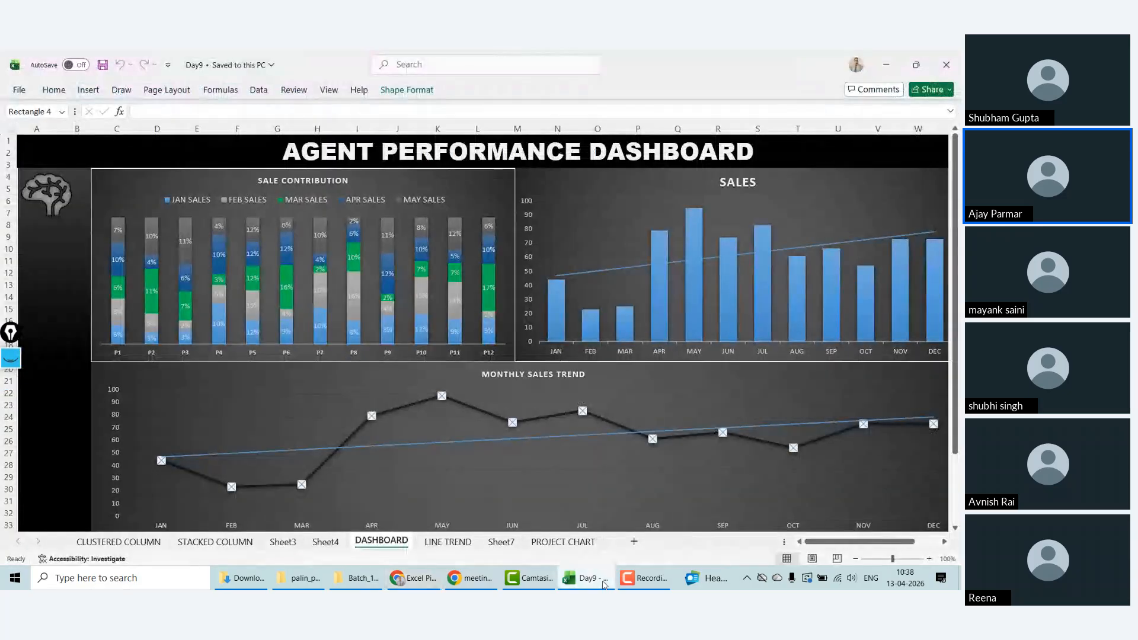
Step: Open the PROJECT CHART sheet and select the month selector's value in cell J2
{"action": "left_click", "coordinate": [577, 544]}
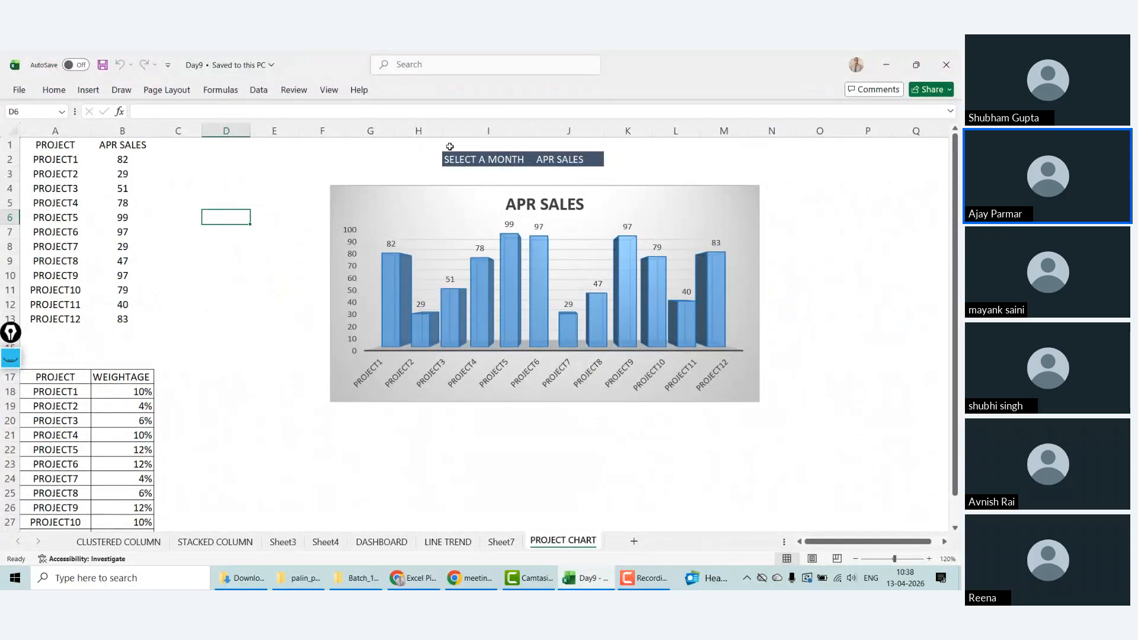
{"action": "left_click", "coordinate": [481, 161]}
{"action": "key", "text": "Right"}
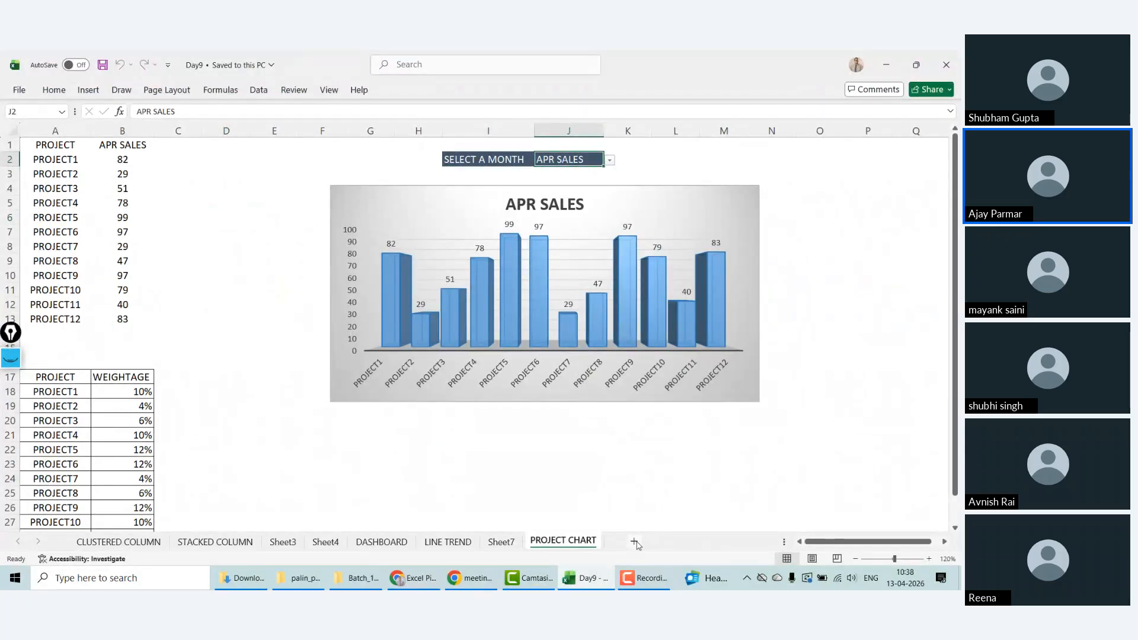
Step: Add a new blank worksheet after PROJECT CHART and zoom it to 140%
{"action": "left_click", "coordinate": [676, 541]}
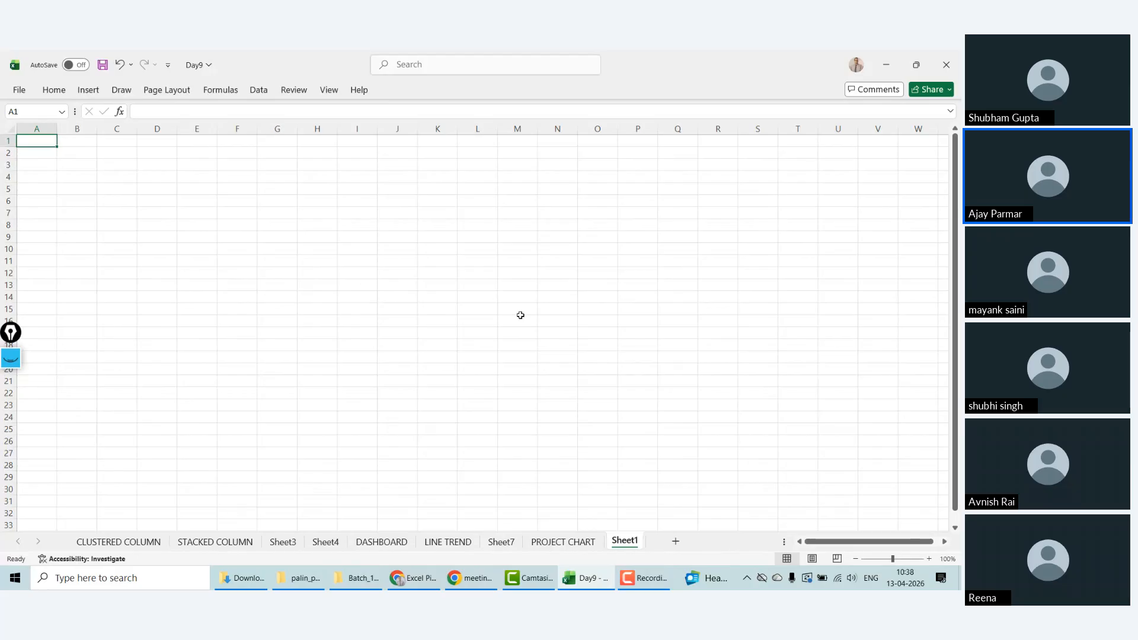
{"action": "left_click", "coordinate": [221, 90]}
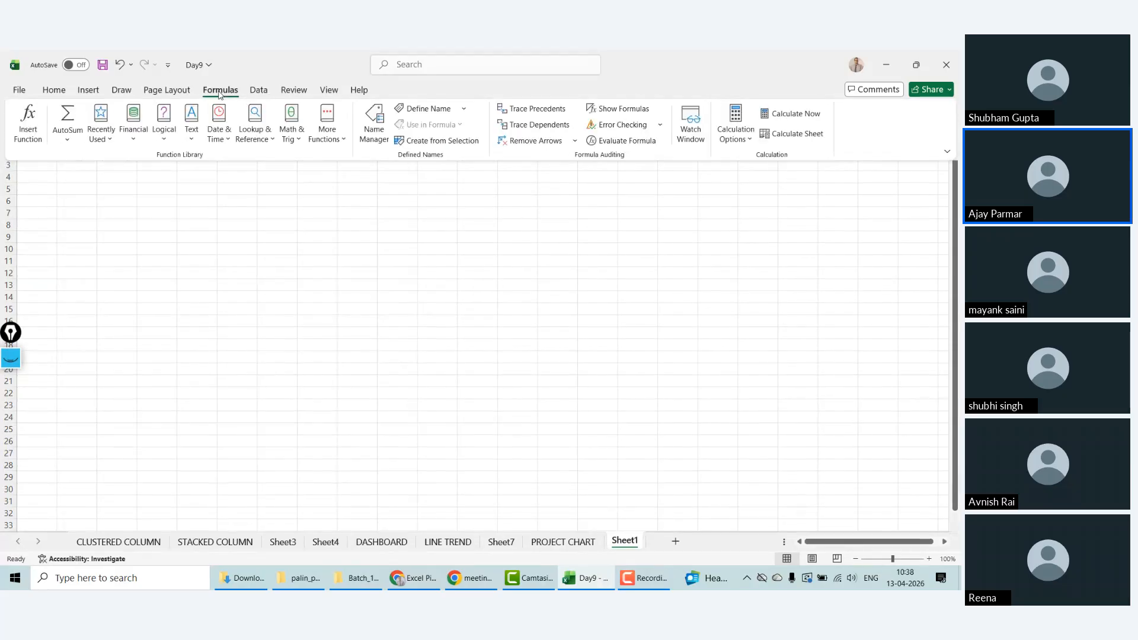
{"action": "left_click", "coordinate": [187, 229]}
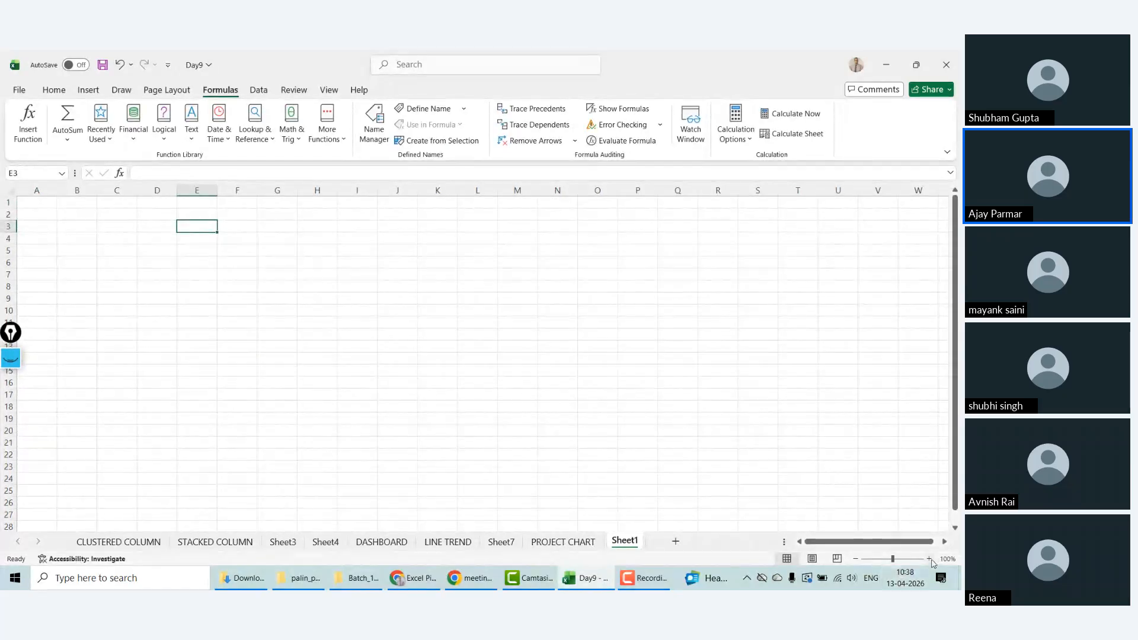
{"action": "left_click", "coordinate": [928, 558]}
{"action": "left_click", "coordinate": [929, 558]}
{"action": "left_click", "coordinate": [929, 558]}
{"action": "left_click", "coordinate": [929, 558]}
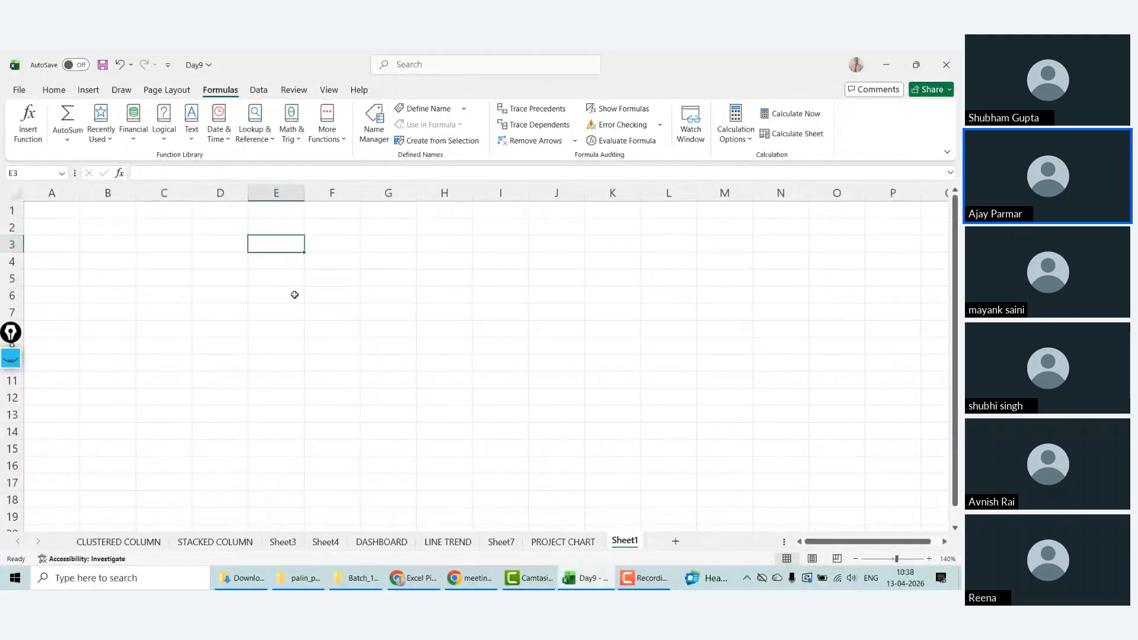
{"action": "left_click", "coordinate": [79, 214]}
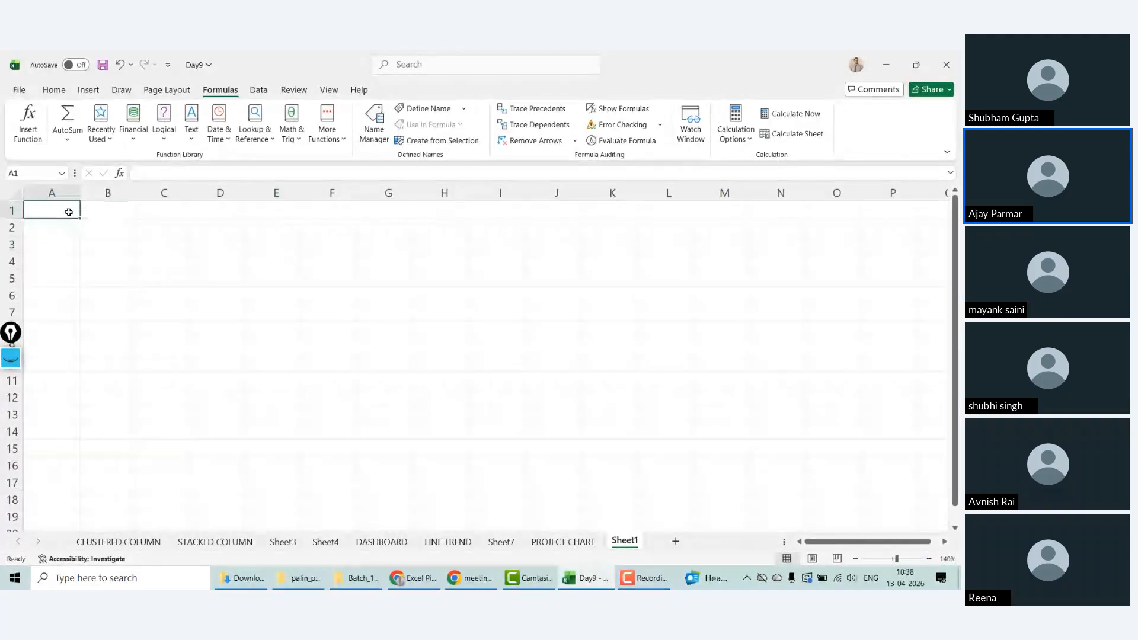
Step: Copy the MONTH and SALES table, A1:B13, from the LINE TREND sheet into cell A1 of Sheet1
{"action": "left_click", "coordinate": [396, 540]}
{"action": "left_click", "coordinate": [445, 541]}
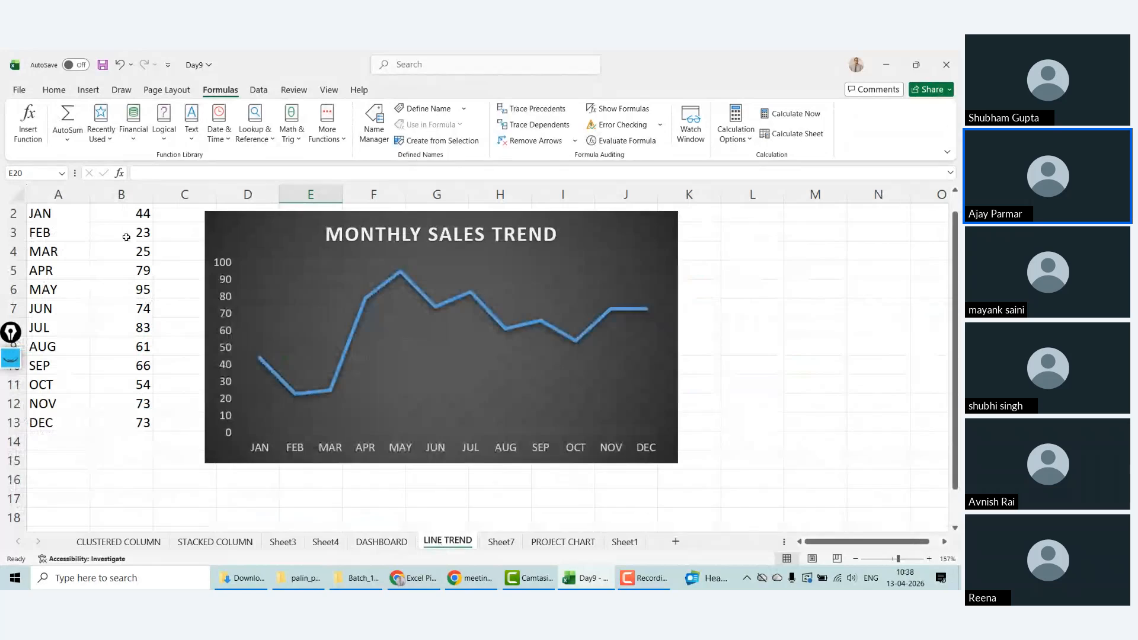
{"action": "key", "text": "ctrl+Home"}
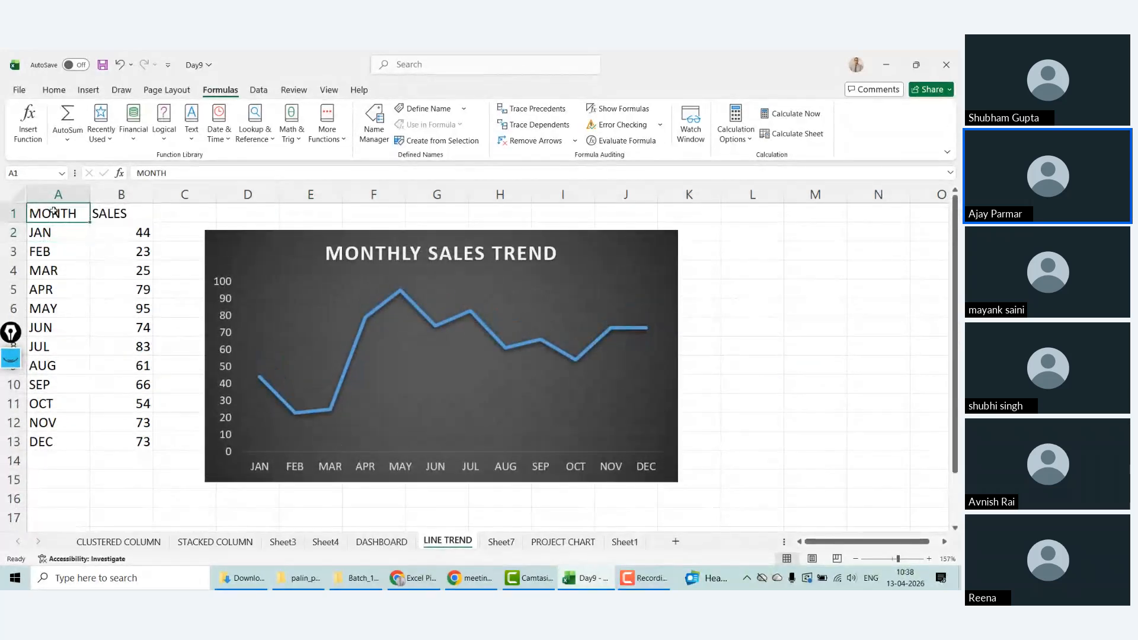
{"action": "key", "text": "shift+Right"}
{"action": "key", "text": "ctrl+shift+Down"}
{"action": "key", "text": "ctrl+c"}
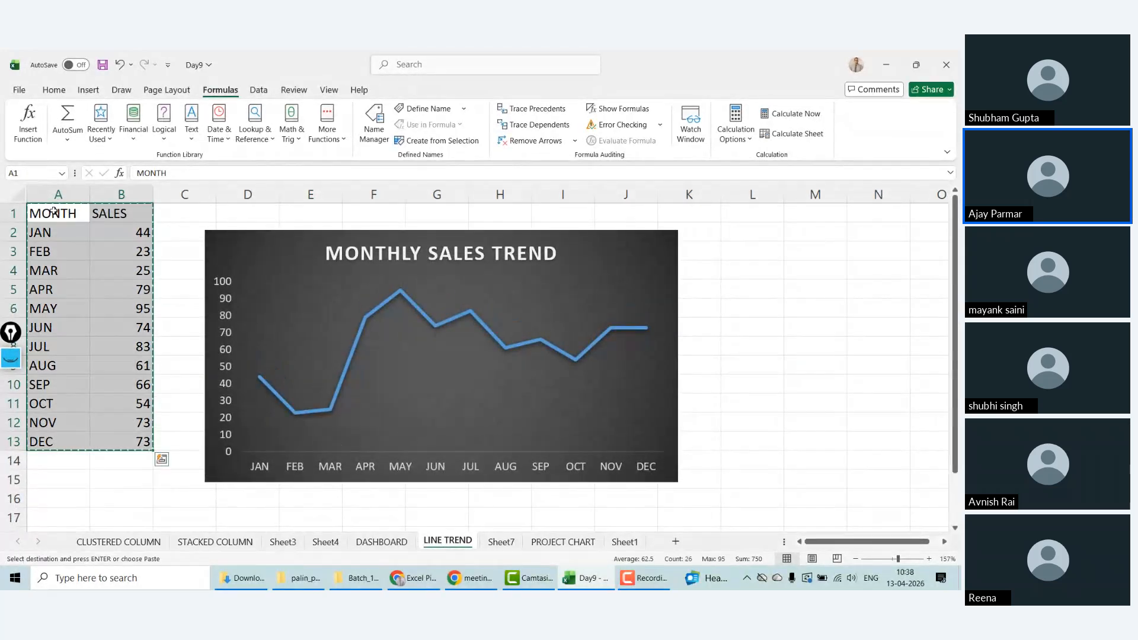
{"action": "left_click", "coordinate": [625, 541]}
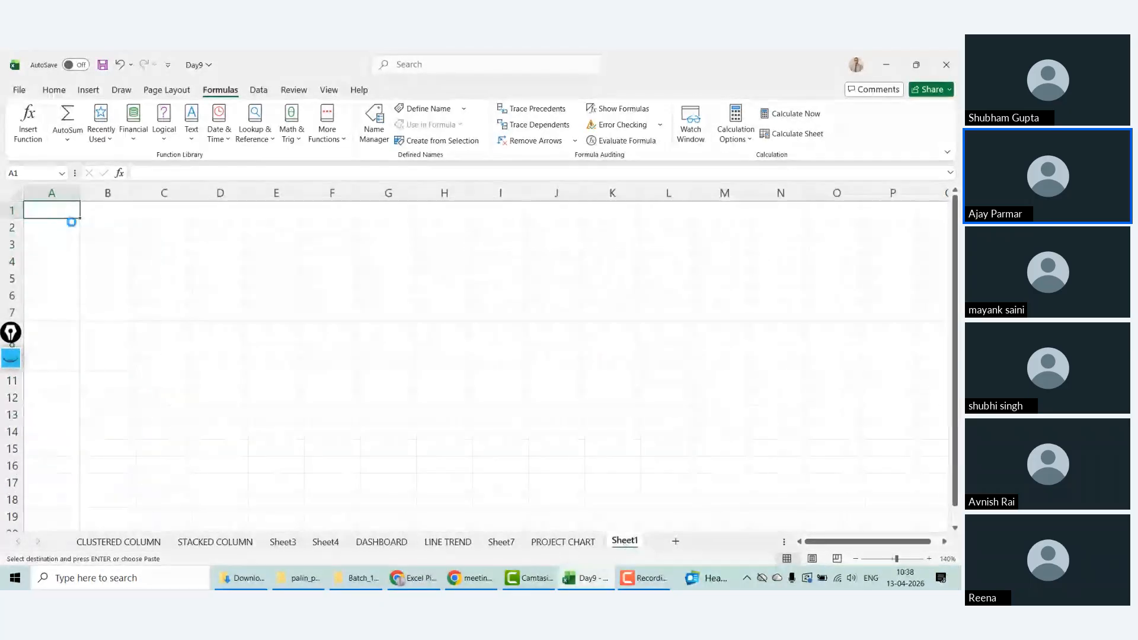
{"action": "key", "text": "ctrl+v"}
{"action": "left_click_drag", "start_coordinate": [16, 336], "coordinate": [935, 189]}
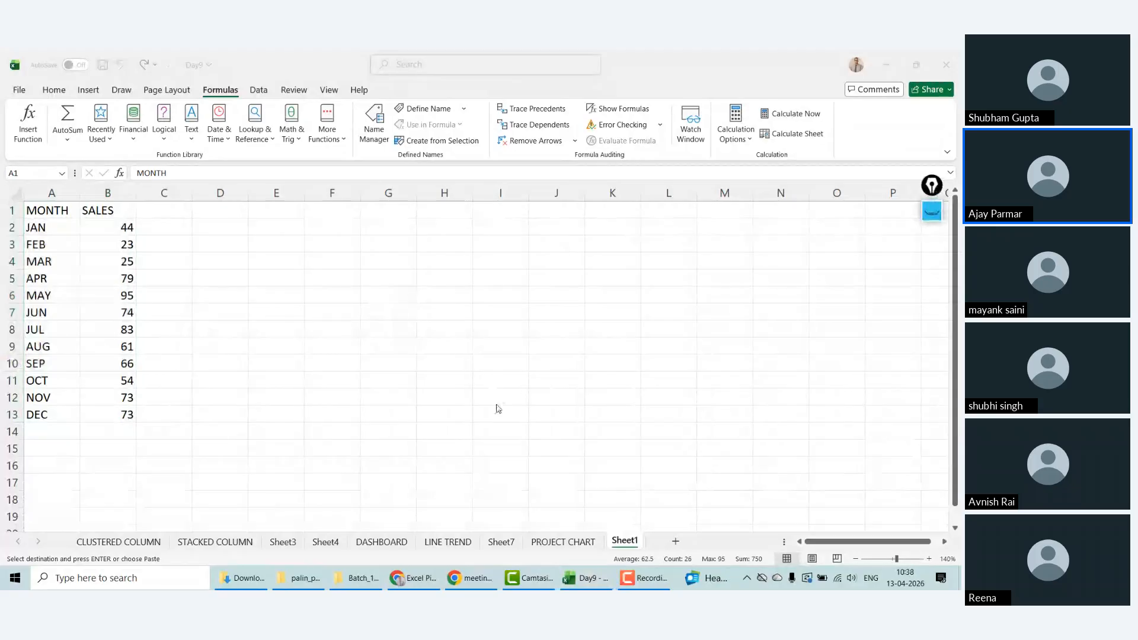
Step: Copy the PROJECT and JAN SALES columns, A1:B13, from the STACKED COLUMN sheet into cell A1 of Sheet1
{"action": "left_click", "coordinate": [112, 541]}
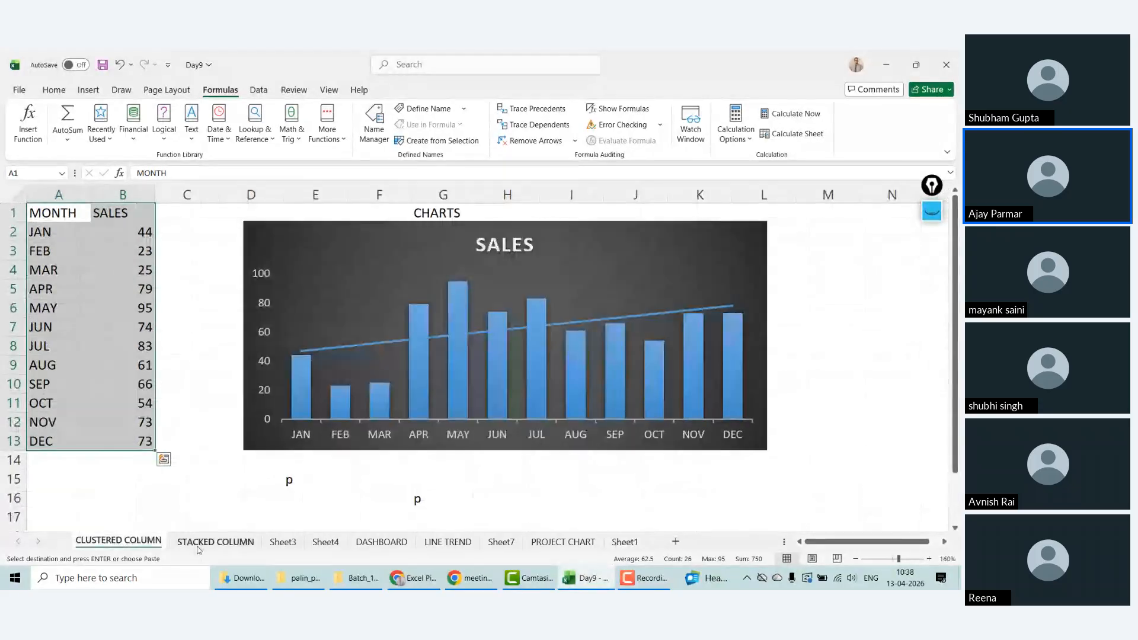
{"action": "left_click", "coordinate": [199, 546]}
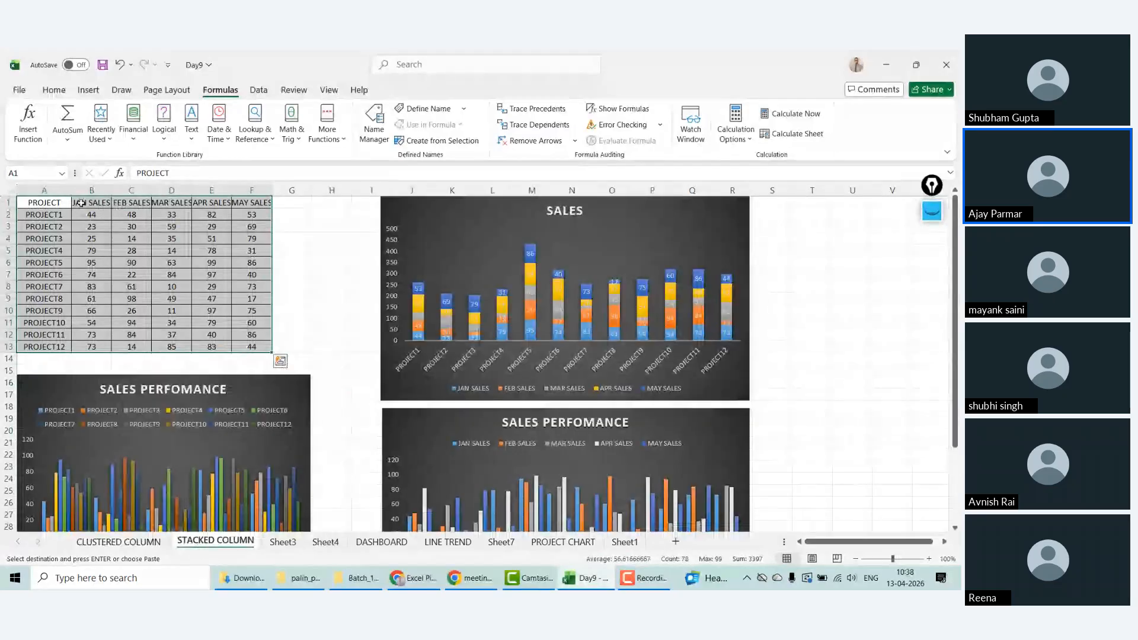
{"action": "left_click_drag", "start_coordinate": [44, 203], "coordinate": [89, 347]}
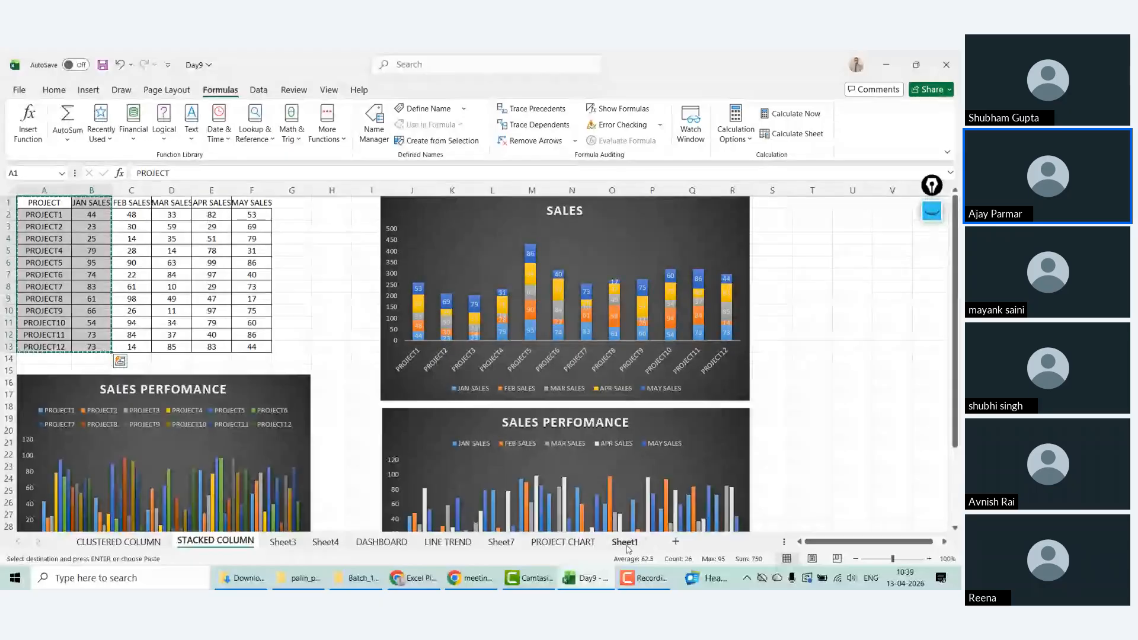
{"action": "left_click", "coordinate": [625, 541]}
{"action": "key", "text": "ctrl+v"}
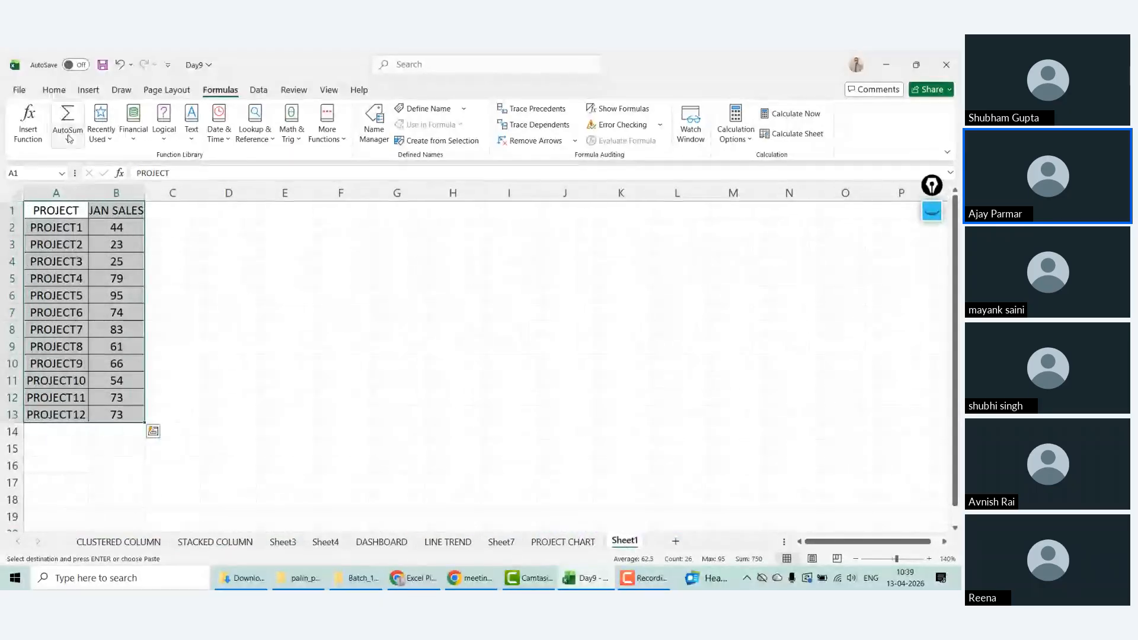
Step: Left-align the pasted project table and change its header in cell B1 to SALES
{"action": "left_click", "coordinate": [53, 90]}
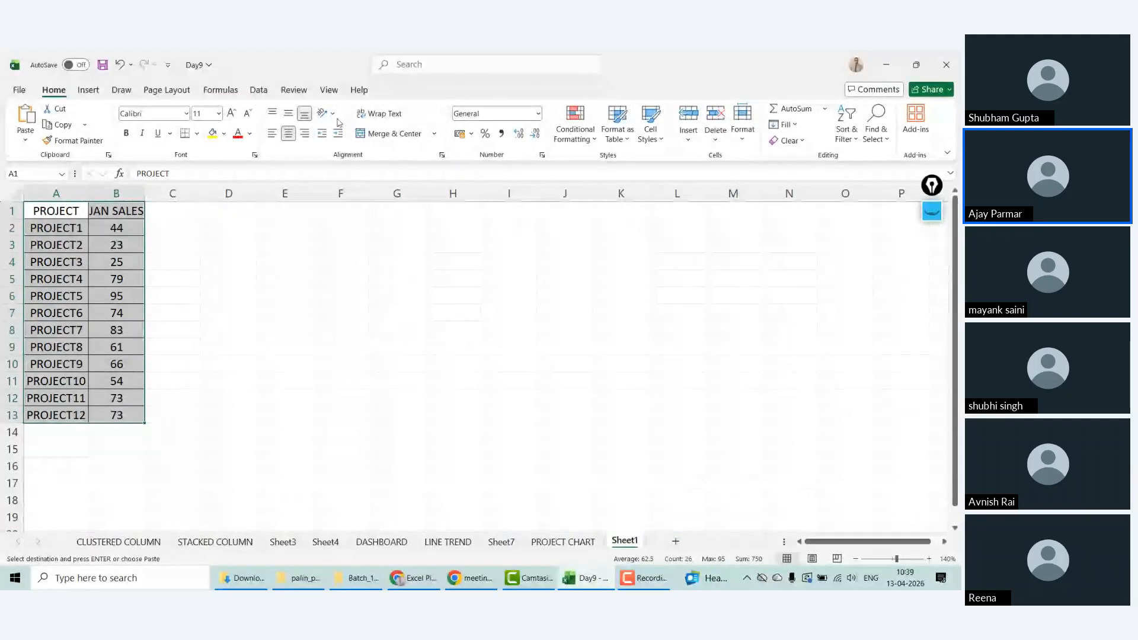
{"action": "left_click", "coordinate": [272, 133]}
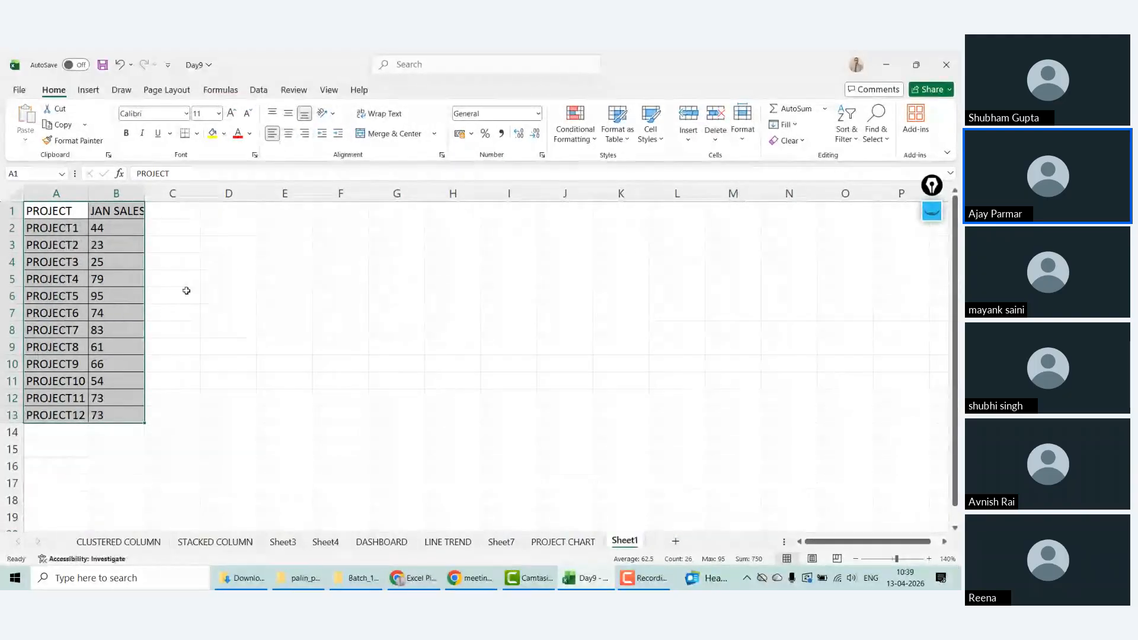
{"action": "left_click", "coordinate": [121, 292]}
{"action": "left_click", "coordinate": [115, 194]}
{"action": "left_click", "coordinate": [114, 205]}
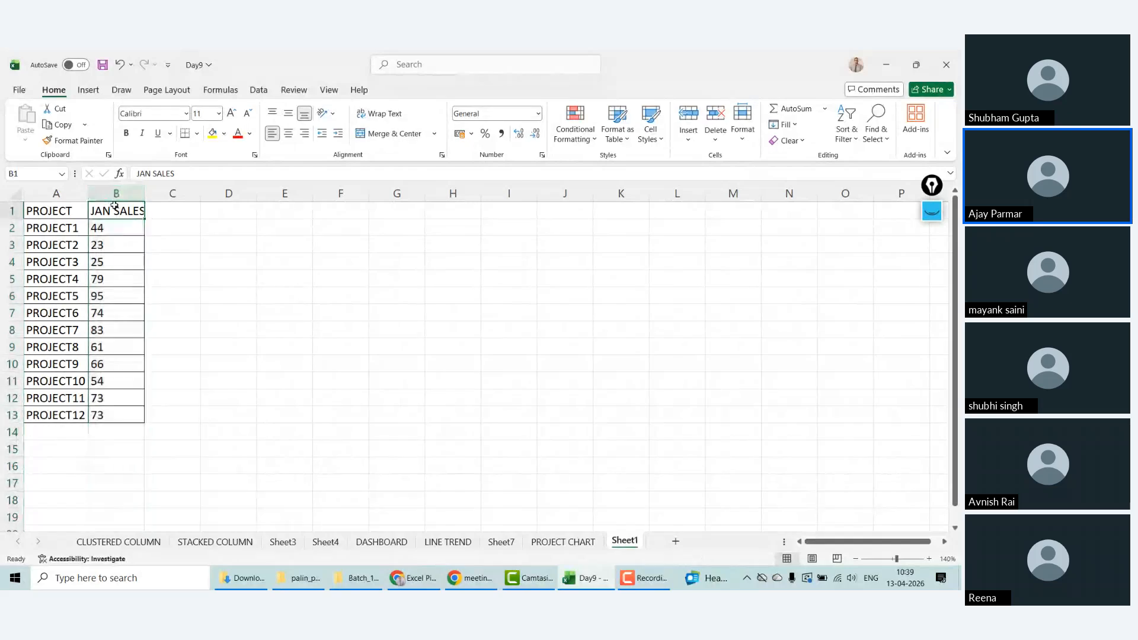
{"action": "type", "text": "saeSALES"}
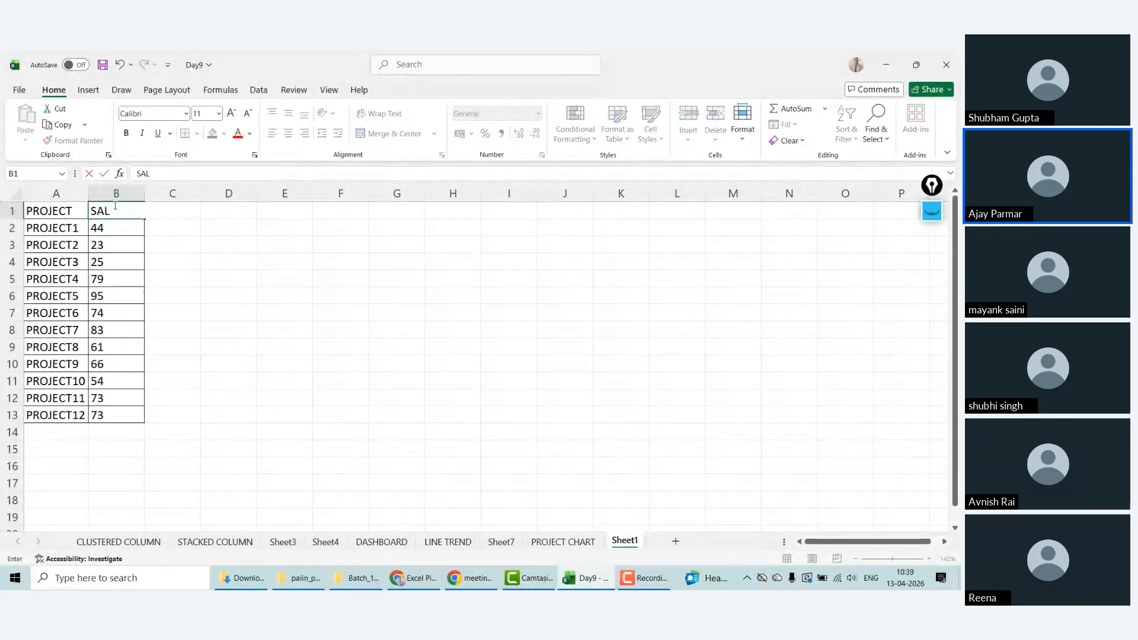
{"action": "key", "text": "Return"}
{"action": "left_click", "coordinate": [55, 292]}
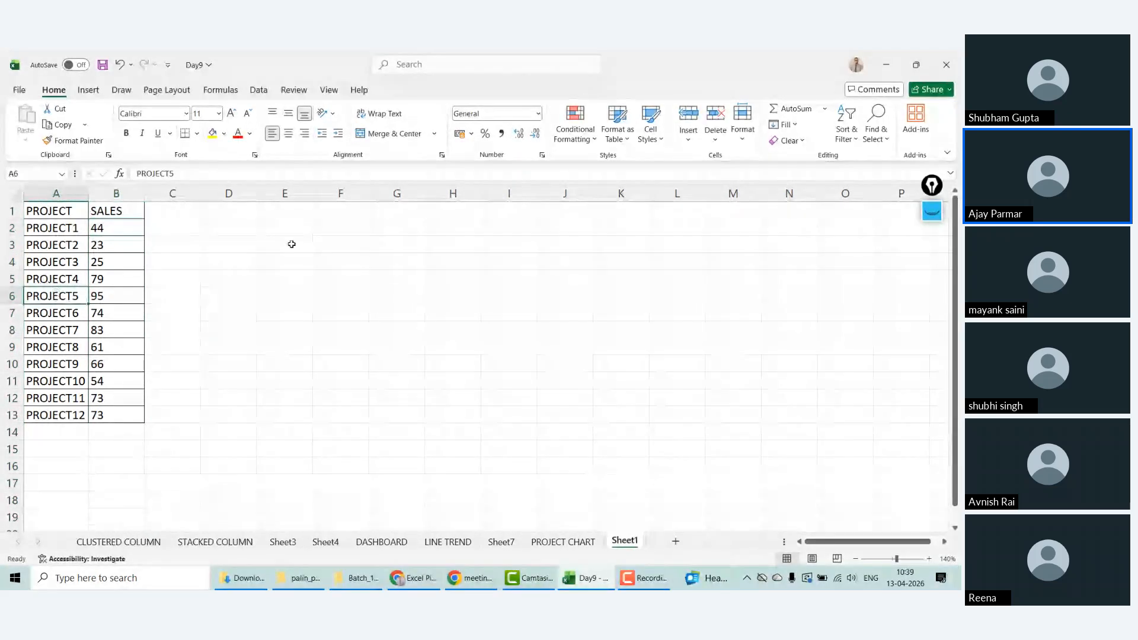
{"action": "left_click", "coordinate": [204, 225]}
{"action": "key", "text": "Left"}
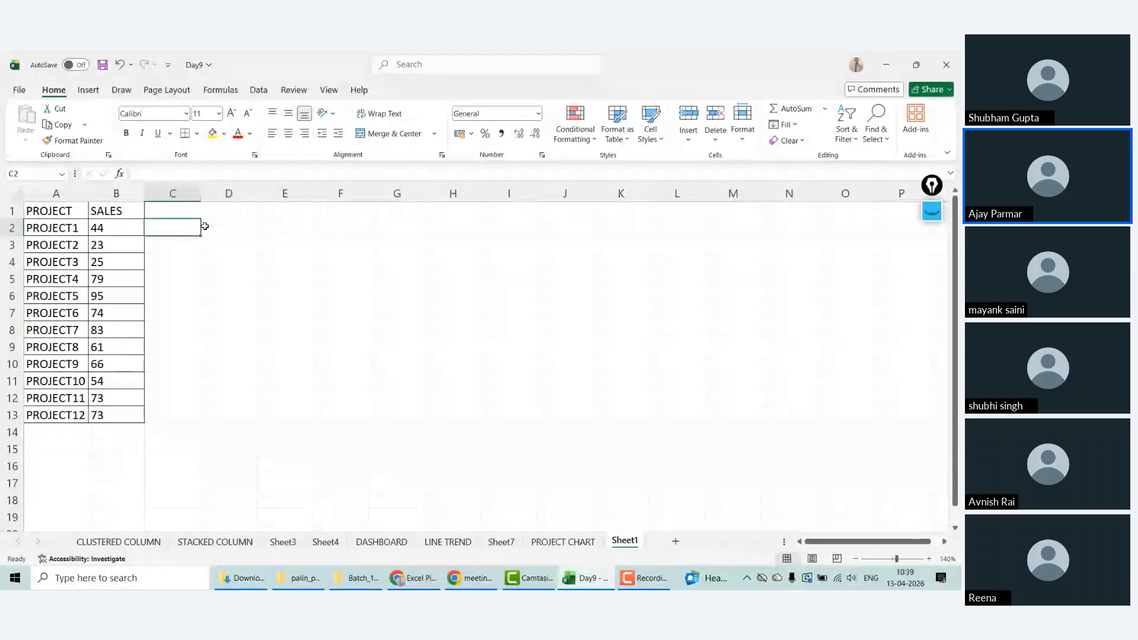
Step: Rename Sheet1 as PIE DOUGHNUT
{"action": "double_click", "coordinate": [623, 541]}
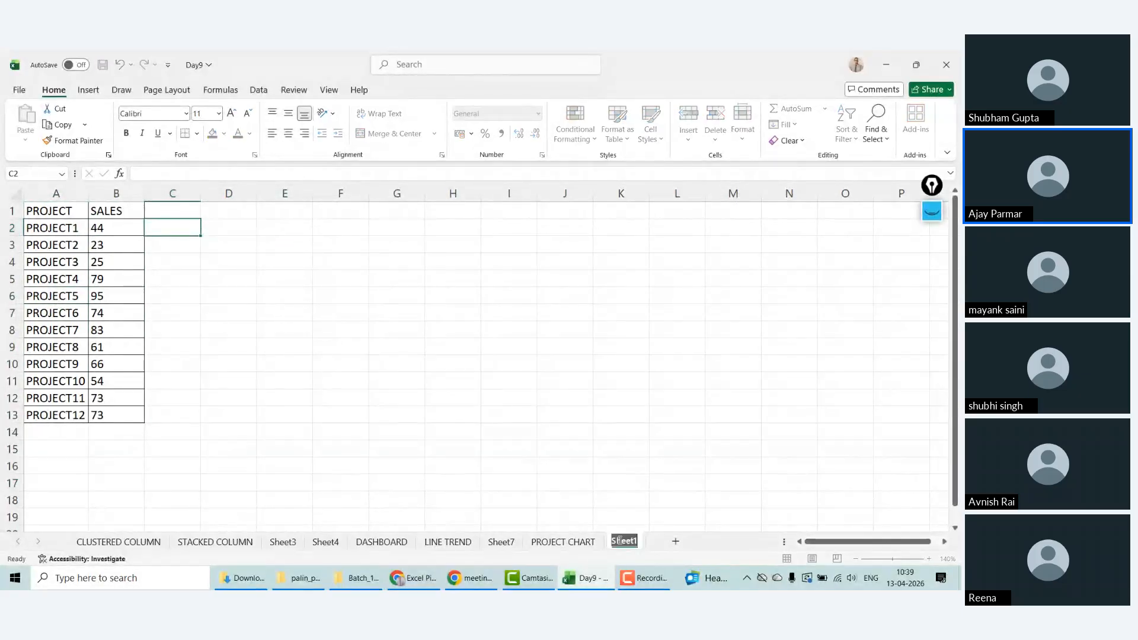
{"action": "type", "text": "PIE DOU"}
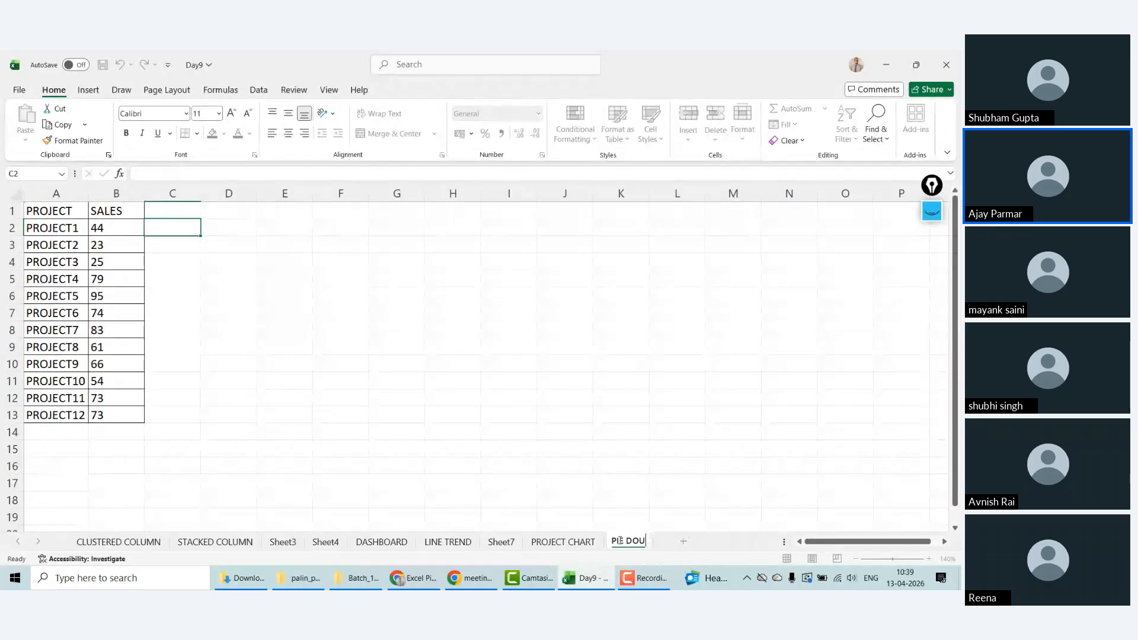
{"action": "type", "text": "GHNUT"}
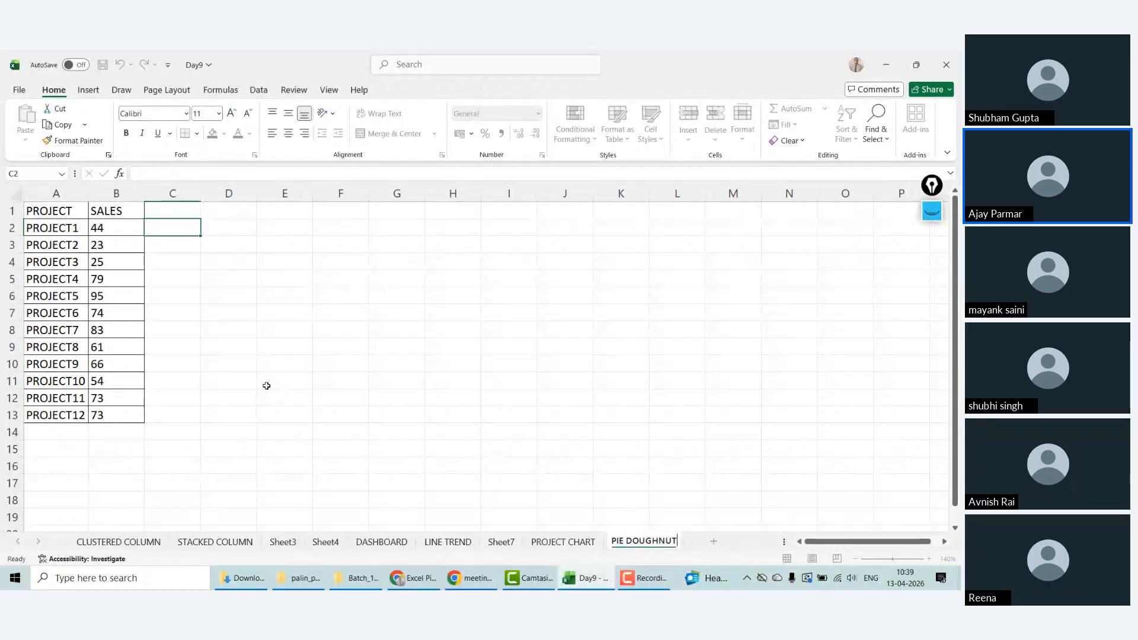
Step: Start a chart-purpose list by entering LINE in cell I1 and TREND in cell J1
{"action": "left_click", "coordinate": [511, 214]}
{"action": "type", "text": "LINE"}
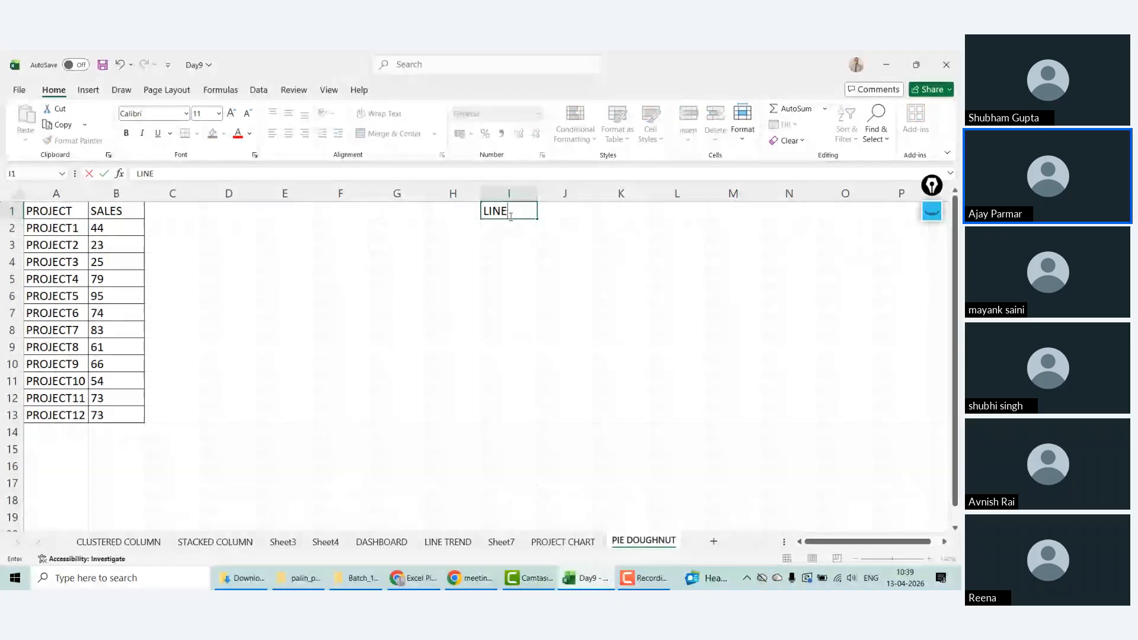
{"action": "key", "text": "Tab"}
{"action": "type", "text": "TRE"}
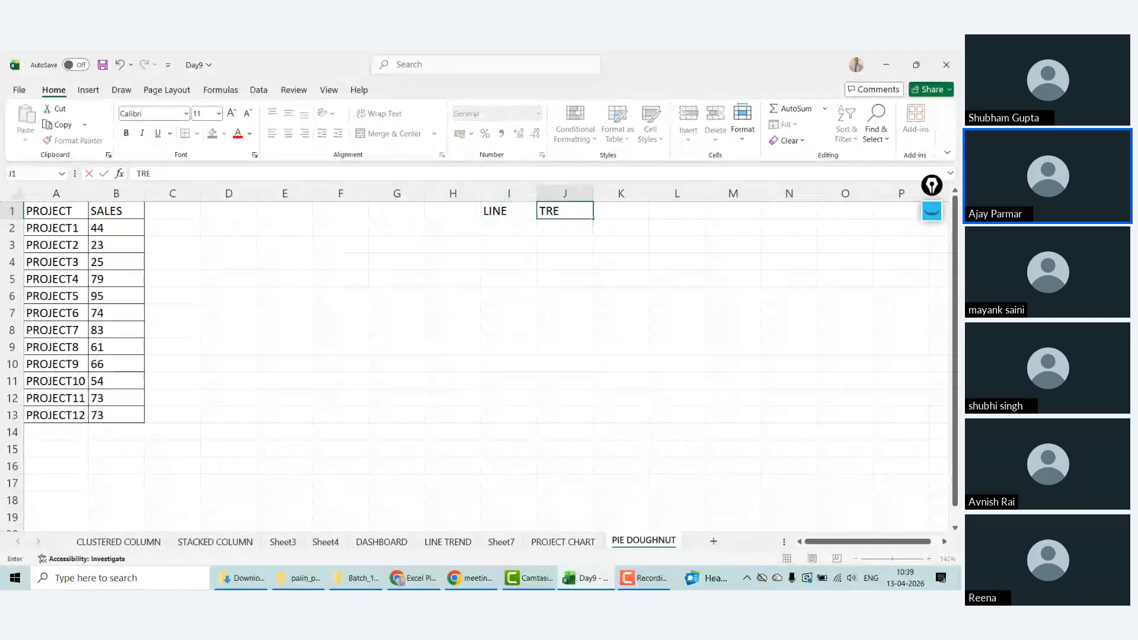
{"action": "type", "text": "ND"}
{"action": "key", "text": "Return"}
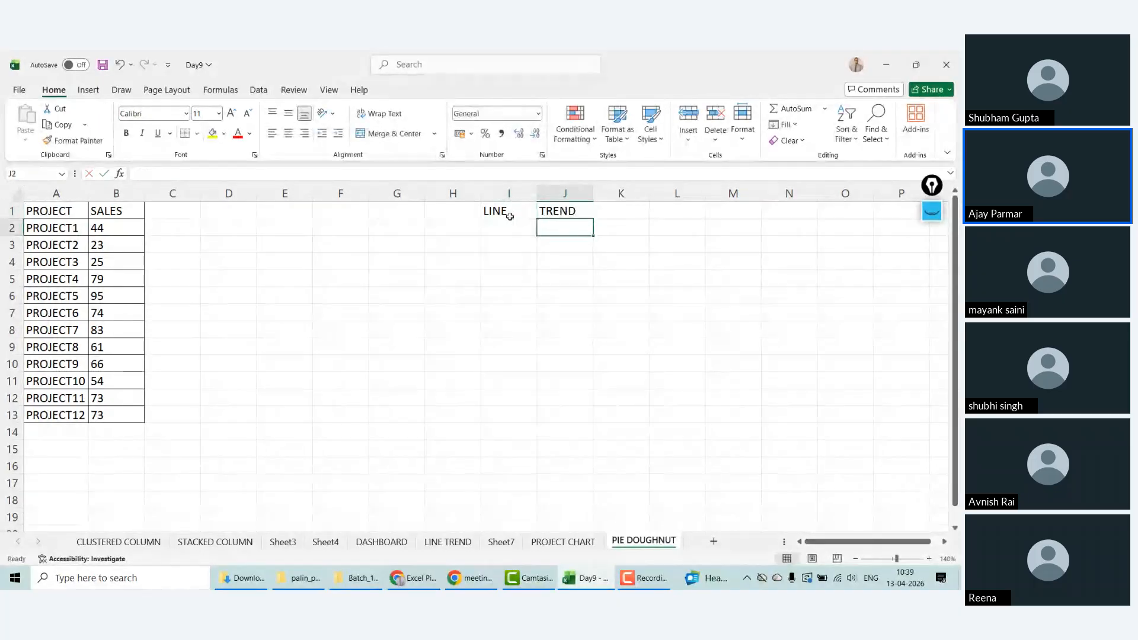
Step: Add the second list row with COLUMN in cell I2 and STRENGTH in cell J2
{"action": "key", "text": "Left"}
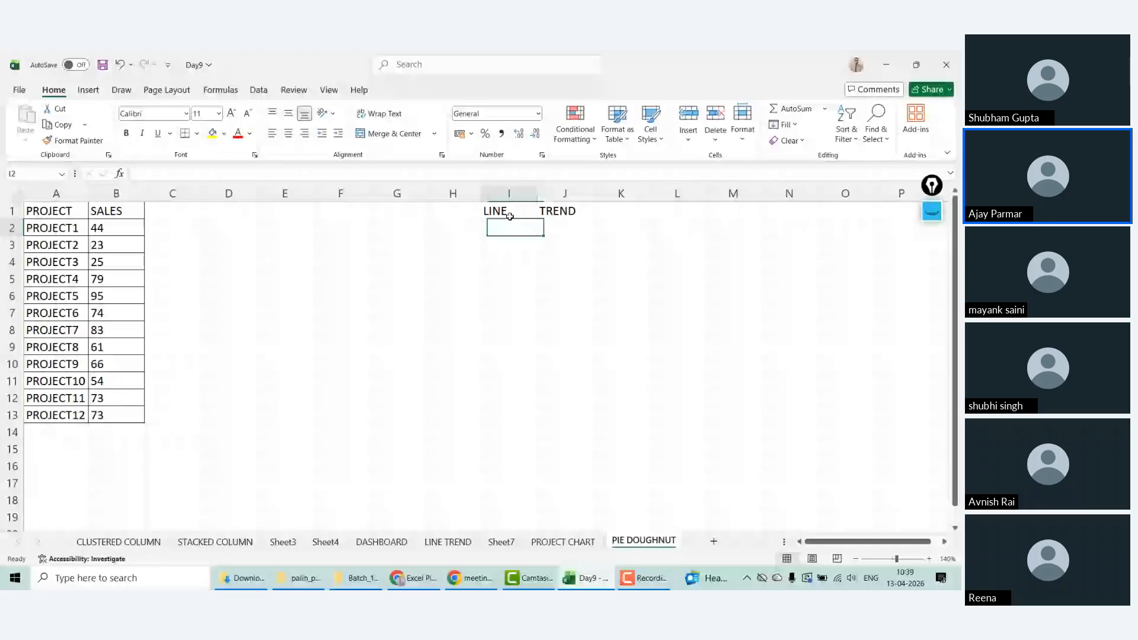
{"action": "type", "text": "COLUMN"}
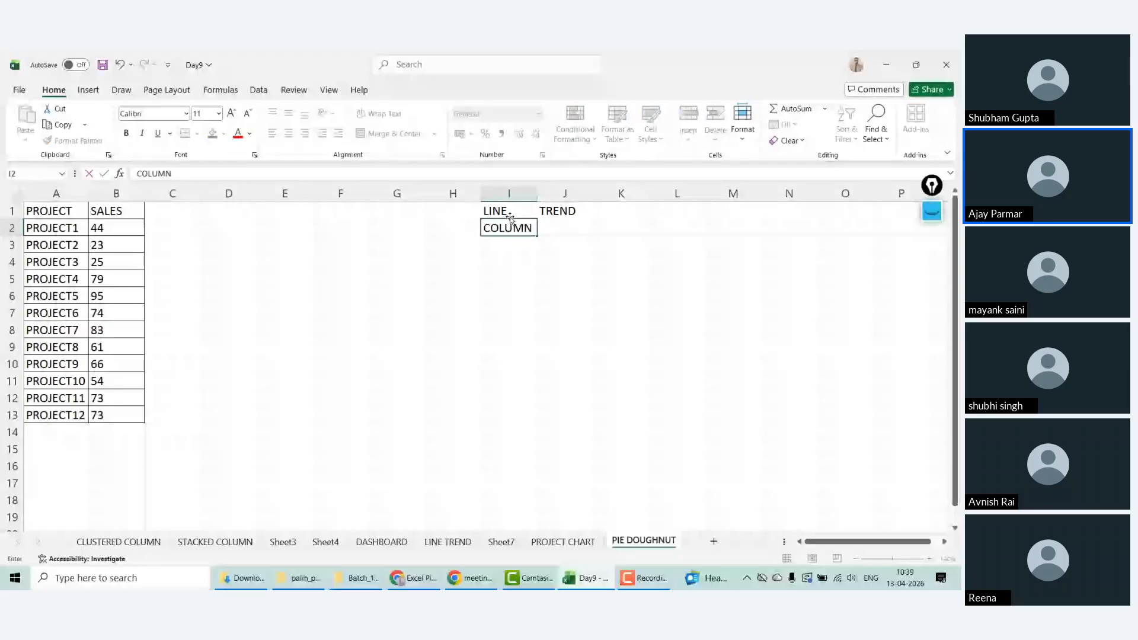
{"action": "key", "text": "ctrl+Return"}
{"action": "key", "text": "Right"}
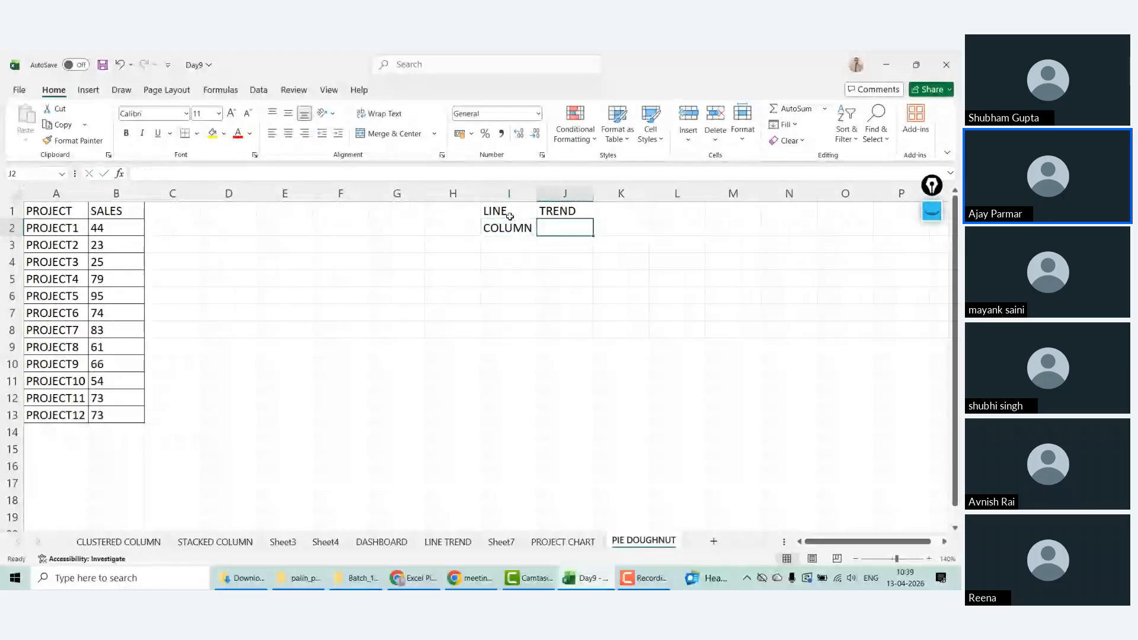
{"action": "type", "text": "STE"}
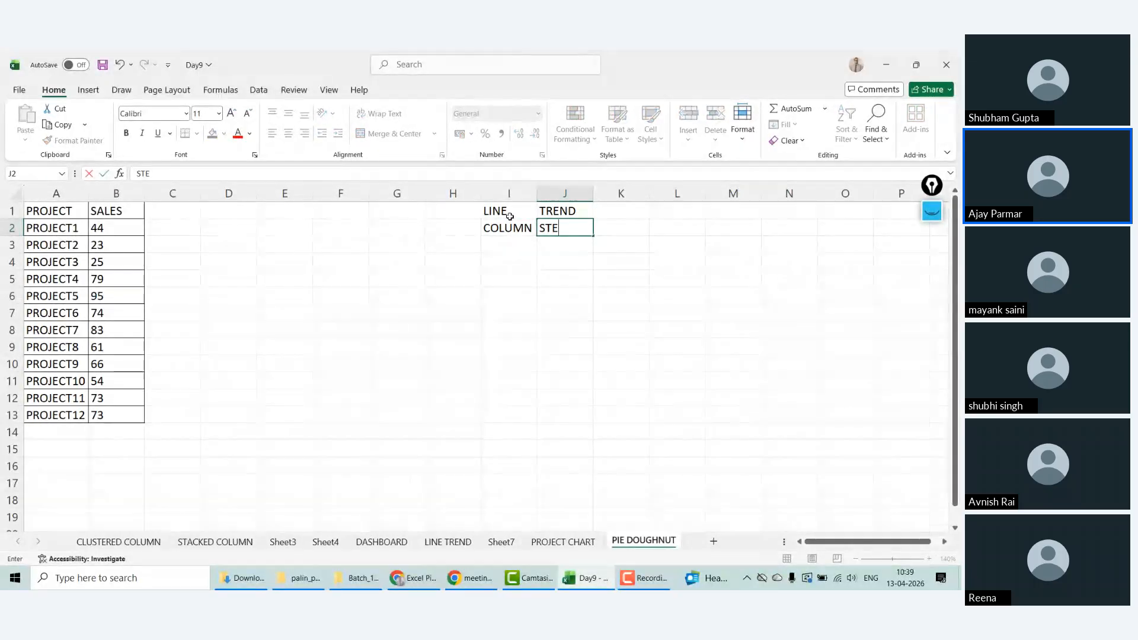
{"action": "key", "text": "BackSpace"}
{"action": "type", "text": "RENGHT"}
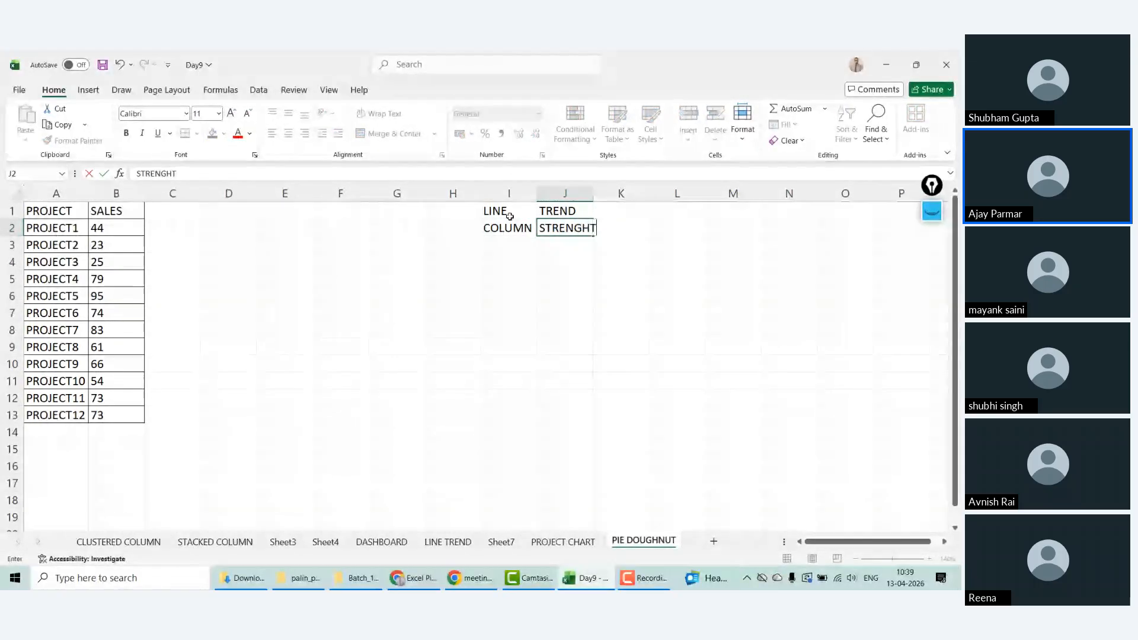
{"action": "key", "text": "BackSpace"}
{"action": "key", "text": "BackSpace"}
{"action": "type", "text": "TH"}
{"action": "key", "text": "Return"}
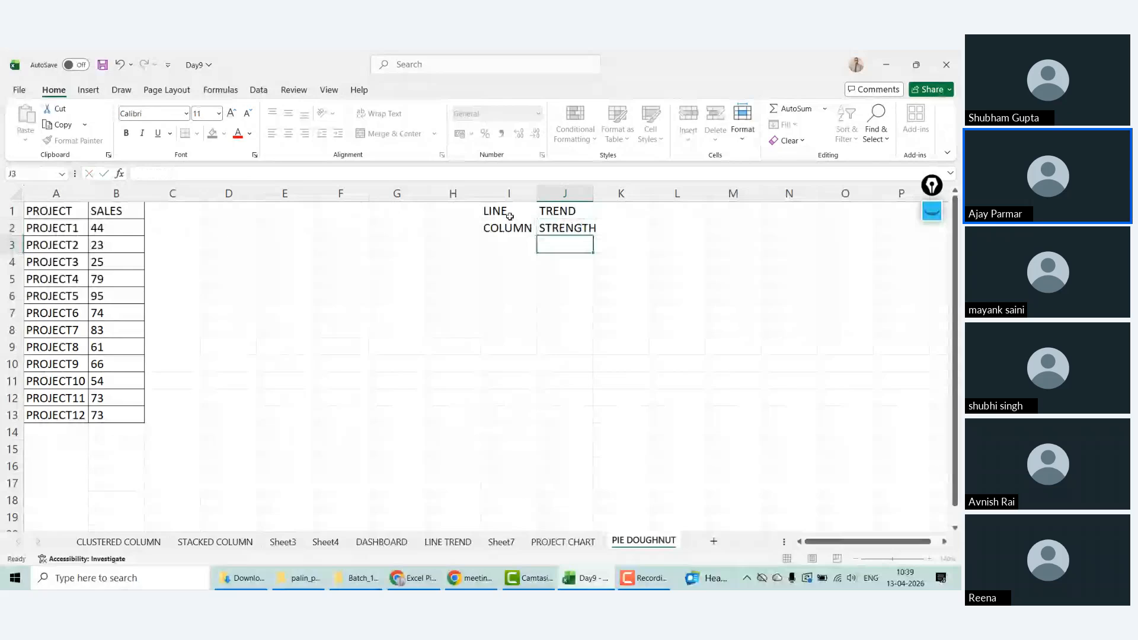
Step: Extend the chart-purpose list with PIE in cell I3 and DOUGHNUT in cell I4
{"action": "key", "text": "Left"}
{"action": "type", "text": "PIE"}
{"action": "key", "text": "Return"}
{"action": "type", "text": "DOU"}
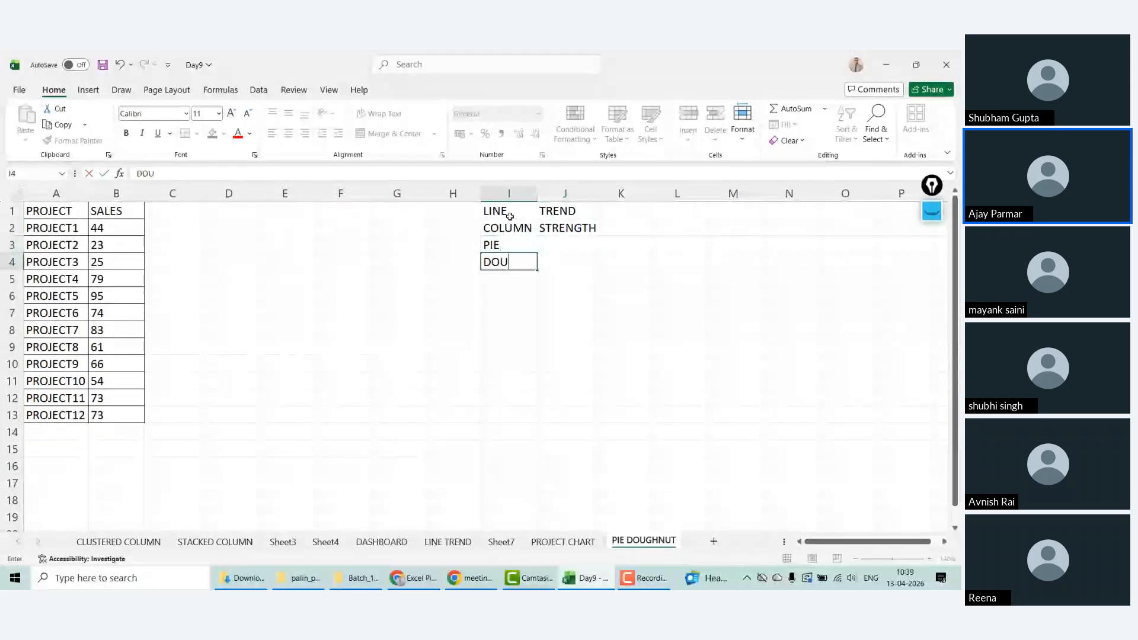
{"action": "type", "text": "GHNUT"}
Step: Enter CONTRIBUTION/WEIGHTAGE in cell J3 as the purpose of the pie chart
{"action": "key", "text": "Up"}
{"action": "key", "text": "Right"}
{"action": "type", "text": "CONTRI"}
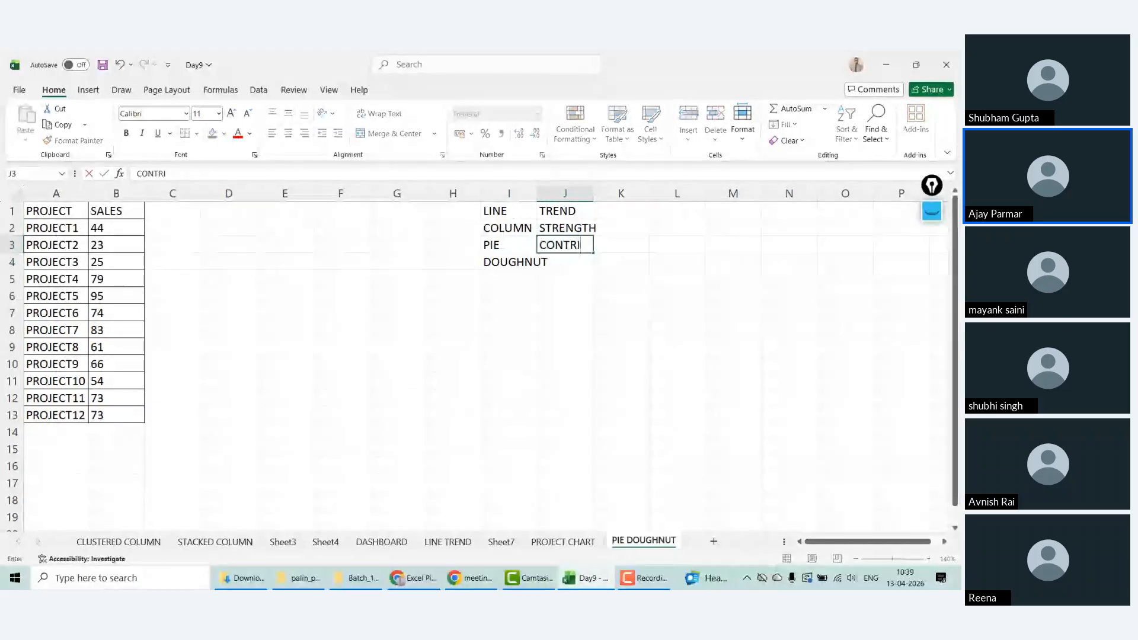
{"action": "type", "text": "BUTION"}
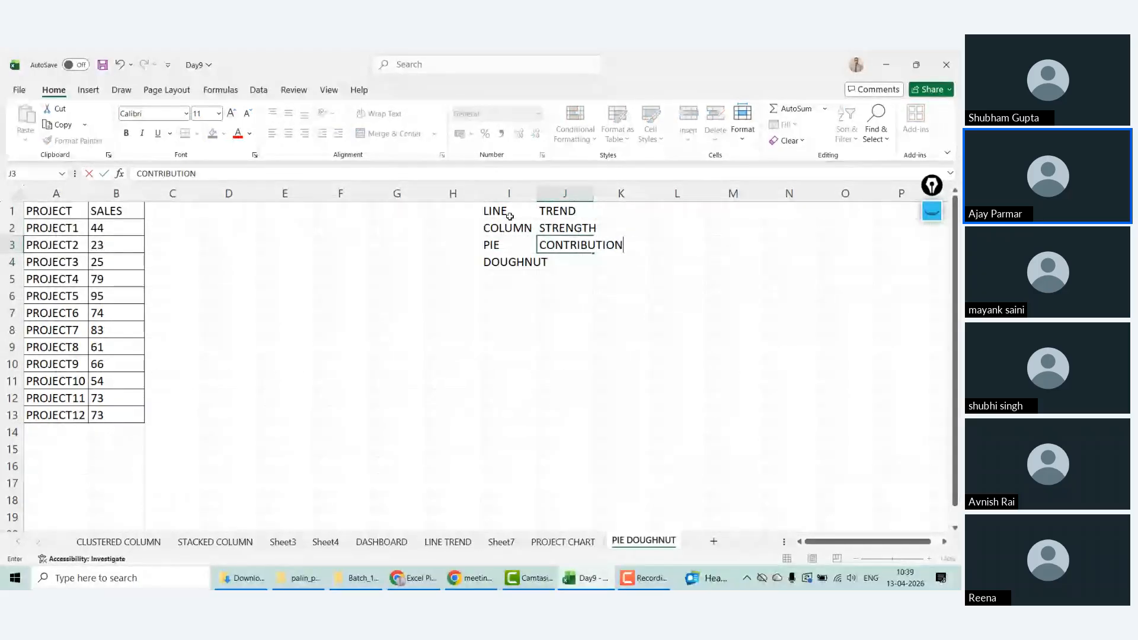
{"action": "type", "text": "/WEIGHTAGE"}
{"action": "key", "text": "ctrl+Return"}
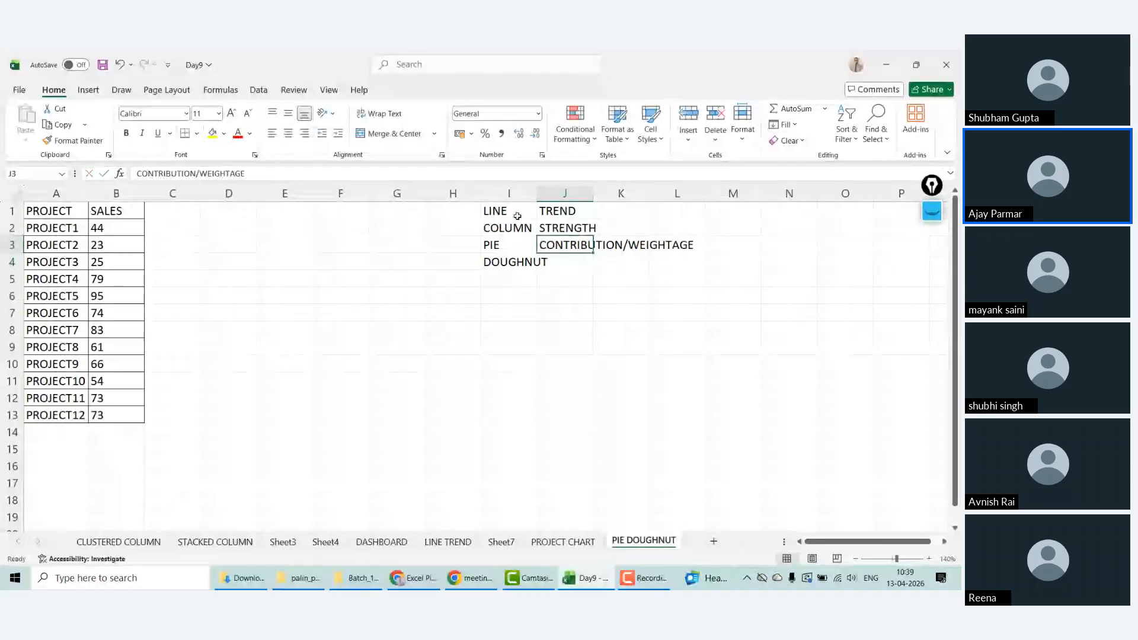
Step: Make the table headers PROJECT and SALES in cells A1:B1 bold
{"action": "left_click", "coordinate": [58, 208]}
{"action": "key", "text": "shift+Right"}
{"action": "key", "text": "ctrl+b"}
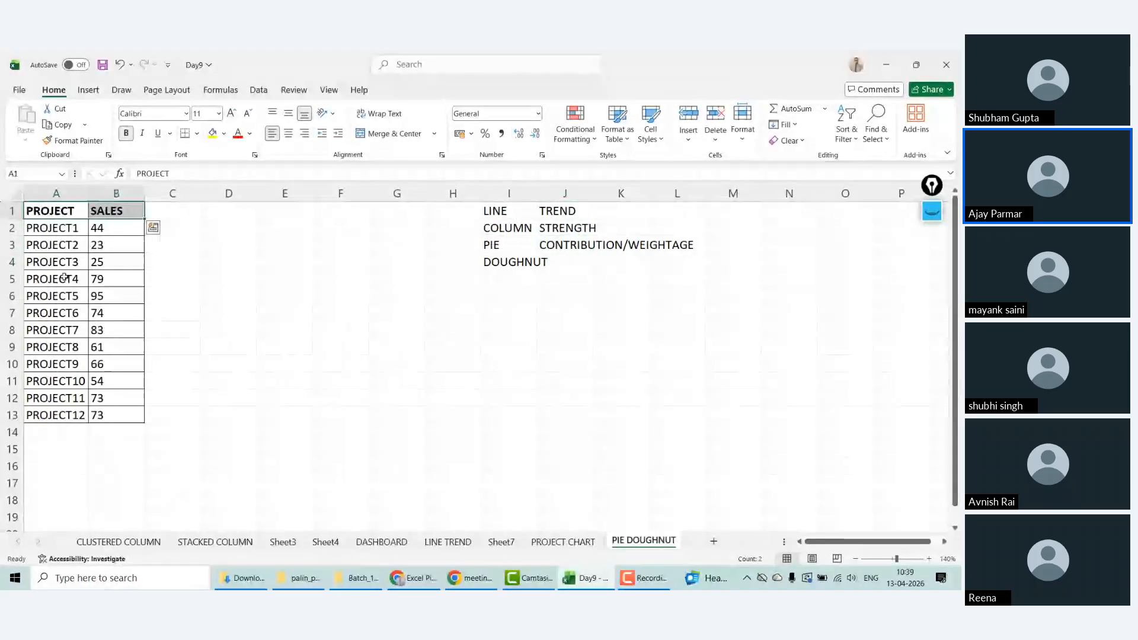
Step: Insert a basic 2-D pie chart of the project sales table and move it up, closer to the data
{"action": "left_click", "coordinate": [62, 276]}
{"action": "left_click", "coordinate": [75, 242]}
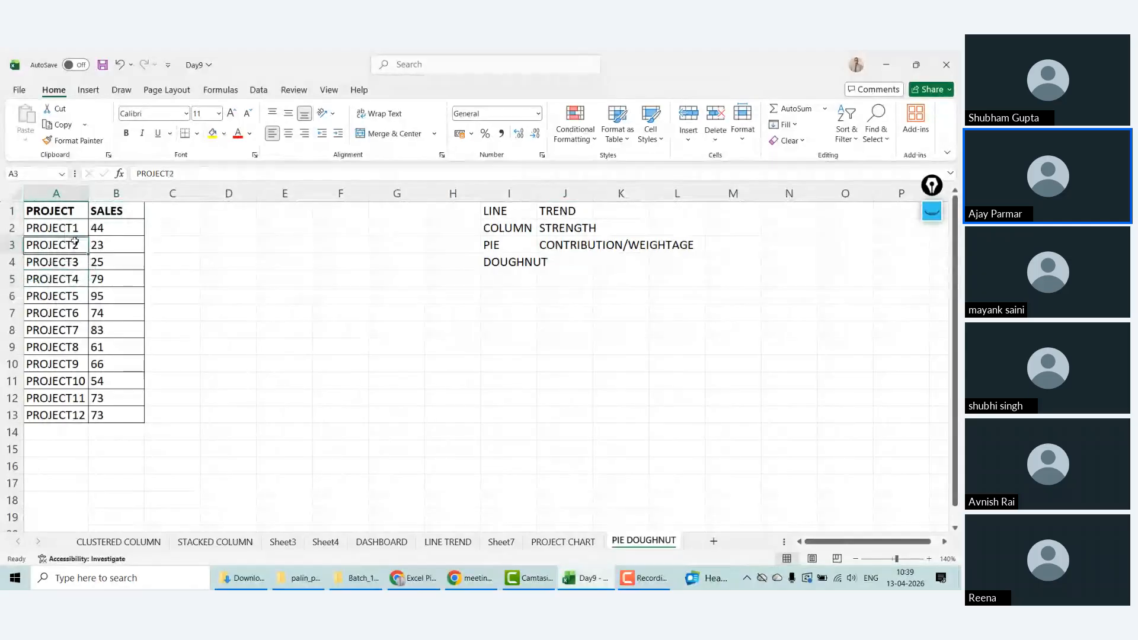
{"action": "left_click", "coordinate": [88, 90]}
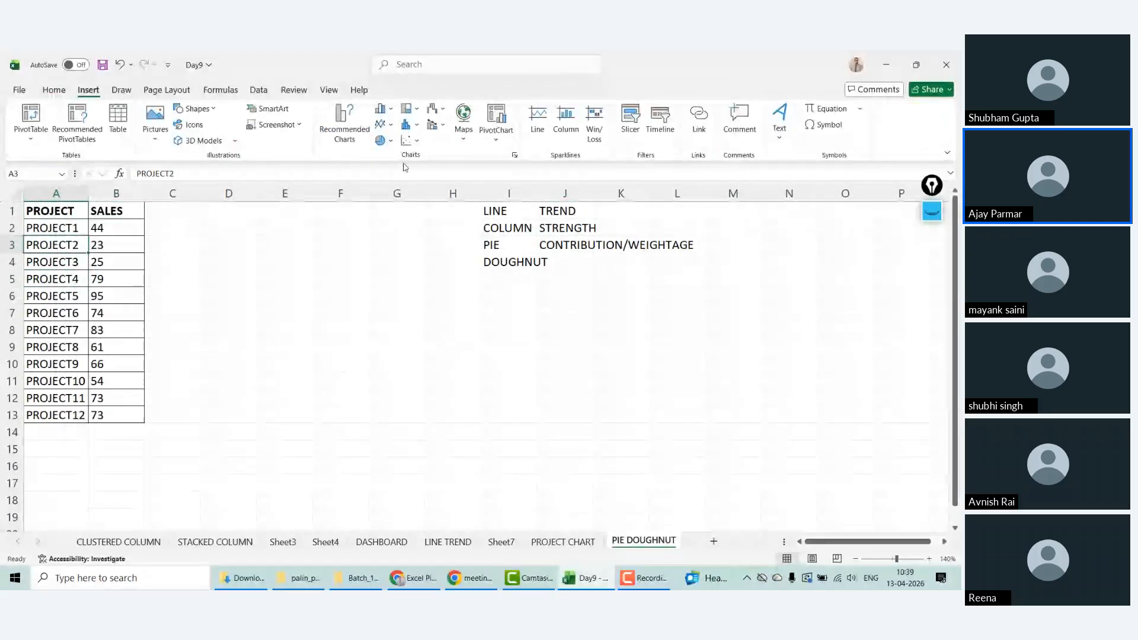
{"action": "left_click", "coordinate": [384, 140]}
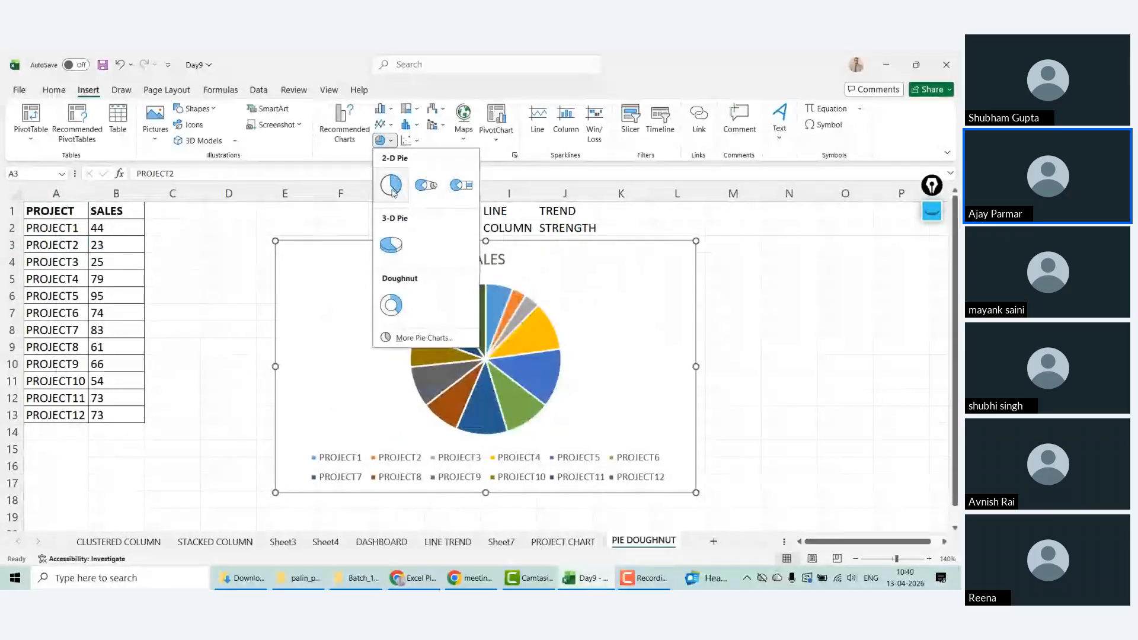
{"action": "left_click", "coordinate": [392, 192]}
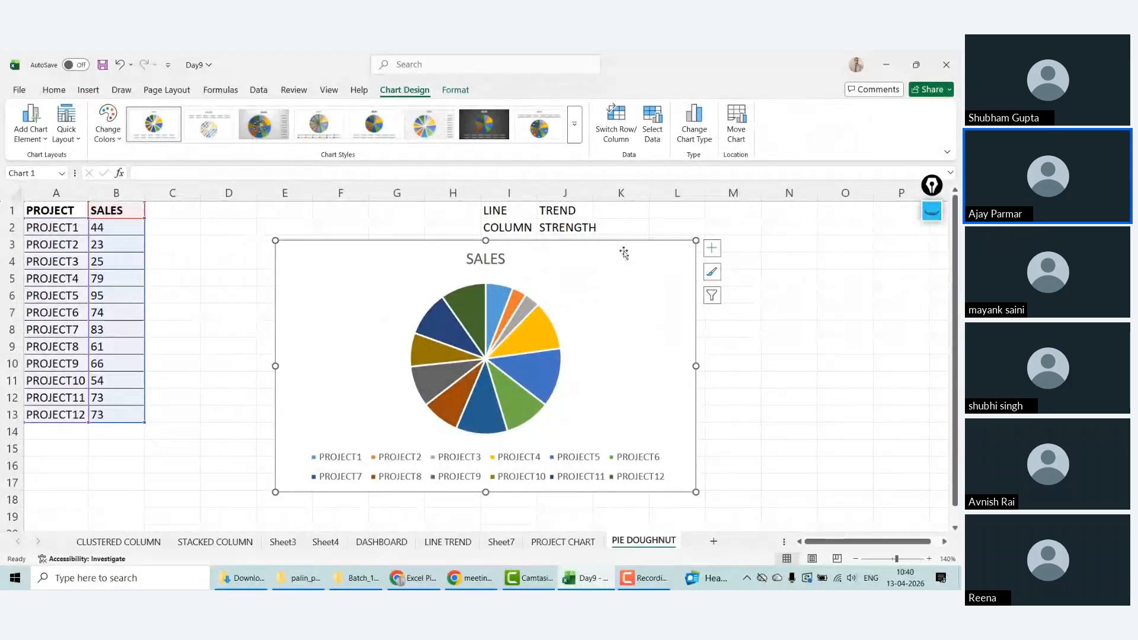
{"action": "left_click_drag", "start_coordinate": [624, 253], "coordinate": [538, 221]}
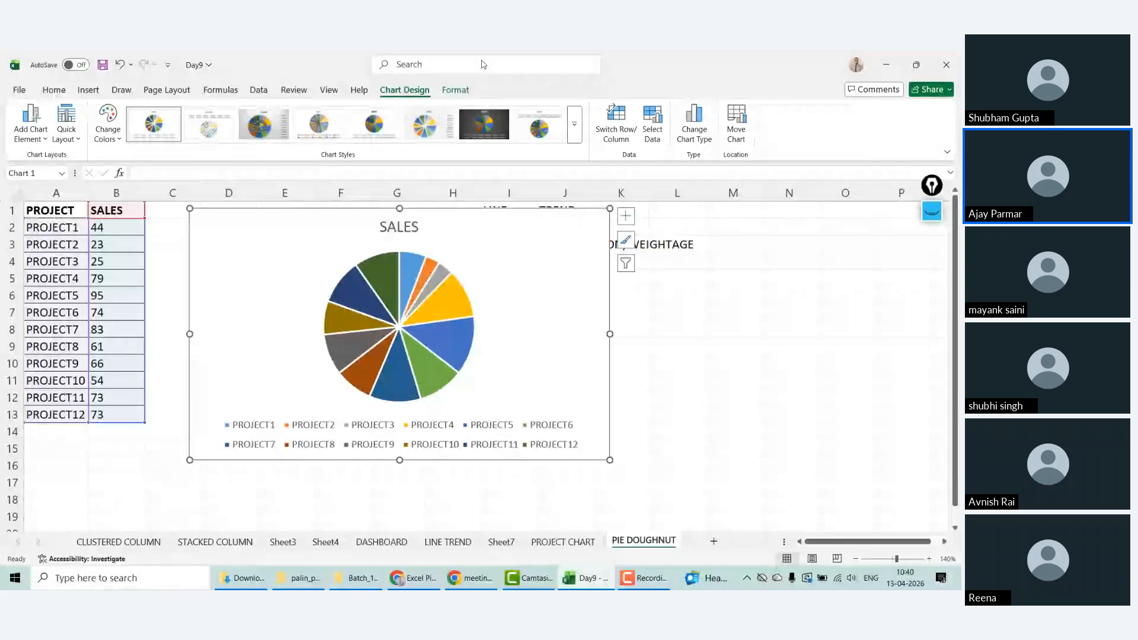
Step: Apply the grey gradient chart style with dark percentage labels, then make the pie chart smaller
{"action": "left_click", "coordinate": [270, 125]}
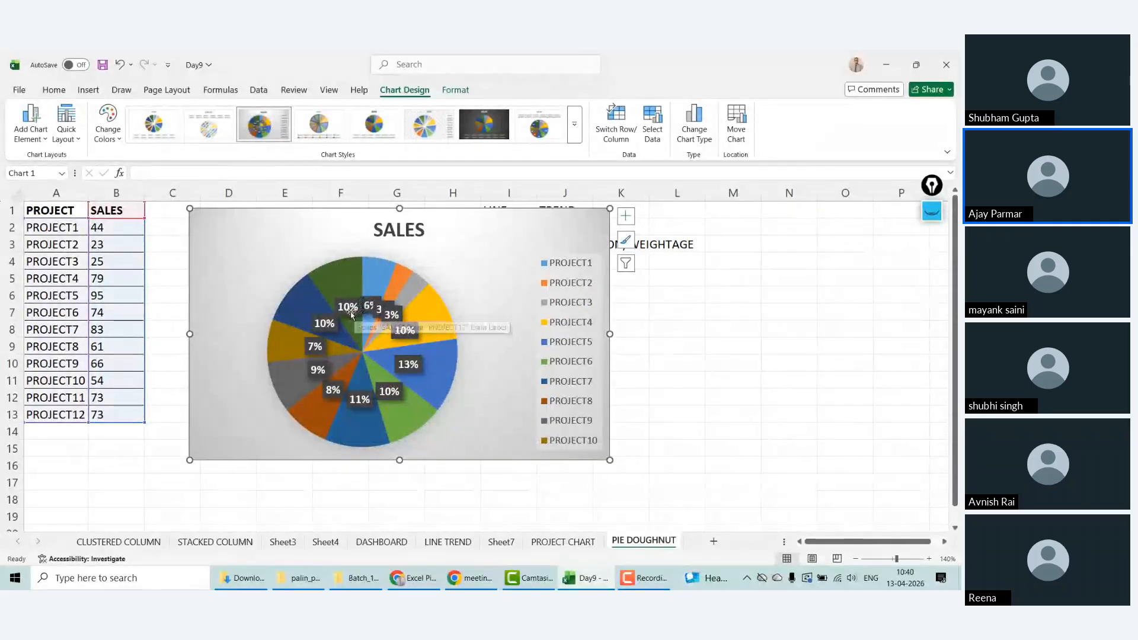
{"action": "left_click", "coordinate": [630, 221]}
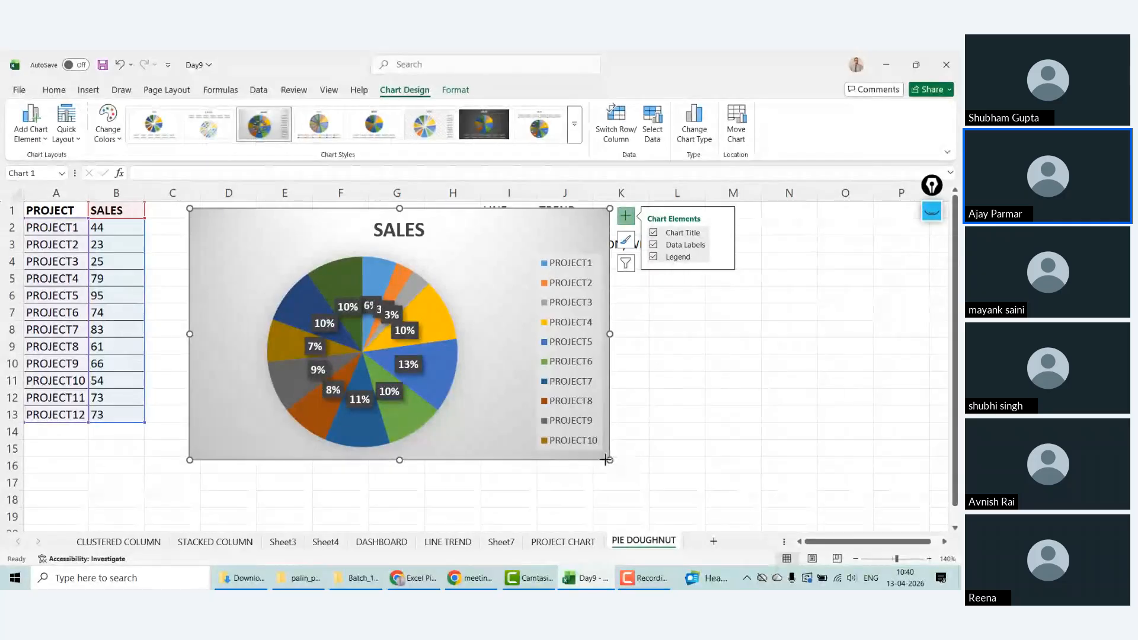
{"action": "left_click_drag", "start_coordinate": [610, 460], "coordinate": [534, 406]}
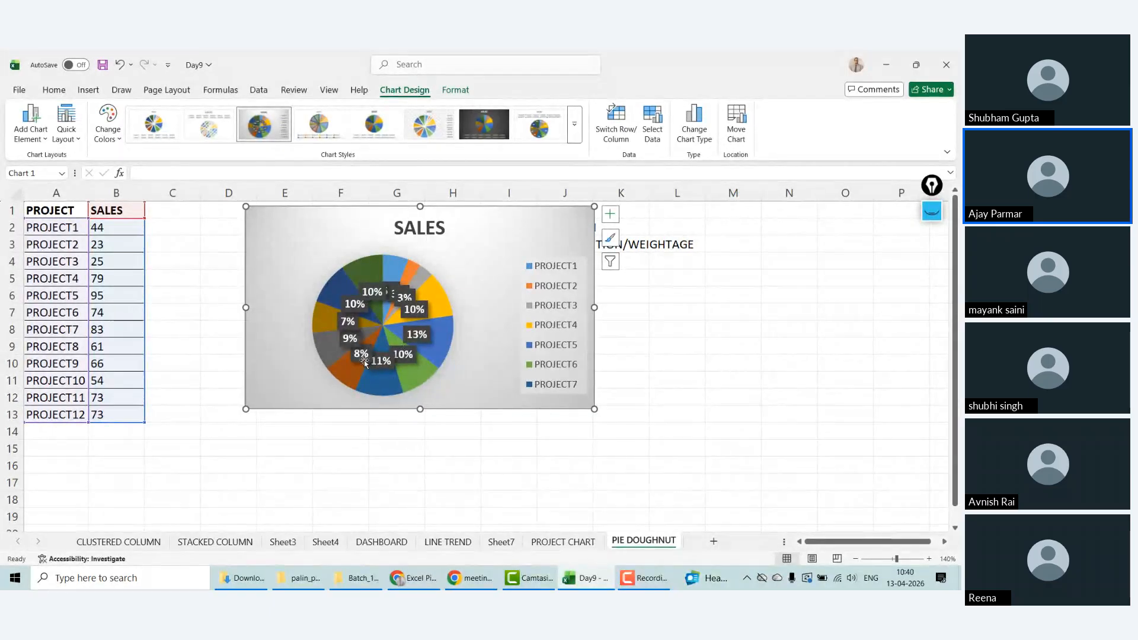
Step: Move the PROJECT12 percentage label slightly outward within its pie slice
{"action": "left_click", "coordinate": [382, 368]}
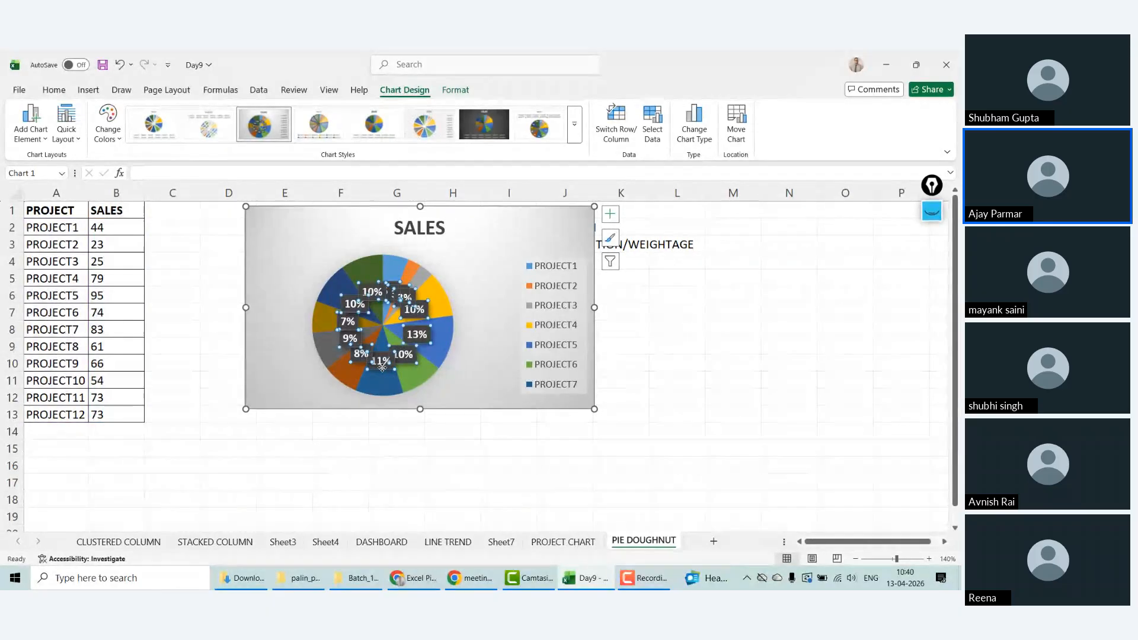
{"action": "left_click", "coordinate": [388, 370]}
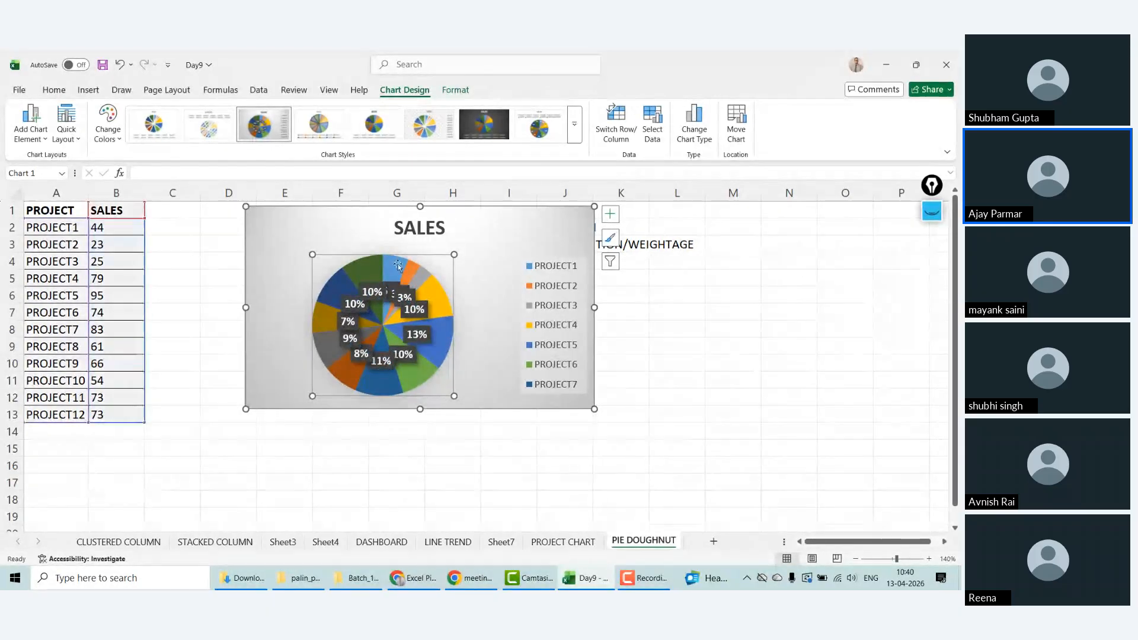
{"action": "left_click", "coordinate": [373, 291]}
{"action": "left_click", "coordinate": [374, 290]}
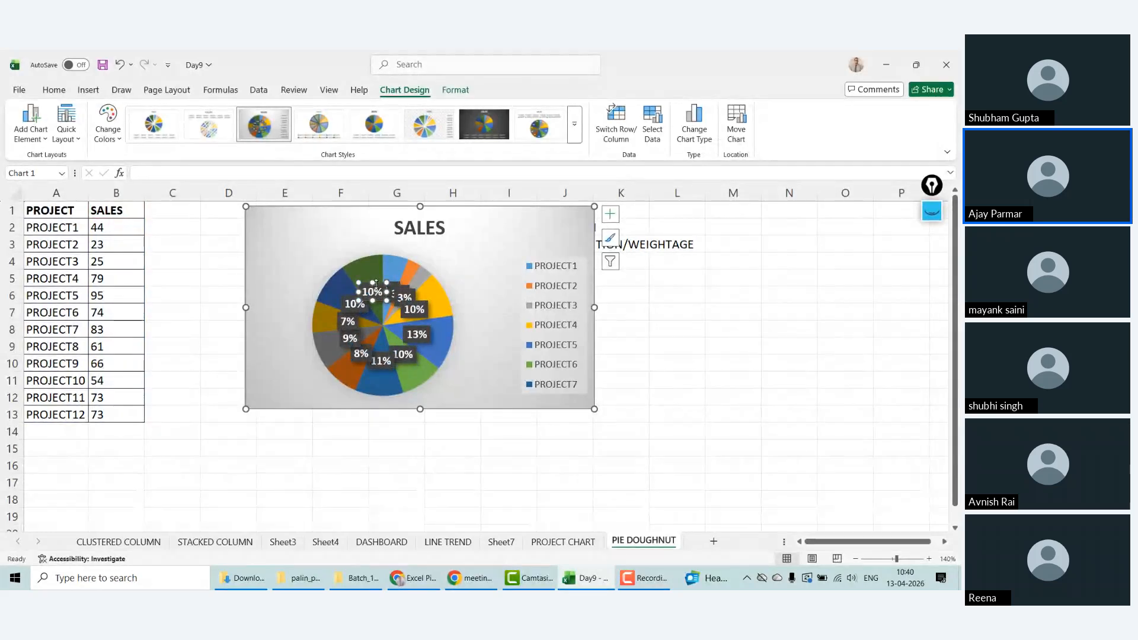
{"action": "left_click_drag", "start_coordinate": [376, 284], "coordinate": [375, 272]}
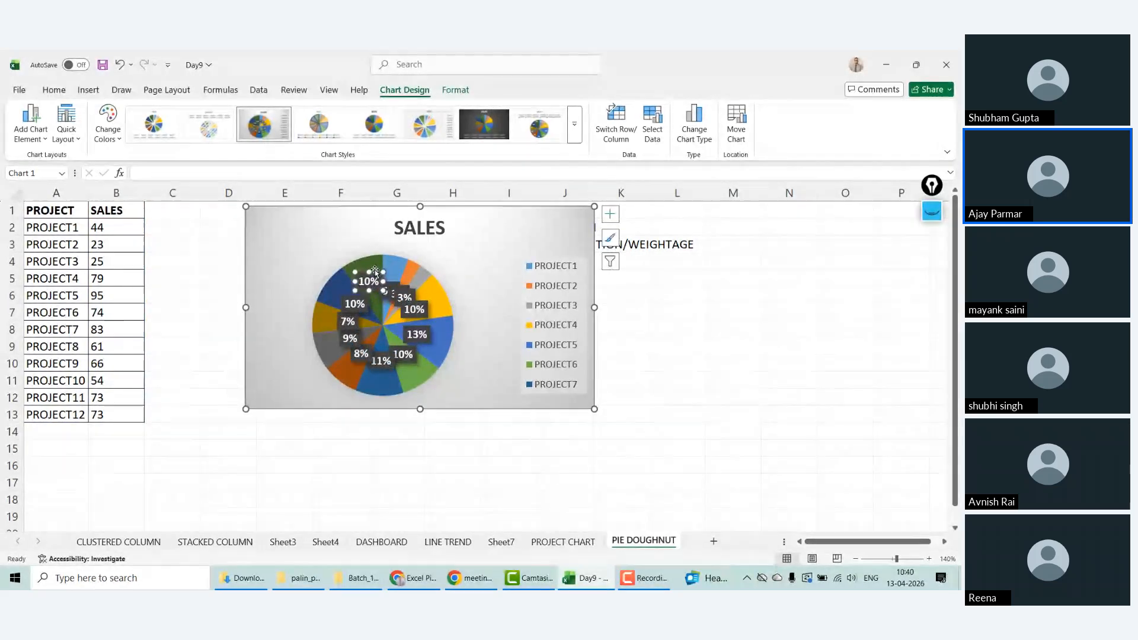
Step: Reduce the font size of all the pie chart's percentage labels to 7
{"action": "left_click", "coordinate": [425, 315]}
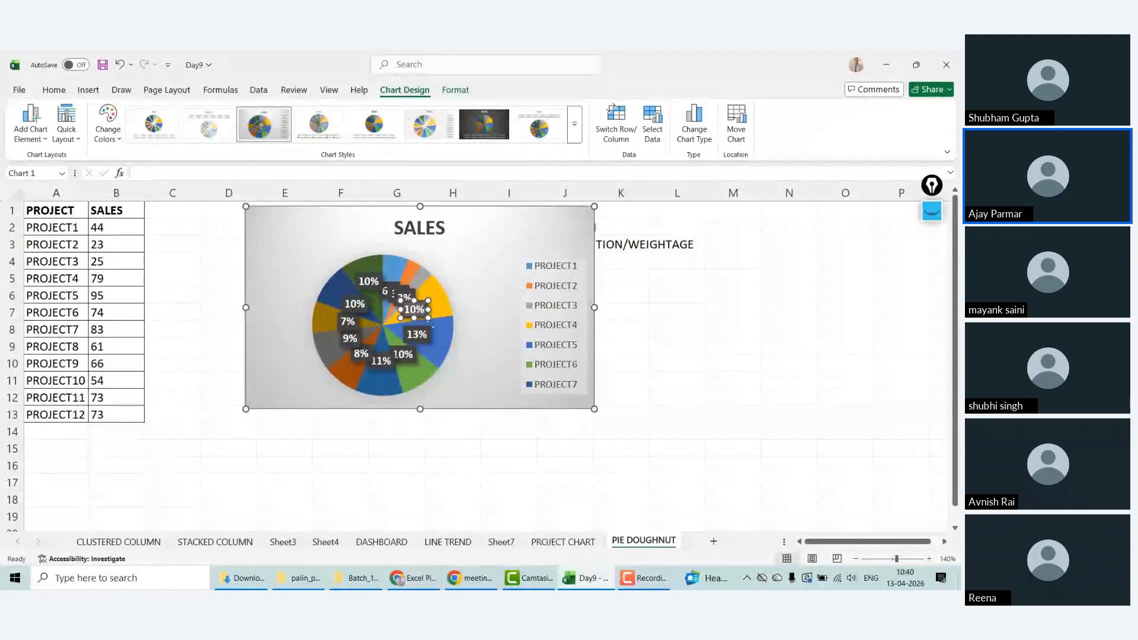
{"action": "left_click", "coordinate": [439, 336]}
{"action": "left_click", "coordinate": [413, 358]}
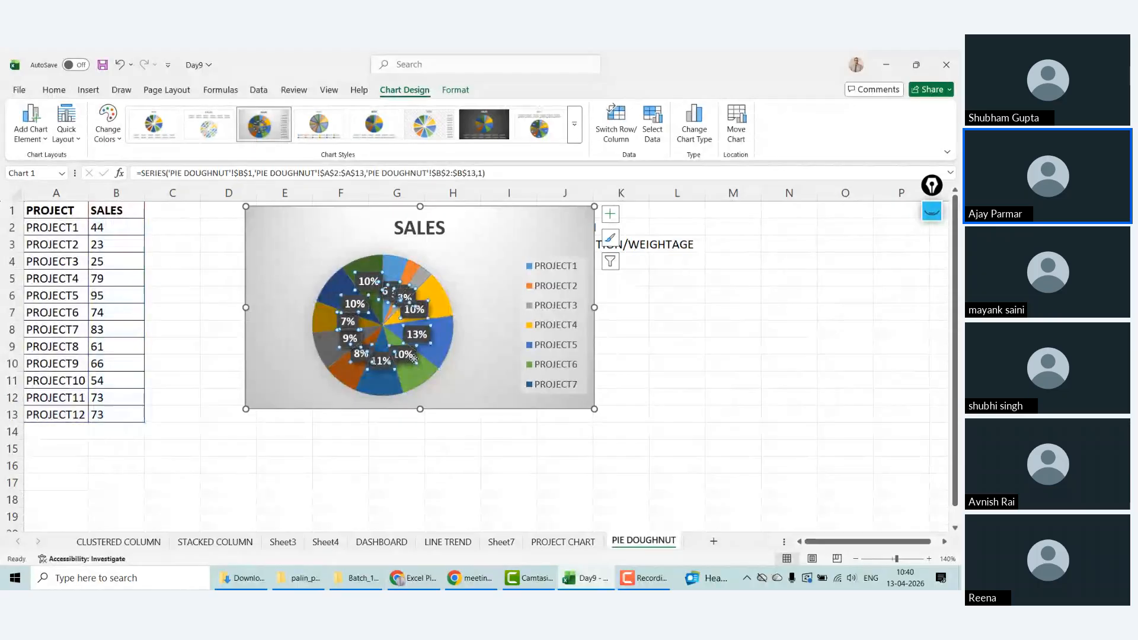
{"action": "left_click", "coordinate": [53, 89]}
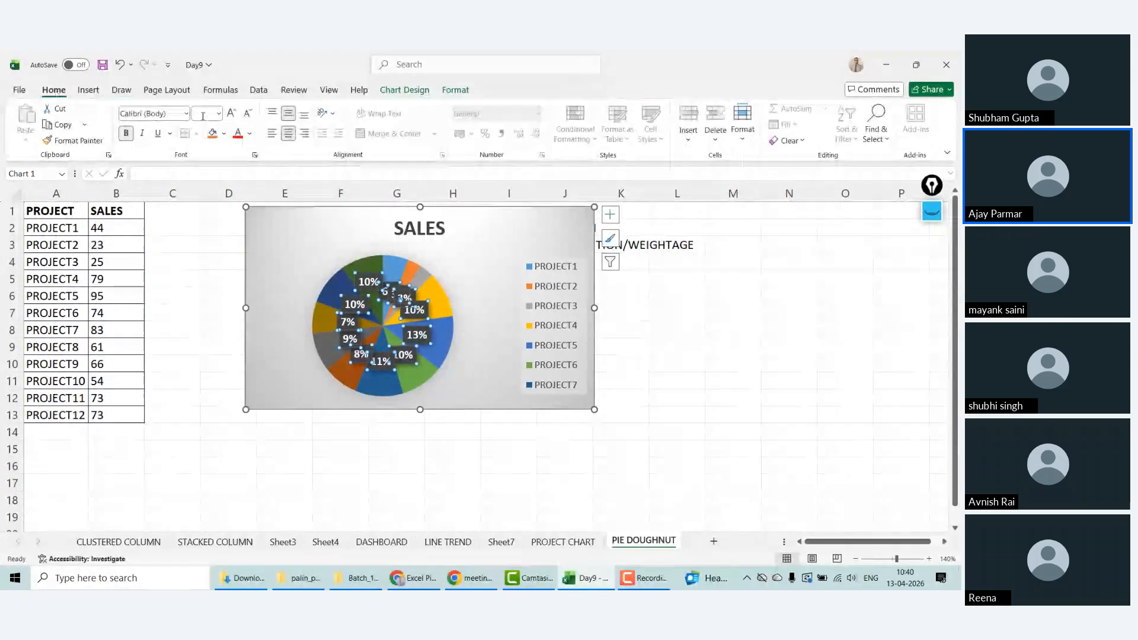
{"action": "left_click", "coordinate": [248, 113]}
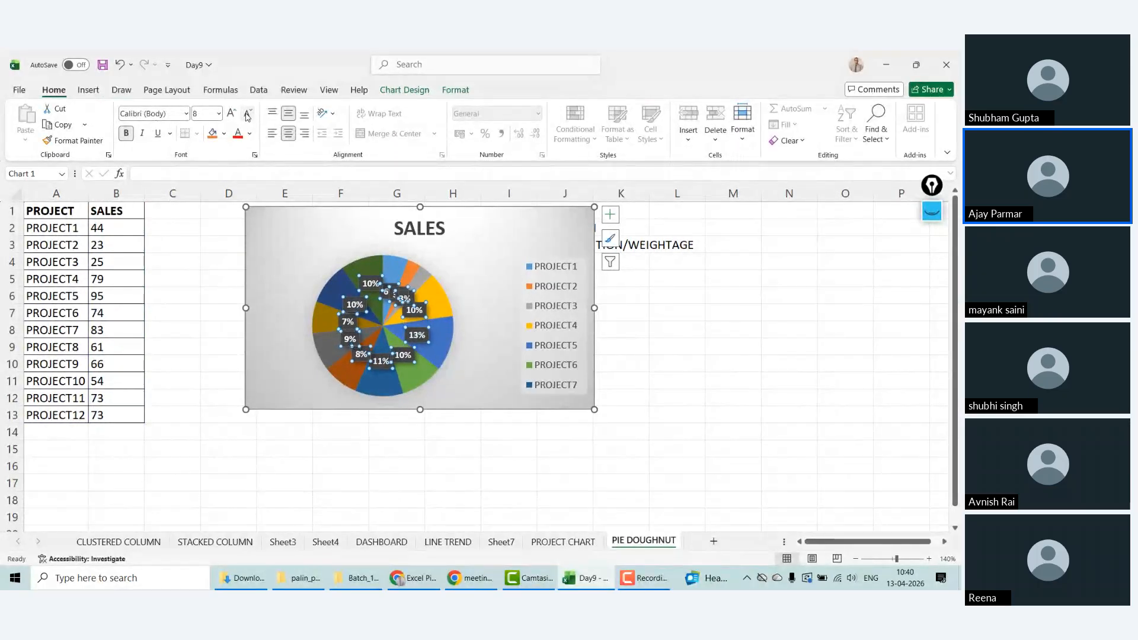
{"action": "left_click", "coordinate": [248, 113]}
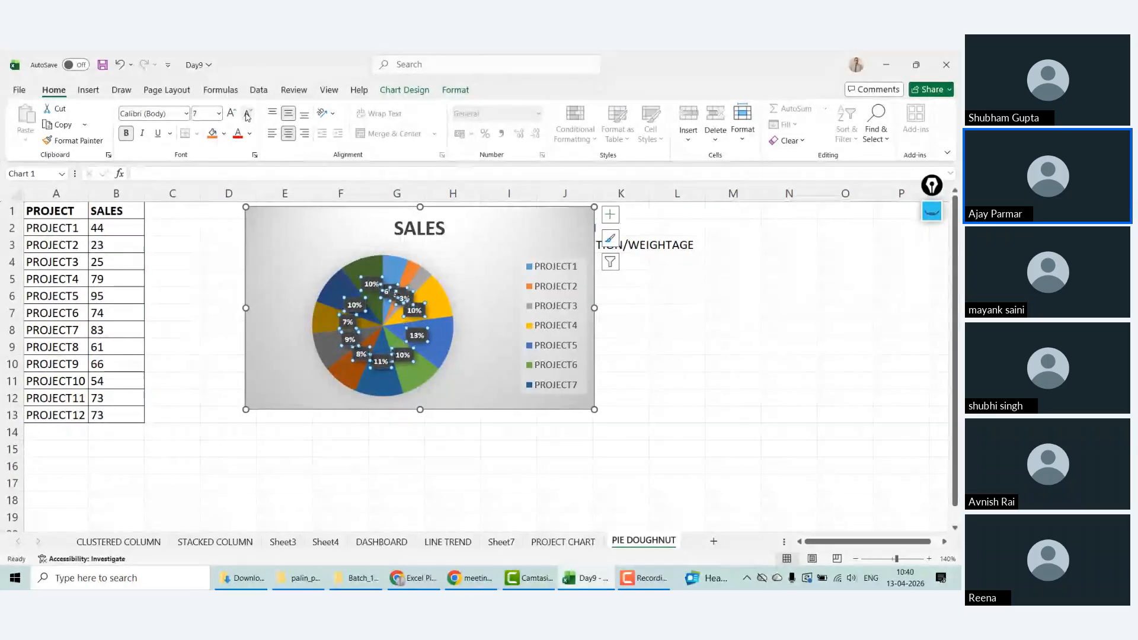
{"action": "left_click", "coordinate": [468, 407]}
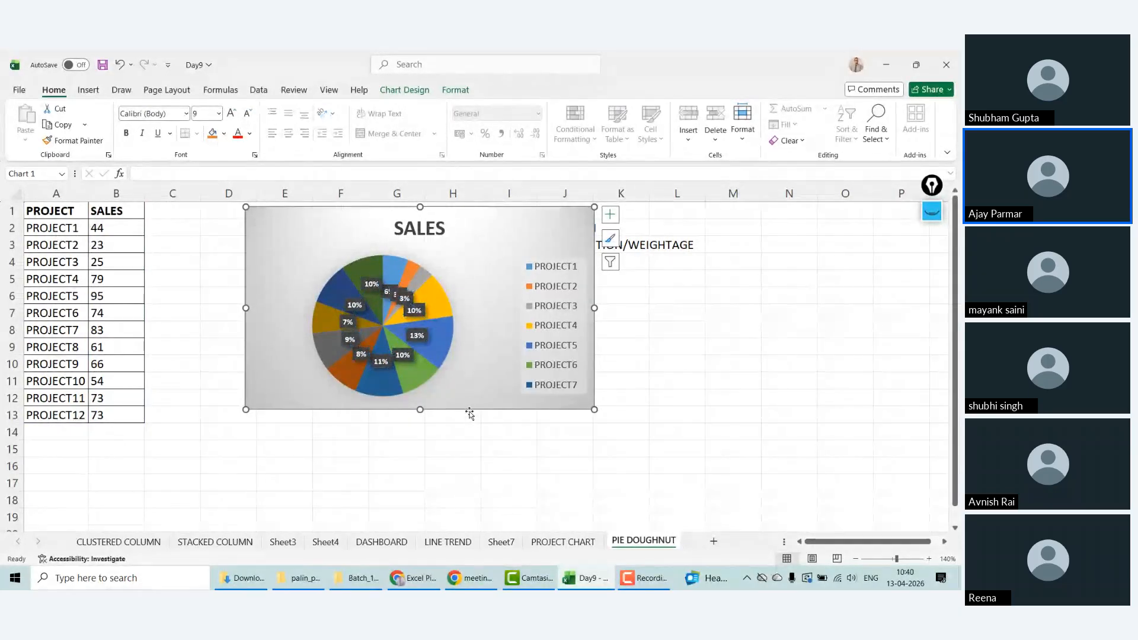
Step: Set the data labels to Best Fit and place the legend at the top of the chart
{"action": "left_click", "coordinate": [610, 214]}
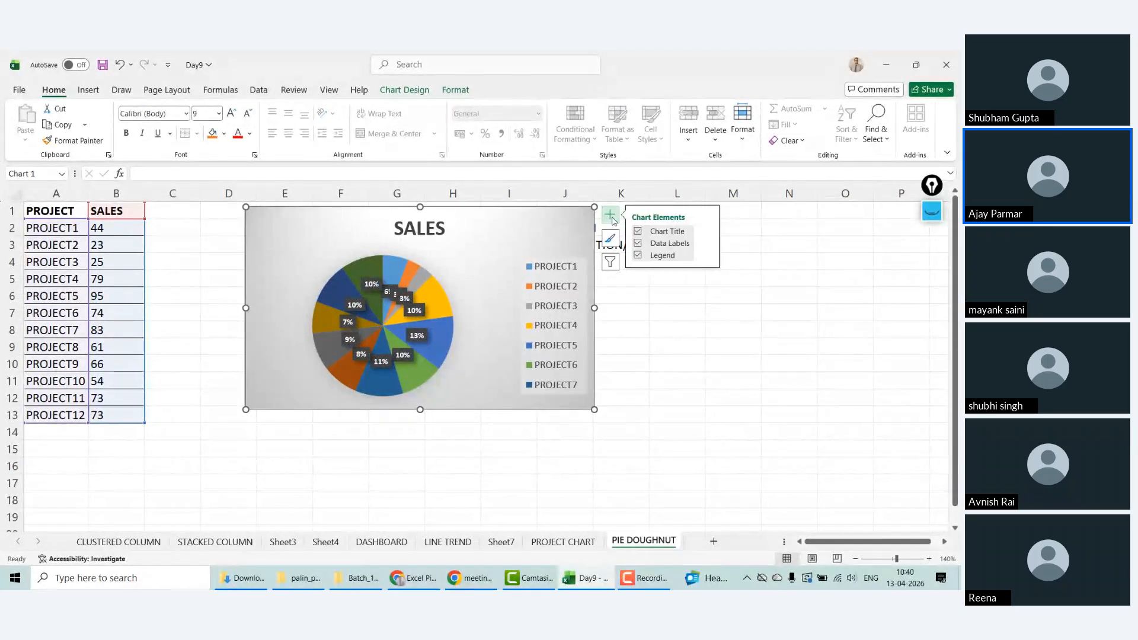
{"action": "left_click", "coordinate": [708, 243]}
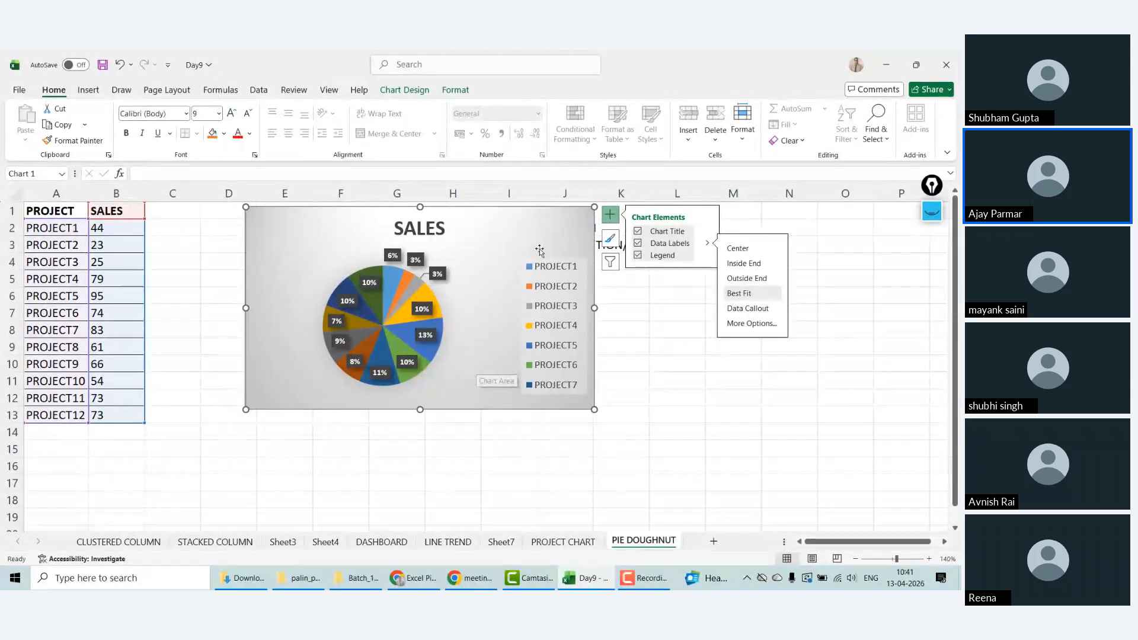
{"action": "left_click", "coordinate": [707, 255]}
{"action": "left_click", "coordinate": [735, 276]}
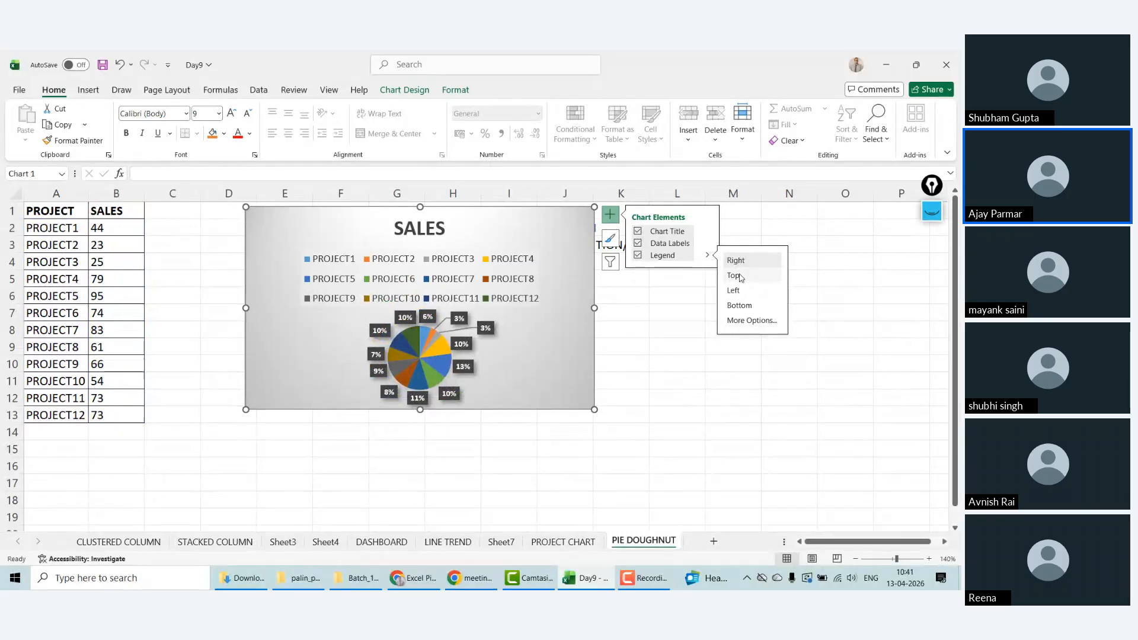
{"action": "left_click", "coordinate": [734, 276]}
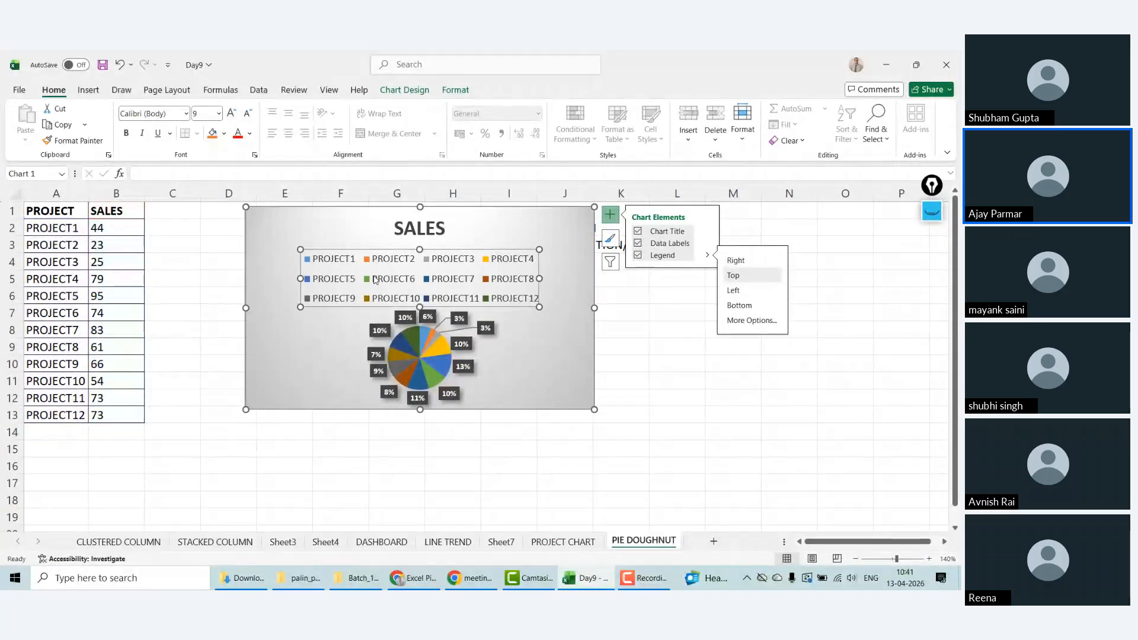
Step: Shift the chart down slightly on the sheet and reduce its legend font size to 7
{"action": "left_click_drag", "start_coordinate": [368, 281], "coordinate": [362, 310]}
{"action": "left_click", "coordinate": [400, 318]}
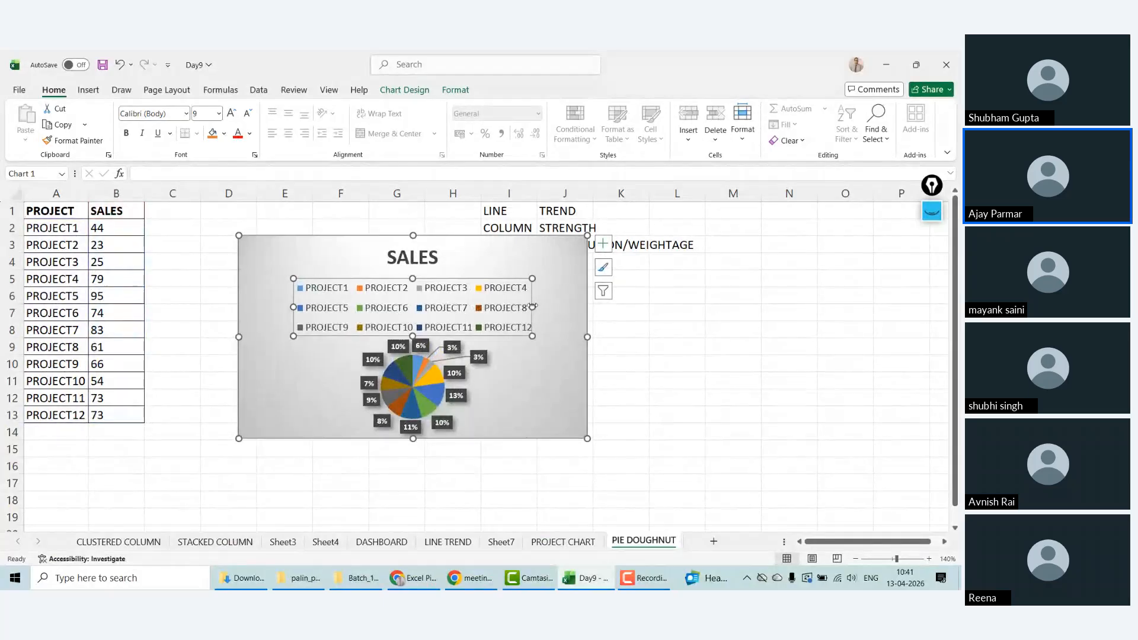
{"action": "scroll", "coordinate": [533, 306], "scroll_direction": "up", "scroll_amount": 1}
{"action": "scroll", "coordinate": [533, 306], "scroll_direction": "down", "scroll_amount": 1}
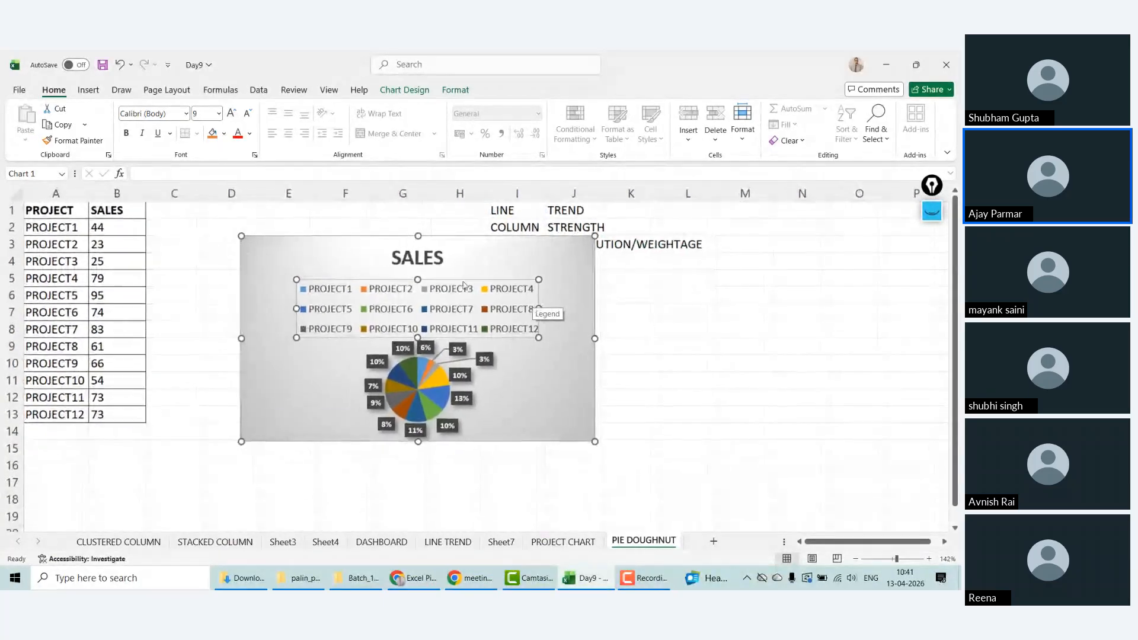
{"action": "left_click", "coordinate": [248, 114]}
{"action": "left_click", "coordinate": [247, 114]}
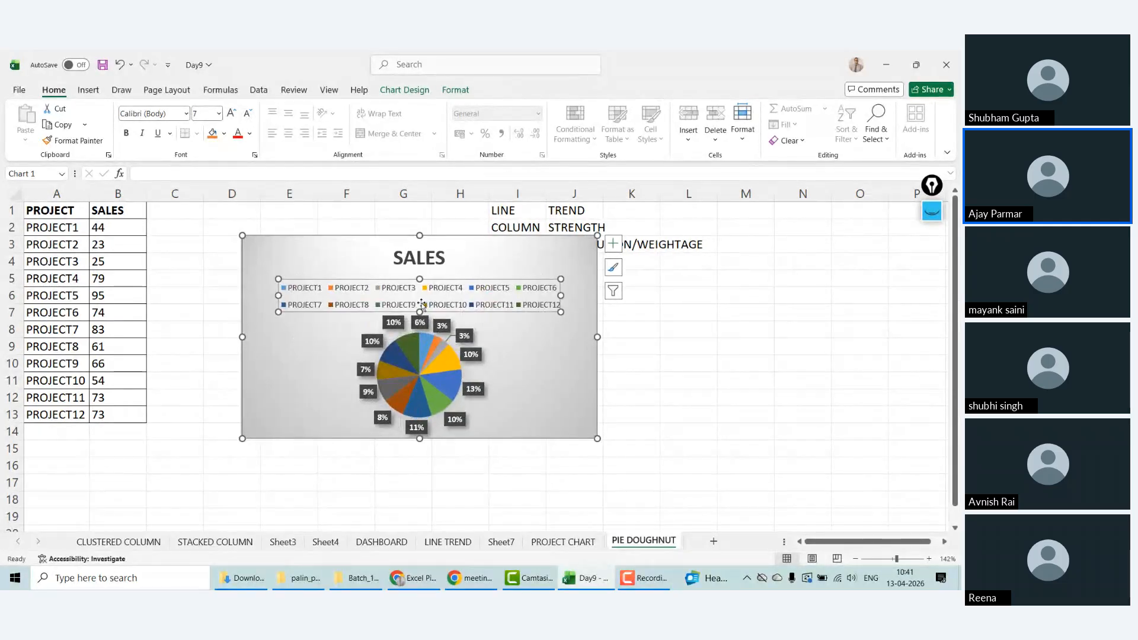
Step: Move the legend up towards the chart title and widen it on both sides to span the chart's width
{"action": "mouse_move", "coordinate": [421, 304]}
{"action": "left_mouse_down"}
{"action": "mouse_move", "coordinate": [422, 268]}
{"action": "mouse_move", "coordinate": [417, 299]}
{"action": "left_mouse_up"}
{"action": "scroll", "coordinate": [278, 279], "scroll_direction": "right", "scroll_amount": 1}
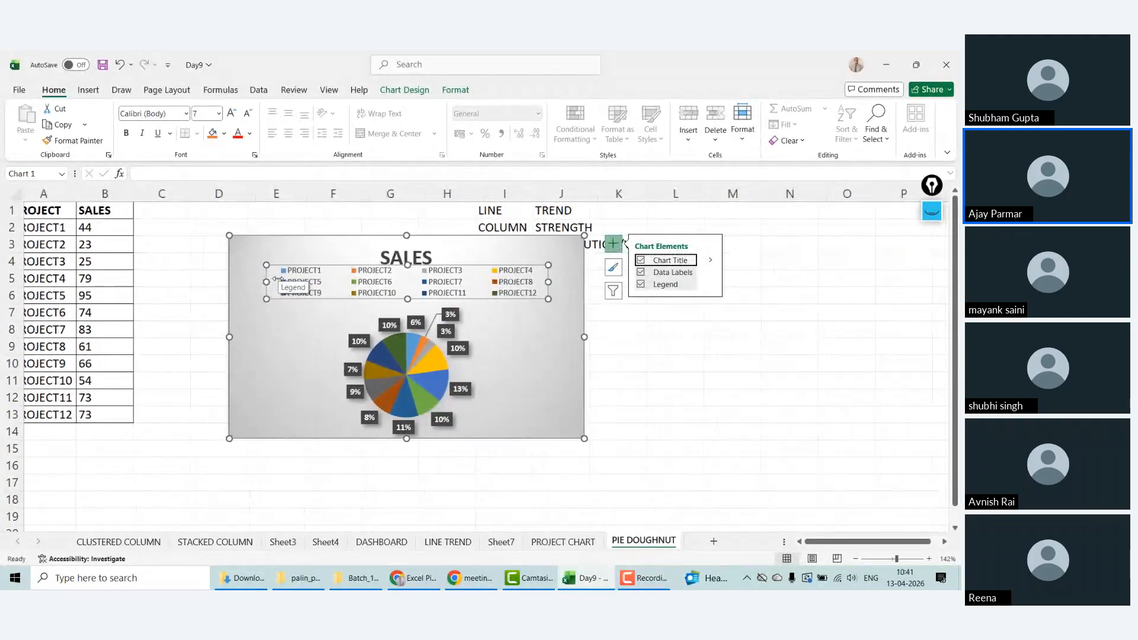
{"action": "scroll", "coordinate": [278, 278], "scroll_direction": "left", "scroll_amount": 1}
{"action": "left_click_drag", "start_coordinate": [278, 281], "coordinate": [249, 282]}
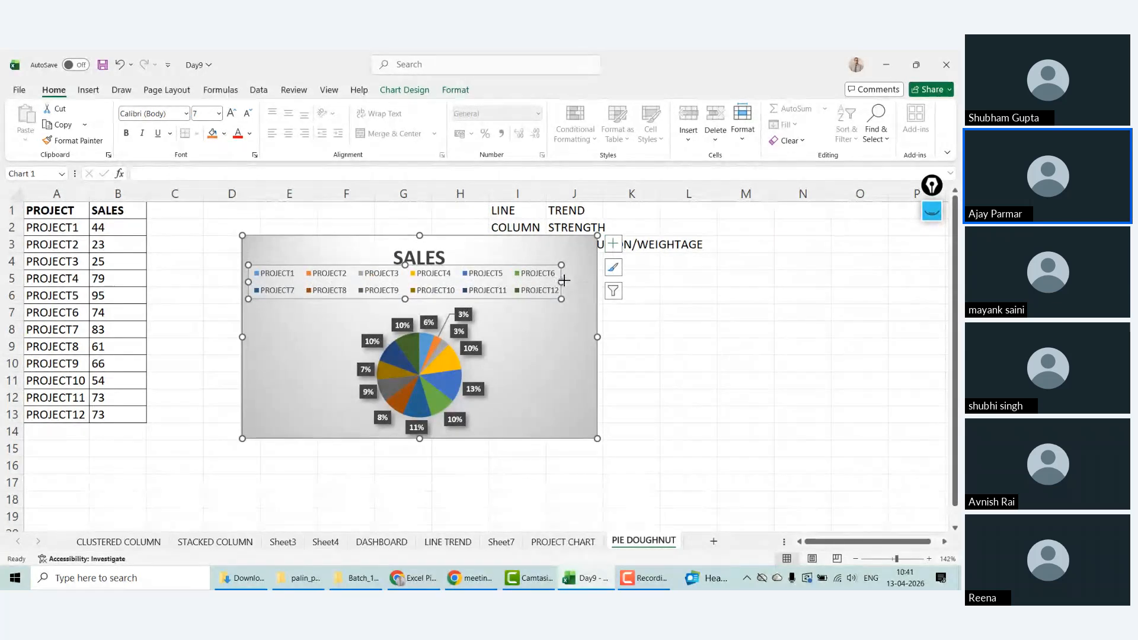
{"action": "left_click_drag", "start_coordinate": [561, 282], "coordinate": [587, 282]}
Step: Move the SALES chart title up, clear of the legend, and reduce its font size to 12
{"action": "left_click", "coordinate": [418, 259]}
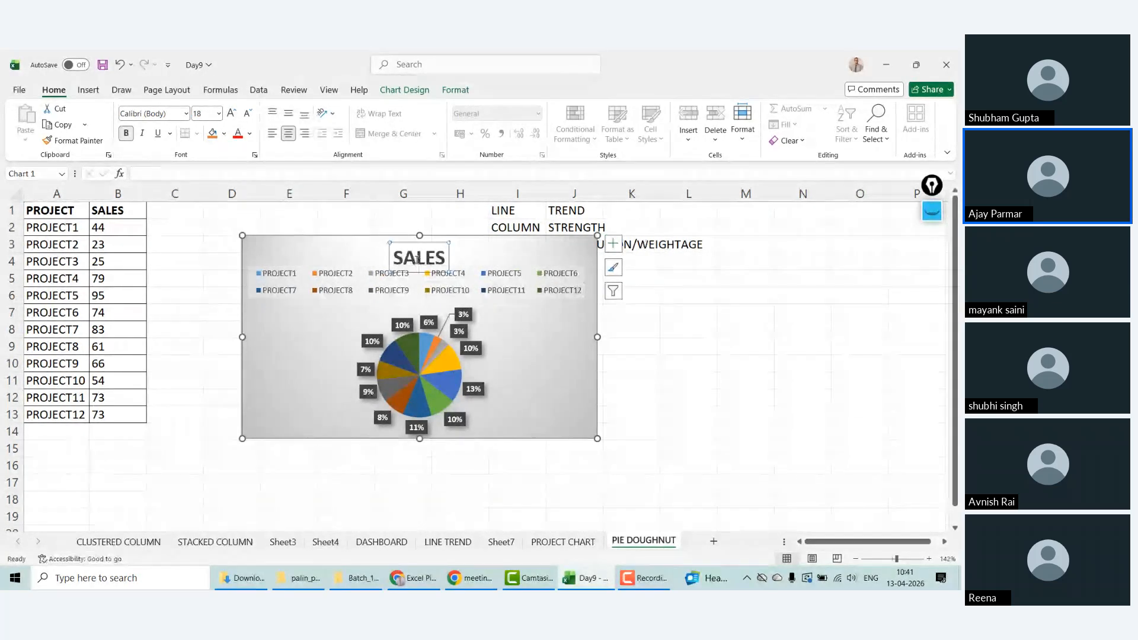
{"action": "left_click_drag", "start_coordinate": [429, 236], "coordinate": [430, 229]}
{"action": "left_click", "coordinate": [250, 118]}
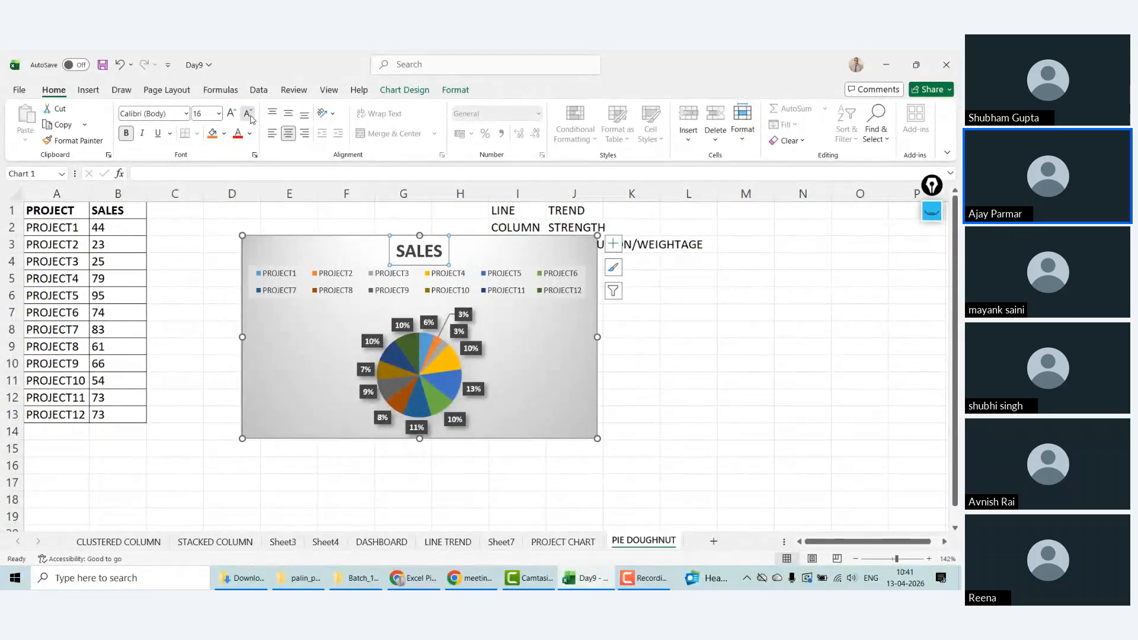
{"action": "left_click", "coordinate": [250, 117]}
{"action": "left_click", "coordinate": [250, 117]}
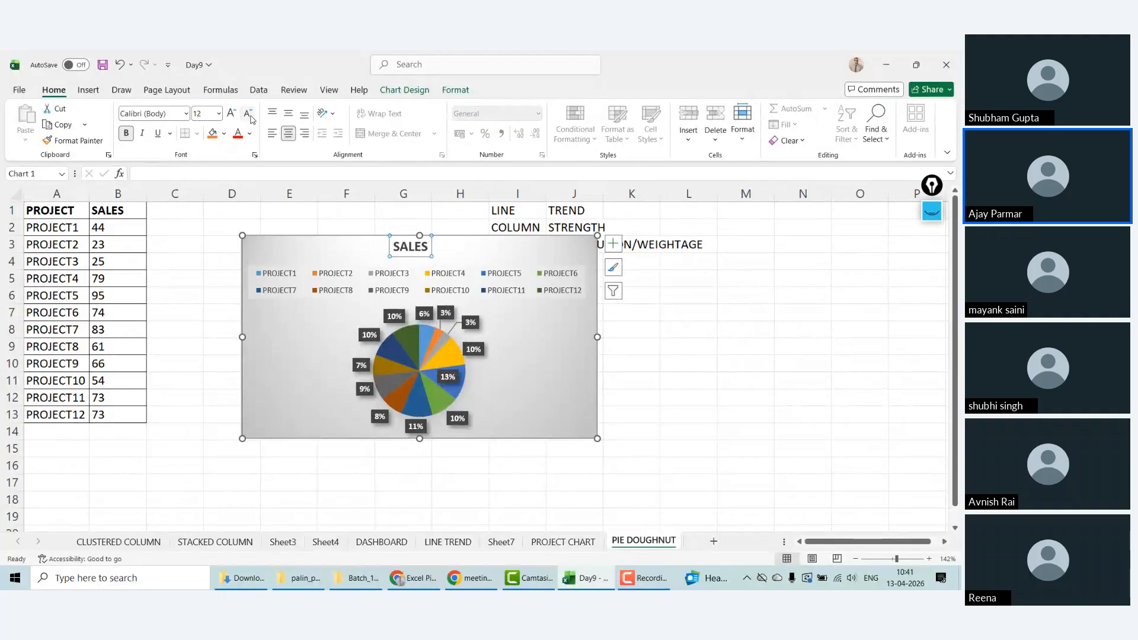
Step: Try the chart legend at font size 6 and return it to 7
{"action": "left_click", "coordinate": [367, 273]}
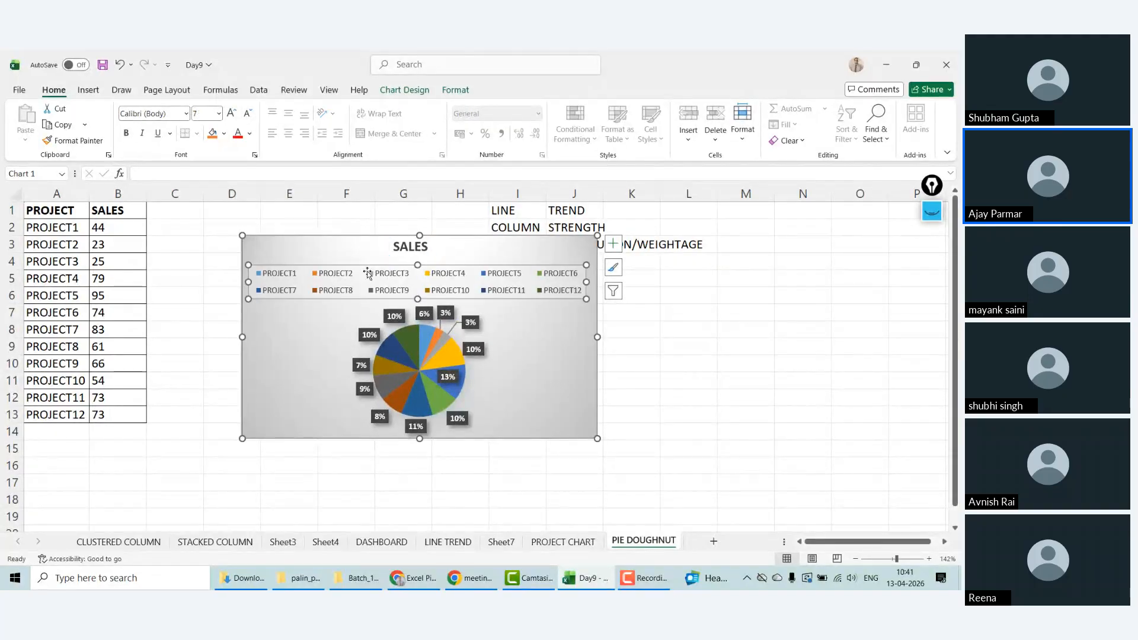
{"action": "left_click", "coordinate": [248, 117]}
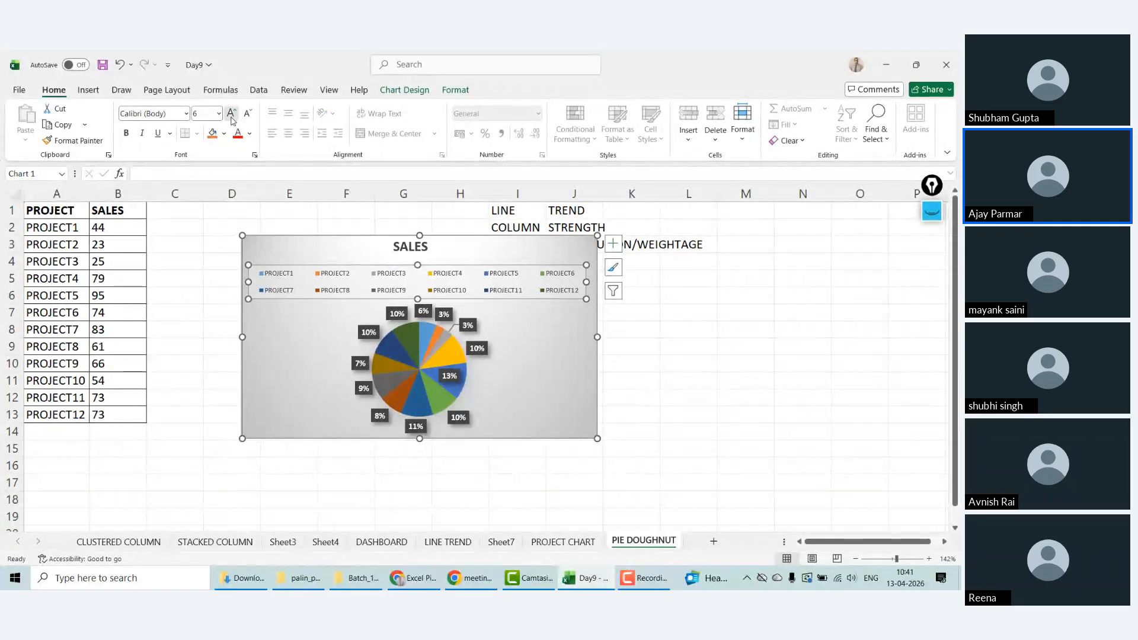
{"action": "left_click", "coordinate": [231, 117]}
{"action": "left_click", "coordinate": [181, 363]}
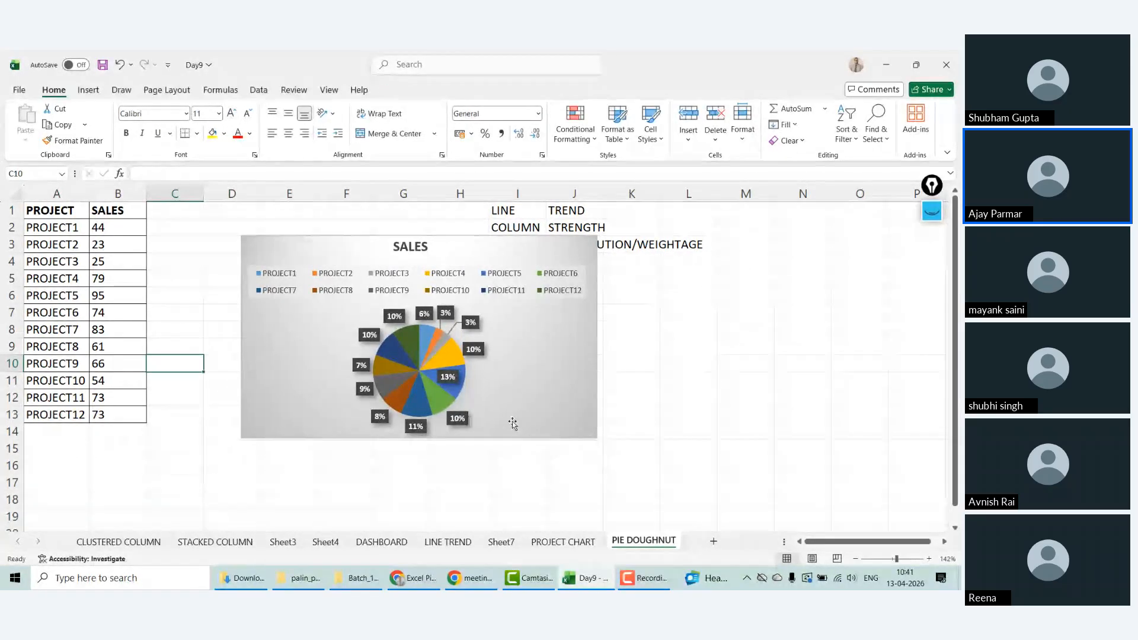
Step: Extend the pie chart slightly upward and to the right, and shift the whole chart left towards the sales table
{"action": "left_click", "coordinate": [560, 435]}
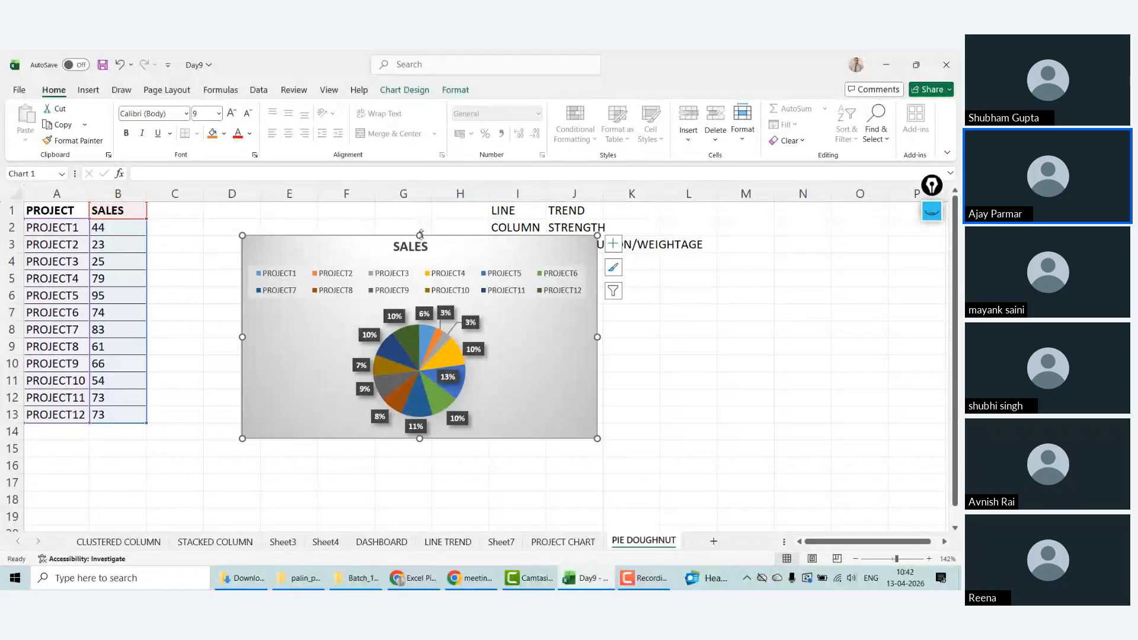
{"action": "left_click_drag", "start_coordinate": [420, 234], "coordinate": [420, 217]}
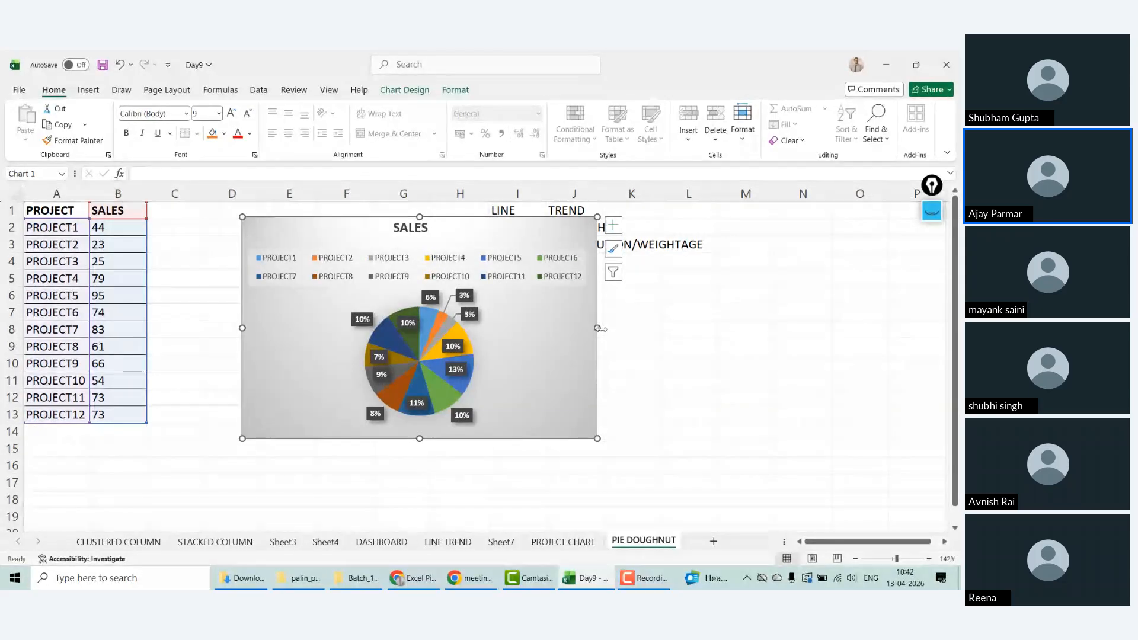
{"action": "left_click_drag", "start_coordinate": [600, 328], "coordinate": [607, 328]}
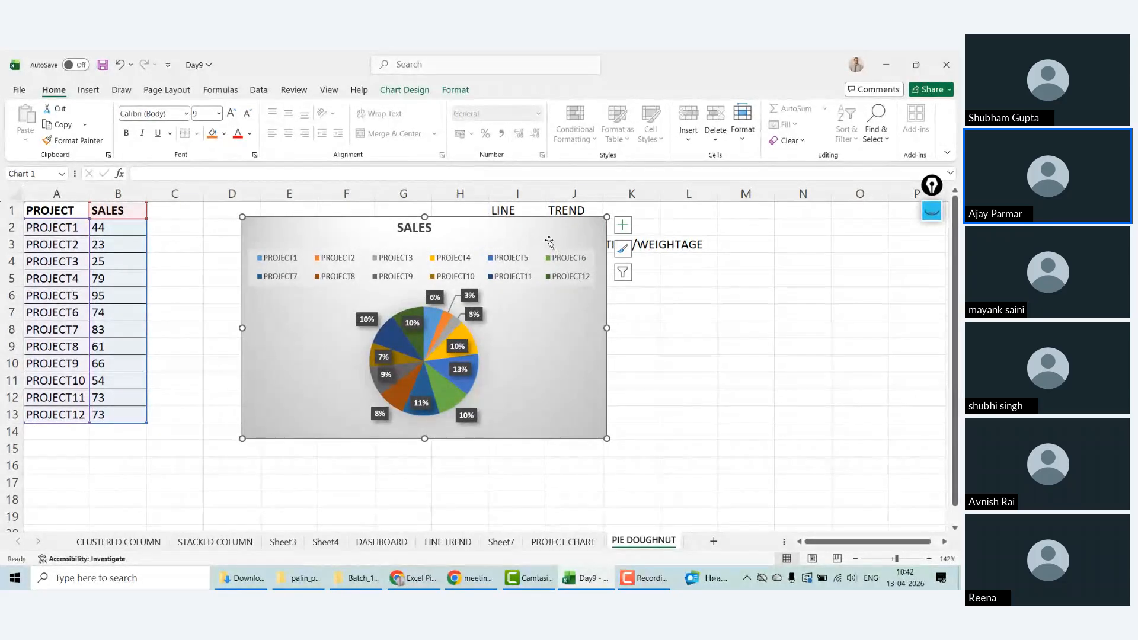
{"action": "left_click_drag", "start_coordinate": [549, 239], "coordinate": [513, 231]}
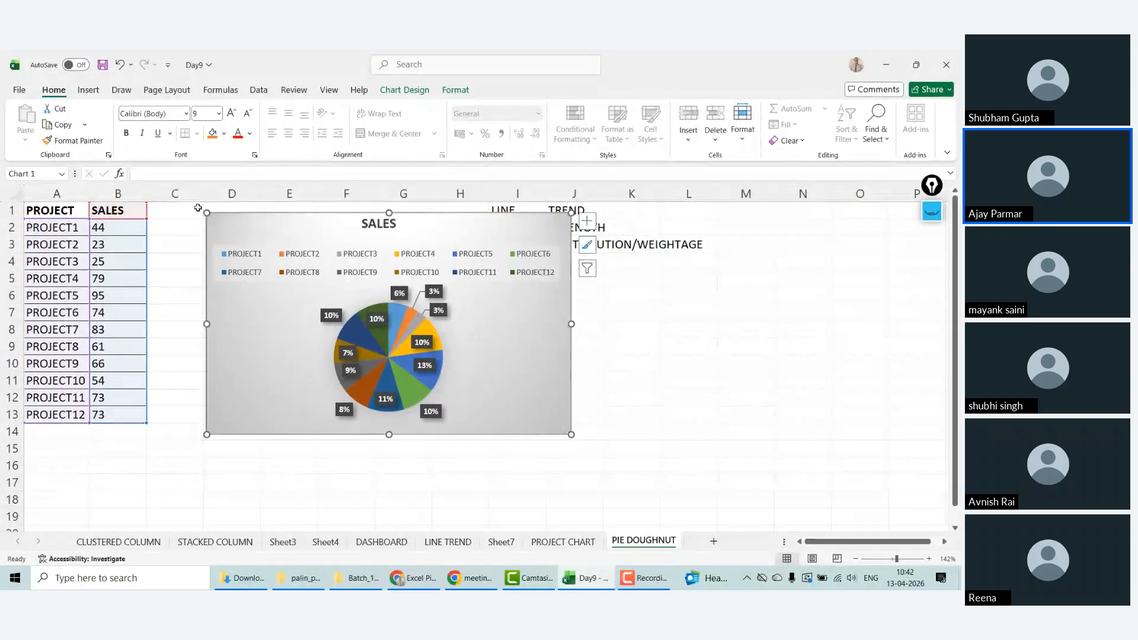
{"action": "left_click", "coordinate": [71, 227]}
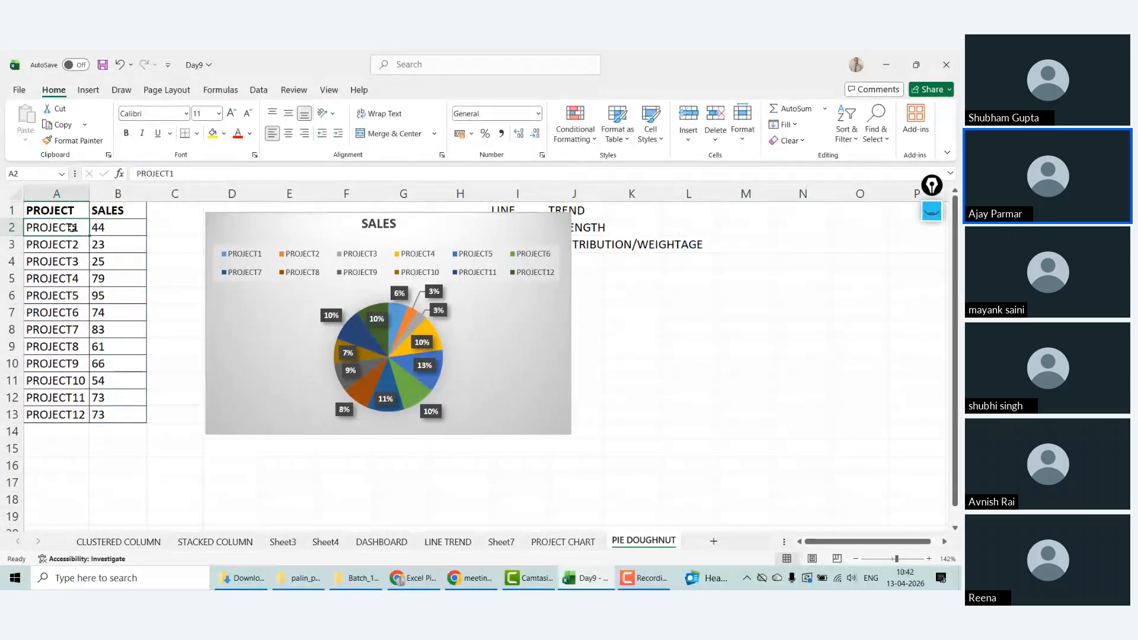
{"action": "left_click_drag", "start_coordinate": [72, 227], "coordinate": [69, 521]}
{"action": "left_click", "coordinate": [74, 319]}
{"action": "key", "text": "ctrl+Home"}
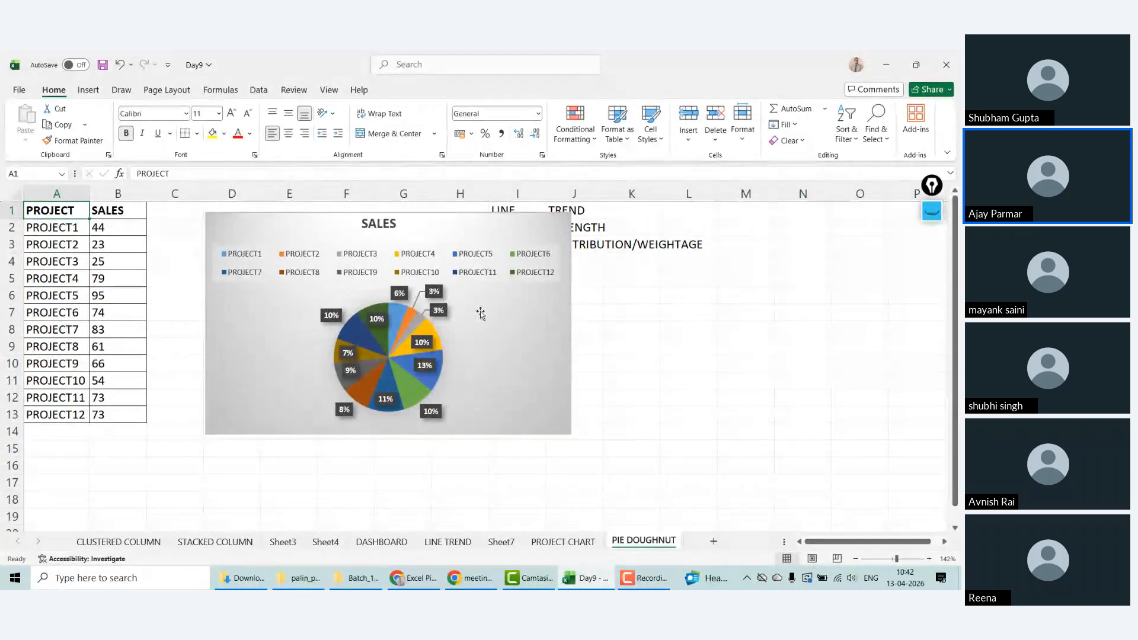
Step: Move the pie chart further left so it sits directly beside the sales table, starting at column C in row 1
{"action": "left_click", "coordinate": [457, 228]}
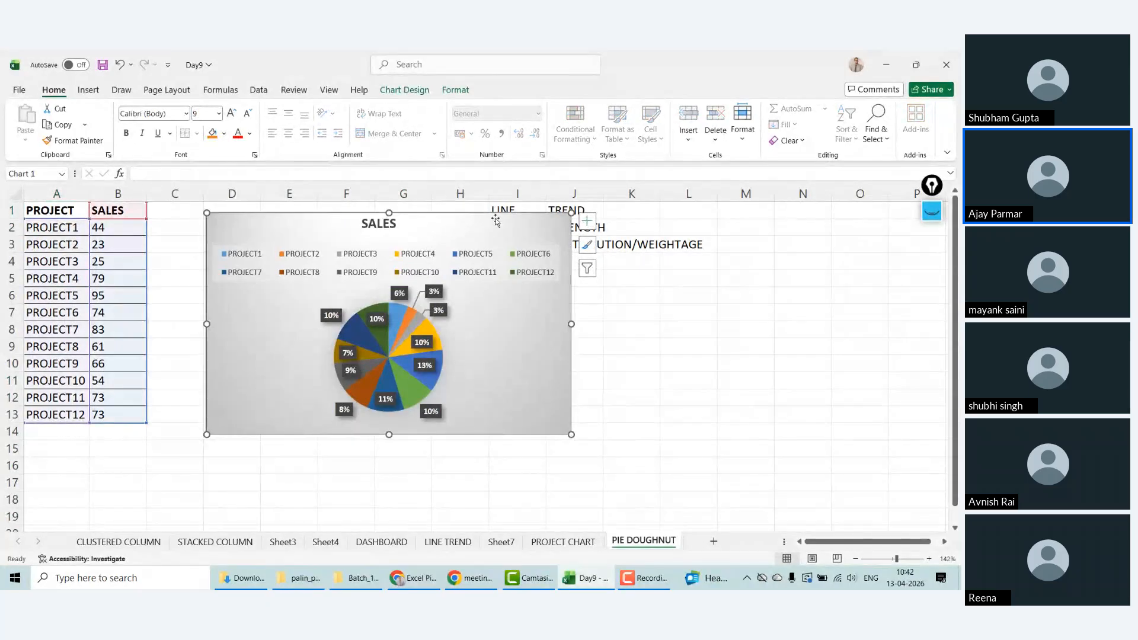
{"action": "left_click_drag", "start_coordinate": [496, 220], "coordinate": [478, 209]}
{"action": "left_click", "coordinate": [330, 90]}
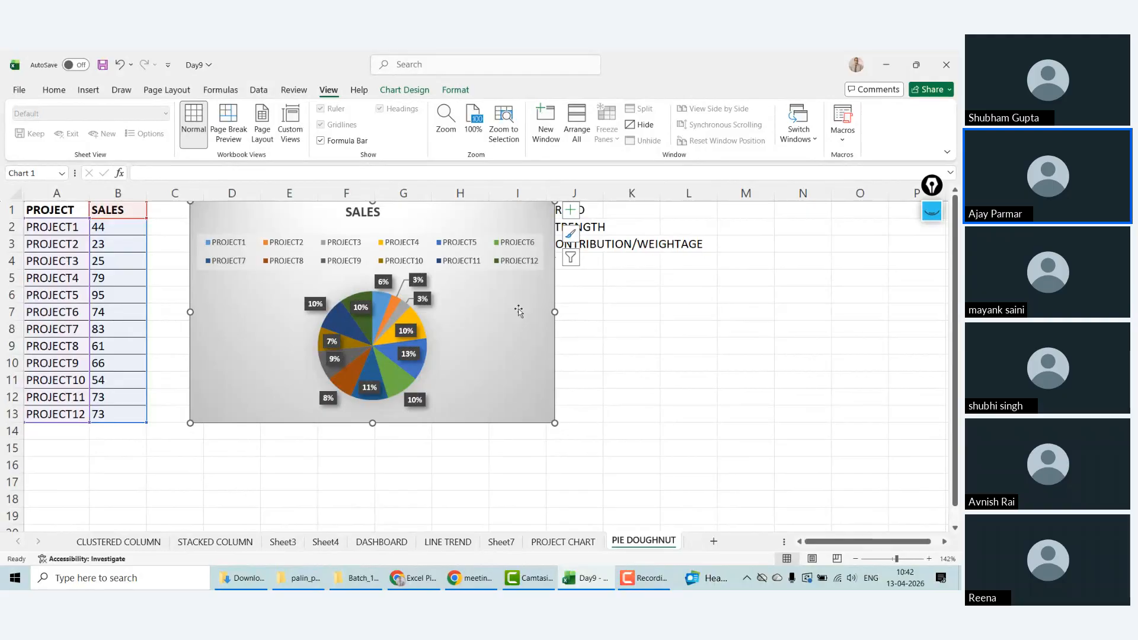
{"action": "left_click_drag", "start_coordinate": [493, 376], "coordinate": [456, 381]}
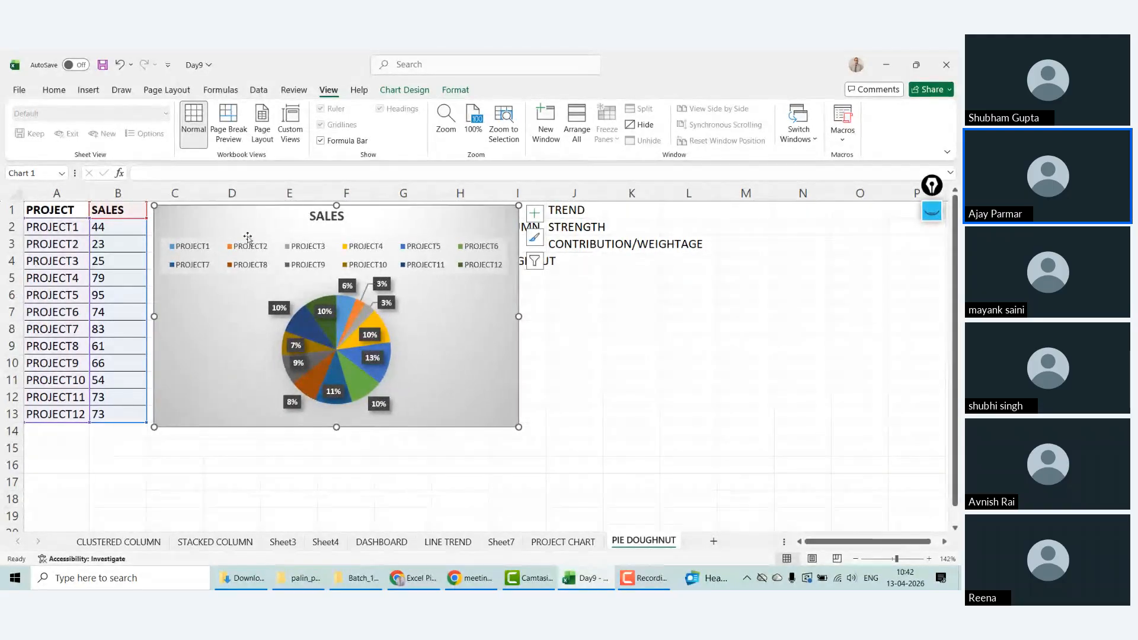
Step: Insert a doughnut chart based on the PROJECT and SALES data
{"action": "left_click", "coordinate": [64, 246]}
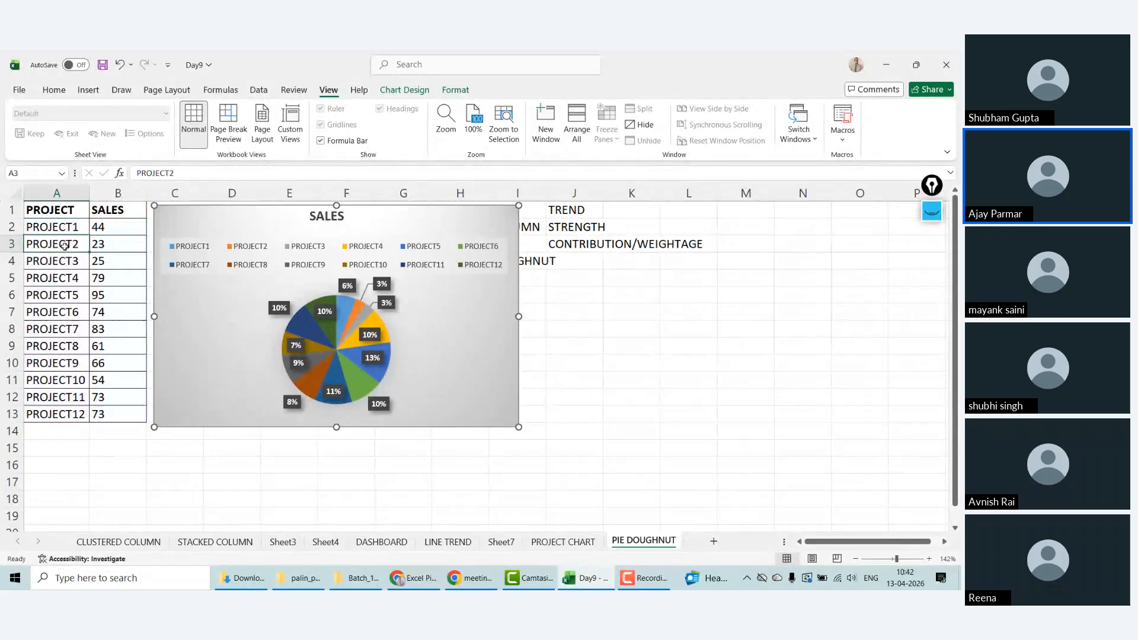
{"action": "left_click", "coordinate": [94, 94]}
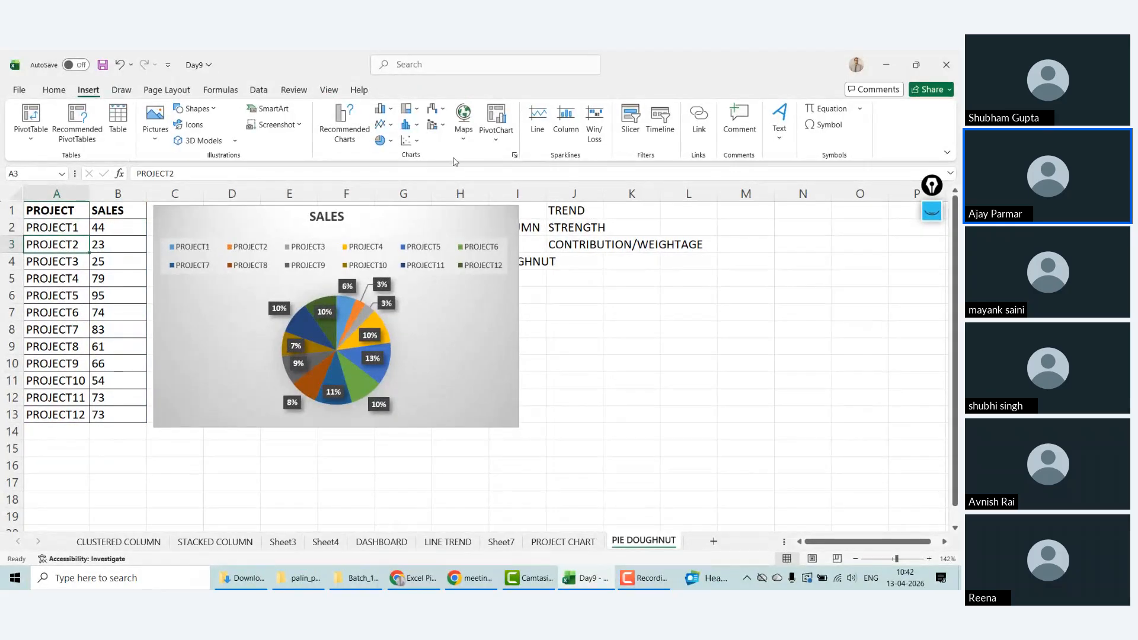
{"action": "left_click", "coordinate": [392, 142]}
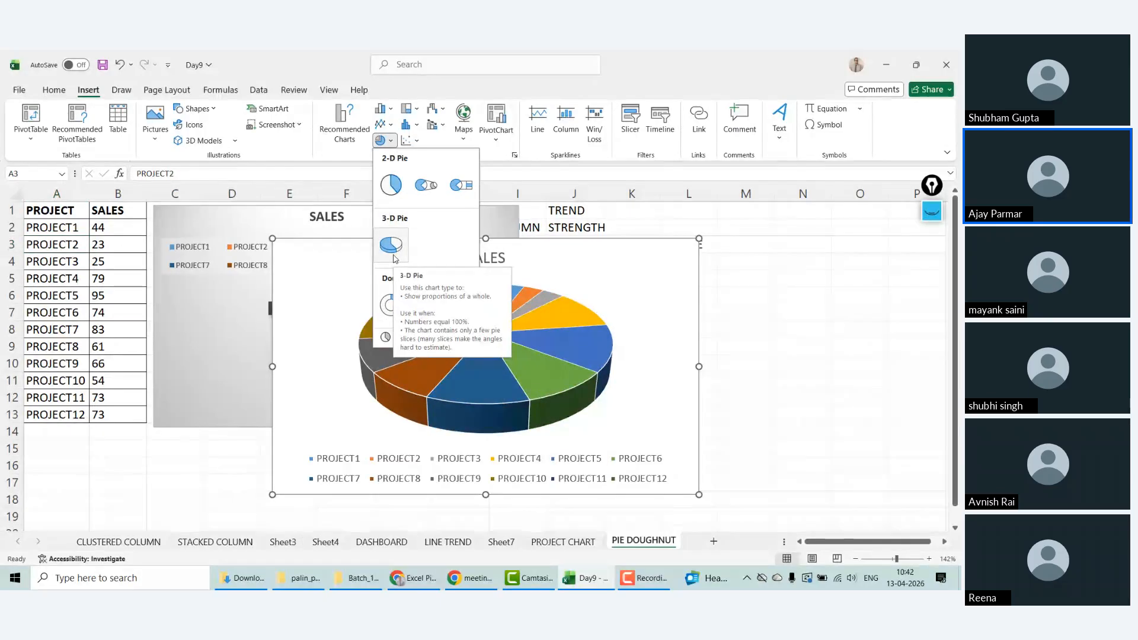
{"action": "left_click", "coordinate": [391, 306]}
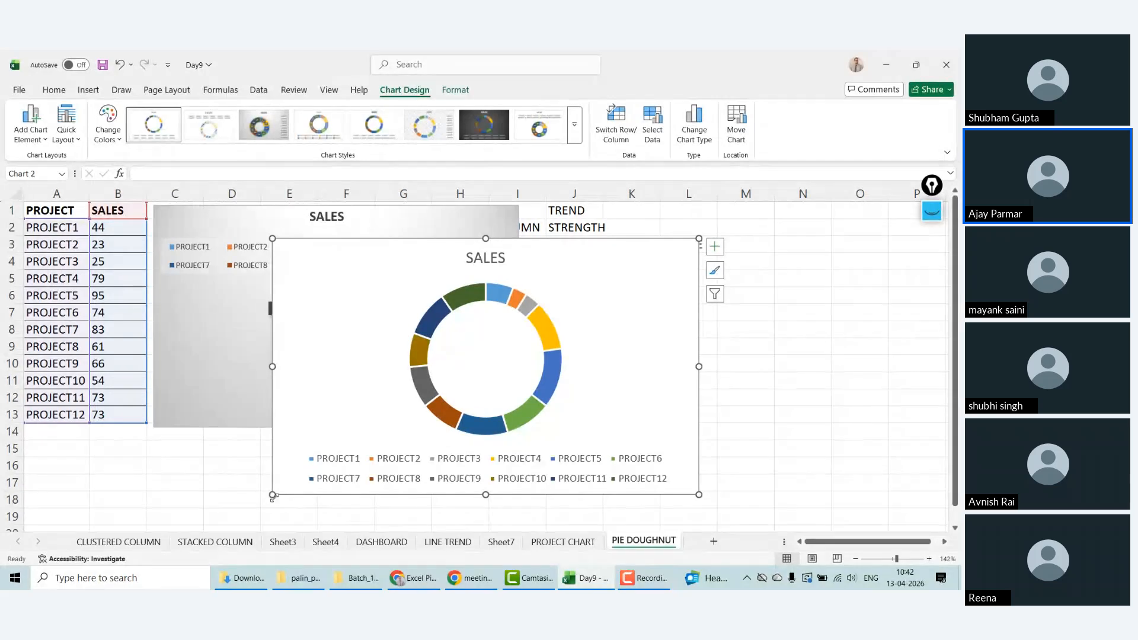
Step: Shrink the doughnut chart from its lower-left corner and place it directly to the right of the pie chart
{"action": "left_click_drag", "start_coordinate": [272, 495], "coordinate": [420, 453]}
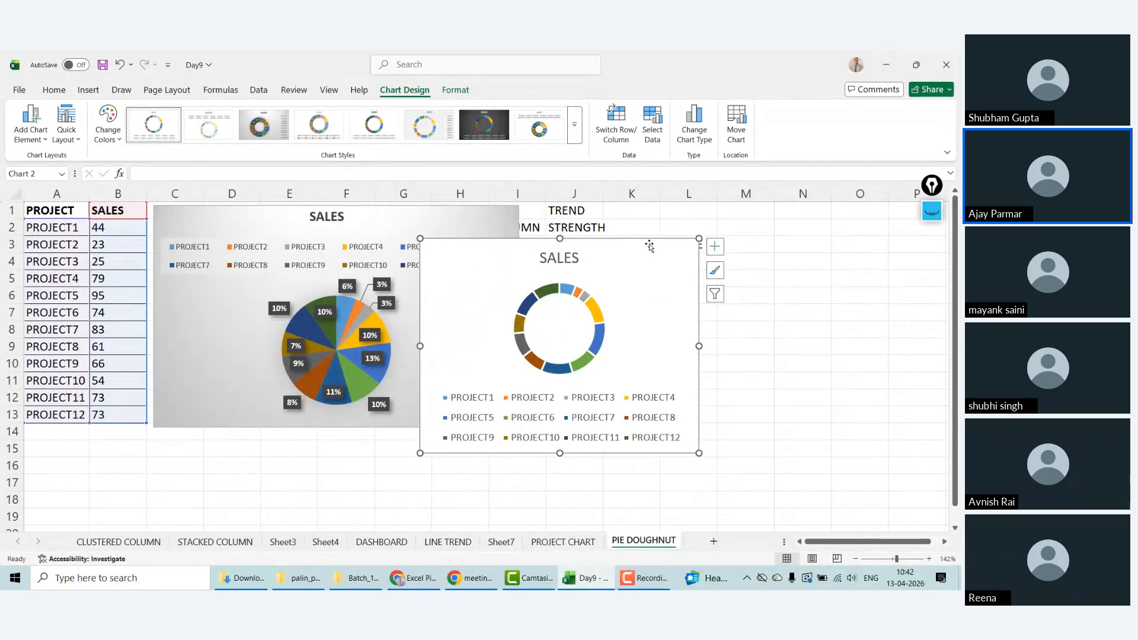
{"action": "left_click_drag", "start_coordinate": [649, 245], "coordinate": [748, 207]}
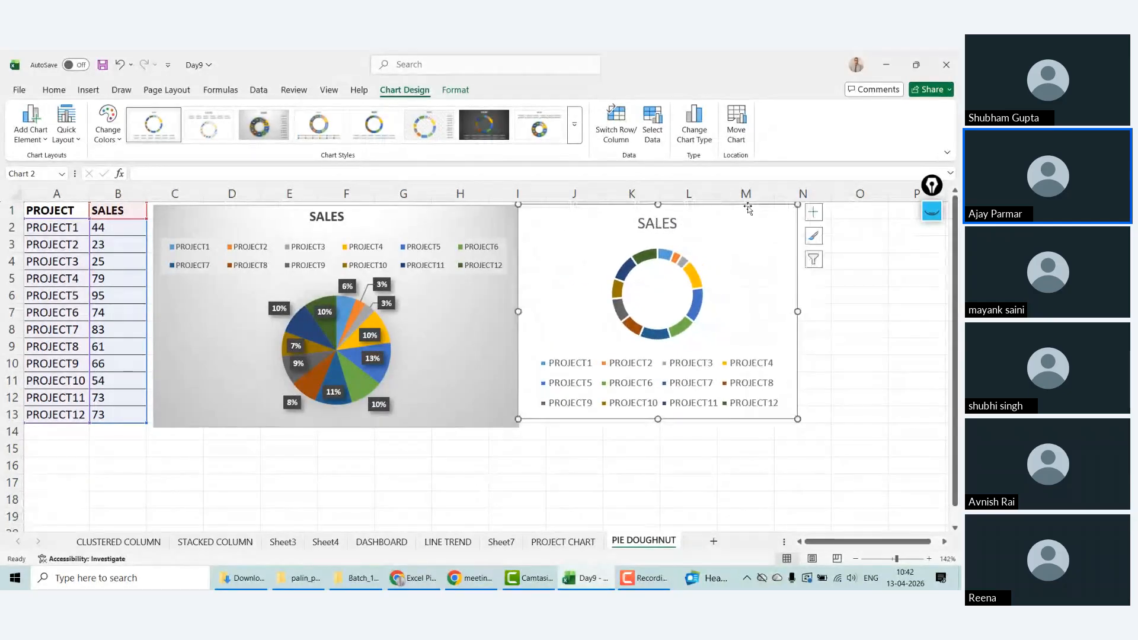
{"action": "left_click_drag", "start_coordinate": [798, 428], "coordinate": [860, 432]}
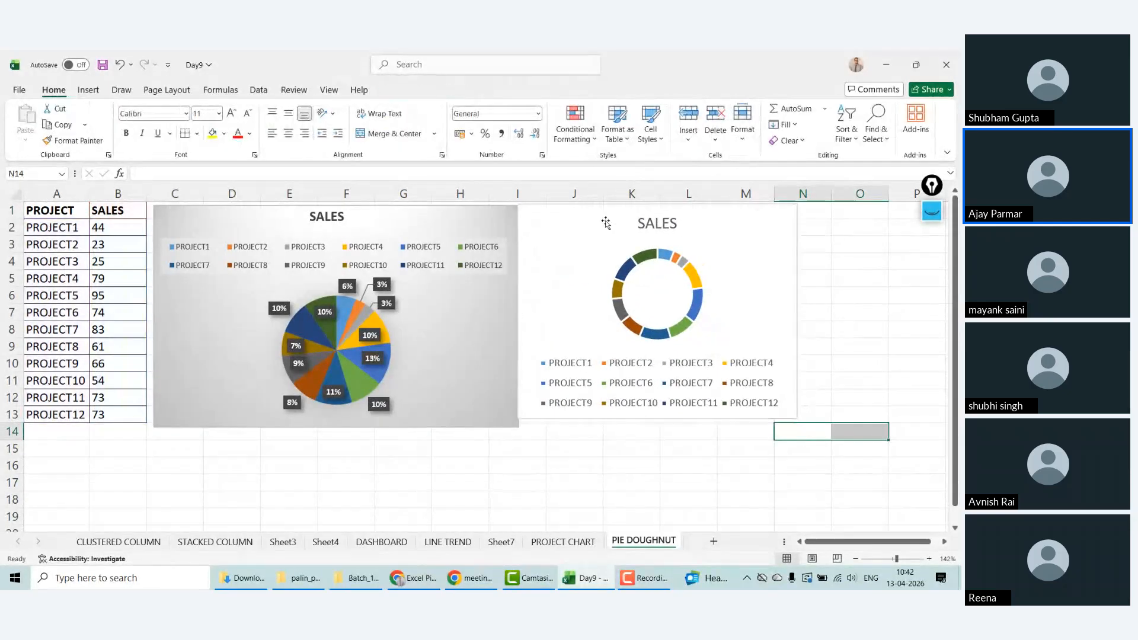
Step: Apply the grey gradient chart style with percentage labels to the doughnut chart and shift the chart slightly right
{"action": "left_click", "coordinate": [753, 270]}
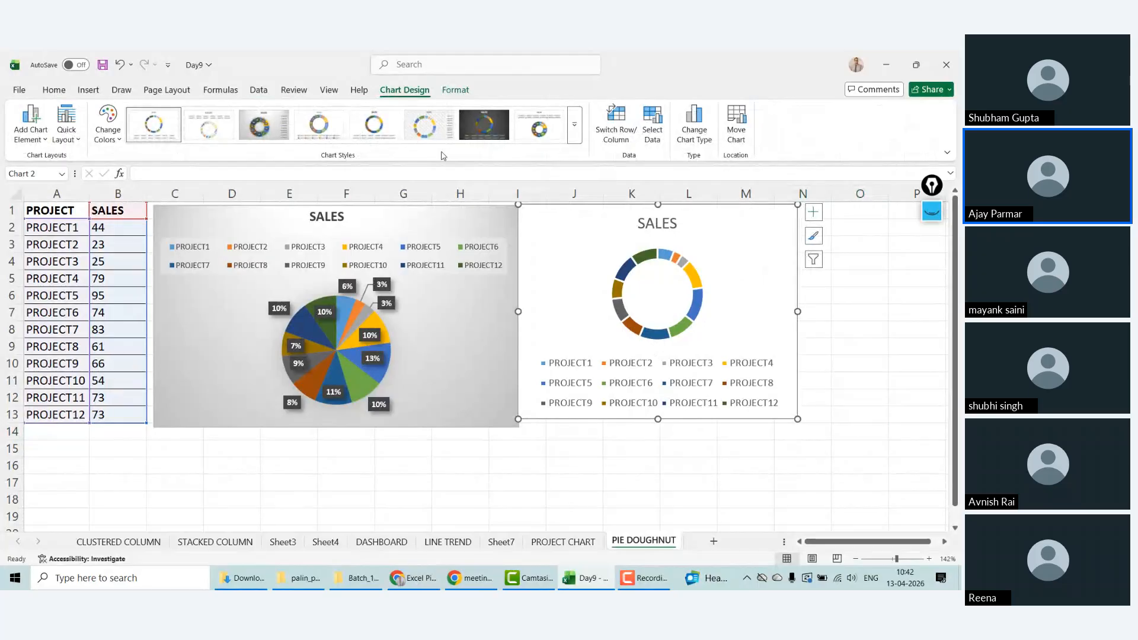
{"action": "left_click", "coordinate": [813, 214]}
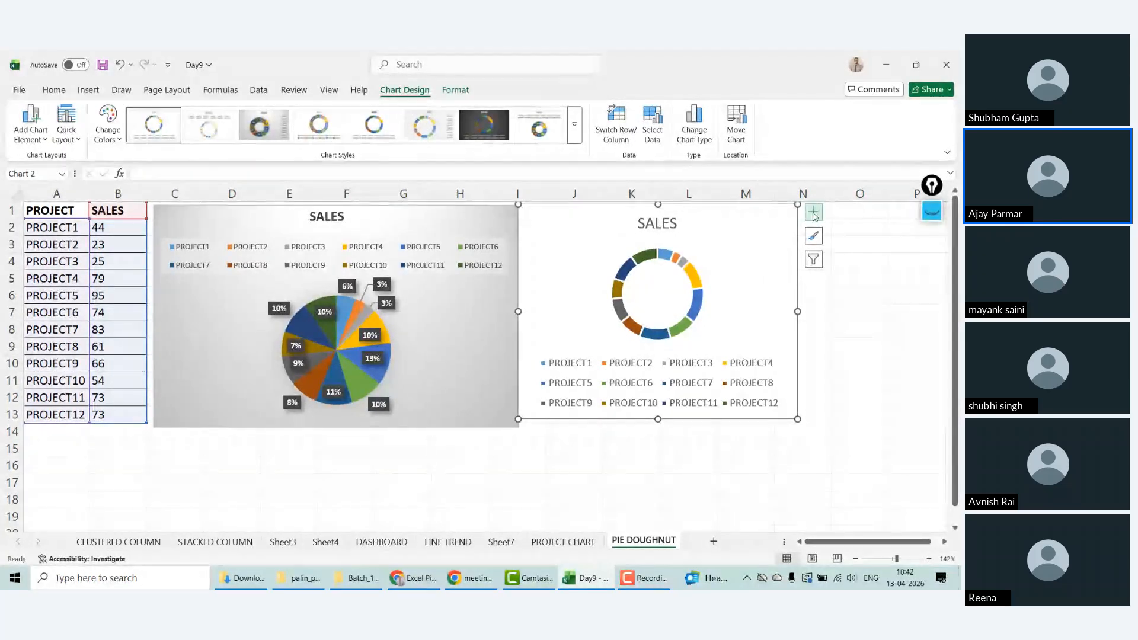
{"action": "left_click", "coordinate": [260, 126]}
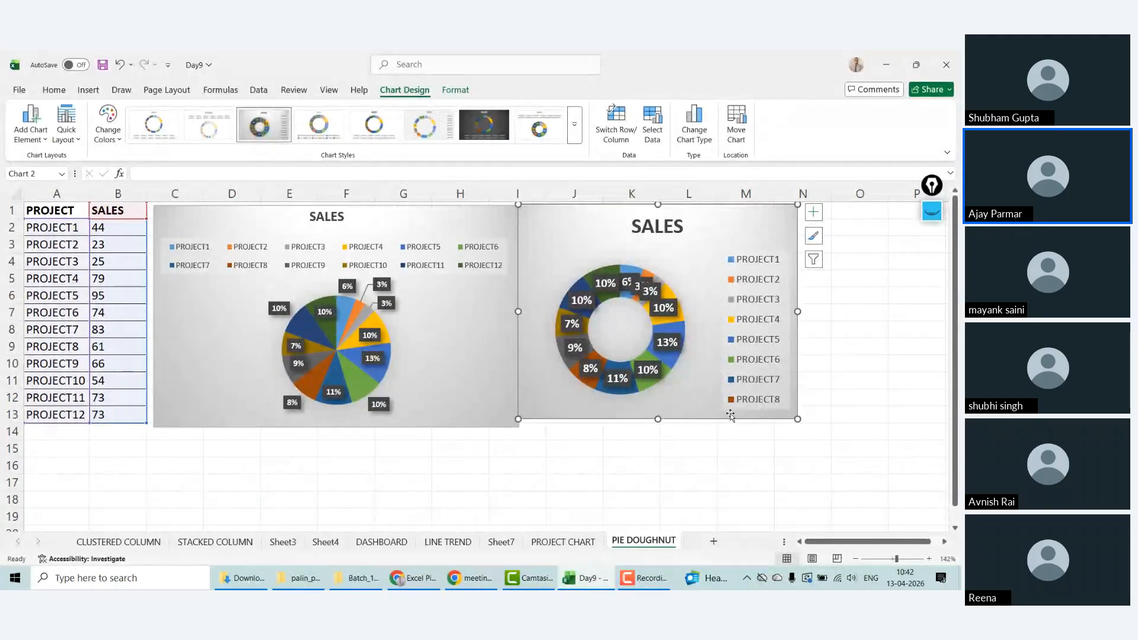
{"action": "left_click_drag", "start_coordinate": [737, 419], "coordinate": [754, 420]}
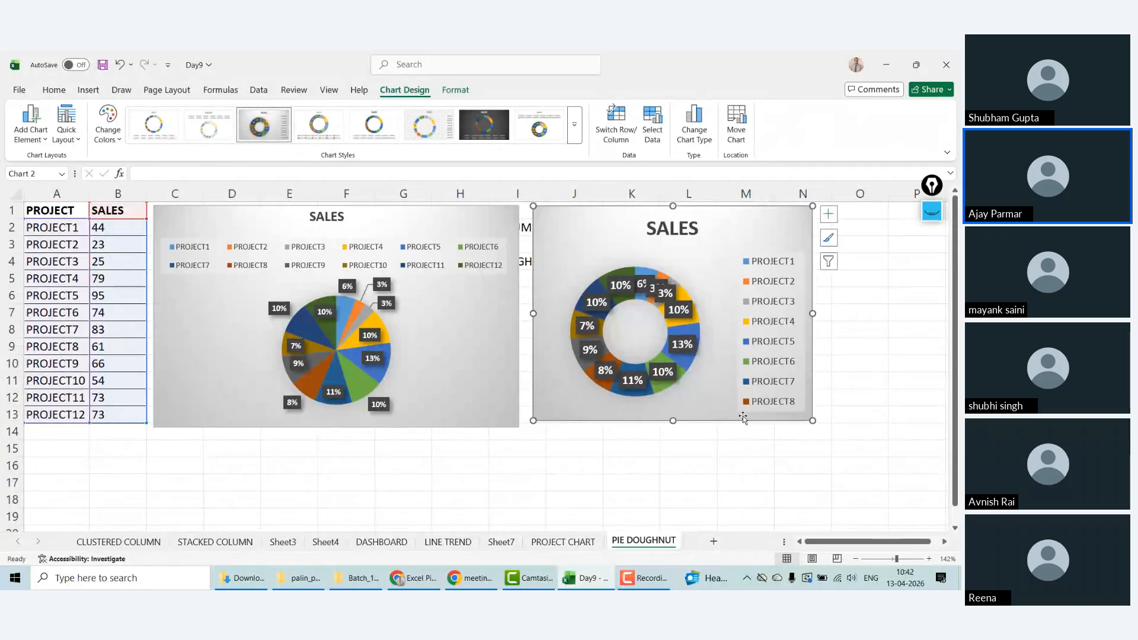
Step: Place the pie chart's legend on the right side of the chart
{"action": "left_click", "coordinate": [770, 332]}
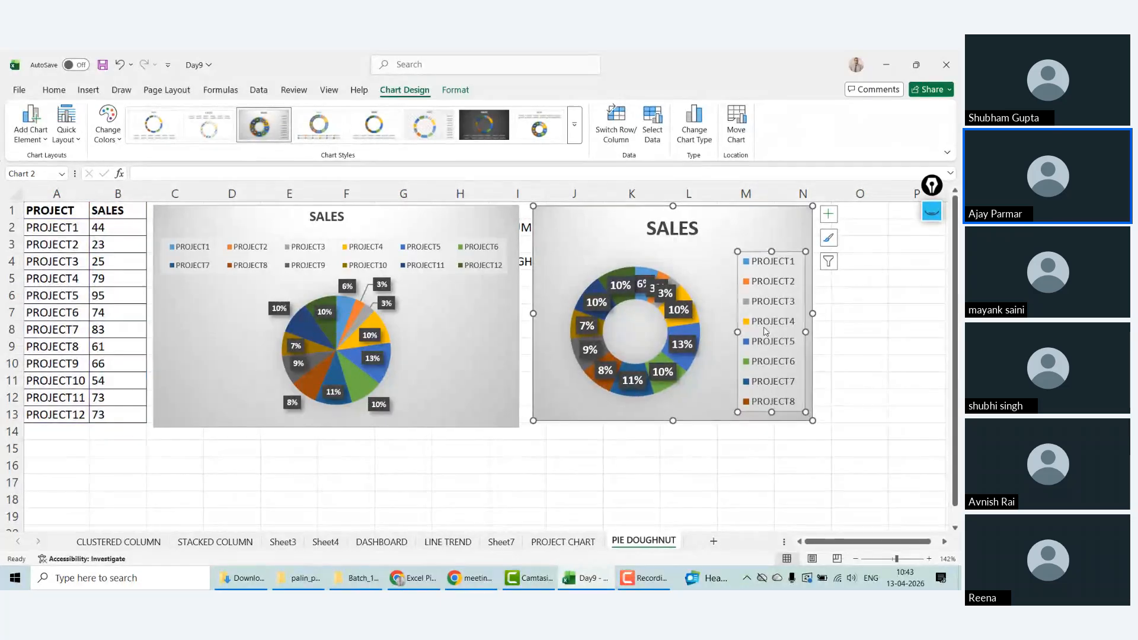
{"action": "left_click", "coordinate": [396, 258]}
{"action": "left_click", "coordinate": [534, 214]}
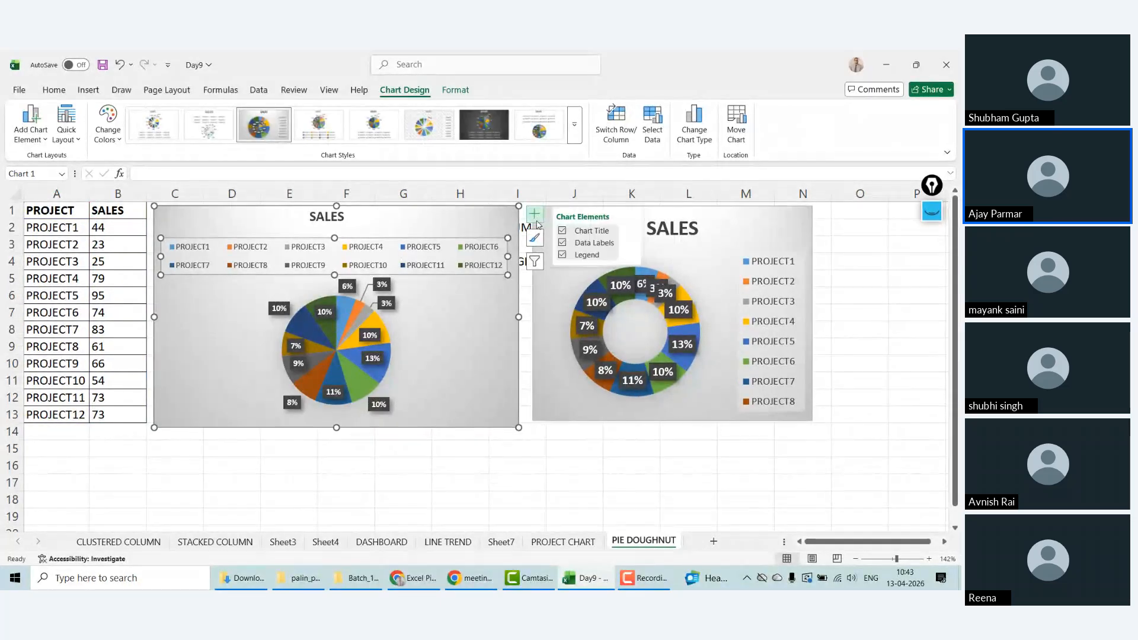
{"action": "left_click", "coordinate": [633, 256]}
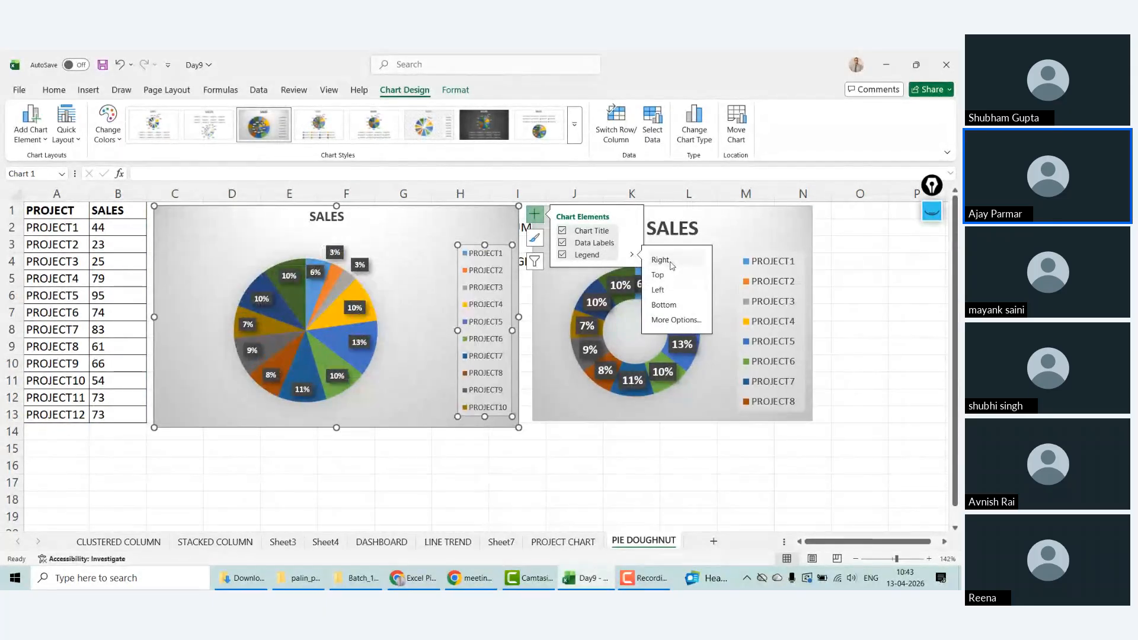
{"action": "left_click", "coordinate": [445, 446]}
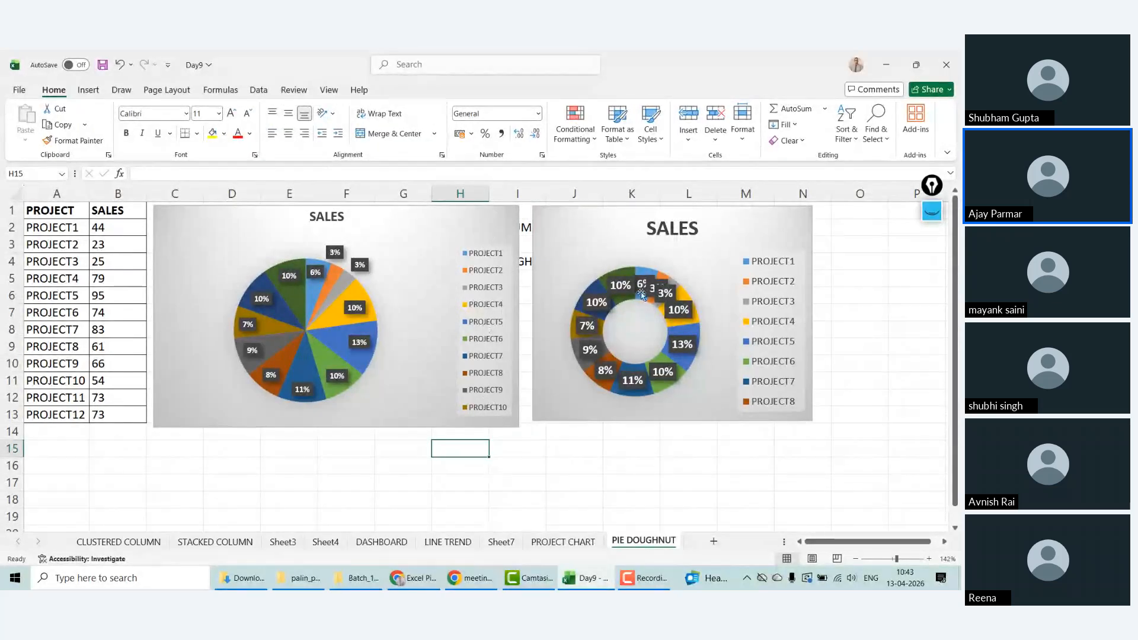
Step: Move the doughnut chart left against the pie chart and widen it rightward to about the middle of column O
{"action": "left_click_drag", "start_coordinate": [745, 209], "coordinate": [734, 207]}
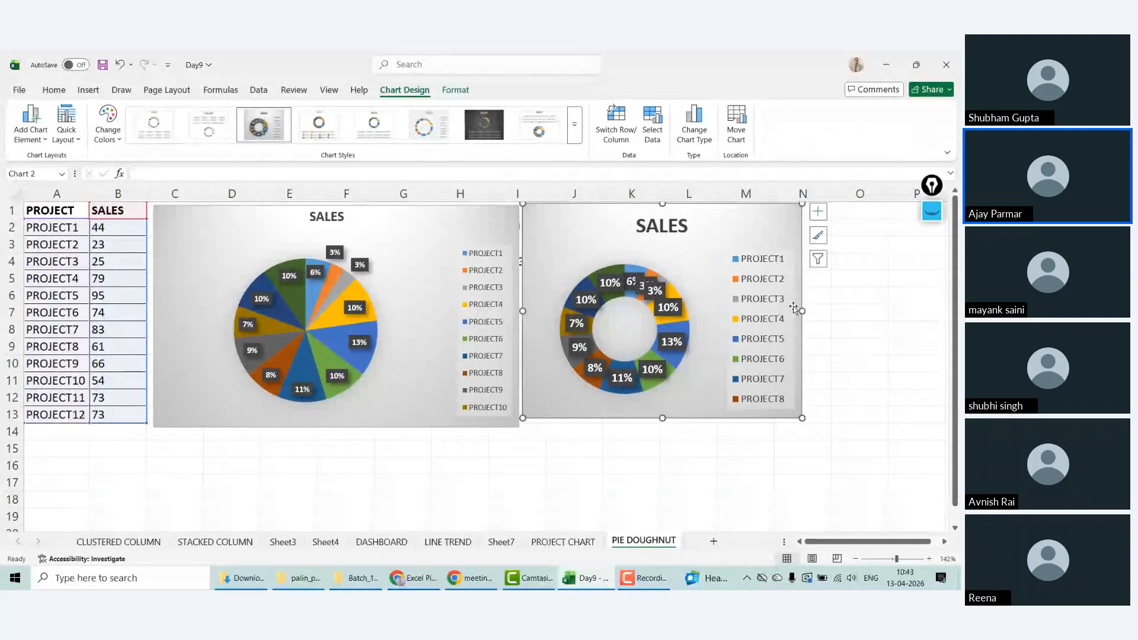
{"action": "left_click", "coordinate": [857, 312]}
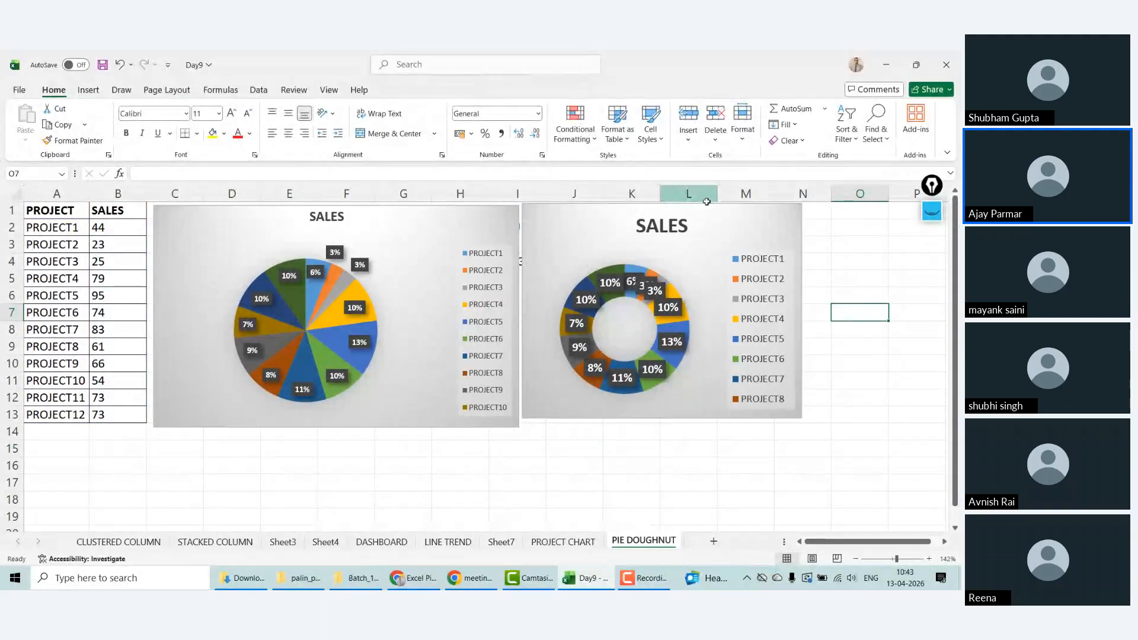
{"action": "left_click", "coordinate": [726, 211]}
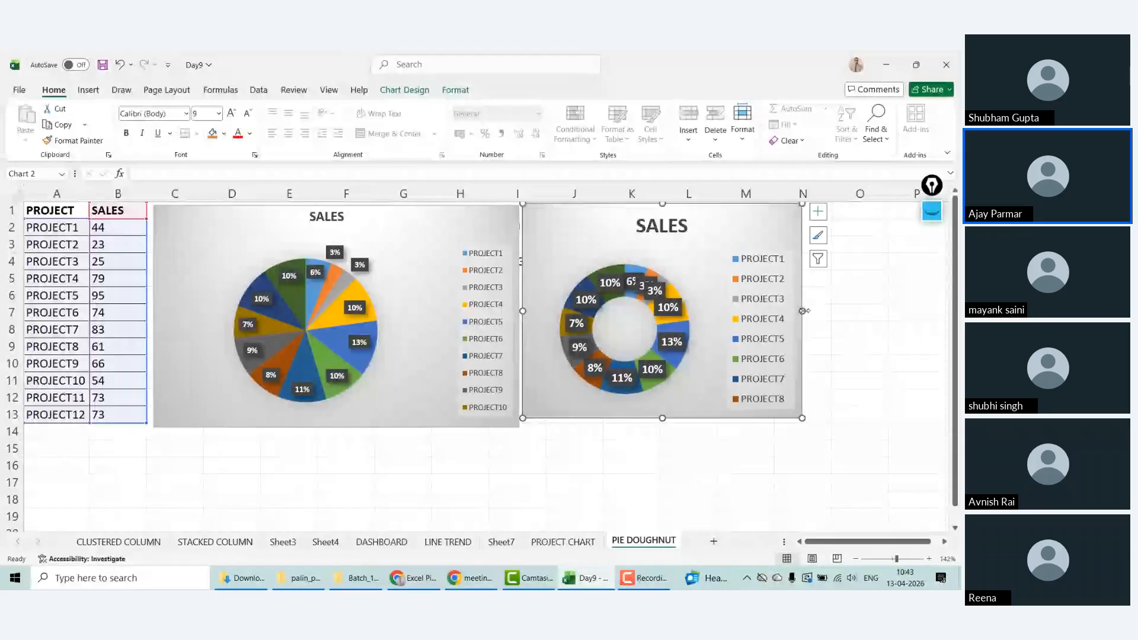
{"action": "left_click_drag", "start_coordinate": [806, 312], "coordinate": [883, 320]}
{"action": "left_click", "coordinate": [742, 218]}
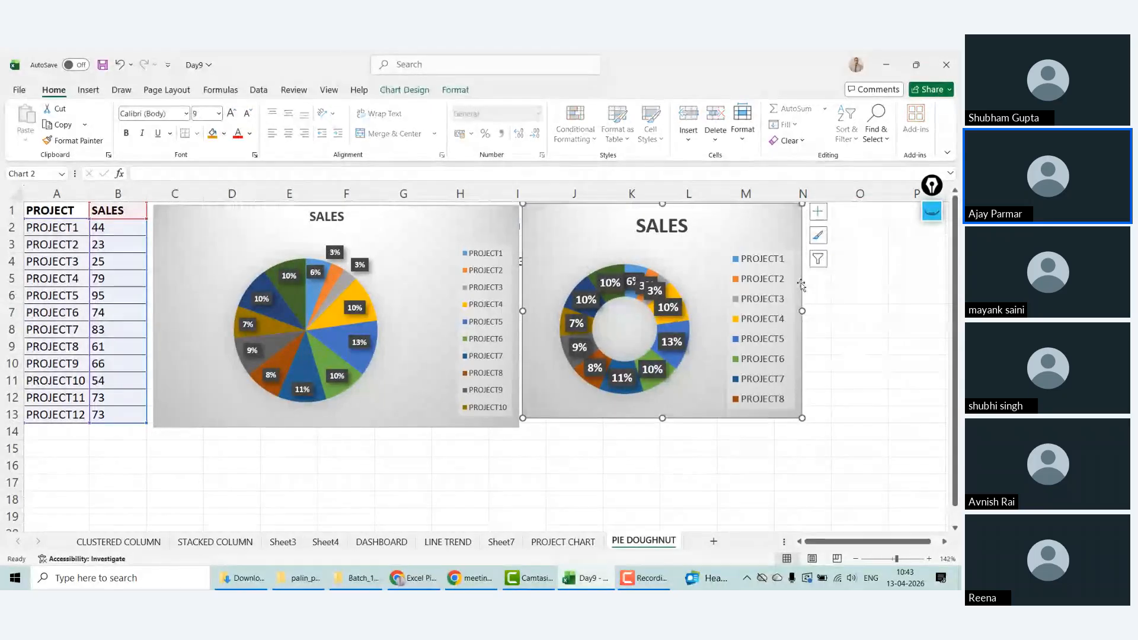
{"action": "left_click_drag", "start_coordinate": [803, 311], "coordinate": [851, 310]}
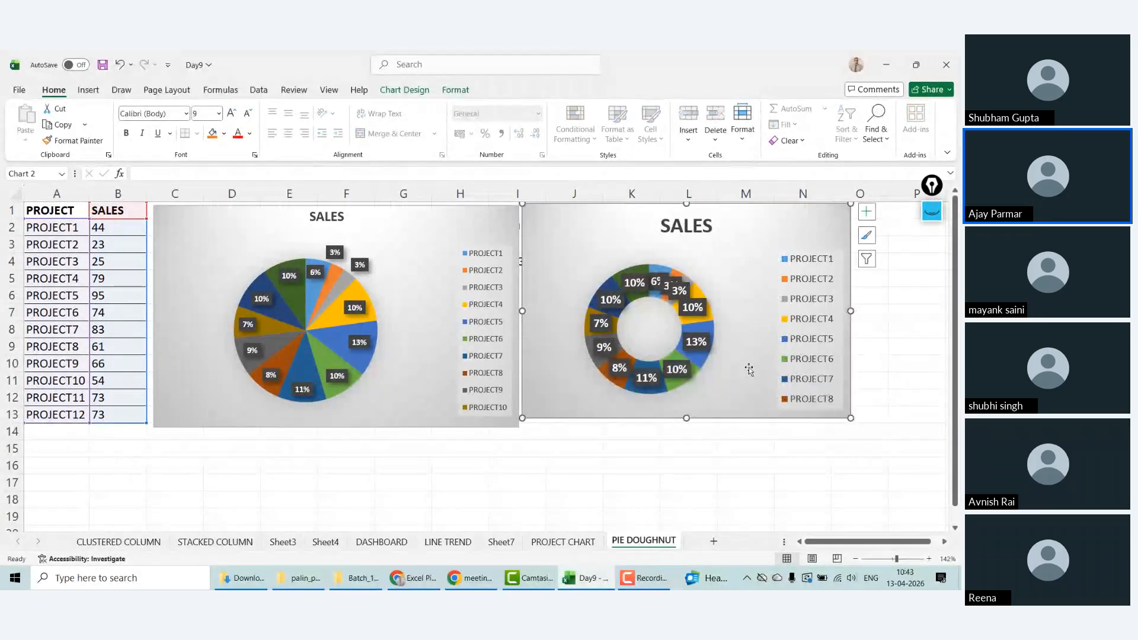
Step: Extend the doughnut chart's bottom edge down to line up with the bottom of the pie chart
{"action": "left_click", "coordinate": [687, 431]}
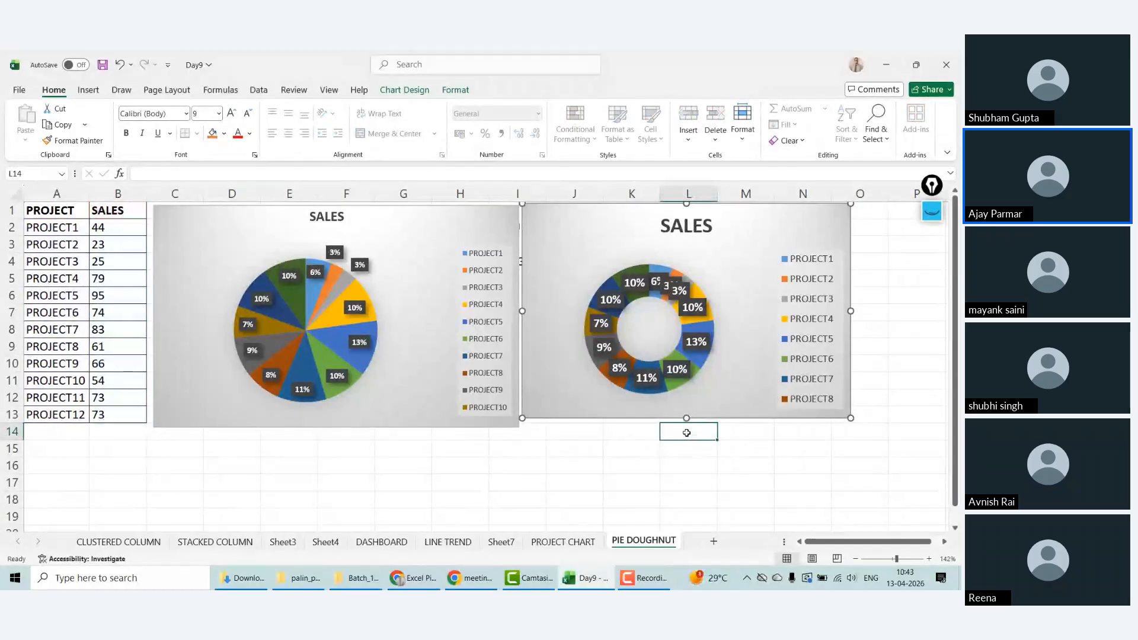
{"action": "left_click", "coordinate": [704, 393]}
{"action": "left_click", "coordinate": [709, 415]}
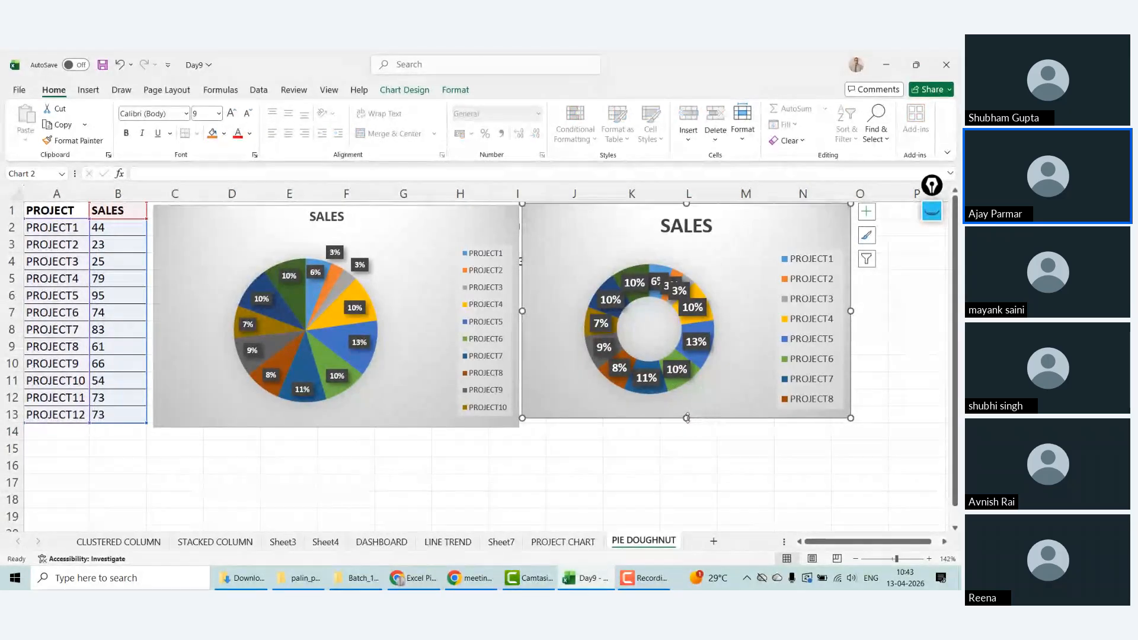
{"action": "left_click_drag", "start_coordinate": [686, 417], "coordinate": [686, 429]}
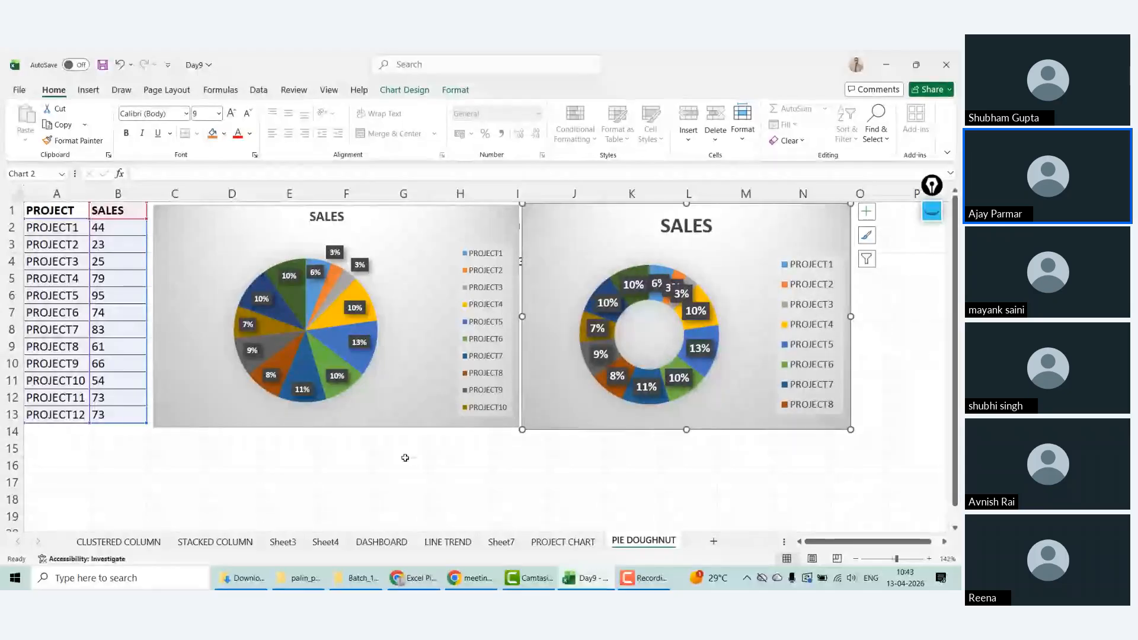
{"action": "left_click", "coordinate": [365, 479]}
{"action": "left_click", "coordinate": [69, 261]}
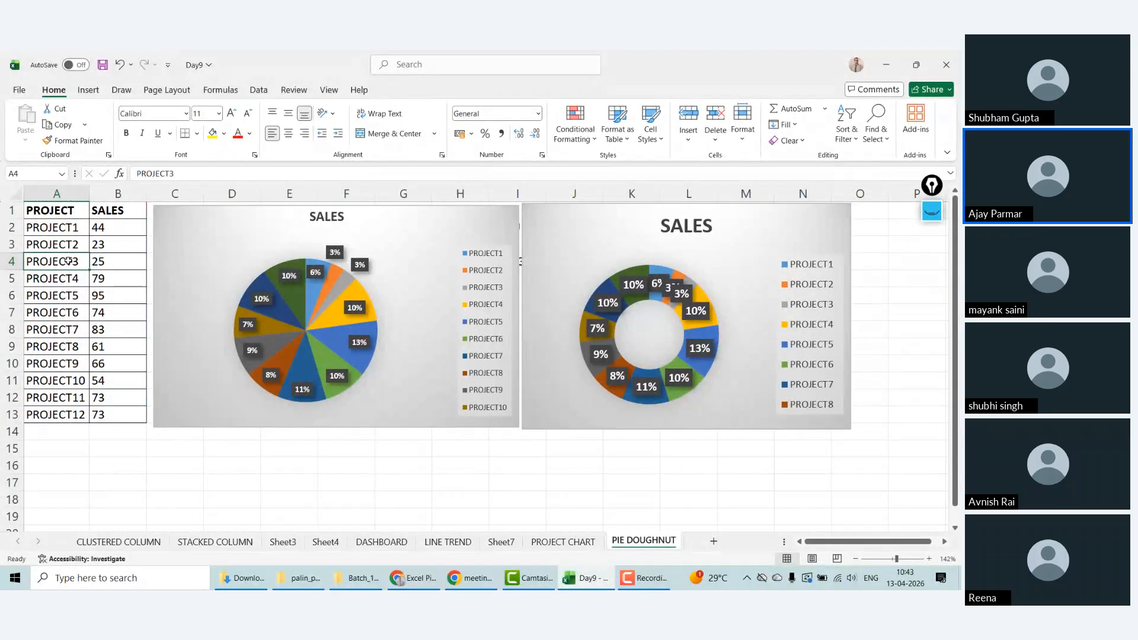
{"action": "left_click", "coordinate": [69, 212]}
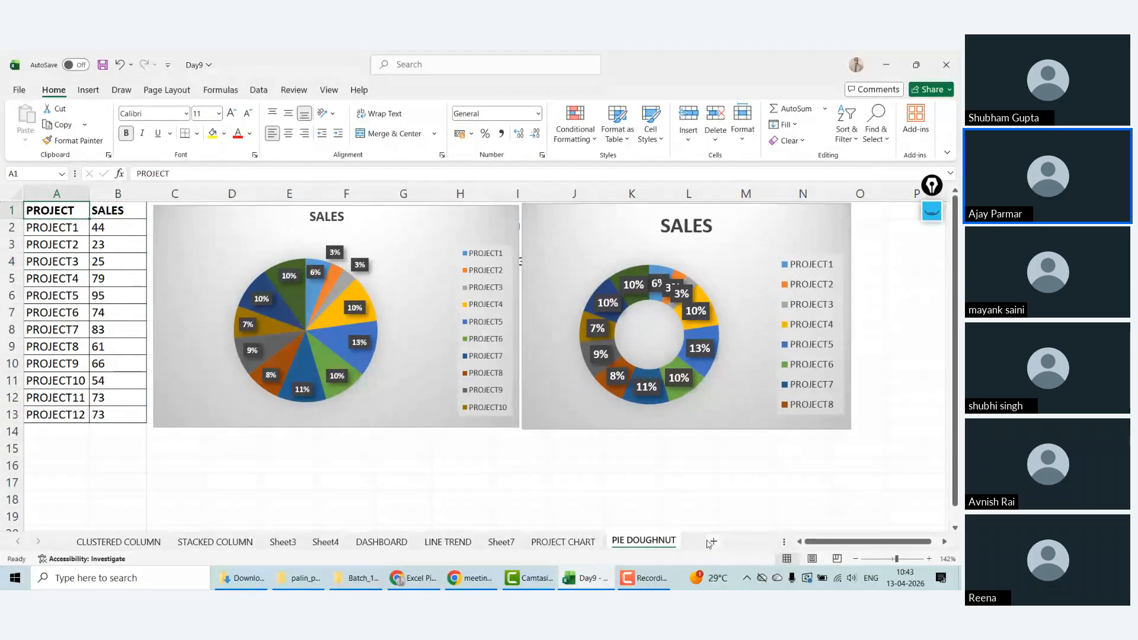
Step: Copy the project table with January to May sales, A1:F13, from the STACKED COLUMN sheet
{"action": "left_click", "coordinate": [372, 539]}
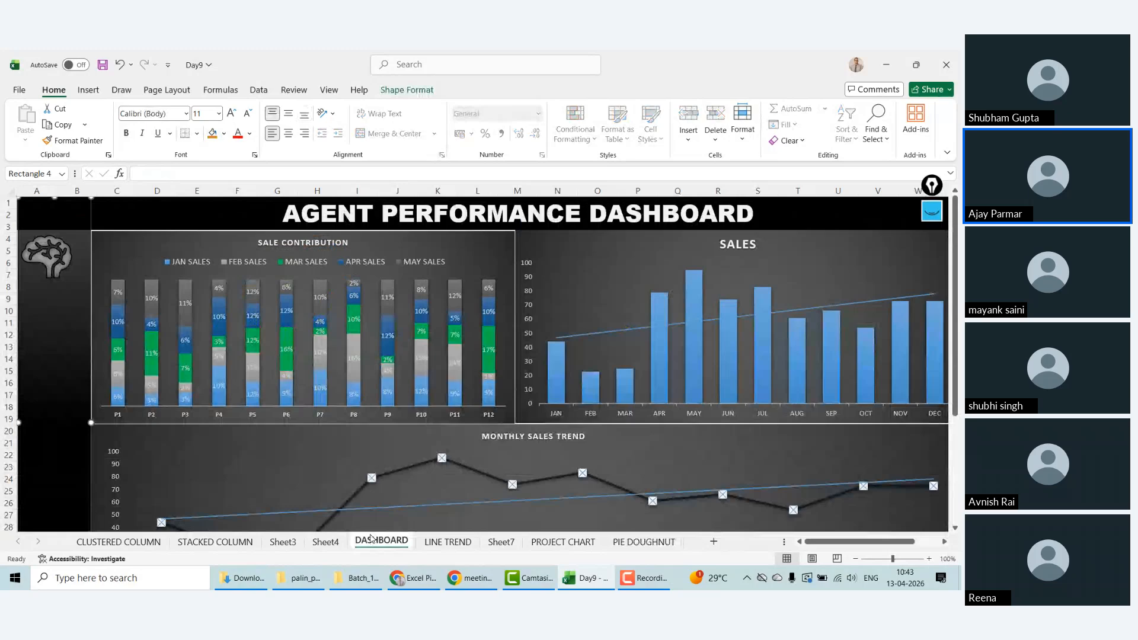
{"action": "left_click", "coordinate": [273, 544]}
{"action": "left_click", "coordinate": [216, 541]}
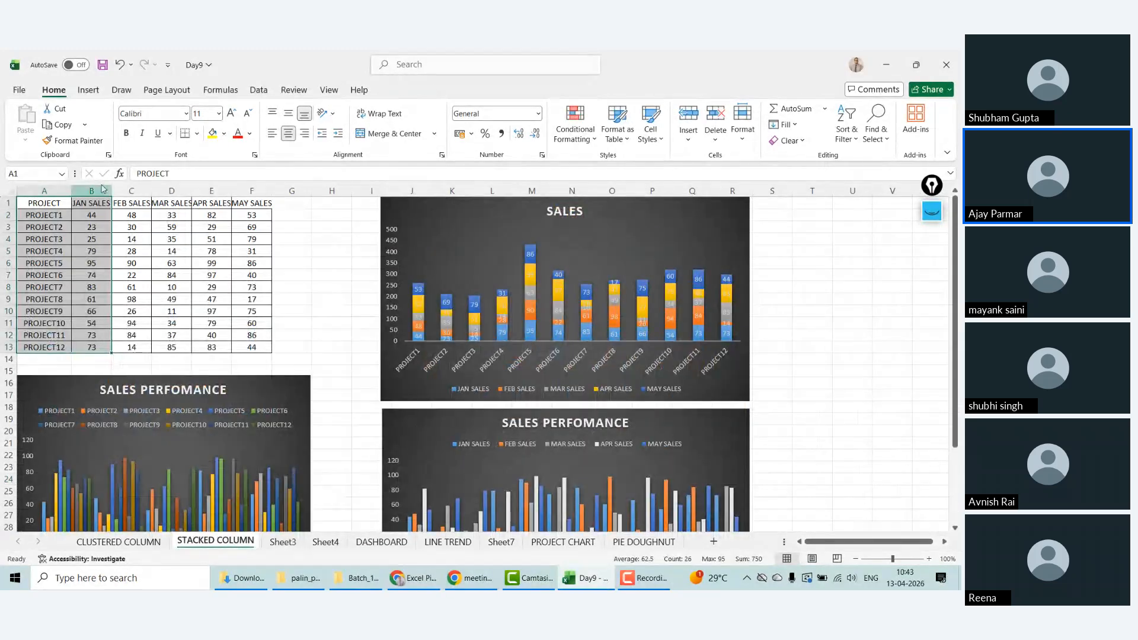
{"action": "left_click", "coordinate": [260, 345], "text": "shift"}
{"action": "key", "text": "ctrl+c"}
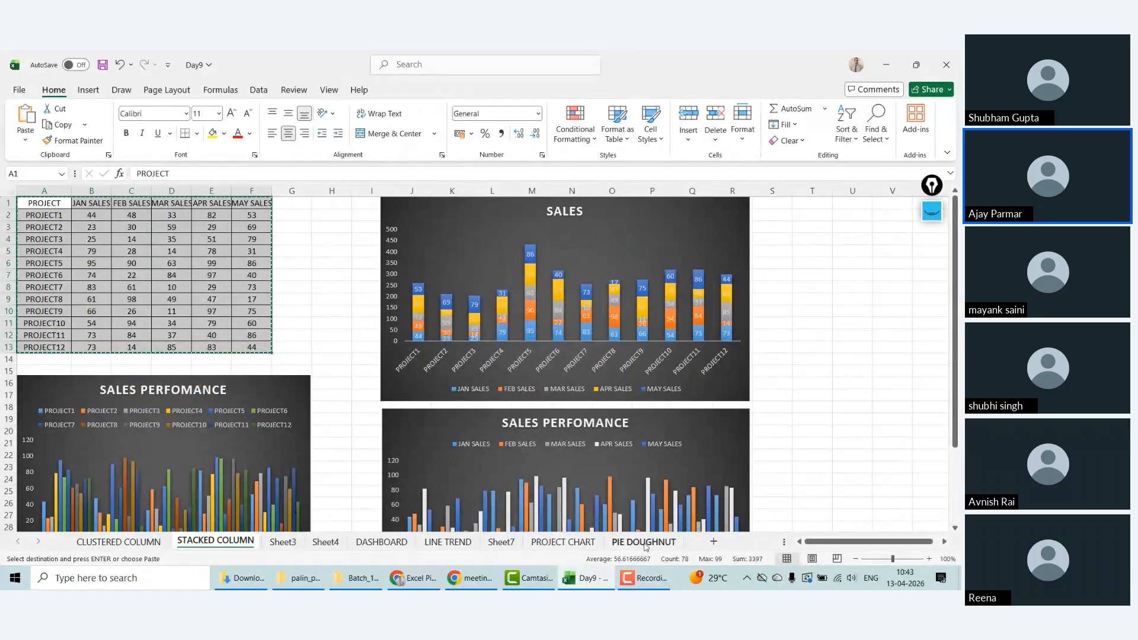
Step: Add a new worksheet after PIE DOUGHNUT and paste the copied sales table at A1
{"action": "left_click", "coordinate": [641, 542]}
{"action": "left_click", "coordinate": [713, 541]}
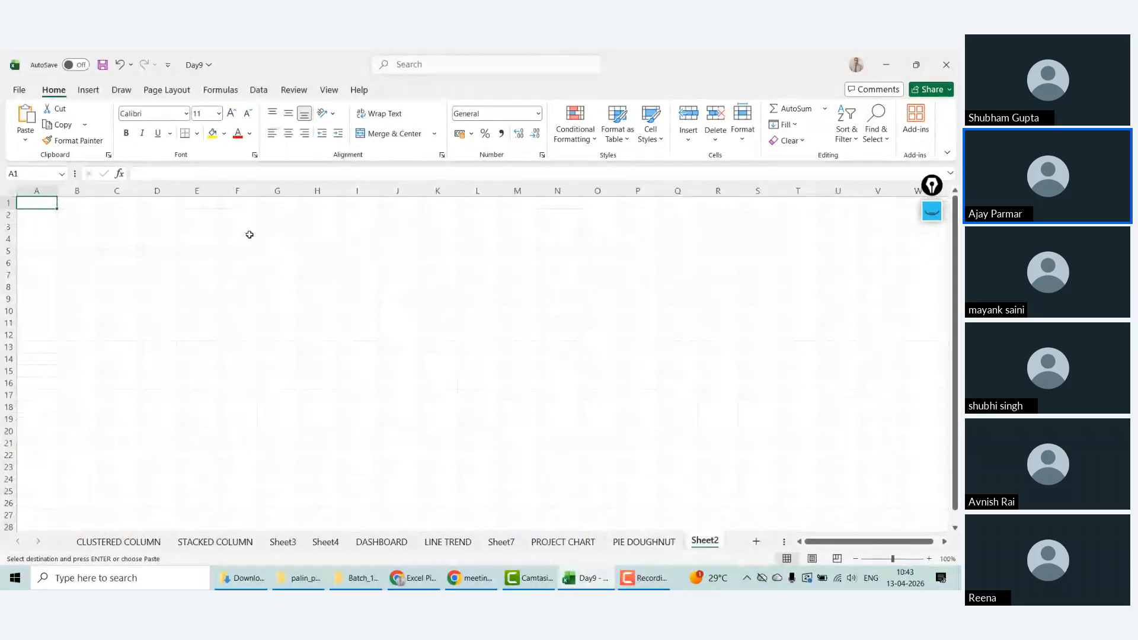
{"action": "key", "text": "ctrl+v"}
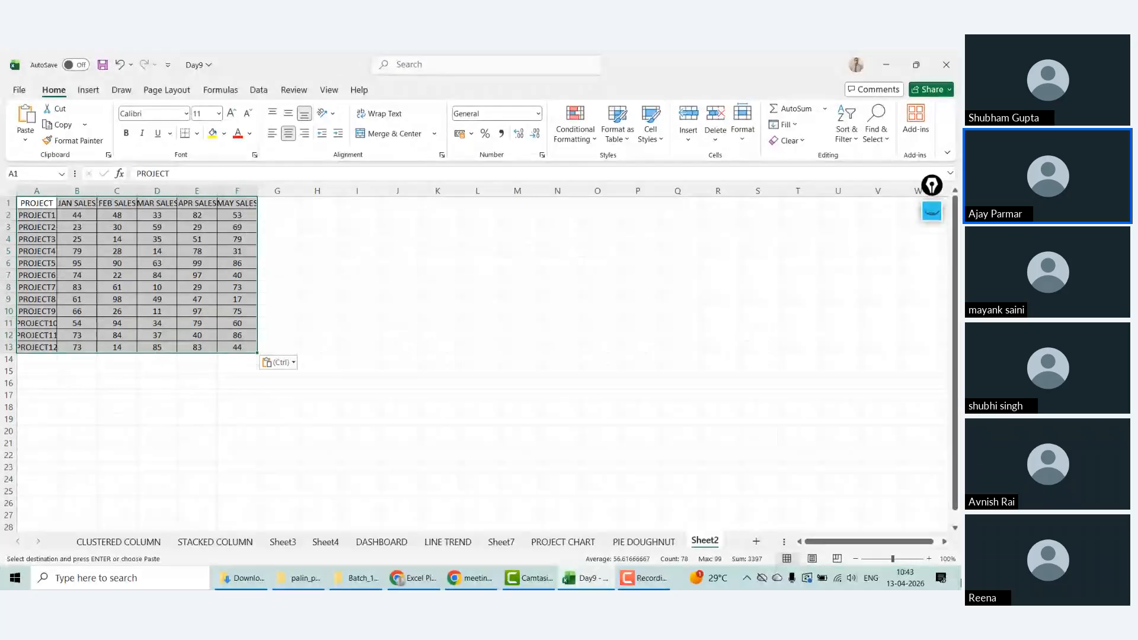
{"action": "left_click", "coordinate": [929, 558]}
{"action": "left_click", "coordinate": [930, 559]}
{"action": "left_click", "coordinate": [929, 559]}
{"action": "left_click", "coordinate": [929, 559]}
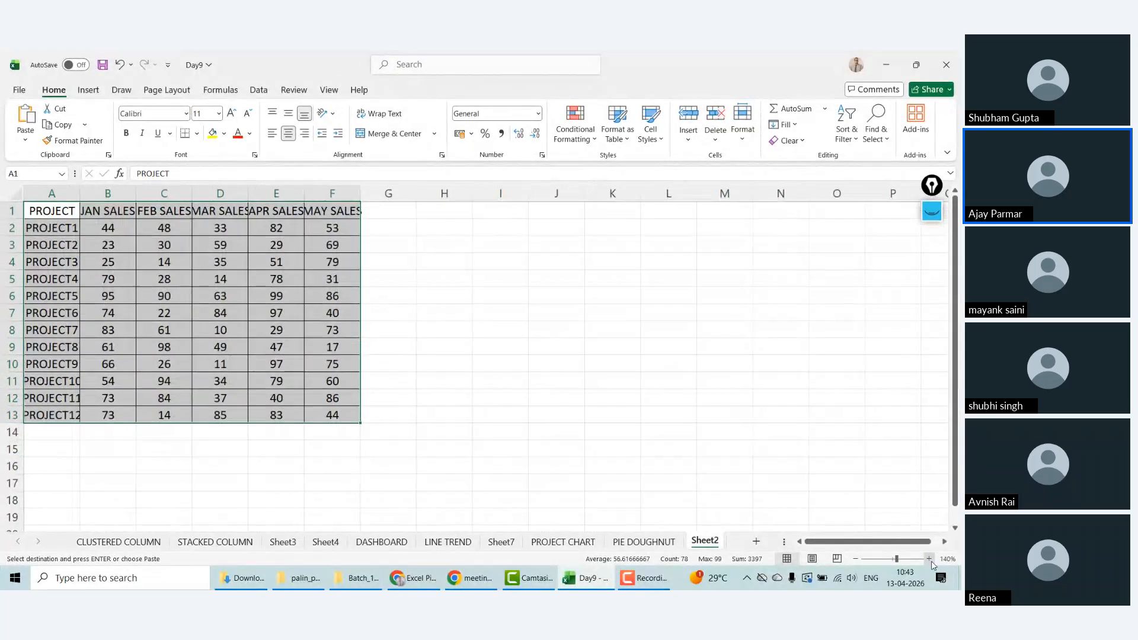
Step: Insert a new column before JAN SALES and give it the heading PROFIT
{"action": "left_click", "coordinate": [107, 211]}
{"action": "key", "text": "alt+h"}
{"action": "type", "text": "ic"}
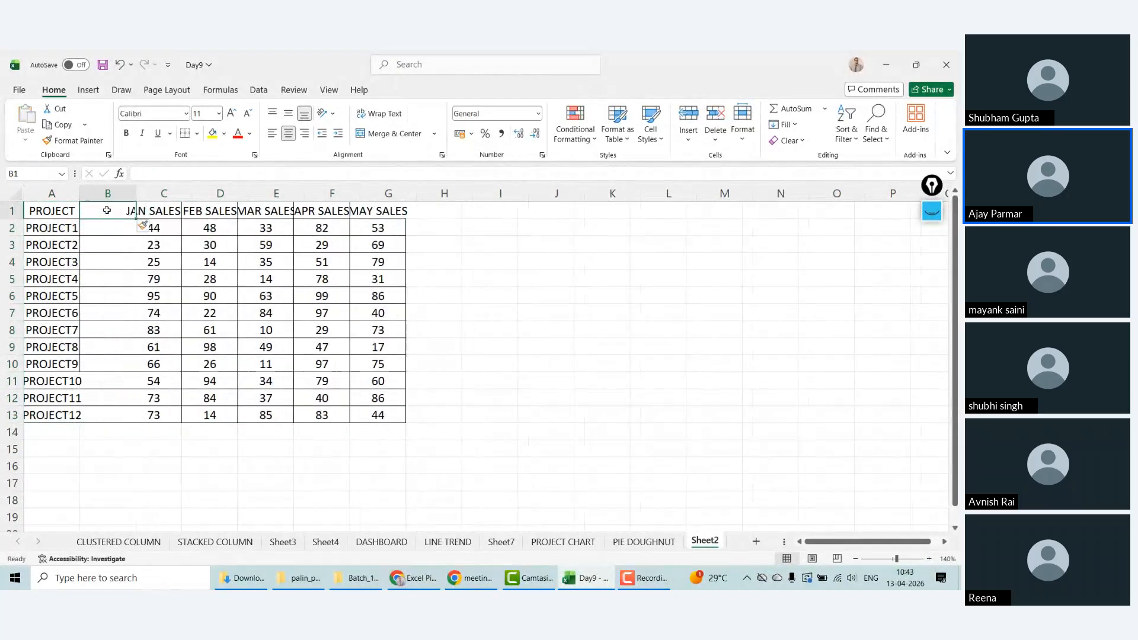
{"action": "type", "text": "PROFIT"}
{"action": "key", "text": "Return"}
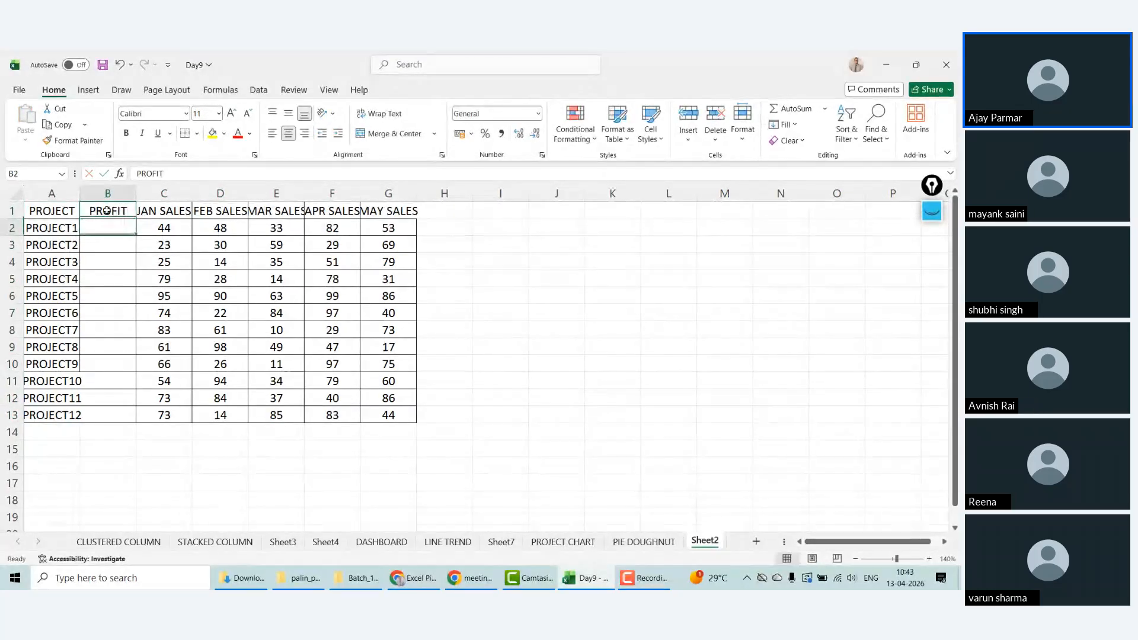
Step: Enter profits of 44%, 55%, 22% and 12% for PROJECT1 through PROJECT4
{"action": "type", "text": "44"}
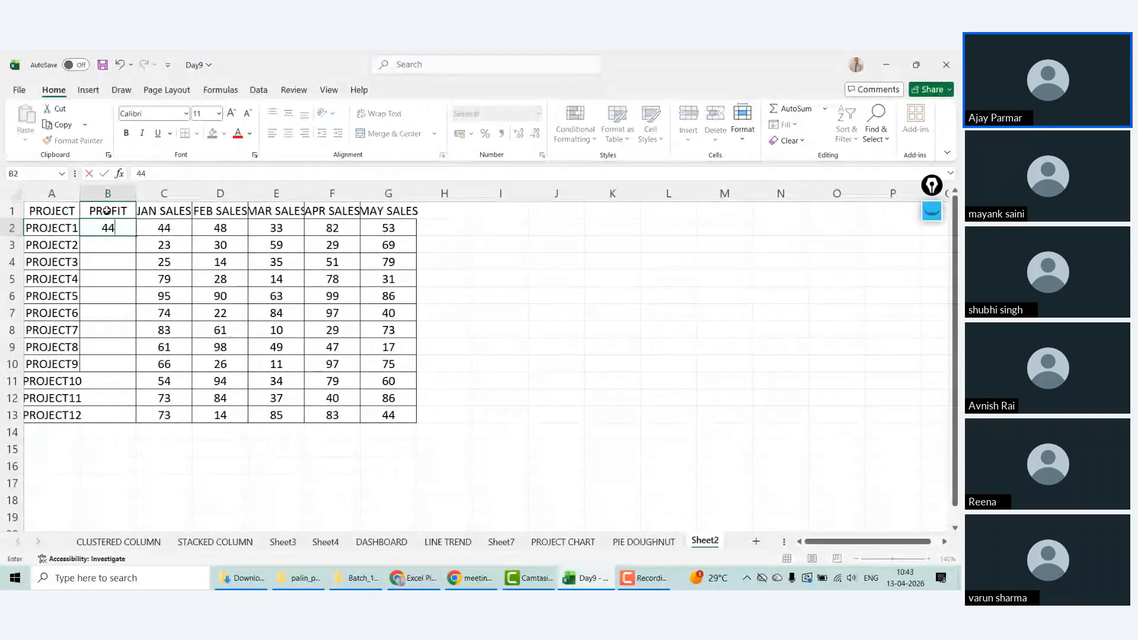
{"action": "type", "text": "%"}
{"action": "key", "text": "Return"}
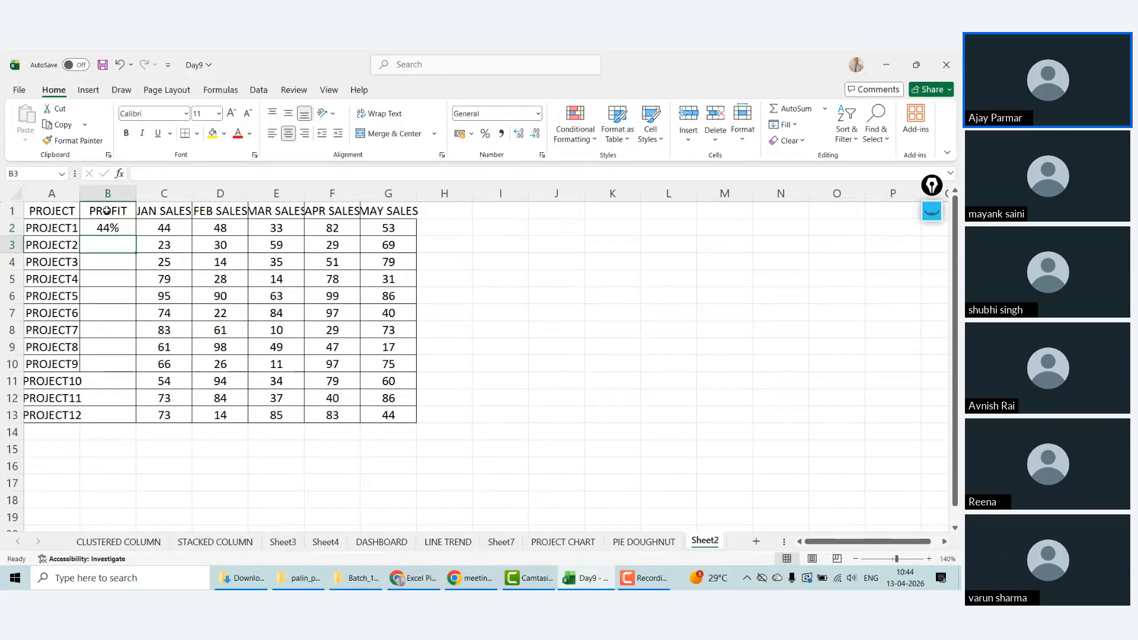
{"action": "type", "text": "55%"}
{"action": "key", "text": "Return"}
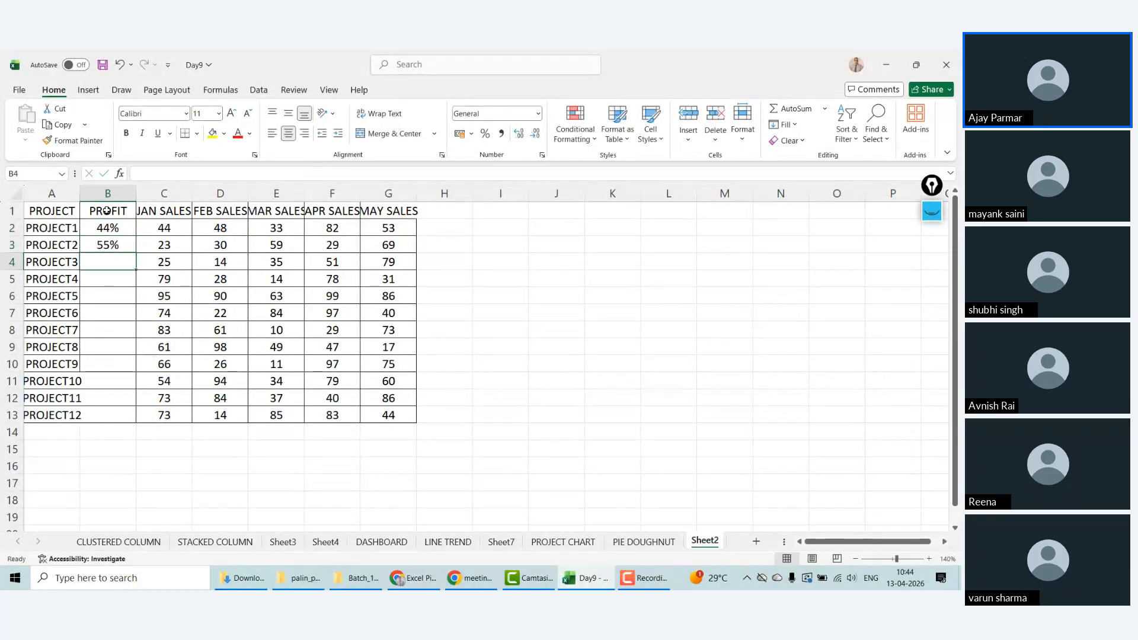
{"action": "type", "text": "22%"}
{"action": "key", "text": "Return"}
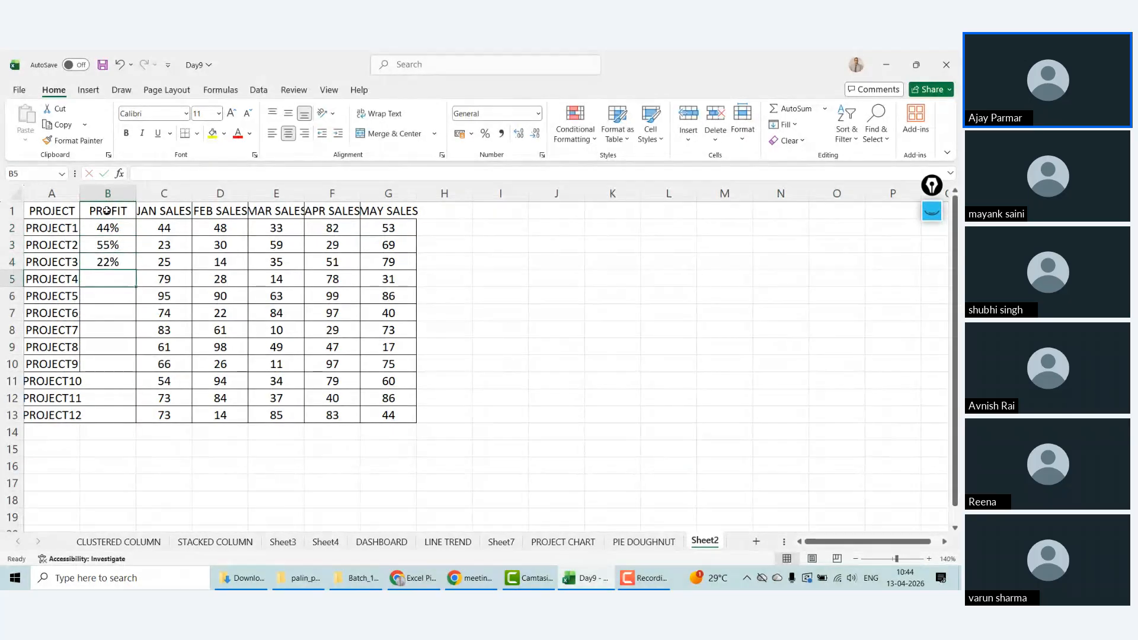
{"action": "type", "text": "12"}
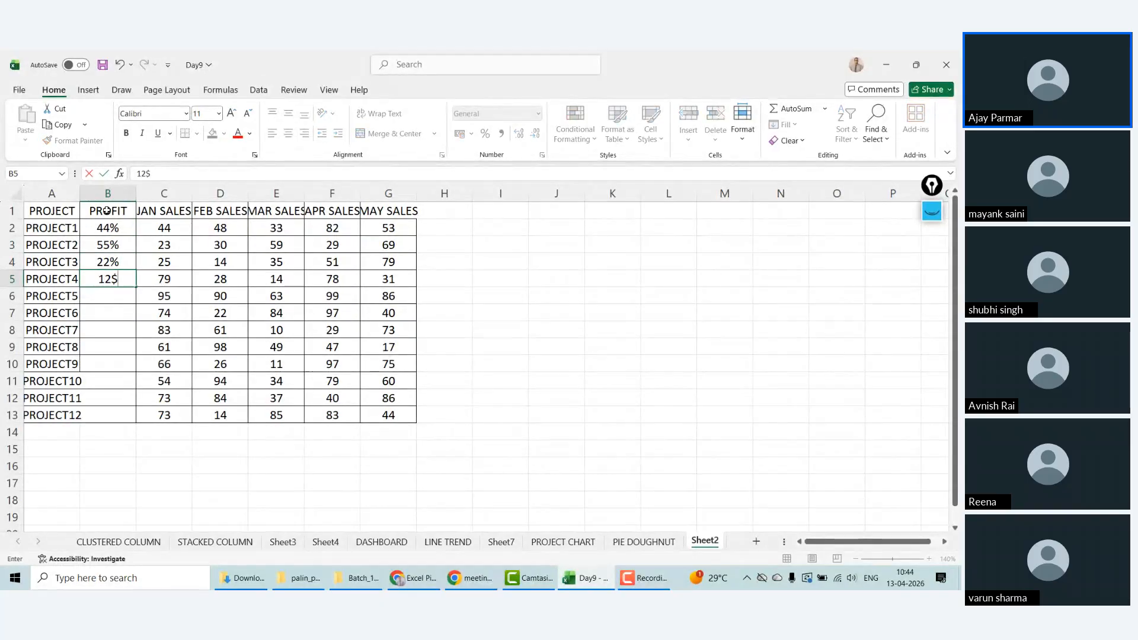
{"action": "type", "text": "%"}
{"action": "key", "text": "Return"}
Step: Enter profits of 10%, 8% and 18% for PROJECT5 through PROJECT7
{"action": "type", "text": "1"}
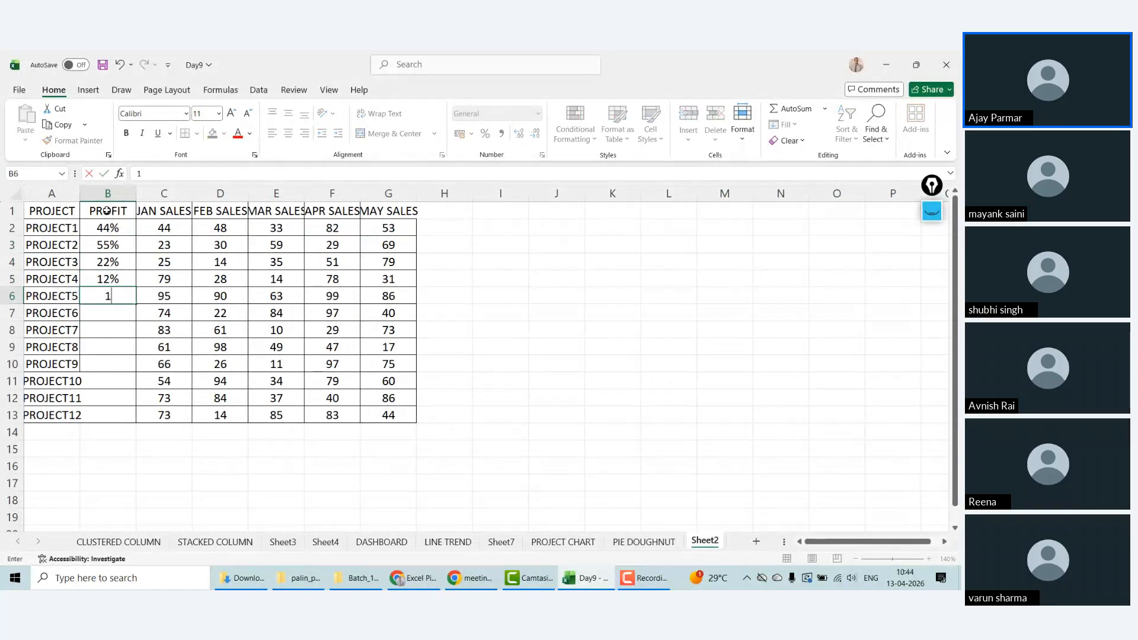
{"action": "type", "text": "0%"}
{"action": "key", "text": "Return"}
{"action": "type", "text": "8"}
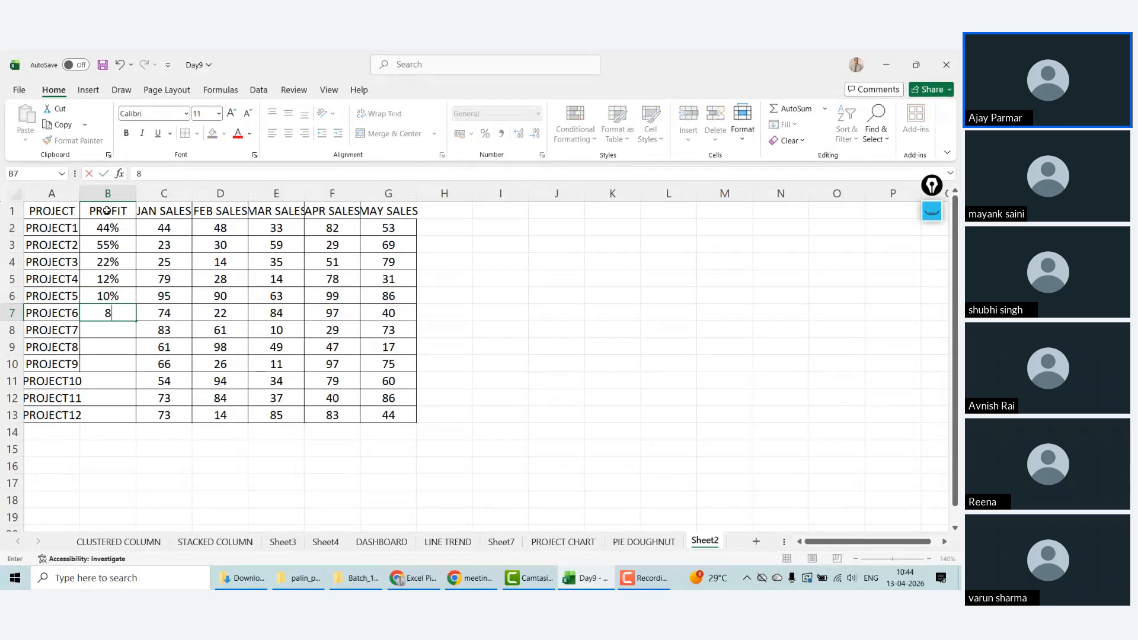
{"action": "type", "text": "%"}
{"action": "key", "text": "Return"}
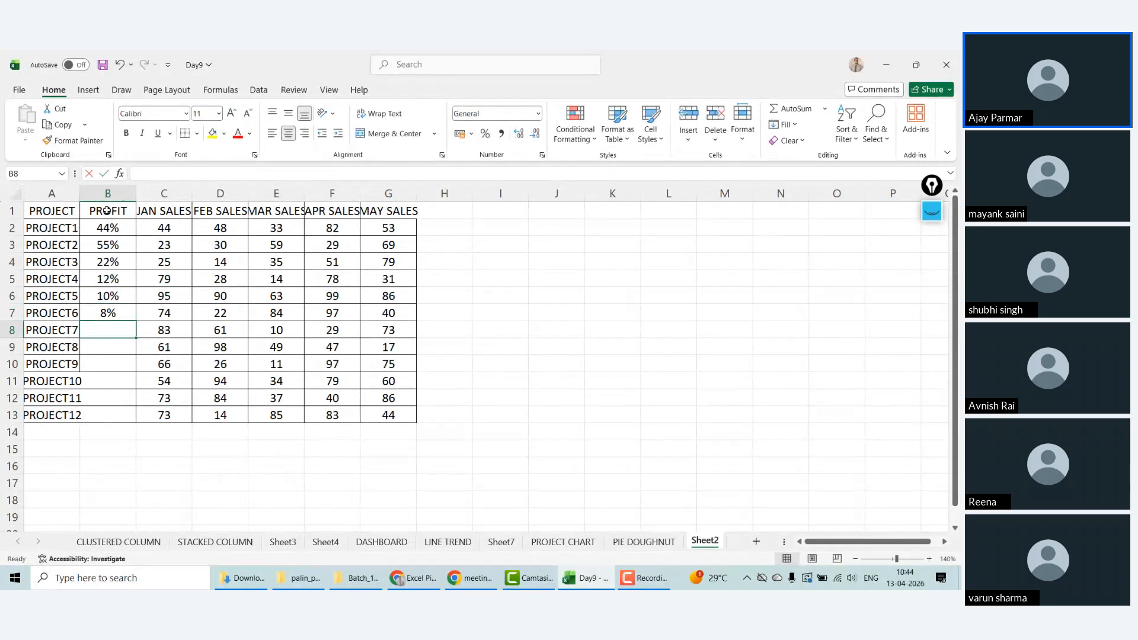
{"action": "type", "text": "18%"}
{"action": "key", "text": "Return"}
Step: Fill the profits for PROJECT8 to PROJECT12 by copying B6:B8 to B9 and B11, and set PROJECT12's profit to 48%
{"action": "key", "text": "Up"}
{"action": "key", "text": "Up"}
{"action": "key", "text": "Up"}
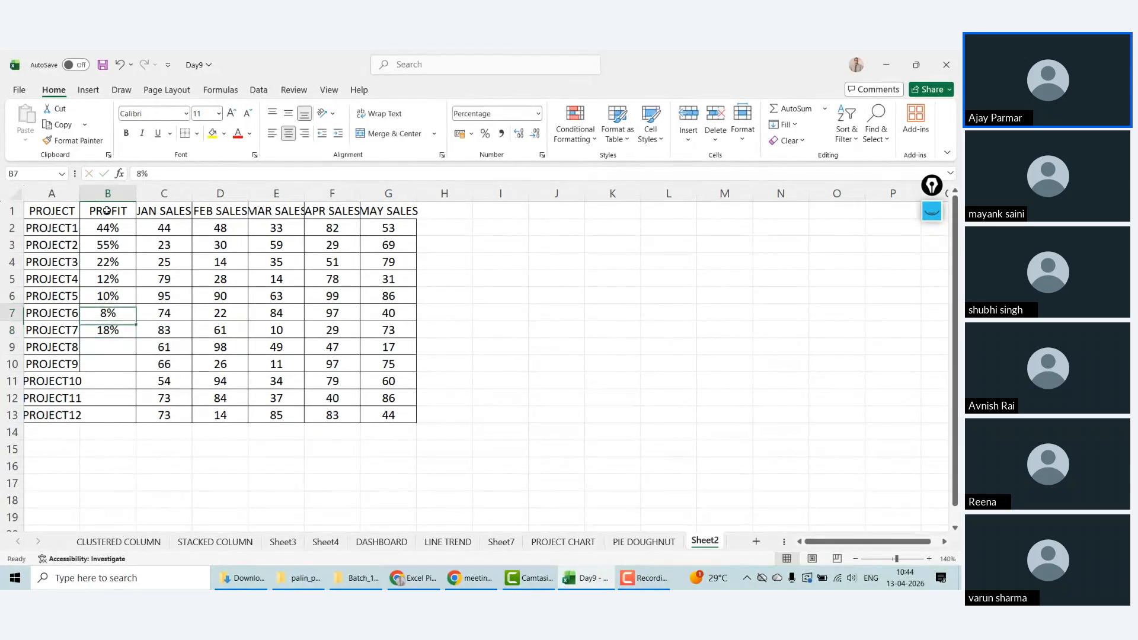
{"action": "key", "text": "shift+Down"}
{"action": "key", "text": "shift+Down"}
{"action": "key", "text": "ctrl+c"}
{"action": "key", "text": "Down"}
{"action": "key", "text": "Down"}
{"action": "key", "text": "Down"}
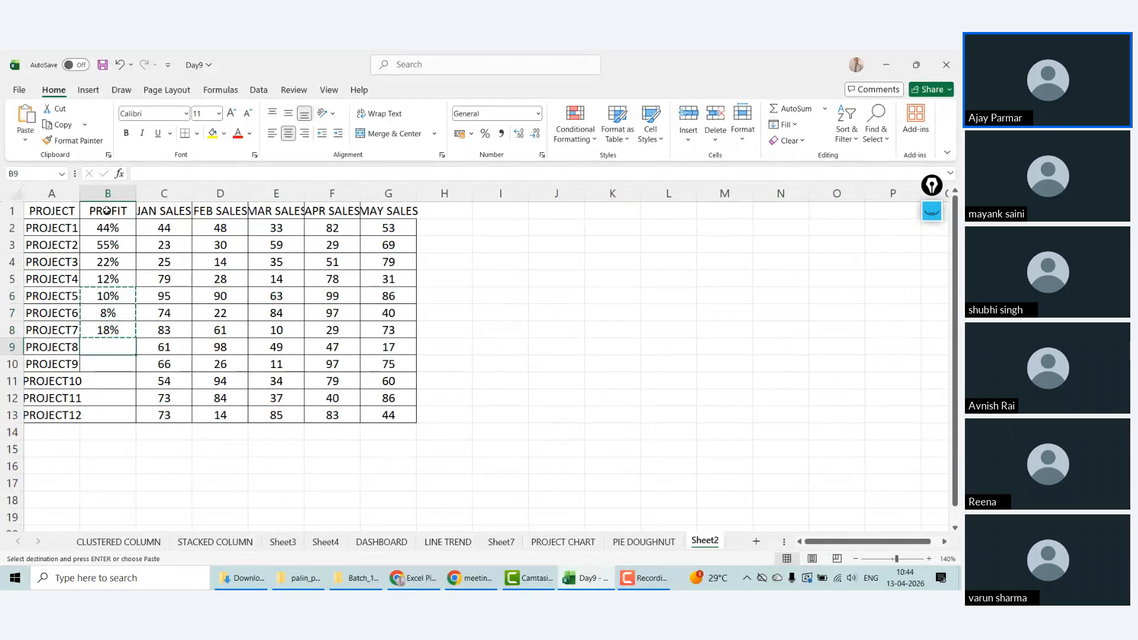
{"action": "key", "text": "ctrl+v"}
{"action": "key", "text": "Down"}
{"action": "key", "text": "Up"}
{"action": "key", "text": "ctrl+v"}
{"action": "key", "text": "Down"}
{"action": "key", "text": "Down"}
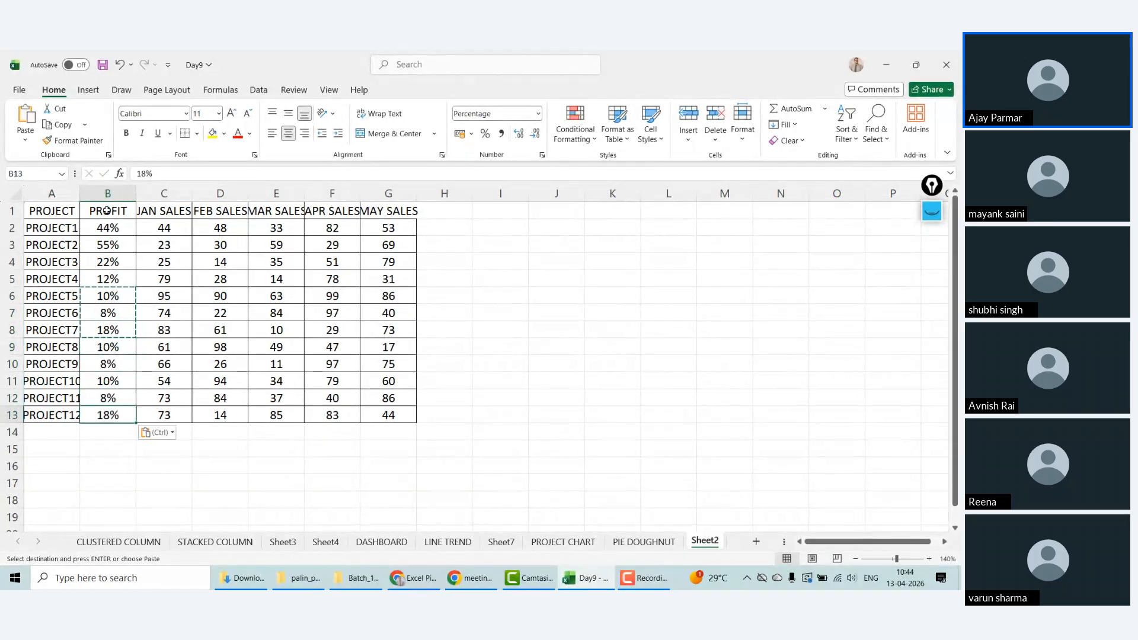
{"action": "type", "text": "48%"}
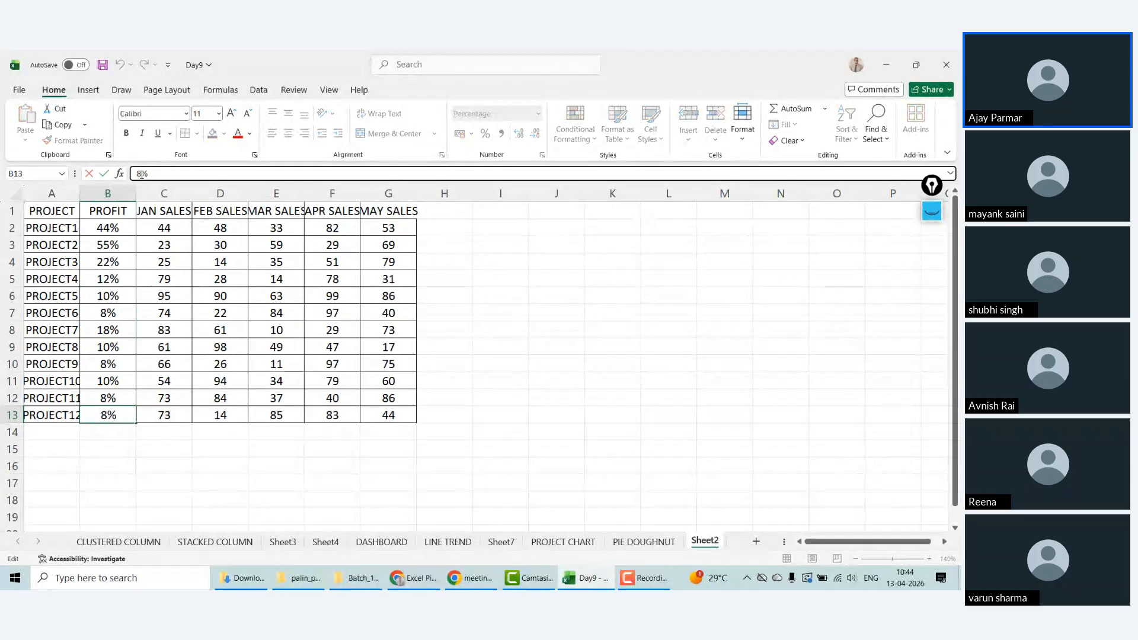
{"action": "key", "text": "Return"}
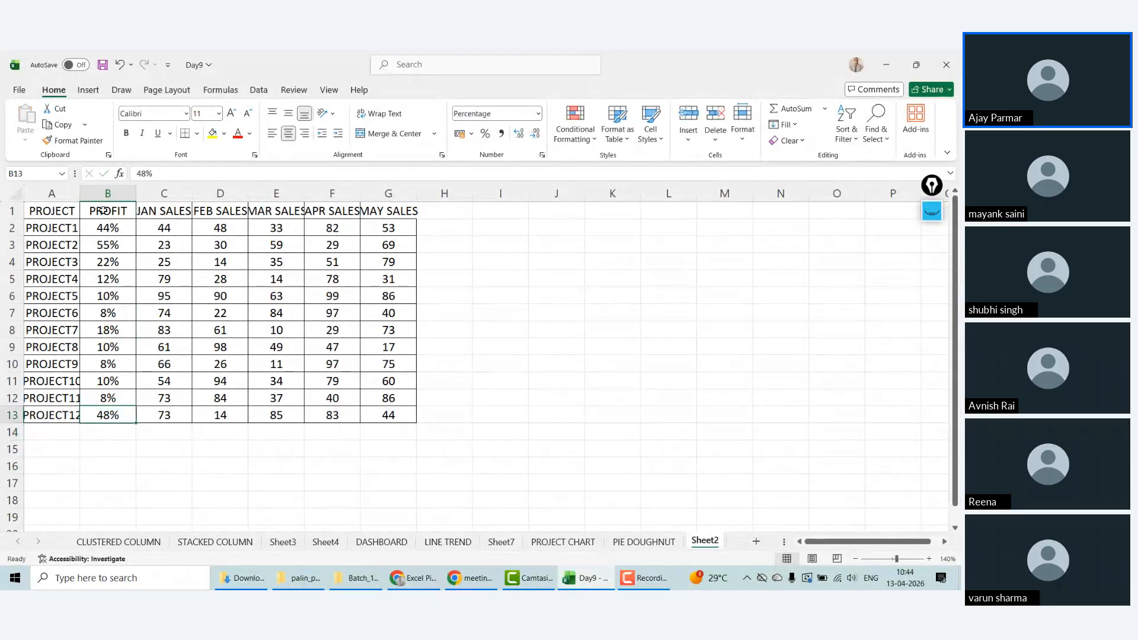
Step: Insert a new column before PROFIT and give it the heading MANAGER
{"action": "left_click", "coordinate": [104, 213]}
{"action": "key", "text": "alt+h"}
{"action": "key", "text": "i"}
{"action": "key", "text": "c"}
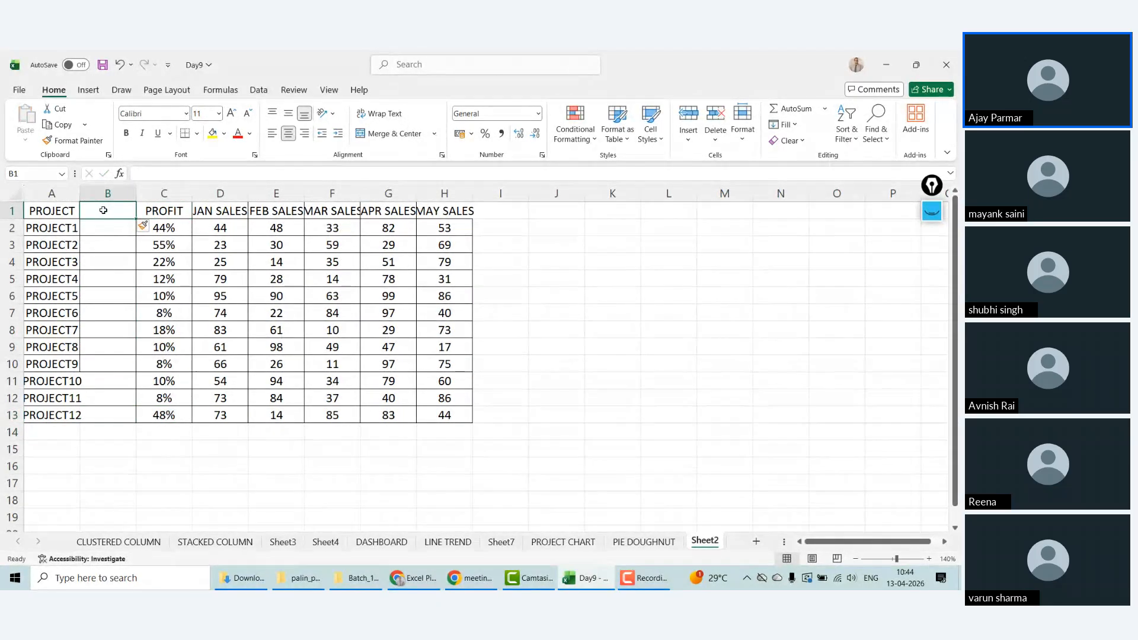
{"action": "type", "text": "NAME"}
{"action": "key", "text": "Return"}
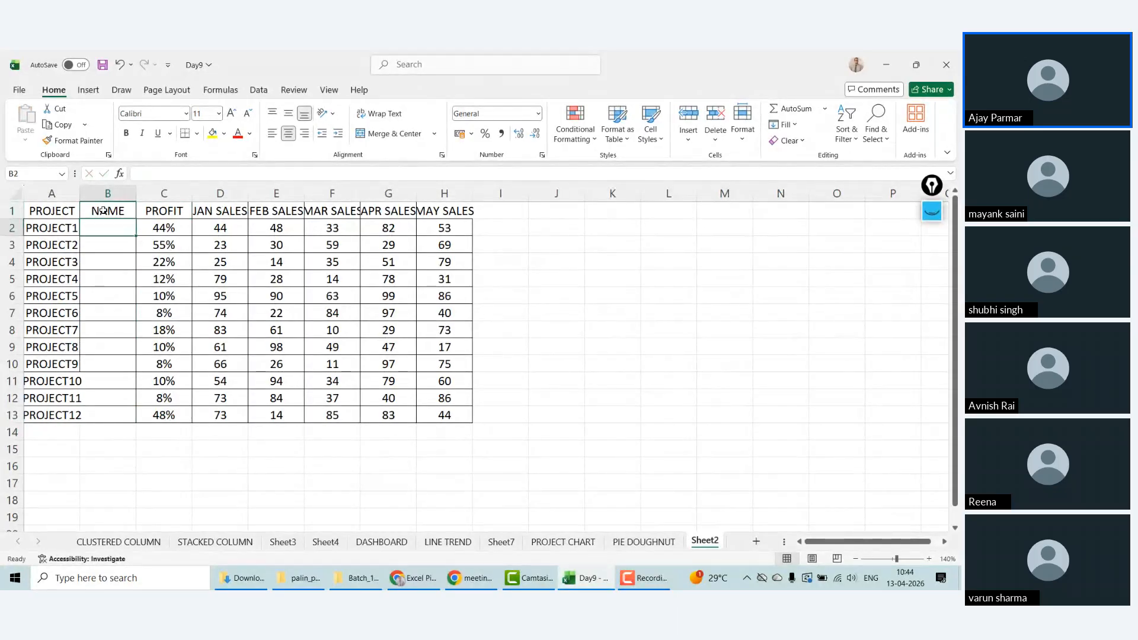
{"action": "left_click", "coordinate": [103, 211]}
{"action": "type", "text": "MANAGER"}
{"action": "key", "text": "Return"}
Step: Enter the managers A, B, C, D, E and G for PROJECT1 through PROJECT6
{"action": "type", "text": "A"}
{"action": "key", "text": "Return"}
{"action": "type", "text": "B"}
{"action": "key", "text": "Return"}
{"action": "type", "text": "C"}
{"action": "key", "text": "Return"}
{"action": "type", "text": "D"}
{"action": "key", "text": "Return"}
{"action": "type", "text": "E"}
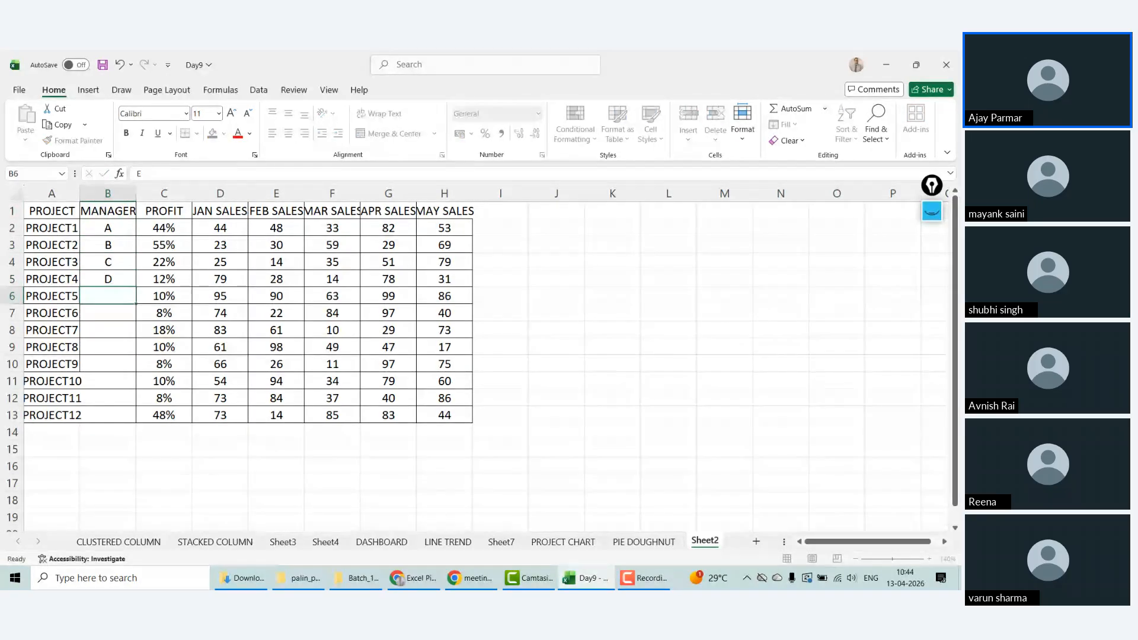
{"action": "key", "text": "Return"}
{"action": "type", "text": "G"}
{"action": "key", "text": "Return"}
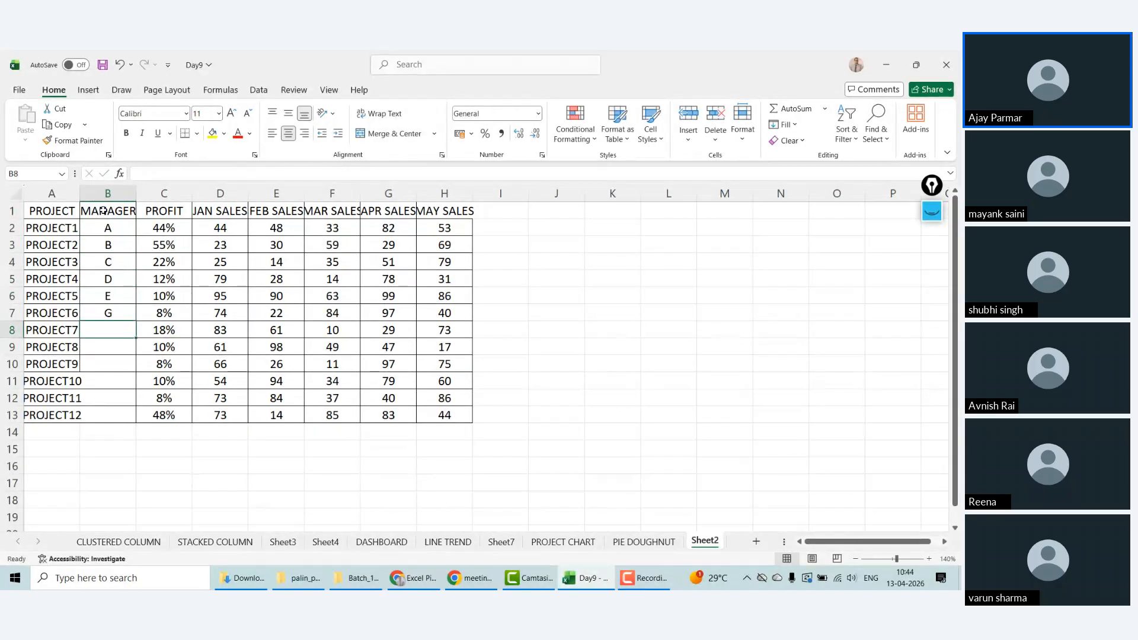
Step: Enter GH, FJDS and DSF as managers for PROJECT7 to PROJECT9, and SDF for PROJECT10 to PROJECT12
{"action": "type", "text": "GH"}
{"action": "key", "text": "Return"}
{"action": "type", "text": "FJDS"}
{"action": "key", "text": "Return"}
{"action": "type", "text": "DSF"}
{"action": "key", "text": "Return"}
{"action": "type", "text": "SDF"}
{"action": "key", "text": "Return"}
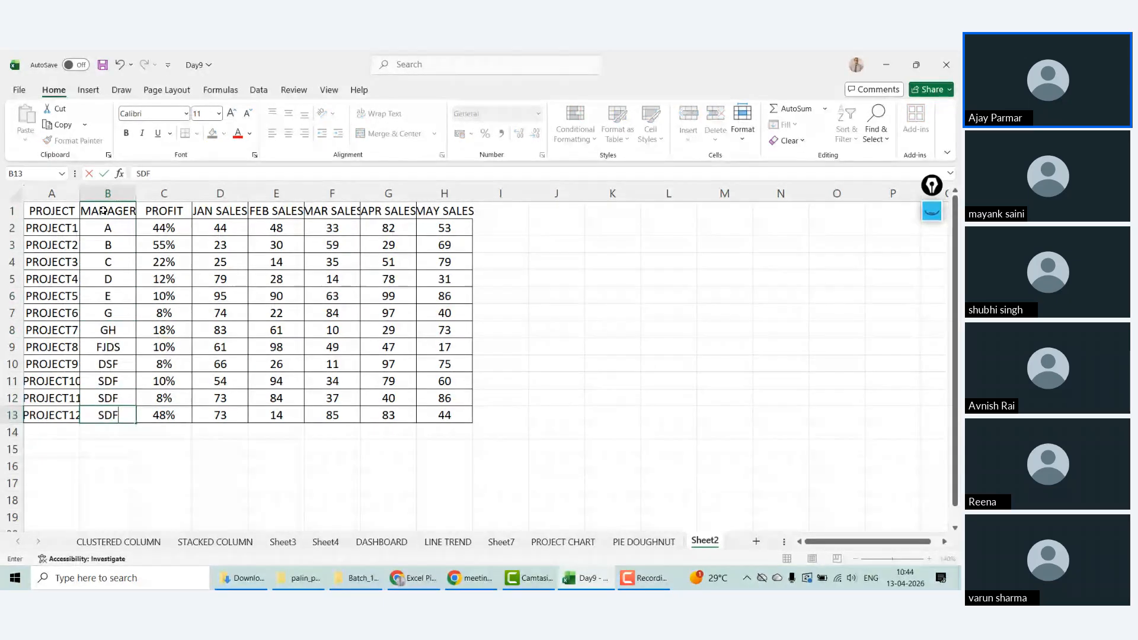
Step: Autofit the PROJECT column's width to its contents
{"action": "left_click", "coordinate": [108, 193]}
{"action": "double_click", "coordinate": [80, 193]}
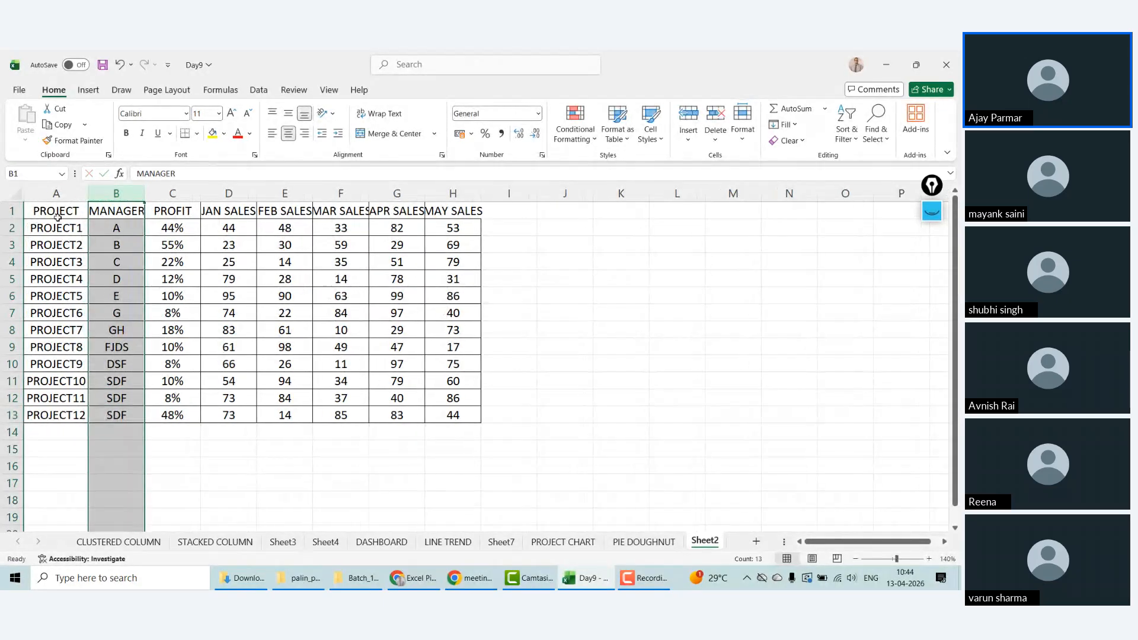
{"action": "left_click", "coordinate": [57, 217]}
Step: Insert a 2-D clustered column chart of the whole project table and shift it slightly right and up
{"action": "left_click", "coordinate": [89, 90]}
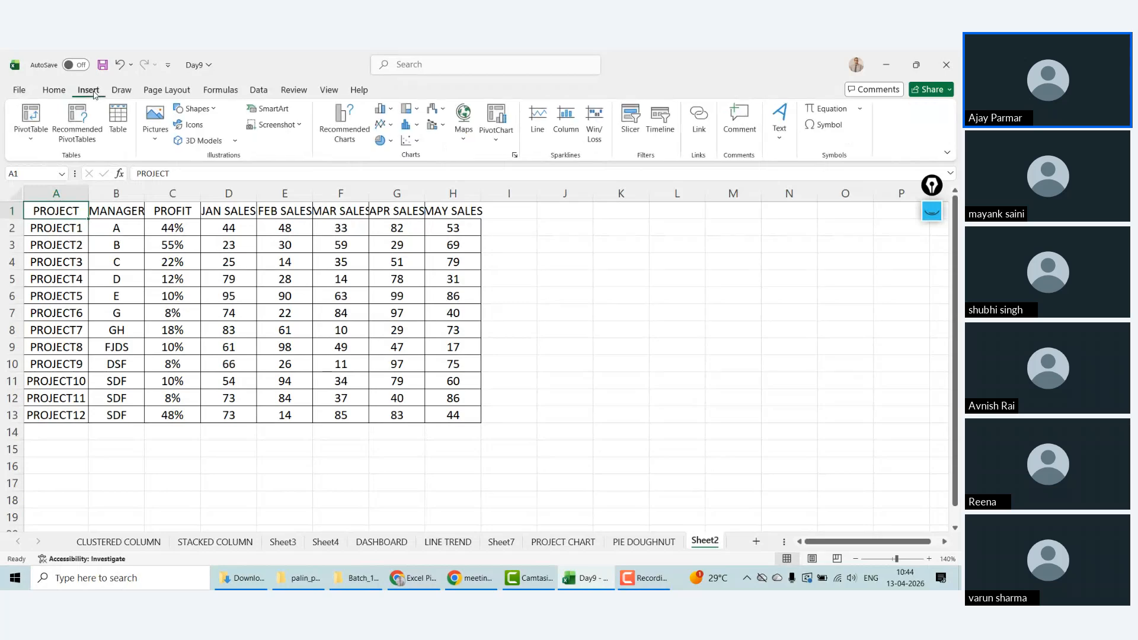
{"action": "left_click", "coordinate": [392, 126]}
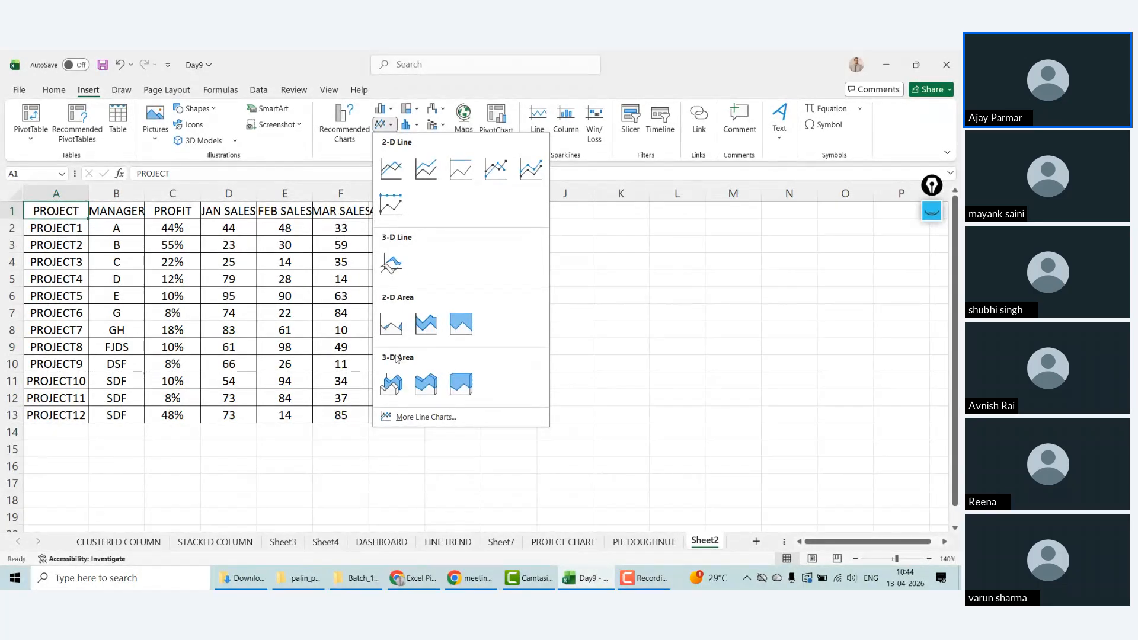
{"action": "left_click", "coordinate": [275, 276]}
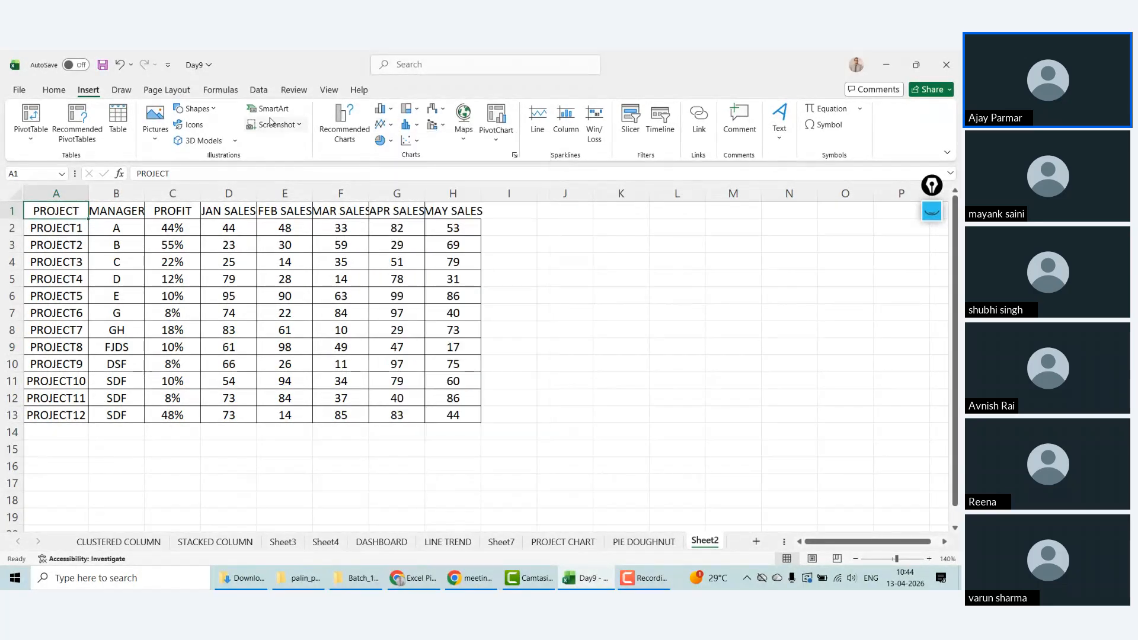
{"action": "left_click", "coordinate": [55, 235]}
{"action": "key", "text": "ctrl+shift+Down"}
{"action": "key", "text": "Up"}
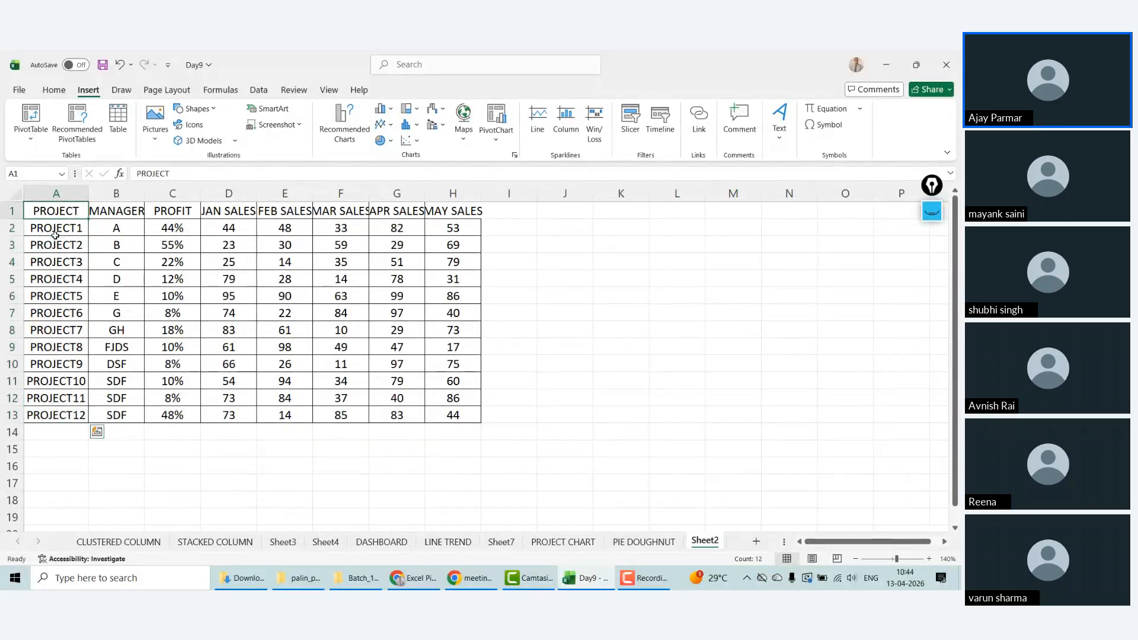
{"action": "left_click", "coordinate": [382, 108]}
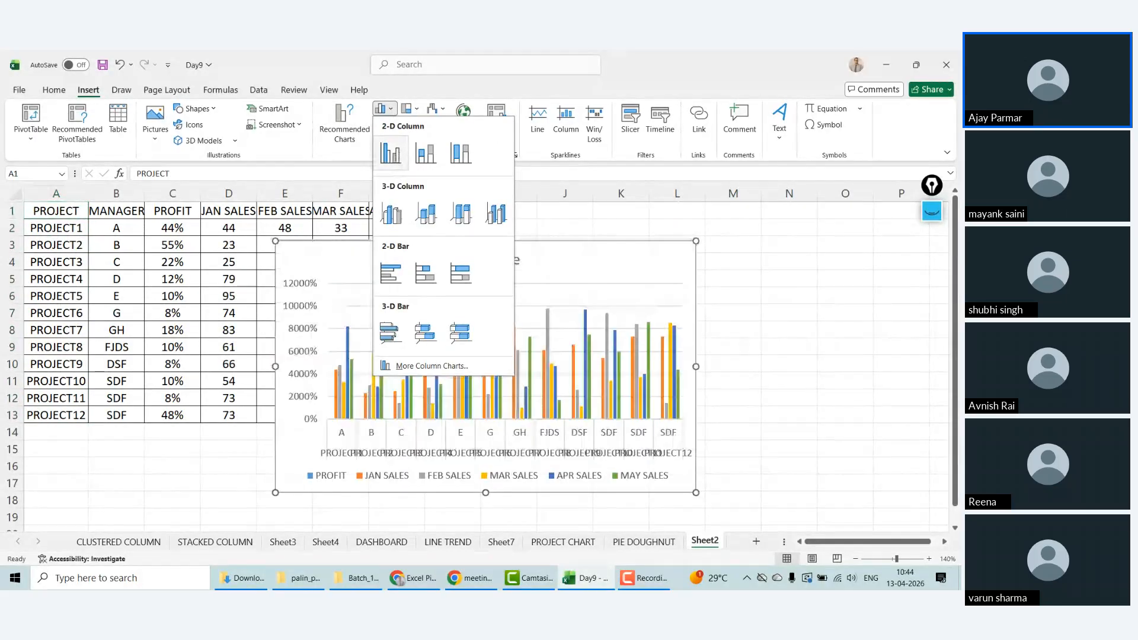
{"action": "left_click", "coordinate": [390, 153]}
{"action": "left_click_drag", "start_coordinate": [636, 239], "coordinate": [645, 234]}
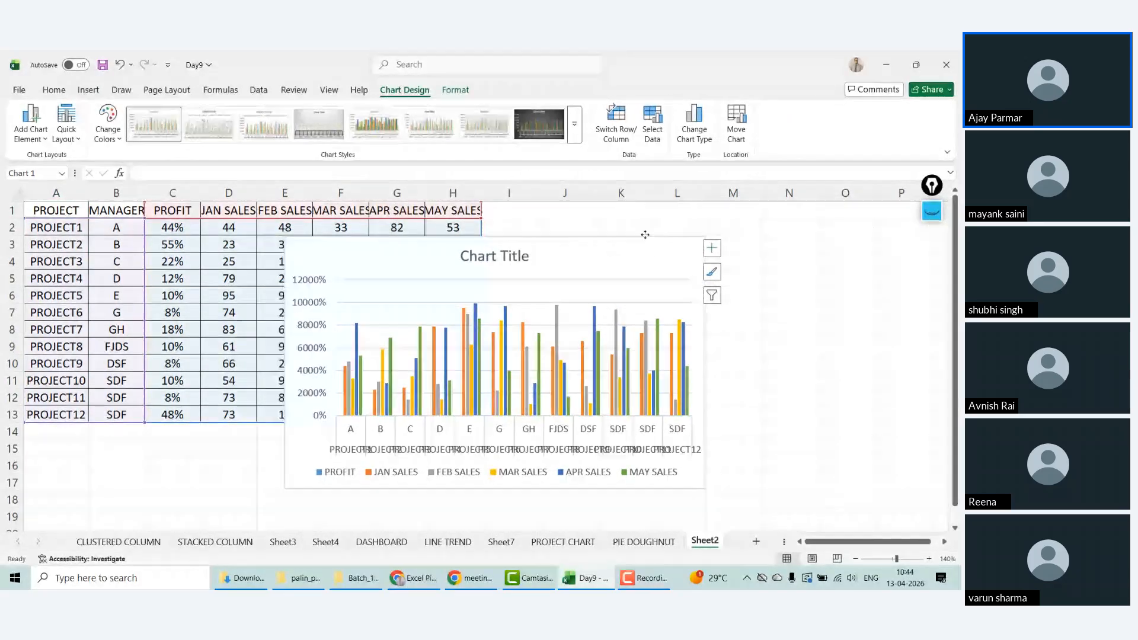
Step: Apply the dark-background chart style and widen the column chart on its right side, shifting it left over the table
{"action": "left_click", "coordinate": [539, 124]}
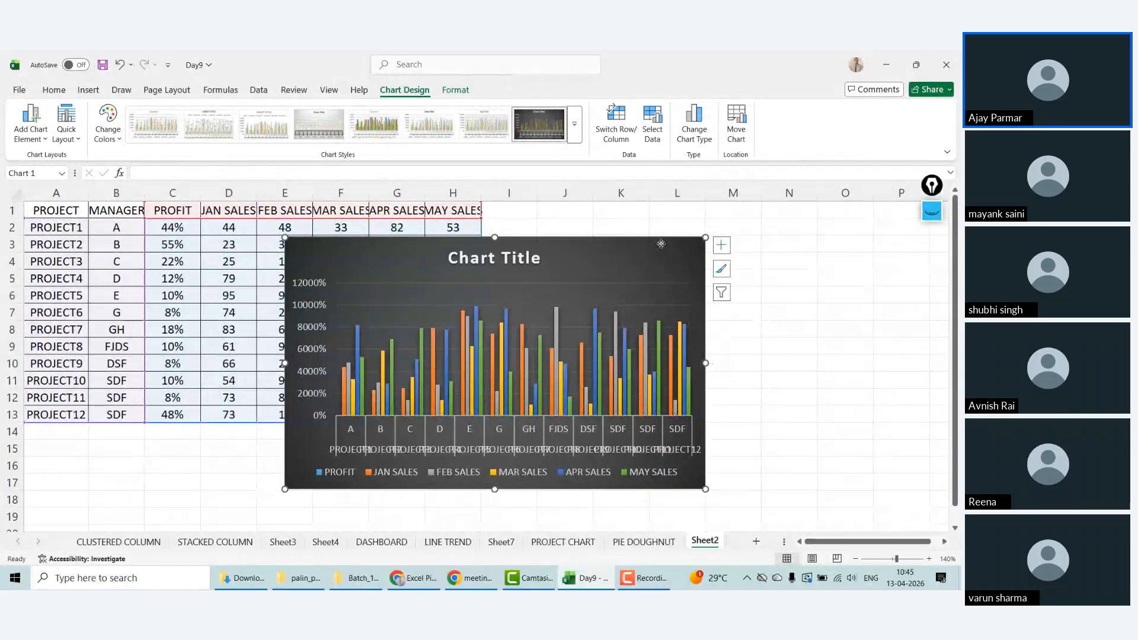
{"action": "left_click_drag", "start_coordinate": [707, 363], "coordinate": [877, 363]}
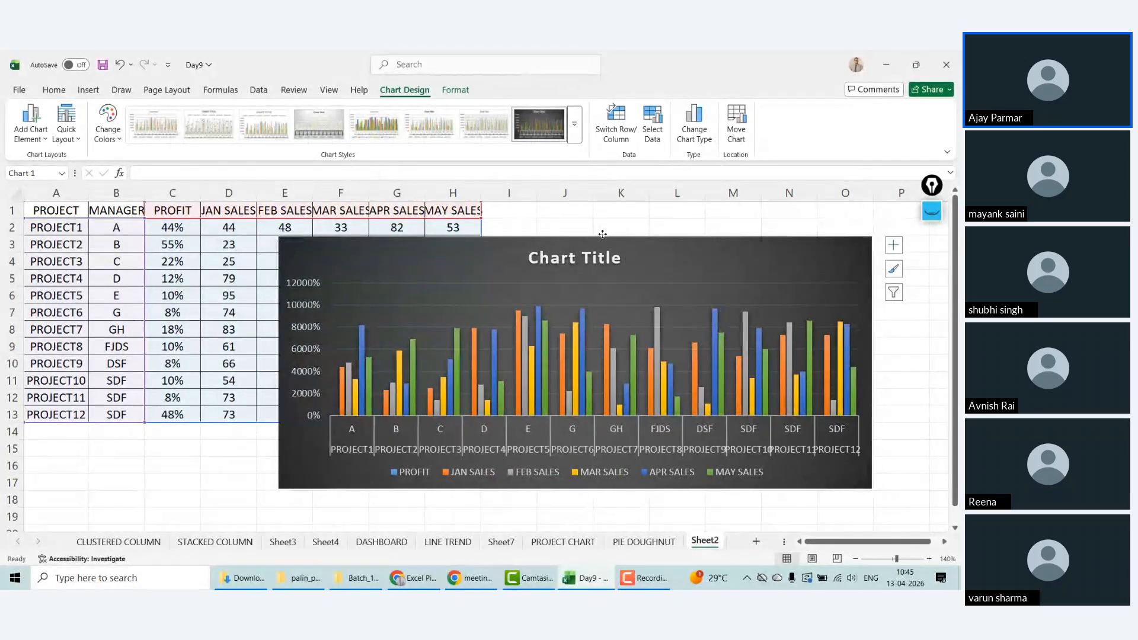
{"action": "left_click_drag", "start_coordinate": [718, 241], "coordinate": [610, 241]}
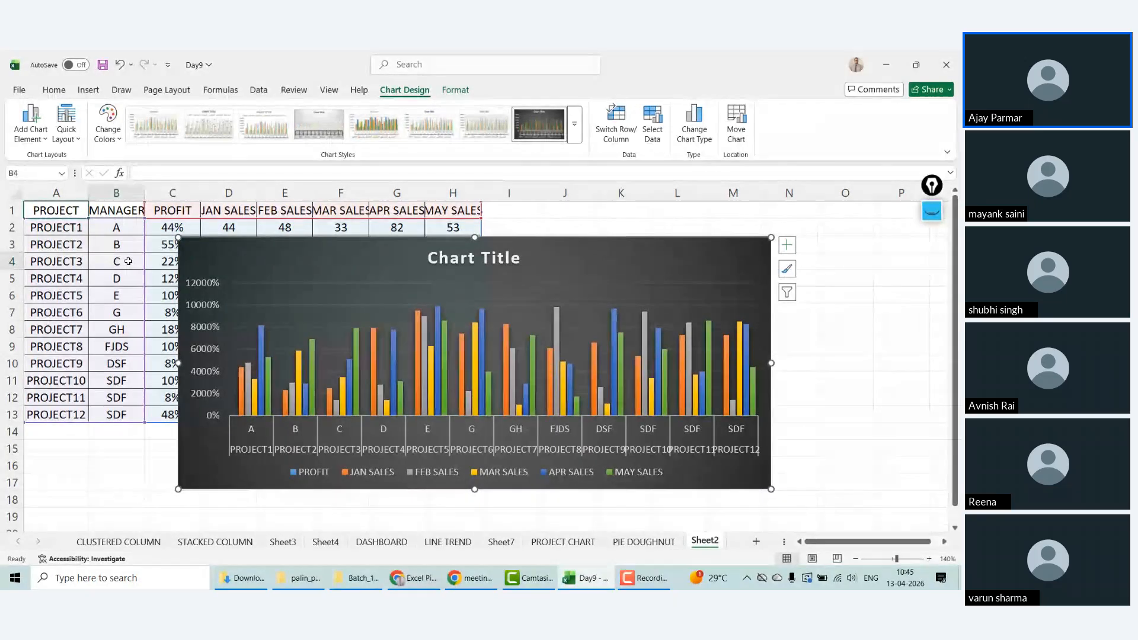
Step: Delete the MANAGER column from the project table and nudge the chart slightly down
{"action": "left_click", "coordinate": [115, 206]}
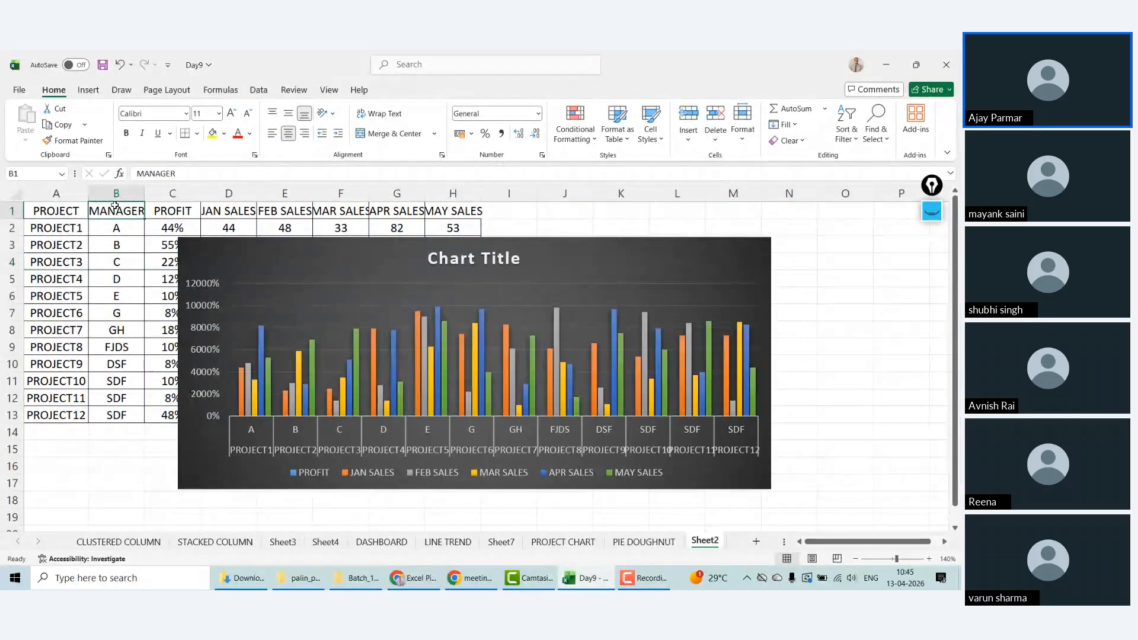
{"action": "key", "text": "Left"}
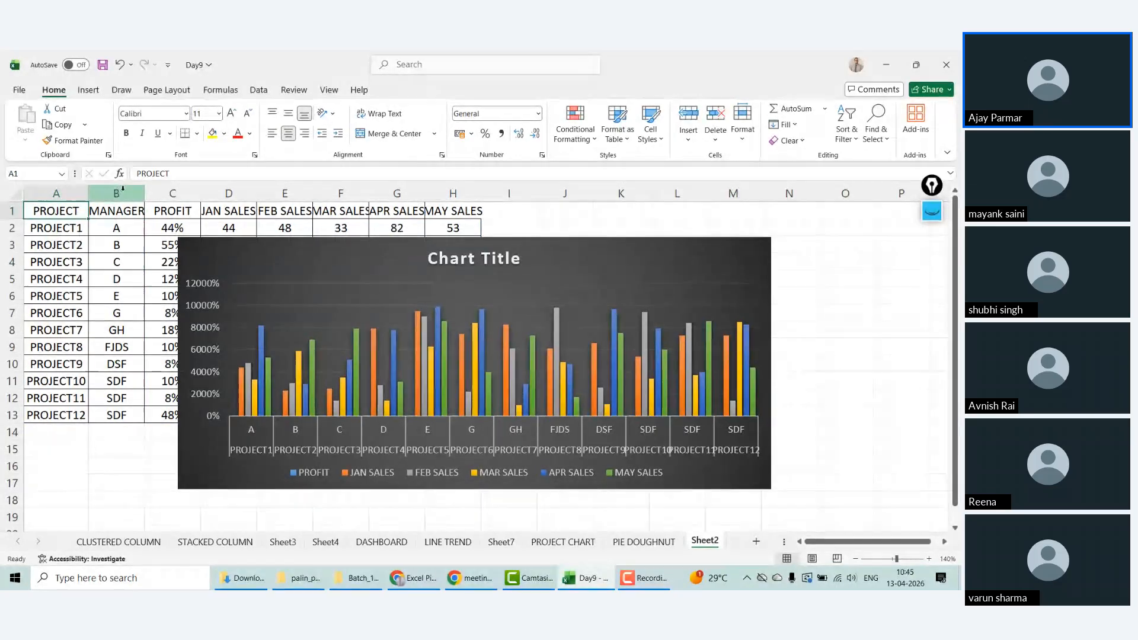
{"action": "left_click", "coordinate": [78, 279]}
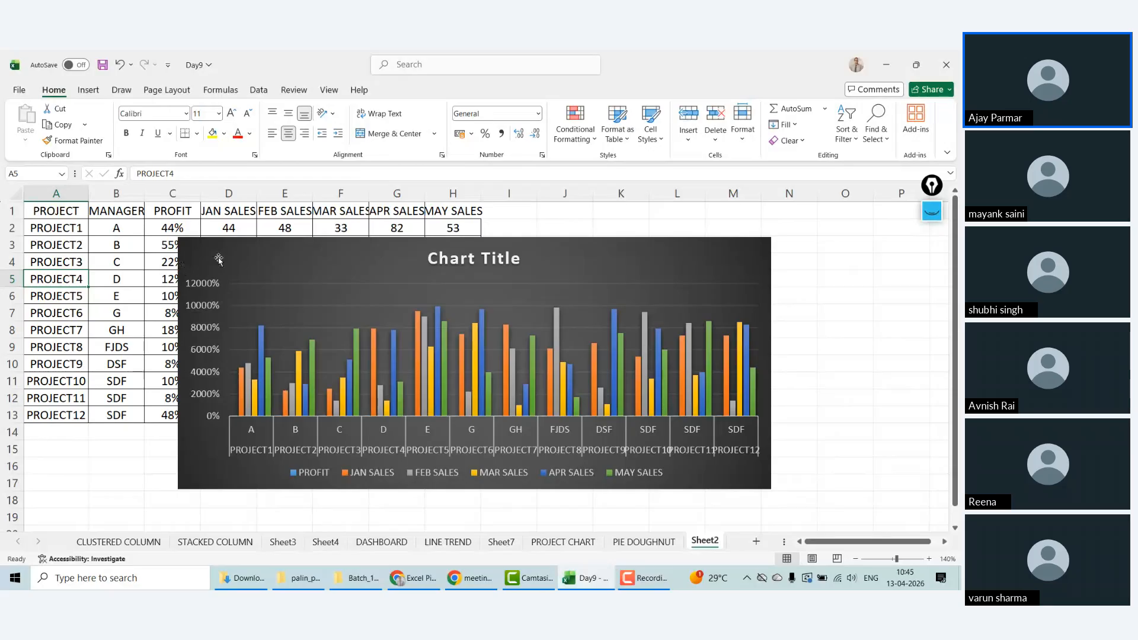
{"action": "left_click", "coordinate": [219, 259]}
{"action": "left_click", "coordinate": [104, 215]}
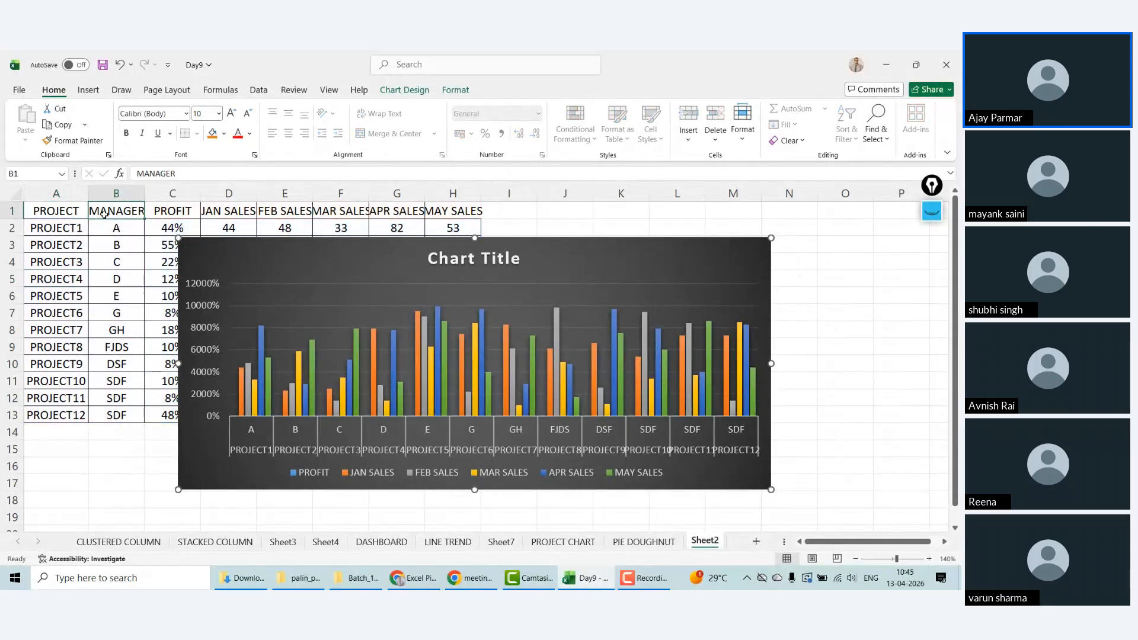
{"action": "left_click", "coordinate": [115, 190]}
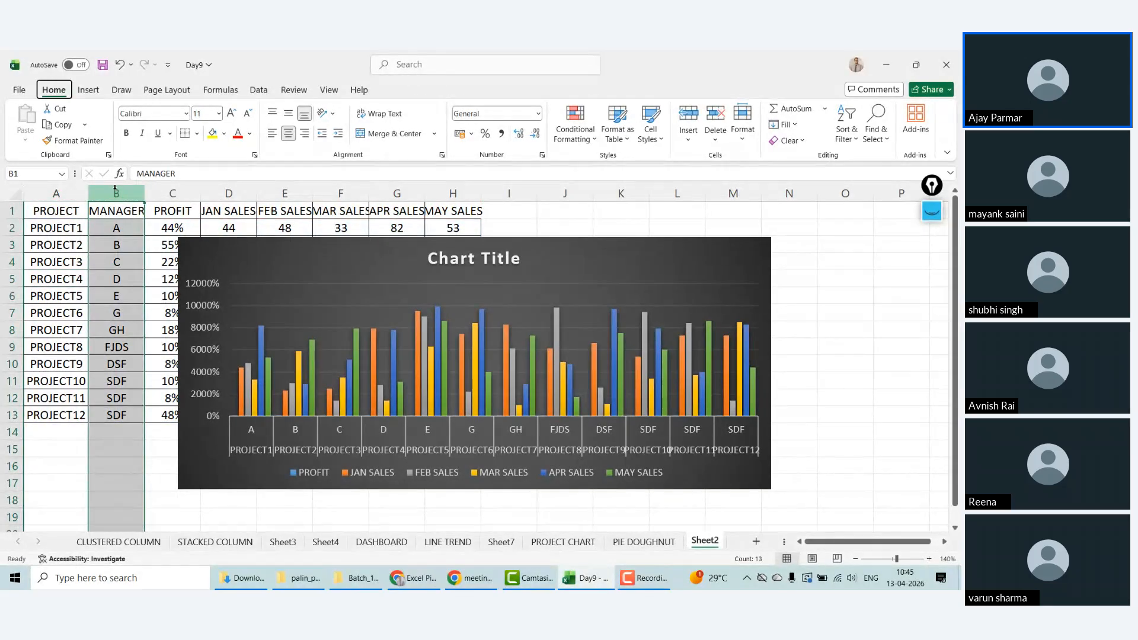
{"action": "key", "text": "alt+e"}
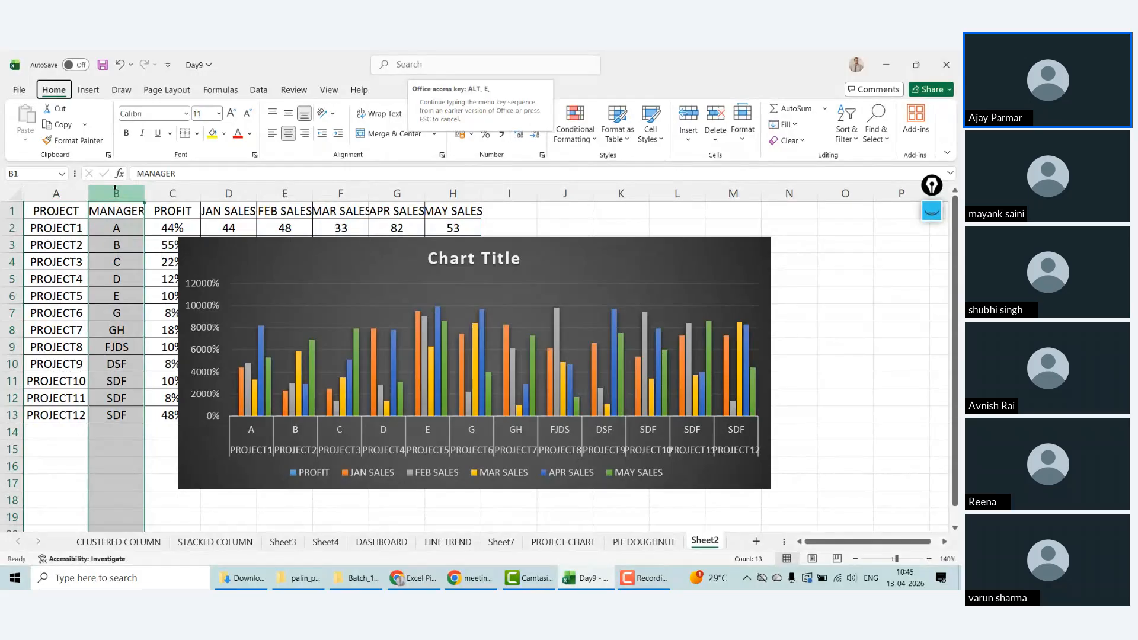
{"action": "key", "text": "d"}
{"action": "mouse_move", "coordinate": [548, 243]}
{"action": "left_mouse_down"}
{"action": "mouse_move", "coordinate": [664, 219]}
{"action": "mouse_move", "coordinate": [604, 222]}
{"action": "mouse_move", "coordinate": [536, 259]}
{"action": "left_mouse_up"}
Step: Replace the chart title with PERFORMALNCE
{"action": "left_click", "coordinate": [401, 277]}
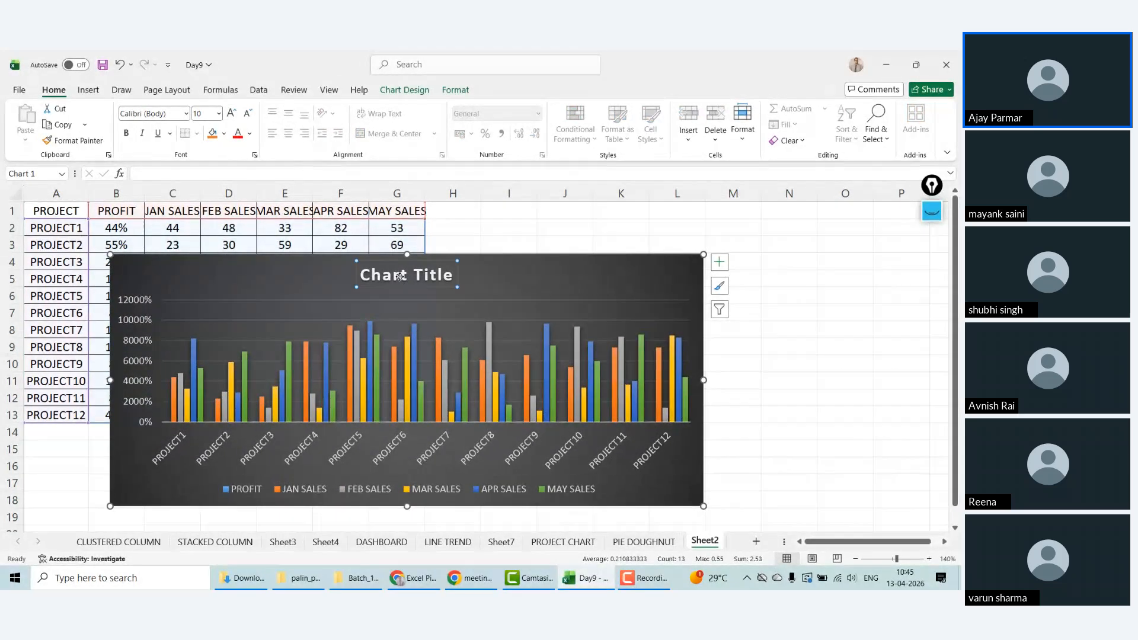
{"action": "double_click", "coordinate": [390, 277]}
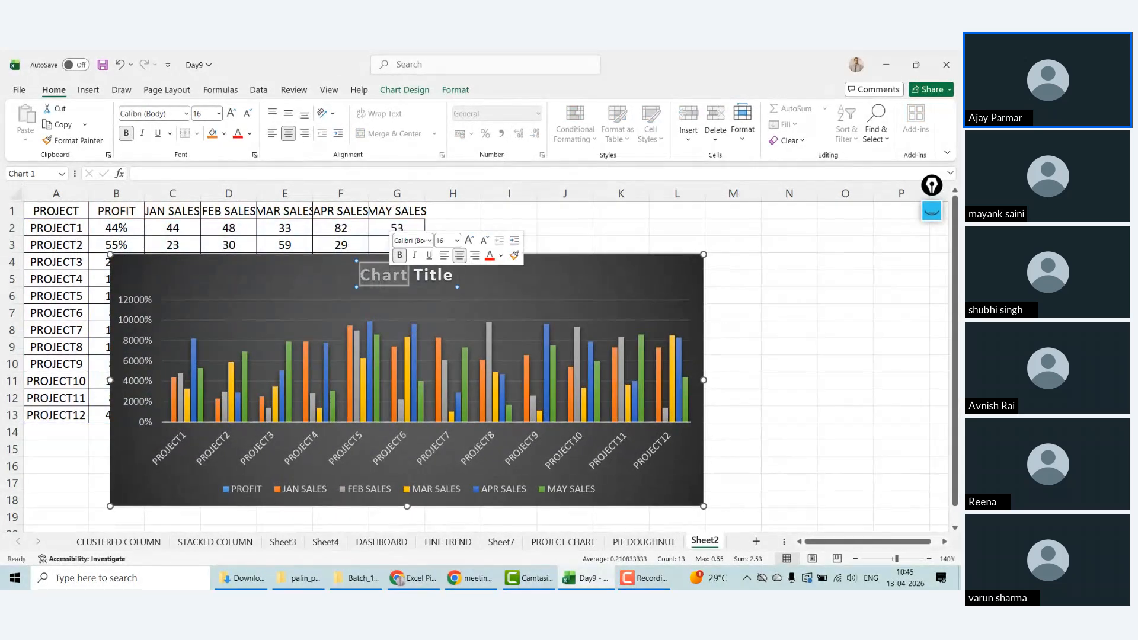
{"action": "type", "text": "PEF"}
{"action": "key", "text": "BackSpace"}
{"action": "type", "text": "R"}
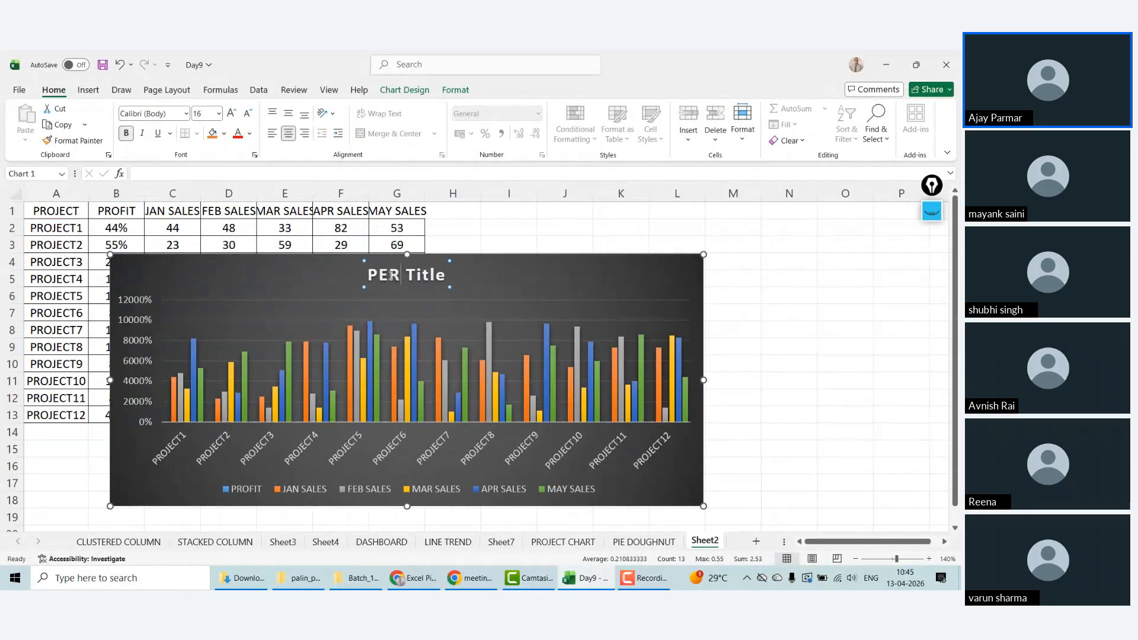
{"action": "type", "text": "FORMANCE"}
{"action": "key", "text": "BackSpace"}
{"action": "key", "text": "BackSpace"}
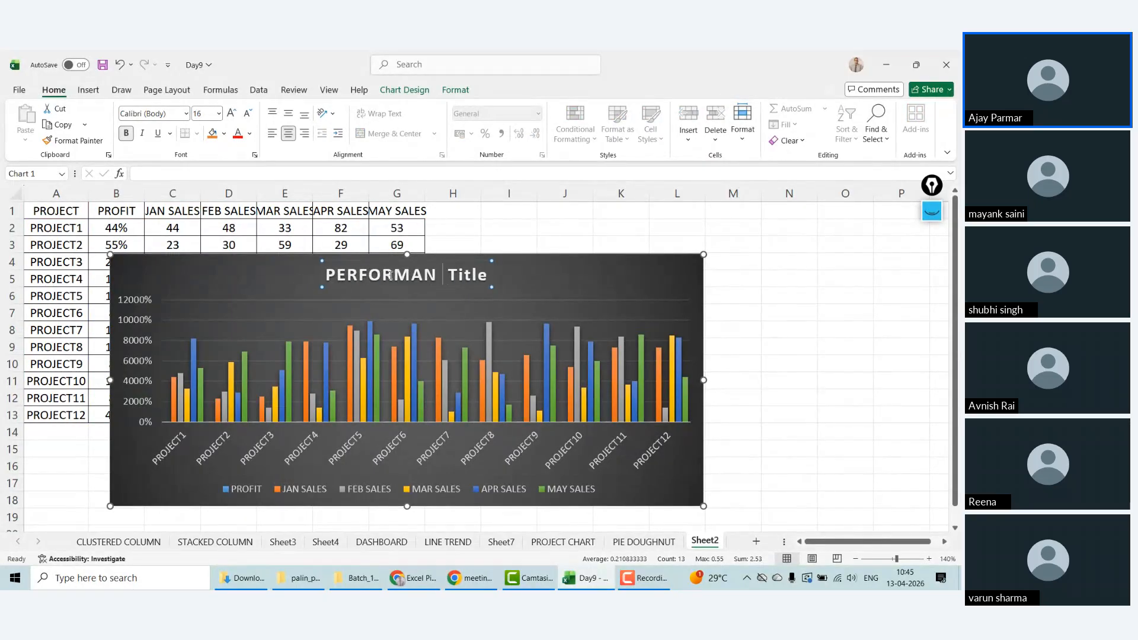
{"action": "key", "text": "BackSpace"}
{"action": "type", "text": "LNCE"}
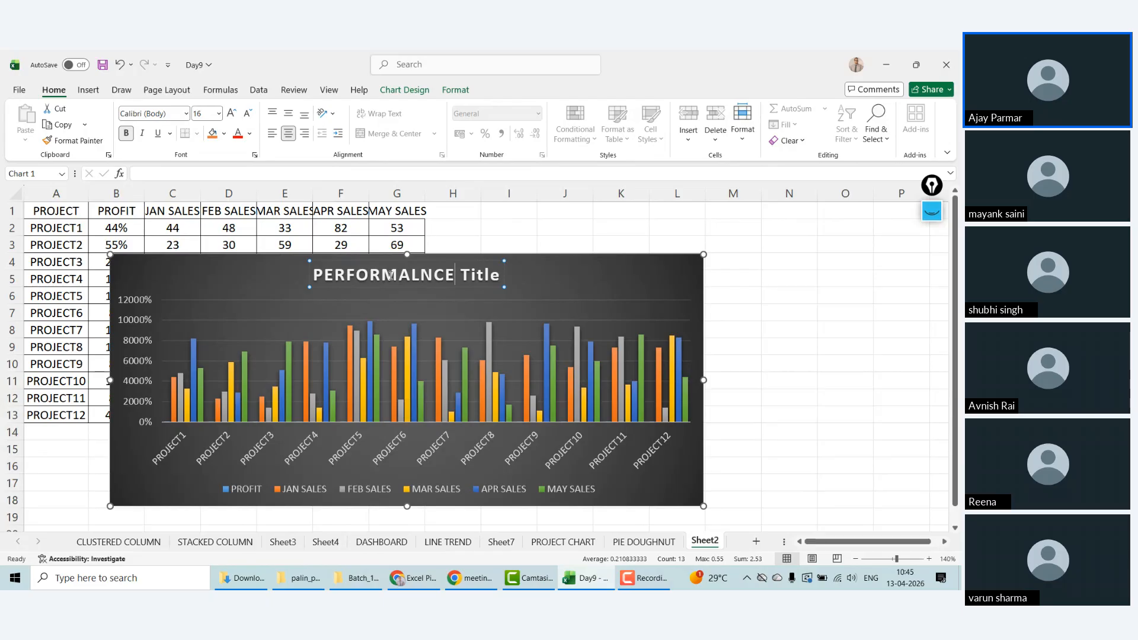
{"action": "key", "text": "Delete"}
{"action": "key", "text": "Delete"}
{"action": "key", "text": "Delete"}
{"action": "key", "text": "Delete"}
{"action": "key", "text": "Delete"}
{"action": "key", "text": "Delete"}
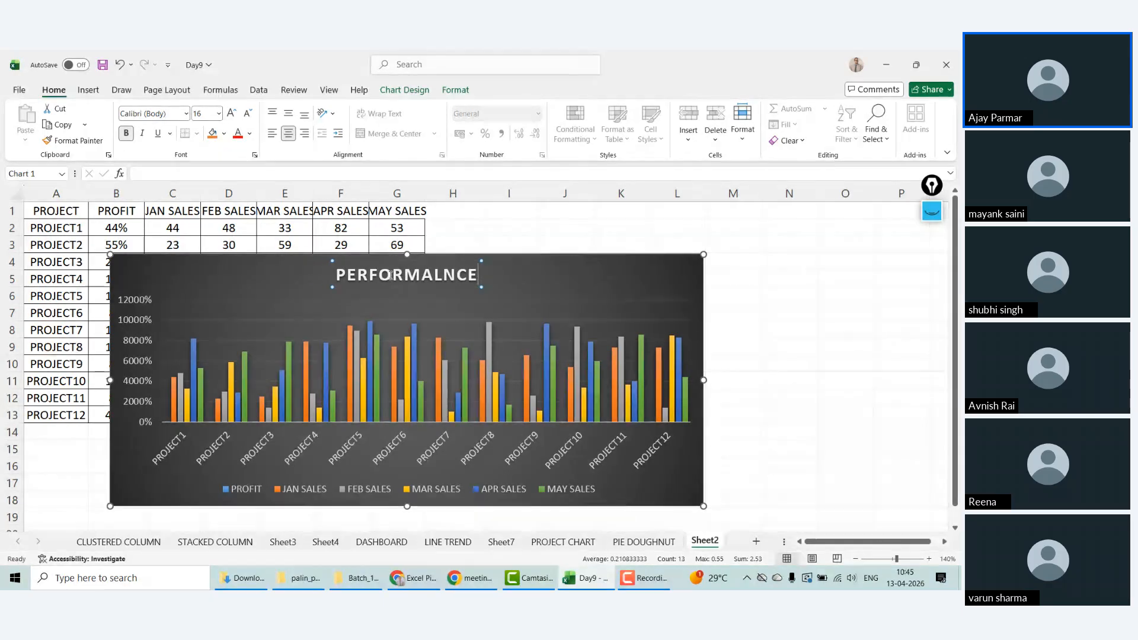
{"action": "left_click", "coordinate": [785, 393]}
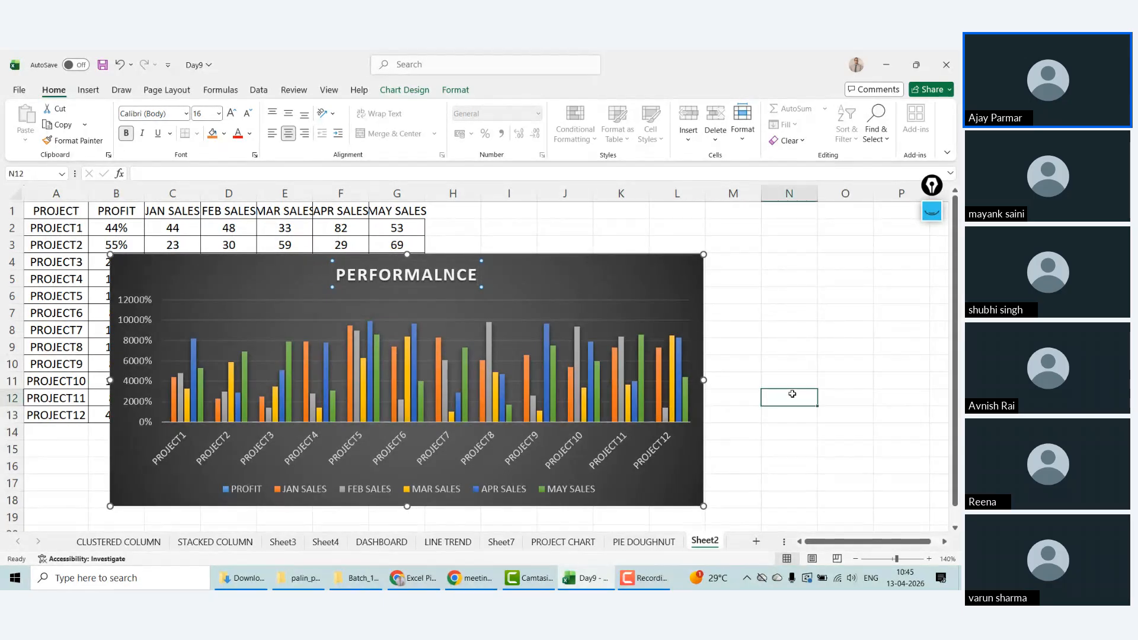
Step: Move the chart up and right, and shrink it from its upper-left corner to uncover more of the table
{"action": "left_click", "coordinate": [232, 491]}
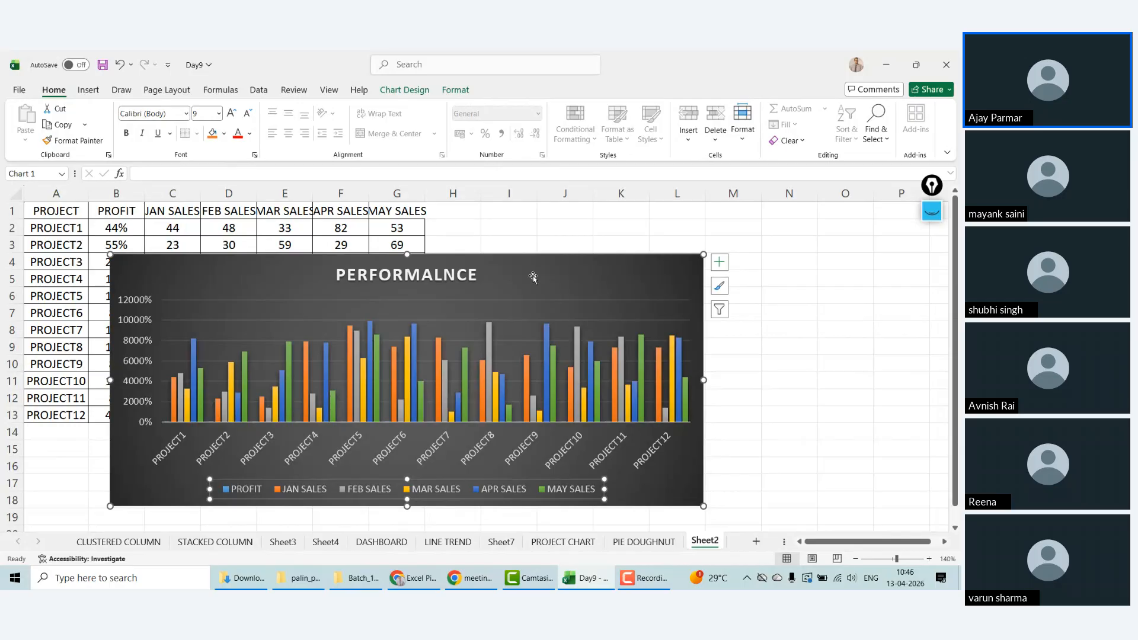
{"action": "left_click_drag", "start_coordinate": [533, 274], "coordinate": [641, 212]}
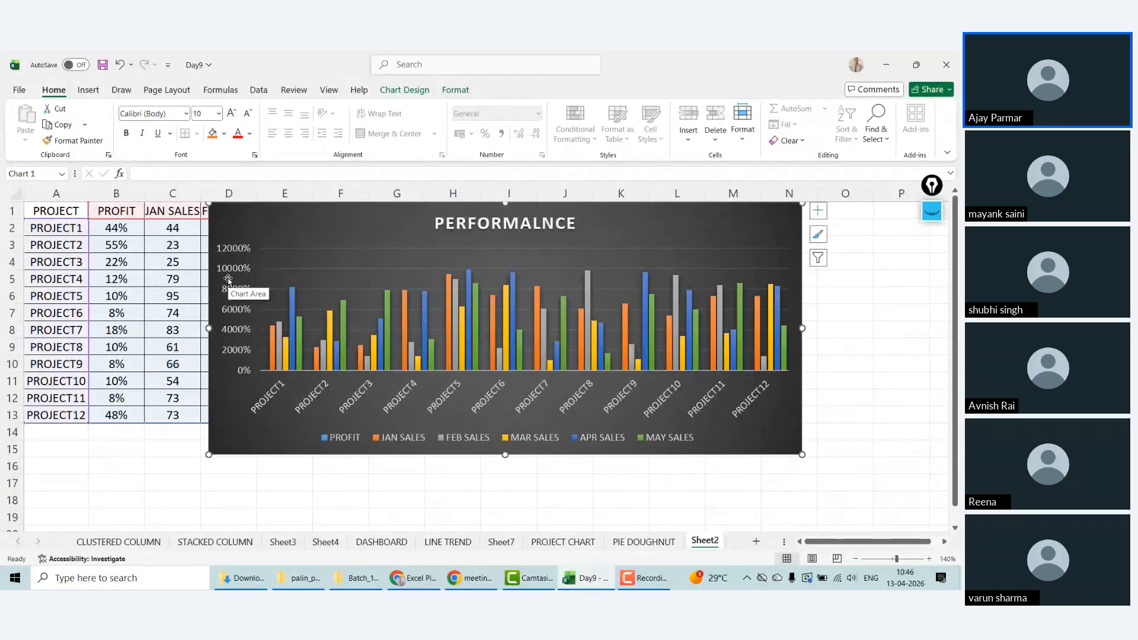
{"action": "left_click", "coordinate": [173, 246]}
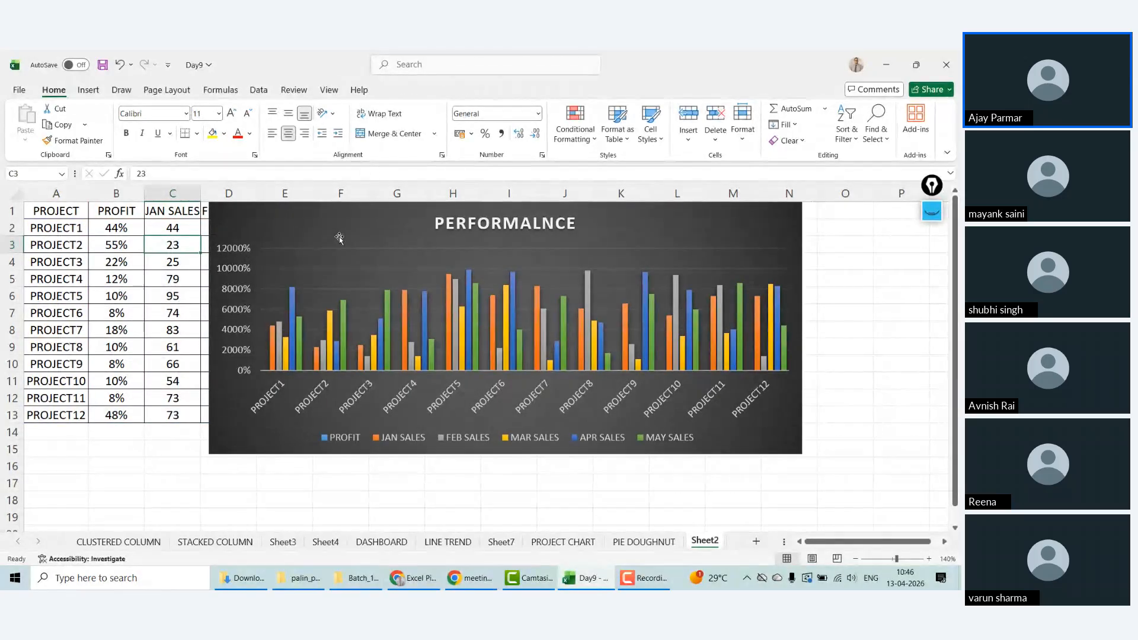
{"action": "left_click_drag", "start_coordinate": [689, 206], "coordinate": [720, 219]}
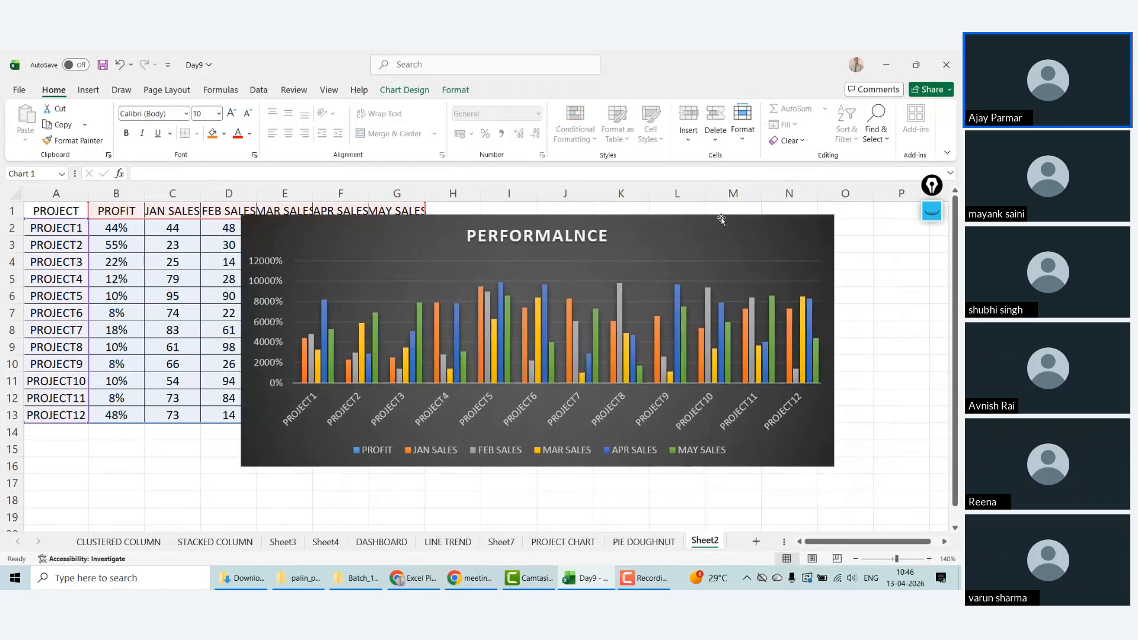
{"action": "left_click_drag", "start_coordinate": [242, 220], "coordinate": [340, 245]}
{"action": "left_click", "coordinate": [383, 494]}
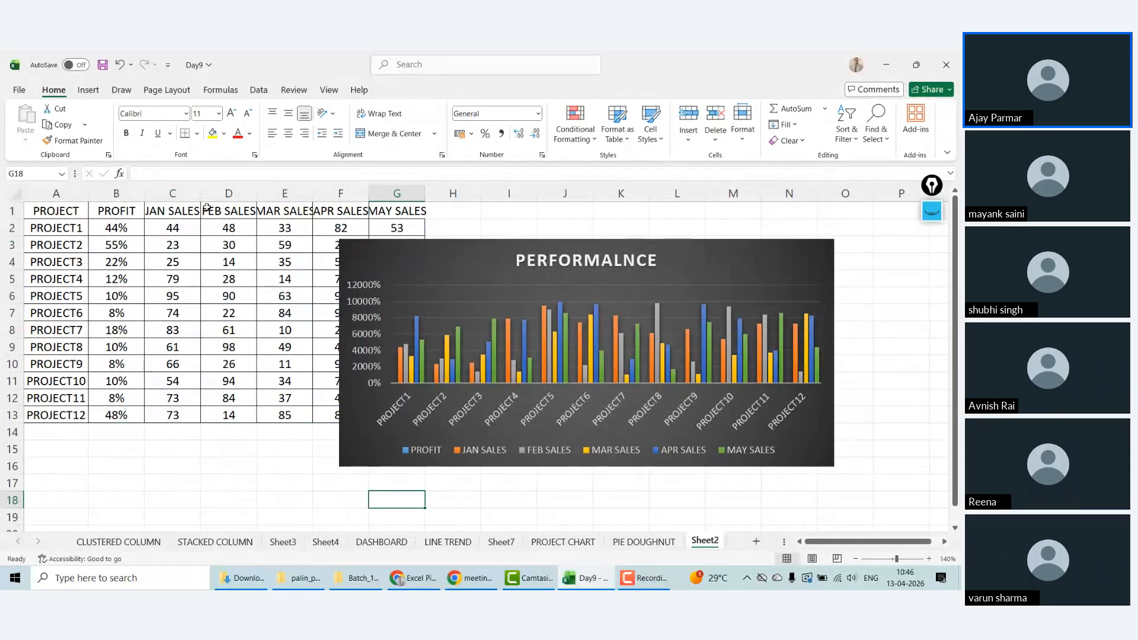
Step: Examine the monthly sales values and the headers from JAN SALES to MAY SALES
{"action": "left_click", "coordinate": [179, 227]}
{"action": "key", "text": "ctrl+shift+Right"}
{"action": "key", "text": "ctrl+shift+Down"}
{"action": "key", "text": "Left"}
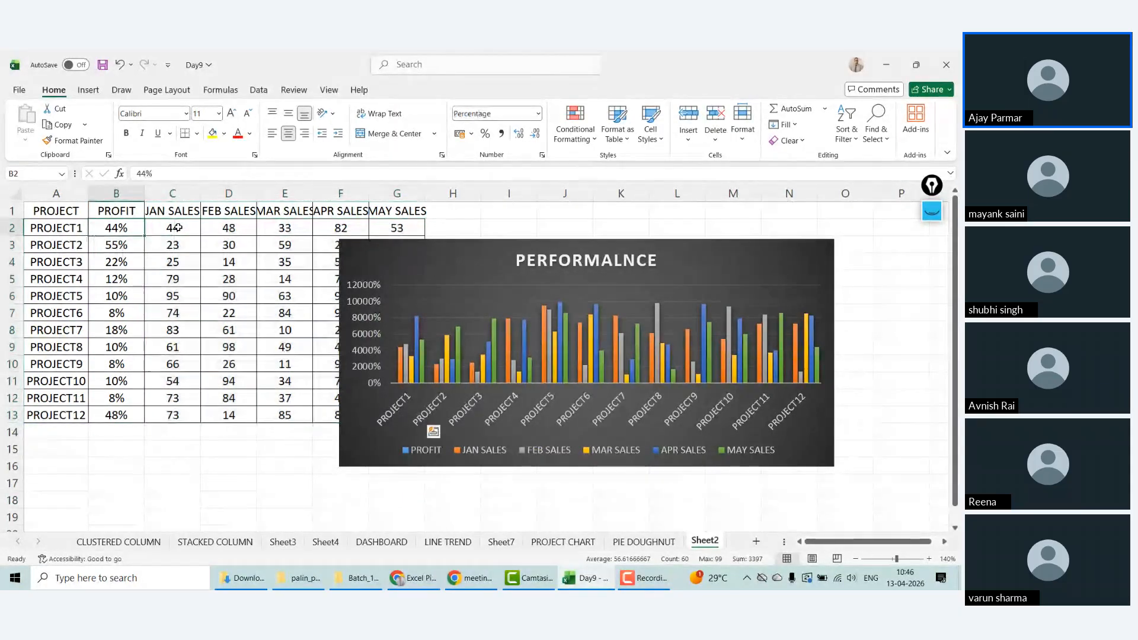
{"action": "key", "text": "ctrl+shift+Down"}
{"action": "left_click", "coordinate": [178, 228]}
{"action": "key", "text": "ctrl+shift+Right"}
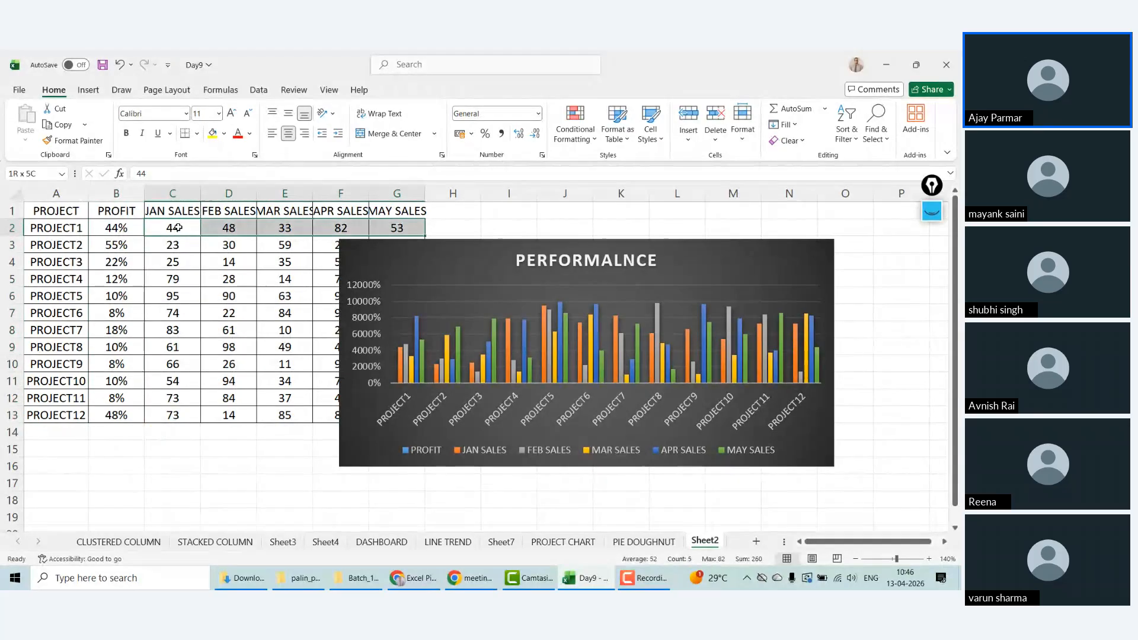
{"action": "key", "text": "Down"}
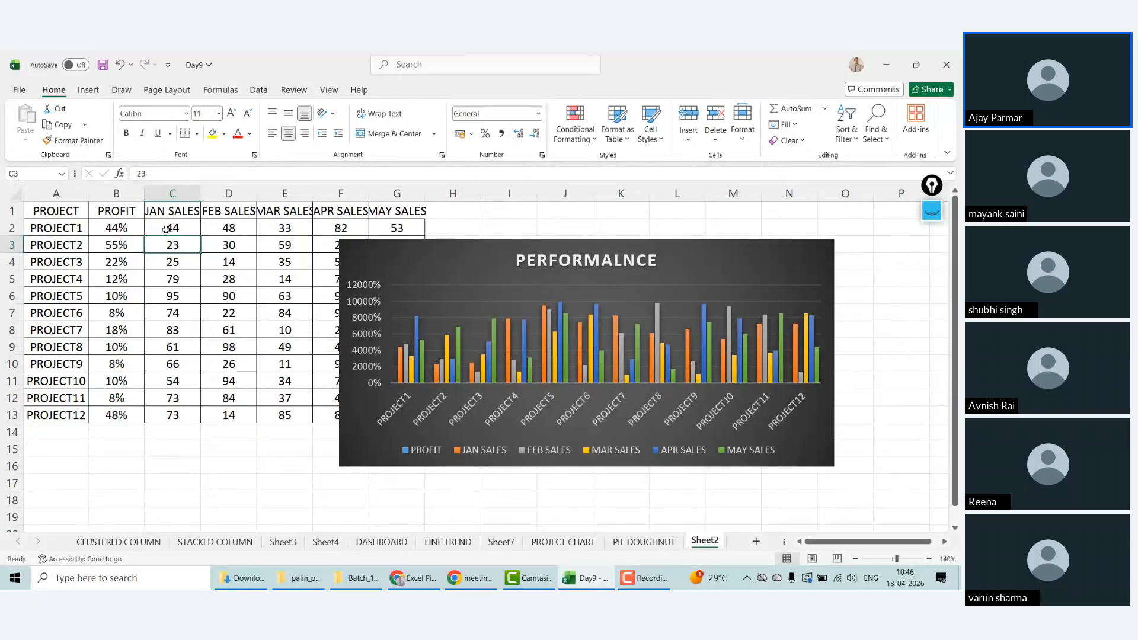
{"action": "left_click", "coordinate": [174, 209]}
{"action": "key", "text": "shift+Right"}
{"action": "key", "text": "shift+Right"}
{"action": "key", "text": "shift+Right"}
{"action": "key", "text": "shift+Right"}
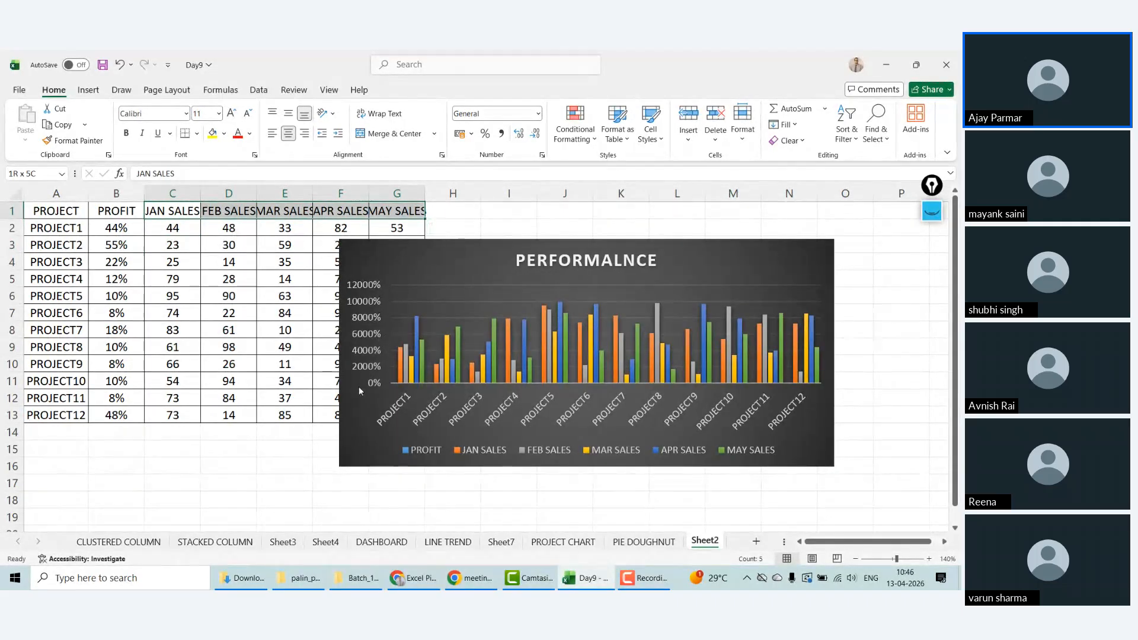
Step: Examine the PROFIT percentages of PROJECT1 through PROJECT12
{"action": "left_click", "coordinate": [131, 236]}
{"action": "key", "text": "Up"}
{"action": "key", "text": "Right"}
{"action": "key", "text": "ctrl+shift+Right"}
{"action": "key", "text": "ctrl+shift+Down"}
{"action": "key", "text": "ctrl+shift+Right"}
{"action": "key", "text": "ctrl+Left"}
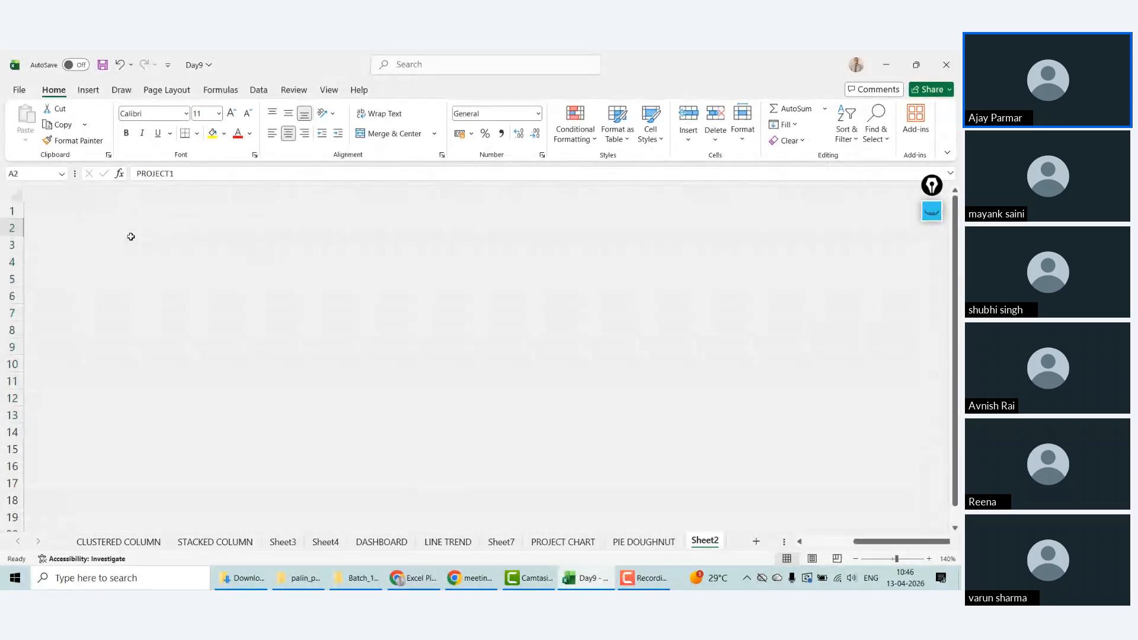
{"action": "key", "text": "Right"}
{"action": "key", "text": "ctrl+shift+Down"}
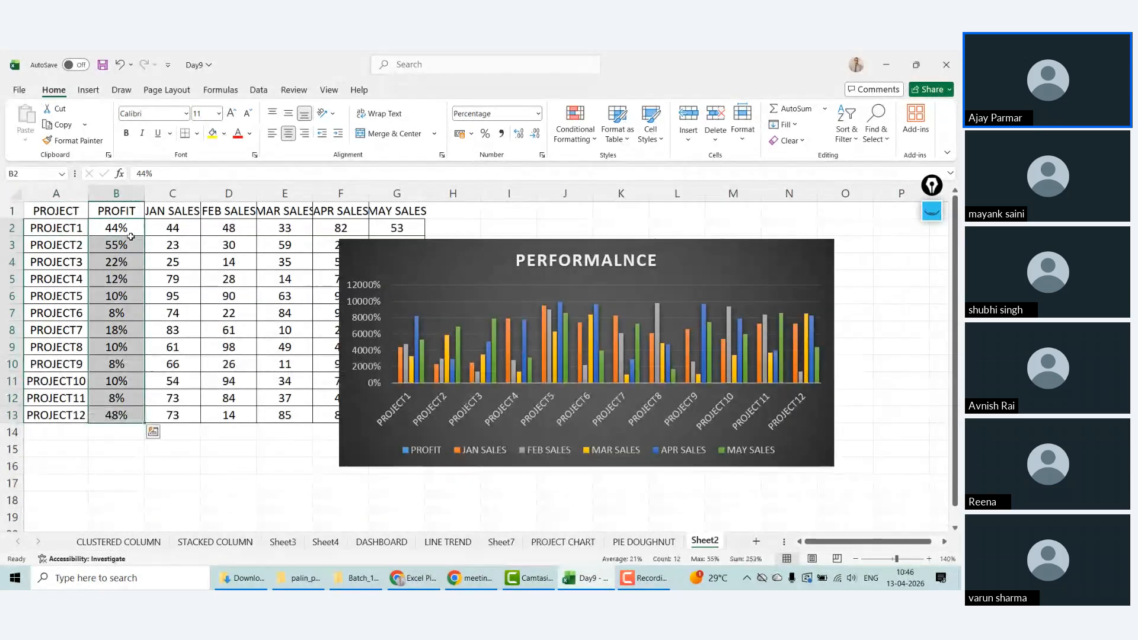
Step: Enter .44 as a trial value in cell B16 below the PROFIT column and clear it again
{"action": "key", "text": "Down"}
{"action": "key", "text": "Down"}
{"action": "key", "text": "Down"}
{"action": "key", "text": "Down"}
{"action": "key", "text": "Down"}
{"action": "key", "text": "Down"}
{"action": "key", "text": "Down"}
{"action": "key", "text": "Down"}
{"action": "key", "text": "Down"}
{"action": "key", "text": "Down"}
{"action": "key", "text": "Down"}
{"action": "key", "text": "Down"}
{"action": "key", "text": "Down"}
{"action": "key", "text": "Down"}
{"action": "key", "text": "Down"}
{"action": "key", "text": "Up"}
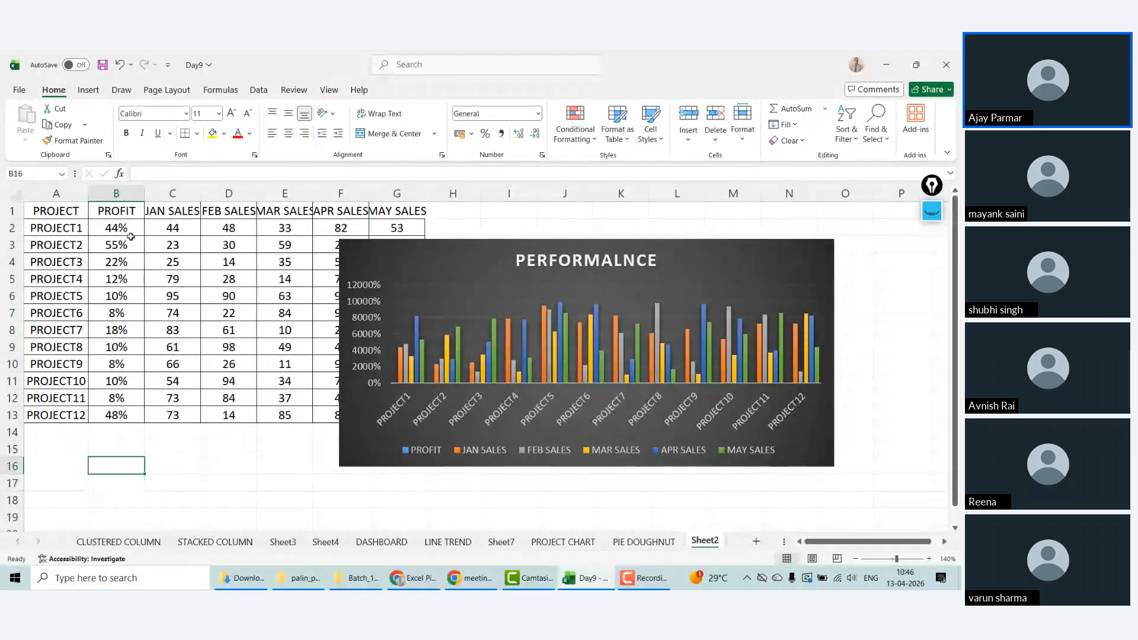
{"action": "type", "text": ".44"}
{"action": "key", "text": "Return"}
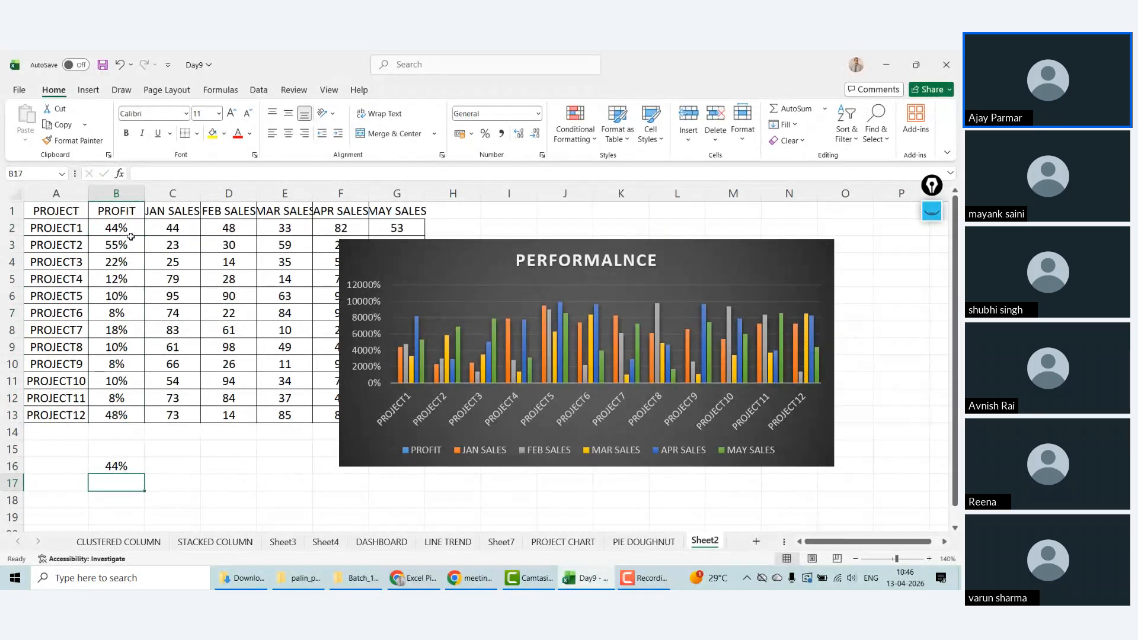
{"action": "key", "text": "Up"}
{"action": "key", "text": "Right"}
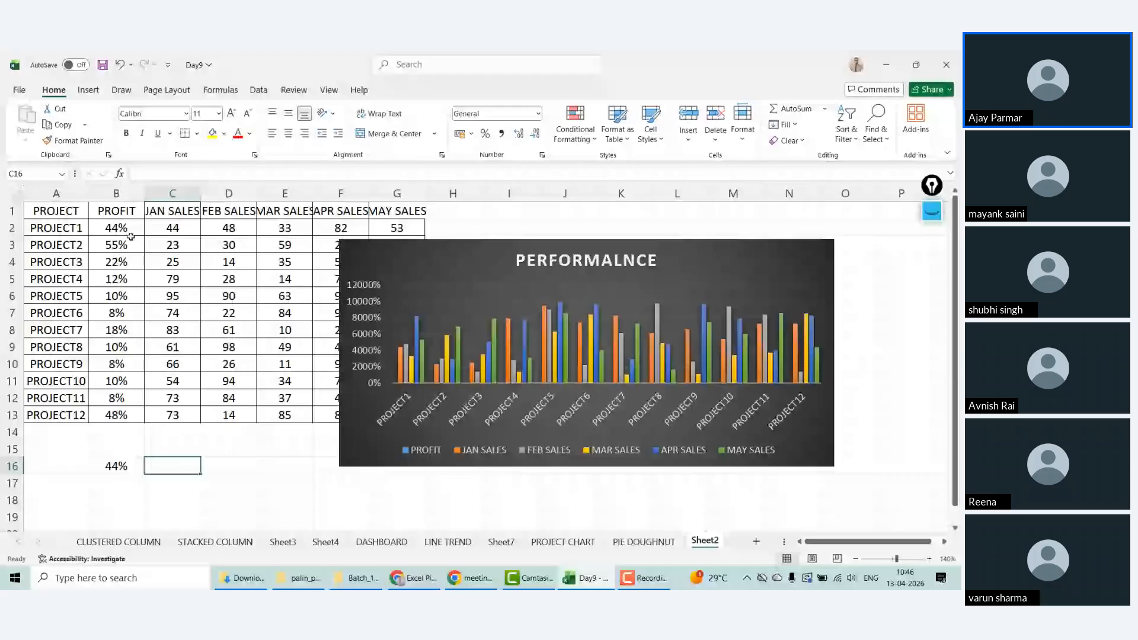
{"action": "key", "text": "Left"}
{"action": "key", "text": "Delete"}
{"action": "key", "text": "Right"}
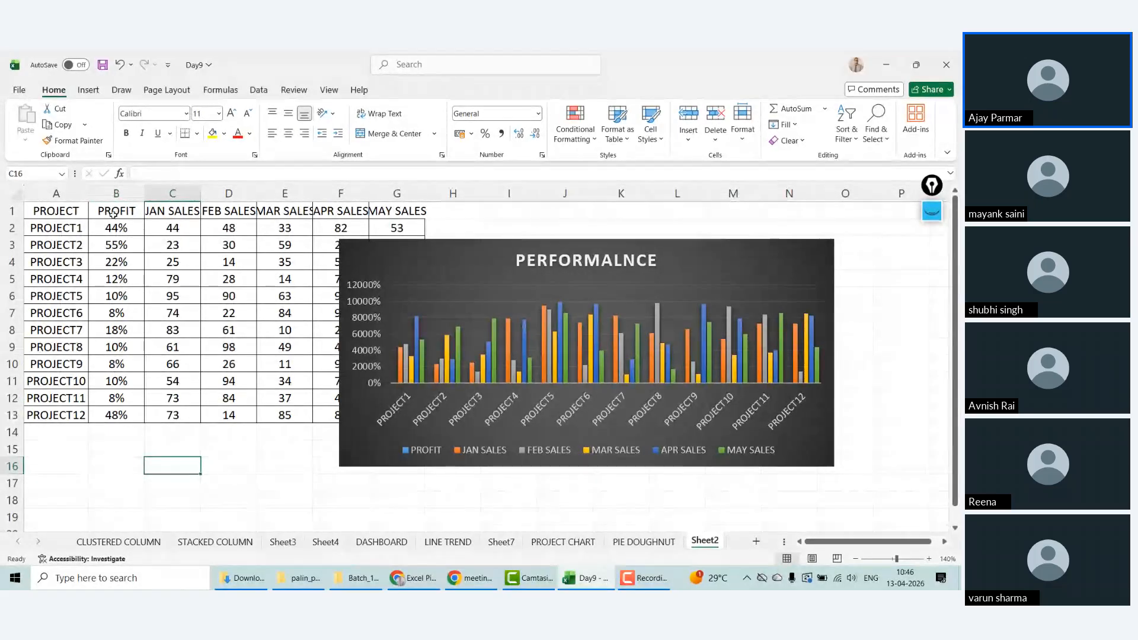
Step: Move the chart up and left to the sheet's top edge and extend its lower edge down to row 16
{"action": "left_click", "coordinate": [119, 239]}
{"action": "key", "text": "ctrl+shift+Down"}
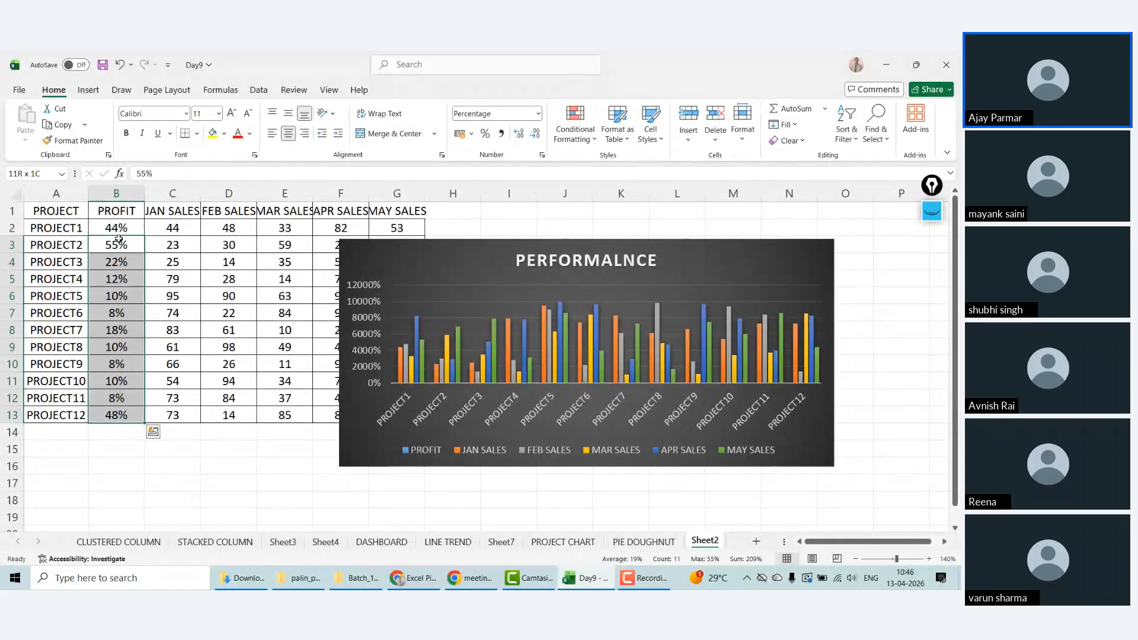
{"action": "key", "text": "Up"}
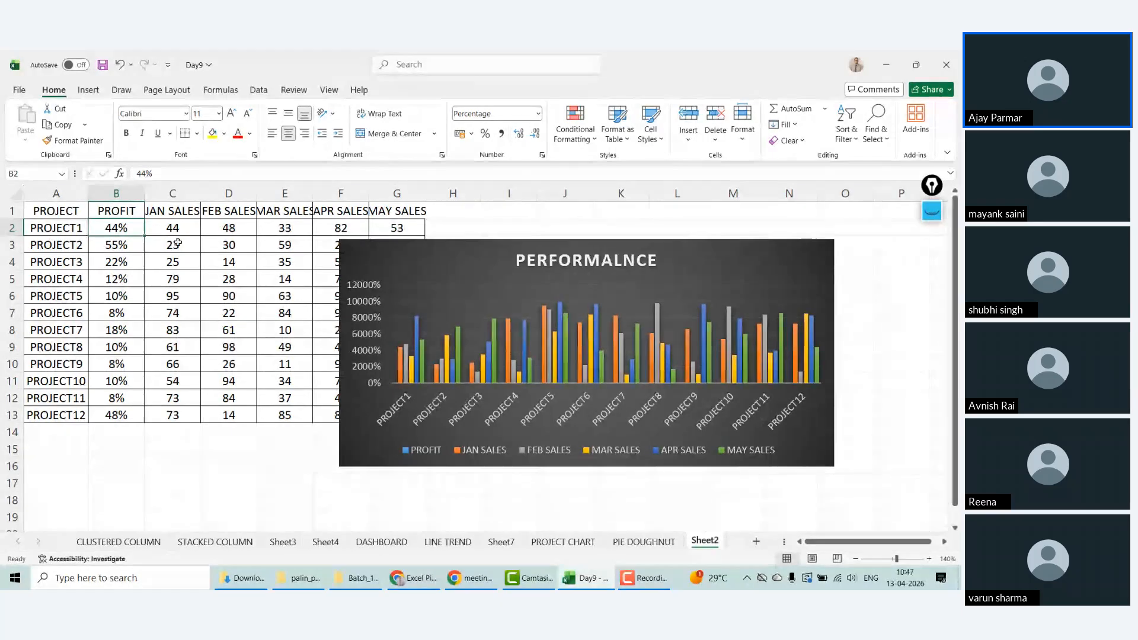
{"action": "left_click_drag", "start_coordinate": [713, 244], "coordinate": [613, 209]}
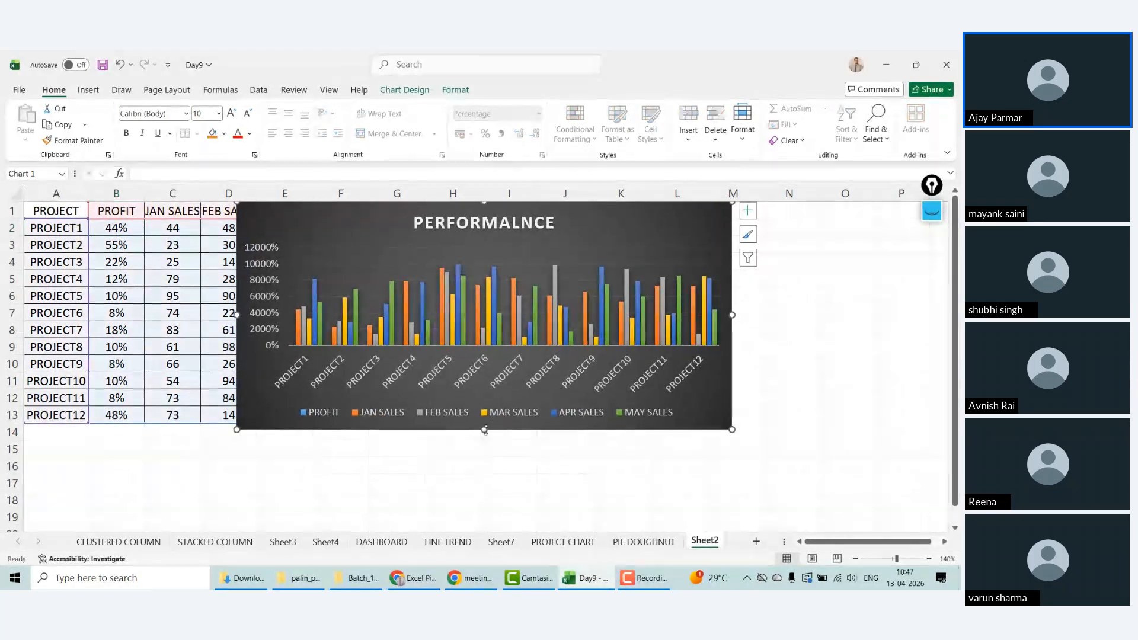
{"action": "left_click_drag", "start_coordinate": [484, 429], "coordinate": [484, 462]}
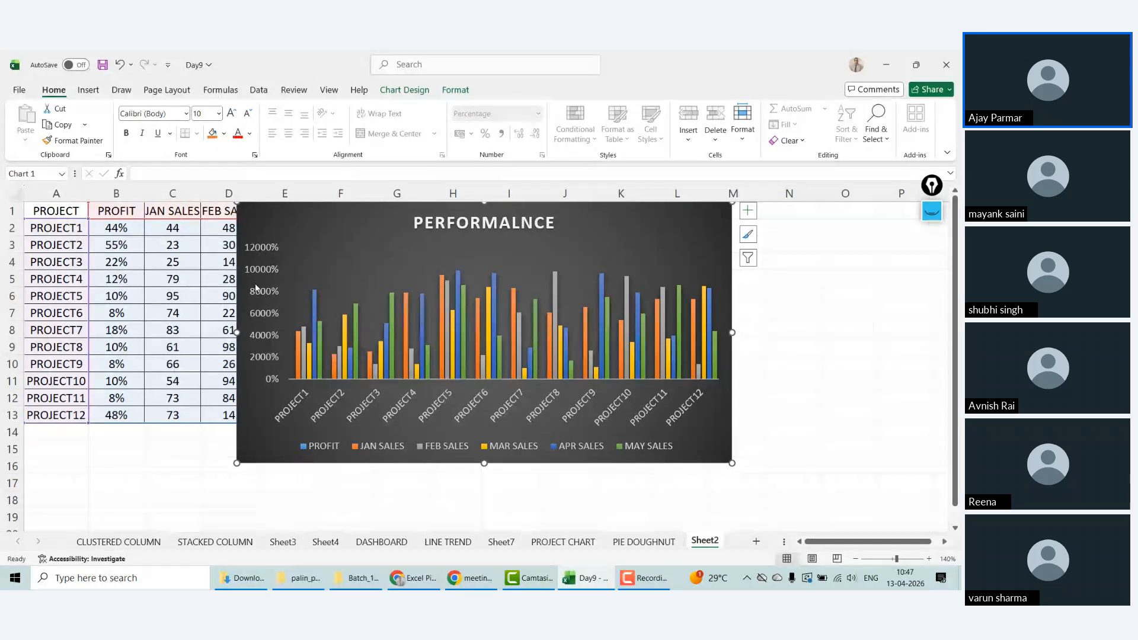
Step: Move the chart down just below the header row and select the monthly sales values, then the PROFIT percentages
{"action": "left_click_drag", "start_coordinate": [580, 209], "coordinate": [582, 223]}
{"action": "left_click", "coordinate": [157, 230]}
{"action": "key", "text": "ctrl+shift+Down"}
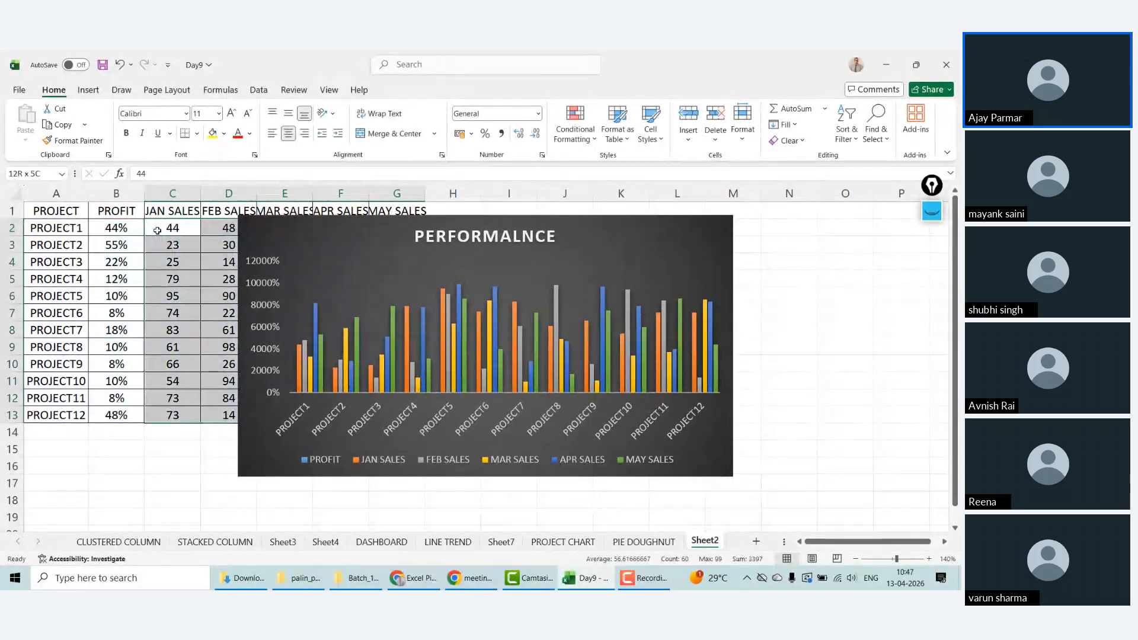
{"action": "key", "text": "Left"}
{"action": "key", "text": "ctrl+shift+Down"}
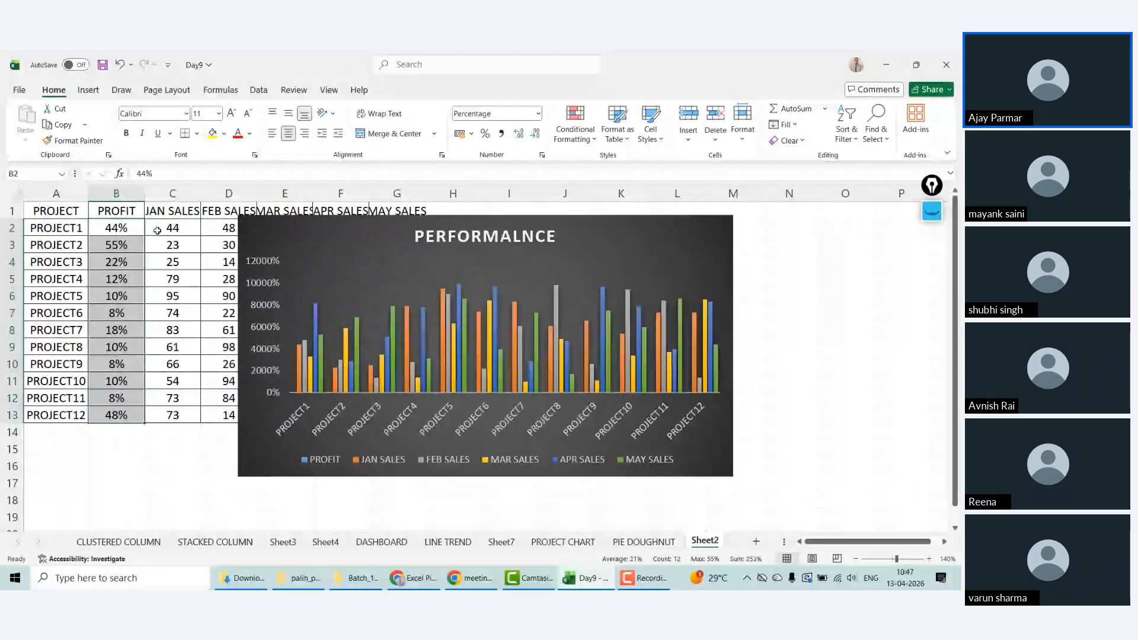
Step: Examine the chart's axes elements and the formatting options of its horizontal axis and chart area
{"action": "left_click", "coordinate": [630, 217]}
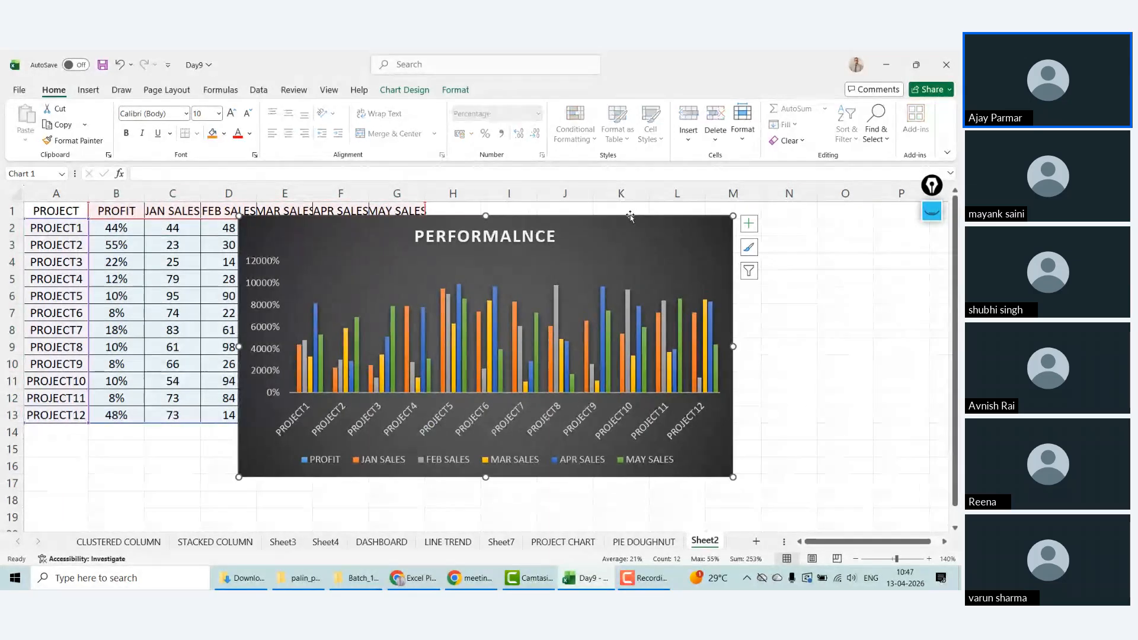
{"action": "left_click", "coordinate": [750, 224]}
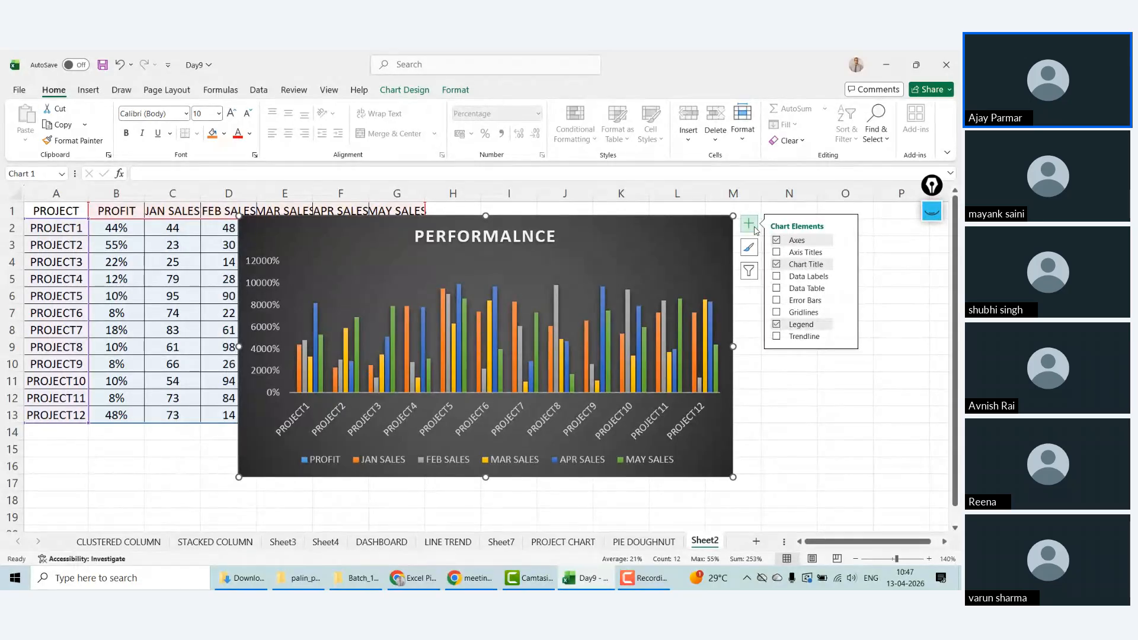
{"action": "left_click", "coordinate": [845, 240]}
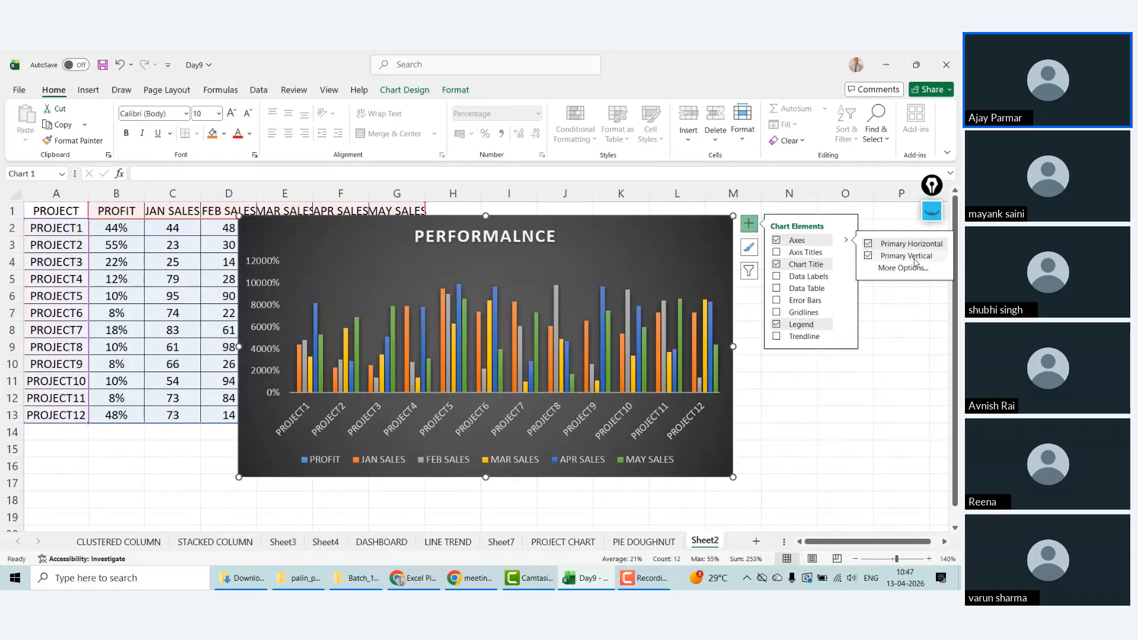
{"action": "left_click", "coordinate": [901, 273]}
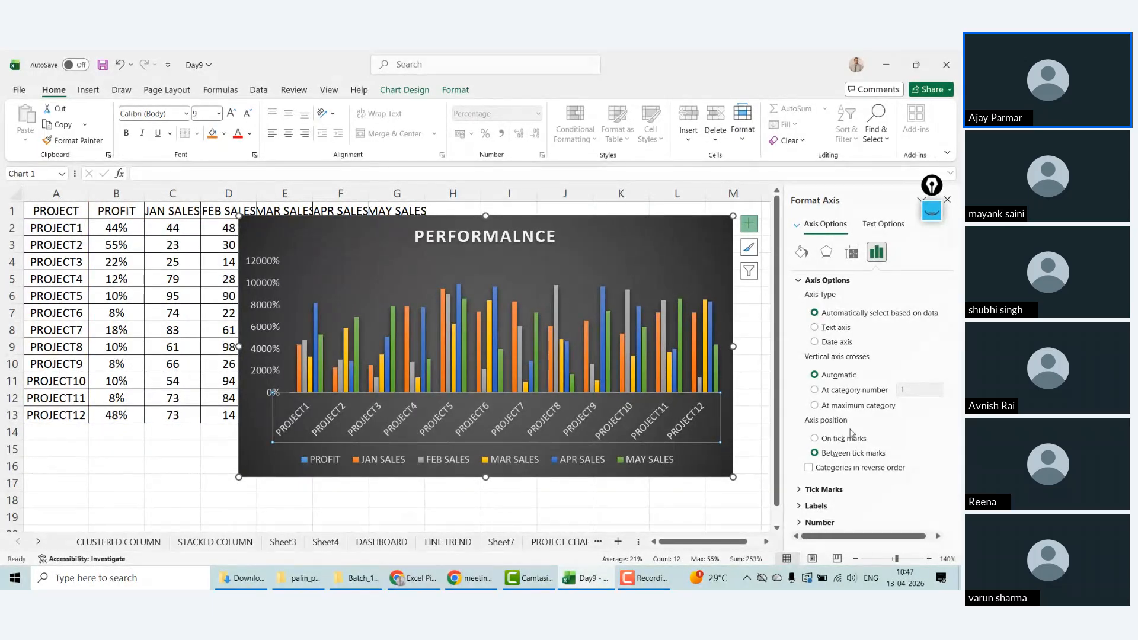
{"action": "left_click", "coordinate": [799, 255]}
{"action": "left_click", "coordinate": [640, 237]}
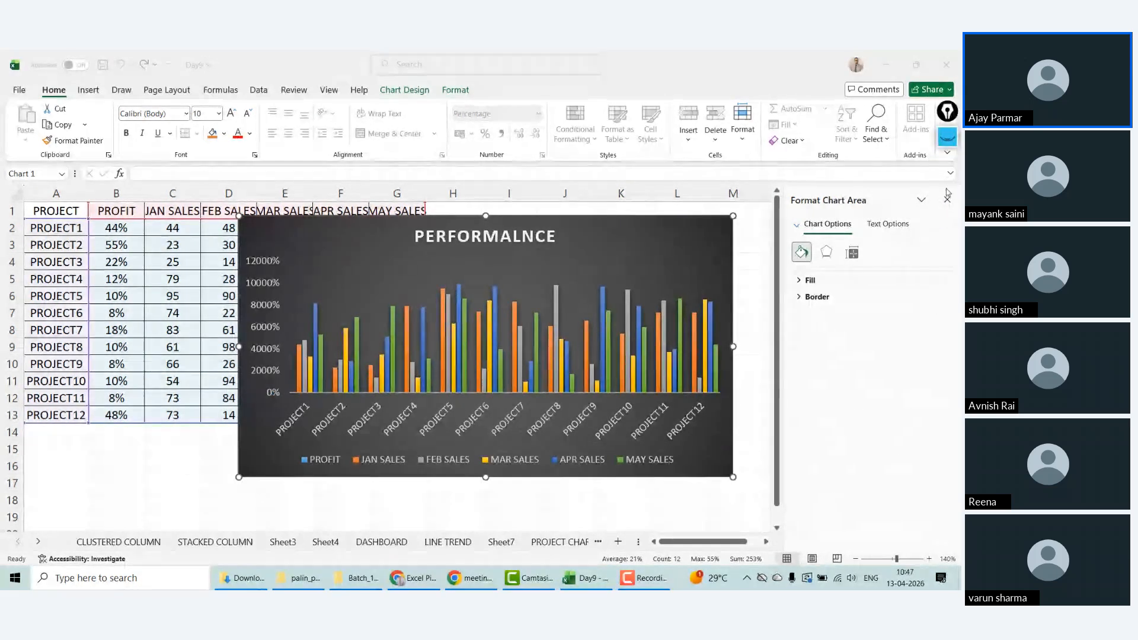
{"action": "left_click", "coordinate": [405, 91]}
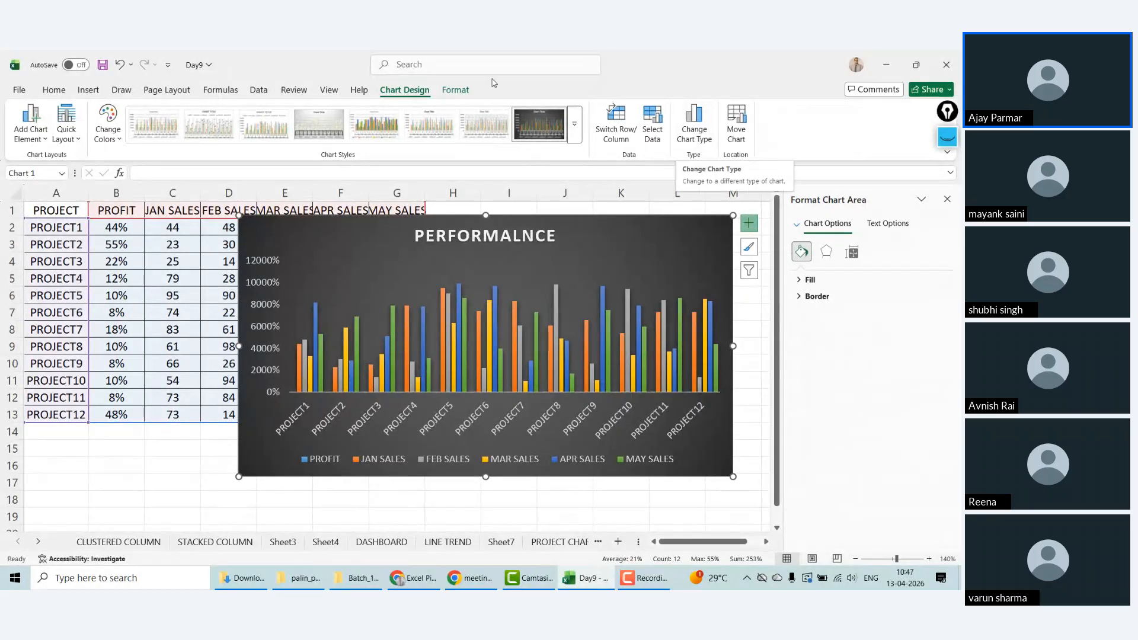
{"action": "left_click", "coordinate": [89, 90]}
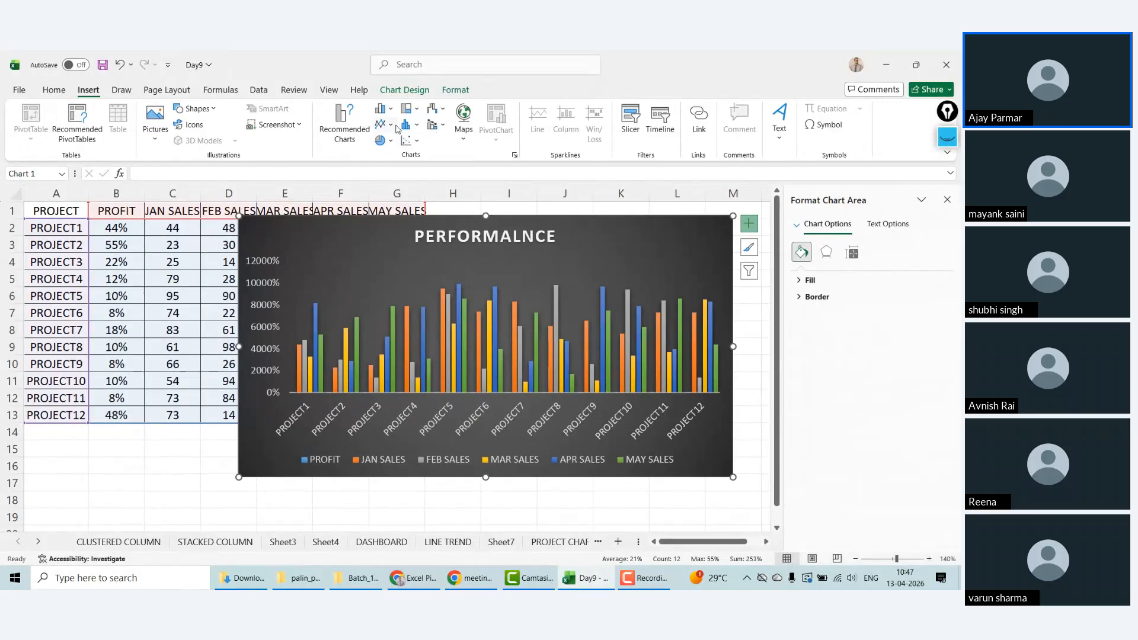
{"action": "left_click", "coordinate": [382, 108]}
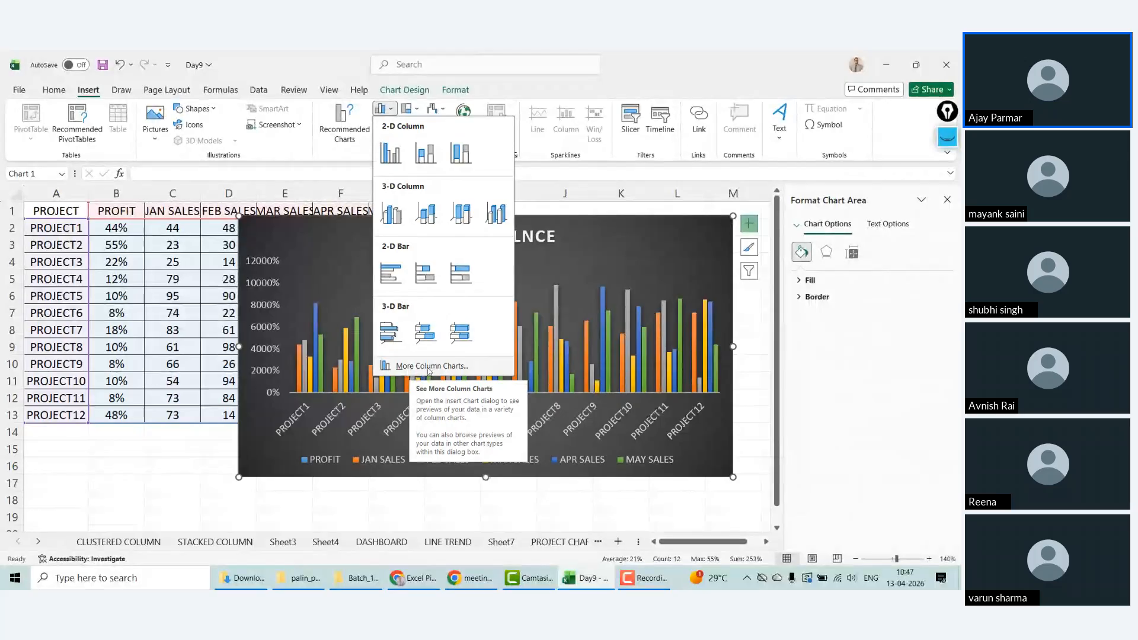
{"action": "left_click", "coordinate": [425, 366]}
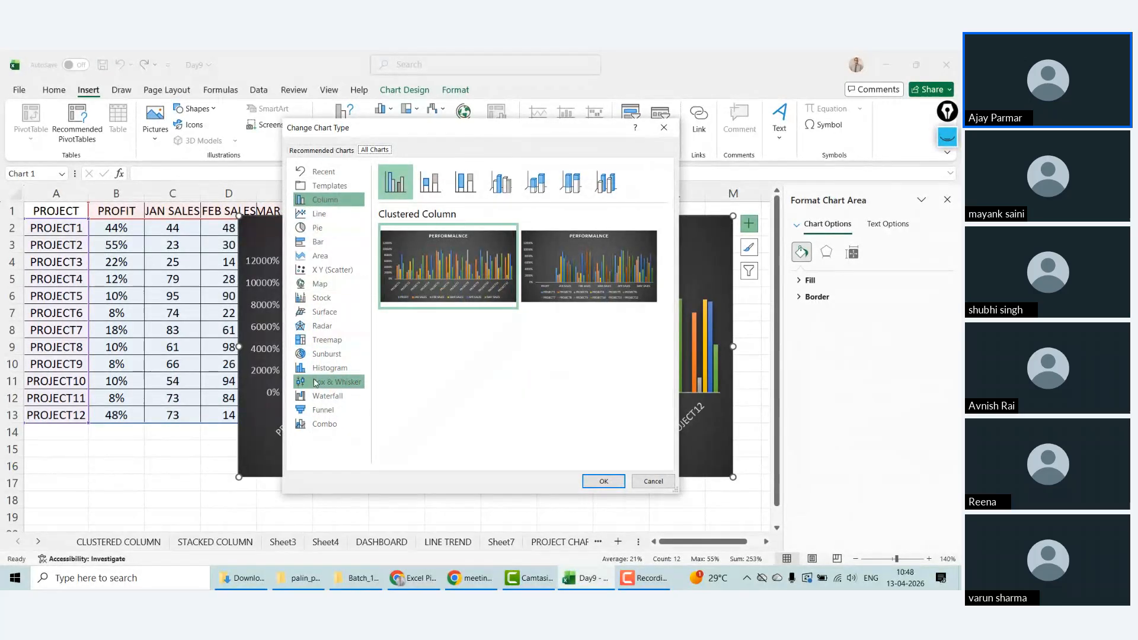
{"action": "left_click", "coordinate": [654, 481]}
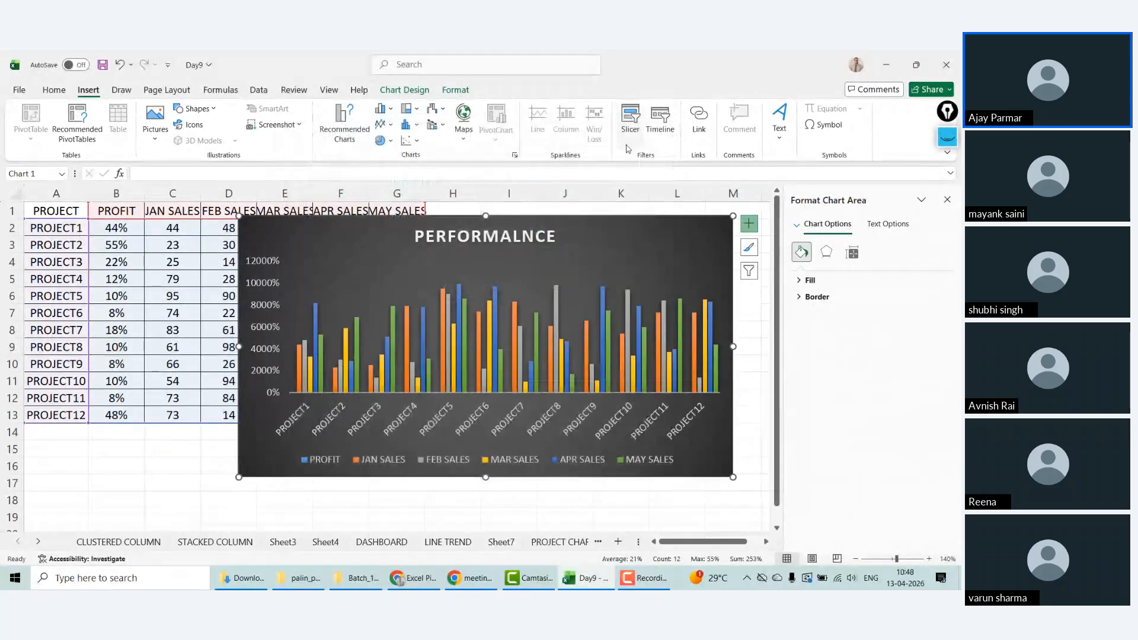
Step: Choose the Clustered Column - Line combo as the new chart type and review the types assigned to all series
{"action": "left_click", "coordinate": [400, 90]}
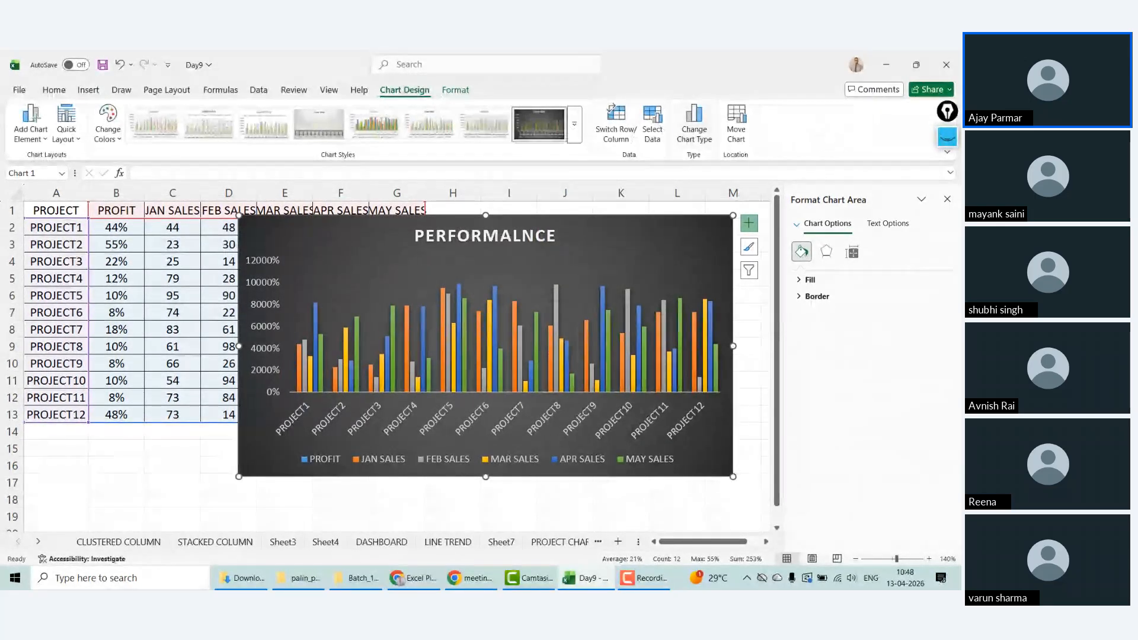
{"action": "left_click", "coordinate": [695, 121]}
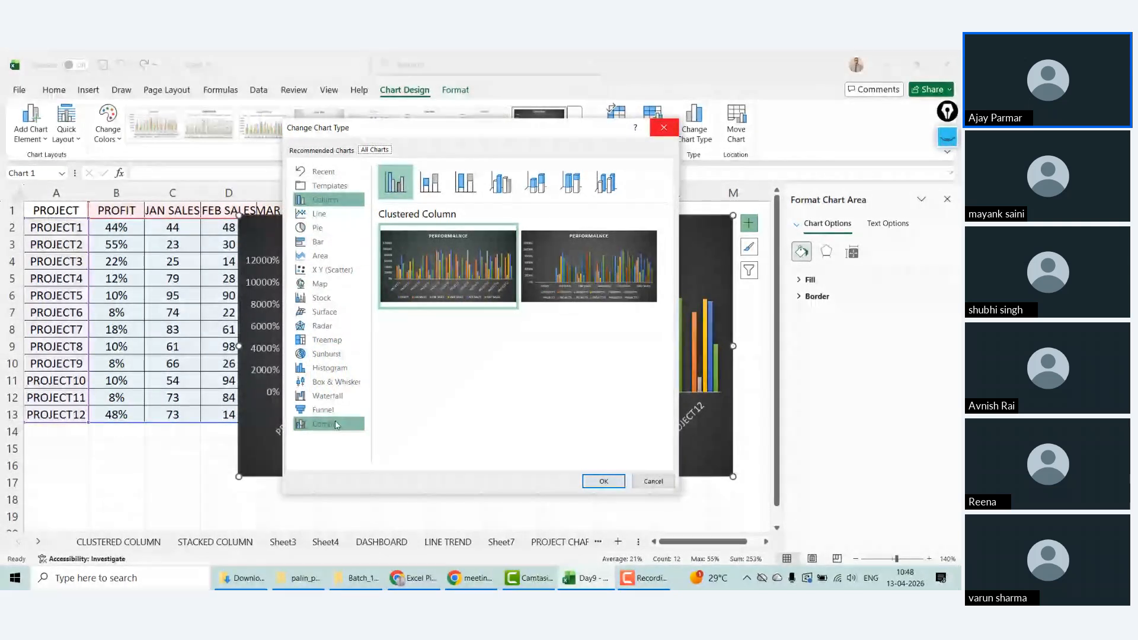
{"action": "left_click", "coordinate": [329, 429]}
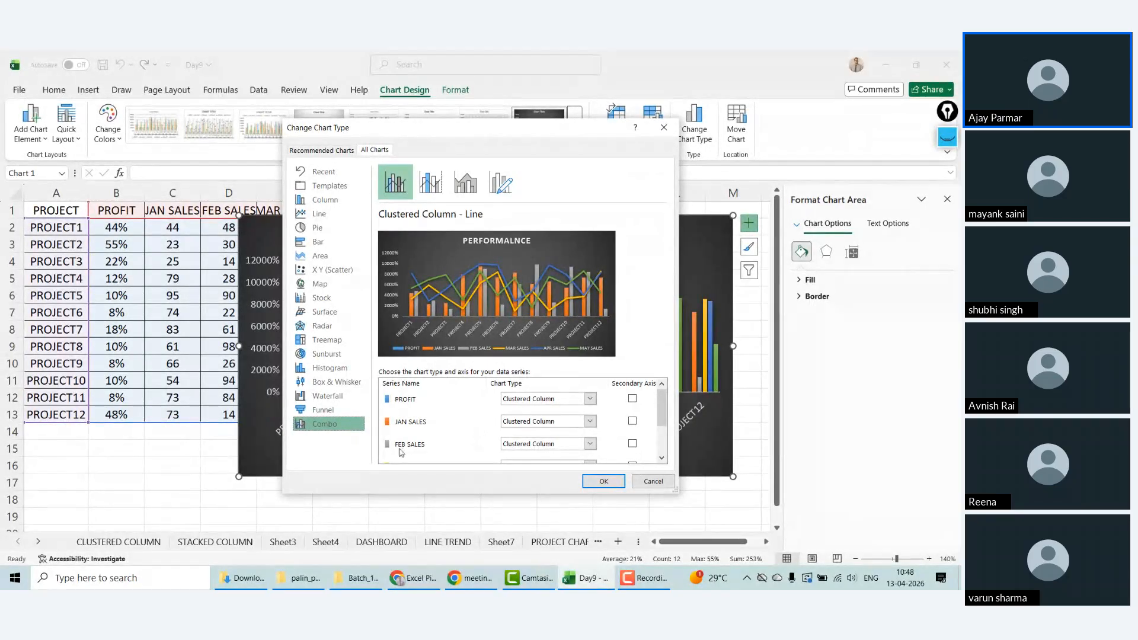
{"action": "scroll", "coordinate": [646, 448], "scroll_direction": "down", "scroll_amount": 4}
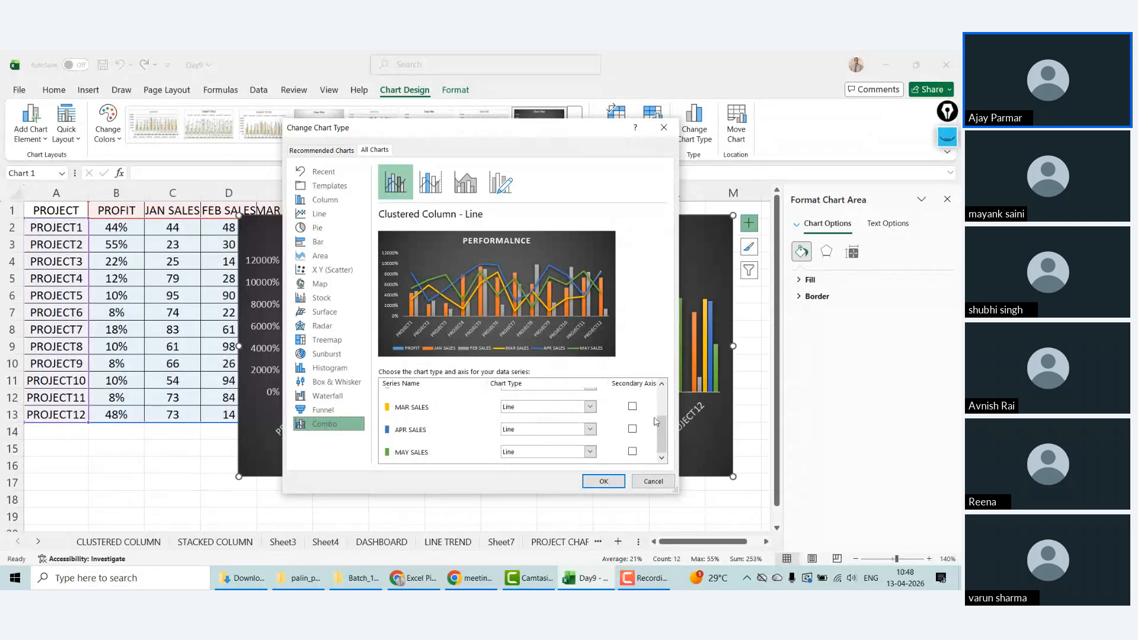
{"action": "left_click_drag", "start_coordinate": [662, 445], "coordinate": [663, 400]}
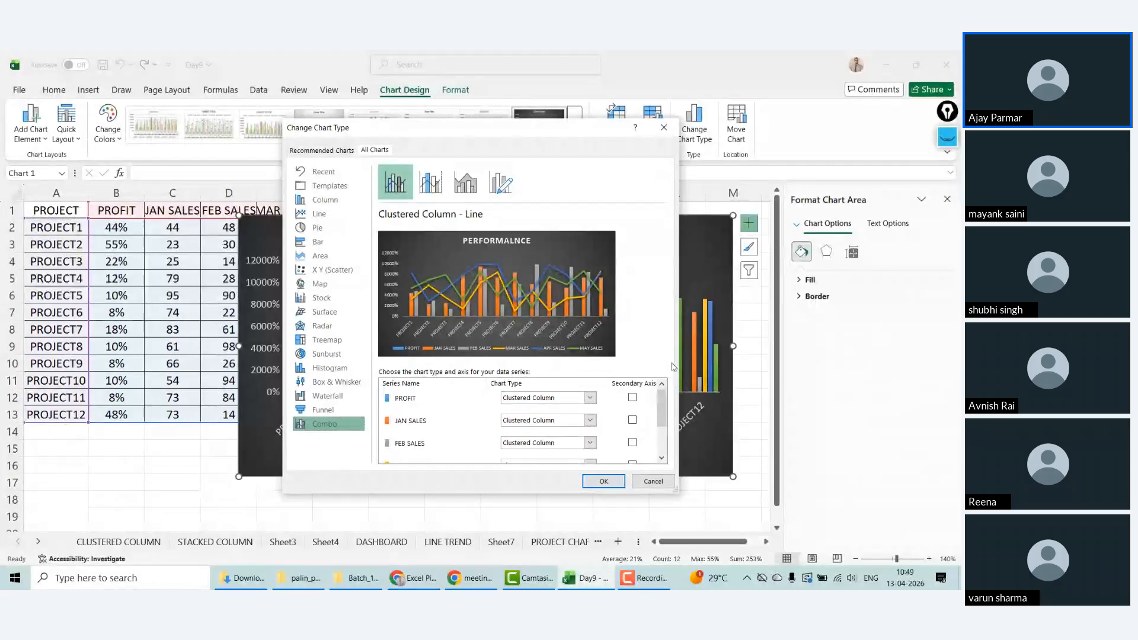
Step: Set the MAR SALES, APR SALES and MAY SALES series to Clustered Column in the custom combination
{"action": "left_click_drag", "start_coordinate": [660, 406], "coordinate": [662, 434]}
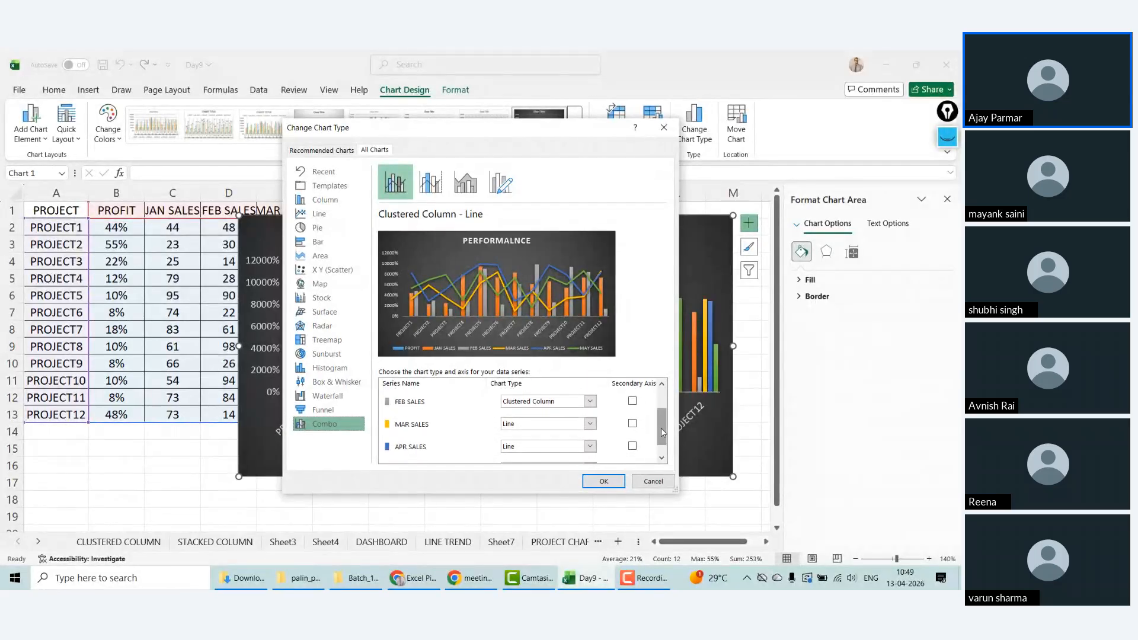
{"action": "left_click", "coordinate": [590, 424]}
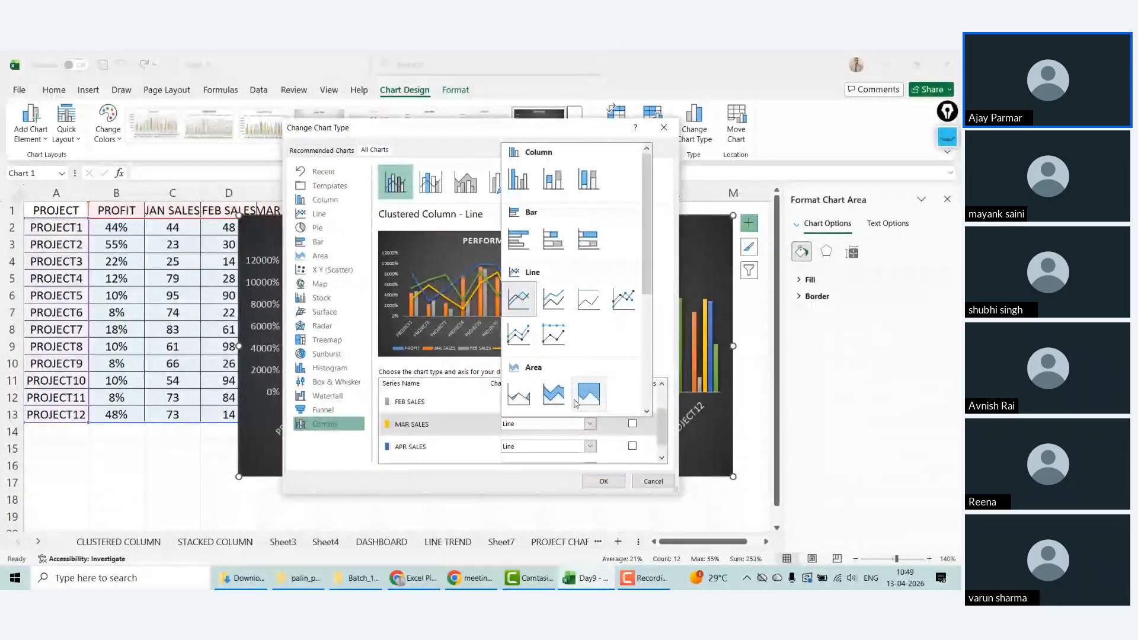
{"action": "left_click", "coordinate": [519, 181]}
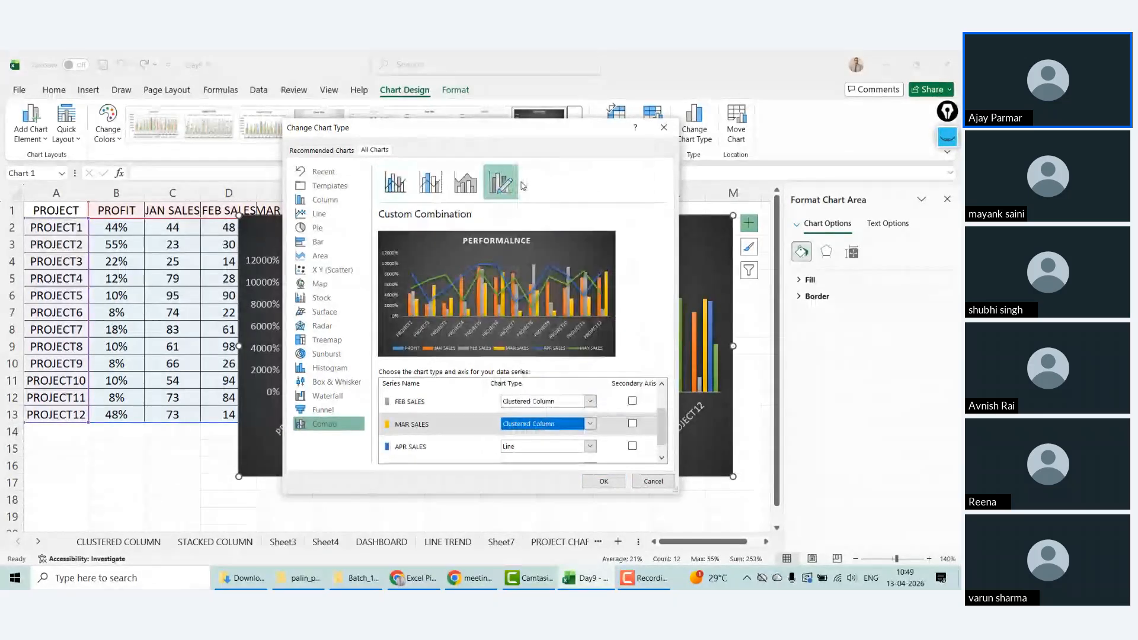
{"action": "left_click", "coordinate": [589, 447]}
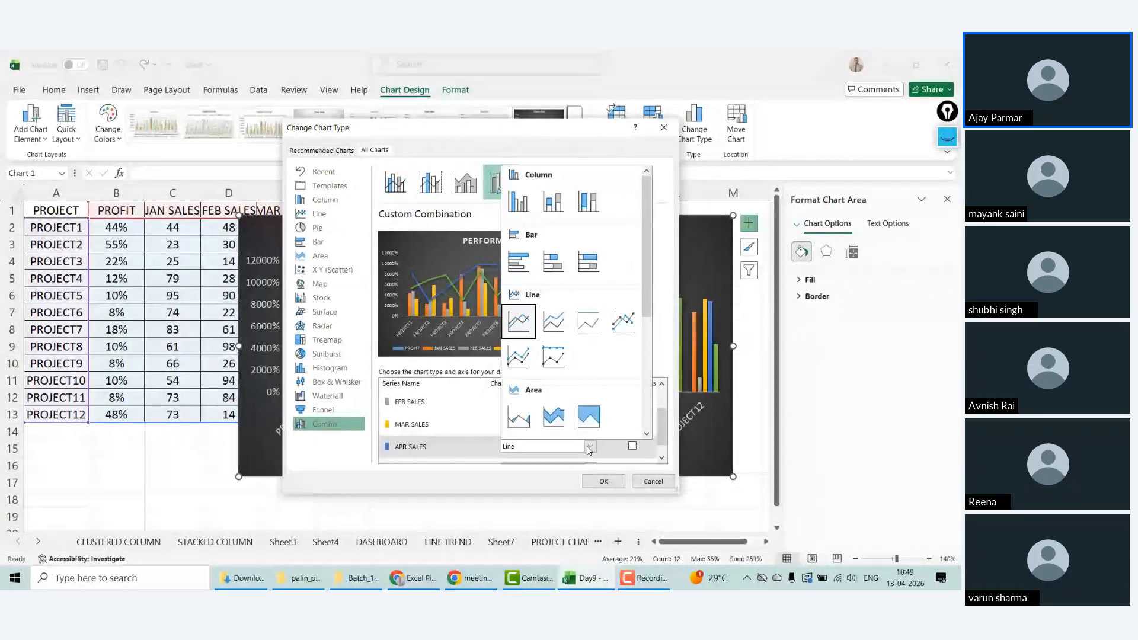
{"action": "left_click", "coordinate": [516, 194]}
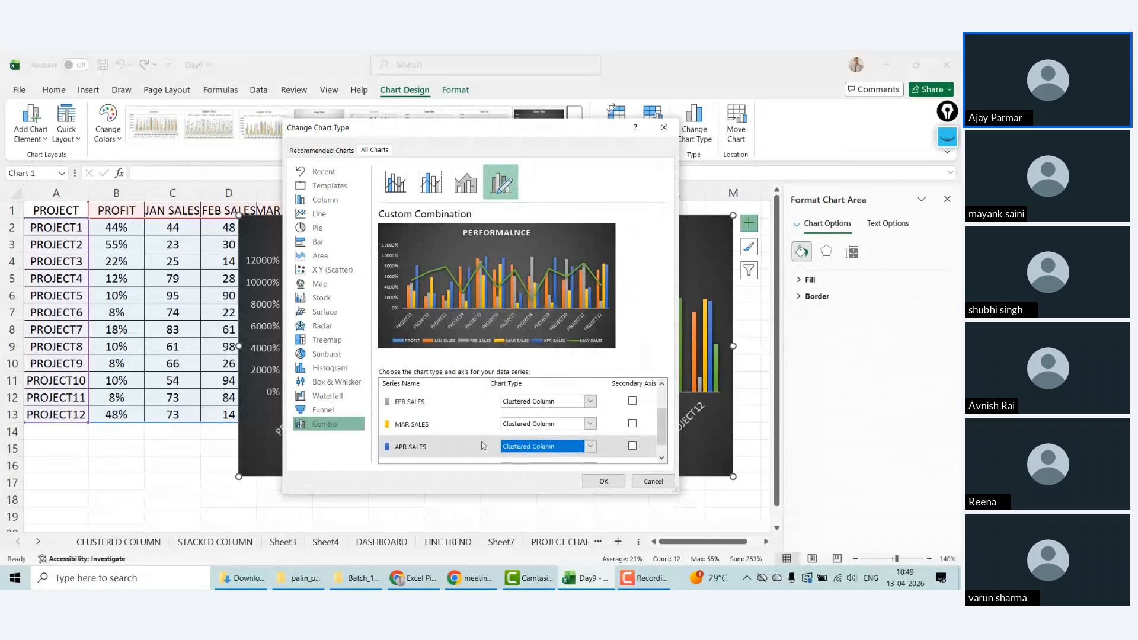
{"action": "left_click", "coordinate": [661, 458]}
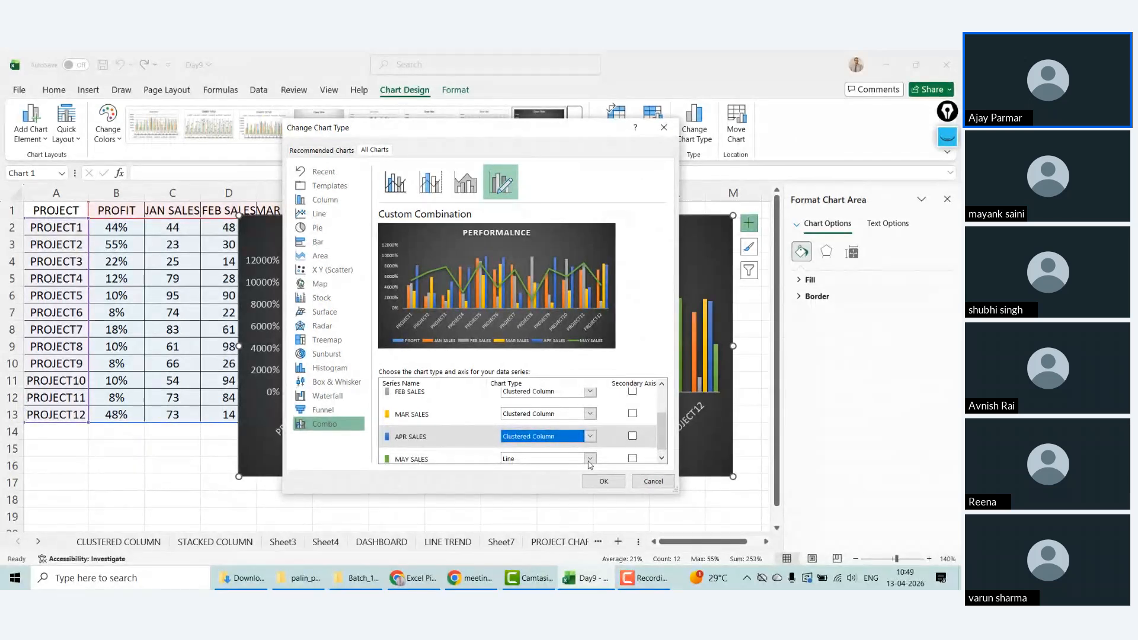
{"action": "left_click", "coordinate": [590, 459]}
{"action": "left_click", "coordinate": [525, 215]}
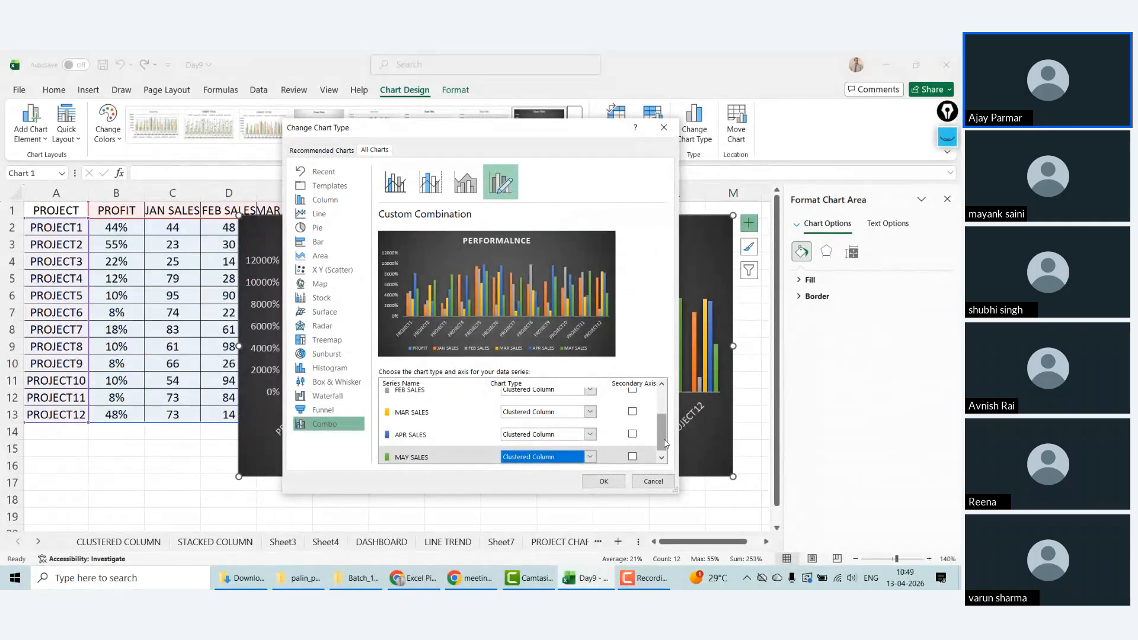
Step: Set the PROFIT series to Line and plot it on the secondary axis
{"action": "left_click_drag", "start_coordinate": [664, 440], "coordinate": [663, 410]}
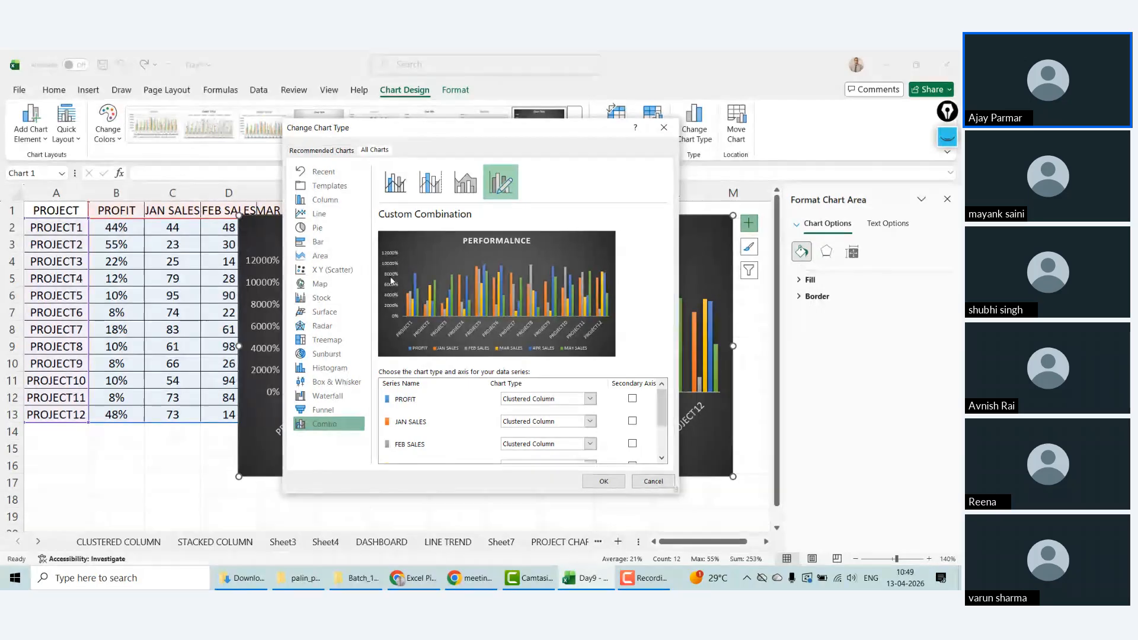
{"action": "left_click", "coordinate": [590, 399]}
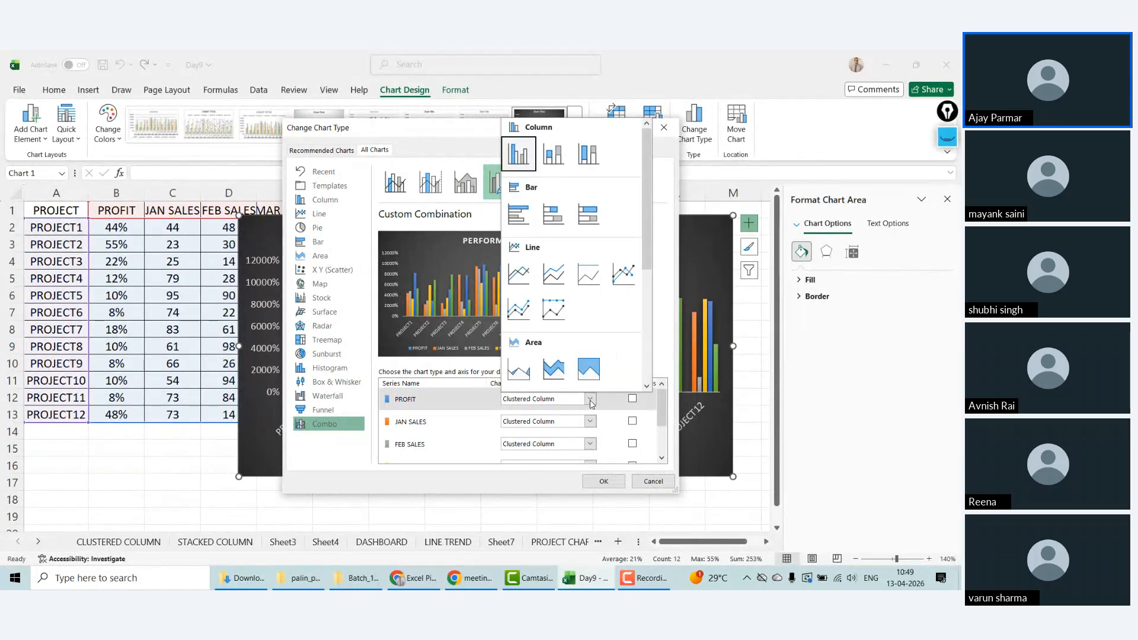
{"action": "left_click", "coordinate": [519, 276]}
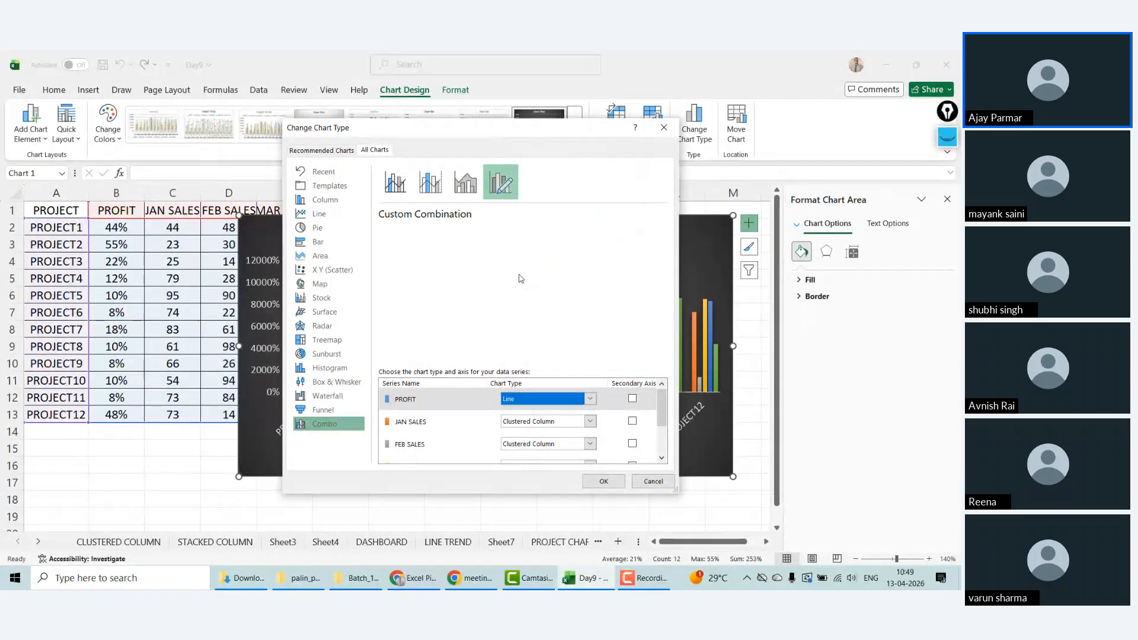
{"action": "left_click", "coordinate": [632, 400]}
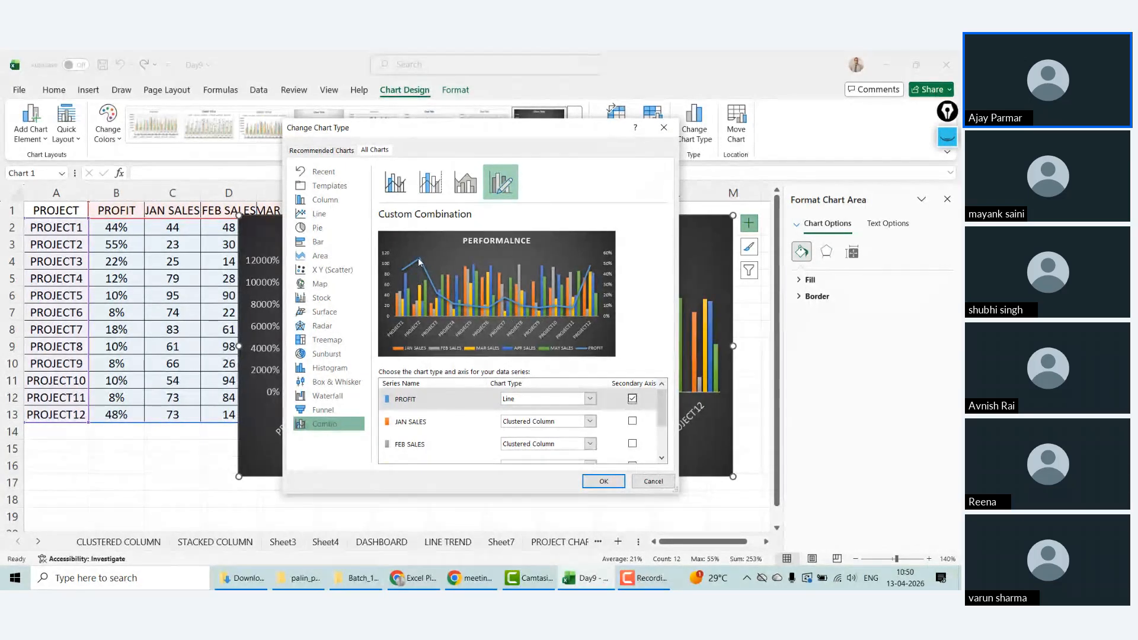
Step: Try Clustered Column for the PROFIT series and return it to Line
{"action": "left_click", "coordinate": [590, 399]}
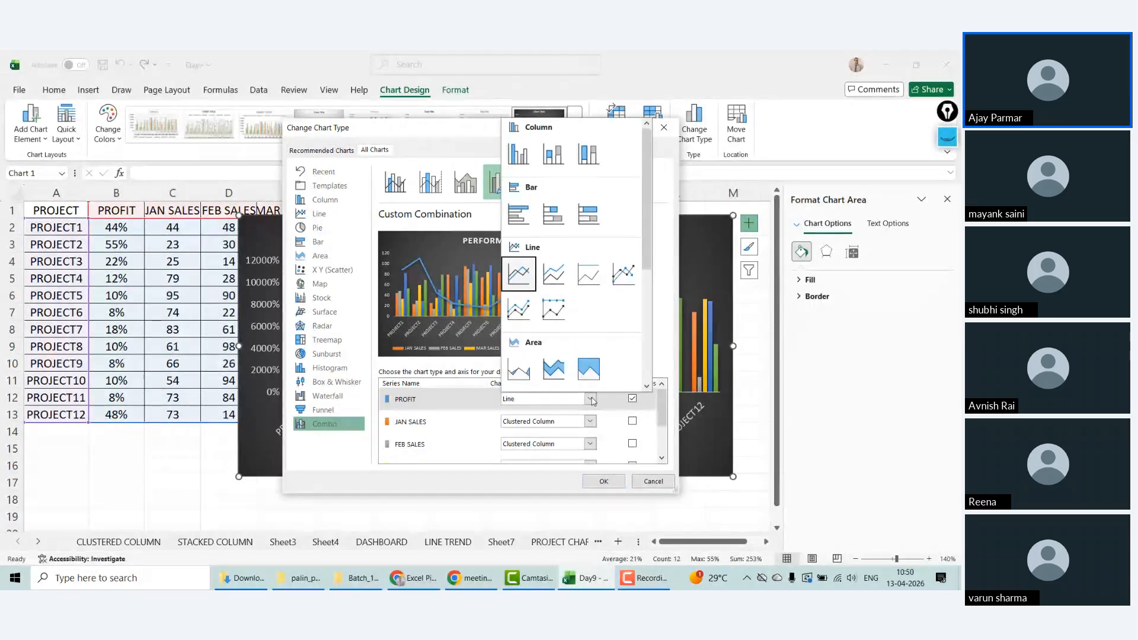
{"action": "left_click", "coordinate": [519, 155]}
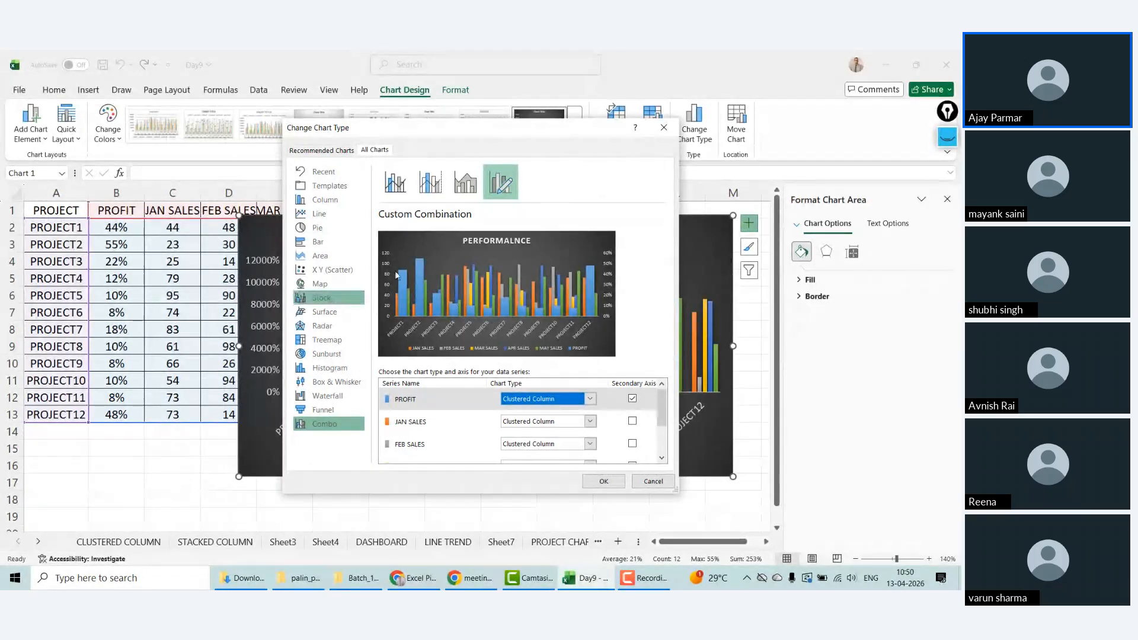
{"action": "left_click", "coordinate": [590, 402]}
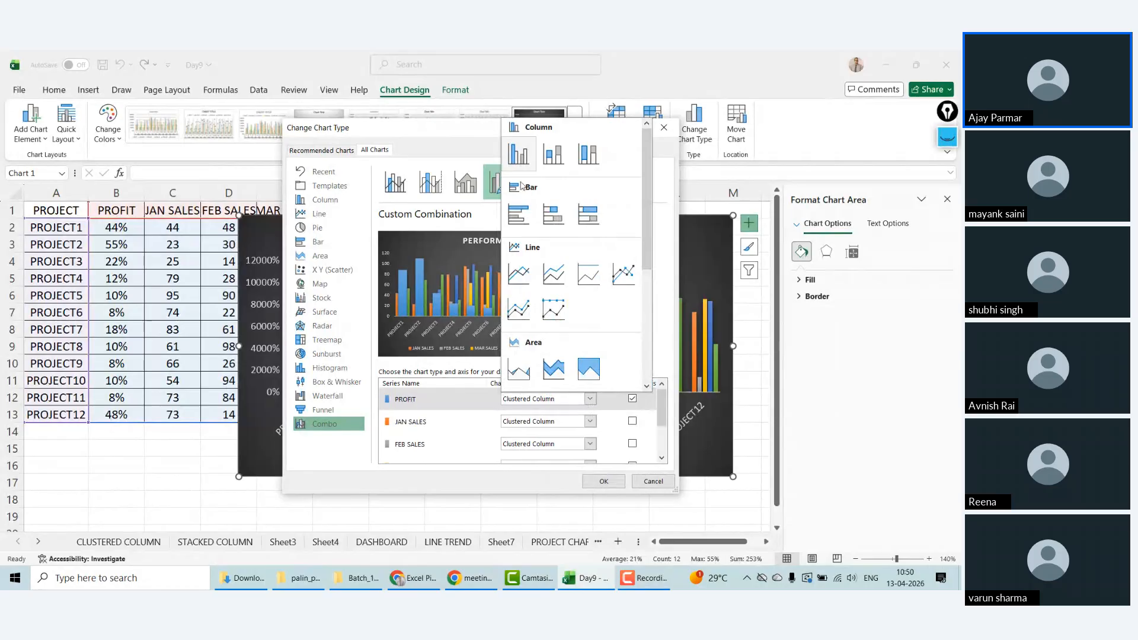
{"action": "left_click", "coordinate": [517, 274]}
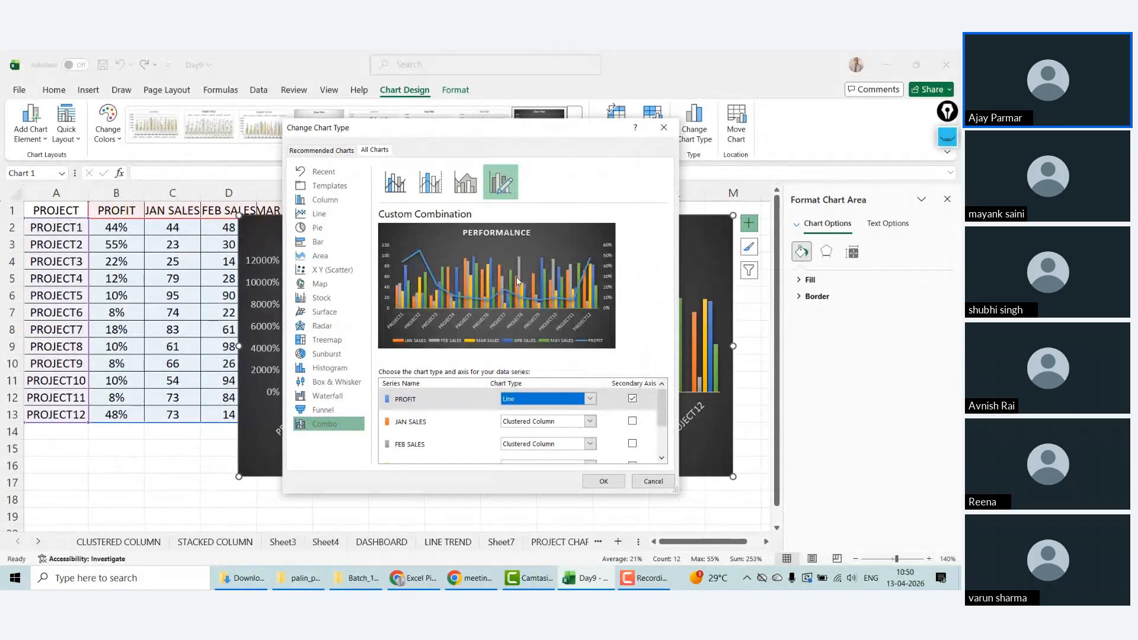
Step: Set the PROFIT series to Line with Markers and apply the custom combination to the chart
{"action": "left_click", "coordinate": [589, 399]}
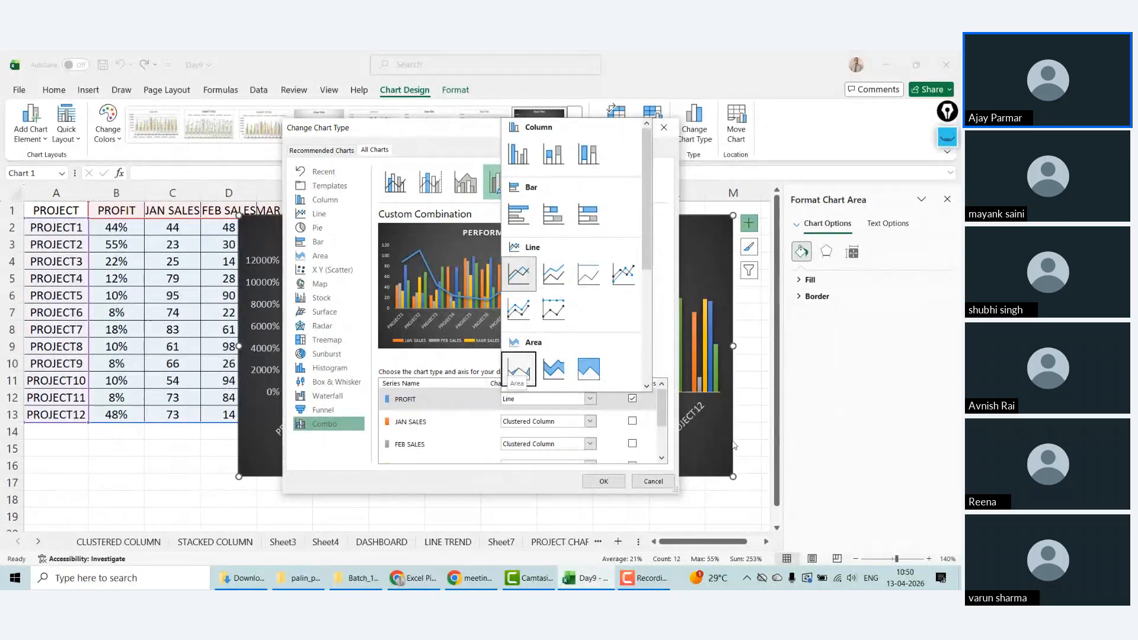
{"action": "left_click", "coordinate": [624, 275]}
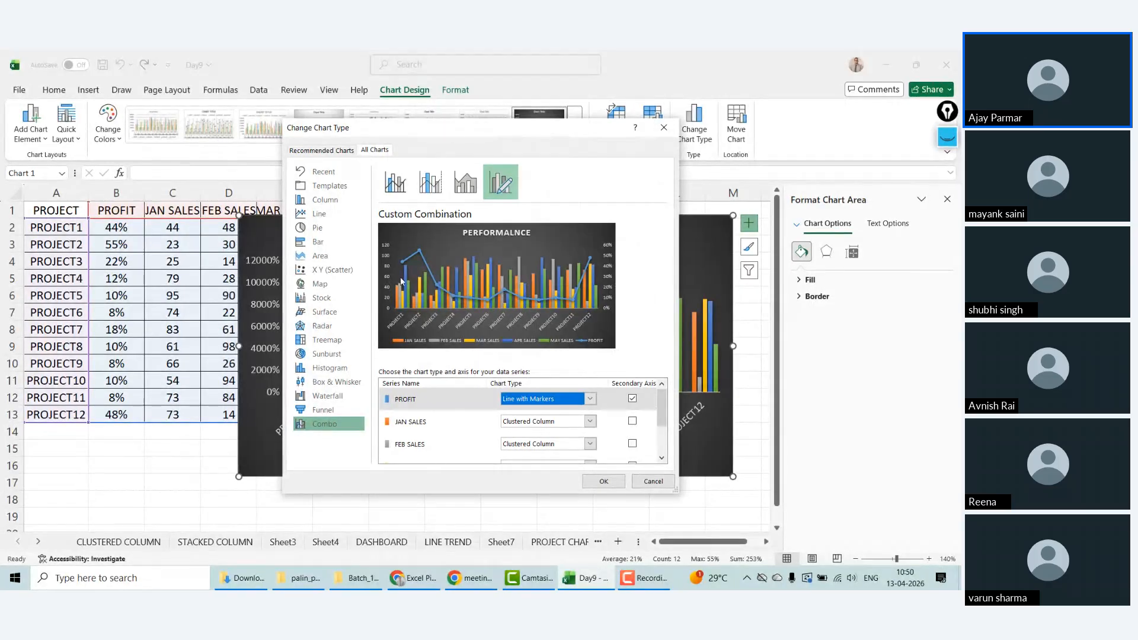
{"action": "left_click", "coordinate": [604, 481]}
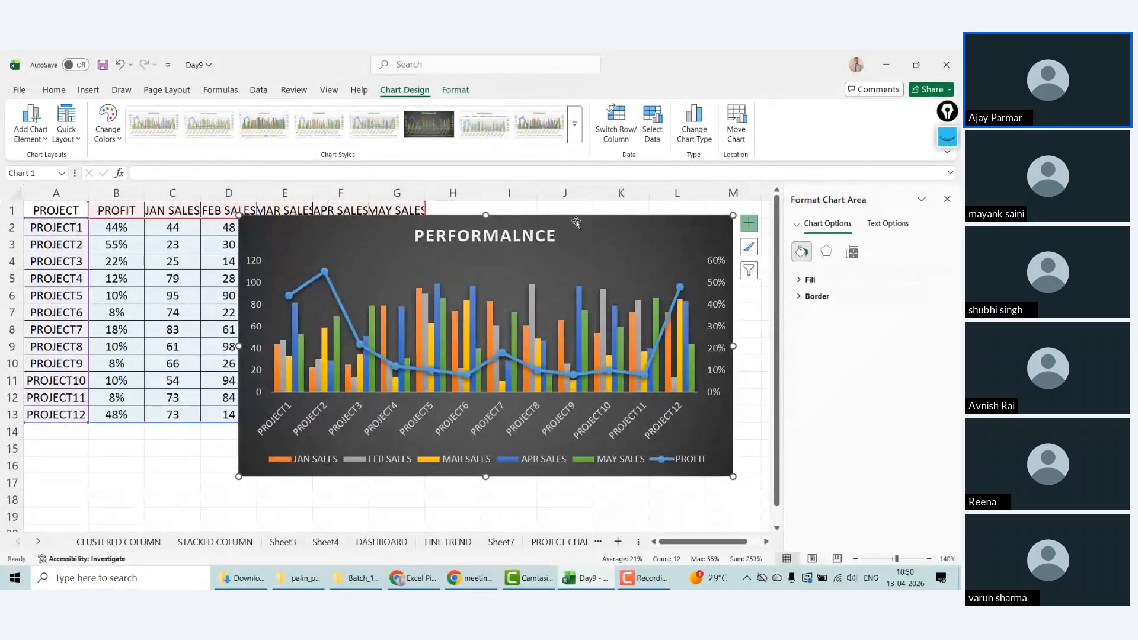
Step: Move the PERFORMALNCE chart closer to the data table and reduce its height and width
{"action": "left_click_drag", "start_coordinate": [595, 219], "coordinate": [546, 225]}
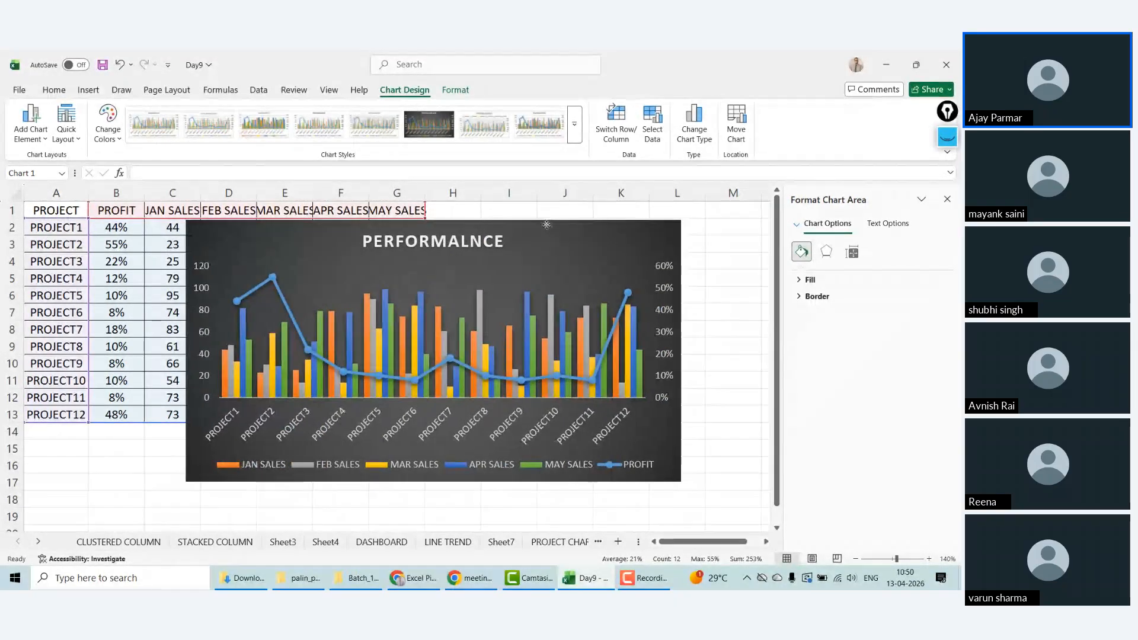
{"action": "left_click_drag", "start_coordinate": [433, 481], "coordinate": [440, 449]}
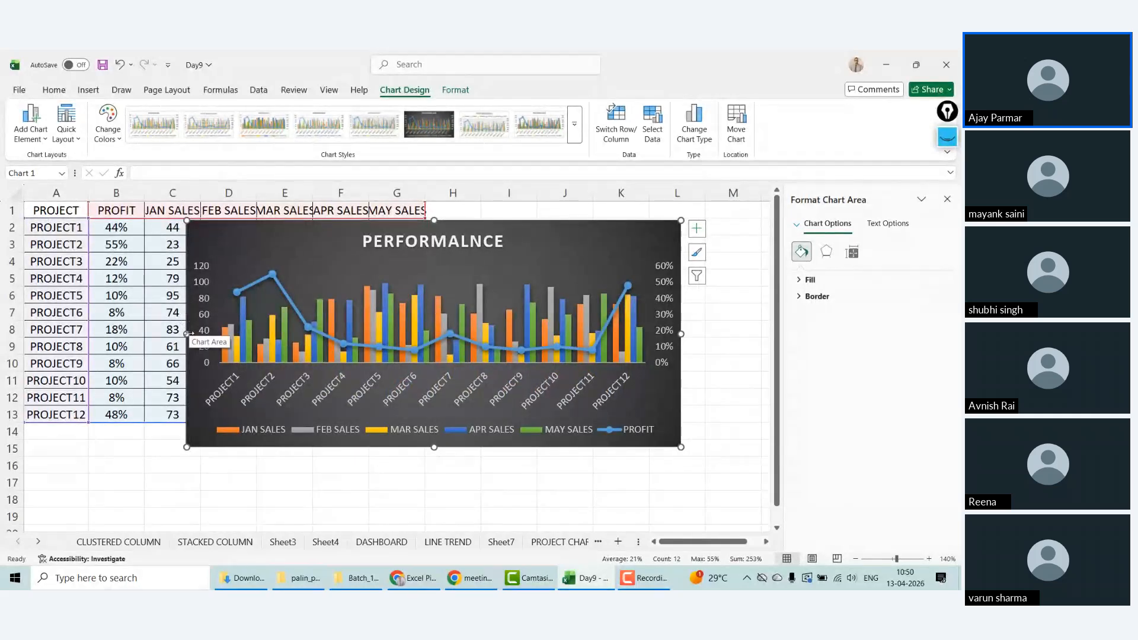
{"action": "left_click_drag", "start_coordinate": [188, 334], "coordinate": [204, 334]}
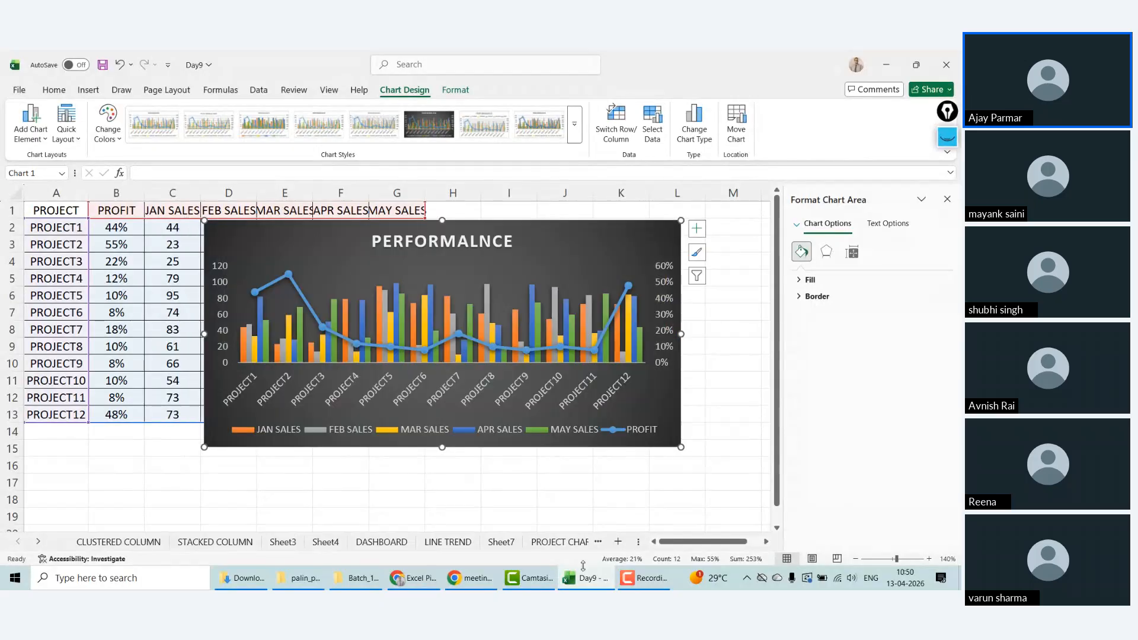
Step: Rename the Sheet2 worksheet as COMBO
{"action": "left_click", "coordinate": [38, 541]}
{"action": "left_click", "coordinate": [38, 542]}
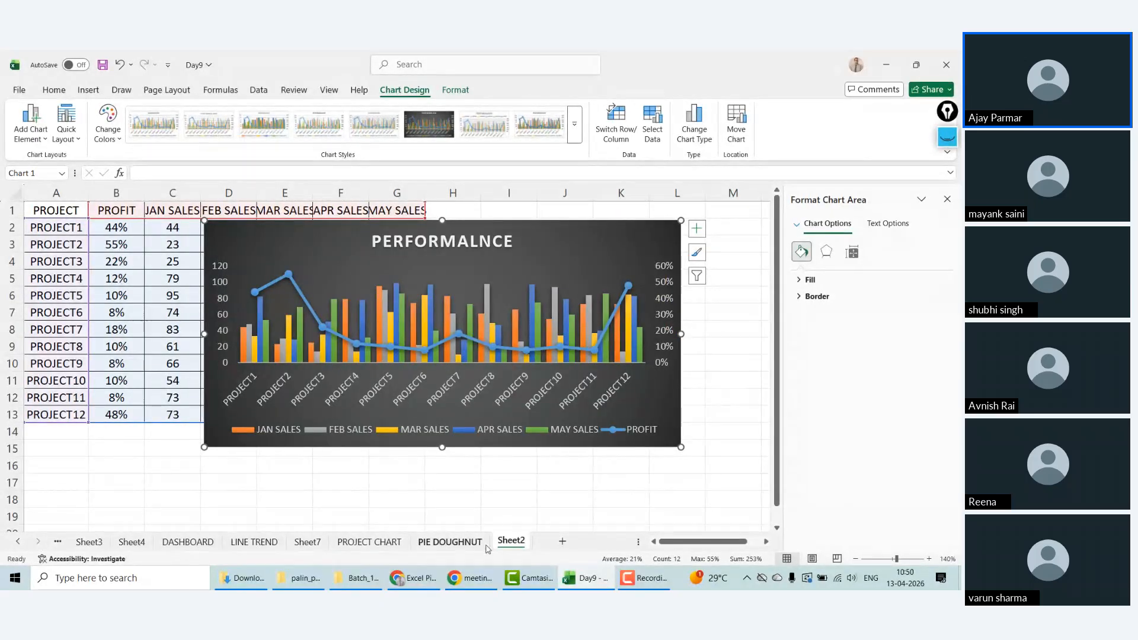
{"action": "double_click", "coordinate": [511, 541]}
{"action": "type", "text": "COMBON"}
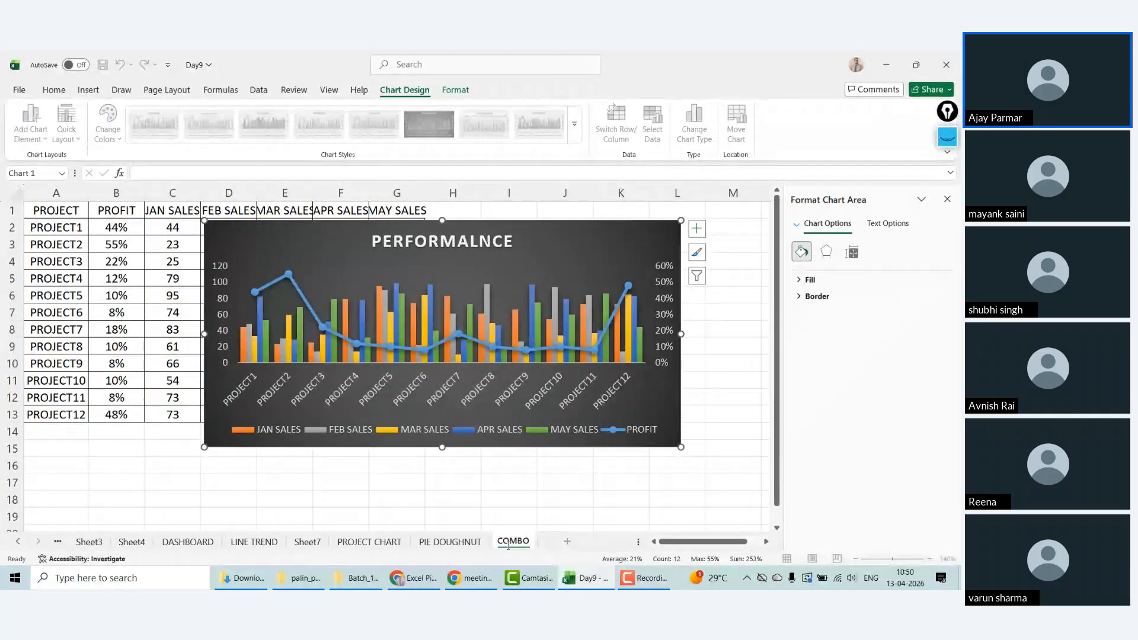
{"action": "left_click", "coordinate": [396, 482]}
Step: Examine the combo chart's source data, highlighting the PROFIT values in B2:B13
{"action": "left_click", "coordinate": [477, 227]}
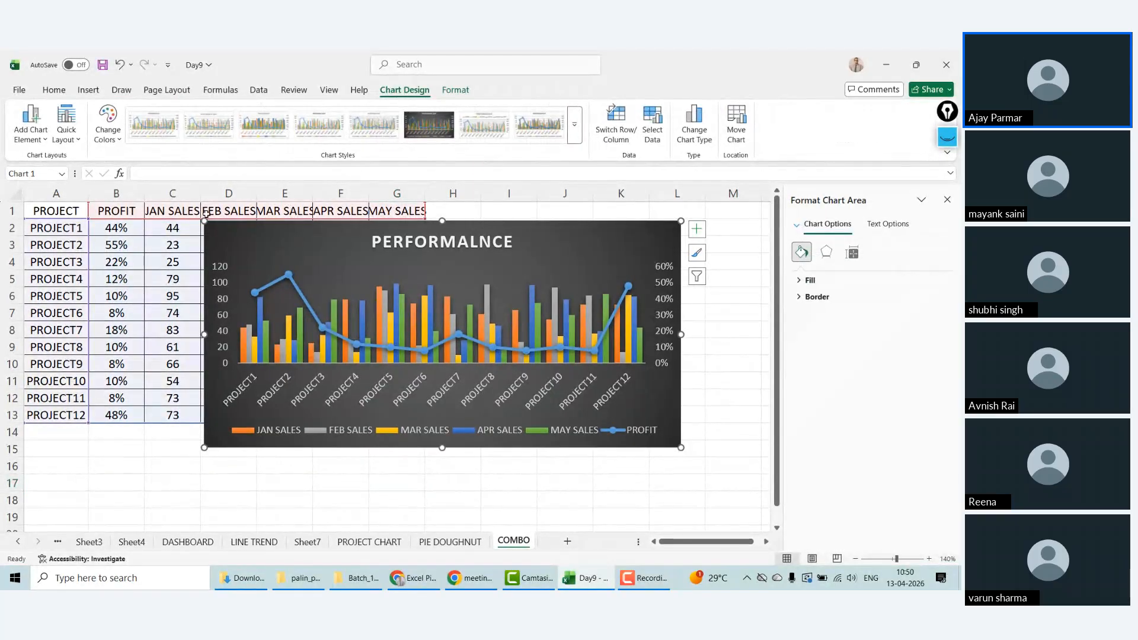
{"action": "left_click", "coordinate": [118, 227]}
{"action": "key", "text": "ctrl+shift+Down"}
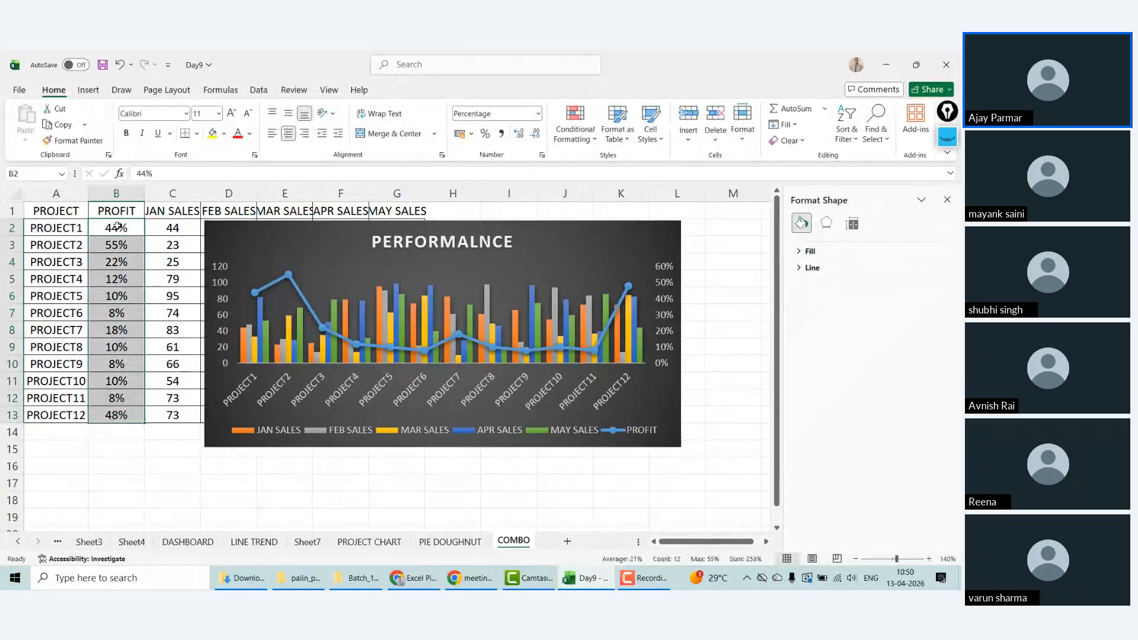
{"action": "key", "text": "Right"}
{"action": "key", "text": "Down"}
{"action": "key", "text": "ctrl+shift+Down"}
{"action": "key", "text": "Left"}
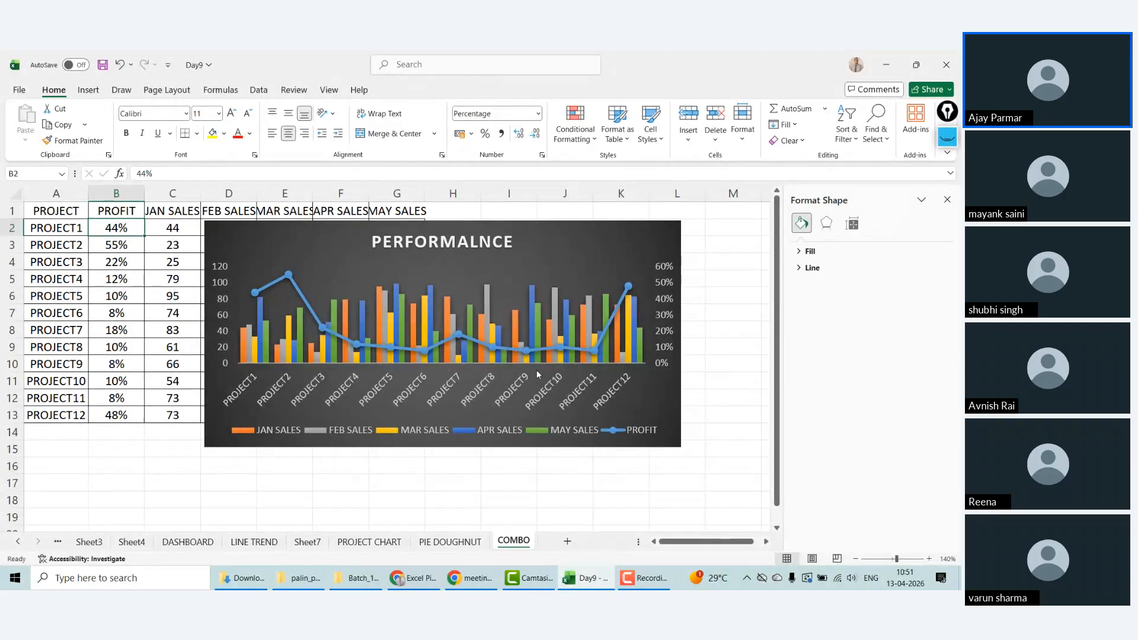
Step: Copy the whole project sales table from COMBO and paste it as values into a new worksheet
{"action": "left_click", "coordinate": [67, 211]}
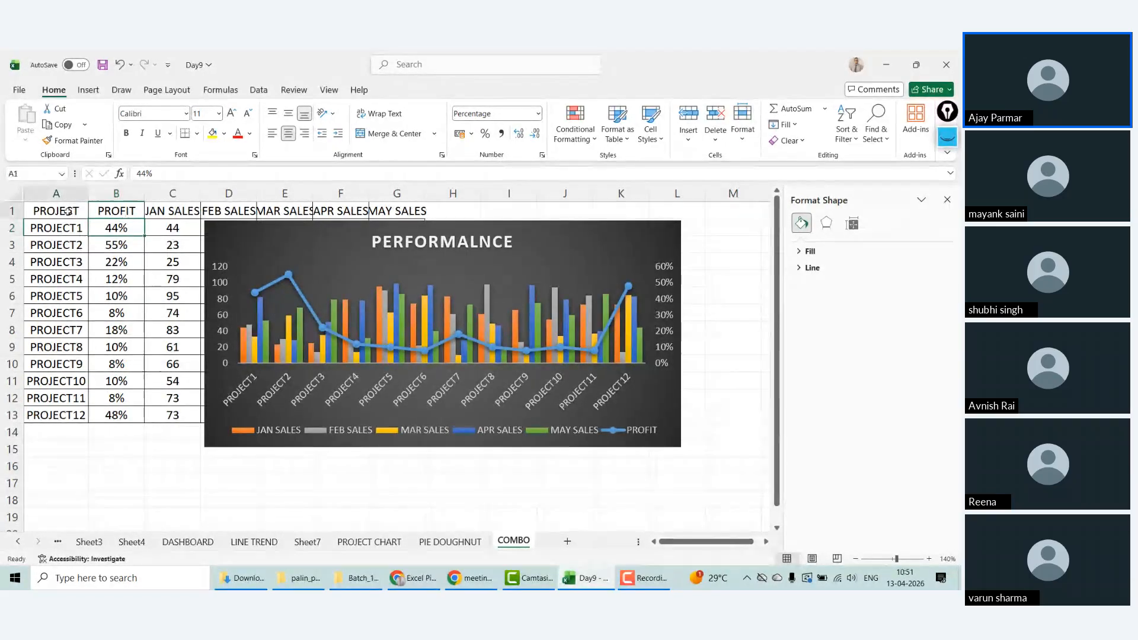
{"action": "key", "text": "ctrl+a"}
{"action": "key", "text": "ctrl+c"}
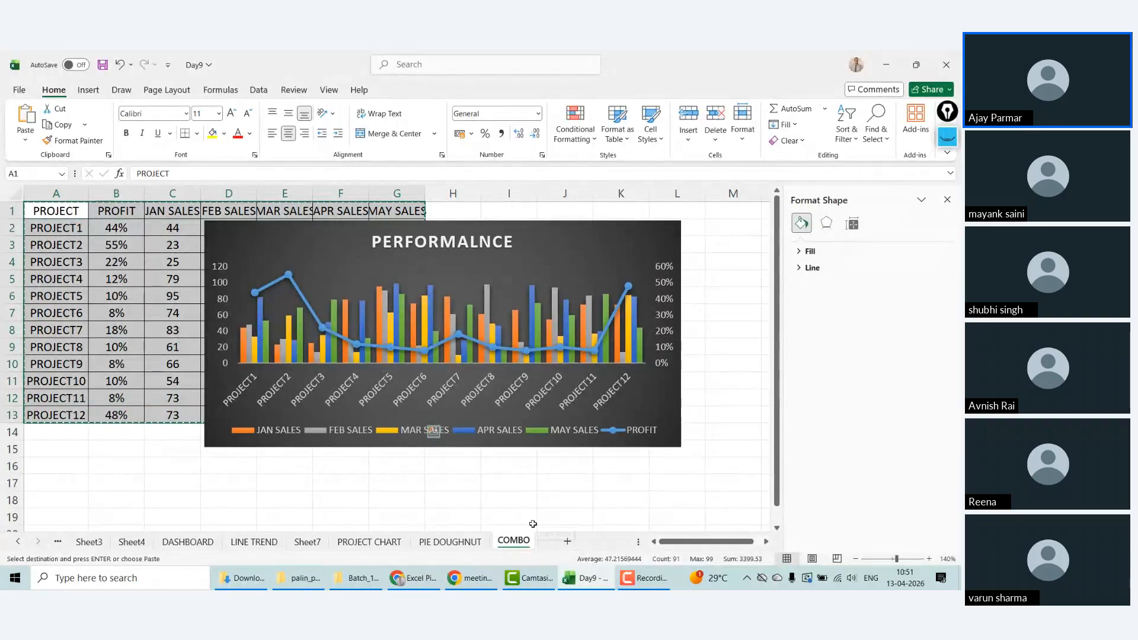
{"action": "left_click", "coordinate": [565, 541]}
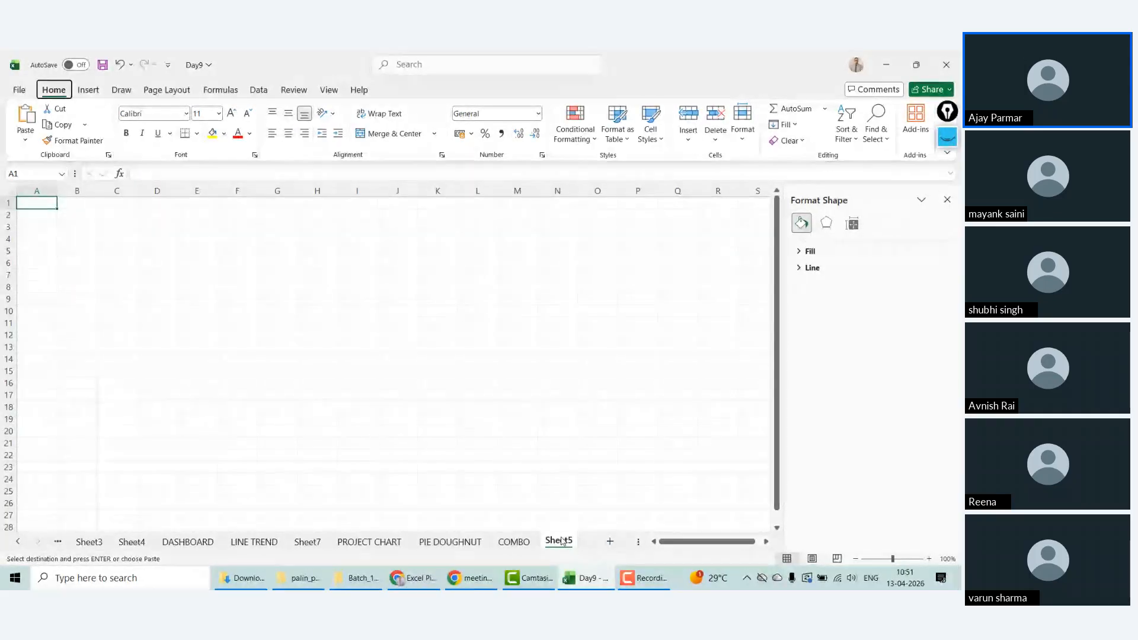
{"action": "key", "text": "ctrl+alt+v"}
{"action": "key", "text": "v"}
{"action": "key", "text": "Return"}
Step: Change the header in B1 to TARGET and clear the values beneath it in B2:B13
{"action": "key", "text": "Right"}
{"action": "type", "text": "TDA"}
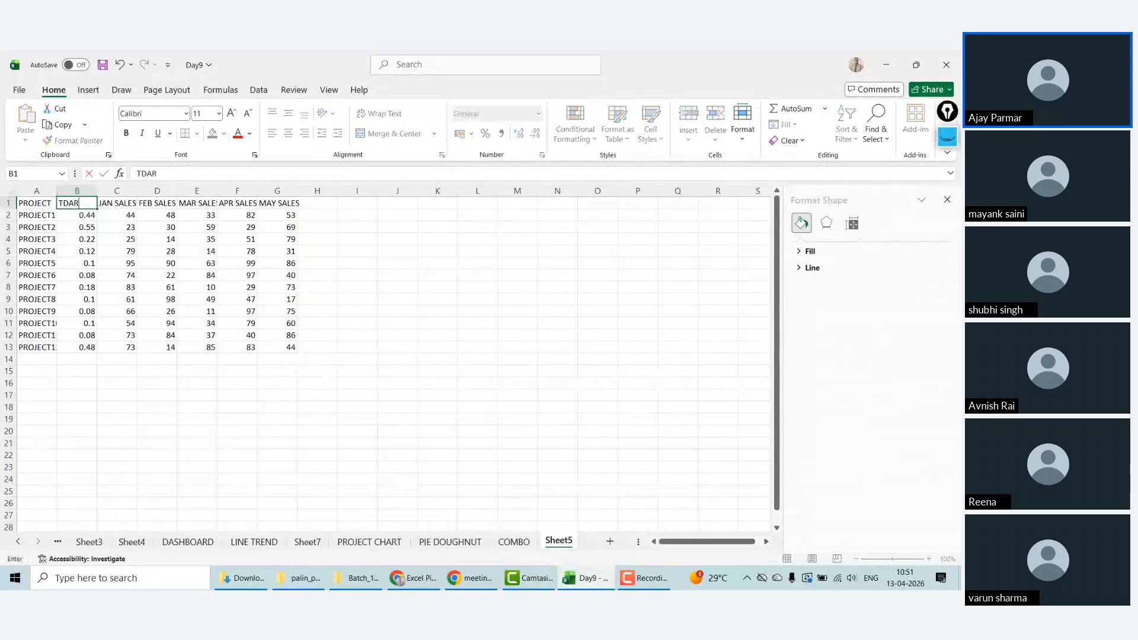
{"action": "key", "text": "BackSpace"}
{"action": "key", "text": "BackSpace"}
{"action": "type", "text": "ARGET"}
{"action": "key", "text": "Return"}
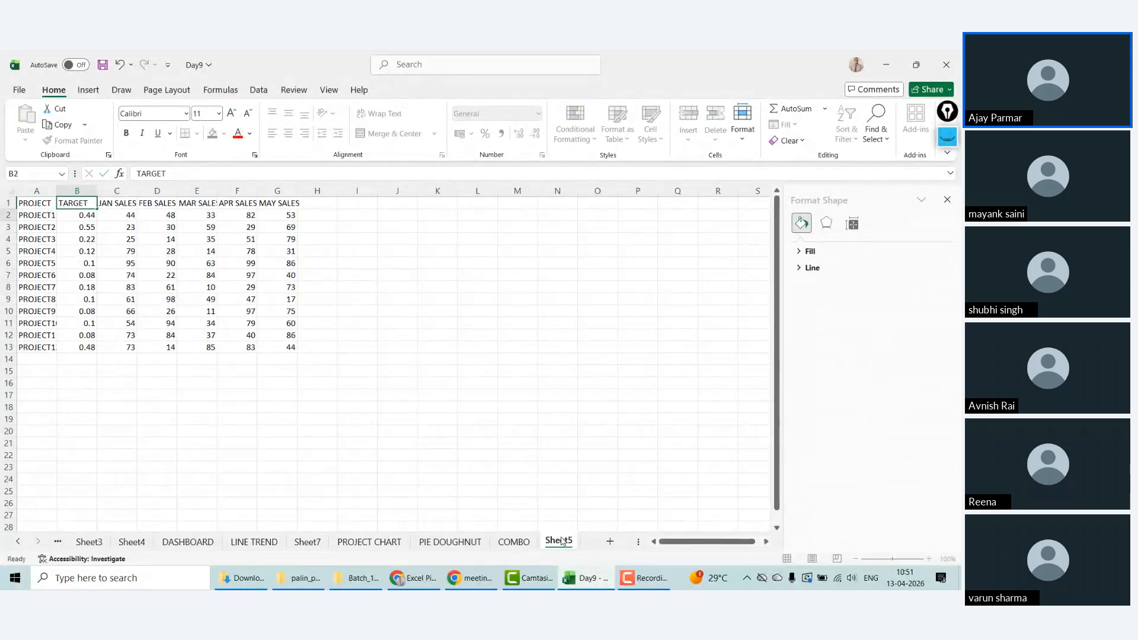
{"action": "key", "text": "ctrl+shift+Down"}
{"action": "key", "text": "Delete"}
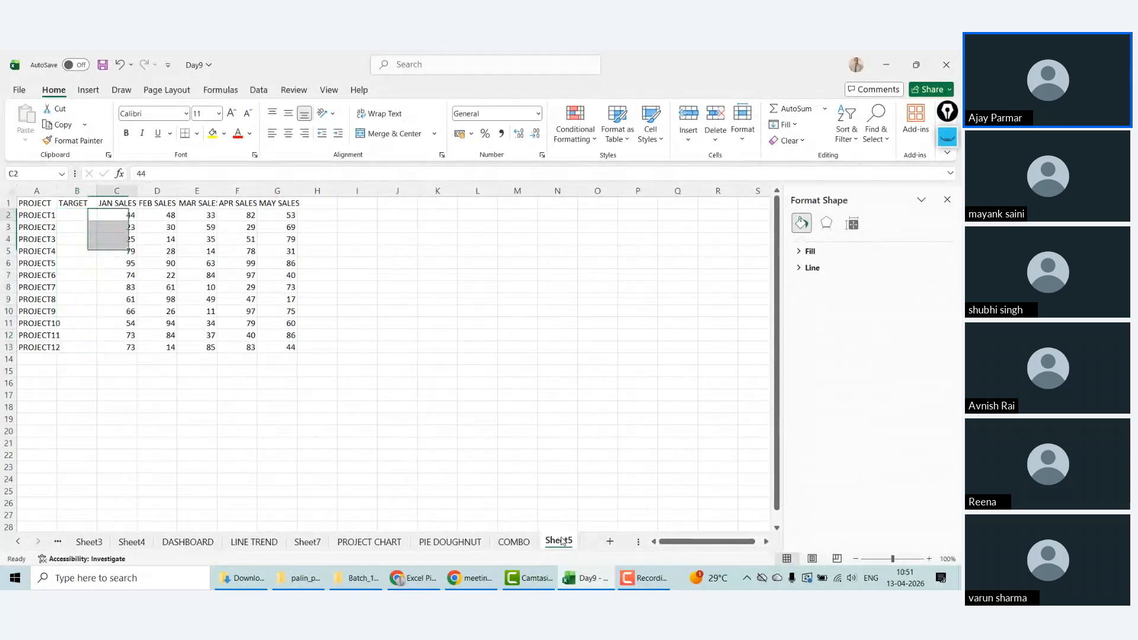
Step: Enter the TARGET values 66, 77, 88, 99 and 555 for PROJECT1 to PROJECT5
{"action": "type", "text": "66"}
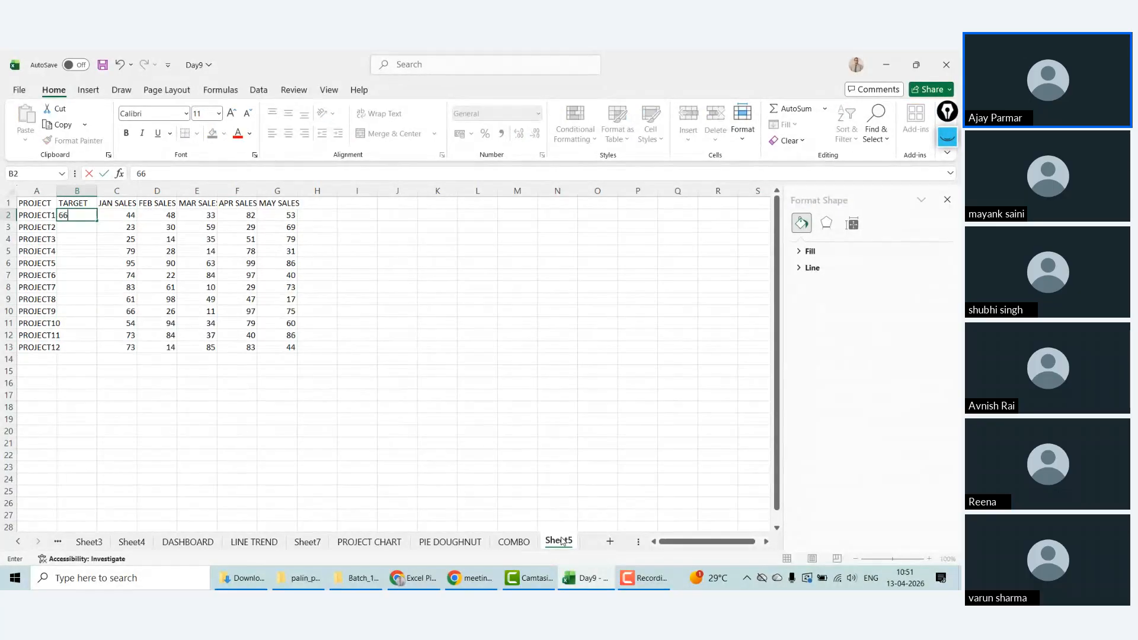
{"action": "key", "text": "Return"}
{"action": "type", "text": "77"}
{"action": "key", "text": "Return"}
{"action": "type", "text": "88"}
{"action": "key", "text": "Return"}
{"action": "type", "text": "99"}
{"action": "key", "text": "Return"}
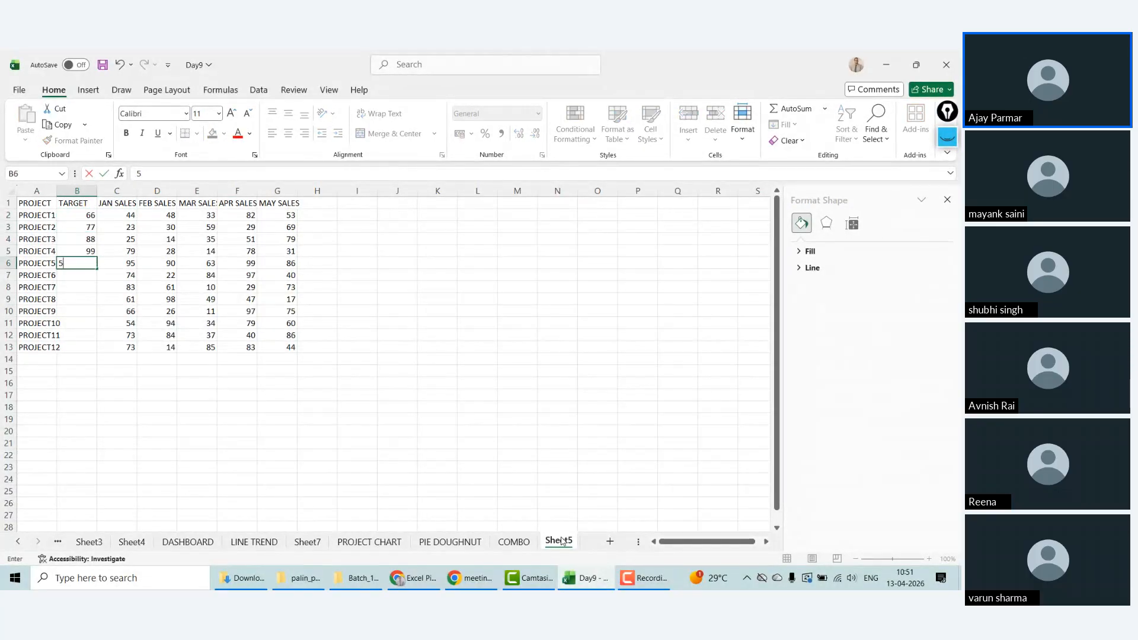
{"action": "type", "text": "555"}
{"action": "key", "text": "Return"}
Step: Enter the TARGET values 34, 46, 77, 88 and 55 for PROJECT6 to PROJECT10
{"action": "type", "text": "34"}
{"action": "key", "text": "Return"}
{"action": "type", "text": "46"}
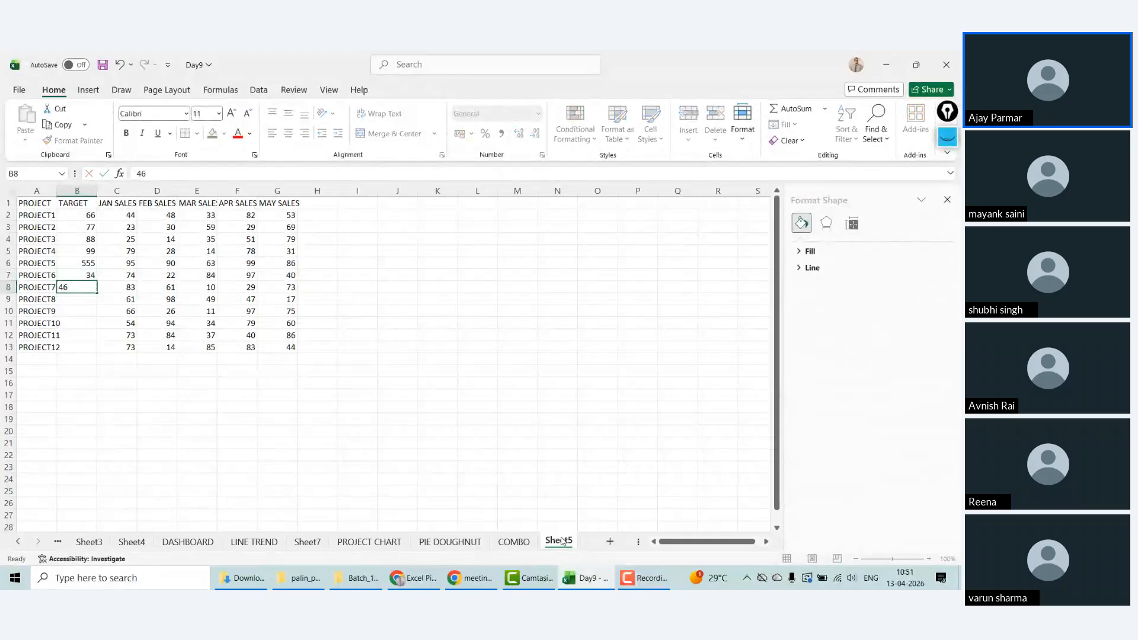
{"action": "key", "text": "Return"}
{"action": "type", "text": "77"}
{"action": "key", "text": "Return"}
{"action": "type", "text": "88"}
{"action": "key", "text": "Return"}
{"action": "type", "text": "55"}
{"action": "key", "text": "Return"}
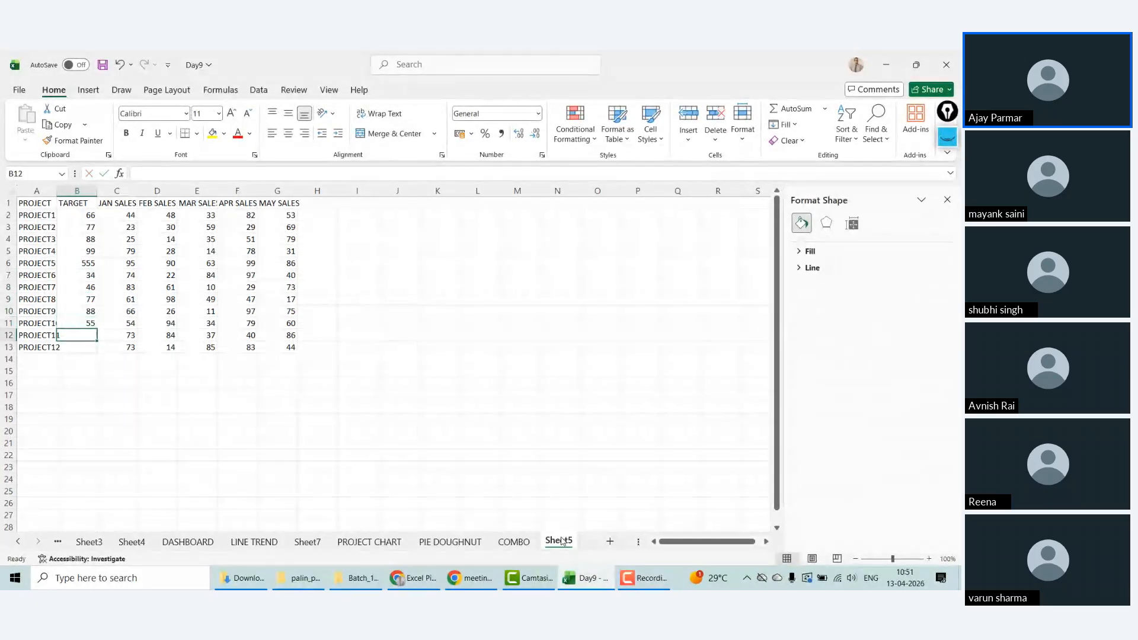
Step: Fill in the TARGET values 24 for PROJECT11 and 67 for PROJECT12
{"action": "type", "text": "667"}
{"action": "key", "text": "Return"}
{"action": "type", "text": "434"}
{"action": "key", "text": "Up"}
{"action": "type", "text": "24"}
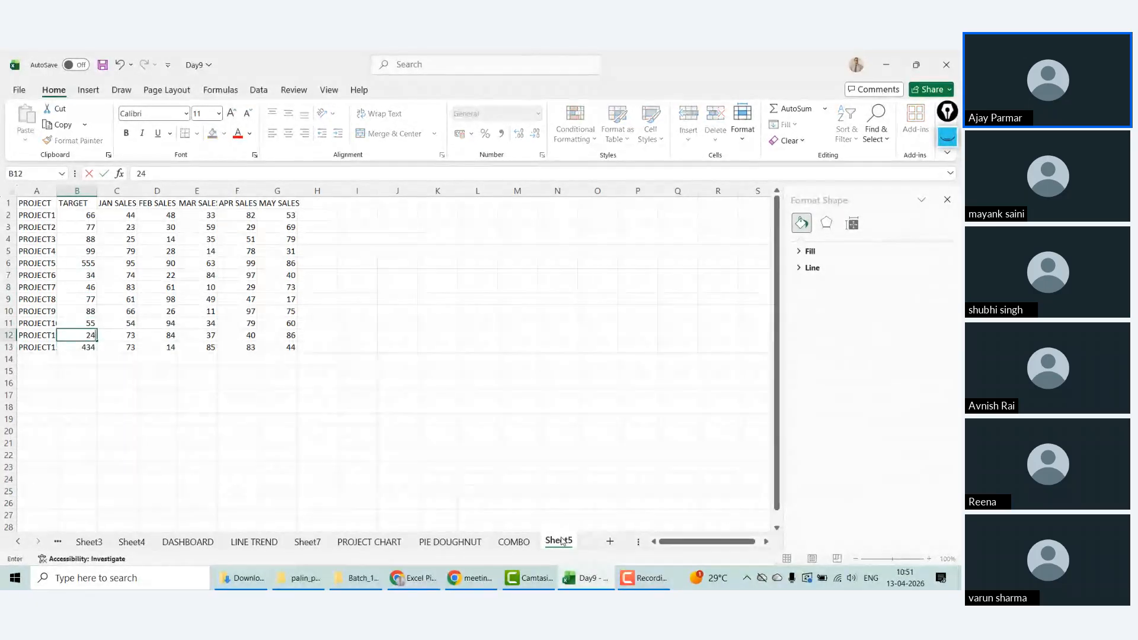
{"action": "key", "text": "Return"}
{"action": "type", "text": "67"}
{"action": "key", "text": "Return"}
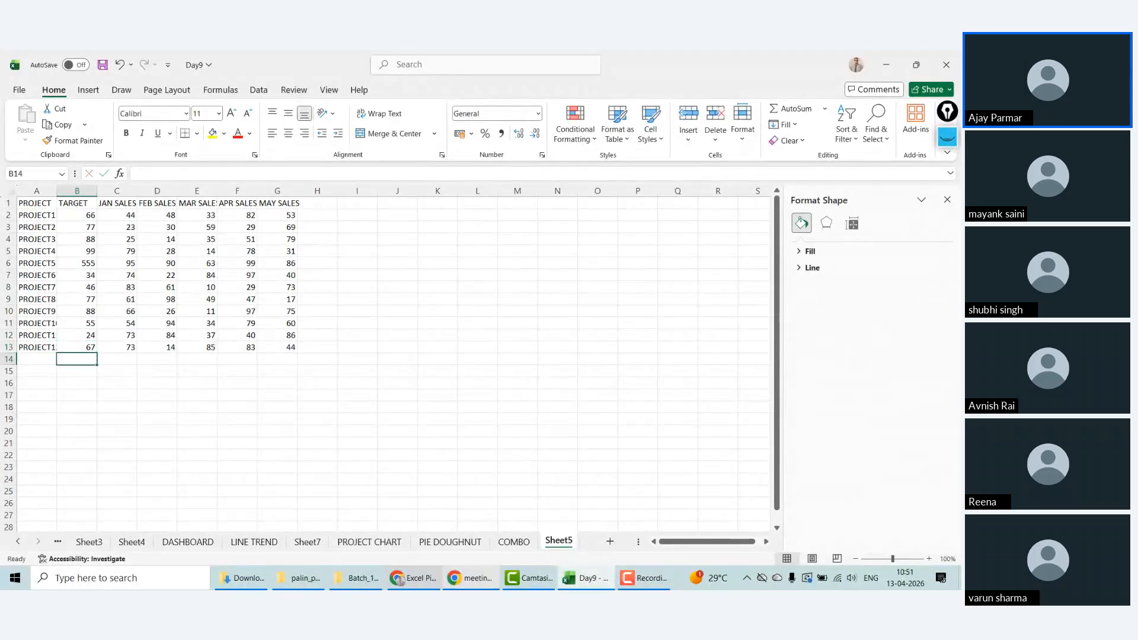
{"action": "left_click", "coordinate": [170, 358]}
Step: Start inserting a chart from the Sheet5 project table and choose the Combo type
{"action": "left_click", "coordinate": [136, 235]}
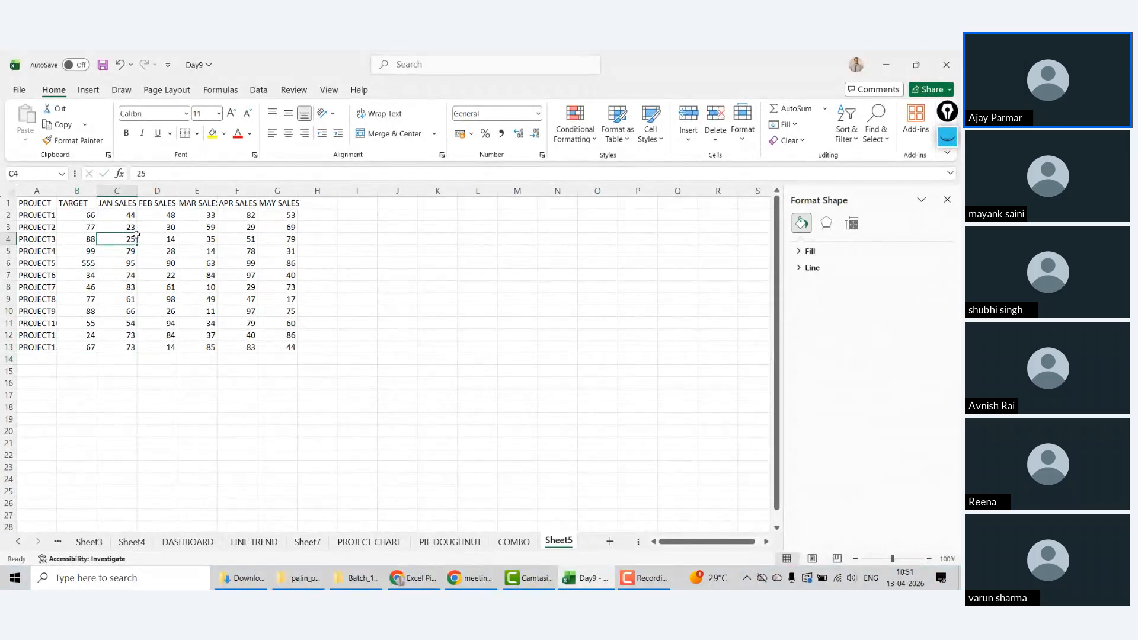
{"action": "left_click", "coordinate": [88, 90]}
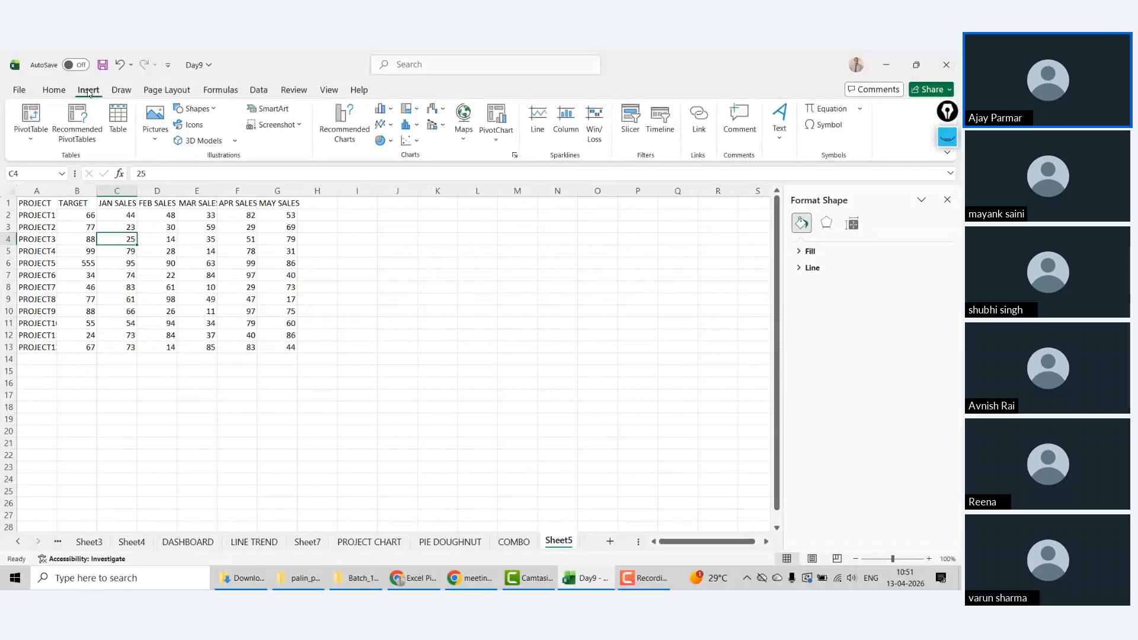
{"action": "left_click", "coordinate": [383, 108]}
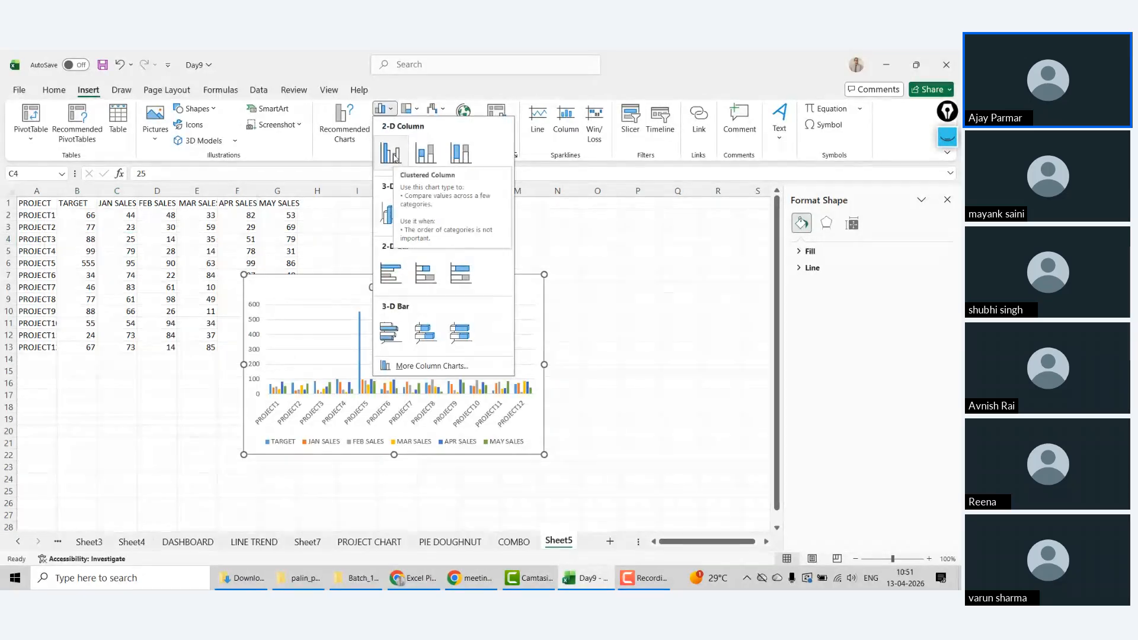
{"action": "left_click", "coordinate": [438, 368]}
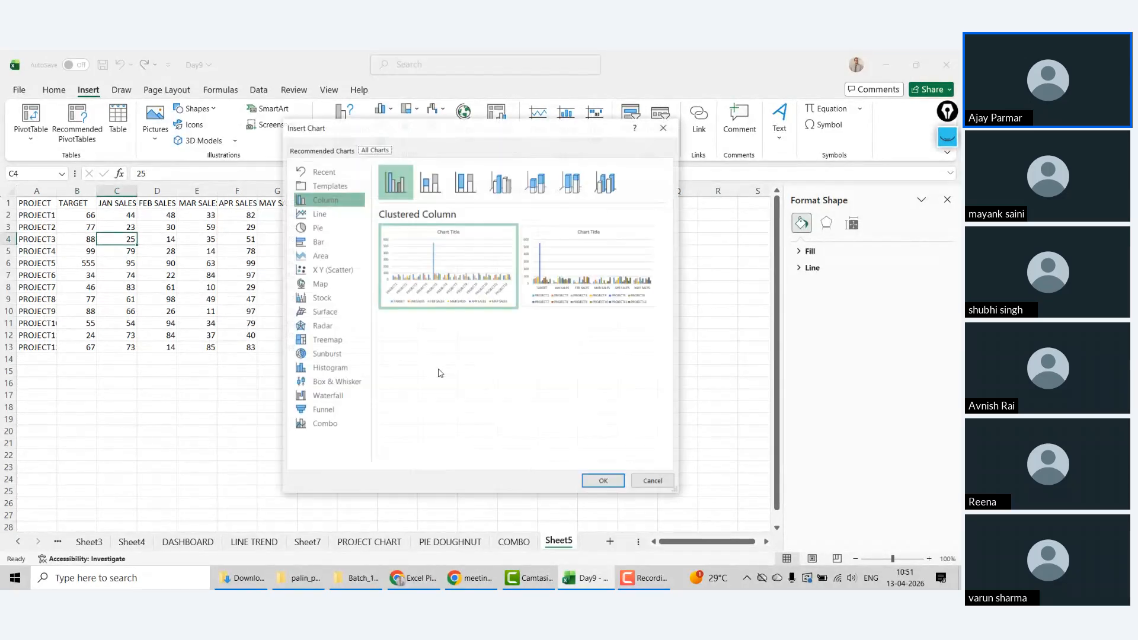
{"action": "left_click", "coordinate": [314, 426]}
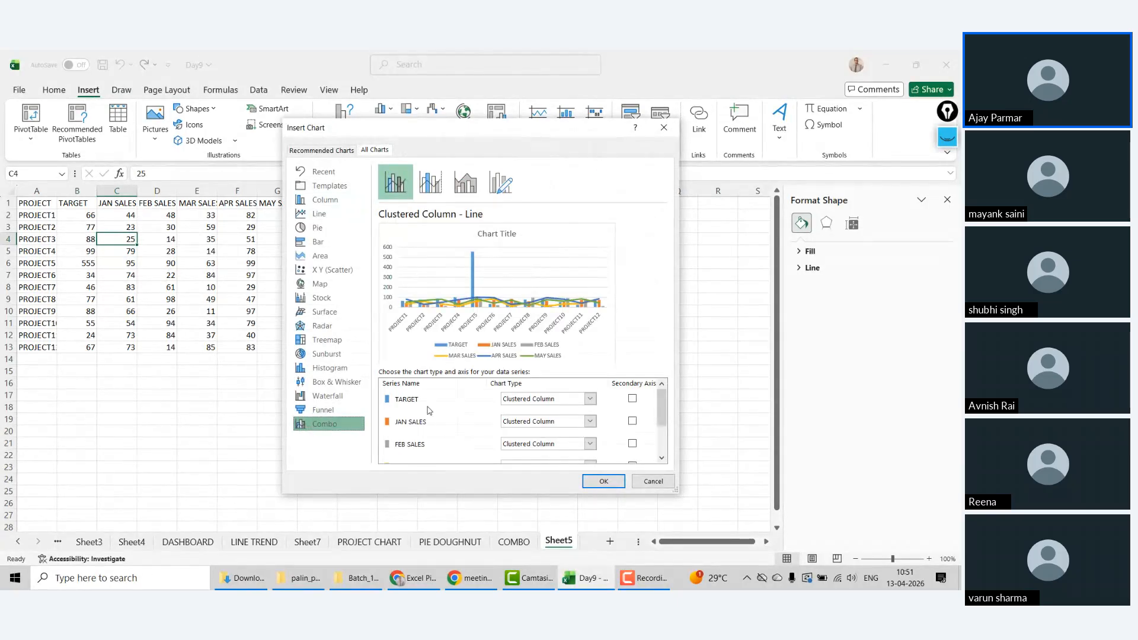
Step: Set the TARGET series to Line with Markers and plot it on the secondary axis
{"action": "left_click", "coordinate": [590, 399]}
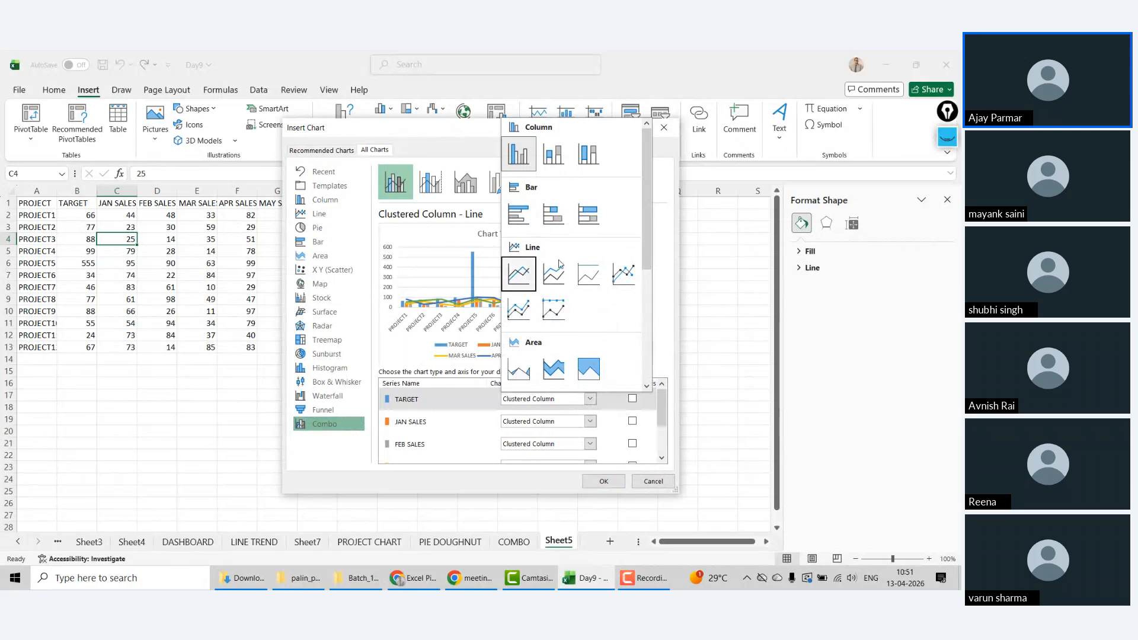
{"action": "left_click", "coordinate": [622, 273]}
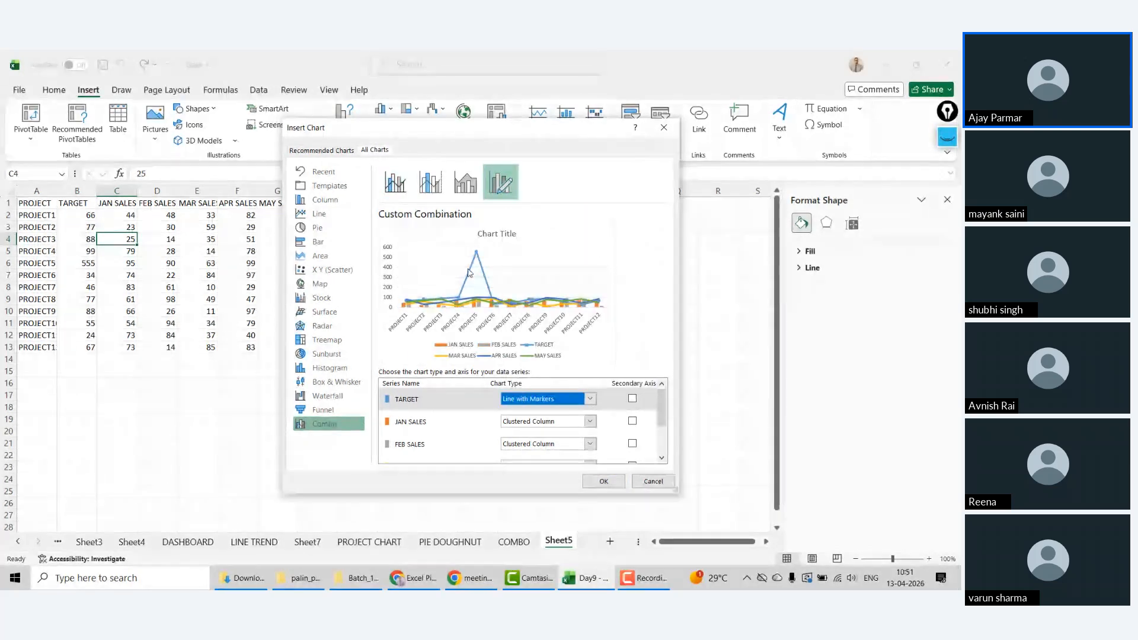
{"action": "left_click", "coordinate": [633, 398]}
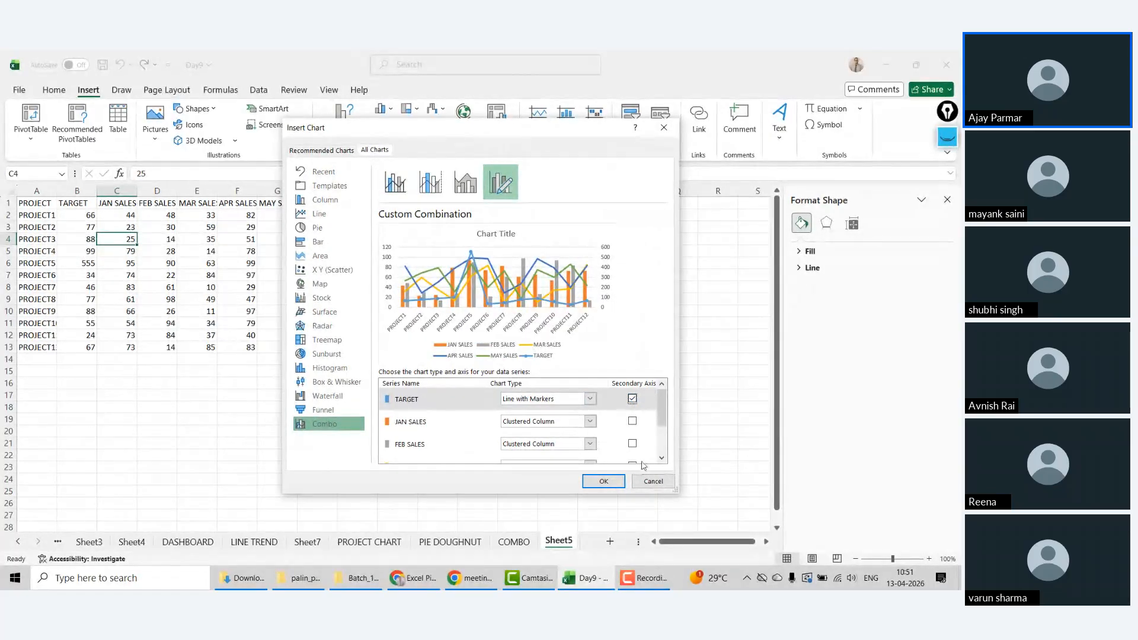
Step: Set the MAR SALES, APR SALES and MAY SALES series to Clustered Column in the new combo chart
{"action": "left_click", "coordinate": [662, 459]}
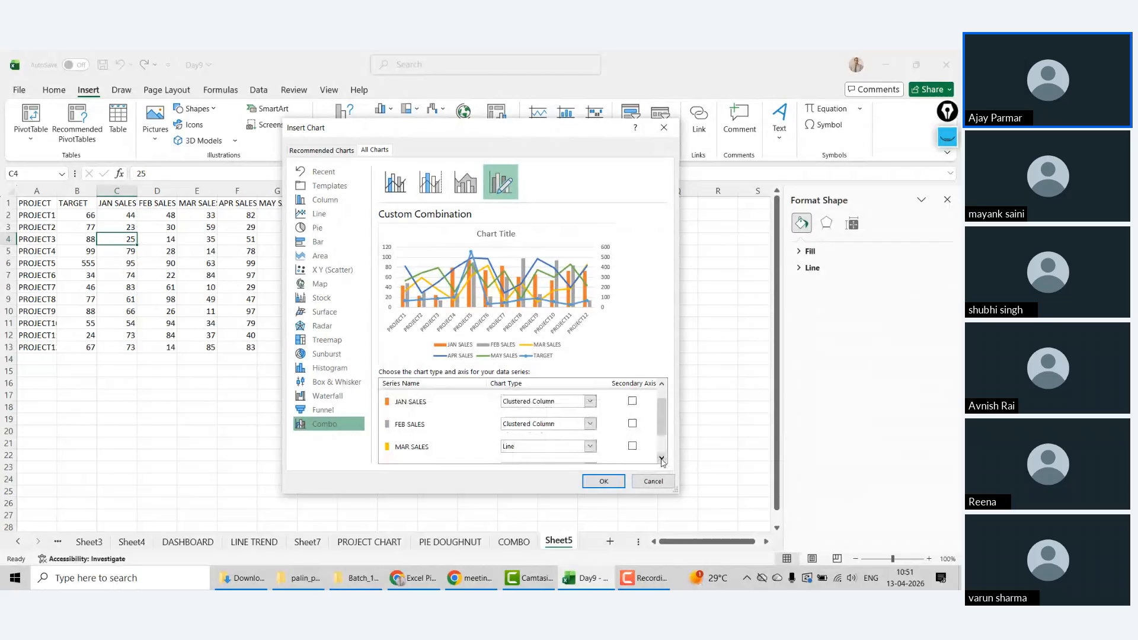
{"action": "left_click", "coordinate": [591, 447]}
{"action": "left_click", "coordinate": [520, 207]}
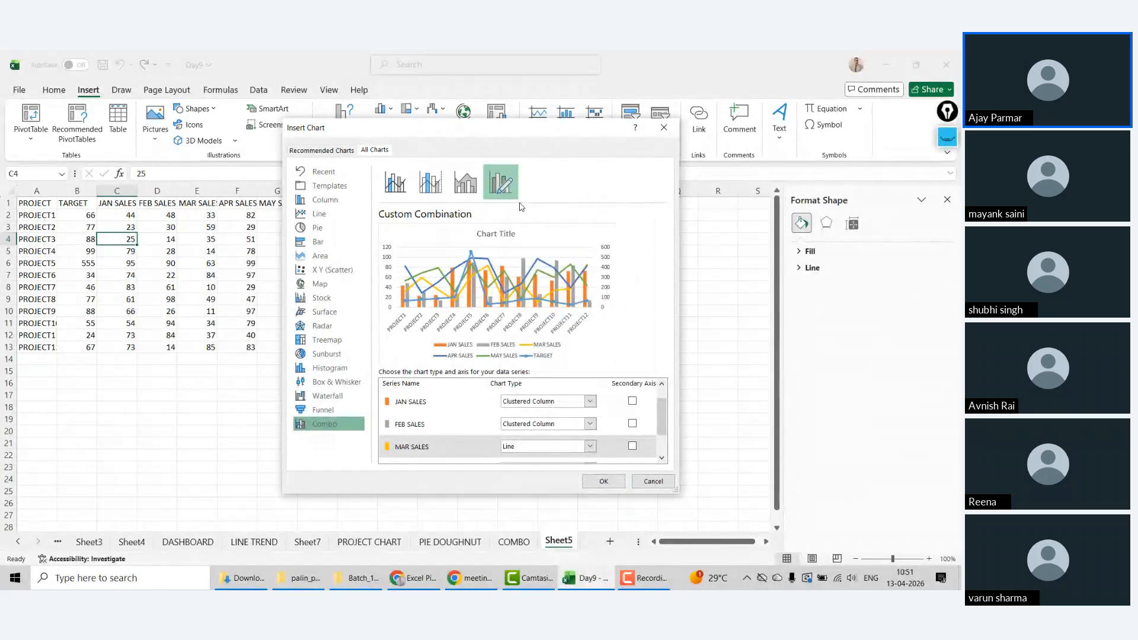
{"action": "left_click", "coordinate": [662, 459]}
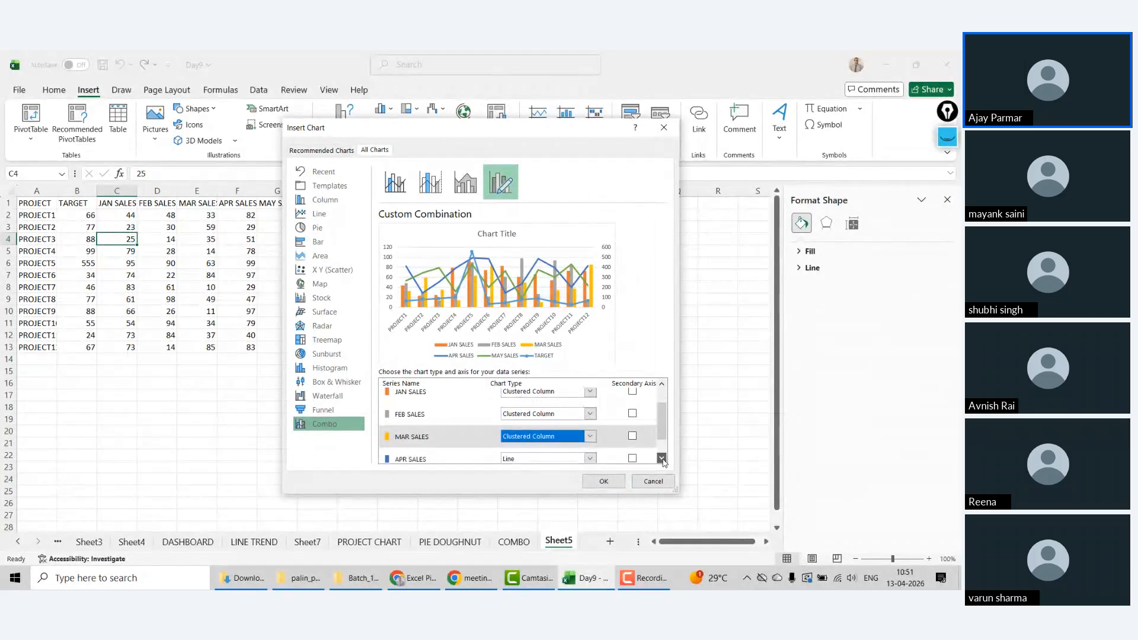
{"action": "left_click", "coordinate": [662, 459]}
{"action": "left_click", "coordinate": [590, 430]}
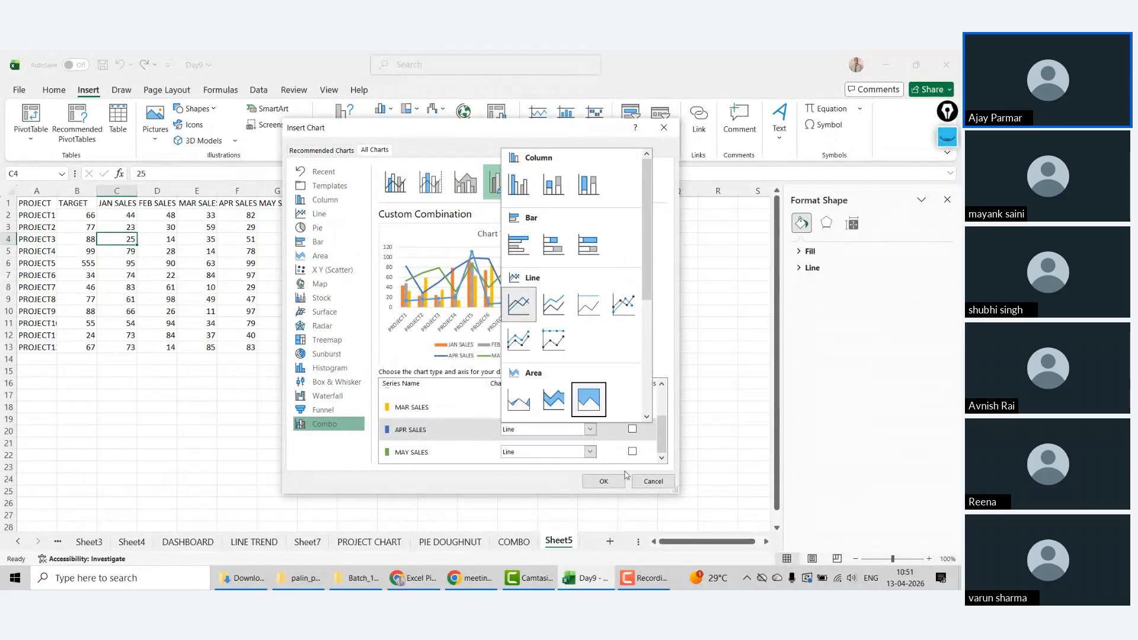
{"action": "left_click", "coordinate": [517, 190]}
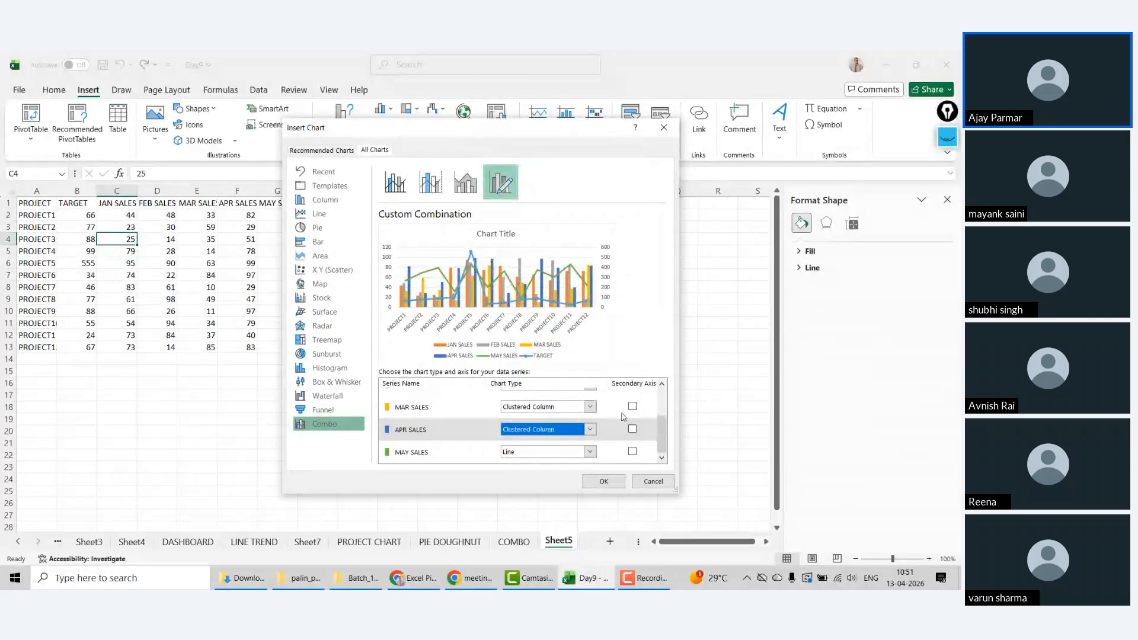
{"action": "left_click", "coordinate": [590, 452]}
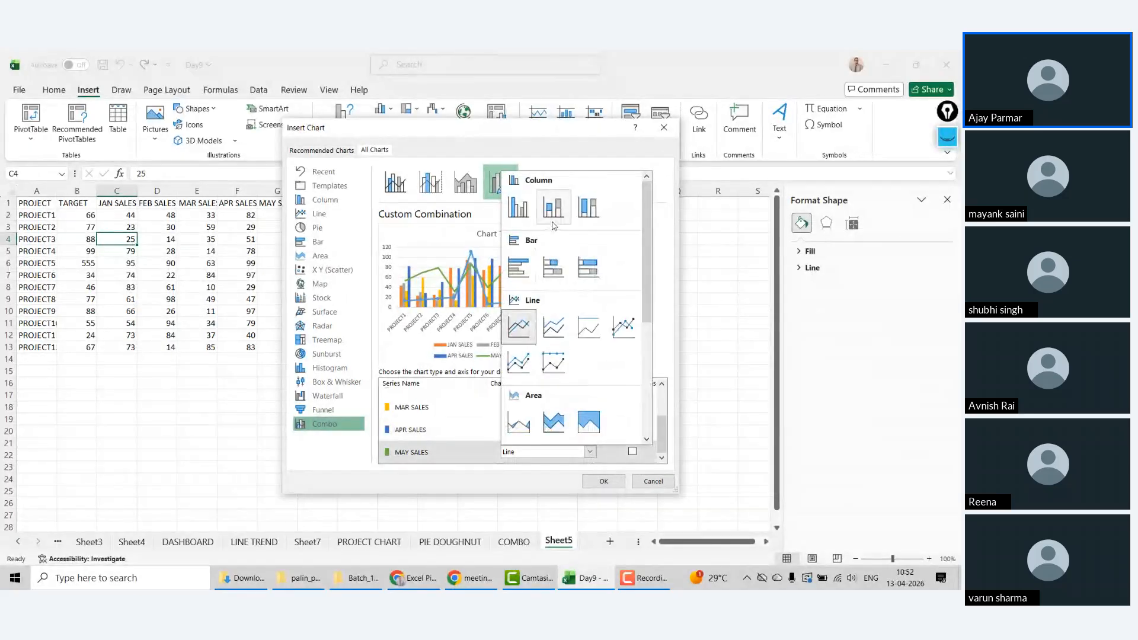
{"action": "left_click", "coordinate": [519, 211]}
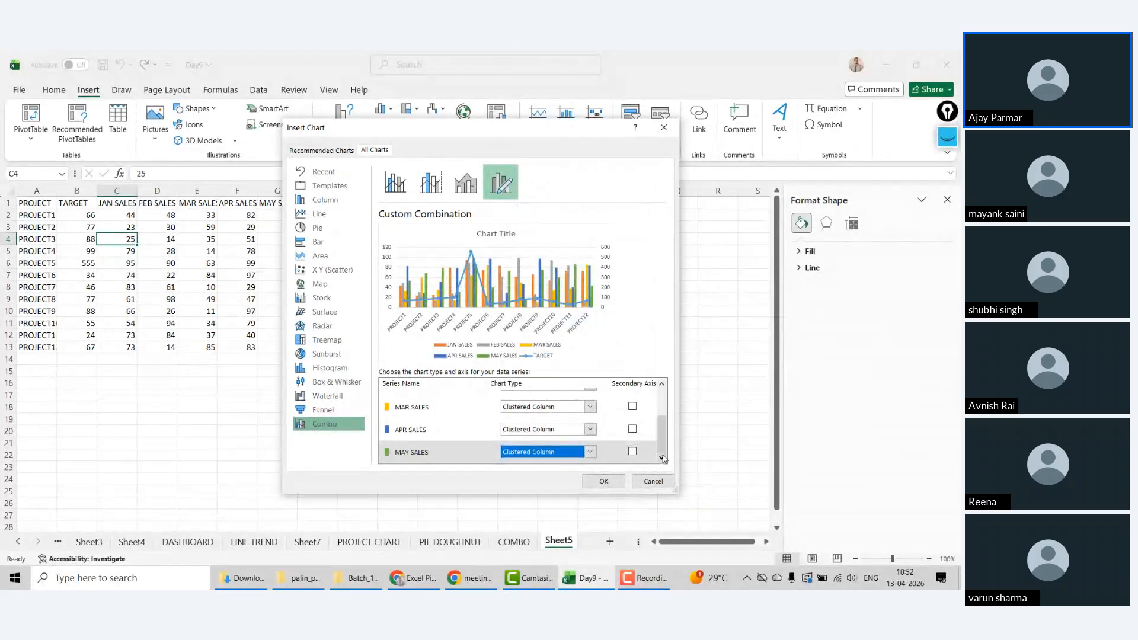
Step: Insert the configured combo chart on Sheet5 and move it up next to the project table
{"action": "left_click", "coordinate": [609, 480]}
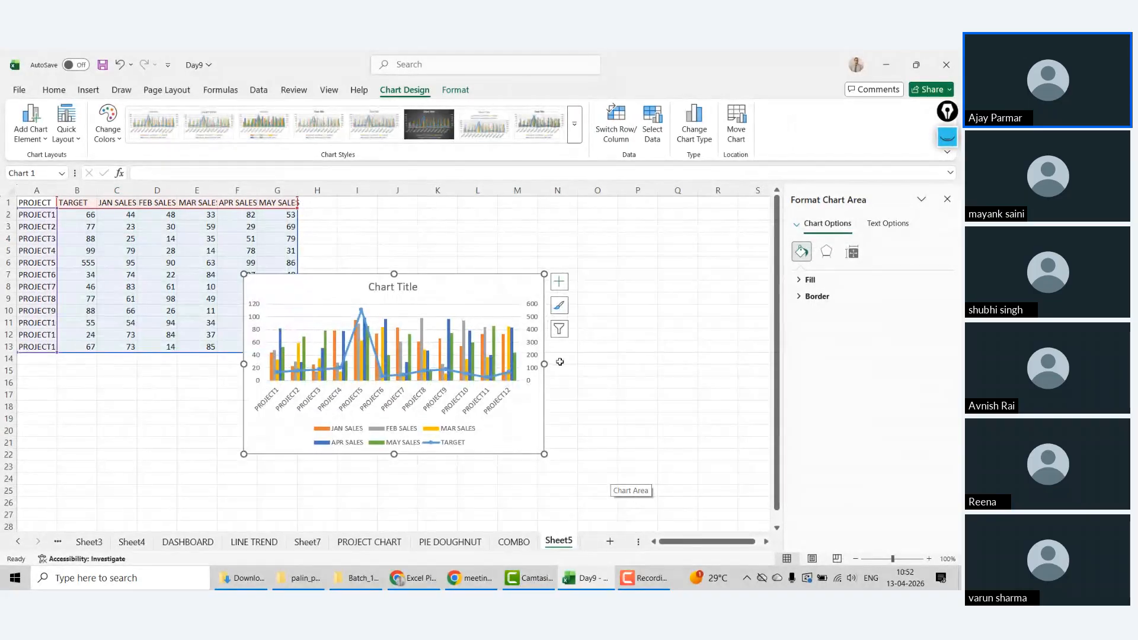
{"action": "scroll", "coordinate": [549, 367], "scroll_direction": "up", "scroll_amount": 2}
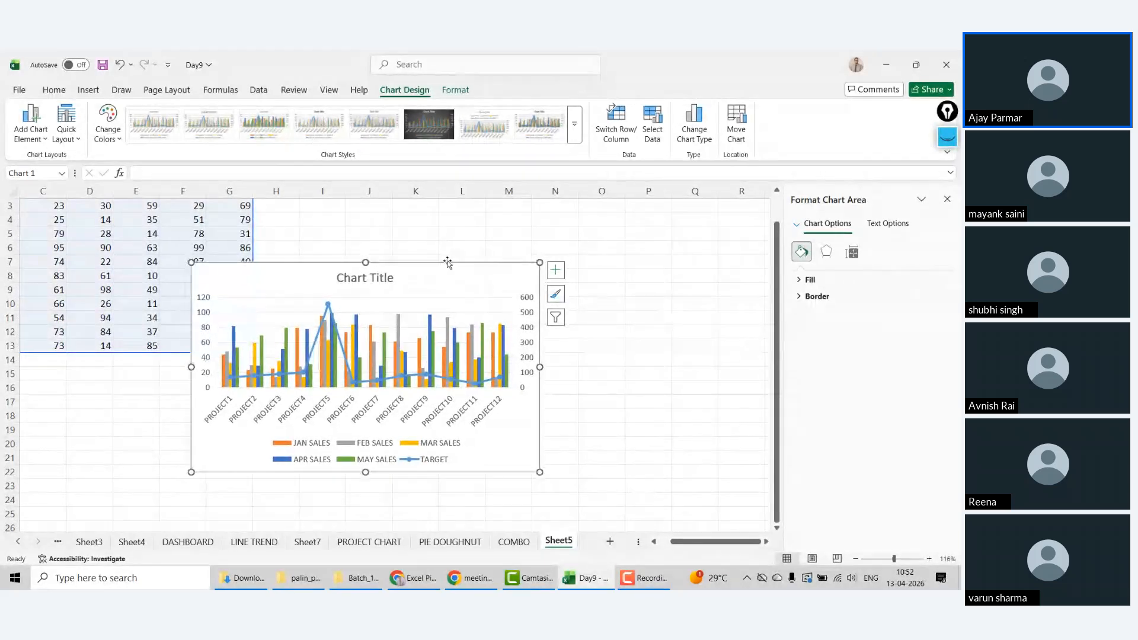
{"action": "scroll", "coordinate": [439, 266], "scroll_direction": "up", "scroll_amount": 1}
{"action": "scroll", "coordinate": [437, 266], "scroll_direction": "up", "scroll_amount": 3}
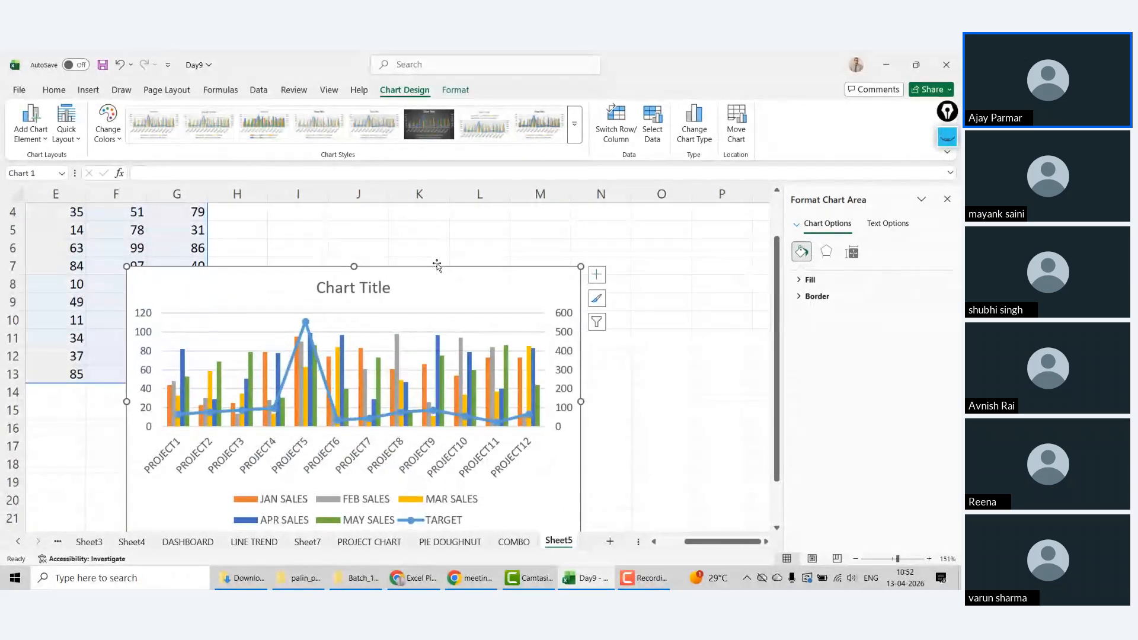
{"action": "left_click", "coordinate": [857, 560]}
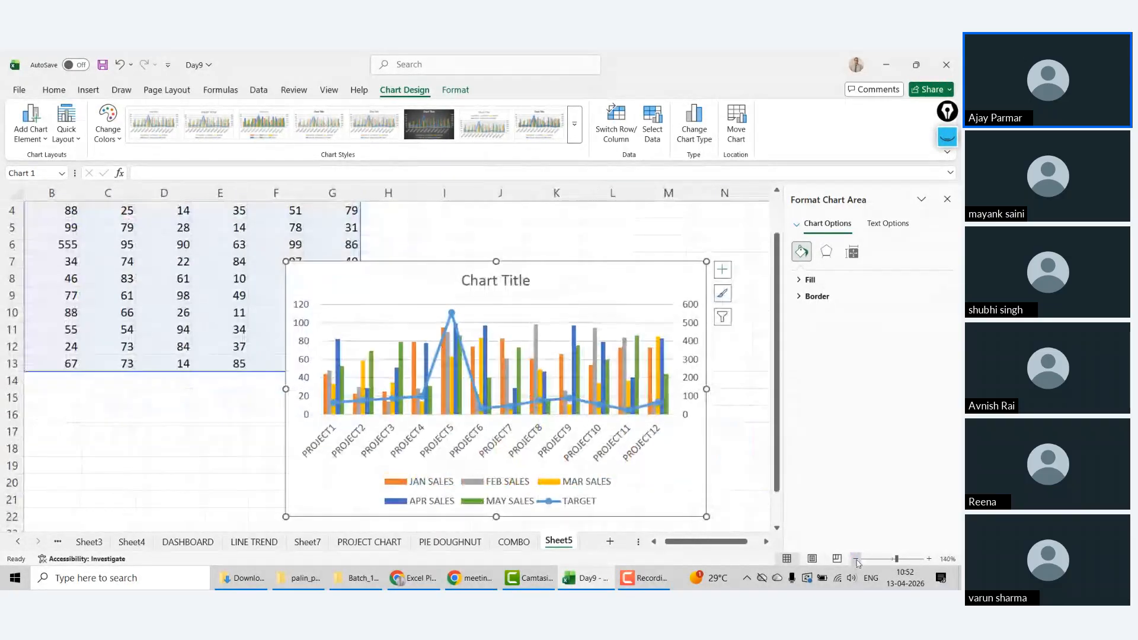
{"action": "left_click", "coordinate": [856, 559]}
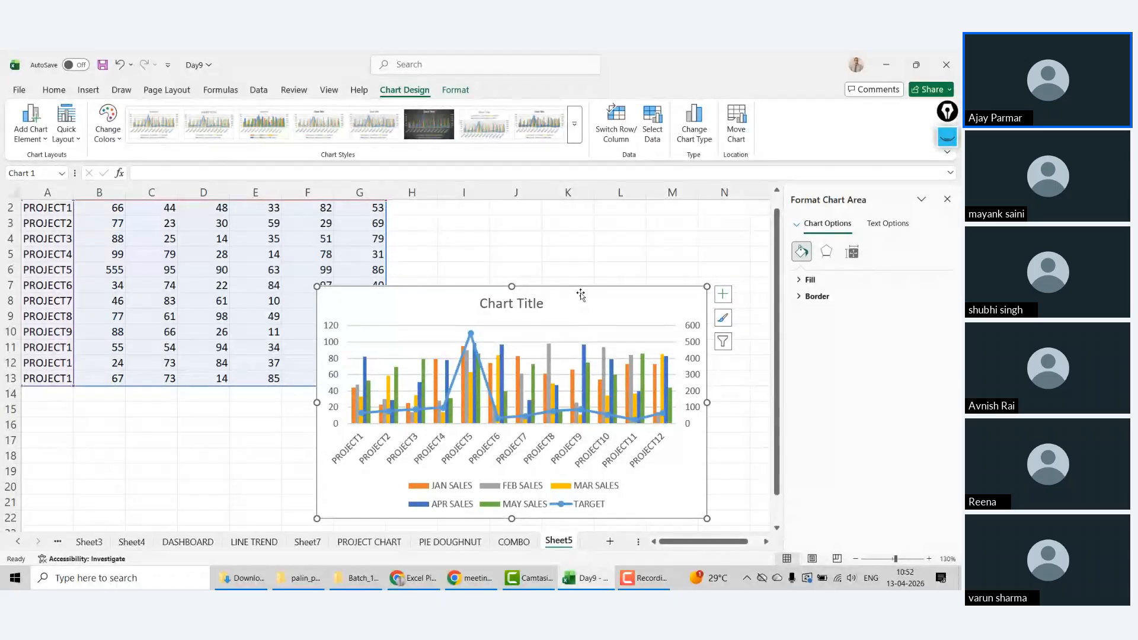
{"action": "left_click_drag", "start_coordinate": [585, 292], "coordinate": [555, 217]}
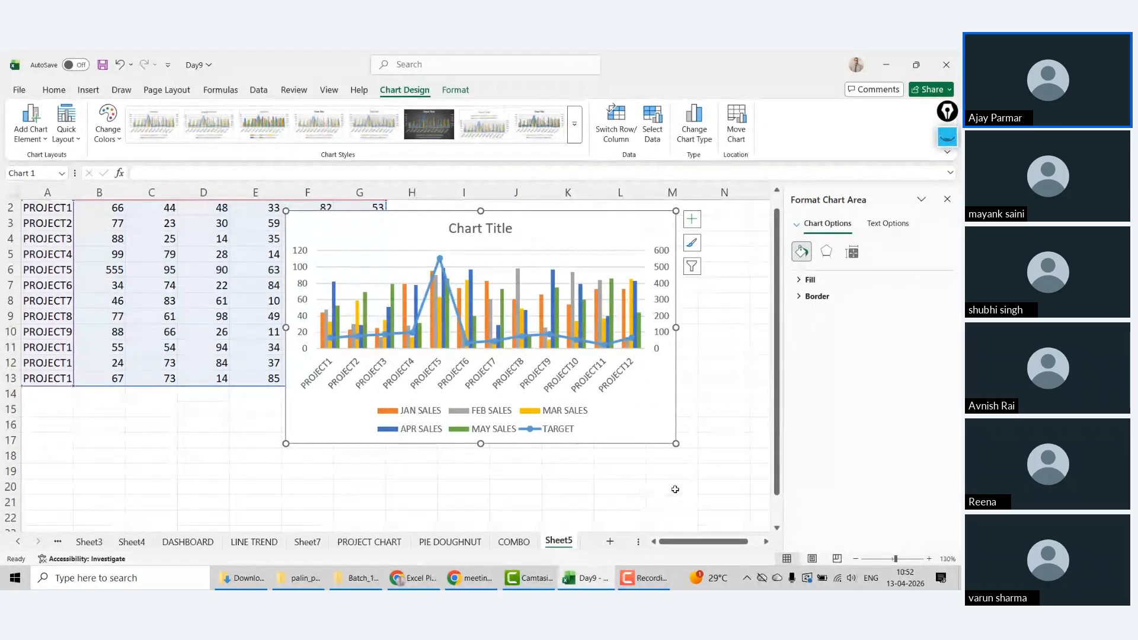
Step: Mark the TARGET legend entry, several project columns and the PROJECT5 target peak with the annotation pen, and clear all the marks
{"action": "left_click", "coordinate": [711, 487]}
{"action": "type", "text": "p"}
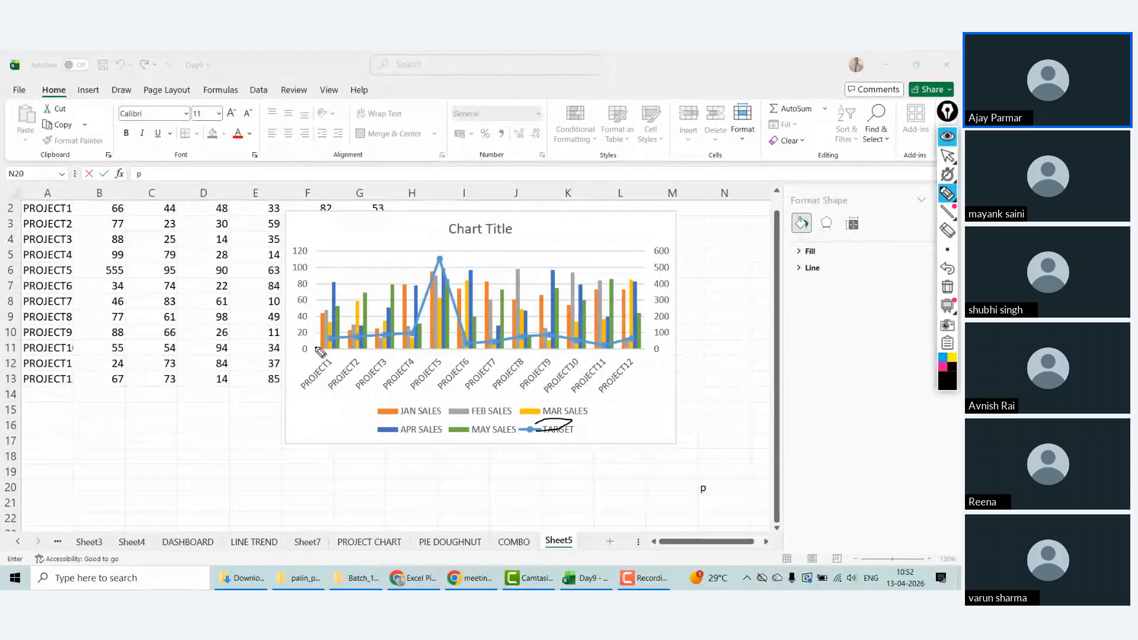
{"action": "mouse_move", "coordinate": [315, 346]}
{"action": "left_mouse_down"}
{"action": "mouse_move", "coordinate": [329, 316]}
{"action": "mouse_move", "coordinate": [357, 342]}
{"action": "left_mouse_up"}
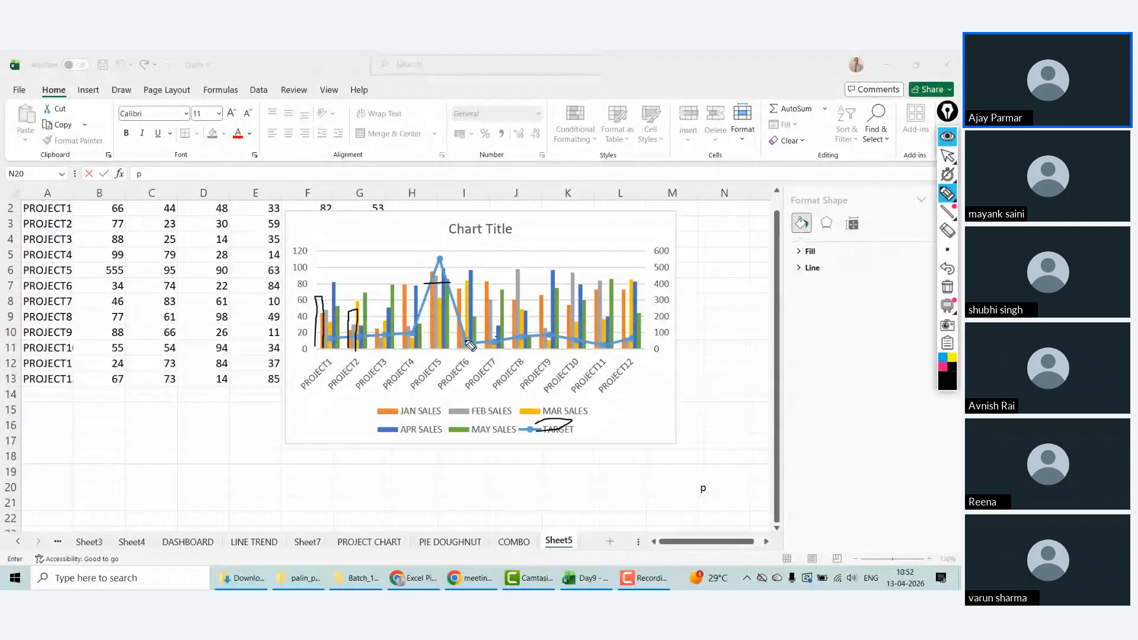
{"action": "left_click_drag", "start_coordinate": [468, 339], "coordinate": [469, 272]}
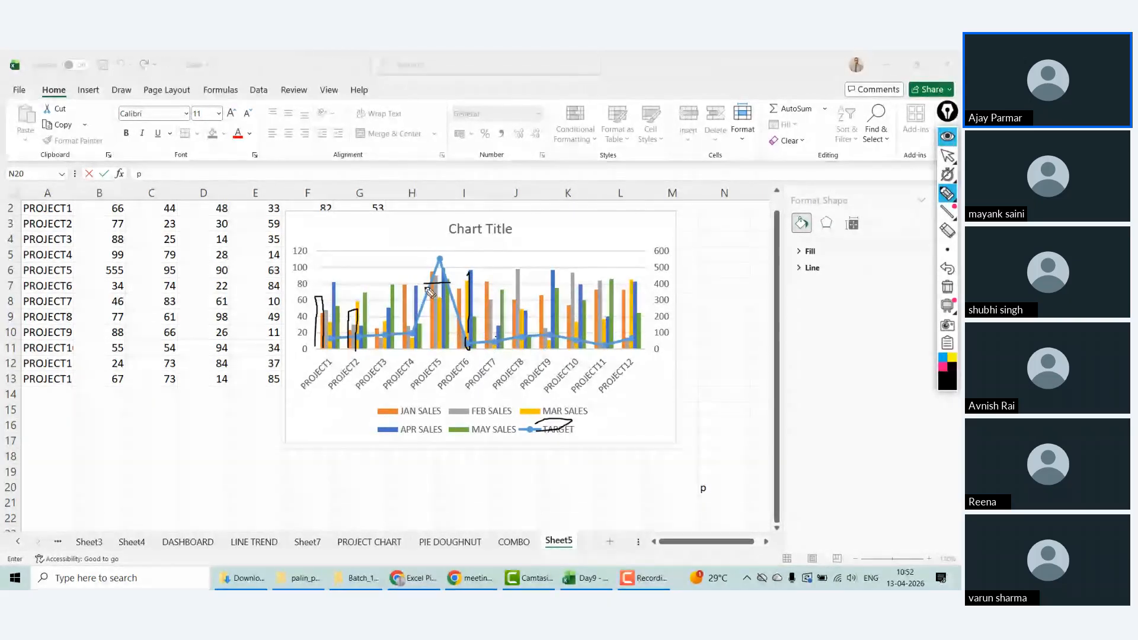
{"action": "left_click_drag", "start_coordinate": [445, 256], "coordinate": [449, 258]}
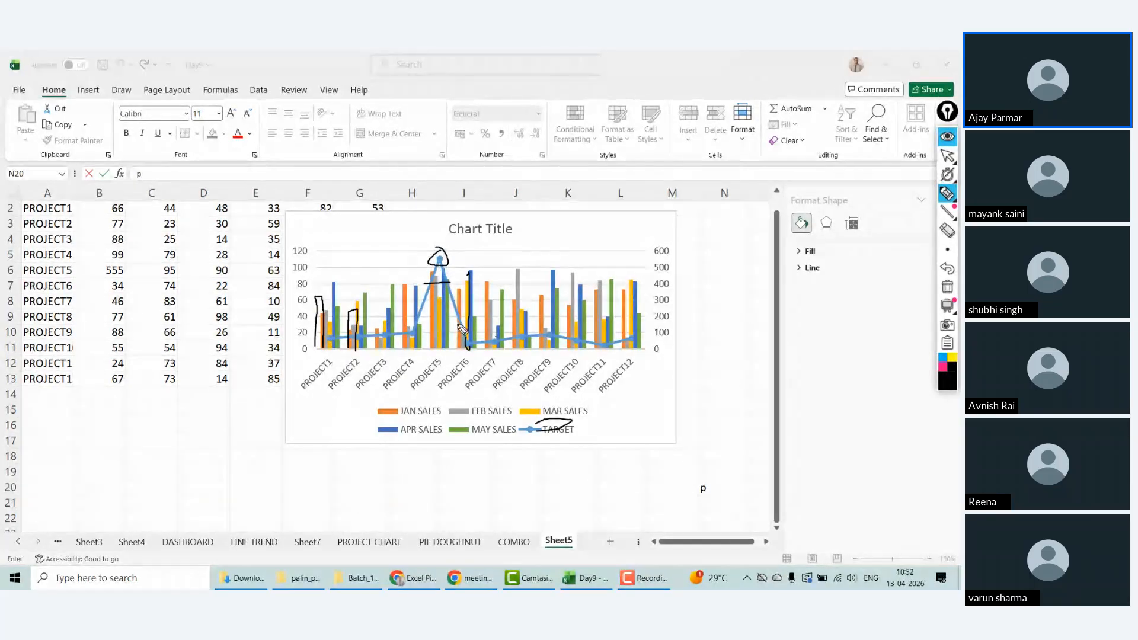
{"action": "left_click", "coordinate": [947, 287]}
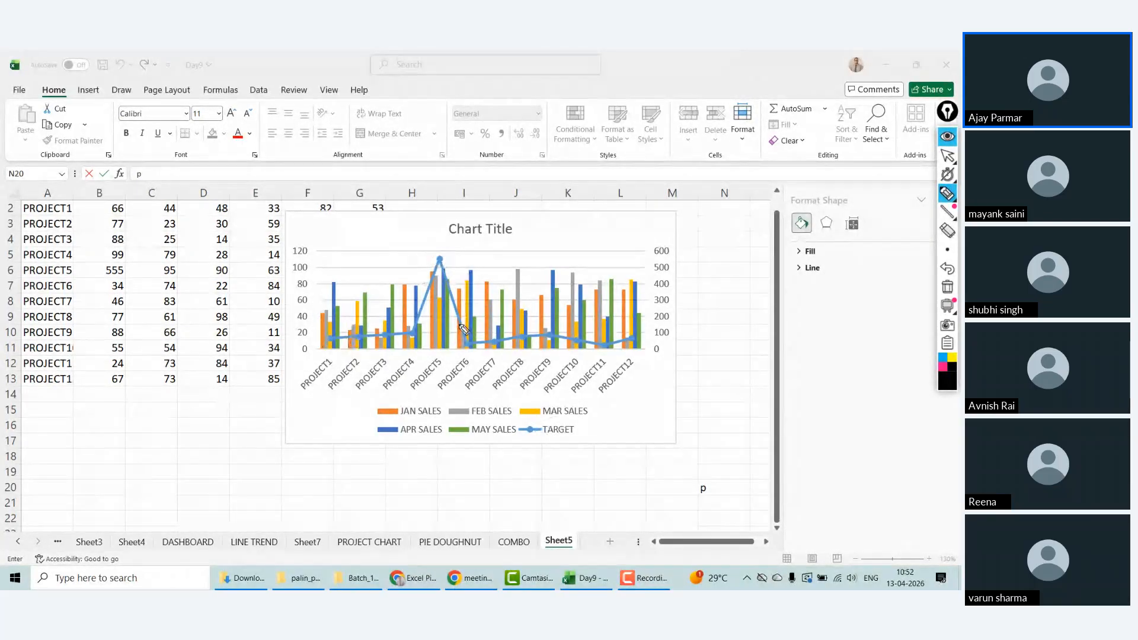
{"action": "left_click", "coordinate": [947, 156]}
{"action": "left_click", "coordinate": [589, 227]}
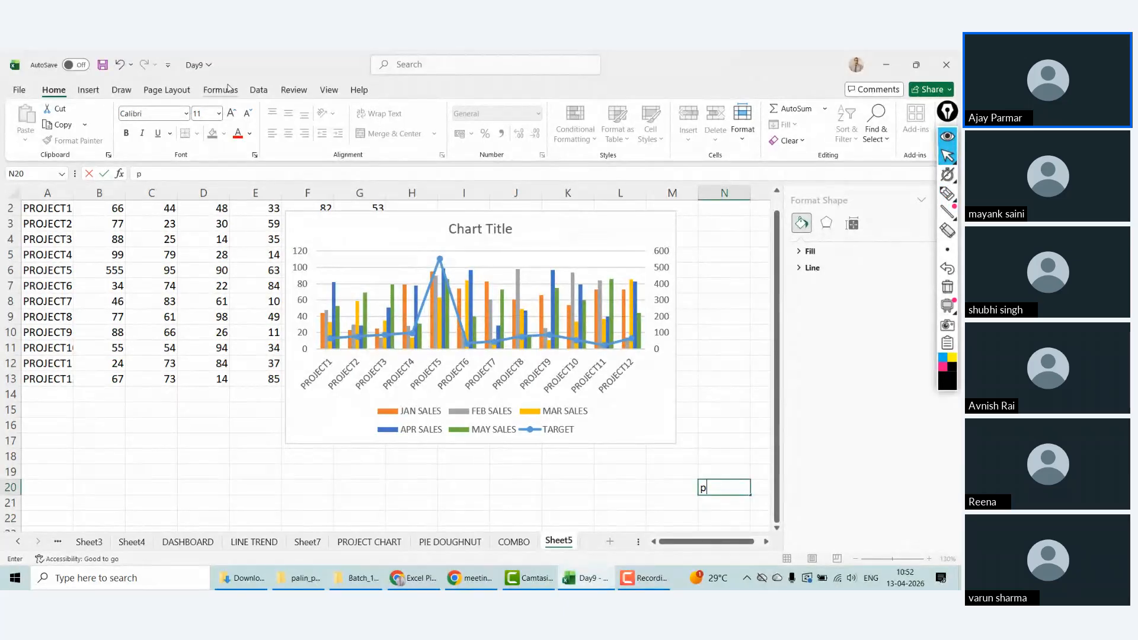
Step: Apply the dark background chart style to the combo chart
{"action": "left_click", "coordinate": [523, 222]}
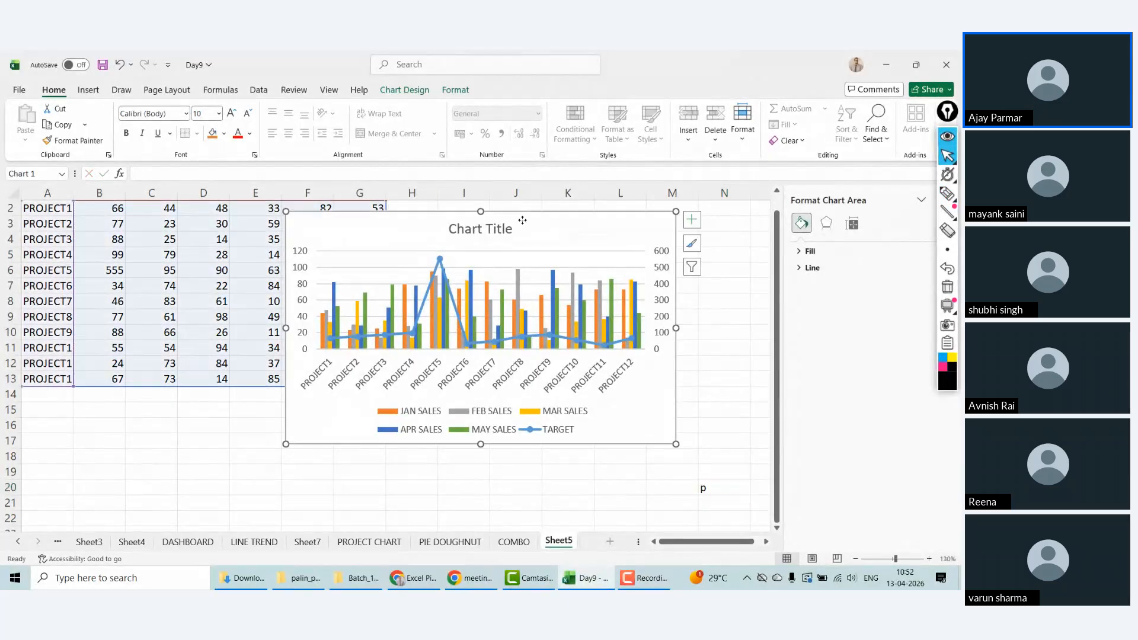
{"action": "left_click", "coordinate": [415, 95]}
{"action": "left_click", "coordinate": [429, 124]}
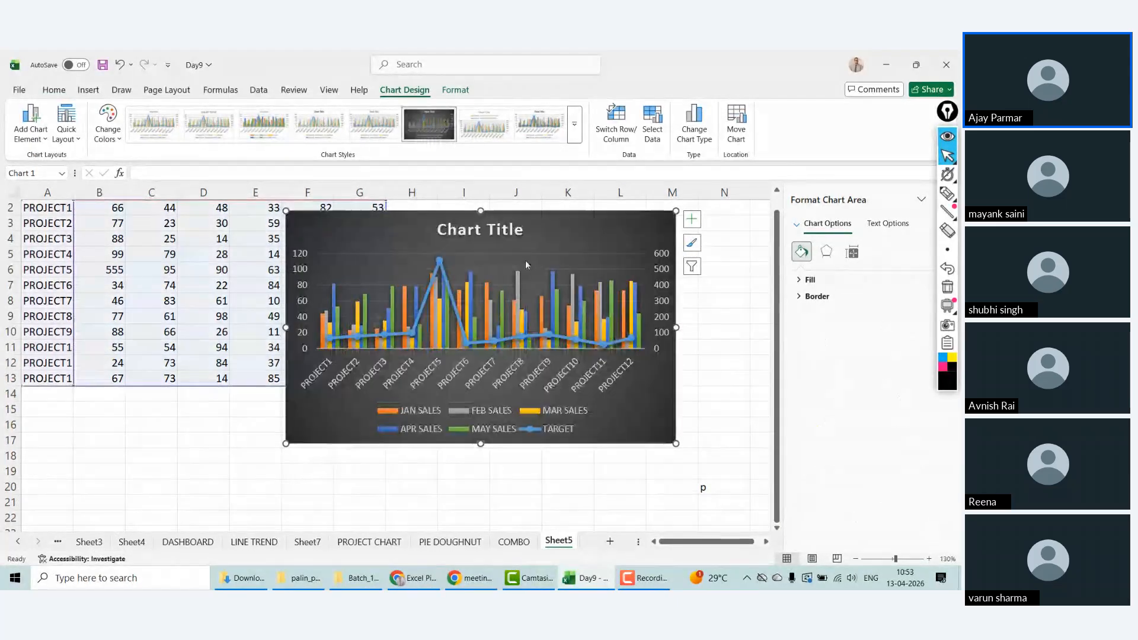
Step: Replace the combo chart's title with PERFOMANCE
{"action": "left_click", "coordinate": [467, 231]}
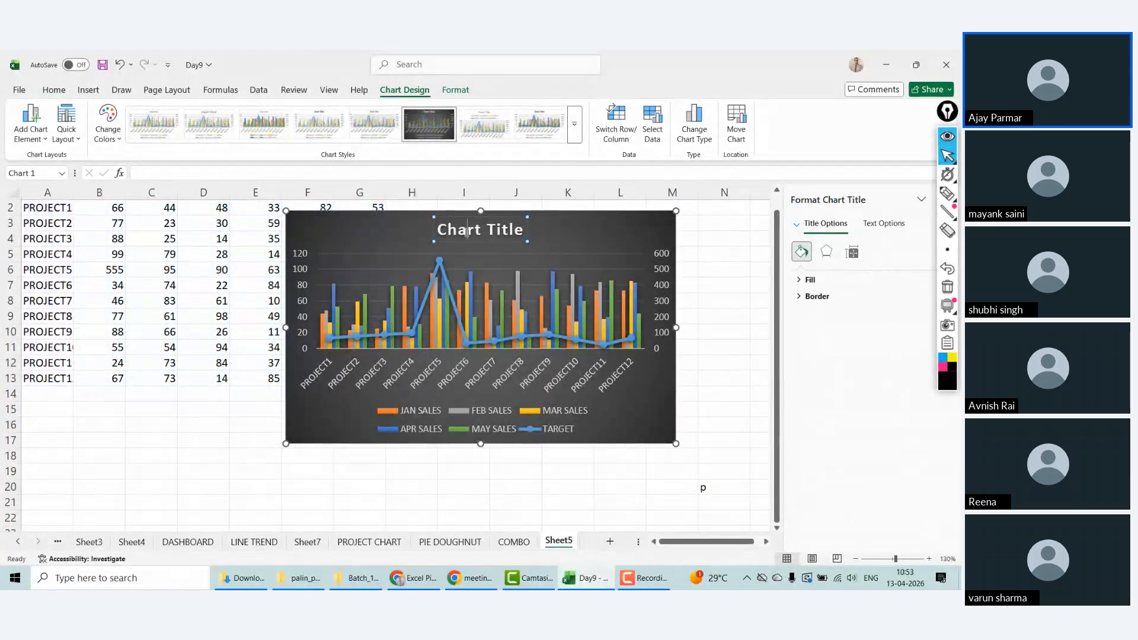
{"action": "double_click", "coordinate": [467, 231]}
{"action": "type", "text": "PERFO"}
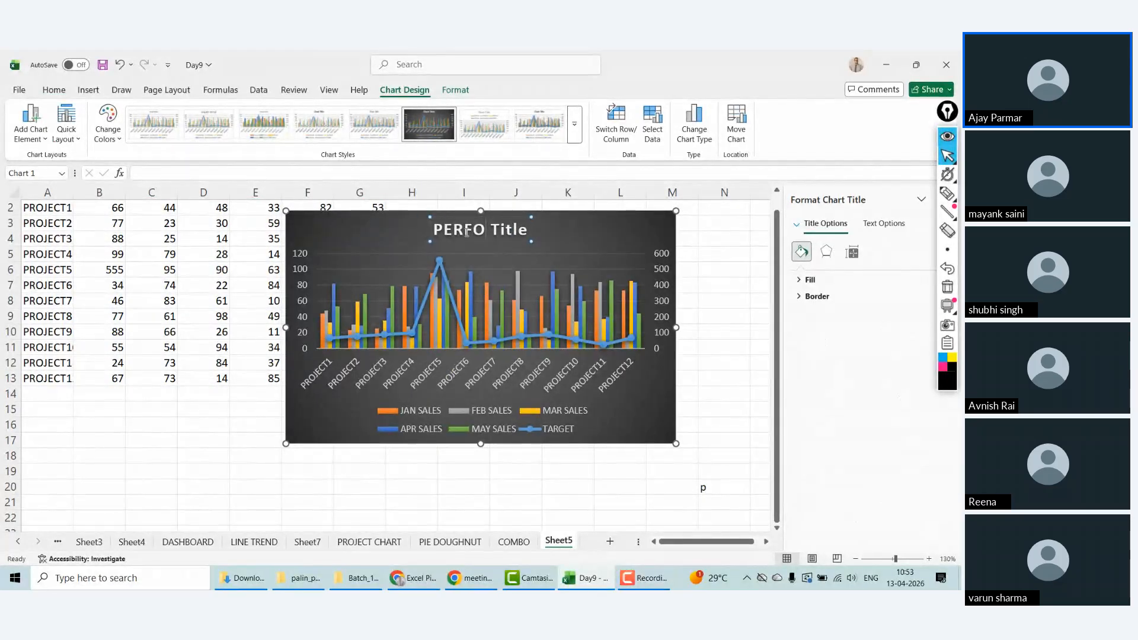
{"action": "type", "text": "MANCE"}
{"action": "key", "text": "Delete"}
{"action": "key", "text": "Delete"}
{"action": "key", "text": "Delete"}
{"action": "key", "text": "Delete"}
{"action": "key", "text": "Delete"}
{"action": "key", "text": "Delete"}
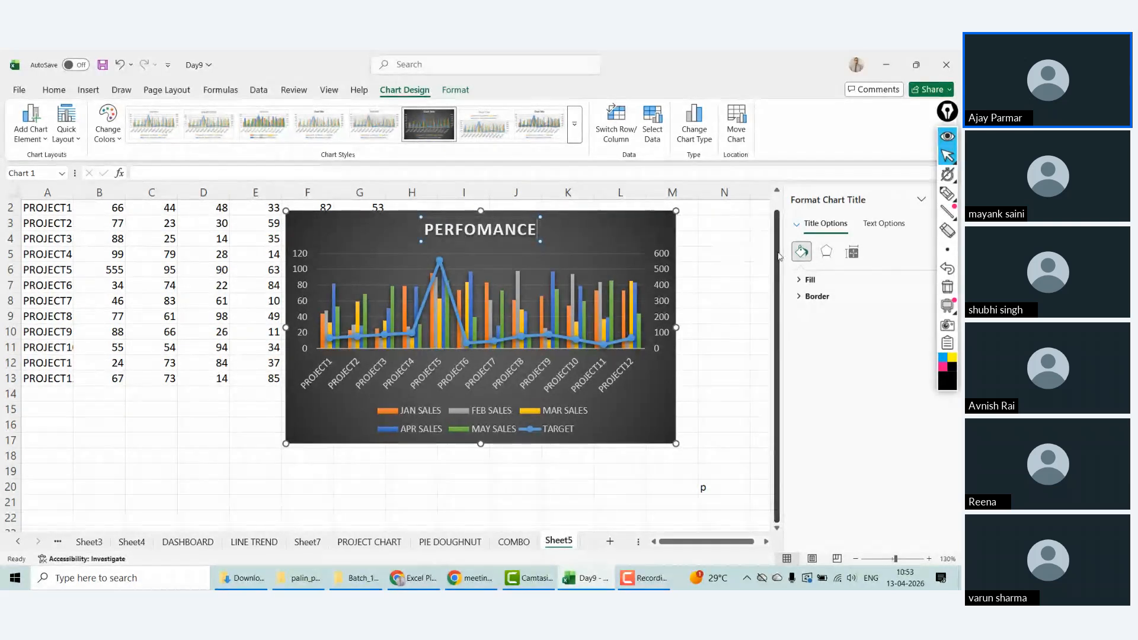
{"action": "left_click", "coordinate": [729, 363]}
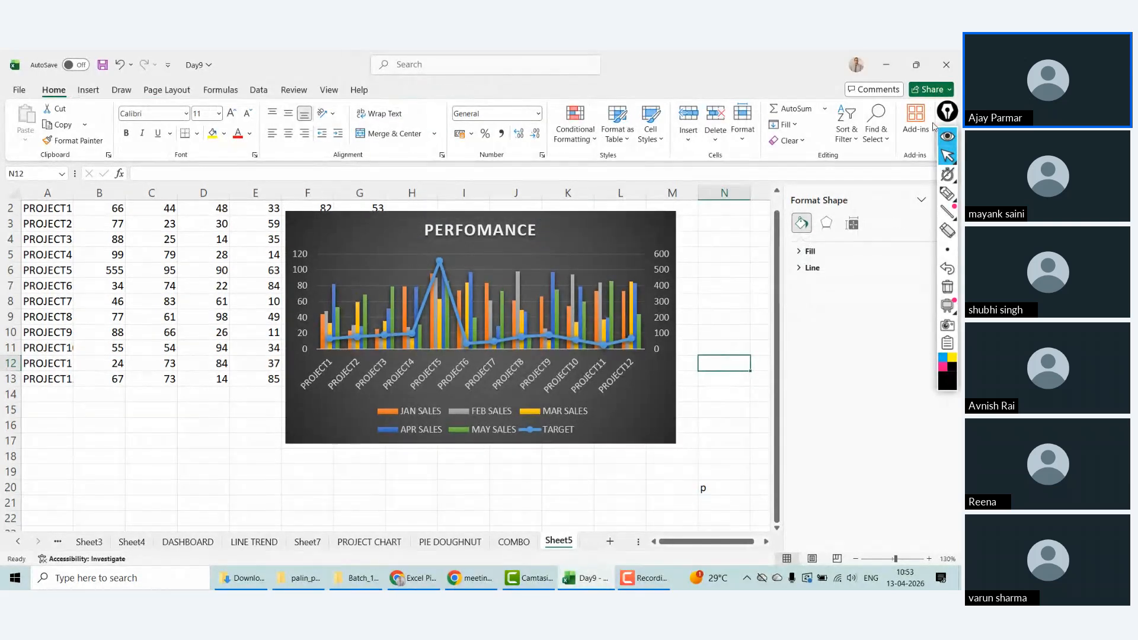
Step: Move the combo chart away from the project table and shrink it from its lower corner until all the sales columns are uncovered
{"action": "left_click", "coordinate": [944, 140]}
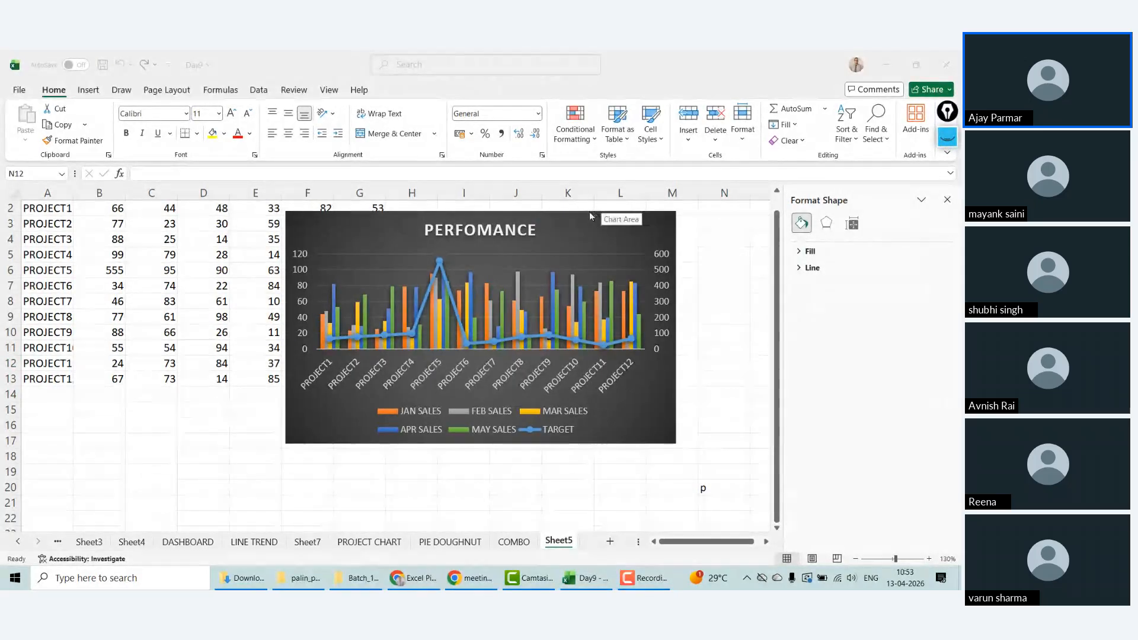
{"action": "left_click_drag", "start_coordinate": [587, 219], "coordinate": [658, 202]}
{"action": "scroll", "coordinate": [375, 319], "scroll_direction": "up", "scroll_amount": 2}
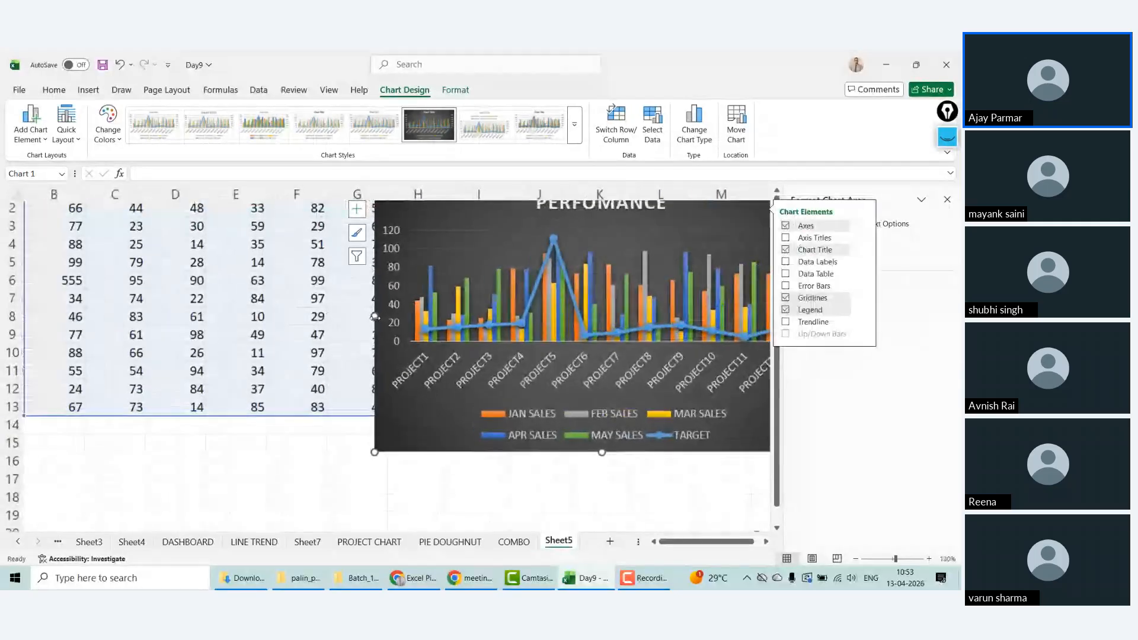
{"action": "scroll", "coordinate": [377, 318], "scroll_direction": "down", "scroll_amount": 3}
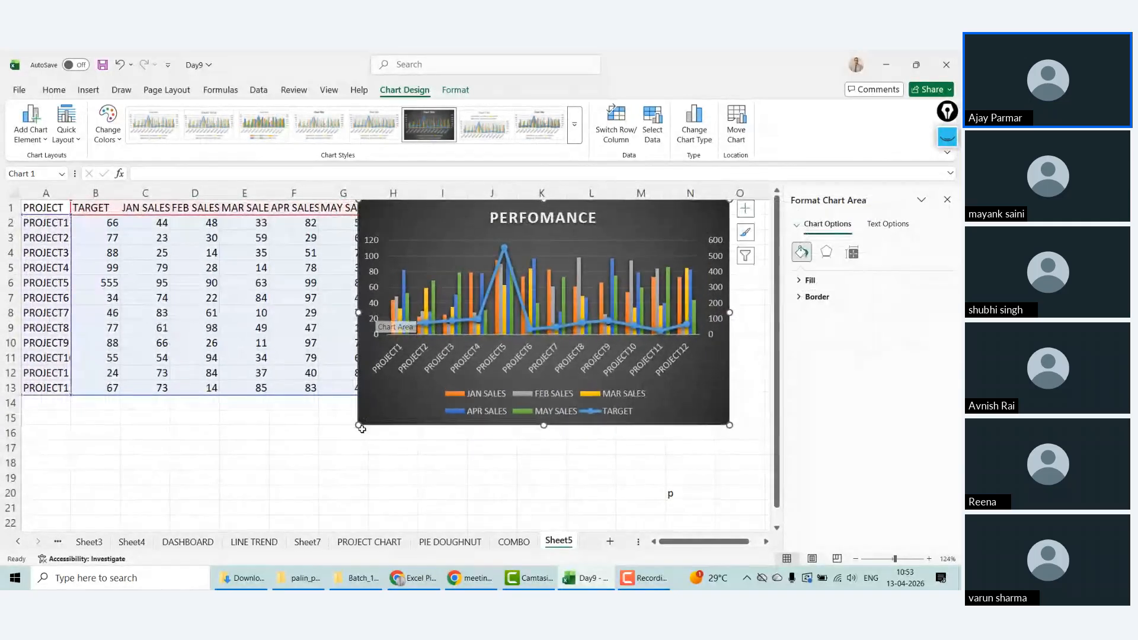
{"action": "scroll", "coordinate": [361, 427], "scroll_direction": "up", "scroll_amount": 2}
{"action": "scroll", "coordinate": [373, 427], "scroll_direction": "down", "scroll_amount": 2}
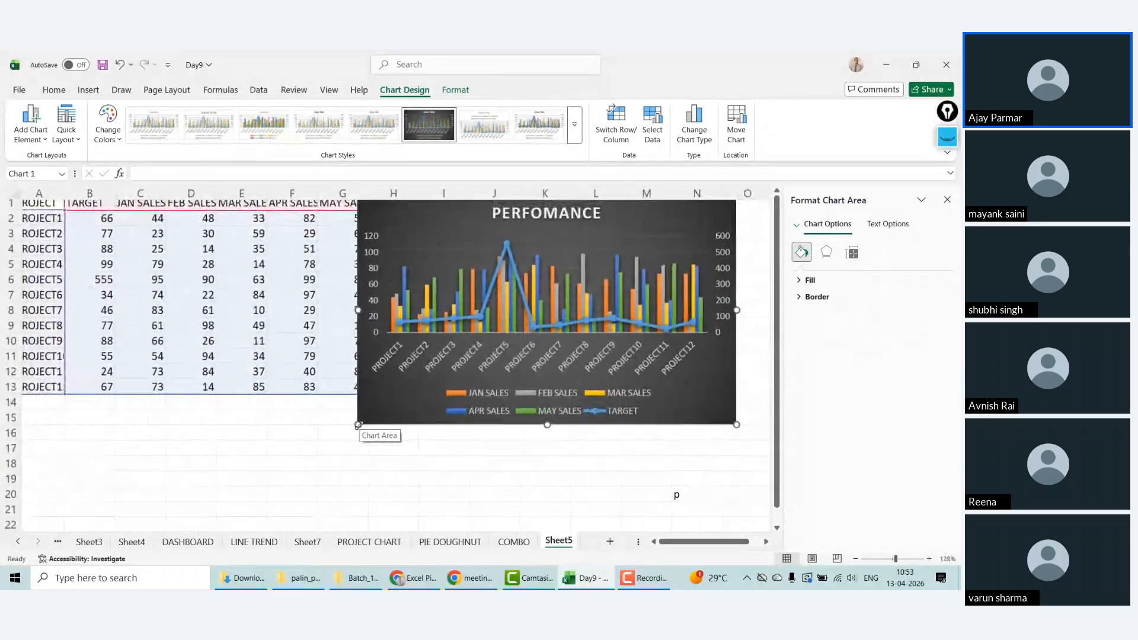
{"action": "left_click_drag", "start_coordinate": [365, 425], "coordinate": [463, 393]}
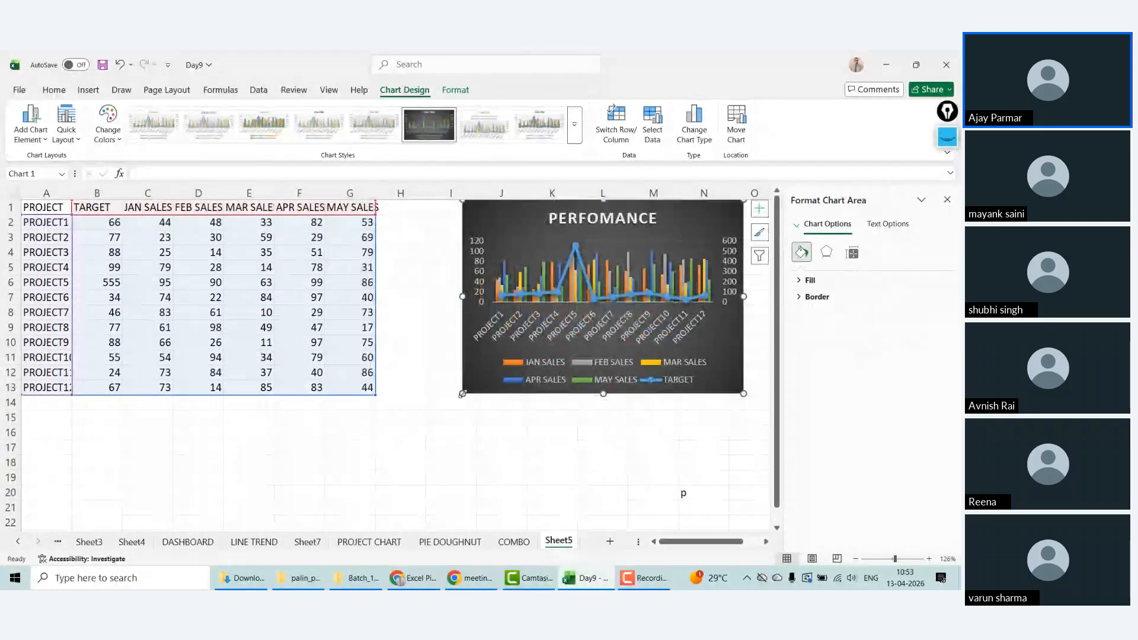
Step: Reduce the chart legend's font size to 7 and set the legend position to Right
{"action": "left_click", "coordinate": [656, 364]}
{"action": "left_click_drag", "start_coordinate": [618, 380], "coordinate": [595, 384]}
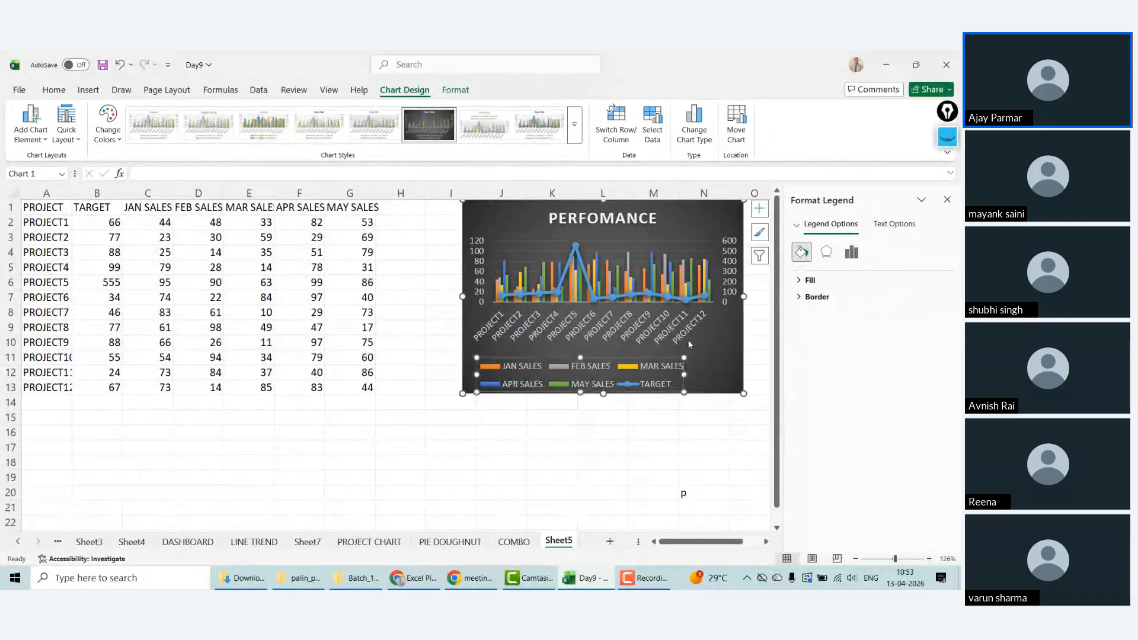
{"action": "left_click", "coordinate": [52, 90]}
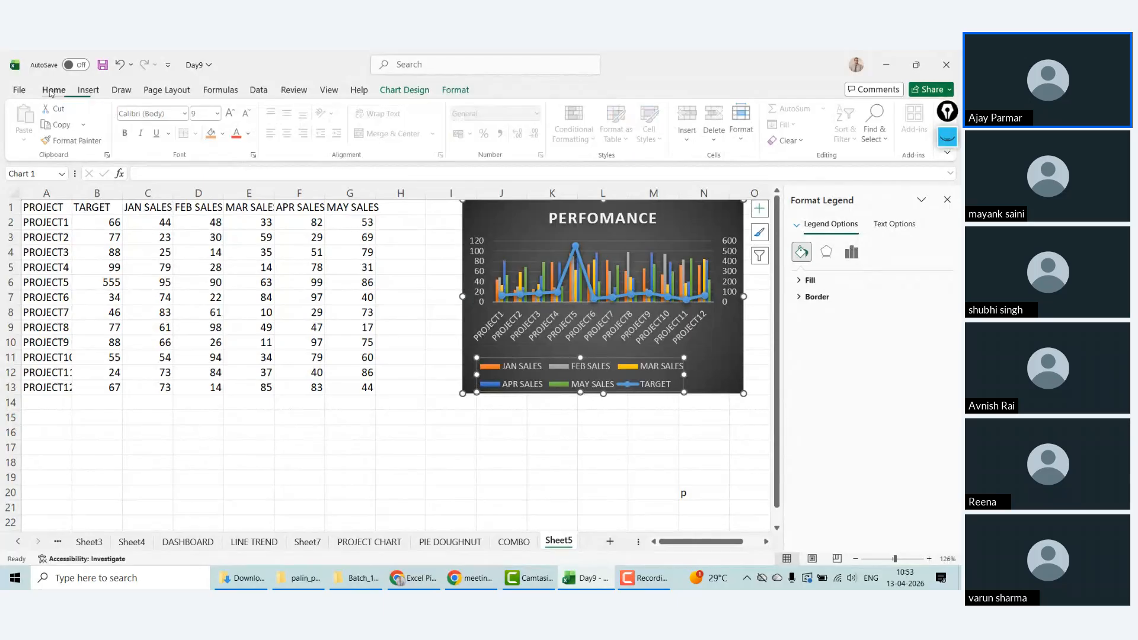
{"action": "left_click", "coordinate": [247, 114]}
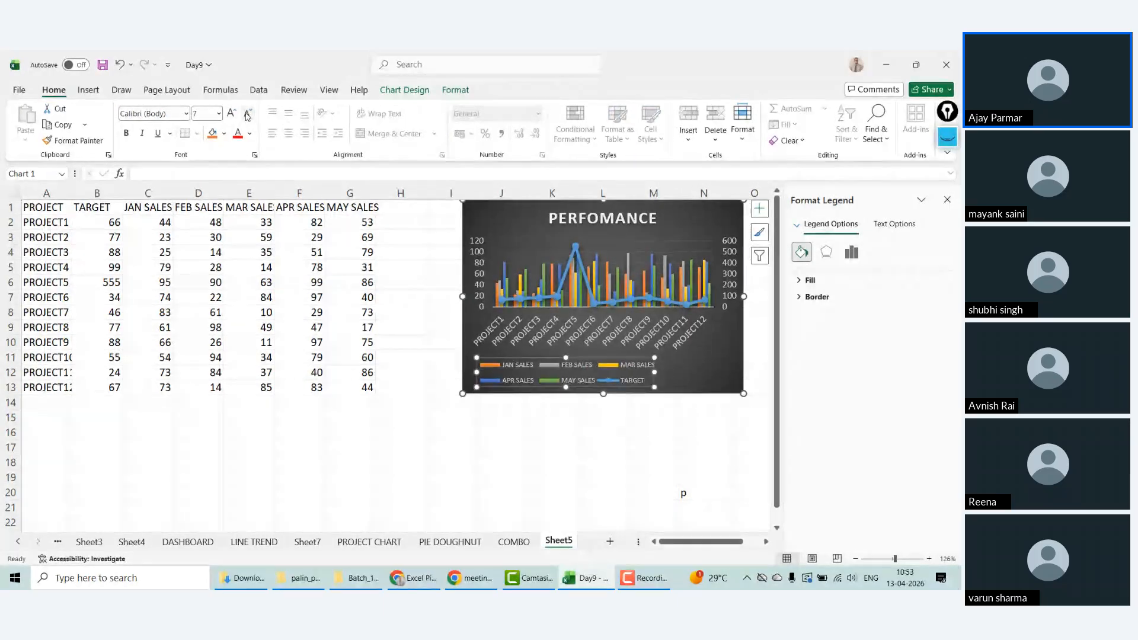
{"action": "left_click", "coordinate": [759, 210]}
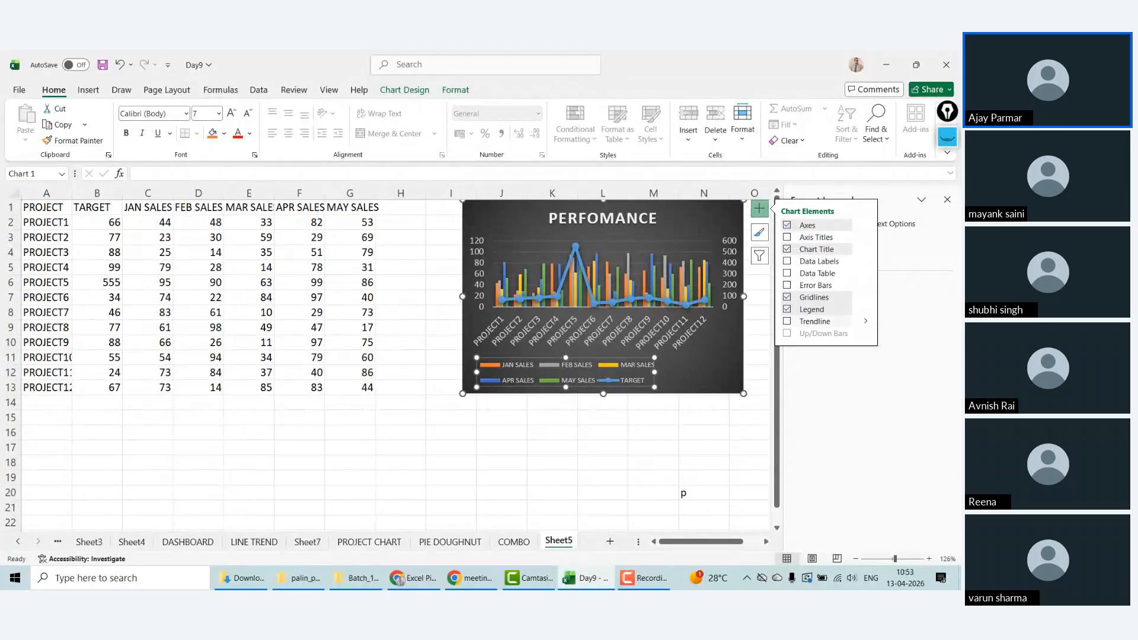
{"action": "left_click", "coordinate": [866, 310]}
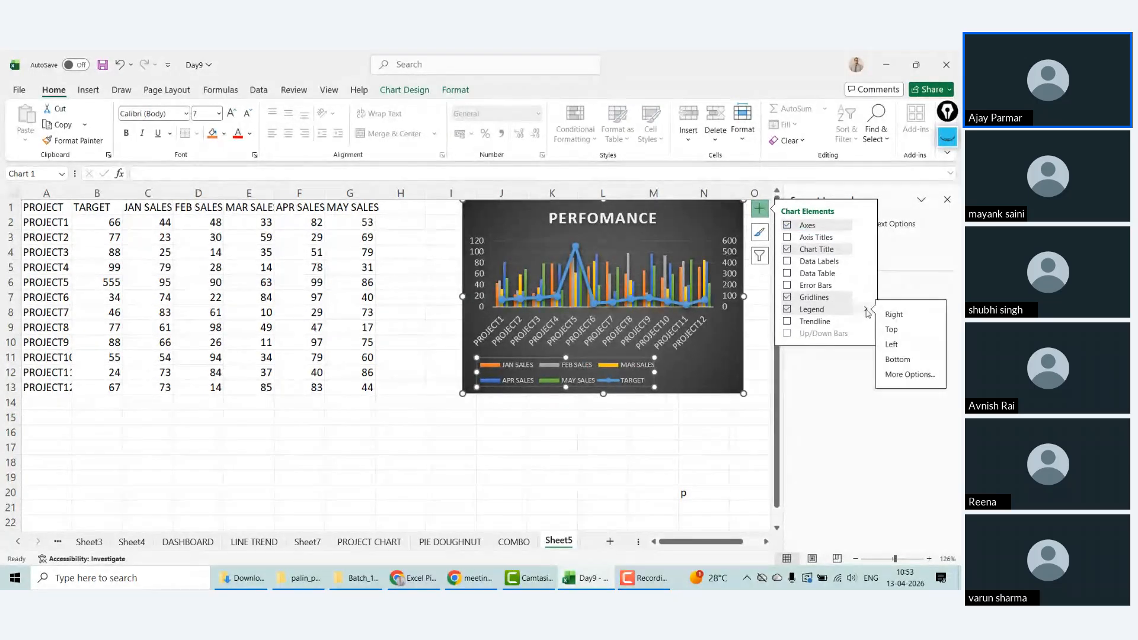
{"action": "left_click", "coordinate": [895, 315]}
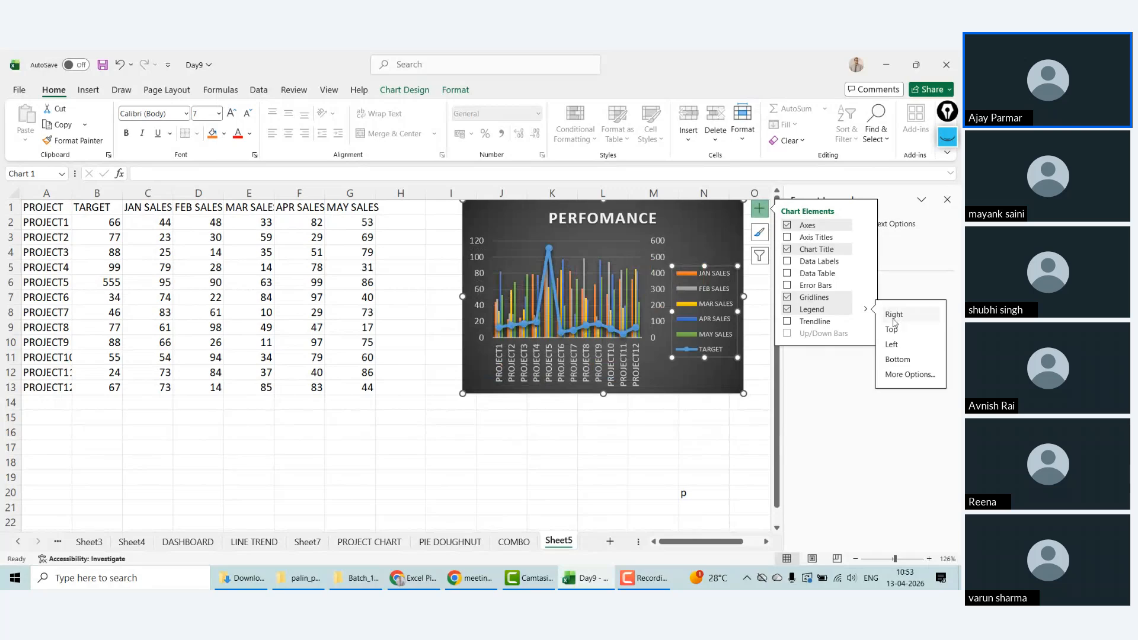
Step: Widen the combo chart toward the project table until its edge sits just beside the MAY SALES column
{"action": "left_click_drag", "start_coordinate": [463, 296], "coordinate": [383, 297]}
{"action": "left_click_drag", "start_coordinate": [563, 417], "coordinate": [581, 449]}
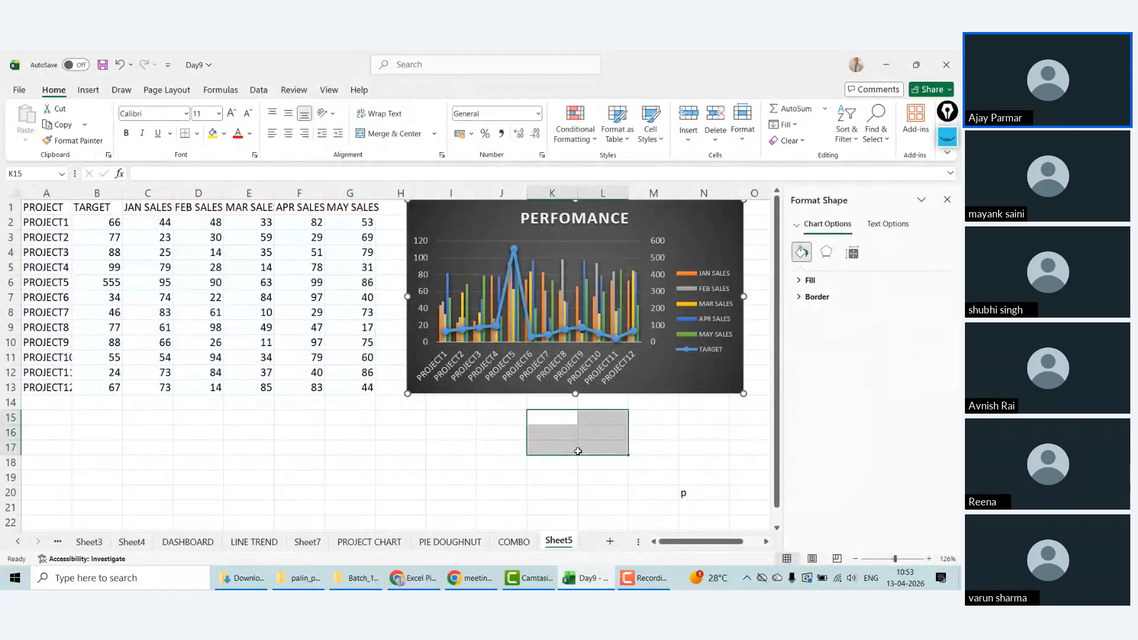
{"action": "left_click", "coordinate": [476, 380]}
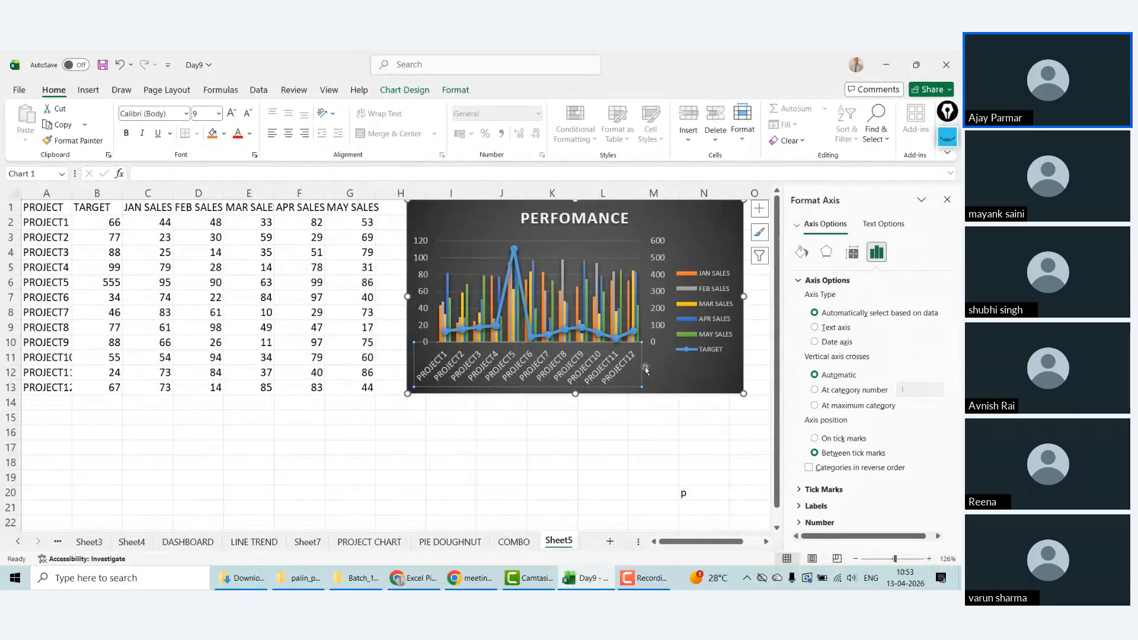
{"action": "left_click", "coordinate": [584, 415]}
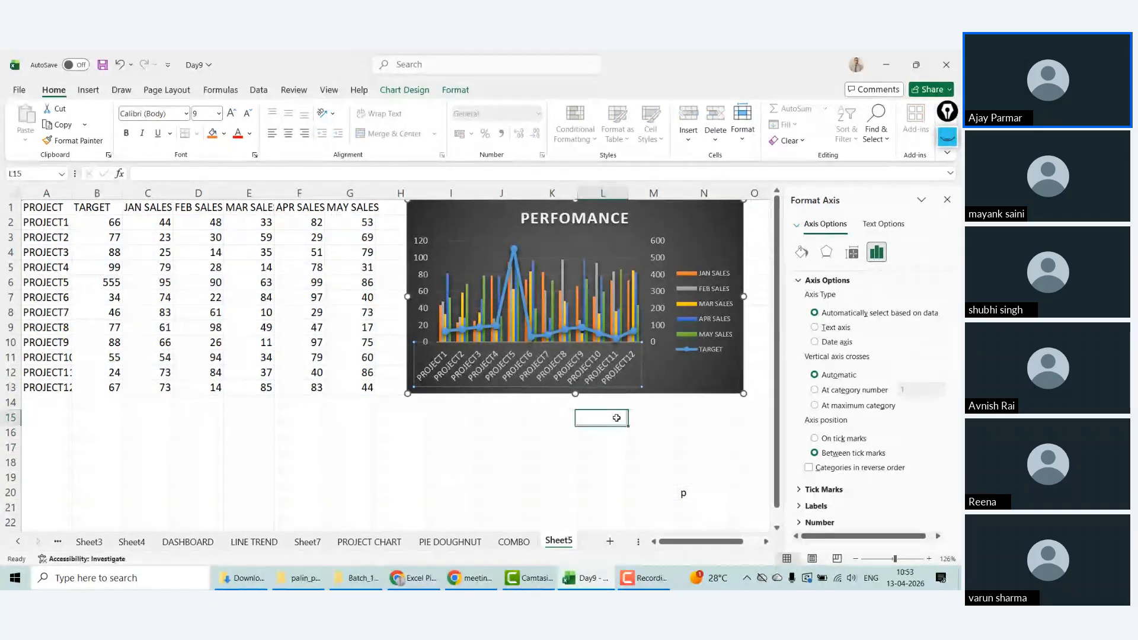
{"action": "left_click", "coordinate": [481, 237]}
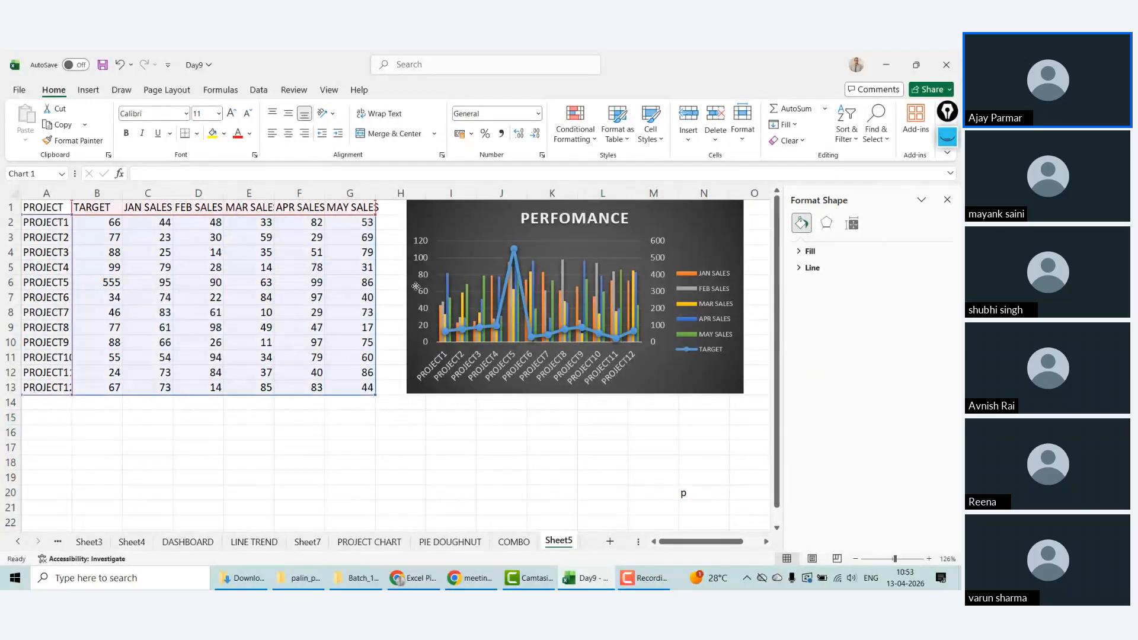
{"action": "left_click_drag", "start_coordinate": [407, 296], "coordinate": [387, 296]}
Step: Copy the PROJECT and TARGET columns with all twelve project rows (A1:B13) from the sales table
{"action": "left_click", "coordinate": [46, 206]}
{"action": "key", "text": "ctrl+shift+Right"}
{"action": "key", "text": "ctrl+shift+Down"}
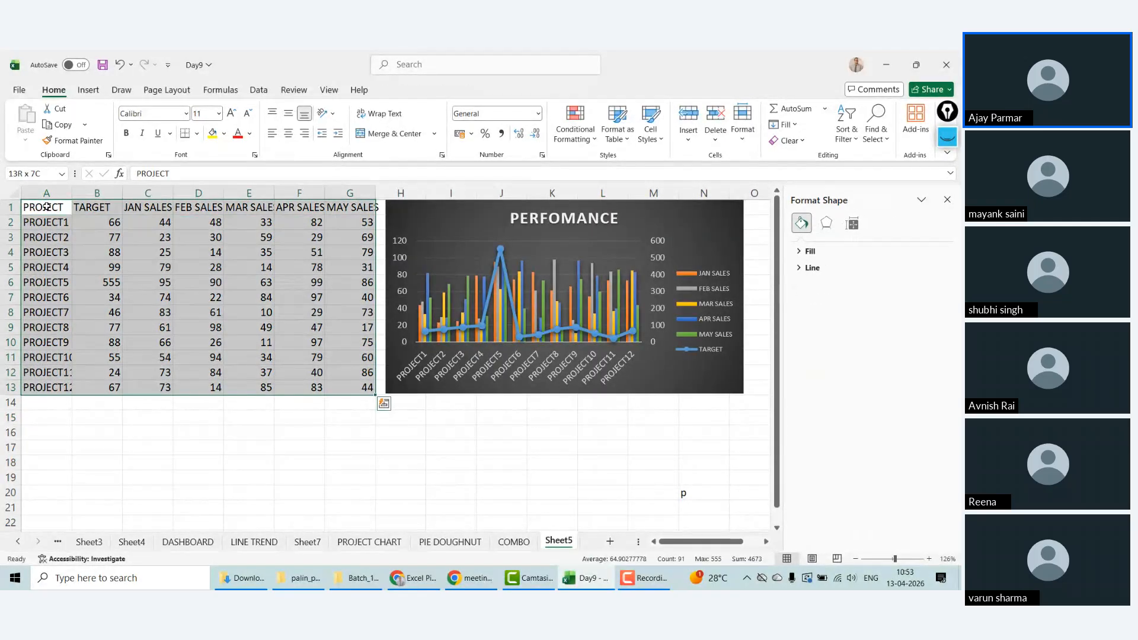
{"action": "key", "text": "shift+Left"}
{"action": "key", "text": "shift+Left"}
{"action": "key", "text": "shift+Left"}
{"action": "key", "text": "shift+Left"}
{"action": "key", "text": "shift+Left"}
{"action": "key", "text": "shift+Left"}
{"action": "key", "text": "shift+Right"}
{"action": "key", "text": "shift+Right"}
{"action": "key", "text": "shift+Left"}
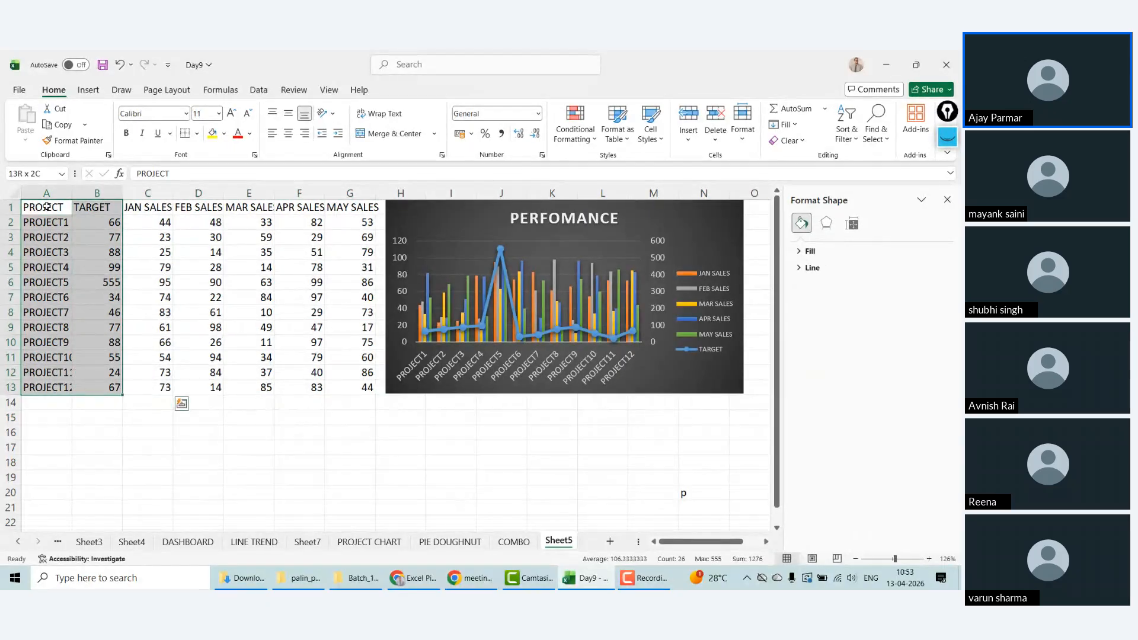
{"action": "key", "text": "ctrl+c"}
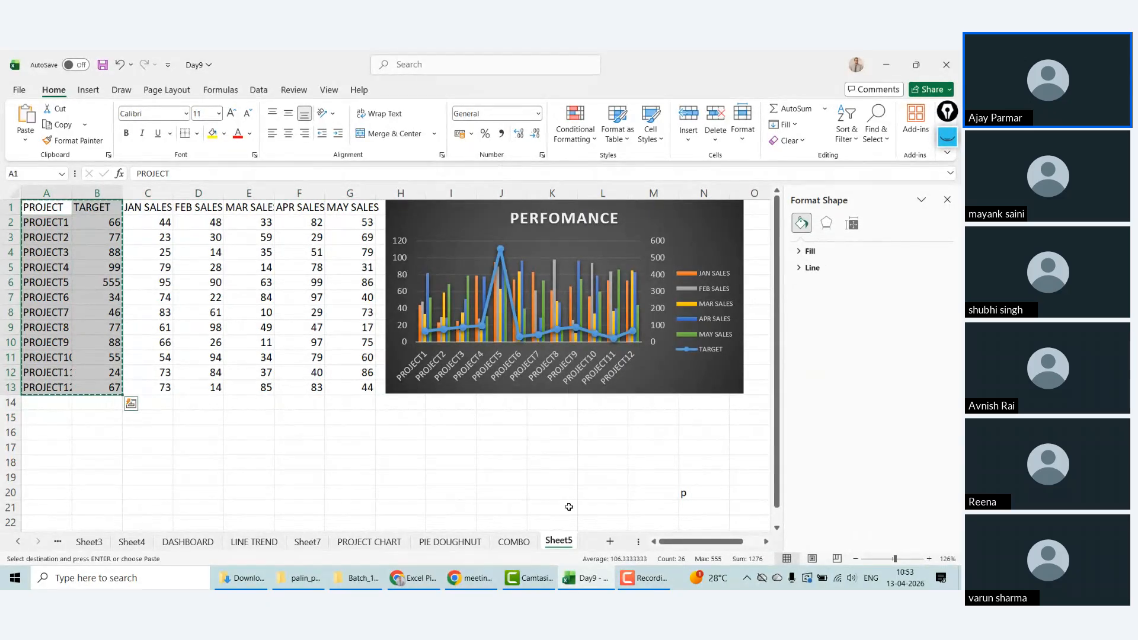
Step: Add a new worksheet and paste the copied project and target data at A1
{"action": "left_click", "coordinate": [608, 542]}
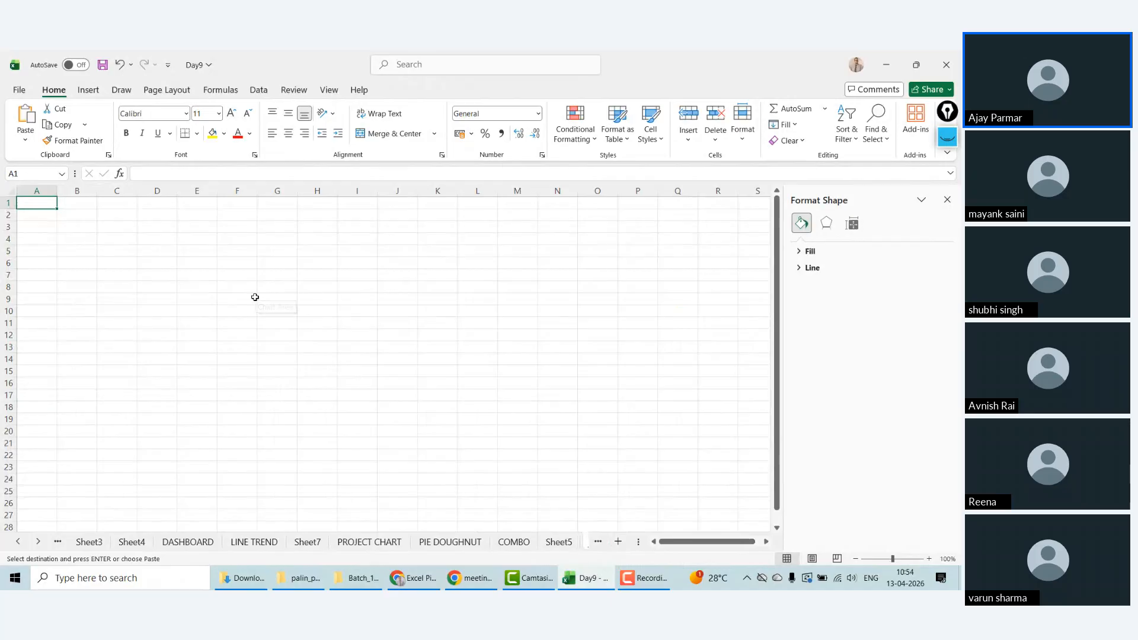
{"action": "key", "text": "ctrl+v"}
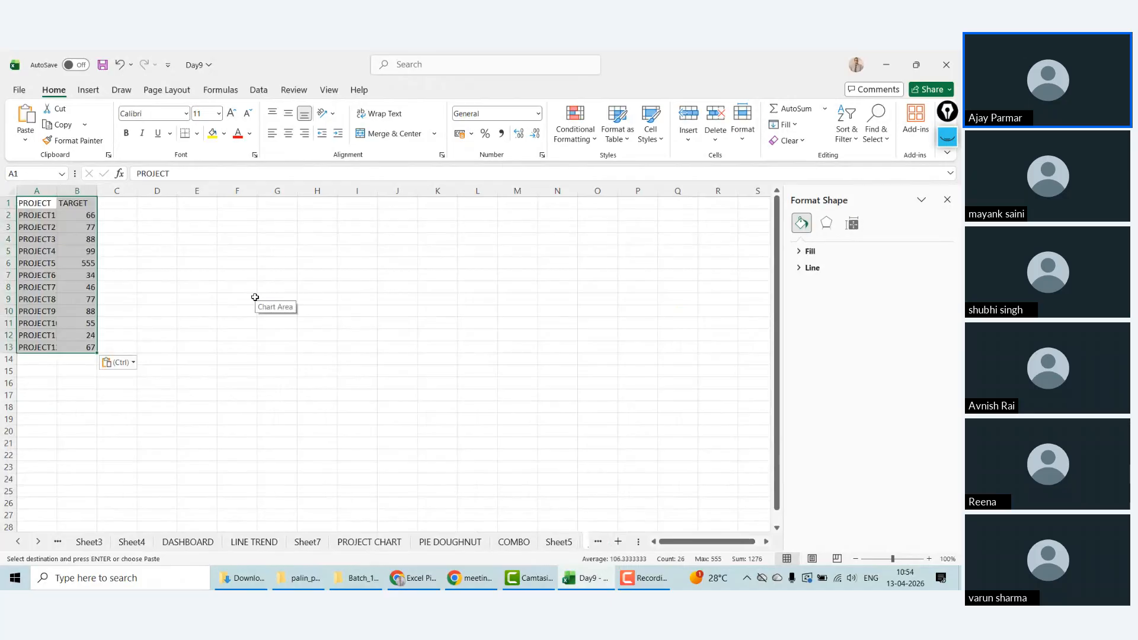
{"action": "left_click", "coordinate": [930, 559]}
{"action": "left_click", "coordinate": [930, 559]}
{"action": "left_click", "coordinate": [930, 559]}
{"action": "left_click", "coordinate": [930, 559]}
{"action": "left_click", "coordinate": [930, 559]}
{"action": "left_click", "coordinate": [930, 559]}
{"action": "left_click", "coordinate": [930, 559]}
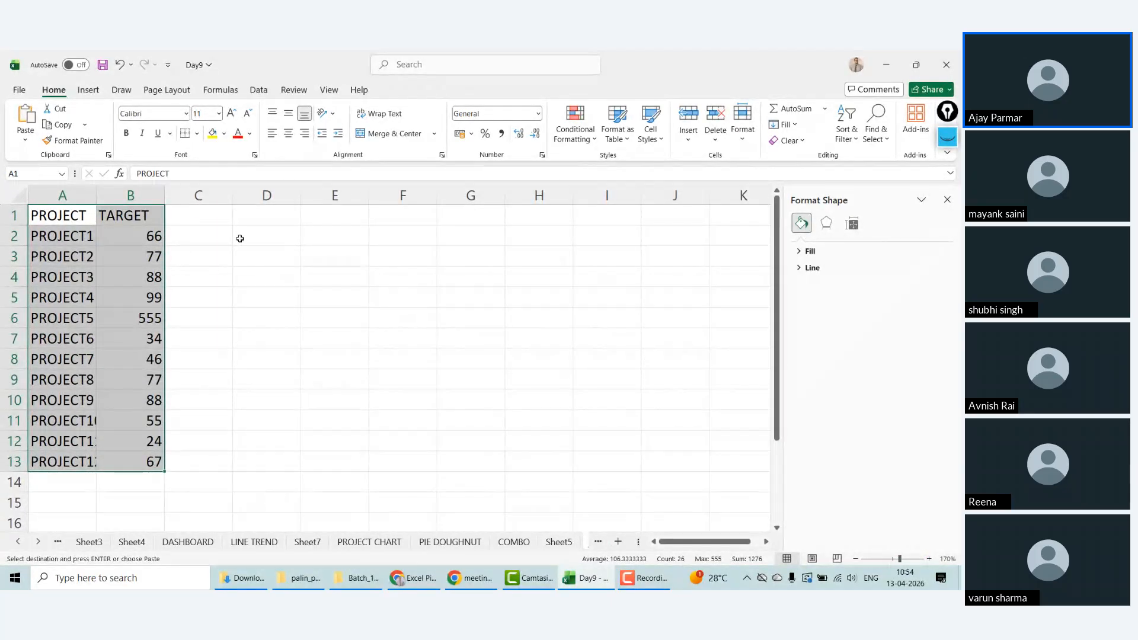
Step: Change the header in B1 to SALES
{"action": "left_click", "coordinate": [135, 210]}
{"action": "type", "text": "SALES"}
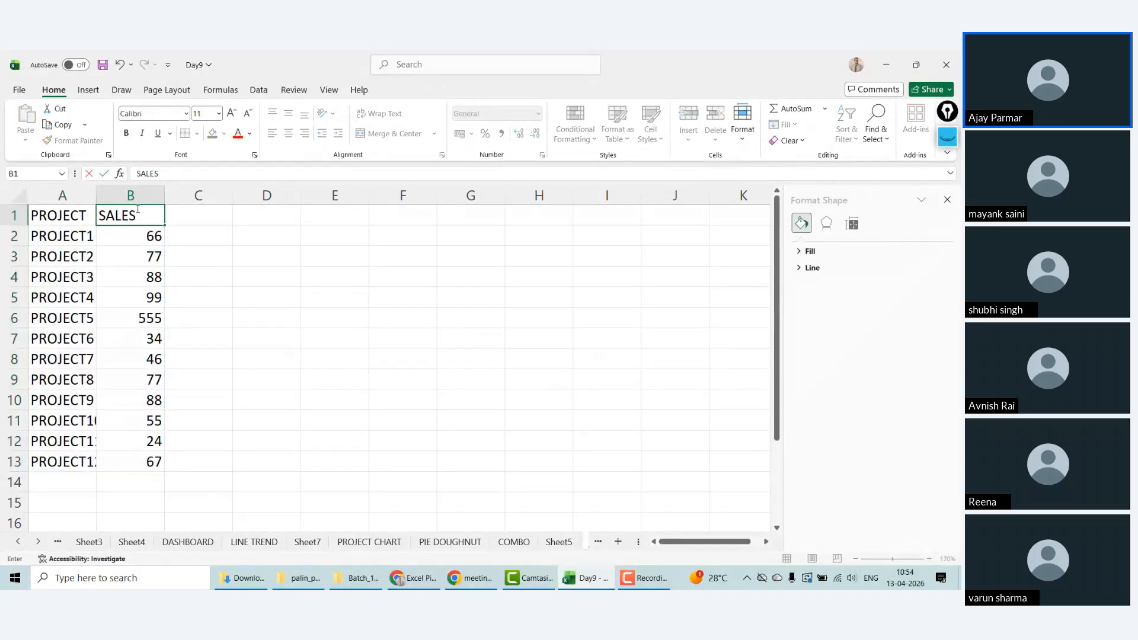
{"action": "key", "text": "Return"}
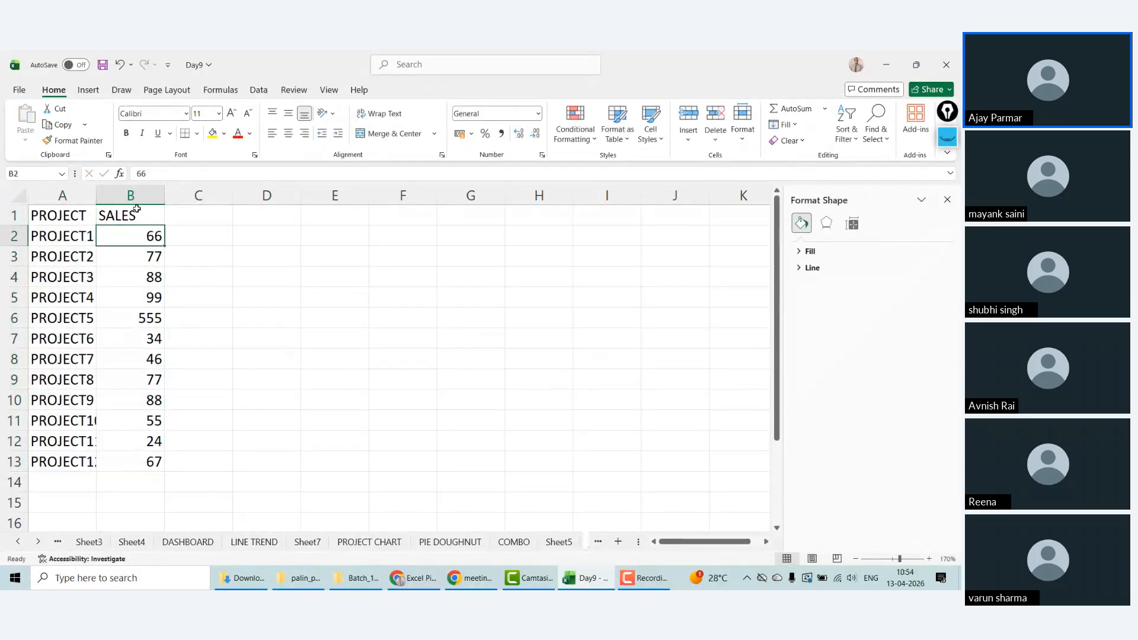
Step: Insert a Treemap chart from the project sales data and move it clear of the table
{"action": "left_click", "coordinate": [89, 91]}
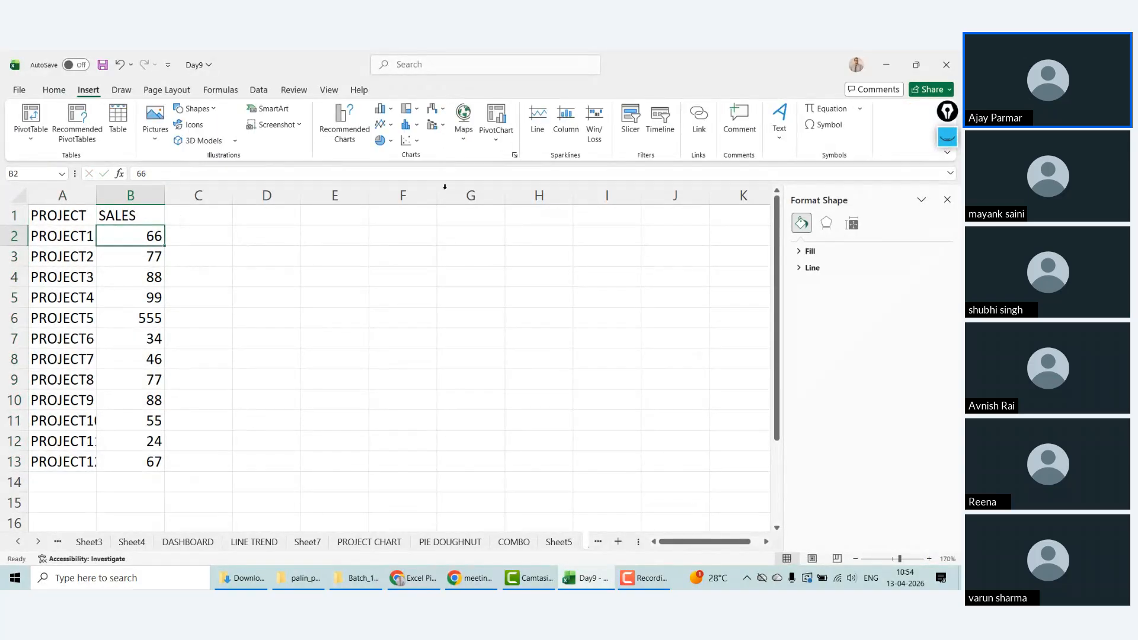
{"action": "left_click", "coordinate": [416, 112]}
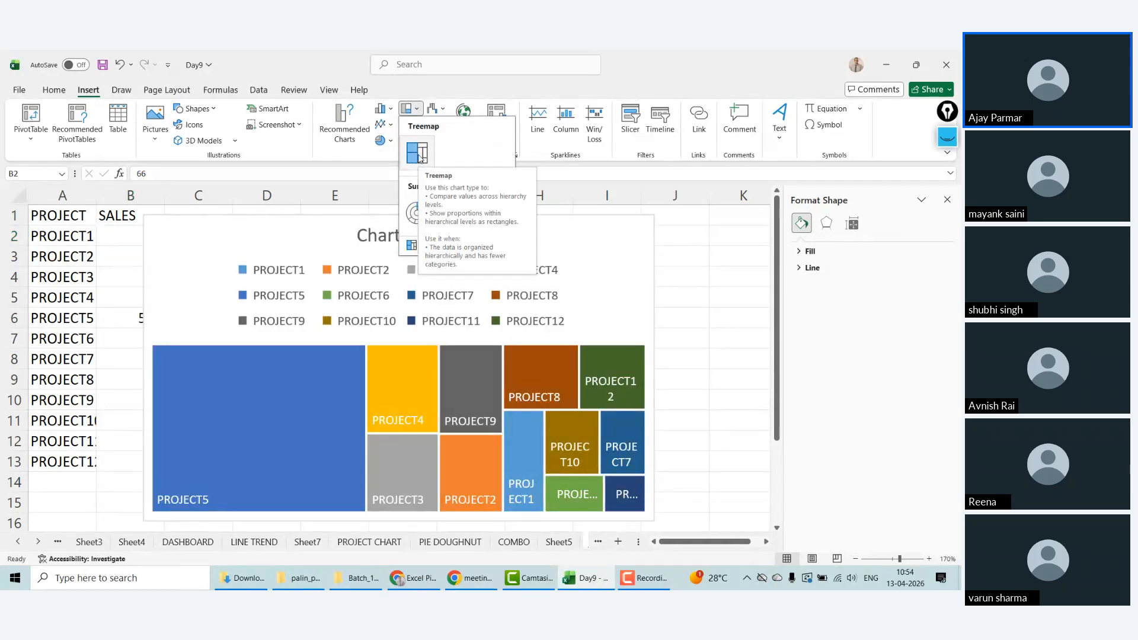
{"action": "left_click", "coordinate": [417, 154]}
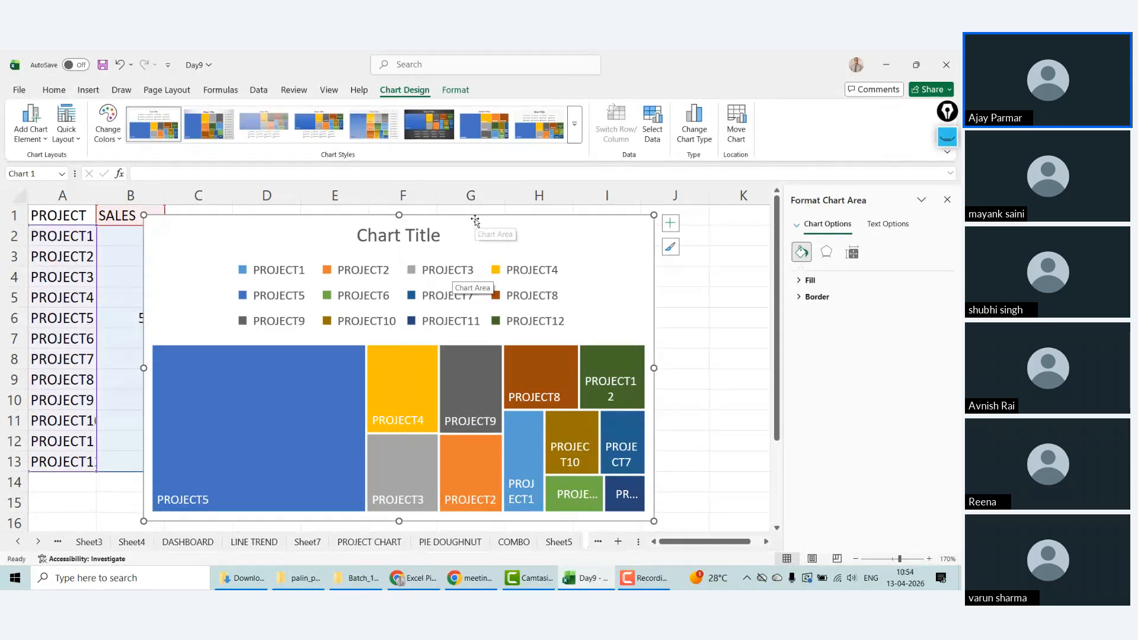
{"action": "left_click_drag", "start_coordinate": [475, 219], "coordinate": [538, 212]}
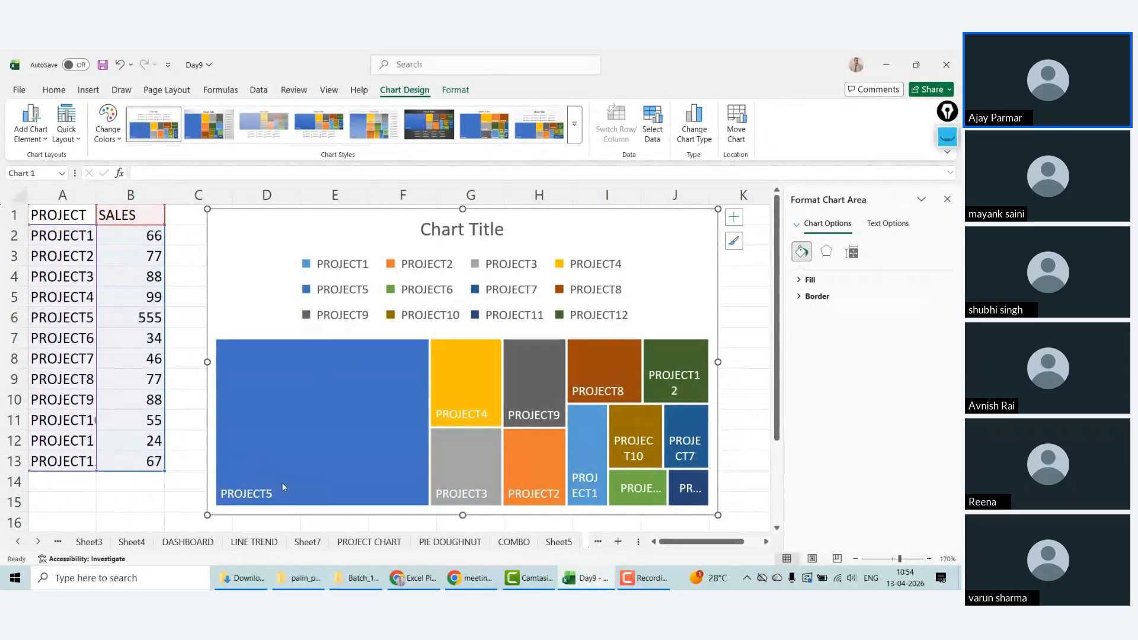
Step: Try the dark chart style on the treemap and settle on the light gray gradient Style 2
{"action": "mouse_move", "coordinate": [324, 415]}
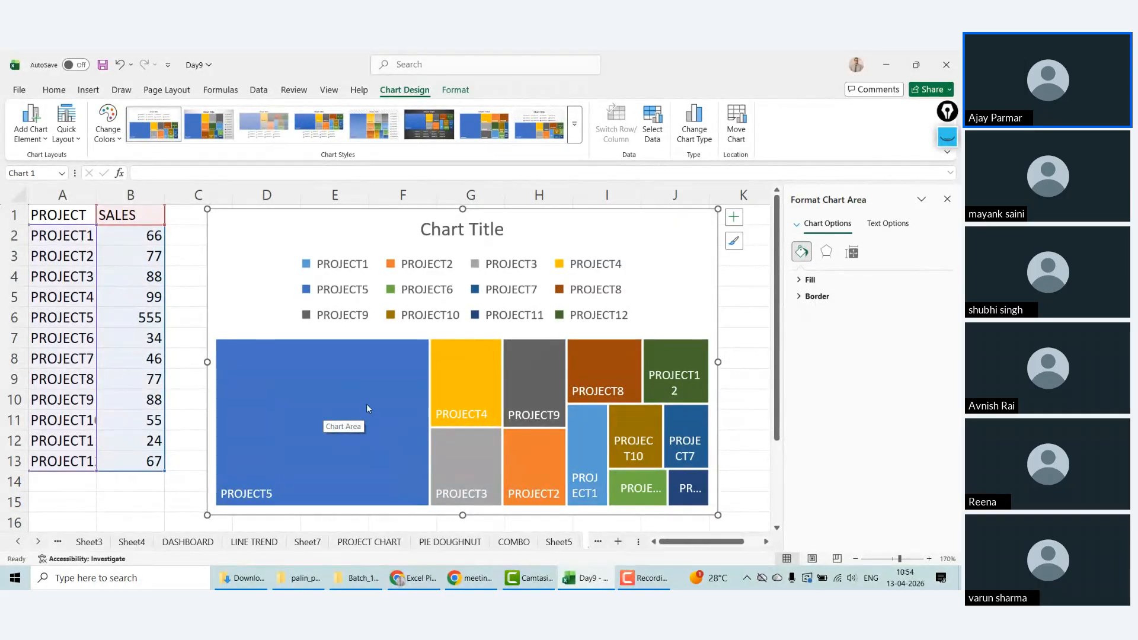
{"action": "left_click", "coordinate": [433, 265]}
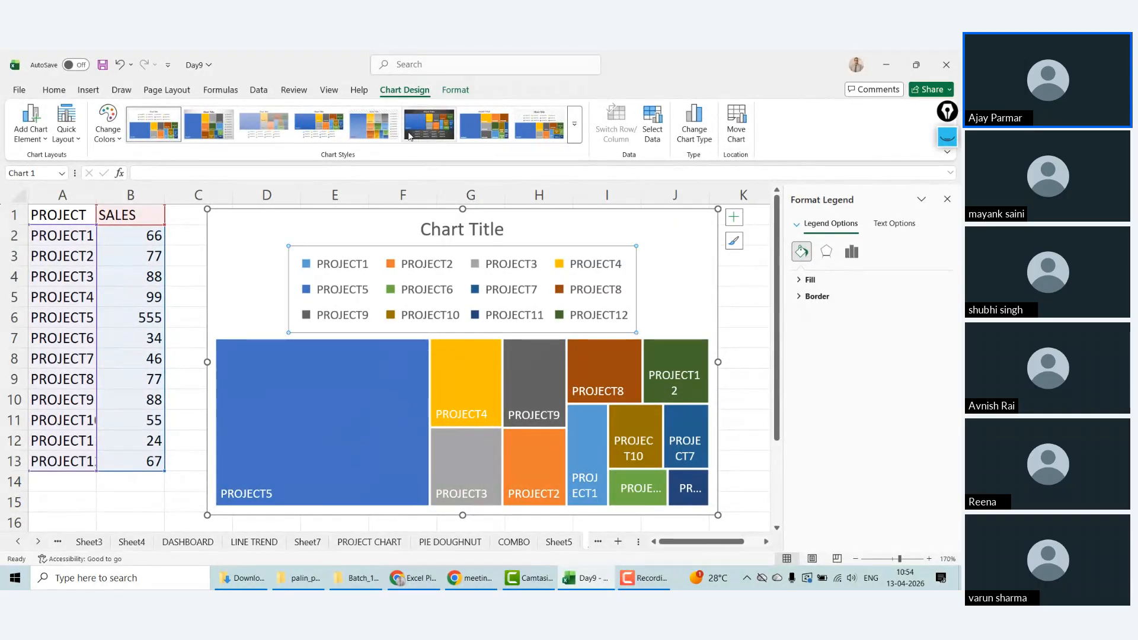
{"action": "left_click", "coordinate": [409, 136]}
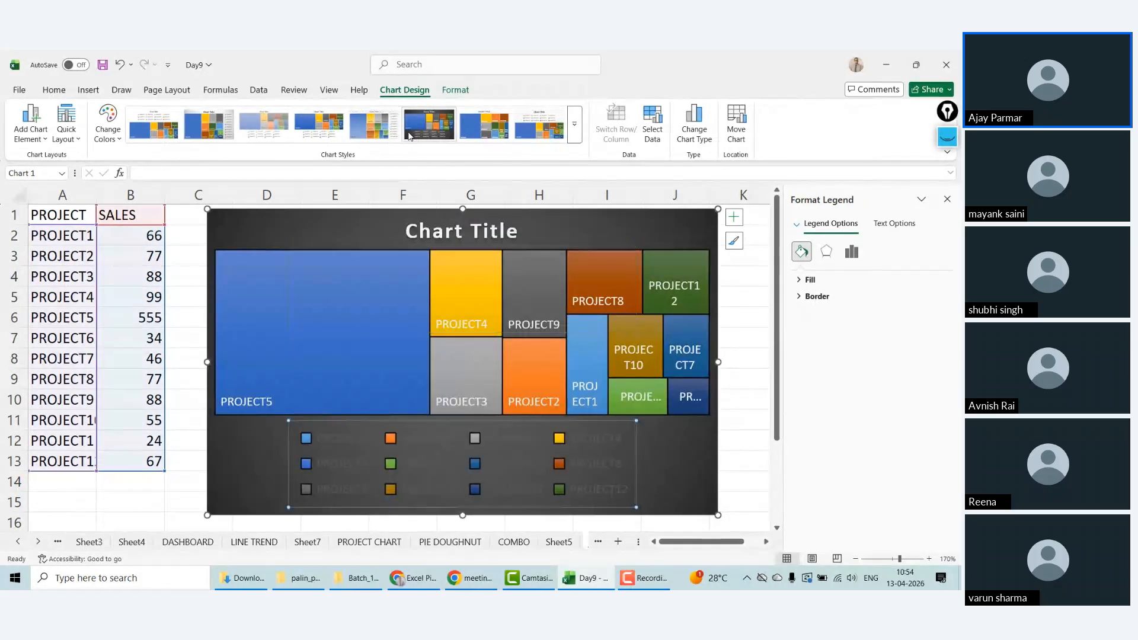
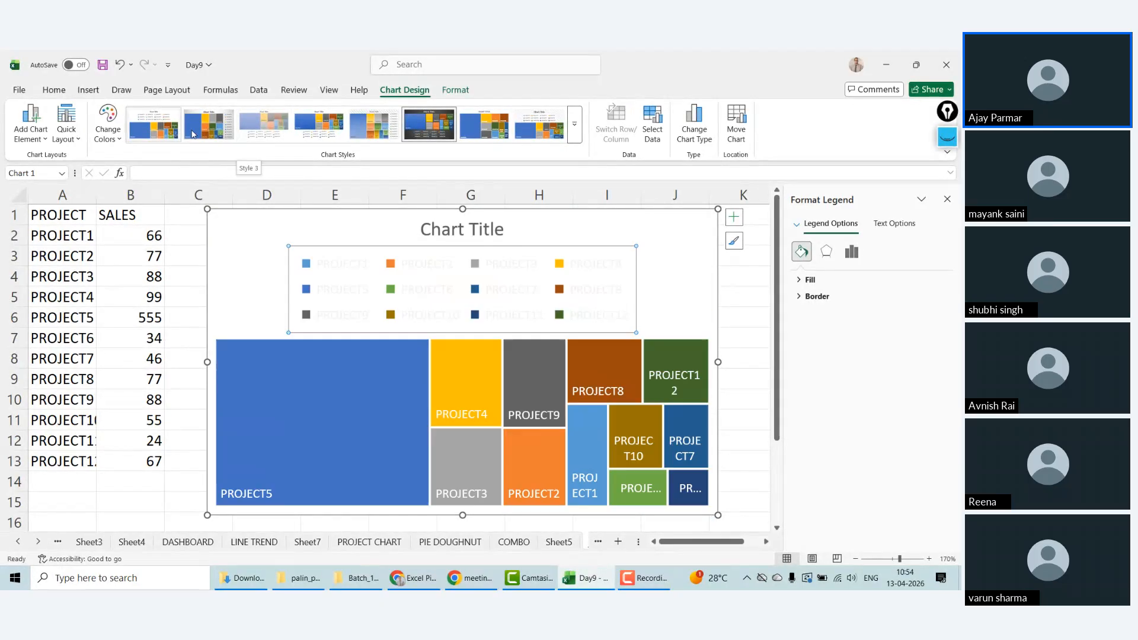
{"action": "left_click", "coordinate": [211, 134]}
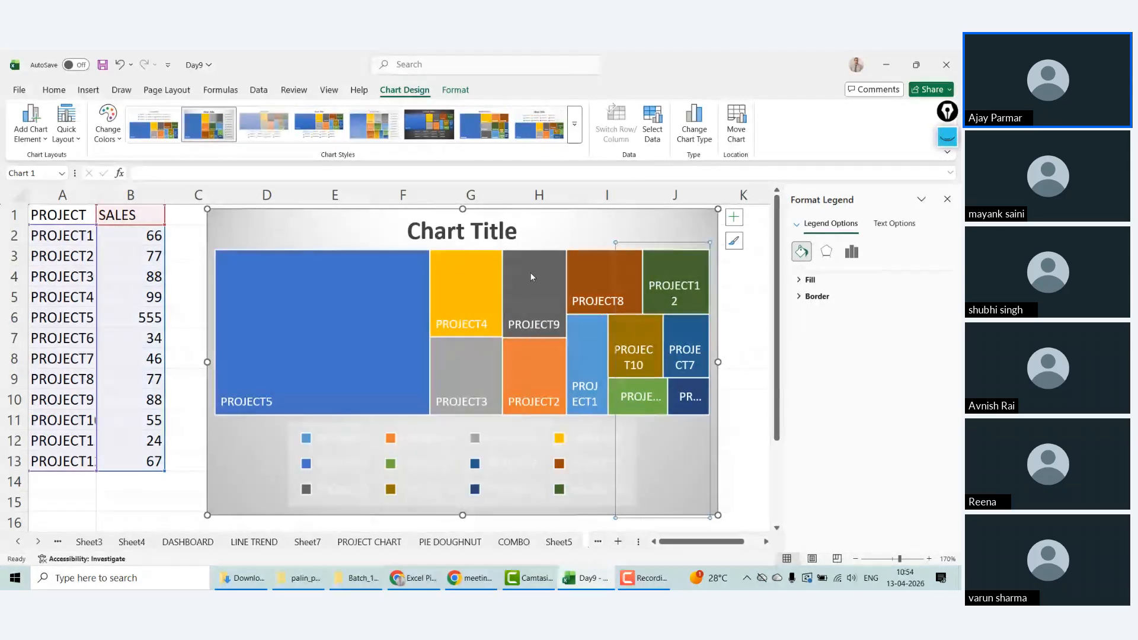
{"action": "left_click", "coordinate": [426, 478]}
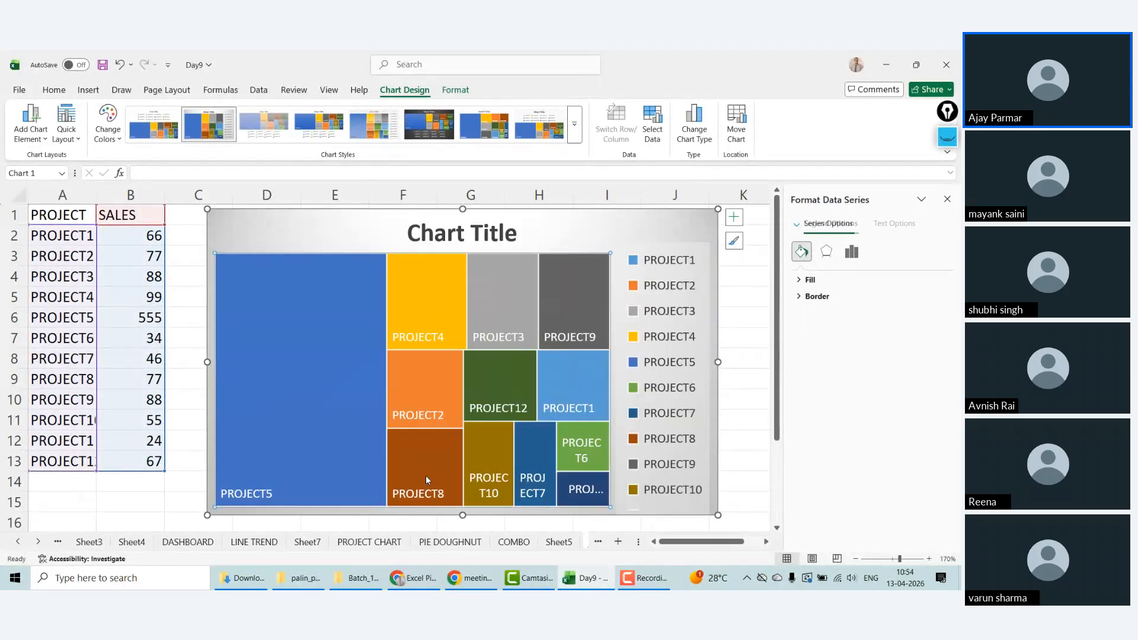
{"action": "left_click", "coordinate": [568, 210]}
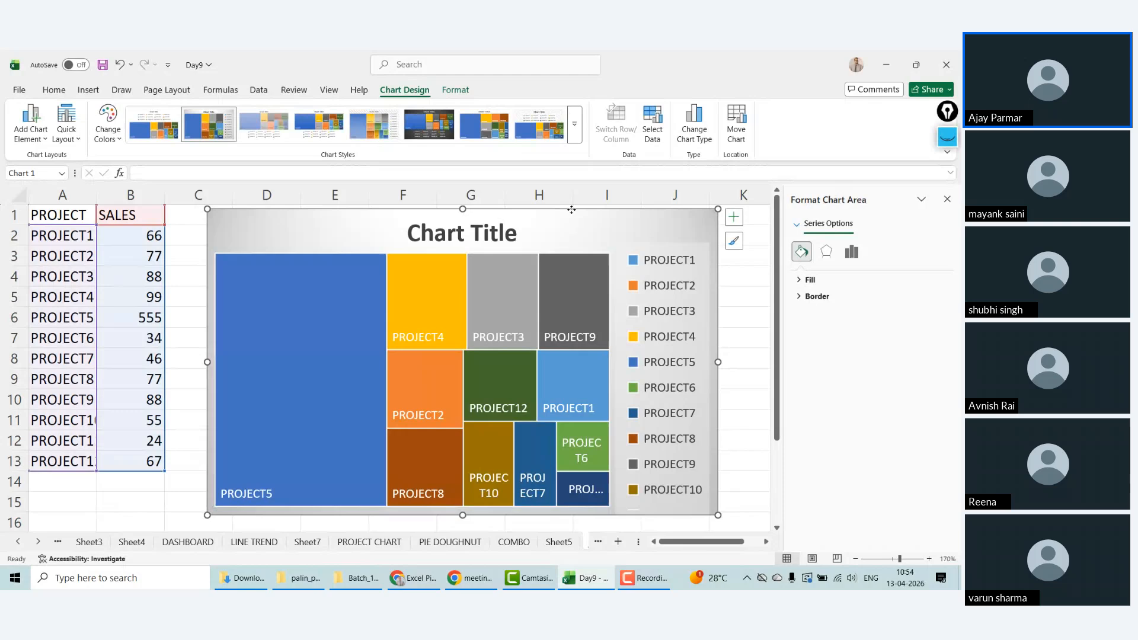
{"action": "left_click", "coordinate": [744, 455]}
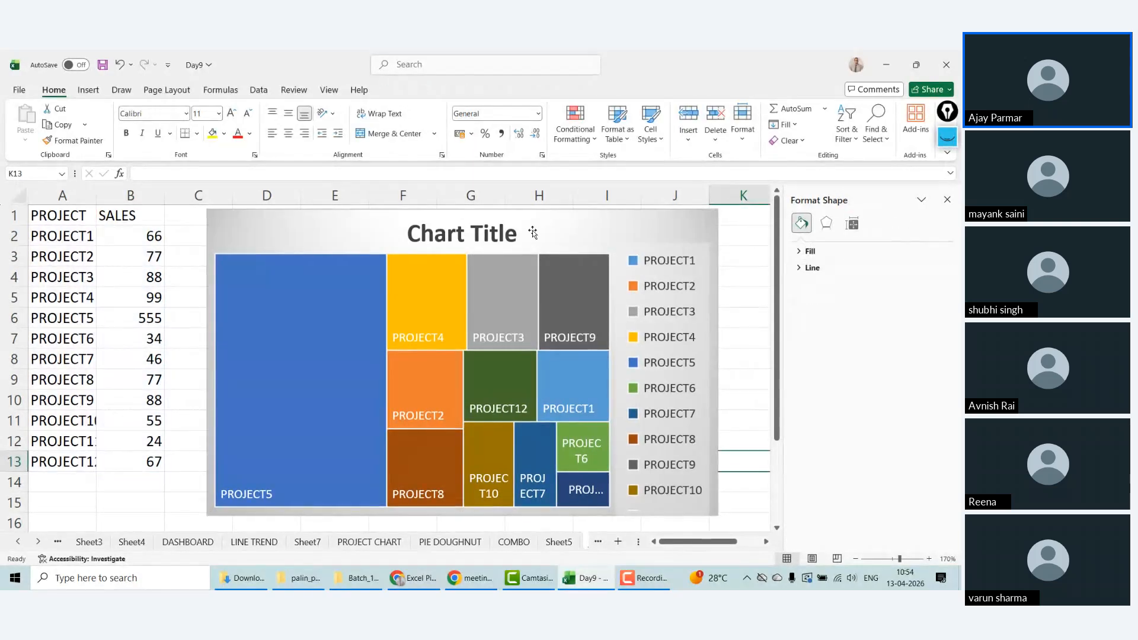
Step: Replace the treemap's title with SALES CHART
{"action": "left_click", "coordinate": [437, 233]}
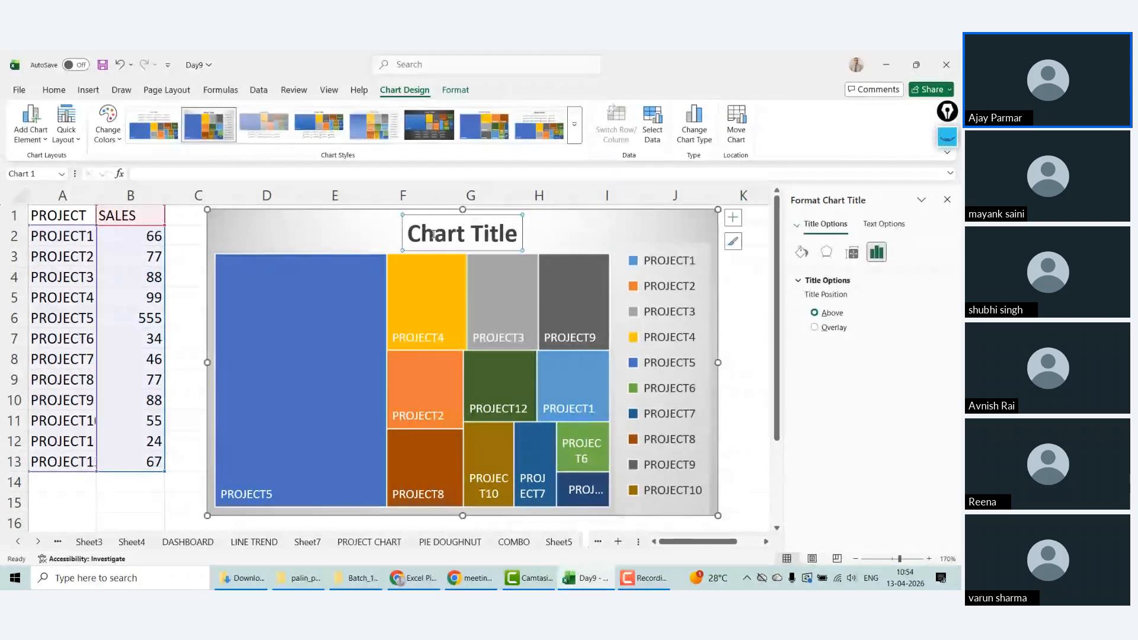
{"action": "double_click", "coordinate": [435, 233]}
{"action": "key", "text": "Delete"}
{"action": "key", "text": "Delete"}
{"action": "key", "text": "Delete"}
{"action": "key", "text": "Delete"}
{"action": "key", "text": "Delete"}
{"action": "key", "text": "Delete"}
{"action": "key", "text": "Delete"}
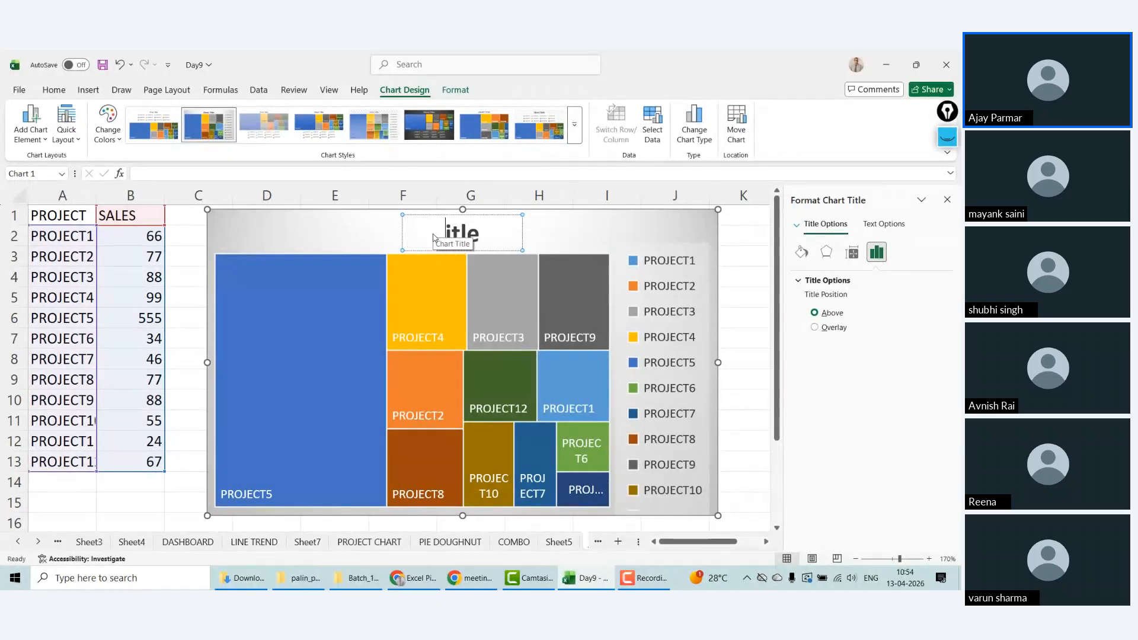
{"action": "type", "text": "SALES CHART"}
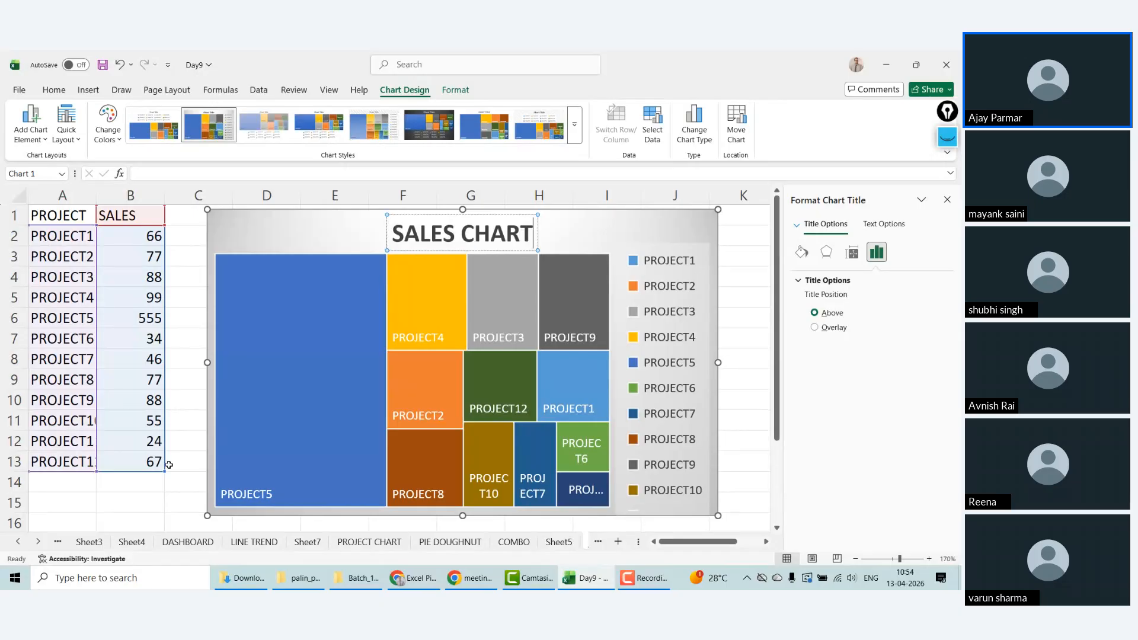
{"action": "left_click", "coordinate": [181, 481]}
Step: Shrink the treemap from its lower corner nearest the table until it starts at about column D and ends beside row 12, and check its chart elements
{"action": "left_click", "coordinate": [213, 511]}
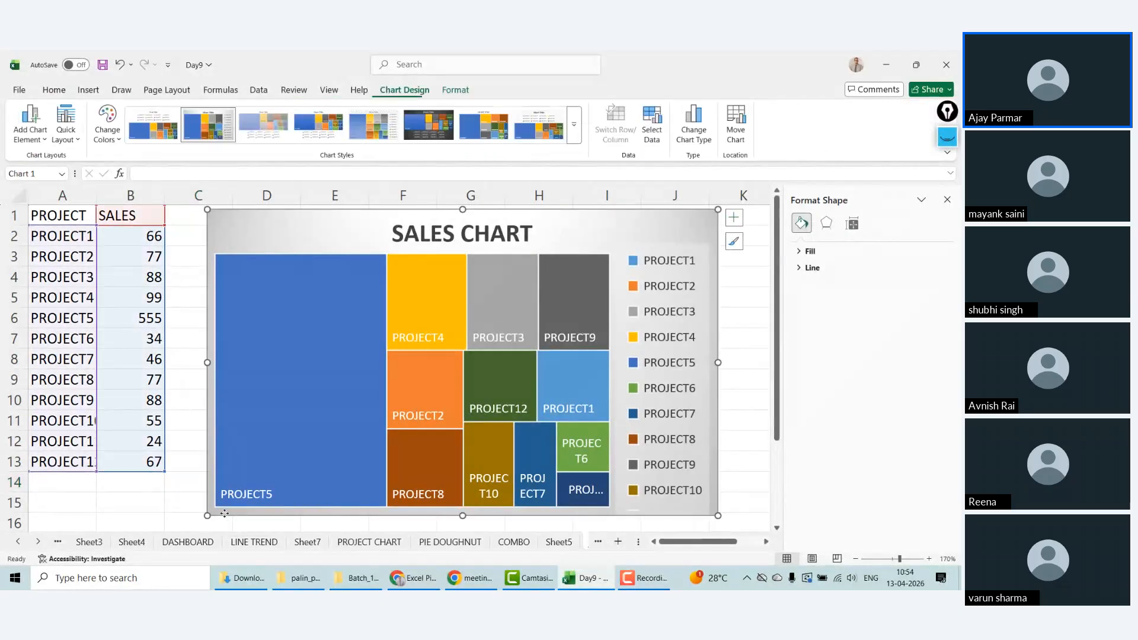
{"action": "left_click_drag", "start_coordinate": [207, 515], "coordinate": [268, 449]}
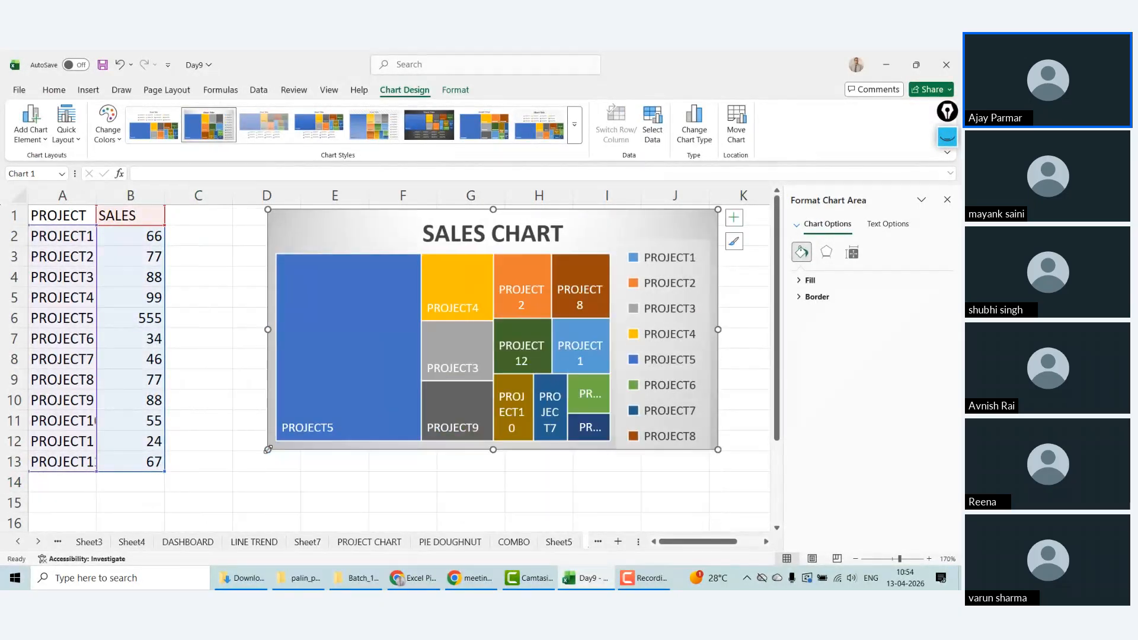
{"action": "left_click", "coordinate": [734, 217]}
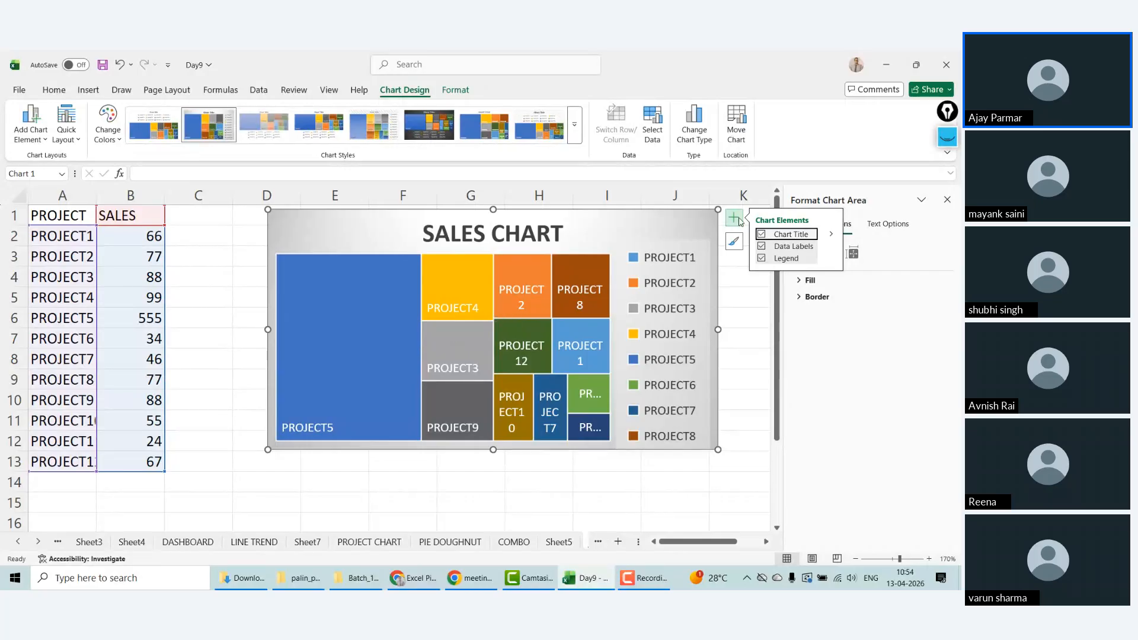
{"action": "left_click", "coordinate": [734, 220]}
Step: Set the font size of the treemap's data labels to 6
{"action": "left_click", "coordinate": [525, 294]}
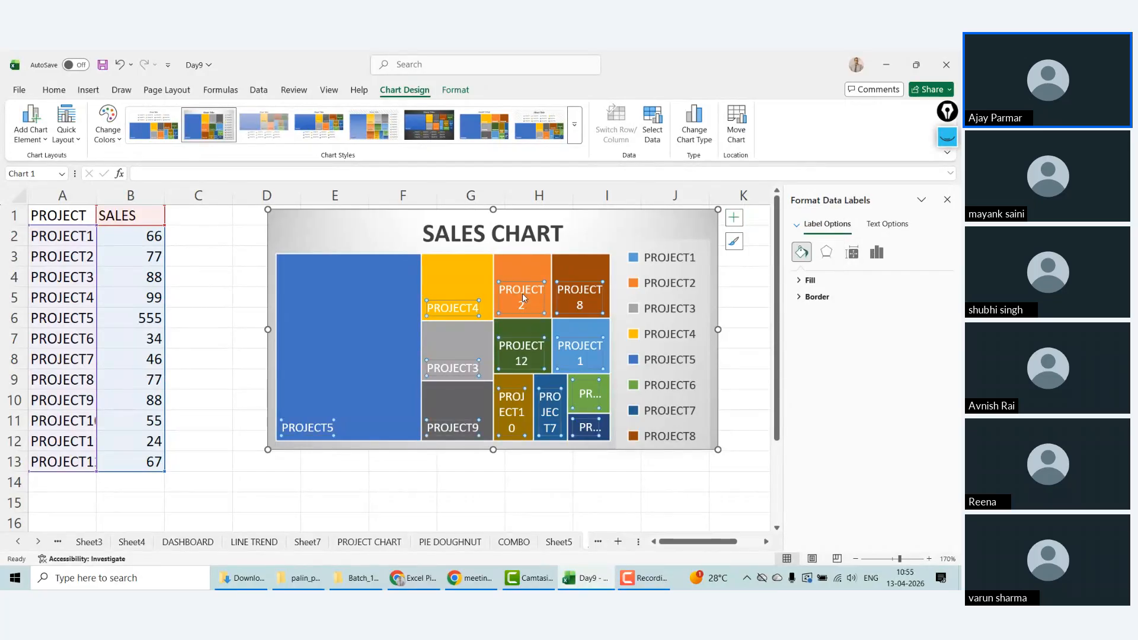
{"action": "left_click", "coordinate": [53, 90]}
{"action": "left_click", "coordinate": [248, 113]}
{"action": "left_click", "coordinate": [248, 114]}
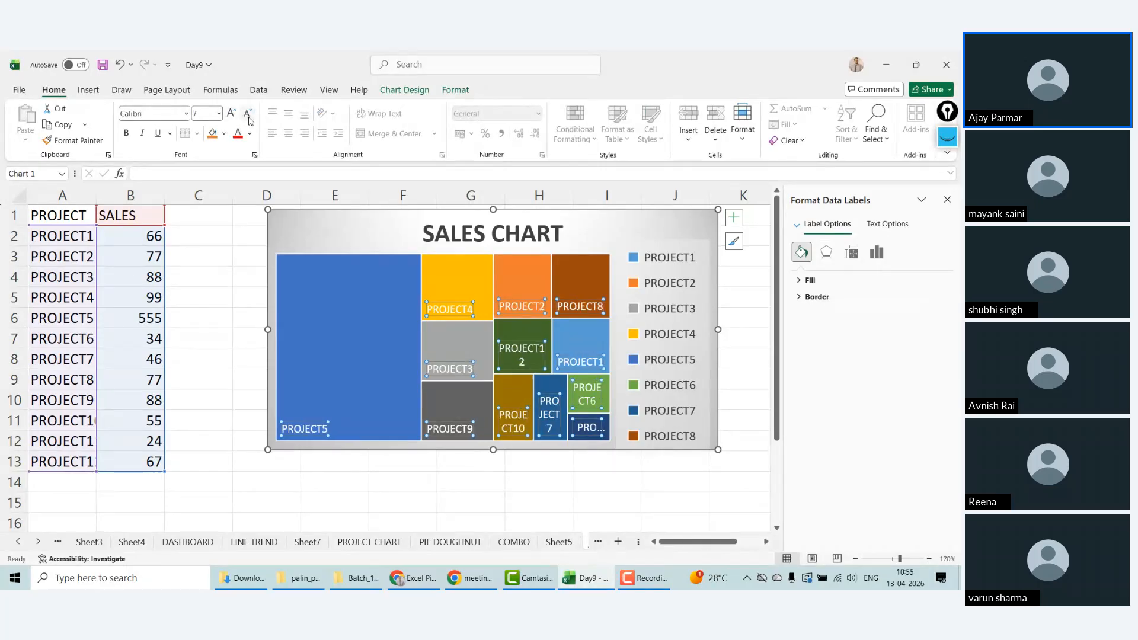
{"action": "left_click", "coordinate": [248, 114]}
{"action": "left_click", "coordinate": [248, 114]}
{"action": "left_click", "coordinate": [248, 114]}
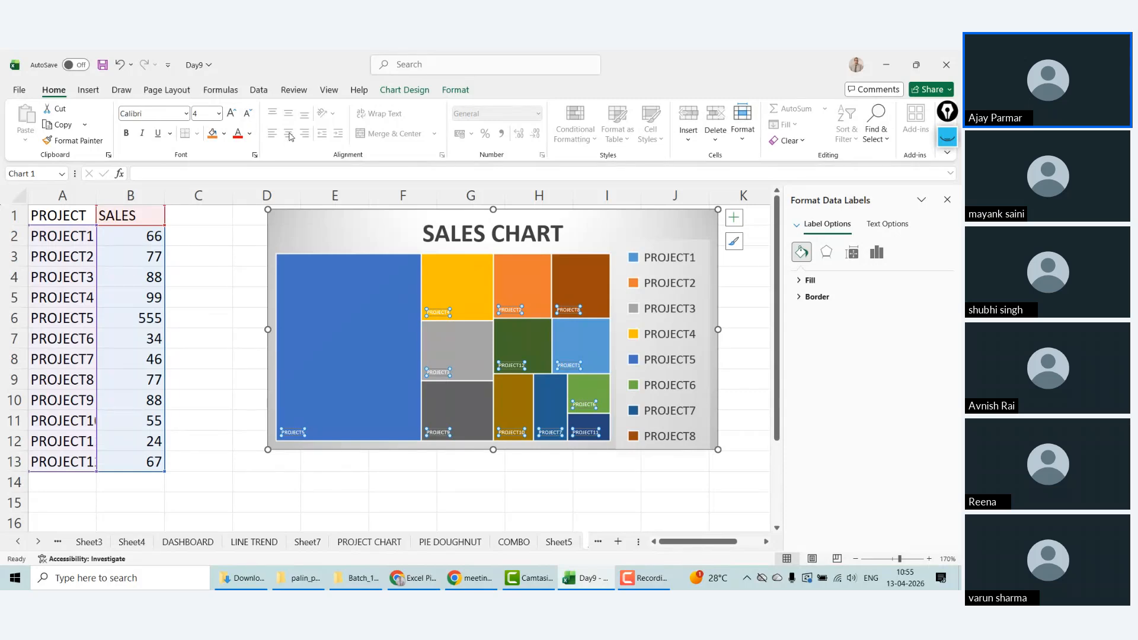
{"action": "left_click", "coordinate": [232, 114]}
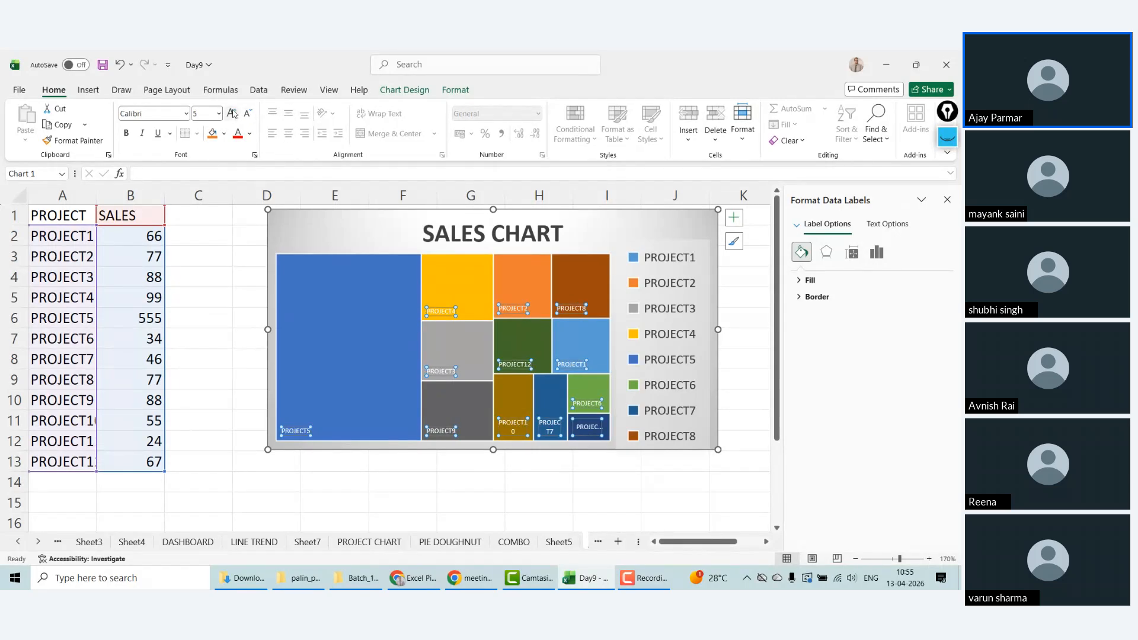
{"action": "left_click", "coordinate": [232, 114]}
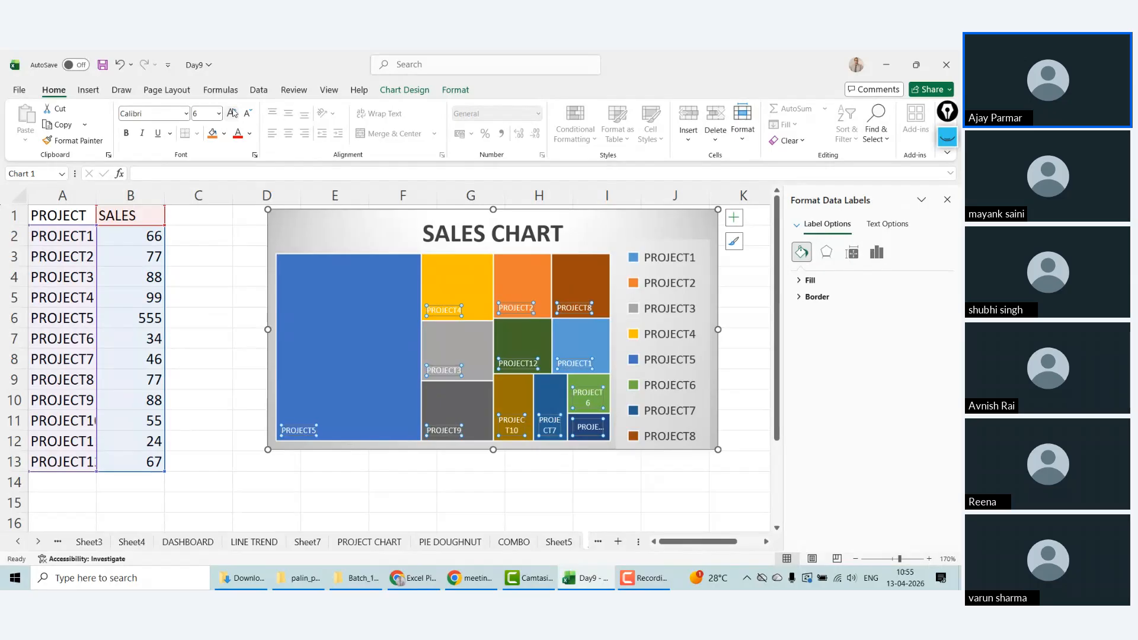
{"action": "left_click", "coordinate": [198, 352]}
{"action": "left_click", "coordinate": [586, 516]}
Step: Remove the legend from the SALES CHART treemap
{"action": "left_click", "coordinate": [678, 278]}
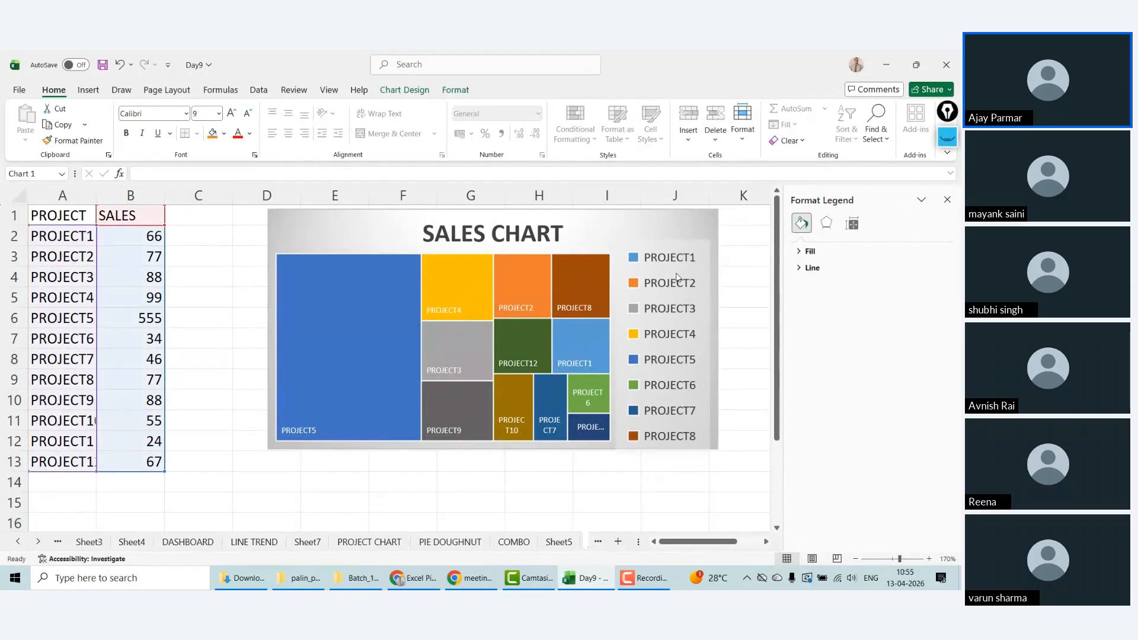
{"action": "left_click", "coordinate": [667, 262]}
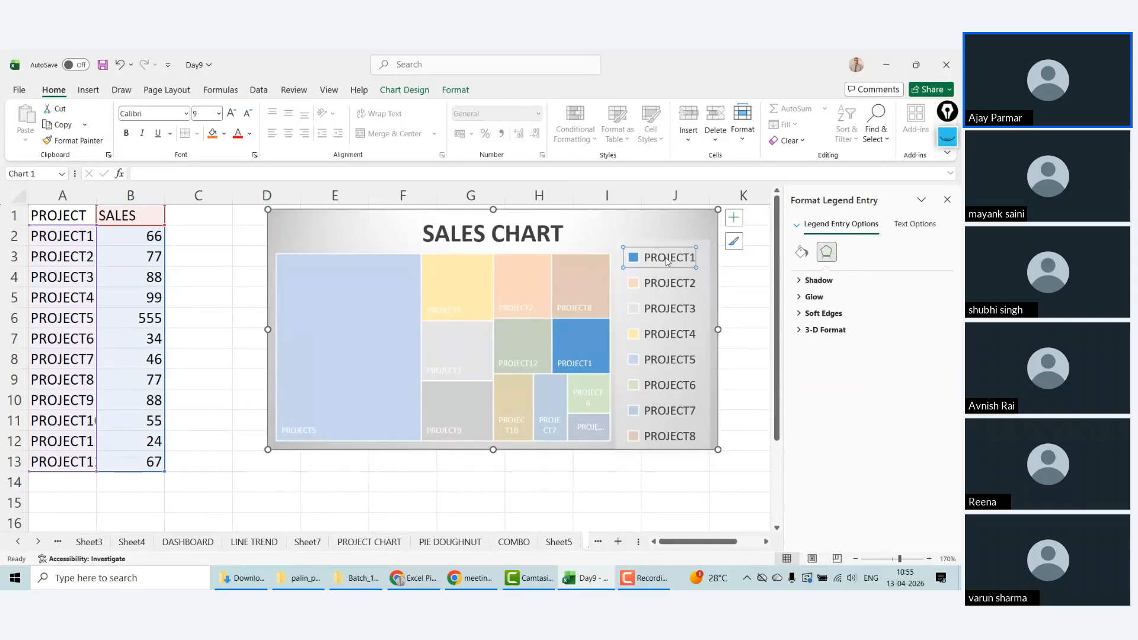
{"action": "left_click", "coordinate": [679, 230]}
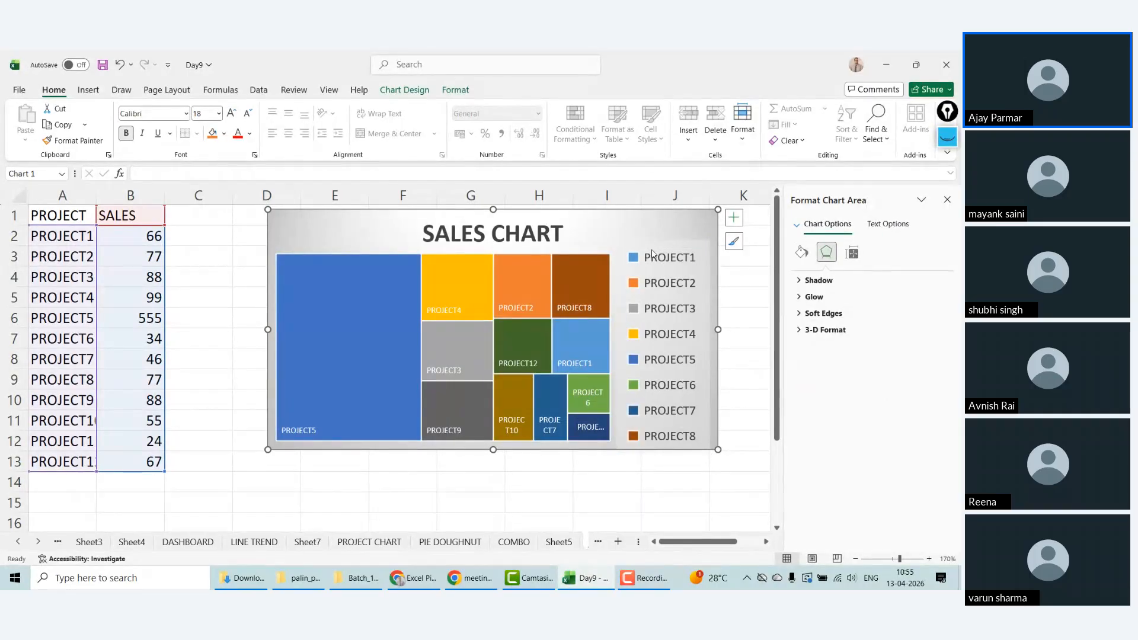
{"action": "left_click", "coordinate": [679, 246]}
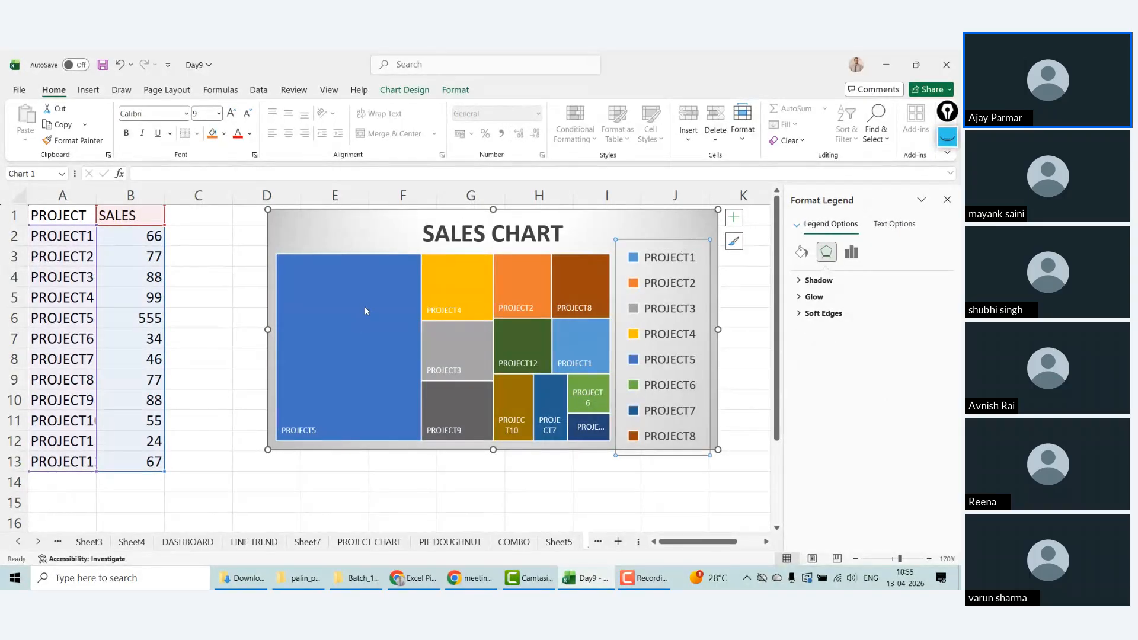
{"action": "key", "text": "Delete"}
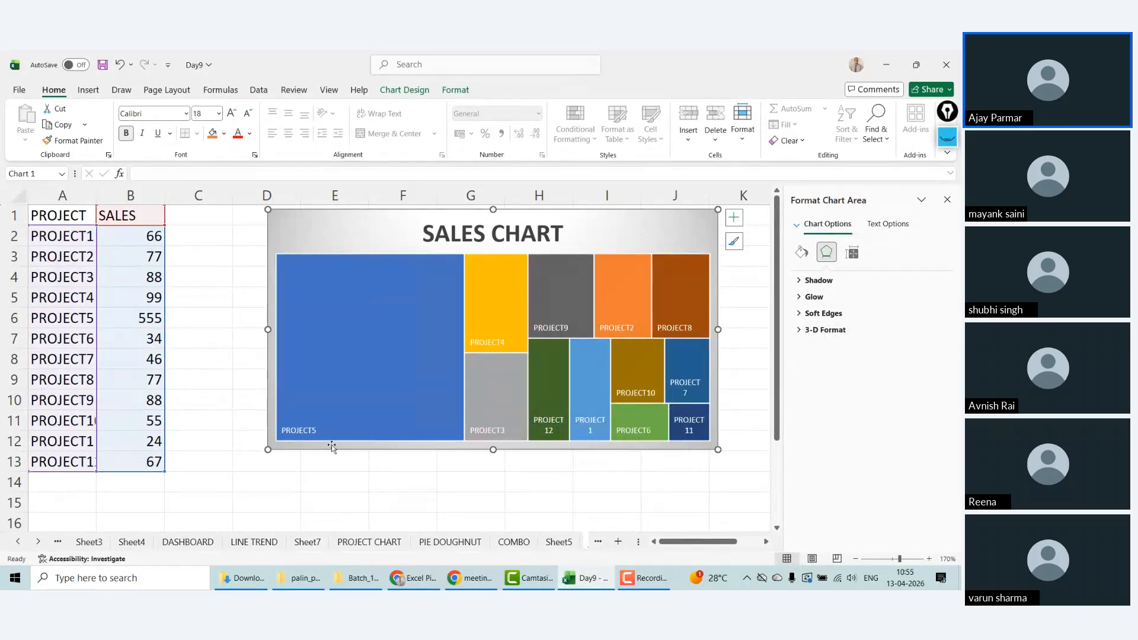
Step: Shrink the treemap and position it across about columns D to I, rows 2 to 11, closing the formatting pane
{"action": "scroll", "coordinate": [268, 450], "scroll_direction": "up", "scroll_amount": 2, "text": "ctrl"}
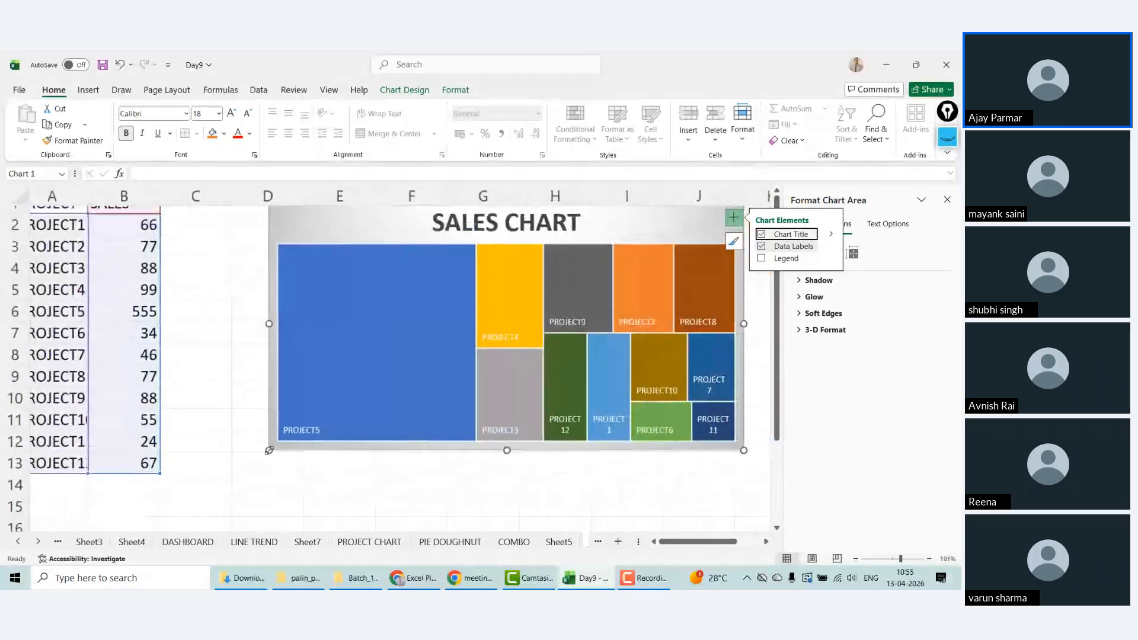
{"action": "left_click_drag", "start_coordinate": [280, 442], "coordinate": [399, 394]}
{"action": "left_click_drag", "start_coordinate": [672, 224], "coordinate": [563, 229]}
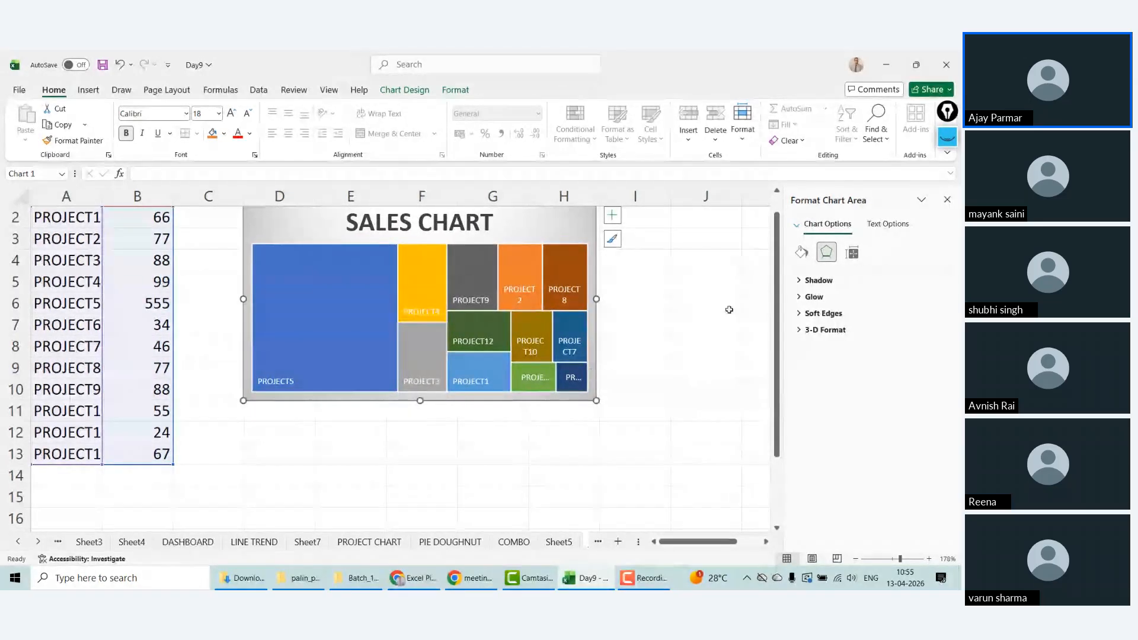
{"action": "left_click", "coordinate": [947, 201]}
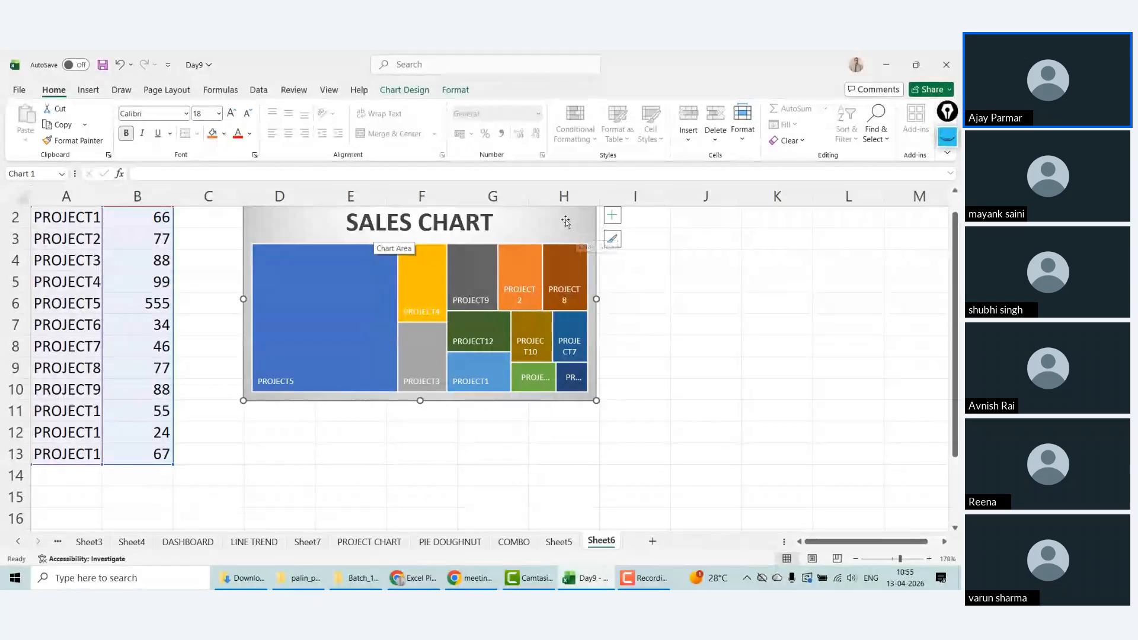
{"action": "left_click", "coordinate": [667, 253]}
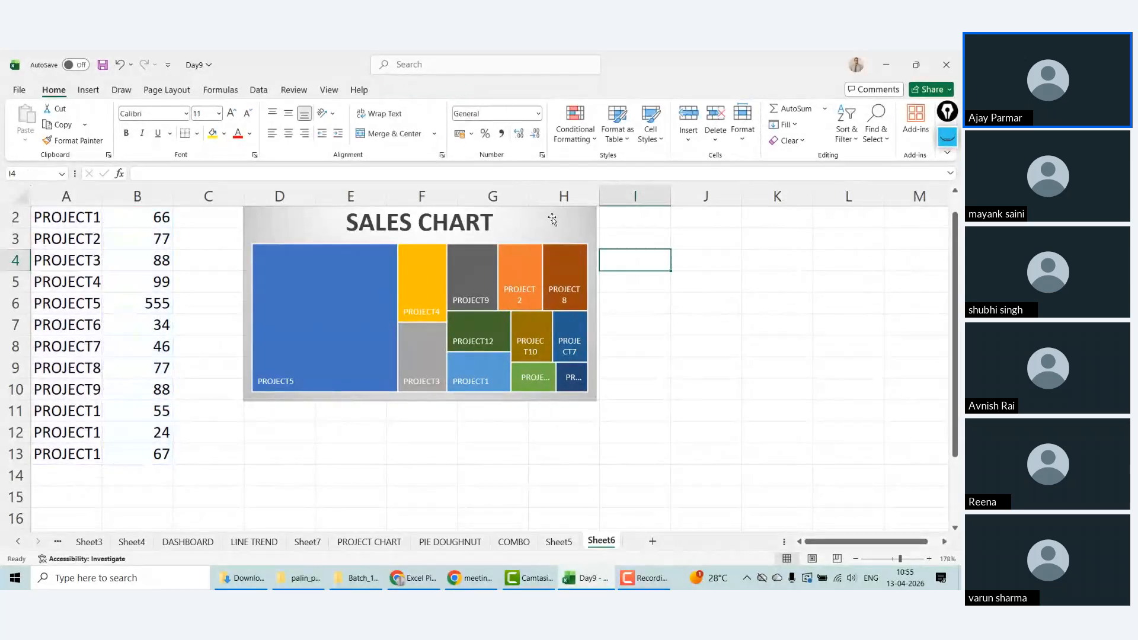
{"action": "left_click_drag", "start_coordinate": [554, 215], "coordinate": [580, 229]}
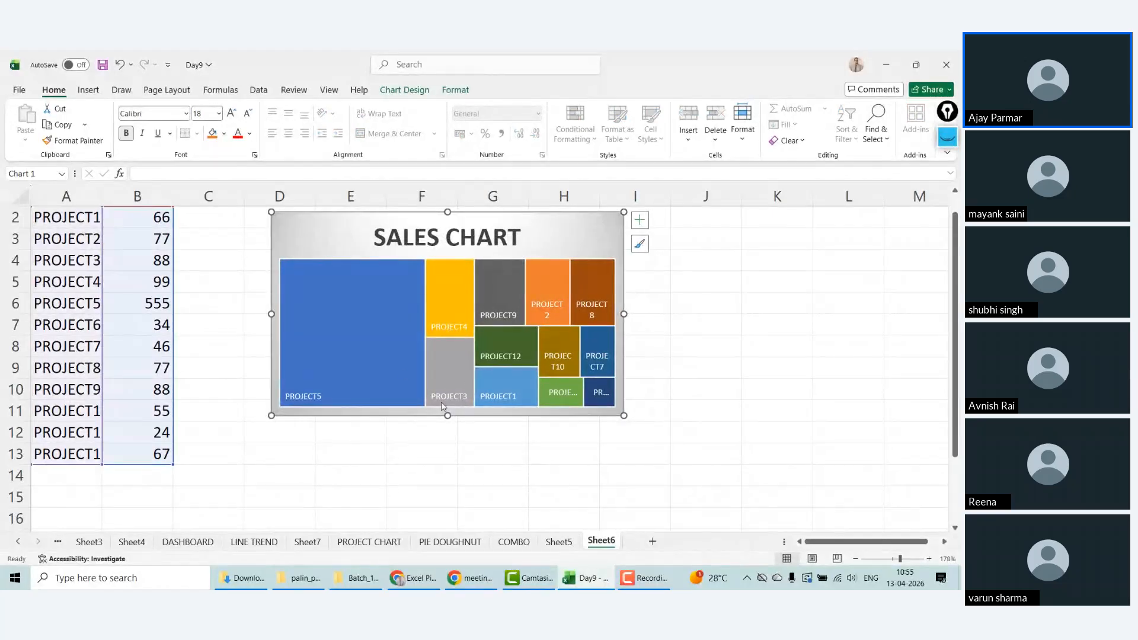
Step: Reduce the font size of the treemap's data labels by one increment
{"action": "left_click", "coordinate": [554, 304]}
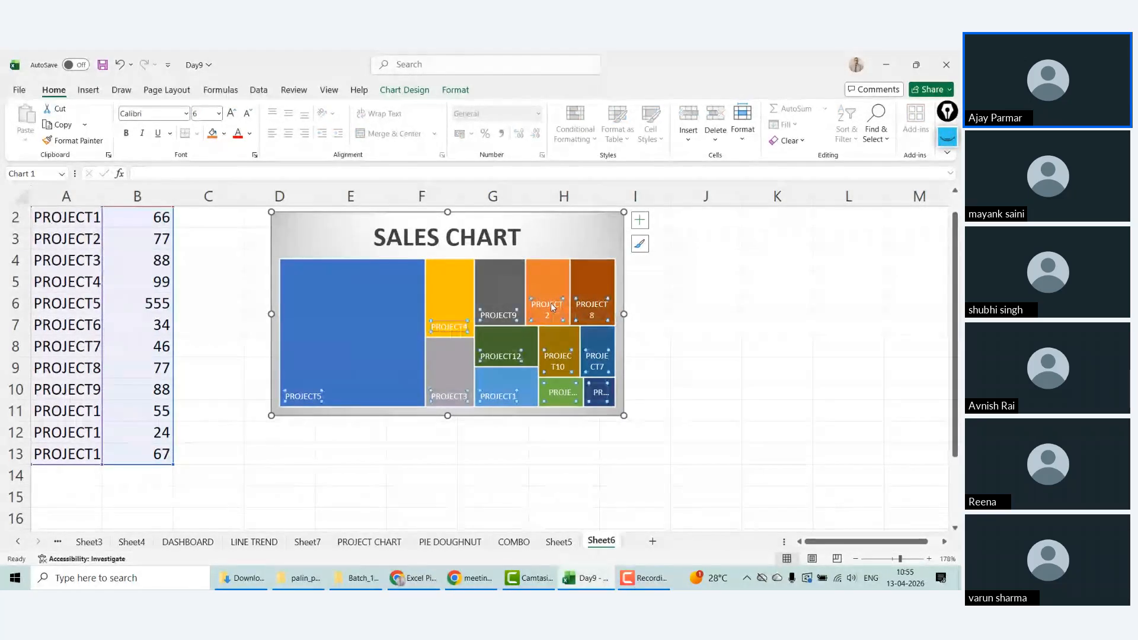
{"action": "left_click", "coordinate": [249, 116]}
{"action": "left_click", "coordinate": [394, 451]}
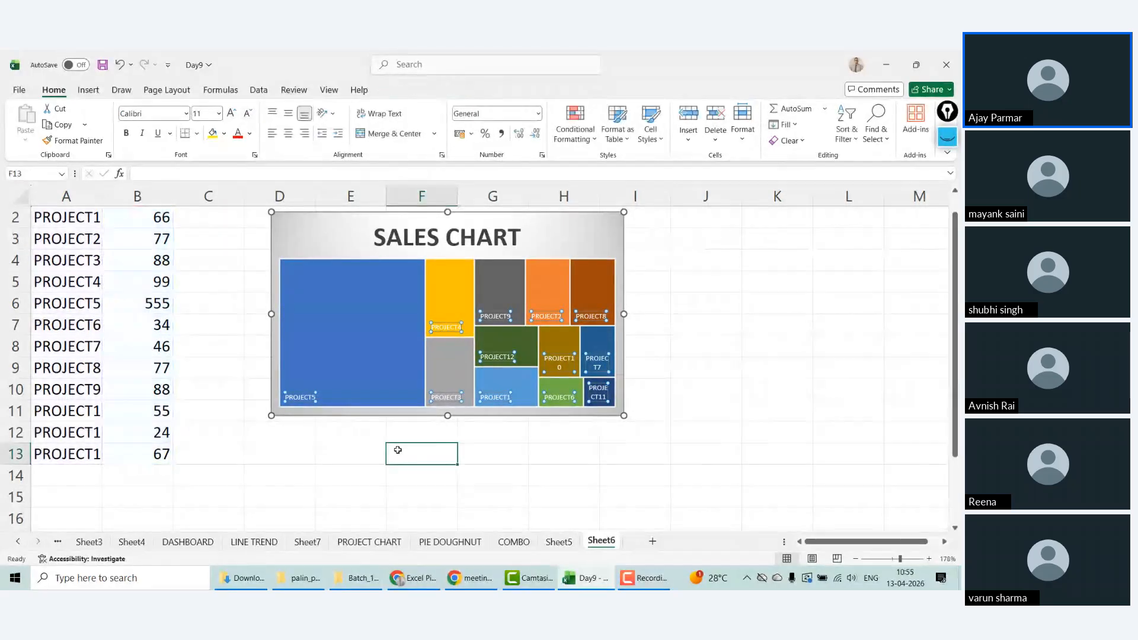
Step: Rename the treemap's worksheet as TREEMAP
{"action": "double_click", "coordinate": [600, 541]}
{"action": "type", "text": "TREEMAP"}
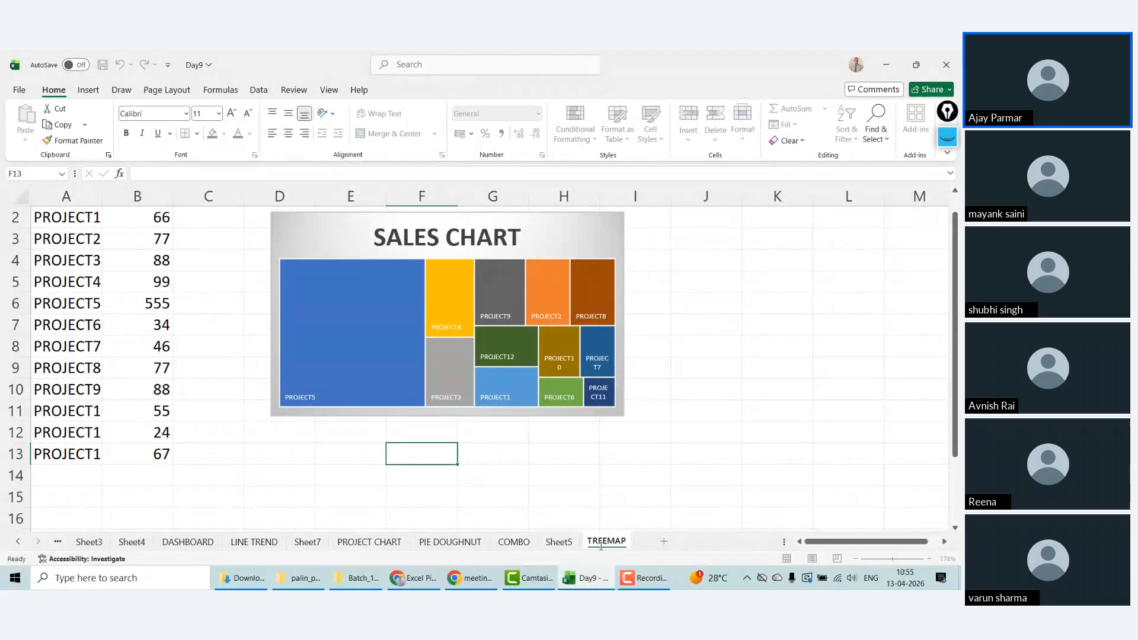
{"action": "left_click", "coordinate": [462, 449]}
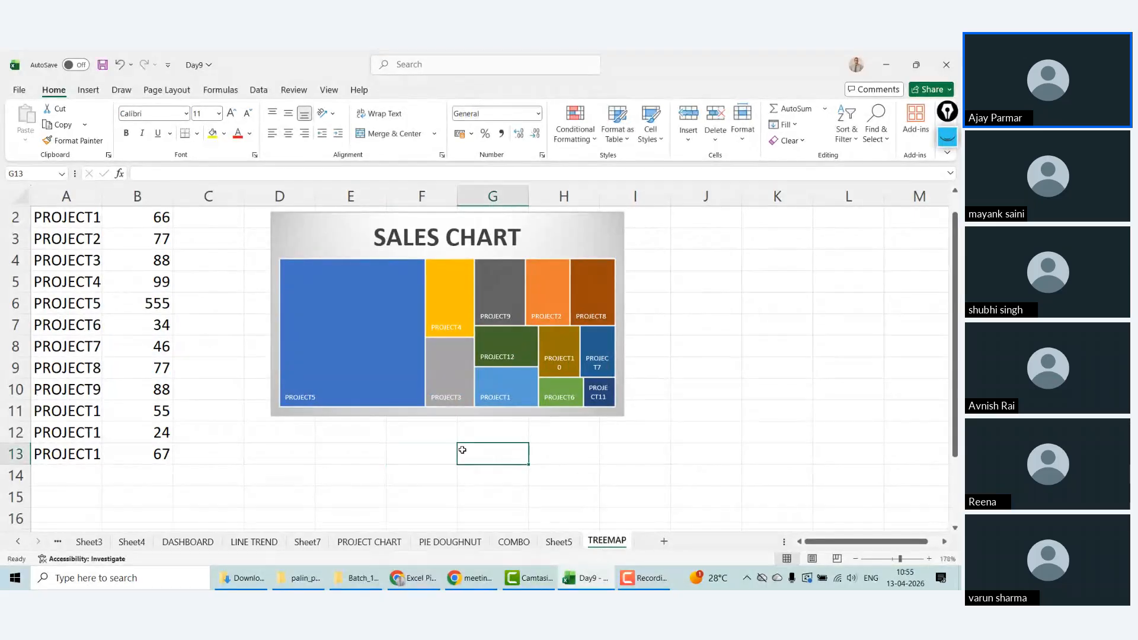
Step: Insert a Funnel chart of the project sales table from the full list of chart types
{"action": "left_click", "coordinate": [66, 214]}
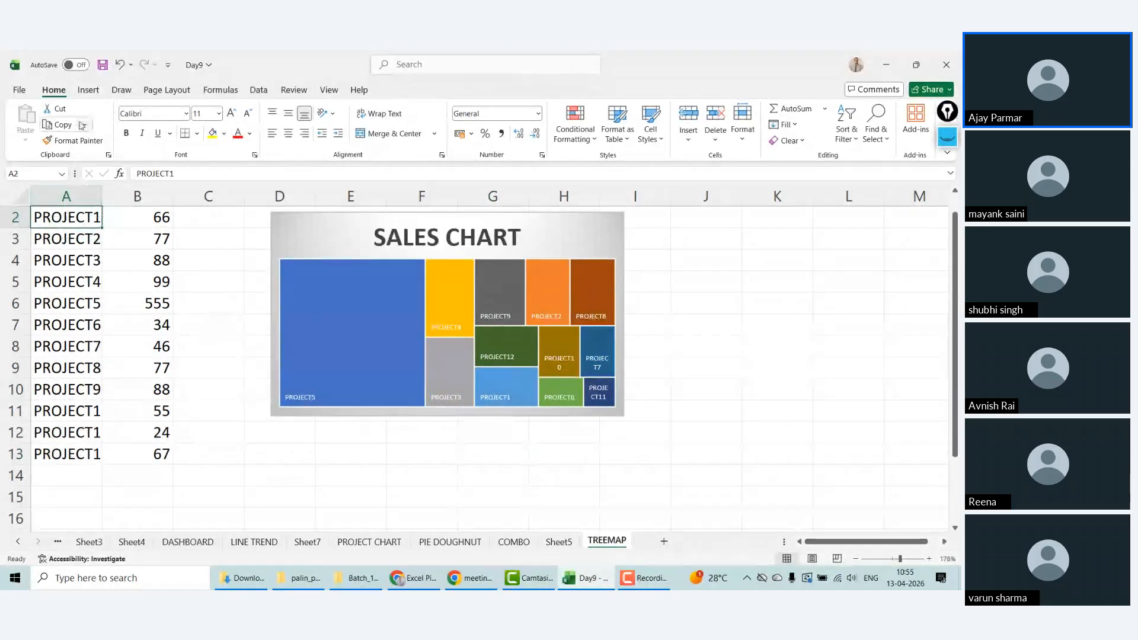
{"action": "left_click", "coordinate": [87, 92]}
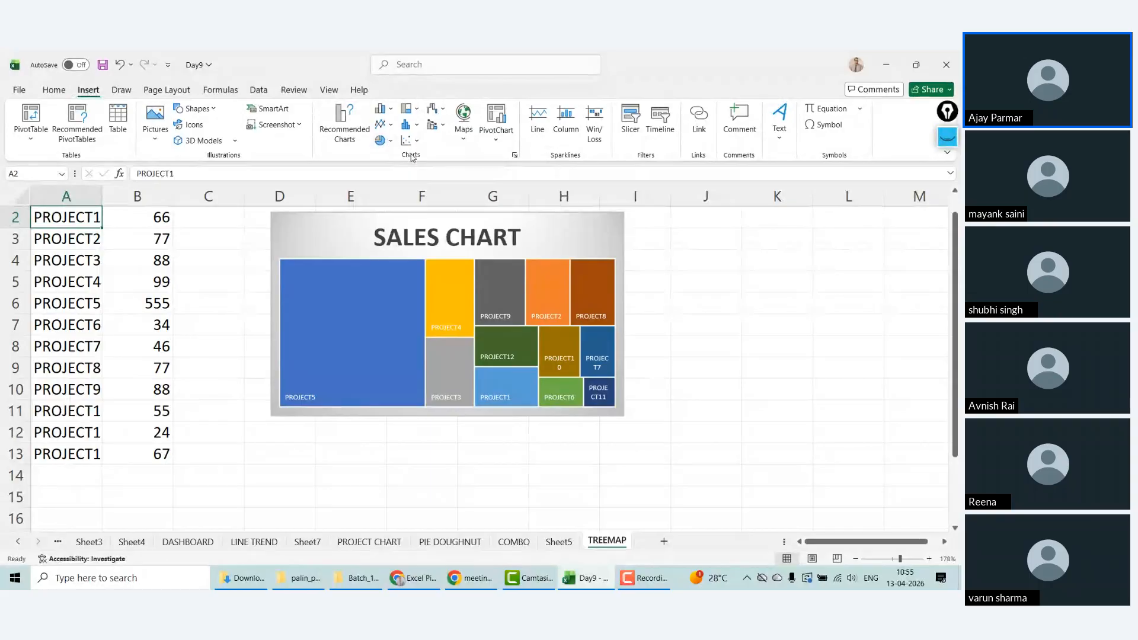
{"action": "left_click", "coordinate": [391, 110]}
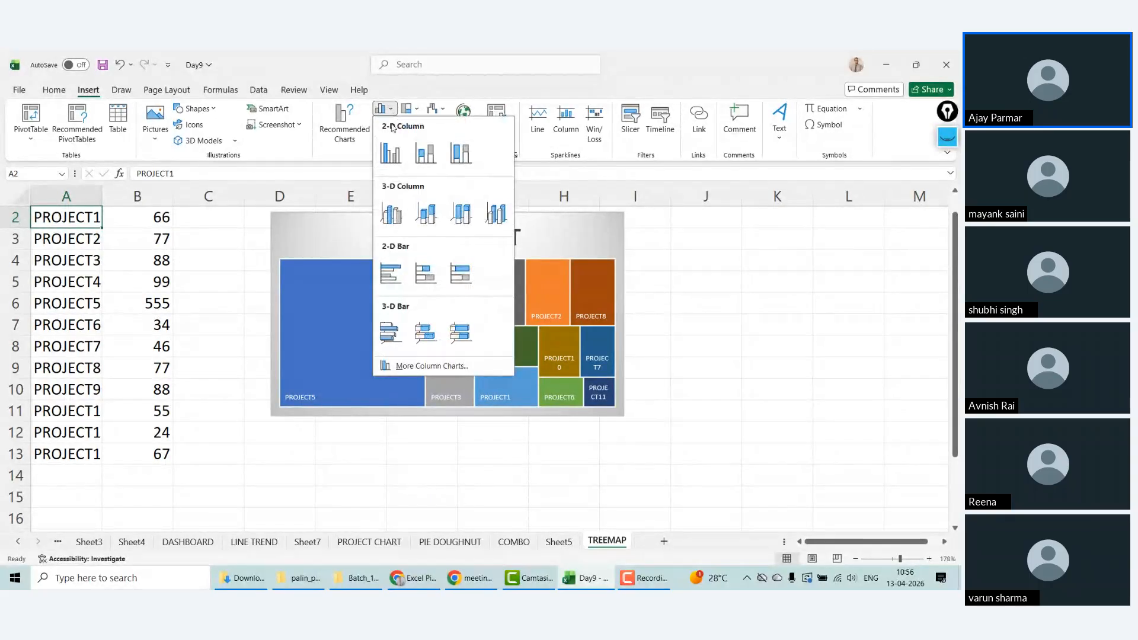
{"action": "left_click", "coordinate": [430, 365]}
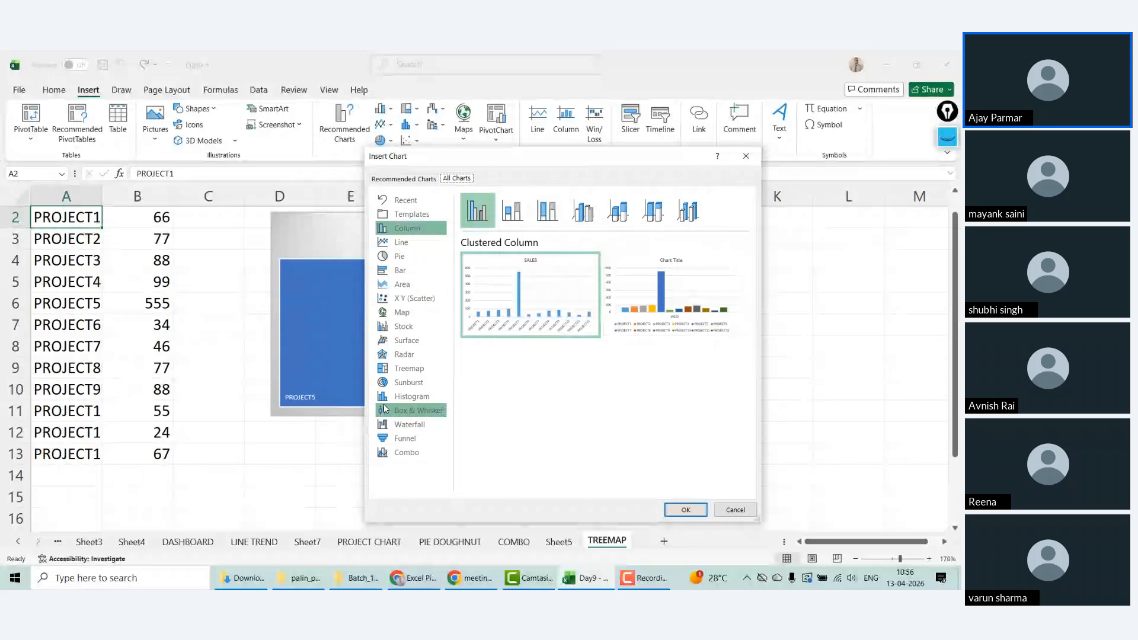
{"action": "left_click", "coordinate": [403, 438]}
{"action": "mouse_move", "coordinate": [555, 312]}
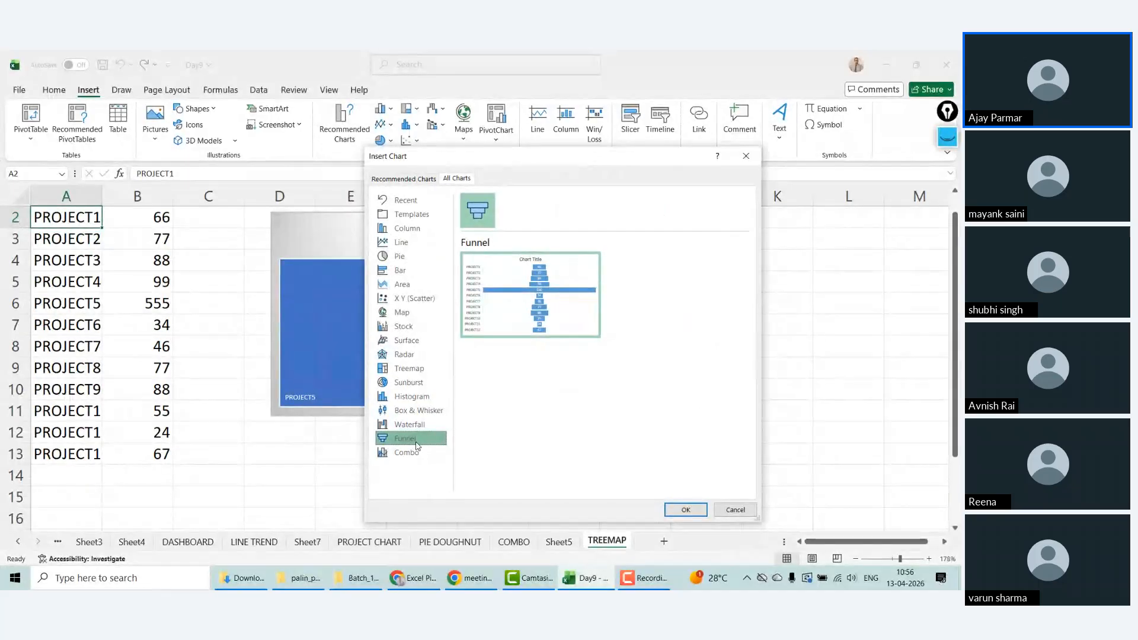
{"action": "left_click", "coordinate": [686, 510]}
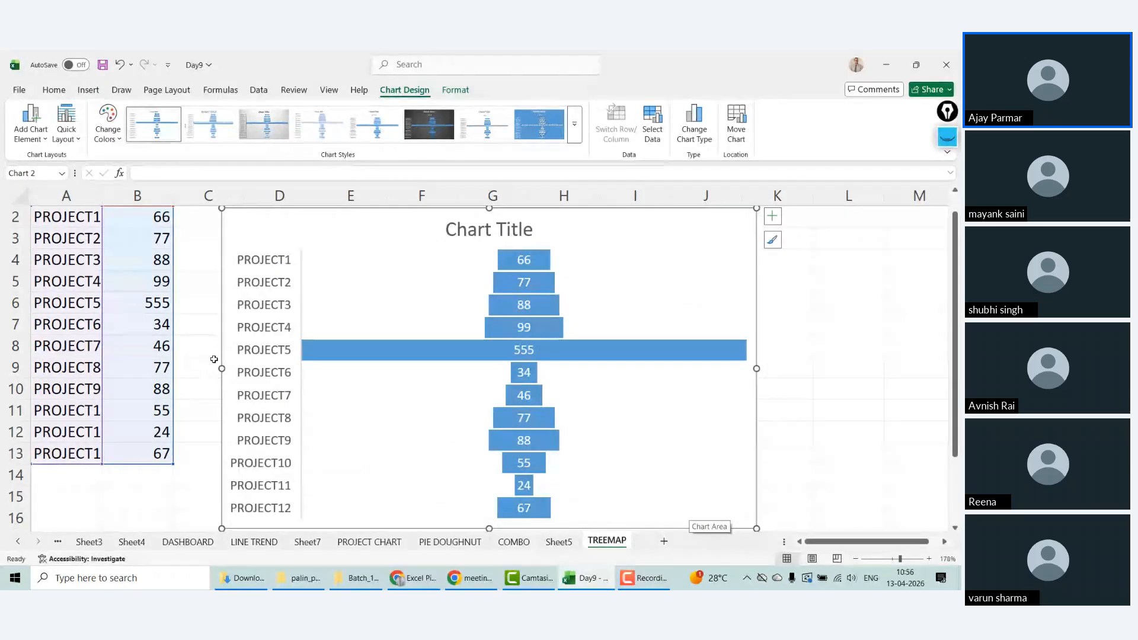
Step: Resize the funnel chart to fit beside the treemap over columns J to M, rows 1 to 15, and apply the dark chart style
{"action": "left_click_drag", "start_coordinate": [222, 368], "coordinate": [419, 368]}
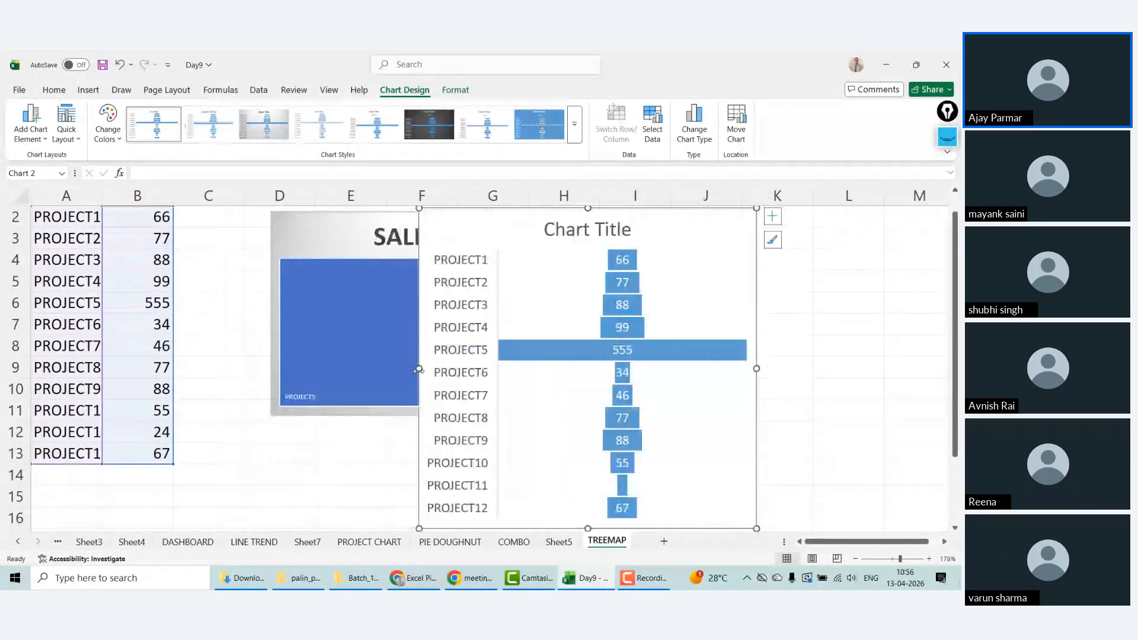
{"action": "left_click_drag", "start_coordinate": [673, 215], "coordinate": [842, 199]}
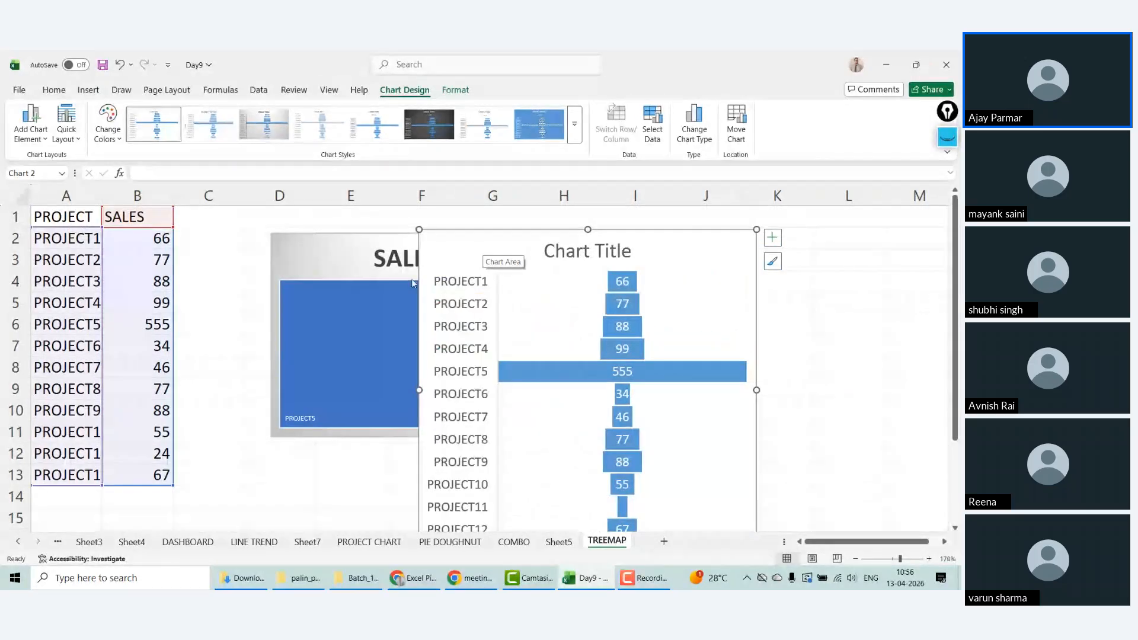
{"action": "left_click_drag", "start_coordinate": [416, 232], "coordinate": [495, 275]}
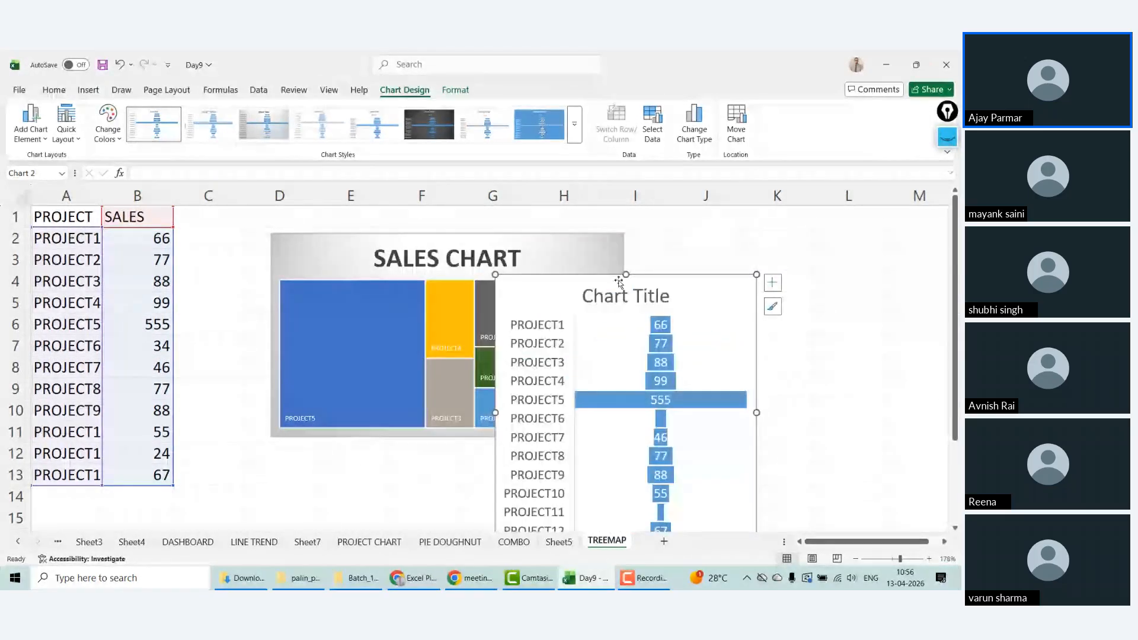
{"action": "left_click_drag", "start_coordinate": [689, 278], "coordinate": [865, 214]}
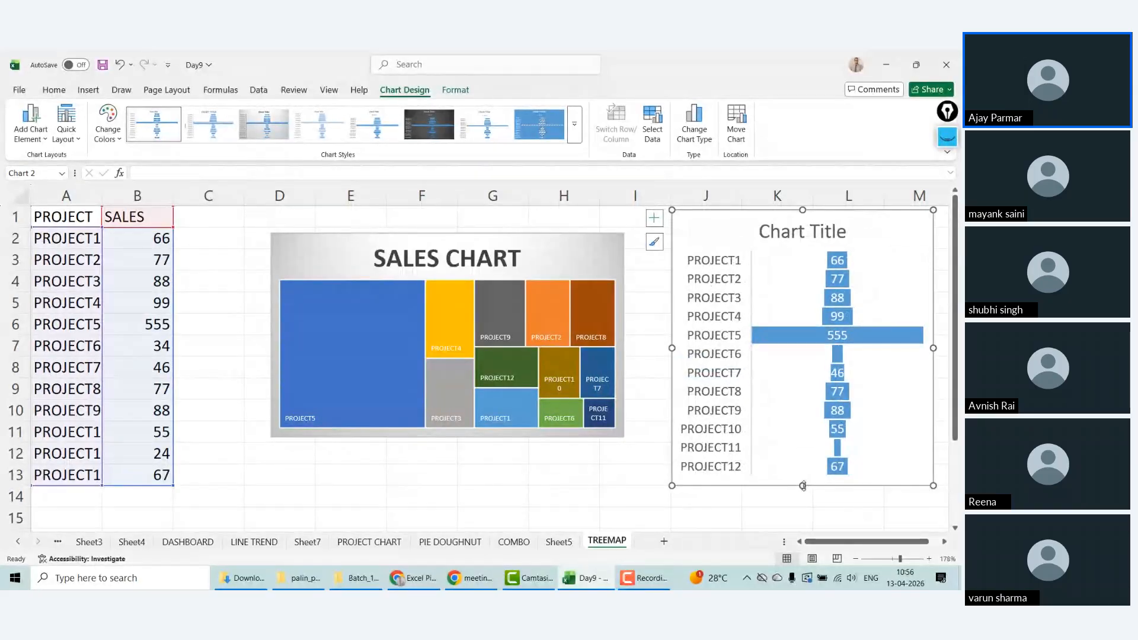
{"action": "left_click_drag", "start_coordinate": [803, 486], "coordinate": [803, 512]}
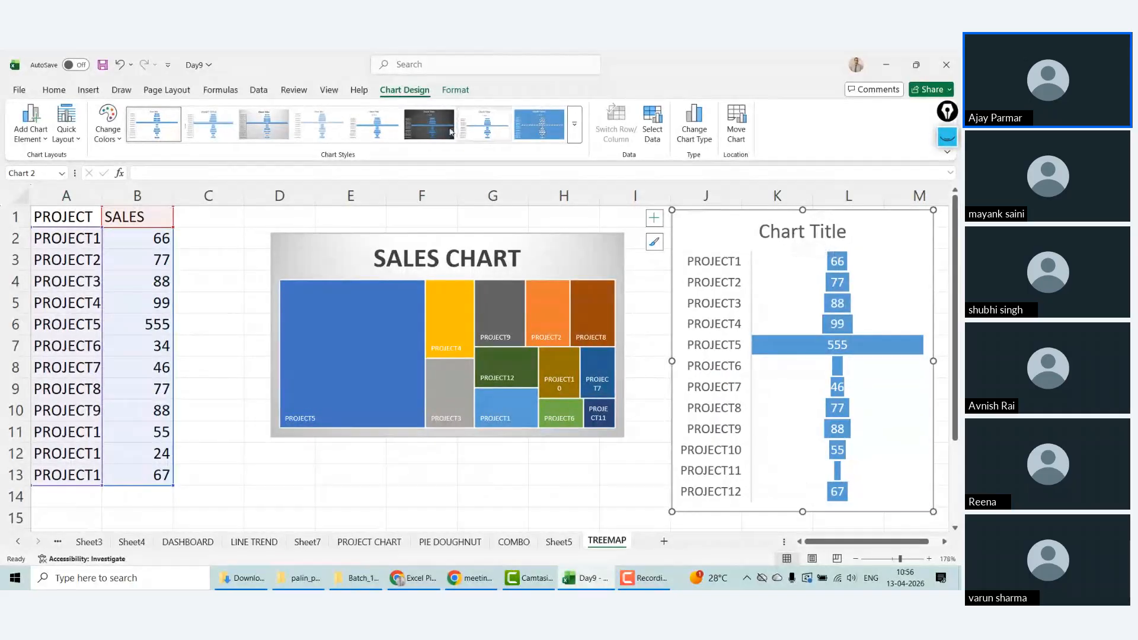
{"action": "left_click", "coordinate": [443, 127]}
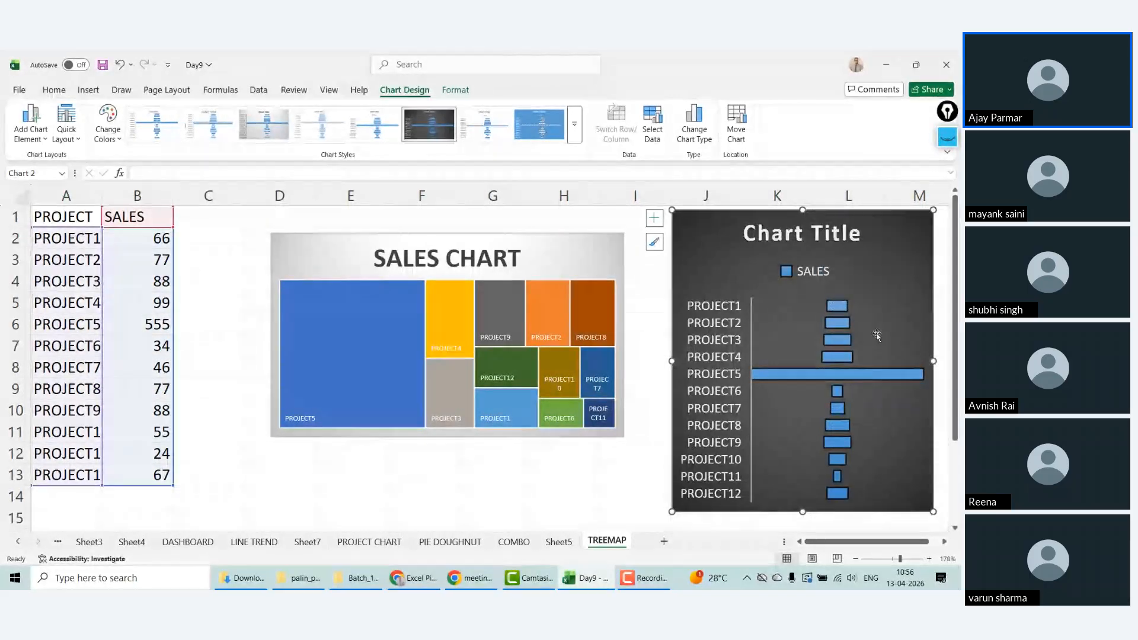
Step: Sort the project table by SALES from largest to smallest, with its first row as headers
{"action": "left_click", "coordinate": [98, 218]}
{"action": "key", "text": "ctrl+a"}
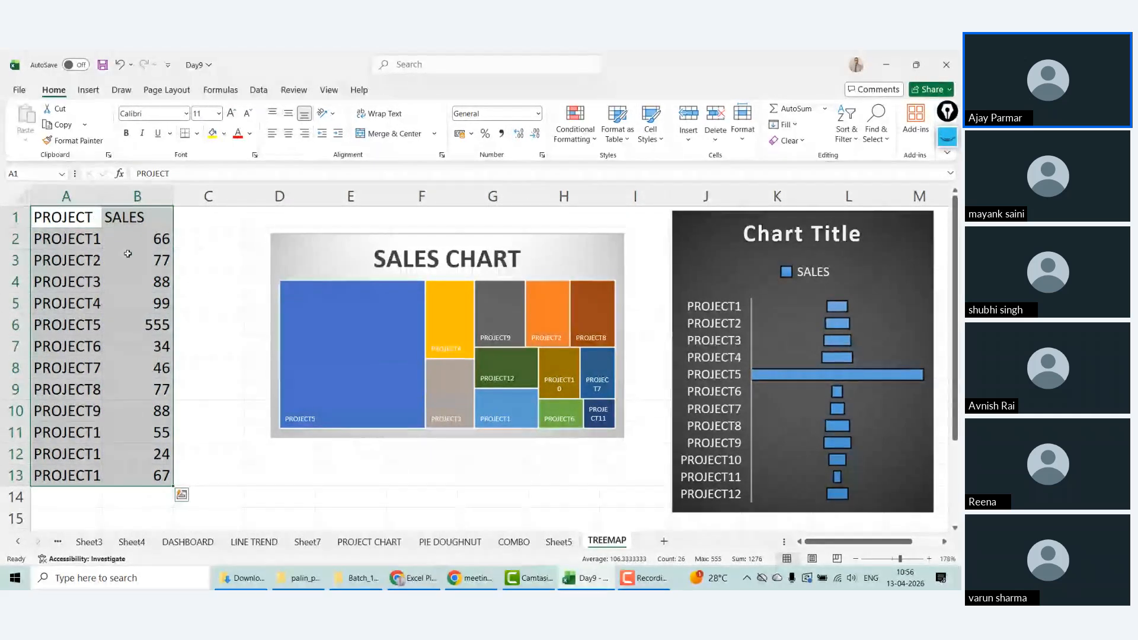
{"action": "left_click", "coordinate": [259, 90]}
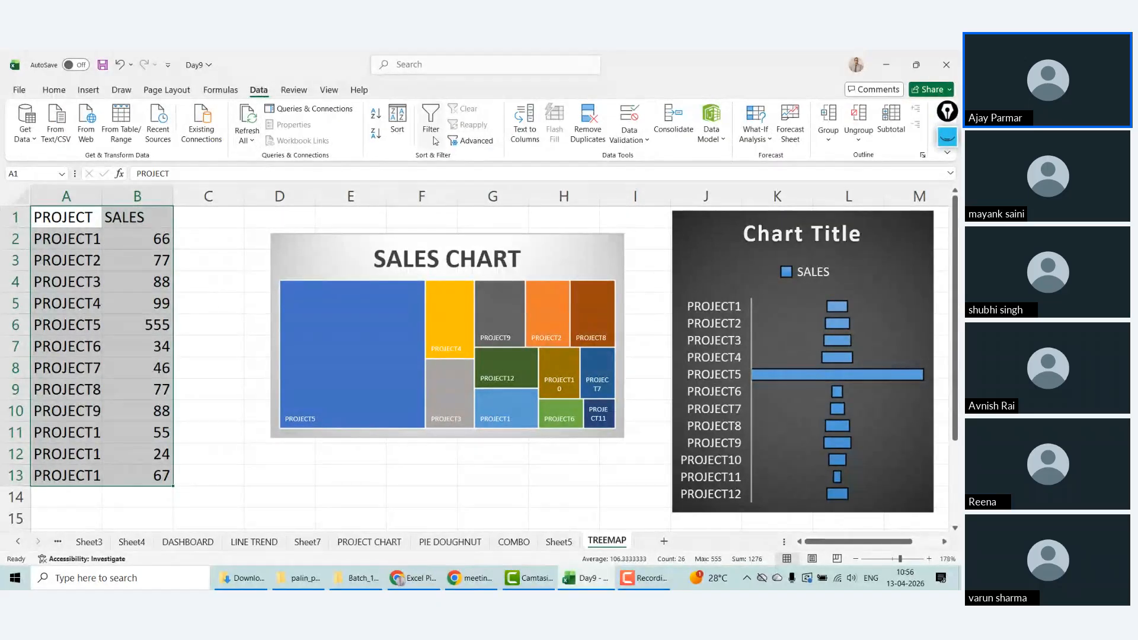
{"action": "left_click", "coordinate": [397, 121]}
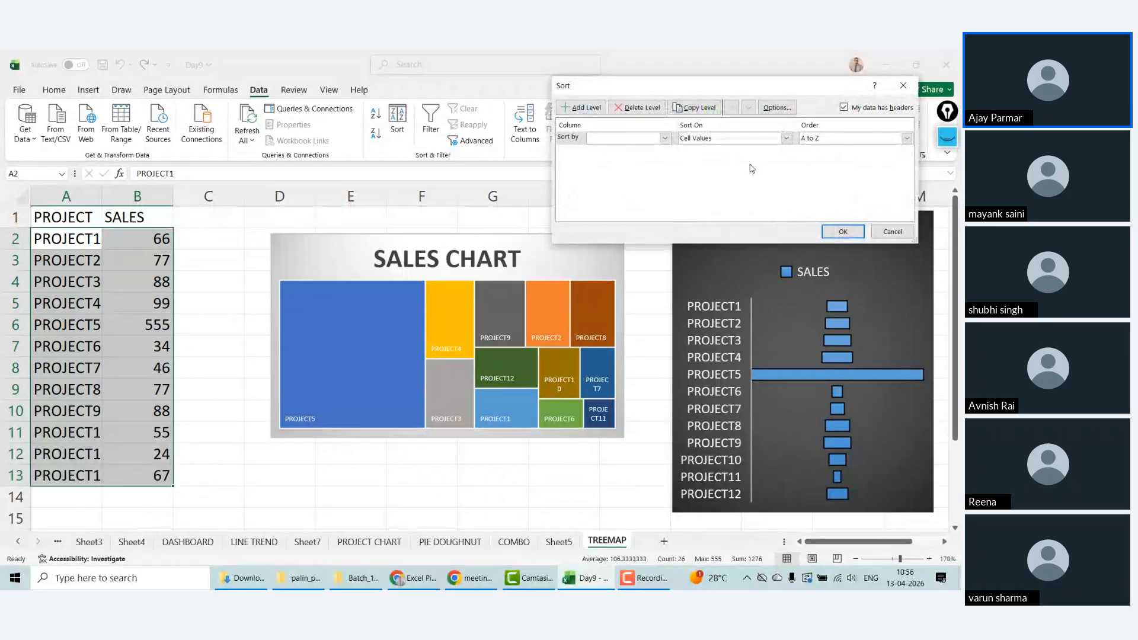
{"action": "left_click", "coordinate": [664, 139]}
{"action": "left_click", "coordinate": [617, 156]}
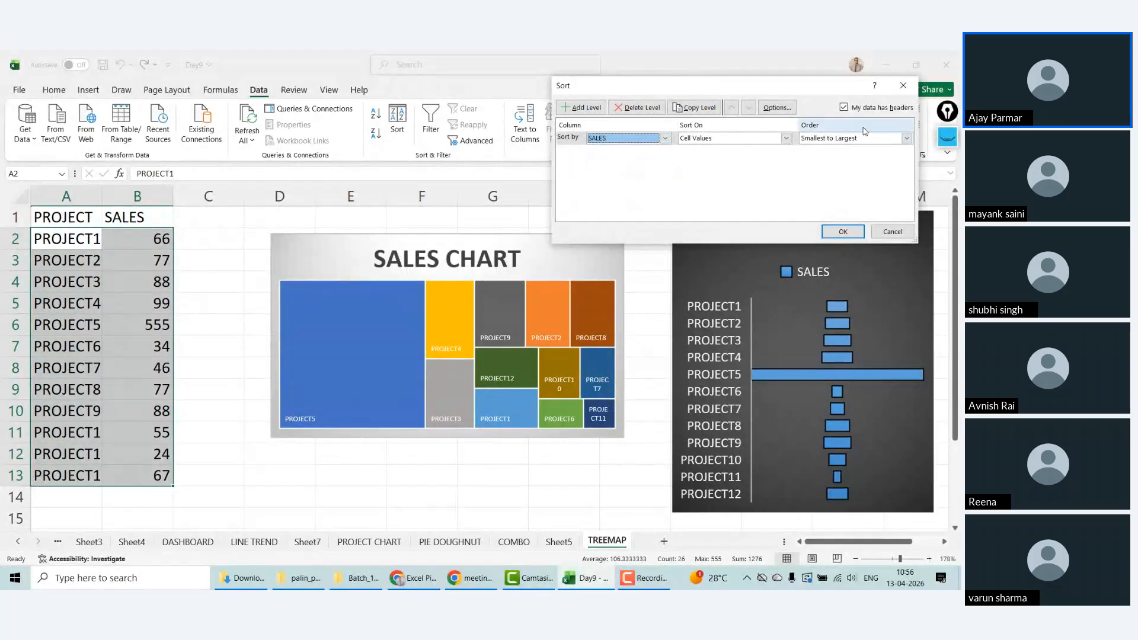
{"action": "left_click", "coordinate": [907, 139]}
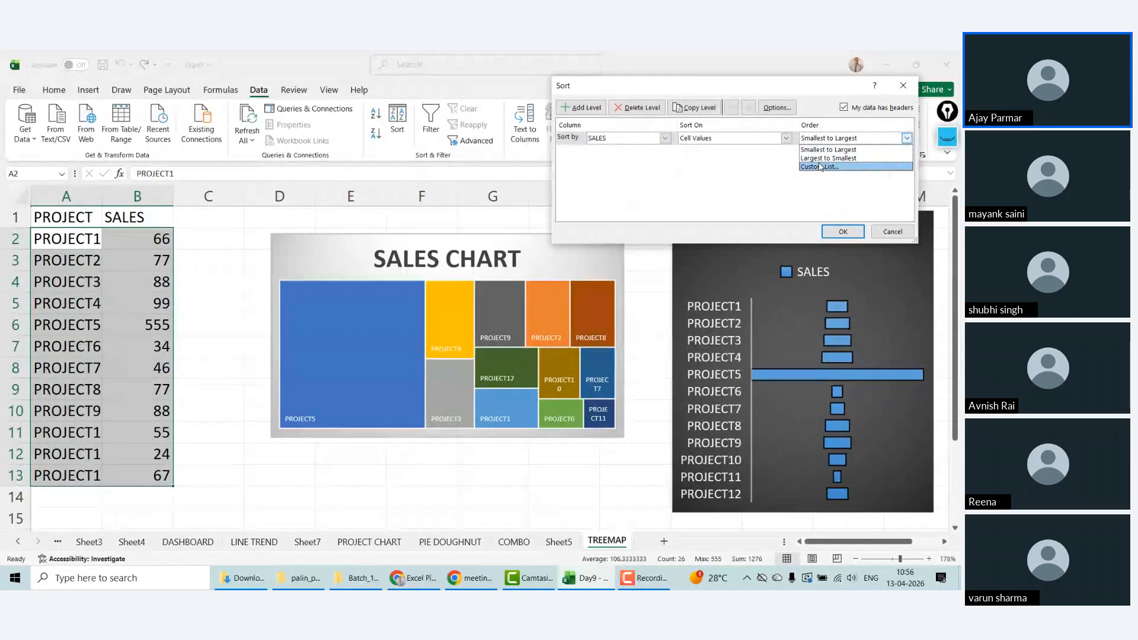
{"action": "left_click", "coordinate": [832, 157]}
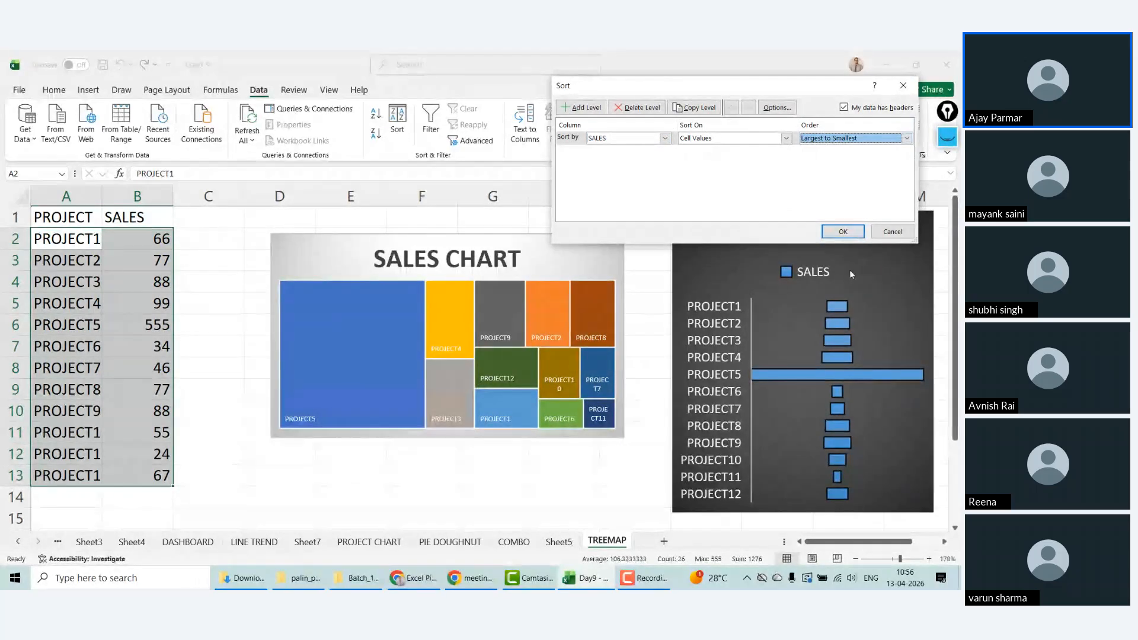
{"action": "left_click", "coordinate": [844, 232]}
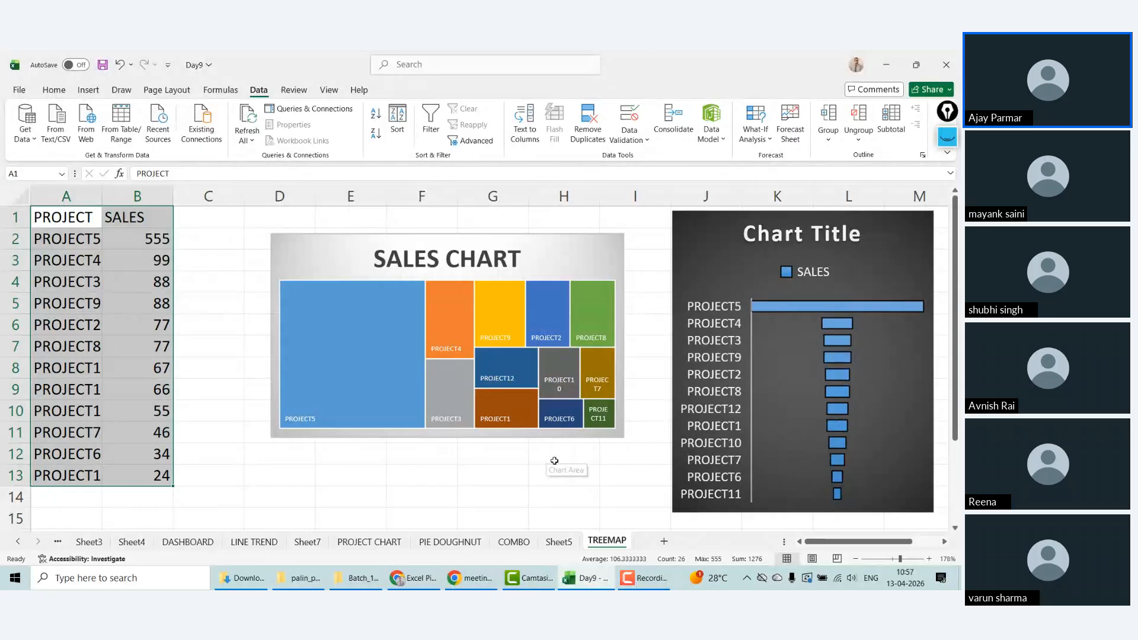
{"action": "left_click", "coordinate": [533, 498]}
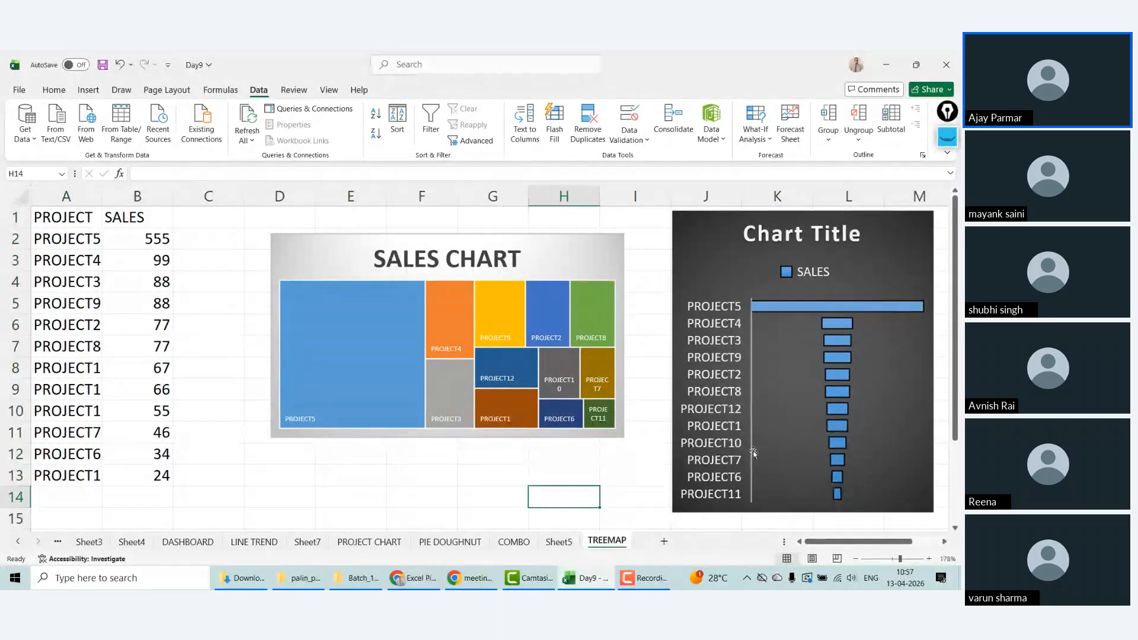
Step: Set the SALES value of PROJECT5 in cell B2 to 100
{"action": "left_click", "coordinate": [149, 239]}
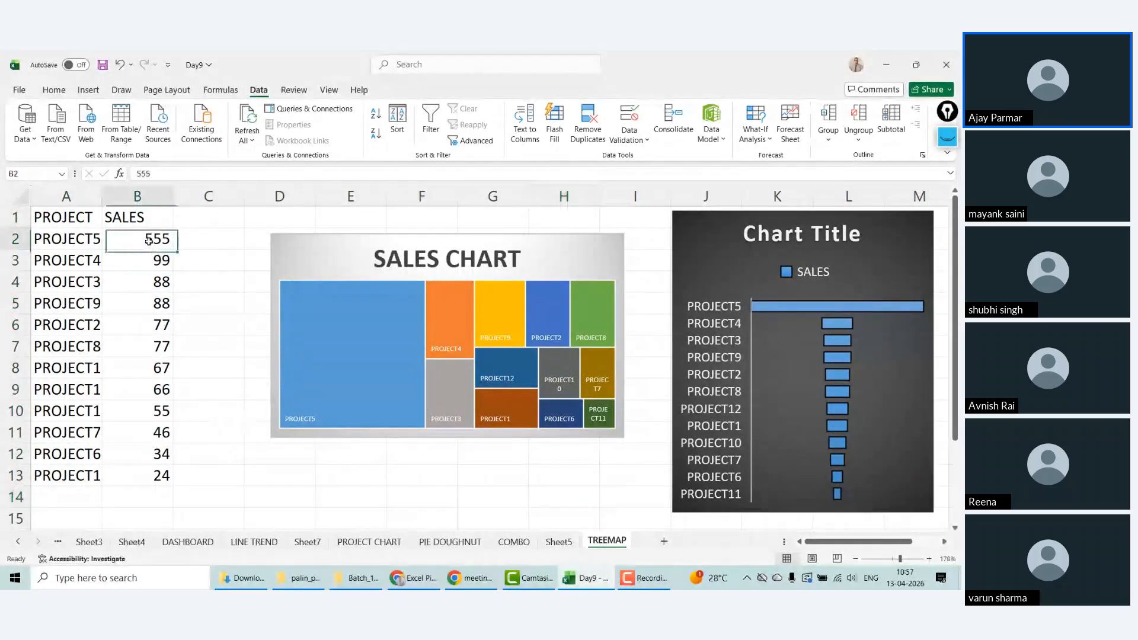
{"action": "type", "text": "100"}
{"action": "key", "text": "Return"}
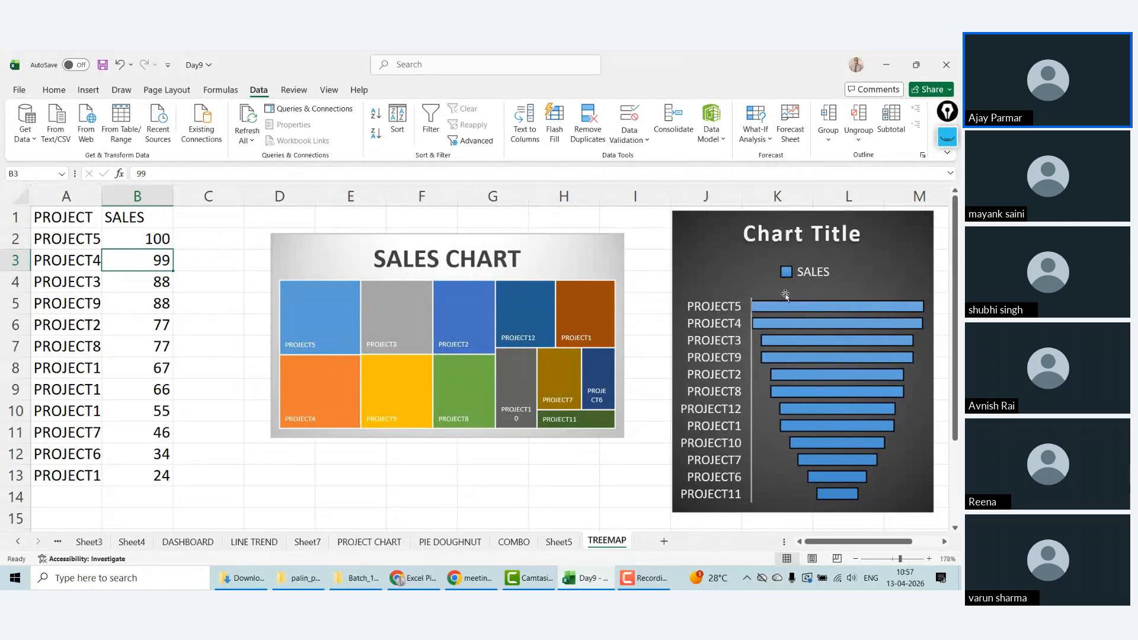
Step: Narrow the funnel chart from its left edge so it spans from the middle of column K to column M
{"action": "left_click", "coordinate": [764, 248]}
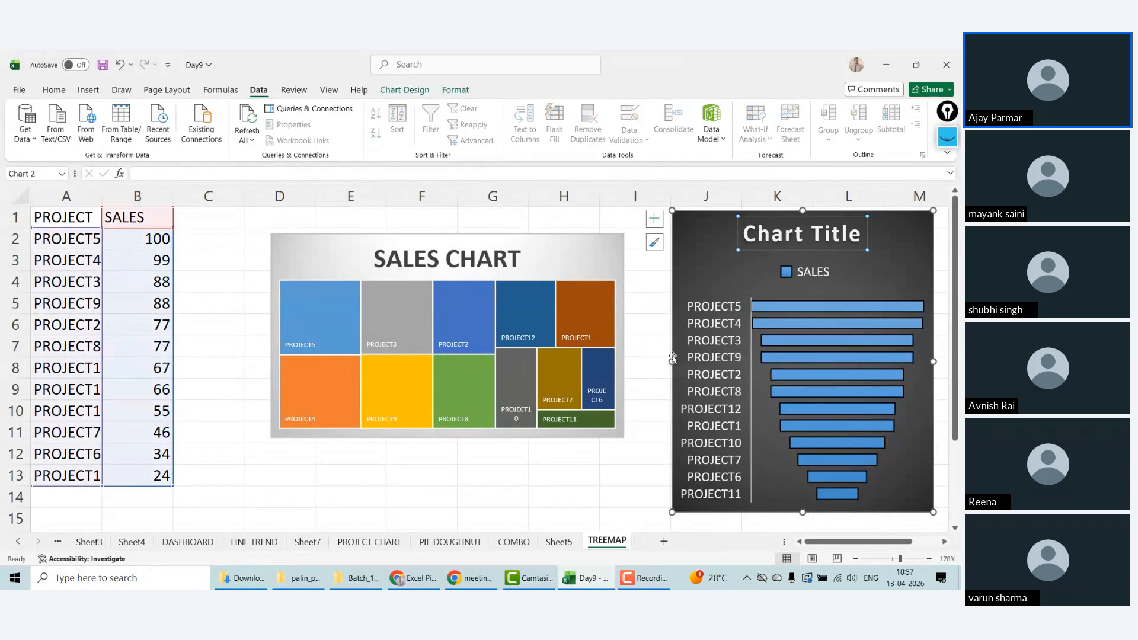
{"action": "left_click", "coordinate": [672, 361]}
{"action": "left_click_drag", "start_coordinate": [670, 361], "coordinate": [783, 362]}
Step: Reduce the funnel chart title's font size step by step to just below 8 points
{"action": "left_click", "coordinate": [890, 240]}
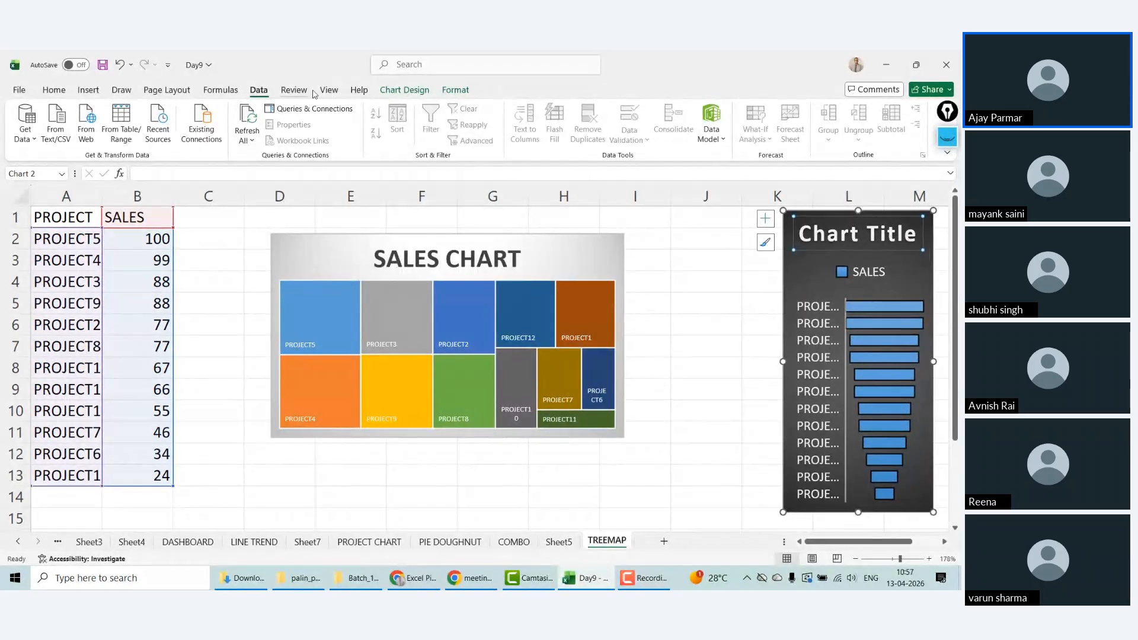
{"action": "left_click", "coordinate": [53, 89]}
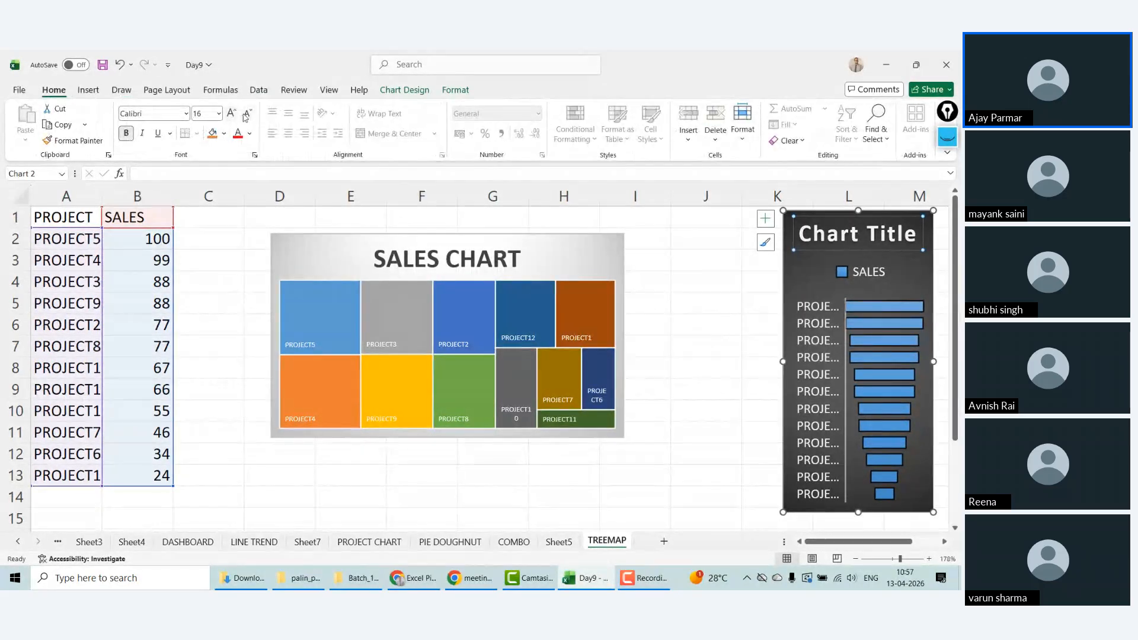
{"action": "left_click", "coordinate": [246, 116]}
{"action": "left_click", "coordinate": [247, 116]}
{"action": "left_click", "coordinate": [247, 117]}
{"action": "left_click", "coordinate": [248, 116]}
{"action": "left_click", "coordinate": [247, 117]}
{"action": "left_click", "coordinate": [249, 117]}
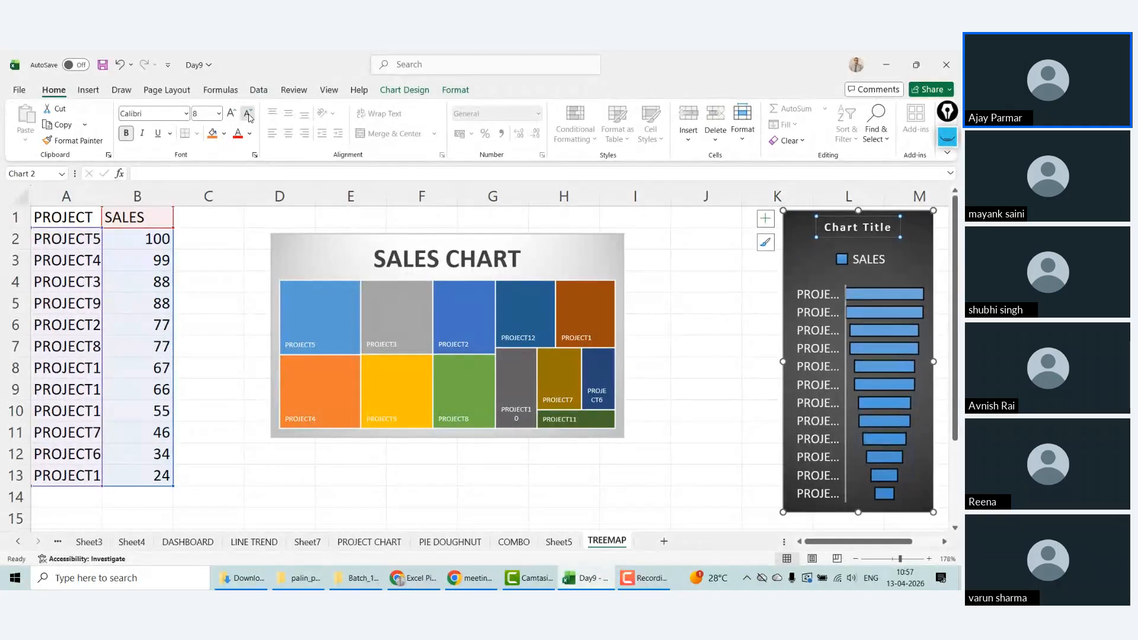
{"action": "left_click", "coordinate": [248, 118]}
Step: Reduce the font size of the project name labels on the funnel chart's category axis
{"action": "left_click", "coordinate": [810, 291]}
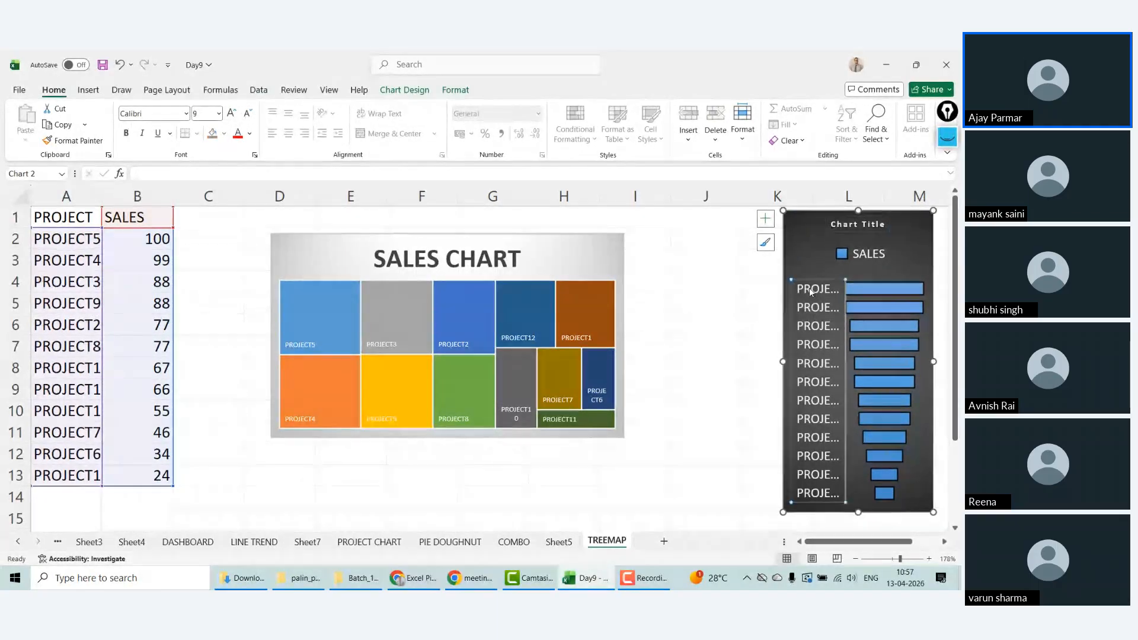
{"action": "left_click", "coordinate": [248, 116]}
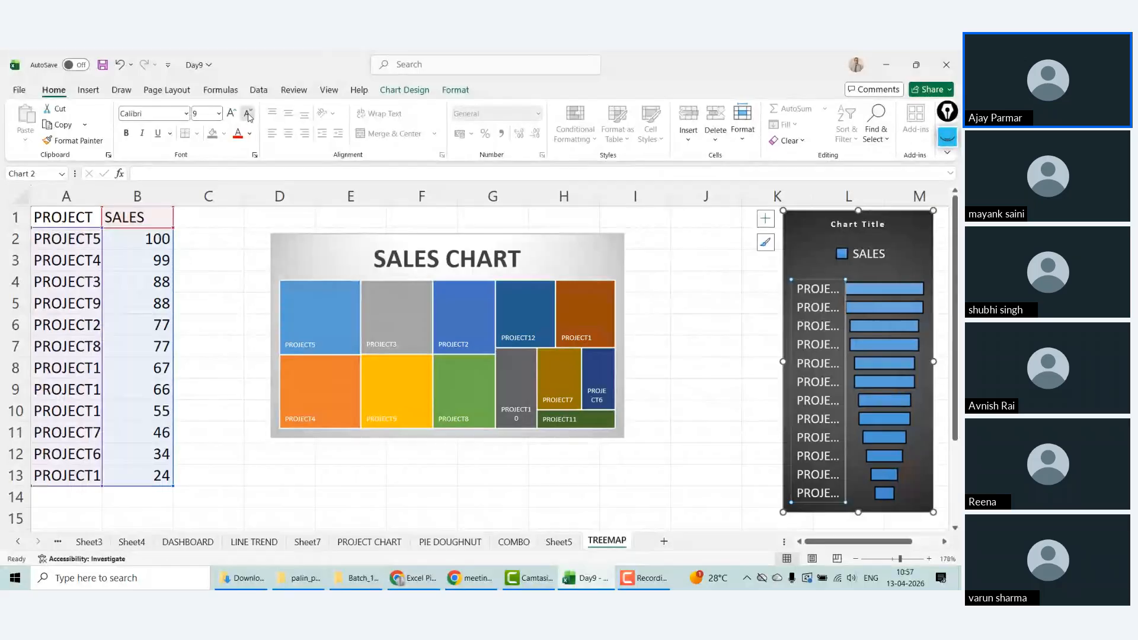
Step: Reduce the font size of the funnel chart's category axis labels to 4 and deselect the chart
{"action": "left_click", "coordinate": [249, 117]}
{"action": "left_click", "coordinate": [248, 117]}
{"action": "left_click", "coordinate": [248, 117]}
{"action": "left_click", "coordinate": [247, 117]}
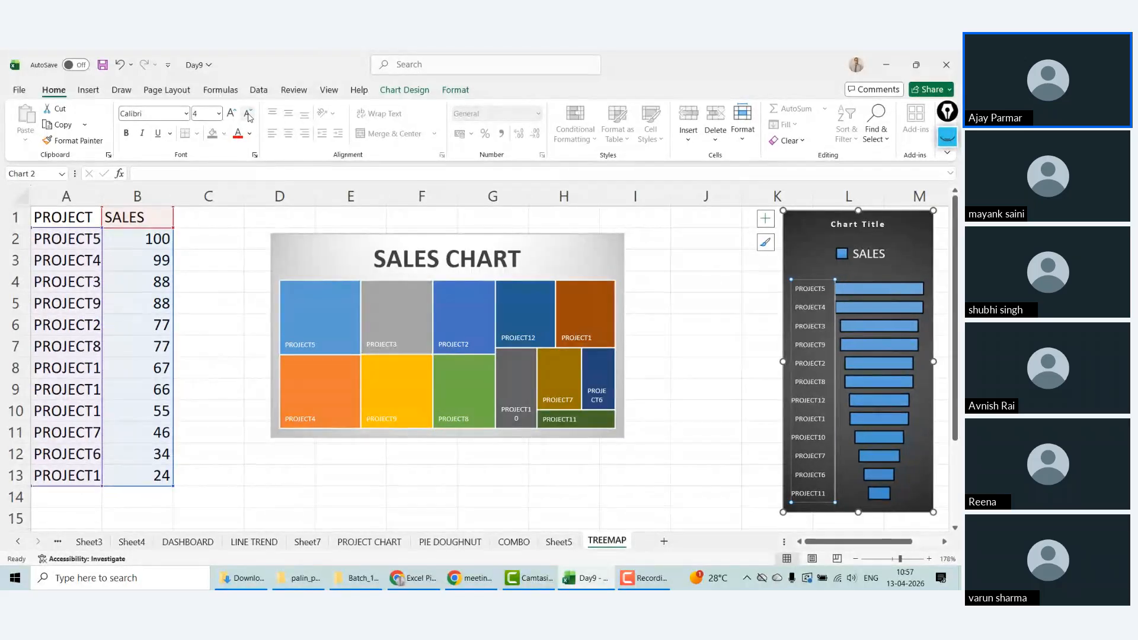
{"action": "left_click", "coordinate": [687, 368]}
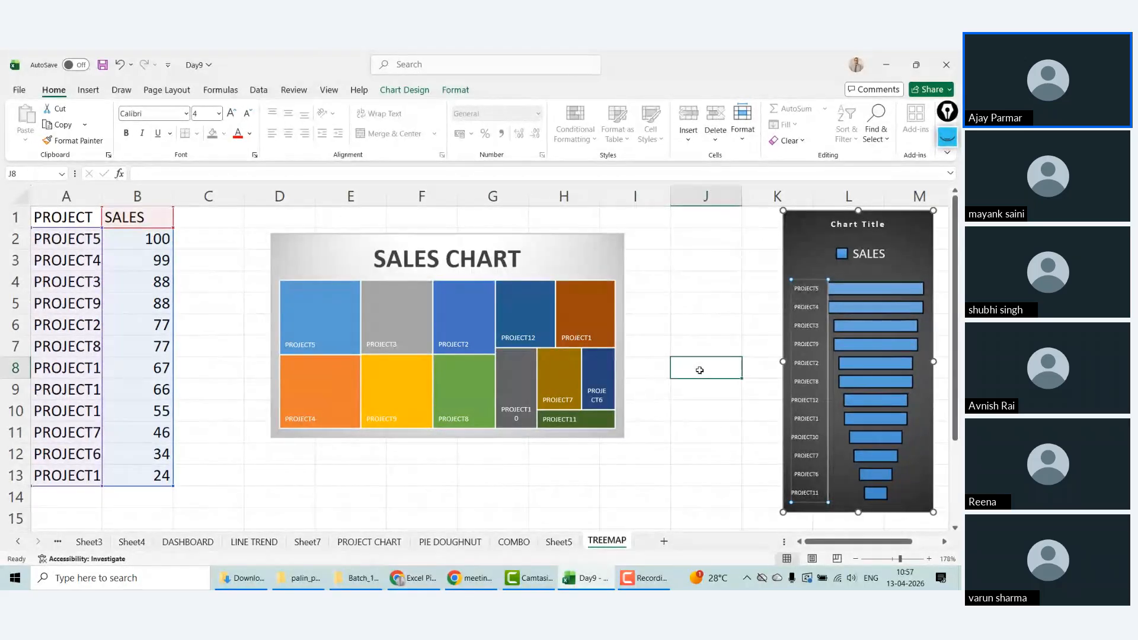
{"action": "left_click", "coordinate": [701, 474]}
{"action": "left_click", "coordinate": [770, 258]}
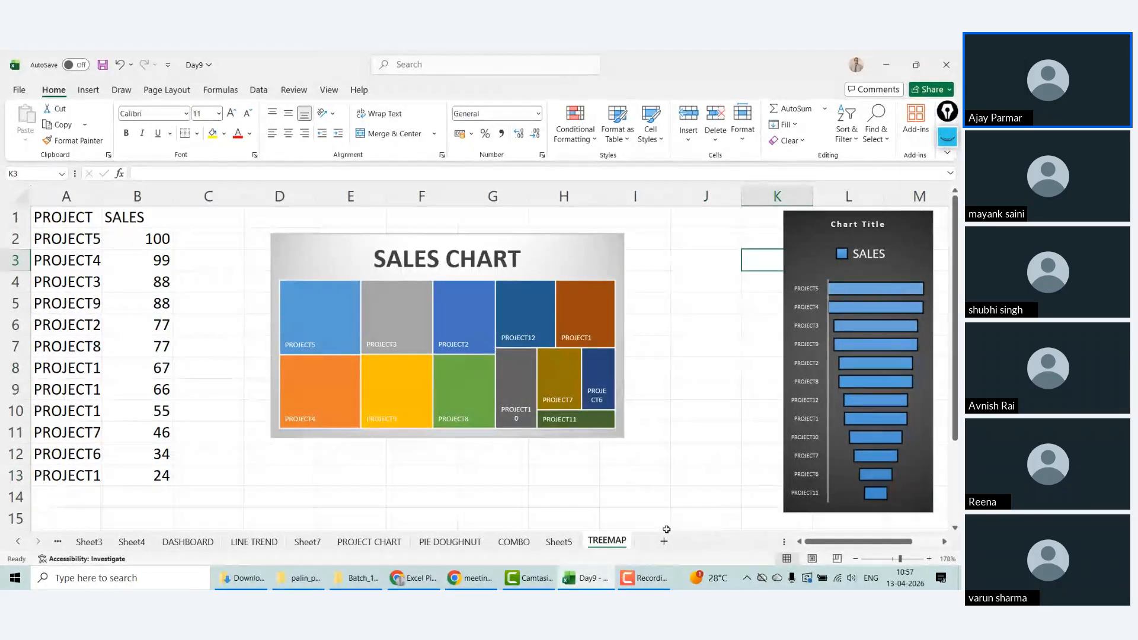
Step: Enter the label FUNNEL in cell J14
{"action": "left_click", "coordinate": [734, 489]}
{"action": "type", "text": "FUNNEL"}
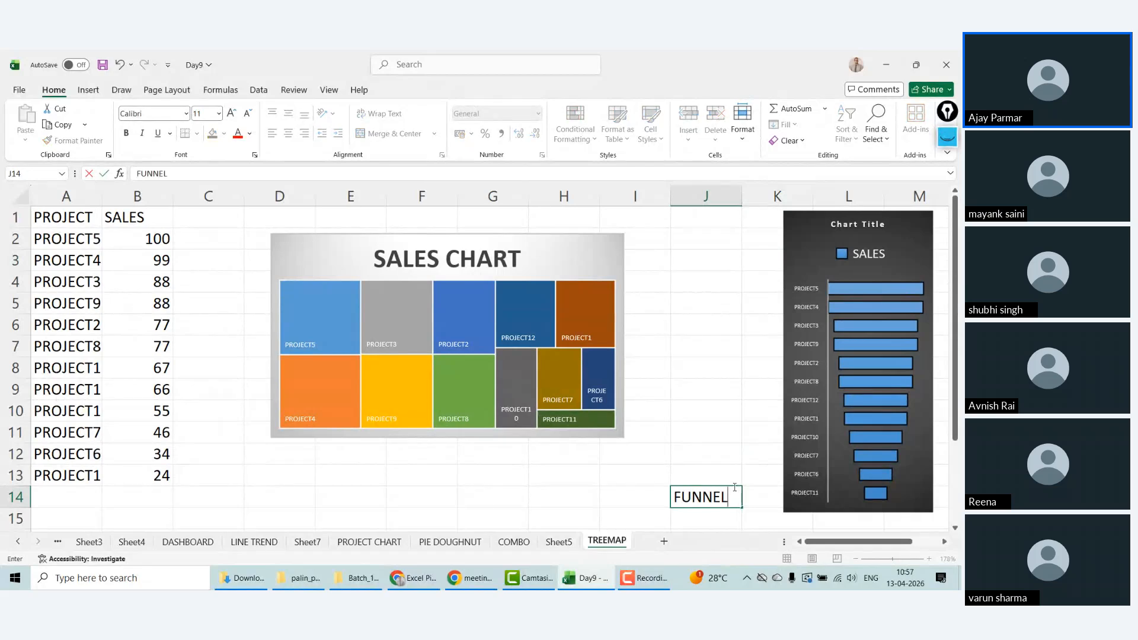
{"action": "key", "text": "Return"}
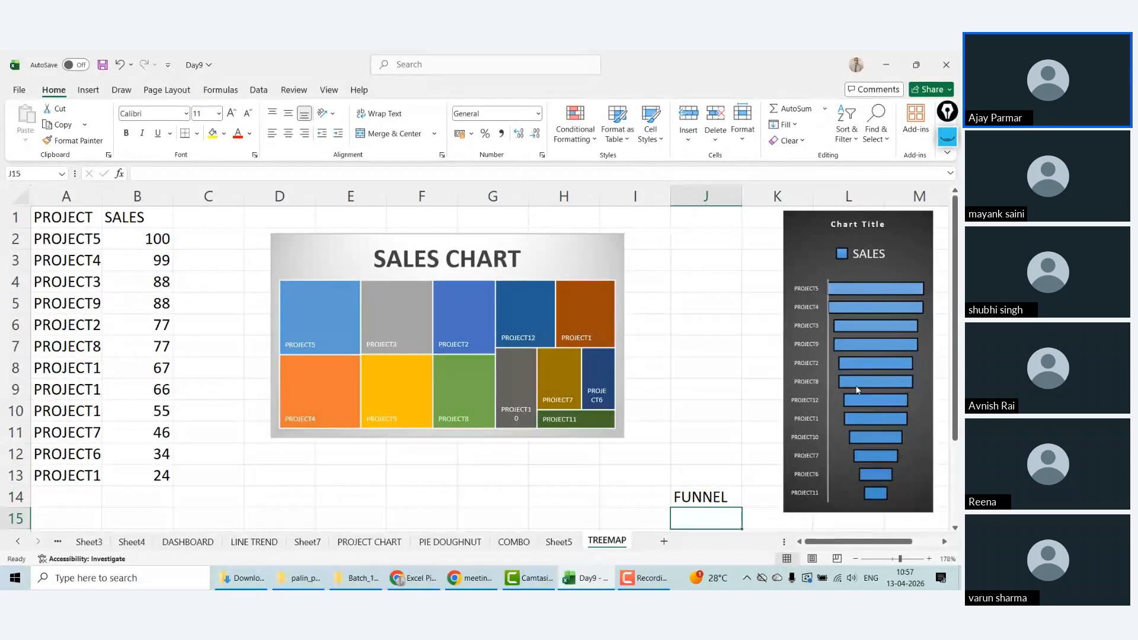
Step: Move the funnel chart slightly left, to start in column K, and view its data label placement choices
{"action": "left_click", "coordinate": [82, 238]}
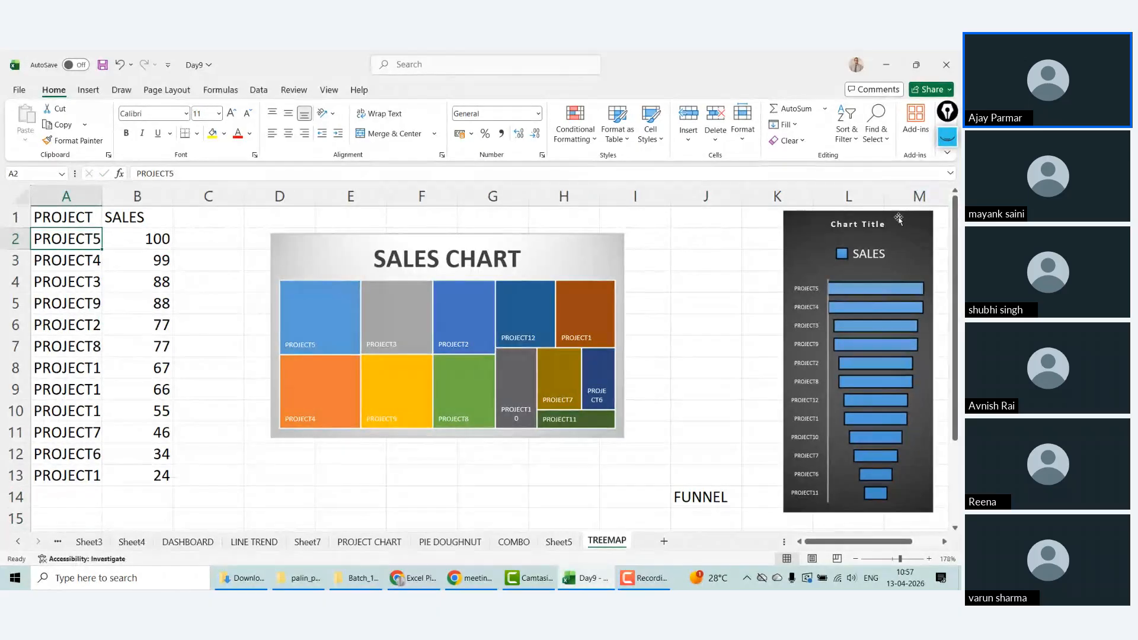
{"action": "left_click", "coordinate": [904, 217]}
{"action": "left_click_drag", "start_coordinate": [905, 216], "coordinate": [874, 215]}
{"action": "left_click", "coordinate": [919, 218]}
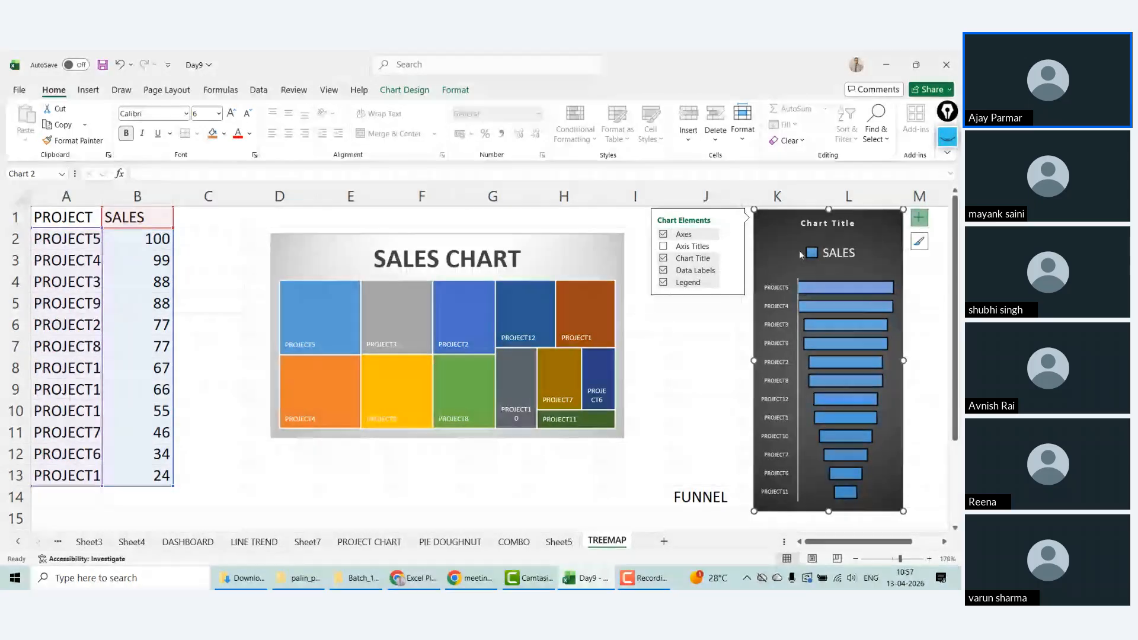
{"action": "left_click", "coordinate": [735, 271]}
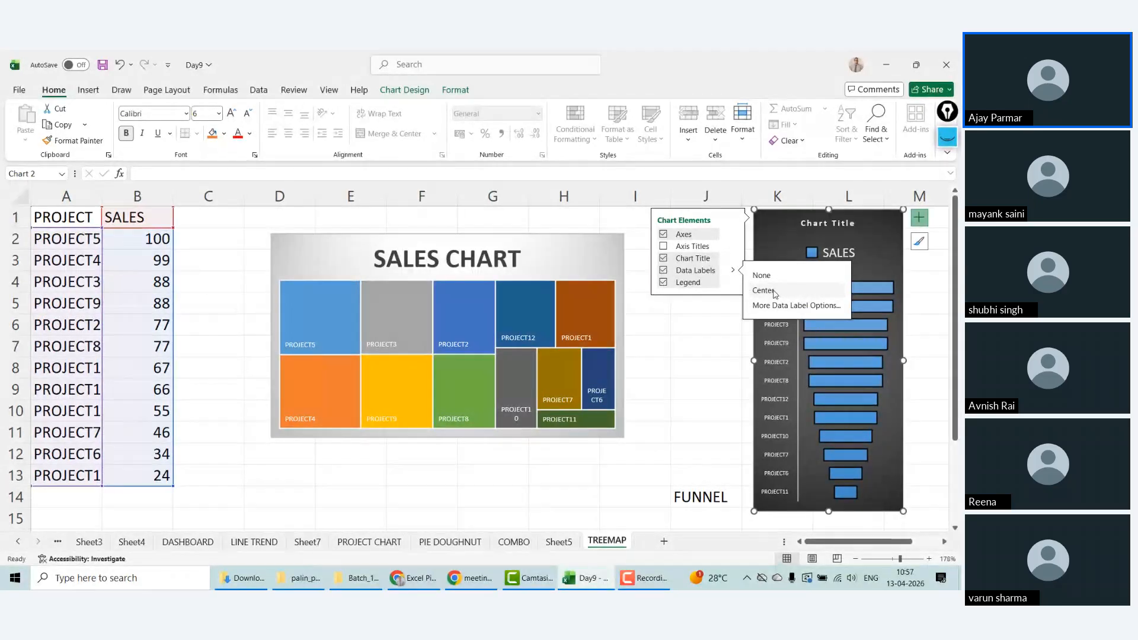
{"action": "left_click", "coordinate": [705, 364]}
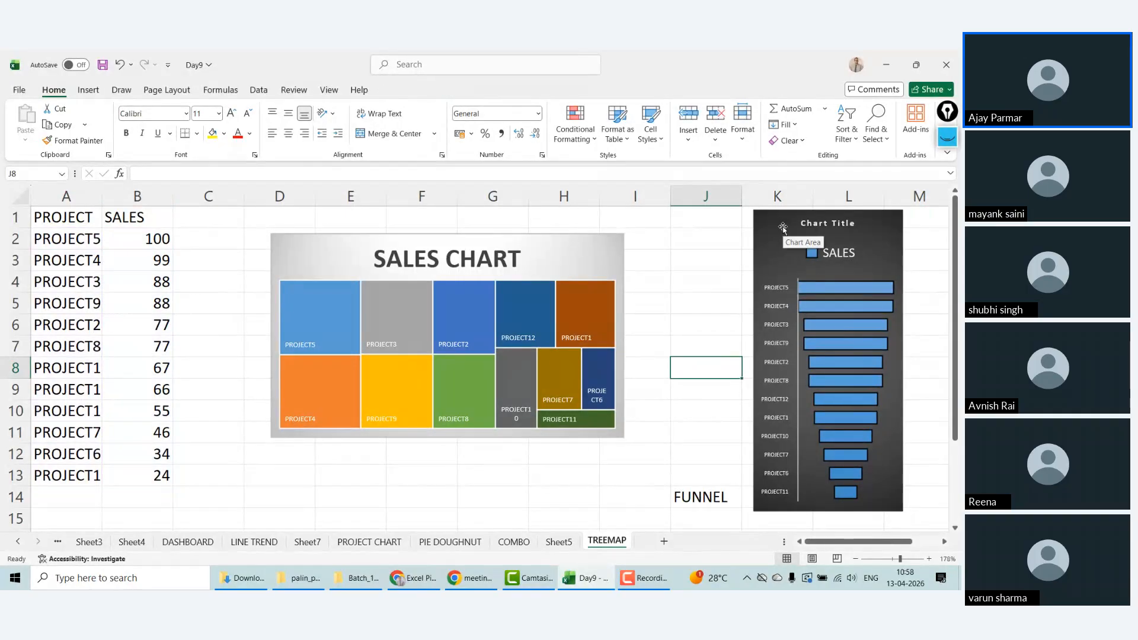
Step: Widen the funnel chart leftward into column J and delete its chart title
{"action": "left_click", "coordinate": [770, 214]}
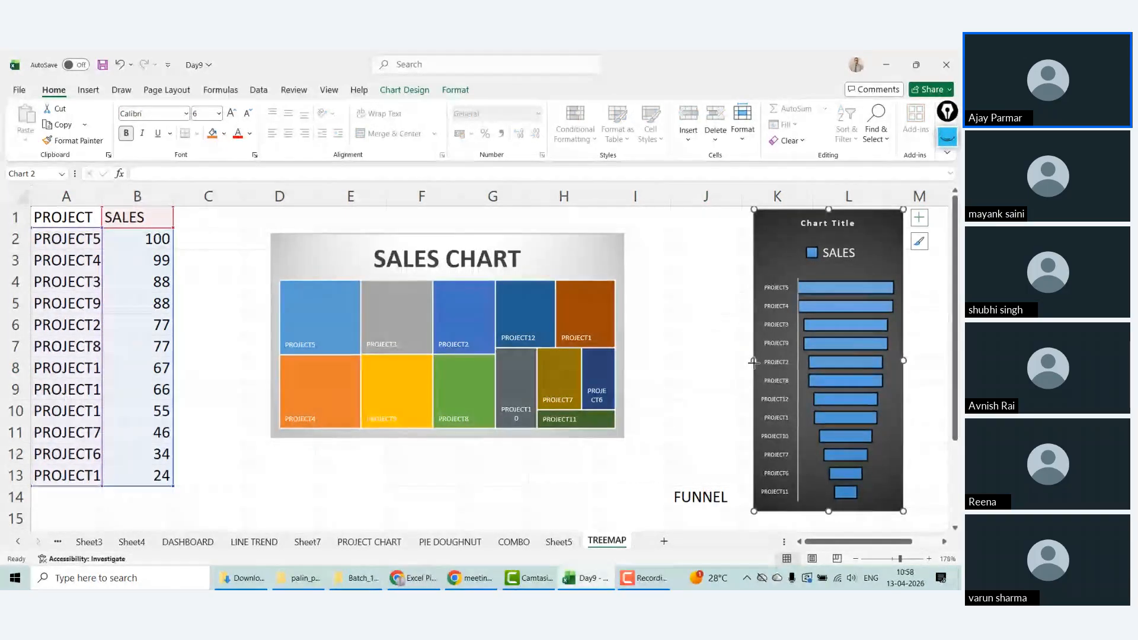
{"action": "left_click_drag", "start_coordinate": [755, 361], "coordinate": [697, 361]}
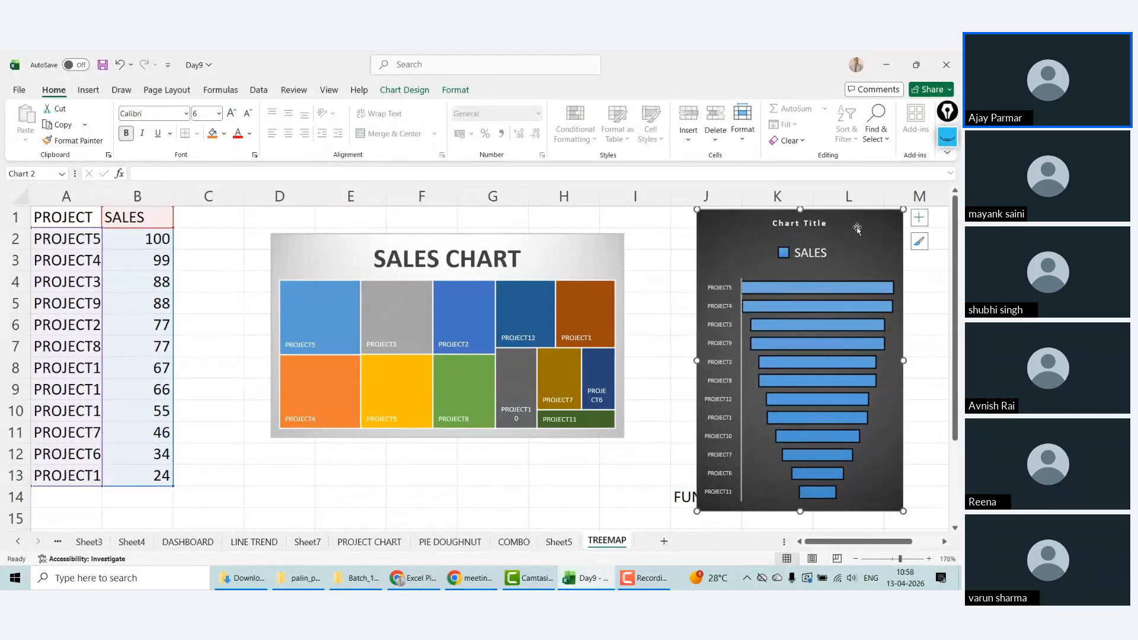
{"action": "scroll", "coordinate": [858, 216], "scroll_direction": "down", "scroll_amount": 1}
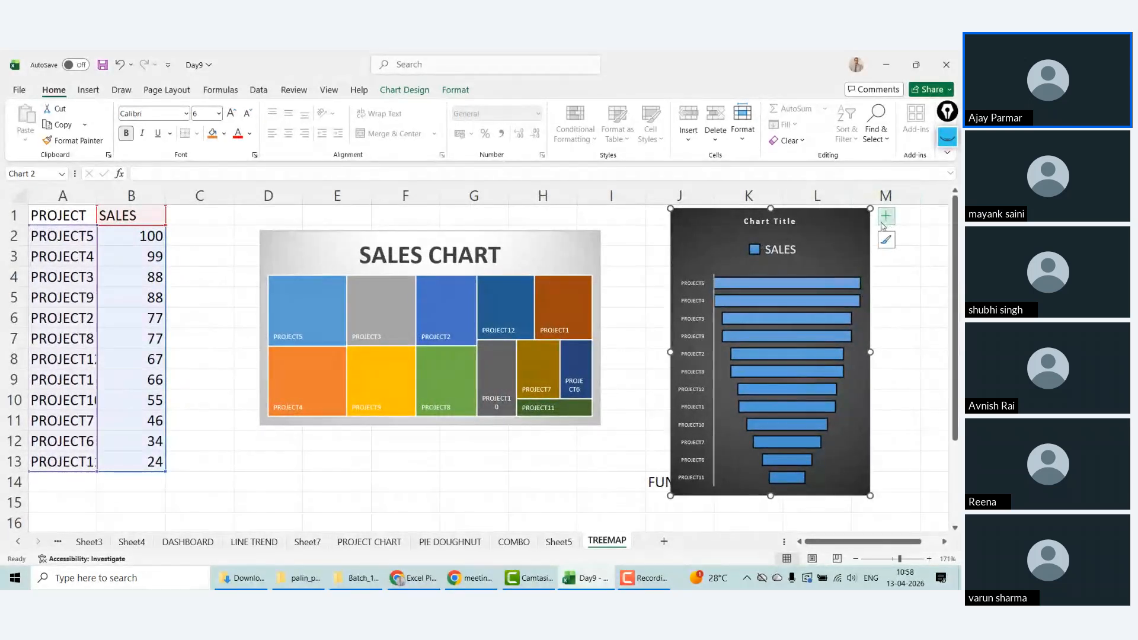
{"action": "left_click", "coordinate": [767, 221]}
{"action": "key", "text": "Delete"}
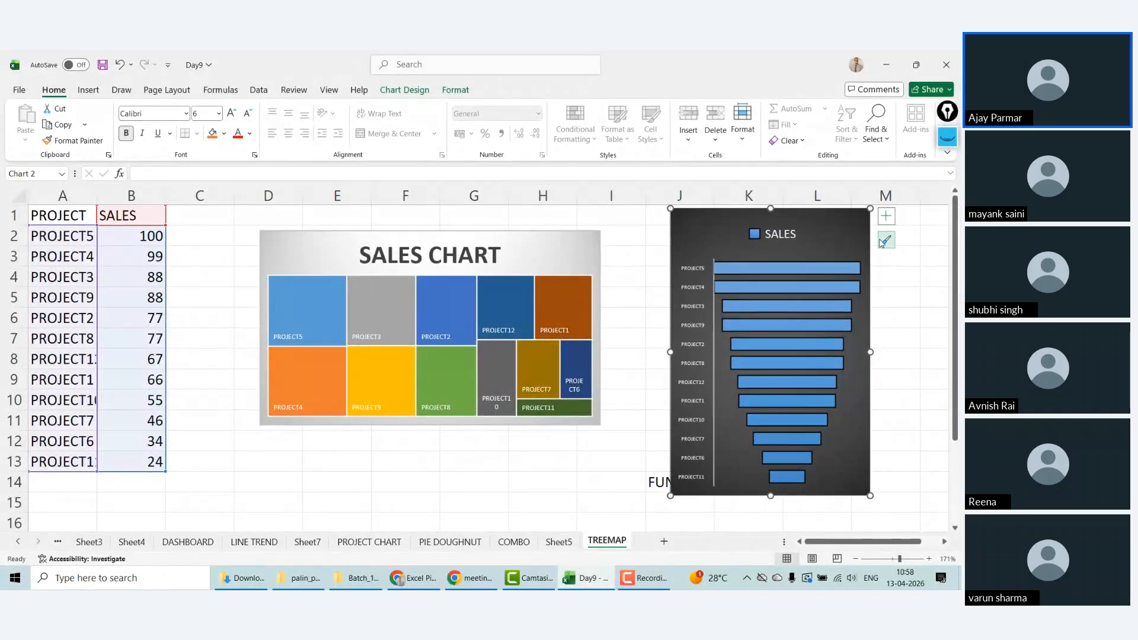
Step: Turn on data labels with their detailed options for the funnel chart and move the chart over the treemap
{"action": "left_click", "coordinate": [887, 215]}
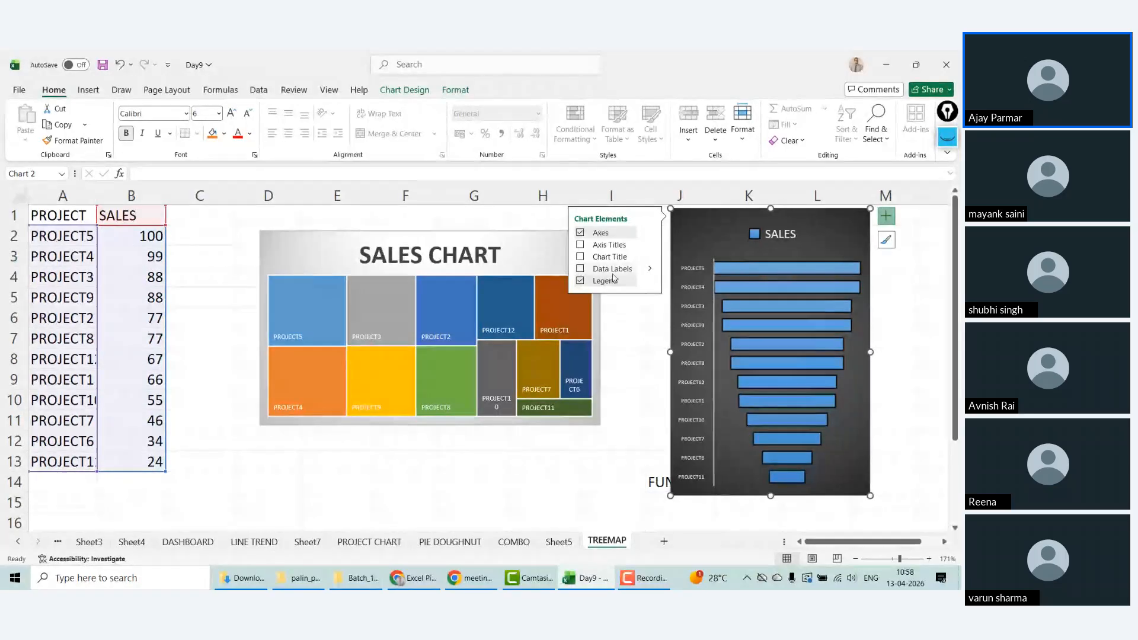
{"action": "left_click", "coordinate": [581, 271]}
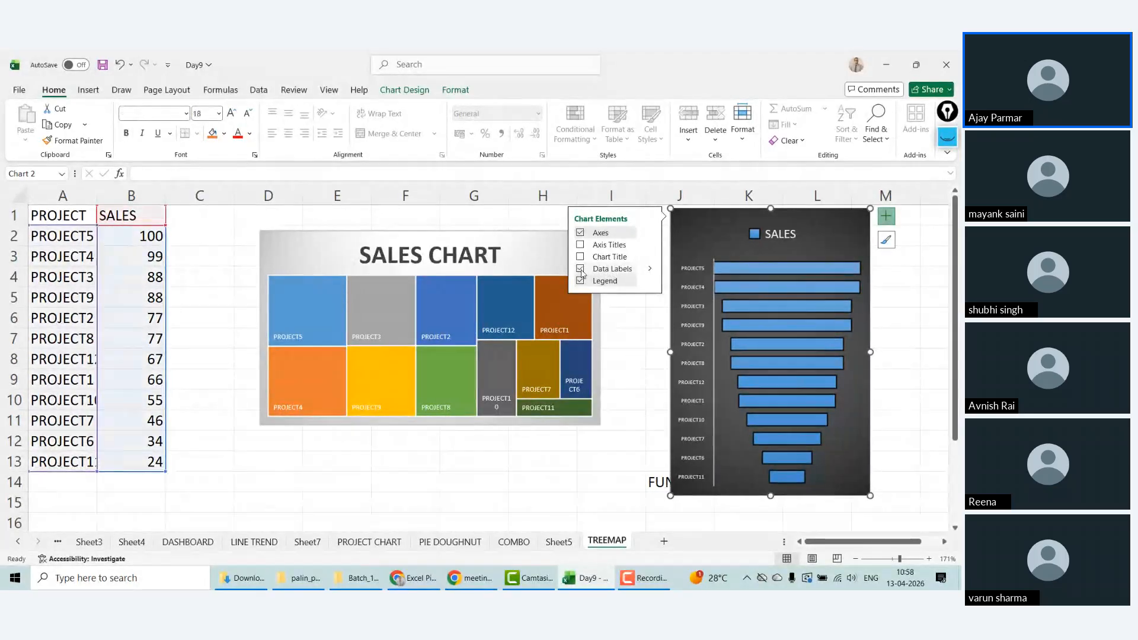
{"action": "left_click", "coordinate": [649, 268]}
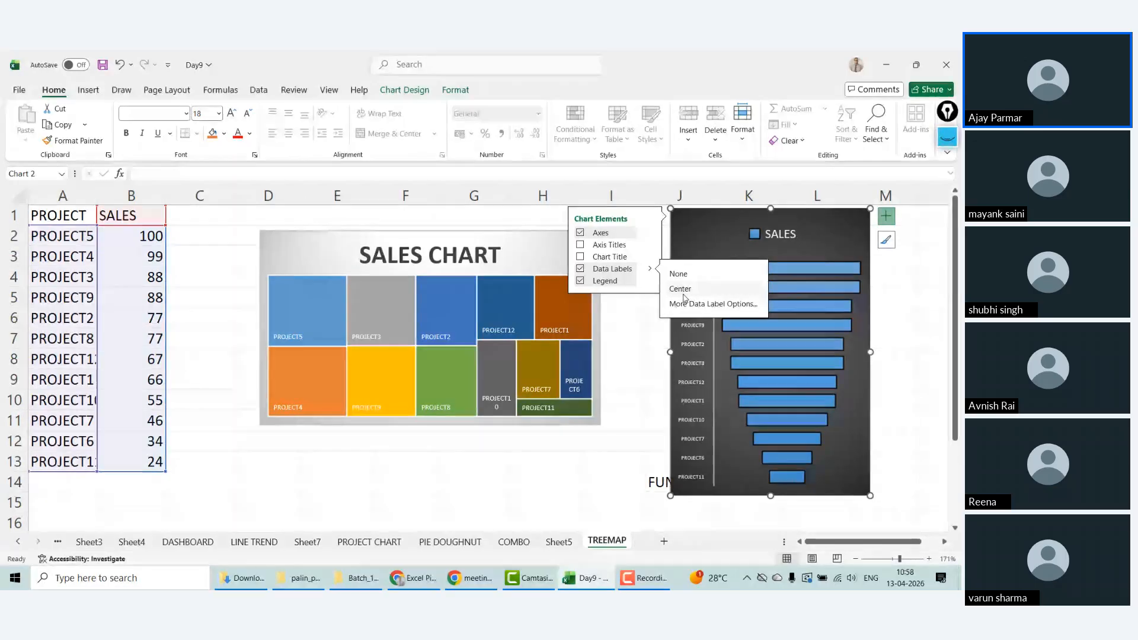
{"action": "left_click", "coordinate": [698, 304]}
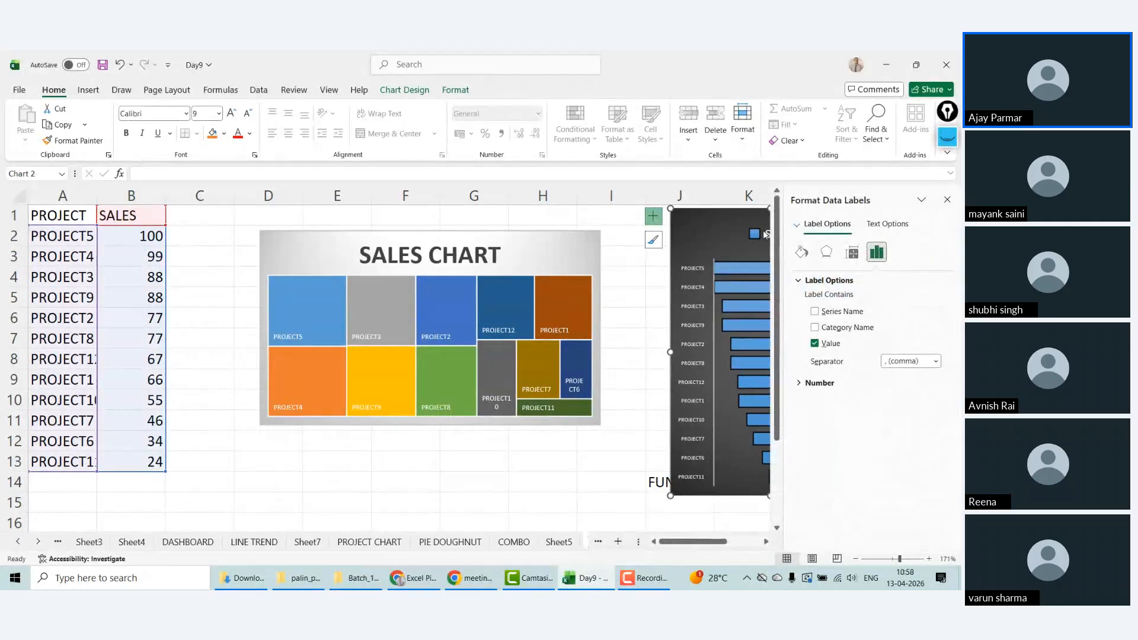
{"action": "left_click_drag", "start_coordinate": [717, 206], "coordinate": [383, 222]}
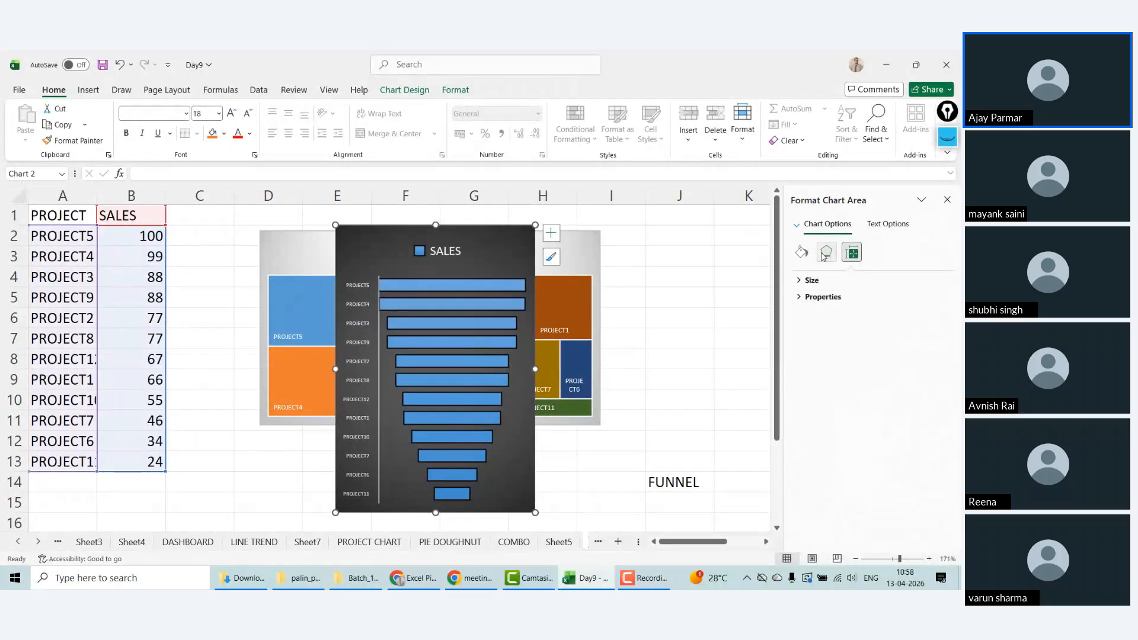
Step: Include the series name in the funnel chart's data labels
{"action": "left_click", "coordinate": [801, 254]}
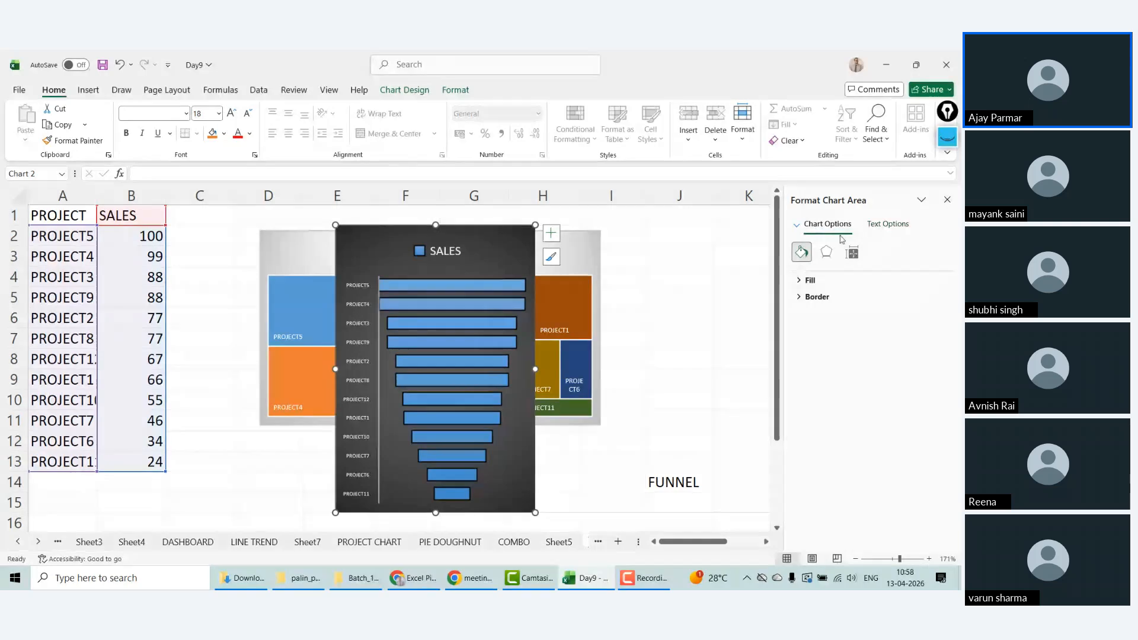
{"action": "left_click", "coordinate": [827, 254]}
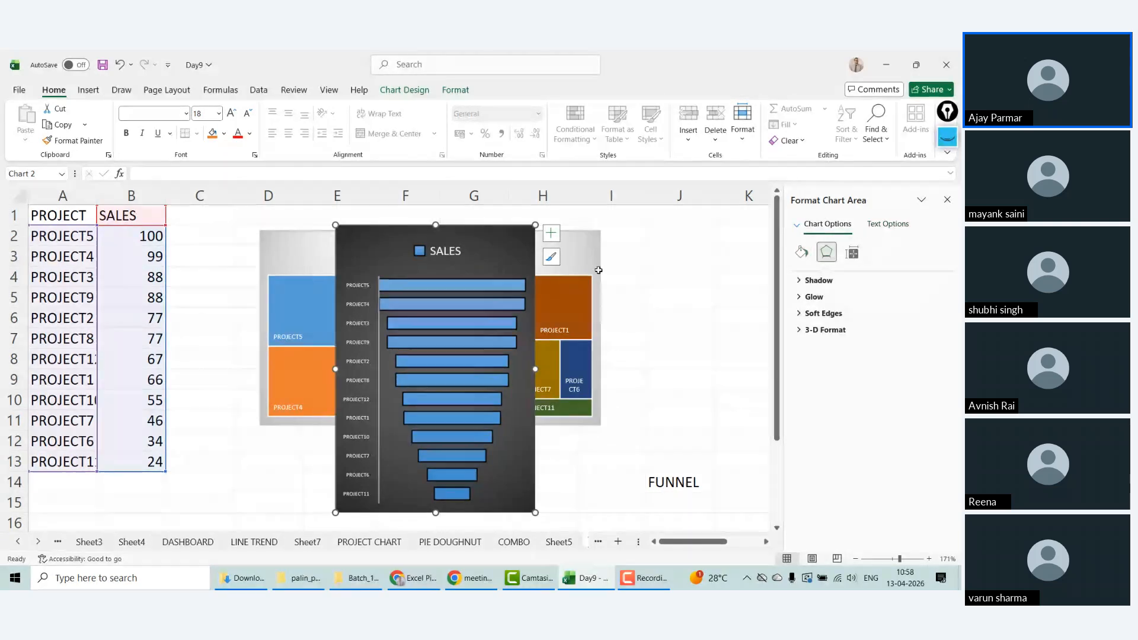
{"action": "left_click", "coordinate": [552, 236]}
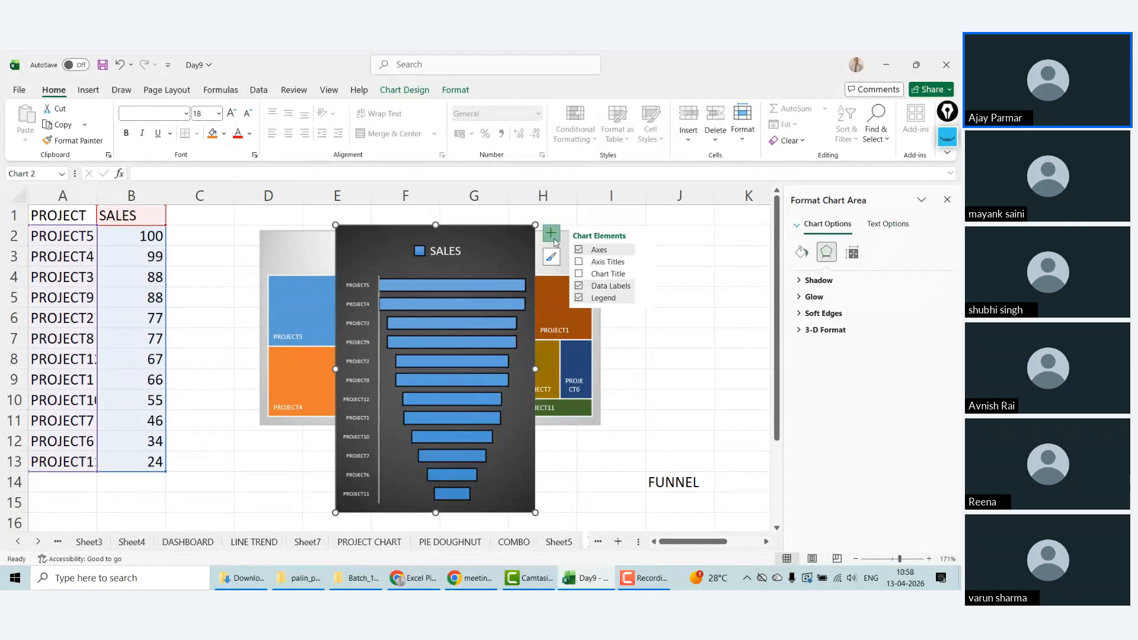
{"action": "left_click", "coordinate": [651, 287]}
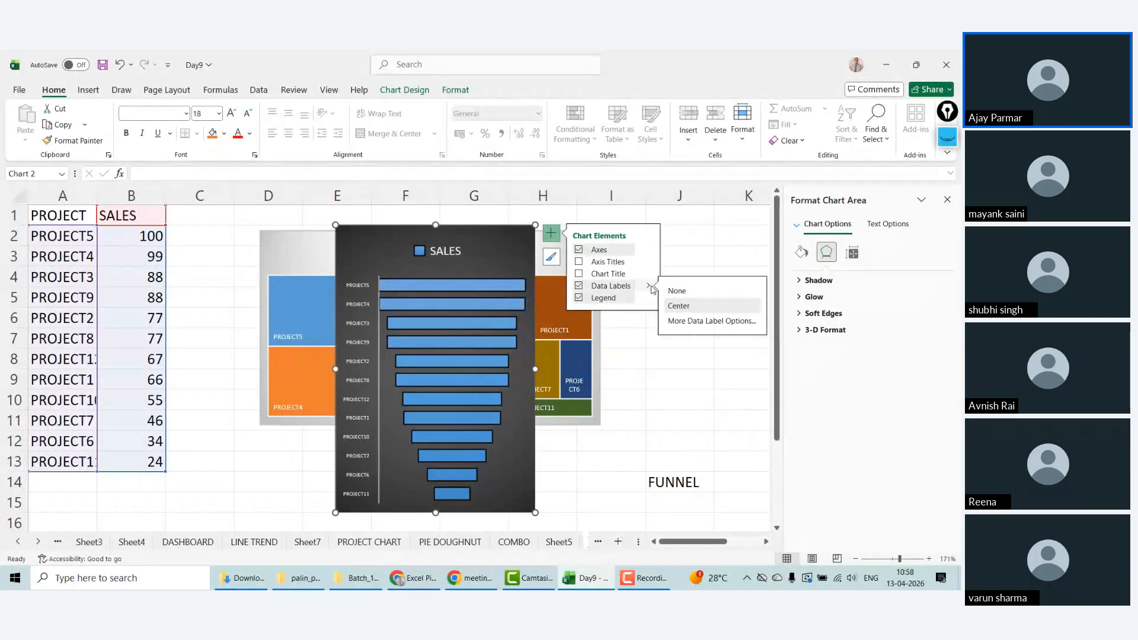
{"action": "left_click", "coordinate": [716, 322]}
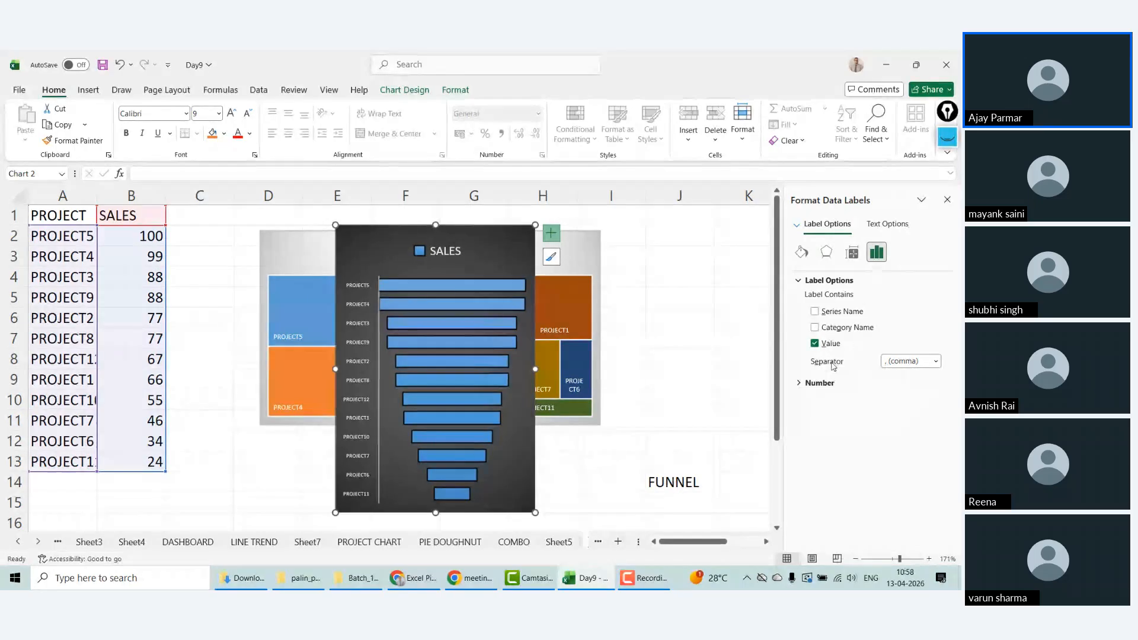
{"action": "left_click", "coordinate": [815, 313]}
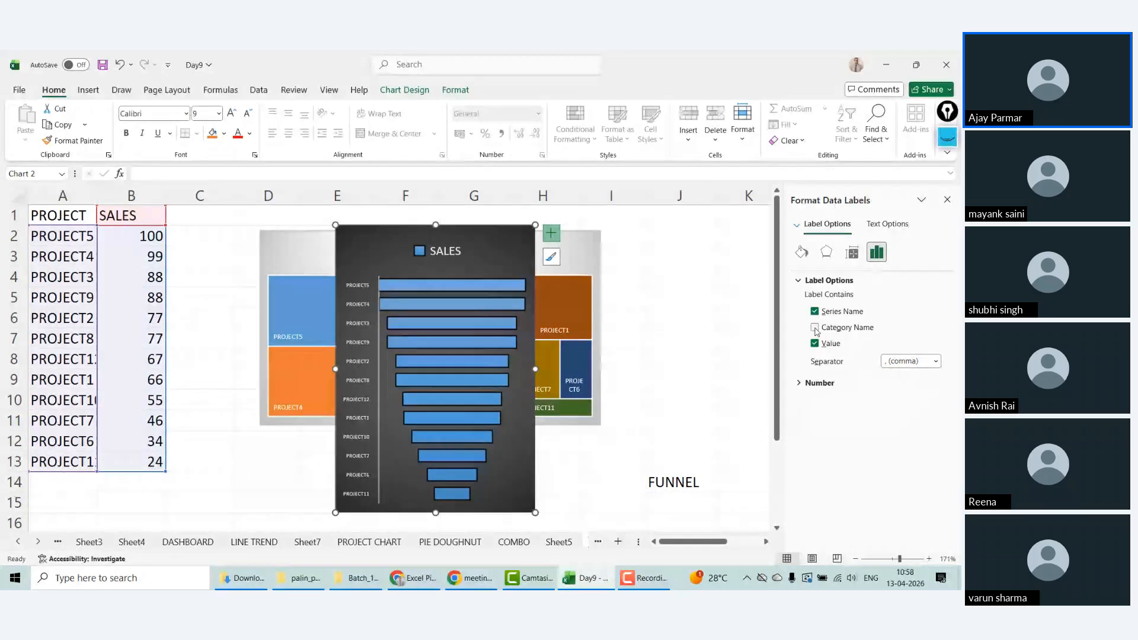
Step: Apply the Style 1 chart style to the funnel chart
{"action": "left_click", "coordinate": [404, 90]}
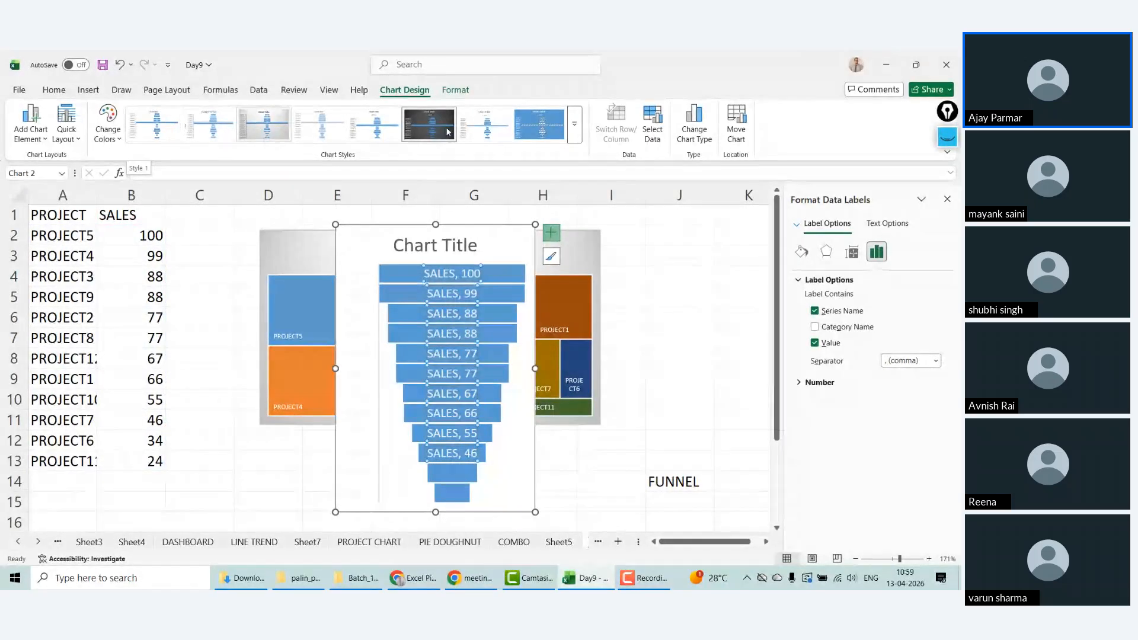
{"action": "left_click", "coordinate": [576, 135]}
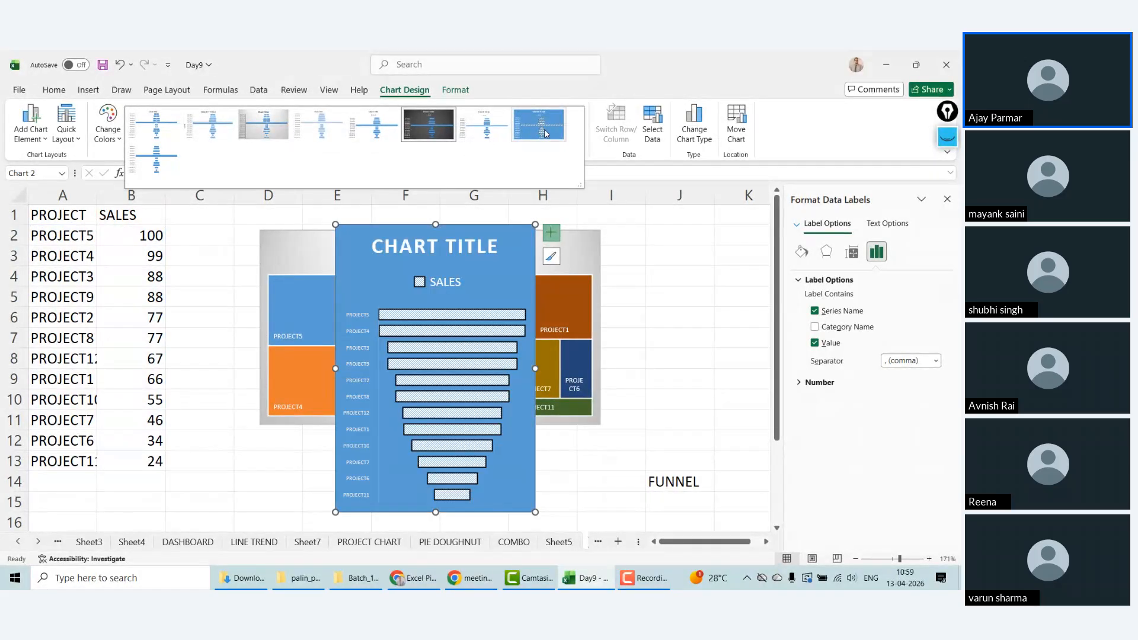
{"action": "left_click", "coordinate": [158, 128]}
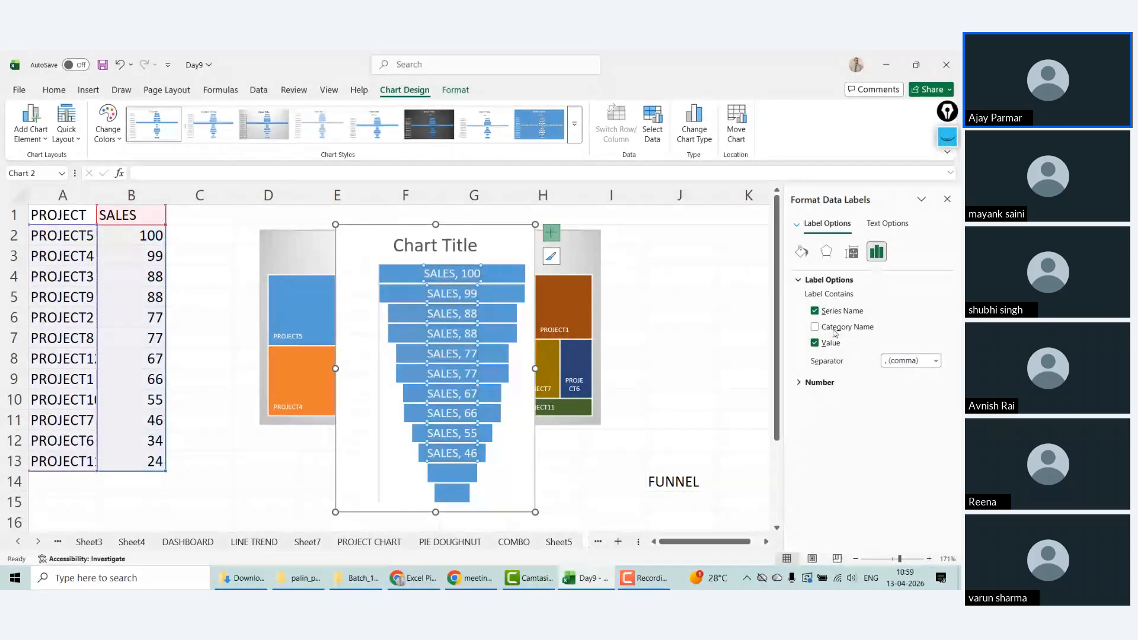
Step: Try the category name in the funnel chart's data labels, and clear the series name, category name and value
{"action": "left_click", "coordinate": [815, 327]}
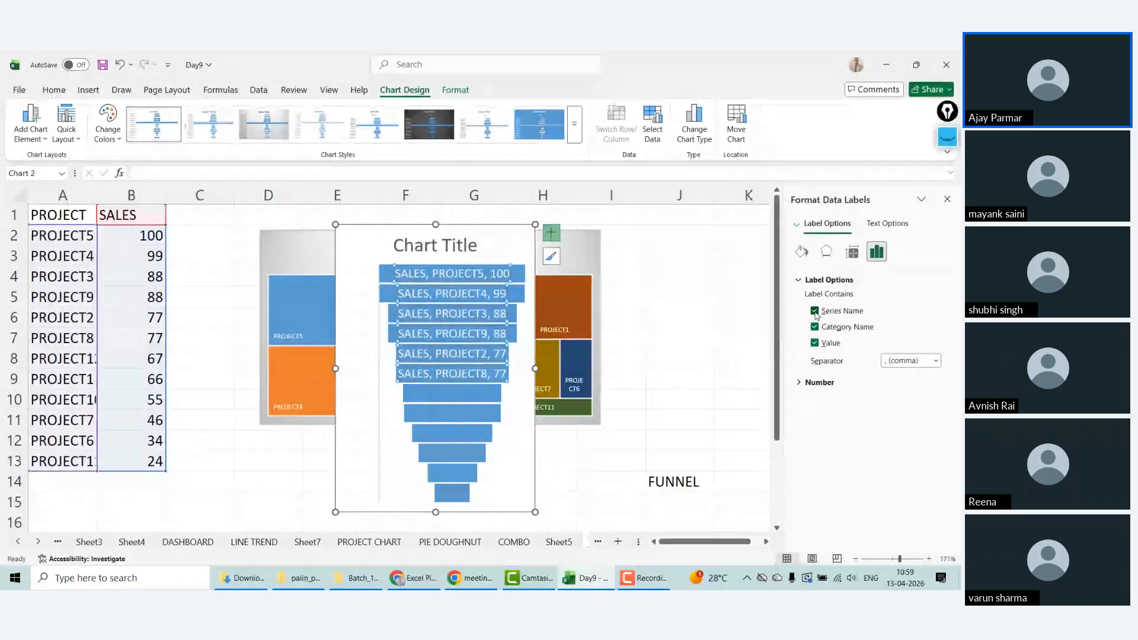
{"action": "left_click", "coordinate": [815, 312]}
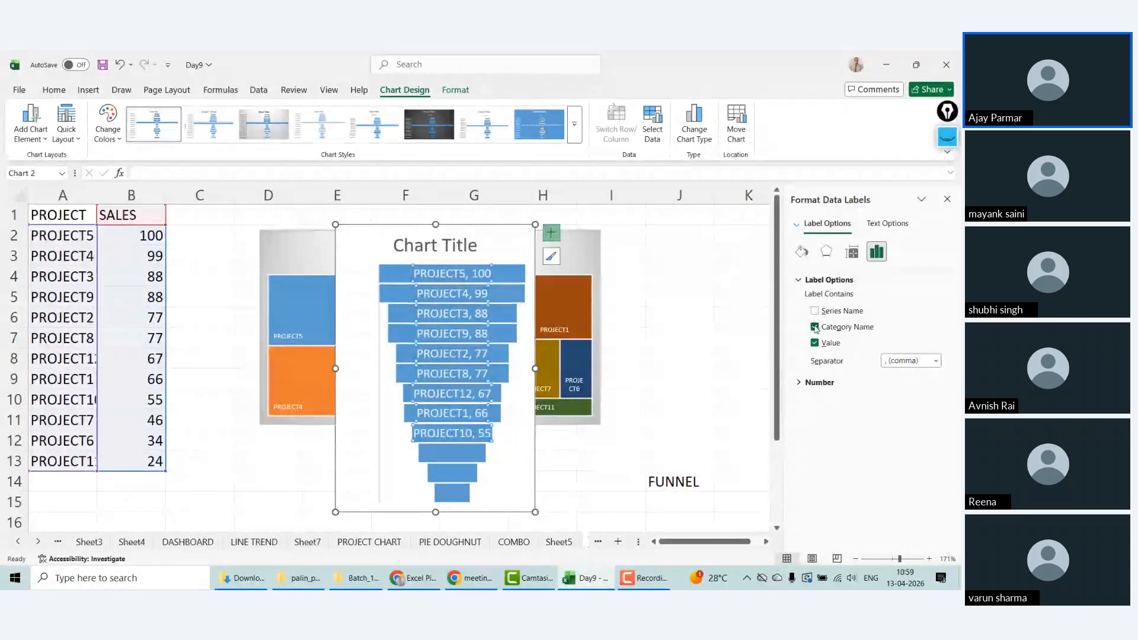
{"action": "left_click", "coordinate": [815, 328]}
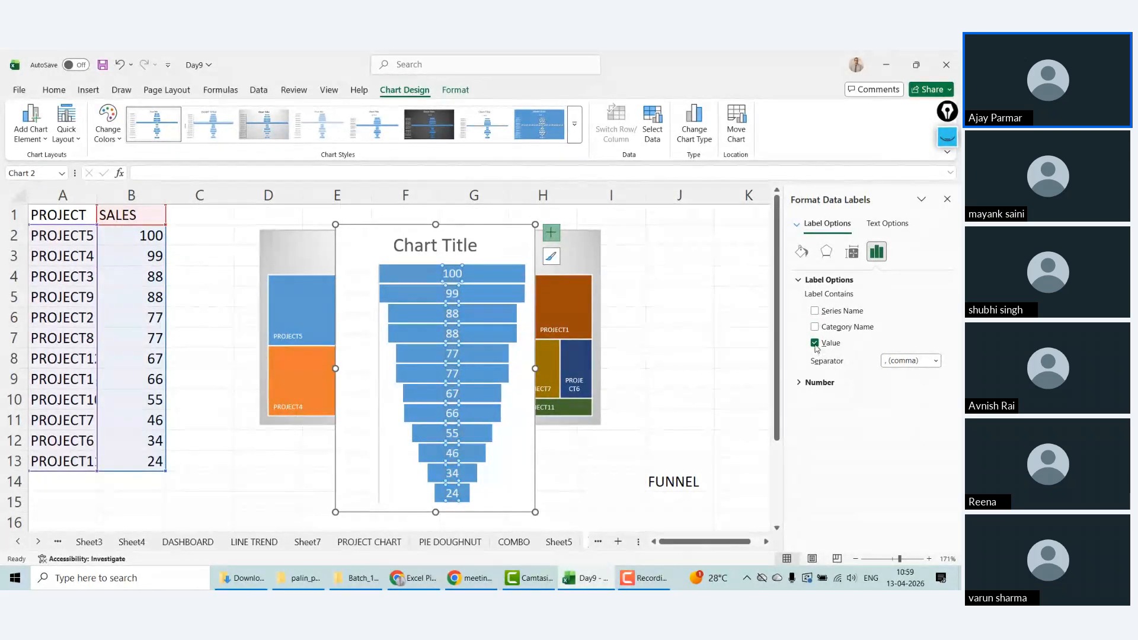
{"action": "left_click", "coordinate": [816, 345]}
{"action": "left_click", "coordinate": [816, 345]}
{"action": "left_click", "coordinate": [815, 343]}
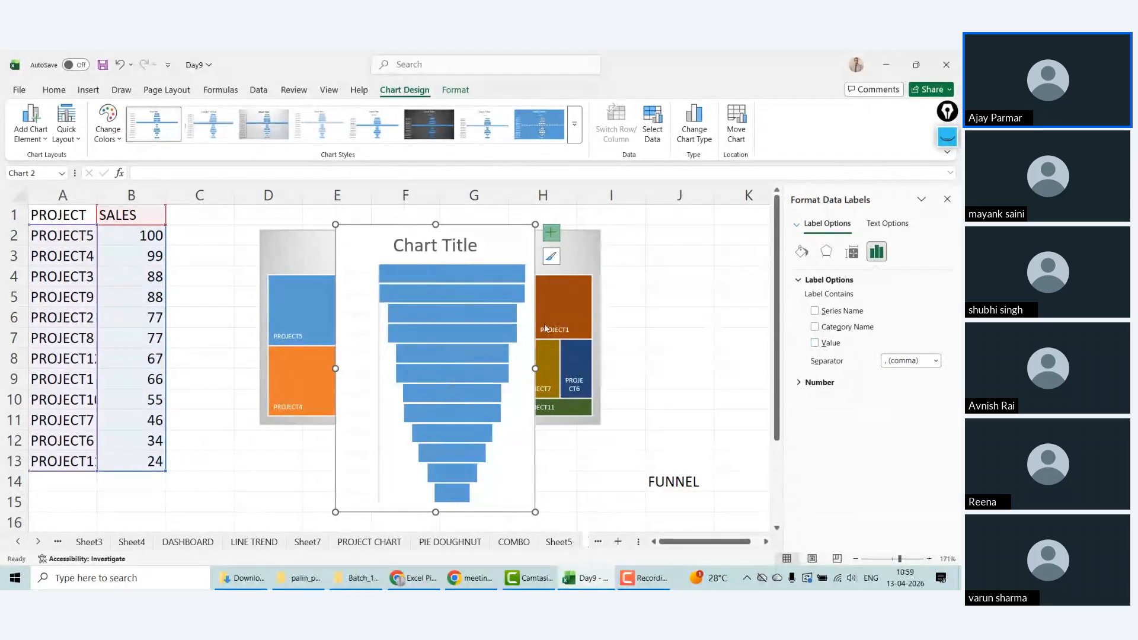
Step: Apply the light grey gradient chart style to the funnel chart
{"action": "left_click", "coordinate": [281, 132]}
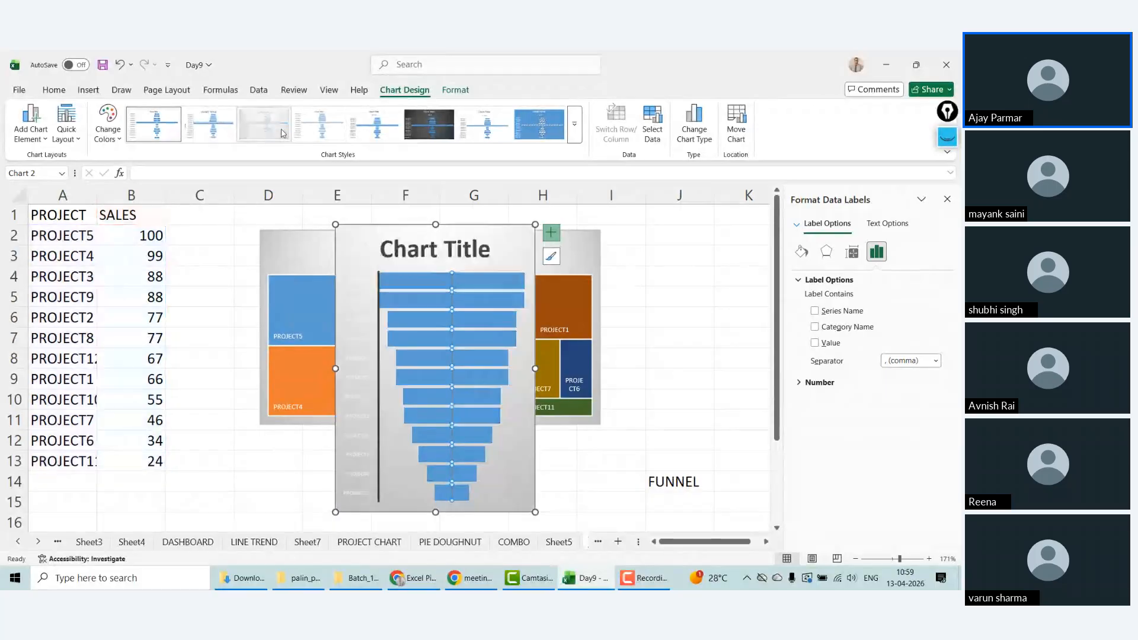
Step: Set the font colour of the funnel chart's project axis labels to black
{"action": "left_click", "coordinate": [363, 304]}
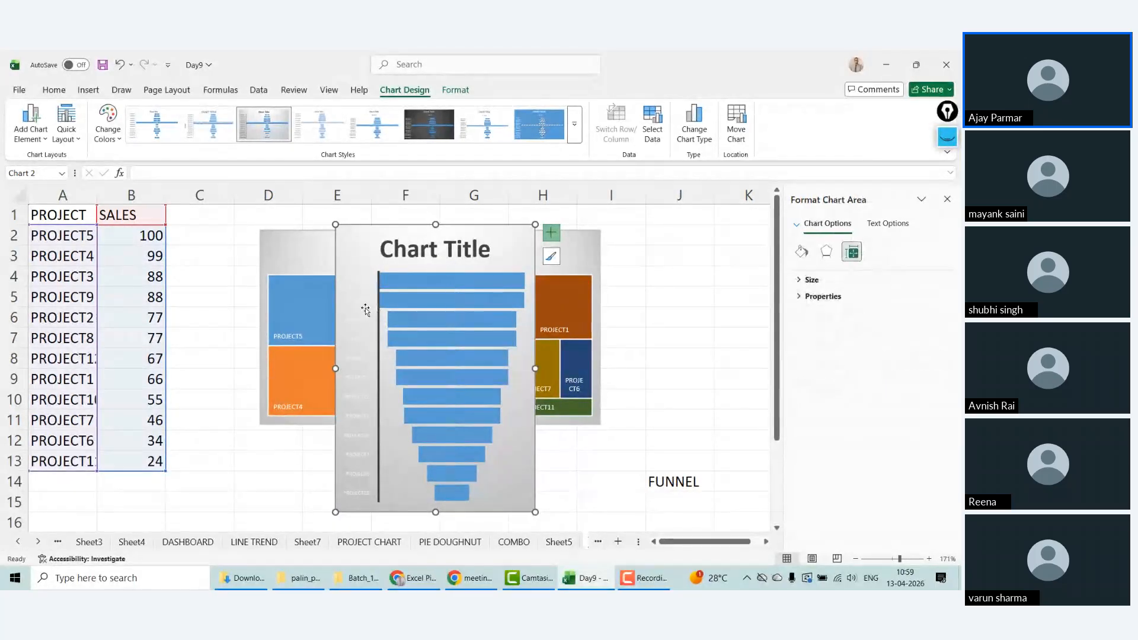
{"action": "left_click", "coordinate": [360, 300]}
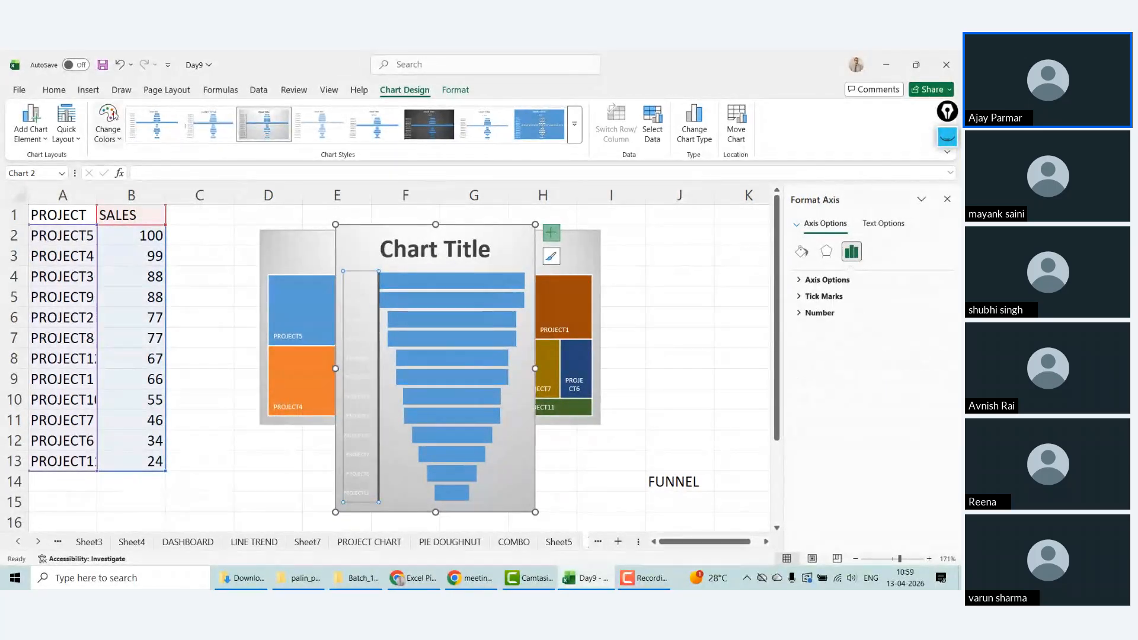
{"action": "left_click", "coordinate": [65, 90]}
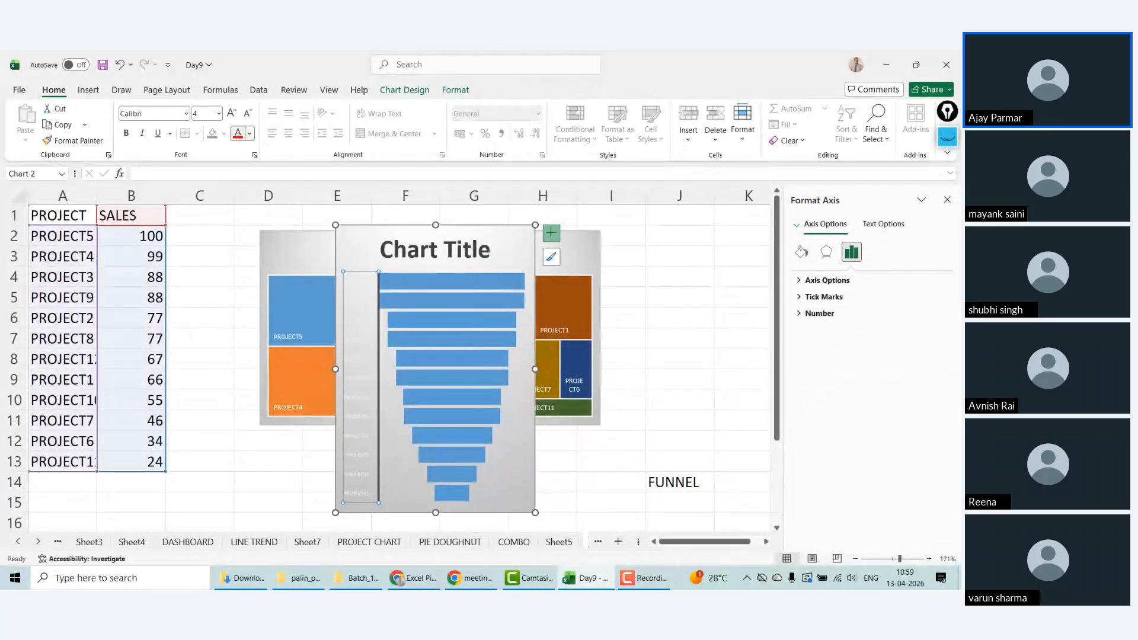
{"action": "left_click", "coordinate": [250, 133]}
{"action": "left_click", "coordinate": [245, 177]}
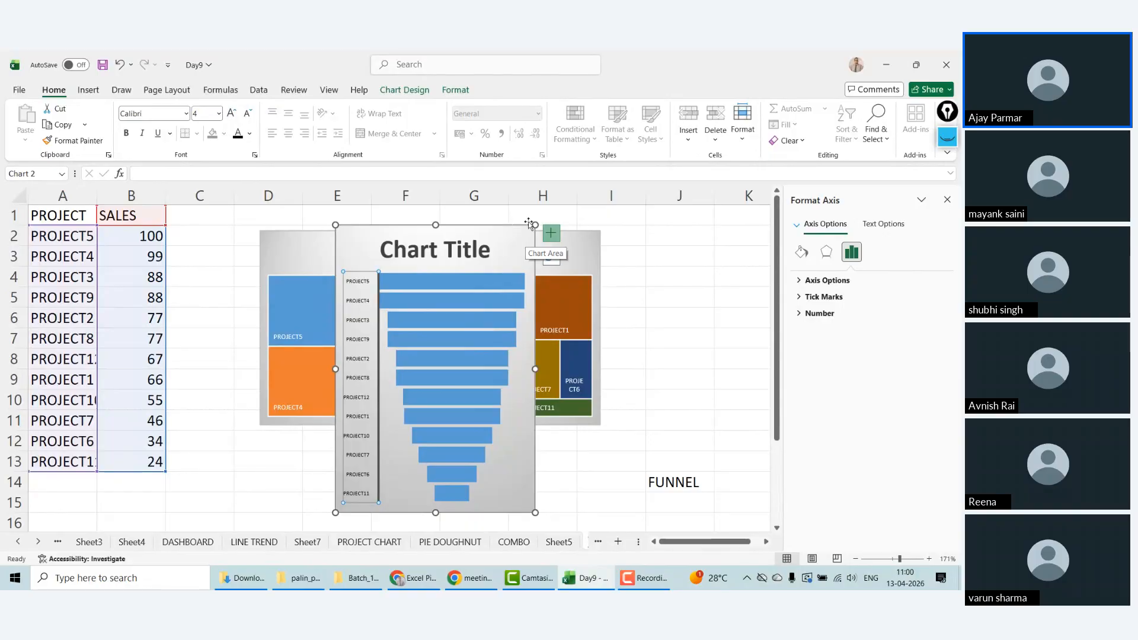
Step: Move the funnel chart into columns K to M beside the treemap chart and make it slightly taller
{"action": "left_click_drag", "start_coordinate": [498, 227], "coordinate": [759, 206]}
{"action": "key", "text": "ctrl+z"}
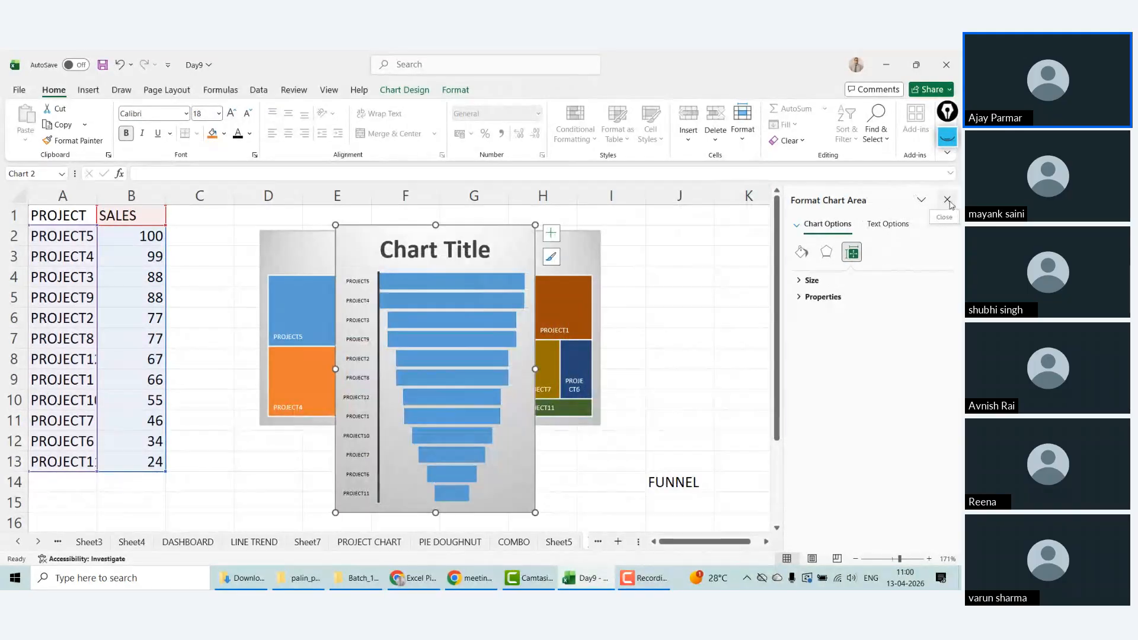
{"action": "left_click", "coordinate": [947, 200]}
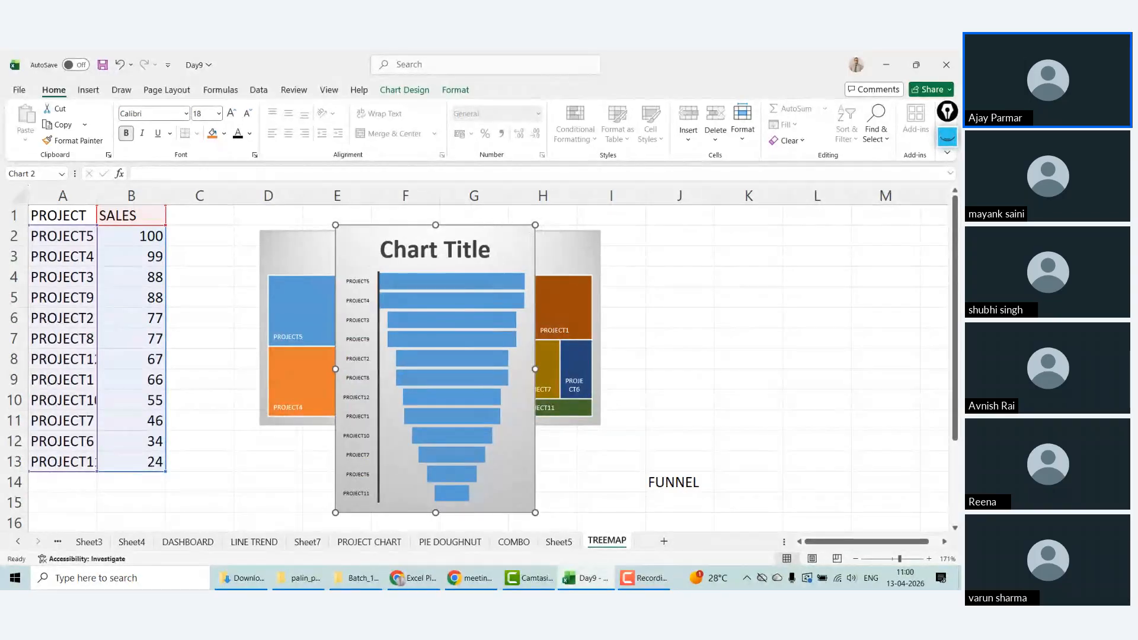
{"action": "left_click_drag", "start_coordinate": [489, 227], "coordinate": [875, 206]}
{"action": "key", "text": "ctrl+z"}
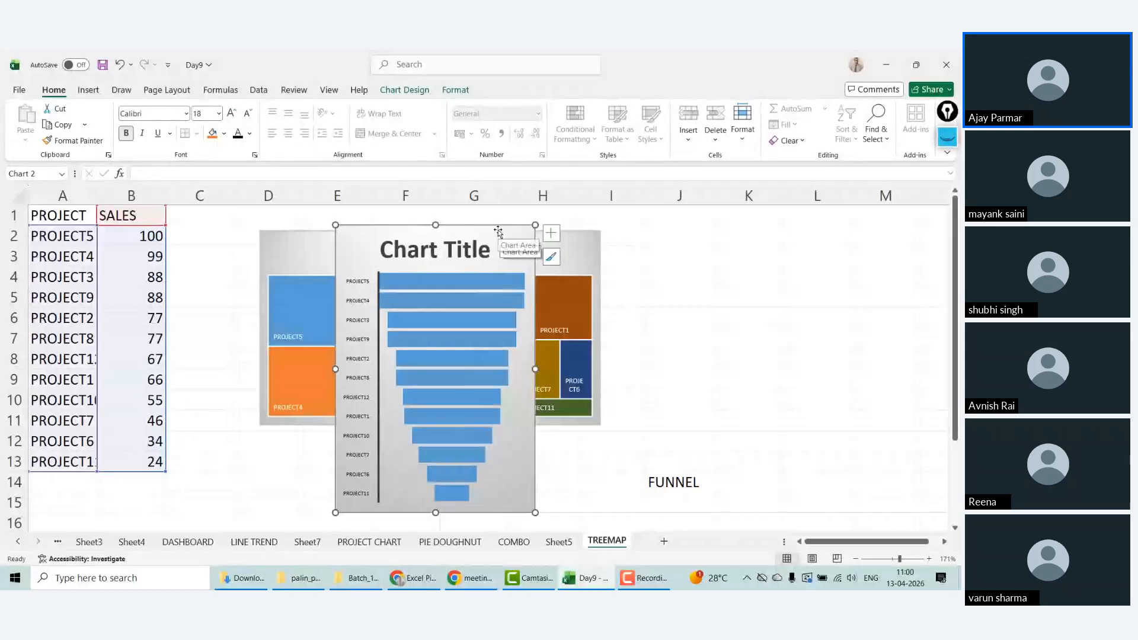
{"action": "left_click_drag", "start_coordinate": [500, 237], "coordinate": [887, 212]}
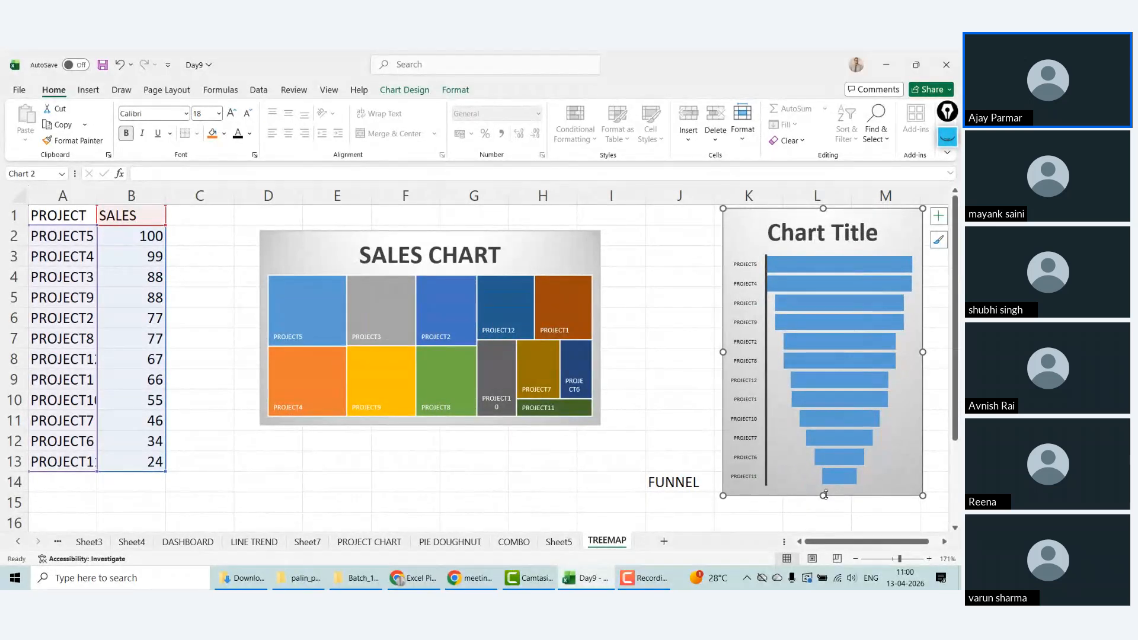
{"action": "left_click_drag", "start_coordinate": [824, 495], "coordinate": [824, 513]}
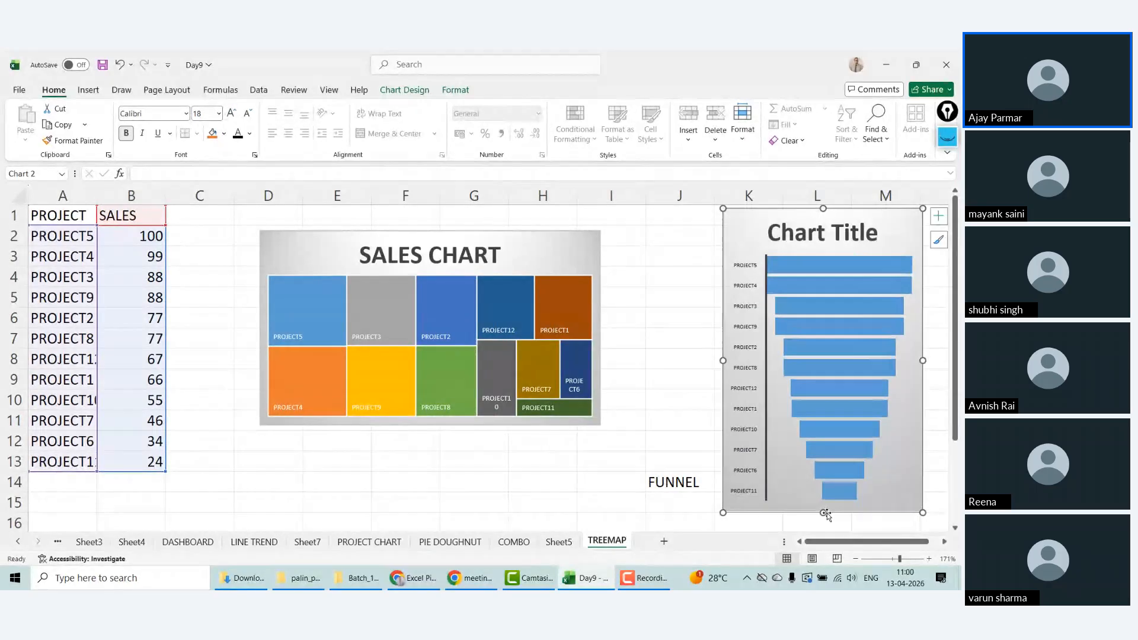
{"action": "left_click", "coordinate": [661, 255]}
Step: Add a new worksheet, enlarge its view to 140% and rename it PIVOTS
{"action": "left_click", "coordinate": [664, 541]}
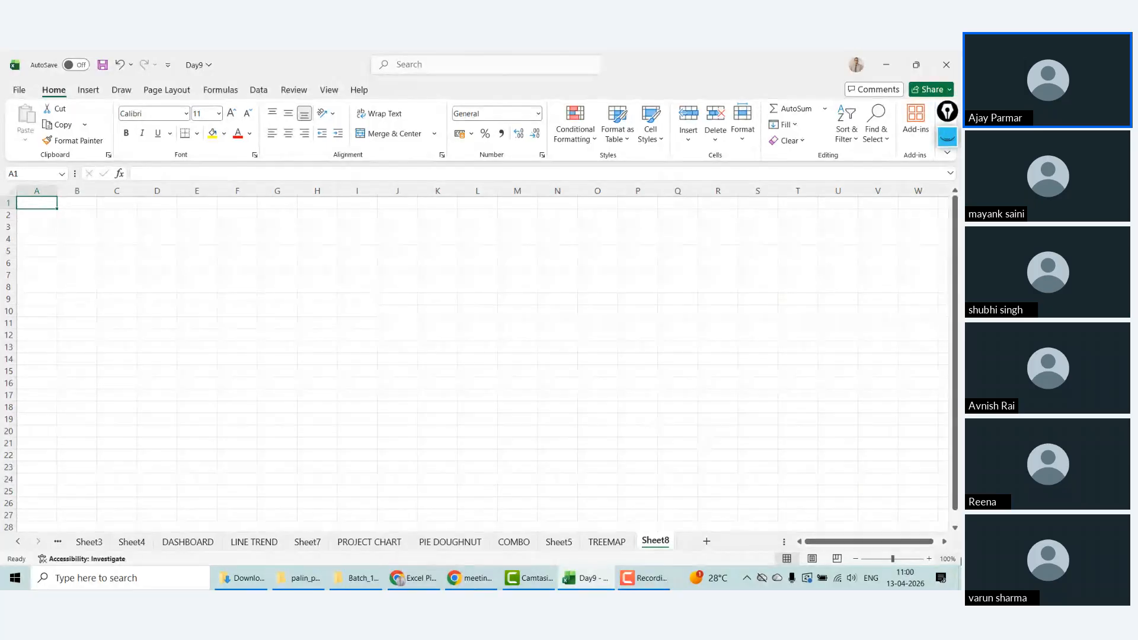
{"action": "left_click", "coordinate": [929, 559]}
{"action": "left_click", "coordinate": [930, 559]}
{"action": "left_click", "coordinate": [929, 559]}
{"action": "left_click", "coordinate": [930, 559]}
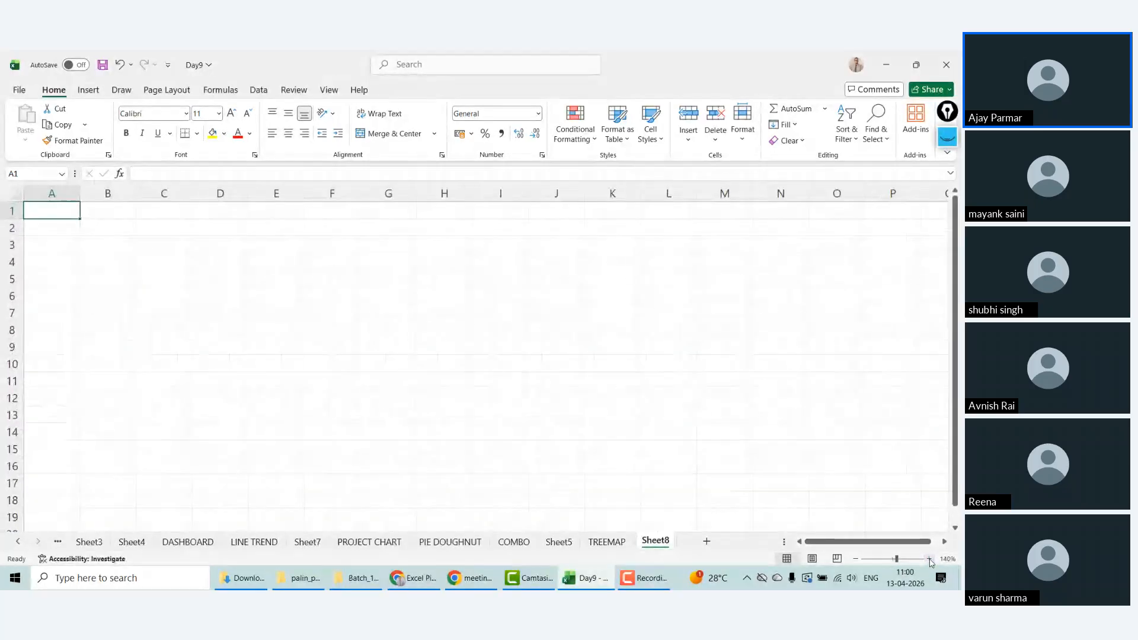
{"action": "double_click", "coordinate": [656, 540]}
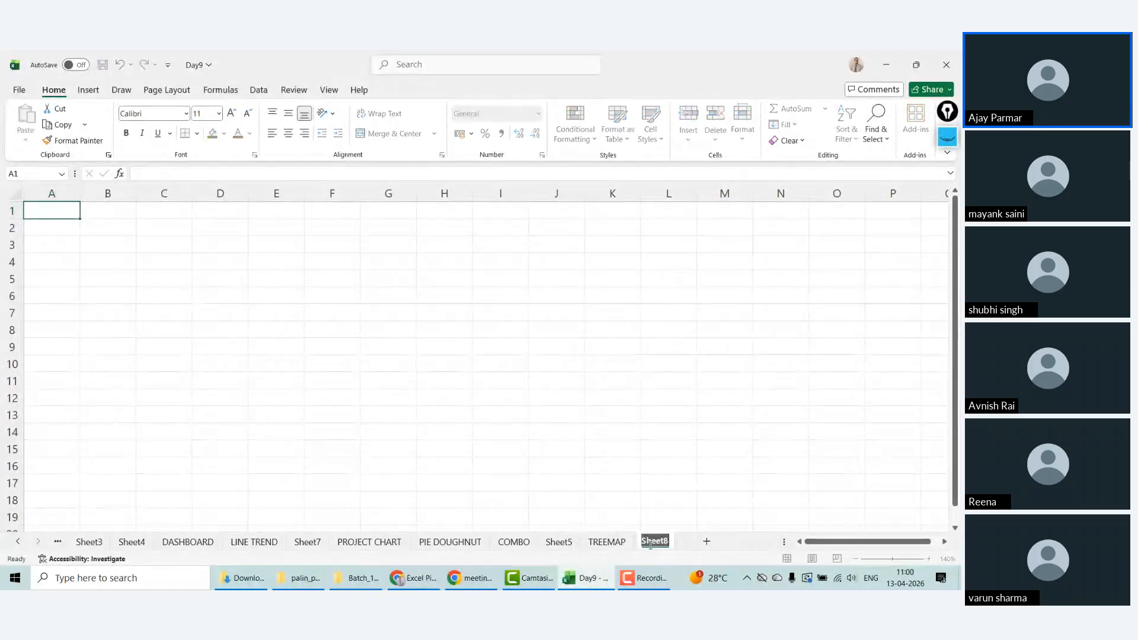
{"action": "type", "text": "PIVOTS"}
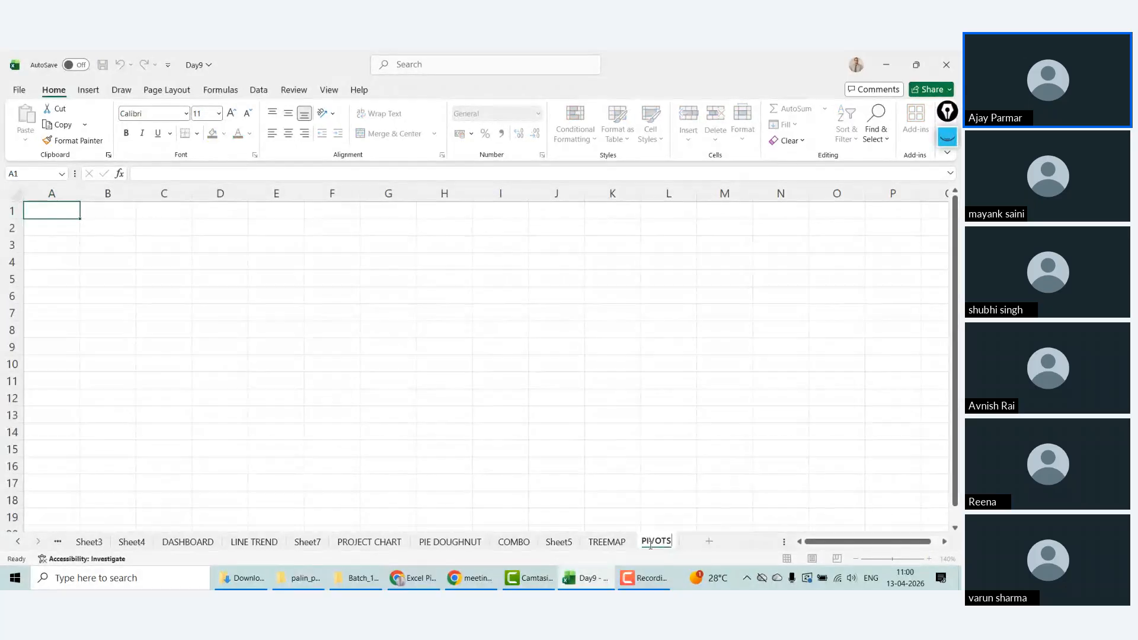
{"action": "left_click", "coordinate": [59, 212]}
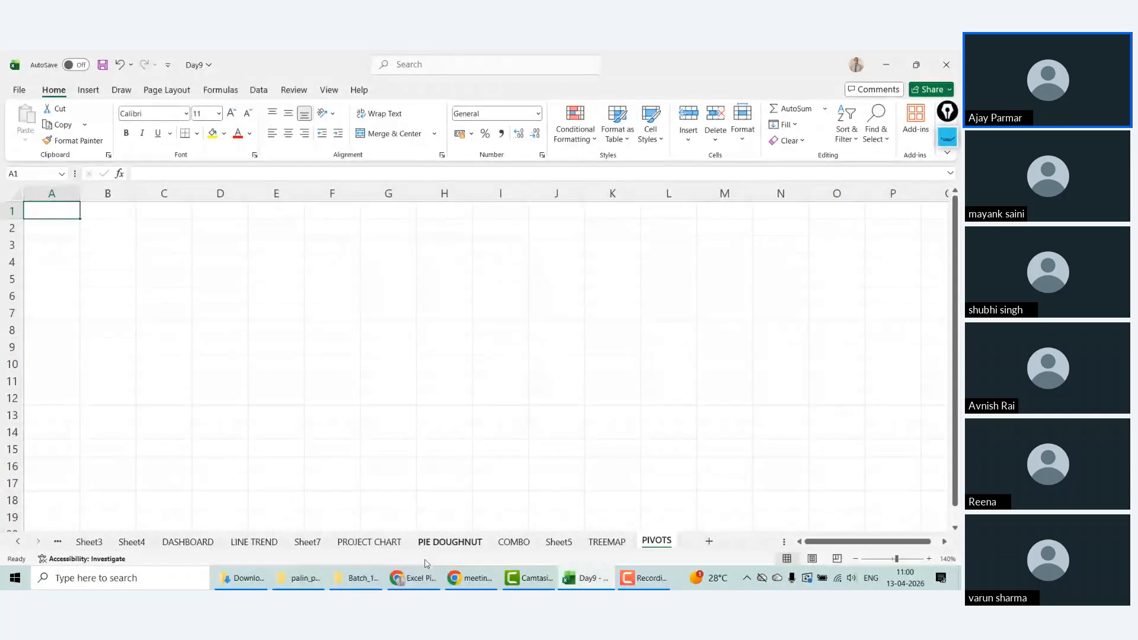
Step: Switch to the ChatGPT conversation in Chrome and copy the sample dataset table for pivot practice
{"action": "left_click", "coordinate": [420, 584]}
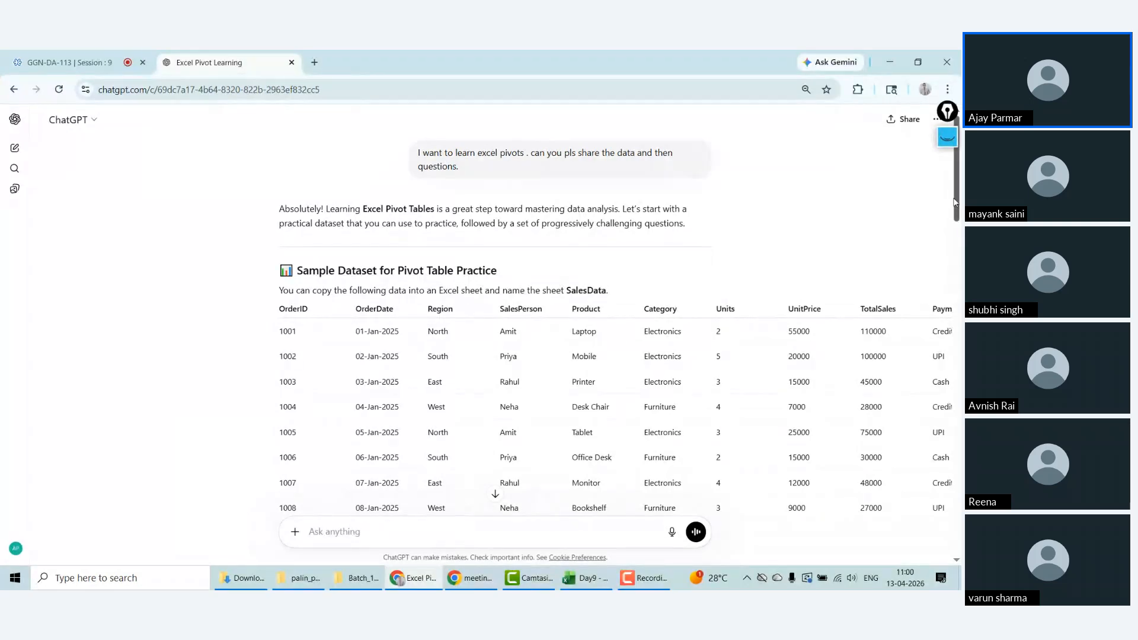
{"action": "scroll", "coordinate": [956, 217], "scroll_direction": "down", "scroll_amount": 4}
{"action": "scroll", "coordinate": [957, 212], "scroll_direction": "up", "scroll_amount": 3}
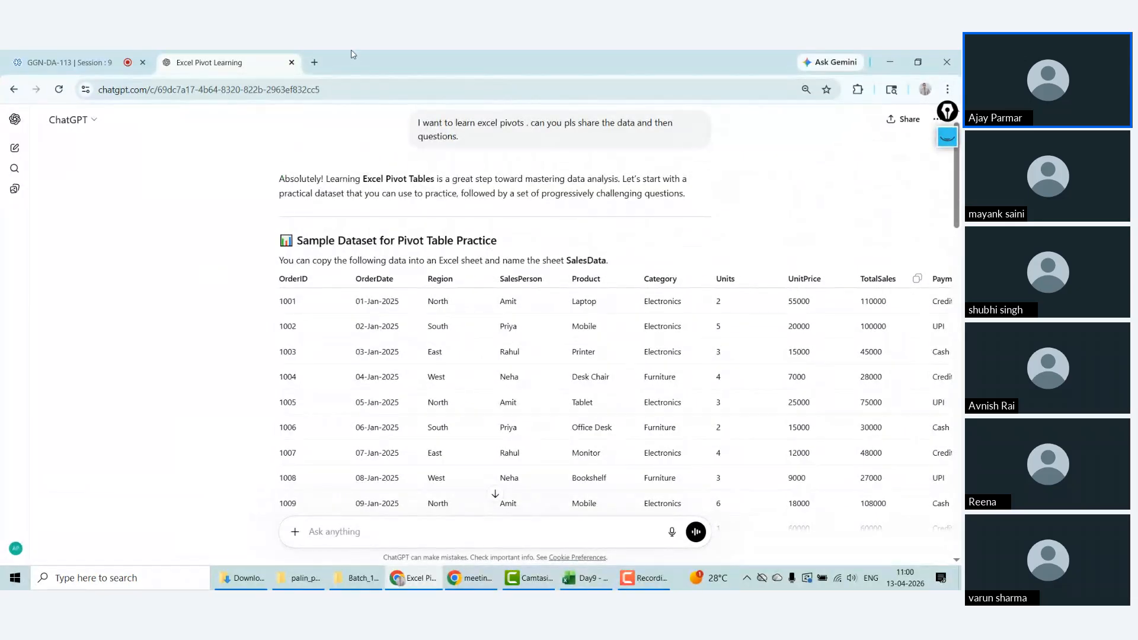
{"action": "left_click", "coordinate": [948, 90]}
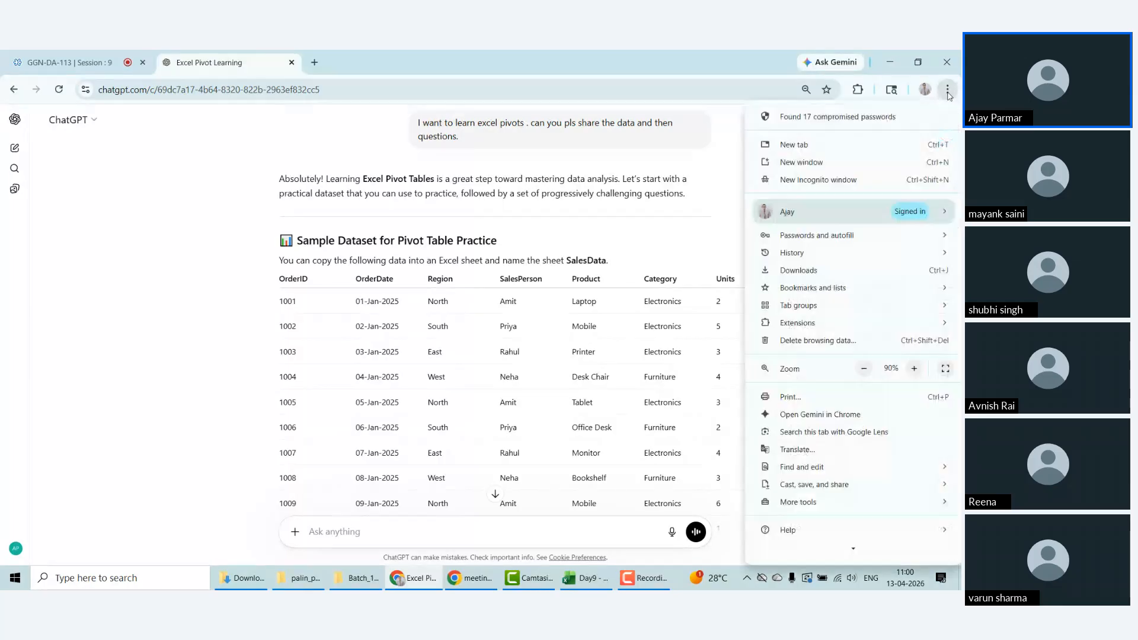
{"action": "left_click", "coordinate": [865, 369]}
{"action": "left_click", "coordinate": [167, 336]}
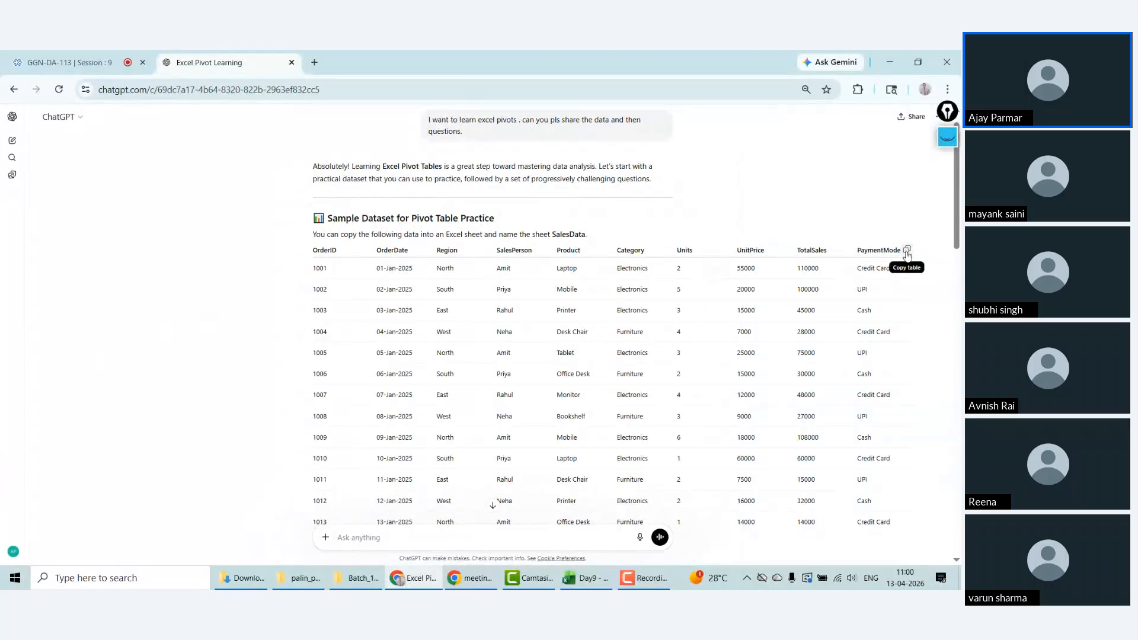
{"action": "left_click", "coordinate": [907, 251]}
Step: Switch to Excel, paste the copied table at cell A1 of the PIVOTS sheet and centre its contents
{"action": "left_click", "coordinate": [605, 584]}
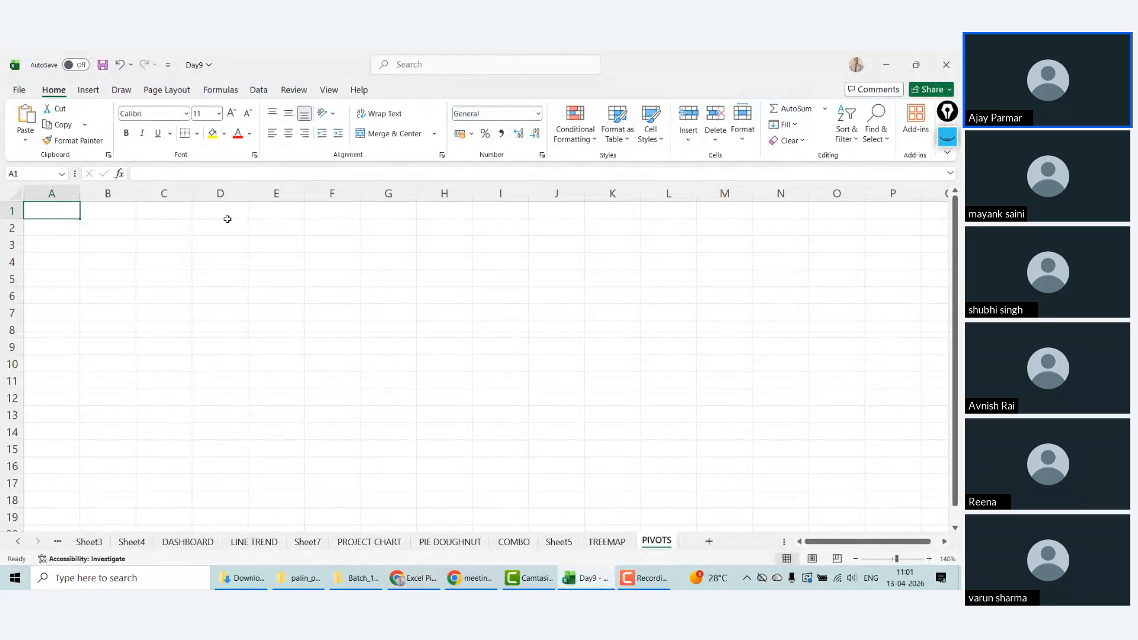
{"action": "key", "text": "ctrl+v"}
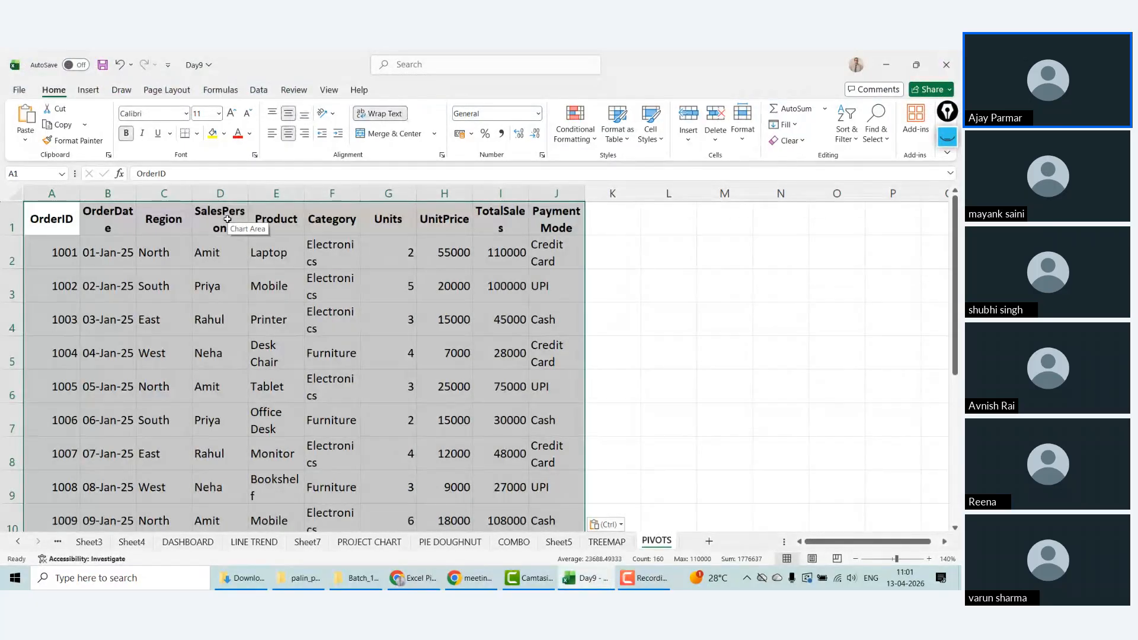
{"action": "left_click", "coordinate": [288, 134]}
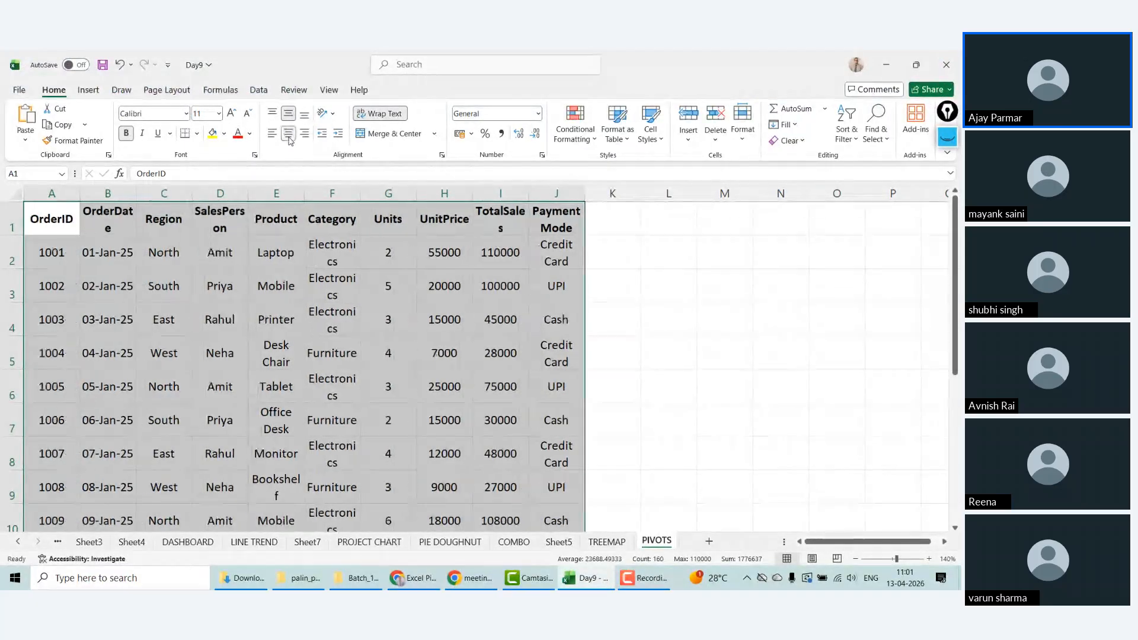
Step: Reduce the font size of the whole pasted table, from the OrderID to the PaymentMode column, to 9
{"action": "left_click", "coordinate": [58, 217]}
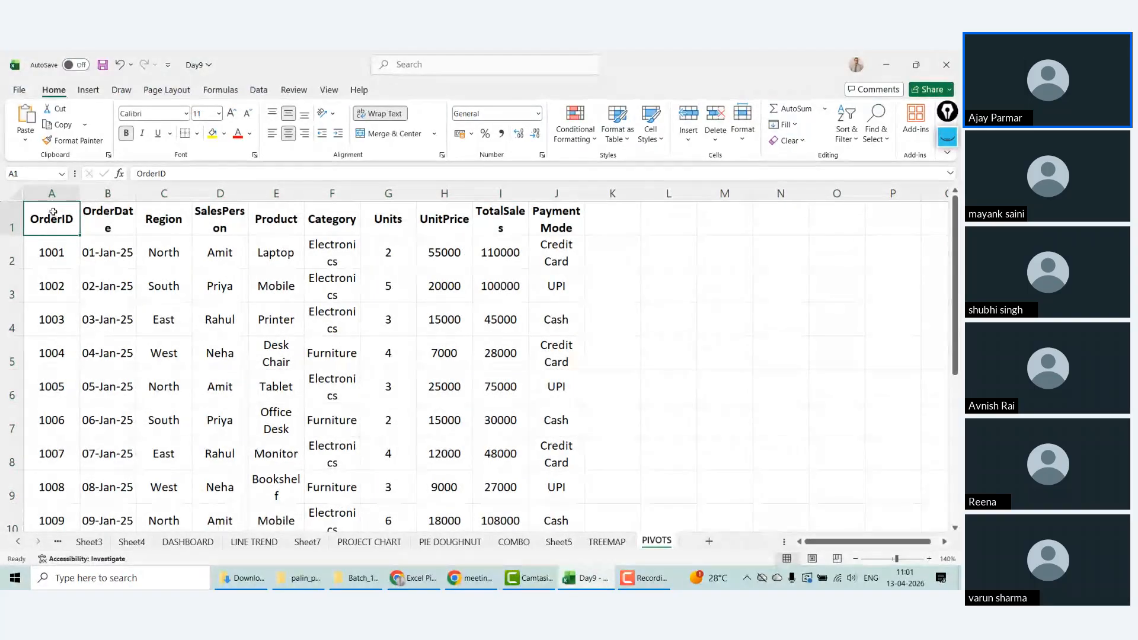
{"action": "key", "text": "shift+space"}
{"action": "key", "text": "ctrl+shift+Down"}
{"action": "key", "text": "ctrl+Home"}
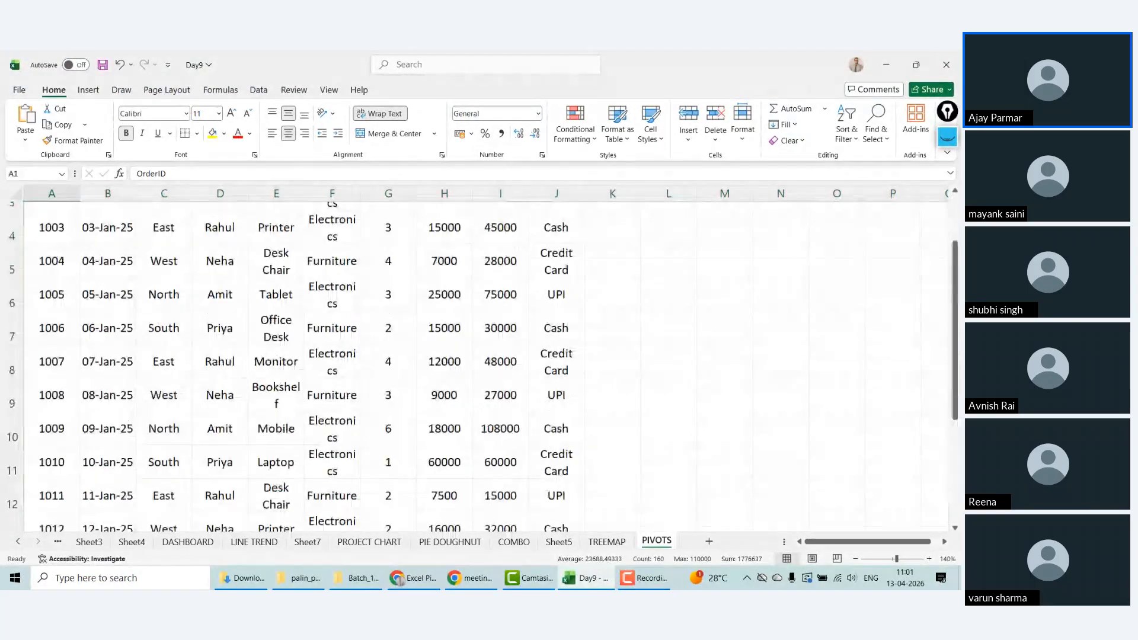
{"action": "key", "text": "ctrl+shift+Right"}
{"action": "key", "text": "ctrl+shift+Down"}
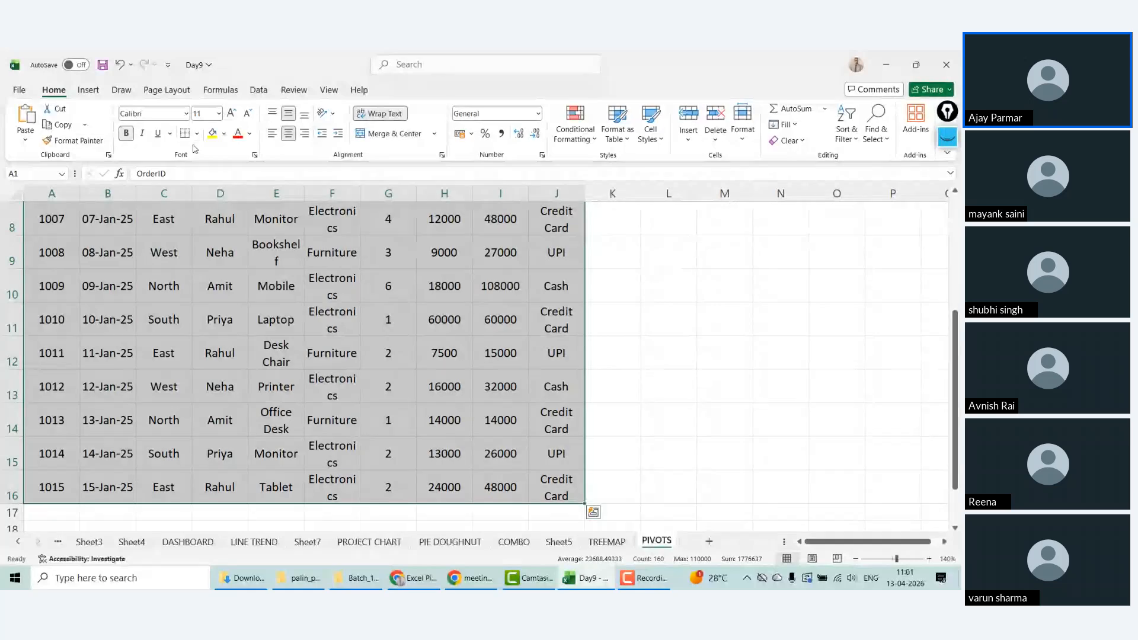
{"action": "left_click", "coordinate": [248, 114]}
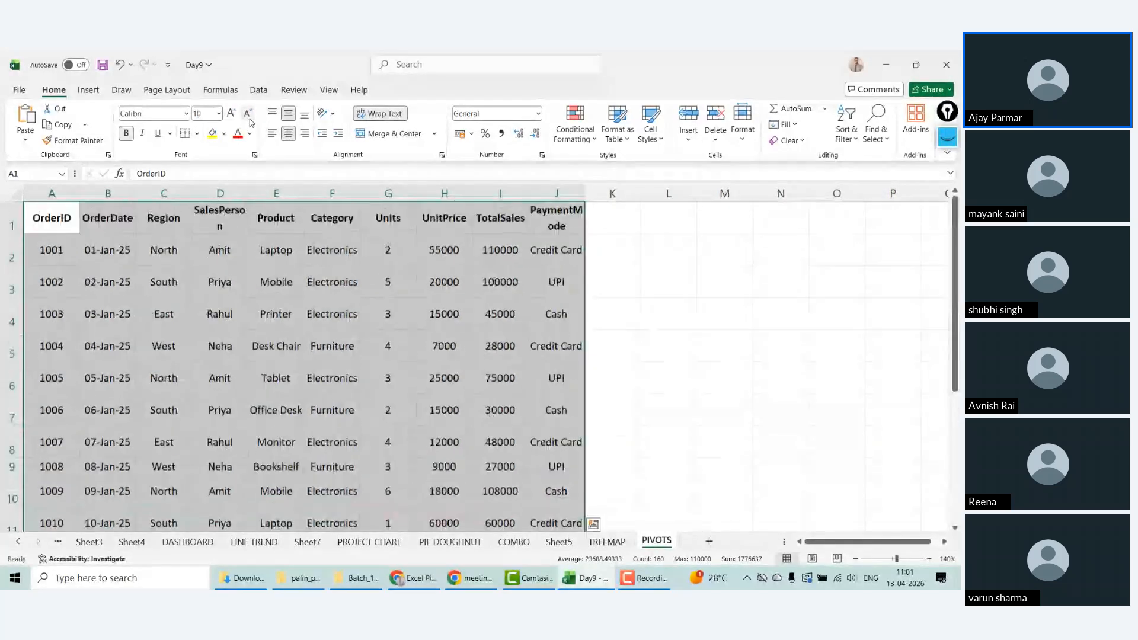
{"action": "left_click", "coordinate": [248, 114]}
{"action": "left_click", "coordinate": [37, 218]}
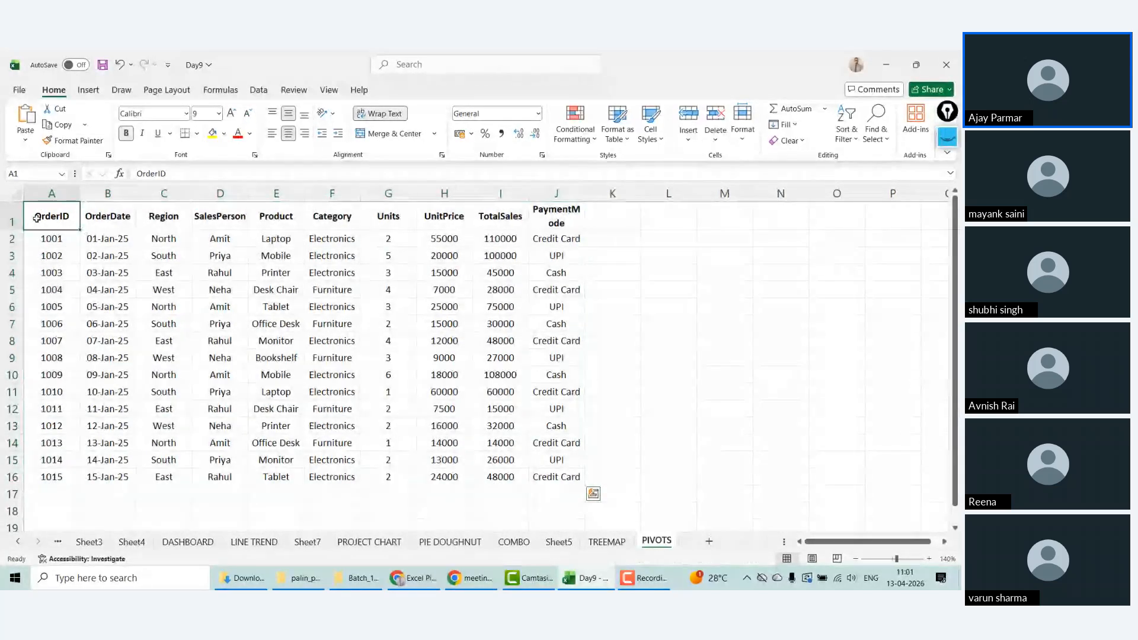
Step: Examine the full extent of the pasted order table and the entries in its OrderDate column
{"action": "key", "text": "ctrl+shift+Right"}
{"action": "key", "text": "ctrl+shift+Down"}
{"action": "left_click", "coordinate": [60, 276]}
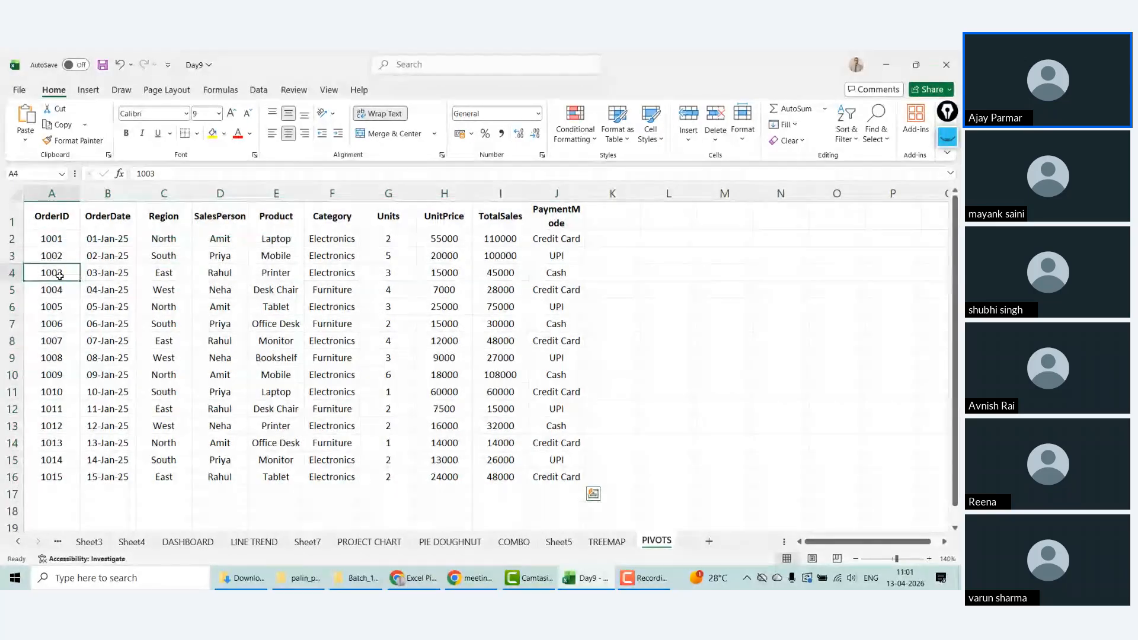
{"action": "key", "text": "Up"}
{"action": "key", "text": "Up"}
{"action": "key", "text": "Up"}
{"action": "key", "text": "ctrl+shift+Right"}
{"action": "key", "text": "ctrl+shift+Down"}
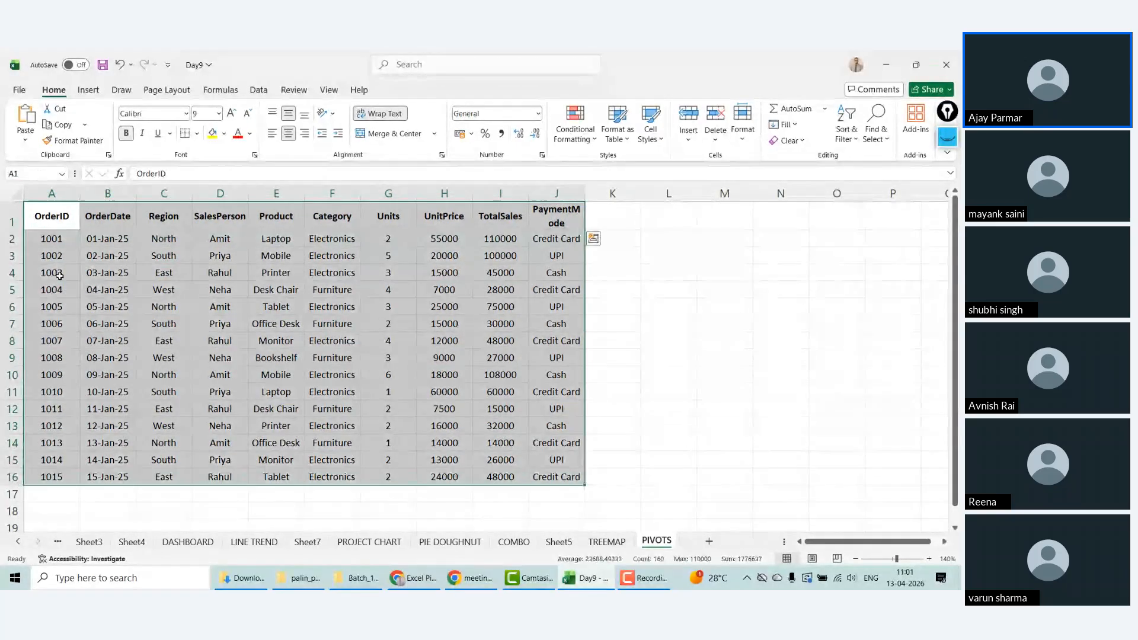
{"action": "key", "text": "Down"}
{"action": "key", "text": "Right"}
{"action": "key", "text": "Down"}
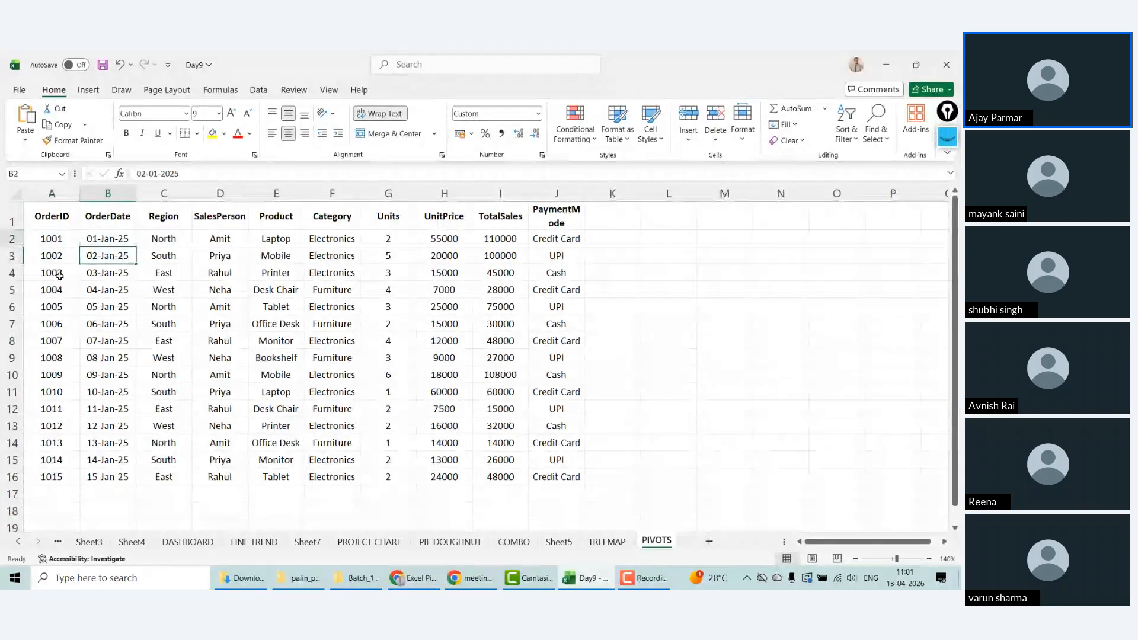
{"action": "key", "text": "Down"}
{"action": "key", "text": "Down"}
{"action": "key", "text": "Down"}
{"action": "key", "text": "Down"}
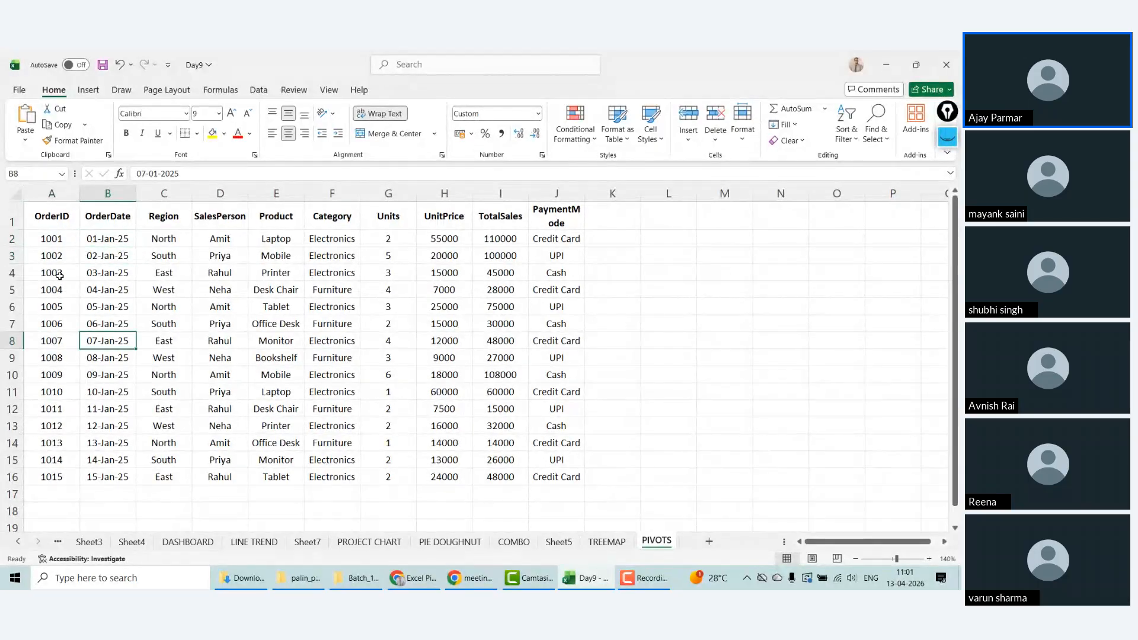
Step: Switch to ChatGPT and send the request "Can you give around 3000 rows"
{"action": "key", "text": "alt+Tab"}
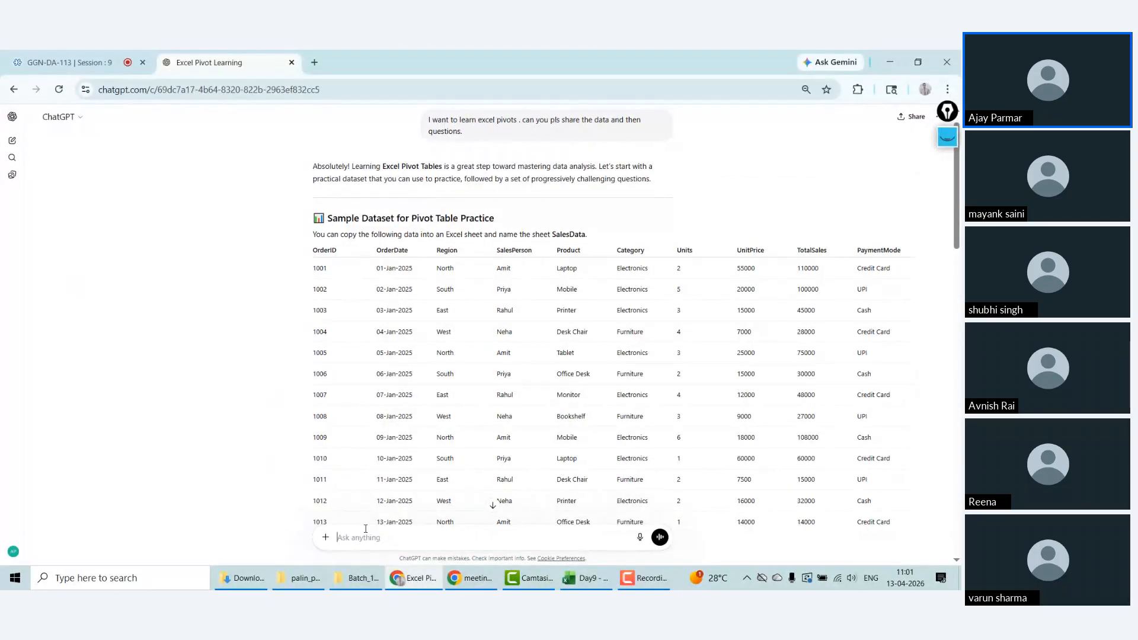
{"action": "type", "text": "c"}
{"action": "key", "text": "BackSpace"}
{"action": "key", "text": "BackSpace"}
{"action": "key", "text": "Return"}
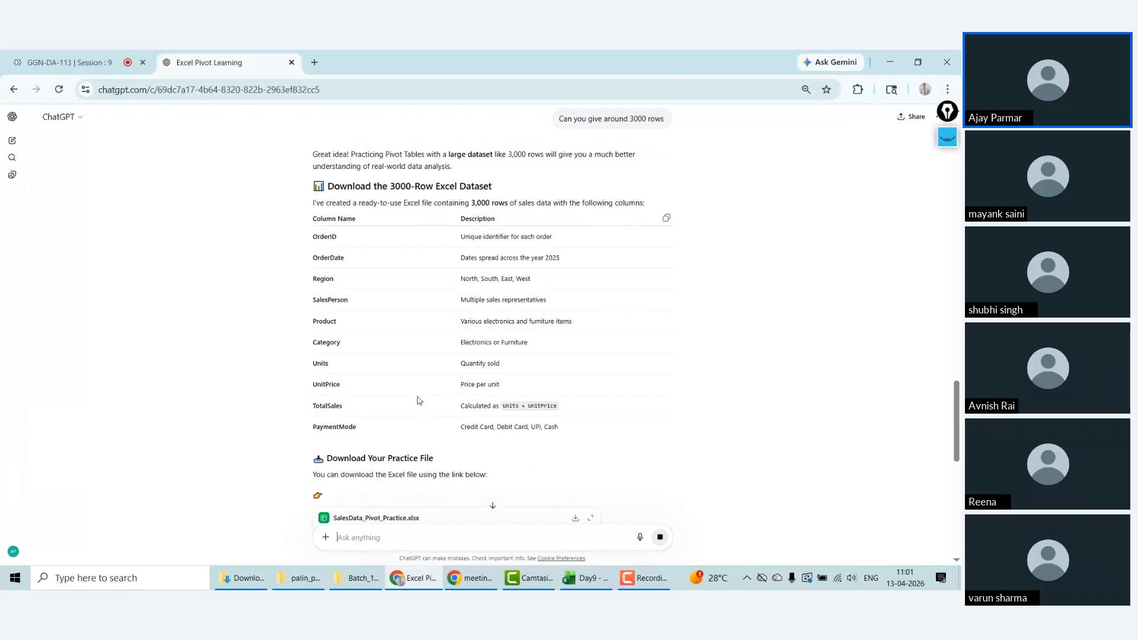
Step: Download SalesData_Pivot_Practice.xlsx from the ChatGPT reply and open it in Excel from the Downloads folder
{"action": "scroll", "coordinate": [219, 442], "scroll_direction": "down", "scroll_amount": 4}
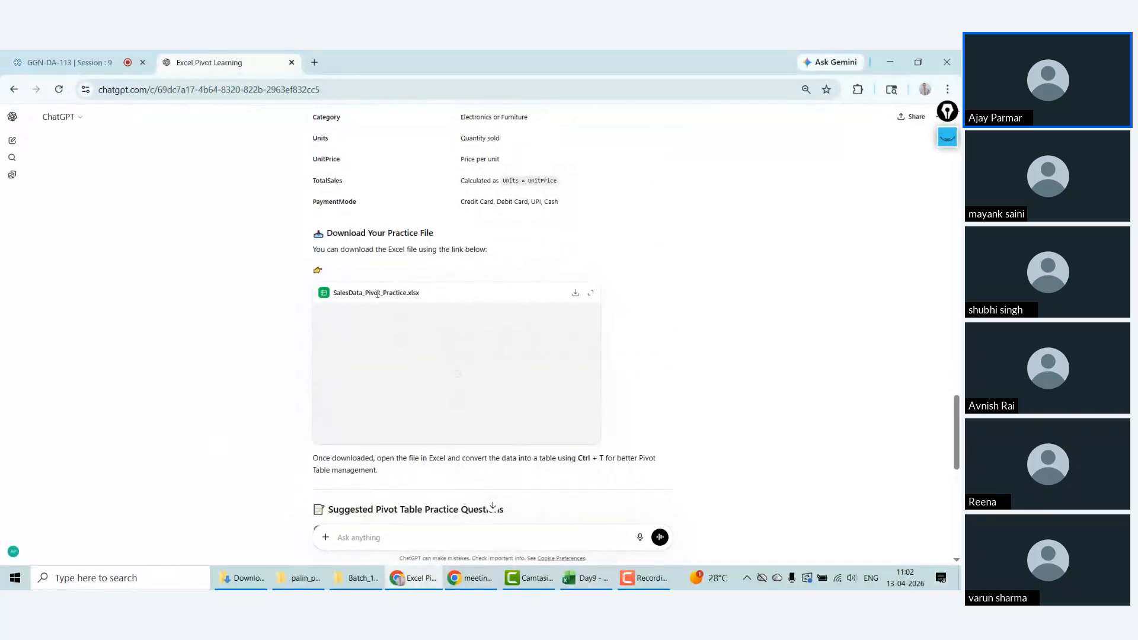
{"action": "left_click", "coordinate": [575, 294]}
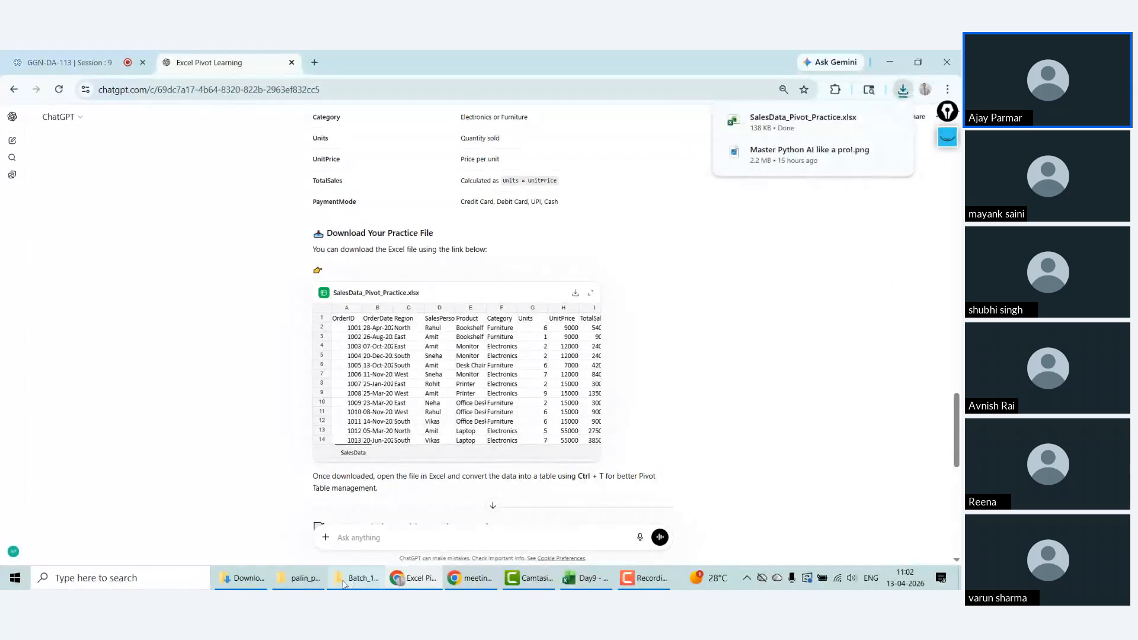
{"action": "left_click", "coordinate": [301, 578]}
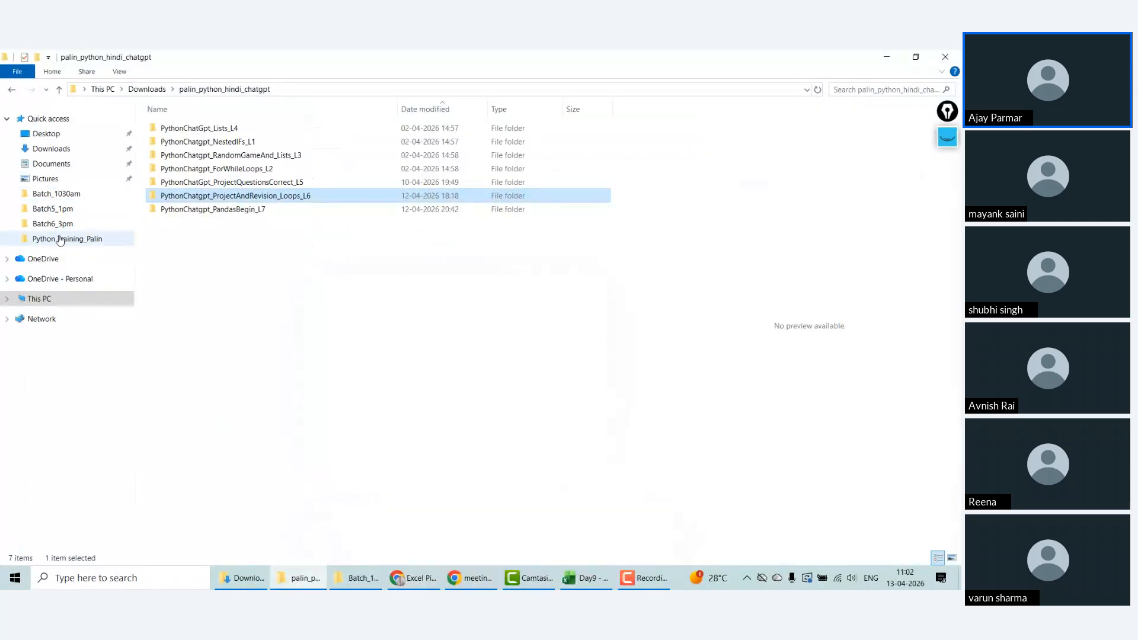
{"action": "left_click", "coordinate": [59, 153]}
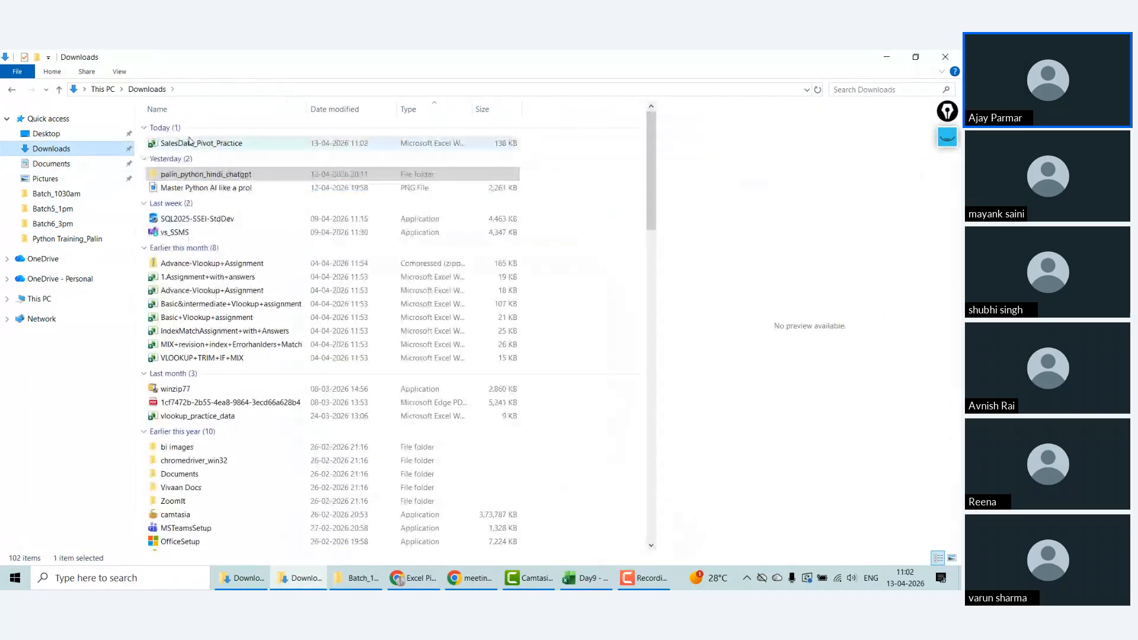
{"action": "left_click", "coordinate": [197, 143]}
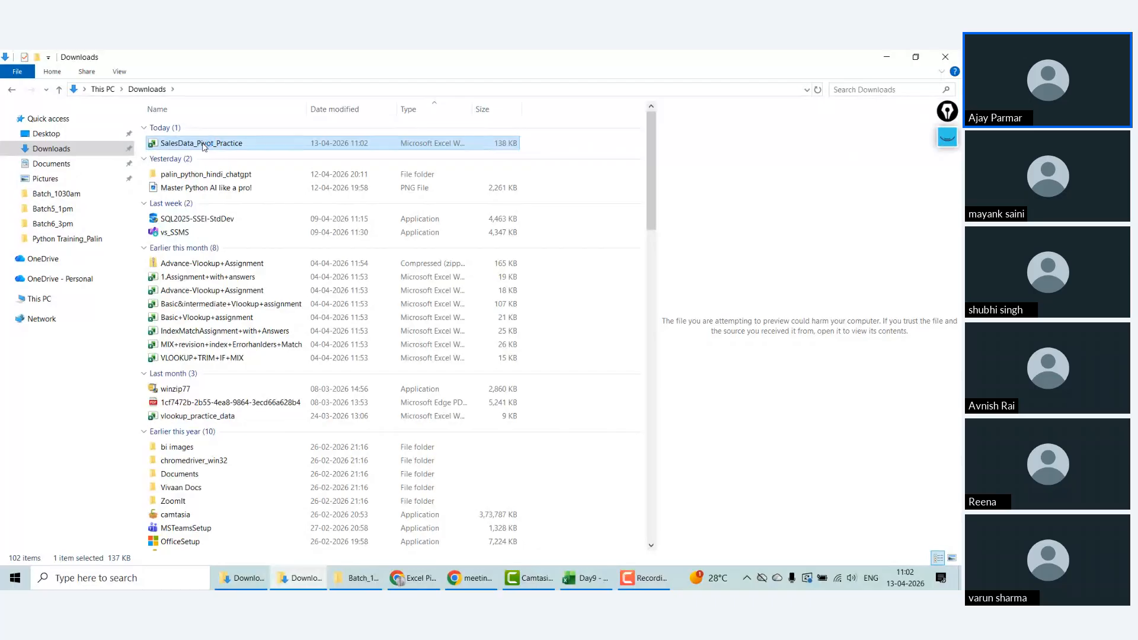
{"action": "double_click", "coordinate": [204, 144]}
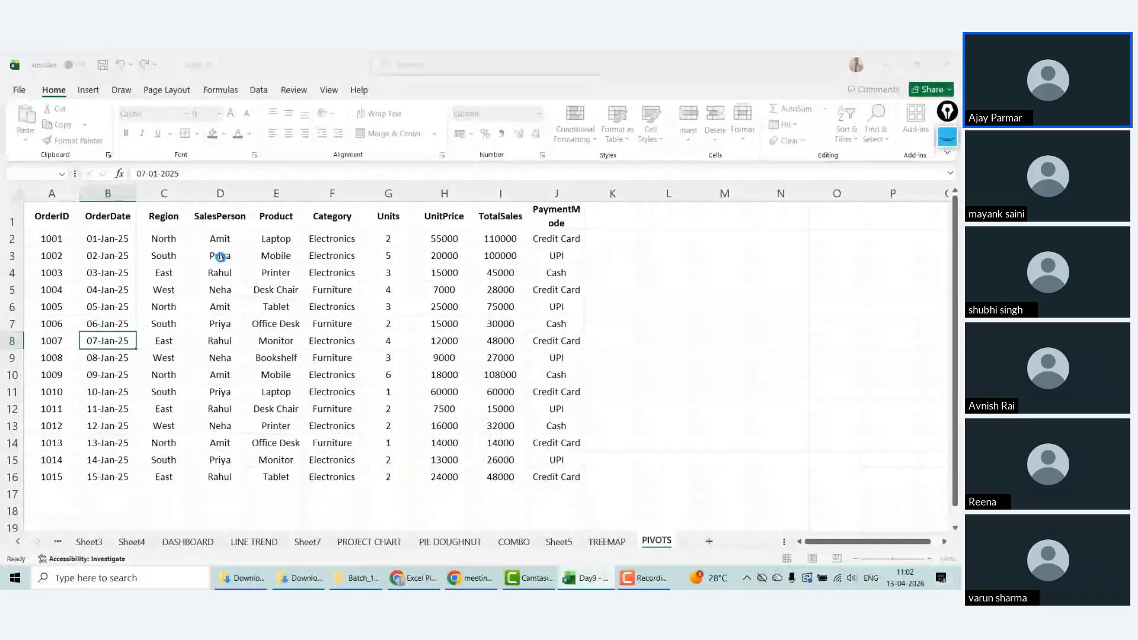
{"action": "left_click", "coordinate": [503, 109]}
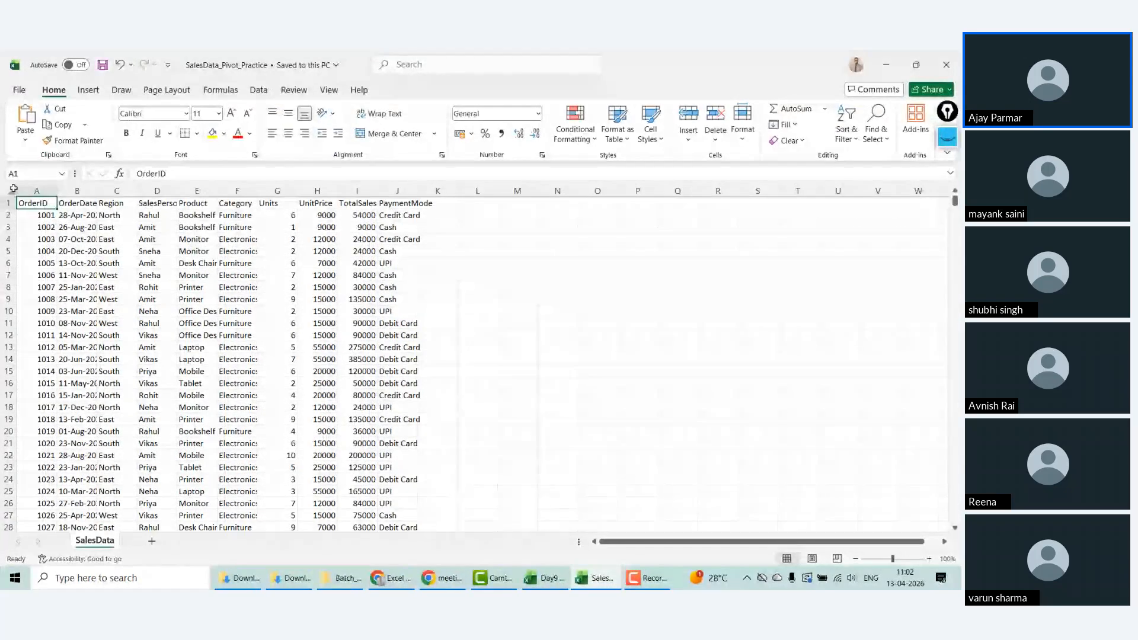
Step: Centre the contents of columns A to J and fit the SalesPerson and PaymentMode columns to their contents
{"action": "left_click", "coordinate": [36, 190]}
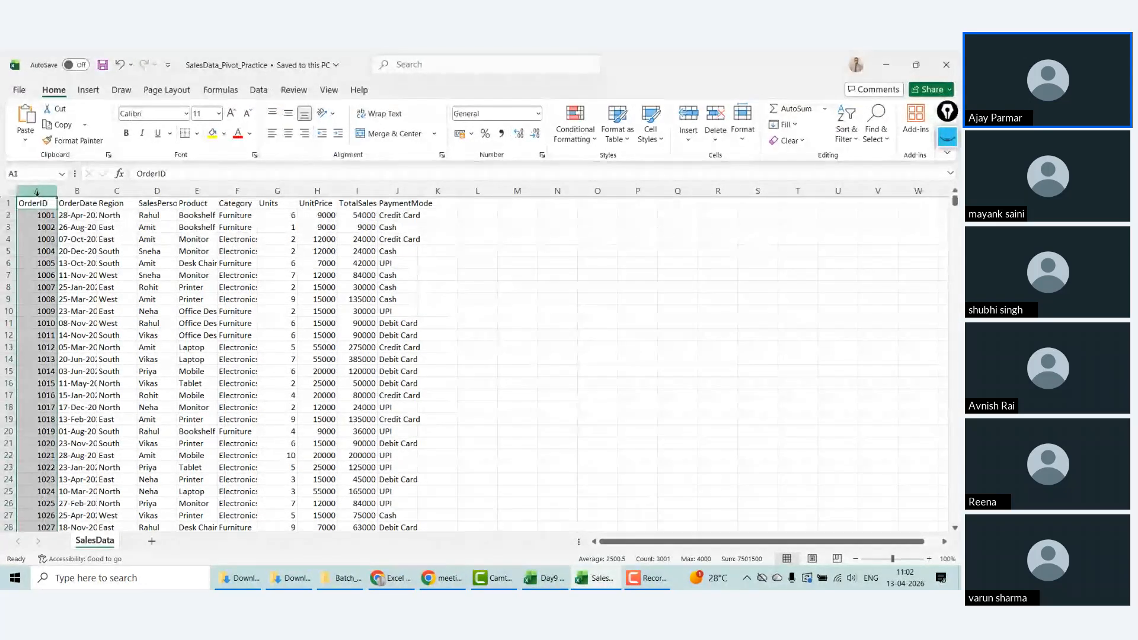
{"action": "left_click", "coordinate": [416, 189], "text": "shift"}
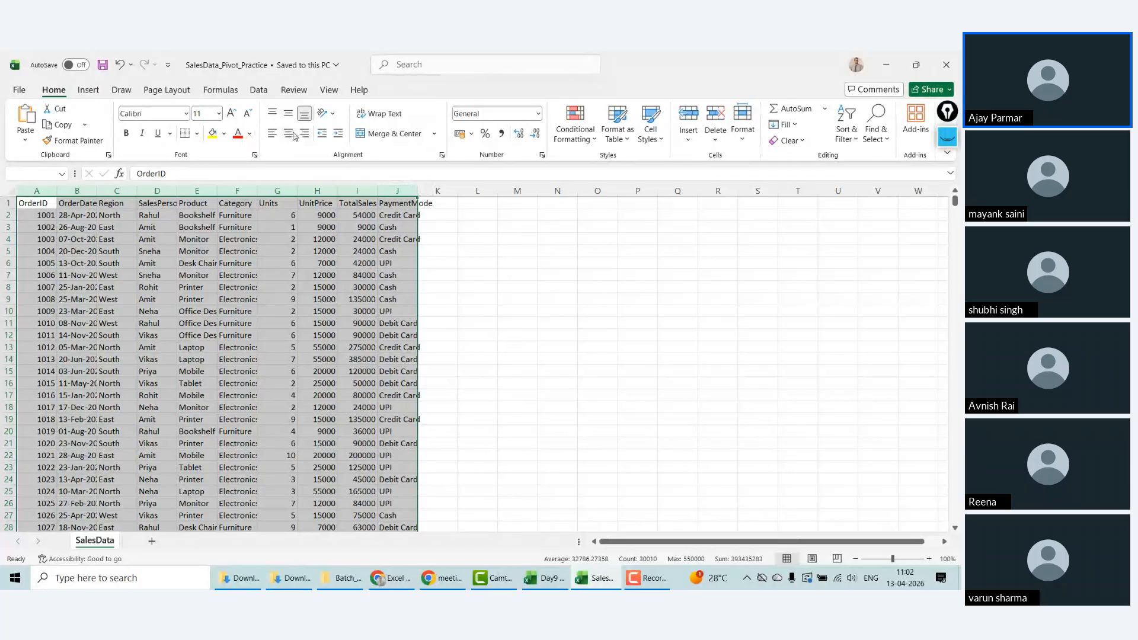
{"action": "left_click", "coordinate": [292, 134]}
{"action": "left_click", "coordinate": [300, 261]}
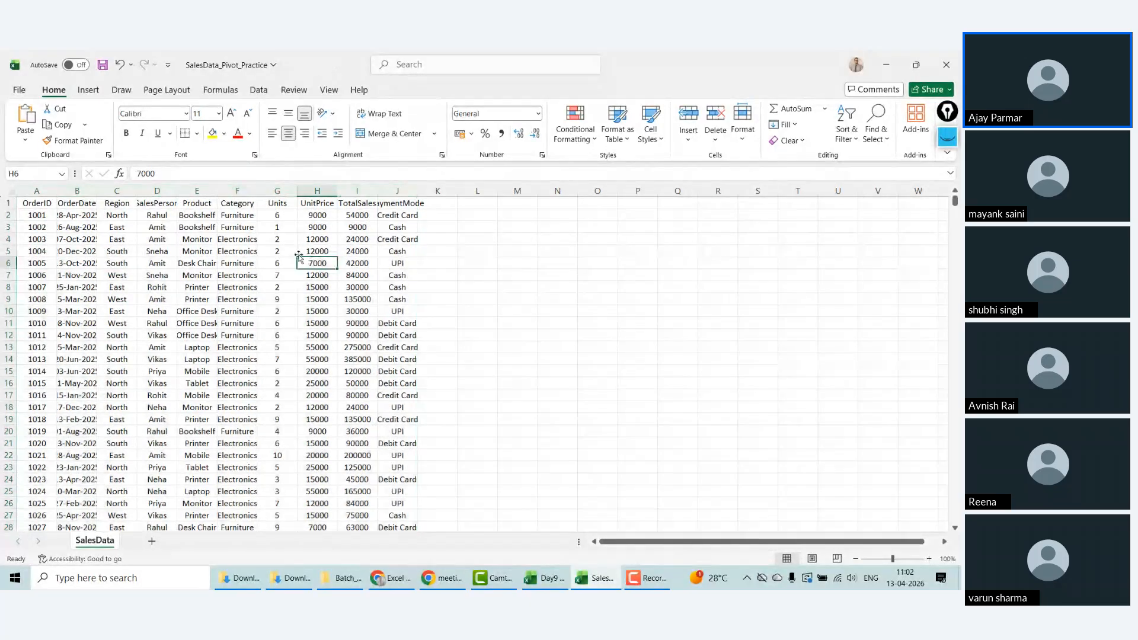
{"action": "double_click", "coordinate": [176, 190]}
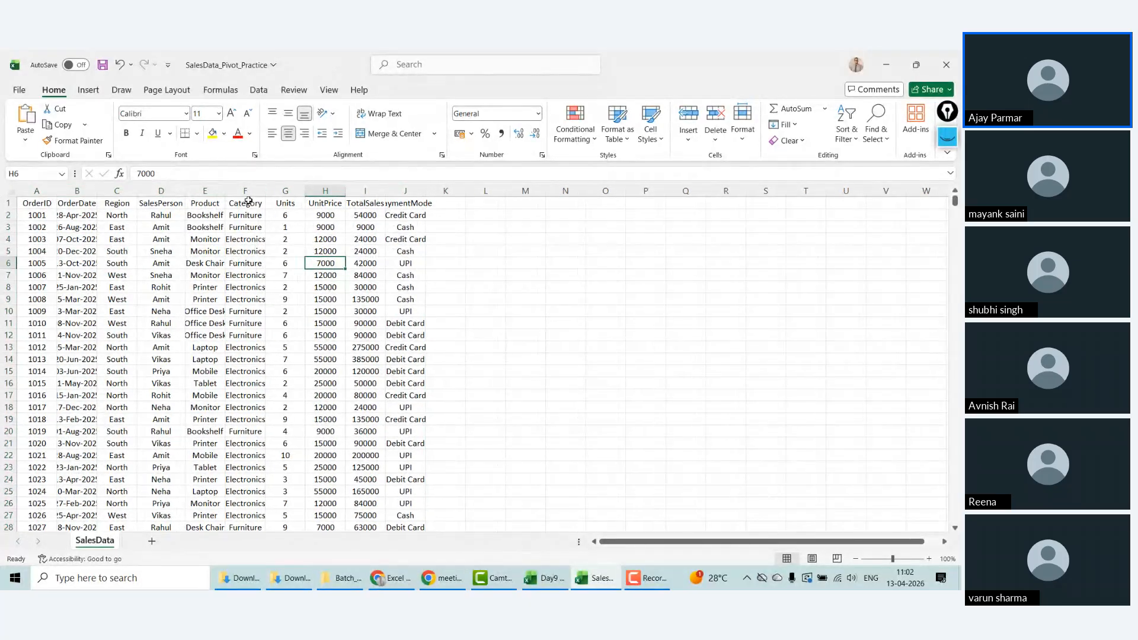
{"action": "double_click", "coordinate": [426, 190]}
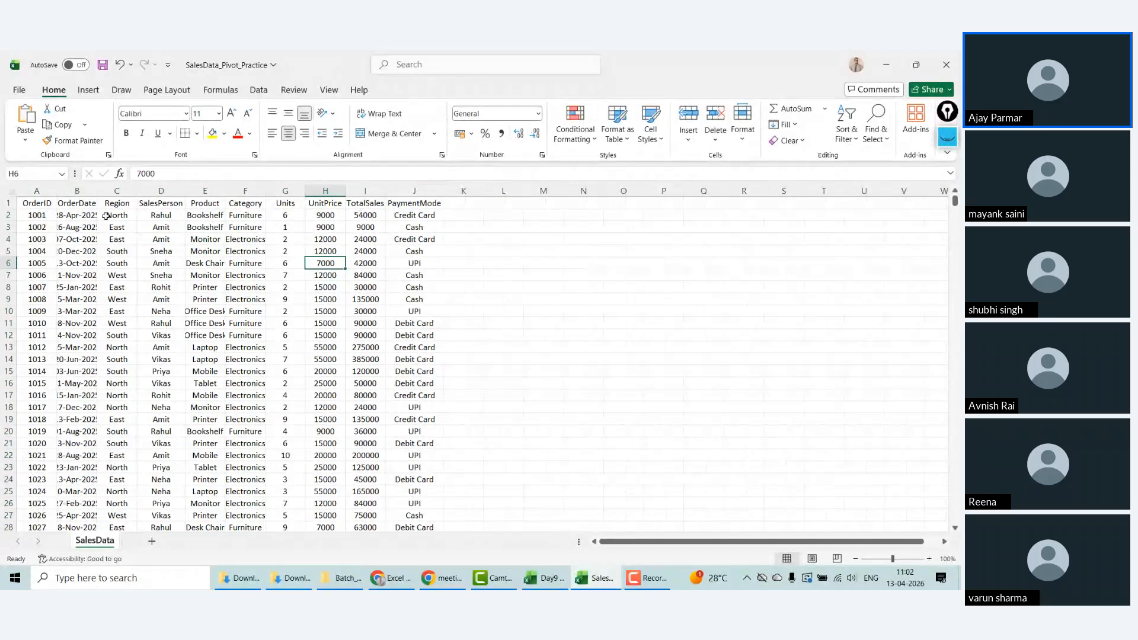
Step: Apply all borders to the whole sales table, from the header row to the last record
{"action": "left_click", "coordinate": [38, 205]}
{"action": "key", "text": "ctrl+shift+Right"}
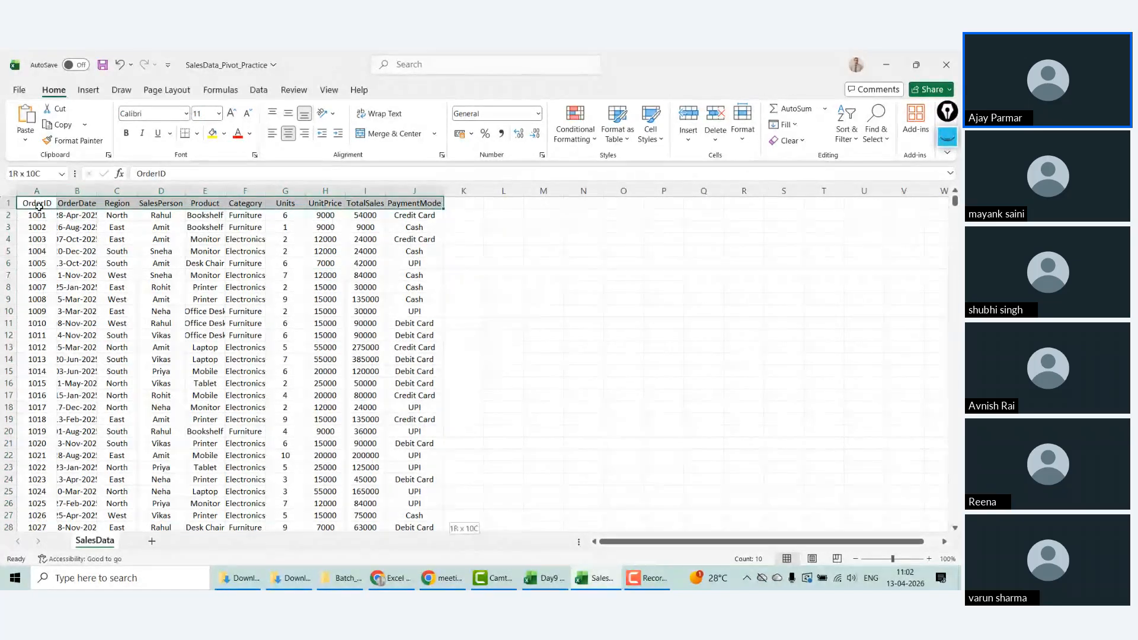
{"action": "key", "text": "ctrl+shift+Down"}
{"action": "left_click", "coordinate": [197, 134]}
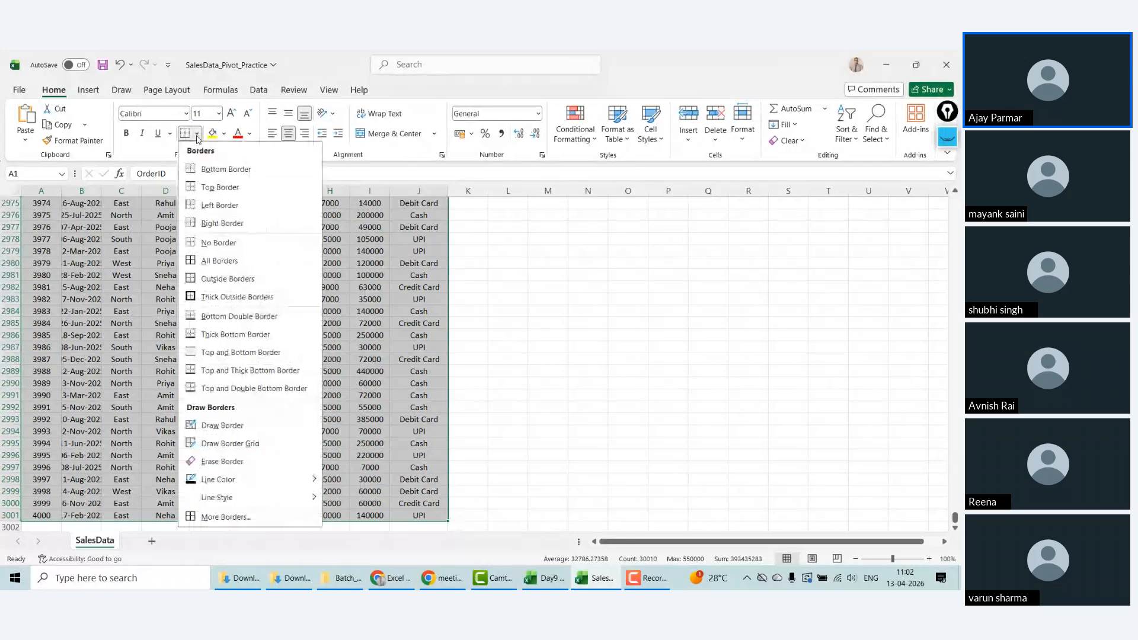
{"action": "left_click", "coordinate": [216, 260]}
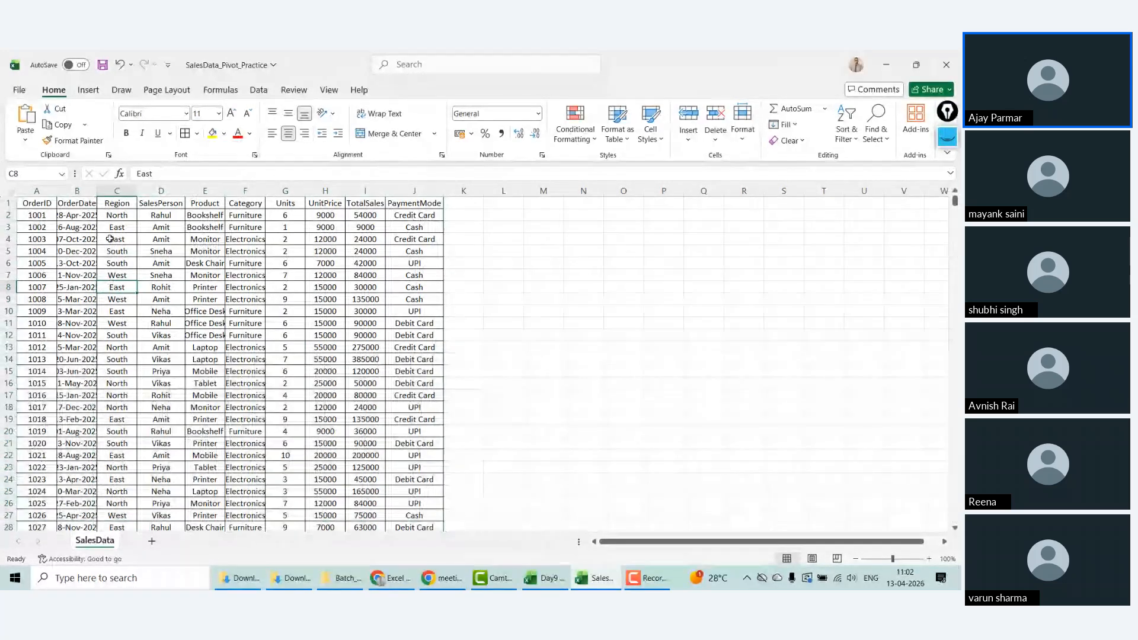
Step: Fit the OrderDate, Product and Category columns to their contents and hide the sheet's gridlines
{"action": "double_click", "coordinate": [95, 190]}
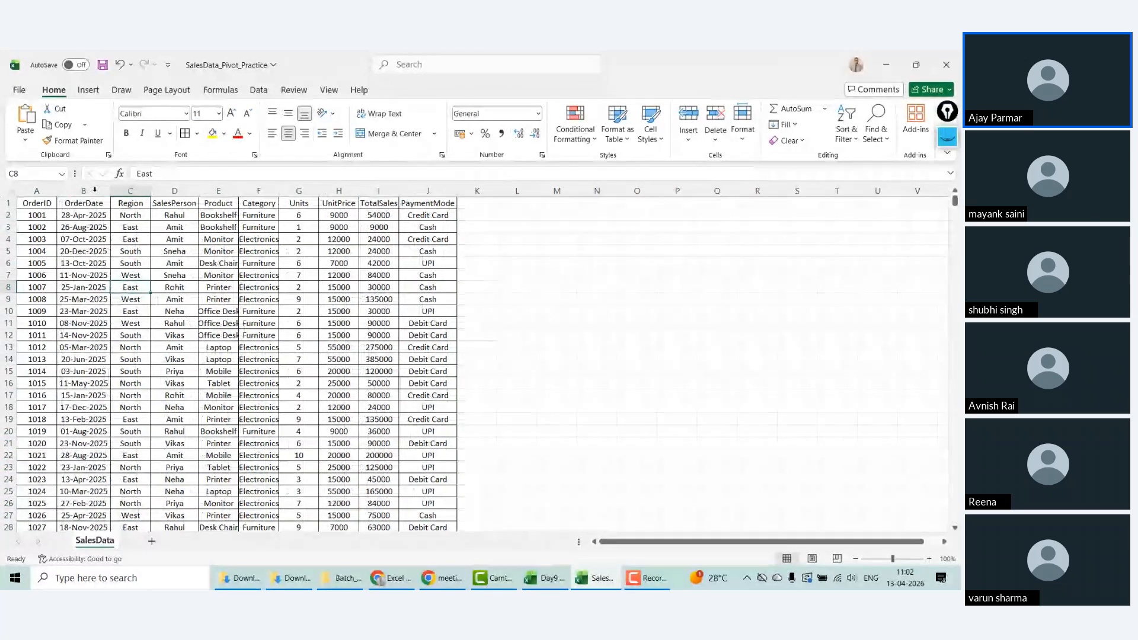
{"action": "double_click", "coordinate": [239, 191]}
{"action": "left_click", "coordinate": [277, 336]}
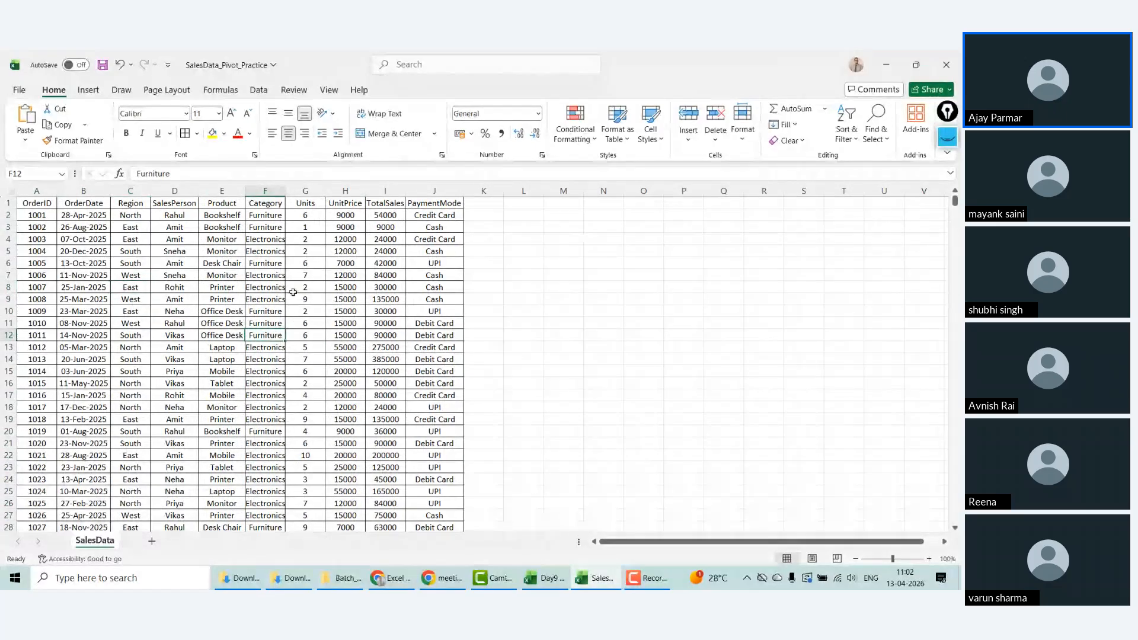
{"action": "double_click", "coordinate": [285, 191]}
{"action": "left_click", "coordinate": [329, 90]}
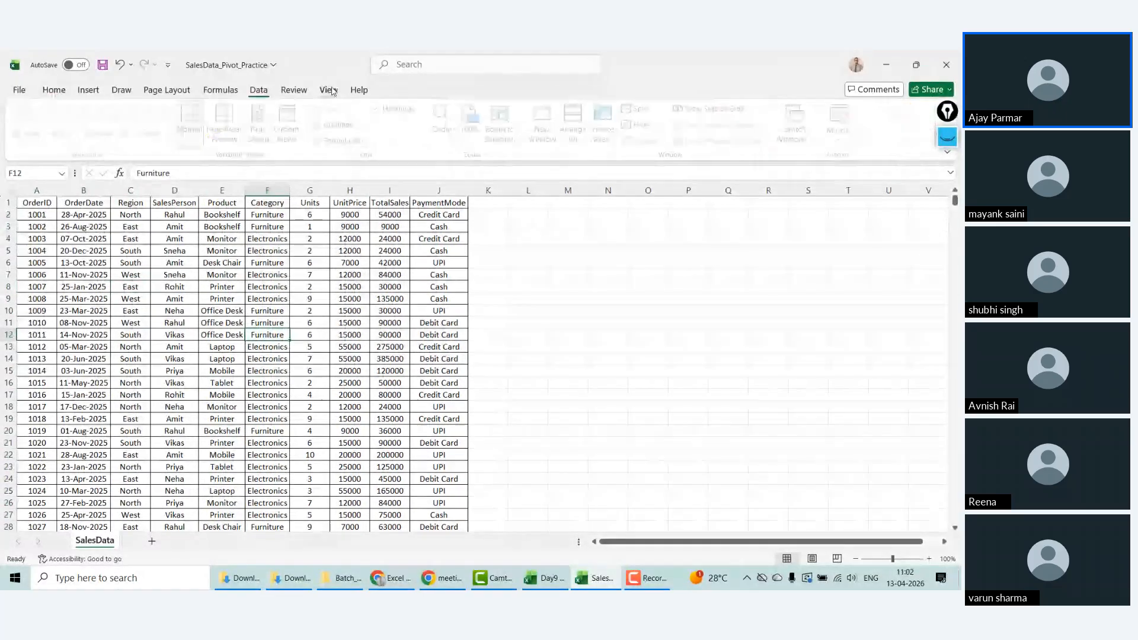
{"action": "left_click", "coordinate": [320, 125]}
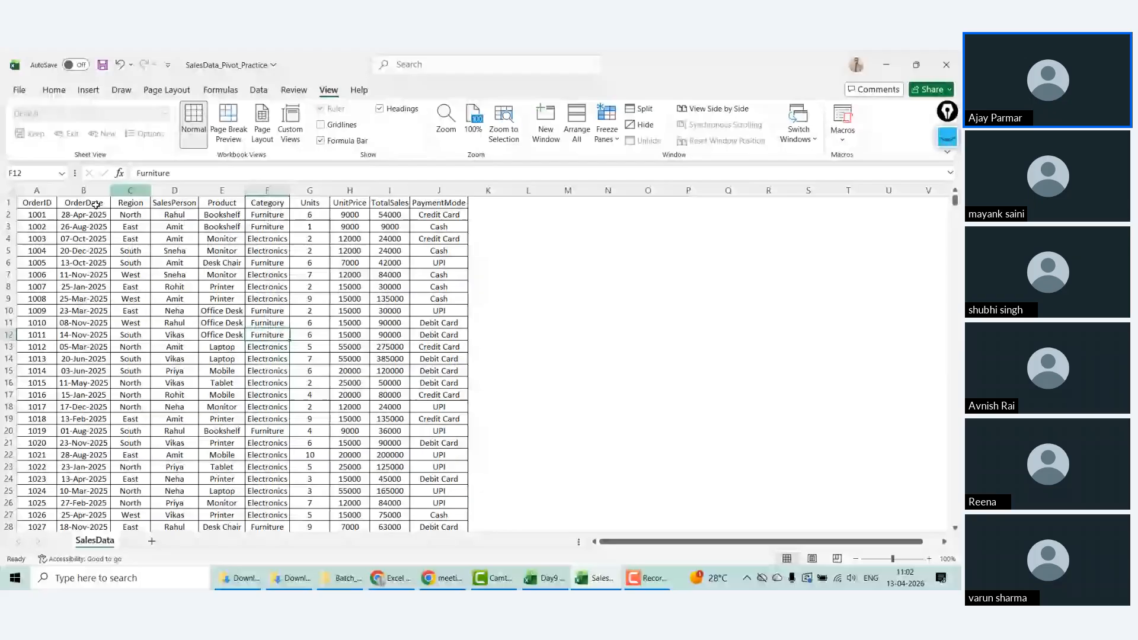
Step: Make the table's header row bold and refit the PaymentMode column to its widened heading
{"action": "left_click", "coordinate": [32, 203]}
{"action": "key", "text": "ctrl+shift+Right"}
{"action": "key", "text": "ctrl+b"}
{"action": "left_click", "coordinate": [130, 311]}
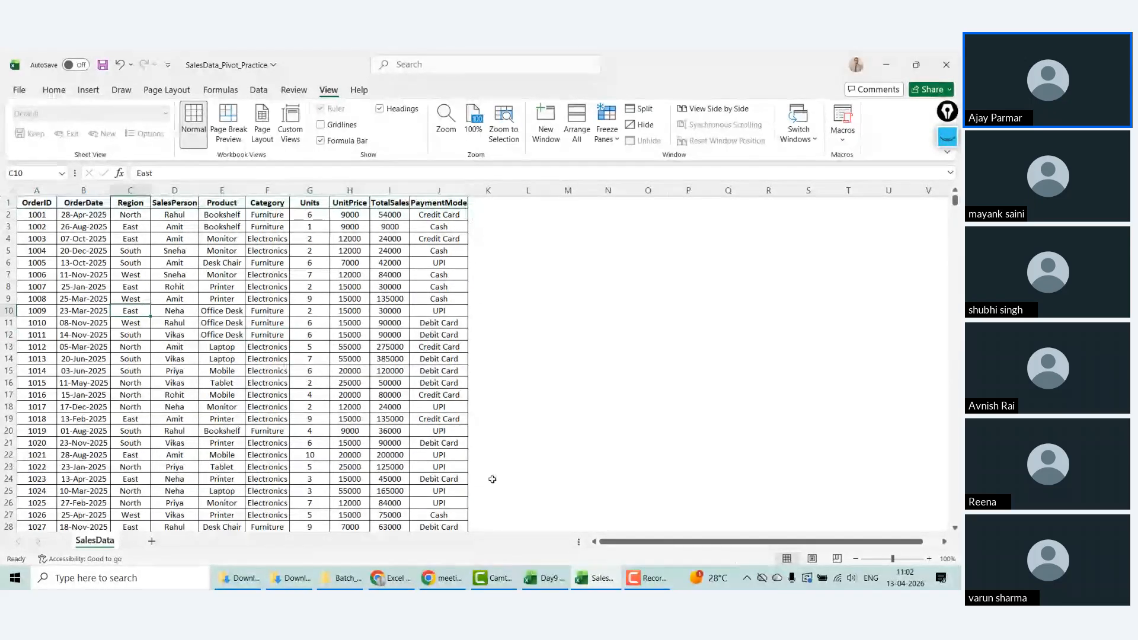
{"action": "left_click", "coordinate": [104, 215]}
{"action": "left_click", "coordinate": [29, 216]}
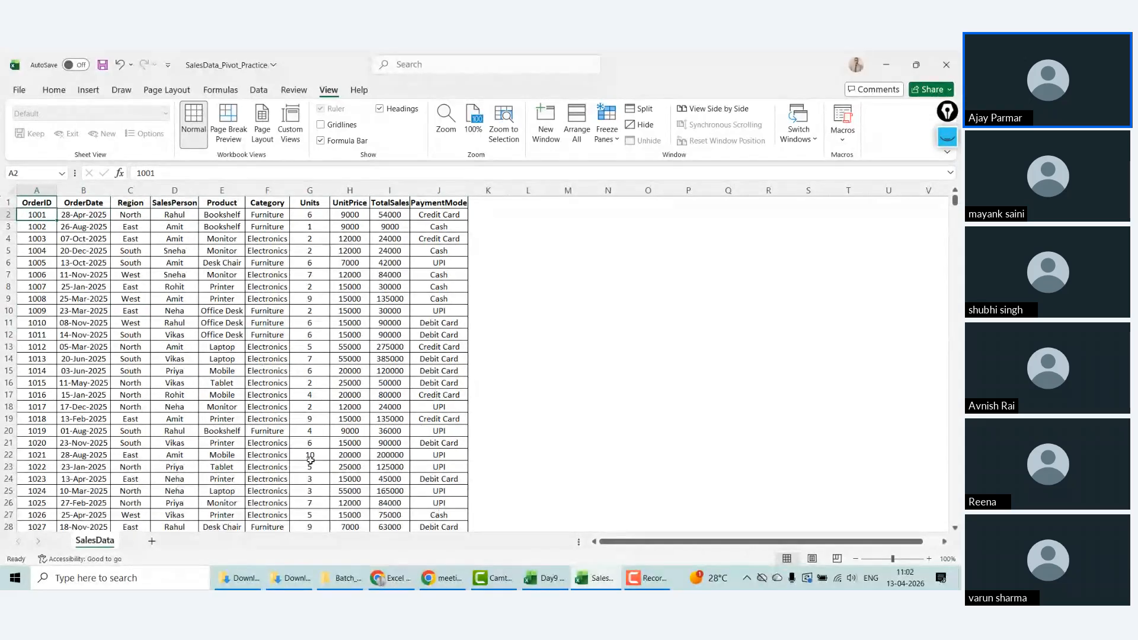
{"action": "double_click", "coordinate": [468, 190]}
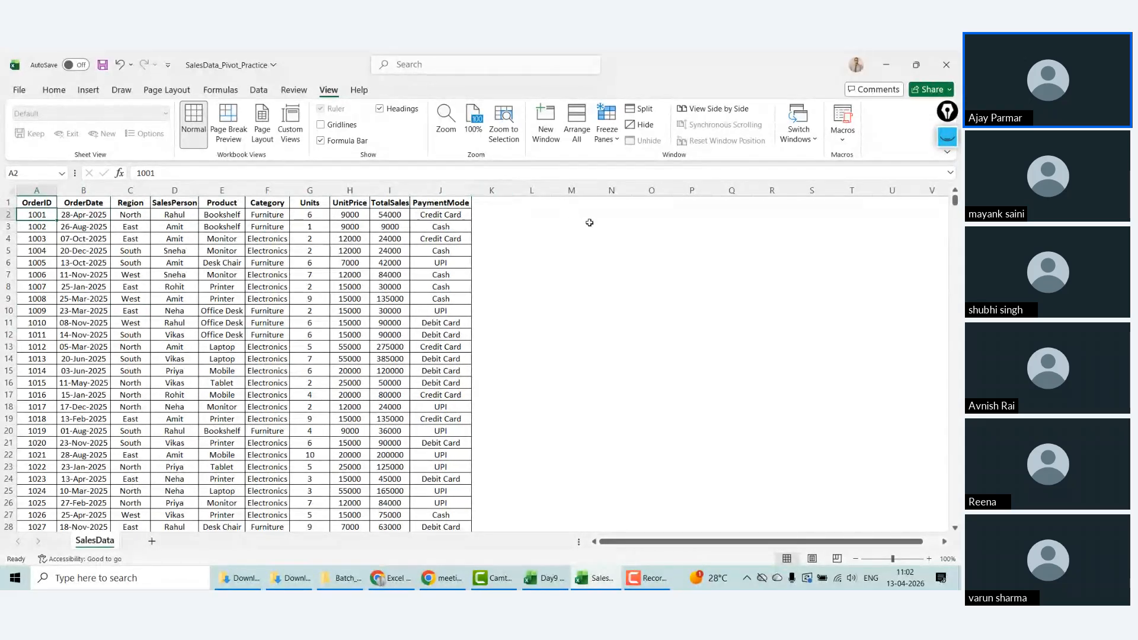
Step: Enter "1.)" in cell M2 and the question "Show us the report which gives us product wise Units (Total Units)" in N2
{"action": "left_click", "coordinate": [586, 217]}
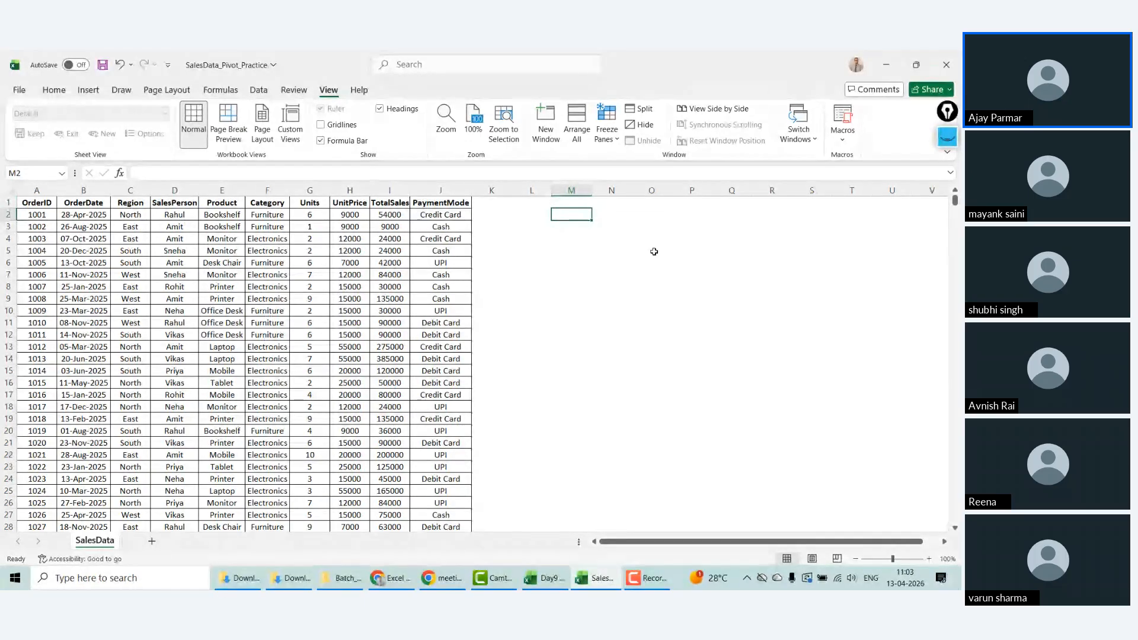
{"action": "type", "text": "1,"}
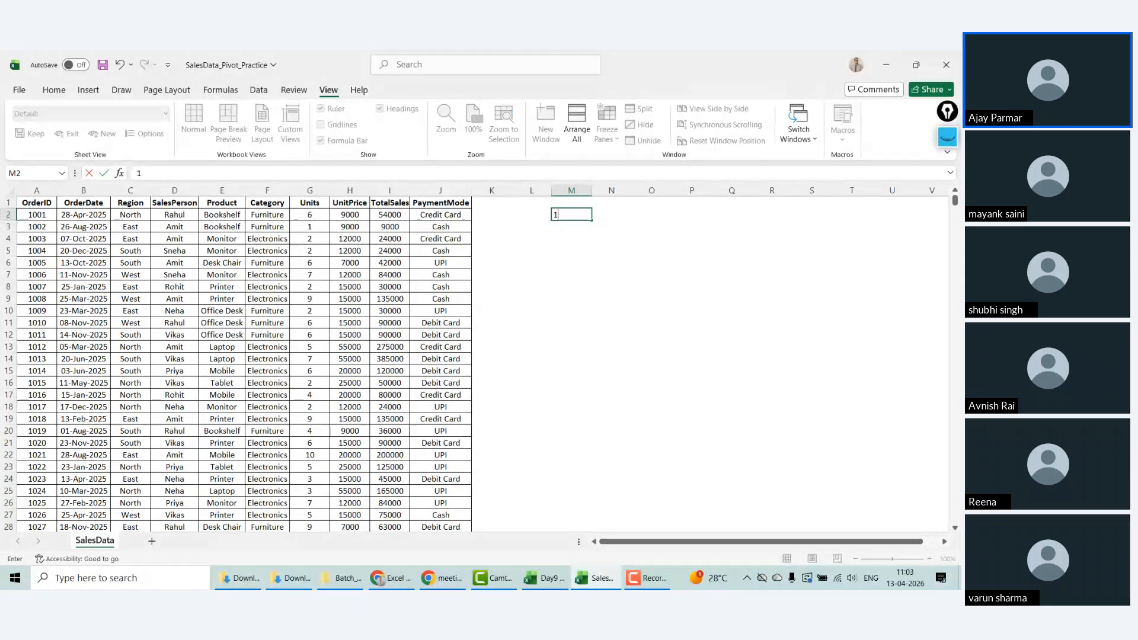
{"action": "key", "text": "Tab"}
{"action": "type", "text": "Show"}
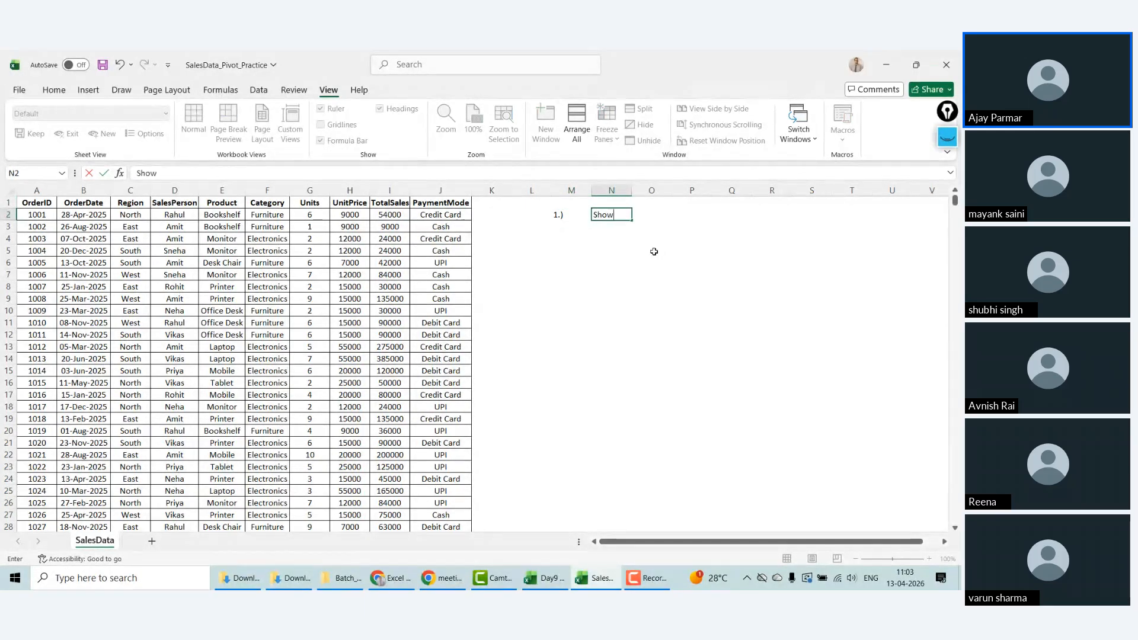
{"action": "type", "text": " us the "}
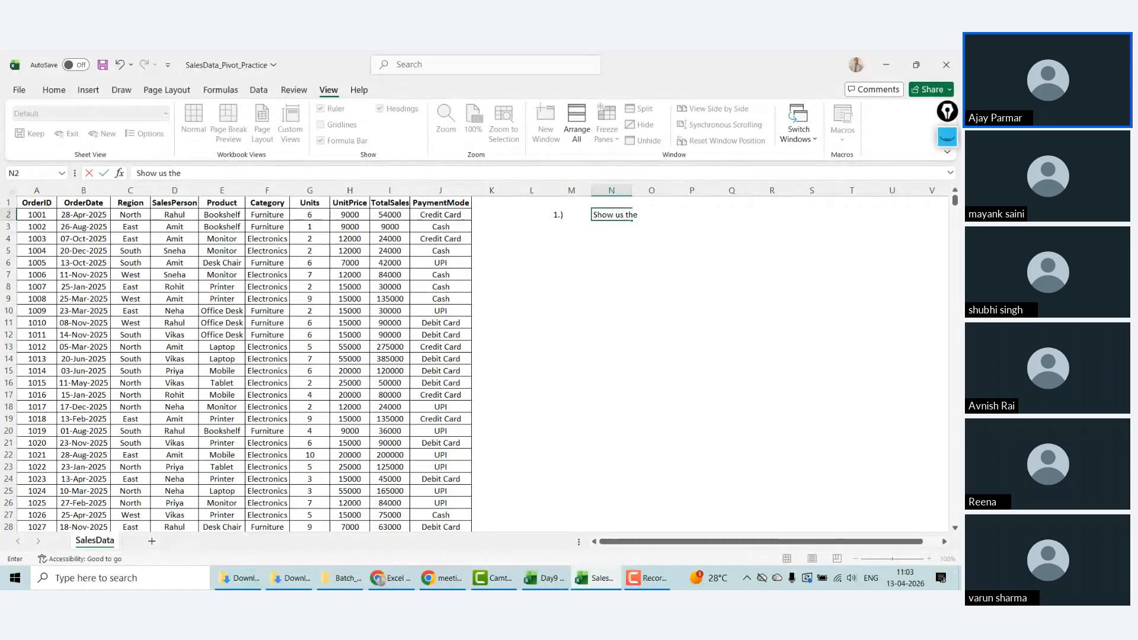
{"action": "type", "text": "report s"}
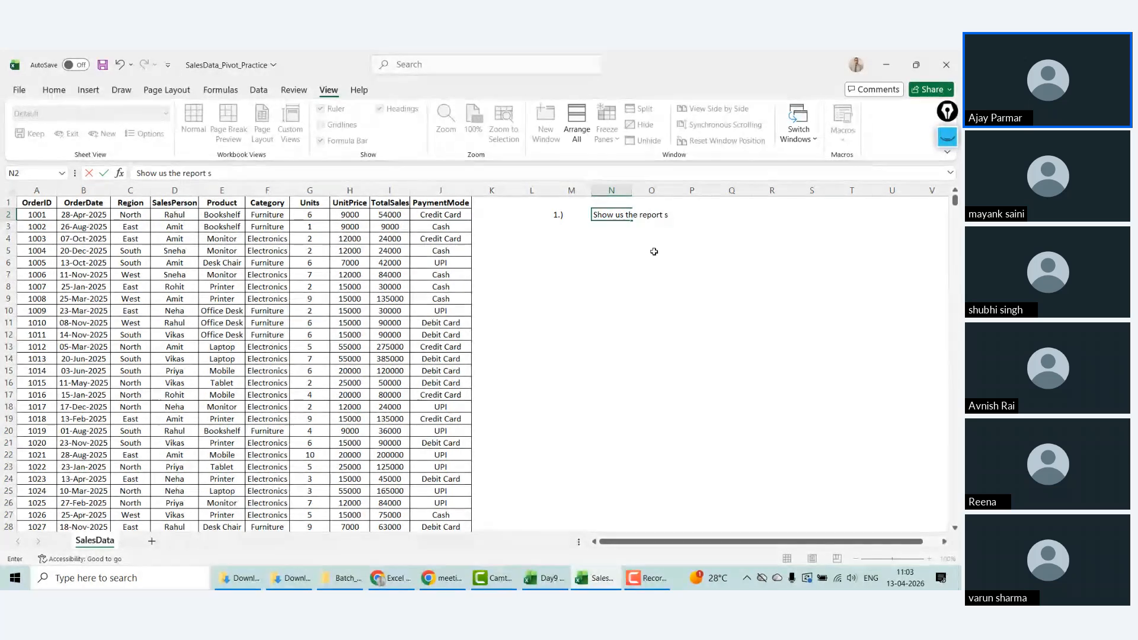
{"action": "key", "text": "BackSpace"}
{"action": "type", "text": "which gives us produ"}
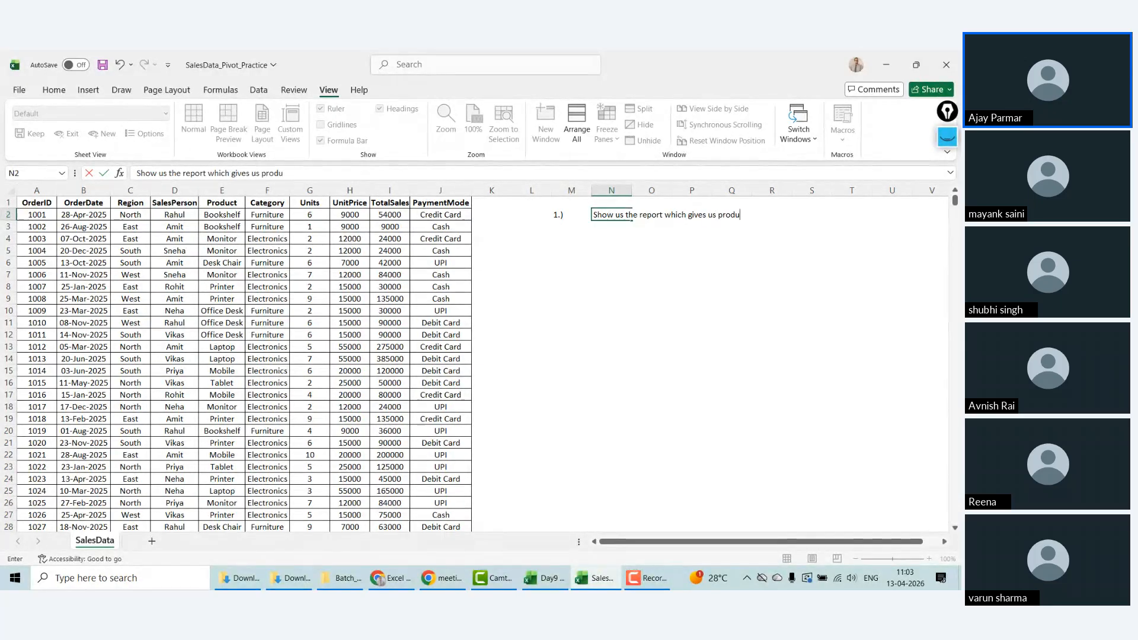
{"action": "type", "text": "ct wise"}
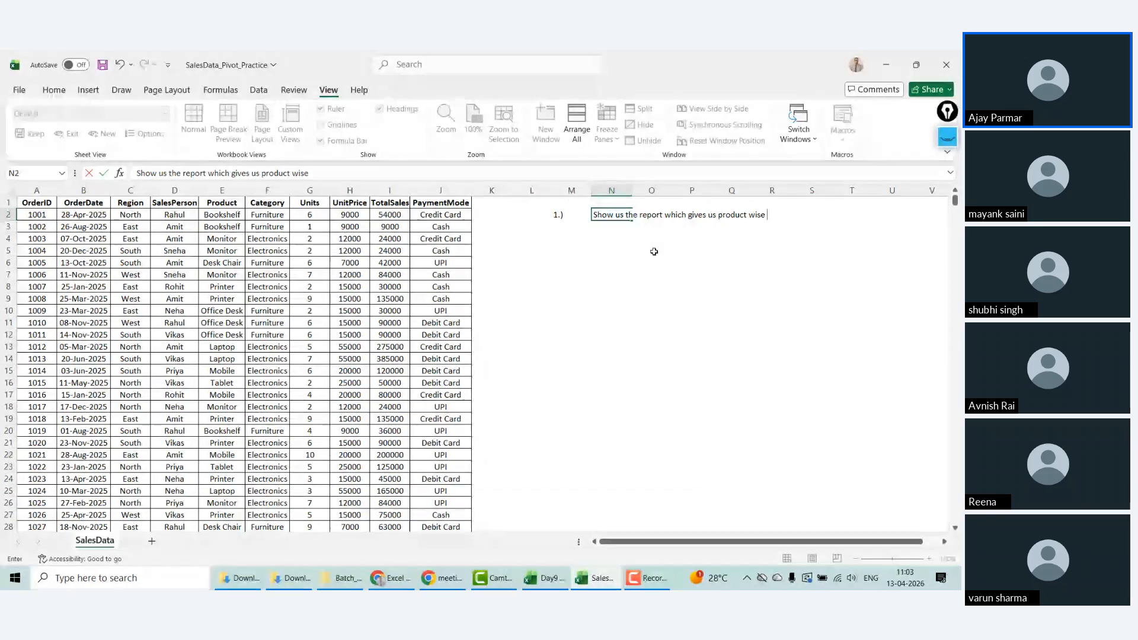
{"action": "type", "text": " Units"}
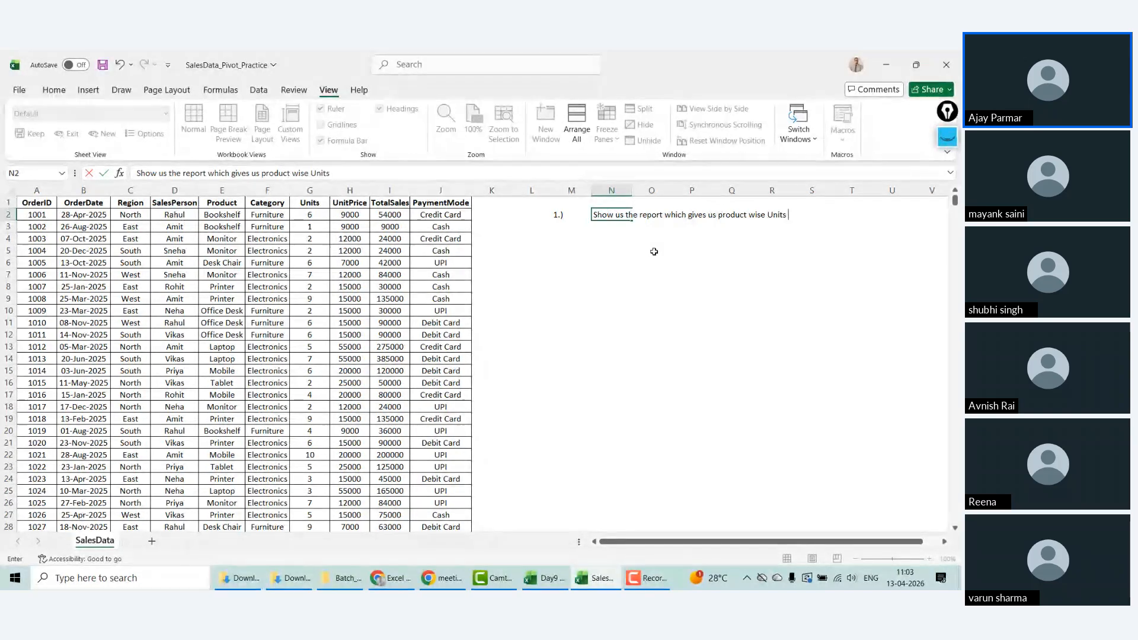
{"action": "type", "text": " (Total Units)"}
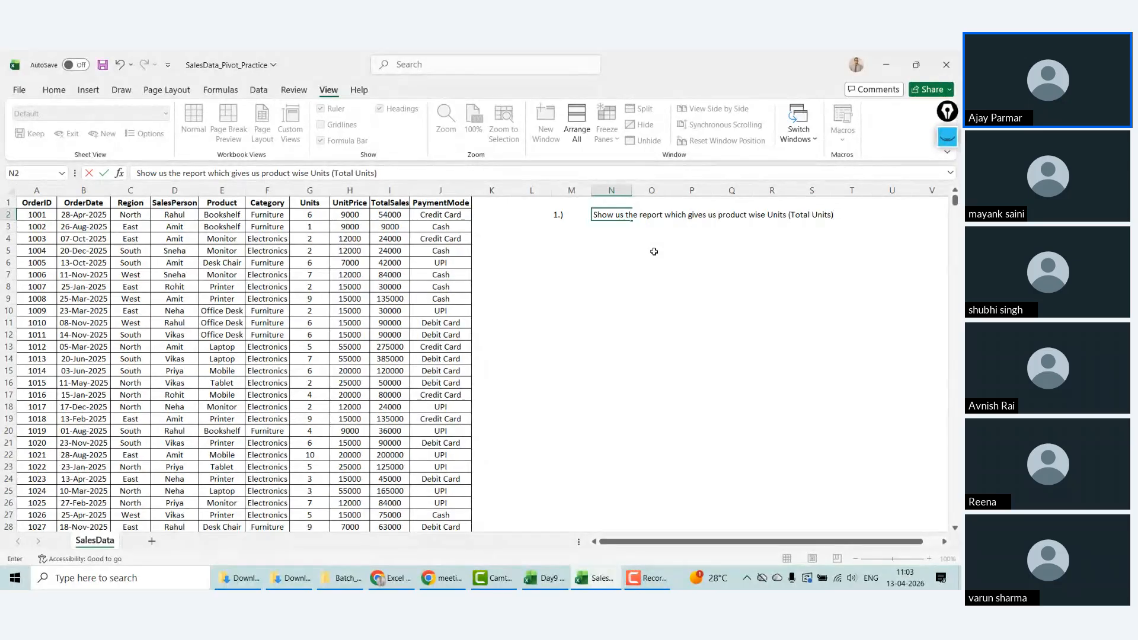
{"action": "key", "text": "Return"}
Step: Examine the Product column's heading and its first entries for the product-wise units question
{"action": "left_click", "coordinate": [243, 207]}
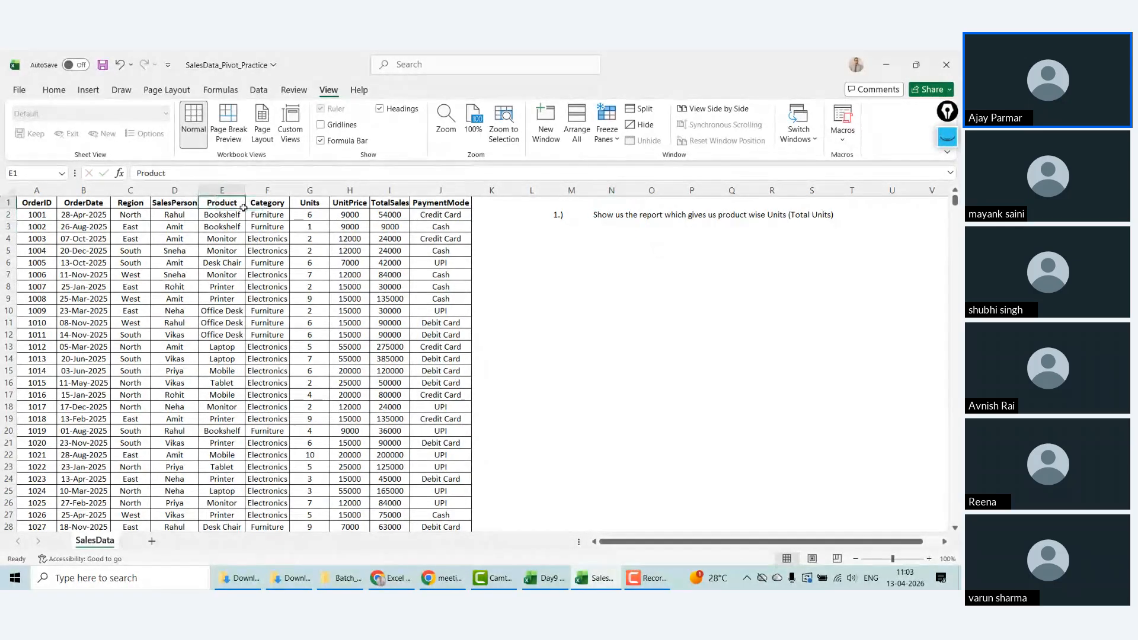
{"action": "key", "text": "Down"}
{"action": "key", "text": "Down"}
{"action": "key", "text": "Down"}
{"action": "key", "text": "Down"}
{"action": "key", "text": "Down"}
{"action": "key", "text": "Down"}
{"action": "key", "text": "Down"}
{"action": "key", "text": "Down"}
{"action": "key", "text": "Down"}
{"action": "key", "text": "Down"}
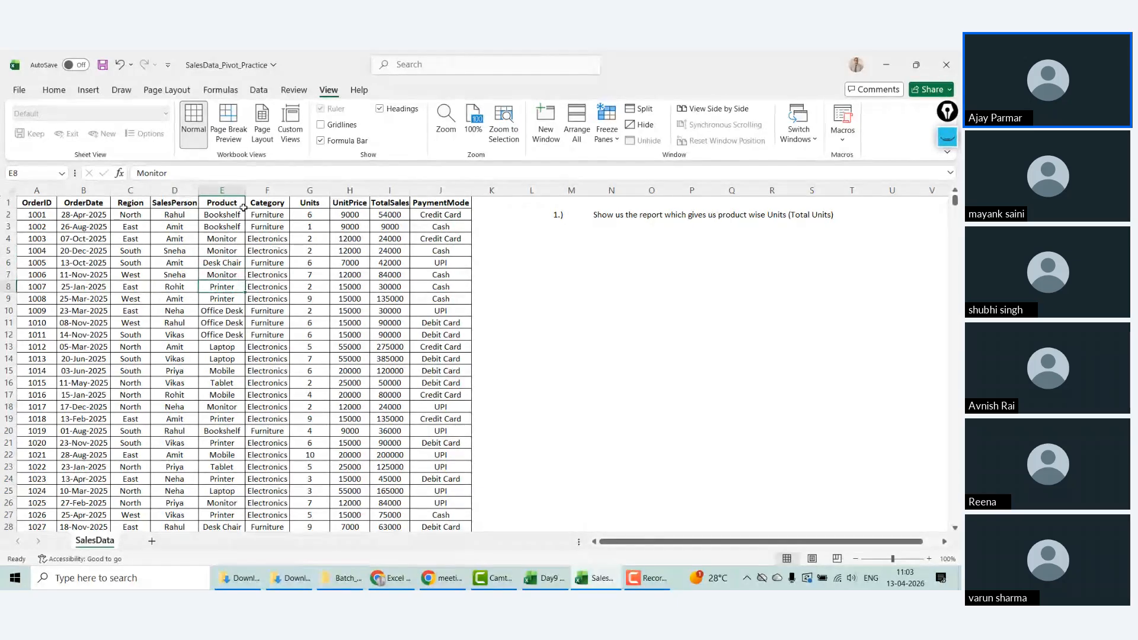
{"action": "key", "text": "ctrl+Up"}
{"action": "key", "text": "Down"}
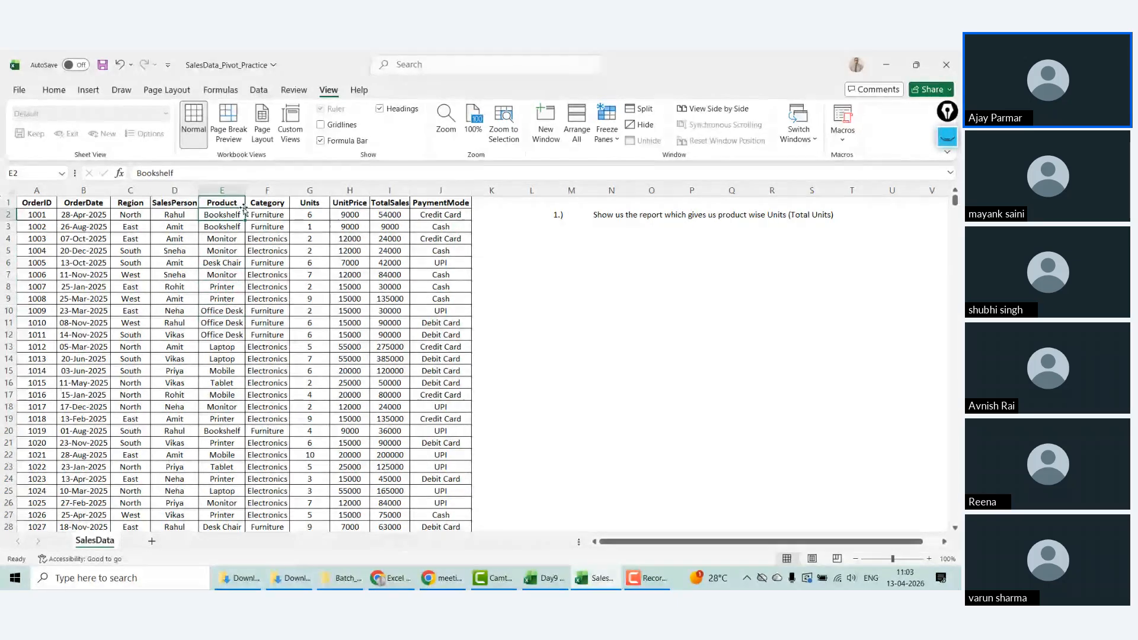
{"action": "key", "text": "Up"}
{"action": "key", "text": "Down"}
{"action": "key", "text": "Right"}
{"action": "key", "text": "Left"}
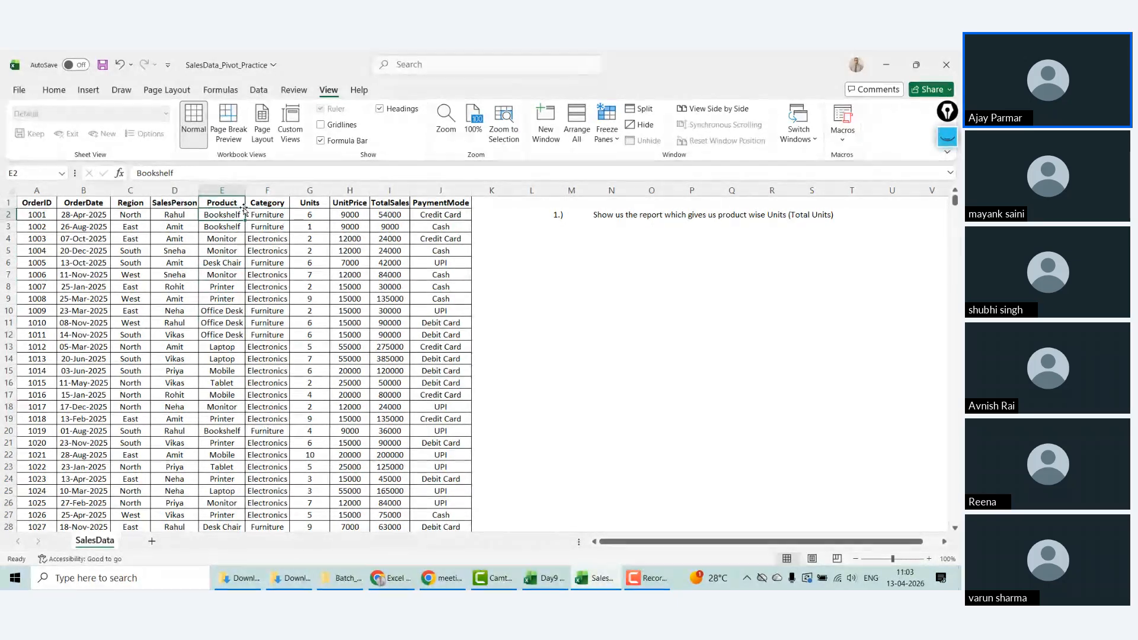
Step: Examine the first Units entry and the OrderDate values down to the end of the dataset
{"action": "key", "text": "Right"}
{"action": "key", "text": "Right"}
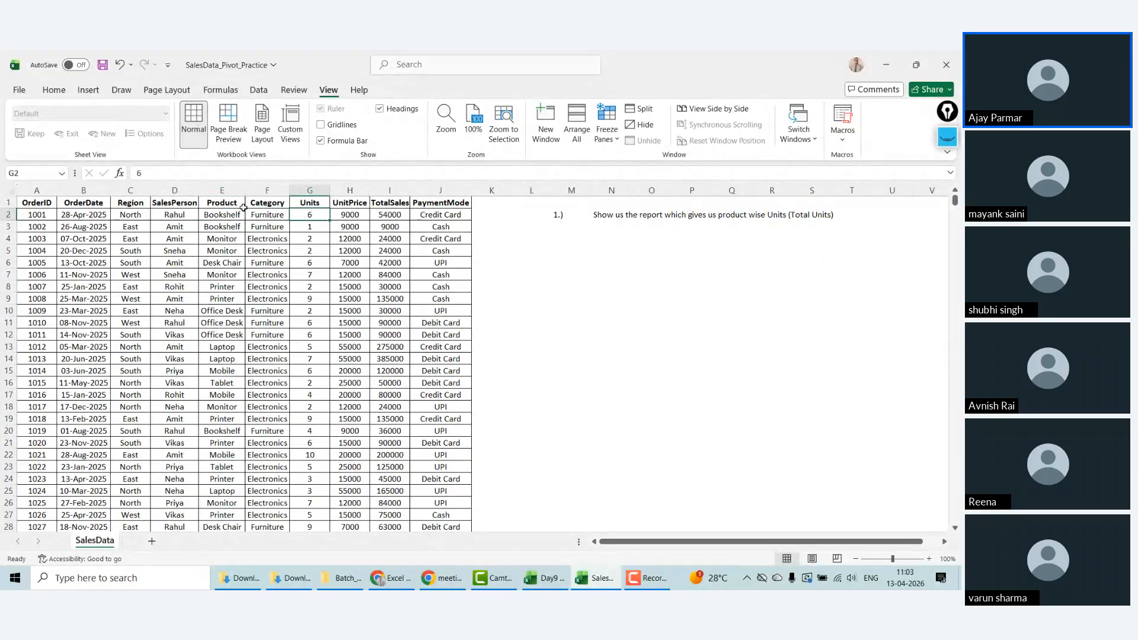
{"action": "key", "text": "Left"}
{"action": "key", "text": "Left"}
{"action": "key", "text": "Left"}
{"action": "key", "text": "Left"}
{"action": "key", "text": "Left"}
{"action": "key", "text": "Down"}
{"action": "key", "text": "Down"}
{"action": "key", "text": "Down"}
{"action": "key", "text": "Down"}
{"action": "key", "text": "Down"}
{"action": "key", "text": "Down"}
{"action": "key", "text": "Down"}
{"action": "key", "text": "Down"}
{"action": "key", "text": "Down"}
{"action": "key", "text": "Down"}
{"action": "key", "text": "Down"}
{"action": "key", "text": "Down"}
{"action": "key", "text": "Down"}
{"action": "key", "text": "Down"}
{"action": "key", "text": "Down"}
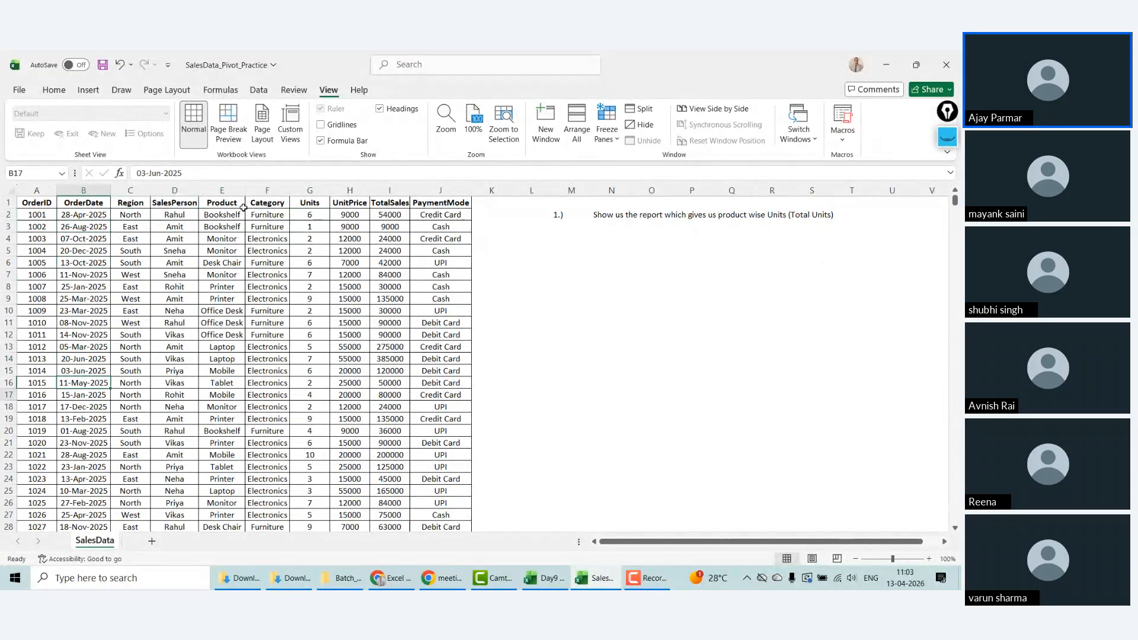
{"action": "key", "text": "Down"}
{"action": "key", "text": "Down"}
{"action": "key", "text": "Down"}
{"action": "key", "text": "Down"}
{"action": "key", "text": "Down"}
{"action": "key", "text": "Down"}
{"action": "key", "text": "Down"}
{"action": "key", "text": "Down"}
{"action": "key", "text": "Down"}
{"action": "key", "text": "Down"}
{"action": "key", "text": "Down"}
{"action": "key", "text": "Down"}
{"action": "key", "text": "Down"}
{"action": "key", "text": "Down"}
{"action": "key", "text": "Down"}
{"action": "key", "text": "Down"}
{"action": "key", "text": "Down"}
{"action": "key", "text": "Down"}
{"action": "key", "text": "Down"}
{"action": "key", "text": "Down"}
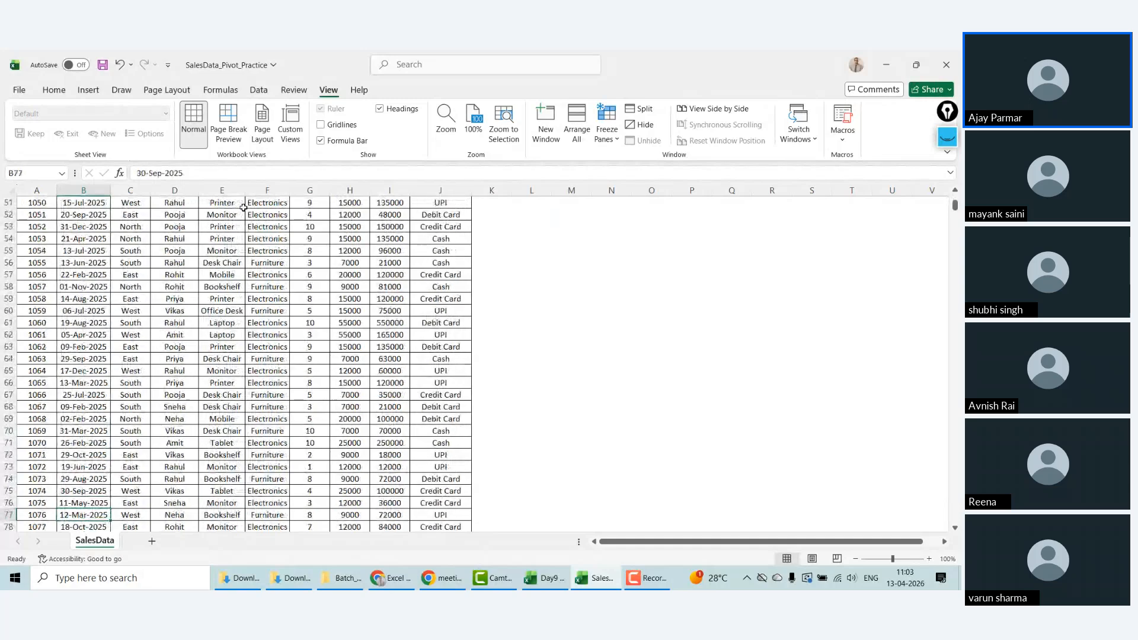
{"action": "key", "text": "Down"}
{"action": "key", "text": "Down"}
{"action": "key", "text": "Down"}
{"action": "key", "text": "Down"}
{"action": "key", "text": "Down"}
{"action": "key", "text": "Down"}
{"action": "key", "text": "Down"}
{"action": "key", "text": "Down"}
{"action": "key", "text": "Down"}
{"action": "key", "text": "Down"}
{"action": "key", "text": "Down"}
{"action": "key", "text": "Down"}
{"action": "key", "text": "Down"}
{"action": "key", "text": "Down"}
{"action": "key", "text": "Down"}
{"action": "key", "text": "Down"}
{"action": "key", "text": "Down"}
{"action": "key", "text": "Down"}
{"action": "key", "text": "Down"}
{"action": "key", "text": "Down"}
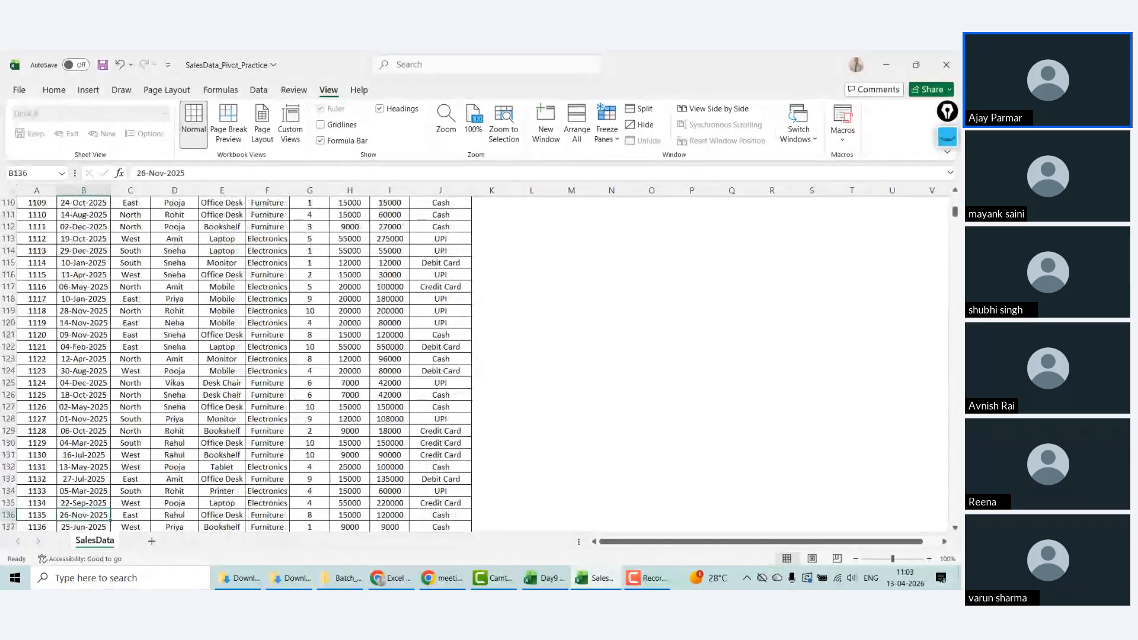
{"action": "key", "text": "Down"}
{"action": "key", "text": "Down"}
{"action": "key", "text": "Down"}
{"action": "key", "text": "Down"}
{"action": "key", "text": "Down"}
{"action": "key", "text": "Down"}
{"action": "key", "text": "Down"}
{"action": "key", "text": "Down"}
{"action": "key", "text": "Down"}
{"action": "key", "text": "Down"}
{"action": "key", "text": "Down"}
{"action": "key", "text": "Down"}
{"action": "key", "text": "Down"}
{"action": "key", "text": "Down"}
{"action": "key", "text": "Down"}
{"action": "key", "text": "Down"}
{"action": "key", "text": "Down"}
{"action": "key", "text": "Down"}
{"action": "key", "text": "Down"}
{"action": "key", "text": "Down"}
{"action": "key", "text": "ctrl+Down"}
{"action": "key", "text": "Up"}
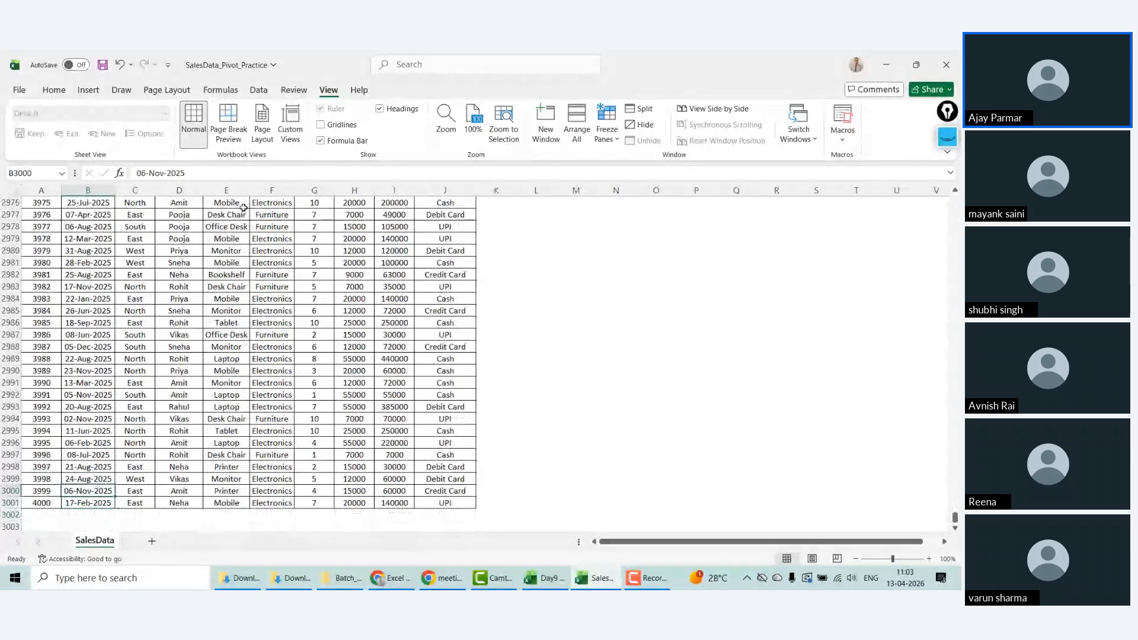
Step: Duplicate all the data rows below the header directly beneath the existing data, starting at row 3002
{"action": "key", "text": "ctrl+Up"}
{"action": "key", "text": "Down"}
{"action": "key", "text": "Left"}
{"action": "key", "text": "ctrl+shift+Right"}
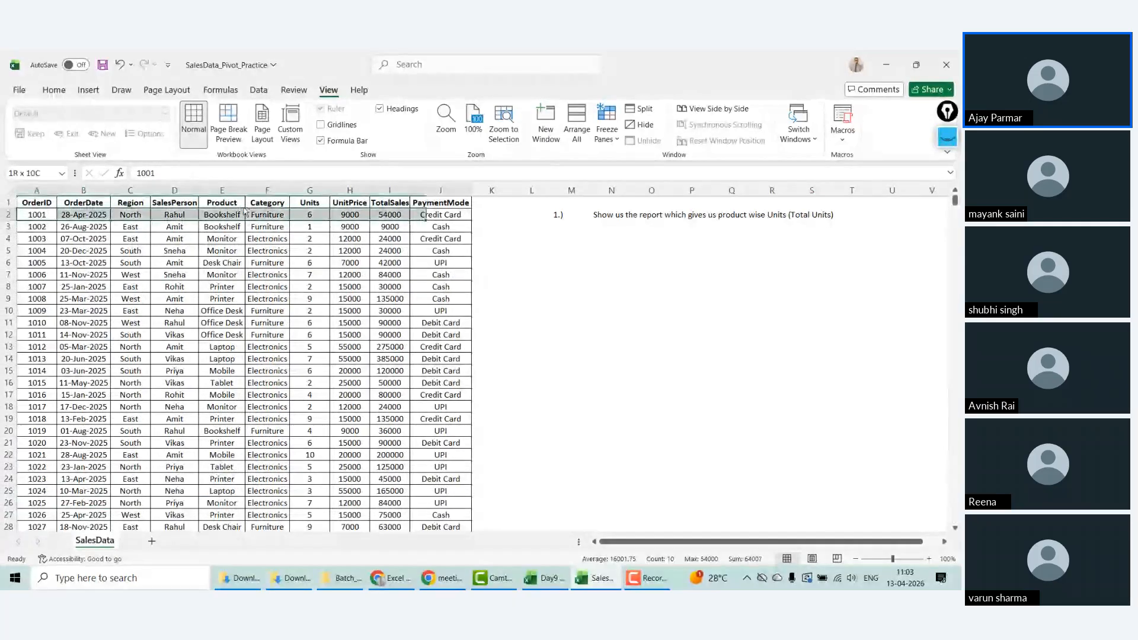
{"action": "key", "text": "ctrl+shift+Down"}
{"action": "key", "text": "ctrl+c"}
{"action": "key", "text": "ctrl+Down"}
{"action": "key", "text": "Down"}
{"action": "key", "text": "Down"}
{"action": "key", "text": "Up"}
{"action": "key", "text": "ctrl+v"}
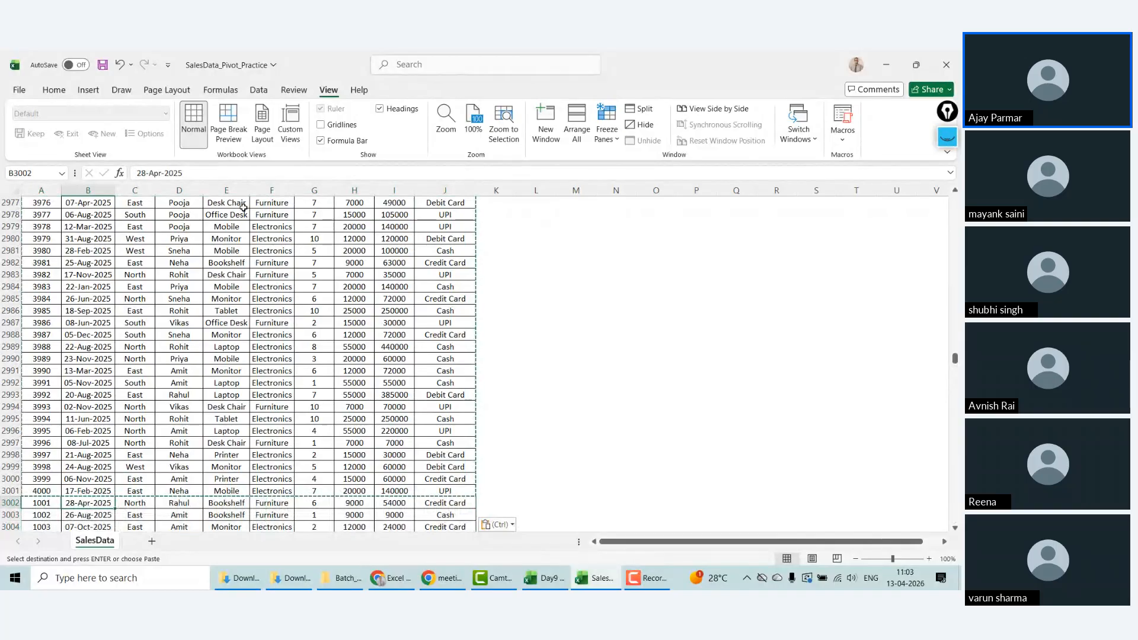
Step: Set the OrderDate of the first duplicated record, in cell B3002, to 28-Apr-2024
{"action": "left_click", "coordinate": [186, 174]}
{"action": "key", "text": "BackSpace"}
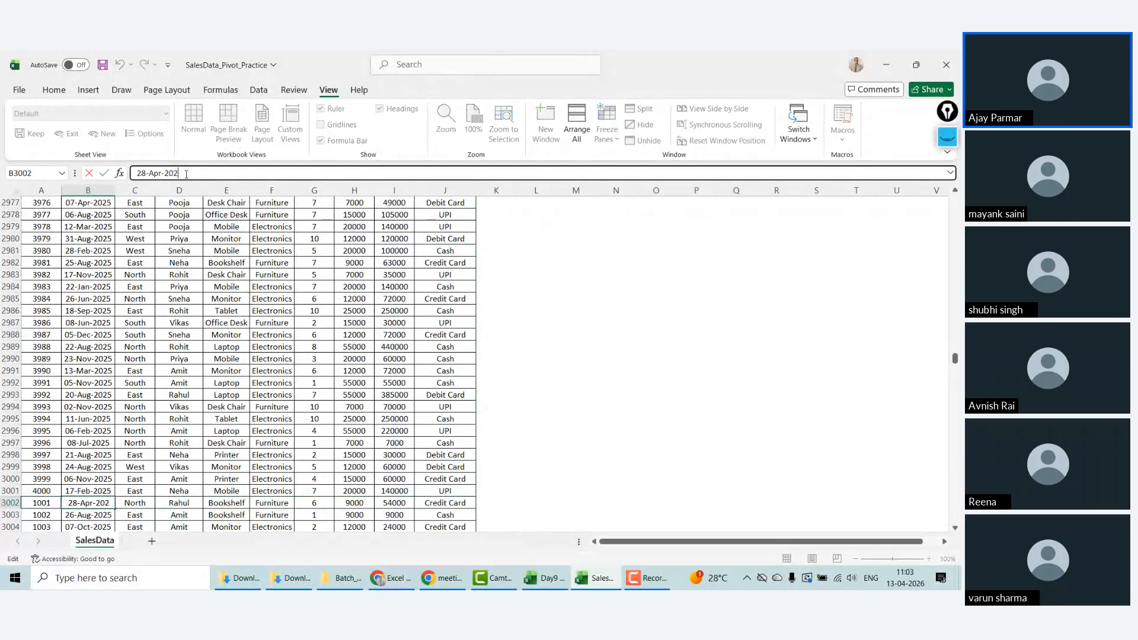
{"action": "type", "text": "4"}
{"action": "key", "text": "Return"}
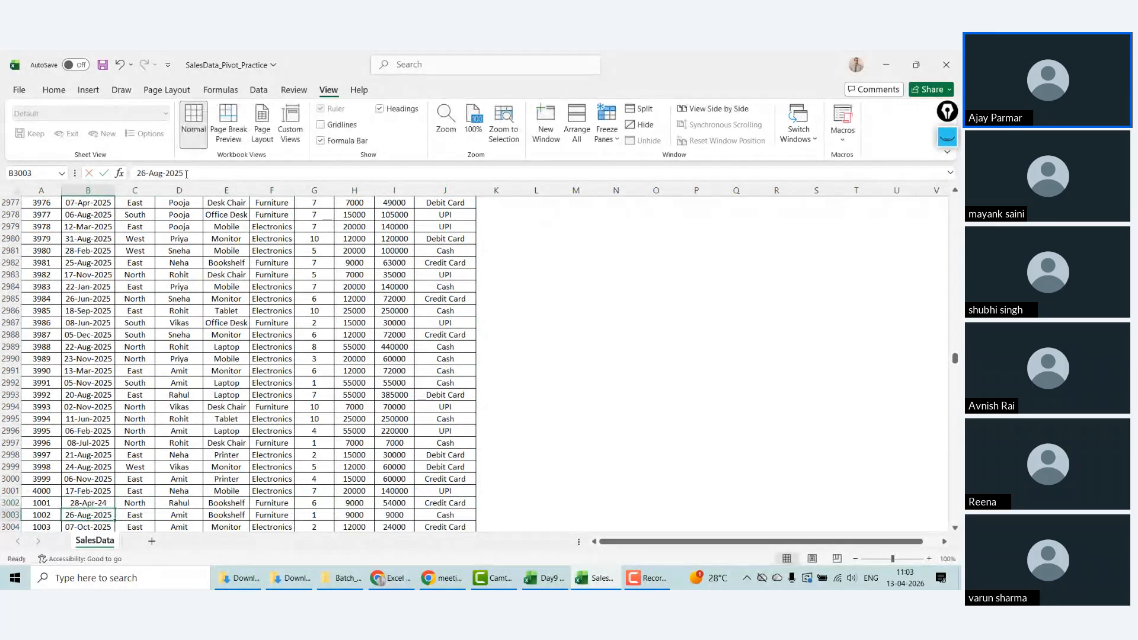
Step: Replace all occurrences of 2025 with 2024 in the OrderDate column from B3003 to the last row
{"action": "key", "text": "ctrl+shift+Down"}
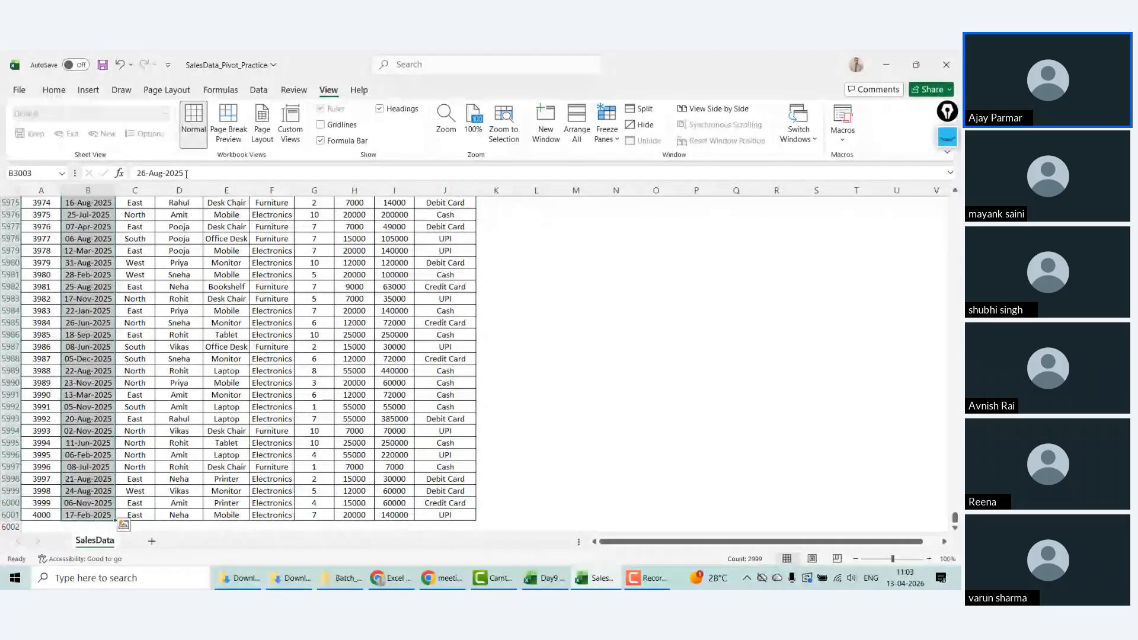
{"action": "key", "text": "ctrl+h"}
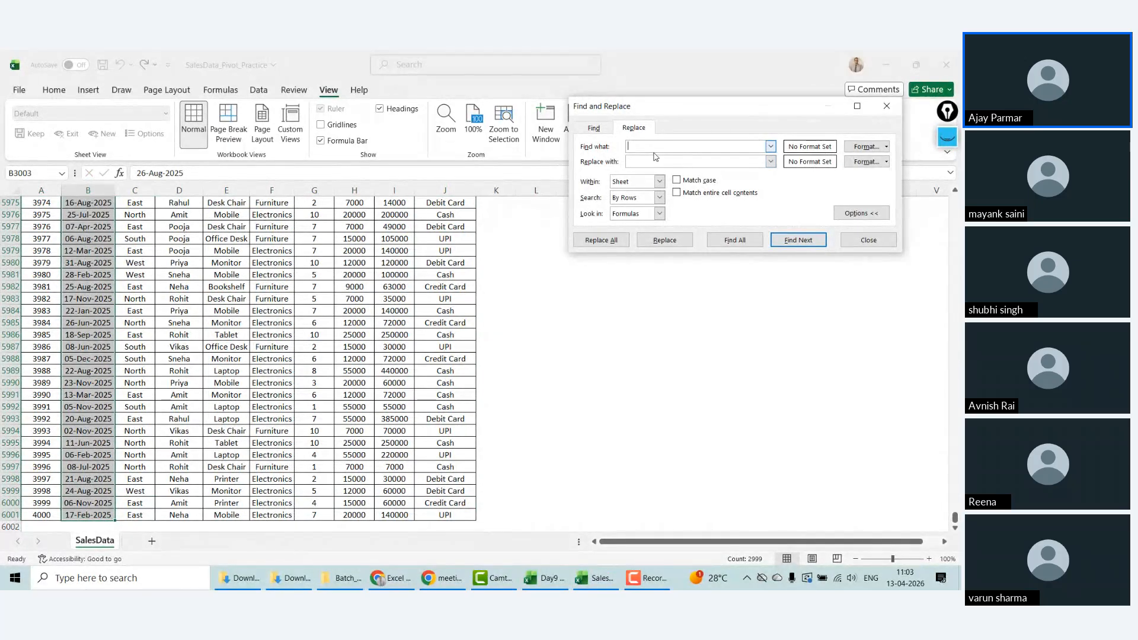
{"action": "type", "text": "2025"}
{"action": "key", "text": "Tab"}
{"action": "type", "text": "202"}
{"action": "left_click", "coordinate": [589, 246]}
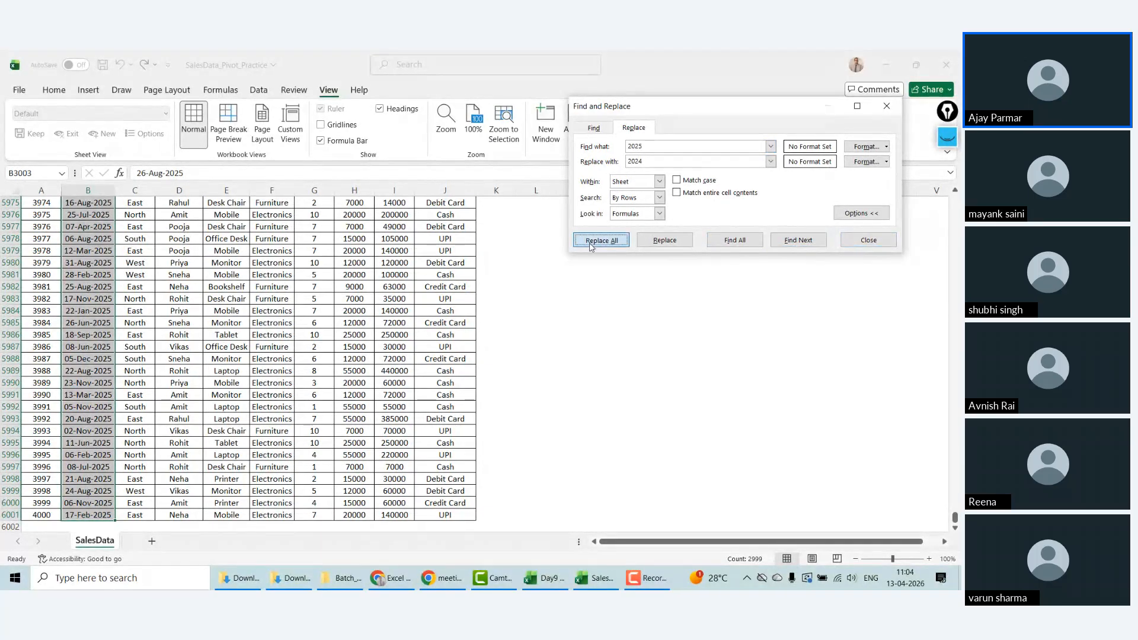
{"action": "left_click", "coordinate": [818, 212]}
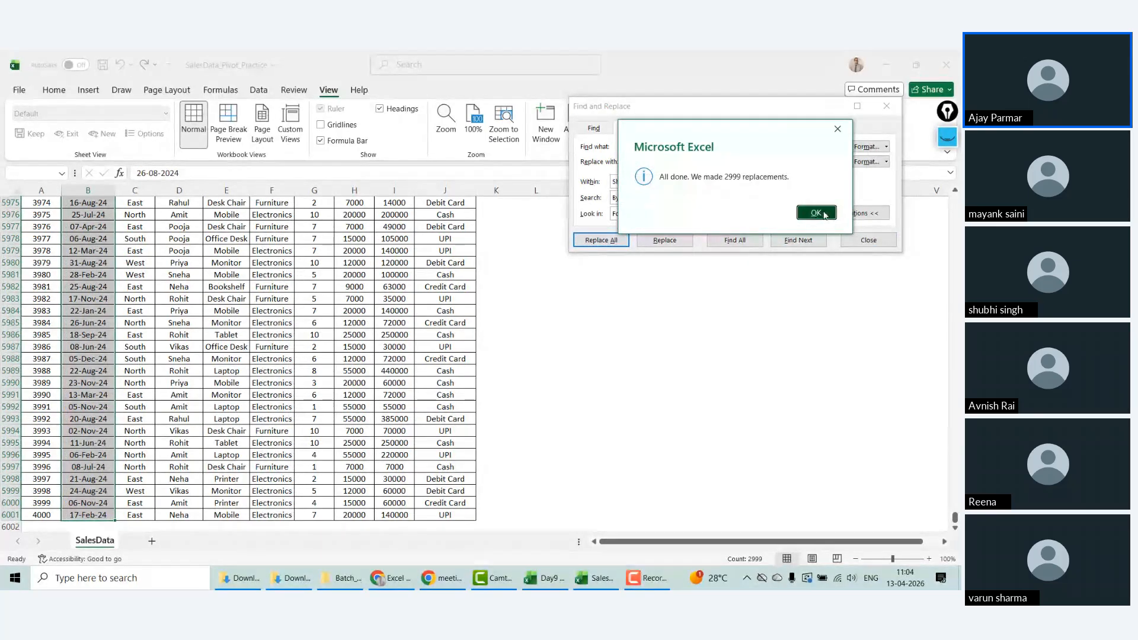
{"action": "left_click", "coordinate": [868, 240]}
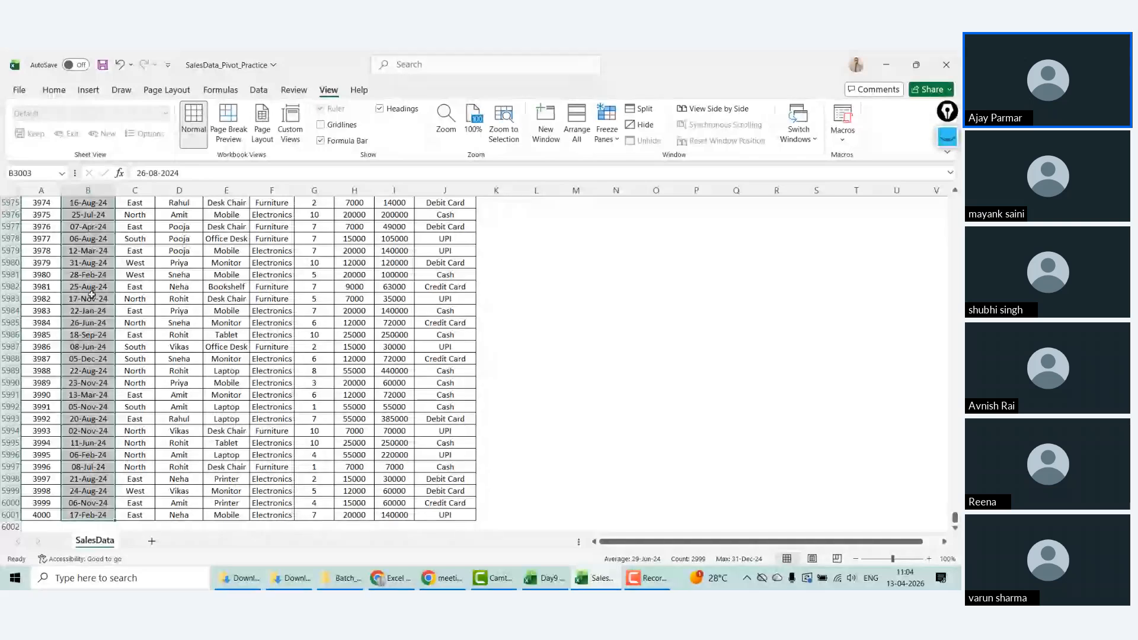
Step: Enter the formula =RANDBETWEEN(1,10) in G2, the first data cell of the Units column
{"action": "key", "text": "ctrl+Up"}
{"action": "key", "text": "Right"}
{"action": "key", "text": "Right"}
{"action": "key", "text": "Right"}
{"action": "key", "text": "Right"}
{"action": "key", "text": "Right"}
{"action": "key", "text": "Right"}
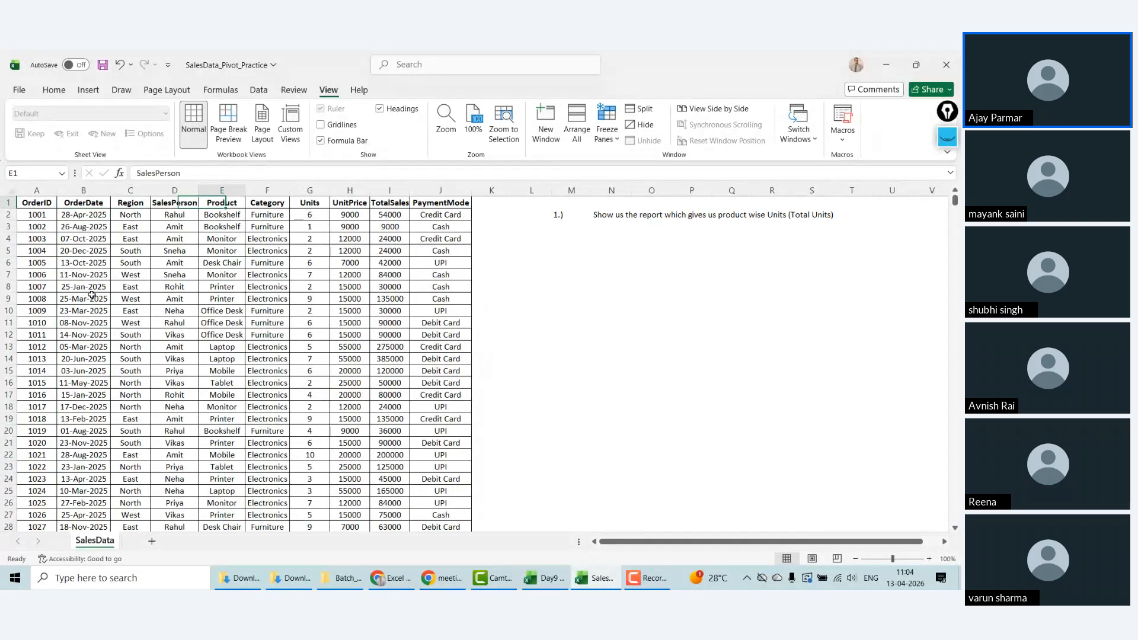
{"action": "key", "text": "Down"}
{"action": "key", "text": "Left"}
{"action": "key", "text": "ctrl+Down"}
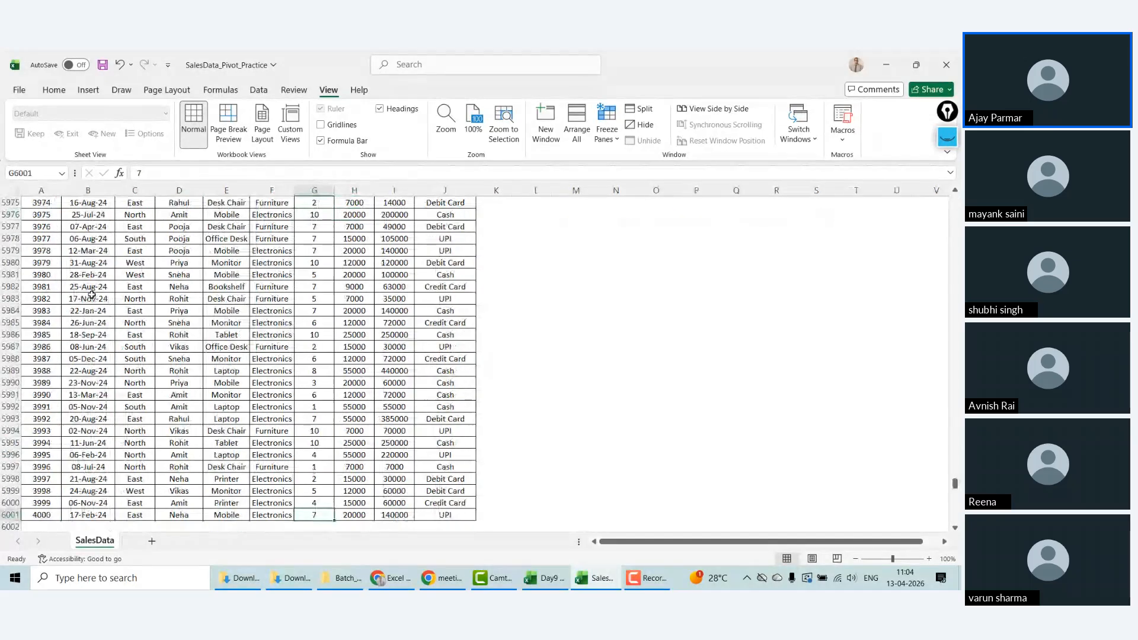
{"action": "key", "text": "Down"}
{"action": "key", "text": "ctrl+Up"}
{"action": "key", "text": "ctrl+Up"}
{"action": "key", "text": "Down"}
{"action": "type", "text": "=rand"}
{"action": "key", "text": "Down"}
{"action": "key", "text": "Down"}
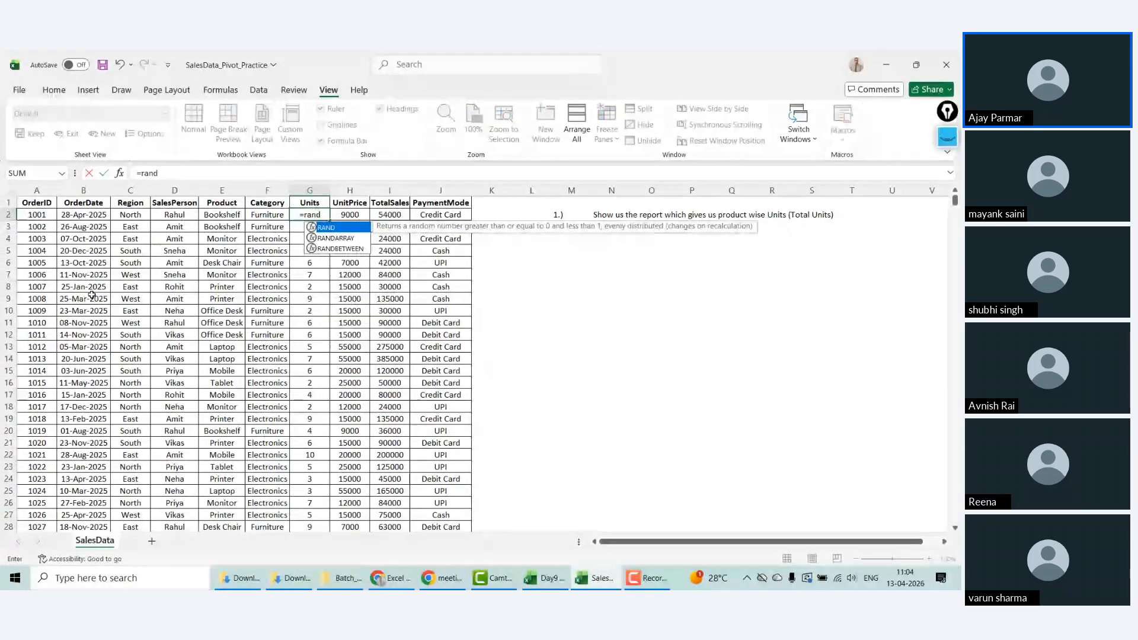
{"action": "key", "text": "Tab"}
{"action": "type", "text": "1,"}
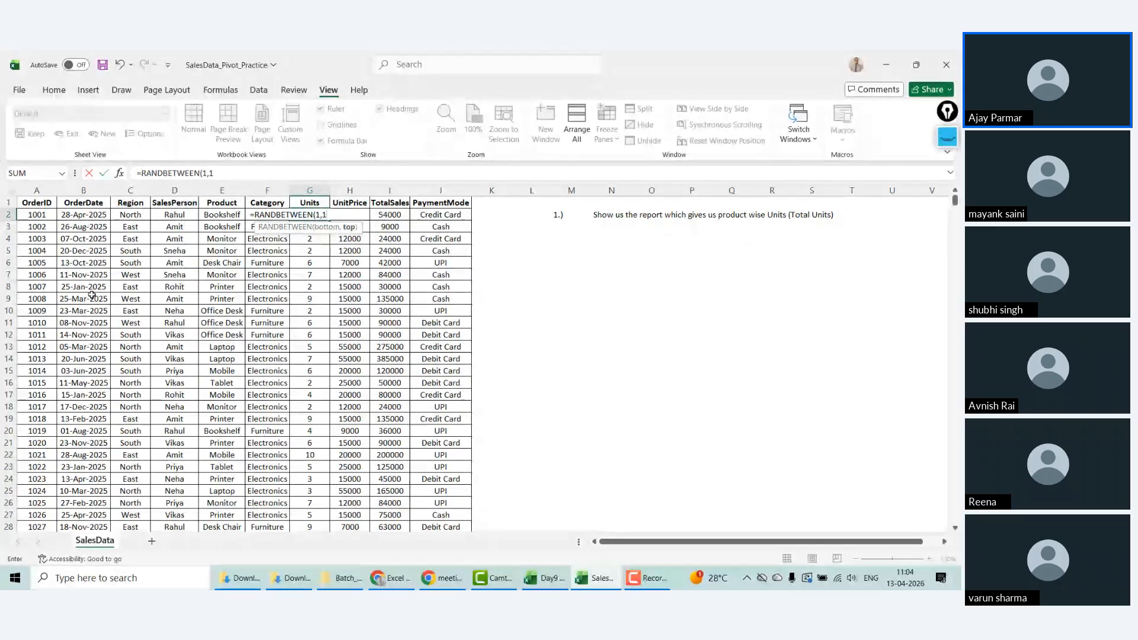
{"action": "type", "text": "10)"}
{"action": "key", "text": "Return"}
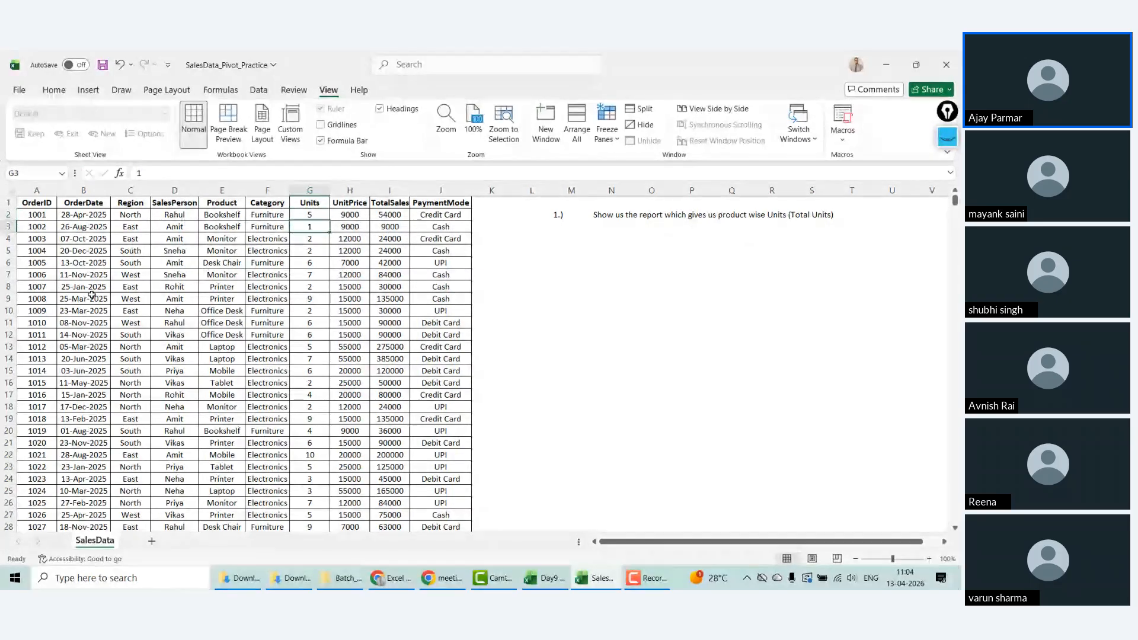
Step: Fill the random formula down the whole Units column and paste the results back as values only
{"action": "key", "text": "Up"}
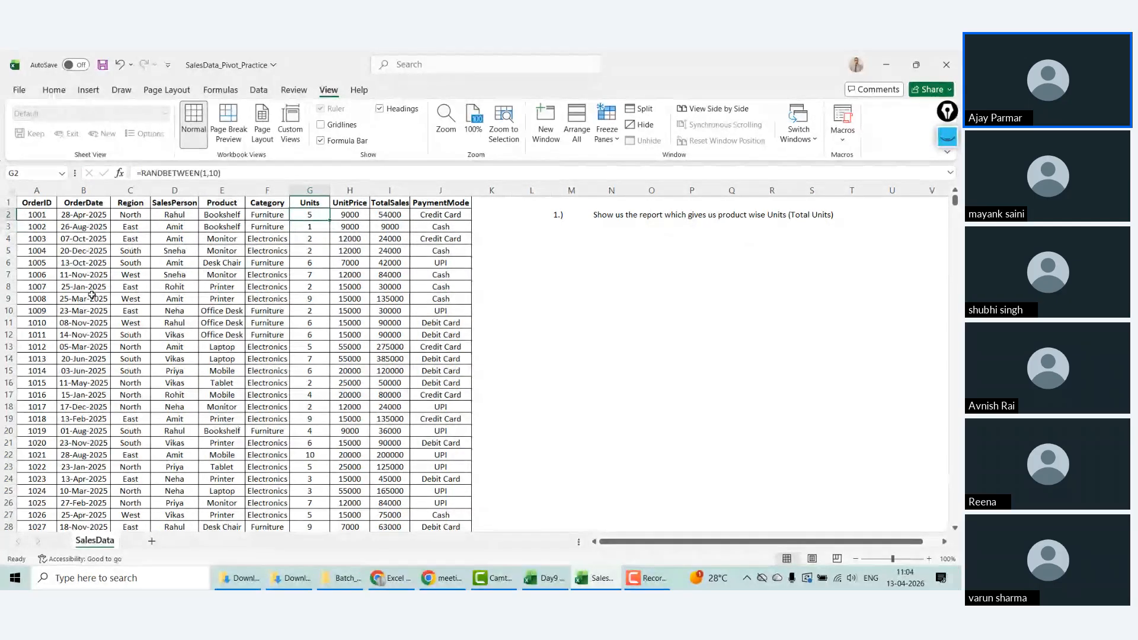
{"action": "double_click", "coordinate": [333, 220]}
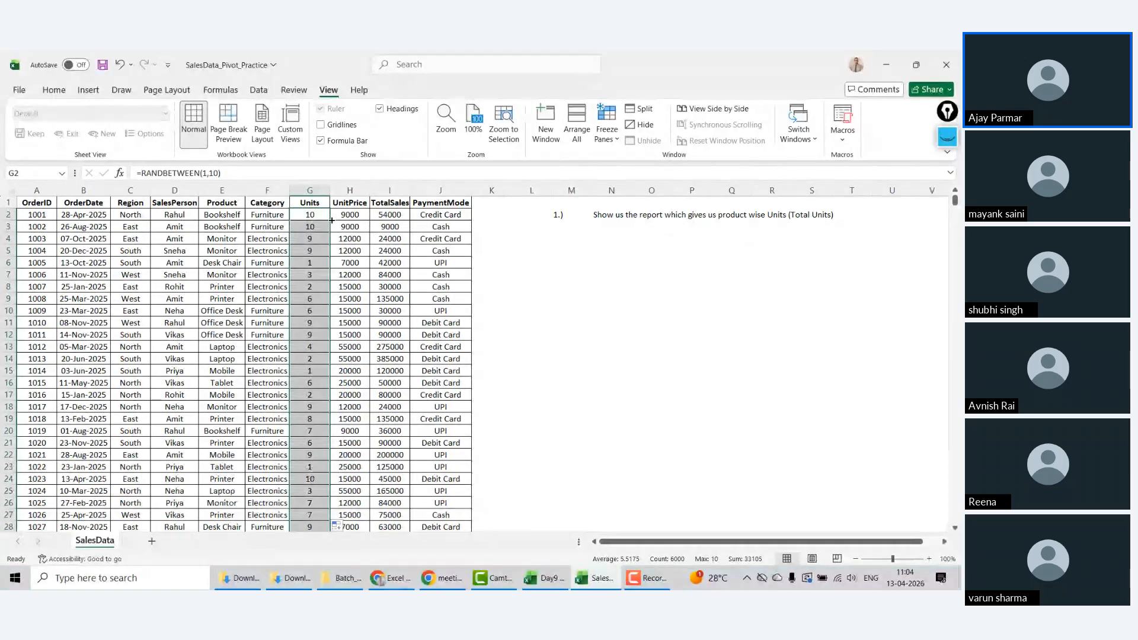
{"action": "key", "text": "ctrl+c"}
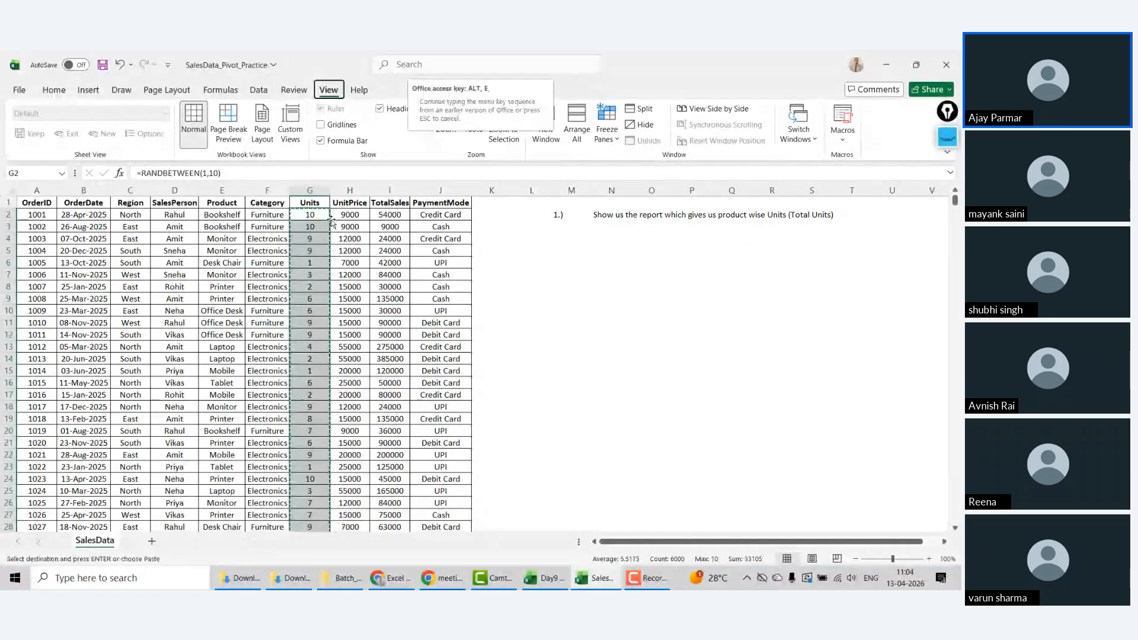
{"action": "key", "text": "ctrl+alt+v"}
{"action": "key", "text": "v"}
{"action": "key", "text": "Return"}
Step: Enter =RANDBETWEEN(500,15000) in H2 and fill it down the whole UnitPrice column
{"action": "key", "text": "Right"}
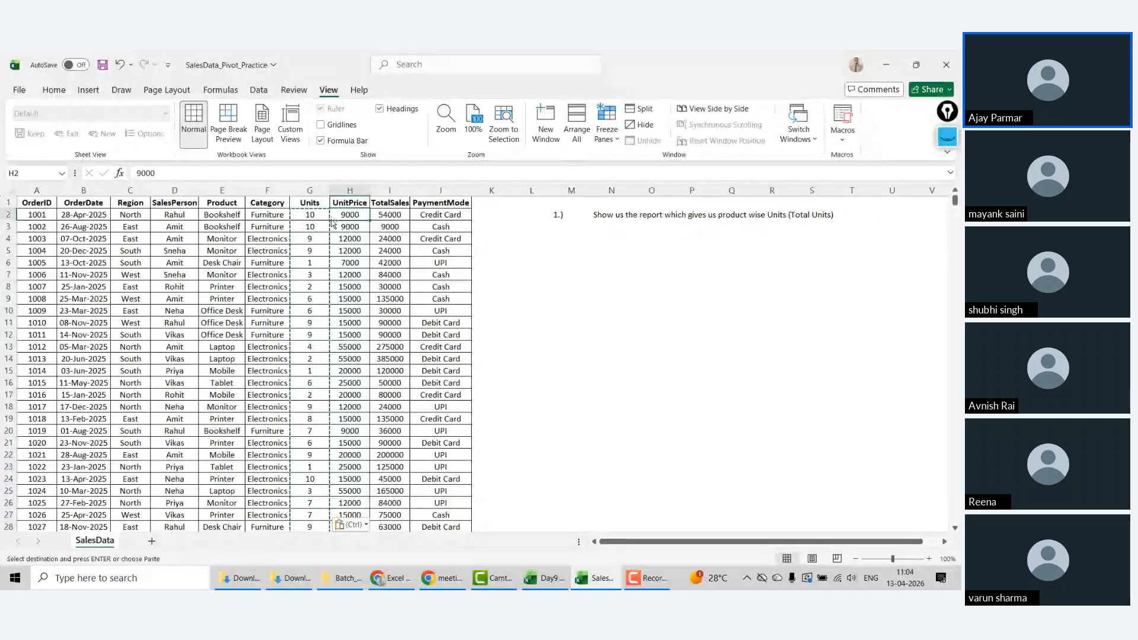
{"action": "key", "text": "ctrl+Down"}
{"action": "key", "text": "ctrl+Up"}
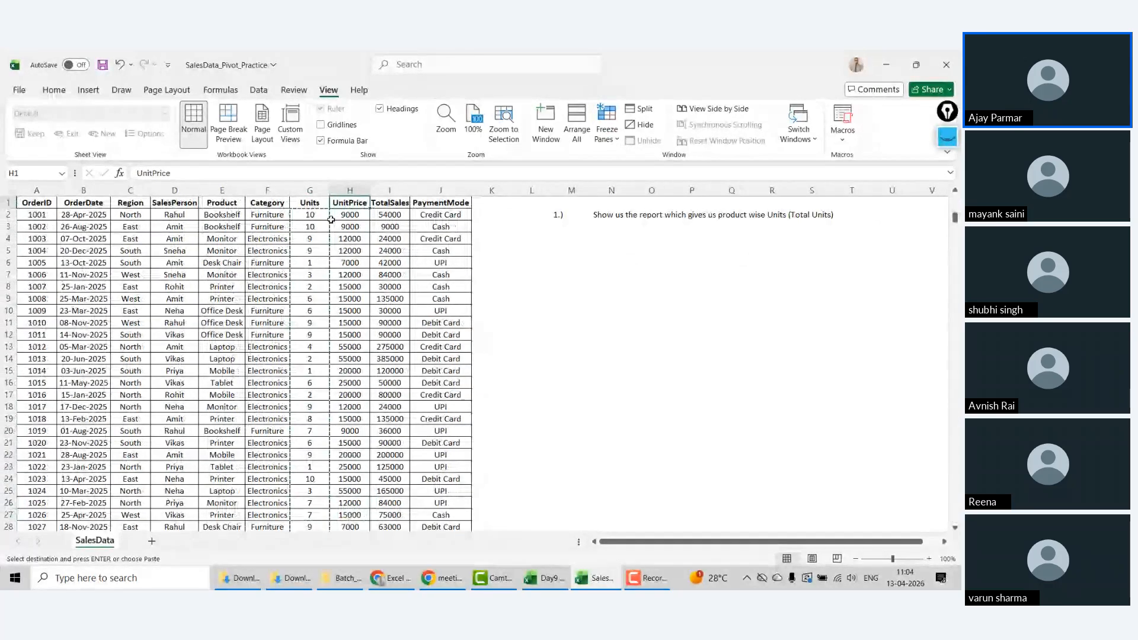
{"action": "key", "text": "Down"}
{"action": "type", "text": "=rand"}
{"action": "key", "text": "Down"}
{"action": "key", "text": "Down"}
{"action": "key", "text": "Tab"}
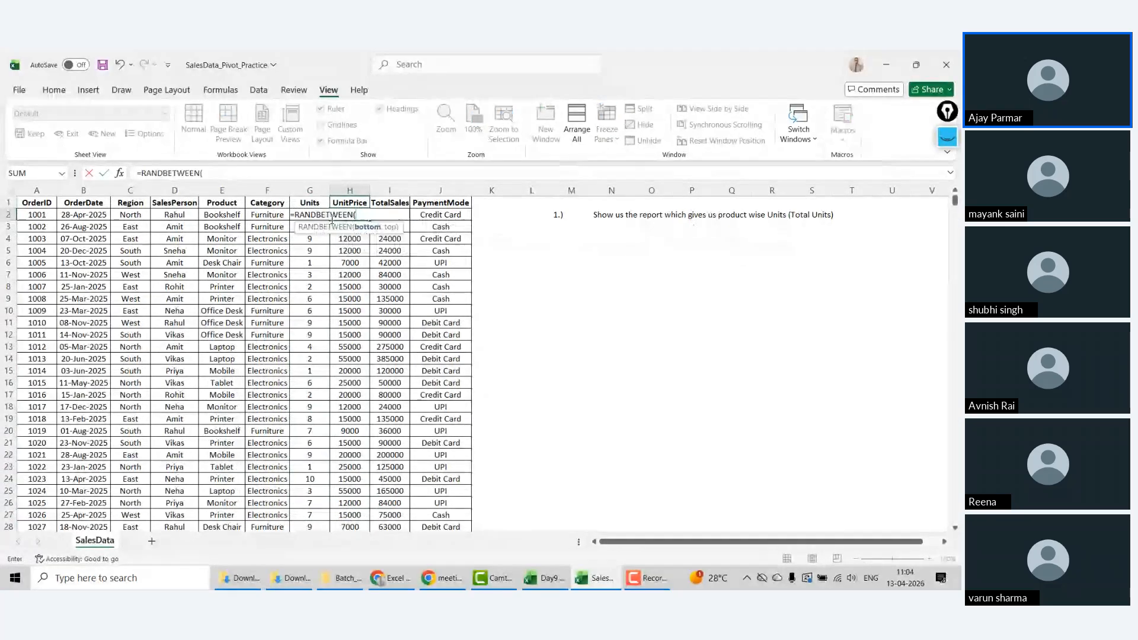
{"action": "type", "text": "500,15000"}
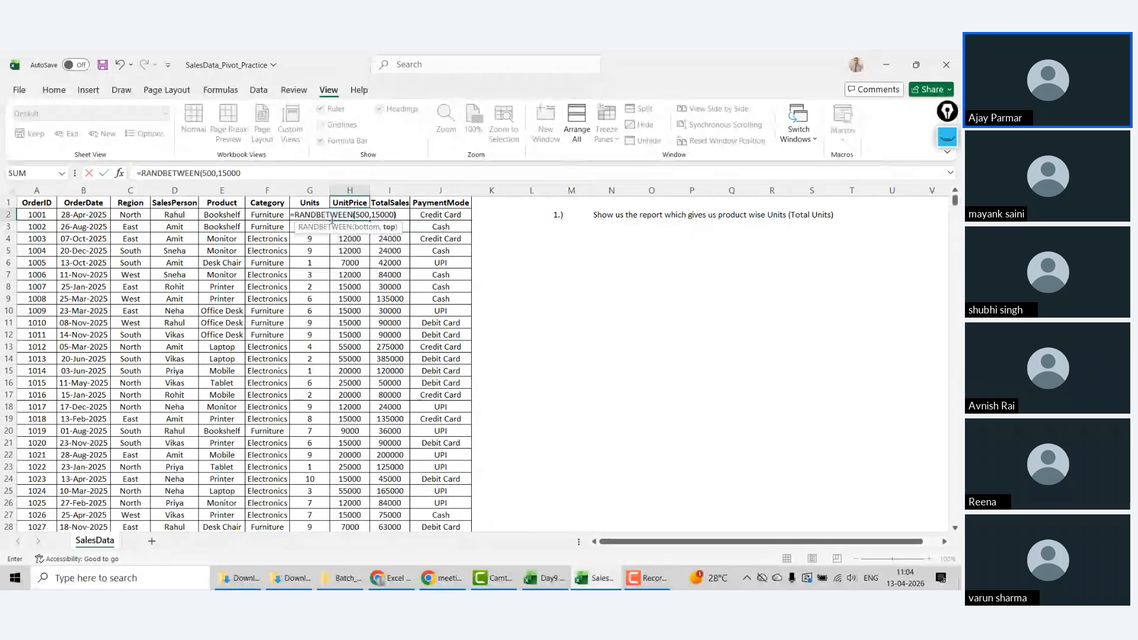
{"action": "key", "text": "ctrl+Return"}
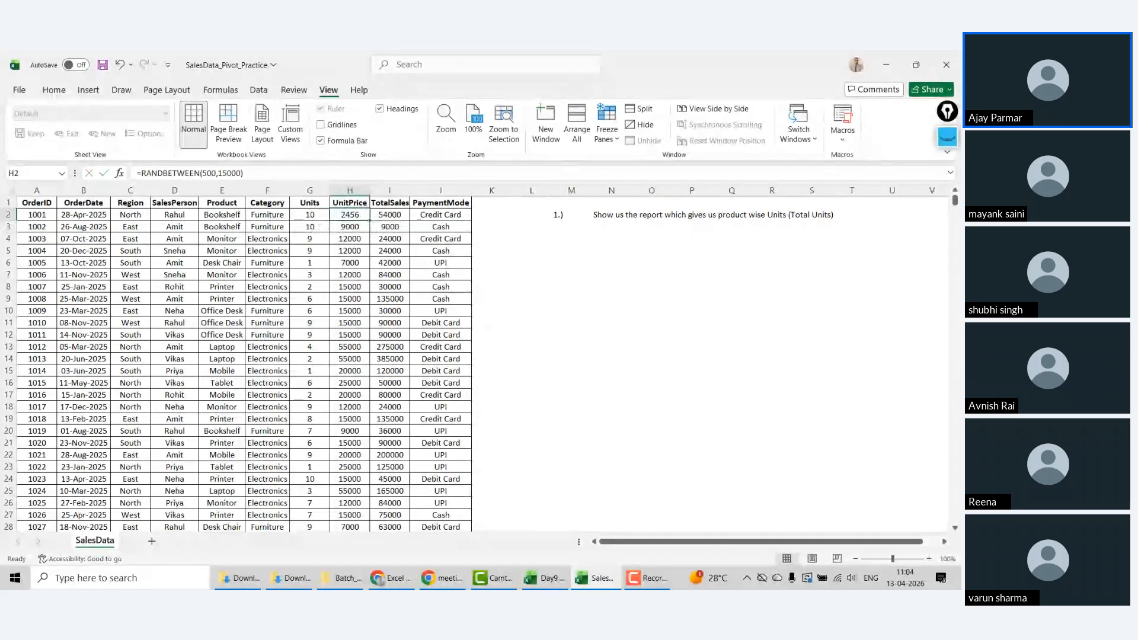
{"action": "double_click", "coordinate": [369, 220]}
Step: Enter =RANDBETWEEN(2000,80000) in I2 and fill it down the whole TotalSales column
{"action": "left_click", "coordinate": [370, 222]}
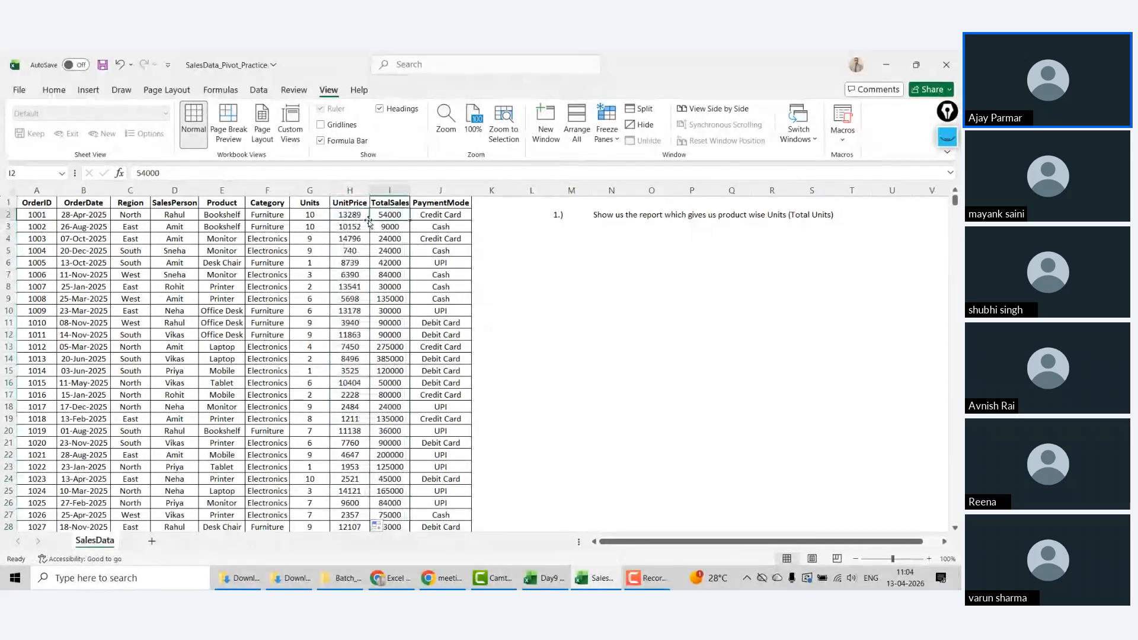
{"action": "type", "text": "=RANDBETWEEN("}
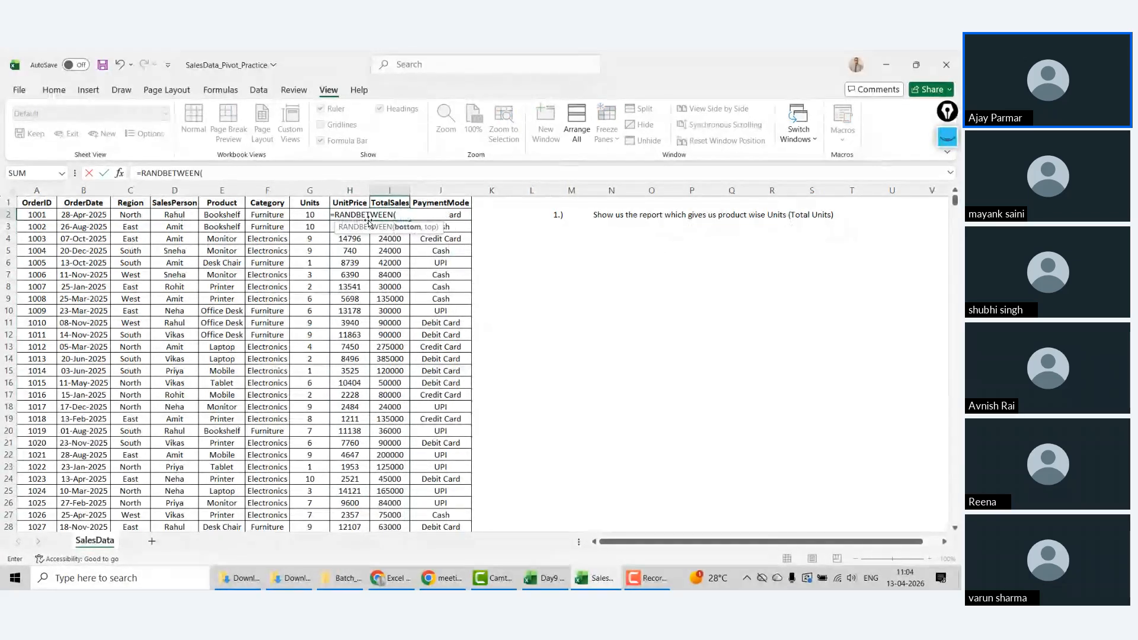
{"action": "type", "text": "2000"}
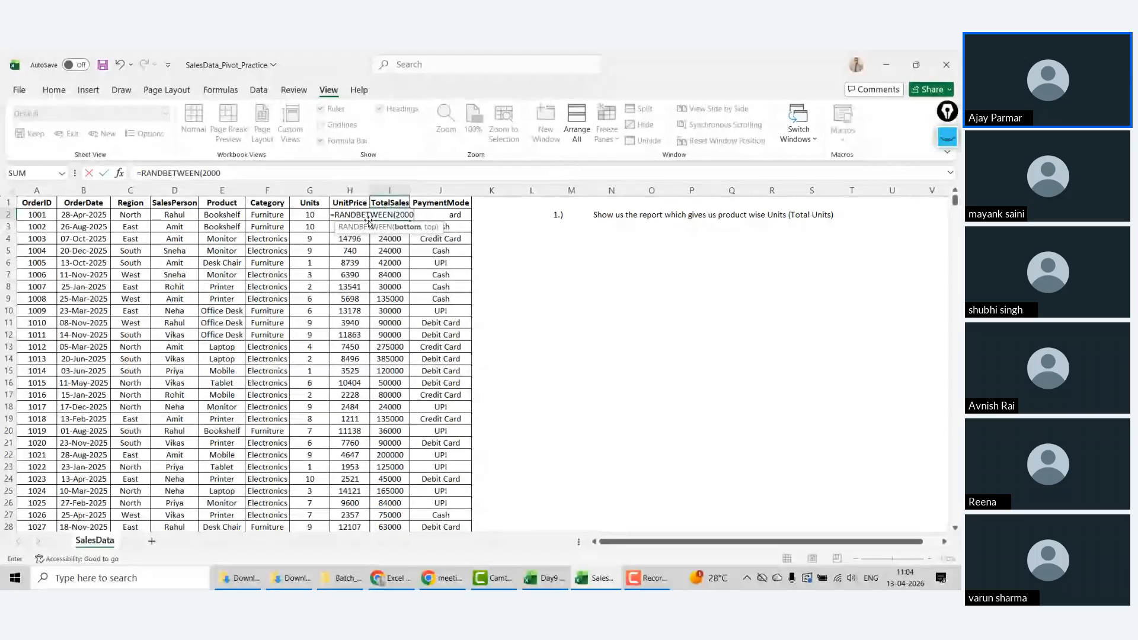
{"action": "type", "text": ",80000"}
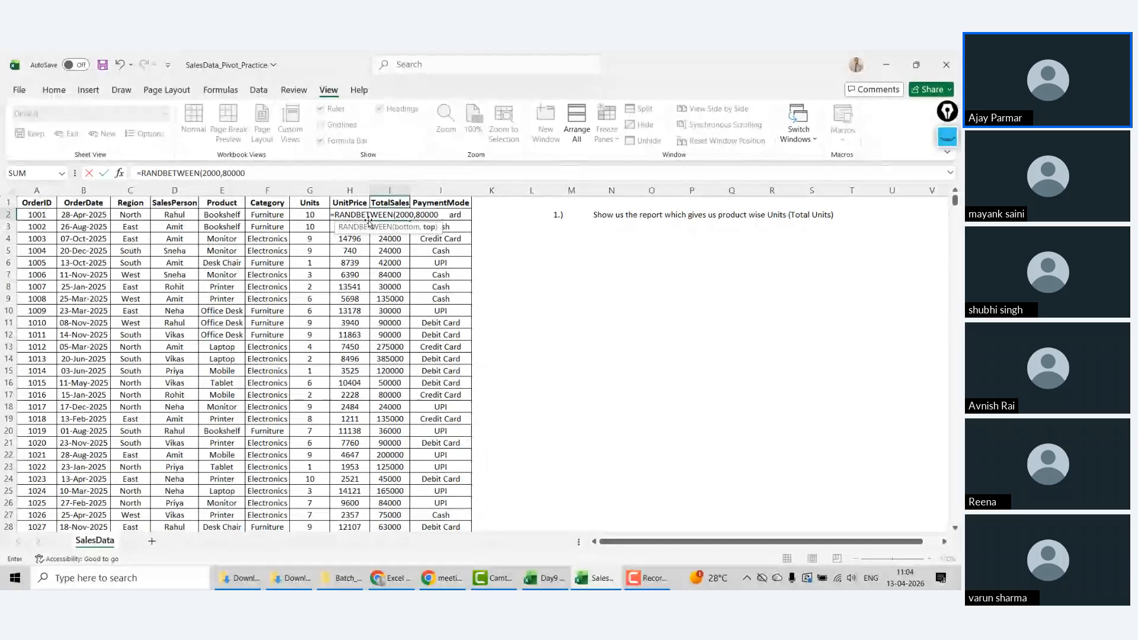
{"action": "key", "text": "Return"}
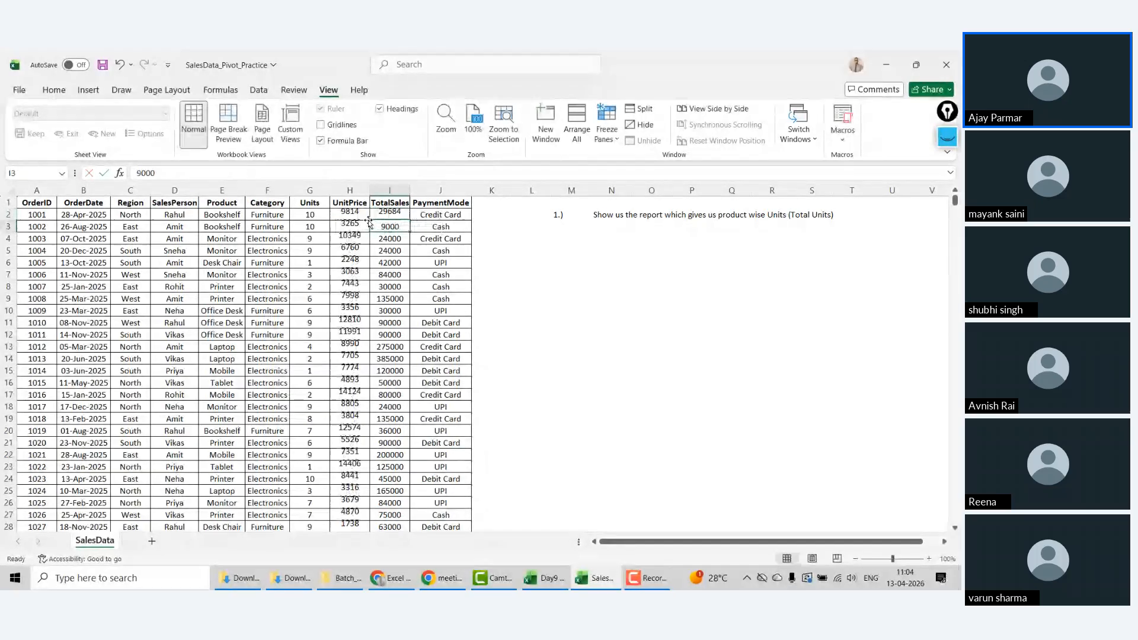
{"action": "left_click", "coordinate": [408, 216]}
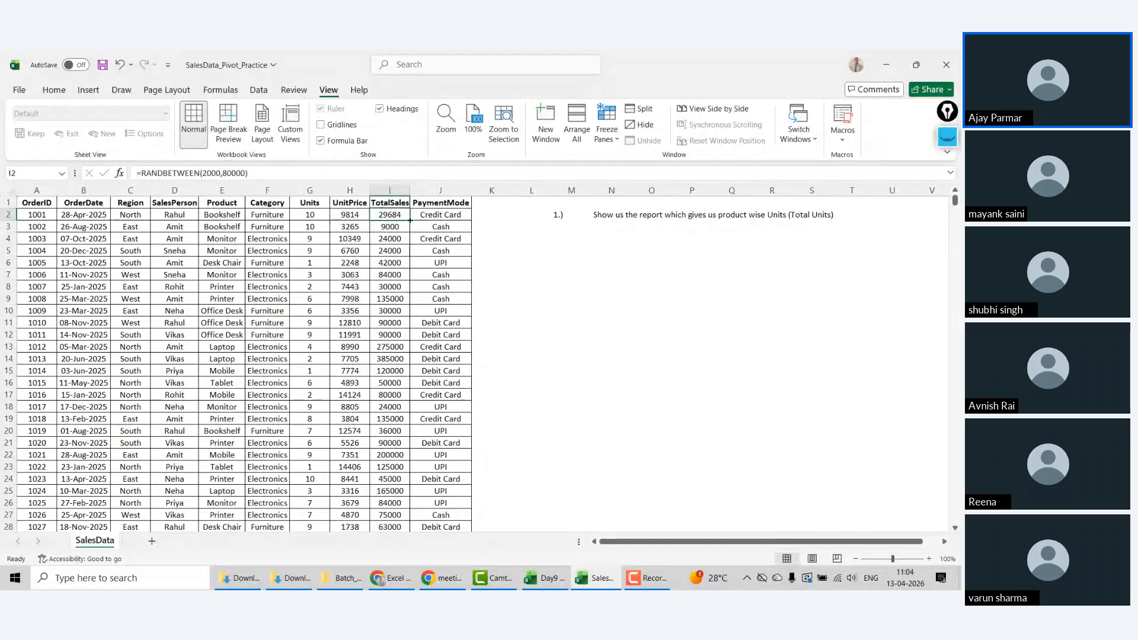
{"action": "double_click", "coordinate": [409, 220]}
Step: Convert the random formulas in all UnitPrice and TotalSales data rows to fixed values by pasting values only
{"action": "key", "text": "Left"}
{"action": "key", "text": "shift+Right"}
{"action": "key", "text": "ctrl+shift+Down"}
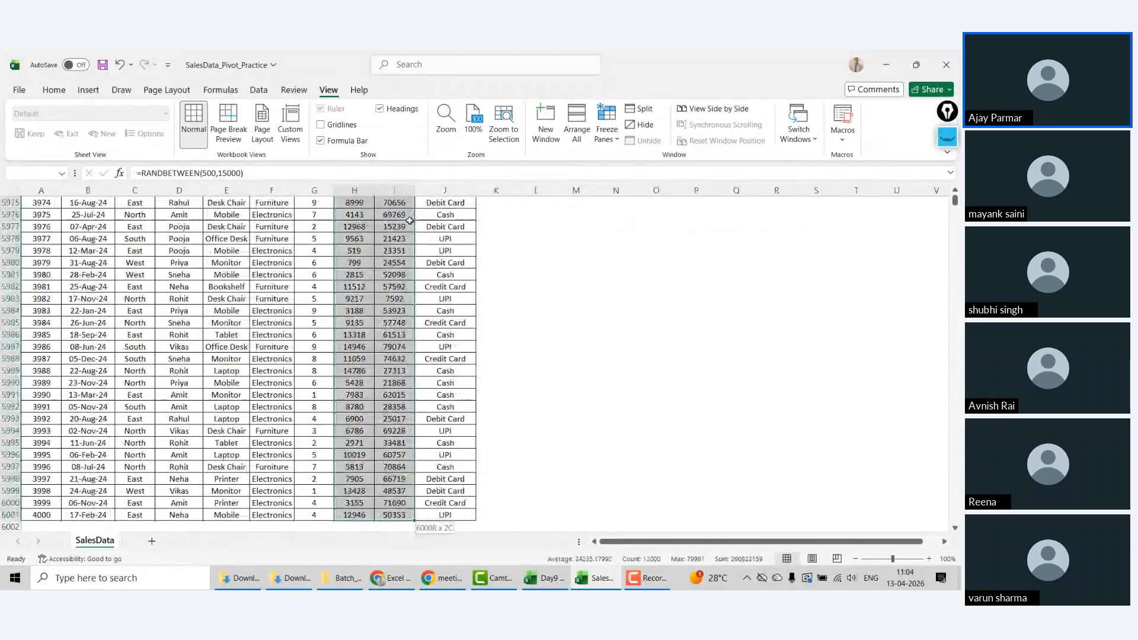
{"action": "key", "text": "ctrl+c"}
{"action": "key", "text": "e"}
{"action": "key", "text": "s"}
{"action": "key", "text": "v"}
{"action": "key", "text": "Return"}
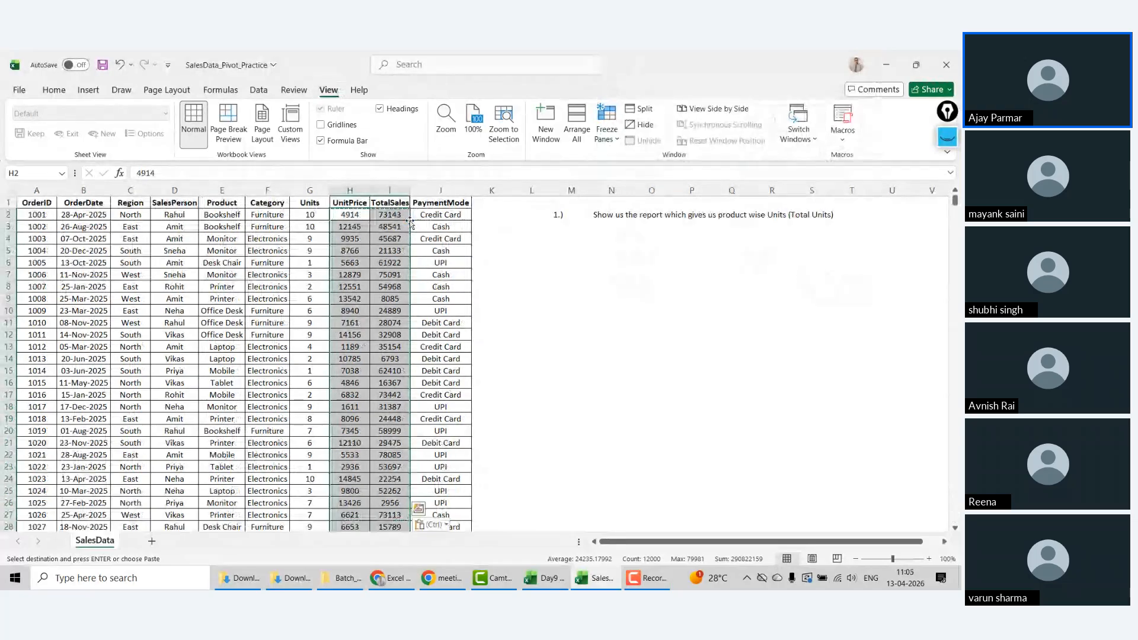
Step: Copy the payment modes in J3:J6 and paste them over the PaymentMode entries starting at J51
{"action": "left_click", "coordinate": [411, 221]}
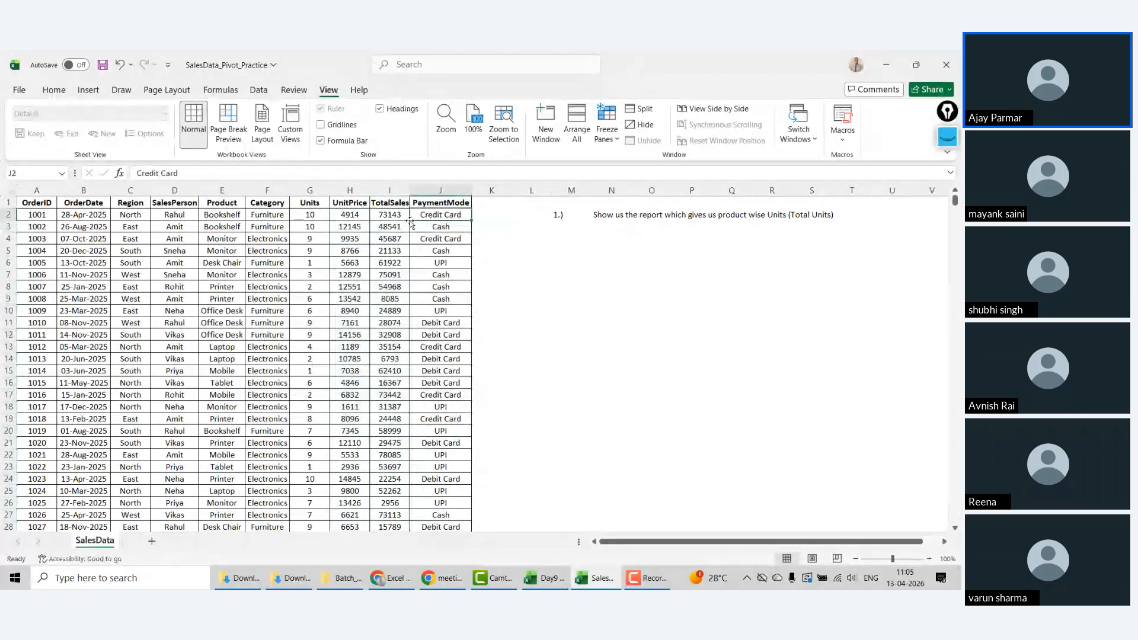
{"action": "key", "text": "Down"}
{"action": "key", "text": "shift+Down"}
{"action": "key", "text": "shift+Down"}
{"action": "key", "text": "shift+Down"}
{"action": "key", "text": "ctrl+c"}
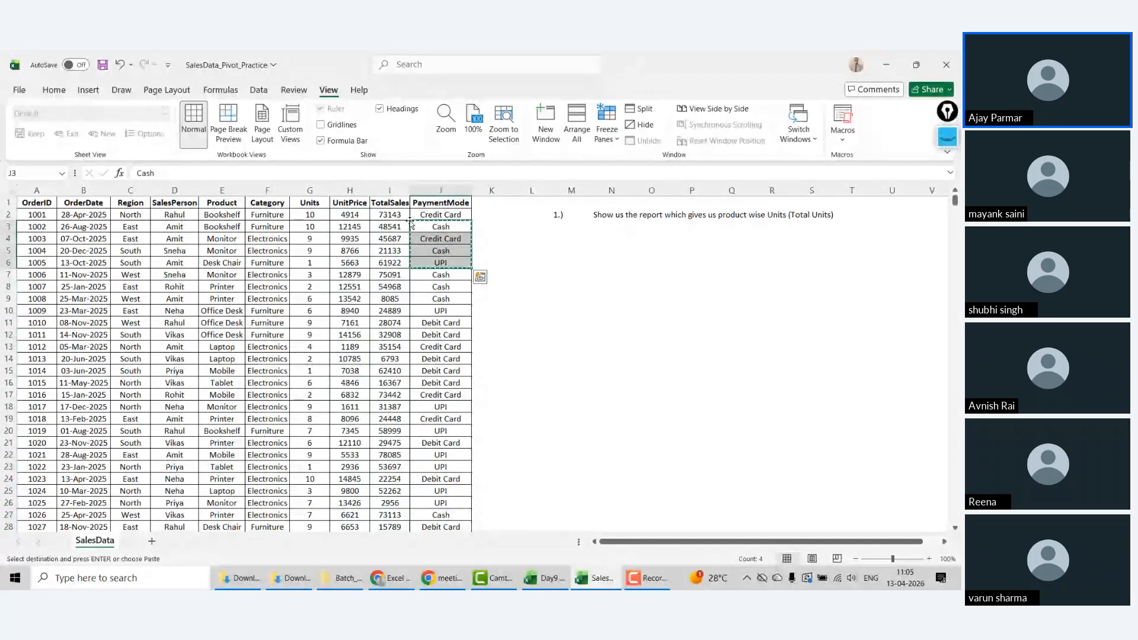
{"action": "key", "text": "Down"}
{"action": "key", "text": "Down"}
{"action": "key", "text": "Down"}
{"action": "key", "text": "Down"}
{"action": "key", "text": "Down"}
{"action": "key", "text": "Down"}
{"action": "key", "text": "Down"}
{"action": "key", "text": "Down"}
{"action": "key", "text": "Down"}
{"action": "key", "text": "Down"}
{"action": "key", "text": "Down"}
{"action": "key", "text": "Down"}
{"action": "key", "text": "Down"}
{"action": "key", "text": "Down"}
{"action": "key", "text": "Down"}
{"action": "key", "text": "Down"}
{"action": "key", "text": "Down"}
{"action": "key", "text": "Down"}
{"action": "key", "text": "Down"}
{"action": "key", "text": "Down"}
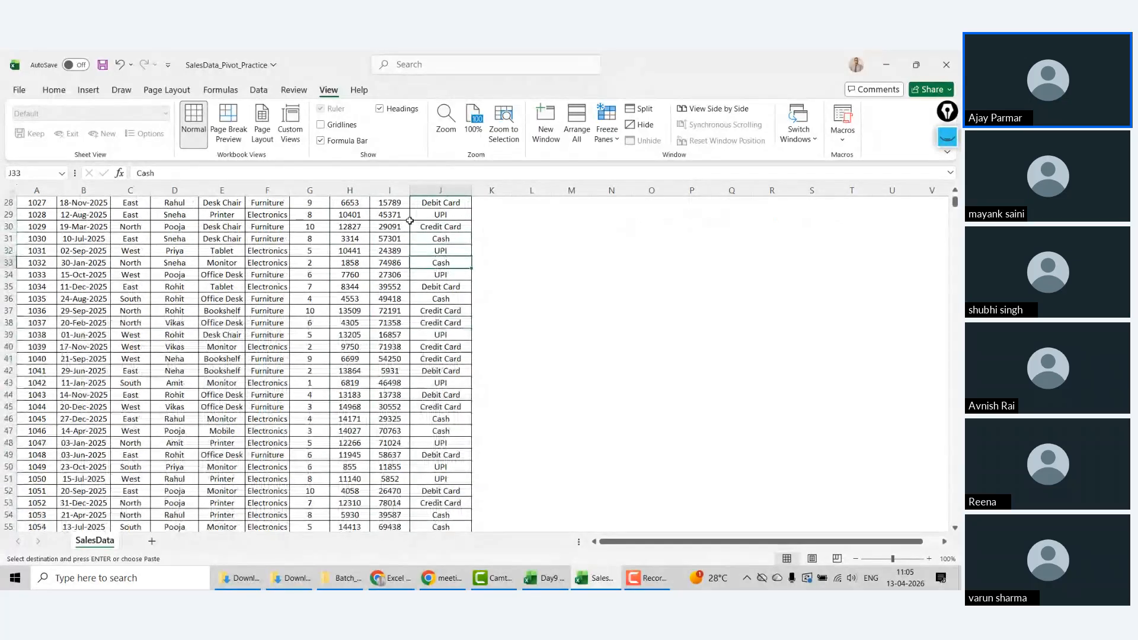
{"action": "key", "text": "Down"}
{"action": "key", "text": "Down"}
{"action": "key", "text": "Down"}
{"action": "key", "text": "Down"}
{"action": "key", "text": "Down"}
{"action": "key", "text": "Down"}
{"action": "key", "text": "Down"}
{"action": "key", "text": "Down"}
{"action": "key", "text": "Down"}
{"action": "key", "text": "Down"}
{"action": "key", "text": "Down"}
{"action": "key", "text": "Down"}
{"action": "key", "text": "Down"}
{"action": "key", "text": "Down"}
{"action": "key", "text": "Down"}
{"action": "key", "text": "Down"}
{"action": "key", "text": "Down"}
{"action": "key", "text": "Down"}
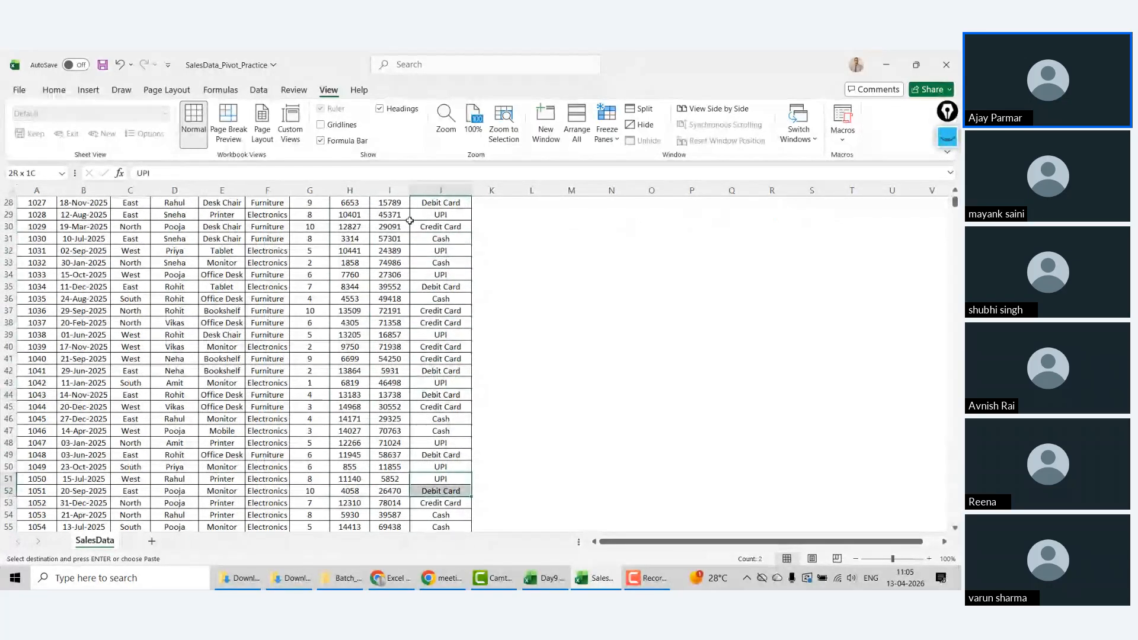
{"action": "key", "text": "ctrl+v"}
Step: Copy the Debit Card entry from J5998 and paste it over the PaymentMode cells J5984:J5995
{"action": "key", "text": "Down"}
{"action": "key", "text": "Down"}
{"action": "key", "text": "Down"}
{"action": "key", "text": "Down"}
{"action": "key", "text": "Down"}
{"action": "key", "text": "Down"}
{"action": "key", "text": "Down"}
{"action": "key", "text": "Down"}
{"action": "key", "text": "Down"}
{"action": "key", "text": "Down"}
{"action": "key", "text": "Down"}
{"action": "key", "text": "Down"}
{"action": "key", "text": "Down"}
{"action": "key", "text": "Down"}
{"action": "key", "text": "Down"}
{"action": "key", "text": "Down"}
{"action": "key", "text": "Down"}
{"action": "key", "text": "Down"}
{"action": "key", "text": "Down"}
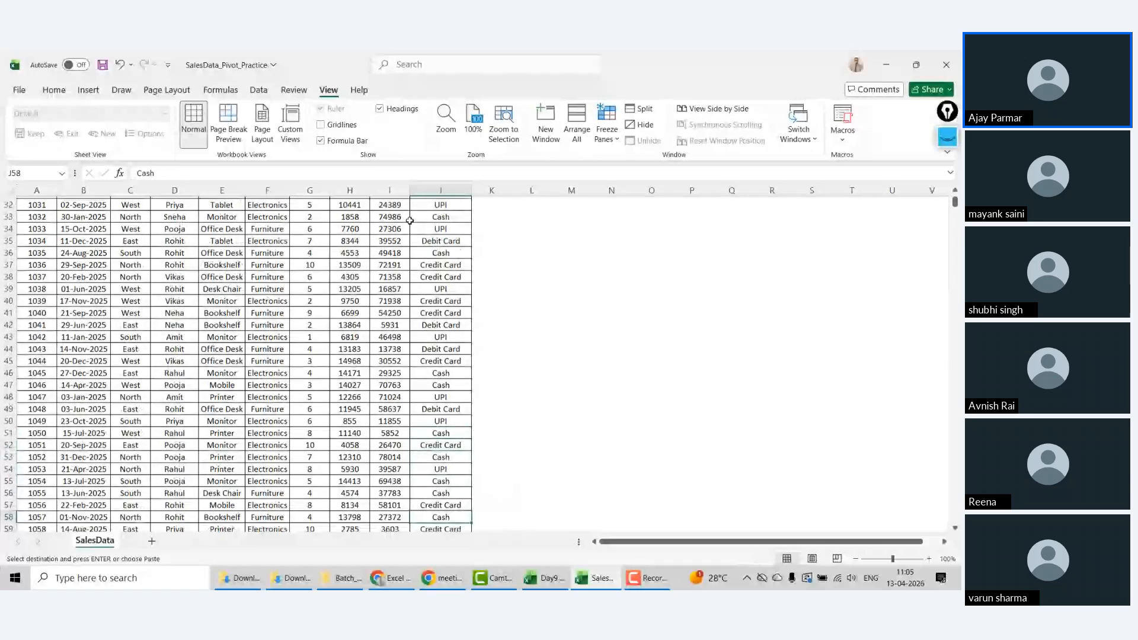
{"action": "key", "text": "ctrl+Down"}
{"action": "key", "text": "Down"}
{"action": "key", "text": "Down"}
{"action": "key", "text": "Down"}
{"action": "key", "text": "Up"}
{"action": "key", "text": "Up"}
{"action": "key", "text": "Up"}
{"action": "key", "text": "Up"}
{"action": "key", "text": "Up"}
{"action": "key", "text": "Up"}
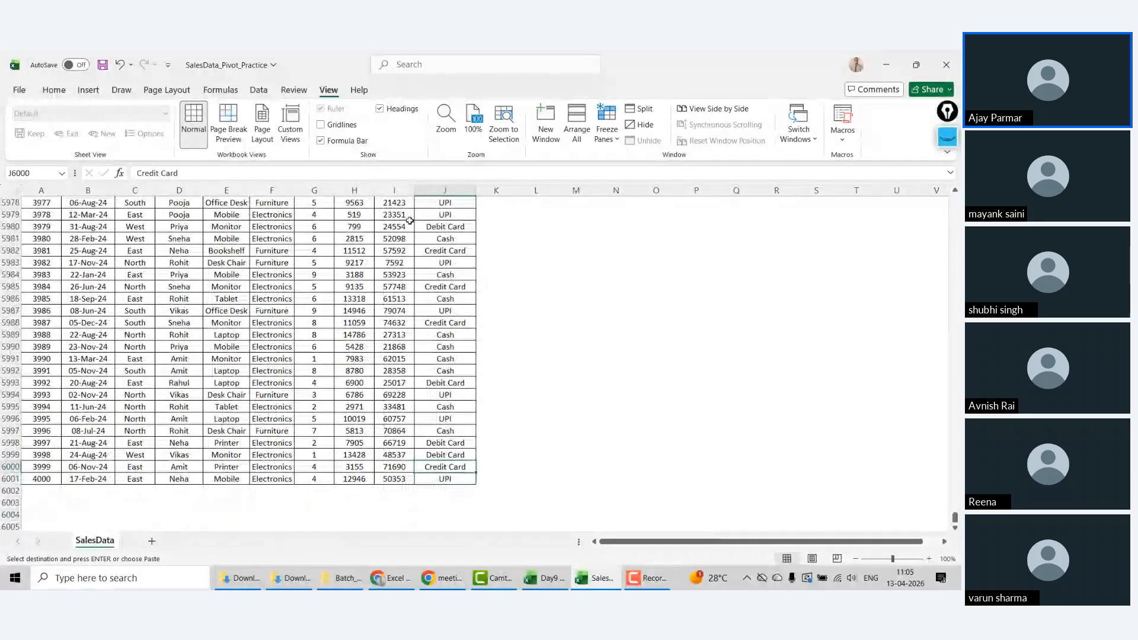
{"action": "key", "text": "ctrl+c"}
{"action": "key", "text": "Up"}
{"action": "key", "text": "Up"}
{"action": "key", "text": "Up"}
{"action": "key", "text": "shift+Up"}
{"action": "key", "text": "shift+Up"}
{"action": "key", "text": "shift+Up"}
{"action": "key", "text": "shift+Up"}
{"action": "key", "text": "shift+Up"}
{"action": "key", "text": "shift+Up"}
{"action": "key", "text": "shift+Up"}
{"action": "key", "text": "shift+Up"}
{"action": "key", "text": "shift+Up"}
{"action": "key", "text": "shift+Up"}
{"action": "key", "text": "shift+Up"}
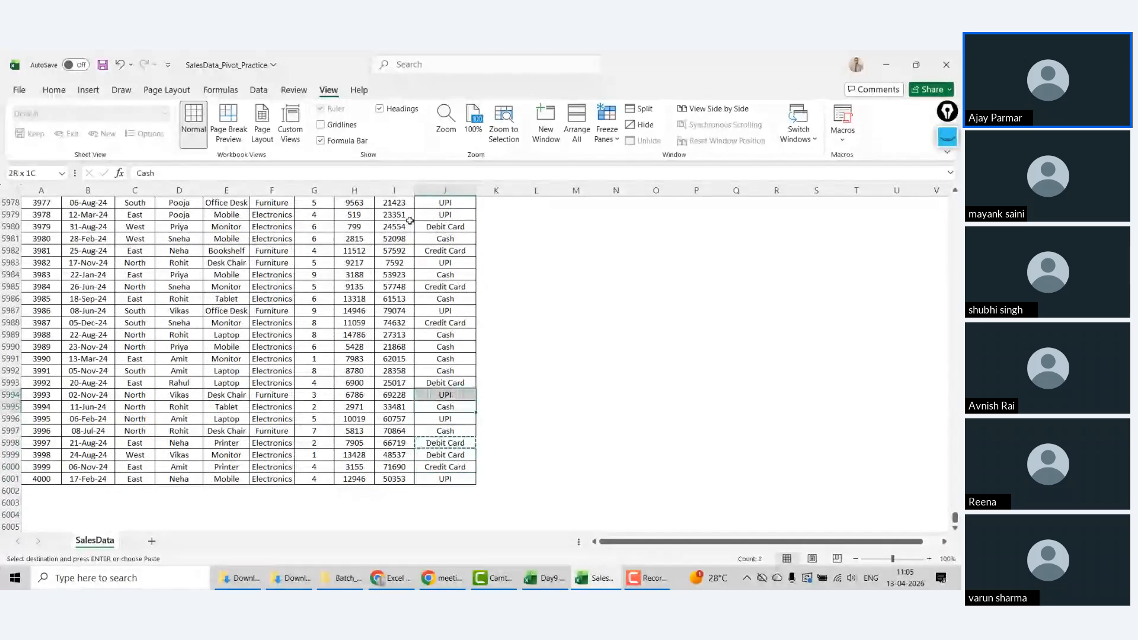
{"action": "key", "text": "ctrl+v"}
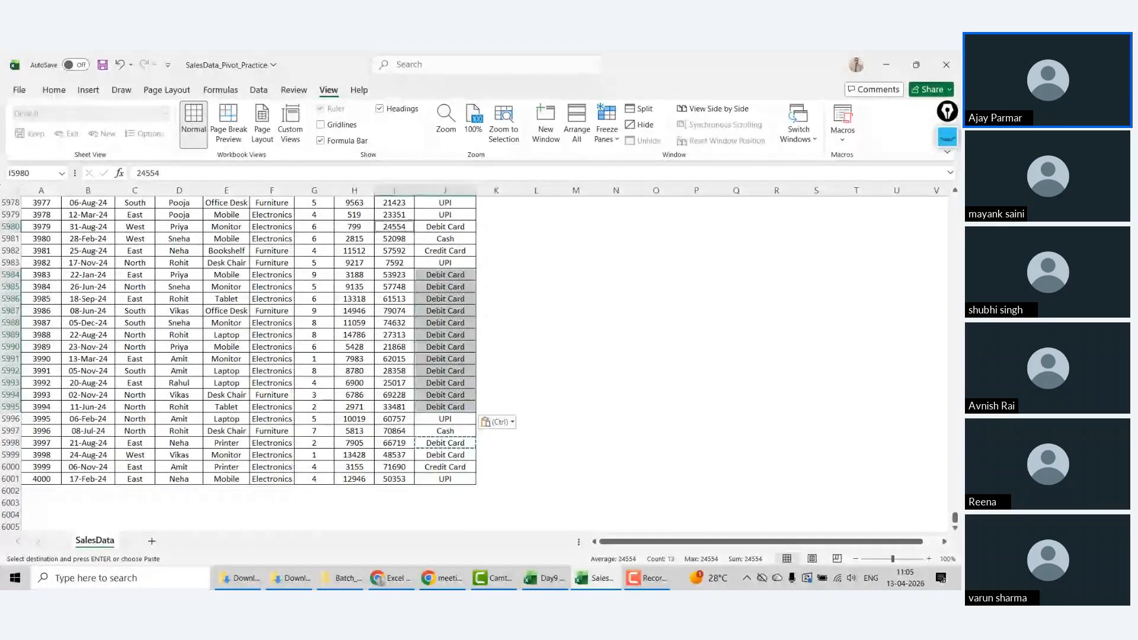
Step: Copy the UPI entry from J5962 and paste it over a block of PaymentMode cells starting at J5964
{"action": "scroll", "coordinate": [410, 221], "scroll_direction": "up", "scroll_amount": 6}
{"action": "left_click", "coordinate": [410, 220]}
{"action": "key", "text": "Down"}
{"action": "key", "text": "Down"}
{"action": "key", "text": "Right"}
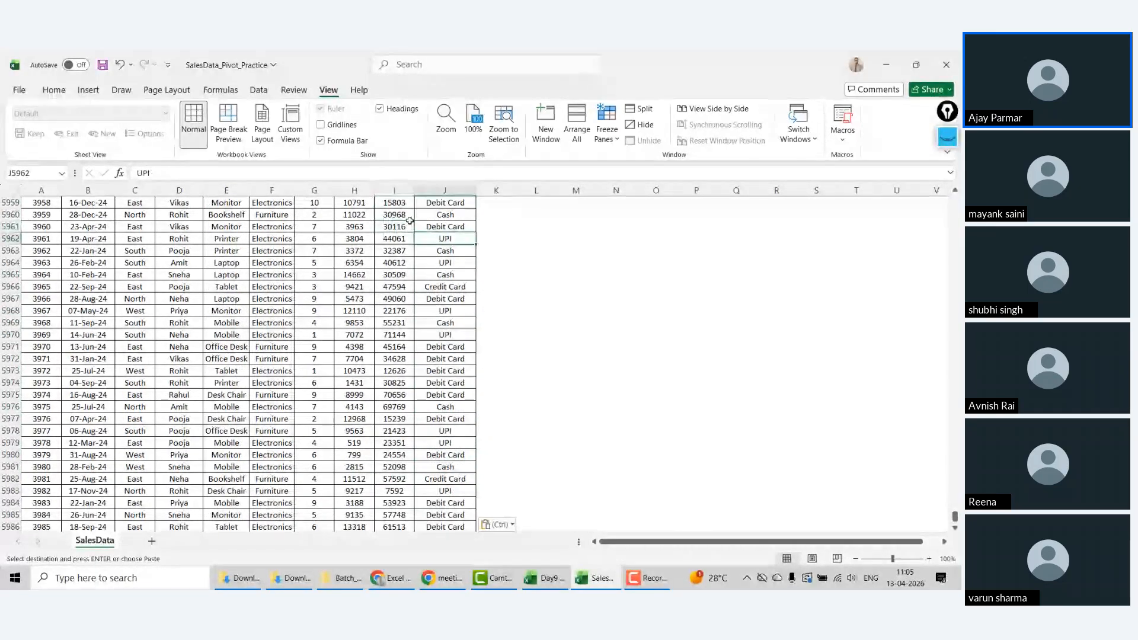
{"action": "key", "text": "ctrl+c"}
{"action": "key", "text": "Down"}
{"action": "key", "text": "Down"}
{"action": "key", "text": "shift+Down"}
{"action": "key", "text": "shift+Down"}
{"action": "key", "text": "shift+Down"}
{"action": "key", "text": "shift+Down"}
{"action": "key", "text": "shift+Down"}
{"action": "key", "text": "shift+Down"}
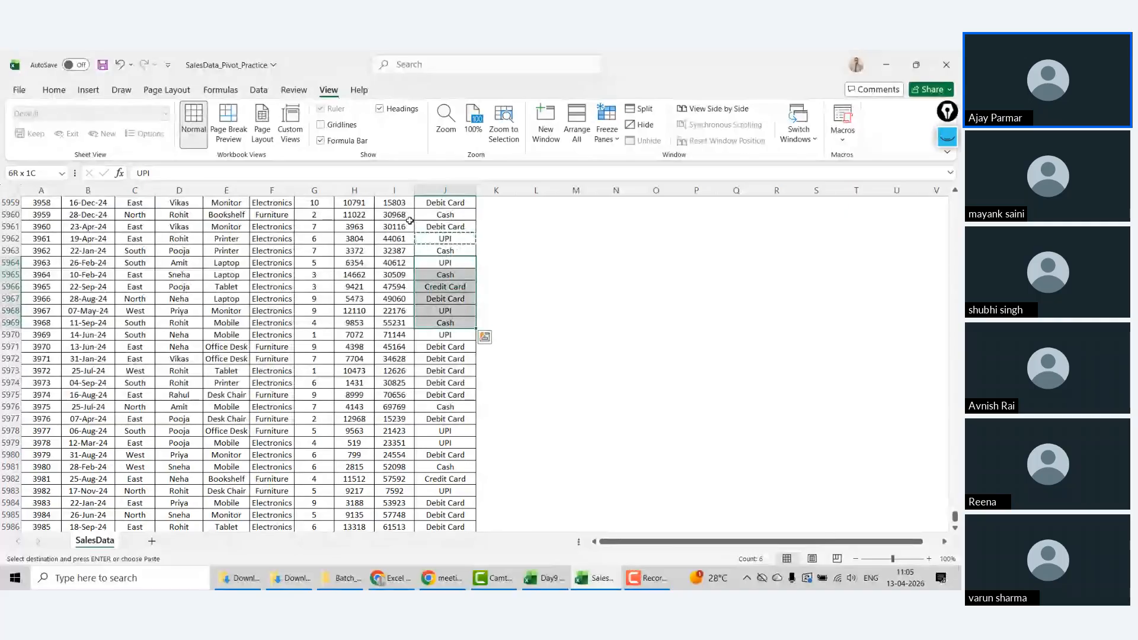
{"action": "key", "text": "ctrl+v"}
Step: Paste the copied UPI entry over the PaymentMode cells J5933:J5941 and clear the copy selection
{"action": "key", "text": "Up"}
{"action": "key", "text": "Up"}
{"action": "key", "text": "Up"}
{"action": "key", "text": "Up"}
{"action": "key", "text": "Up"}
{"action": "key", "text": "Up"}
{"action": "key", "text": "Up"}
{"action": "key", "text": "Up"}
{"action": "key", "text": "Up"}
{"action": "key", "text": "Up"}
{"action": "key", "text": "Up"}
{"action": "key", "text": "Up"}
{"action": "key", "text": "Up"}
{"action": "key", "text": "Up"}
{"action": "key", "text": "Up"}
{"action": "key", "text": "Up"}
{"action": "key", "text": "Up"}
{"action": "key", "text": "Up"}
{"action": "key", "text": "Up"}
{"action": "key", "text": "Up"}
{"action": "key", "text": "Down"}
{"action": "key", "text": "Down"}
{"action": "key", "text": "Down"}
{"action": "key", "text": "Down"}
{"action": "key", "text": "Down"}
{"action": "key", "text": "Down"}
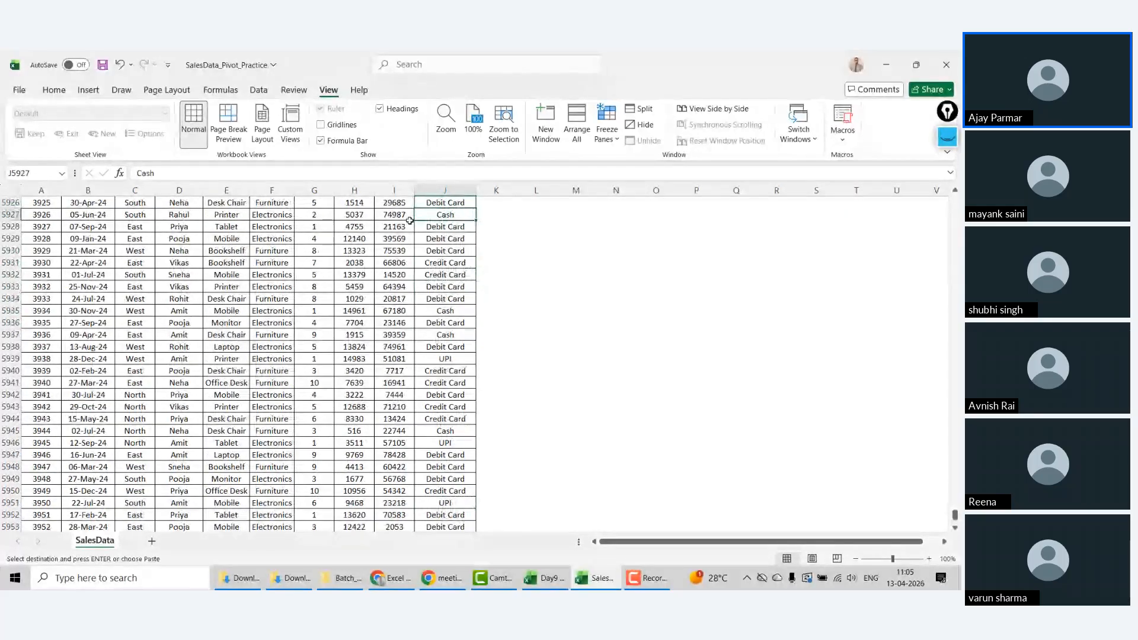
{"action": "key", "text": "Down"}
{"action": "key", "text": "shift+Down"}
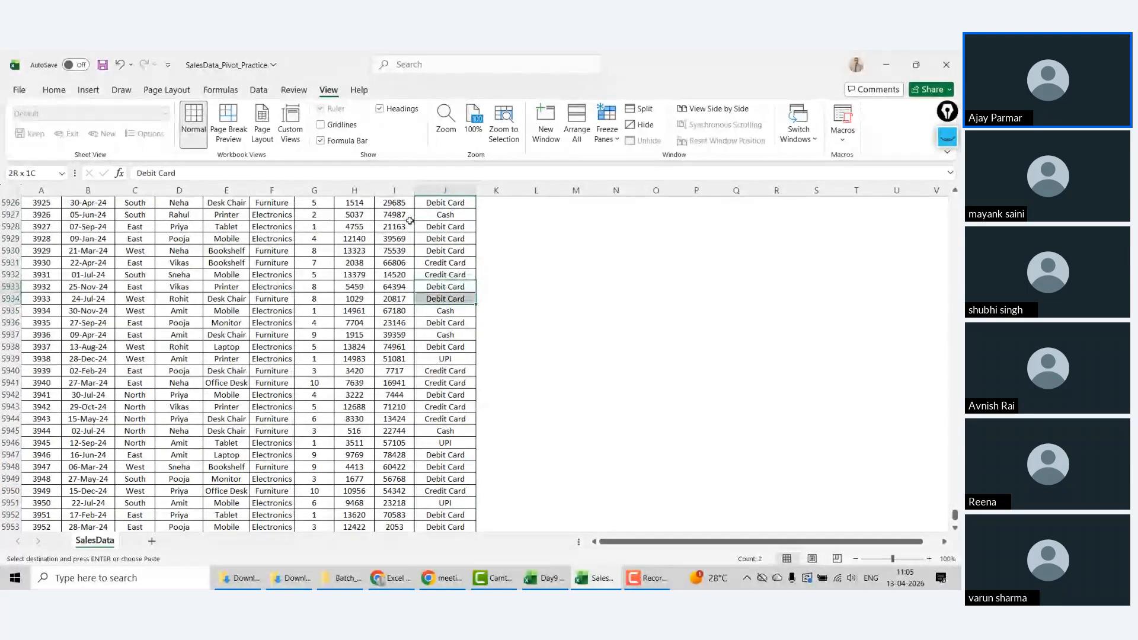
{"action": "key", "text": "shift+Down"}
{"action": "key", "text": "shift+Down"}
{"action": "key", "text": "shift+Down"}
{"action": "key", "text": "shift+Down"}
{"action": "key", "text": "shift+Down"}
{"action": "key", "text": "shift+Down"}
{"action": "key", "text": "shift+Down"}
{"action": "key", "text": "ctrl+v"}
{"action": "key", "text": "Up"}
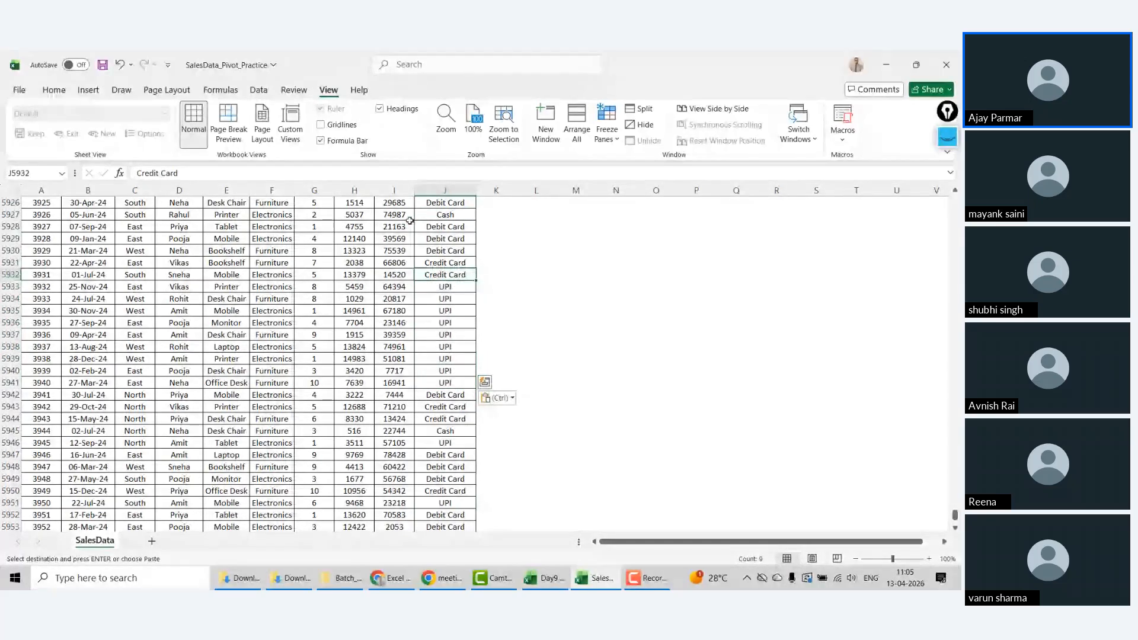
{"action": "key", "text": "ctrl+Up"}
{"action": "key", "text": "Escape"}
Step: Number the second practice question as 2.) in cell M3, below the first one
{"action": "key", "text": "Right"}
{"action": "key", "text": "Right"}
{"action": "key", "text": "Right"}
{"action": "key", "text": "Right"}
{"action": "key", "text": "Down"}
{"action": "key", "text": "Down"}
{"action": "key", "text": "Left"}
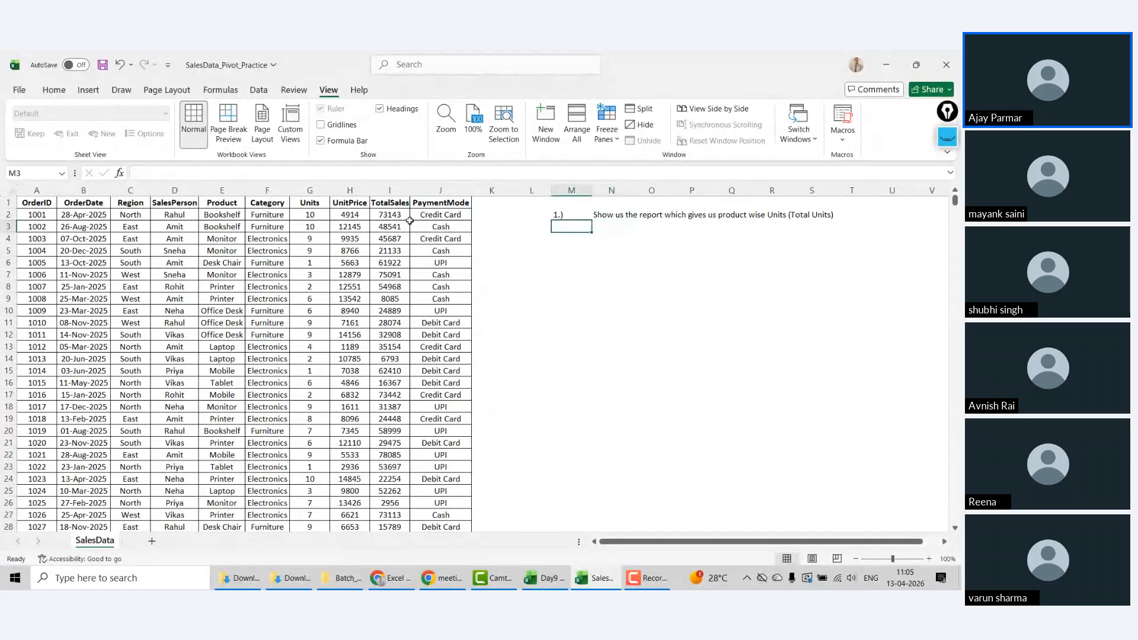
{"action": "type", "text": "2.)"}
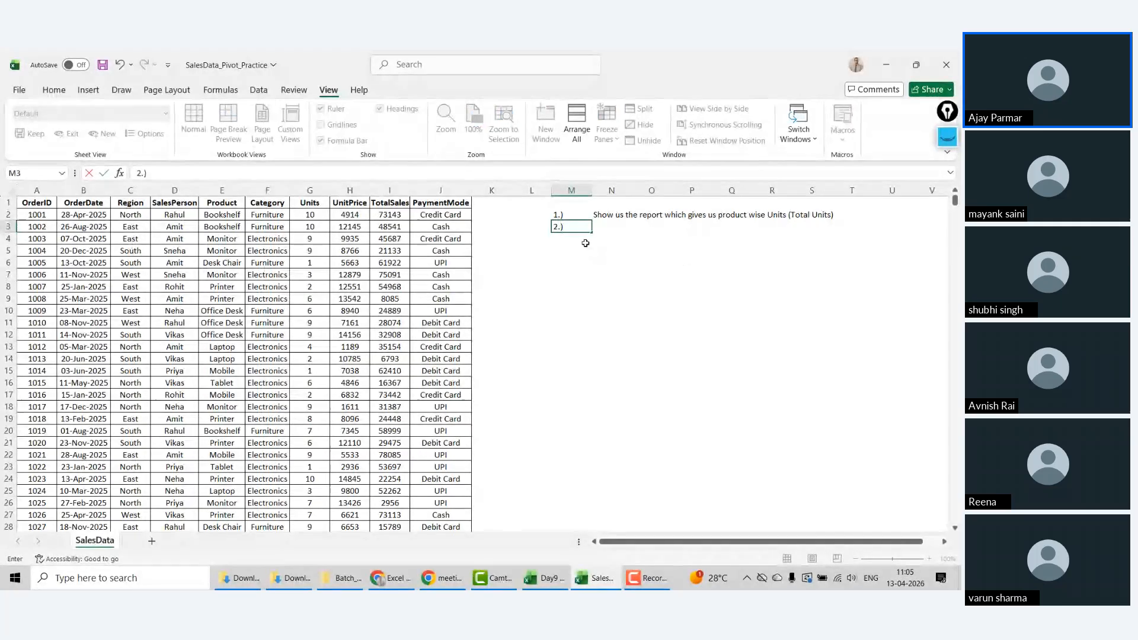
{"action": "key", "text": "Tab"}
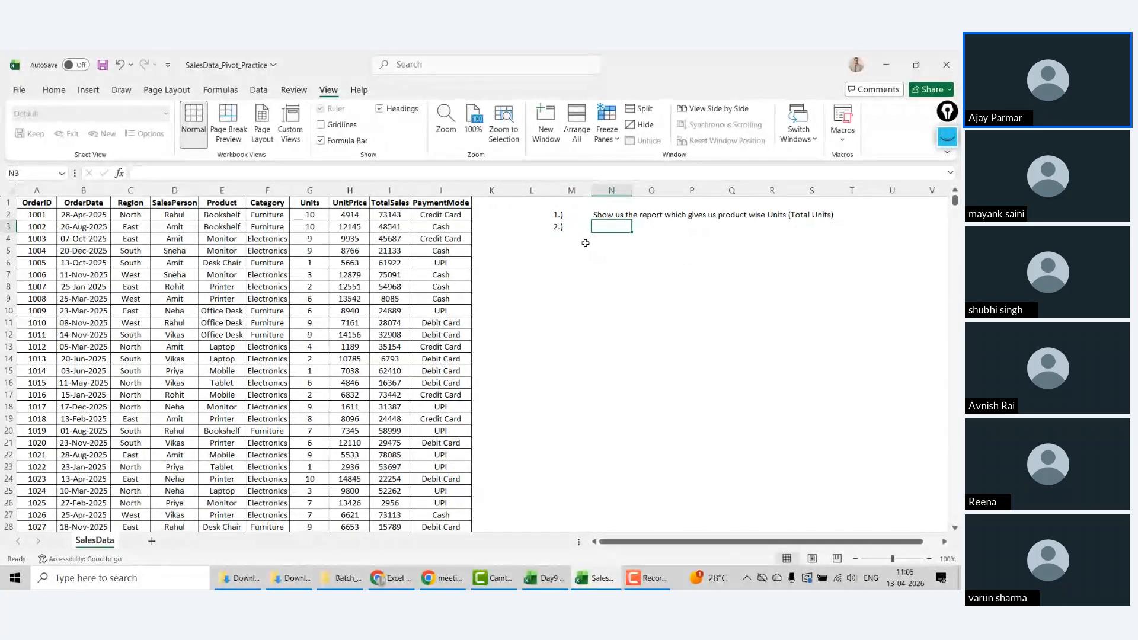
Step: Write the second question in N3: "Product wise with total units , avg units and highest units"
{"action": "type", "text": "Rep"}
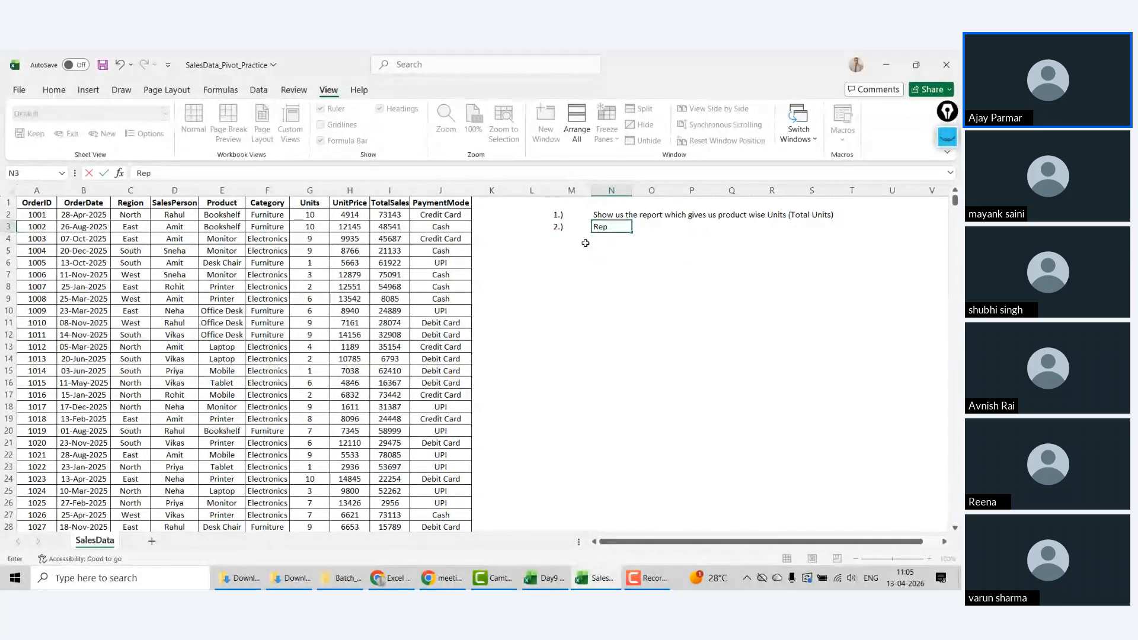
{"action": "key", "text": "BackSpace"}
{"action": "key", "text": "BackSpace"}
{"action": "key", "text": "BackSpace"}
{"action": "type", "text": "PROD"}
{"action": "key", "text": "BackSpace"}
{"action": "key", "text": "BackSpace"}
{"action": "key", "text": "BackSpace"}
{"action": "type", "text": "roduc"}
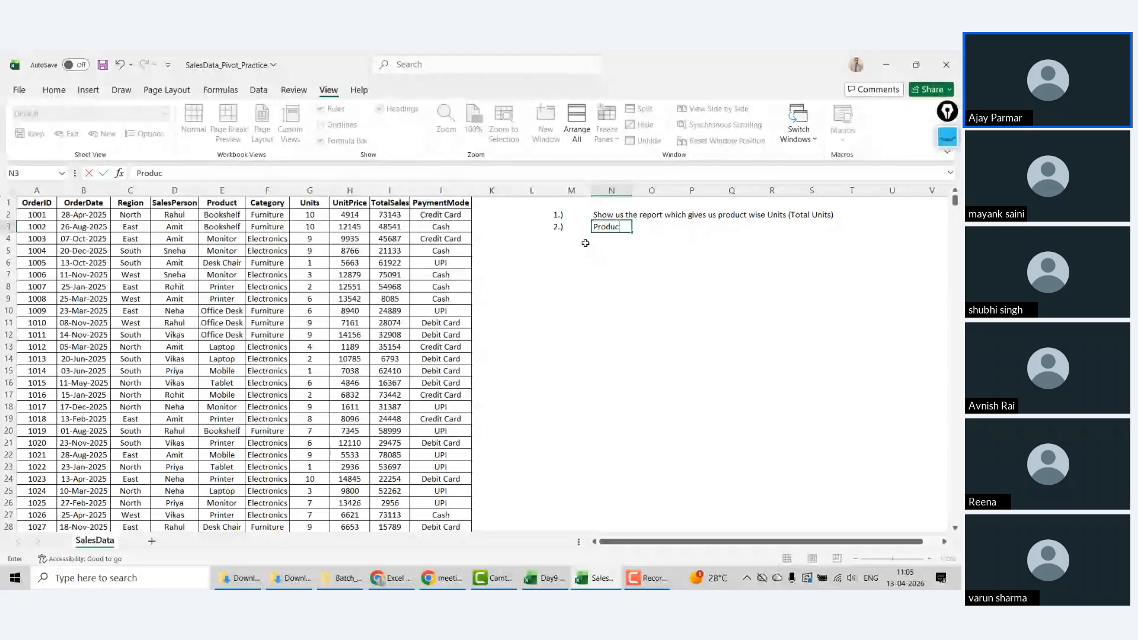
{"action": "type", "text": "t wise with tot"}
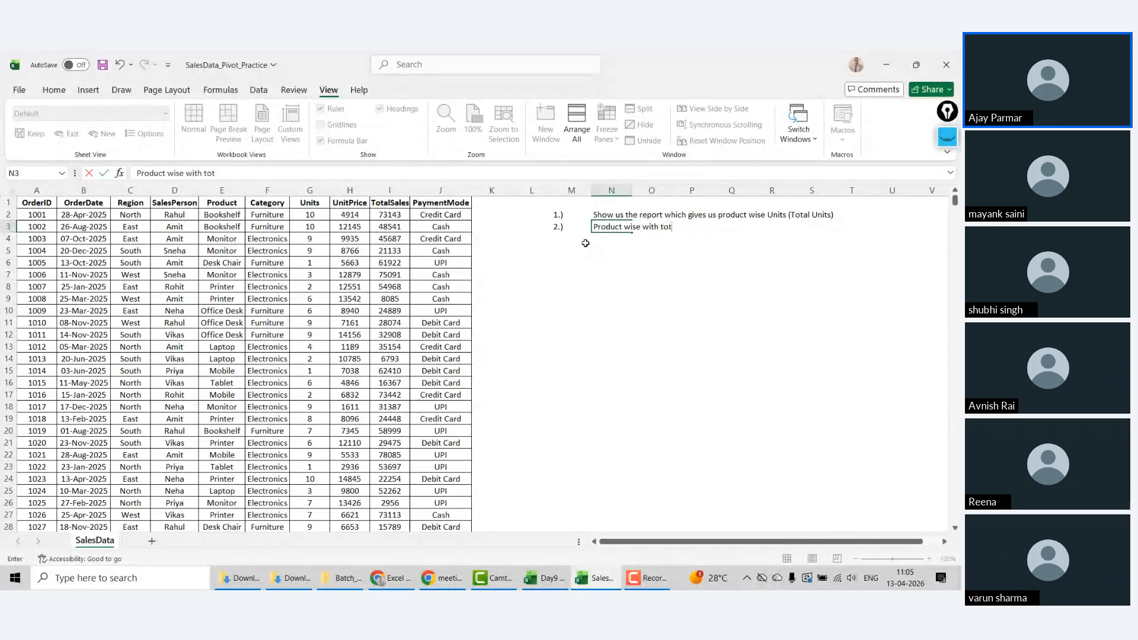
{"action": "type", "text": "al sal"}
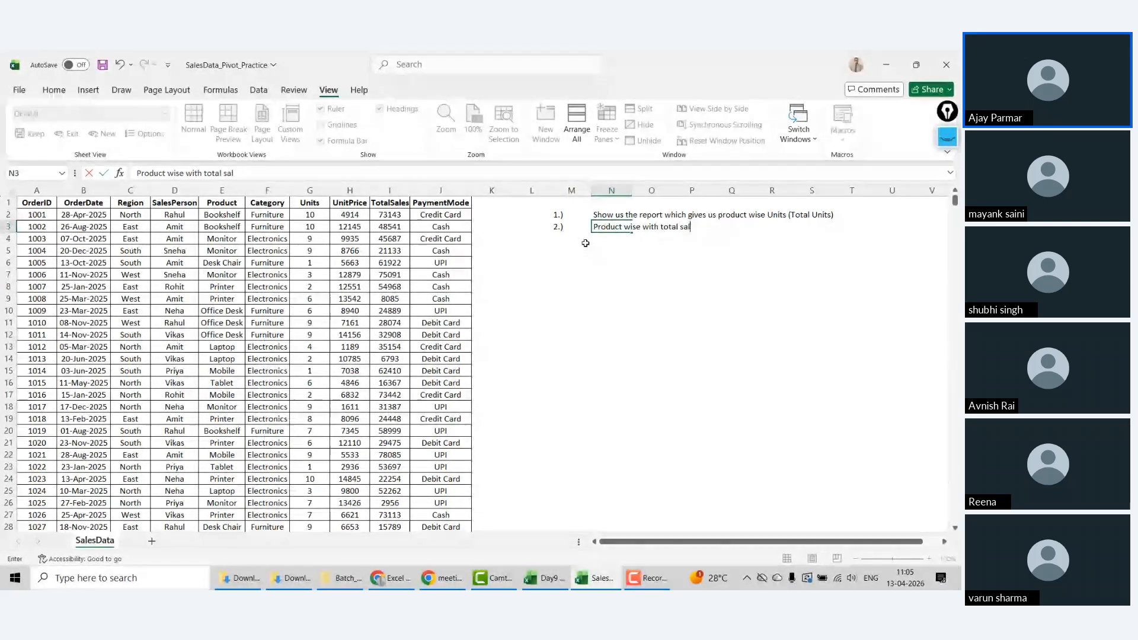
{"action": "key", "text": "BackSpace"}
{"action": "key", "text": "BackSpace"}
{"action": "key", "text": "BackSpace"}
{"action": "type", "text": "units , av"}
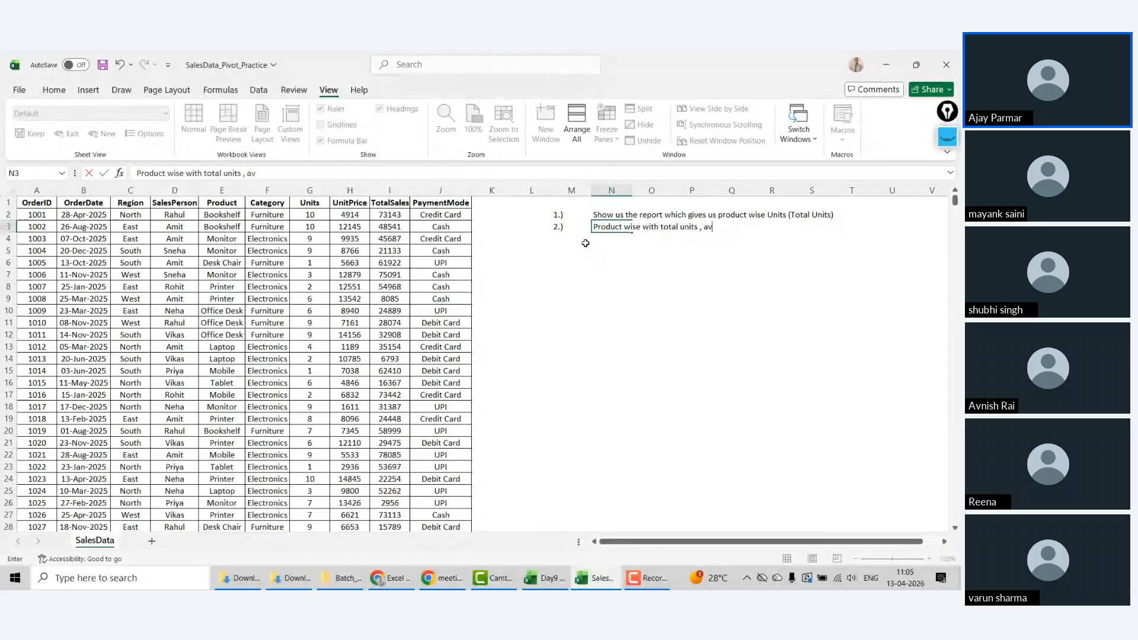
{"action": "type", "text": "g units and highest uni"}
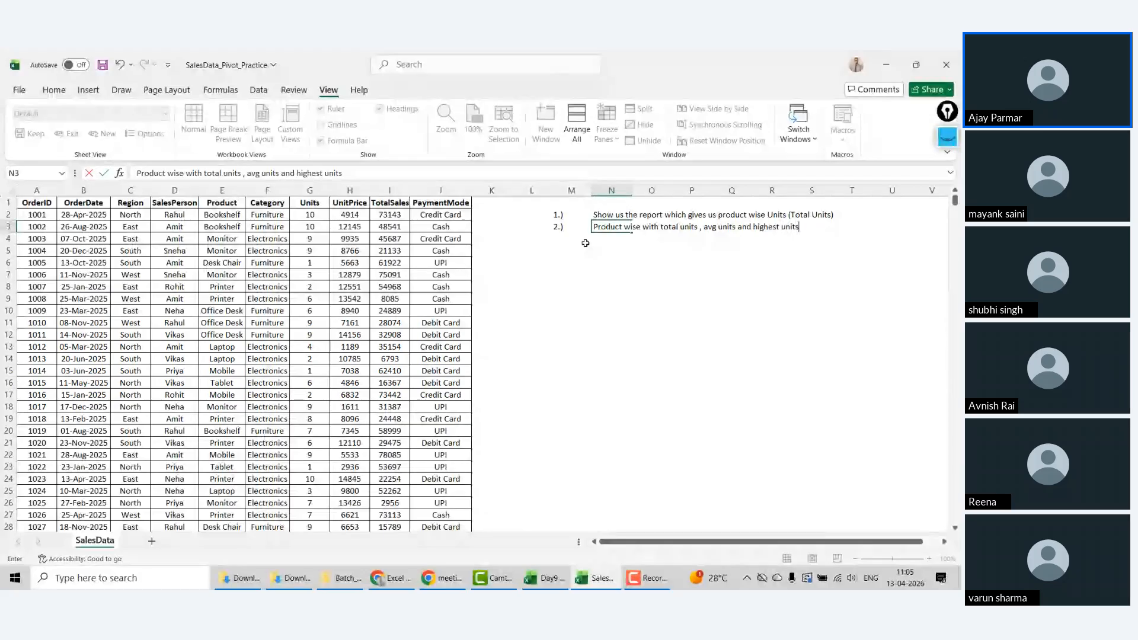
{"action": "type", "text": "ts"}
{"action": "left_click", "coordinate": [585, 243]}
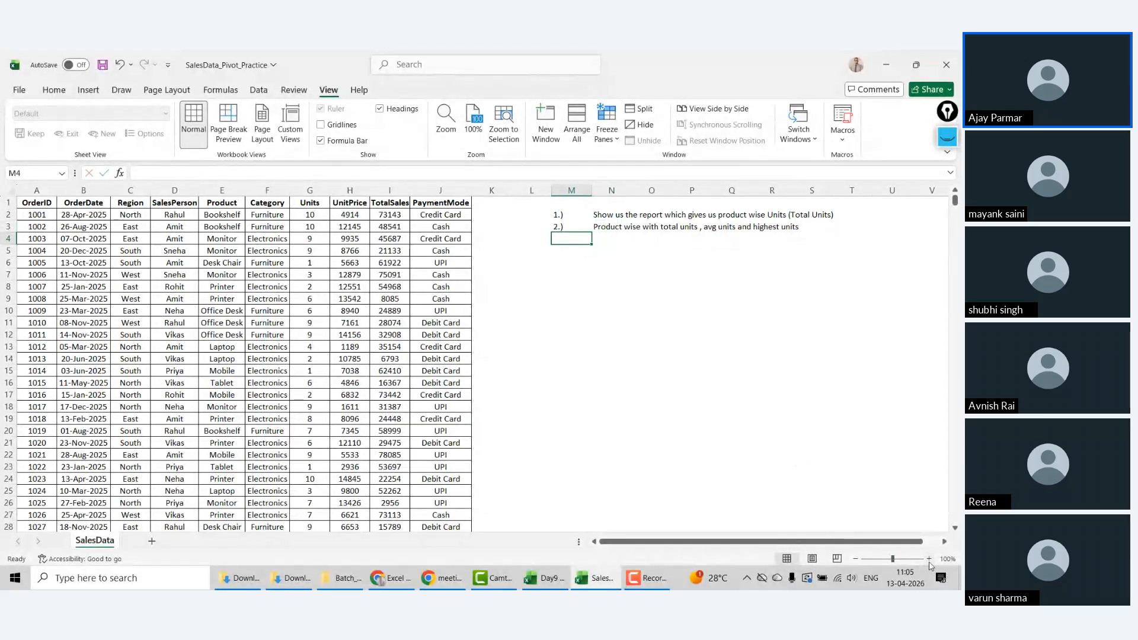
Step: Turn on filters for the header row of the sales data
{"action": "left_click", "coordinate": [929, 559]}
{"action": "left_click", "coordinate": [282, 291]}
{"action": "key", "text": "ctrl+Up"}
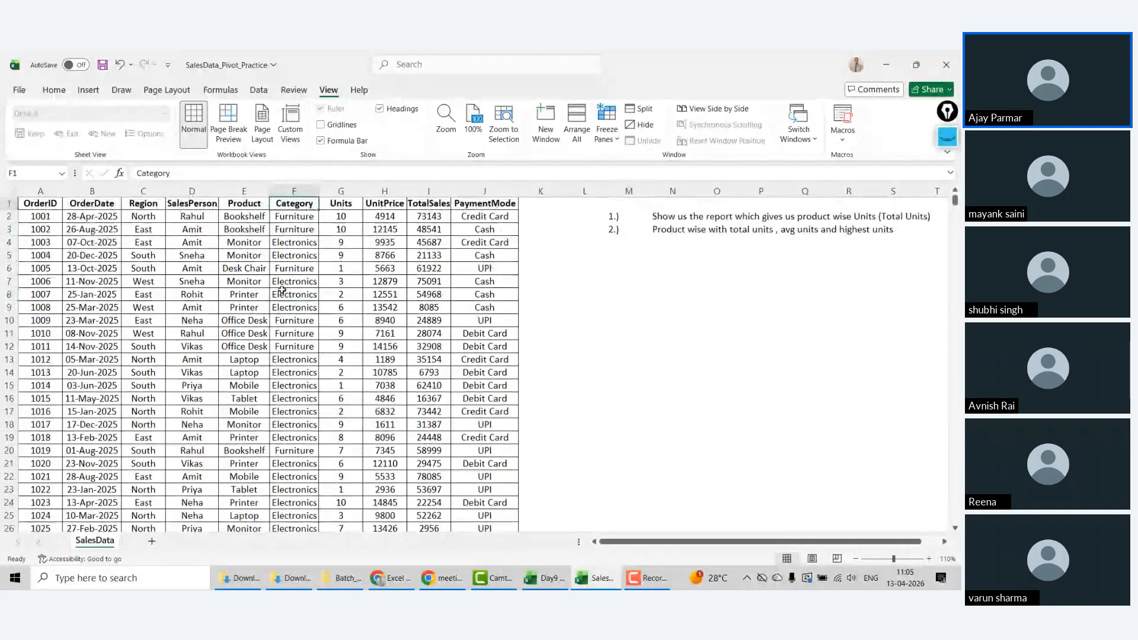
{"action": "key", "text": "alt+d"}
{"action": "key", "text": "p"}
{"action": "key", "text": "ctrl+shift+l"}
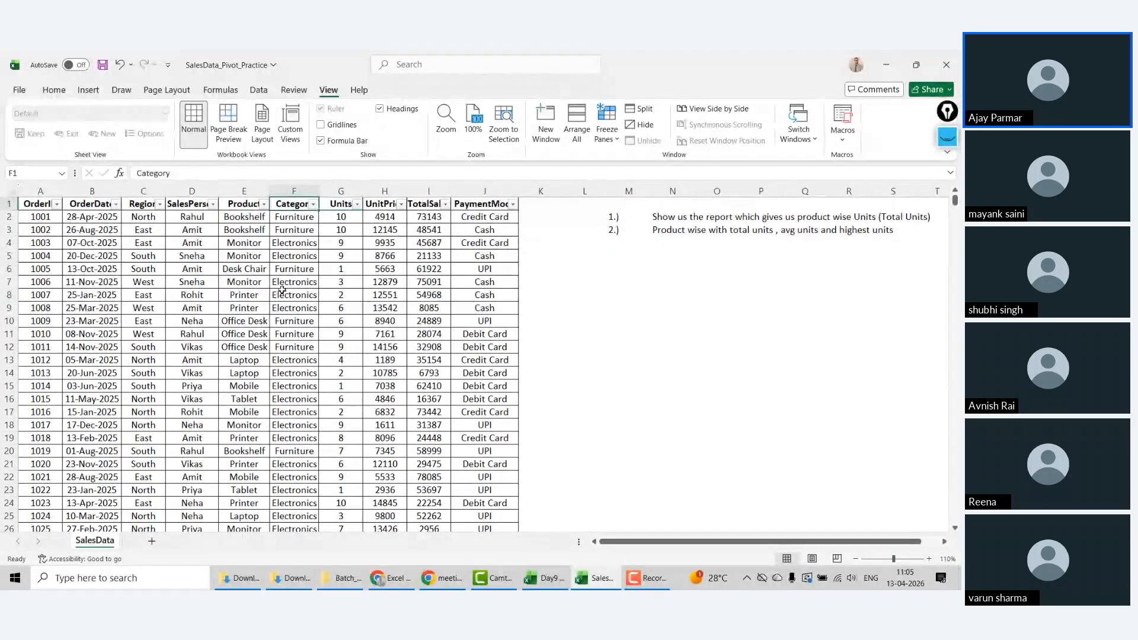
Step: Examine the entries in the Units column of the sales data
{"action": "key", "text": "Right"}
{"action": "key", "text": "Down"}
{"action": "key", "text": "Down"}
{"action": "key", "text": "Up"}
{"action": "key", "text": "Up"}
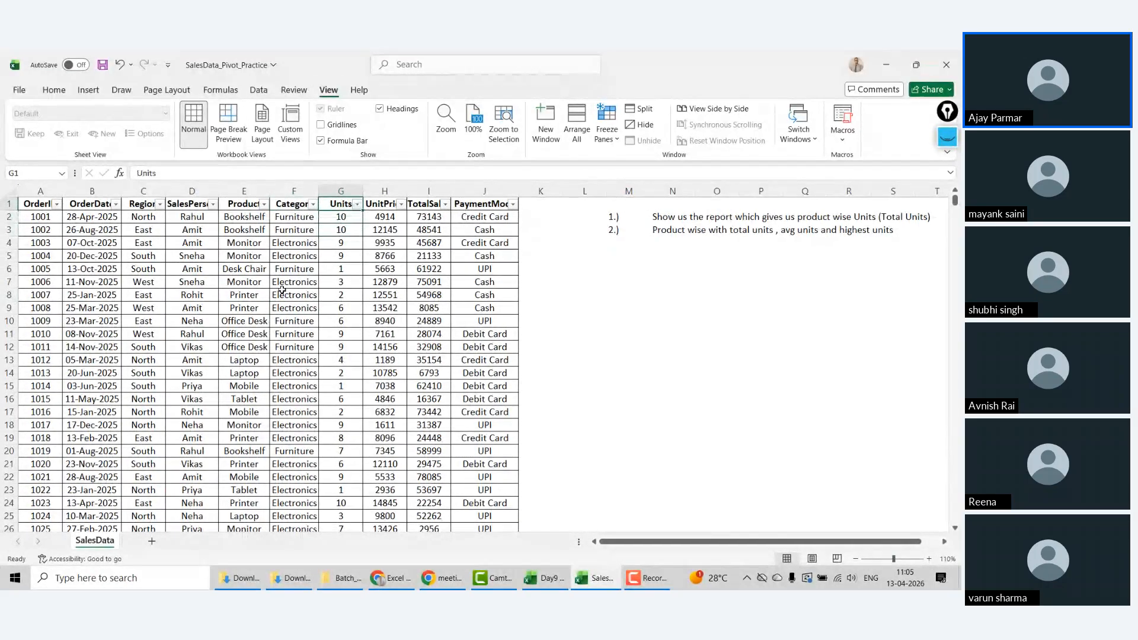
{"action": "key", "text": "Left"}
{"action": "key", "text": "Left"}
{"action": "key", "text": "Right"}
{"action": "key", "text": "Right"}
{"action": "key", "text": "Down"}
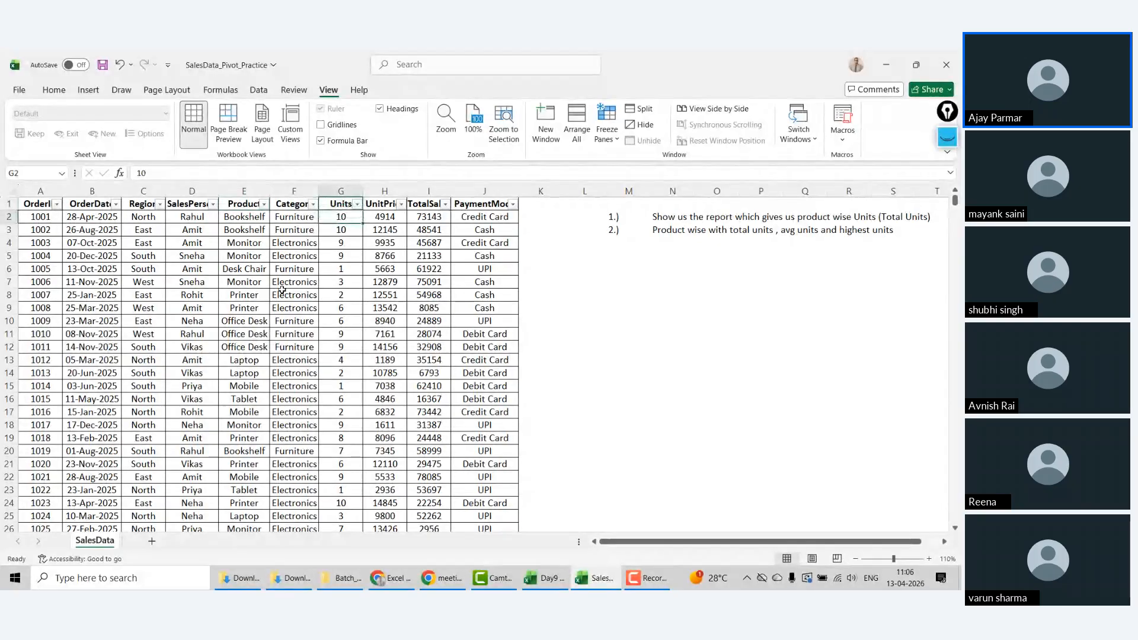
{"action": "key", "text": "shift+Down"}
{"action": "key", "text": "shift+Down"}
{"action": "key", "text": "shift+Down"}
{"action": "key", "text": "shift+Down"}
{"action": "key", "text": "shift+Down"}
{"action": "key", "text": "shift+Down"}
{"action": "key", "text": "shift+Down"}
{"action": "key", "text": "shift+Down"}
{"action": "key", "text": "shift+Down"}
{"action": "key", "text": "shift+Down"}
{"action": "key", "text": "shift+Down"}
{"action": "key", "text": "shift+Down"}
{"action": "key", "text": "shift+Down"}
{"action": "key", "text": "shift+Down"}
{"action": "key", "text": "shift+Down"}
{"action": "key", "text": "shift+Down"}
{"action": "key", "text": "shift+Down"}
{"action": "key", "text": "shift+Down"}
{"action": "key", "text": "shift+Down"}
{"action": "key", "text": "shift+Down"}
{"action": "key", "text": "shift+Down"}
{"action": "key", "text": "shift+Down"}
{"action": "key", "text": "shift+Down"}
{"action": "key", "text": "shift+Down"}
{"action": "key", "text": "shift+Down"}
{"action": "key", "text": "shift+Down"}
{"action": "key", "text": "shift+Down"}
{"action": "key", "text": "shift+Down"}
{"action": "key", "text": "shift+Down"}
{"action": "key", "text": "shift+Down"}
{"action": "key", "text": "shift+Down"}
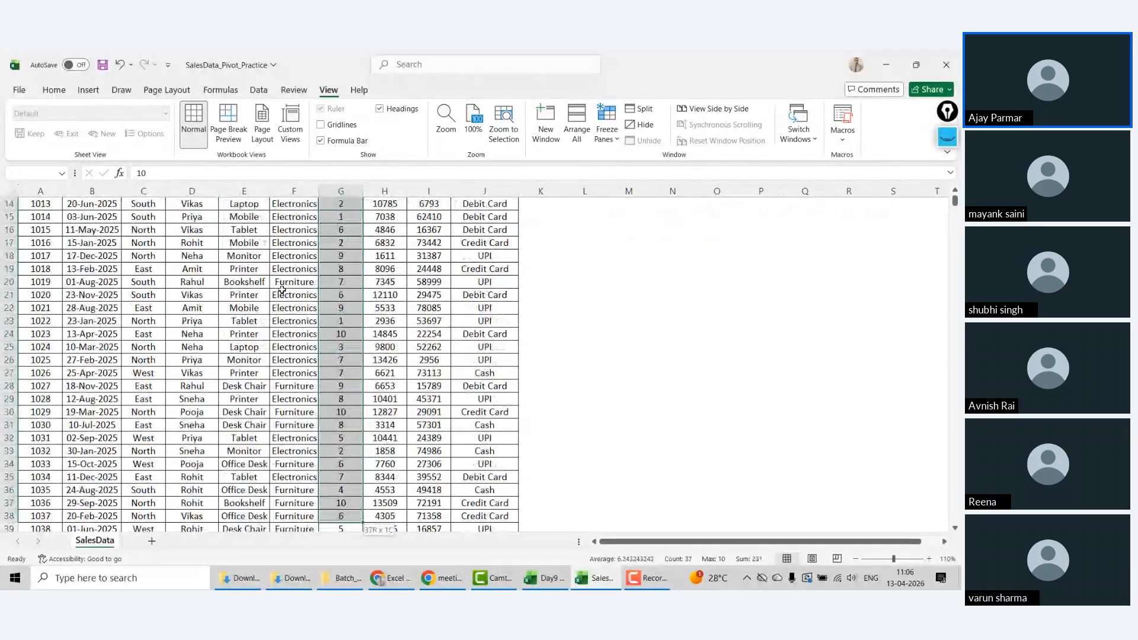
{"action": "key", "text": "Down"}
Step: Number the third practice question as 3.) in cell M4
{"action": "key", "text": "ctrl+Up"}
{"action": "key", "text": "ctrl+Right"}
{"action": "key", "text": "Right"}
{"action": "key", "text": "Right"}
{"action": "key", "text": "Right"}
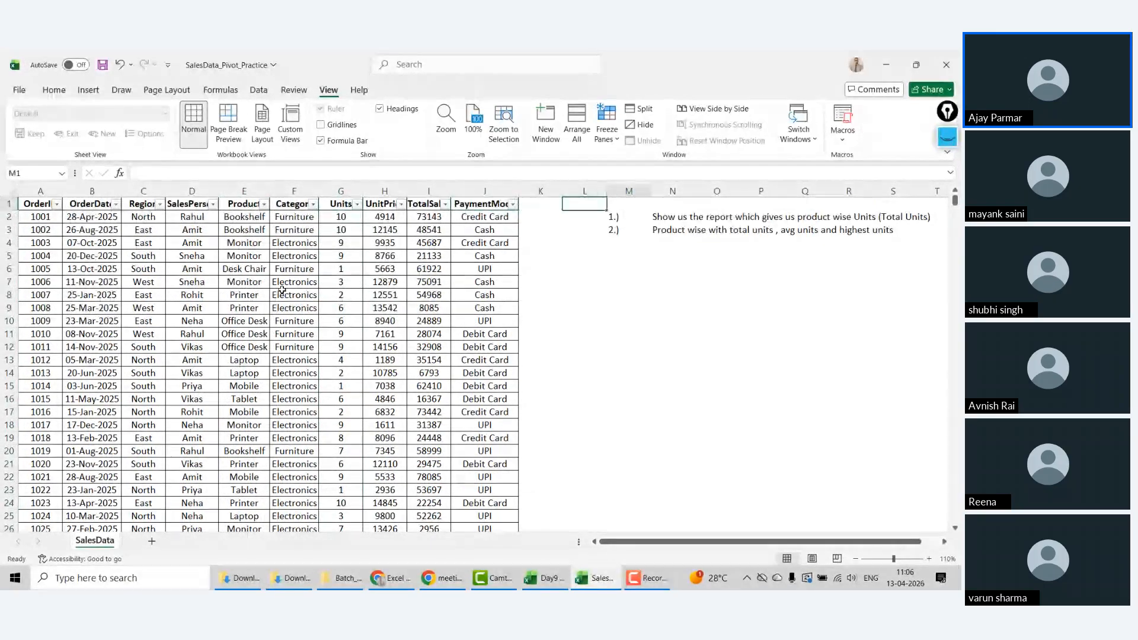
{"action": "key", "text": "Down"}
{"action": "key", "text": "Down"}
{"action": "key", "text": "Down"}
{"action": "type", "text": "3."}
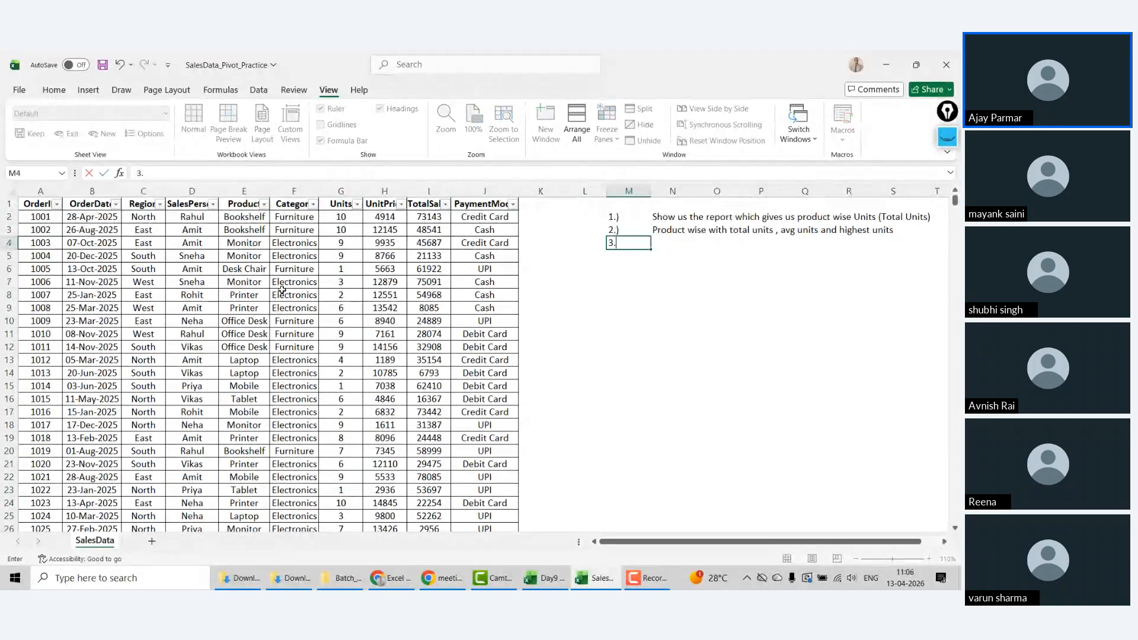
{"action": "type", "text": ")"}
{"action": "key", "text": "Tab"}
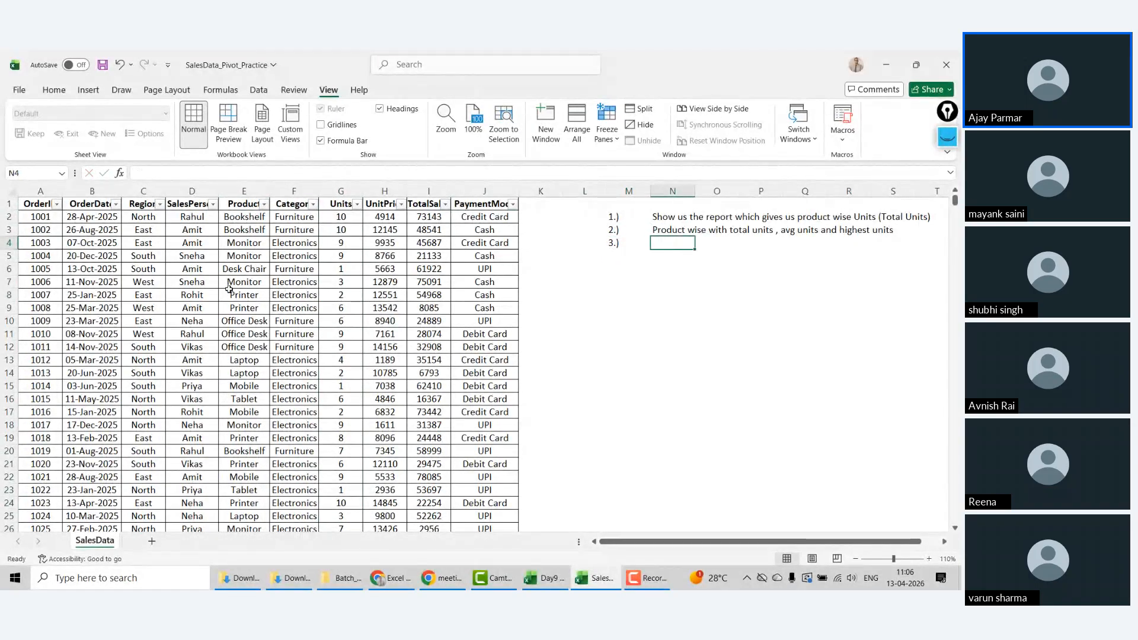
Step: Rename the TotalSales column header in I1 as Revenue
{"action": "left_click", "coordinate": [429, 206]}
{"action": "type", "text": "re"}
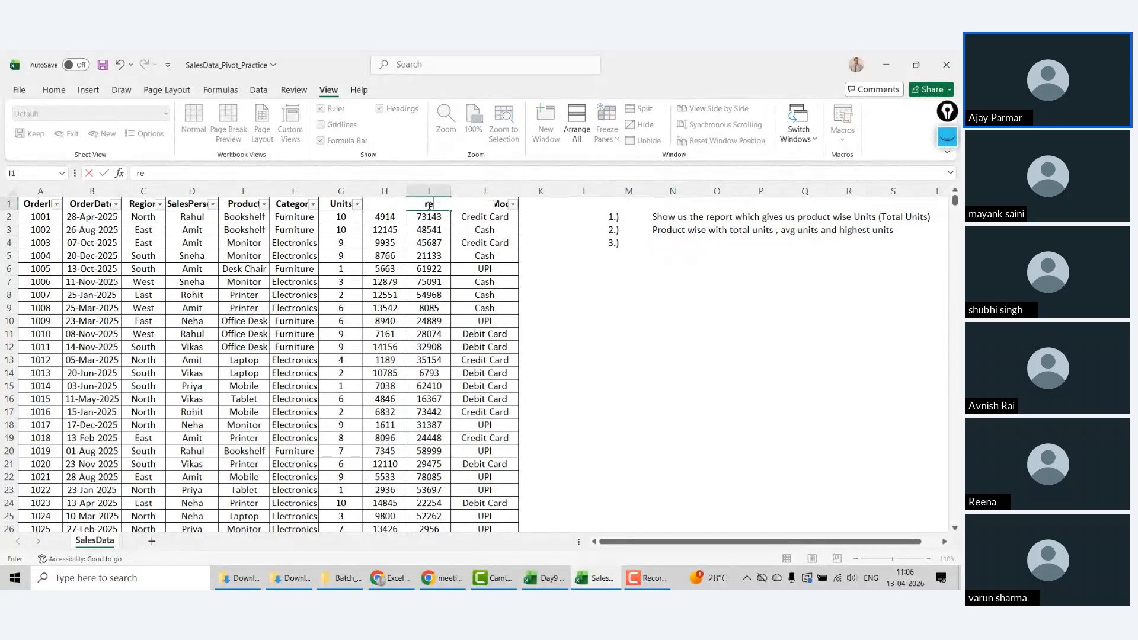
{"action": "key", "text": "BackSpace"}
{"action": "type", "text": "Revenue"}
{"action": "key", "text": "Return"}
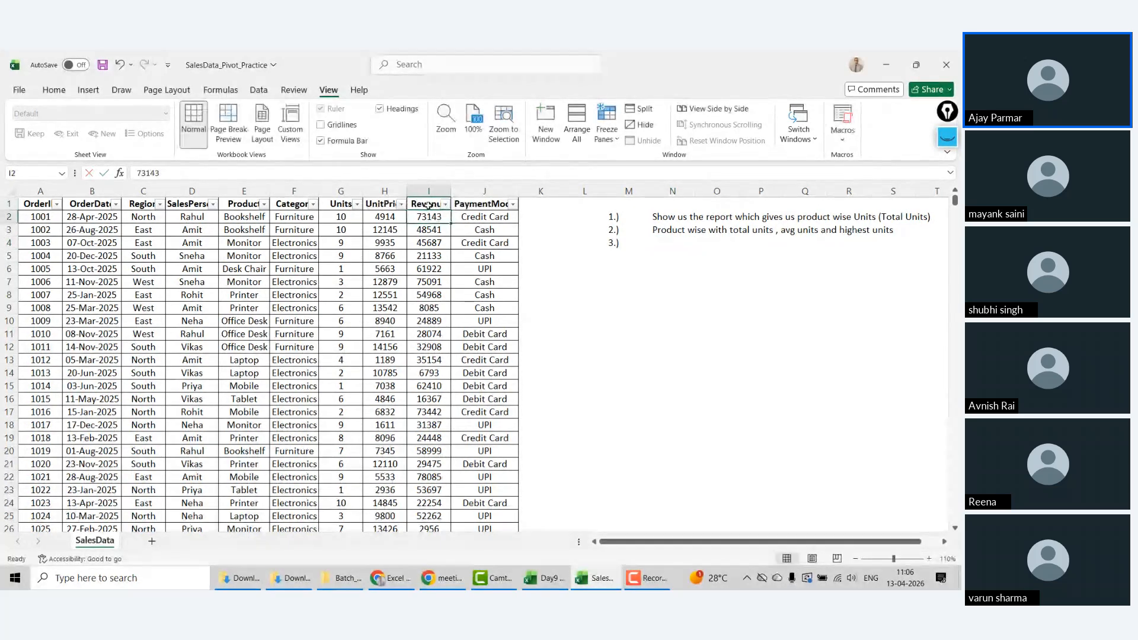
Step: Write the third question in N4: "Category wise with Product - total rev | avg revenue"
{"action": "left_click", "coordinate": [662, 243]}
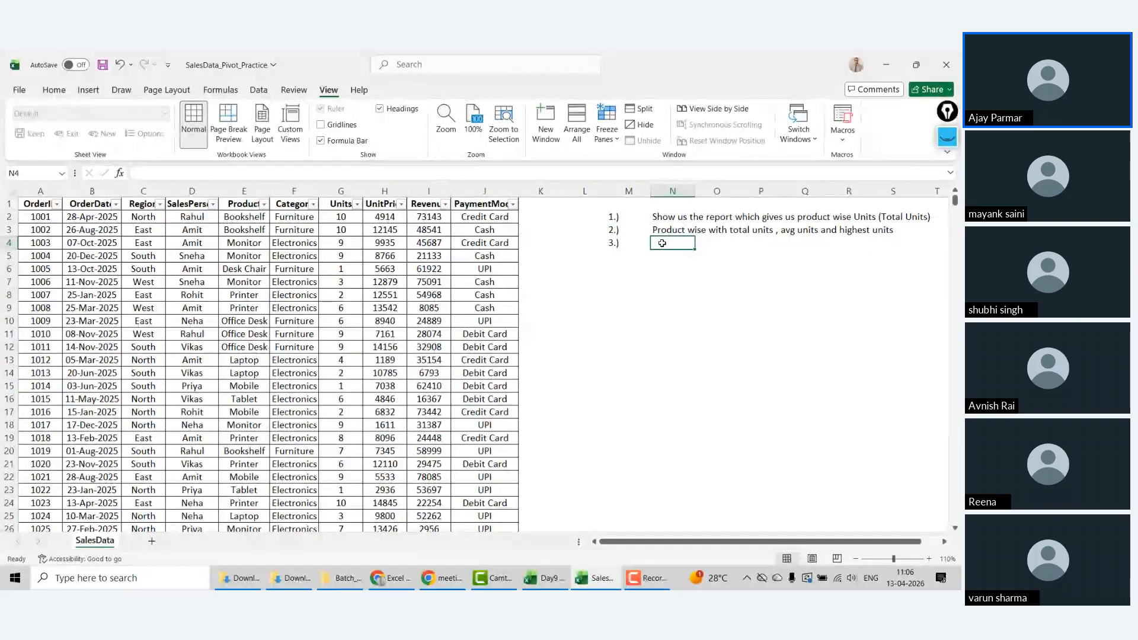
{"action": "type", "text": "Category wis"}
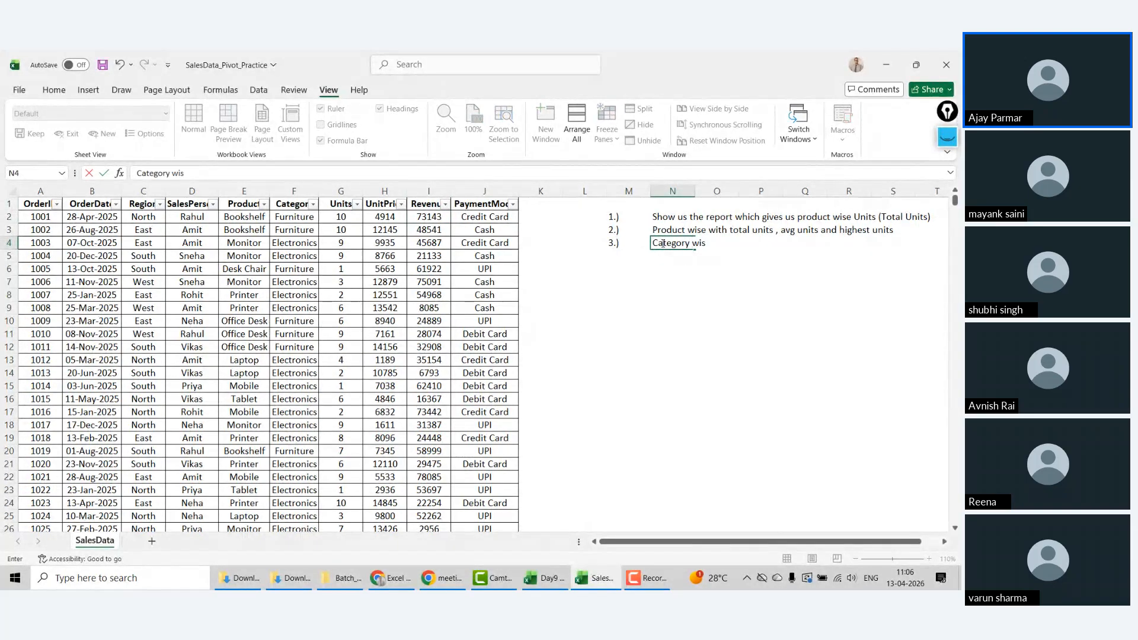
{"action": "type", "text": "e with Product - total r"}
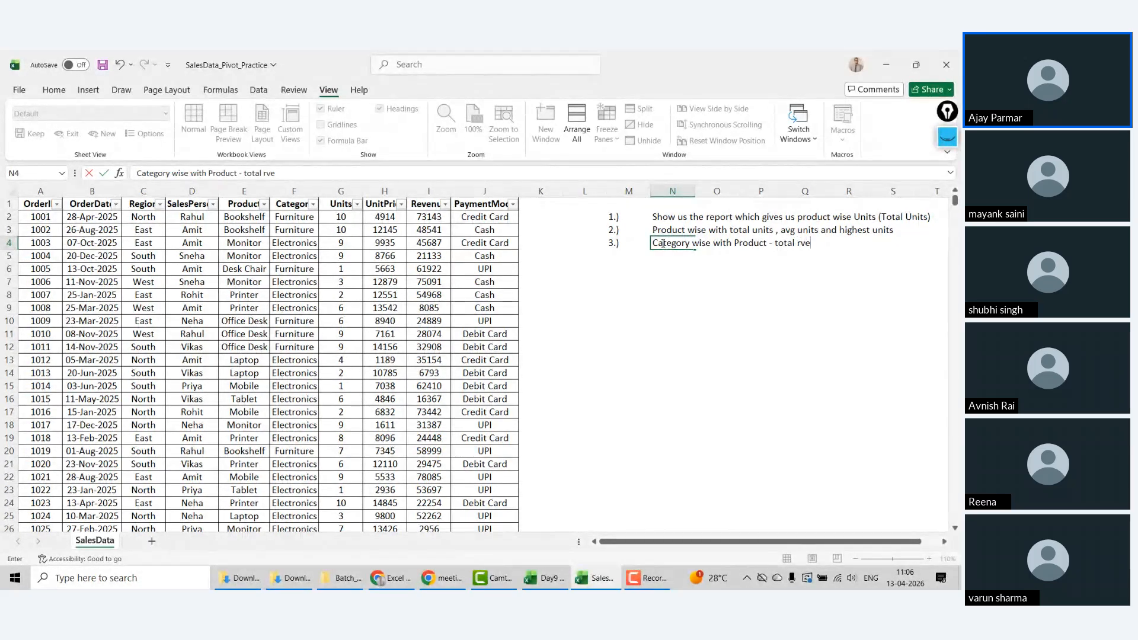
{"action": "type", "text": "ev"}
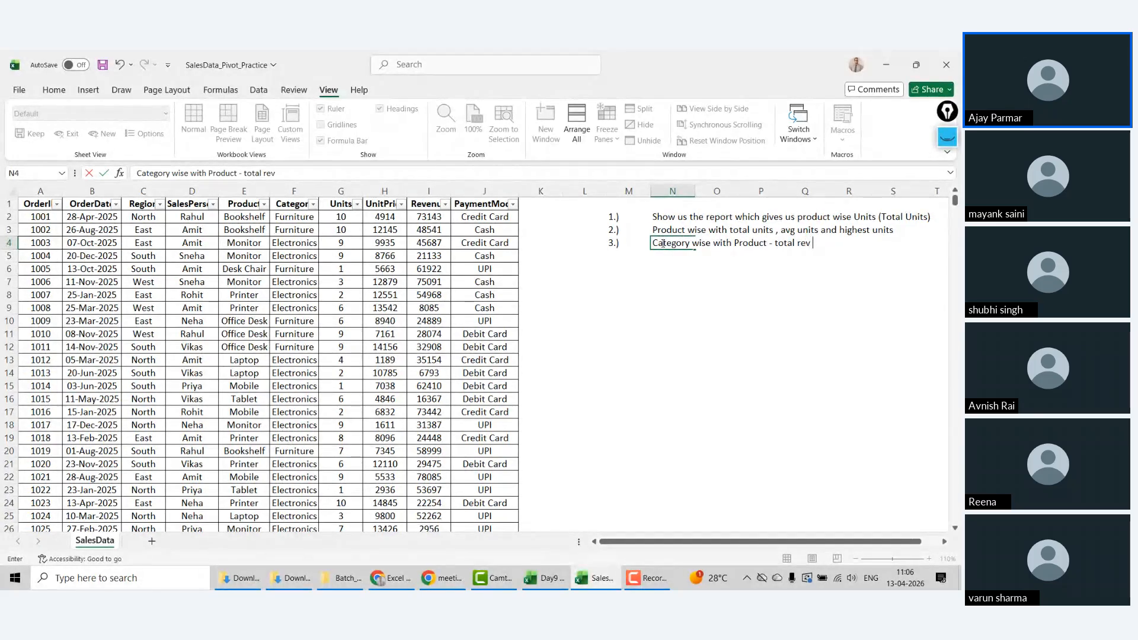
{"action": "type", "text": " | aveg"}
{"action": "key", "text": "BackSpace"}
{"action": "type", "text": "g revenu"}
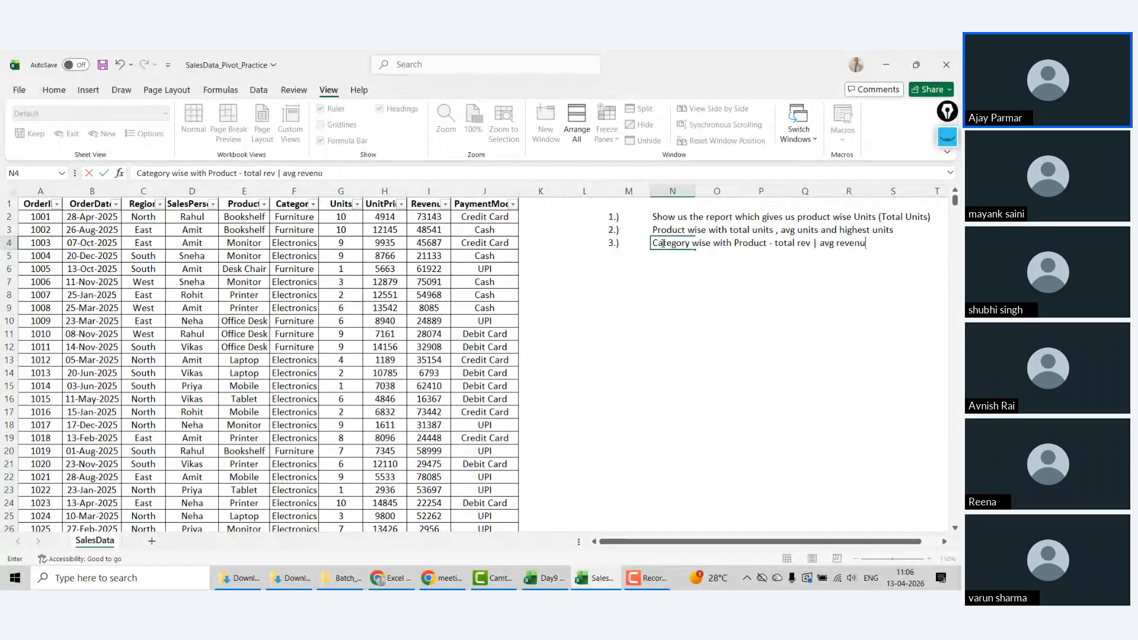
{"action": "type", "text": "e"}
{"action": "key", "text": "Return"}
Step: Remove the filters from the header row of the sales data
{"action": "left_click", "coordinate": [483, 220]}
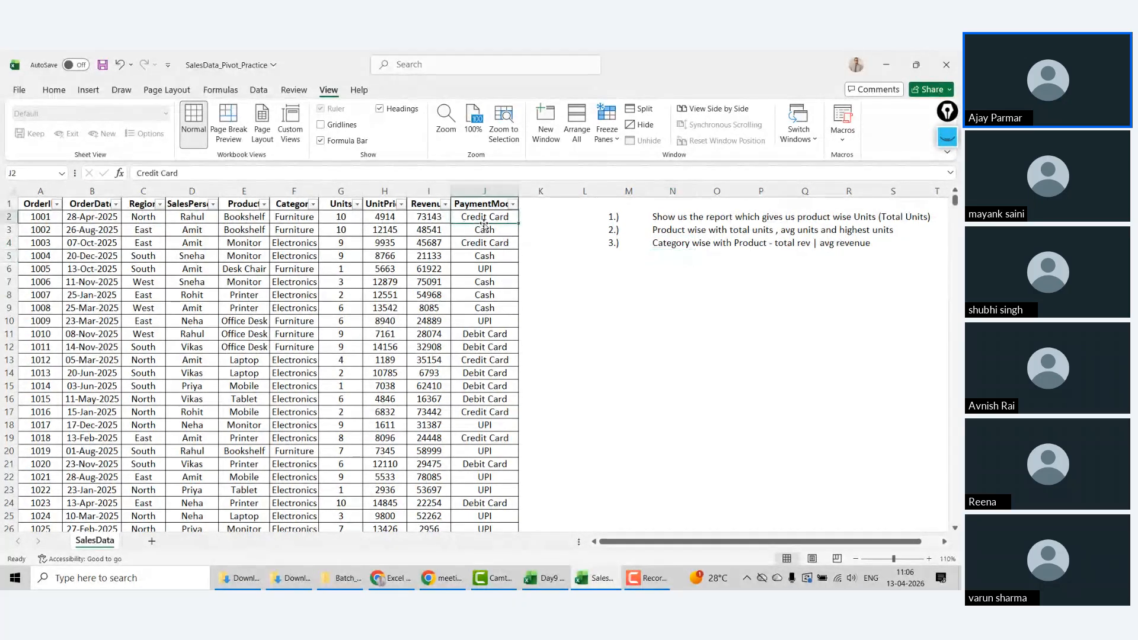
{"action": "key", "text": "Left"}
{"action": "key", "text": "Left"}
{"action": "key", "text": "Left"}
{"action": "key", "text": "Left"}
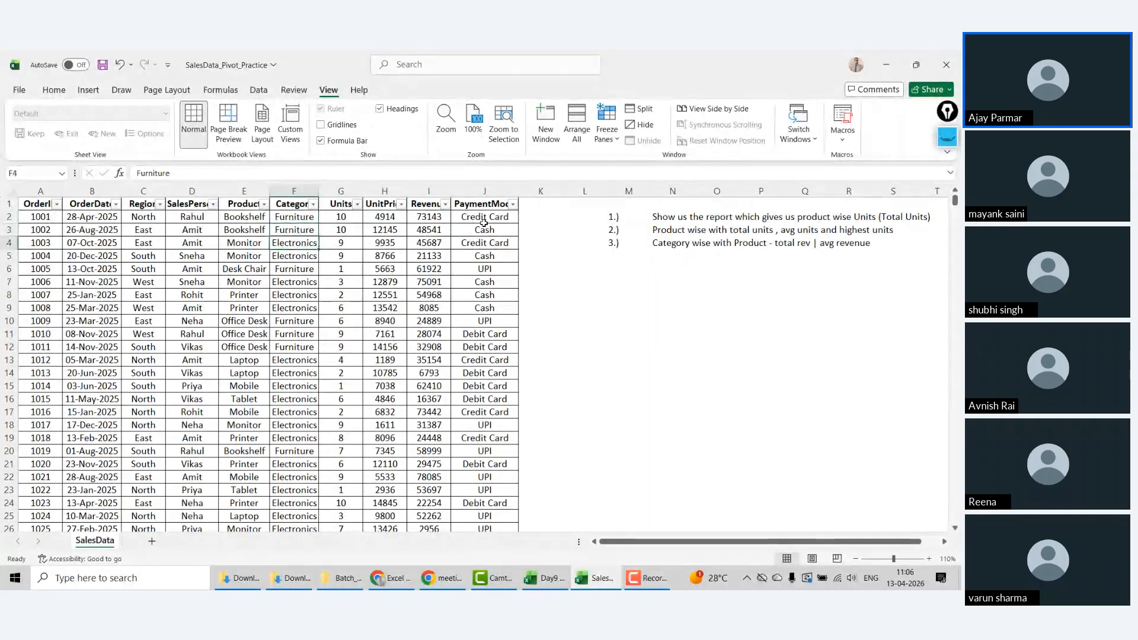
{"action": "key", "text": "Left"}
{"action": "key", "text": "Up"}
{"action": "key", "text": "Left"}
{"action": "key", "text": "Left"}
{"action": "key", "text": "Left"}
{"action": "key", "text": "Left"}
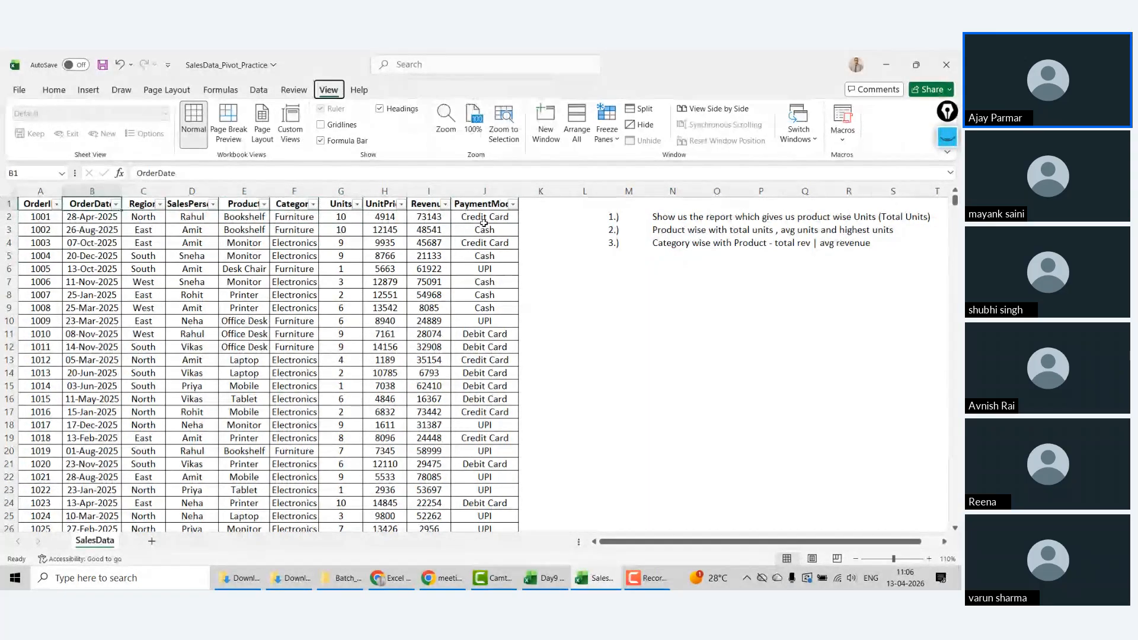
{"action": "key", "text": "ctrl+shift+l"}
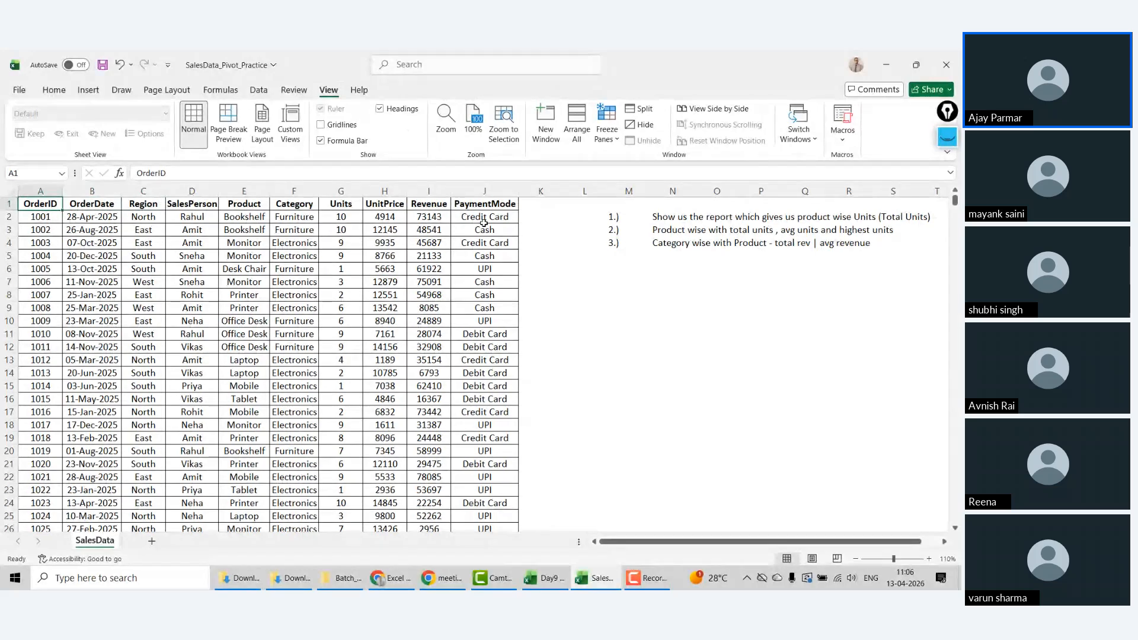
Step: Add three new worksheets after SalesData and name them 1, 2 and 3
{"action": "left_click", "coordinate": [152, 543]}
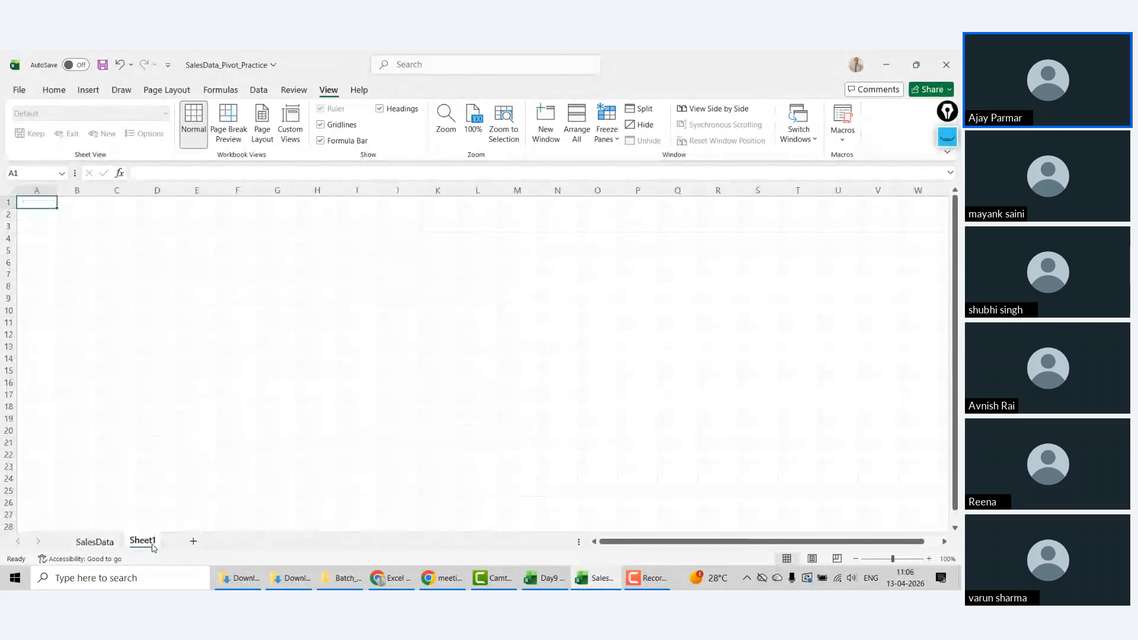
{"action": "double_click", "coordinate": [152, 545]}
{"action": "type", "text": "1"}
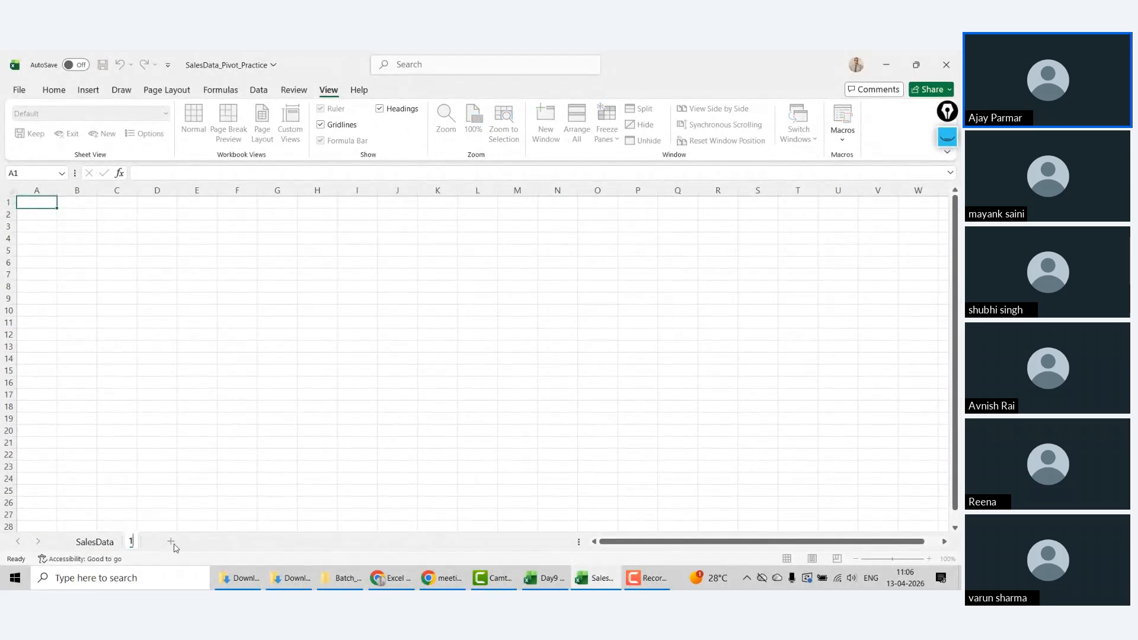
{"action": "left_click", "coordinate": [174, 549]}
{"action": "double_click", "coordinate": [174, 548]}
{"action": "type", "text": "2"}
{"action": "left_click", "coordinate": [191, 541]}
{"action": "double_click", "coordinate": [192, 543]}
{"action": "type", "text": "3"}
{"action": "key", "text": "Return"}
Step: Insert a PivotTable at D6 on sheet 1 using the SalesData range A1:J6001 as its source
{"action": "left_click", "coordinate": [131, 542]}
{"action": "left_click", "coordinate": [202, 232]}
{"action": "left_click", "coordinate": [151, 262]}
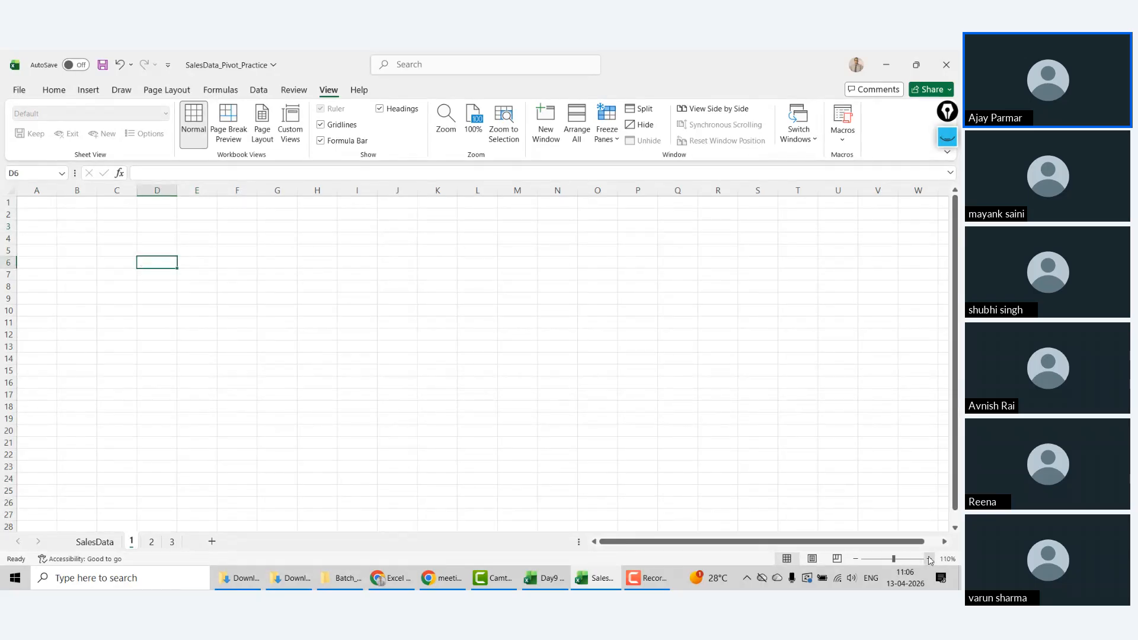
{"action": "left_click", "coordinate": [930, 559]}
{"action": "left_click", "coordinate": [930, 559]}
{"action": "left_click", "coordinate": [102, 92]}
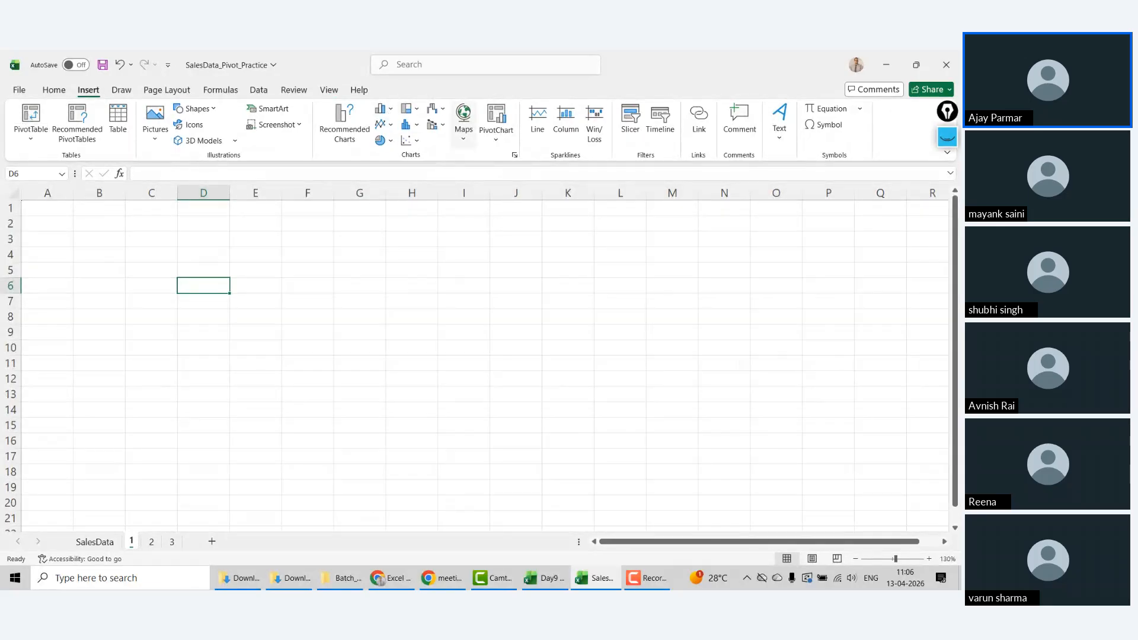
{"action": "left_click", "coordinate": [28, 140]}
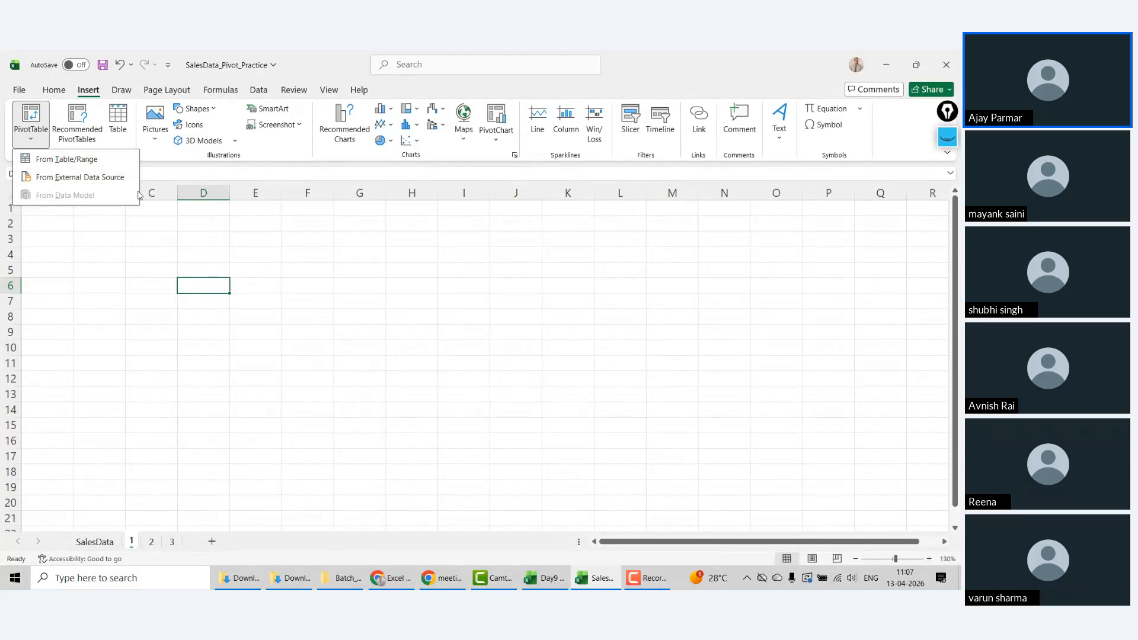
{"action": "left_click", "coordinate": [68, 164]}
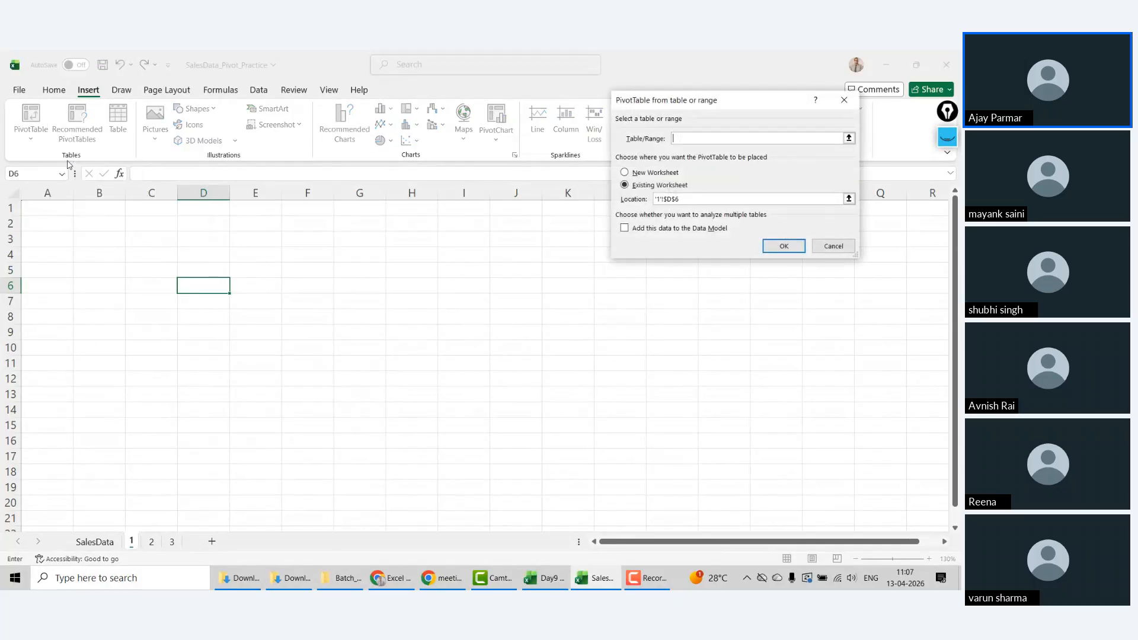
{"action": "left_click_drag", "start_coordinate": [697, 102], "coordinate": [368, 180]}
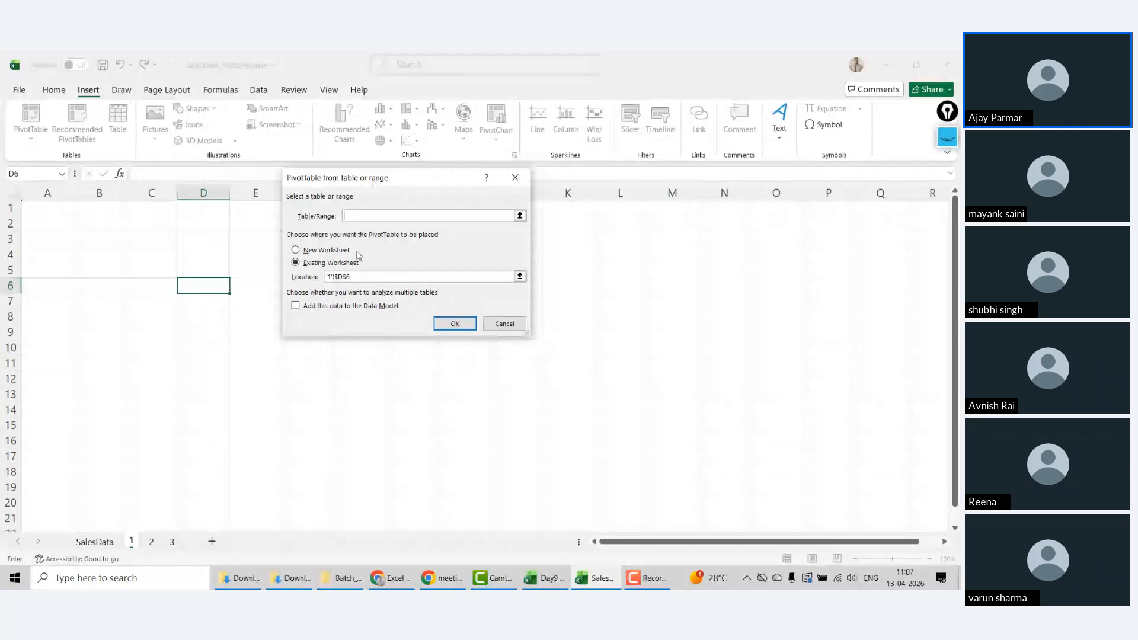
{"action": "left_click", "coordinate": [97, 541]}
{"action": "left_click", "coordinate": [42, 208]}
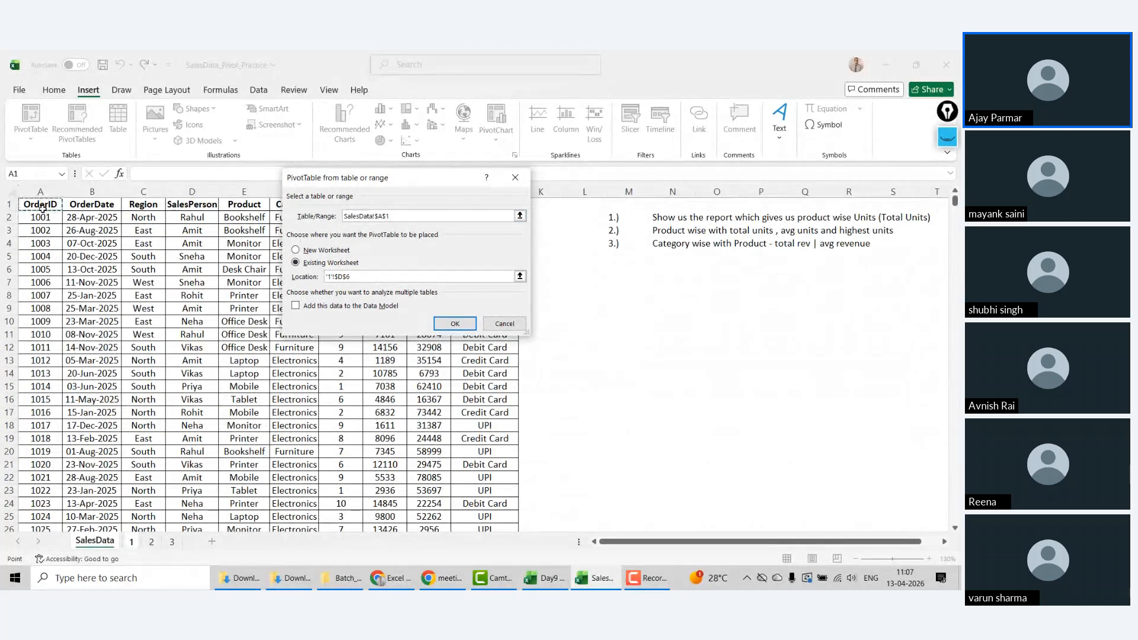
{"action": "key", "text": "ctrl+shift+Right"}
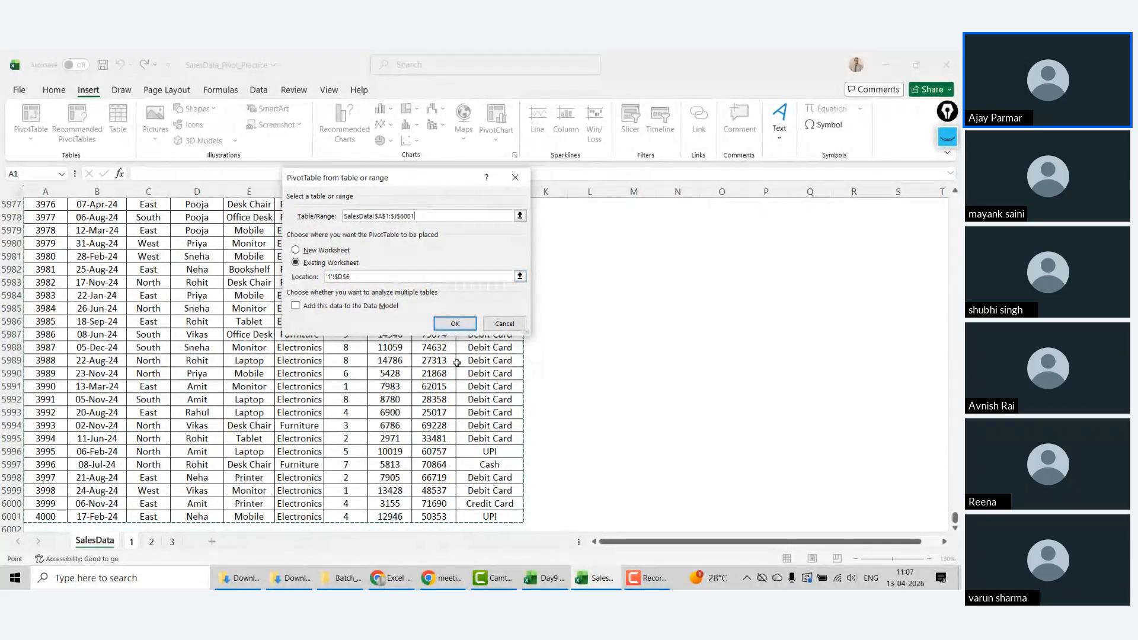
{"action": "left_click", "coordinate": [454, 325]}
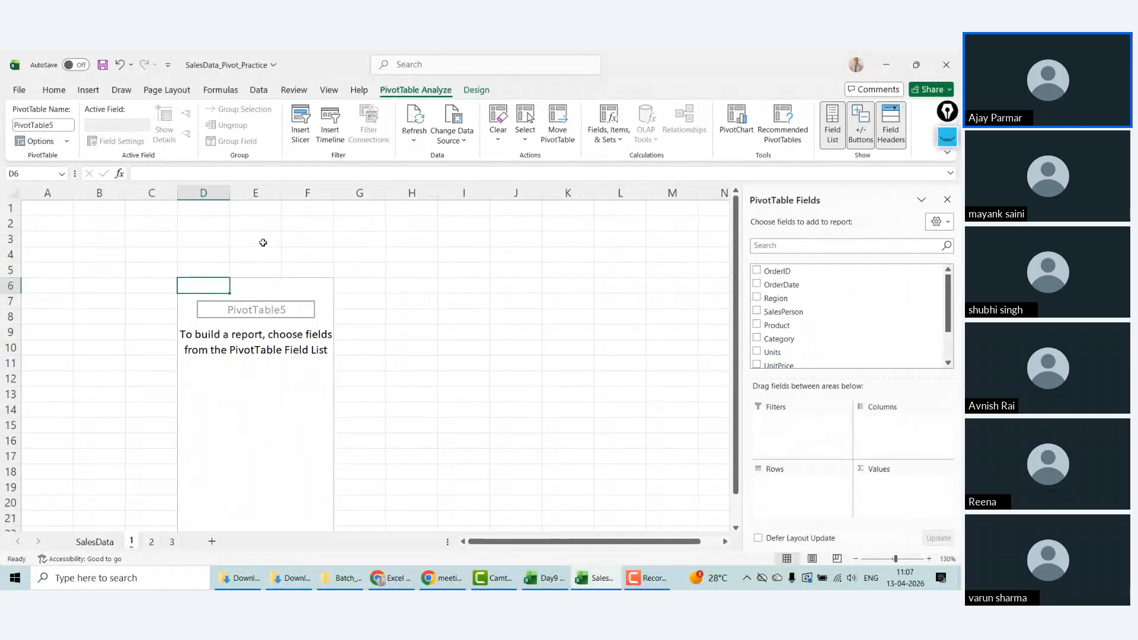
Step: Clear the whole of sheet 1 to remove the empty PivotTable
{"action": "left_click", "coordinate": [450, 241]}
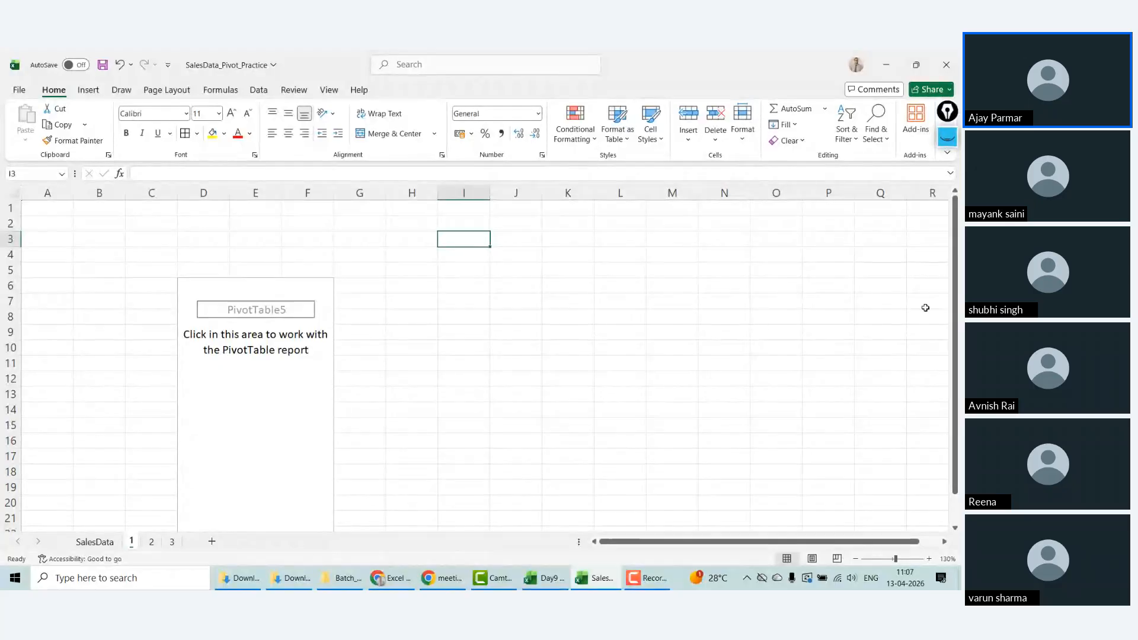
{"action": "left_click", "coordinate": [257, 409]}
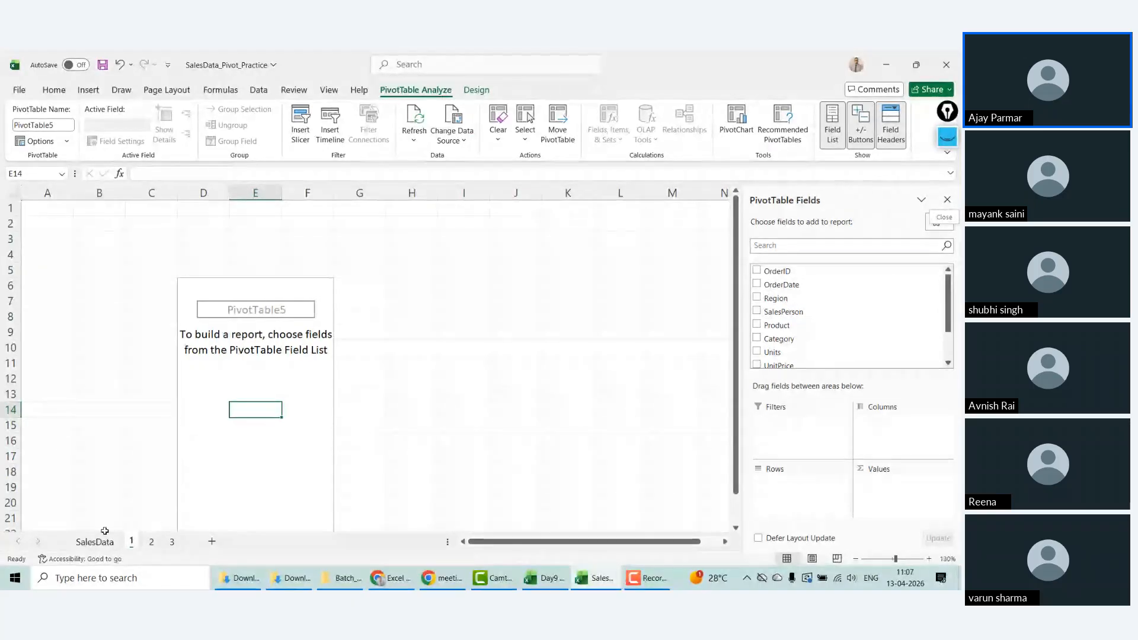
{"action": "left_click", "coordinate": [12, 193]}
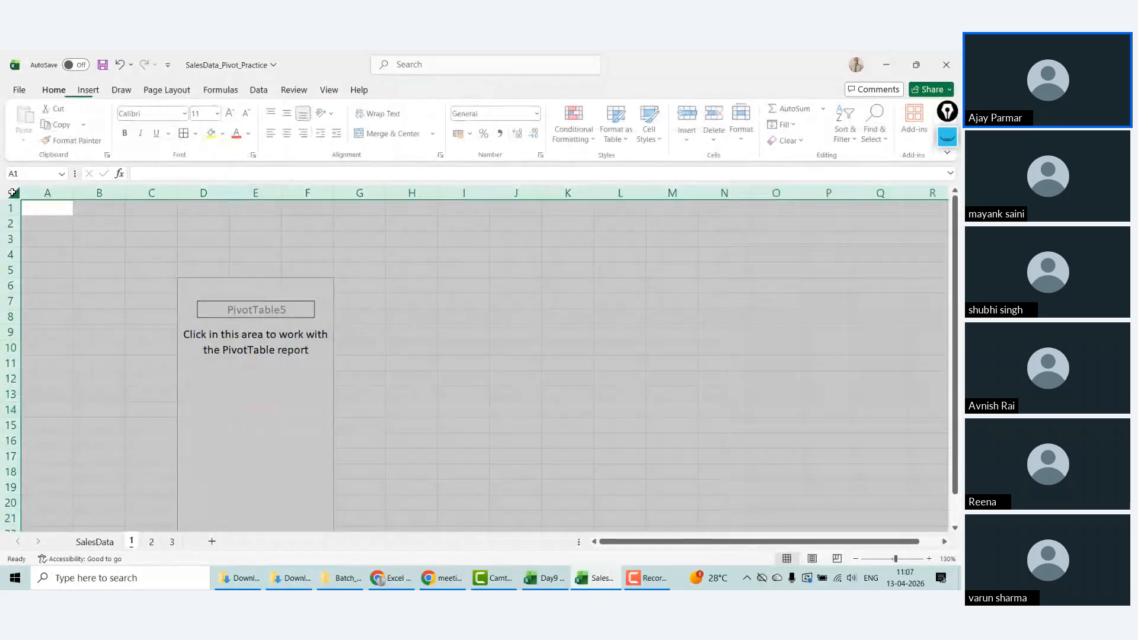
{"action": "left_click", "coordinate": [152, 243]}
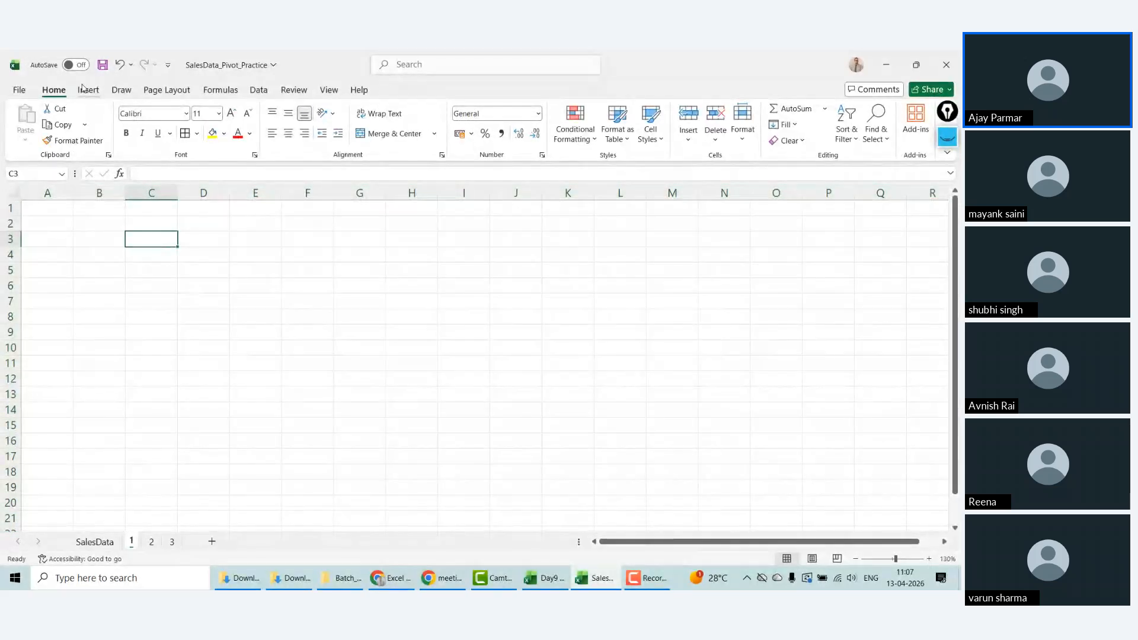
{"action": "left_click", "coordinate": [87, 90]}
{"action": "left_click", "coordinate": [30, 126]}
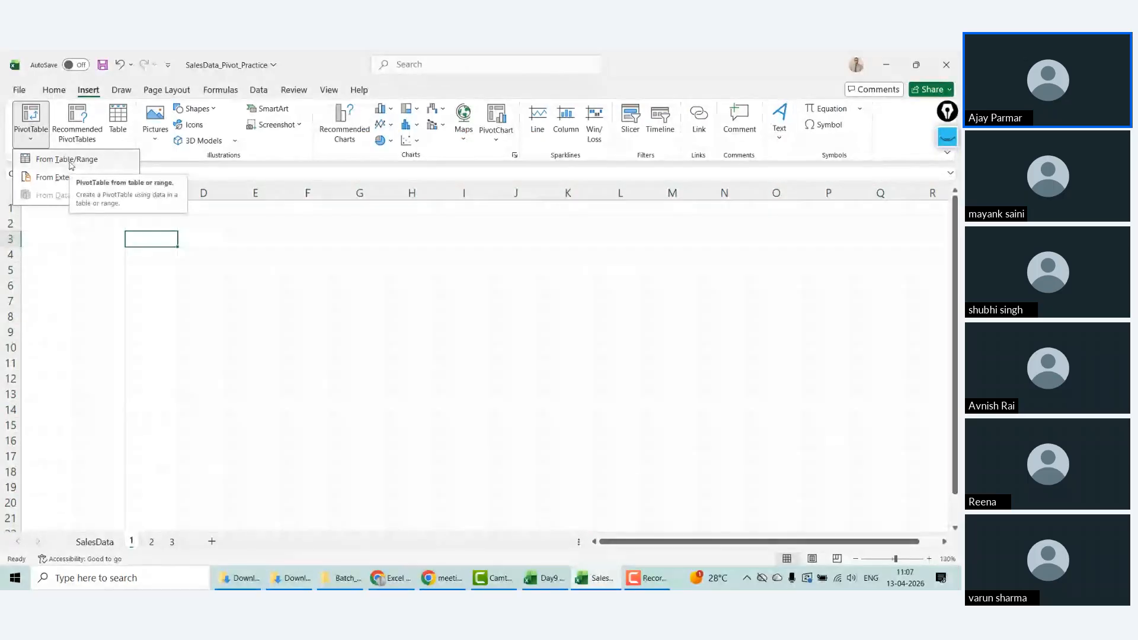
{"action": "left_click", "coordinate": [284, 293]}
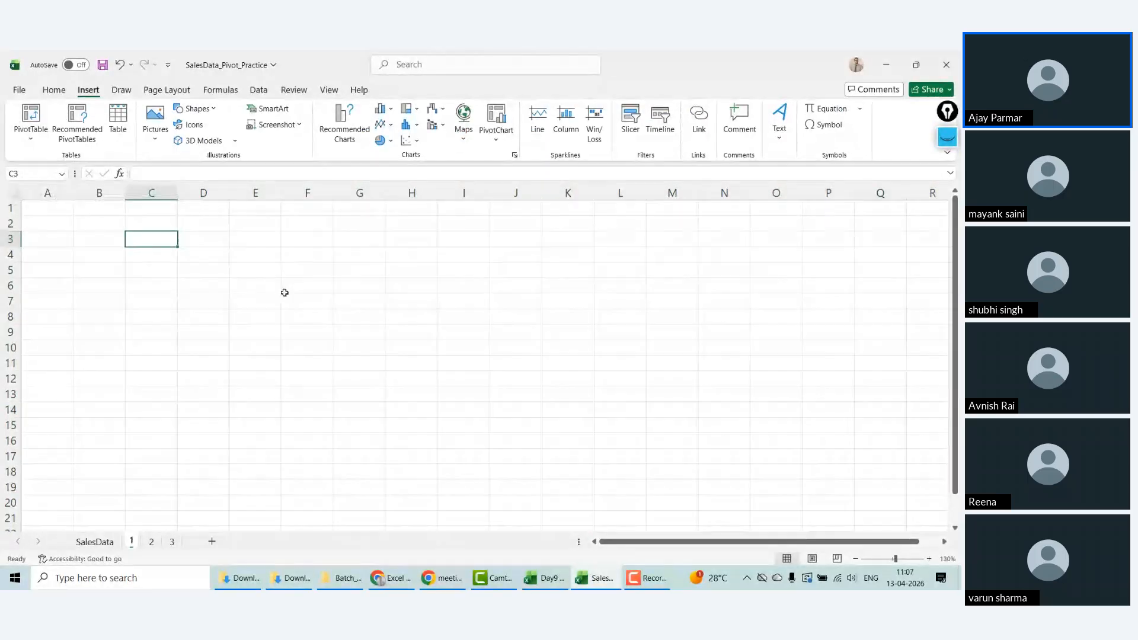
Step: Create a PivotTable from the SalesData range A1:J6001 on a new worksheet
{"action": "left_click", "coordinate": [95, 541]}
{"action": "left_click", "coordinate": [160, 307]}
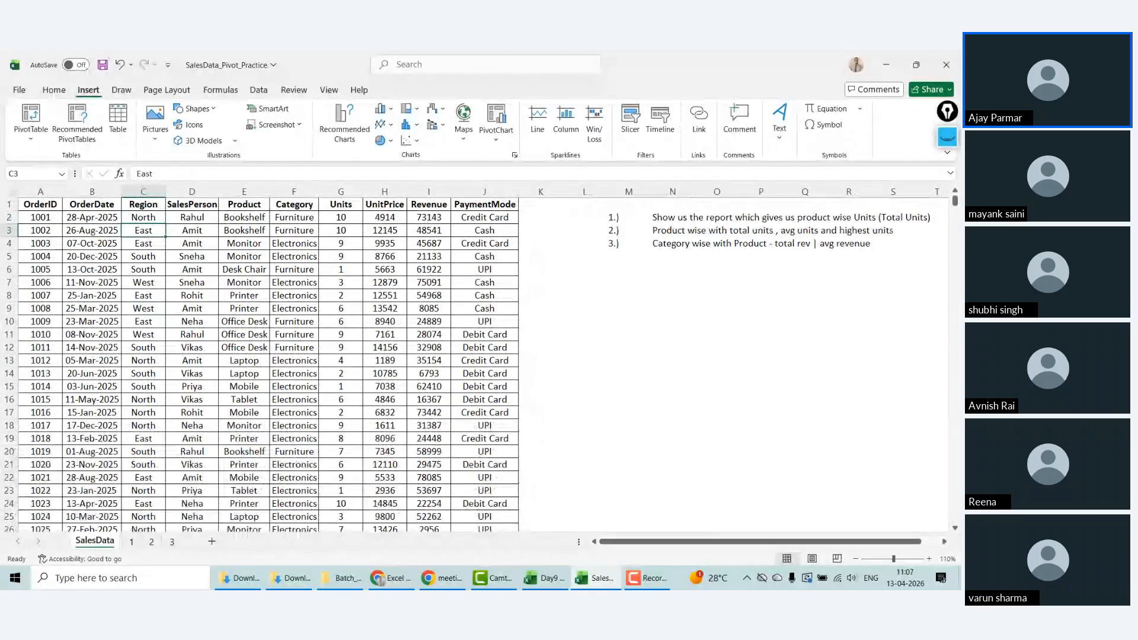
{"action": "left_click", "coordinate": [31, 141]}
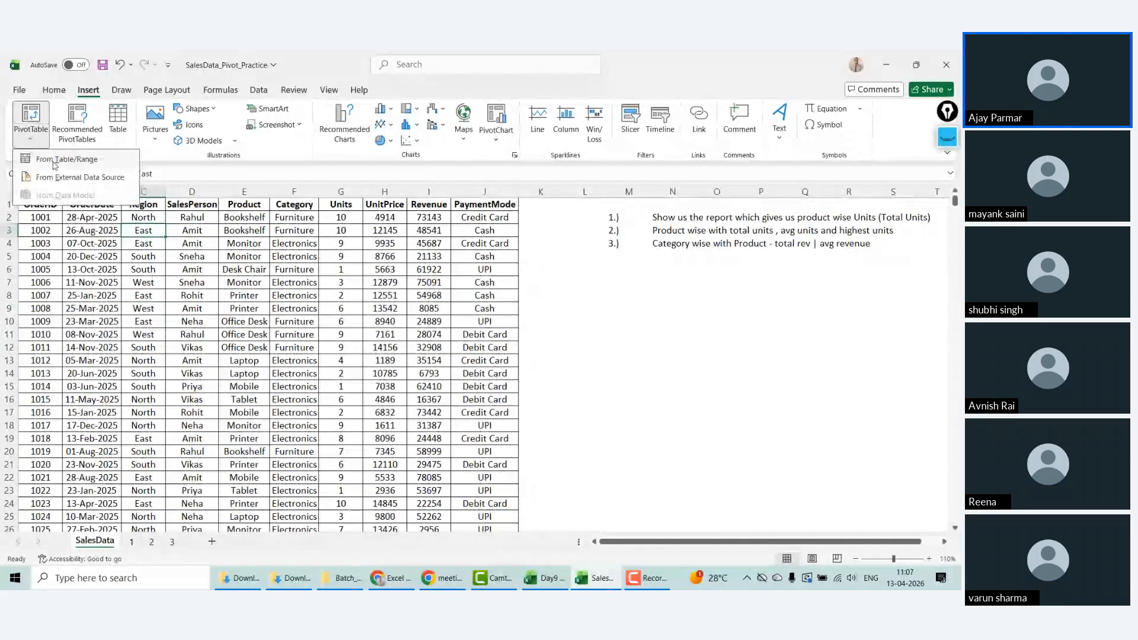
{"action": "left_click", "coordinate": [65, 160]}
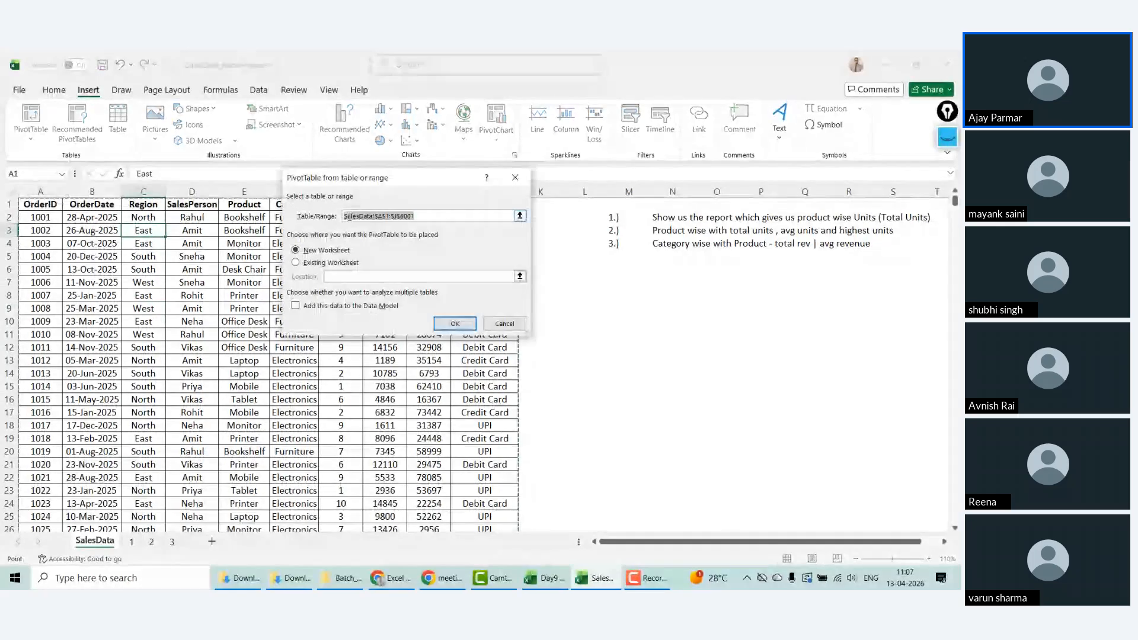
{"action": "left_click_drag", "start_coordinate": [408, 185], "coordinate": [519, 188]}
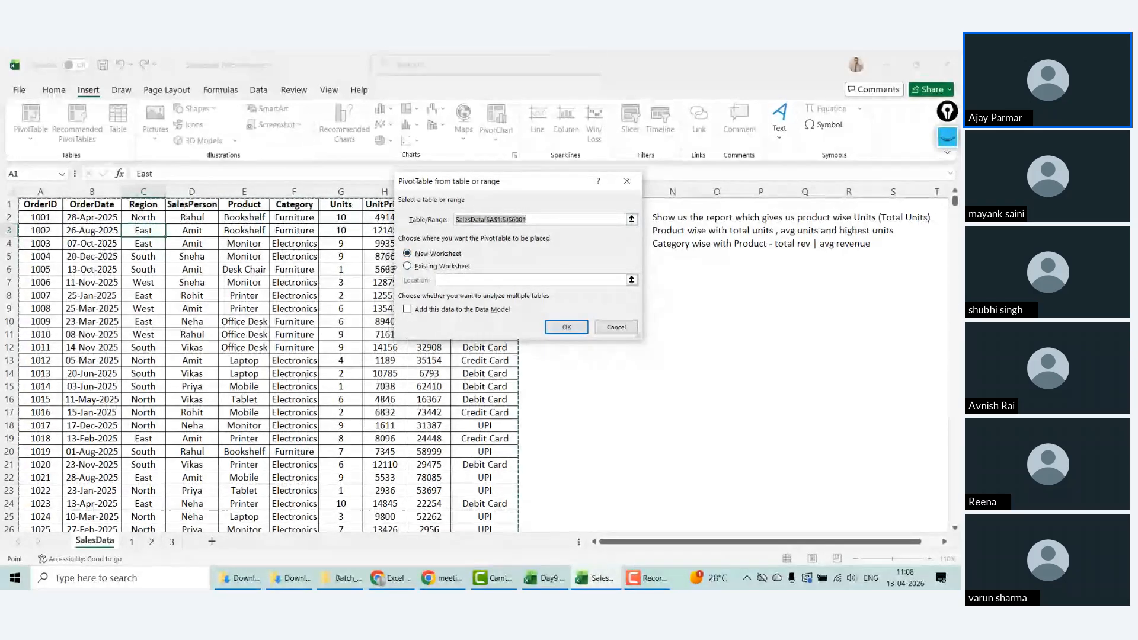
{"action": "left_click", "coordinate": [407, 267]}
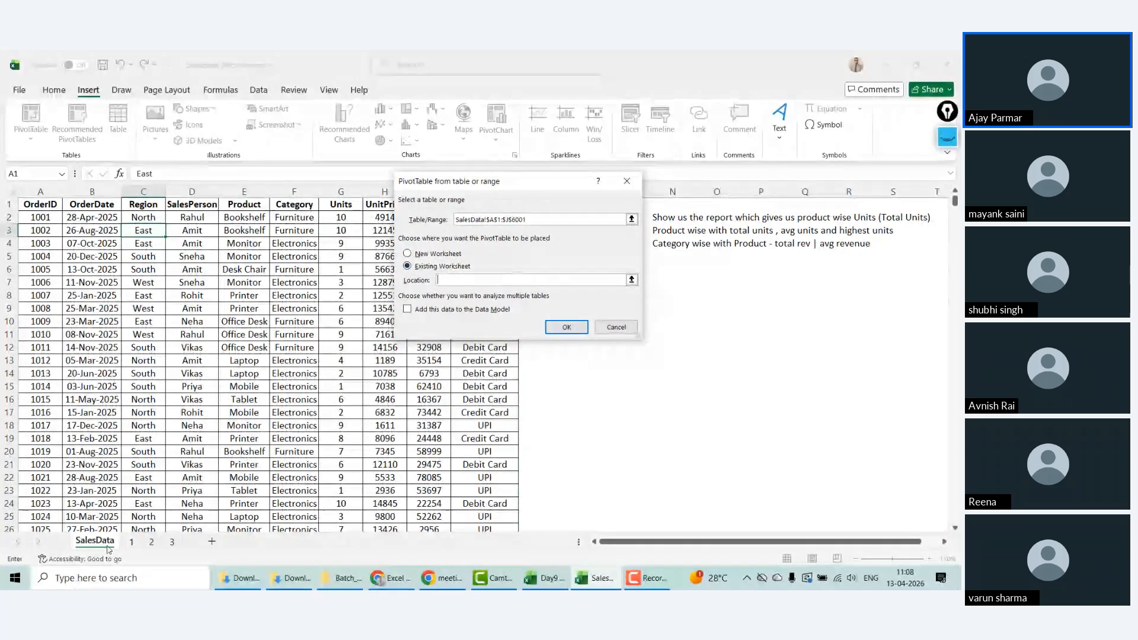
{"action": "left_click", "coordinate": [129, 542]}
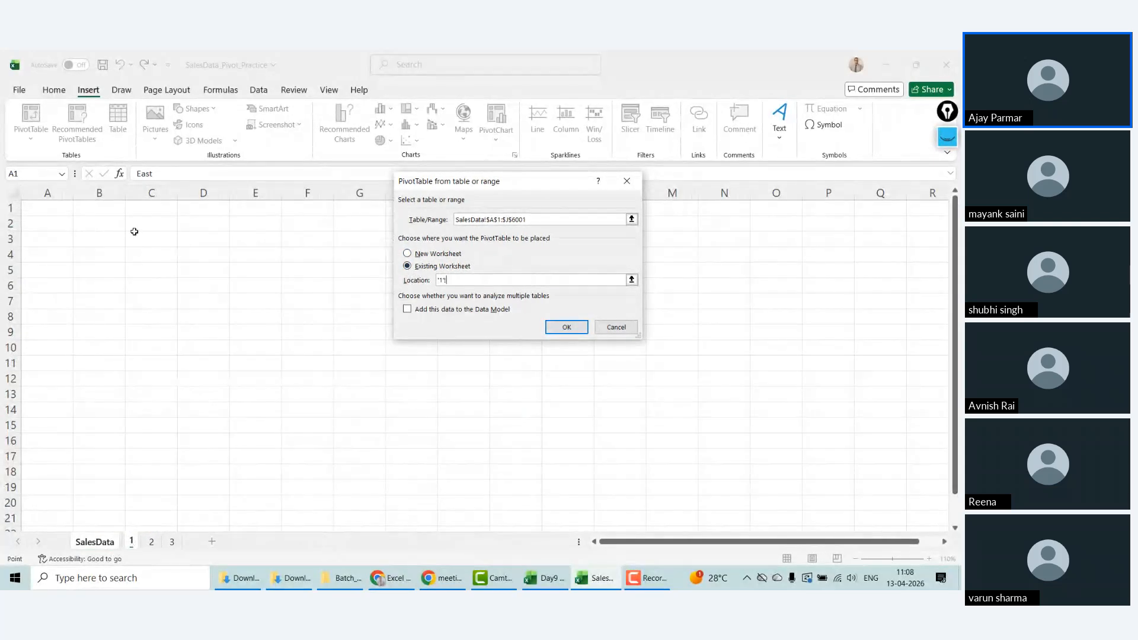
{"action": "left_click", "coordinate": [134, 233]}
{"action": "left_click", "coordinate": [409, 255]}
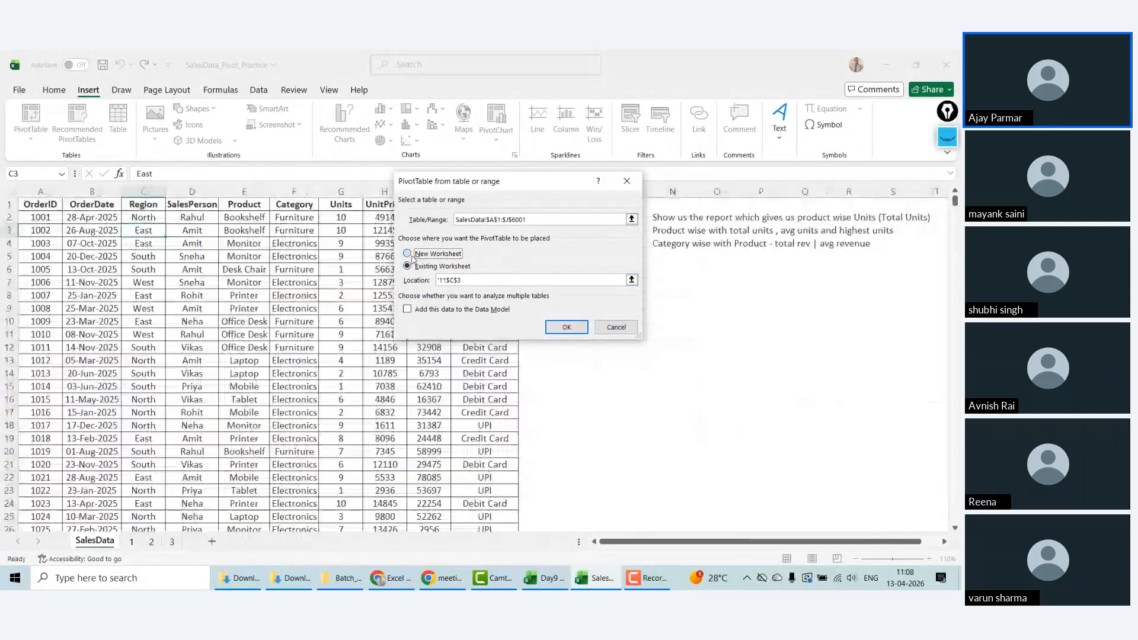
{"action": "left_click", "coordinate": [570, 328]}
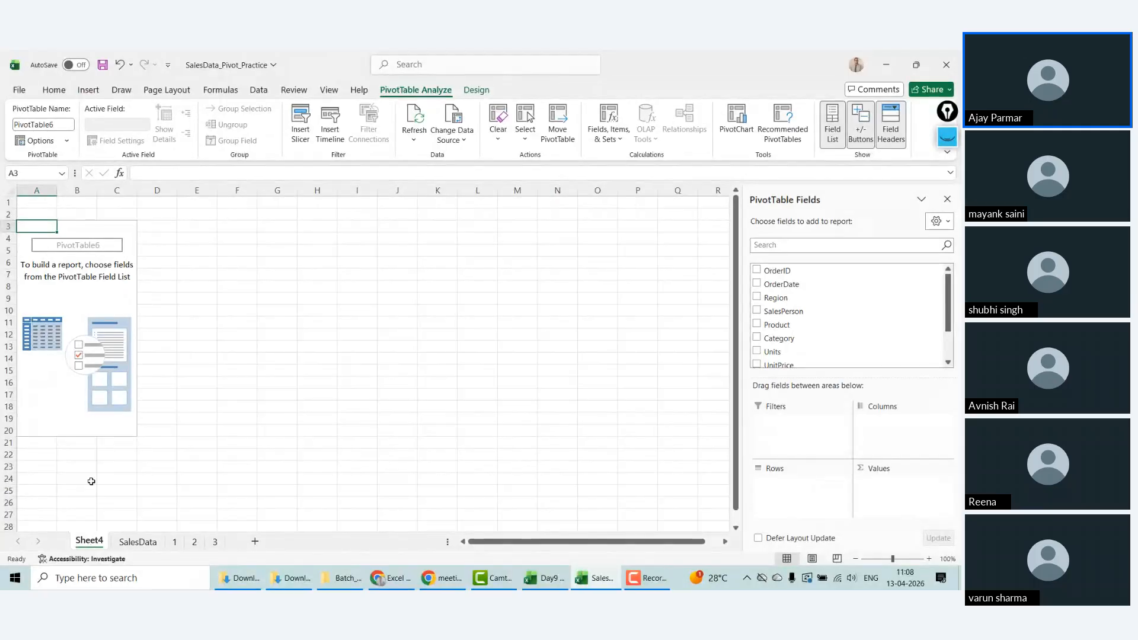
Step: Delete the newly added worksheet holding the empty PivotTable
{"action": "key", "text": "alt+e"}
{"action": "key", "text": "l"}
{"action": "key", "text": "Return"}
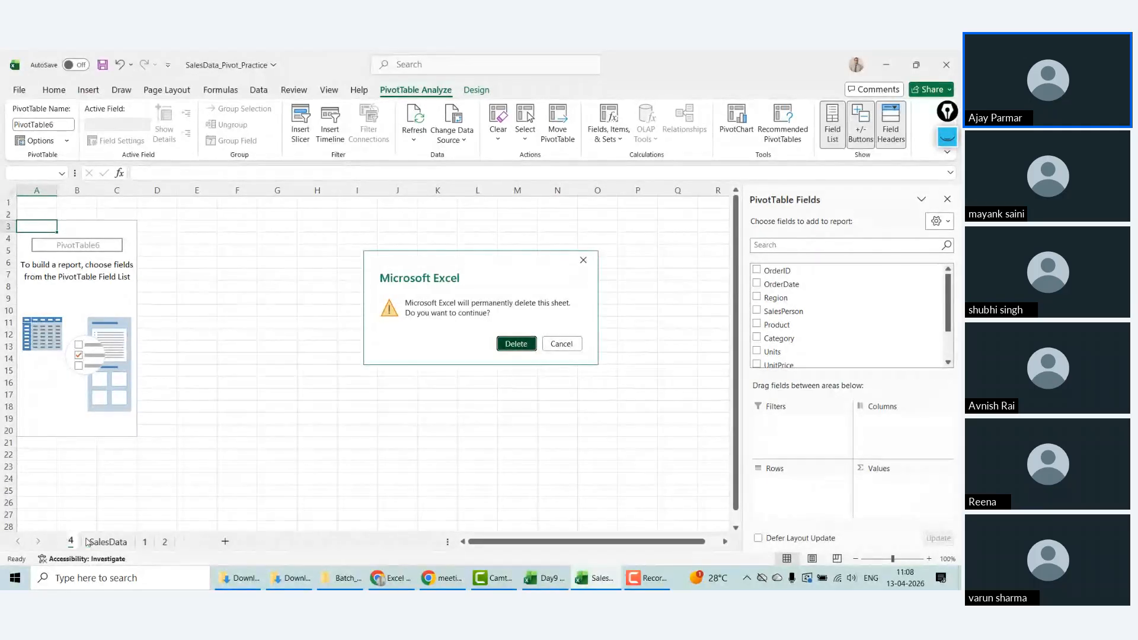
Step: Insert a PivotTable at D4 on sheet 1 from the SalesData range A1:J6001
{"action": "left_click", "coordinate": [132, 541]}
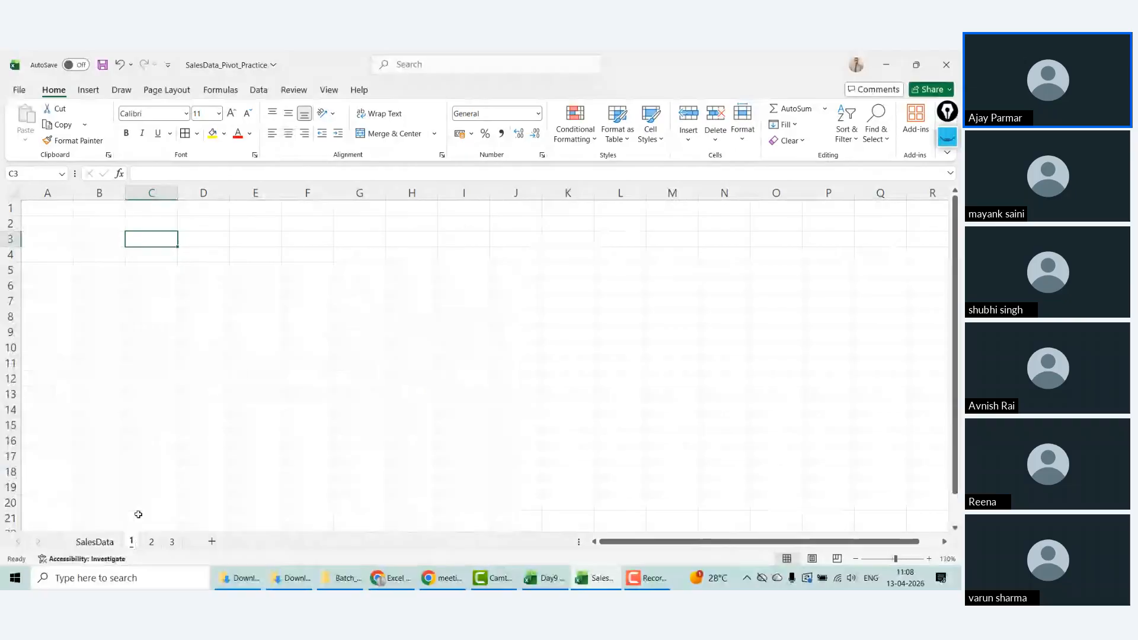
{"action": "left_click", "coordinate": [107, 210]}
{"action": "left_click", "coordinate": [187, 223]}
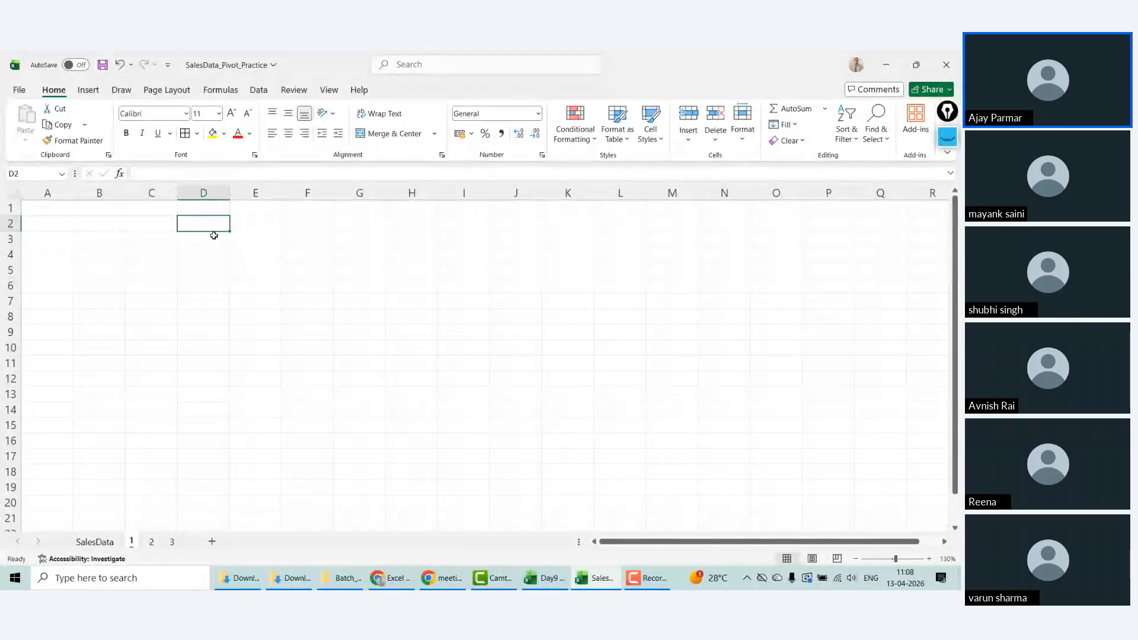
{"action": "left_click", "coordinate": [198, 260]}
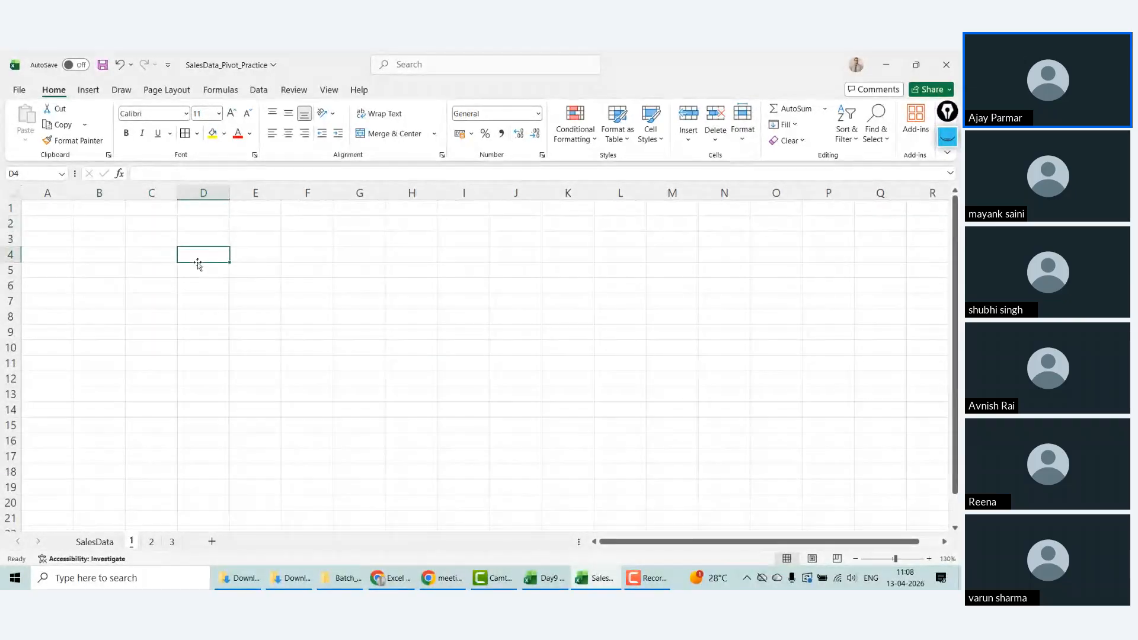
{"action": "left_click", "coordinate": [88, 89]}
{"action": "left_click", "coordinate": [30, 113]}
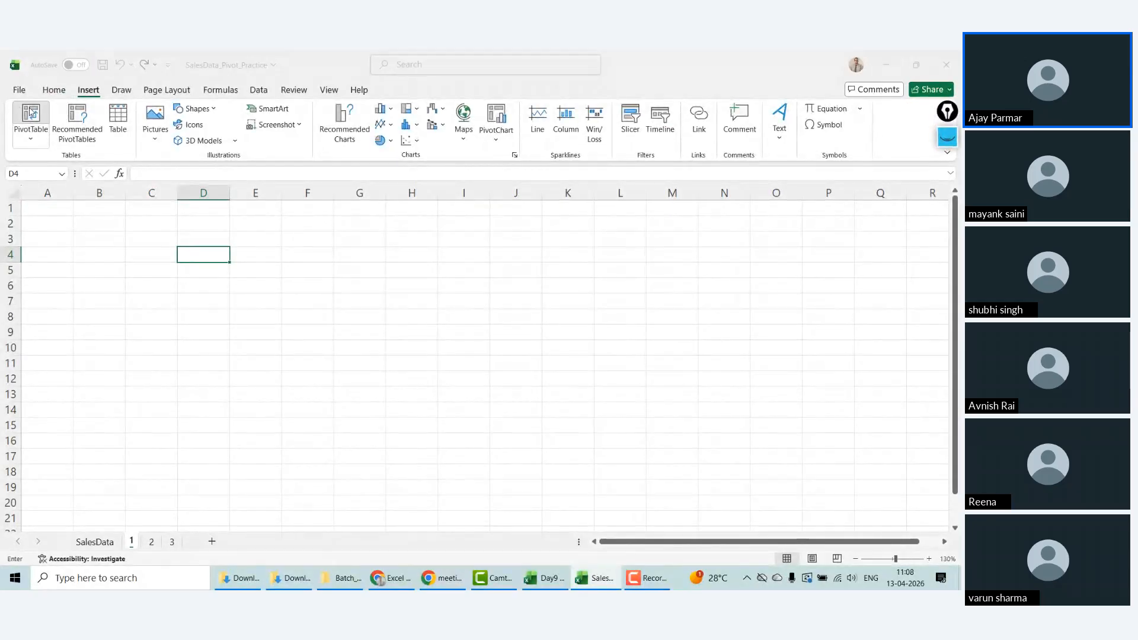
{"action": "left_click", "coordinate": [98, 543]}
{"action": "left_click", "coordinate": [40, 205]}
{"action": "key", "text": "ctrl+shift+Right"}
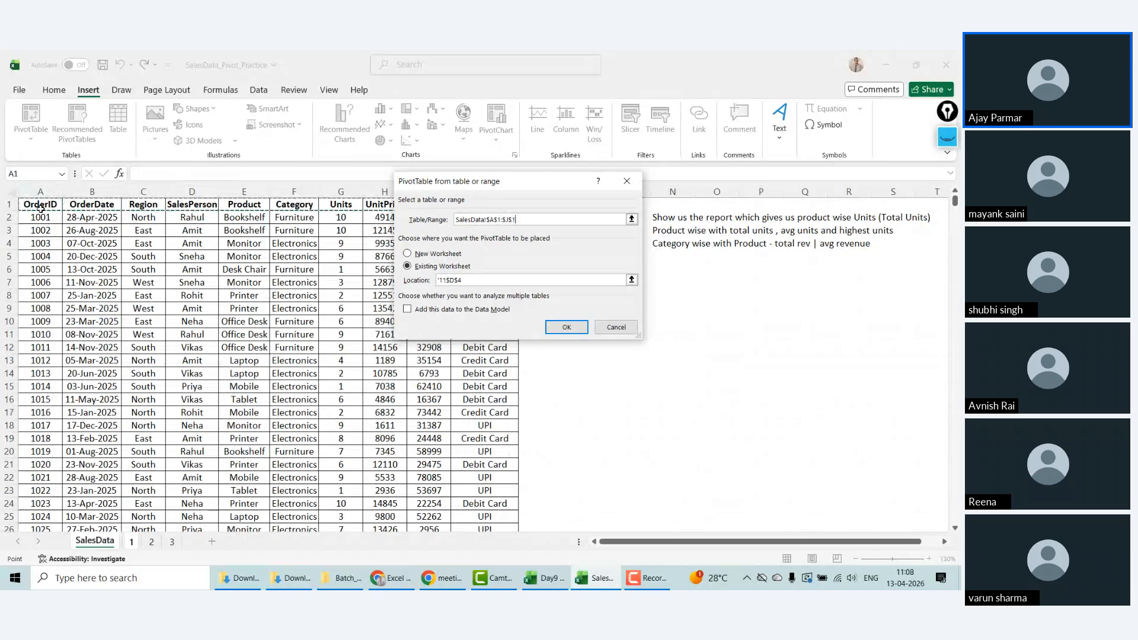
{"action": "key", "text": "ctrl+shift+Down"}
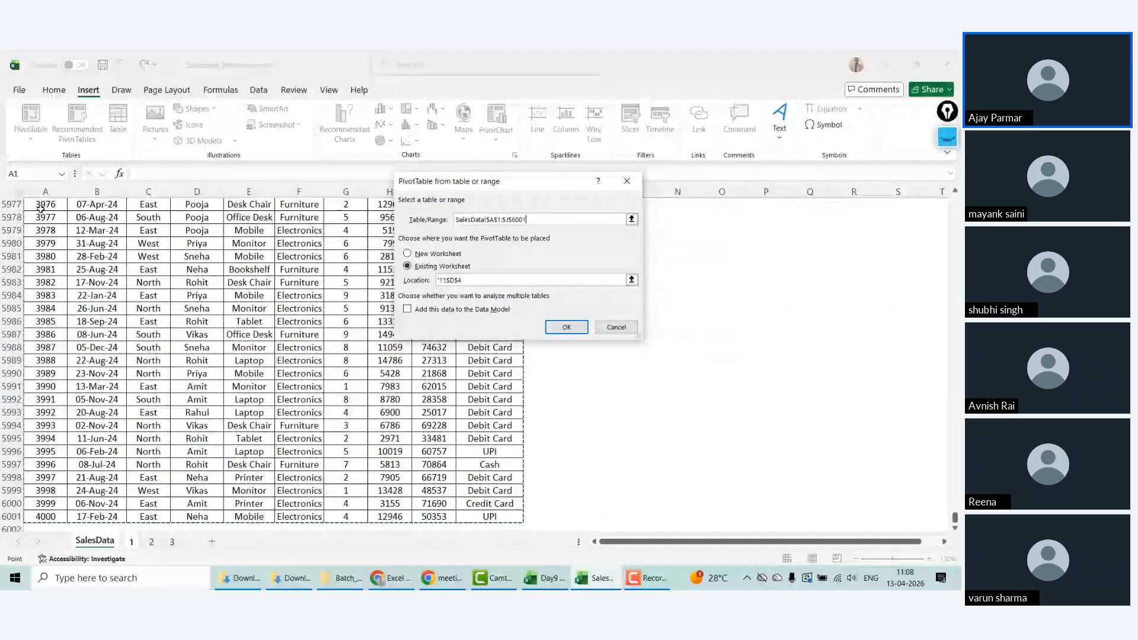
{"action": "key", "text": "Return"}
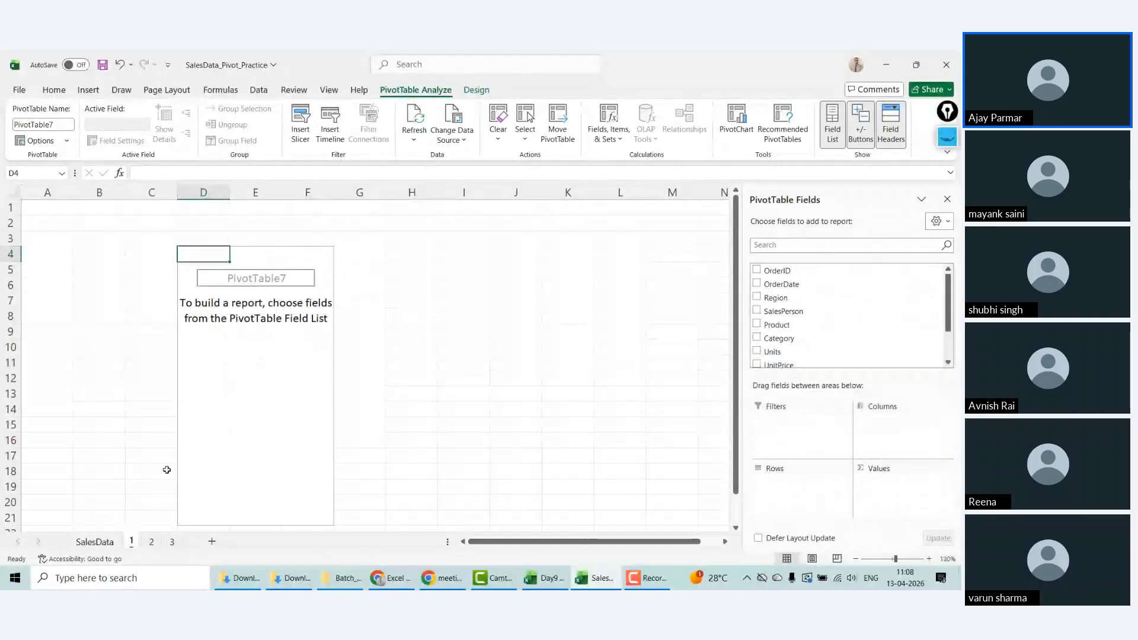
Step: Copy the first question and its number from SalesData M2:N2 to A1 on sheet 1
{"action": "left_click", "coordinate": [95, 541]}
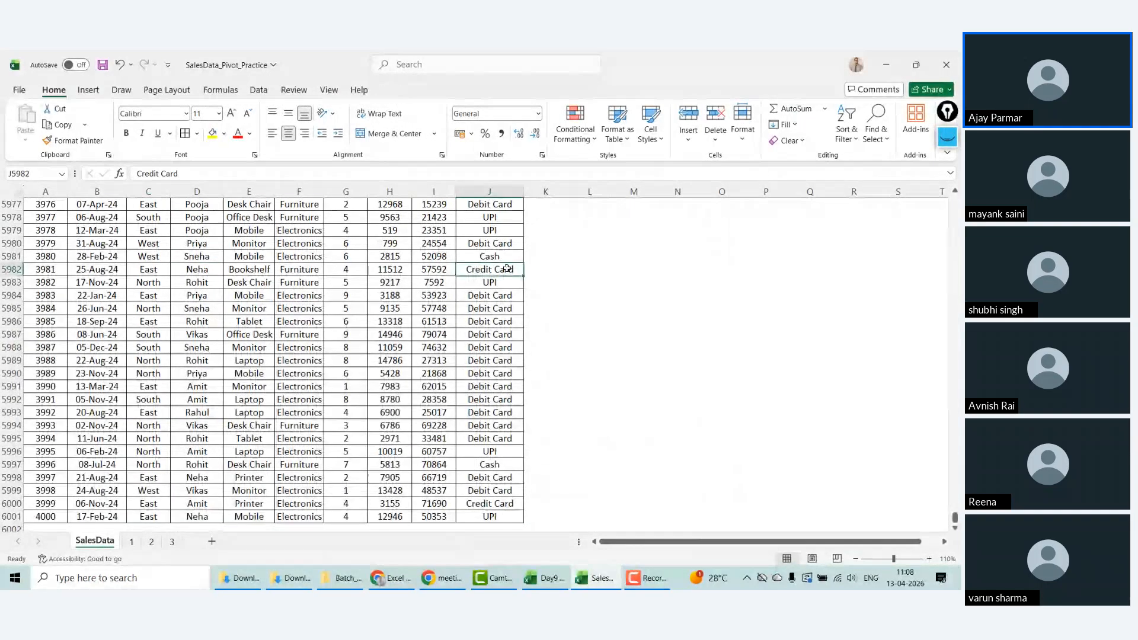
{"action": "key", "text": "shift+Right"}
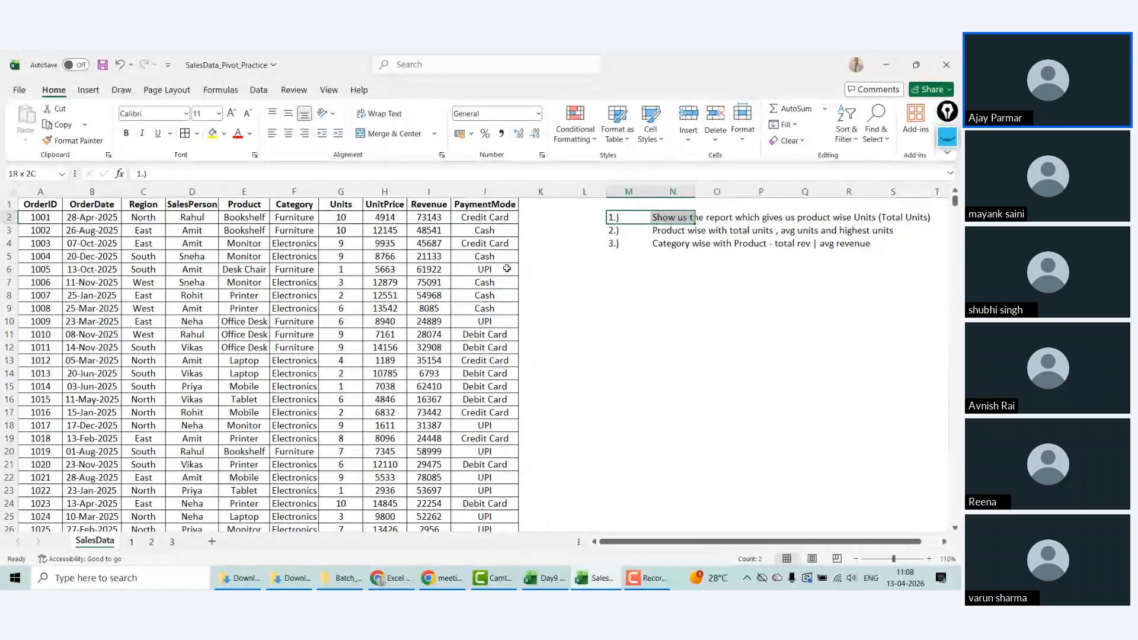
{"action": "key", "text": "ctrl+c"}
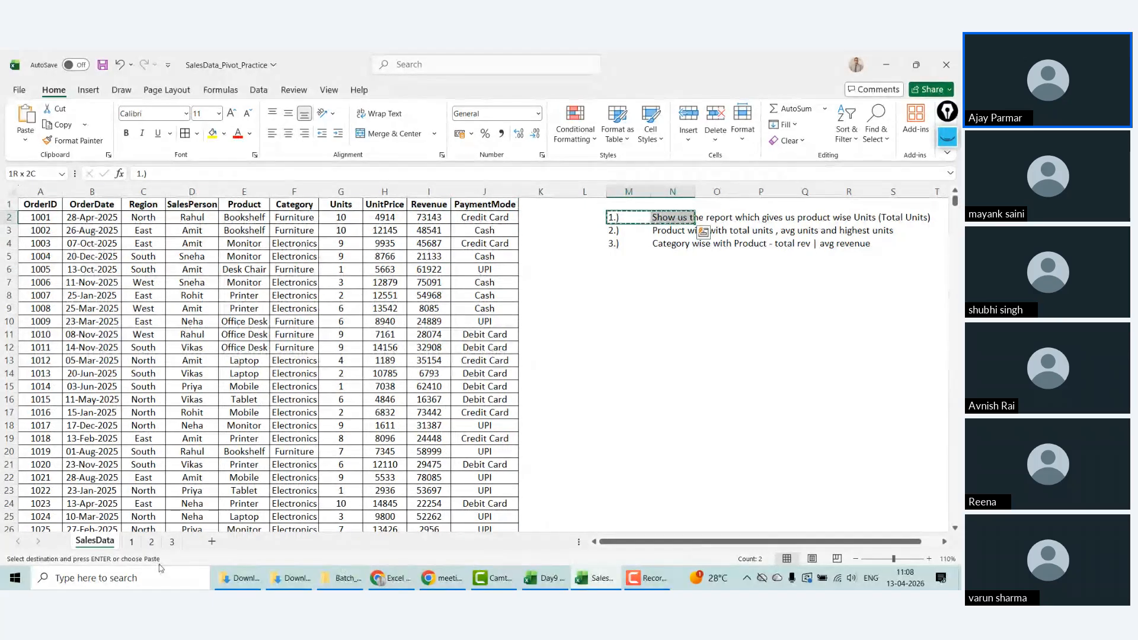
{"action": "left_click", "coordinate": [132, 542]}
{"action": "left_click", "coordinate": [61, 209]}
{"action": "key", "text": "ctrl+v"}
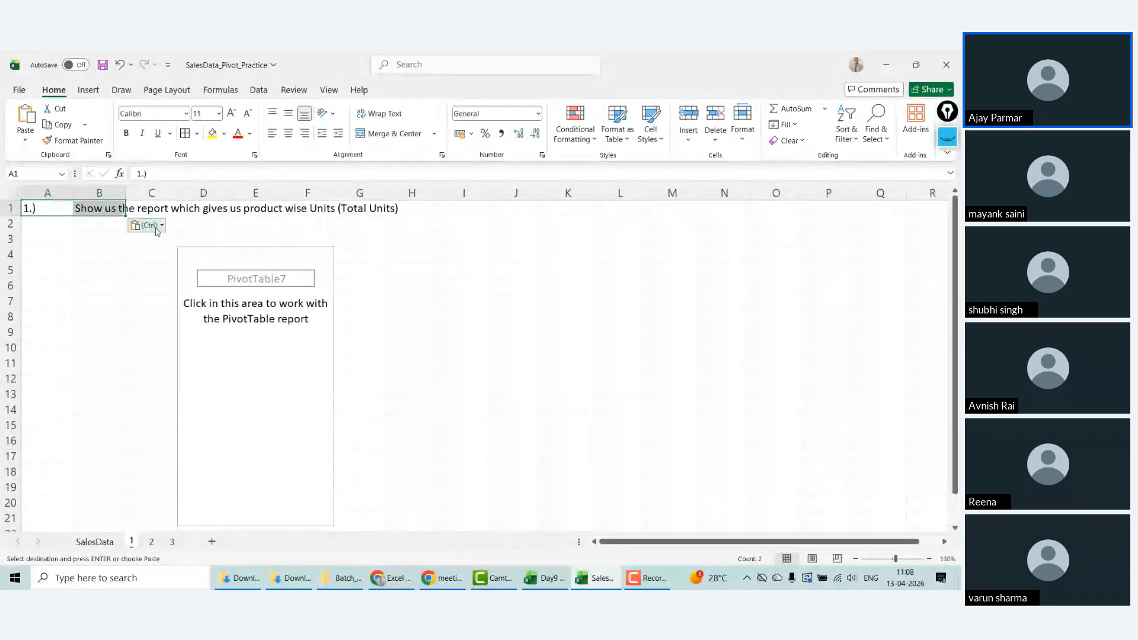
{"action": "left_click", "coordinate": [230, 329]}
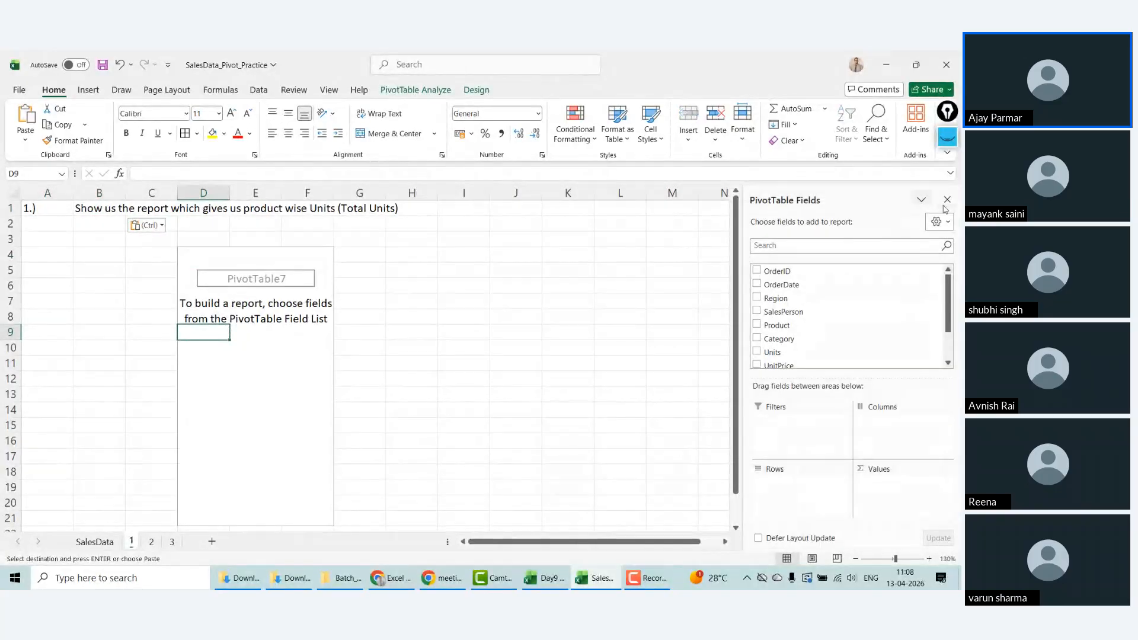
Step: Detach and enlarge the PivotTable Fields pane, dock it back beside the sheet, and reselect the empty PivotTable
{"action": "left_click_drag", "start_coordinate": [849, 202], "coordinate": [915, 153]}
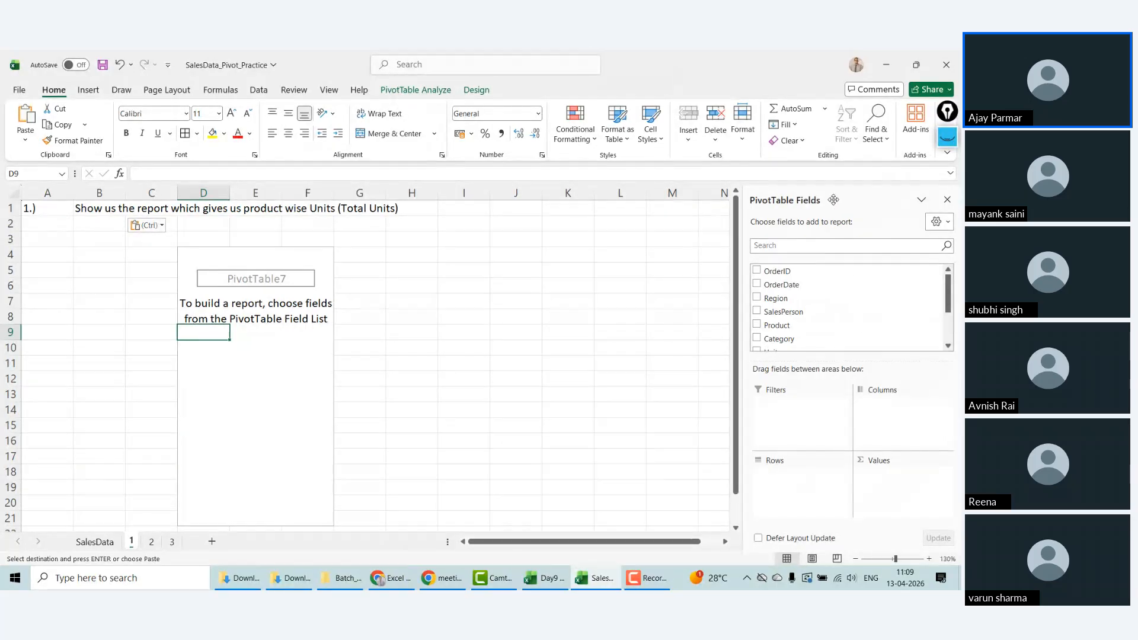
{"action": "scroll", "coordinate": [834, 204], "scroll_direction": "down", "scroll_amount": 3, "text": "ctrl"}
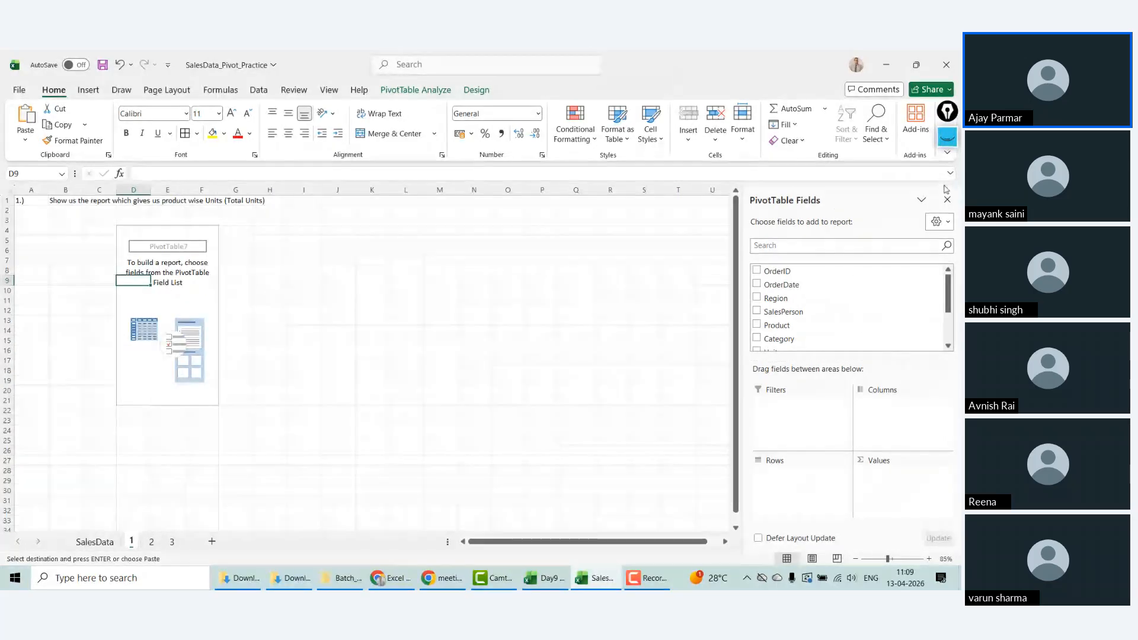
{"action": "left_click_drag", "start_coordinate": [846, 197], "coordinate": [431, 185]}
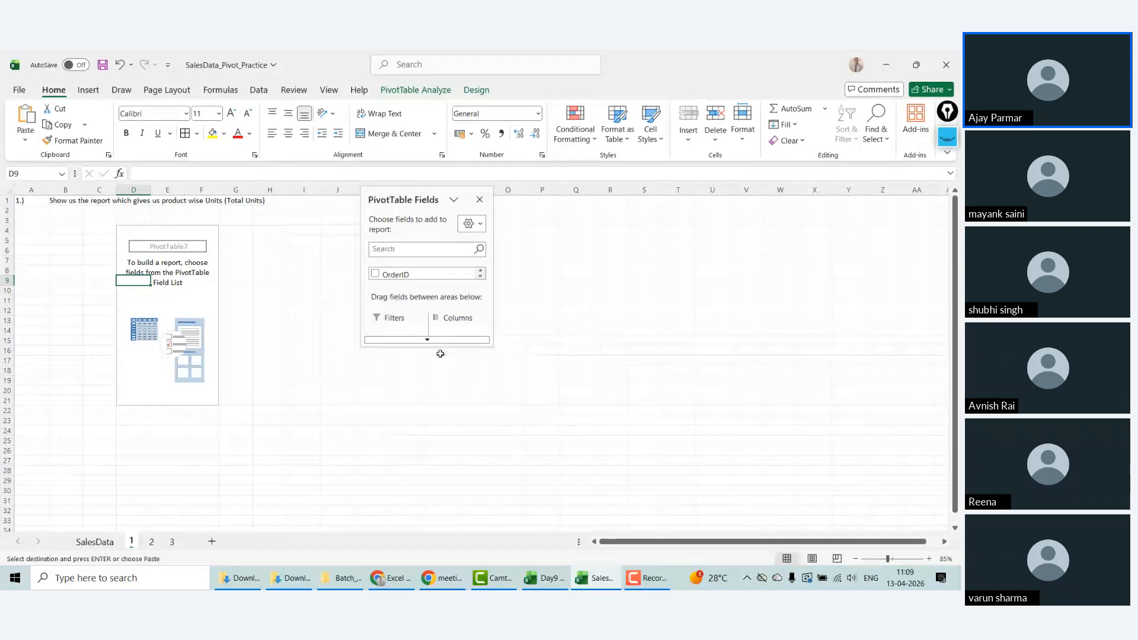
{"action": "left_click_drag", "start_coordinate": [490, 346], "coordinate": [608, 508]}
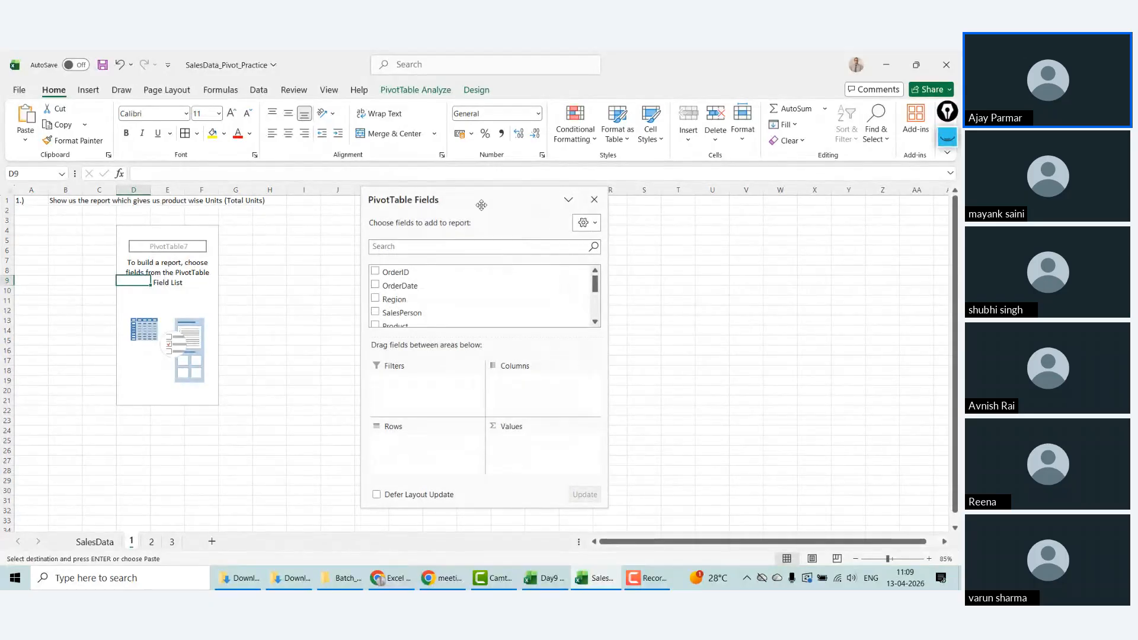
{"action": "left_click_drag", "start_coordinate": [471, 201], "coordinate": [953, 190]}
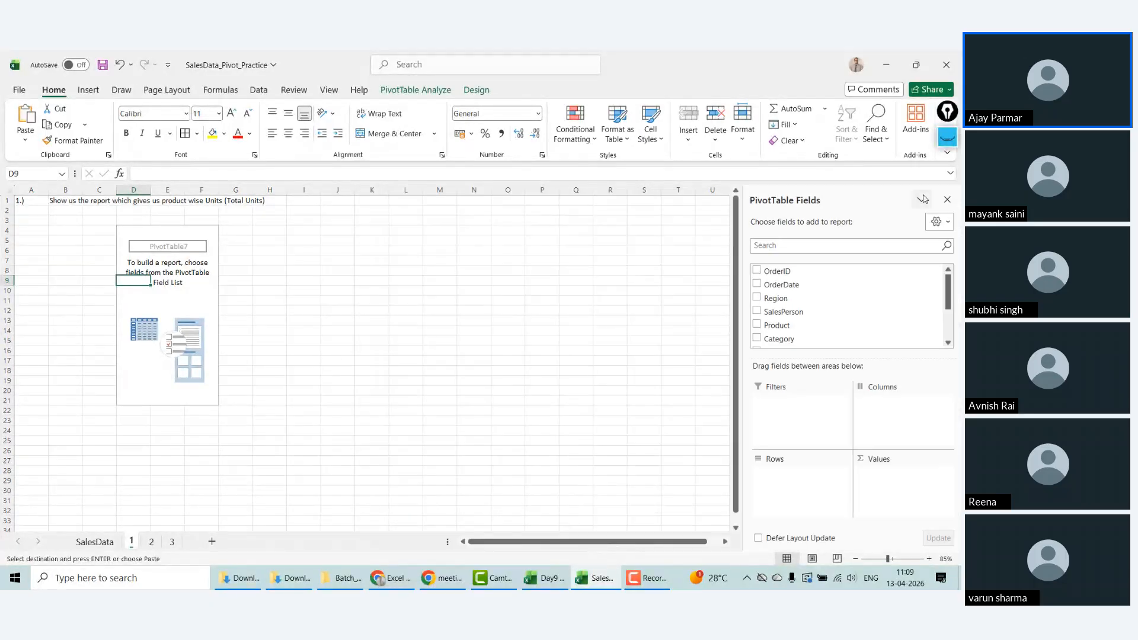
{"action": "left_click", "coordinate": [330, 283]}
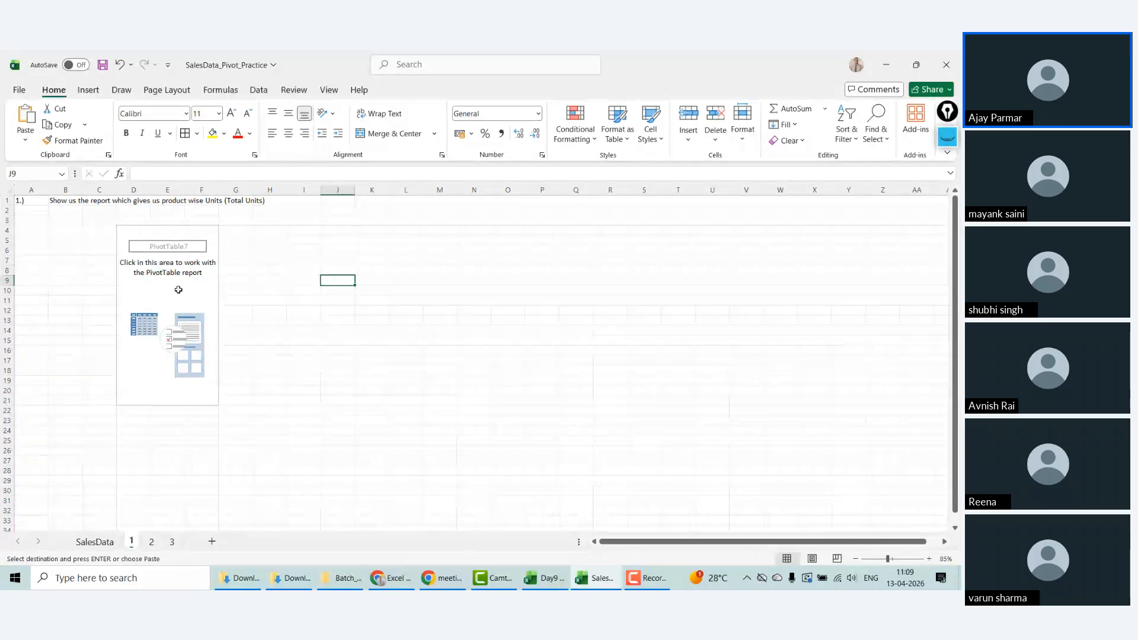
{"action": "left_click", "coordinate": [157, 310]}
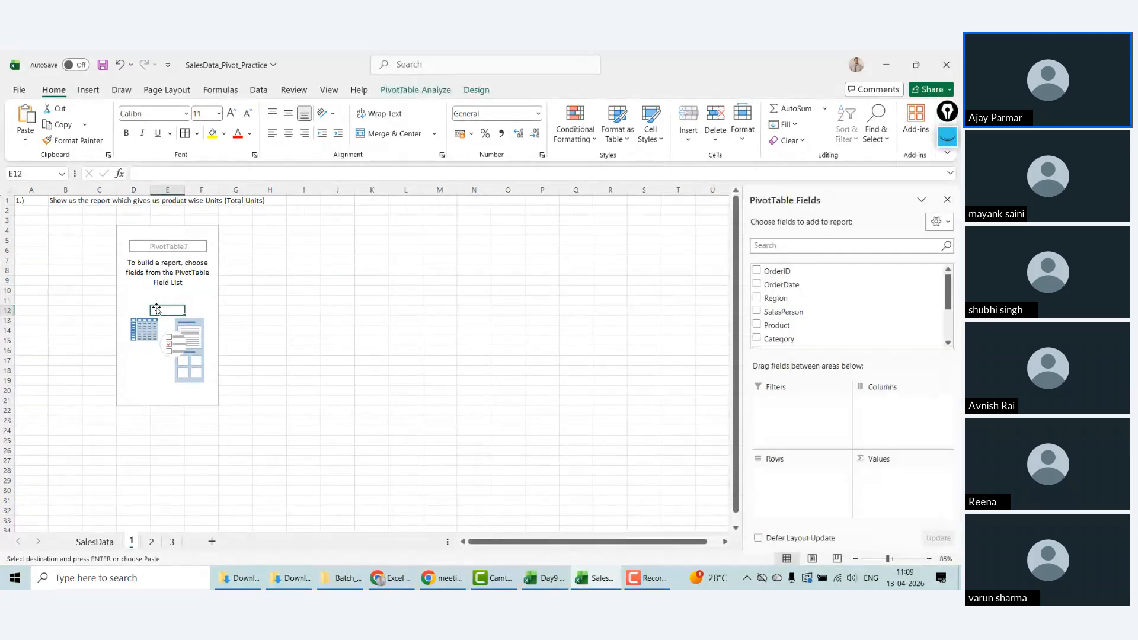
Step: Add Product as a report filter of the empty PivotTable and filter it to Bookshelf
{"action": "left_click", "coordinate": [929, 559]}
{"action": "left_click", "coordinate": [929, 559]}
{"action": "left_click", "coordinate": [929, 559]}
{"action": "left_click", "coordinate": [928, 559]}
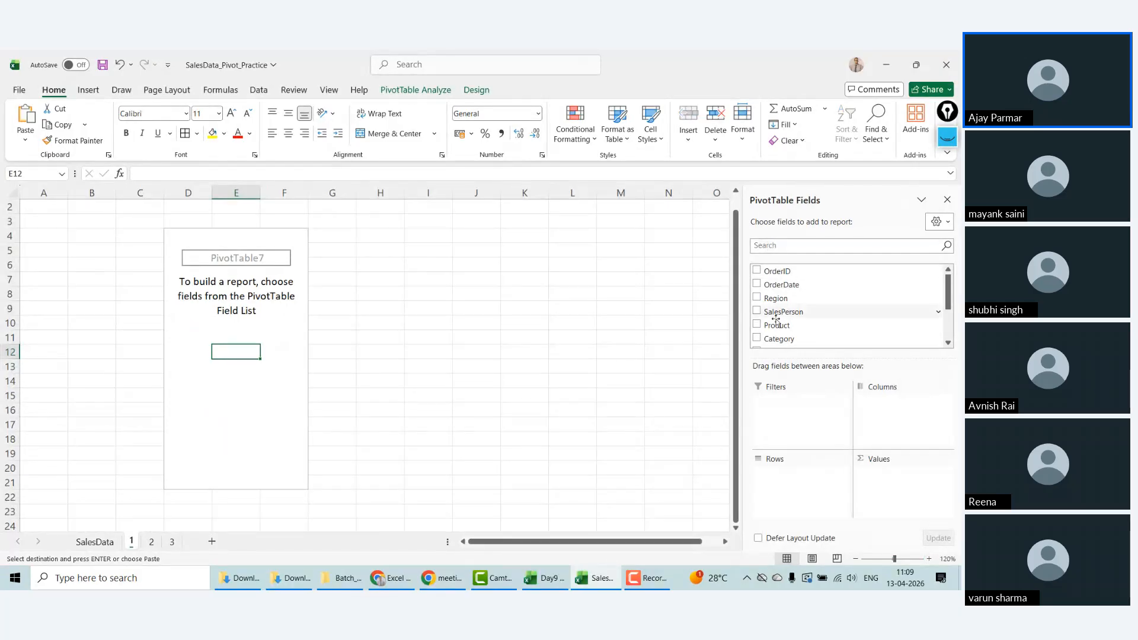
{"action": "mouse_move", "coordinate": [950, 295]}
{"action": "left_mouse_down"}
{"action": "mouse_move", "coordinate": [950, 338]}
{"action": "mouse_move", "coordinate": [952, 283]}
{"action": "left_mouse_up"}
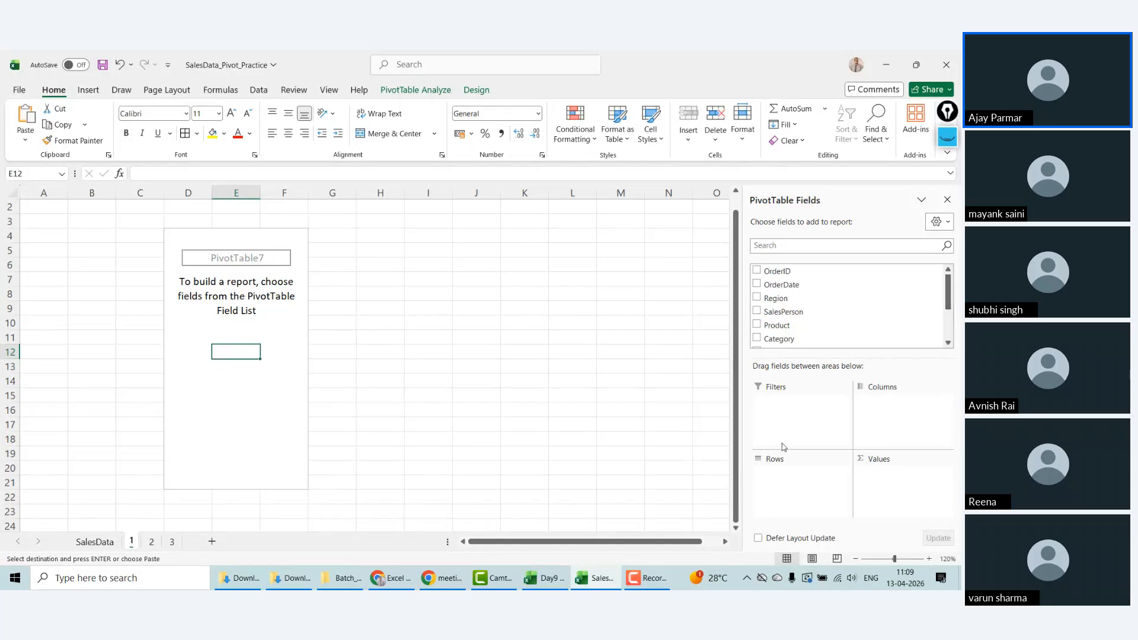
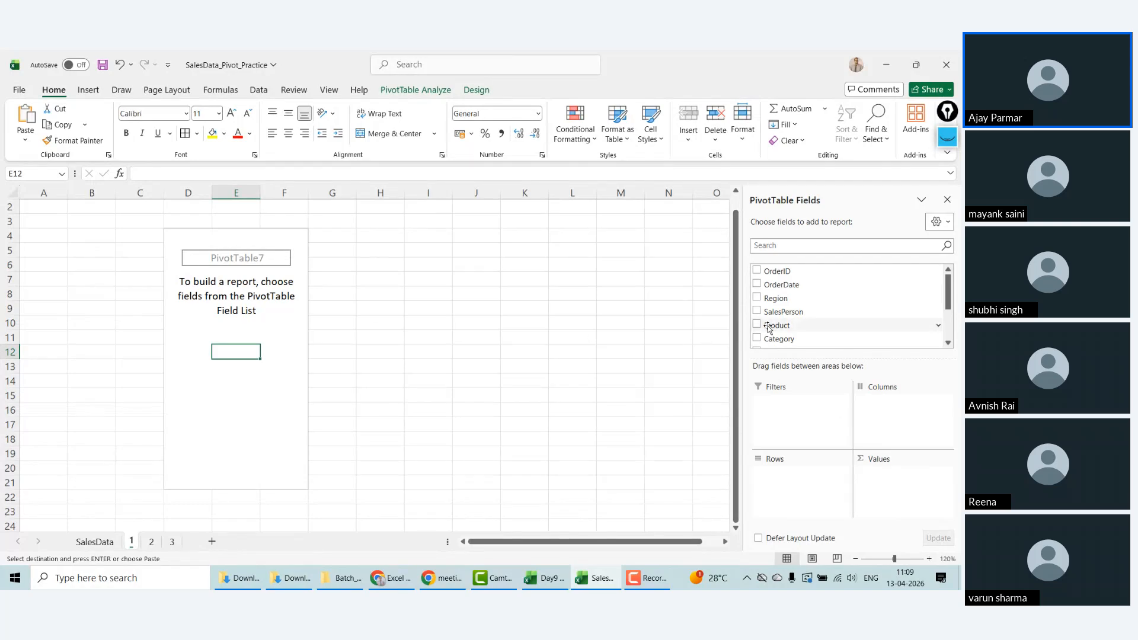
{"action": "left_click_drag", "start_coordinate": [768, 327], "coordinate": [784, 414]}
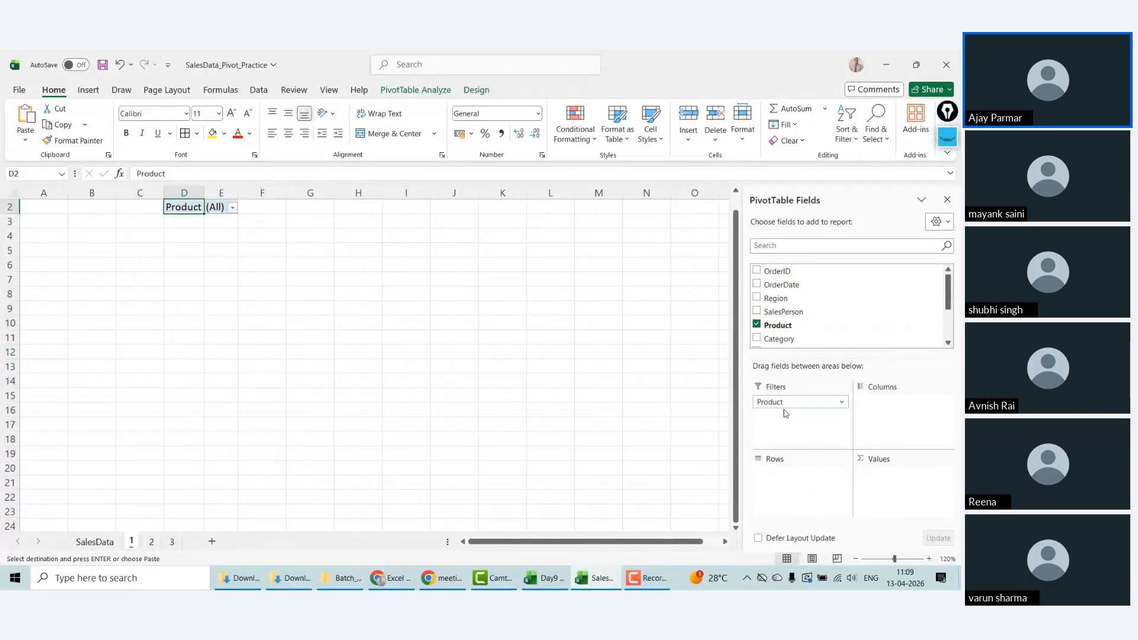
{"action": "left_click", "coordinate": [233, 208]}
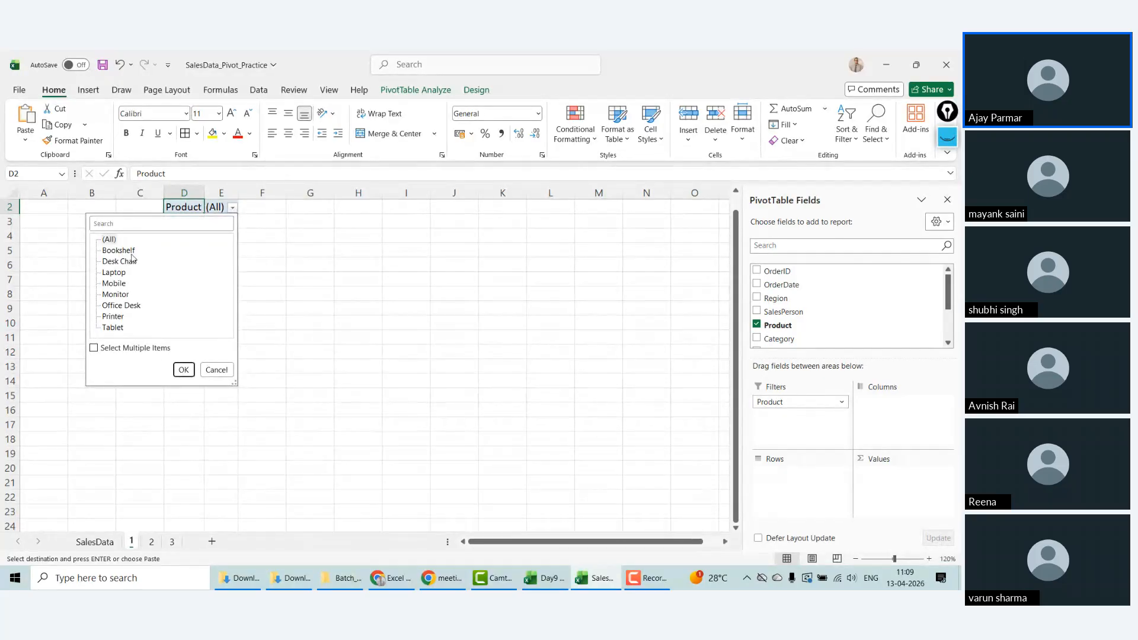
{"action": "left_click", "coordinate": [184, 370]}
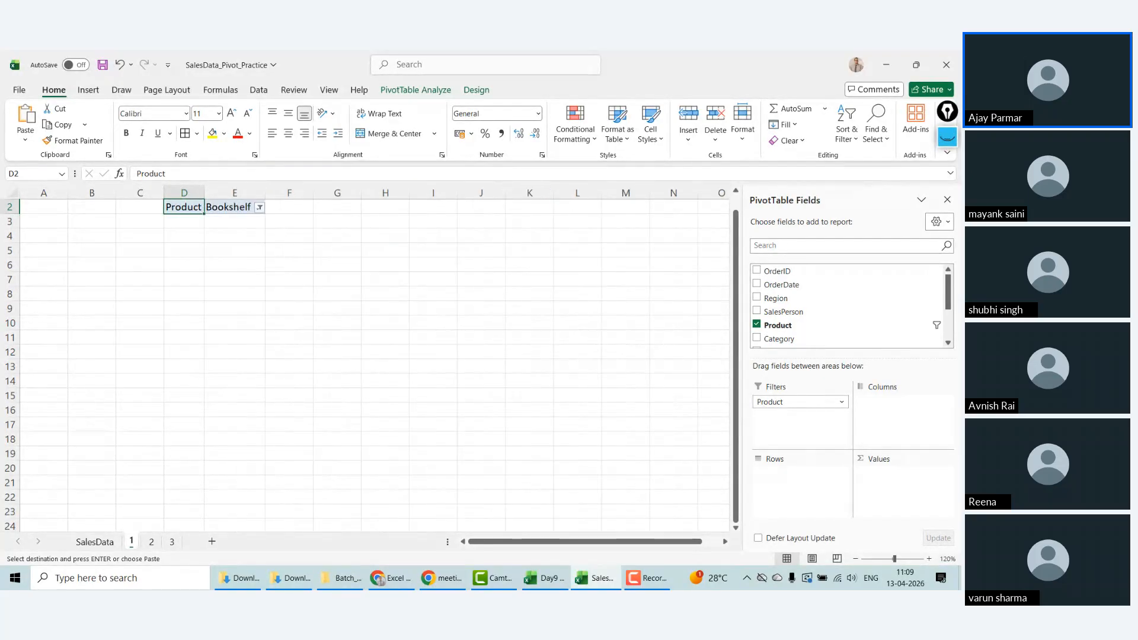
Step: Select the empty cells D6:G16 below the report filter, and remove the Product field from the PivotTable
{"action": "left_click", "coordinate": [176, 266]}
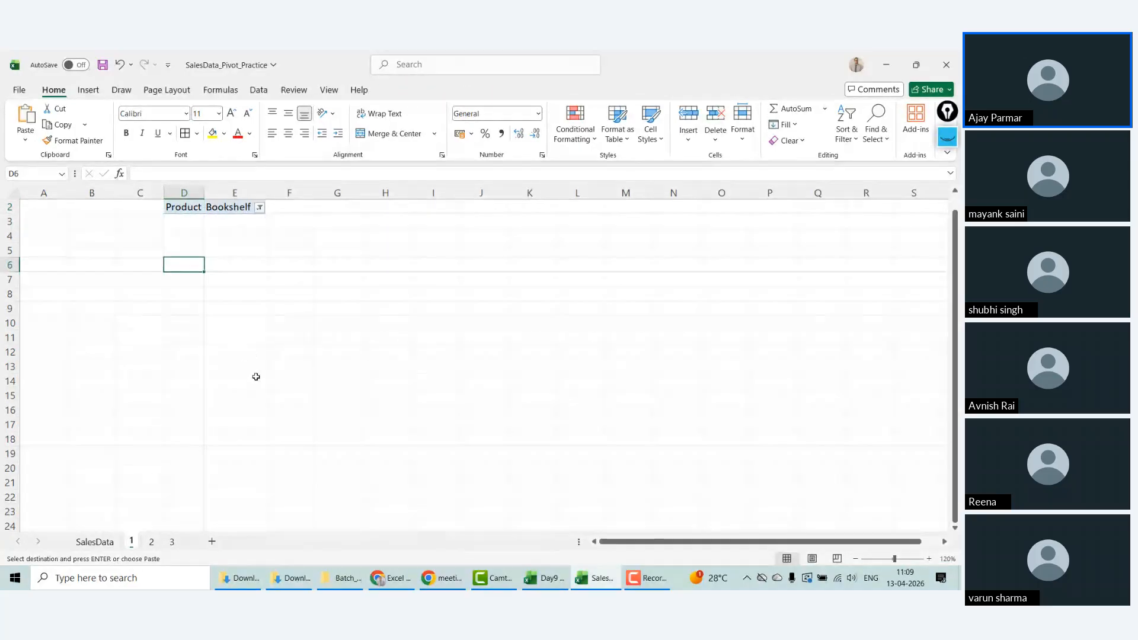
{"action": "left_click", "coordinate": [254, 376], "text": "shift"}
{"action": "left_click", "coordinate": [357, 413], "text": "shift"}
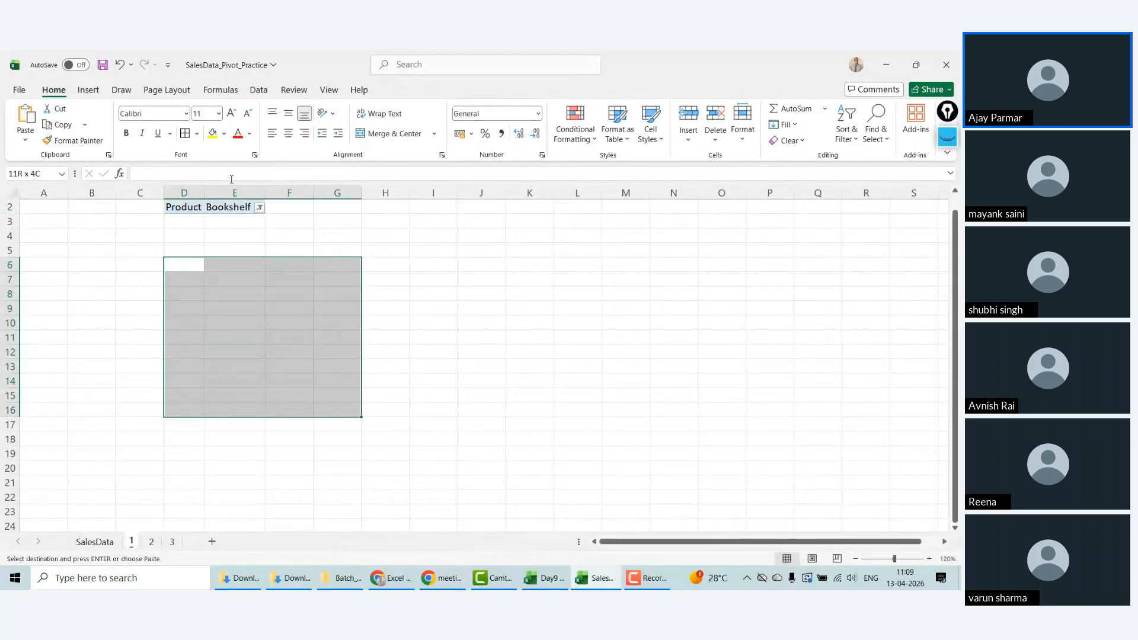
{"action": "left_click", "coordinate": [231, 207]}
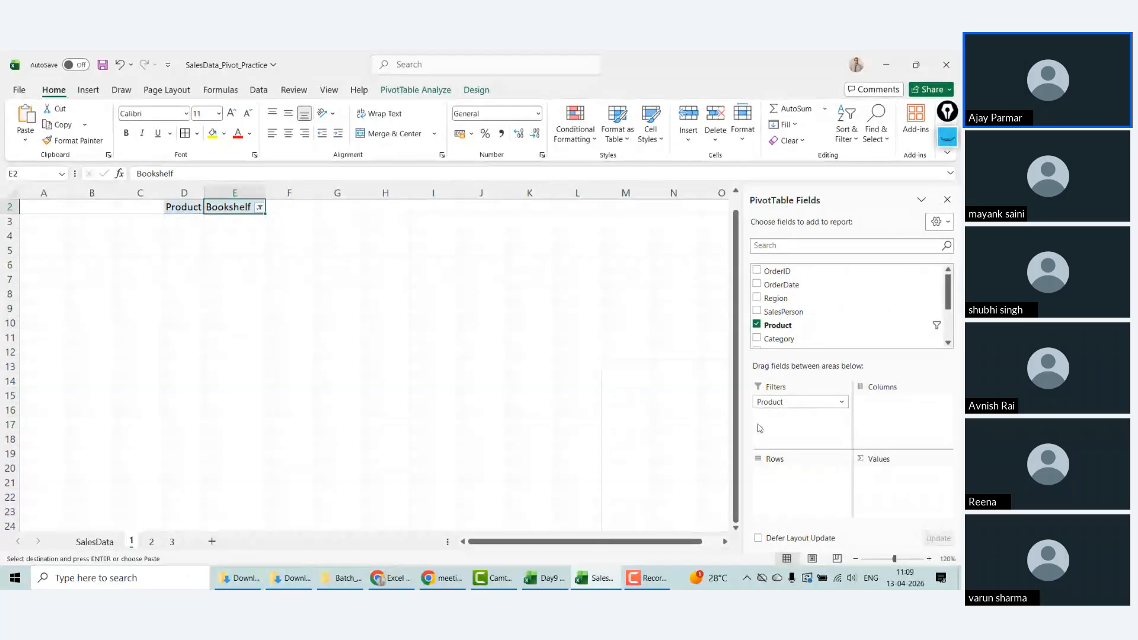
{"action": "left_click", "coordinate": [756, 326]}
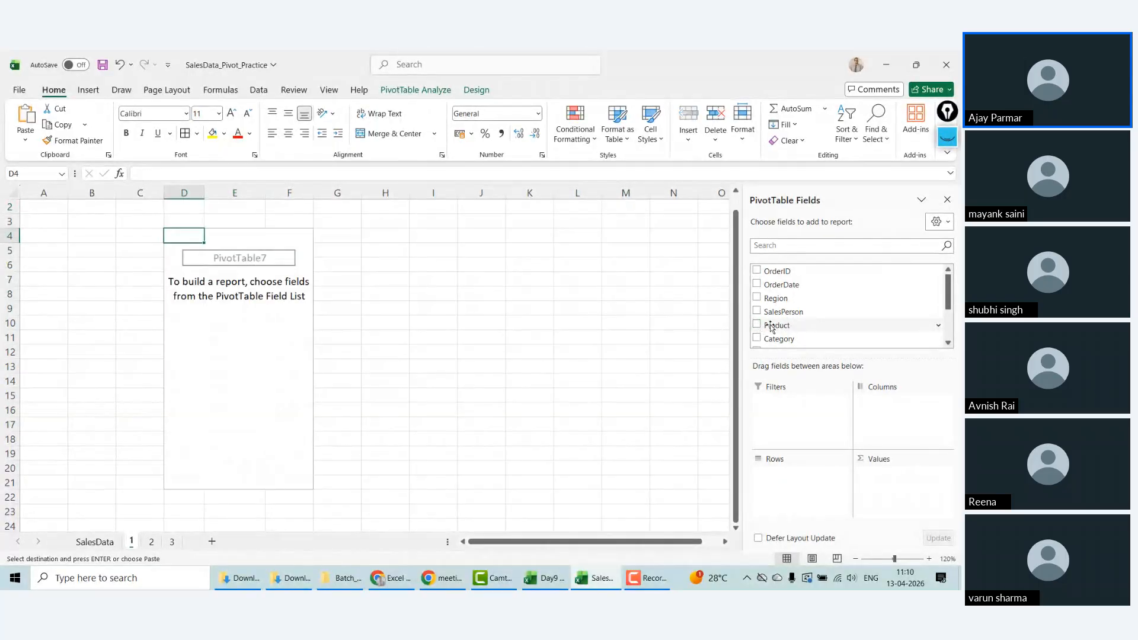
Step: Put Product in the PivotTable's columns, move it to the rows, and add Units as summed values
{"action": "left_click_drag", "start_coordinate": [770, 327], "coordinate": [902, 428]}
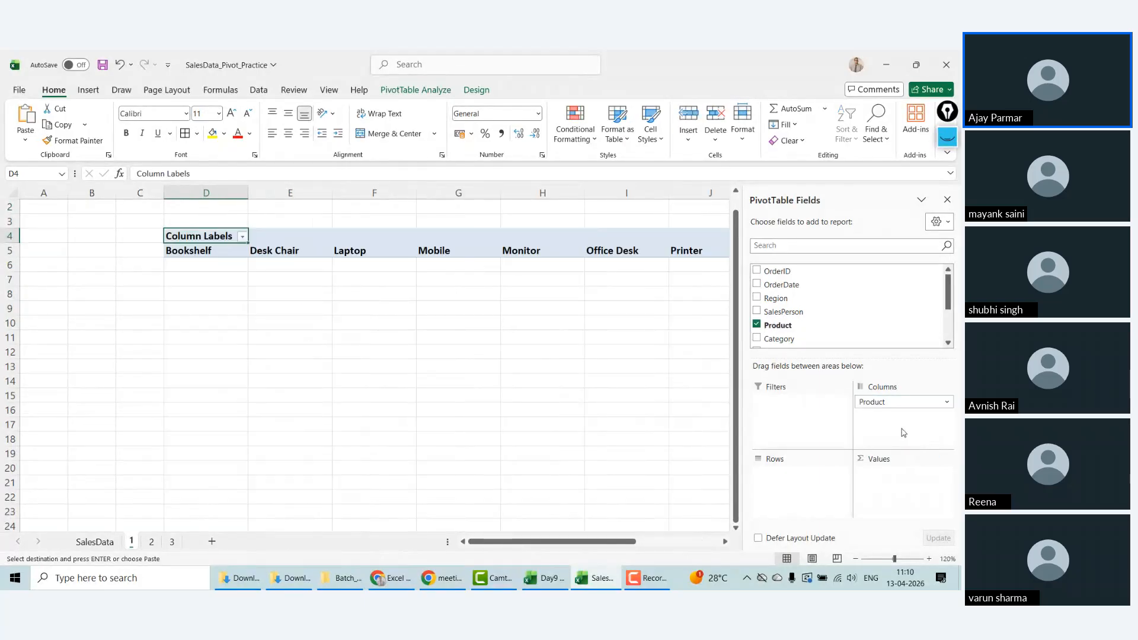
{"action": "left_click_drag", "start_coordinate": [898, 403], "coordinate": [790, 489]}
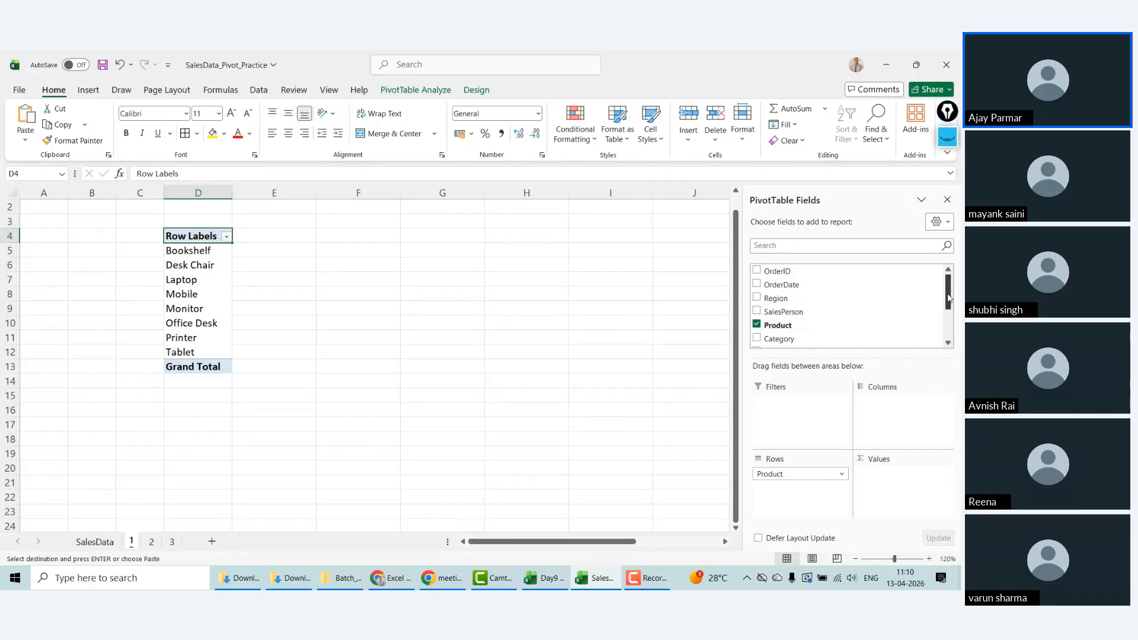
{"action": "left_click_drag", "start_coordinate": [949, 298], "coordinate": [949, 313]}
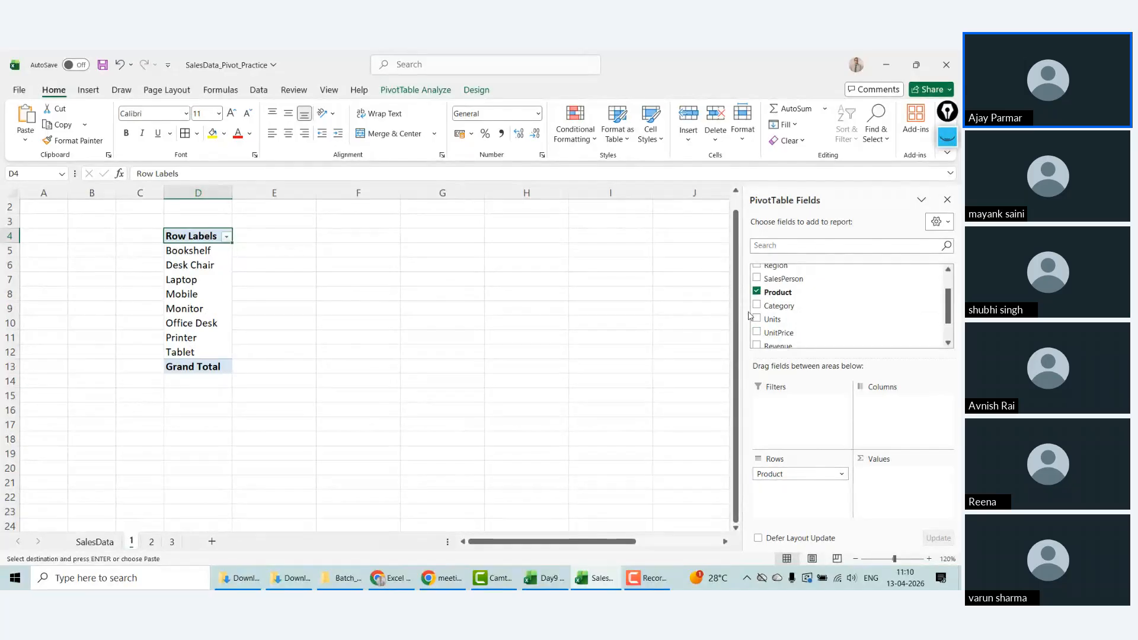
{"action": "left_click_drag", "start_coordinate": [773, 320], "coordinate": [889, 487]}
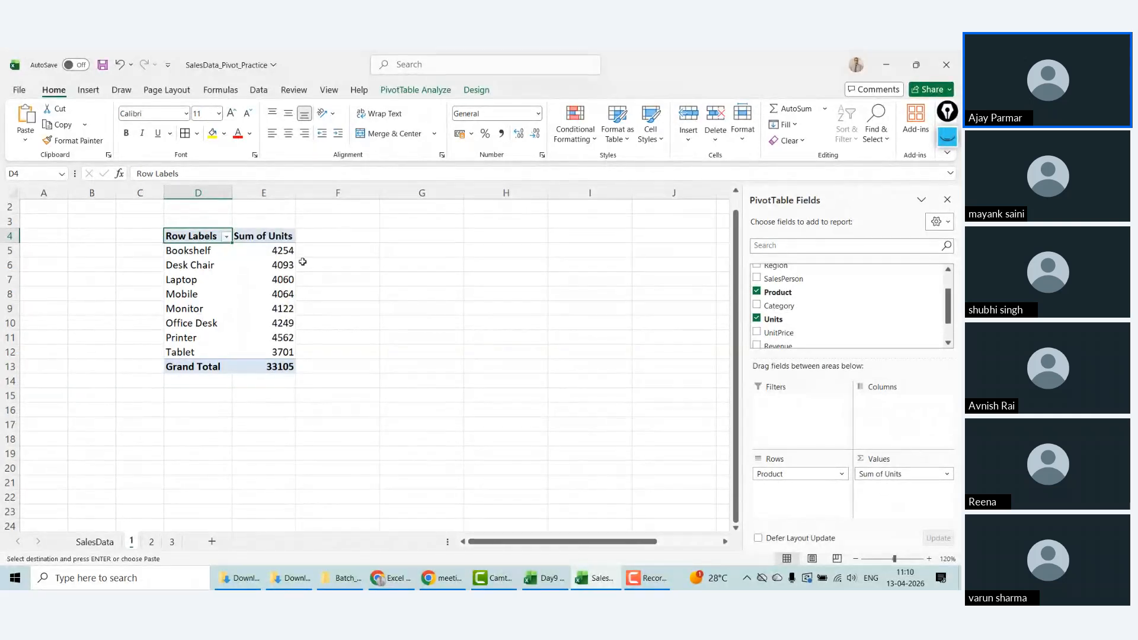
Step: Move the Product field from the rows to the columns, and from there to the report filters
{"action": "mouse_move", "coordinate": [274, 254]}
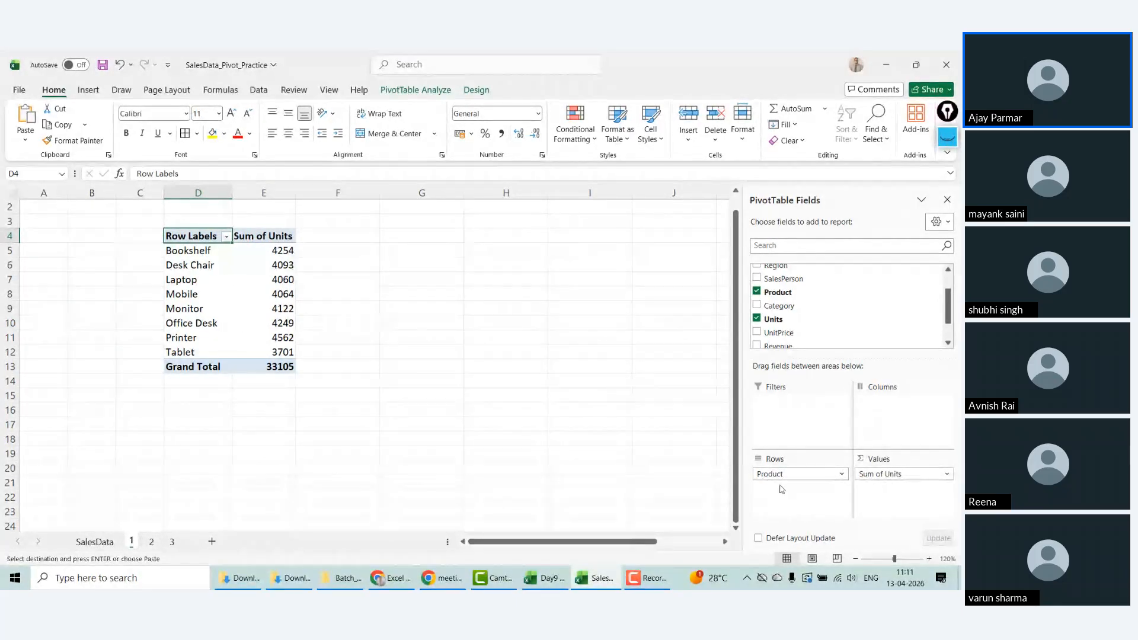
{"action": "left_click_drag", "start_coordinate": [774, 474], "coordinate": [895, 421]}
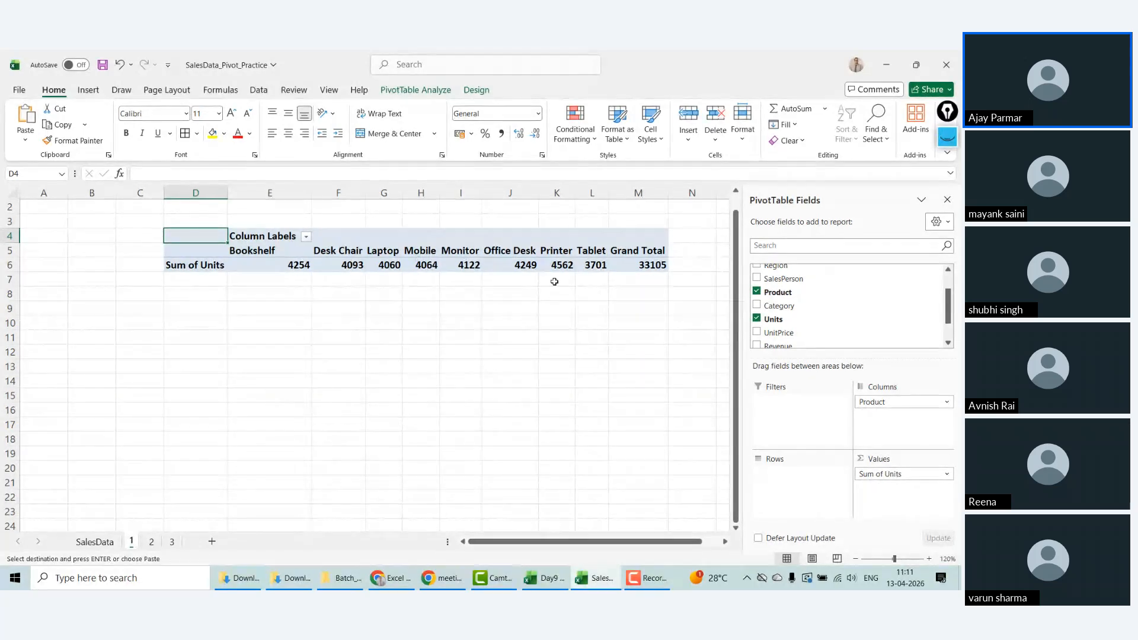
{"action": "left_click_drag", "start_coordinate": [895, 407], "coordinate": [786, 422]}
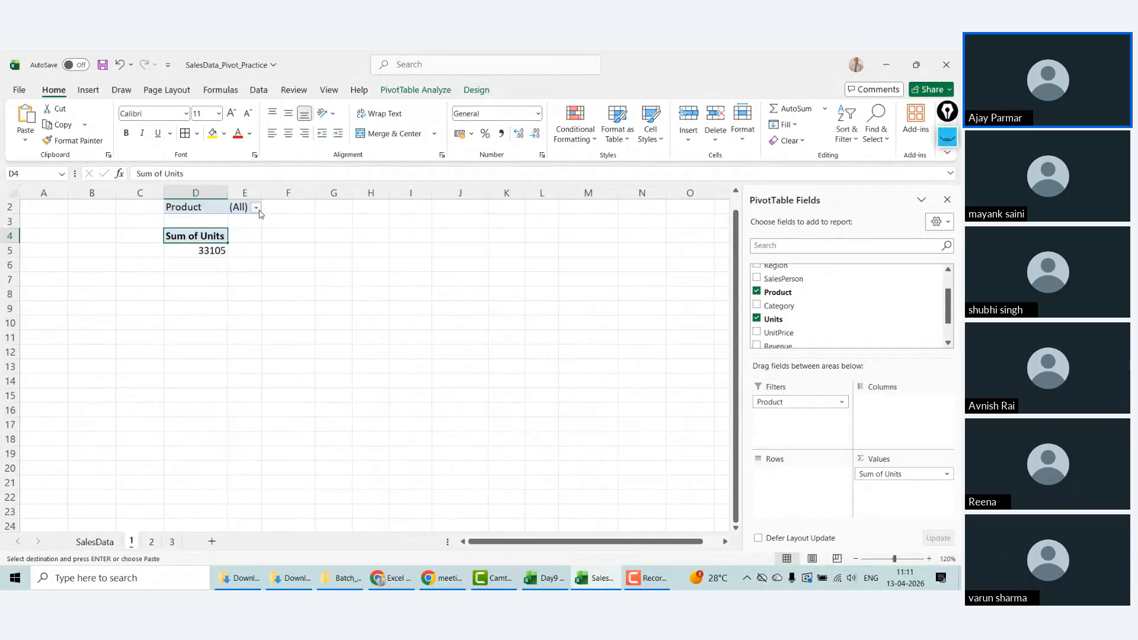
Step: Filter the report to Desk Chair, and move the Product field back to the rows
{"action": "left_click", "coordinate": [257, 208]}
{"action": "left_click", "coordinate": [142, 261]}
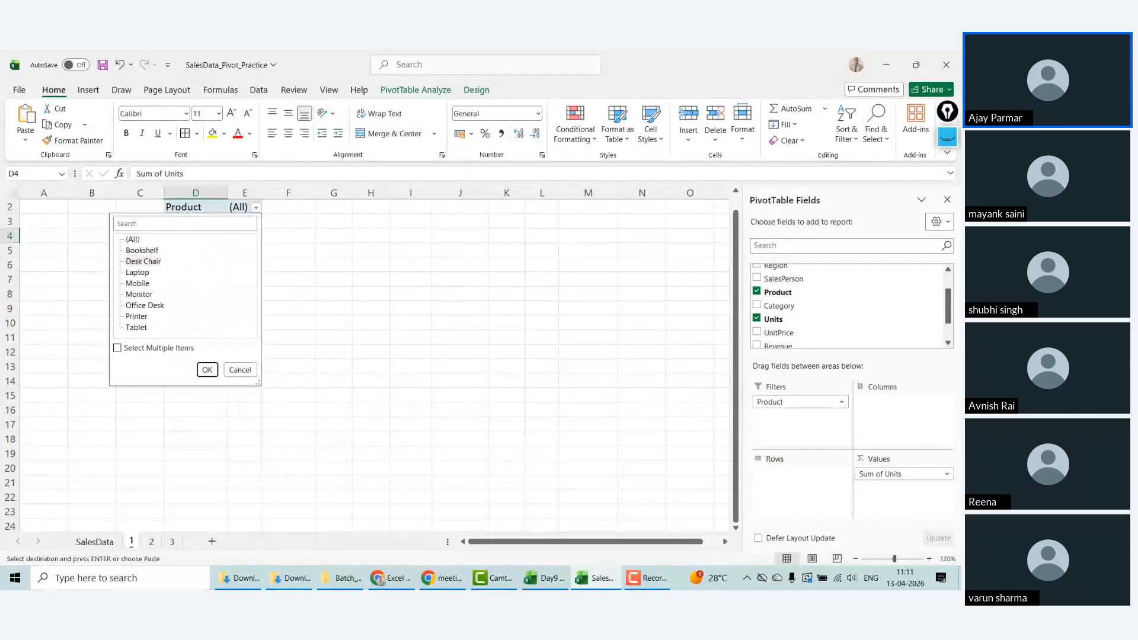
{"action": "left_click", "coordinate": [207, 368]}
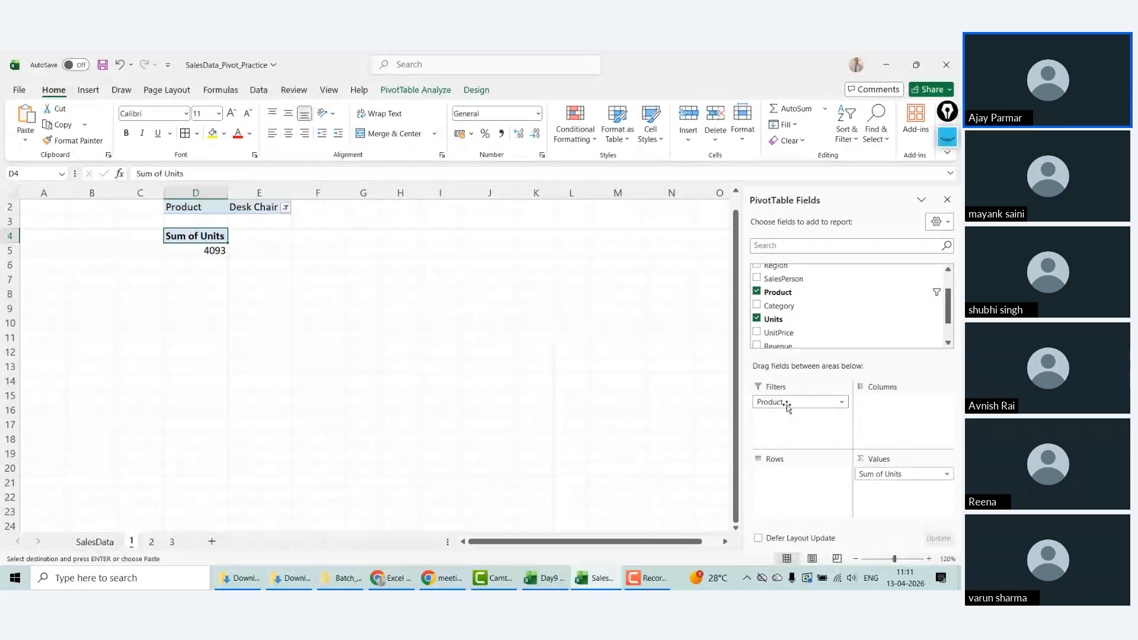
{"action": "left_click_drag", "start_coordinate": [787, 408], "coordinate": [783, 487]}
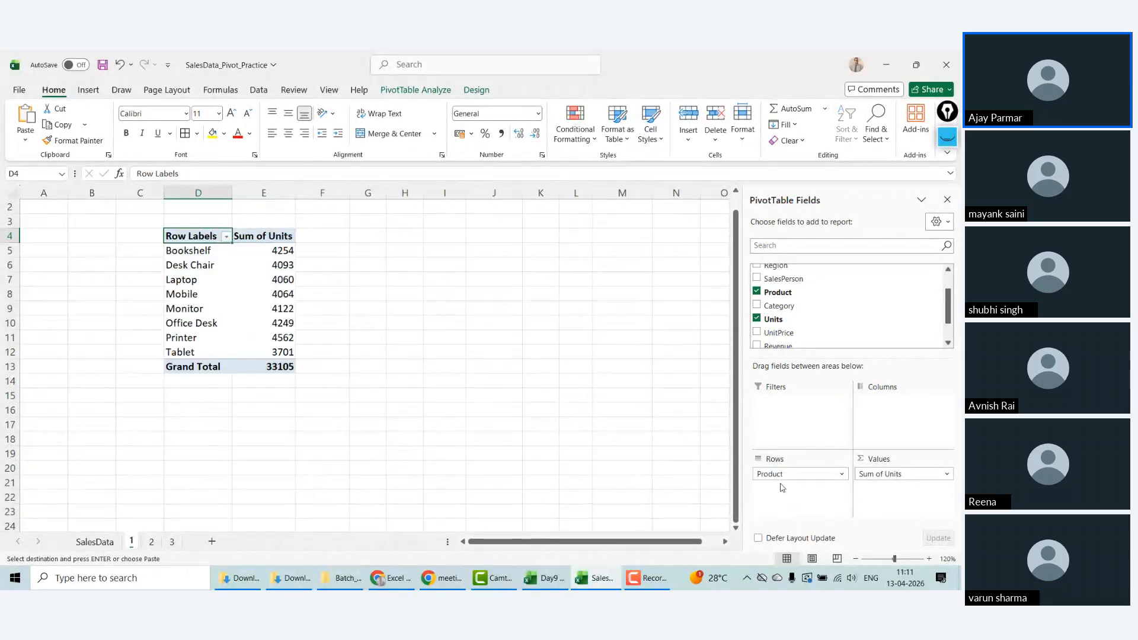
Step: Apply the grey medium PivotTable style with black header and grand total rows to the product units report
{"action": "left_click", "coordinate": [202, 250]}
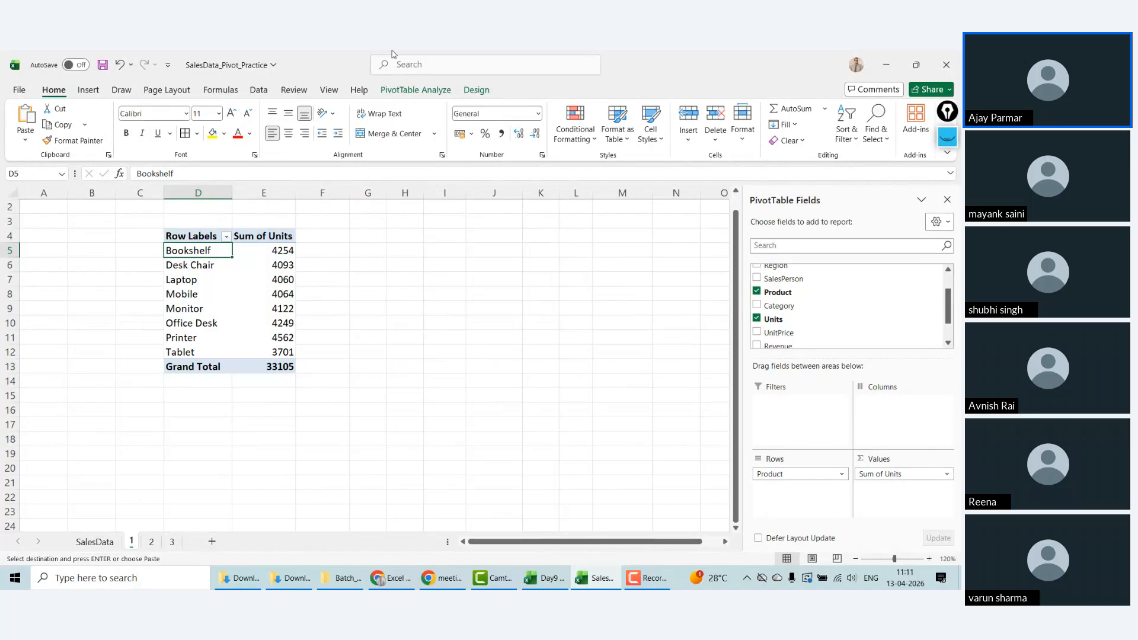
{"action": "left_click", "coordinate": [475, 90]}
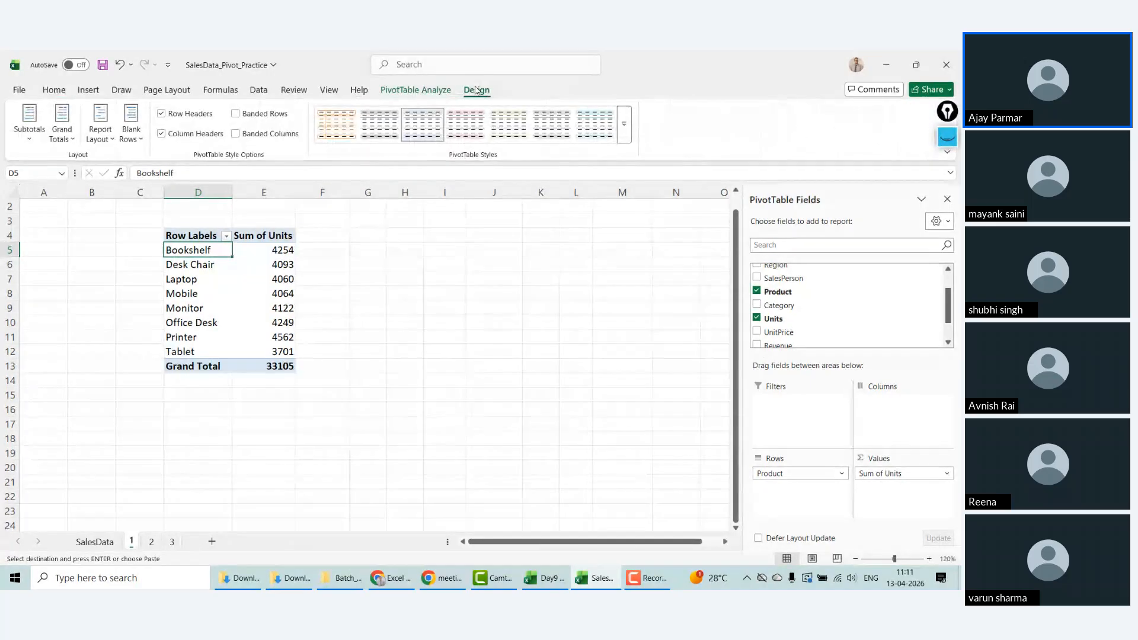
{"action": "left_click", "coordinate": [623, 123]}
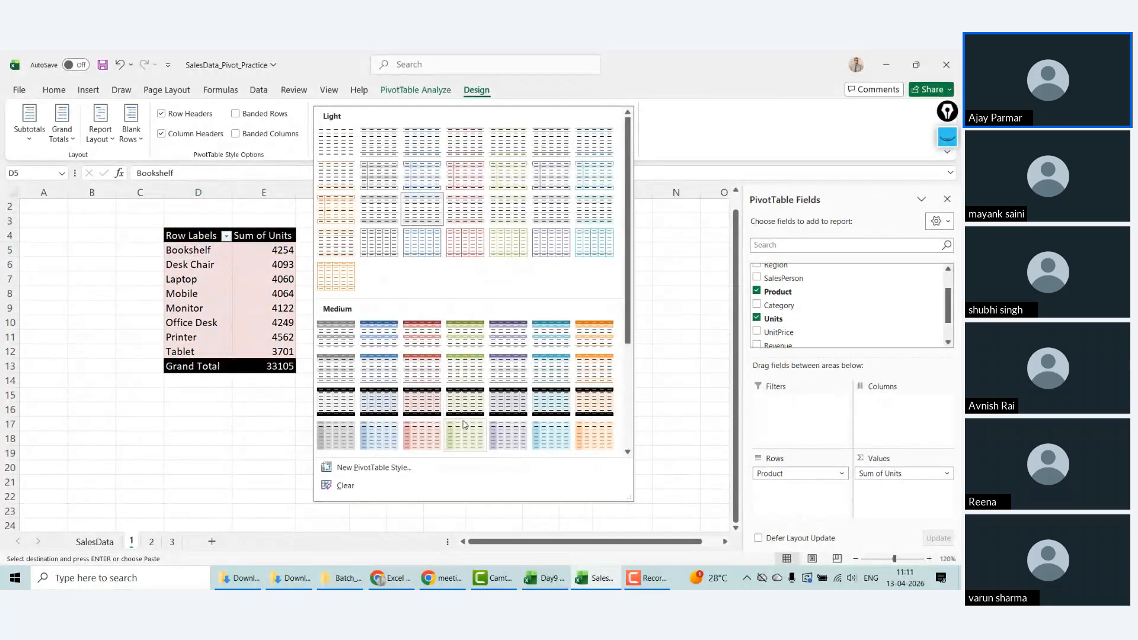
{"action": "left_click_drag", "start_coordinate": [630, 310], "coordinate": [630, 413]}
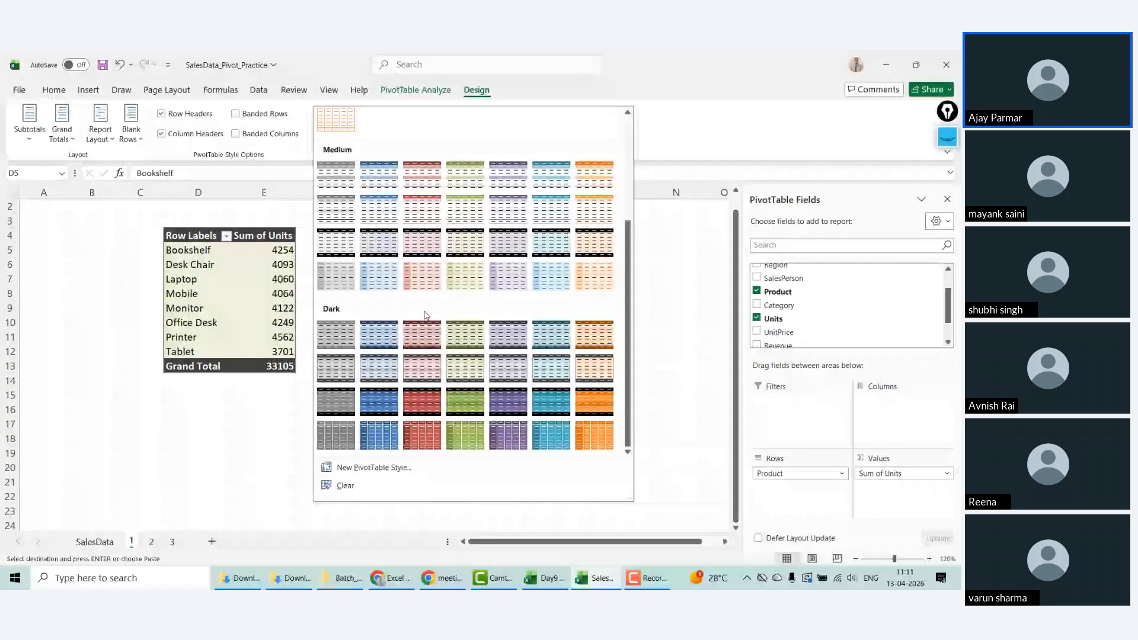
{"action": "left_click", "coordinate": [339, 243]}
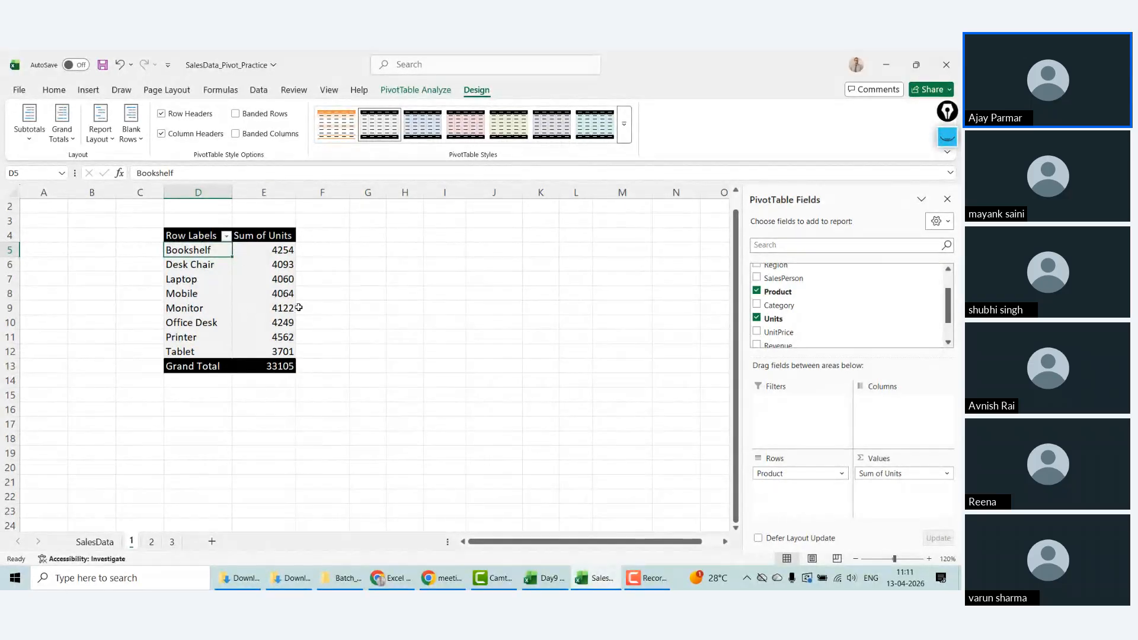
Step: Copy the whole product units PivotTable at D4:E13 and paste the duplicate at H4 on the same sheet
{"action": "left_click", "coordinate": [285, 336]}
{"action": "left_click", "coordinate": [199, 251]}
{"action": "left_click", "coordinate": [190, 234]}
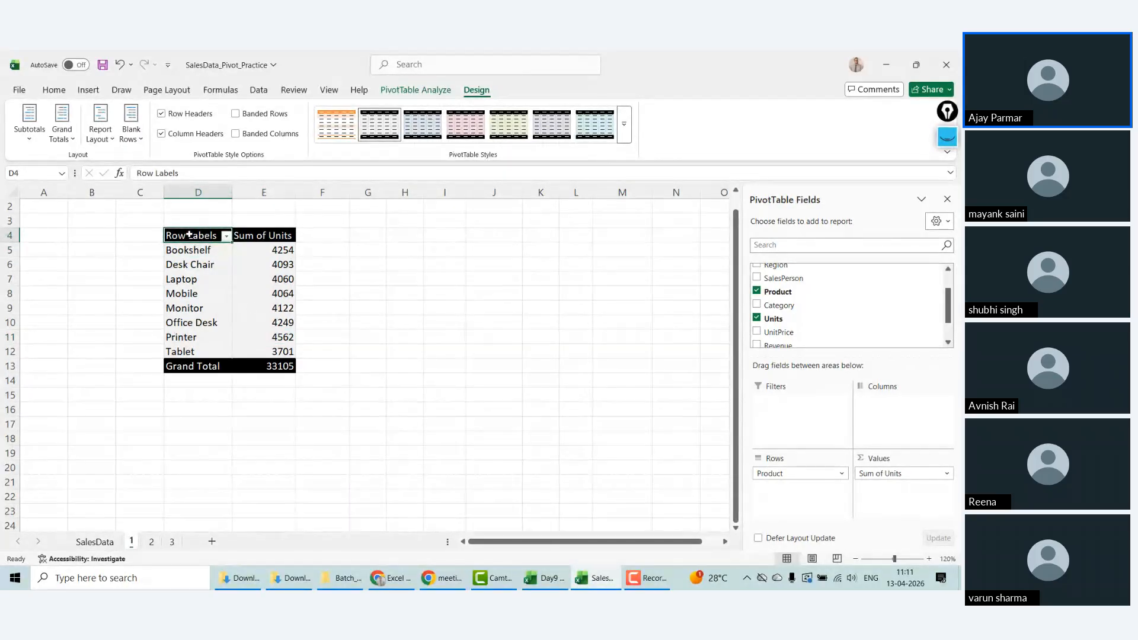
{"action": "key", "text": "ctrl+a"}
{"action": "key", "text": "ctrl+c"}
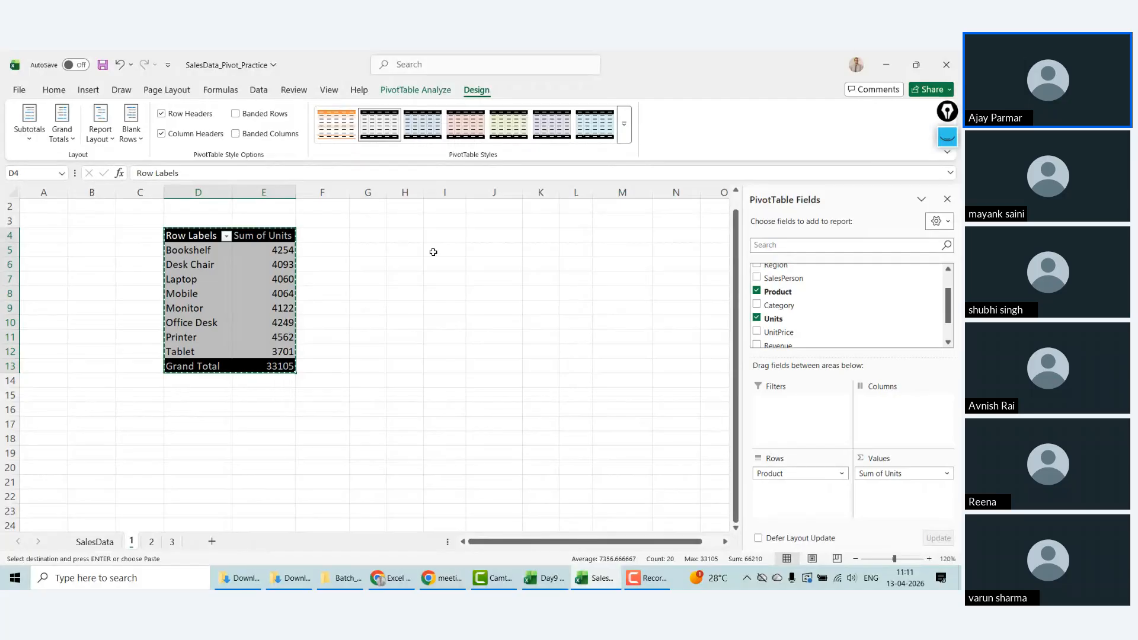
{"action": "left_click", "coordinate": [407, 241]}
{"action": "key", "text": "ctrl+v"}
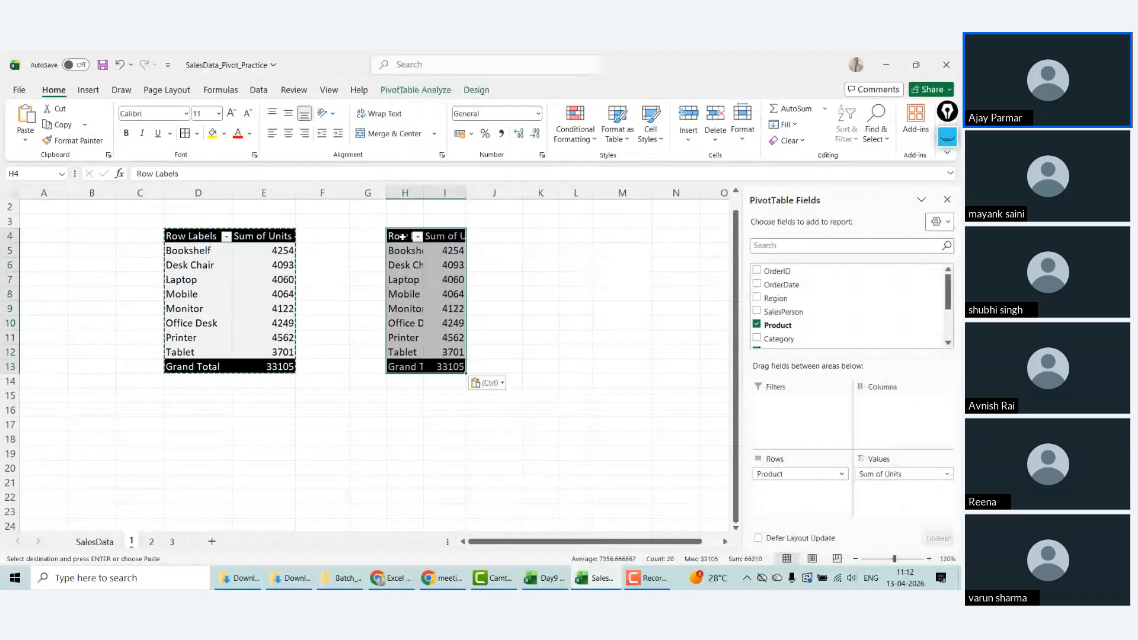
Step: Autofit columns H and I to the copied PivotTable and summarize its Units values by Average
{"action": "double_click", "coordinate": [423, 194]}
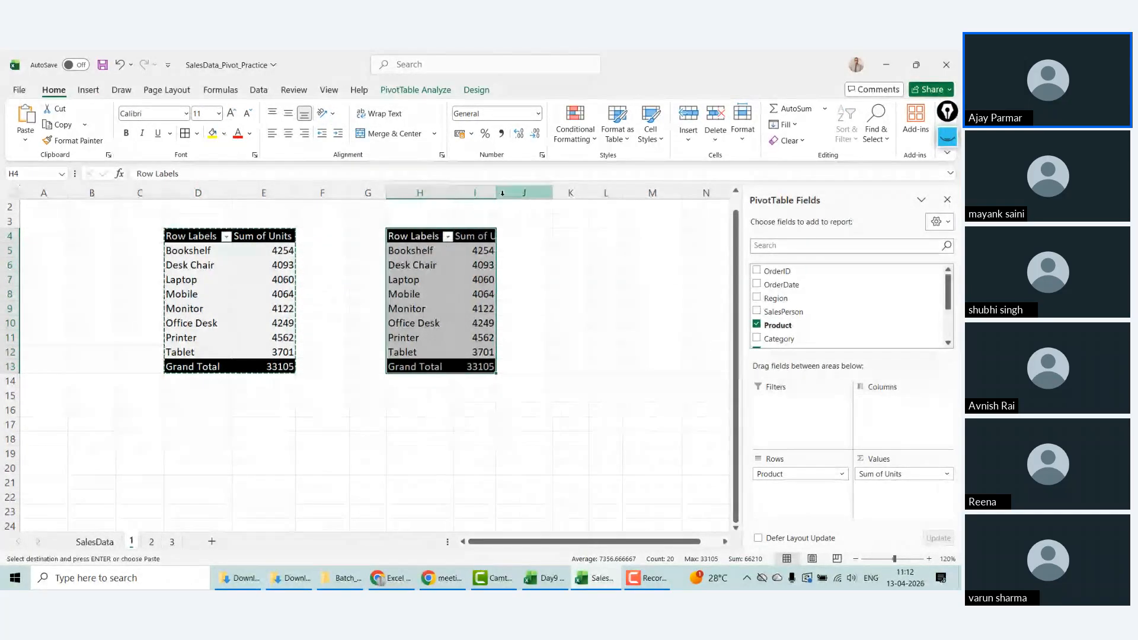
{"action": "double_click", "coordinate": [496, 193]}
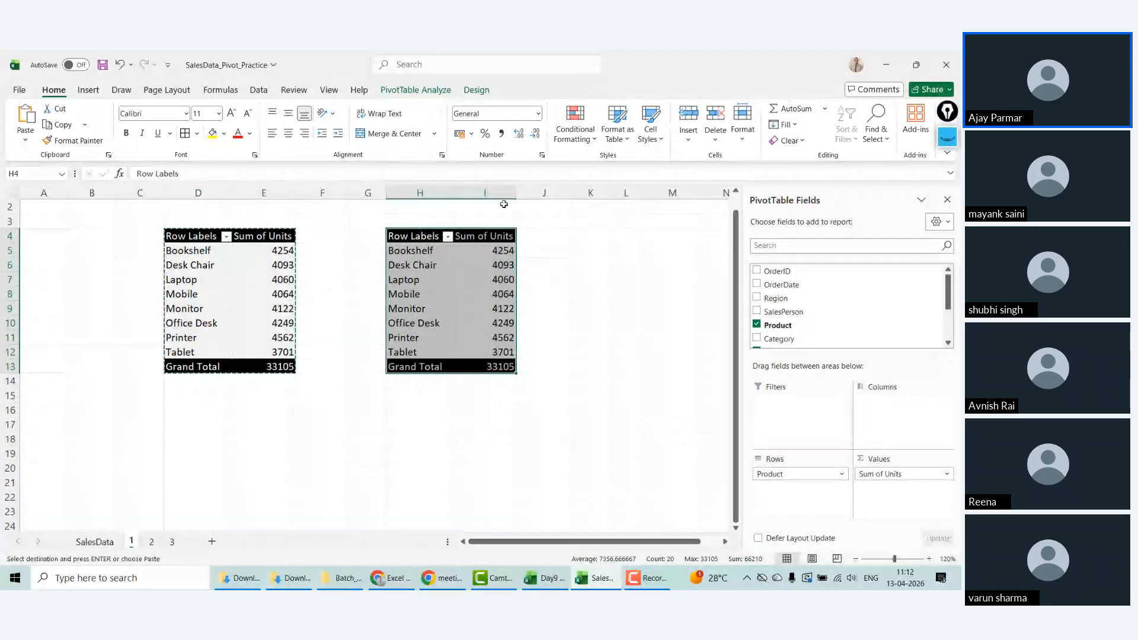
{"action": "left_click", "coordinate": [483, 251]}
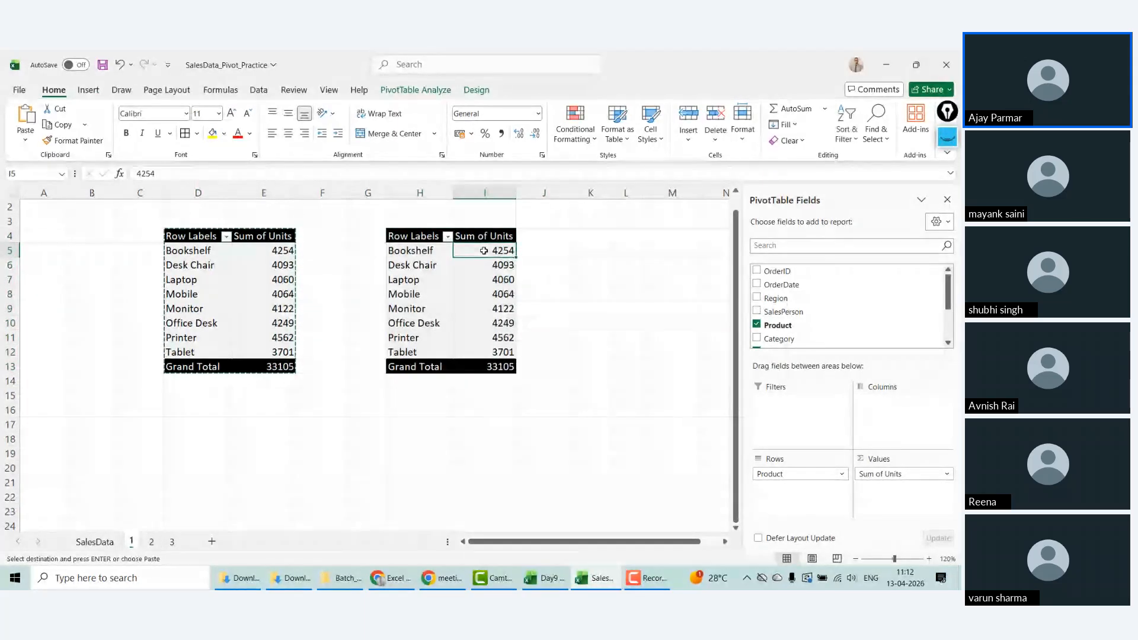
{"action": "left_click", "coordinate": [427, 253]}
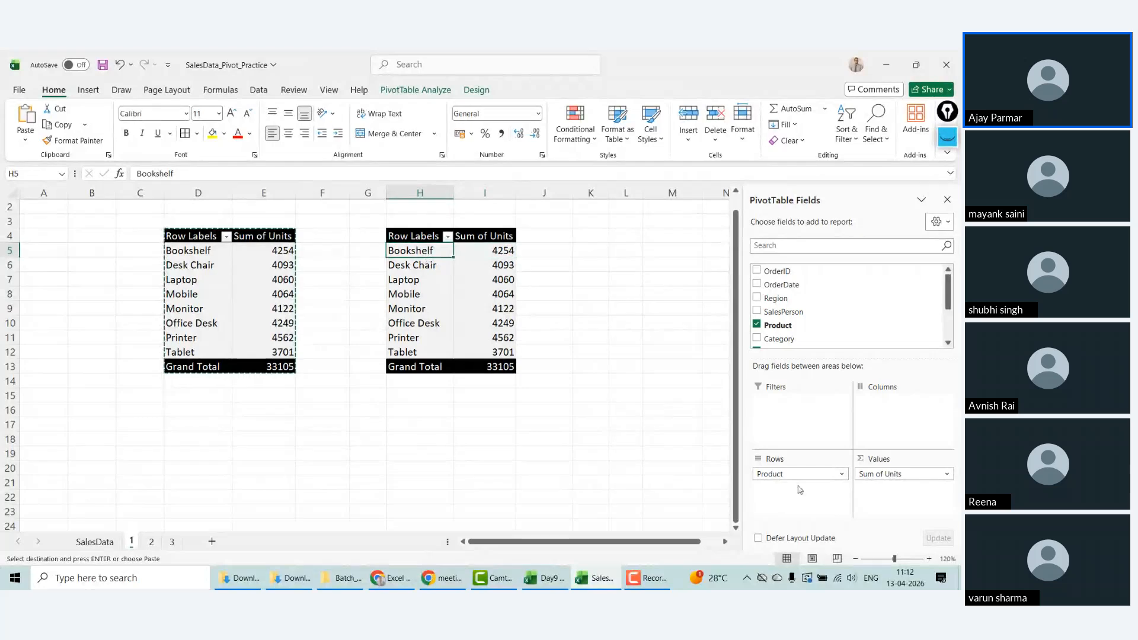
{"action": "left_click", "coordinate": [948, 474]}
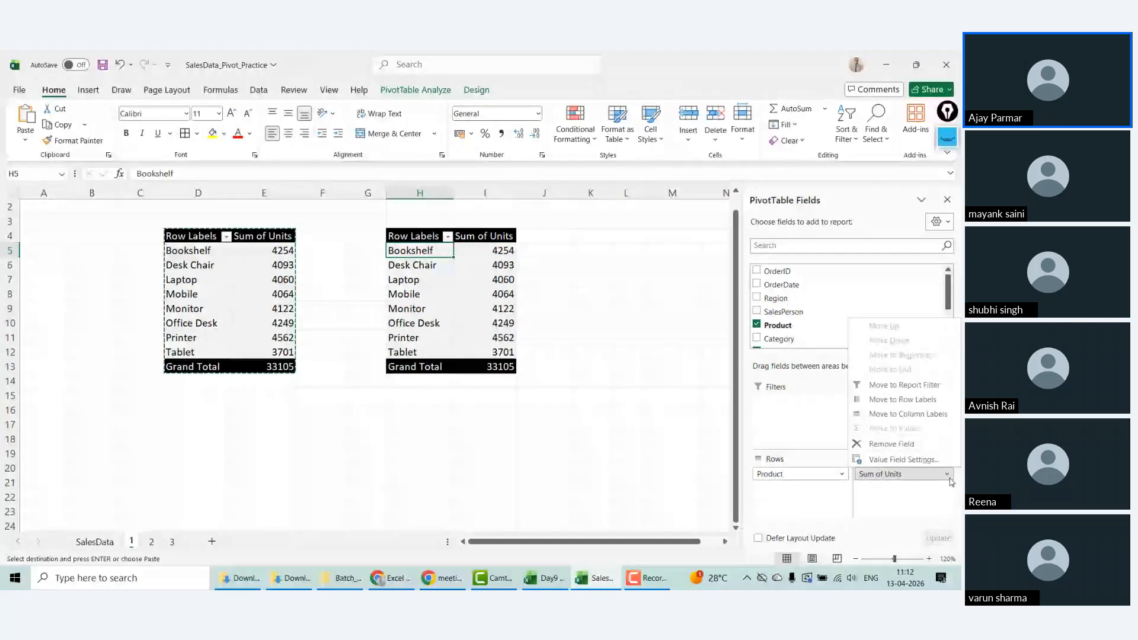
{"action": "left_click", "coordinate": [886, 461]}
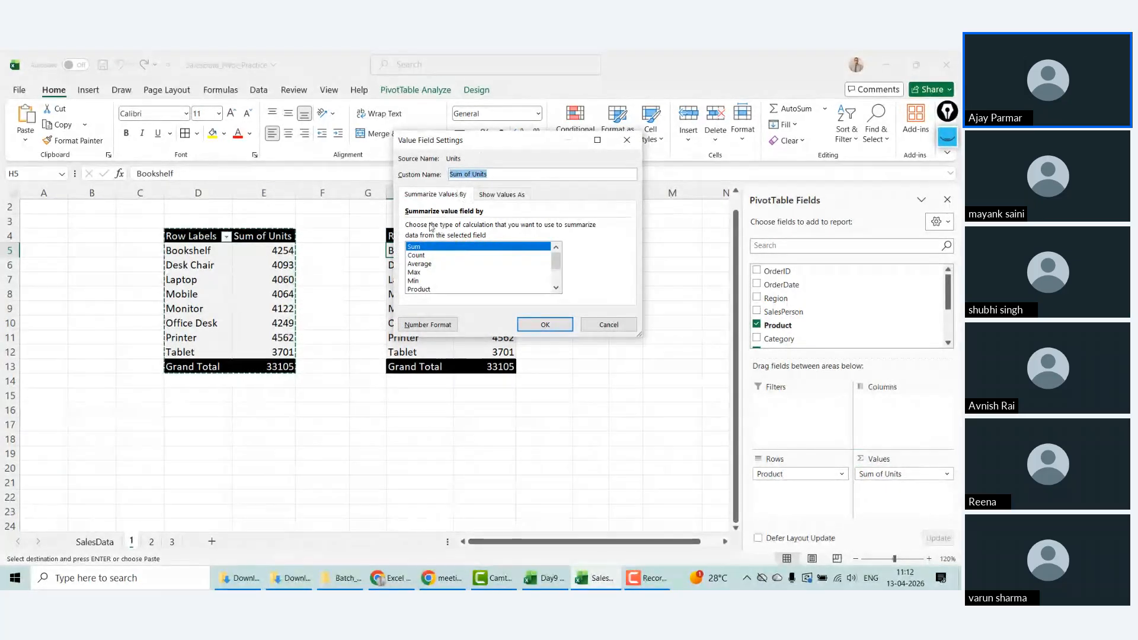
{"action": "left_click", "coordinate": [431, 264]}
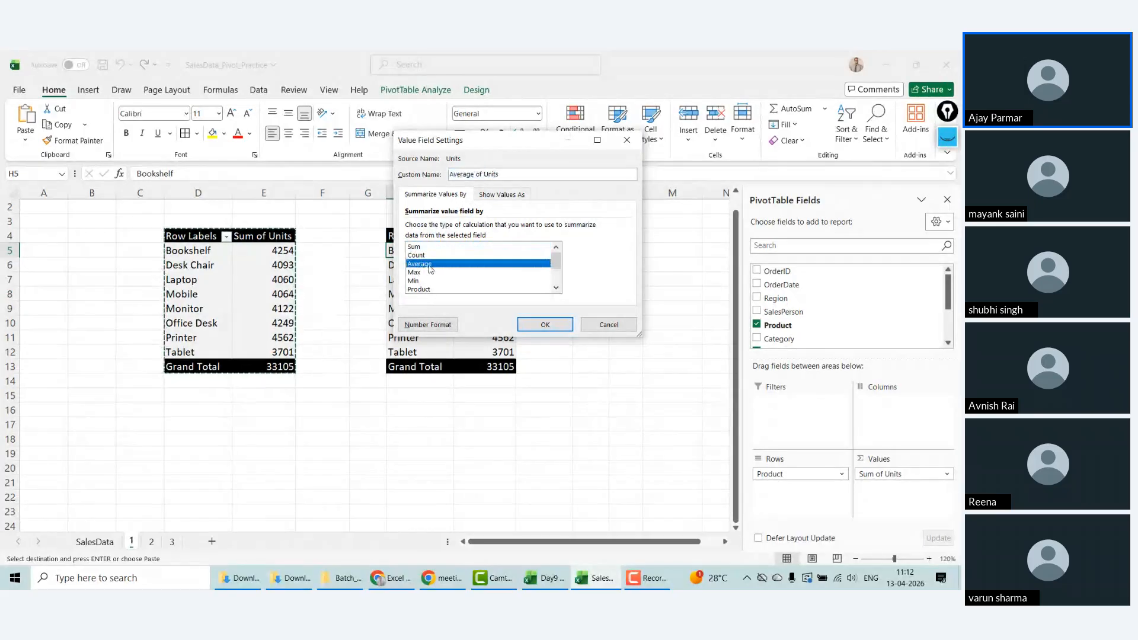
{"action": "left_click", "coordinate": [545, 324]}
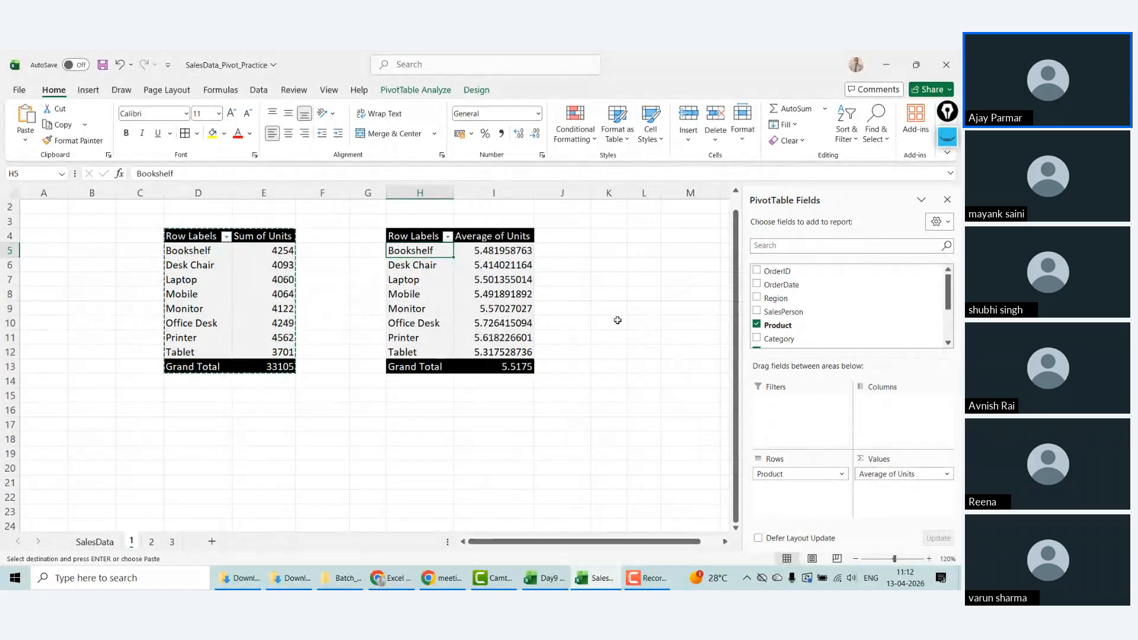
Step: Format the average units values in the copied PivotTable as Number with one decimal place
{"action": "left_click", "coordinate": [493, 252]}
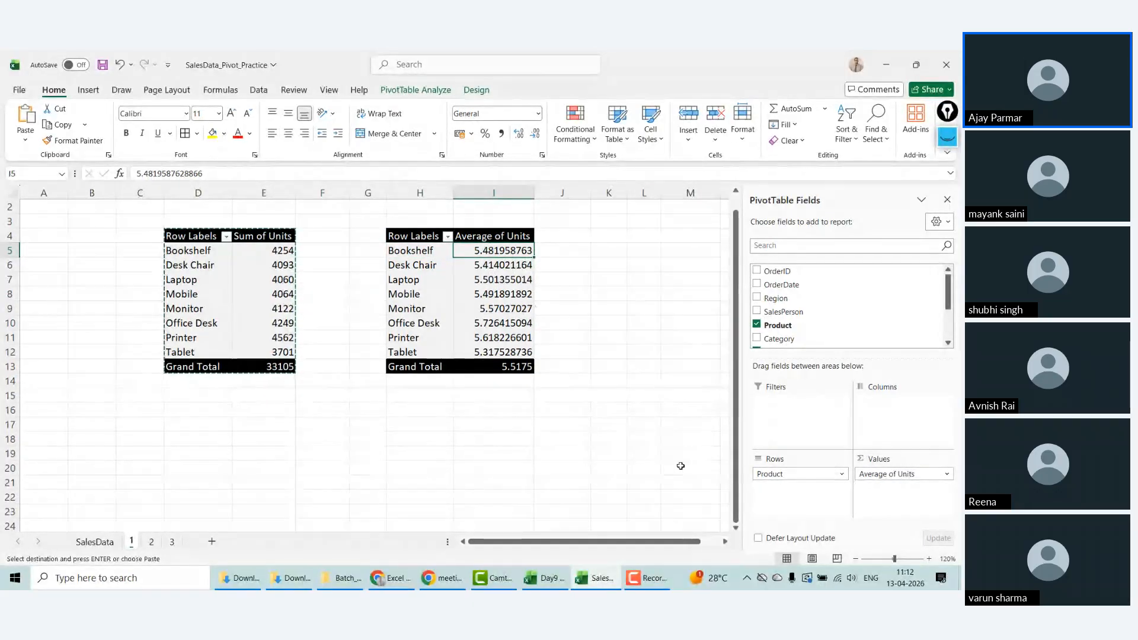
{"action": "left_click", "coordinate": [947, 474]}
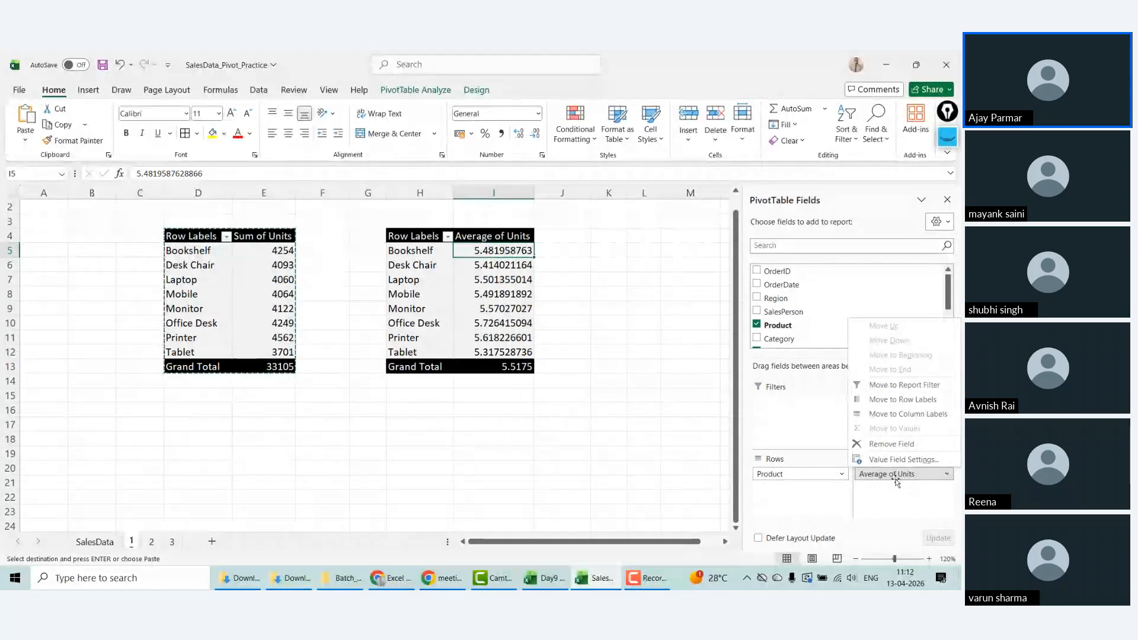
{"action": "left_click", "coordinate": [890, 466]}
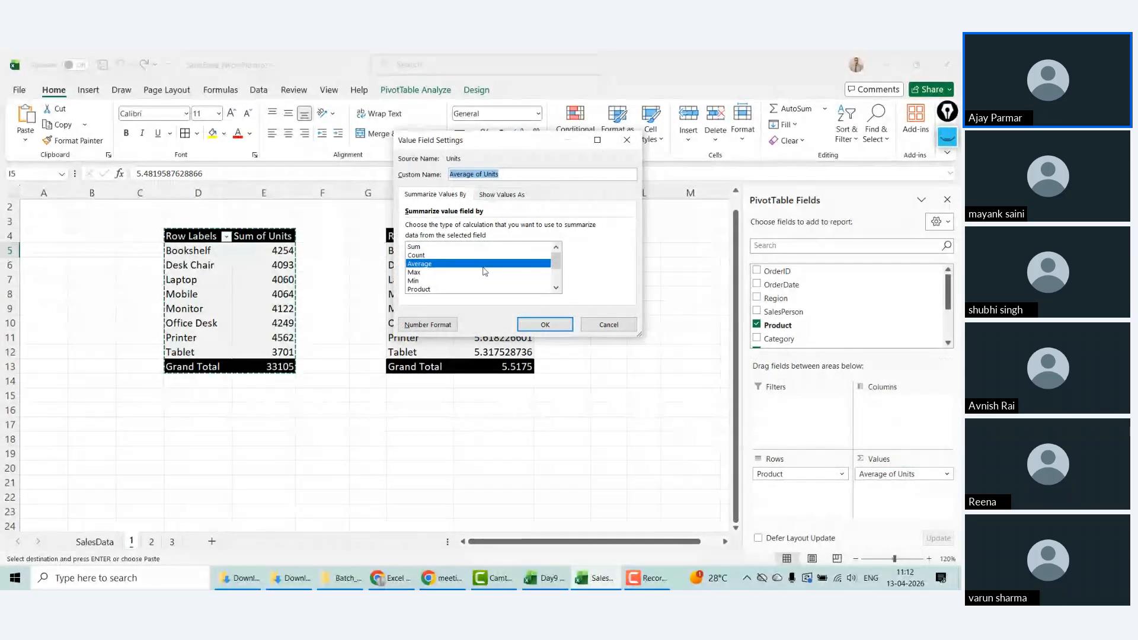
{"action": "left_click", "coordinate": [428, 325]}
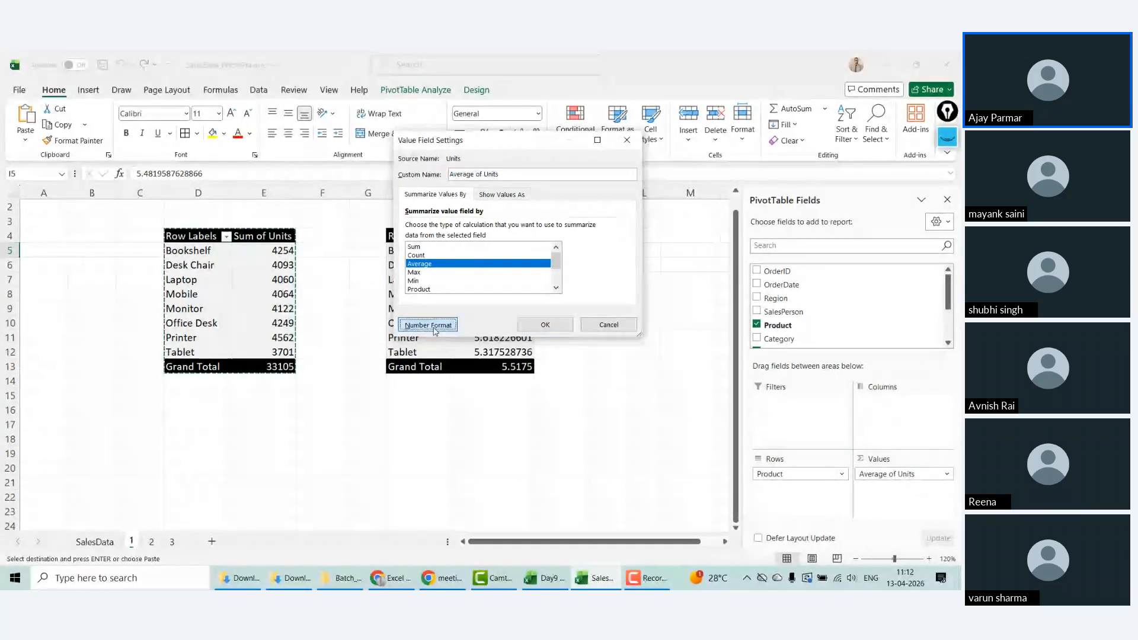
{"action": "left_click", "coordinate": [384, 146]}
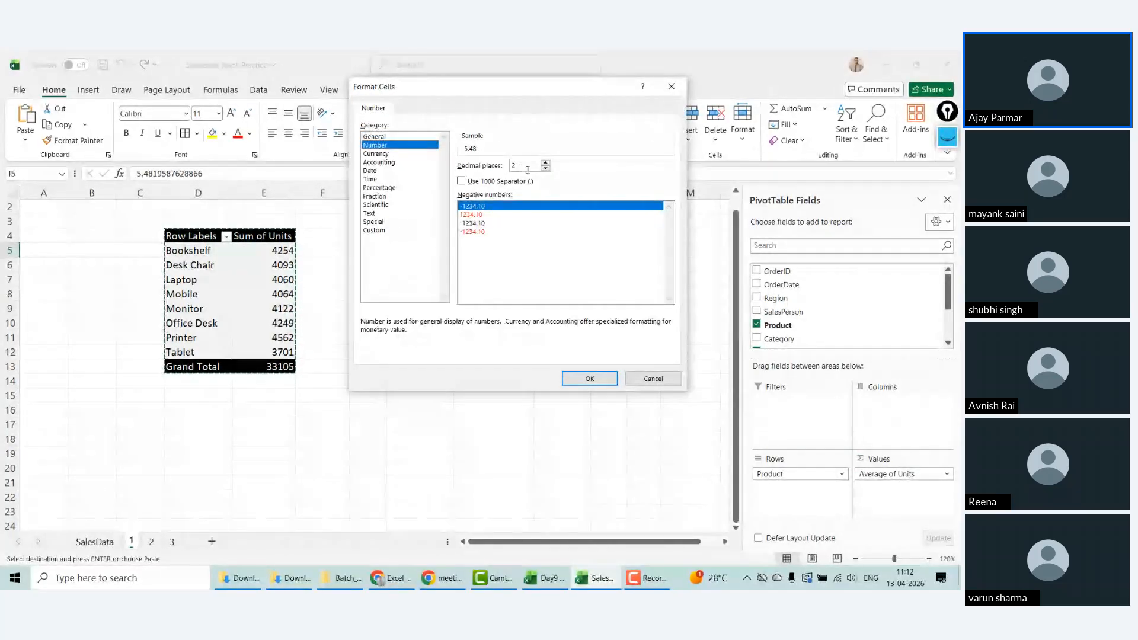
{"action": "left_click", "coordinate": [585, 385]}
{"action": "left_click", "coordinate": [545, 325]}
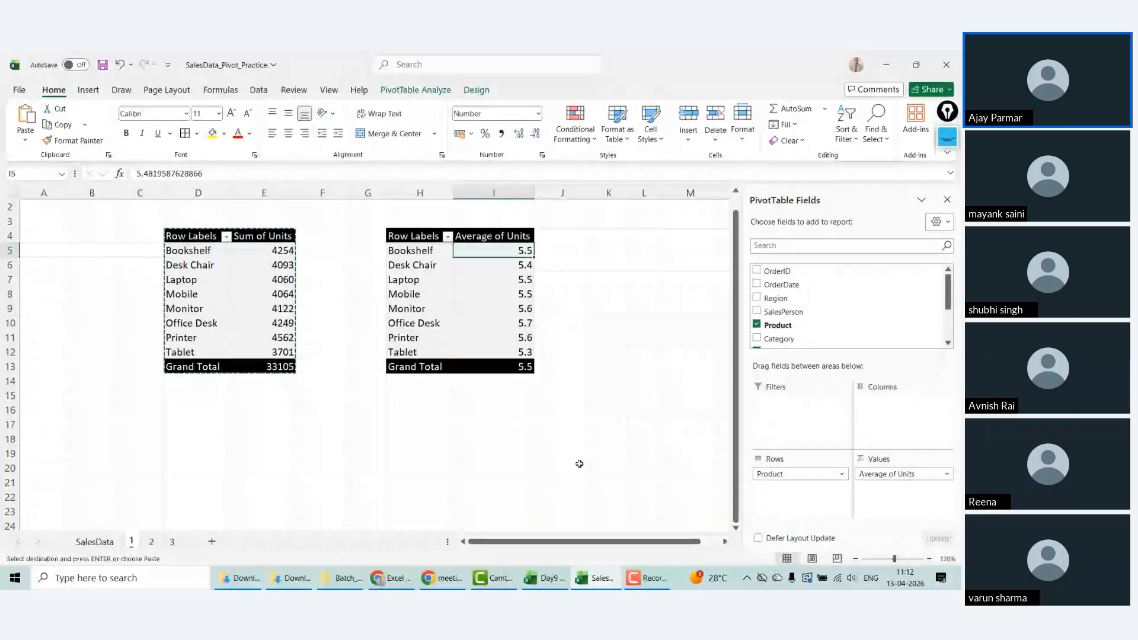
Step: Rename the values header in E4 of the original PivotTable to Total Units
{"action": "left_click", "coordinate": [252, 236]}
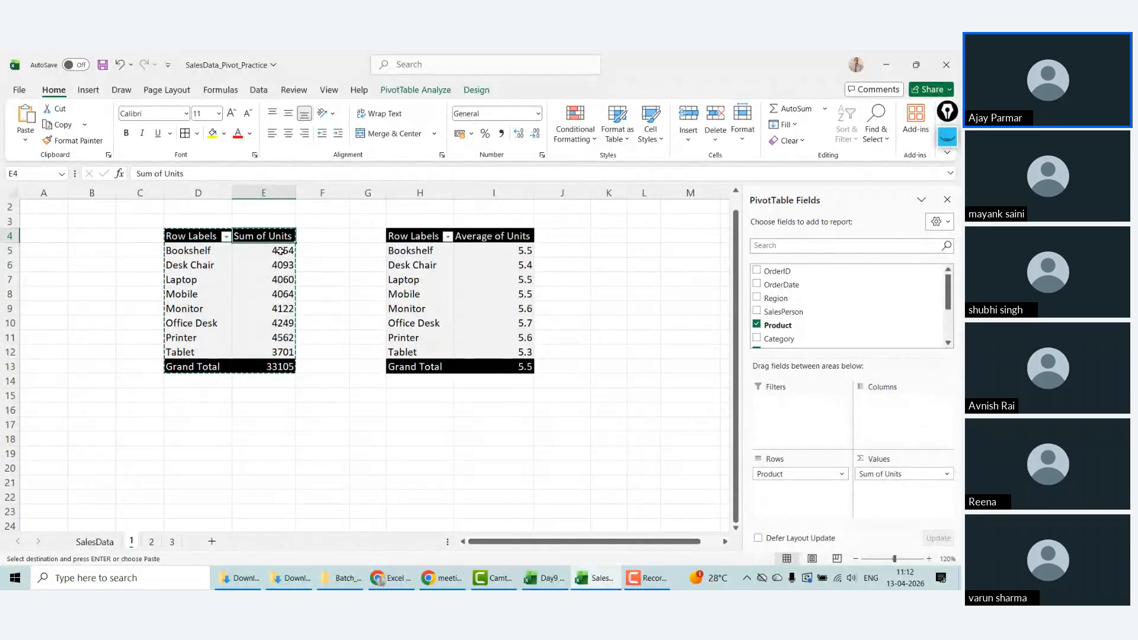
{"action": "left_click", "coordinate": [159, 174]}
{"action": "key", "text": "BackSpace"}
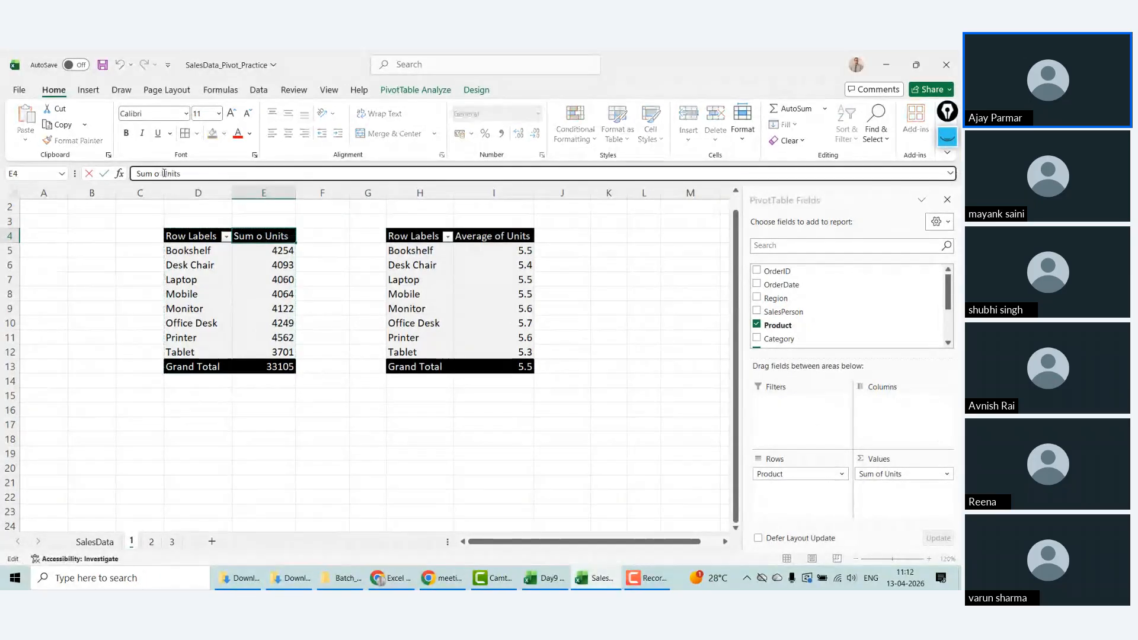
{"action": "key", "text": "BackSpace"}
{"action": "key", "text": "BackSpace"}
{"action": "key", "text": "BackSpace"}
{"action": "key", "text": "BackSpace"}
{"action": "key", "text": "BackSpace"}
{"action": "key", "text": "BackSpace"}
{"action": "type", "text": "Total"}
{"action": "key", "text": "Return"}
Step: Rename the row labels header in D4 of the original PivotTable to Products
{"action": "key", "text": "Up"}
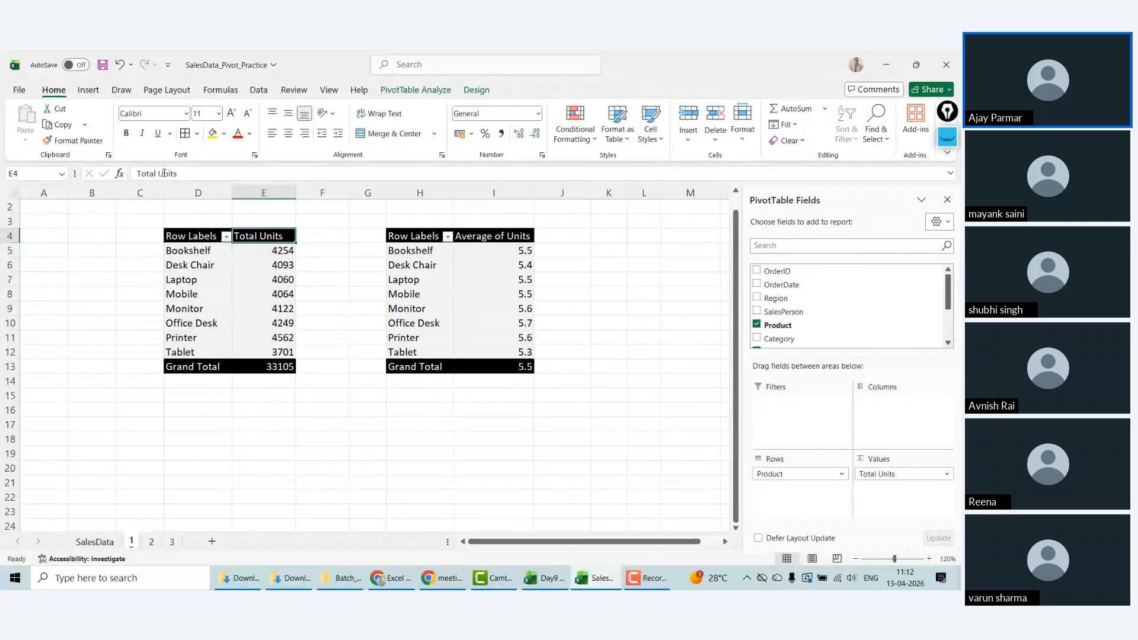
{"action": "key", "text": "Left"}
{"action": "left_click", "coordinate": [191, 173]}
{"action": "key", "text": "BackSpace"}
{"action": "key", "text": "BackSpace"}
{"action": "key", "text": "BackSpace"}
{"action": "key", "text": "BackSpace"}
{"action": "key", "text": "BackSpace"}
{"action": "key", "text": "BackSpace"}
{"action": "key", "text": "BackSpace"}
{"action": "key", "text": "BackSpace"}
{"action": "key", "text": "BackSpace"}
{"action": "key", "text": "BackSpace"}
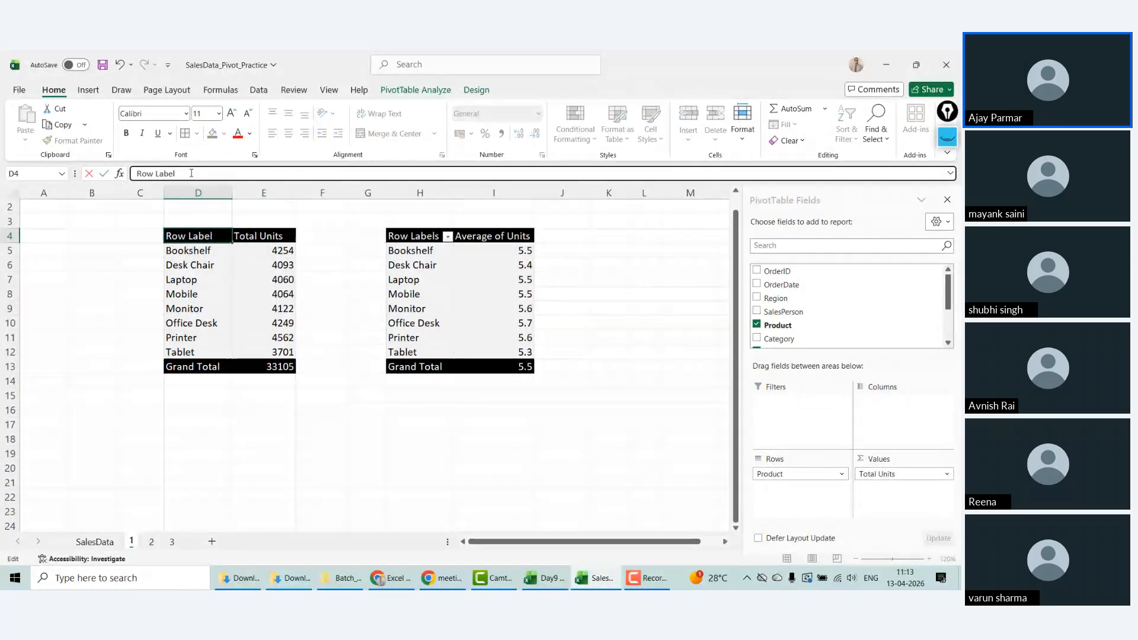
{"action": "type", "text": "Pr"}
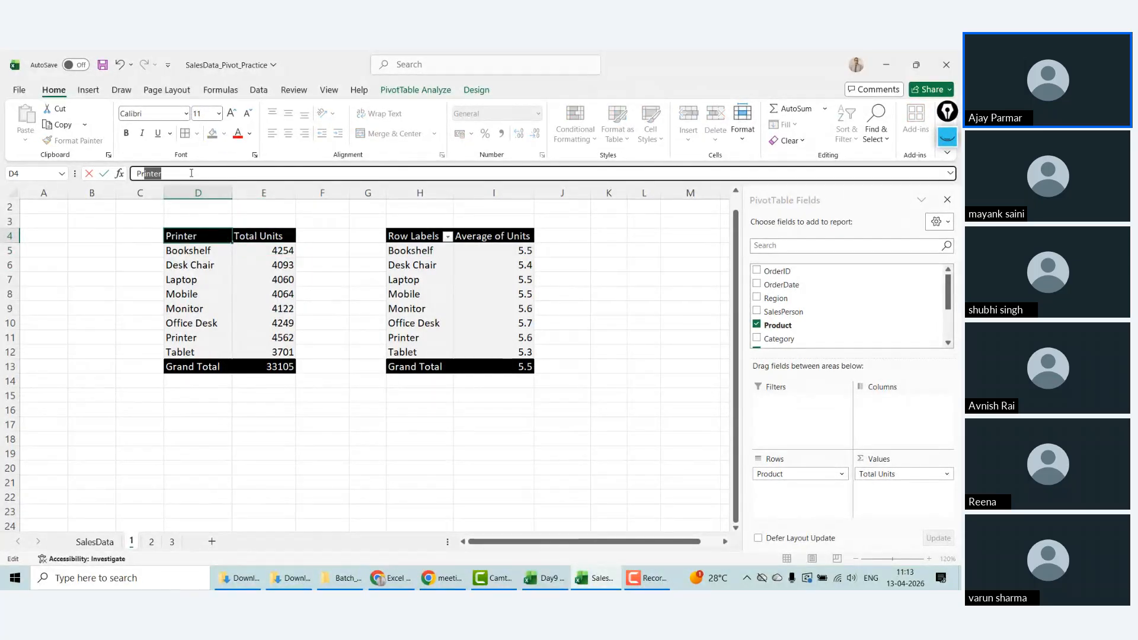
{"action": "type", "text": "oducts"}
{"action": "key", "text": "Return"}
Step: Rename the row labels header in H4 of the copied PivotTable to Products
{"action": "key", "text": "Up"}
{"action": "key", "text": "Up"}
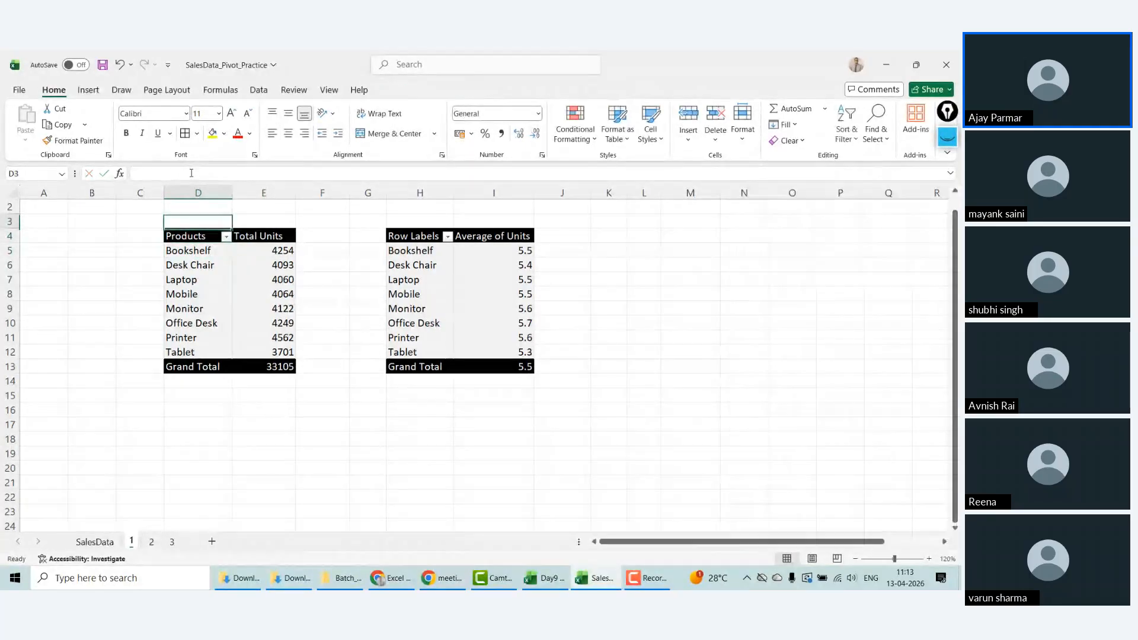
{"action": "key", "text": "Right"}
{"action": "key", "text": "Right"}
{"action": "key", "text": "Right"}
{"action": "key", "text": "Right"}
{"action": "key", "text": "Down"}
{"action": "left_click", "coordinate": [194, 174]}
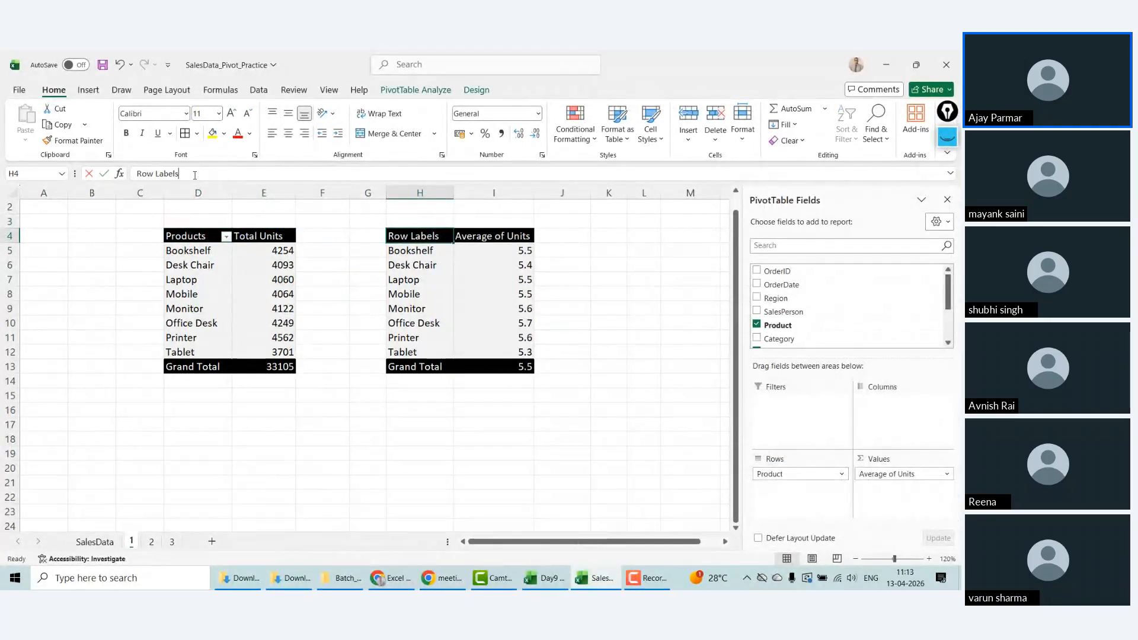
{"action": "key", "text": "BackSpace"}
{"action": "key", "text": "BackSpace"}
{"action": "key", "text": "BackSpace"}
{"action": "key", "text": "BackSpace"}
{"action": "key", "text": "BackSpace"}
{"action": "key", "text": "BackSpace"}
{"action": "key", "text": "BackSpace"}
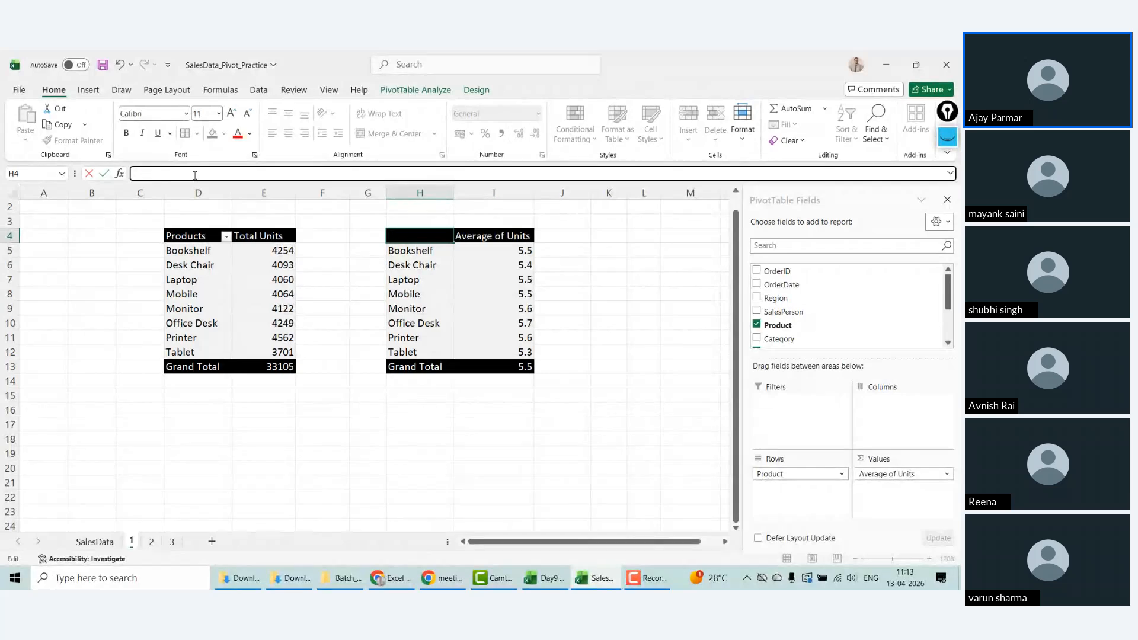
{"action": "type", "text": "P"}
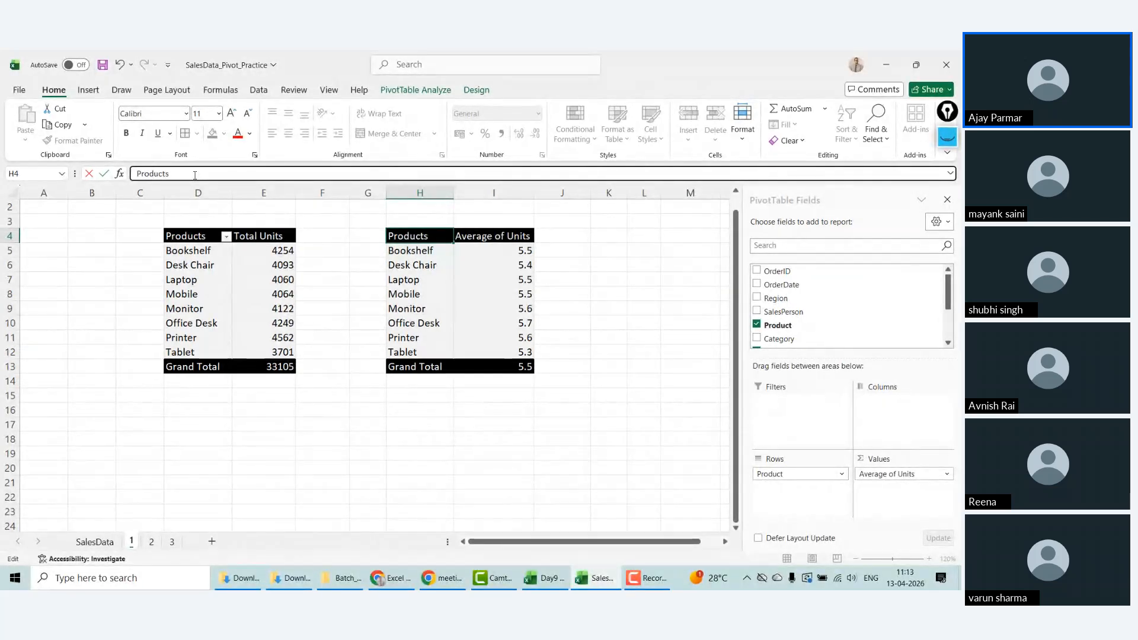
{"action": "type", "text": "roducts"}
{"action": "key", "text": "Return"}
Step: Rename the values header in I4 of the copied PivotTable to Avg Units
{"action": "key", "text": "shift+Down"}
{"action": "key", "text": "shift+Down"}
{"action": "key", "text": "shift+Down"}
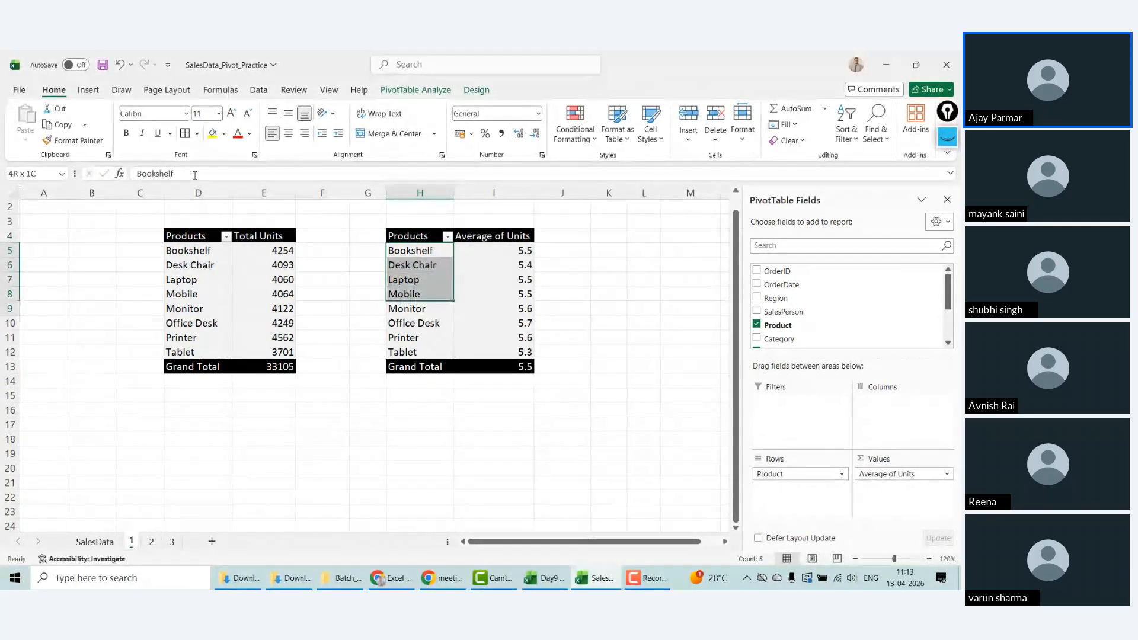
{"action": "key", "text": "Up"}
{"action": "key", "text": "Right"}
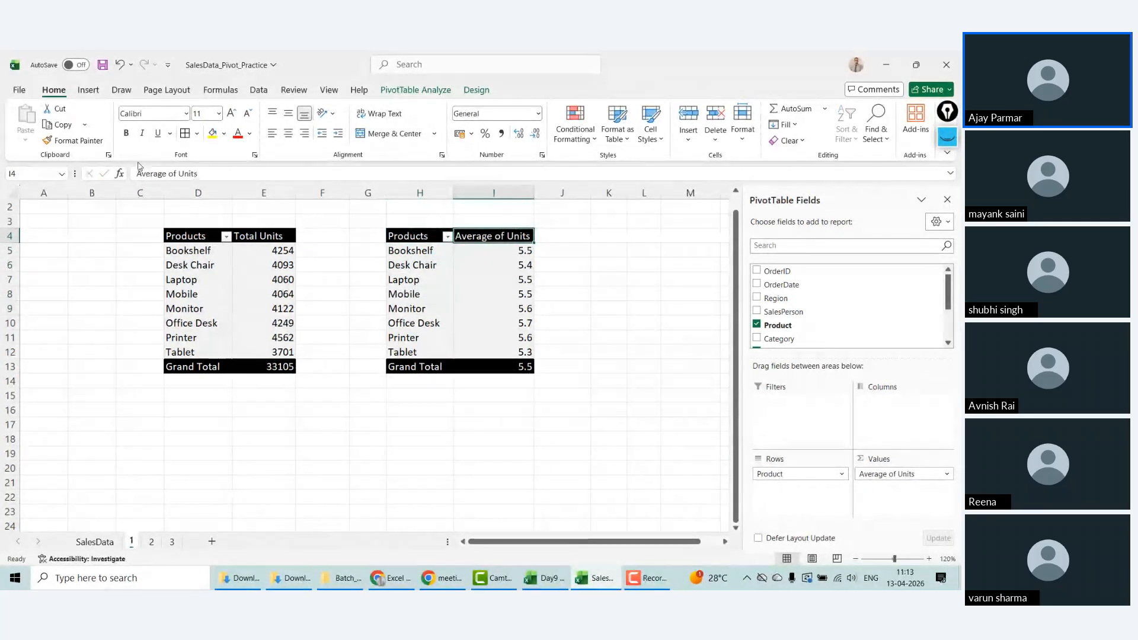
{"action": "left_click", "coordinate": [182, 173]}
{"action": "key", "text": "BackSpace"}
{"action": "key", "text": "BackSpace"}
{"action": "key", "text": "BackSpace"}
{"action": "key", "text": "BackSpace"}
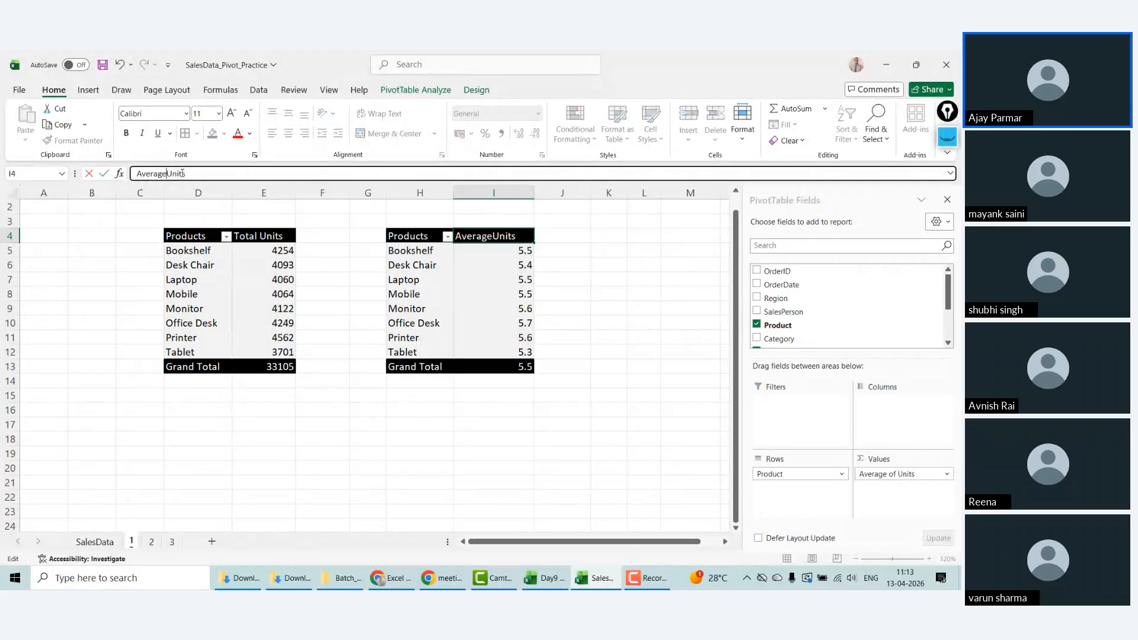
{"action": "key", "text": "BackSpace"}
{"action": "key", "text": "BackSpace"}
{"action": "key", "text": "BackSpace"}
{"action": "key", "text": "BackSpace"}
{"action": "key", "text": "BackSpace"}
{"action": "type", "text": "g"}
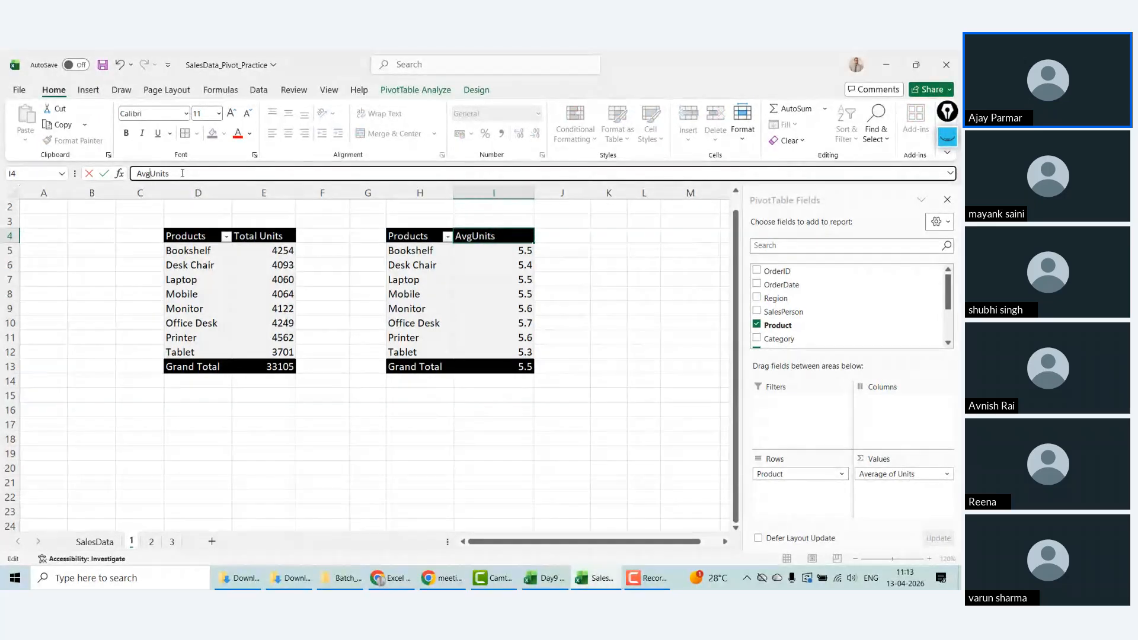
{"action": "key", "text": "Return"}
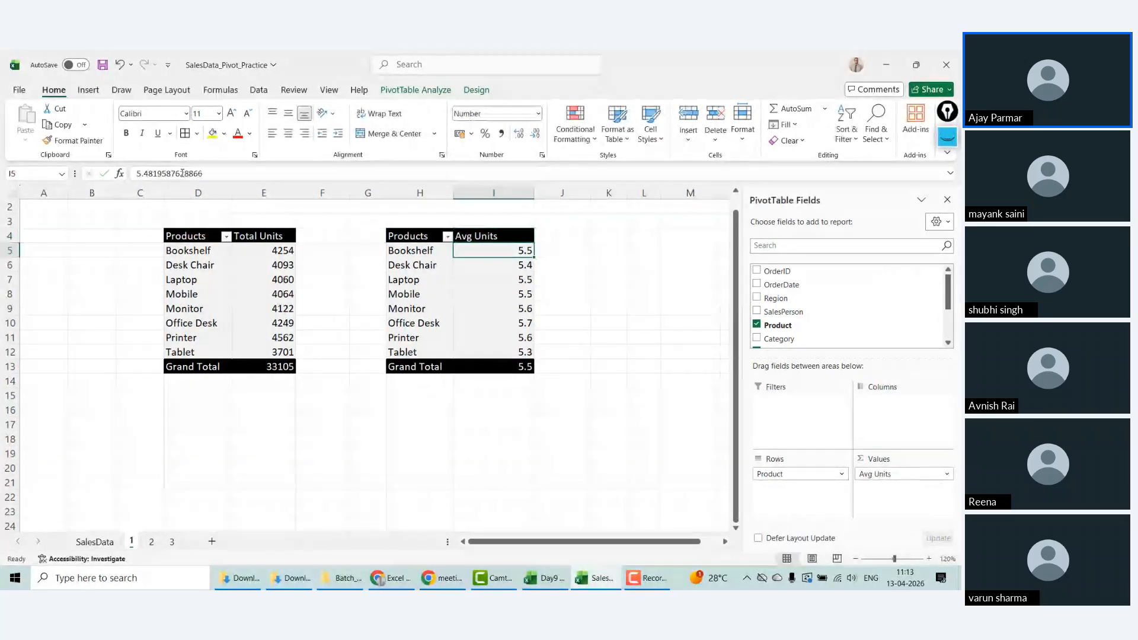
Step: Center all cells of the average units PivotTable at H4:I13 horizontally
{"action": "key", "text": "Up"}
{"action": "key", "text": "Left"}
{"action": "key", "text": "ctrl+shift+Right"}
{"action": "key", "text": "ctrl+shift+Down"}
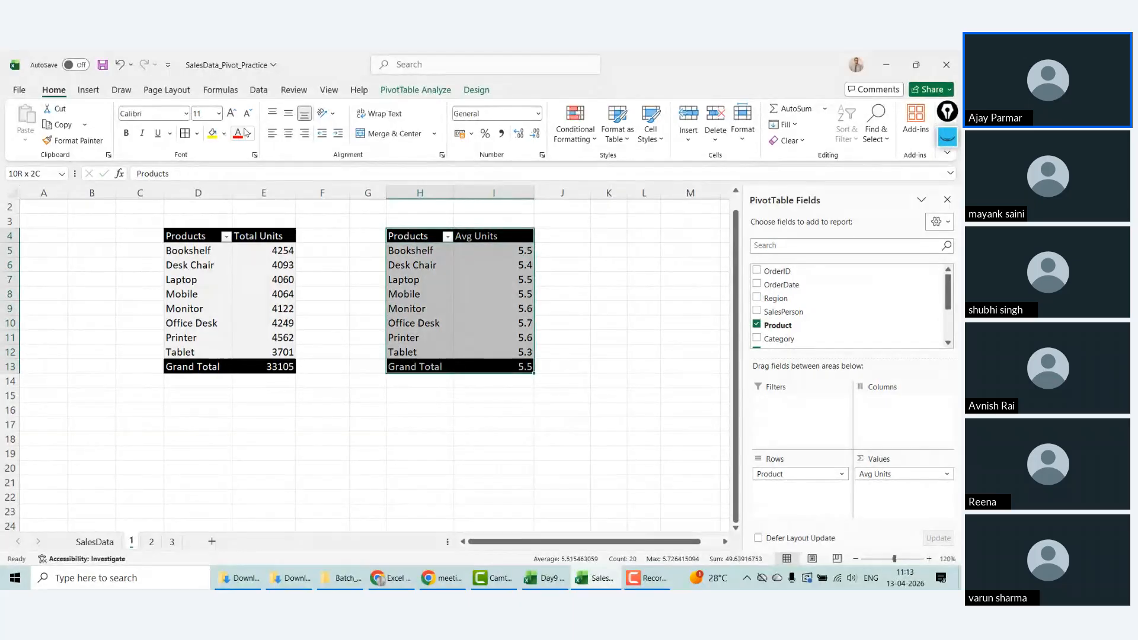
{"action": "left_click", "coordinate": [297, 137]}
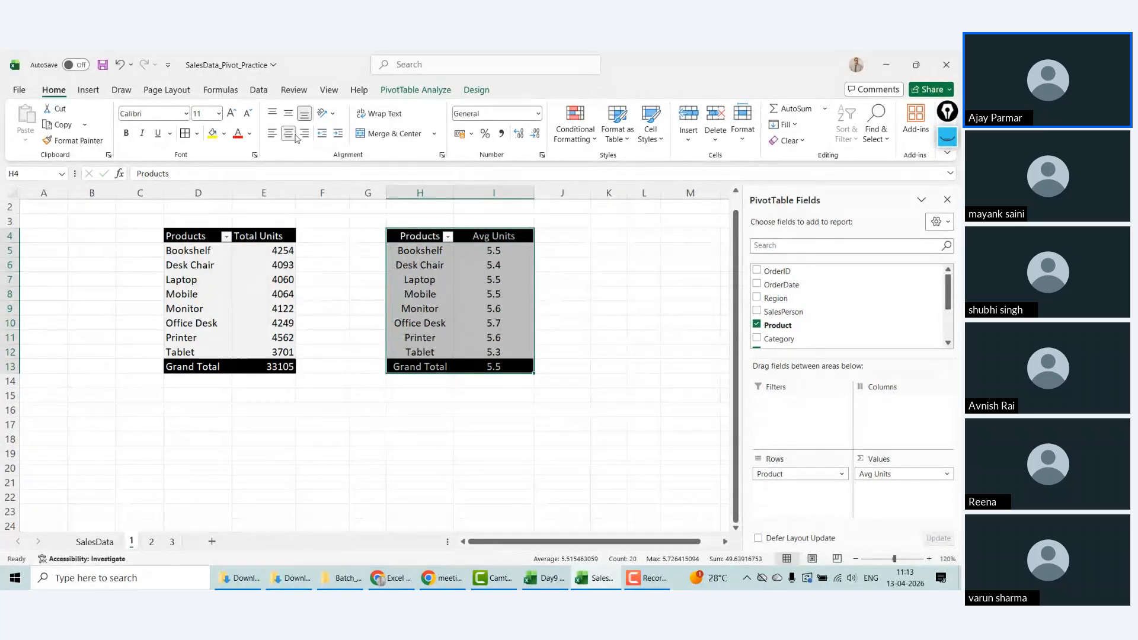
Step: Center all cells of the total units PivotTable at D4:E13 horizontally
{"action": "left_click", "coordinate": [207, 230]}
{"action": "left_click", "coordinate": [209, 235]}
{"action": "key", "text": "ctrl+shift+Right"}
{"action": "key", "text": "ctrl+shift+Down"}
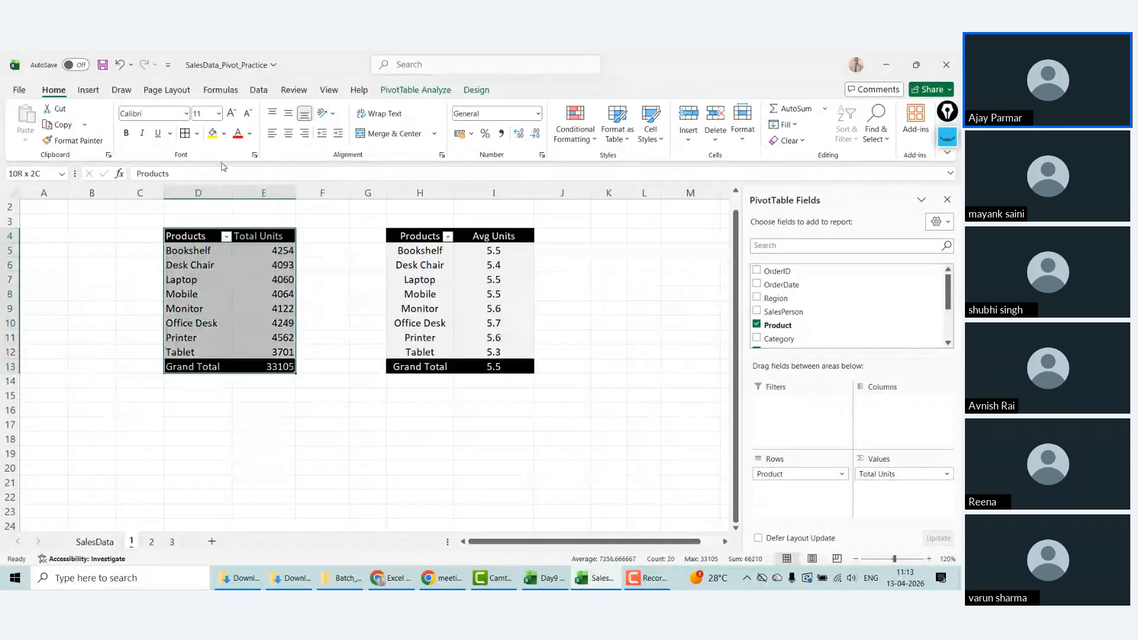
{"action": "left_click", "coordinate": [293, 139]}
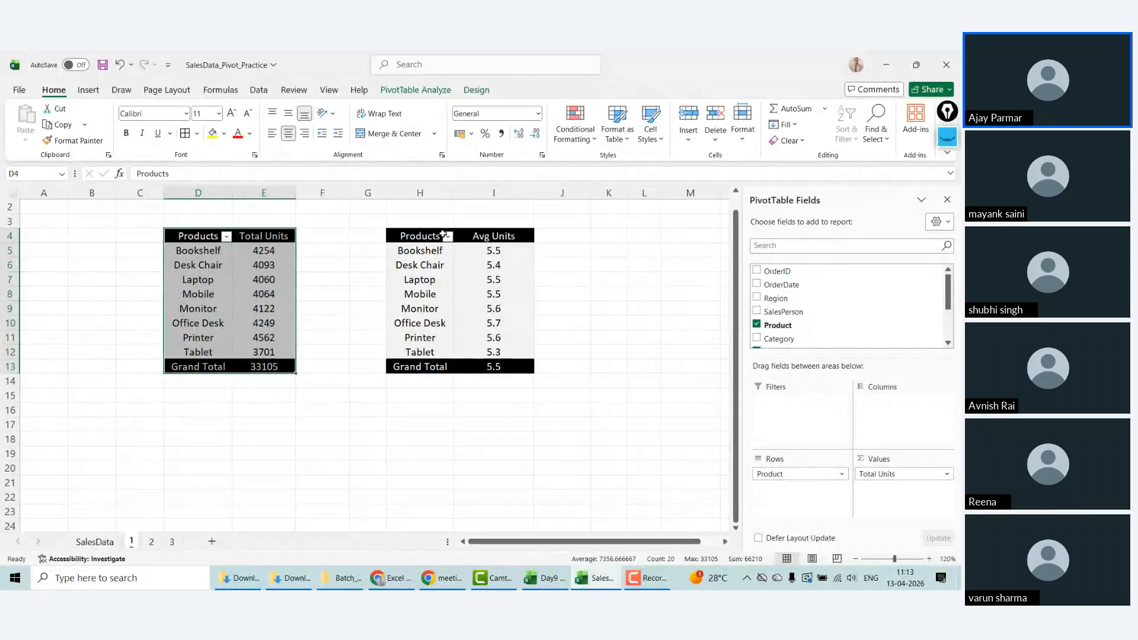
Step: Apply the light green medium PivotTable style with black header and grand total rows to the average units report
{"action": "left_click", "coordinate": [501, 261]}
{"action": "left_click", "coordinate": [476, 90]}
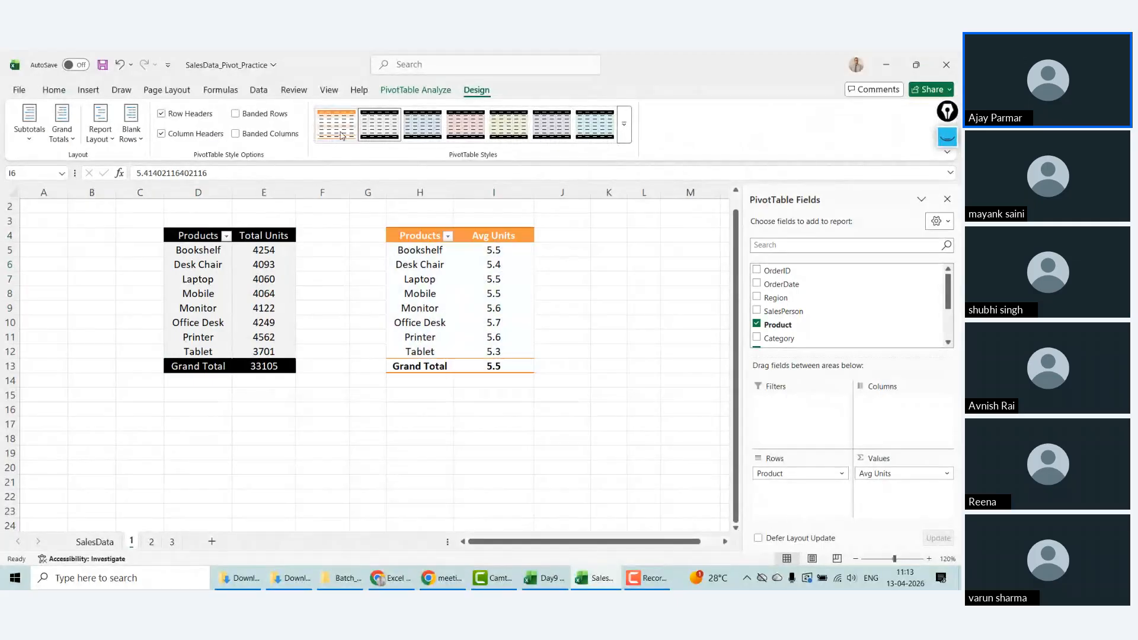
{"action": "left_click", "coordinate": [511, 131]}
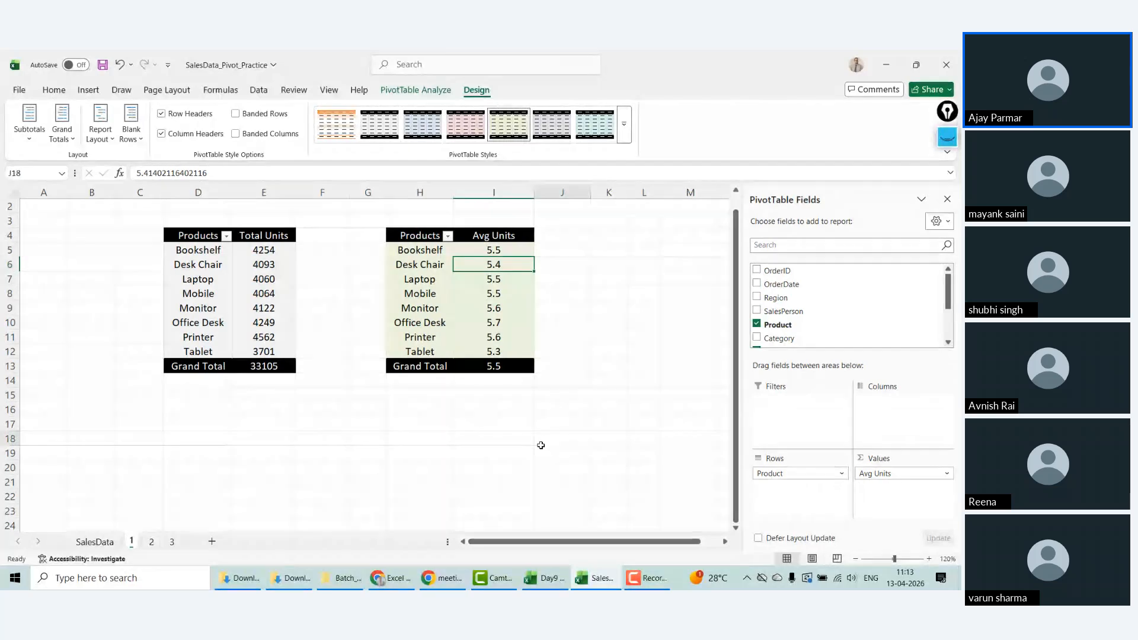
{"action": "left_click", "coordinate": [363, 453]}
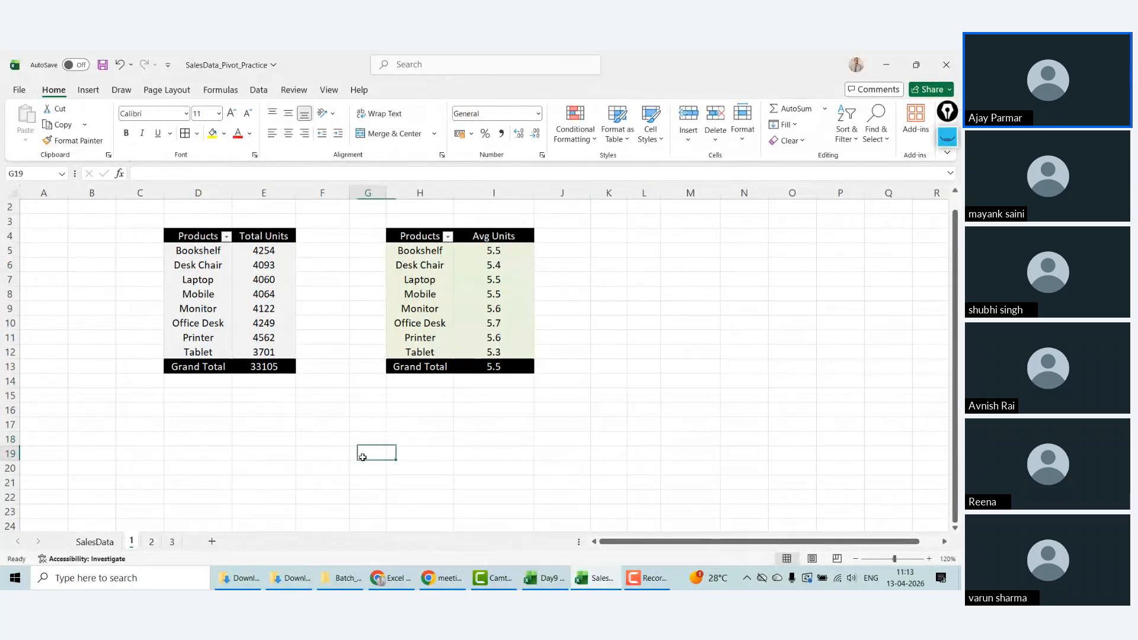
Step: Filter the total units PivotTable to show only Desk Chair, Mobile and Office Desk
{"action": "left_click", "coordinate": [227, 238]}
{"action": "left_click", "coordinate": [104, 380]}
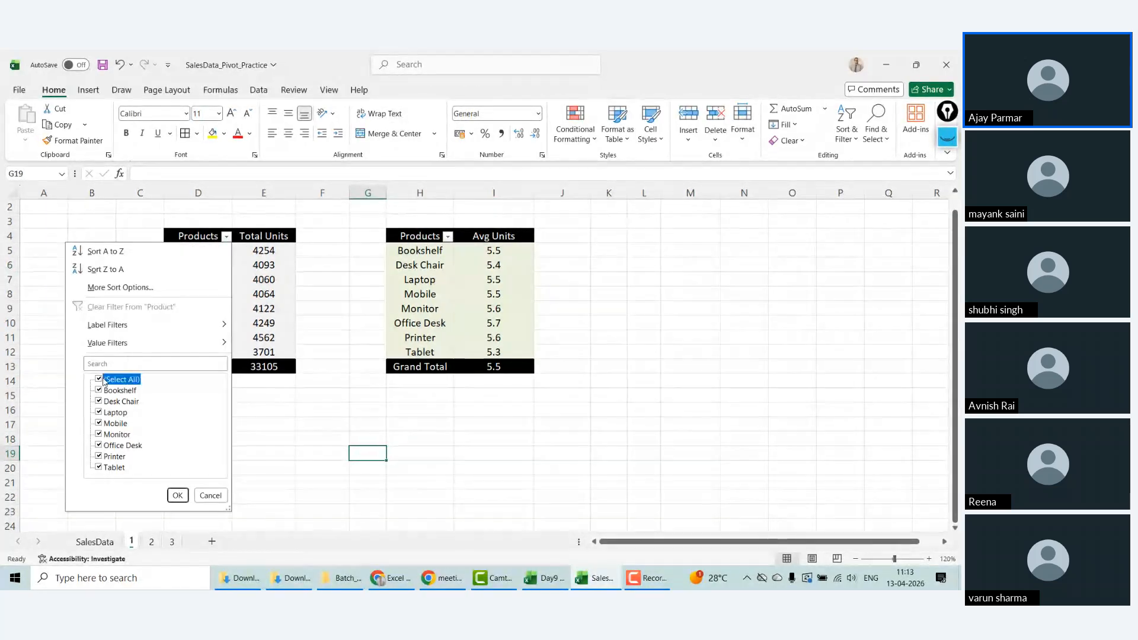
{"action": "left_click", "coordinate": [98, 379]}
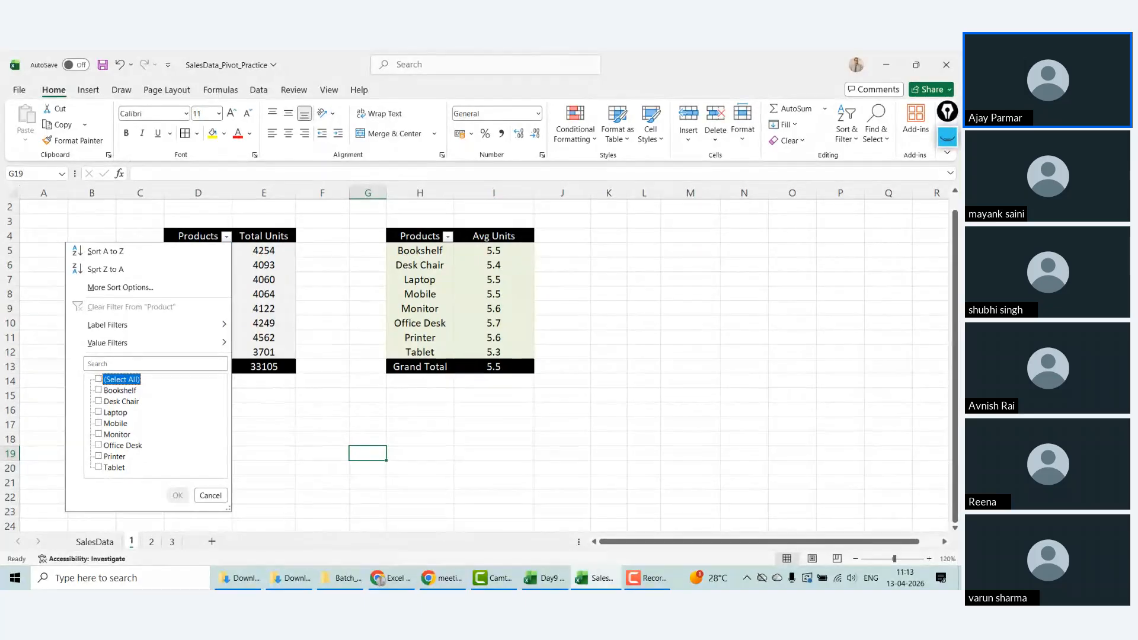
{"action": "left_click", "coordinate": [98, 401]}
{"action": "left_click", "coordinate": [98, 423]}
{"action": "left_click", "coordinate": [99, 445]}
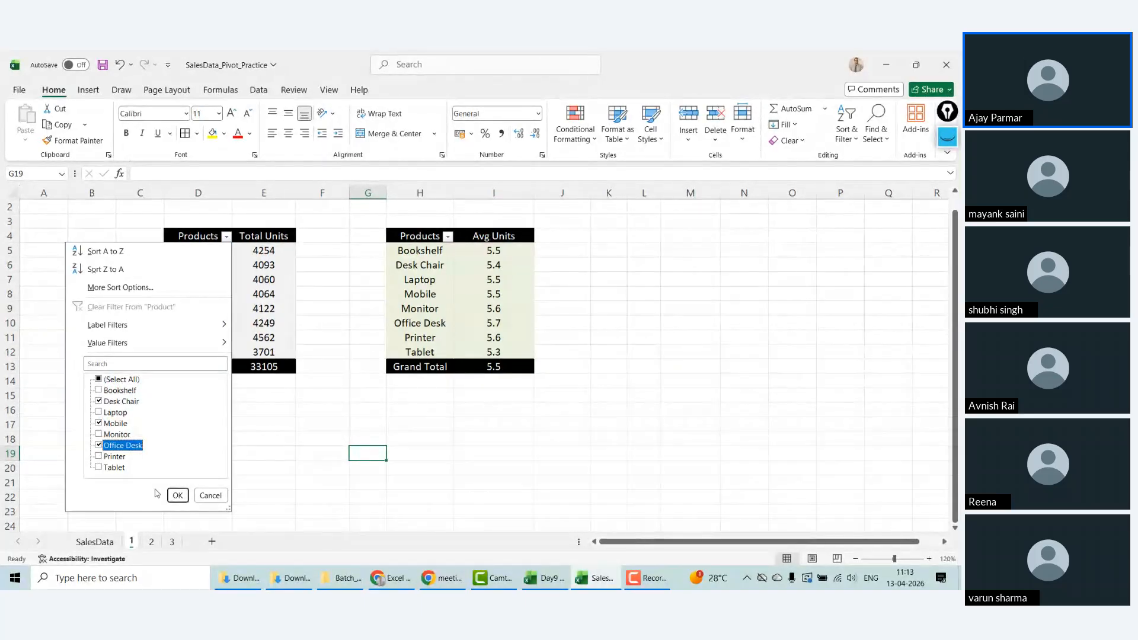
{"action": "left_click", "coordinate": [178, 495]}
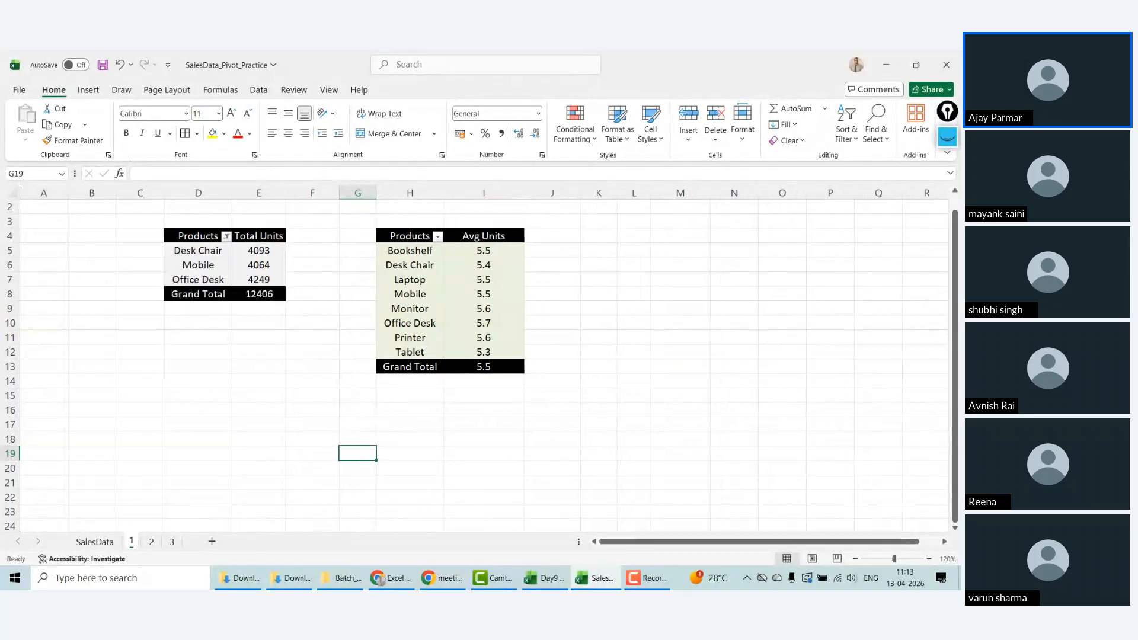
Step: Clear the product filter from the total units PivotTable
{"action": "left_click", "coordinate": [227, 237]}
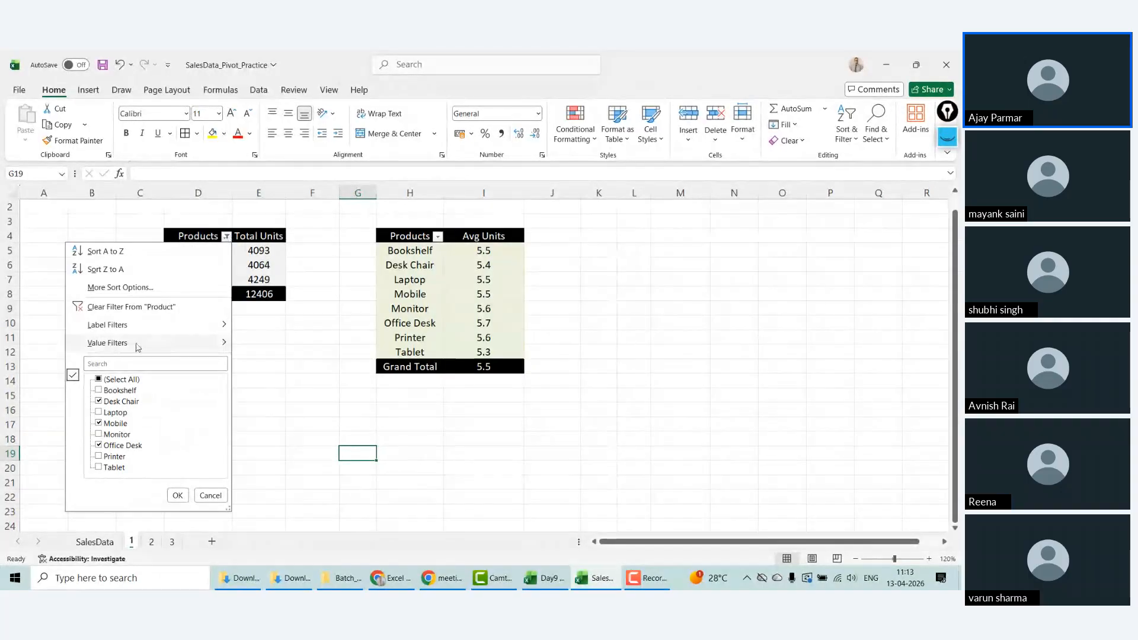
{"action": "mouse_move", "coordinate": [150, 349]}
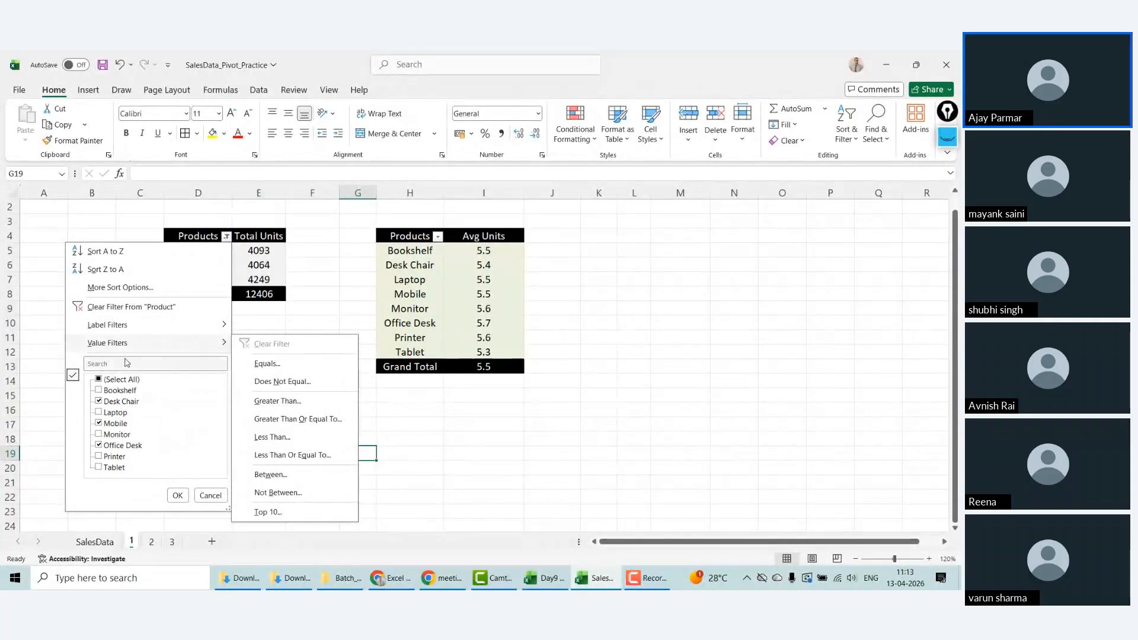
{"action": "left_click", "coordinate": [136, 306]}
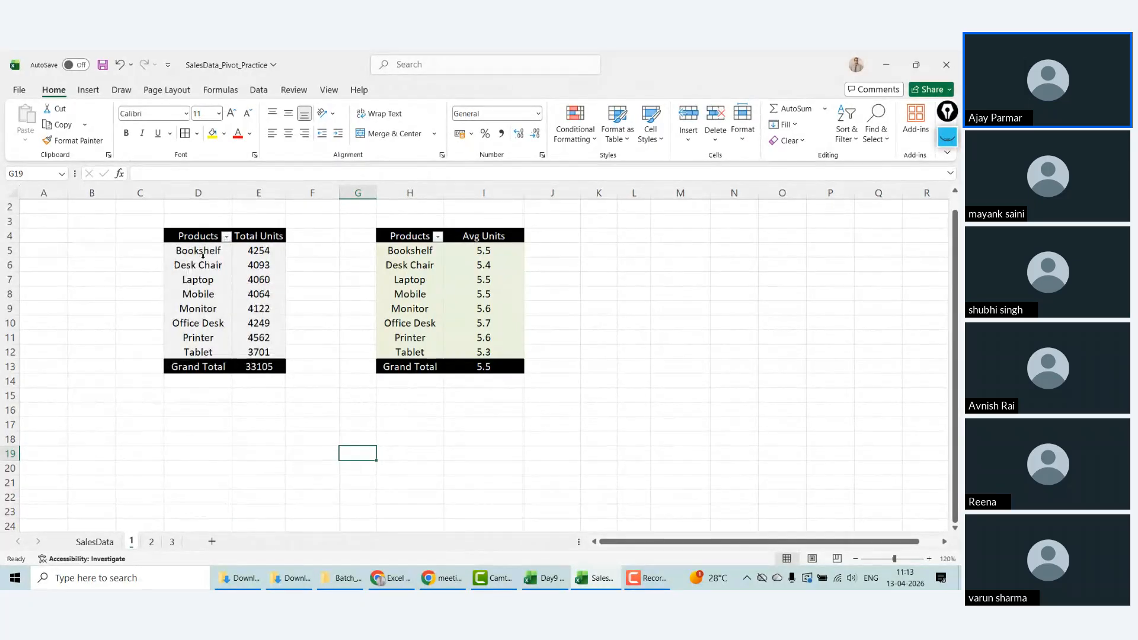
{"action": "left_click", "coordinate": [142, 237]}
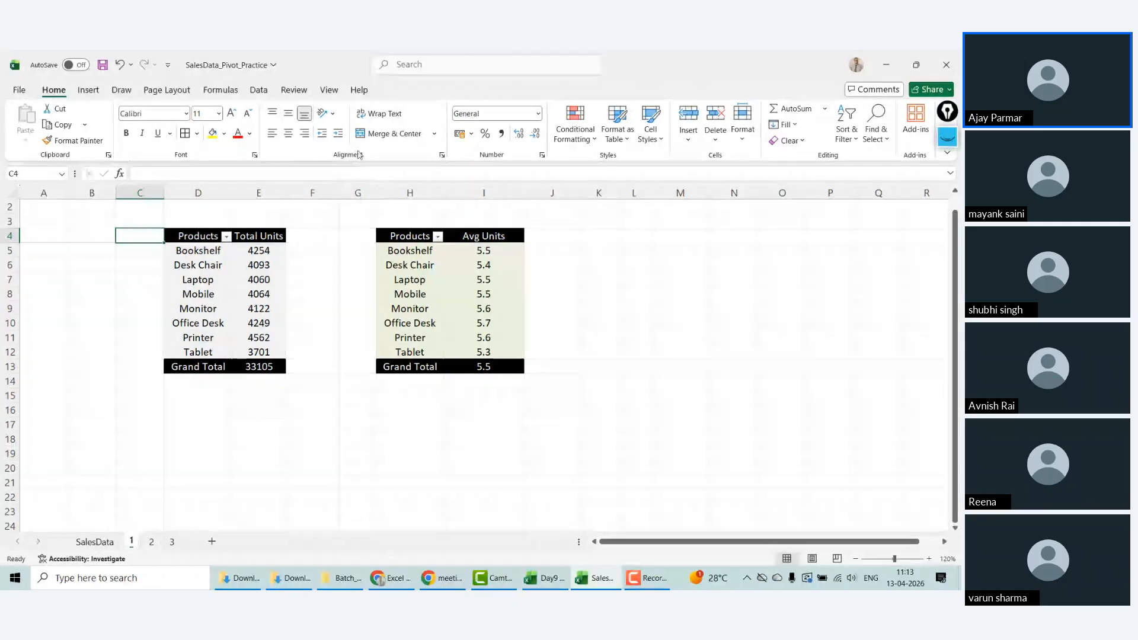
{"action": "left_click", "coordinate": [326, 322]}
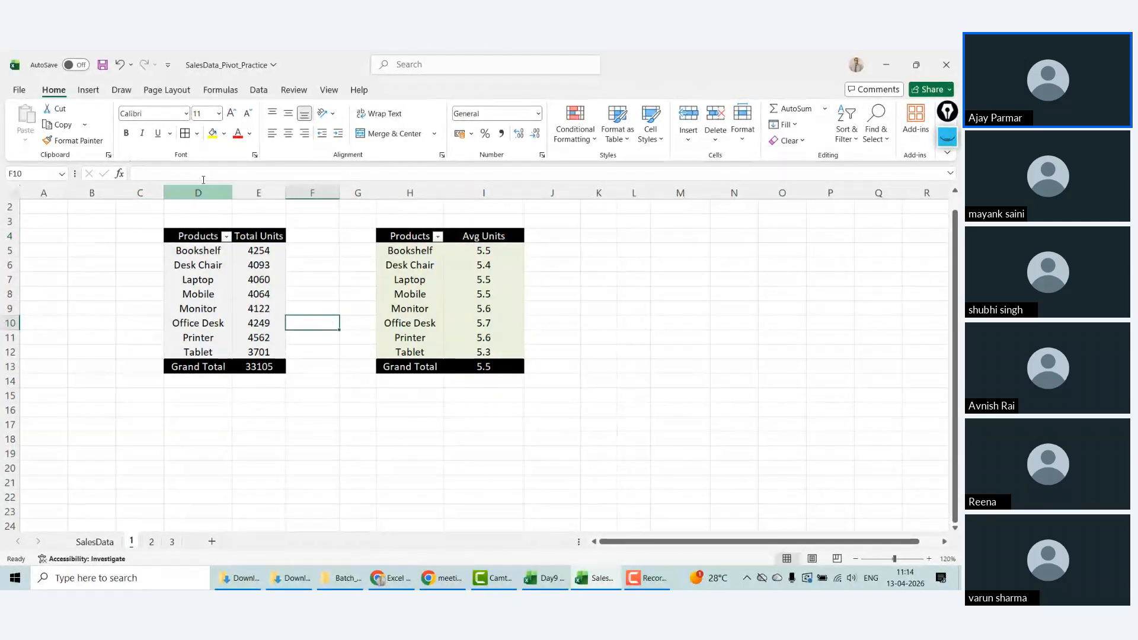
{"action": "left_click", "coordinate": [288, 218]}
{"action": "key", "text": "Up"}
{"action": "key", "text": "Up"}
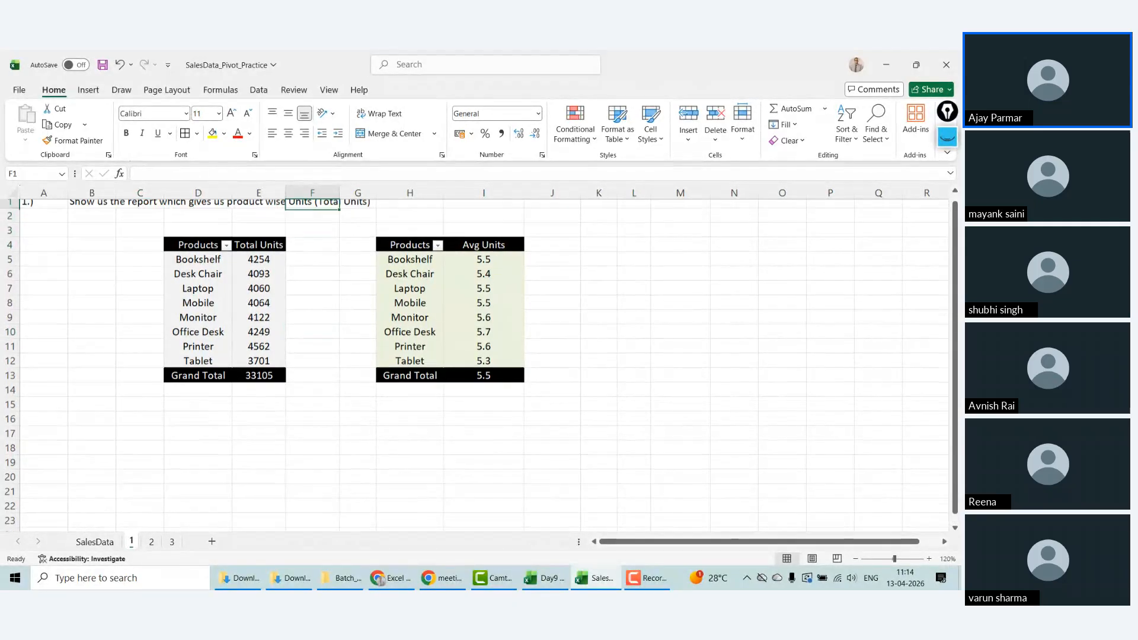
{"action": "key", "text": "Left"}
{"action": "key", "text": "Left"}
{"action": "key", "text": "Left"}
{"action": "key", "text": "Left"}
{"action": "key", "text": "Left"}
{"action": "key", "text": "Right"}
{"action": "key", "text": "Right"}
{"action": "key", "text": "Down"}
{"action": "key", "text": "Down"}
{"action": "key", "text": "Down"}
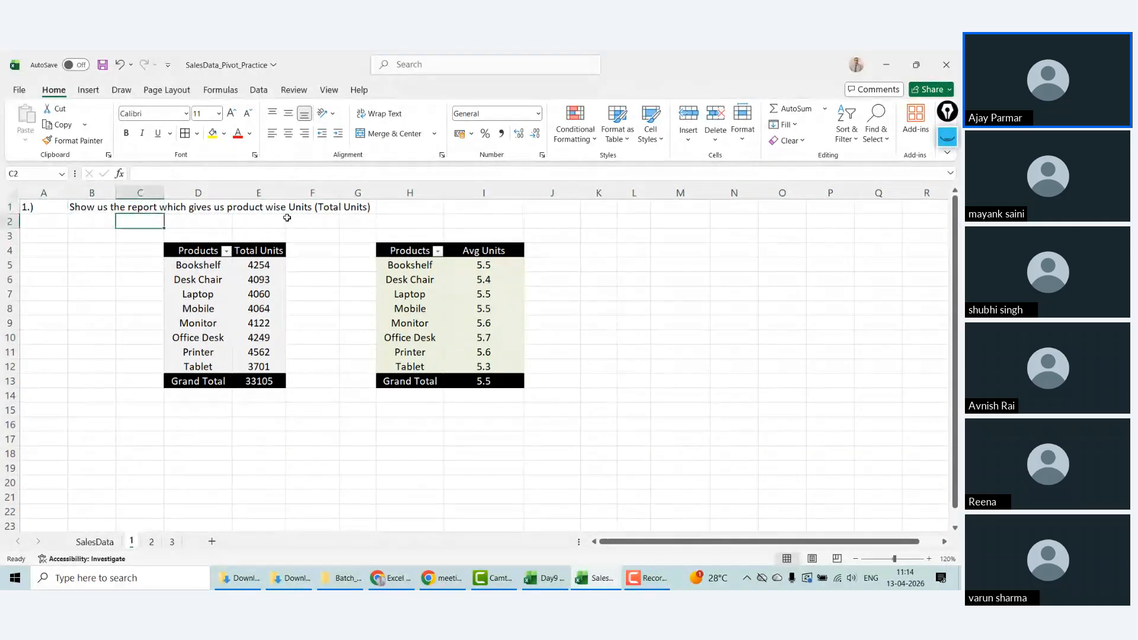
{"action": "key", "text": "Right"}
{"action": "key", "text": "Right"}
{"action": "key", "text": "Right"}
{"action": "key", "text": "Down"}
{"action": "key", "text": "Left"}
{"action": "key", "text": "Left"}
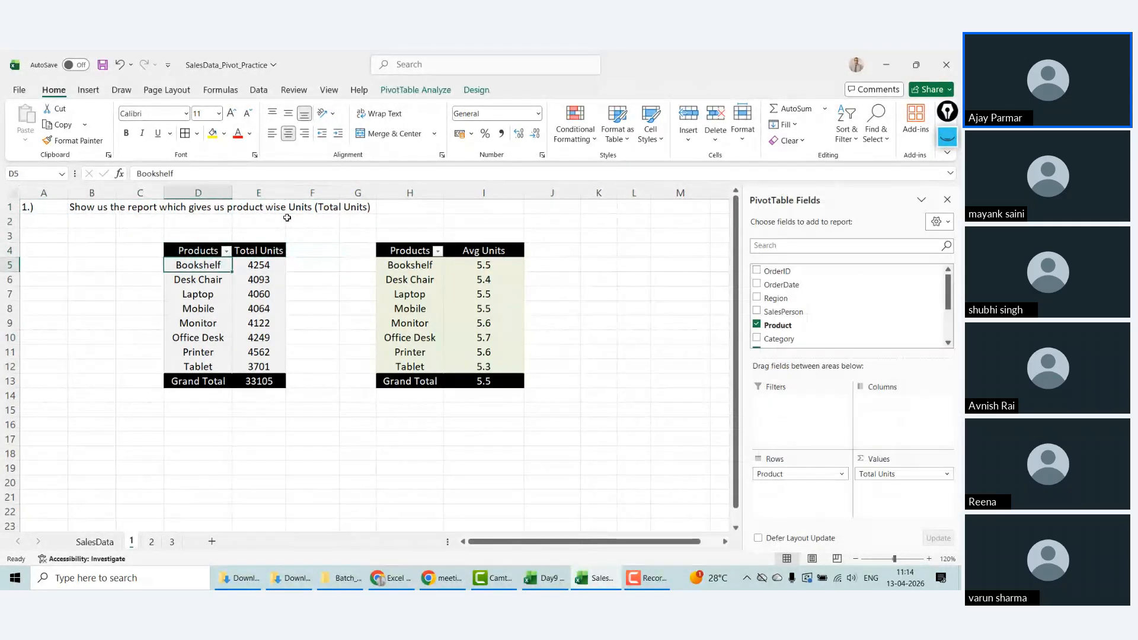
{"action": "key", "text": "Right"}
{"action": "key", "text": "Right"}
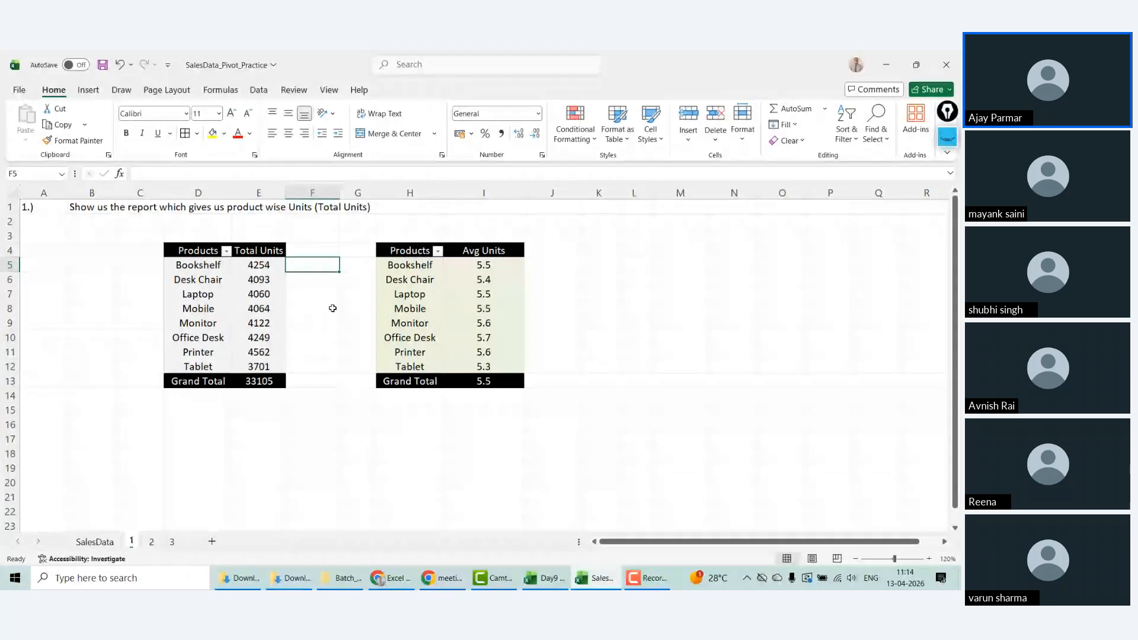
{"action": "left_click", "coordinate": [226, 251]}
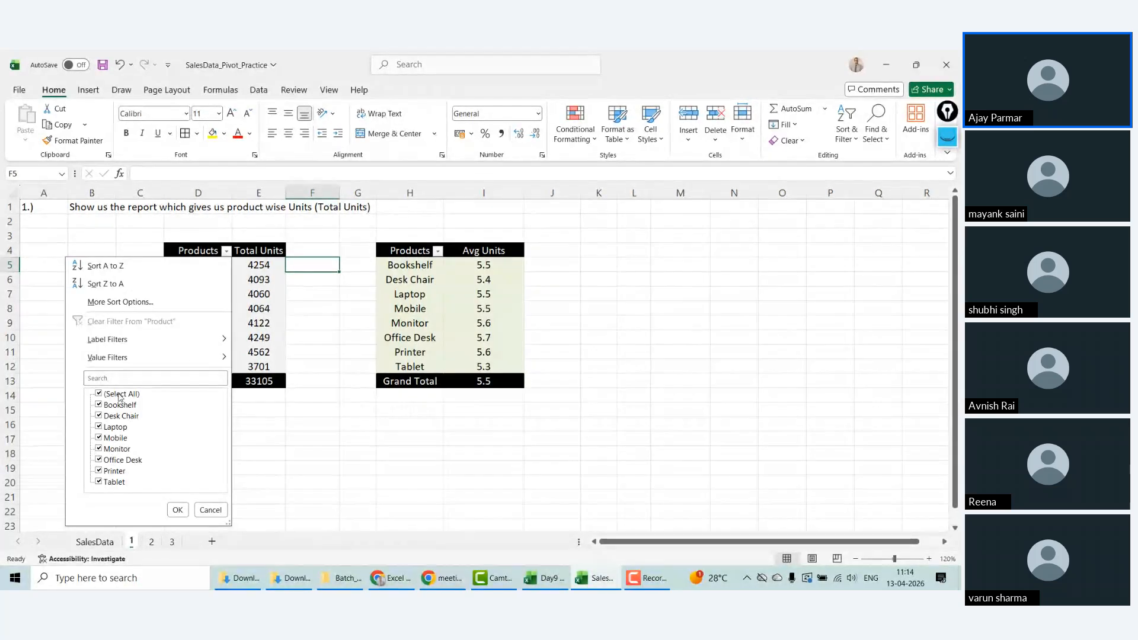
{"action": "left_click", "coordinate": [216, 509]}
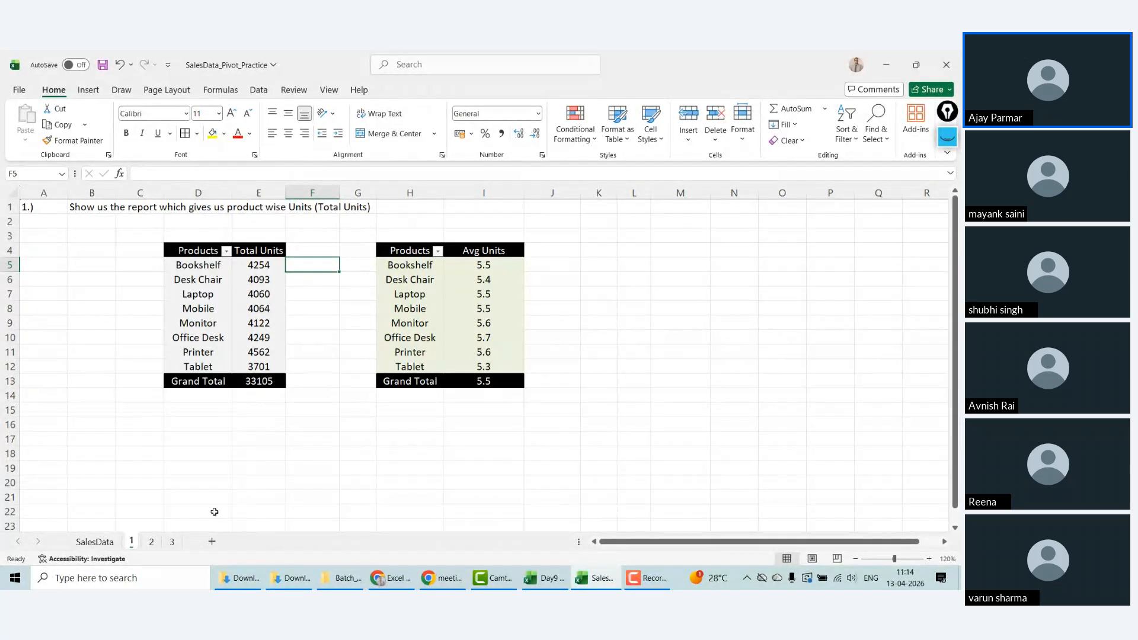
Step: Add Region as a report filter to the total units PivotTable and limit it to East
{"action": "left_click", "coordinate": [215, 268]}
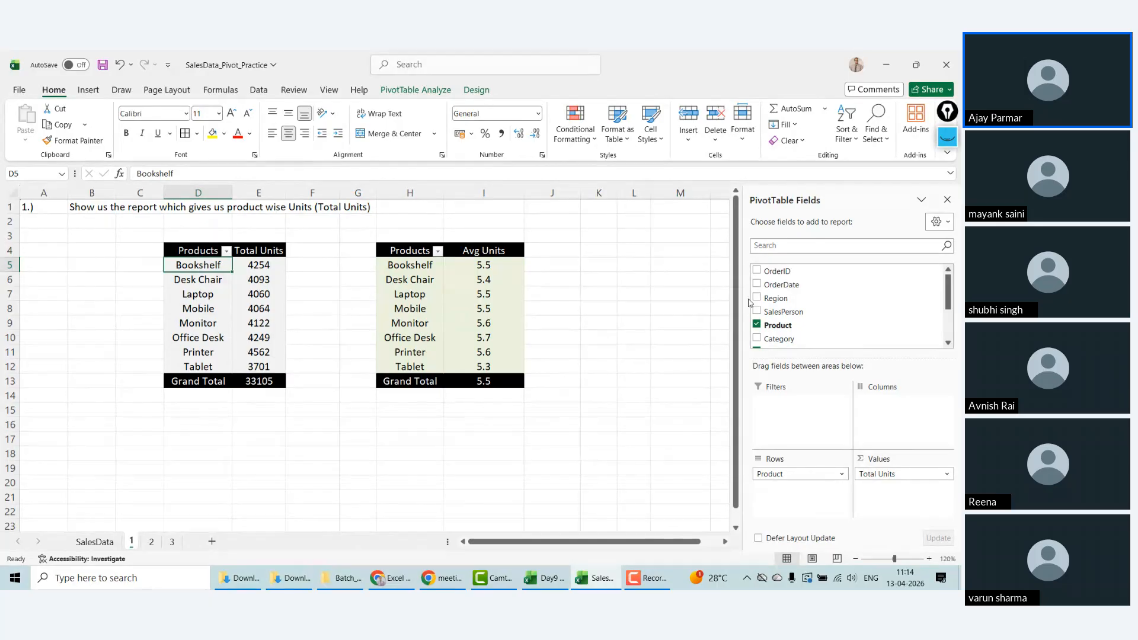
{"action": "left_click_drag", "start_coordinate": [776, 300], "coordinate": [793, 415]}
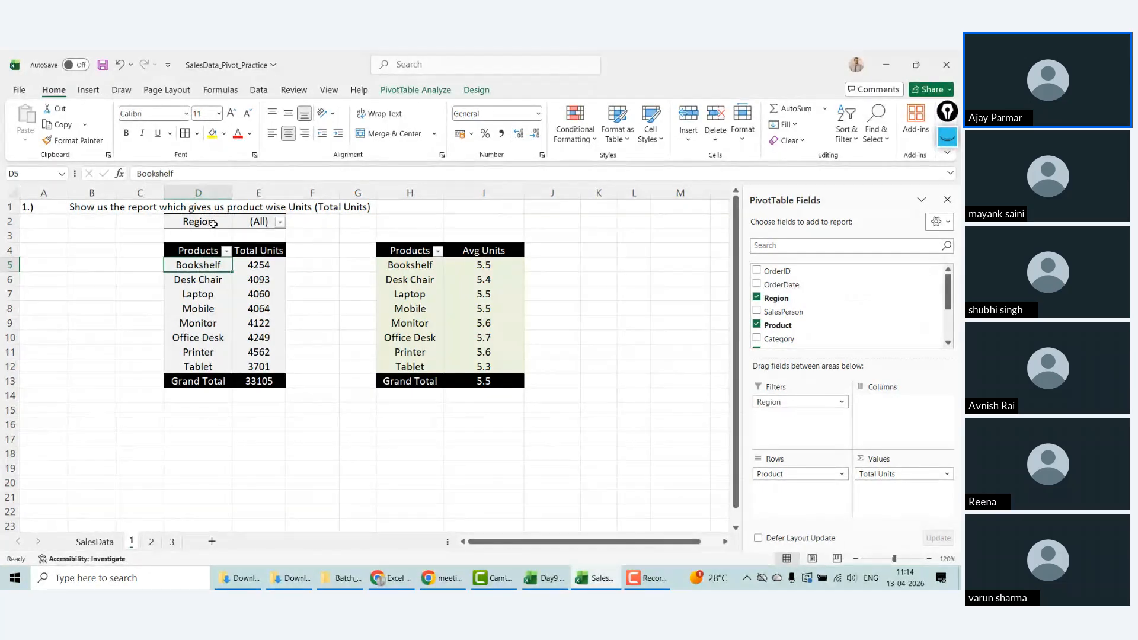
{"action": "left_click", "coordinate": [281, 223]}
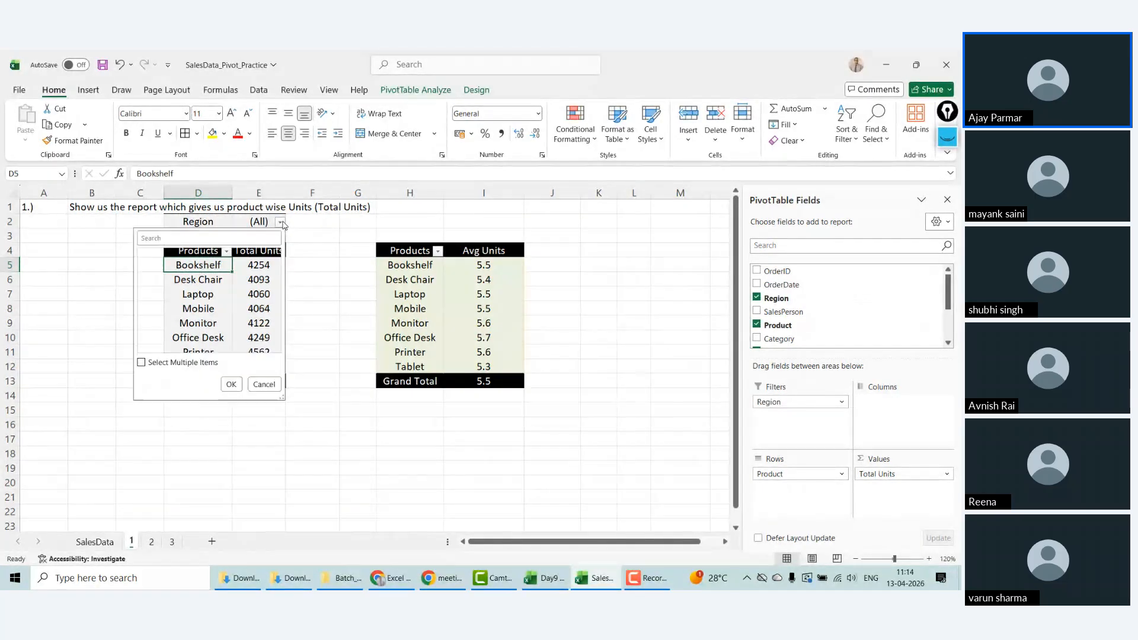
{"action": "left_click", "coordinate": [232, 385]}
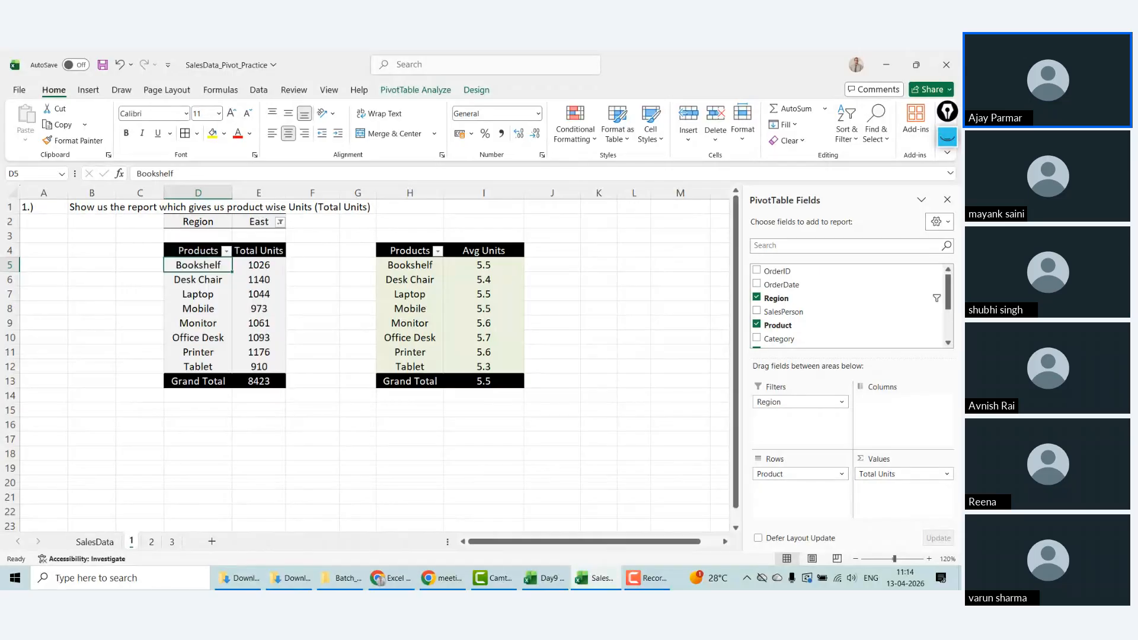
Step: Switch the report's region filter to North, and remove the Region field from the total units PivotTable
{"action": "left_click", "coordinate": [278, 222]}
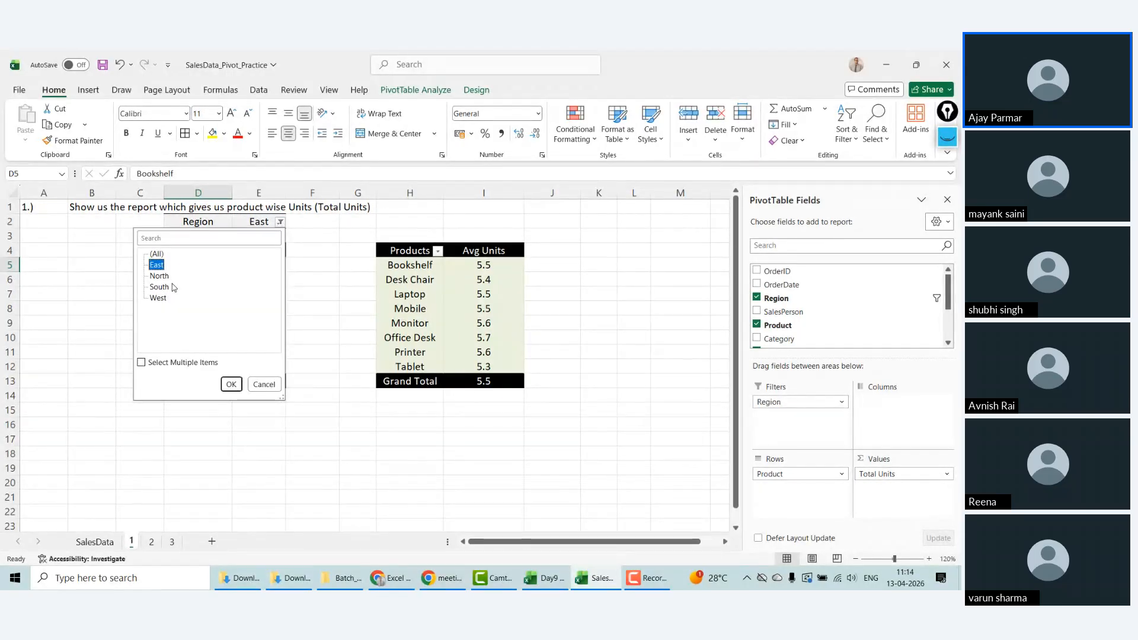
{"action": "key", "text": "Down"}
{"action": "left_click", "coordinate": [231, 384]}
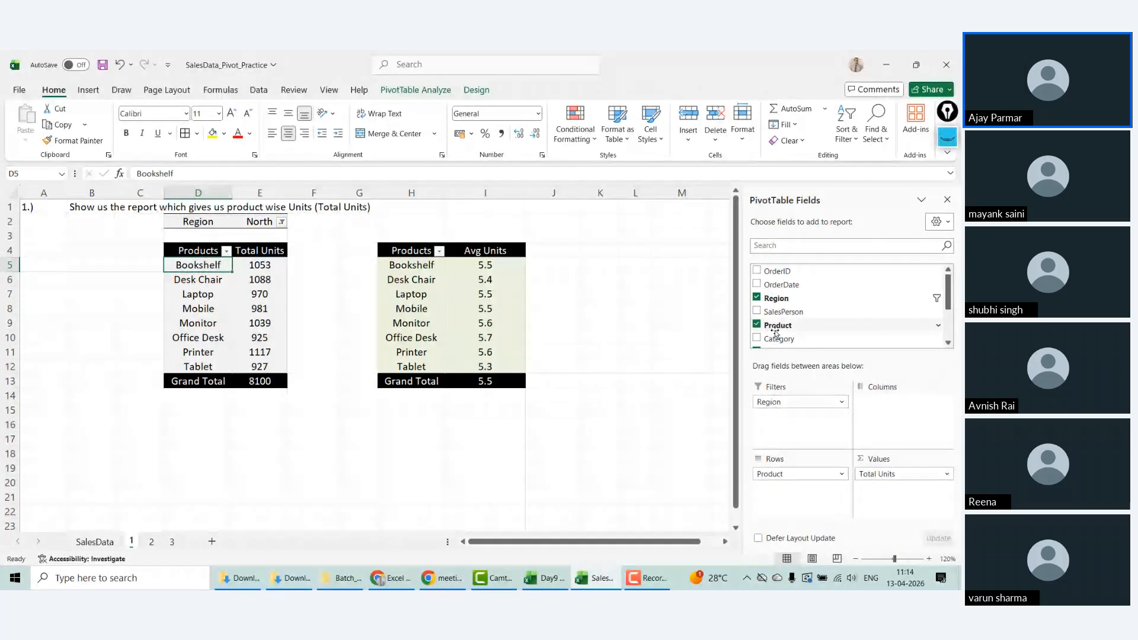
{"action": "left_click", "coordinate": [756, 298]}
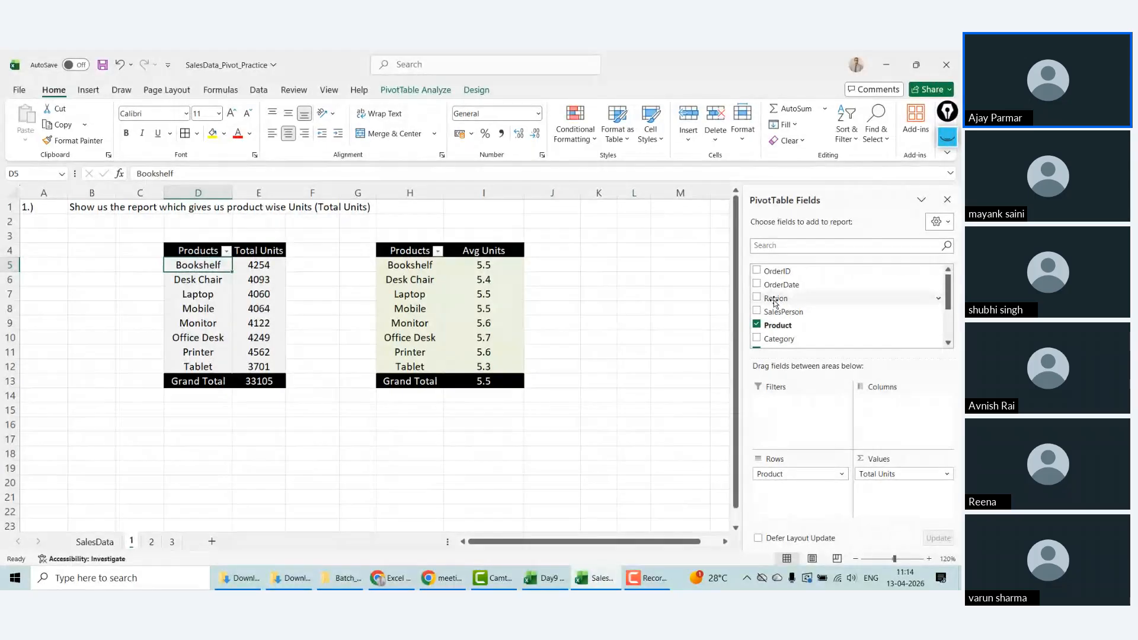
Step: Try Region as the column field of the total units PivotTable and take it back out
{"action": "left_click_drag", "start_coordinate": [772, 299], "coordinate": [887, 418]}
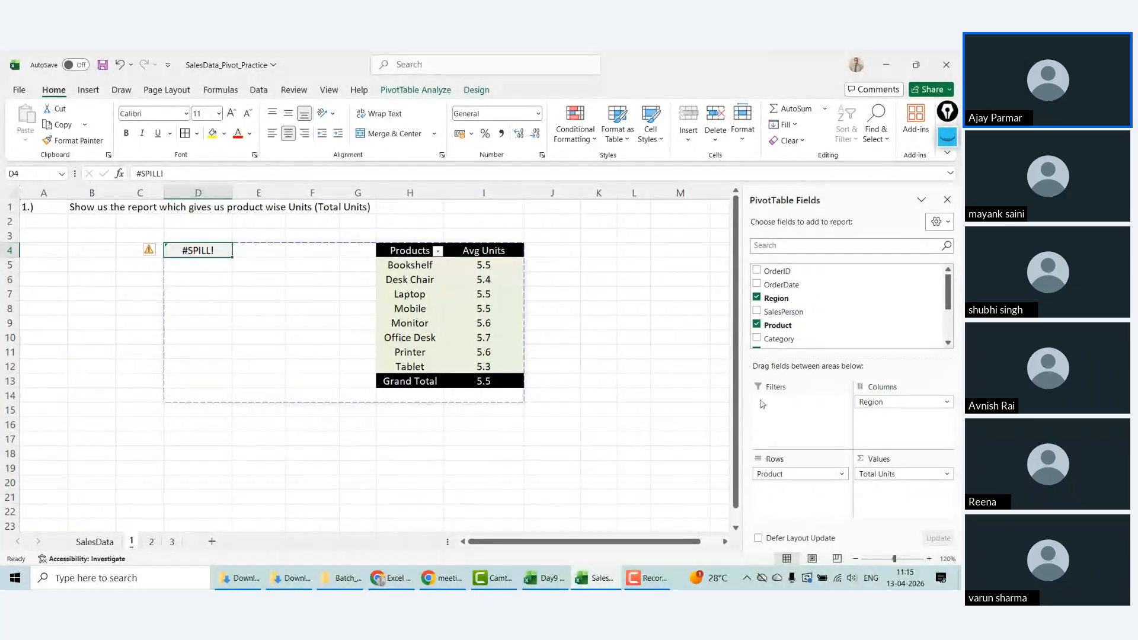
{"action": "left_click_drag", "start_coordinate": [896, 404], "coordinate": [791, 328]}
Step: Move the whole average units PivotTable down within its columns so that it starts at H16
{"action": "left_click", "coordinate": [314, 270]}
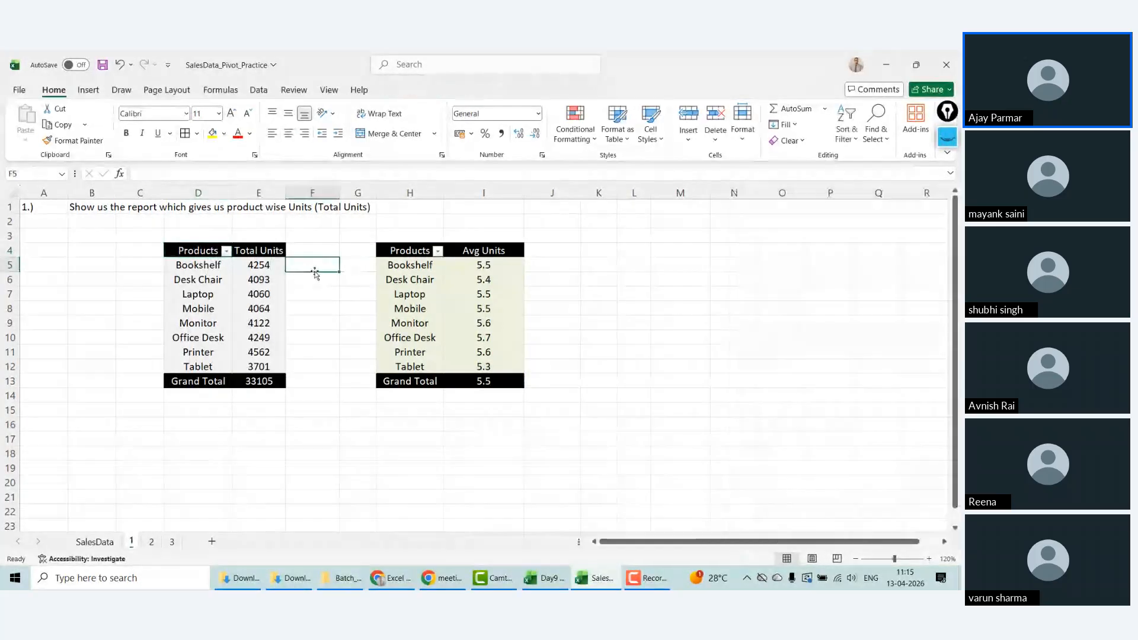
{"action": "key", "text": "shift+Right"}
{"action": "key", "text": "shift+Right"}
{"action": "key", "text": "shift+Right"}
{"action": "key", "text": "shift+Right"}
{"action": "key", "text": "shift+Right"}
{"action": "key", "text": "Right"}
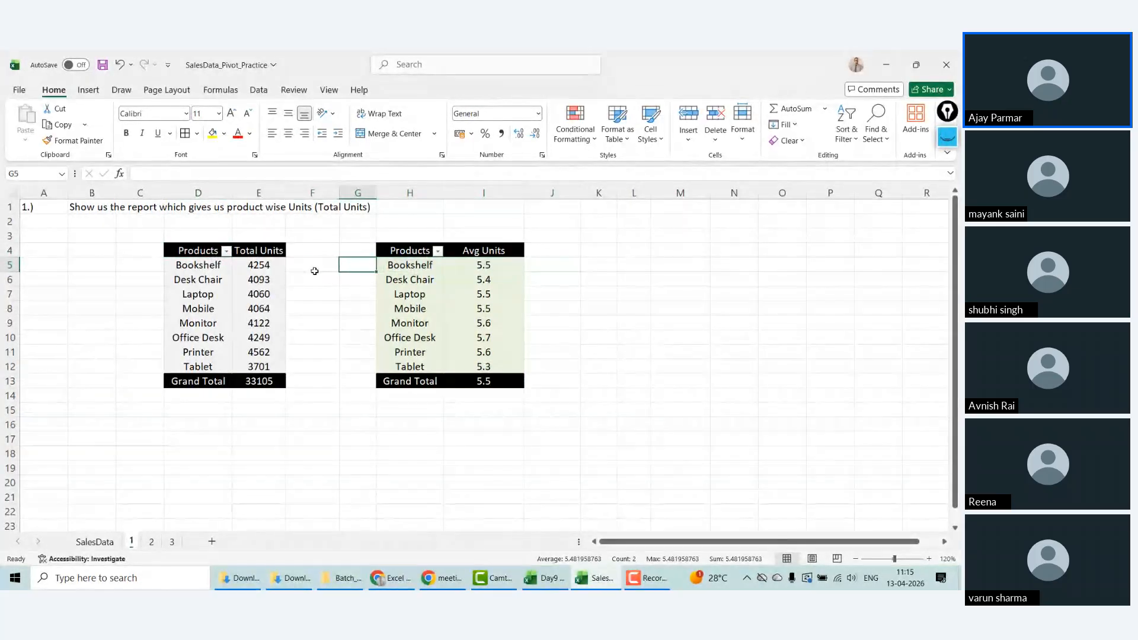
{"action": "key", "text": "Right"}
{"action": "key", "text": "Up"}
{"action": "key", "text": "shift+Right"}
{"action": "key", "text": "ctrl+shift+Down"}
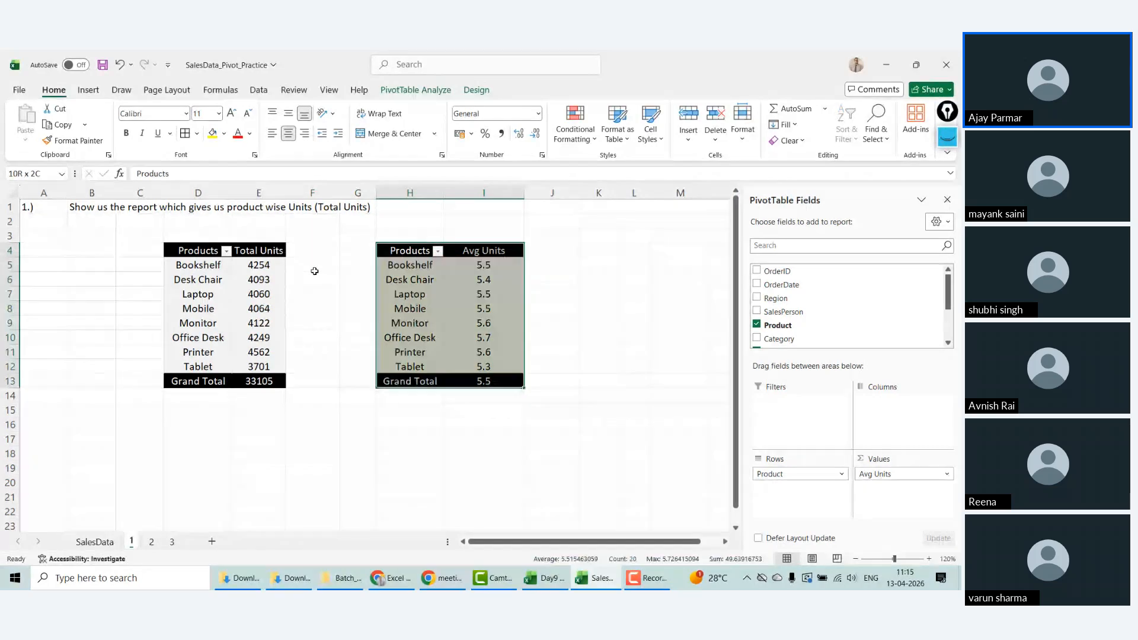
{"action": "left_click_drag", "start_coordinate": [481, 388], "coordinate": [498, 461]}
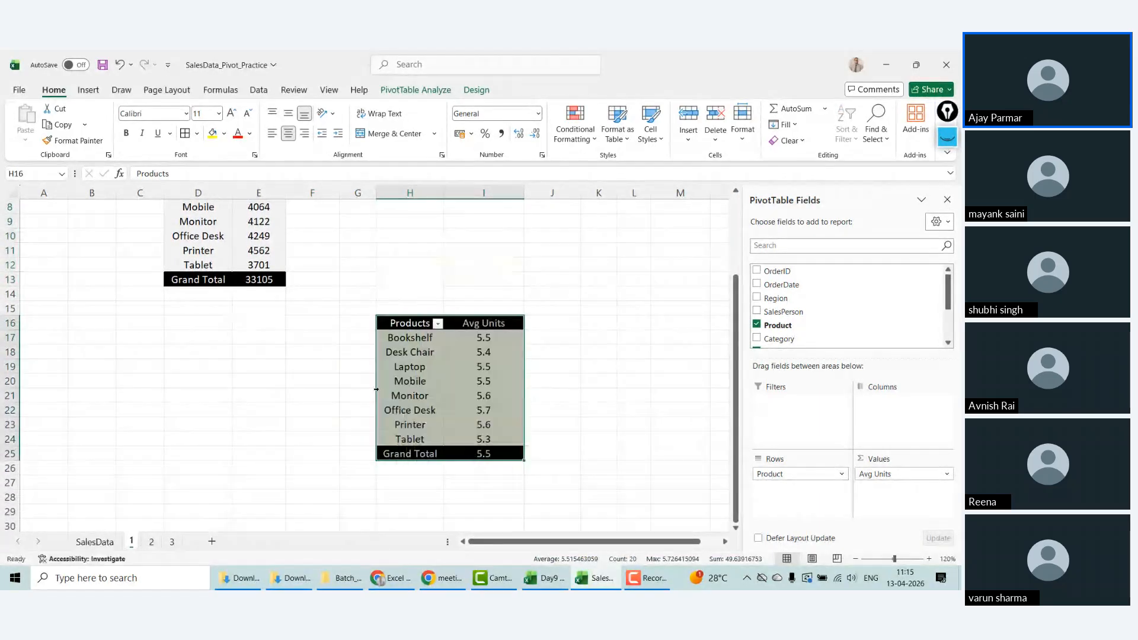
{"action": "left_click", "coordinate": [208, 237]}
{"action": "key", "text": "Up"}
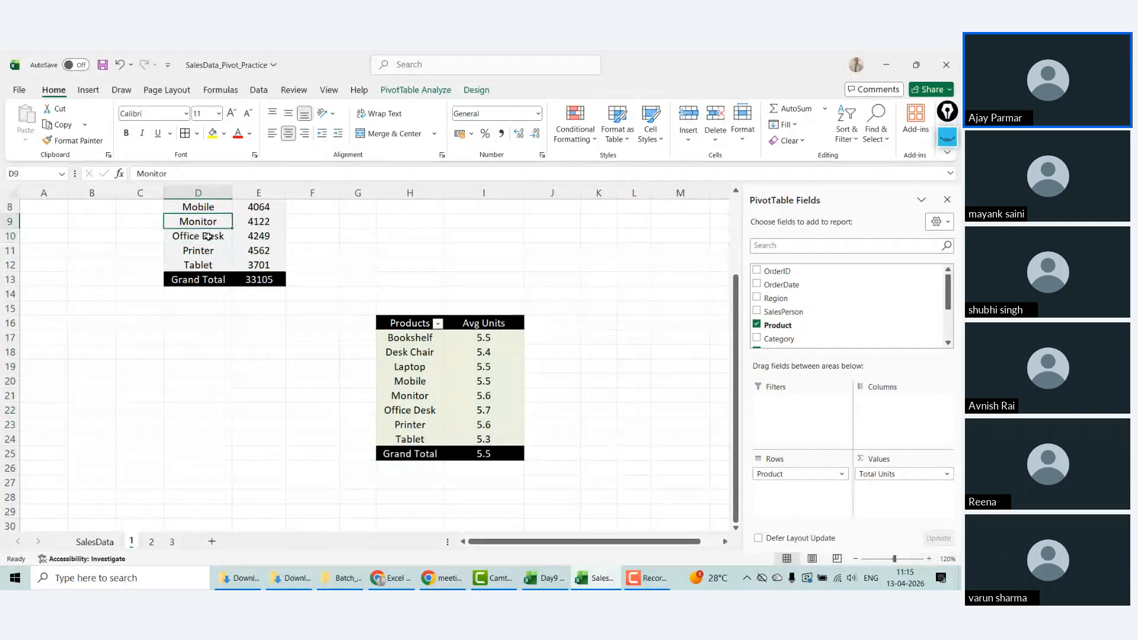
{"action": "key", "text": "Up"}
{"action": "key", "text": "Up"}
{"action": "key", "text": "Up"}
{"action": "key", "text": "Up"}
{"action": "key", "text": "Up"}
{"action": "key", "text": "Up"}
{"action": "key", "text": "Up"}
{"action": "key", "text": "Up"}
{"action": "key", "text": "Down"}
{"action": "key", "text": "Down"}
{"action": "key", "text": "Down"}
{"action": "key", "text": "Down"}
{"action": "key", "text": "Down"}
{"action": "key", "text": "Up"}
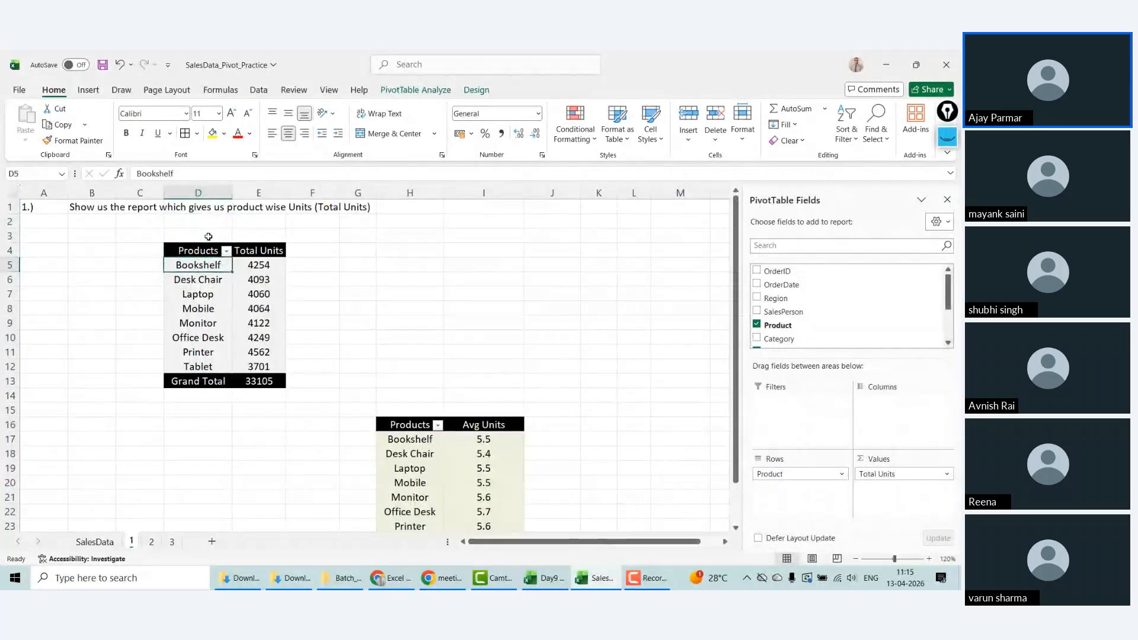
{"action": "left_click", "coordinate": [189, 422]}
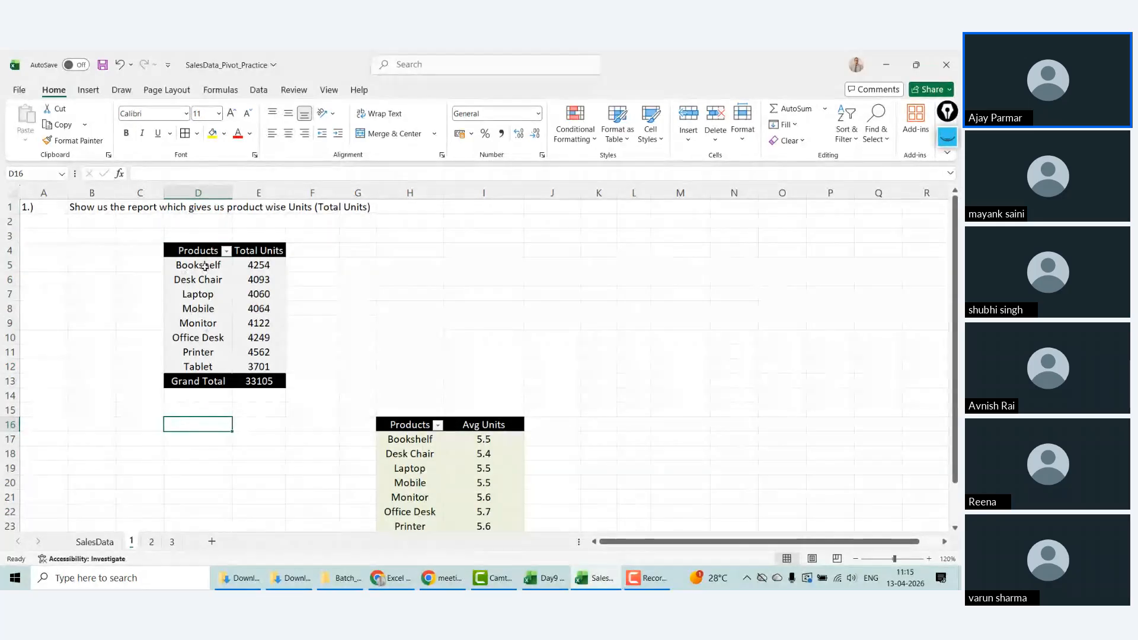
{"action": "left_click_drag", "start_coordinate": [203, 267], "coordinate": [209, 366]}
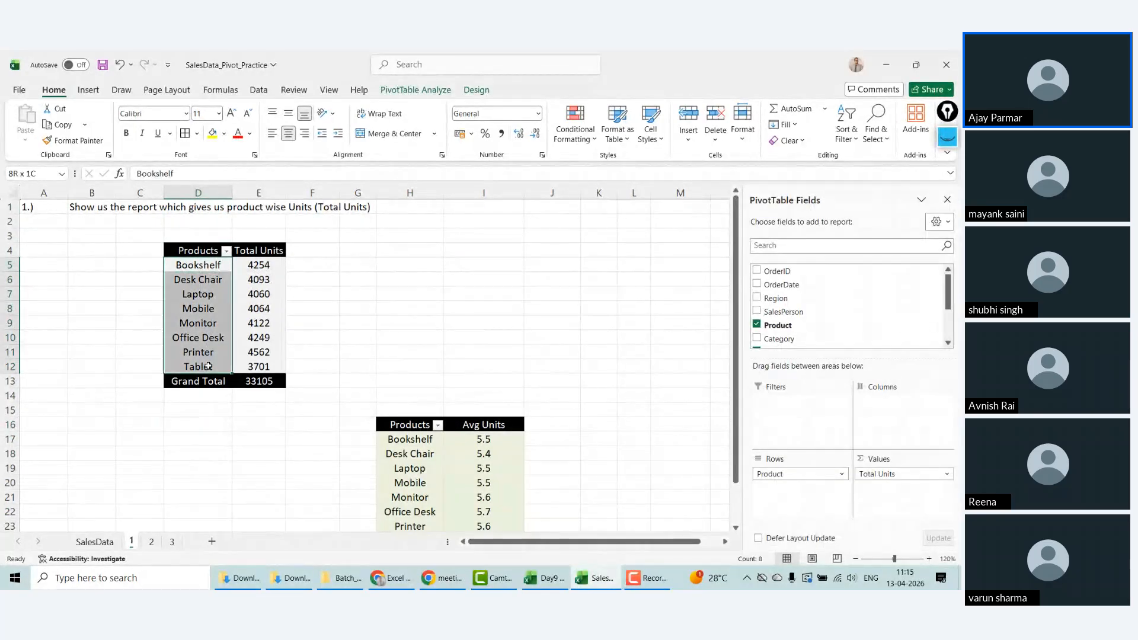
{"action": "left_click", "coordinate": [198, 406]}
{"action": "key", "text": "shift+Down"}
{"action": "key", "text": "shift+Down"}
{"action": "key", "text": "shift+Down"}
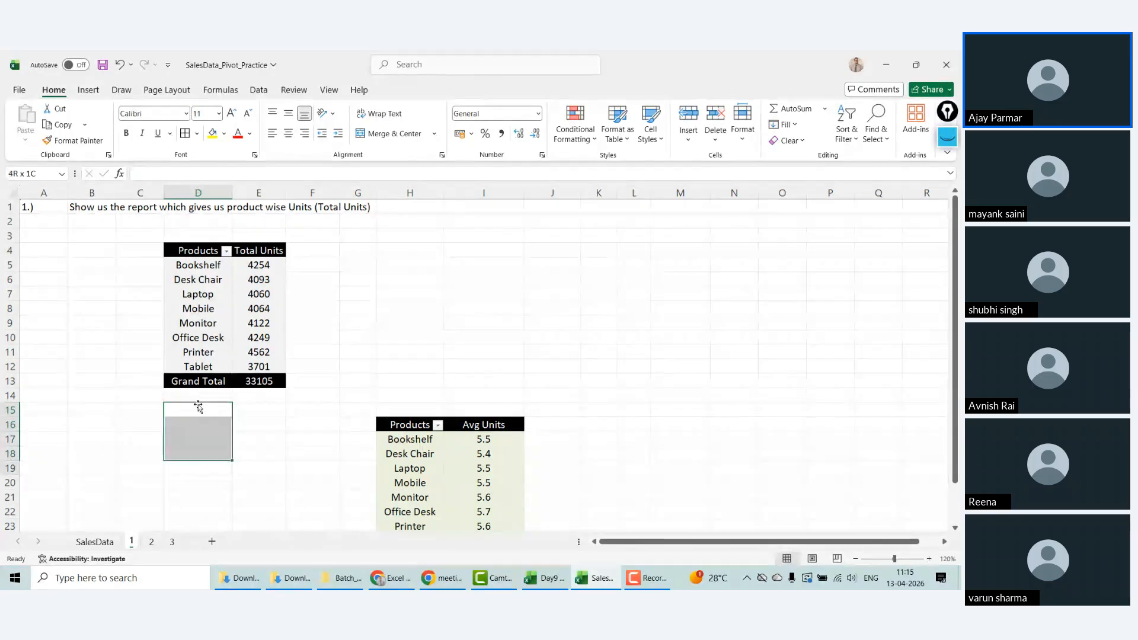
{"action": "key", "text": "Down"}
{"action": "key", "text": "Down"}
{"action": "key", "text": "Up"}
{"action": "key", "text": "shift+Right"}
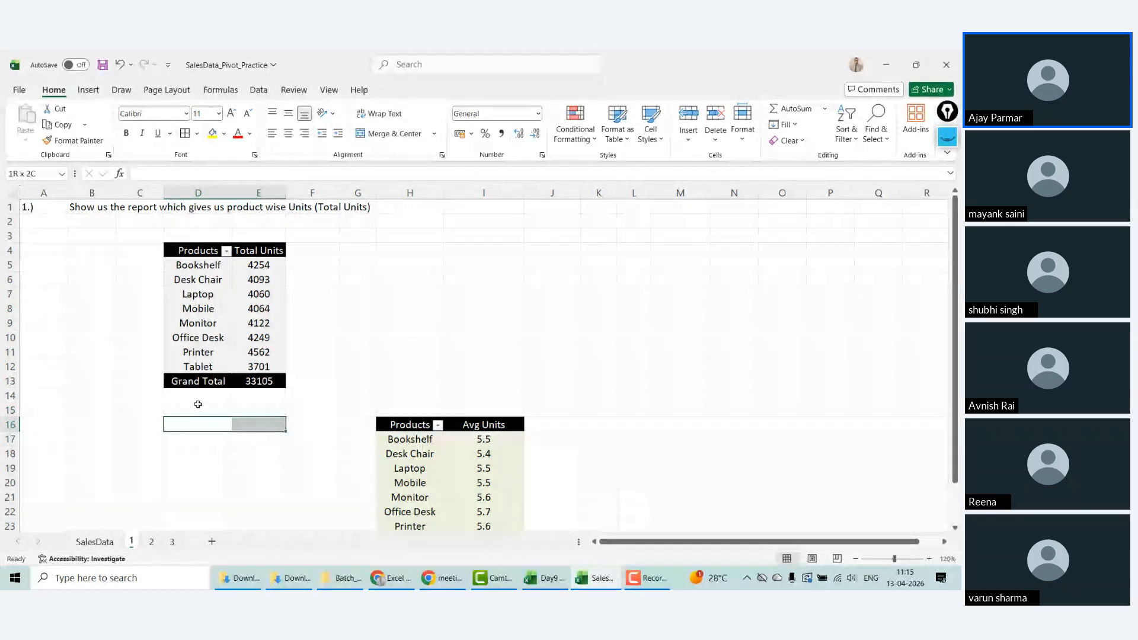
Step: Refresh the total units PivotTable
{"action": "left_click", "coordinate": [204, 268]}
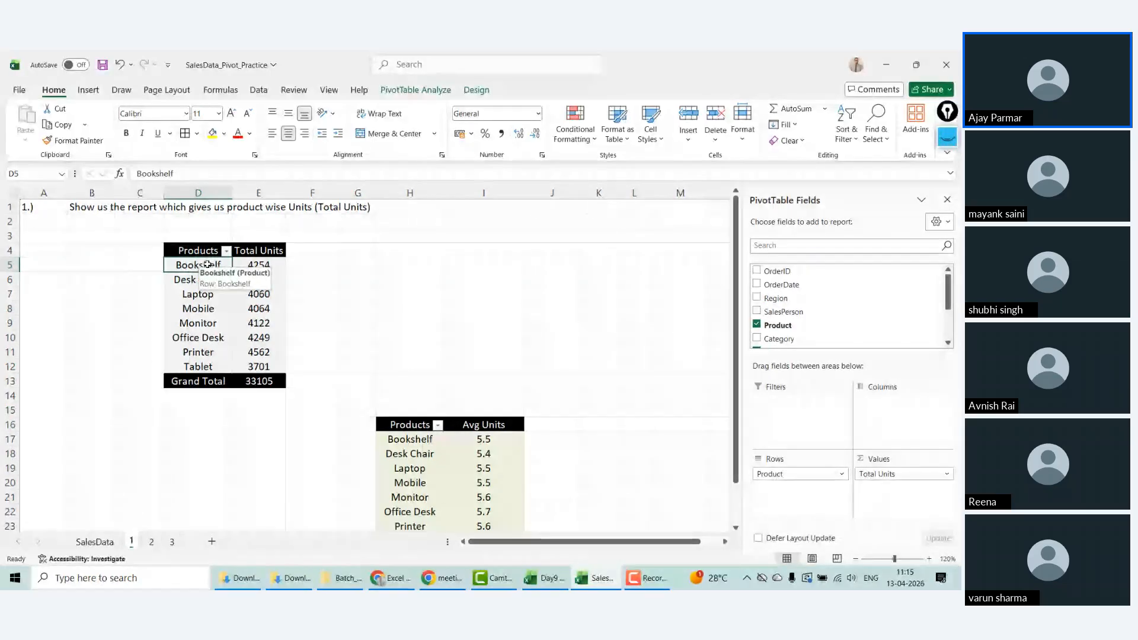
{"action": "right_click", "coordinate": [207, 263]}
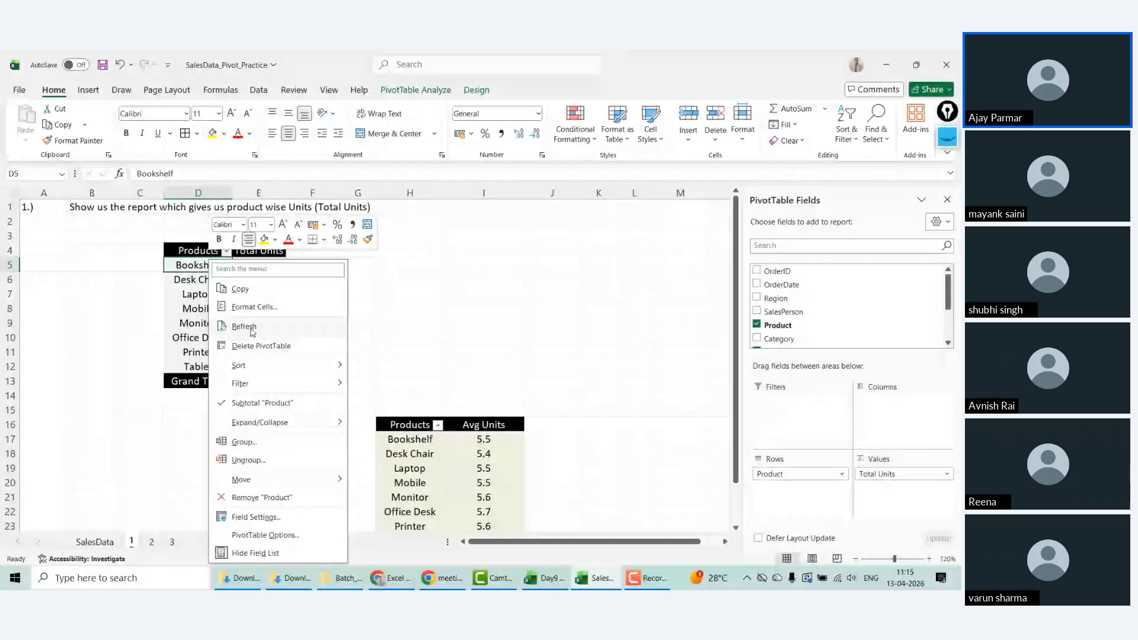
{"action": "left_click", "coordinate": [251, 327]}
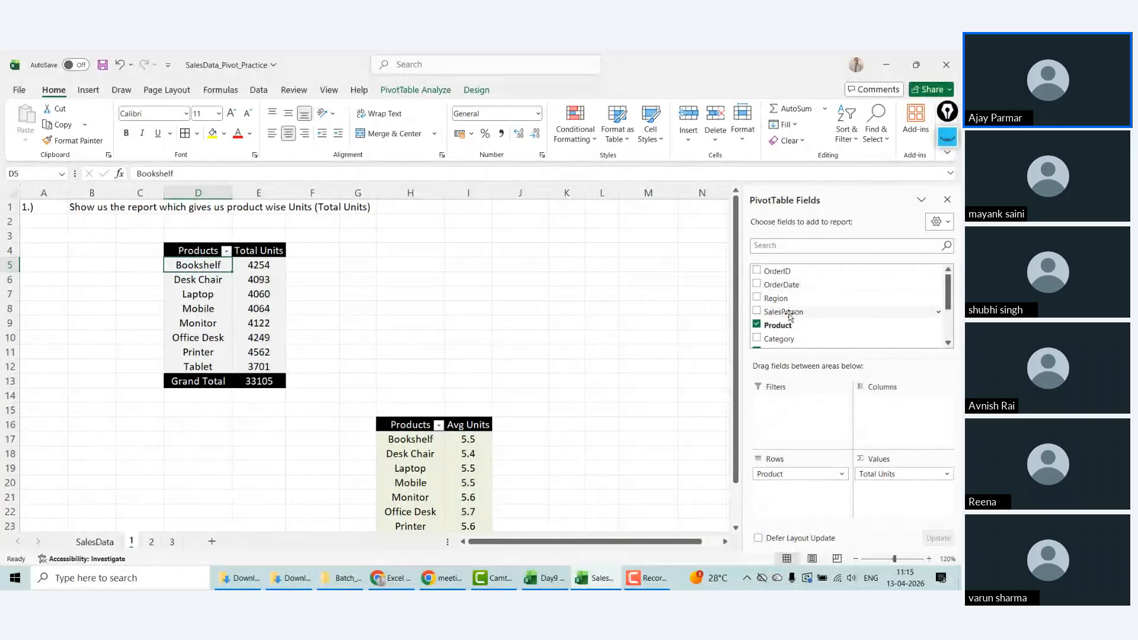
Step: Add Region as the column field of the total units PivotTable and fit column I to its contents
{"action": "left_click_drag", "start_coordinate": [776, 300], "coordinate": [890, 408]}
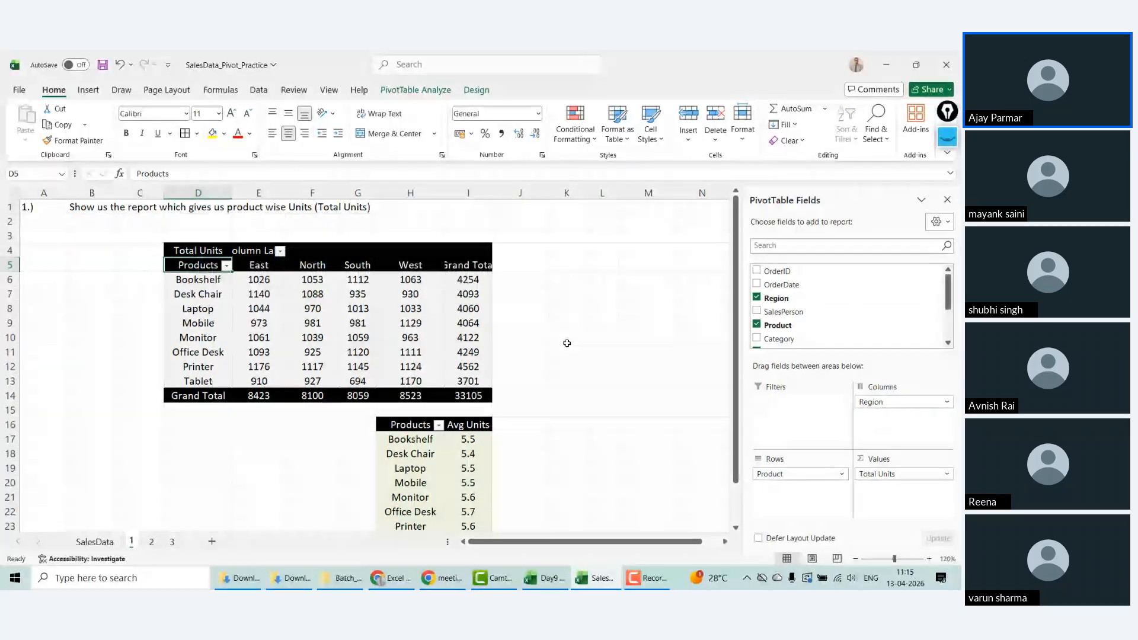
{"action": "left_click_drag", "start_coordinate": [494, 197], "coordinate": [493, 197]}
{"action": "double_click", "coordinate": [493, 197]}
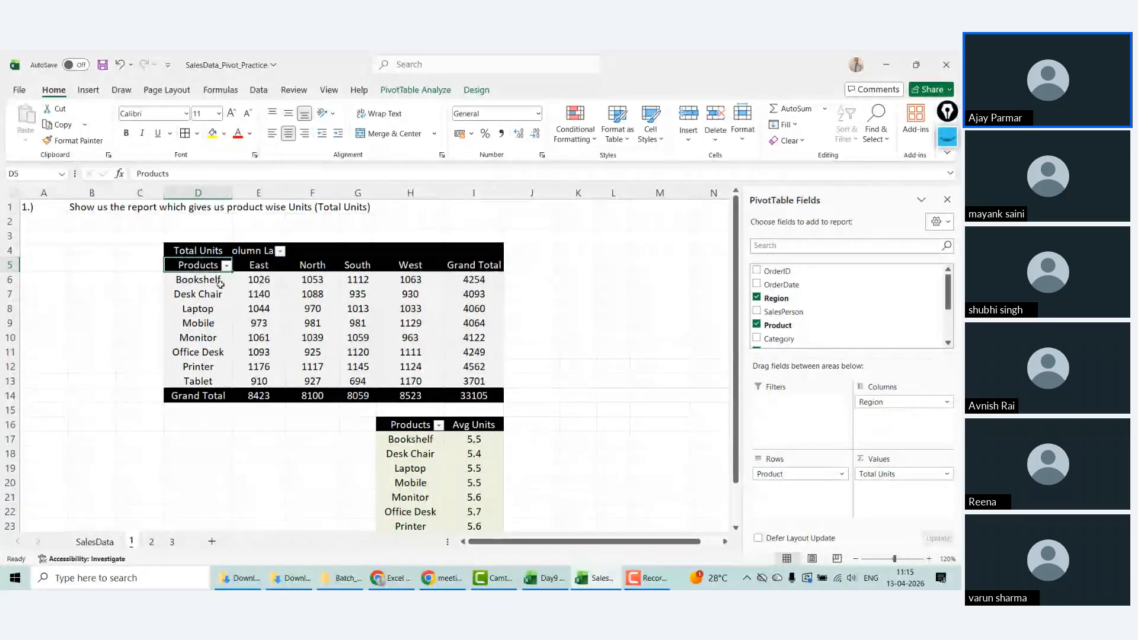
Step: Examine the units of each product across the region columns and totals of the total units PivotTable
{"action": "left_click", "coordinate": [243, 283]}
{"action": "key", "text": "Right"}
{"action": "key", "text": "Right"}
{"action": "key", "text": "Right"}
{"action": "key", "text": "Right"}
{"action": "key", "text": "Left"}
{"action": "key", "text": "Left"}
{"action": "key", "text": "Left"}
{"action": "key", "text": "Left"}
{"action": "key", "text": "Left"}
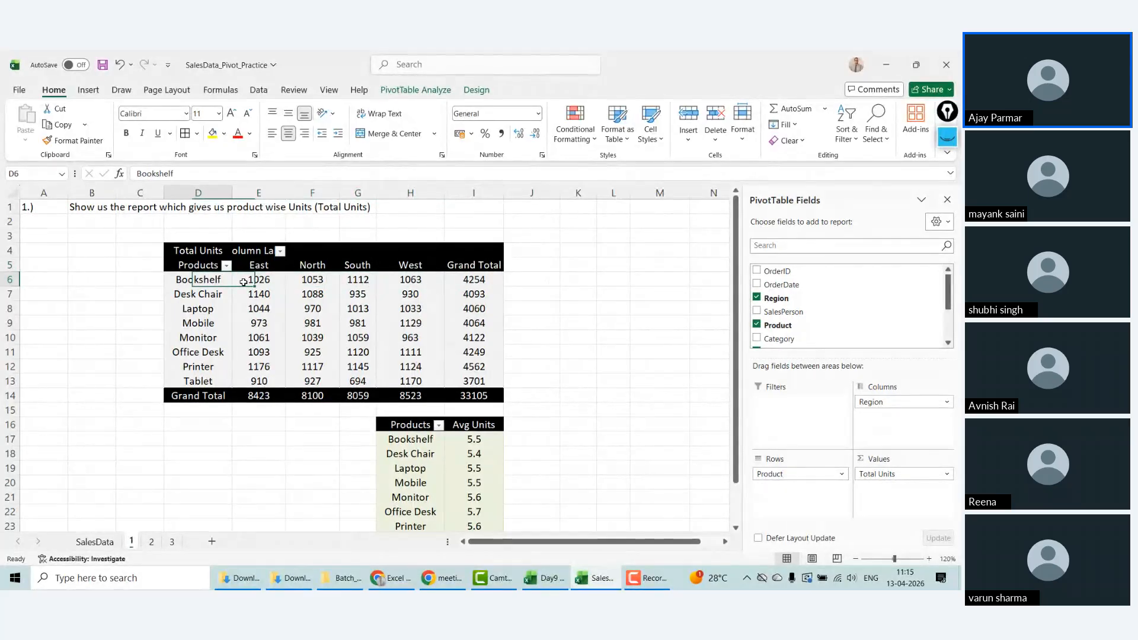
{"action": "key", "text": "shift+Down"}
{"action": "key", "text": "shift+Down"}
{"action": "key", "text": "shift+Down"}
{"action": "key", "text": "shift+Down"}
{"action": "key", "text": "shift+Down"}
{"action": "key", "text": "shift+Down"}
{"action": "key", "text": "shift+Down"}
{"action": "key", "text": "shift+Down"}
{"action": "key", "text": "shift+Right"}
{"action": "key", "text": "shift+Right"}
{"action": "key", "text": "shift+Right"}
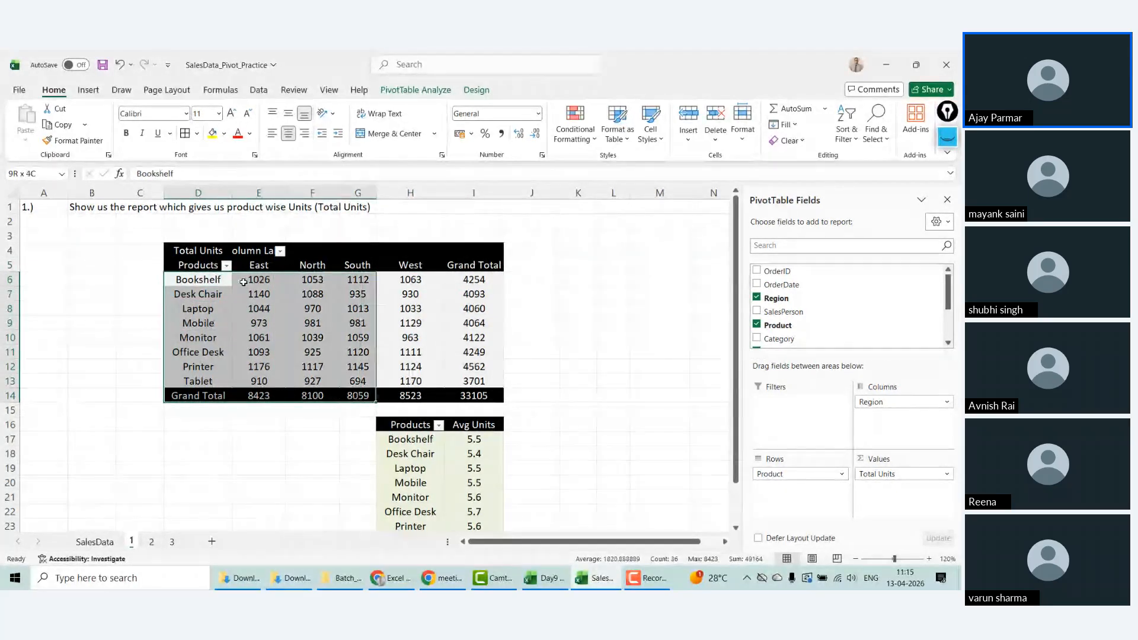
{"action": "key", "text": "shift+Right"}
{"action": "key", "text": "shift+Right"}
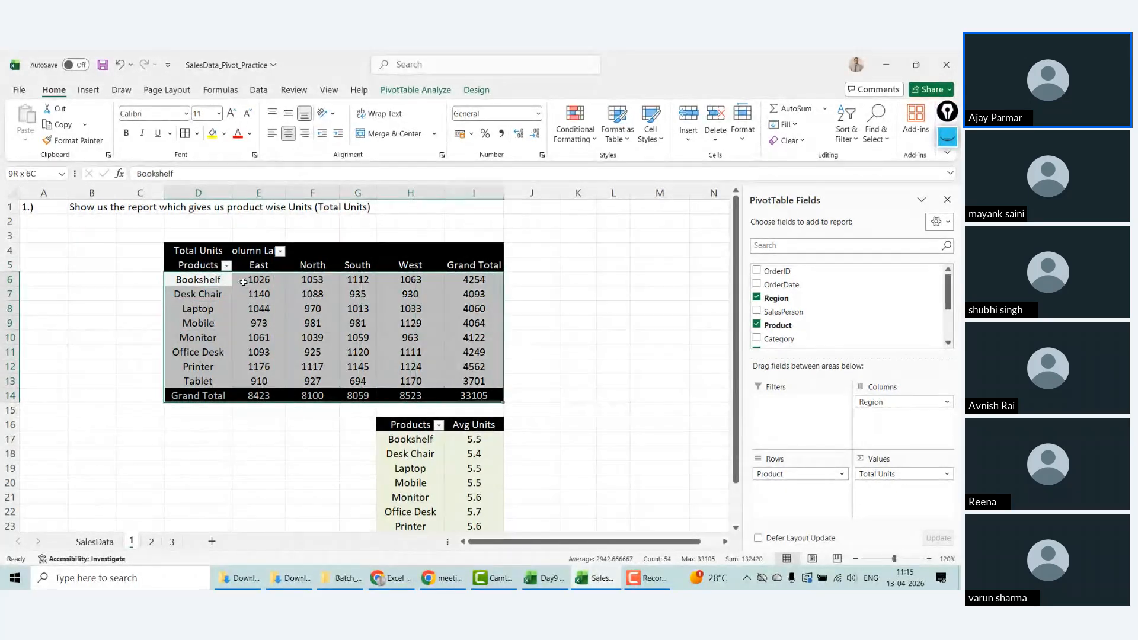
Step: Swap the fields of the total units PivotTable so that Region forms the rows and Product the columns
{"action": "left_click", "coordinate": [898, 402]}
{"action": "left_click", "coordinate": [884, 403]}
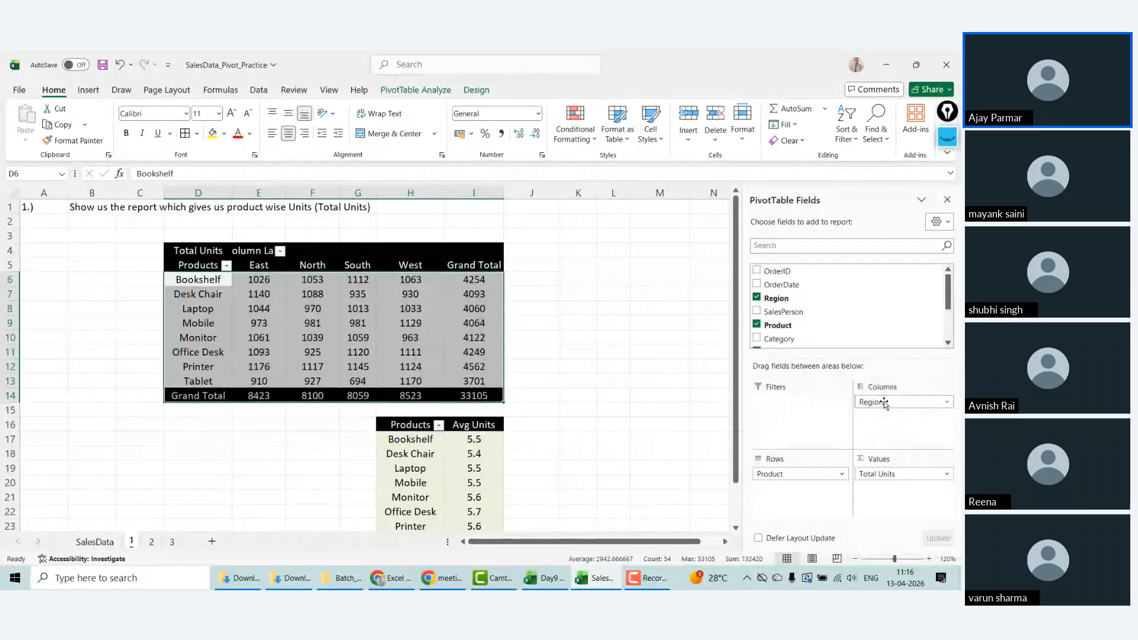
{"action": "left_click_drag", "start_coordinate": [884, 403], "coordinate": [917, 413]}
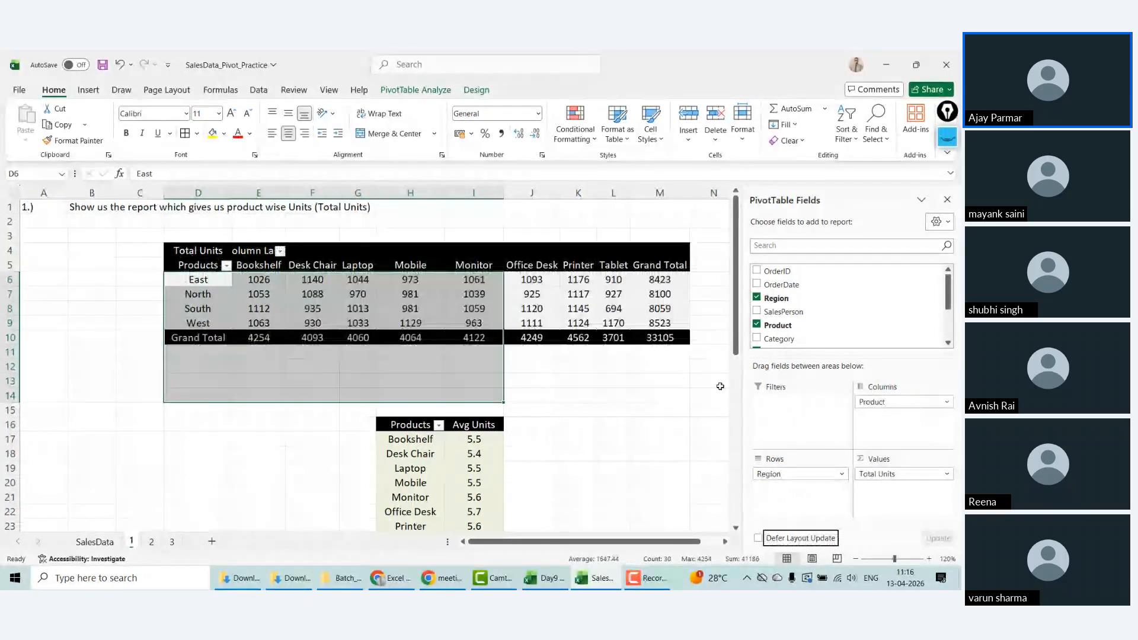
Step: Examine the region row labels and product column headings in the swapped total units PivotTable
{"action": "left_click", "coordinate": [311, 381]}
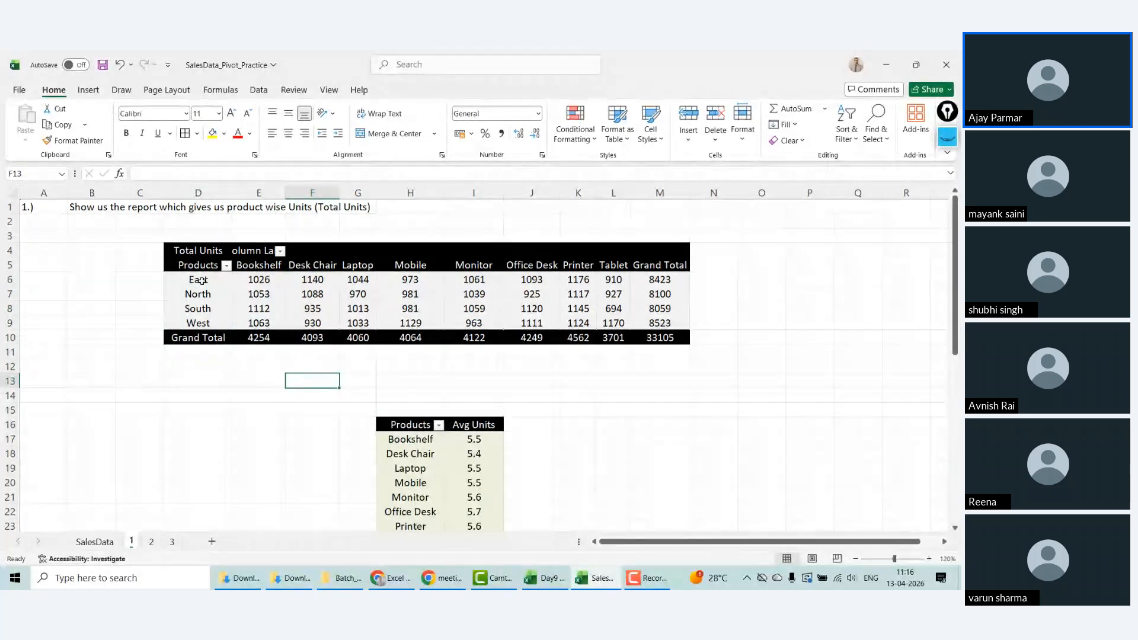
{"action": "left_click_drag", "start_coordinate": [201, 280], "coordinate": [203, 280]}
{"action": "key", "text": "shift+Down"}
{"action": "key", "text": "shift+Down"}
{"action": "key", "text": "Right"}
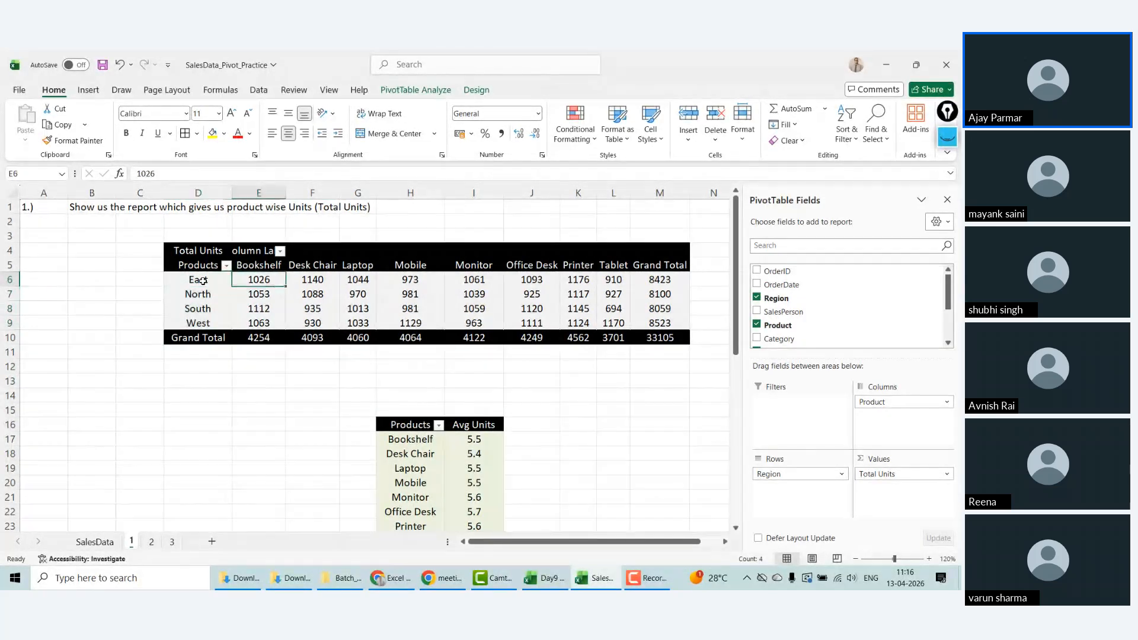
{"action": "key", "text": "Up"}
{"action": "key", "text": "shift+Right"}
{"action": "key", "text": "shift+Right"}
{"action": "key", "text": "shift+Right"}
{"action": "key", "text": "shift+Right"}
{"action": "key", "text": "shift+Right"}
{"action": "key", "text": "shift+Right"}
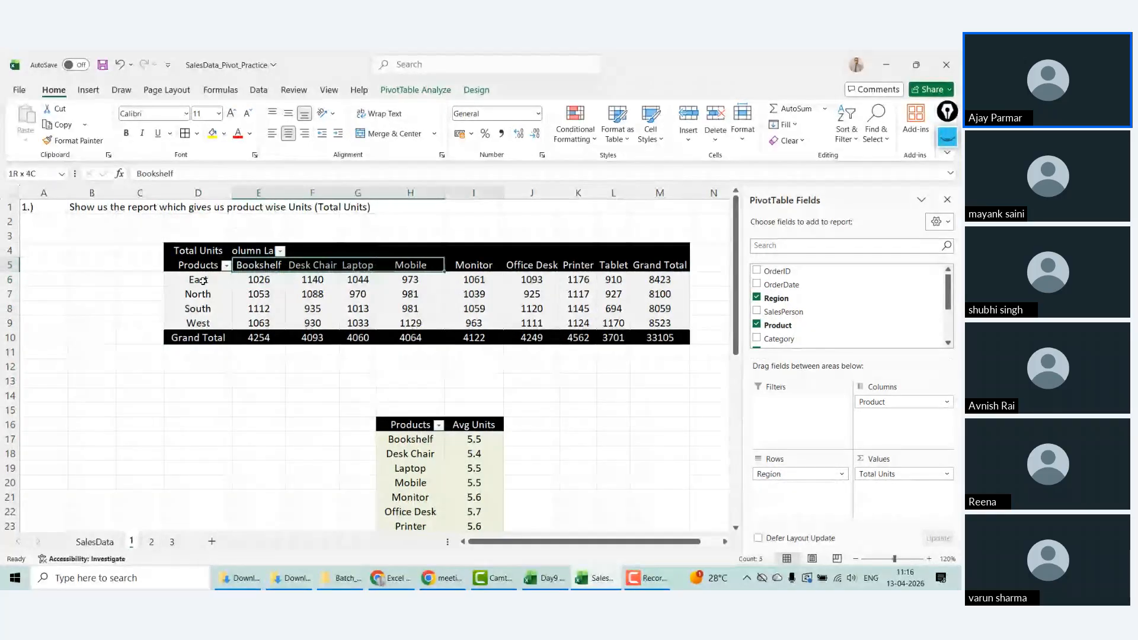
{"action": "left_click", "coordinate": [139, 265]}
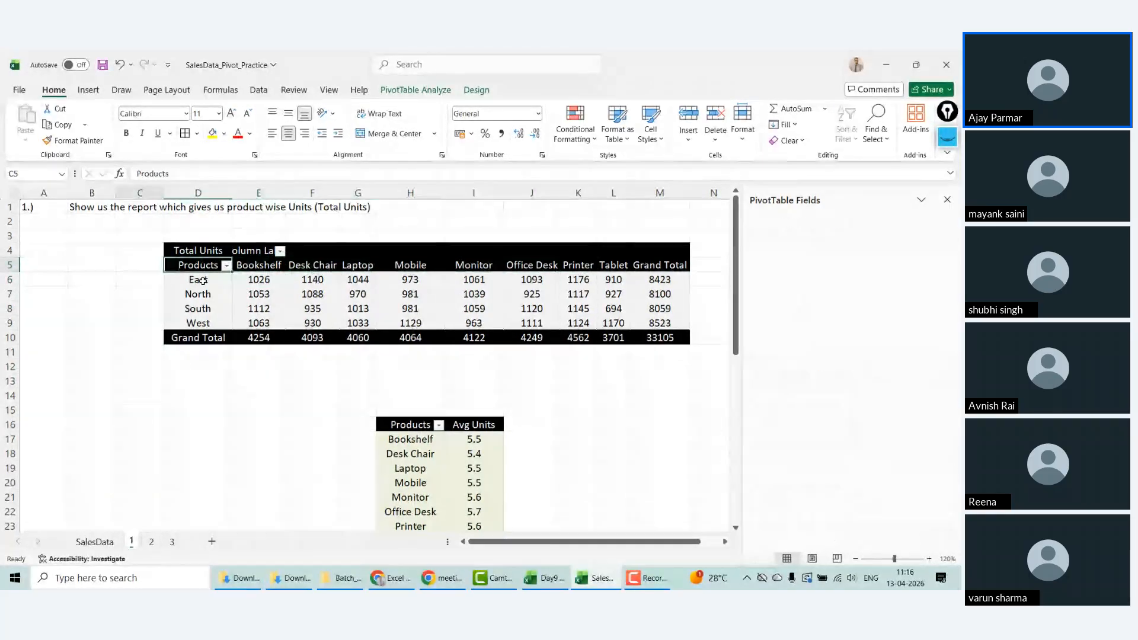
Step: Copy the text of question 2 from the SalesData sheet into cell A1 of sheet 2
{"action": "left_click", "coordinate": [95, 541]}
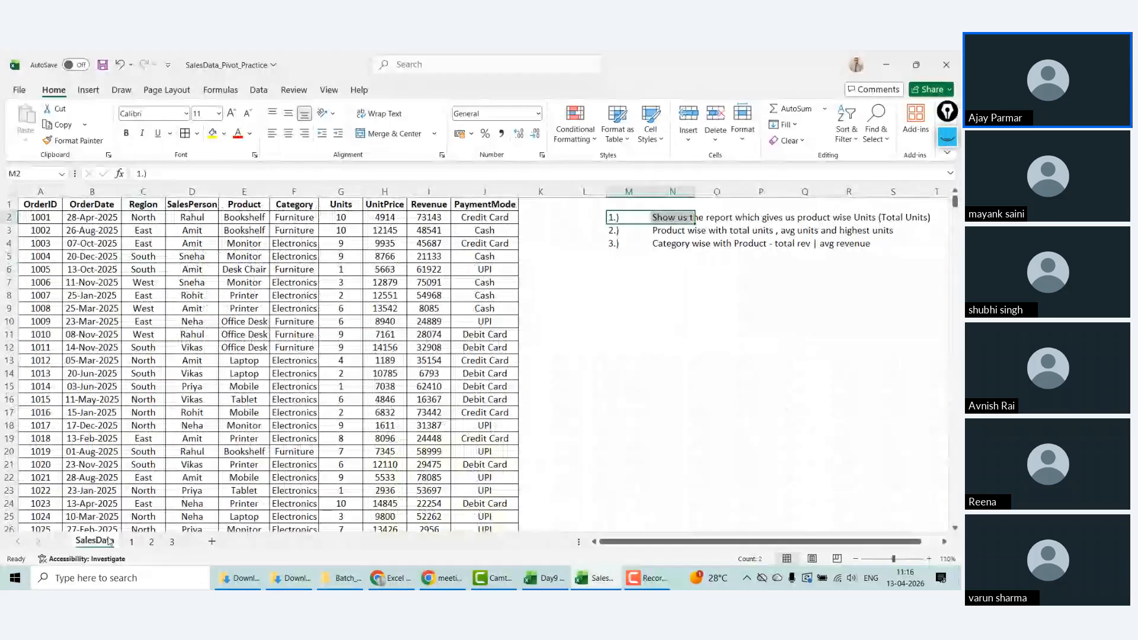
{"action": "left_click", "coordinate": [664, 229]}
{"action": "key", "text": "ctrl+c"}
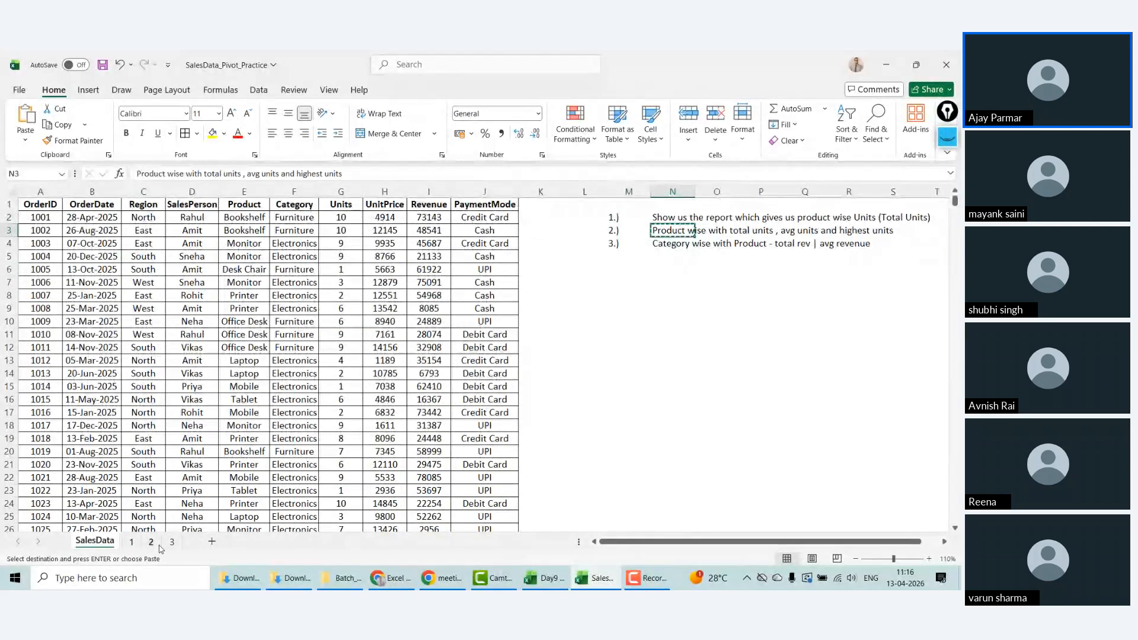
{"action": "left_click", "coordinate": [152, 541]}
{"action": "key", "text": "ctrl+v"}
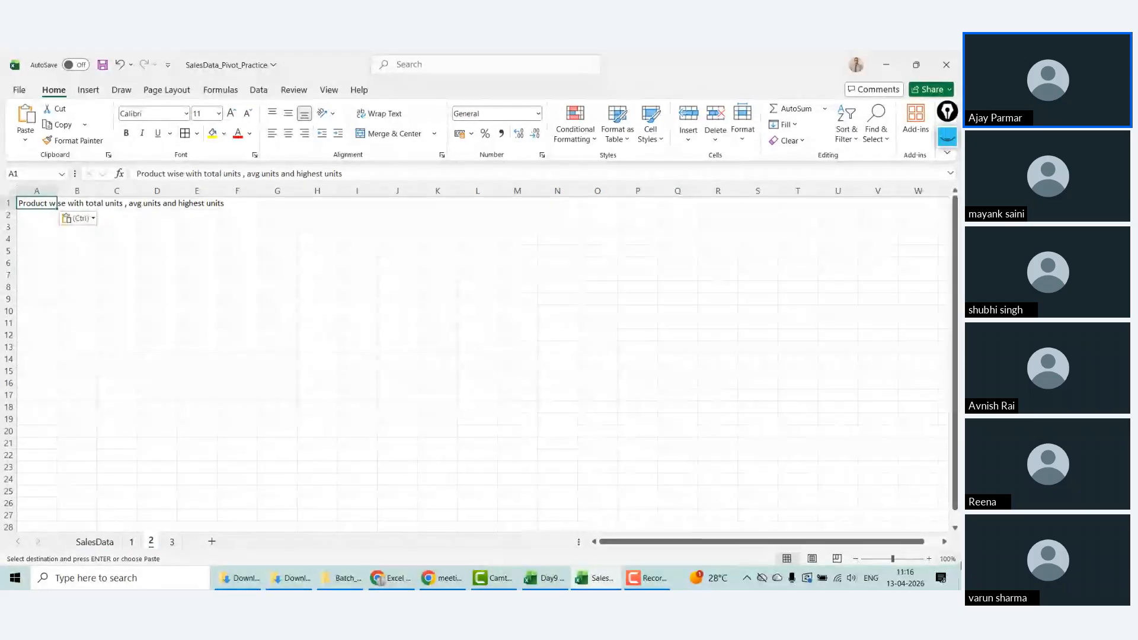
{"action": "scroll", "coordinate": [380, 222], "scroll_direction": "up", "scroll_amount": 5}
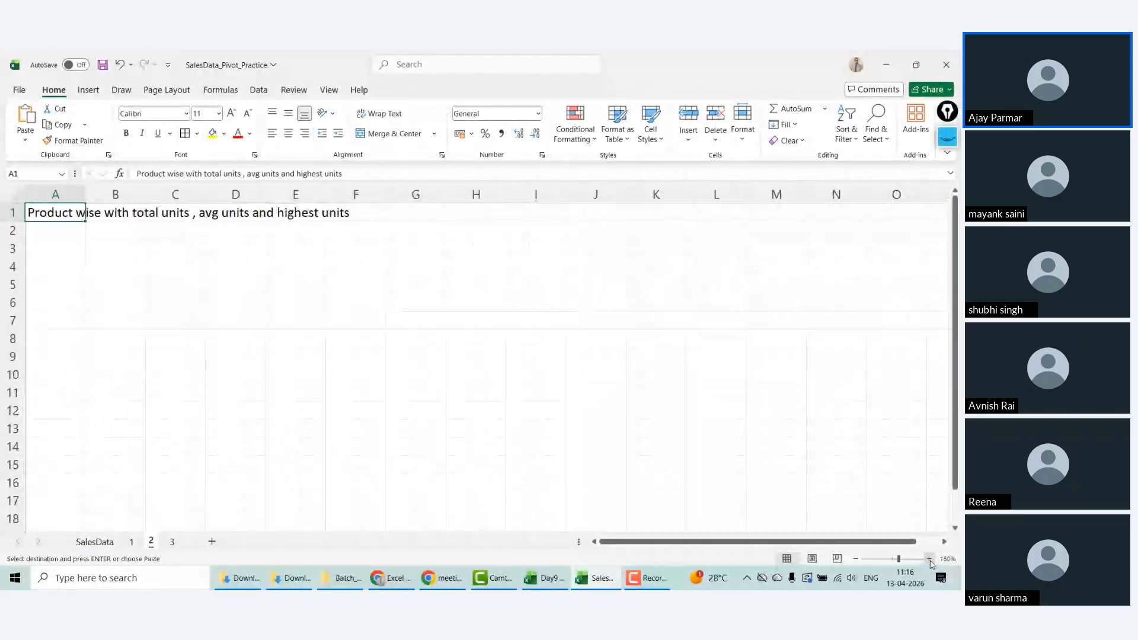
Step: Insert a PivotTable at C4 of sheet 2, using the whole SalesData table from A1 across to column J as its source
{"action": "left_click", "coordinate": [335, 254]}
{"action": "left_click", "coordinate": [196, 279]}
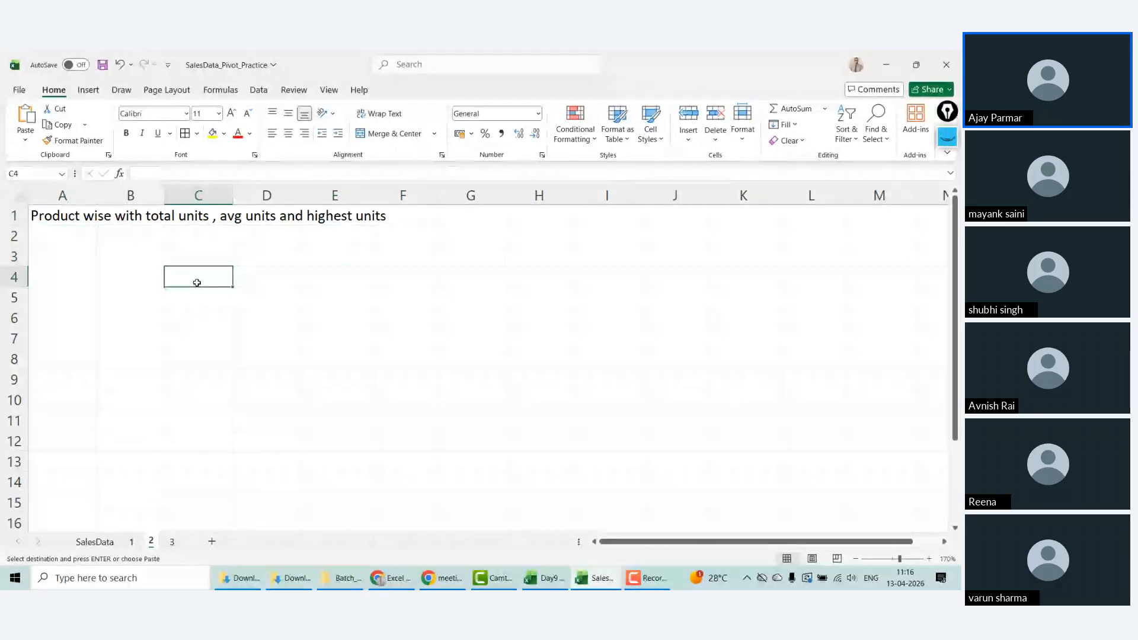
{"action": "left_click", "coordinate": [84, 89]}
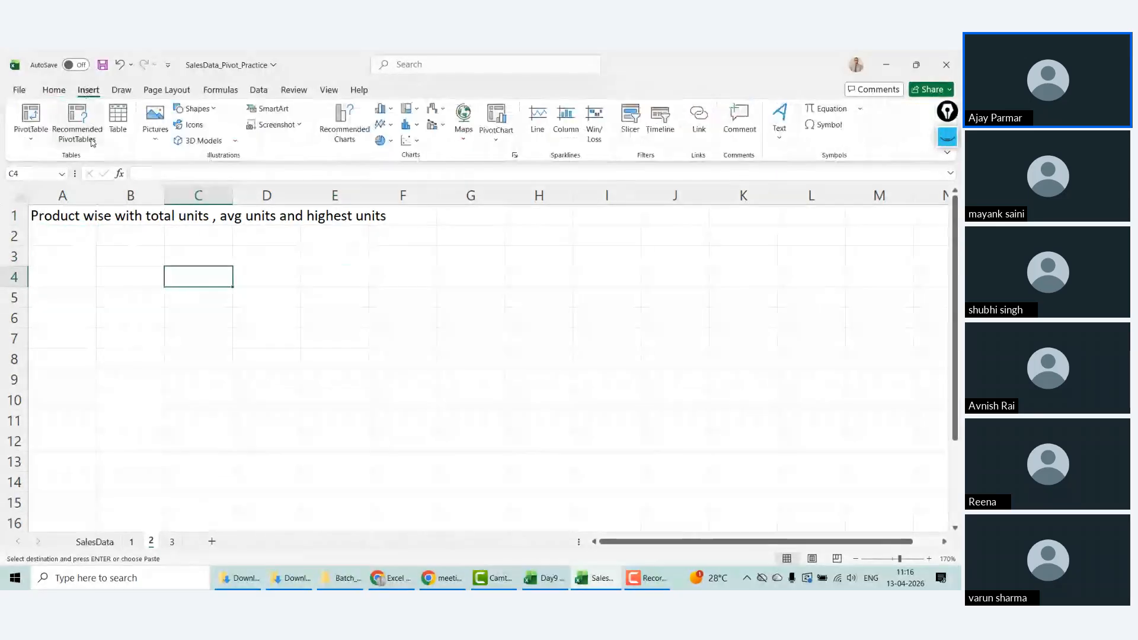
{"action": "left_click", "coordinate": [31, 133]}
{"action": "left_click", "coordinate": [60, 158]}
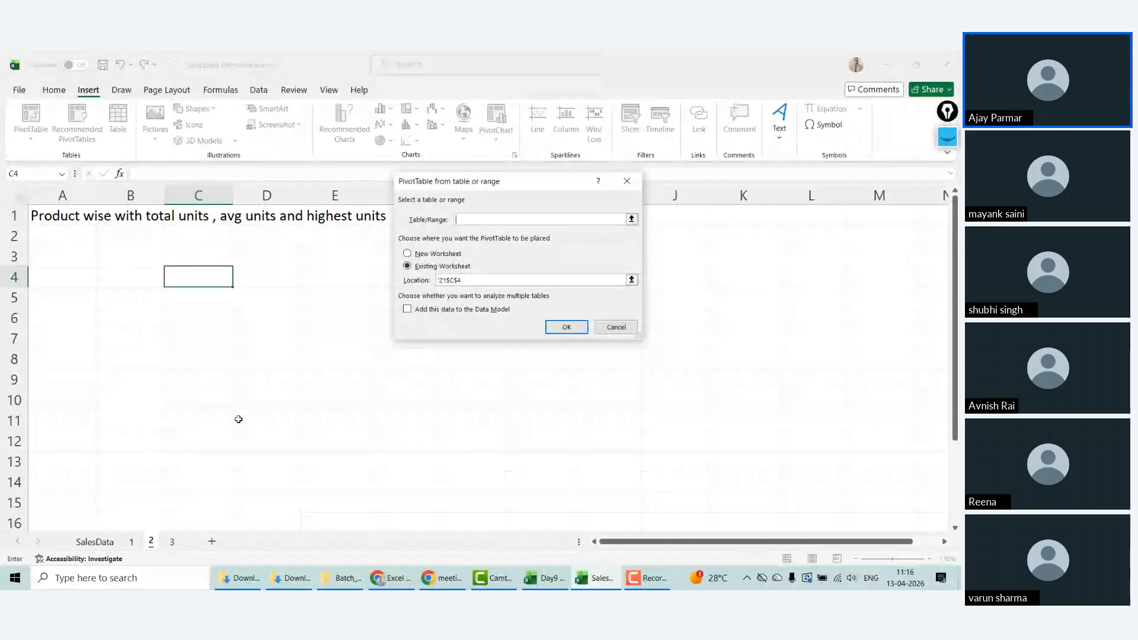
{"action": "left_click", "coordinate": [92, 544]}
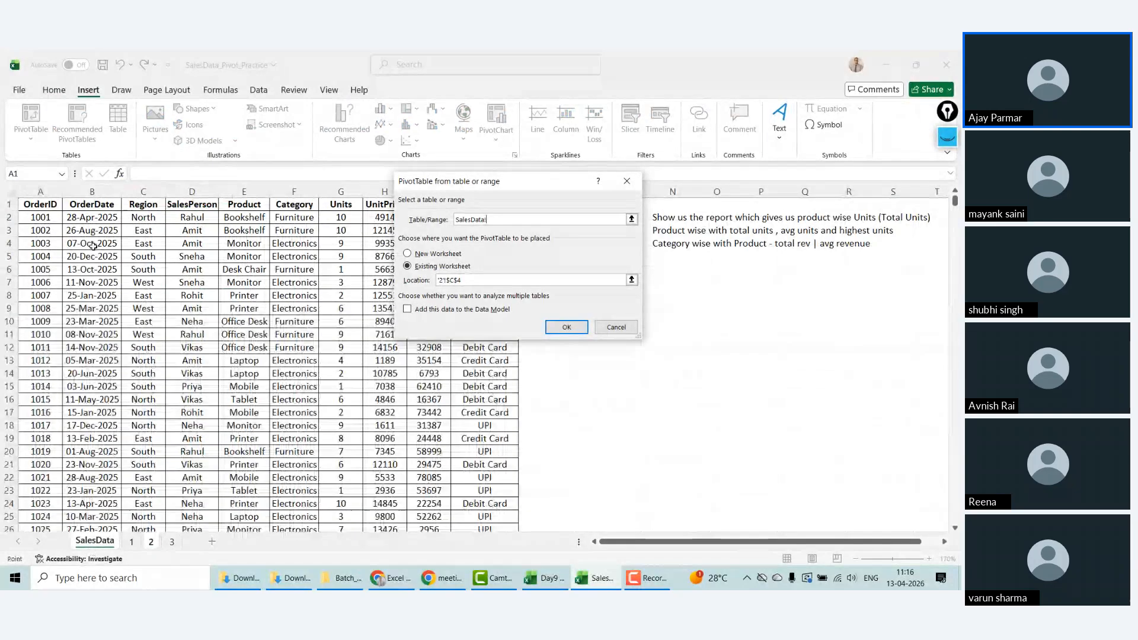
{"action": "left_click", "coordinate": [40, 204]}
{"action": "key", "text": "ctrl+shift+Right"}
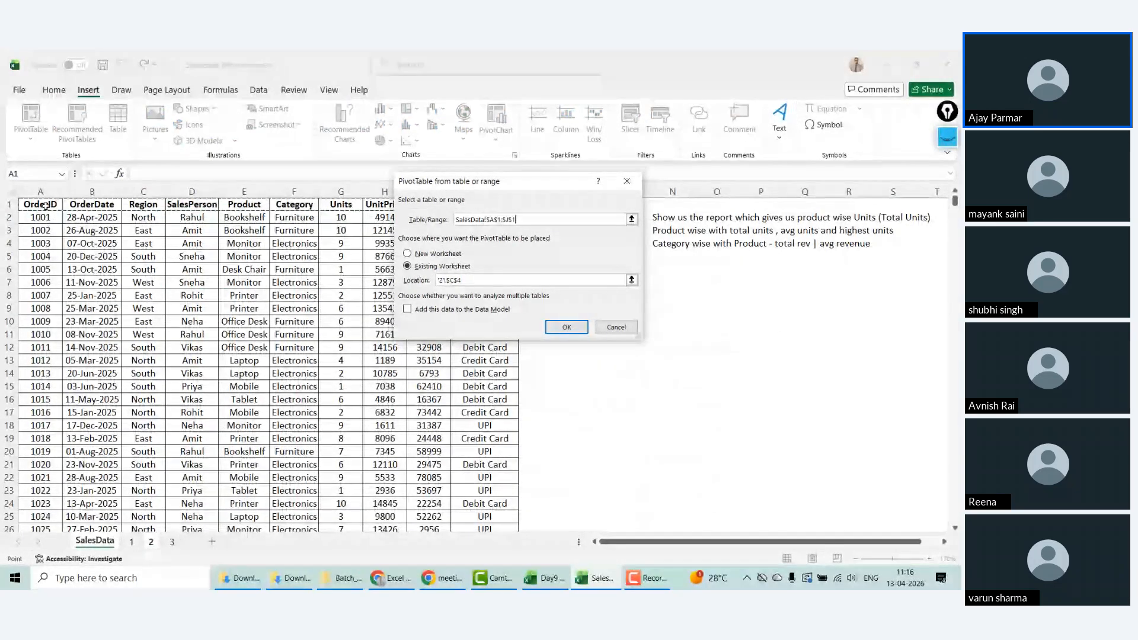
{"action": "key", "text": "ctrl+shift+Down"}
{"action": "left_click", "coordinate": [567, 329]}
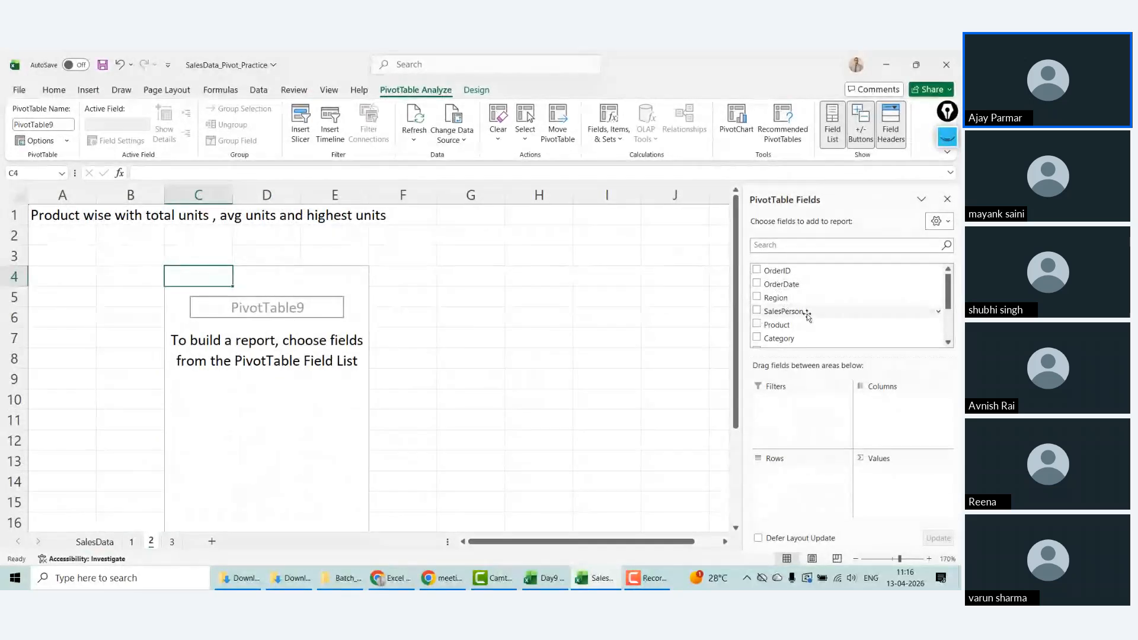
Step: Set Product as the row field of the new PivotTable and add Units to its values three times
{"action": "left_click_drag", "start_coordinate": [776, 325], "coordinate": [775, 490]}
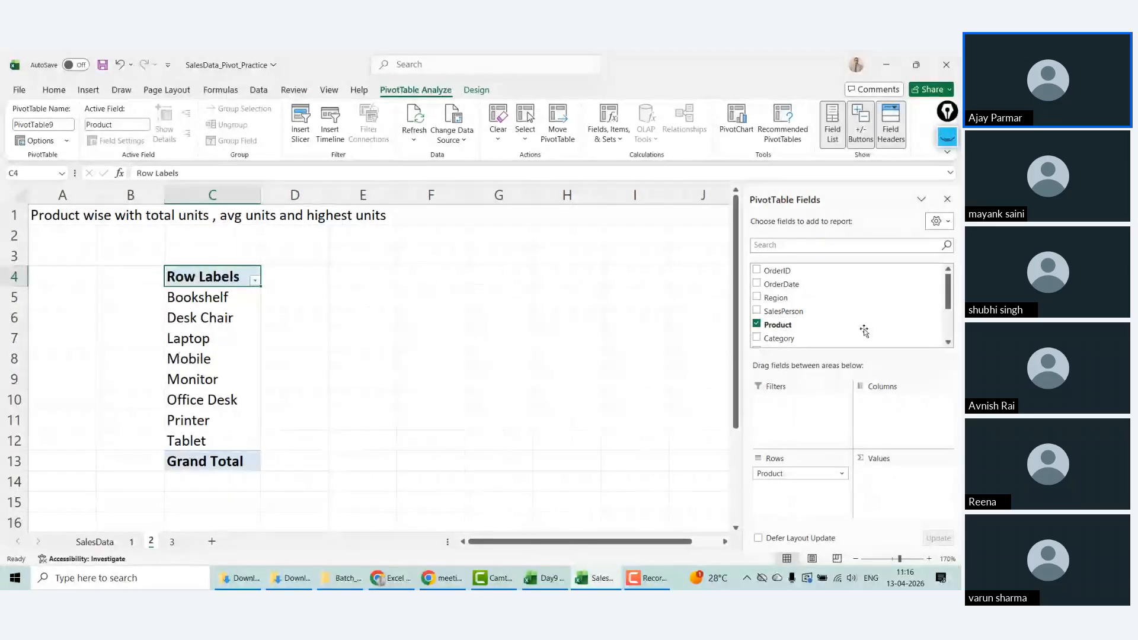
{"action": "scroll", "coordinate": [806, 309], "scroll_direction": "down", "scroll_amount": 2}
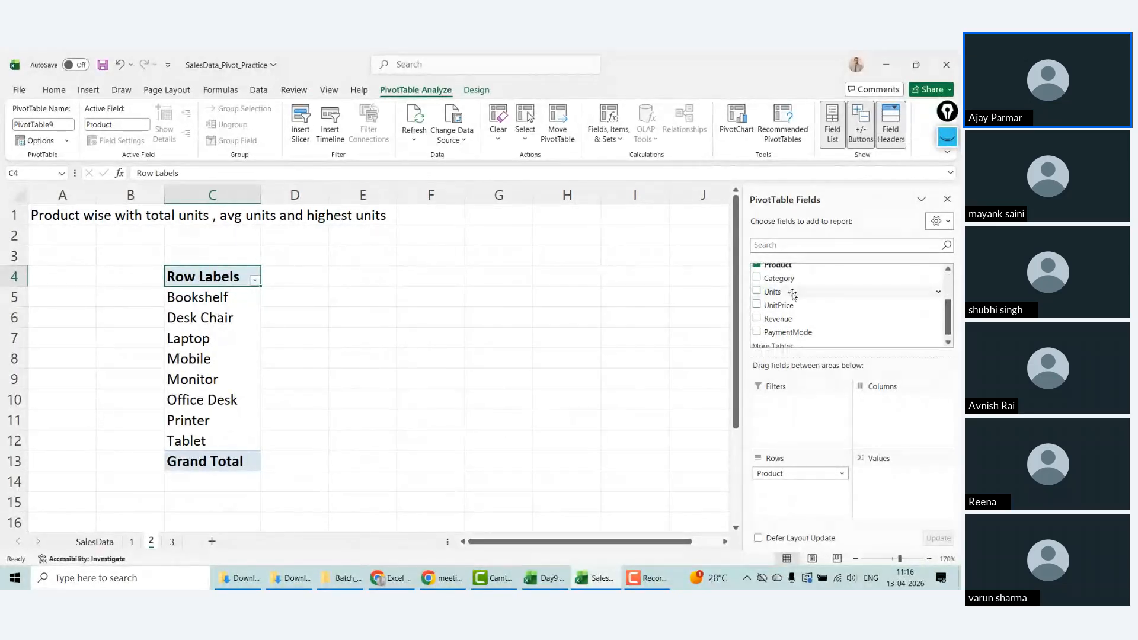
{"action": "left_click_drag", "start_coordinate": [770, 294], "coordinate": [890, 488]}
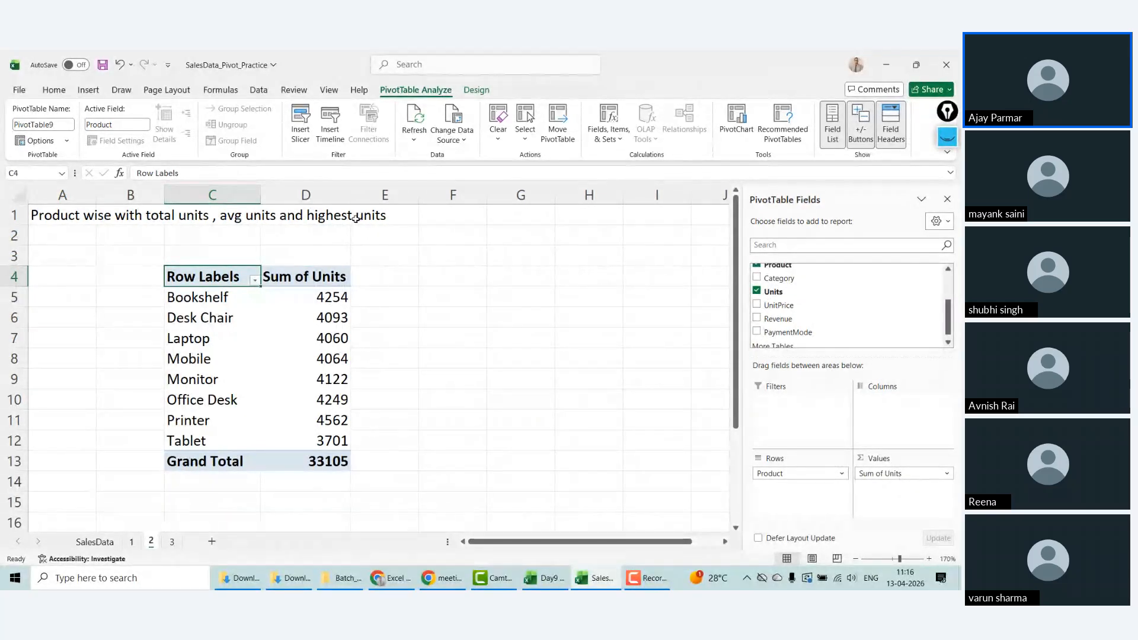
{"action": "left_click_drag", "start_coordinate": [772, 295], "coordinate": [877, 494]}
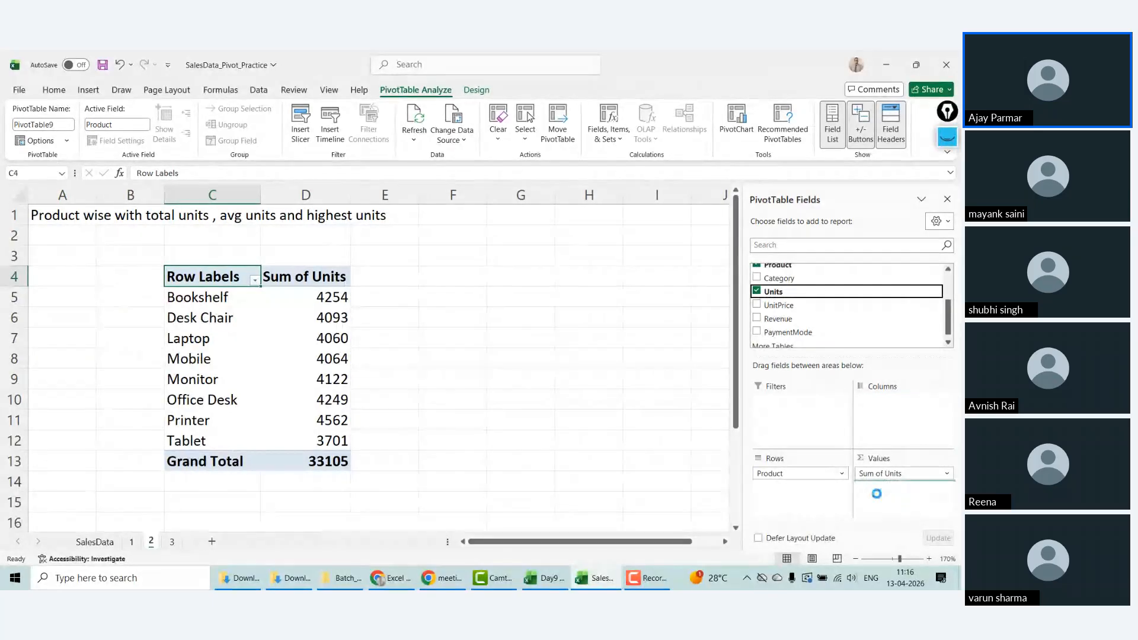
{"action": "left_click_drag", "start_coordinate": [769, 296], "coordinate": [872, 513]}
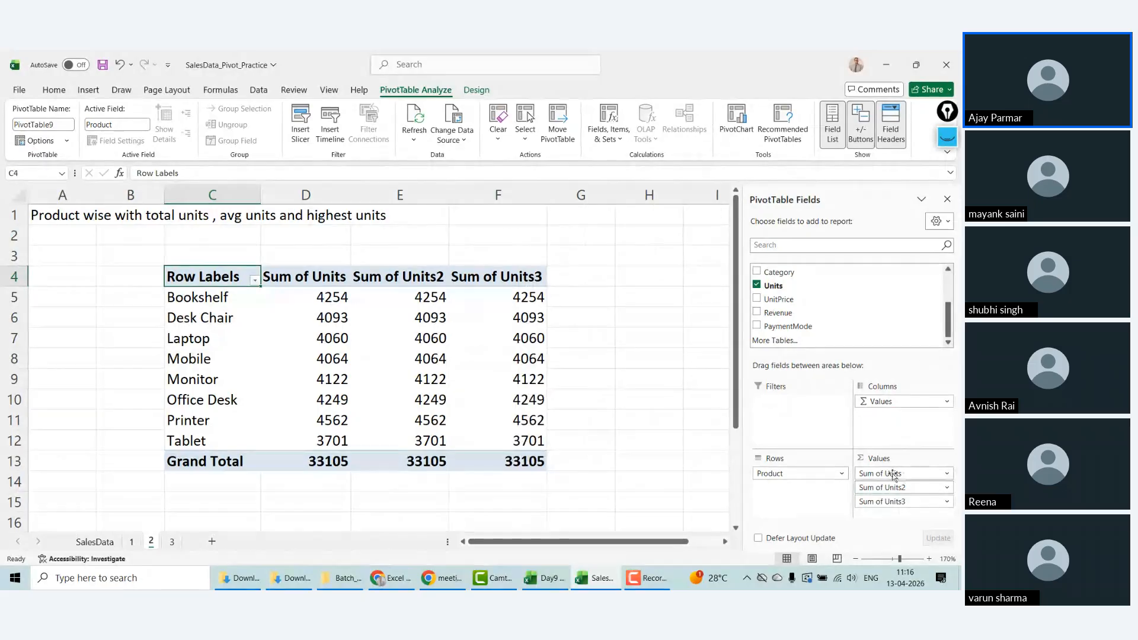
Step: Summarize the second Units value field by Average and choose the Number category for its format
{"action": "left_click", "coordinate": [947, 488]}
{"action": "left_click", "coordinate": [901, 473]}
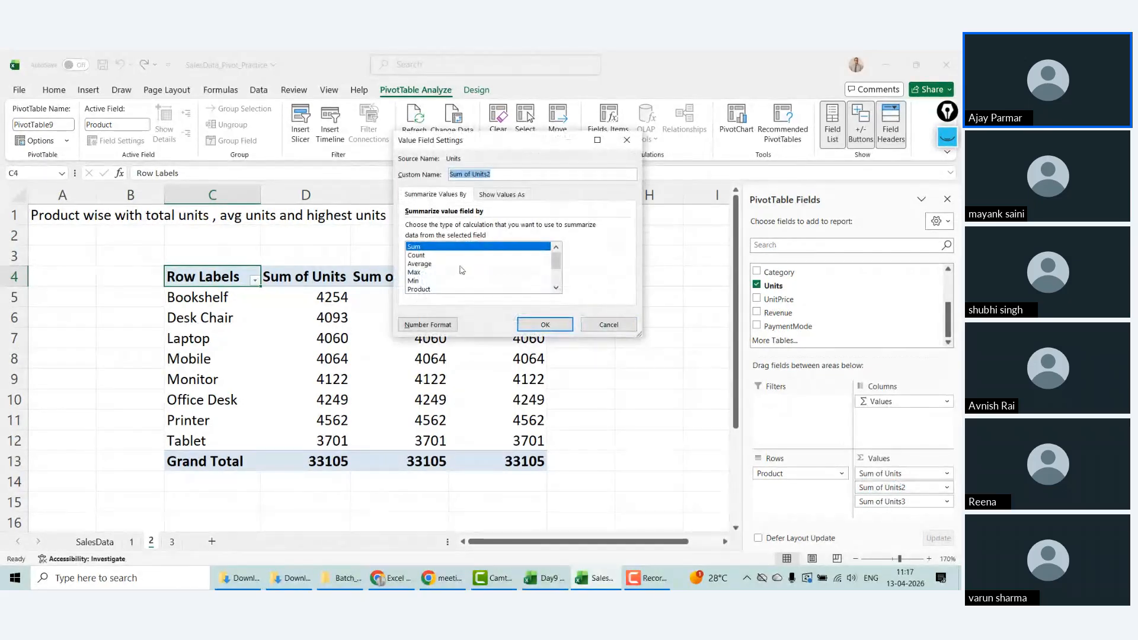
{"action": "left_click", "coordinate": [425, 265]}
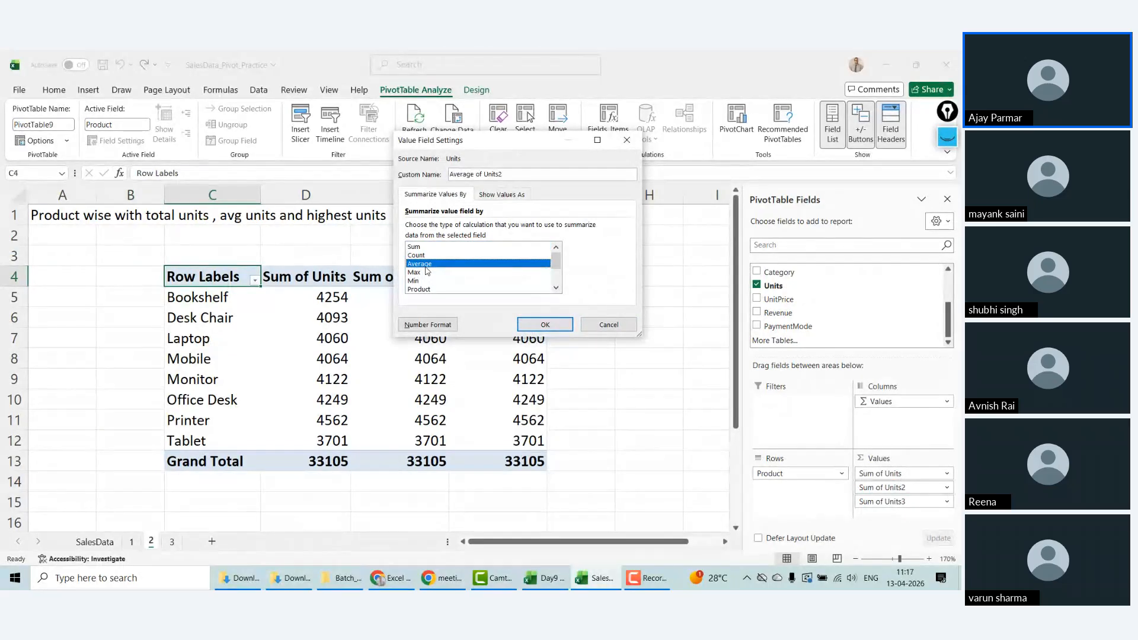
{"action": "left_click", "coordinate": [432, 325]}
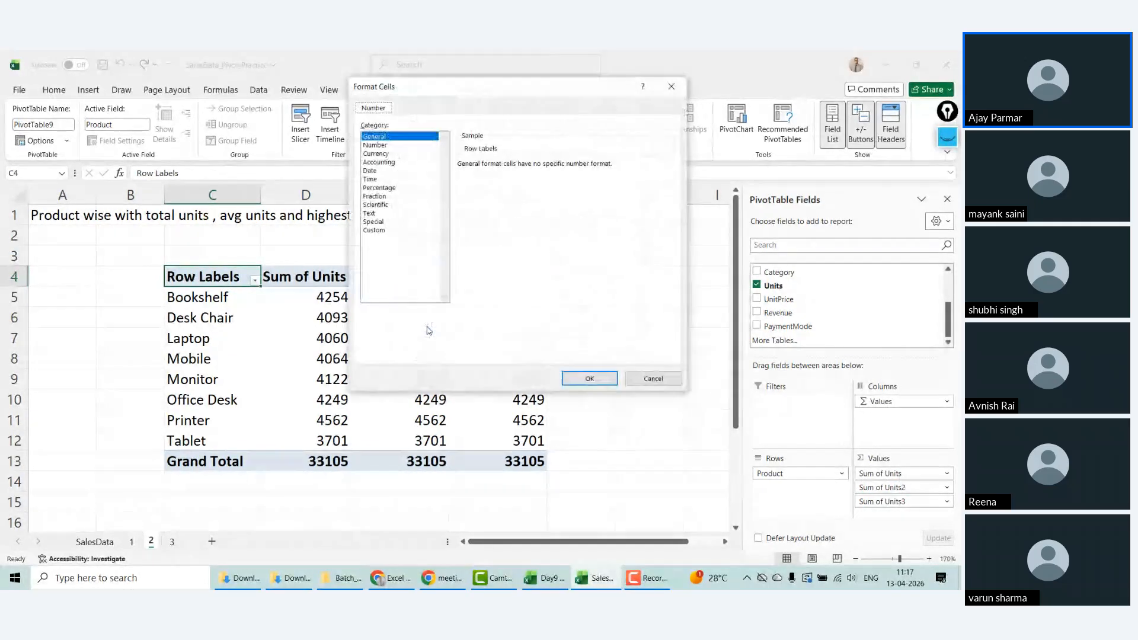
{"action": "left_click", "coordinate": [371, 146]}
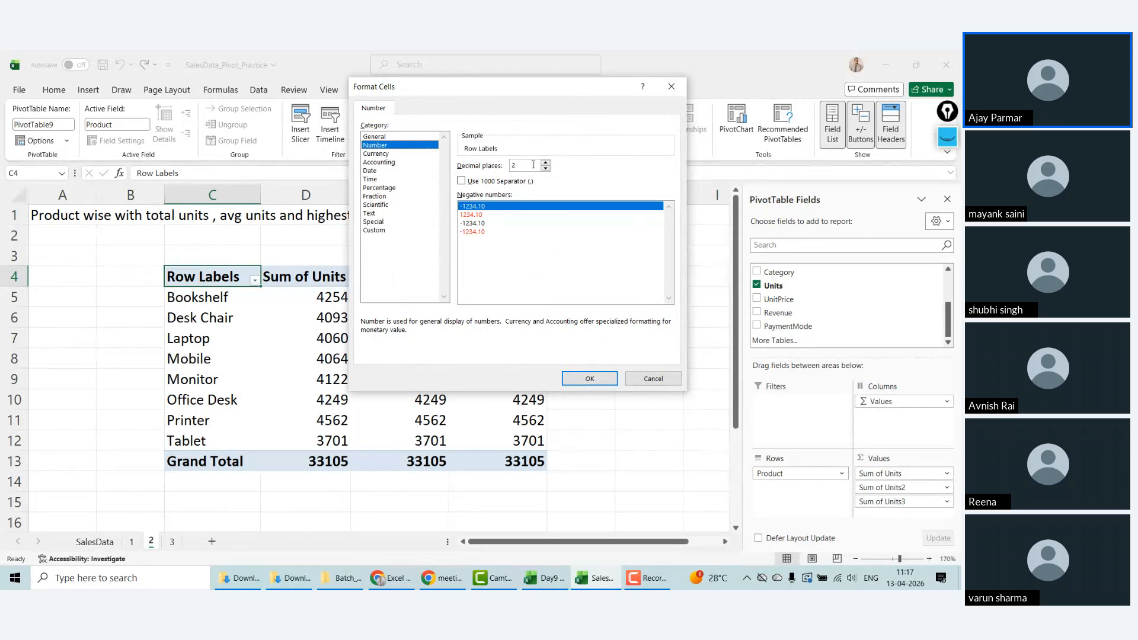
Step: Summarize the second Units value field by Average with one decimal place and the third Units value field by Max
{"action": "left_click", "coordinate": [587, 379]}
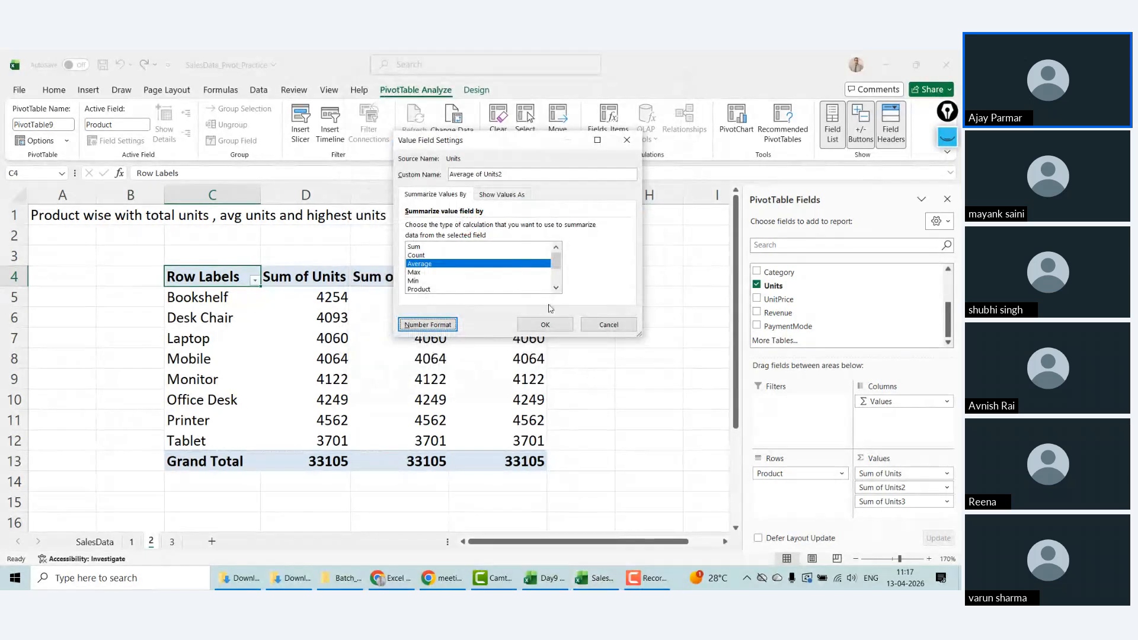
{"action": "left_click", "coordinate": [551, 322]}
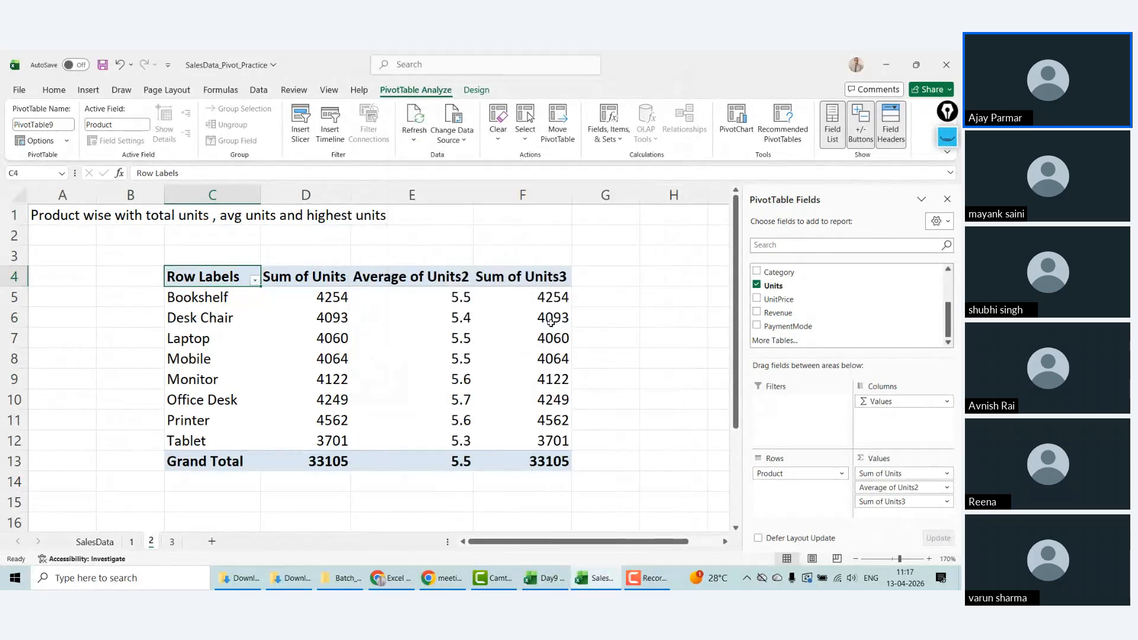
{"action": "left_click", "coordinate": [948, 502]}
{"action": "left_click", "coordinate": [800, 550]}
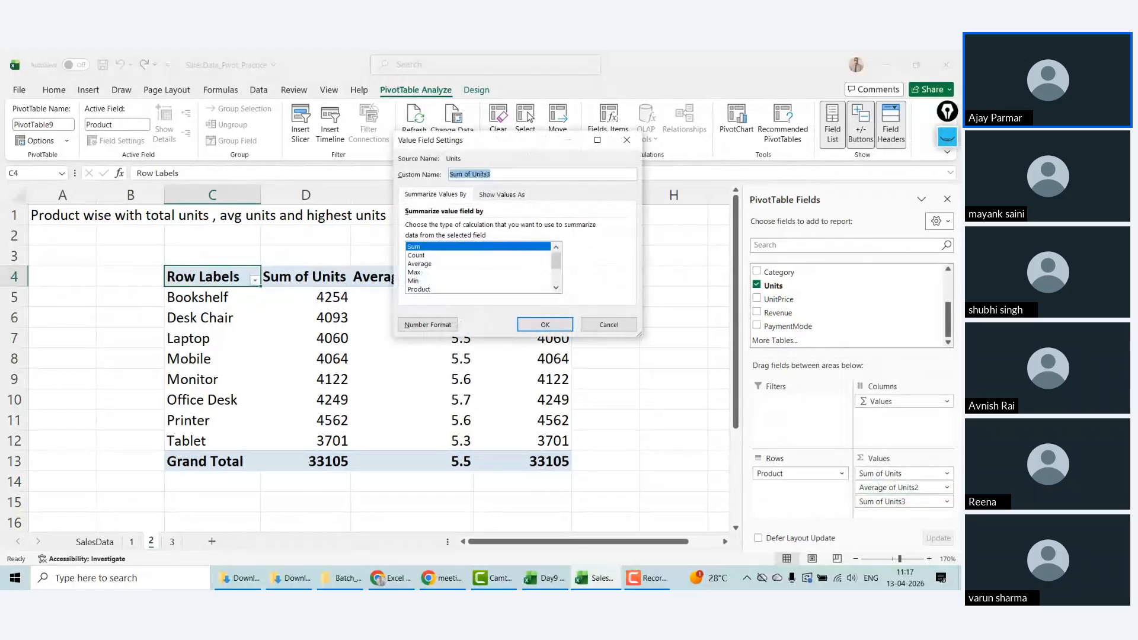
{"action": "left_click", "coordinate": [418, 272]}
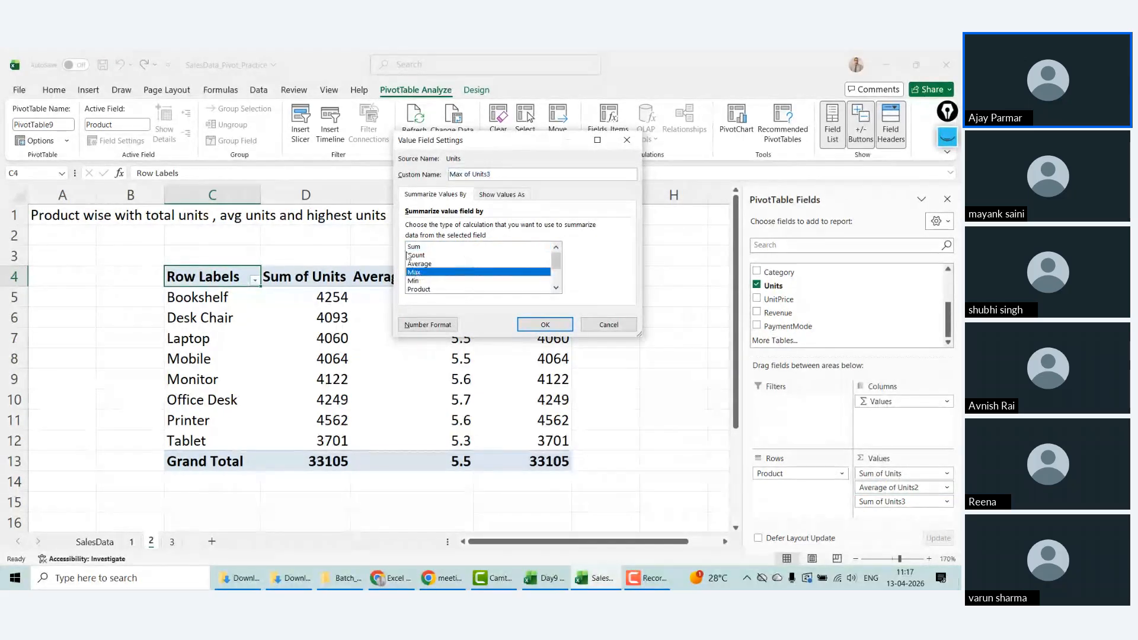
{"action": "left_click", "coordinate": [537, 325]}
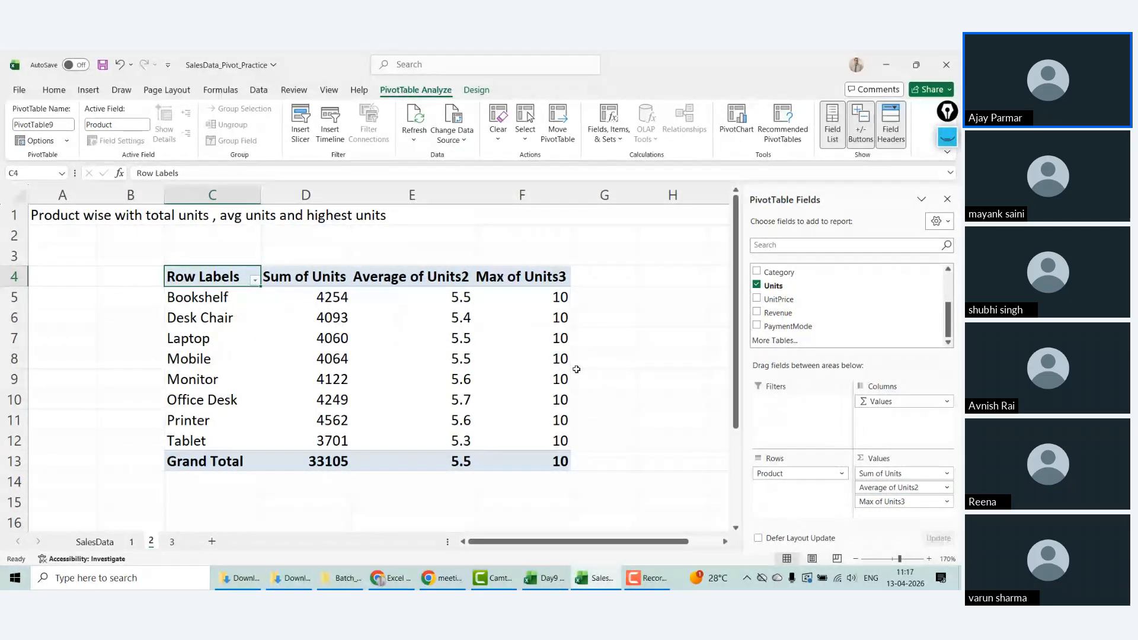
Step: Rename the pivot table's Sum of Units header to Total Units
{"action": "left_click", "coordinate": [299, 279]}
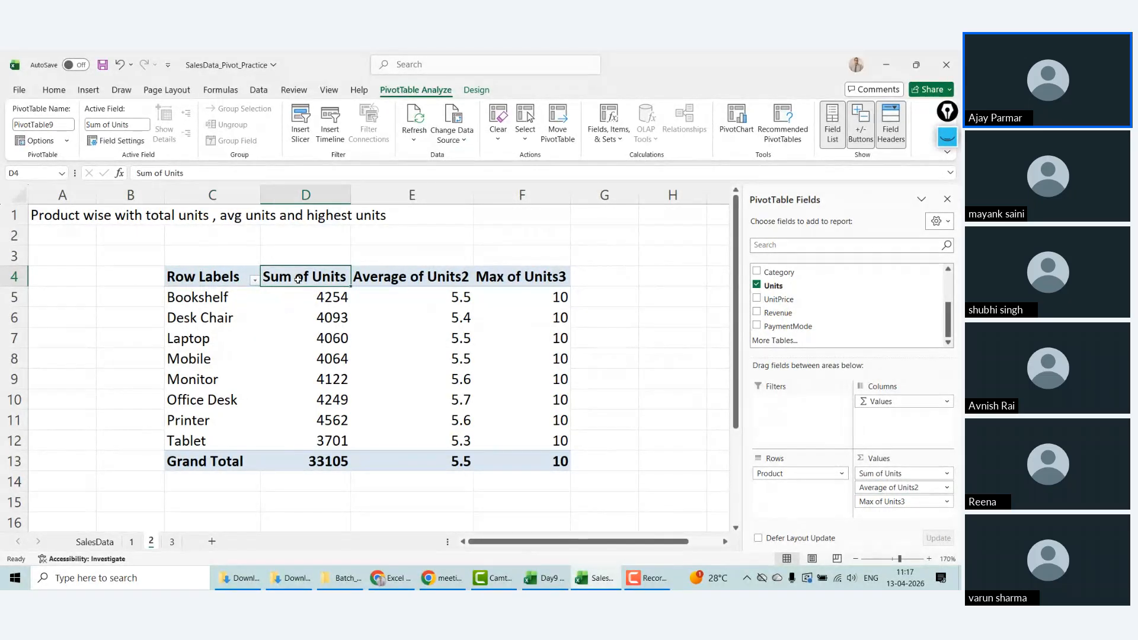
{"action": "left_click", "coordinate": [162, 173]}
{"action": "key", "text": "BackSpace"}
{"action": "key", "text": "BackSpace"}
{"action": "key", "text": "BackSpace"}
{"action": "key", "text": "BackSpace"}
{"action": "key", "text": "BackSpace"}
{"action": "key", "text": "BackSpace"}
{"action": "type", "text": "T"}
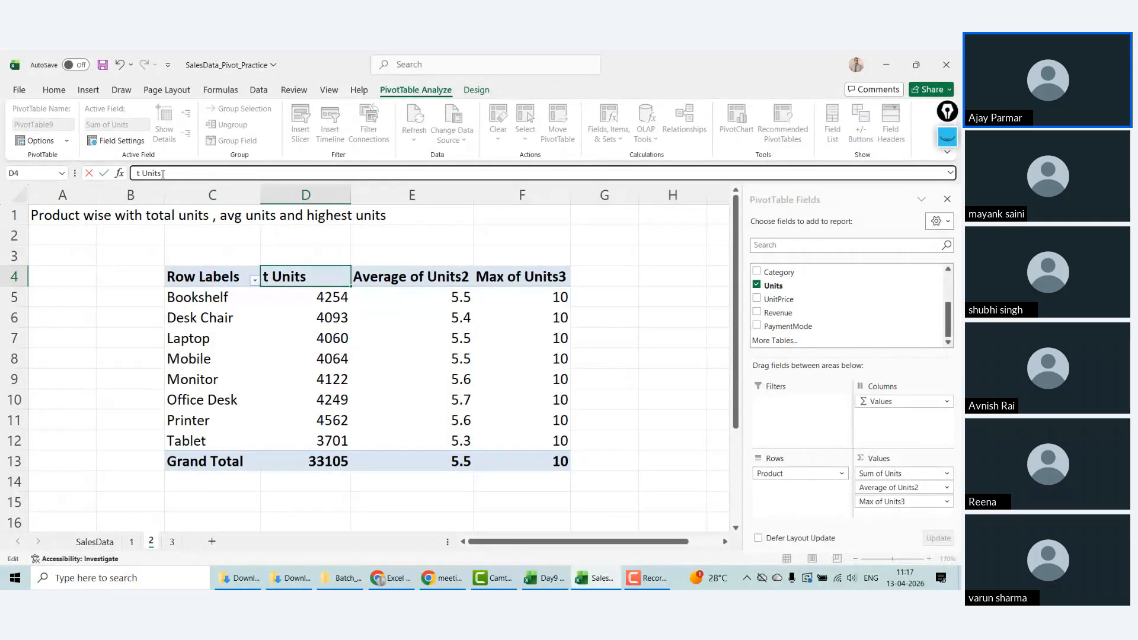
{"action": "type", "text": "otal"}
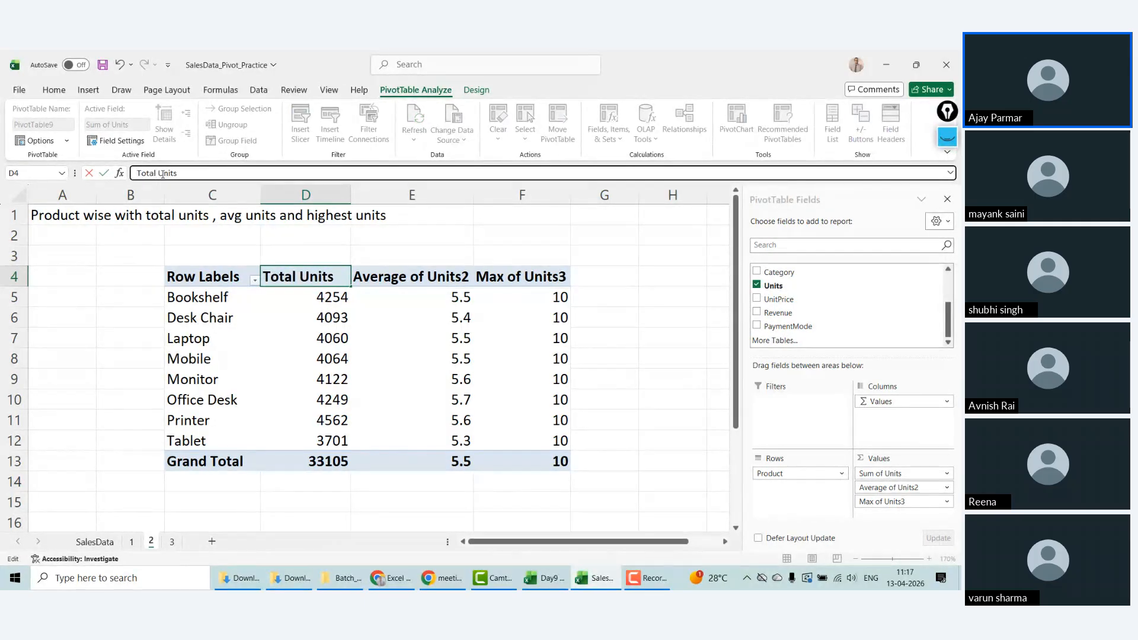
{"action": "key", "text": "Tab"}
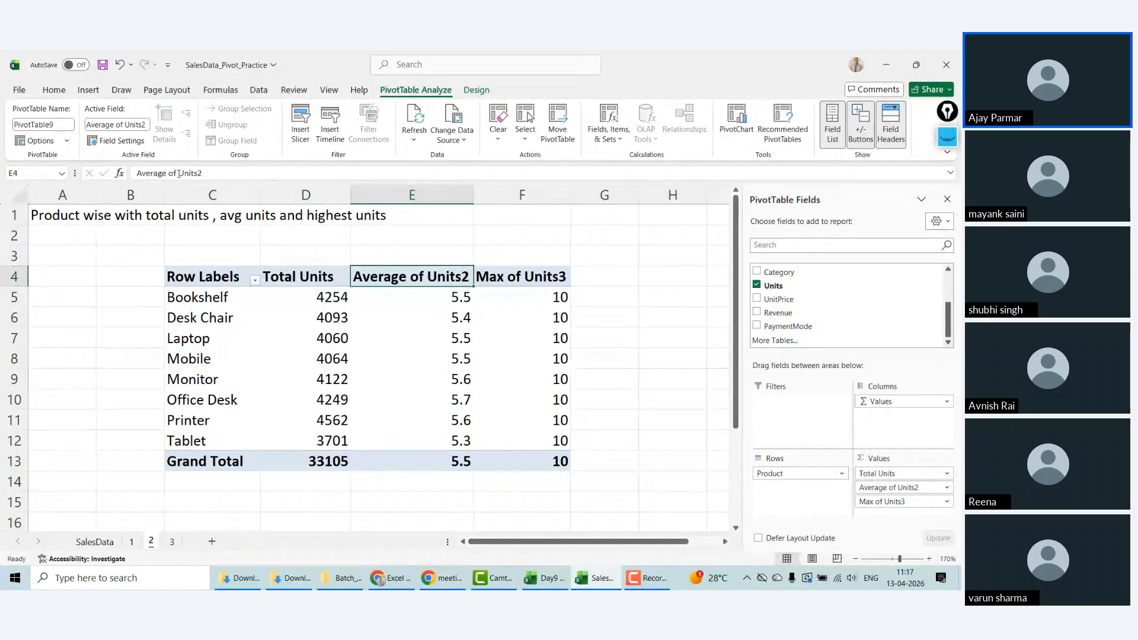
Step: Rename the pivot table's Average of Units2 header to Avg Units
{"action": "left_click", "coordinate": [180, 173]}
{"action": "key", "text": "BackSpace"}
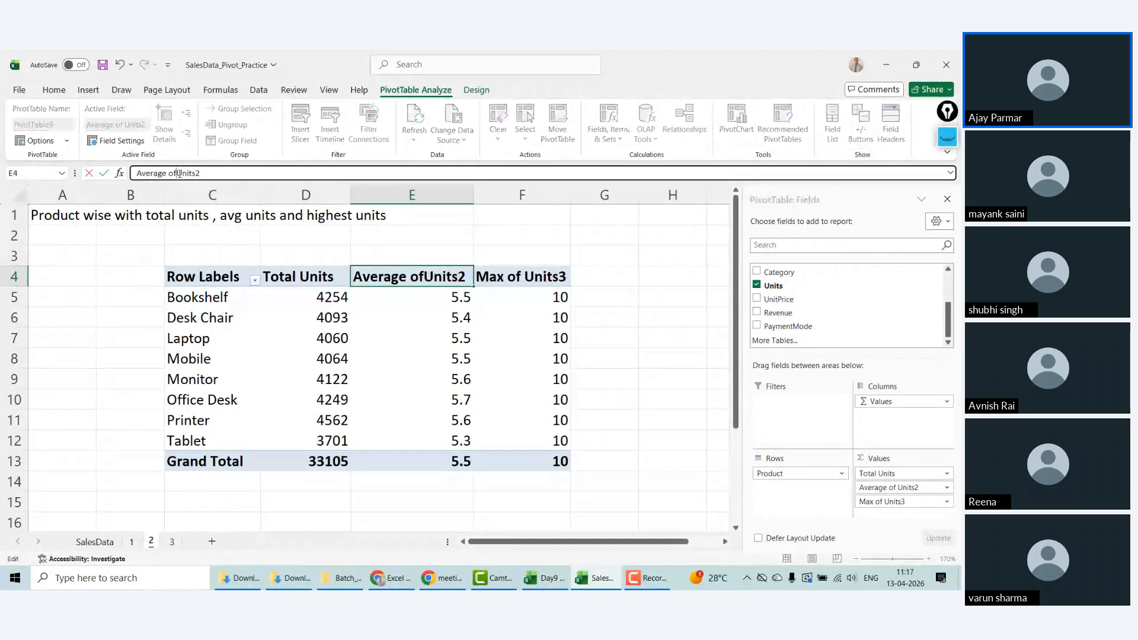
{"action": "key", "text": "BackSpace"}
{"action": "key", "text": "BackSpace"}
{"action": "key", "text": "BackSpace"}
{"action": "key", "text": "BackSpace"}
{"action": "key", "text": "BackSpace"}
{"action": "key", "text": "BackSpace"}
{"action": "key", "text": "BackSpace"}
{"action": "key", "text": "BackSpace"}
{"action": "key", "text": "BackSpace"}
{"action": "type", "text": "g"}
{"action": "key", "text": "BackSpace"}
{"action": "type", "text": "vg"}
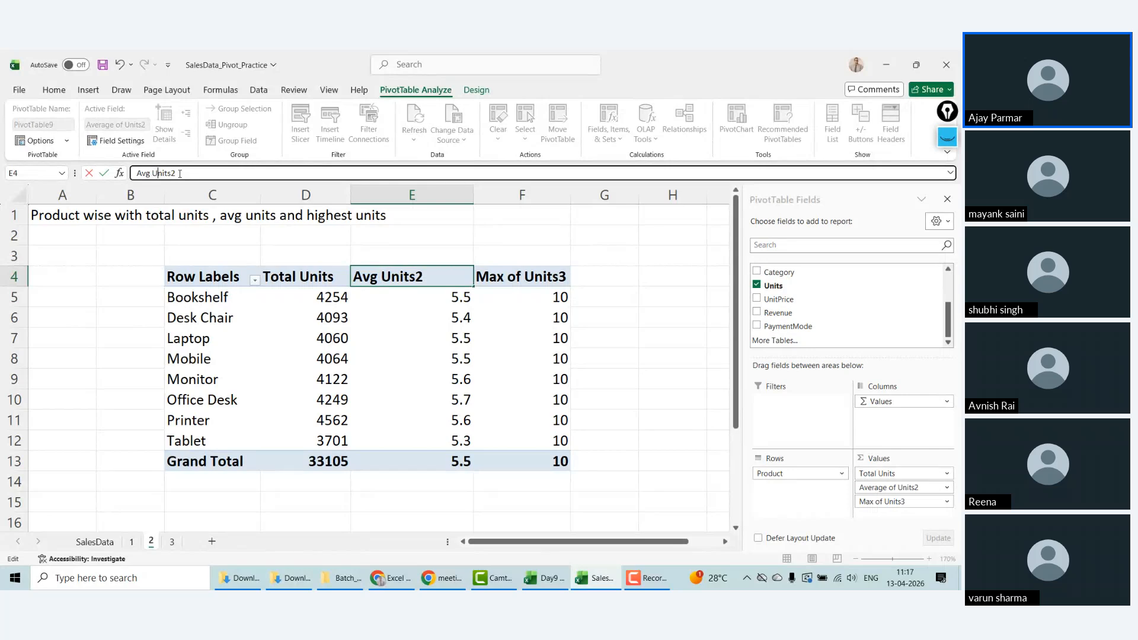
{"action": "key", "text": "Tab"}
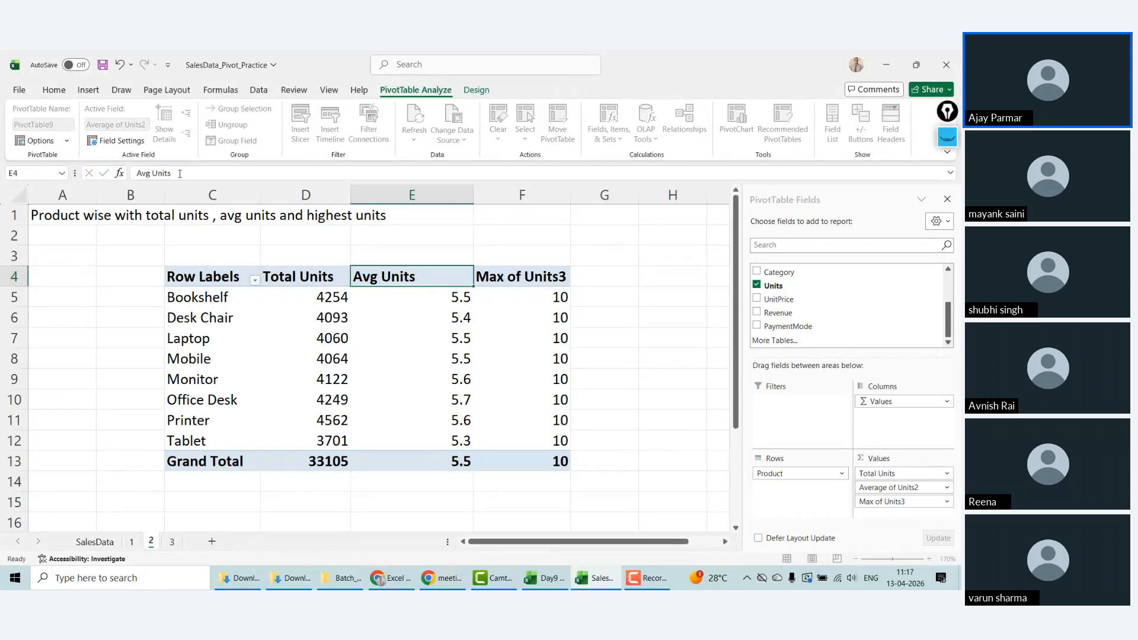
Step: Rename the pivot table's Max of Units3 header to Highest Units
{"action": "left_click", "coordinate": [167, 173]}
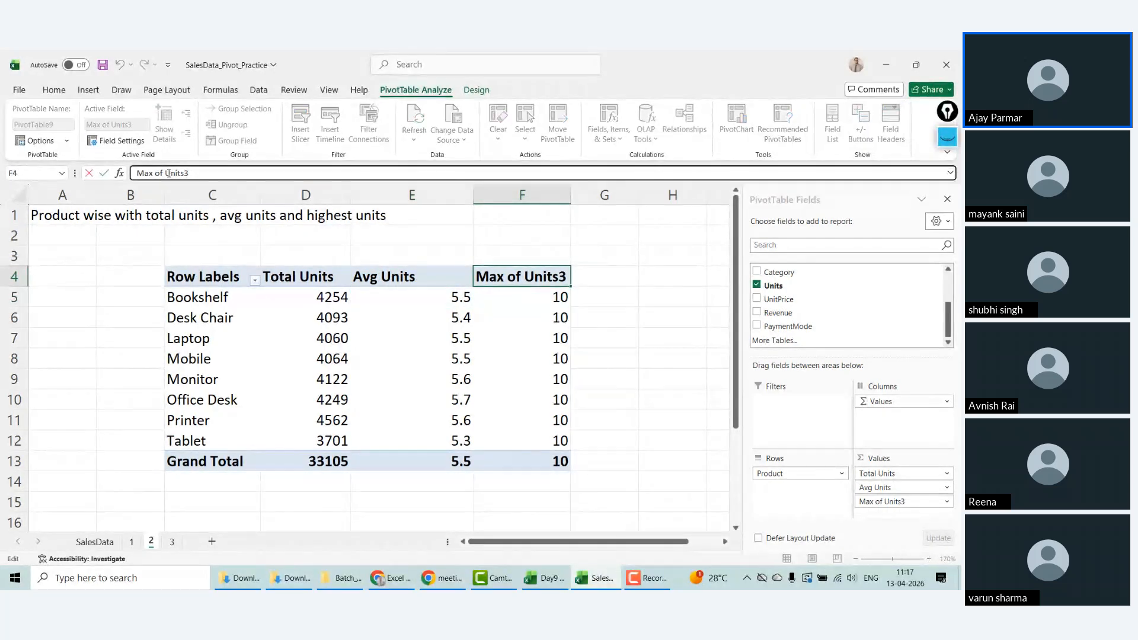
{"action": "key", "text": "BackSpace"}
{"action": "key", "text": "BackSpace"}
{"action": "key", "text": "BackSpace"}
{"action": "key", "text": "BackSpace"}
{"action": "key", "text": "BackSpace"}
{"action": "key", "text": "BackSpace"}
{"action": "key", "text": "BackSpace"}
{"action": "type", "text": "Highe"}
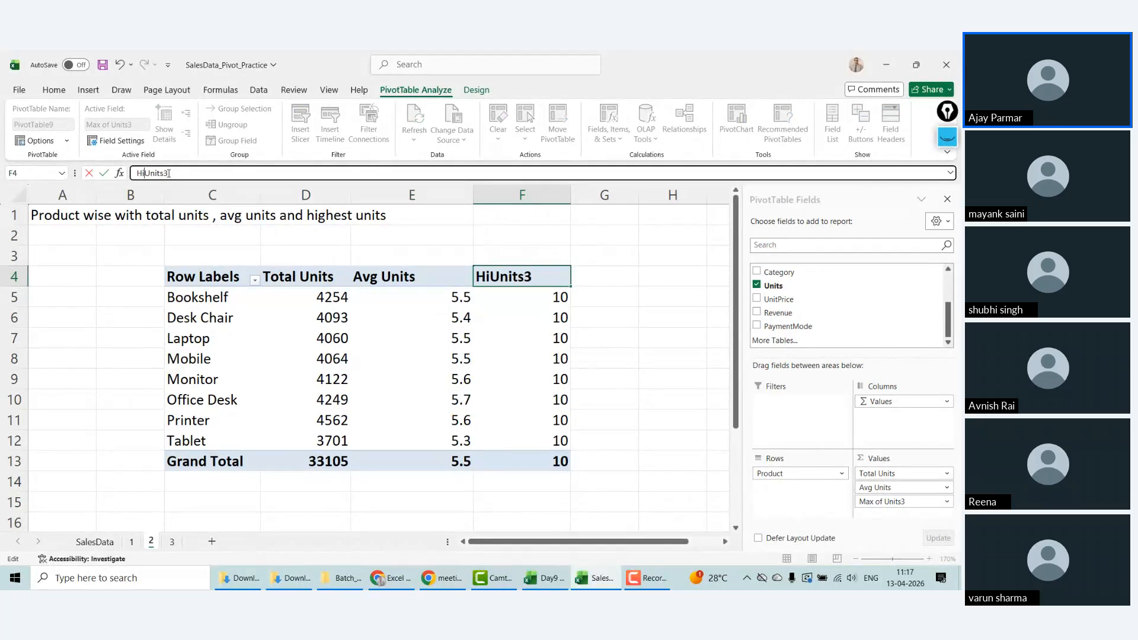
{"action": "type", "text": "st"}
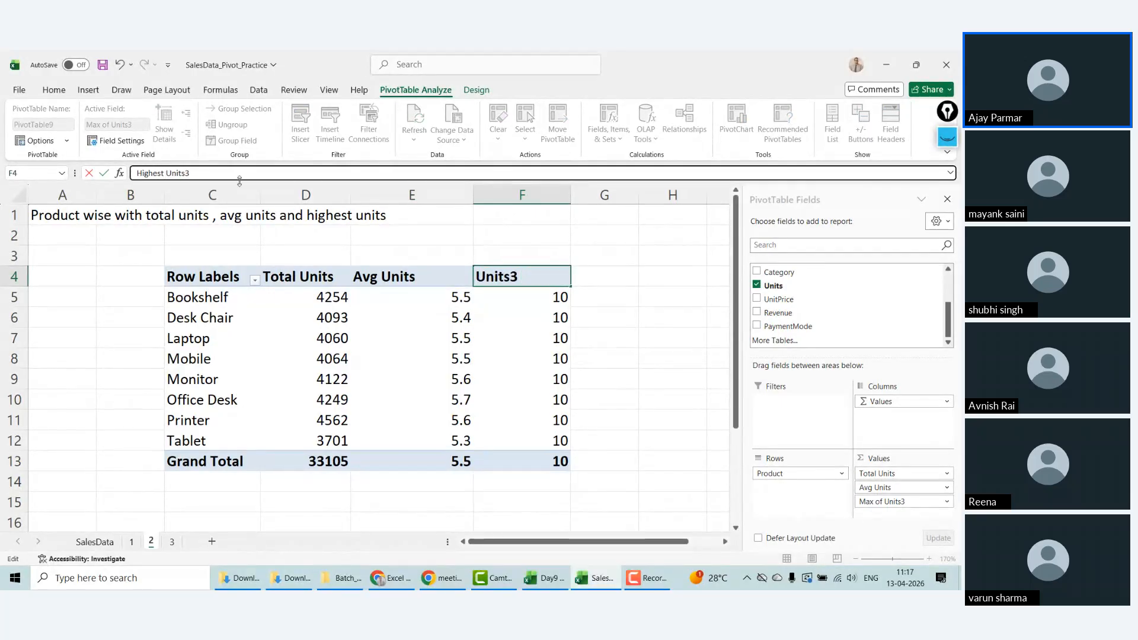
{"action": "left_click", "coordinate": [221, 173]}
{"action": "key", "text": "BackSpace"}
{"action": "key", "text": "Return"}
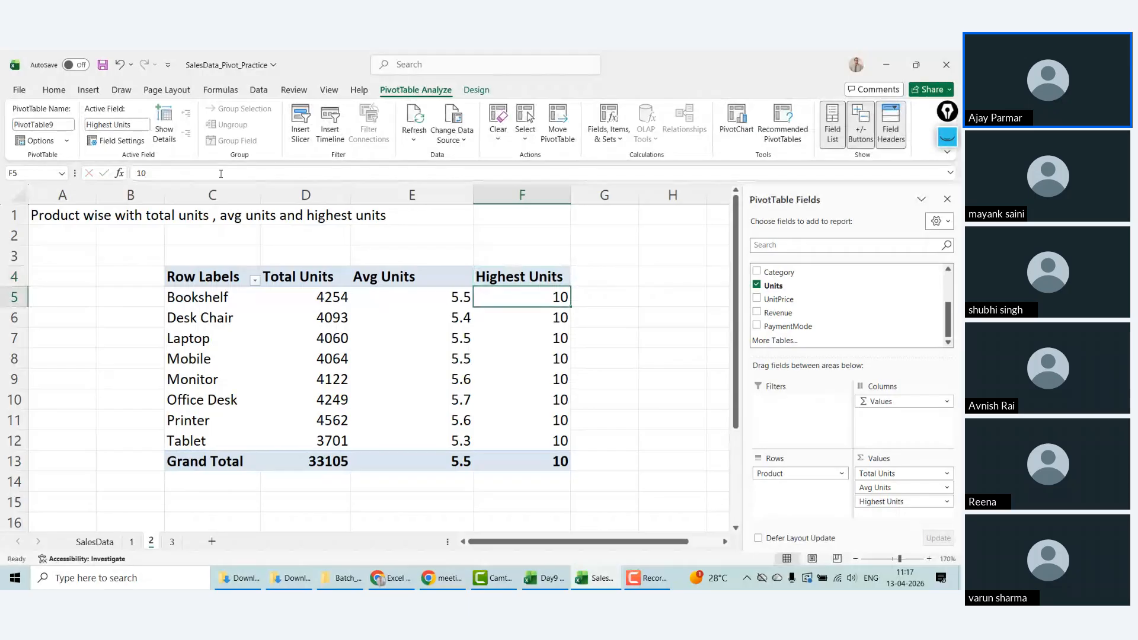
Step: Rename the pivot table's Row Labels header to Product
{"action": "key", "text": "Up"}
{"action": "key", "text": "Left"}
{"action": "key", "text": "Left"}
{"action": "key", "text": "Left"}
{"action": "left_click", "coordinate": [54, 90]}
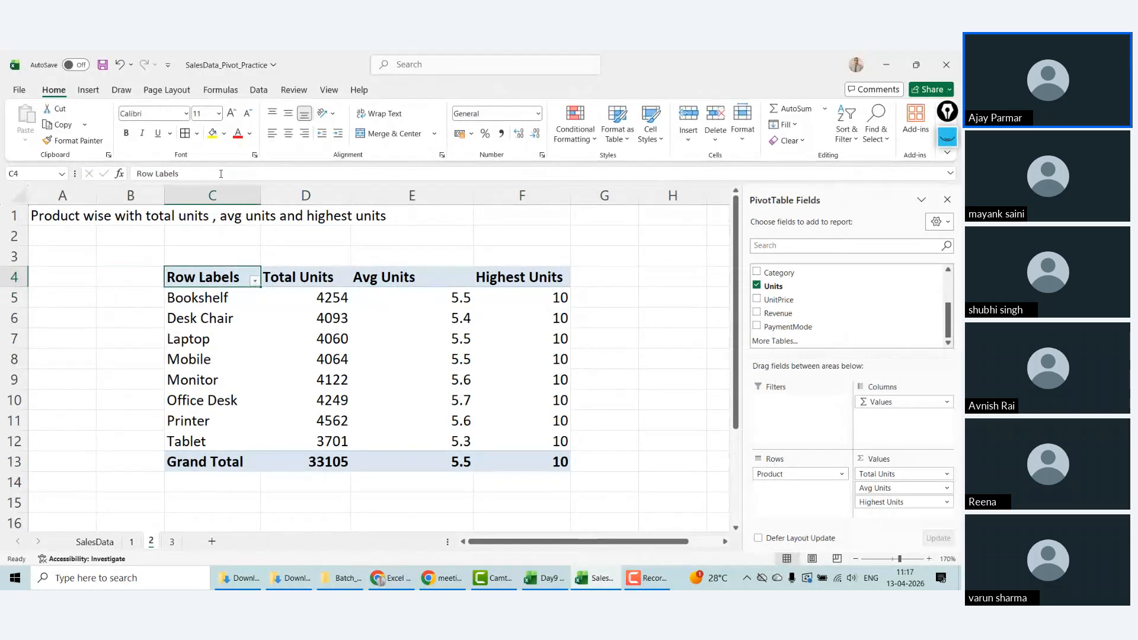
{"action": "left_click", "coordinate": [182, 173]}
{"action": "key", "text": "BackSpace"}
{"action": "key", "text": "BackSpace"}
{"action": "key", "text": "BackSpace"}
{"action": "key", "text": "BackSpace"}
{"action": "key", "text": "BackSpace"}
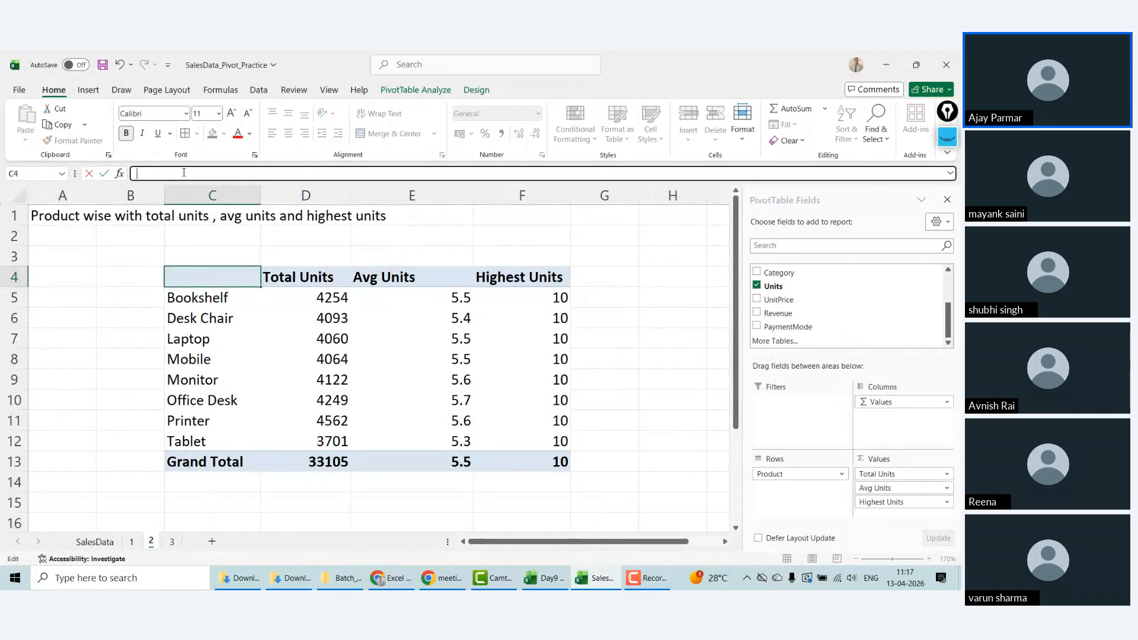
{"action": "type", "text": "P"}
{"action": "key", "text": "BackSpace"}
{"action": "type", "text": "roduc"}
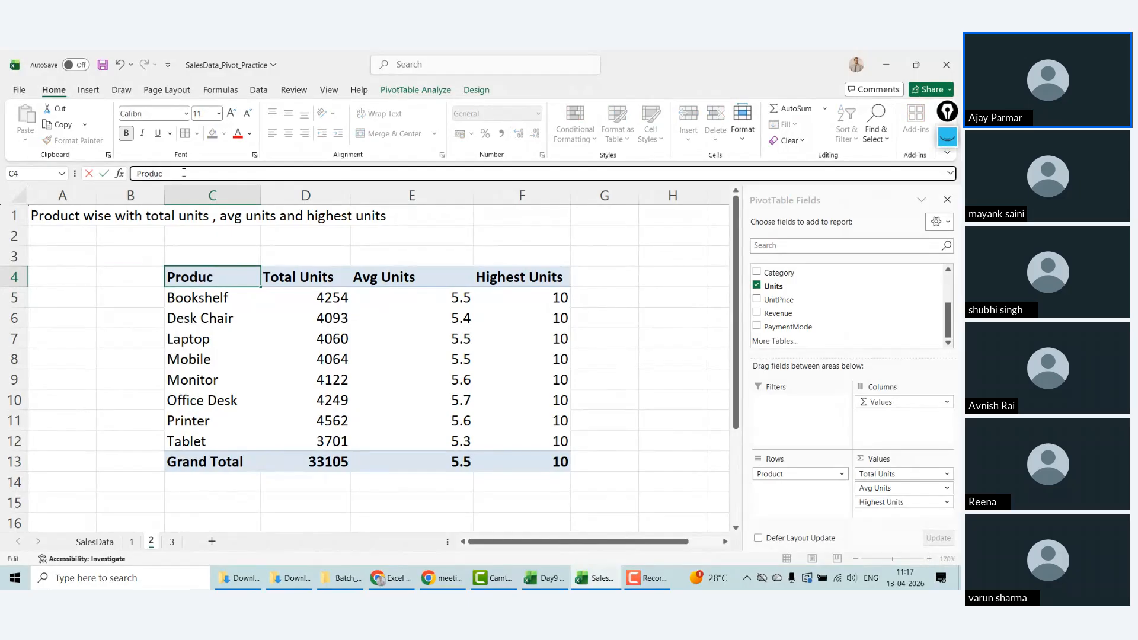
{"action": "type", "text": "t"}
{"action": "key", "text": "Return"}
Step: Apply a green Medium style with a solid green header row to the pivot table
{"action": "left_click", "coordinate": [244, 436]}
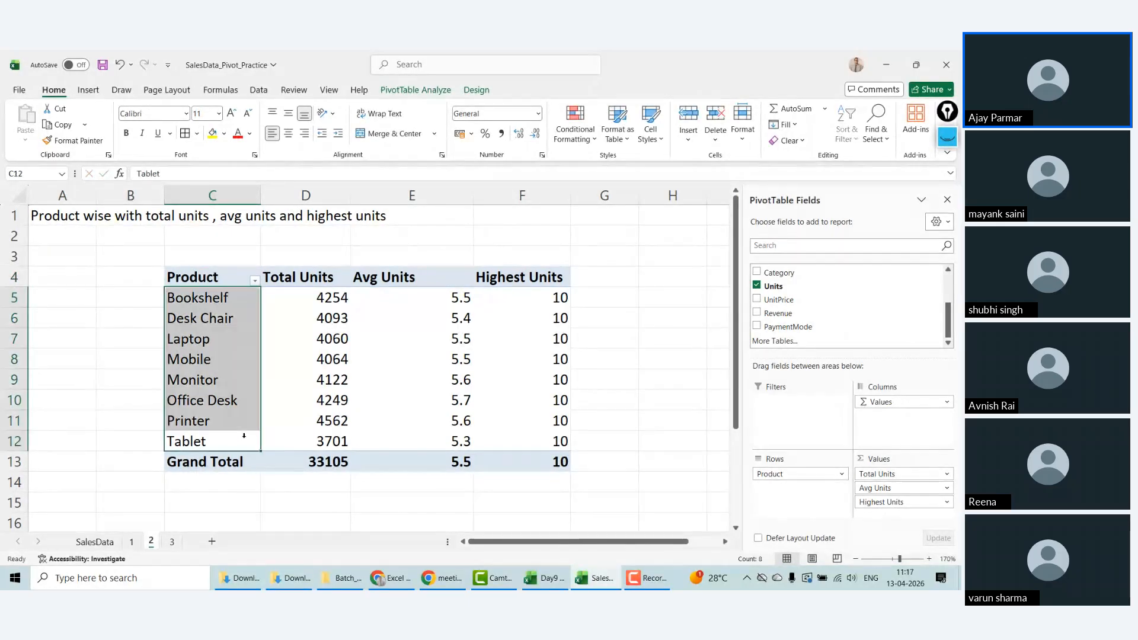
{"action": "left_click", "coordinate": [476, 89]}
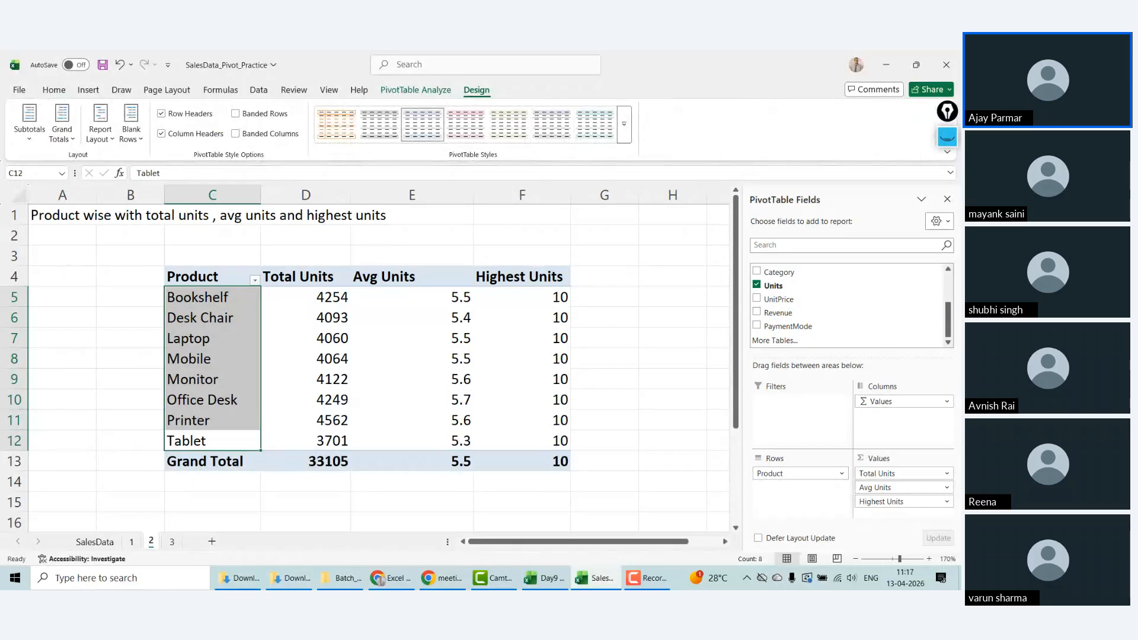
{"action": "left_click", "coordinate": [623, 138]}
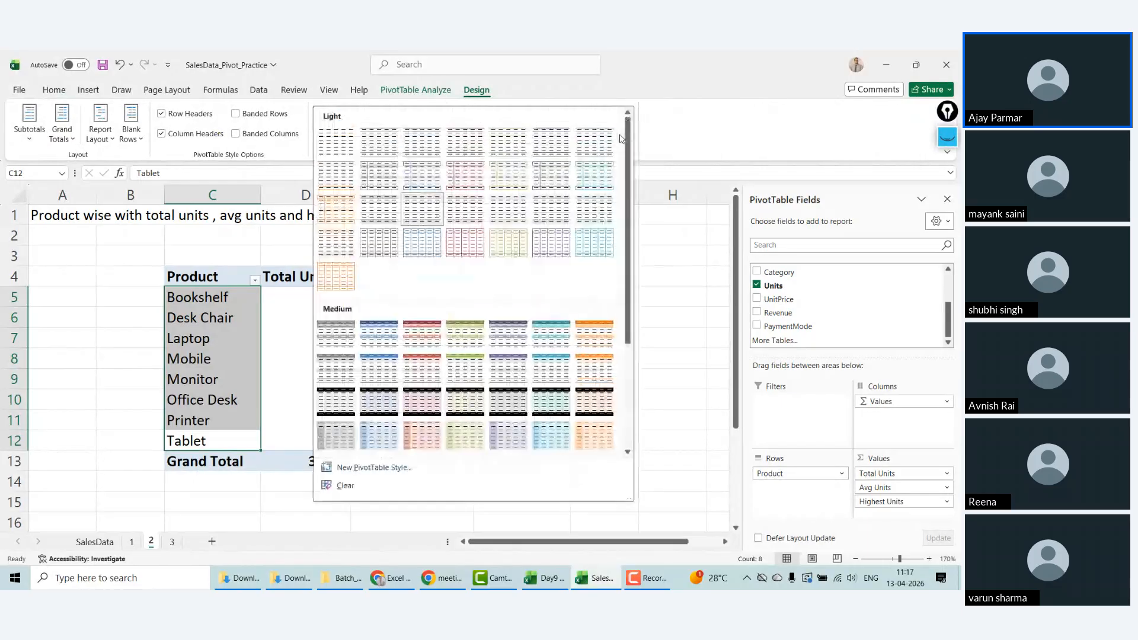
{"action": "left_click", "coordinate": [472, 378]}
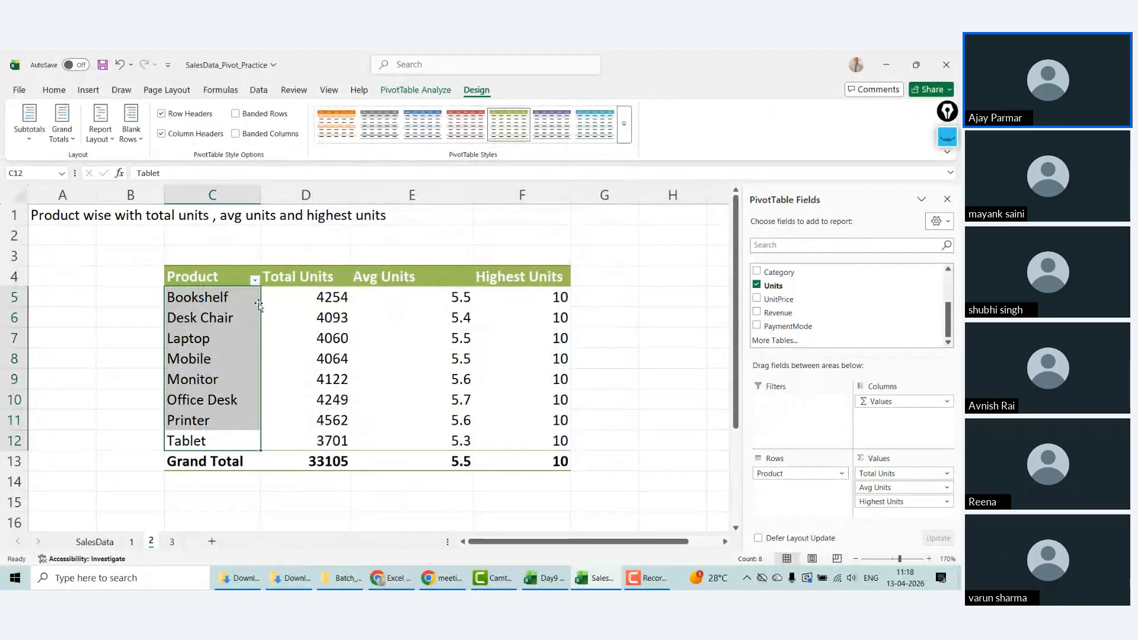
Step: Center all the pivot table's cells, but left-align the Product column
{"action": "left_click", "coordinate": [209, 280]}
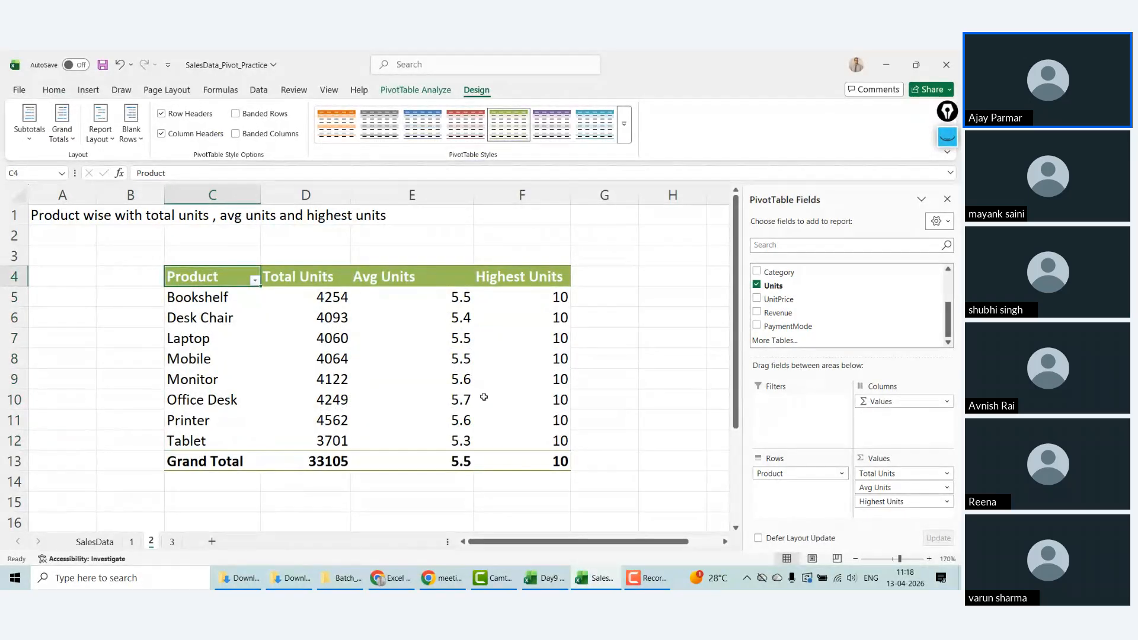
{"action": "key", "text": "ctrl+a"}
{"action": "left_click", "coordinate": [53, 90]}
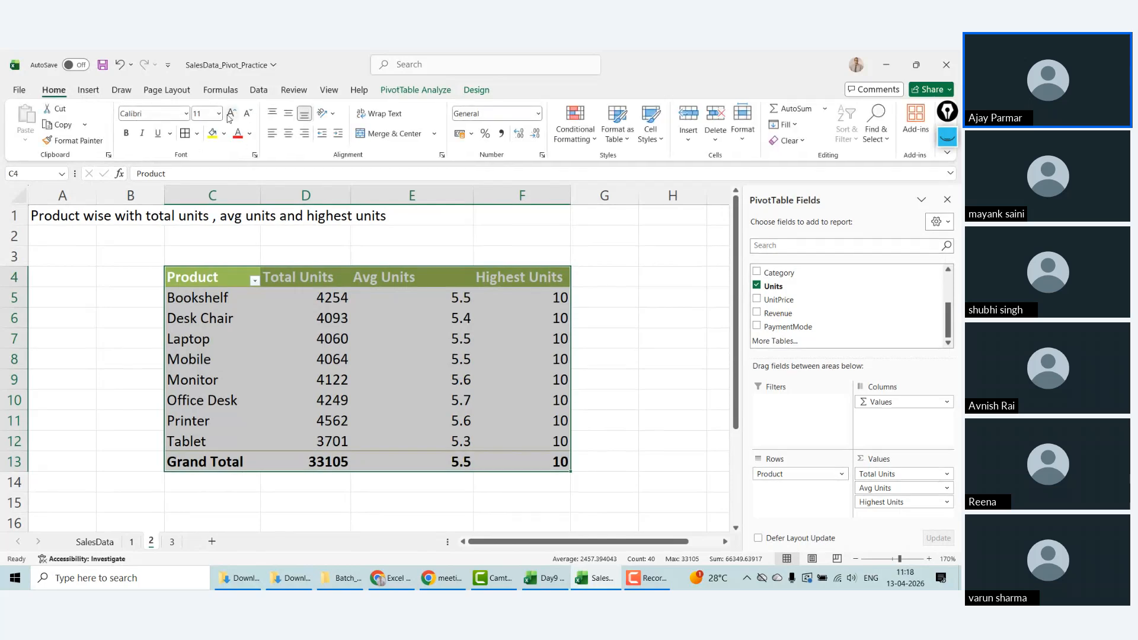
{"action": "left_click", "coordinate": [288, 134]}
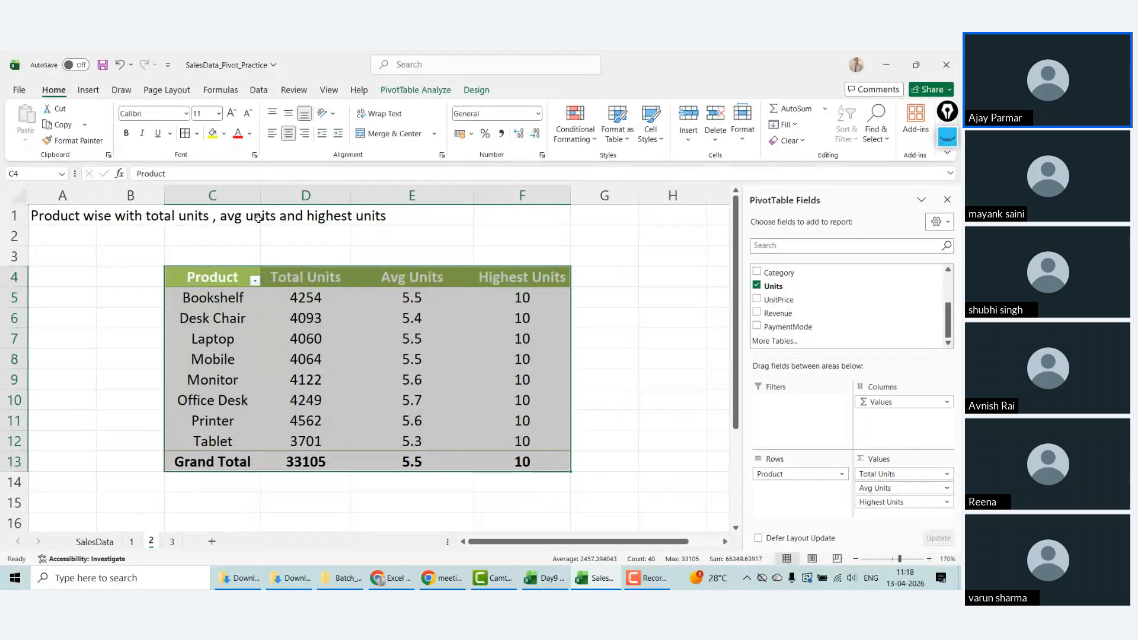
{"action": "left_click", "coordinate": [220, 278]}
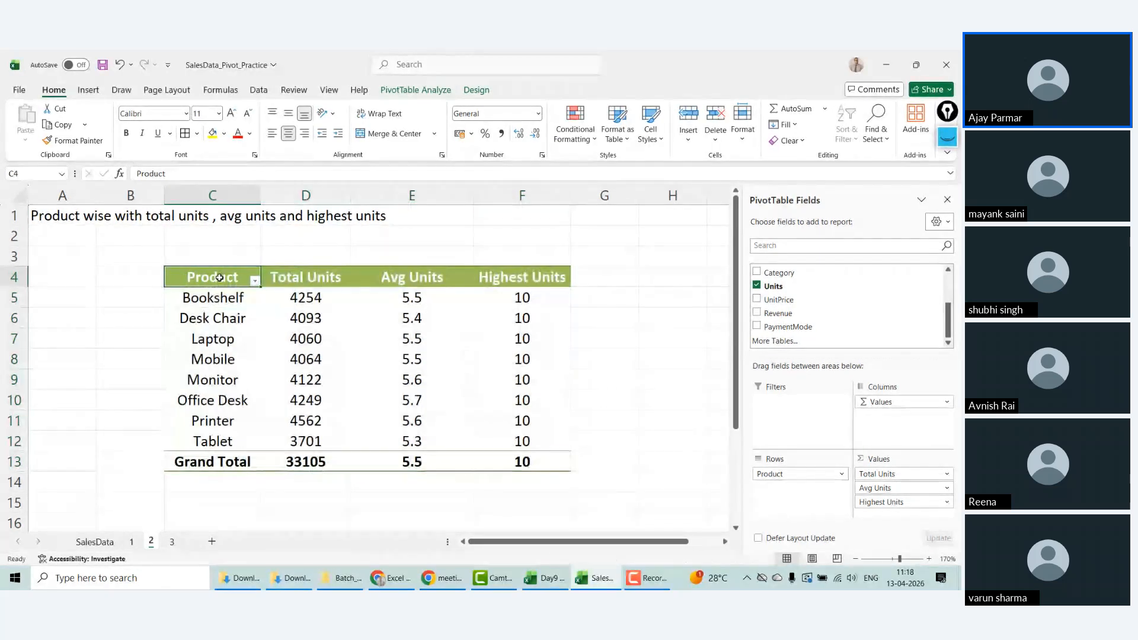
{"action": "left_click", "coordinate": [273, 134]}
{"action": "left_click", "coordinate": [609, 353]}
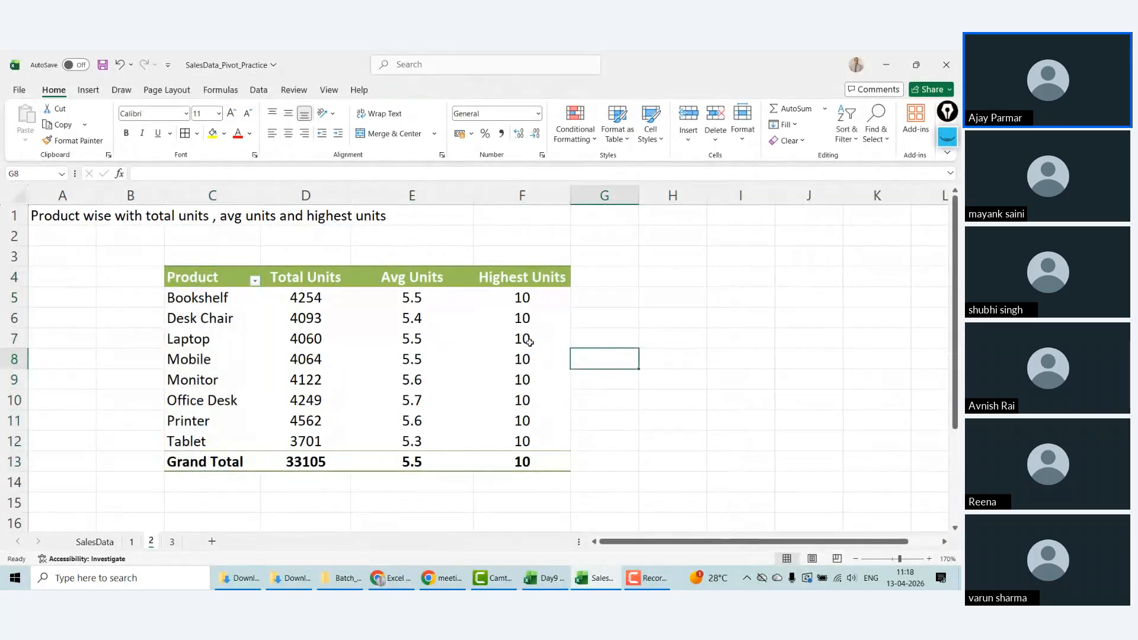
Step: Enable banded rows and banded columns for the pivot table
{"action": "left_click", "coordinate": [379, 297]}
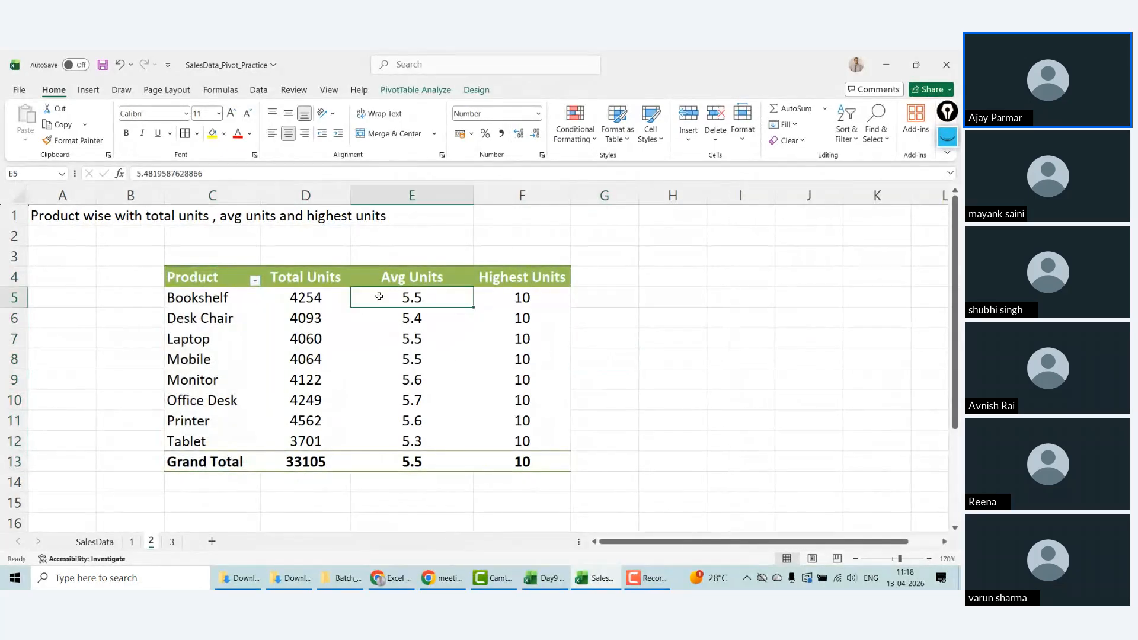
{"action": "left_click", "coordinate": [476, 90]}
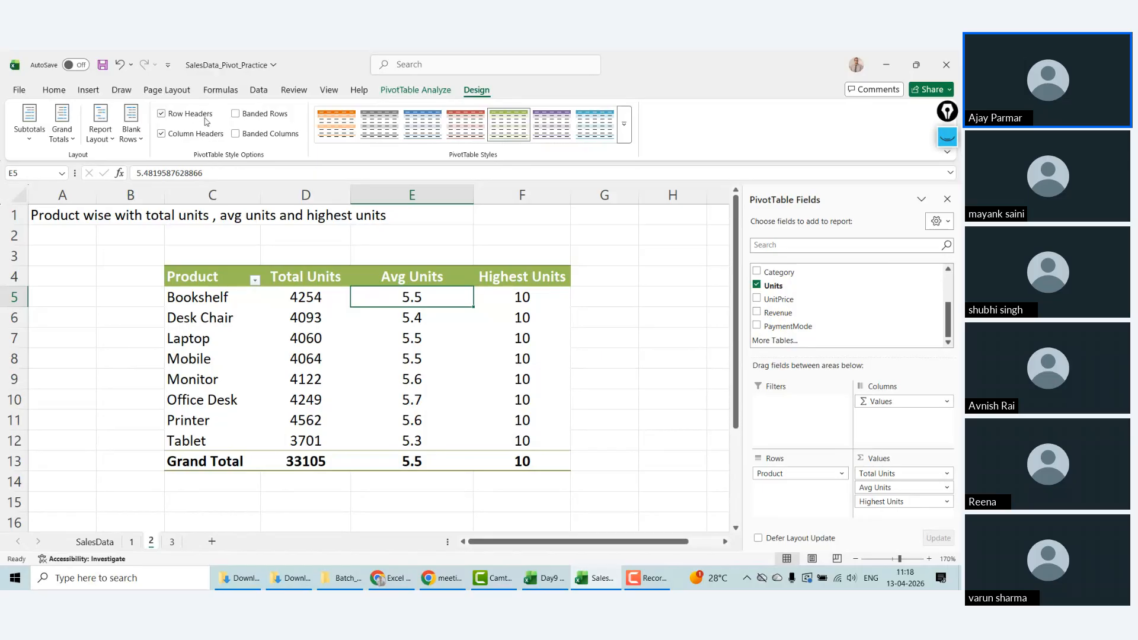
{"action": "left_click", "coordinate": [259, 117]}
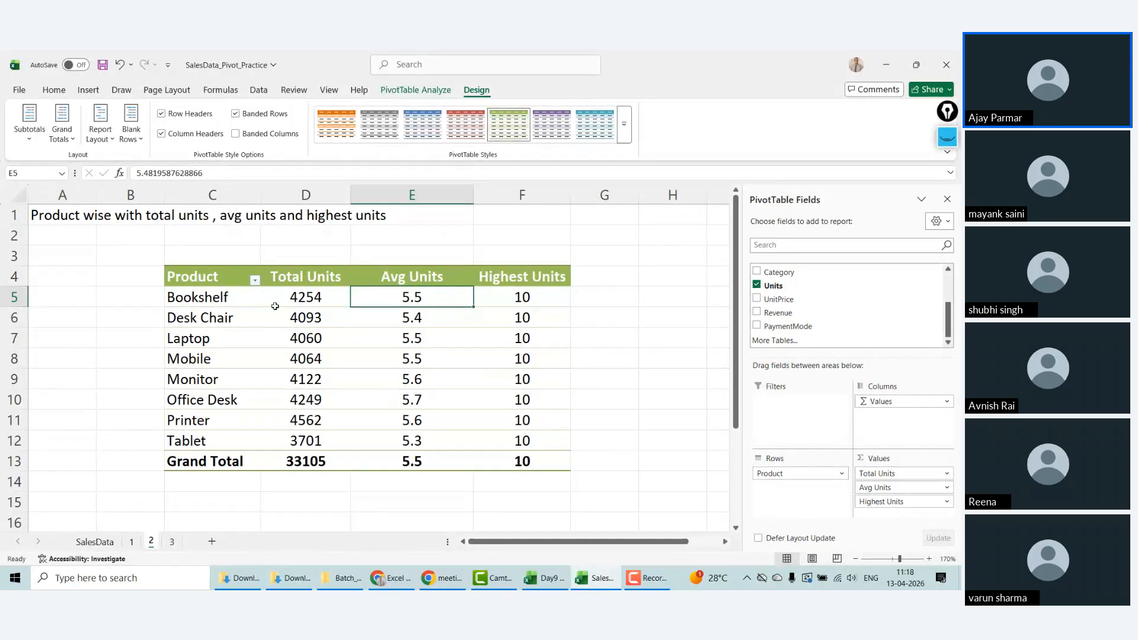
{"action": "left_click", "coordinate": [236, 138]}
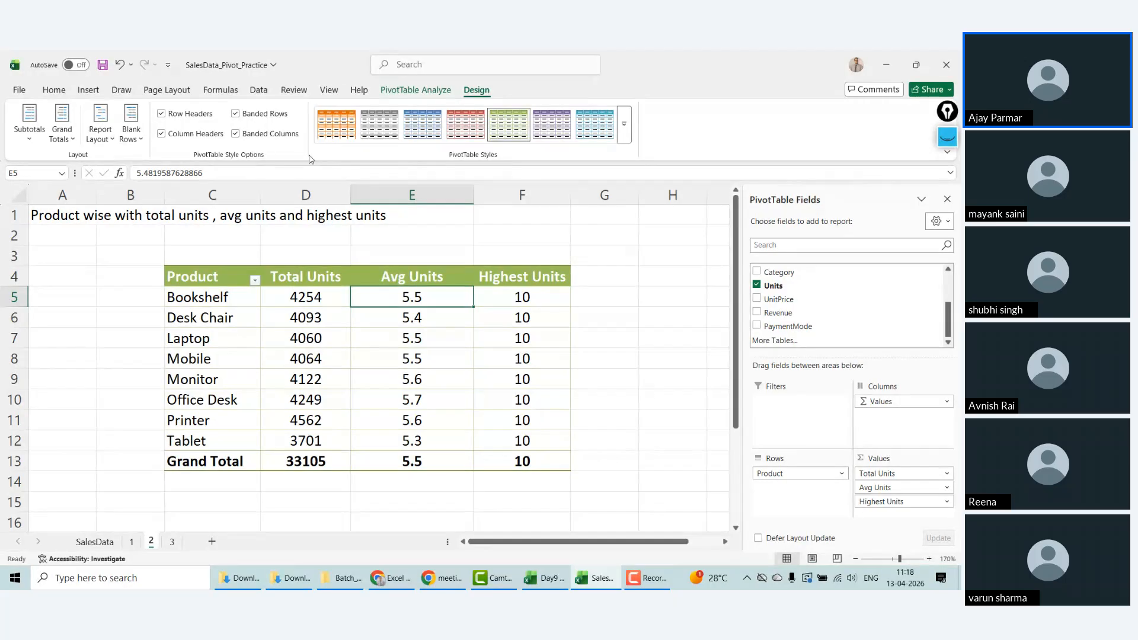
Step: Toggle banded rows and row headers off and back on to compare the pivot table's appearance
{"action": "left_click", "coordinate": [261, 117]}
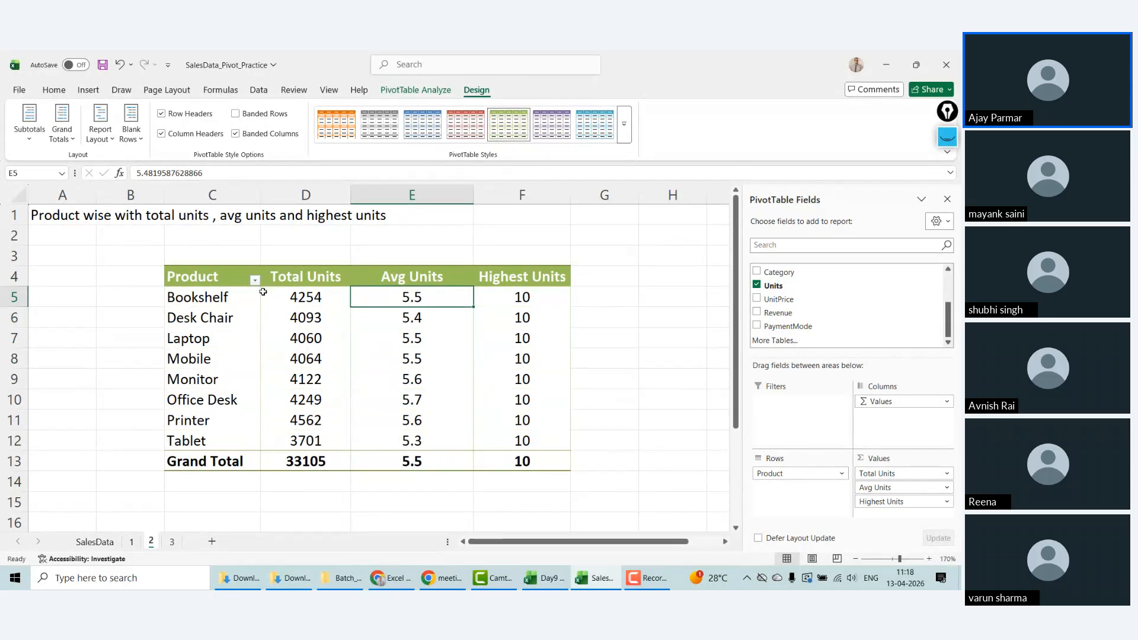
{"action": "left_click", "coordinate": [171, 118]}
{"action": "left_click", "coordinate": [171, 118]}
{"action": "left_click", "coordinate": [261, 119]}
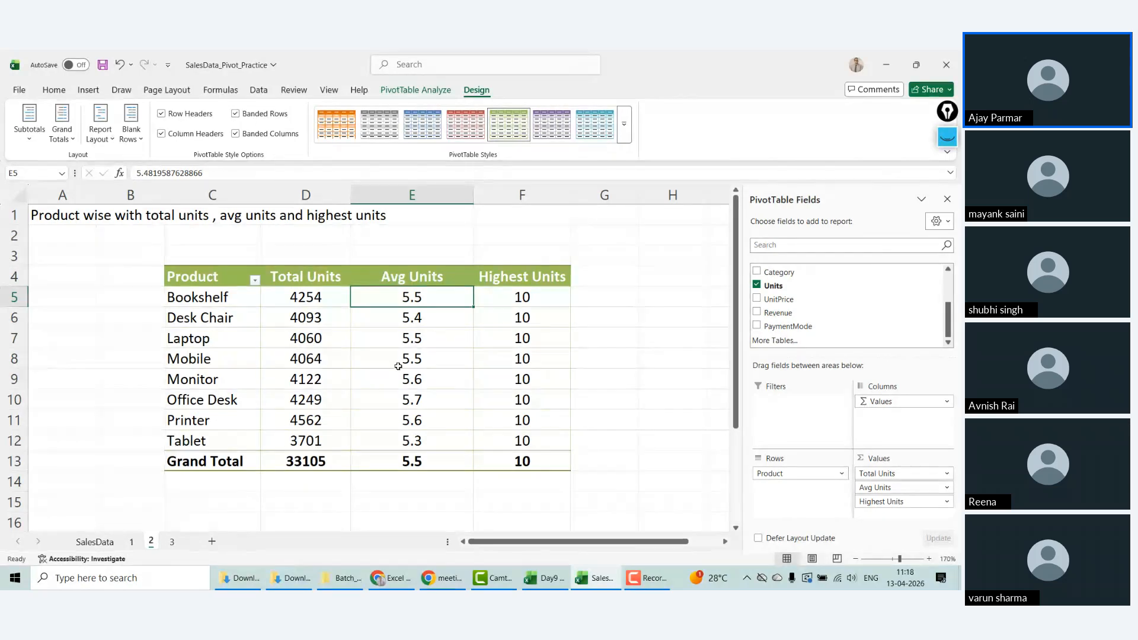
{"action": "left_click", "coordinate": [226, 296]}
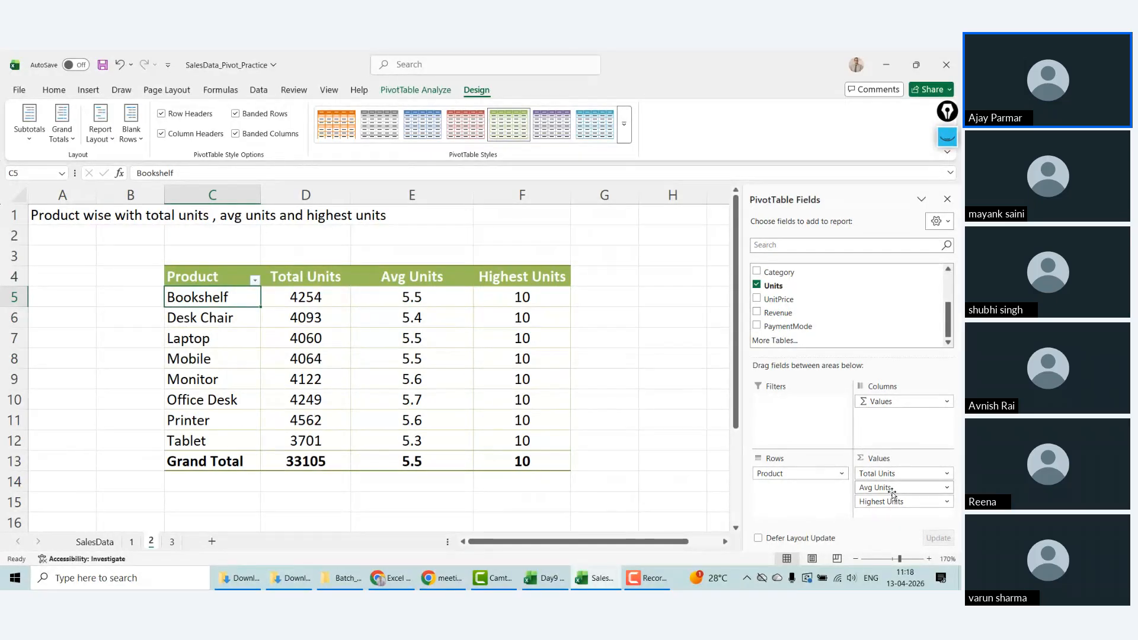
Step: Hide the worksheet gridlines on the sheet containing the product-wise pivot table
{"action": "left_click", "coordinate": [302, 365]}
{"action": "left_click_drag", "start_coordinate": [215, 298], "coordinate": [214, 440]}
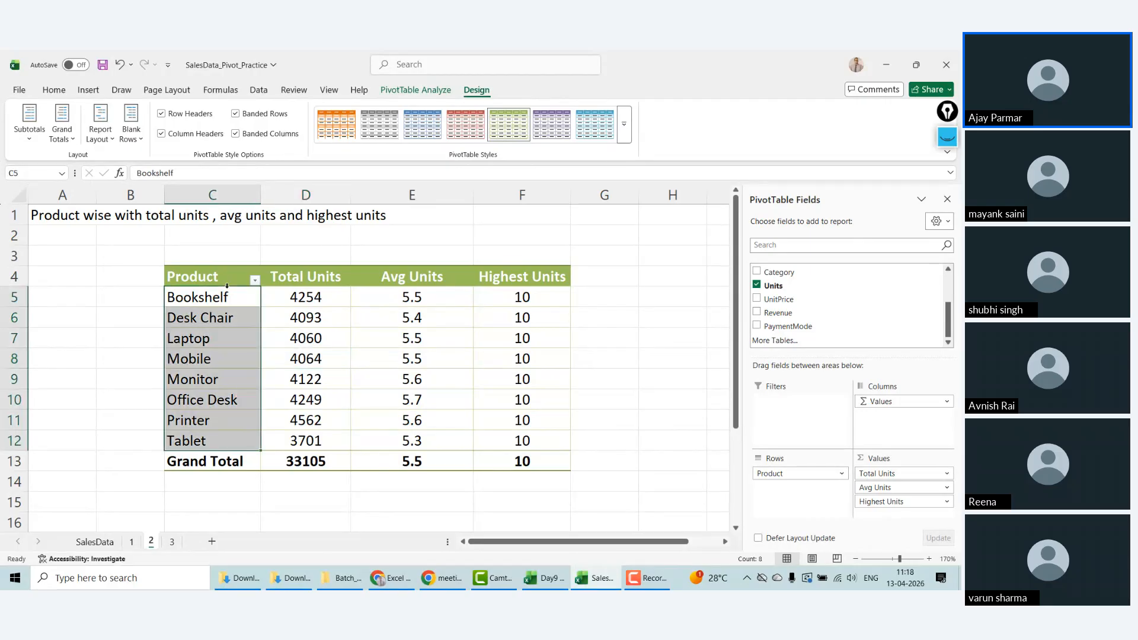
{"action": "left_click", "coordinate": [364, 317]}
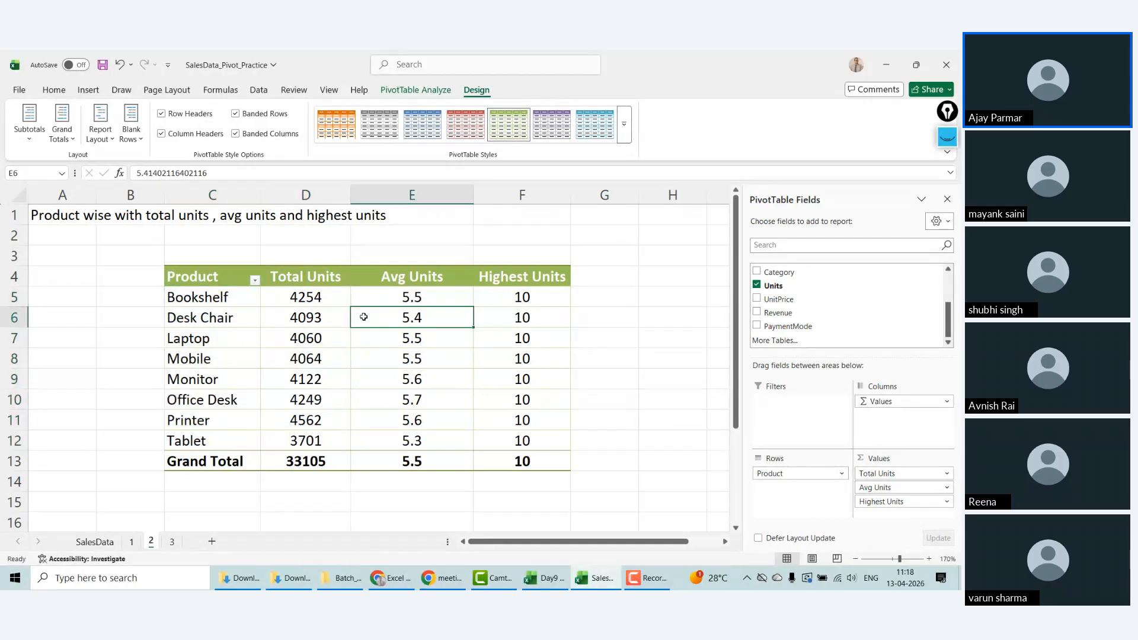
{"action": "left_click", "coordinate": [327, 92]}
{"action": "left_click", "coordinate": [321, 124]}
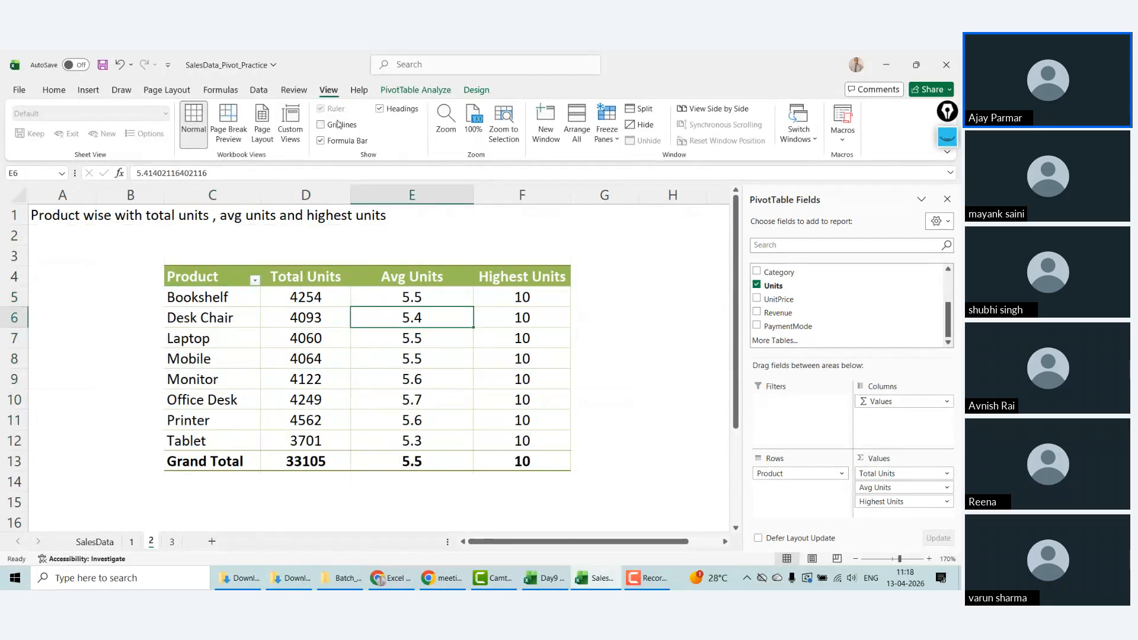
{"action": "left_click", "coordinate": [325, 330]}
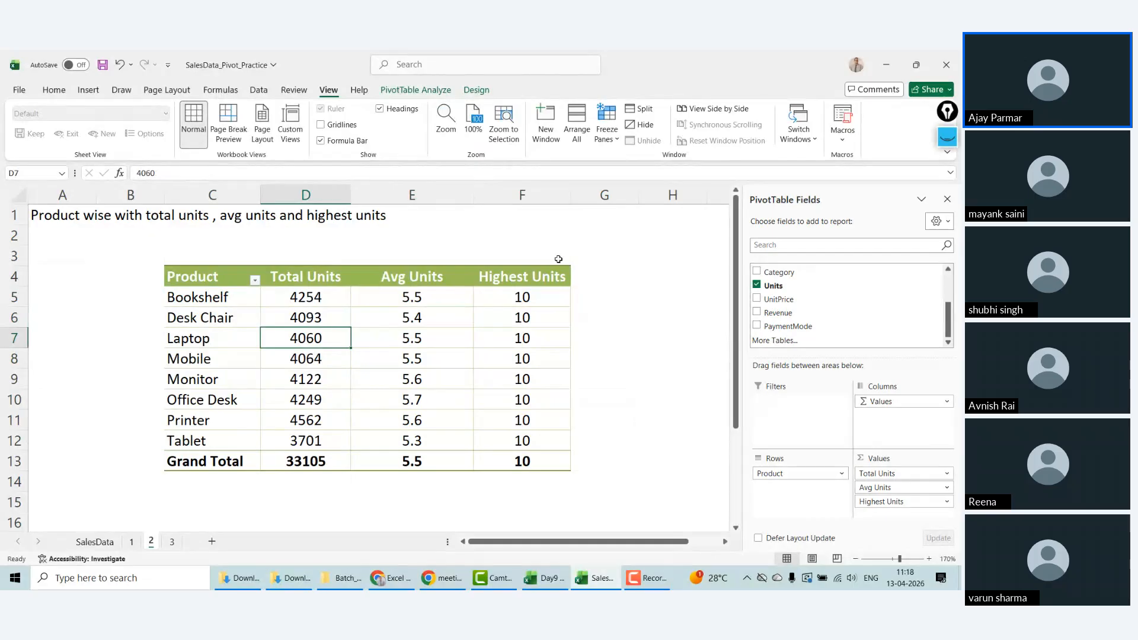
Step: Close the PivotTable field list, then restore it through the shortcut options of a Total Units value
{"action": "left_click", "coordinate": [947, 200]}
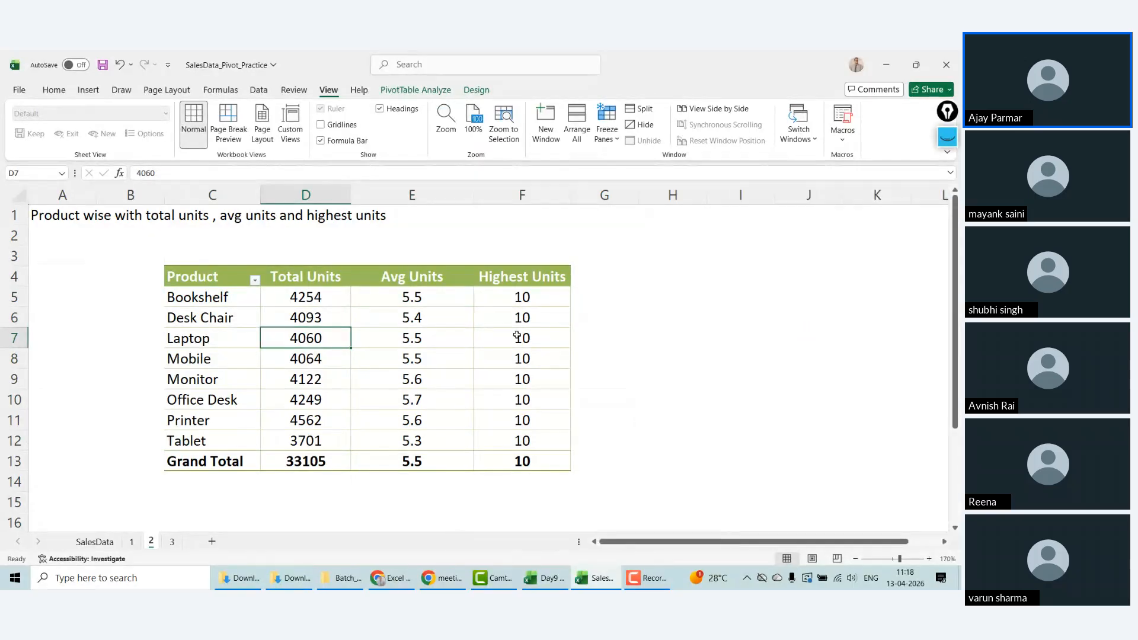
{"action": "left_click", "coordinate": [104, 298]}
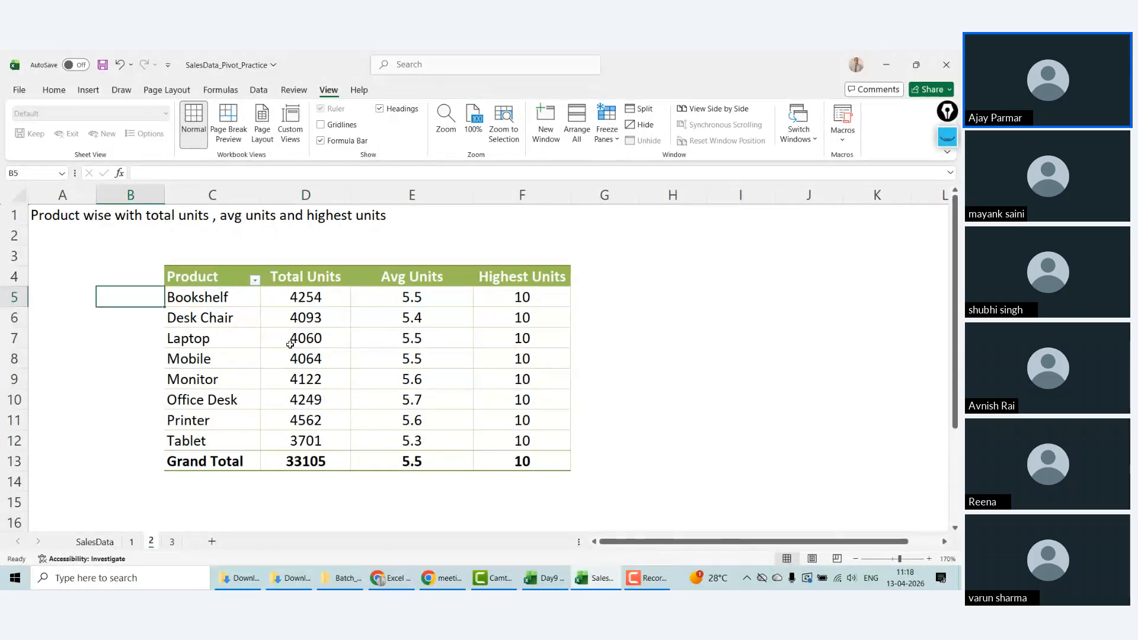
{"action": "left_click", "coordinate": [290, 345]}
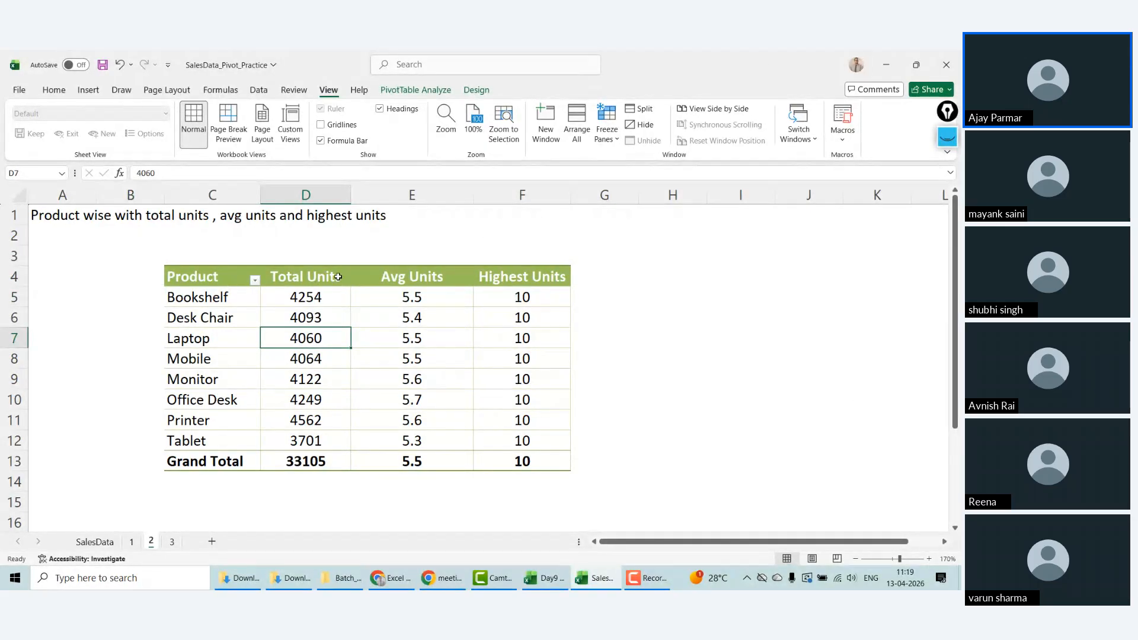
{"action": "left_click", "coordinate": [310, 296]}
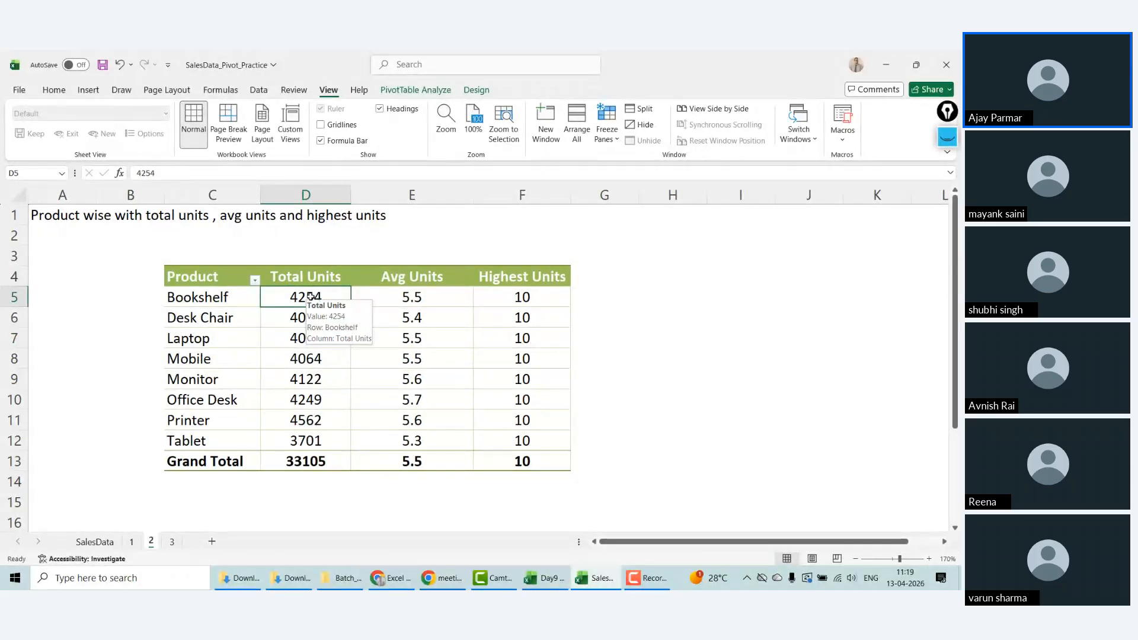
{"action": "right_click", "coordinate": [308, 296]}
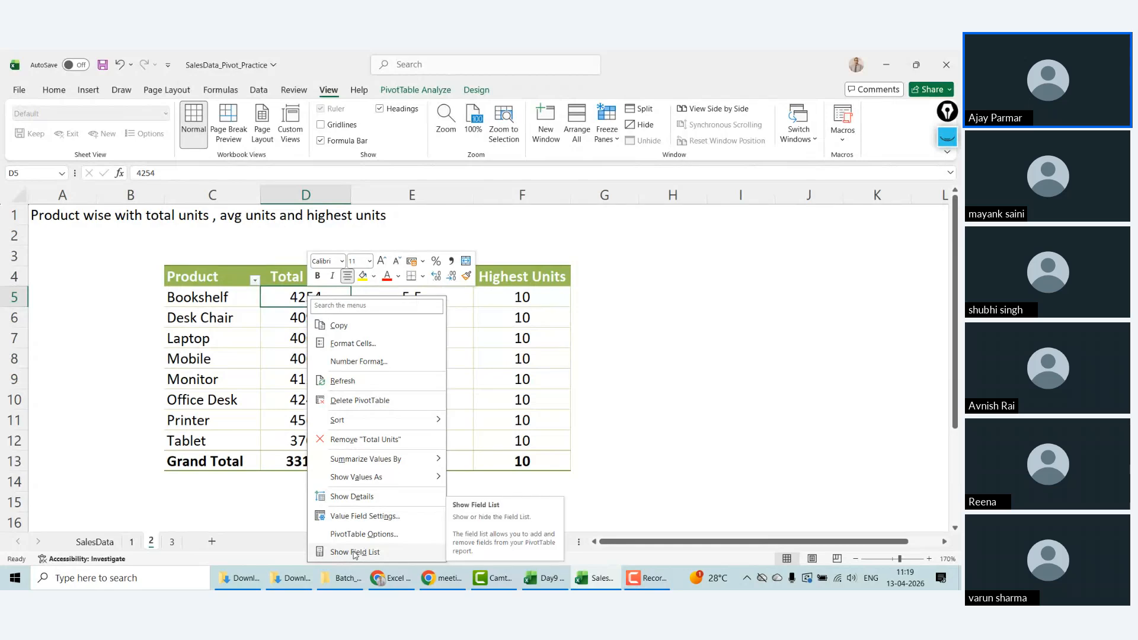
{"action": "left_click", "coordinate": [354, 552]}
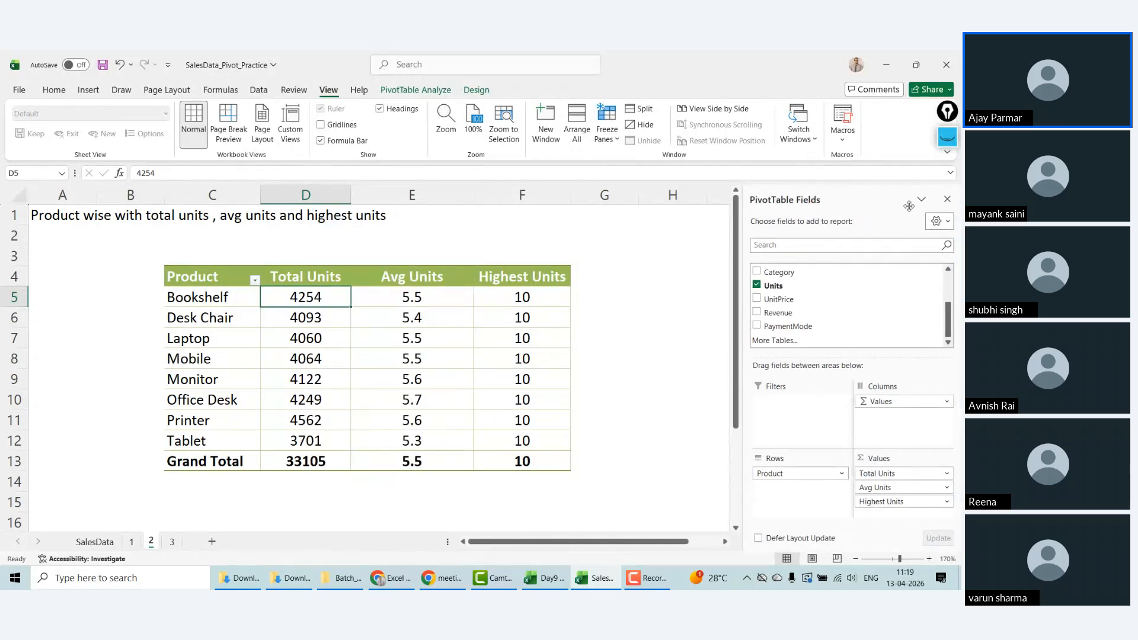
Step: Close the PivotTable field list again and restore it using the pivot table's analysis commands
{"action": "left_click", "coordinate": [947, 199]}
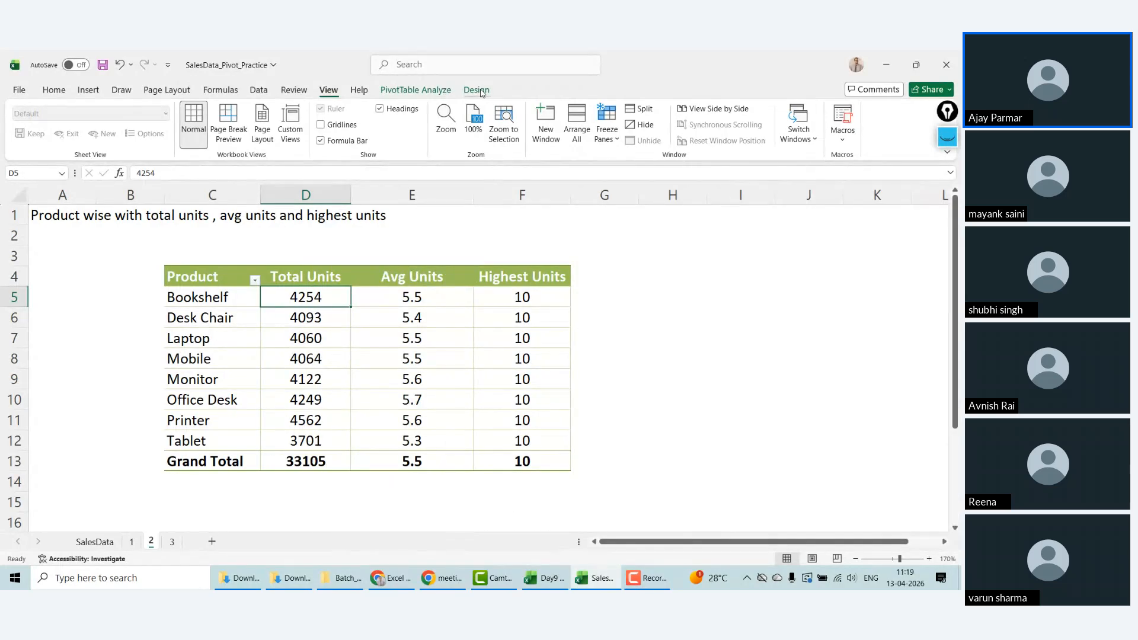
{"action": "left_click", "coordinate": [482, 93]}
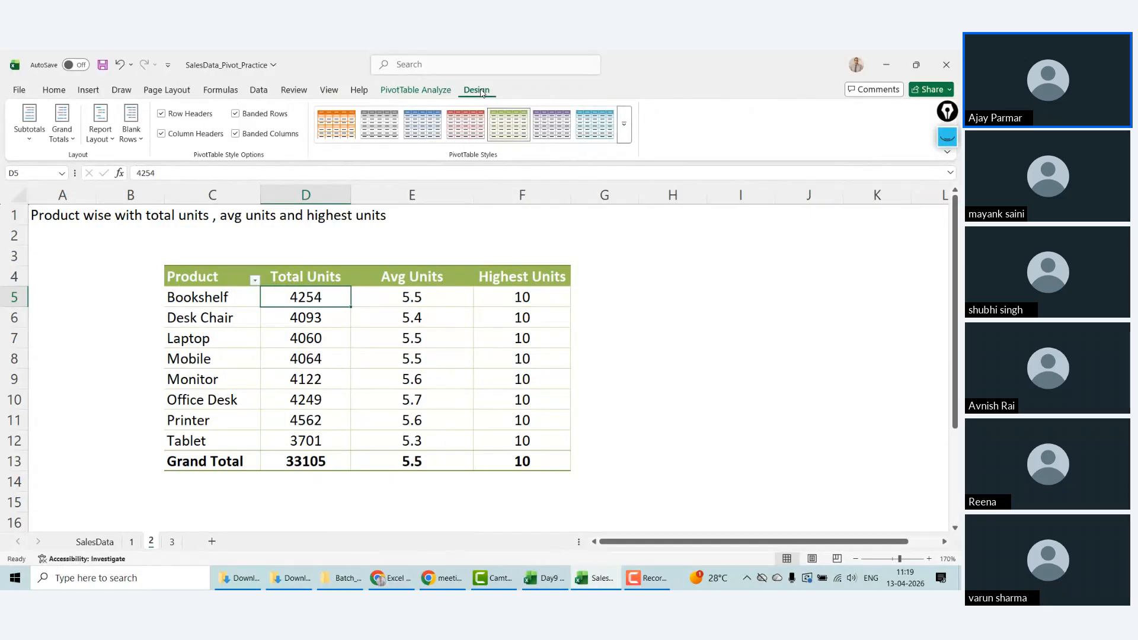
{"action": "left_click", "coordinate": [416, 90]}
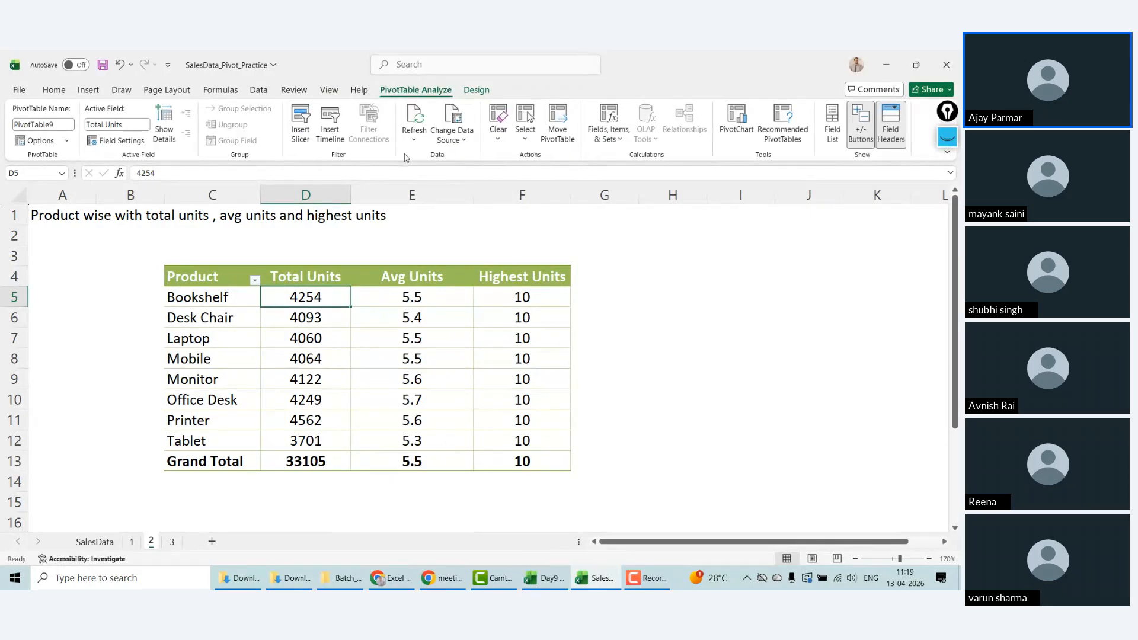
{"action": "left_click", "coordinate": [620, 140]}
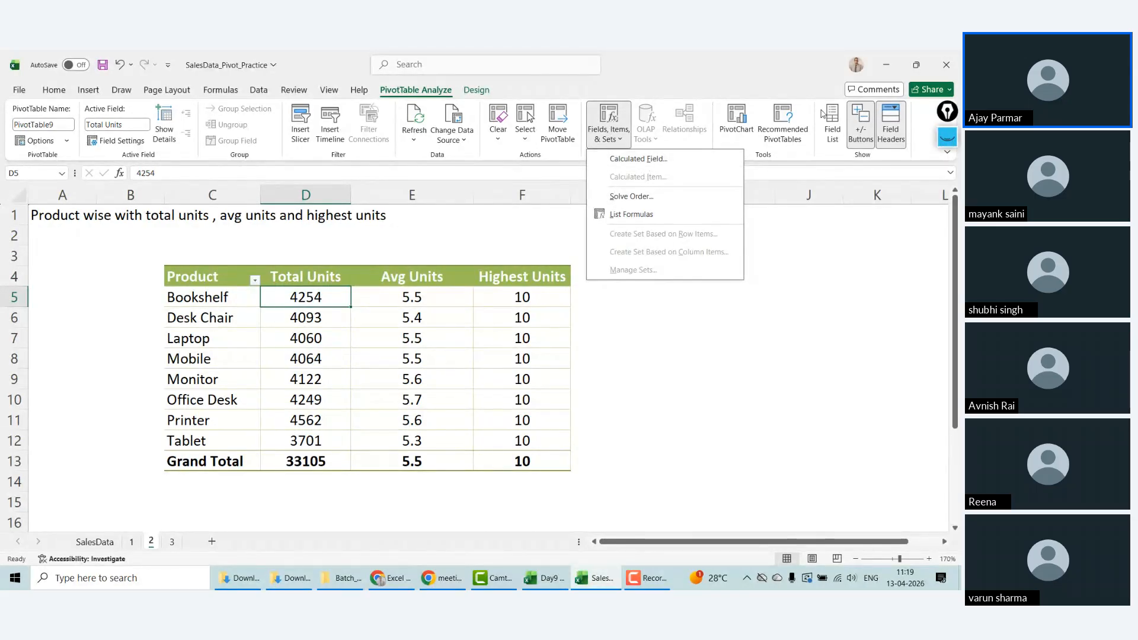
{"action": "left_click", "coordinate": [833, 122]}
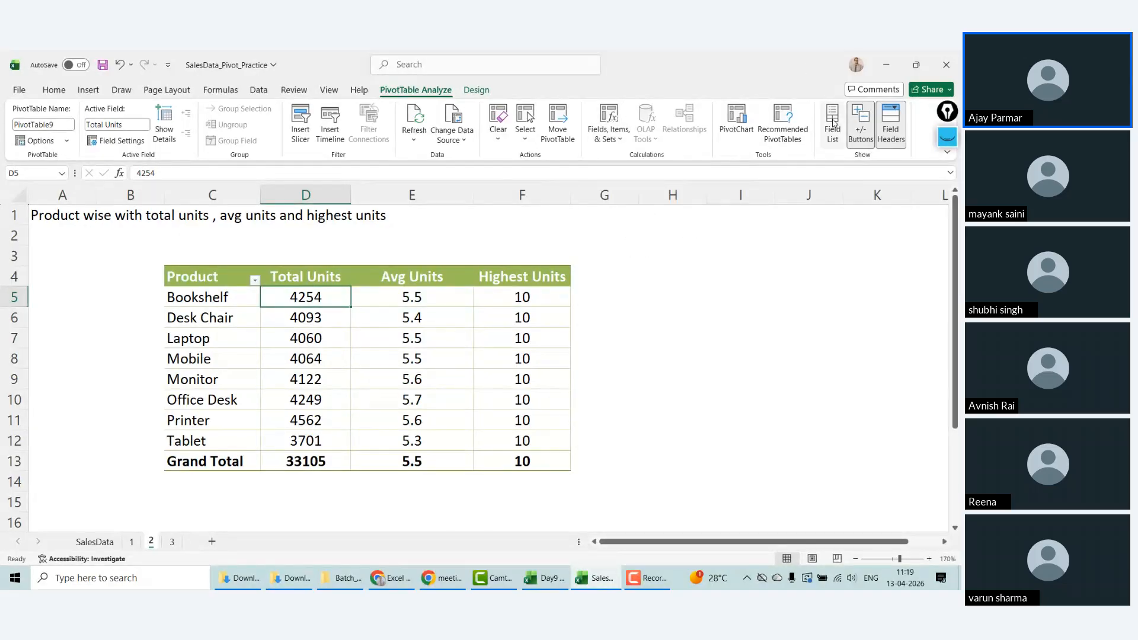
{"action": "left_click", "coordinate": [833, 122]}
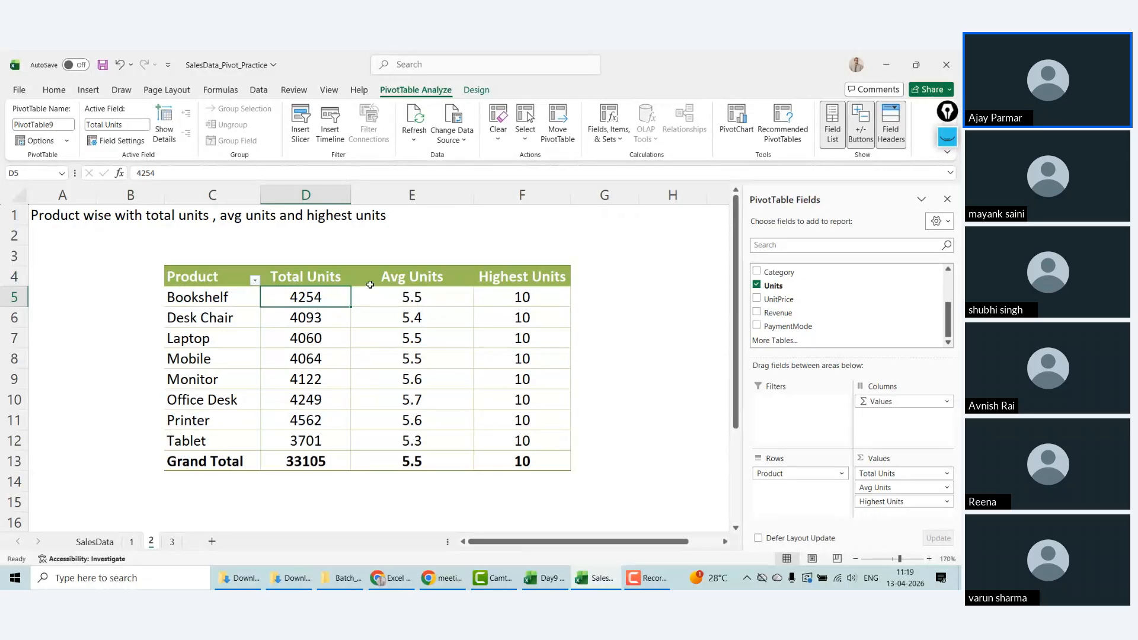
{"action": "left_click", "coordinate": [392, 298]}
{"action": "left_click", "coordinate": [319, 300]}
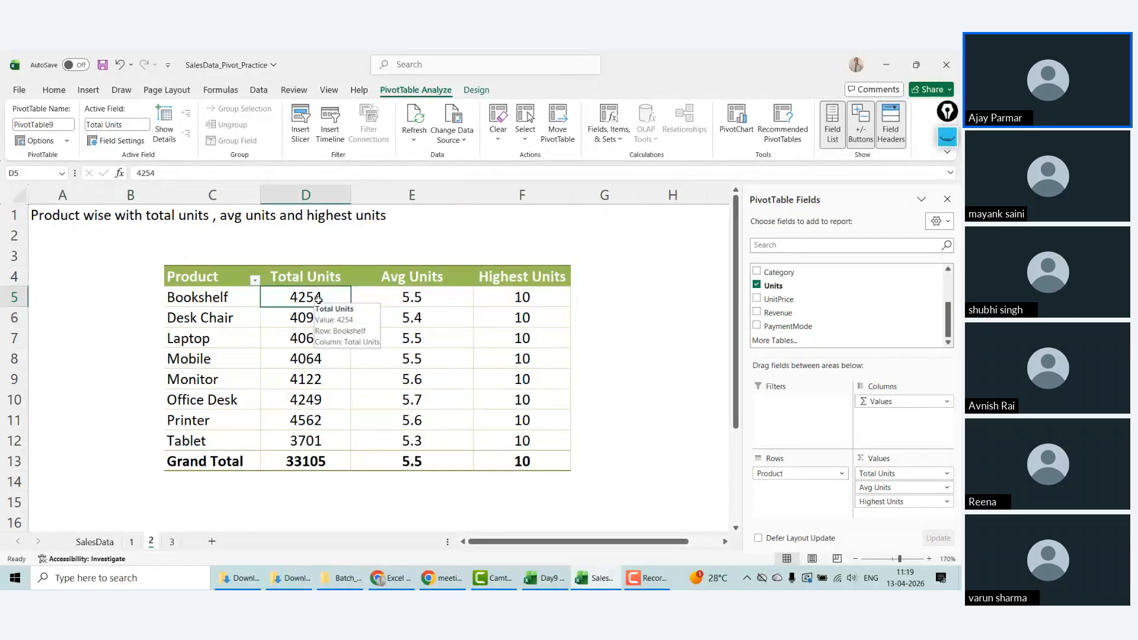
Step: Clear the OrderDate header on the SalesData sheet, then undo the clearing
{"action": "left_click", "coordinate": [95, 541]}
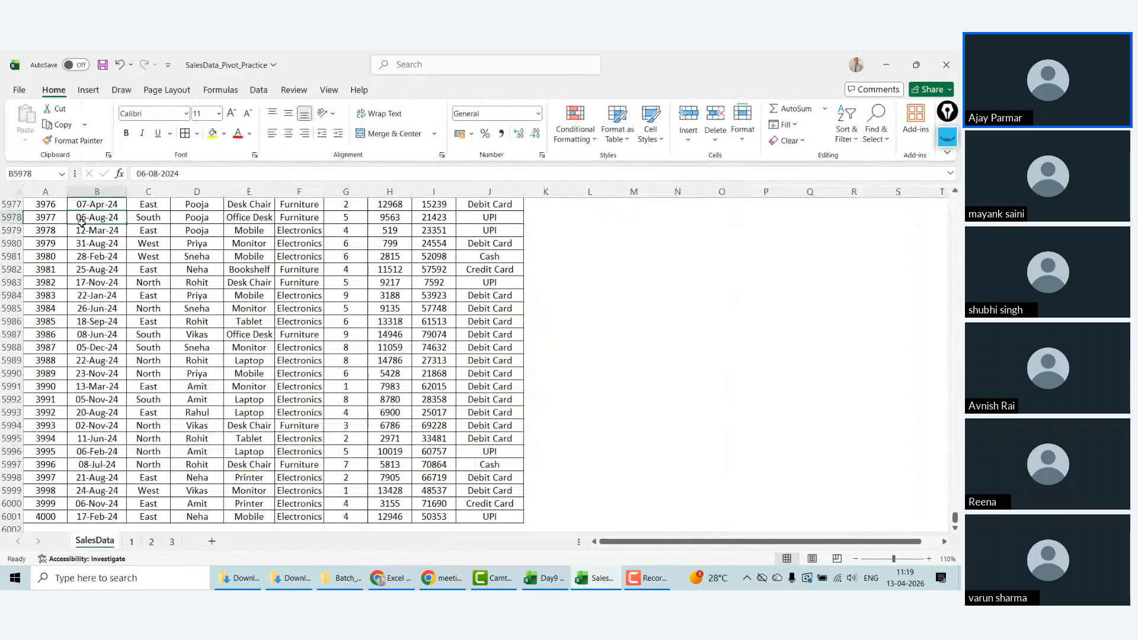
{"action": "key", "text": "ctrl+Up"}
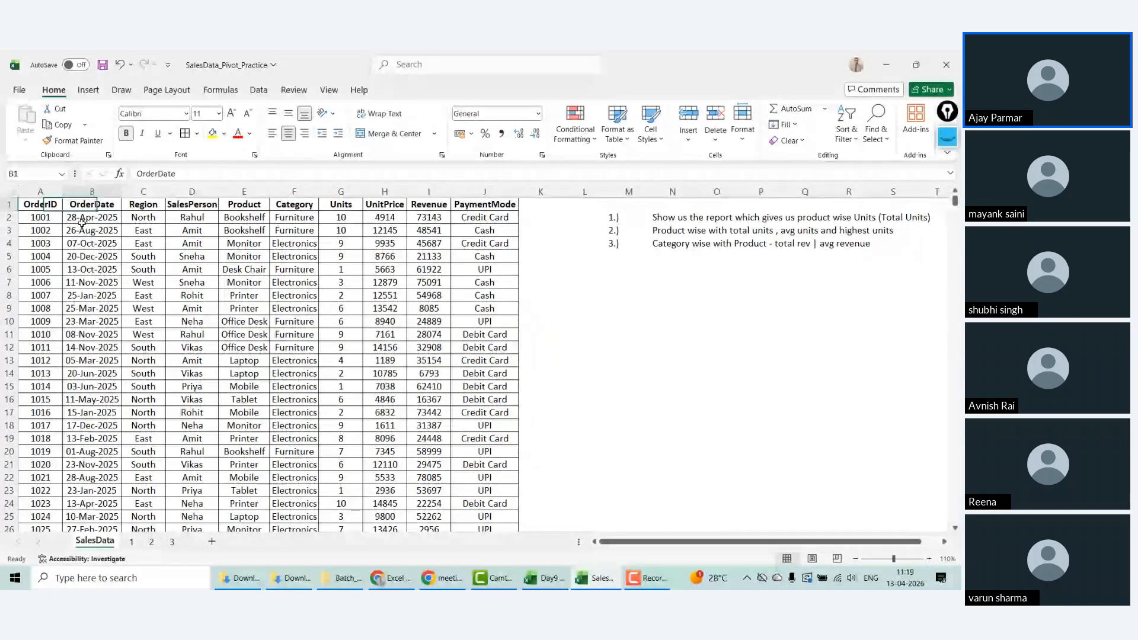
{"action": "key", "text": "BackSpace"}
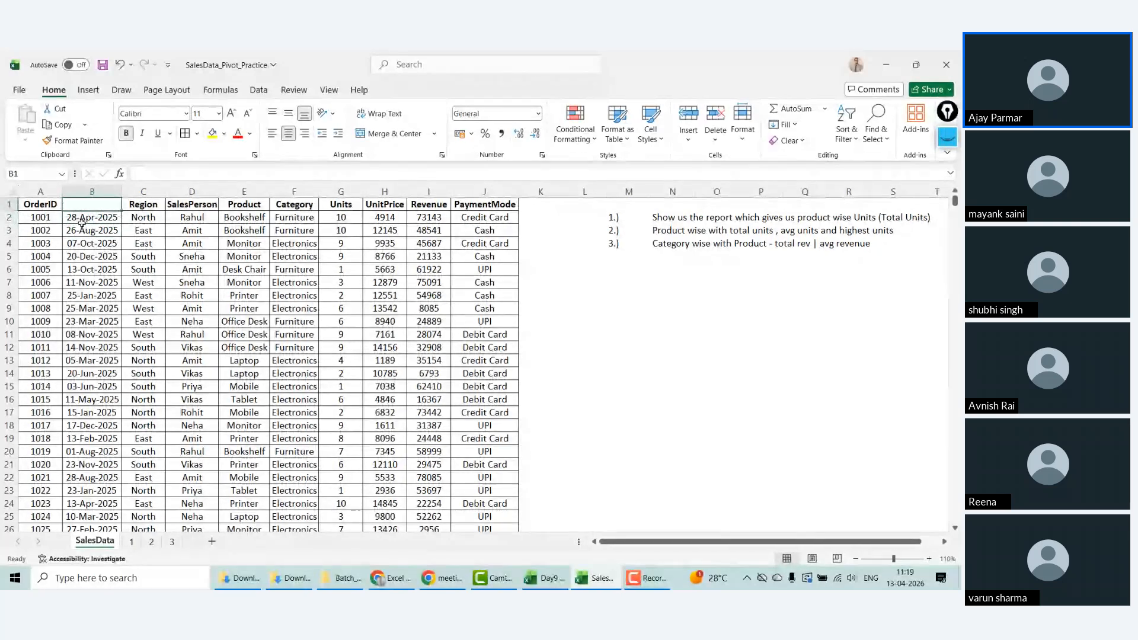
{"action": "key", "text": "Right"}
{"action": "key", "text": "Left"}
{"action": "key", "text": "ctrl+z"}
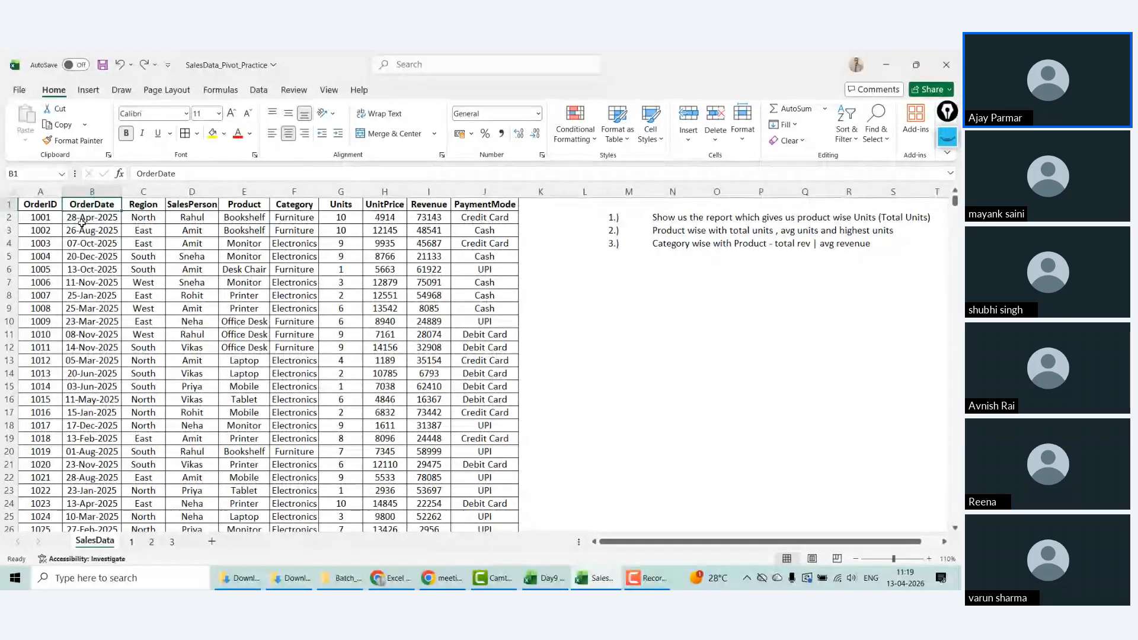
Step: Insert a blank column between the OrderDate and Region columns
{"action": "key", "text": "Right"}
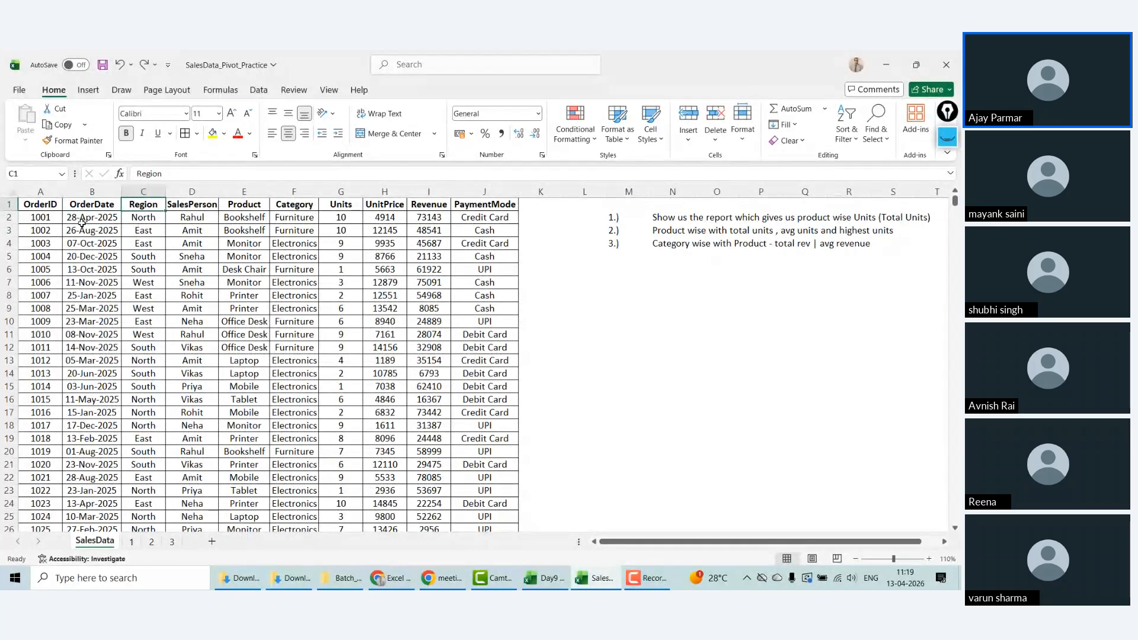
{"action": "key", "text": "alt+i"}
{"action": "key", "text": "c"}
{"action": "key", "text": "Left"}
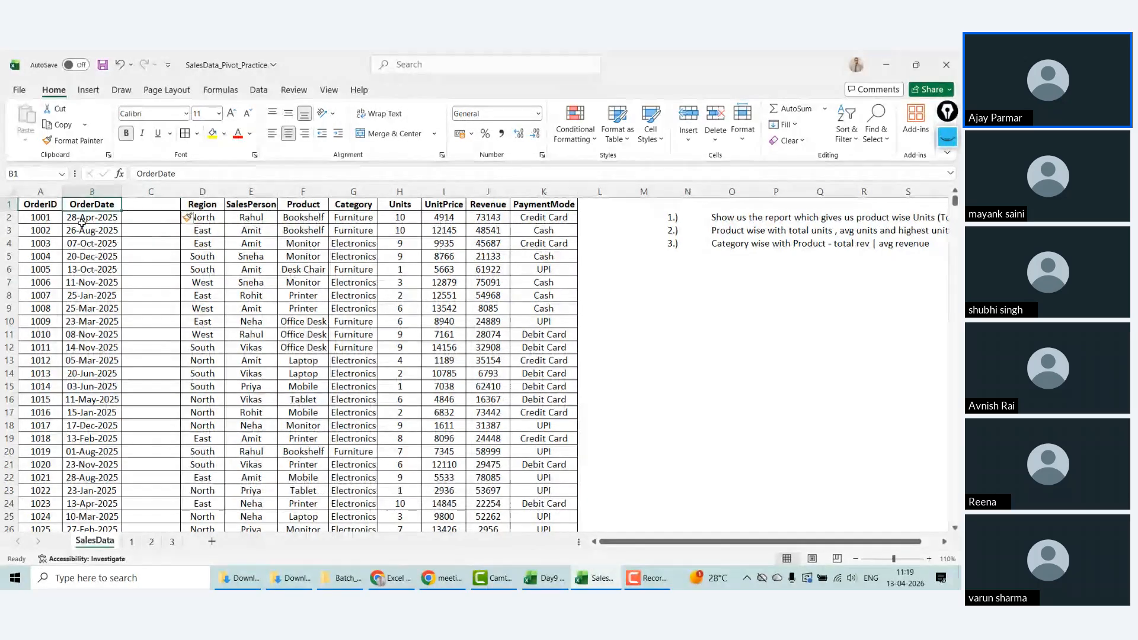
Step: Hide the blank column C between OrderDate and Region
{"action": "left_click_drag", "start_coordinate": [89, 191], "coordinate": [218, 192]}
{"action": "right_click", "coordinate": [146, 203]}
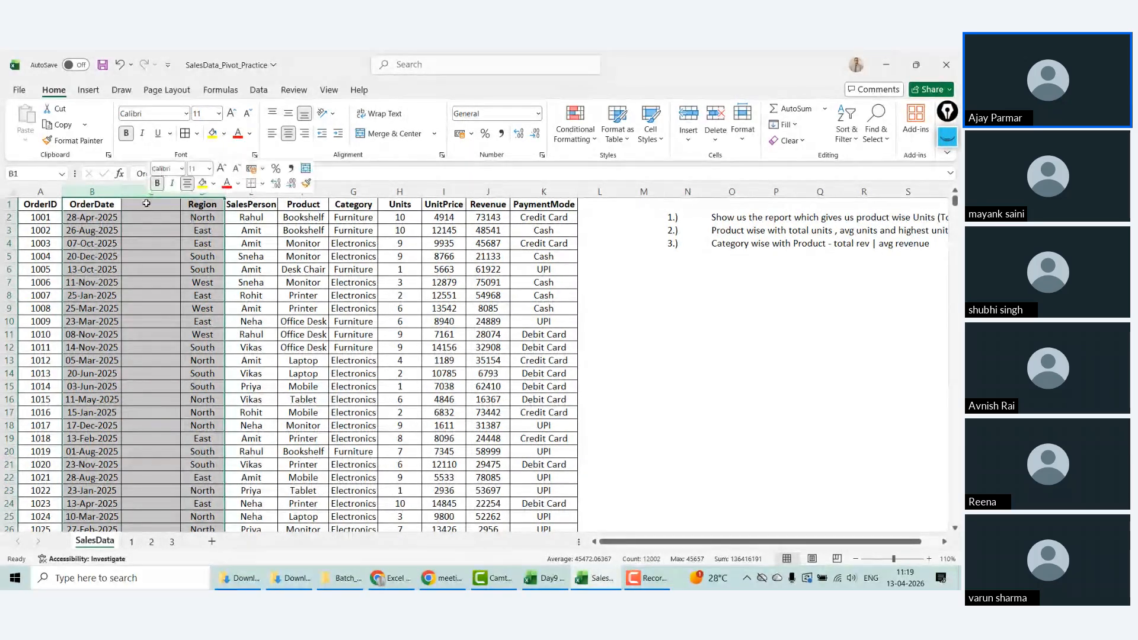
{"action": "left_click", "coordinate": [140, 186]}
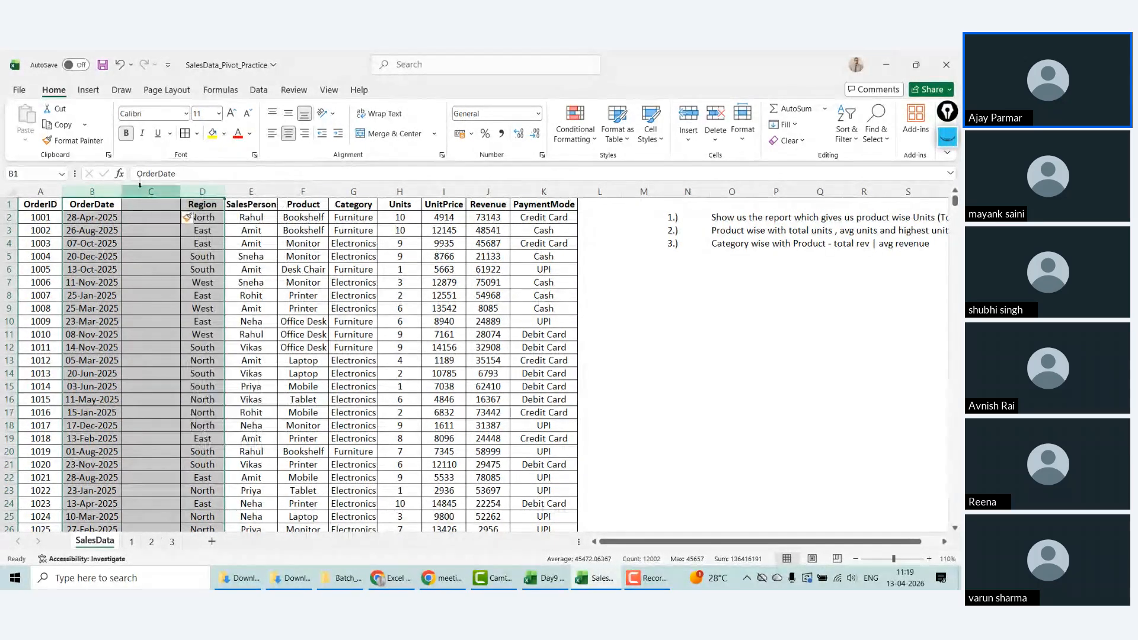
{"action": "left_click", "coordinate": [141, 186]}
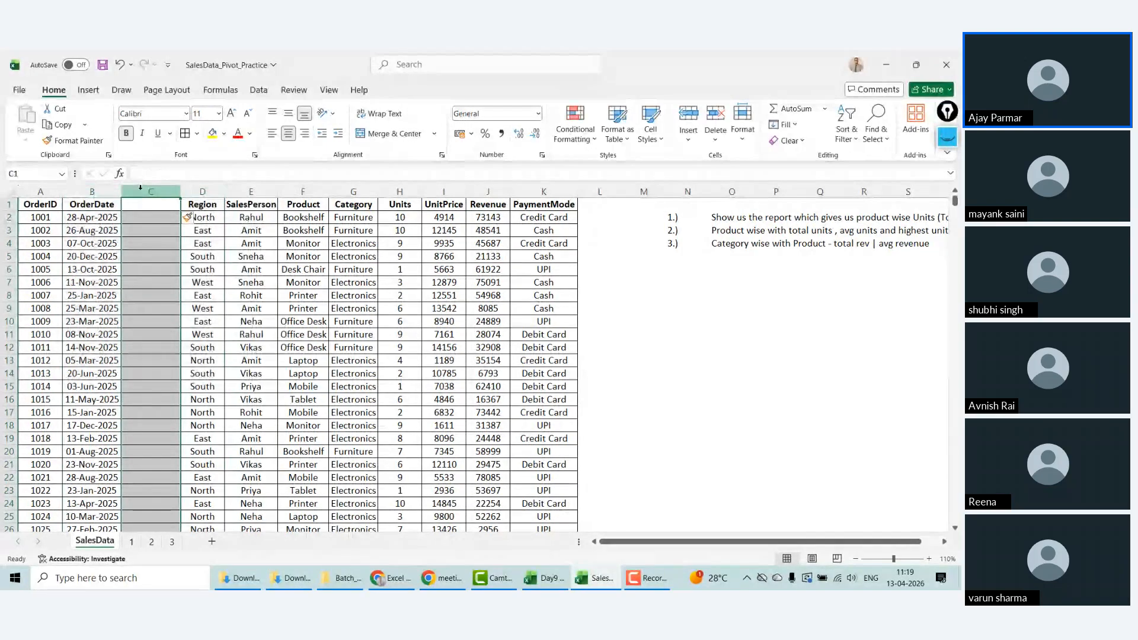
{"action": "right_click", "coordinate": [140, 186]}
{"action": "left_click", "coordinate": [184, 408]}
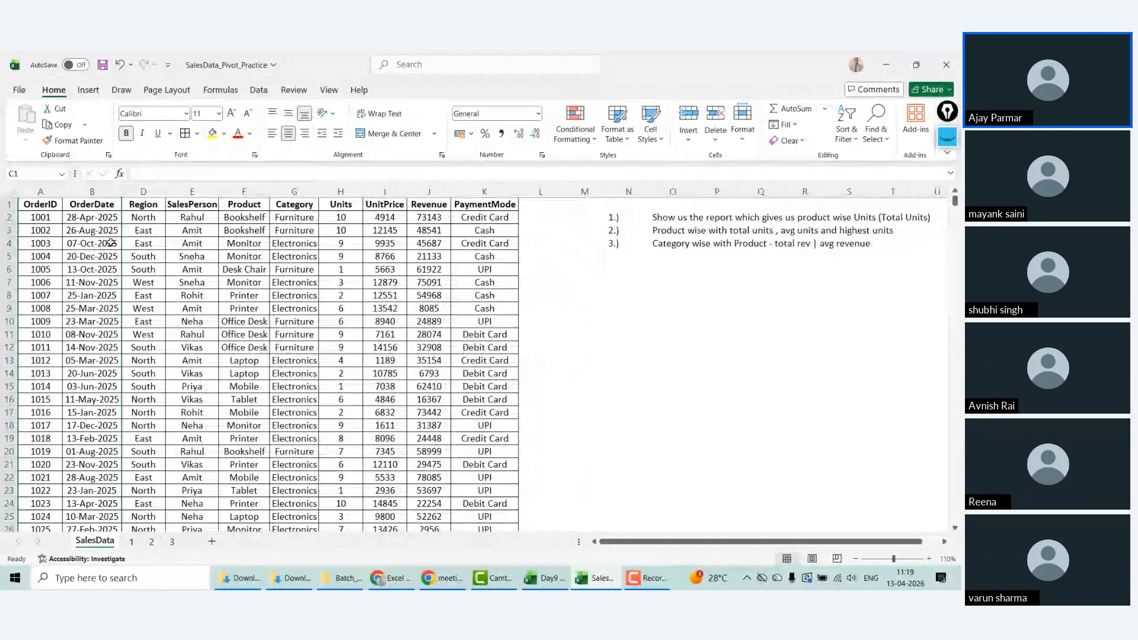
Step: Select the full sales data range from the OrderID header to the last record and check its extent
{"action": "left_click", "coordinate": [111, 243]}
{"action": "key", "text": "ctrl+Home"}
{"action": "key", "text": "ctrl+shift+Right"}
{"action": "key", "text": "ctrl+shift+Down"}
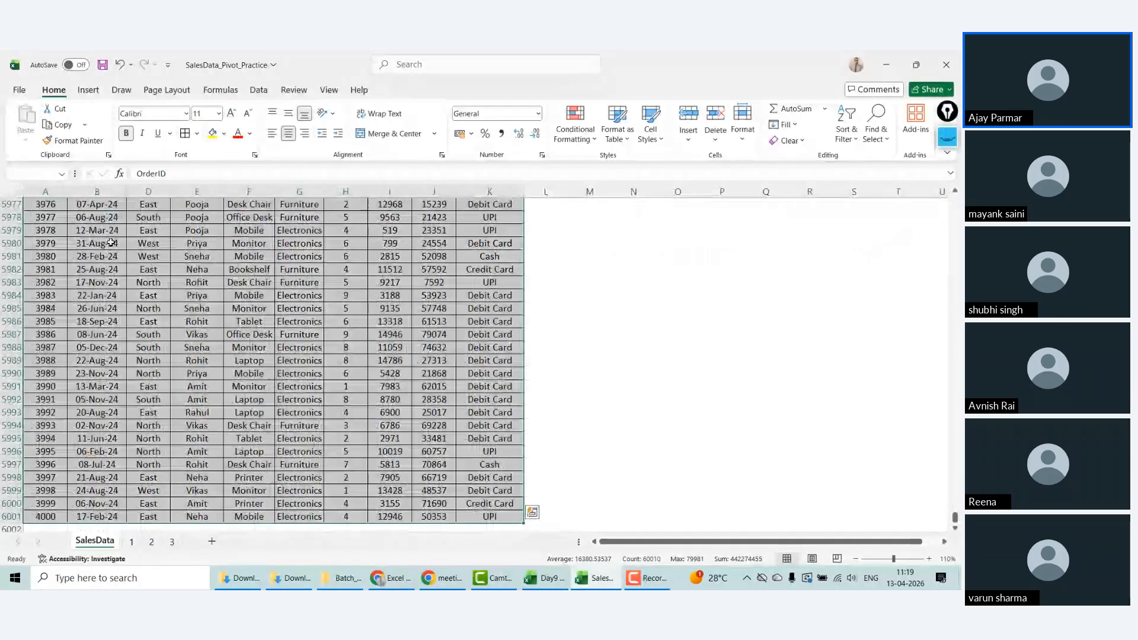
{"action": "key", "text": "ctrl+Home"}
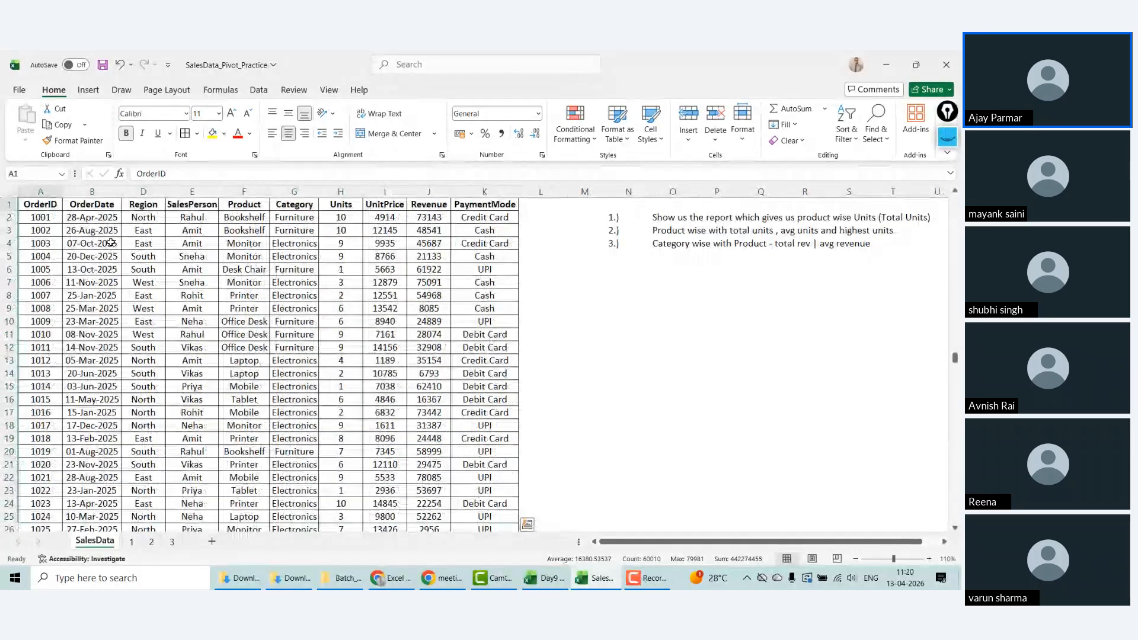
Step: Unhide column C between the OrderDate and Region columns
{"action": "key", "text": "Right"}
{"action": "left_click_drag", "start_coordinate": [102, 189], "coordinate": [142, 190]}
{"action": "right_click", "coordinate": [117, 218]}
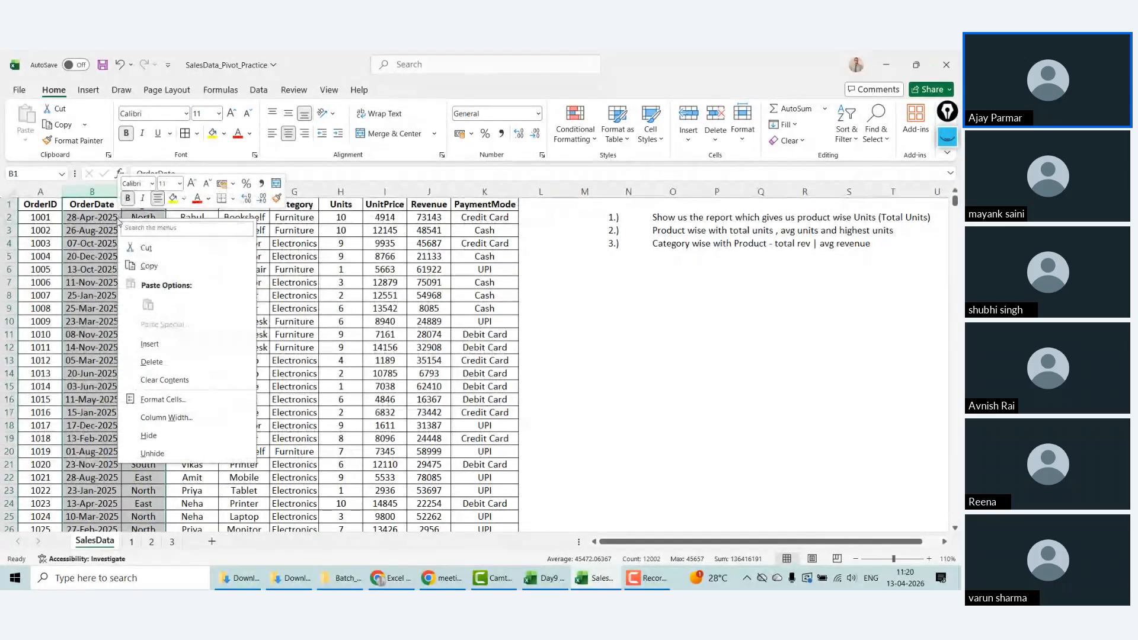
{"action": "left_click", "coordinate": [167, 453]}
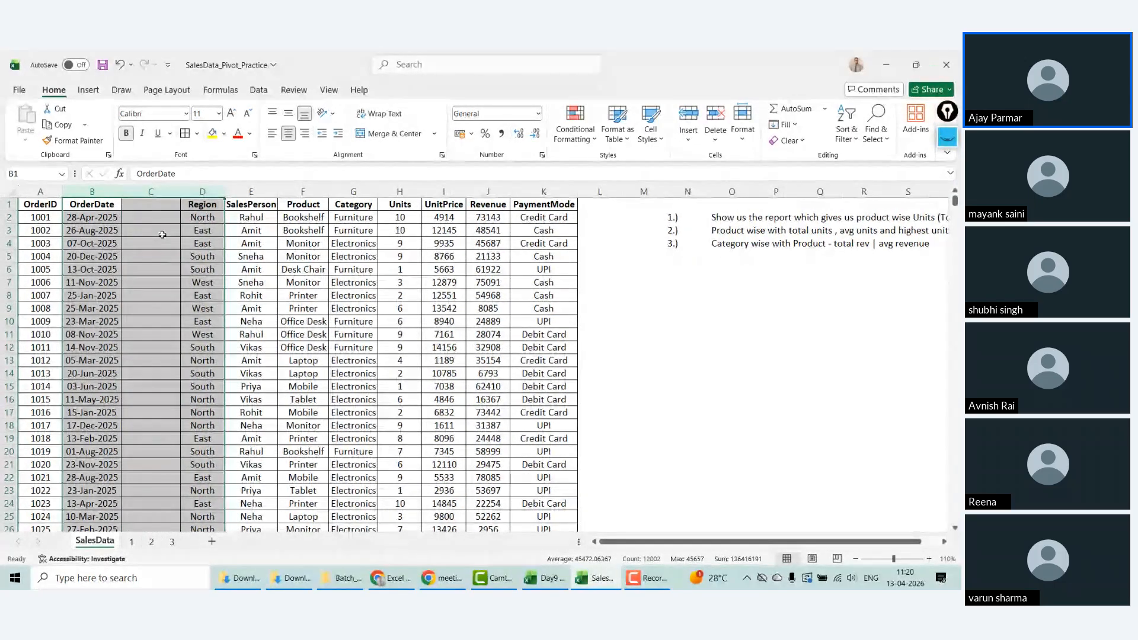
Step: Delete the blank column C between OrderDate and Region
{"action": "left_click", "coordinate": [155, 191]}
{"action": "key", "text": "ctrl+minus"}
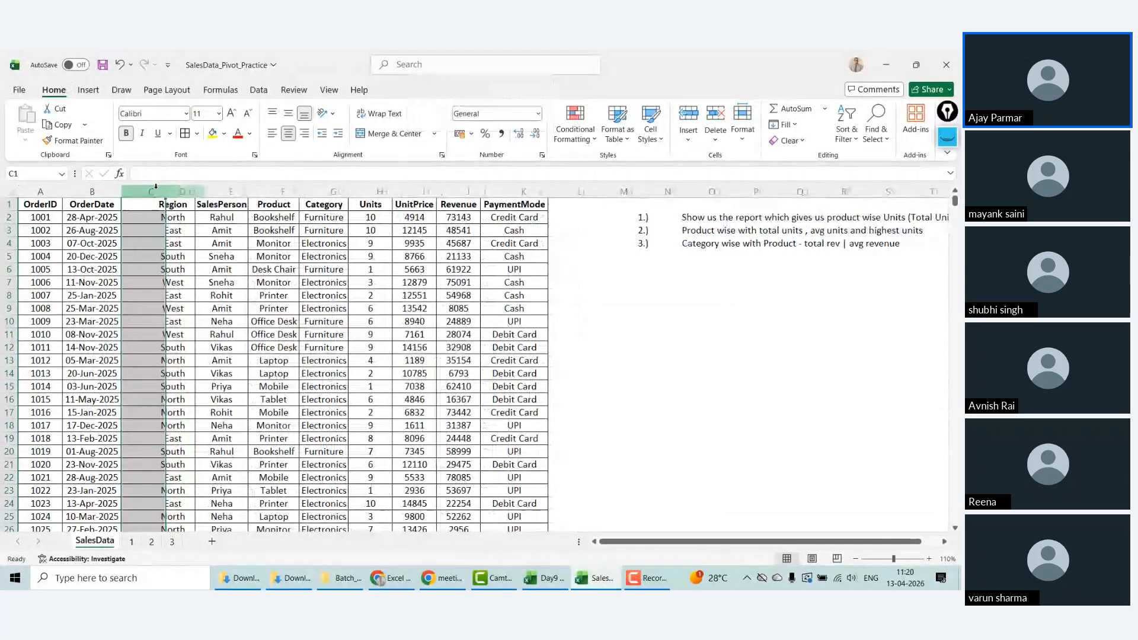
{"action": "left_click", "coordinate": [92, 230]}
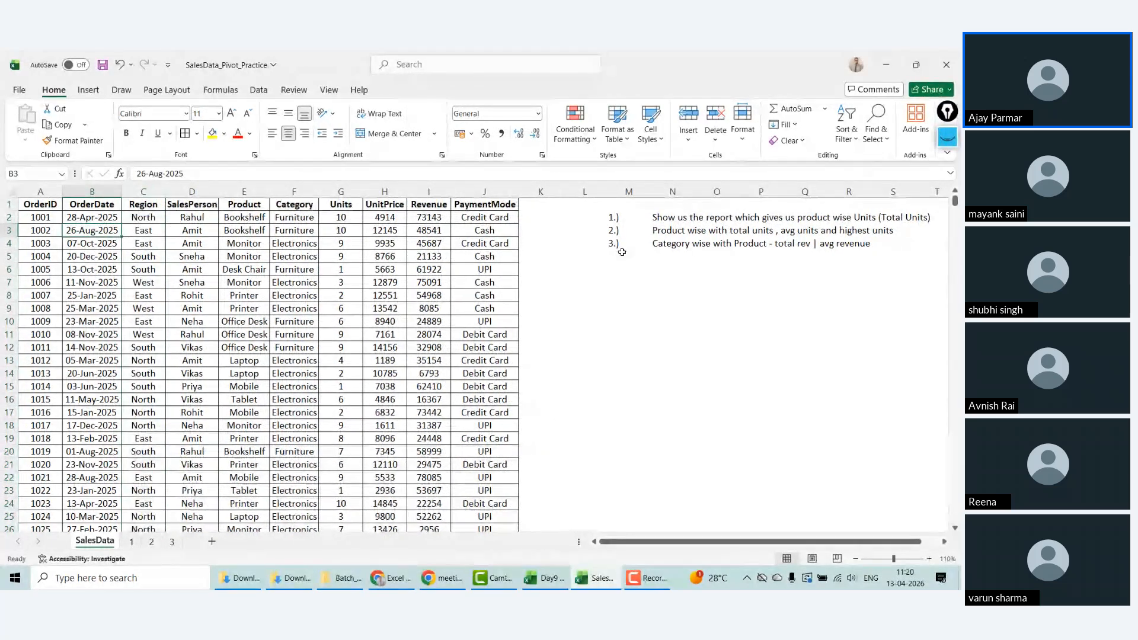
Step: Copy the third question's number from M4 of SalesData into cell A1 of sheet 3
{"action": "left_click", "coordinate": [618, 243]}
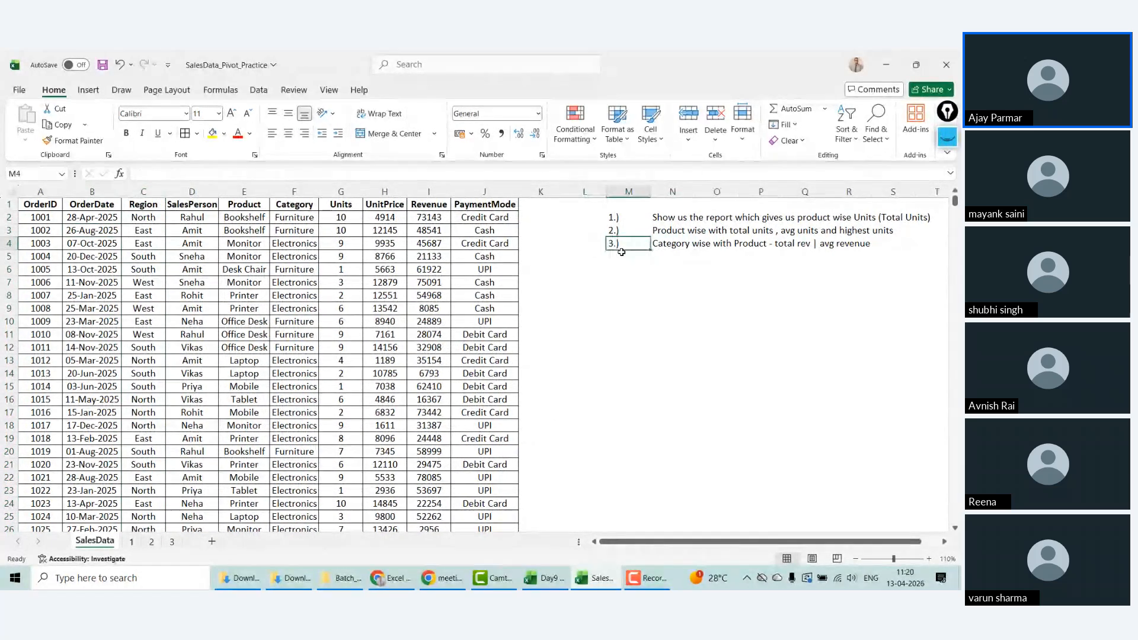
{"action": "key", "text": "ctrl+c"}
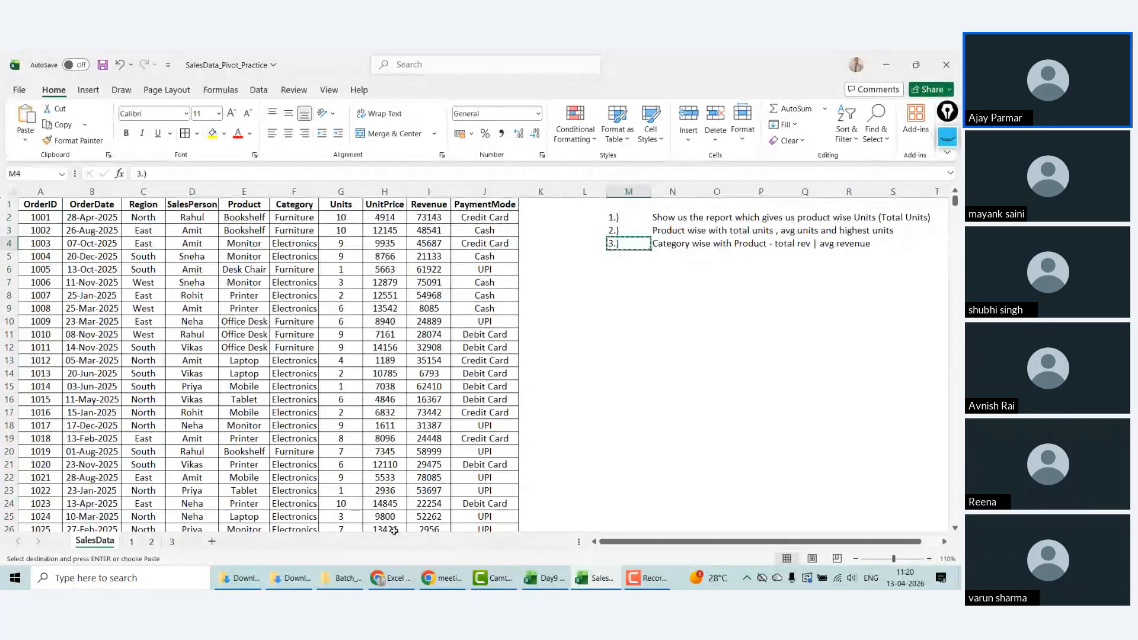
{"action": "left_click", "coordinate": [172, 541]}
{"action": "key", "text": "ctrl+v"}
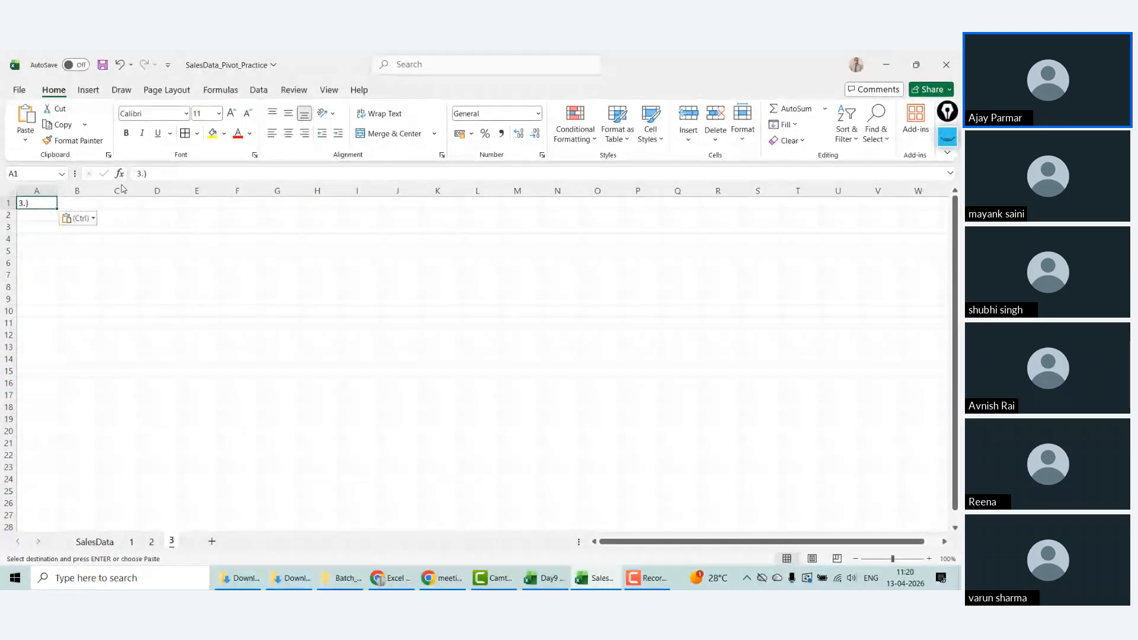
Step: Copy the question text "Category wise with Product - total rev | avg revenue" from SalesData into cell A1 of sheet 3
{"action": "left_click", "coordinate": [95, 542]}
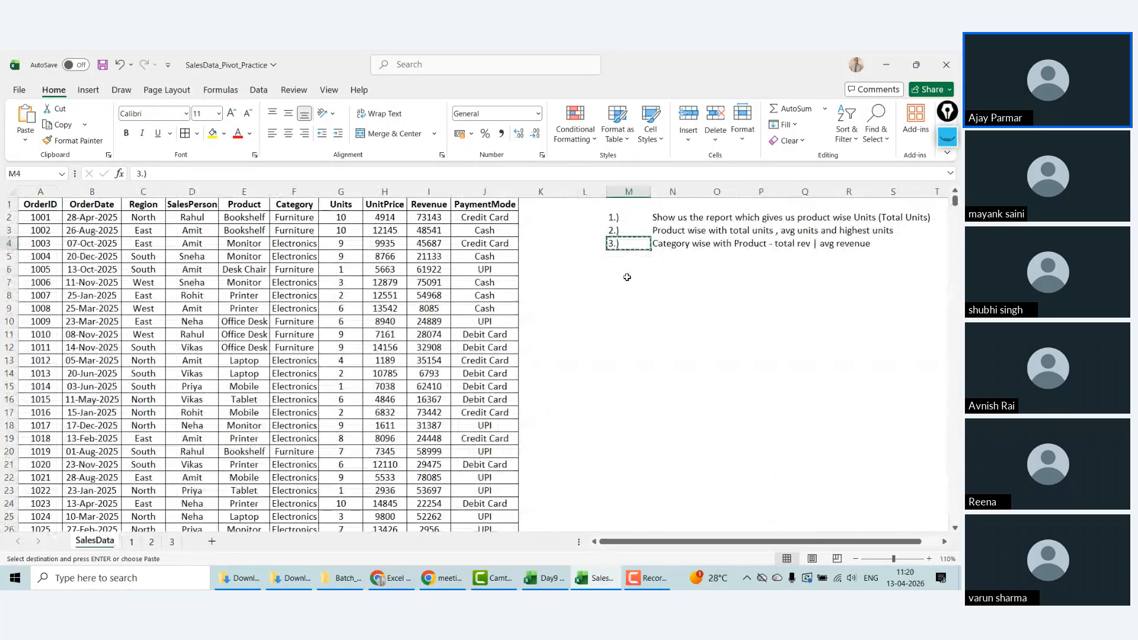
{"action": "key", "text": "Right"}
{"action": "key", "text": "ctrl+c"}
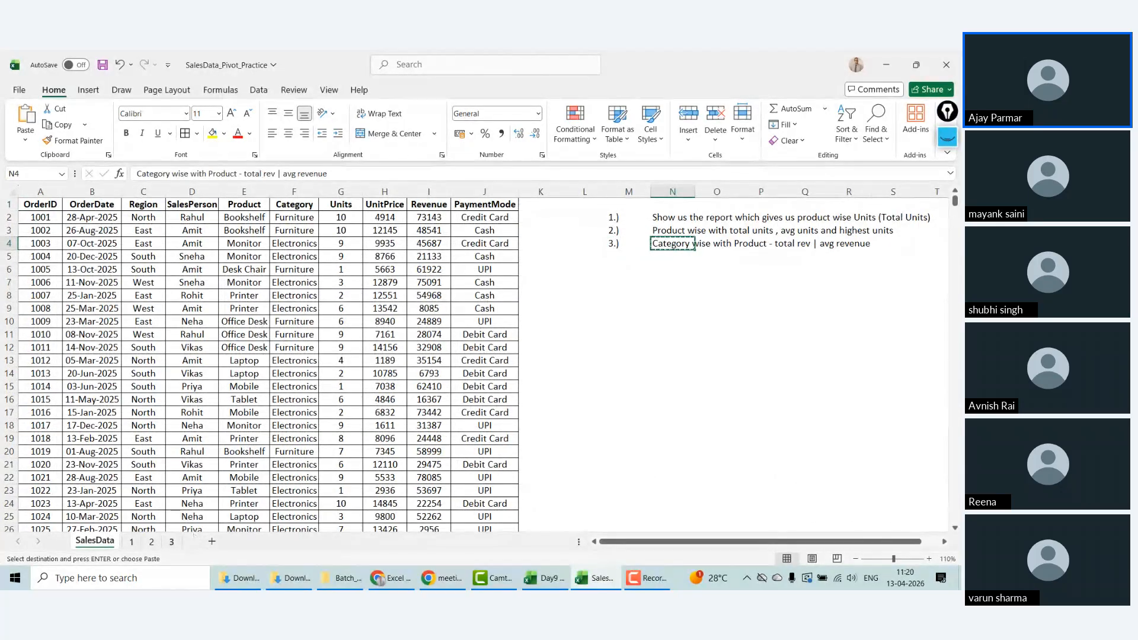
{"action": "left_click", "coordinate": [171, 541]}
{"action": "key", "text": "ctrl+v"}
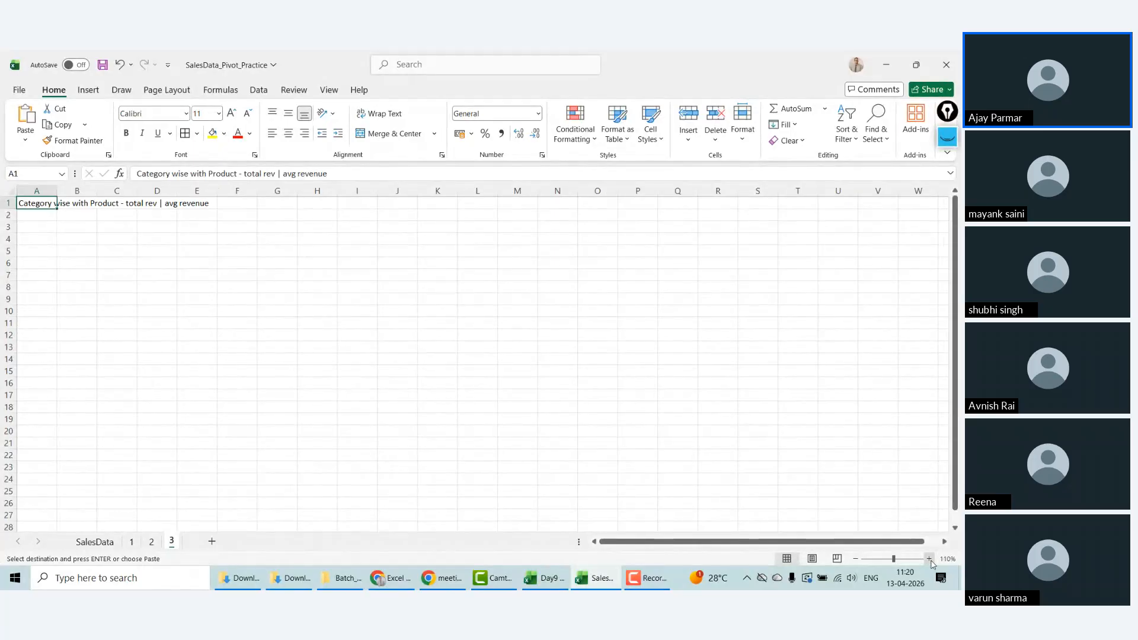
{"action": "left_click", "coordinate": [929, 559]}
{"action": "left_click", "coordinate": [929, 558]}
{"action": "left_click", "coordinate": [929, 558]}
{"action": "left_click", "coordinate": [929, 558]}
Step: Copy the whole product-wise pivot table from sheet 2 to cell C4 of sheet 3
{"action": "left_click", "coordinate": [152, 541]}
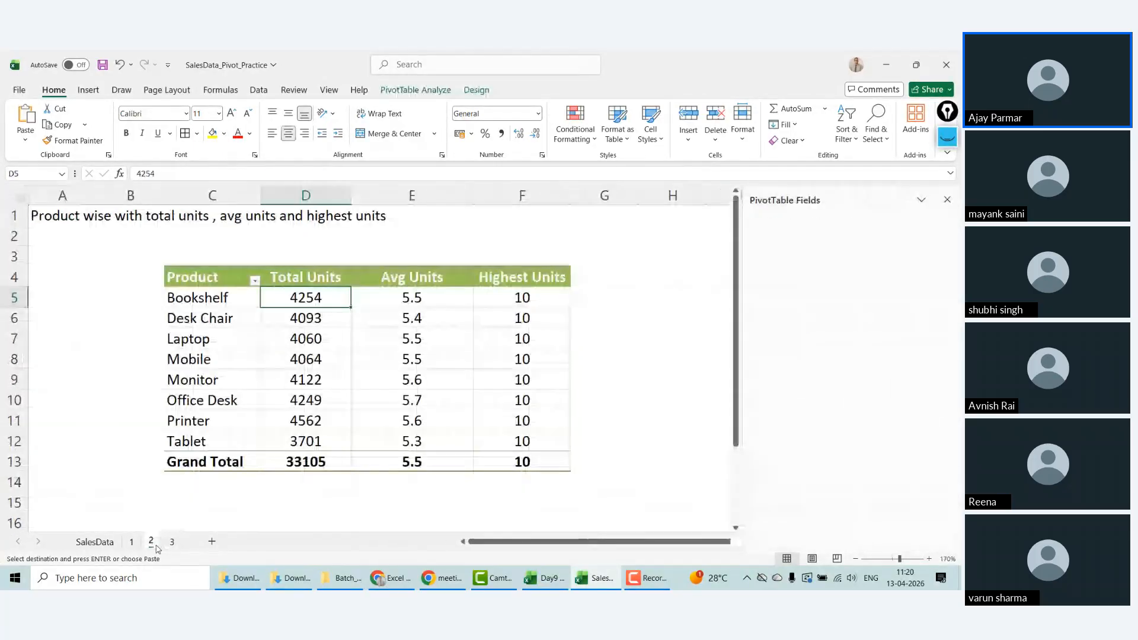
{"action": "left_click", "coordinate": [231, 270]}
{"action": "left_click", "coordinate": [545, 468], "text": "shift"}
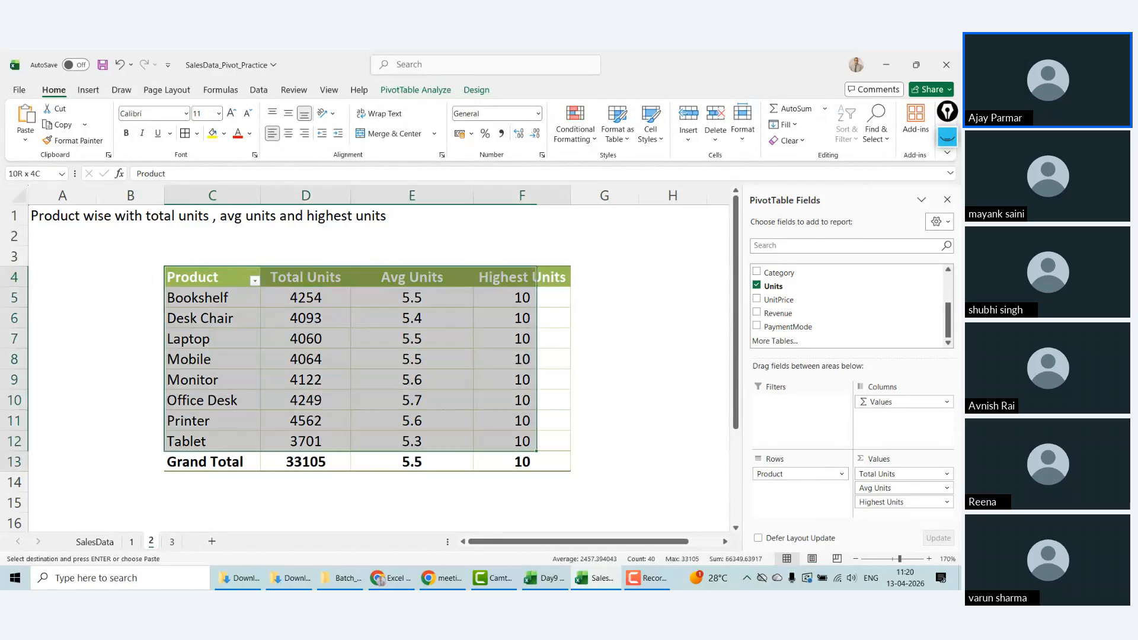
{"action": "key", "text": "ctrl+c"}
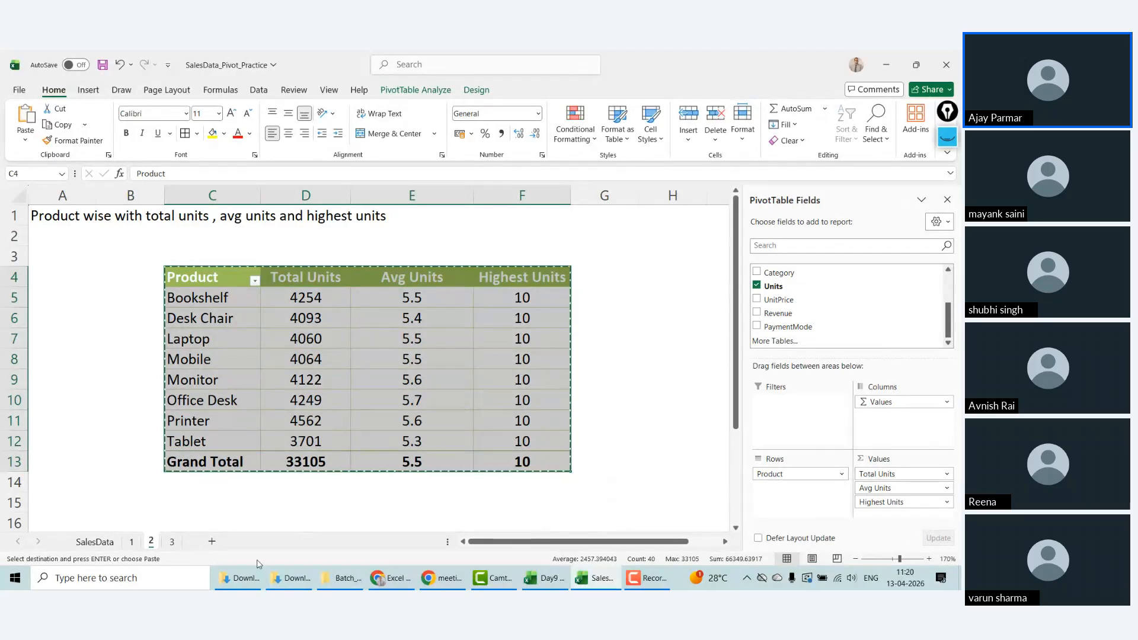
{"action": "left_click", "coordinate": [171, 541]}
{"action": "left_click", "coordinate": [161, 261]}
{"action": "key", "text": "ctrl+v"}
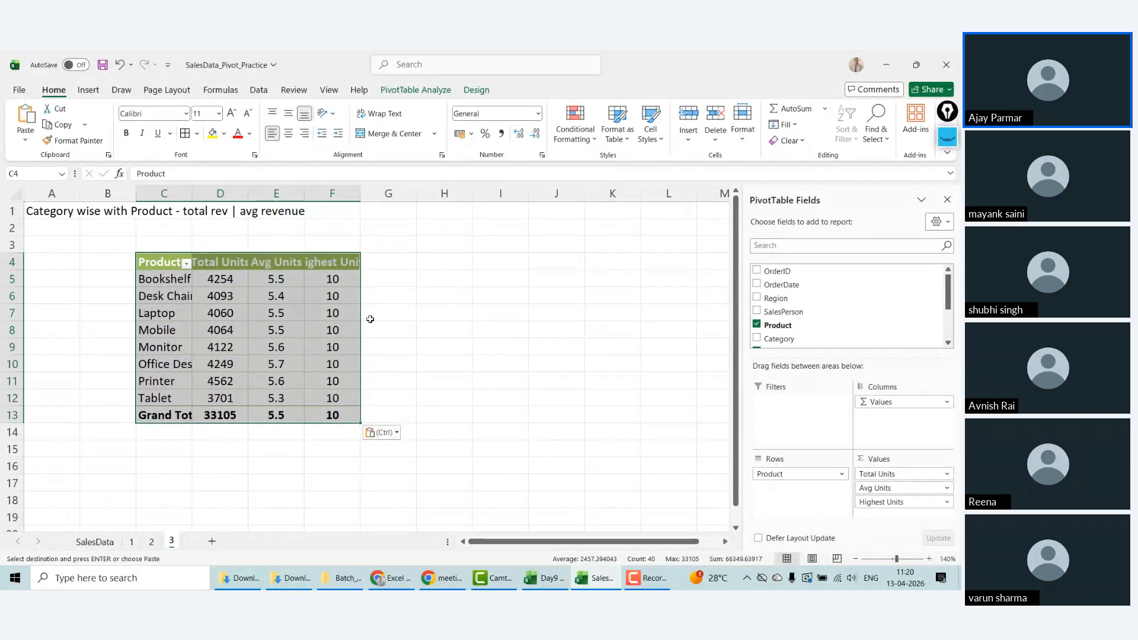
Step: Remove Highest Units from the copied pivot's values and add Category above Product in its rows
{"action": "left_click_drag", "start_coordinate": [893, 505], "coordinate": [871, 351]}
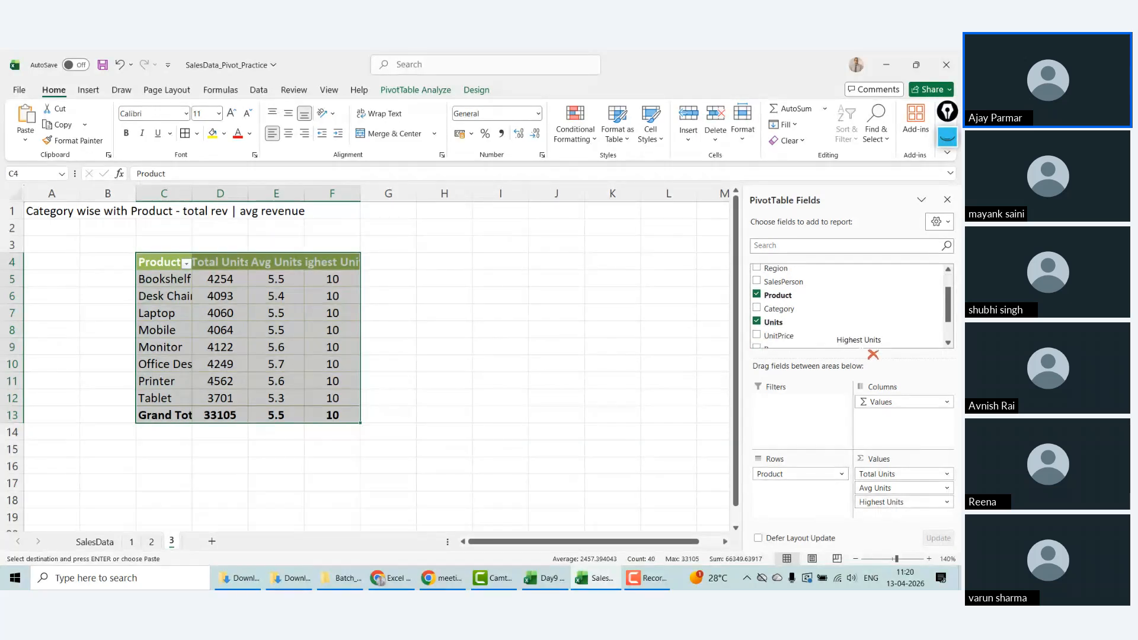
{"action": "left_click_drag", "start_coordinate": [871, 351], "coordinate": [857, 329]}
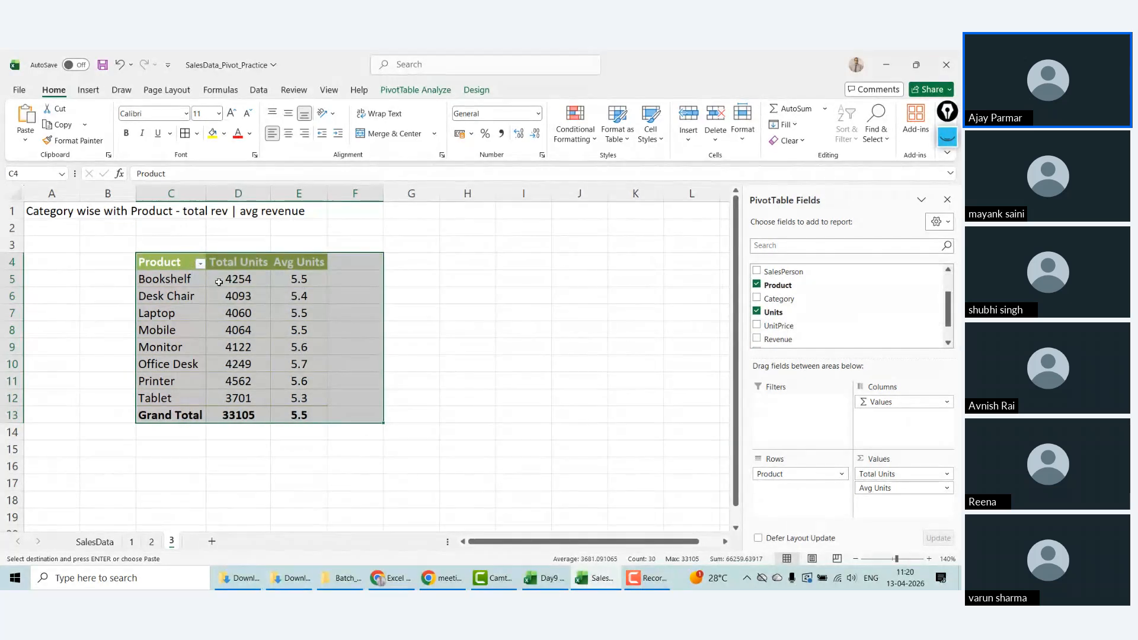
{"action": "left_click", "coordinate": [188, 280]}
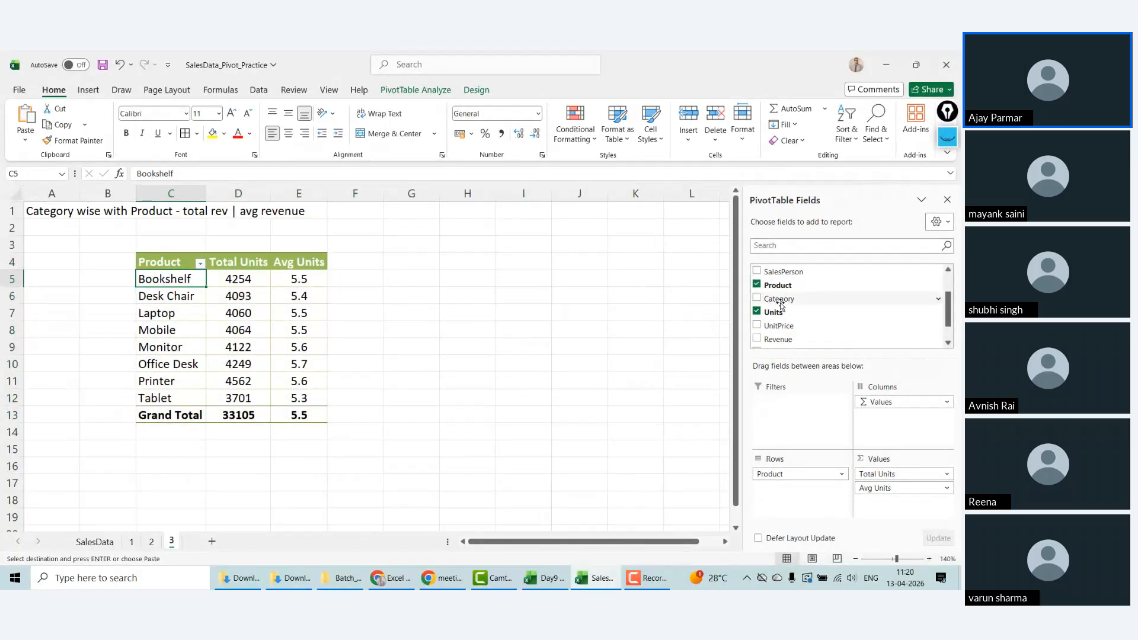
{"action": "left_click_drag", "start_coordinate": [781, 304], "coordinate": [774, 473]}
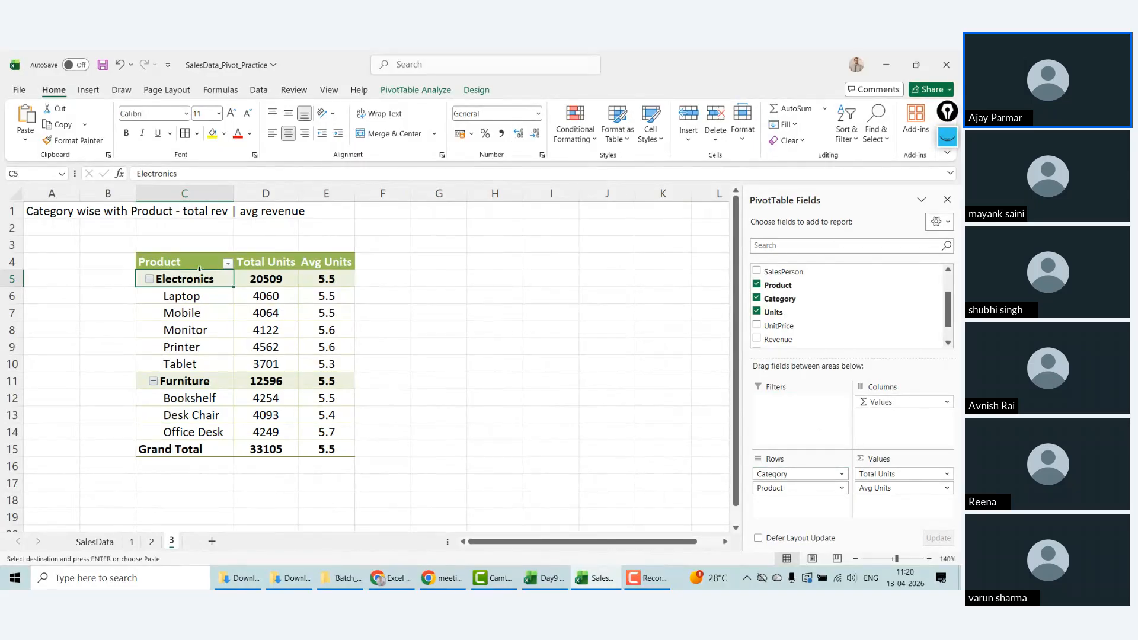
Step: Examine how the pivot table groups the products under the Electronics and Furniture categories
{"action": "left_click", "coordinate": [167, 262]}
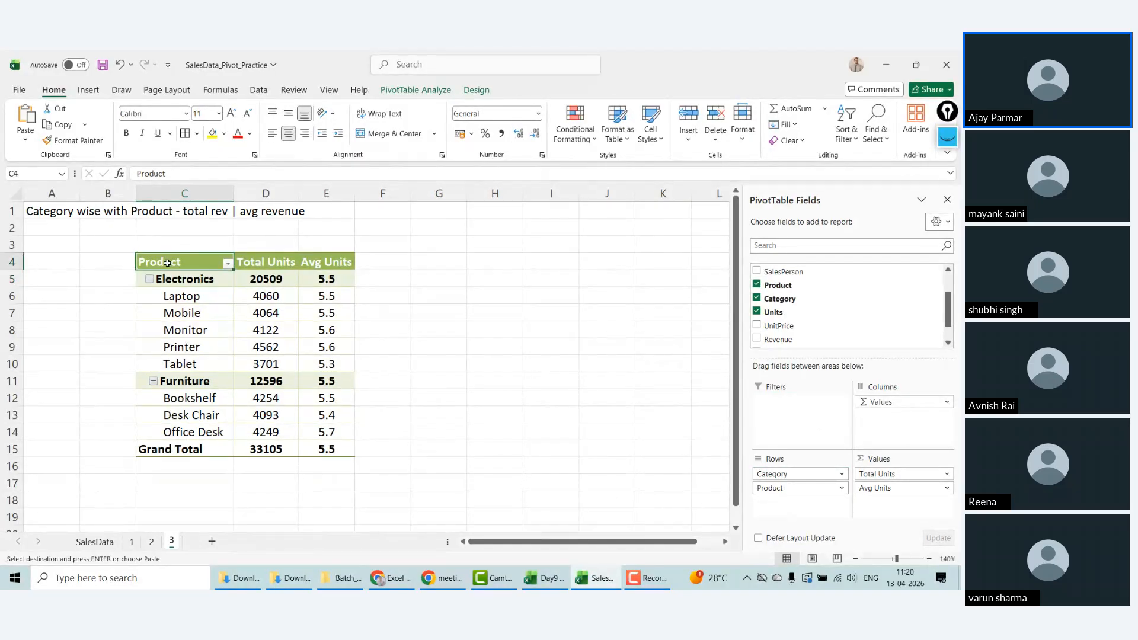
{"action": "left_click", "coordinate": [179, 281]}
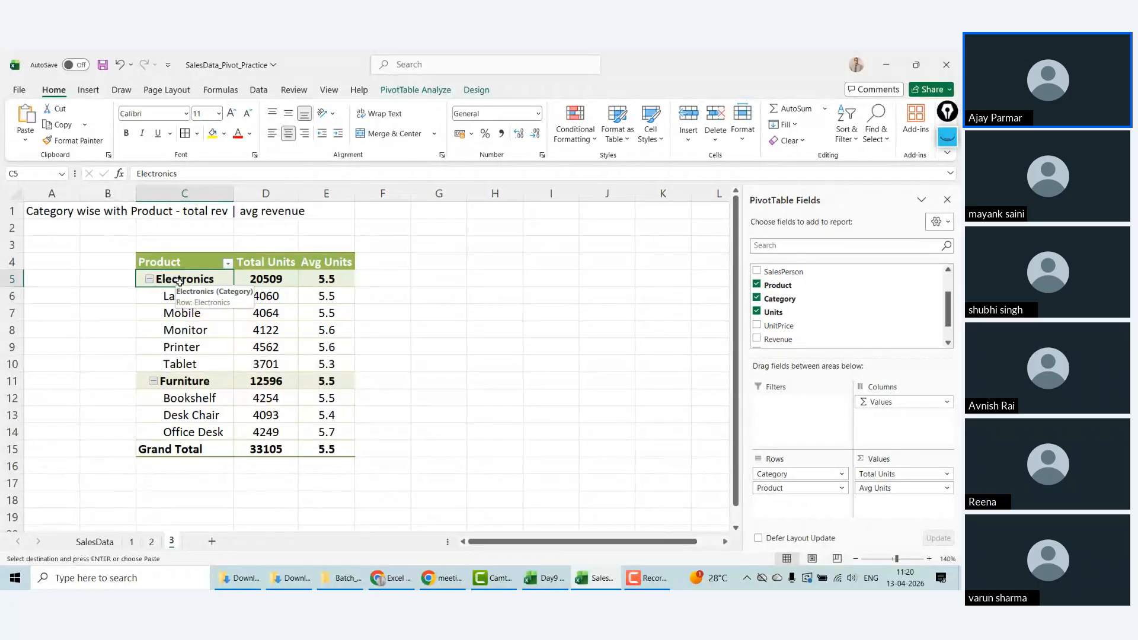
{"action": "key", "text": "Down"}
{"action": "key", "text": "shift+Down"}
{"action": "key", "text": "shift+Down"}
{"action": "key", "text": "shift+Down"}
{"action": "key", "text": "shift+Down"}
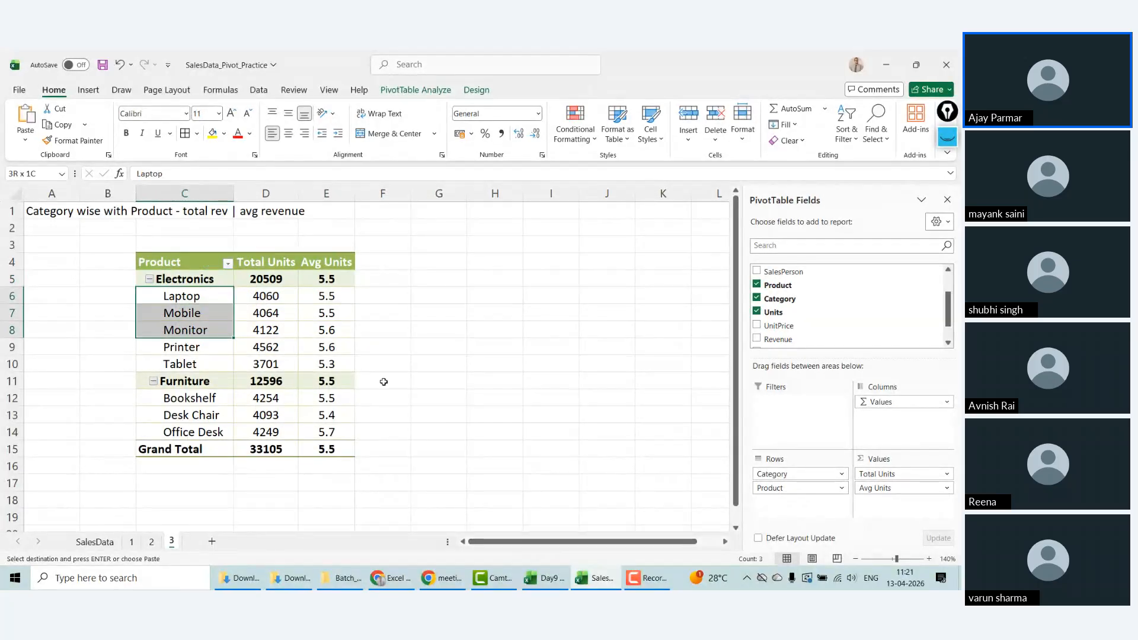
{"action": "key", "text": "Down"}
{"action": "key", "text": "Down"}
{"action": "key", "text": "Down"}
{"action": "key", "text": "Down"}
{"action": "key", "text": "Down"}
{"action": "key", "text": "Down"}
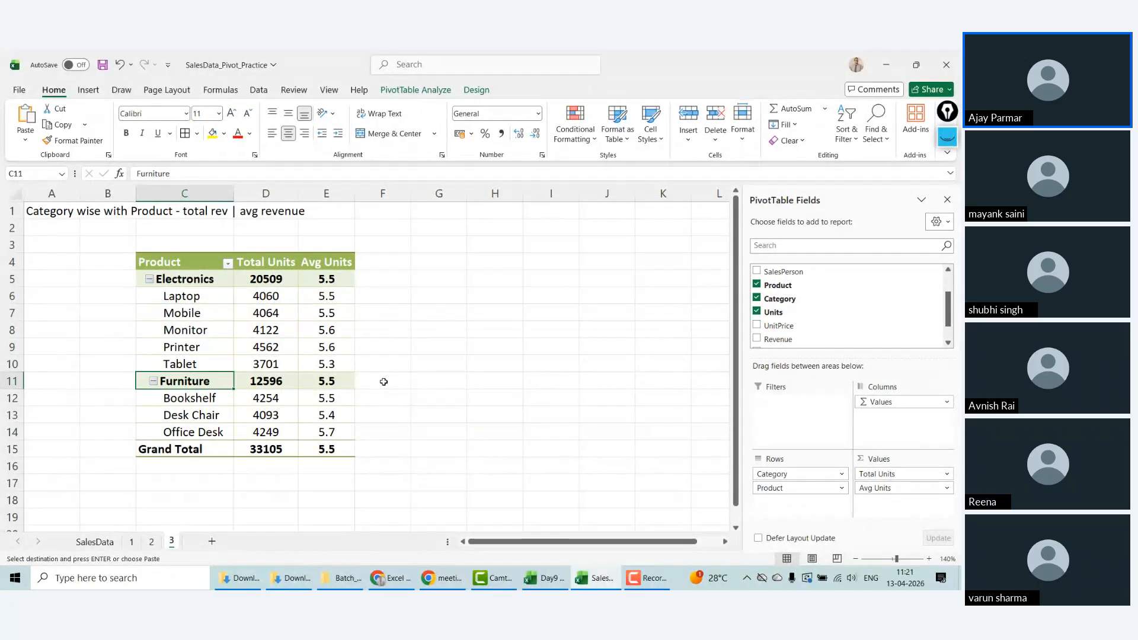
{"action": "key", "text": "shift+Down"}
{"action": "key", "text": "shift+Up"}
{"action": "key", "text": "shift+Right"}
{"action": "key", "text": "shift+Right"}
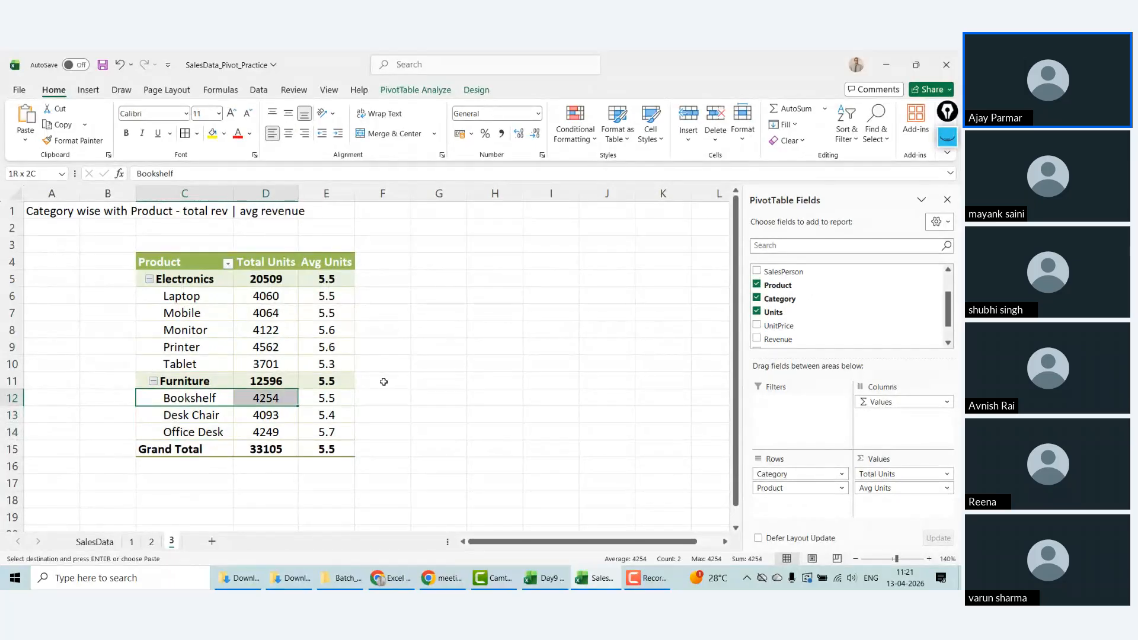
{"action": "key", "text": "shift+Down"}
{"action": "key", "text": "shift+Down"}
{"action": "key", "text": "Up"}
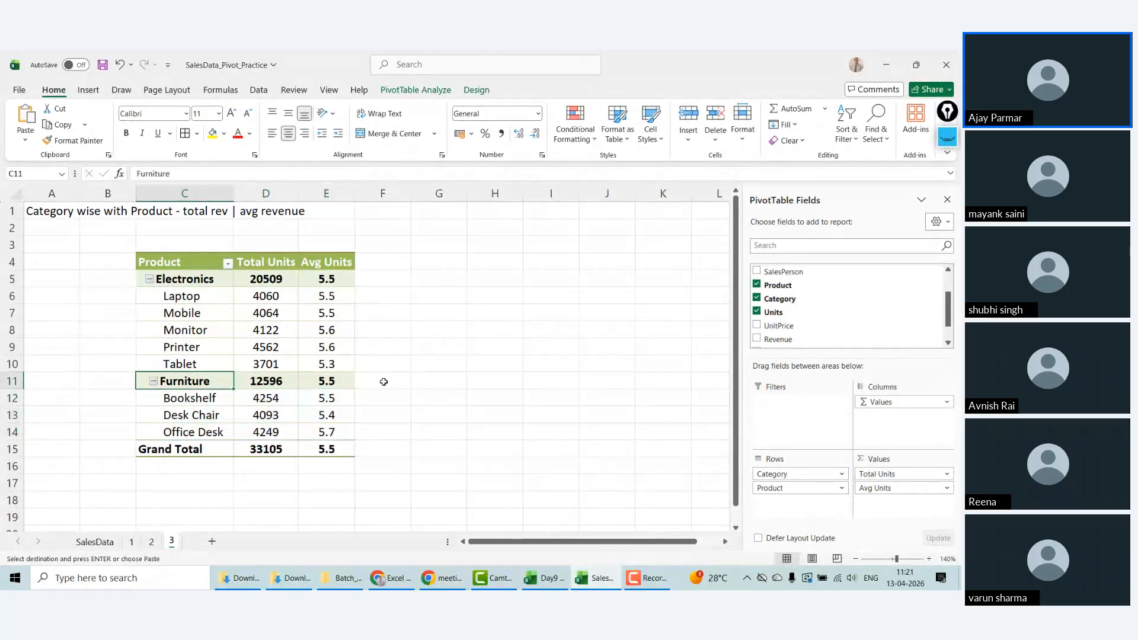
Step: Try Product above Category in the pivot rows, check the grouping, and restore Category as the outer row field
{"action": "left_click_drag", "start_coordinate": [798, 480], "coordinate": [800, 504]}
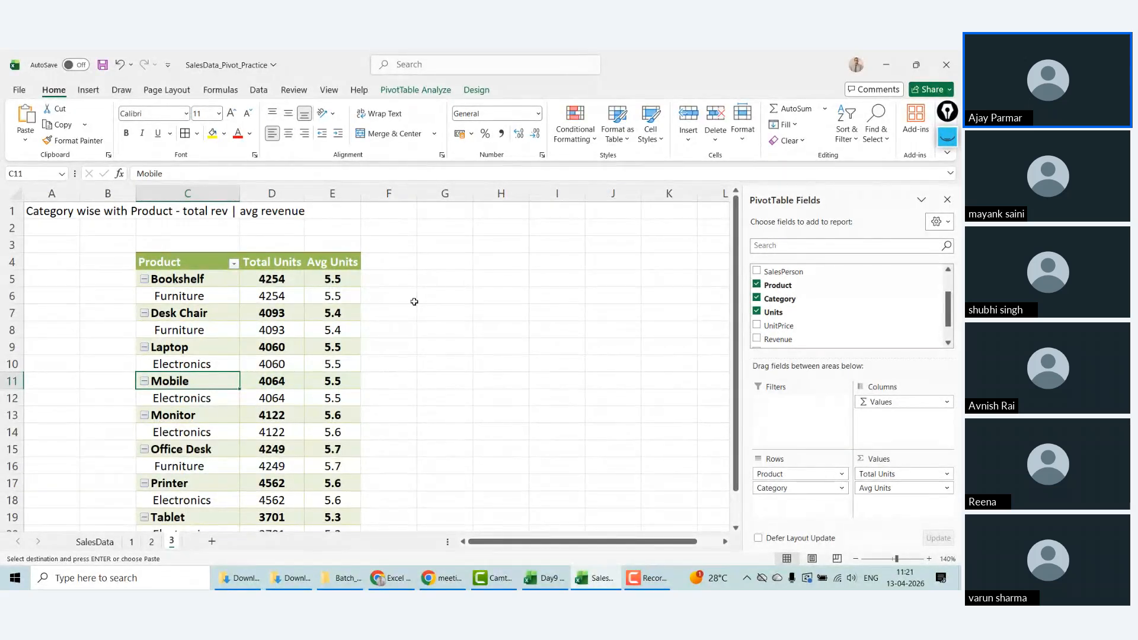
{"action": "left_click", "coordinate": [200, 279]}
{"action": "key", "text": "Down"}
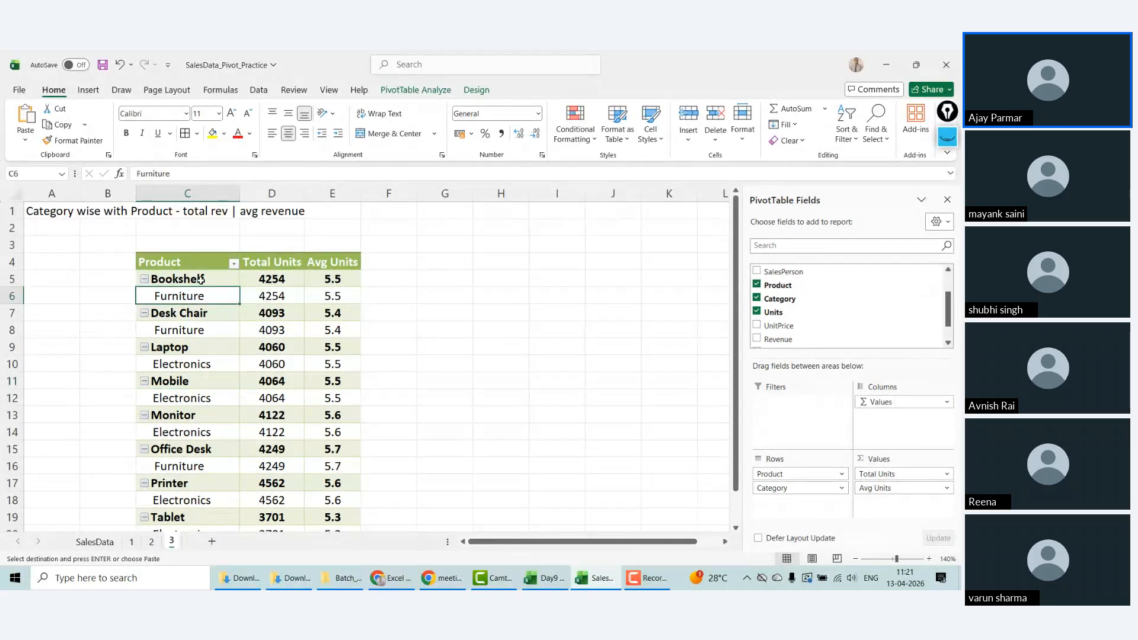
{"action": "key", "text": "Down"}
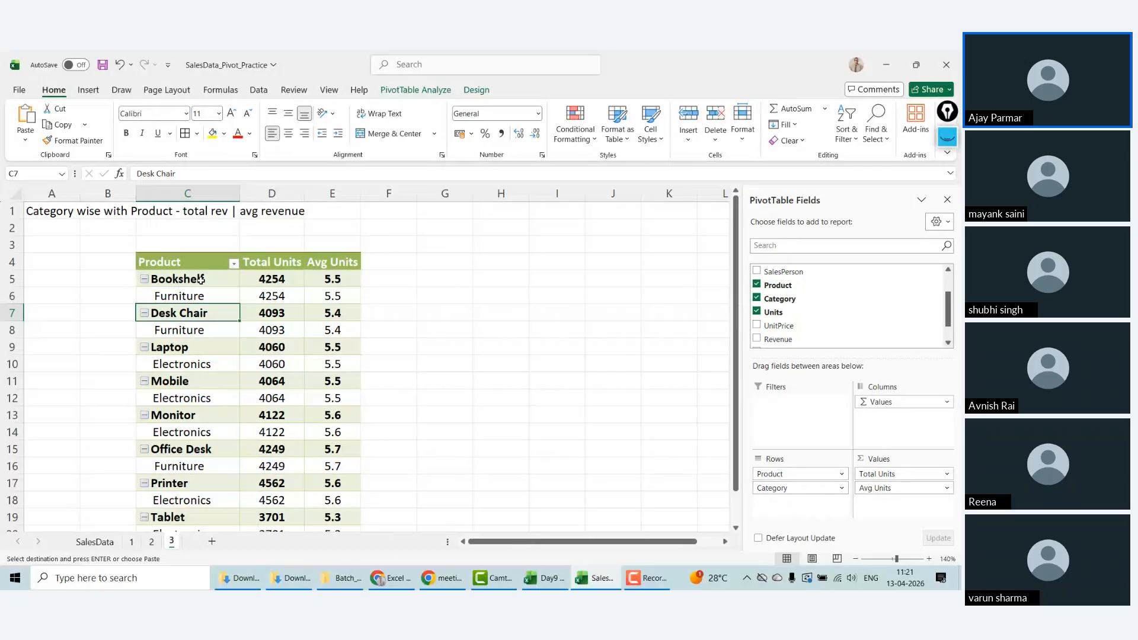
{"action": "key", "text": "Down"}
{"action": "key", "text": "Down"}
{"action": "key", "text": "Down"}
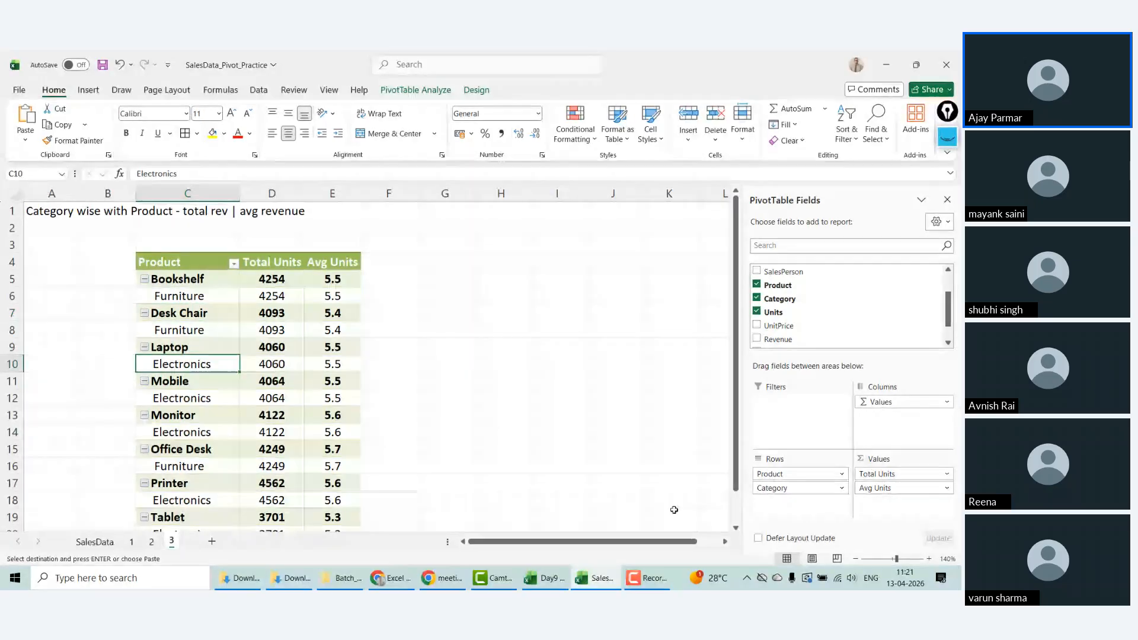
{"action": "left_click_drag", "start_coordinate": [782, 488], "coordinate": [782, 473]}
Step: Check the list of products nested under Electronics, from Laptop to Tablet
{"action": "left_click", "coordinate": [182, 264]}
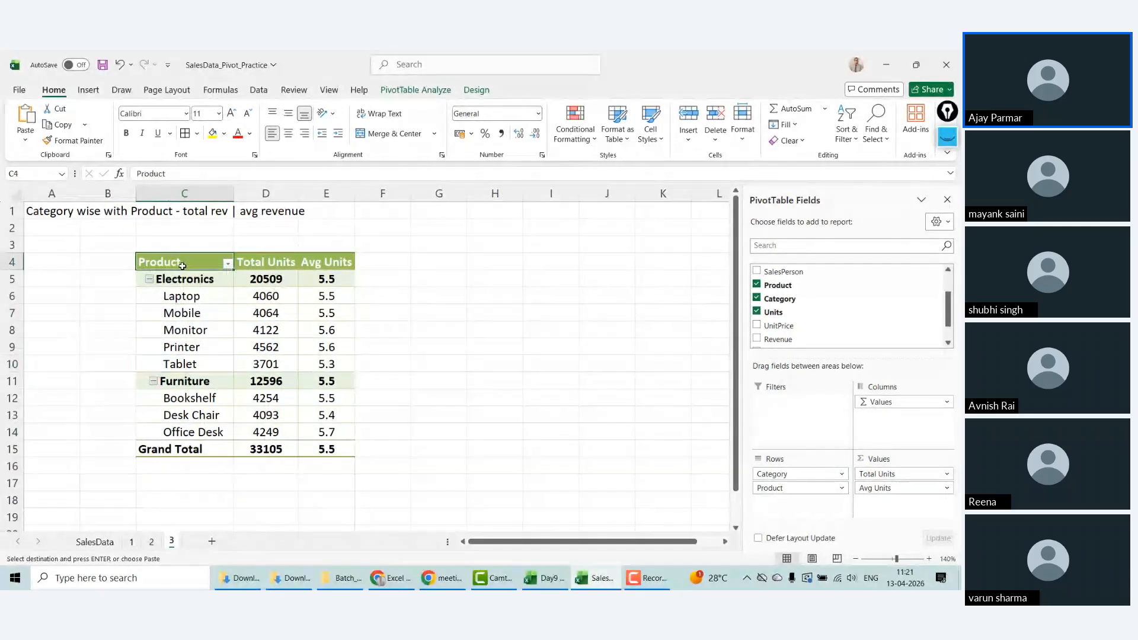
{"action": "key", "text": "Down"}
{"action": "key", "text": "Down"}
{"action": "key", "text": "shift+Down"}
{"action": "key", "text": "shift+Down"}
{"action": "key", "text": "shift+Down"}
{"action": "key", "text": "shift+Down"}
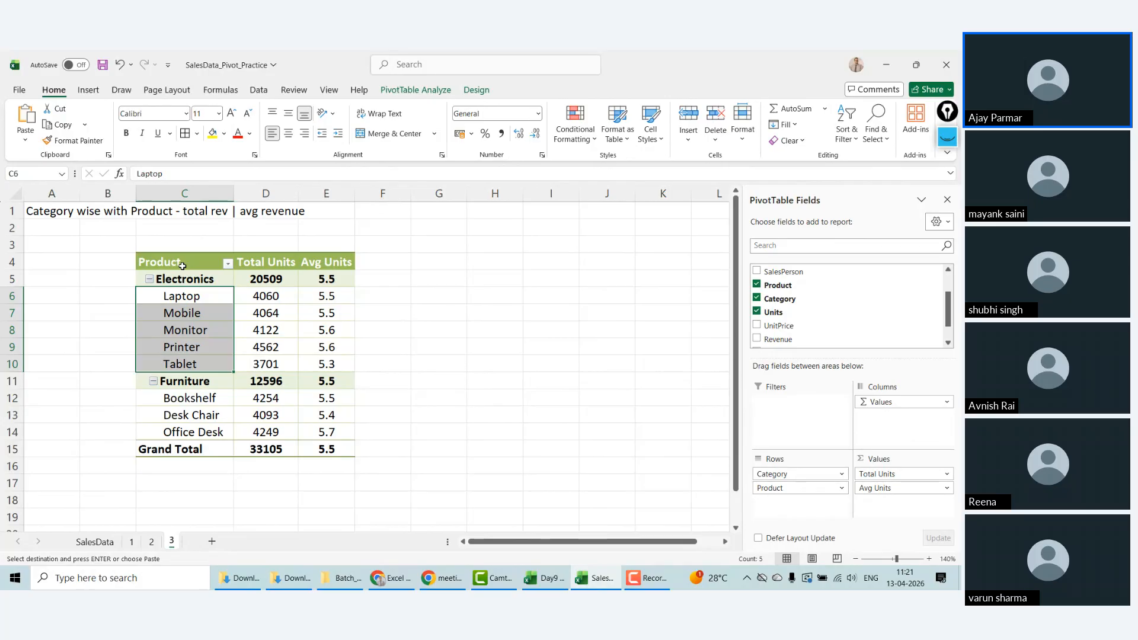
Step: Duplicate the category and product pivot table at cell G4, close the field list, and fit column G to its contents
{"action": "key", "text": "Up"}
{"action": "key", "text": "Up"}
{"action": "key", "text": "ctrl+shift+Right"}
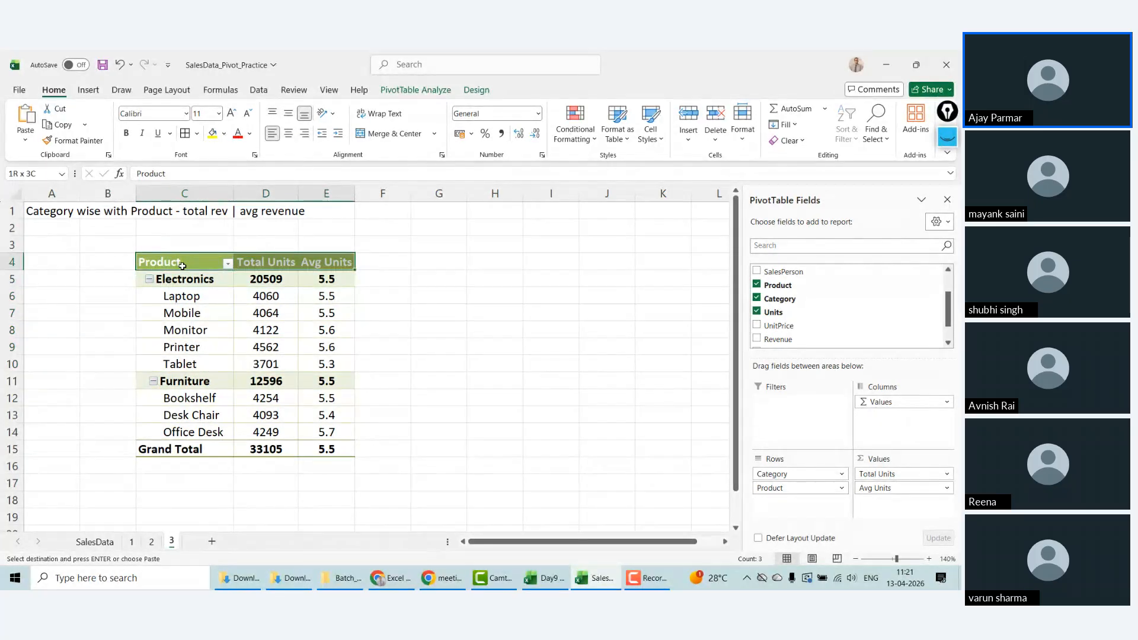
{"action": "key", "text": "ctrl+shift+Down"}
{"action": "key", "text": "ctrl+c"}
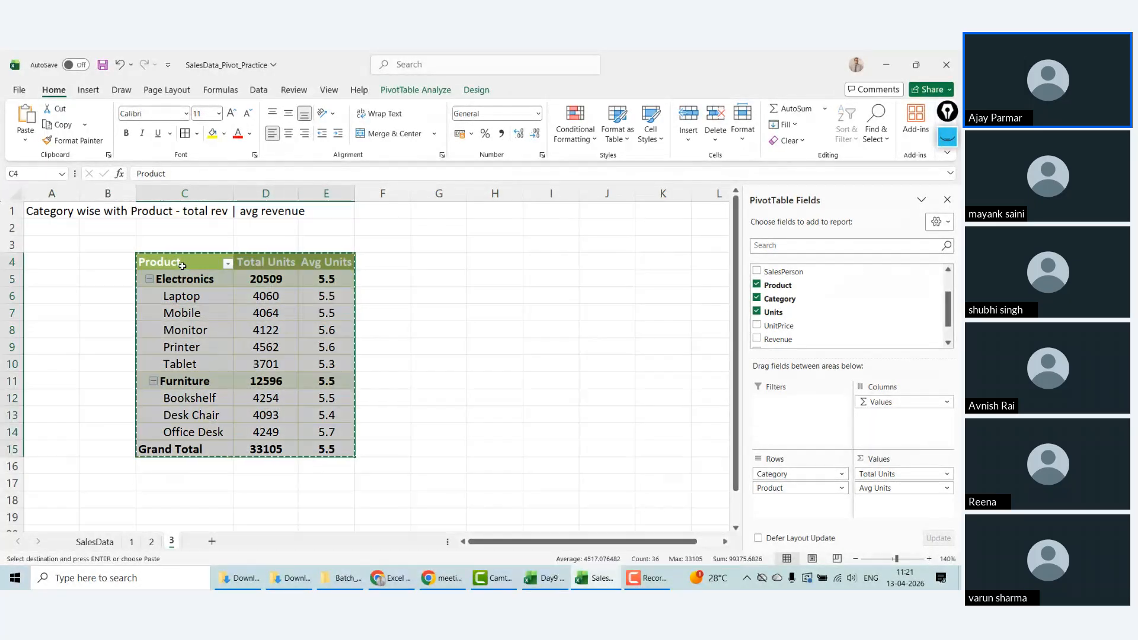
{"action": "left_click", "coordinate": [453, 263]}
{"action": "key", "text": "ctrl+v"}
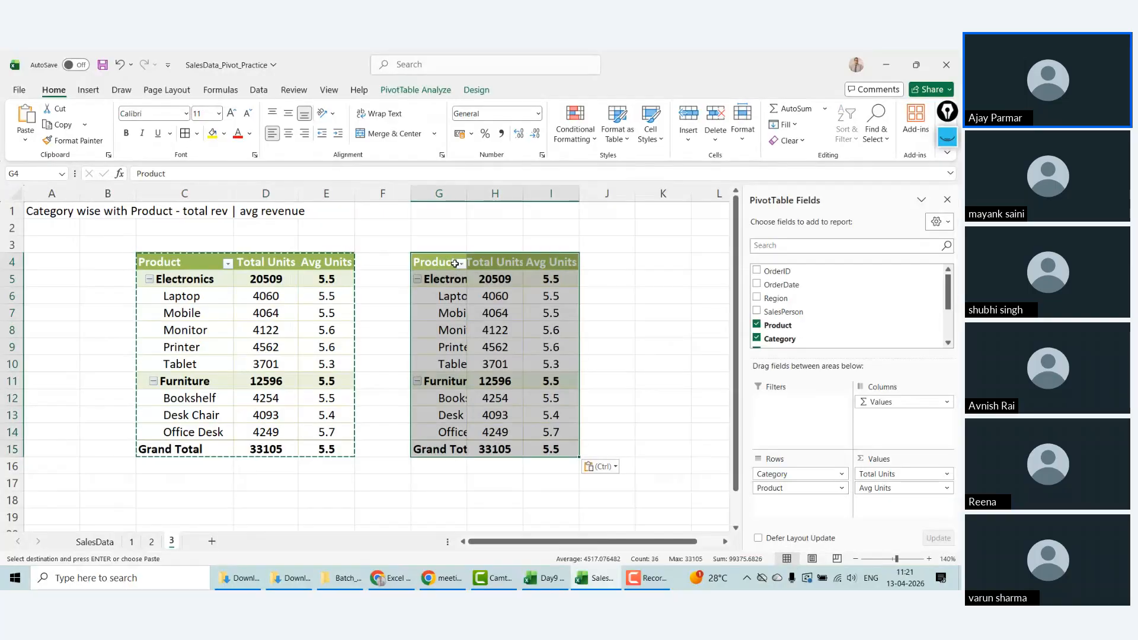
{"action": "left_click", "coordinate": [947, 200]}
{"action": "double_click", "coordinate": [473, 192]}
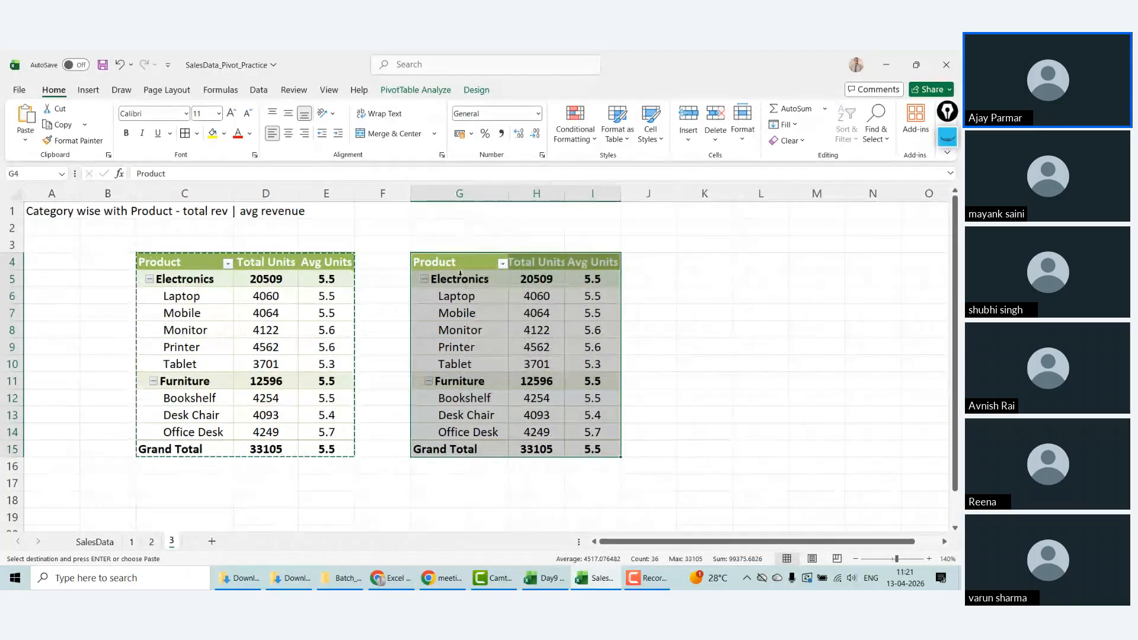
{"action": "left_click", "coordinate": [194, 278]}
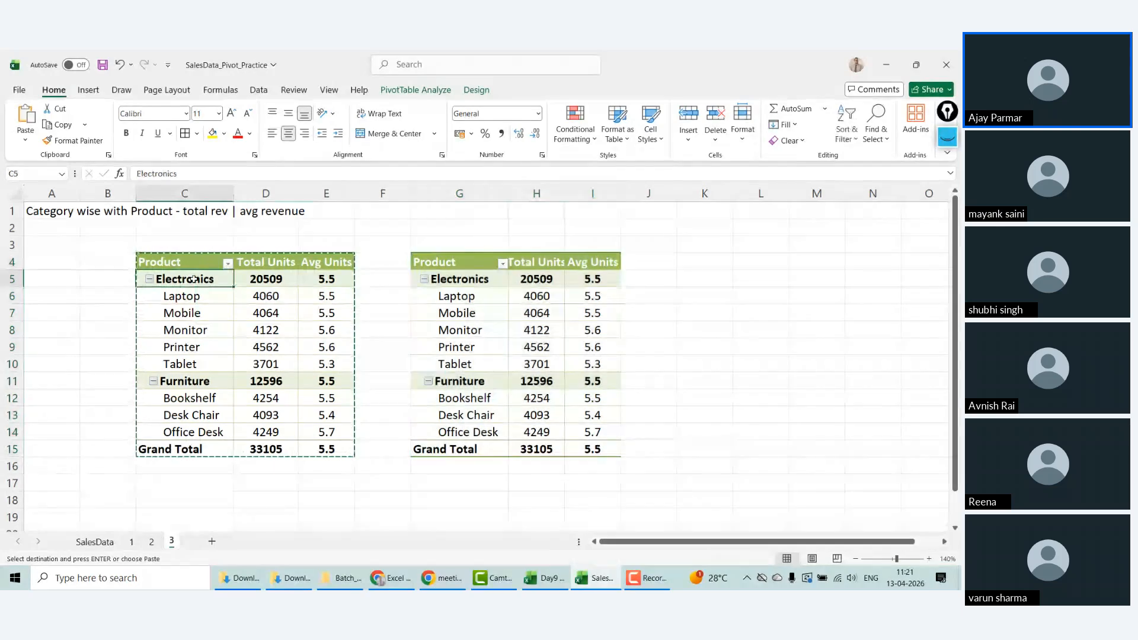
{"action": "key", "text": "Escape"}
{"action": "key", "text": "Up"}
{"action": "key", "text": "Up"}
{"action": "key", "text": "Right"}
{"action": "key", "text": "Left"}
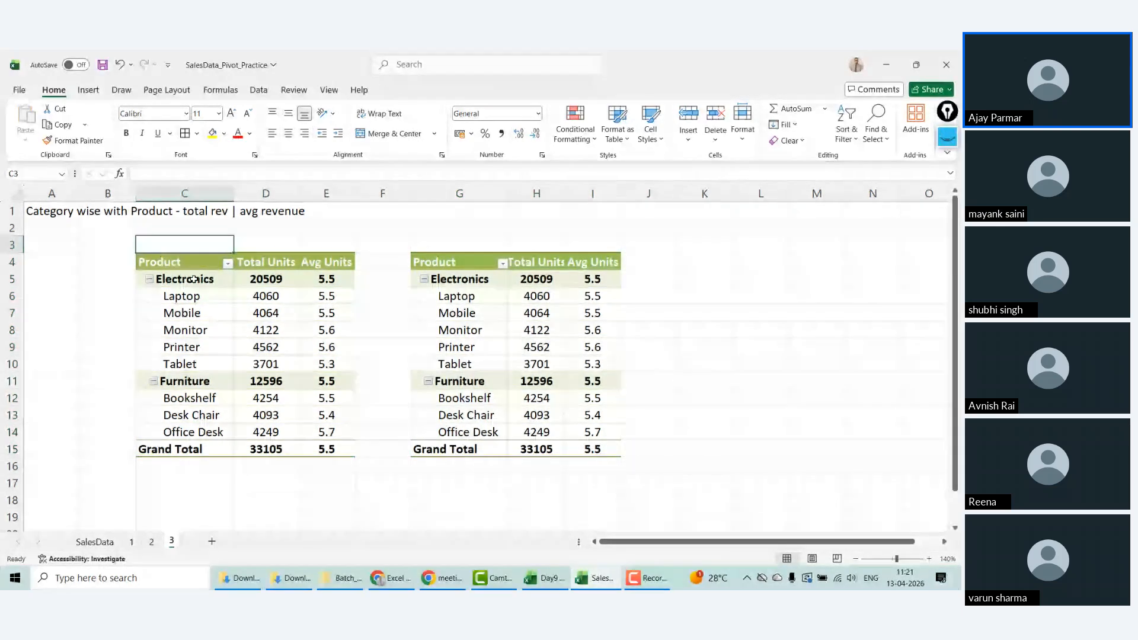
Step: Apply the Compact Form report layout to the duplicate pivot table at G4
{"action": "left_click", "coordinate": [459, 279]}
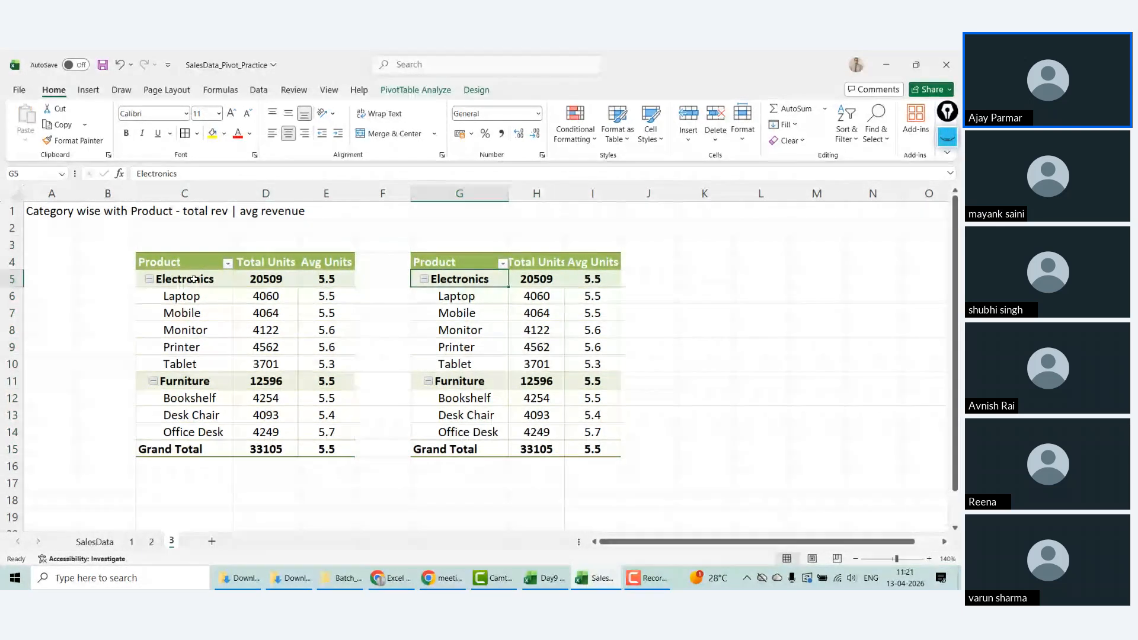
{"action": "left_click", "coordinate": [421, 89]}
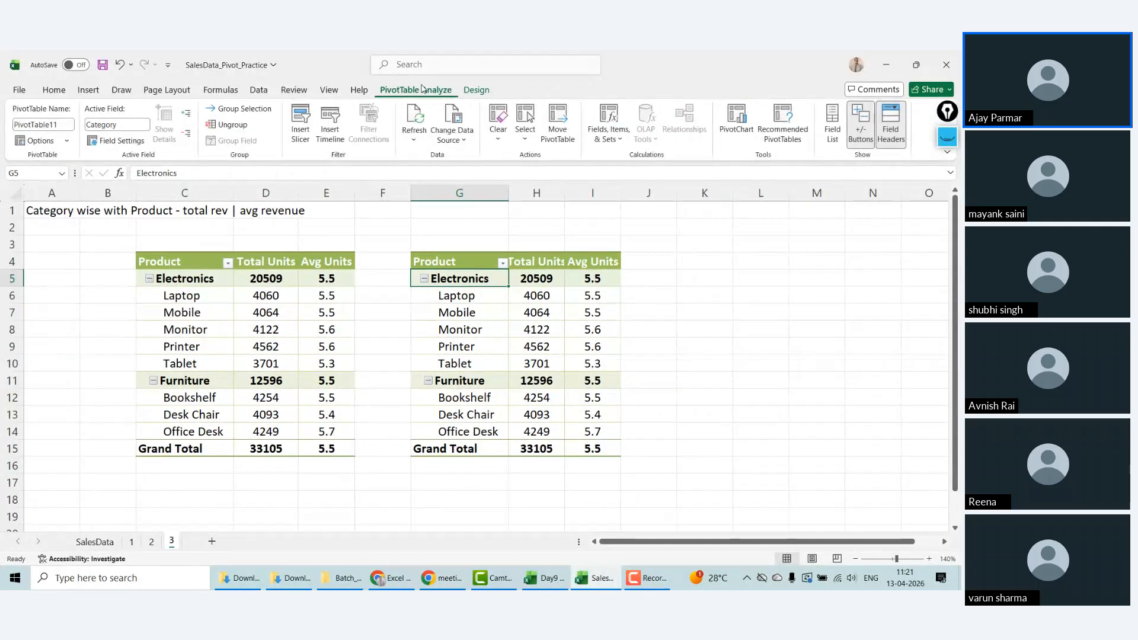
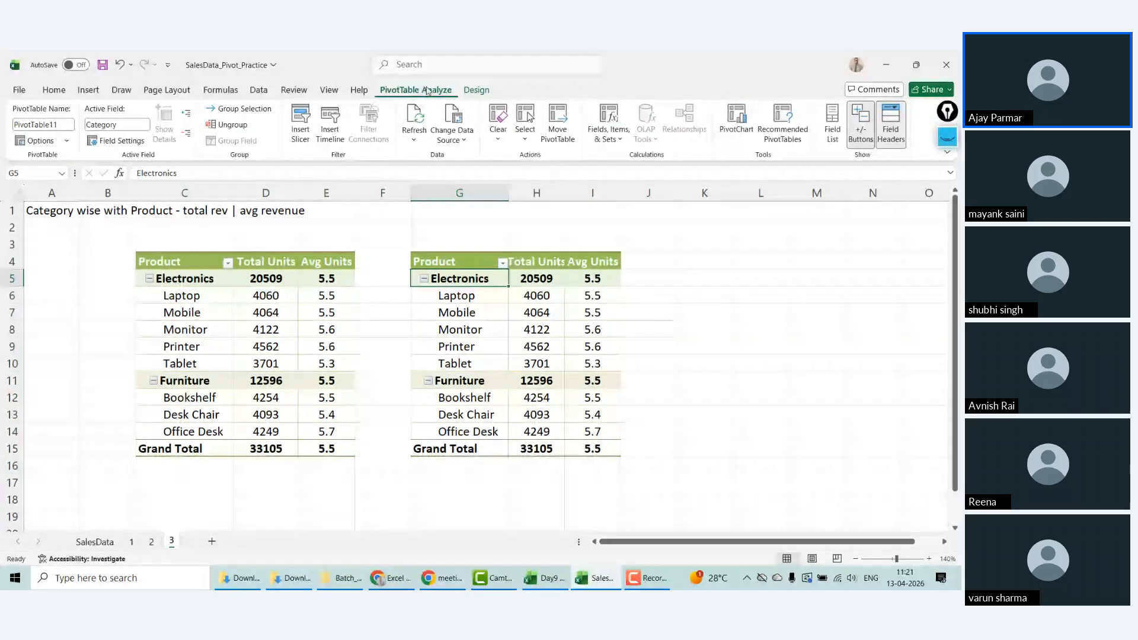
{"action": "left_click", "coordinate": [475, 90]}
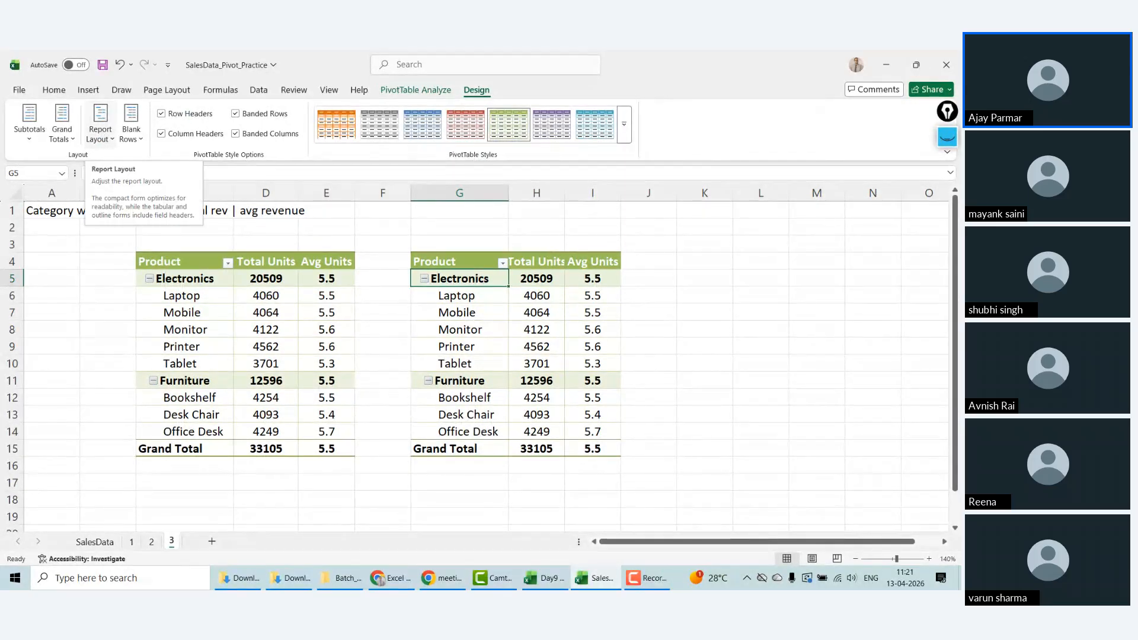
{"action": "left_click", "coordinate": [112, 141]}
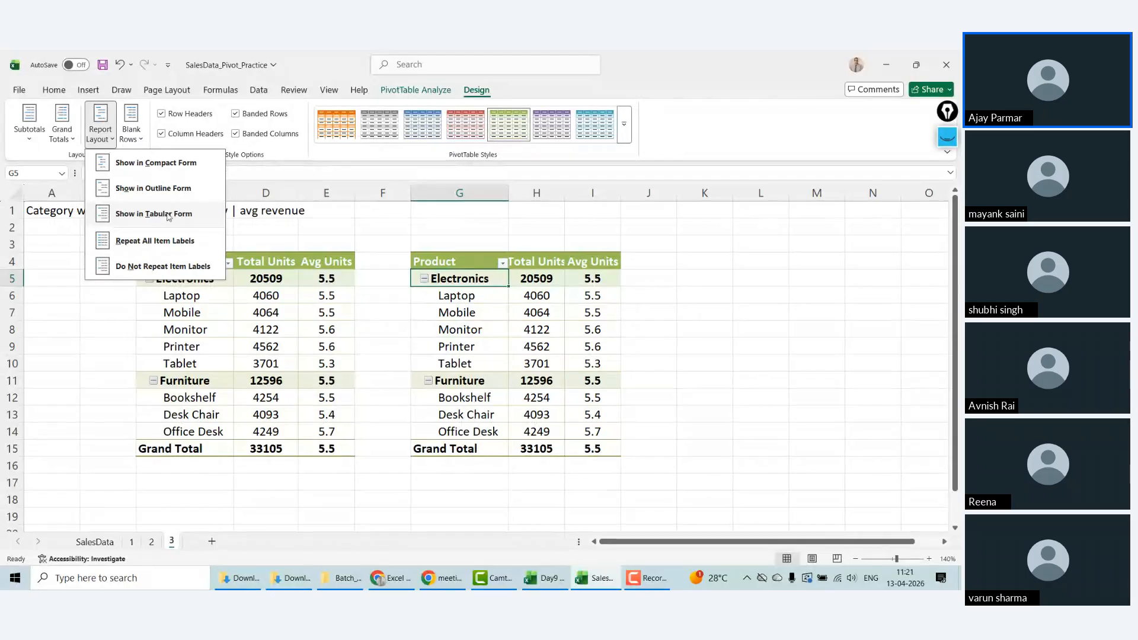
{"action": "left_click", "coordinate": [150, 168]}
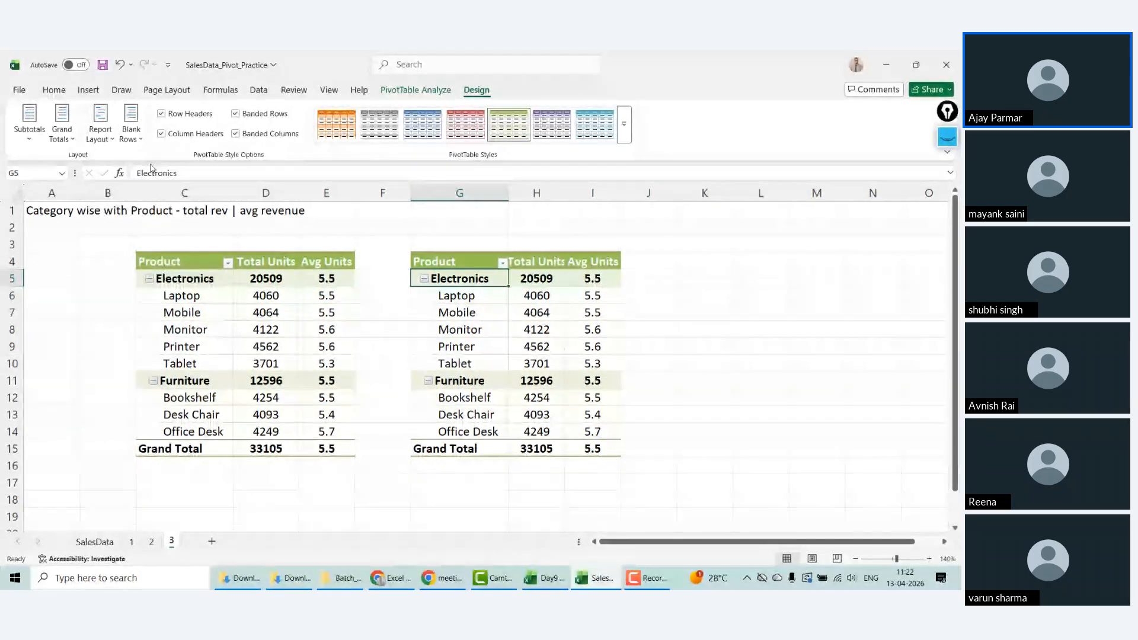
Step: Label the first pivot table by entering "compact form" in cell C3
{"action": "left_click", "coordinate": [196, 246]}
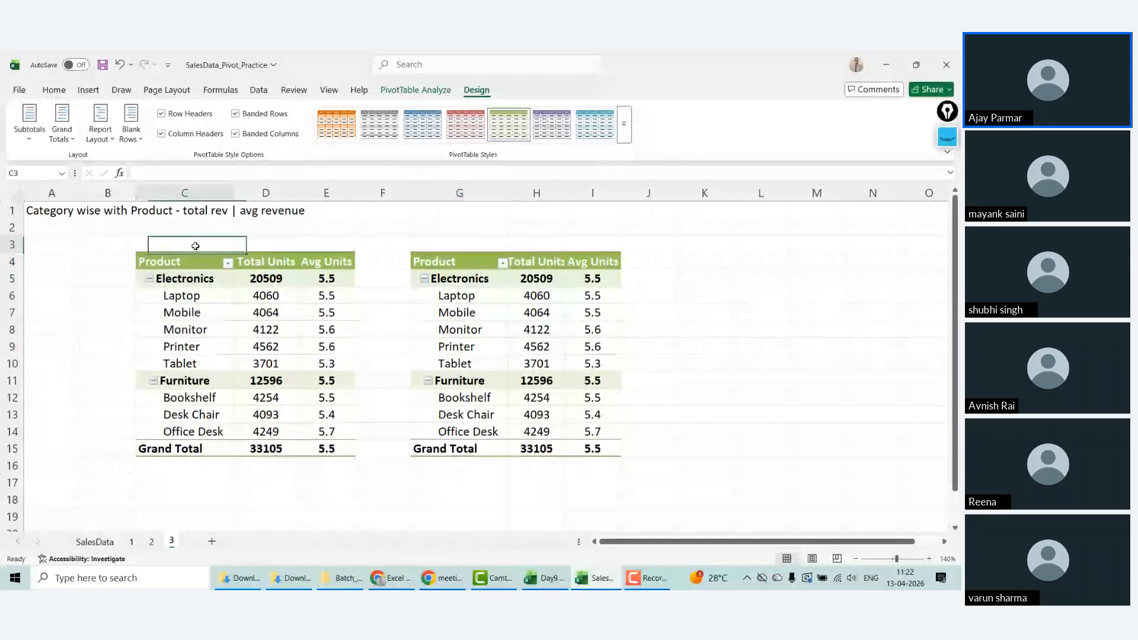
{"action": "type", "text": "compact"}
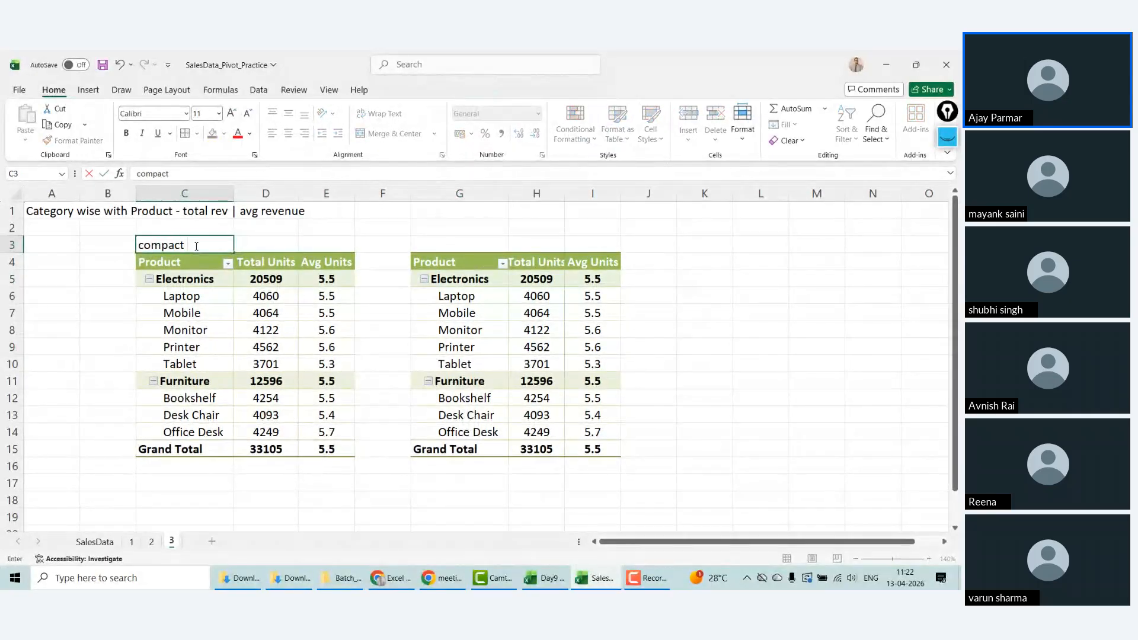
{"action": "type", "text": " form"}
{"action": "key", "text": "Return"}
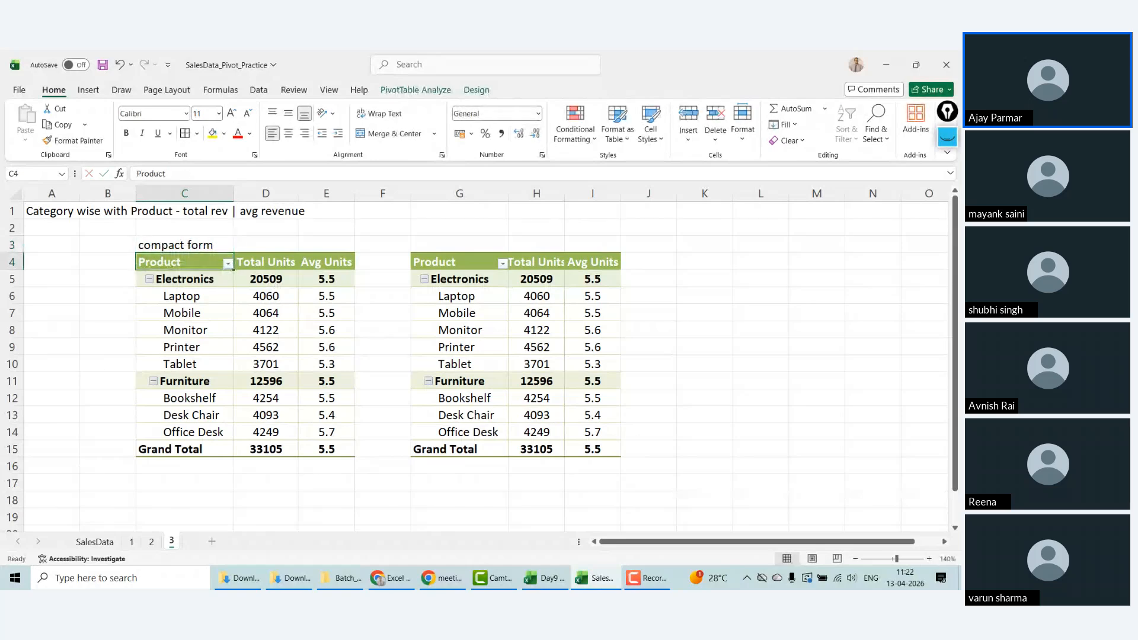
Step: Show the field list for the compact form pivot table and examine how Category and Product share column C
{"action": "key", "text": "shift+Down"}
{"action": "key", "text": "shift+Up"}
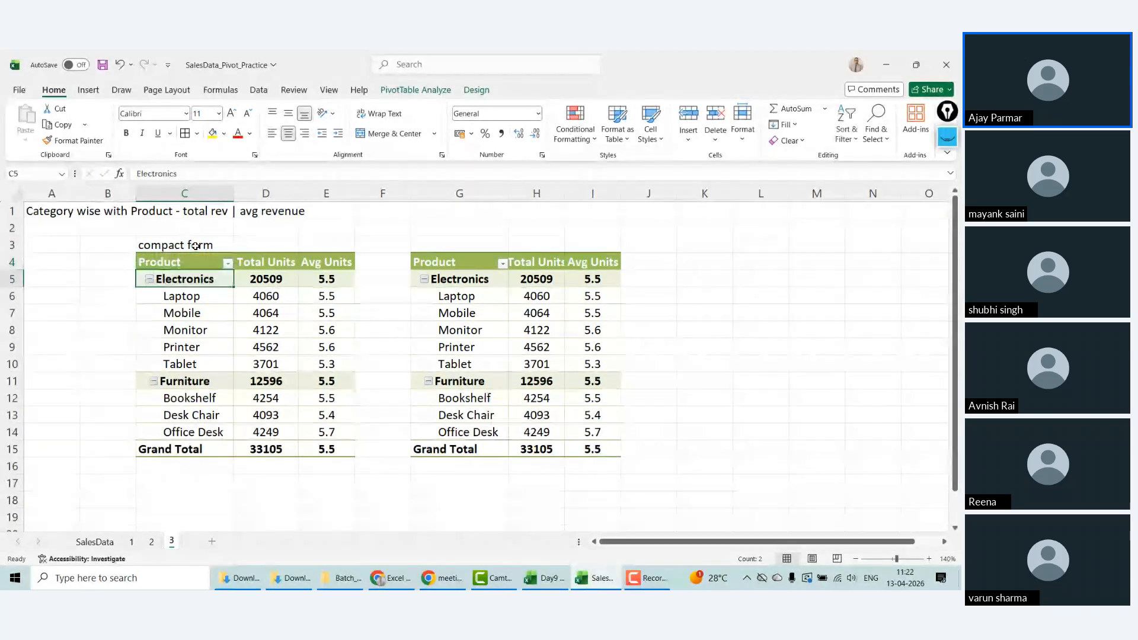
{"action": "left_click", "coordinate": [197, 278]}
{"action": "right_click", "coordinate": [197, 278]}
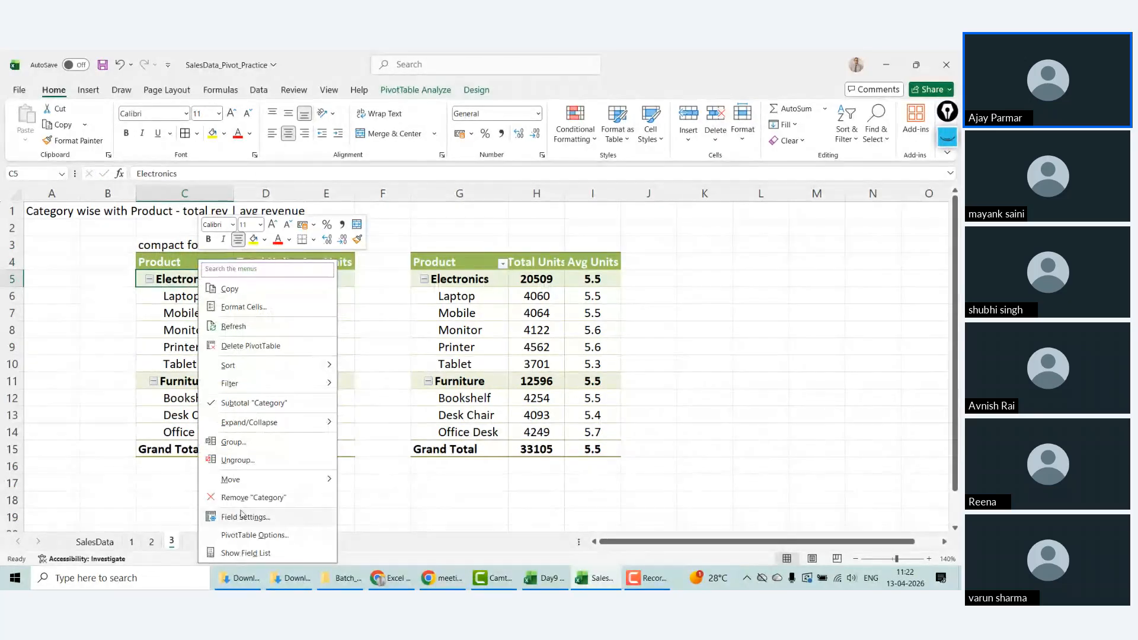
{"action": "left_click", "coordinate": [234, 555]}
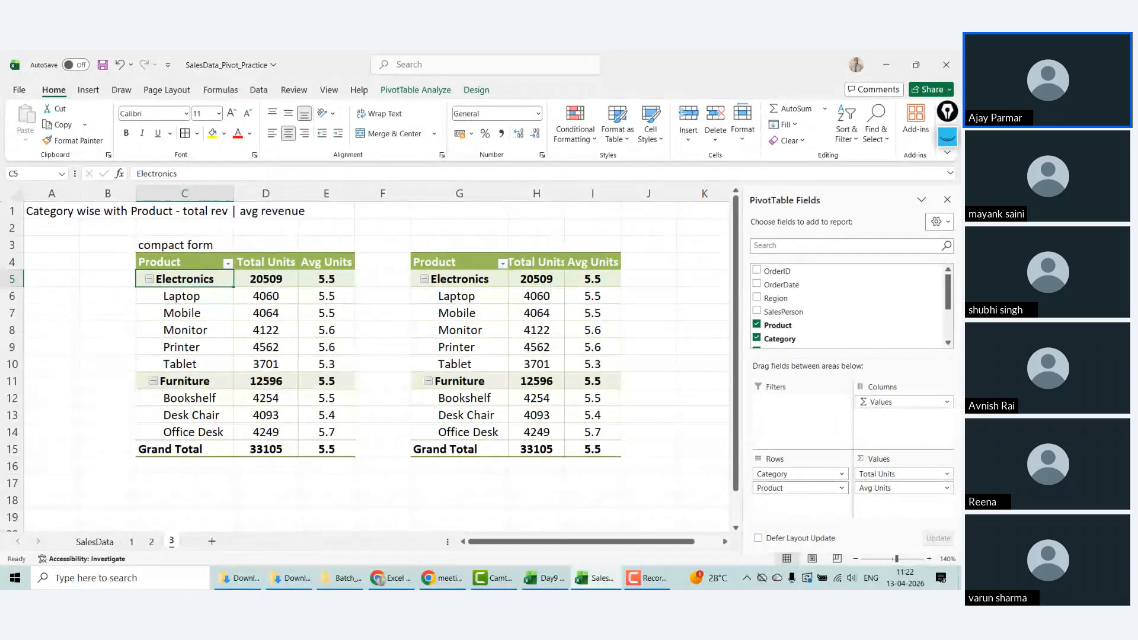
{"action": "left_click", "coordinate": [195, 264]}
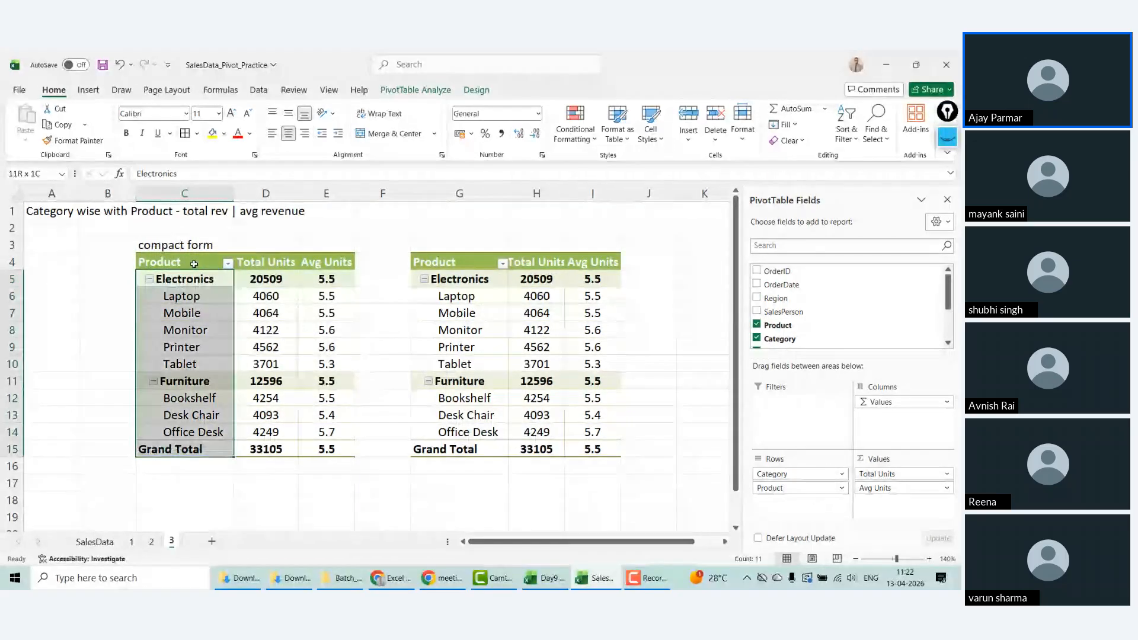
{"action": "key", "text": "shift+Down"}
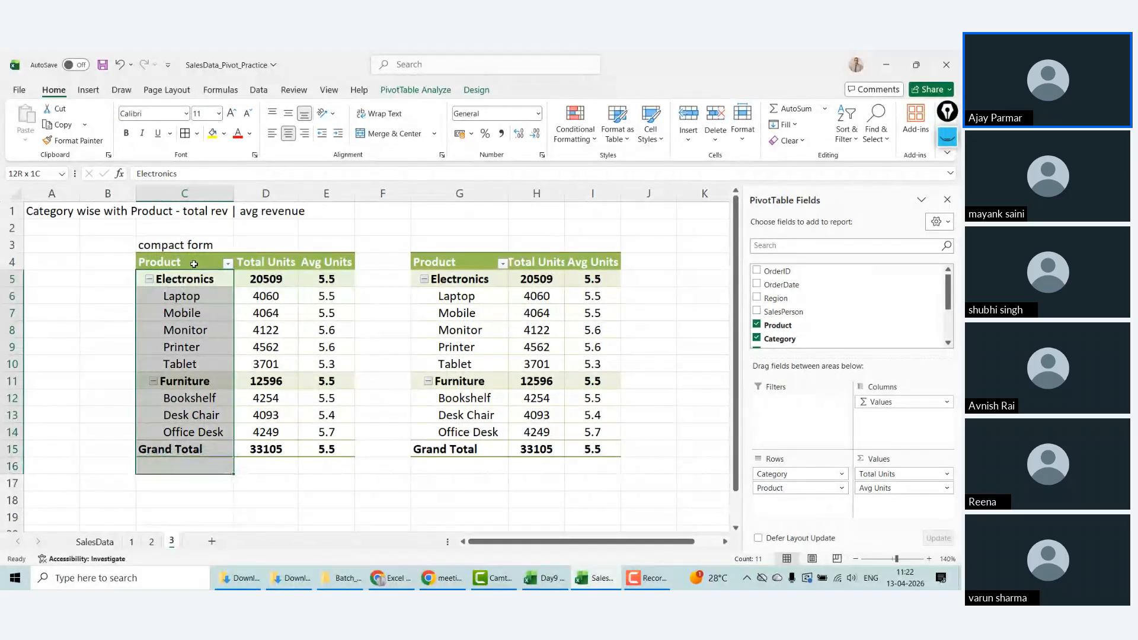
{"action": "key", "text": "shift+Up"}
{"action": "key", "text": "shift+Up"}
{"action": "key", "text": "shift+Up"}
{"action": "key", "text": "shift+Up"}
{"action": "key", "text": "shift+Up"}
{"action": "key", "text": "shift+Up"}
{"action": "key", "text": "shift+Up"}
{"action": "key", "text": "shift+Up"}
{"action": "key", "text": "shift+Up"}
{"action": "key", "text": "shift+Up"}
{"action": "key", "text": "shift+Up"}
{"action": "key", "text": "shift+Down"}
{"action": "key", "text": "shift+Down"}
{"action": "key", "text": "shift+Down"}
{"action": "key", "text": "shift+Down"}
{"action": "key", "text": "shift+Down"}
{"action": "key", "text": "shift+Down"}
{"action": "key", "text": "shift+Down"}
{"action": "key", "text": "shift+Down"}
Step: Switch the duplicate pivot table at G4 to the Outline Form report layout
{"action": "key", "text": "Right"}
{"action": "key", "text": "Right"}
{"action": "key", "text": "Right"}
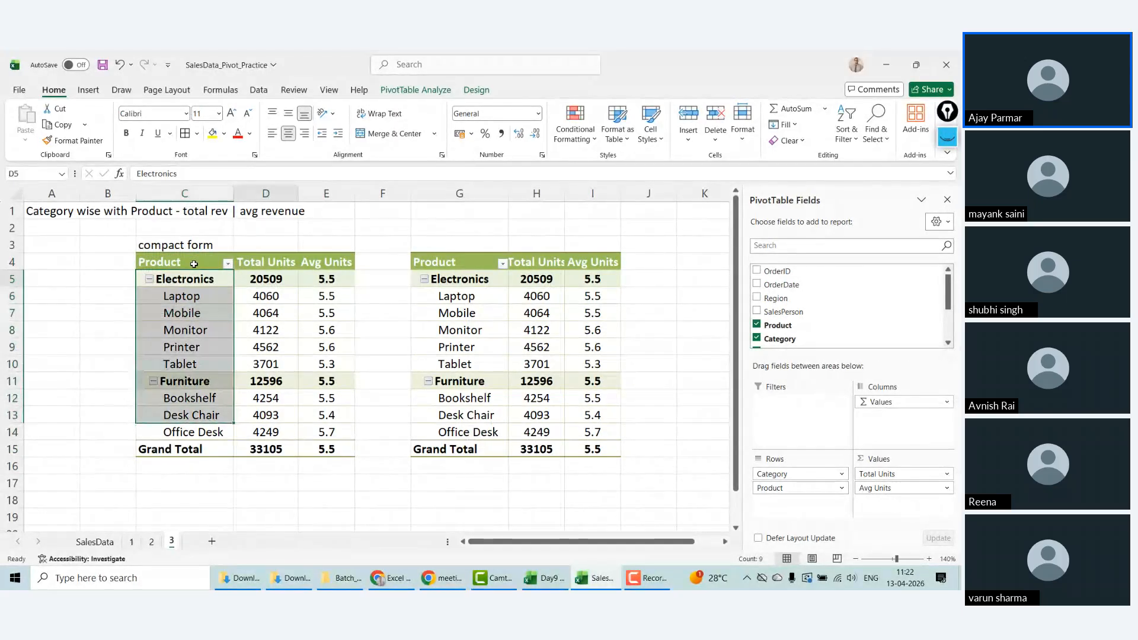
{"action": "key", "text": "Right"}
{"action": "key", "text": "shift+Right"}
{"action": "key", "text": "shift+Down"}
{"action": "key", "text": "shift+Down"}
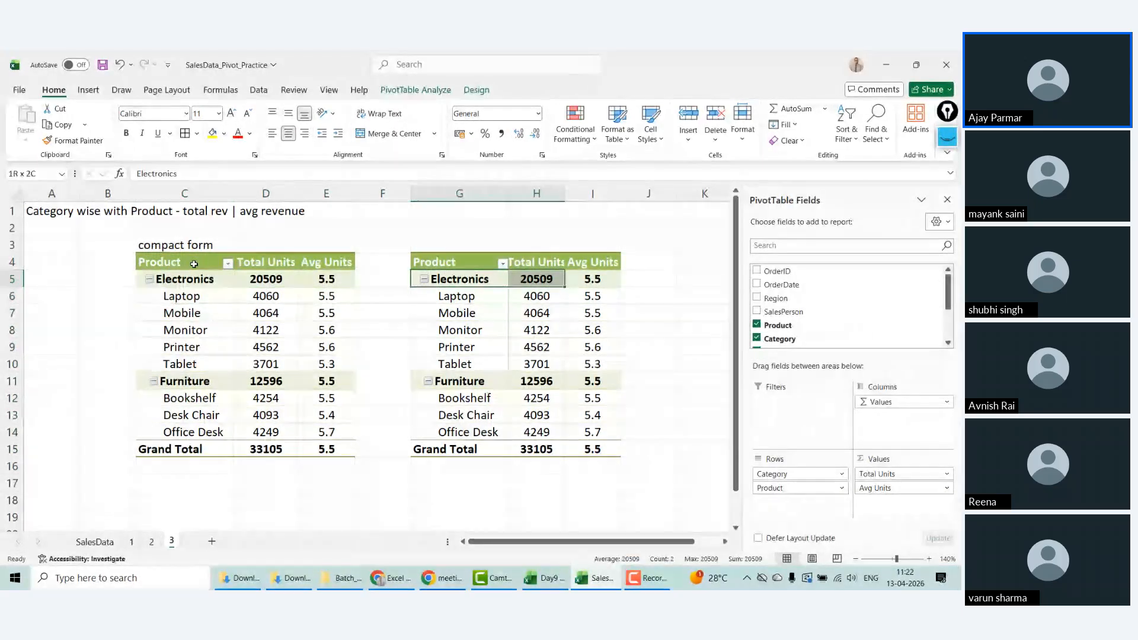
{"action": "key", "text": "Up"}
{"action": "key", "text": "Up"}
{"action": "key", "text": "Down"}
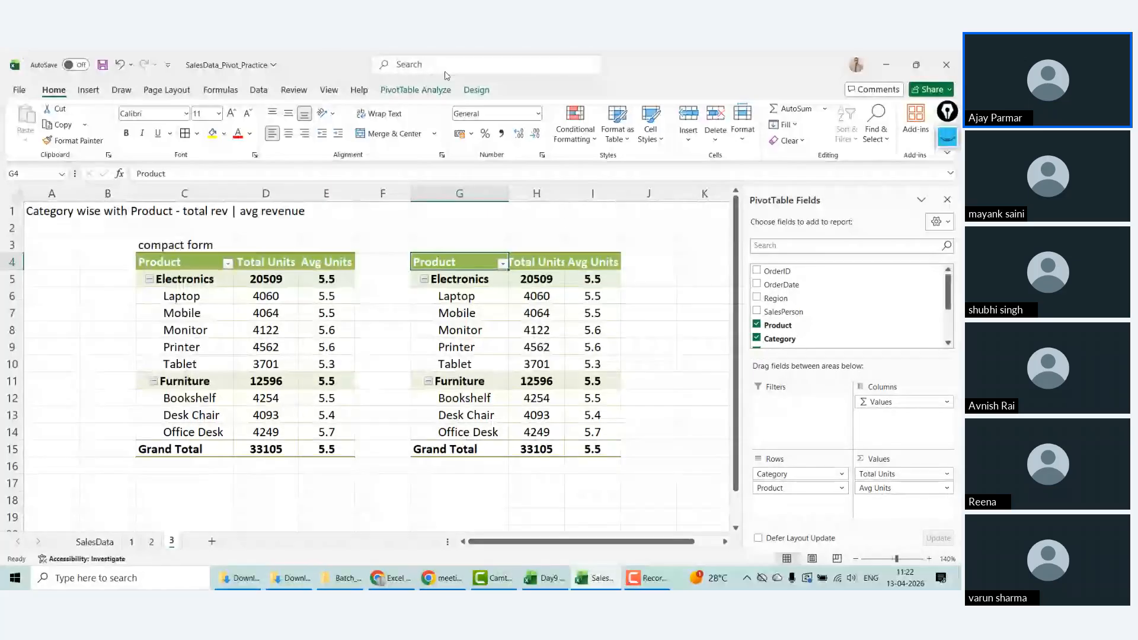
{"action": "left_click", "coordinate": [477, 90]}
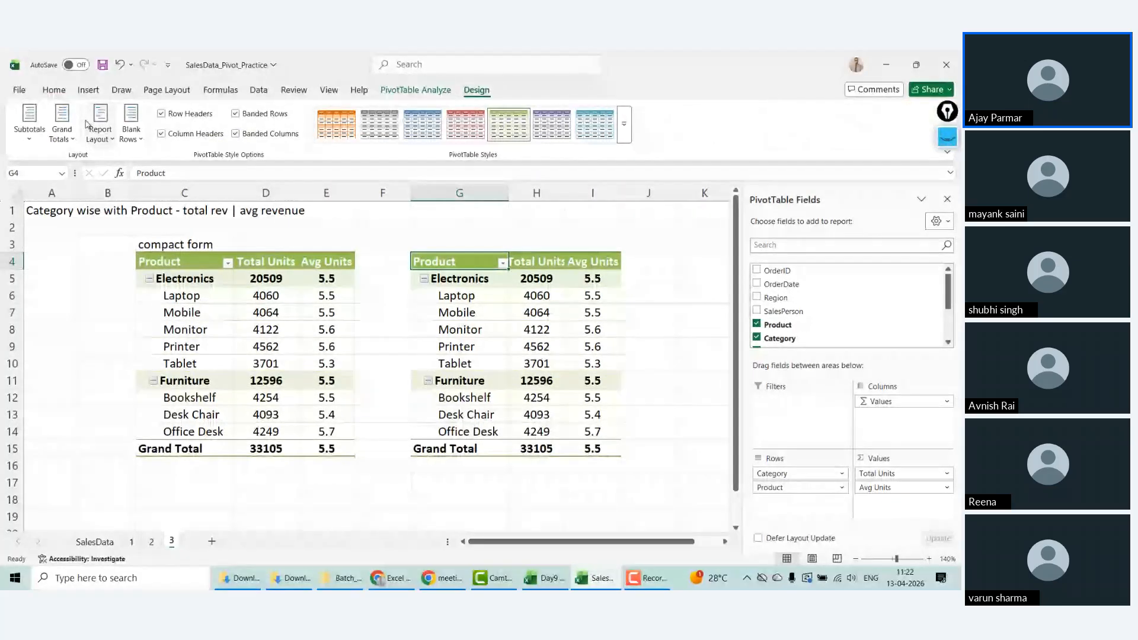
{"action": "left_click", "coordinate": [111, 141]}
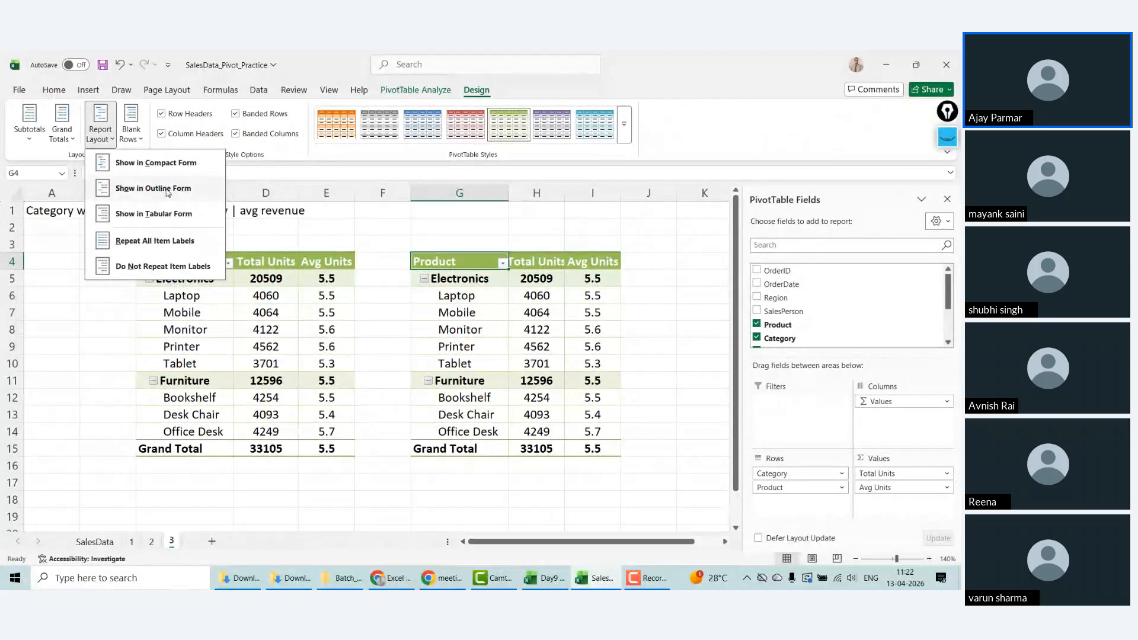
{"action": "left_click", "coordinate": [168, 190]}
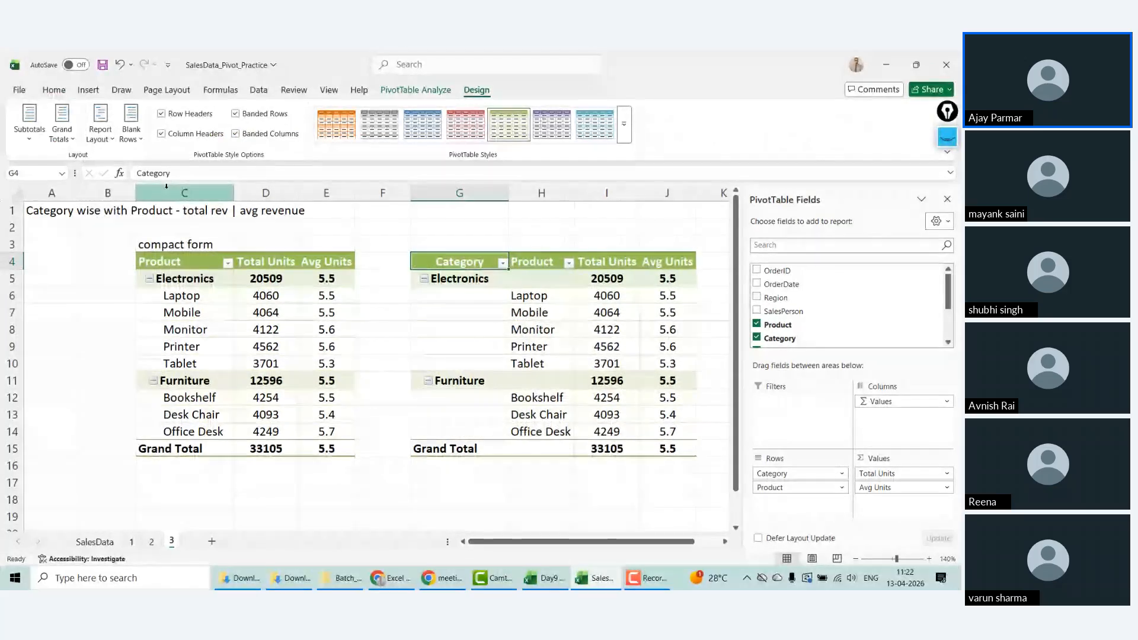
Step: Check the separate Category and Product columns, close the field list, and enter "outline form" in cell G3
{"action": "left_click", "coordinate": [460, 193]}
{"action": "left_click", "coordinate": [525, 194]}
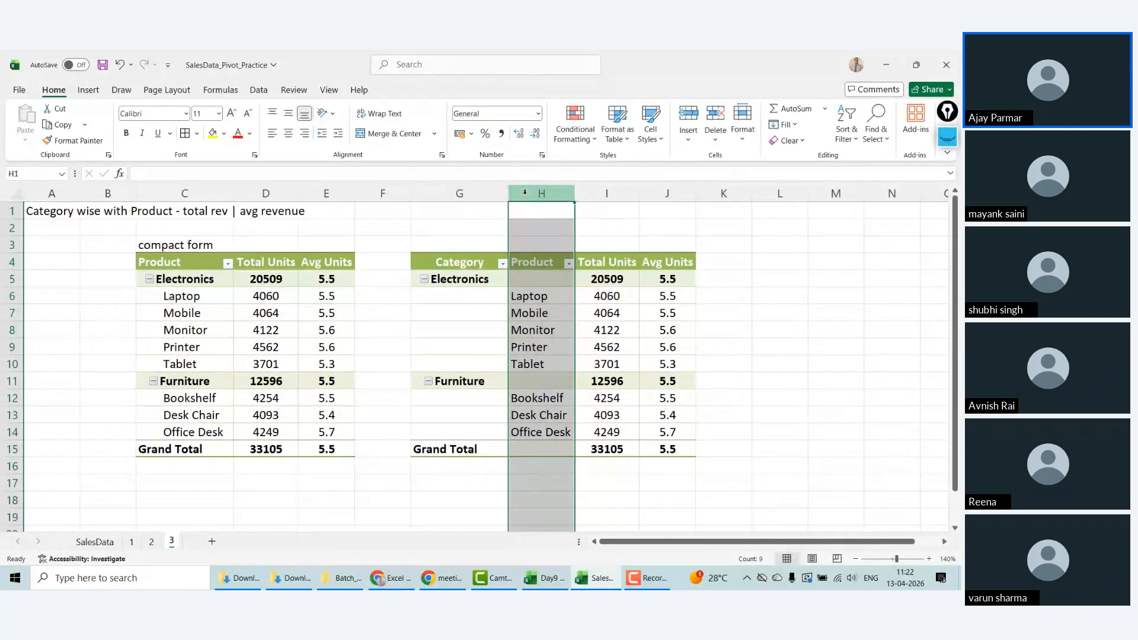
{"action": "left_click", "coordinate": [534, 296]}
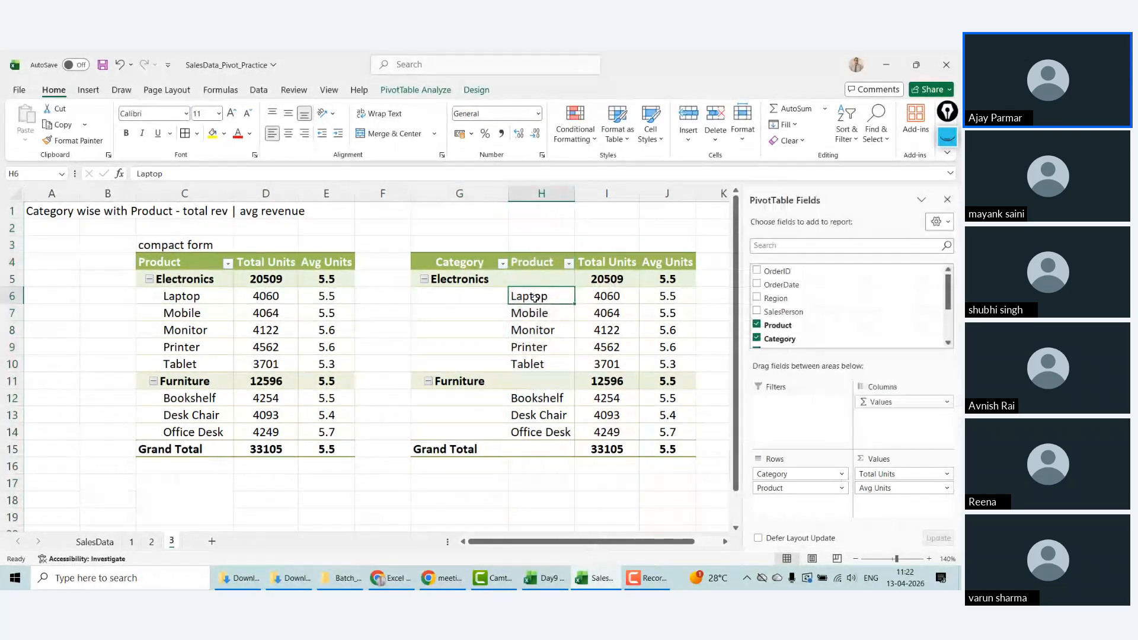
{"action": "left_click", "coordinate": [947, 197]}
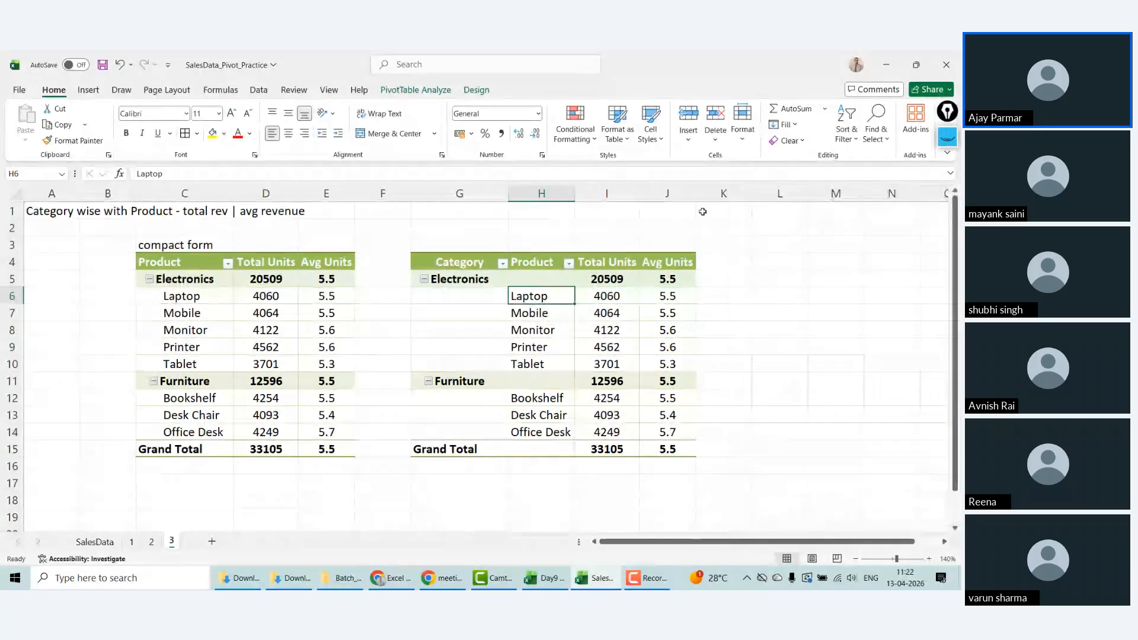
{"action": "double_click", "coordinate": [450, 241]}
{"action": "type", "text": "outline form"}
{"action": "key", "text": "Return"}
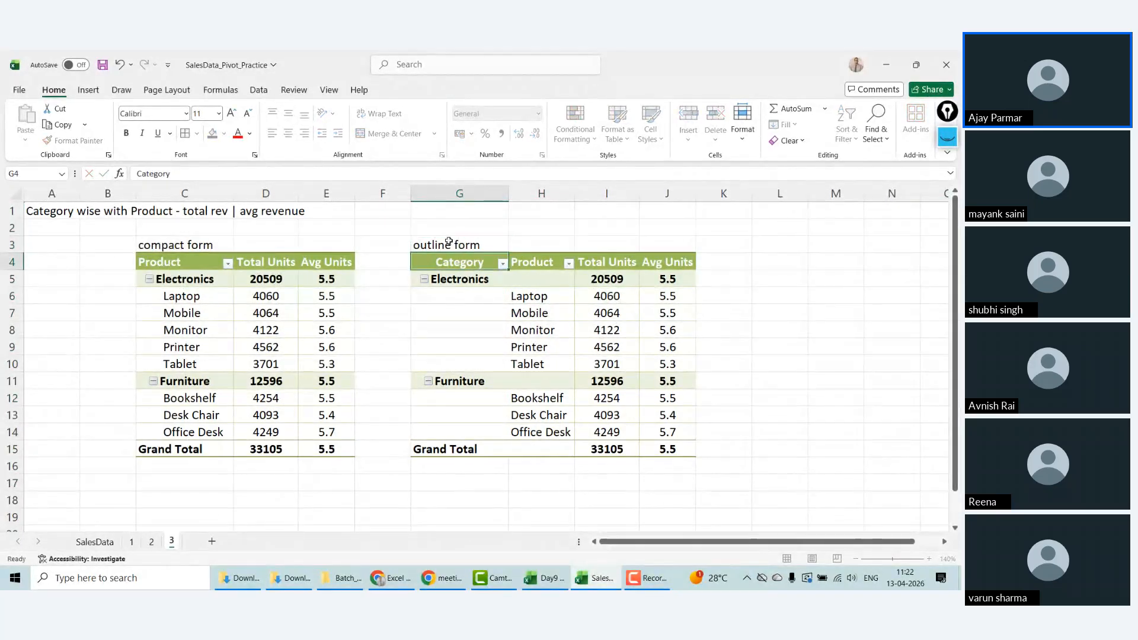
Step: Duplicate the outline form pivot table at cell L4
{"action": "left_click", "coordinate": [855, 559]}
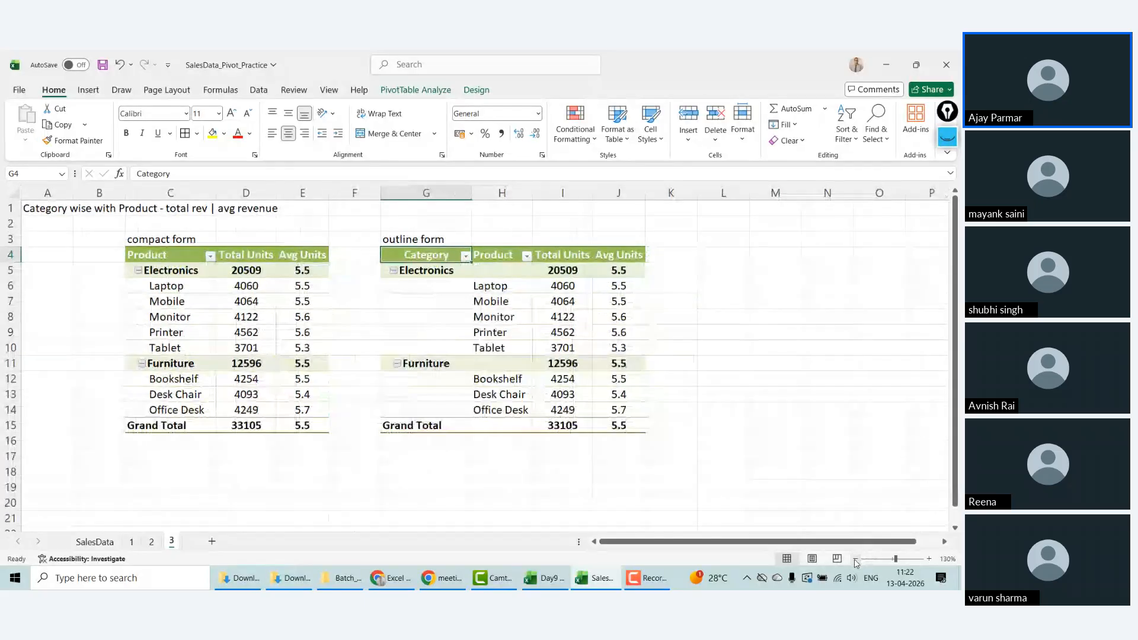
{"action": "left_click", "coordinate": [622, 428], "text": "shift"}
{"action": "key", "text": "ctrl+c"}
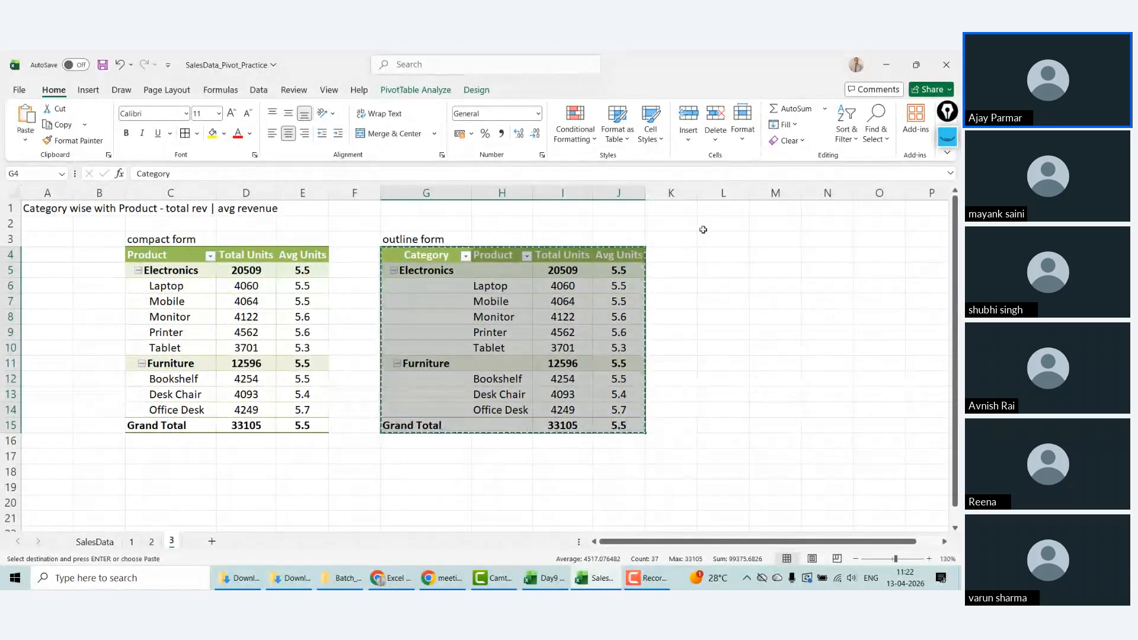
{"action": "left_click", "coordinate": [708, 247]}
{"action": "key", "text": "ctrl+v"}
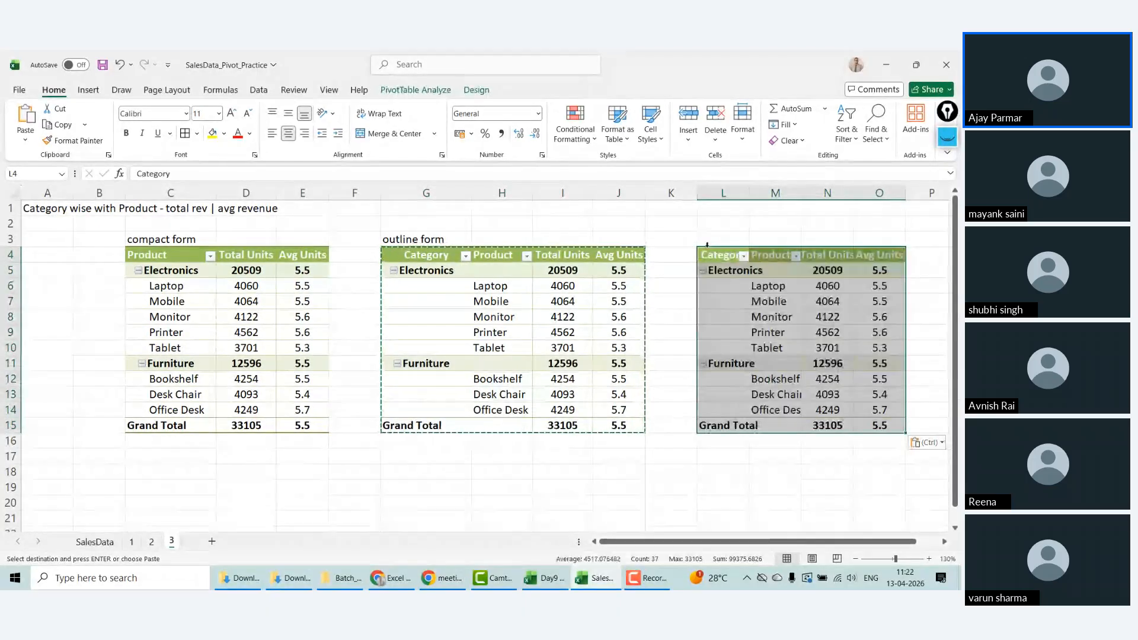
Step: Switch the pivot table at L4 to the Tabular Form report layout and fit column L to its contents
{"action": "left_click", "coordinate": [418, 89]}
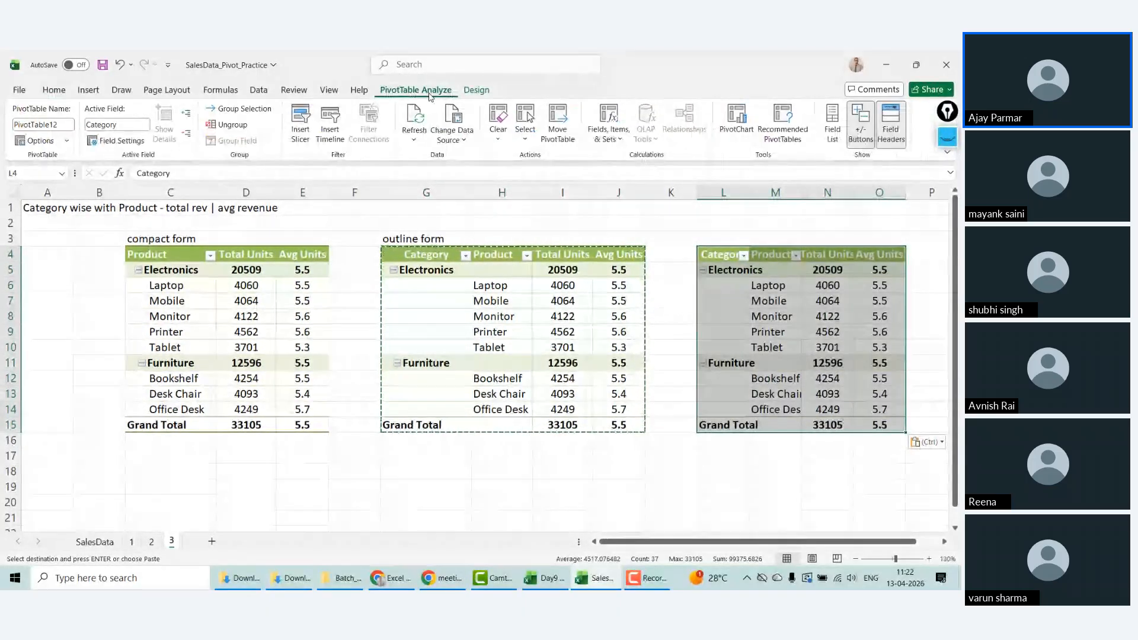
{"action": "left_click", "coordinate": [490, 91]}
{"action": "left_click", "coordinate": [100, 133]}
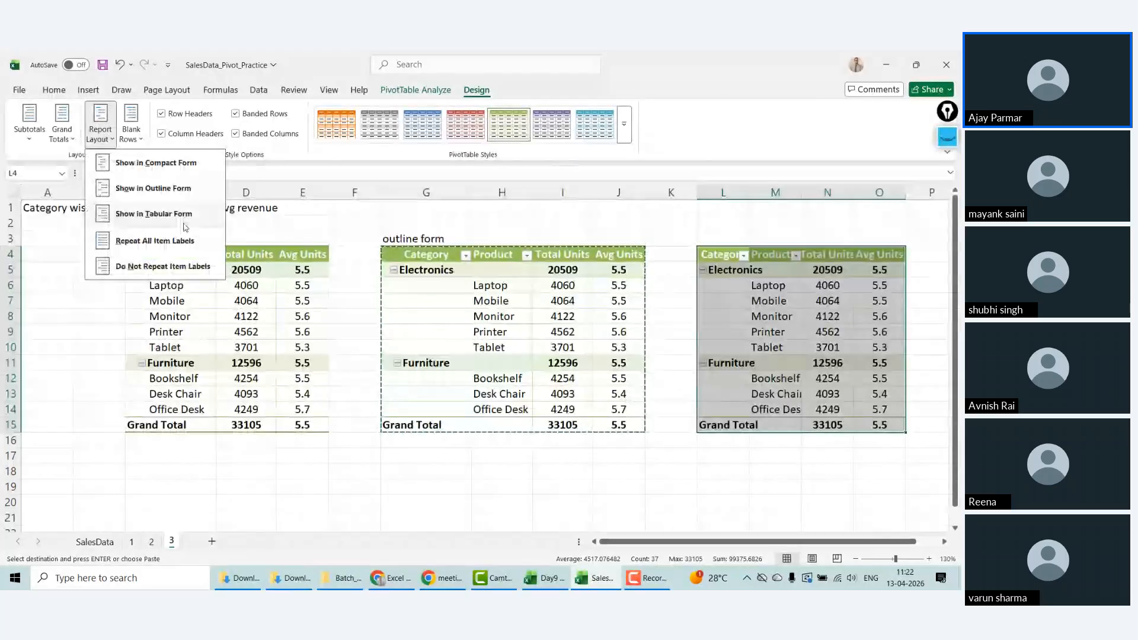
{"action": "left_click", "coordinate": [179, 218]}
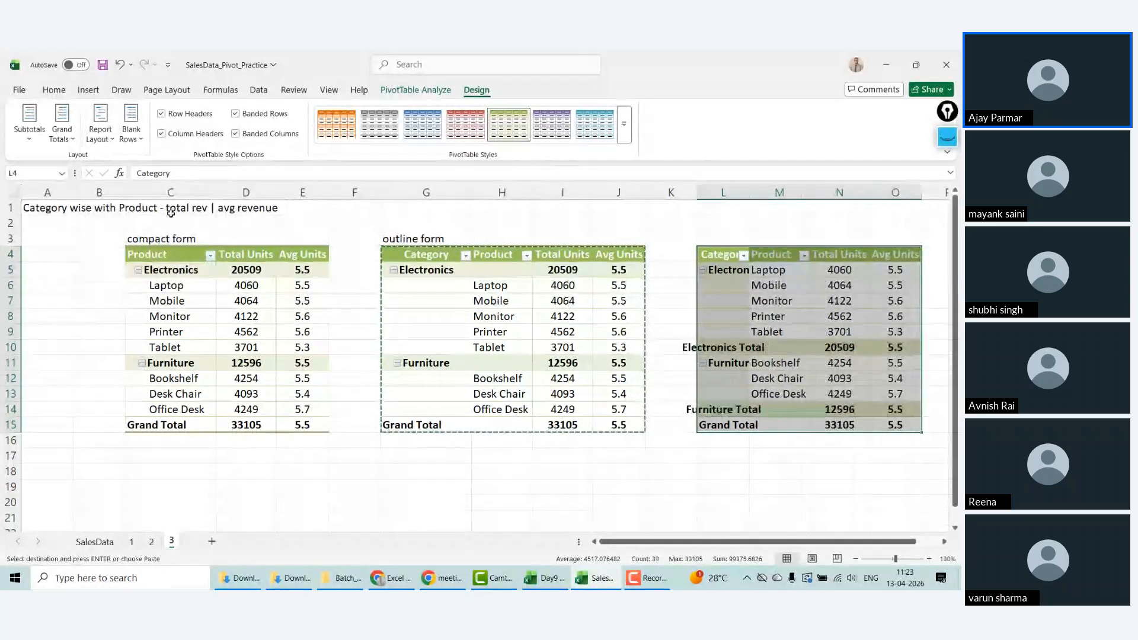
{"action": "double_click", "coordinate": [749, 192]}
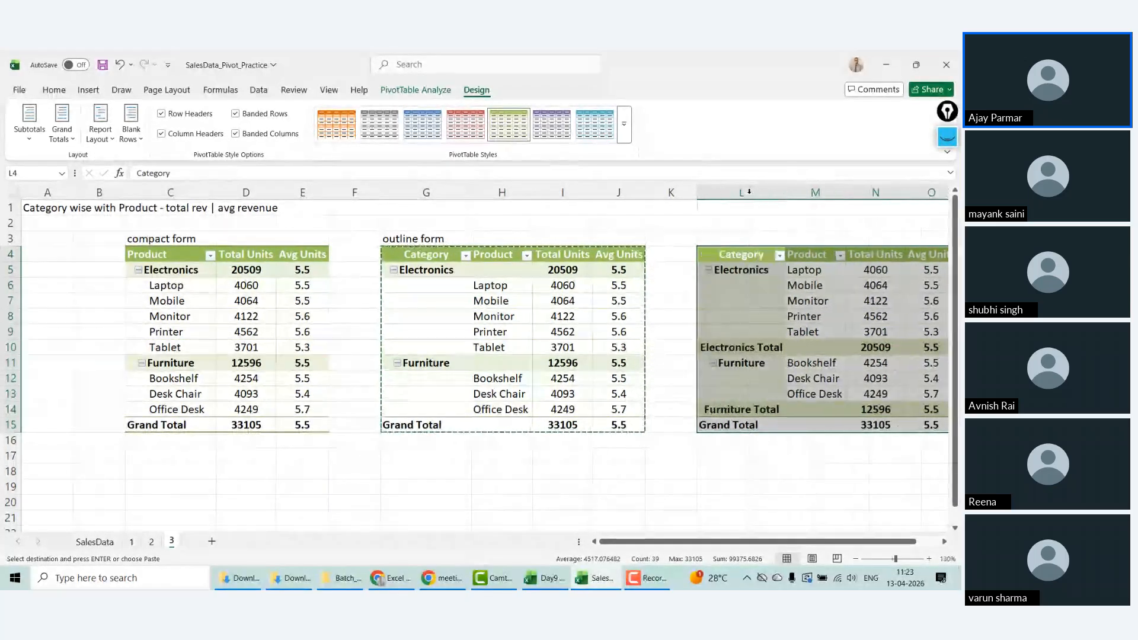
Step: Label the third pivot table by entering "tabular" in cell L3
{"action": "left_click", "coordinate": [743, 238]}
{"action": "type", "text": "ta"}
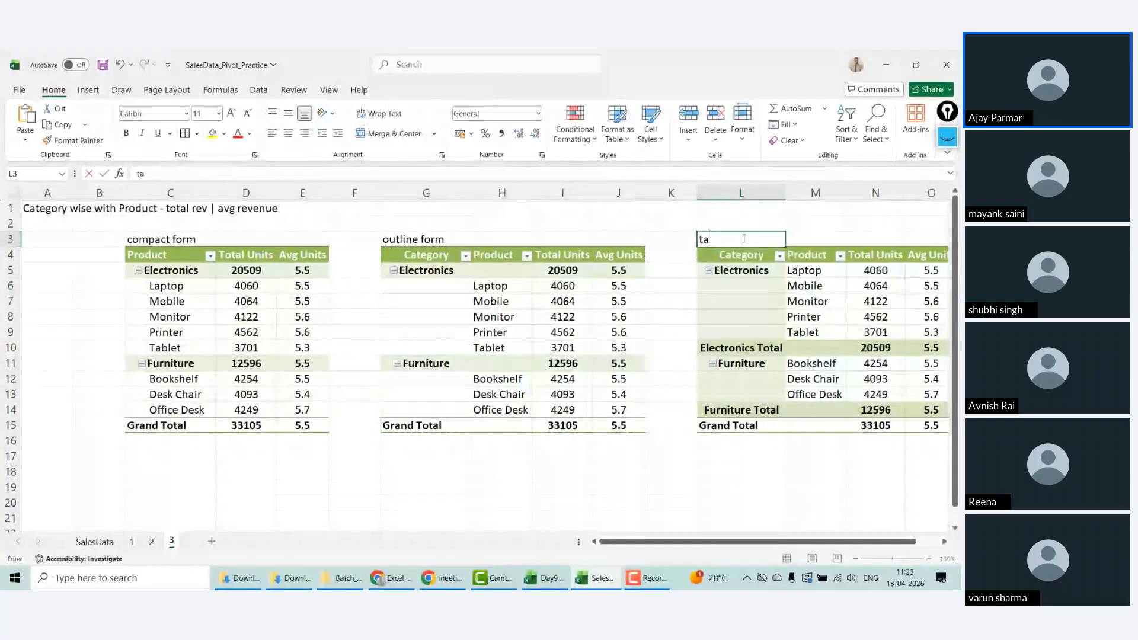
{"action": "type", "text": "bula"}
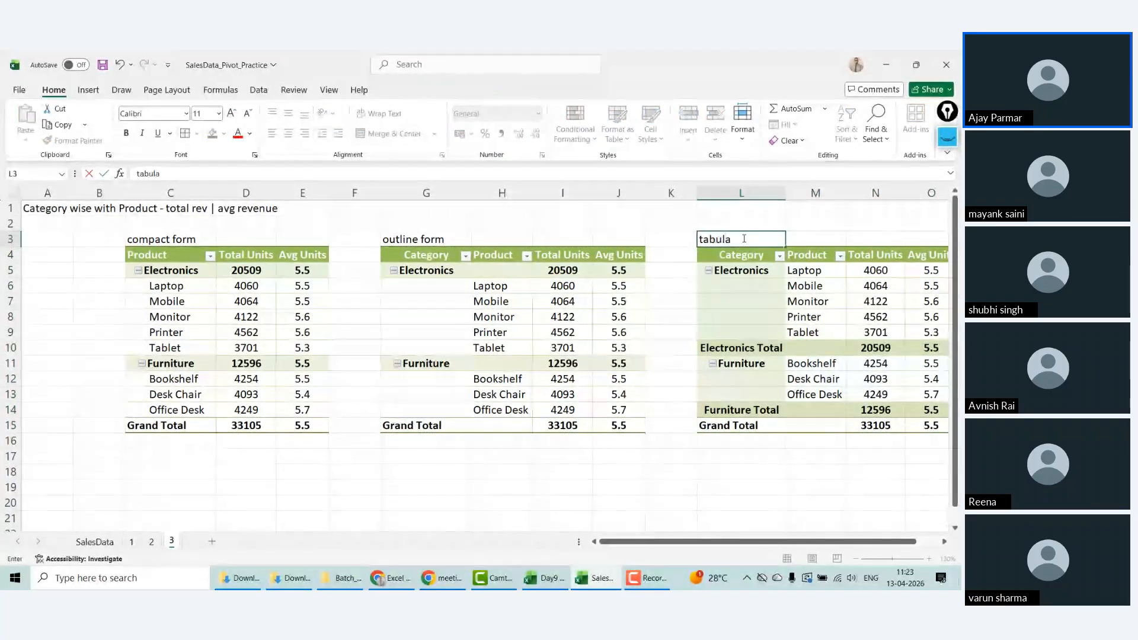
{"action": "type", "text": "r"}
{"action": "key", "text": "Return"}
Step: Examine the Electronics heading, its product rows and its subtotal cells in the outline form pivot table
{"action": "key", "text": "Left"}
{"action": "key", "text": "Left"}
{"action": "key", "text": "Down"}
{"action": "key", "text": "Left"}
{"action": "key", "text": "Left"}
{"action": "key", "text": "Left"}
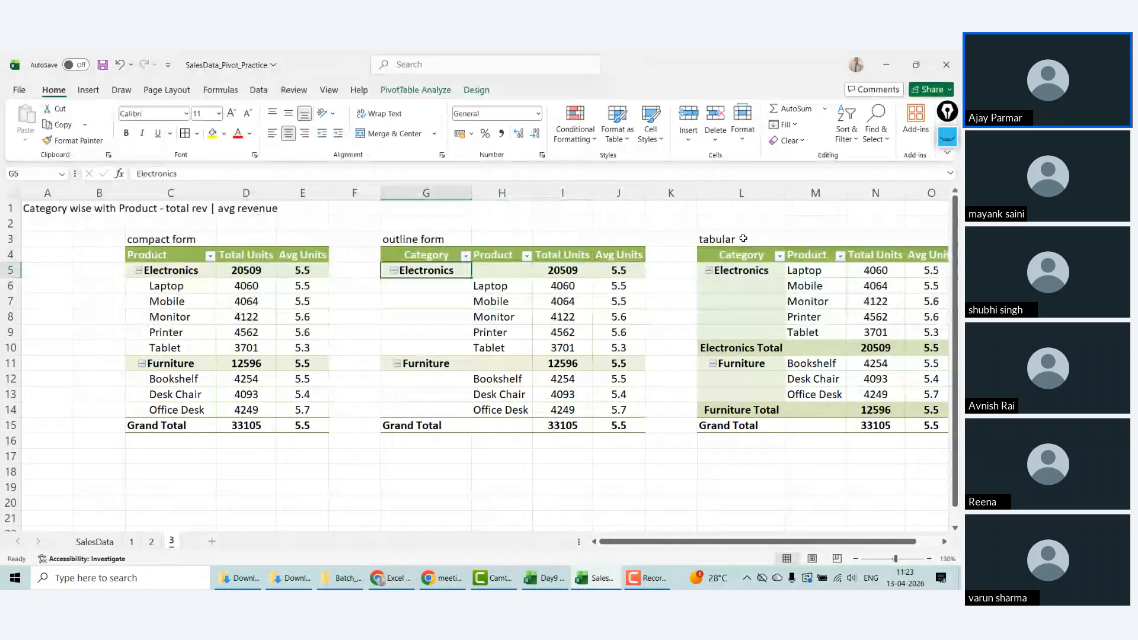
{"action": "key", "text": "Right"}
{"action": "key", "text": "Down"}
{"action": "key", "text": "shift+Down"}
{"action": "key", "text": "shift+Down"}
{"action": "key", "text": "shift+Down"}
{"action": "key", "text": "shift+Down"}
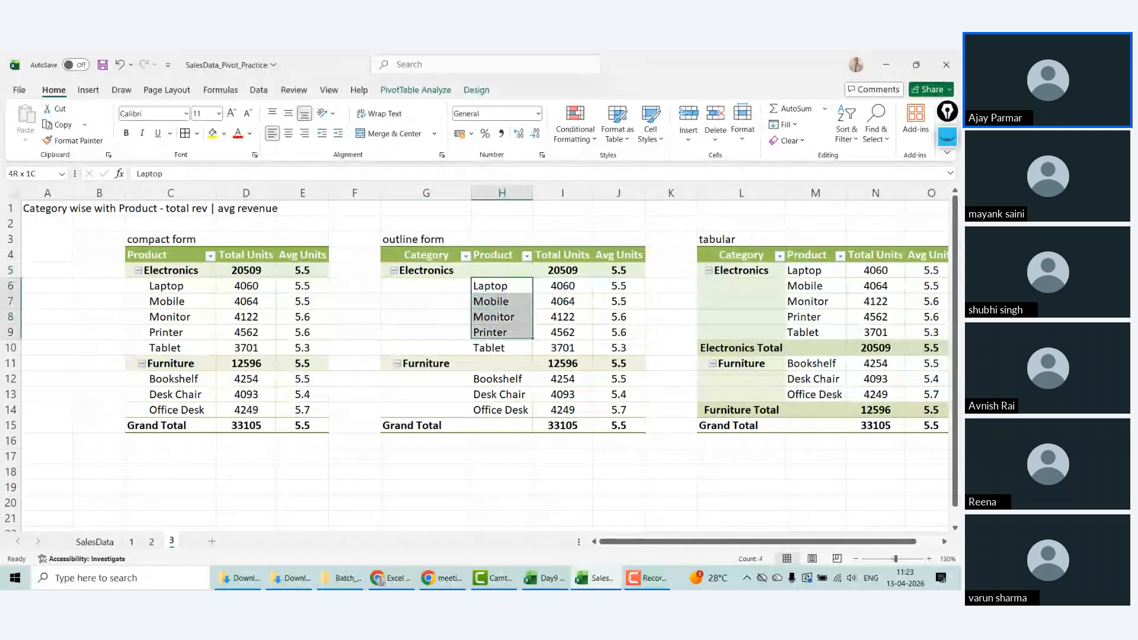
{"action": "key", "text": "Up"}
{"action": "key", "text": "Right"}
{"action": "key", "text": "shift+Right"}
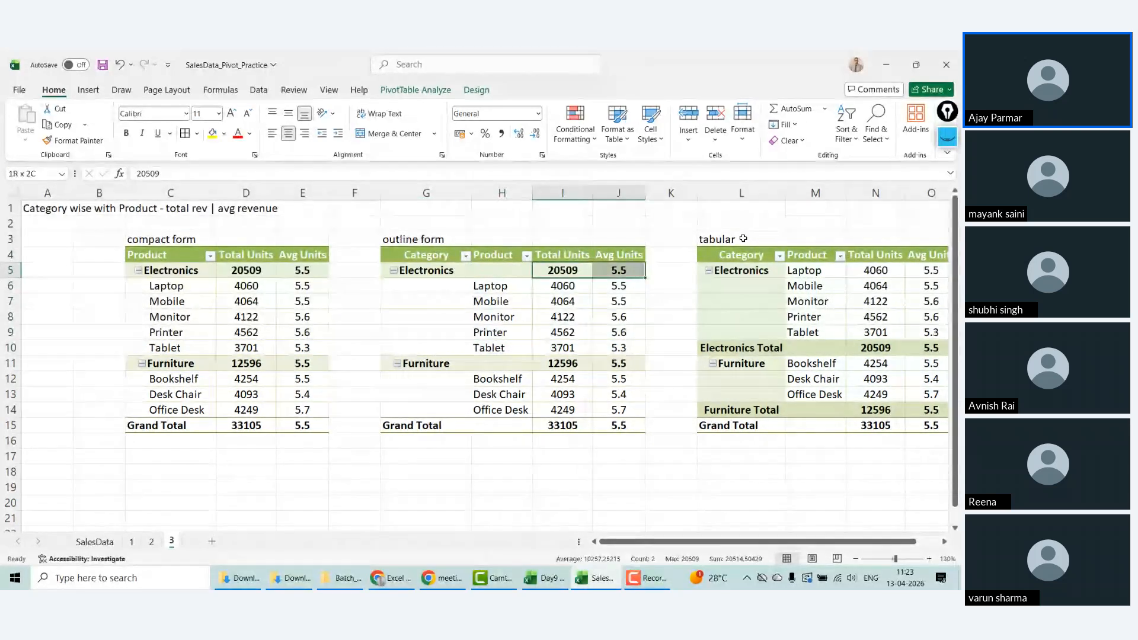
Step: Examine the Electronics products and the position of their subtotal row in the tabular pivot table
{"action": "key", "text": "Right"}
{"action": "key", "text": "Right"}
{"action": "key", "text": "Right"}
{"action": "key", "text": "Right"}
{"action": "key", "text": "Right"}
{"action": "key", "text": "Right"}
{"action": "key", "text": "Right"}
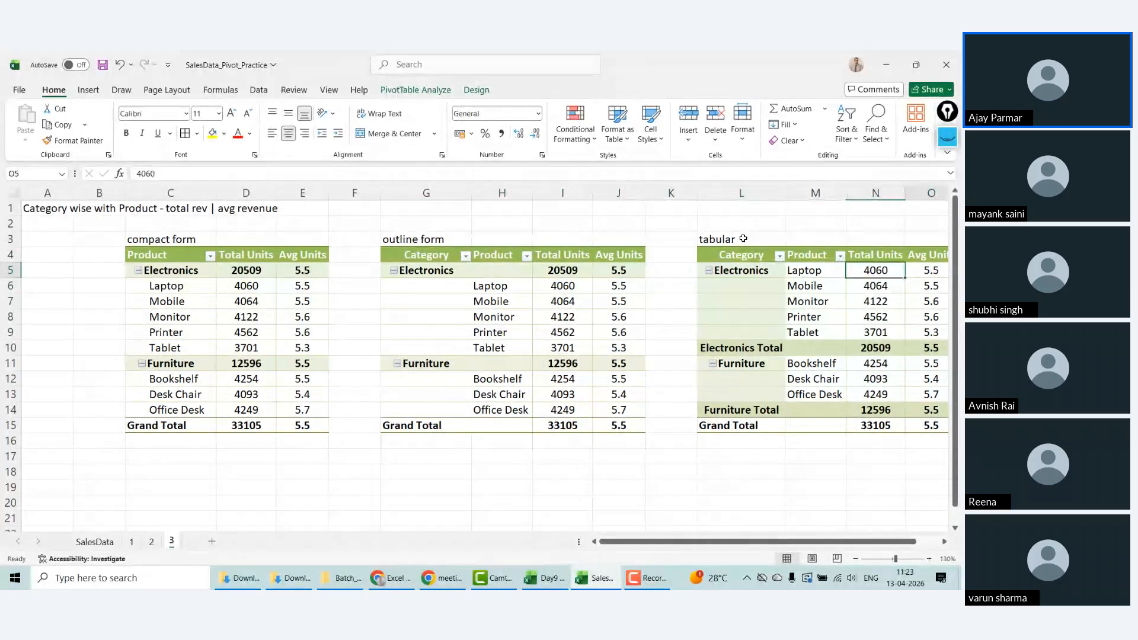
{"action": "key", "text": "Left"}
{"action": "key", "text": "Left"}
{"action": "key", "text": "Left"}
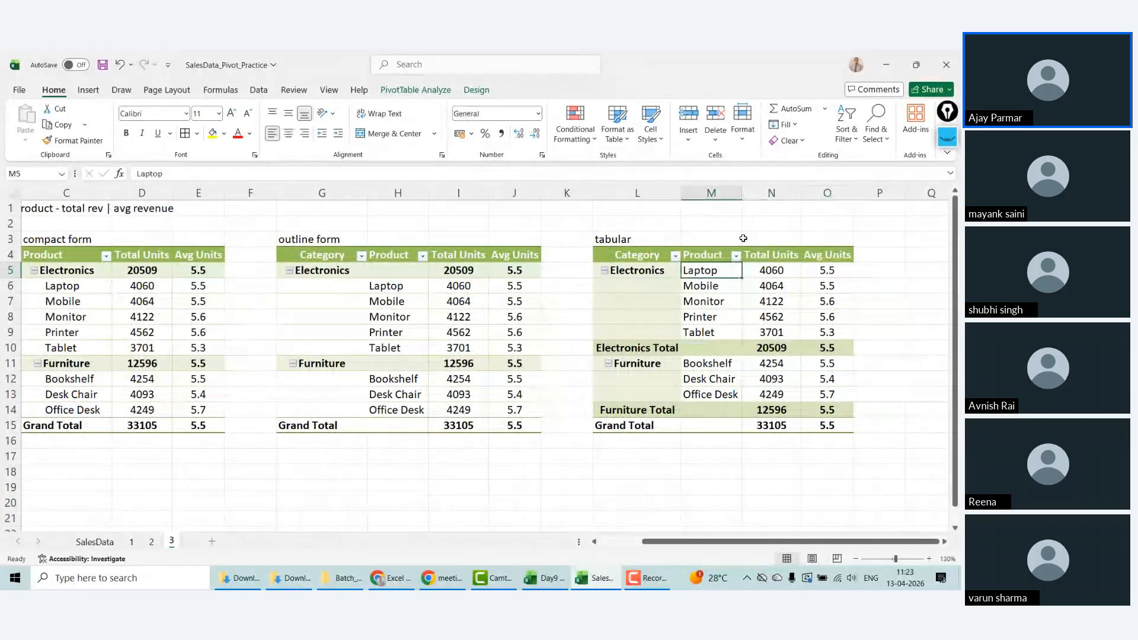
{"action": "key", "text": "shift+Down"}
{"action": "key", "text": "shift+Down"}
{"action": "key", "text": "shift+Down"}
{"action": "key", "text": "shift+Down"}
{"action": "key", "text": "shift+Down"}
{"action": "key", "text": "shift+Down"}
{"action": "key", "text": "Down"}
{"action": "key", "text": "Down"}
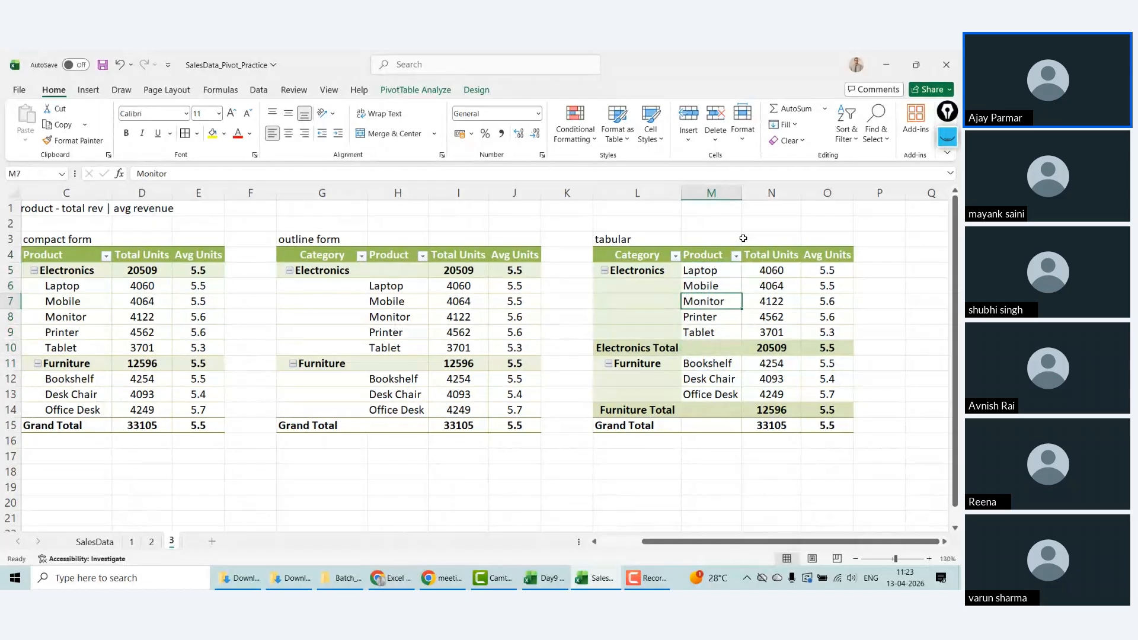
{"action": "key", "text": "Down"}
{"action": "key", "text": "Down"}
{"action": "key", "text": "Down"}
{"action": "key", "text": "Left"}
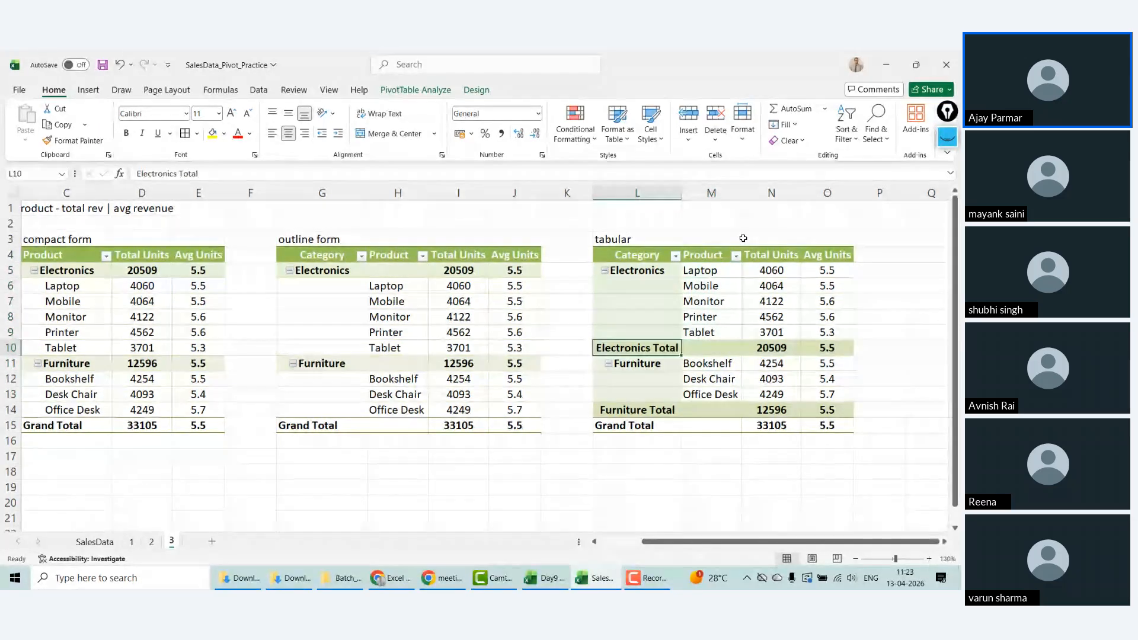
{"action": "key", "text": "Right"}
{"action": "key", "text": "Up"}
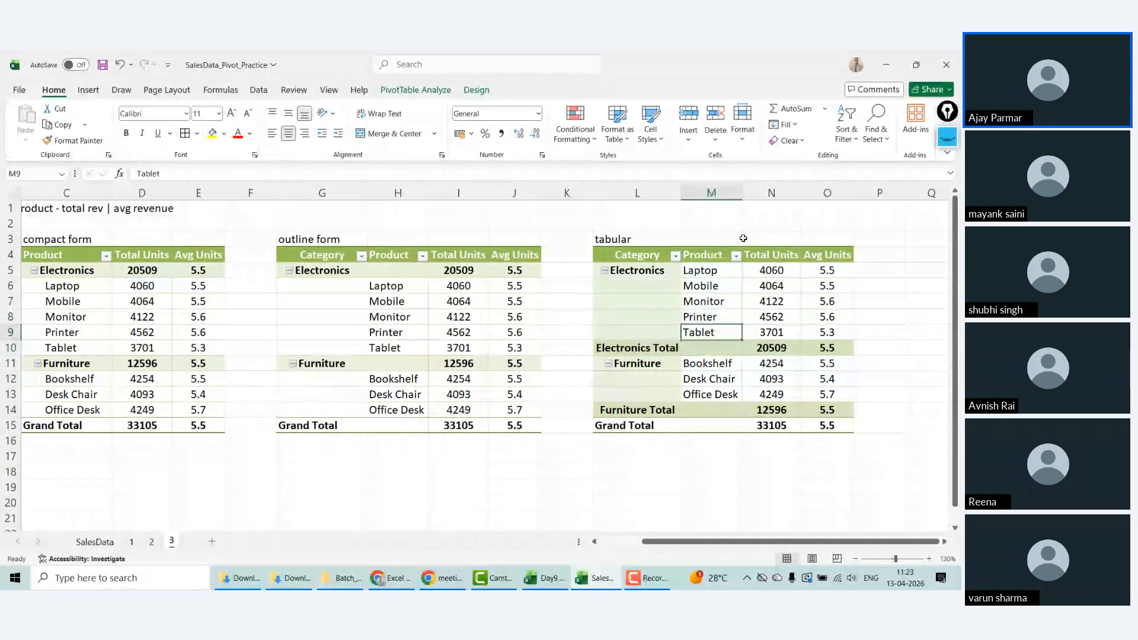
Step: Compare with the Electronics row and the Category and Product headers of the outline form pivot table
{"action": "key", "text": "Up"}
{"action": "key", "text": "Left"}
{"action": "key", "text": "Left"}
{"action": "key", "text": "Left"}
{"action": "key", "text": "Left"}
{"action": "key", "text": "Up"}
{"action": "key", "text": "Left"}
{"action": "key", "text": "Up"}
{"action": "key", "text": "Left"}
{"action": "key", "text": "Up"}
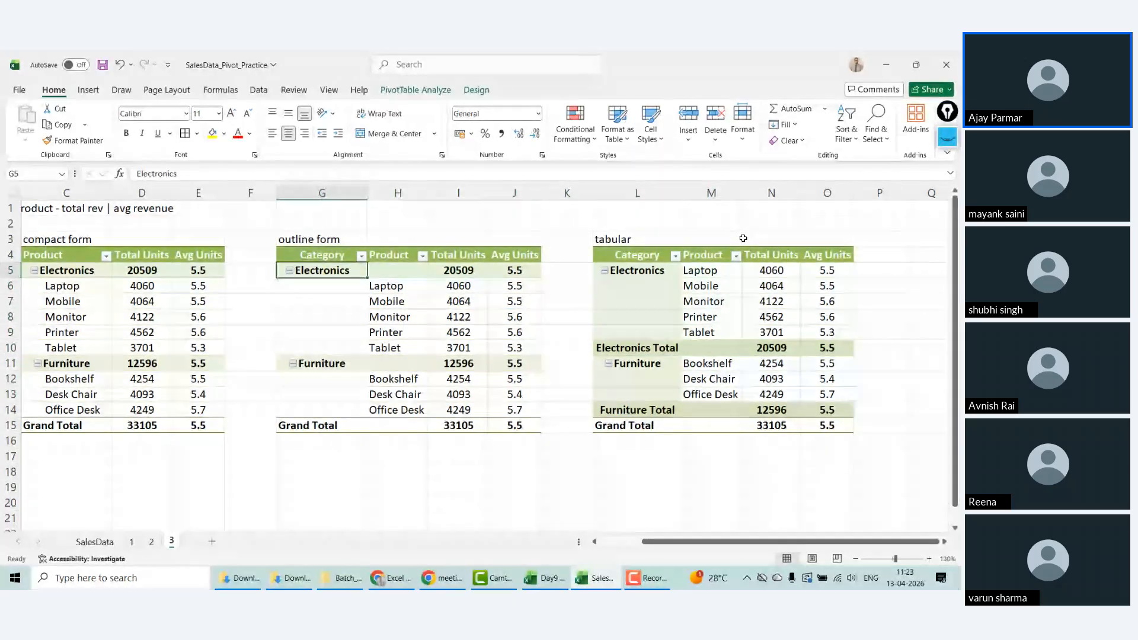
{"action": "key", "text": "Right"}
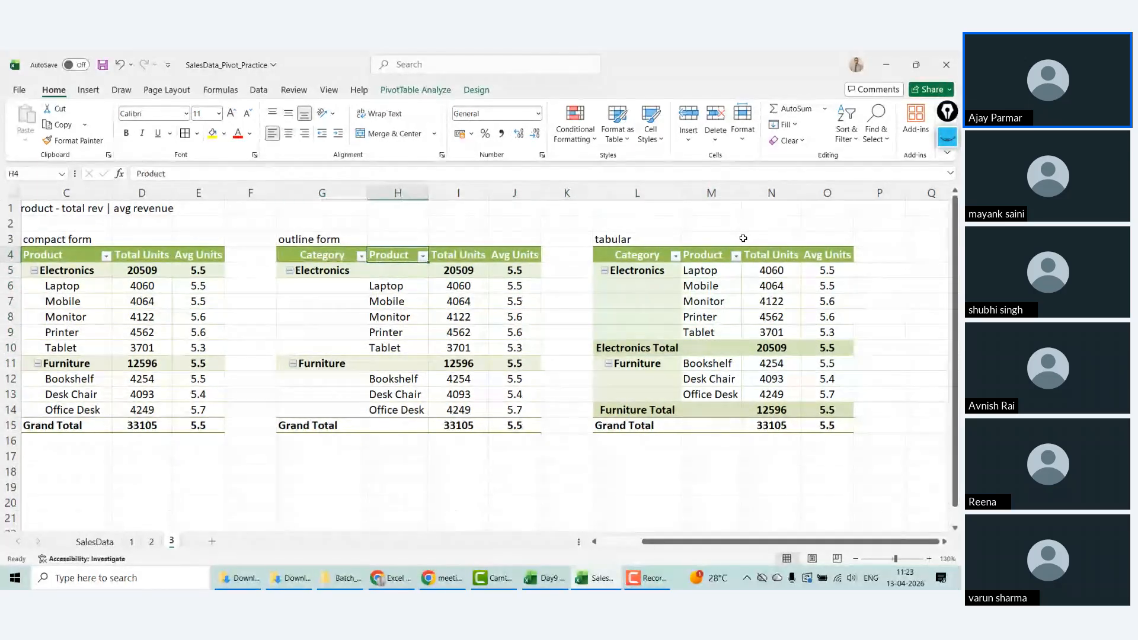
{"action": "key", "text": "Right"}
{"action": "key", "text": "Right"}
{"action": "key", "text": "Right"}
{"action": "key", "text": "Right"}
{"action": "key", "text": "Up"}
Step: Narrow the empty spacer columns K and F between the three pivot tables
{"action": "left_click_drag", "start_coordinate": [593, 193], "coordinate": [557, 193]}
{"action": "left_click_drag", "start_coordinate": [277, 193], "coordinate": [253, 193]}
{"action": "left_click", "coordinate": [589, 271]}
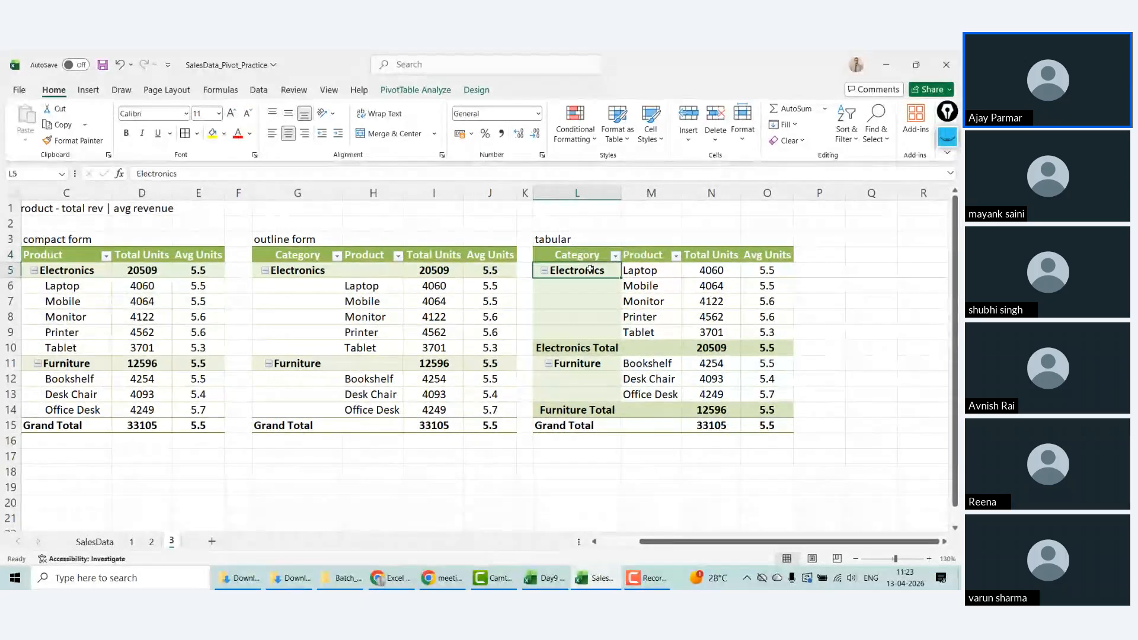
Step: Show the PivotTable field list for the tabular pivot table
{"action": "right_click", "coordinate": [590, 271]}
{"action": "left_click", "coordinate": [628, 554]}
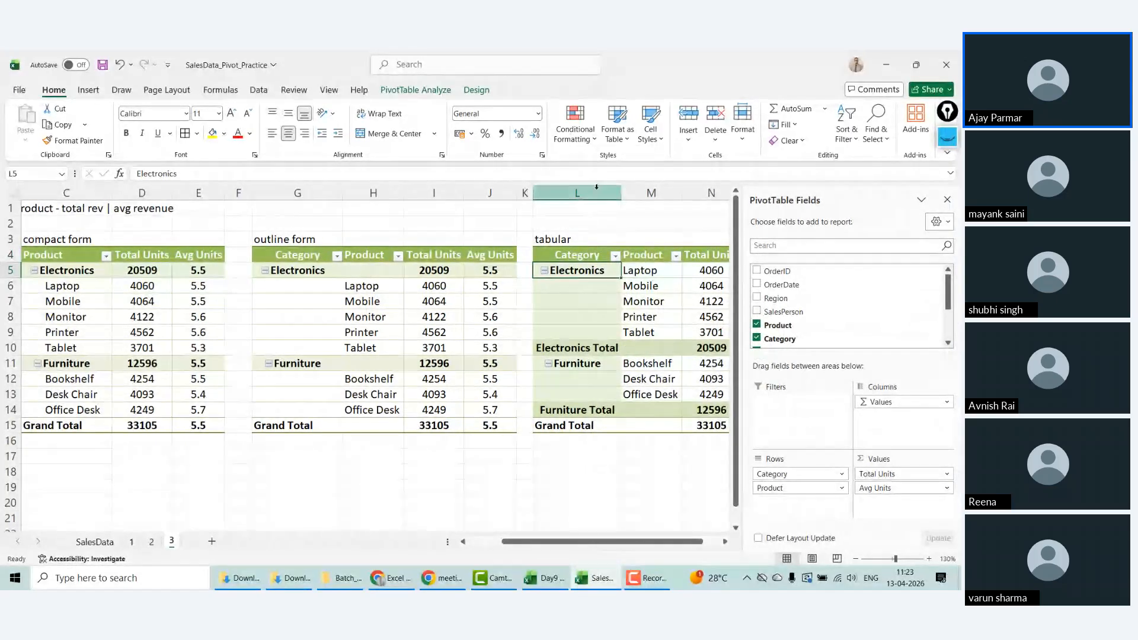
{"action": "mouse_move", "coordinate": [597, 188]}
{"action": "left_mouse_down"}
{"action": "mouse_move", "coordinate": [652, 188]}
{"action": "mouse_move", "coordinate": [595, 188]}
{"action": "left_mouse_up"}
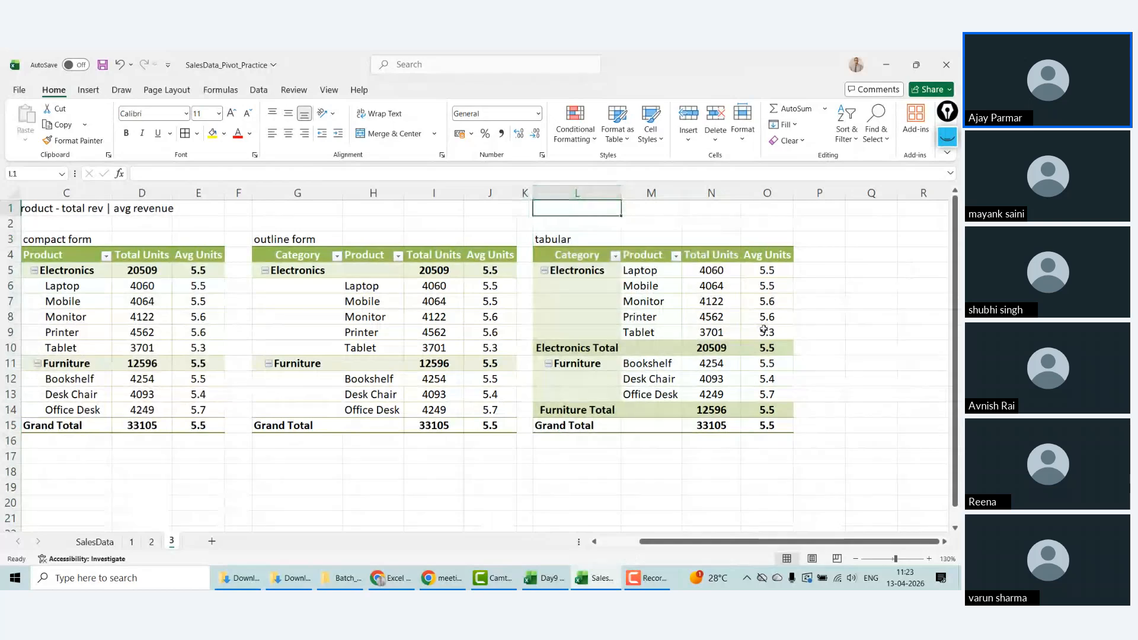
{"action": "left_click", "coordinate": [637, 271]}
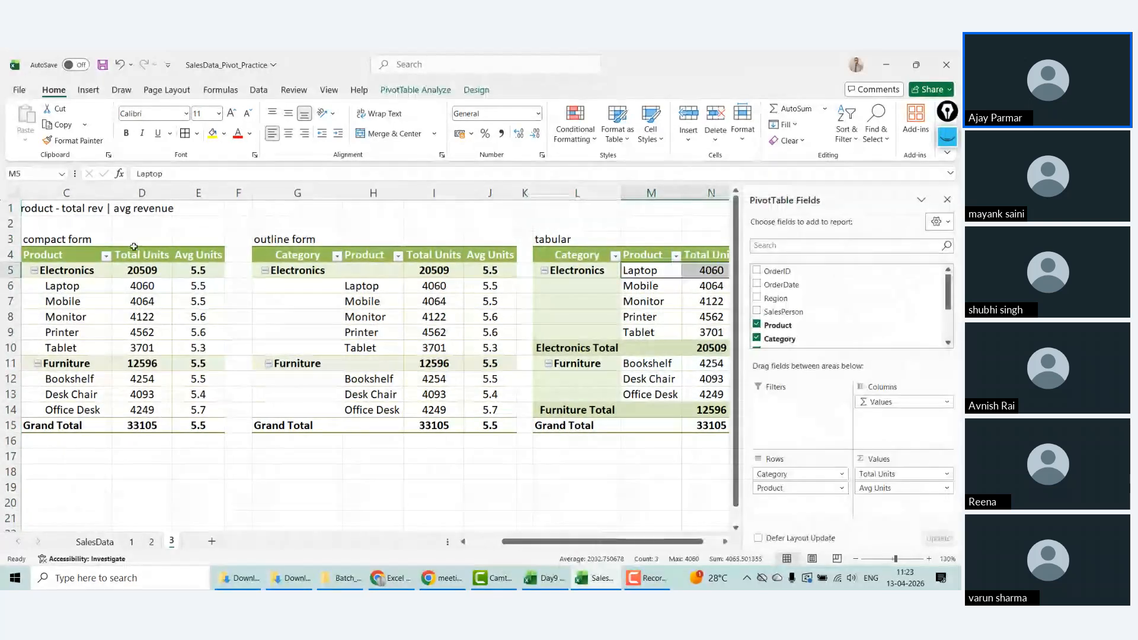
Step: Examine how the compact form pivot table nests categories and products in its single Product column
{"action": "left_click", "coordinate": [59, 251]}
{"action": "key", "text": "Down"}
{"action": "key", "text": "Down"}
{"action": "key", "text": "Up"}
{"action": "key", "text": "shift+Down"}
{"action": "key", "text": "shift+Down"}
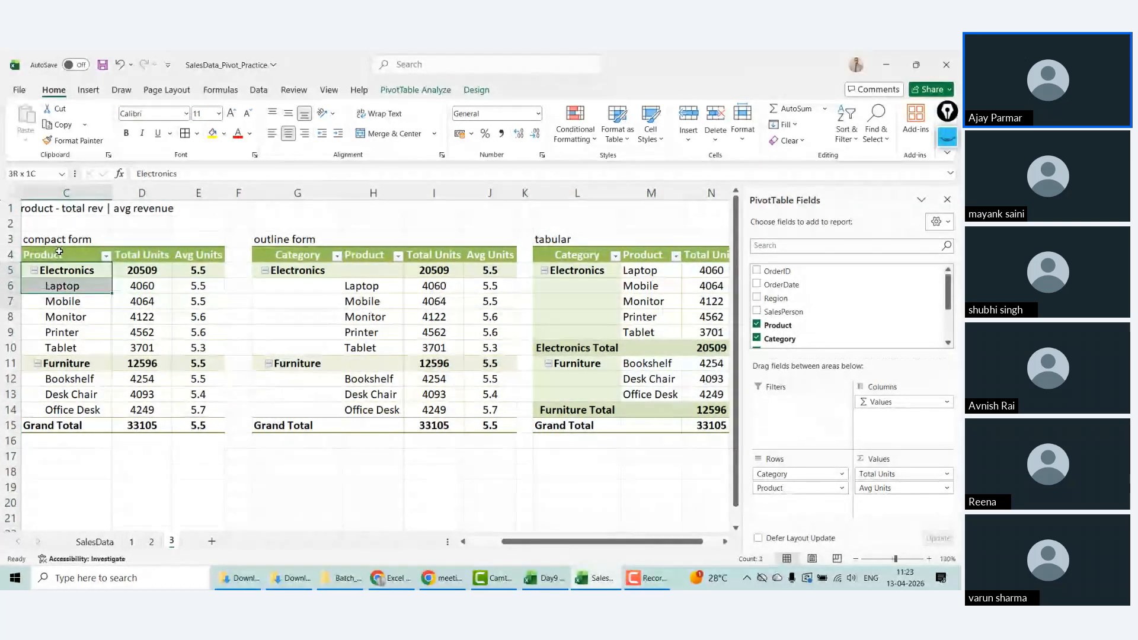
{"action": "key", "text": "shift+Down"}
{"action": "key", "text": "shift+Down"}
{"action": "key", "text": "shift+Down"}
{"action": "key", "text": "shift+Down"}
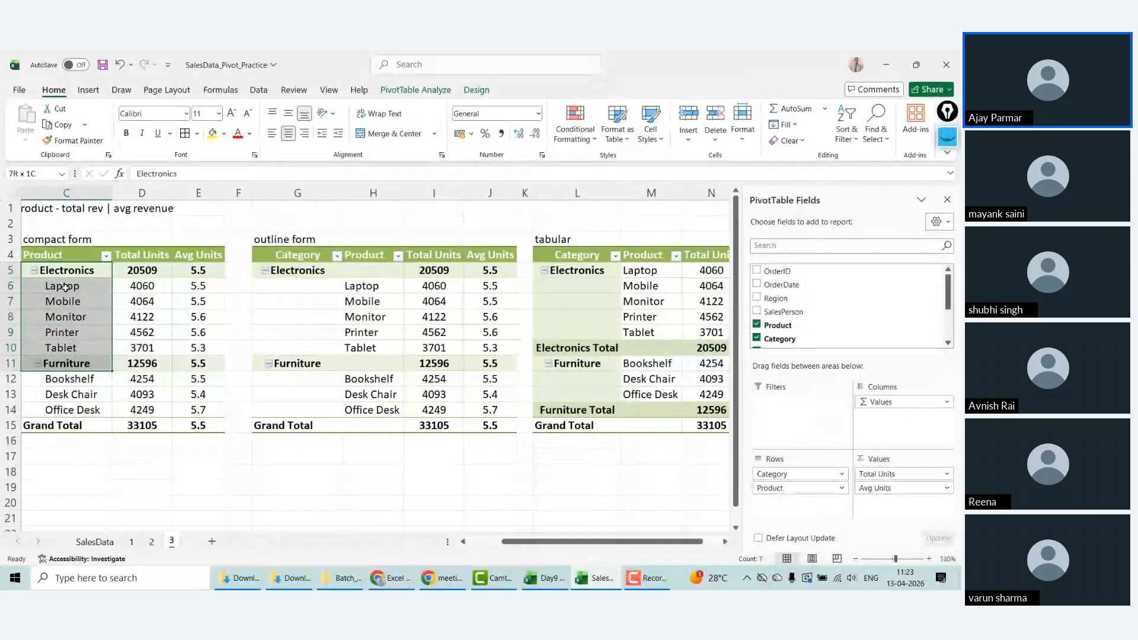
{"action": "left_click", "coordinate": [65, 287]}
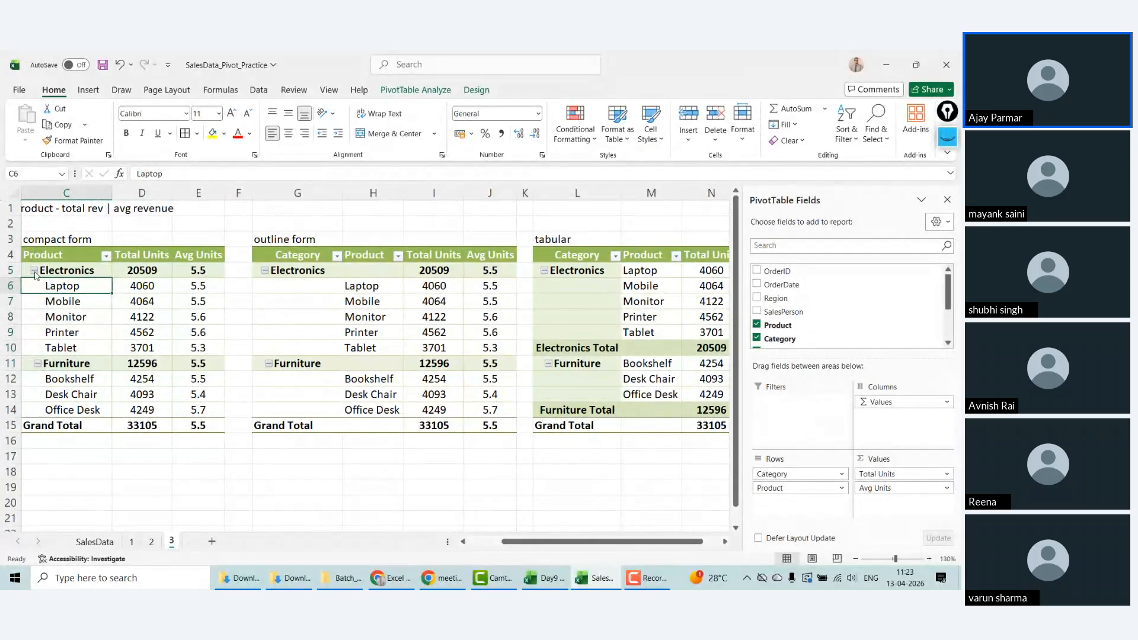
Step: Add the Region field to the rows of the tabular pivot table, above Category
{"action": "left_click", "coordinate": [588, 269]}
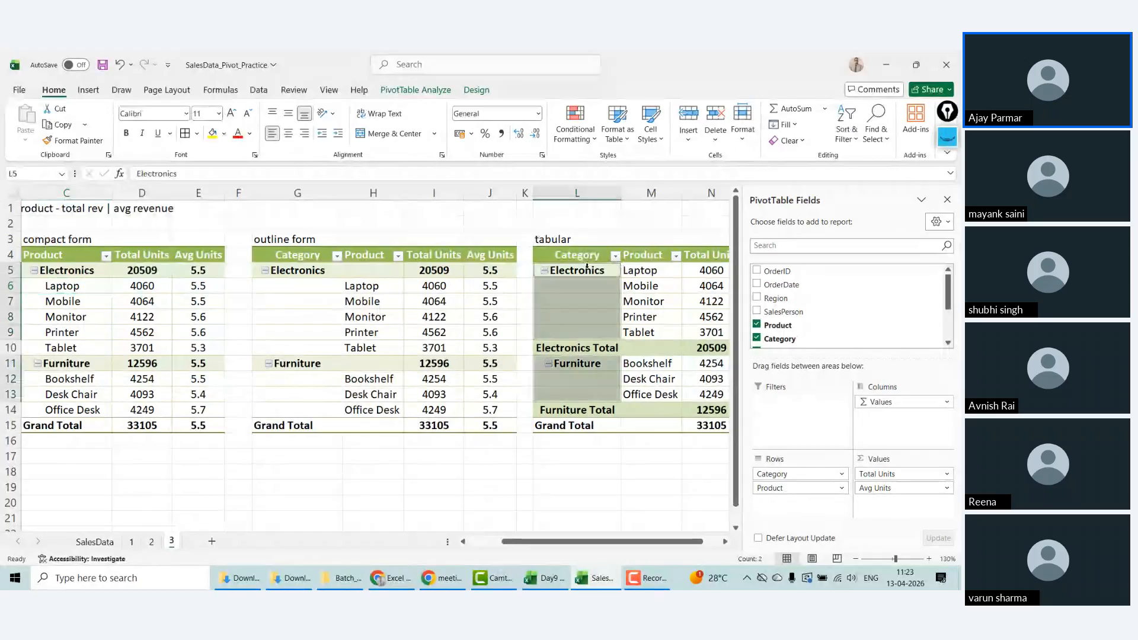
{"action": "left_click", "coordinate": [580, 255]}
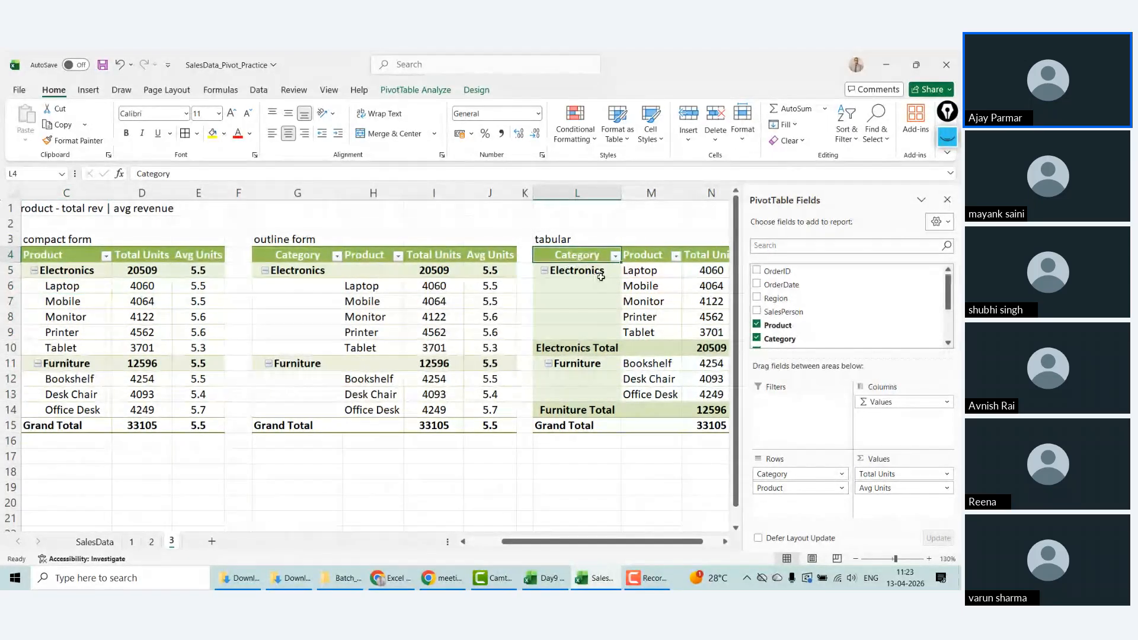
{"action": "left_click_drag", "start_coordinate": [775, 299], "coordinate": [783, 482]}
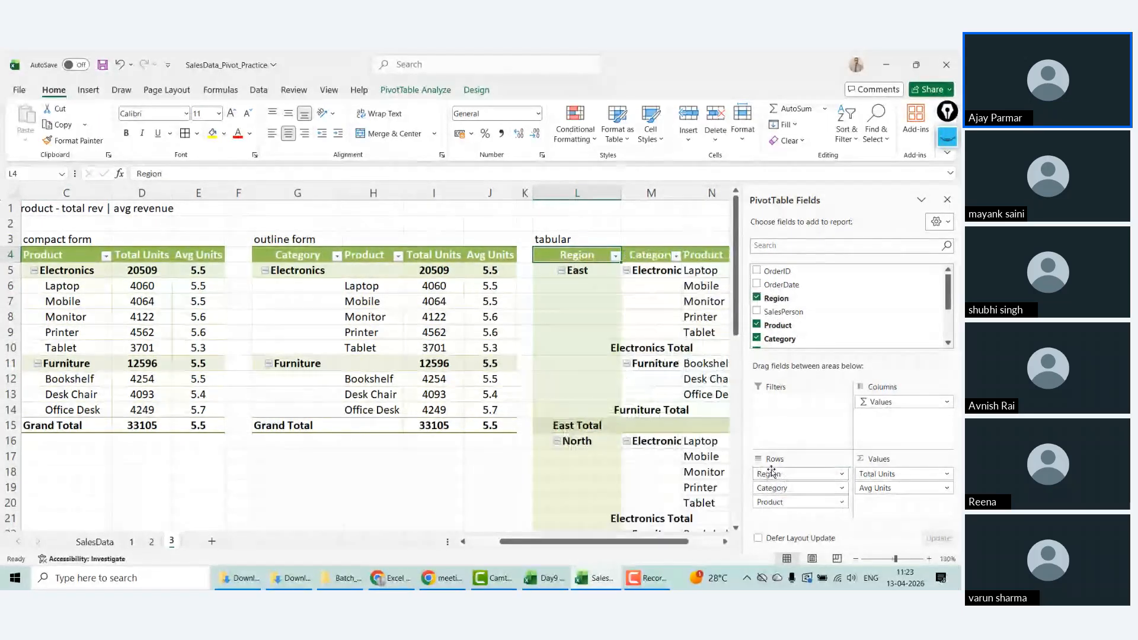
{"action": "left_click", "coordinate": [601, 363]}
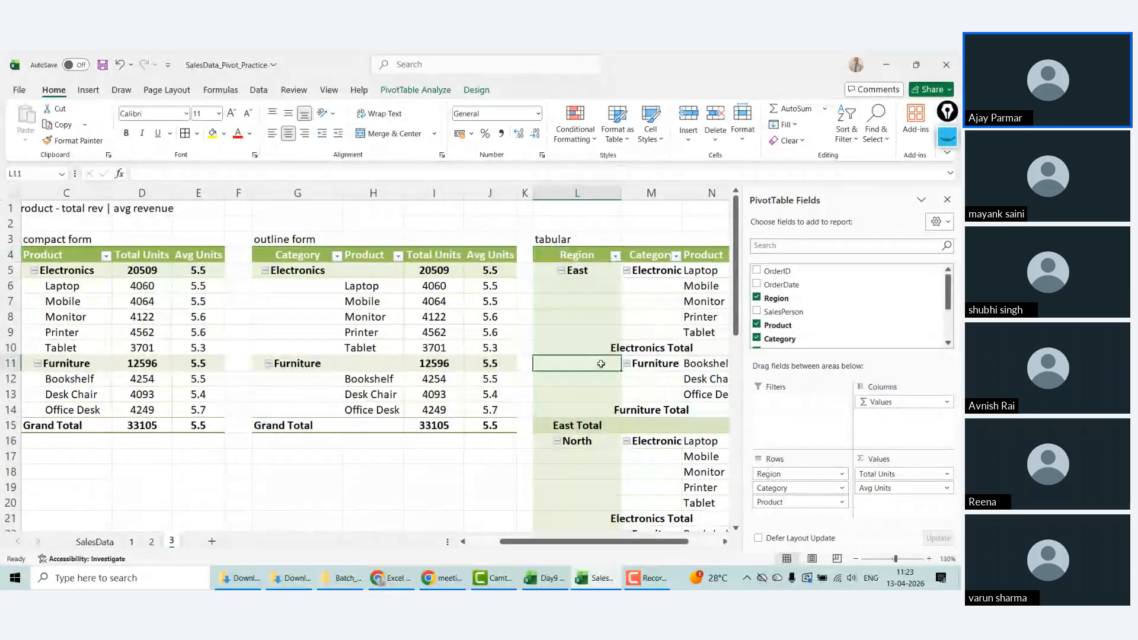
Step: Close the field list and fit the Region and Category columns L and M to their contents
{"action": "left_click", "coordinate": [947, 200]}
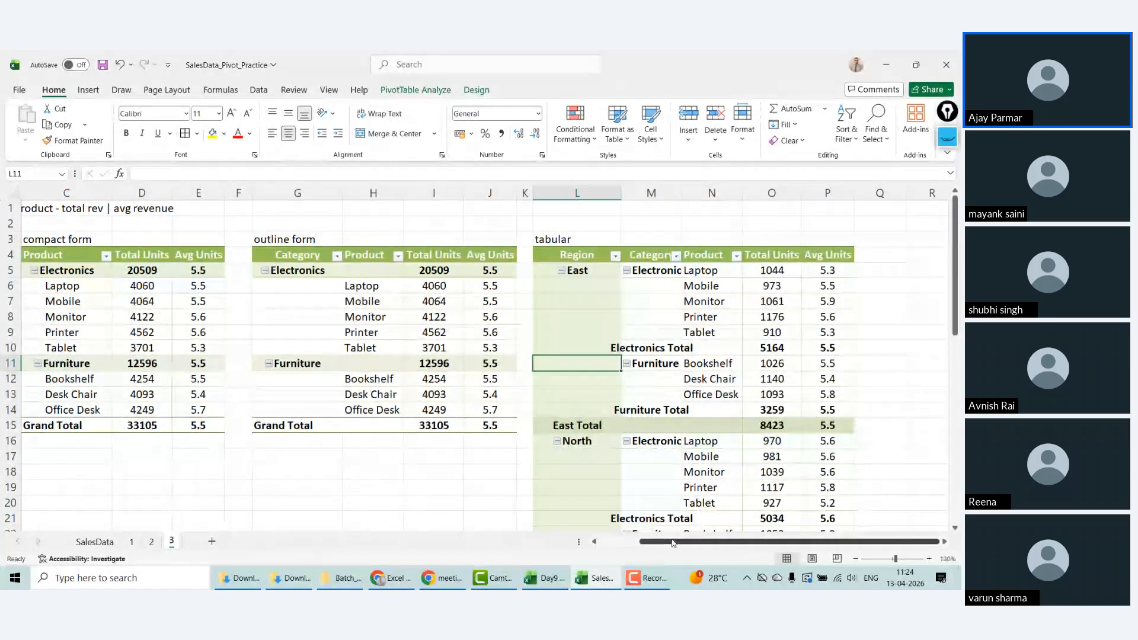
{"action": "double_click", "coordinate": [621, 193]}
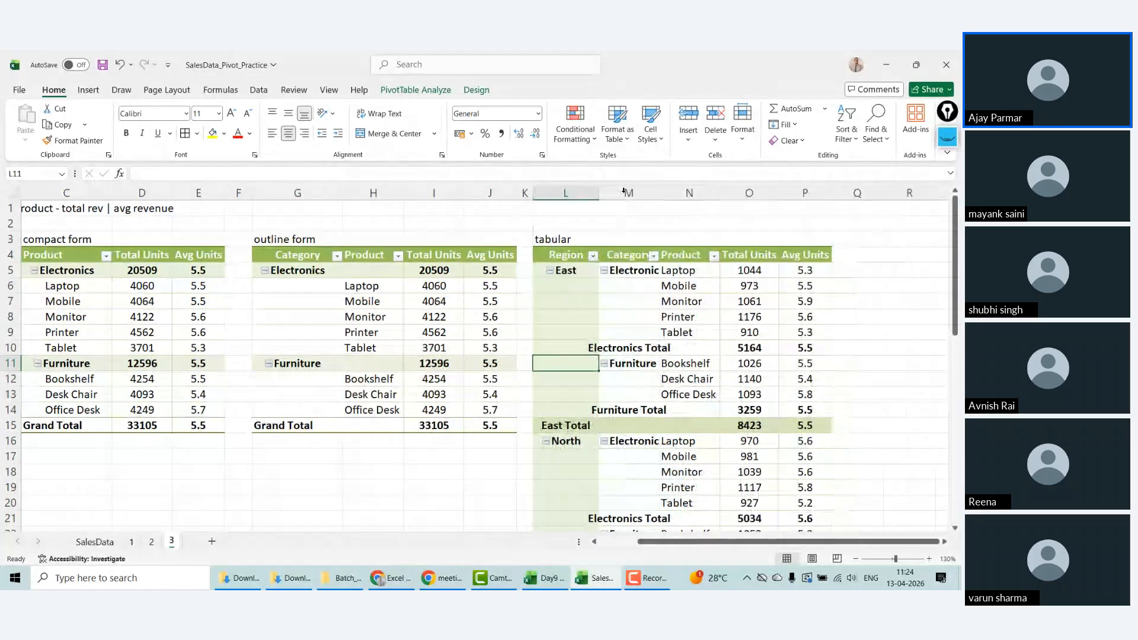
{"action": "double_click", "coordinate": [659, 192]}
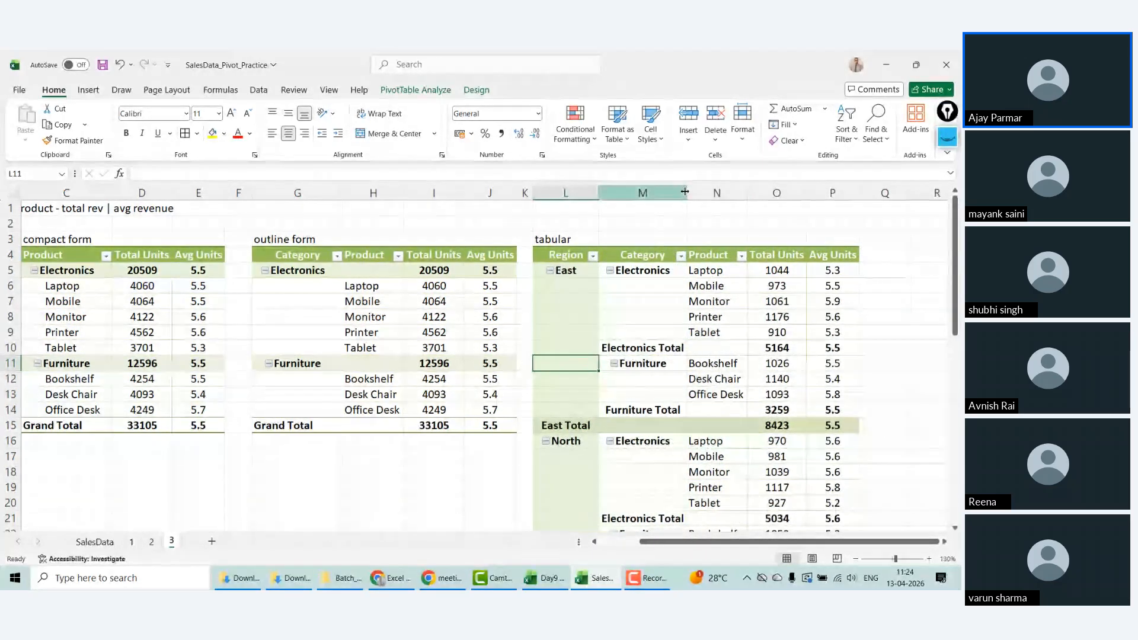
Step: Examine the East region, its total row and its Electronics category in the tabular pivot table
{"action": "left_click", "coordinate": [575, 266]}
{"action": "left_click", "coordinate": [537, 425]}
{"action": "left_click", "coordinate": [537, 425]}
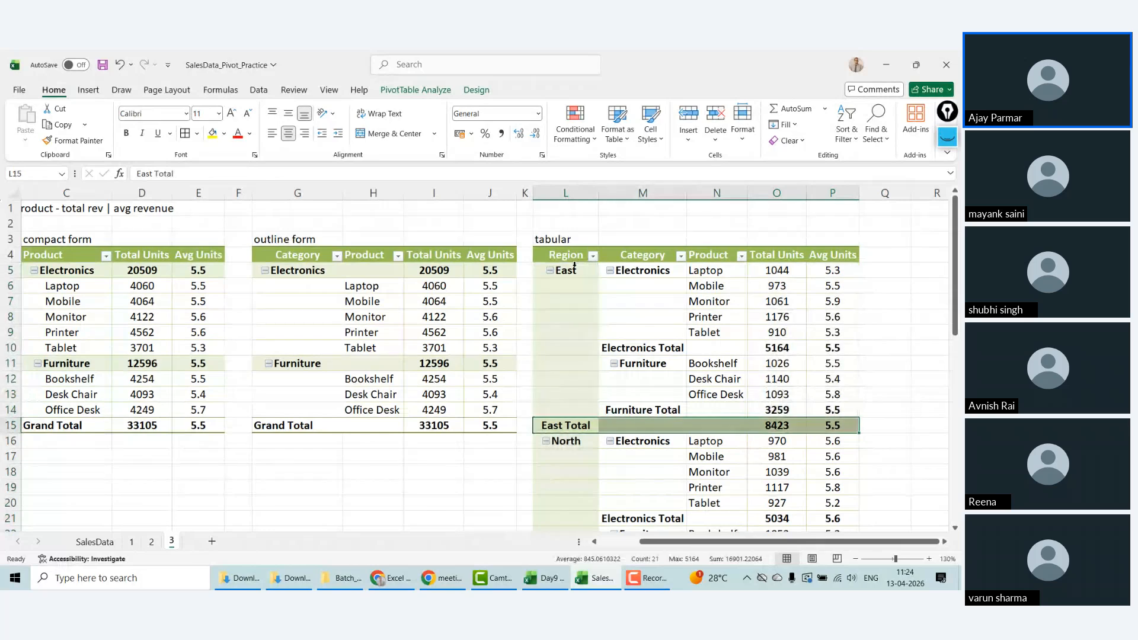
{"action": "left_click", "coordinate": [654, 271]}
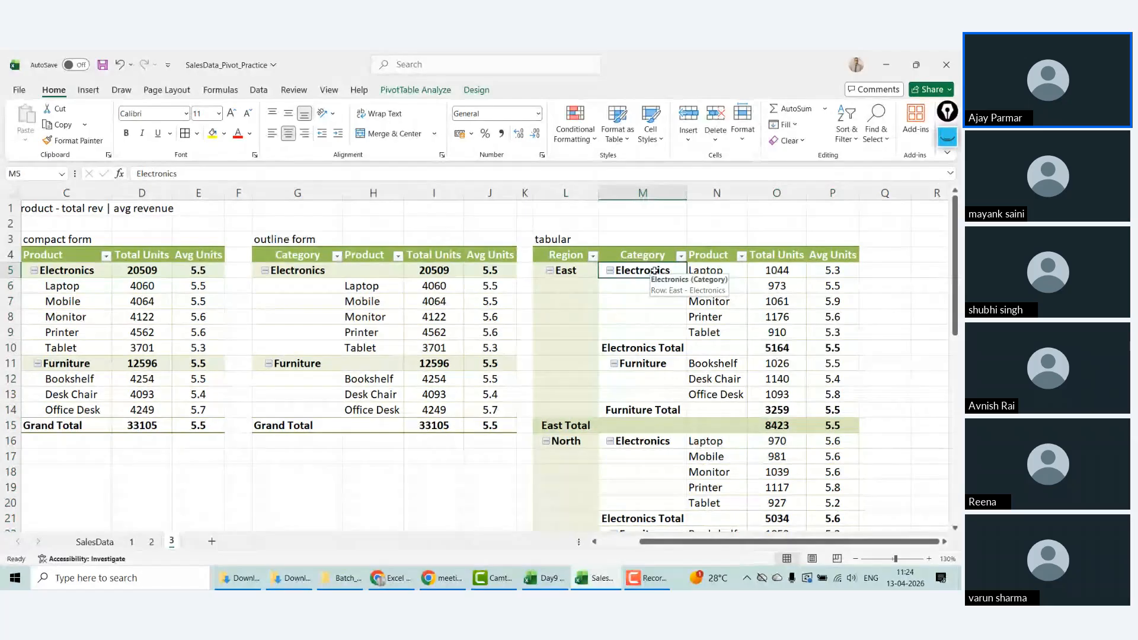
{"action": "key", "text": "Down"}
{"action": "key", "text": "Down"}
{"action": "key", "text": "Down"}
{"action": "key", "text": "Down"}
{"action": "key", "text": "Down"}
{"action": "key", "text": "Down"}
{"action": "key", "text": "Up"}
{"action": "key", "text": "Up"}
{"action": "key", "text": "Up"}
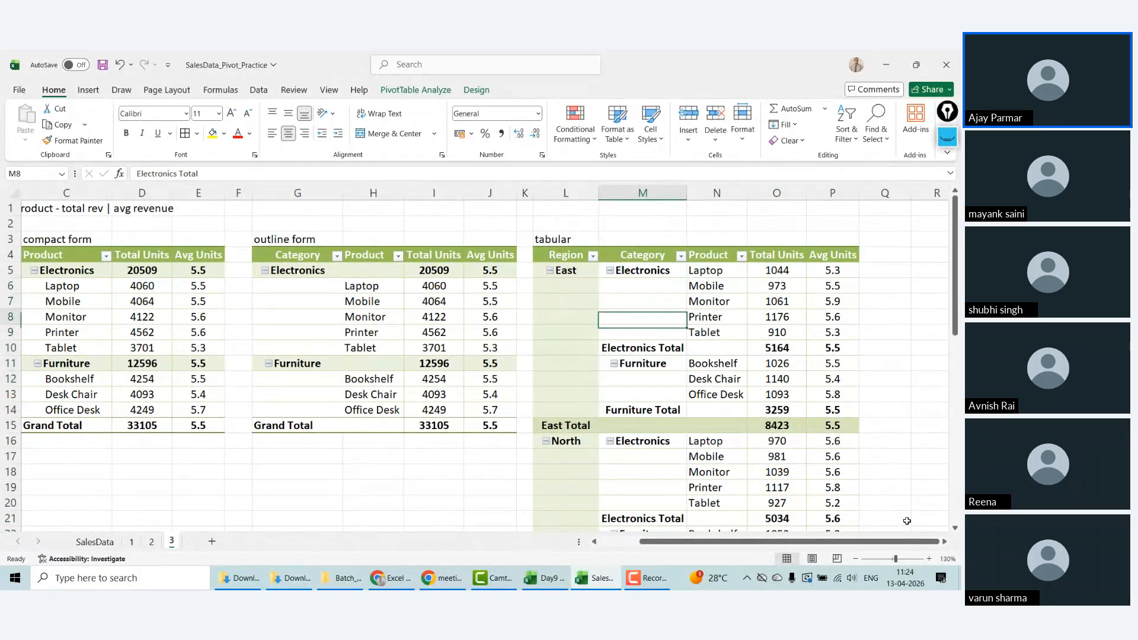
{"action": "key", "text": "Up"}
{"action": "key", "text": "Up"}
{"action": "key", "text": "Up"}
Step: Examine the Electronics products of the East region and the Electronics Total row beneath them
{"action": "key", "text": "Right"}
{"action": "key", "text": "shift+Down"}
{"action": "key", "text": "shift+Down"}
{"action": "key", "text": "shift+Down"}
{"action": "key", "text": "shift+Down"}
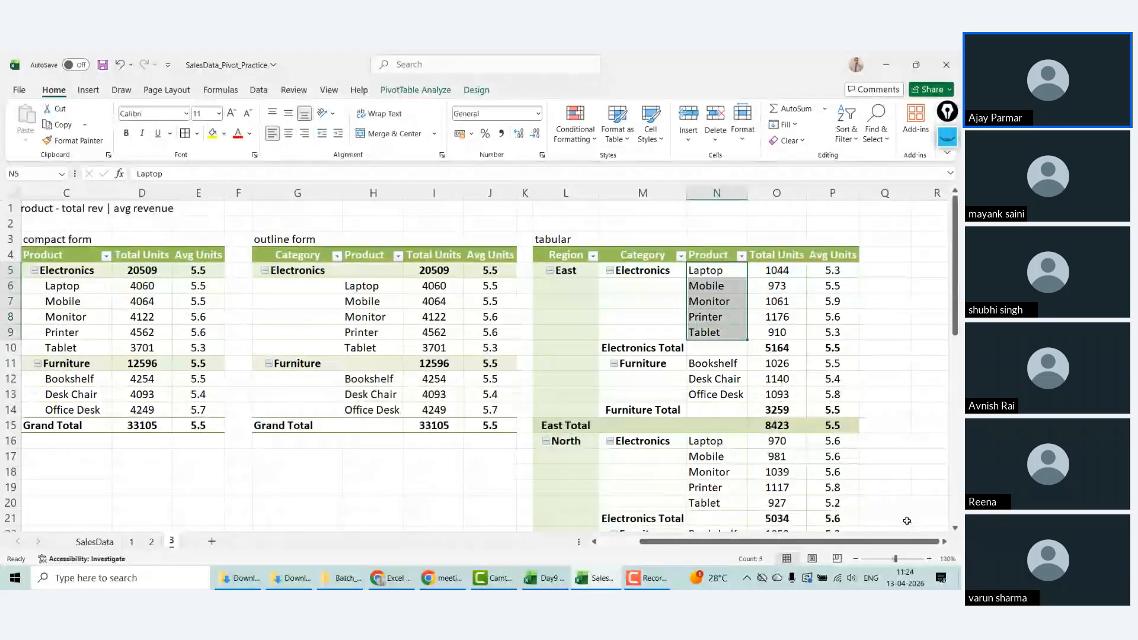
{"action": "key", "text": "Down"}
{"action": "key", "text": "Down"}
{"action": "key", "text": "Down"}
{"action": "key", "text": "Down"}
{"action": "key", "text": "Left"}
{"action": "key", "text": "Down"}
{"action": "key", "text": "Right"}
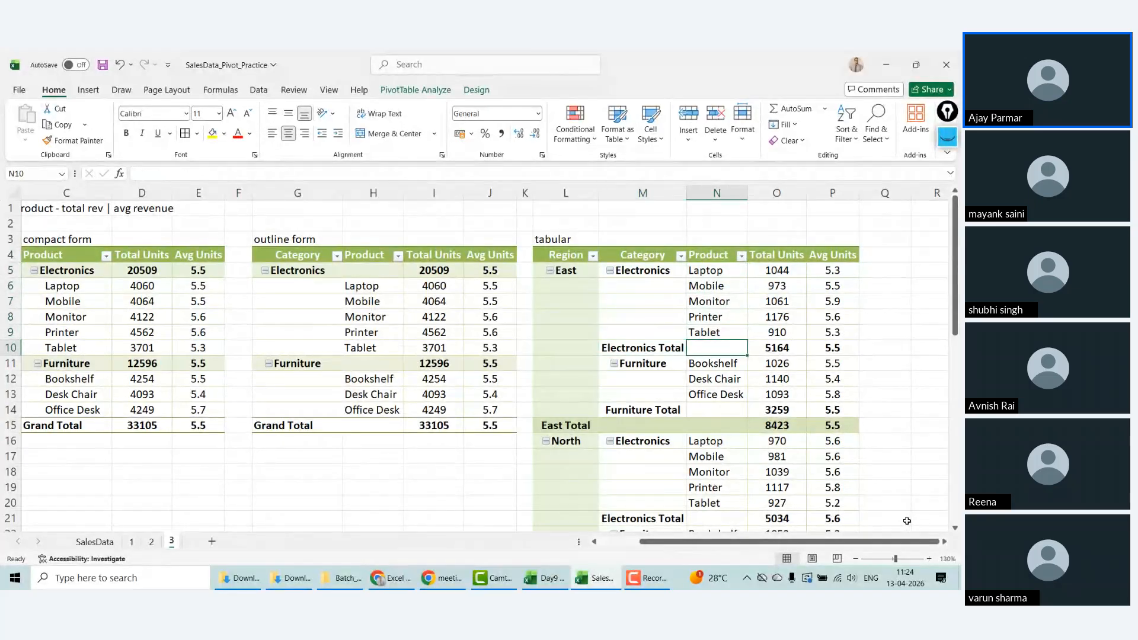
{"action": "key", "text": "Right"}
{"action": "key", "text": "Right"}
{"action": "key", "text": "Right"}
{"action": "key", "text": "Right"}
{"action": "key", "text": "Right"}
{"action": "key", "text": "Left"}
{"action": "key", "text": "Left"}
{"action": "key", "text": "Left"}
{"action": "key", "text": "Left"}
{"action": "key", "text": "Left"}
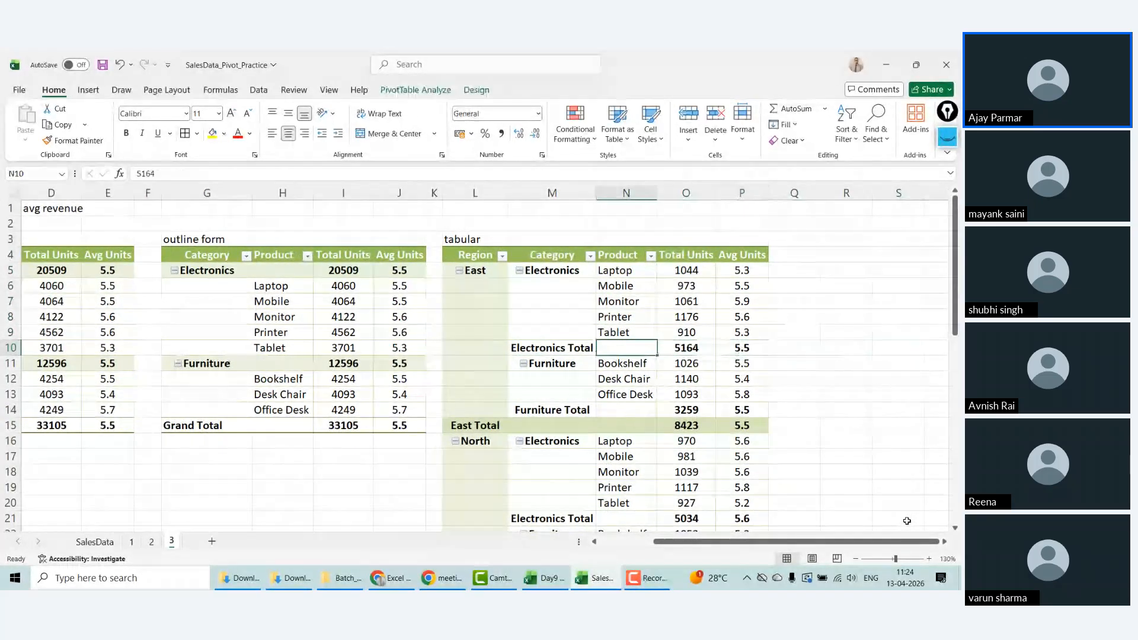
Step: Examine the East region's Furniture block and select the whole East Total row
{"action": "key", "text": "Left"}
{"action": "key", "text": "Down"}
{"action": "key", "text": "Down"}
{"action": "key", "text": "Down"}
{"action": "key", "text": "Down"}
{"action": "key", "text": "Down"}
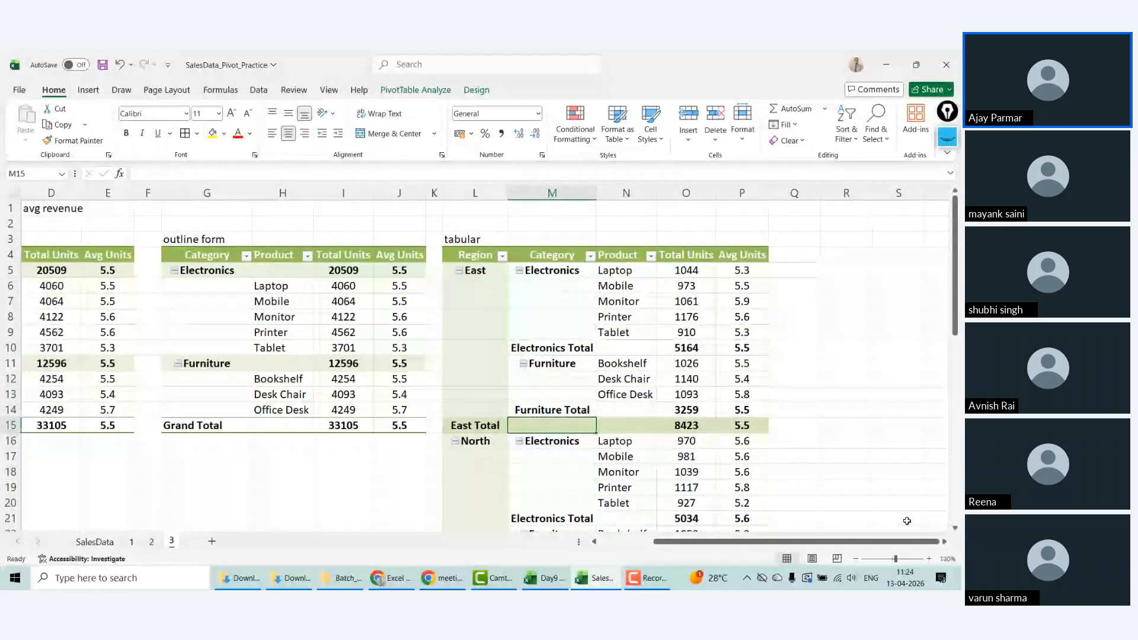
{"action": "key", "text": "Left"}
{"action": "key", "text": "shift+Right"}
{"action": "key", "text": "shift+Right"}
{"action": "key", "text": "shift+Right"}
{"action": "key", "text": "shift+Right"}
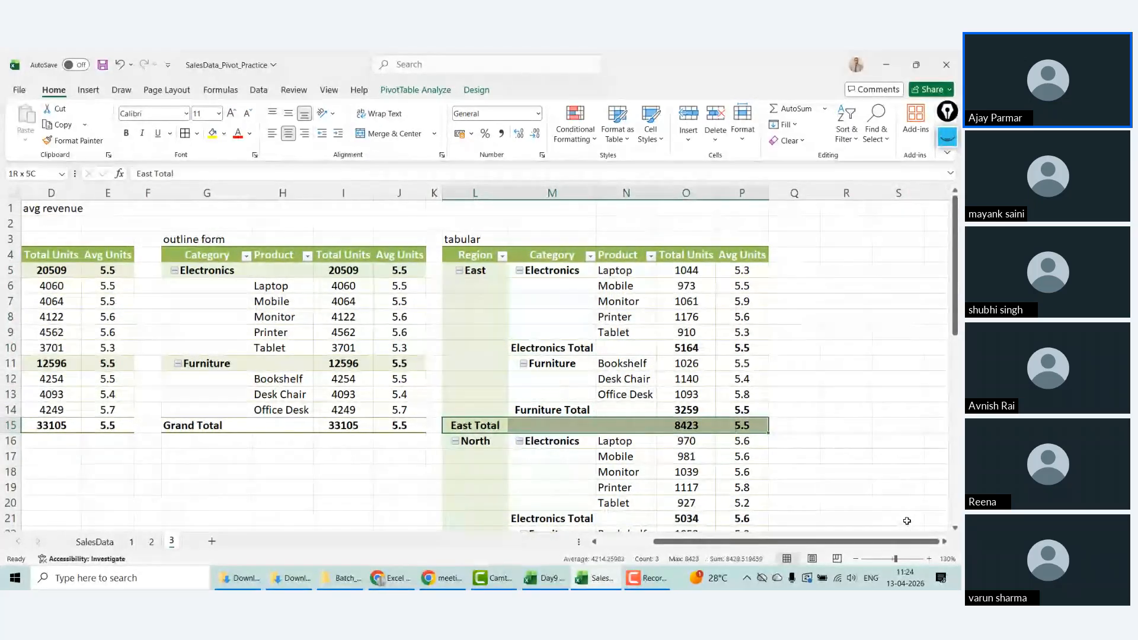
Step: Examine the North, South and West blocks with their subtotals and the Grand Total row of the tabular pivot table
{"action": "key", "text": "Down"}
{"action": "key", "text": "Down"}
{"action": "key", "text": "Down"}
{"action": "key", "text": "Down"}
{"action": "key", "text": "Down"}
{"action": "key", "text": "Down"}
{"action": "key", "text": "Down"}
{"action": "key", "text": "Down"}
{"action": "key", "text": "Down"}
{"action": "key", "text": "Down"}
{"action": "key", "text": "Down"}
{"action": "key", "text": "Down"}
{"action": "key", "text": "Down"}
{"action": "key", "text": "Down"}
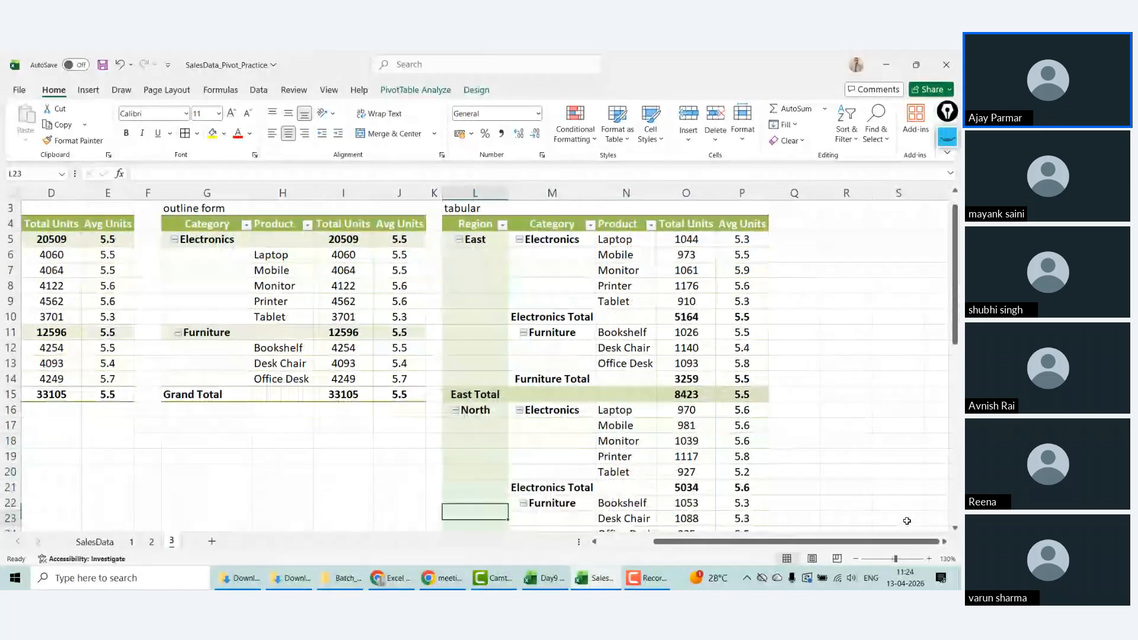
{"action": "key", "text": "Down"}
{"action": "key", "text": "Down"}
{"action": "key", "text": "Down"}
{"action": "key", "text": "Down"}
{"action": "key", "text": "Down"}
{"action": "key", "text": "Down"}
{"action": "key", "text": "Down"}
{"action": "key", "text": "Down"}
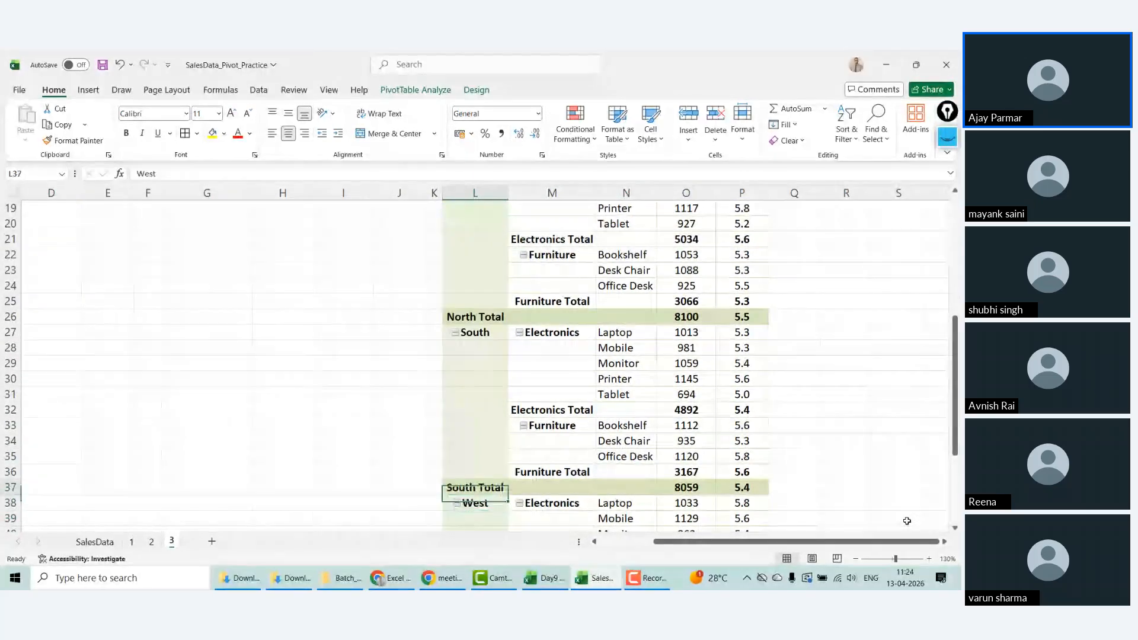
{"action": "key", "text": "Down"}
{"action": "key", "text": "Down"}
{"action": "key", "text": "Down"}
{"action": "key", "text": "Down"}
{"action": "key", "text": "Down"}
{"action": "key", "text": "Down"}
{"action": "key", "text": "Down"}
{"action": "key", "text": "Down"}
{"action": "key", "text": "Down"}
{"action": "key", "text": "Down"}
{"action": "key", "text": "Down"}
{"action": "key", "text": "Down"}
{"action": "key", "text": "Down"}
{"action": "key", "text": "Down"}
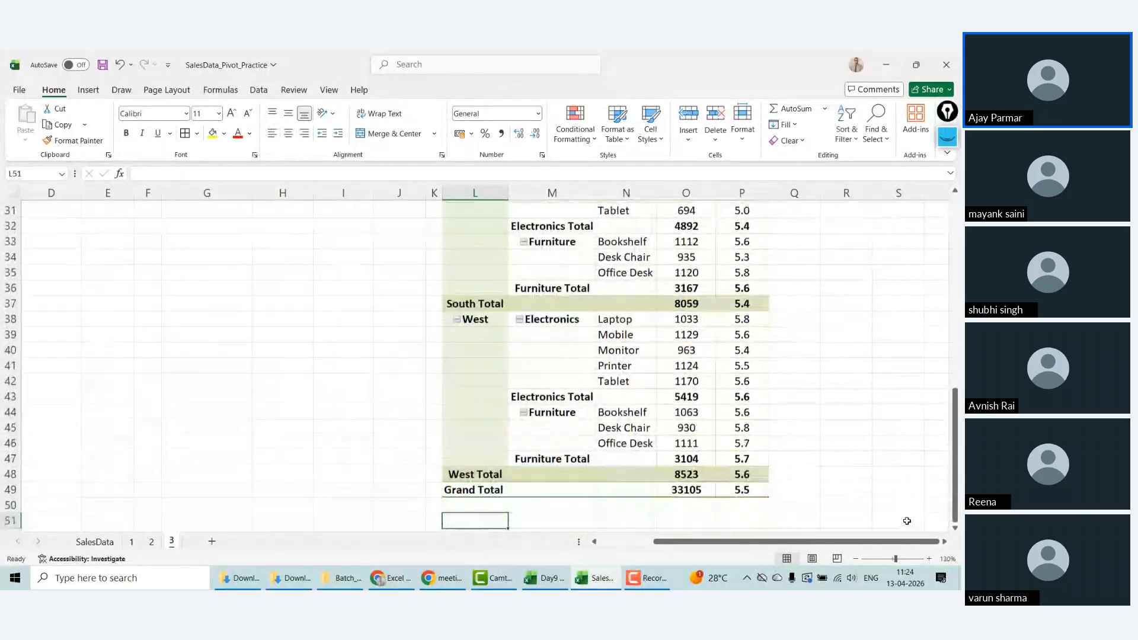
Step: Review the tabular pivot table back up to its title and select the East region label in L5
{"action": "key", "text": "Up"}
{"action": "key", "text": "Up"}
{"action": "key", "text": "Up"}
{"action": "key", "text": "Up"}
{"action": "key", "text": "Up"}
{"action": "key", "text": "Up"}
{"action": "key", "text": "Up"}
{"action": "key", "text": "Up"}
{"action": "key", "text": "Up"}
{"action": "key", "text": "Up"}
{"action": "key", "text": "Up"}
{"action": "key", "text": "Up"}
{"action": "key", "text": "Up"}
{"action": "key", "text": "Up"}
{"action": "key", "text": "Up"}
{"action": "key", "text": "Up"}
{"action": "key", "text": "Up"}
{"action": "key", "text": "Up"}
{"action": "key", "text": "Up"}
{"action": "key", "text": "Up"}
{"action": "key", "text": "Up"}
{"action": "key", "text": "Up"}
{"action": "key", "text": "Up"}
{"action": "key", "text": "Up"}
{"action": "key", "text": "Up"}
{"action": "key", "text": "Up"}
{"action": "key", "text": "Up"}
{"action": "key", "text": "Up"}
{"action": "key", "text": "Up"}
{"action": "key", "text": "Up"}
{"action": "key", "text": "Up"}
{"action": "key", "text": "Up"}
{"action": "key", "text": "Up"}
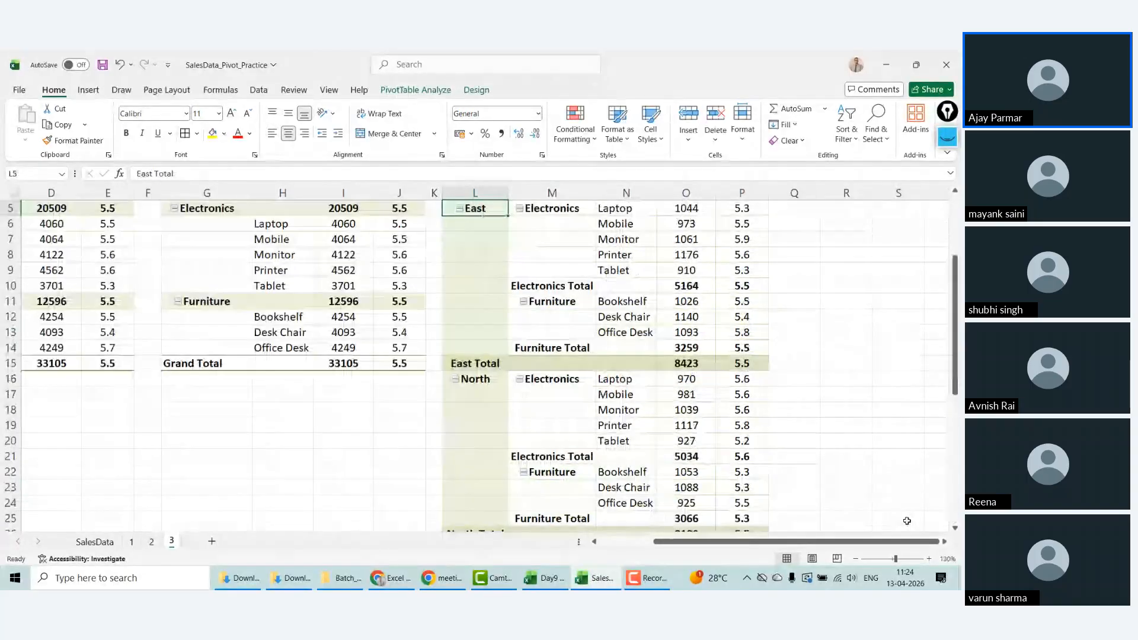
{"action": "key", "text": "Up"}
{"action": "key", "text": "Up"}
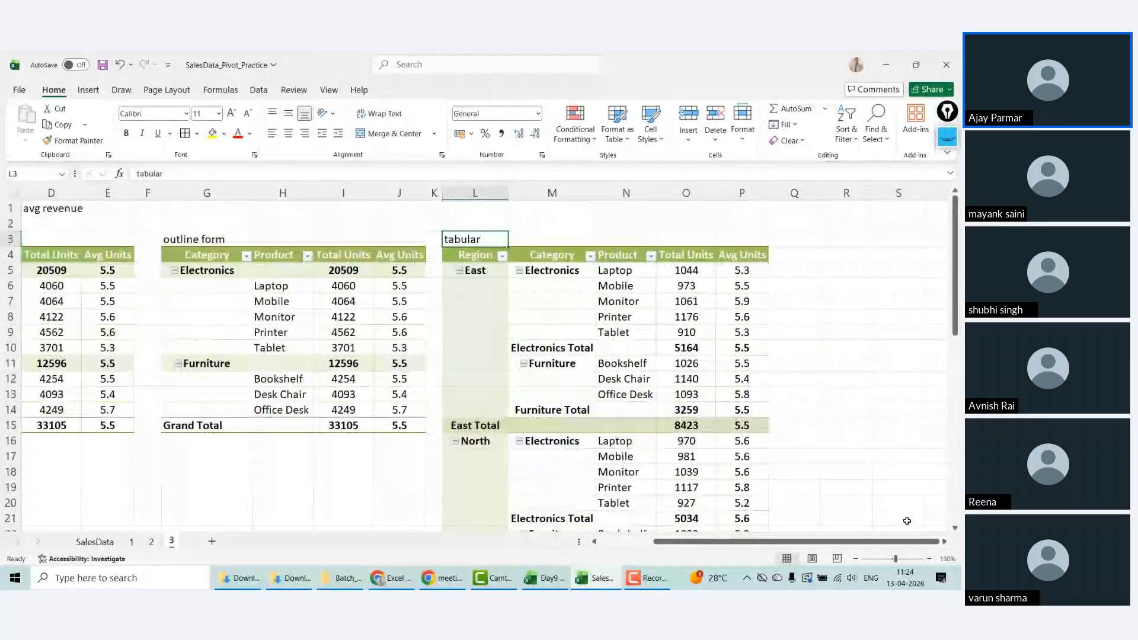
{"action": "key", "text": "Down"}
{"action": "key", "text": "Down"}
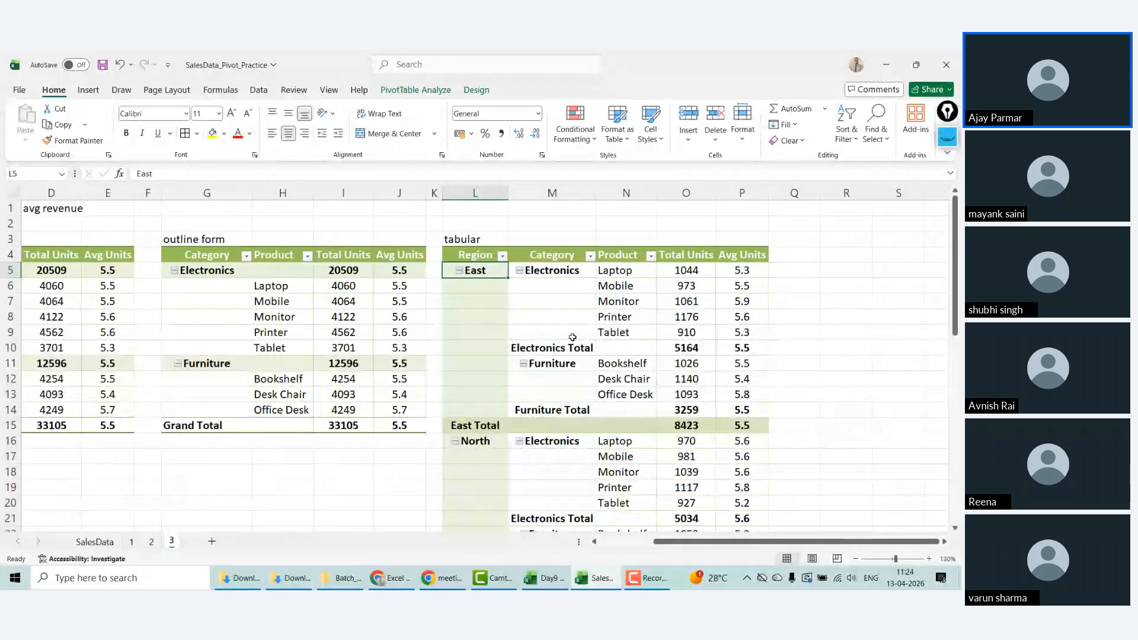
Step: Collapse the Electronics and Furniture categories in the tabular pivot table to hide their products
{"action": "left_click", "coordinate": [557, 270]}
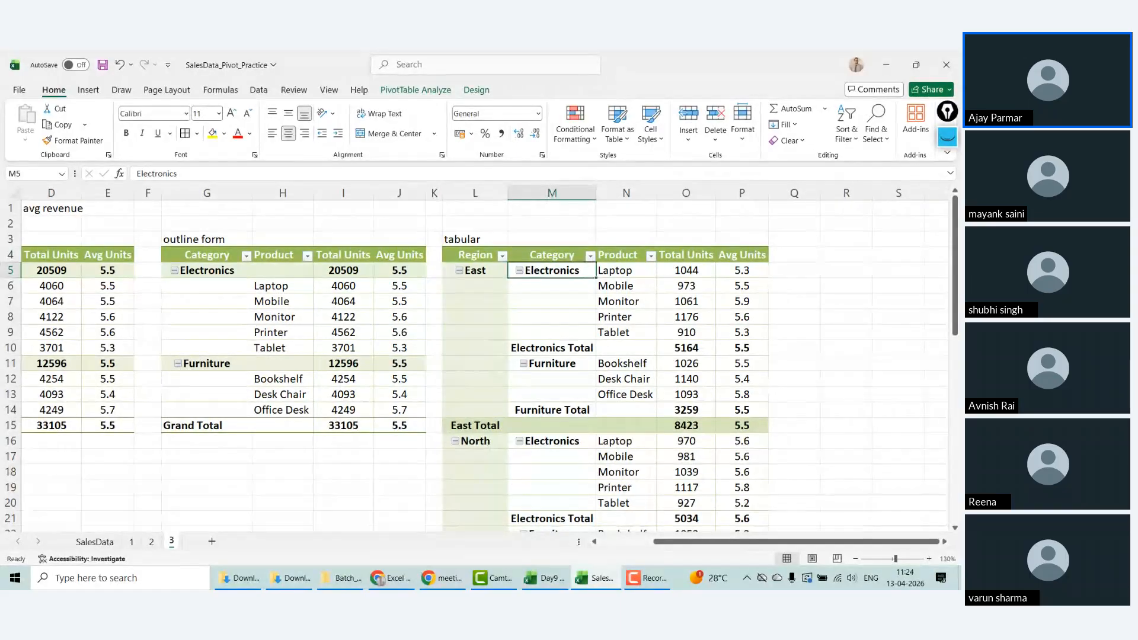
{"action": "left_click", "coordinate": [519, 270]}
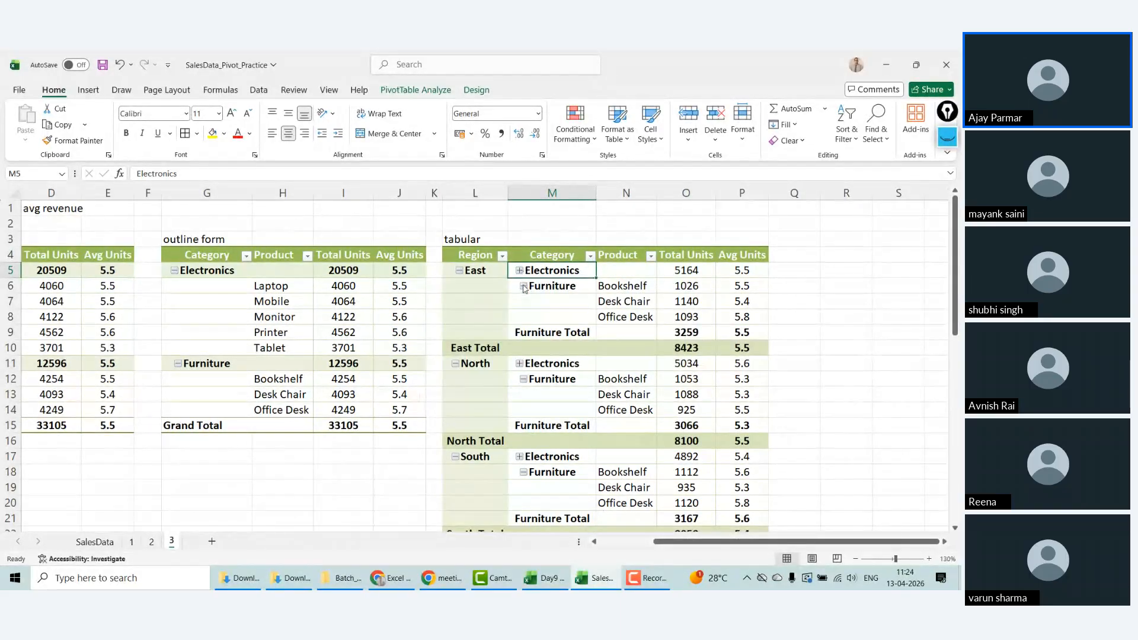
{"action": "left_click", "coordinate": [524, 285]}
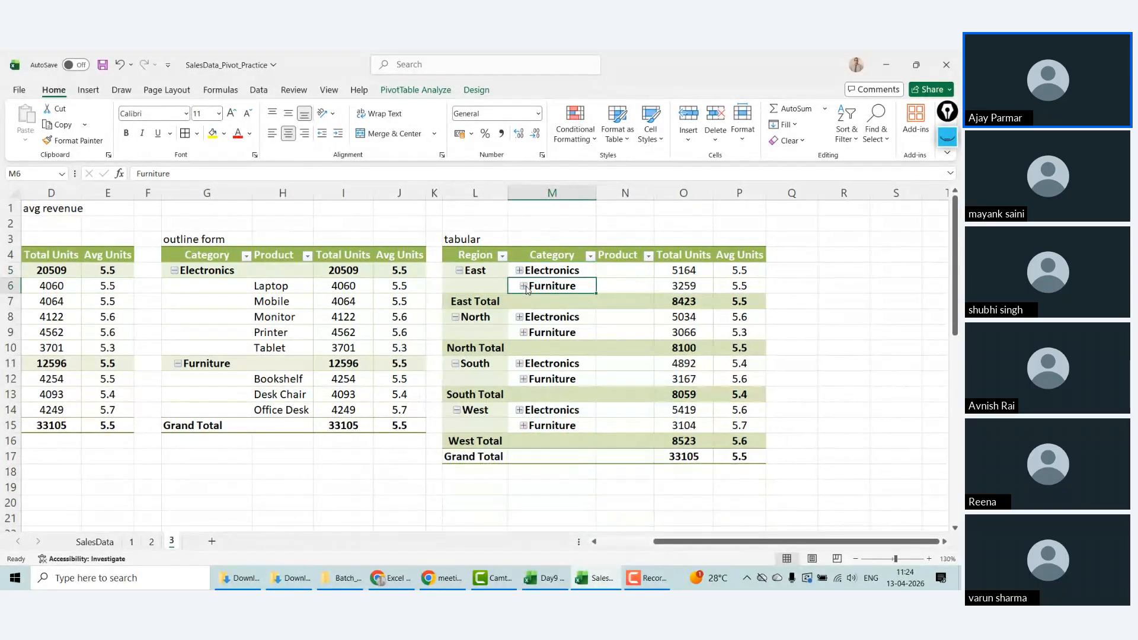
Step: Collapse the North, South, West and East regions of the tabular pivot table individually
{"action": "left_click", "coordinate": [456, 318]}
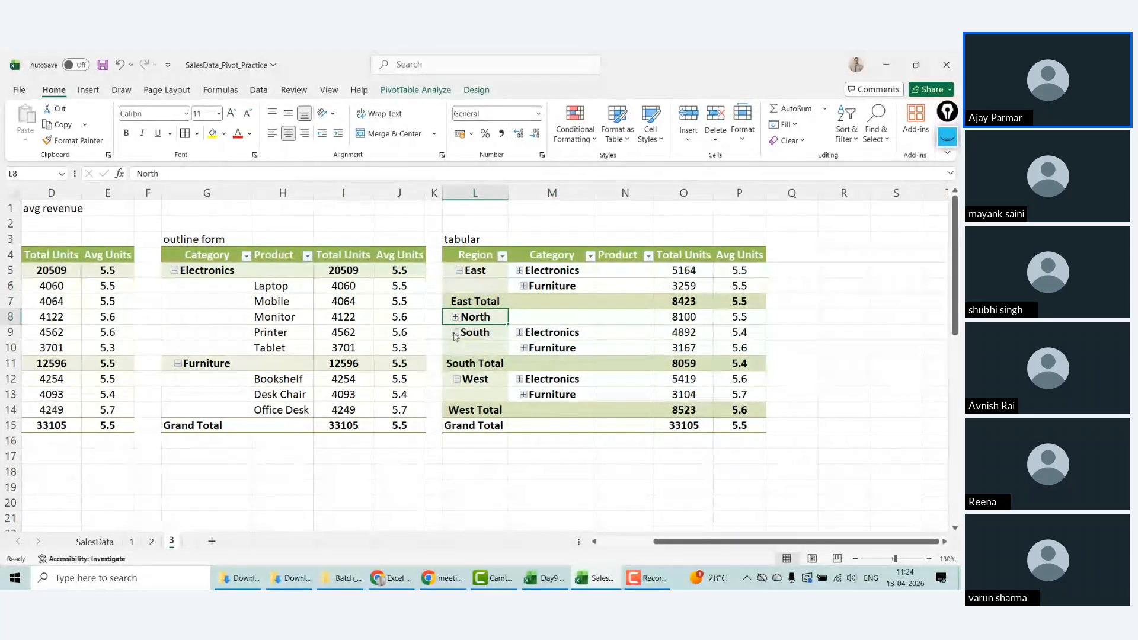
{"action": "left_click", "coordinate": [455, 333]}
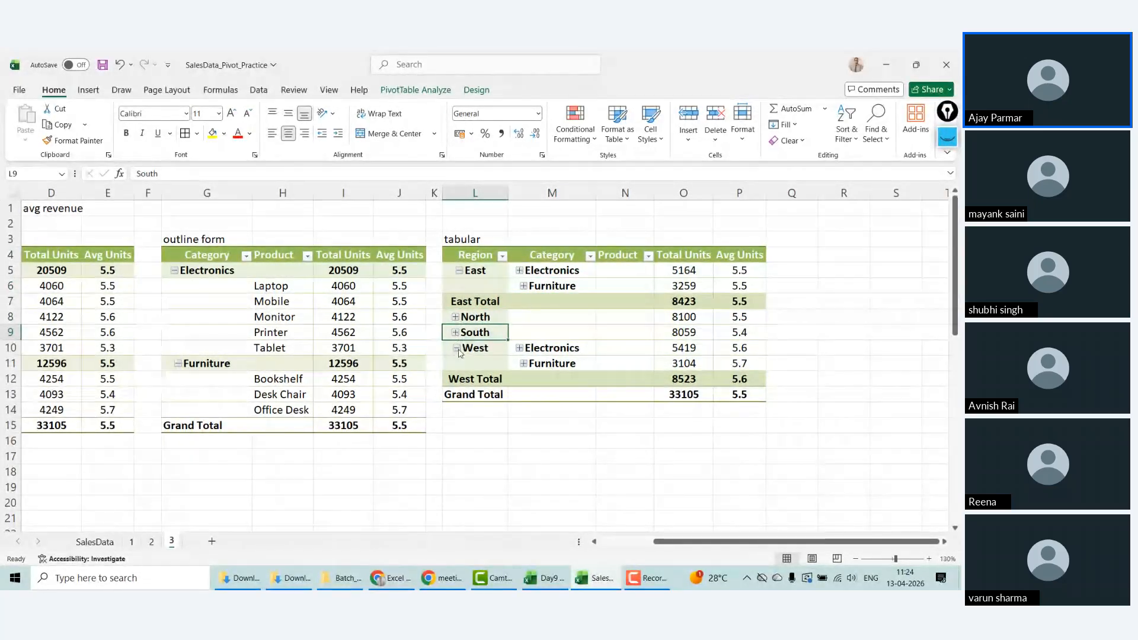
{"action": "left_click", "coordinate": [457, 349]}
{"action": "left_click", "coordinate": [460, 272]}
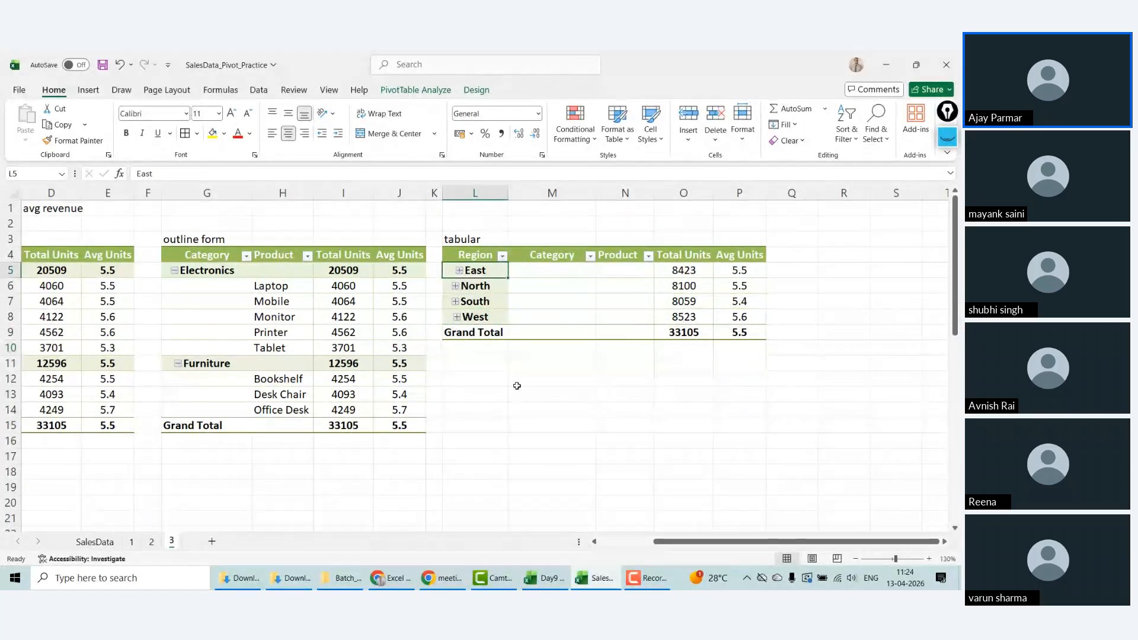
Step: Expand the East region and its Electronics and Furniture categories down to the individual products
{"action": "left_click", "coordinate": [461, 273]}
{"action": "left_click", "coordinate": [460, 271]}
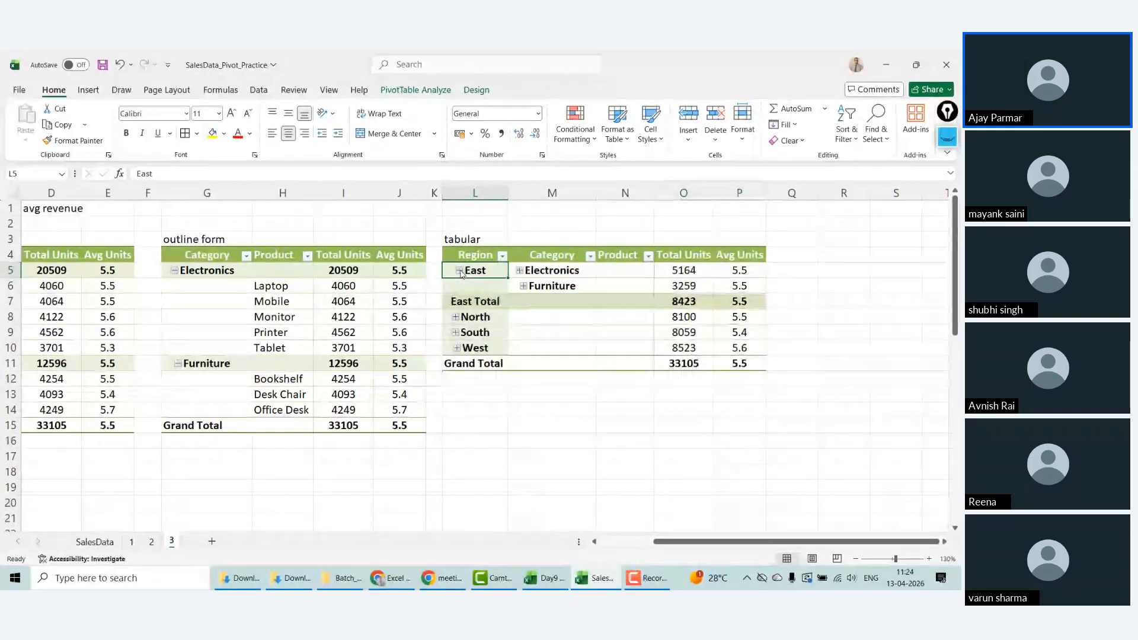
{"action": "left_click", "coordinate": [520, 271]}
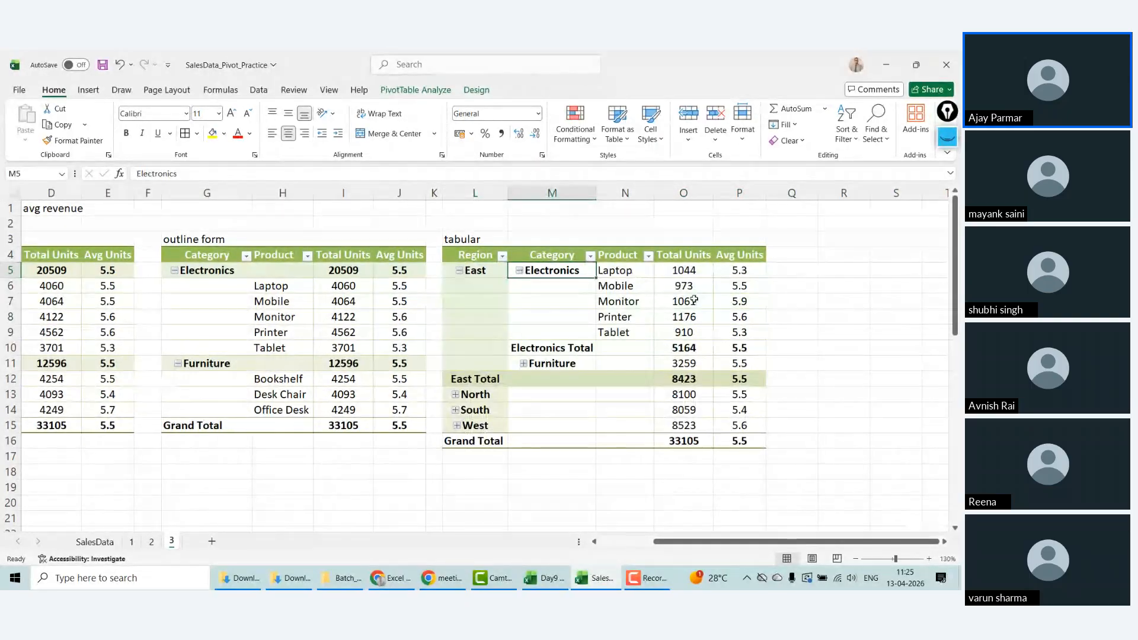
{"action": "left_click", "coordinate": [523, 364]}
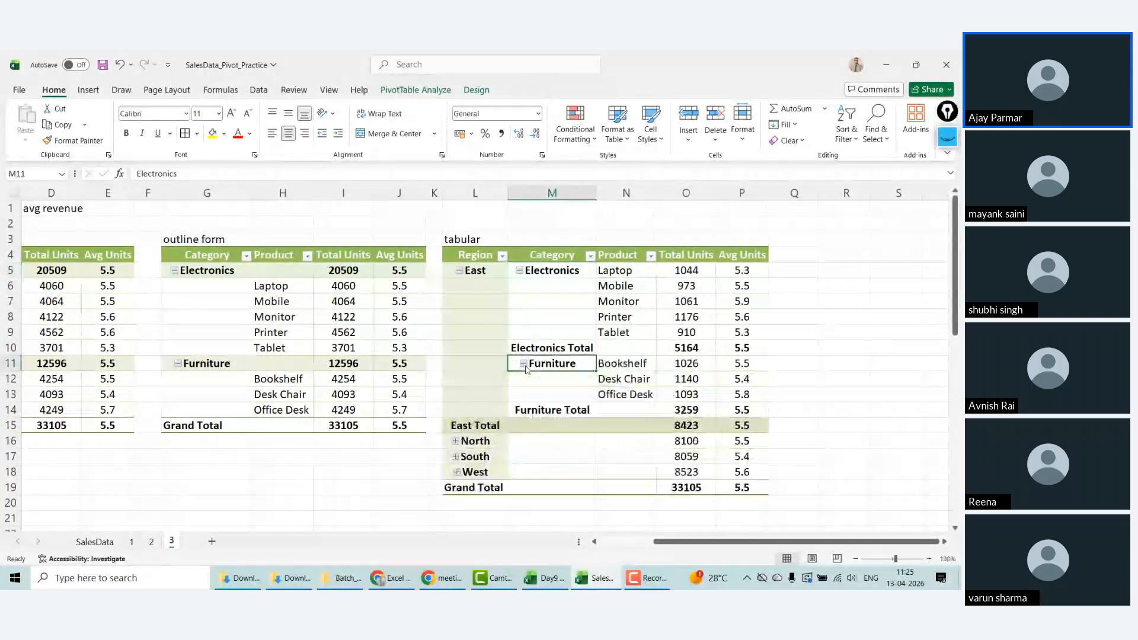
Step: Collapse the entire Category field and the entire Region field of the tabular pivot table
{"action": "left_click", "coordinate": [425, 90]}
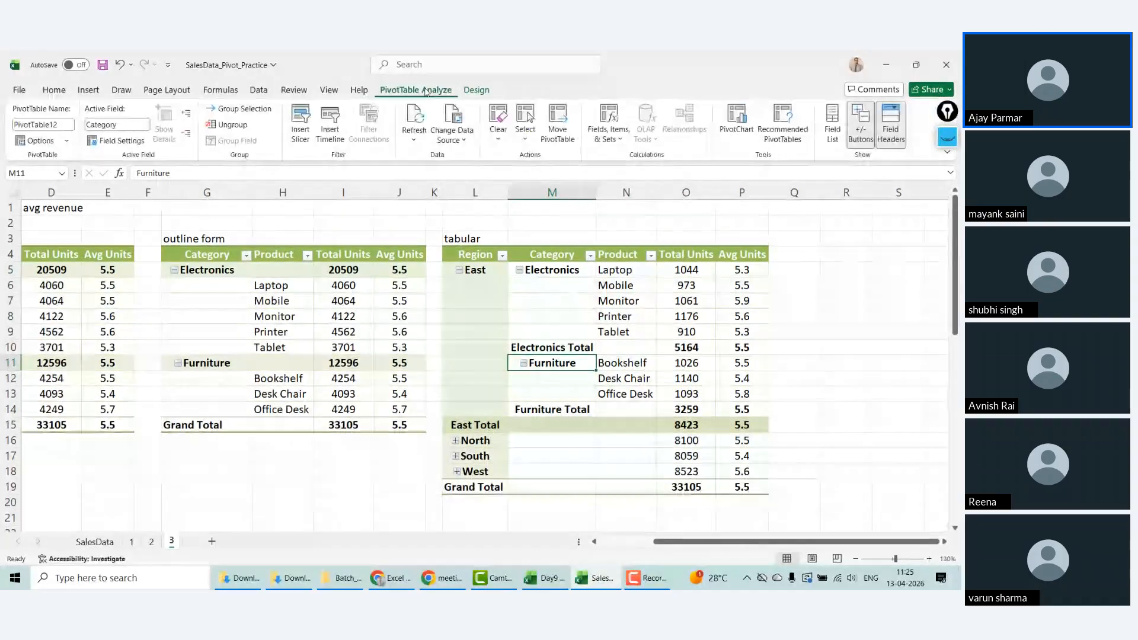
{"action": "left_click", "coordinate": [476, 91]}
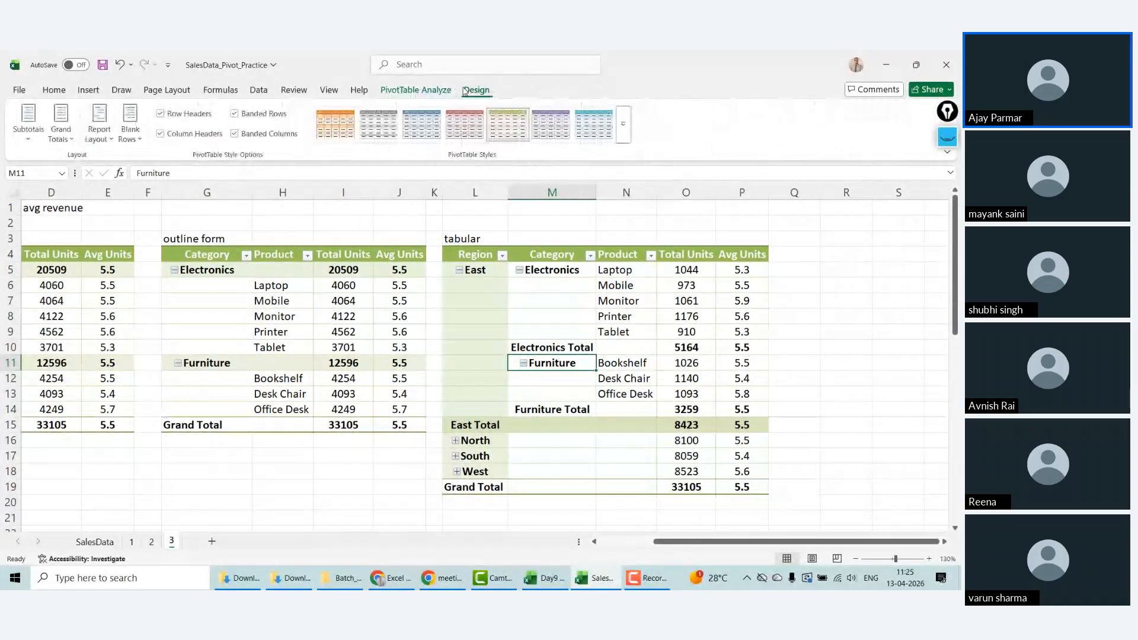
{"action": "left_click", "coordinate": [416, 90]}
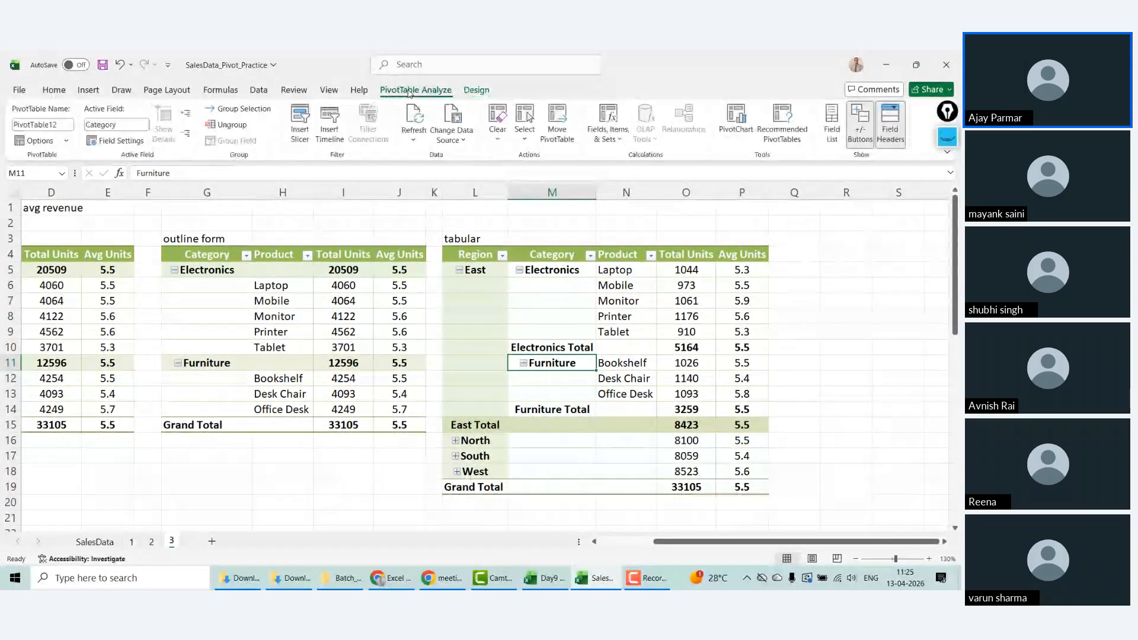
{"action": "left_click", "coordinate": [188, 139]}
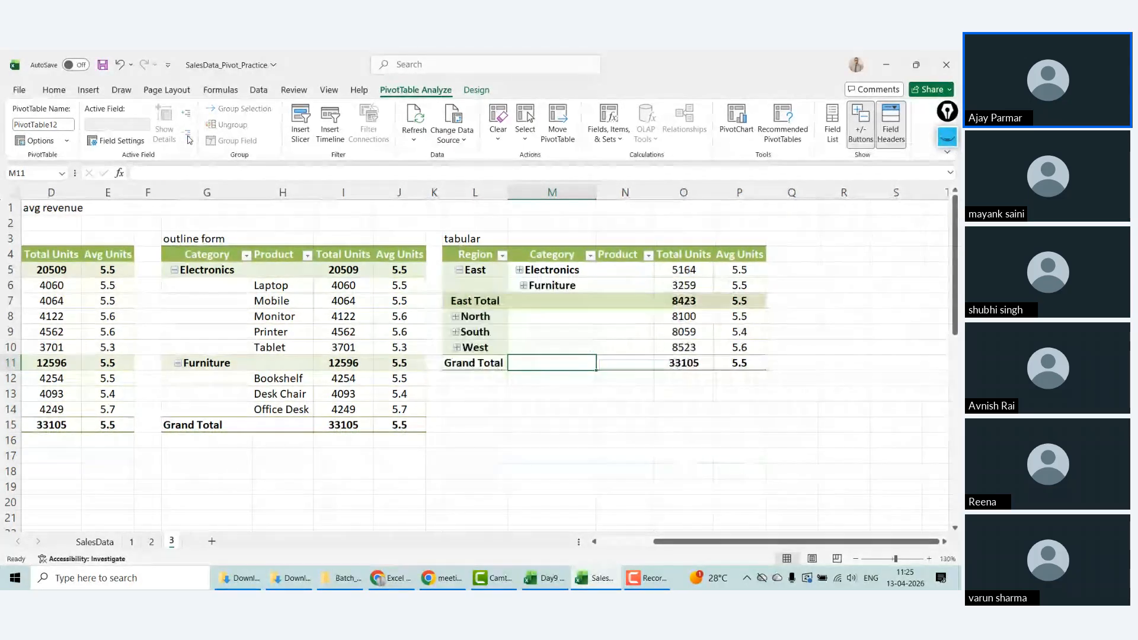
{"action": "left_click", "coordinate": [477, 257]}
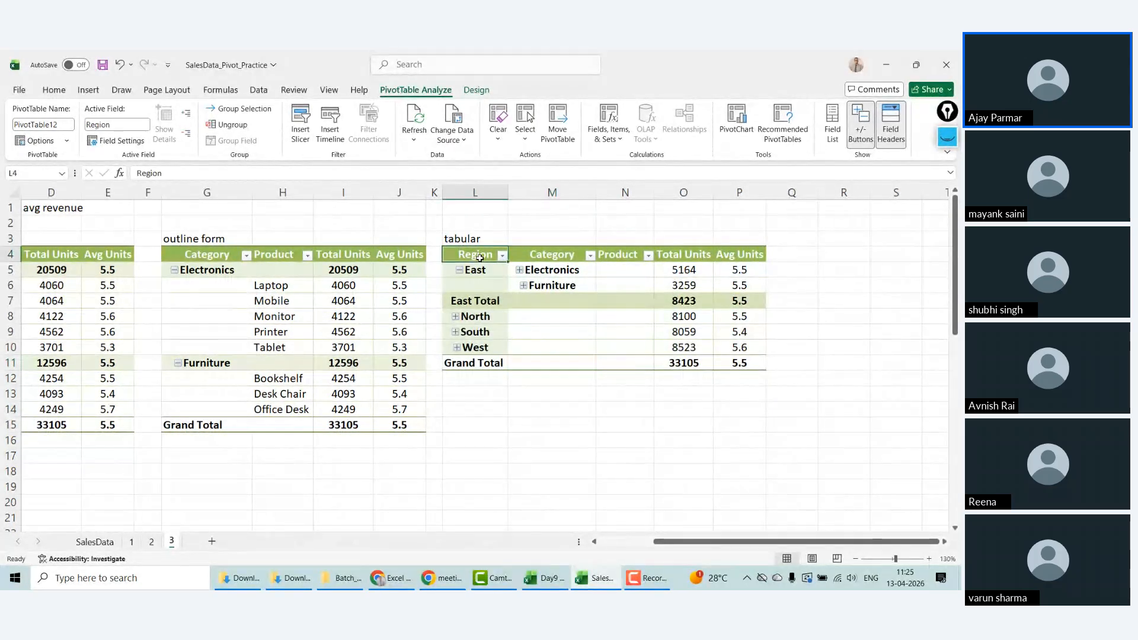
{"action": "left_click", "coordinate": [191, 138]}
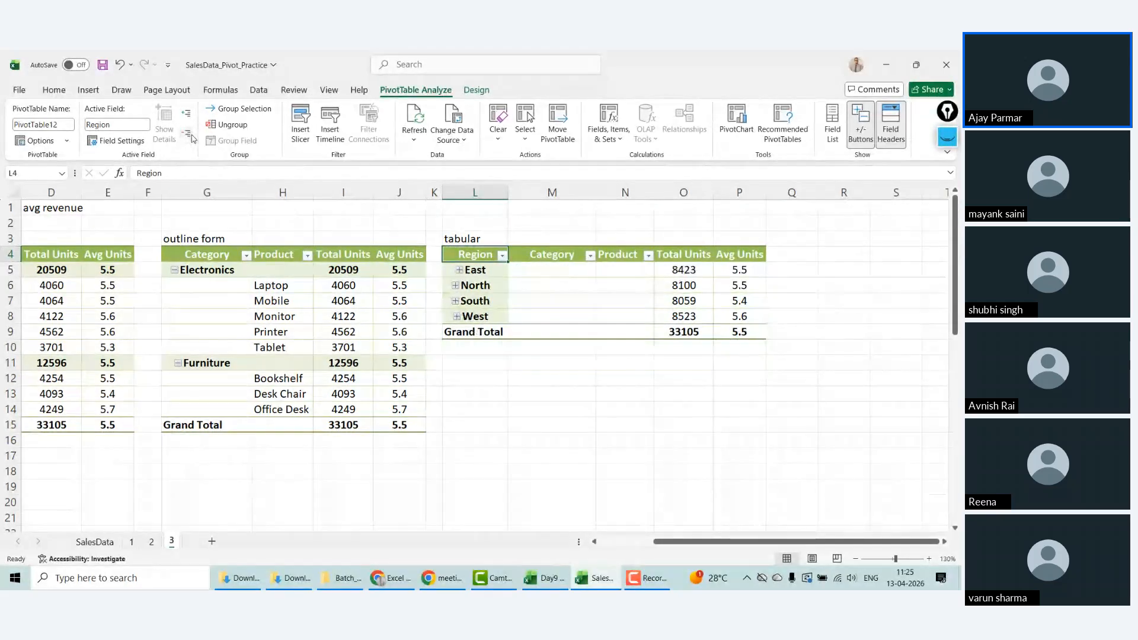
Step: Expand the entire Region field down to the products, and repeat the full collapse and expansion once
{"action": "left_click", "coordinate": [186, 113]}
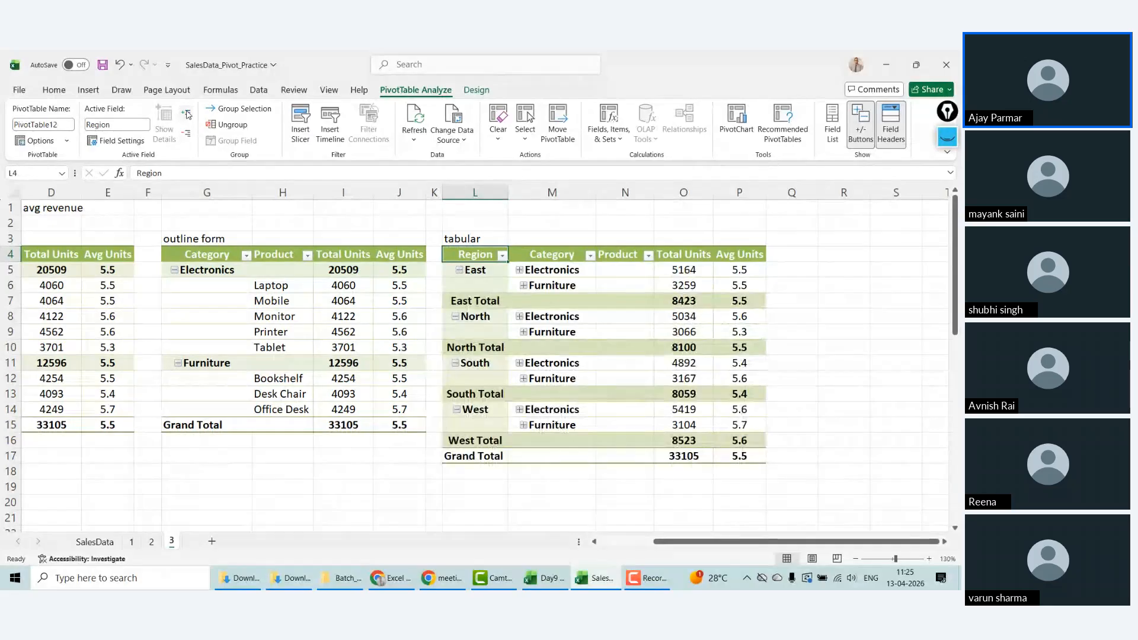
{"action": "left_click", "coordinate": [186, 113]}
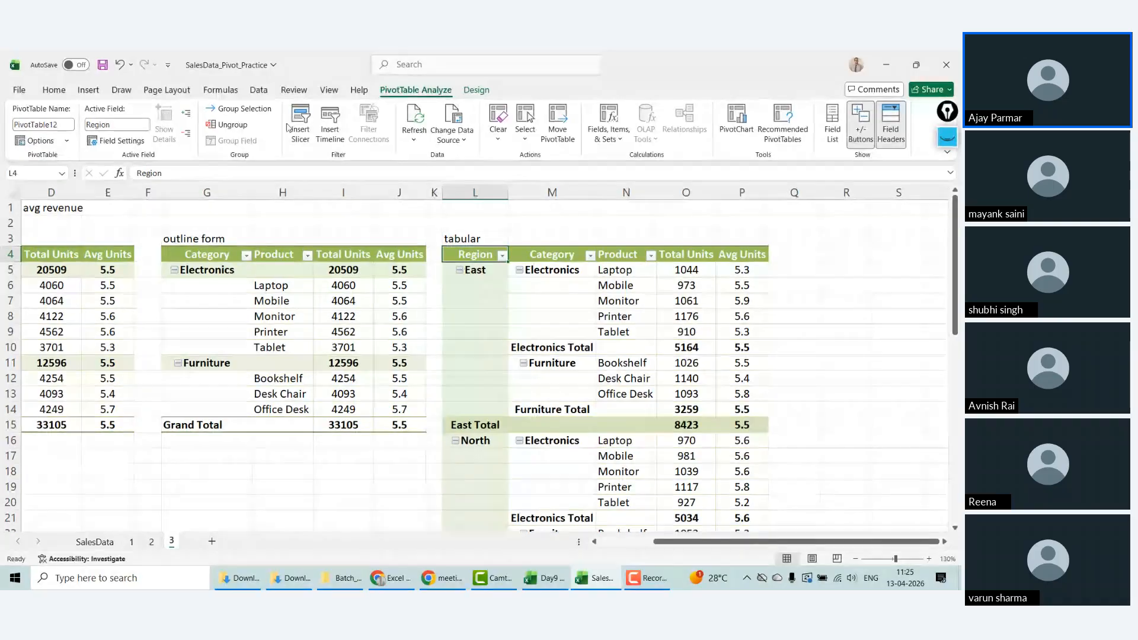
{"action": "left_click", "coordinate": [187, 136]}
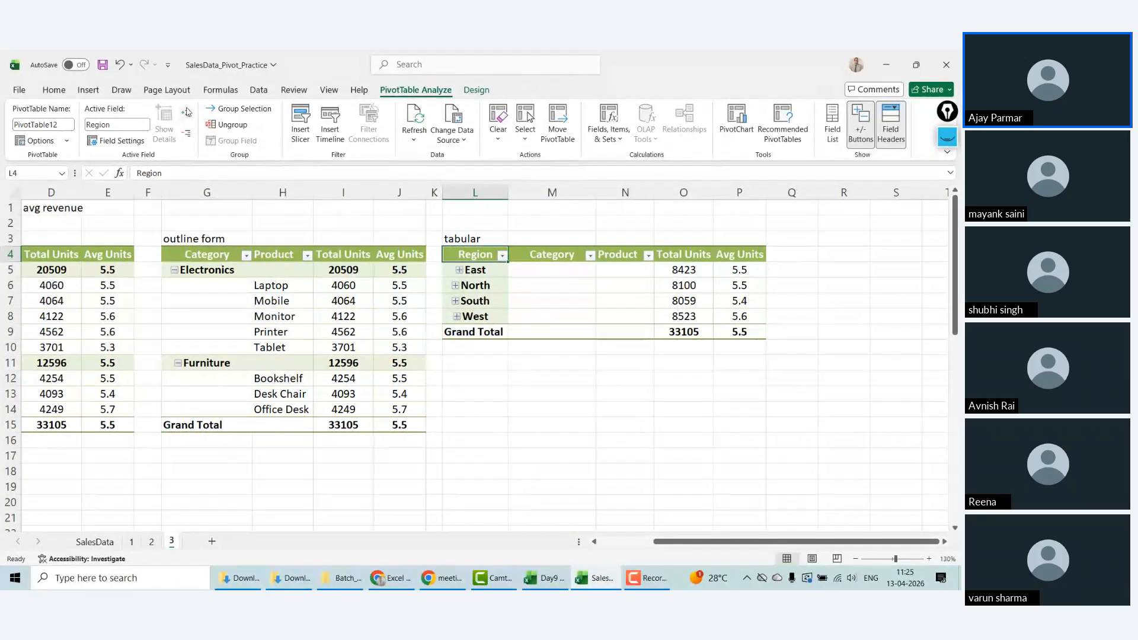
{"action": "left_click", "coordinate": [187, 118]}
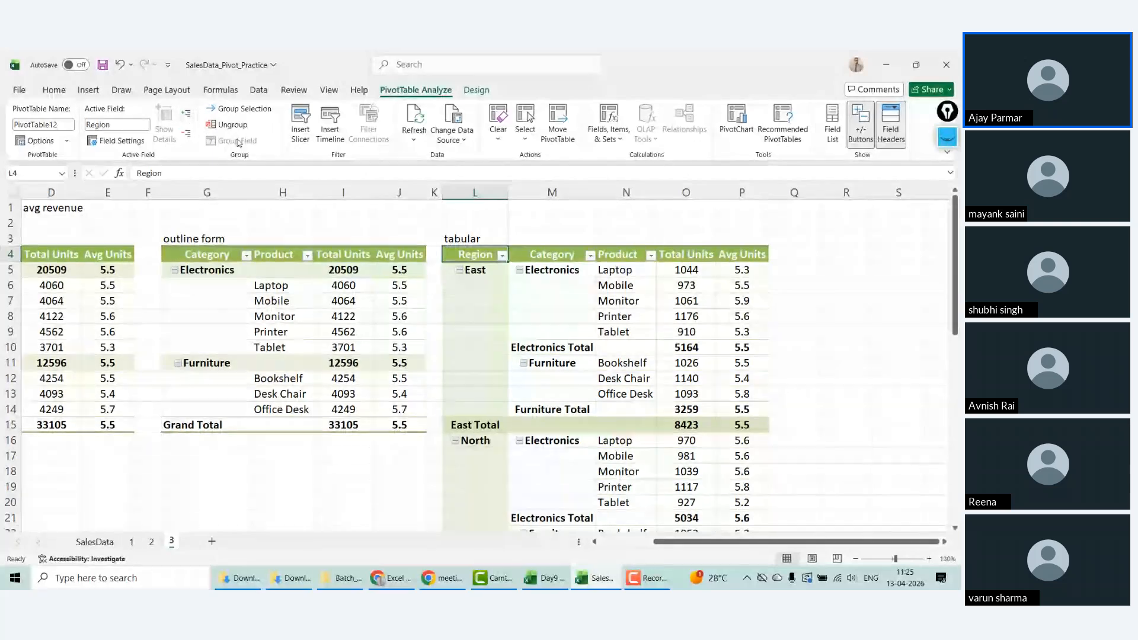
Step: Apply the teal PivotTable style to the tabular pivot table and deselect the table
{"action": "left_click", "coordinate": [640, 289]}
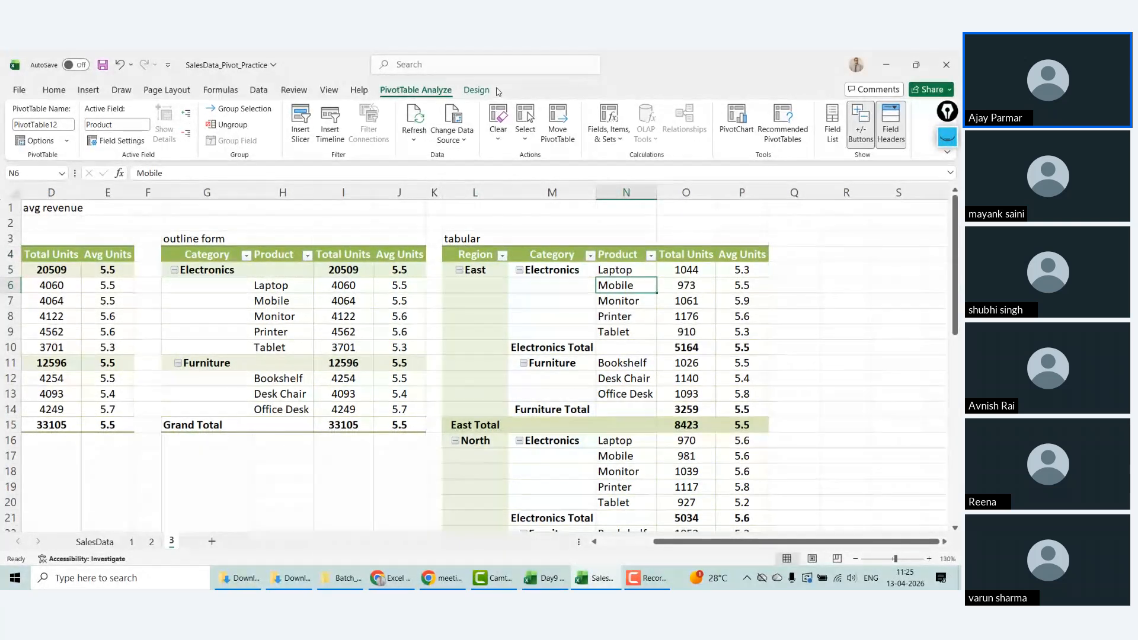
{"action": "left_click", "coordinate": [477, 90]}
{"action": "left_click", "coordinate": [599, 133]}
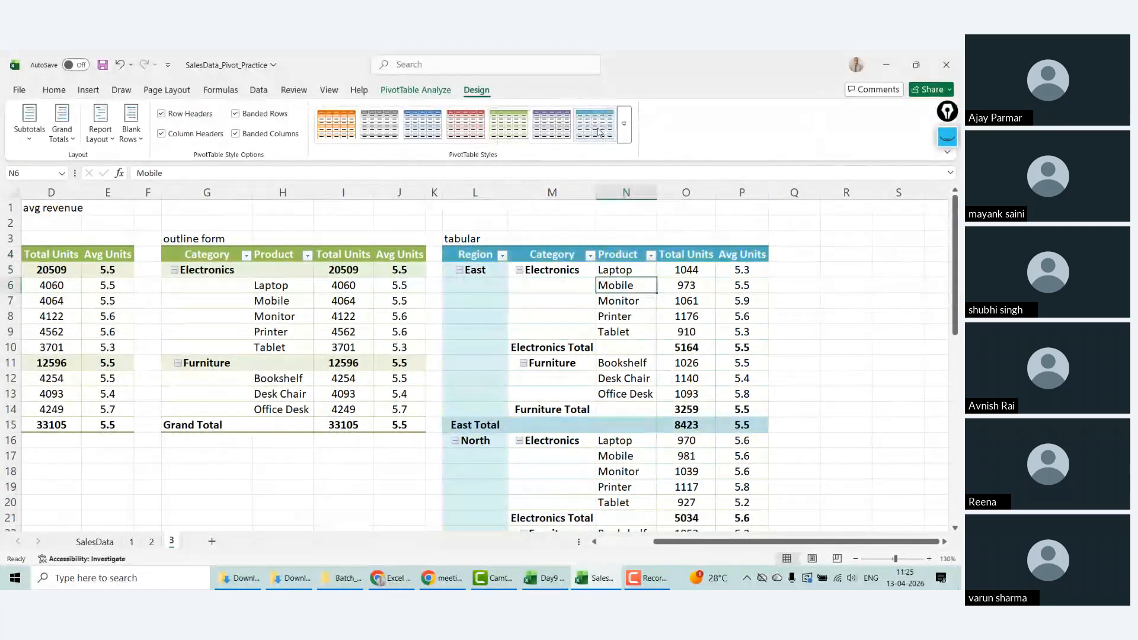
{"action": "left_click_drag", "start_coordinate": [628, 396], "coordinate": [741, 396]}
{"action": "left_click", "coordinate": [772, 422]}
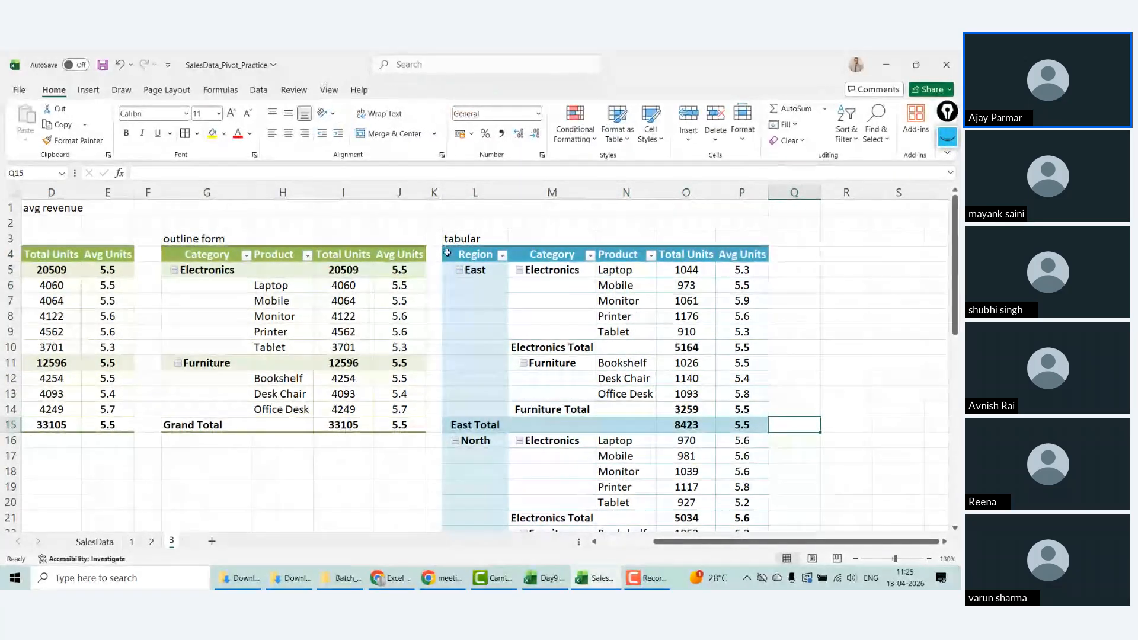
Step: Set the tabular pivot table's report layout to Repeat All Item Labels
{"action": "left_click", "coordinate": [570, 271]}
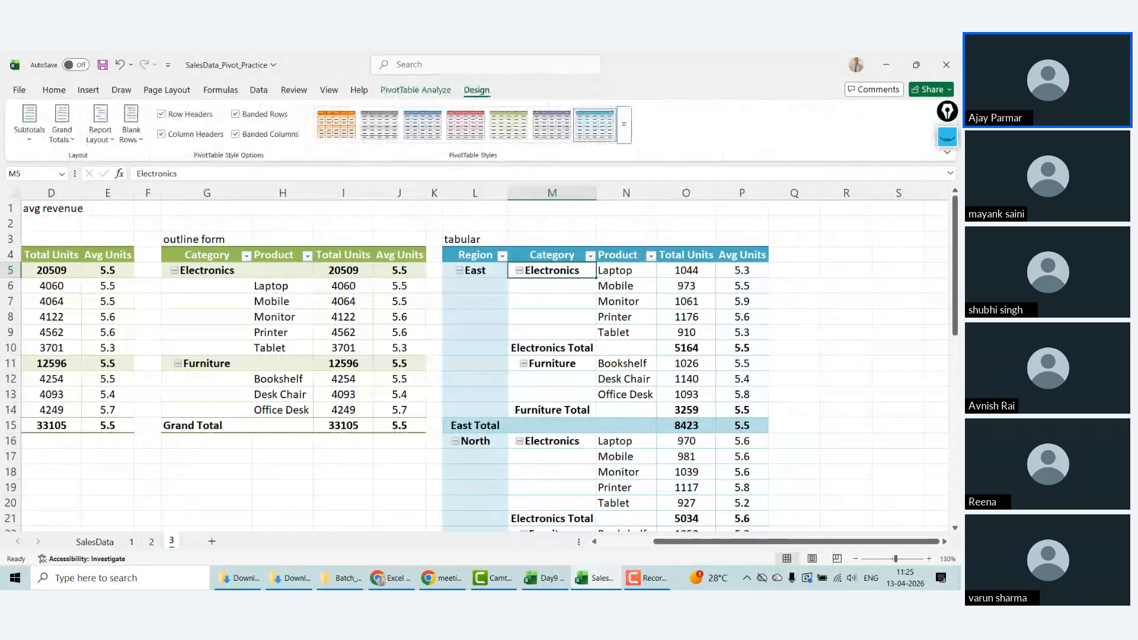
{"action": "left_click", "coordinate": [109, 146]}
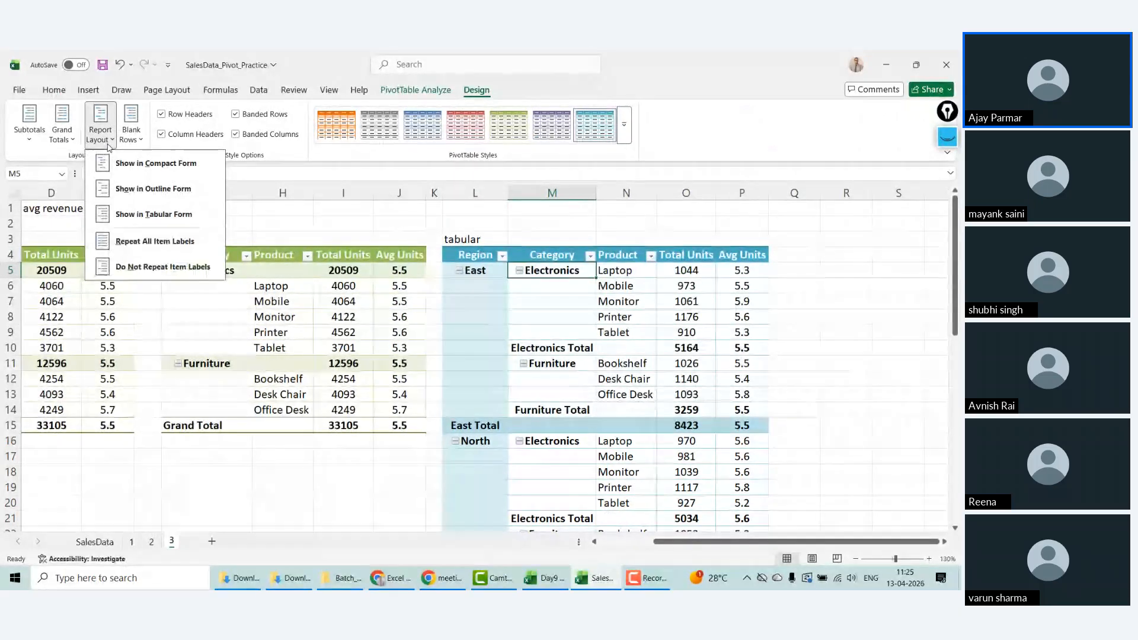
{"action": "left_click", "coordinate": [155, 243]}
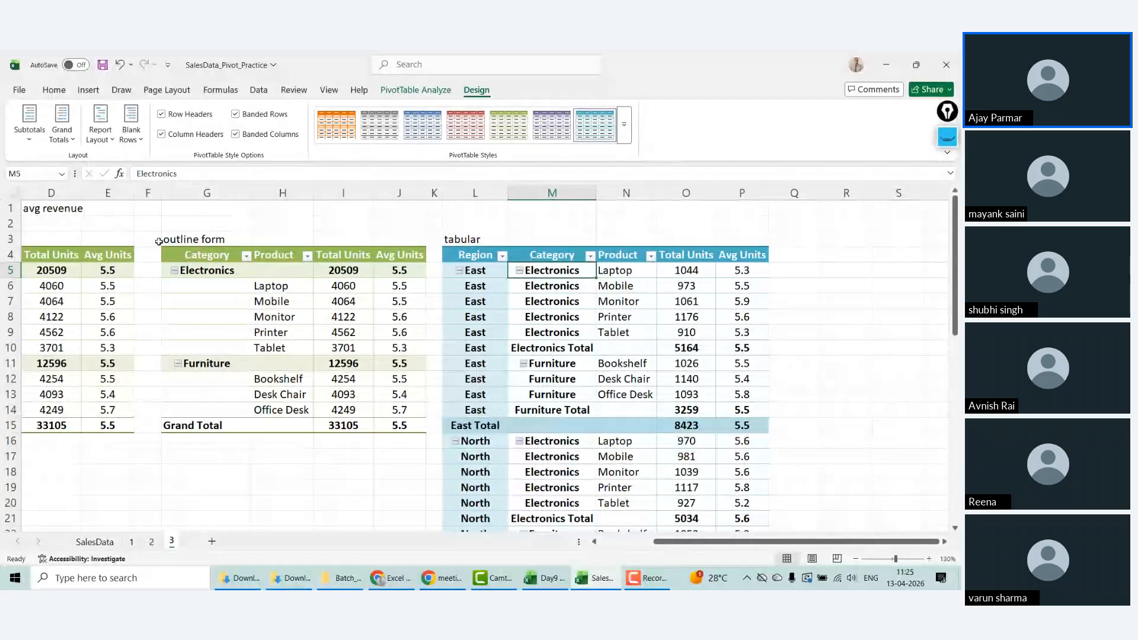
Step: Examine the repeated East labels in the Region column, from L5 down through the East block
{"action": "key", "text": "Left"}
{"action": "key", "text": "Down"}
{"action": "key", "text": "Down"}
{"action": "key", "text": "Down"}
{"action": "key", "text": "Down"}
{"action": "key", "text": "Down"}
{"action": "key", "text": "Down"}
{"action": "key", "text": "Down"}
{"action": "key", "text": "Down"}
{"action": "key", "text": "Down"}
{"action": "key", "text": "Down"}
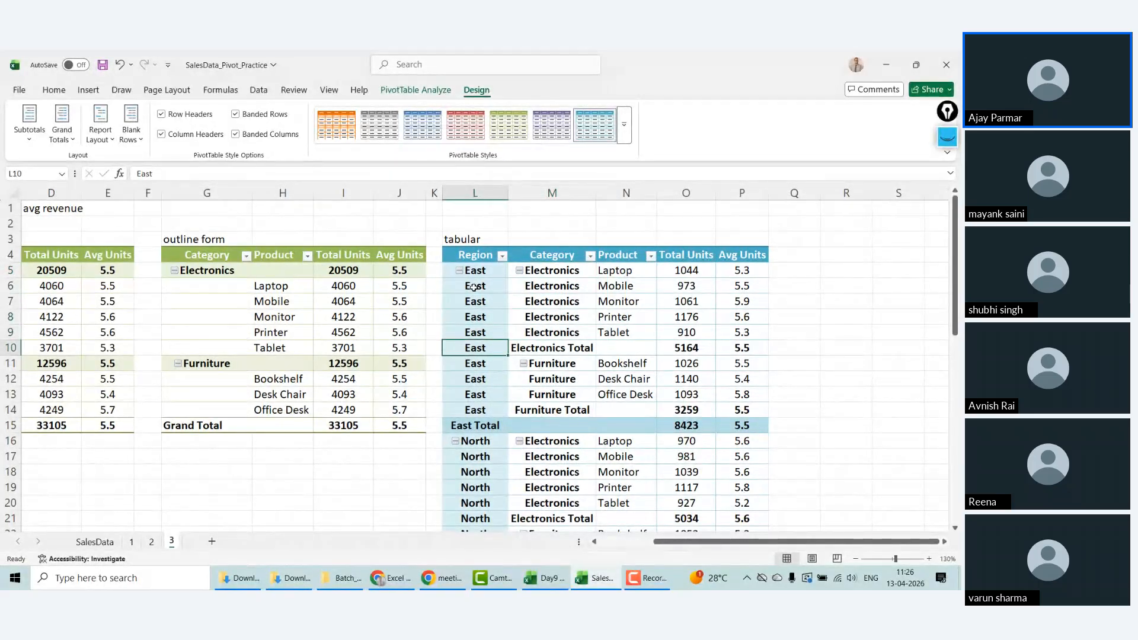
{"action": "key", "text": "Up"}
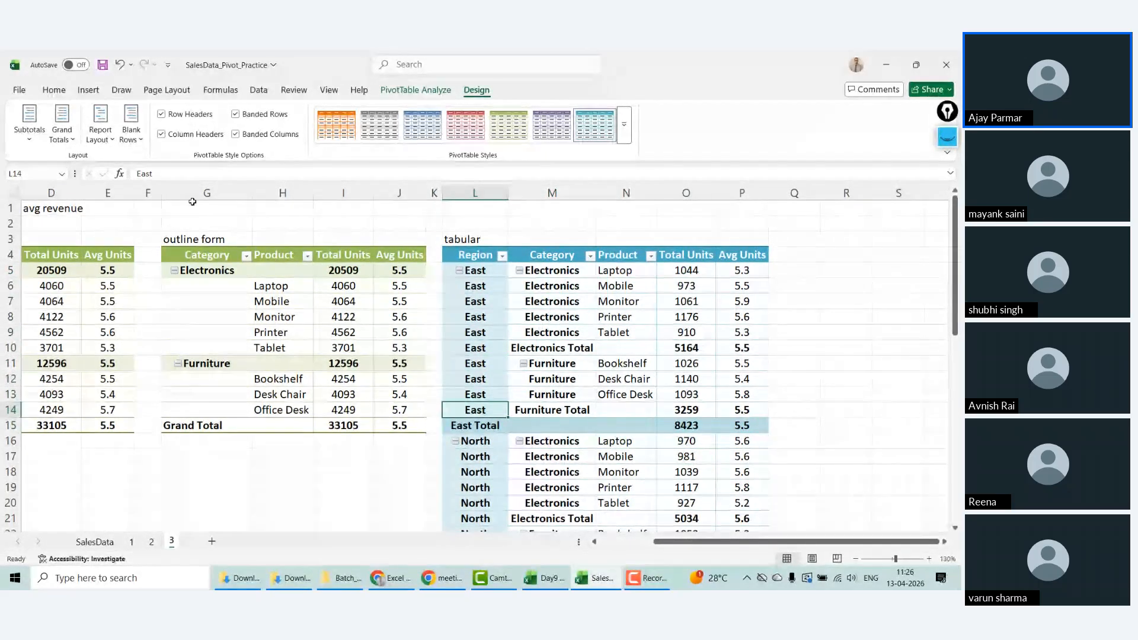
Step: Set the tabular pivot table's report layout to Do Not Repeat Item Labels and select cell L10
{"action": "left_click", "coordinate": [100, 135]}
{"action": "left_click", "coordinate": [131, 268]}
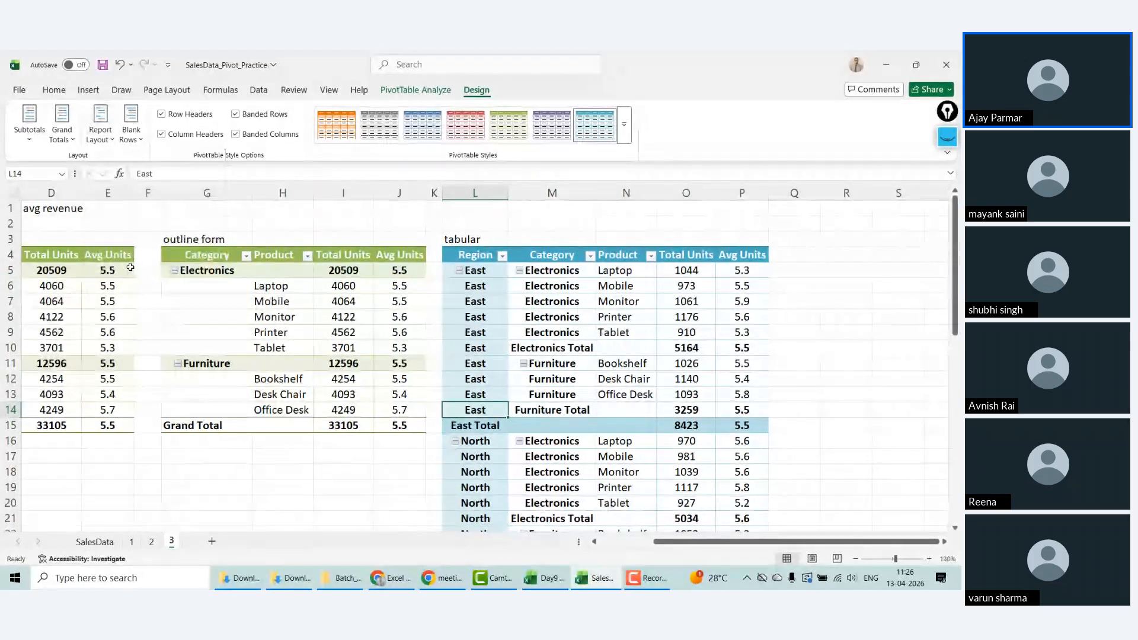
{"action": "left_click", "coordinate": [479, 349]}
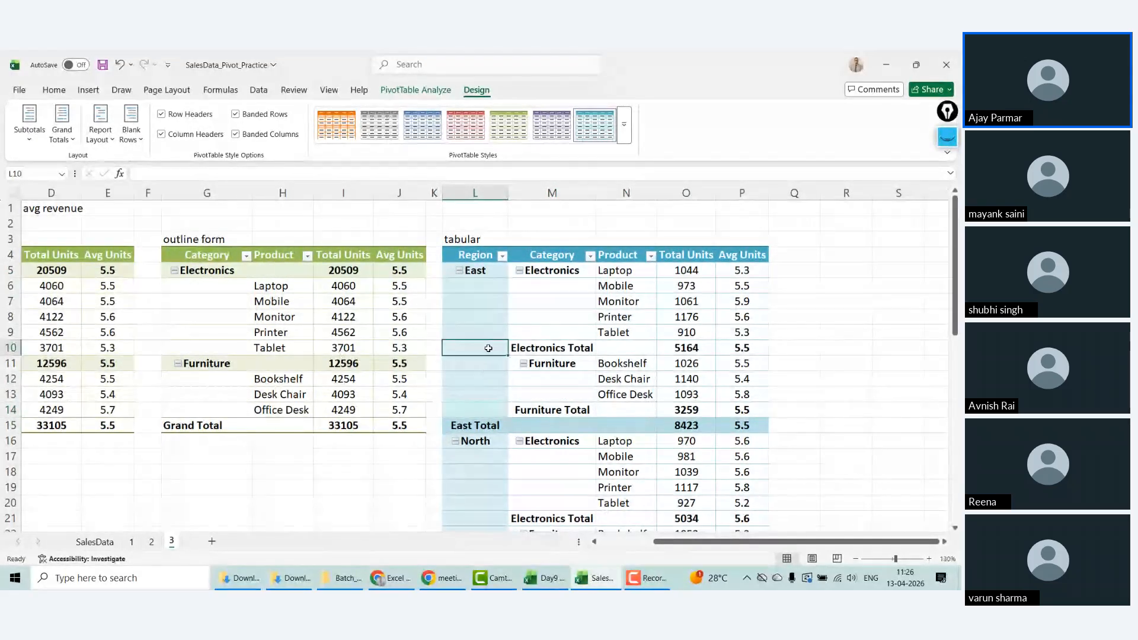
Step: Insert a blank line after each item in the tabular pivot table and select the blank row cell below the Electronics Total
{"action": "left_click", "coordinate": [131, 134]}
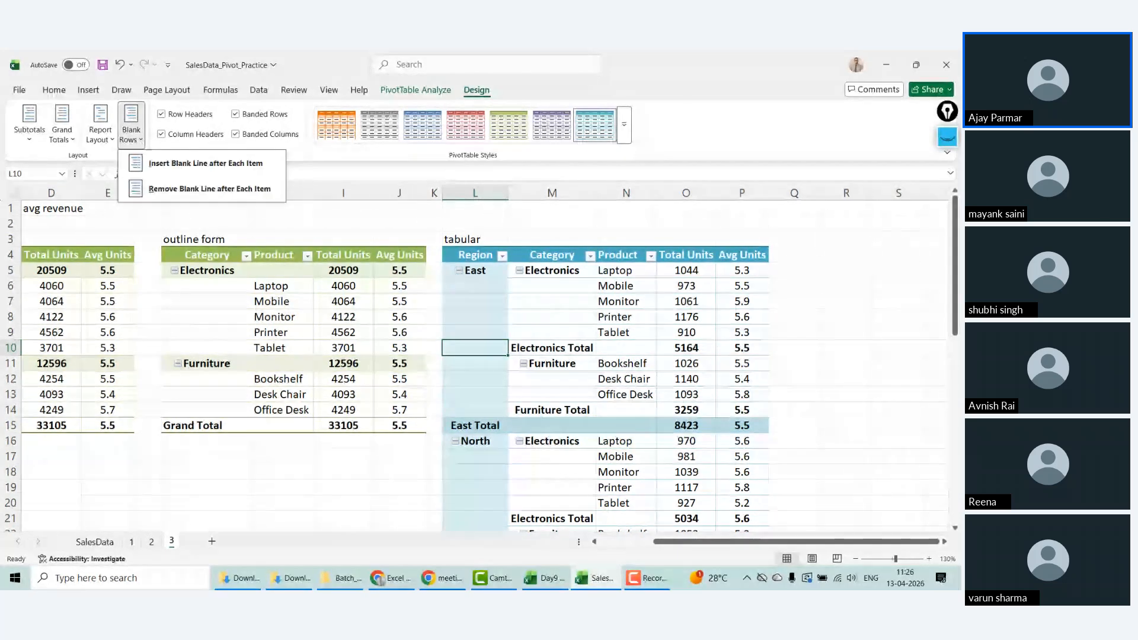
{"action": "left_click", "coordinate": [230, 167]}
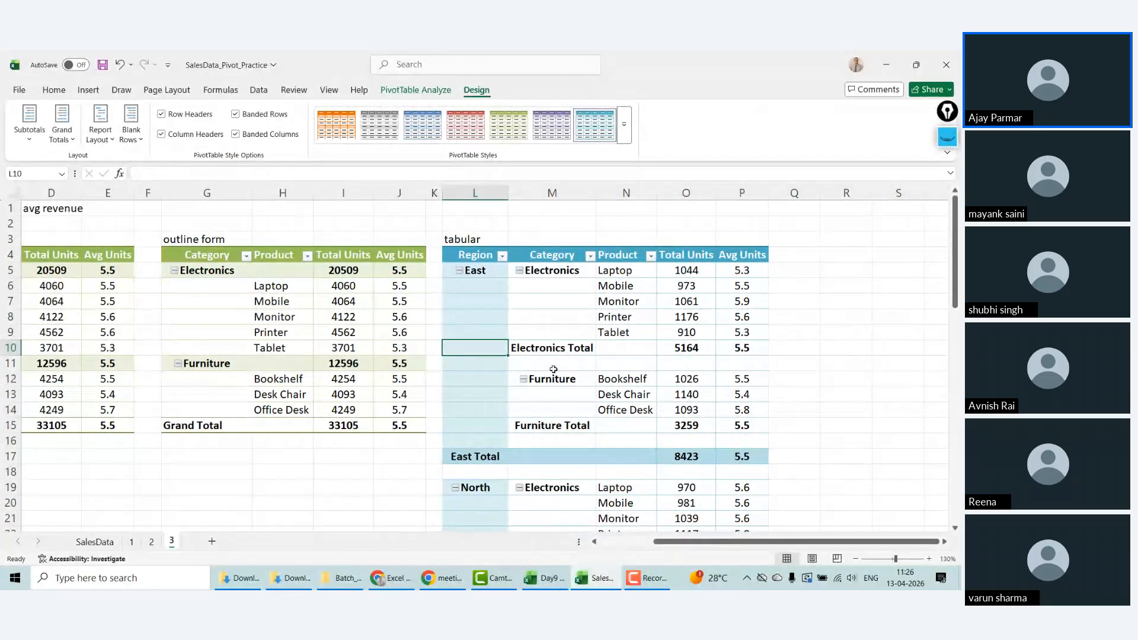
{"action": "left_click", "coordinate": [486, 363]}
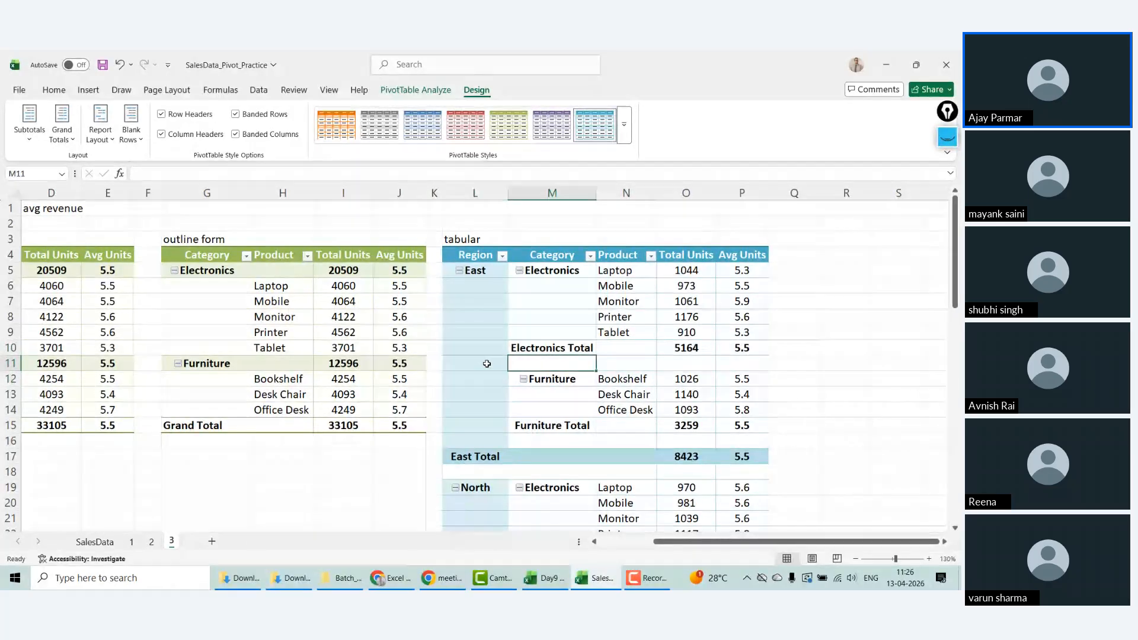
{"action": "left_click", "coordinate": [137, 144]}
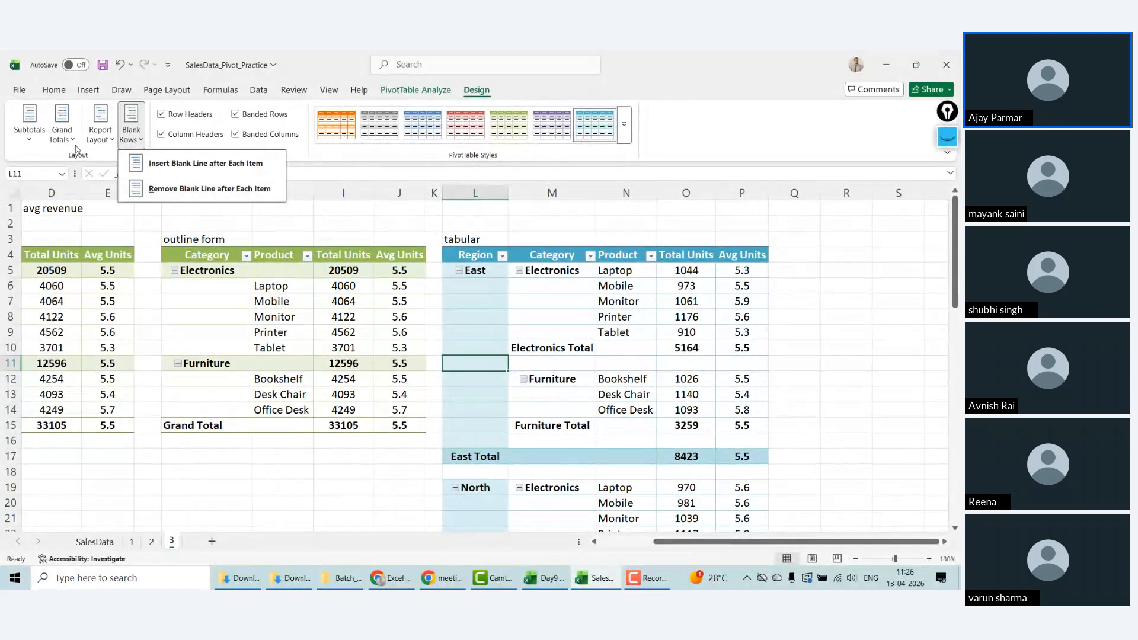
{"action": "left_click", "coordinate": [23, 145]}
{"action": "left_click", "coordinate": [25, 144]}
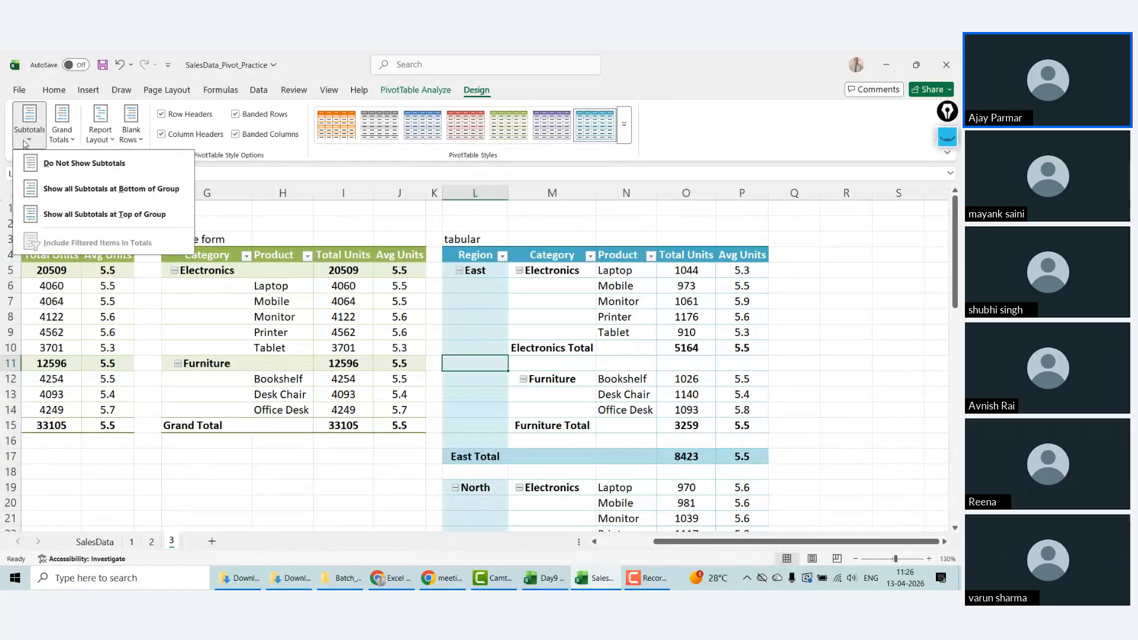
{"action": "left_click", "coordinate": [490, 295]}
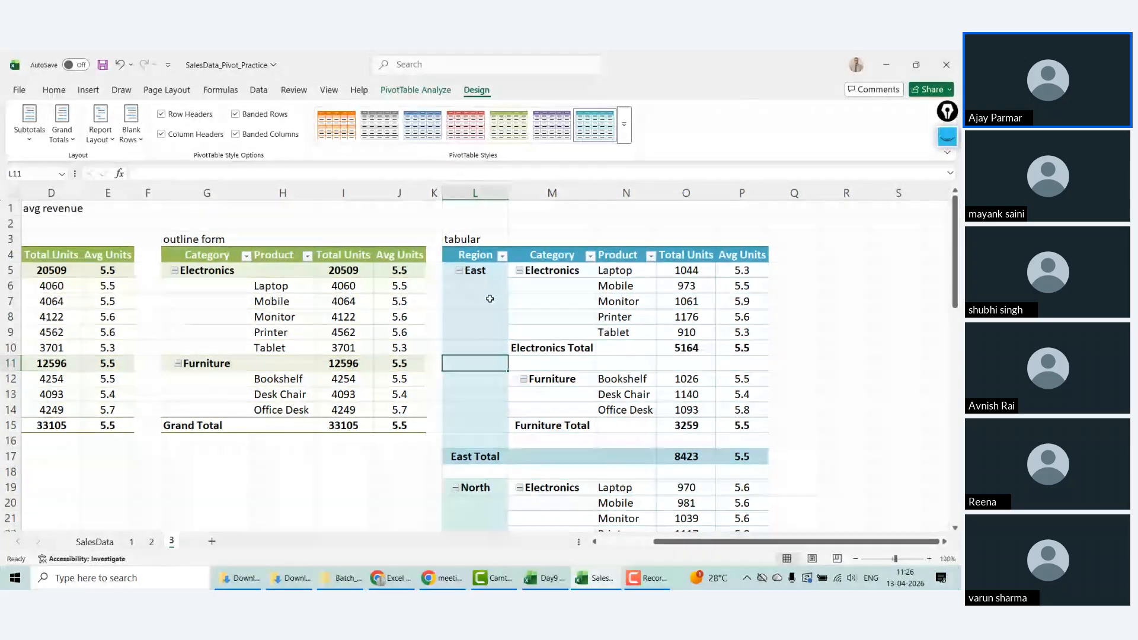
Step: Examine the category subtotals, region totals and Grand Total down the tabular pivot table, ending back at East in L5
{"action": "left_click", "coordinate": [554, 350]}
{"action": "left_click", "coordinate": [542, 427]}
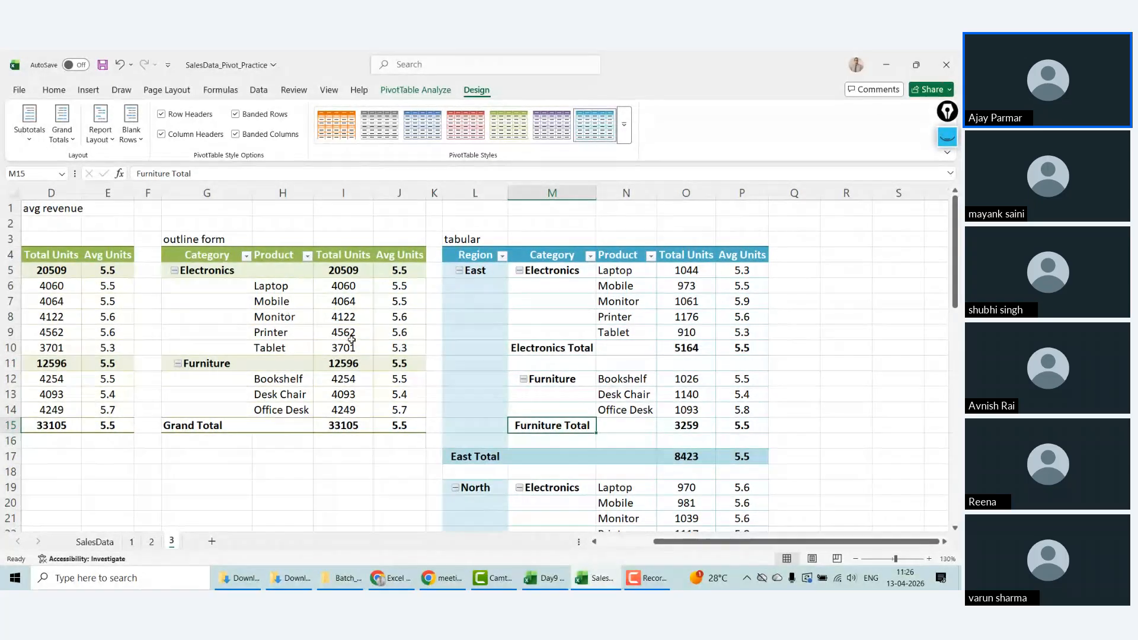
{"action": "key", "text": "Down"}
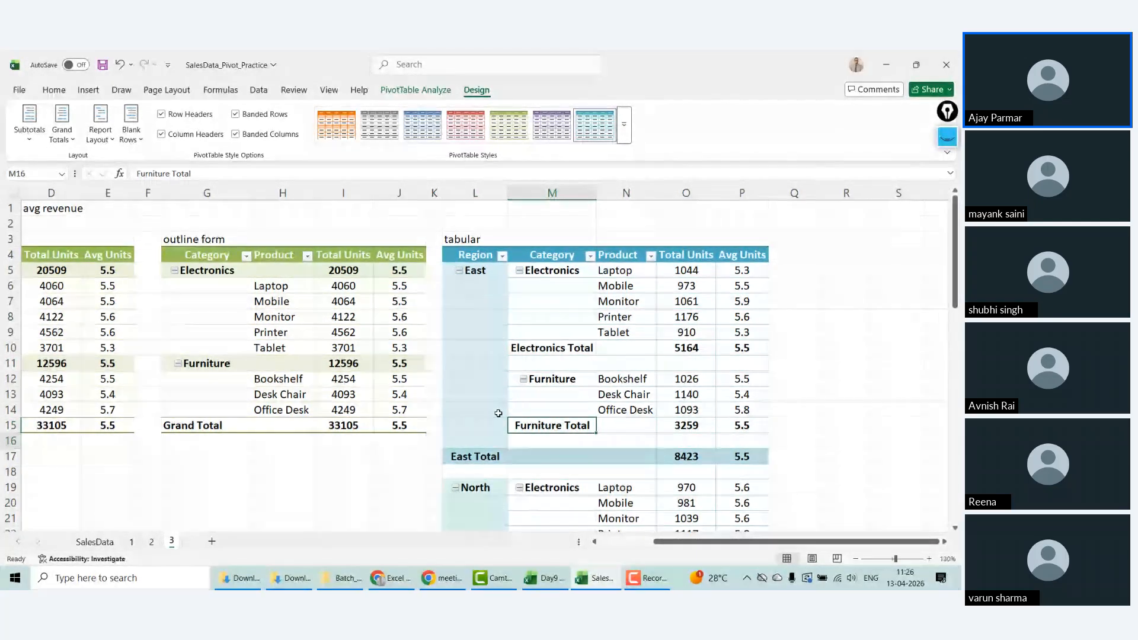
{"action": "left_click", "coordinate": [218, 427]}
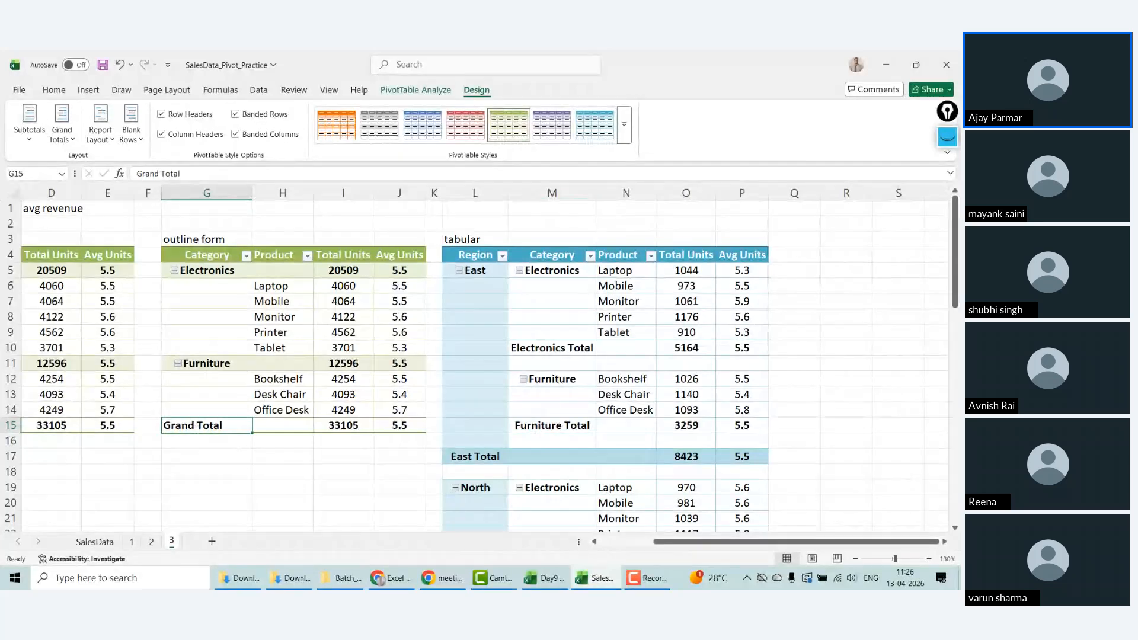
{"action": "left_click", "coordinate": [501, 455]}
{"action": "key", "text": "ctrl+Down"}
{"action": "key", "text": "ctrl+Down"}
{"action": "key", "text": "ctrl+Down"}
{"action": "key", "text": "ctrl+Down"}
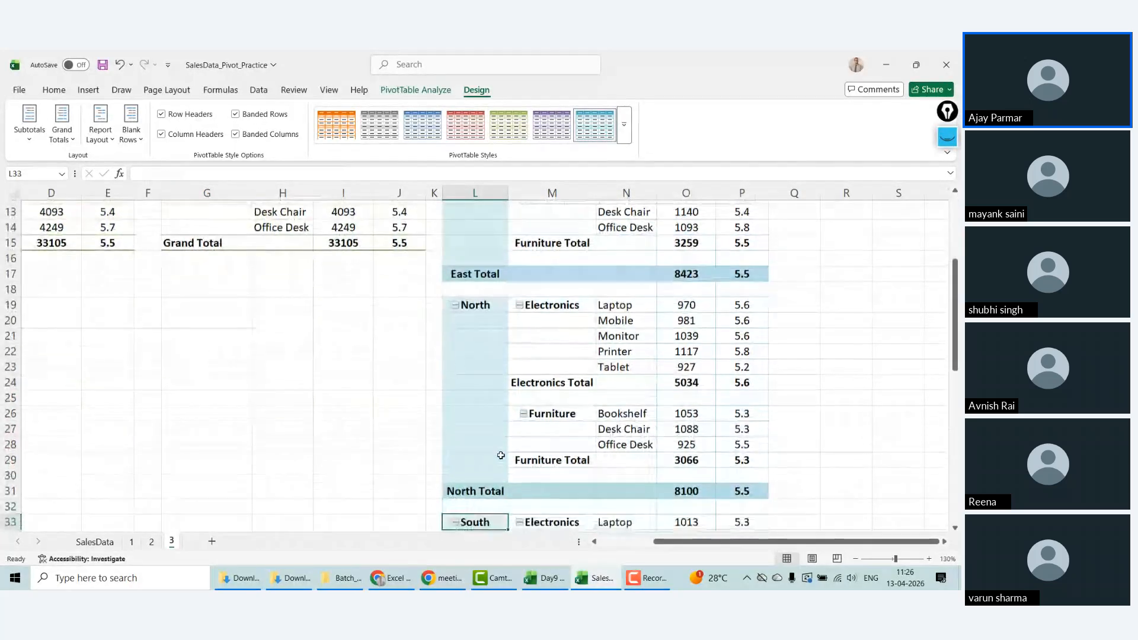
{"action": "key", "text": "Down"}
{"action": "key", "text": "Down"}
{"action": "key", "text": "Down"}
{"action": "key", "text": "Down"}
{"action": "key", "text": "Down"}
{"action": "key", "text": "Down"}
{"action": "key", "text": "Down"}
{"action": "key", "text": "Down"}
{"action": "key", "text": "Down"}
{"action": "key", "text": "Down"}
{"action": "key", "text": "Down"}
{"action": "key", "text": "Down"}
{"action": "key", "text": "Down"}
{"action": "key", "text": "Down"}
{"action": "key", "text": "Down"}
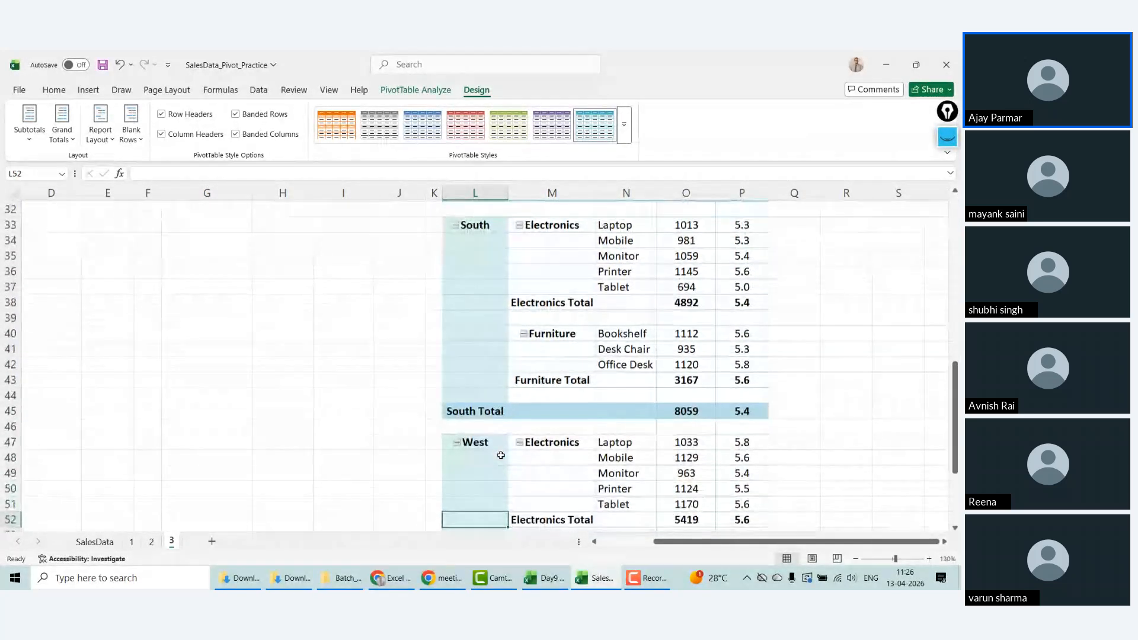
{"action": "key", "text": "Down"}
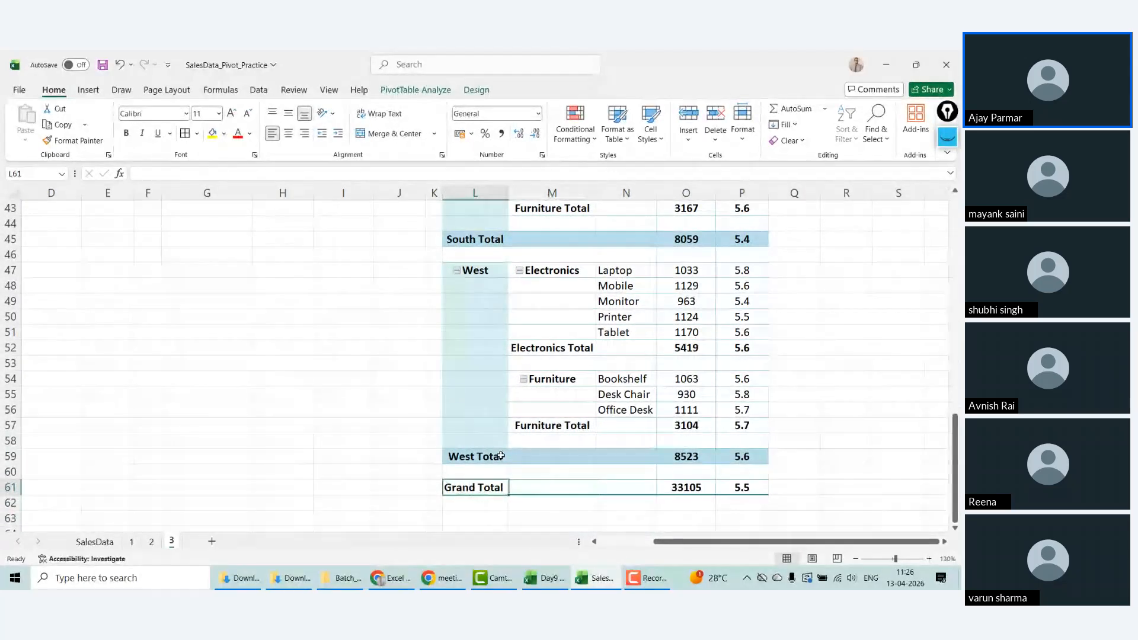
{"action": "key", "text": "ctrl+Up"}
{"action": "key", "text": "ctrl+Up"}
{"action": "key", "text": "ctrl+Up"}
{"action": "key", "text": "ctrl+Up"}
{"action": "key", "text": "ctrl+Up"}
{"action": "key", "text": "ctrl+Up"}
{"action": "key", "text": "ctrl+Up"}
{"action": "key", "text": "ctrl+Up"}
{"action": "key", "text": "ctrl+Up"}
{"action": "key", "text": "ctrl+Up"}
{"action": "key", "text": "Down"}
{"action": "key", "text": "Down"}
{"action": "key", "text": "Down"}
{"action": "key", "text": "Down"}
{"action": "key", "text": "Down"}
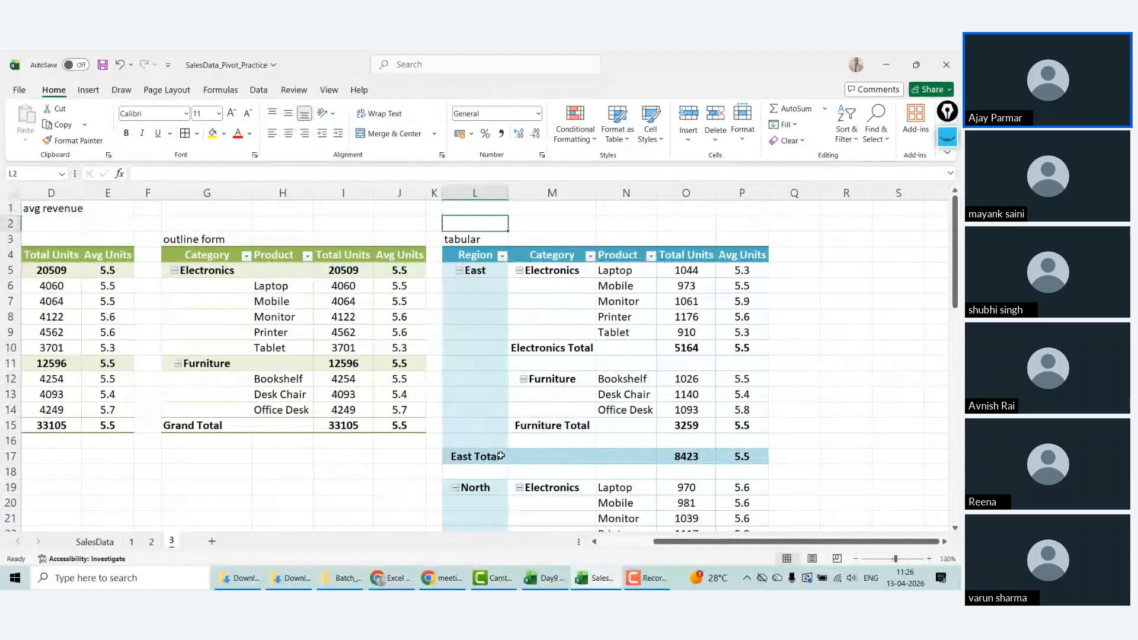
{"action": "key", "text": "Up"}
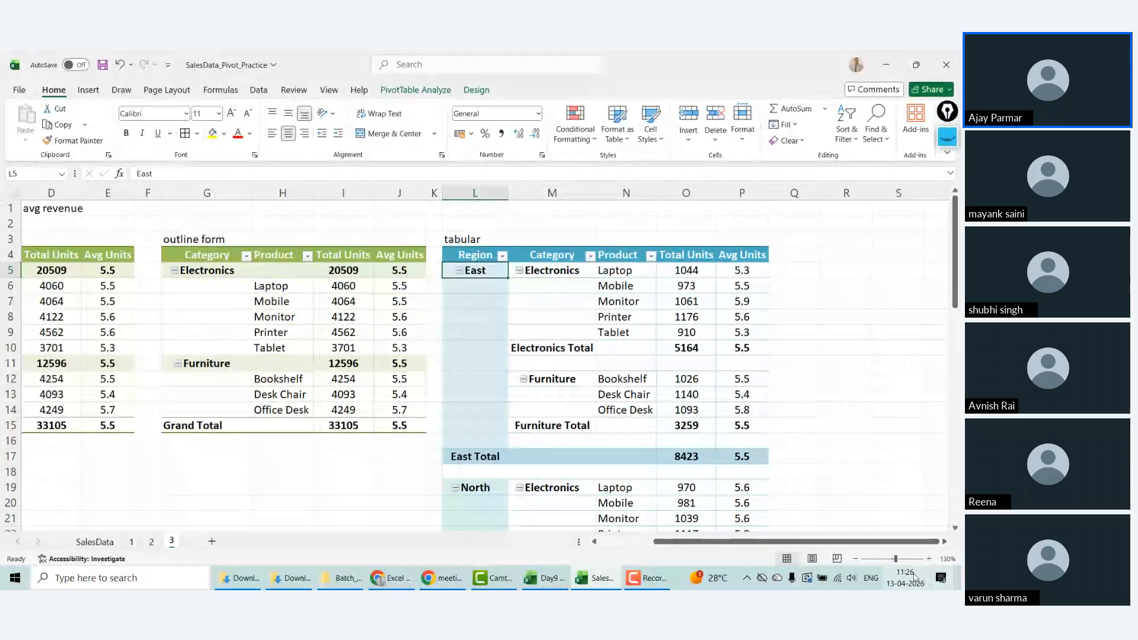
Step: Set the tabular pivot table's subtotals to Do Not Show Subtotals
{"action": "left_click", "coordinate": [855, 559]}
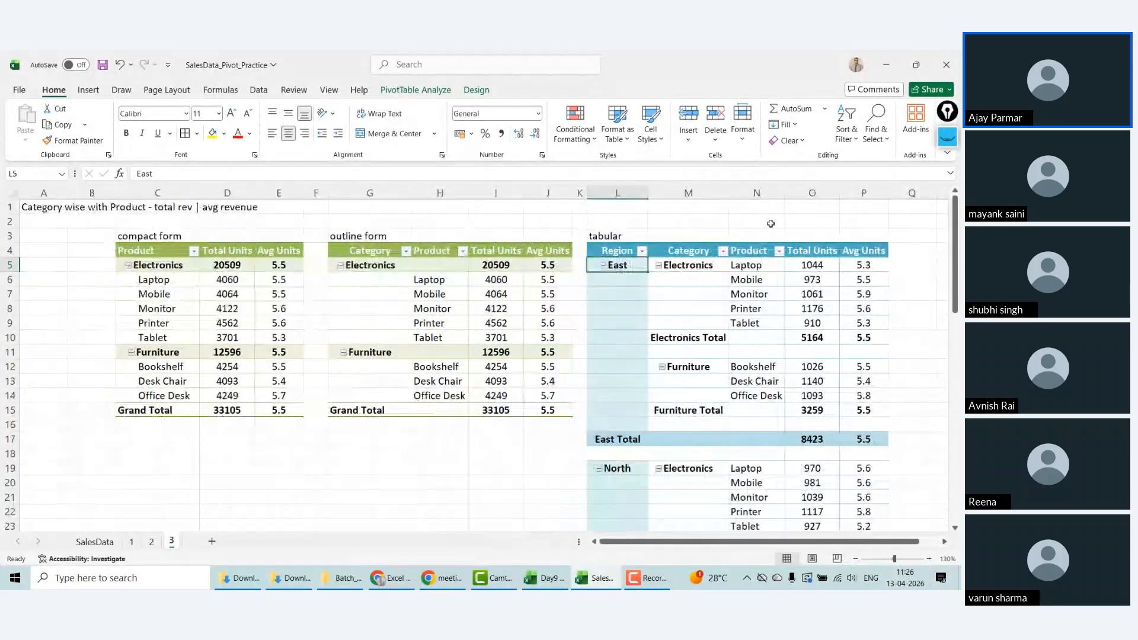
{"action": "left_click", "coordinate": [476, 90]}
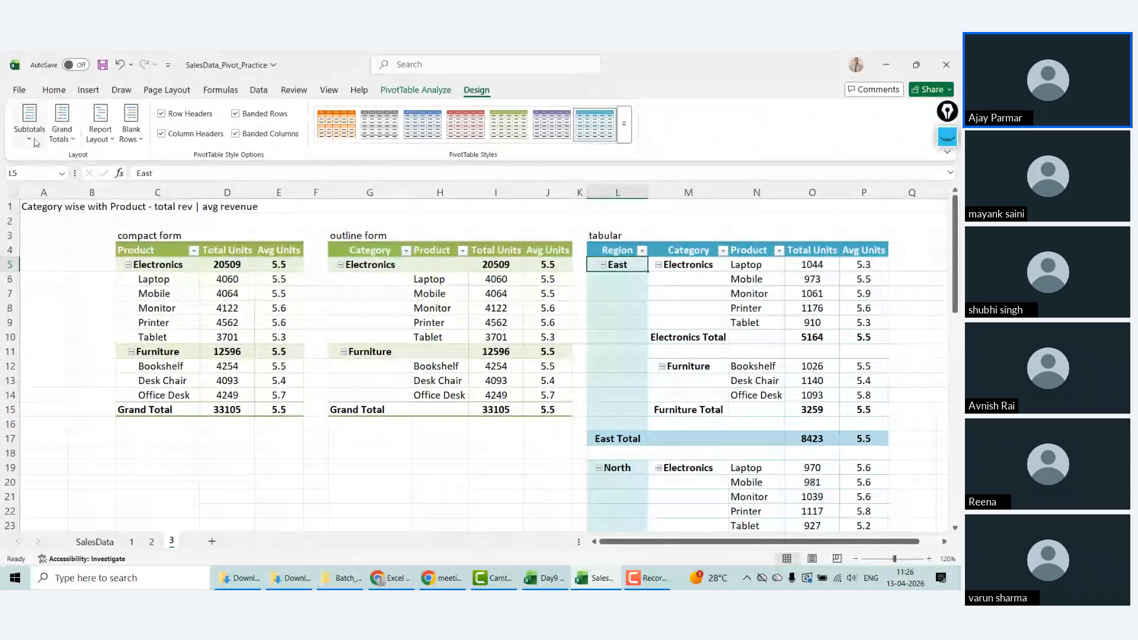
{"action": "left_click", "coordinate": [30, 133]}
{"action": "left_click", "coordinate": [102, 166]}
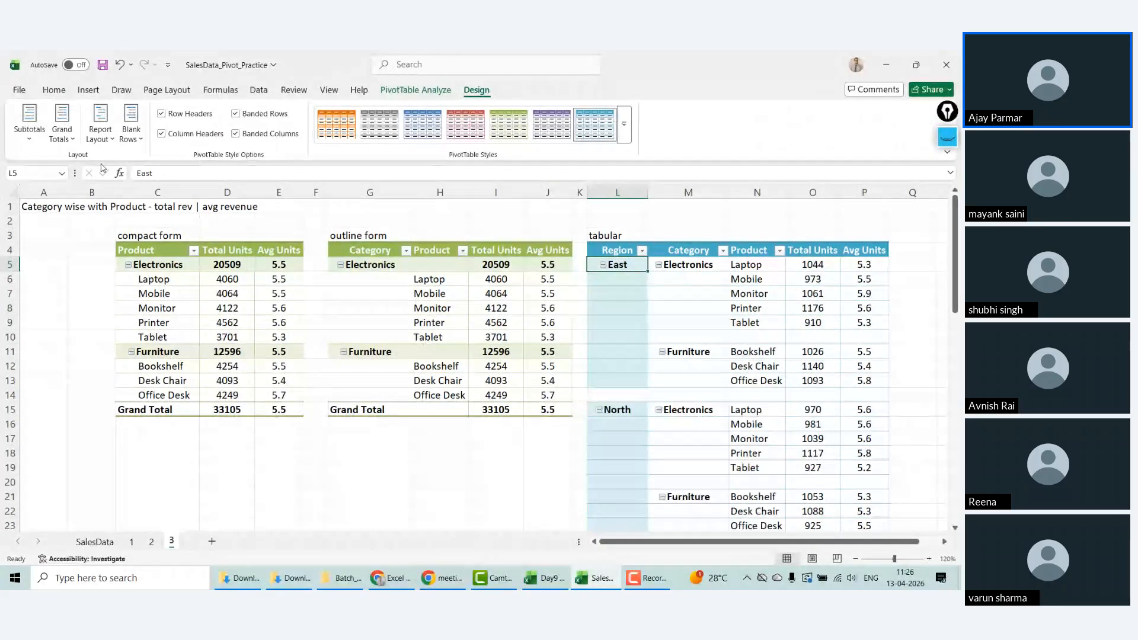
Step: Examine the tabular pivot table without subtotals from North down past the Grand Total, ending back at East in L5
{"action": "left_click", "coordinate": [619, 395]}
{"action": "key", "text": "Down"}
{"action": "key", "text": "Down"}
{"action": "key", "text": "Down"}
{"action": "key", "text": "Down"}
{"action": "key", "text": "Down"}
{"action": "key", "text": "Down"}
{"action": "key", "text": "Down"}
{"action": "key", "text": "Down"}
{"action": "key", "text": "Down"}
{"action": "key", "text": "Down"}
{"action": "key", "text": "Down"}
{"action": "key", "text": "Down"}
{"action": "key", "text": "Down"}
{"action": "key", "text": "Down"}
{"action": "key", "text": "Down"}
{"action": "key", "text": "Down"}
{"action": "key", "text": "Down"}
{"action": "key", "text": "Down"}
{"action": "key", "text": "Down"}
{"action": "key", "text": "Down"}
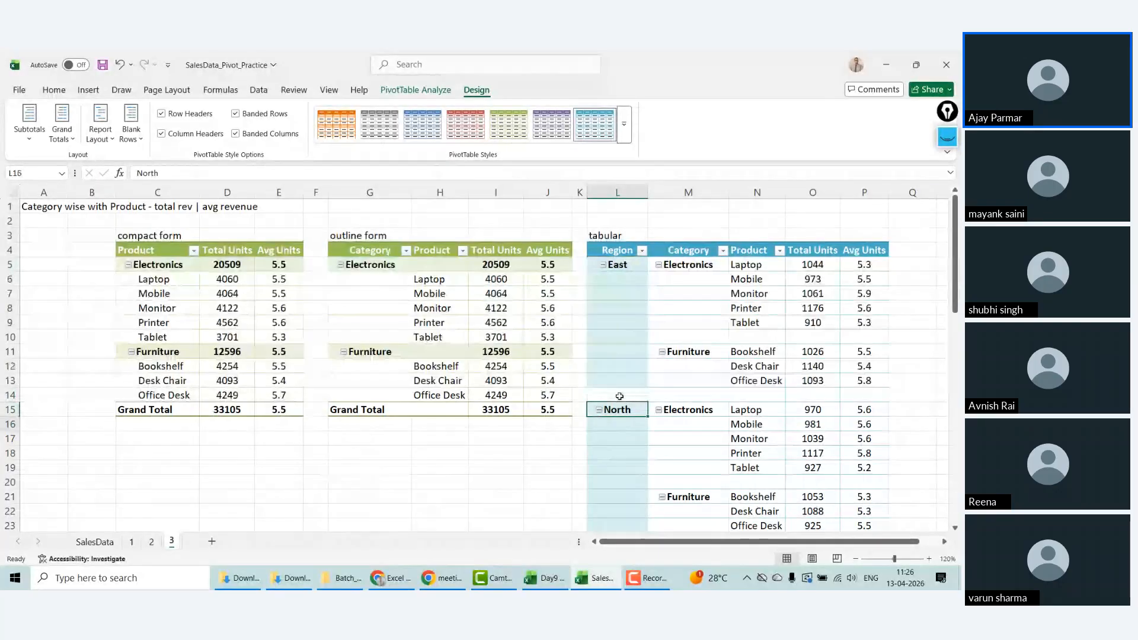
{"action": "key", "text": "Down"}
{"action": "key", "text": "Down"}
{"action": "key", "text": "Down"}
{"action": "key", "text": "Down"}
{"action": "key", "text": "Down"}
{"action": "key", "text": "Down"}
{"action": "key", "text": "Down"}
{"action": "key", "text": "Down"}
{"action": "key", "text": "Down"}
{"action": "key", "text": "Down"}
{"action": "key", "text": "Down"}
{"action": "key", "text": "Down"}
{"action": "key", "text": "Down"}
{"action": "key", "text": "Down"}
{"action": "key", "text": "Up"}
{"action": "key", "text": "Up"}
{"action": "key", "text": "Up"}
{"action": "key", "text": "Up"}
{"action": "key", "text": "Up"}
{"action": "key", "text": "Up"}
{"action": "key", "text": "Up"}
{"action": "key", "text": "Up"}
{"action": "key", "text": "Up"}
{"action": "key", "text": "Up"}
{"action": "key", "text": "Up"}
{"action": "key", "text": "Up"}
{"action": "key", "text": "Up"}
{"action": "key", "text": "Up"}
{"action": "key", "text": "Up"}
{"action": "key", "text": "Up"}
{"action": "key", "text": "Up"}
{"action": "key", "text": "Up"}
{"action": "key", "text": "Up"}
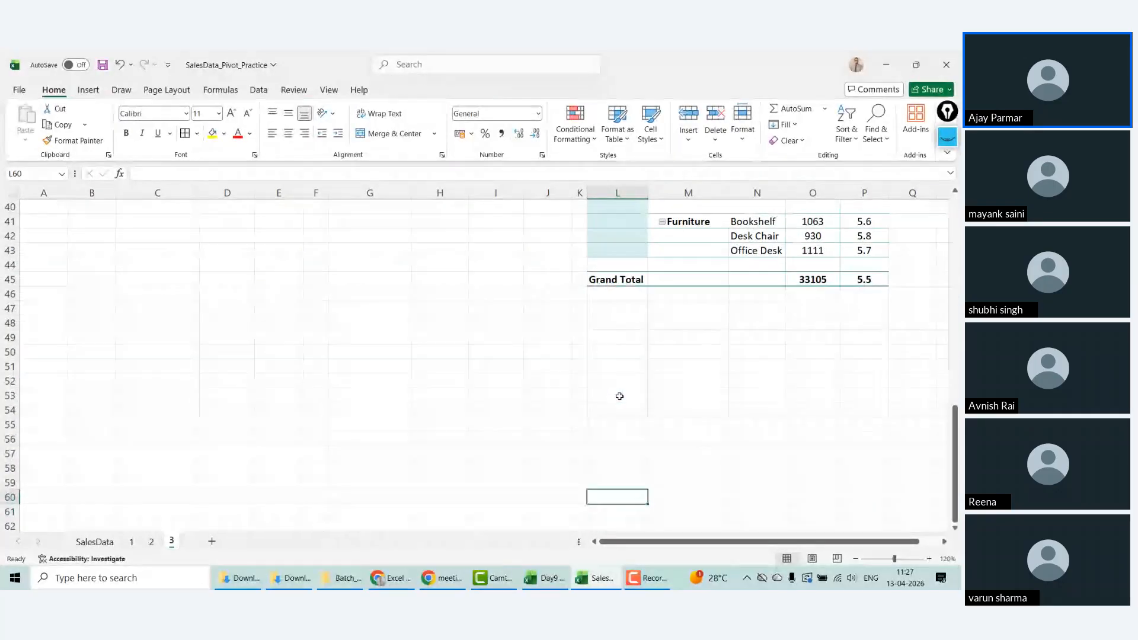
{"action": "key", "text": "Up"}
{"action": "key", "text": "Up"}
{"action": "key", "text": "Up"}
{"action": "key", "text": "Up"}
{"action": "key", "text": "Up"}
{"action": "key", "text": "Up"}
{"action": "key", "text": "Up"}
{"action": "key", "text": "Up"}
{"action": "key", "text": "Up"}
{"action": "key", "text": "Up"}
{"action": "key", "text": "Up"}
{"action": "key", "text": "Up"}
{"action": "key", "text": "Up"}
{"action": "key", "text": "Up"}
{"action": "key", "text": "Up"}
{"action": "key", "text": "Up"}
{"action": "key", "text": "Up"}
{"action": "key", "text": "Up"}
{"action": "key", "text": "Up"}
{"action": "key", "text": "Up"}
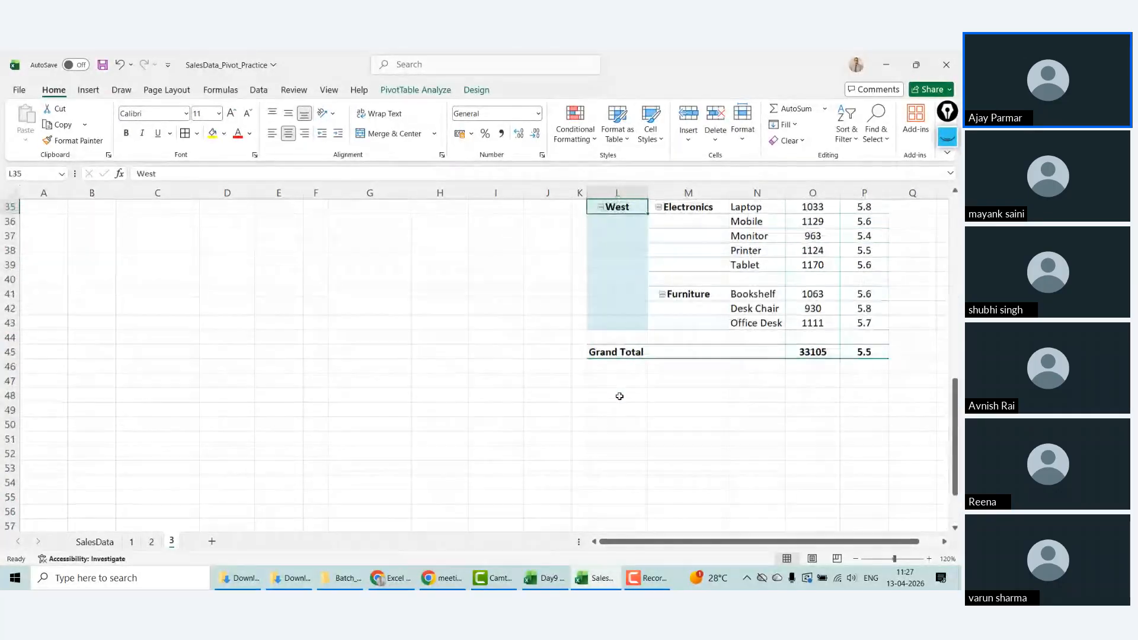
{"action": "key", "text": "Down"}
{"action": "key", "text": "Down"}
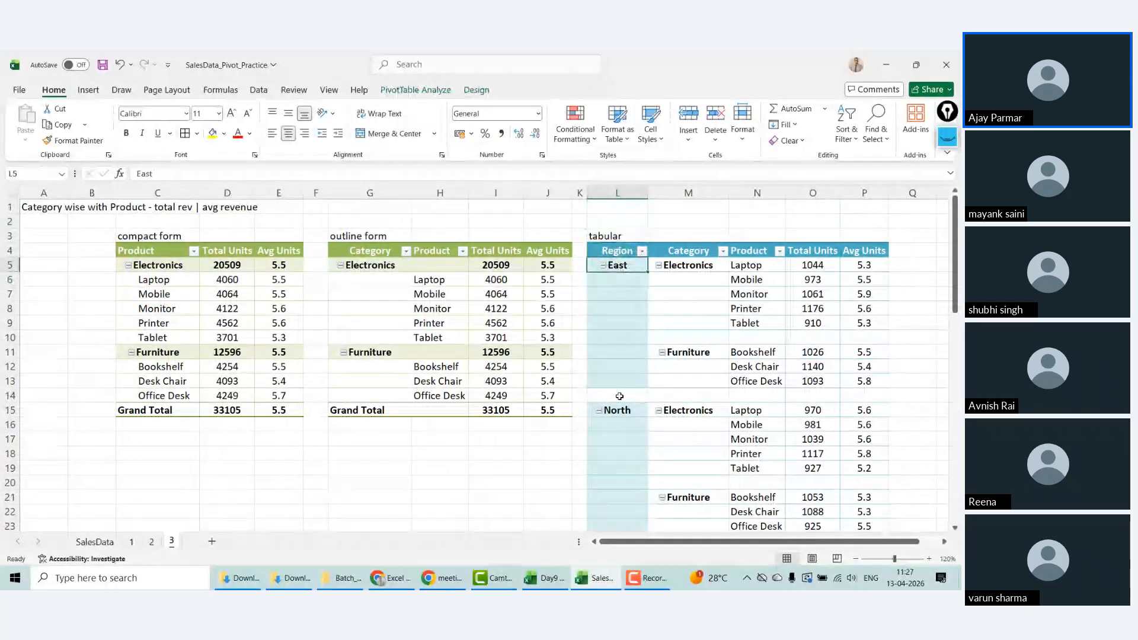
Step: Show all subtotals at the bottom of each group in the tabular pivot table
{"action": "left_click", "coordinate": [475, 90]}
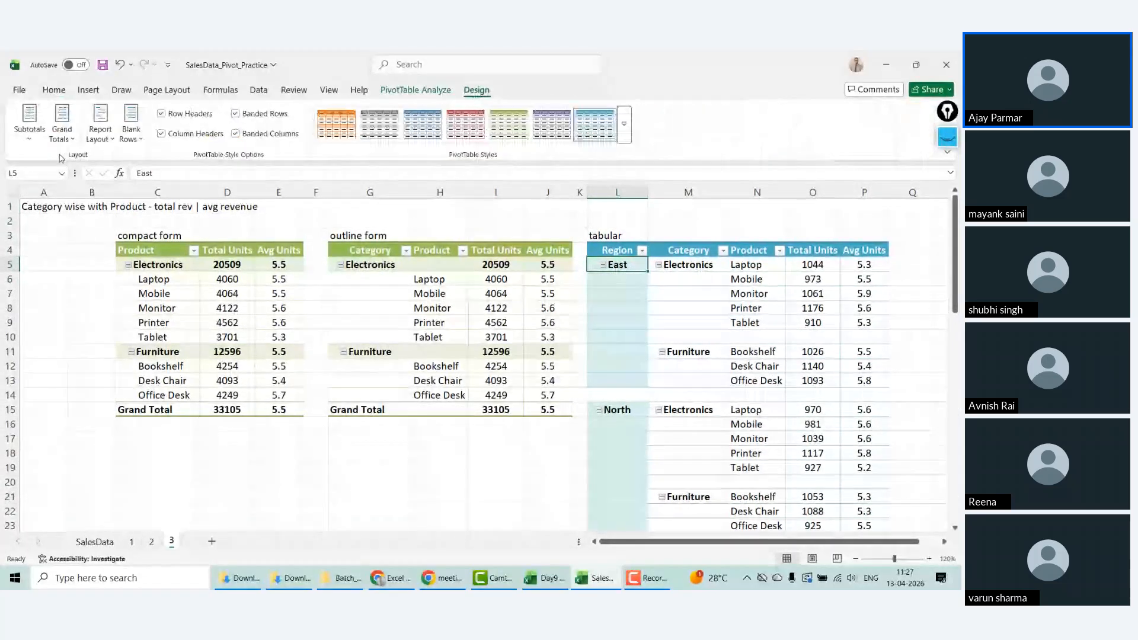
{"action": "left_click", "coordinate": [62, 127]}
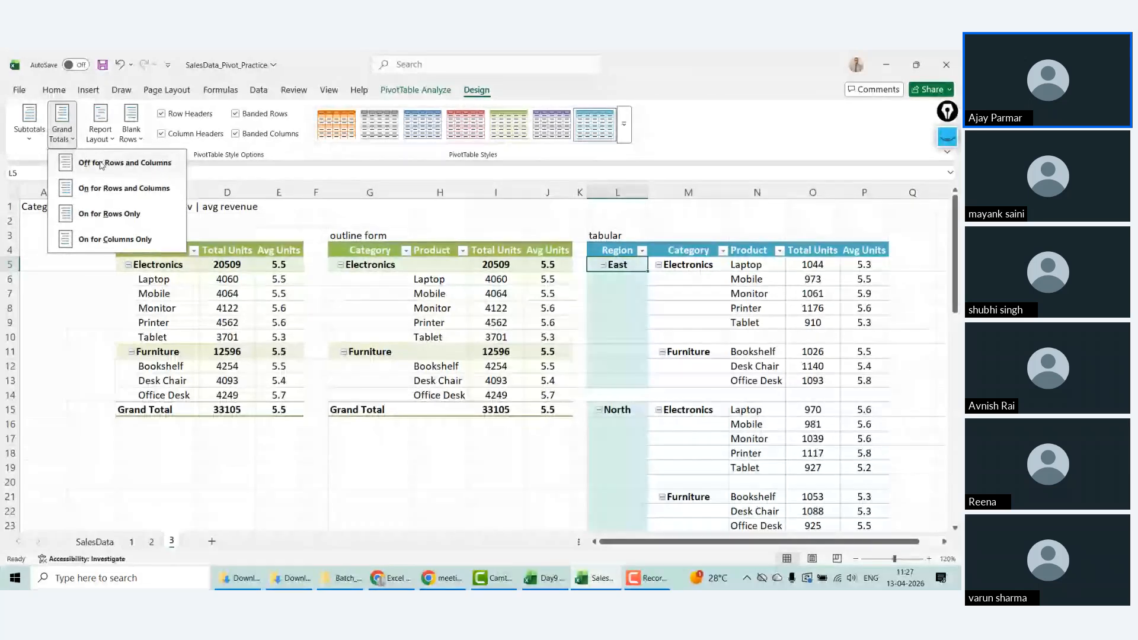
{"action": "left_click", "coordinate": [29, 125]}
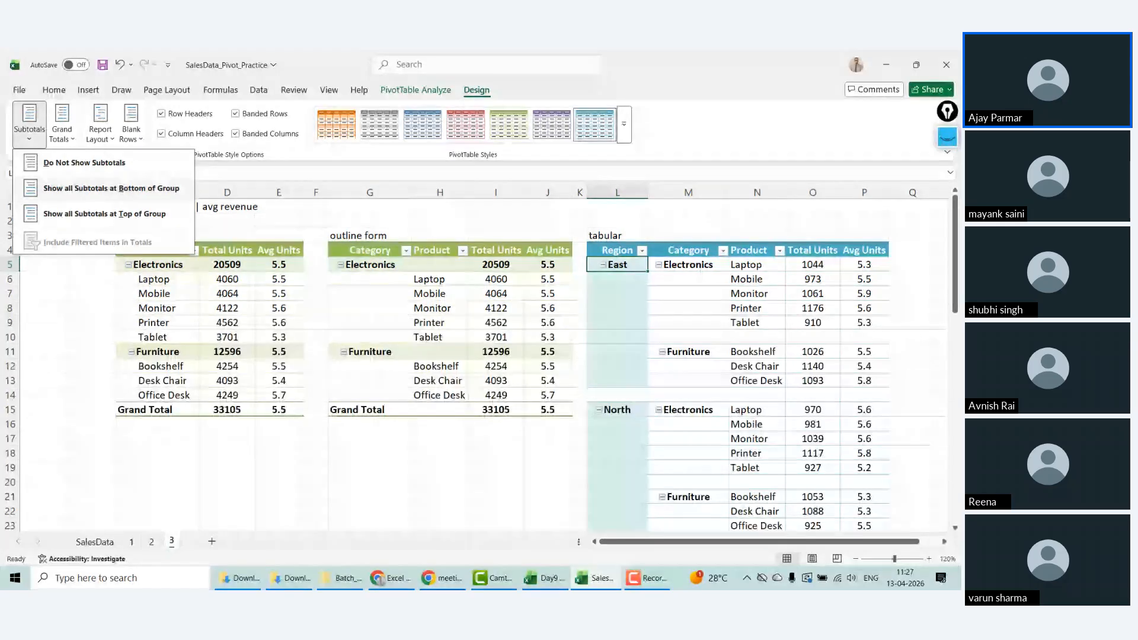
{"action": "left_click", "coordinate": [118, 190]}
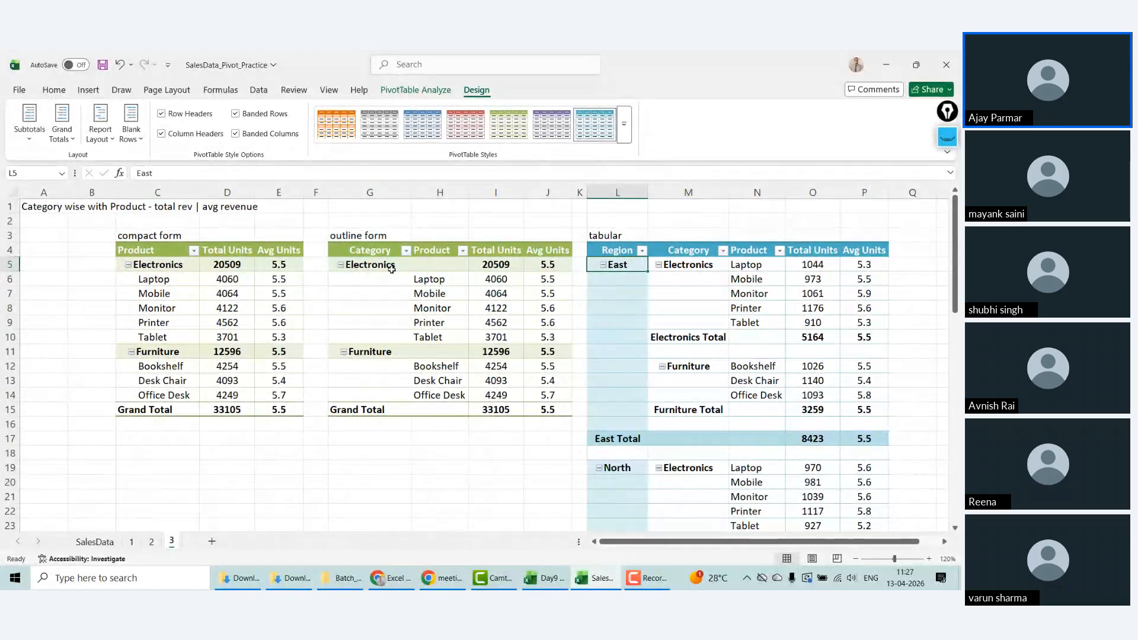
Step: Compare the outline pivot's Electronics subtotal row with the blank rows after the East category totals in the tabular pivot table
{"action": "left_click", "coordinate": [379, 237]}
{"action": "left_click", "coordinate": [449, 263]}
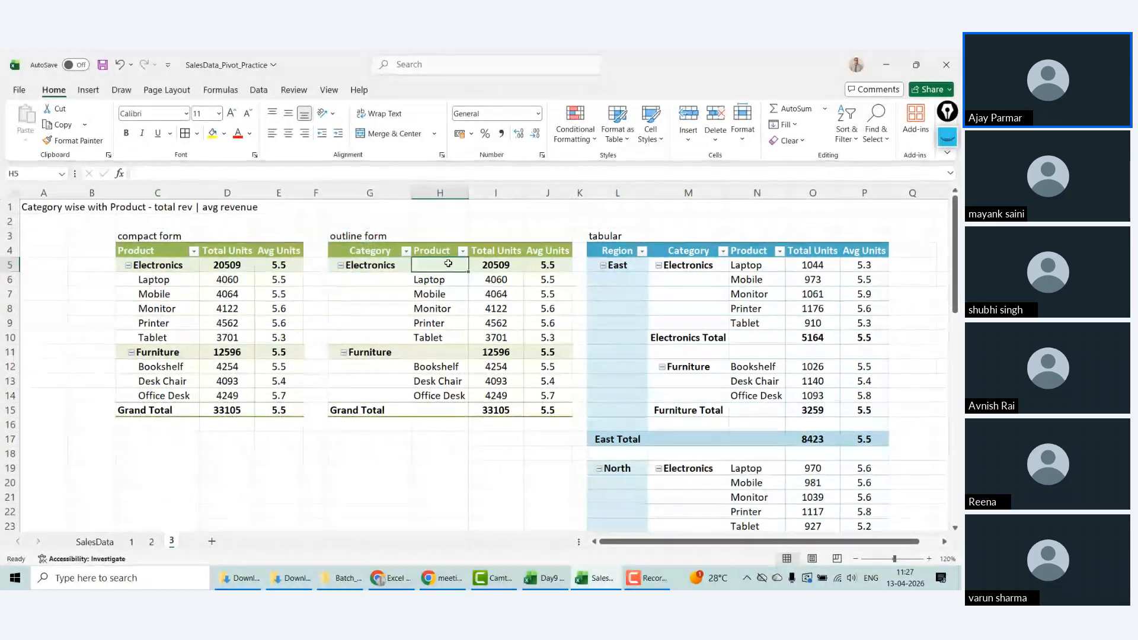
{"action": "key", "text": "Right"}
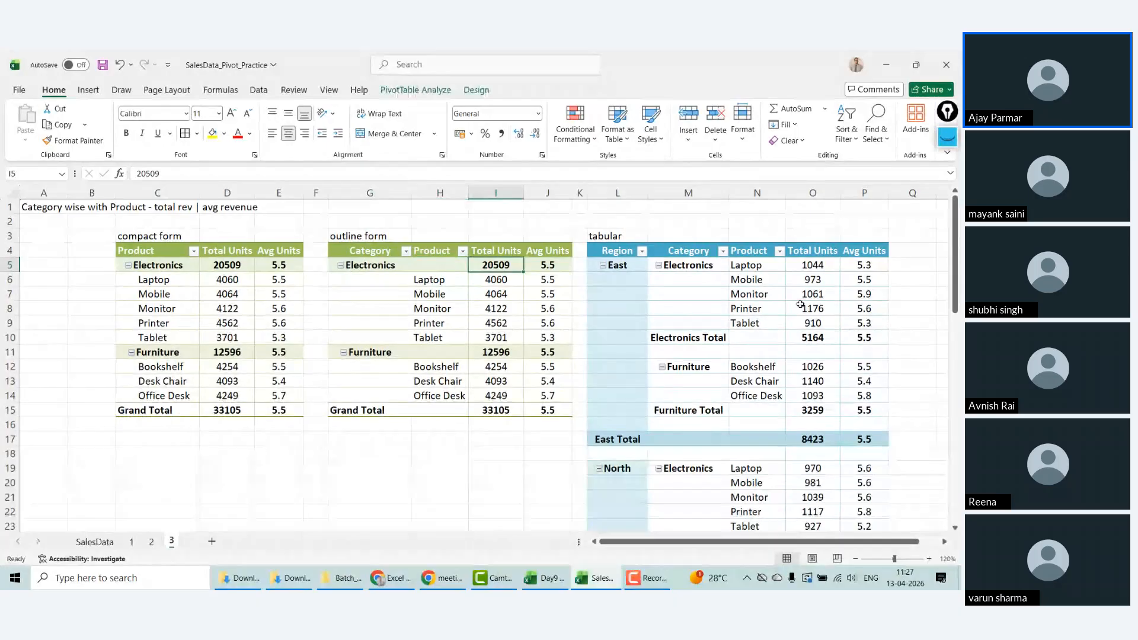
{"action": "left_click", "coordinate": [668, 424]}
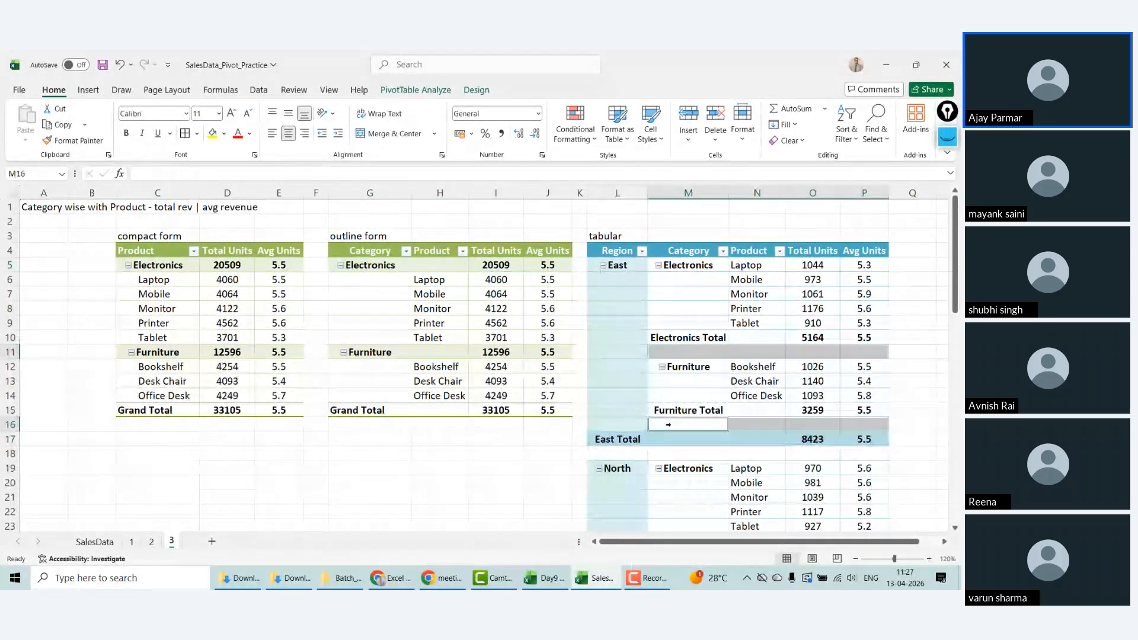
{"action": "left_click", "coordinate": [879, 395]}
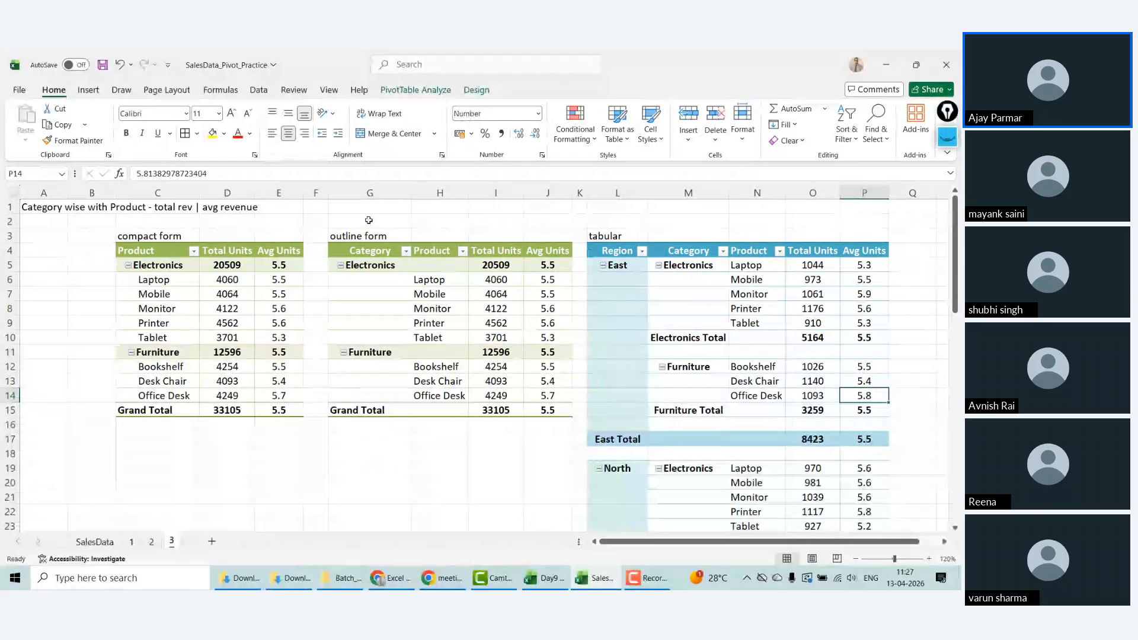
Step: Hide the gridlines on sheet 3 and add a new worksheet named 4
{"action": "left_click", "coordinate": [330, 90]}
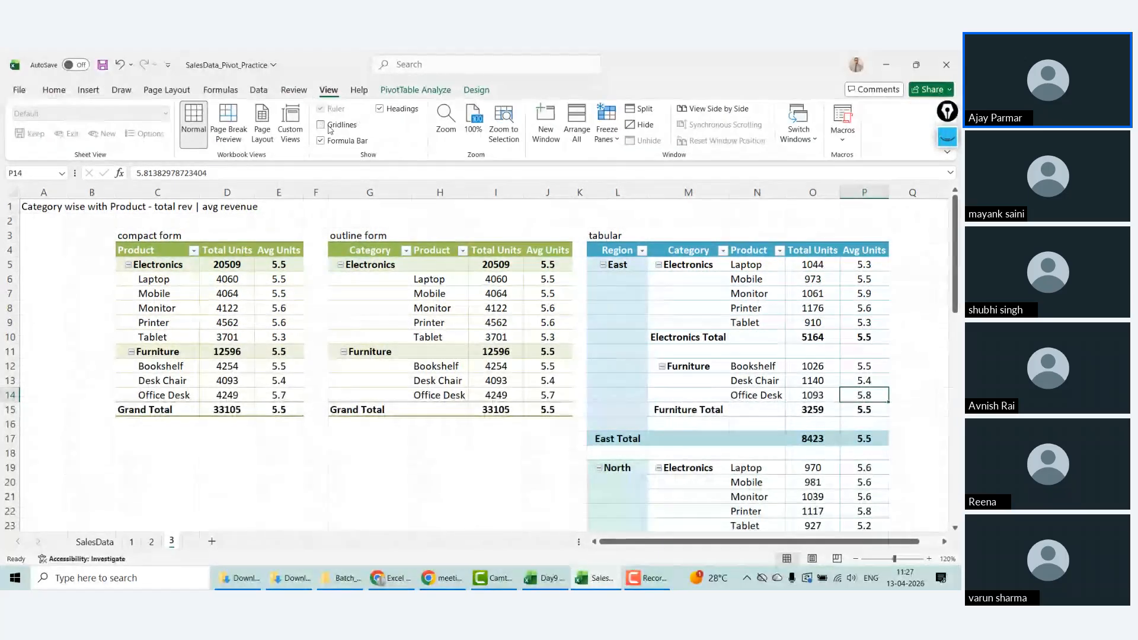
{"action": "left_click", "coordinate": [474, 483]}
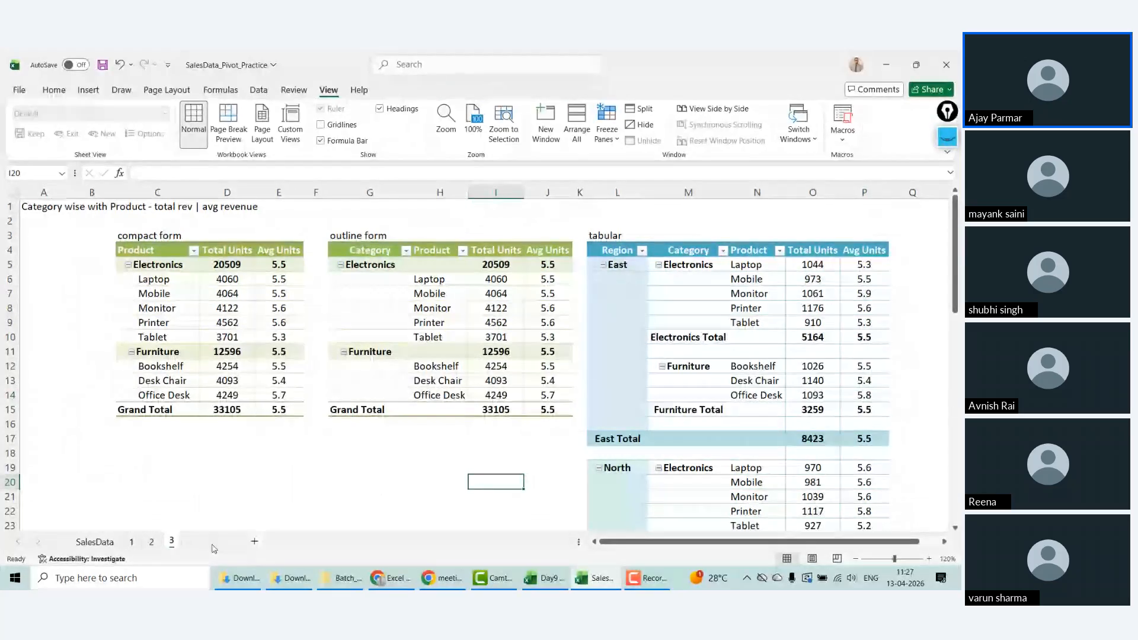
{"action": "left_click", "coordinate": [212, 542]}
{"action": "left_click", "coordinate": [190, 358]}
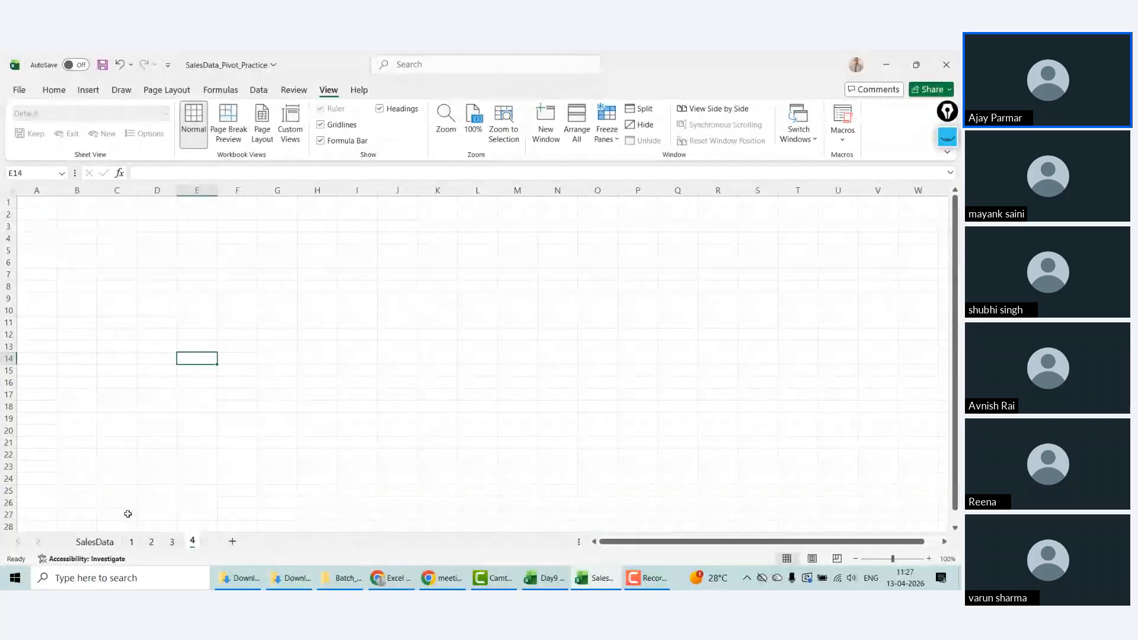
Step: Enter the question number 4.) in cell M5 of the SalesData sheet and move to N5
{"action": "left_click", "coordinate": [84, 541]}
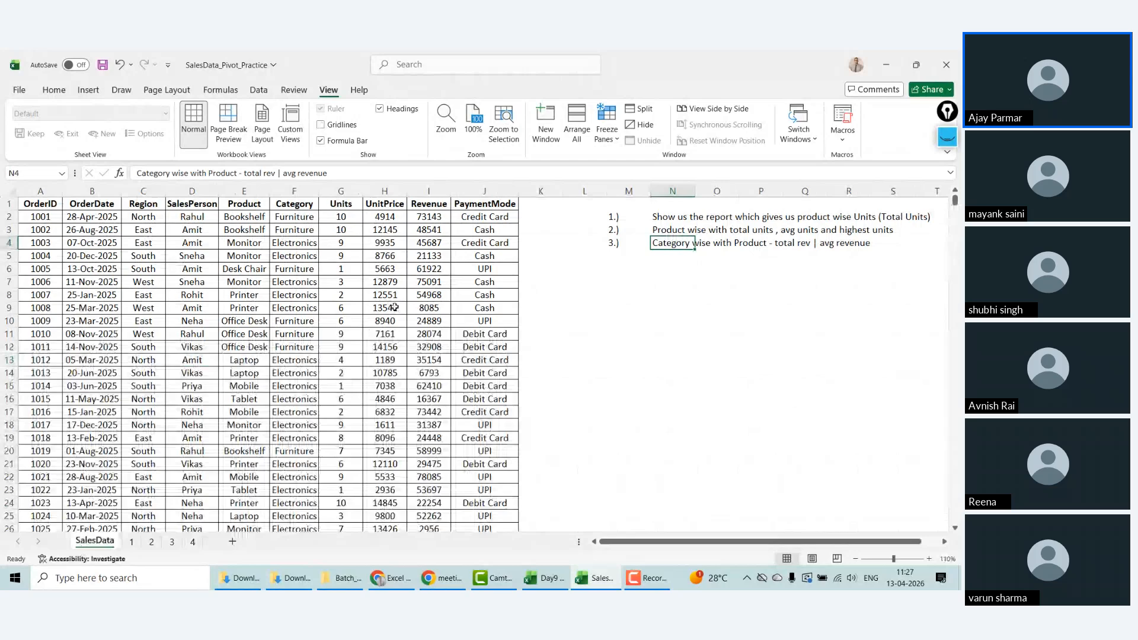
{"action": "left_click", "coordinate": [617, 244]}
{"action": "key", "text": "Down"}
{"action": "type", "text": "4."}
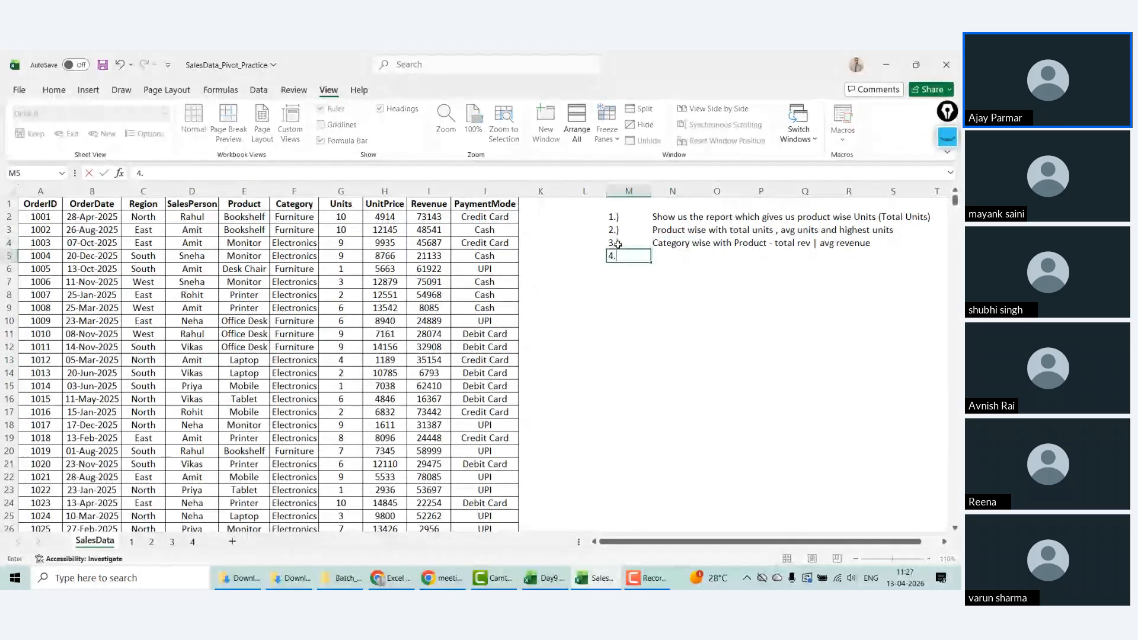
{"action": "type", "text": ")"}
{"action": "key", "text": "Tab"}
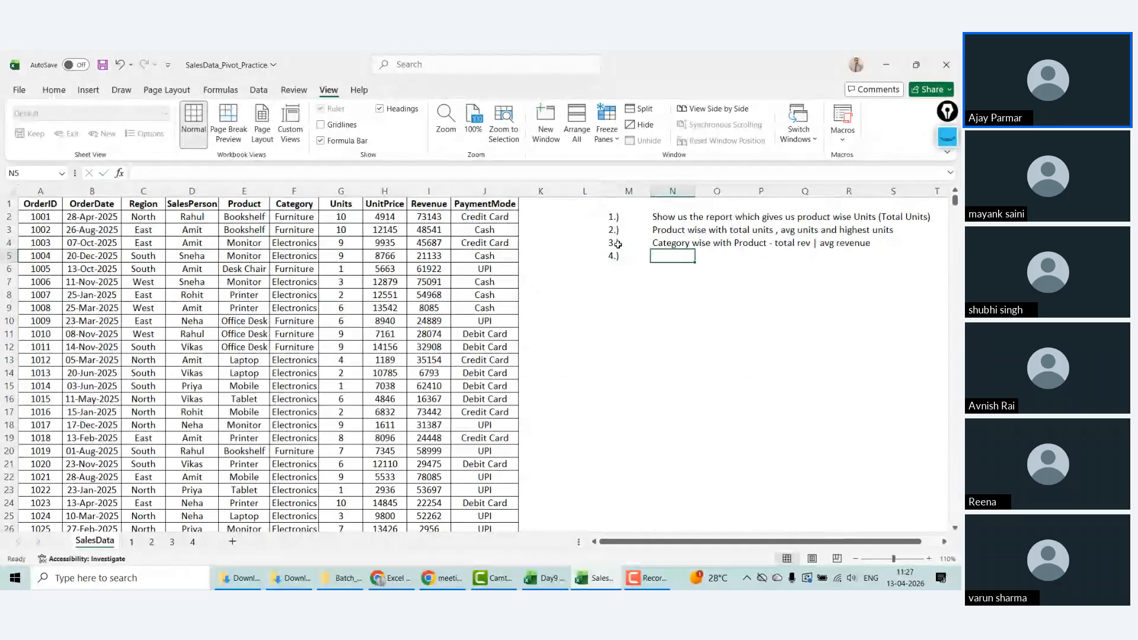
Step: Enter the question text "Month wise -Revenue" in cell N5 of the SalesData sheet
{"action": "type", "text": "M"}
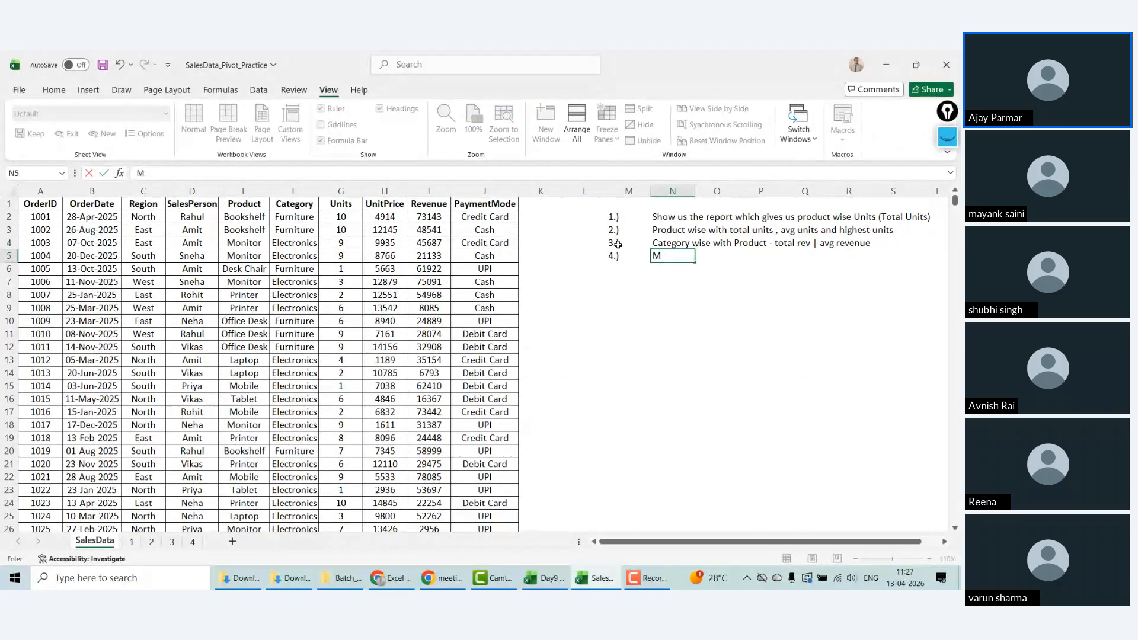
{"action": "type", "text": "onth wise -"}
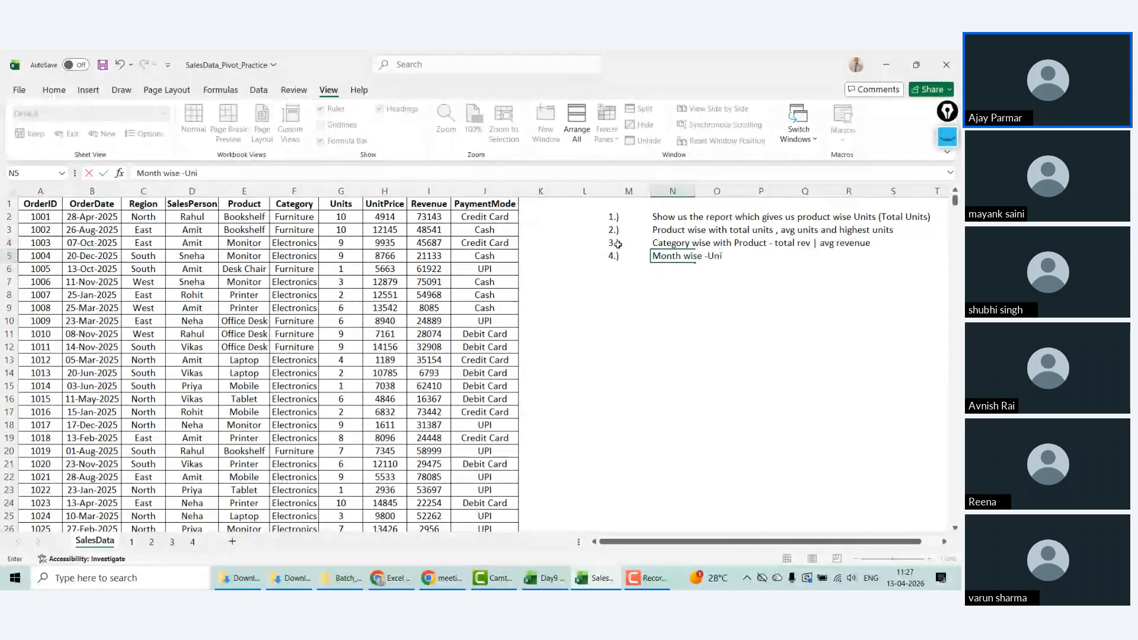
{"action": "type", "text": "Uni"}
{"action": "key", "text": "BackSpace"}
{"action": "key", "text": "BackSpace"}
{"action": "key", "text": "BackSpace"}
{"action": "type", "text": "Revenue"}
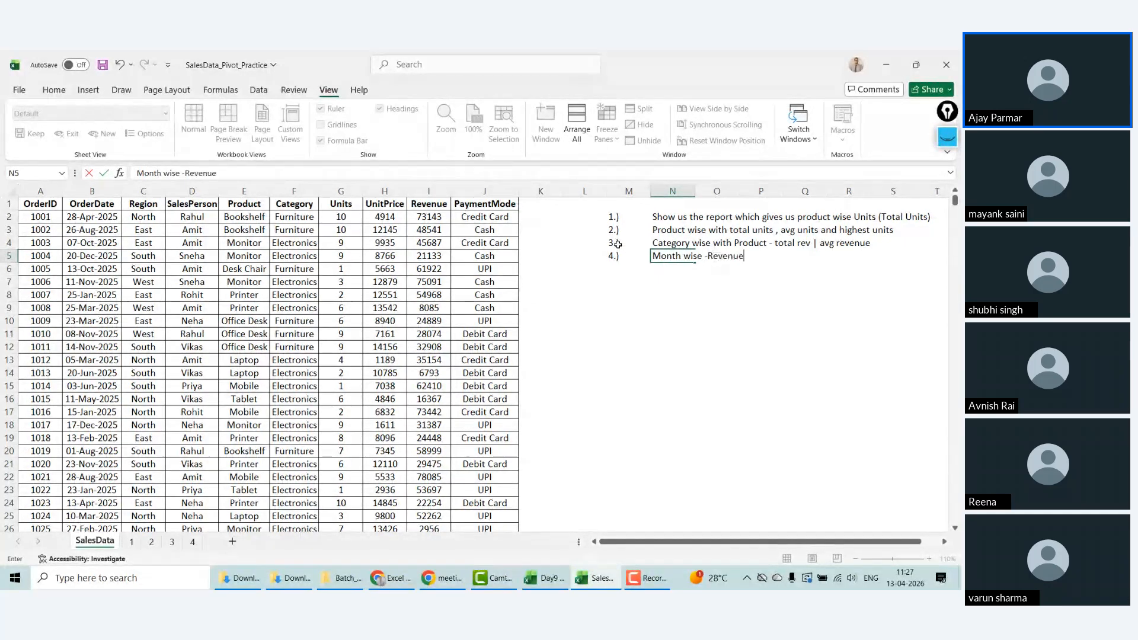
{"action": "key", "text": "Return"}
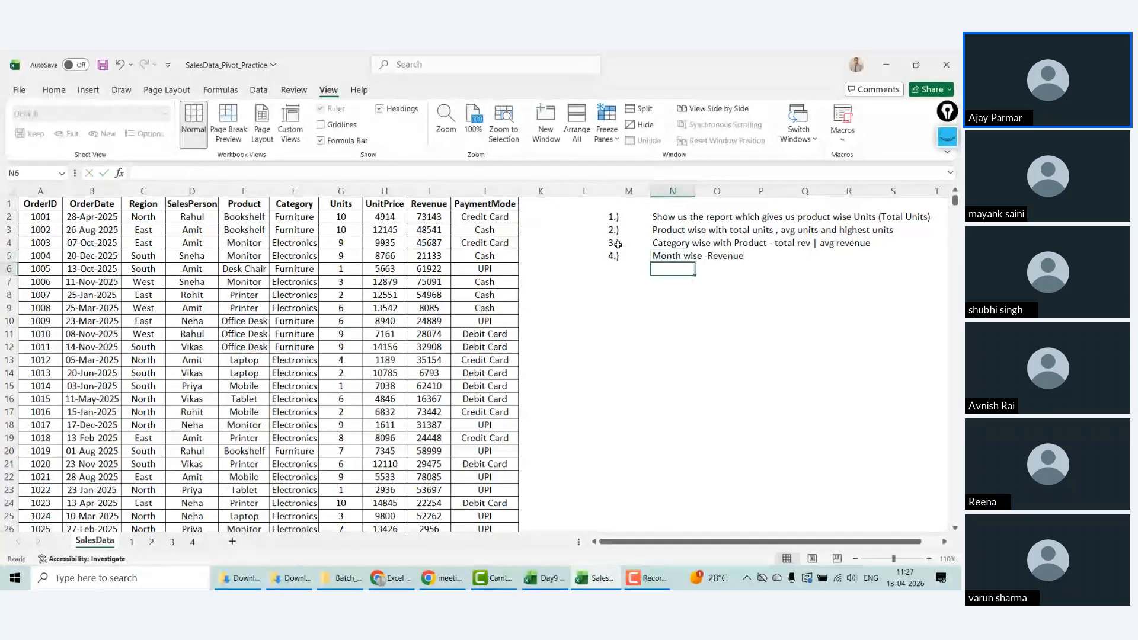
Step: Add the line "quarter wise - Revenue" in cell N6 under the fourth question
{"action": "type", "text": "quarter wise "}
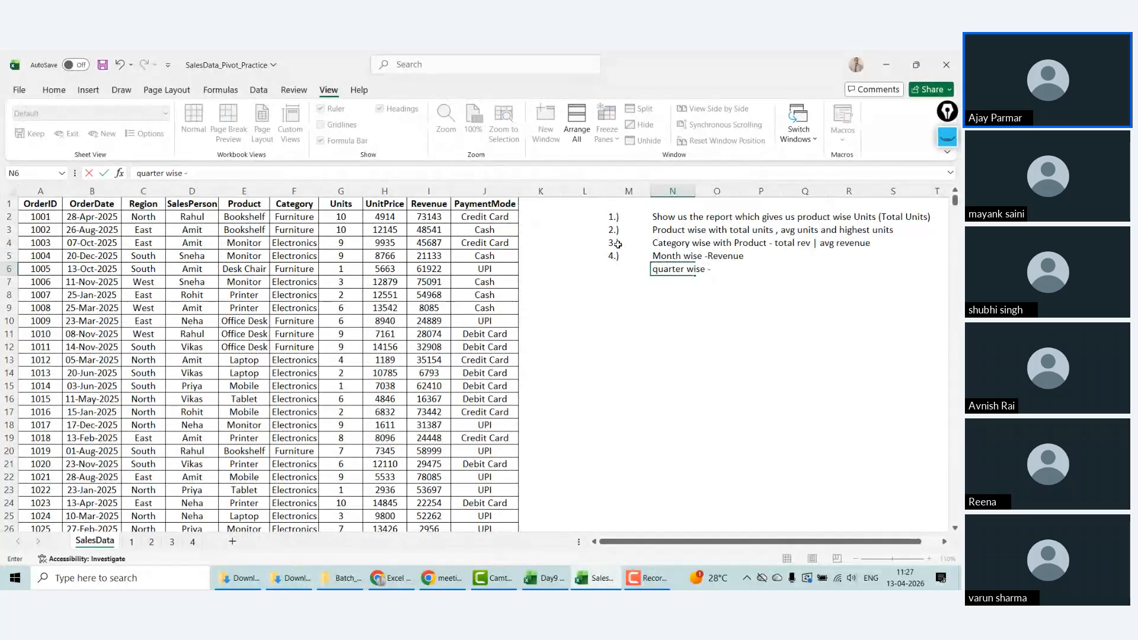
{"action": "type", "text": "- Revenue"}
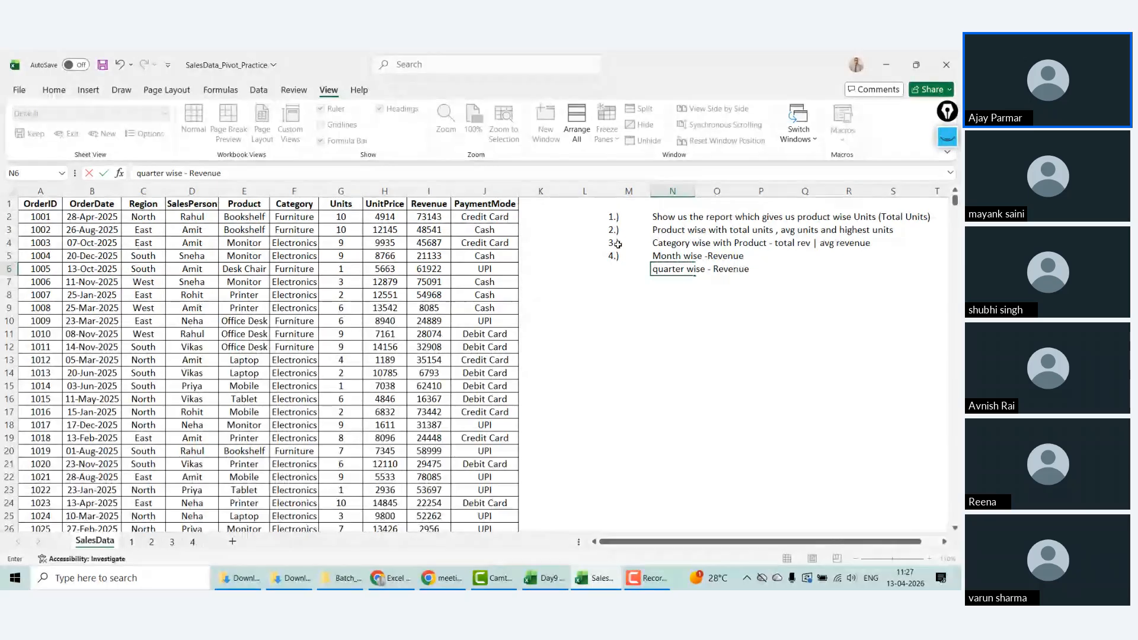
{"action": "key", "text": "Return"}
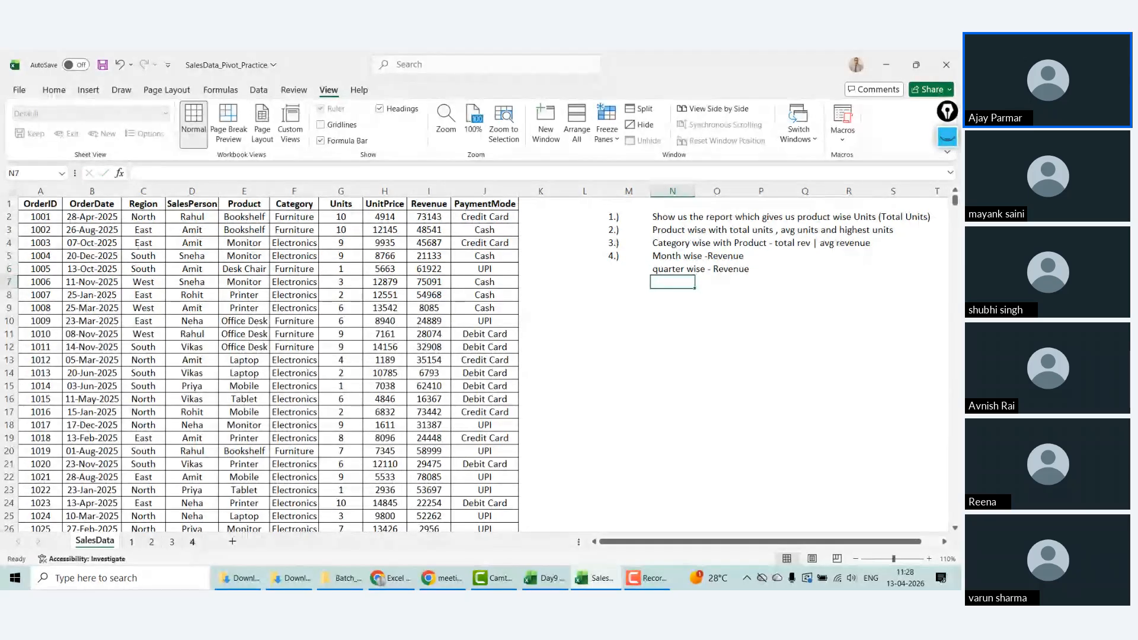
Step: Insert a pivot table at cell D3 of sheet 4, using the SalesData range A1:J6001 as its source
{"action": "left_click", "coordinate": [192, 541]}
{"action": "left_click", "coordinate": [173, 254]}
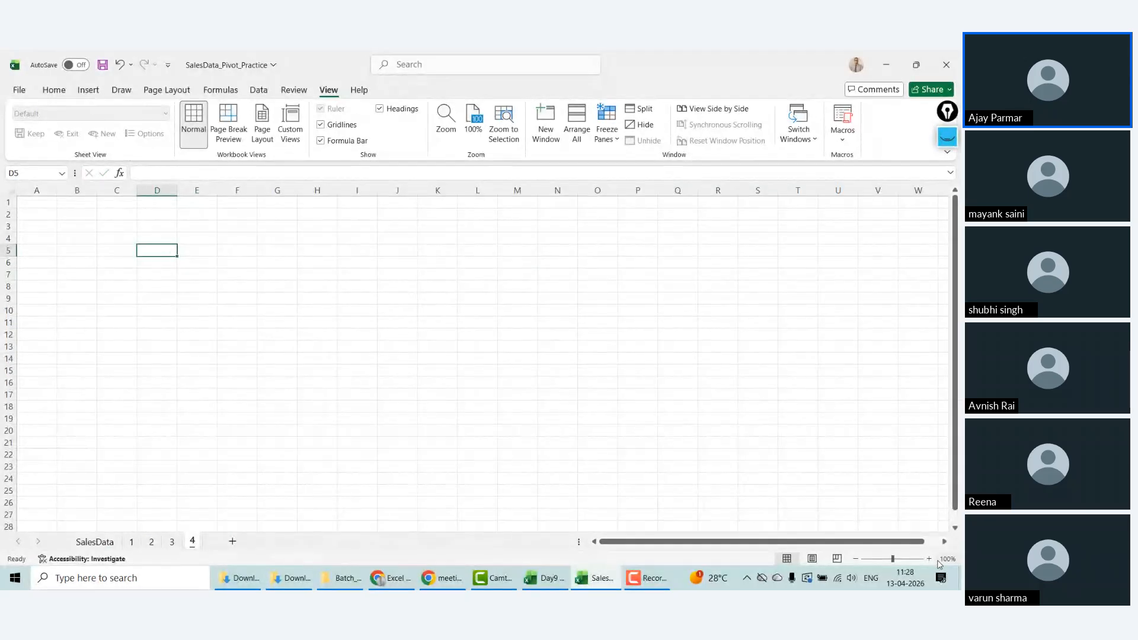
{"action": "left_click", "coordinate": [929, 558]}
{"action": "left_click", "coordinate": [929, 559]}
{"action": "left_click", "coordinate": [929, 558]}
{"action": "left_click", "coordinate": [225, 229]}
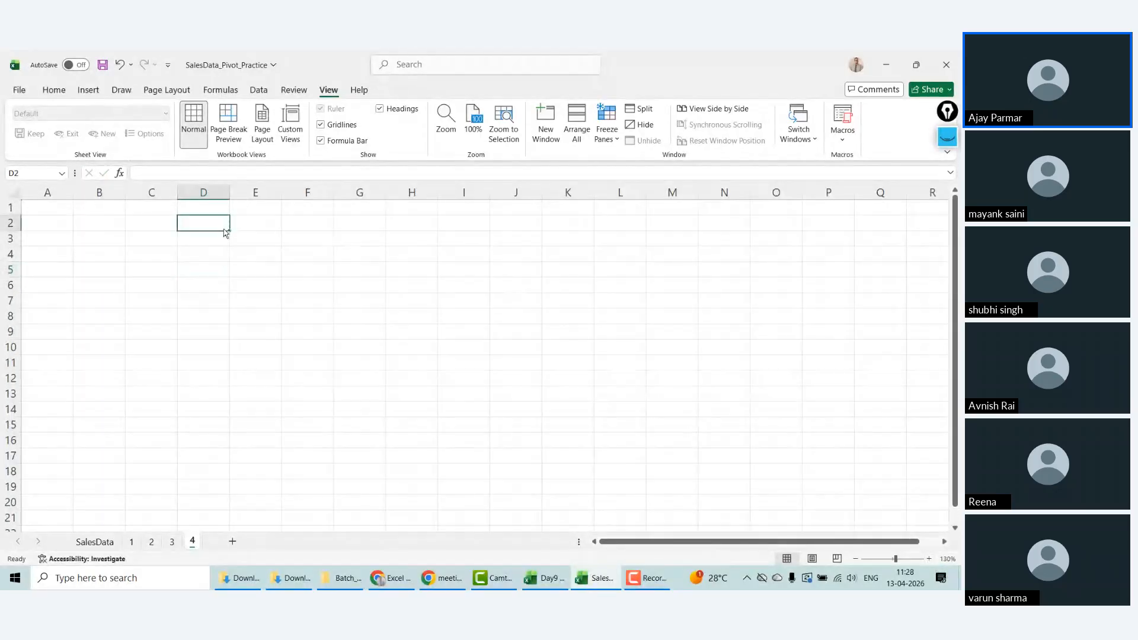
{"action": "key", "text": "Left"}
{"action": "key", "text": "Left"}
{"action": "key", "text": "Left"}
{"action": "key", "text": "Right"}
{"action": "key", "text": "Right"}
{"action": "key", "text": "Right"}
{"action": "key", "text": "Down"}
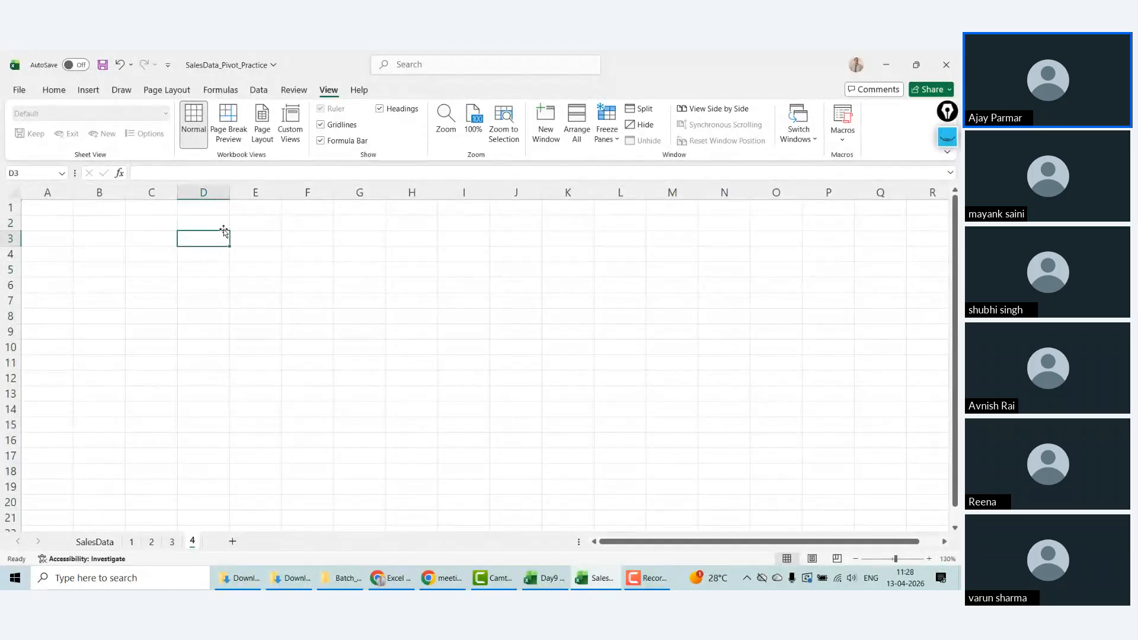
{"action": "left_click", "coordinate": [86, 91]}
{"action": "left_click", "coordinate": [31, 141]}
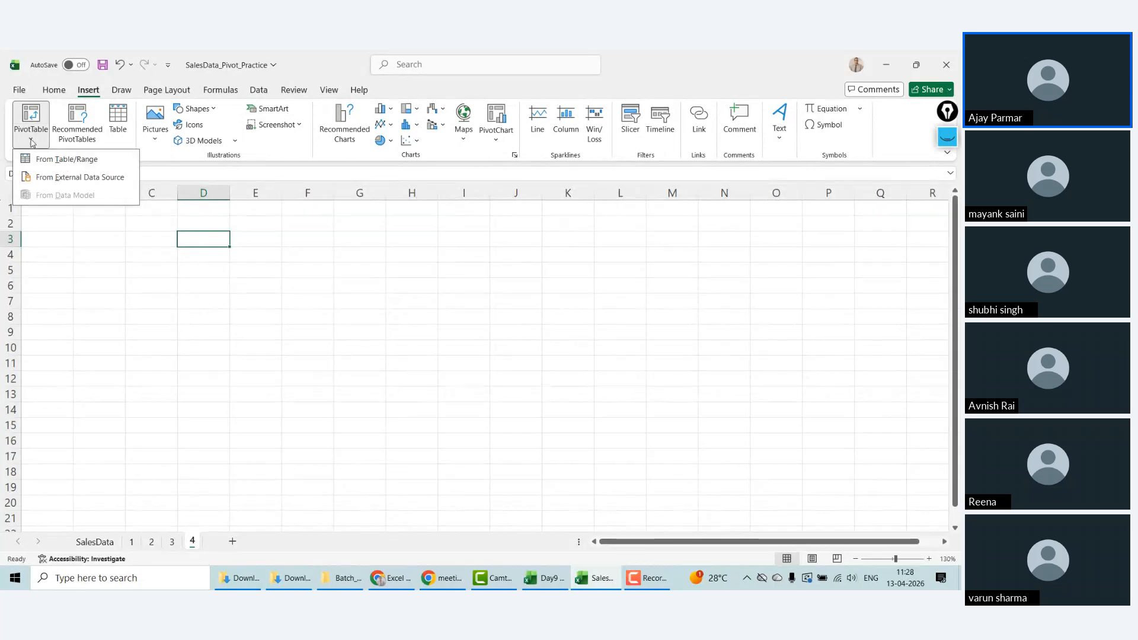
{"action": "left_click", "coordinate": [65, 159]}
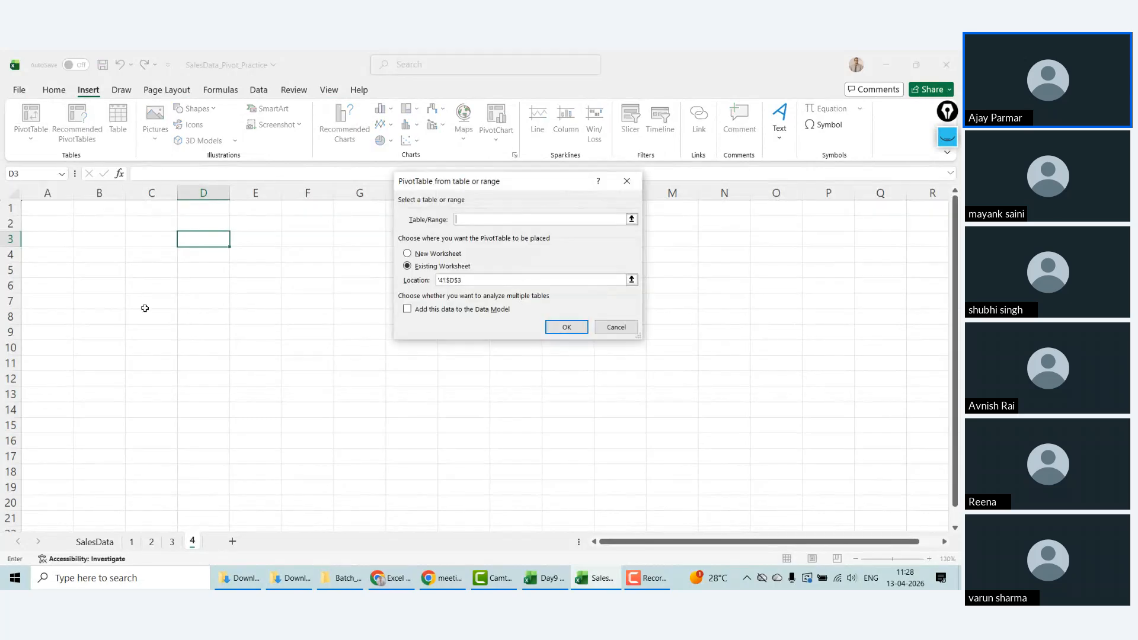
{"action": "left_click", "coordinate": [94, 541]}
{"action": "left_click", "coordinate": [43, 205]}
{"action": "key", "text": "ctrl+shift+Right"}
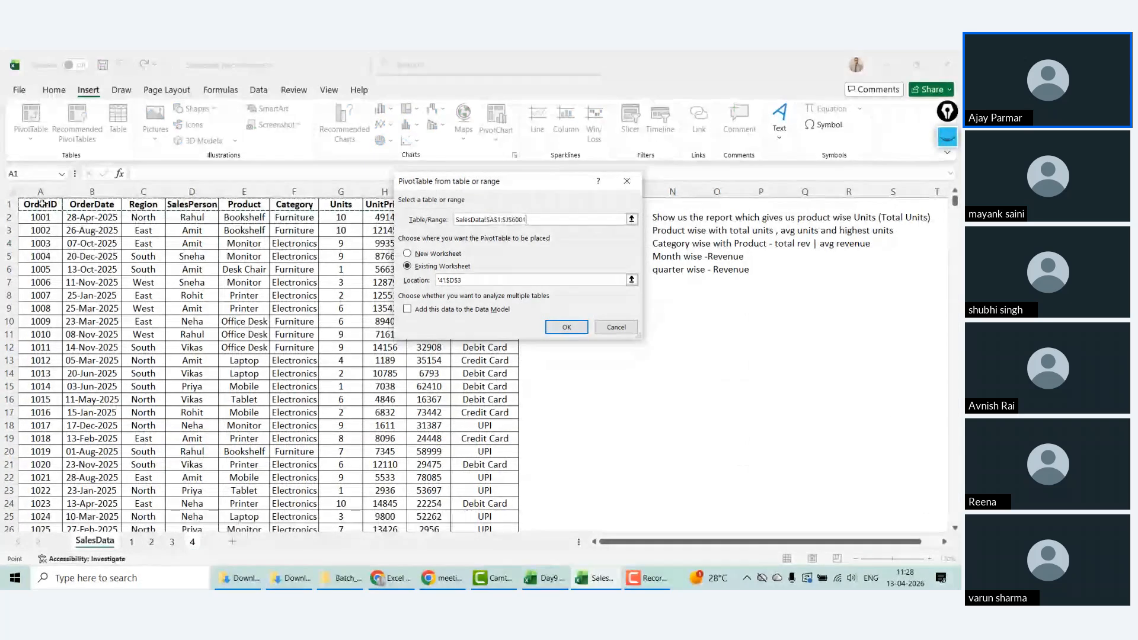
{"action": "key", "text": "ctrl+shift+Down"}
{"action": "left_click", "coordinate": [553, 325]}
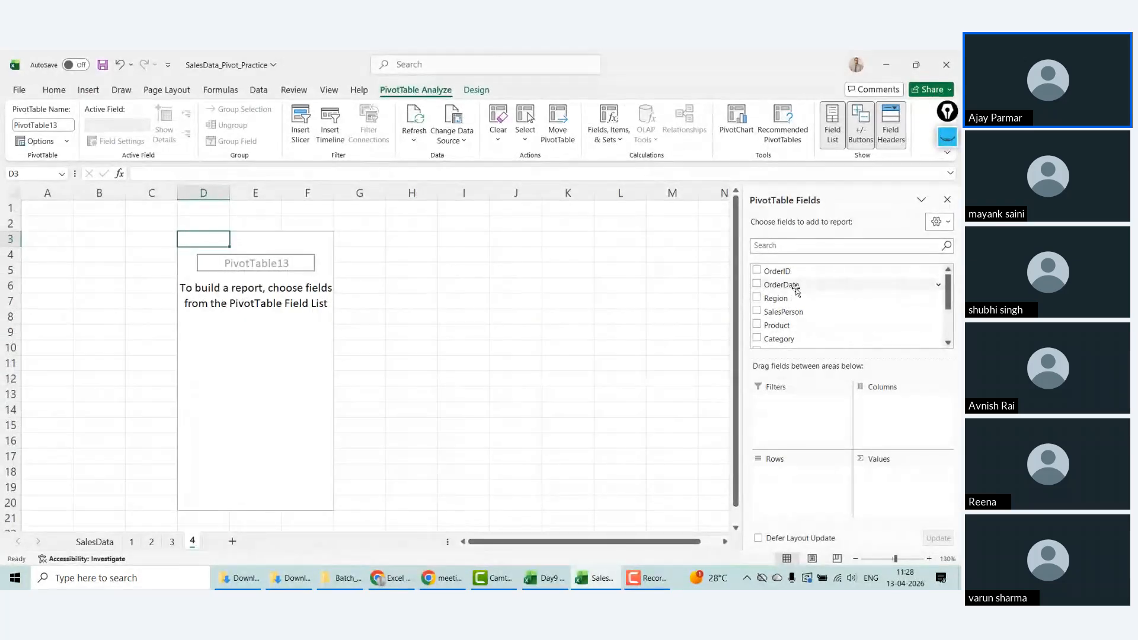
Step: Place OrderDate in the pivot table's rows and add Units and Revenue as summed values
{"action": "left_click_drag", "start_coordinate": [798, 290], "coordinate": [814, 501]}
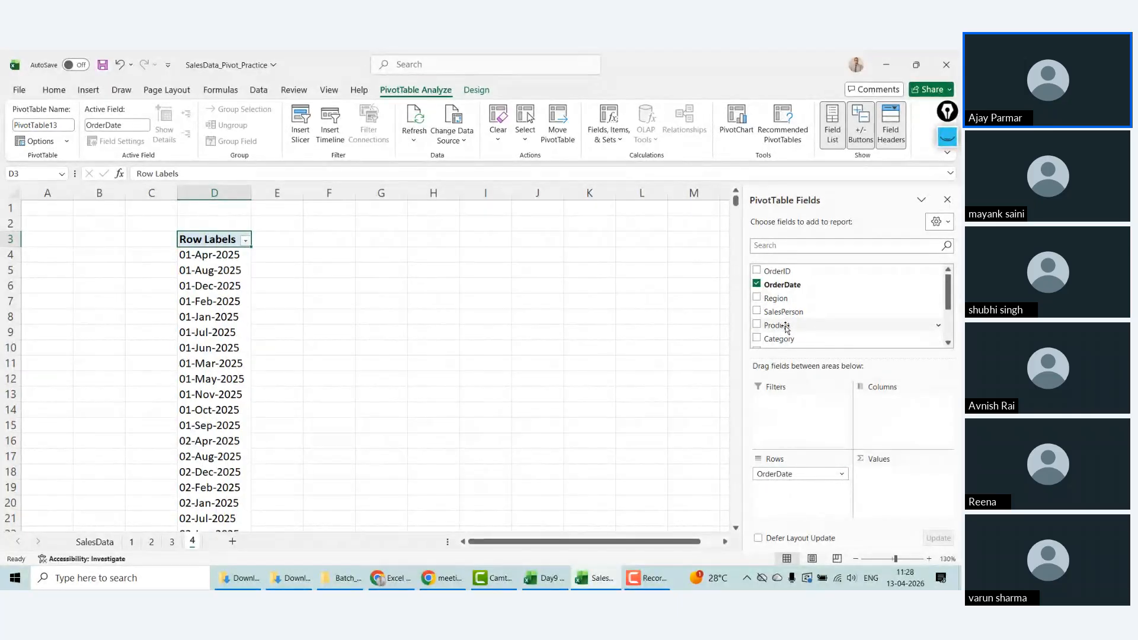
{"action": "left_click_drag", "start_coordinate": [947, 296], "coordinate": [947, 332]}
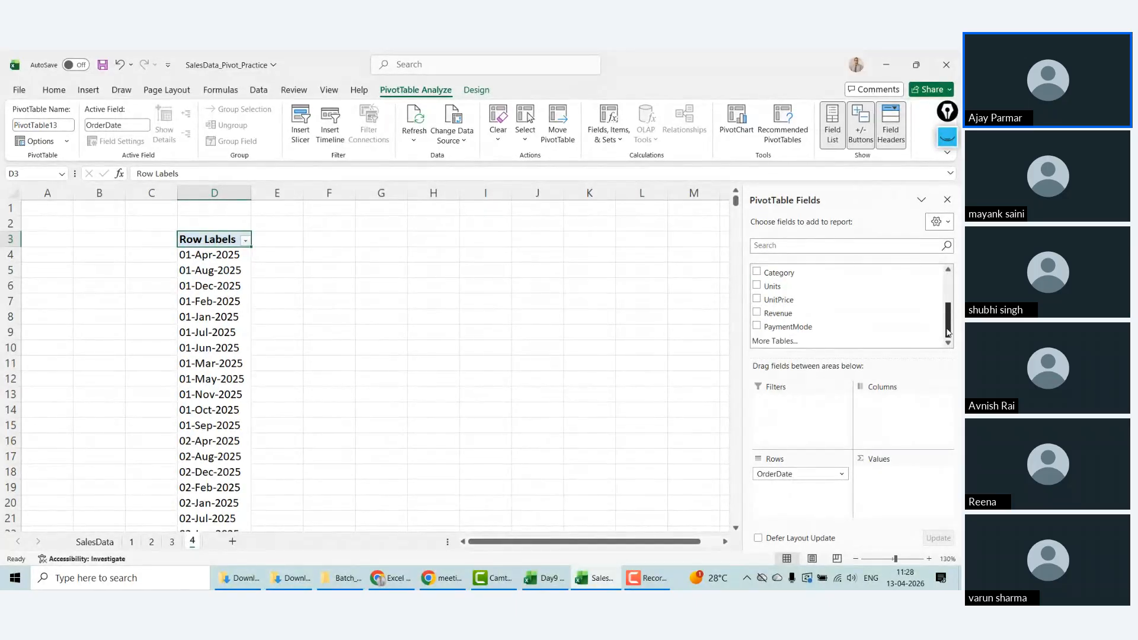
{"action": "left_click", "coordinate": [771, 288]}
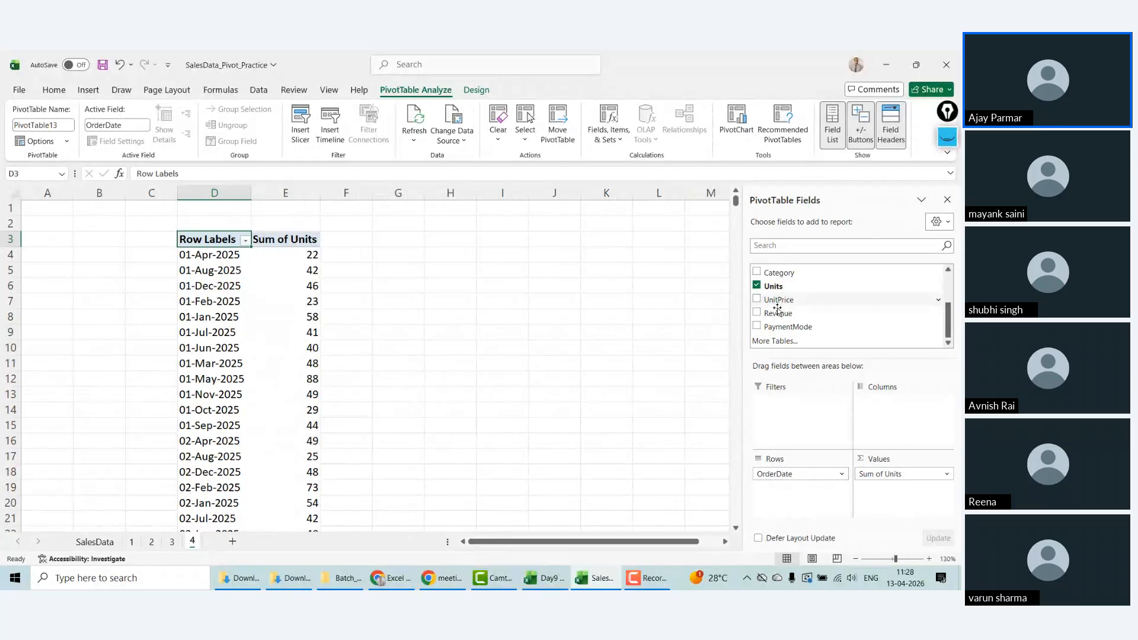
{"action": "left_click_drag", "start_coordinate": [777, 308], "coordinate": [880, 489]}
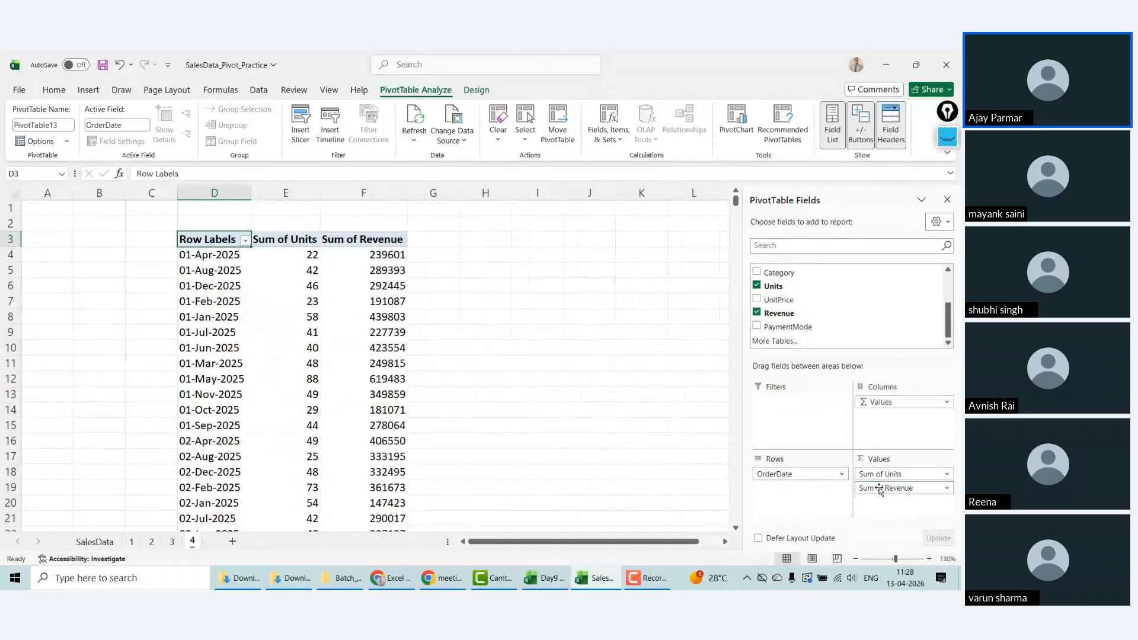
{"action": "left_click", "coordinate": [212, 256]}
{"action": "right_click", "coordinate": [213, 255]}
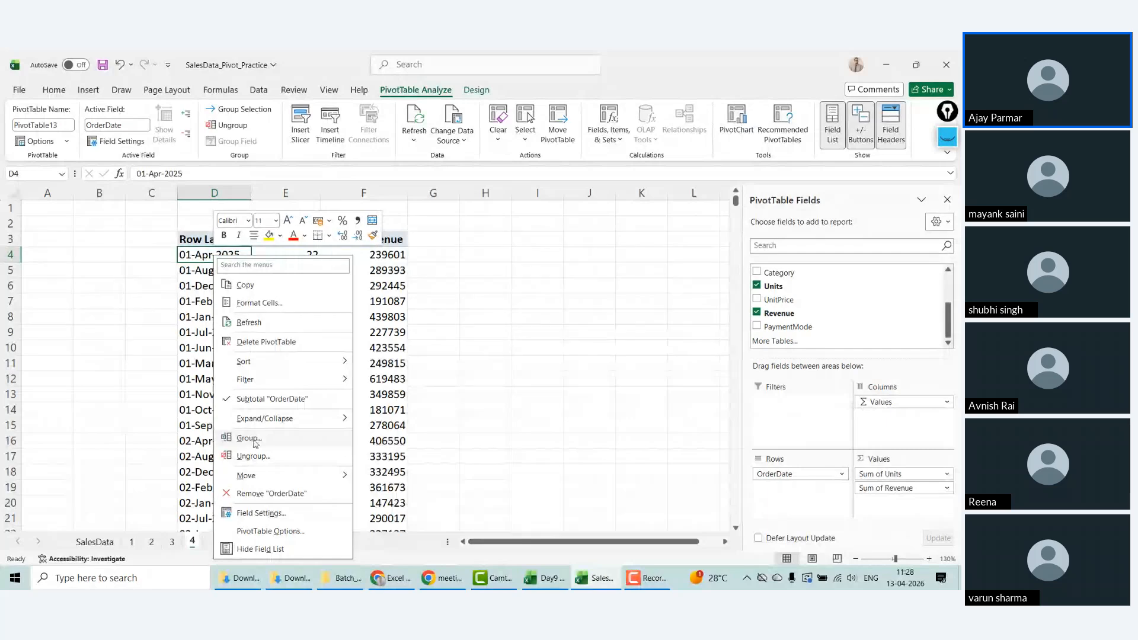
{"action": "left_click", "coordinate": [78, 549]}
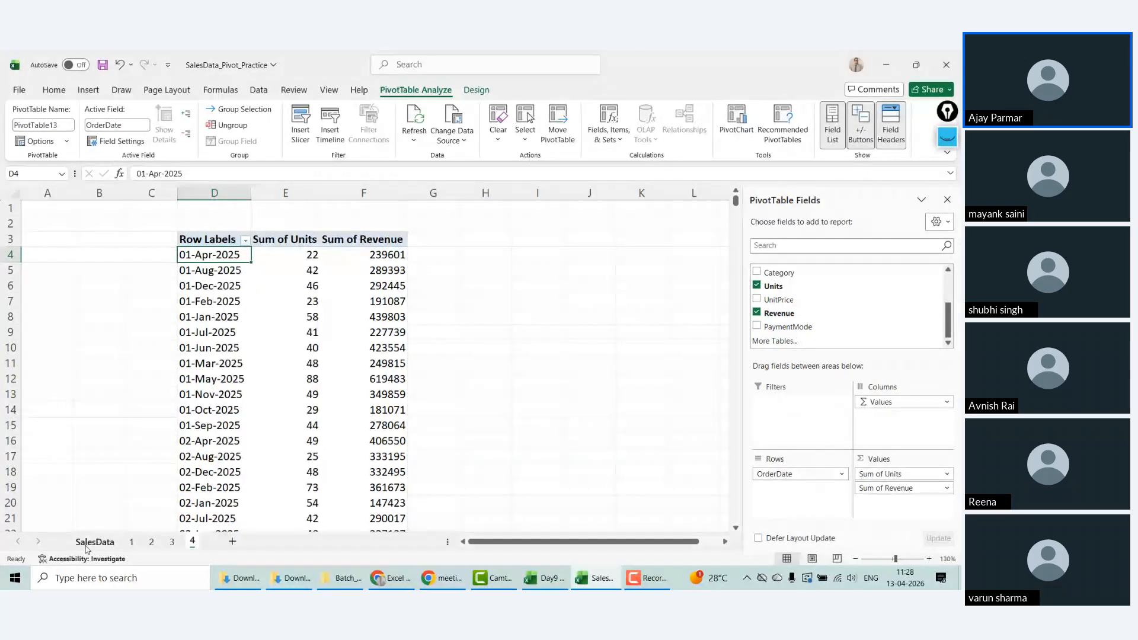
Step: Examine the OrderDate entries in the SalesData sheet, selecting the dates in B4:B8
{"action": "left_click", "coordinate": [89, 544]}
{"action": "left_click", "coordinate": [80, 329]}
{"action": "key", "text": "ctrl+Up"}
{"action": "key", "text": "Down"}
{"action": "key", "text": "Down"}
{"action": "key", "text": "Down"}
{"action": "key", "text": "shift+Down"}
{"action": "key", "text": "shift+Down"}
{"action": "key", "text": "shift+Down"}
{"action": "key", "text": "shift+Down"}
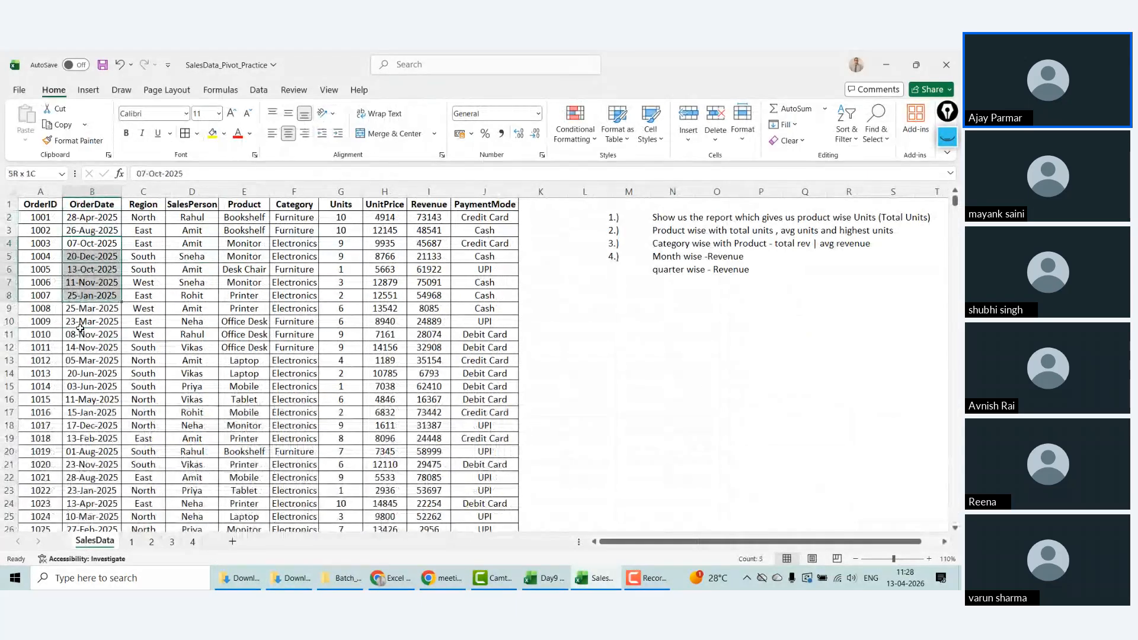
{"action": "left_click", "coordinate": [80, 326]}
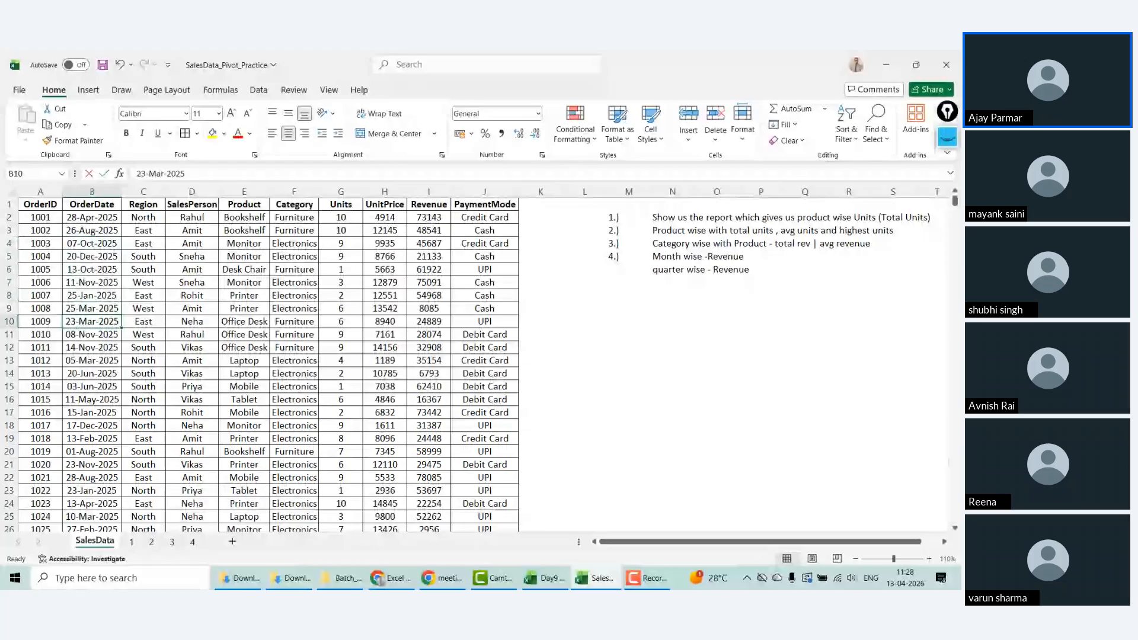
{"action": "type", "text": "janassjfdsjf"}
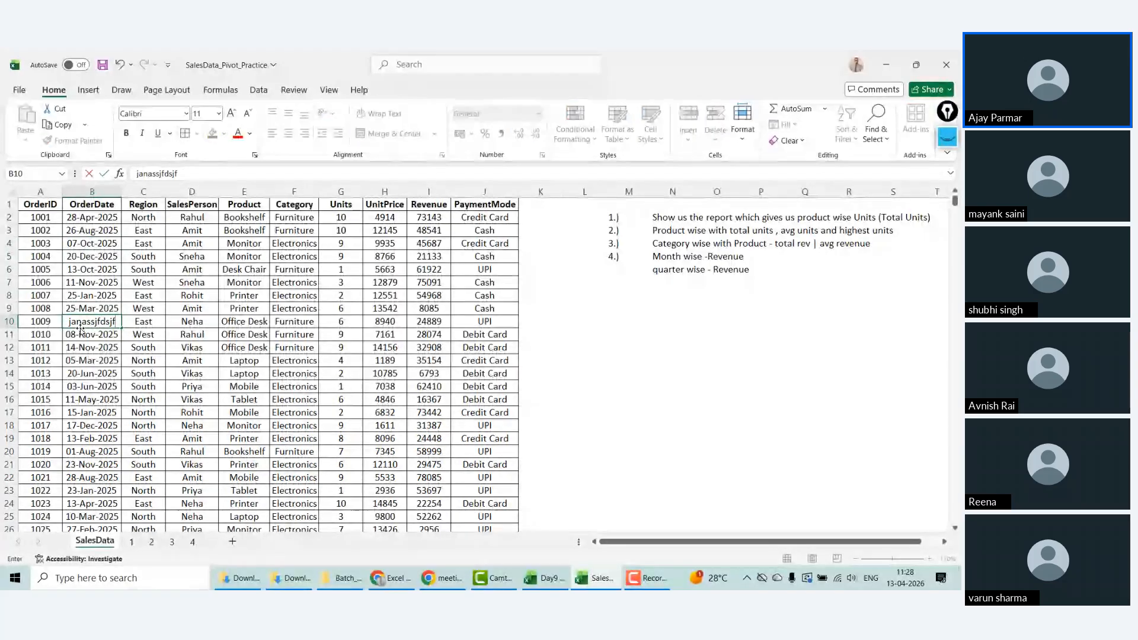
{"action": "key", "text": "Escape"}
{"action": "key", "text": "Up"}
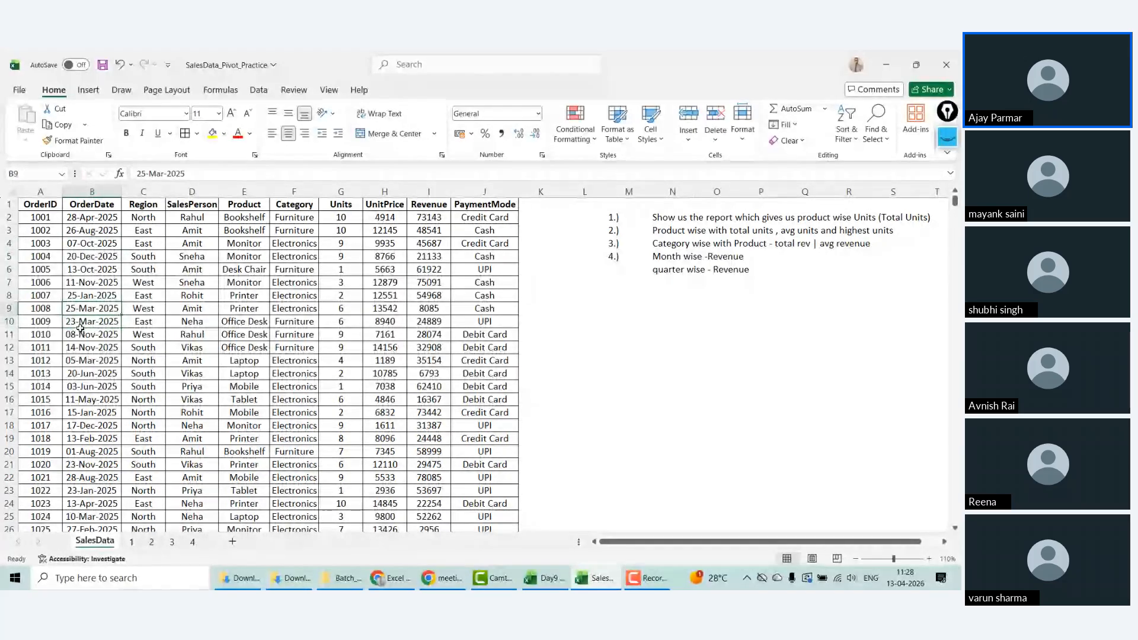
Step: Try to group the OrderDate row labels of the pivot table on sheet 4
{"action": "left_click", "coordinate": [192, 542]}
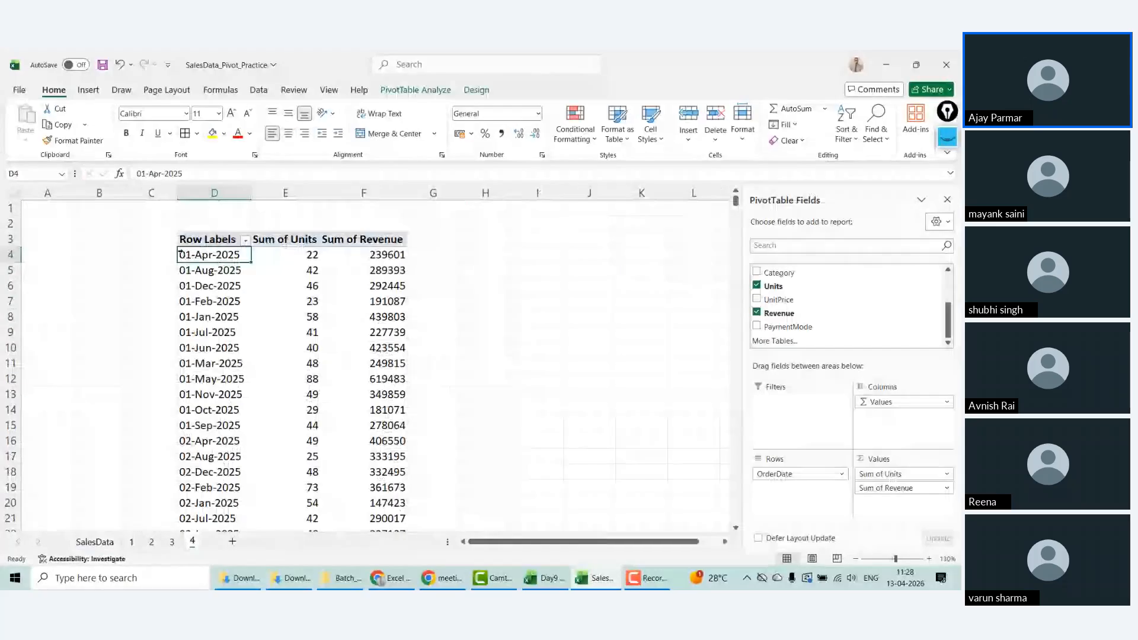
{"action": "right_click", "coordinate": [215, 255]}
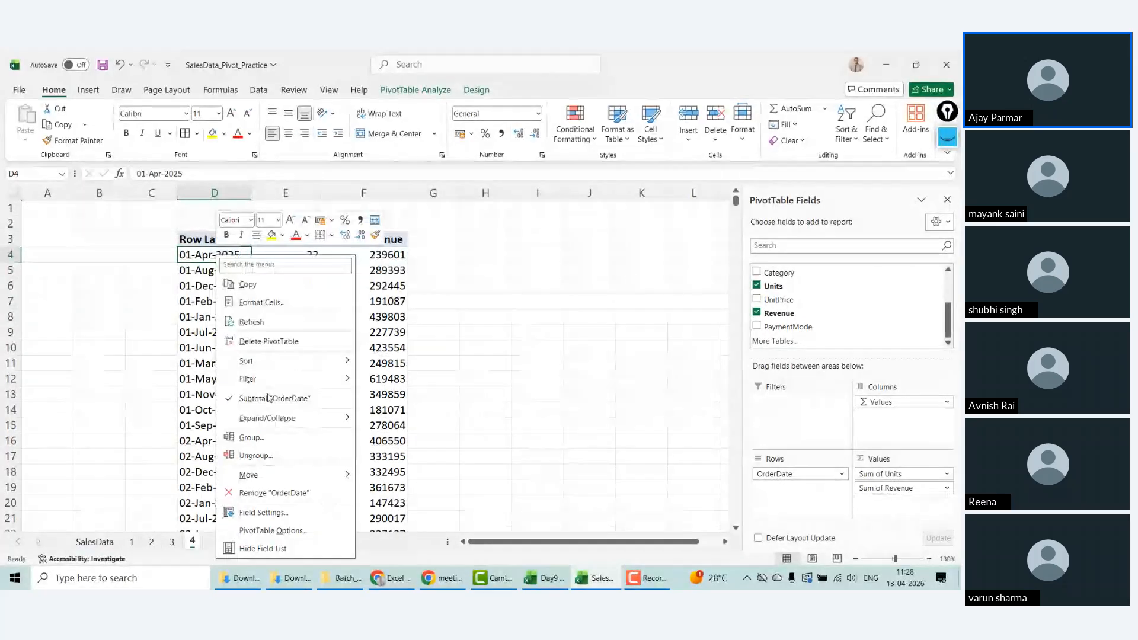
{"action": "left_click", "coordinate": [274, 438]}
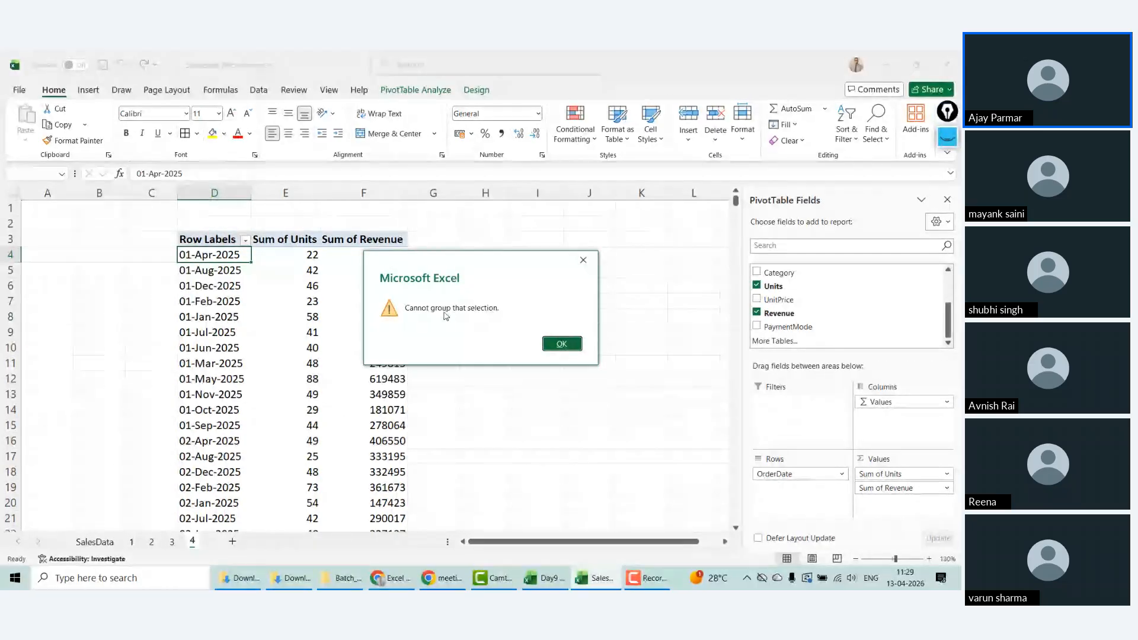
{"action": "left_click", "coordinate": [562, 344]}
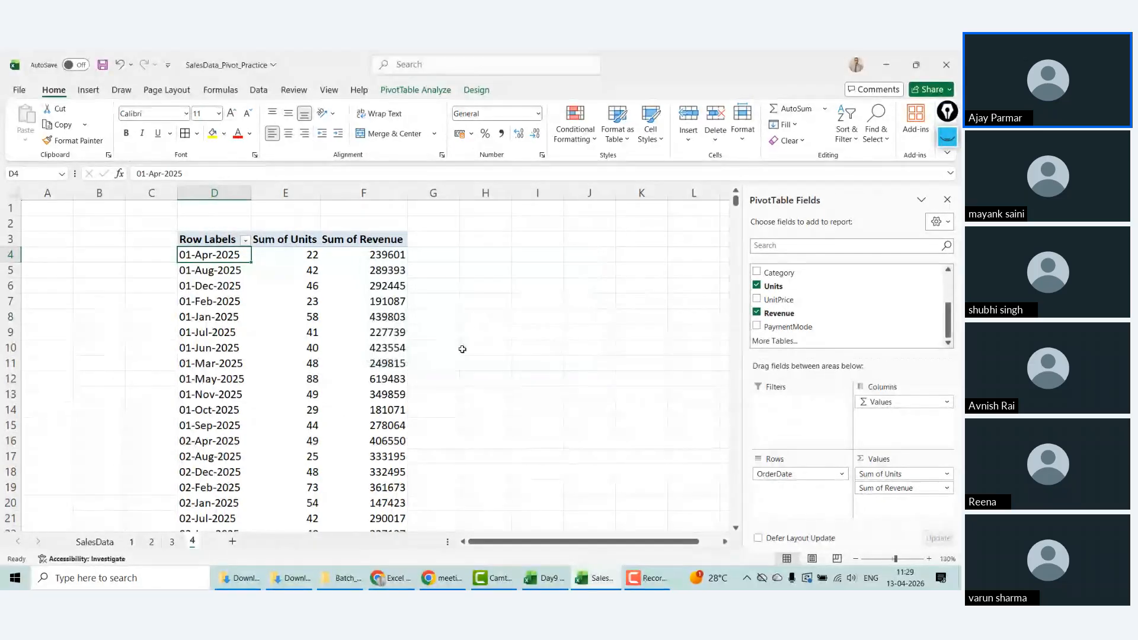
Step: Compare the date formats at the start and end of the pivot table's OrderDate row labels
{"action": "left_click", "coordinate": [219, 364]}
{"action": "key", "text": "ctrl+Down"}
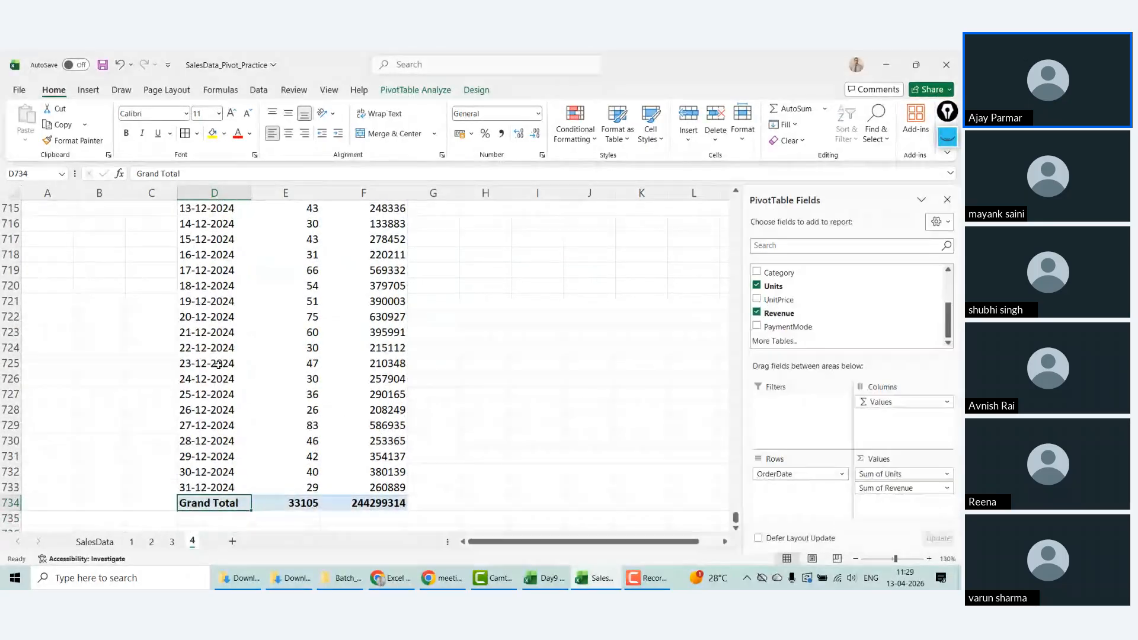
{"action": "key", "text": "Up"}
{"action": "key", "text": "ctrl+Up"}
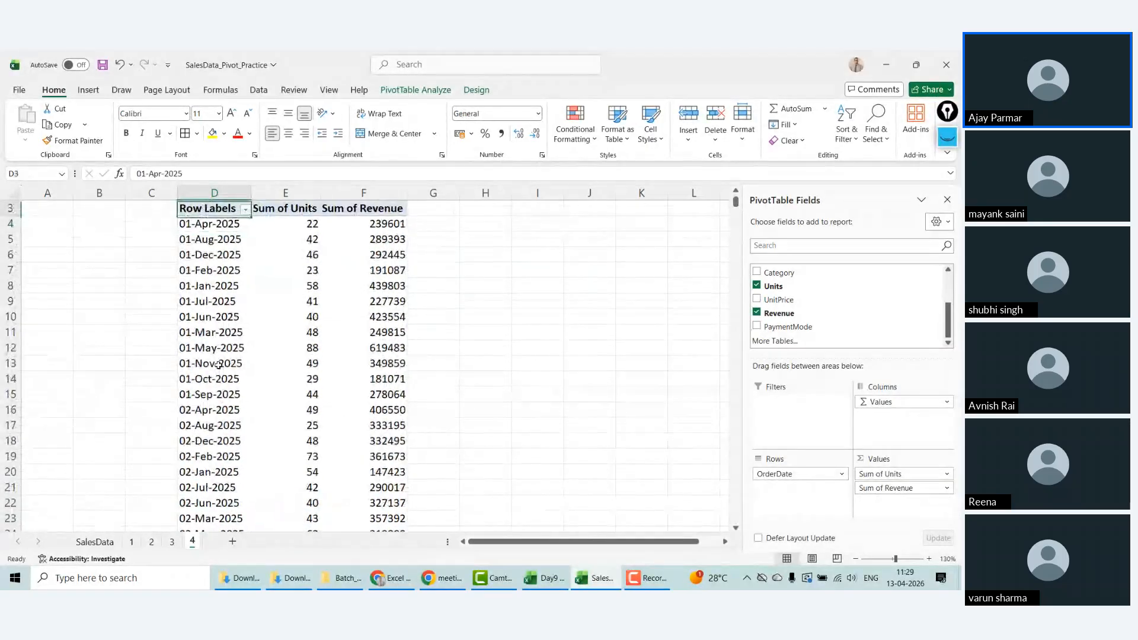
{"action": "key", "text": "Down"}
{"action": "key", "text": "Down"}
{"action": "key", "text": "ctrl+Down"}
{"action": "key", "text": "Up"}
{"action": "key", "text": "Up"}
{"action": "key", "text": "ctrl+Up"}
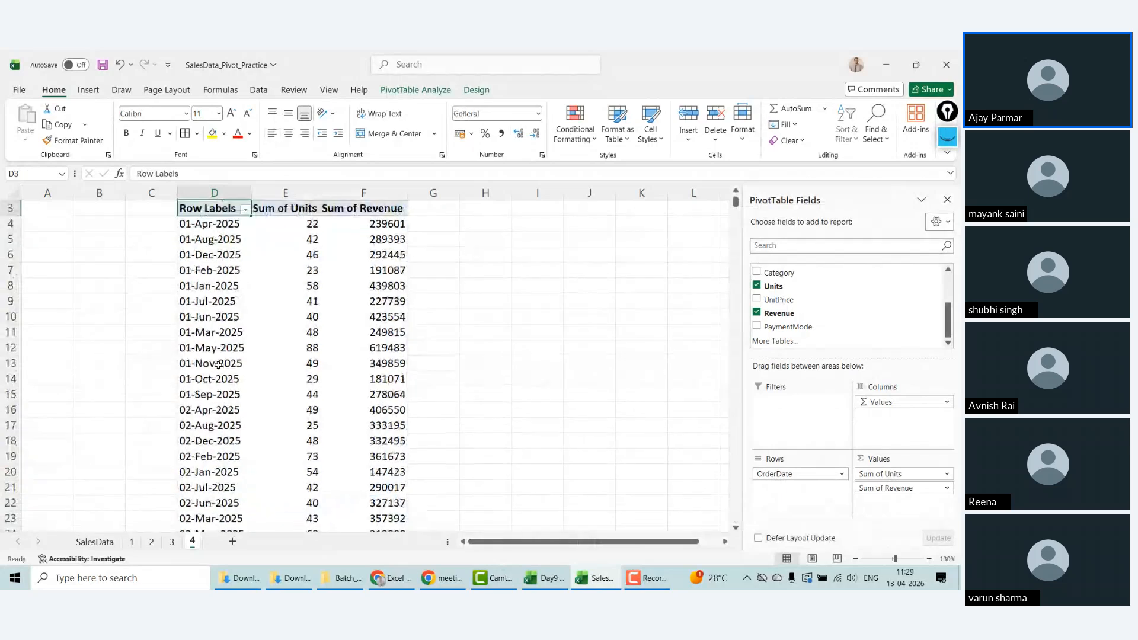
{"action": "key", "text": "Down"}
{"action": "key", "text": "Up"}
{"action": "key", "text": "Up"}
{"action": "key", "text": "Down"}
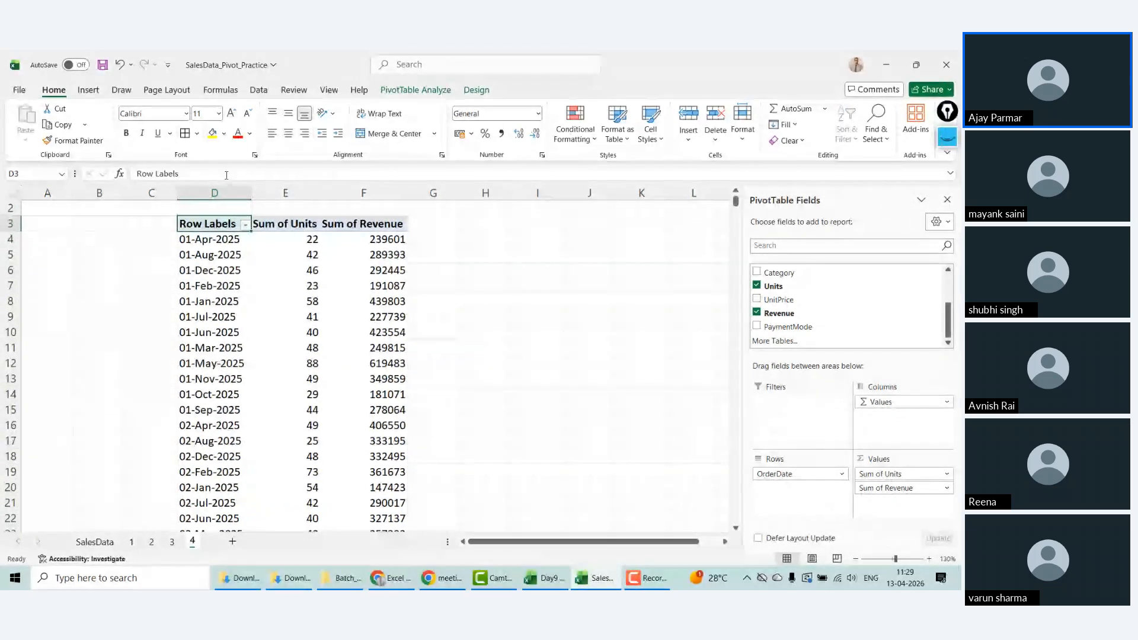
Step: Review the OrderDate items in the row labels filter list without applying a filter
{"action": "left_click", "coordinate": [220, 239]}
{"action": "left_click", "coordinate": [245, 226]}
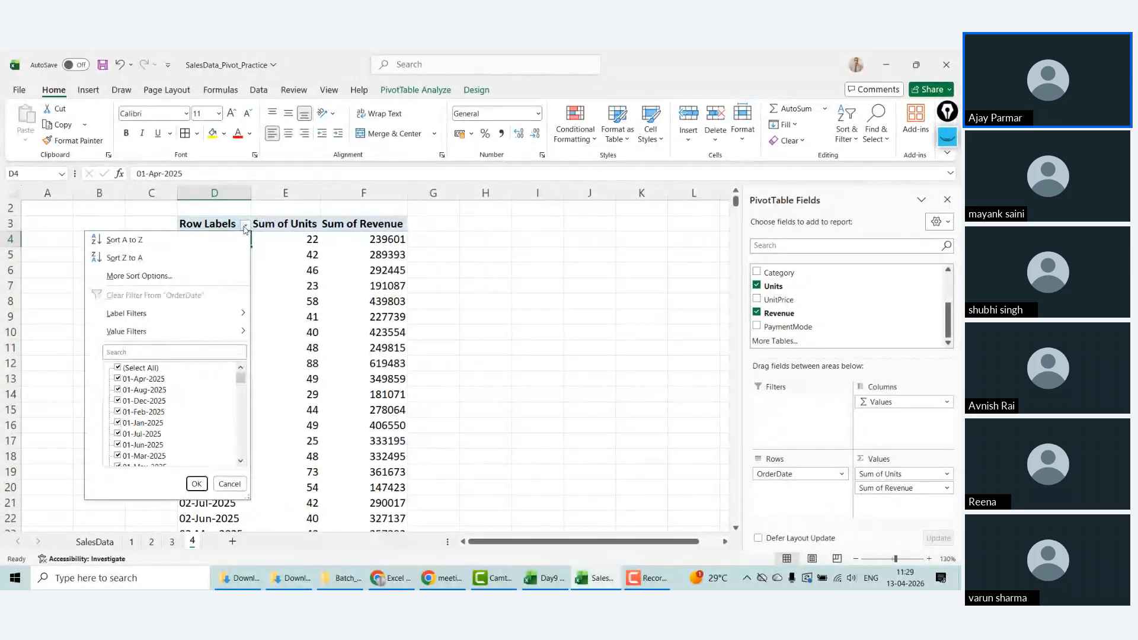
{"action": "left_click_drag", "start_coordinate": [240, 380], "coordinate": [240, 456]}
{"action": "left_click", "coordinate": [230, 484]}
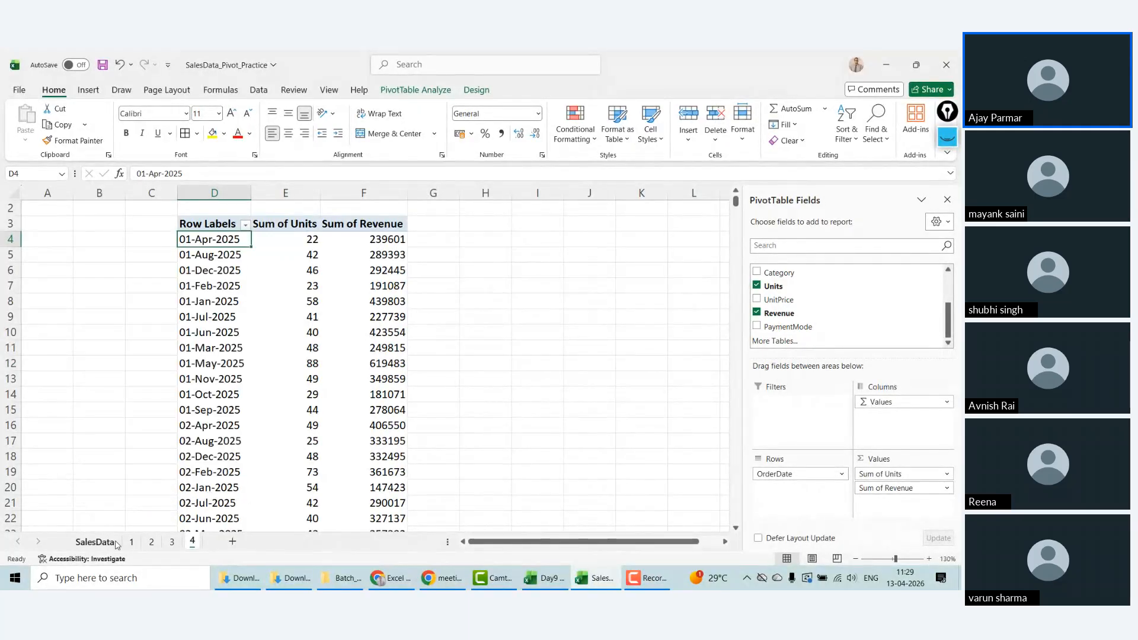
Step: Examine the OrderDate entry in the last data row of the SalesData sheet
{"action": "left_click", "coordinate": [94, 543]}
{"action": "left_click", "coordinate": [90, 231]}
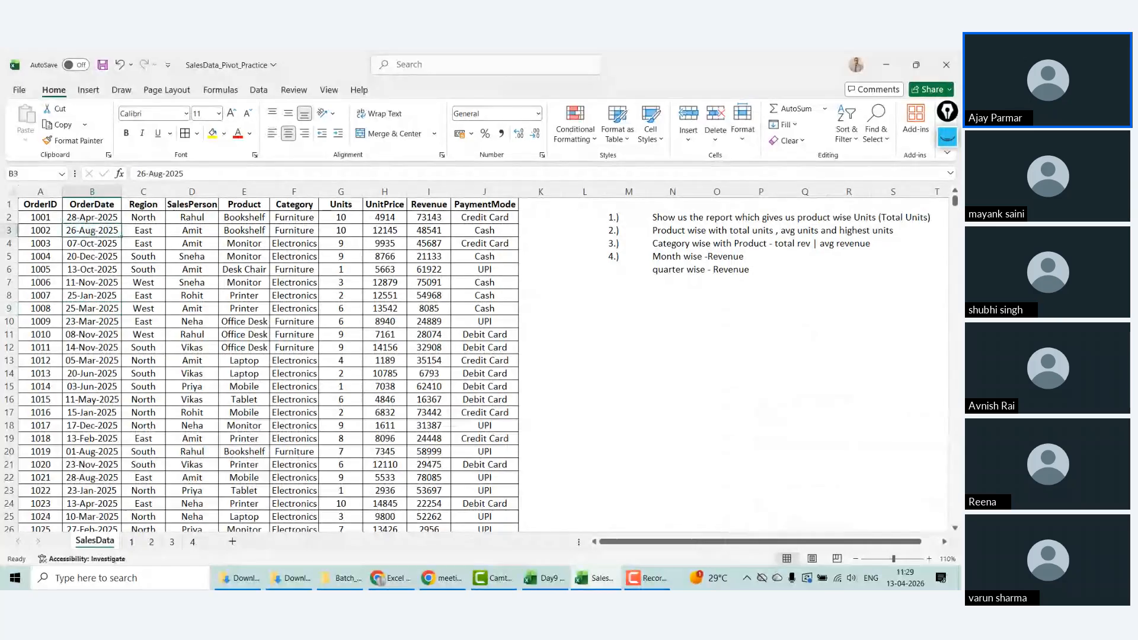
{"action": "key", "text": "ctrl+Down"}
{"action": "key", "text": "Down"}
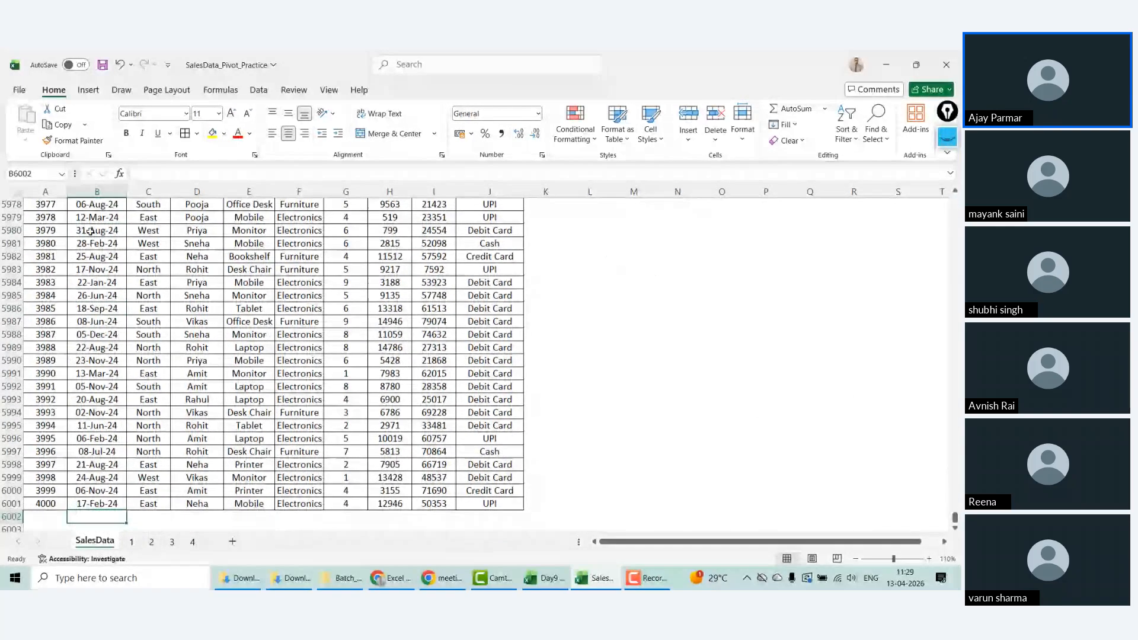
{"action": "key", "text": "Up"}
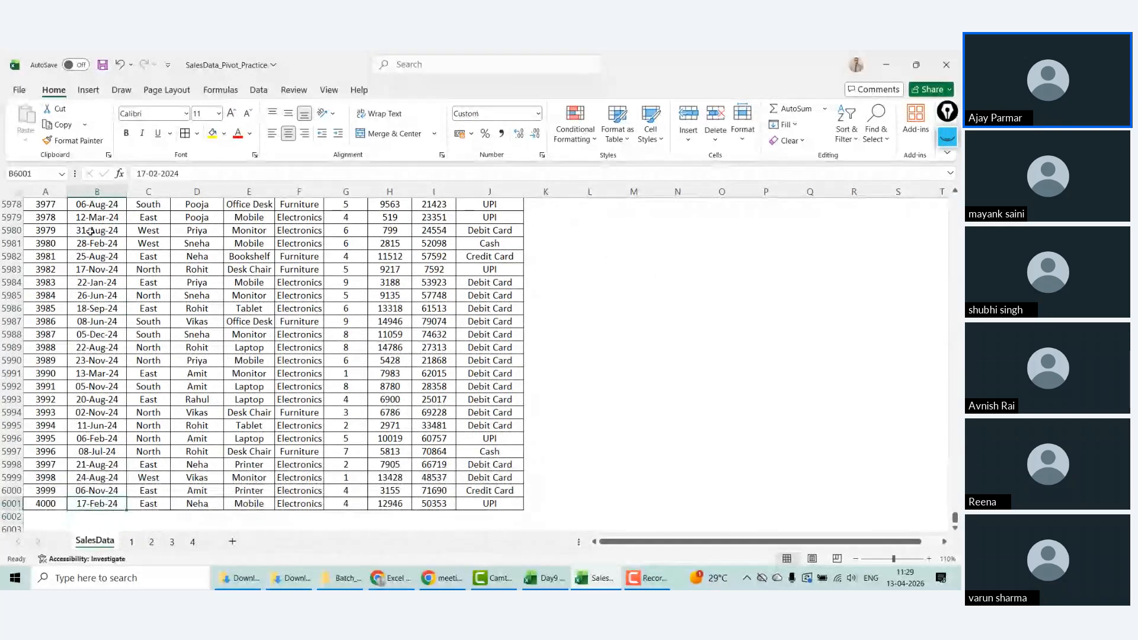
Step: Enter =ISNUMBER(B2) in K2 to test the first OrderDate and fill the formula down all data rows
{"action": "key", "text": "ctrl+Up"}
{"action": "key", "text": "Right"}
{"action": "key", "text": "Right"}
{"action": "key", "text": "Right"}
{"action": "key", "text": "Right"}
{"action": "key", "text": "Right"}
{"action": "key", "text": "Right"}
{"action": "key", "text": "Right"}
{"action": "key", "text": "Right"}
{"action": "key", "text": "Right"}
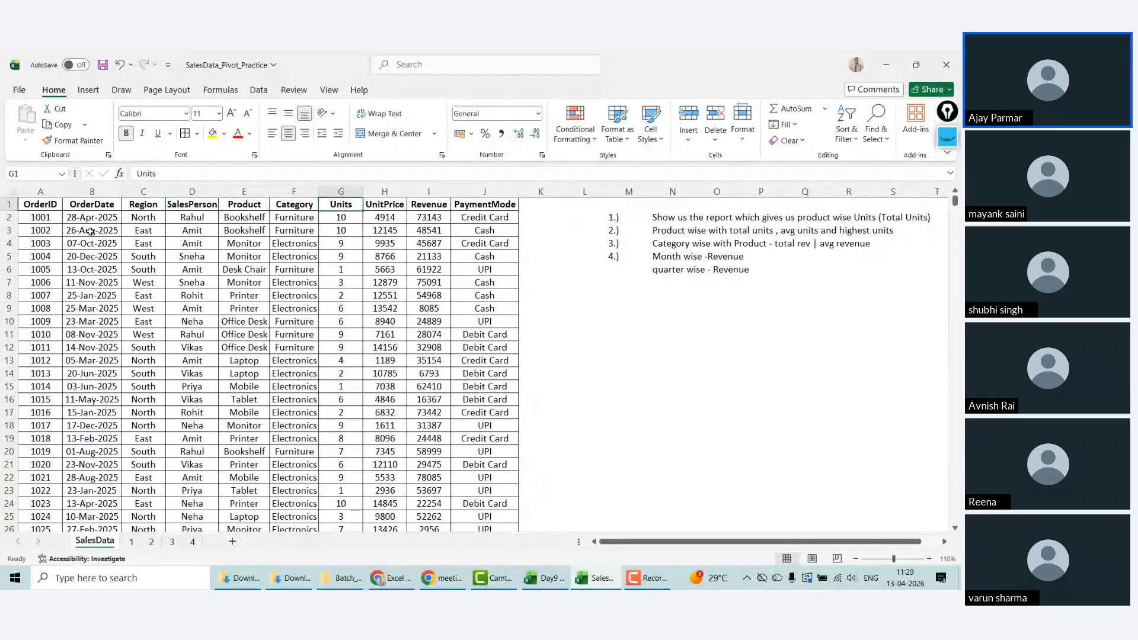
{"action": "key", "text": "Down"}
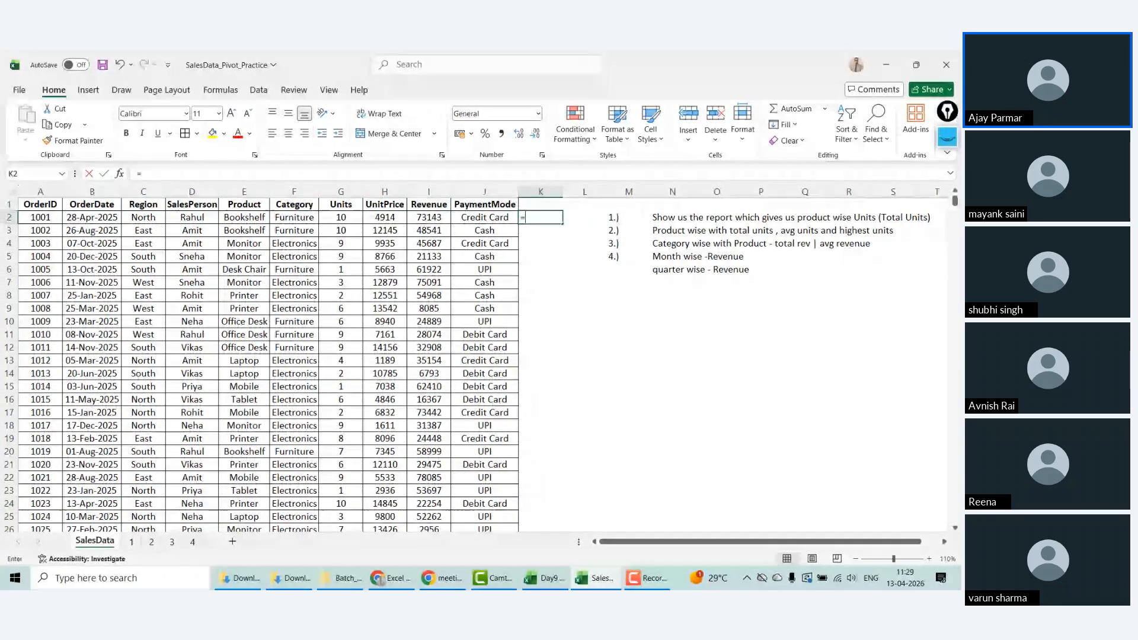
{"action": "type", "text": "=si"}
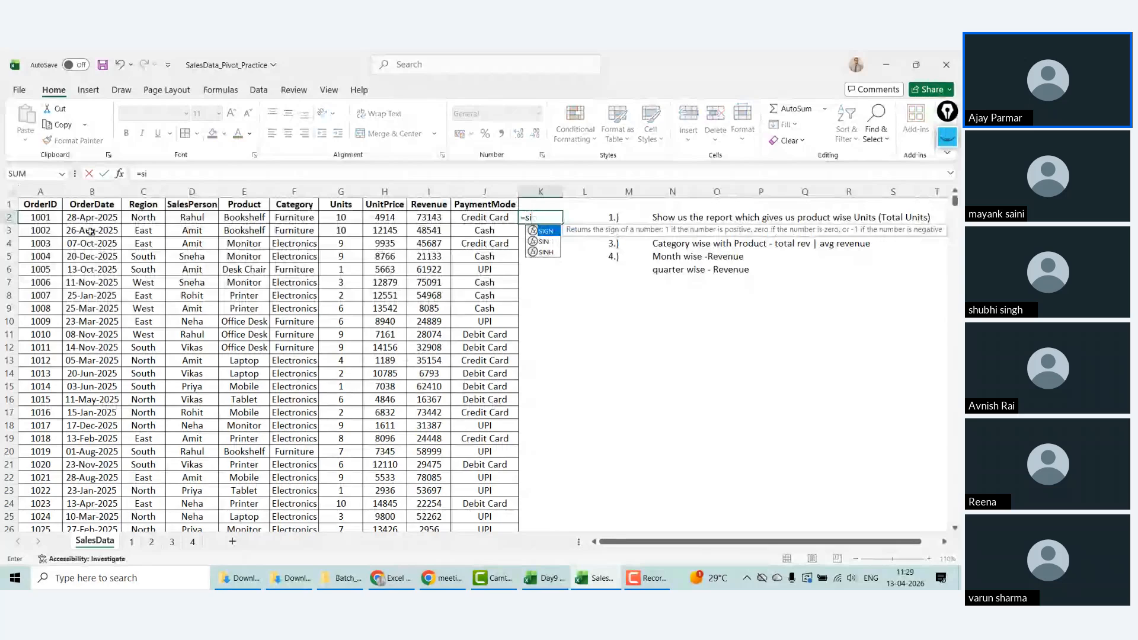
{"action": "key", "text": "BackSpace"}
{"action": "key", "text": "BackSpace"}
{"action": "type", "text": "ISNUMBER("}
{"action": "key", "text": "Left"}
{"action": "key", "text": "Left"}
{"action": "key", "text": "Left"}
{"action": "key", "text": "Left"}
{"action": "key", "text": "Left"}
{"action": "key", "text": "Left"}
{"action": "key", "text": "Left"}
{"action": "key", "text": "Left"}
{"action": "key", "text": "Left"}
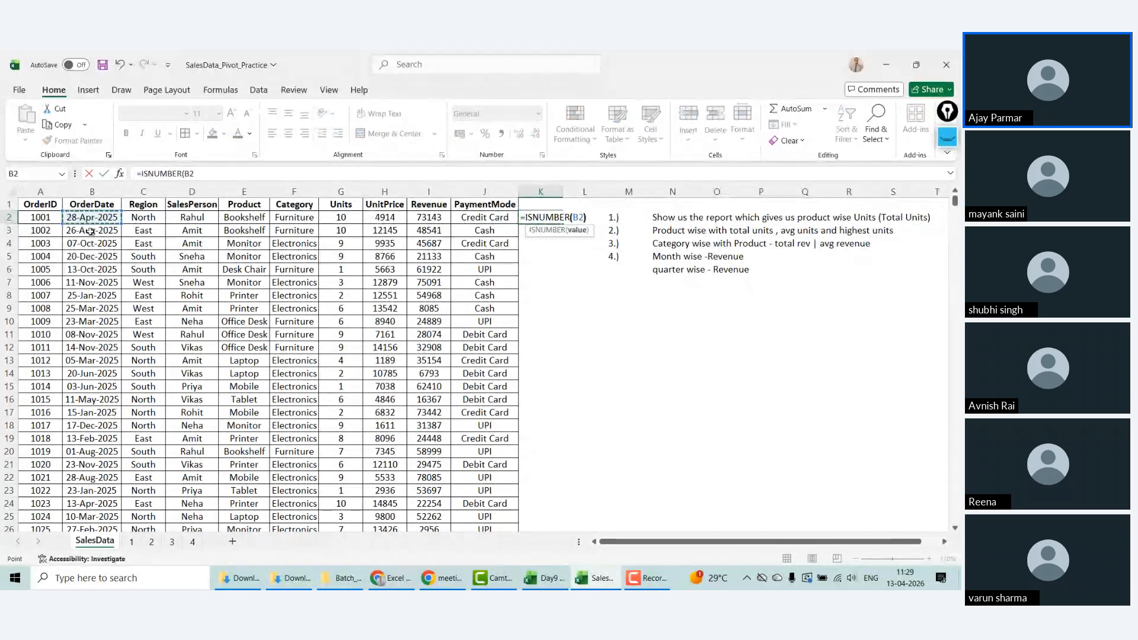
{"action": "key", "text": "Return"}
{"action": "key", "text": "Up"}
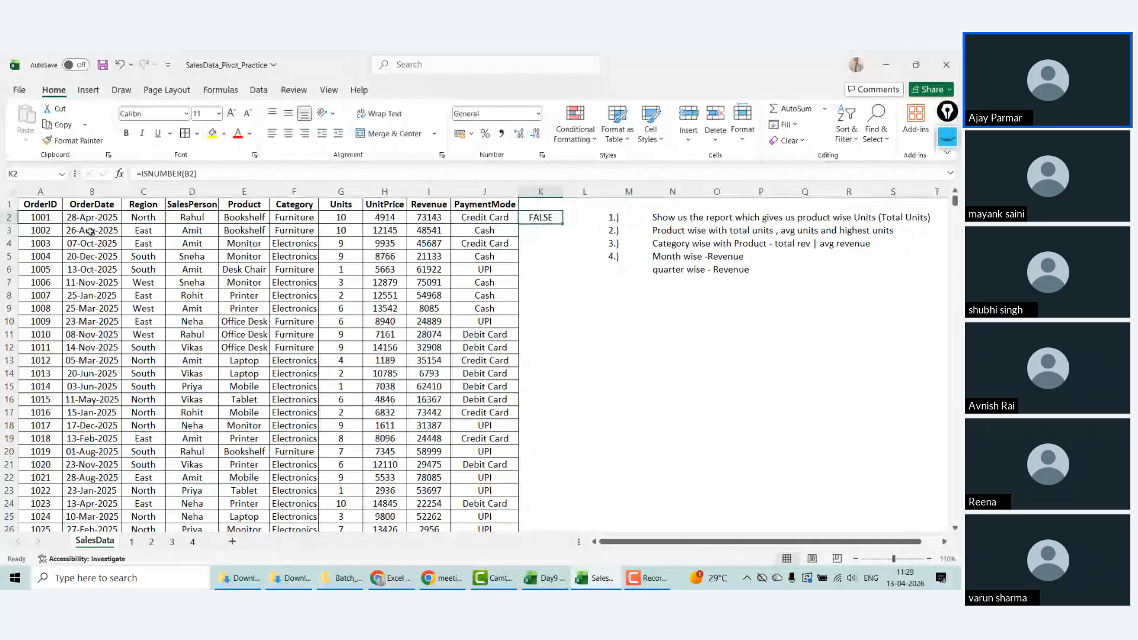
{"action": "double_click", "coordinate": [563, 223]}
Step: Review the ISNUMBER results in column K for the last rows of the sales data
{"action": "left_click", "coordinate": [521, 291]}
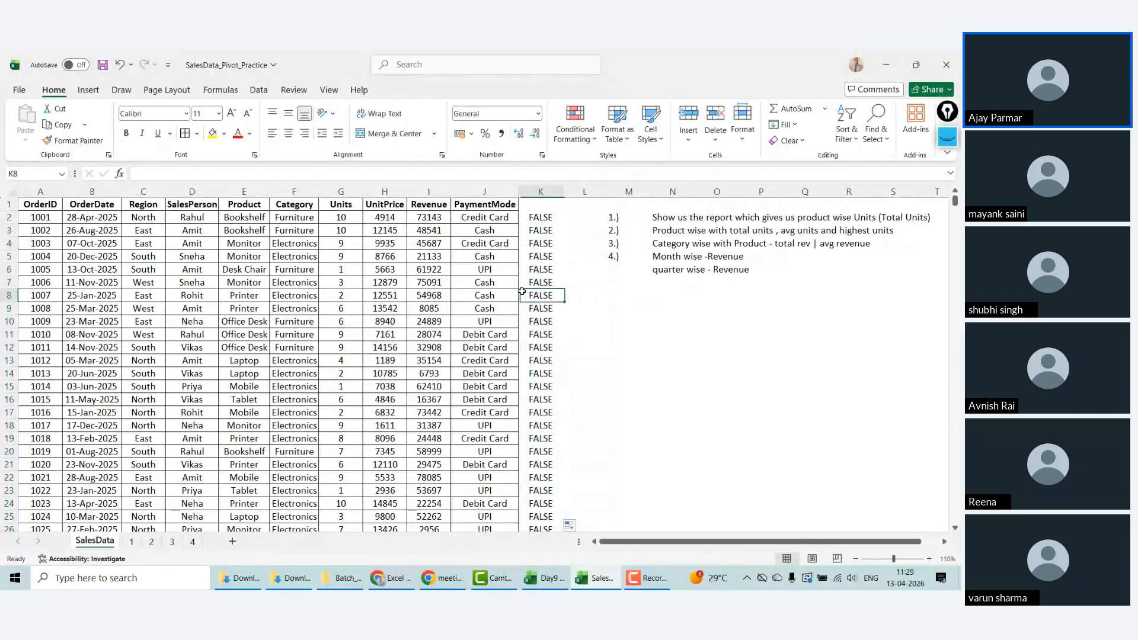
{"action": "key", "text": "ctrl+Down"}
{"action": "key", "text": "Down"}
{"action": "key", "text": "Down"}
{"action": "key", "text": "Up"}
{"action": "key", "text": "Up"}
{"action": "key", "text": "Up"}
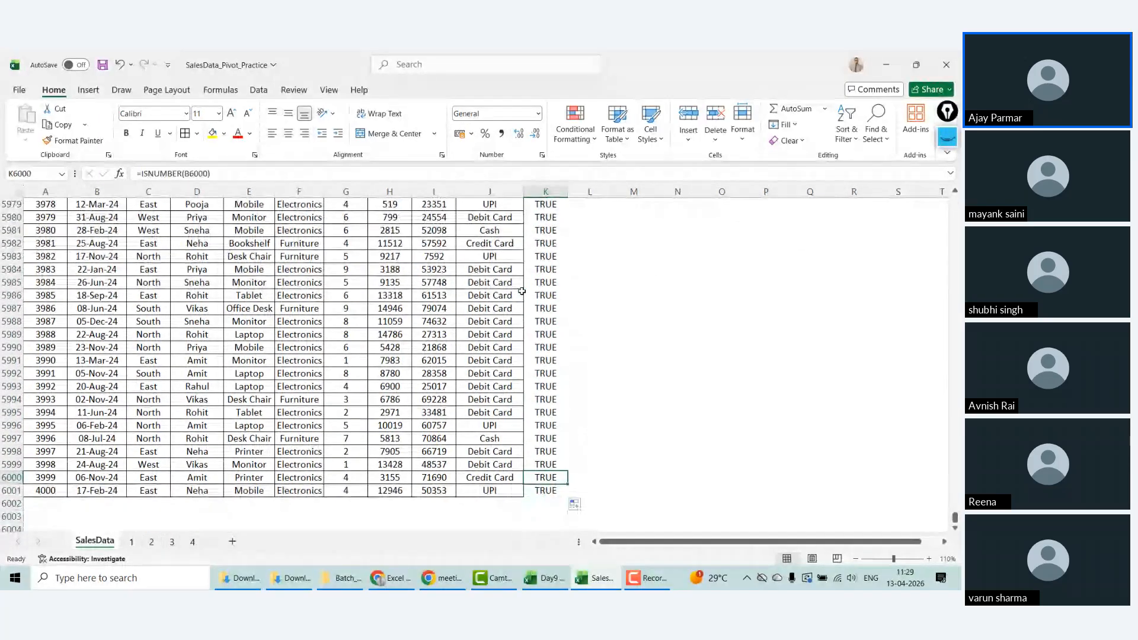
{"action": "key", "text": "Up"}
{"action": "key", "text": "Up"}
{"action": "key", "text": "Up"}
{"action": "key", "text": "Up"}
{"action": "key", "text": "Up"}
{"action": "key", "text": "Up"}
{"action": "key", "text": "Up"}
{"action": "key", "text": "Up"}
{"action": "key", "text": "Up"}
{"action": "key", "text": "Up"}
{"action": "key", "text": "Up"}
{"action": "key", "text": "Up"}
{"action": "key", "text": "Up"}
{"action": "key", "text": "Up"}
{"action": "key", "text": "Up"}
{"action": "key", "text": "Up"}
{"action": "key", "text": "Up"}
{"action": "key", "text": "Up"}
{"action": "key", "text": "Up"}
{"action": "key", "text": "Up"}
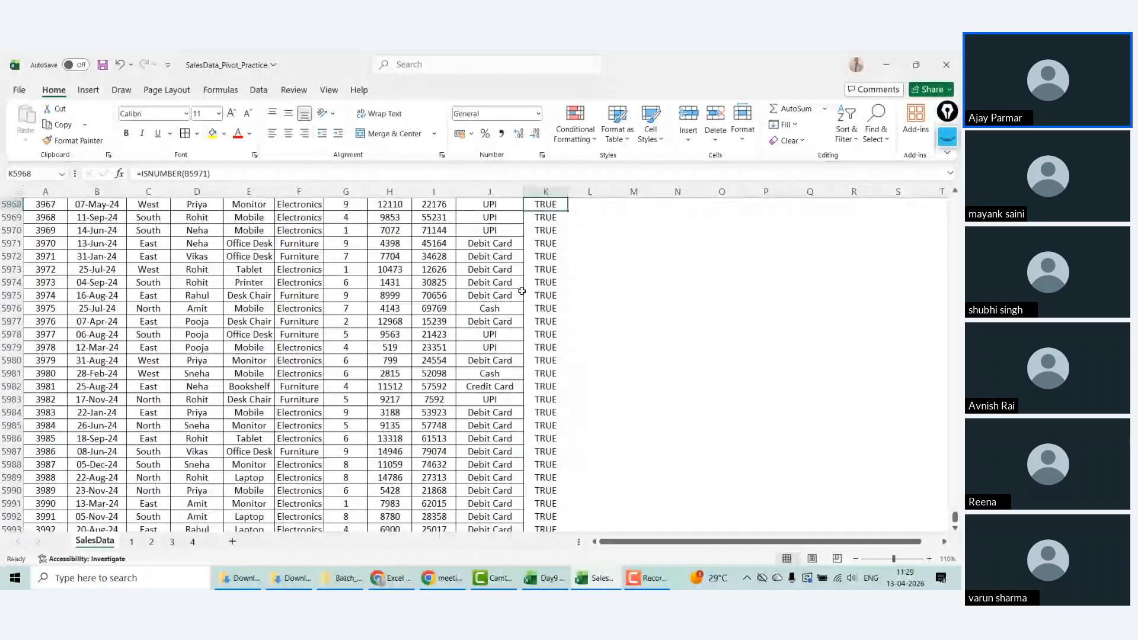
Step: Inspect the underlying content of the first OrderDate cell, B2, without changing it
{"action": "key", "text": "ctrl+Up"}
{"action": "key", "text": "ctrl+Left"}
{"action": "key", "text": "Up"}
{"action": "key", "text": "Right"}
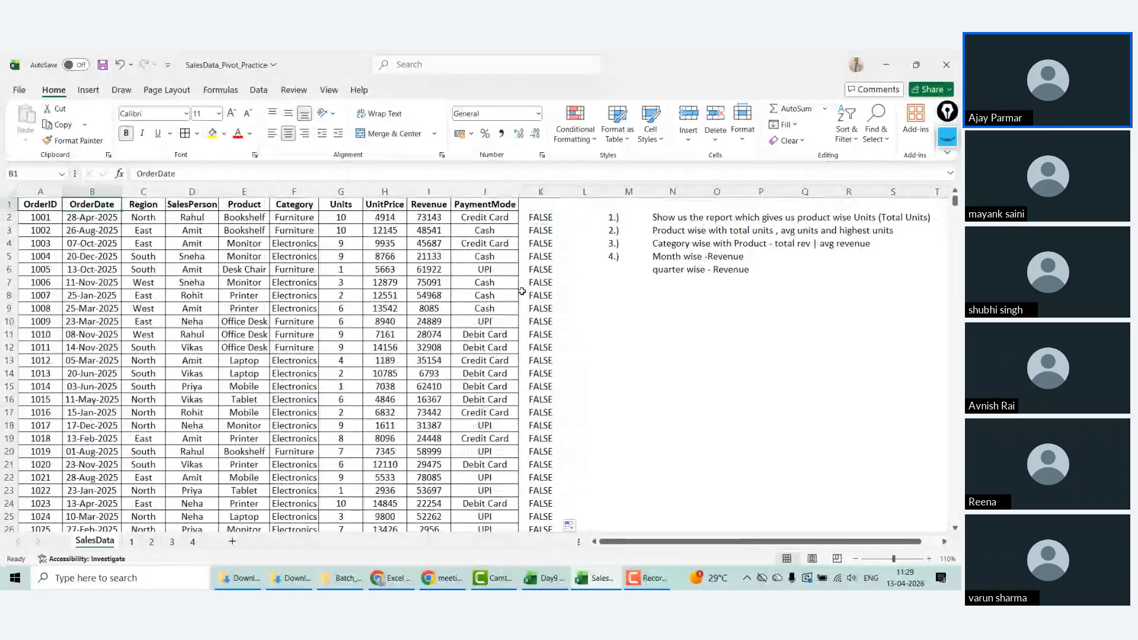
{"action": "key", "text": "Down"}
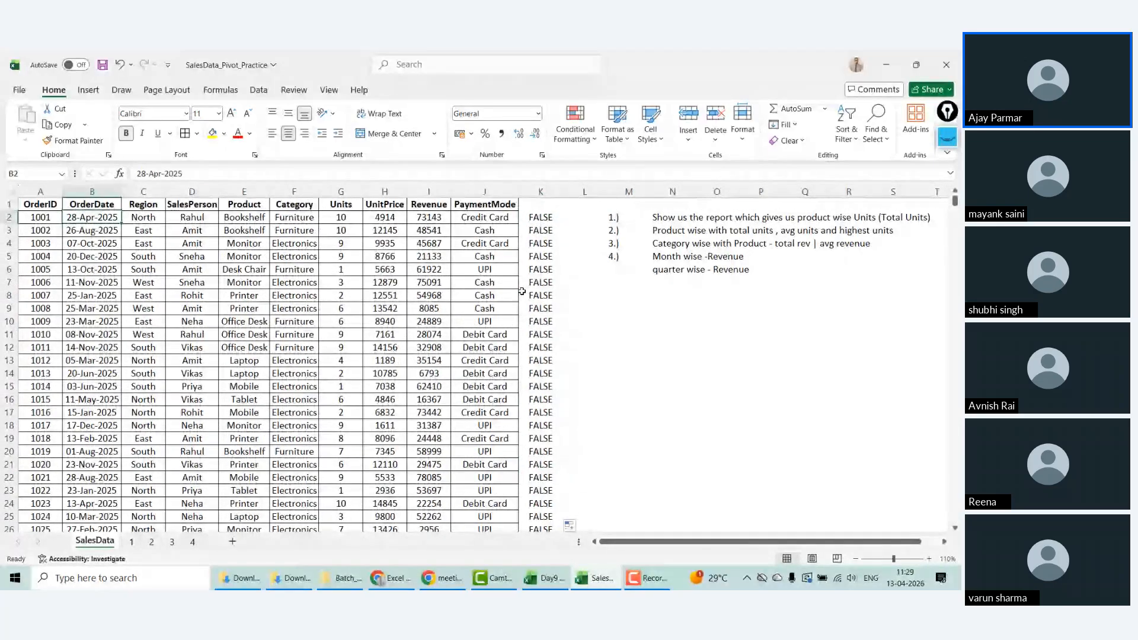
{"action": "left_click", "coordinate": [230, 174]}
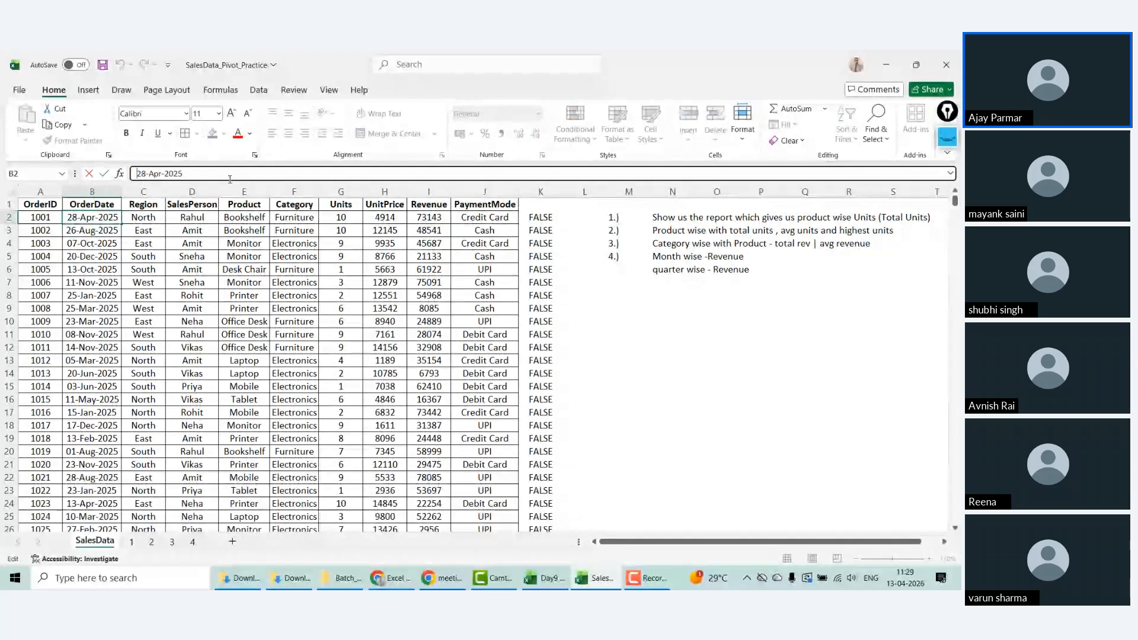
{"action": "key", "text": "Escape"}
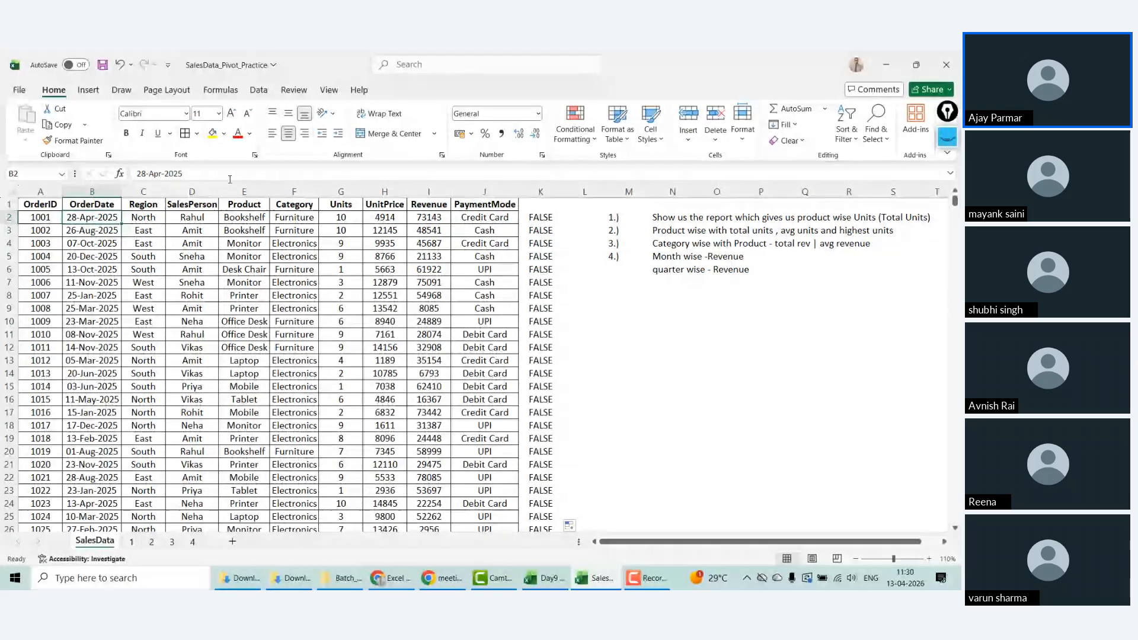
Step: Check the ISNUMBER results in column K from K2 down through the first several hundred rows
{"action": "key", "text": "Right"}
{"action": "key", "text": "Right"}
{"action": "key", "text": "Right"}
{"action": "key", "text": "Right"}
{"action": "key", "text": "Right"}
{"action": "key", "text": "Right"}
{"action": "key", "text": "Right"}
{"action": "key", "text": "Right"}
{"action": "key", "text": "Right"}
{"action": "key", "text": "Right"}
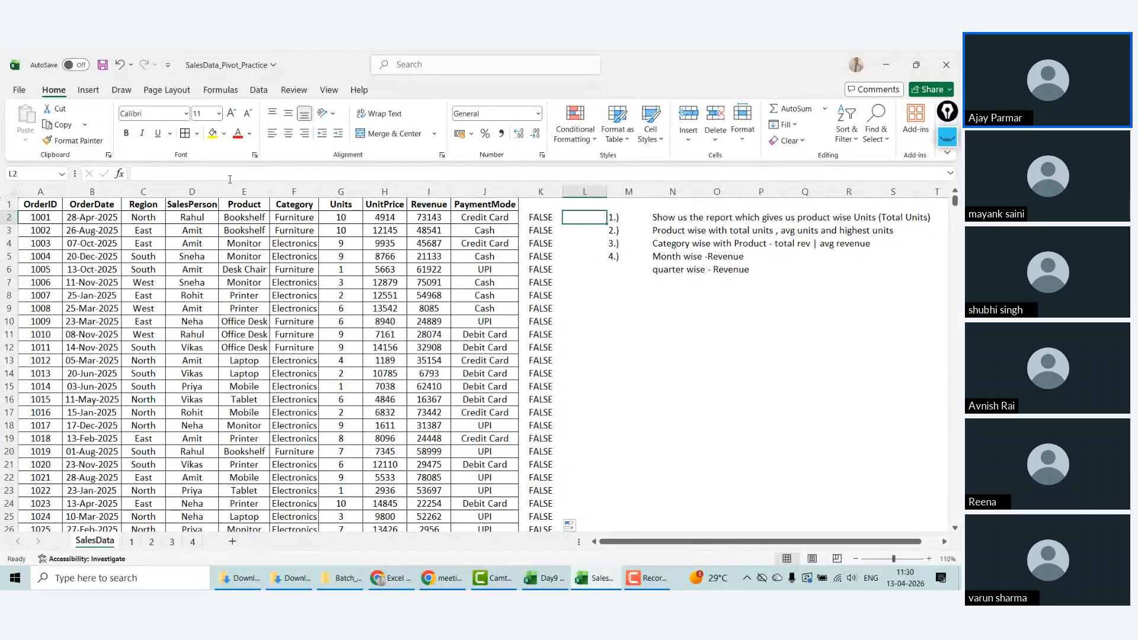
{"action": "key", "text": "Left"}
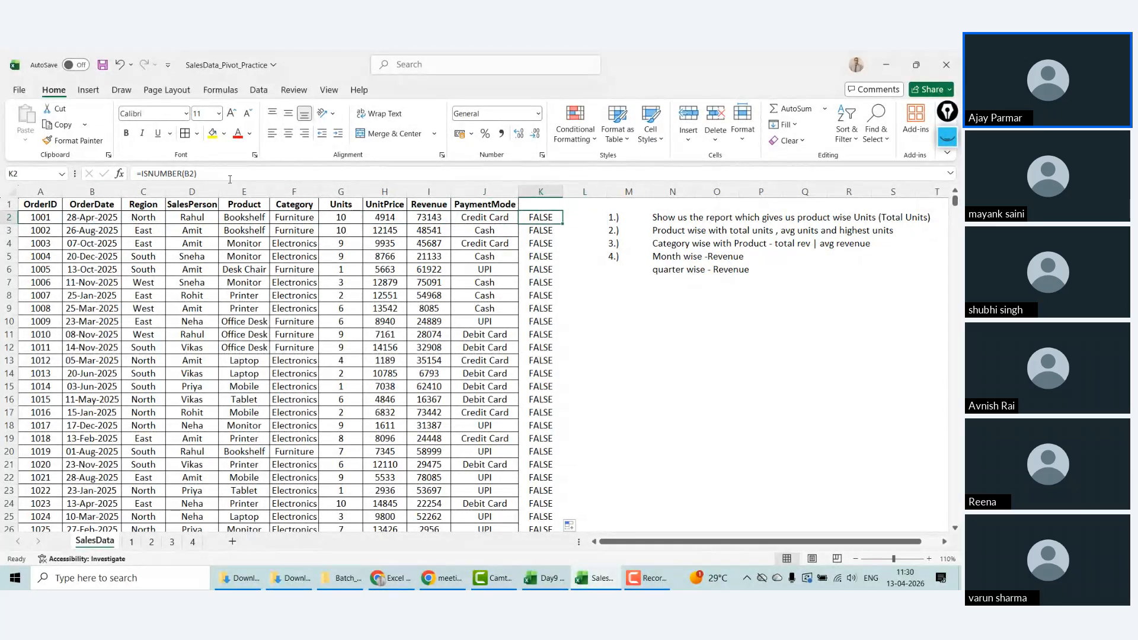
{"action": "key", "text": "ctrl+Down"}
{"action": "key", "text": "Down"}
{"action": "key", "text": "Down"}
{"action": "key", "text": "Down"}
{"action": "key", "text": "Down"}
{"action": "key", "text": "Down"}
{"action": "key", "text": "Down"}
{"action": "key", "text": "Down"}
{"action": "key", "text": "Down"}
{"action": "key", "text": "Down"}
{"action": "key", "text": "Down"}
{"action": "key", "text": "Down"}
{"action": "key", "text": "Down"}
{"action": "key", "text": "Down"}
{"action": "key", "text": "Down"}
{"action": "key", "text": "Down"}
{"action": "key", "text": "Down"}
{"action": "key", "text": "Down"}
{"action": "key", "text": "Down"}
{"action": "key", "text": "Down"}
{"action": "key", "text": "Down"}
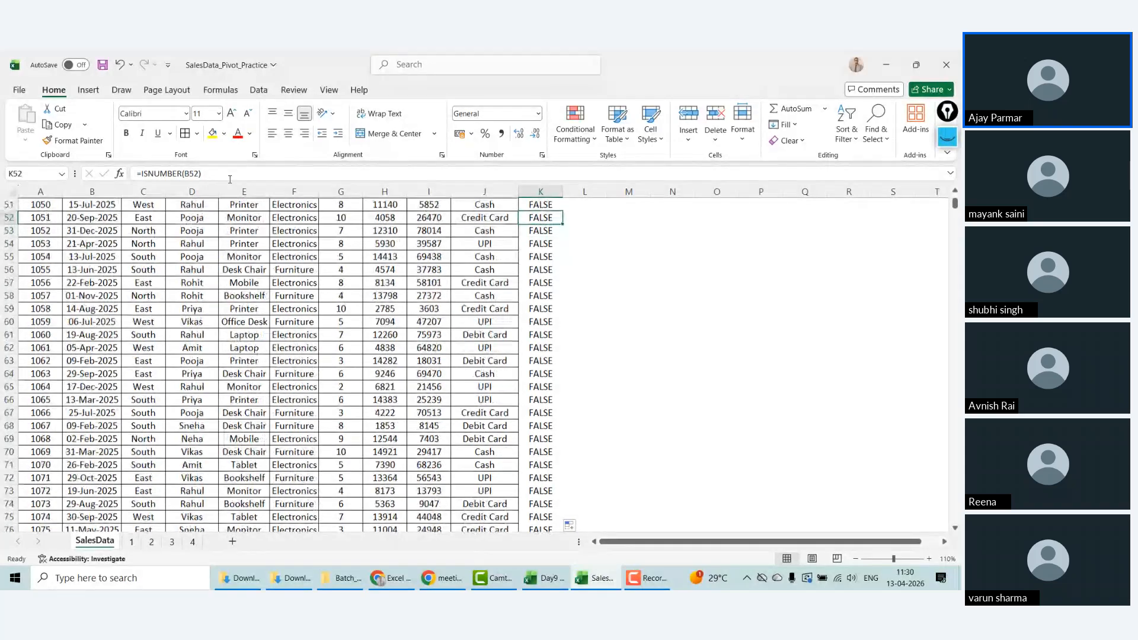
{"action": "key", "text": "Down"}
{"action": "key", "text": "Down"}
{"action": "key", "text": "Down"}
{"action": "key", "text": "Down"}
{"action": "key", "text": "Down"}
{"action": "key", "text": "Down"}
{"action": "key", "text": "Down"}
{"action": "key", "text": "Down"}
{"action": "key", "text": "Down"}
{"action": "key", "text": "Down"}
{"action": "key", "text": "Down"}
{"action": "key", "text": "Down"}
{"action": "key", "text": "Down"}
{"action": "key", "text": "Down"}
{"action": "key", "text": "Down"}
{"action": "key", "text": "Down"}
{"action": "key", "text": "Down"}
{"action": "key", "text": "Down"}
{"action": "key", "text": "Down"}
{"action": "key", "text": "Down"}
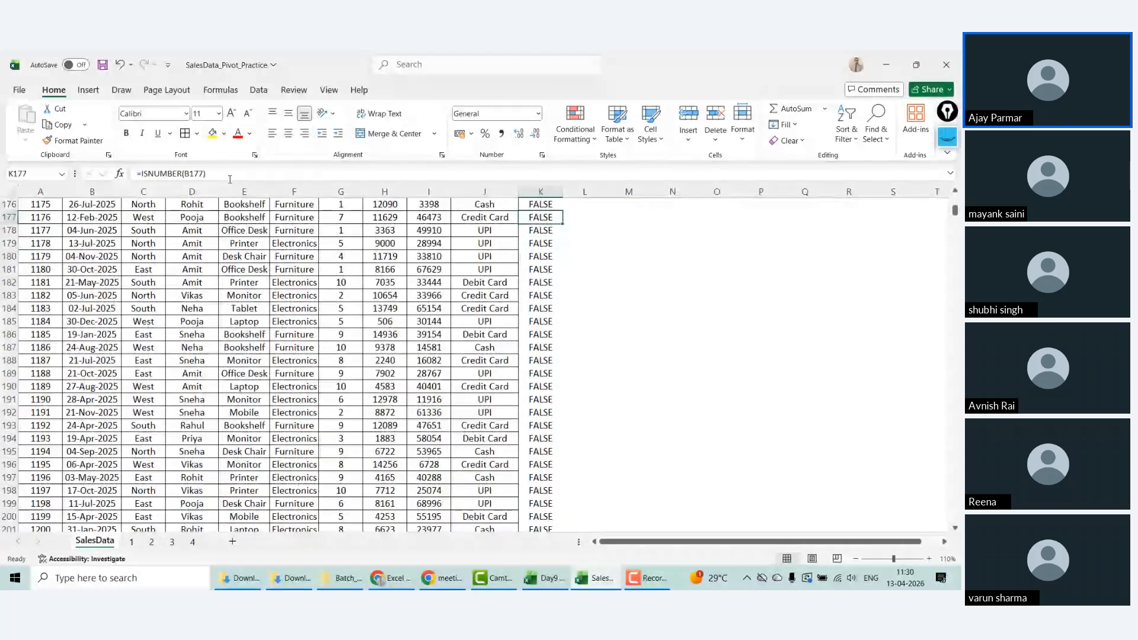
{"action": "key", "text": "Down"}
{"action": "key", "text": "Down"}
{"action": "key", "text": "Down"}
{"action": "key", "text": "Down"}
{"action": "key", "text": "Down"}
{"action": "key", "text": "Down"}
{"action": "key", "text": "Down"}
{"action": "key", "text": "Down"}
{"action": "key", "text": "Down"}
{"action": "key", "text": "Down"}
{"action": "key", "text": "Down"}
{"action": "key", "text": "Down"}
{"action": "key", "text": "Down"}
{"action": "key", "text": "Down"}
{"action": "key", "text": "Down"}
{"action": "key", "text": "Down"}
{"action": "key", "text": "Down"}
{"action": "key", "text": "Down"}
{"action": "key", "text": "Down"}
{"action": "key", "text": "Down"}
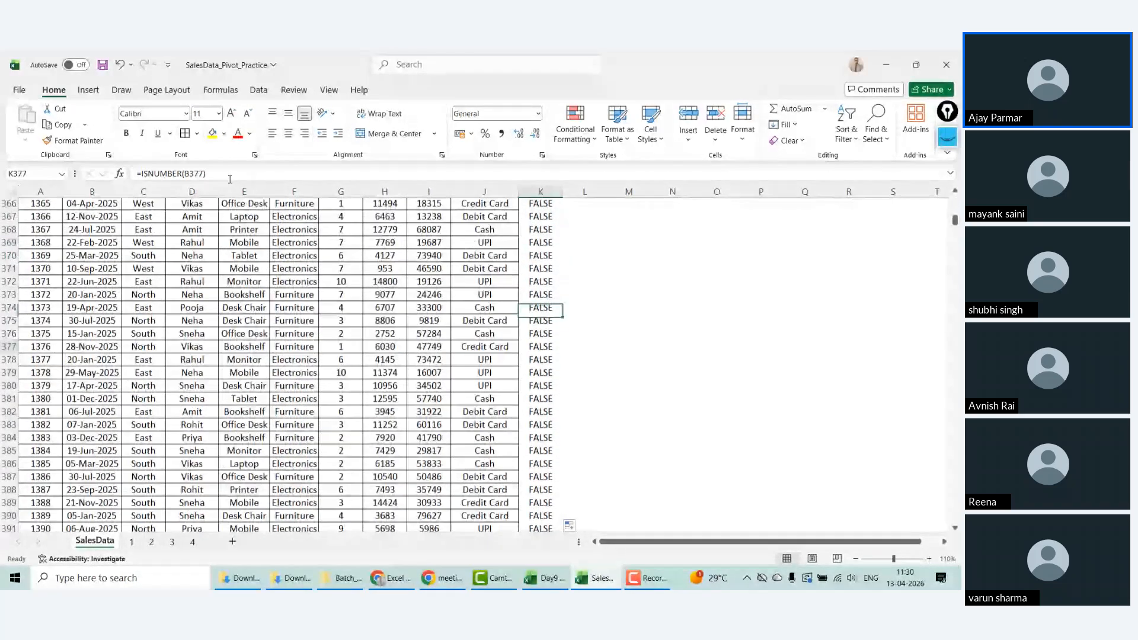
{"action": "key", "text": "Down"}
{"action": "key", "text": "Down"}
{"action": "key", "text": "Down"}
{"action": "key", "text": "Down"}
{"action": "key", "text": "Down"}
{"action": "key", "text": "Down"}
{"action": "key", "text": "Down"}
{"action": "key", "text": "Down"}
{"action": "key", "text": "Down"}
{"action": "key", "text": "Down"}
{"action": "key", "text": "Down"}
{"action": "key", "text": "Down"}
{"action": "key", "text": "Down"}
{"action": "key", "text": "Down"}
{"action": "key", "text": "Down"}
{"action": "key", "text": "Down"}
{"action": "key", "text": "Down"}
{"action": "key", "text": "Down"}
{"action": "key", "text": "Down"}
{"action": "key", "text": "Down"}
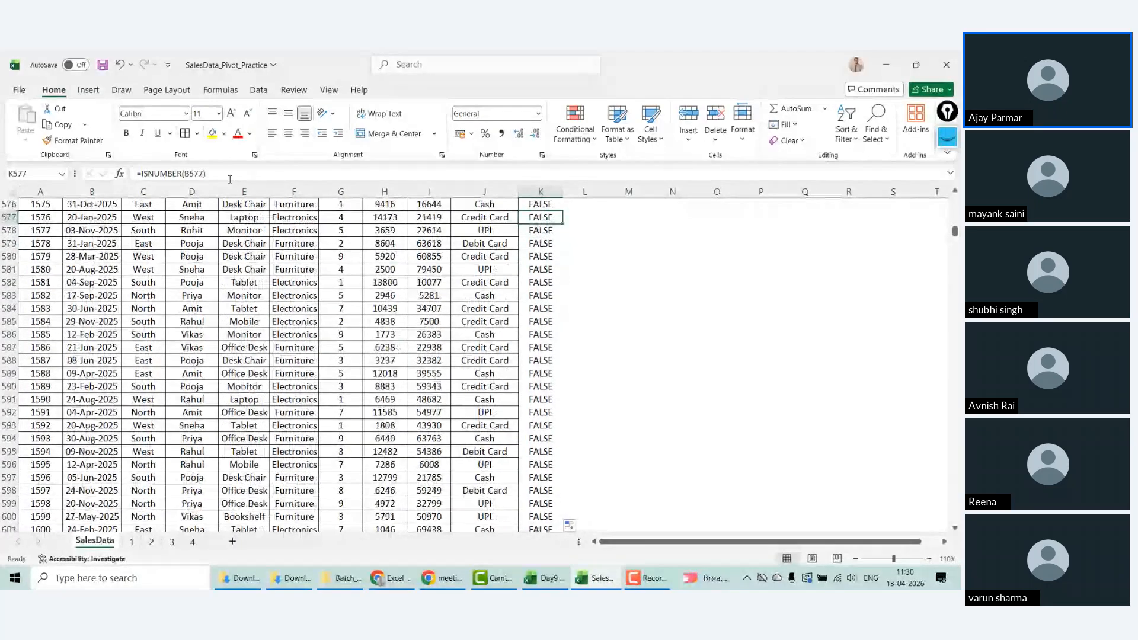
{"action": "key", "text": "ctrl+Up"}
{"action": "key", "text": "ctrl+Left"}
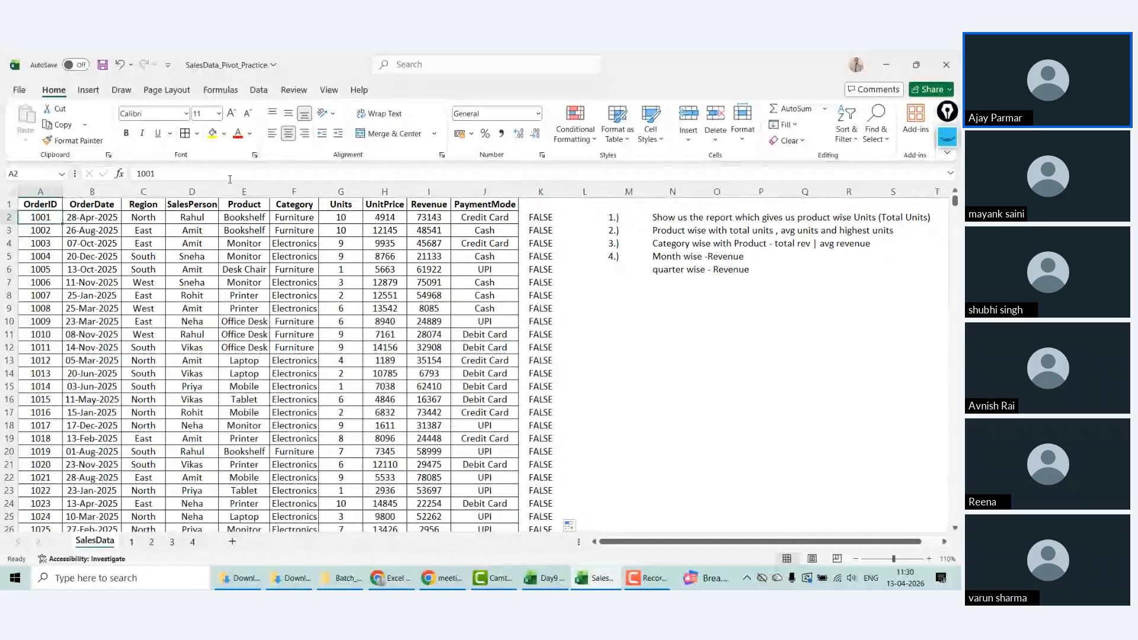
Step: Enter =B2+1 in cell L2 to test whether the first OrderDate can be used in arithmetic
{"action": "key", "text": "Right"}
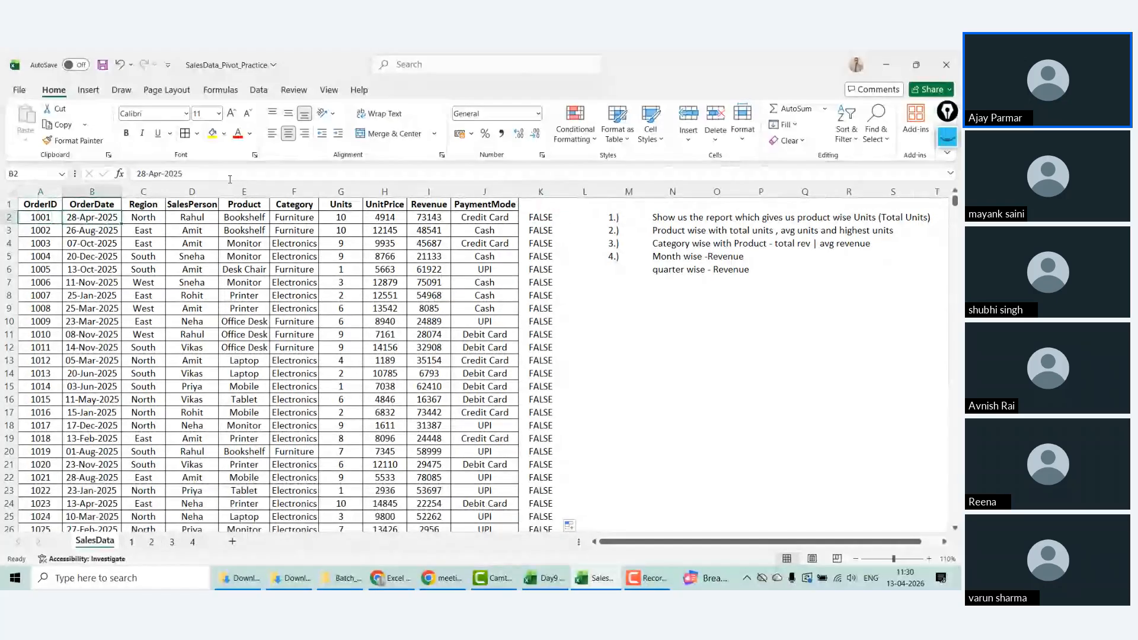
{"action": "key", "text": "Right"}
{"action": "key", "text": "Right"}
{"action": "key", "text": "Right"}
{"action": "key", "text": "ctrl+Right"}
{"action": "key", "text": "Right"}
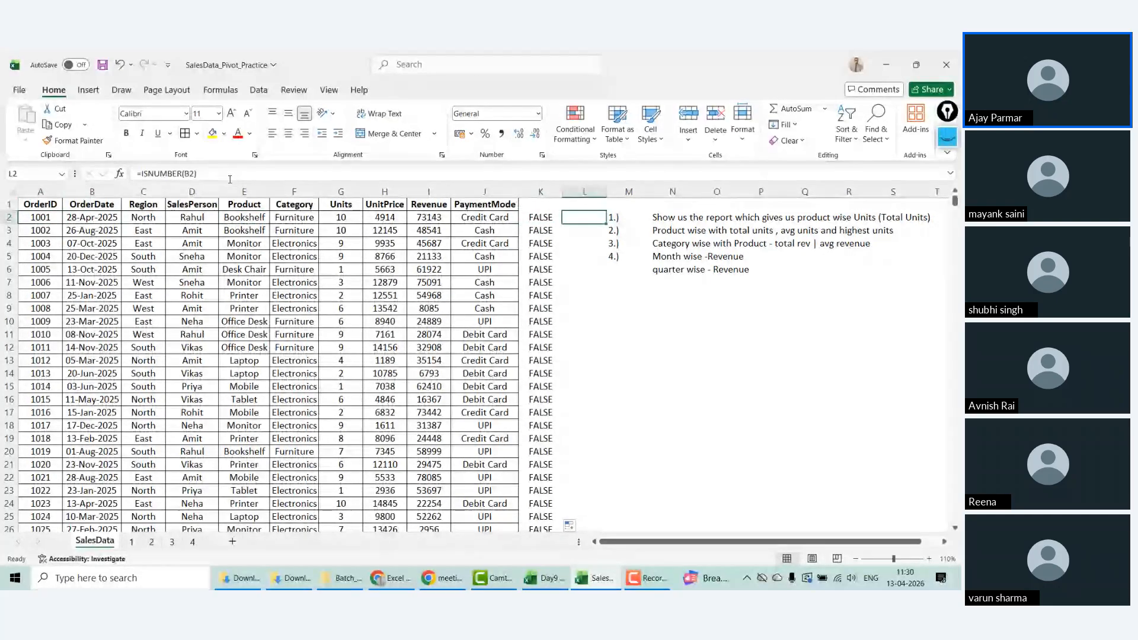
{"action": "key", "text": "Down"}
{"action": "key", "text": "Down"}
{"action": "key", "text": "Down"}
{"action": "key", "text": "Down"}
{"action": "key", "text": "Down"}
{"action": "key", "text": "Down"}
{"action": "key", "text": "Up"}
{"action": "key", "text": "Up"}
{"action": "key", "text": "Up"}
{"action": "key", "text": "Up"}
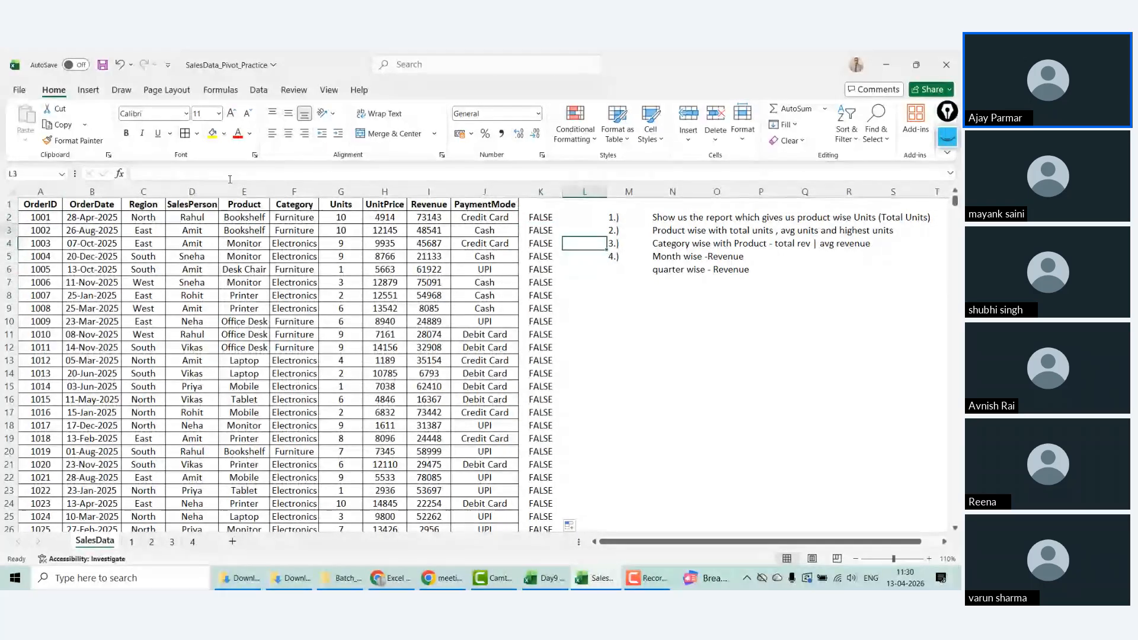
{"action": "key", "text": "Up"}
{"action": "key", "text": "Up"}
{"action": "type", "text": "="}
{"action": "key", "text": "Left"}
{"action": "key", "text": "Left"}
{"action": "key", "text": "Left"}
{"action": "key", "text": "Left"}
{"action": "key", "text": "Left"}
{"action": "key", "text": "Left"}
{"action": "key", "text": "Left"}
{"action": "key", "text": "Left"}
{"action": "key", "text": "Left"}
{"action": "key", "text": "Left"}
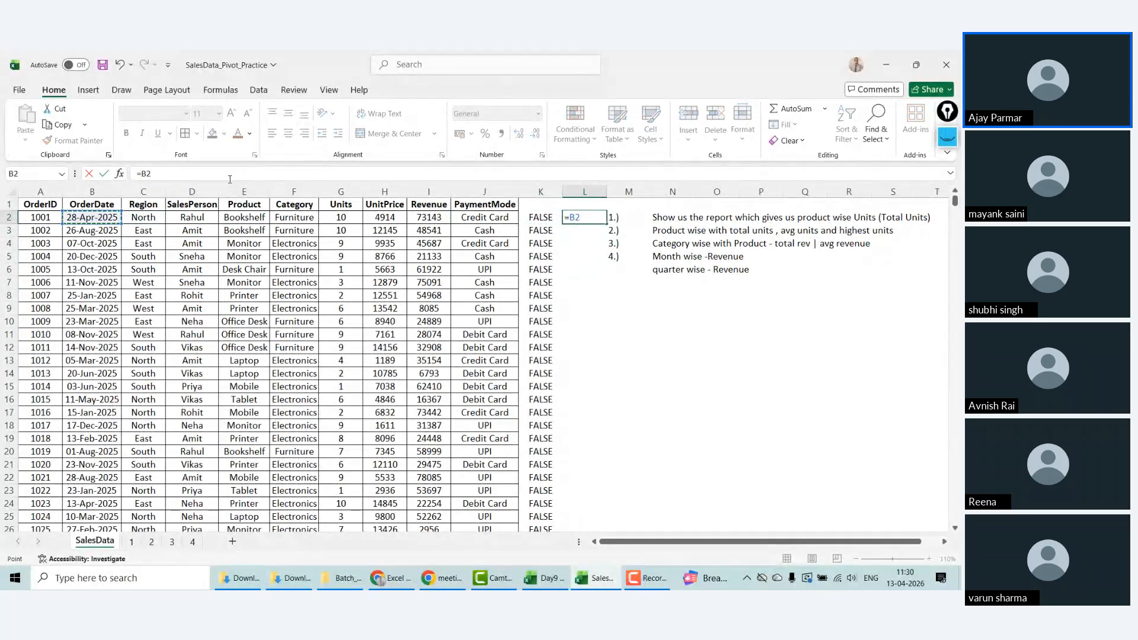
{"action": "type", "text": "+1"}
{"action": "key", "text": "ctrl+Return"}
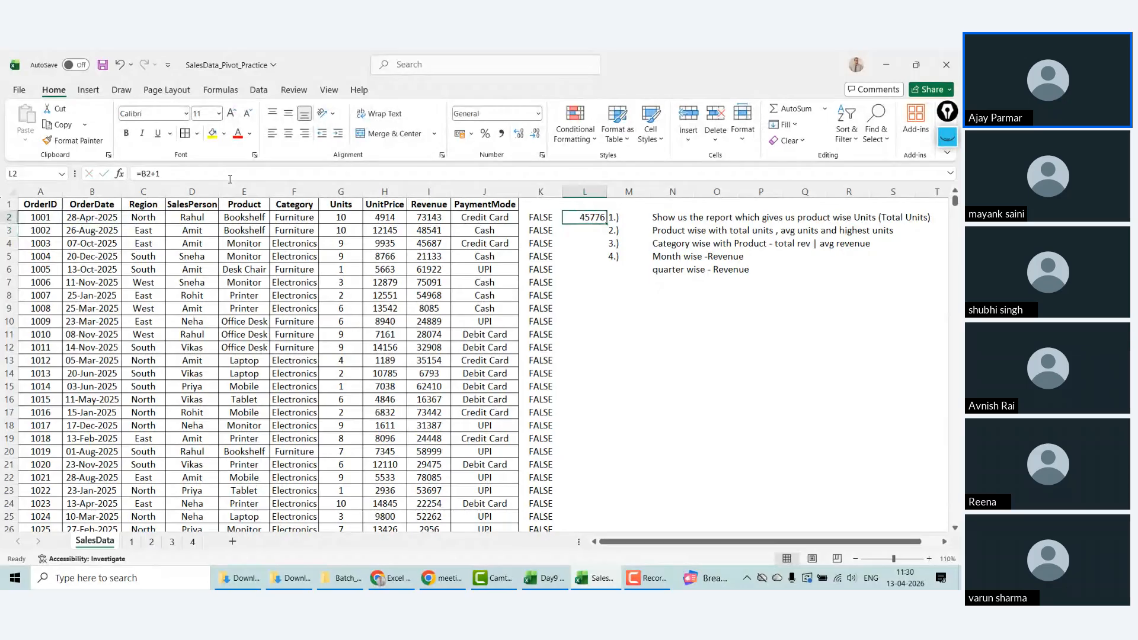
Step: Format L2 as a Date using the *14-03-2012 type
{"action": "right_click", "coordinate": [592, 218]}
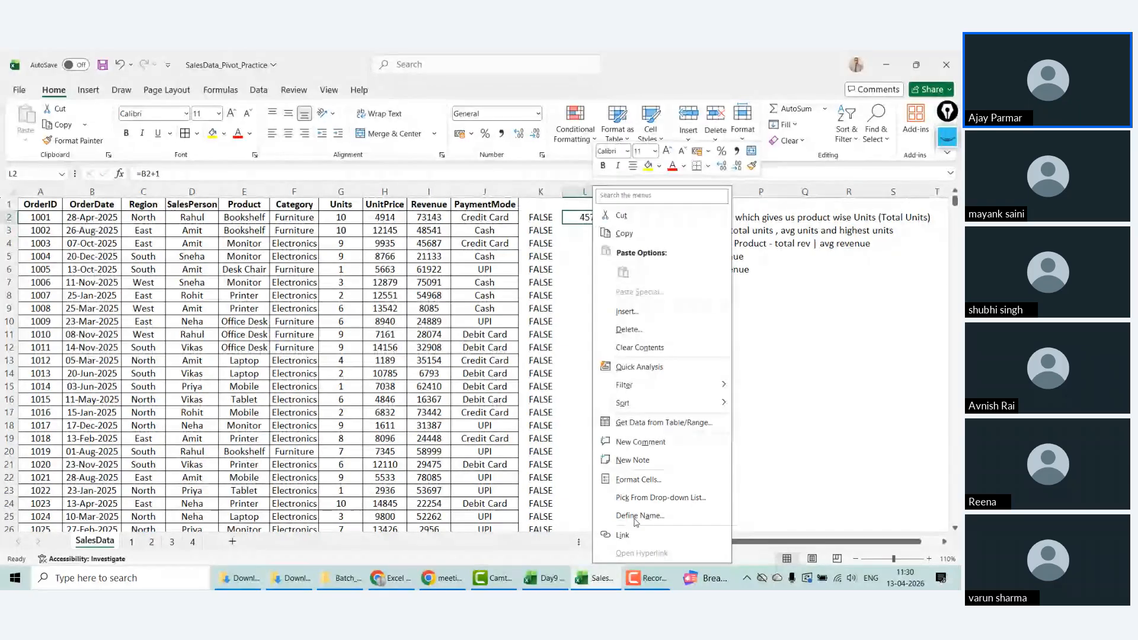
{"action": "left_click", "coordinate": [628, 482]}
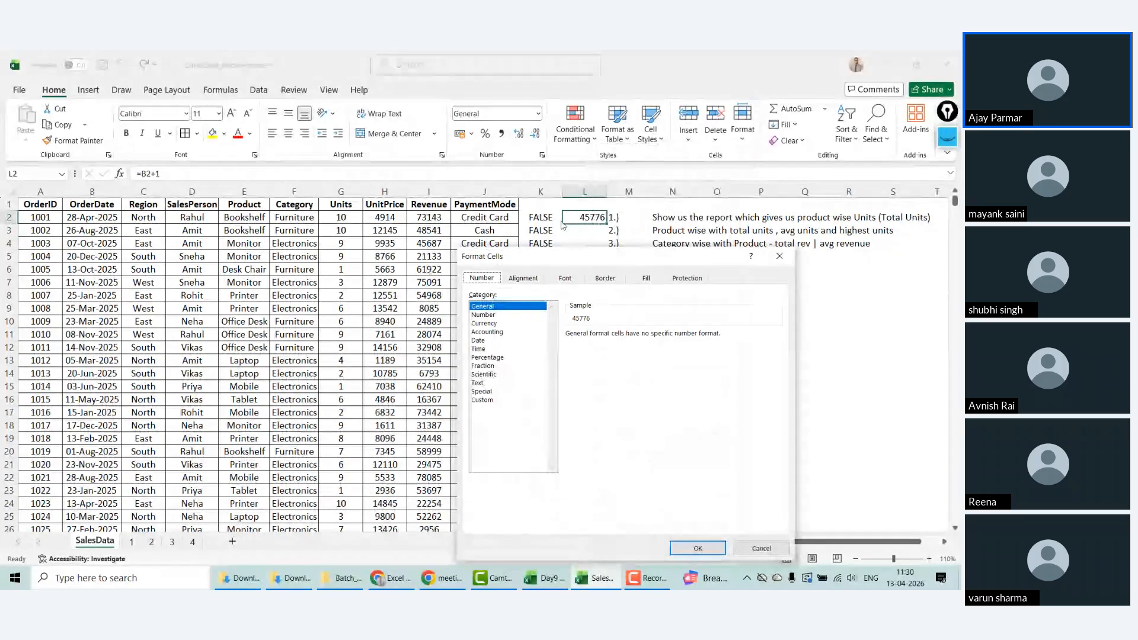
{"action": "left_click", "coordinate": [508, 340]}
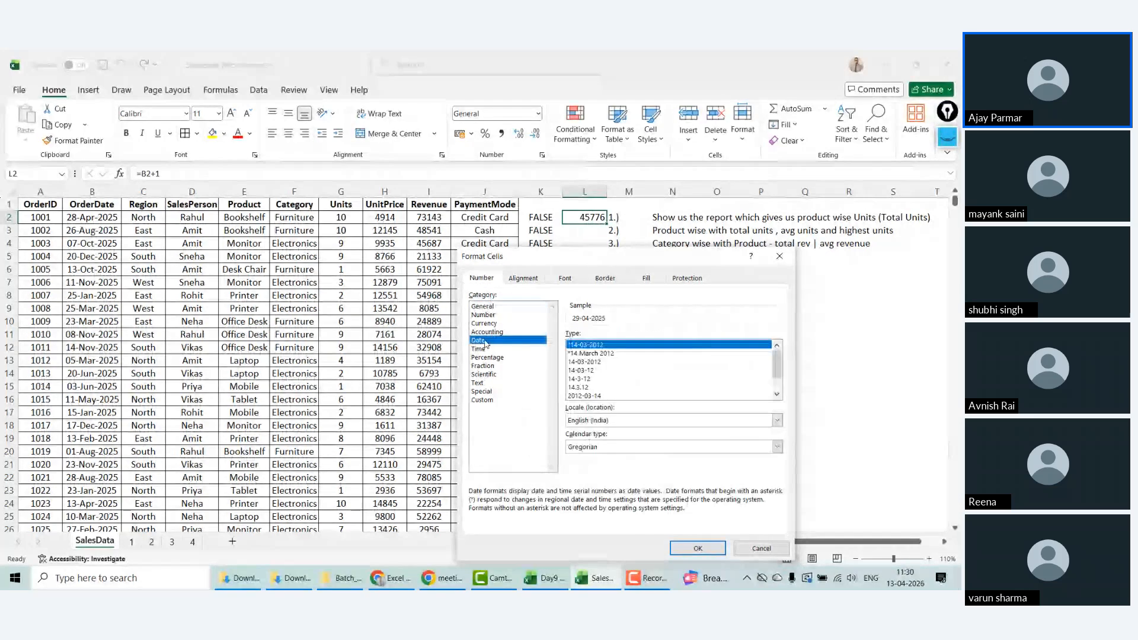
{"action": "left_click", "coordinate": [682, 543]}
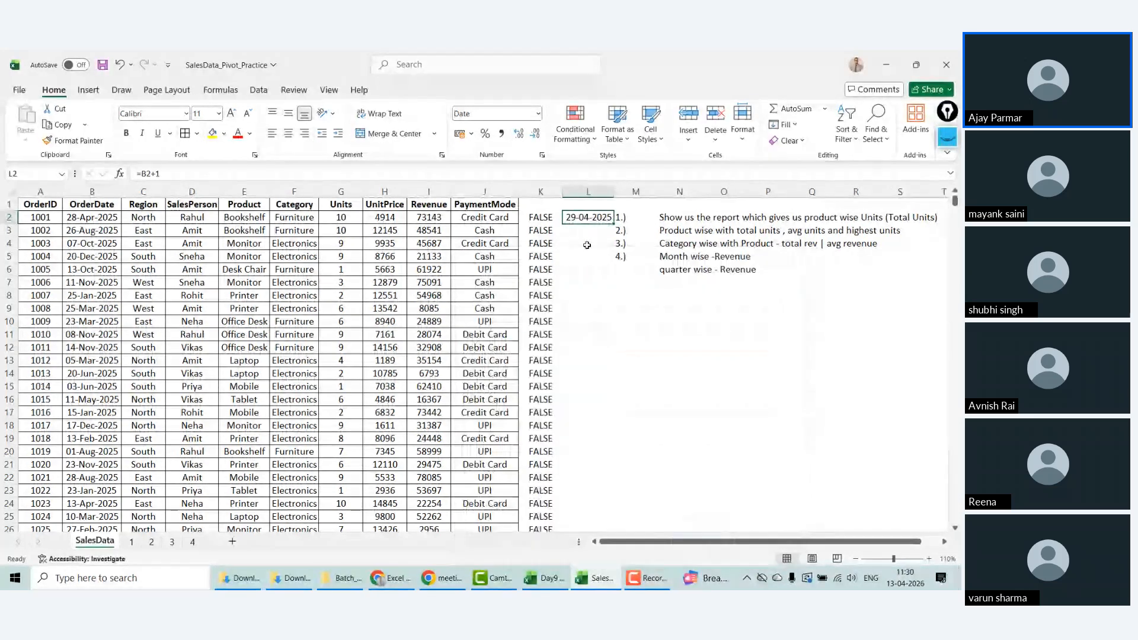
Step: Inspect the ISNUMBER test in K2 and the first OrderDate entry in B2
{"action": "left_click", "coordinate": [534, 209]}
{"action": "left_click", "coordinate": [535, 212]}
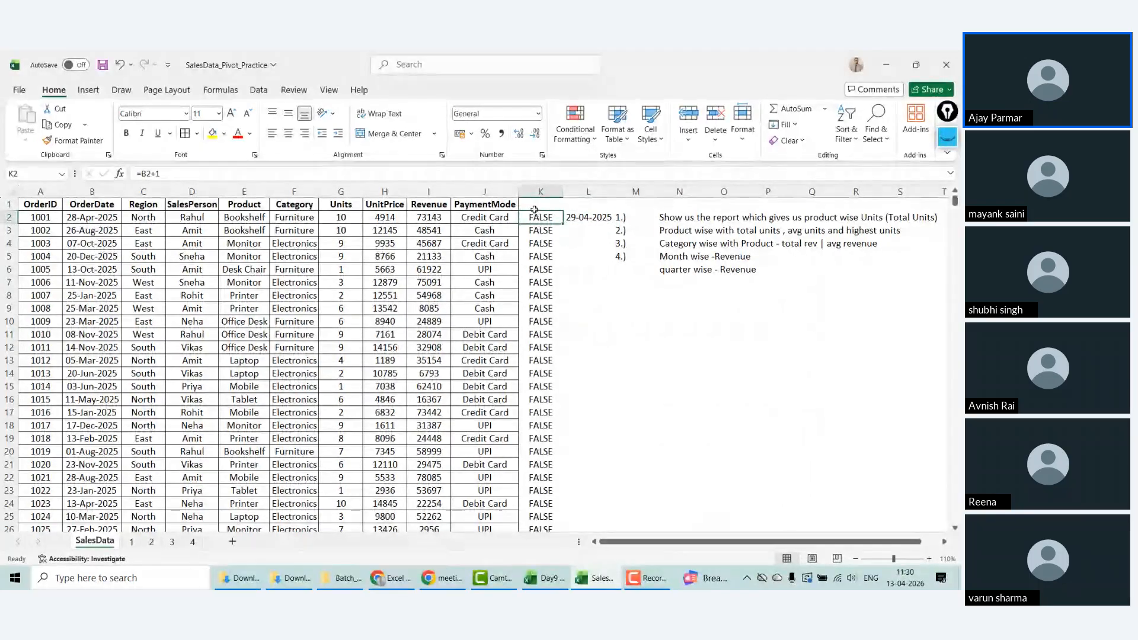
{"action": "key", "text": "Left"}
{"action": "key", "text": "Left"}
{"action": "key", "text": "Left"}
{"action": "key", "text": "Left"}
{"action": "key", "text": "Left"}
{"action": "key", "text": "Left"}
{"action": "key", "text": "Left"}
{"action": "key", "text": "Left"}
{"action": "key", "text": "Left"}
{"action": "key", "text": "Left"}
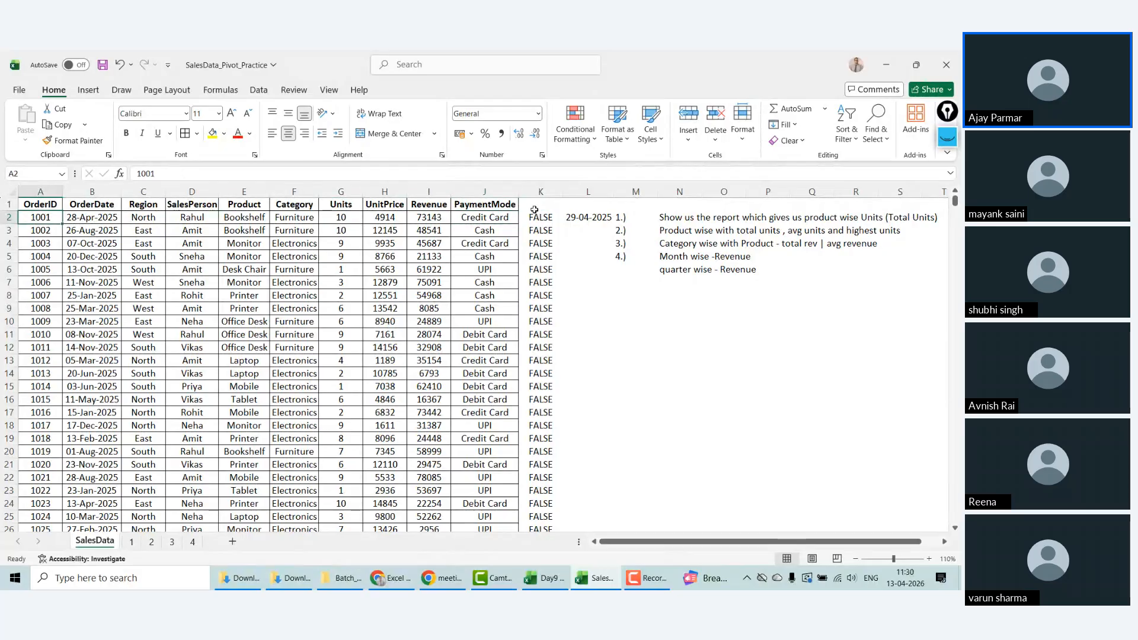
{"action": "key", "text": "Right"}
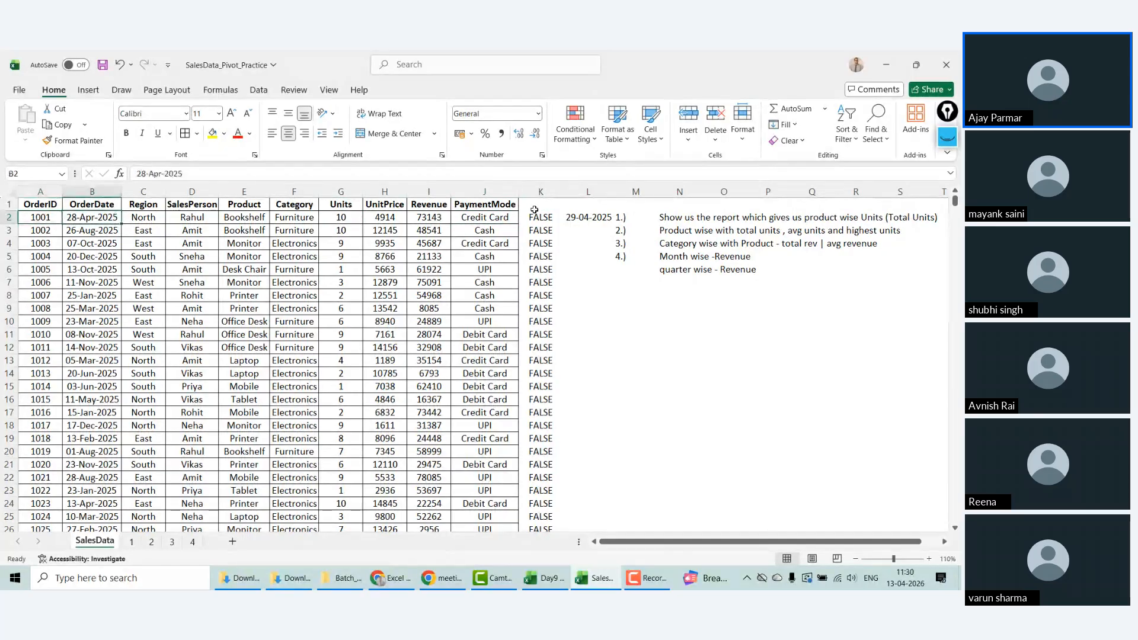
{"action": "key", "text": "Down"}
{"action": "key", "text": "Up"}
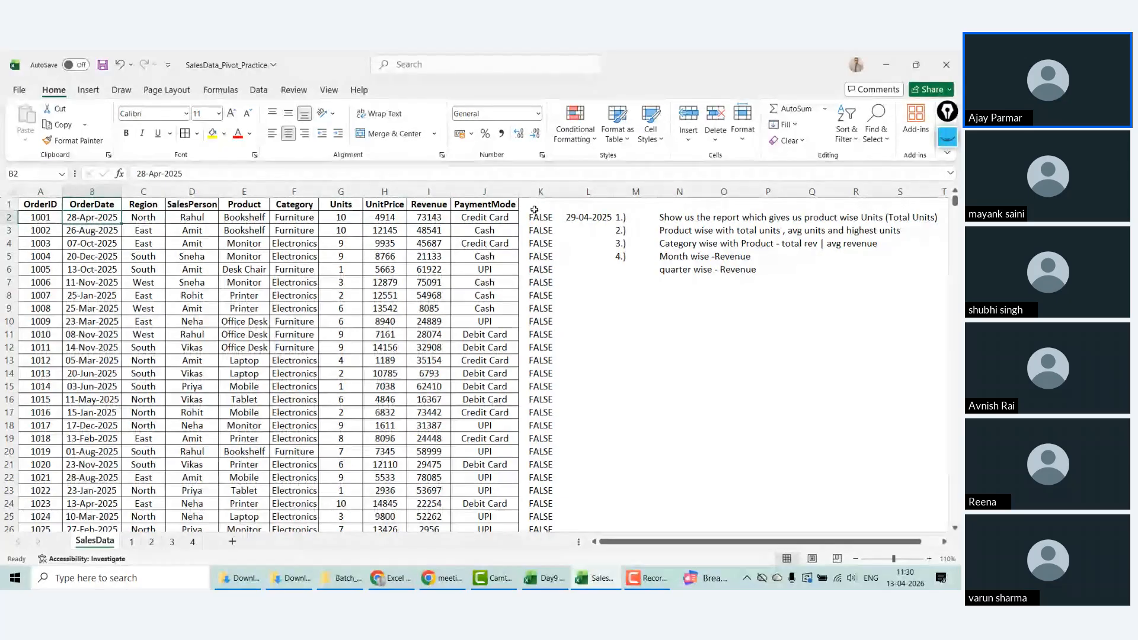
Step: Review the OrderDate values in column B from B2 down to about row 164 and return to B2
{"action": "key", "text": "Down"}
{"action": "key", "text": "Down"}
{"action": "key", "text": "Down"}
{"action": "key", "text": "Down"}
{"action": "key", "text": "Down"}
{"action": "key", "text": "Down"}
{"action": "key", "text": "Down"}
{"action": "key", "text": "Down"}
{"action": "key", "text": "Down"}
{"action": "key", "text": "Down"}
{"action": "key", "text": "Down"}
{"action": "key", "text": "Down"}
{"action": "key", "text": "Down"}
{"action": "key", "text": "Down"}
{"action": "key", "text": "Down"}
{"action": "key", "text": "Down"}
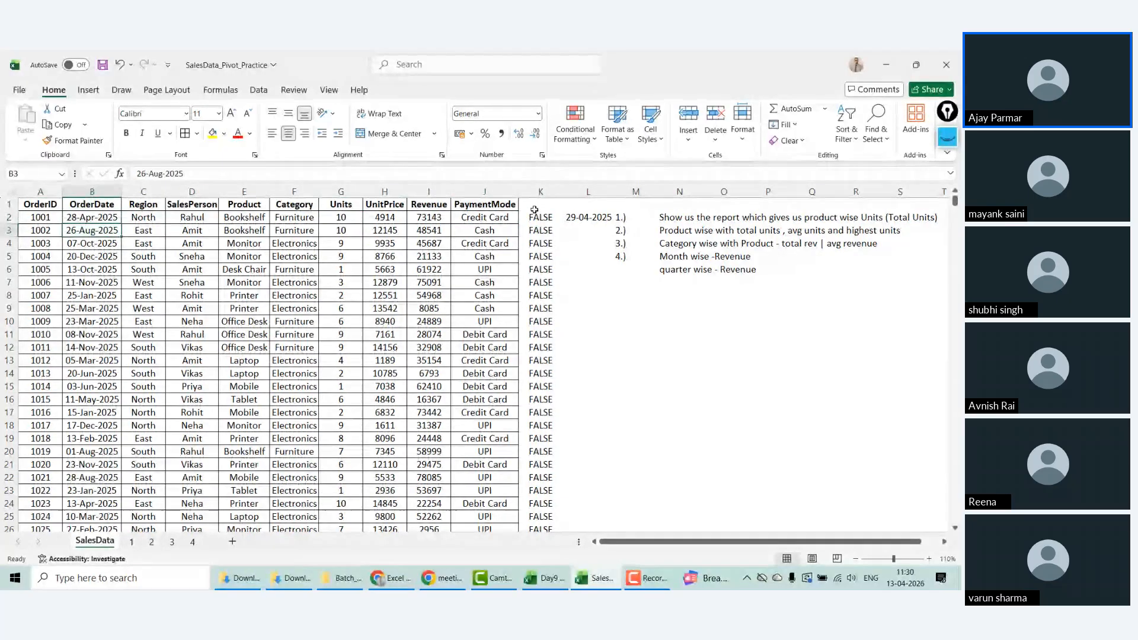
{"action": "key", "text": "Down"}
{"action": "key", "text": "Down"}
{"action": "key", "text": "Down"}
{"action": "key", "text": "Down"}
{"action": "key", "text": "Down"}
{"action": "key", "text": "Down"}
{"action": "key", "text": "Down"}
{"action": "key", "text": "Down"}
{"action": "key", "text": "Down"}
{"action": "key", "text": "Down"}
{"action": "key", "text": "Down"}
{"action": "key", "text": "Down"}
{"action": "key", "text": "Down"}
{"action": "key", "text": "Down"}
{"action": "key", "text": "Down"}
{"action": "key", "text": "Down"}
{"action": "key", "text": "Down"}
{"action": "key", "text": "Down"}
{"action": "key", "text": "Down"}
{"action": "key", "text": "Down"}
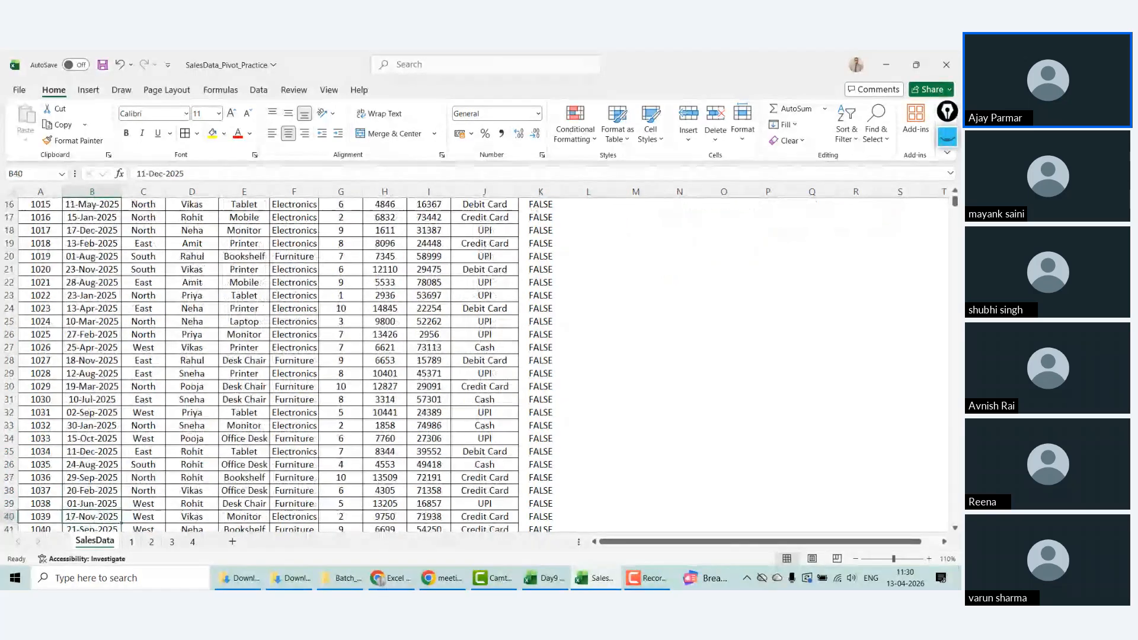
{"action": "key", "text": "Down"}
{"action": "key", "text": "Down"}
{"action": "key", "text": "Down"}
{"action": "key", "text": "Down"}
{"action": "key", "text": "Down"}
{"action": "key", "text": "Down"}
{"action": "key", "text": "Down"}
{"action": "key", "text": "Down"}
{"action": "key", "text": "Down"}
{"action": "key", "text": "Down"}
{"action": "key", "text": "Down"}
{"action": "key", "text": "Down"}
{"action": "key", "text": "Down"}
{"action": "key", "text": "Down"}
{"action": "key", "text": "Down"}
{"action": "key", "text": "Down"}
{"action": "key", "text": "Down"}
{"action": "key", "text": "Down"}
{"action": "key", "text": "Down"}
{"action": "key", "text": "Down"}
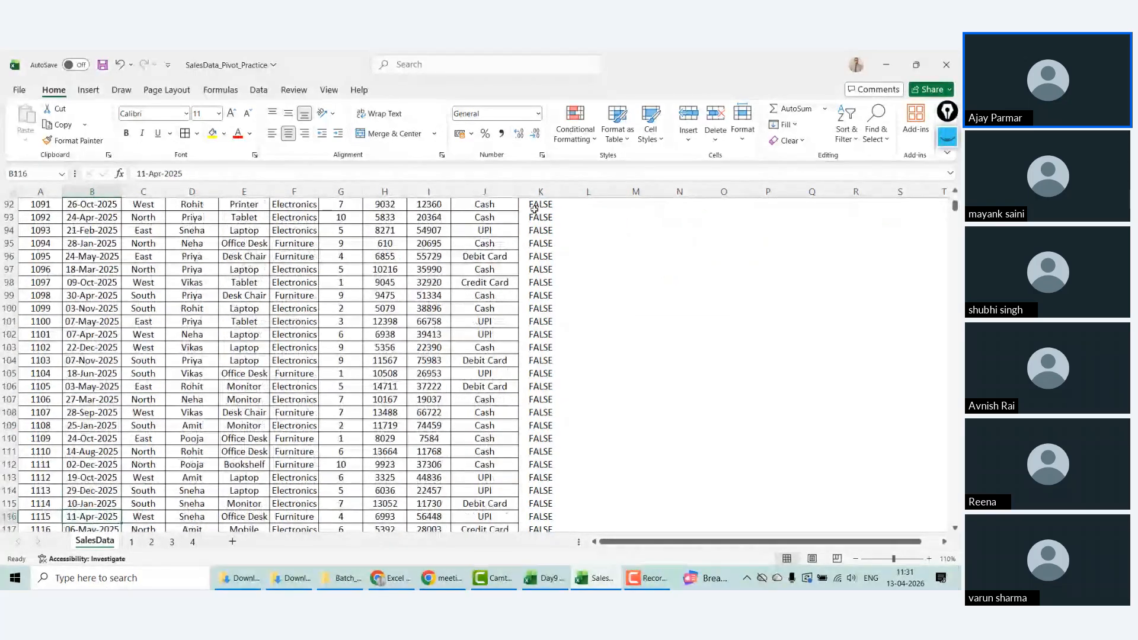
{"action": "key", "text": "Down"}
{"action": "key", "text": "Down"}
{"action": "key", "text": "Down"}
{"action": "key", "text": "Down"}
{"action": "key", "text": "Down"}
{"action": "key", "text": "Down"}
{"action": "key", "text": "Down"}
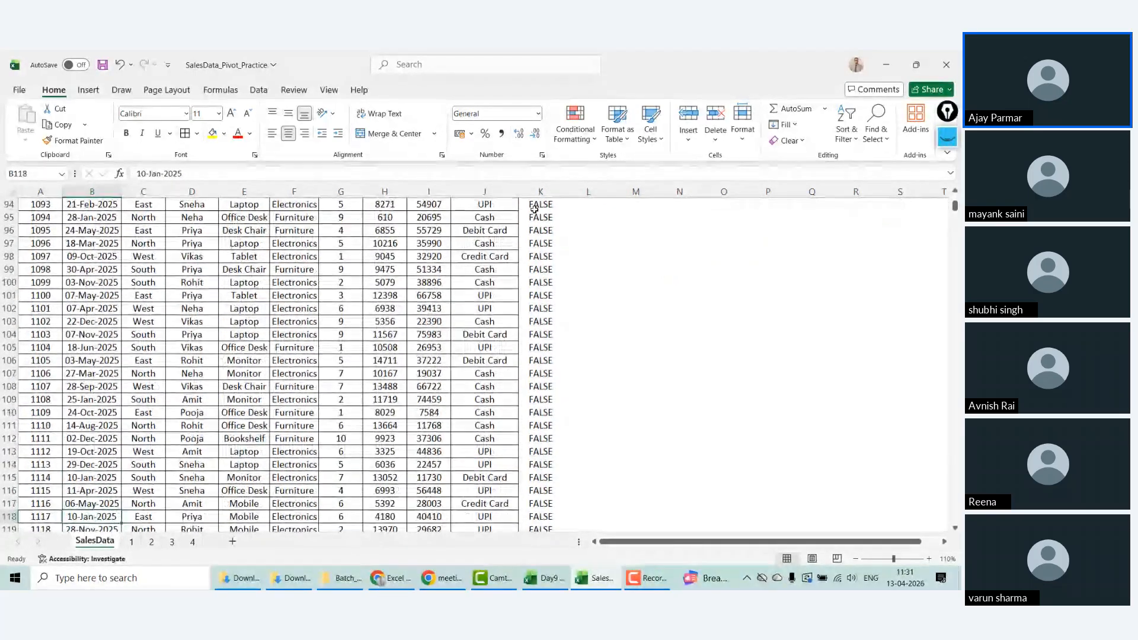
{"action": "key", "text": "Down"}
{"action": "key", "text": "Down"}
{"action": "key", "text": "Down"}
{"action": "key", "text": "Down"}
{"action": "key", "text": "Down"}
{"action": "key", "text": "Down"}
{"action": "key", "text": "Down"}
{"action": "key", "text": "Down"}
{"action": "key", "text": "Down"}
{"action": "key", "text": "Down"}
{"action": "key", "text": "Down"}
{"action": "key", "text": "Down"}
{"action": "key", "text": "Down"}
{"action": "key", "text": "Down"}
{"action": "key", "text": "Down"}
{"action": "key", "text": "Down"}
{"action": "key", "text": "Down"}
{"action": "key", "text": "Down"}
{"action": "key", "text": "Down"}
{"action": "key", "text": "Down"}
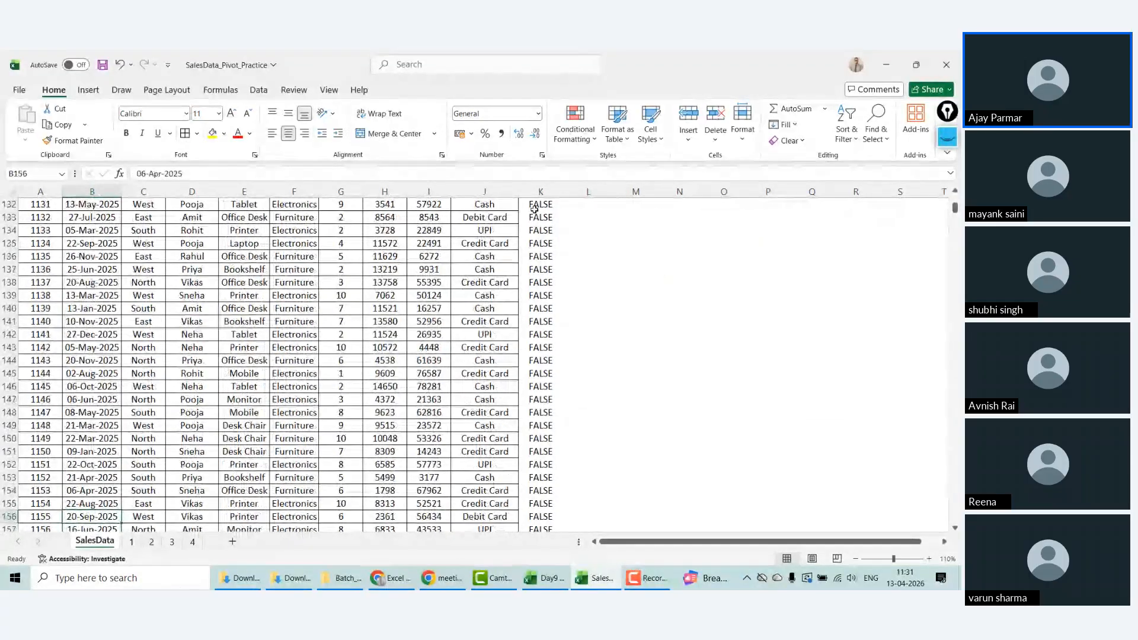
{"action": "key", "text": "Down"}
{"action": "key", "text": "Down"}
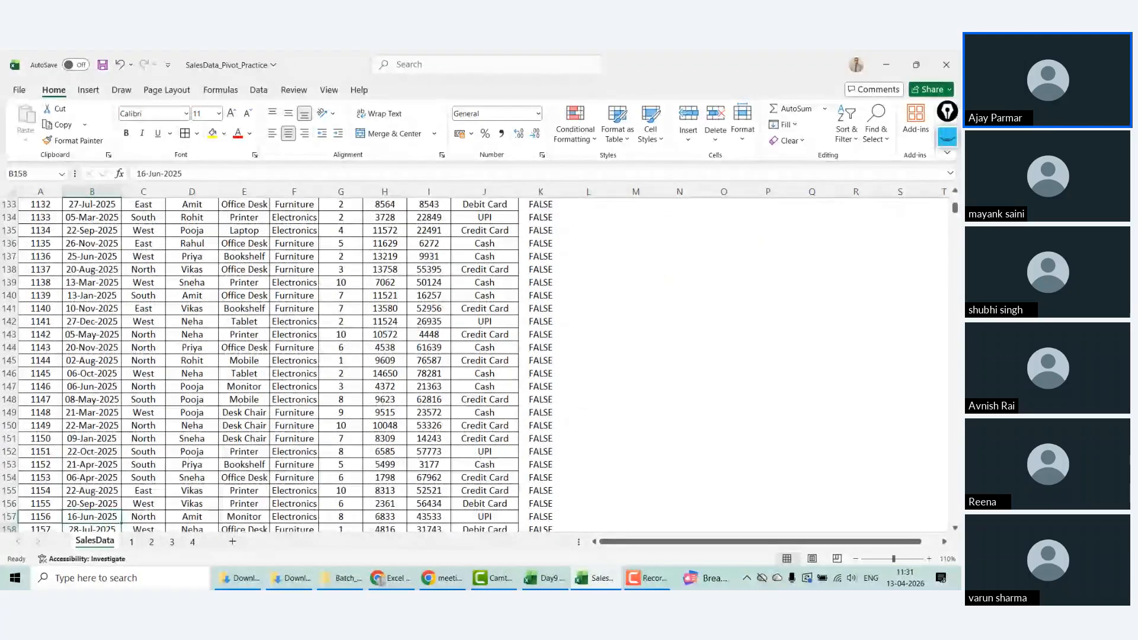
{"action": "key", "text": "Down"}
{"action": "key", "text": "Down"}
{"action": "key", "text": "Down"}
{"action": "key", "text": "Down"}
{"action": "key", "text": "Down"}
{"action": "key", "text": "Down"}
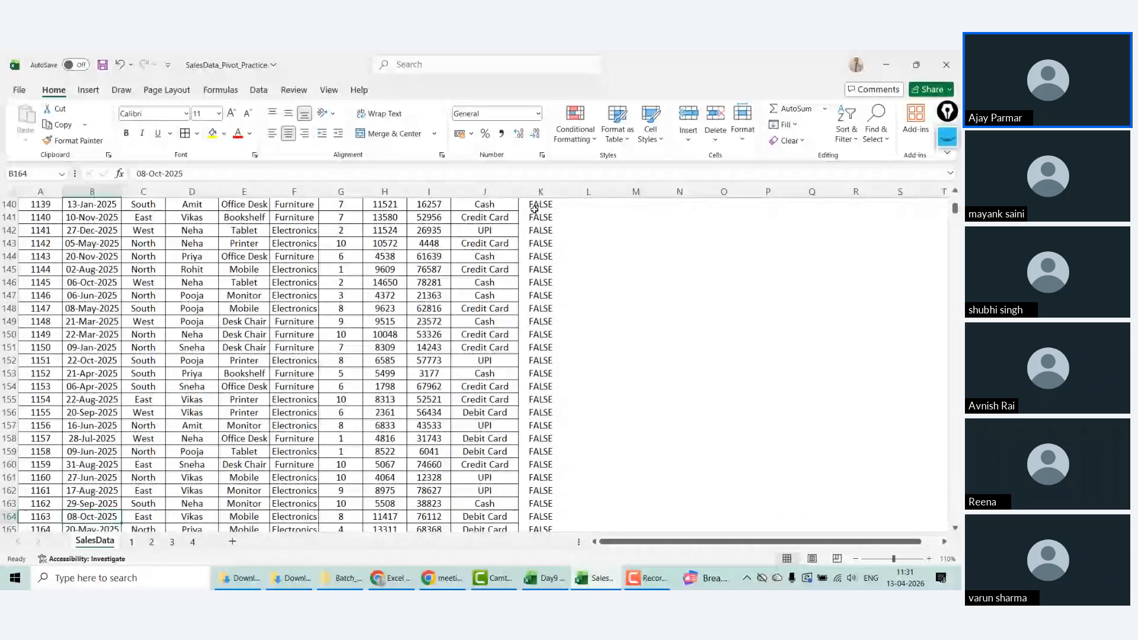
{"action": "key", "text": "ctrl+Up"}
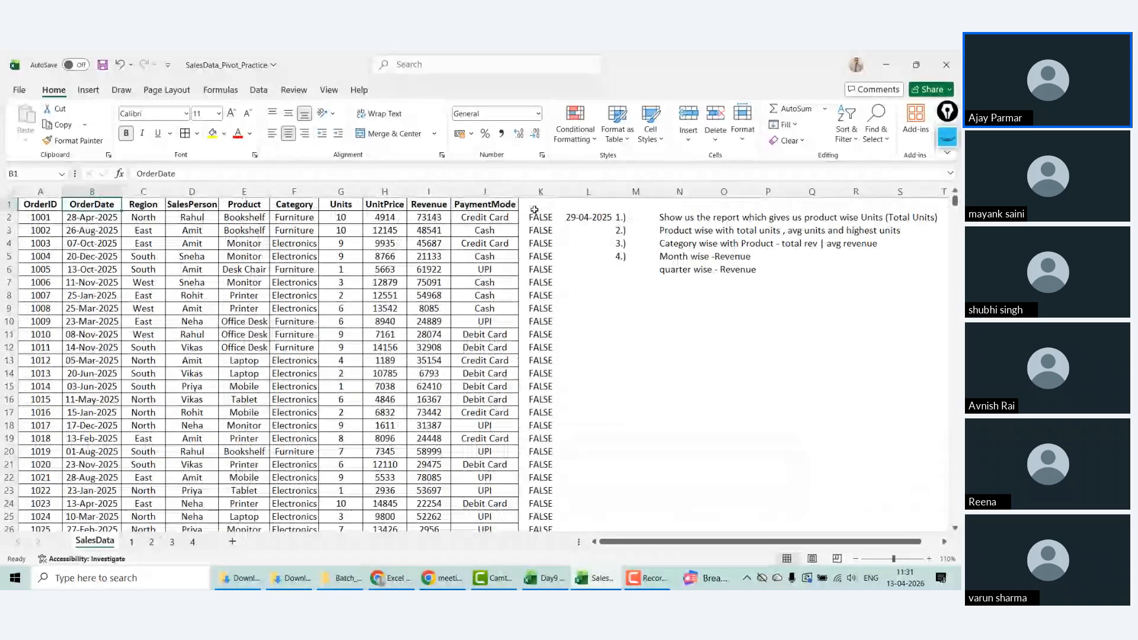
{"action": "key", "text": "Down"}
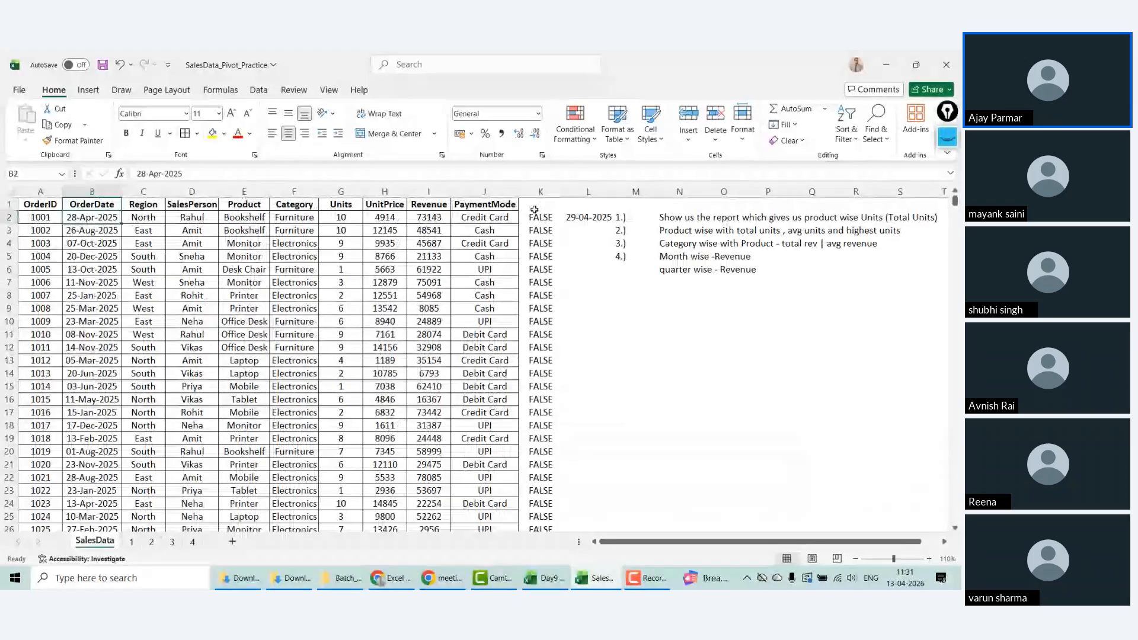
Step: Widen column L and centre the date in L2 horizontally
{"action": "left_click_drag", "start_coordinate": [613, 192], "coordinate": [636, 192]}
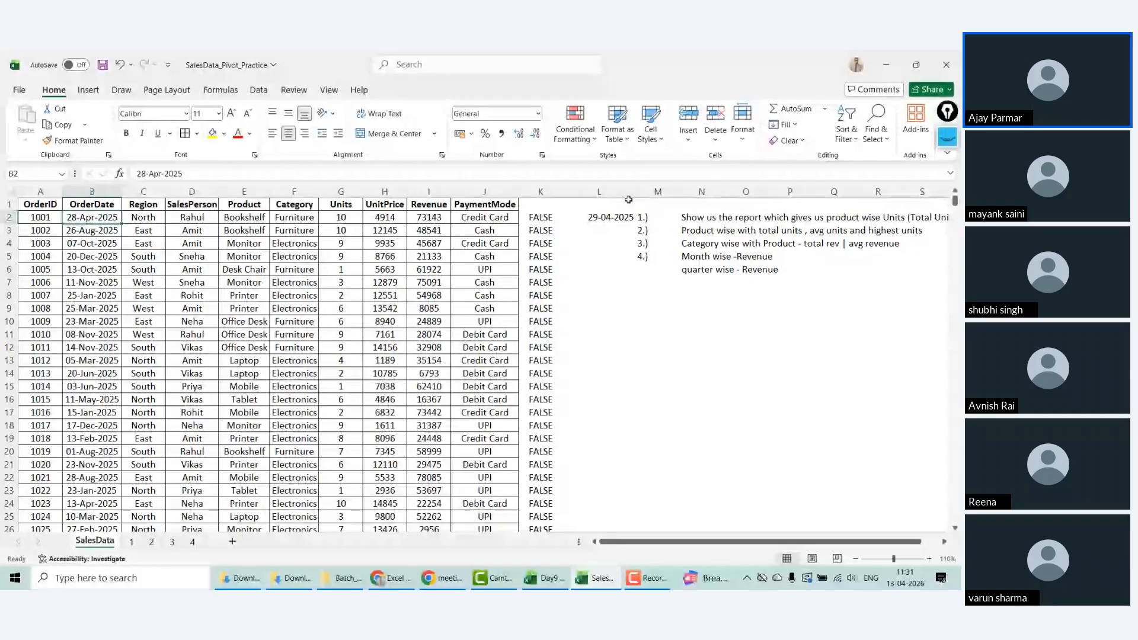
{"action": "left_click", "coordinate": [601, 223]}
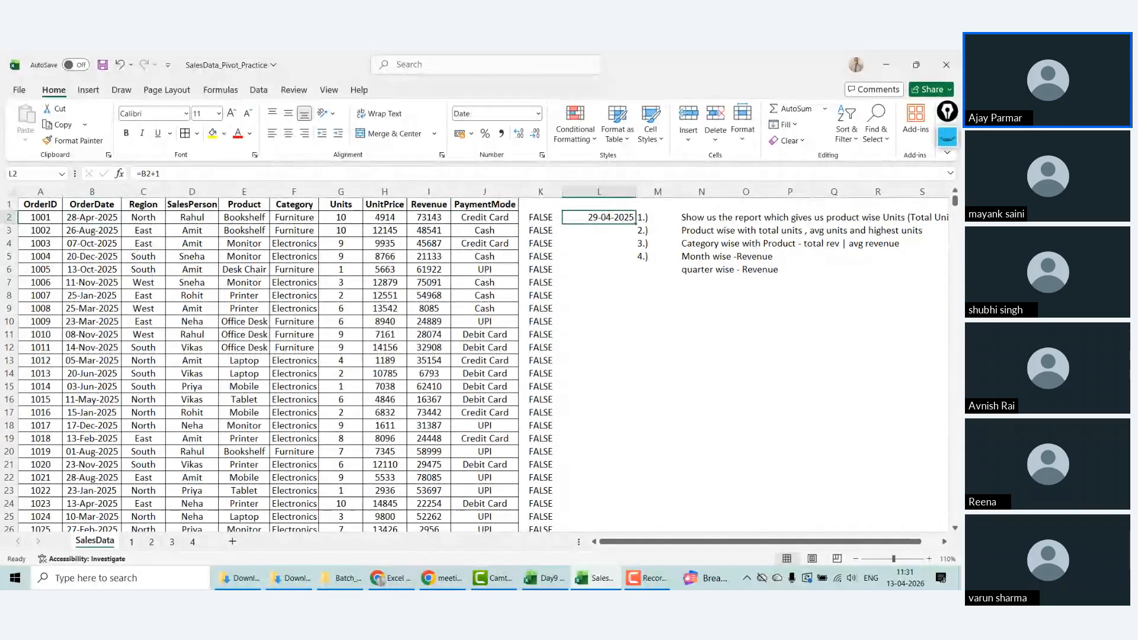
{"action": "left_click", "coordinate": [289, 135]}
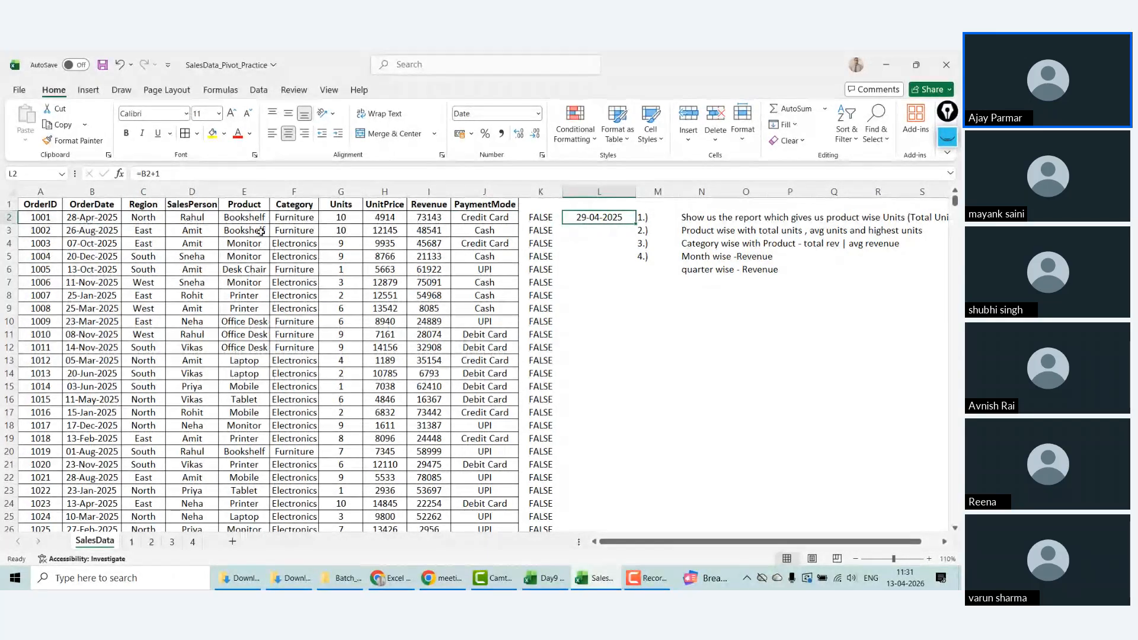
Step: Compare the OrderDate in B2 with the ISNUMBER test in K2 and the date formula in L2
{"action": "left_click", "coordinate": [81, 219]}
{"action": "key", "text": "Right"}
{"action": "key", "text": "Right"}
{"action": "key", "text": "Right"}
{"action": "key", "text": "Right"}
{"action": "key", "text": "Right"}
{"action": "key", "text": "Right"}
{"action": "key", "text": "Right"}
{"action": "key", "text": "Right"}
{"action": "key", "text": "Right"}
{"action": "key", "text": "Right"}
{"action": "key", "text": "Right"}
{"action": "key", "text": "Right"}
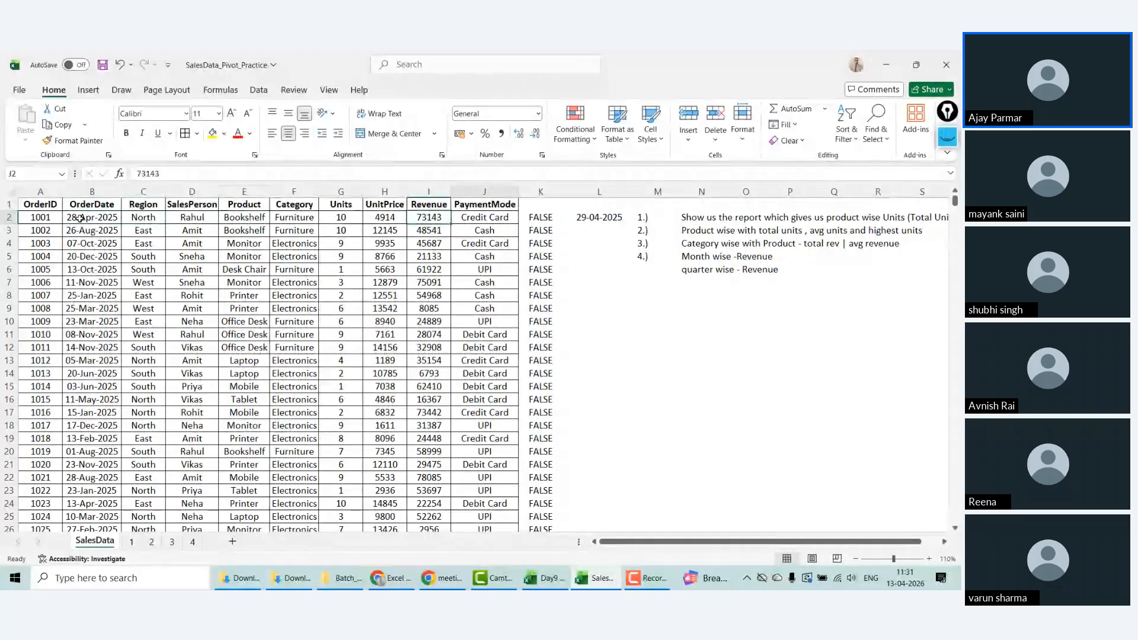
{"action": "key", "text": "Left"}
{"action": "key", "text": "Left"}
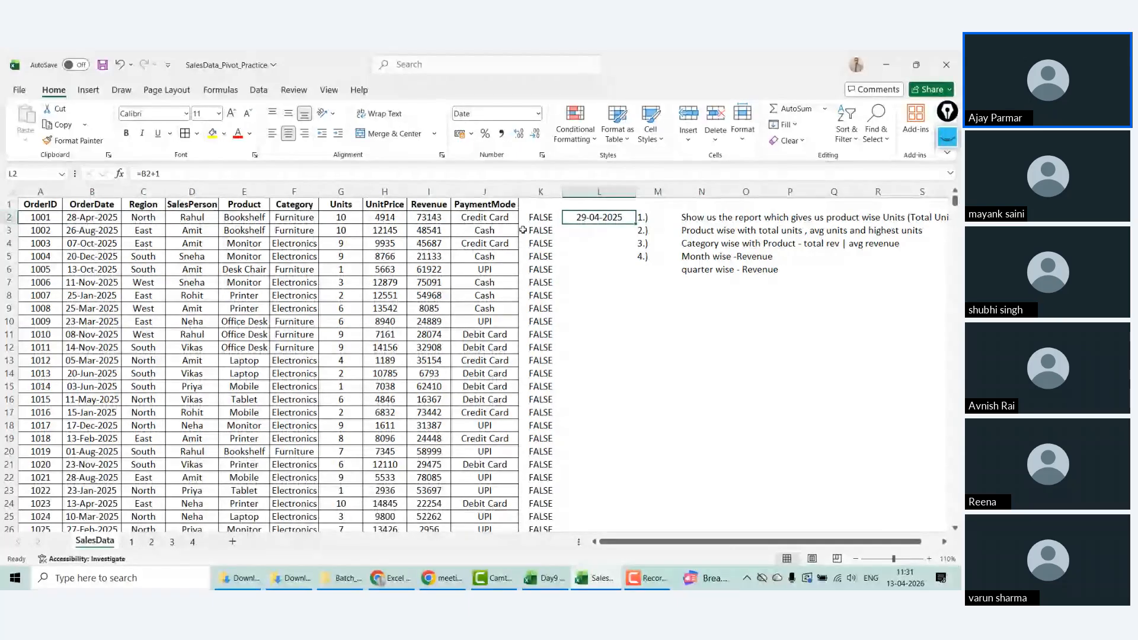
{"action": "left_click", "coordinate": [541, 218]}
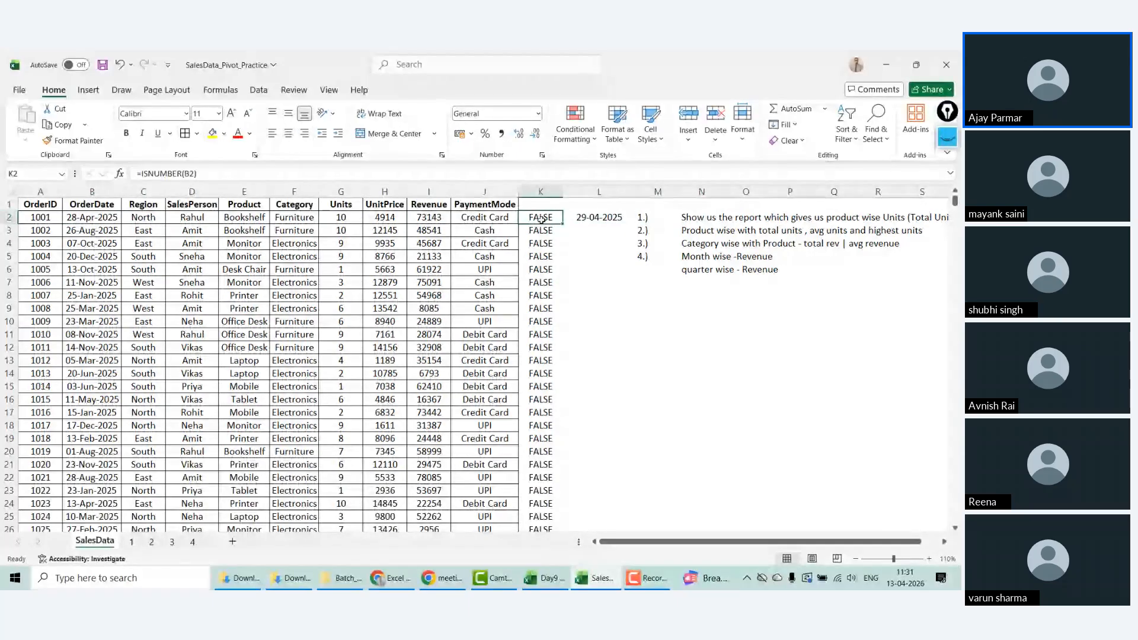
{"action": "left_click", "coordinate": [591, 219]}
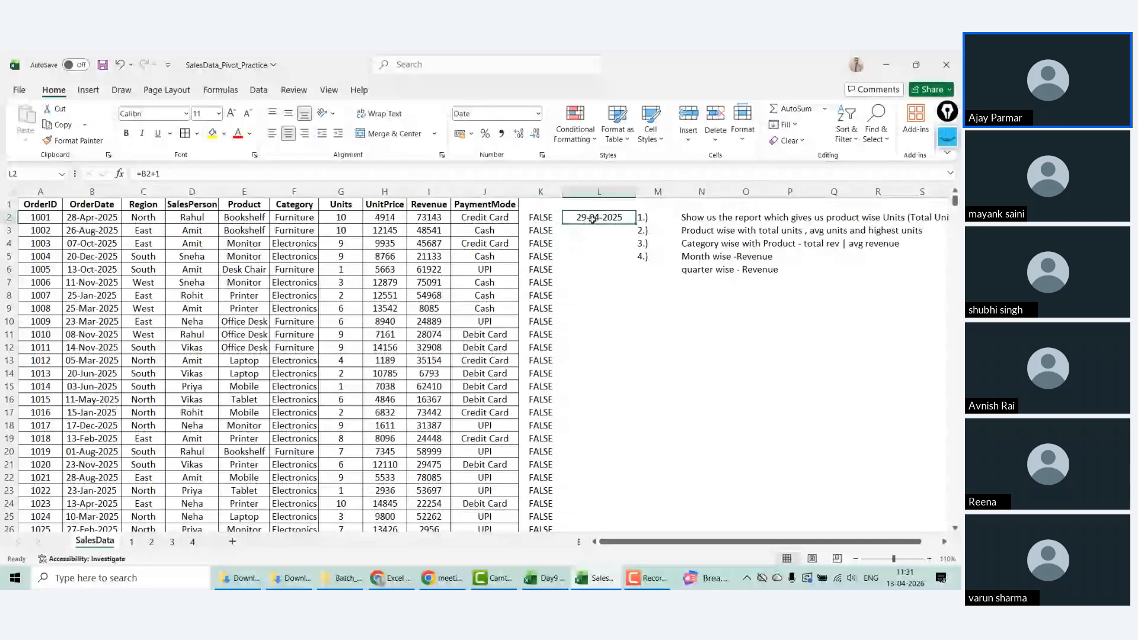
{"action": "left_click", "coordinate": [558, 217]}
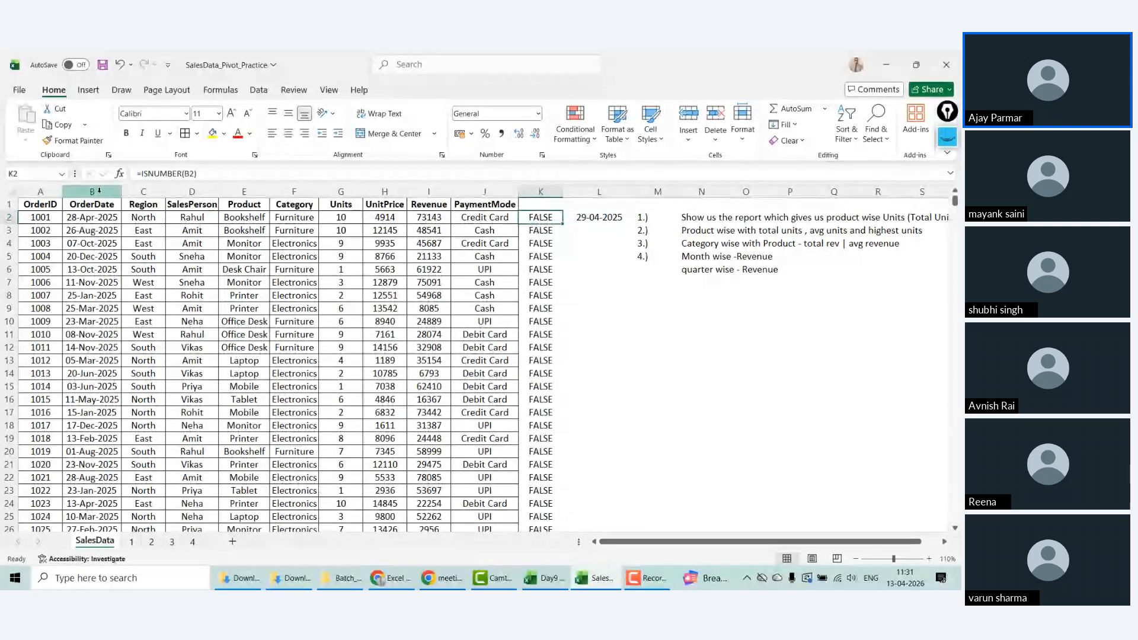
Step: Review the OrderDate values at the end of column B, from row 6001 up to about row 5947, and return to B2
{"action": "left_click", "coordinate": [104, 217]}
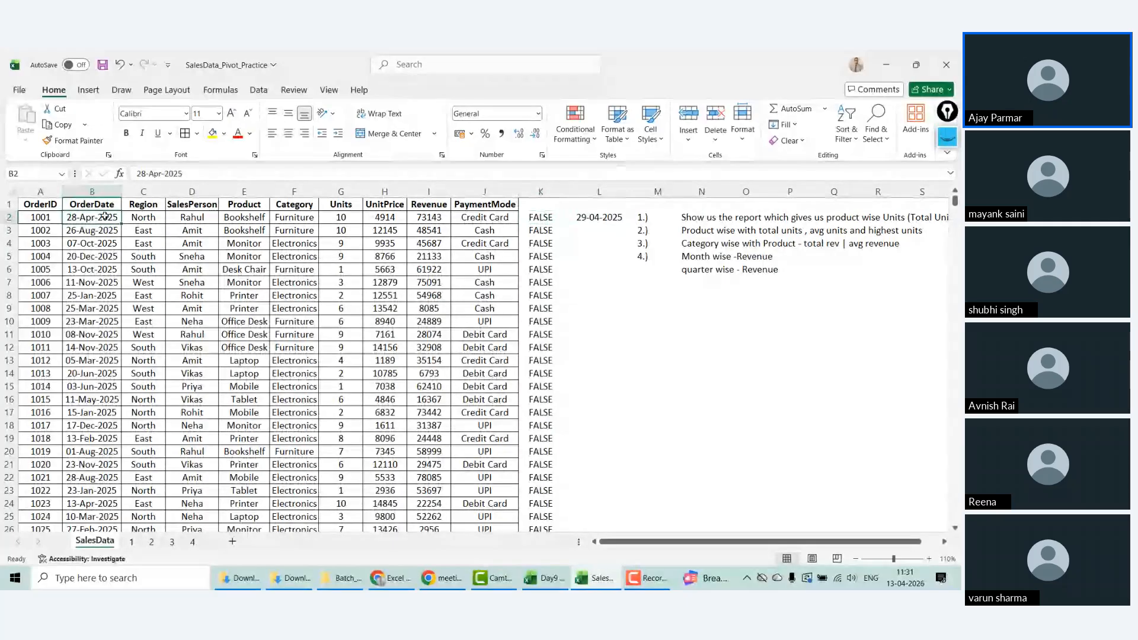
{"action": "key", "text": "ctrl+Down"}
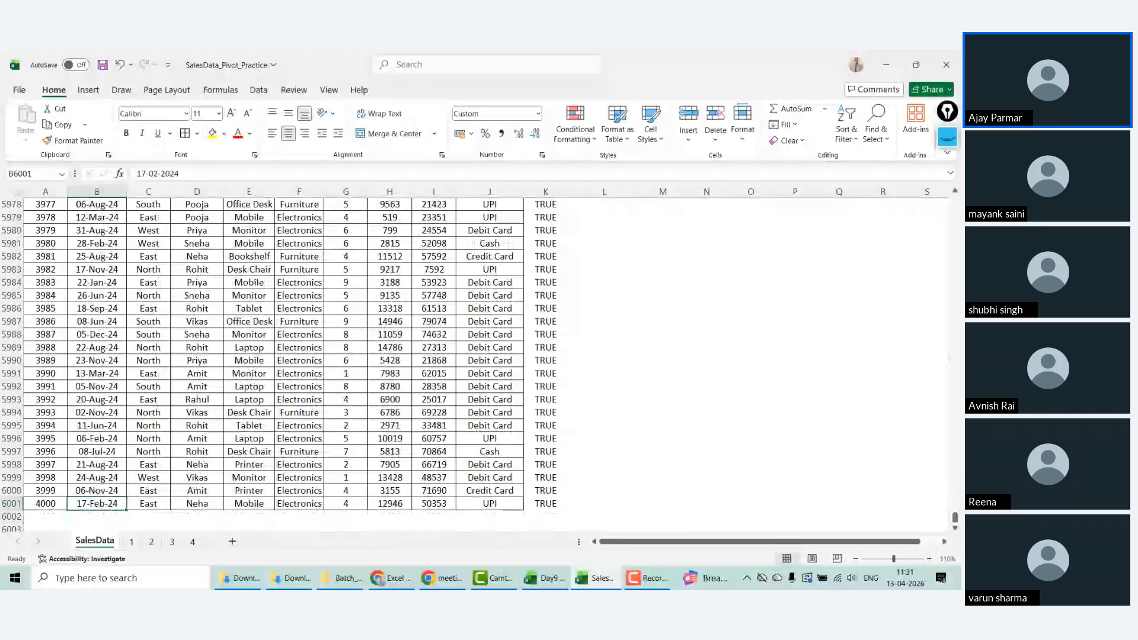
{"action": "key", "text": "Up"}
{"action": "key", "text": "Up"}
{"action": "key", "text": "Up"}
{"action": "key", "text": "Up"}
{"action": "key", "text": "Up"}
{"action": "key", "text": "Up"}
{"action": "key", "text": "Up"}
{"action": "key", "text": "Up"}
{"action": "key", "text": "Up"}
{"action": "key", "text": "Up"}
{"action": "key", "text": "Up"}
{"action": "key", "text": "Up"}
{"action": "key", "text": "Up"}
{"action": "key", "text": "Up"}
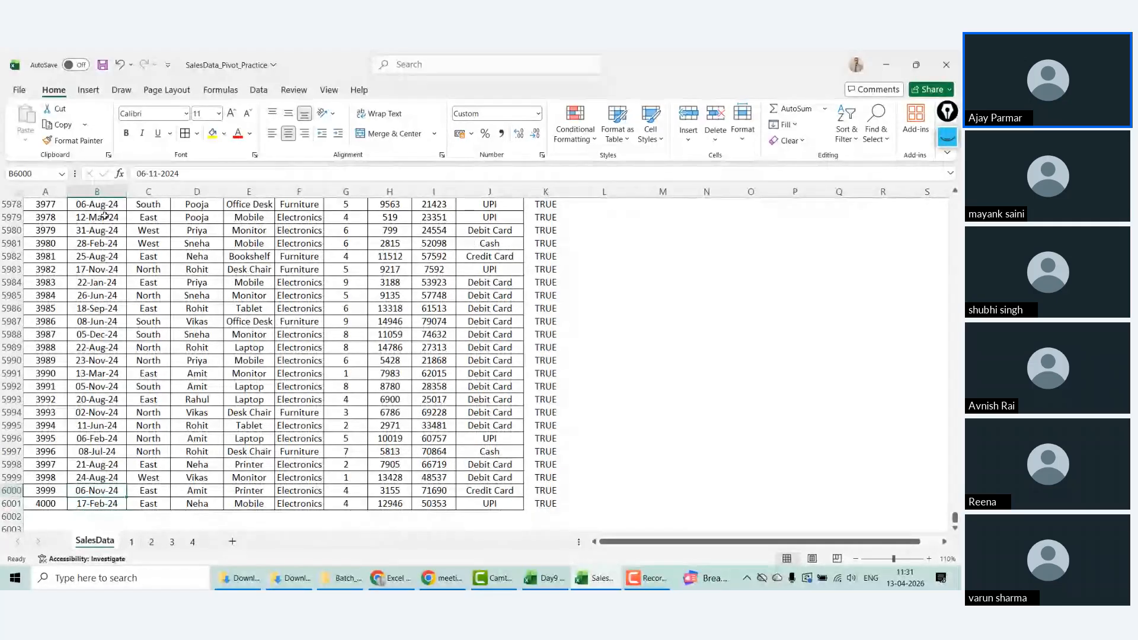
{"action": "key", "text": "Up"}
{"action": "key", "text": "Up"}
{"action": "key", "text": "Up"}
{"action": "key", "text": "Up"}
{"action": "key", "text": "Up"}
{"action": "key", "text": "Up"}
{"action": "key", "text": "Up"}
{"action": "key", "text": "Up"}
{"action": "key", "text": "Up"}
{"action": "key", "text": "Up"}
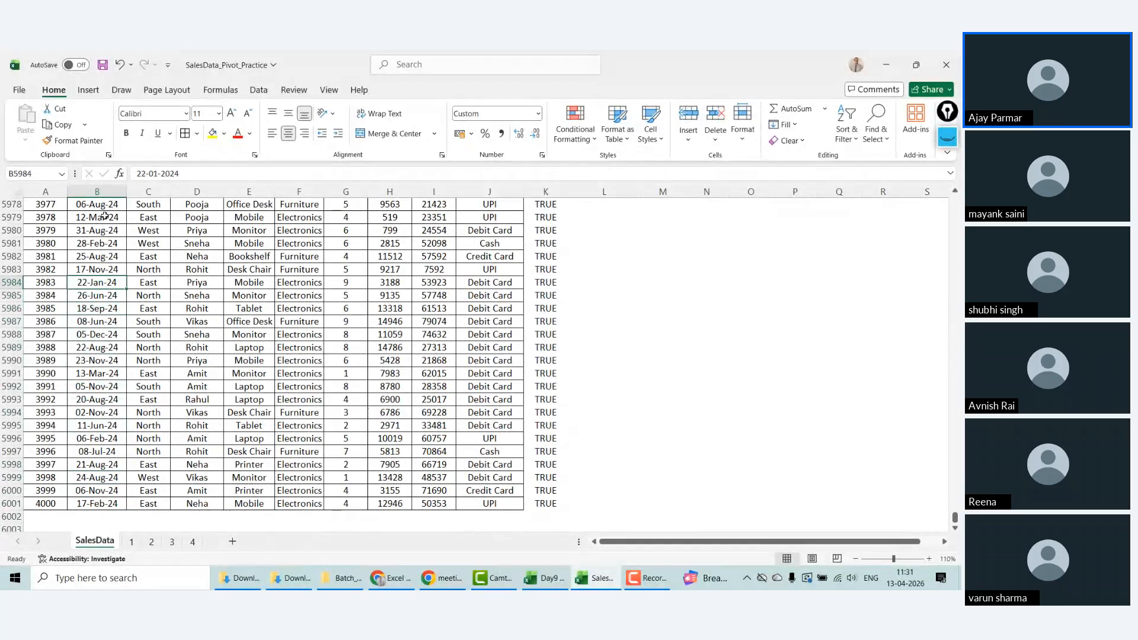
{"action": "key", "text": "Up"}
{"action": "key", "text": "Up"}
{"action": "key", "text": "Up"}
{"action": "key", "text": "Up"}
{"action": "key", "text": "Up"}
{"action": "key", "text": "Up"}
{"action": "key", "text": "Up"}
{"action": "key", "text": "Up"}
{"action": "key", "text": "Up"}
{"action": "key", "text": "Up"}
{"action": "key", "text": "Up"}
{"action": "key", "text": "Up"}
{"action": "key", "text": "Up"}
{"action": "key", "text": "Up"}
{"action": "key", "text": "Up"}
{"action": "key", "text": "Up"}
{"action": "key", "text": "Up"}
{"action": "key", "text": "Up"}
{"action": "key", "text": "Up"}
{"action": "key", "text": "Up"}
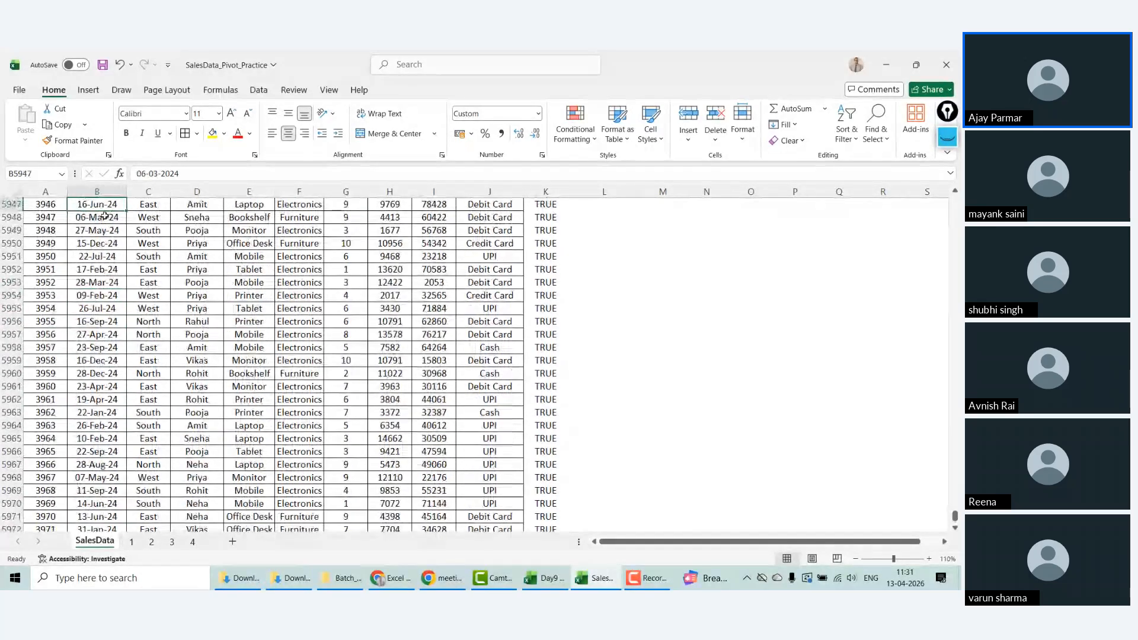
{"action": "key", "text": "ctrl+Up"}
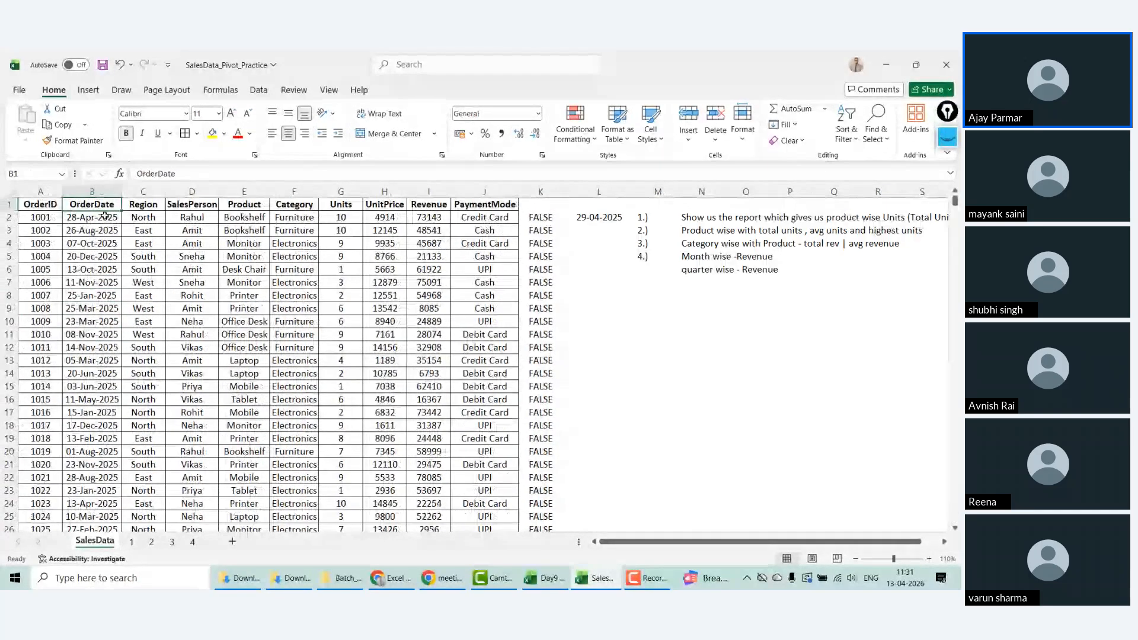
{"action": "key", "text": "ctrl+Down"}
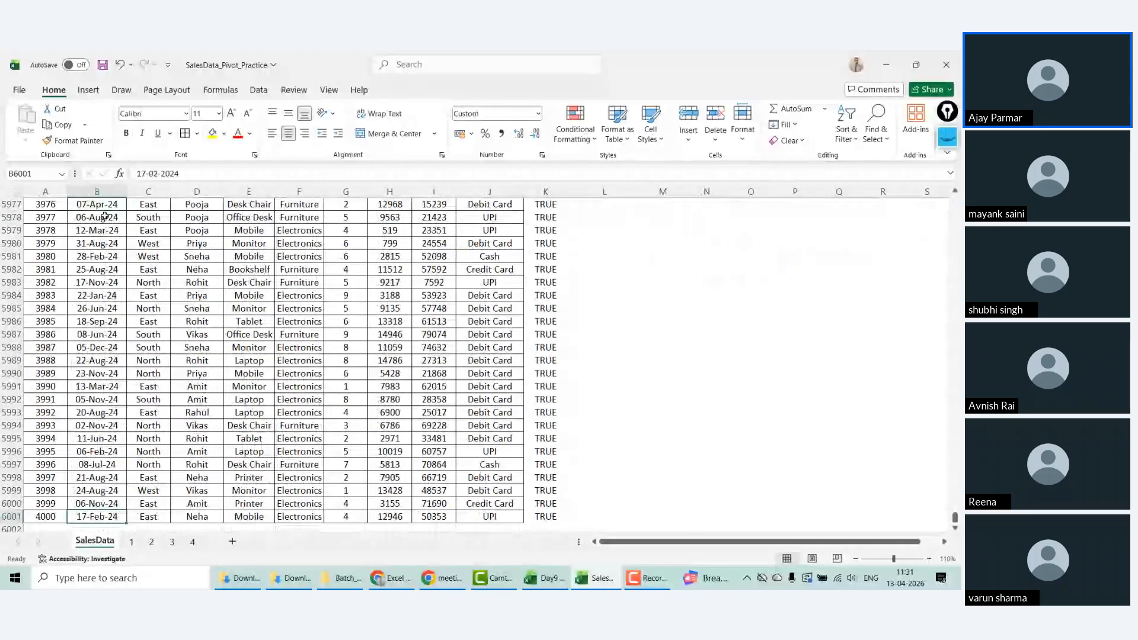
{"action": "key", "text": "ctrl+Up"}
{"action": "key", "text": "Down"}
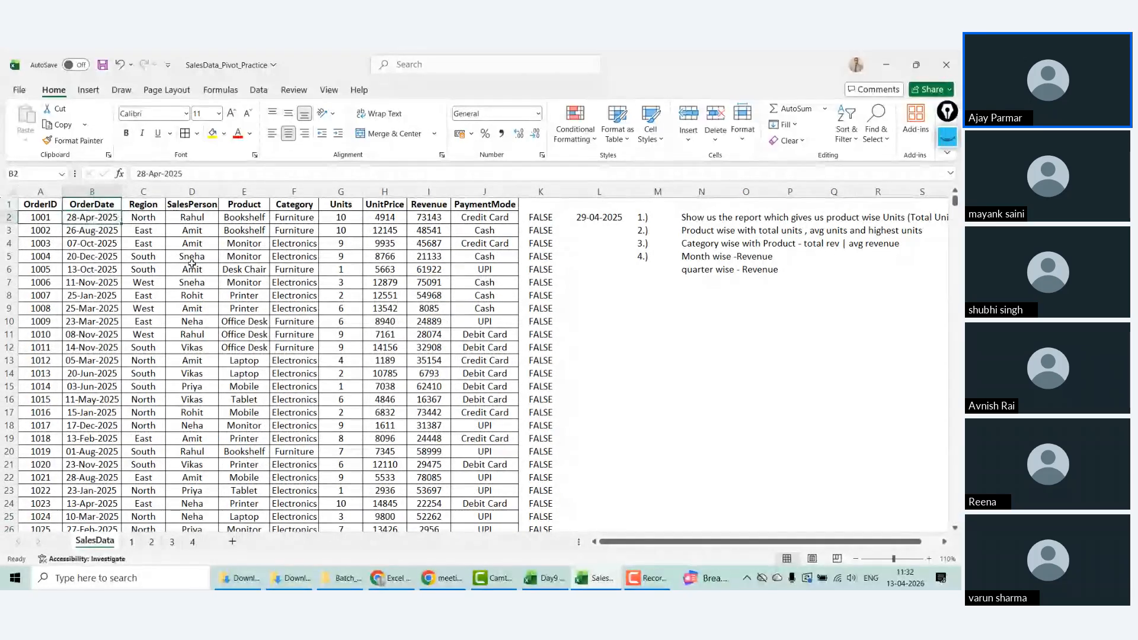
Step: Examine the content of the first OrderDate cell, B2, in edit mode without changing it
{"action": "key", "text": "F2"}
{"action": "key", "text": "Escape"}
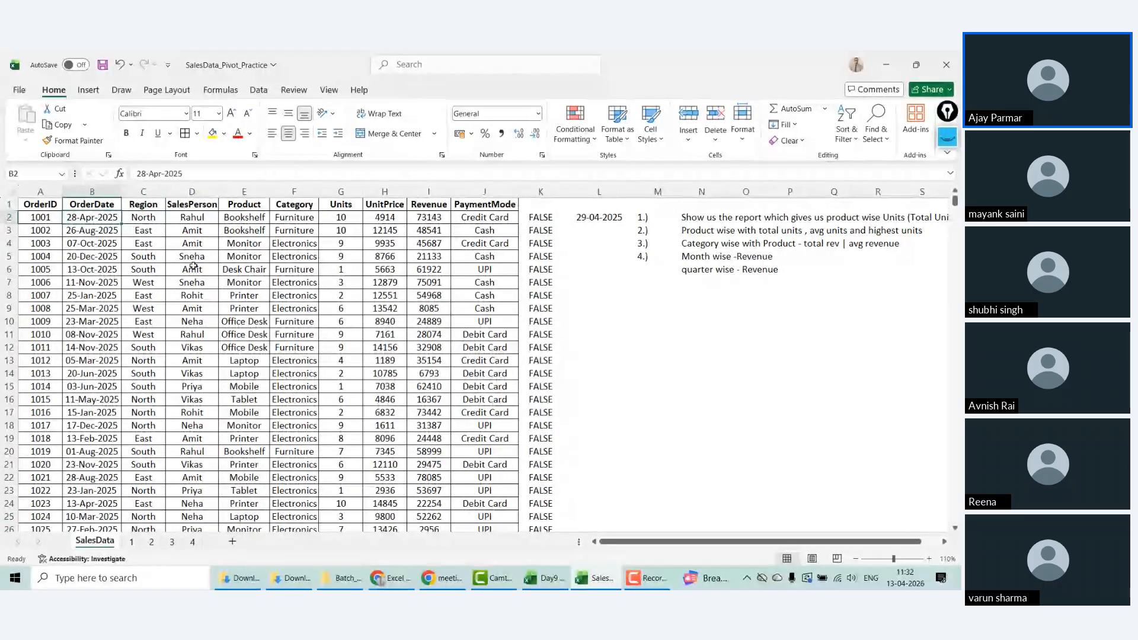
{"action": "key", "text": "F2"}
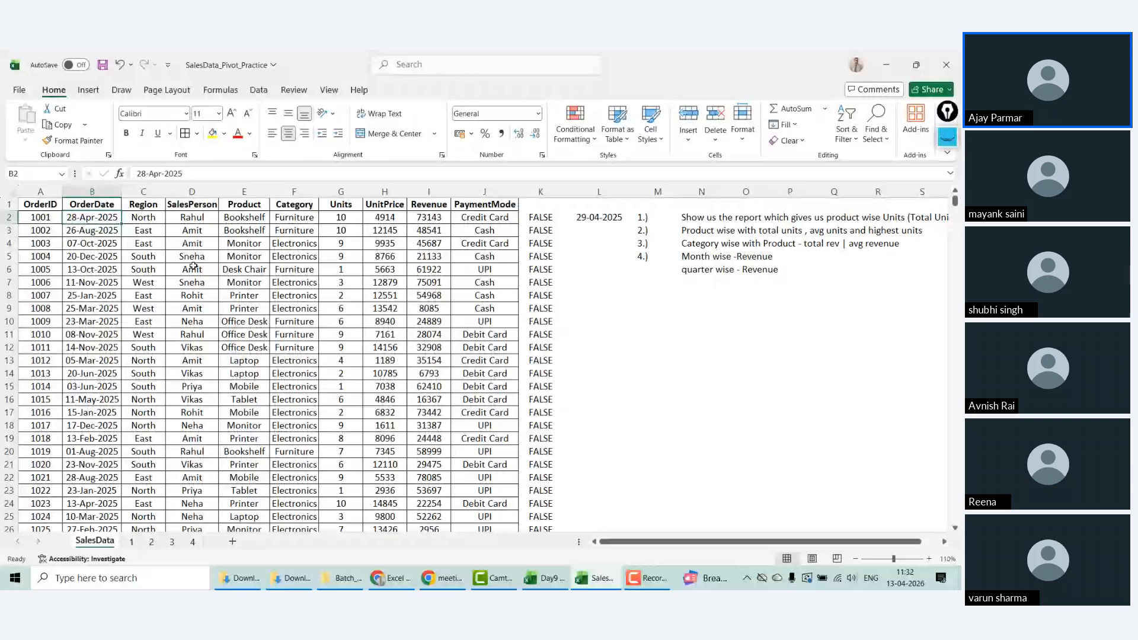
{"action": "key", "text": "Up"}
{"action": "key", "text": "Down"}
{"action": "key", "text": "Up"}
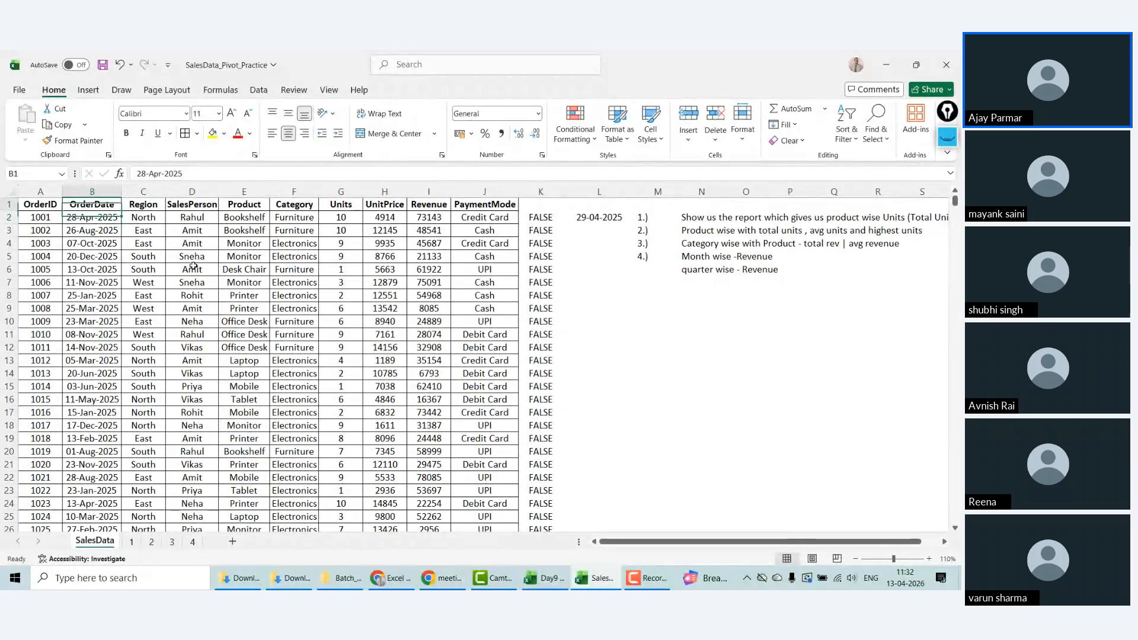
{"action": "key", "text": "Down"}
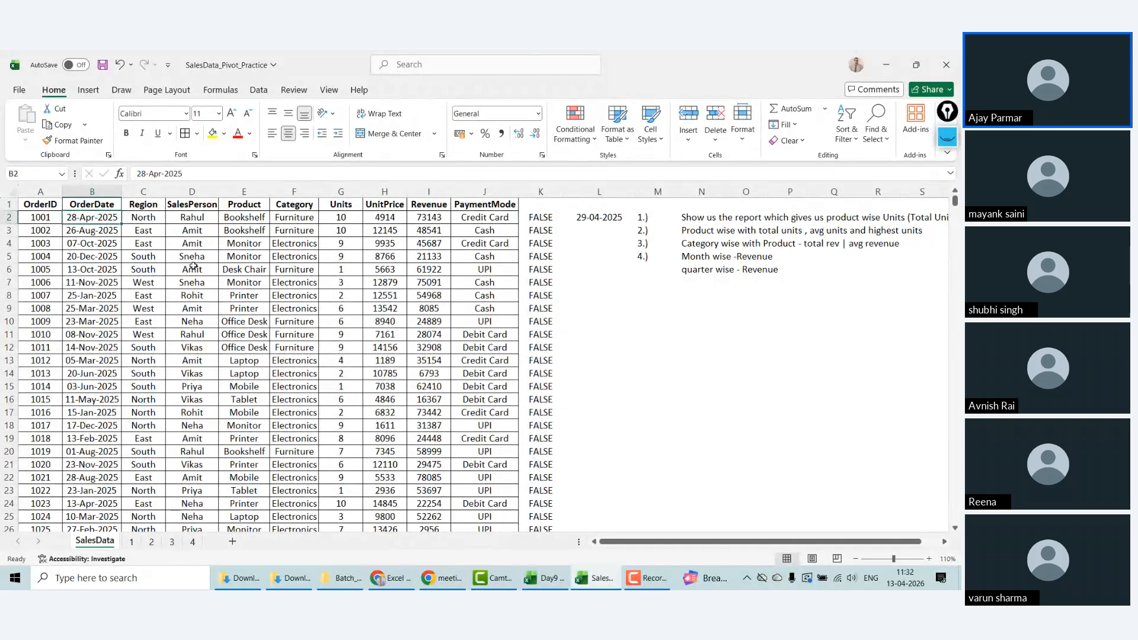
Step: Check the formula in L2 and the ISNUMBER formula in K2, leaving both unchanged
{"action": "key", "text": "Right"}
{"action": "key", "text": "Right"}
{"action": "key", "text": "Right"}
{"action": "key", "text": "Right"}
{"action": "key", "text": "Right"}
{"action": "key", "text": "Right"}
{"action": "key", "text": "Right"}
{"action": "key", "text": "Right"}
{"action": "key", "text": "Right"}
{"action": "key", "text": "Right"}
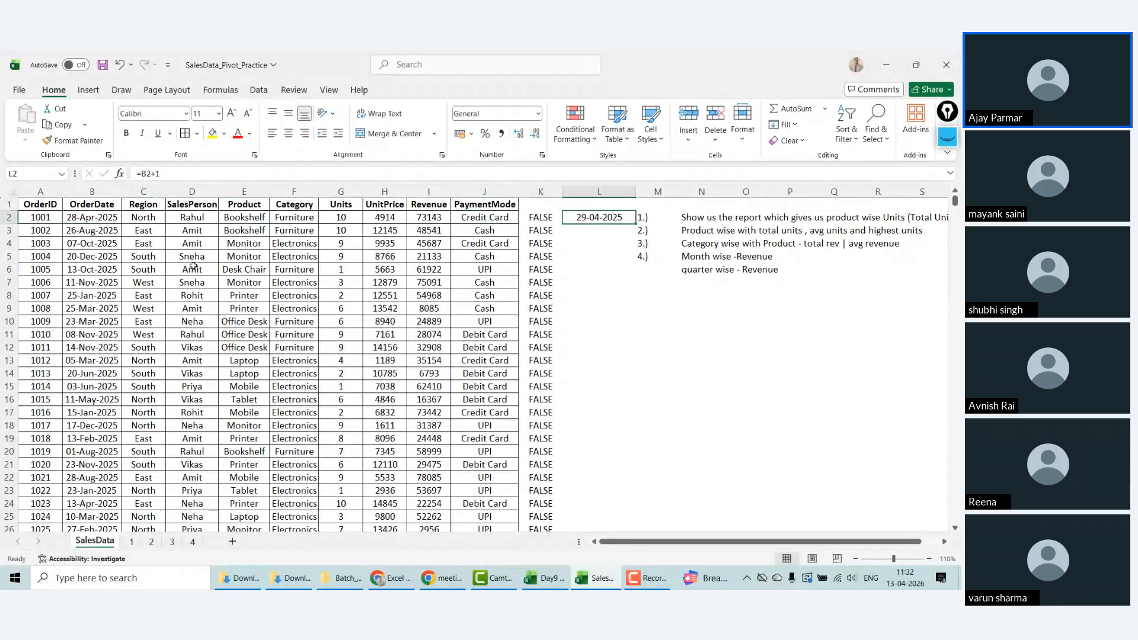
{"action": "key", "text": "Left"}
{"action": "left_click", "coordinate": [210, 174]}
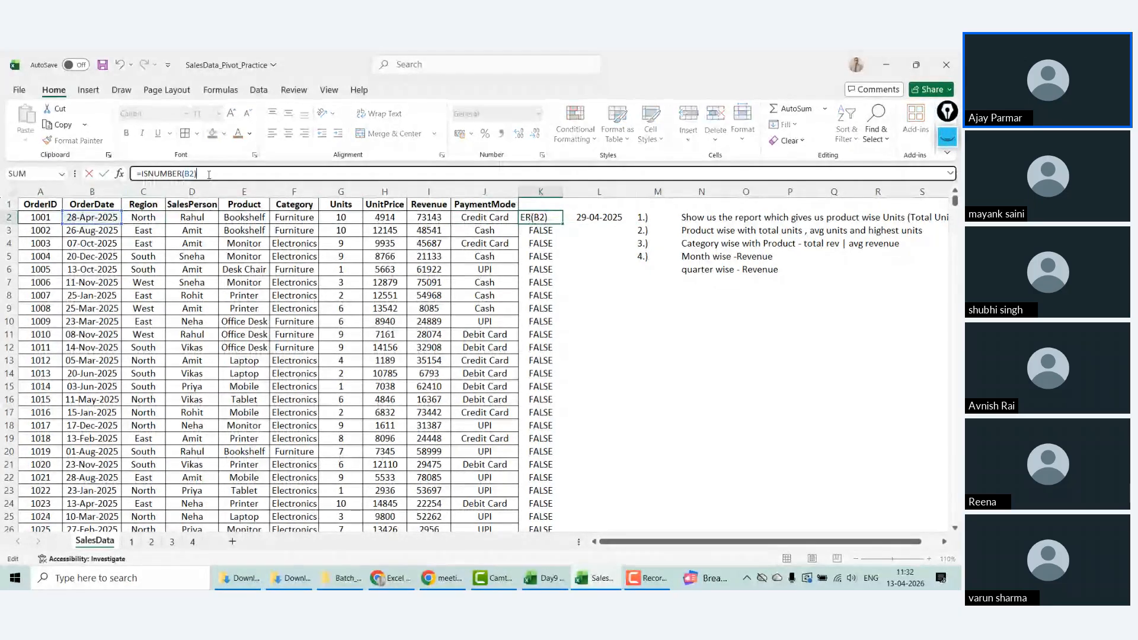
{"action": "key", "text": "Escape"}
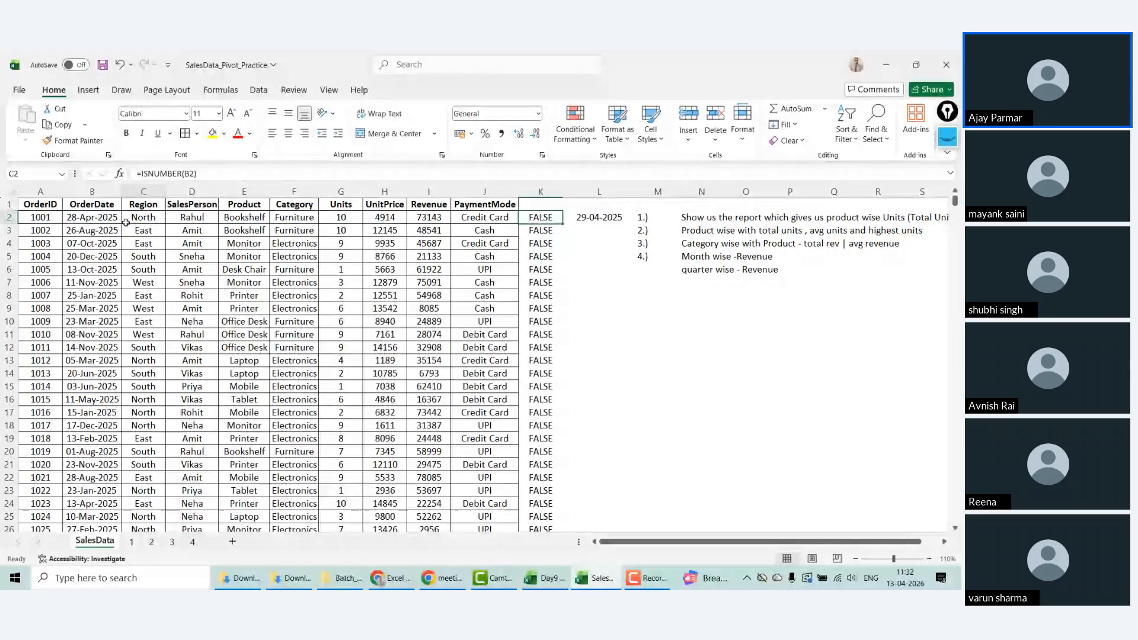
Step: Clear all test formulas from columns K and L
{"action": "left_click", "coordinate": [541, 192]}
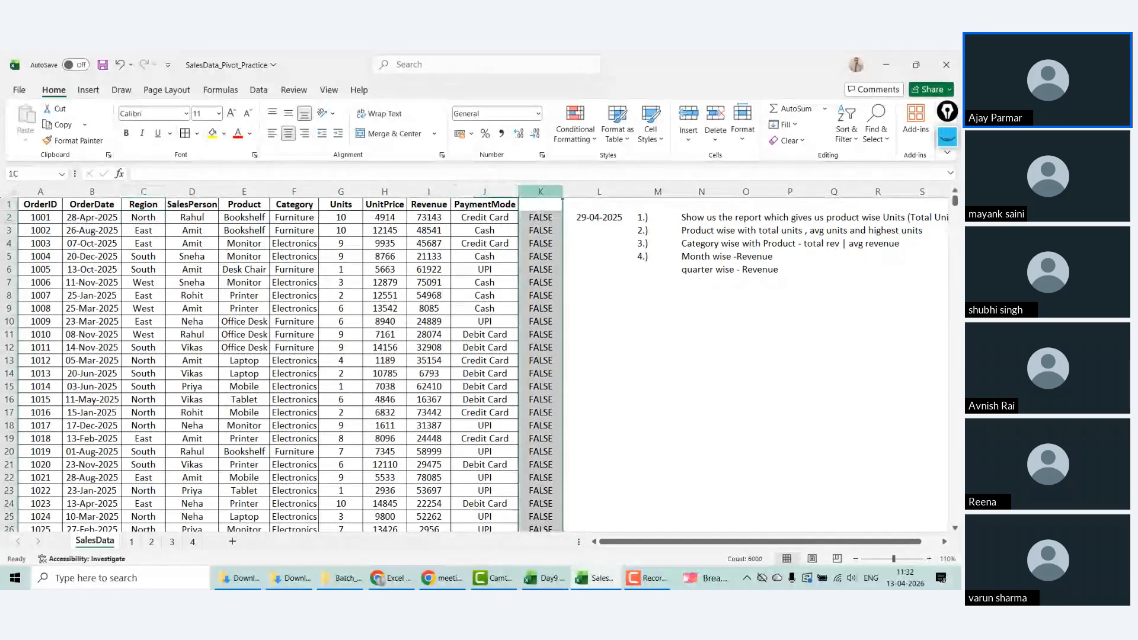
{"action": "left_click_drag", "start_coordinate": [540, 192], "coordinate": [584, 192]}
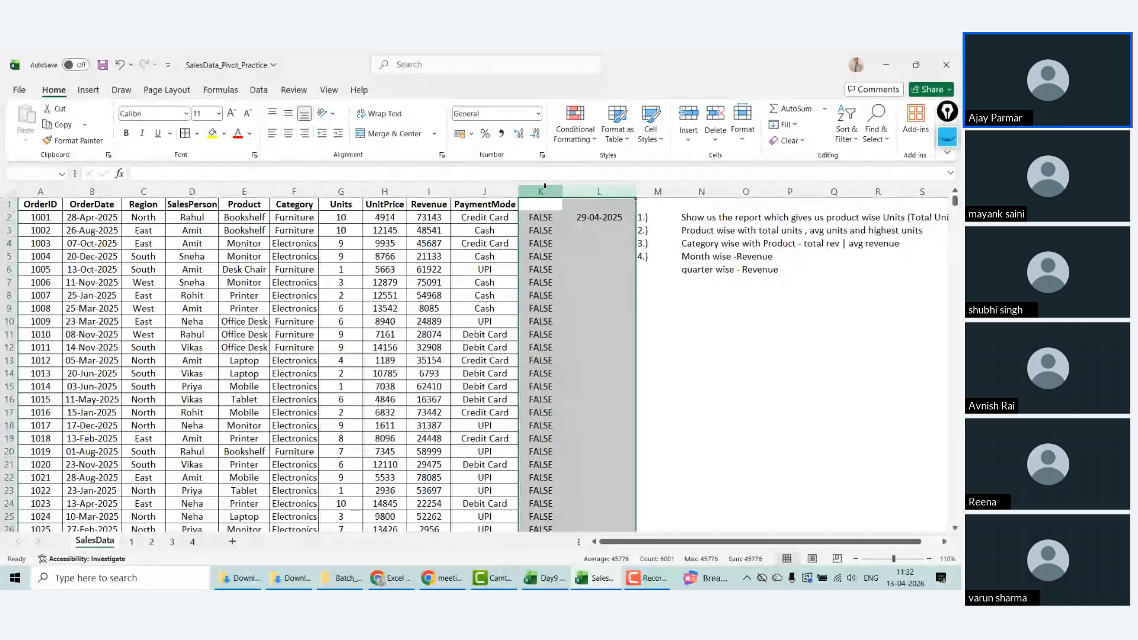
{"action": "key", "text": "Delete"}
Step: Enter =YEAR(B2) in K2 to extract the year from the first OrderDate
{"action": "key", "text": "Left"}
{"action": "key", "text": "Left"}
{"action": "key", "text": "Left"}
{"action": "key", "text": "Left"}
{"action": "key", "text": "Left"}
{"action": "key", "text": "Left"}
{"action": "key", "text": "Left"}
{"action": "key", "text": "Left"}
{"action": "key", "text": "Left"}
{"action": "key", "text": "Left"}
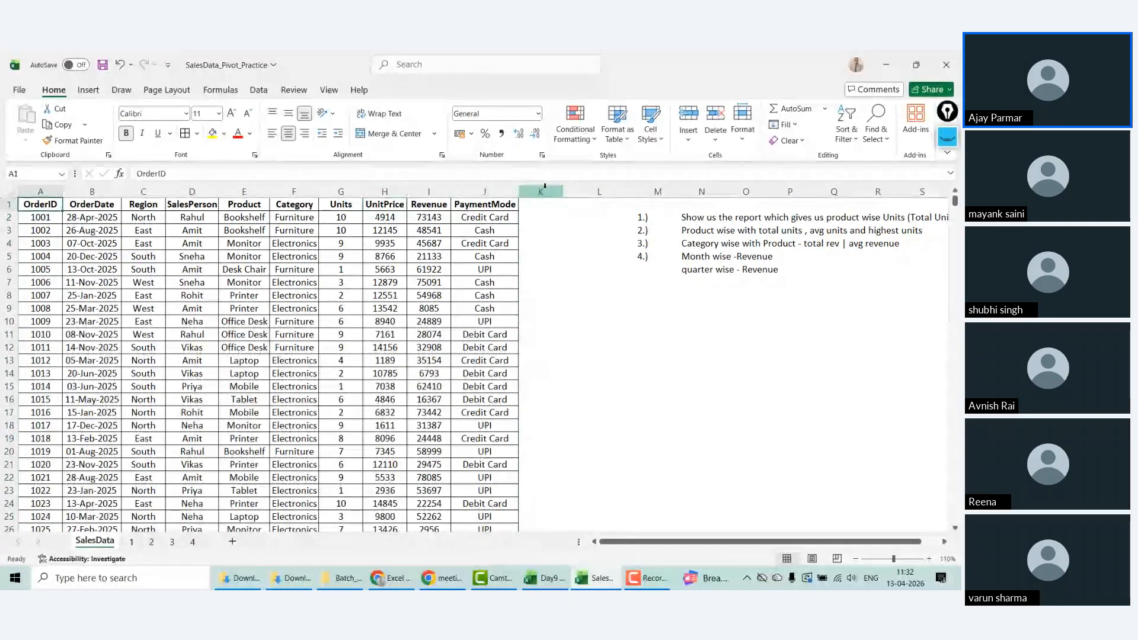
{"action": "key", "text": "Down"}
{"action": "key", "text": "Right"}
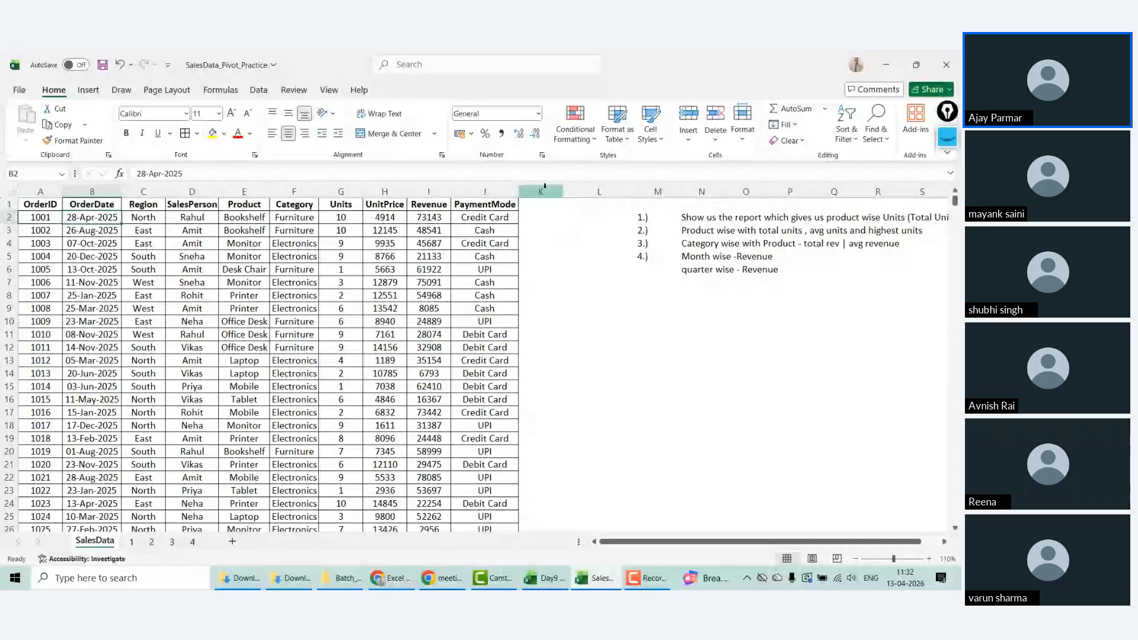
{"action": "key", "text": "Right"}
{"action": "key", "text": "Right"}
{"action": "key", "text": "Right"}
{"action": "key", "text": "Right"}
{"action": "key", "text": "Right"}
{"action": "key", "text": "Right"}
{"action": "key", "text": "Right"}
{"action": "key", "text": "Right"}
{"action": "key", "text": "Right"}
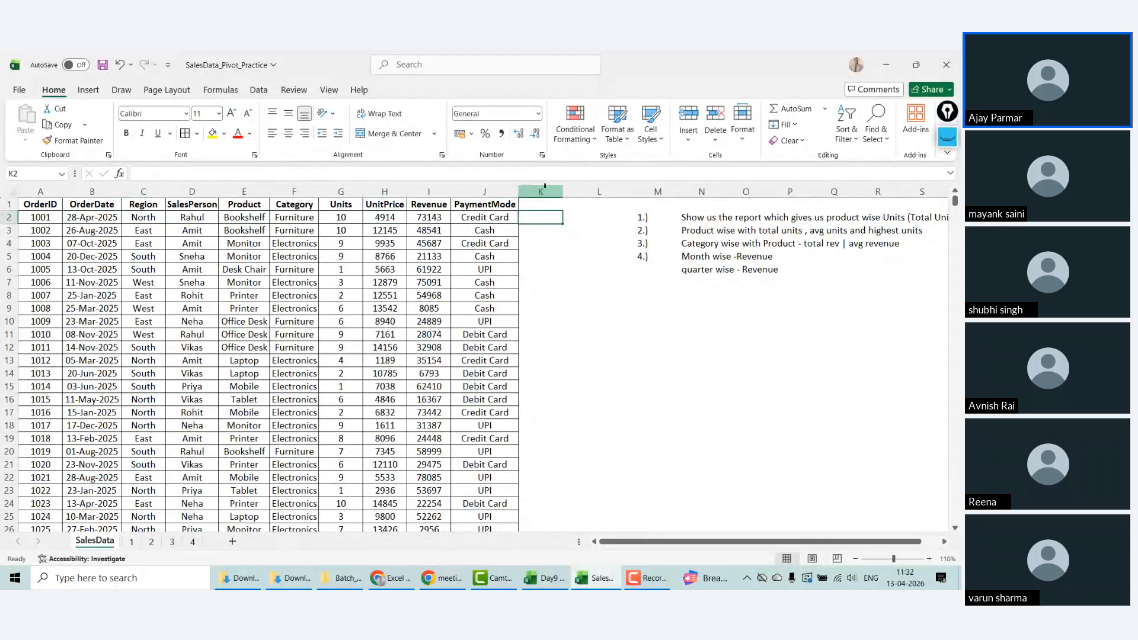
{"action": "key", "text": "Left"}
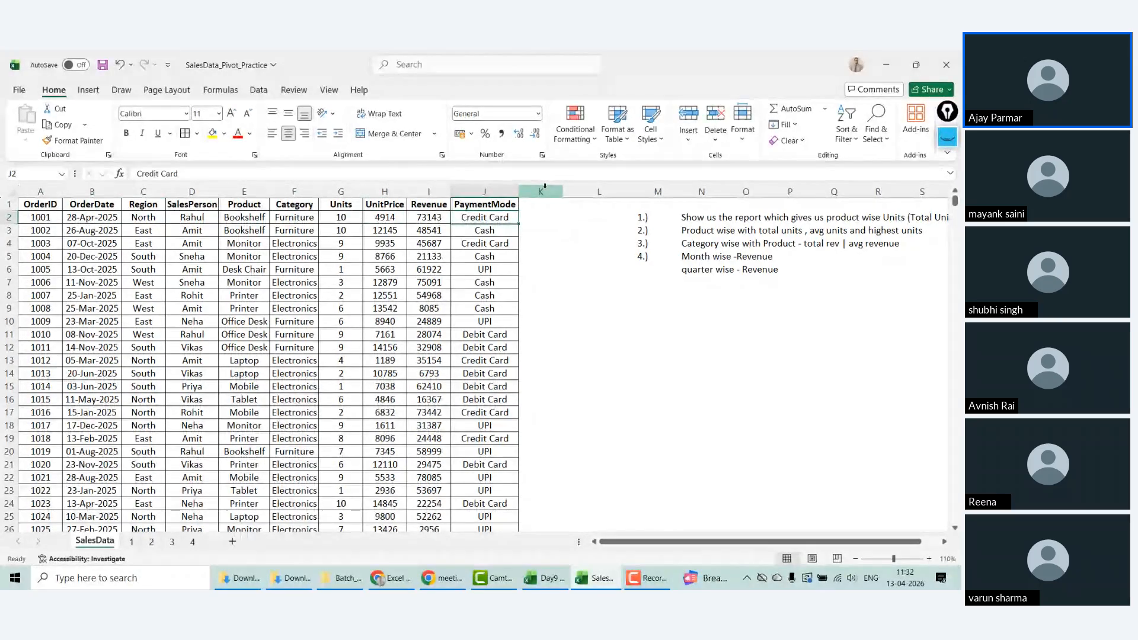
{"action": "key", "text": "Right"}
{"action": "type", "text": "=Y"}
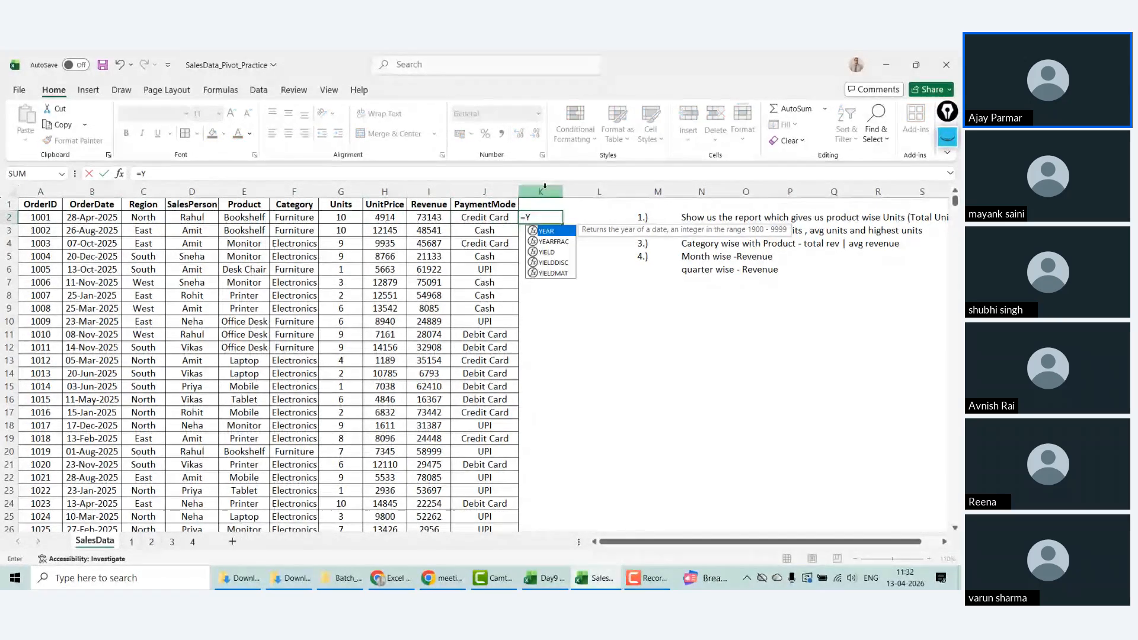
{"action": "type", "text": "EAR"}
{"action": "key", "text": "Tab"}
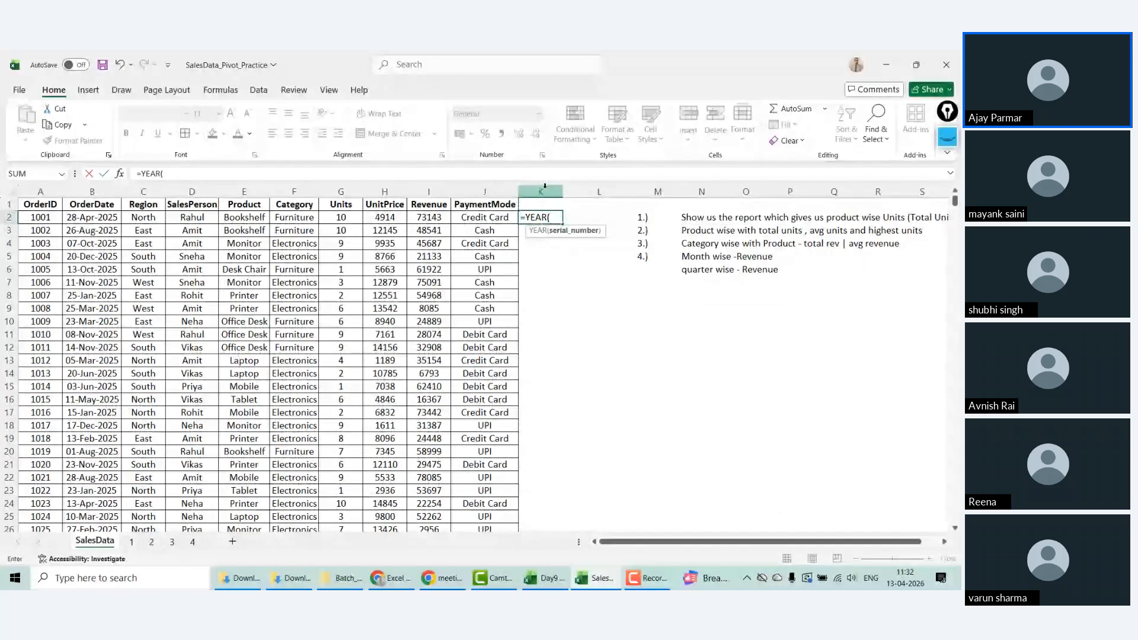
{"action": "key", "text": "Left"}
{"action": "key", "text": "Left"}
{"action": "key", "text": "Left"}
{"action": "key", "text": "Left"}
{"action": "key", "text": "Left"}
{"action": "key", "text": "Left"}
{"action": "key", "text": "Left"}
{"action": "key", "text": "Left"}
{"action": "key", "text": "Left"}
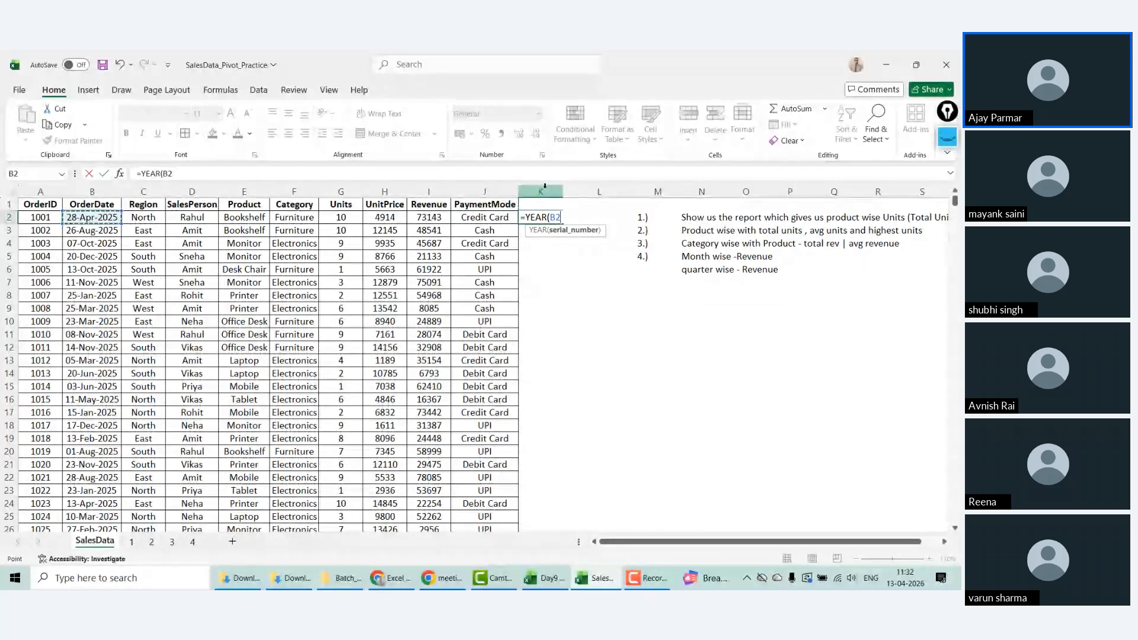
{"action": "key", "text": "Return"}
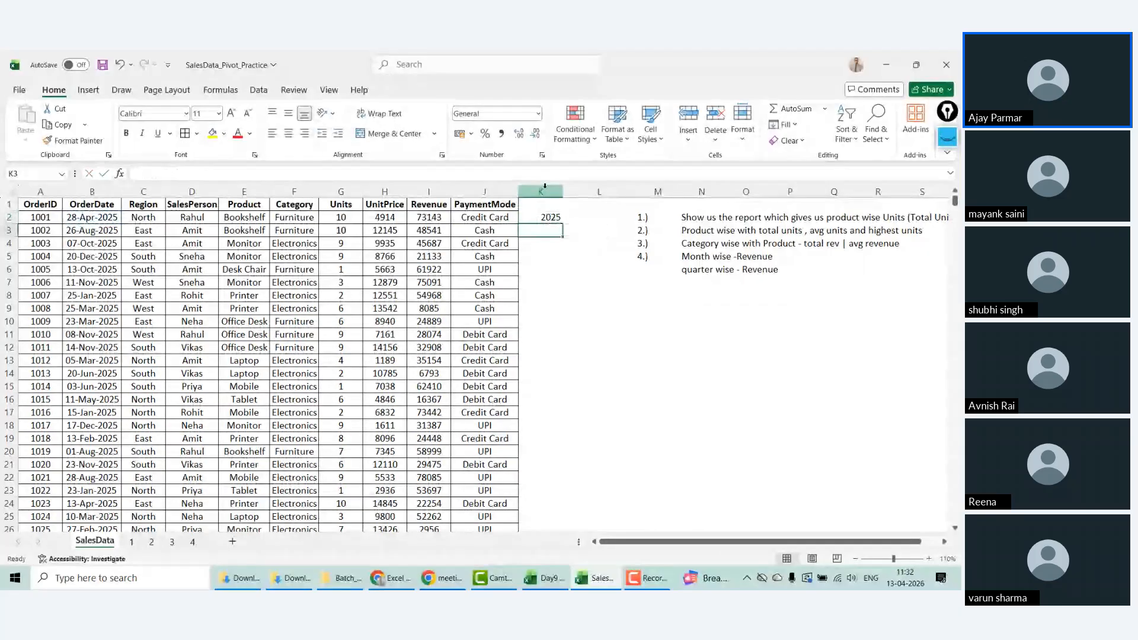
Step: Fill the YEAR formula from K2 down column K for all the data rows
{"action": "key", "text": "Up"}
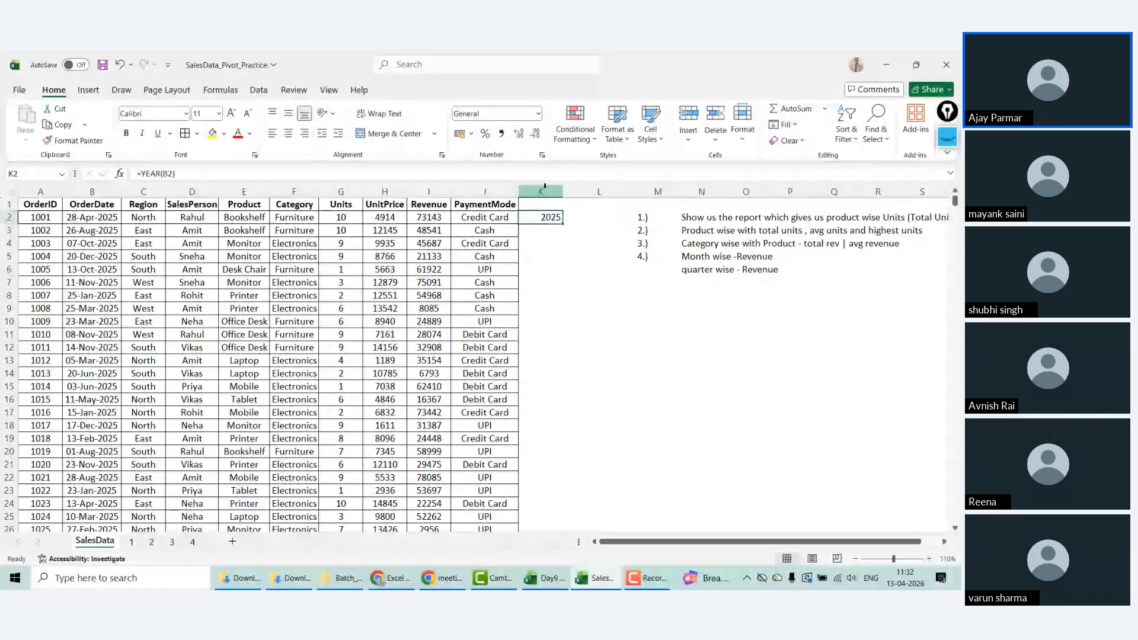
{"action": "key", "text": "Right"}
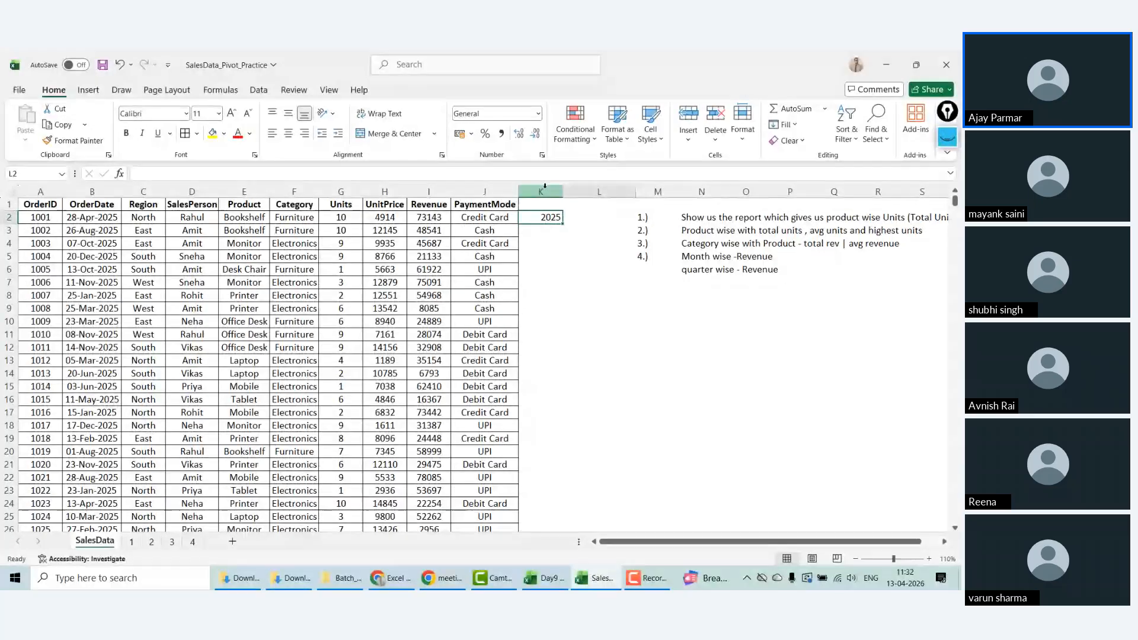
{"action": "key", "text": "Left"}
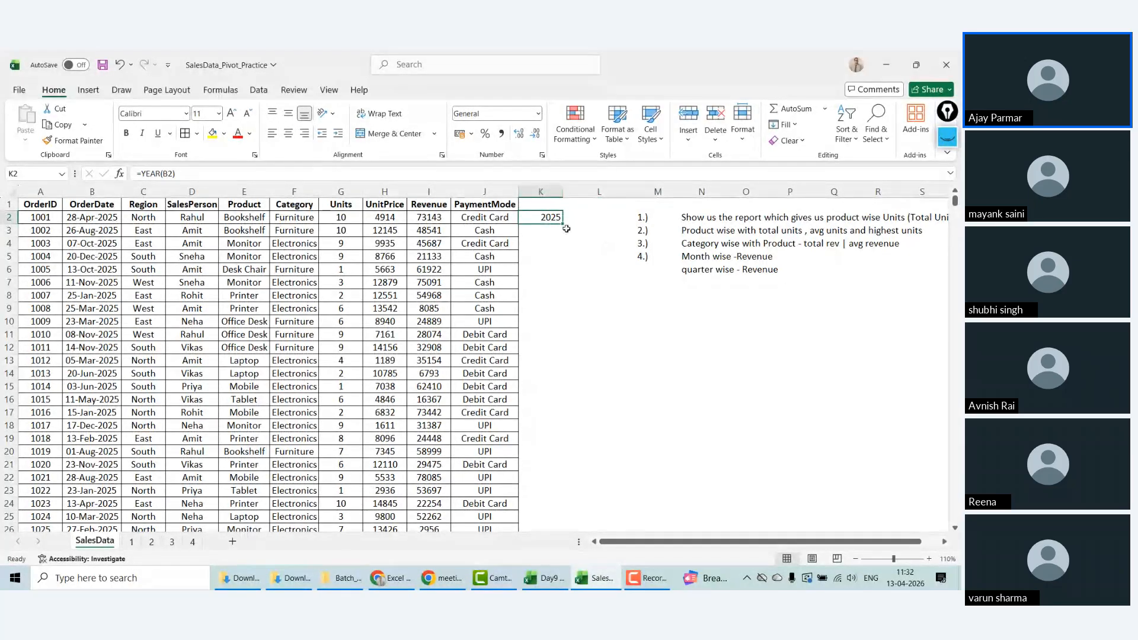
{"action": "double_click", "coordinate": [562, 223]}
{"action": "left_click", "coordinate": [539, 323]}
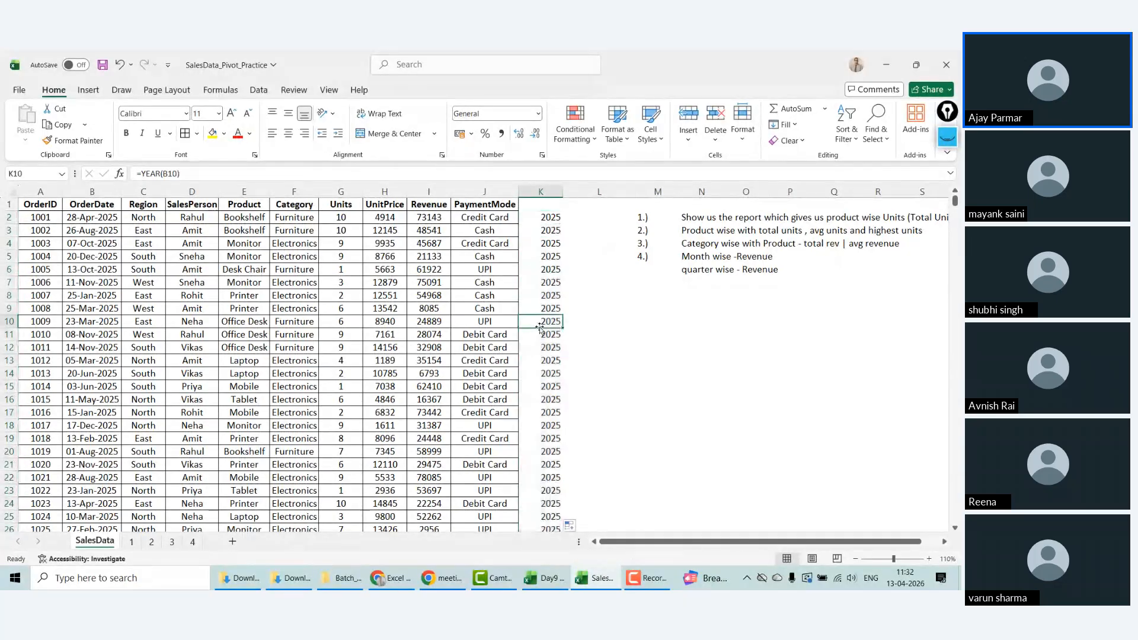
Step: Examine the YEAR results in column K and the OrderDate values in column B down to the last data row
{"action": "key", "text": "Page_Down"}
{"action": "key", "text": "Page_Down"}
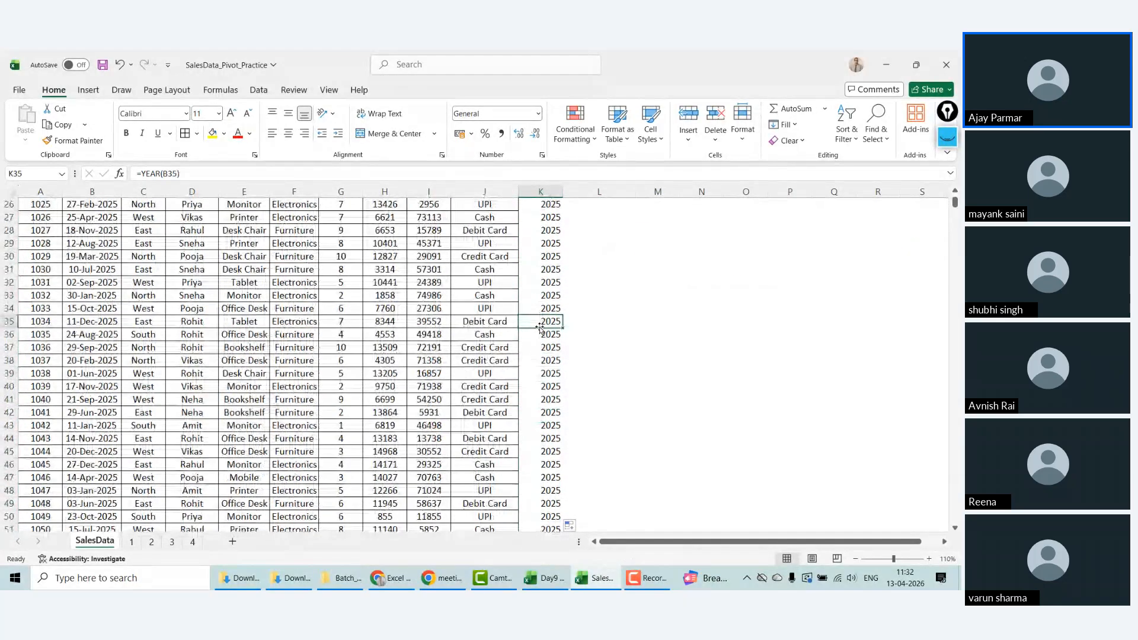
{"action": "key", "text": "Page_Down"}
{"action": "key", "text": "Page_Down"}
{"action": "key", "text": "Page_Down"}
{"action": "key", "text": "Page_Down"}
{"action": "key", "text": "Page_Down"}
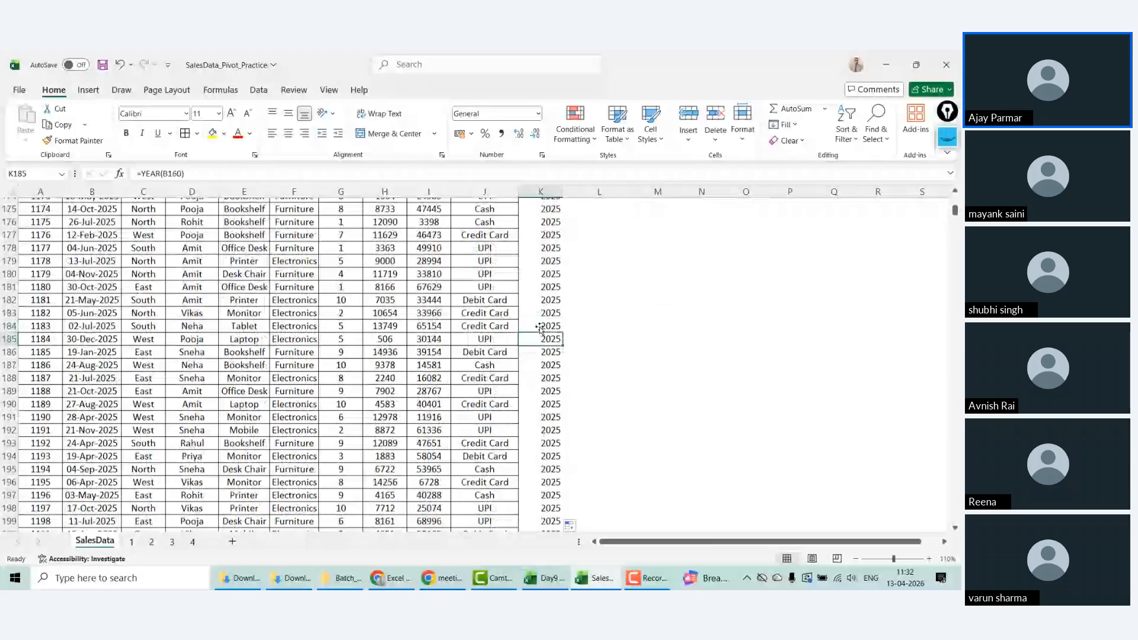
{"action": "key", "text": "Page_Down"}
{"action": "key", "text": "Page_Down"}
{"action": "key", "text": "Page_Down"}
{"action": "key", "text": "Page_Down"}
{"action": "key", "text": "Page_Down"}
{"action": "key", "text": "Page_Down"}
{"action": "key", "text": "Page_Down"}
{"action": "key", "text": "Page_Down"}
{"action": "key", "text": "Page_Down"}
{"action": "key", "text": "Page_Down"}
{"action": "key", "text": "Page_Down"}
{"action": "key", "text": "Page_Down"}
{"action": "key", "text": "Page_Down"}
{"action": "key", "text": "Page_Down"}
{"action": "key", "text": "Page_Down"}
{"action": "key", "text": "Page_Down"}
{"action": "key", "text": "Page_Down"}
{"action": "key", "text": "Page_Down"}
{"action": "key", "text": "Page_Down"}
{"action": "key", "text": "Page_Down"}
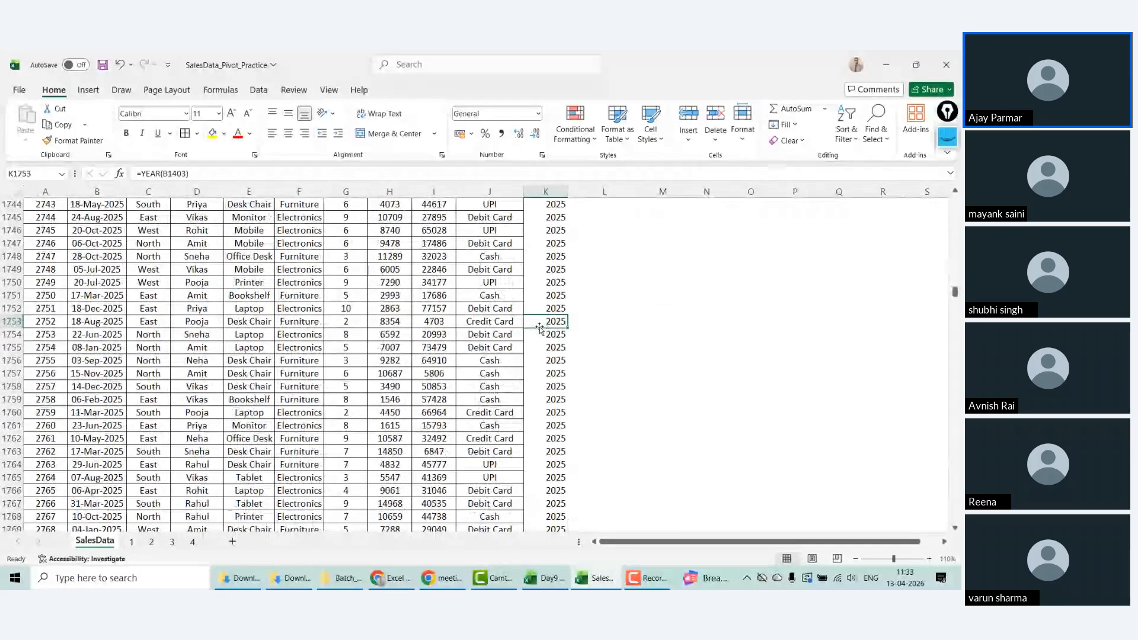
{"action": "key", "text": "Page_Down"}
{"action": "key", "text": "Page_Down"}
{"action": "key", "text": "Page_Down"}
{"action": "key", "text": "Page_Down"}
{"action": "key", "text": "Page_Down"}
{"action": "key", "text": "Page_Down"}
{"action": "key", "text": "Page_Down"}
{"action": "key", "text": "Page_Down"}
{"action": "key", "text": "Page_Down"}
{"action": "key", "text": "Page_Down"}
{"action": "key", "text": "Page_Down"}
{"action": "key", "text": "Page_Down"}
{"action": "key", "text": "Page_Down"}
{"action": "key", "text": "Page_Down"}
{"action": "key", "text": "Page_Down"}
{"action": "key", "text": "Page_Down"}
{"action": "key", "text": "Page_Down"}
{"action": "key", "text": "Page_Down"}
{"action": "key", "text": "Page_Down"}
{"action": "key", "text": "Page_Down"}
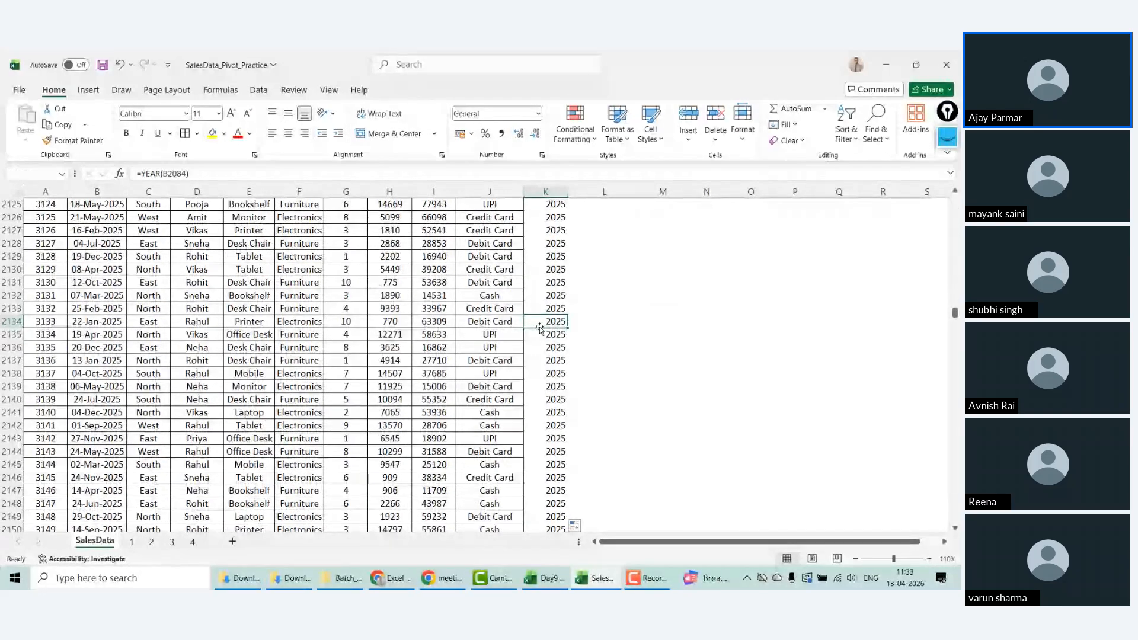
{"action": "key", "text": "Page_Down"}
{"action": "key", "text": "Page_Down"}
{"action": "key", "text": "Page_Down"}
{"action": "key", "text": "Page_Down"}
{"action": "key", "text": "Page_Down"}
{"action": "key", "text": "Page_Down"}
{"action": "key", "text": "Page_Down"}
{"action": "key", "text": "Page_Down"}
{"action": "key", "text": "Page_Down"}
{"action": "key", "text": "Page_Down"}
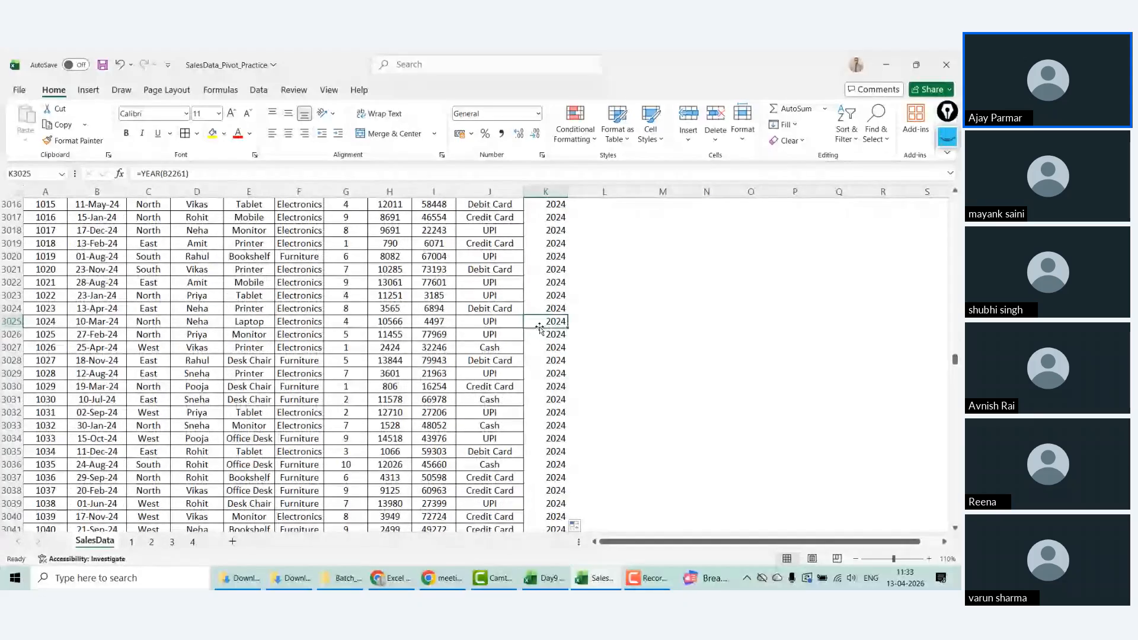
{"action": "key", "text": "Page_Down"}
{"action": "key", "text": "Page_Down"}
{"action": "key", "text": "Page_Down"}
{"action": "key", "text": "Page_Down"}
{"action": "key", "text": "Page_Down"}
{"action": "key", "text": "Page_Down"}
{"action": "key", "text": "Page_Down"}
{"action": "key", "text": "Page_Down"}
{"action": "key", "text": "Page_Down"}
{"action": "key", "text": "Page_Down"}
{"action": "key", "text": "Page_Down"}
{"action": "key", "text": "Page_Down"}
{"action": "key", "text": "Page_Down"}
{"action": "key", "text": "Page_Down"}
{"action": "key", "text": "Page_Down"}
{"action": "key", "text": "Page_Down"}
{"action": "key", "text": "ctrl+Up"}
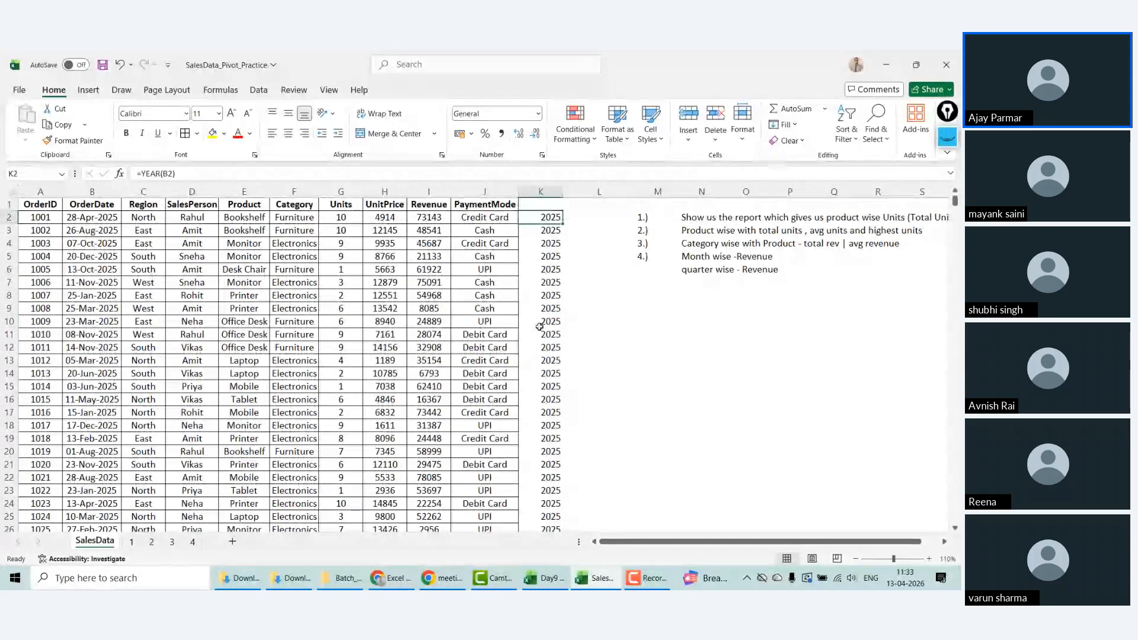
{"action": "key", "text": "ctrl+shift+Down"}
{"action": "key", "text": "ctrl+shift+Up"}
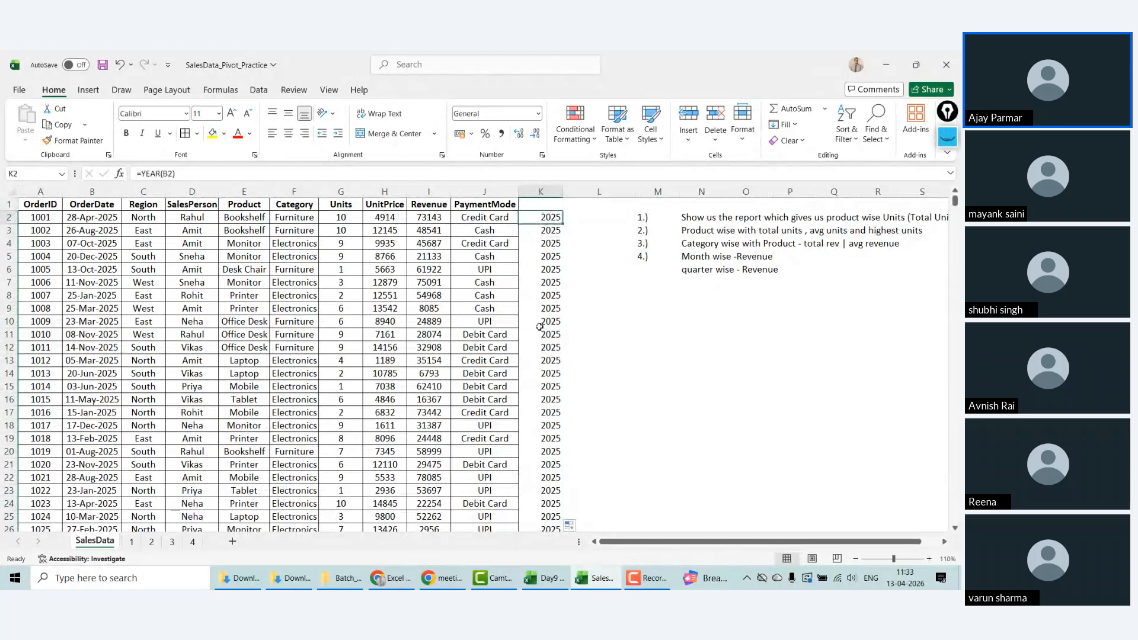
{"action": "key", "text": "ctrl+shift+Down"}
{"action": "key", "text": "ctrl+shift+Up"}
{"action": "key", "text": "ctrl+Left"}
{"action": "key", "text": "Right"}
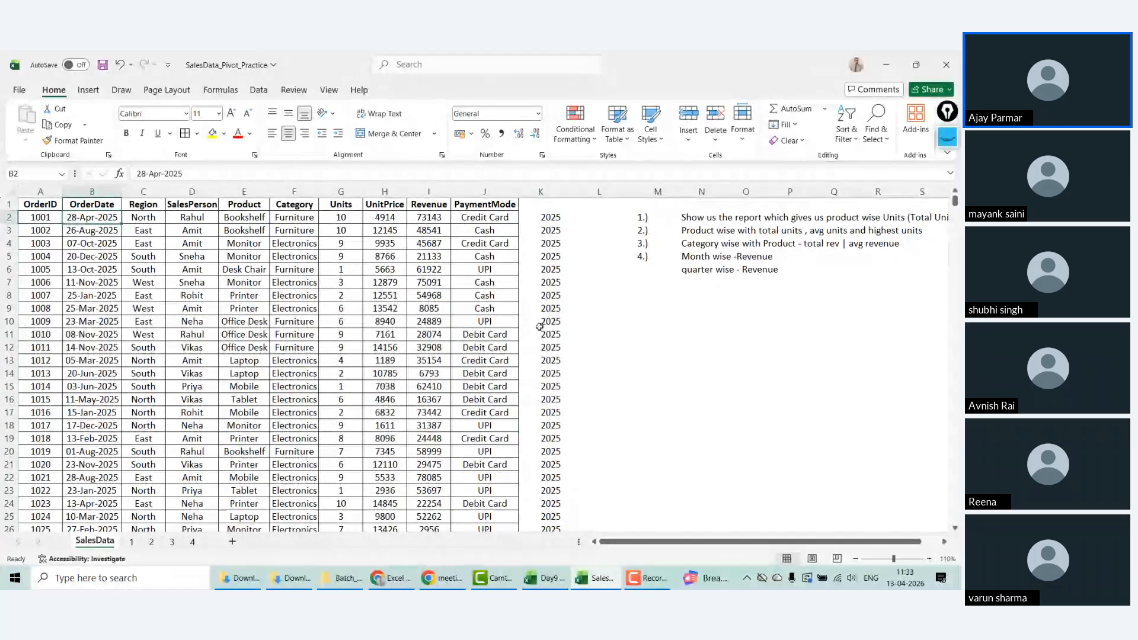
{"action": "key", "text": "ctrl+shift+Down"}
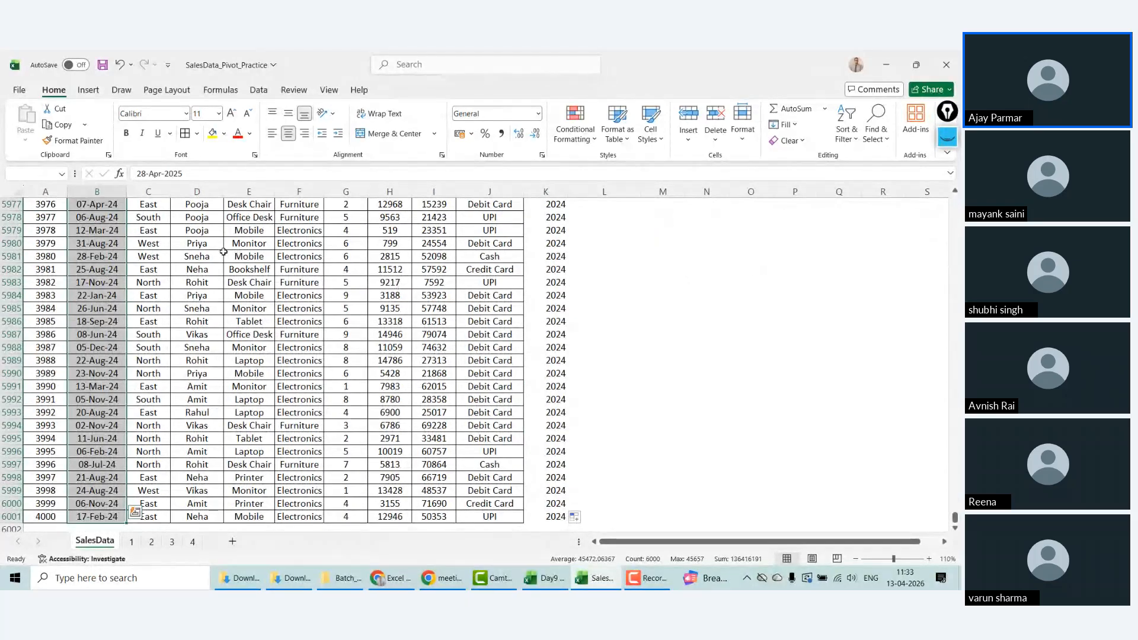
{"action": "left_click", "coordinate": [92, 230]}
{"action": "left_click", "coordinate": [124, 280]}
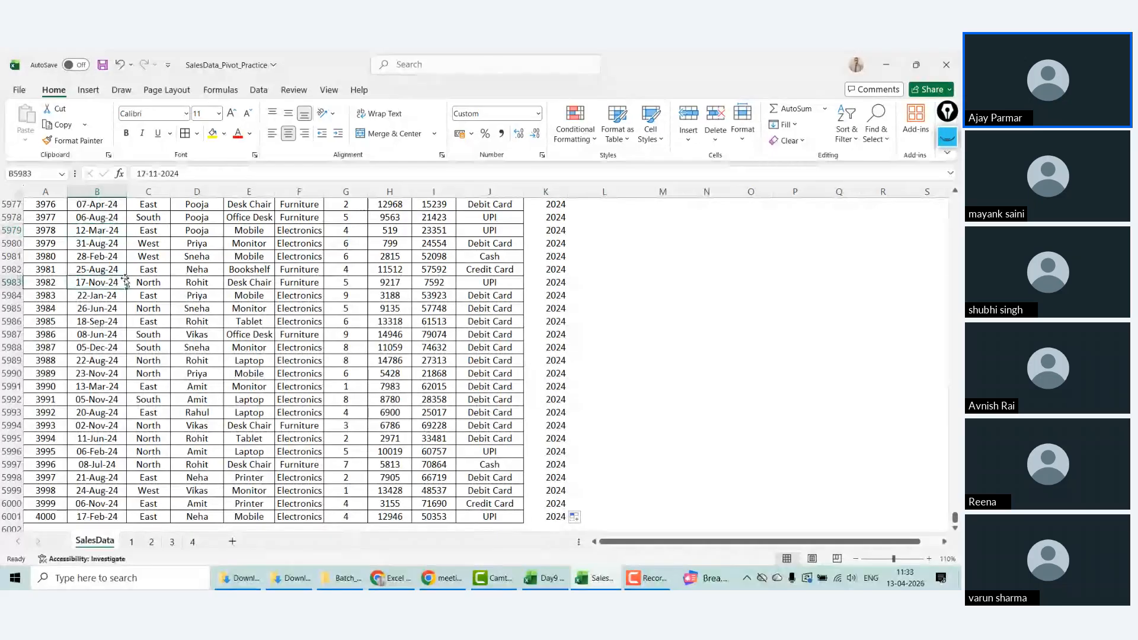
Step: Insert an empty column between the OrderDate and Region columns
{"action": "key", "text": "Up"}
{"action": "key", "text": "ctrl+Up"}
{"action": "key", "text": "Down"}
{"action": "key", "text": "Right"}
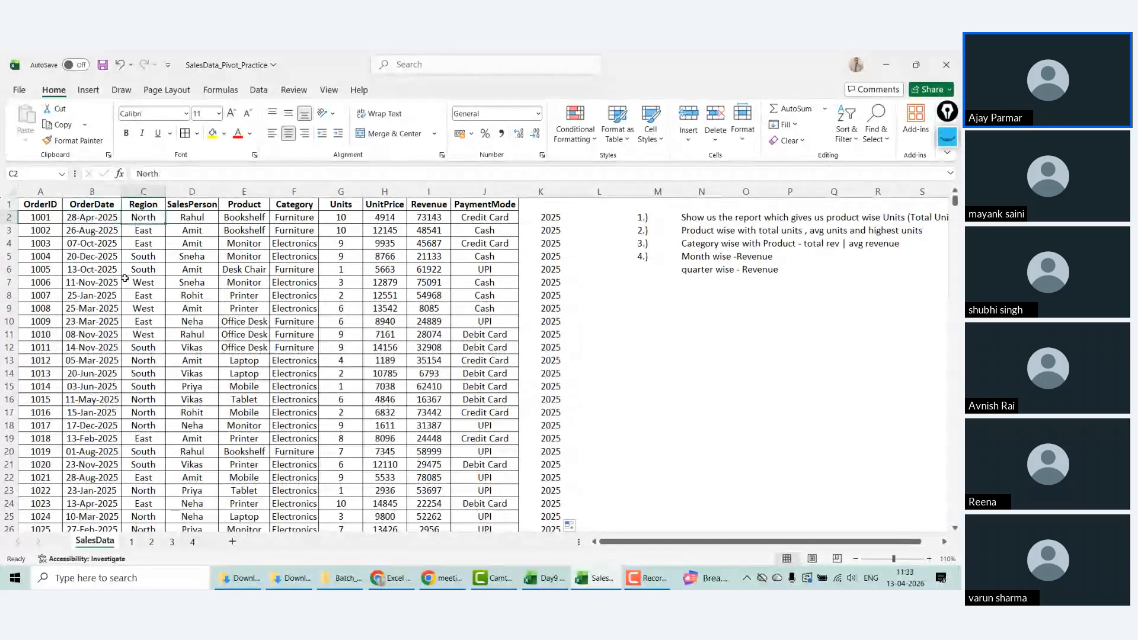
{"action": "key", "text": "Up"}
{"action": "key", "text": "alt+i"}
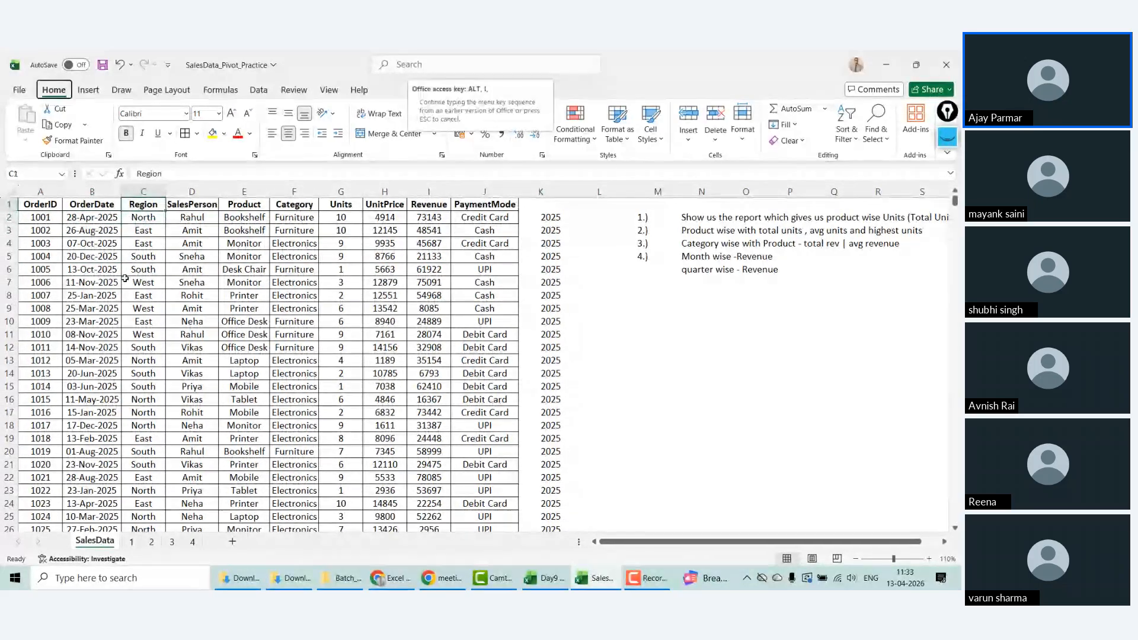
{"action": "key", "text": "c"}
Step: Enter the formula =B2*1 in C2 to turn the first order date into a numeric value
{"action": "key", "text": "Right"}
{"action": "key", "text": "Down"}
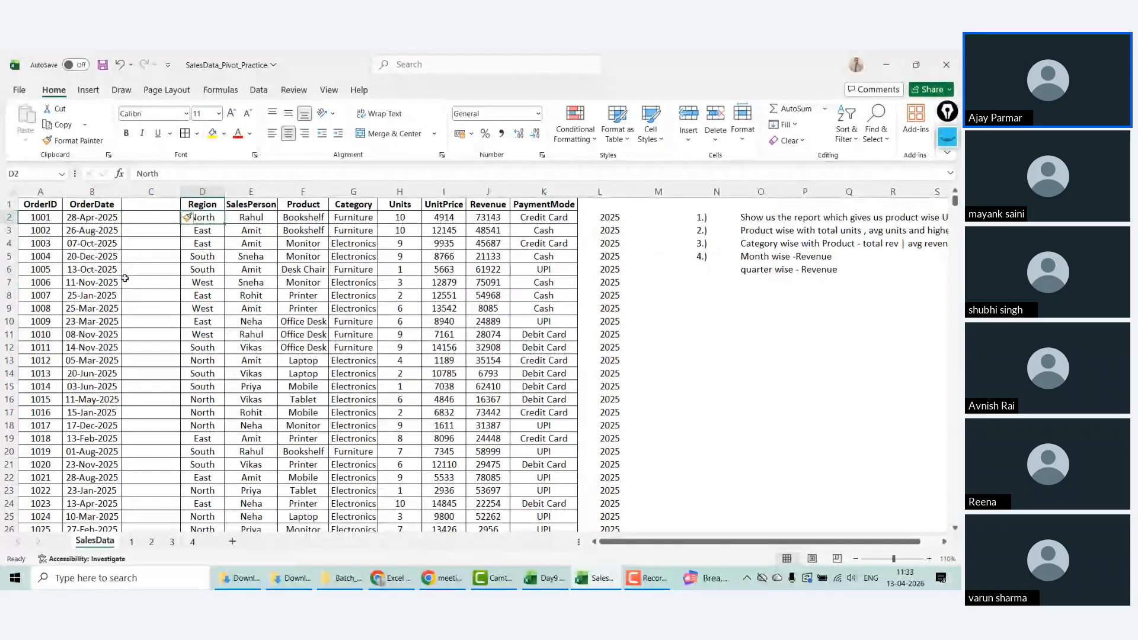
{"action": "key", "text": "Left"}
{"action": "key", "text": "Left"}
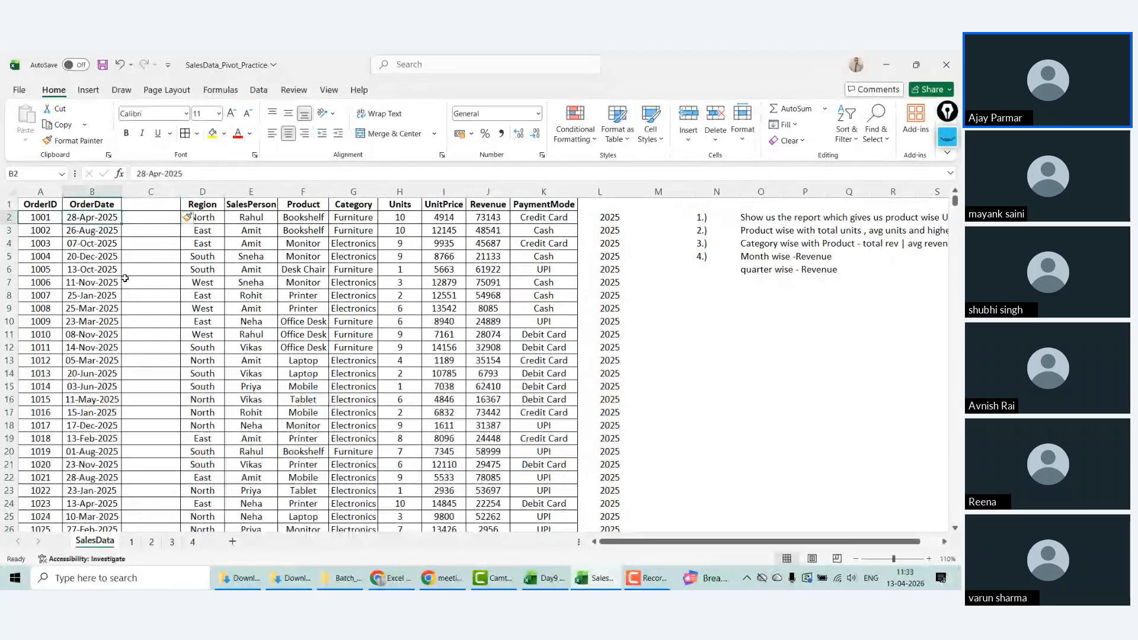
{"action": "key", "text": "ctrl+Down"}
{"action": "key", "text": "ctrl+Up"}
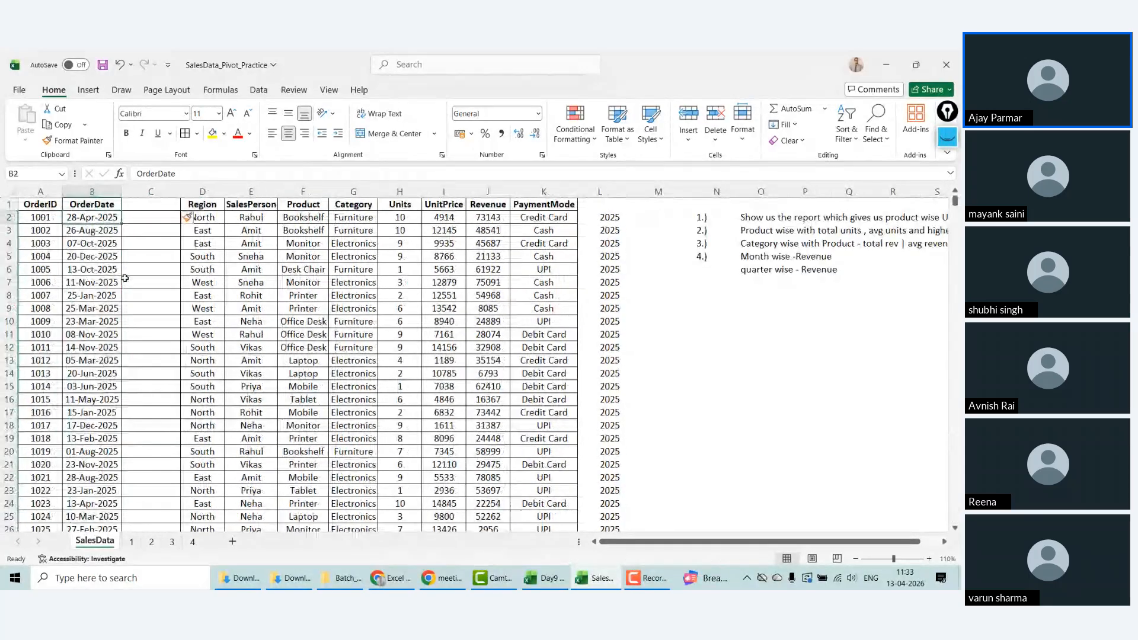
{"action": "key", "text": "Right"}
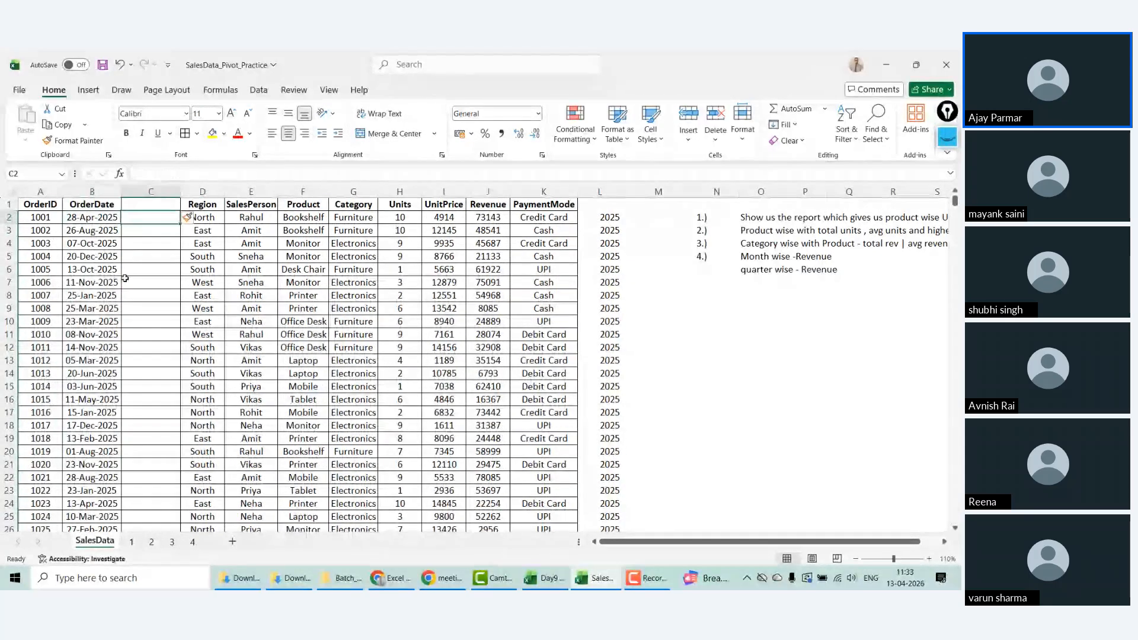
{"action": "type", "text": "="}
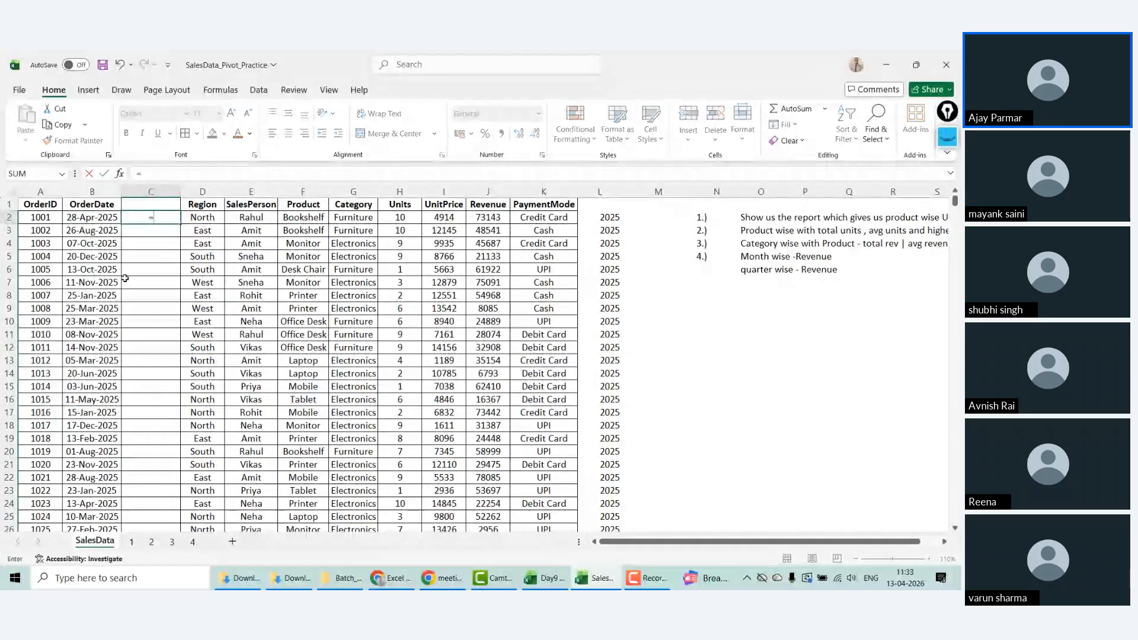
{"action": "key", "text": "Left"}
{"action": "type", "text": "*1"}
{"action": "key", "text": "ctrl+Return"}
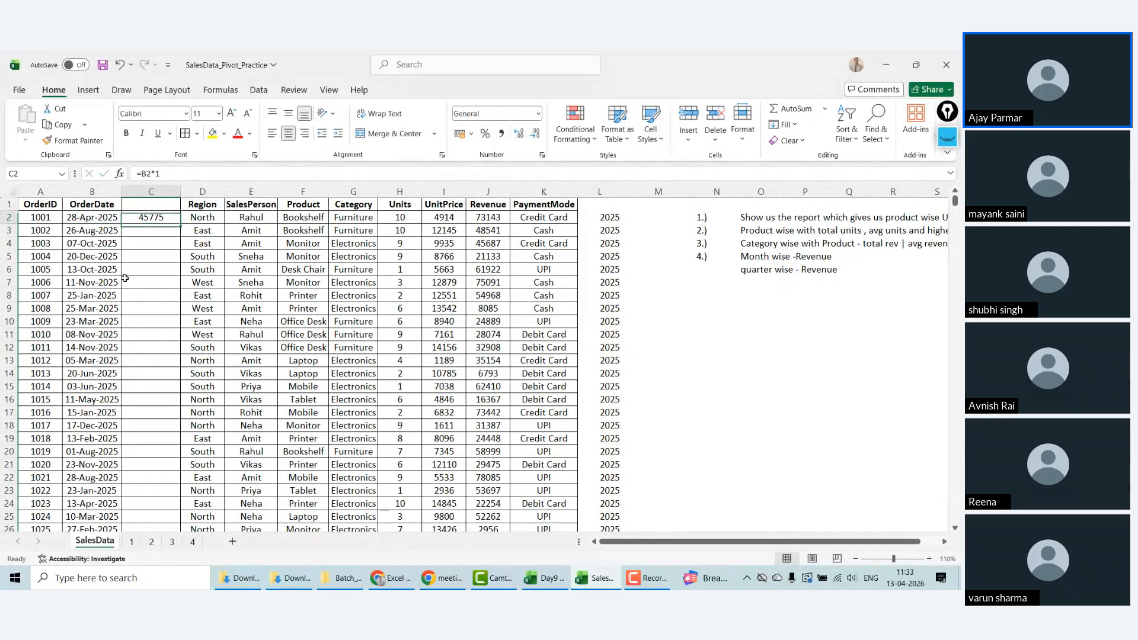
Step: Fill the C2 formula down column C to the last data row and check that it reaches the end
{"action": "double_click", "coordinate": [179, 225]}
{"action": "key", "text": "ctrl+Down"}
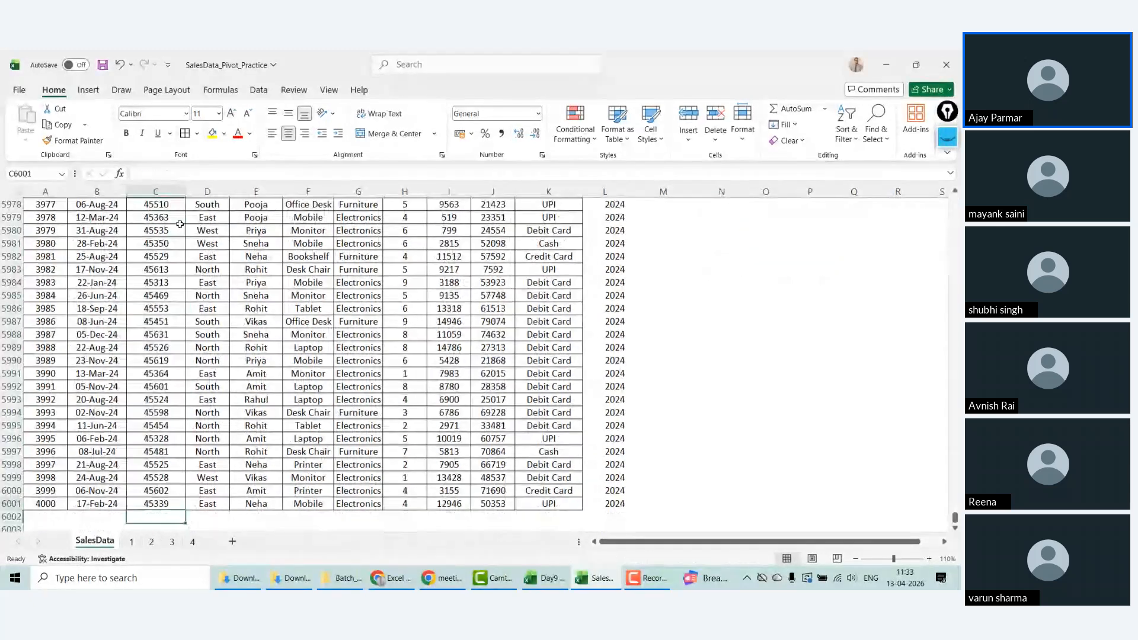
{"action": "key", "text": "ctrl+Up"}
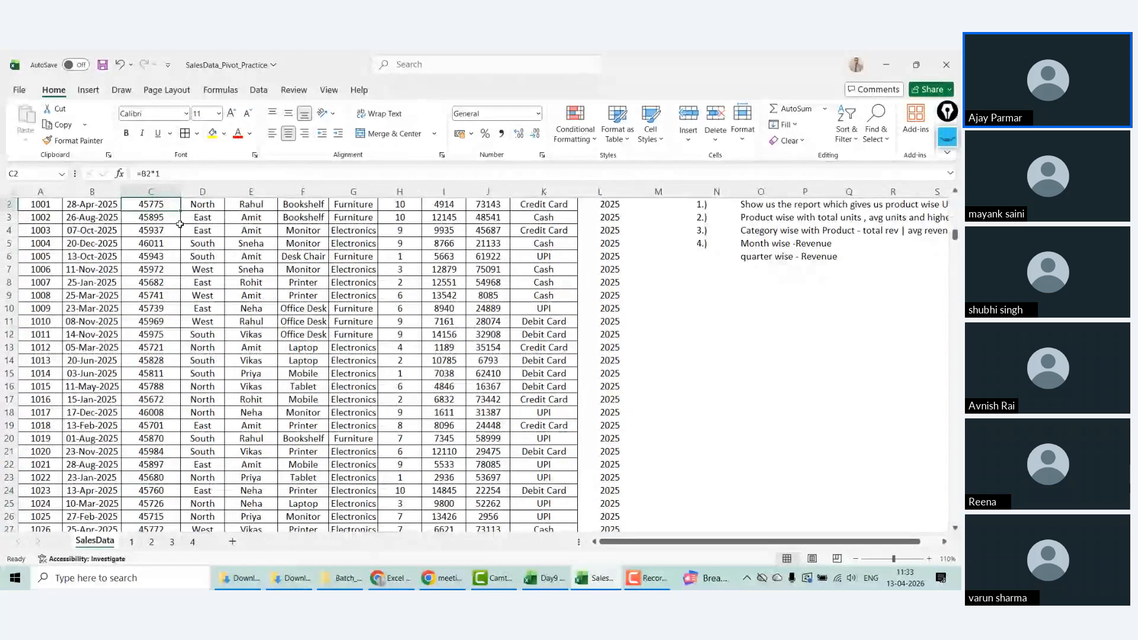
{"action": "scroll", "coordinate": [179, 224], "scroll_direction": "up", "scroll_amount": 1}
Step: Replace the formulas from C2 down to the last data row with their plain values
{"action": "key", "text": "ctrl+shift+Down"}
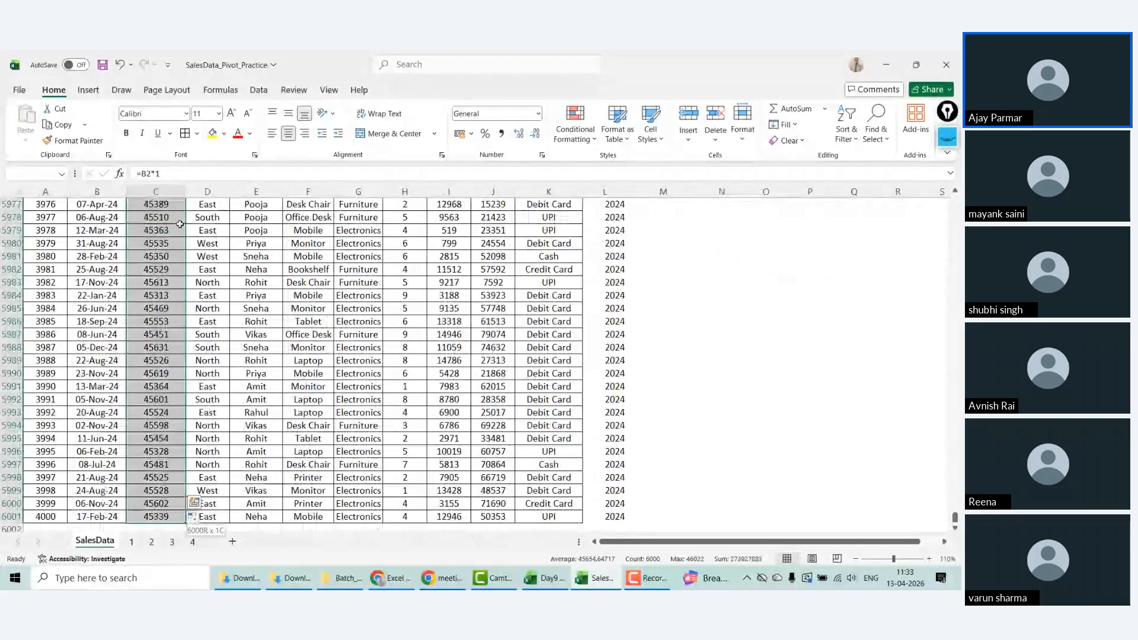
{"action": "key", "text": "ctrl+c"}
{"action": "key", "text": "alt+e"}
{"action": "key", "text": "s"}
{"action": "key", "text": "v"}
{"action": "key", "text": "Return"}
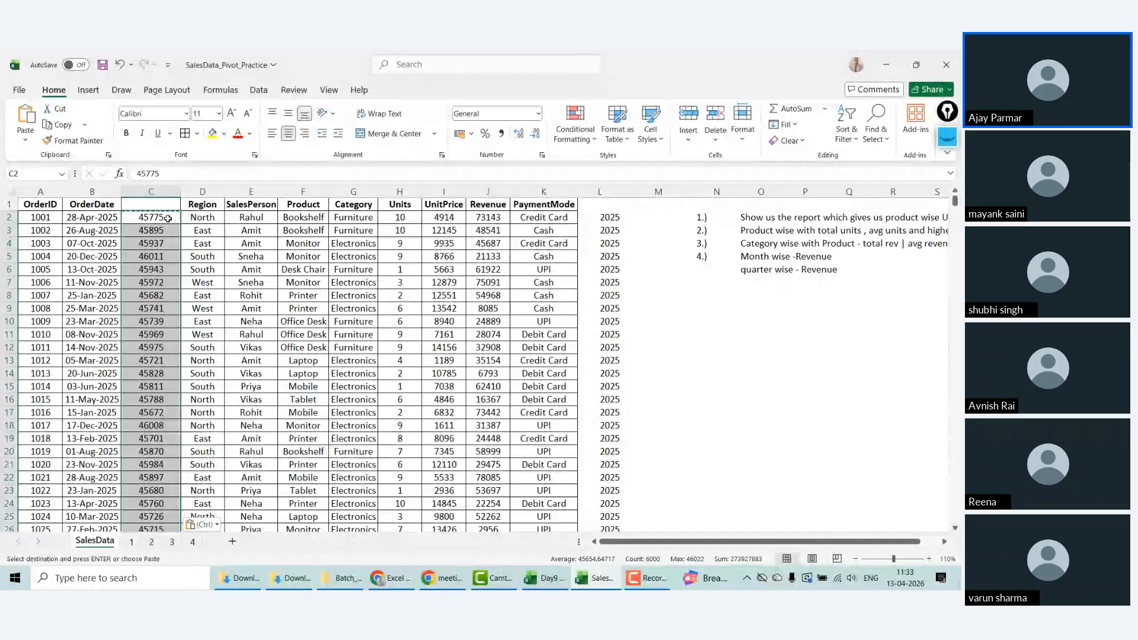
Step: Format the converted numbers in column C with the Date number format
{"action": "right_click", "coordinate": [168, 218]}
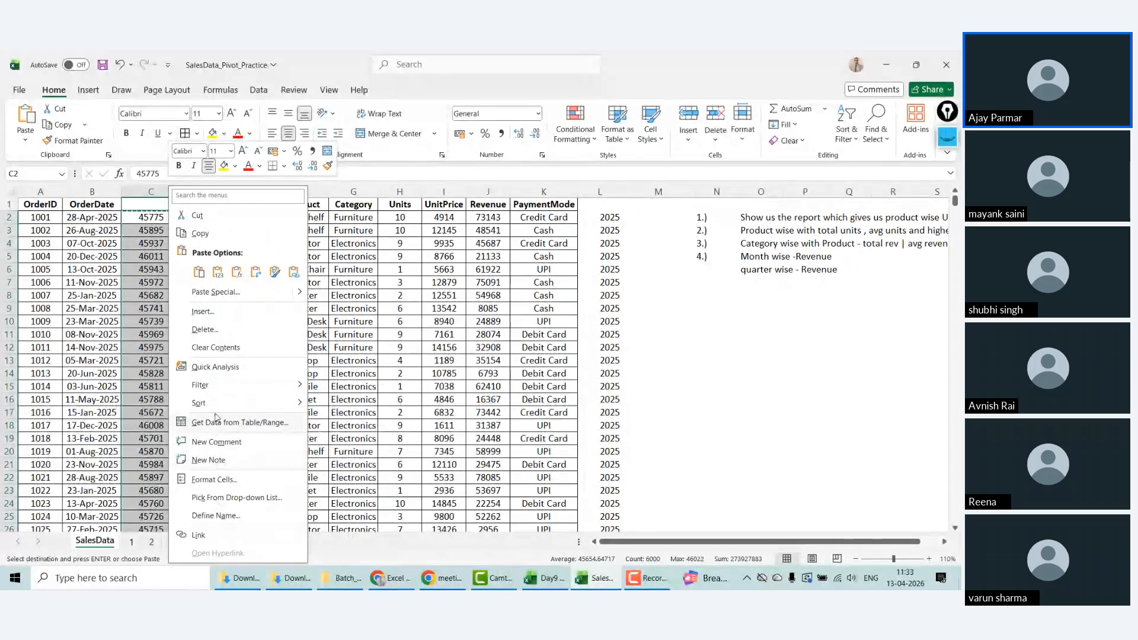
{"action": "left_click", "coordinate": [222, 480]}
{"action": "left_click", "coordinate": [82, 340]}
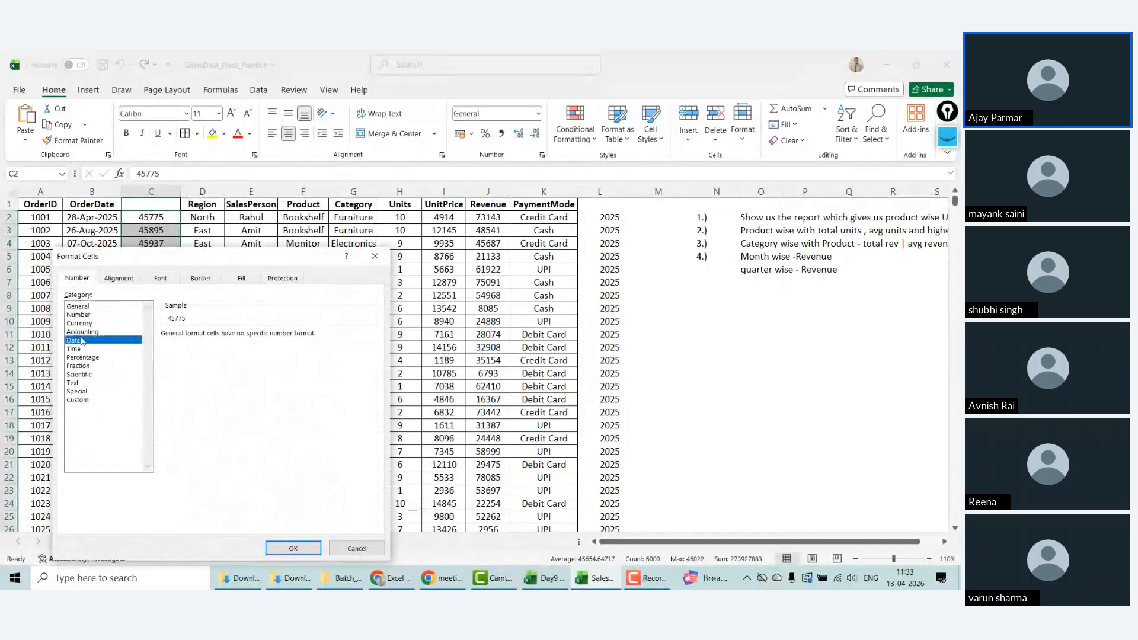
{"action": "left_click", "coordinate": [294, 548]}
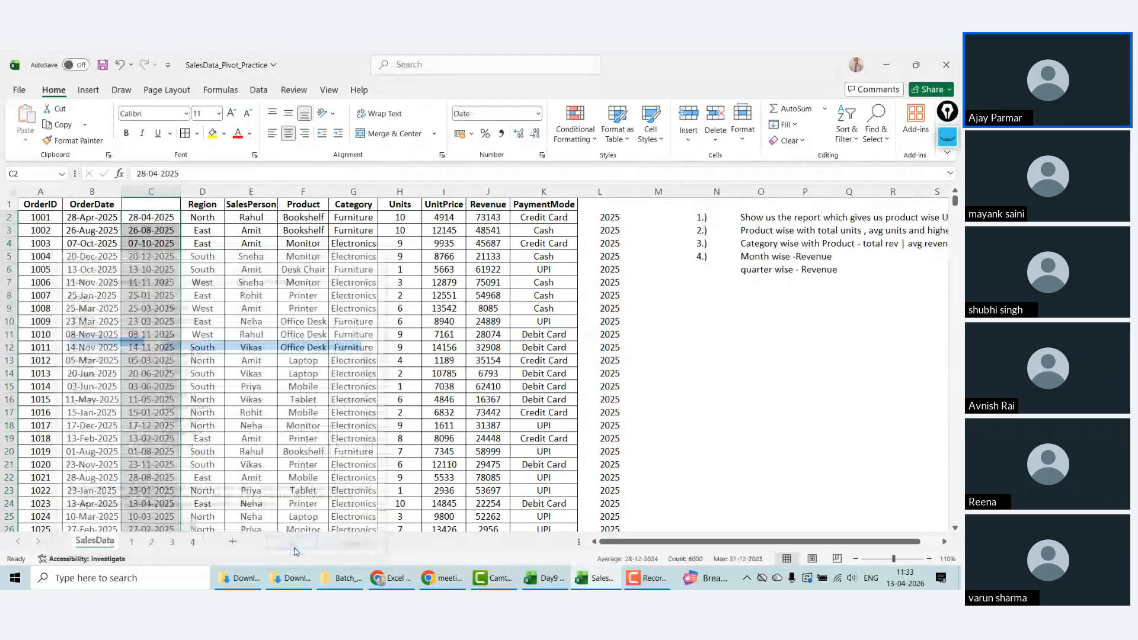
Step: Clear all the YEAR formulas from column L, beginning at L2
{"action": "left_click", "coordinate": [600, 219]}
{"action": "key", "text": "ctrl+shift+Down"}
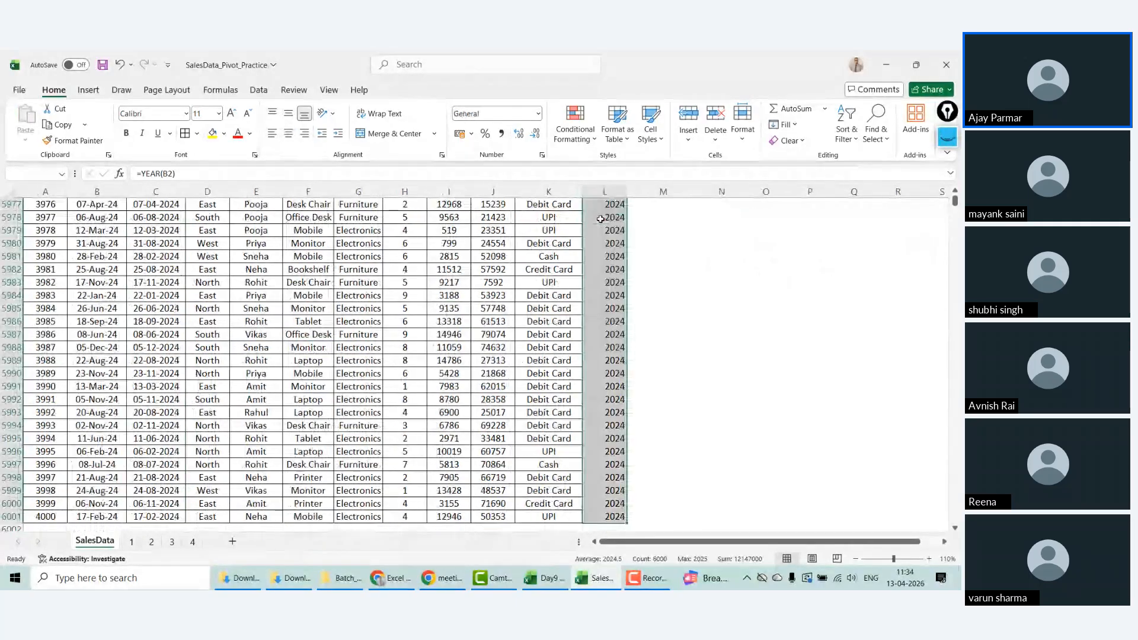
{"action": "key", "text": "Delete"}
{"action": "key", "text": "Up"}
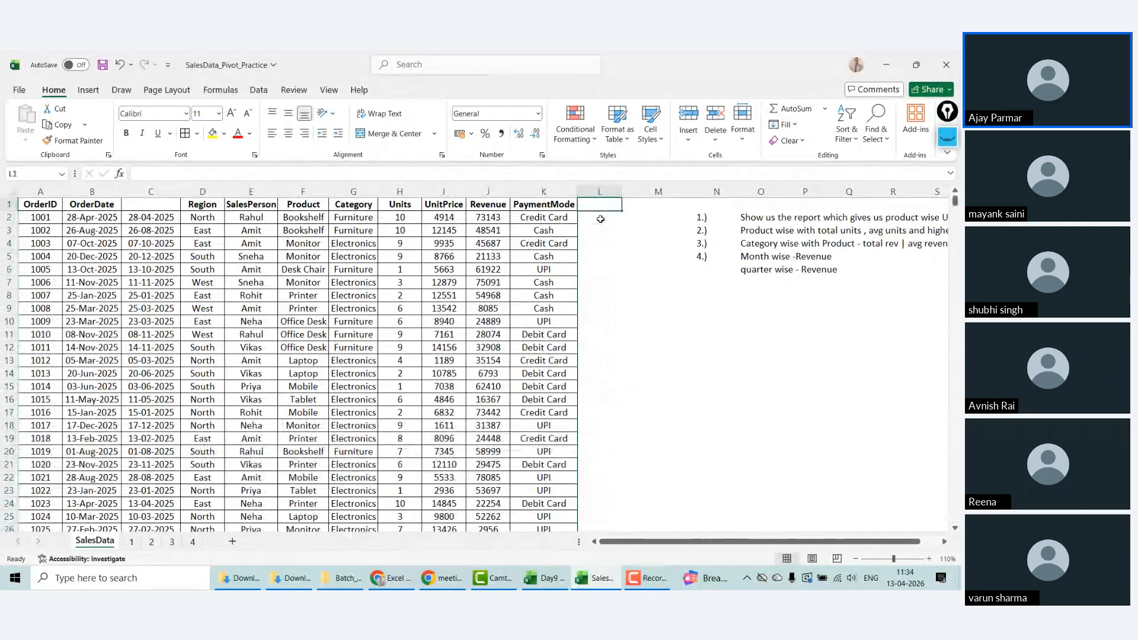
Step: Enter an ISNUMBER formula in L2 that tests the converted date in C2
{"action": "left_click", "coordinate": [601, 220]}
{"action": "type", "text": "=ISNUMBER("}
{"action": "key", "text": "Left"}
{"action": "key", "text": "Left"}
{"action": "key", "text": "Left"}
{"action": "key", "text": "Left"}
{"action": "key", "text": "Left"}
{"action": "key", "text": "Left"}
{"action": "key", "text": "Left"}
{"action": "key", "text": "Left"}
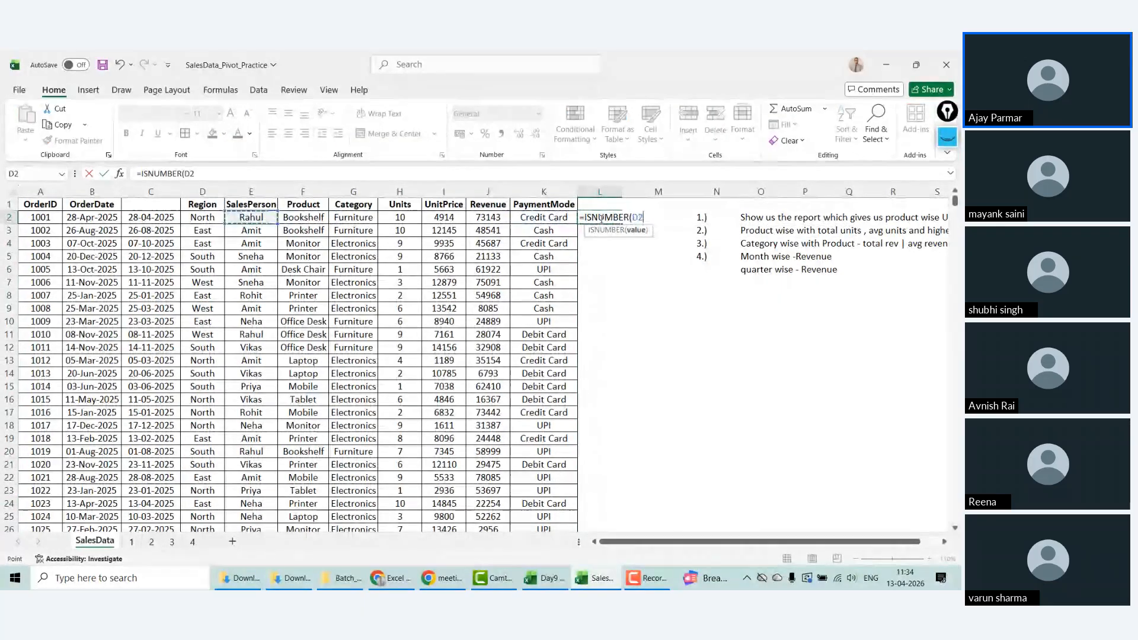
{"action": "key", "text": "Left"}
{"action": "key", "text": "Return"}
{"action": "key", "text": "Up"}
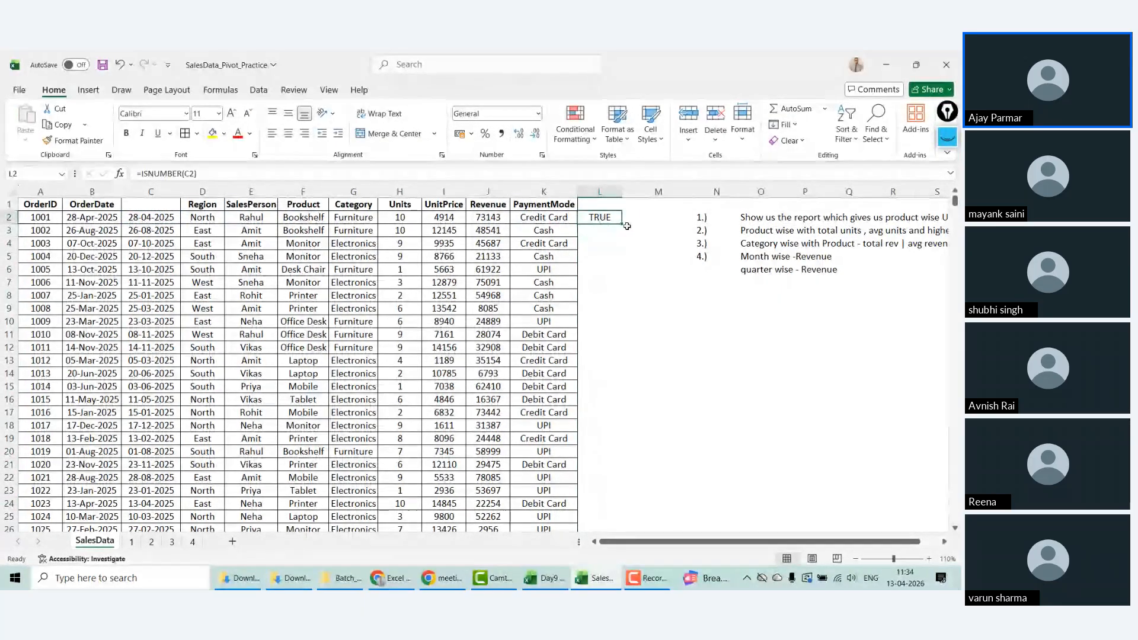
Step: Fill the ISNUMBER test down column L and check the results to the last data row
{"action": "double_click", "coordinate": [620, 225]}
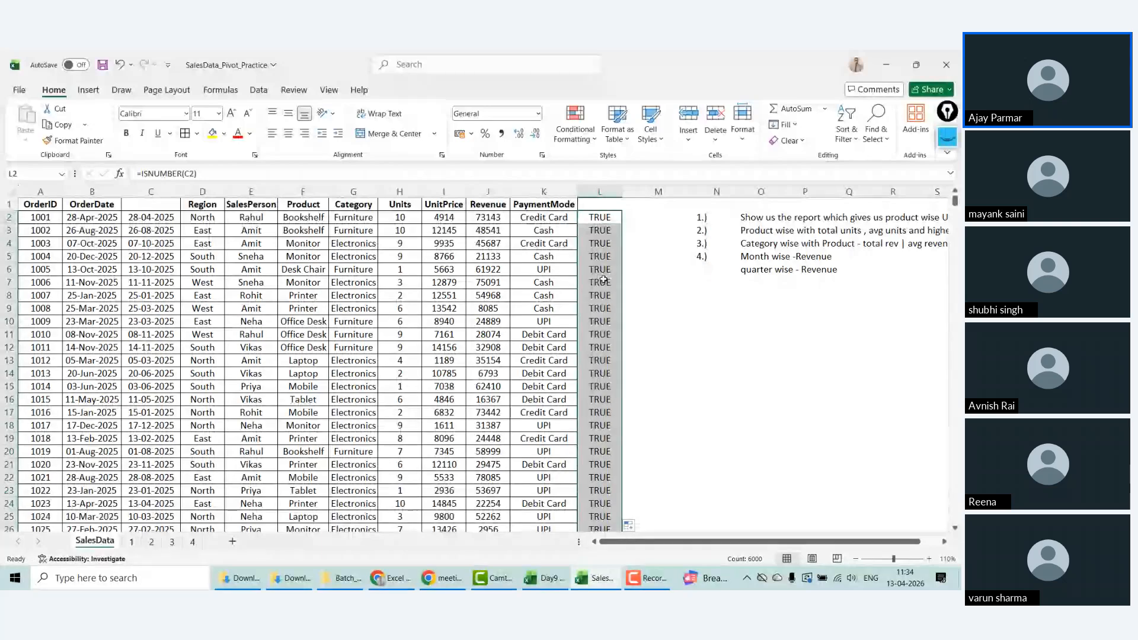
{"action": "key", "text": "ctrl+Down"}
{"action": "key", "text": "Down"}
{"action": "key", "text": "Up"}
{"action": "key", "text": "ctrl+Up"}
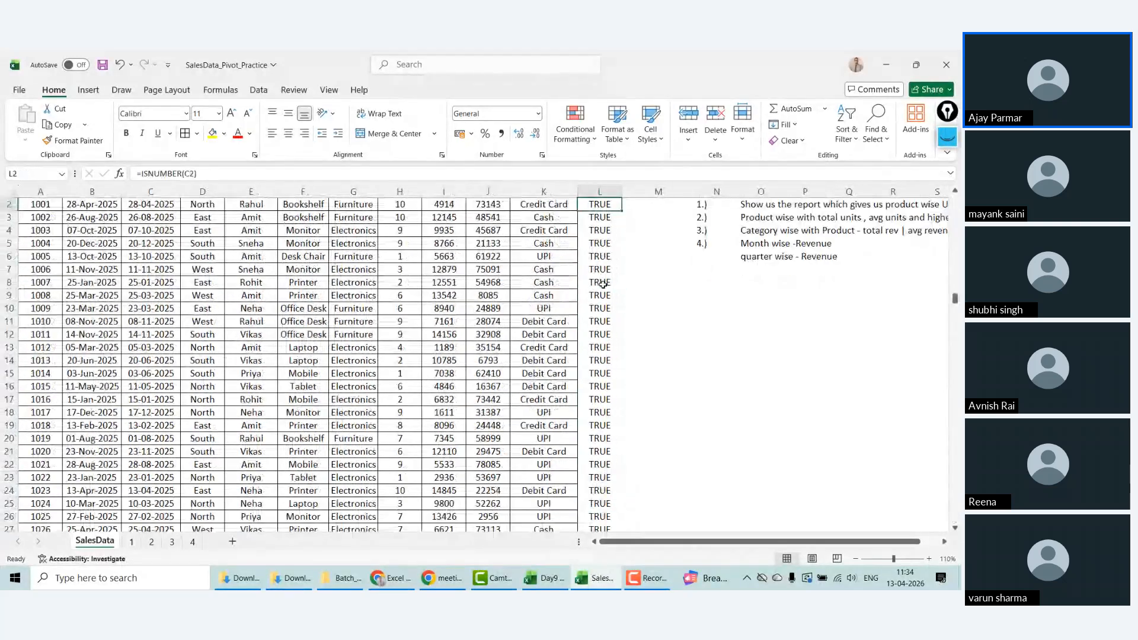
Step: Clear the ISNUMBER tests from column L
{"action": "key", "text": "ctrl+shift+Down"}
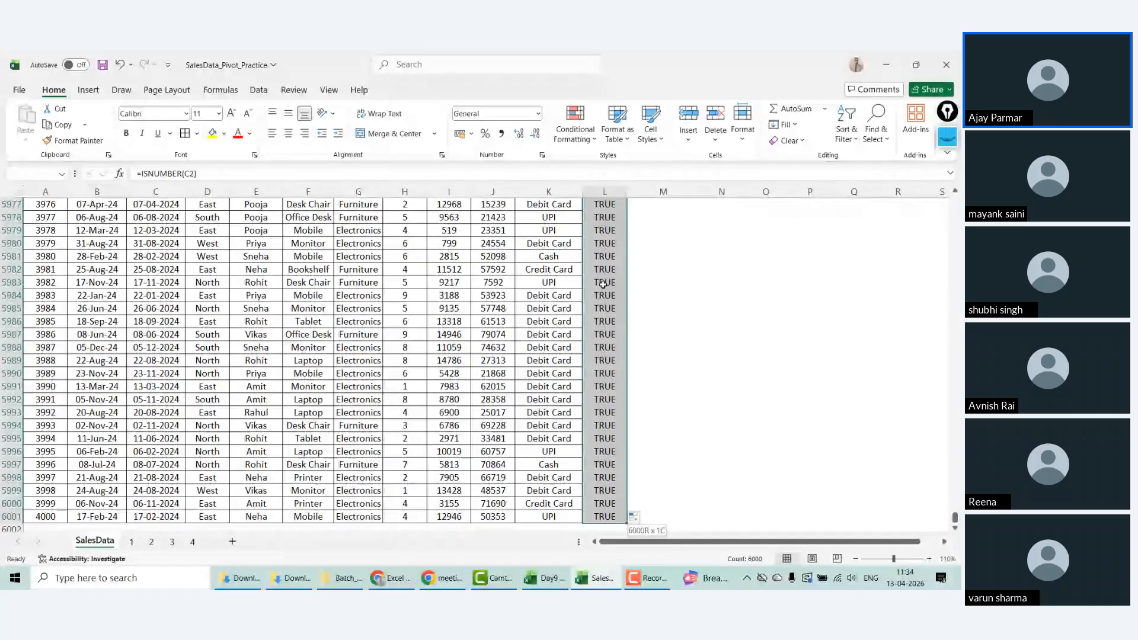
{"action": "key", "text": "Delete"}
{"action": "key", "text": "ctrl+Up"}
Step: Copy the OrderDate header from B1 into C1 above the converted dates
{"action": "key", "text": "ctrl+Left"}
{"action": "key", "text": "ctrl+Left"}
{"action": "key", "text": "ctrl+Left"}
{"action": "key", "text": "Right"}
{"action": "key", "text": "Down"}
{"action": "key", "text": "ctrl+shift+Down"}
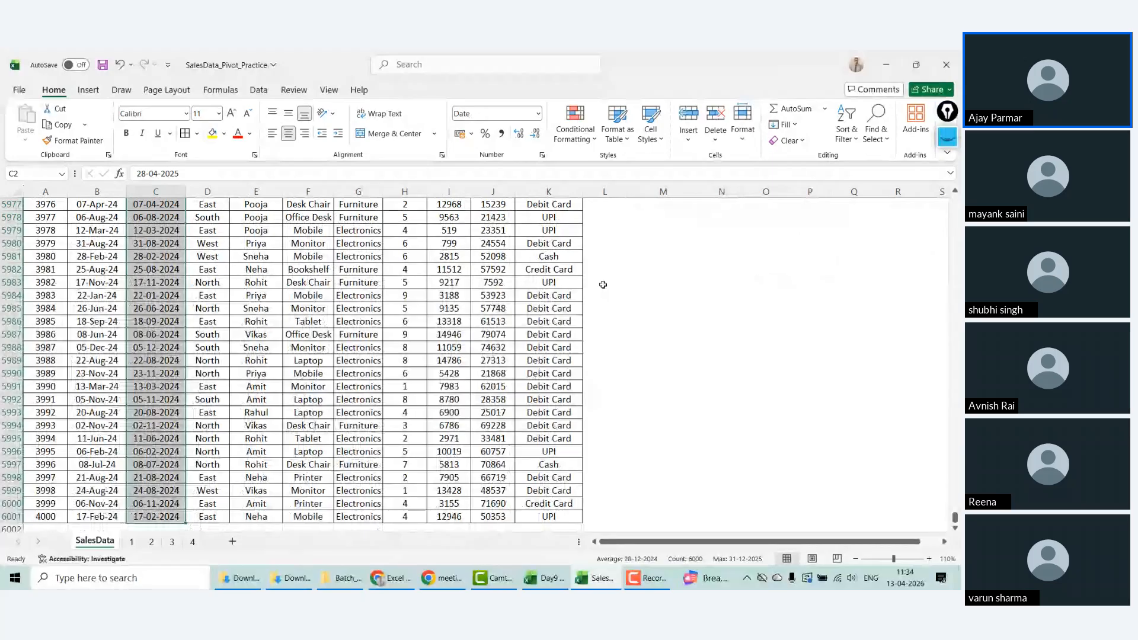
{"action": "key", "text": "Up"}
{"action": "key", "text": "Left"}
{"action": "key", "text": "ctrl+c"}
{"action": "key", "text": "Right"}
{"action": "key", "text": "ctrl+v"}
Step: Delete the original text-based OrderDate column B from SalesData and save the workbook
{"action": "key", "text": "Left"}
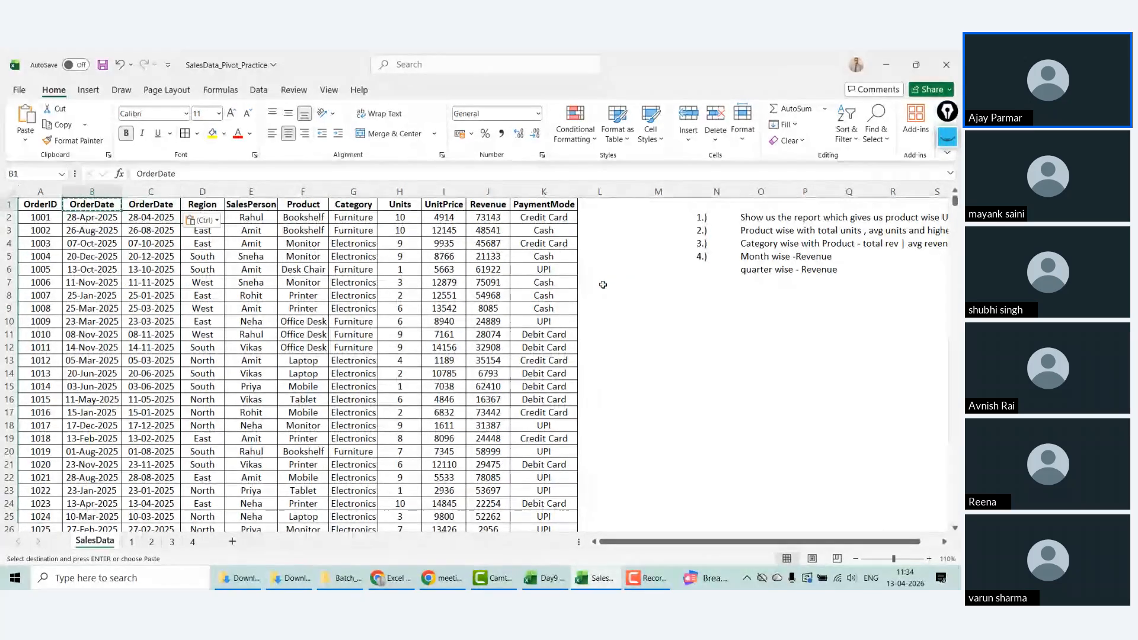
{"action": "key", "text": "ctrl+space"}
{"action": "key", "text": "alt"}
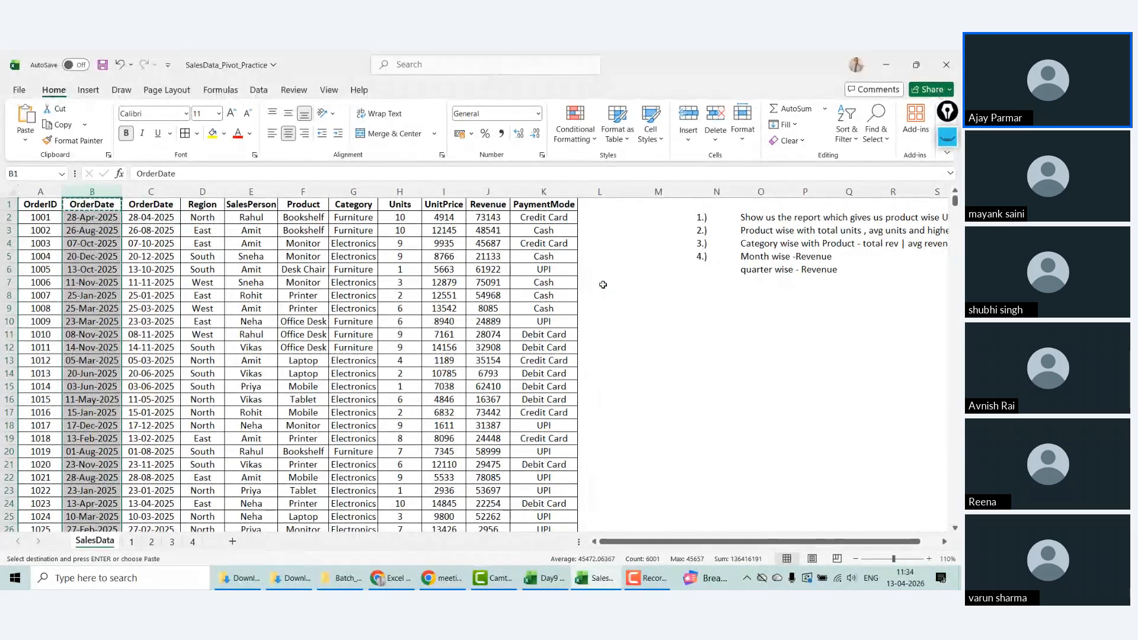
{"action": "key", "text": "d"}
{"action": "key", "text": "d"}
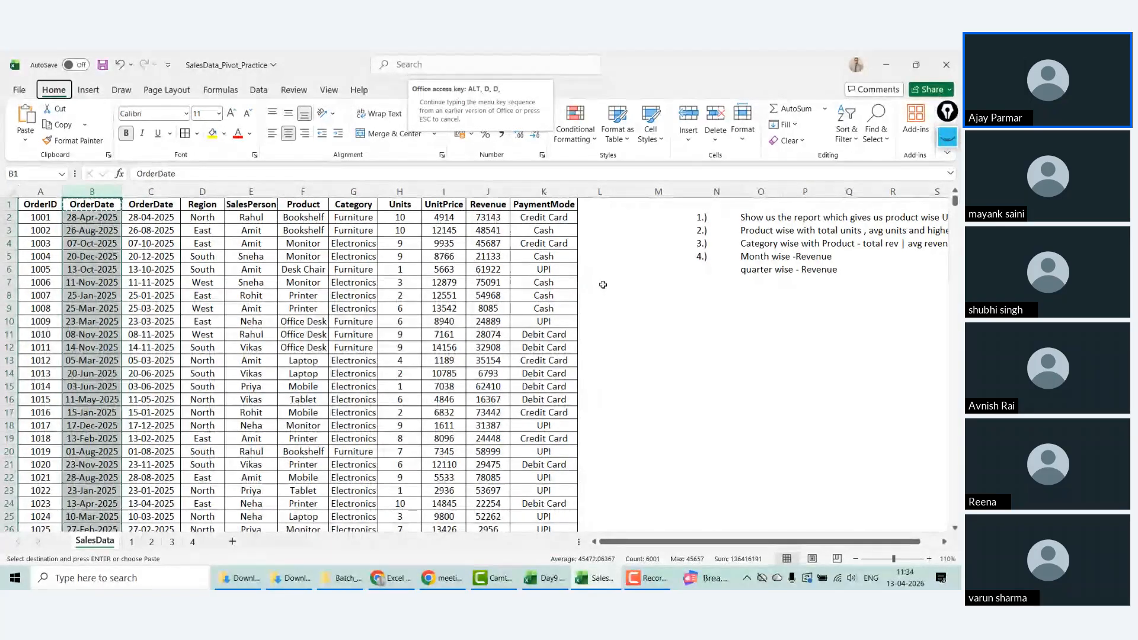
{"action": "key", "text": "Escape"}
{"action": "key", "text": "Escape"}
{"action": "key", "text": "ctrl+minus"}
{"action": "key", "text": "Down"}
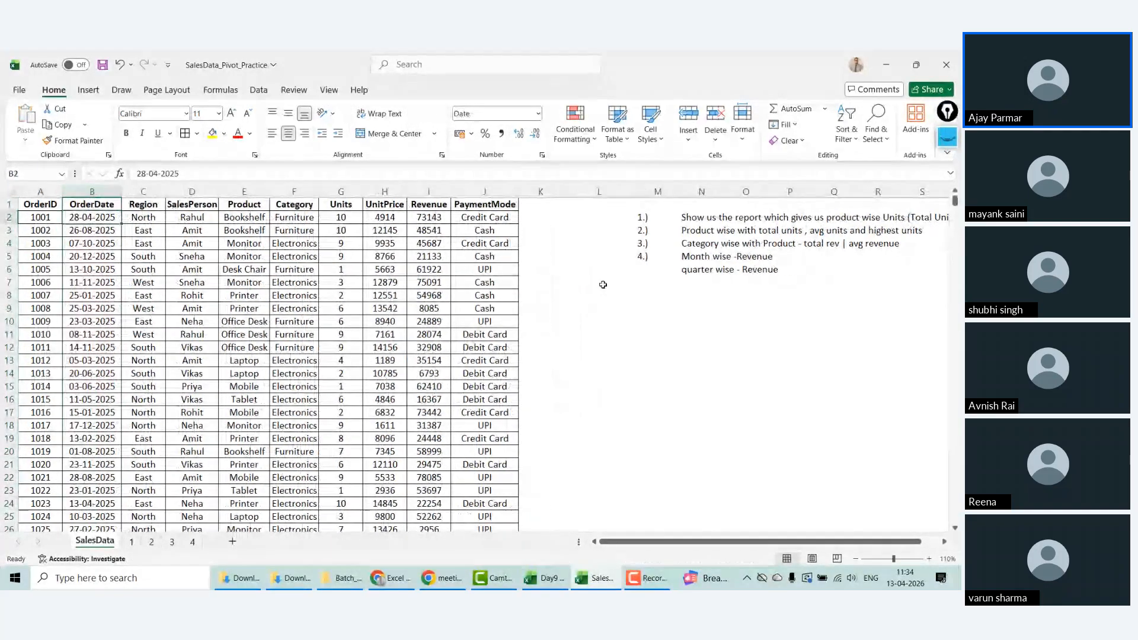
{"action": "key", "text": "ctrl+s"}
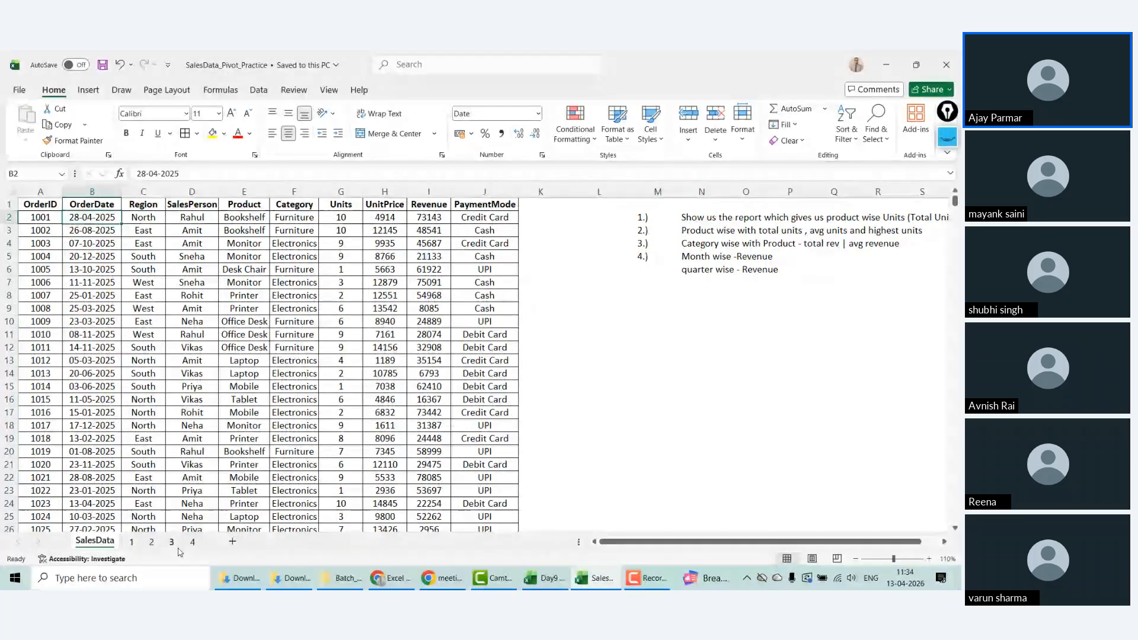
Step: Refresh the pivot table on sheet 4 and try to group its OrderDate row labels
{"action": "left_click", "coordinate": [198, 543]}
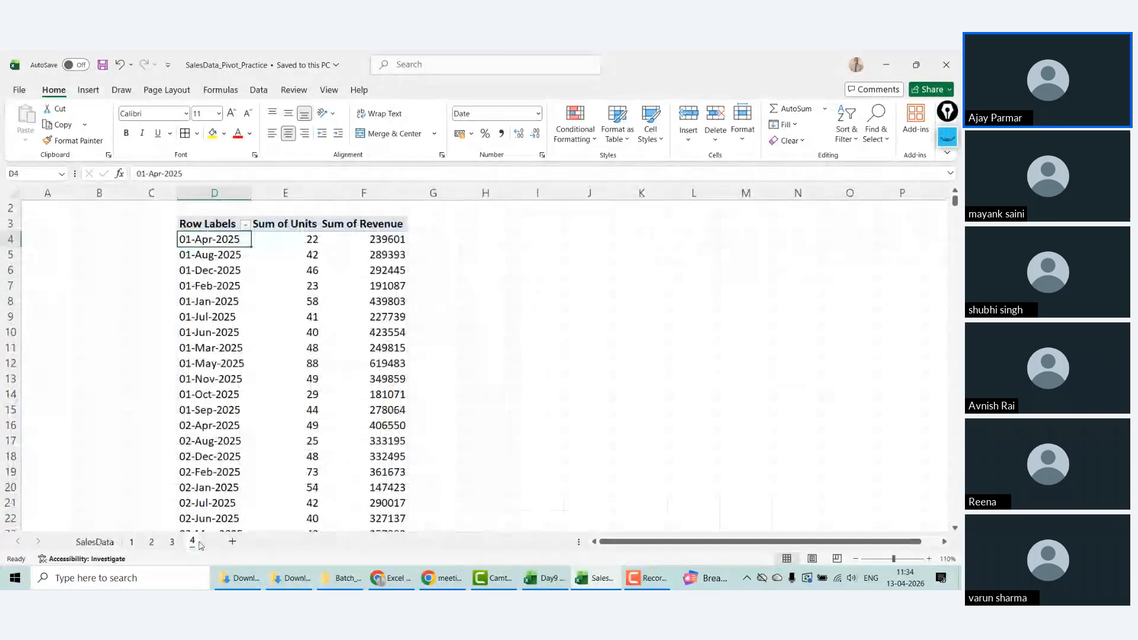
{"action": "right_click", "coordinate": [214, 240]}
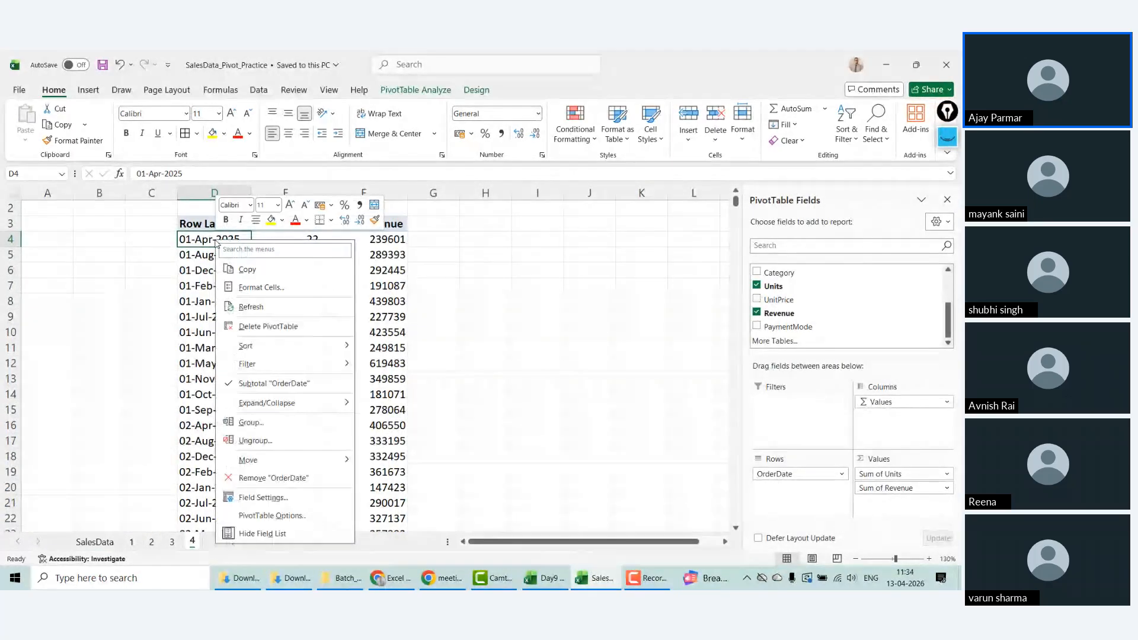
{"action": "left_click", "coordinate": [244, 314]}
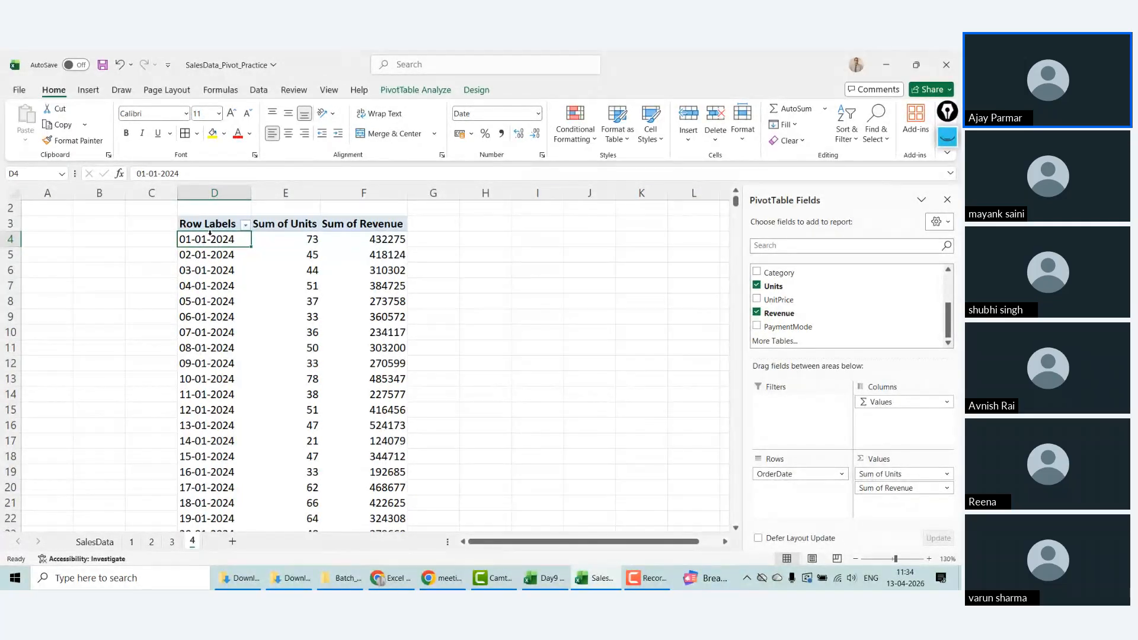
{"action": "right_click", "coordinate": [214, 240]}
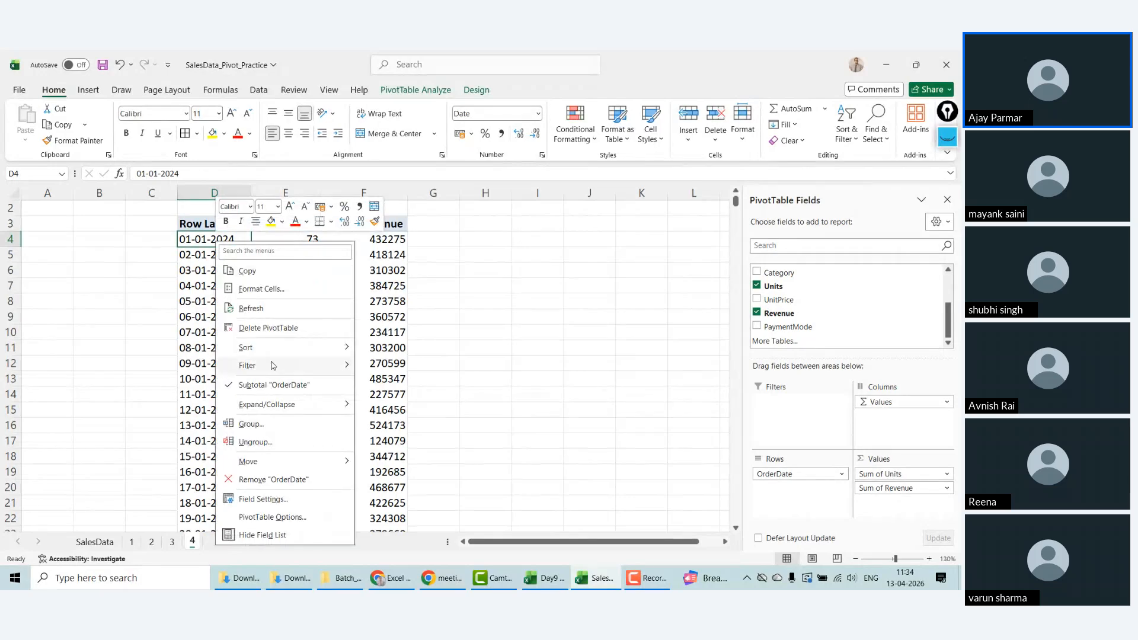
{"action": "left_click", "coordinate": [286, 423]}
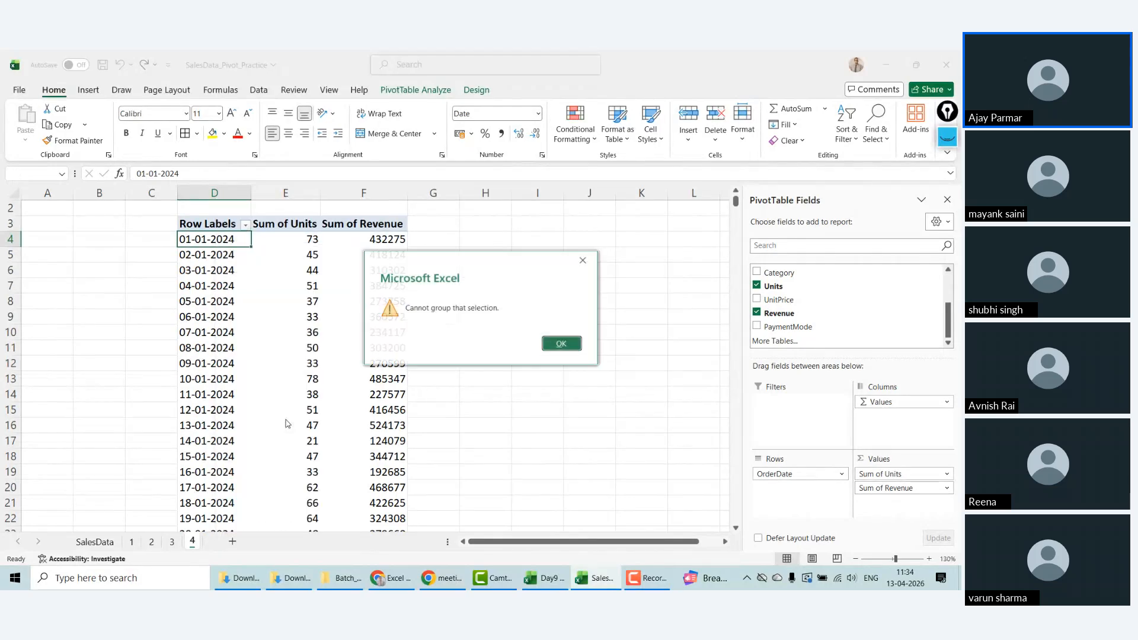
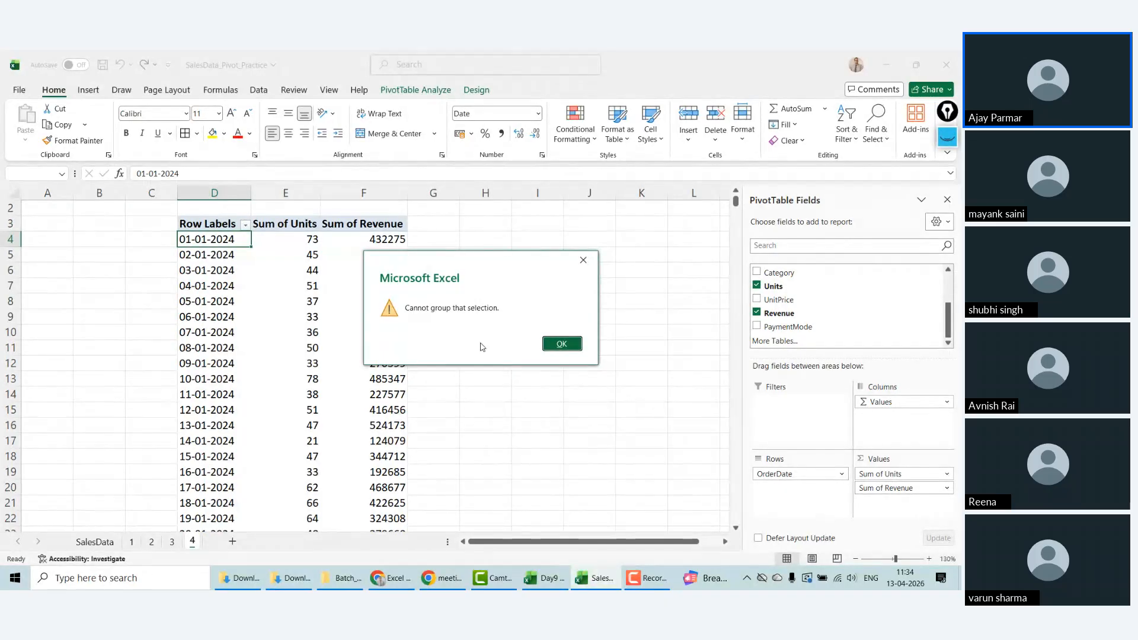
{"action": "left_click", "coordinate": [562, 344]}
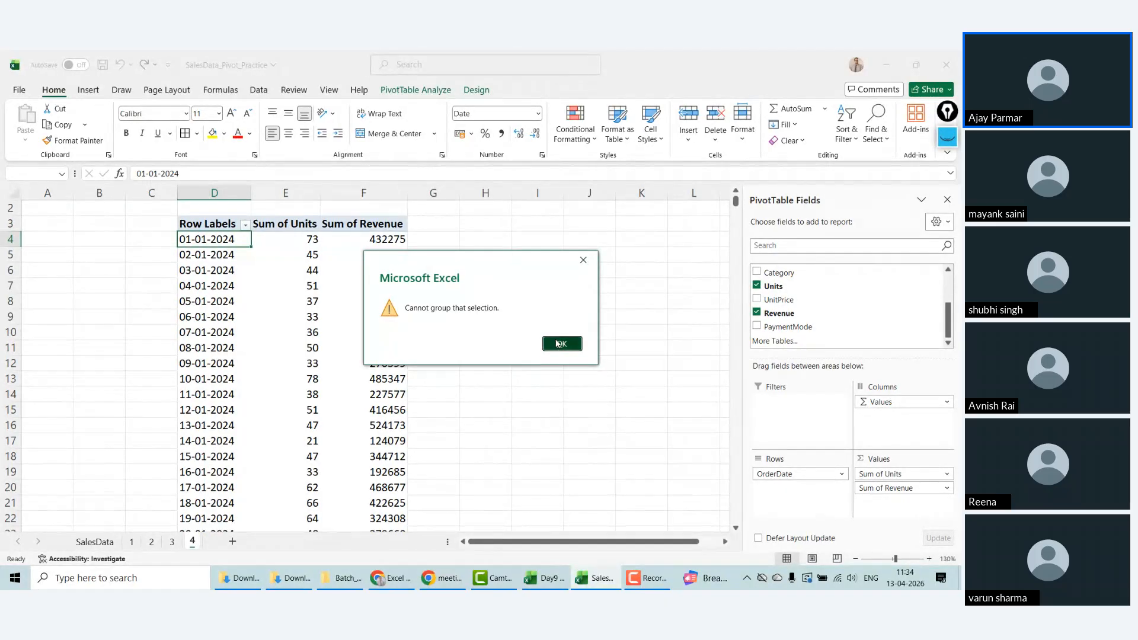
Step: Clear sheet 4 and insert a new pivot table at B4 from the full SalesData table in columns A to J
{"action": "left_click", "coordinate": [13, 193]}
{"action": "left_click", "coordinate": [105, 233]}
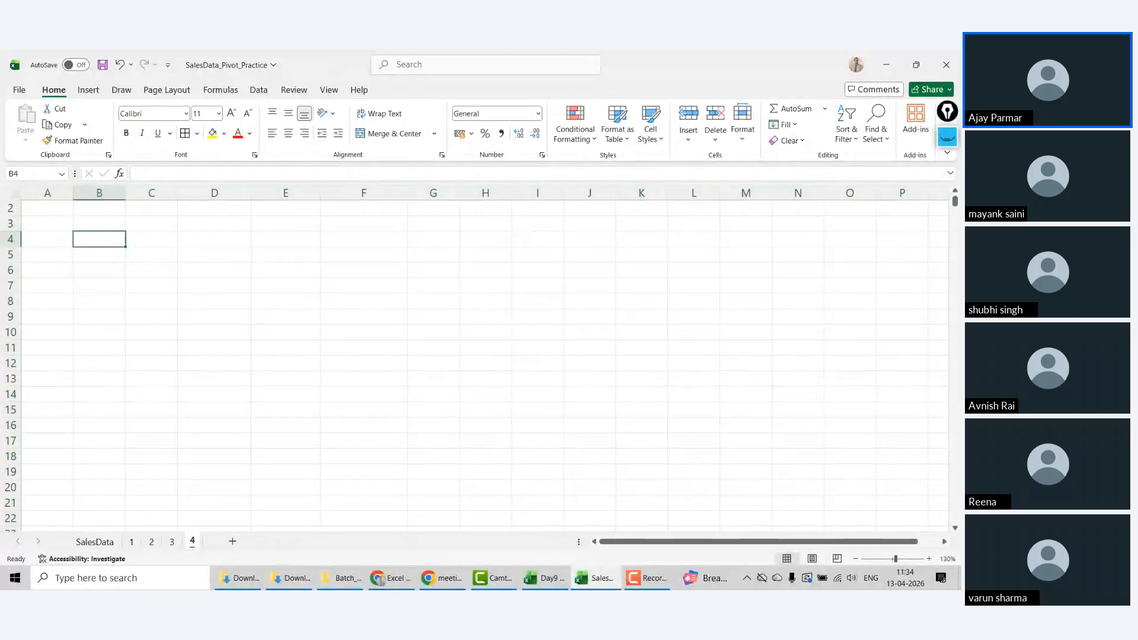
{"action": "left_click", "coordinate": [88, 89]}
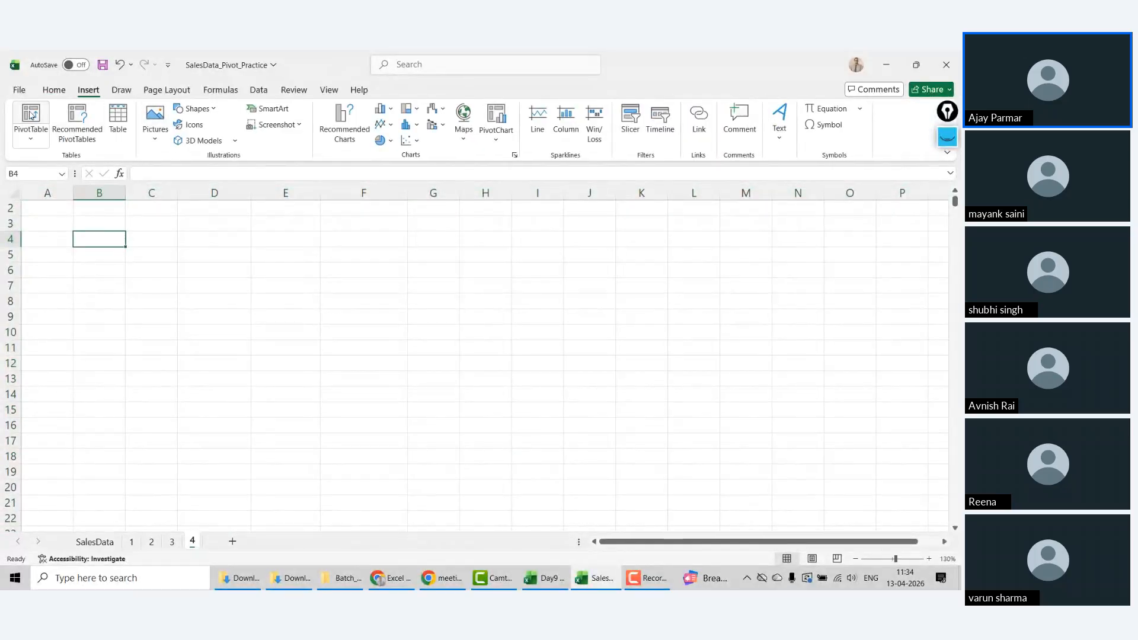
{"action": "left_click", "coordinate": [31, 116]}
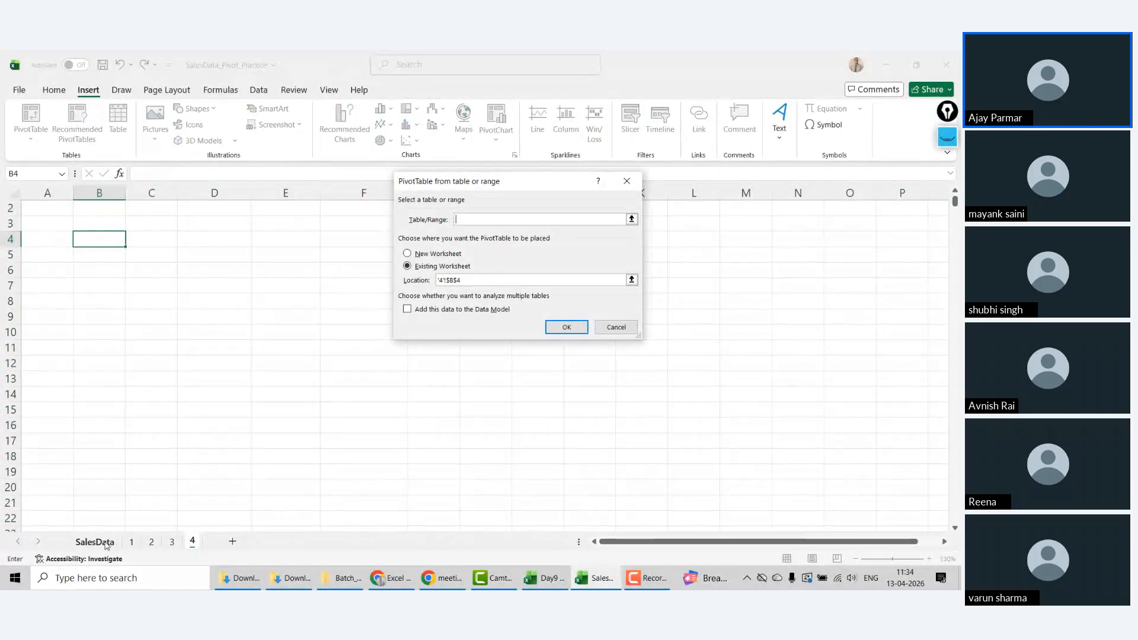
{"action": "left_click", "coordinate": [111, 545]}
{"action": "left_click", "coordinate": [58, 208]}
{"action": "key", "text": "ctrl+shift+Right"}
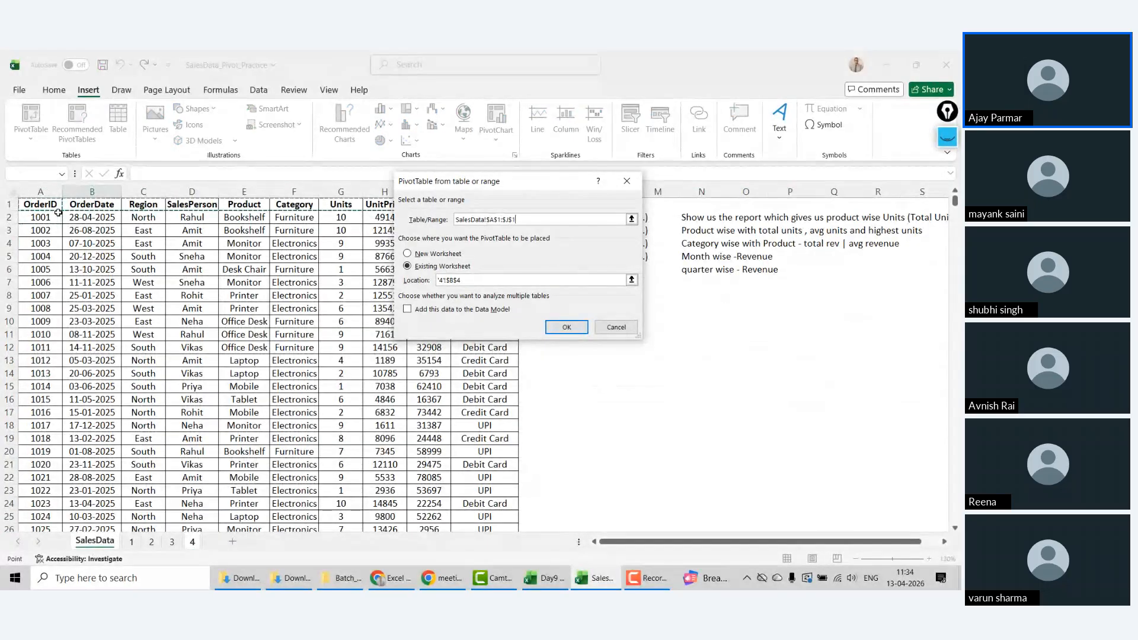
{"action": "key", "text": "ctrl+shift+Down"}
{"action": "left_click", "coordinate": [573, 331]}
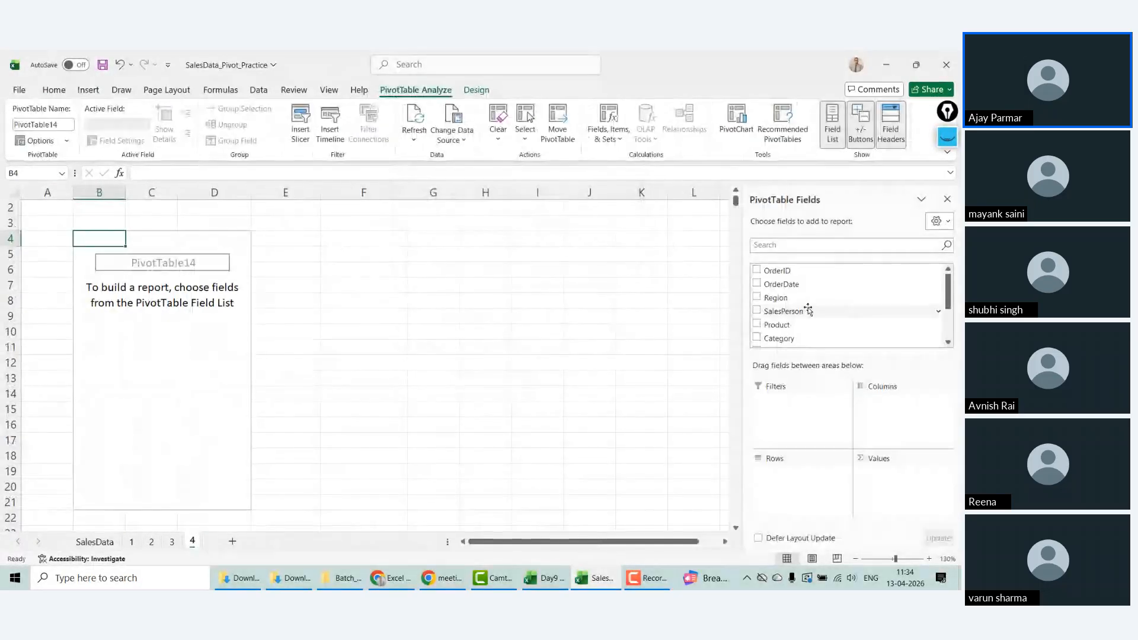
Step: Place OrderDate in the rows of the new pivot table and widen column B
{"action": "left_click_drag", "start_coordinate": [789, 286], "coordinate": [780, 477]}
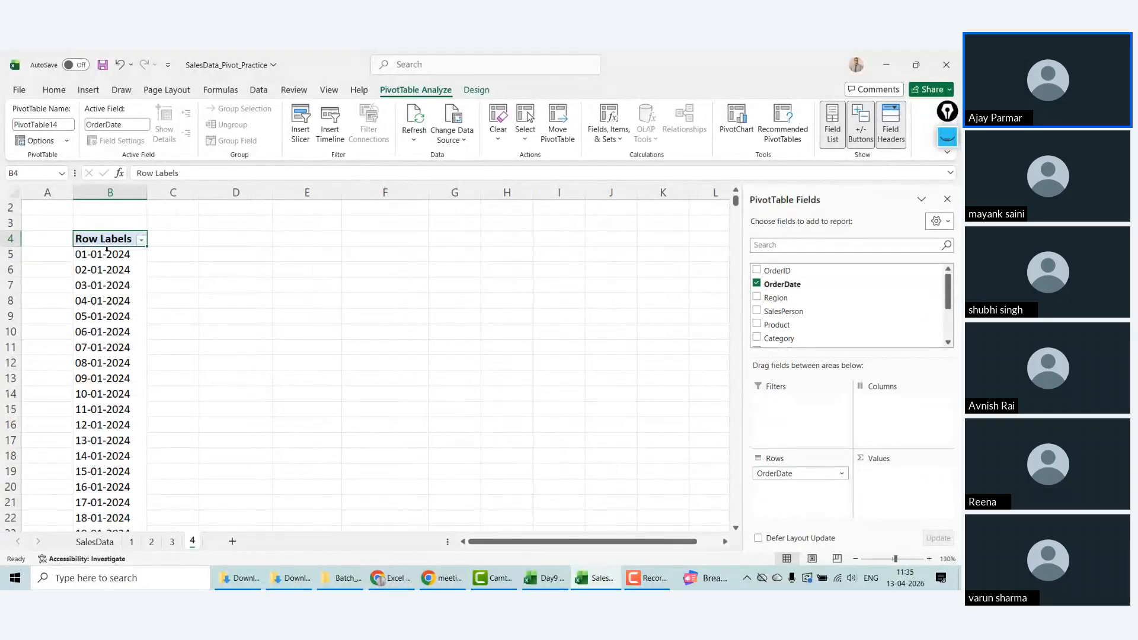
{"action": "left_click_drag", "start_coordinate": [147, 193], "coordinate": [177, 194]}
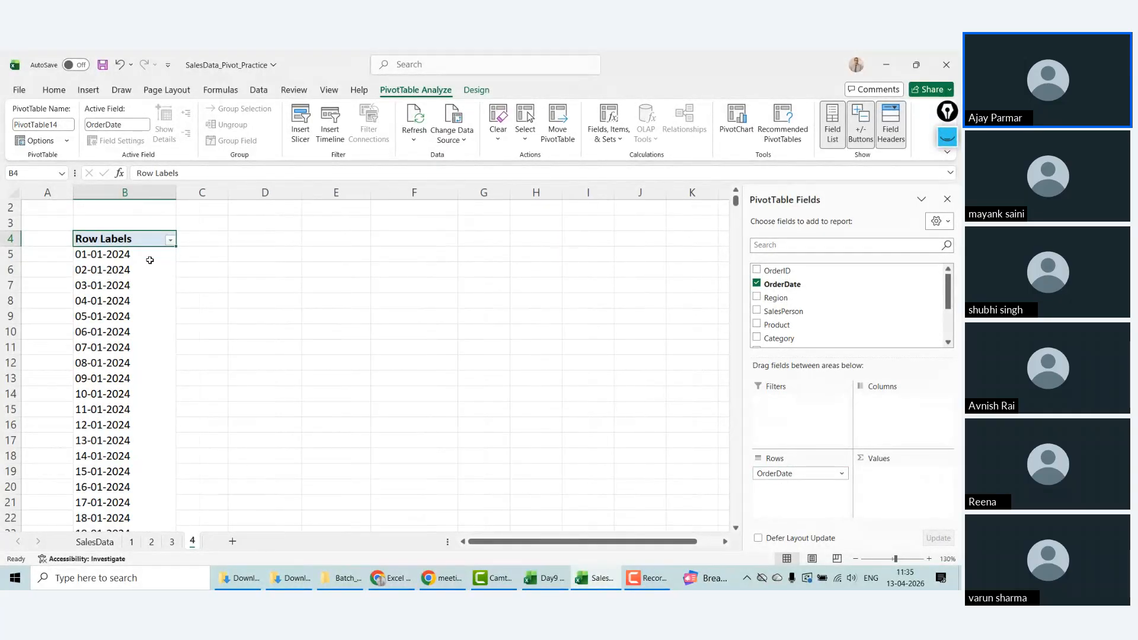
{"action": "left_click", "coordinate": [439, 225]}
{"action": "left_click", "coordinate": [122, 255]}
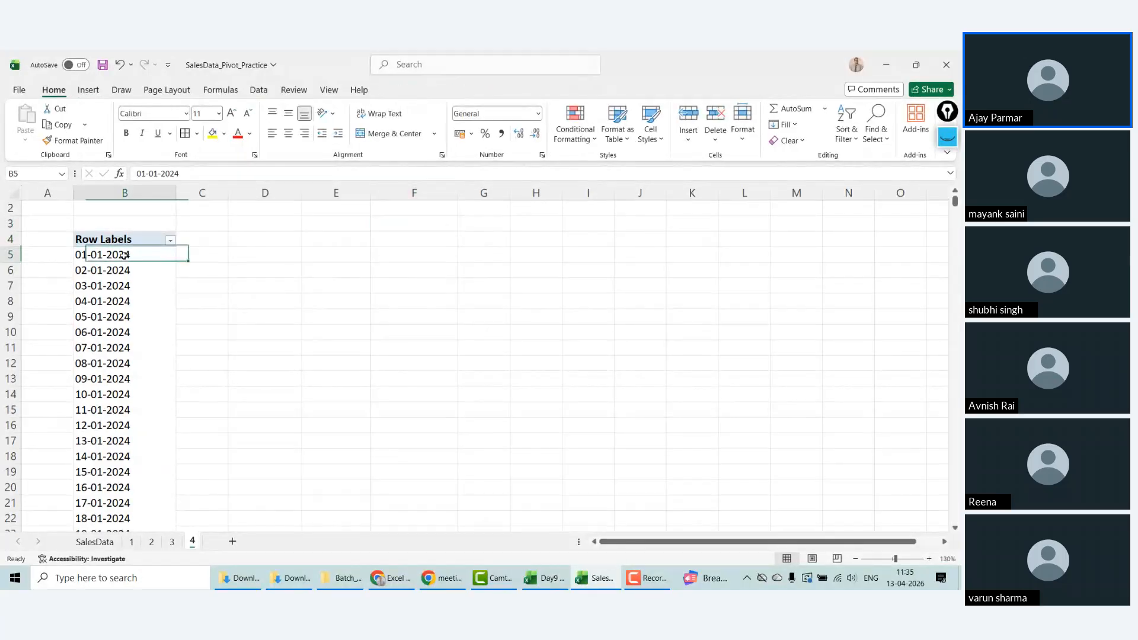
Step: Enter the sample text JFDASF in E3 and the number 32332 in F3 of sheet 4
{"action": "left_click", "coordinate": [368, 229]}
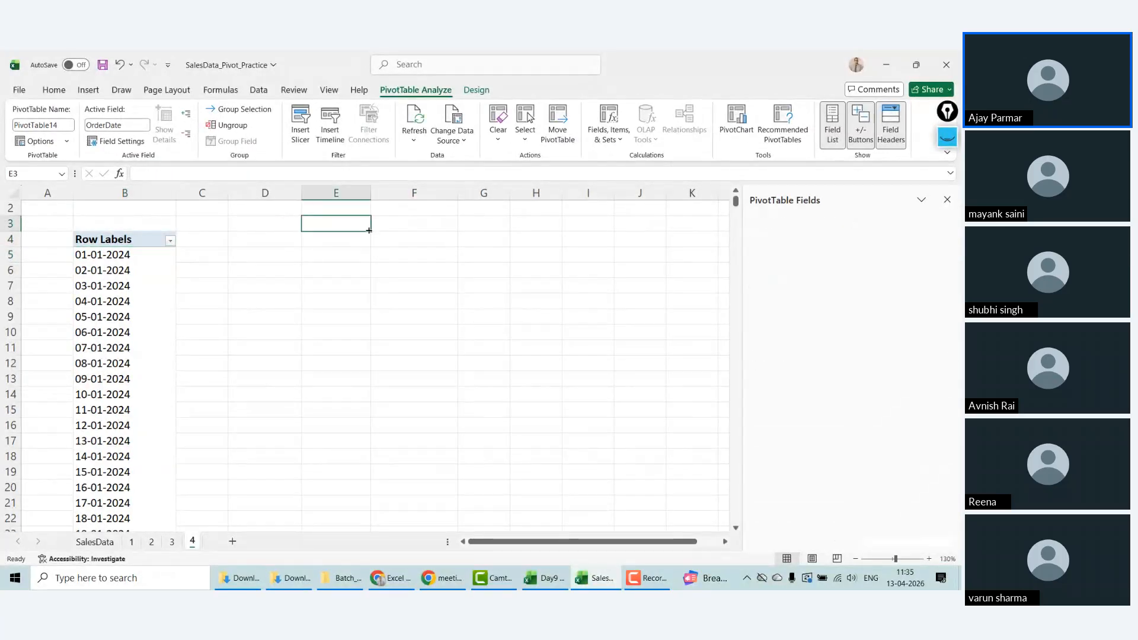
{"action": "type", "text": "JFDASF"}
{"action": "key", "text": "Tab"}
{"action": "type", "text": "3"}
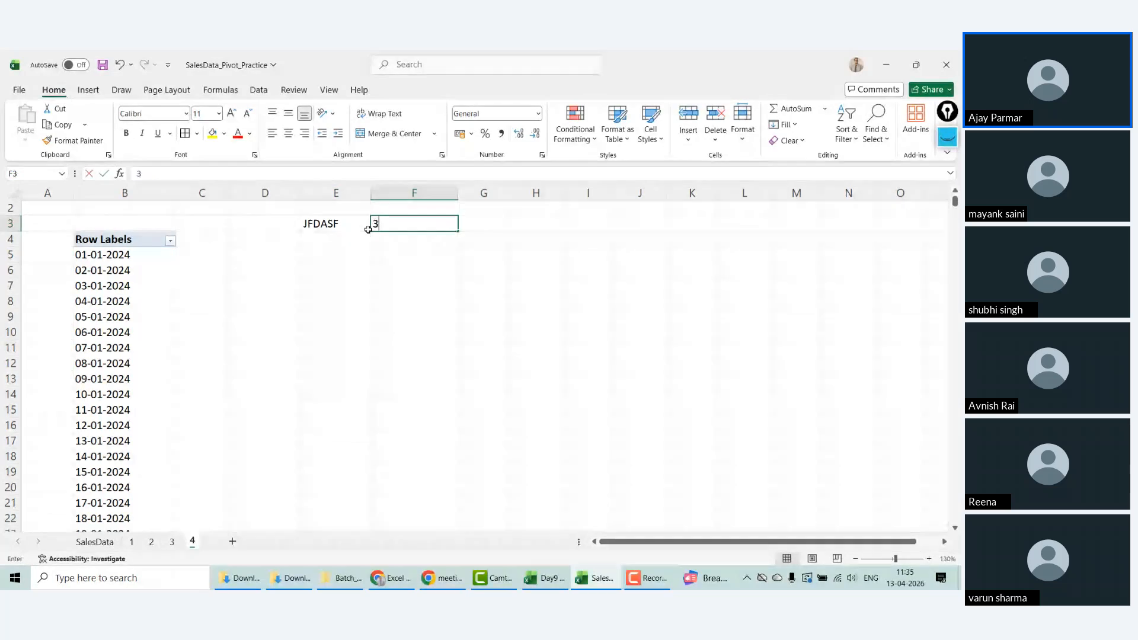
{"action": "type", "text": "2332"}
{"action": "key", "text": "Return"}
Step: Insert the current date in H3 as a sample date and widen column H
{"action": "key", "text": "Up"}
{"action": "key", "text": "Right"}
{"action": "key", "text": "Right"}
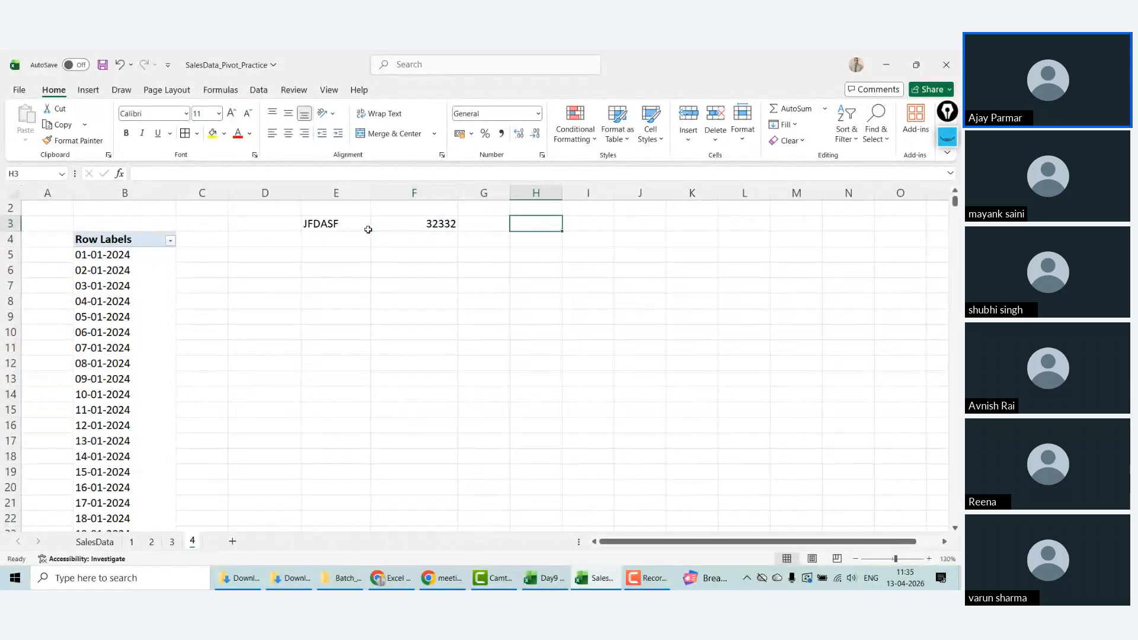
{"action": "key", "text": "ctrl+semicolon"}
{"action": "key", "text": "Return"}
{"action": "key", "text": "Up"}
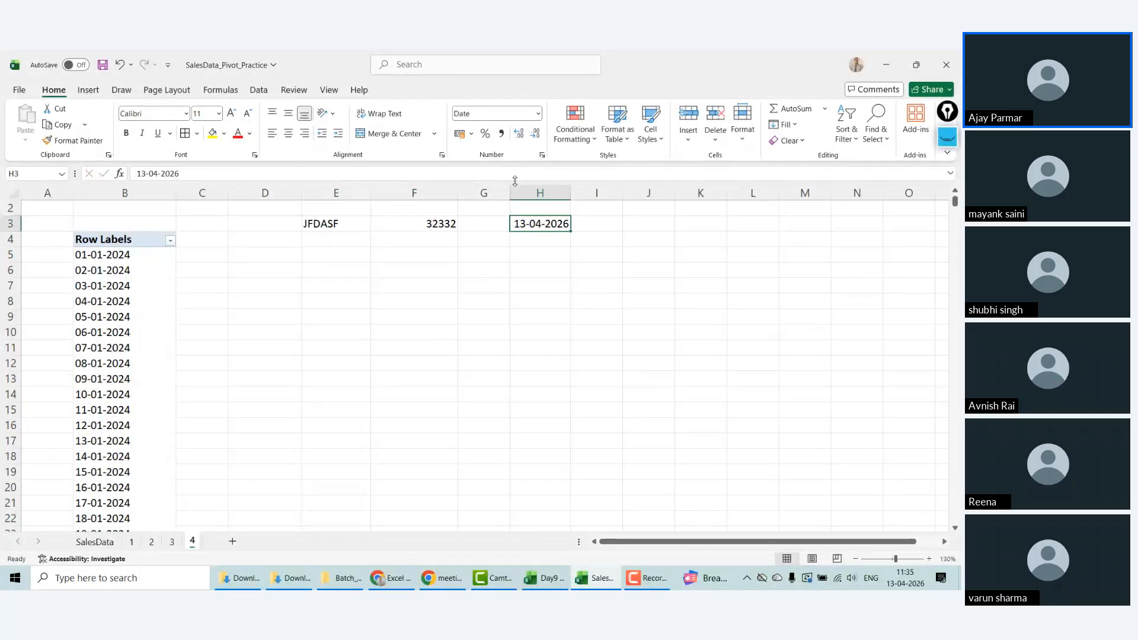
{"action": "left_click_drag", "start_coordinate": [570, 193], "coordinate": [597, 194]}
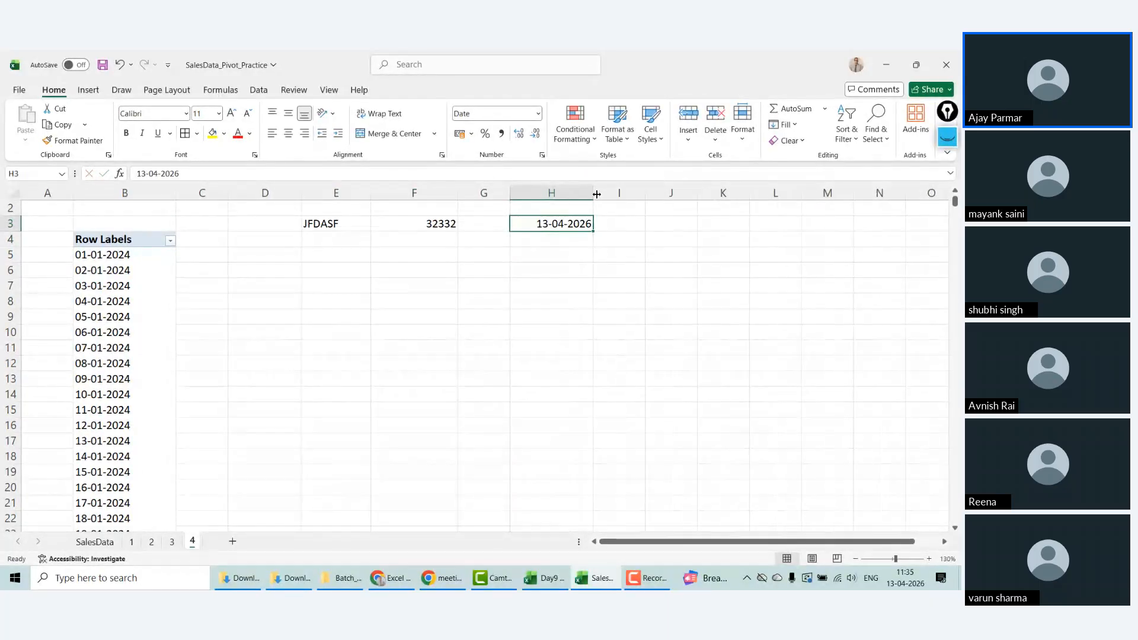
Step: Try to group the OrderDate row labels of the pivot table starting at B4
{"action": "left_click", "coordinate": [113, 255]}
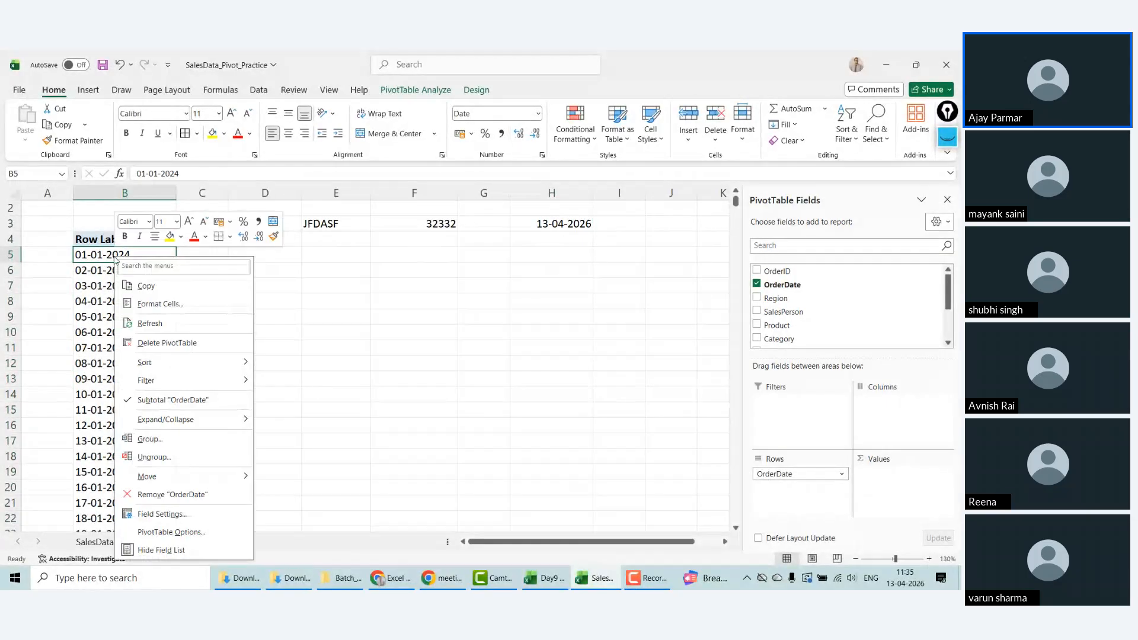
{"action": "right_click", "coordinate": [113, 255]}
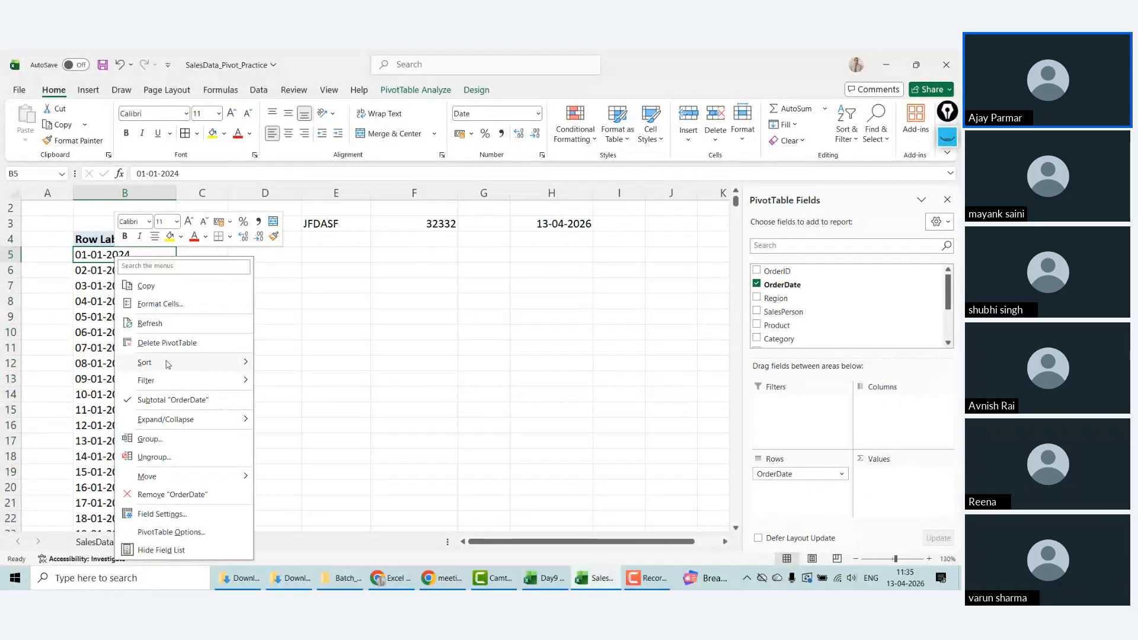
{"action": "left_click", "coordinate": [151, 439]}
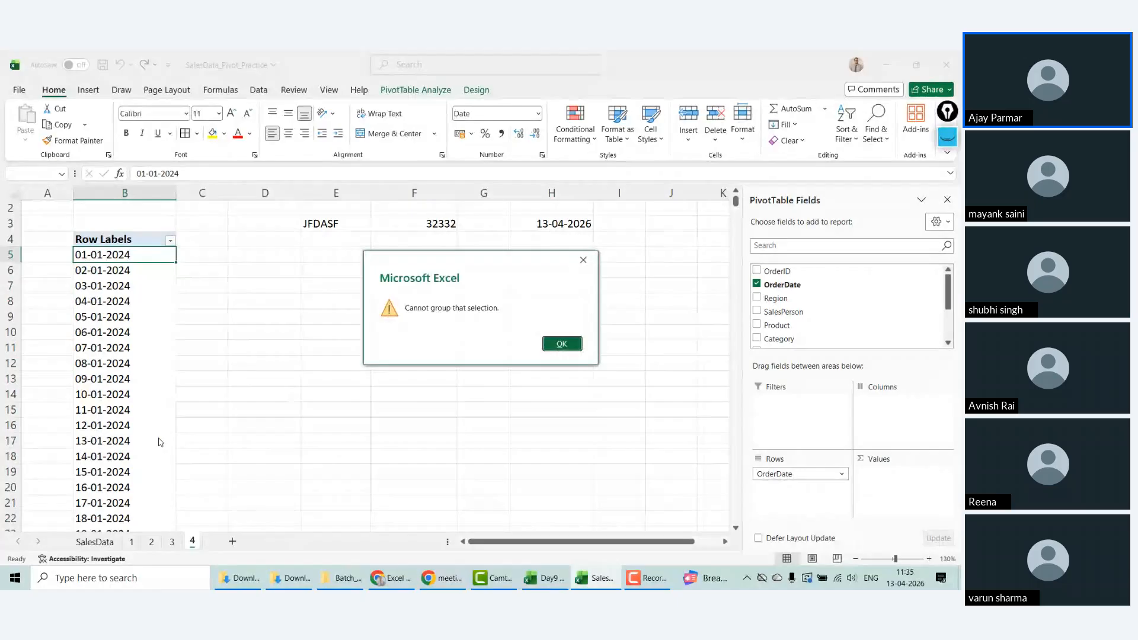
{"action": "left_click", "coordinate": [562, 344]}
Step: Look through the OrderDate entries in the pivot's row label filter list and leave the filter unchanged
{"action": "left_click", "coordinate": [140, 241]}
{"action": "left_click", "coordinate": [171, 240]}
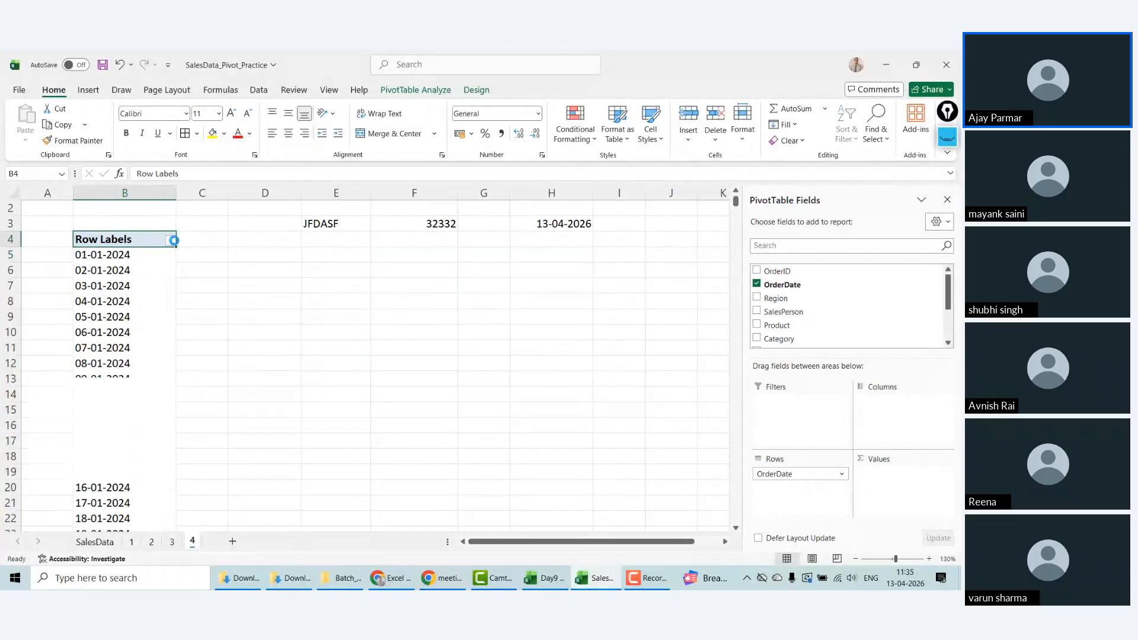
{"action": "left_click_drag", "start_coordinate": [167, 397], "coordinate": [168, 432]}
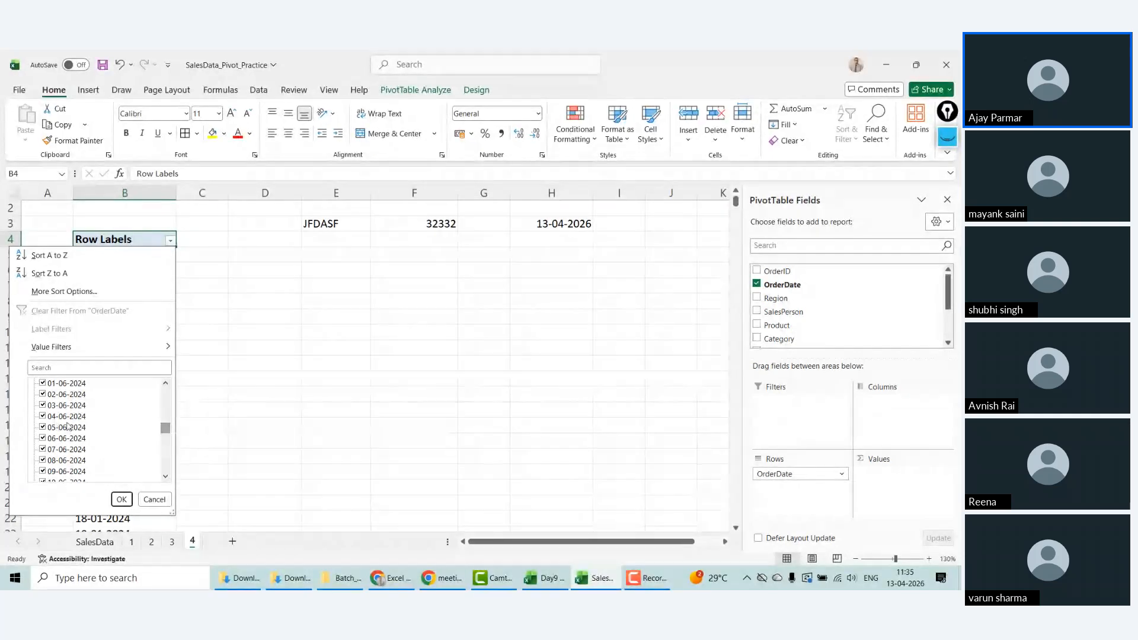
{"action": "left_click", "coordinate": [169, 499]}
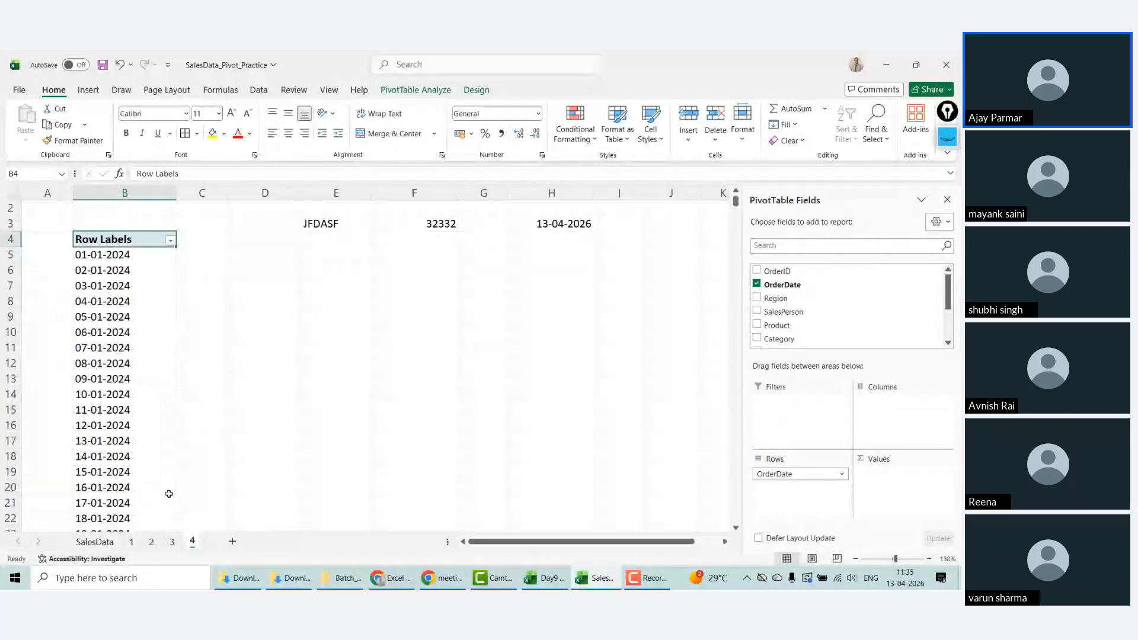
Step: Examine the OrderDate values in SalesData column B from the first to the last data row
{"action": "left_click", "coordinate": [94, 541]}
{"action": "left_click", "coordinate": [130, 296]}
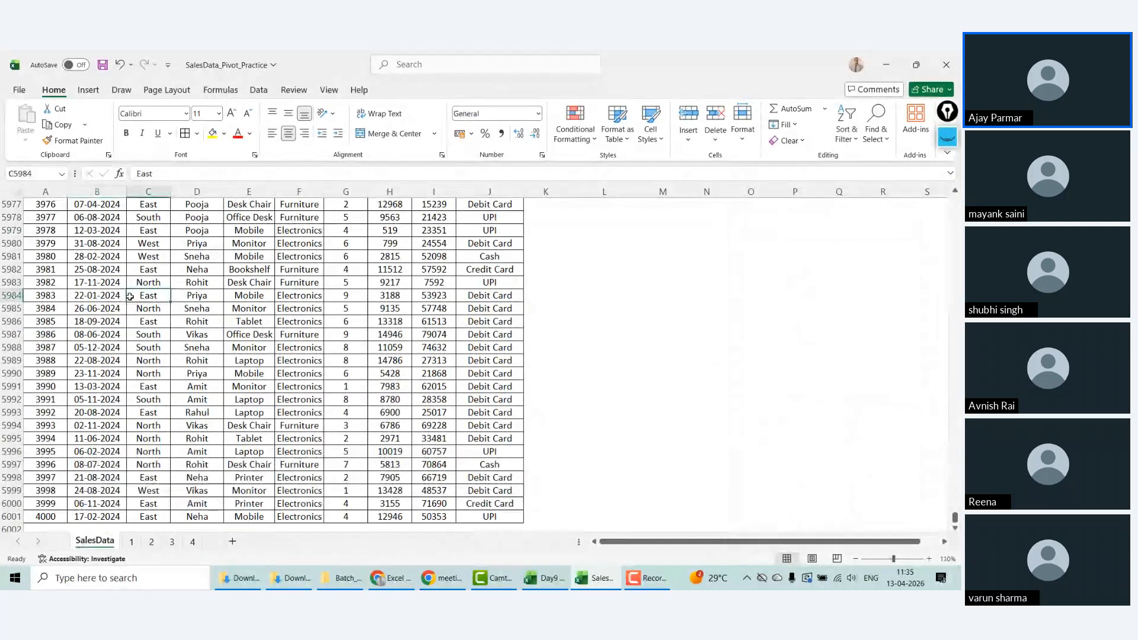
{"action": "key", "text": "Left"}
{"action": "key", "text": "ctrl+Up"}
{"action": "key", "text": "Down"}
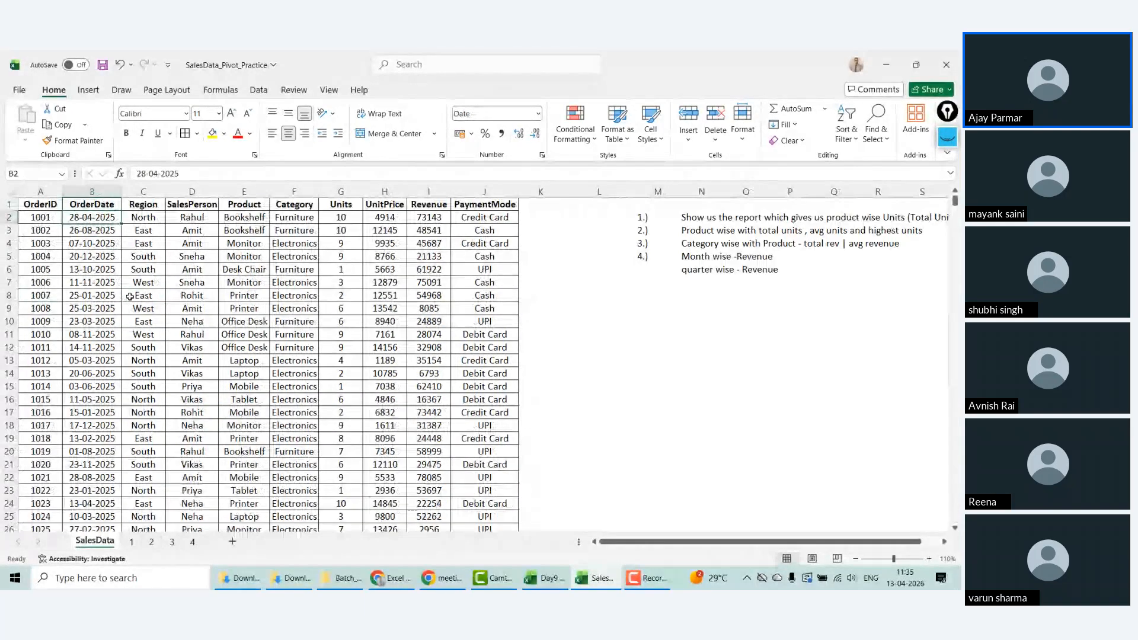
{"action": "key", "text": "ctrl+Down"}
{"action": "key", "text": "Up"}
{"action": "key", "text": "ctrl+Up"}
{"action": "key", "text": "Down"}
Step: Enter =ISNUMBER(B2) in K2 and fill it down to the last data row to test every OrderDate value
{"action": "key", "text": "Right"}
{"action": "key", "text": "Right"}
{"action": "key", "text": "Right"}
{"action": "key", "text": "Right"}
{"action": "key", "text": "Right"}
{"action": "key", "text": "Right"}
{"action": "key", "text": "Right"}
{"action": "key", "text": "Right"}
{"action": "key", "text": "Right"}
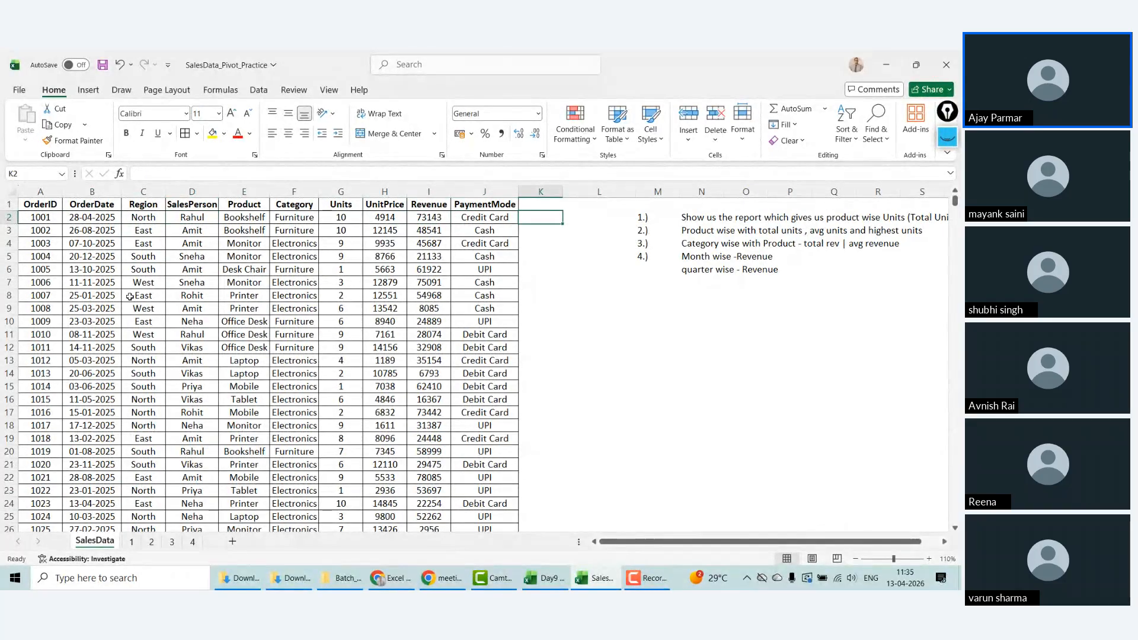
{"action": "type", "text": "=ISNU"}
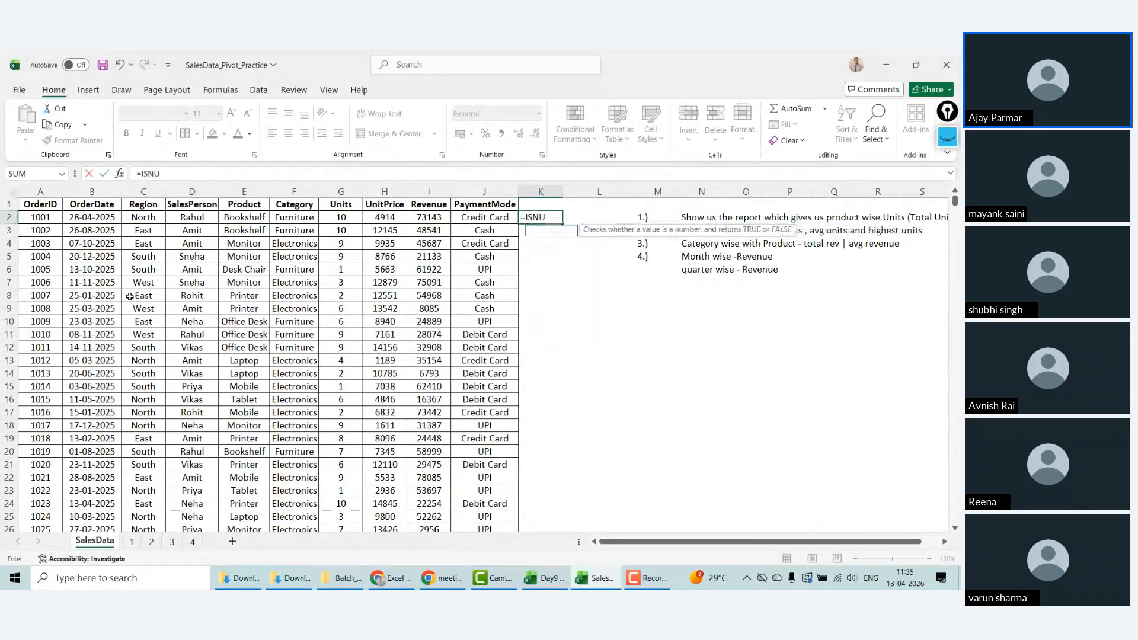
{"action": "key", "text": "Tab"}
{"action": "key", "text": "Left"}
{"action": "key", "text": "Left"}
{"action": "key", "text": "Left"}
{"action": "key", "text": "Left"}
{"action": "key", "text": "Left"}
{"action": "key", "text": "Left"}
{"action": "key", "text": "Left"}
{"action": "key", "text": "Left"}
{"action": "key", "text": "Left"}
{"action": "key", "text": "ctrl+Return"}
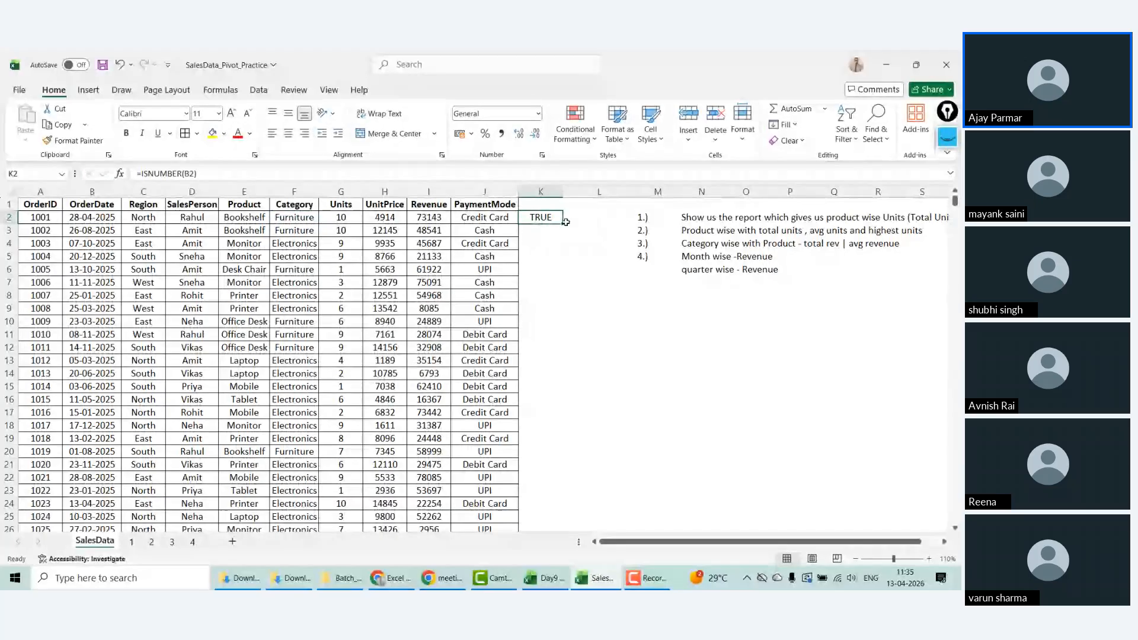
{"action": "double_click", "coordinate": [564, 223]}
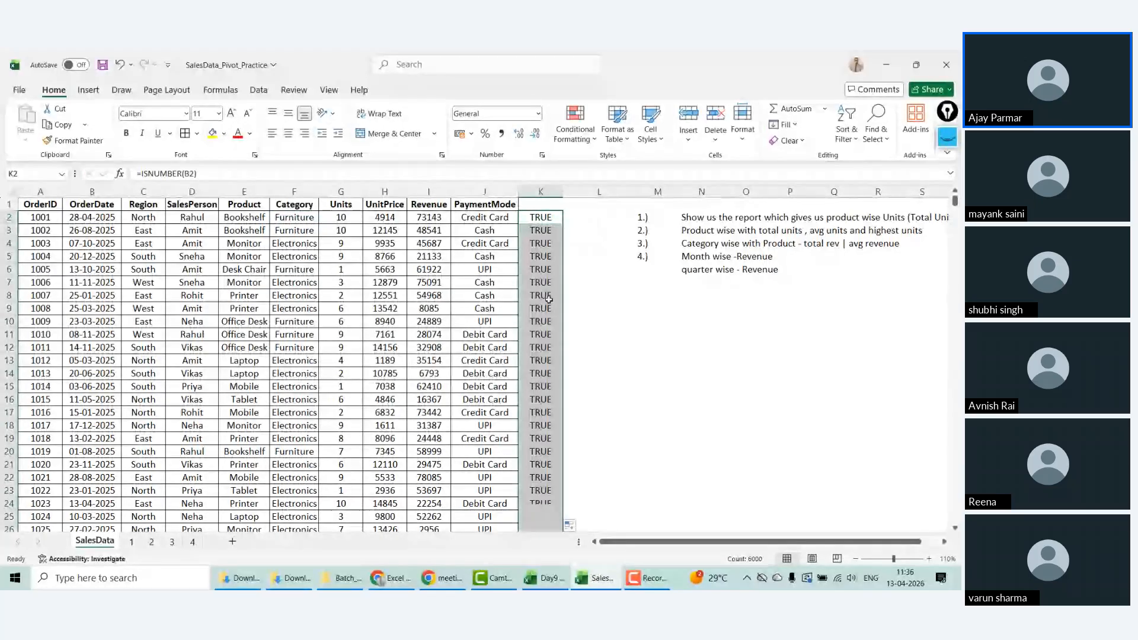
Step: Examine the ISNUMBER results in column K from the first to the last data row
{"action": "scroll", "coordinate": [558, 291], "scroll_direction": "down", "scroll_amount": 12}
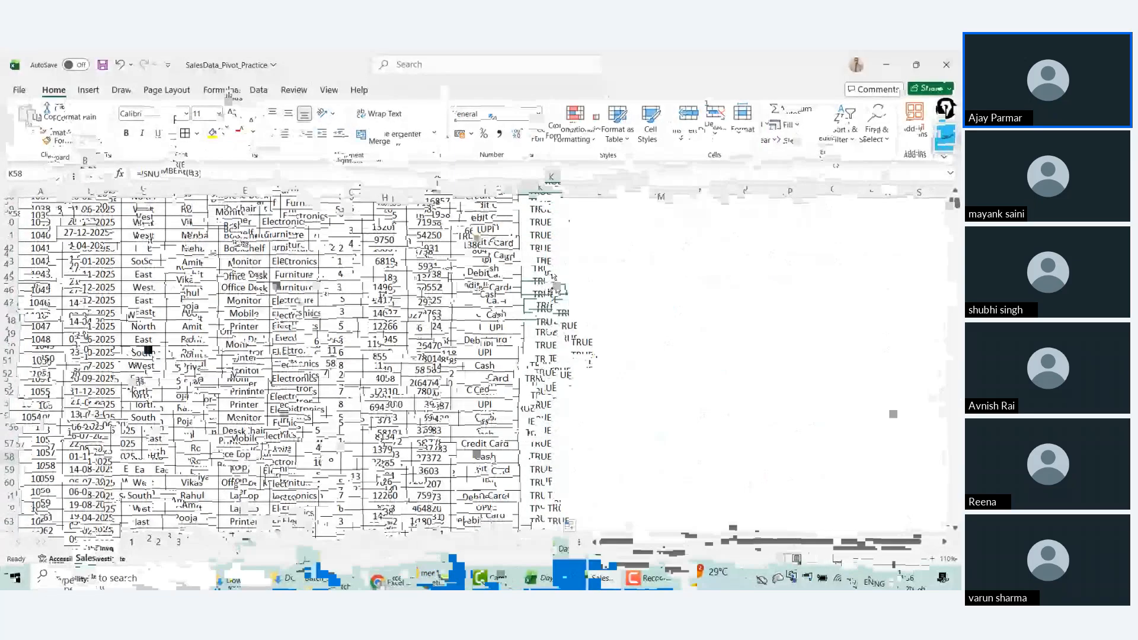
{"action": "scroll", "coordinate": [551, 297], "scroll_direction": "down", "scroll_amount": 20}
{"action": "left_click", "coordinate": [548, 300]}
{"action": "key", "text": "ctrl+Down"}
{"action": "key", "text": "Down"}
{"action": "key", "text": "ctrl+Up"}
{"action": "key", "text": "ctrl+Up"}
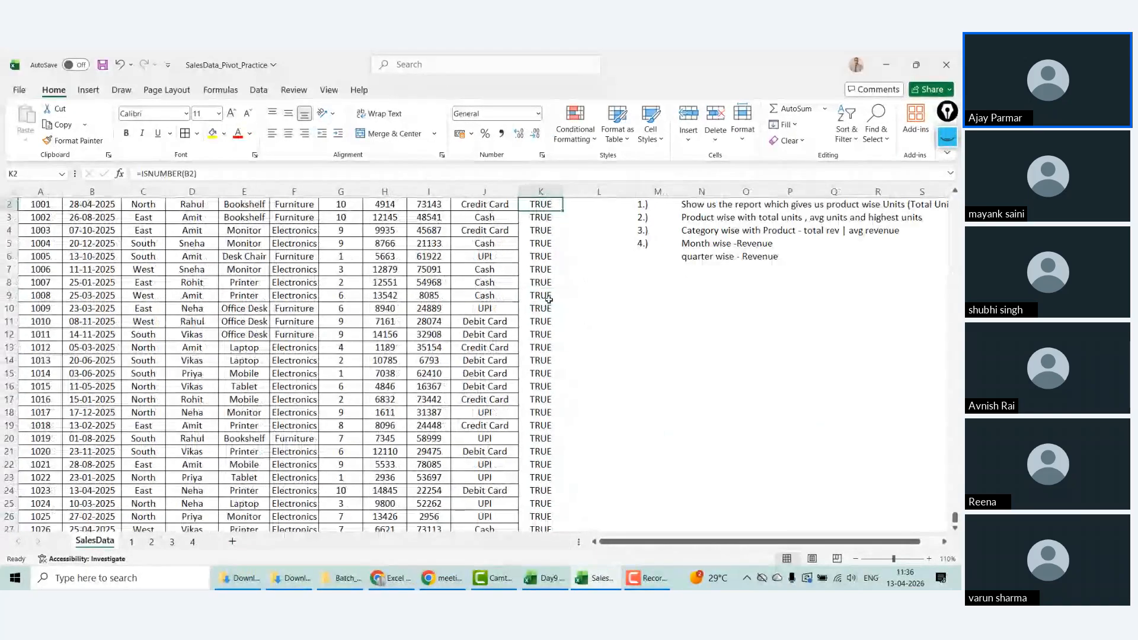
{"action": "key", "text": "Up"}
{"action": "key", "text": "ctrl+Down"}
{"action": "key", "text": "Up"}
{"action": "key", "text": "Up"}
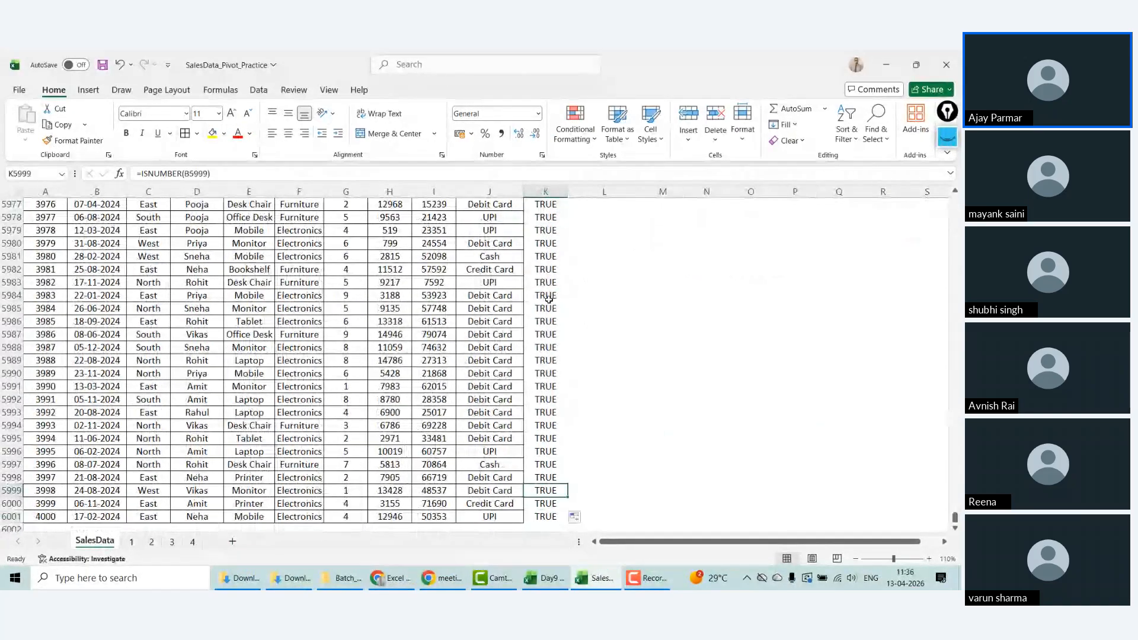
Step: Turn on filters for the SalesData header row and check column K's filter list without filtering
{"action": "key", "text": "ctrl+Up"}
{"action": "key", "text": "Up"}
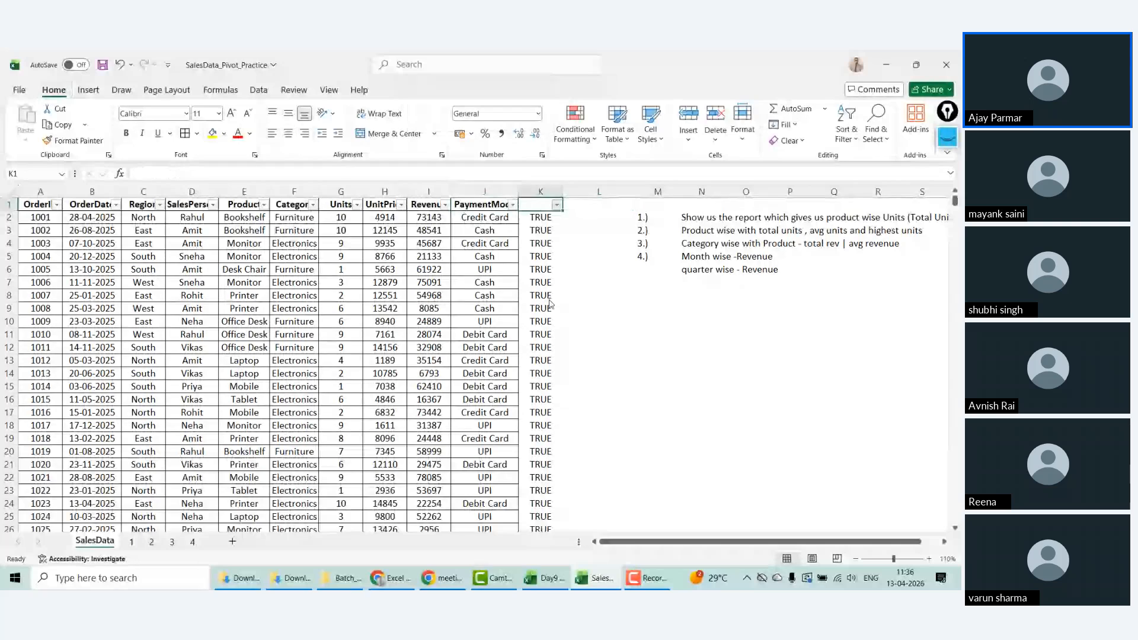
{"action": "key", "text": "alt+Down"}
{"action": "key", "text": "Escape"}
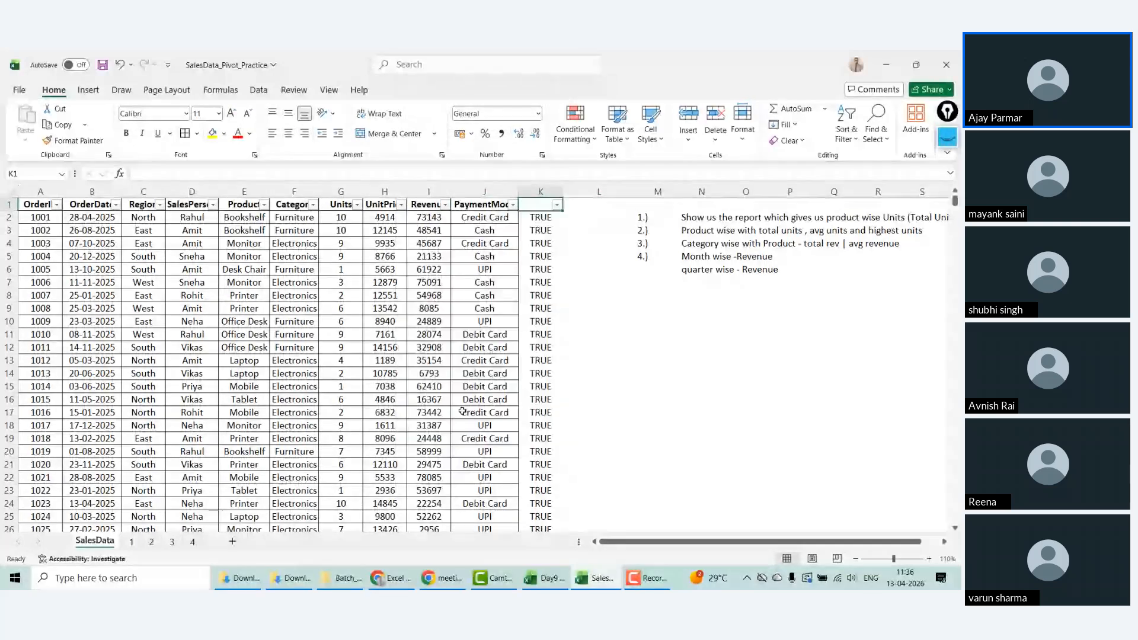
Step: Look through the OrderDate filter list by year, month and day, expanding 2024, 2025 and December, and leave it unfiltered
{"action": "left_click", "coordinate": [92, 256]}
{"action": "key", "text": "ctrl+Up"}
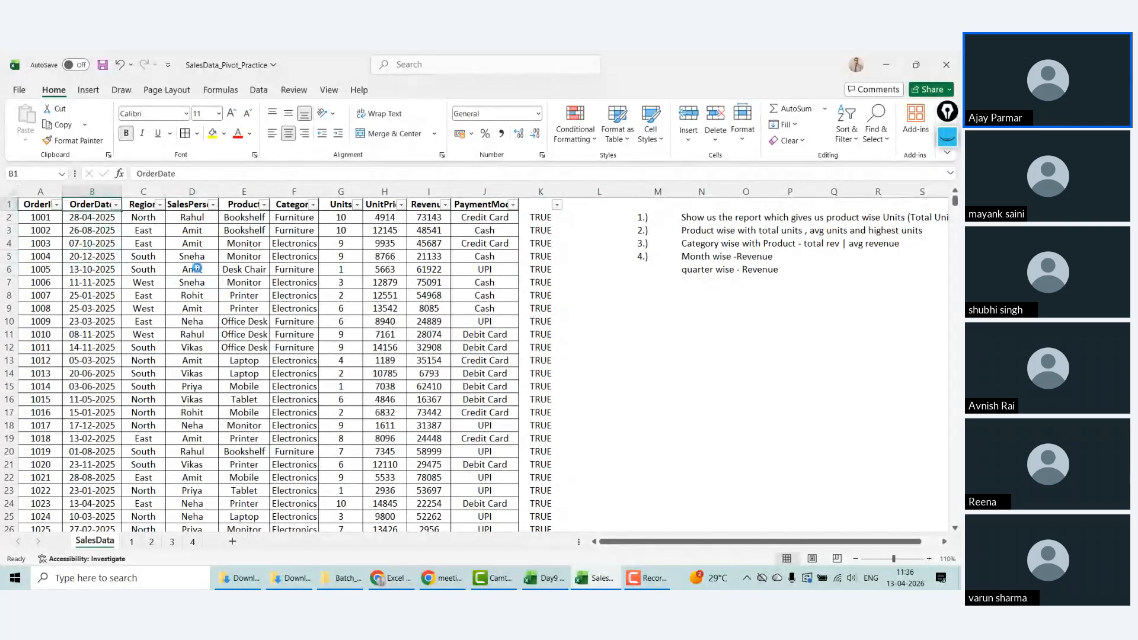
{"action": "key", "text": "alt+Down"}
{"action": "left_click", "coordinate": [25, 390]}
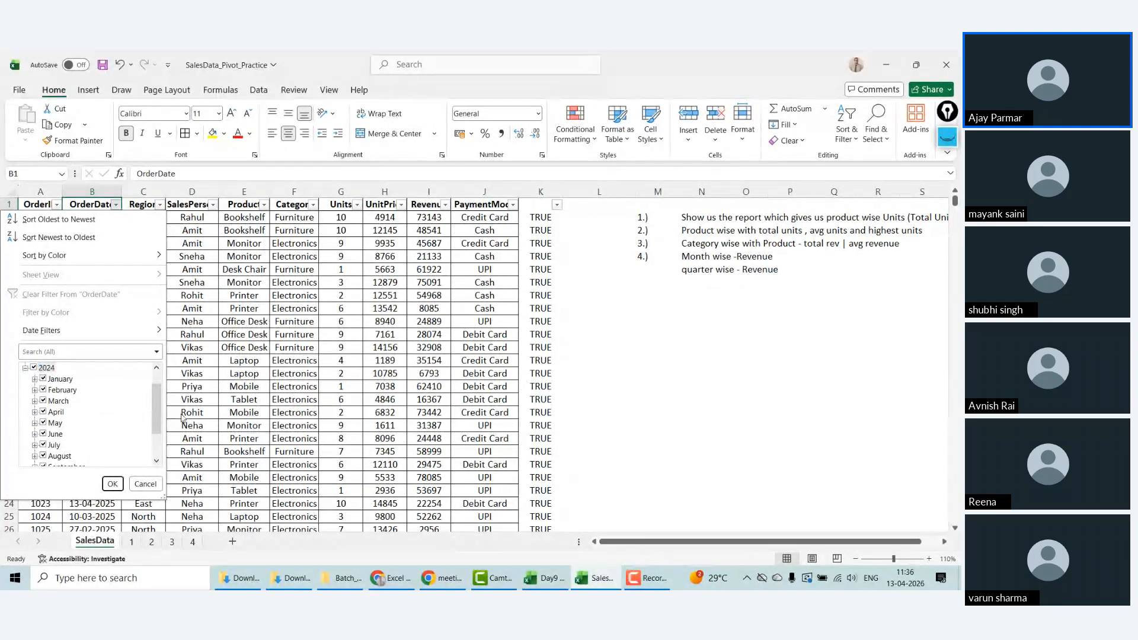
{"action": "scroll", "coordinate": [94, 379], "scroll_direction": "up", "scroll_amount": 1}
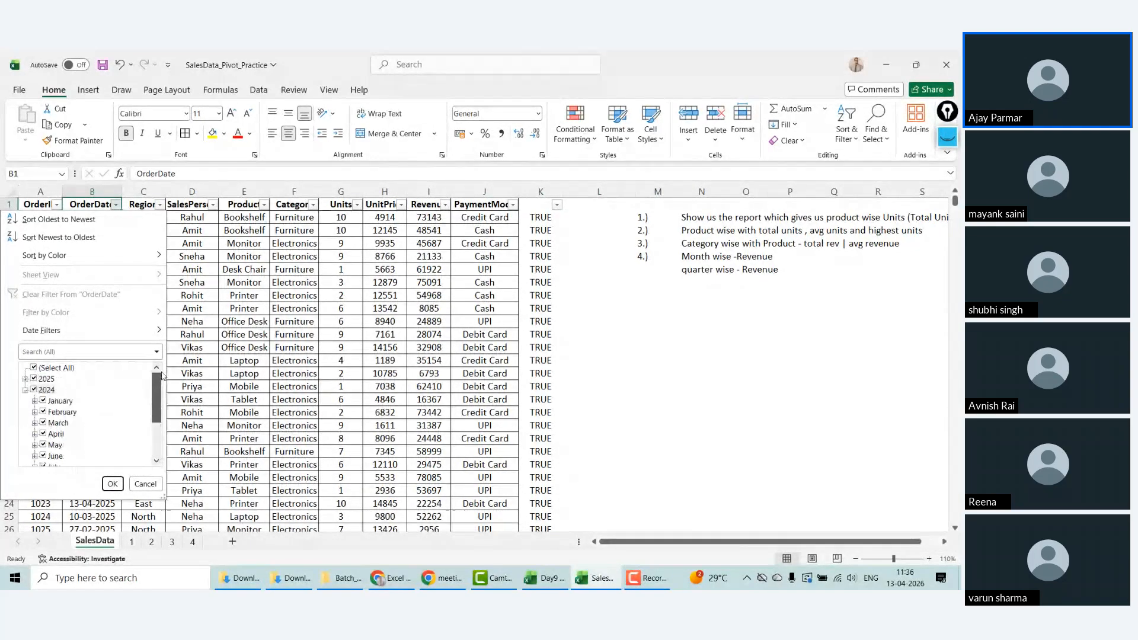
{"action": "left_click", "coordinate": [26, 378]}
{"action": "left_click_drag", "start_coordinate": [157, 397], "coordinate": [157, 423]}
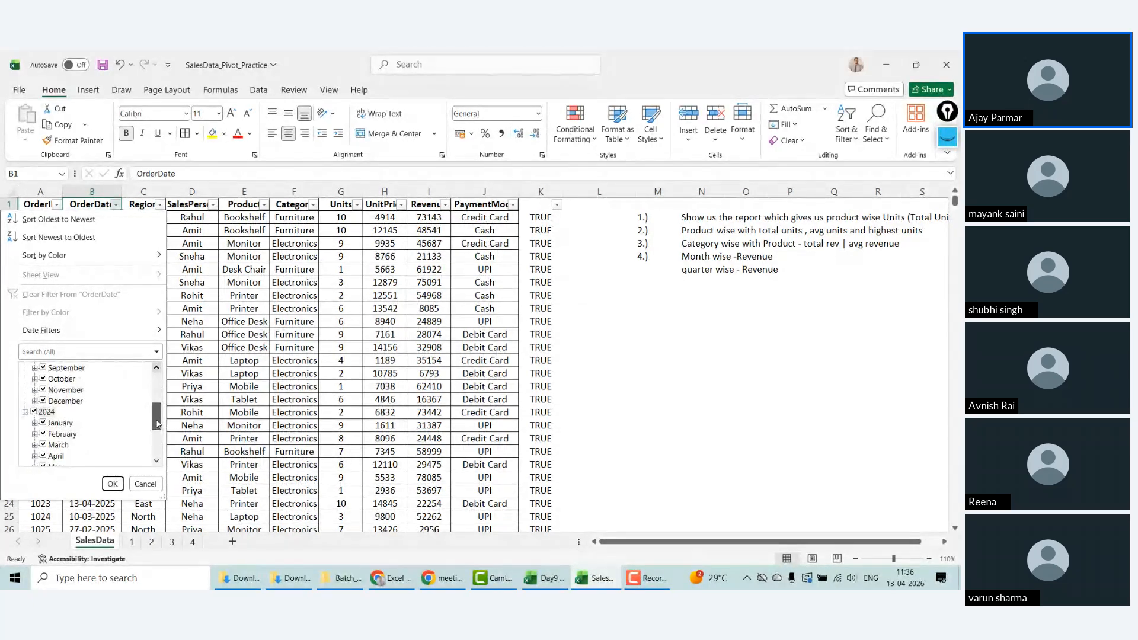
{"action": "left_click", "coordinate": [35, 401]}
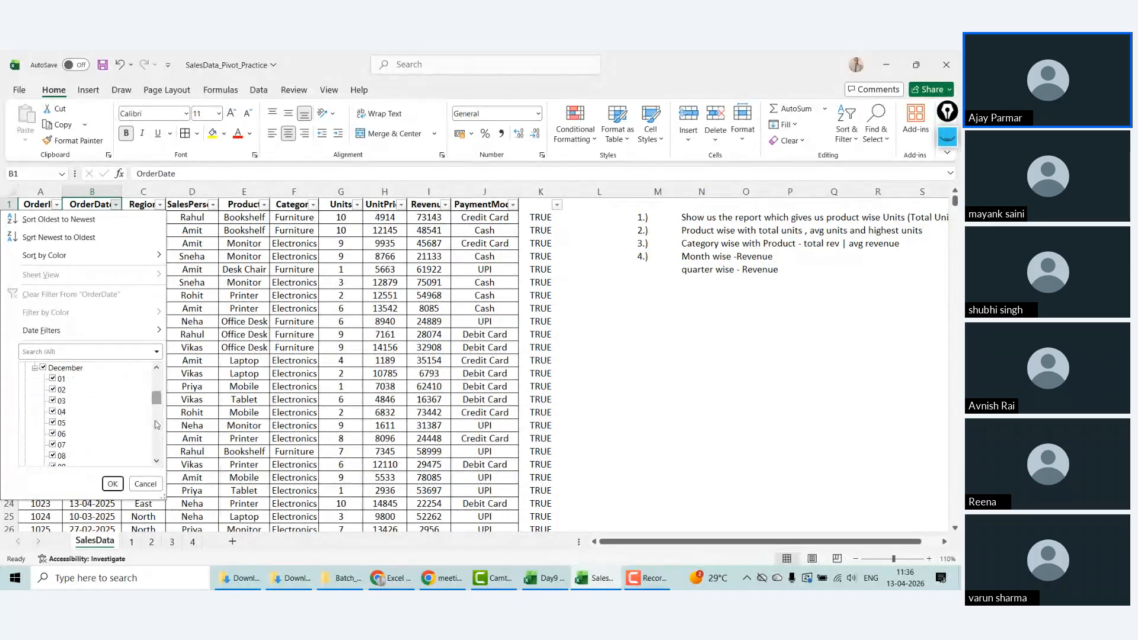
{"action": "mouse_move", "coordinate": [157, 401]}
{"action": "left_mouse_down"}
{"action": "mouse_move", "coordinate": [157, 424]}
{"action": "mouse_move", "coordinate": [157, 380]}
{"action": "left_mouse_up"}
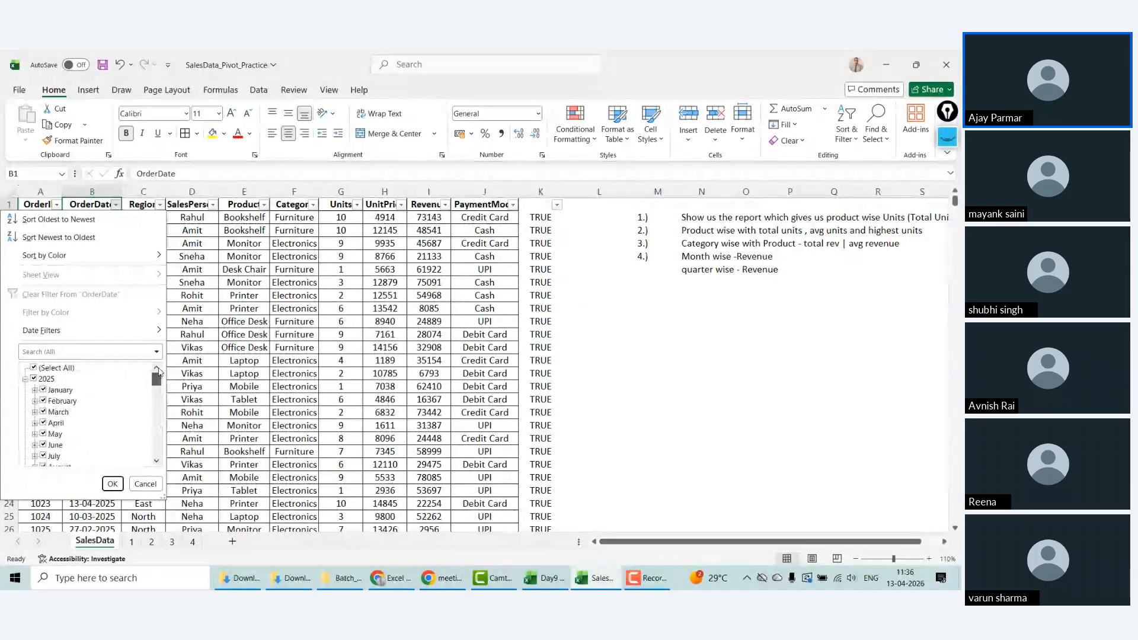
{"action": "left_click", "coordinate": [145, 484]}
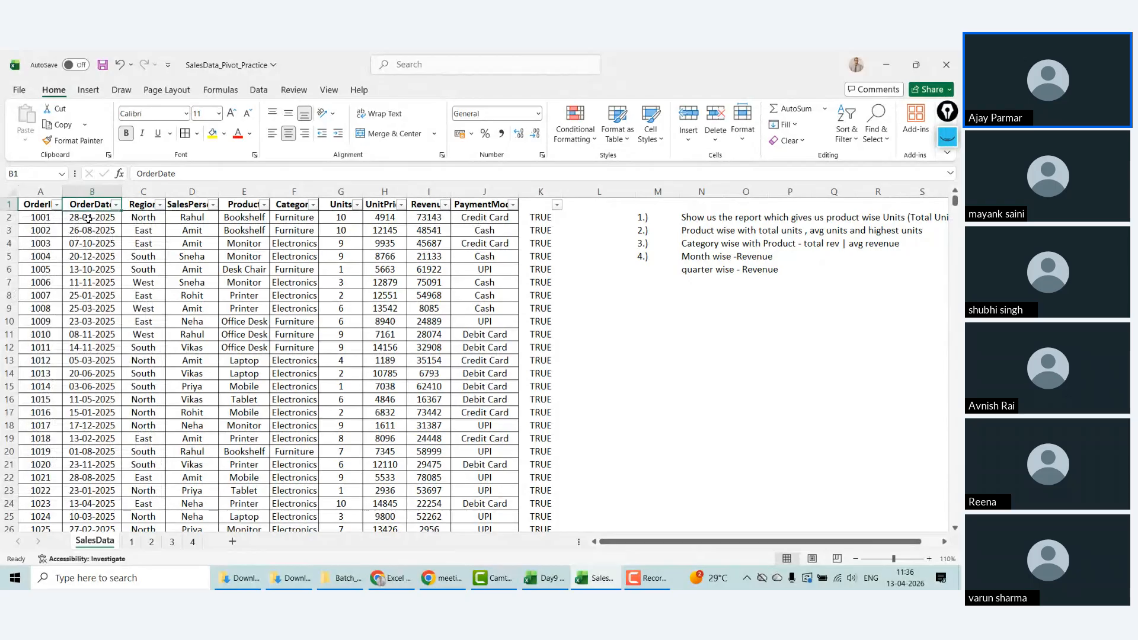
Step: Format all OrderDate values from B2 to the last data row as Long Date and autofit column B
{"action": "key", "text": "ctrl+Down"}
{"action": "key", "text": "Up"}
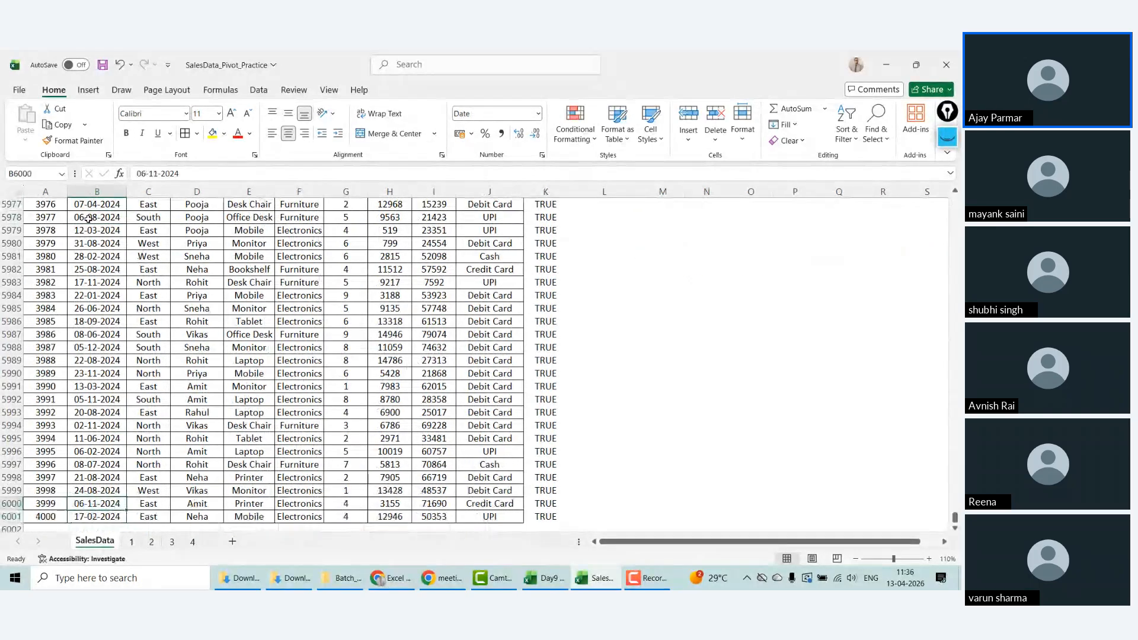
{"action": "key", "text": "ctrl+Up"}
{"action": "key", "text": "Down"}
{"action": "key", "text": "ctrl+shift+Down"}
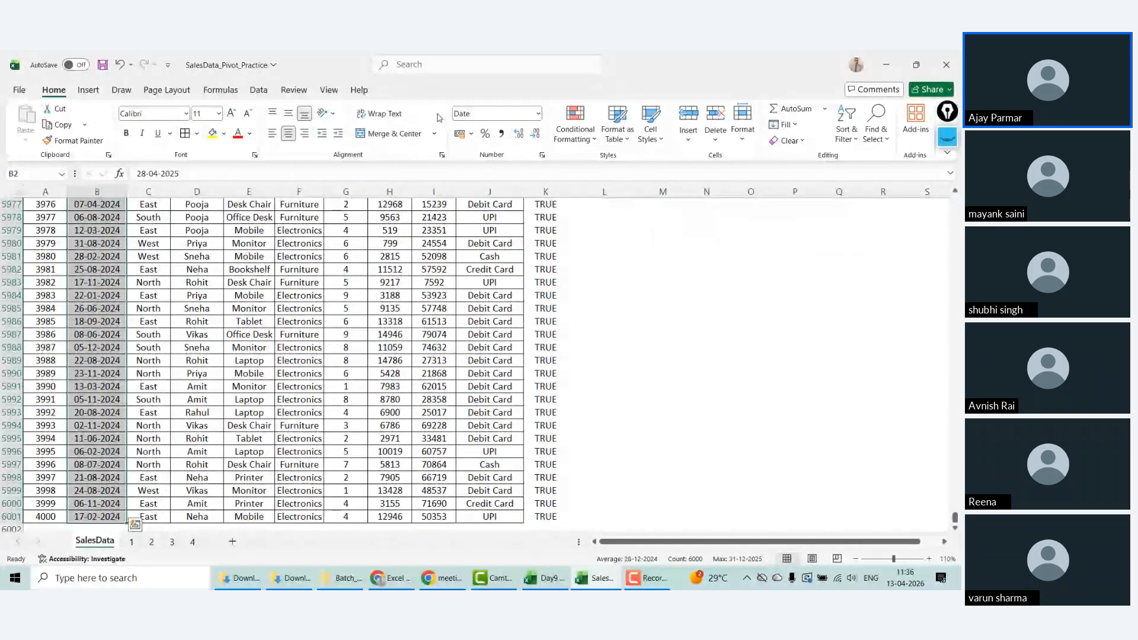
{"action": "left_click", "coordinate": [538, 113]}
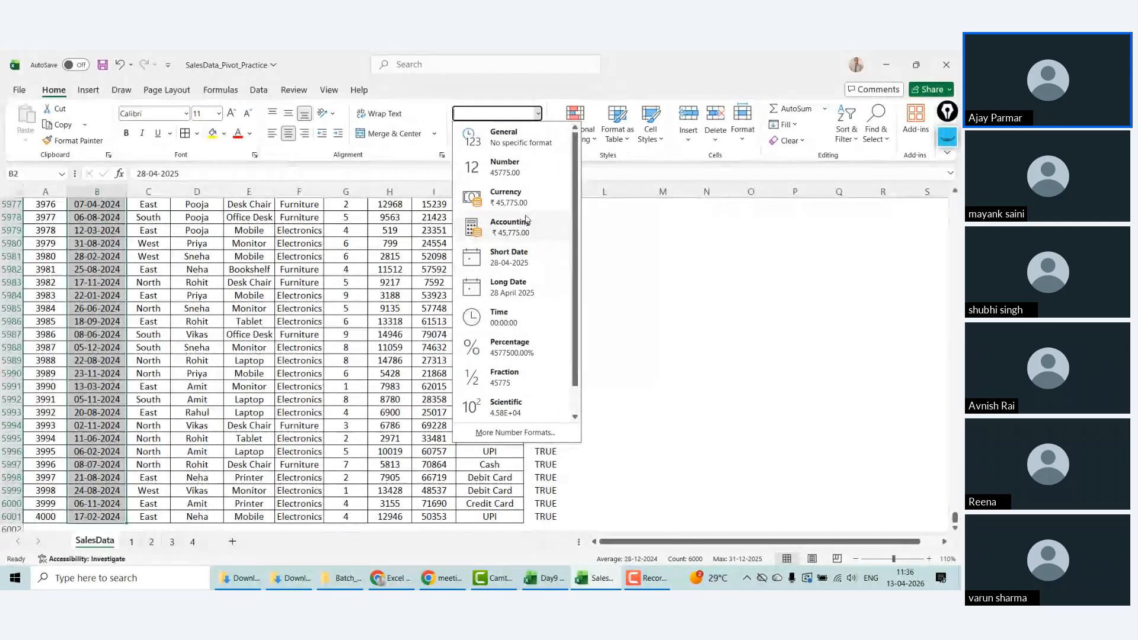
{"action": "left_click", "coordinate": [526, 290]}
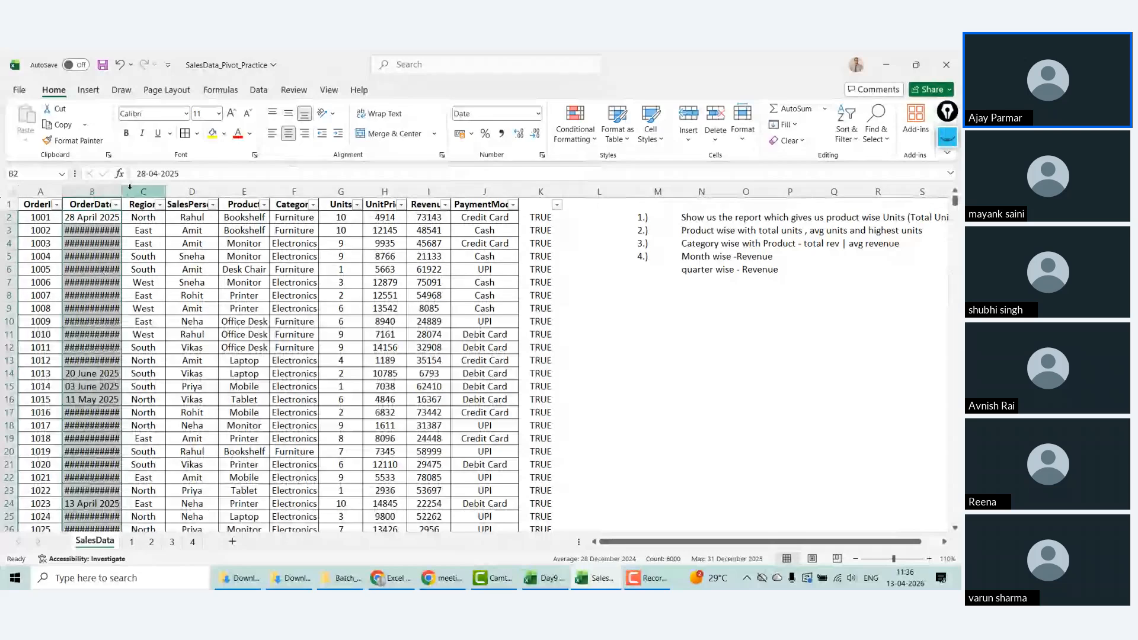
{"action": "double_click", "coordinate": [122, 191]}
Step: Examine the reformatted OrderDate values in column B down to the last data row and return to the header
{"action": "left_click", "coordinate": [115, 256]}
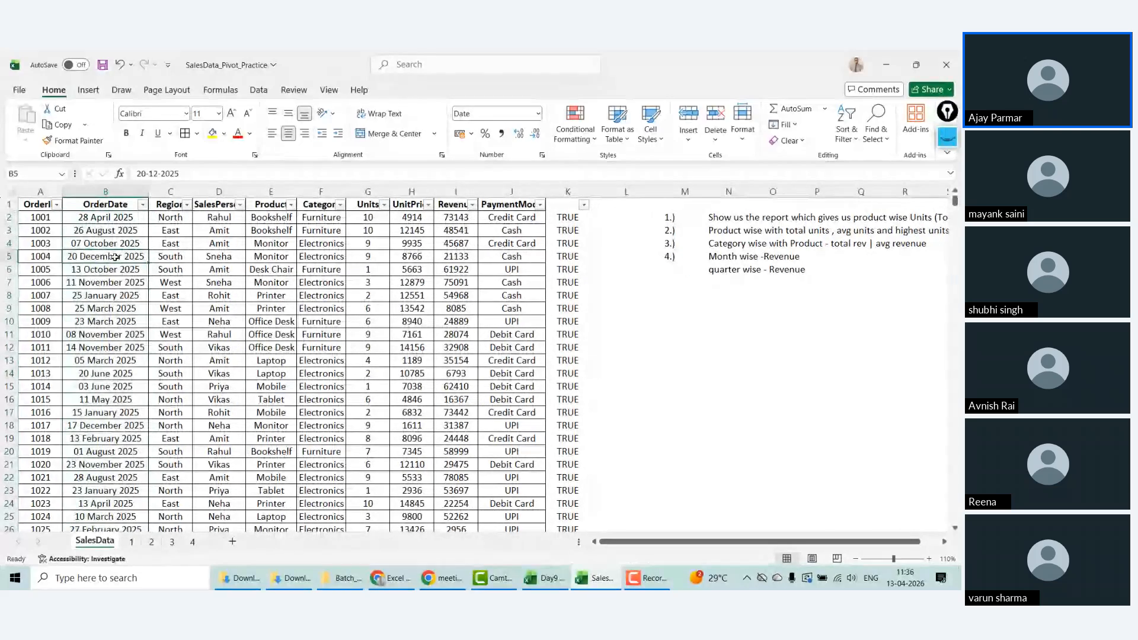
{"action": "key", "text": "ctrl+Down"}
{"action": "key", "text": "Down"}
{"action": "key", "text": "Down"}
{"action": "key", "text": "Up"}
{"action": "key", "text": "ctrl+Up"}
{"action": "key", "text": "ctrl+Up"}
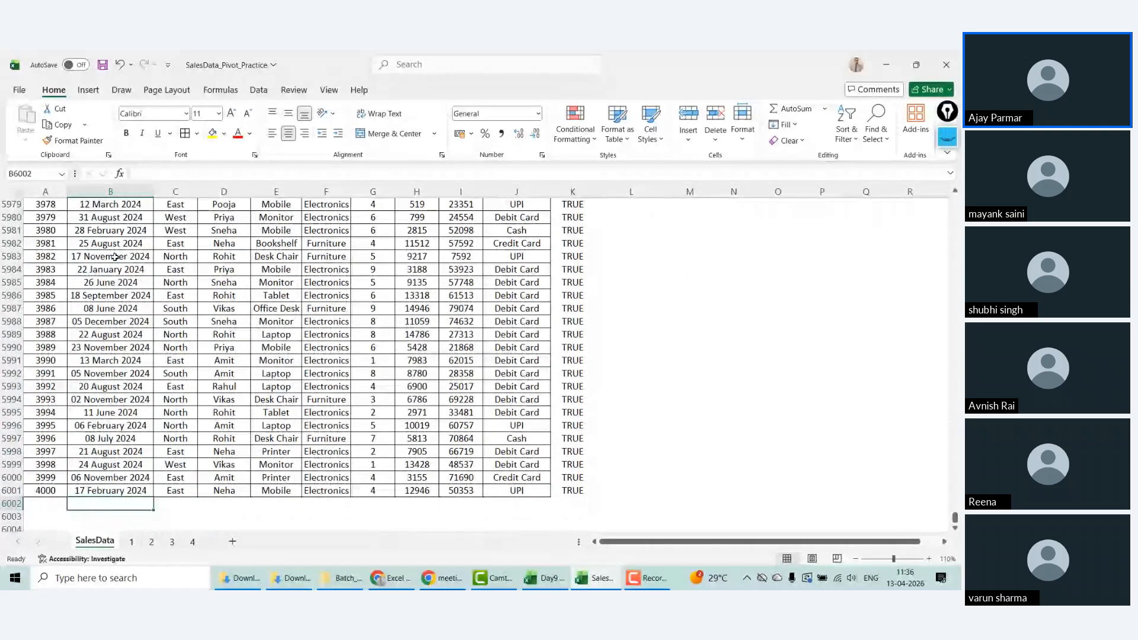
Step: Refresh the OrderDate pivot table on sheet 4
{"action": "left_click", "coordinate": [192, 541]}
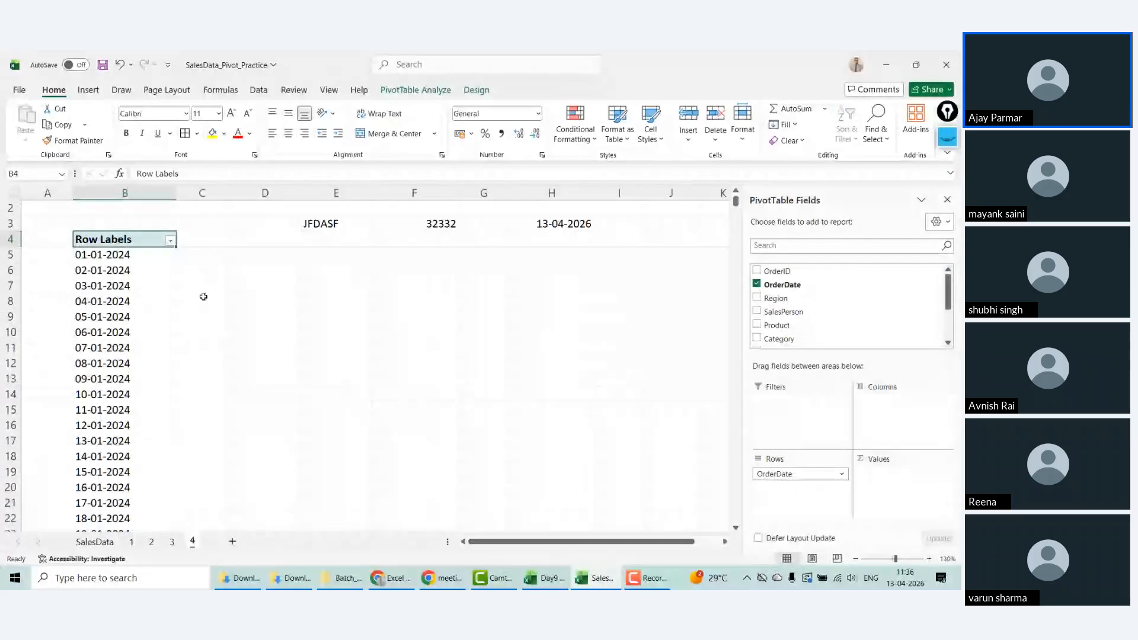
{"action": "left_click", "coordinate": [131, 254]}
{"action": "double_click", "coordinate": [135, 254]}
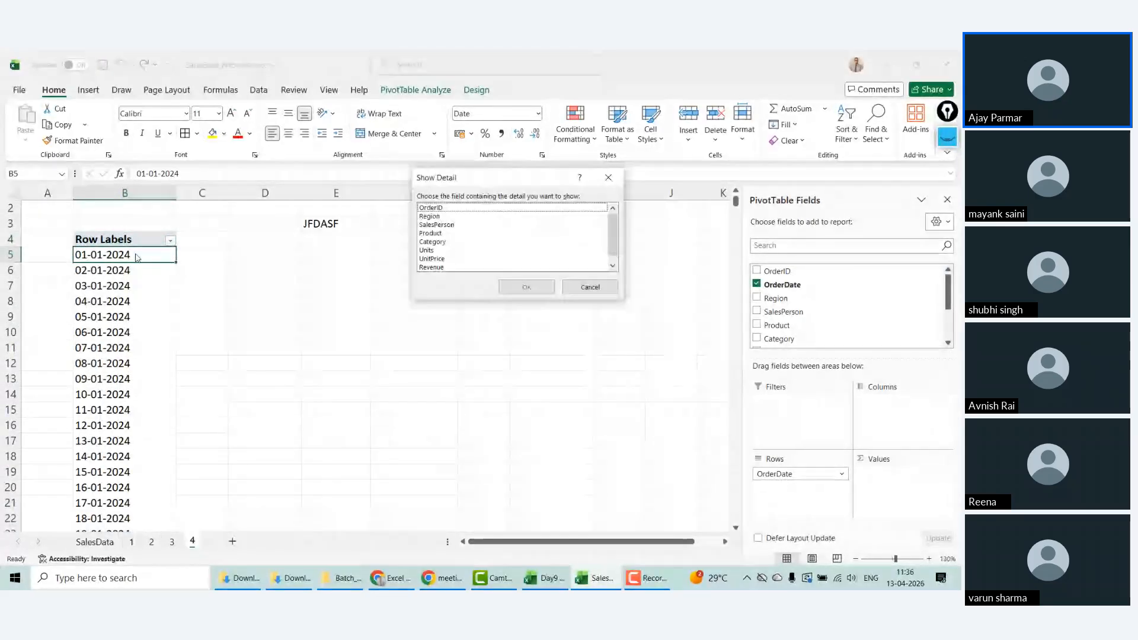
{"action": "left_click", "coordinate": [592, 288]}
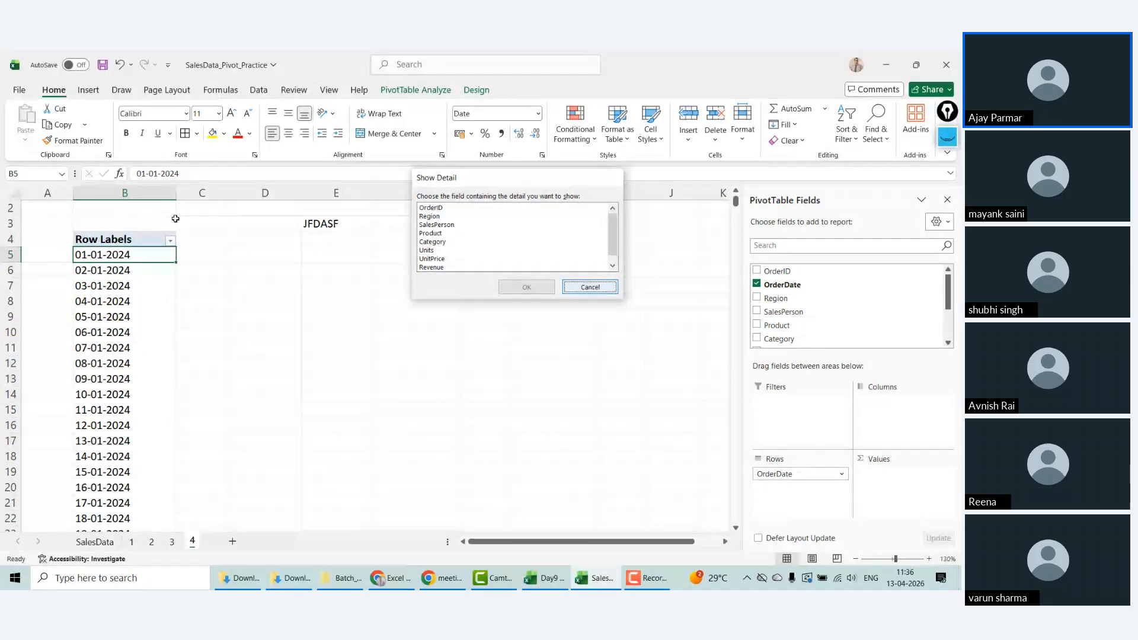
{"action": "right_click", "coordinate": [119, 255]}
{"action": "left_click", "coordinate": [176, 326]}
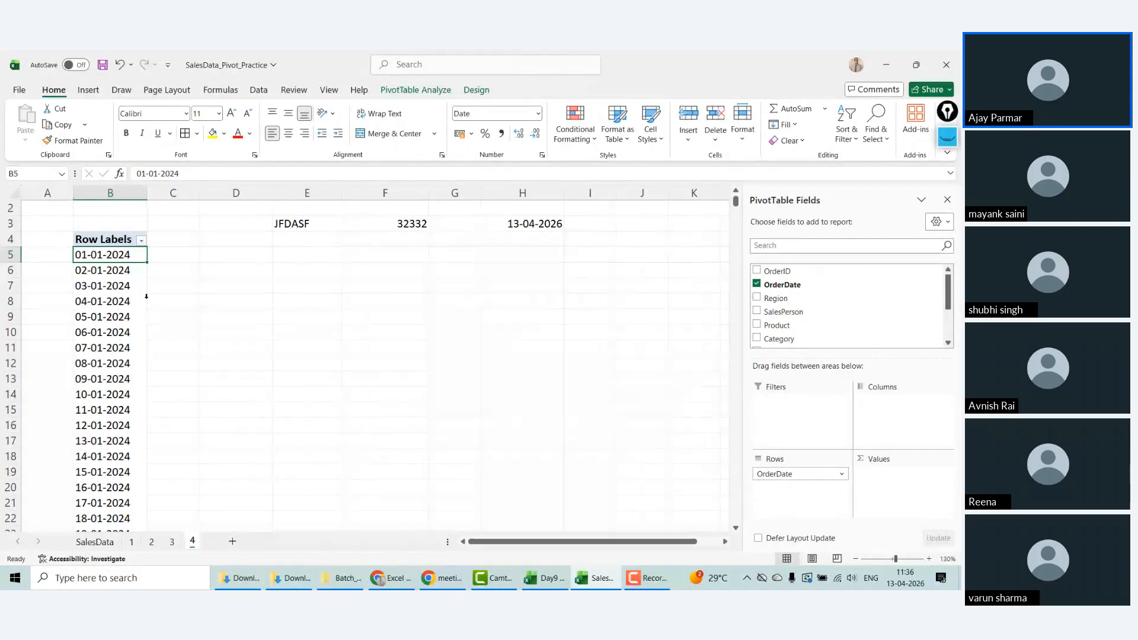
{"action": "right_click", "coordinate": [117, 254]}
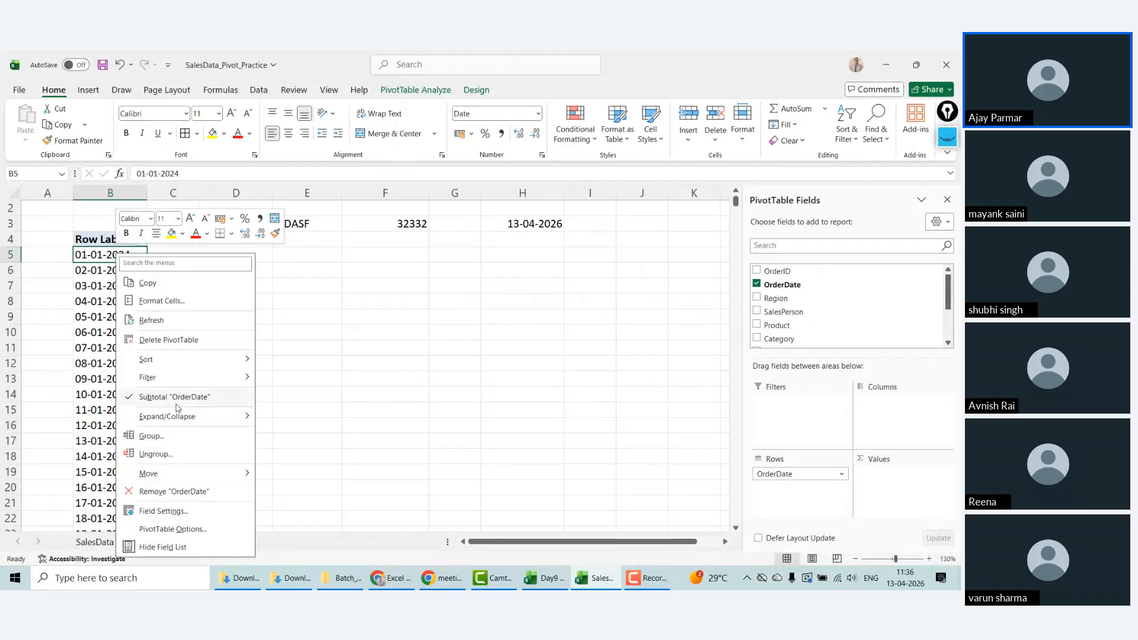
{"action": "left_click", "coordinate": [172, 437]}
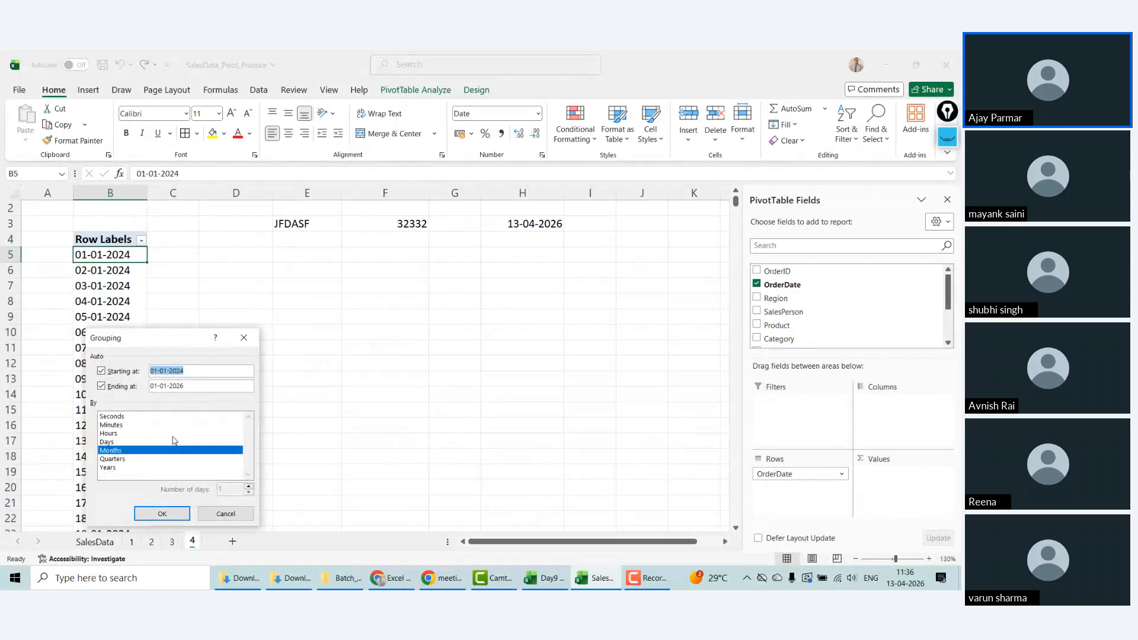
{"action": "left_click_drag", "start_coordinate": [172, 341], "coordinate": [377, 237]}
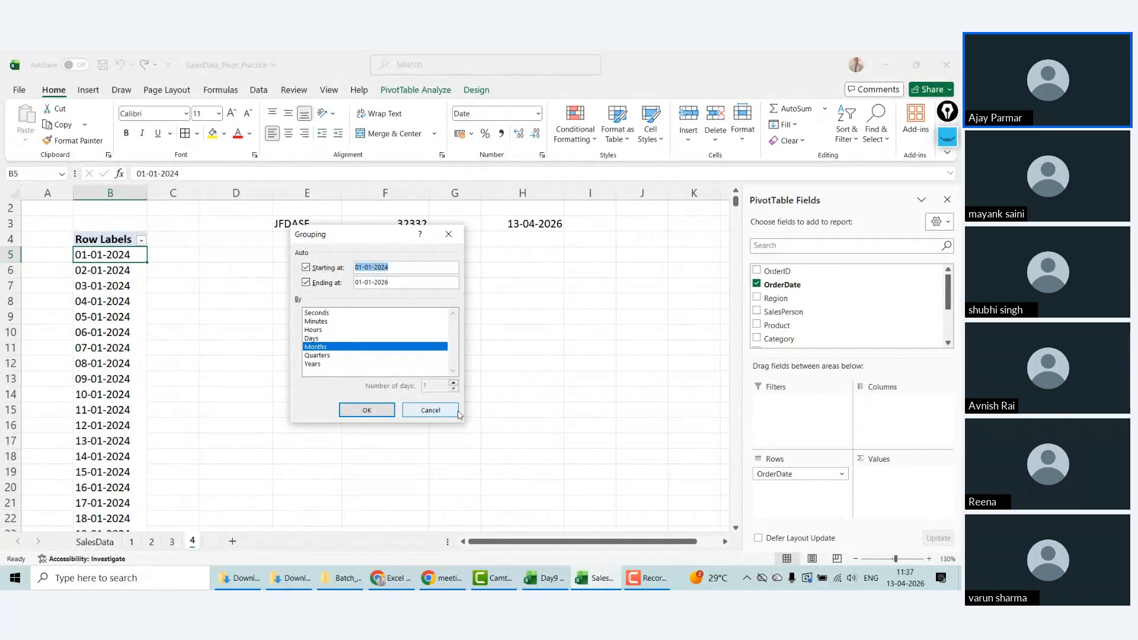
{"action": "left_click", "coordinate": [430, 410]}
Step: Check the OrderDate values in SalesData from B2 to the last data row once more
{"action": "left_click", "coordinate": [89, 546]}
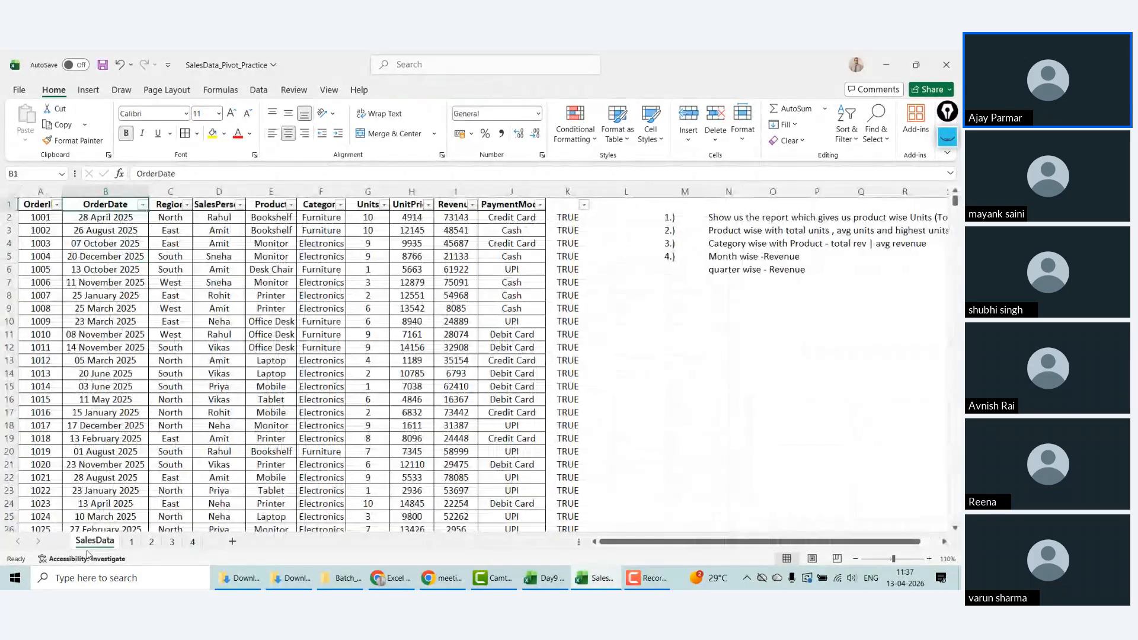
{"action": "left_click", "coordinate": [129, 217]}
{"action": "key", "text": "ctrl+shift+Down"}
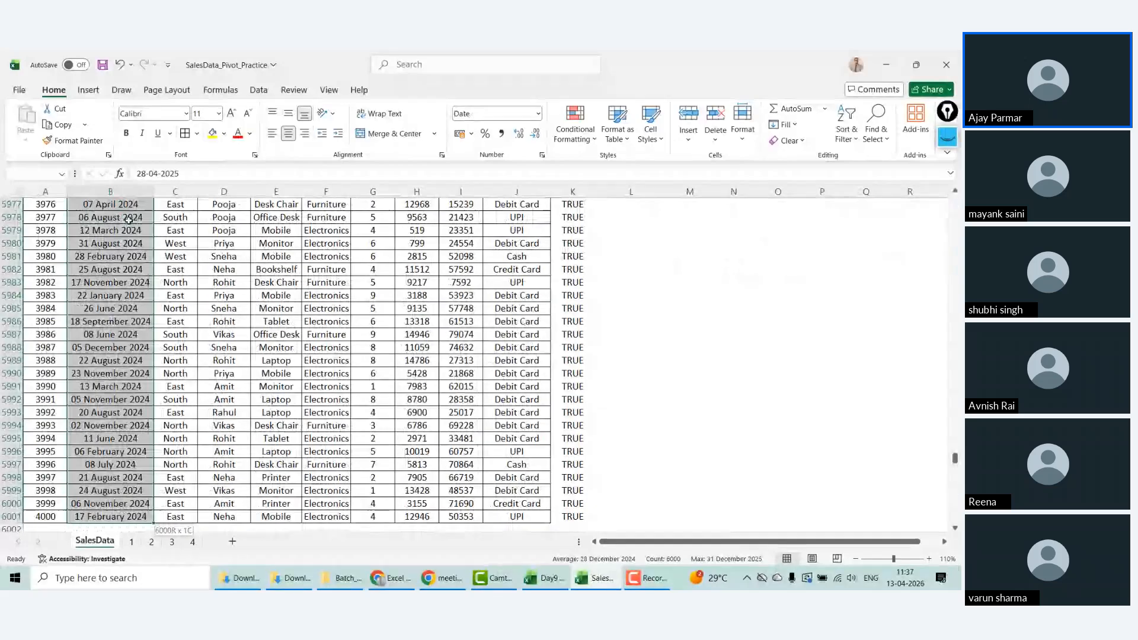
{"action": "key", "text": "ctrl+Up"}
Step: Group the OrderDate row labels of the pivot table on sheet 4 by Days, Months, Quarters and Years
{"action": "key", "text": "ctrl+Page_Down"}
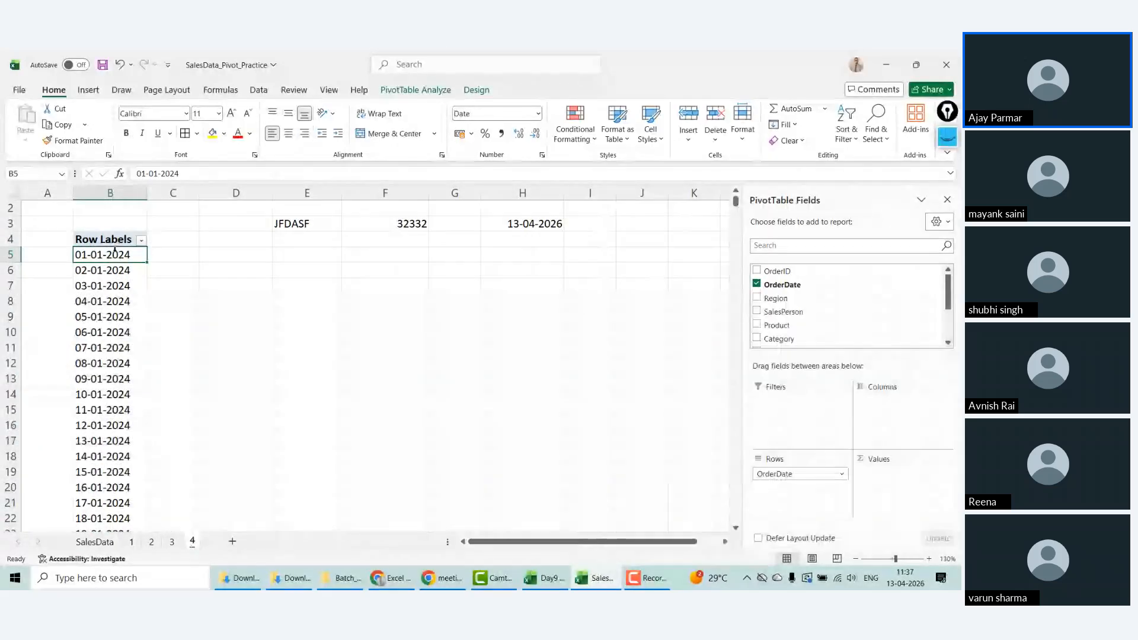
{"action": "right_click", "coordinate": [120, 257]}
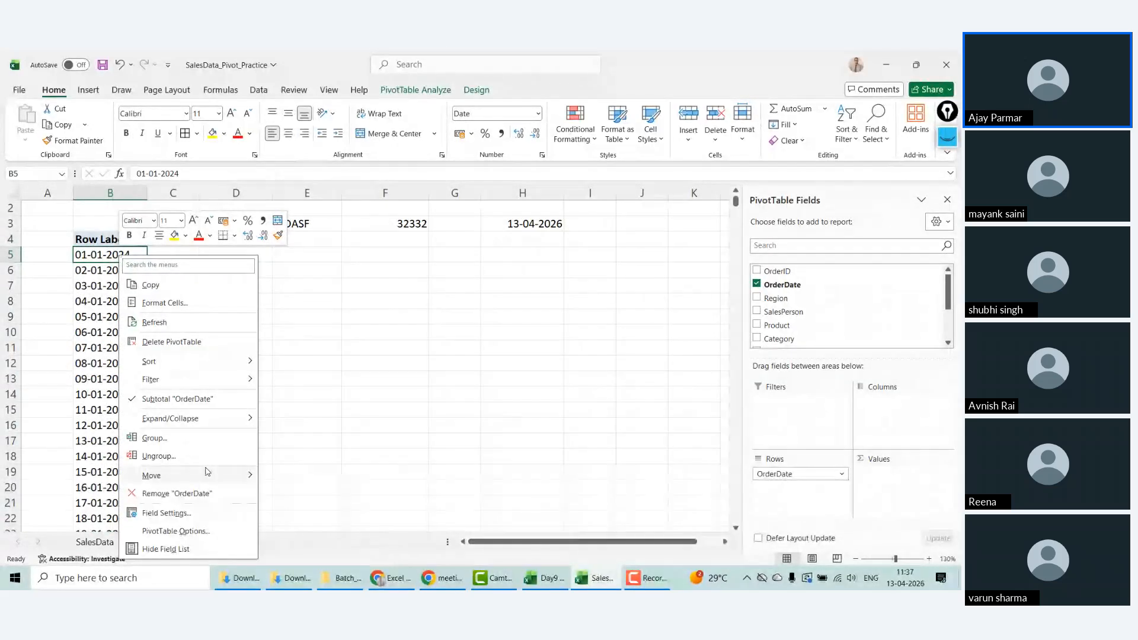
{"action": "left_click", "coordinate": [168, 439]}
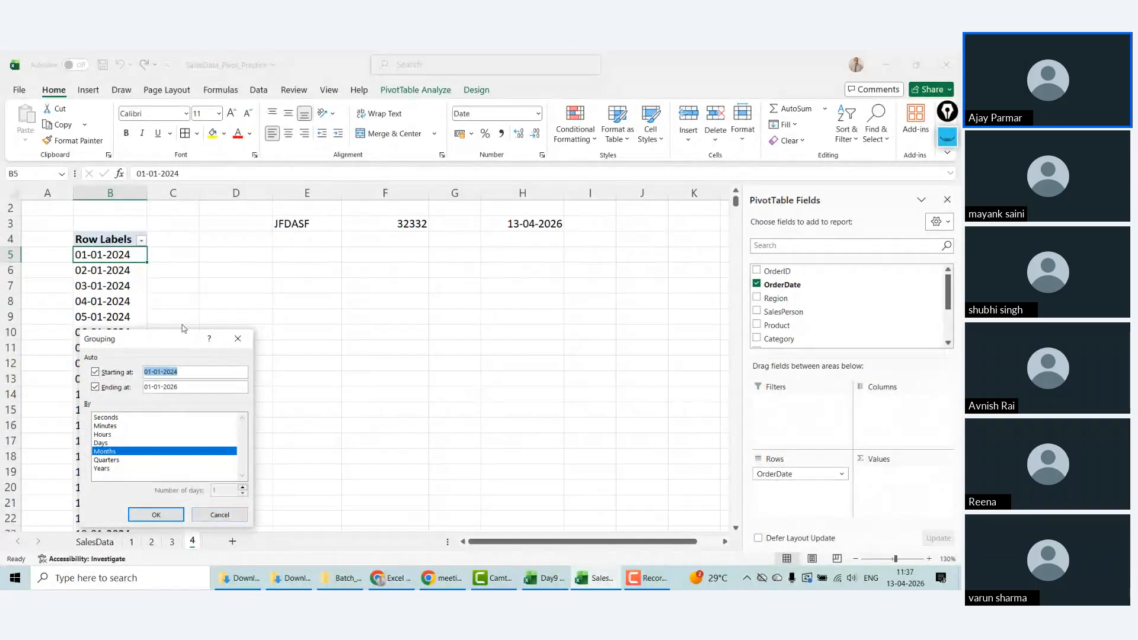
{"action": "left_click_drag", "start_coordinate": [159, 339], "coordinate": [328, 205]}
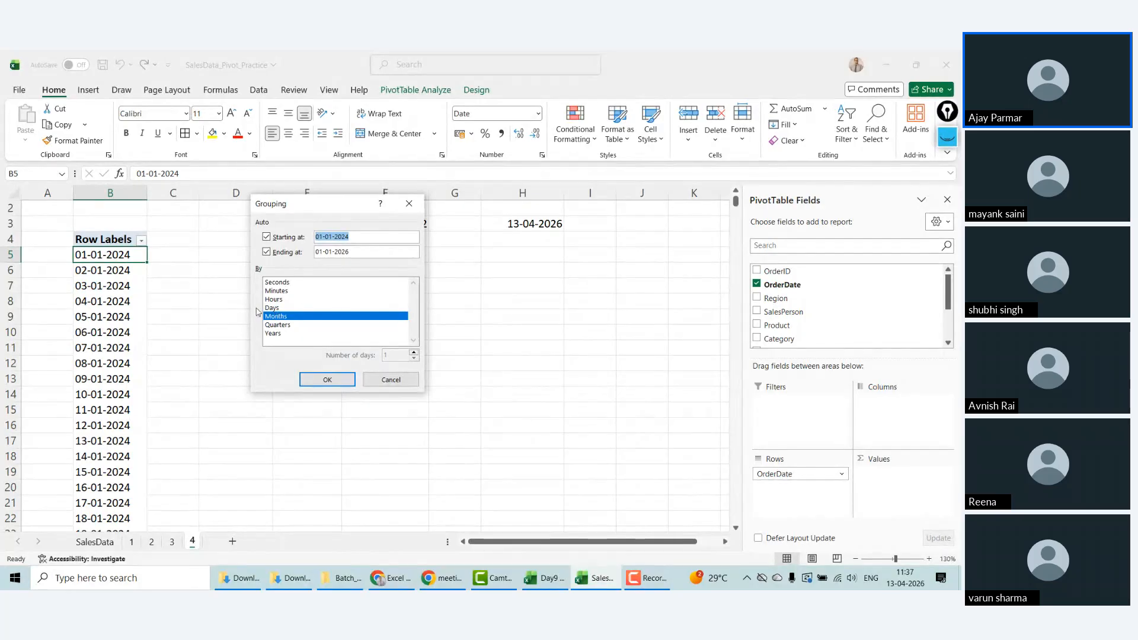
{"action": "left_click", "coordinate": [285, 308]}
{"action": "left_click", "coordinate": [283, 325]}
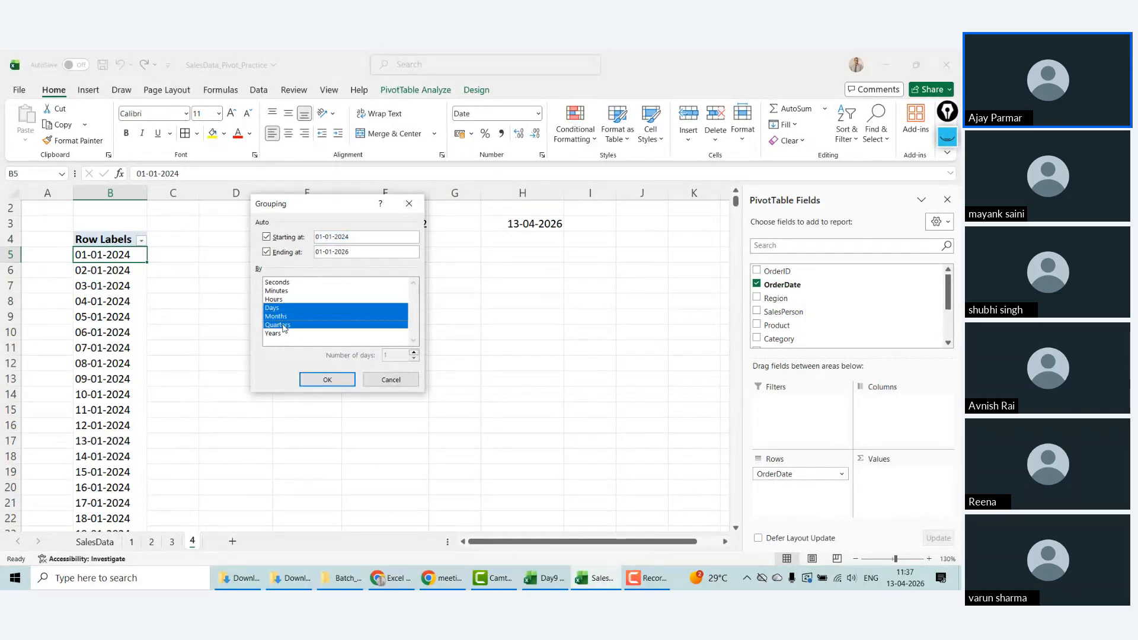
{"action": "left_click", "coordinate": [279, 334]}
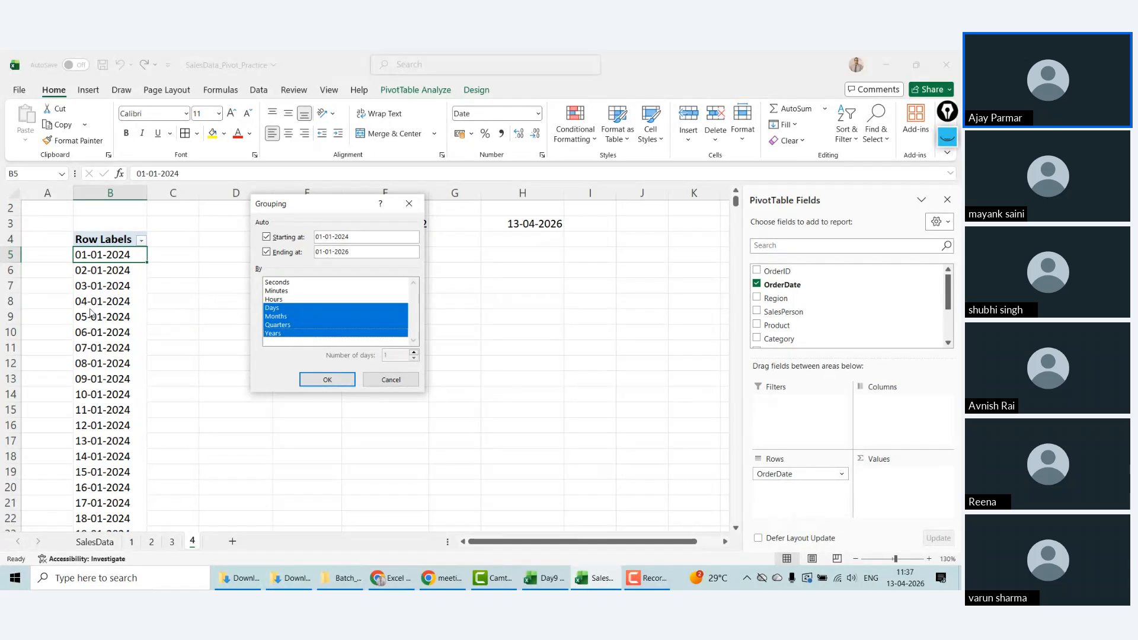
{"action": "left_click", "coordinate": [276, 317]}
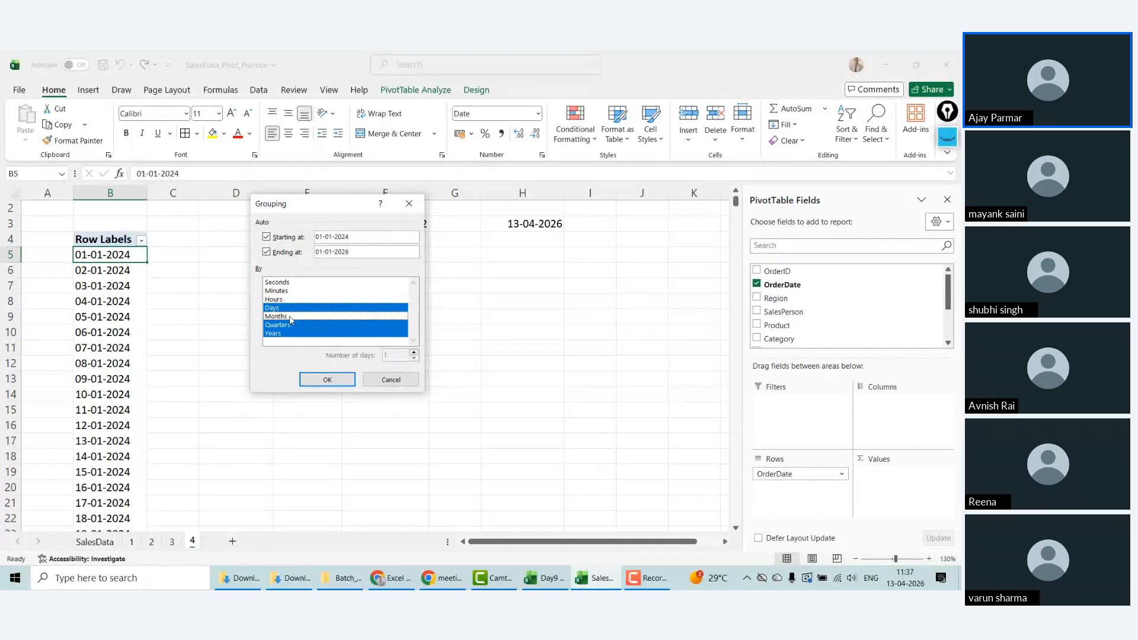
{"action": "left_click", "coordinate": [276, 318]}
{"action": "left_click", "coordinate": [326, 382]}
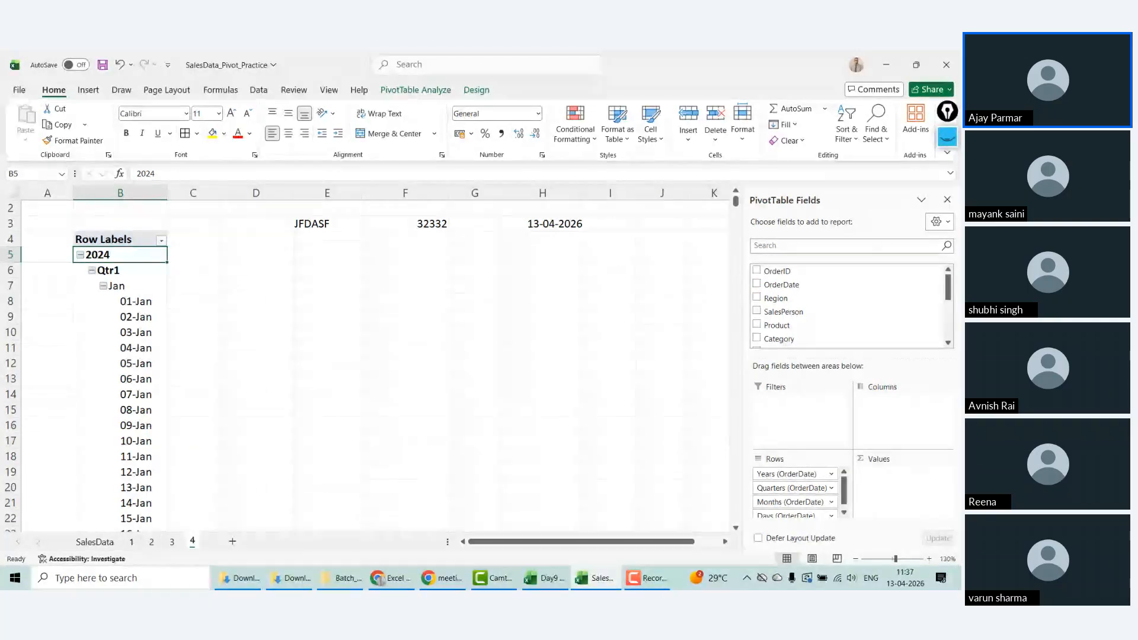
Step: Change the grouped pivot table's report layout to Tabular Form
{"action": "right_click", "coordinate": [122, 255]}
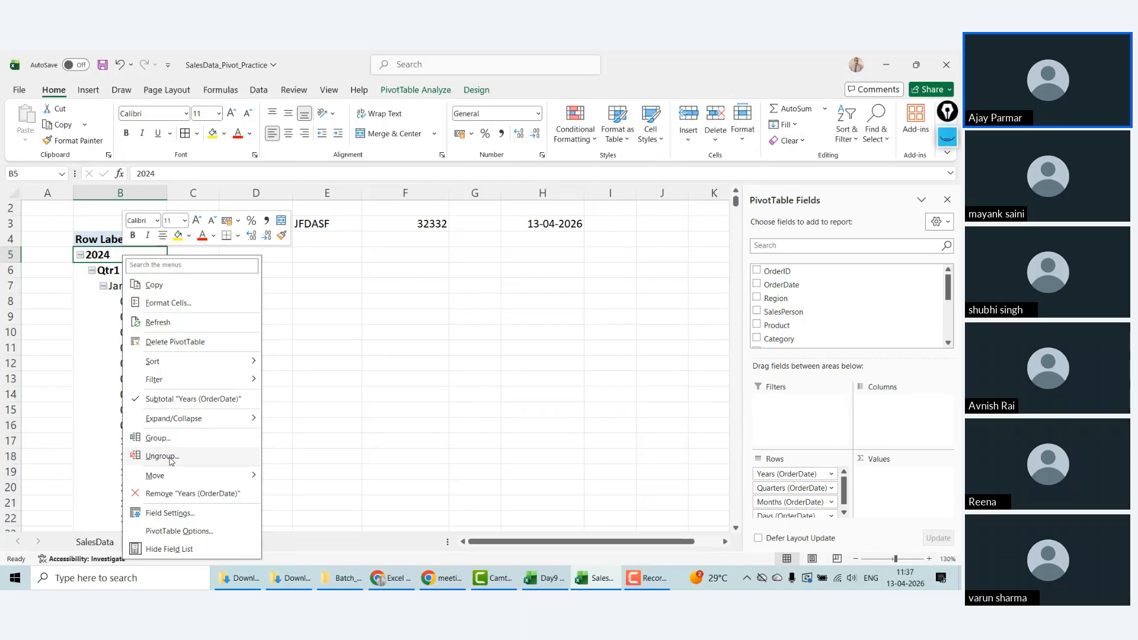
{"action": "left_click", "coordinate": [109, 254]}
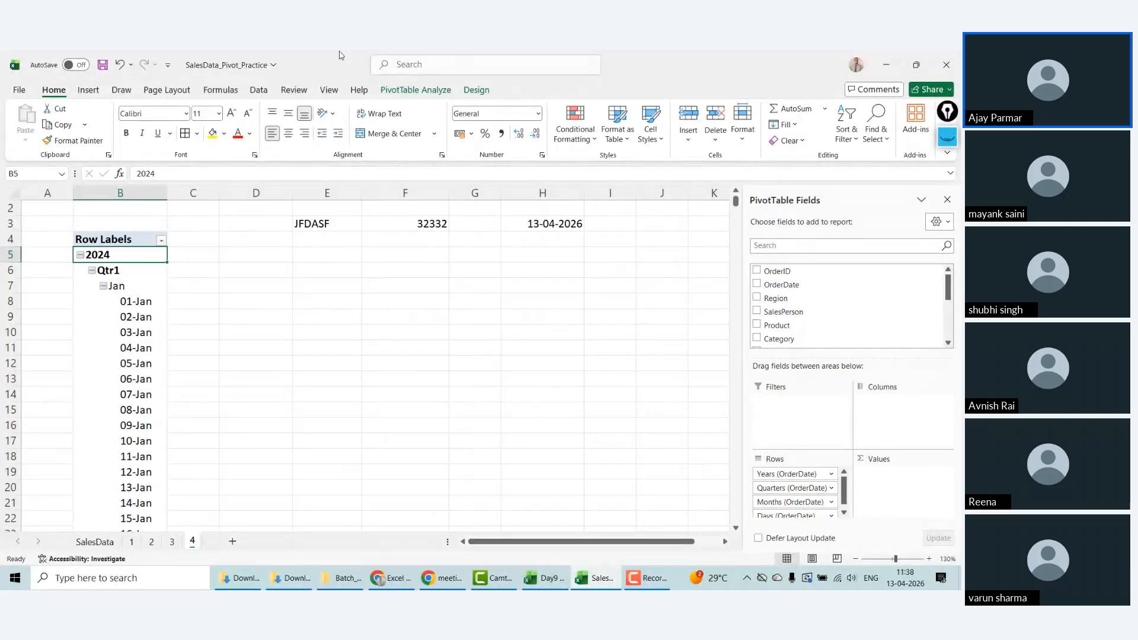
{"action": "left_click", "coordinate": [403, 99]}
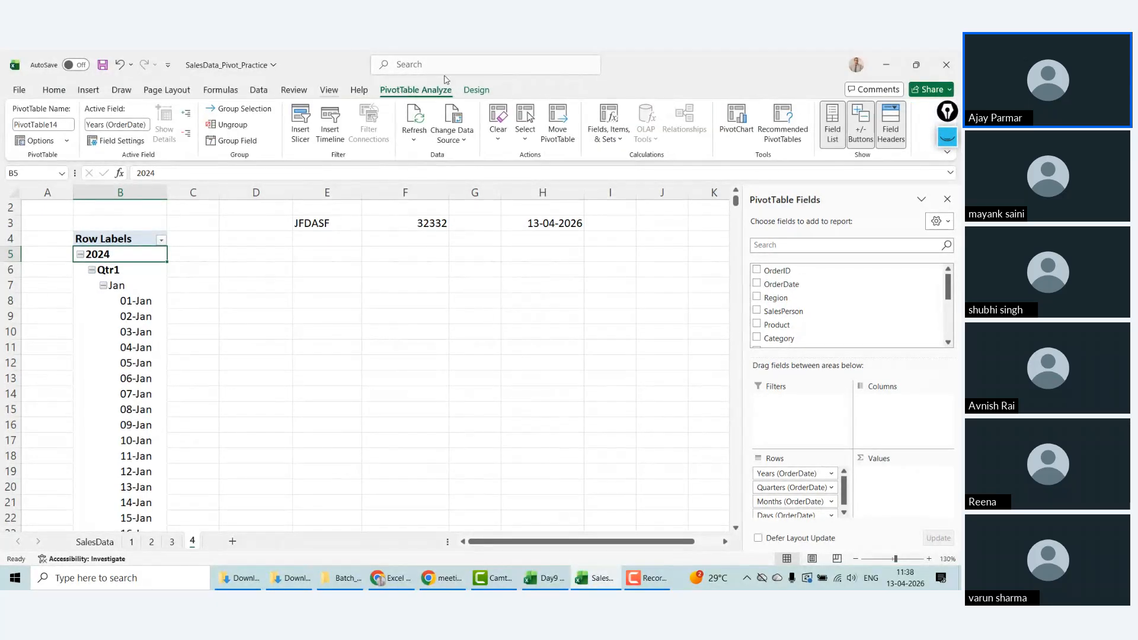
{"action": "left_click", "coordinate": [475, 89]}
{"action": "left_click", "coordinate": [99, 143]}
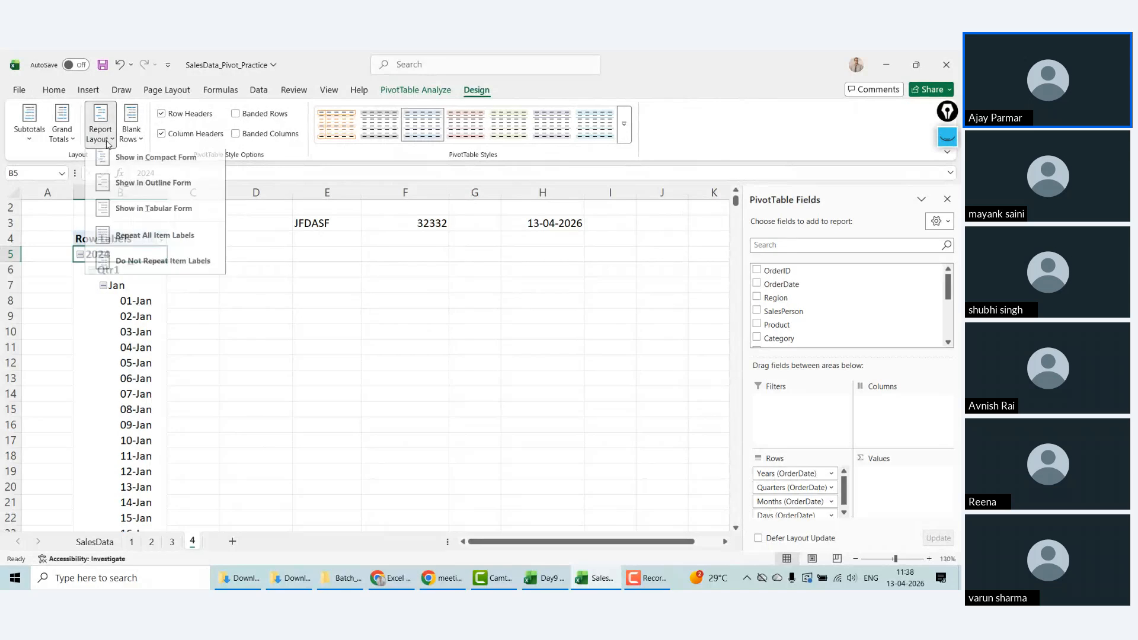
{"action": "left_click", "coordinate": [165, 216]}
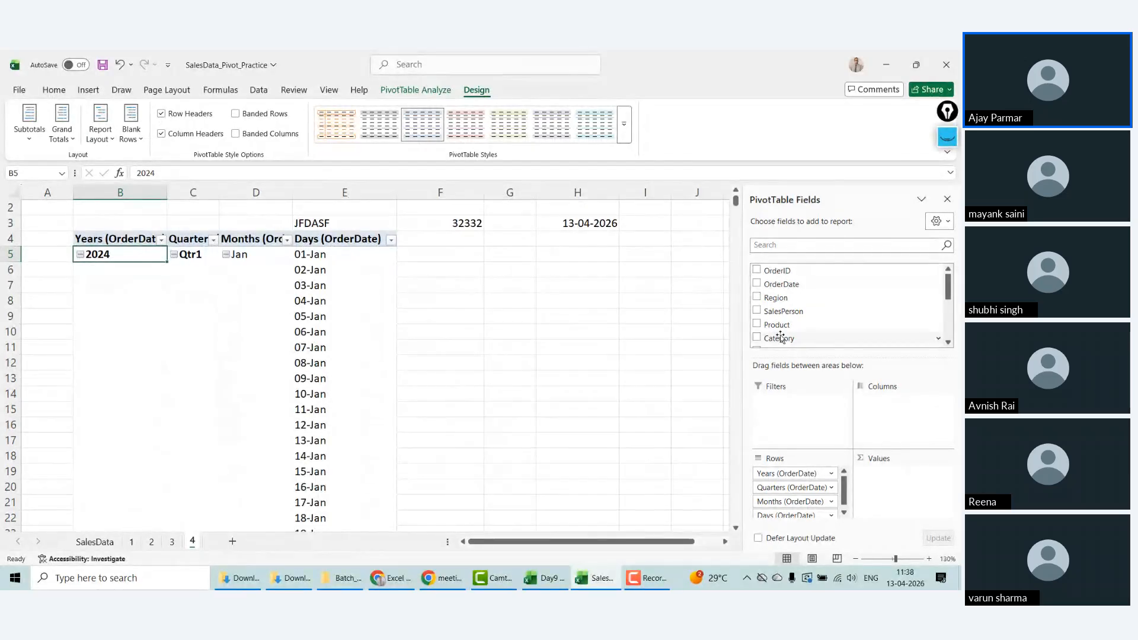
Step: Add the Units and Revenue fields to the pivot table as summed values
{"action": "left_click_drag", "start_coordinate": [948, 305], "coordinate": [947, 341]}
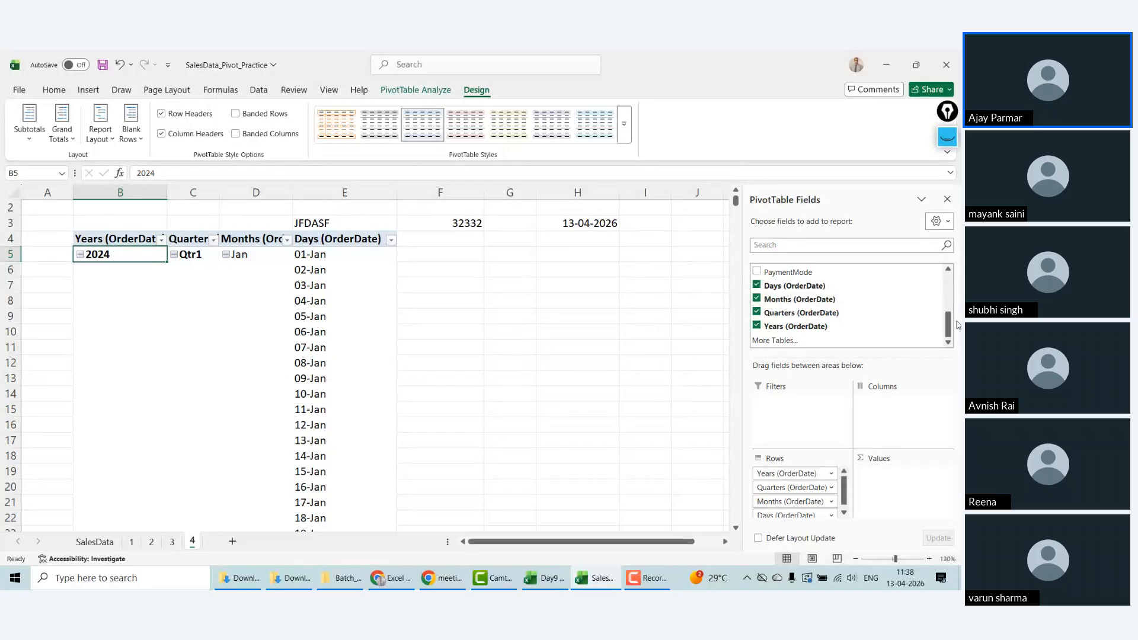
{"action": "left_click_drag", "start_coordinate": [950, 332], "coordinate": [947, 310]}
{"action": "left_click", "coordinate": [757, 303]}
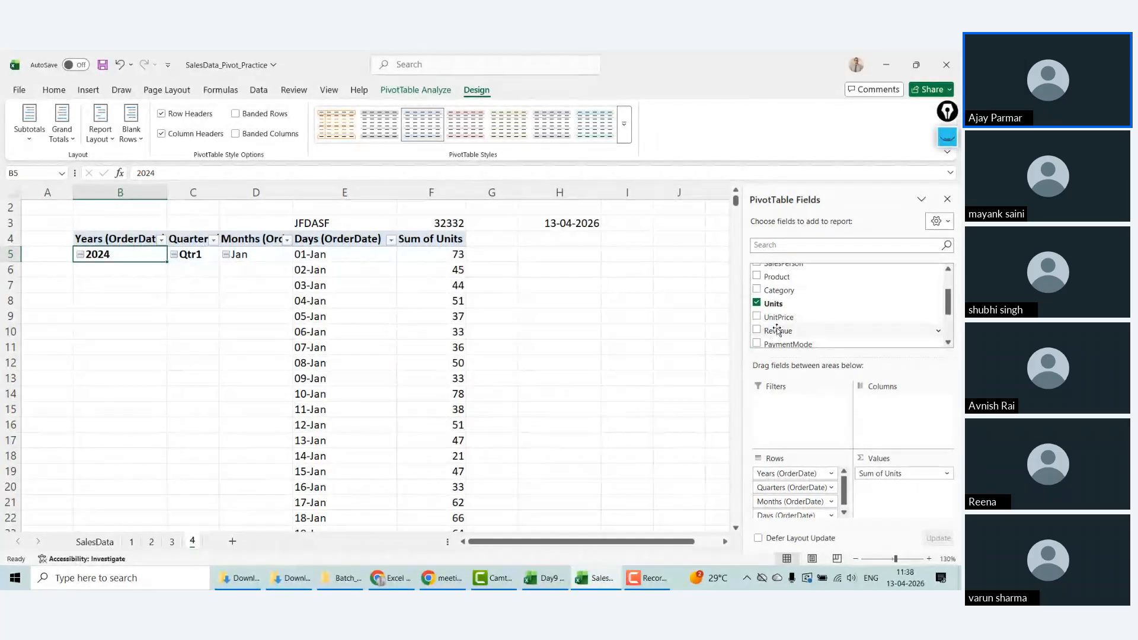
{"action": "left_click_drag", "start_coordinate": [770, 331], "coordinate": [883, 497]}
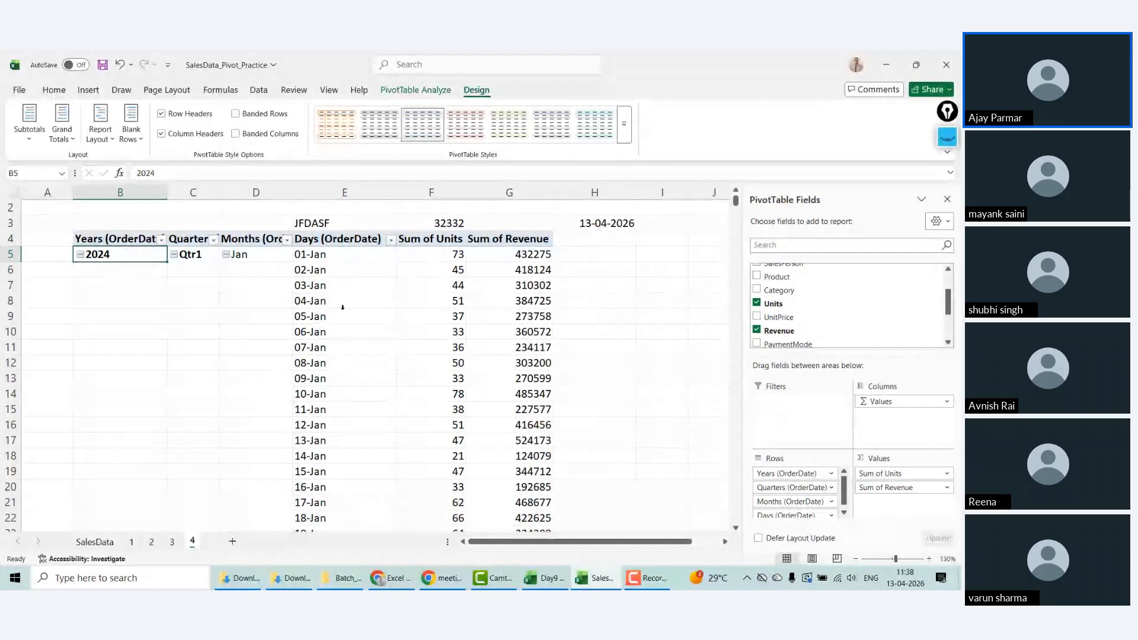
Step: Apply the Medium pivot table style with a black header row and light red body
{"action": "left_click", "coordinate": [623, 140]}
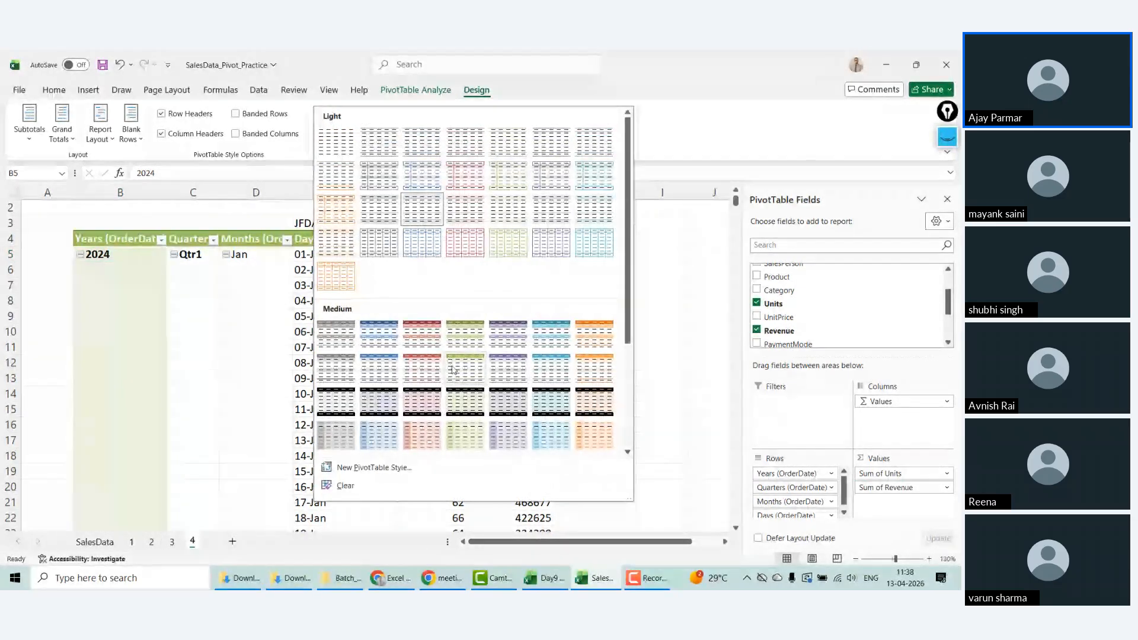
{"action": "left_click", "coordinate": [418, 400]}
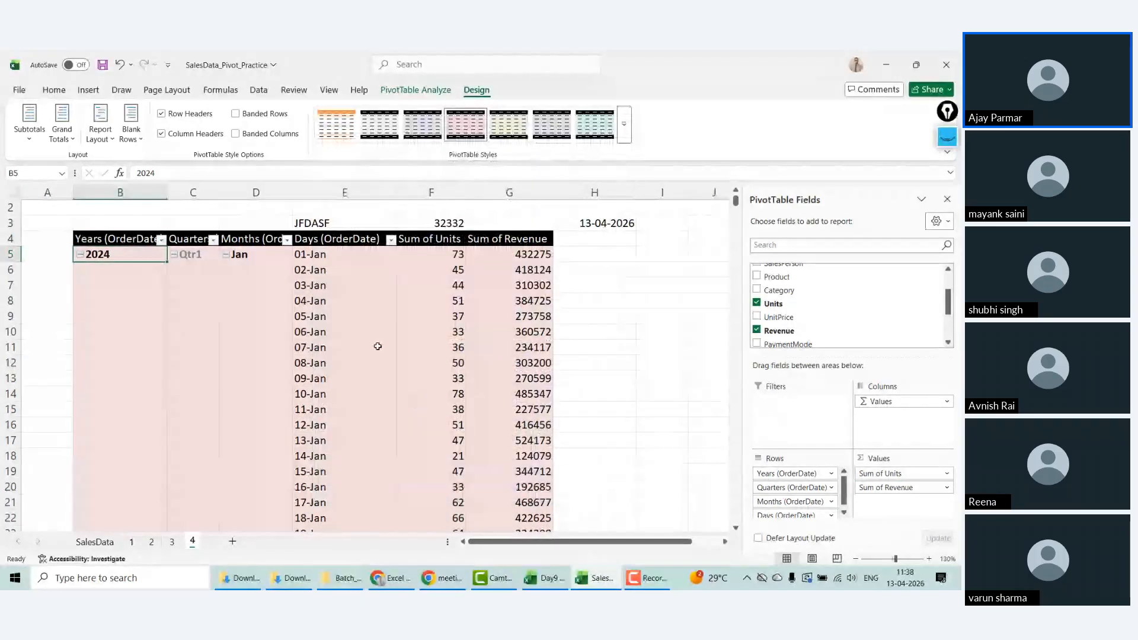
{"action": "left_click", "coordinate": [337, 256]}
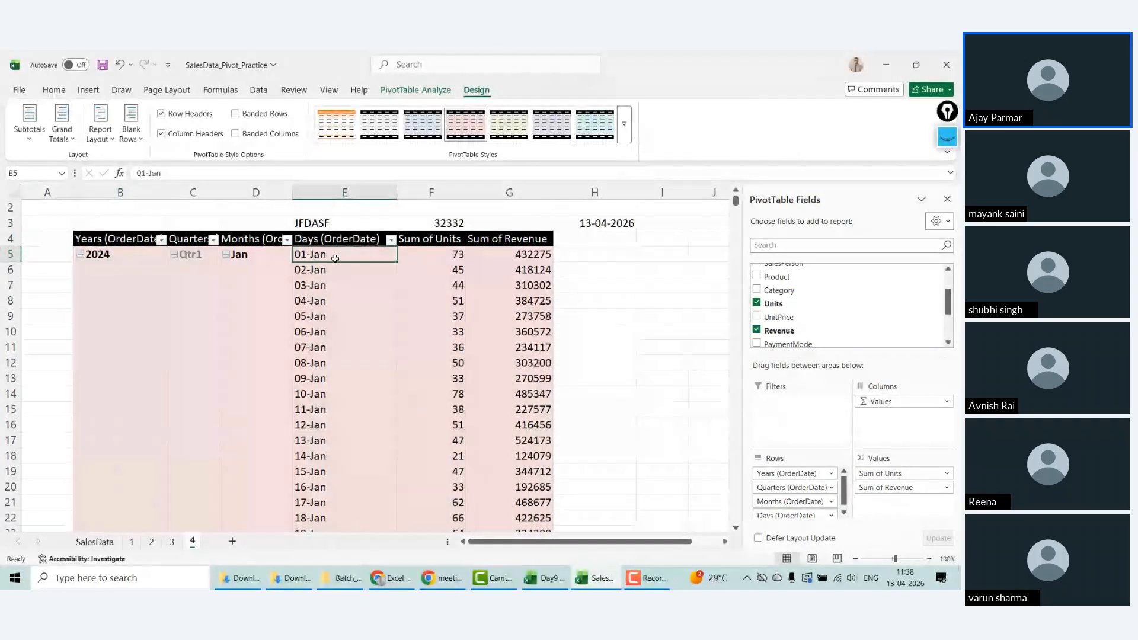
{"action": "left_click", "coordinate": [121, 255]}
{"action": "left_click", "coordinate": [352, 260]}
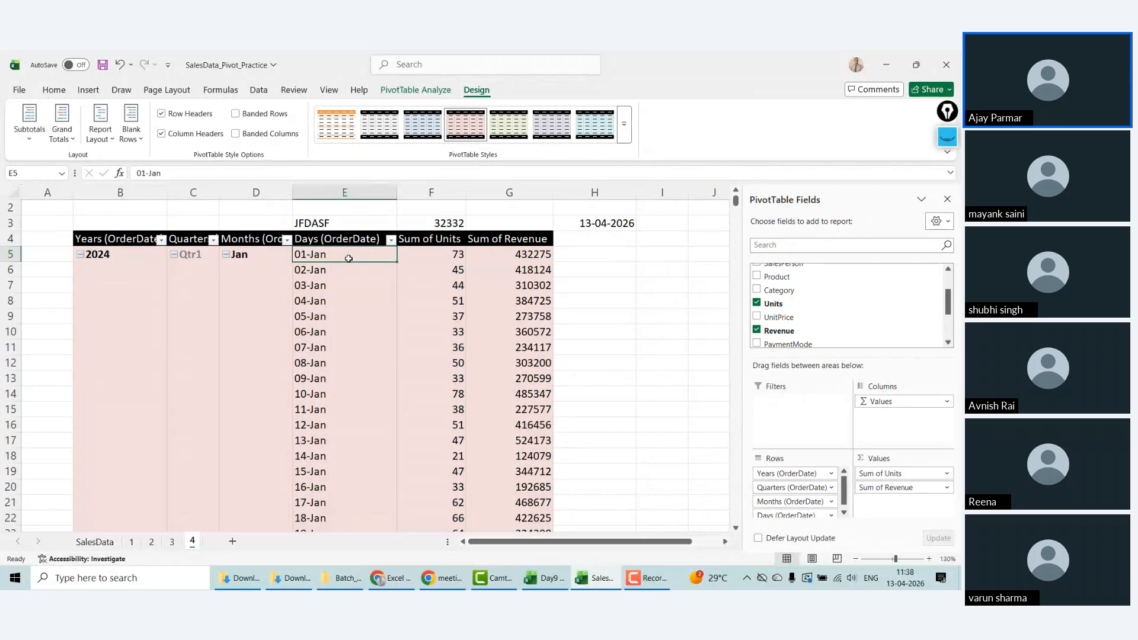
Step: Remove the Days and Months levels from the pivot rows and autofit the Quarters column
{"action": "left_click", "coordinate": [843, 513]}
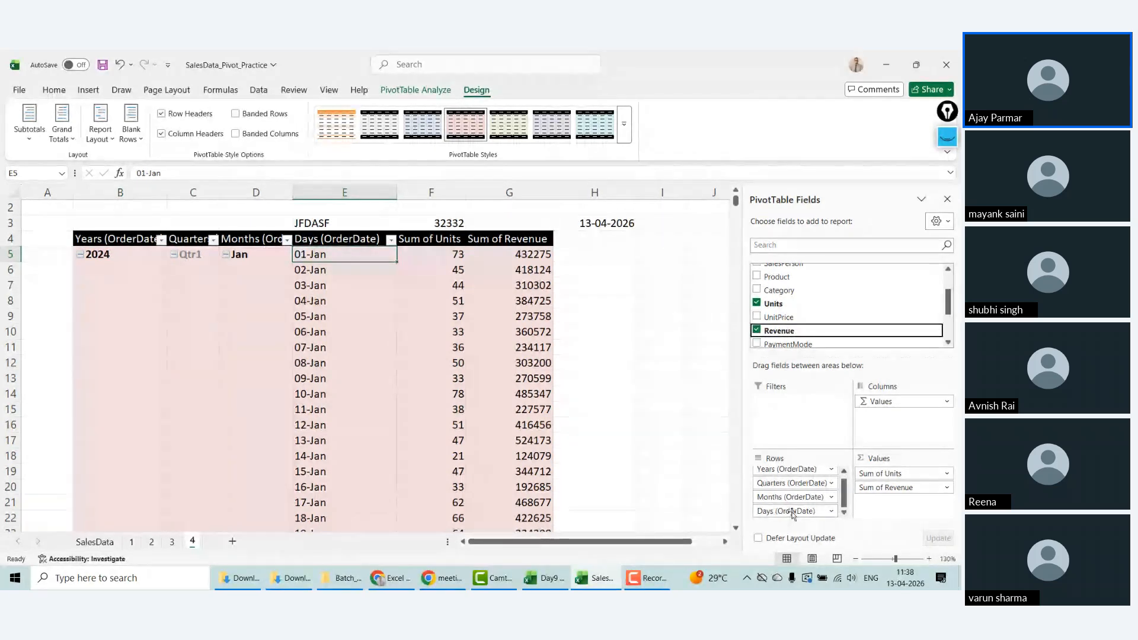
{"action": "left_click_drag", "start_coordinate": [792, 513], "coordinate": [810, 323]}
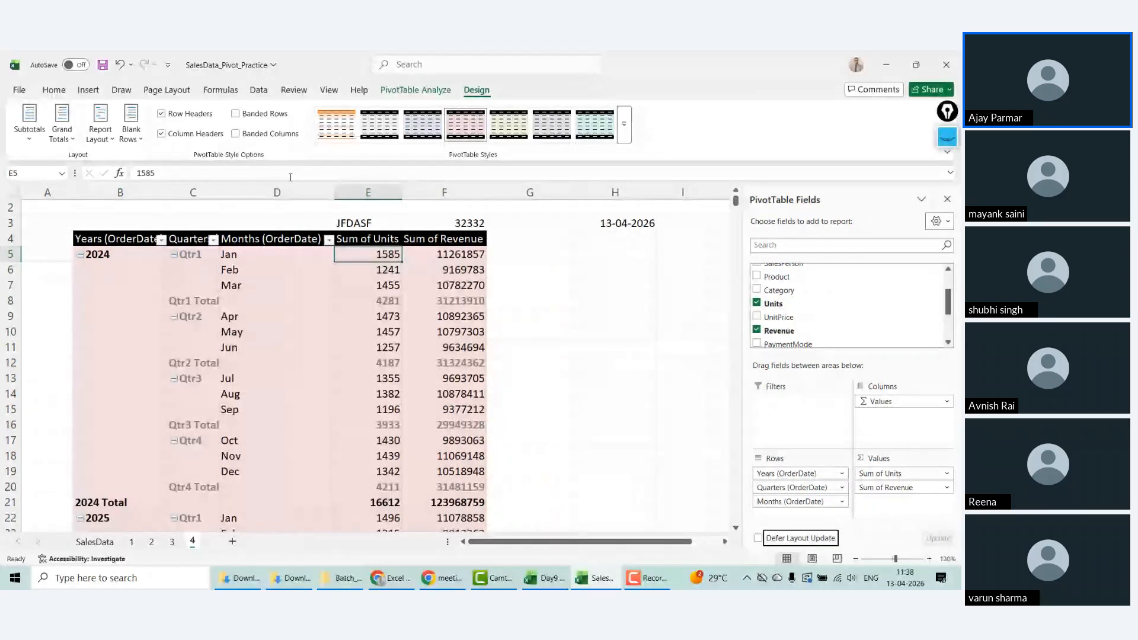
{"action": "double_click", "coordinate": [218, 188]}
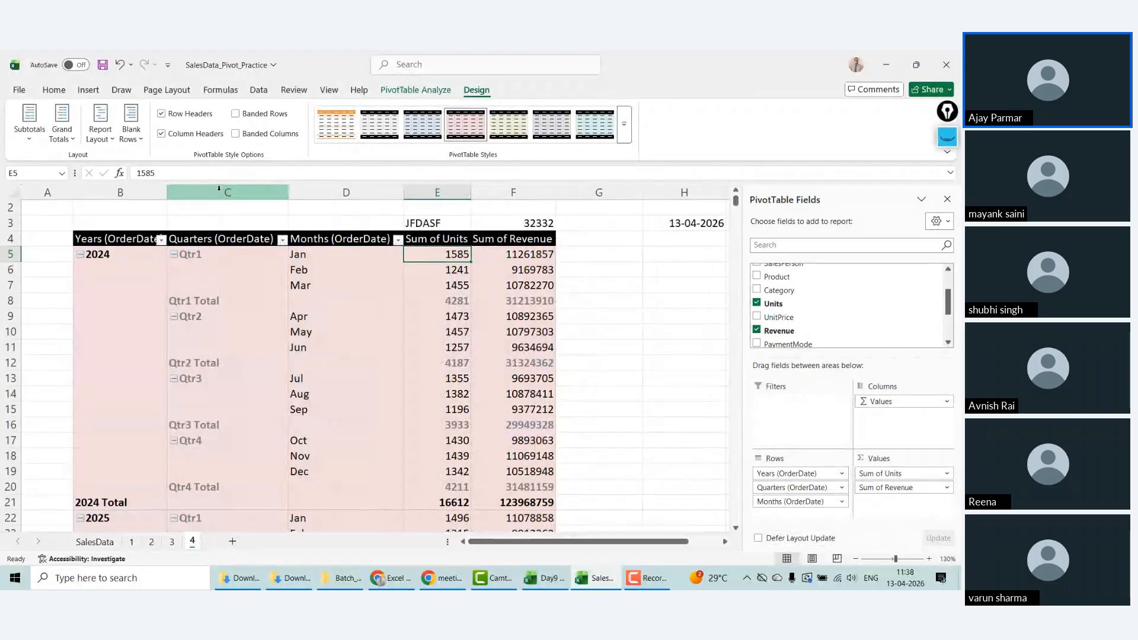
{"action": "left_click", "coordinate": [195, 302]}
{"action": "left_click", "coordinate": [184, 378]}
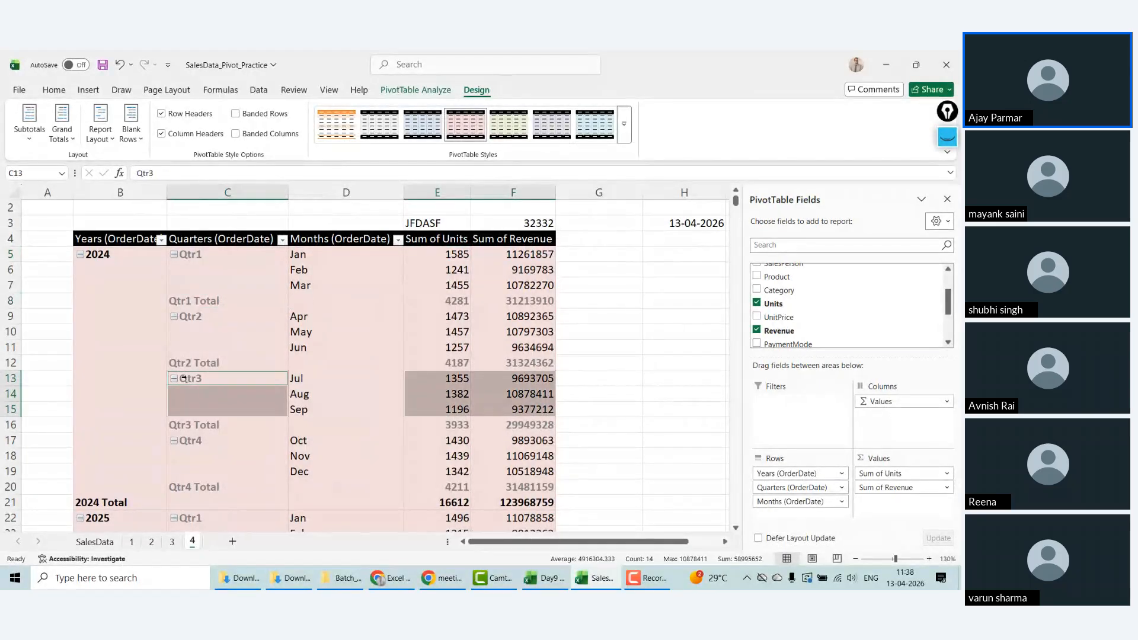
{"action": "left_click", "coordinate": [219, 378]}
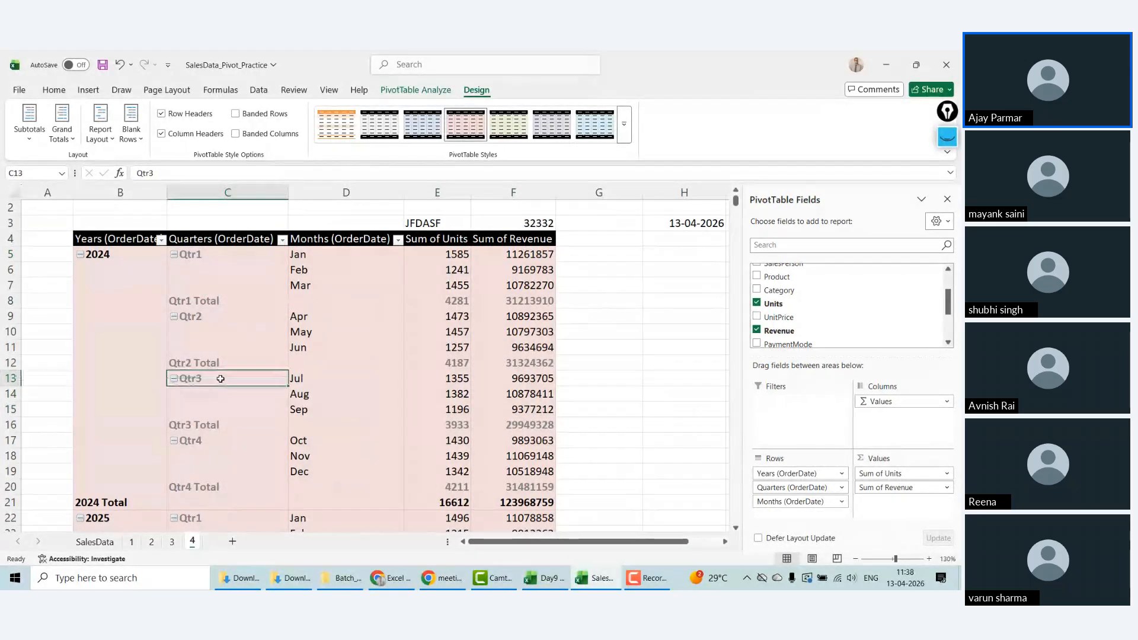
{"action": "left_click_drag", "start_coordinate": [782, 502], "coordinate": [798, 303]}
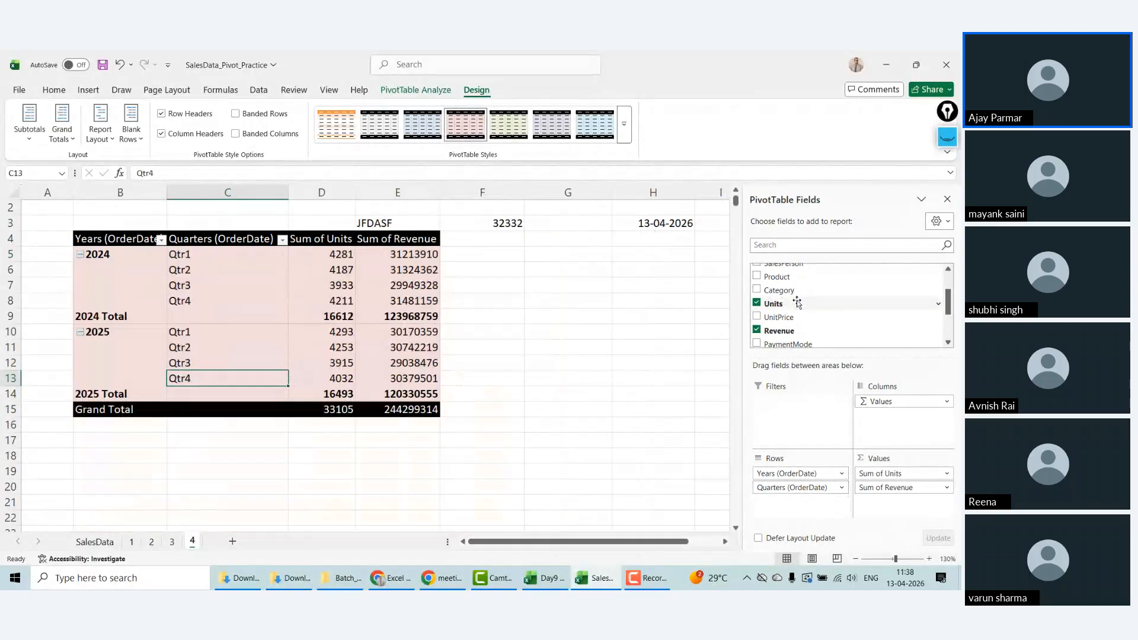
Step: Rename the Years (OrderDate) header in B4 to Years
{"action": "left_click", "coordinate": [115, 241]}
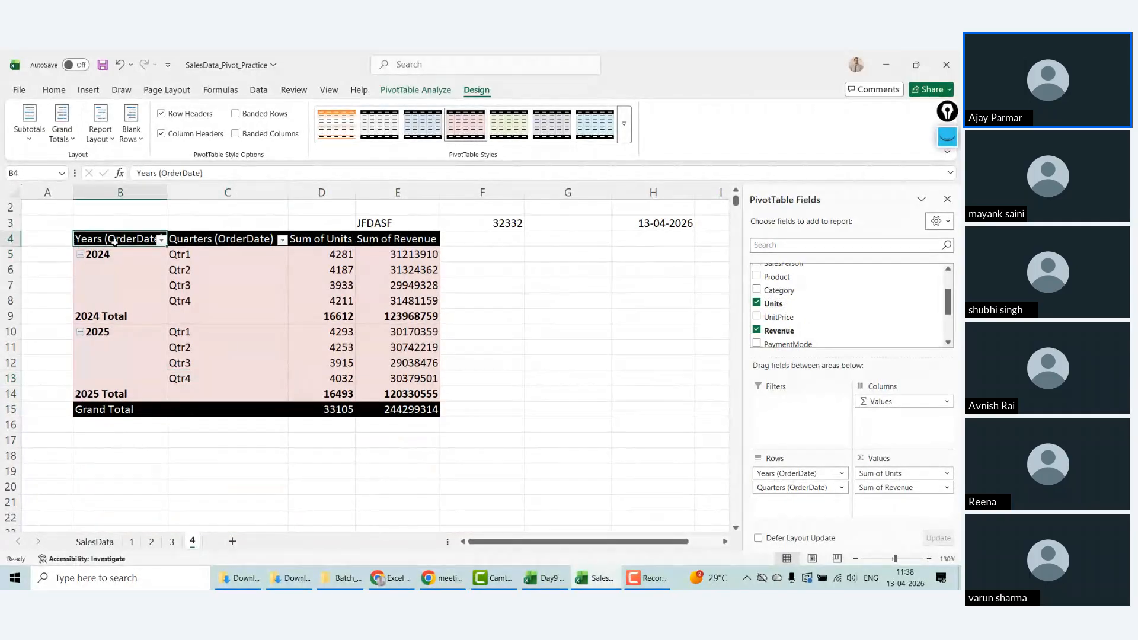
{"action": "left_click", "coordinate": [205, 173]}
{"action": "key", "text": "BackSpace"}
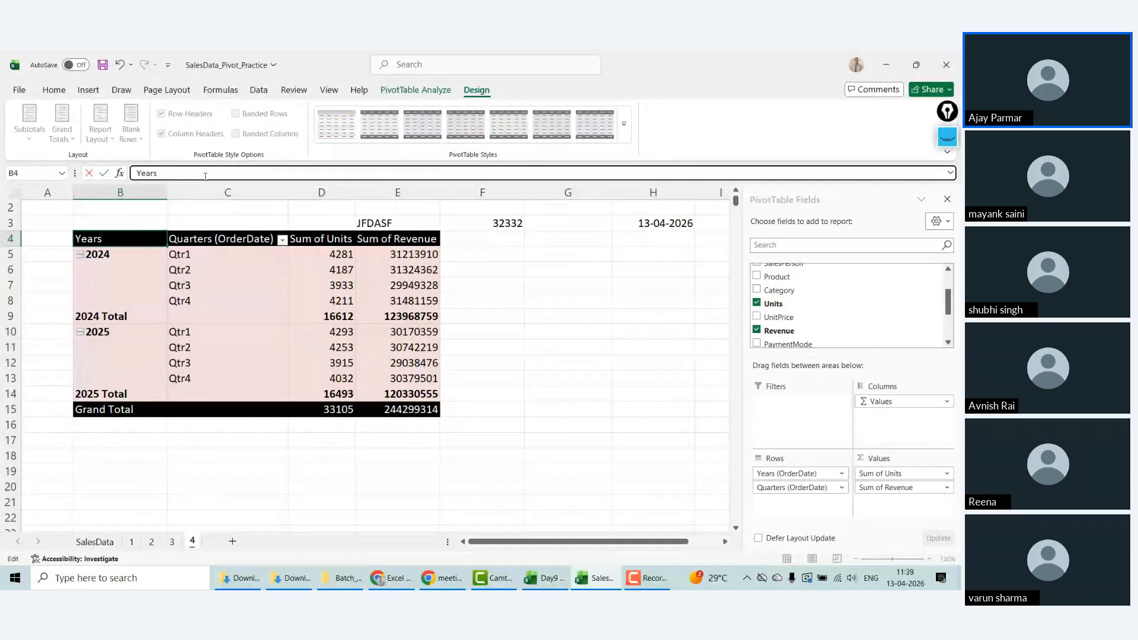
{"action": "key", "text": "BackSpace"}
{"action": "key", "text": "BackSpace"}
{"action": "key", "text": "Tab"}
Step: Rename the Quarters (OrderDate) header in C4 to Quarters
{"action": "left_click", "coordinate": [235, 172]}
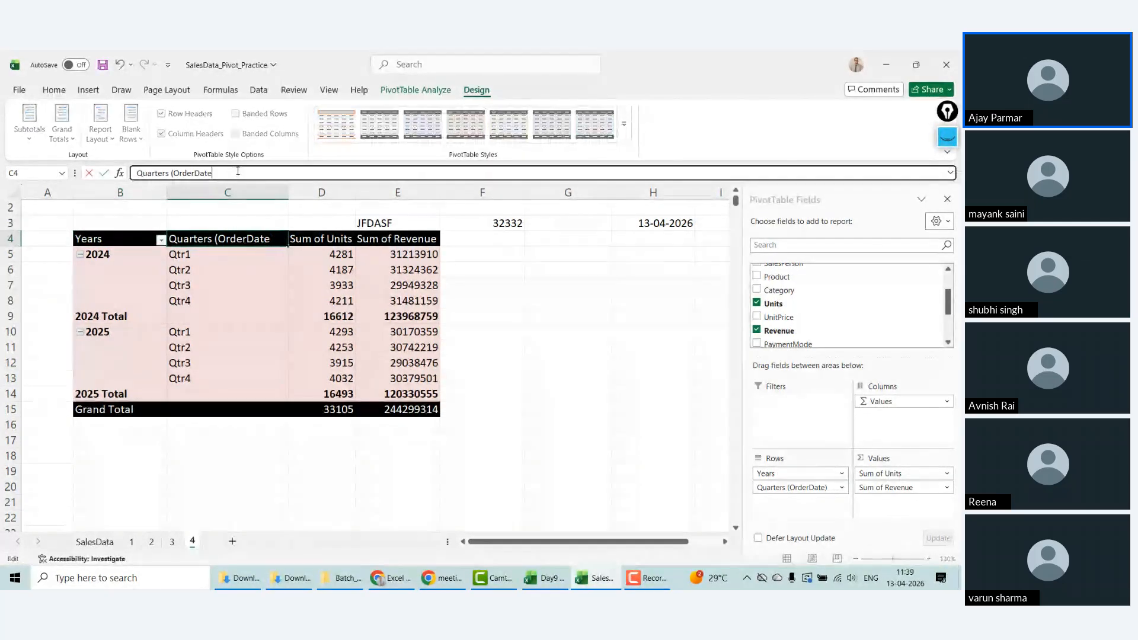
{"action": "key", "text": "BackSpace"}
{"action": "key", "text": "BackSpace"}
{"action": "key", "text": "BackSpace"}
{"action": "key", "text": "BackSpace"}
{"action": "key", "text": "BackSpace"}
{"action": "key", "text": "BackSpace"}
{"action": "key", "text": "BackSpace"}
{"action": "key", "text": "BackSpace"}
{"action": "key", "text": "BackSpace"}
{"action": "key", "text": "BackSpace"}
{"action": "key", "text": "BackSpace"}
{"action": "key", "text": "BackSpace"}
{"action": "key", "text": "Tab"}
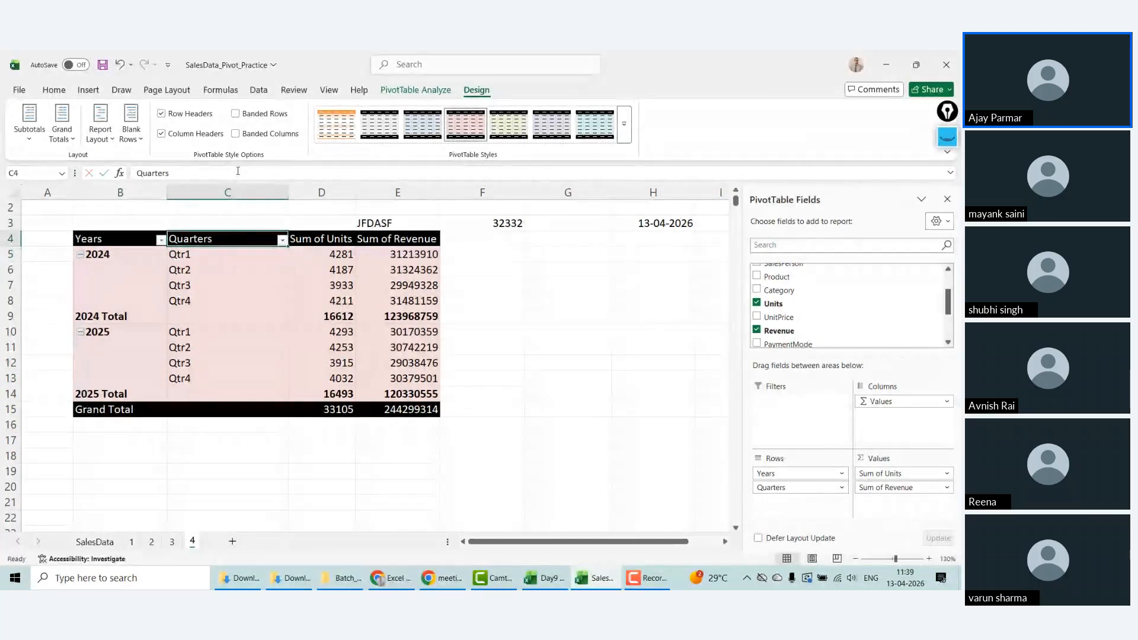
Step: Rename the Sum of Units header in D4 to Total Units
{"action": "left_click", "coordinate": [158, 173]}
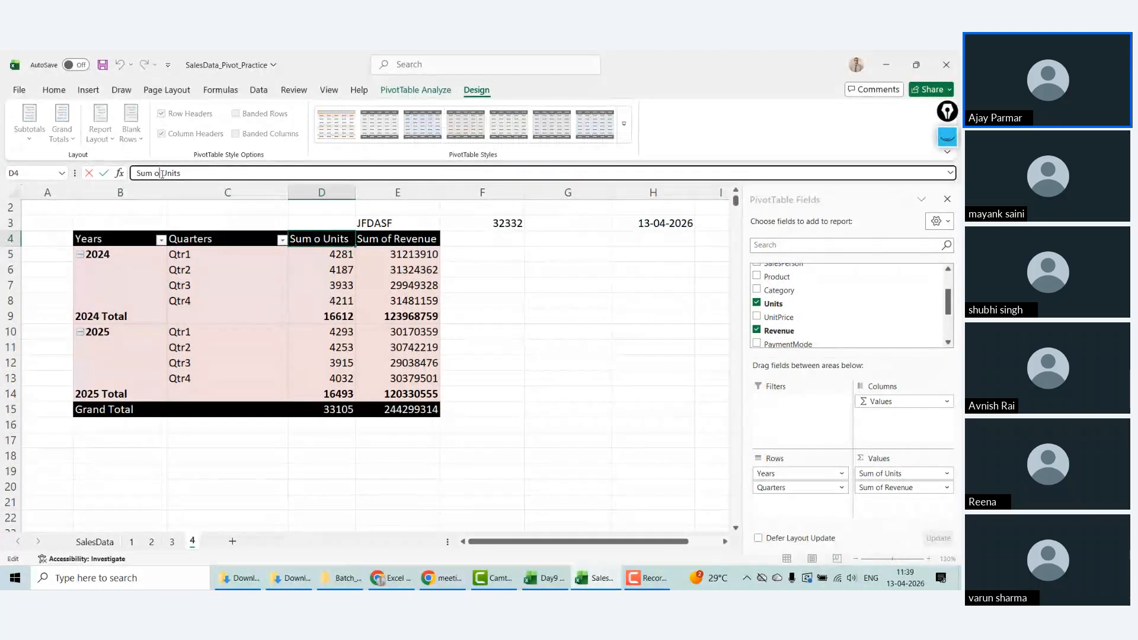
{"action": "key", "text": "BackSpace"}
{"action": "key", "text": "BackSpace"}
{"action": "key", "text": "BackSpace"}
{"action": "key", "text": "BackSpace"}
{"action": "type", "text": "Total"}
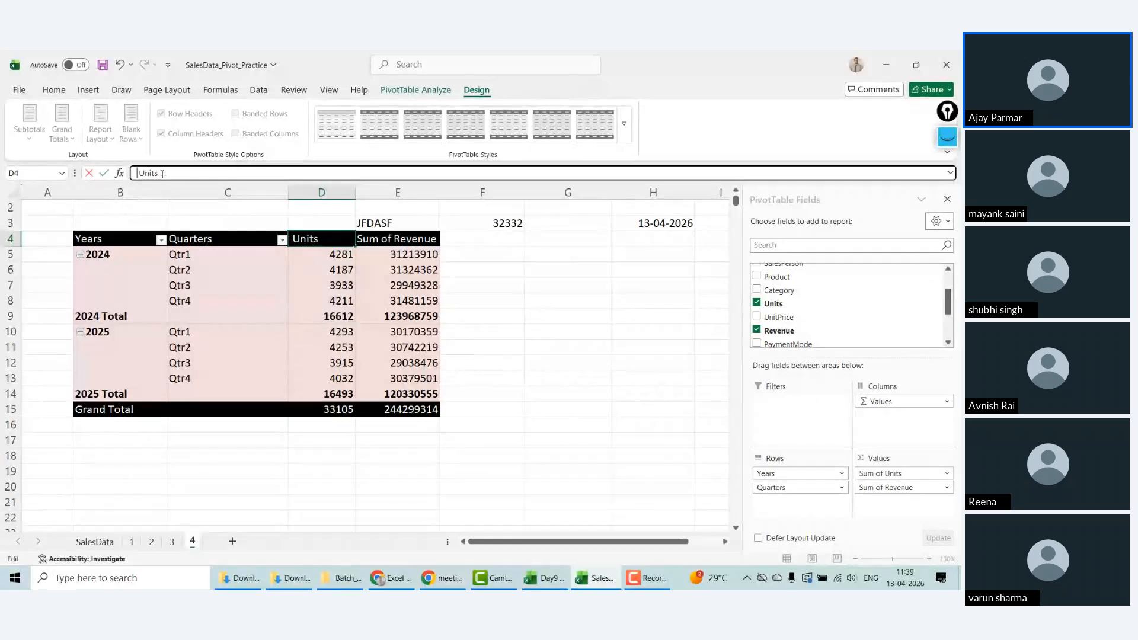
{"action": "key", "text": "Return"}
Step: Rename the Sum of Revenue header in E4 to Total Revenue
{"action": "left_click", "coordinate": [404, 239]}
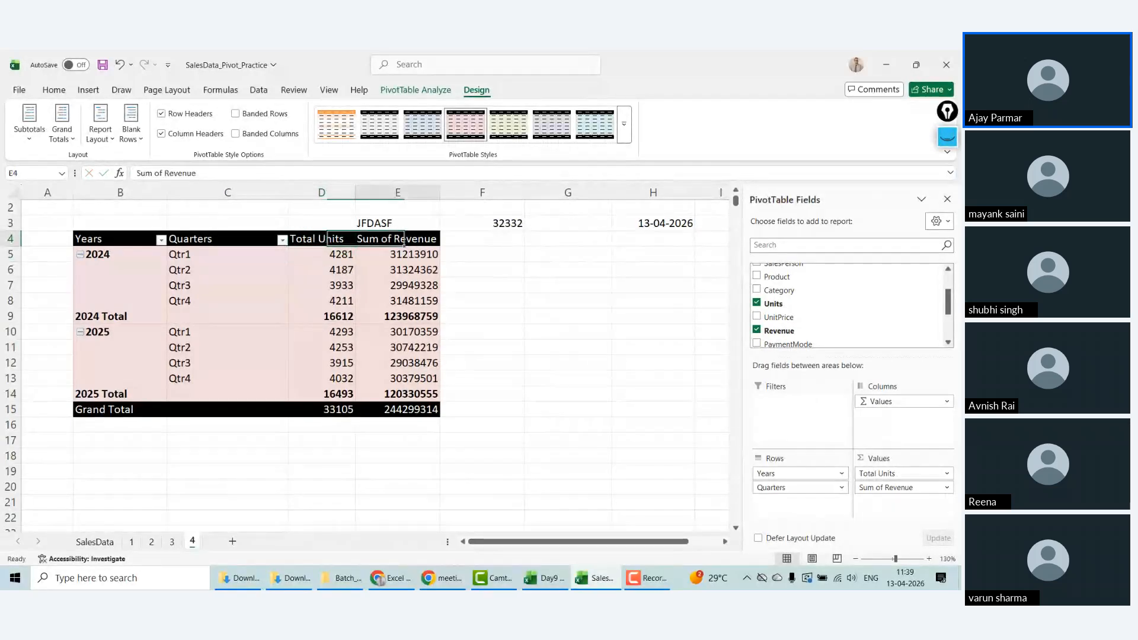
{"action": "left_click", "coordinate": [159, 173]}
{"action": "key", "text": "BackSpace"}
{"action": "key", "text": "BackSpace"}
{"action": "key", "text": "BackSpace"}
{"action": "key", "text": "BackSpace"}
{"action": "key", "text": "BackSpace"}
{"action": "key", "text": "BackSpace"}
{"action": "type", "text": "T"}
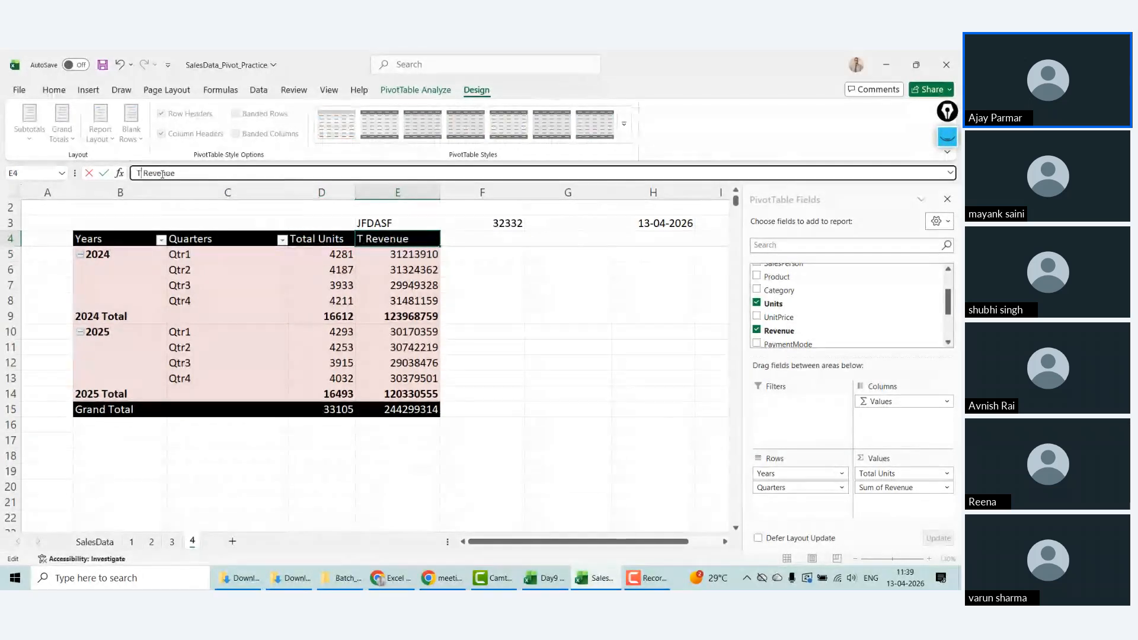
{"action": "type", "text": "otal"}
{"action": "key", "text": "Return"}
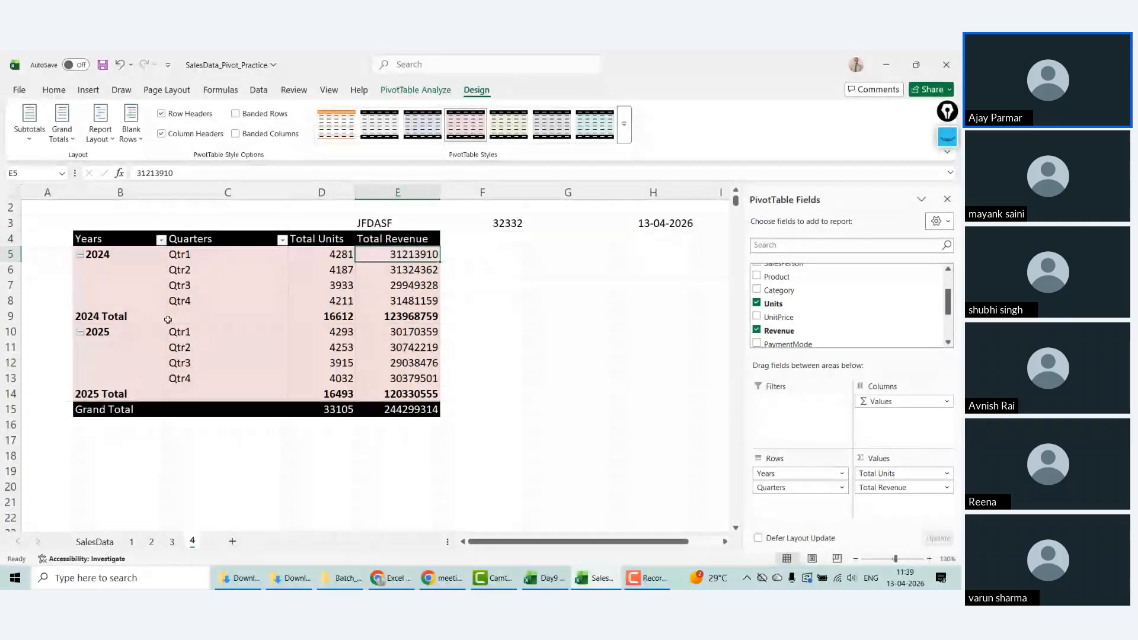
Step: Copy the whole pivot table on sheet 4 and paste it at D4 on a new worksheet
{"action": "left_click", "coordinate": [152, 411]}
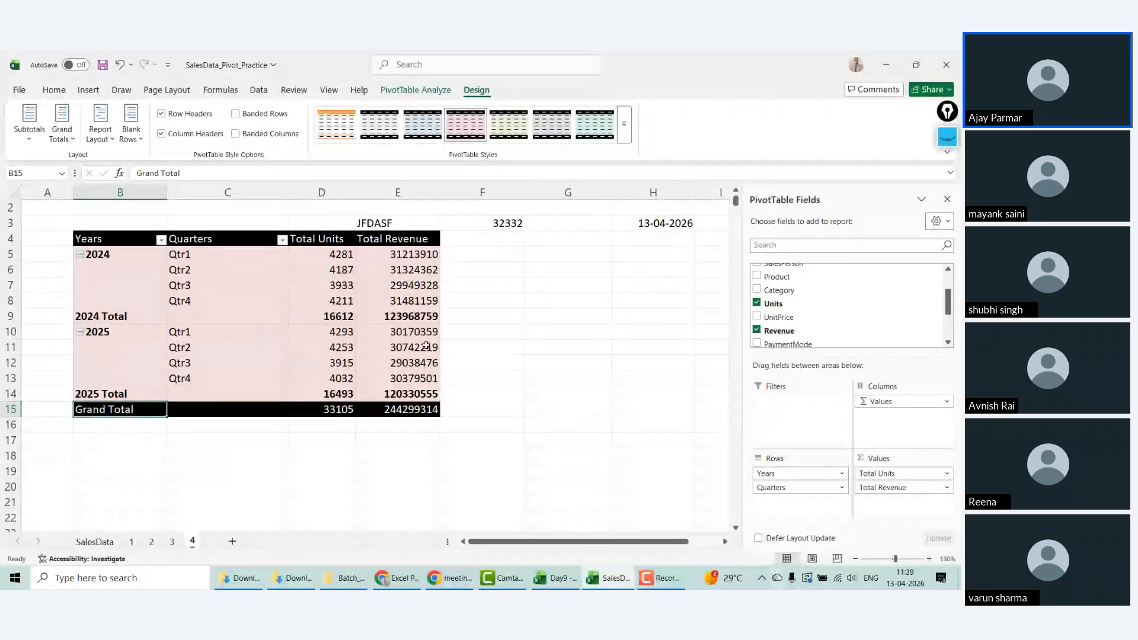
{"action": "mouse_move", "coordinate": [127, 238]}
{"action": "left_mouse_down"}
{"action": "mouse_move", "coordinate": [408, 420]}
{"action": "mouse_move", "coordinate": [430, 413]}
{"action": "left_mouse_up"}
{"action": "key", "text": "ctrl+c"}
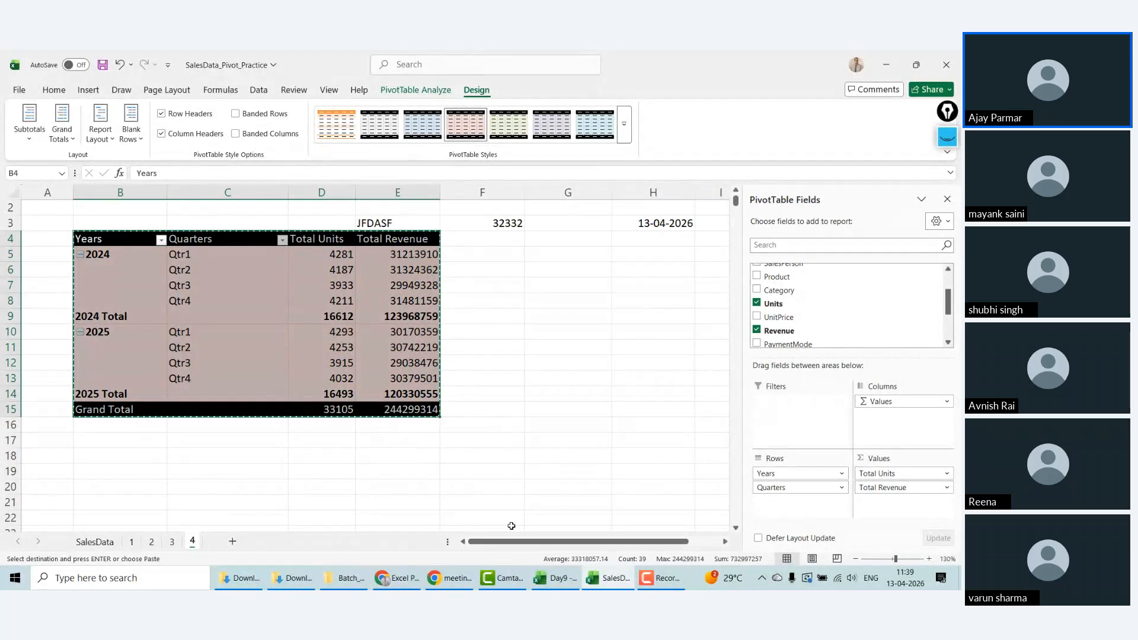
{"action": "left_click", "coordinate": [232, 542]}
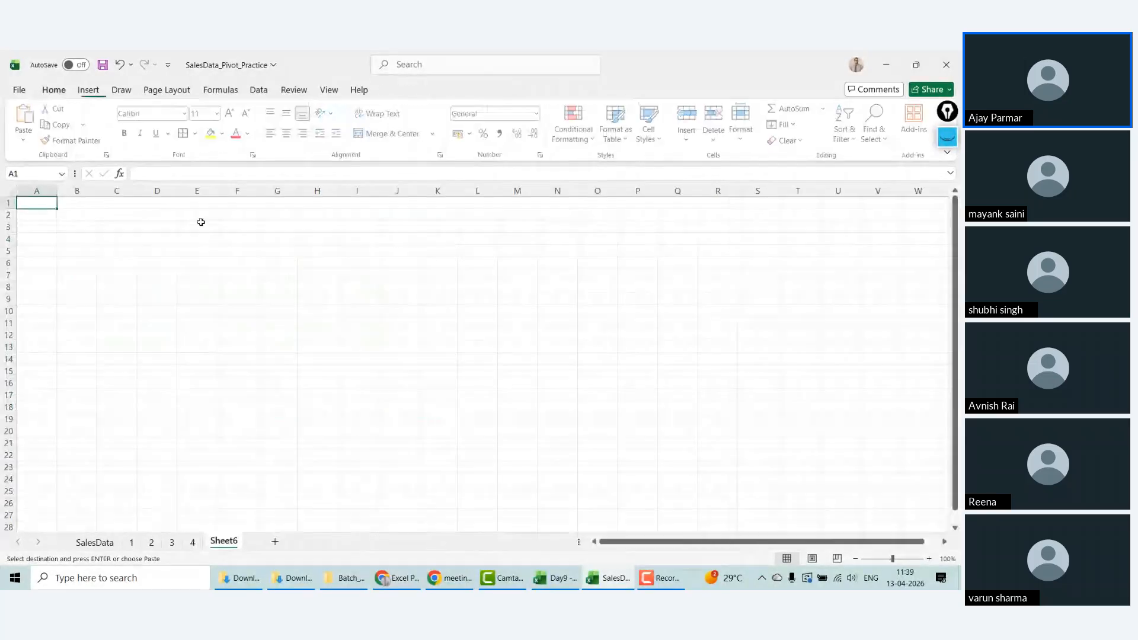
{"action": "left_click", "coordinate": [171, 241]}
{"action": "key", "text": "ctrl+v"}
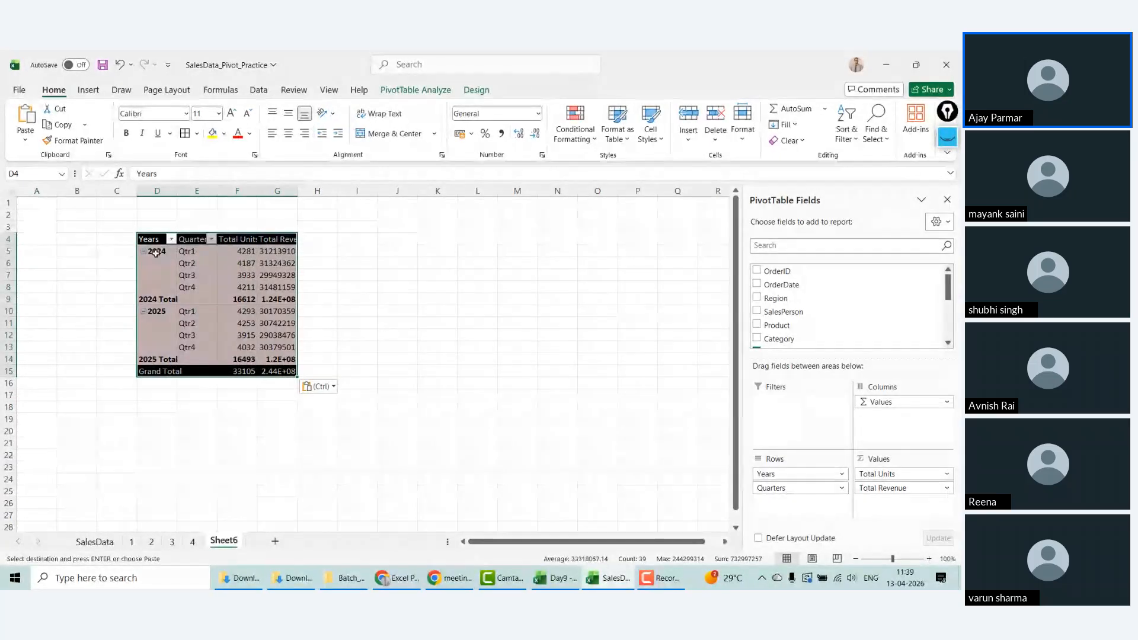
Step: Regroup the copied pivot table's dates by Days and Quarters only, leaving out Months and Years
{"action": "left_click", "coordinate": [157, 253]}
{"action": "right_click", "coordinate": [157, 253]}
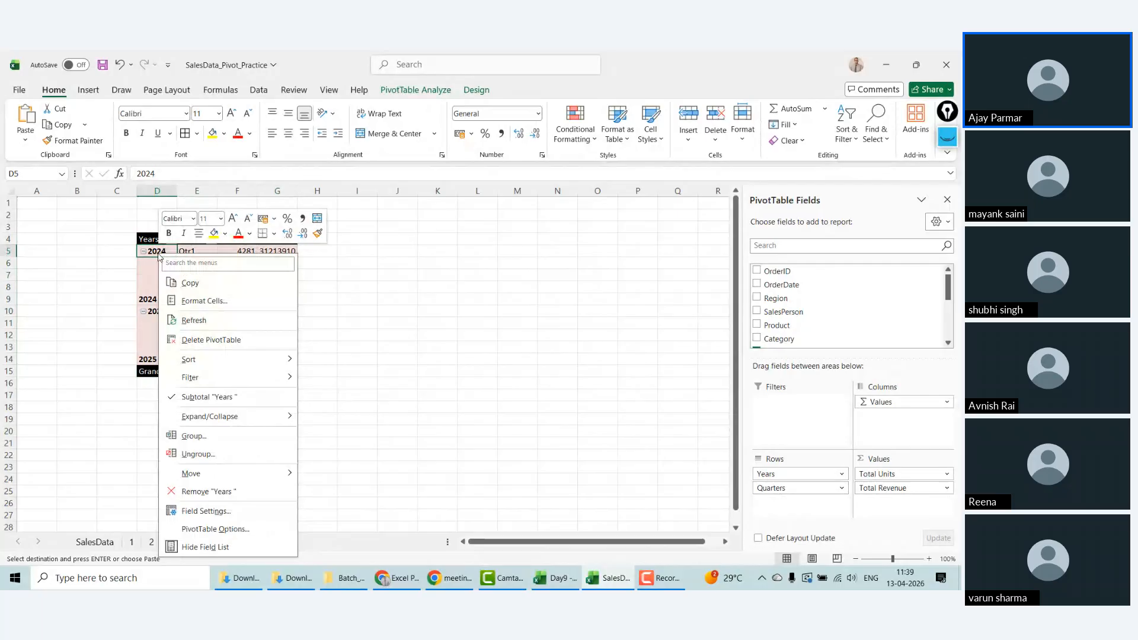
{"action": "left_click", "coordinate": [190, 436]}
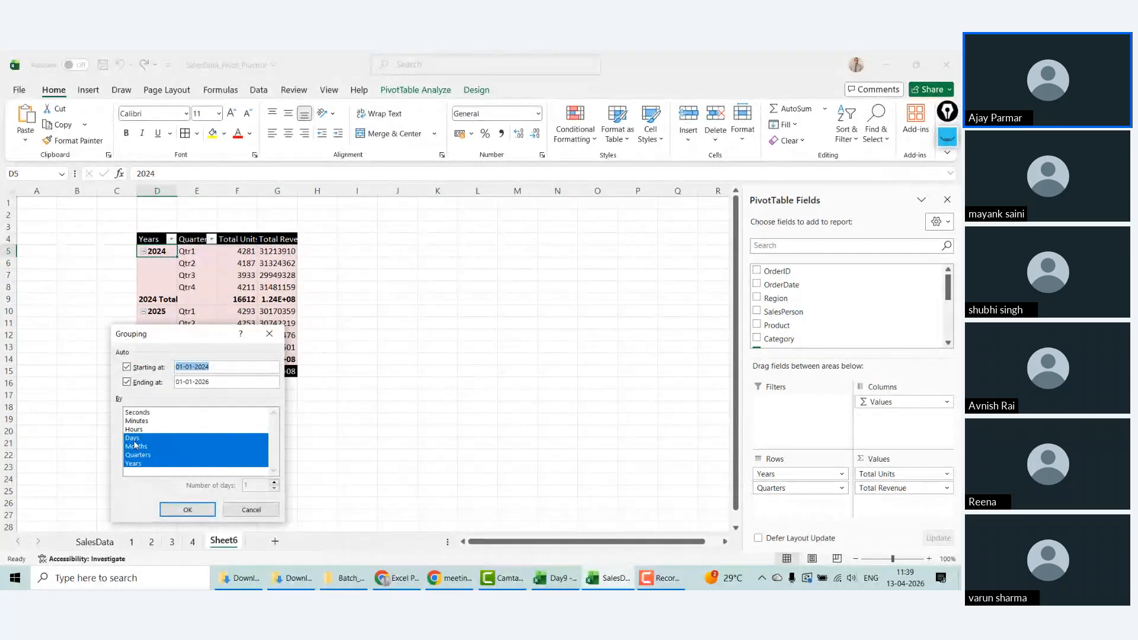
{"action": "left_click", "coordinate": [144, 447]}
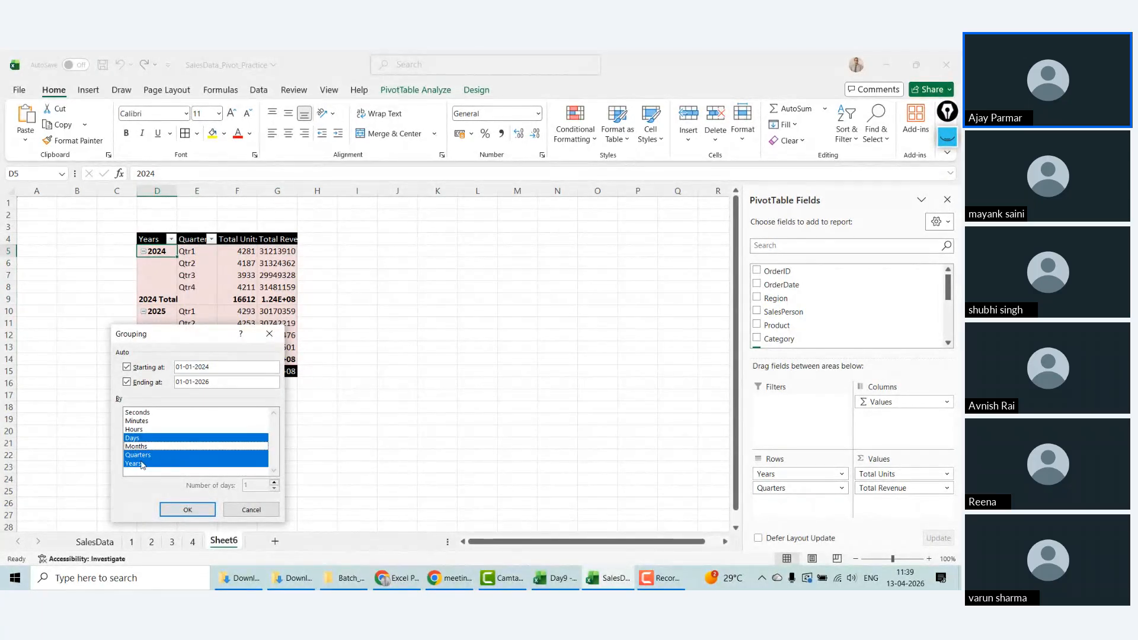
{"action": "left_click", "coordinate": [137, 465]}
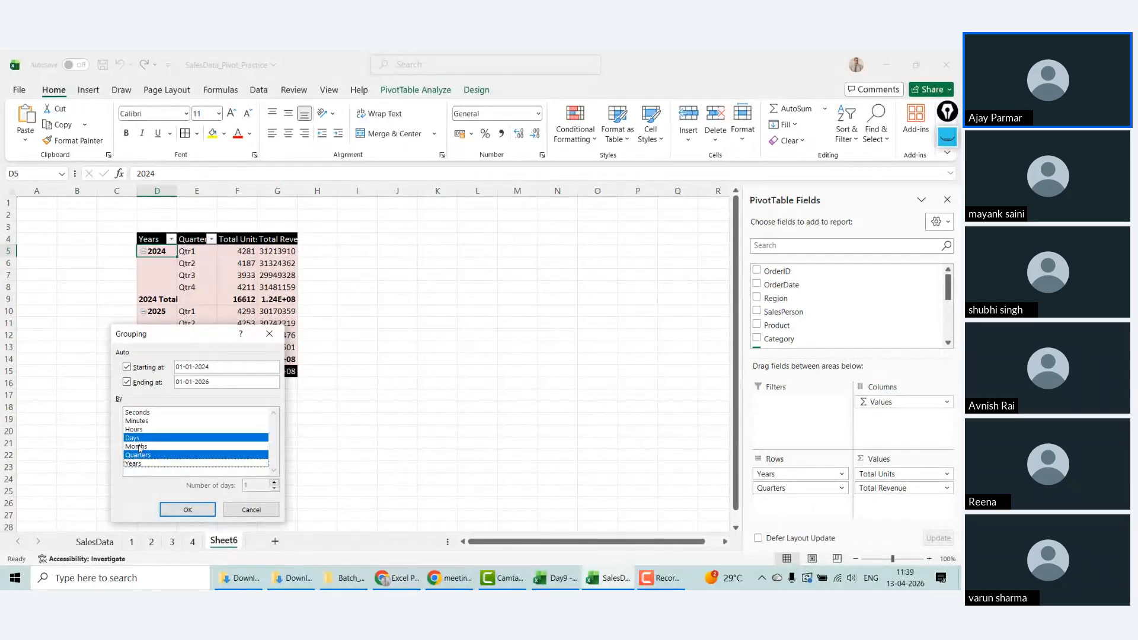
{"action": "left_click", "coordinate": [199, 512]}
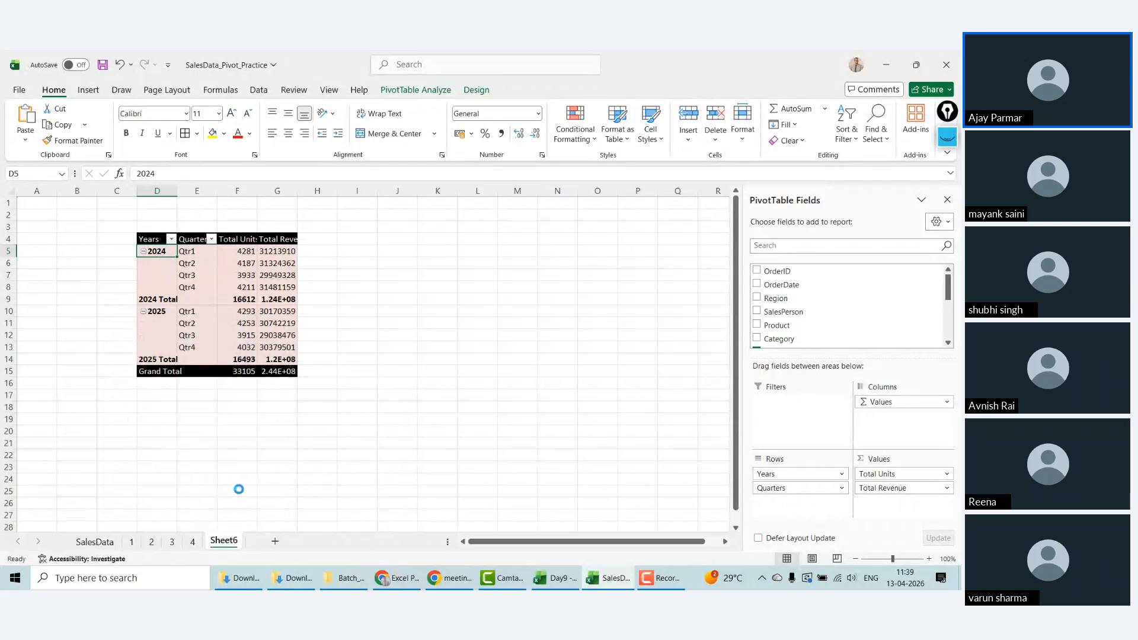
{"action": "left_click", "coordinate": [928, 560]}
{"action": "left_click", "coordinate": [928, 559]}
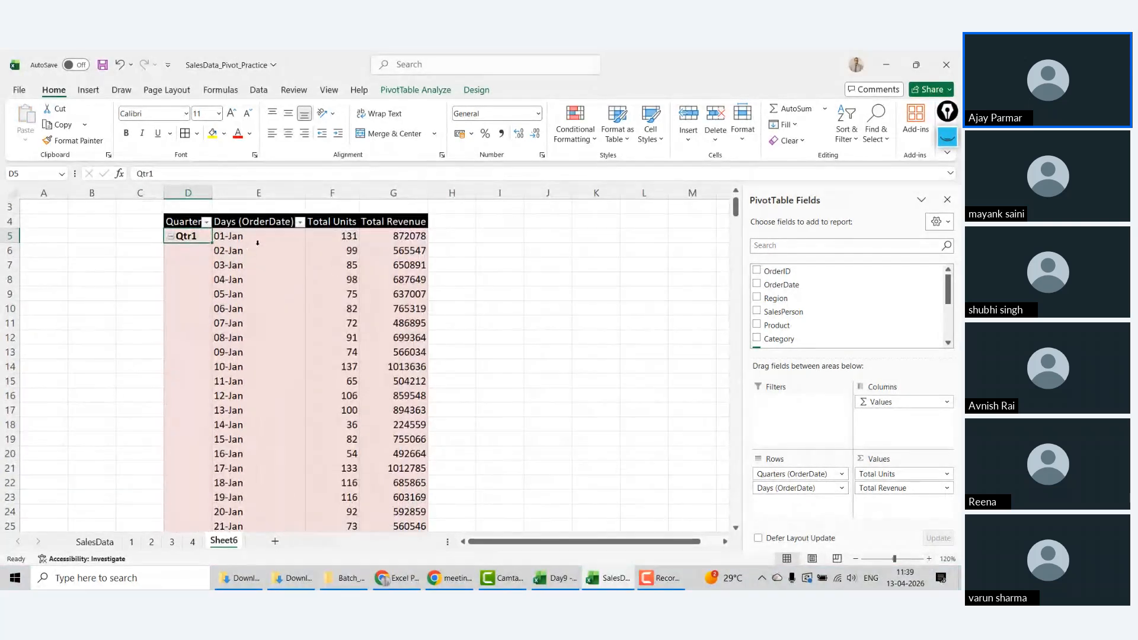
Step: Regroup the pivot table's dates by Months and Quarters instead of Days, and widen column D
{"action": "left_click", "coordinate": [257, 243]}
{"action": "left_click", "coordinate": [257, 242]}
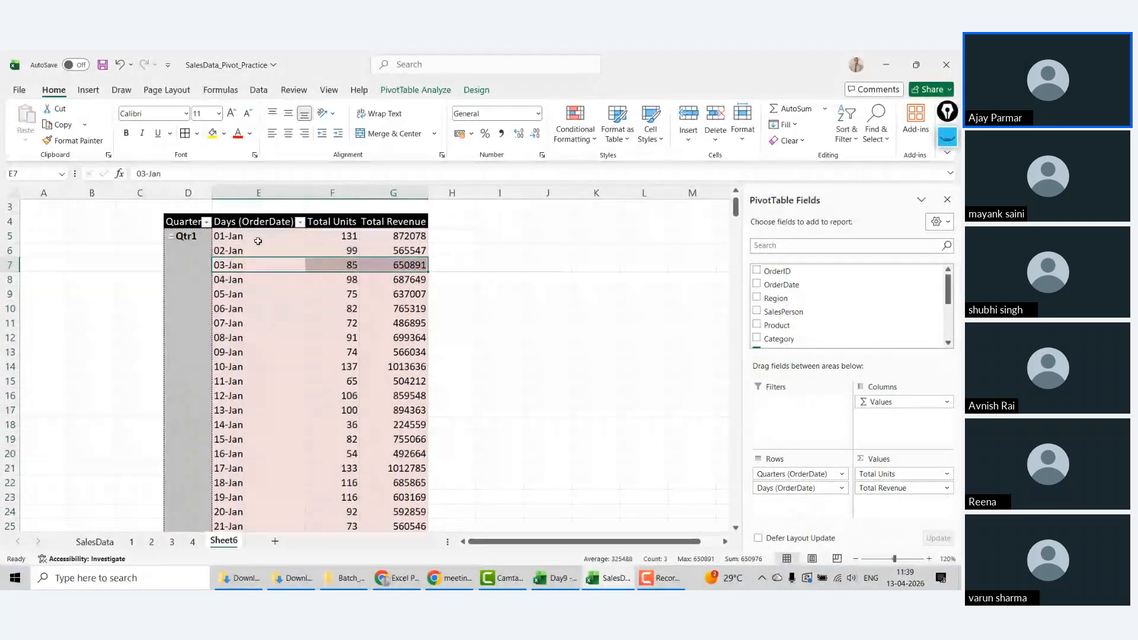
{"action": "left_click", "coordinate": [258, 241]}
{"action": "left_click", "coordinate": [189, 236]}
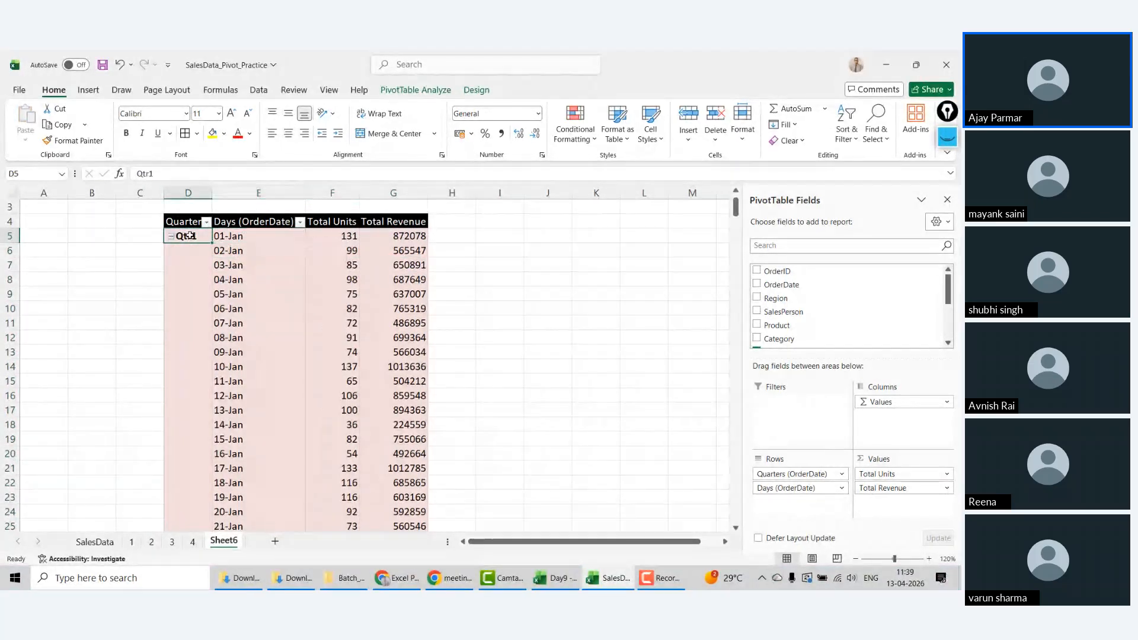
{"action": "right_click", "coordinate": [189, 236]}
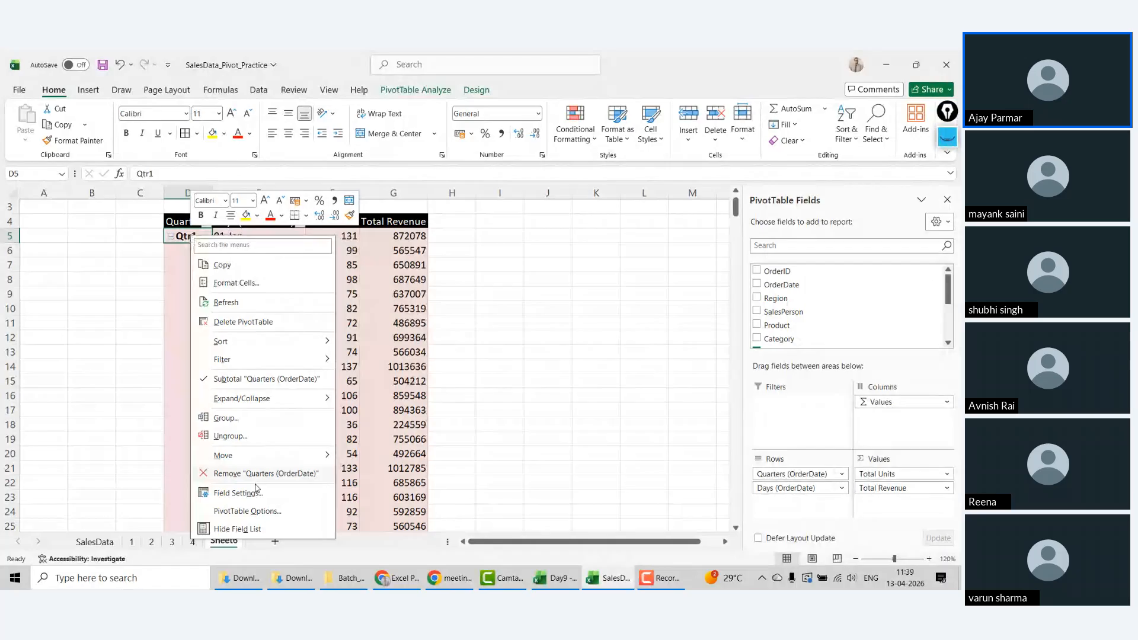
{"action": "left_click", "coordinate": [234, 422]}
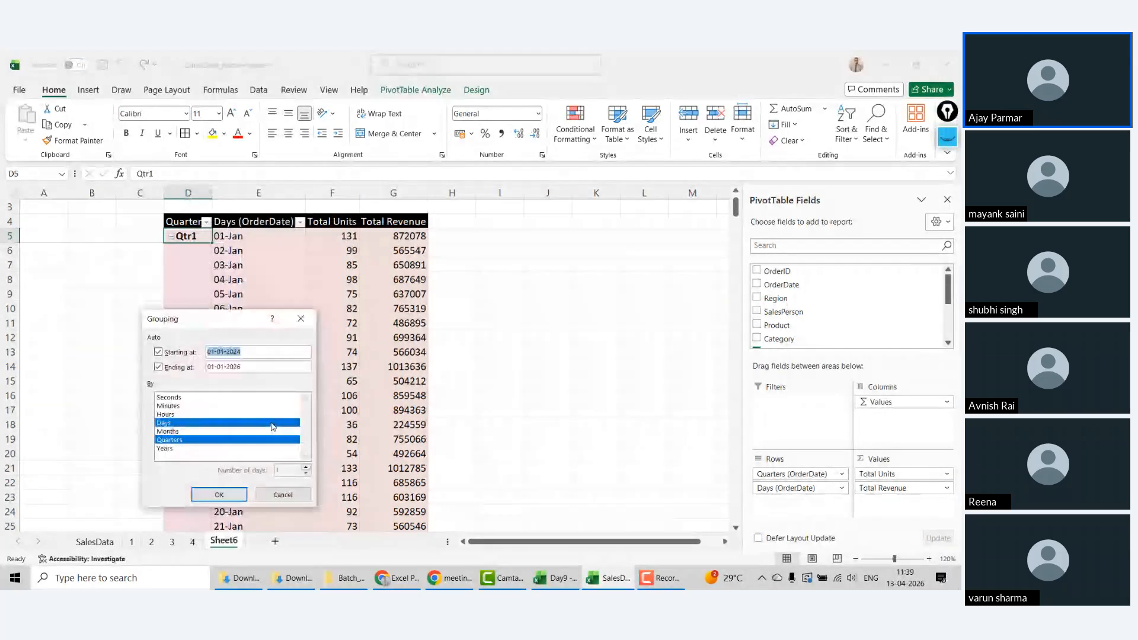
{"action": "left_click", "coordinate": [168, 423]}
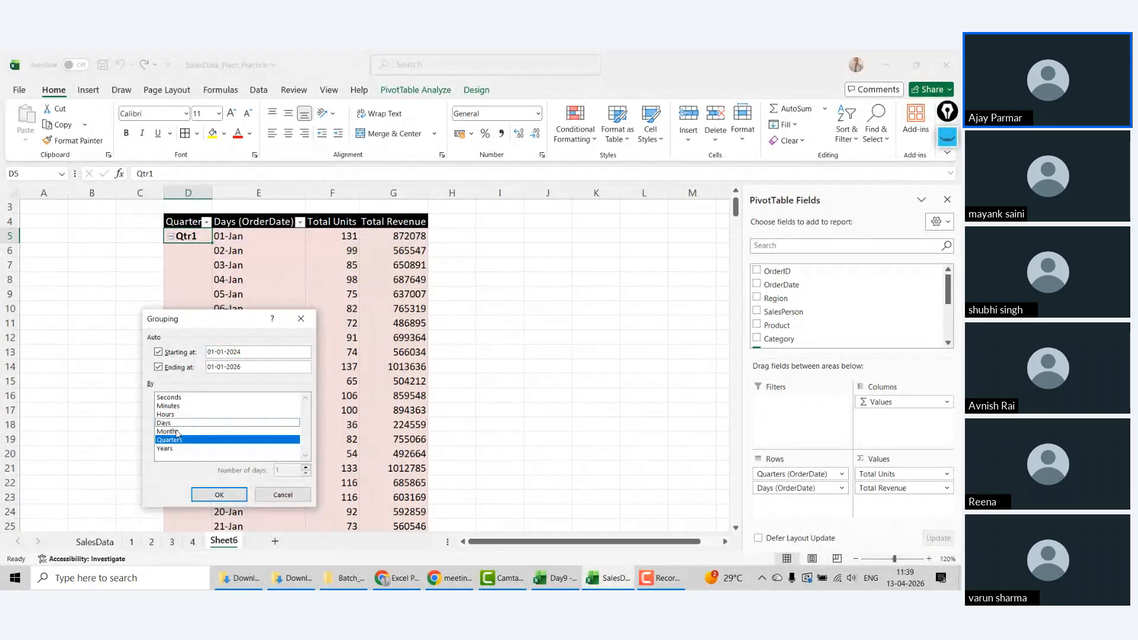
{"action": "left_click", "coordinate": [176, 432]}
{"action": "left_click", "coordinate": [222, 494]}
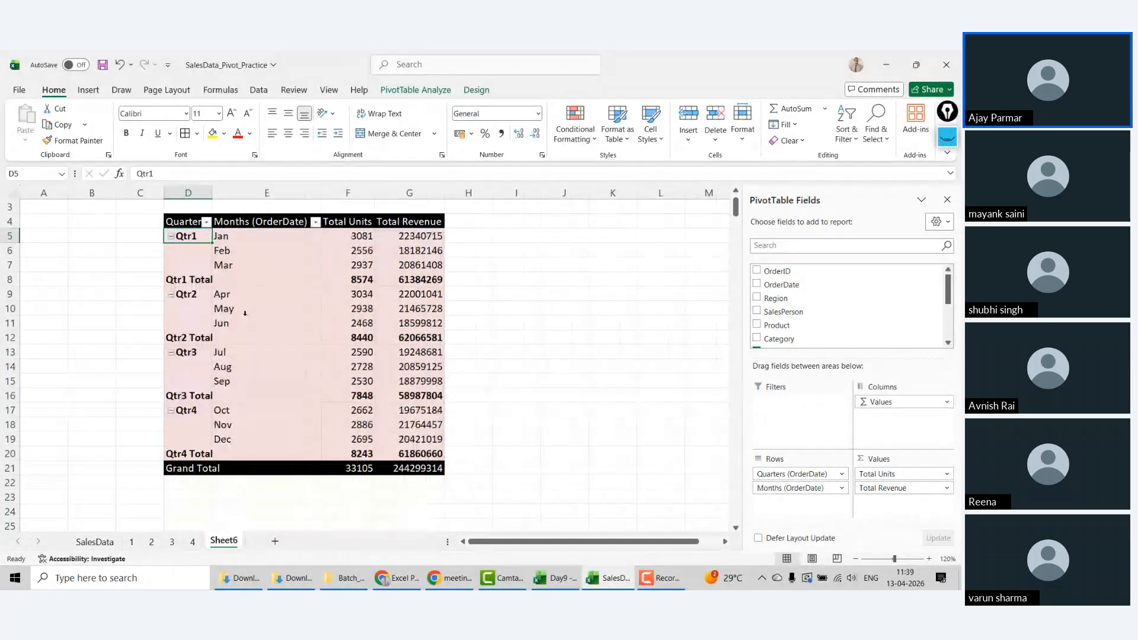
{"action": "left_click_drag", "start_coordinate": [212, 193], "coordinate": [232, 198]}
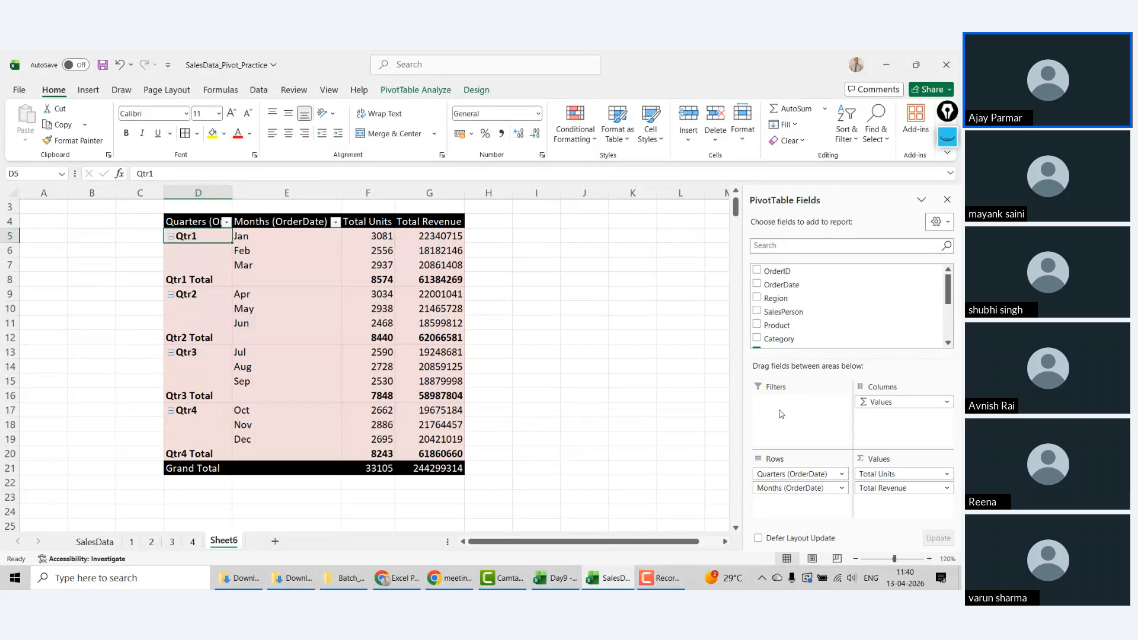
Step: Add Years to the pivot table's date grouping alongside Months and Quarters
{"action": "left_click_drag", "start_coordinate": [947, 289], "coordinate": [947, 335]}
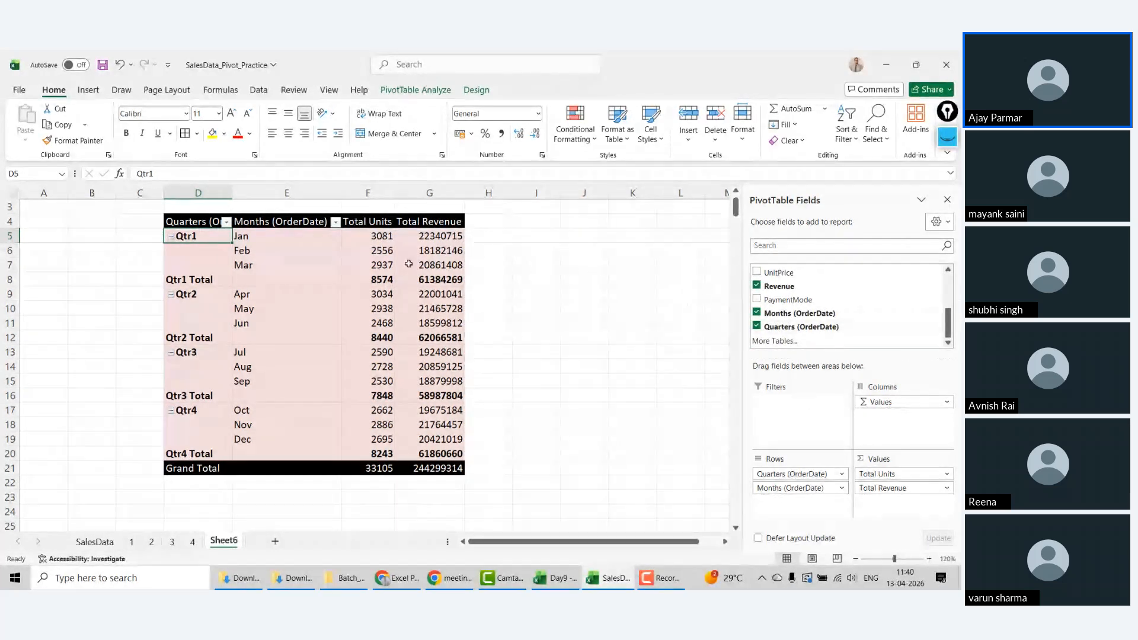
{"action": "right_click", "coordinate": [203, 235]}
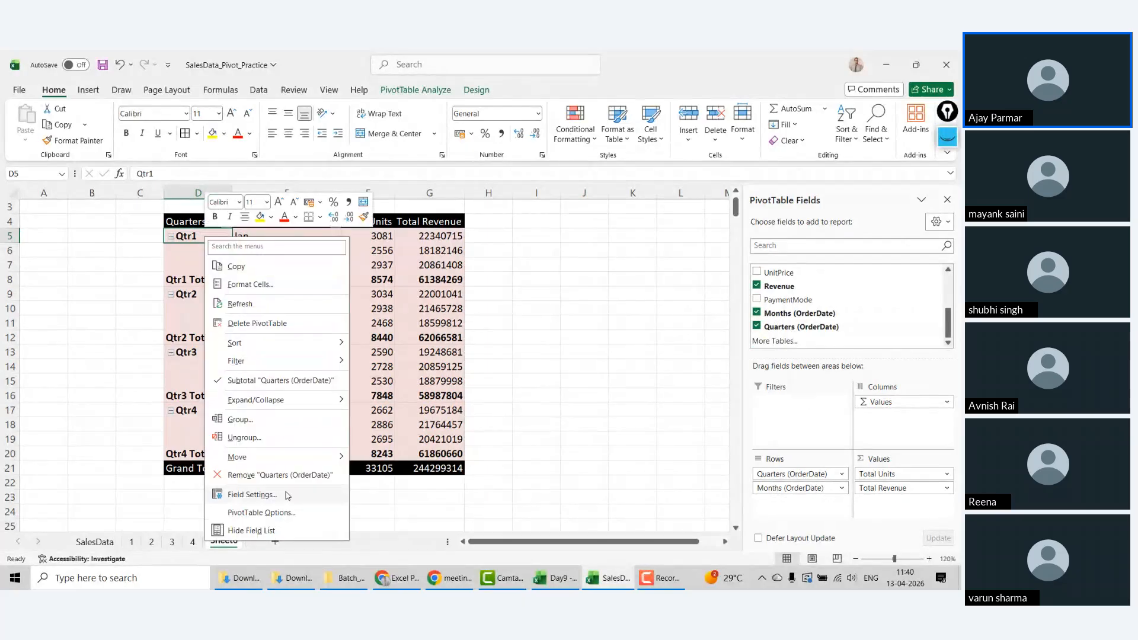
{"action": "left_click", "coordinate": [246, 422]}
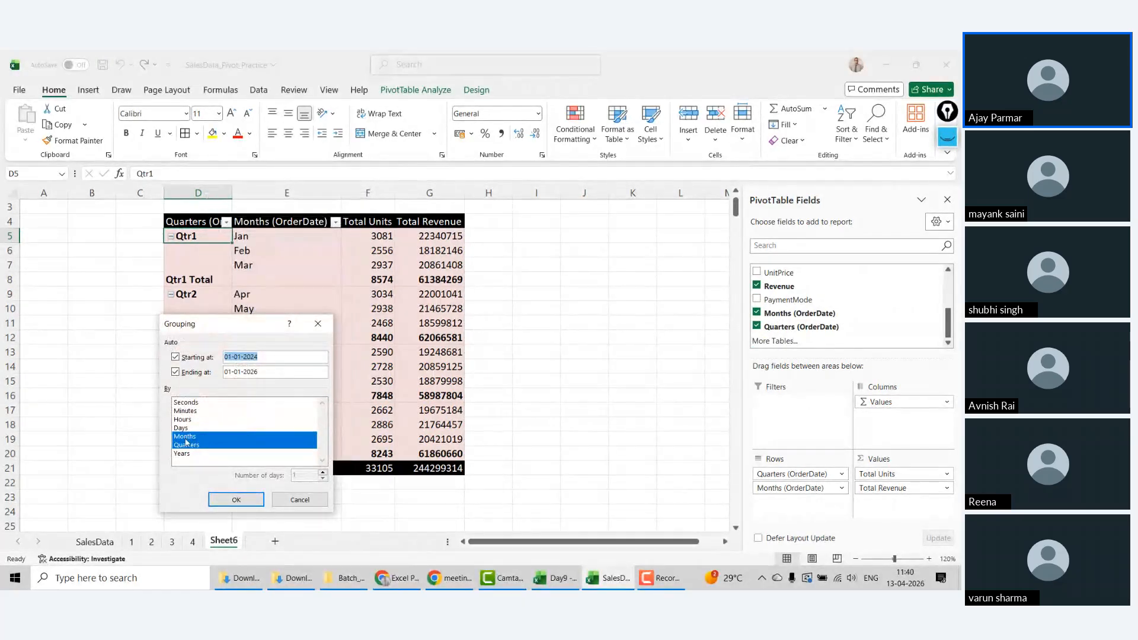
{"action": "left_click", "coordinate": [236, 500]}
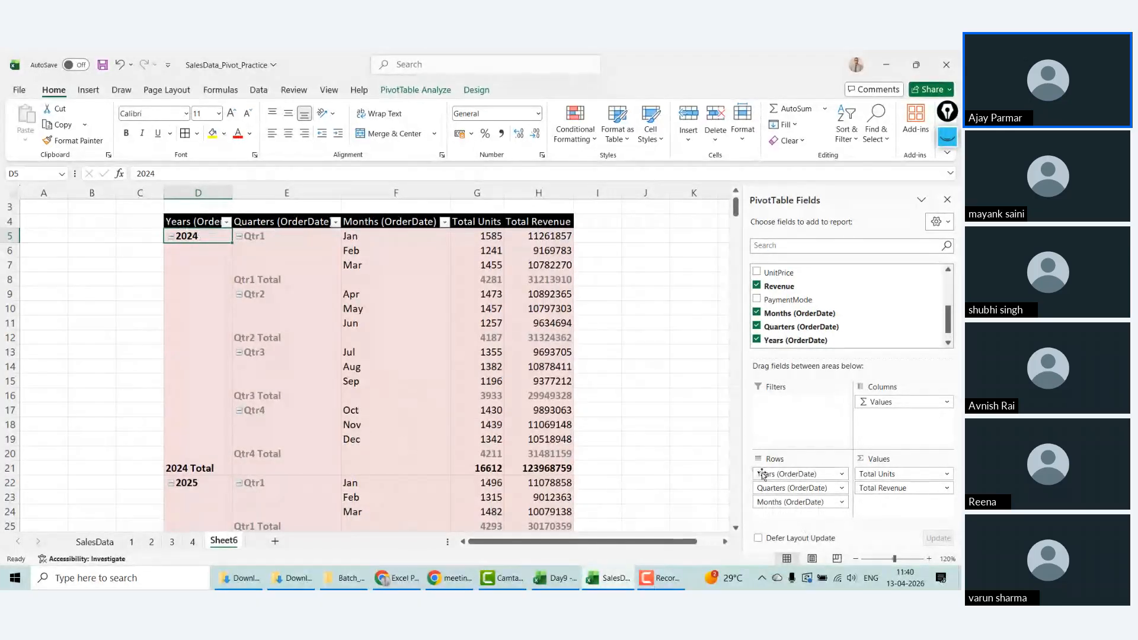
Step: Move the Years (OrderDate) field from Rows to Columns, then close the field list and narrow blank columns B and C
{"action": "left_click_drag", "start_coordinate": [763, 474], "coordinate": [883, 415]}
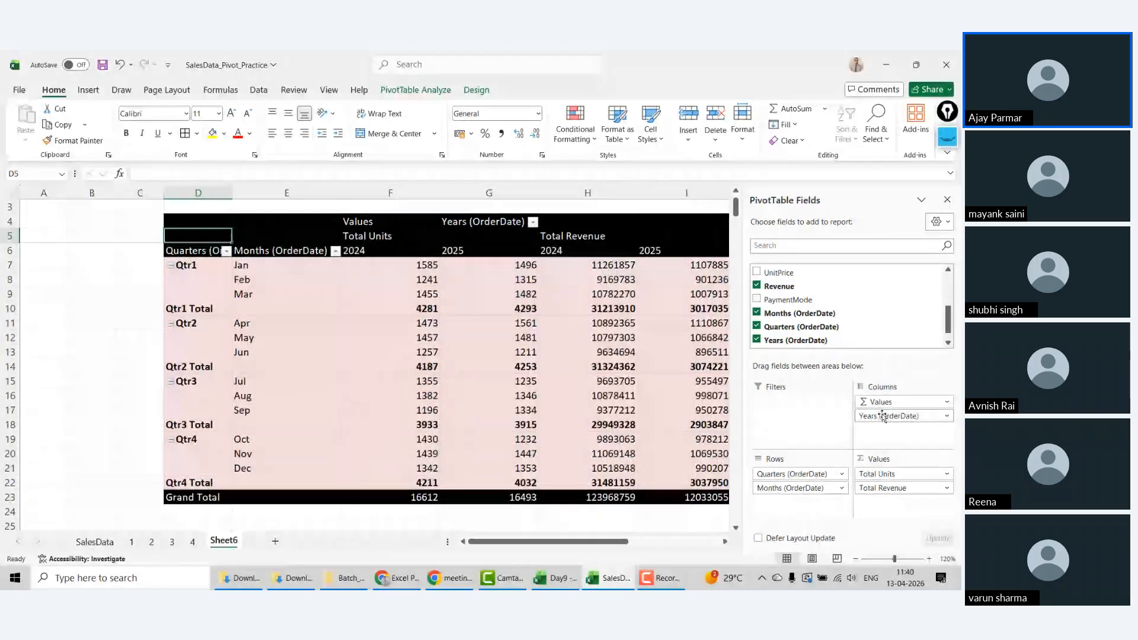
{"action": "left_click", "coordinate": [947, 199]}
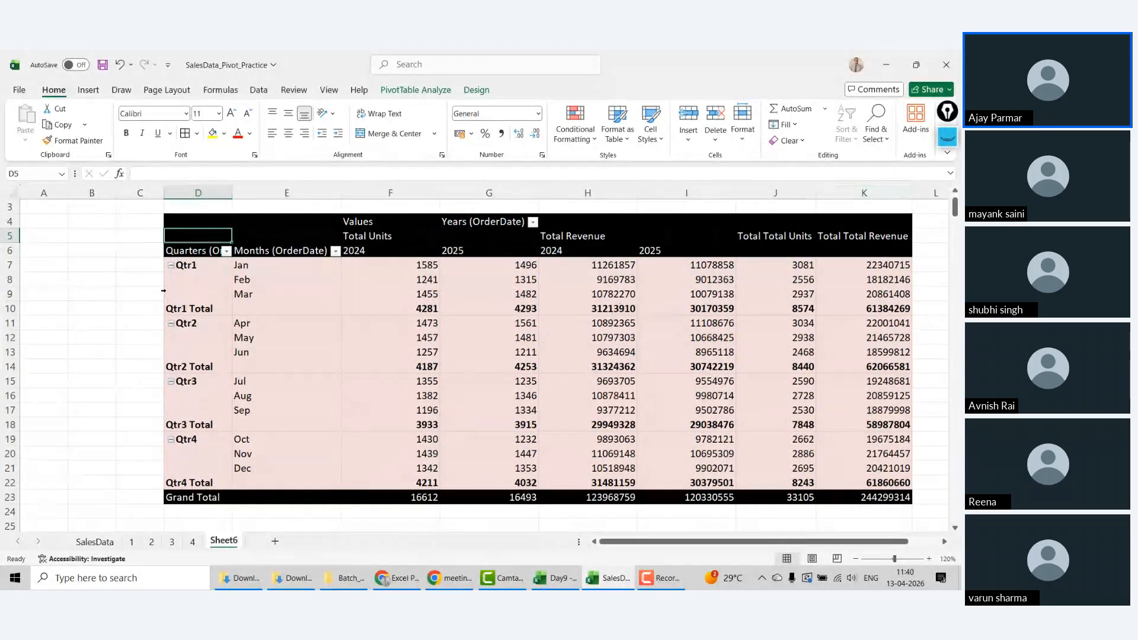
{"action": "left_click_drag", "start_coordinate": [164, 193], "coordinate": [96, 192]}
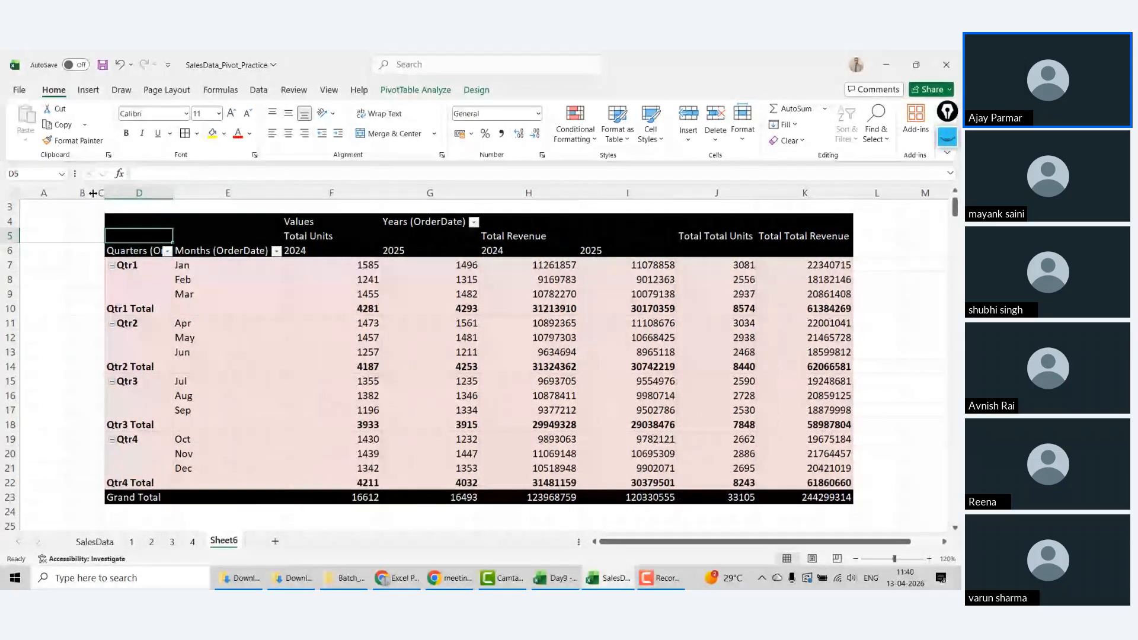
Step: Center the yearly units and revenue figures with their year headers in F6:I23
{"action": "left_click", "coordinate": [324, 265]}
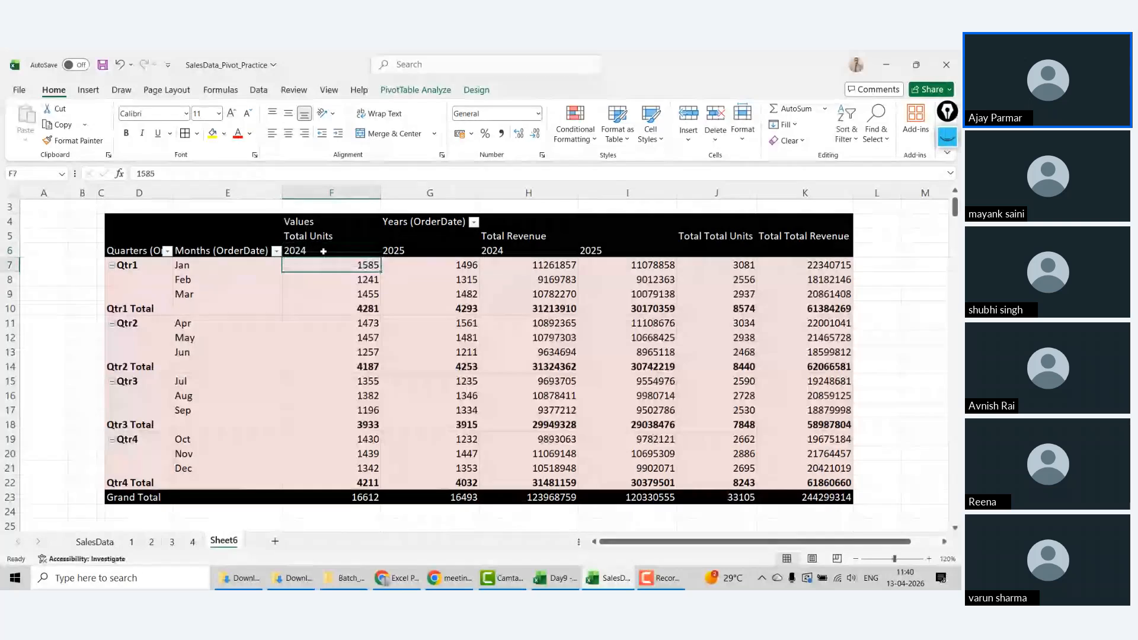
{"action": "left_click", "coordinate": [323, 250]}
{"action": "key", "text": "shift+Right"}
{"action": "key", "text": "shift+Right"}
{"action": "key", "text": "shift+Right"}
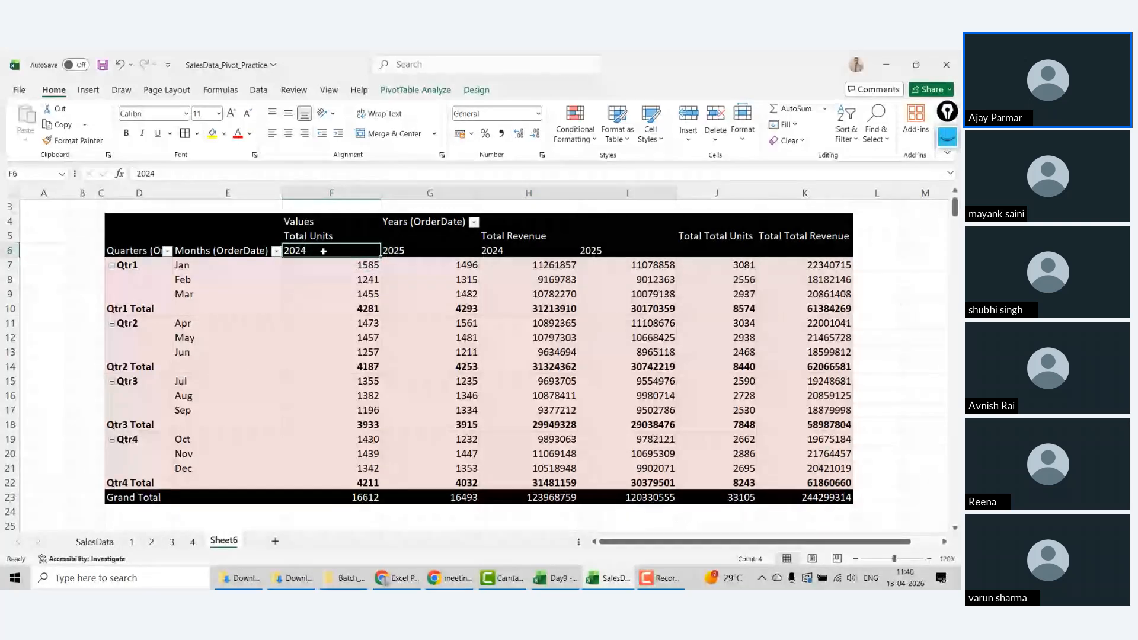
{"action": "key", "text": "shift+Right"}
{"action": "key", "text": "shift+Left"}
{"action": "key", "text": "shift+Down"}
{"action": "key", "text": "shift+Down"}
{"action": "key", "text": "shift+Down"}
{"action": "key", "text": "shift+Down"}
{"action": "key", "text": "shift+Down"}
{"action": "key", "text": "shift+Down"}
{"action": "key", "text": "shift+Down"}
{"action": "key", "text": "shift+Down"}
{"action": "key", "text": "shift+Down"}
{"action": "key", "text": "shift+Down"}
{"action": "key", "text": "shift+Down"}
{"action": "key", "text": "shift+Down"}
{"action": "key", "text": "shift+Down"}
{"action": "key", "text": "shift+Down"}
{"action": "key", "text": "shift+Down"}
{"action": "key", "text": "shift+Down"}
{"action": "key", "text": "shift+Down"}
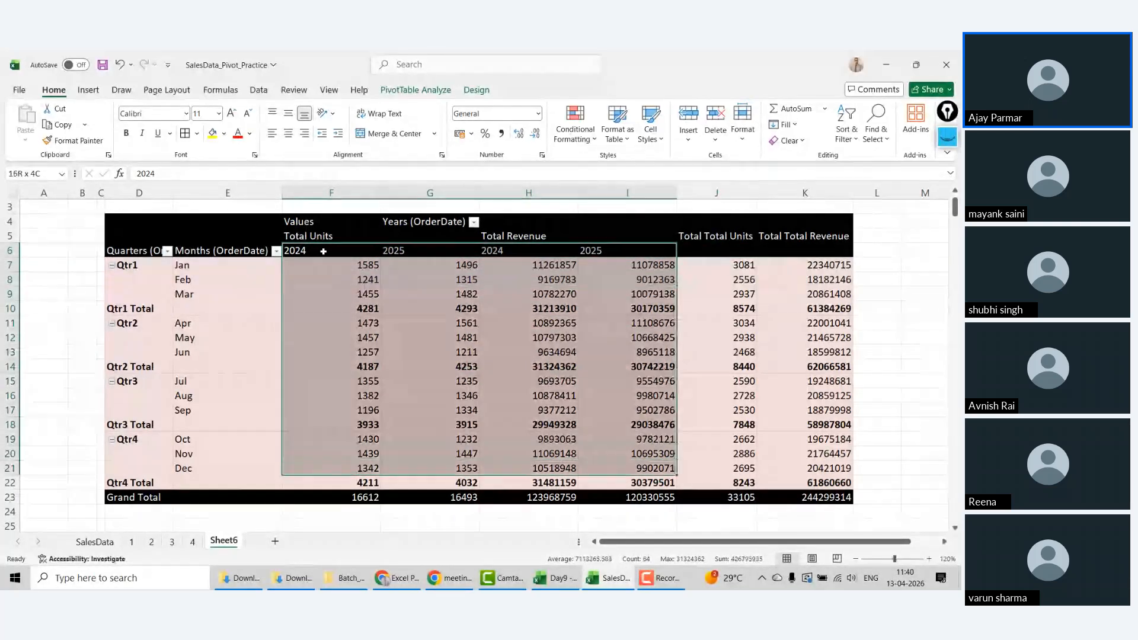
{"action": "left_click", "coordinate": [290, 134]}
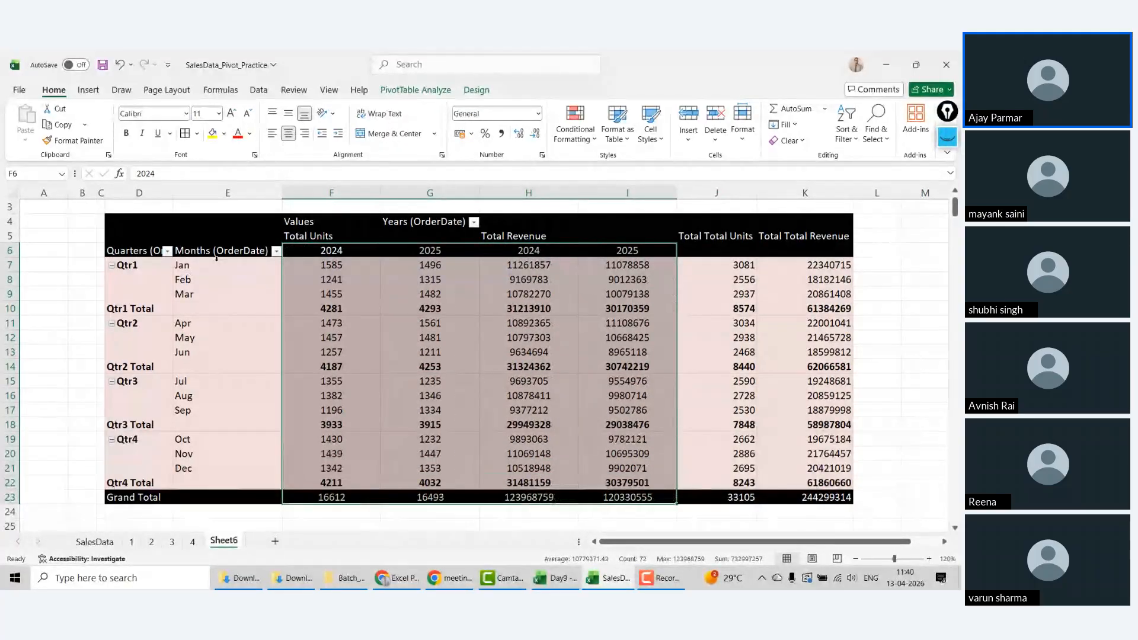
{"action": "key", "text": "Down"}
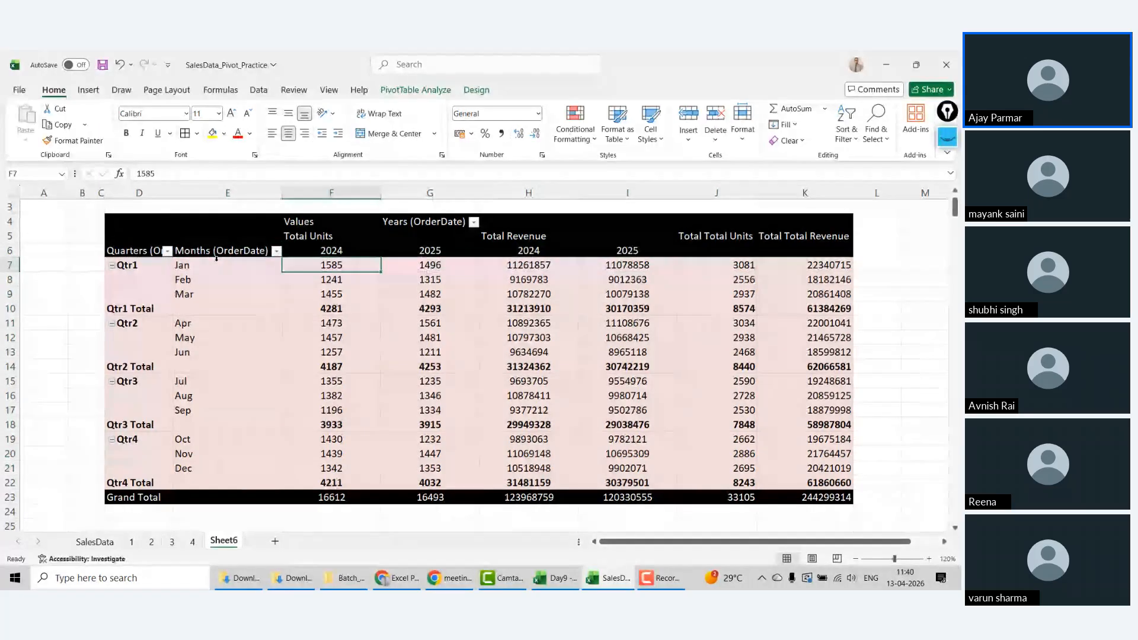
{"action": "key", "text": "Right"}
{"action": "key", "text": "Right"}
{"action": "key", "text": "Right"}
{"action": "key", "text": "Left"}
{"action": "key", "text": "shift+Right"}
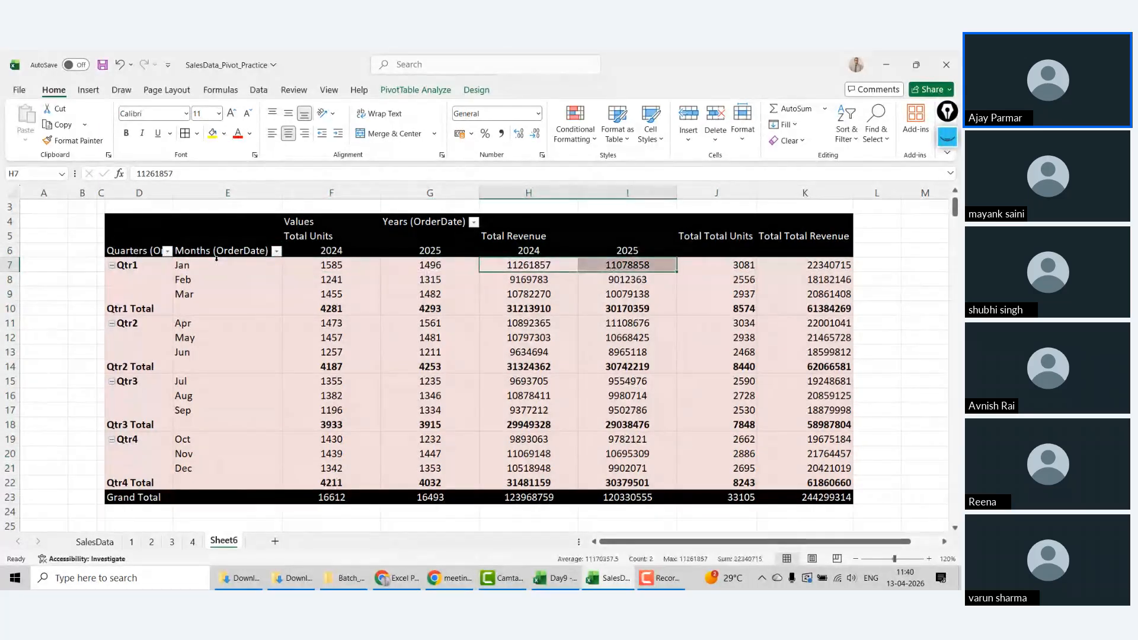
{"action": "key", "text": "Down"}
{"action": "key", "text": "Down"}
{"action": "key", "text": "Left"}
{"action": "key", "text": "Left"}
{"action": "key", "text": "Left"}
{"action": "key", "text": "Left"}
{"action": "key", "text": "Left"}
{"action": "key", "text": "Left"}
{"action": "key", "text": "Left"}
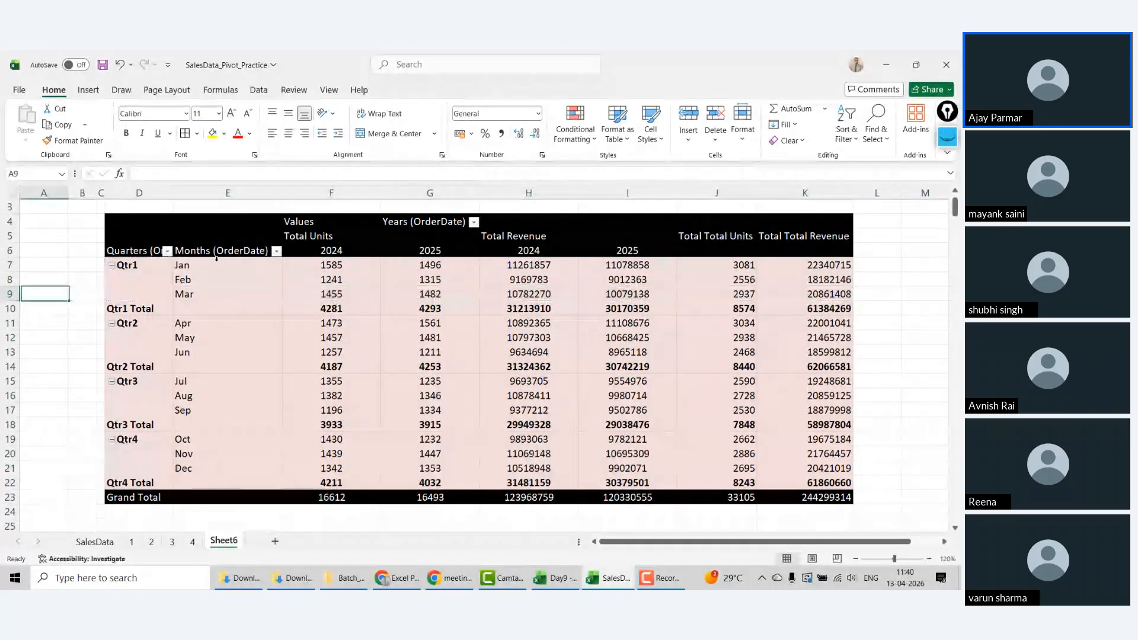
Step: Hide row 4, which holds the pivot table's Values and Years (OrderDate) header labels
{"action": "key", "text": "Right"}
{"action": "key", "text": "Up"}
{"action": "key", "text": "Up"}
{"action": "key", "text": "Up"}
{"action": "key", "text": "Up"}
{"action": "key", "text": "Up"}
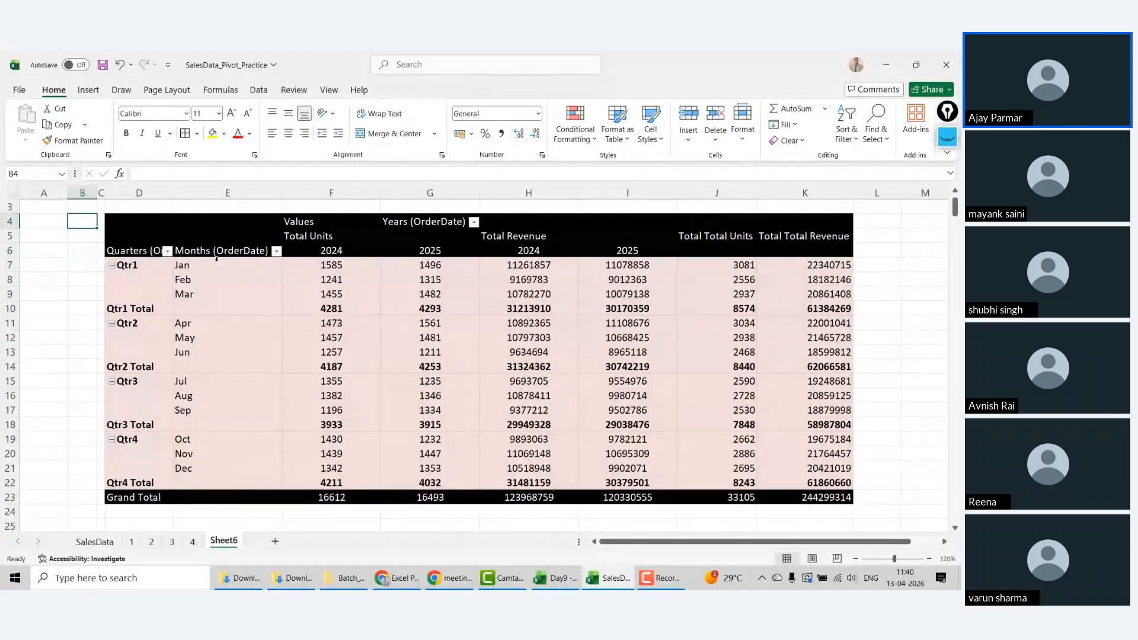
{"action": "key", "text": "shift+space"}
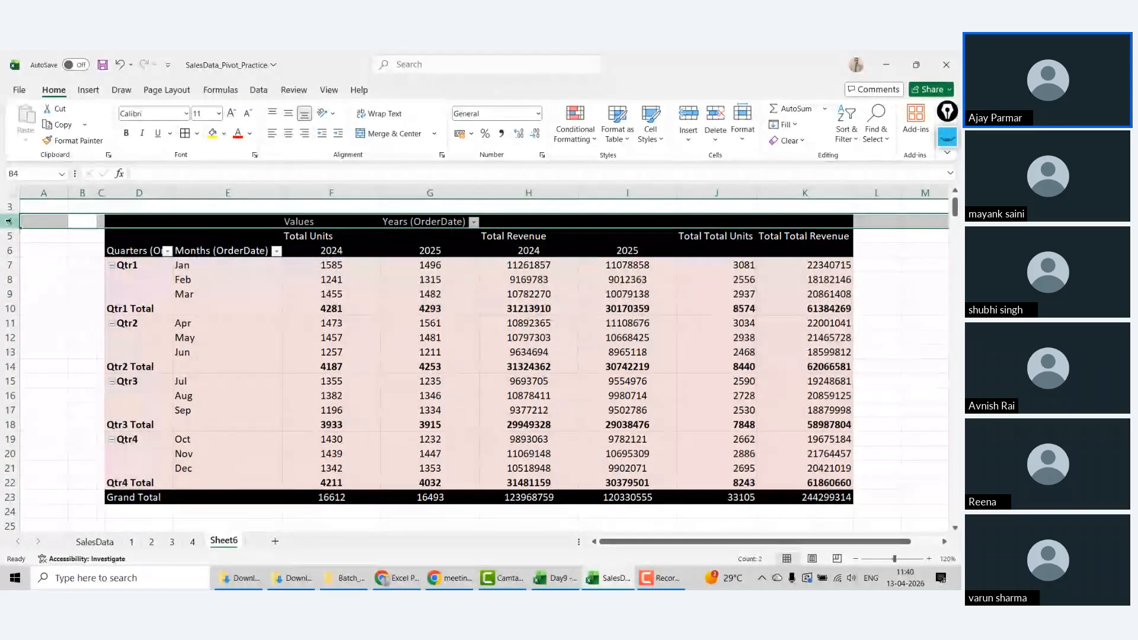
{"action": "left_click", "coordinate": [9, 221]}
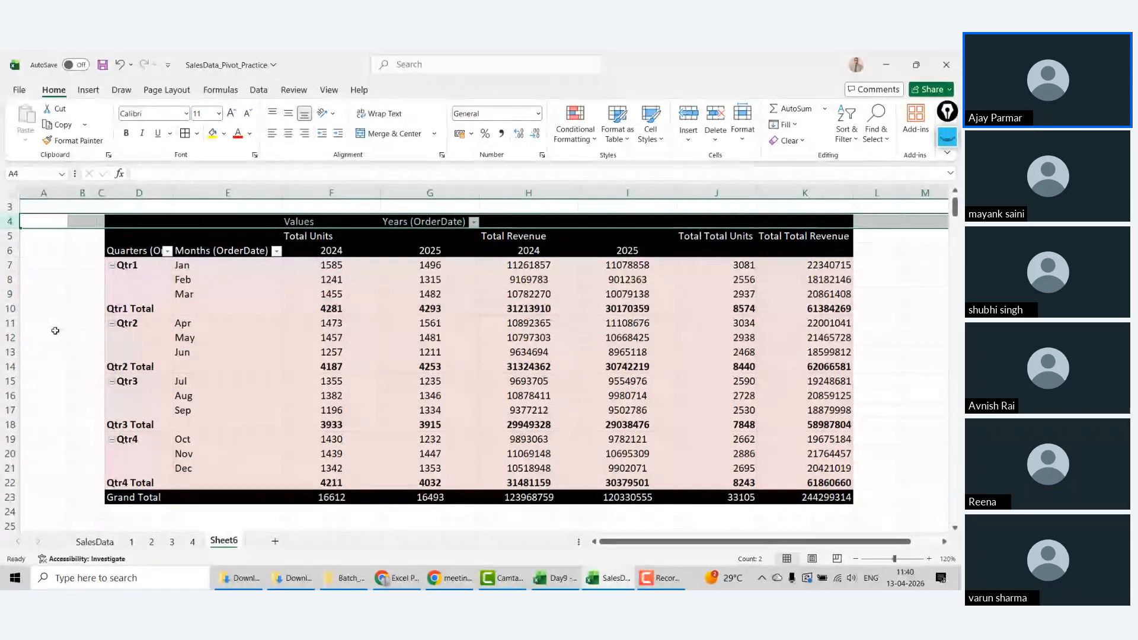
{"action": "right_click", "coordinate": [10, 223]}
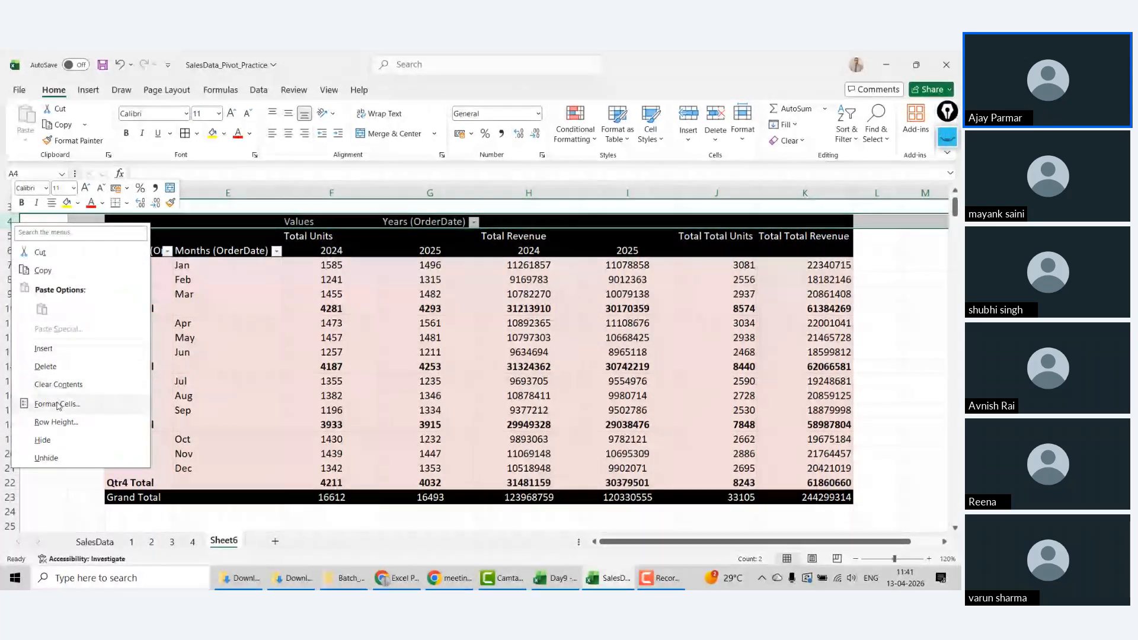
{"action": "left_click", "coordinate": [43, 440]}
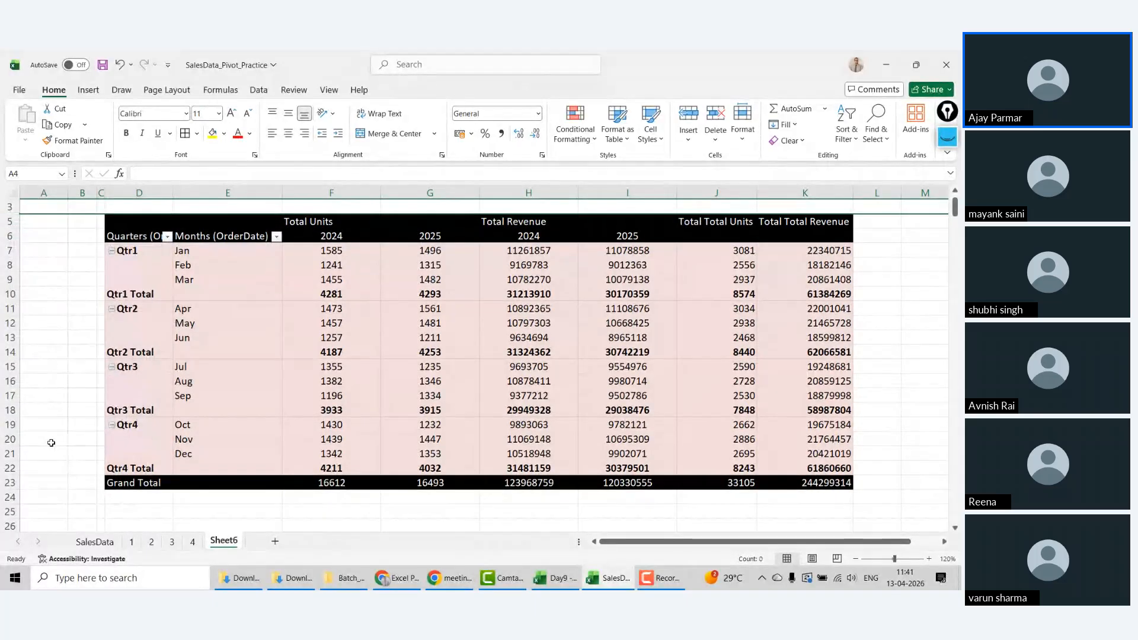
{"action": "left_click", "coordinate": [47, 358]}
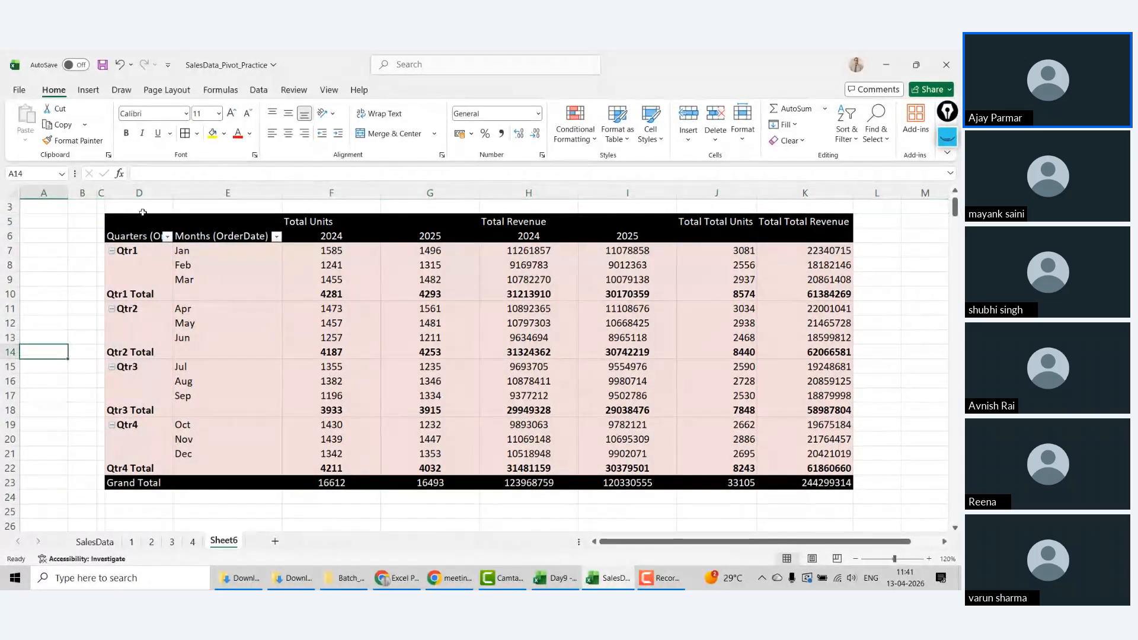
Step: Fit column D to its contents and shorten the Months (OrderDate) header in E6 to Months
{"action": "double_click", "coordinate": [173, 193]}
{"action": "left_click", "coordinate": [109, 352]}
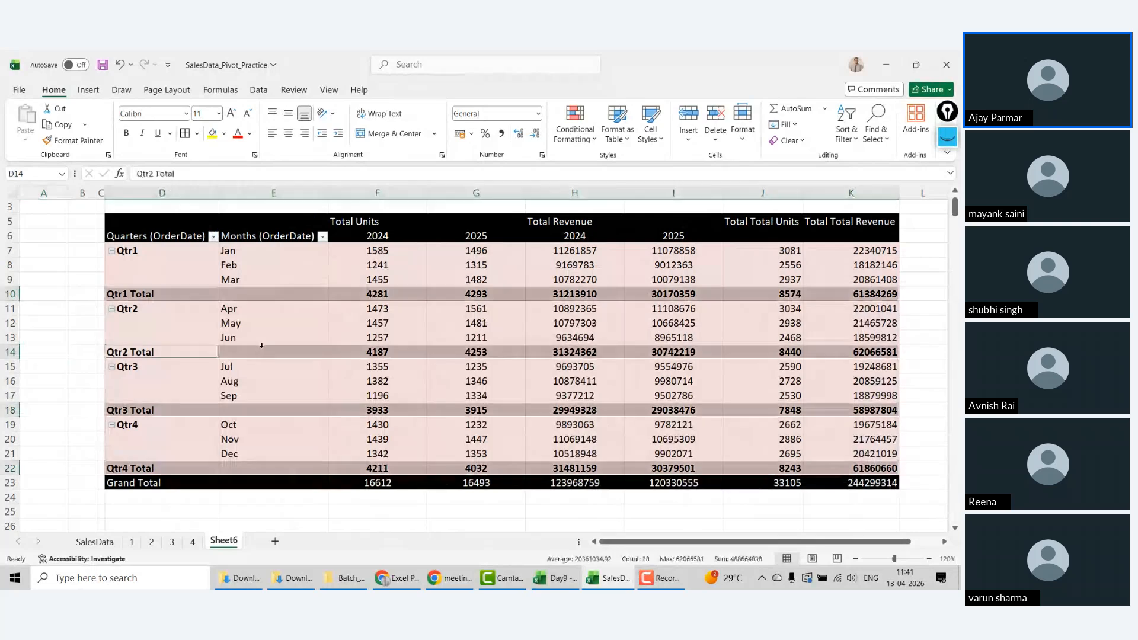
{"action": "left_click", "coordinate": [271, 236]}
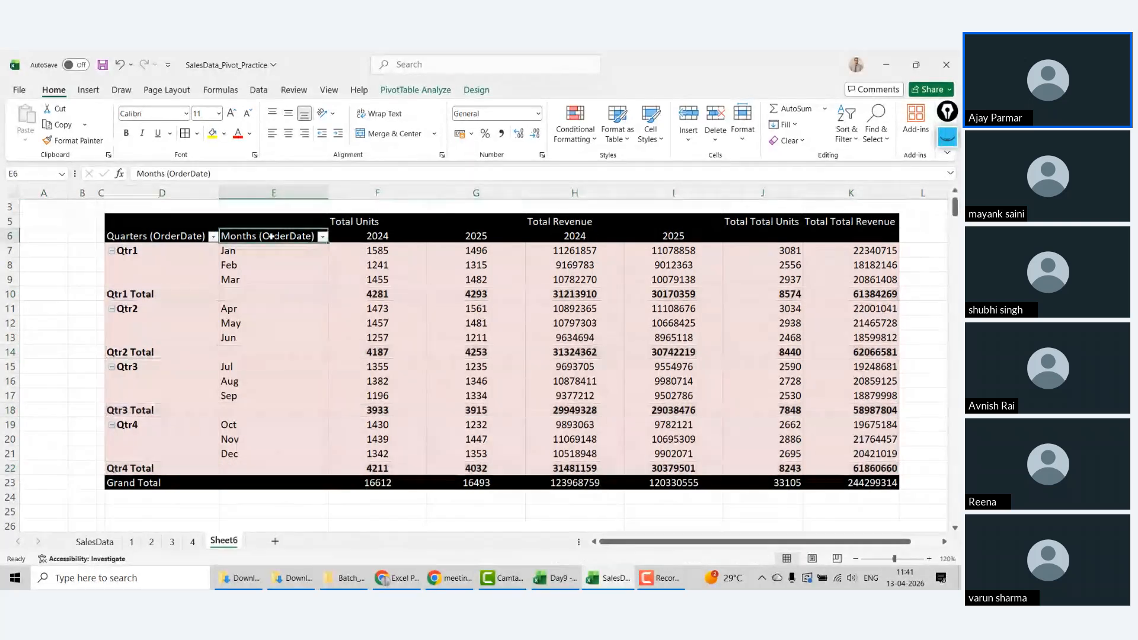
{"action": "left_click", "coordinate": [235, 173]}
{"action": "key", "text": "BackSpace"}
{"action": "key", "text": "BackSpace"}
{"action": "key", "text": "BackSpace"}
{"action": "key", "text": "BackSpace"}
{"action": "key", "text": "BackSpace"}
{"action": "key", "text": "BackSpace"}
{"action": "key", "text": "BackSpace"}
{"action": "key", "text": "BackSpace"}
{"action": "key", "text": "BackSpace"}
{"action": "key", "text": "BackSpace"}
{"action": "key", "text": "BackSpace"}
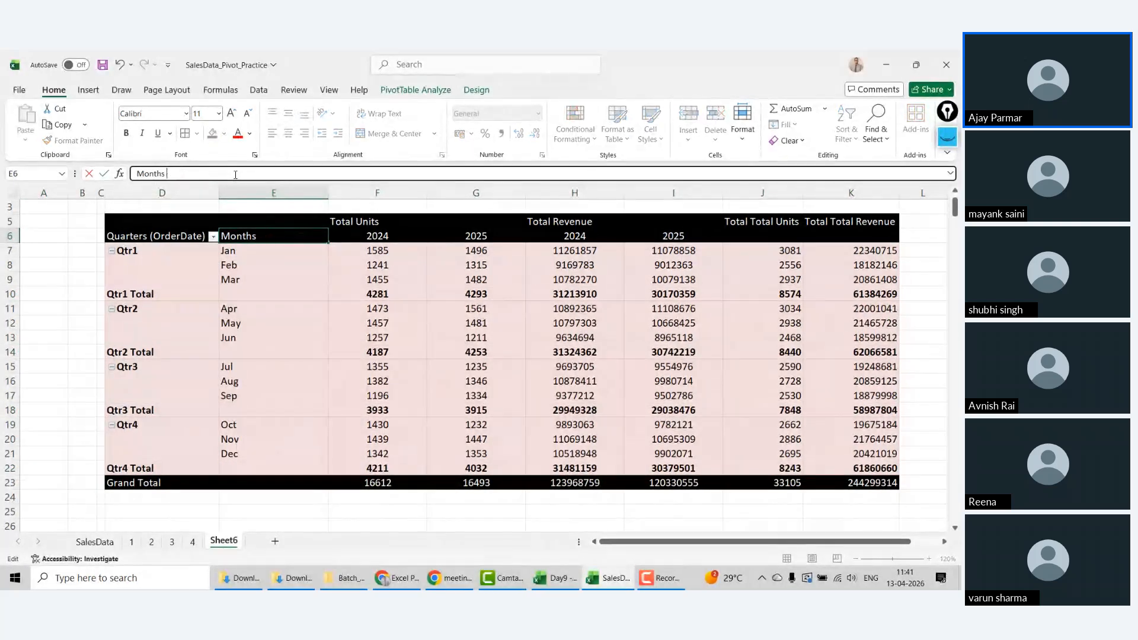
{"action": "key", "text": "Return"}
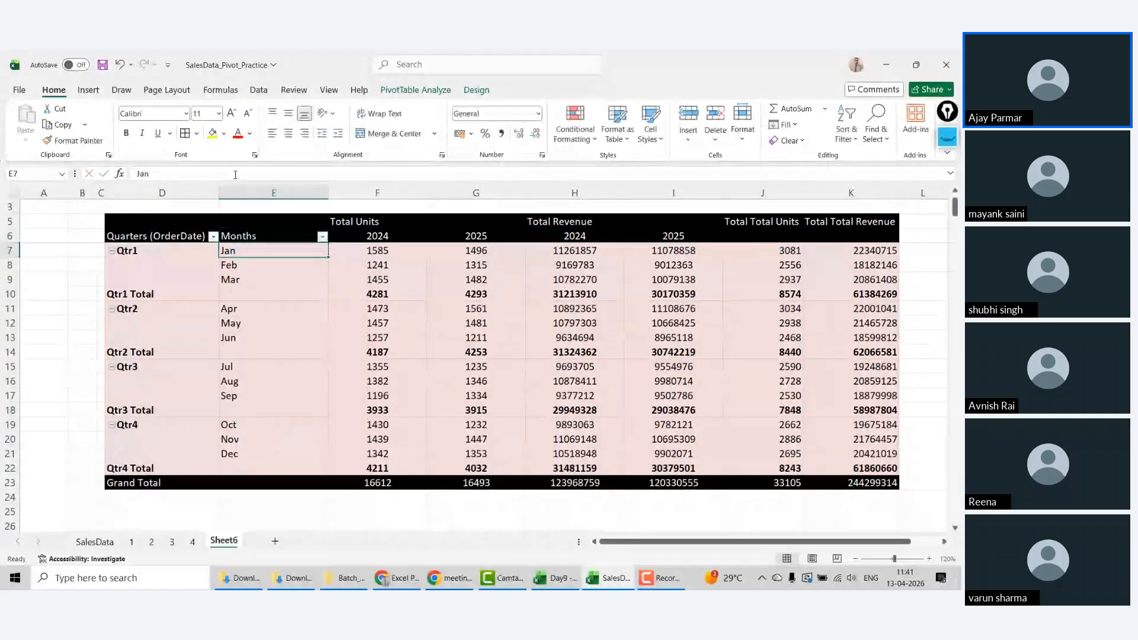
{"action": "left_click", "coordinate": [311, 505]}
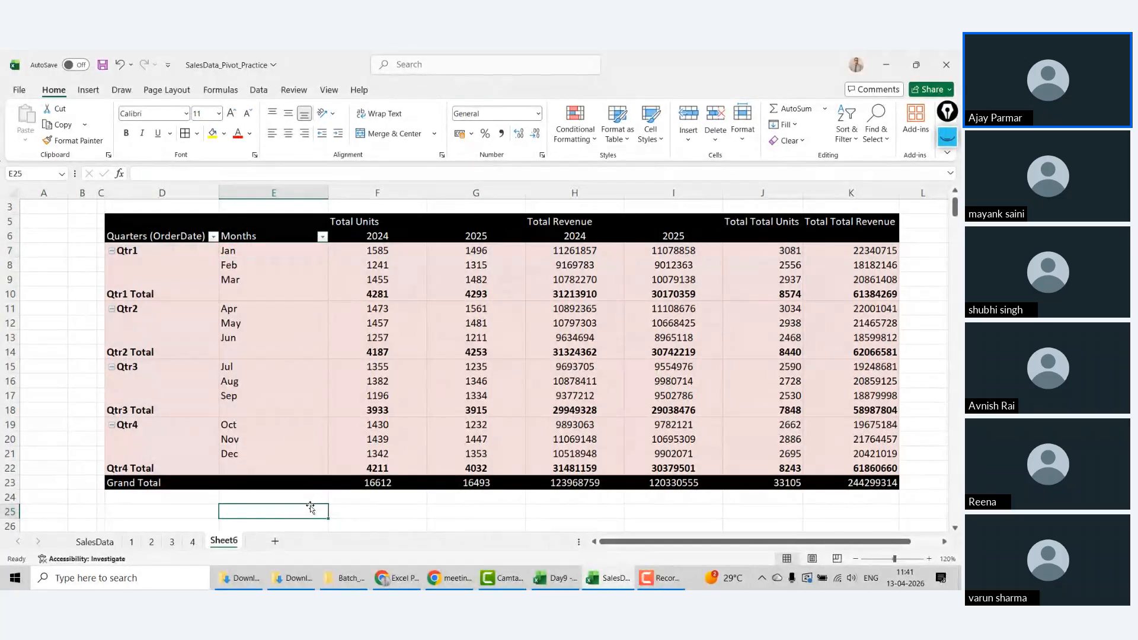
Step: Rename the quarter and month comparison sheet as 5
{"action": "double_click", "coordinate": [224, 542]}
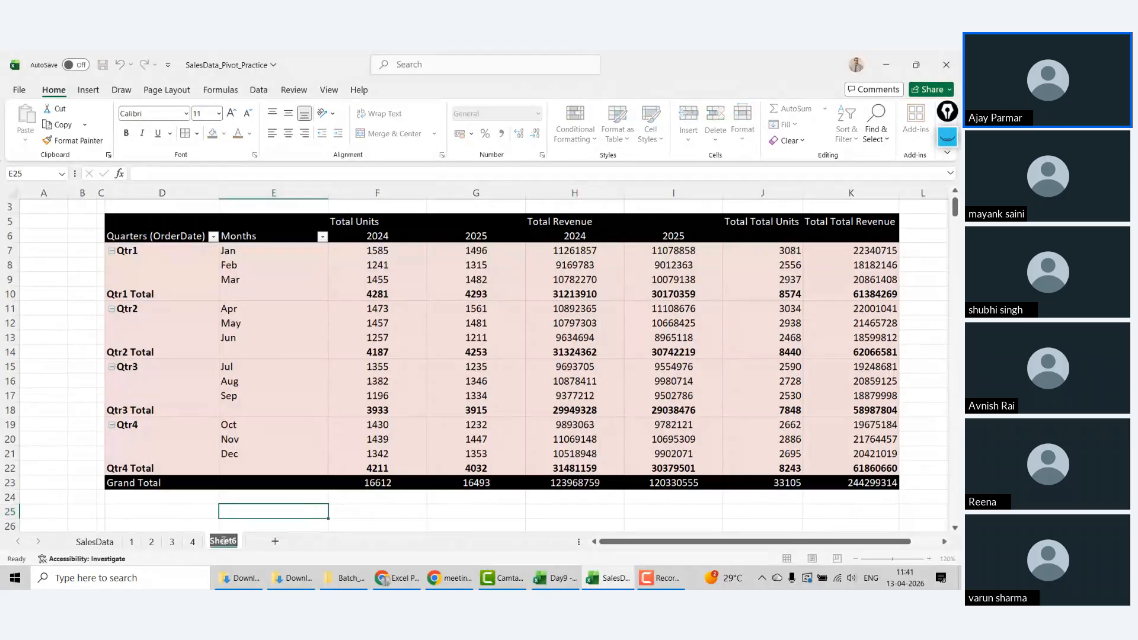
{"action": "type", "text": "5"}
{"action": "left_click", "coordinate": [67, 323]}
{"action": "left_click", "coordinate": [193, 542]}
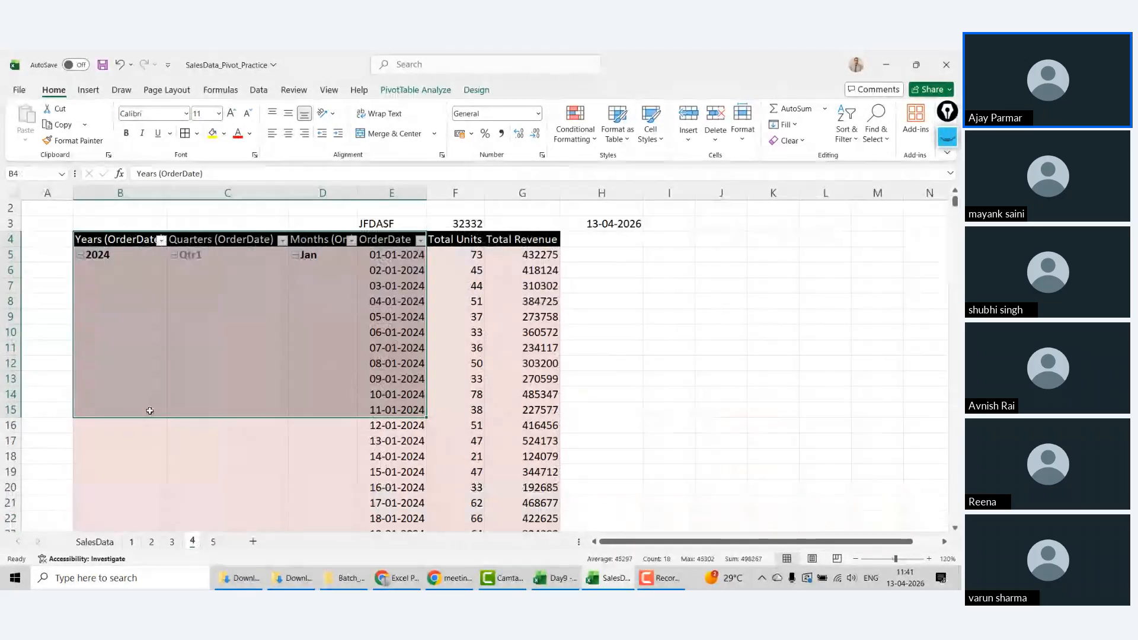
{"action": "left_click", "coordinate": [172, 541]}
{"action": "left_click", "coordinate": [158, 471]}
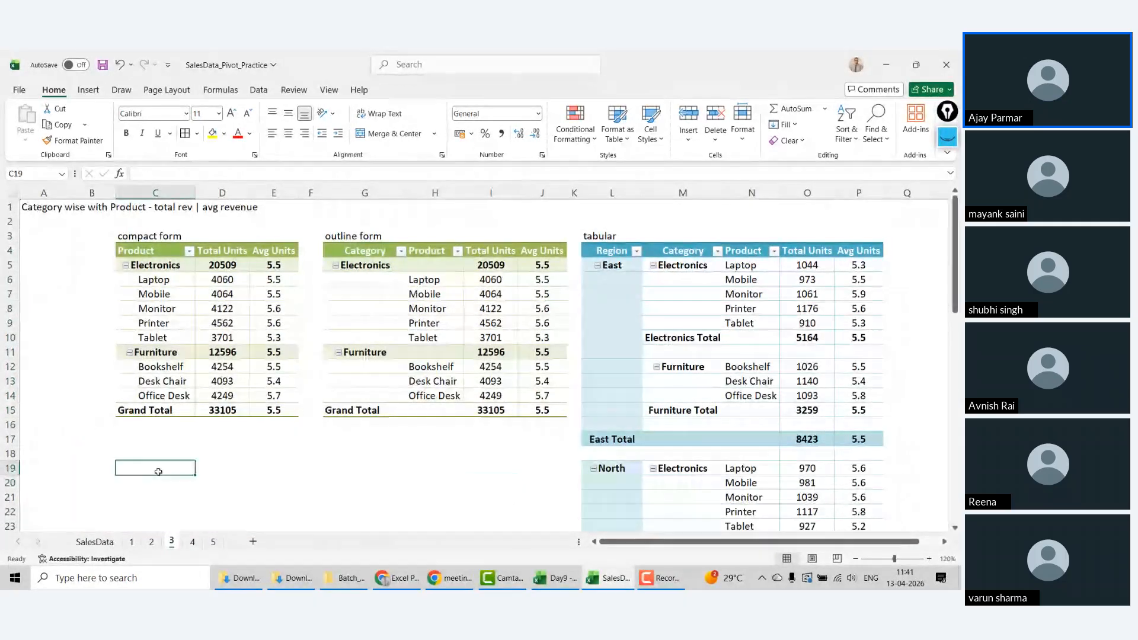
{"action": "left_click", "coordinate": [213, 541]}
Step: Add a new blank worksheet after sheet 5
{"action": "left_click", "coordinate": [253, 542]}
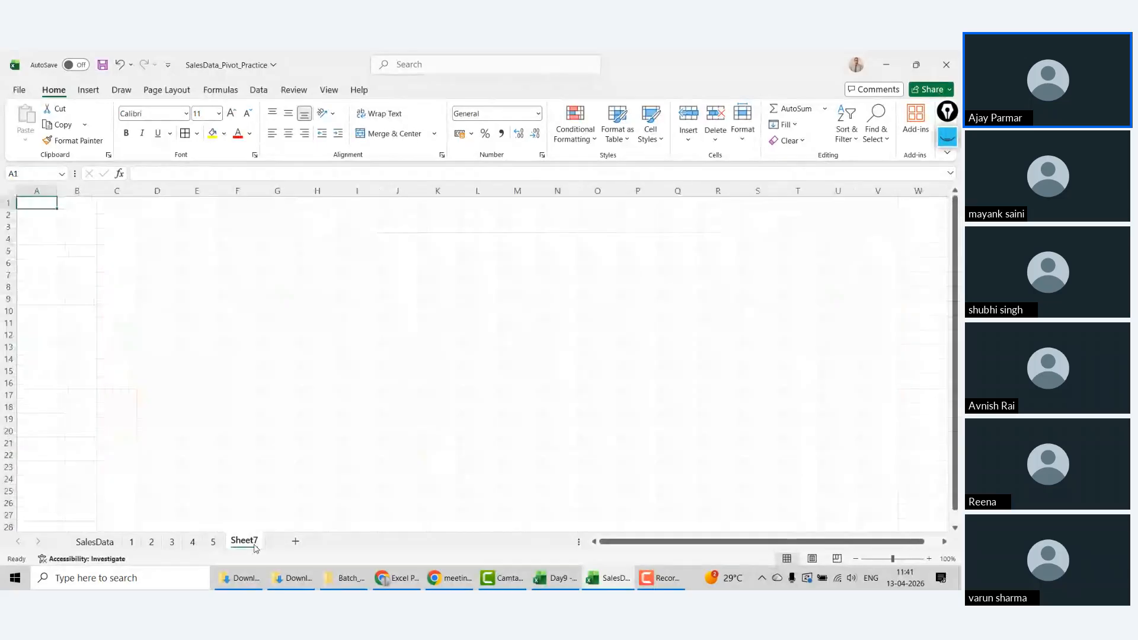
{"action": "left_click", "coordinate": [211, 211]}
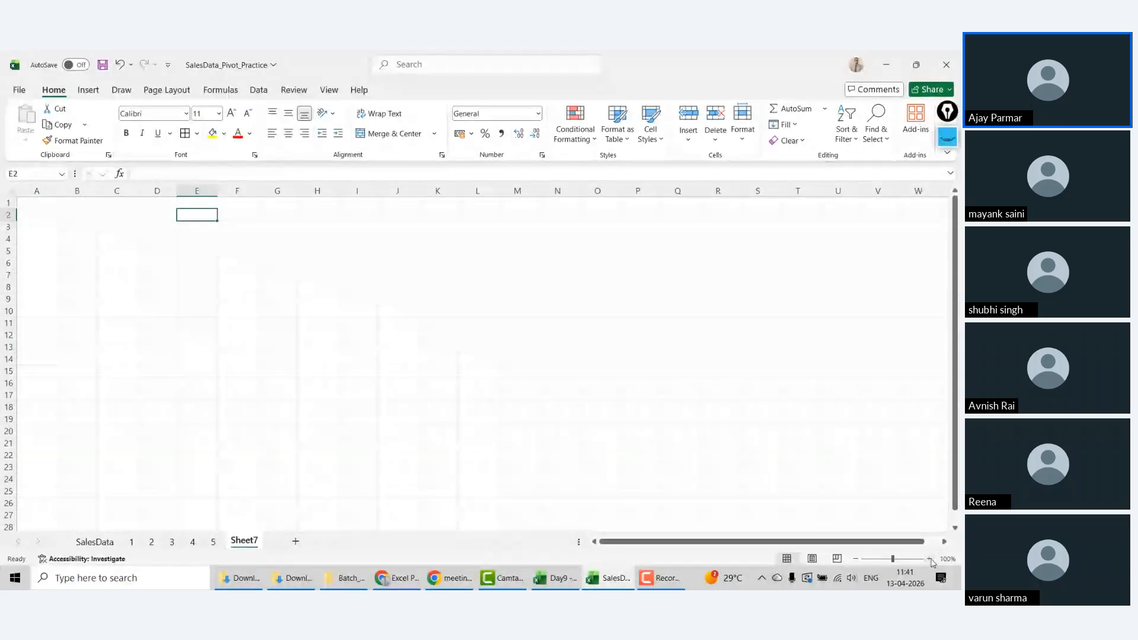
{"action": "left_click", "coordinate": [929, 560]}
{"action": "left_click", "coordinate": [929, 559]}
{"action": "left_click", "coordinate": [929, 559]}
{"action": "left_click", "coordinate": [929, 560]}
Step: Insert a pivot table at cell D4 of the new sheet, using SalesData range A1:J6001 as its source
{"action": "left_click", "coordinate": [205, 255]}
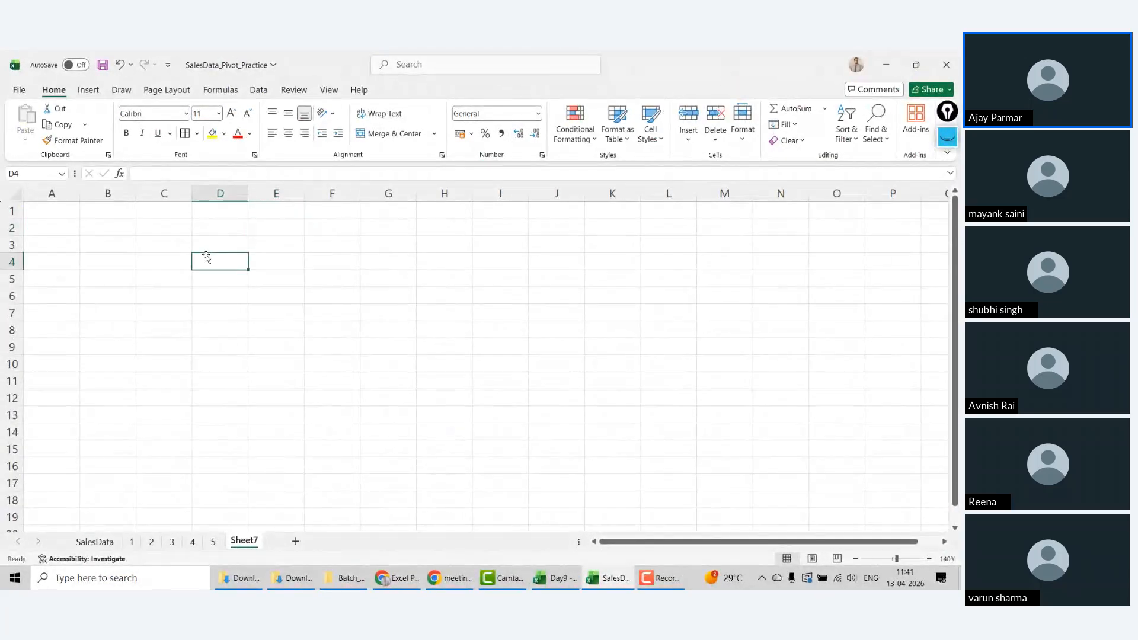
{"action": "left_click", "coordinate": [85, 92]}
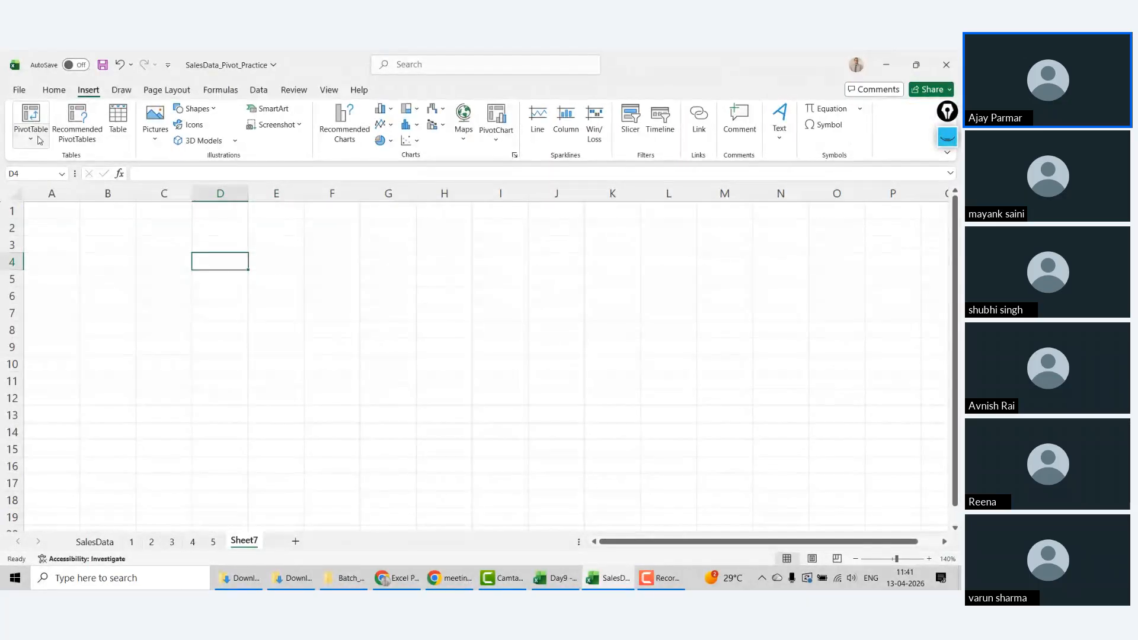
{"action": "left_click", "coordinate": [40, 140]}
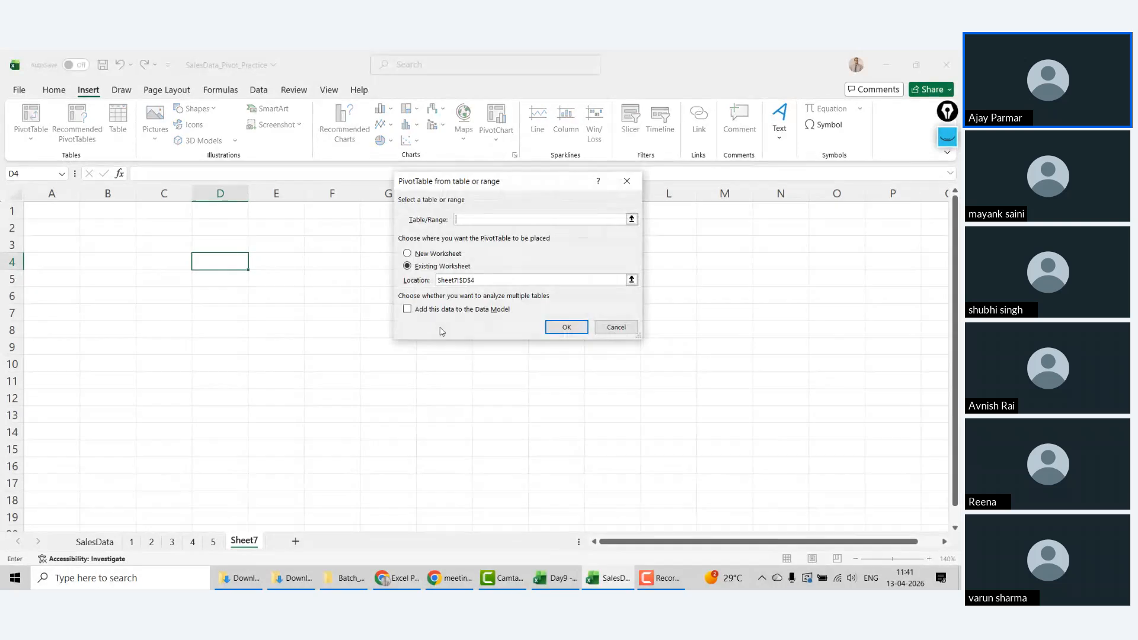
{"action": "left_click", "coordinate": [95, 542]}
{"action": "left_click", "coordinate": [45, 203]}
{"action": "key", "text": "ctrl+shift+Right"}
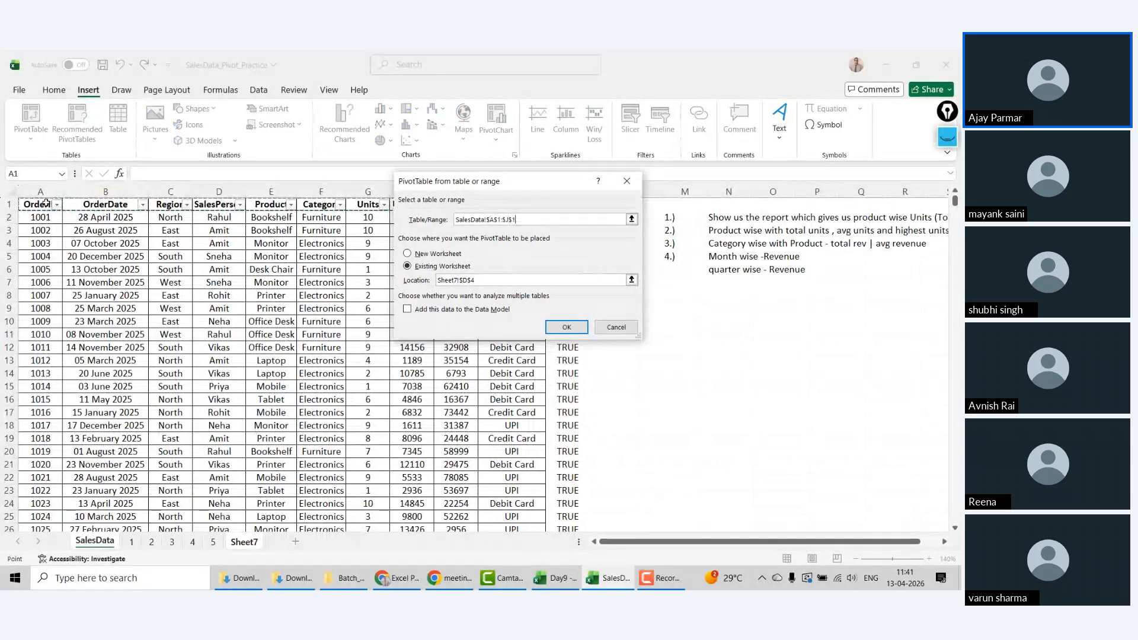
{"action": "key", "text": "ctrl+shift+Down"}
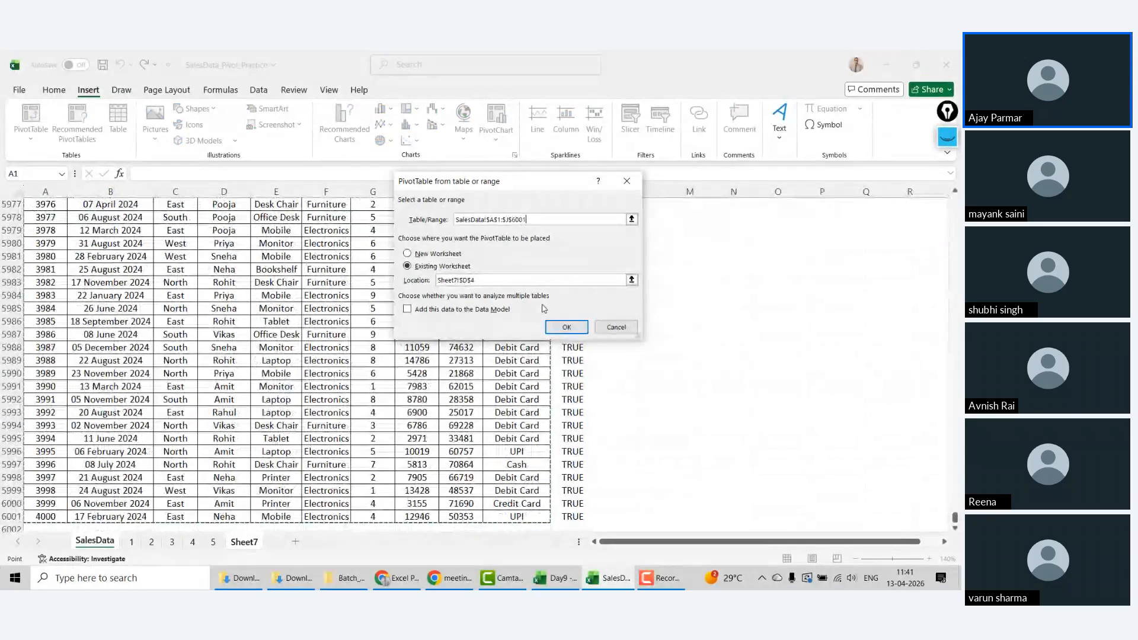
{"action": "left_click", "coordinate": [582, 332]}
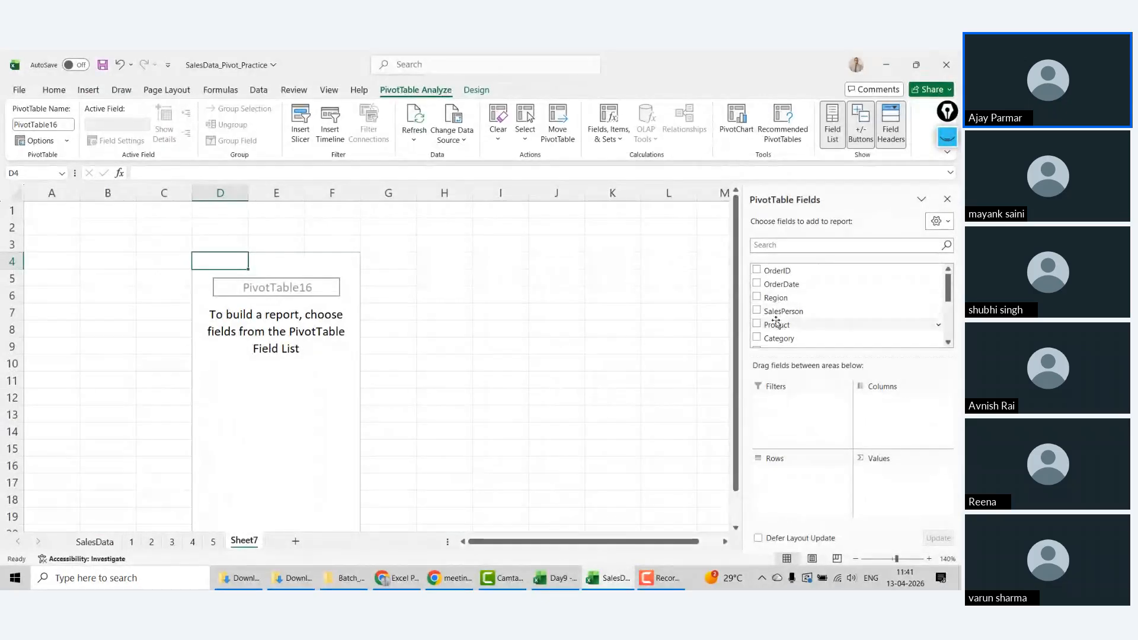
Step: Add OrderDate to the pivot table's Rows and expand 2024 and its Qtr1 group
{"action": "mouse_move", "coordinate": [947, 286]}
{"action": "left_mouse_down"}
{"action": "mouse_move", "coordinate": [949, 323]}
{"action": "mouse_move", "coordinate": [948, 279]}
{"action": "left_mouse_up"}
{"action": "left_click_drag", "start_coordinate": [781, 281], "coordinate": [771, 483]}
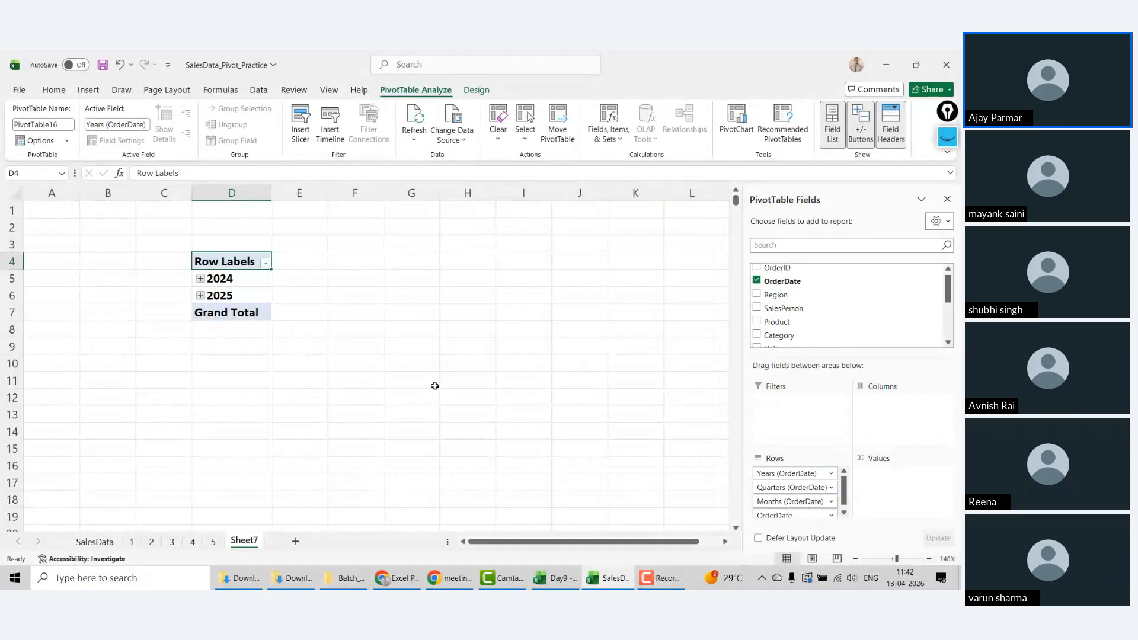
{"action": "left_click", "coordinate": [246, 282]}
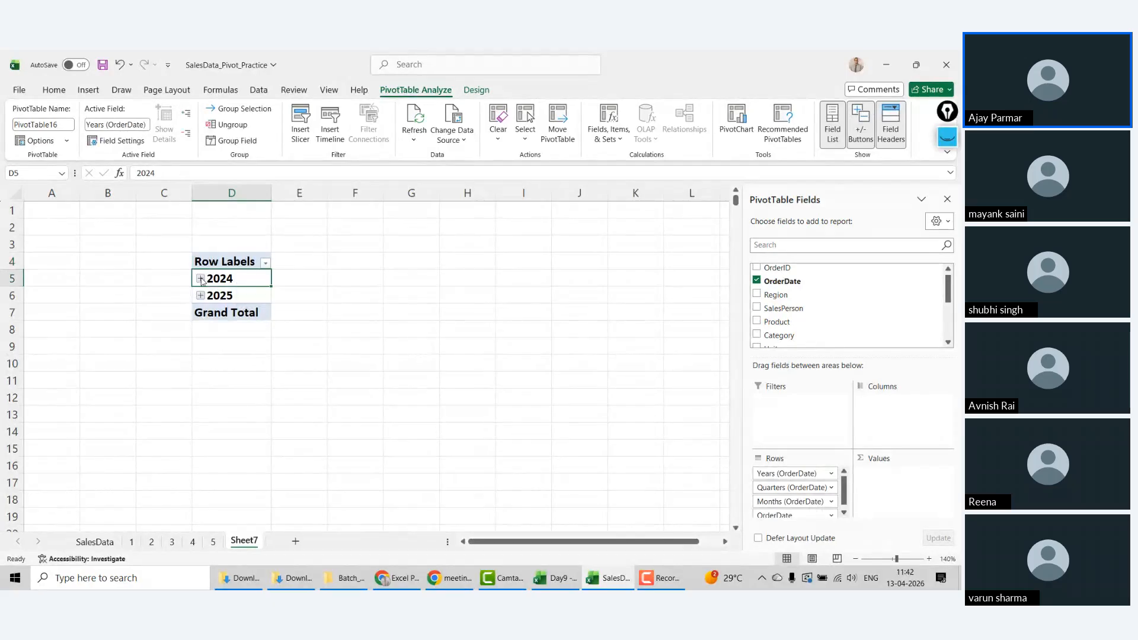
{"action": "left_click", "coordinate": [201, 280]}
{"action": "left_click", "coordinate": [213, 296]}
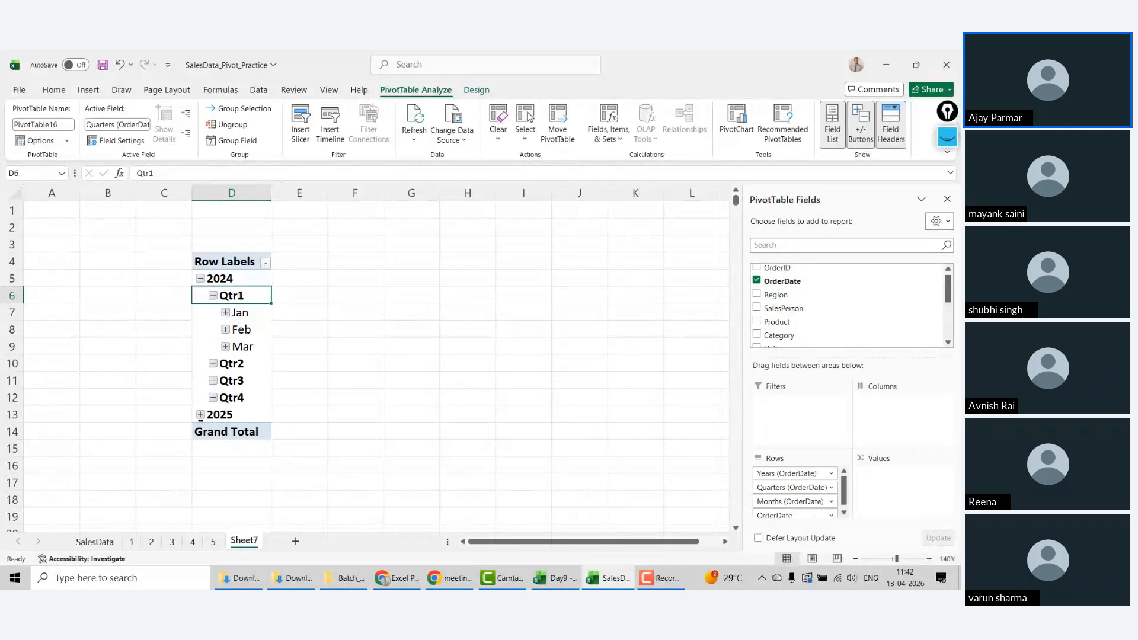
Step: Ungroup the pivot table's OrderDate row labels into individual dates
{"action": "left_click", "coordinate": [242, 277]}
{"action": "right_click", "coordinate": [242, 277]}
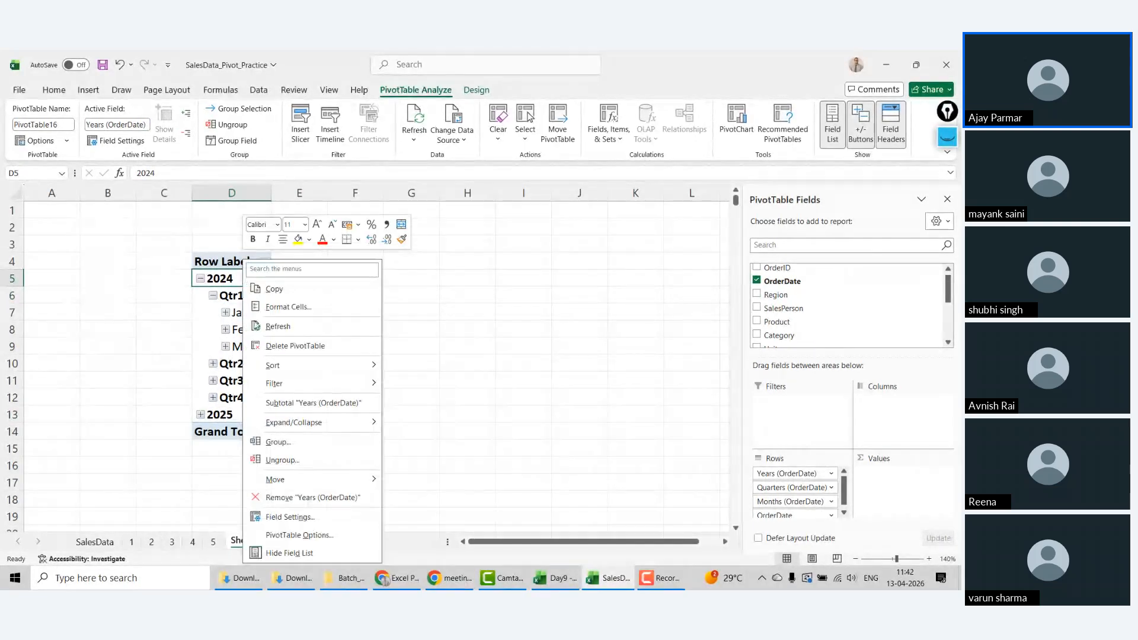
{"action": "left_click", "coordinate": [291, 461]}
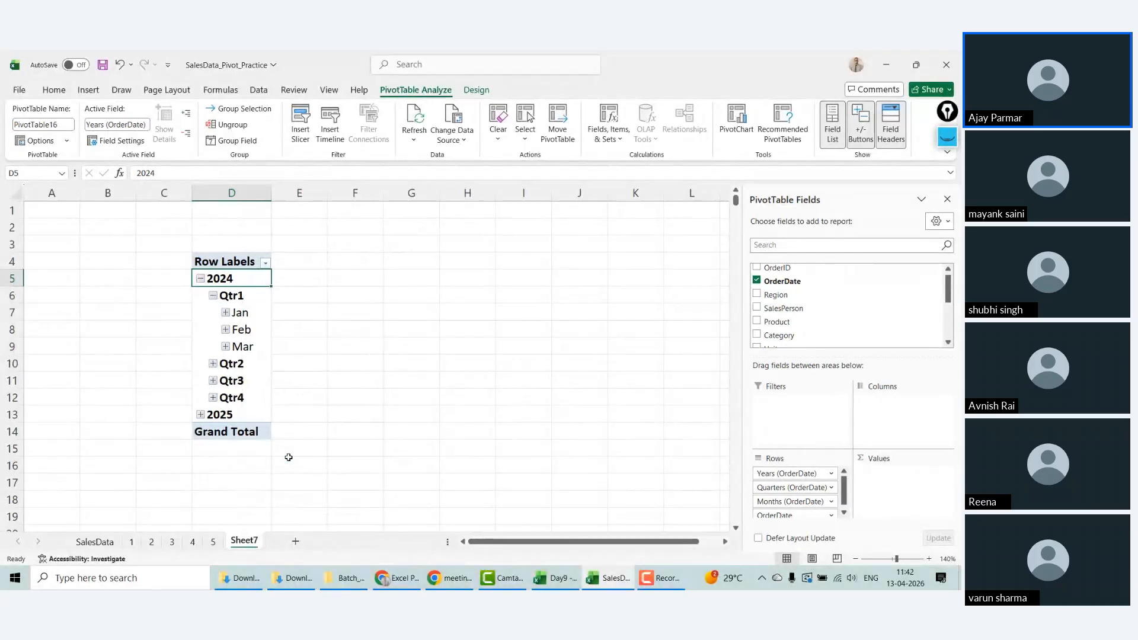
Step: Examine the individual dates listed under the pivot table's row labels
{"action": "left_click", "coordinate": [256, 325]}
{"action": "key", "text": "Up"}
{"action": "key", "text": "Up"}
{"action": "key", "text": "Up"}
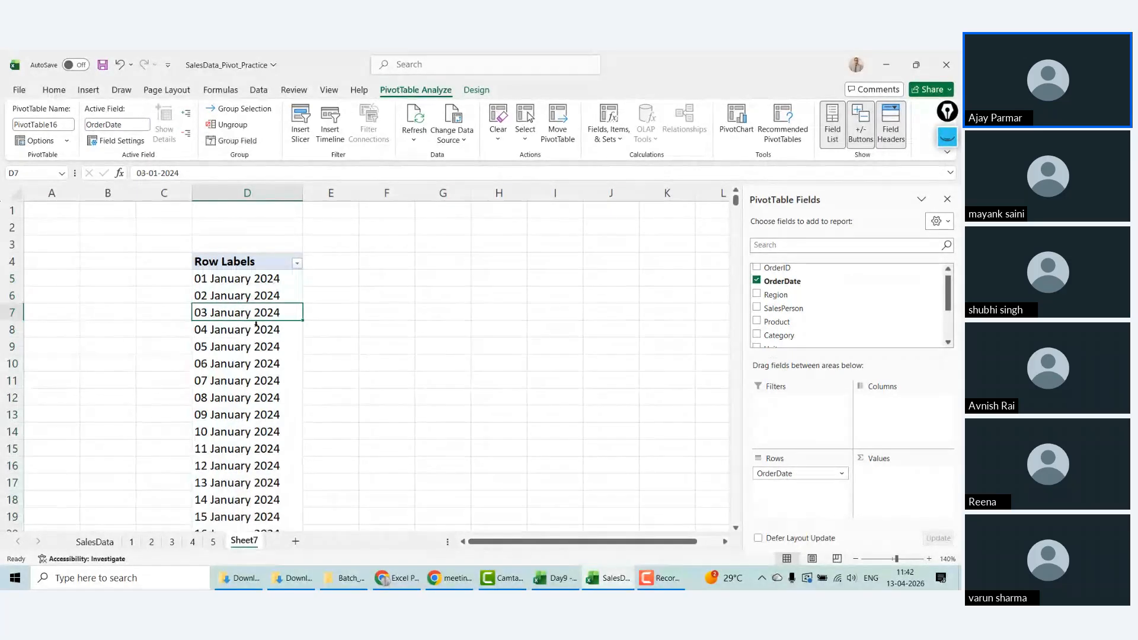
{"action": "key", "text": "ctrl+shift+Down"}
{"action": "key", "text": "ctrl+Up"}
{"action": "key", "text": "Up"}
{"action": "key", "text": "Down"}
{"action": "key", "text": "Down"}
{"action": "key", "text": "Down"}
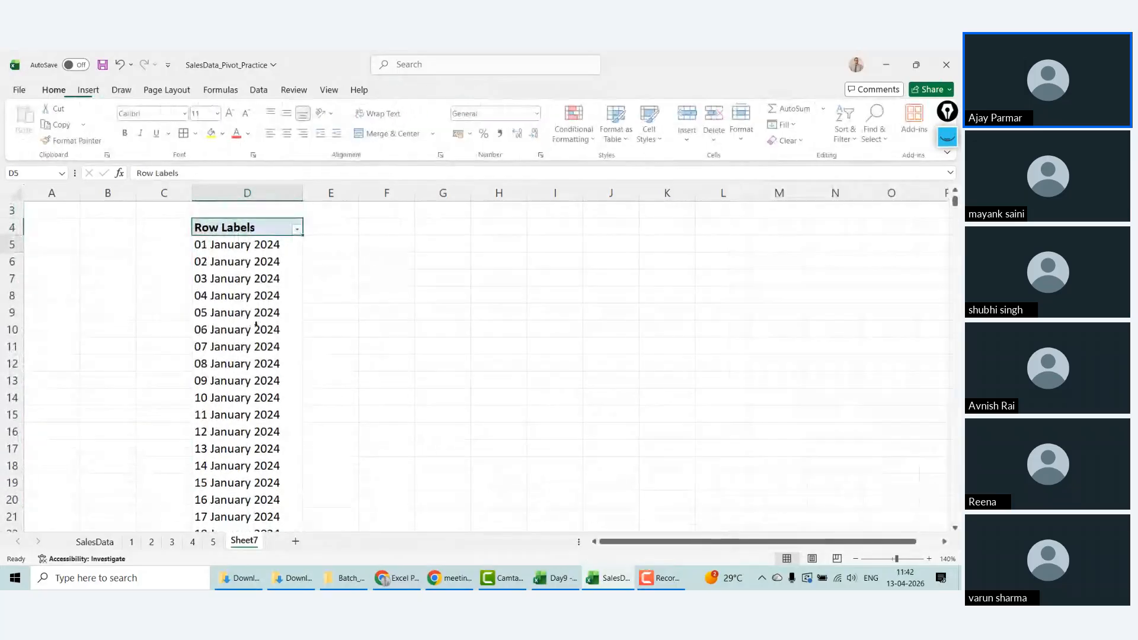
{"action": "key", "text": "Up"}
{"action": "key", "text": "Up"}
{"action": "key", "text": "Up"}
{"action": "key", "text": "Up"}
{"action": "key", "text": "Down"}
{"action": "key", "text": "Down"}
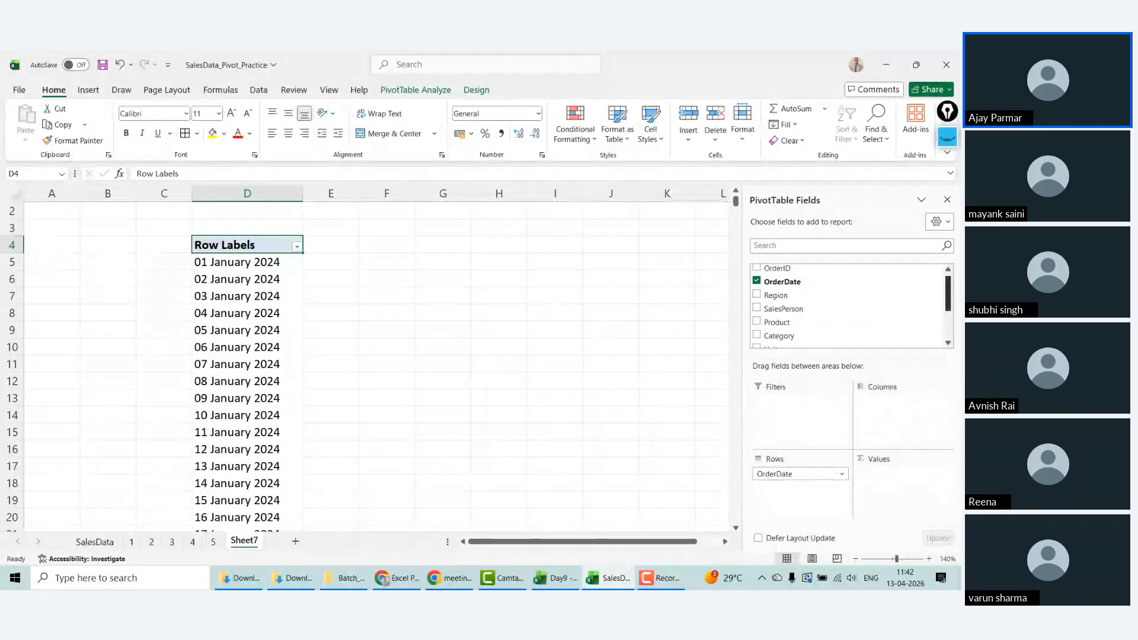
Step: Add the Units field to the pivot table's Values area, summed for each date
{"action": "left_click_drag", "start_coordinate": [948, 297], "coordinate": [947, 296]}
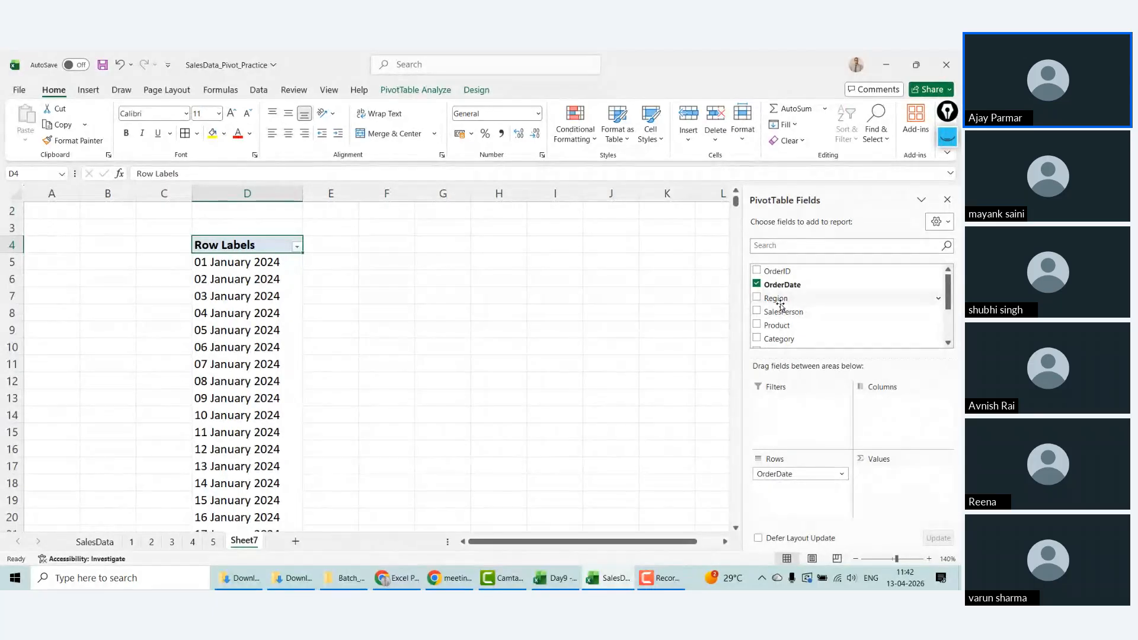
{"action": "scroll", "coordinate": [948, 296], "scroll_direction": "down", "scroll_amount": 2}
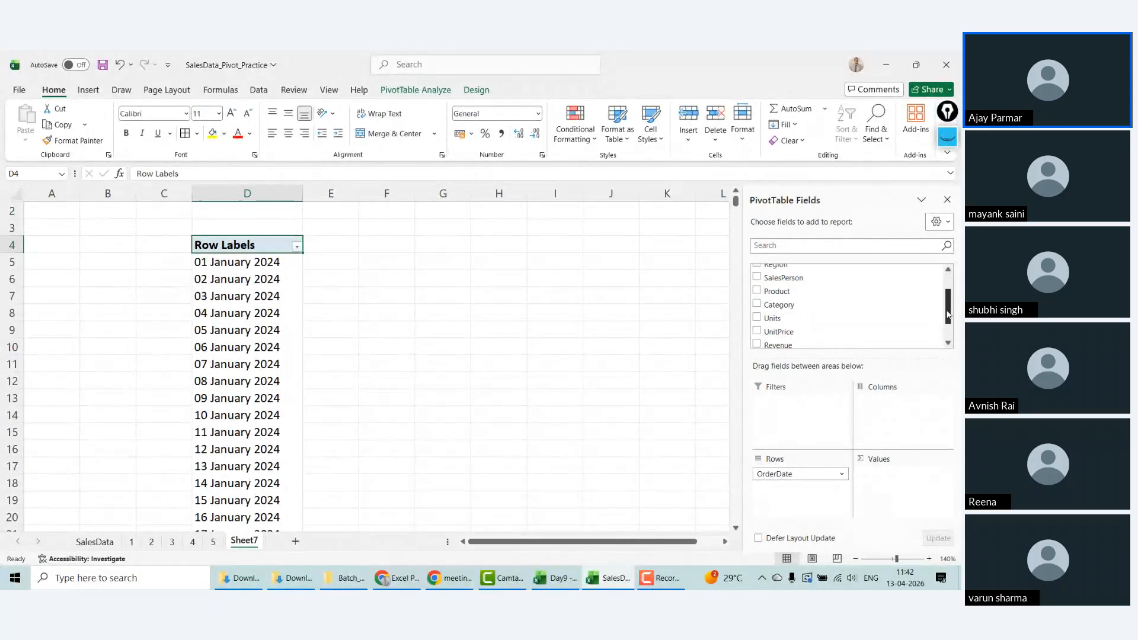
{"action": "left_click_drag", "start_coordinate": [785, 289], "coordinate": [902, 498]}
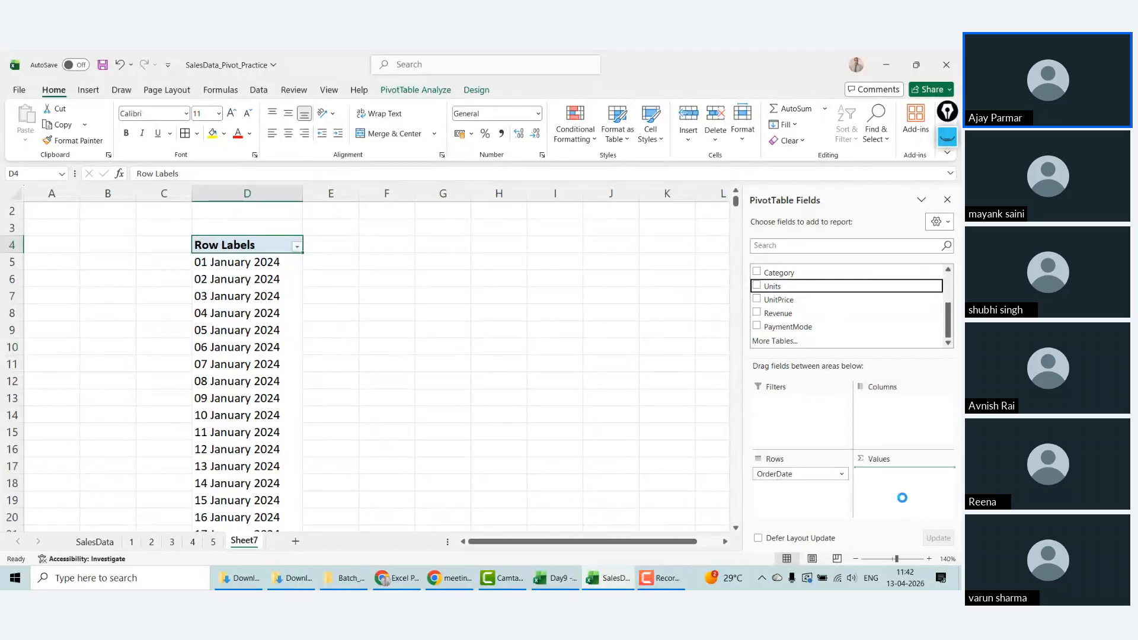
{"action": "left_click", "coordinate": [233, 264]}
{"action": "left_click", "coordinate": [261, 243]}
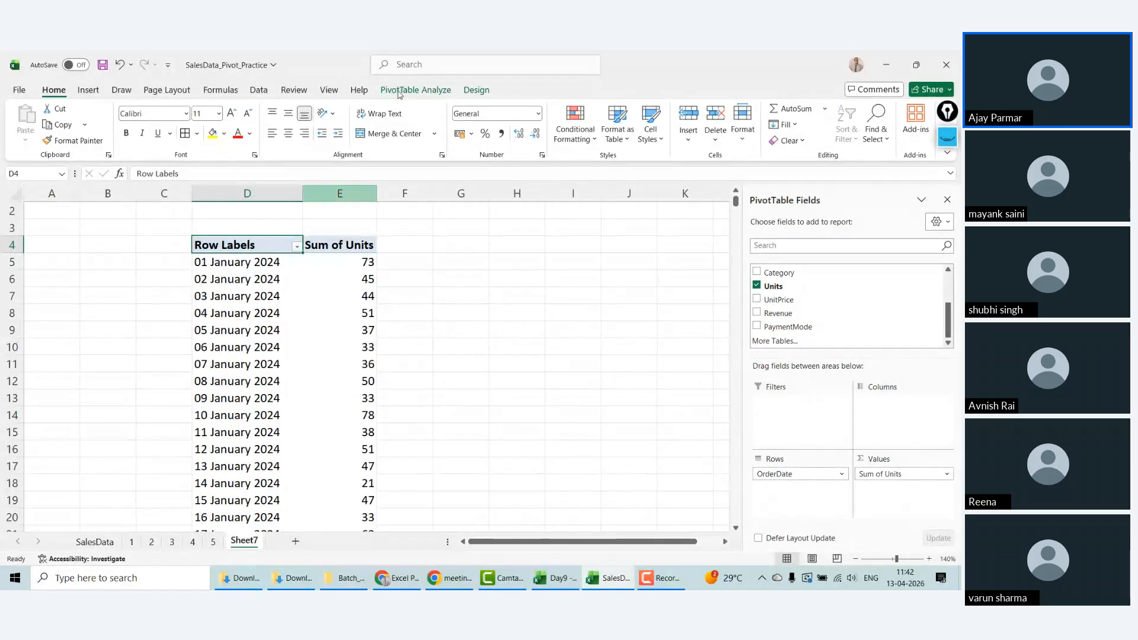
{"action": "left_click", "coordinate": [427, 92]}
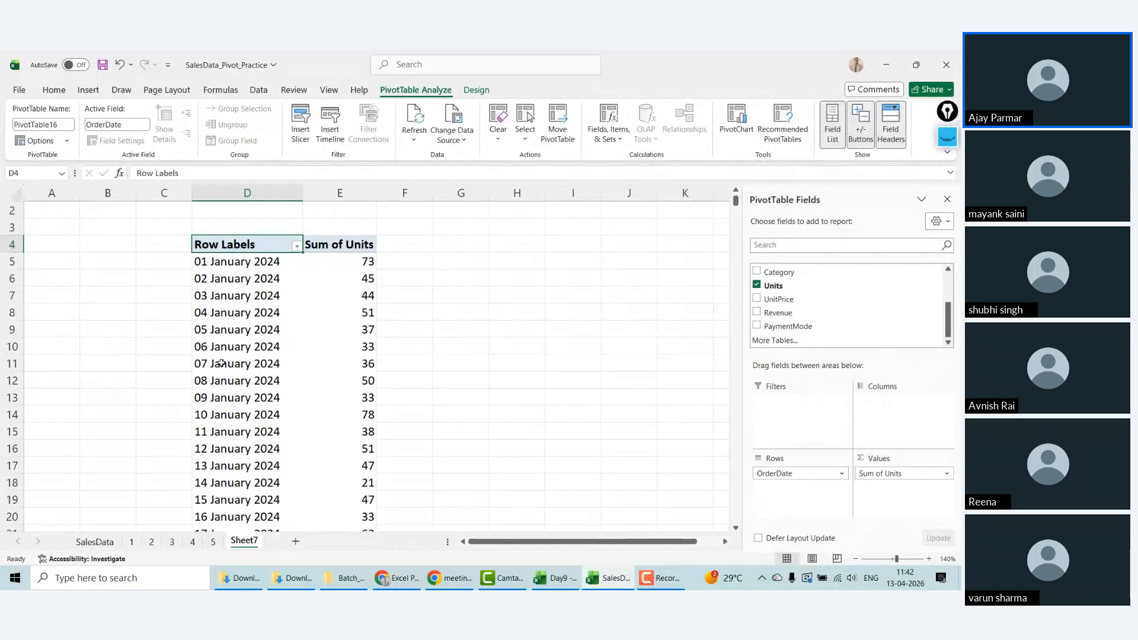
Step: Examine the date-wise unit and revenue figures in the pivot tables on Sheet7, sheet 5 and sheet 4
{"action": "left_click", "coordinate": [259, 356]}
{"action": "left_click", "coordinate": [367, 261]}
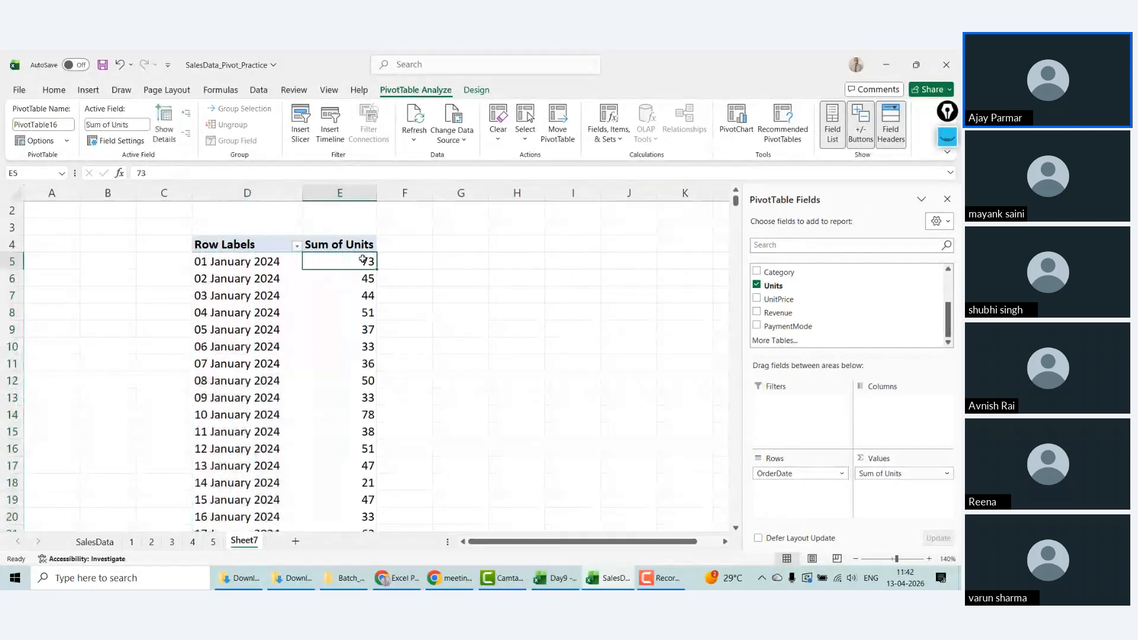
{"action": "left_click", "coordinate": [212, 542]}
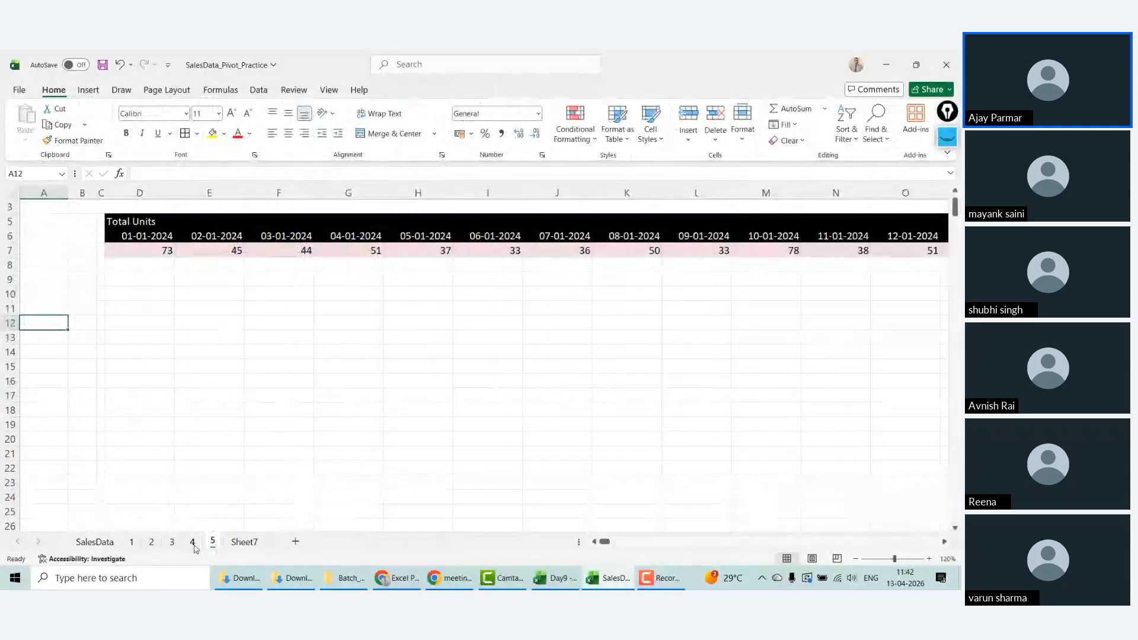
{"action": "left_click", "coordinate": [192, 542]}
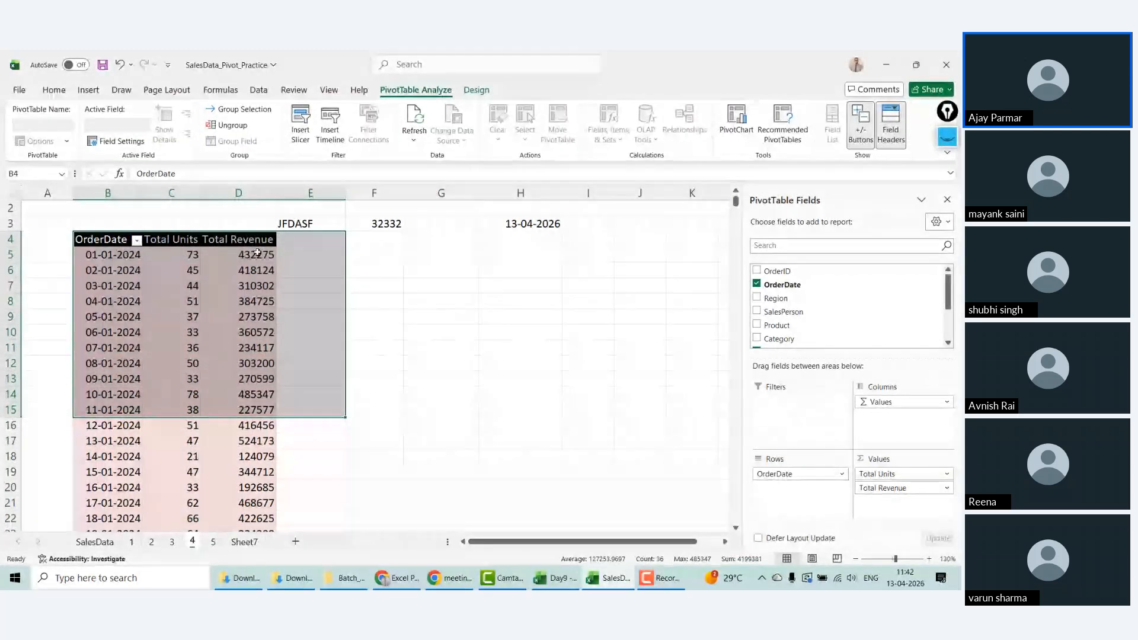
{"action": "left_click", "coordinate": [79, 255]}
{"action": "left_click", "coordinate": [178, 257]}
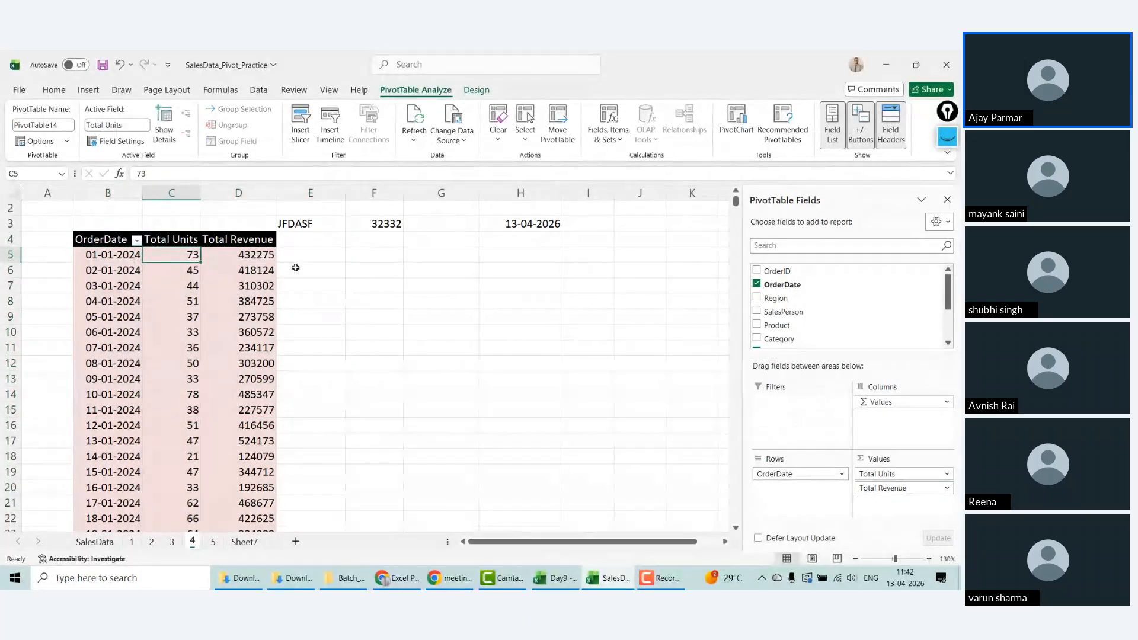
{"action": "left_click", "coordinate": [116, 256]}
{"action": "key", "text": "Right"}
{"action": "key", "text": "Right"}
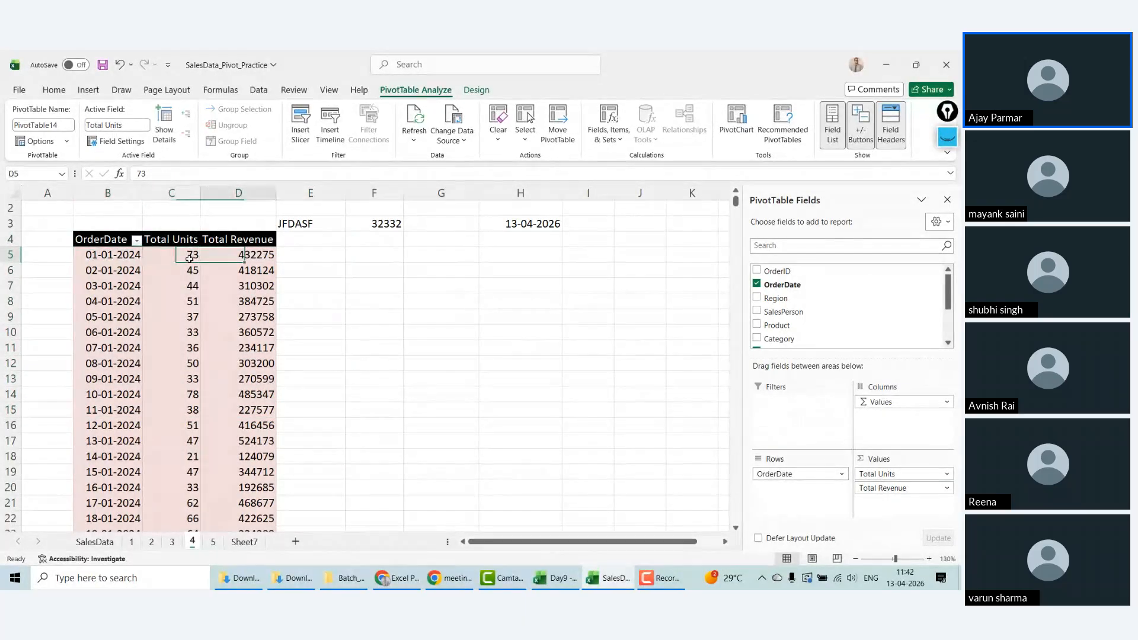
{"action": "key", "text": "Left"}
{"action": "key", "text": "Left"}
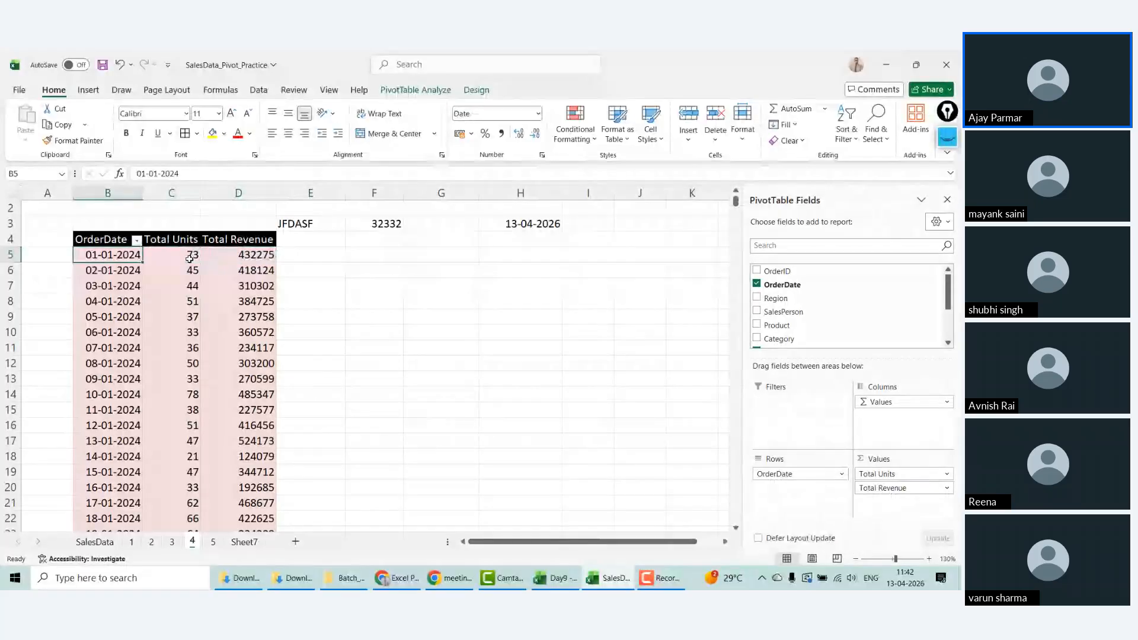
{"action": "key", "text": "ctrl+shift+Down"}
{"action": "key", "text": "ctrl+Up"}
{"action": "key", "text": "Up"}
{"action": "key", "text": "Down"}
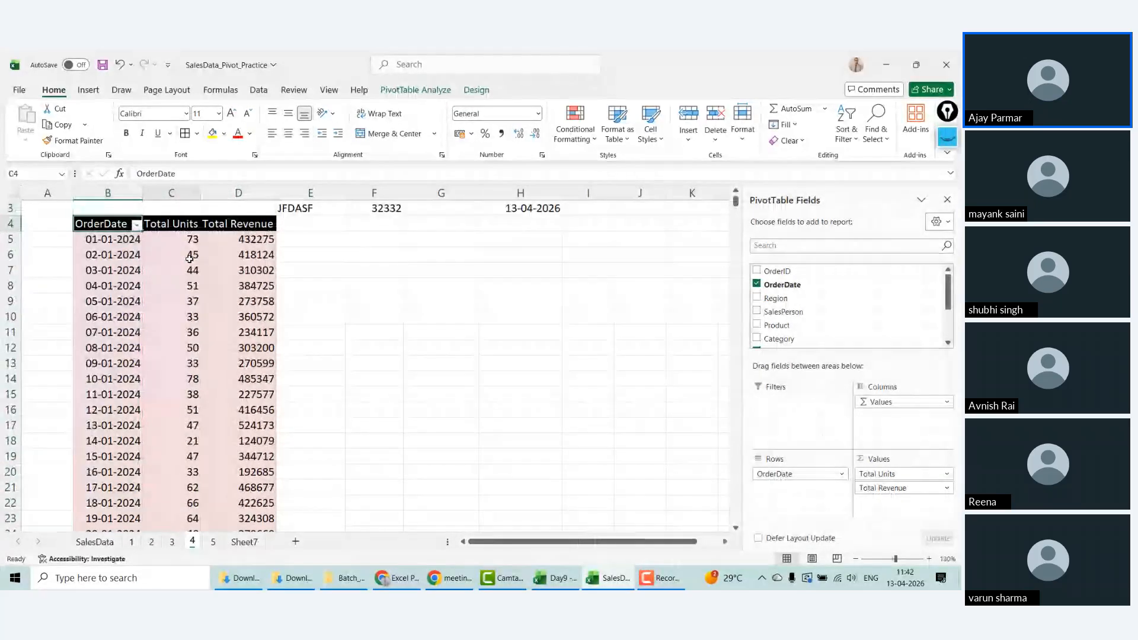
Step: Sort the order dates in the sheet 4 pivot table by Total Revenue, largest to smallest
{"action": "key", "text": "Right"}
{"action": "key", "text": "Right"}
{"action": "key", "text": "Down"}
{"action": "left_click", "coordinate": [258, 90]}
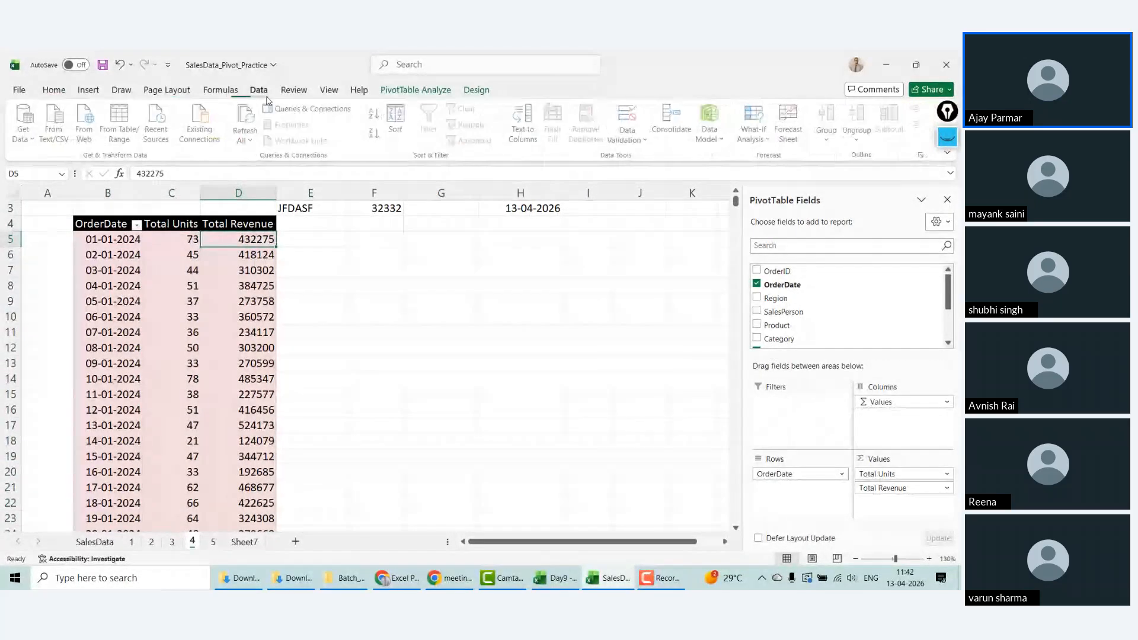
{"action": "left_click", "coordinate": [398, 127]}
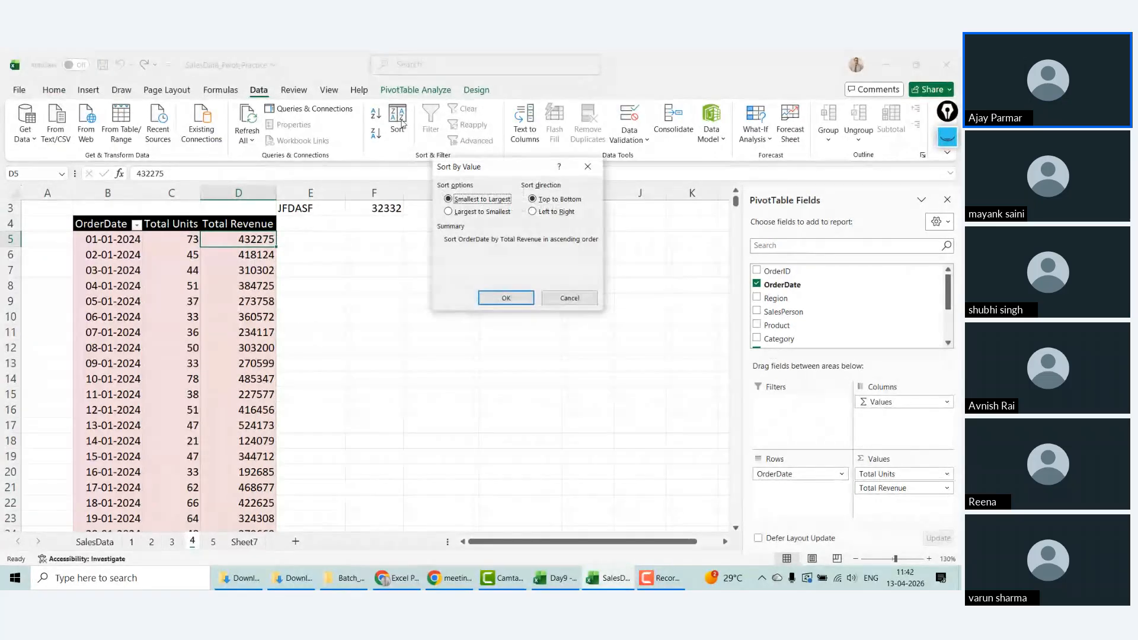
{"action": "left_click", "coordinate": [468, 213]}
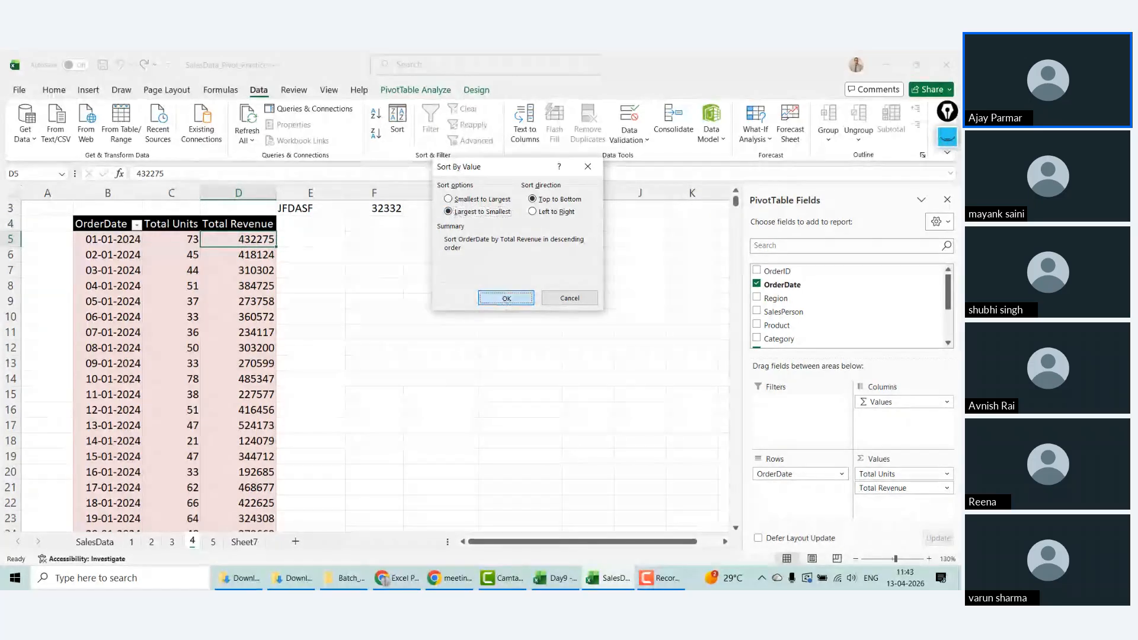
{"action": "left_click", "coordinate": [506, 299]}
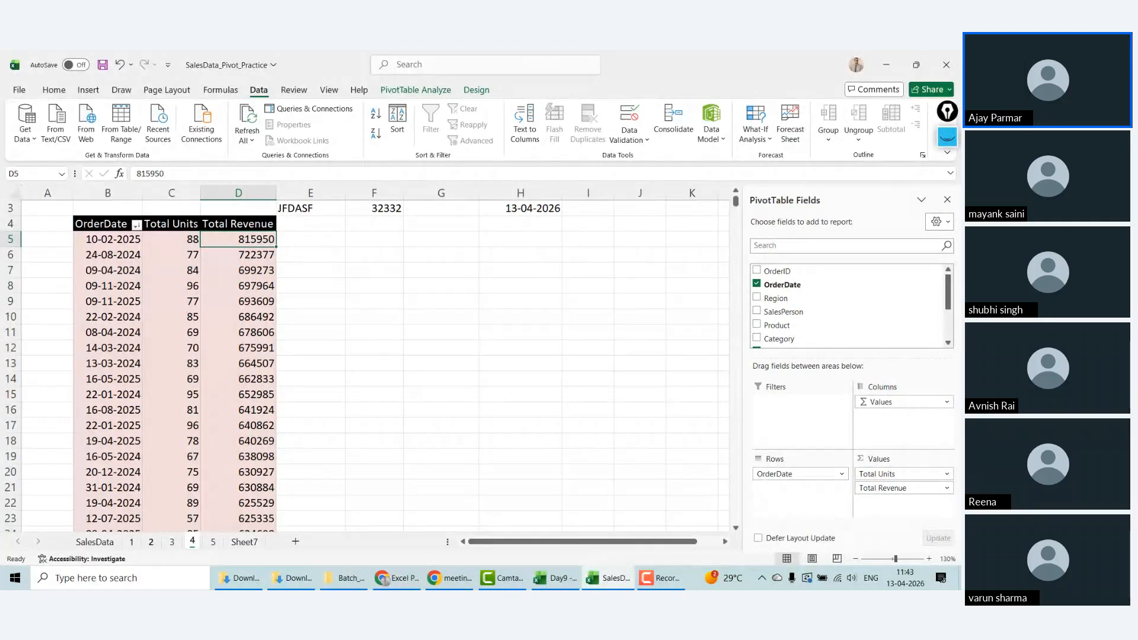
Step: Sort the products in the sheet 2 pivot table by Total Units, largest to smallest
{"action": "left_click", "coordinate": [152, 542]}
{"action": "left_click", "coordinate": [222, 298]}
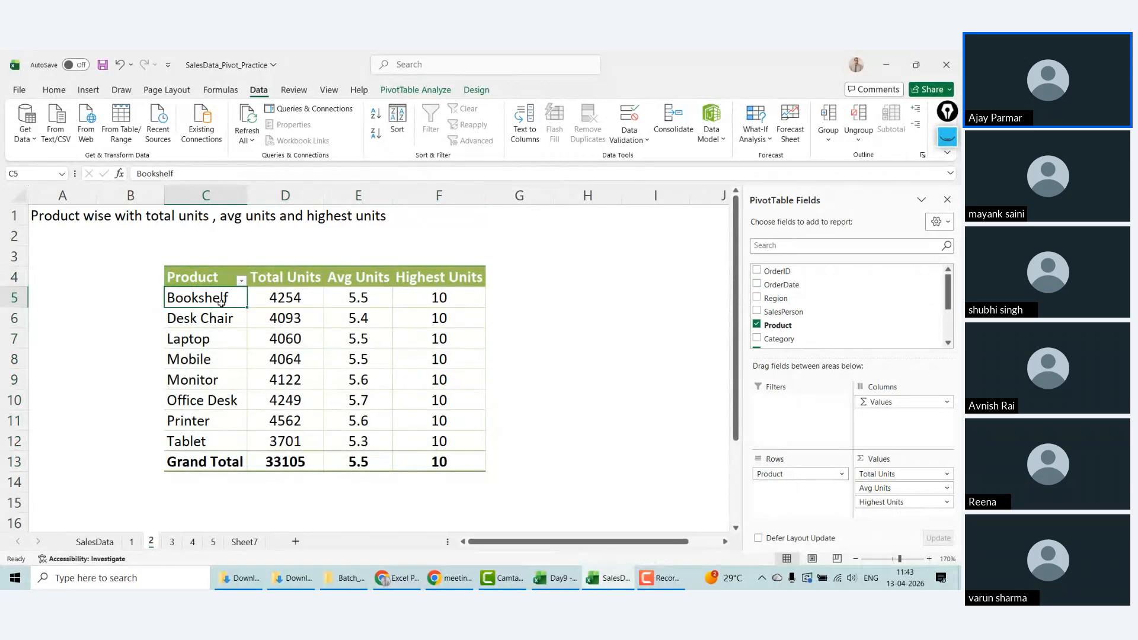
{"action": "left_click", "coordinate": [301, 300]}
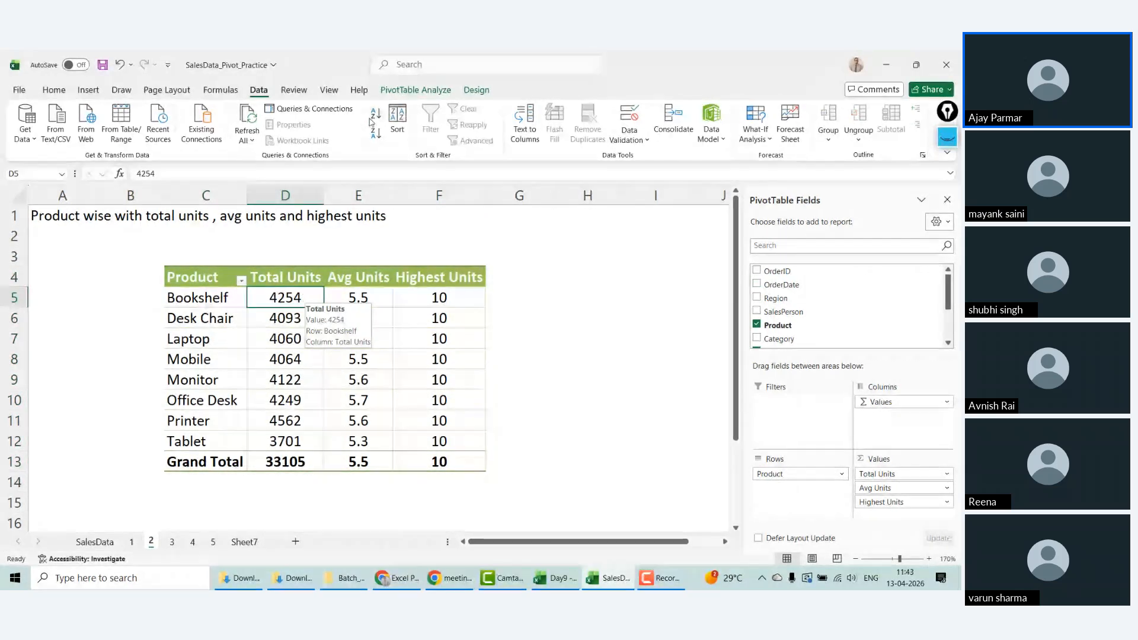
{"action": "left_click", "coordinate": [403, 123]}
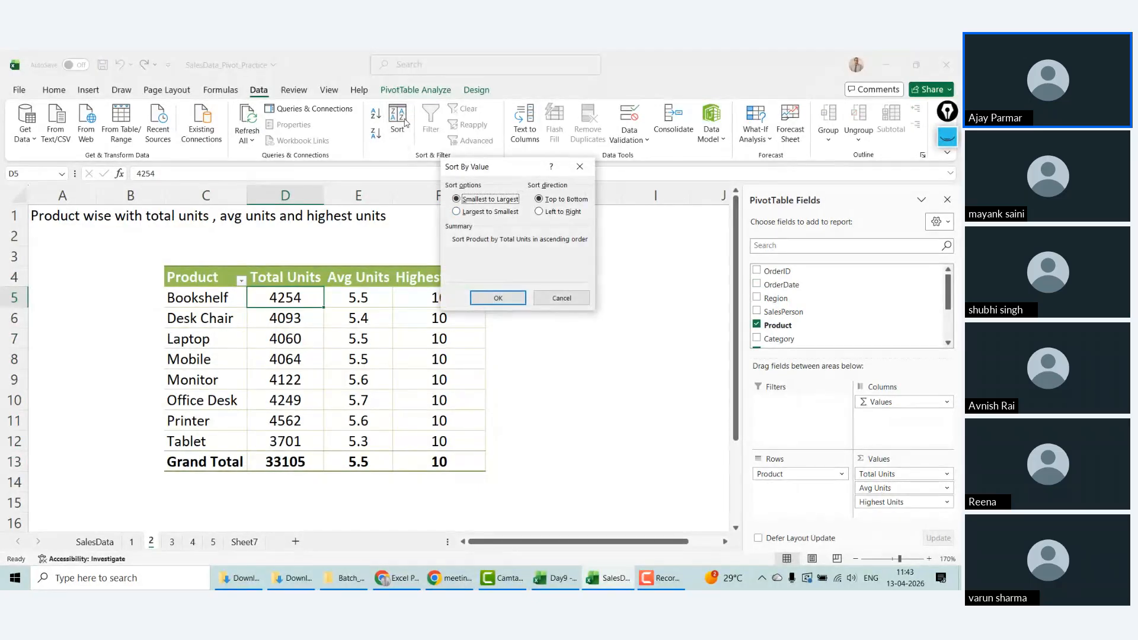
{"action": "left_click", "coordinate": [483, 212]}
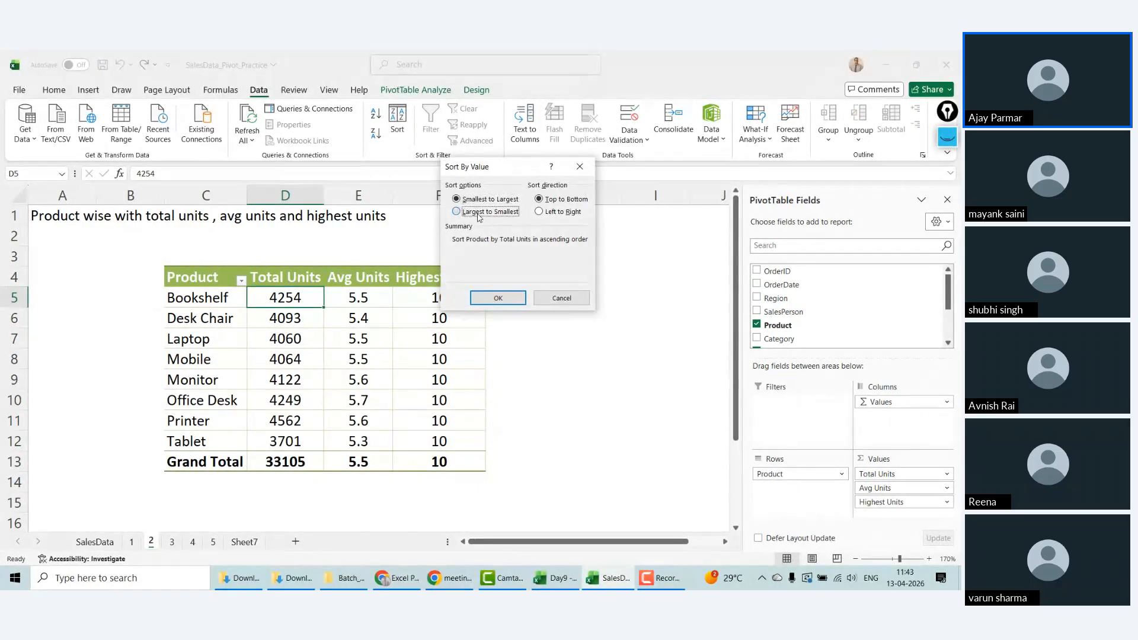
{"action": "left_click", "coordinate": [504, 302]}
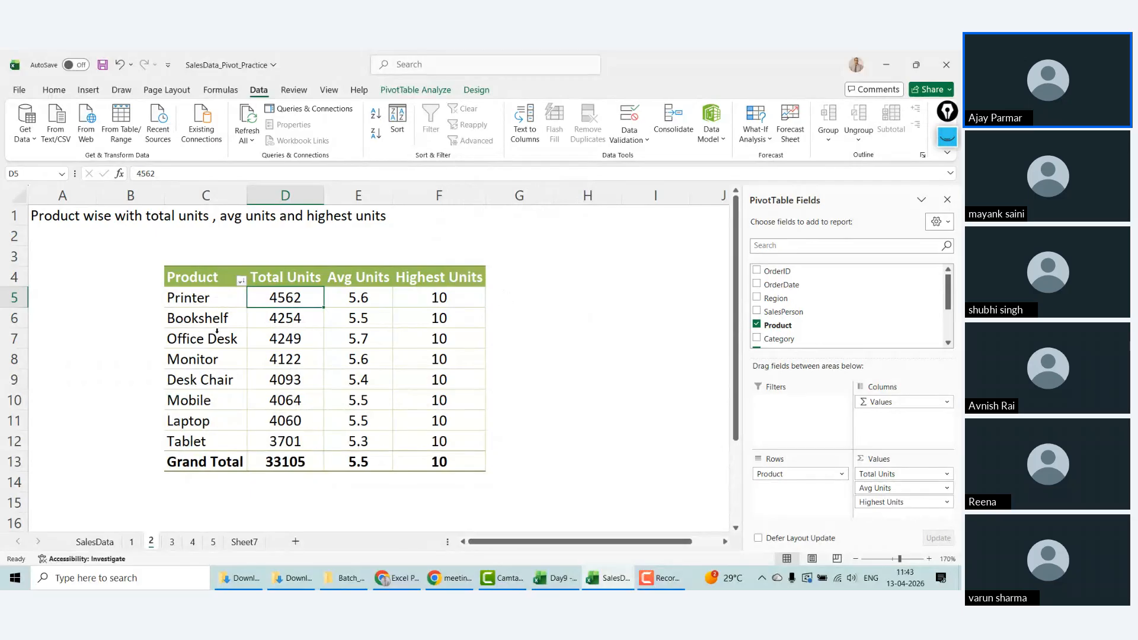
{"action": "key", "text": "Right"}
{"action": "key", "text": "Right"}
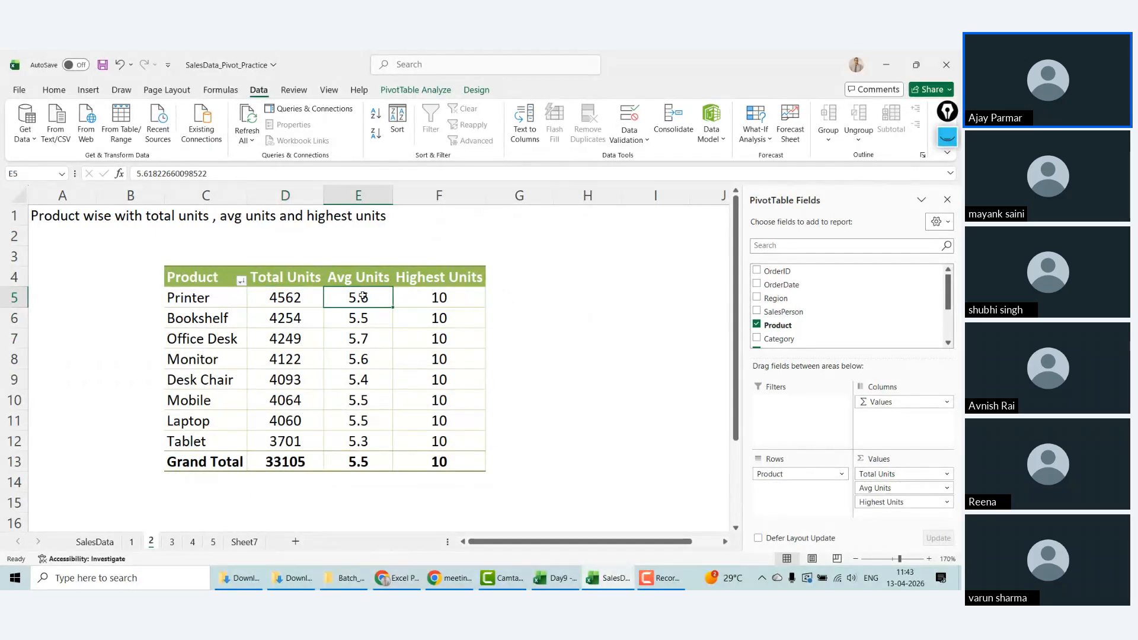
{"action": "key", "text": "Left"}
{"action": "key", "text": "Left"}
{"action": "key", "text": "Left"}
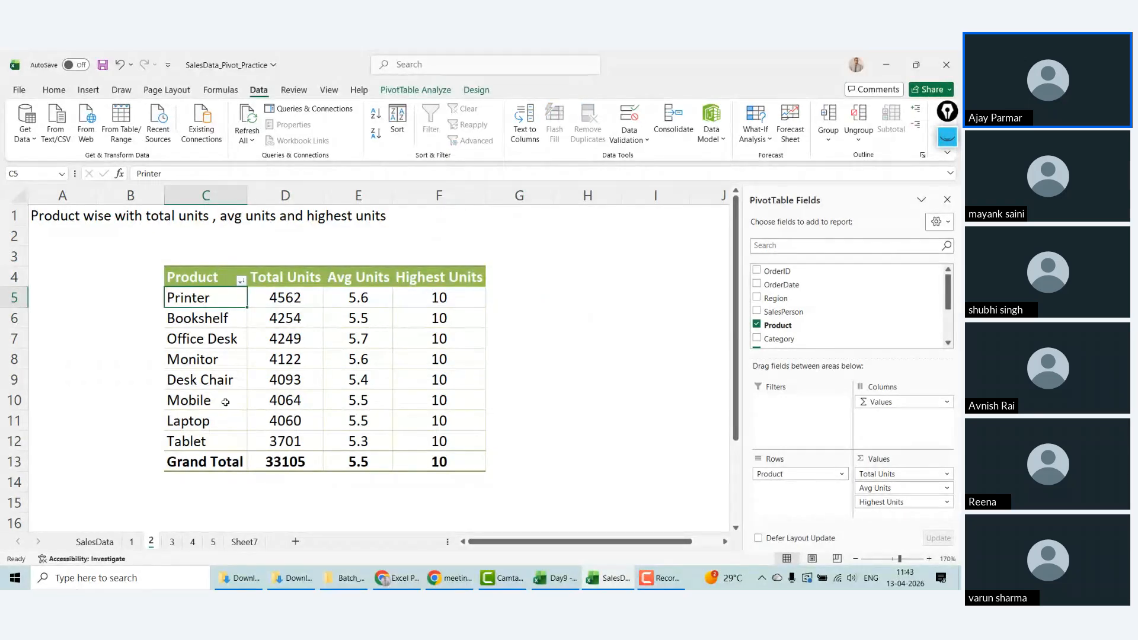
Step: Copy the entire product pivot table on sheet 2, from its header through the Grand Total row
{"action": "left_click", "coordinate": [201, 278]}
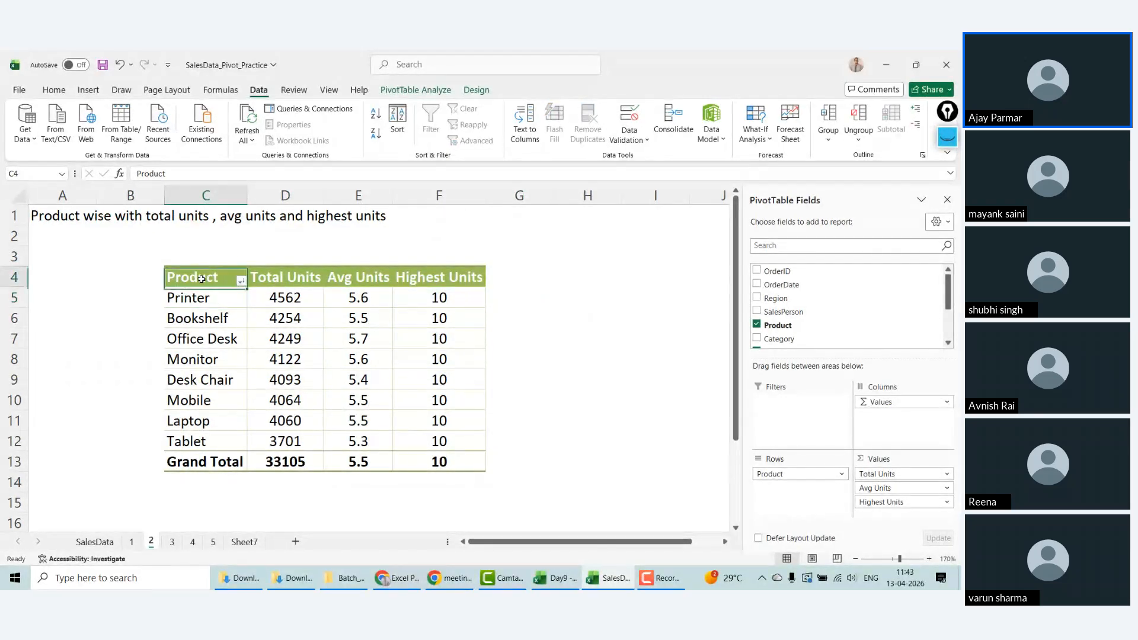
{"action": "left_click", "coordinate": [454, 463], "text": "shift"}
{"action": "key", "text": "ctrl+c"}
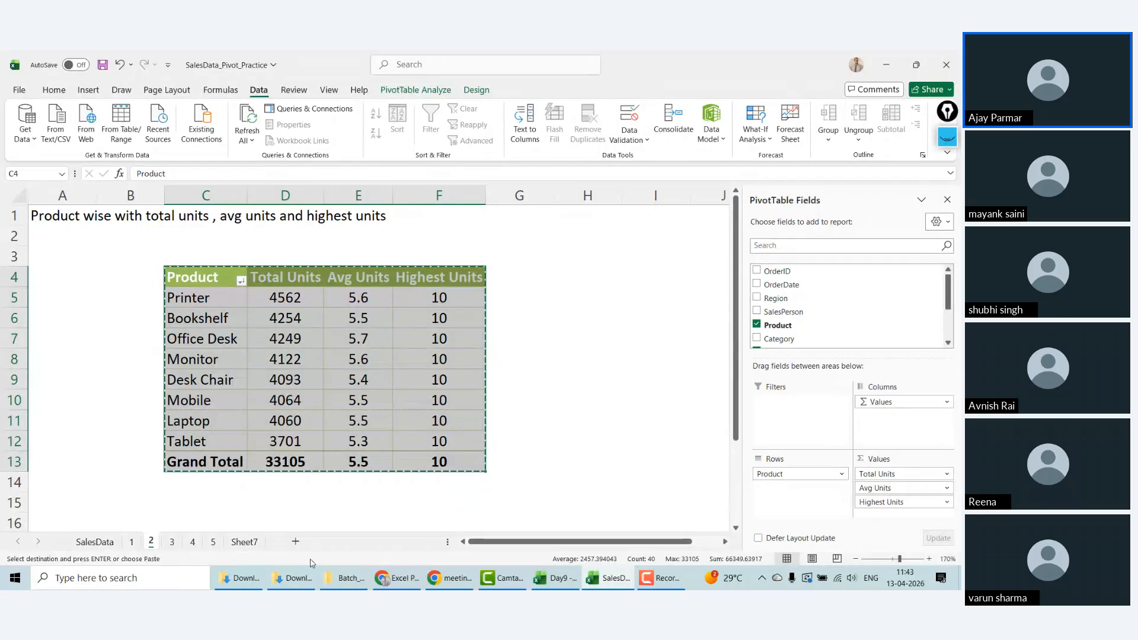
Step: Rename Sheet7 as "sort date group"
{"action": "left_click", "coordinate": [249, 544]}
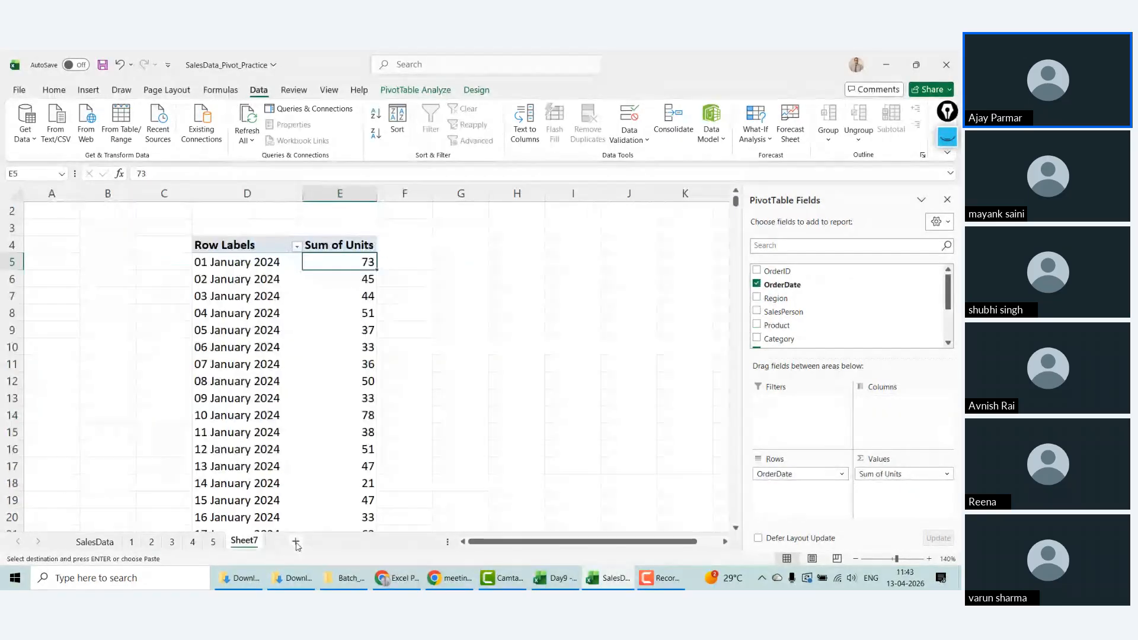
{"action": "double_click", "coordinate": [245, 542]}
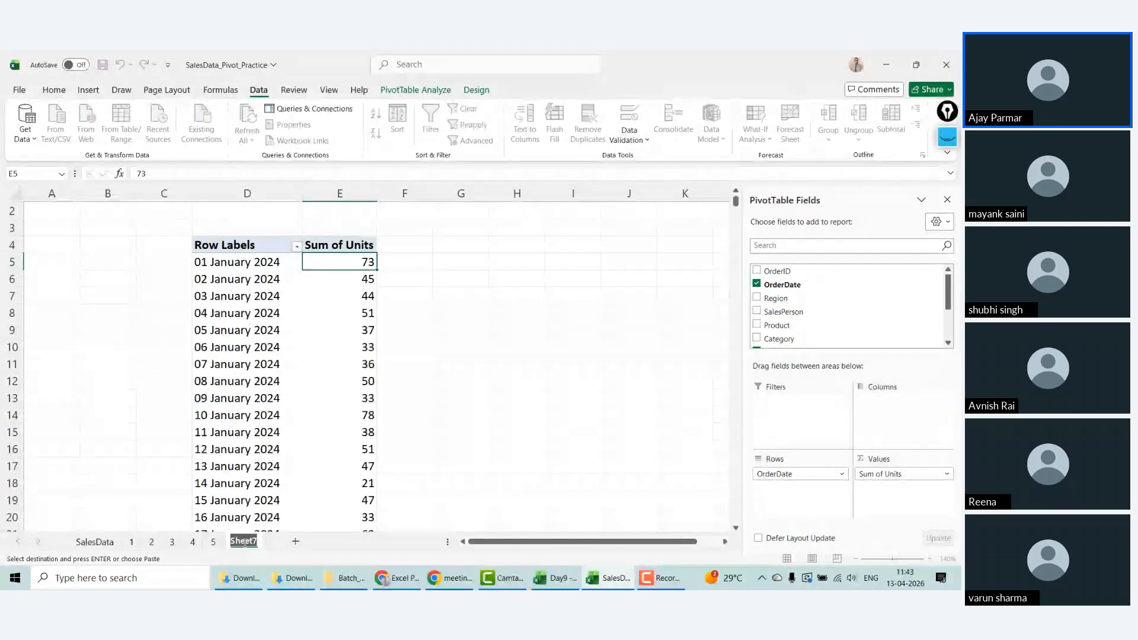
{"action": "type", "text": "sor"}
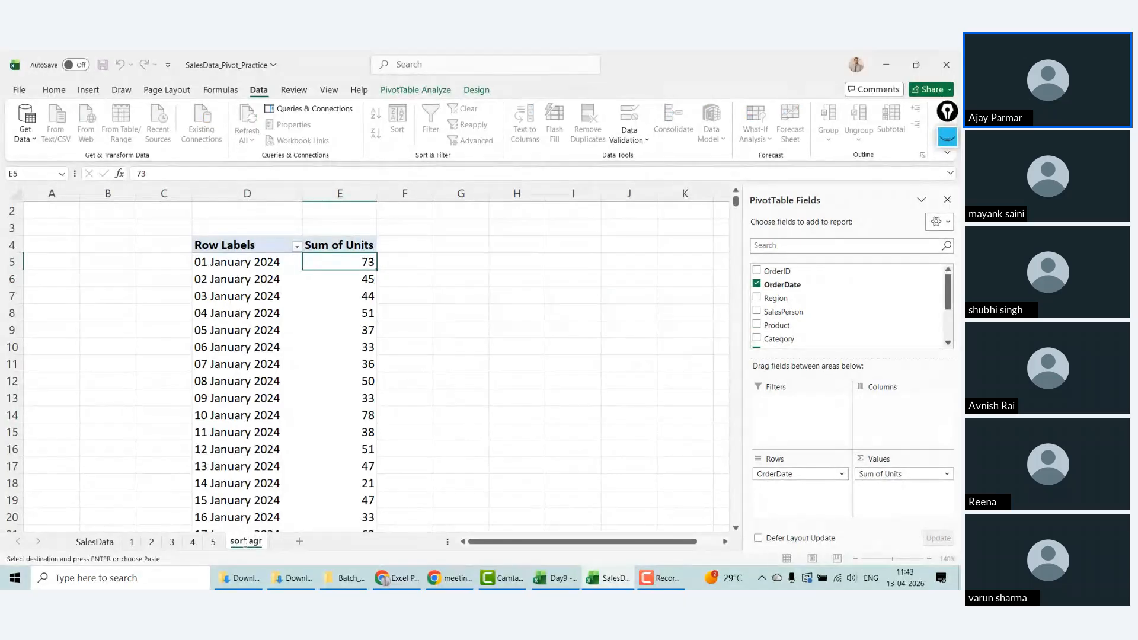
{"action": "type", "text": "t dat"}
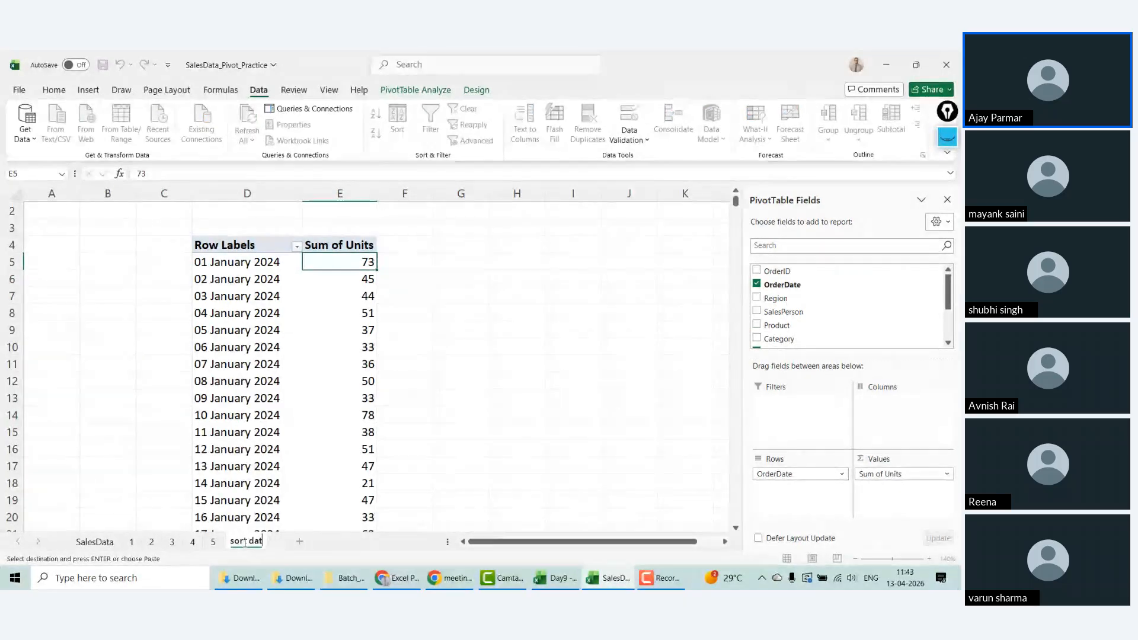
{"action": "type", "text": "e group"}
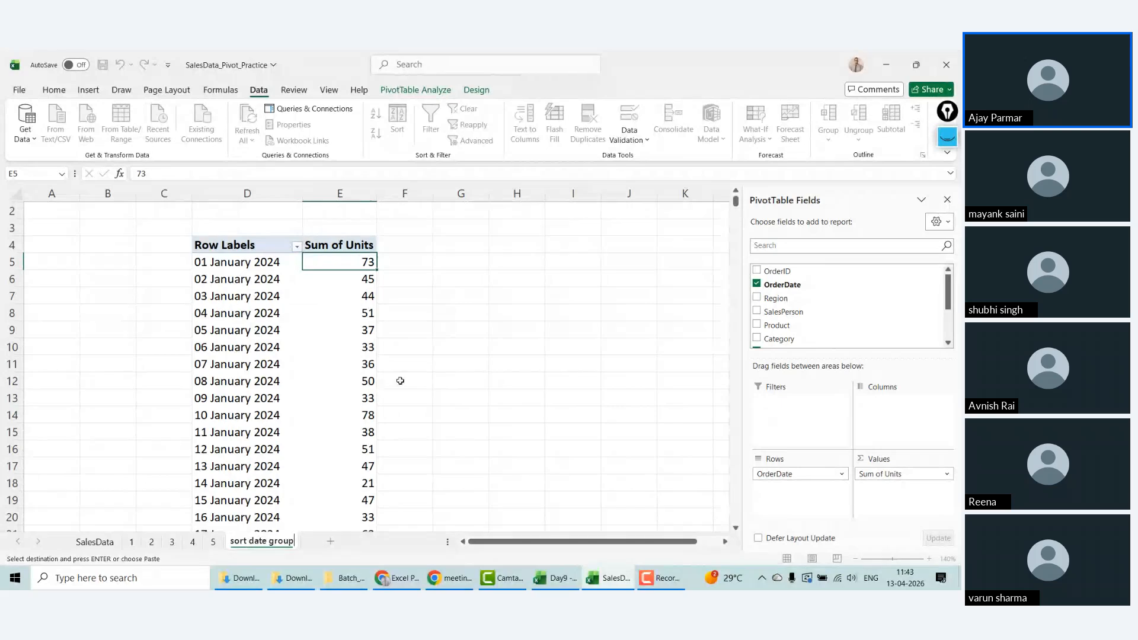
{"action": "left_click", "coordinate": [400, 380]}
Step: Add a new worksheet after "sort date group" and paste the copied product pivot table at cell G3
{"action": "left_click", "coordinate": [328, 540]}
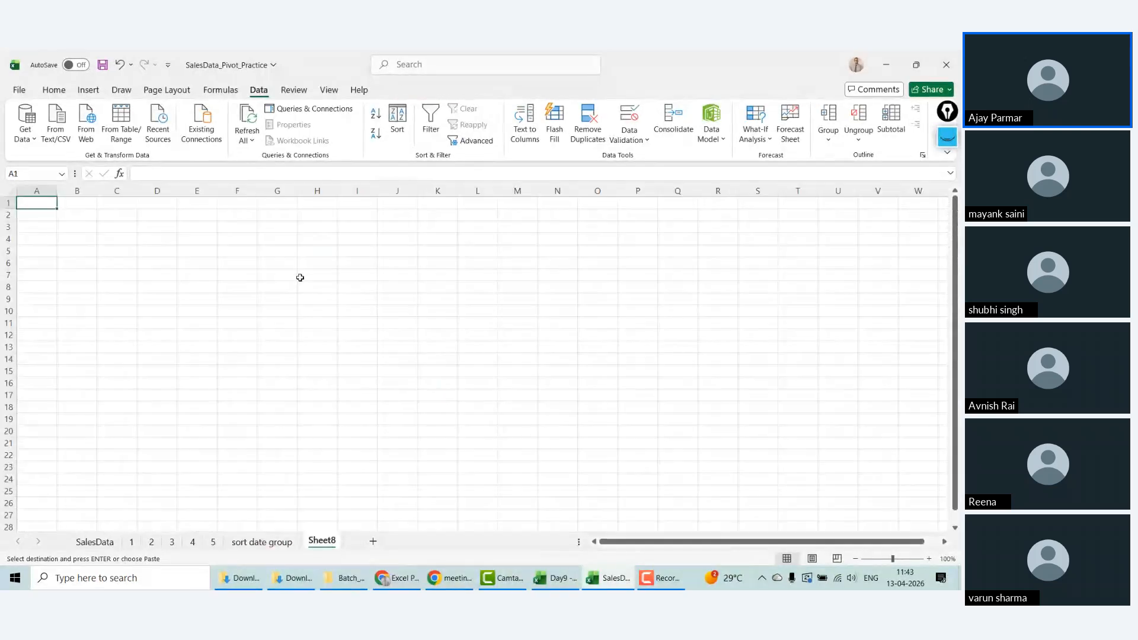
{"action": "left_click", "coordinate": [261, 226]}
{"action": "key", "text": "ctrl+v"}
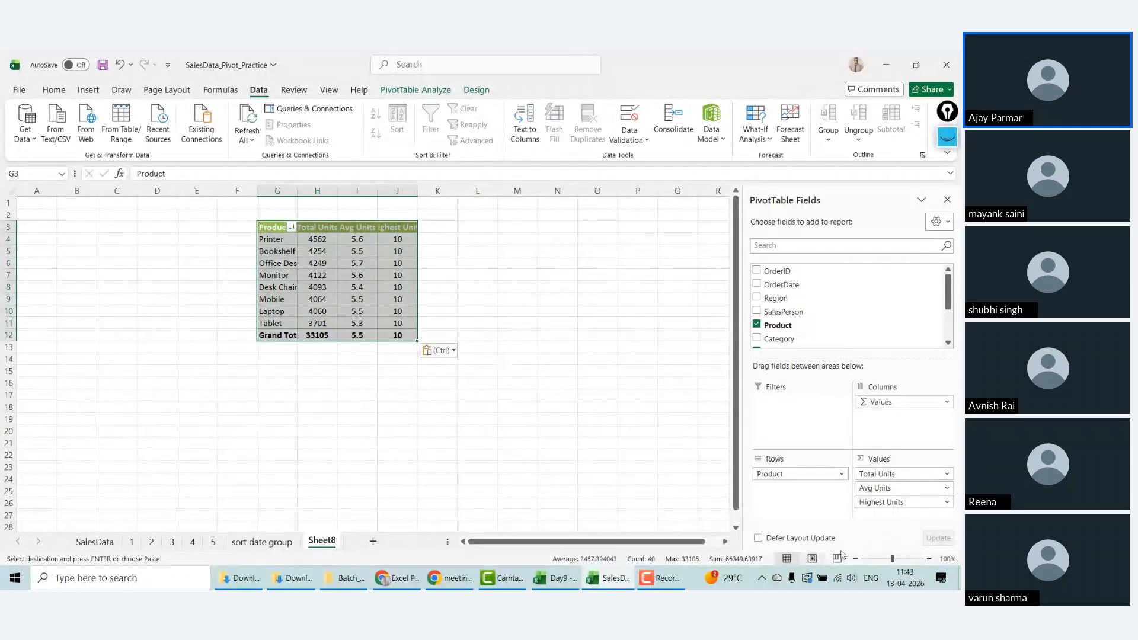
{"action": "scroll", "coordinate": [494, 356], "scroll_direction": "up", "scroll_amount": 4}
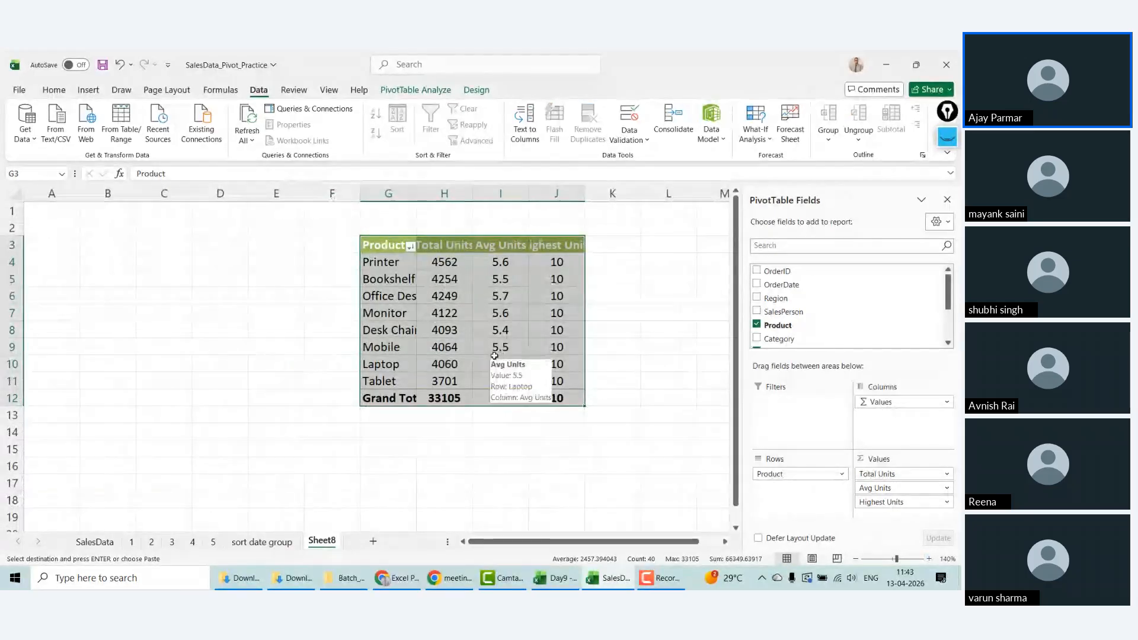
Step: Remove Highest Units and Avg Units from the pasted pivot table's Values area
{"action": "left_click", "coordinate": [510, 296]}
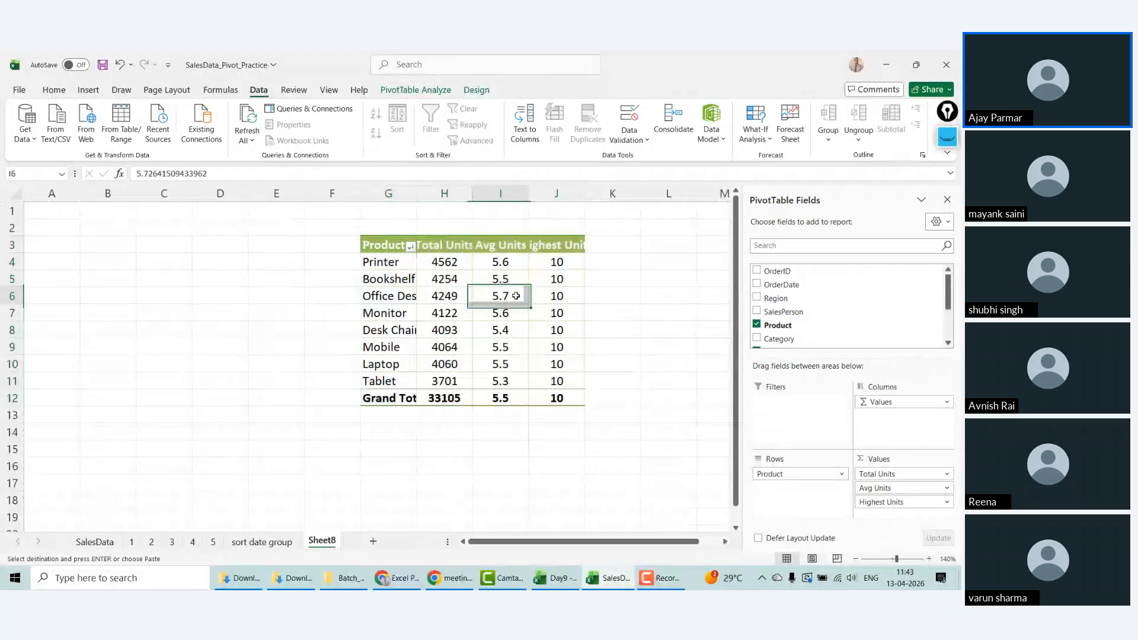
{"action": "left_click_drag", "start_coordinate": [876, 503], "coordinate": [676, 439]}
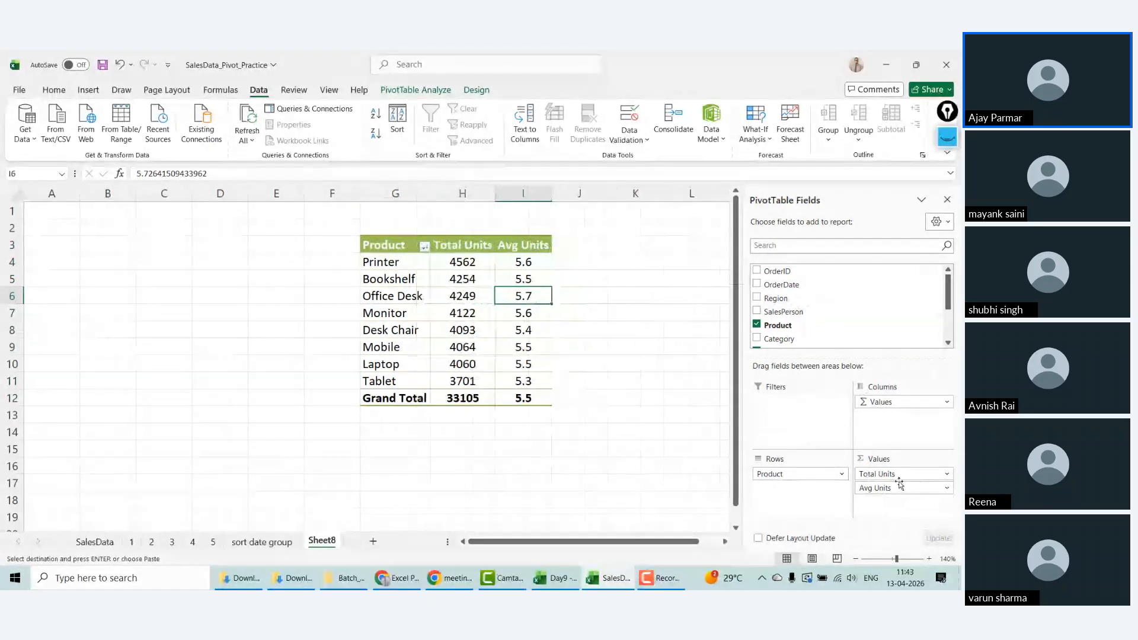
{"action": "left_click_drag", "start_coordinate": [901, 487], "coordinate": [820, 326]}
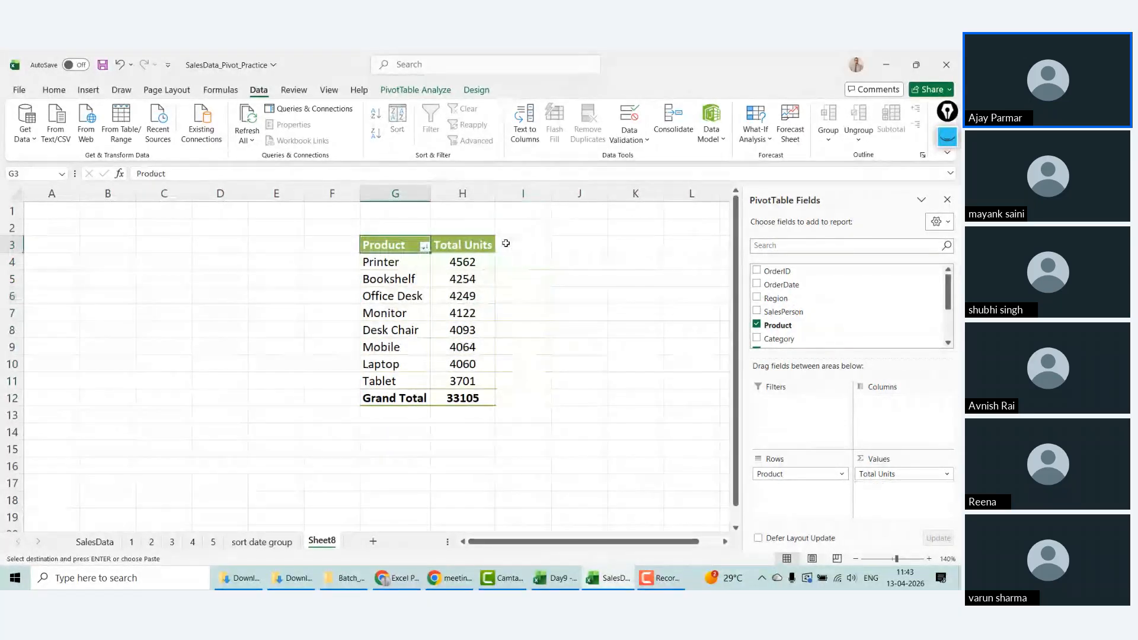
Step: Hide the gridlines on the new product pivot sheet
{"action": "left_click", "coordinate": [329, 89]}
{"action": "left_click", "coordinate": [320, 125]}
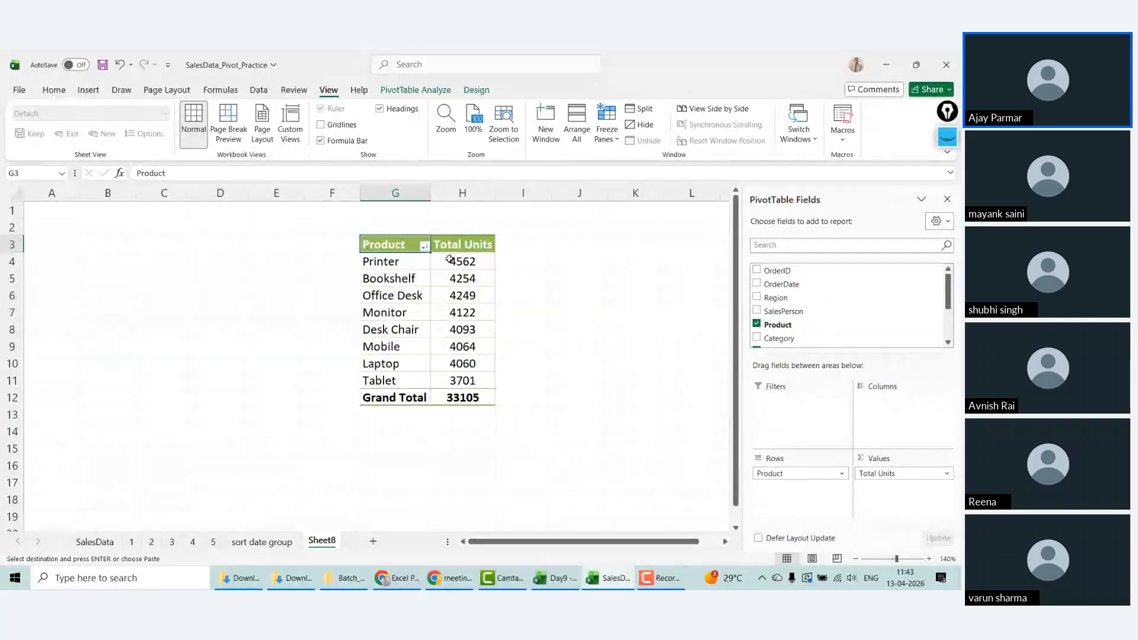
{"action": "left_click", "coordinate": [498, 274]}
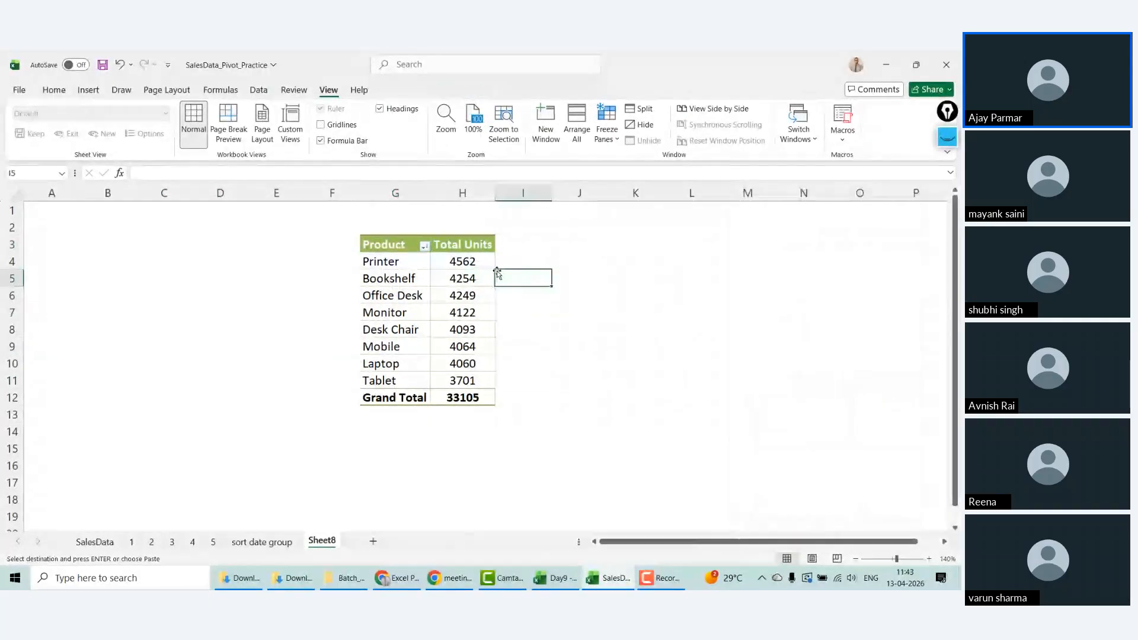
{"action": "left_click", "coordinate": [276, 211]}
Step: Rename Sheet8 as "top2 bottom2"
{"action": "double_click", "coordinate": [320, 541]}
{"action": "type", "text": "t"}
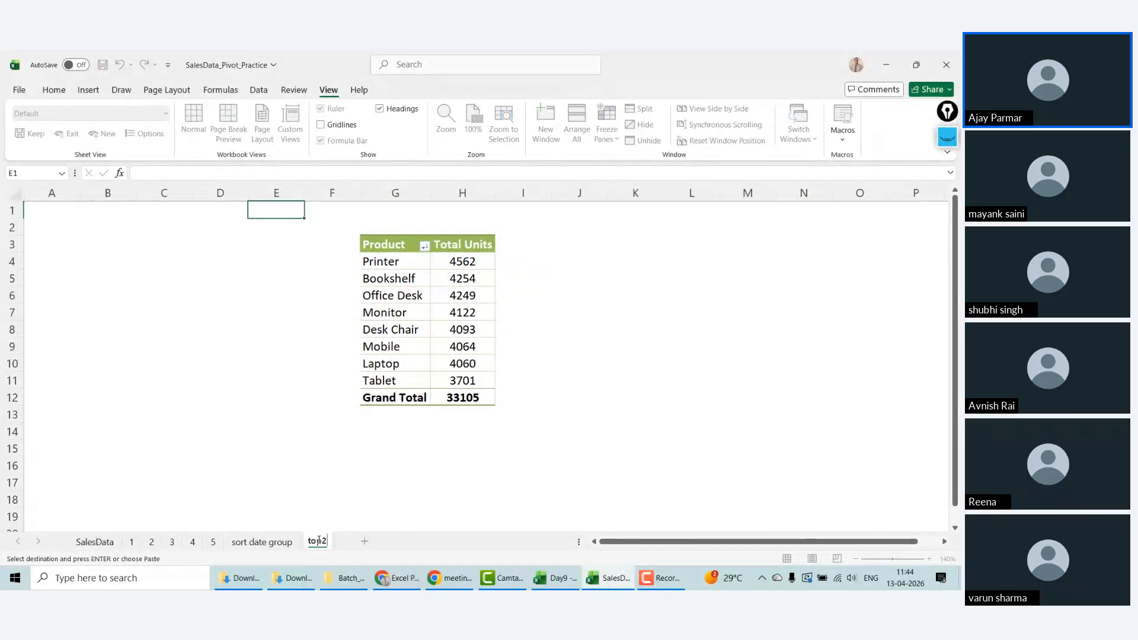
{"action": "type", "text": "op2 bottom2"}
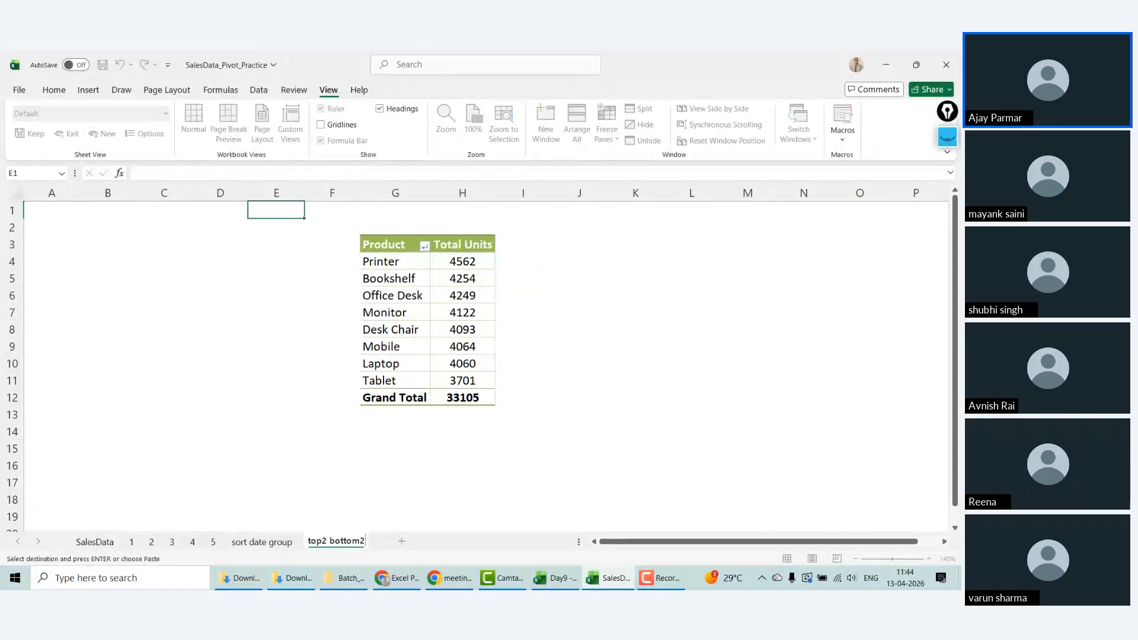
{"action": "key", "text": "Return"}
Step: Copy the whole product pivot table and paste a duplicate at cell J3 of the same sheet
{"action": "left_click", "coordinate": [391, 247]}
{"action": "key", "text": "ctrl+a"}
{"action": "key", "text": "ctrl+c"}
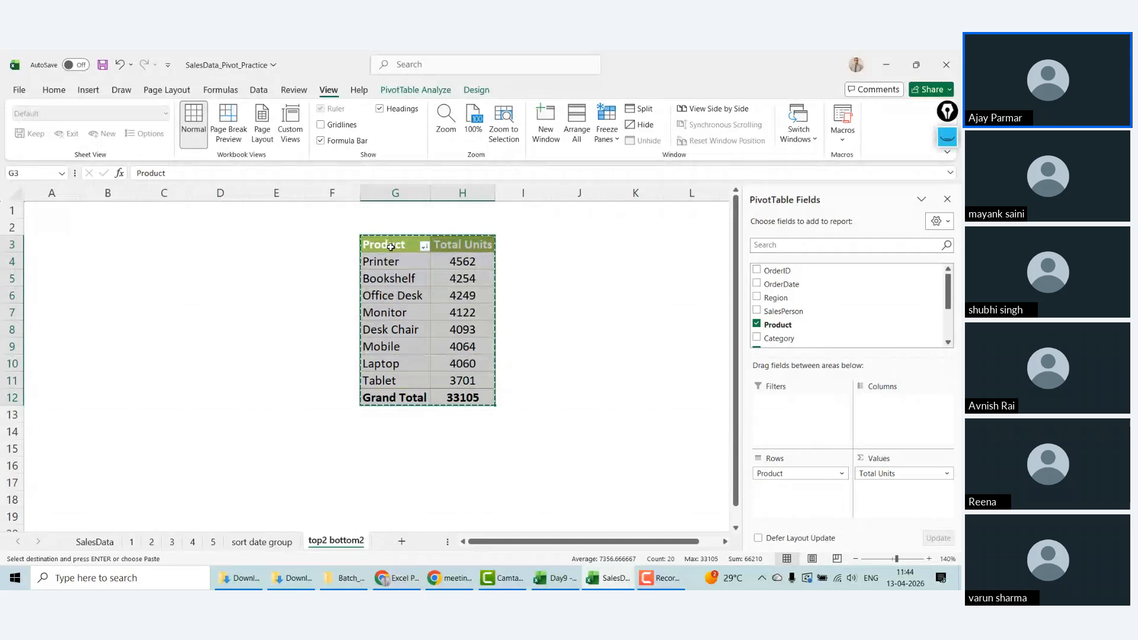
{"action": "left_click", "coordinate": [602, 240]}
{"action": "key", "text": "ctrl+v"}
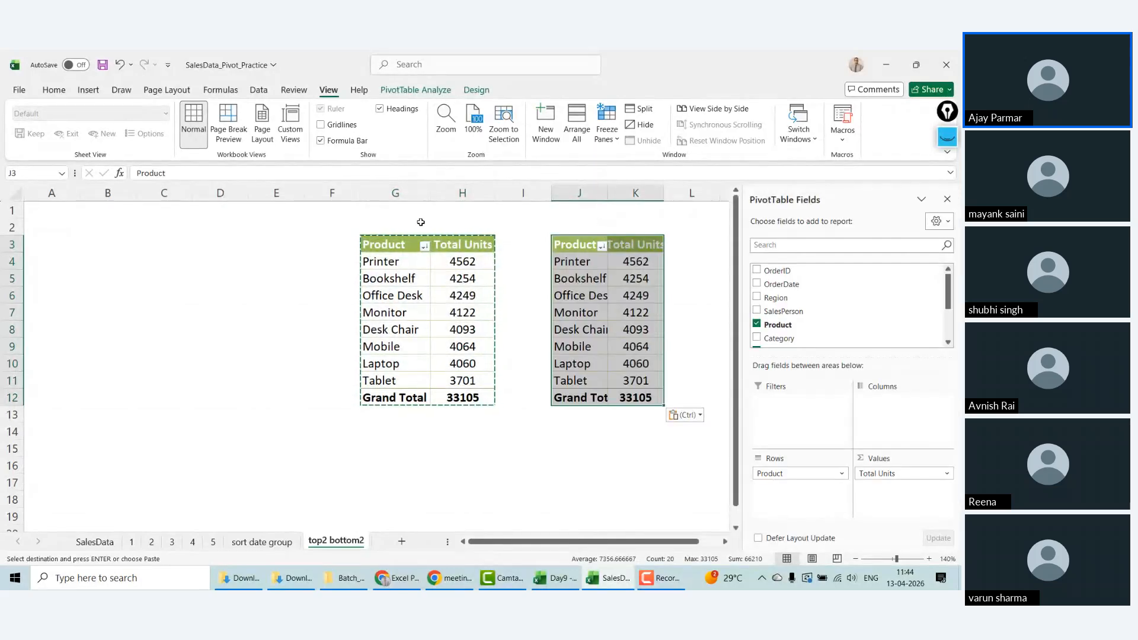
Step: Label the pivot table in column G "top2" in cell G2 and its duplicate "bottom2" in cell J2
{"action": "left_click", "coordinate": [421, 222]}
{"action": "type", "text": "top2"}
{"action": "key", "text": "Right"}
{"action": "key", "text": "Right"}
{"action": "key", "text": "Right"}
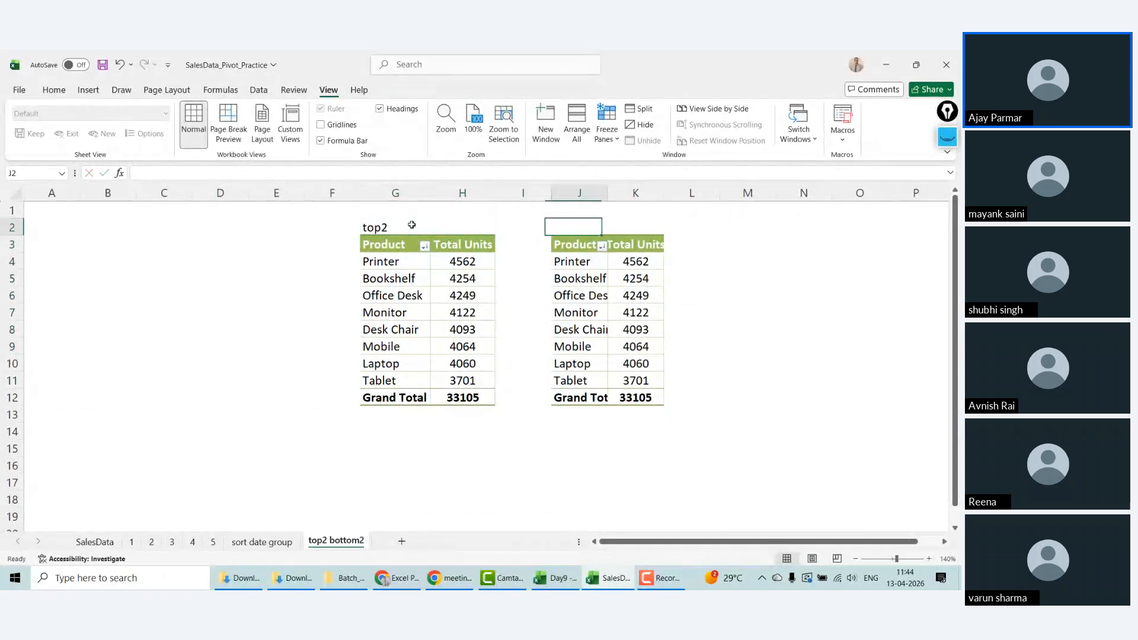
{"action": "type", "text": "bottom"}
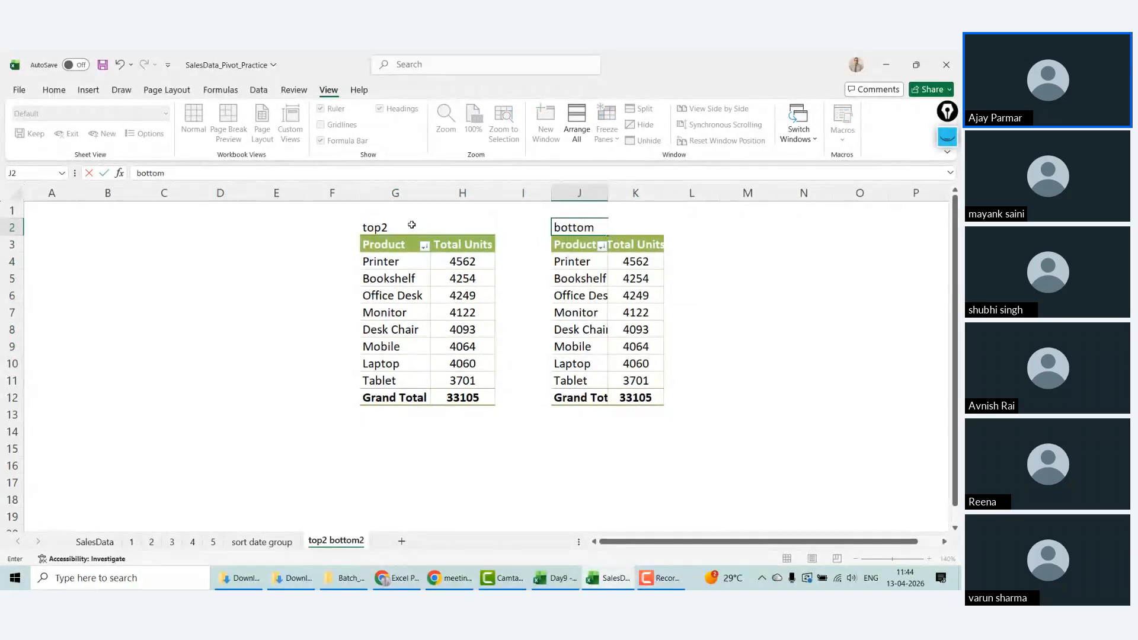
{"action": "type", "text": "2"}
{"action": "key", "text": "Return"}
Step: Sort the top2 pivot table's products by Total Units from largest to smallest
{"action": "key", "text": "Left"}
{"action": "key", "text": "Left"}
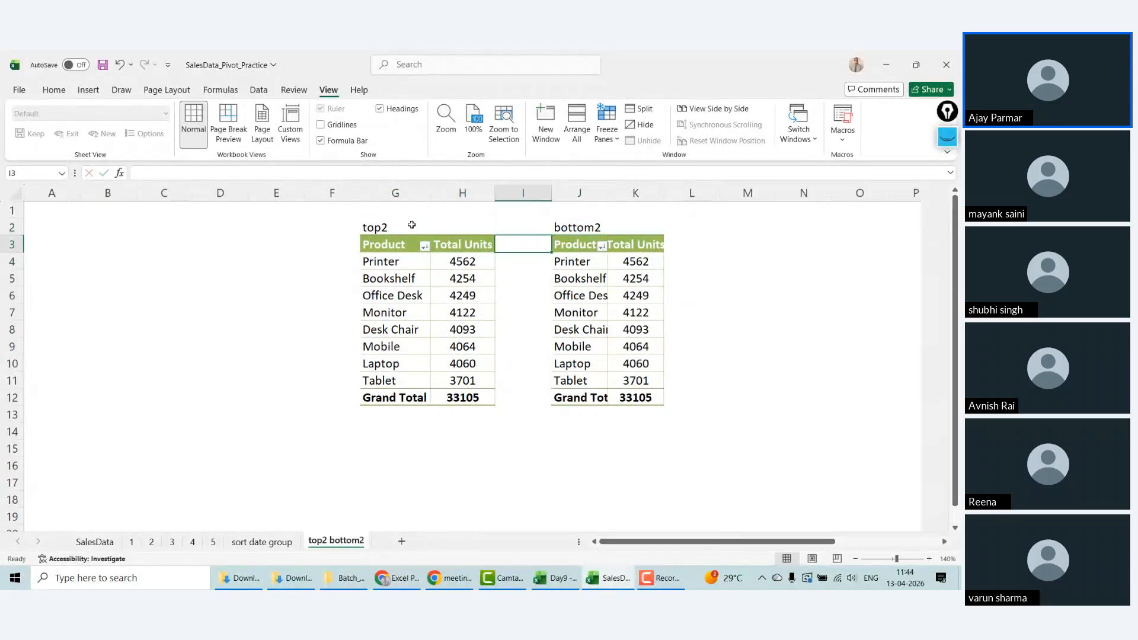
{"action": "key", "text": "Down"}
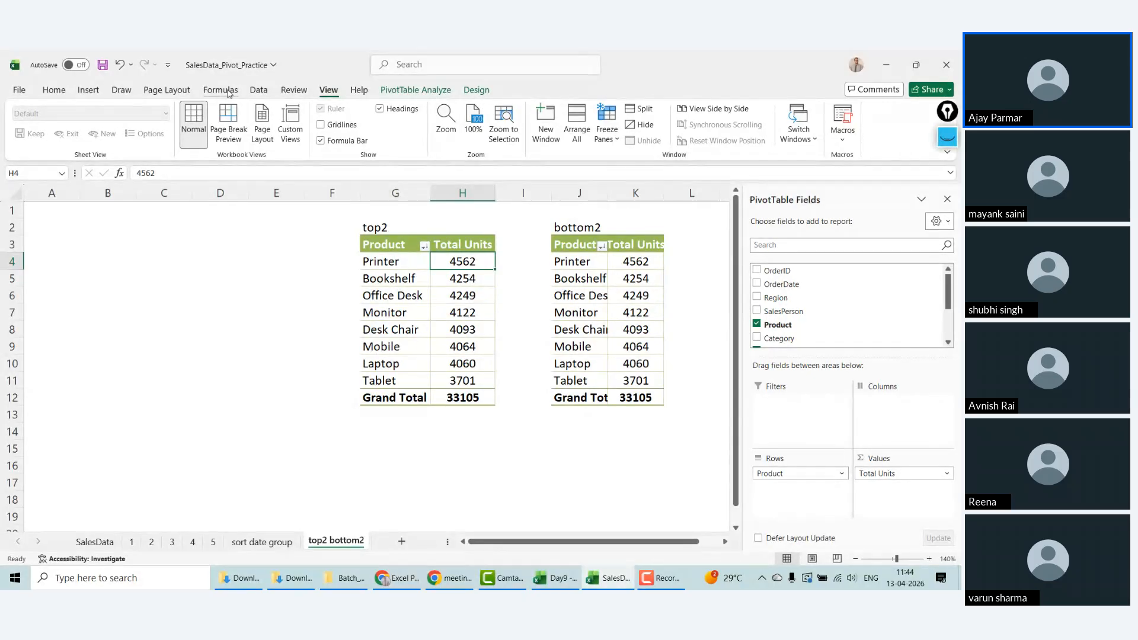
{"action": "left_click", "coordinate": [256, 91]}
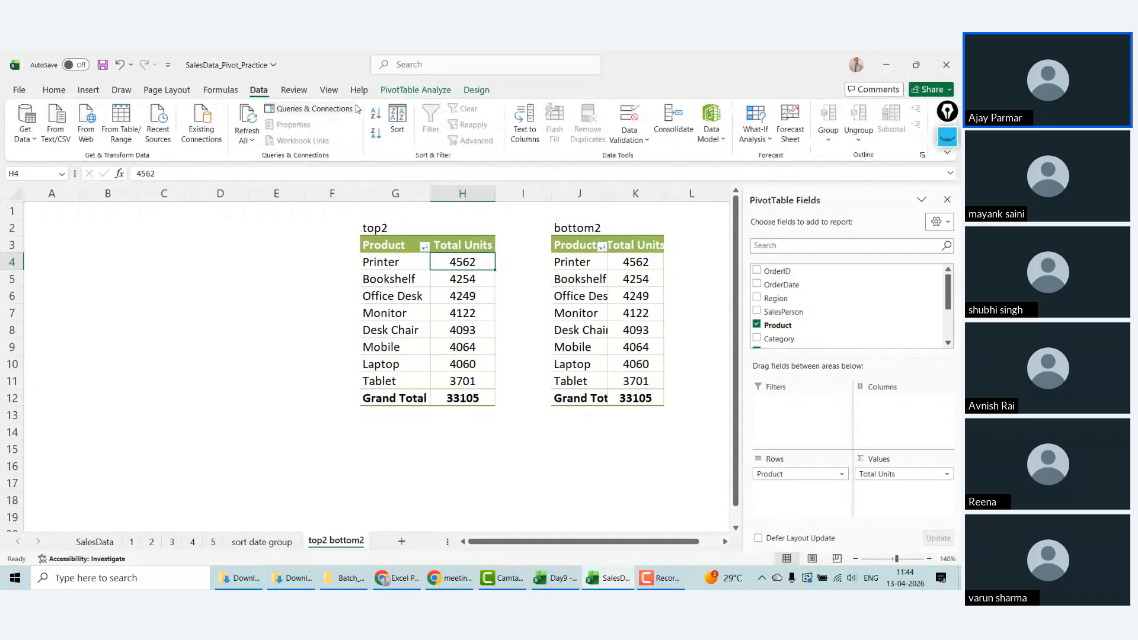
{"action": "left_click", "coordinate": [398, 125]}
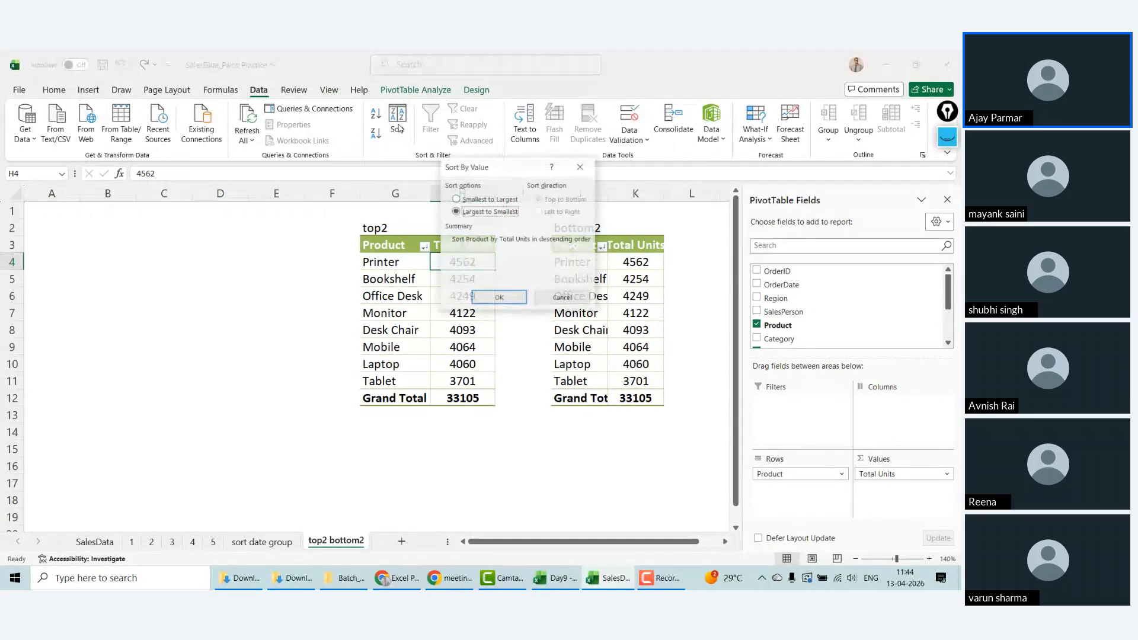
{"action": "left_click", "coordinate": [498, 297]}
Step: Sort the bottom2 pivot table's products by Total Units from smallest to largest and close the field list
{"action": "left_click", "coordinate": [636, 262]}
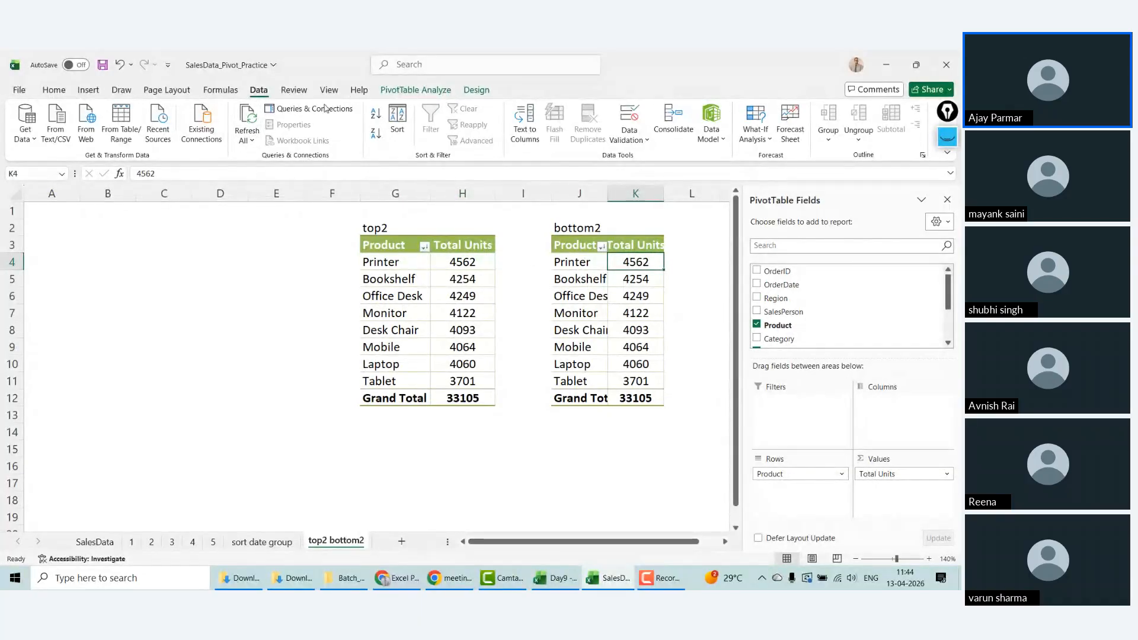
{"action": "left_click", "coordinate": [398, 125]}
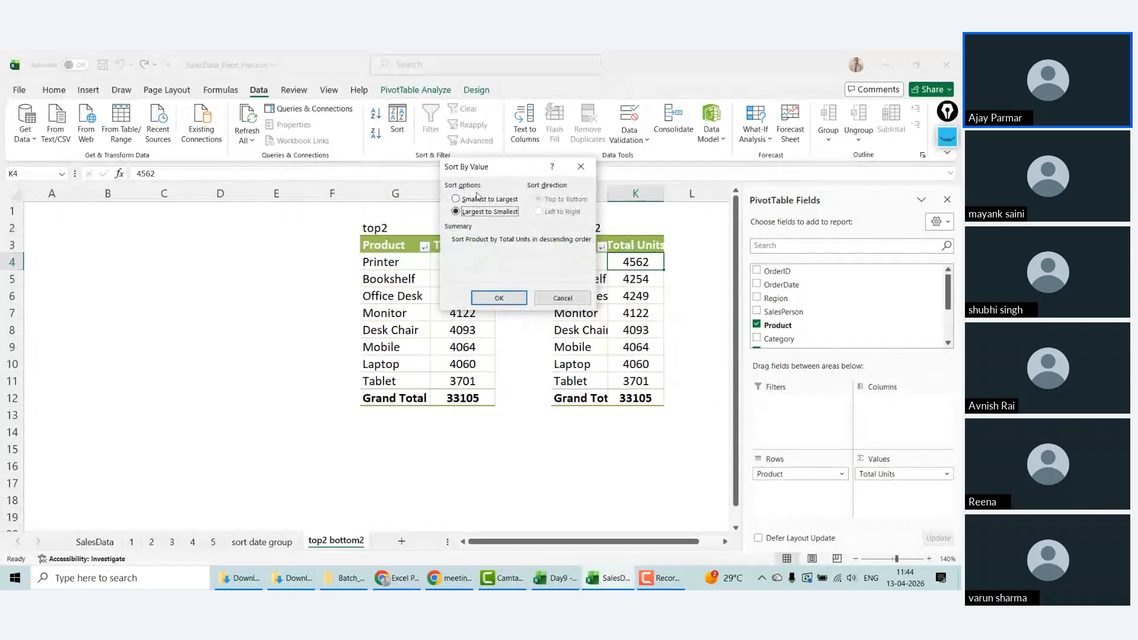
{"action": "left_click", "coordinate": [477, 199]}
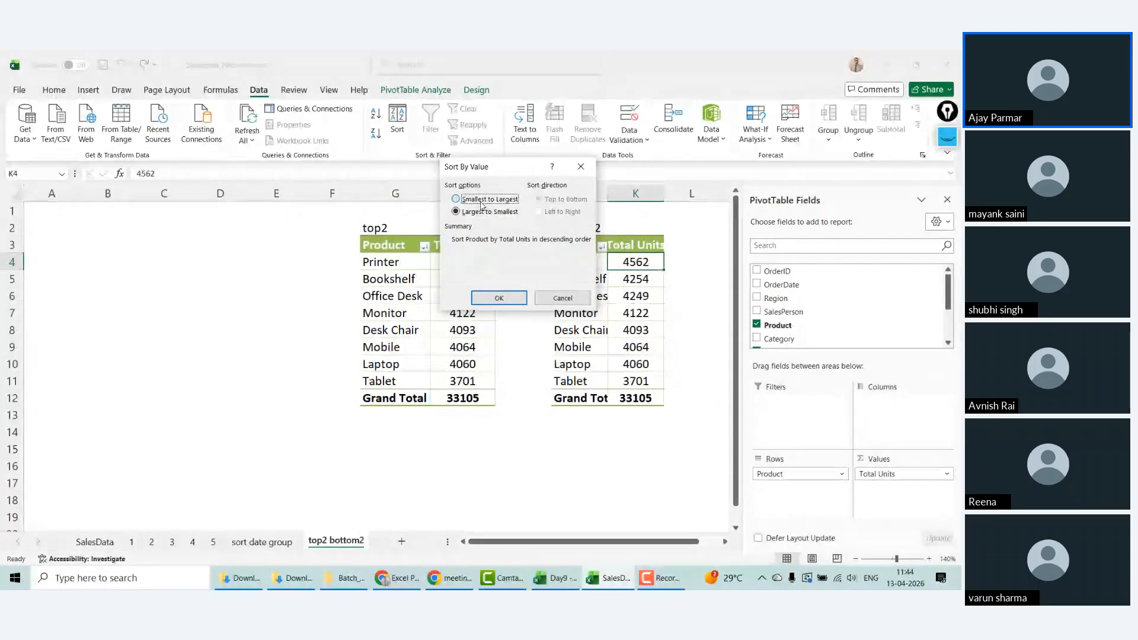
{"action": "left_click", "coordinate": [491, 299]}
{"action": "left_click", "coordinate": [947, 200]}
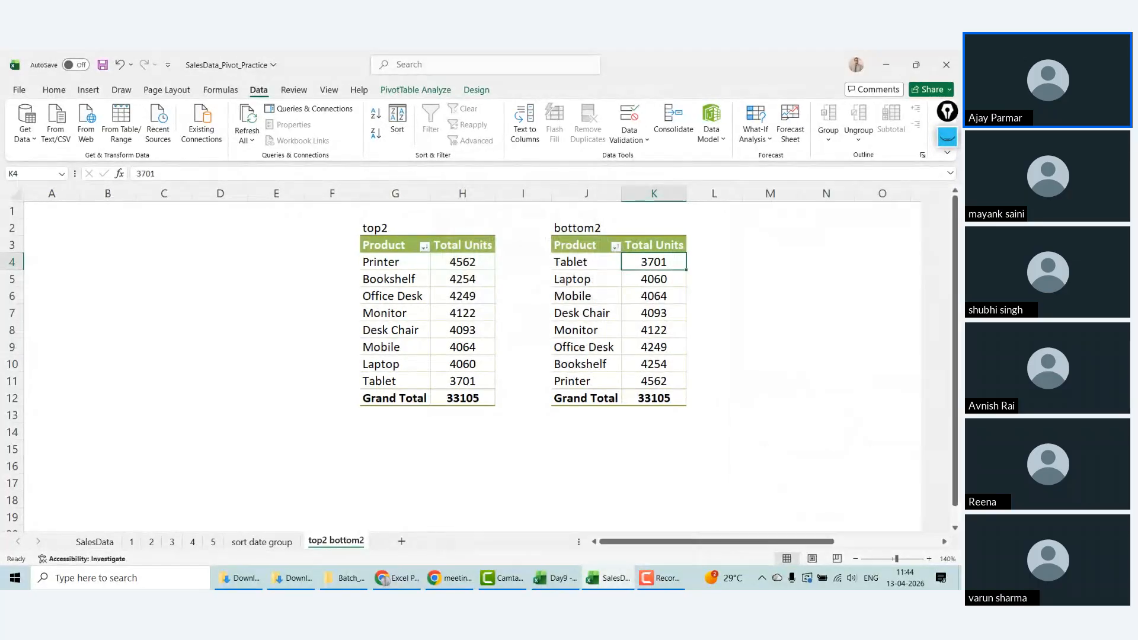
Step: Insert an extra blank column between the top2 and bottom2 pivot tables
{"action": "key", "text": "Right"}
{"action": "key", "text": "Left"}
{"action": "key", "text": "Left"}
{"action": "key", "text": "shift+Right"}
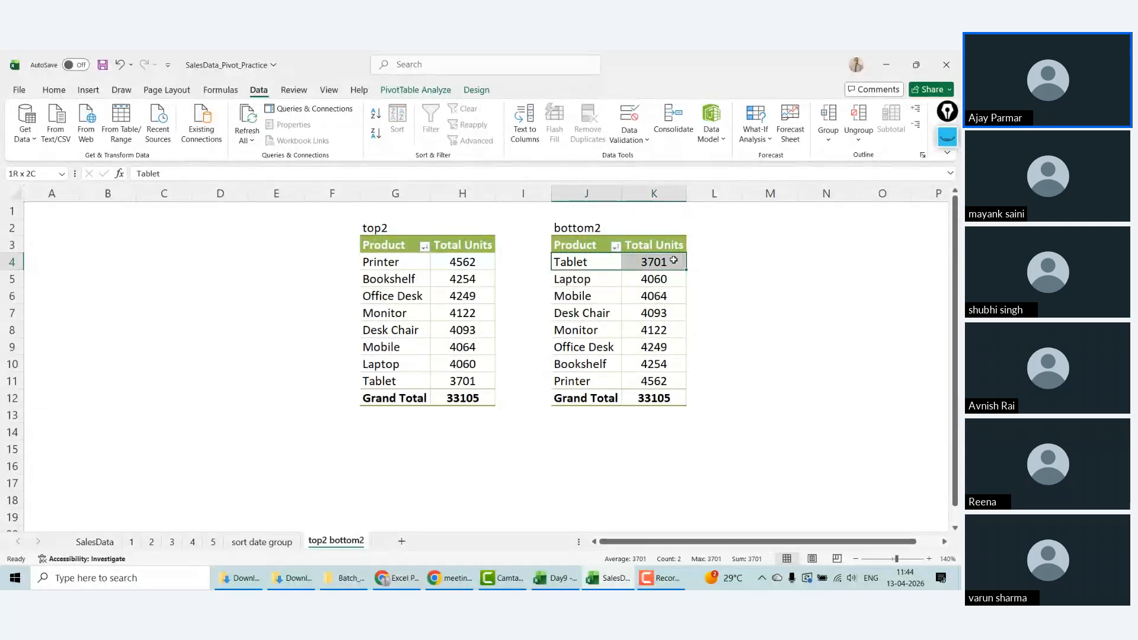
{"action": "key", "text": "Left"}
{"action": "key", "text": "Left"}
{"action": "key", "text": "Left"}
{"action": "key", "text": "Right"}
{"action": "key", "text": "Right"}
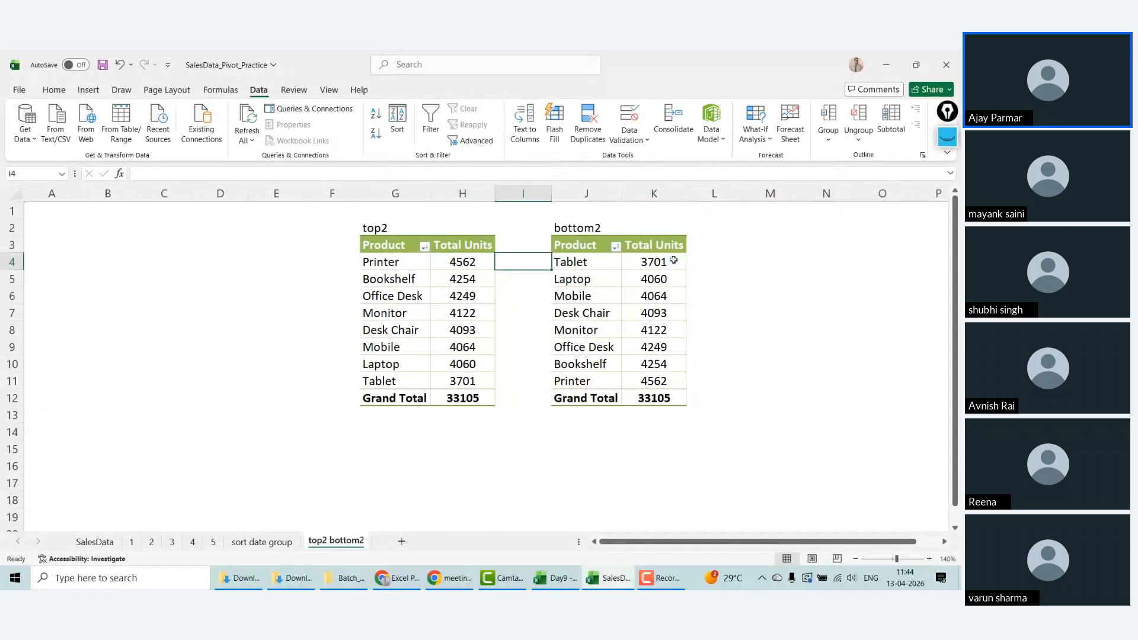
{"action": "key", "text": "ctrl+shift+plus"}
{"action": "key", "text": "Left"}
{"action": "key", "text": "Left"}
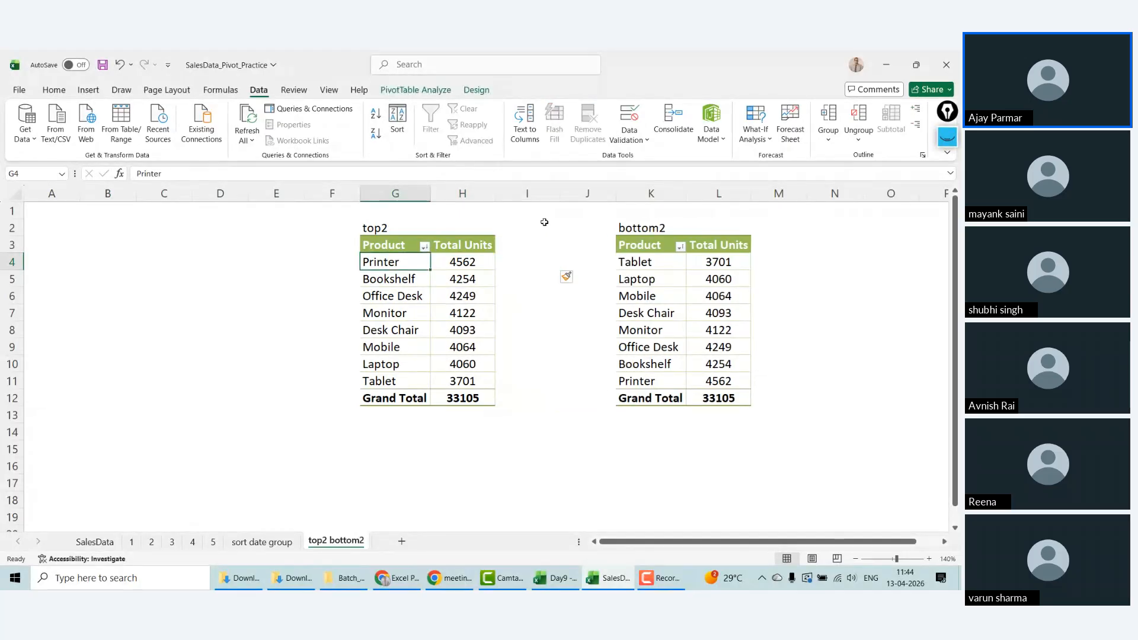
Step: Filter the top2 pivot table's Product field to show the top 2 items by Total Units
{"action": "right_click", "coordinate": [390, 242]}
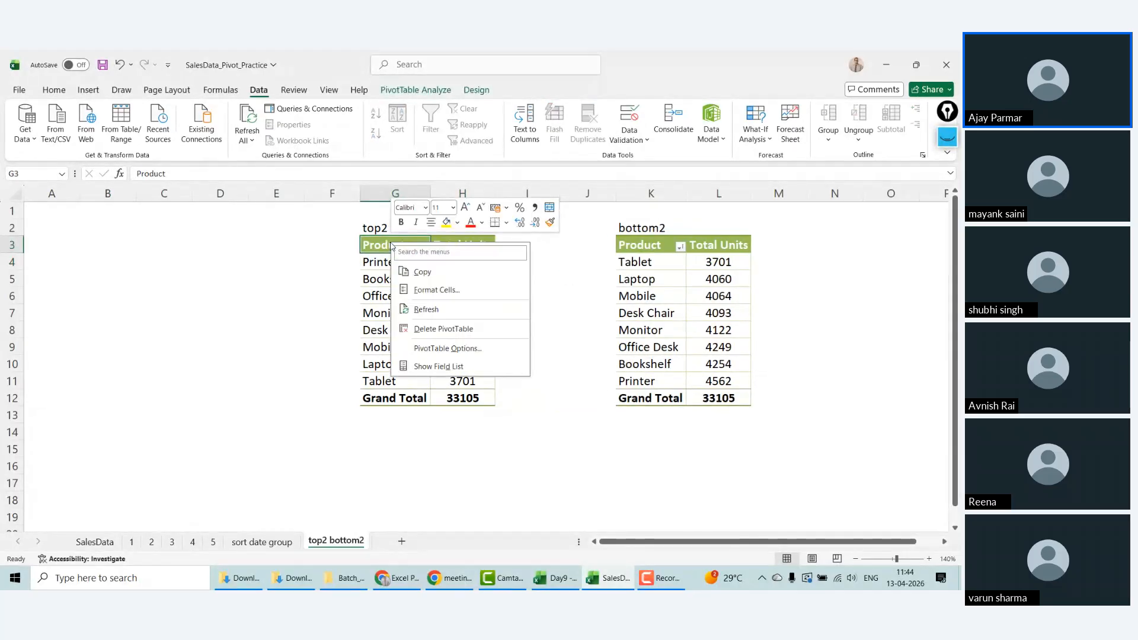
{"action": "left_click", "coordinate": [376, 259]}
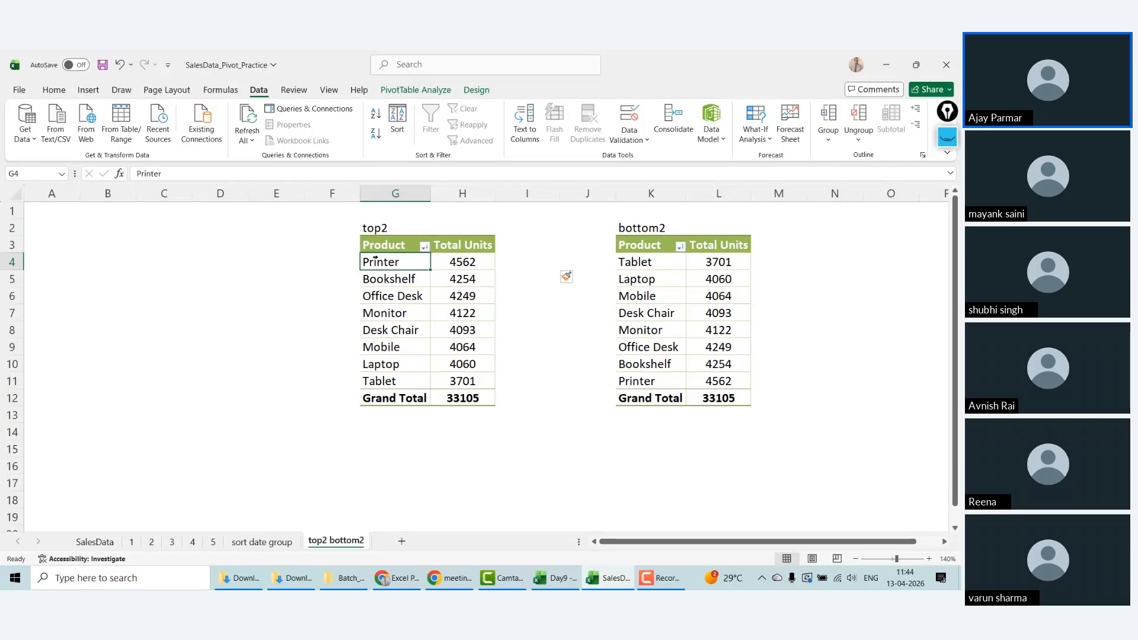
{"action": "right_click", "coordinate": [395, 262]}
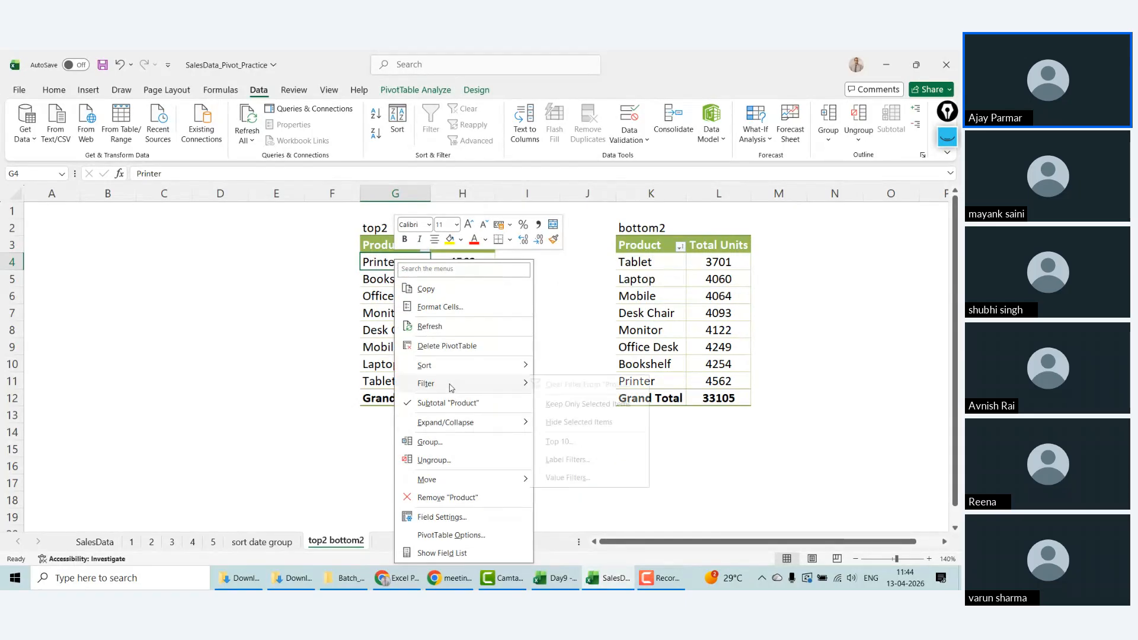
{"action": "mouse_move", "coordinate": [451, 388]}
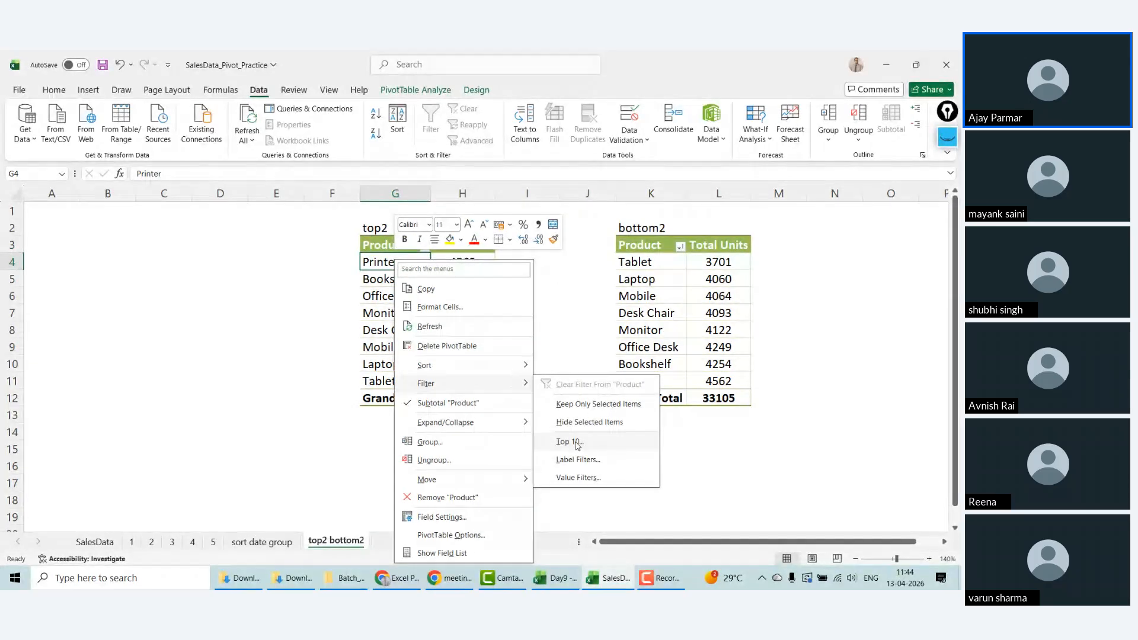
{"action": "left_click", "coordinate": [569, 442]}
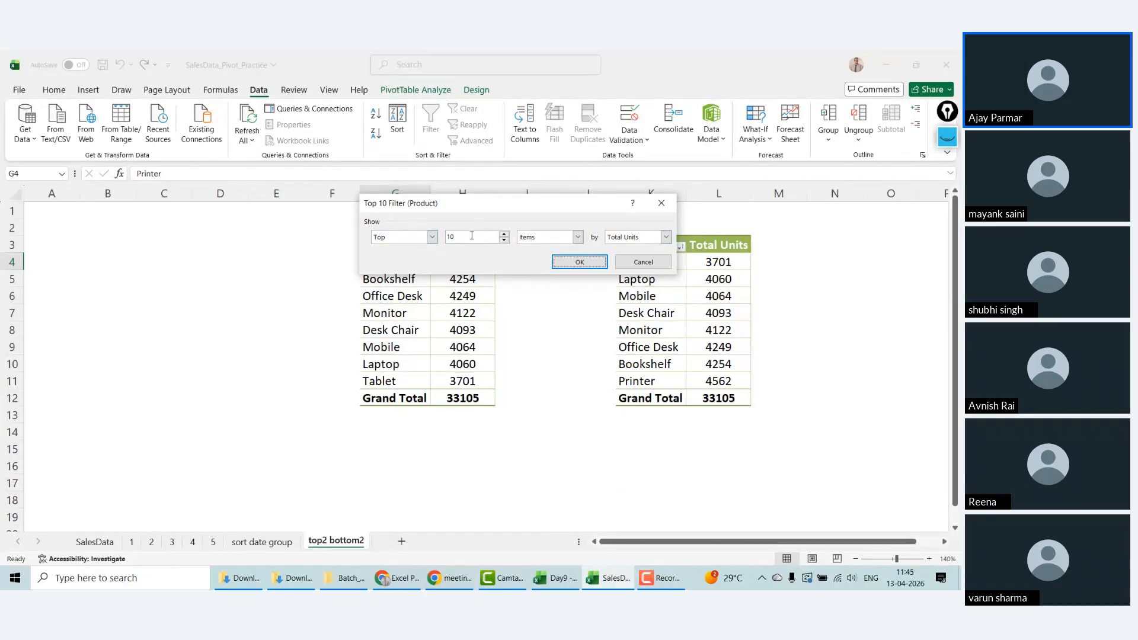
{"action": "key", "text": "BackSpace"}
{"action": "key", "text": "BackSpace"}
{"action": "type", "text": "2"}
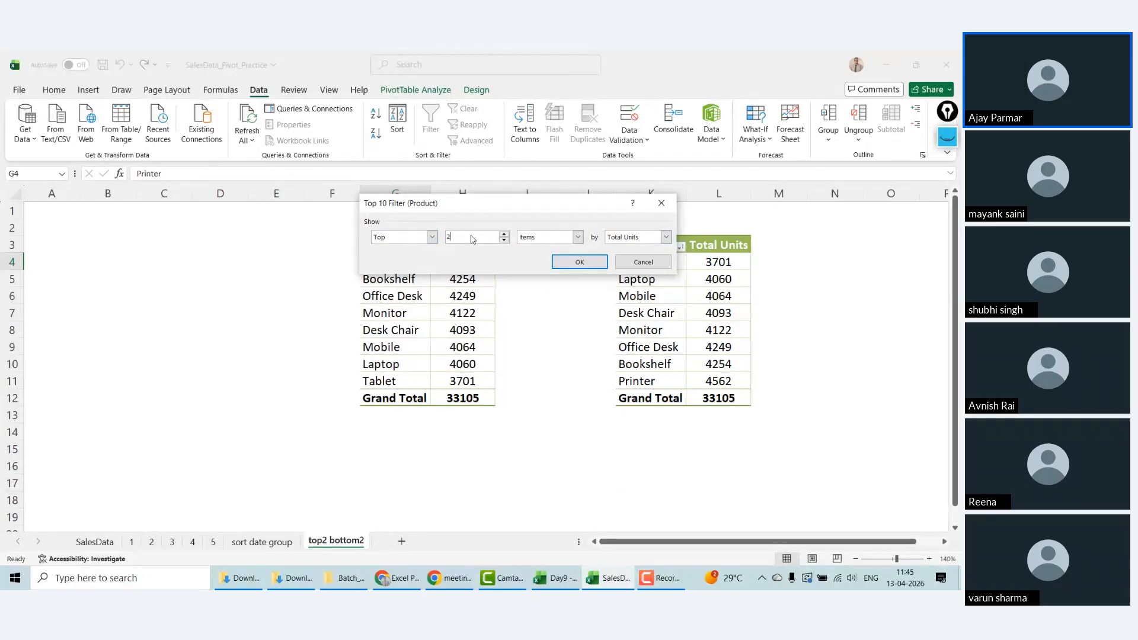
{"action": "left_click", "coordinate": [578, 262]}
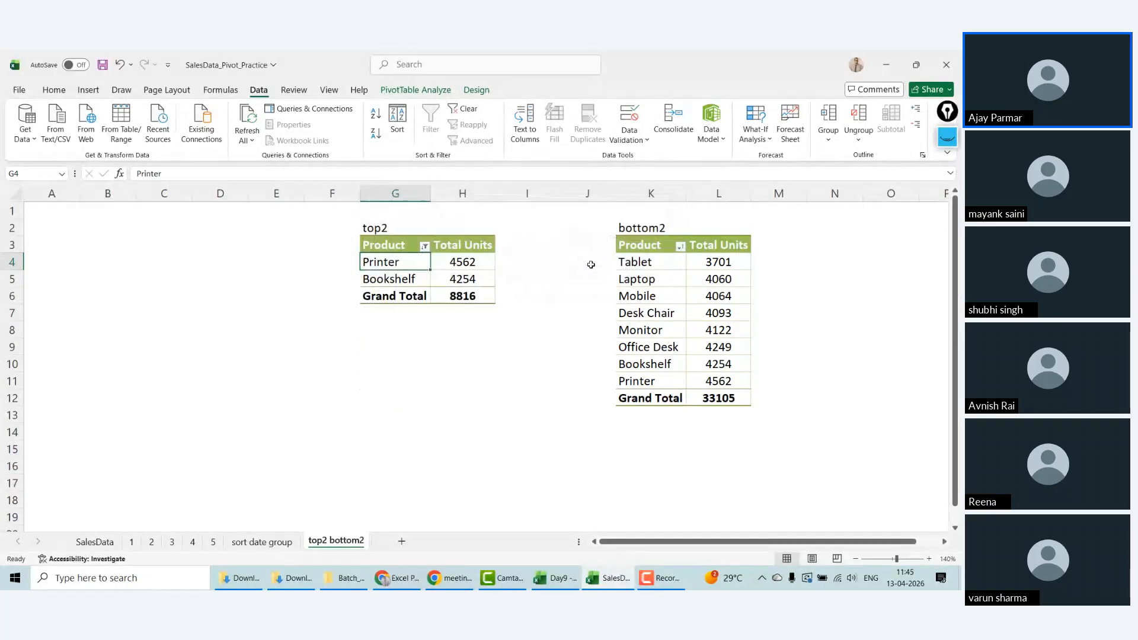
Step: Filter the bottom2 pivot table's Product field to show the bottom 2 items by Total Units
{"action": "left_click", "coordinate": [655, 263]}
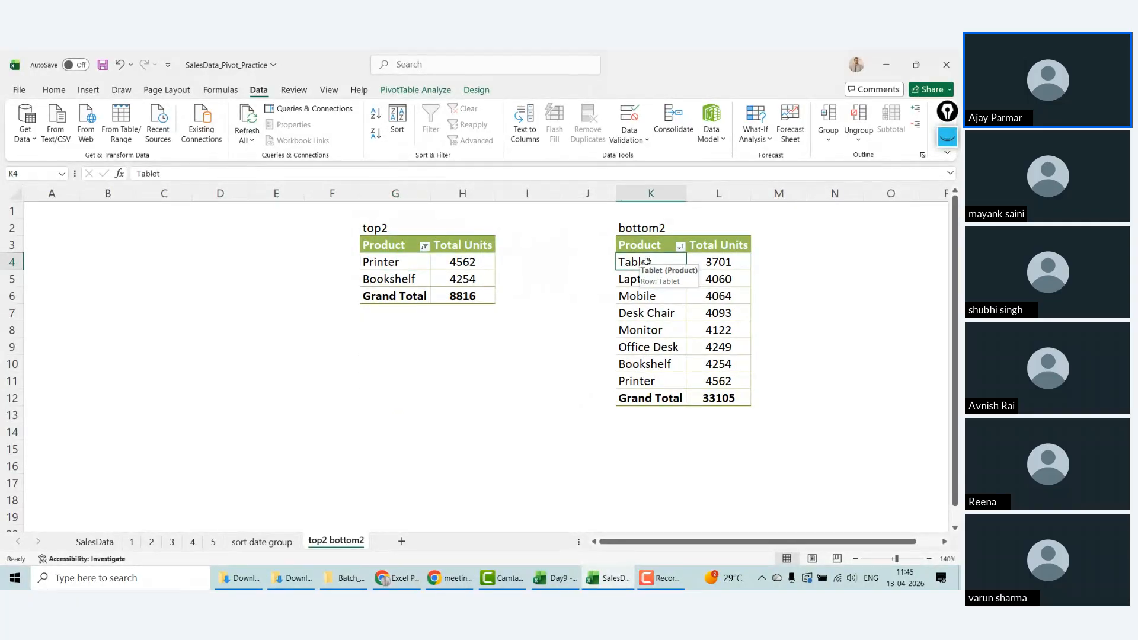
{"action": "right_click", "coordinate": [647, 262]}
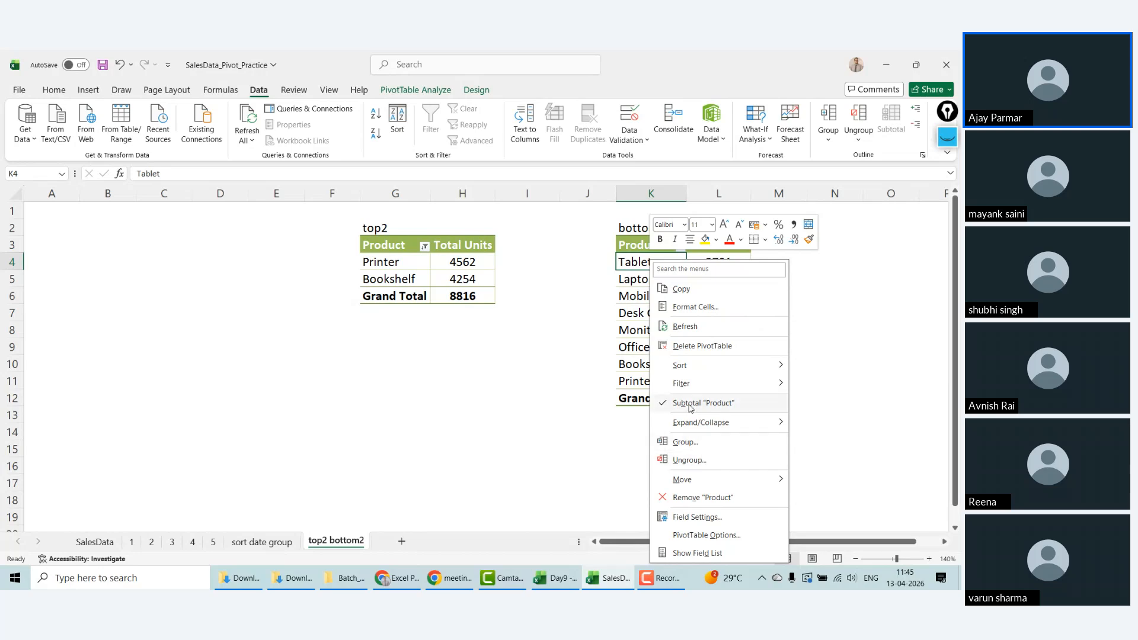
{"action": "mouse_move", "coordinate": [771, 384]}
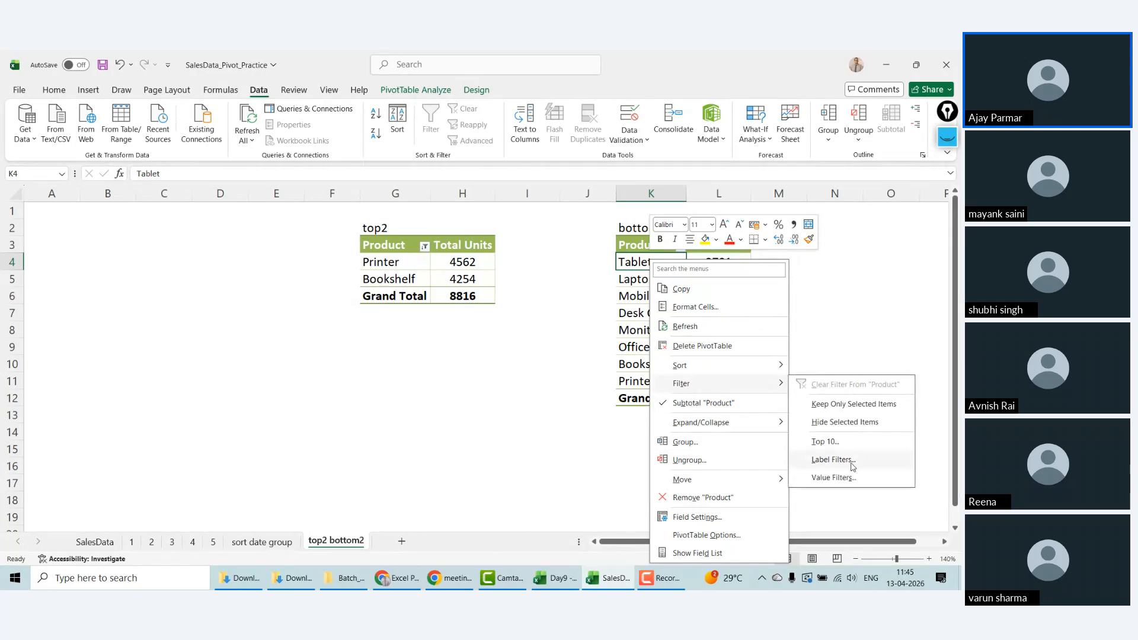
{"action": "left_click", "coordinate": [830, 442]}
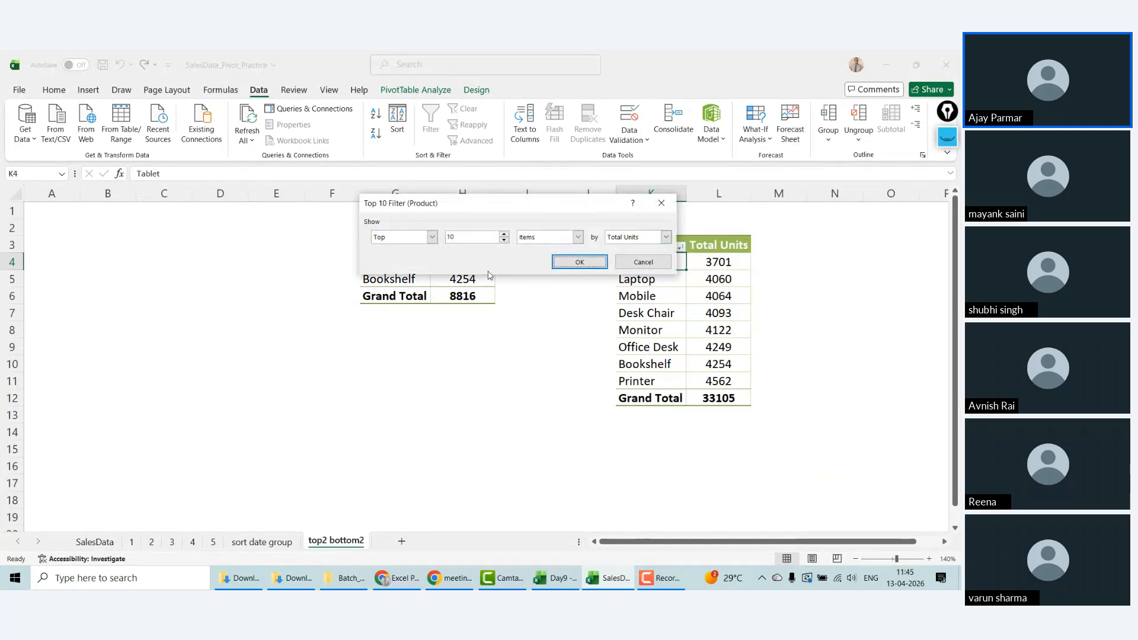
{"action": "left_click", "coordinate": [432, 236]}
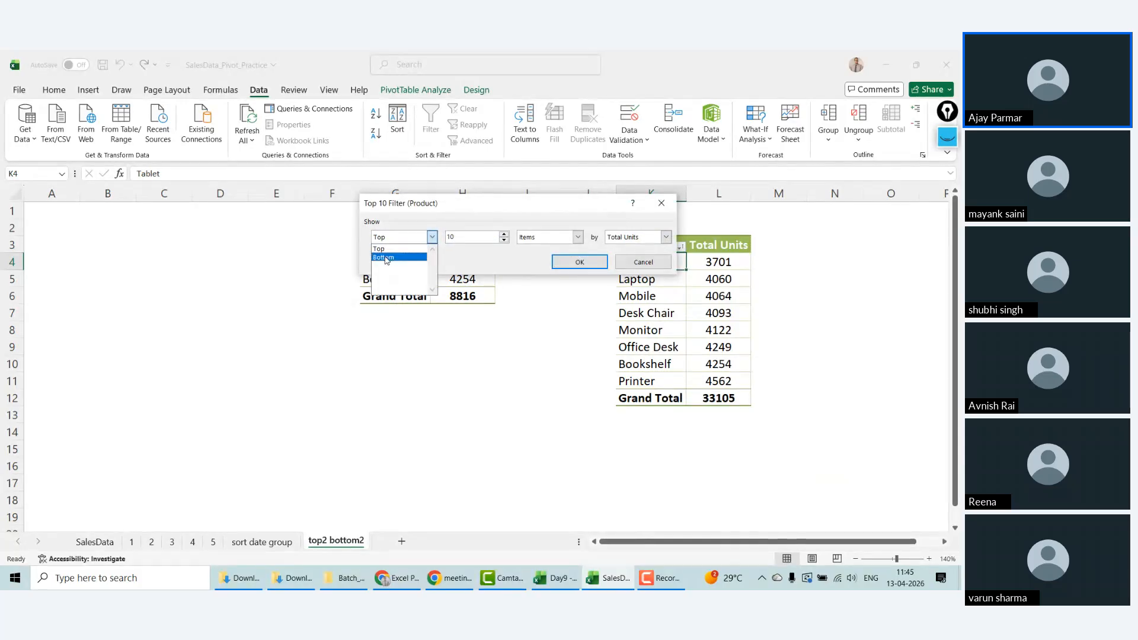
{"action": "left_click", "coordinate": [388, 256]}
{"action": "left_click", "coordinate": [468, 239]}
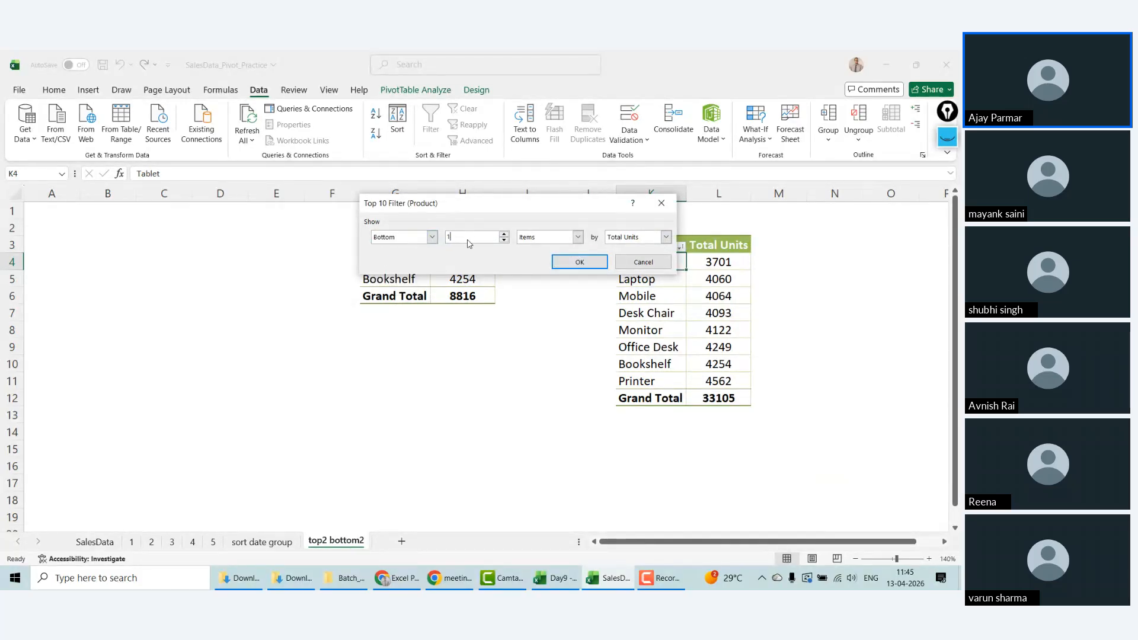
{"action": "type", "text": "2"}
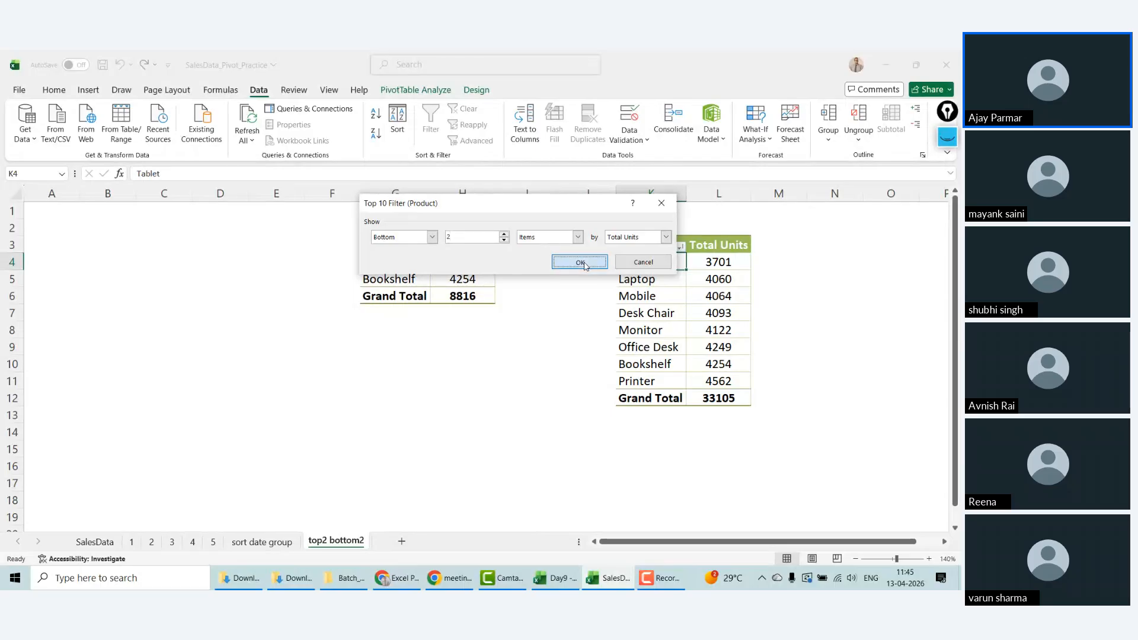
{"action": "left_click", "coordinate": [579, 261]}
{"action": "left_click", "coordinate": [537, 442]}
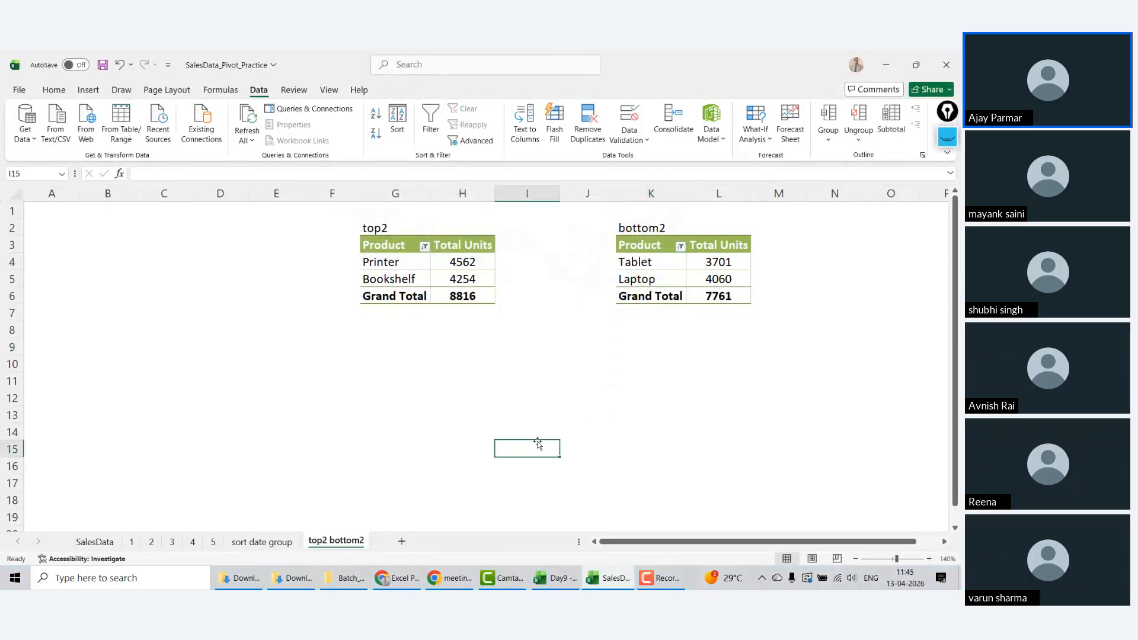
Step: Refresh the top2 pivot table
{"action": "left_click", "coordinate": [307, 283]}
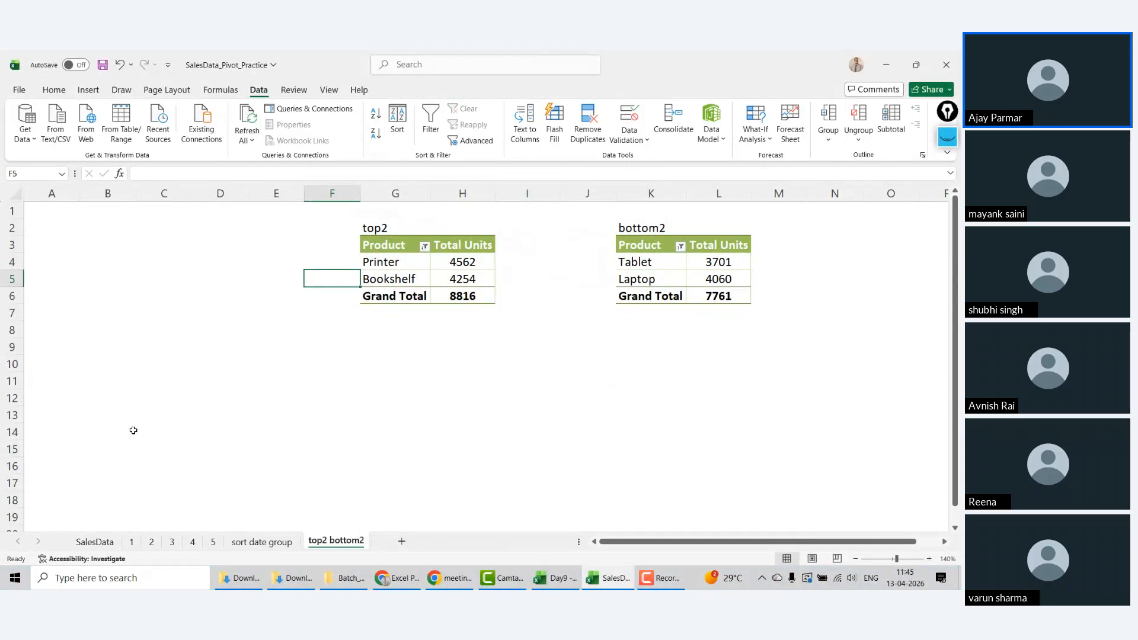
{"action": "left_click", "coordinate": [394, 261]}
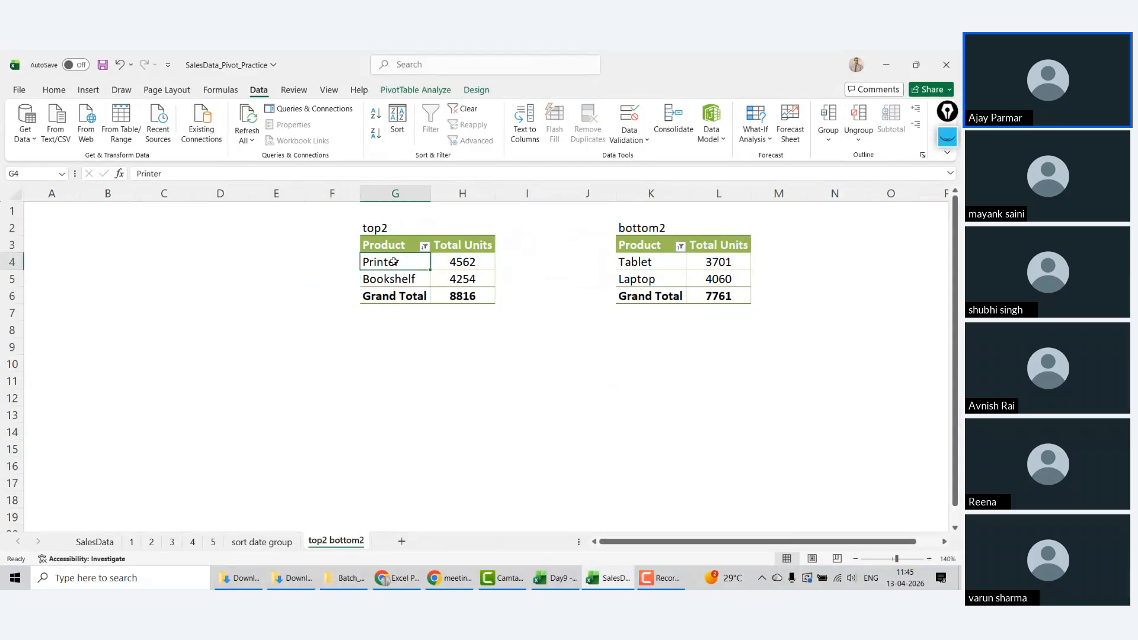
{"action": "right_click", "coordinate": [394, 262]}
{"action": "left_click", "coordinate": [445, 326]}
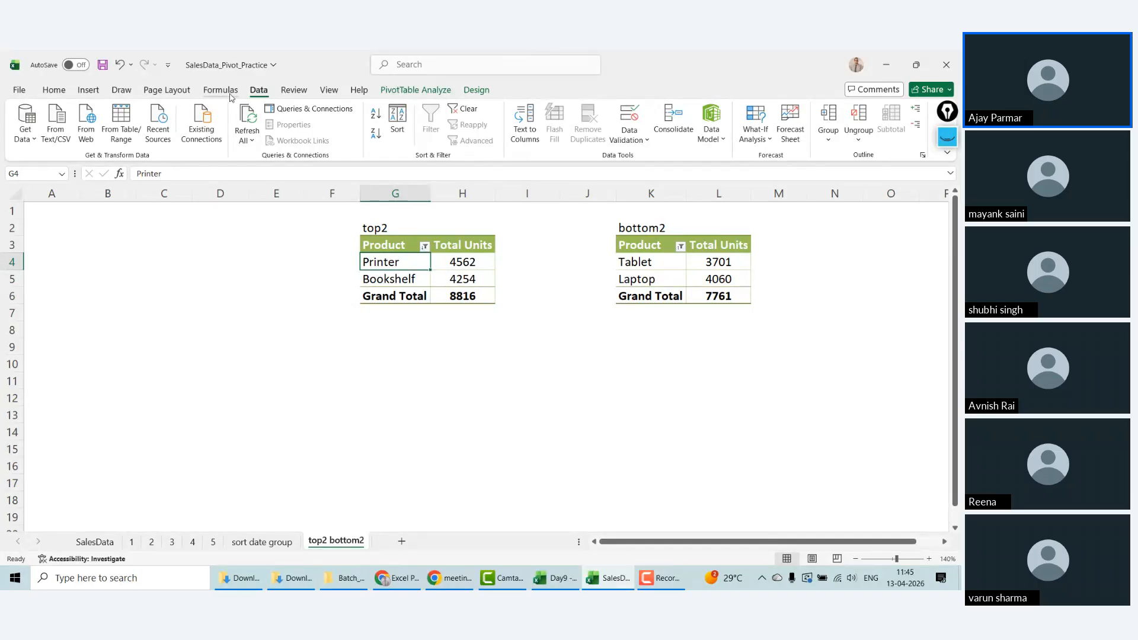
Step: Refresh all pivot tables and data in the workbook at once
{"action": "left_click", "coordinate": [247, 137]}
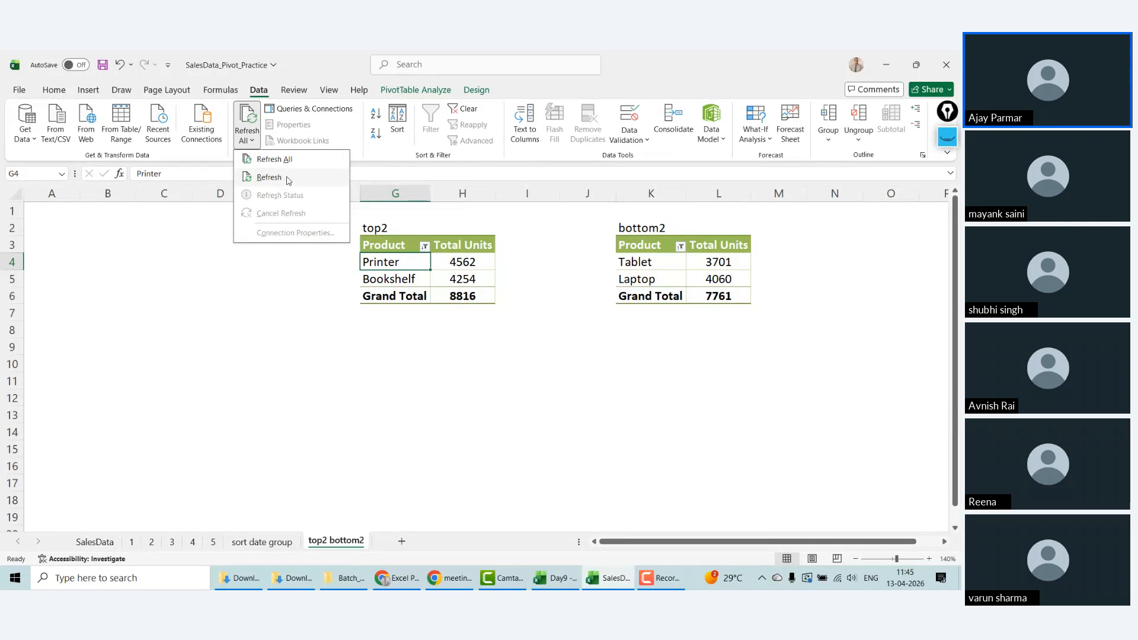
{"action": "left_click", "coordinate": [276, 162]}
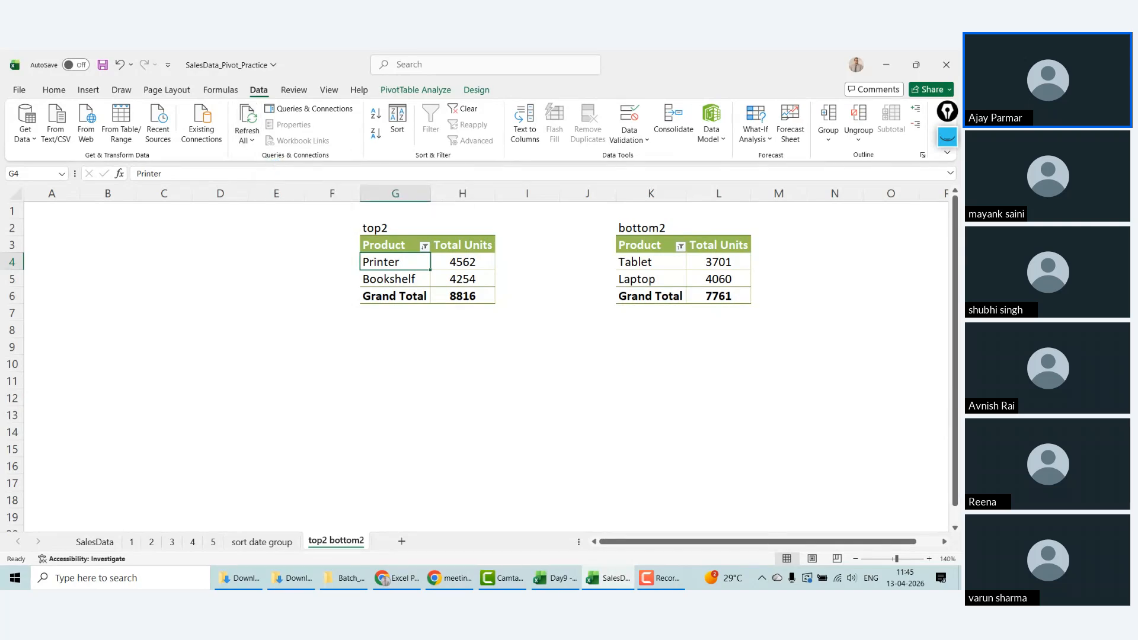
{"action": "left_click", "coordinate": [326, 340]}
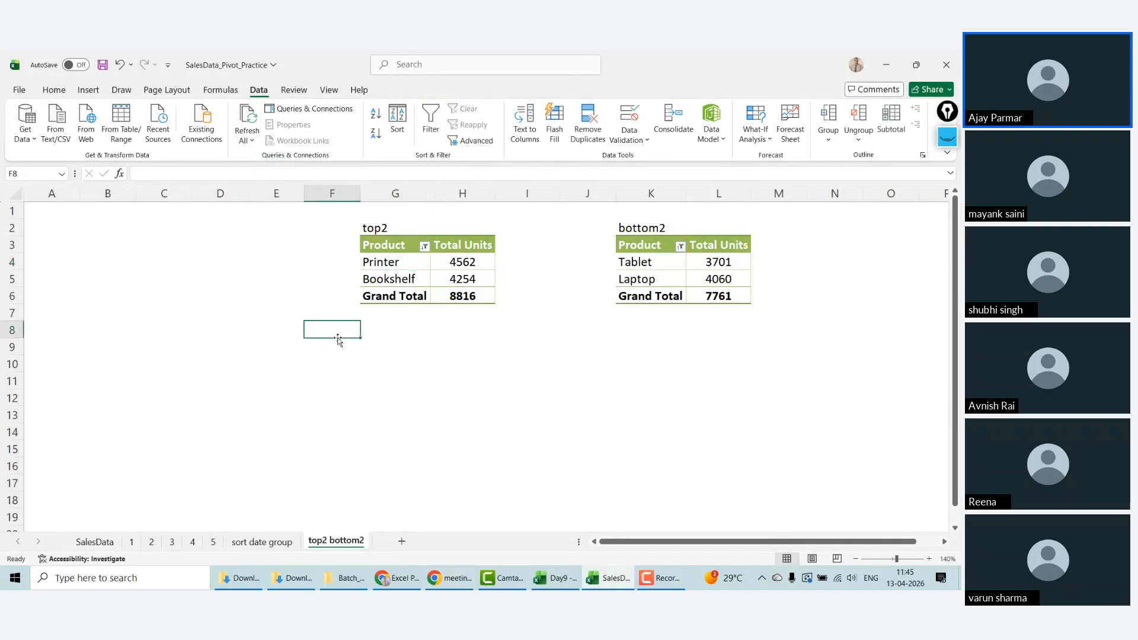
{"action": "left_click", "coordinate": [387, 266]}
{"action": "left_click", "coordinate": [382, 355]}
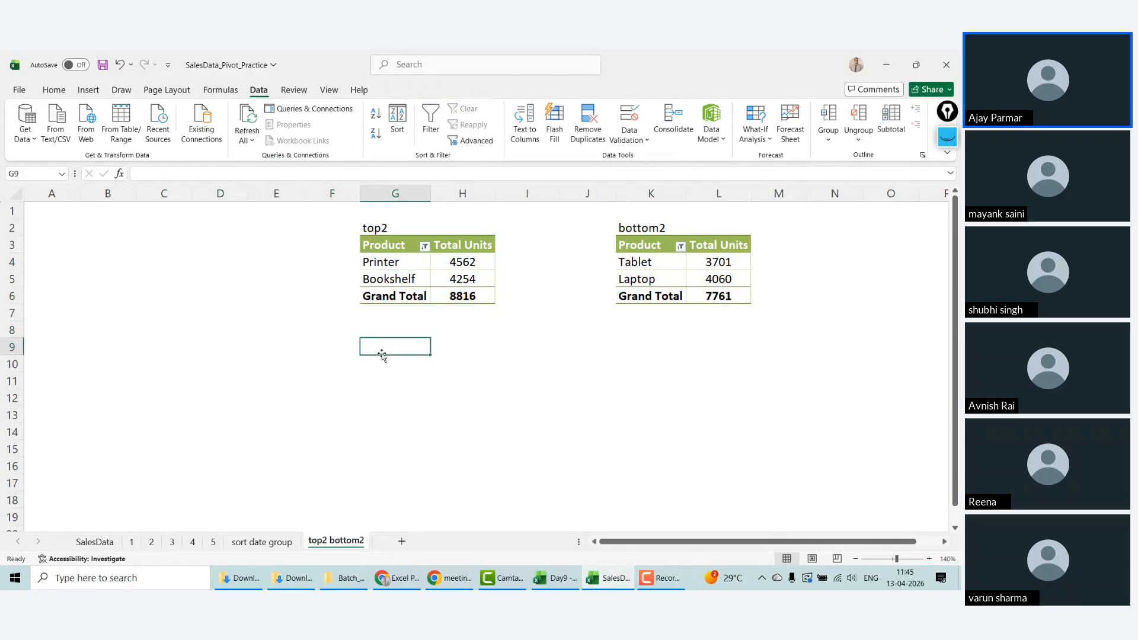
{"action": "left_click", "coordinate": [298, 313]}
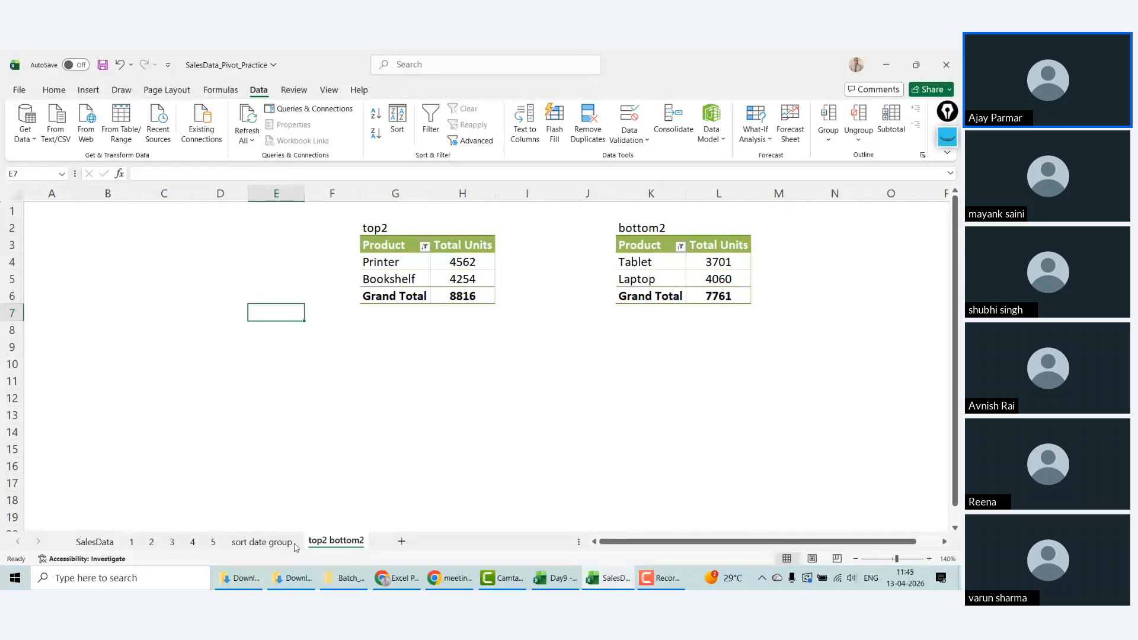
Step: Add a new worksheet after the top2 bottom2 sheet and name it graphs
{"action": "left_click", "coordinate": [401, 541]}
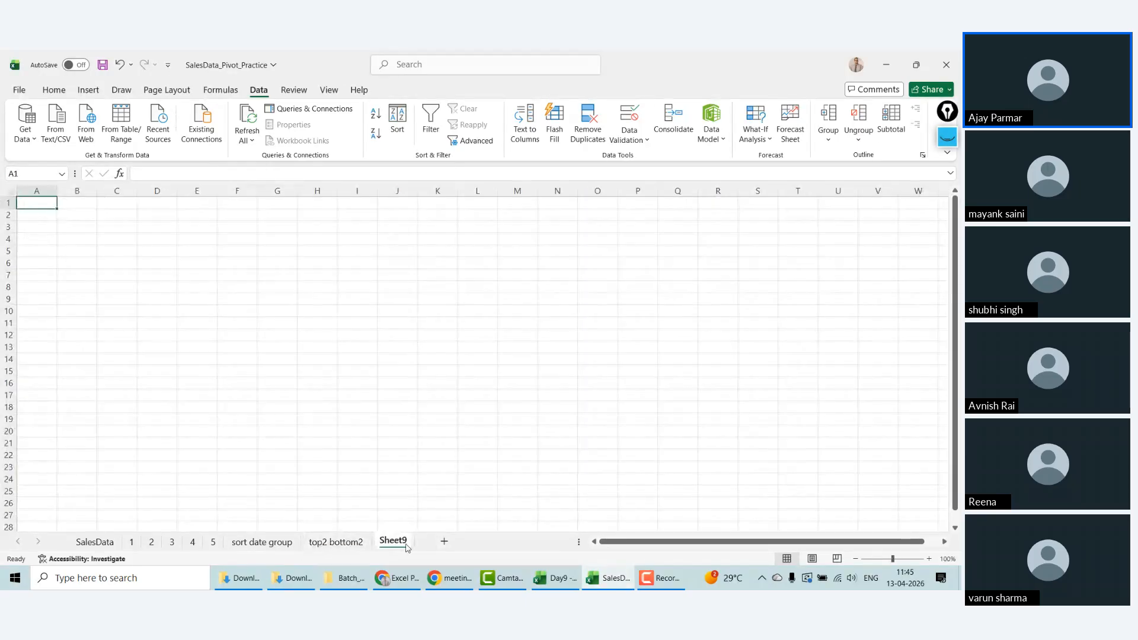
{"action": "type", "text": "graph"}
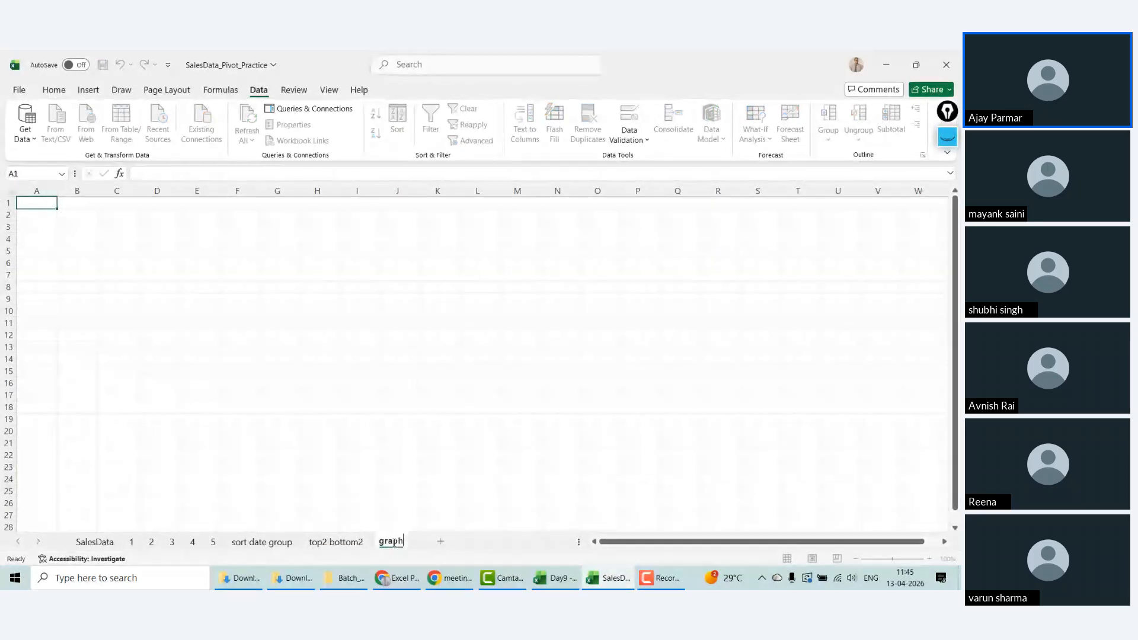
{"action": "type", "text": "s"}
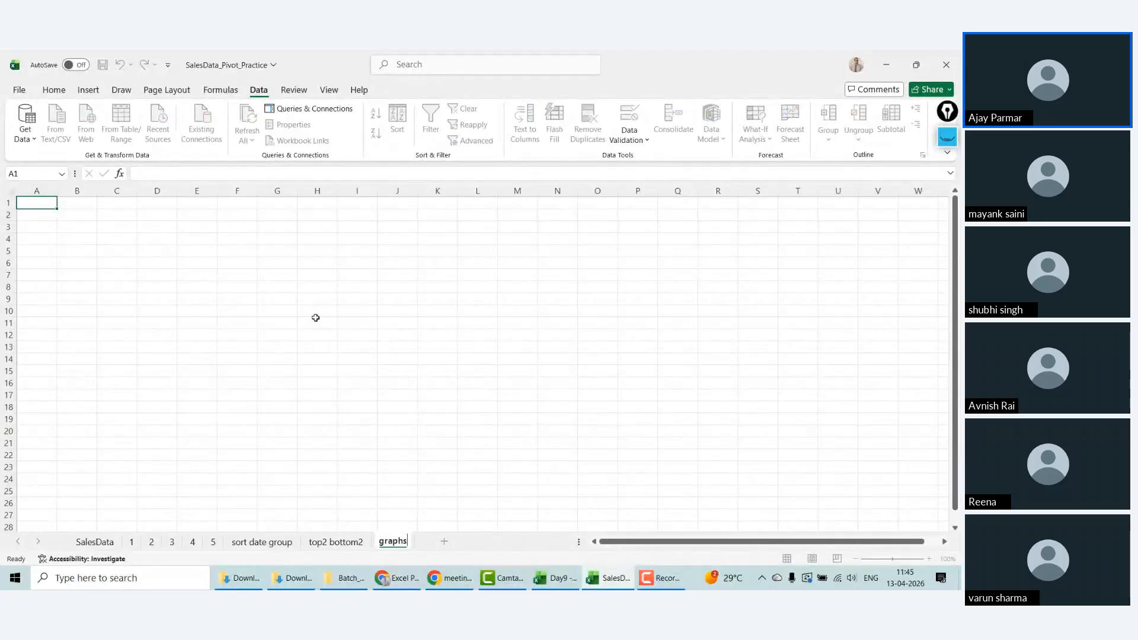
{"action": "left_click", "coordinate": [237, 252]}
{"action": "left_click", "coordinate": [928, 558]}
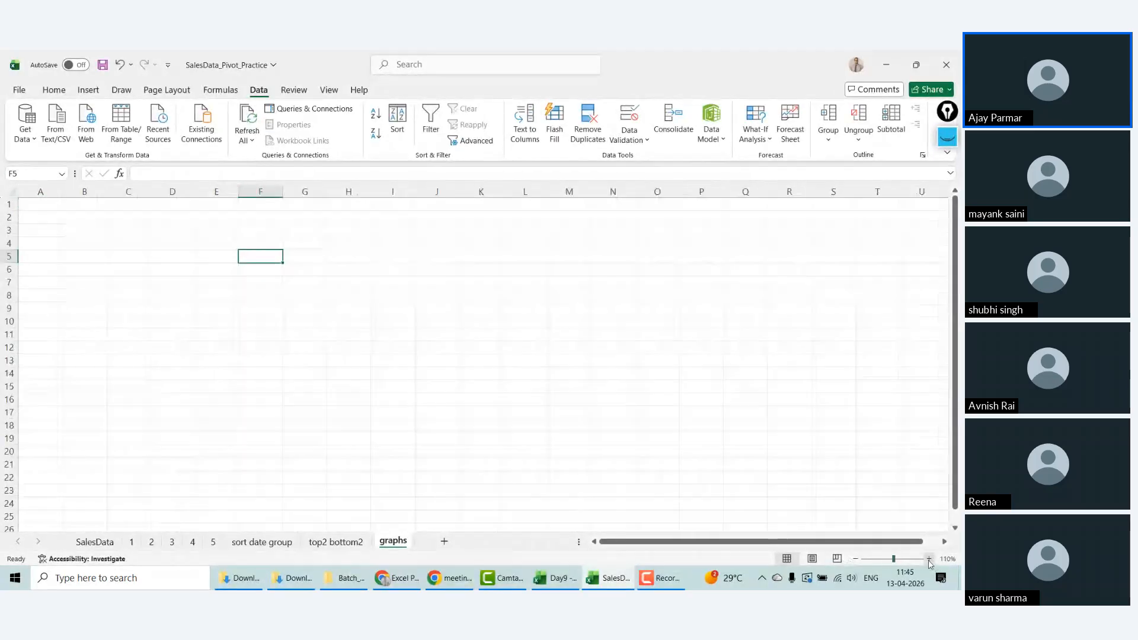
{"action": "left_click", "coordinate": [928, 558]}
Step: Copy the product-wise pivot table from sheet 2 and paste it at cell B1 of the graphs sheet
{"action": "left_click", "coordinate": [336, 542]}
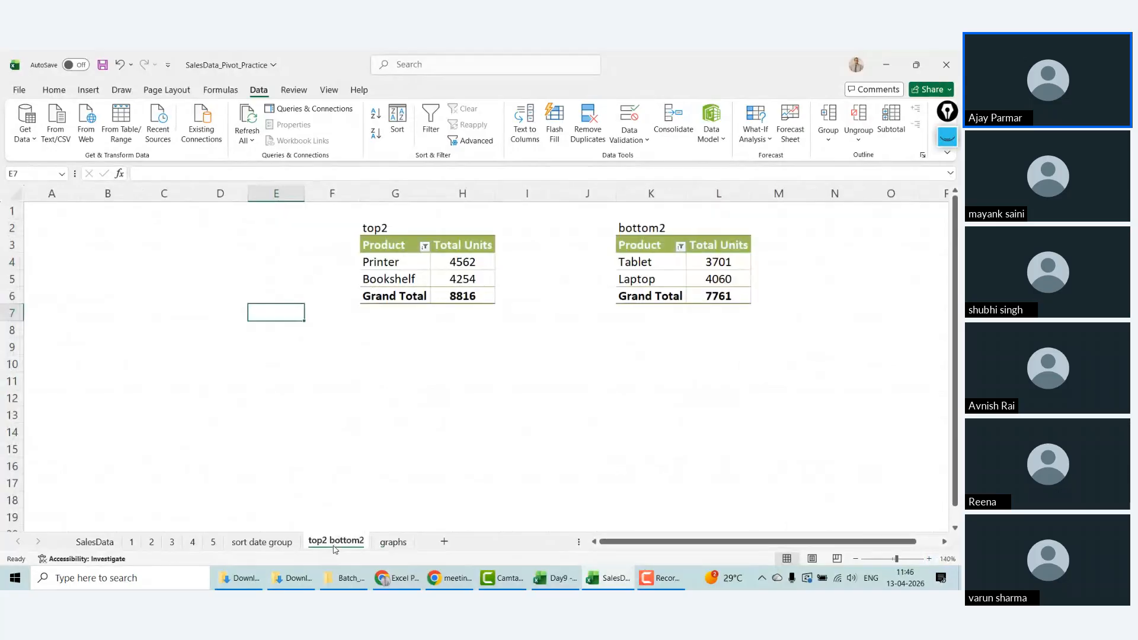
{"action": "left_click", "coordinate": [151, 541]}
{"action": "key", "text": "ctrl+c"}
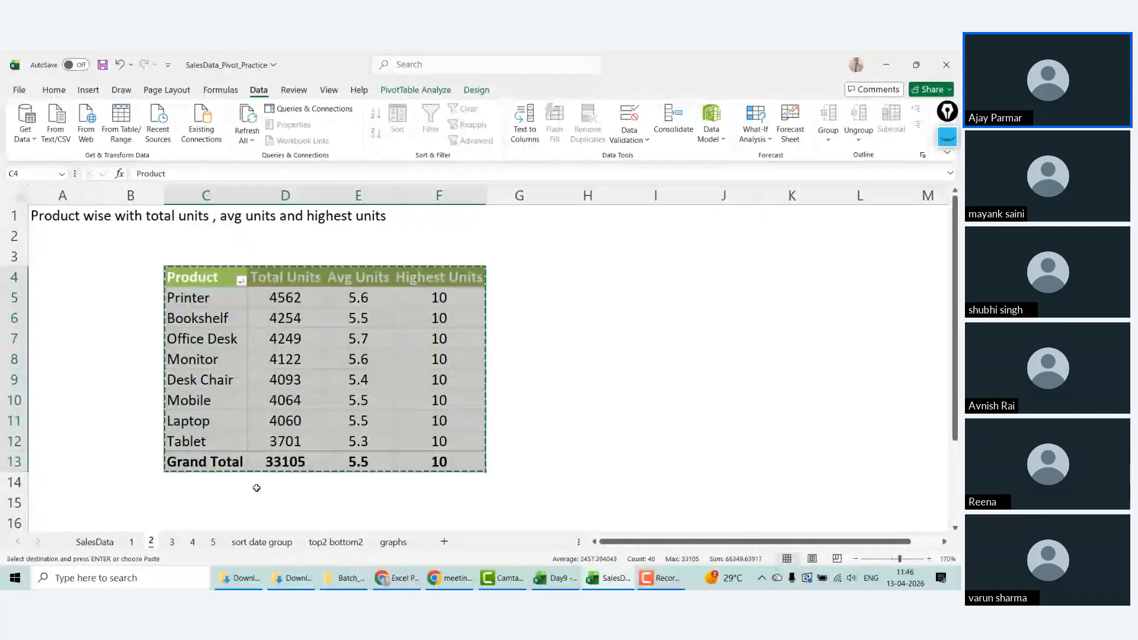
{"action": "left_click", "coordinate": [393, 542]}
{"action": "left_click", "coordinate": [91, 207]}
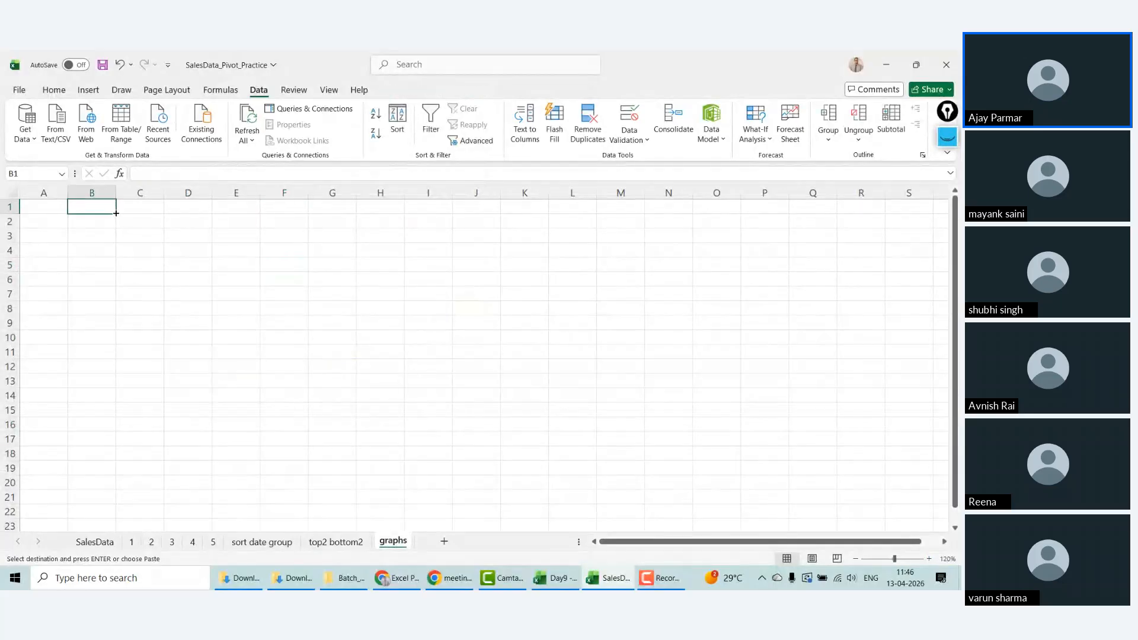
{"action": "key", "text": "ctrl+v"}
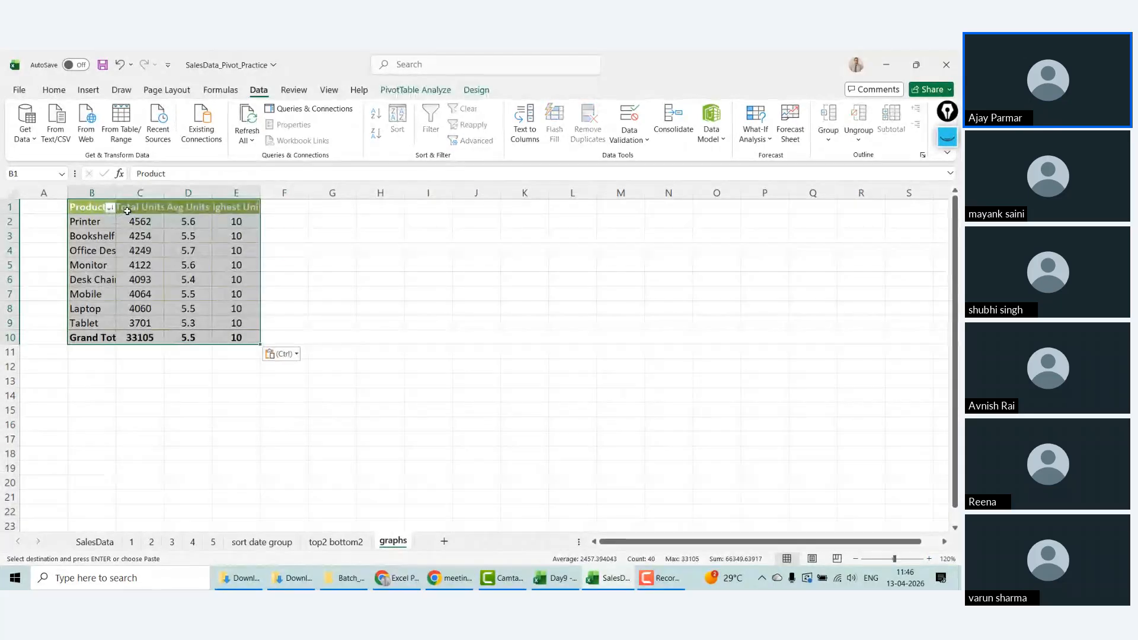
{"action": "double_click", "coordinate": [137, 221]}
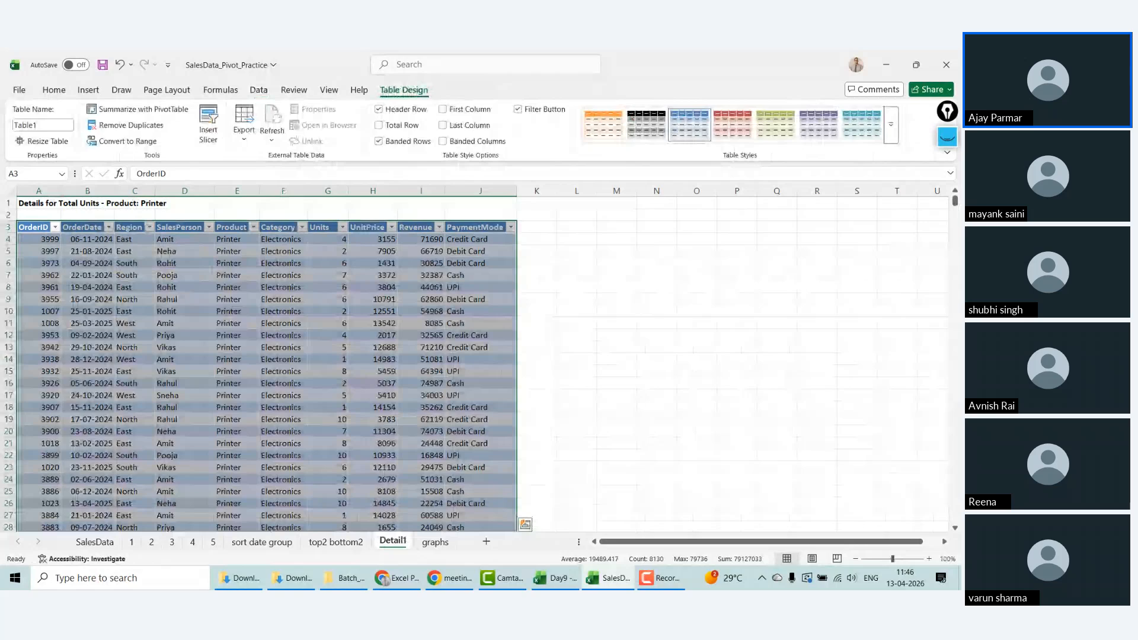
{"action": "key", "text": "alt+e"}
{"action": "key", "text": "l"}
{"action": "key", "text": "Return"}
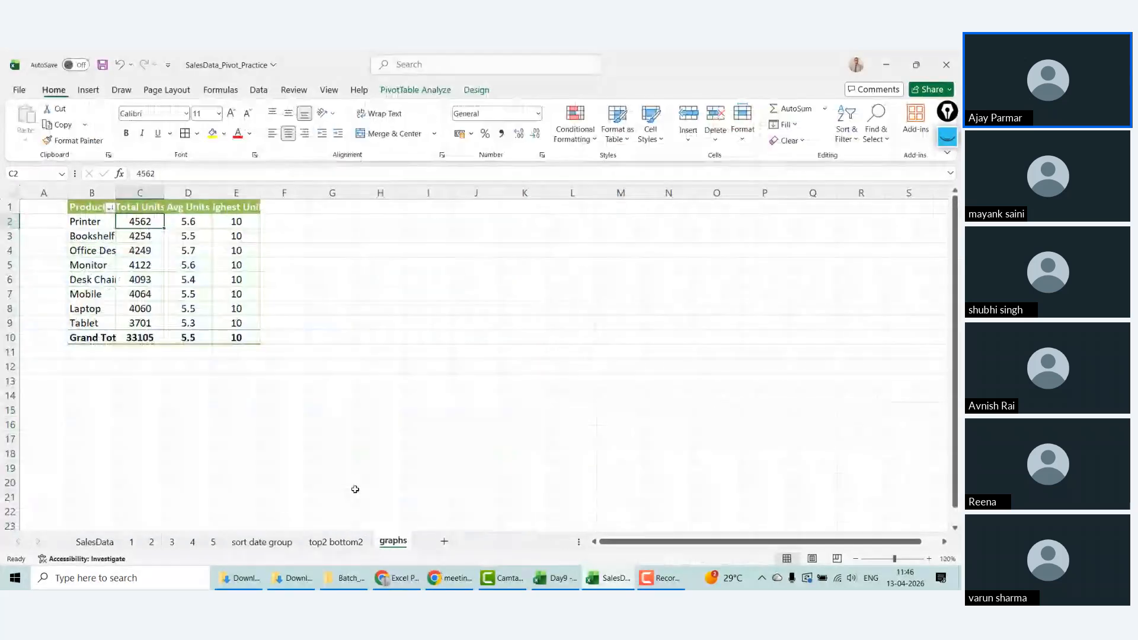
{"action": "left_click", "coordinate": [928, 559]}
{"action": "left_click", "coordinate": [929, 559]}
{"action": "left_click", "coordinate": [929, 559]}
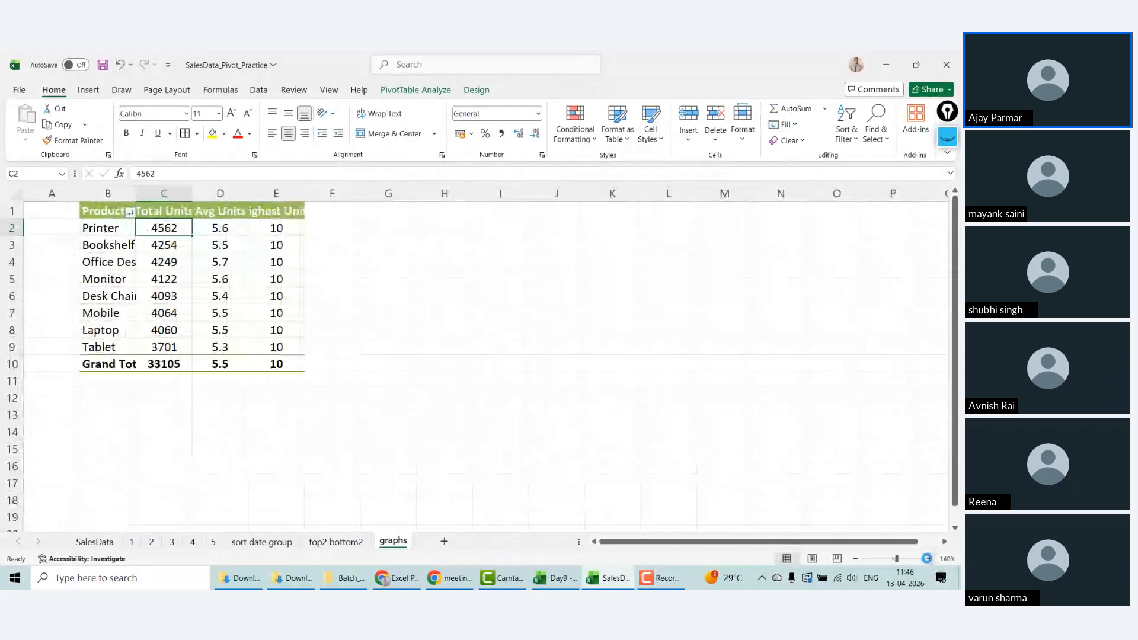
{"action": "left_click", "coordinate": [124, 217]}
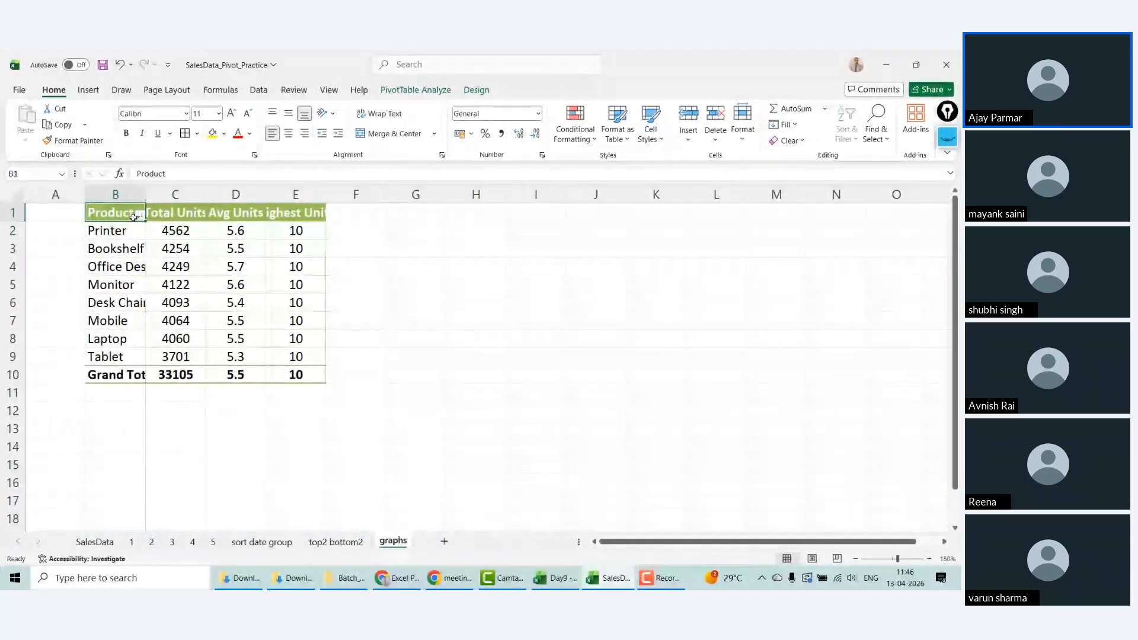
{"action": "left_click", "coordinate": [138, 215]}
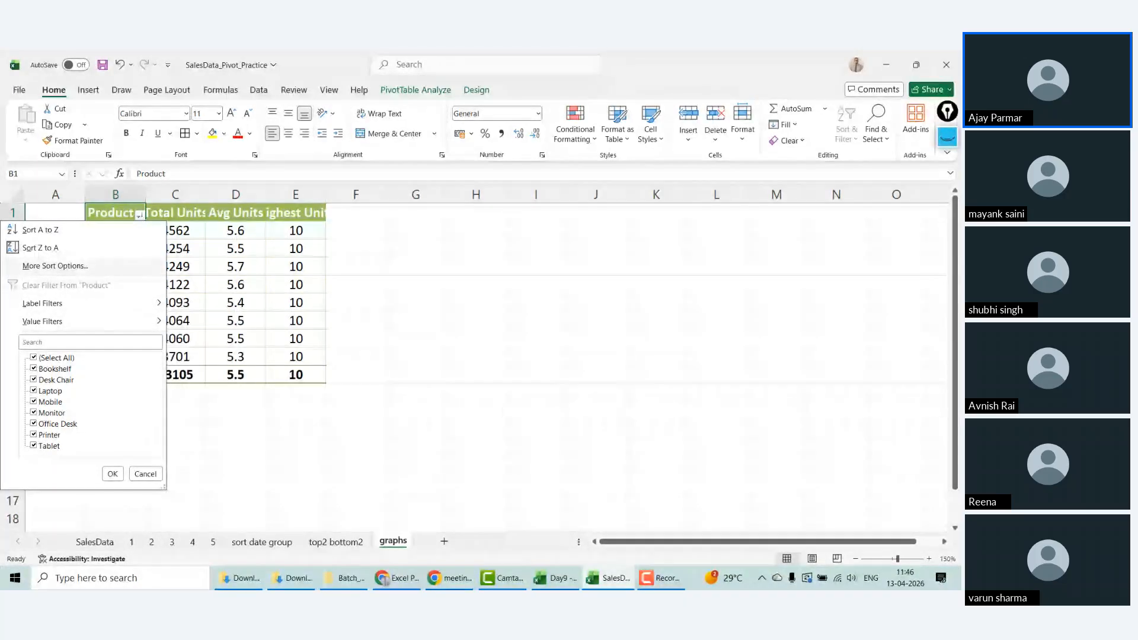
{"action": "left_click", "coordinate": [214, 263]}
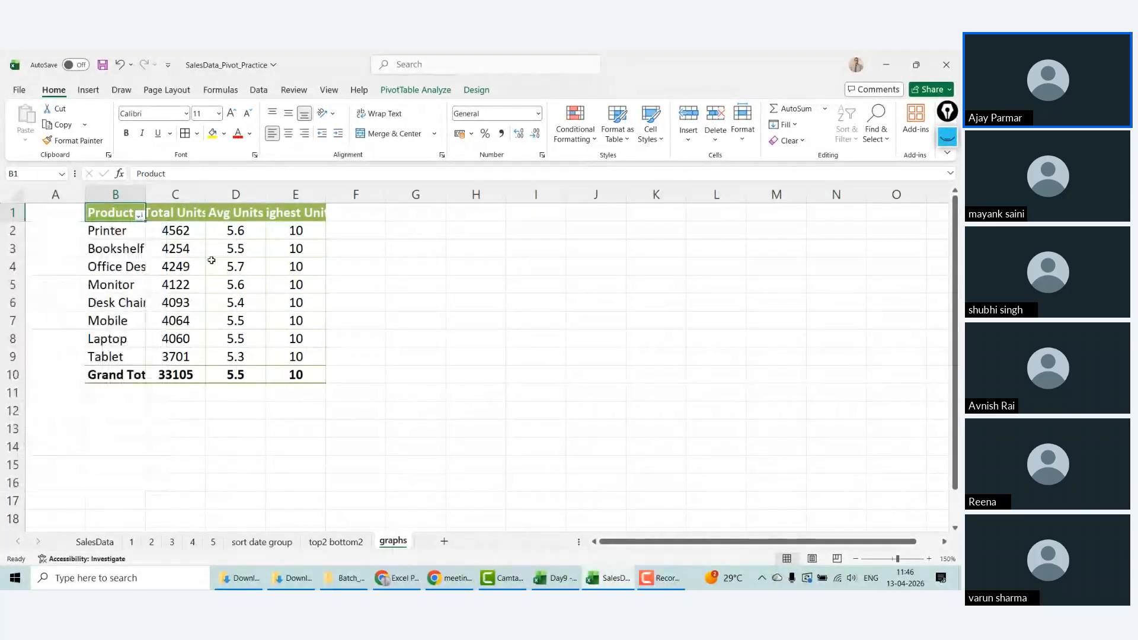
{"action": "left_click", "coordinate": [213, 263]}
Step: Remove Avg Units and Highest Units from the values of the product pivot table on the graphs sheet
{"action": "left_click", "coordinate": [177, 232]}
{"action": "right_click", "coordinate": [184, 231]}
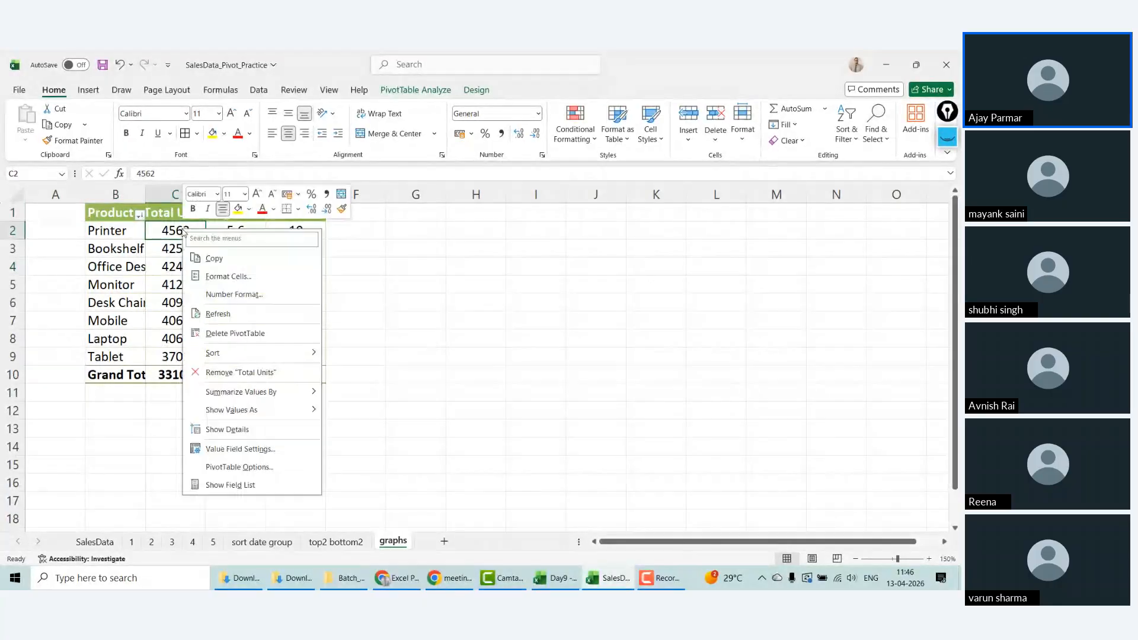
{"action": "left_click", "coordinate": [230, 485]}
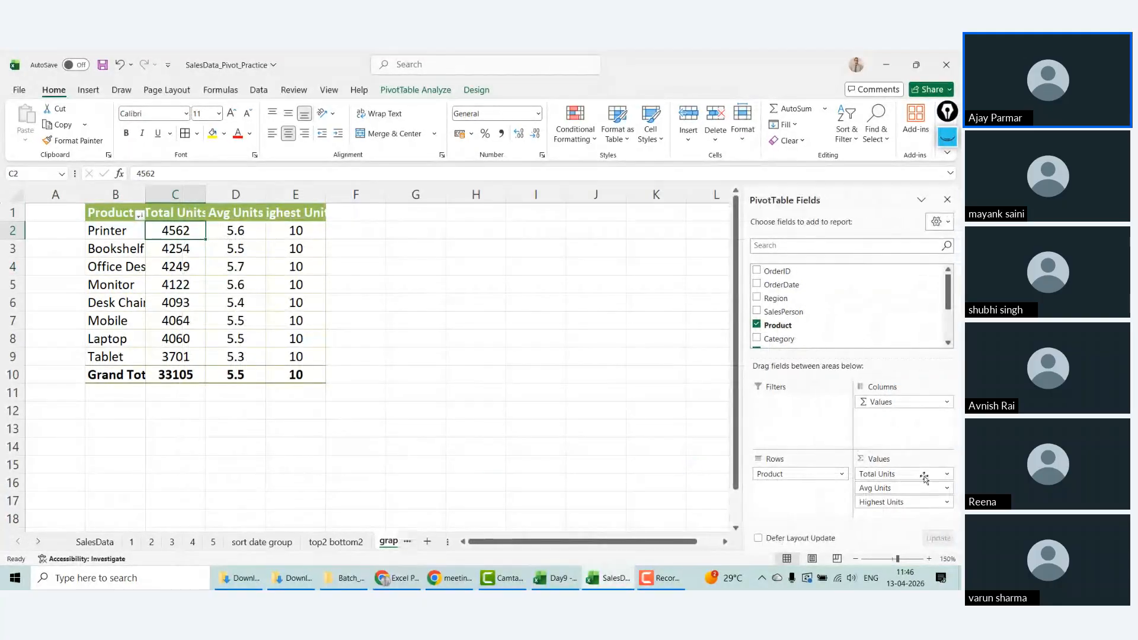
{"action": "left_click_drag", "start_coordinate": [898, 487], "coordinate": [853, 355]}
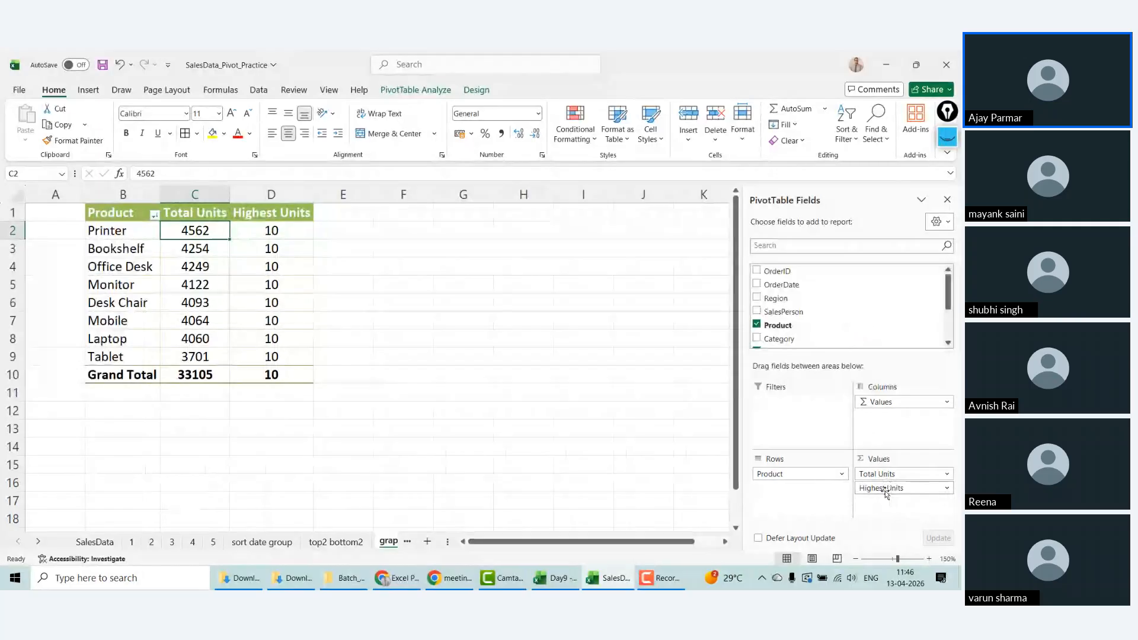
{"action": "left_click_drag", "start_coordinate": [886, 491], "coordinate": [847, 283]}
{"action": "left_click", "coordinate": [153, 252]}
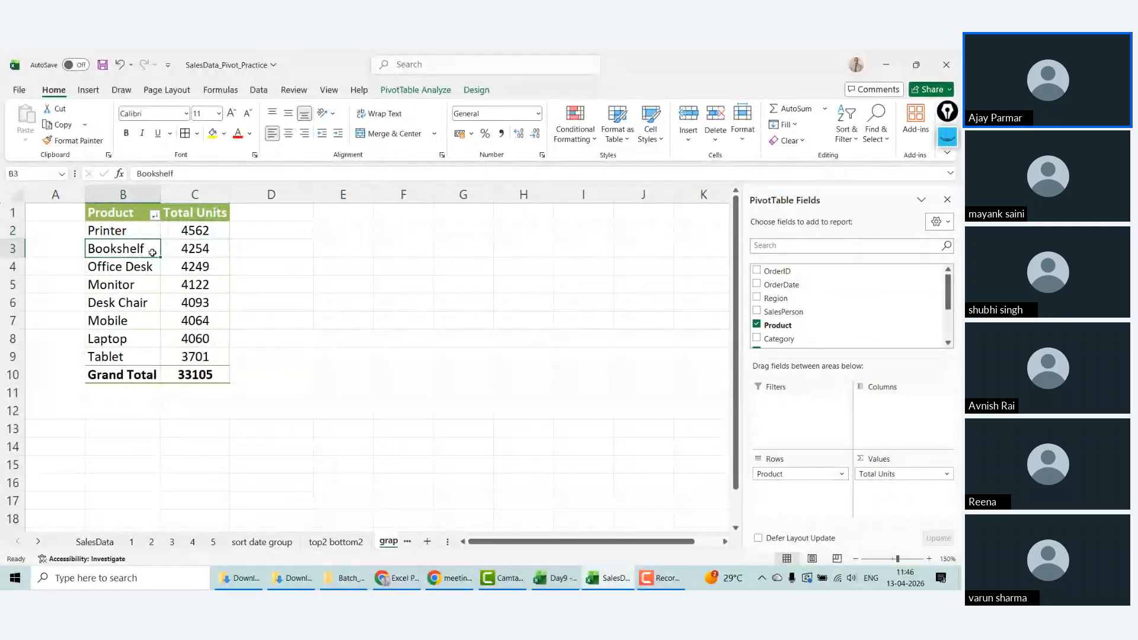
{"action": "left_click", "coordinate": [129, 214]}
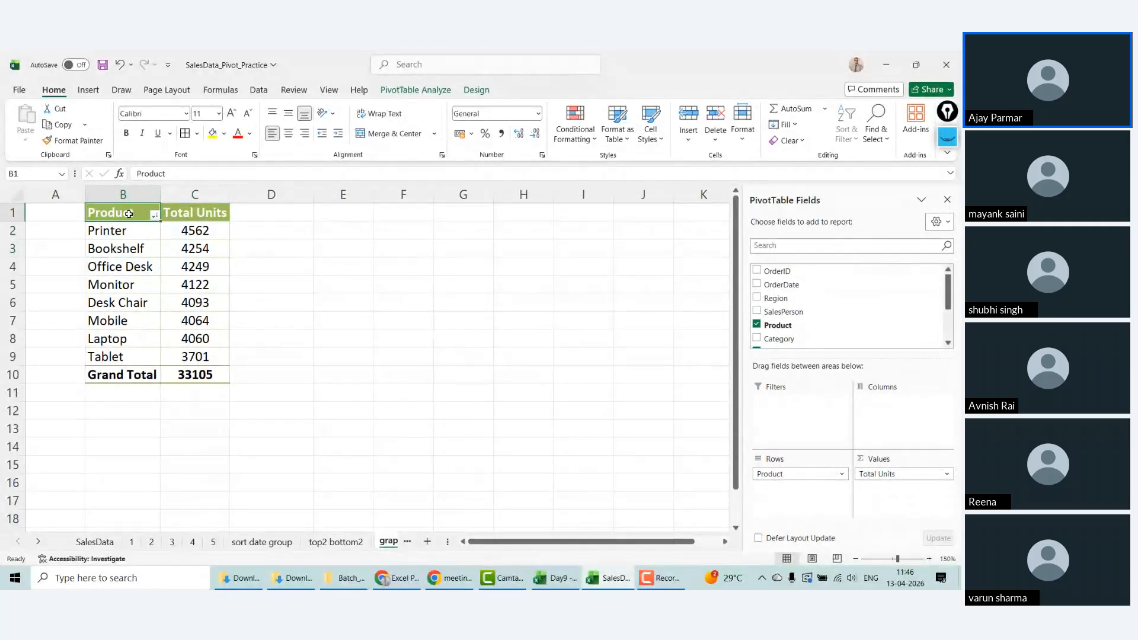
{"action": "key", "text": "shift+Right"}
{"action": "key", "text": "shift+Down"}
{"action": "key", "text": "shift+Down"}
{"action": "key", "text": "shift+Down"}
{"action": "key", "text": "shift+Down"}
{"action": "key", "text": "shift+Down"}
{"action": "key", "text": "shift+Down"}
{"action": "key", "text": "shift+Down"}
{"action": "key", "text": "shift+Down"}
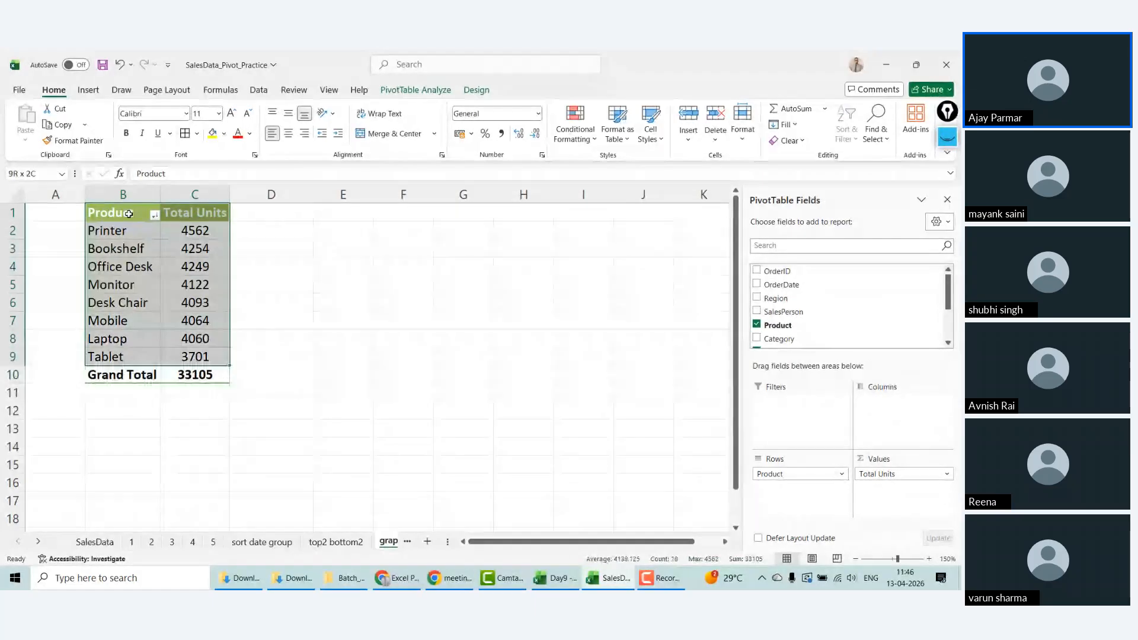
{"action": "key", "text": "shift+Down"}
{"action": "key", "text": "Right"}
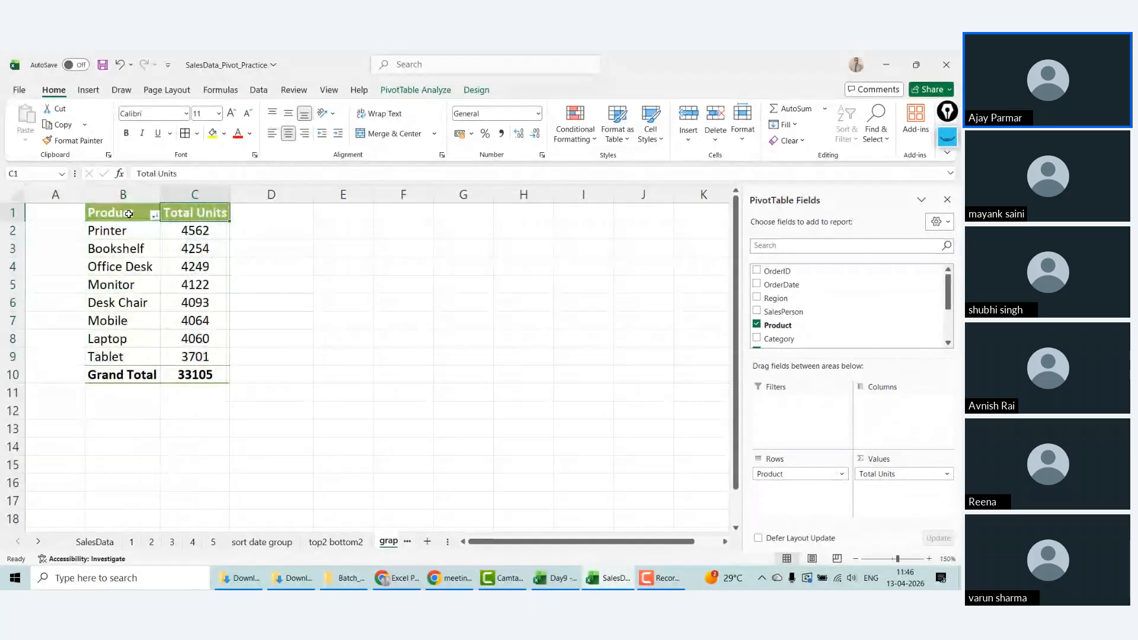
Step: Hide the pivot field list and turn off the product pivot's grand totals for rows and columns
{"action": "left_click", "coordinate": [947, 200]}
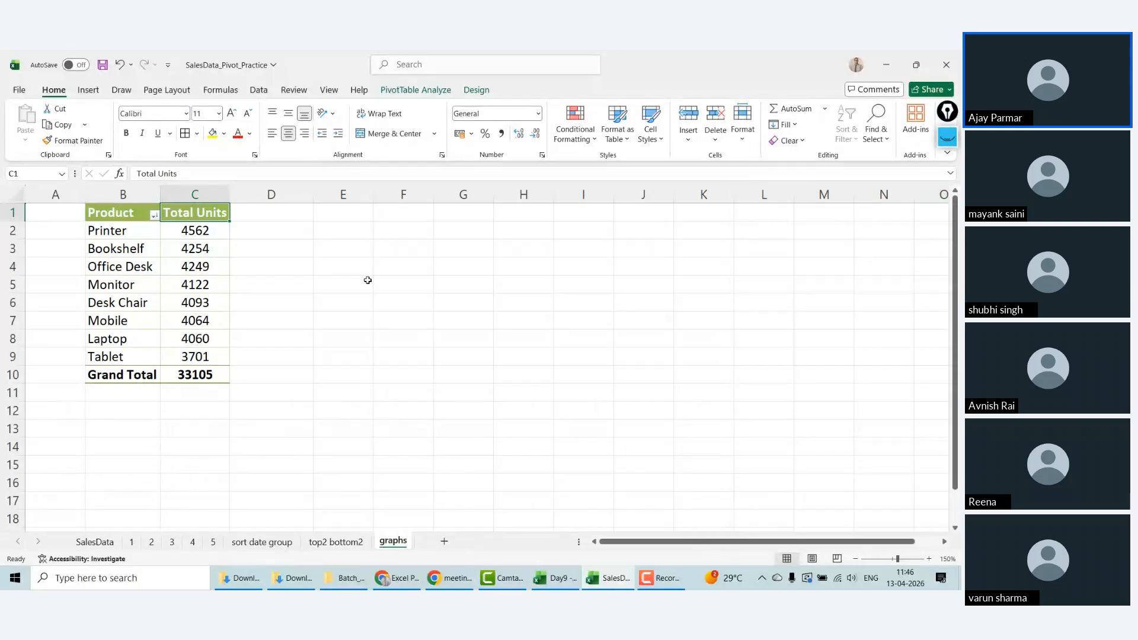
{"action": "left_click", "coordinate": [144, 368]}
{"action": "left_click", "coordinate": [128, 377]}
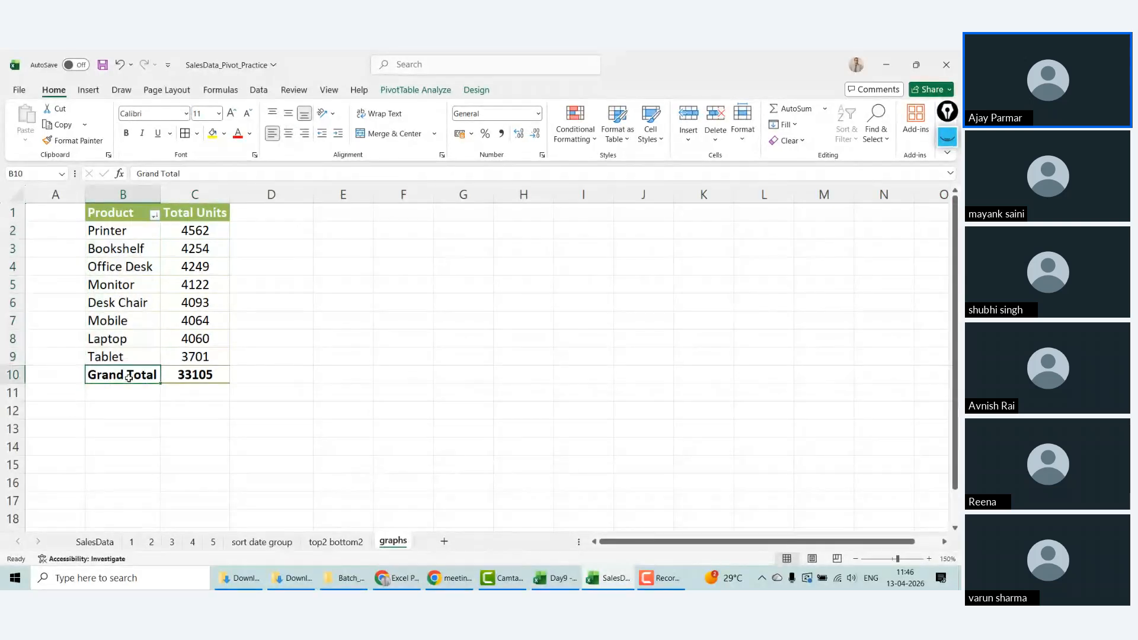
{"action": "left_click", "coordinate": [415, 91]}
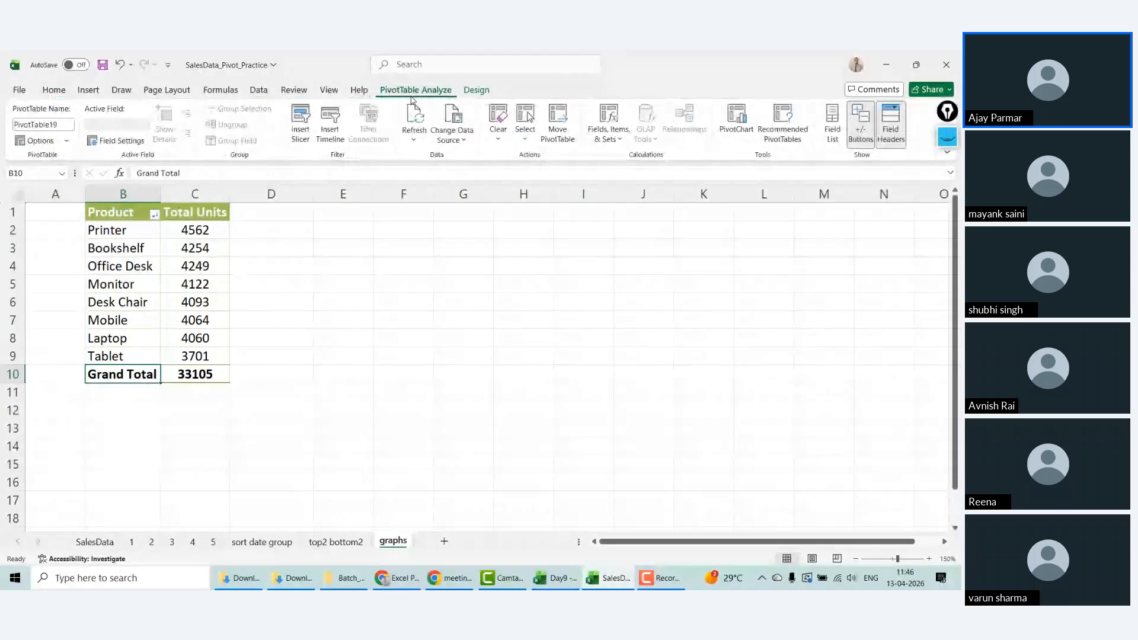
{"action": "left_click", "coordinate": [478, 91]}
{"action": "left_click", "coordinate": [61, 127]}
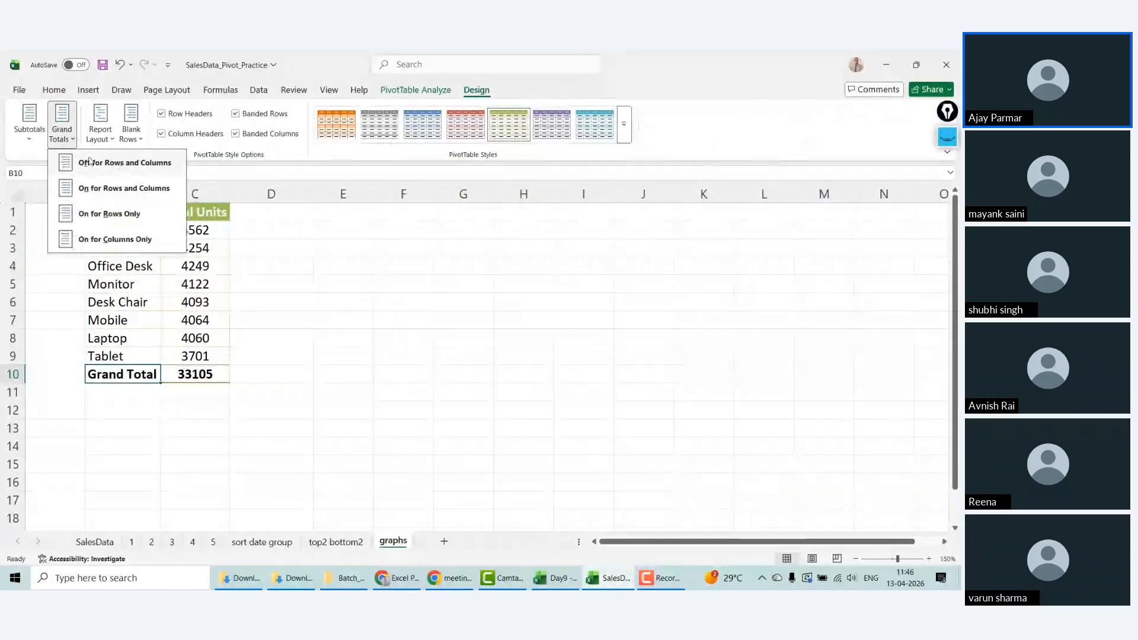
{"action": "left_click", "coordinate": [120, 163]}
{"action": "left_click", "coordinate": [267, 283]}
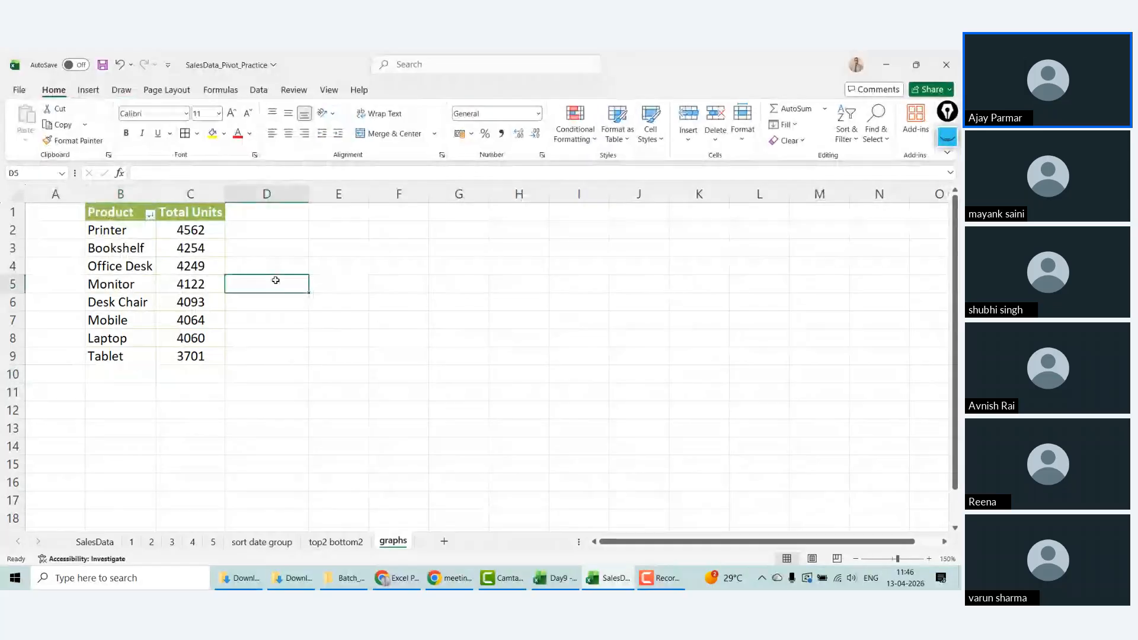
Step: Paste the product pivot table as values only at cell H1, and clear the pasted copy
{"action": "left_click", "coordinate": [125, 212]}
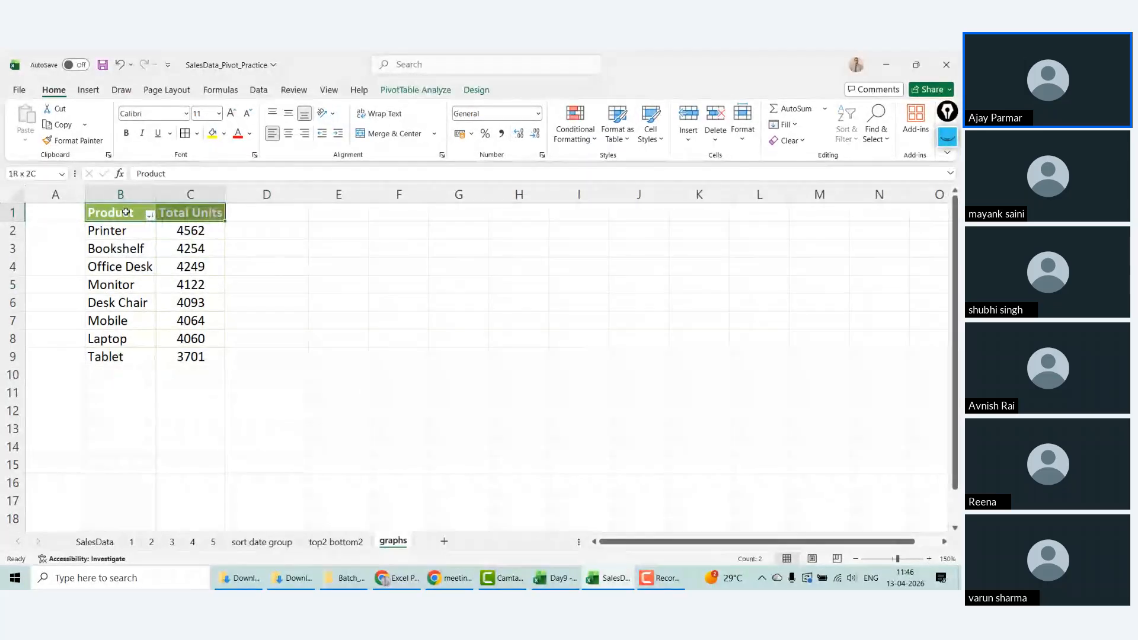
{"action": "left_click", "coordinate": [126, 212]}
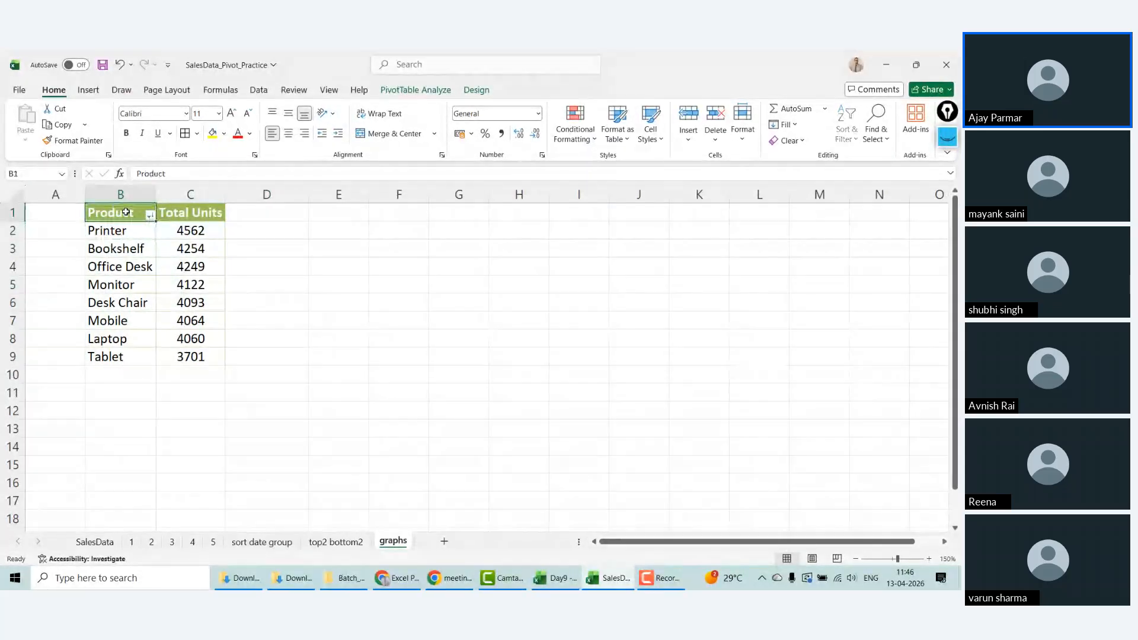
{"action": "left_click_drag", "start_coordinate": [125, 211], "coordinate": [195, 356]}
{"action": "key", "text": "ctrl+c"}
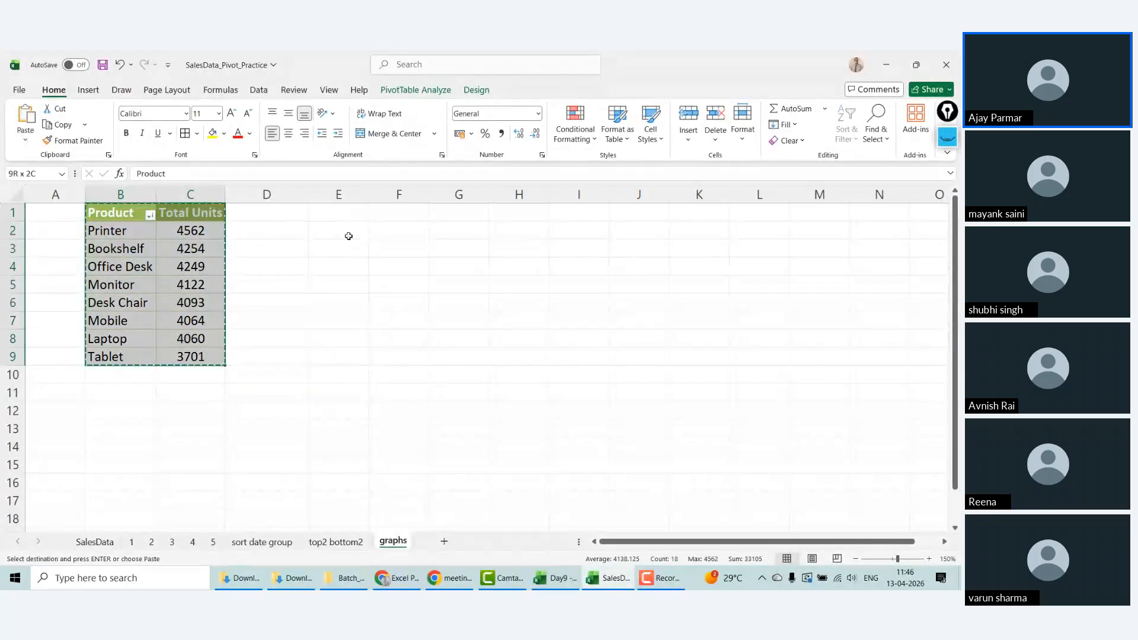
{"action": "left_click", "coordinate": [513, 210]}
{"action": "key", "text": "alt+e"}
{"action": "key", "text": "s"}
{"action": "key", "text": "v"}
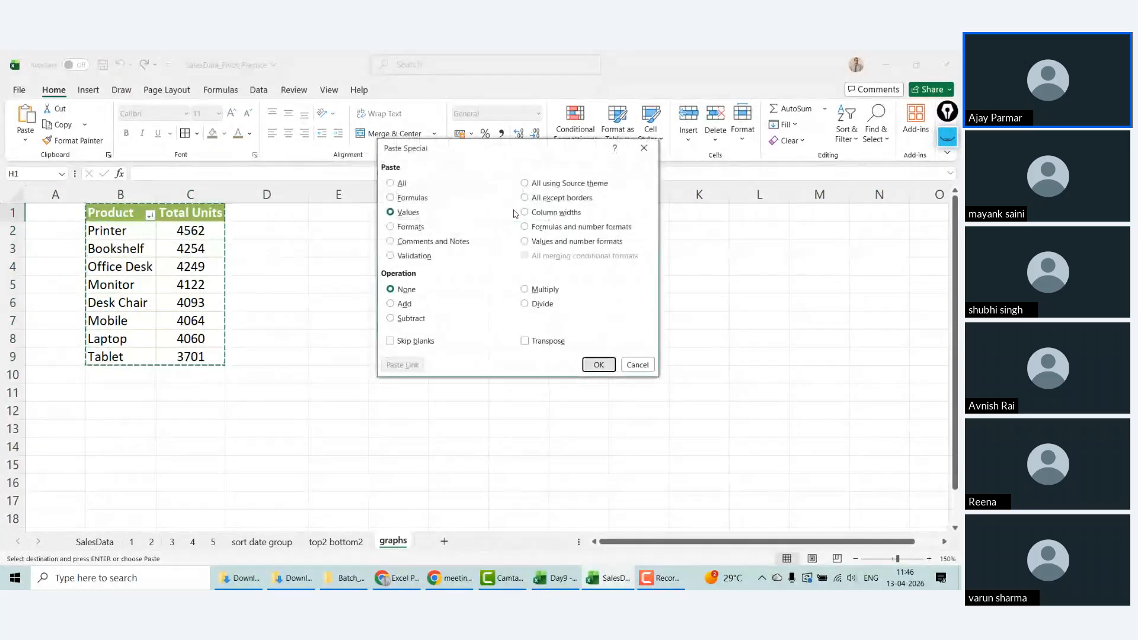
{"action": "key", "text": "Return"}
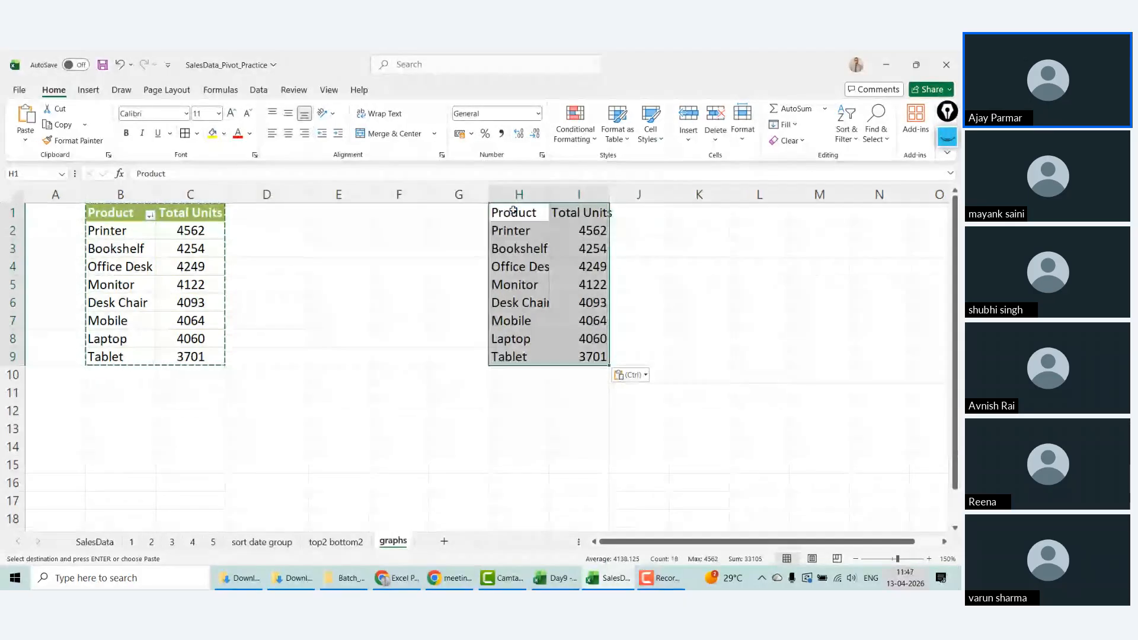
{"action": "key", "text": "Delete"}
Step: Insert a clustered column PivotChart based on the product-wise Total Units pivot table
{"action": "key", "text": "Left"}
{"action": "key", "text": "Left"}
{"action": "key", "text": "Left"}
{"action": "key", "text": "Left"}
{"action": "key", "text": "Left"}
{"action": "key", "text": "Left"}
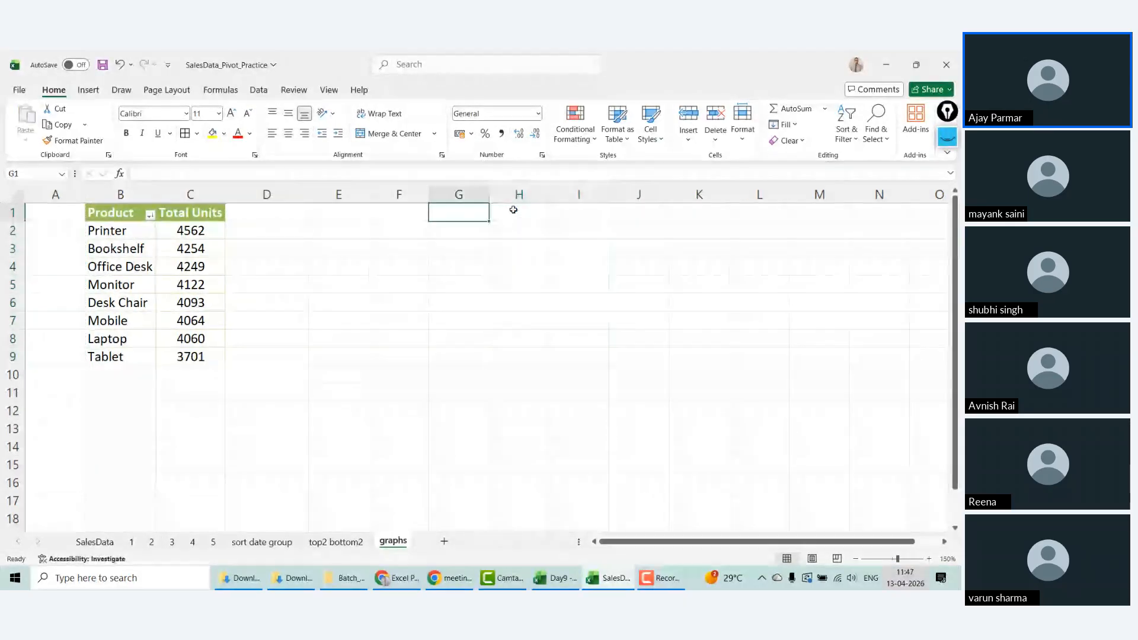
{"action": "key", "text": "Down"}
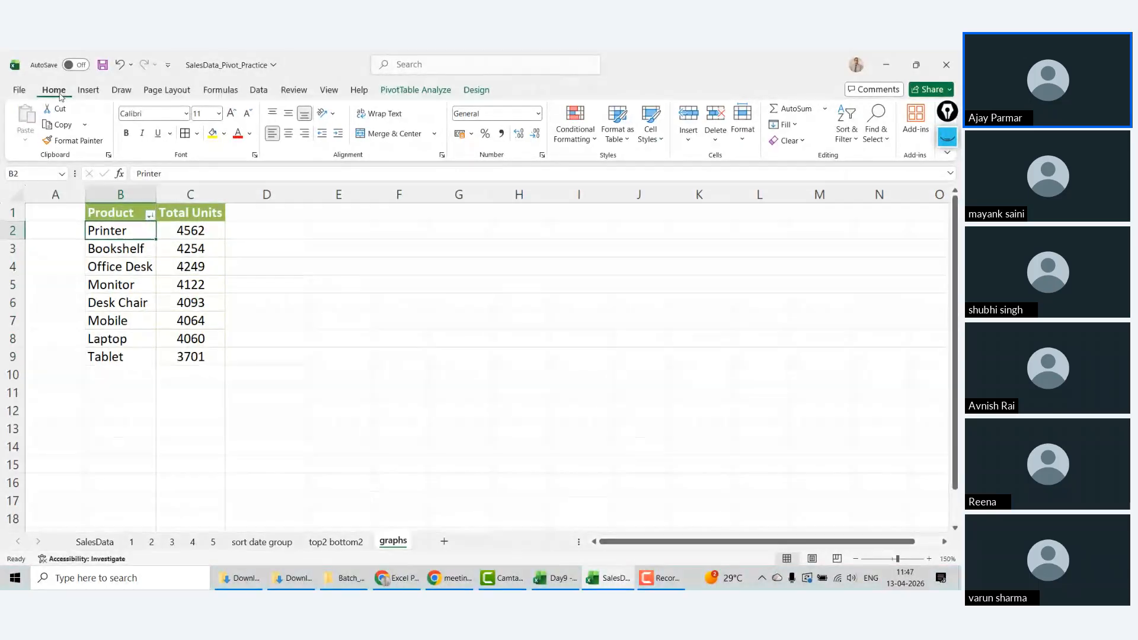
{"action": "left_click", "coordinate": [89, 92]}
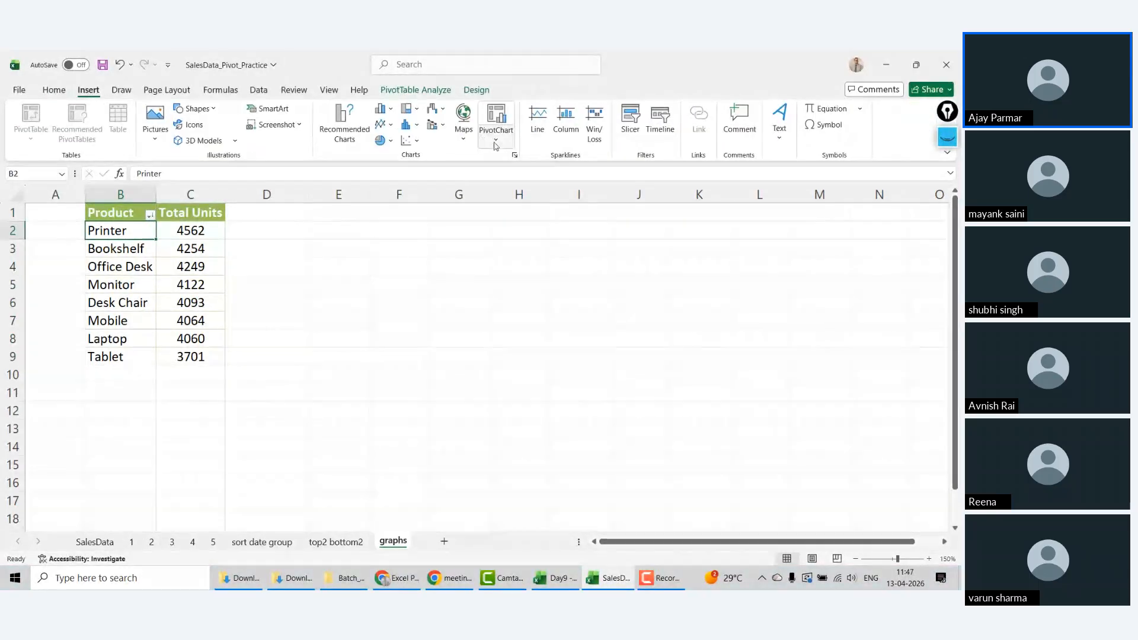
{"action": "left_click", "coordinate": [496, 133]}
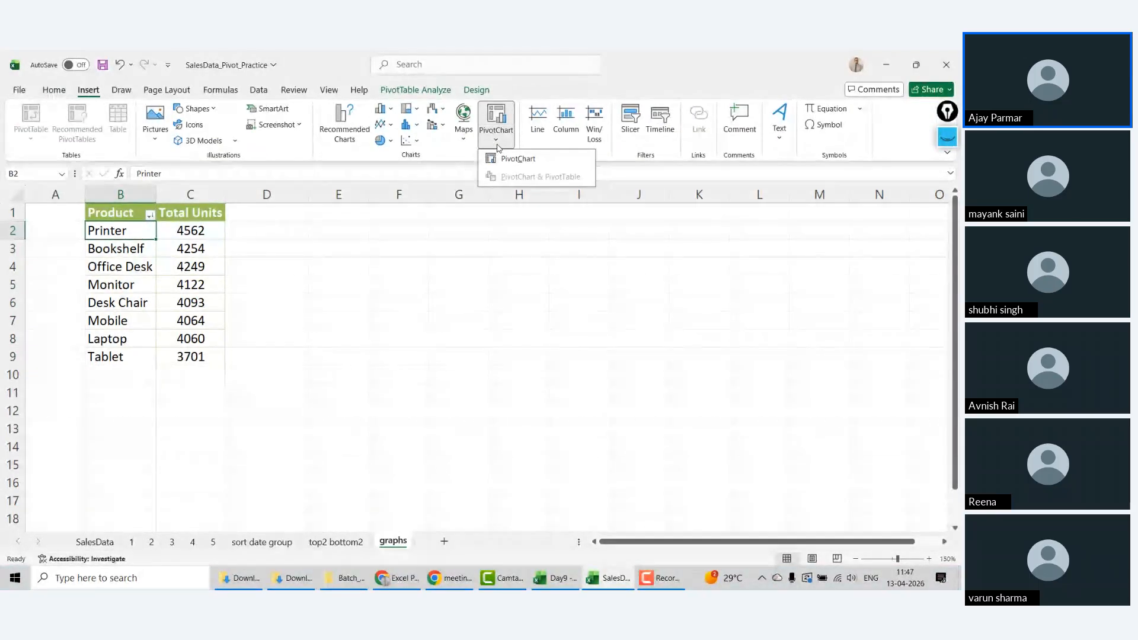
{"action": "left_click", "coordinate": [522, 160]}
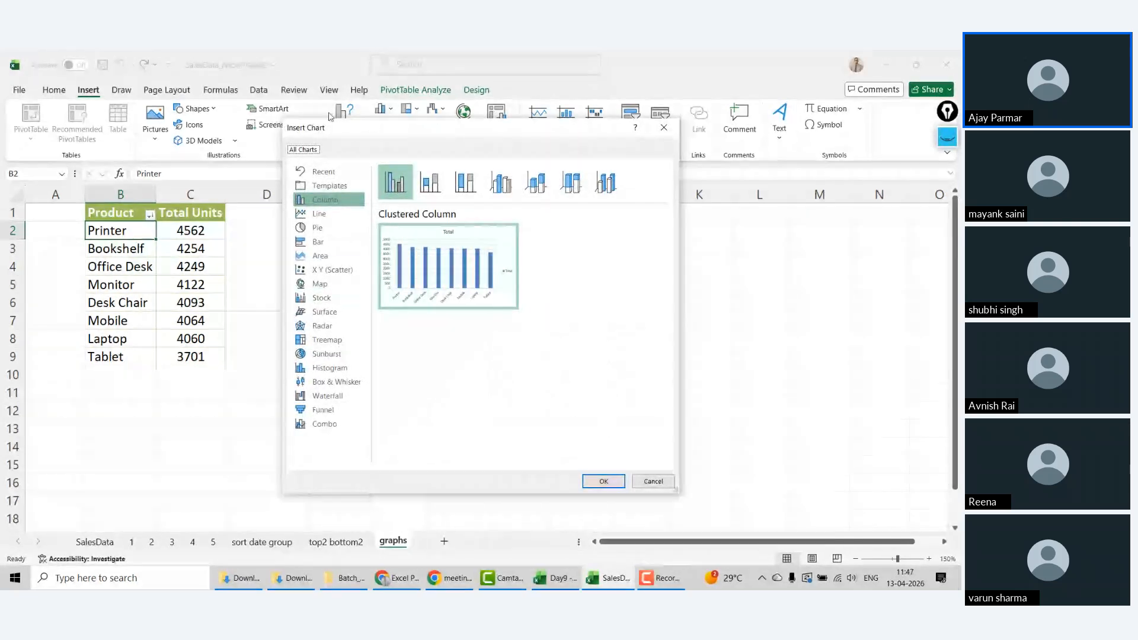
{"action": "left_click", "coordinate": [401, 192]}
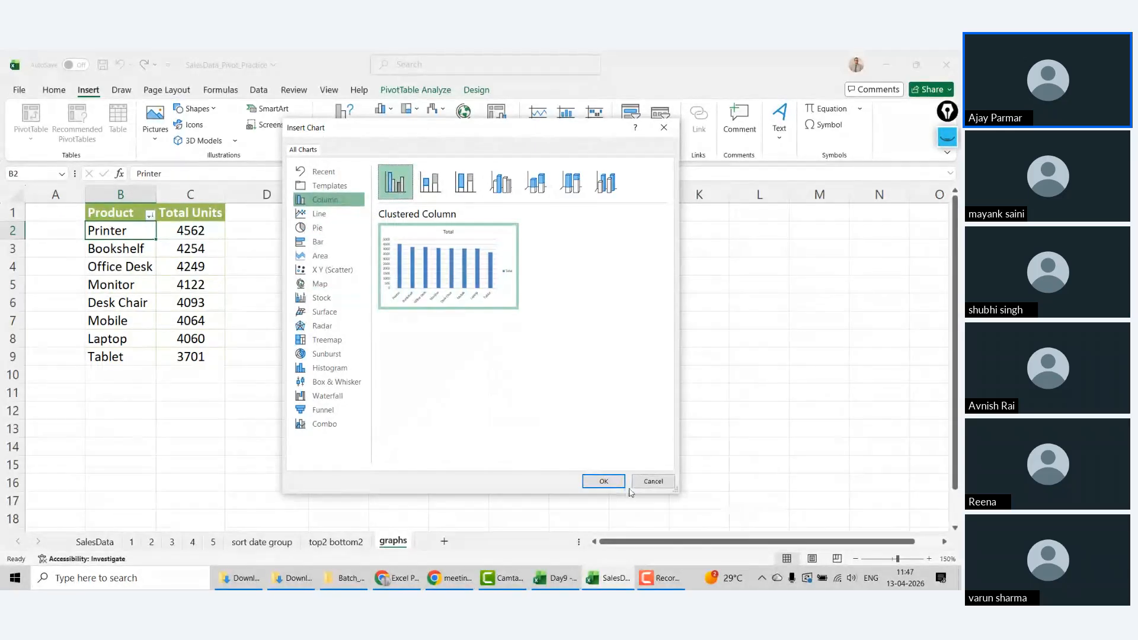
{"action": "left_click", "coordinate": [602, 481]}
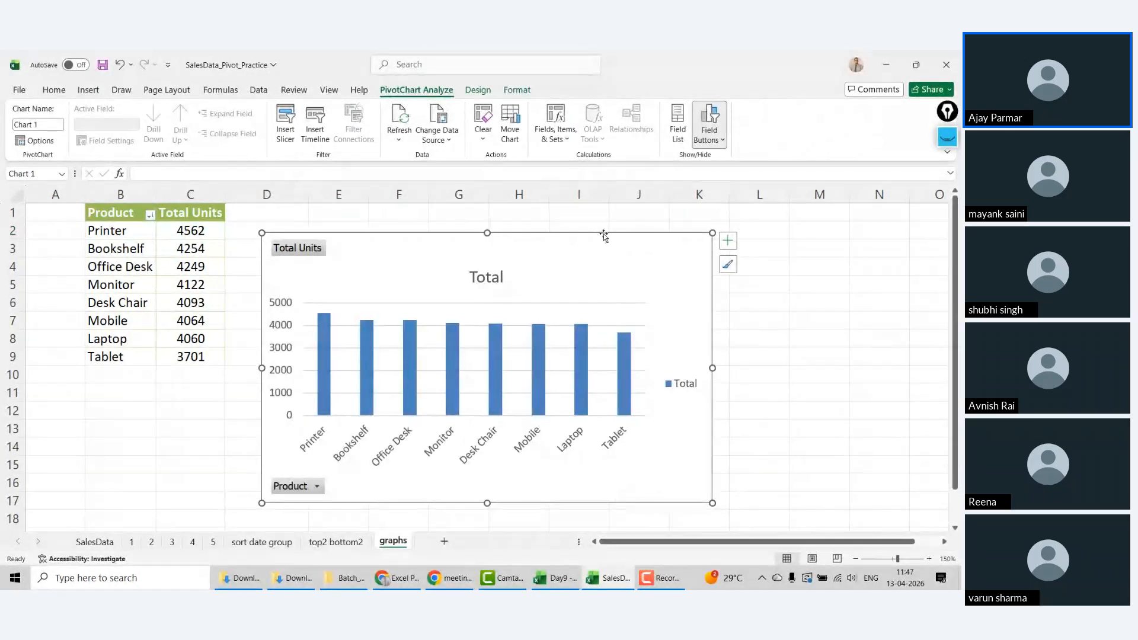
Step: Apply the chart style with wide gradient-blue columns and a bold title, and shift the chart up so it starts in row 1
{"action": "left_click_drag", "start_coordinate": [603, 233], "coordinate": [639, 194]}
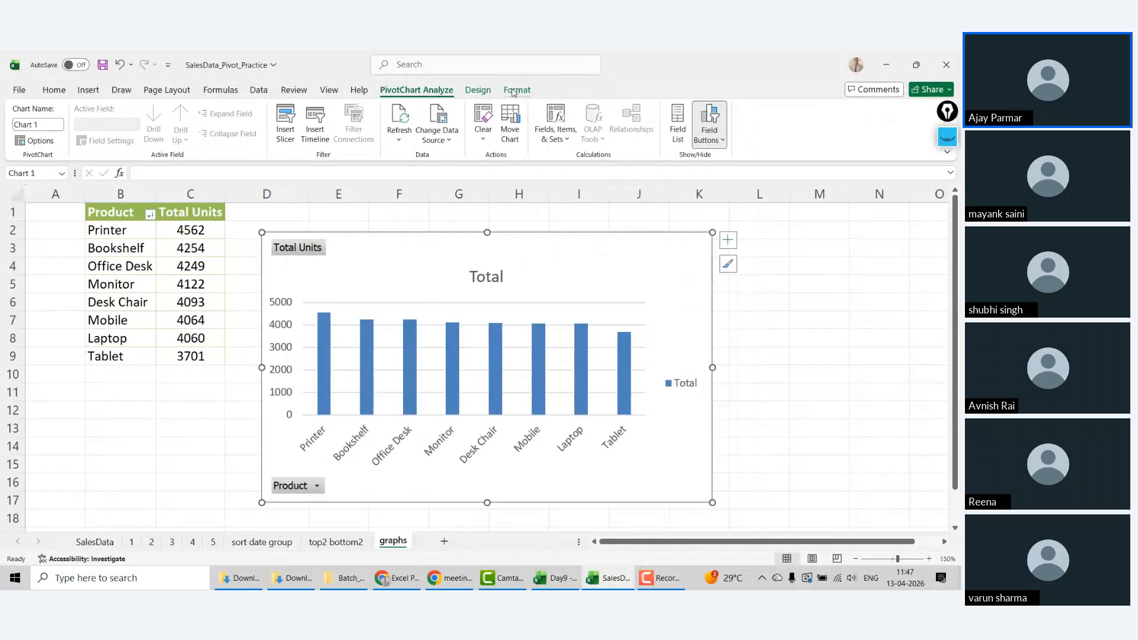
{"action": "left_click", "coordinate": [487, 91]}
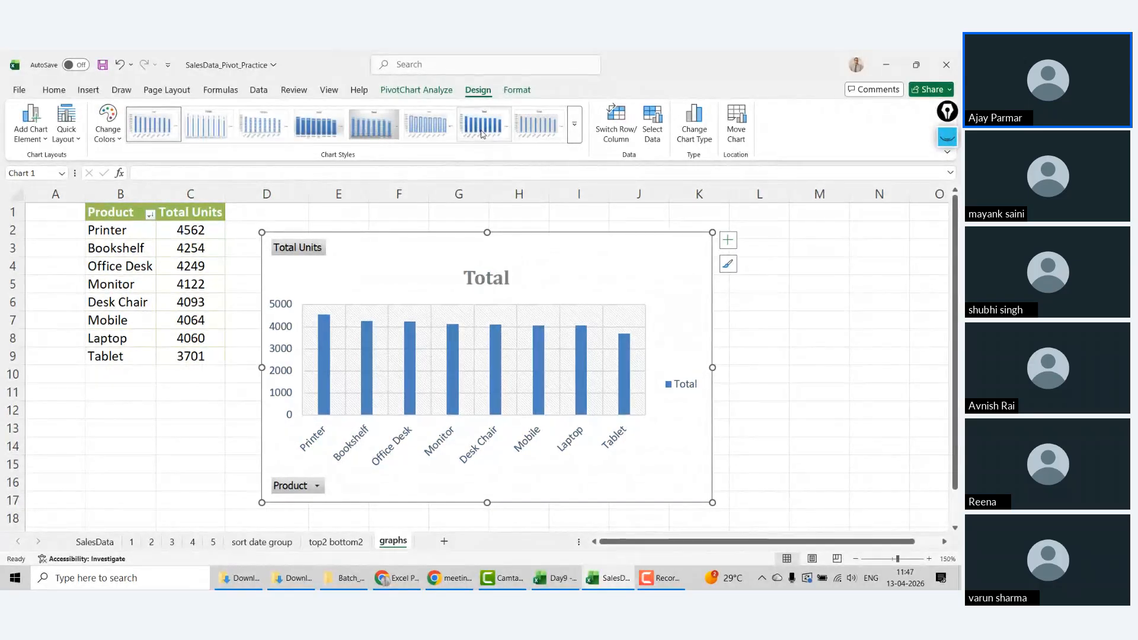
{"action": "left_click", "coordinate": [481, 133]}
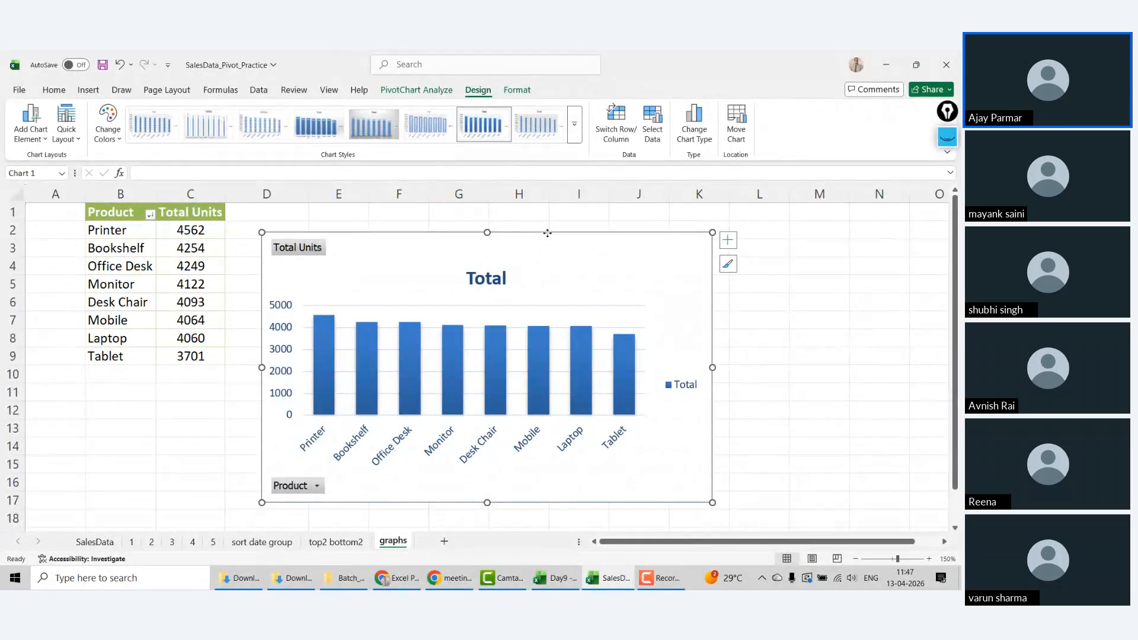
{"action": "left_click_drag", "start_coordinate": [548, 234], "coordinate": [587, 217]}
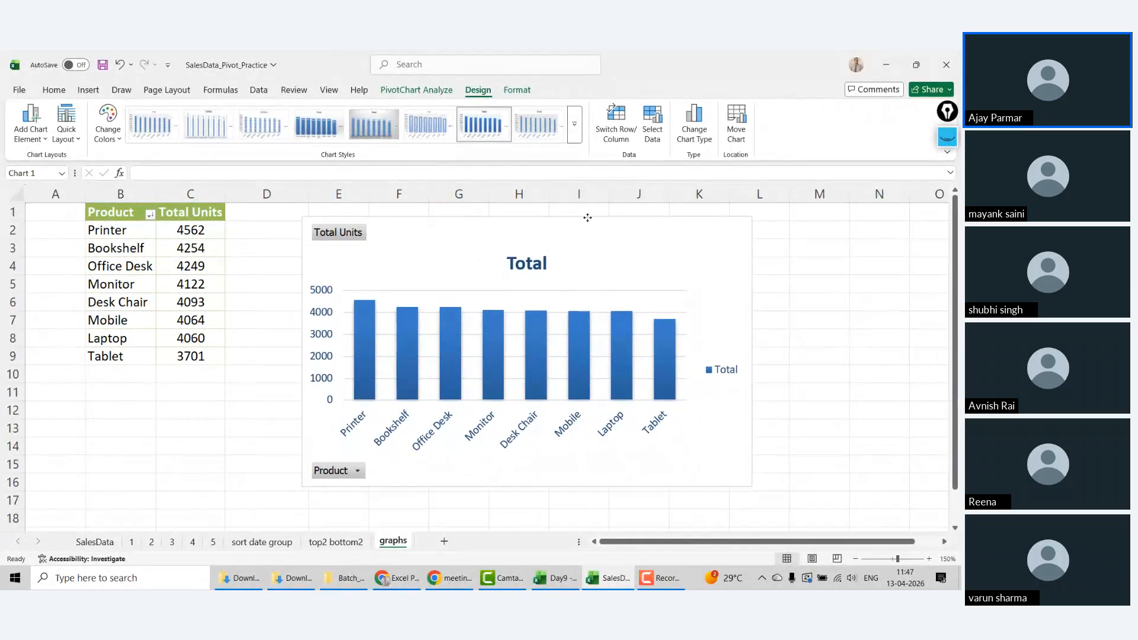
Step: Exclude Laptop, Mobile and Monitor using the pivot chart's Product filter, and recheck its item list
{"action": "left_click", "coordinate": [356, 468]}
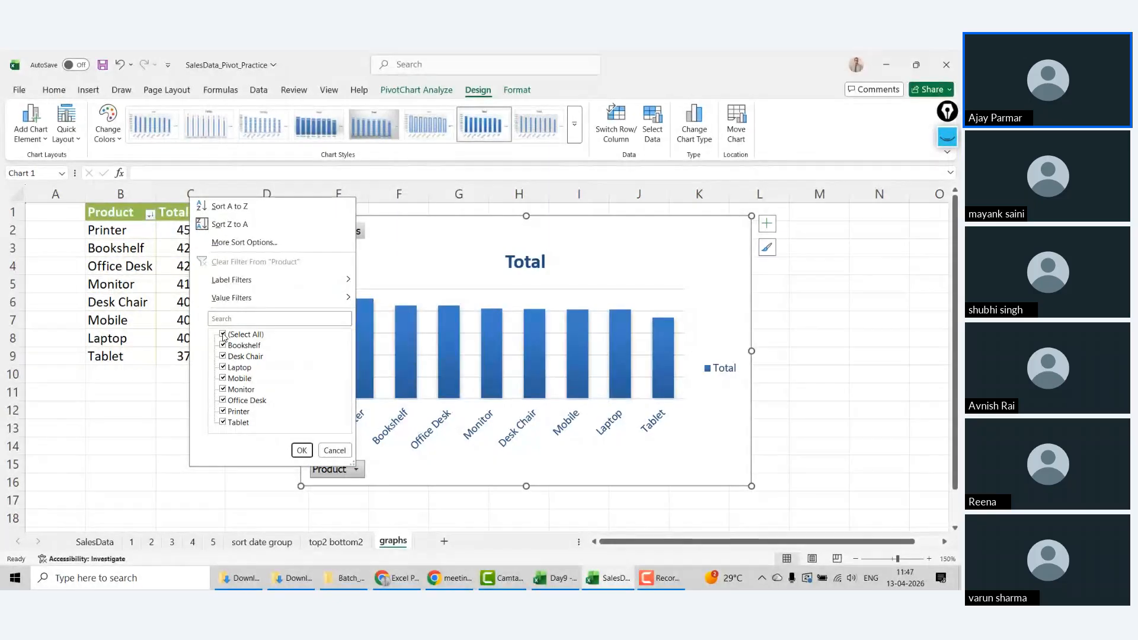
{"action": "left_click", "coordinate": [223, 367]}
{"action": "left_click", "coordinate": [223, 378]}
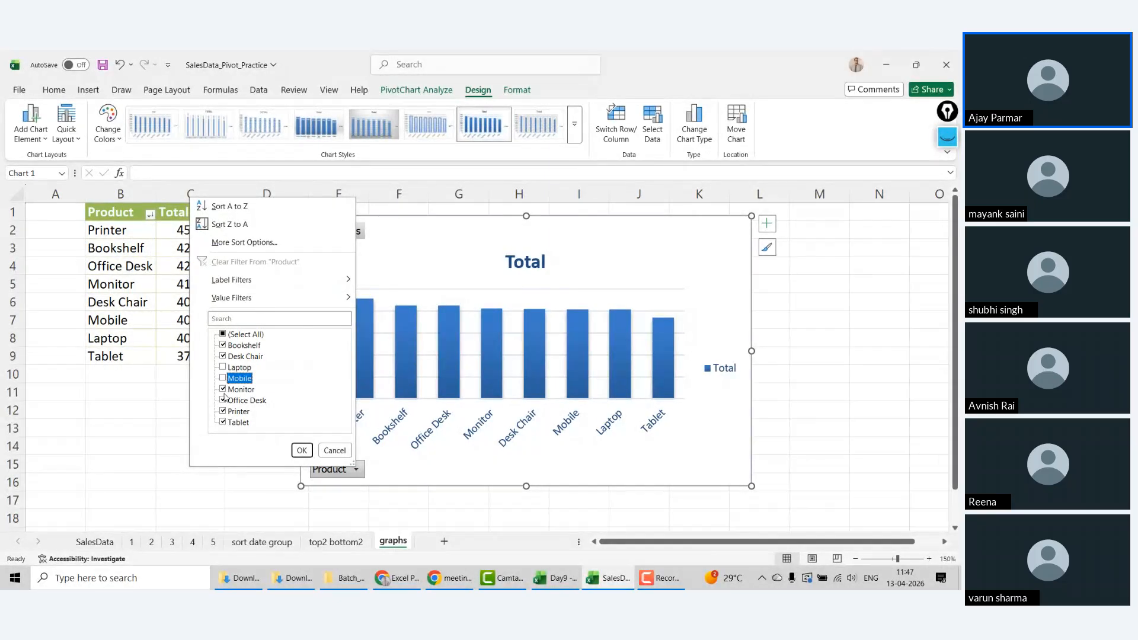
{"action": "left_click", "coordinate": [222, 389]}
{"action": "left_click", "coordinate": [302, 451]}
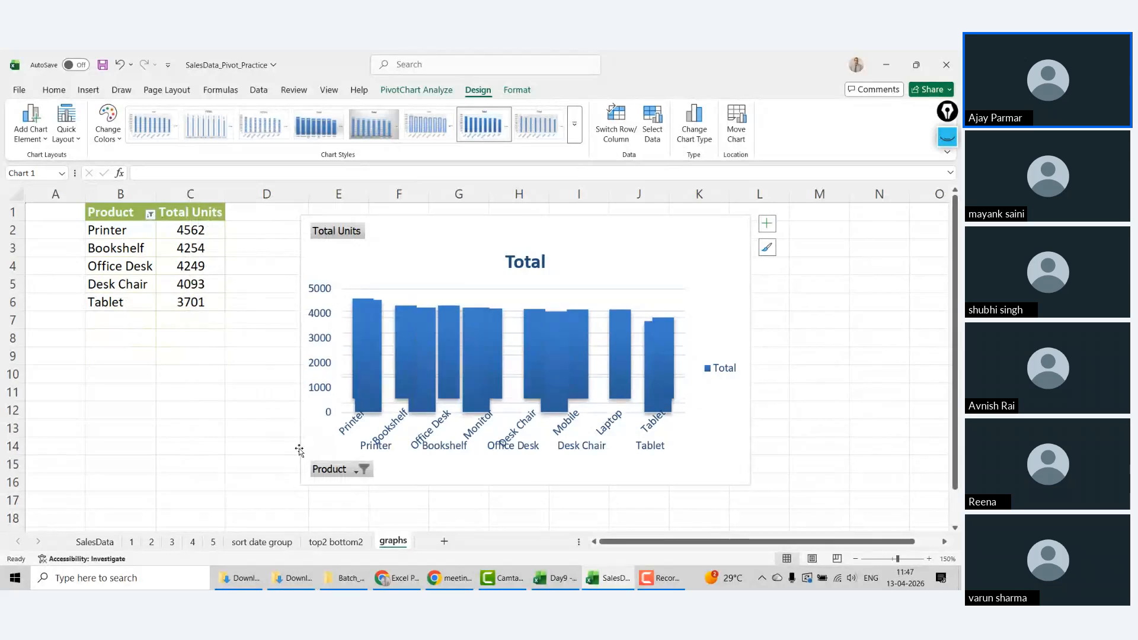
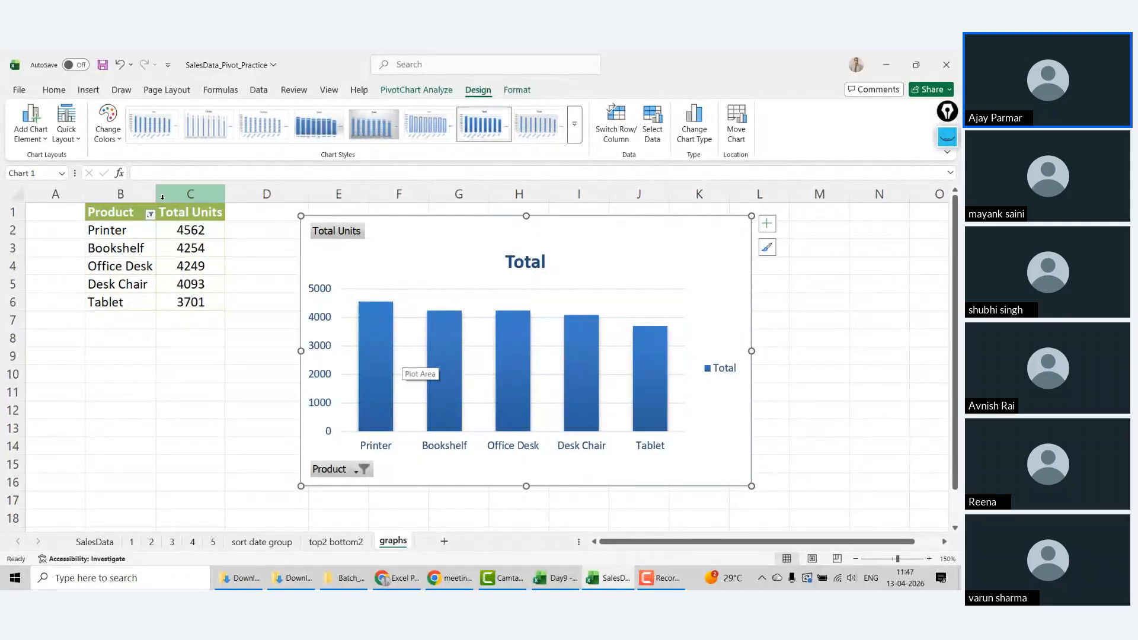
{"action": "left_click", "coordinate": [355, 471]}
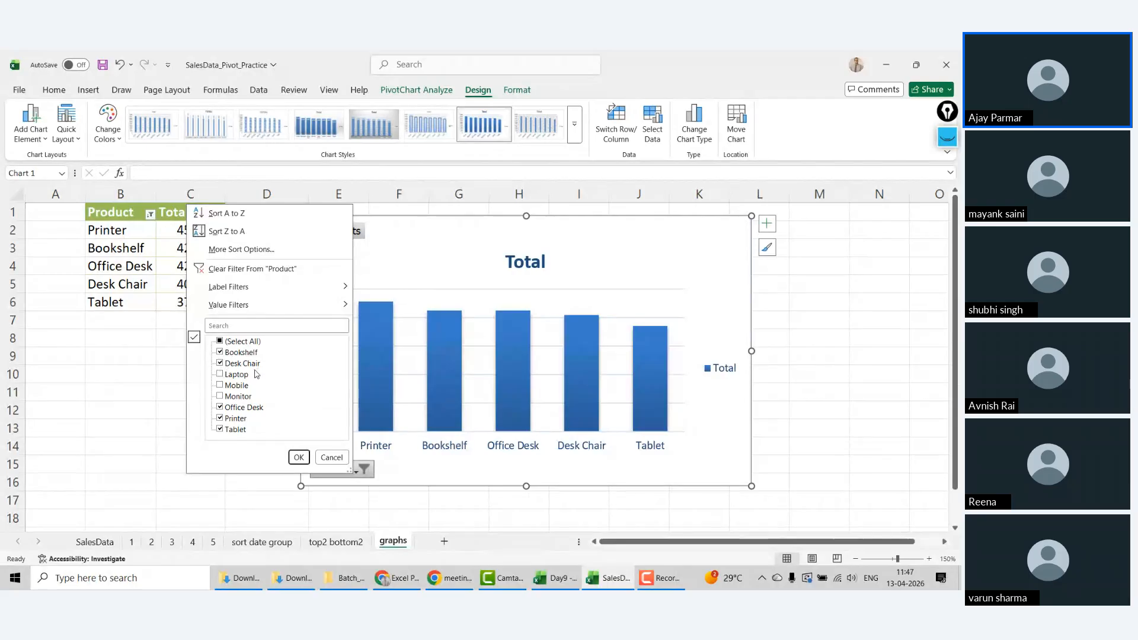
{"action": "left_click", "coordinate": [495, 219]}
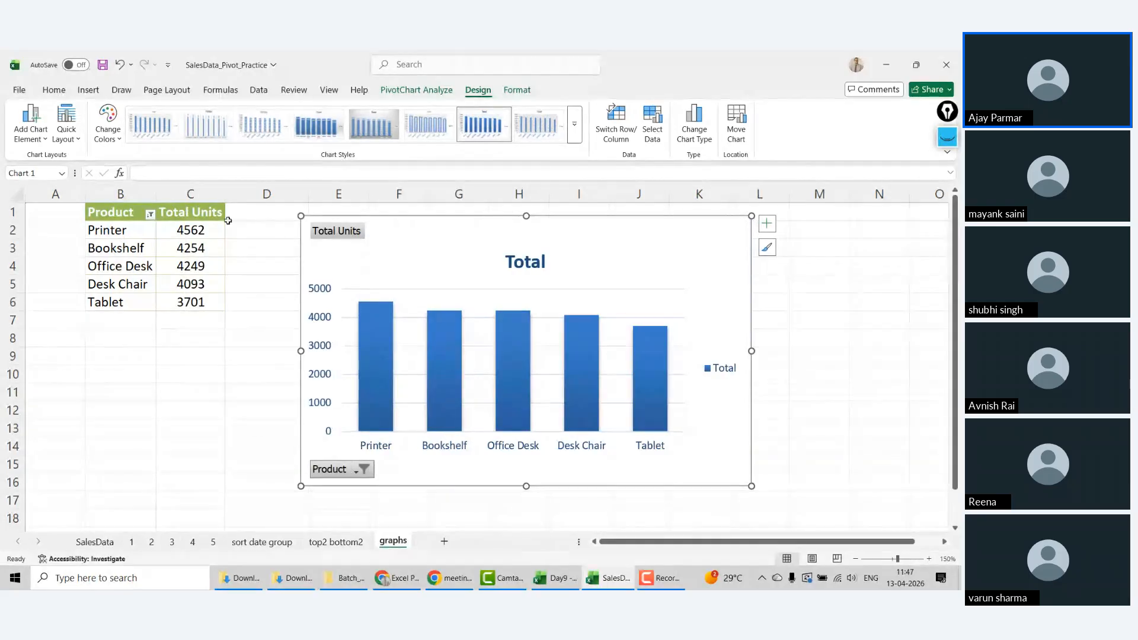
Step: Select all products again in the Product filter of the pivot table
{"action": "left_click", "coordinate": [116, 237]}
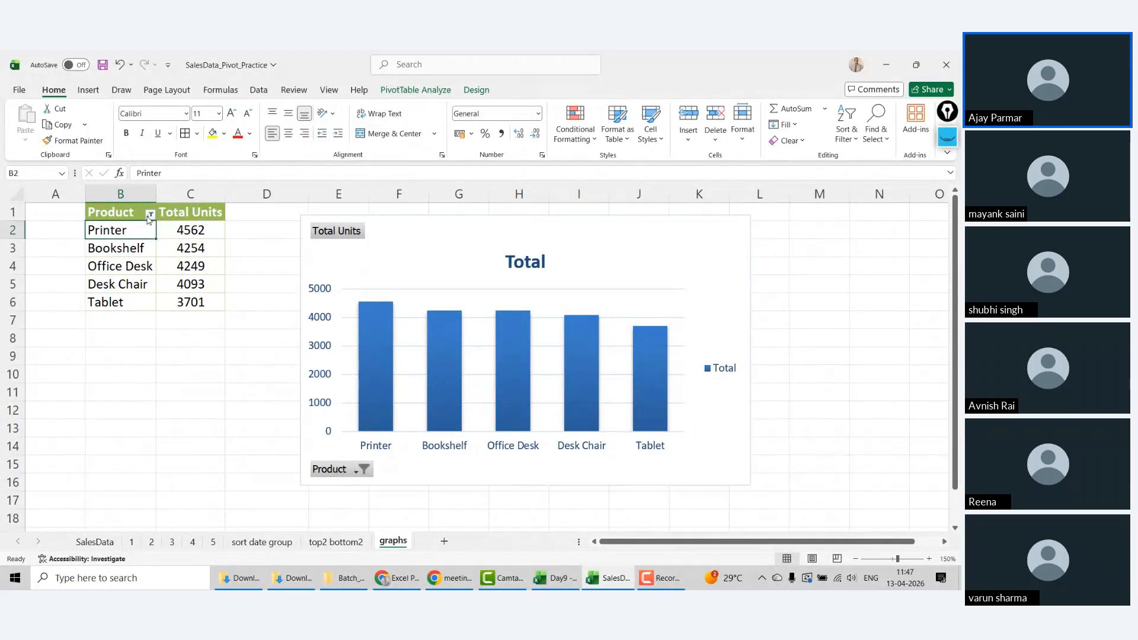
{"action": "left_click", "coordinate": [150, 215]}
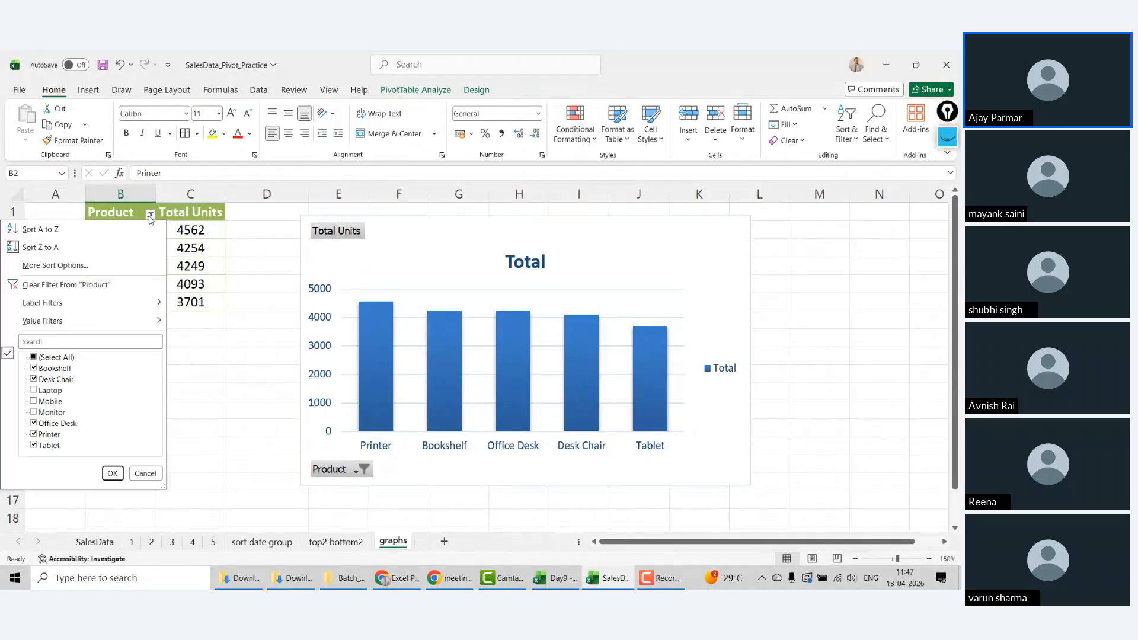
{"action": "left_click", "coordinate": [37, 358]}
{"action": "left_click", "coordinate": [33, 357]}
{"action": "left_click", "coordinate": [112, 473]}
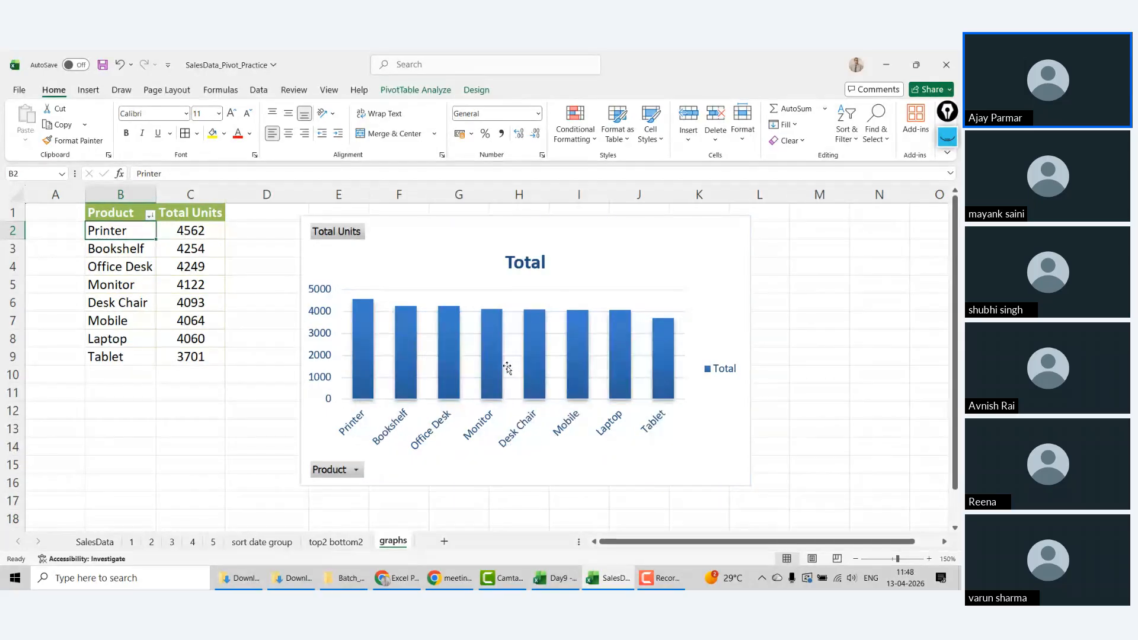
Step: Reduce the pivot chart's height and reposition it to cover about E1 to L14
{"action": "left_click", "coordinate": [504, 225]}
{"action": "left_click", "coordinate": [118, 231]}
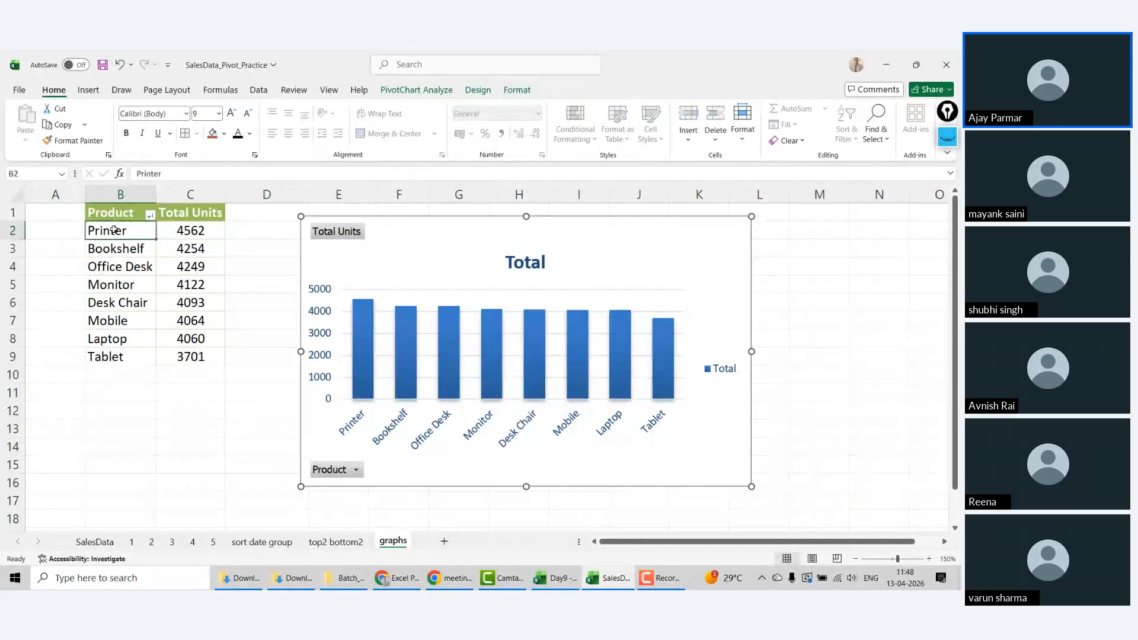
{"action": "left_click", "coordinate": [178, 335], "text": "shift"}
{"action": "left_click", "coordinate": [589, 226]}
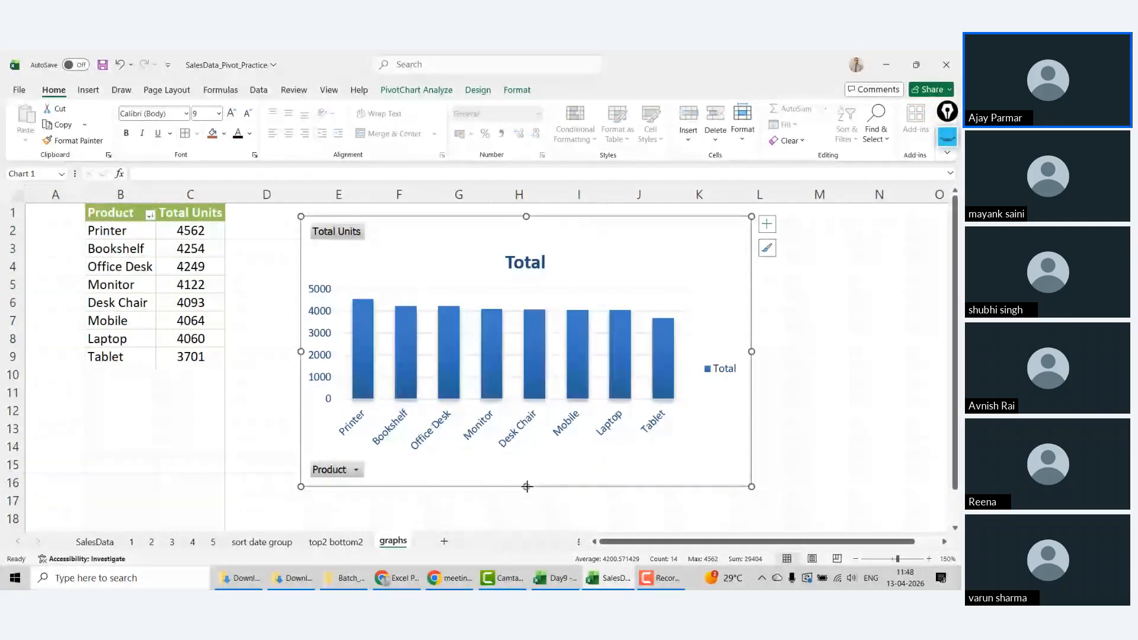
{"action": "left_click_drag", "start_coordinate": [526, 487], "coordinate": [527, 454]}
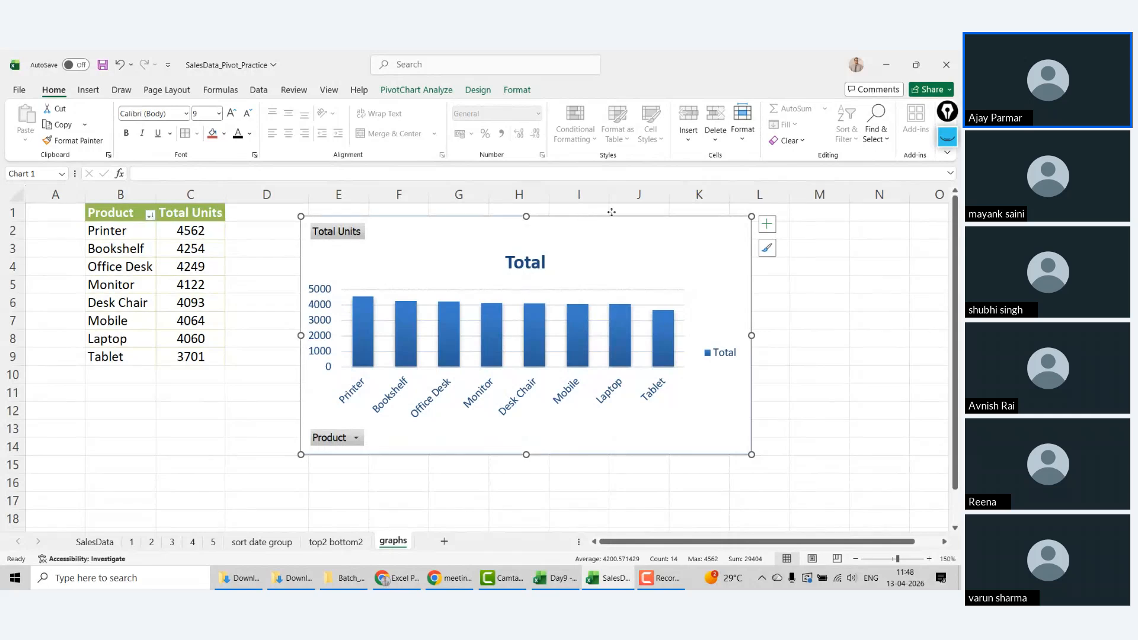
{"action": "left_click_drag", "start_coordinate": [611, 212], "coordinate": [579, 207]}
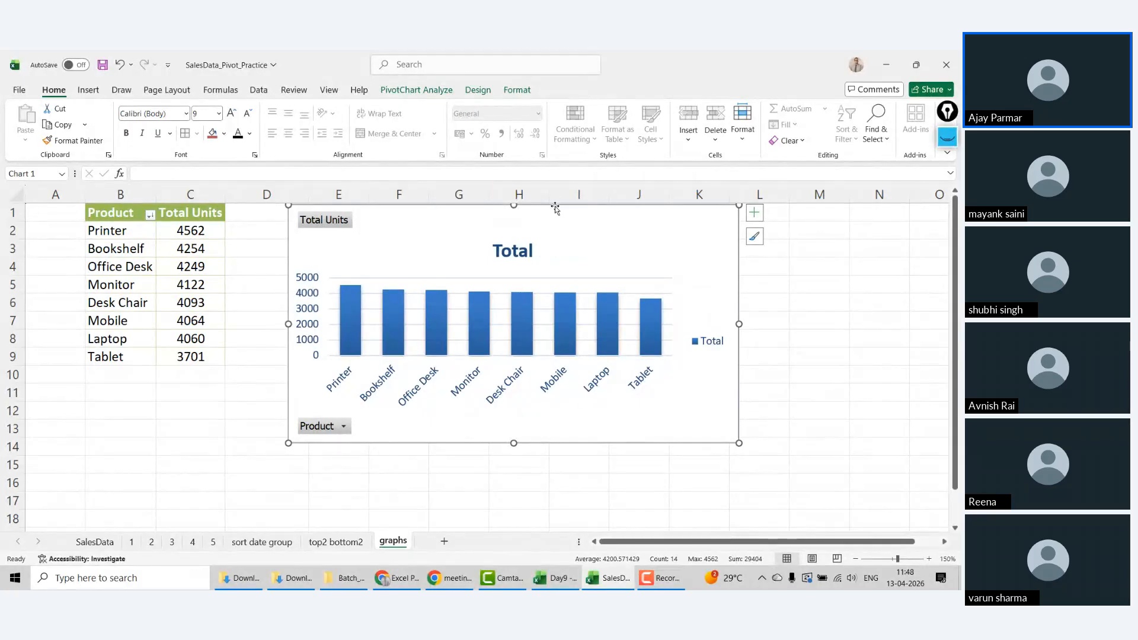
{"action": "left_click_drag", "start_coordinate": [556, 208], "coordinate": [589, 219]}
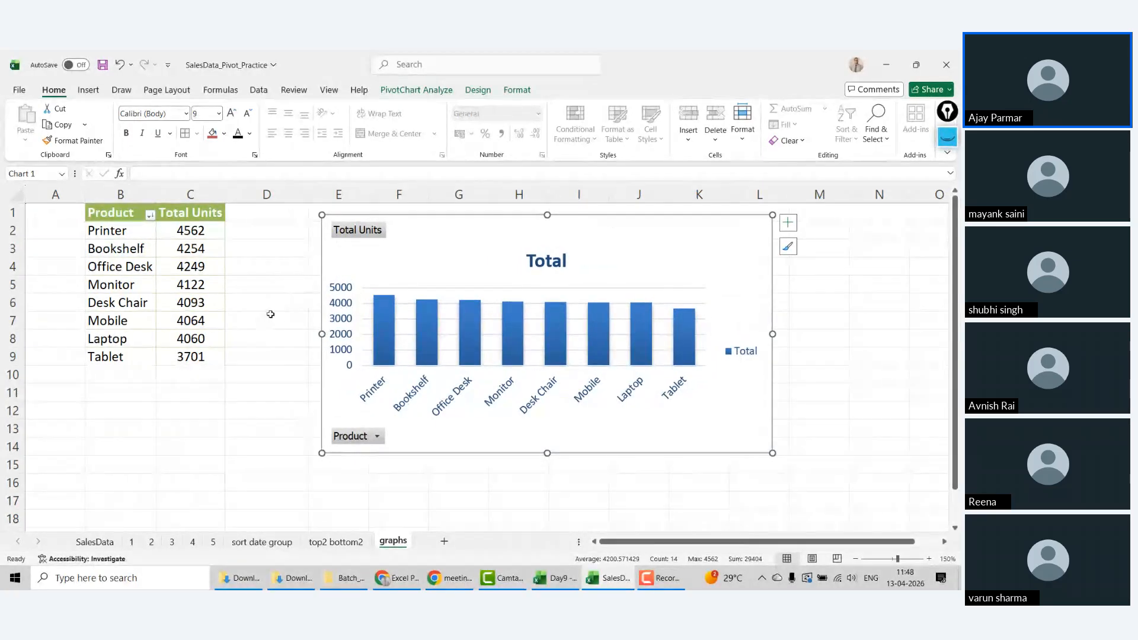
Step: Apply the dark grey chart style with glowing blue outlined columns to the pivot chart
{"action": "left_click", "coordinate": [478, 92]}
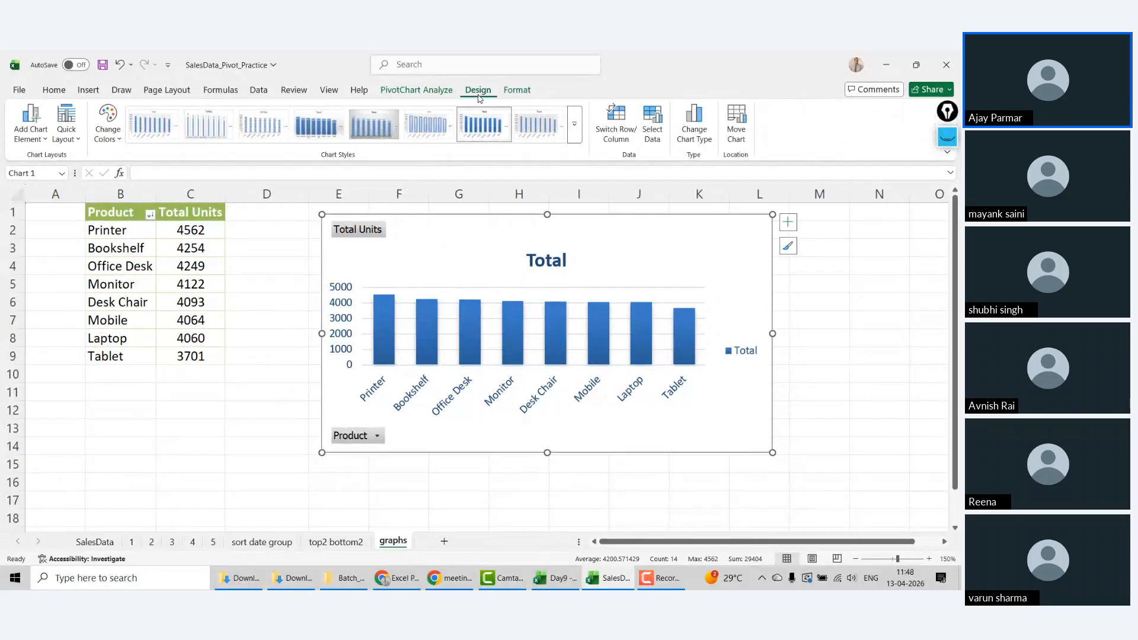
{"action": "left_click", "coordinate": [575, 137]}
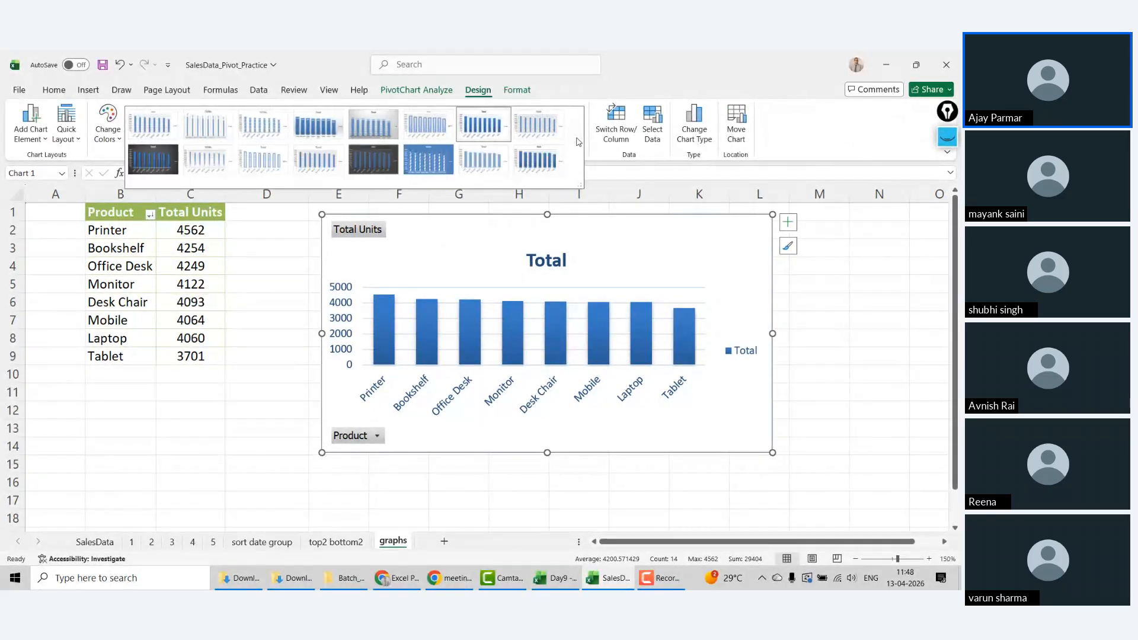
{"action": "left_click", "coordinate": [382, 159]}
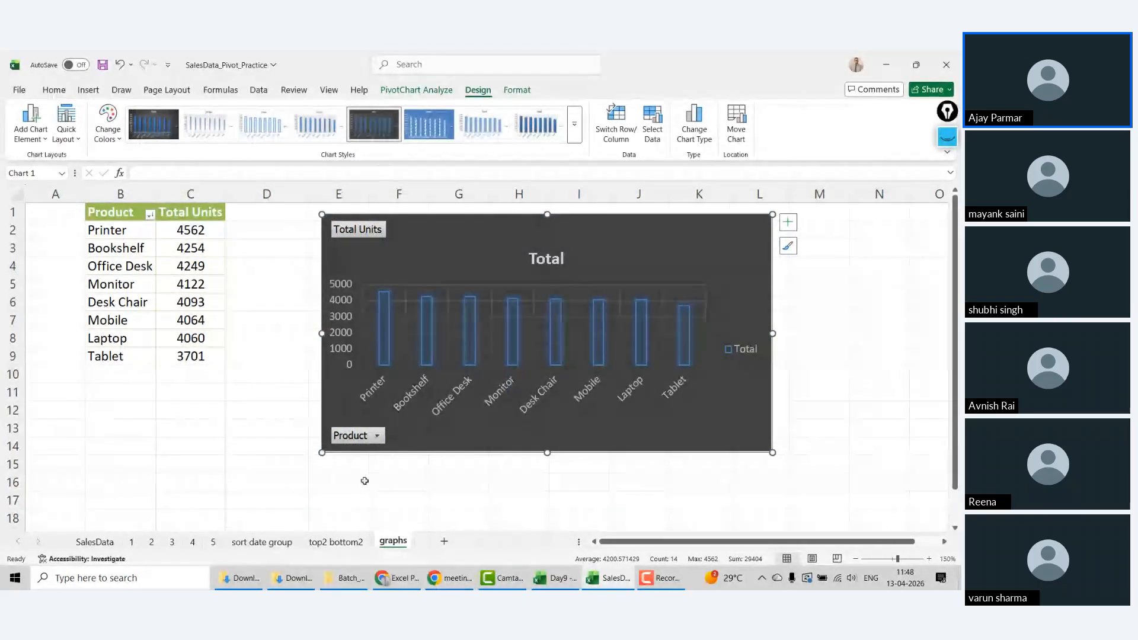
Step: Exclude Desk Chair, Mobile, Office Desk and Printer using the pivot chart's Product filter
{"action": "left_click", "coordinate": [378, 436]}
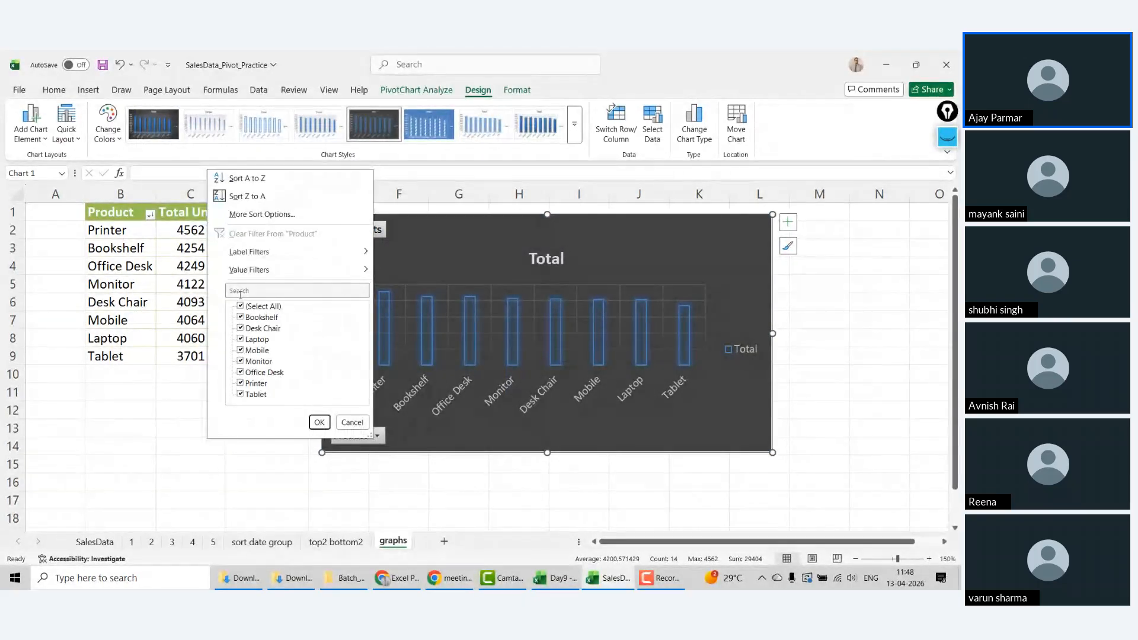
{"action": "left_click", "coordinate": [242, 328]}
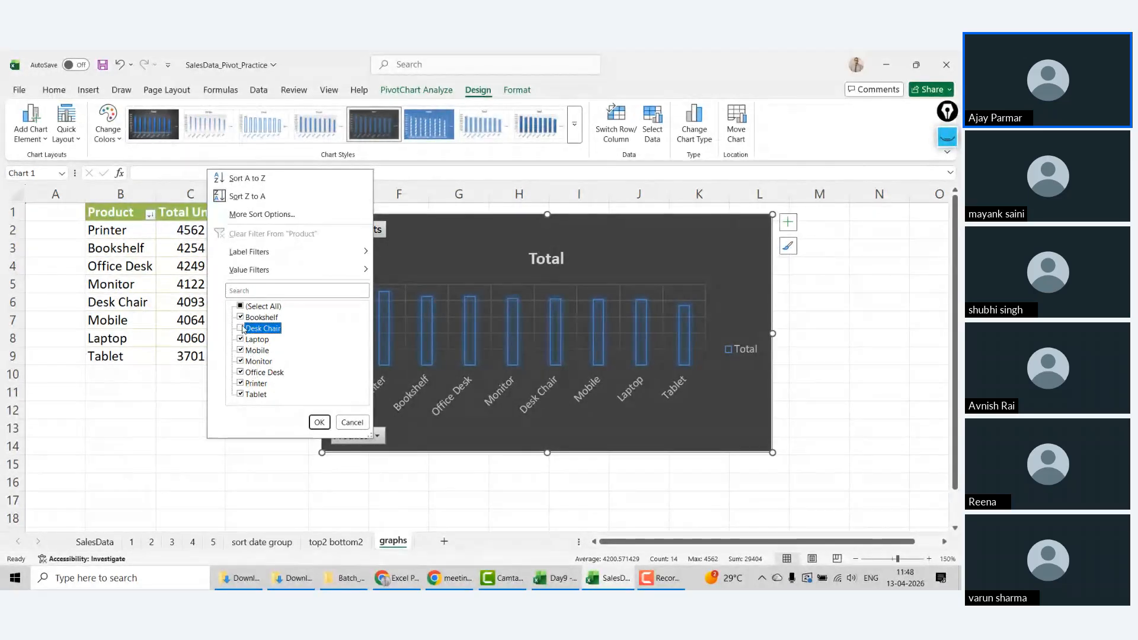
{"action": "left_click", "coordinate": [240, 351]}
{"action": "left_click", "coordinate": [240, 372]}
{"action": "left_click", "coordinate": [242, 384]}
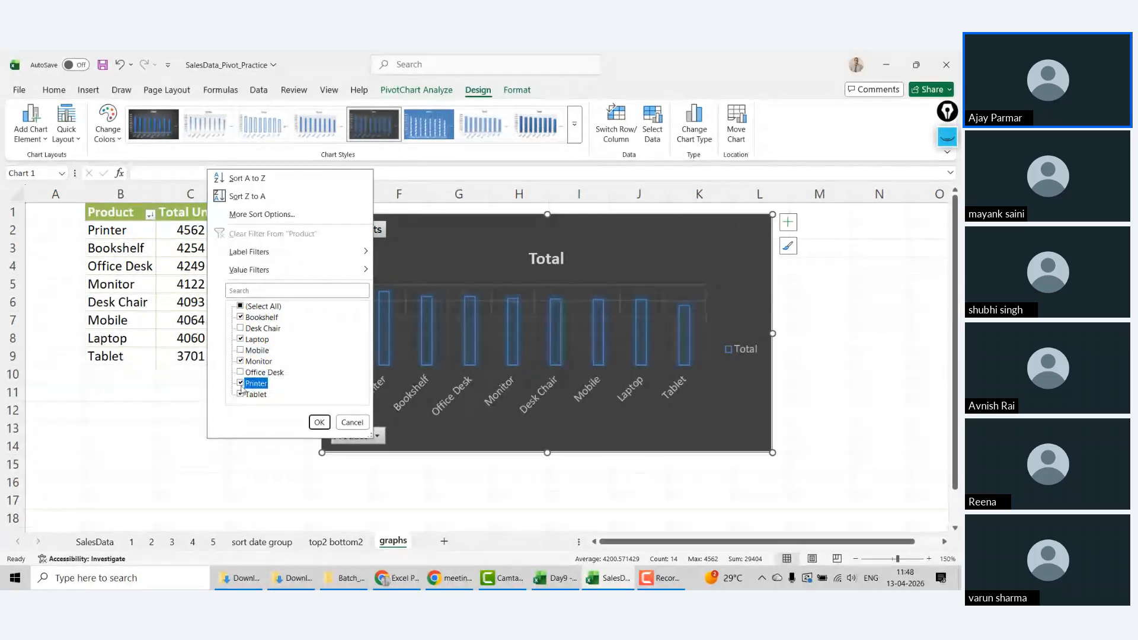
{"action": "left_click", "coordinate": [320, 422]}
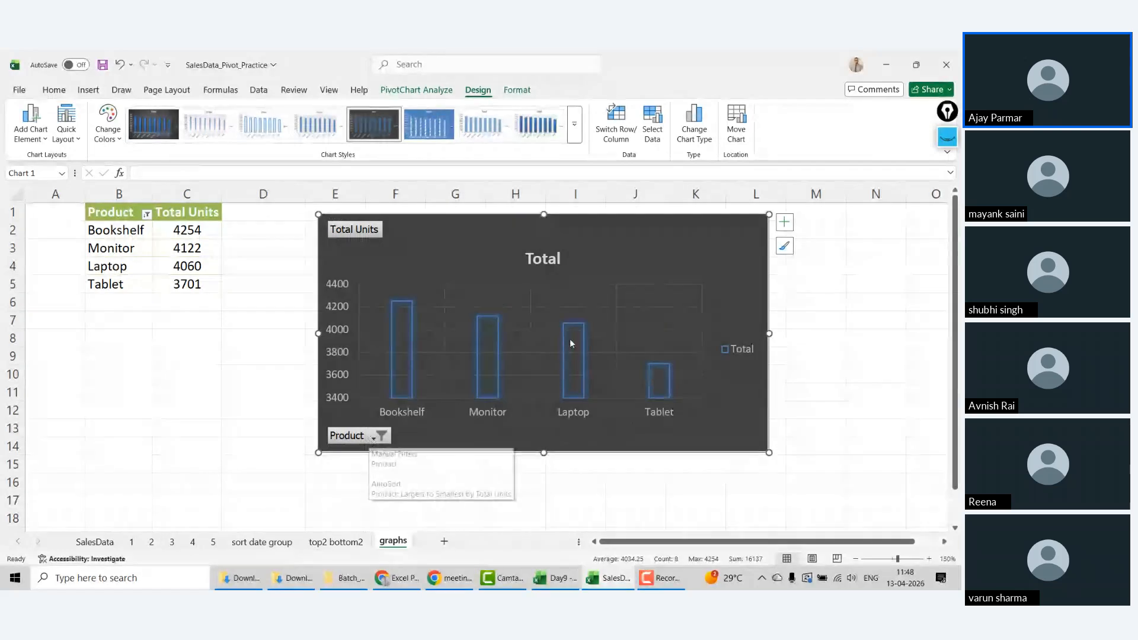
Step: Select all products again in the pivot chart's Product filter
{"action": "left_click", "coordinate": [373, 440]}
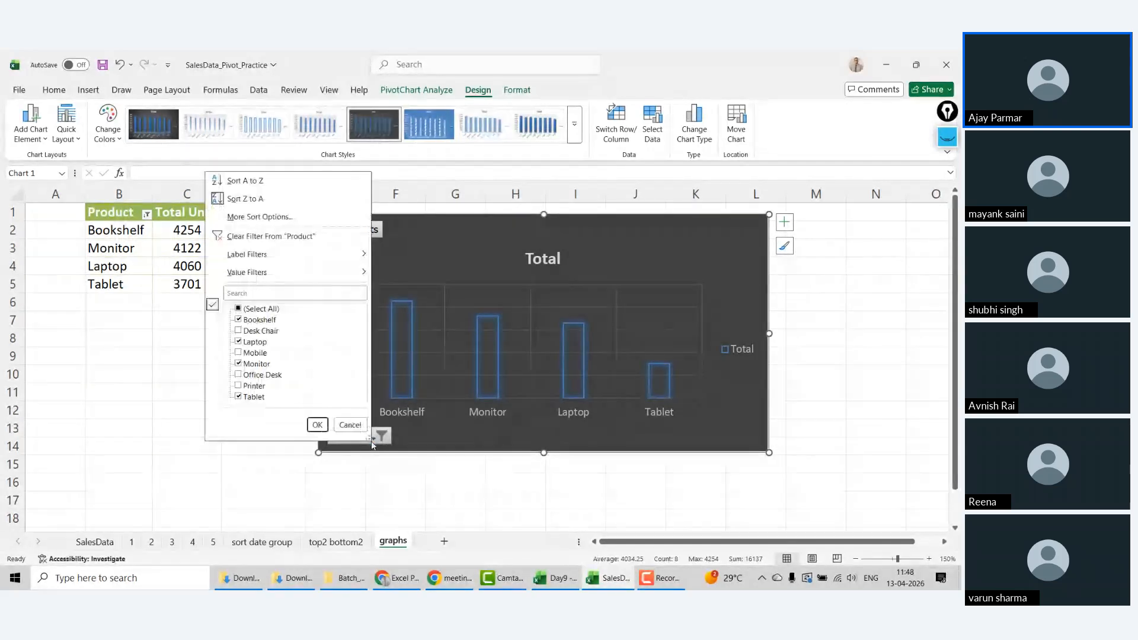
{"action": "left_click", "coordinate": [237, 308]}
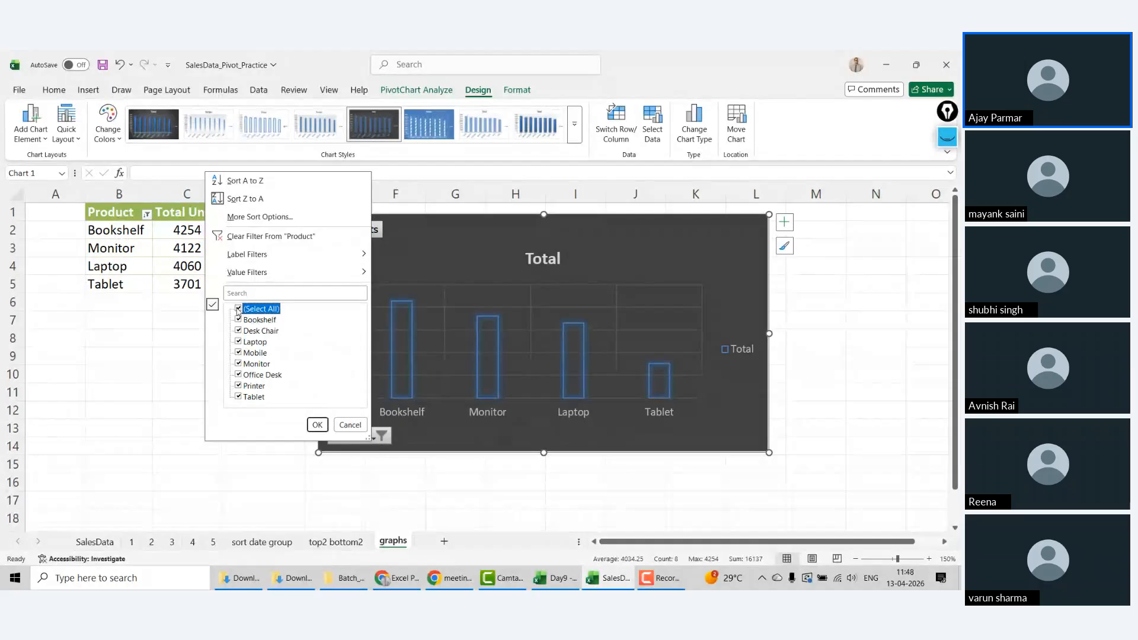
{"action": "left_click", "coordinate": [318, 425]}
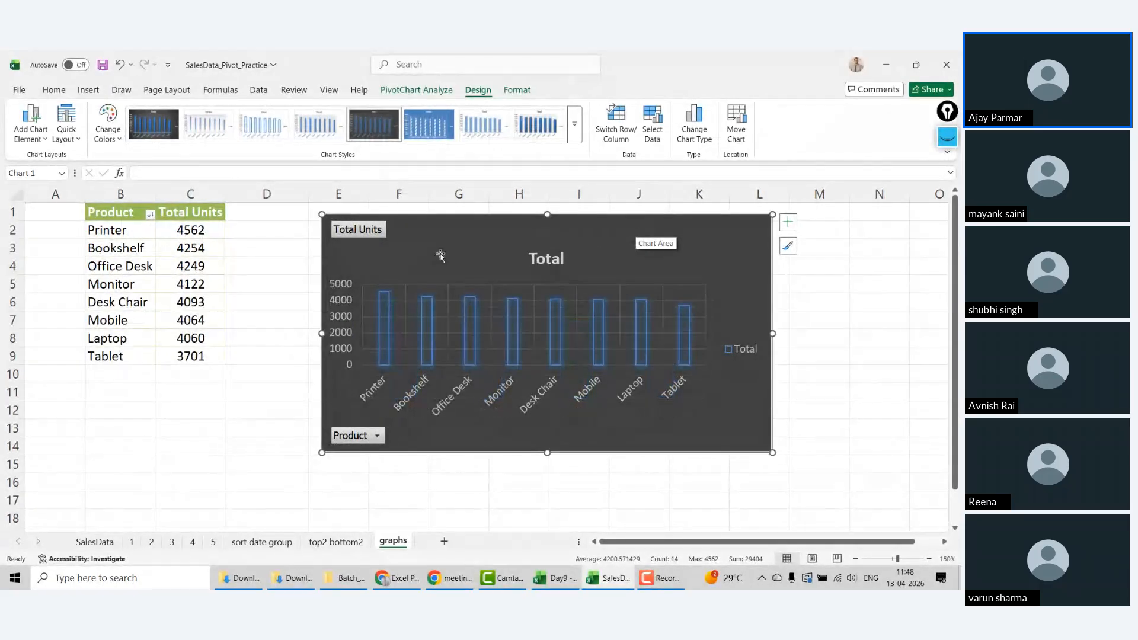
Step: Hide all field buttons on the pivot chart
{"action": "scroll", "coordinate": [598, 217], "scroll_direction": "up", "scroll_amount": 1}
{"action": "scroll", "coordinate": [598, 216], "scroll_direction": "down", "scroll_amount": 1}
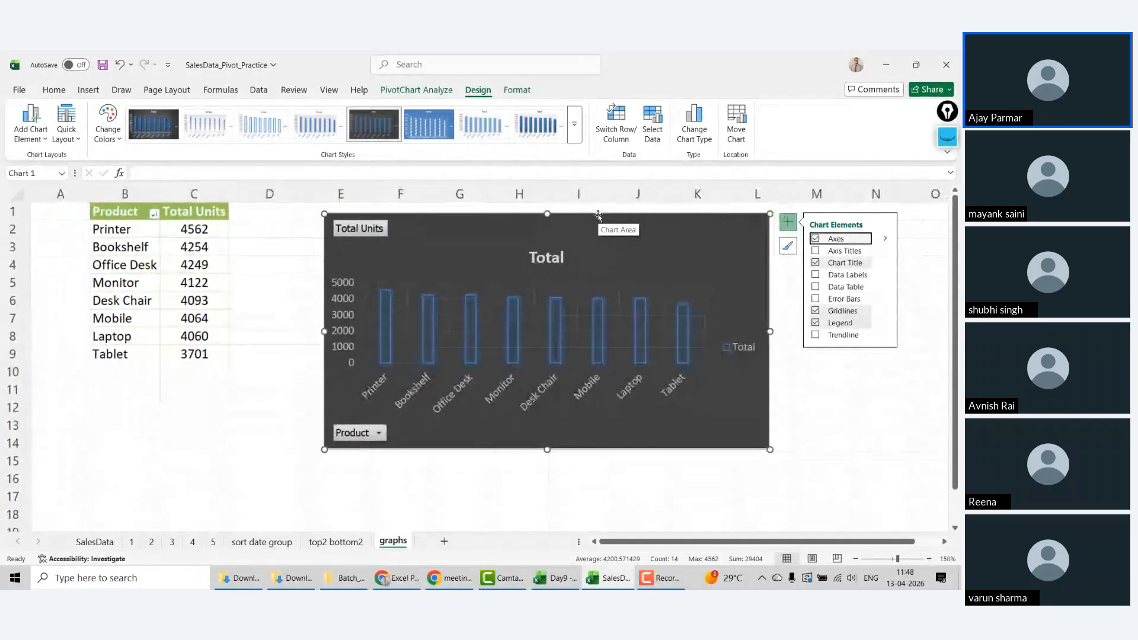
{"action": "scroll", "coordinate": [598, 216], "scroll_direction": "down", "scroll_amount": 1}
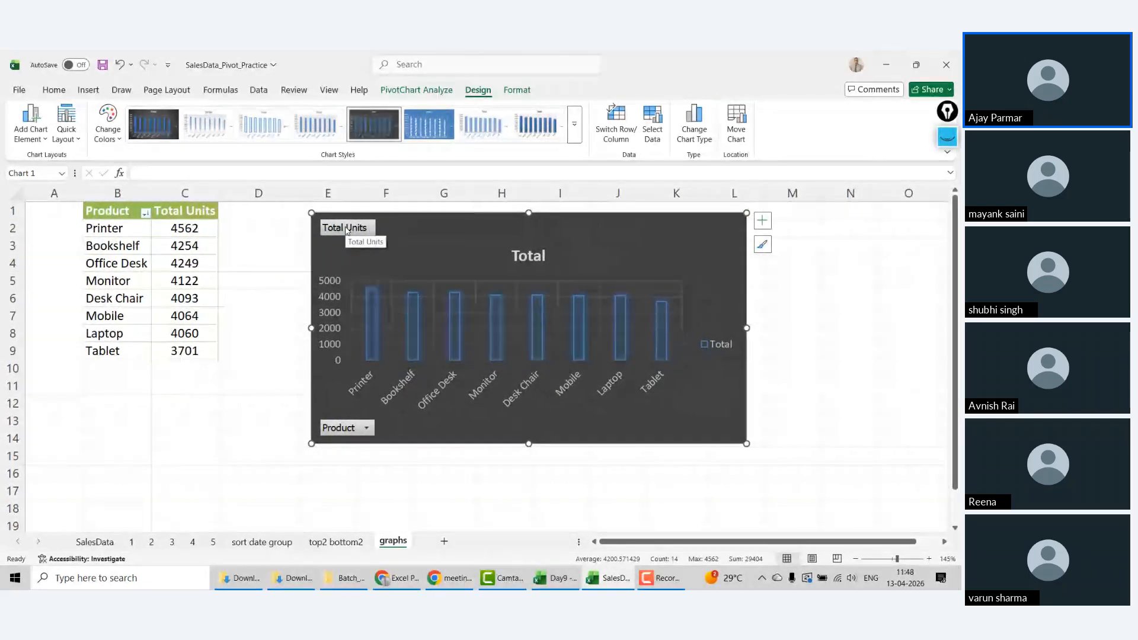
{"action": "right_click", "coordinate": [339, 230]}
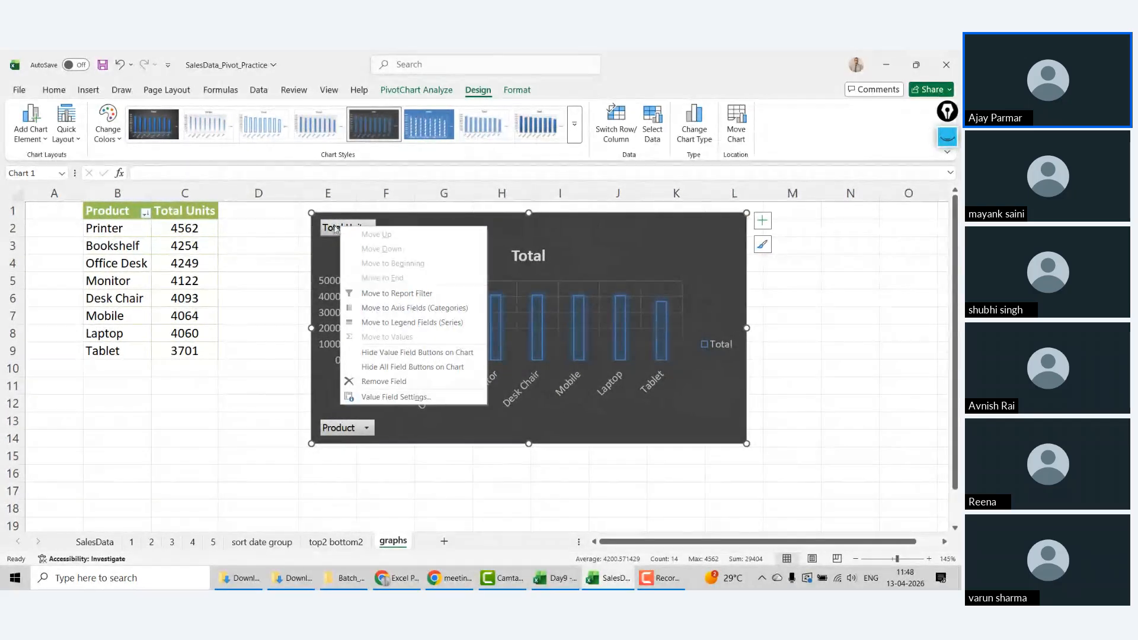
{"action": "left_click", "coordinate": [409, 368]}
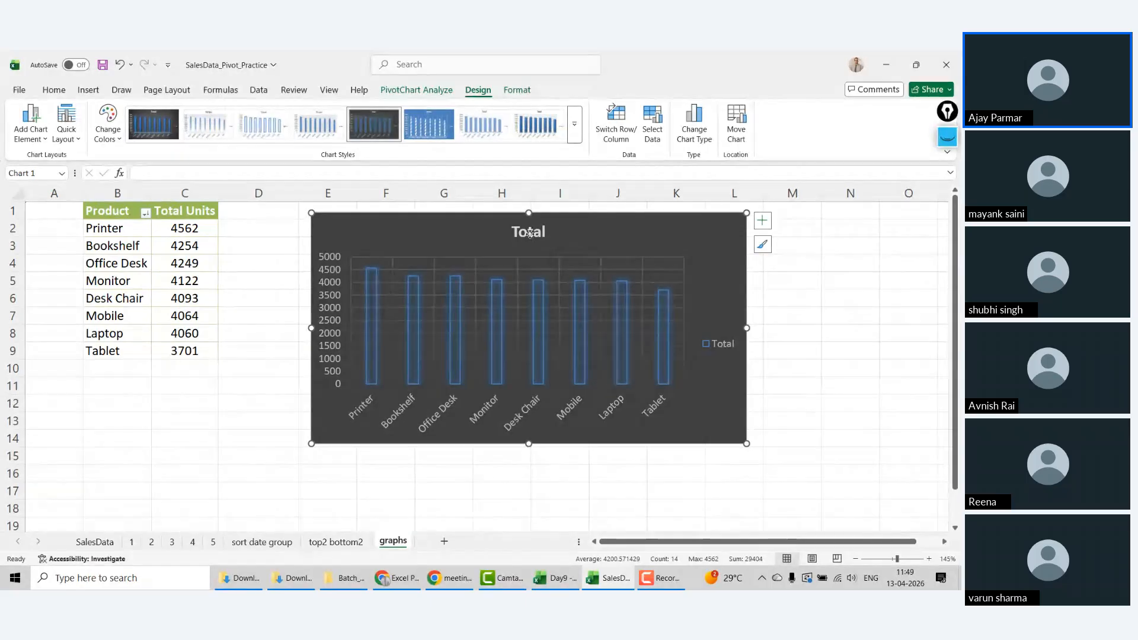
Step: Replace the pivot chart's title with TOTAL UNITS PRODUCT WISE
{"action": "double_click", "coordinate": [530, 235]}
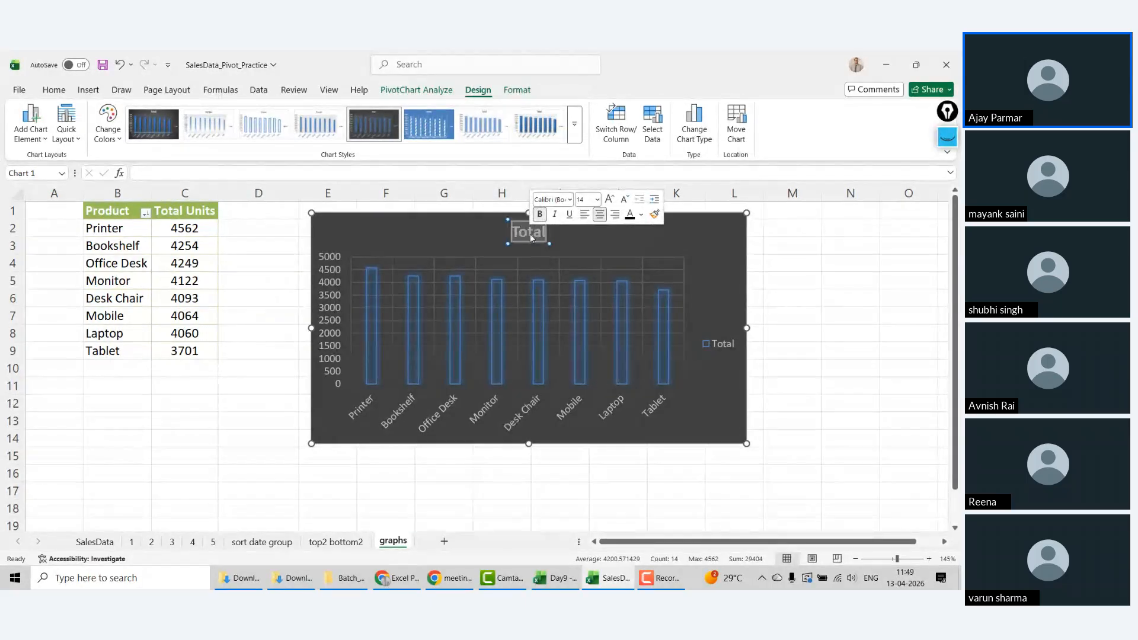
{"action": "key", "text": "BackSpace"}
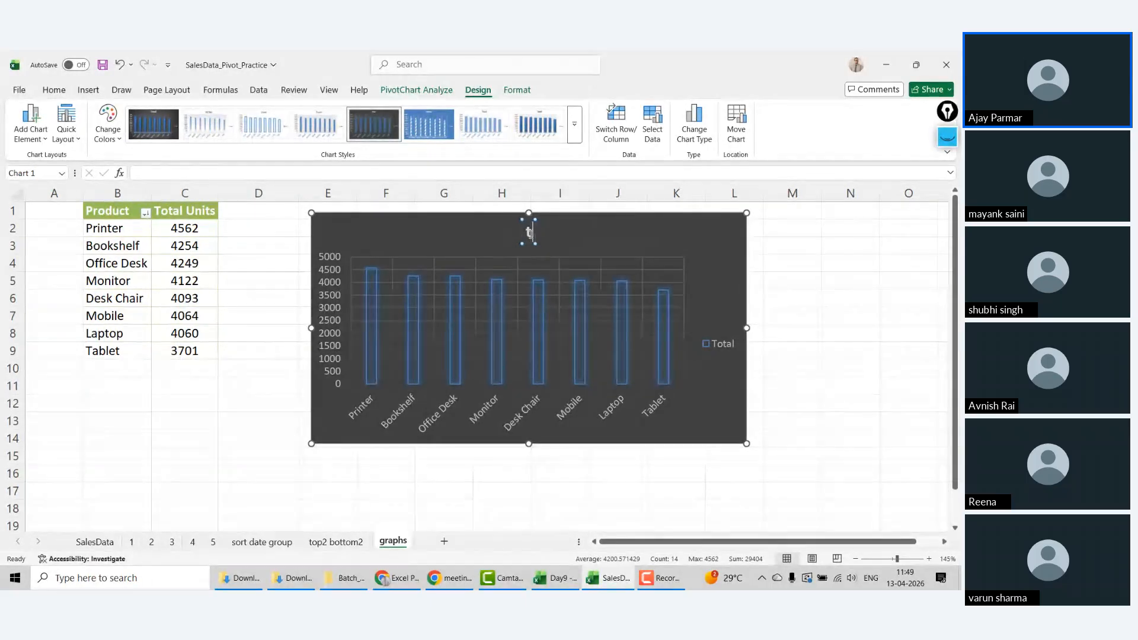
{"action": "type", "text": "TOTAL UN"}
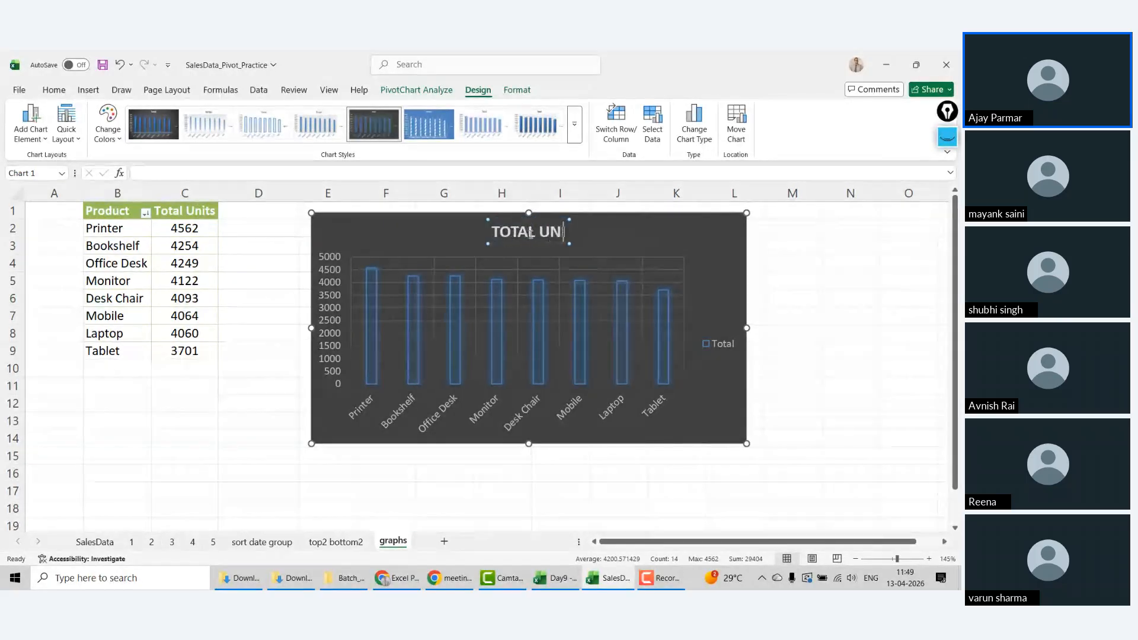
{"action": "type", "text": "ITS PROD"}
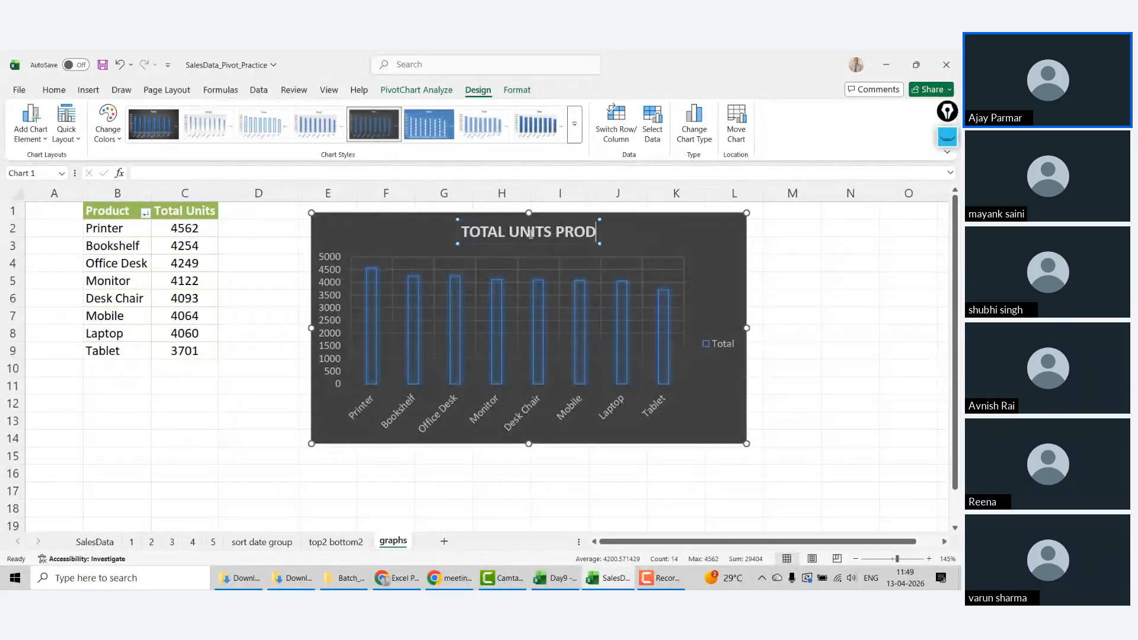
{"action": "type", "text": "UCT WISE"}
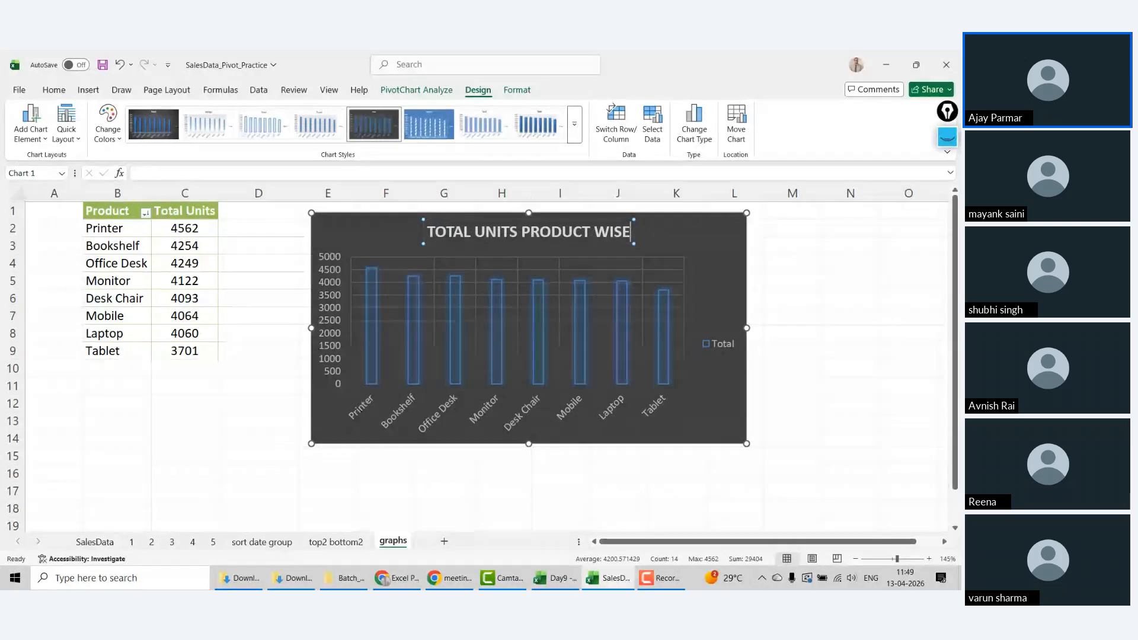
{"action": "left_click", "coordinate": [328, 456]}
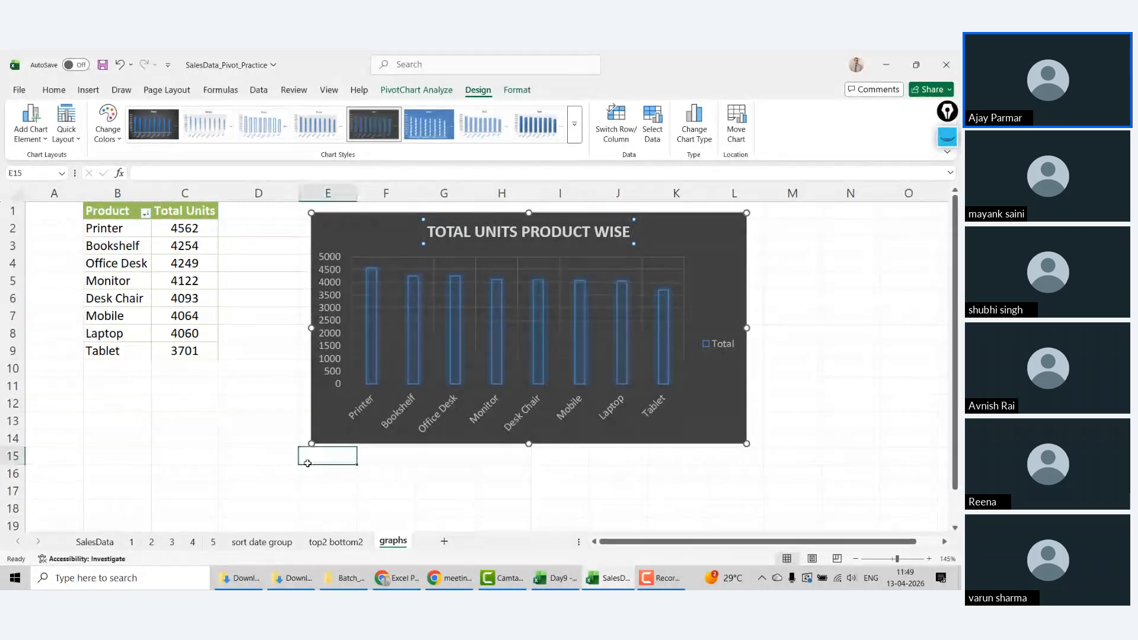
Step: Open the Product filter list in the pivot table's header
{"action": "left_click", "coordinate": [132, 228]}
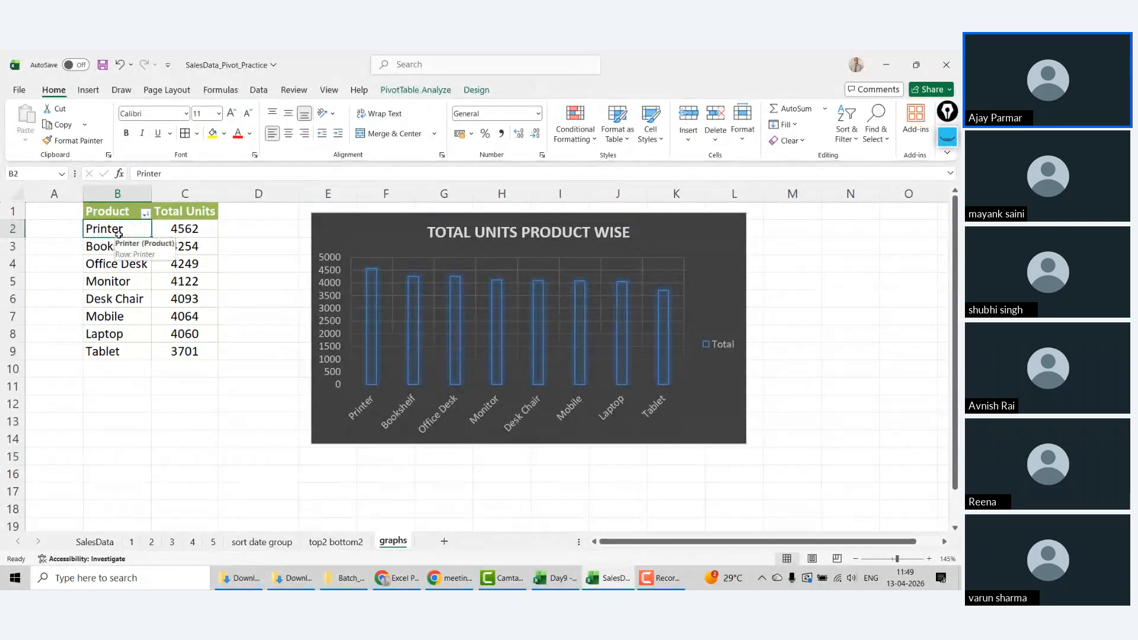
{"action": "left_click", "coordinate": [146, 213]}
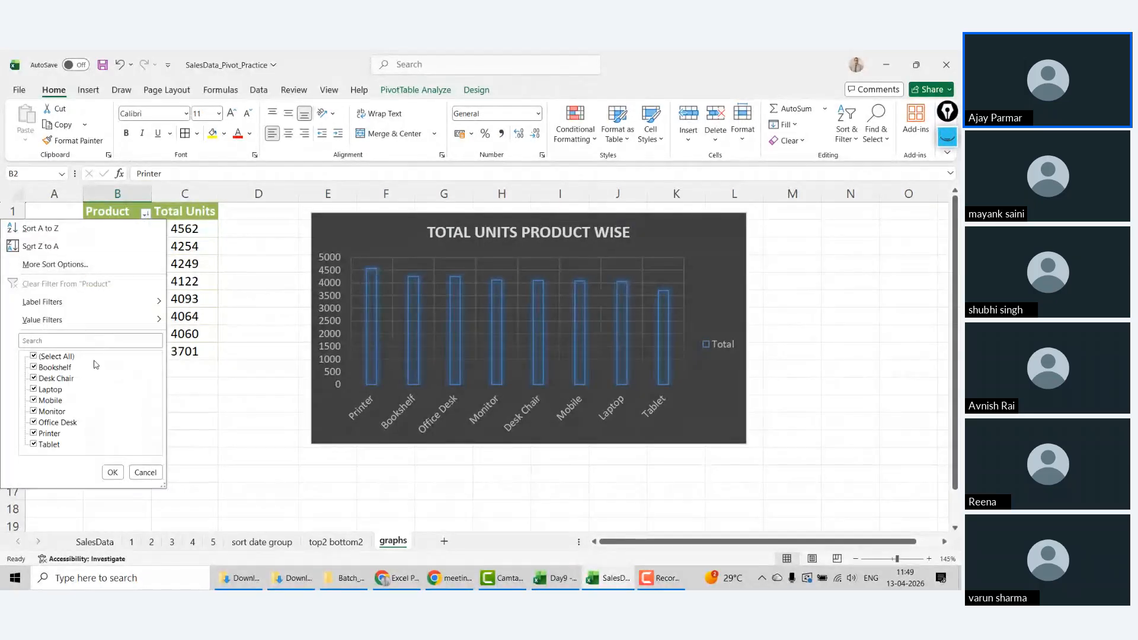
Step: Filter the pivot table's Product field to only Desk Chair and Laptop
{"action": "left_click", "coordinate": [34, 357]}
{"action": "left_click", "coordinate": [34, 379]}
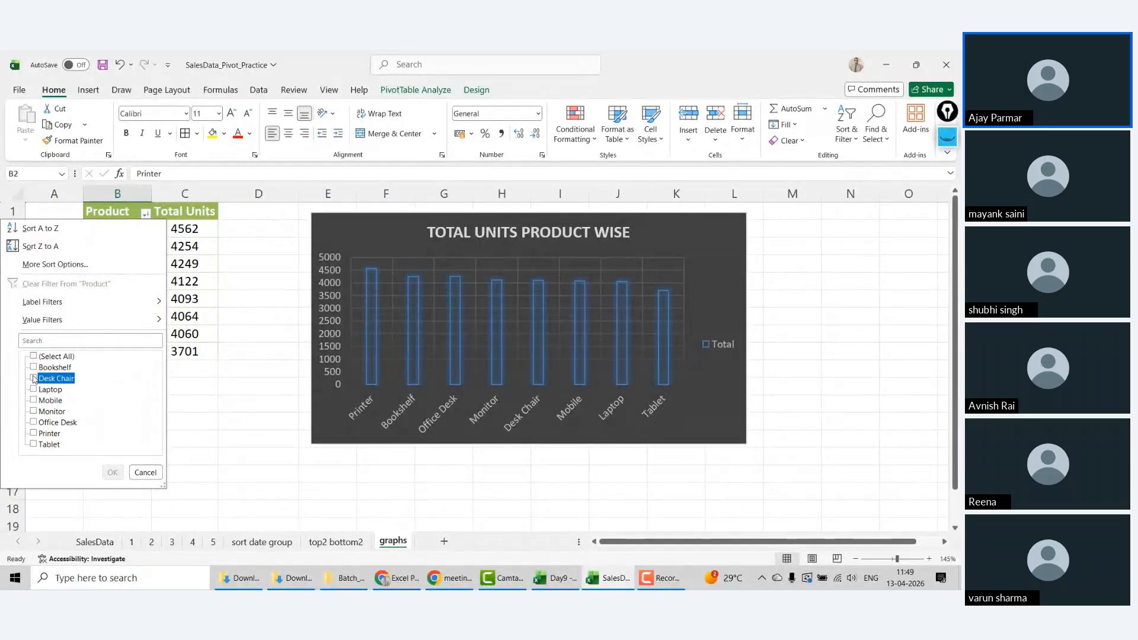
{"action": "left_click", "coordinate": [34, 390]}
{"action": "left_click", "coordinate": [112, 472]}
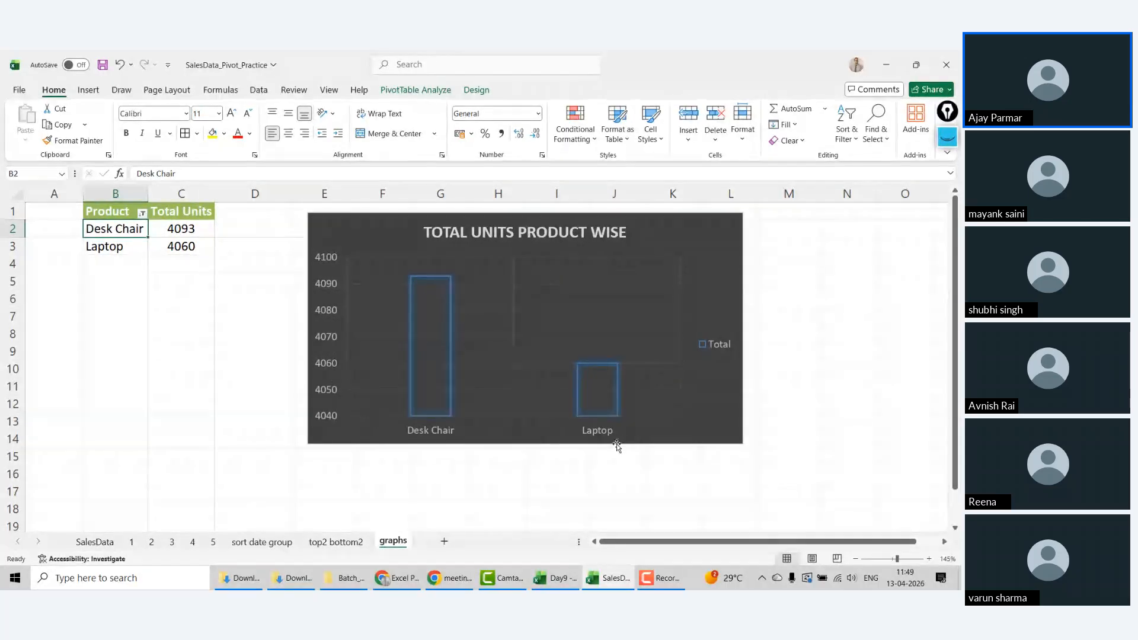
Step: Reselect all products in the pivot table's Product filter
{"action": "left_click", "coordinate": [142, 213]}
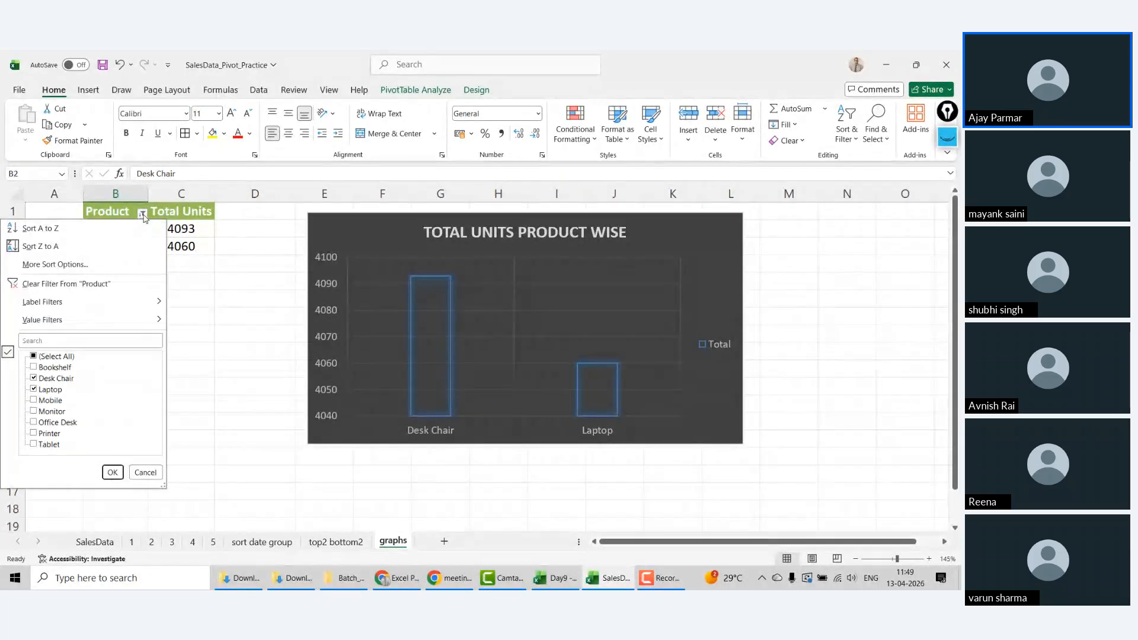
{"action": "left_click", "coordinate": [34, 356]}
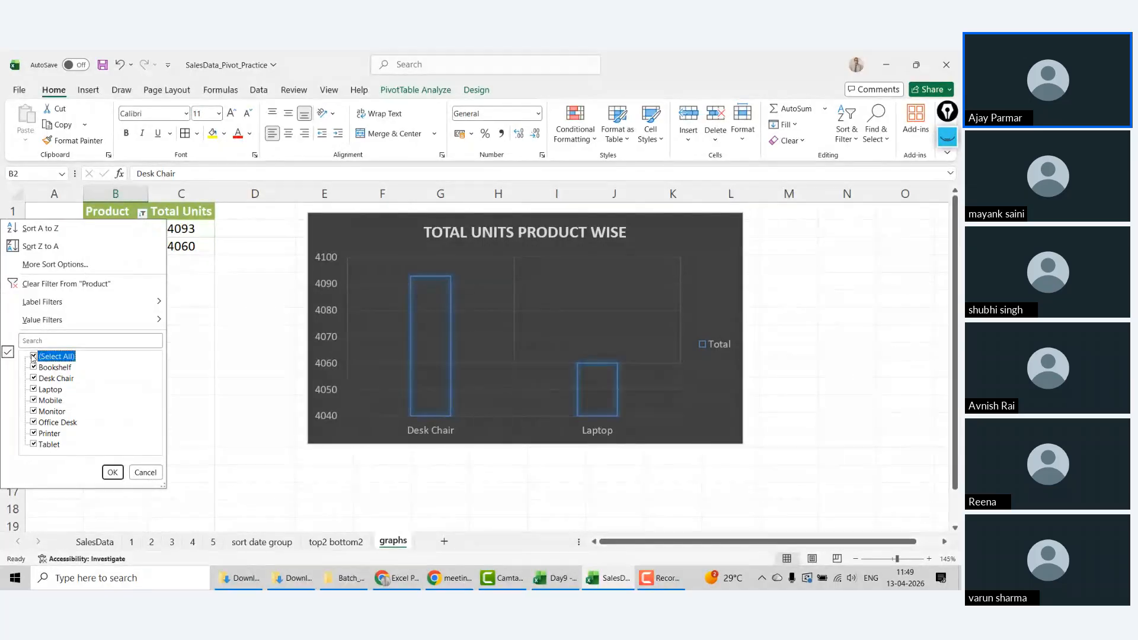
{"action": "left_click", "coordinate": [116, 472]}
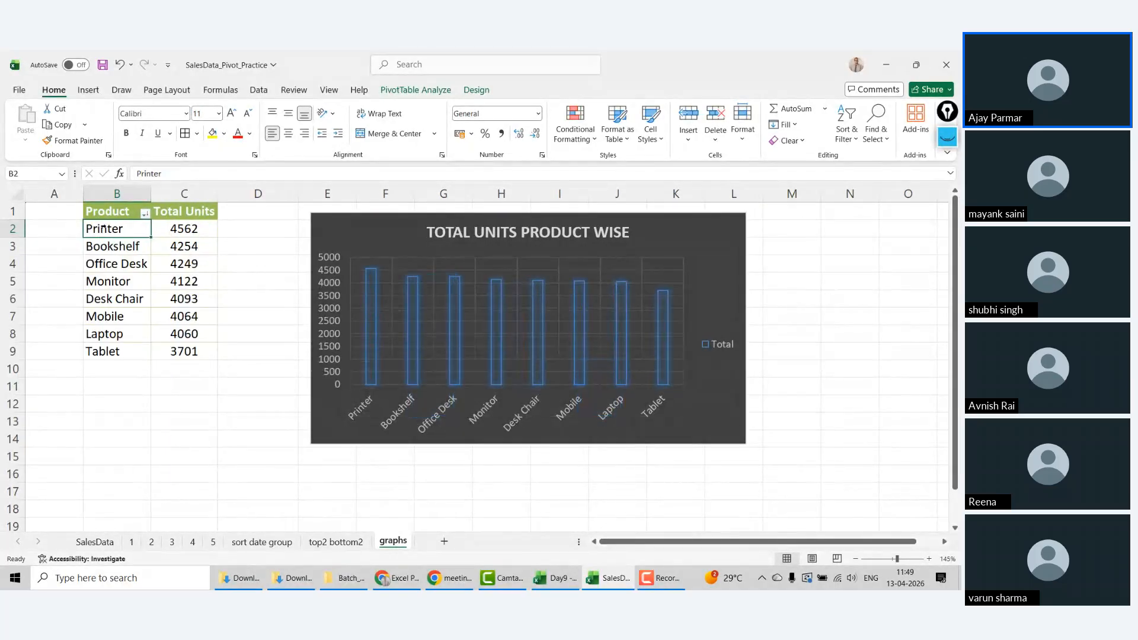
Step: Insert a slicer for the Product field of the pivot table and shift it over the chart's left part
{"action": "left_click", "coordinate": [88, 90]}
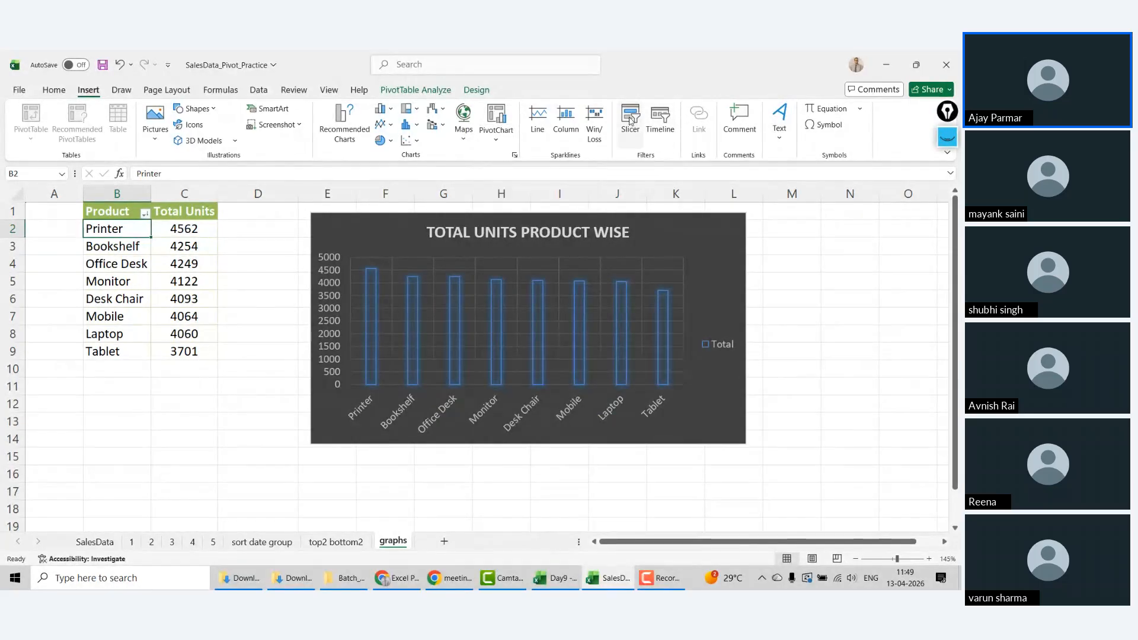
{"action": "left_click", "coordinate": [630, 121]}
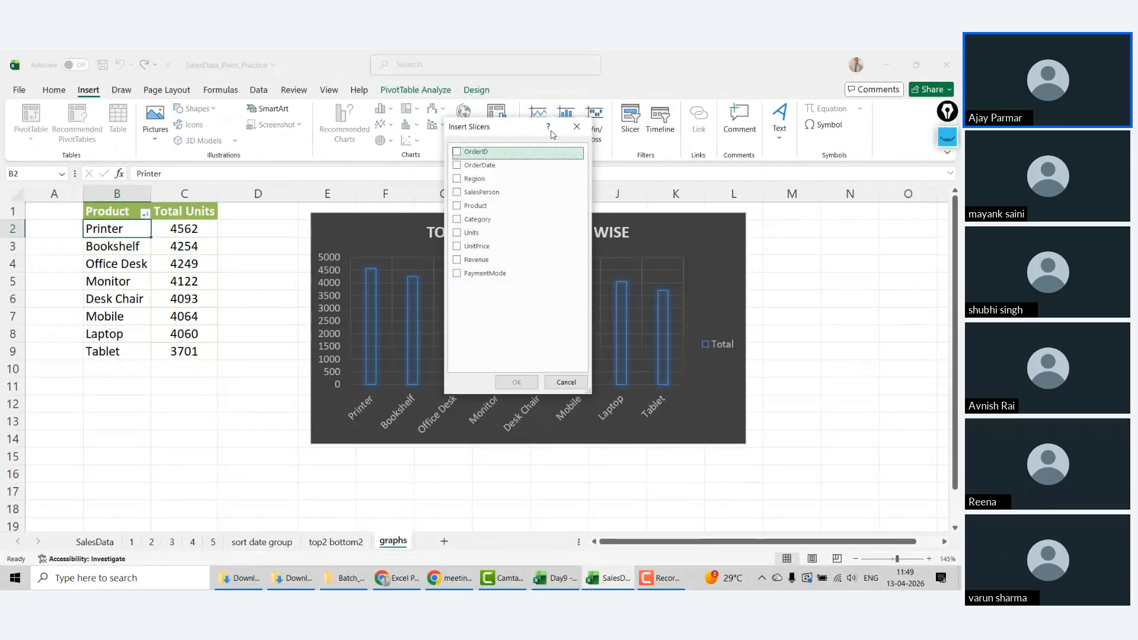
{"action": "left_click_drag", "start_coordinate": [508, 129], "coordinate": [302, 185]}
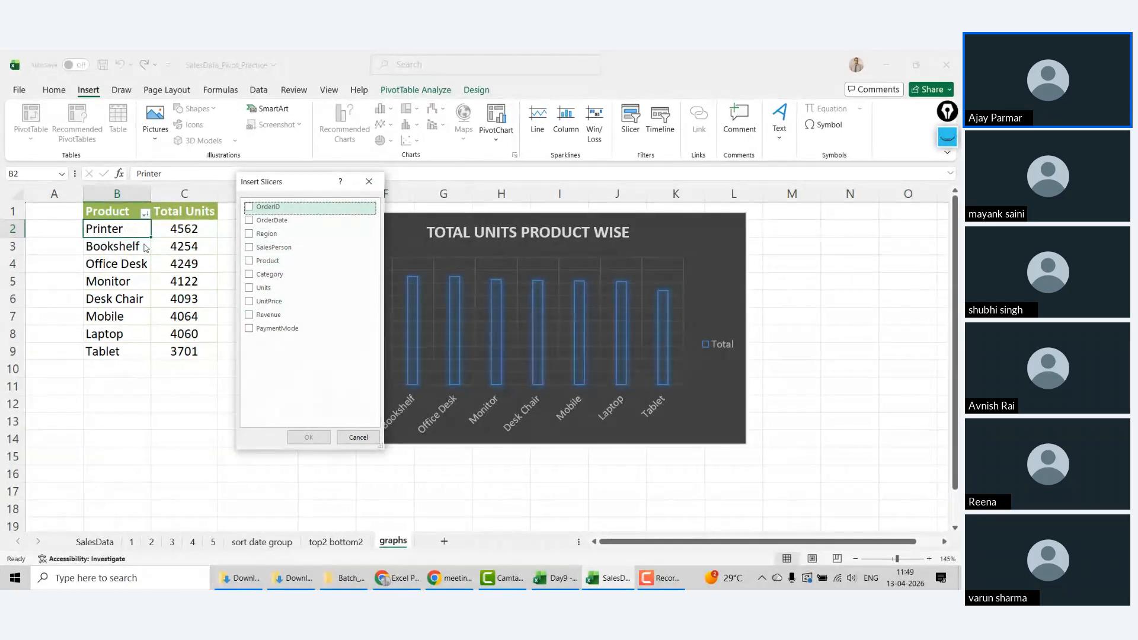
{"action": "left_click", "coordinate": [251, 265]}
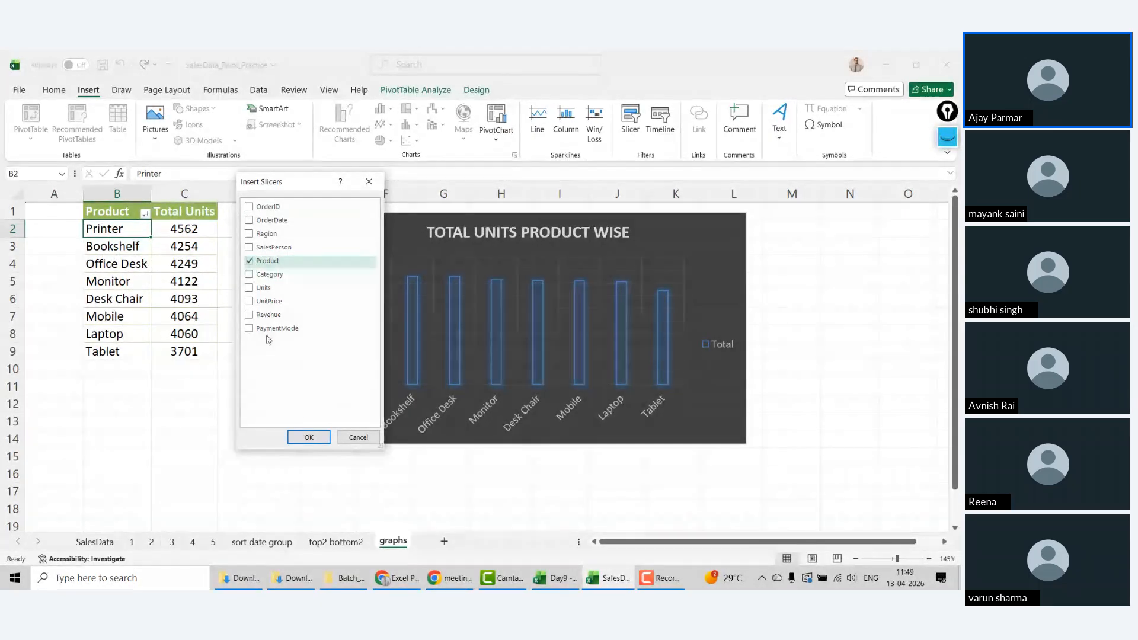
{"action": "left_click", "coordinate": [306, 437]}
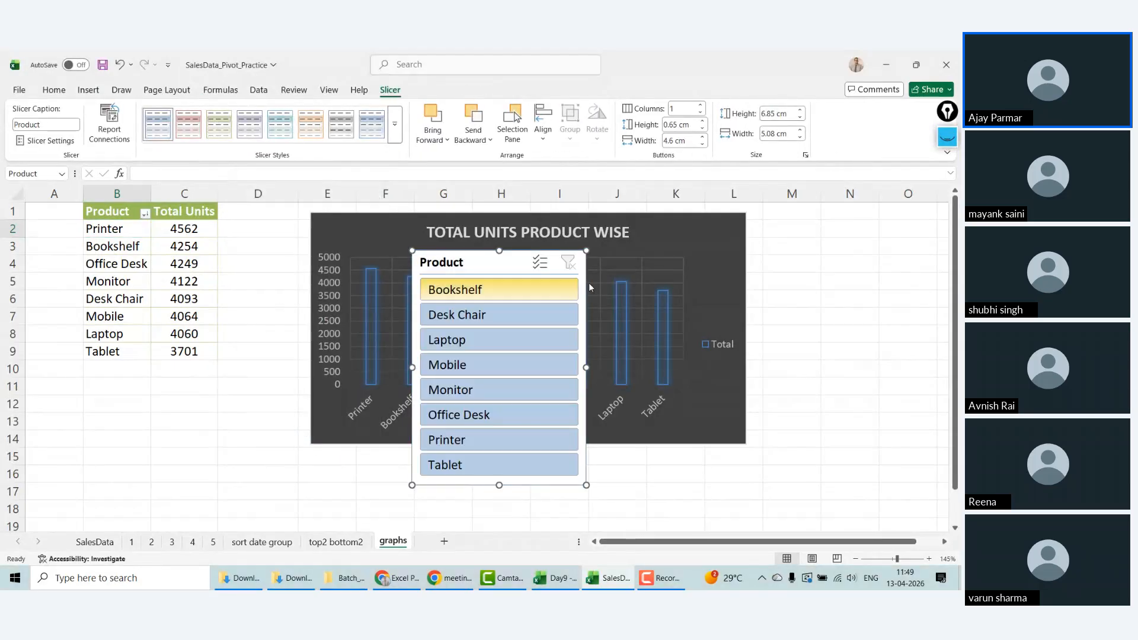
{"action": "left_click_drag", "start_coordinate": [504, 262], "coordinate": [389, 245]}
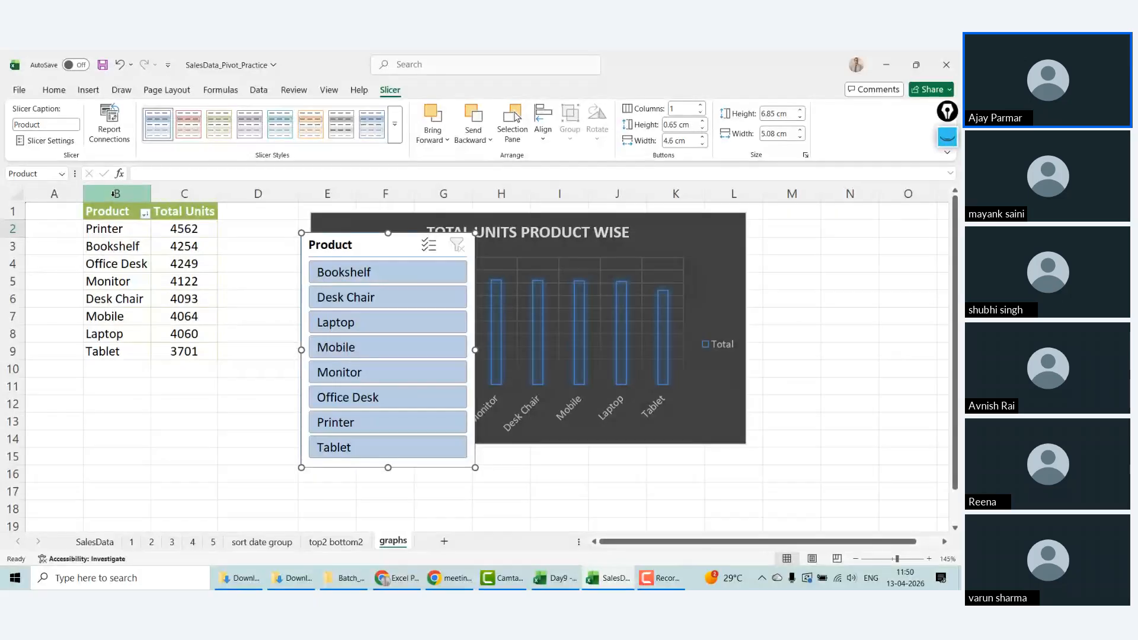
Step: Cut the Product slicer and the TOTAL UNITS PRODUCT WISE chart together and paste them at D1 on a new sheet
{"action": "left_click_drag", "start_coordinate": [113, 194], "coordinate": [176, 194]}
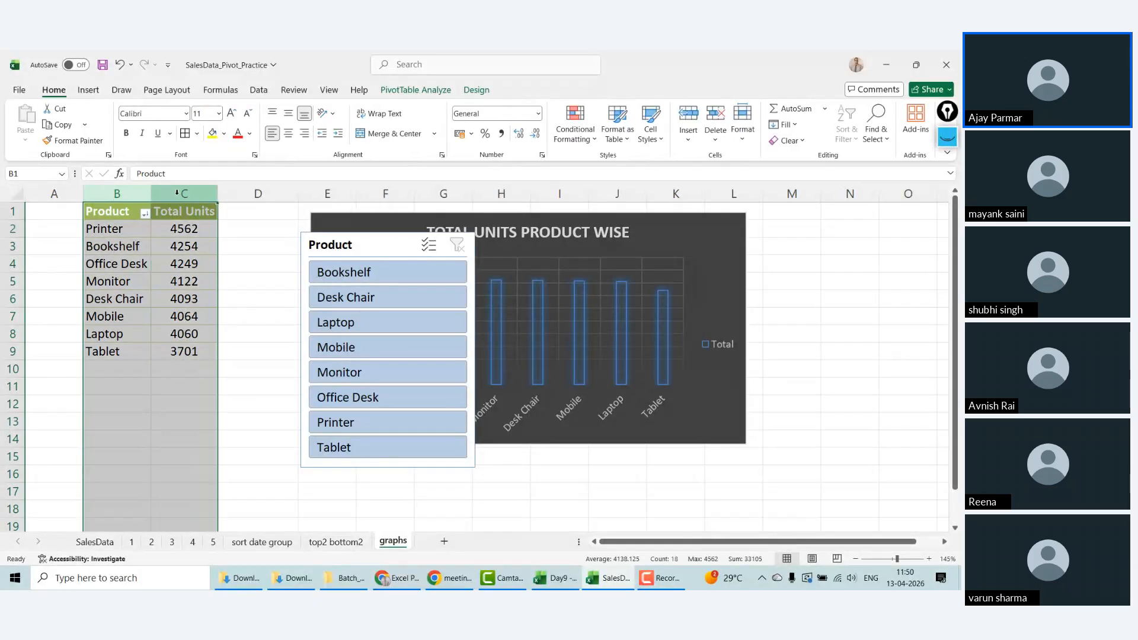
{"action": "left_click", "coordinate": [227, 259]}
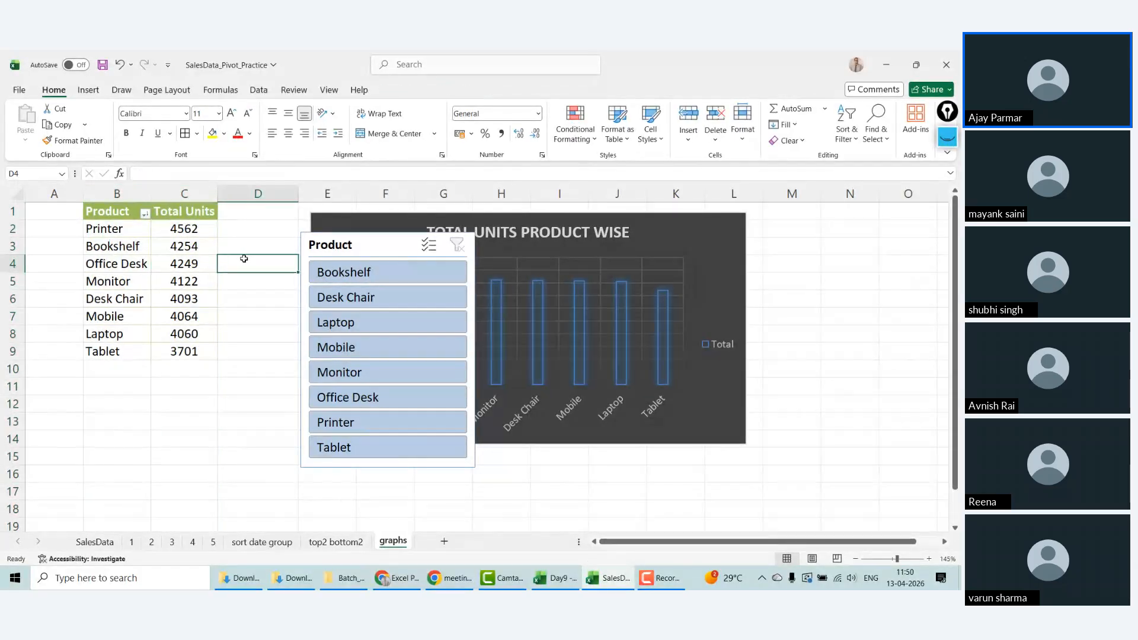
{"action": "left_click_drag", "start_coordinate": [365, 249], "coordinate": [201, 219]}
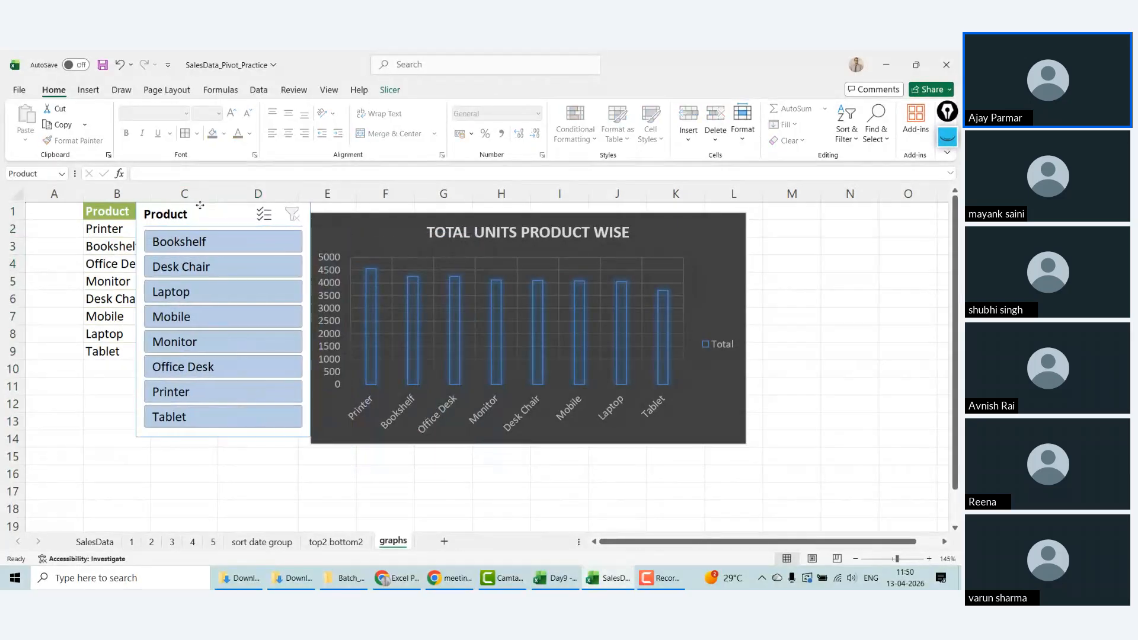
{"action": "left_click", "coordinate": [381, 224], "text": "ctrl"}
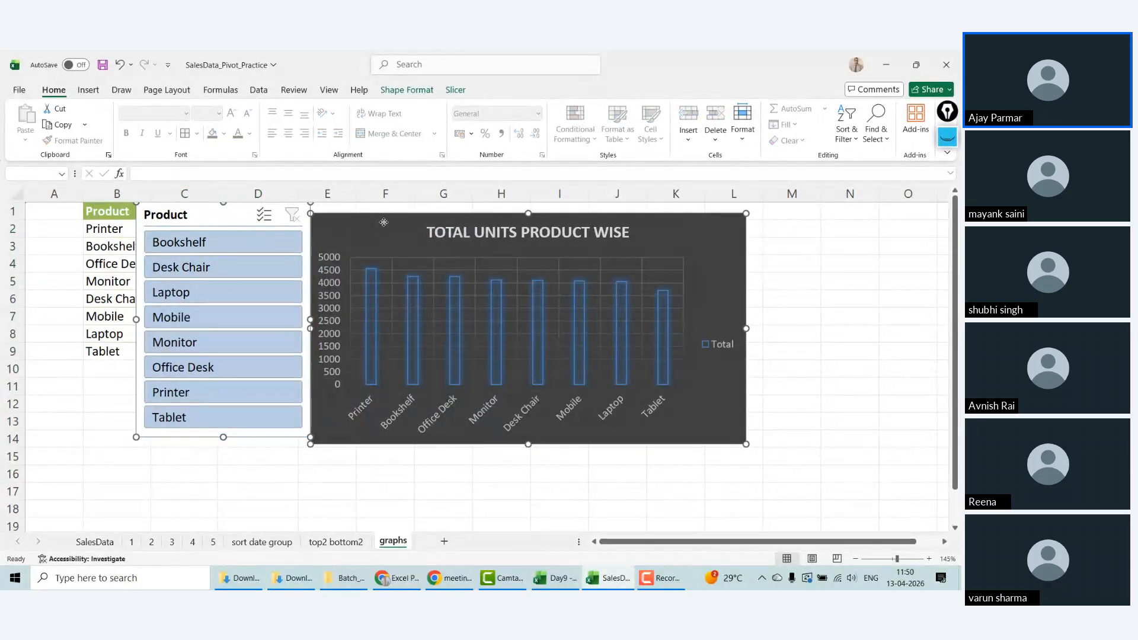
{"action": "key", "text": "Delete"}
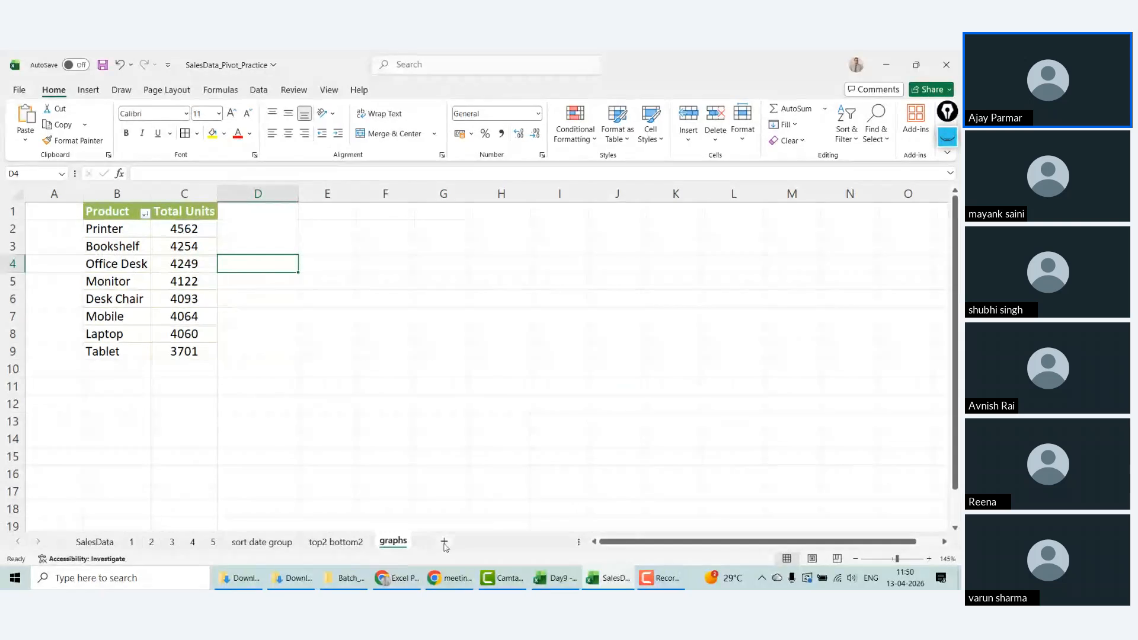
{"action": "left_click", "coordinate": [444, 542]}
{"action": "left_click", "coordinate": [168, 204]}
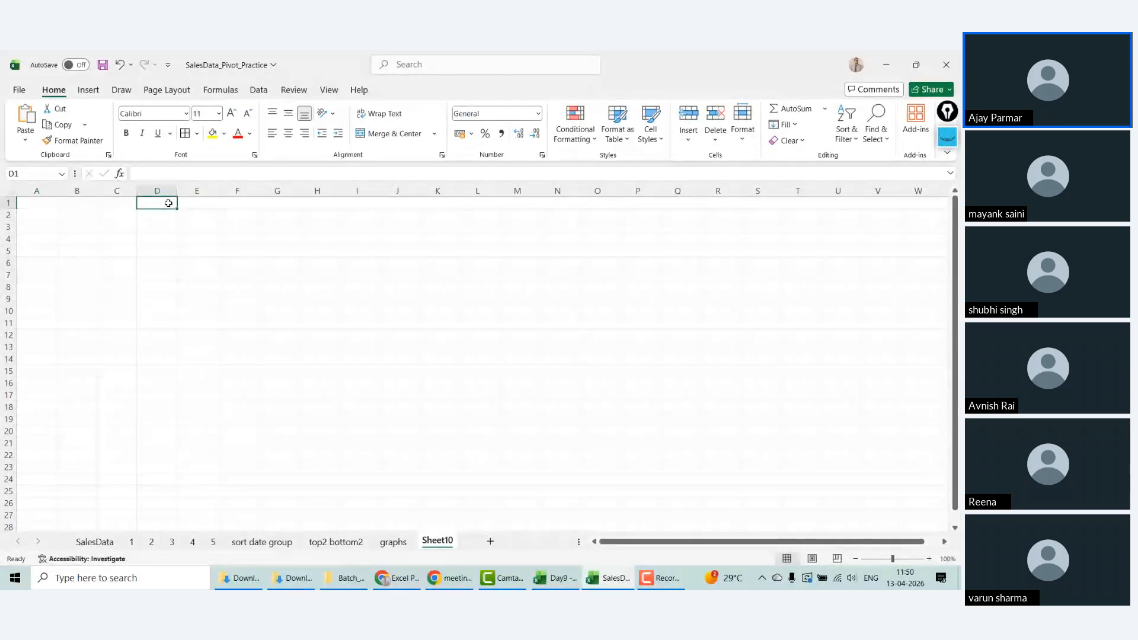
{"action": "key", "text": "ctrl+v"}
{"action": "left_click", "coordinate": [290, 435]}
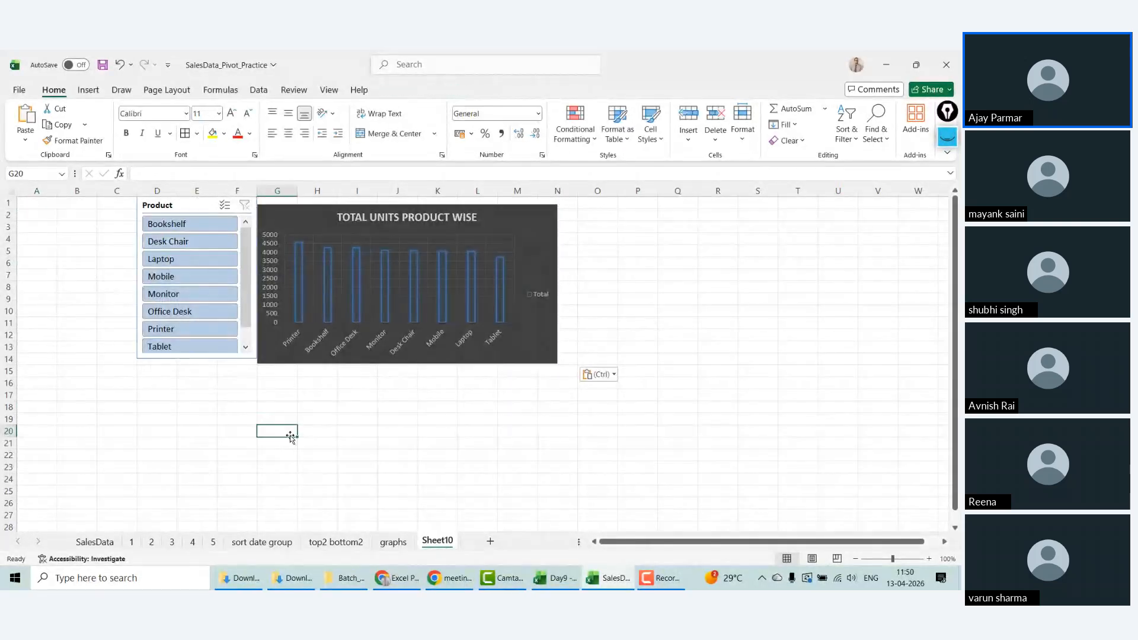
Step: Place the slicer over columns A to C, enlarge the chart slightly and move it beside the slicer, starting at column D
{"action": "left_click_drag", "start_coordinate": [200, 209], "coordinate": [81, 211]}
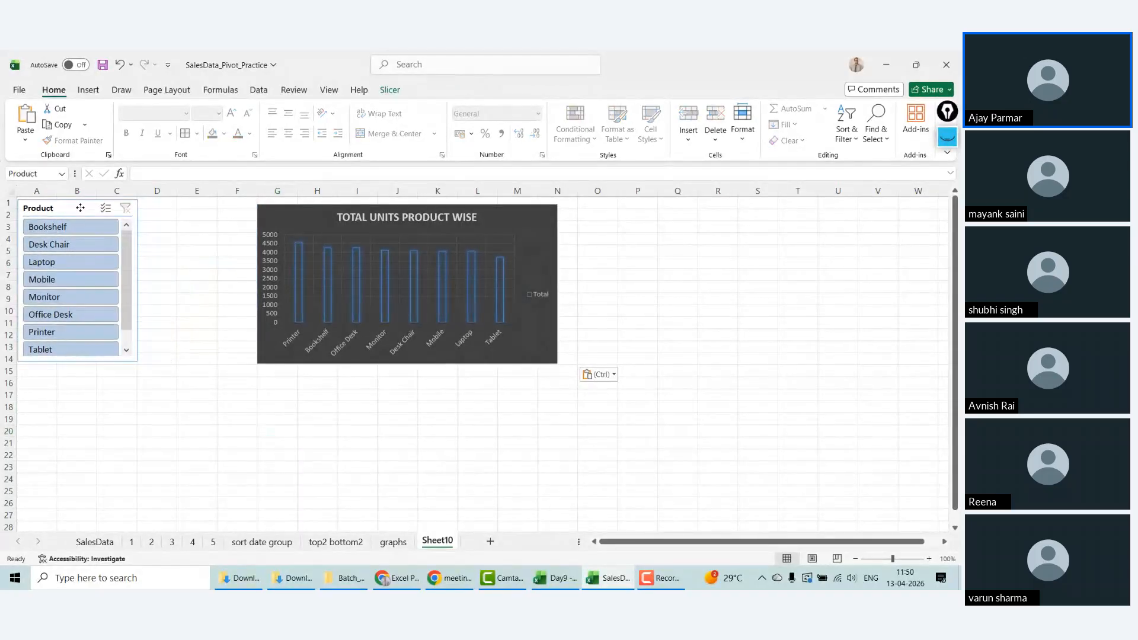
{"action": "left_click", "coordinate": [365, 209]}
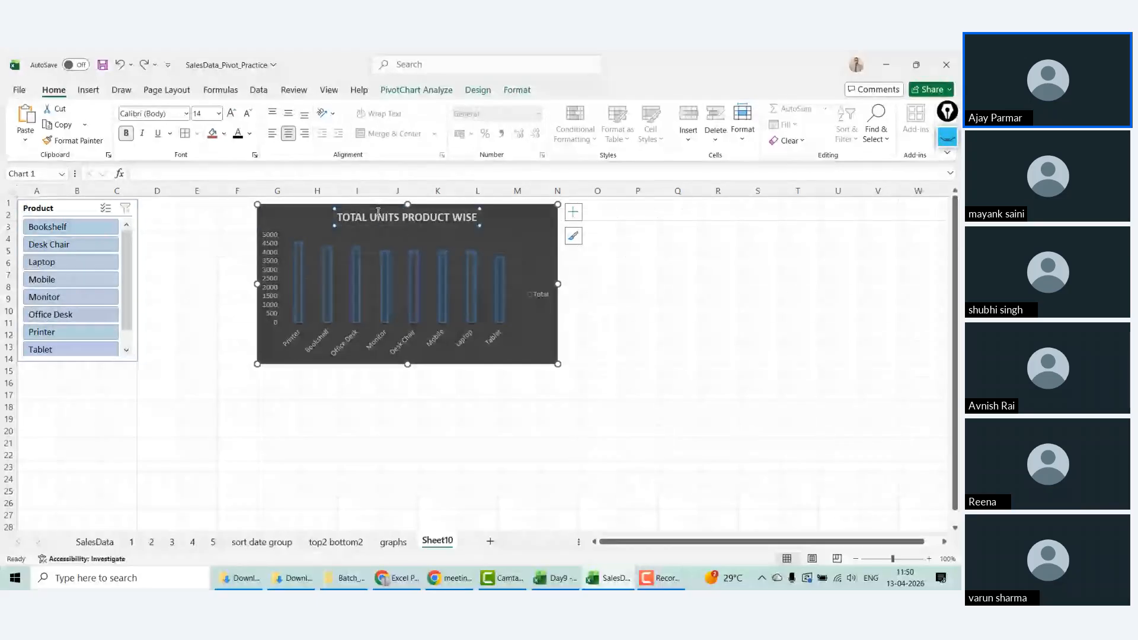
{"action": "left_click", "coordinate": [484, 403]}
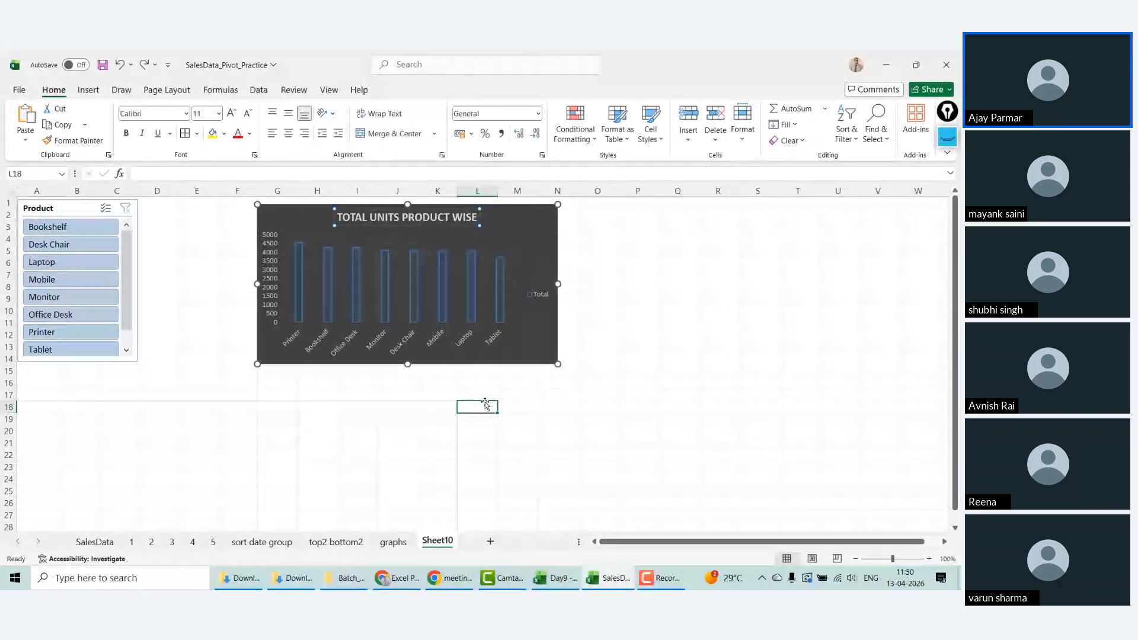
{"action": "left_click", "coordinate": [523, 356]}
{"action": "left_click_drag", "start_coordinate": [557, 365], "coordinate": [586, 372]}
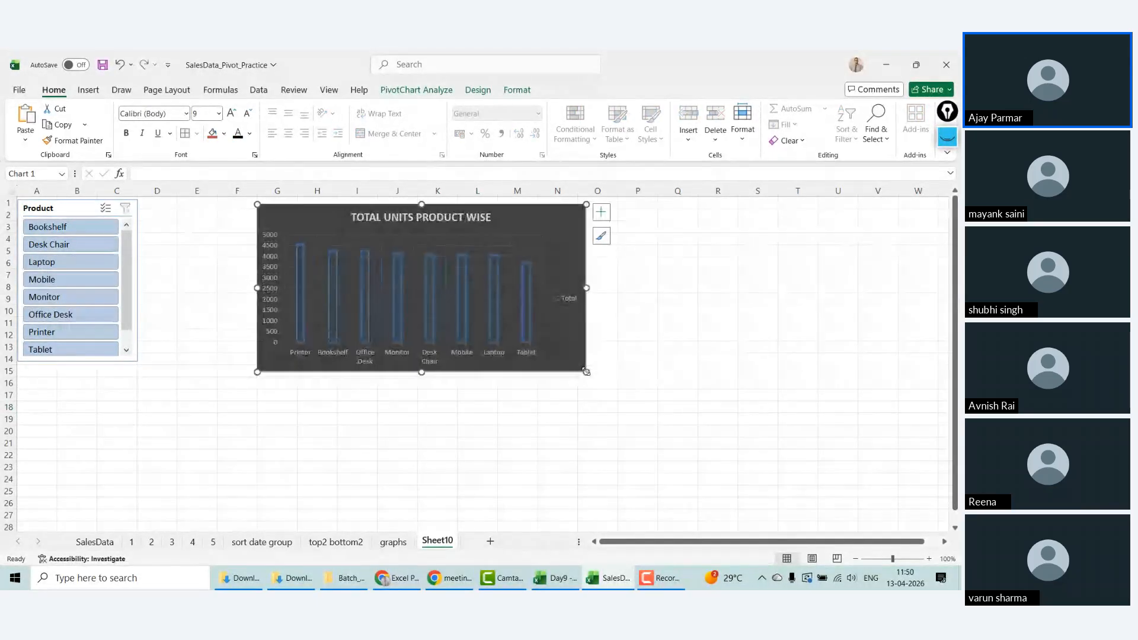
{"action": "left_click_drag", "start_coordinate": [565, 209], "coordinate": [444, 200]}
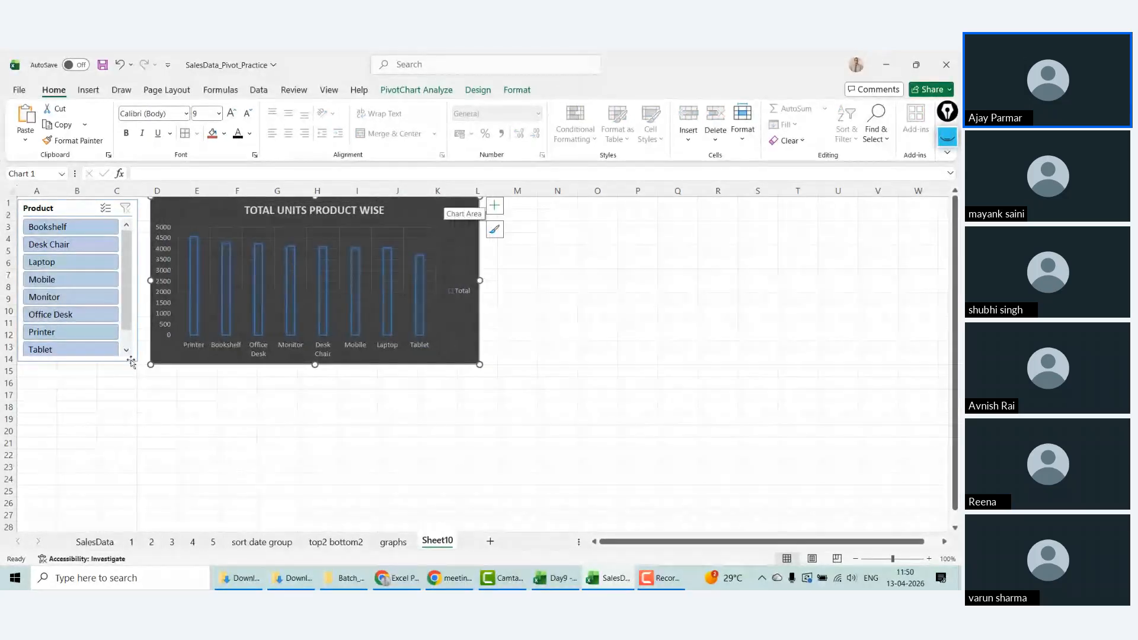
Step: Filter the chart with the Product slicer, trying Desk Chair alone and then Laptop, Mobile, Monitor, Office Desk and Printer together
{"action": "left_click", "coordinate": [62, 251]}
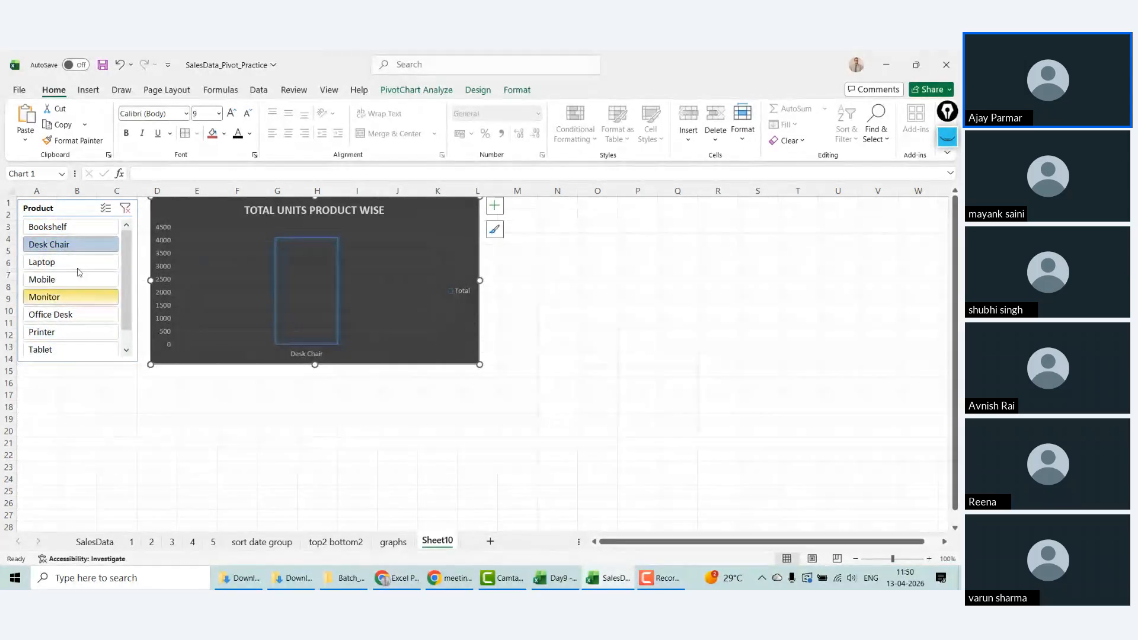
{"action": "left_click", "coordinate": [75, 266]}
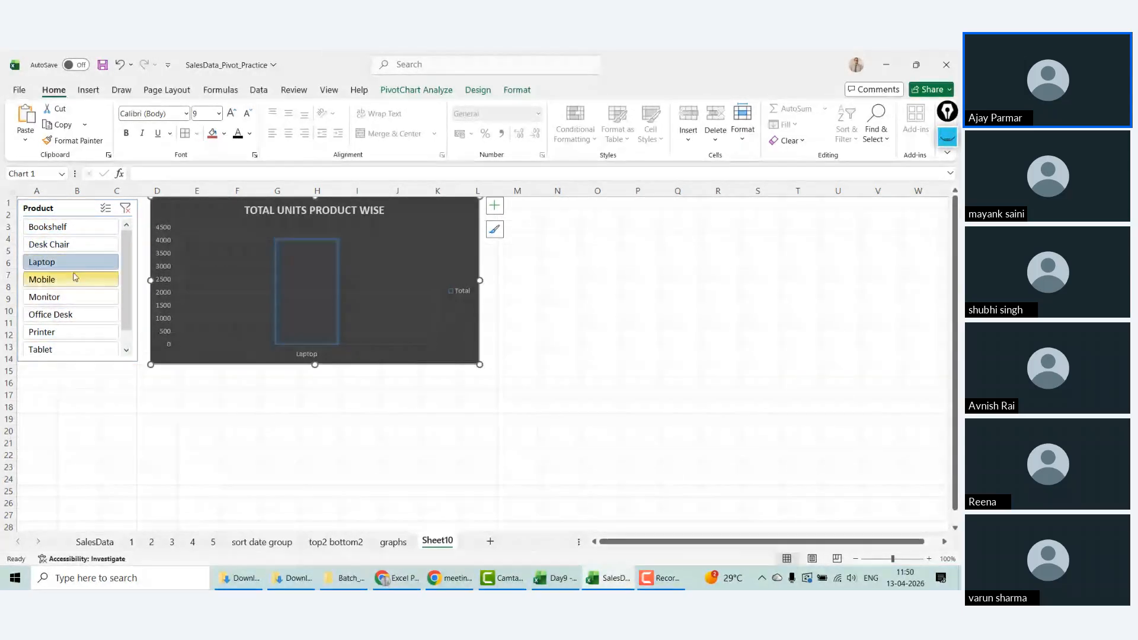
{"action": "left_click", "coordinate": [76, 278], "text": "ctrl"}
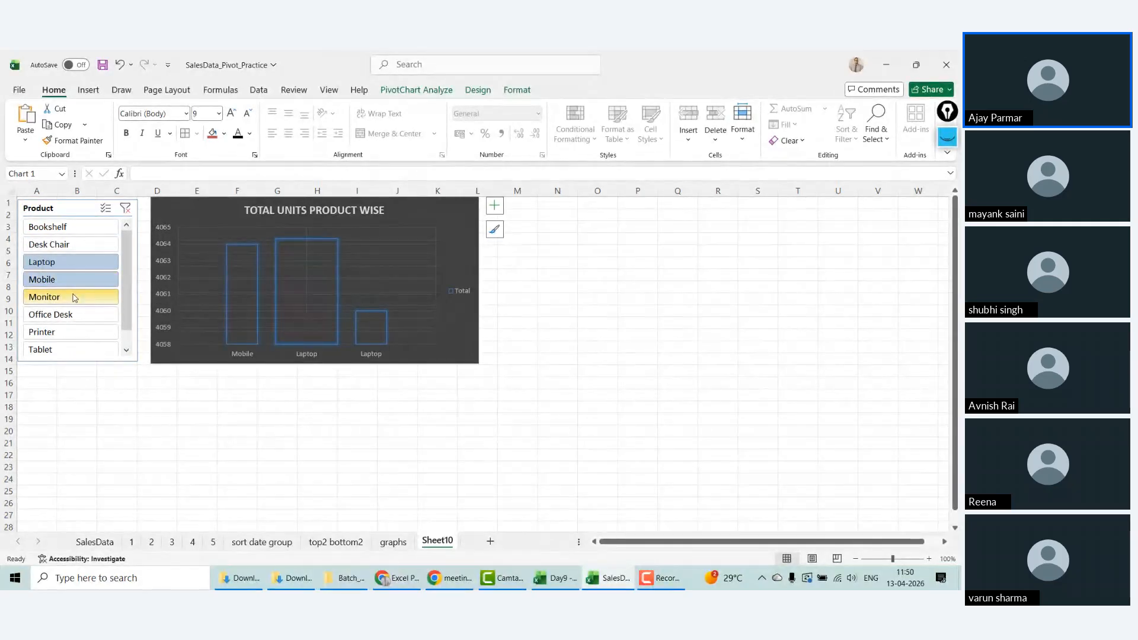
{"action": "left_click", "coordinate": [74, 298], "text": "ctrl"}
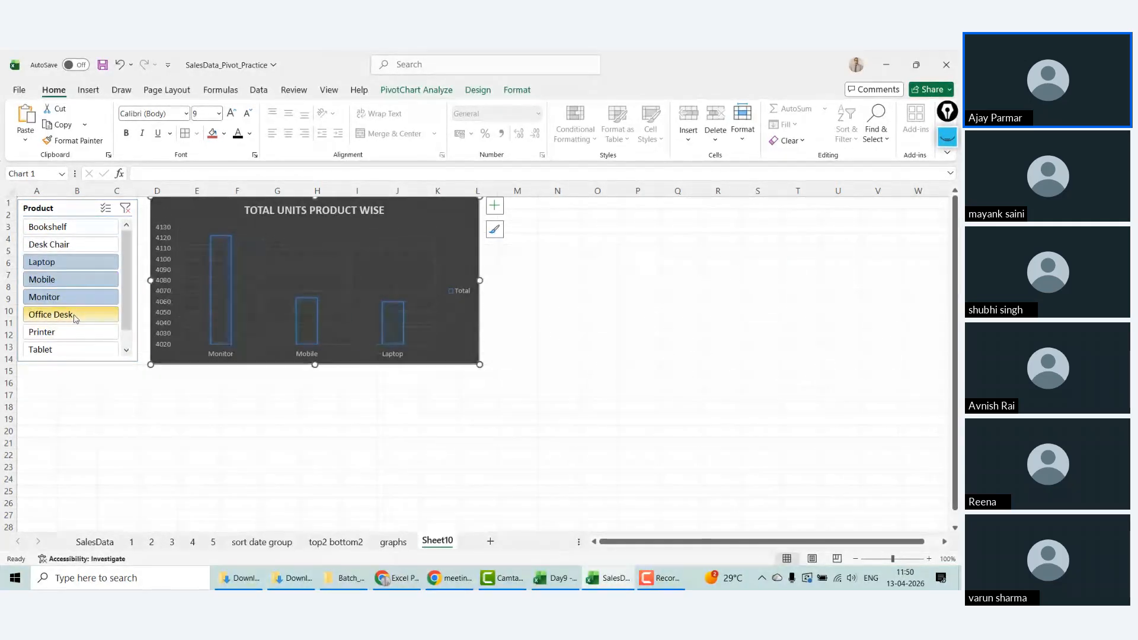
{"action": "left_click", "coordinate": [75, 318], "text": "ctrl"}
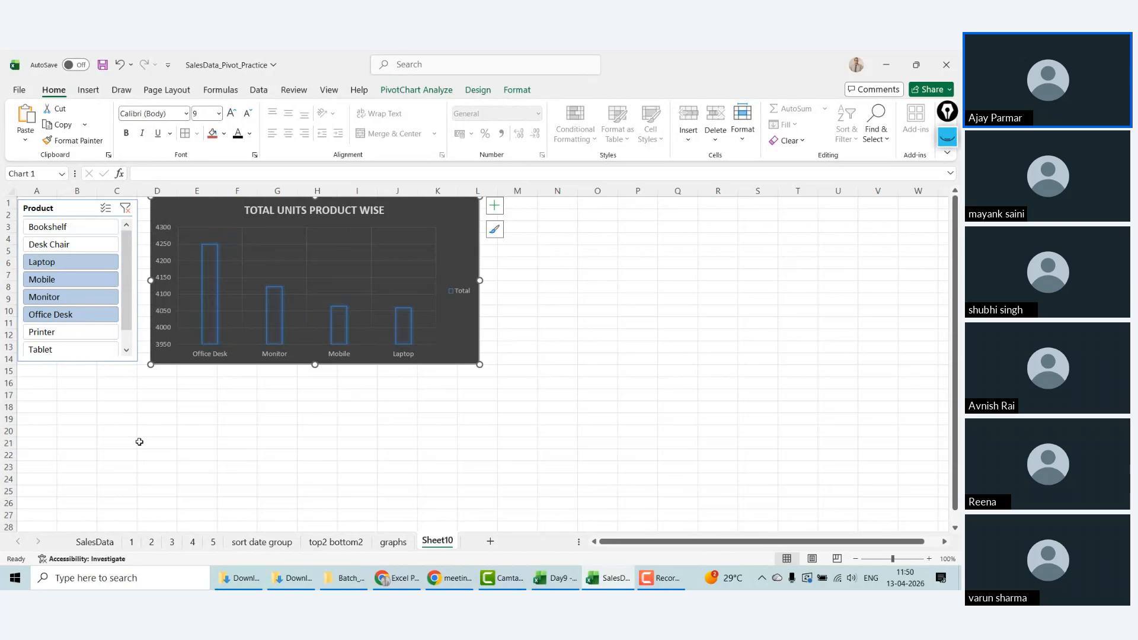
{"action": "left_click", "coordinate": [65, 332], "text": "ctrl"}
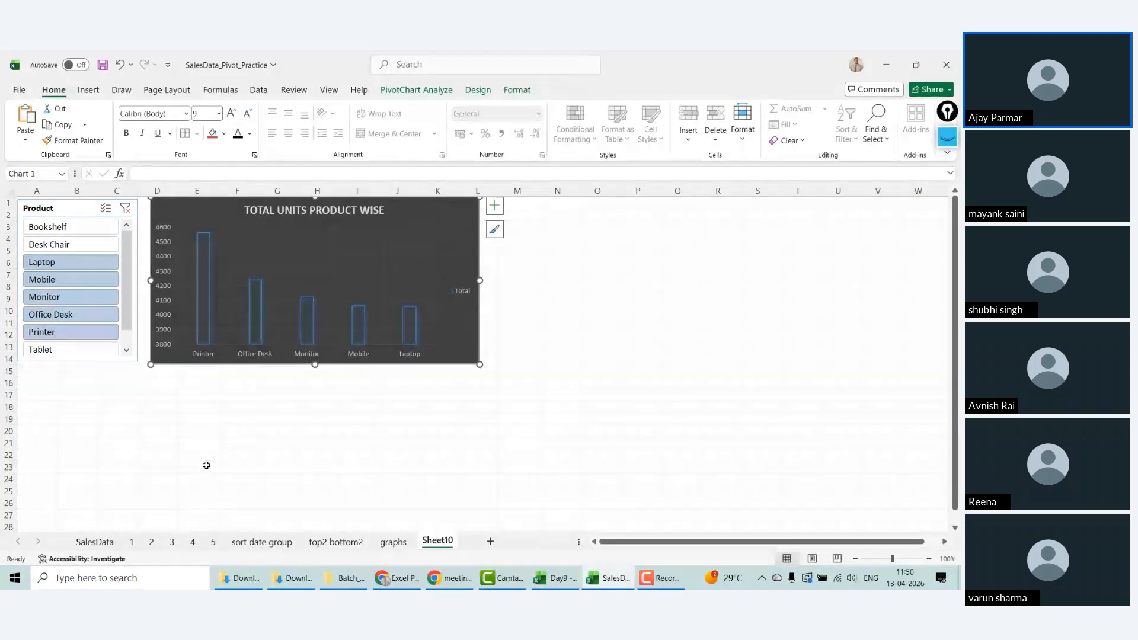
Step: Hide the gridlines on the new sheet with the chart and slicer
{"action": "left_click", "coordinate": [326, 89]}
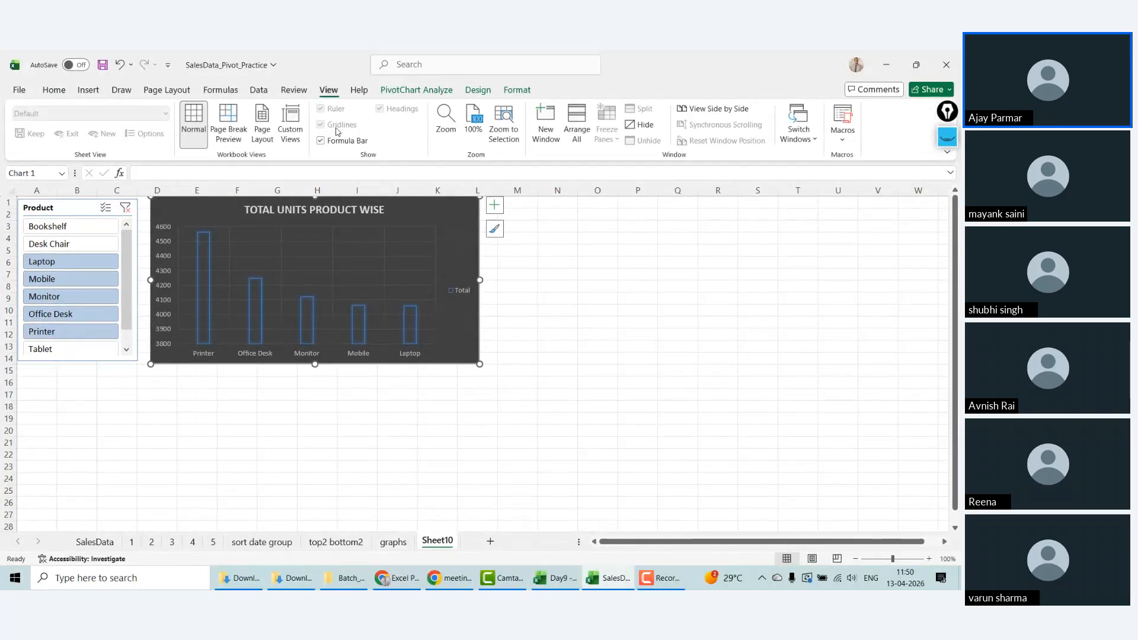
{"action": "left_click", "coordinate": [248, 421]}
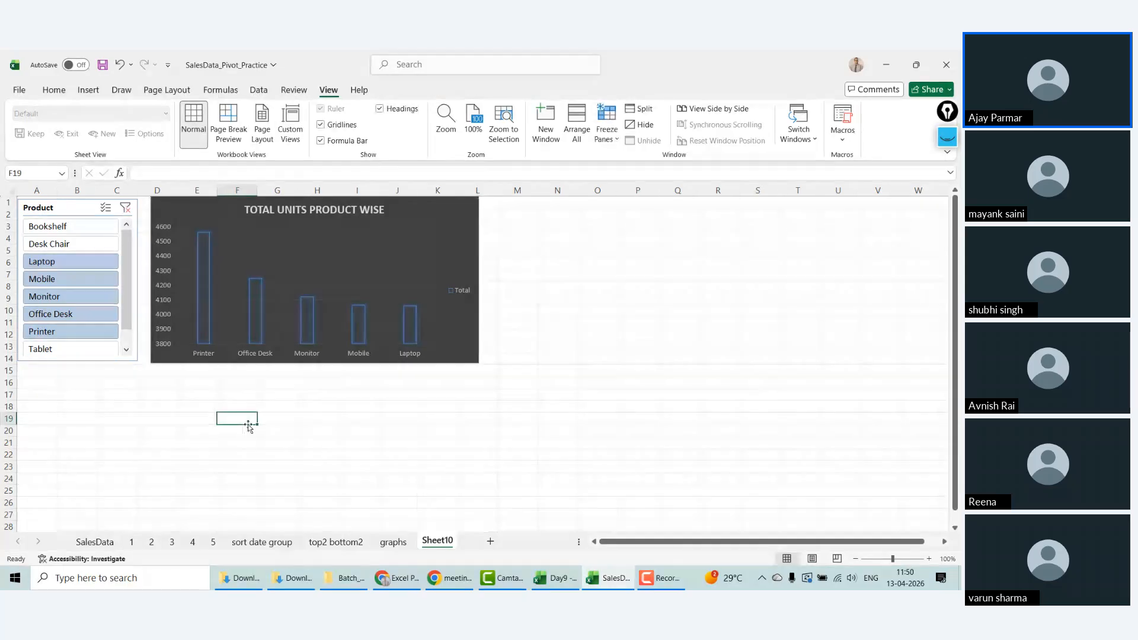
{"action": "left_click", "coordinate": [341, 127]}
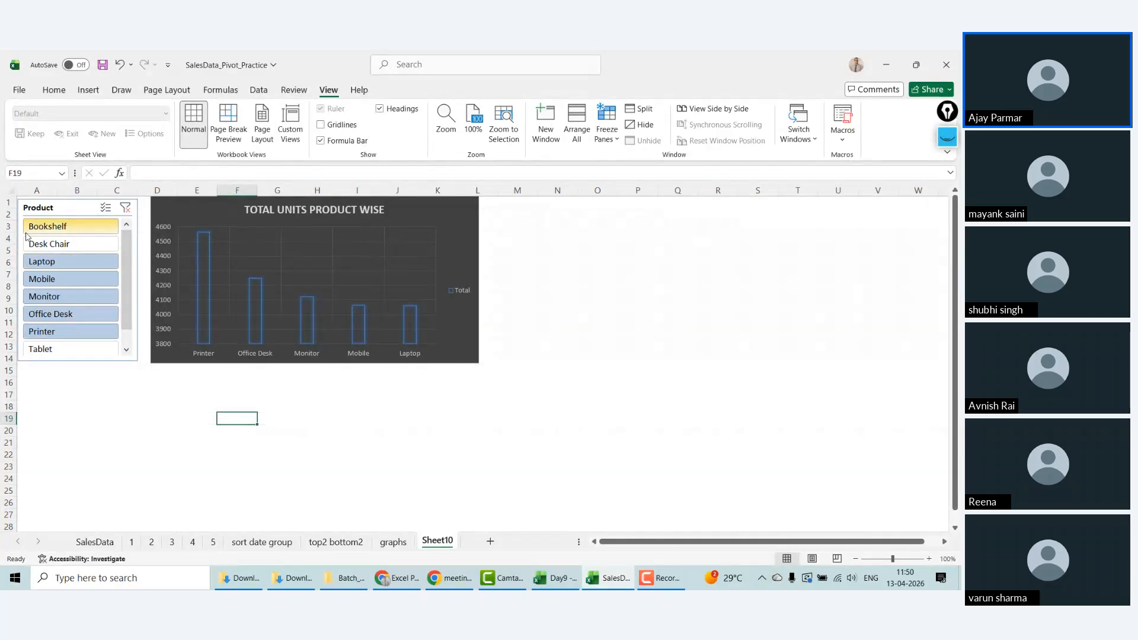
Step: Clear the Product slicer's filter and exclude Desk Chair from the selection
{"action": "left_click", "coordinate": [125, 208]}
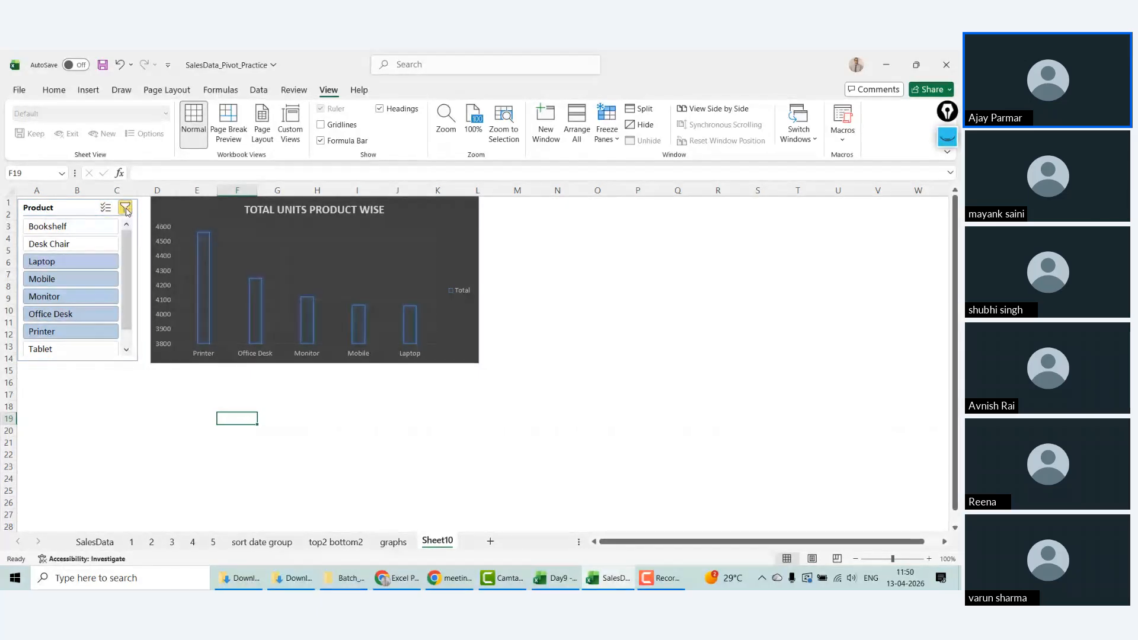
{"action": "left_click", "coordinate": [125, 209]}
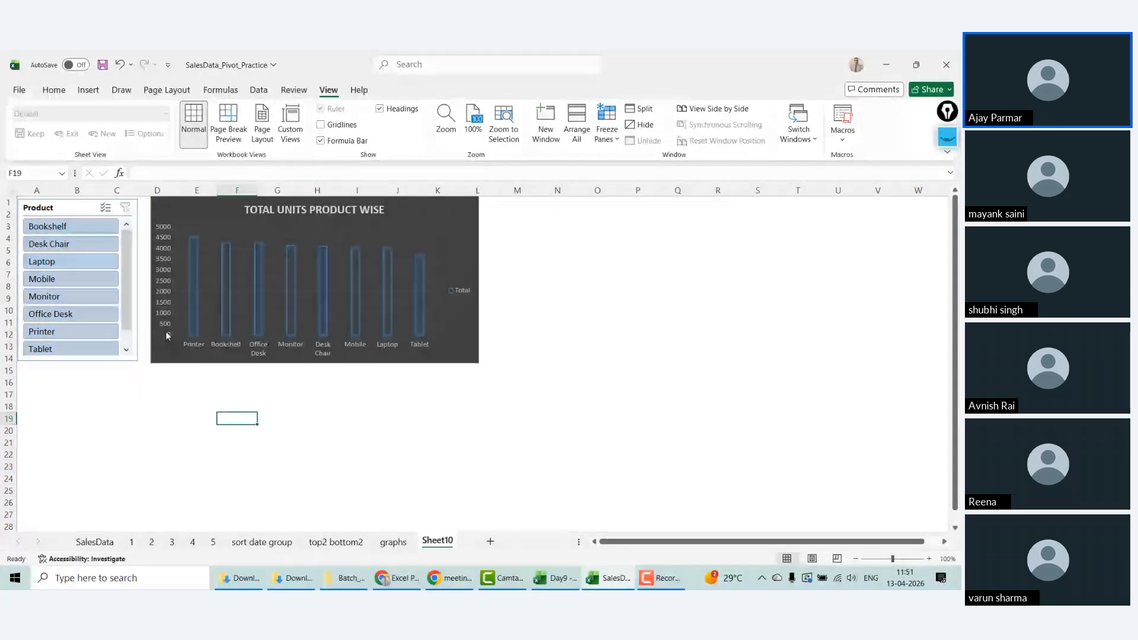
{"action": "left_click", "coordinate": [91, 248], "text": "ctrl"}
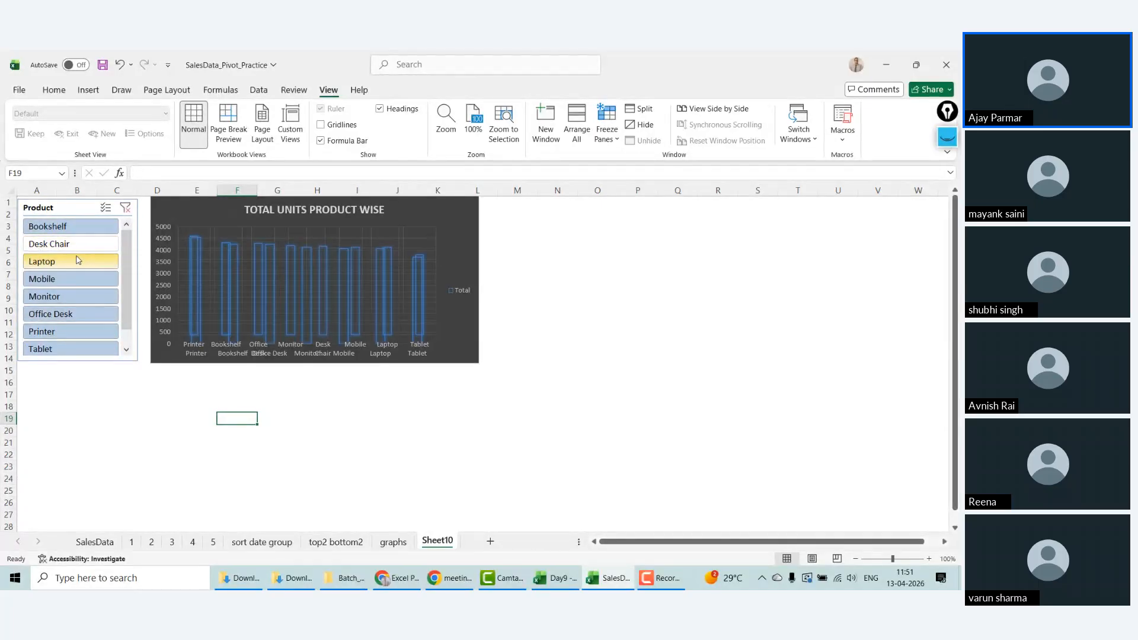
Step: Try the Product slicer with Office Desk, Printer and Desk Chair each alone, then with Desk Chair, Laptop and Mobile together
{"action": "left_click", "coordinate": [87, 263], "text": "ctrl"}
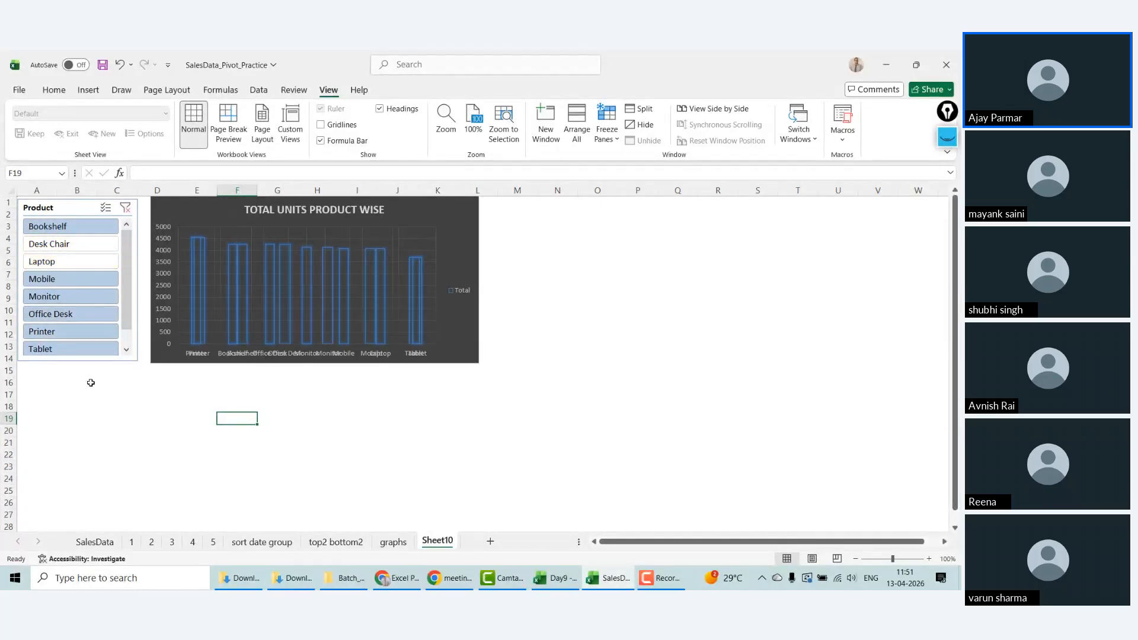
{"action": "left_click", "coordinate": [66, 298], "text": "ctrl"}
{"action": "left_click", "coordinate": [67, 319]}
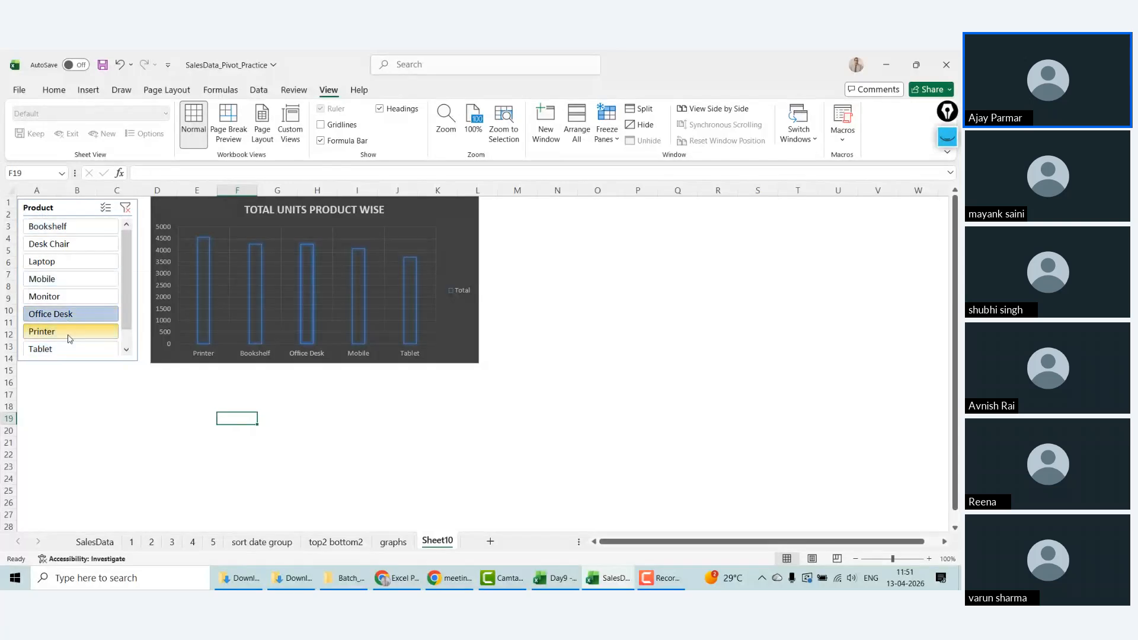
{"action": "left_click", "coordinate": [68, 337]}
{"action": "left_click", "coordinate": [66, 245]}
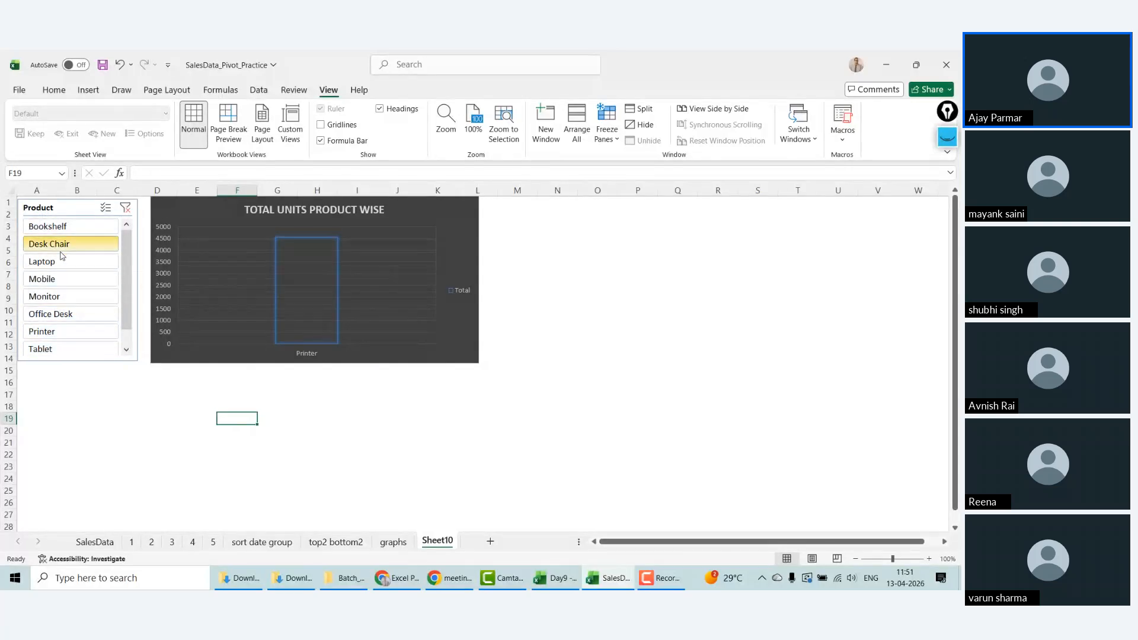
{"action": "left_click", "coordinate": [59, 279], "text": "ctrl"}
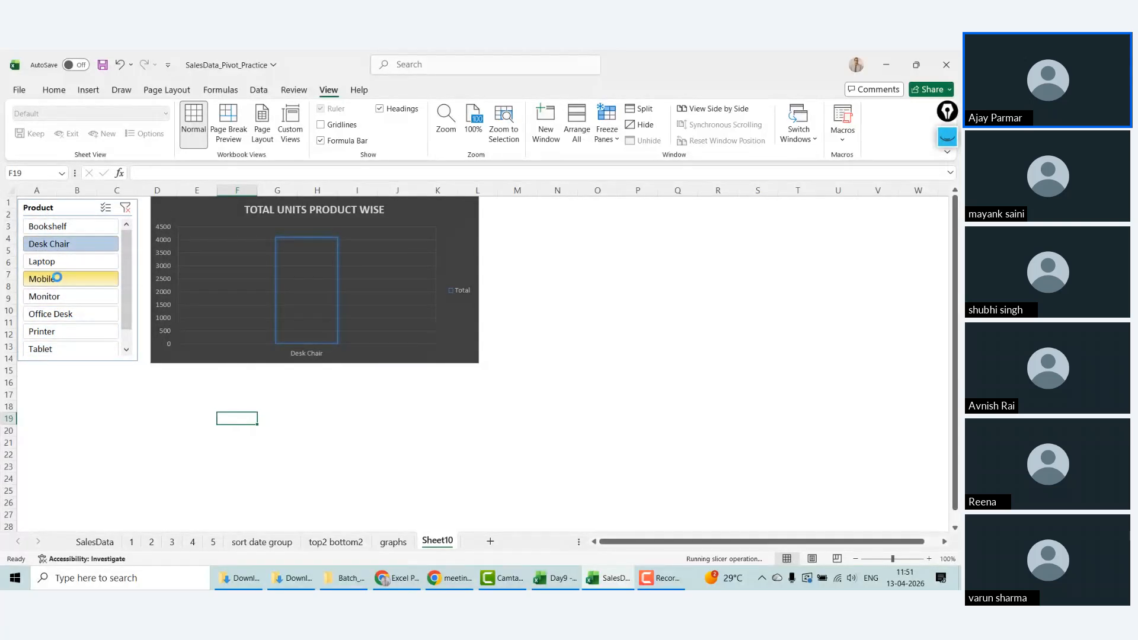
{"action": "left_click", "coordinate": [65, 262], "text": "ctrl"}
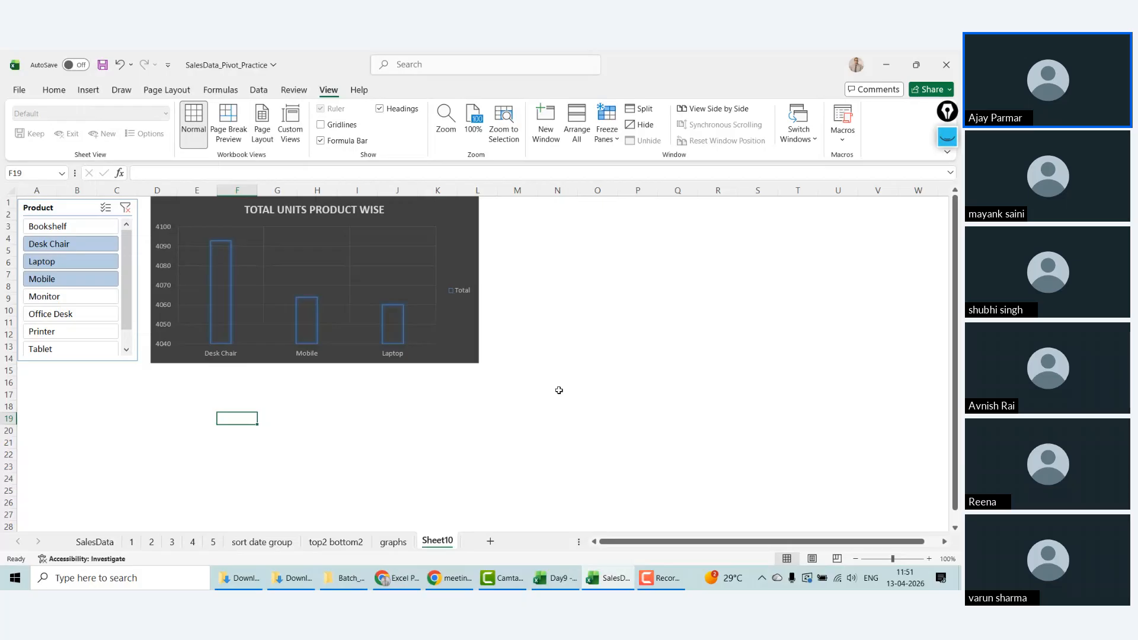
Step: Remove the legend and the gridlines from the total units chart
{"action": "left_click", "coordinate": [465, 296]}
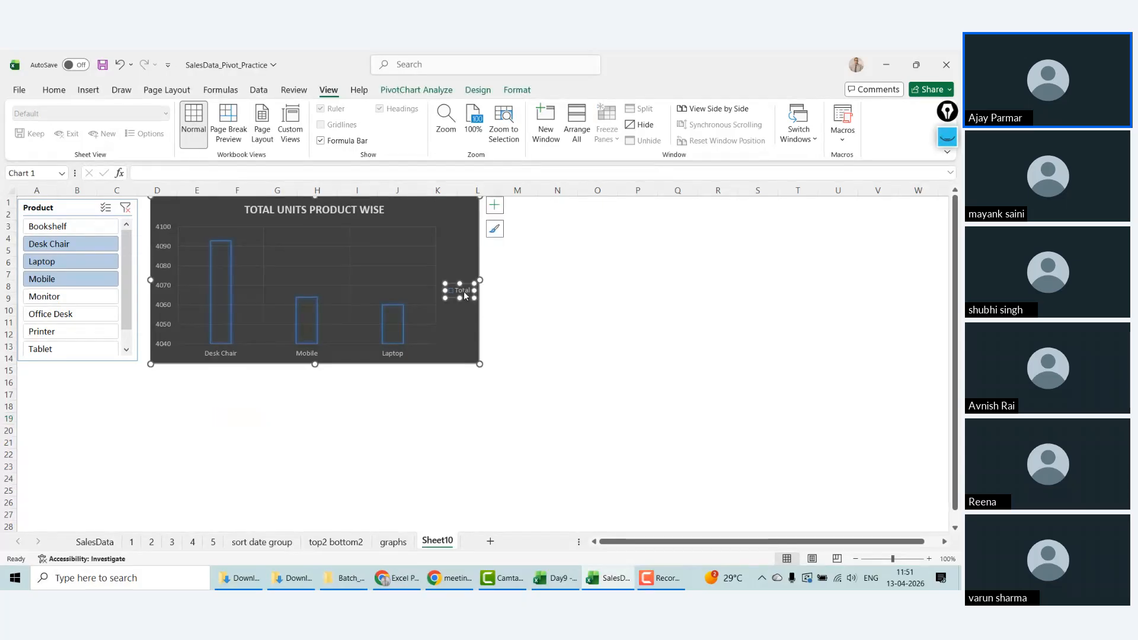
{"action": "key", "text": "Delete"}
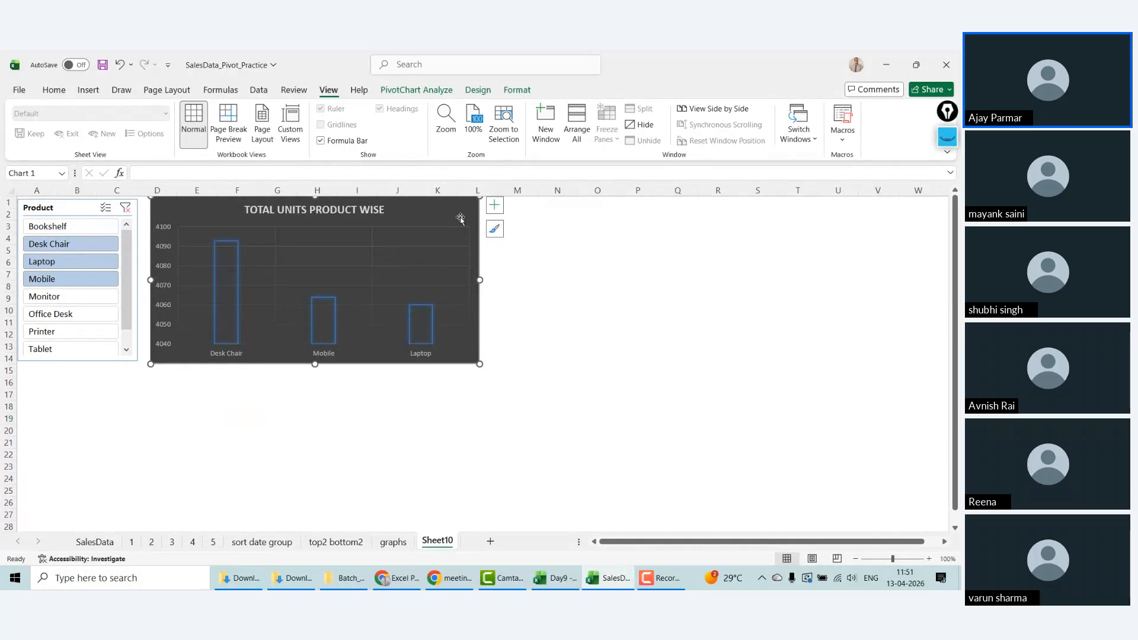
{"action": "left_click", "coordinate": [494, 205]}
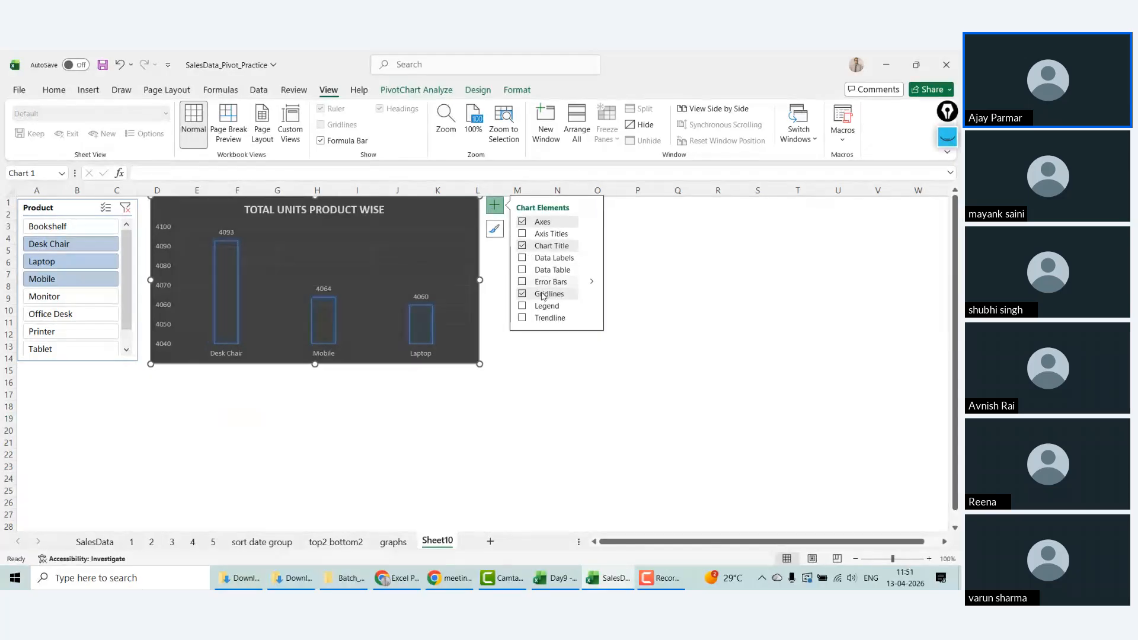
{"action": "left_click", "coordinate": [312, 479]}
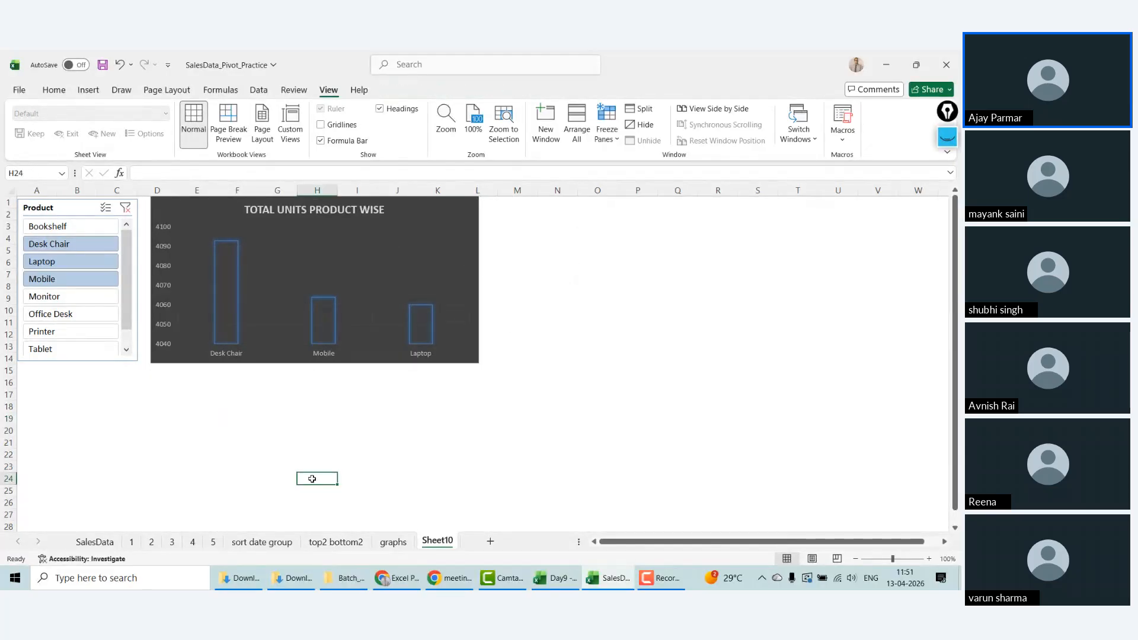
Step: Clear the Product slicer's filter and rename the sheet as DASHBOARD
{"action": "left_click", "coordinate": [125, 207]}
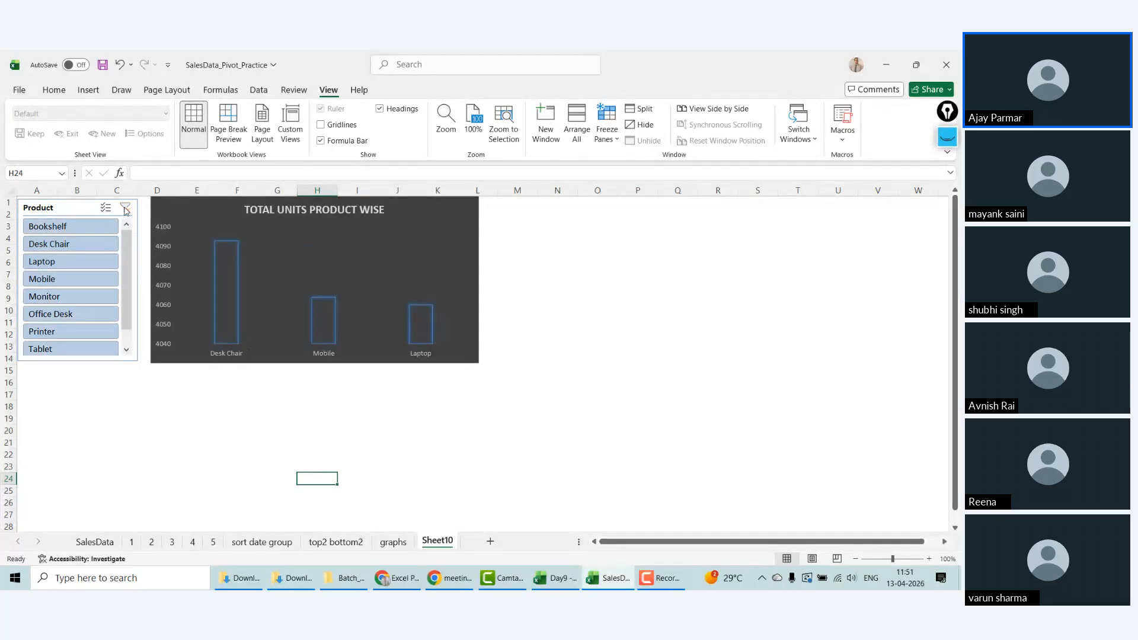
{"action": "left_click", "coordinate": [277, 430]}
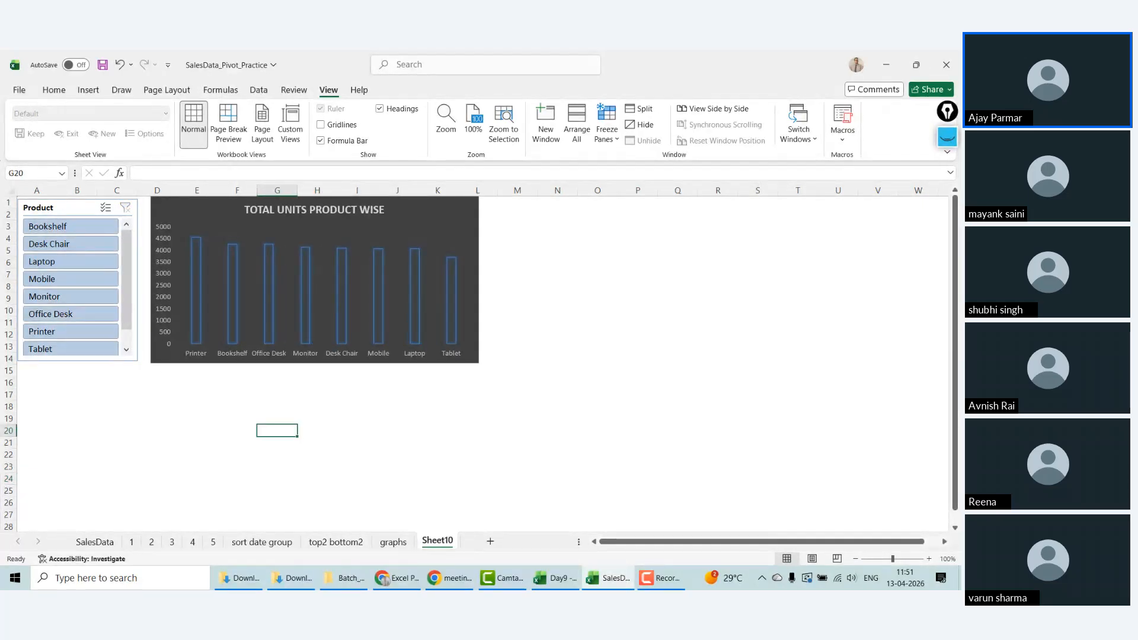
{"action": "double_click", "coordinate": [444, 543]}
{"action": "type", "text": "DAS"}
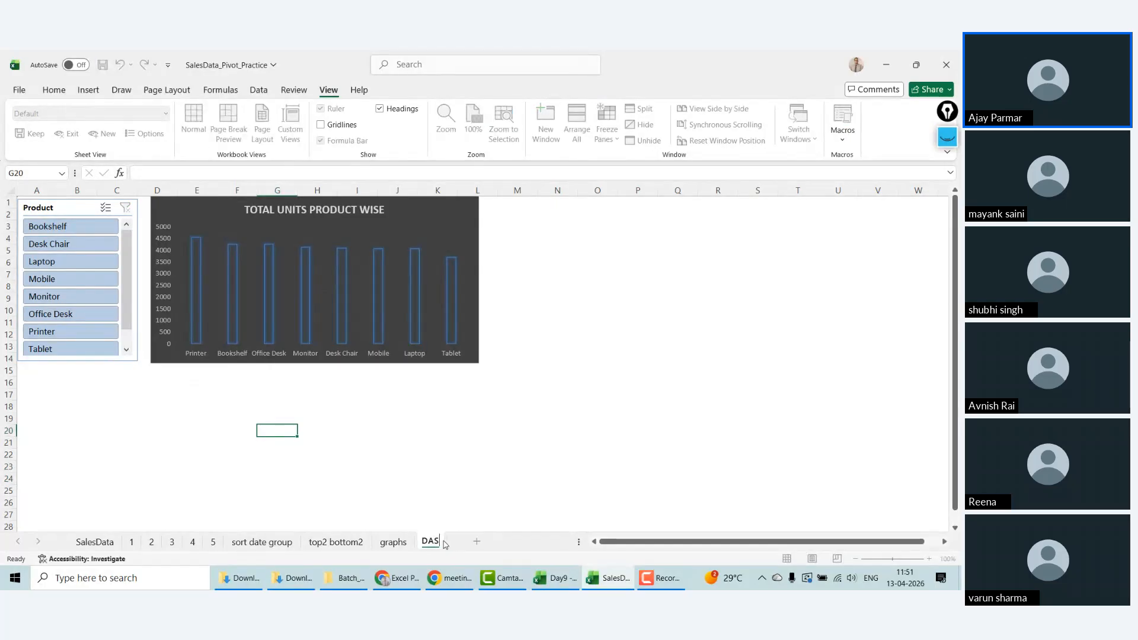
{"action": "type", "text": "HBOARD"}
{"action": "left_click", "coordinate": [156, 441]}
Step: Insert a clustered column PivotChart from the tabular pivot table on sheet 3
{"action": "left_click", "coordinate": [262, 542]}
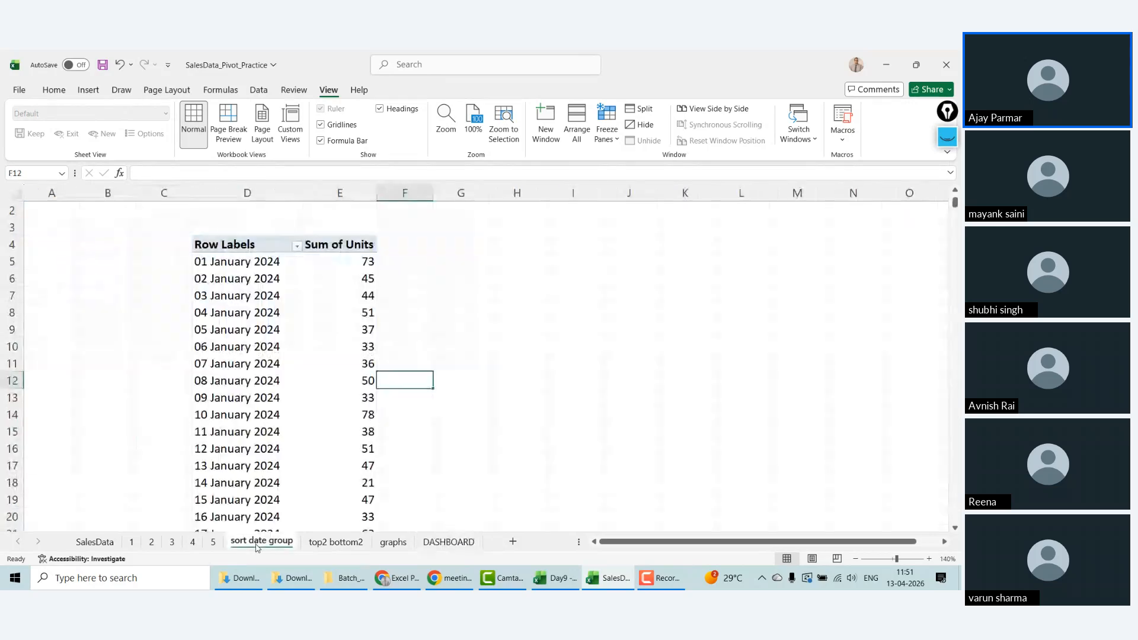
{"action": "left_click", "coordinate": [192, 542]}
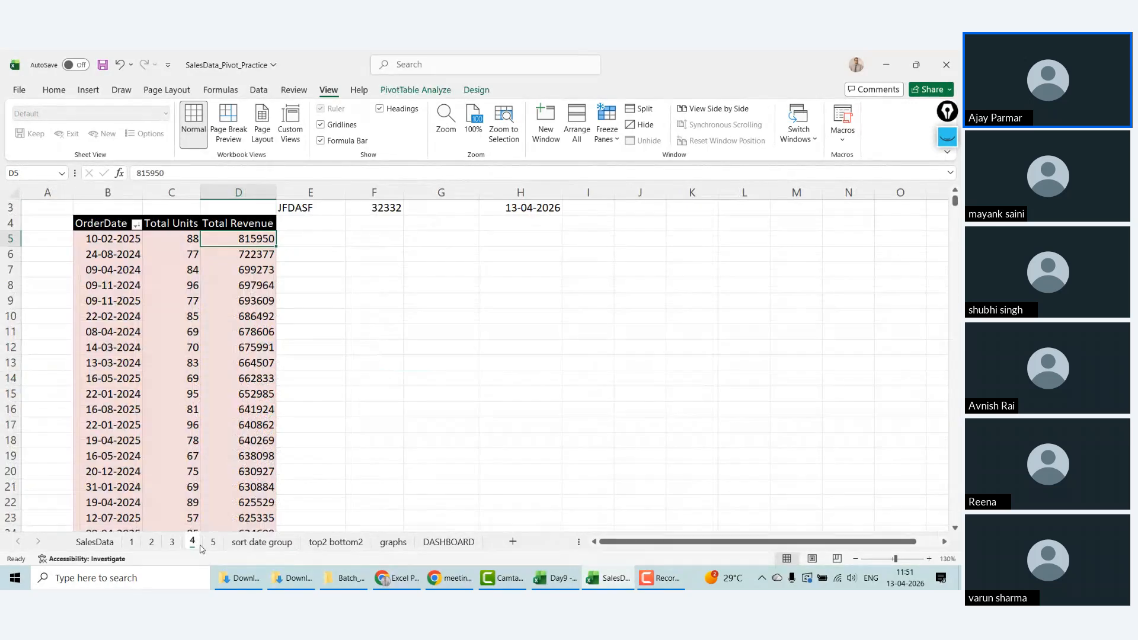
{"action": "left_click", "coordinate": [132, 542]}
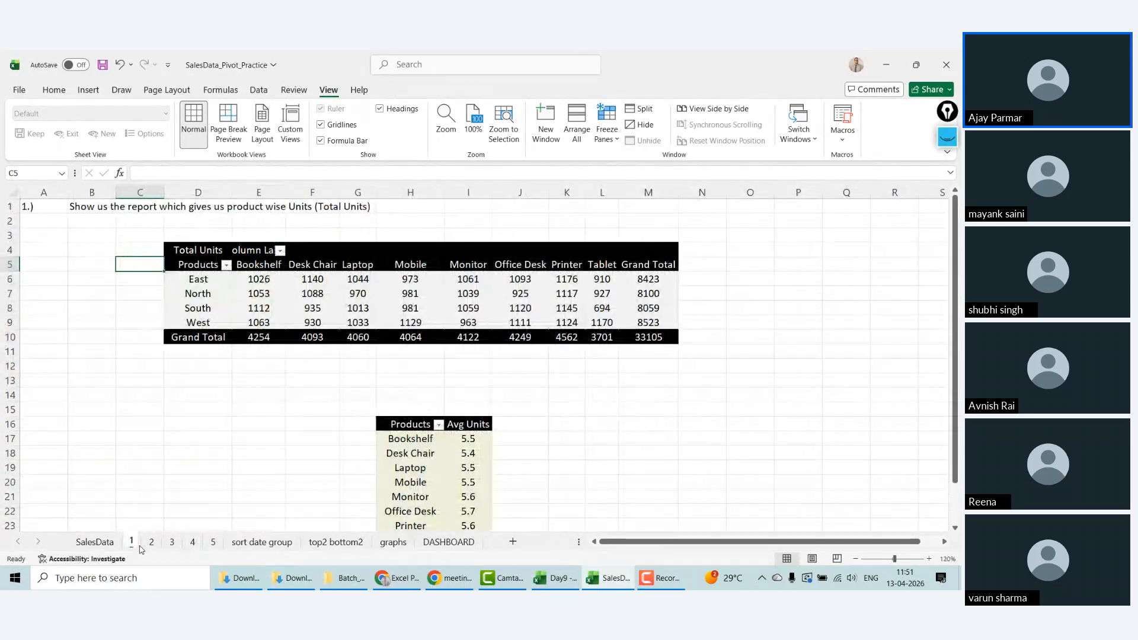
{"action": "left_click", "coordinate": [192, 542]}
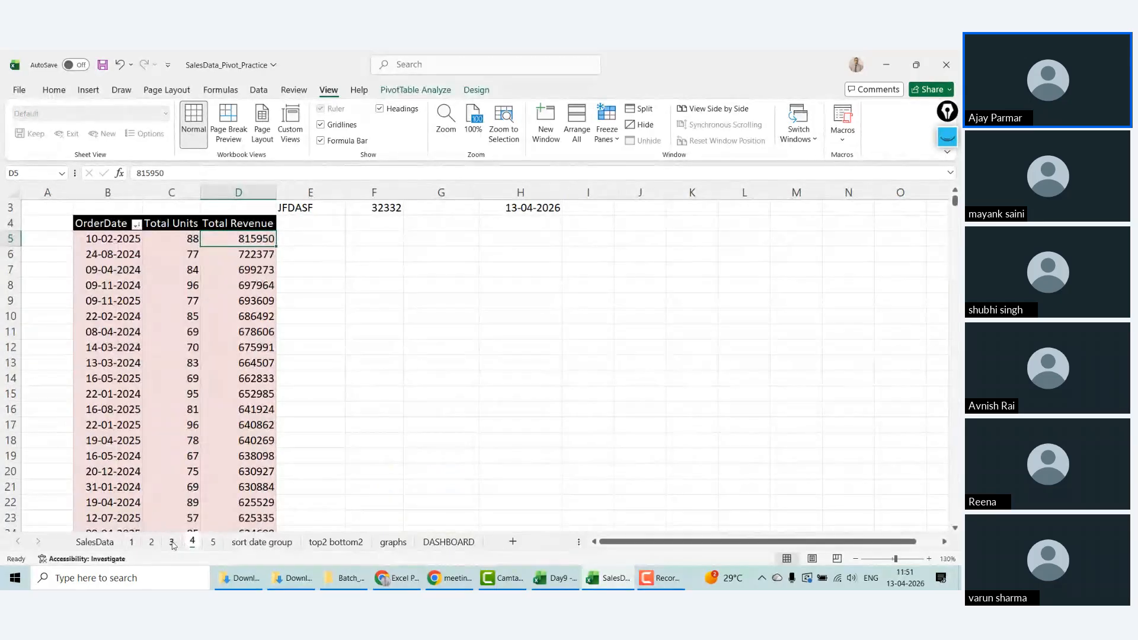
{"action": "left_click", "coordinate": [171, 542]}
{"action": "left_click", "coordinate": [679, 261]}
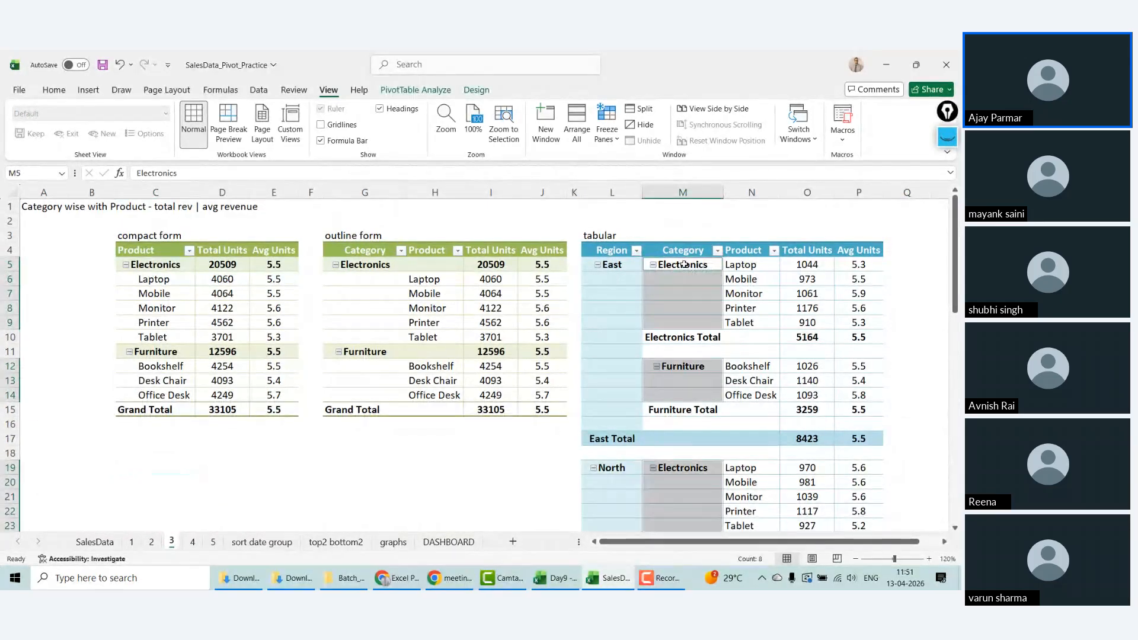
{"action": "left_click", "coordinate": [685, 265]}
{"action": "left_click", "coordinate": [89, 92]}
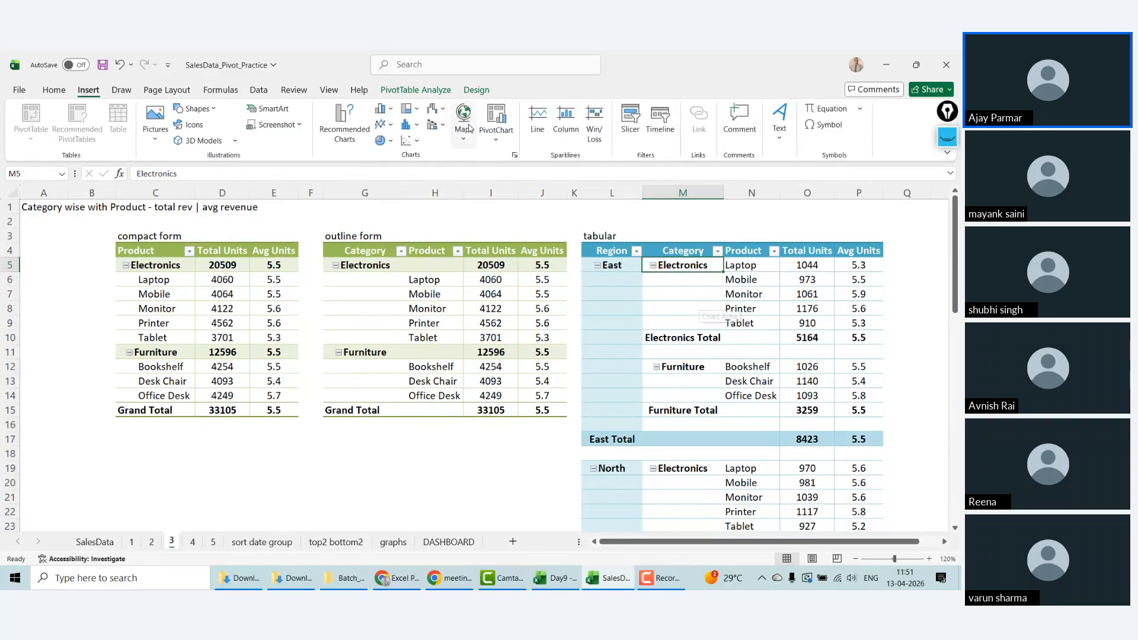
{"action": "left_click", "coordinate": [495, 140]}
{"action": "left_click", "coordinate": [516, 155]}
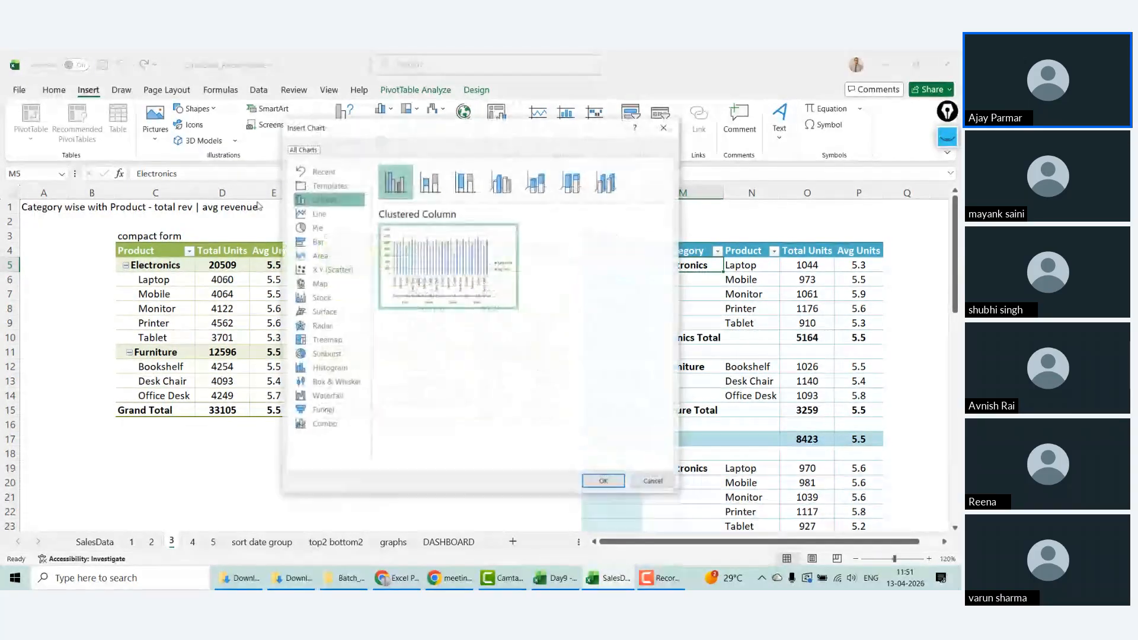
{"action": "left_click", "coordinate": [610, 486]}
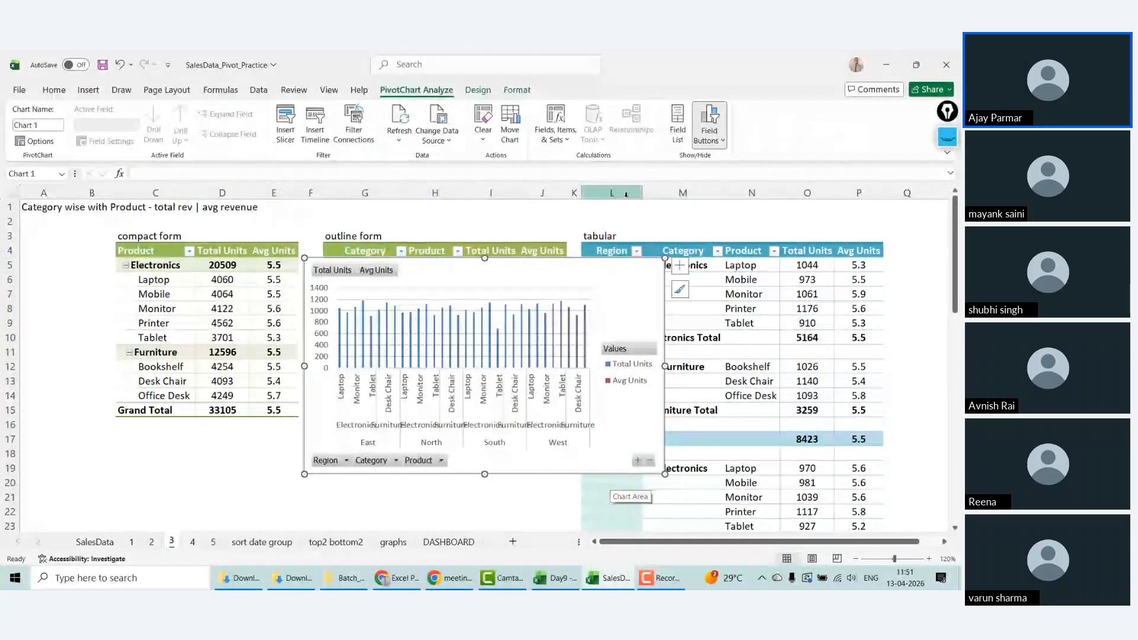
Step: Move the new PivotChart over the compact and outline tables, widen it, then delete it
{"action": "left_click_drag", "start_coordinate": [633, 264], "coordinate": [441, 254]}
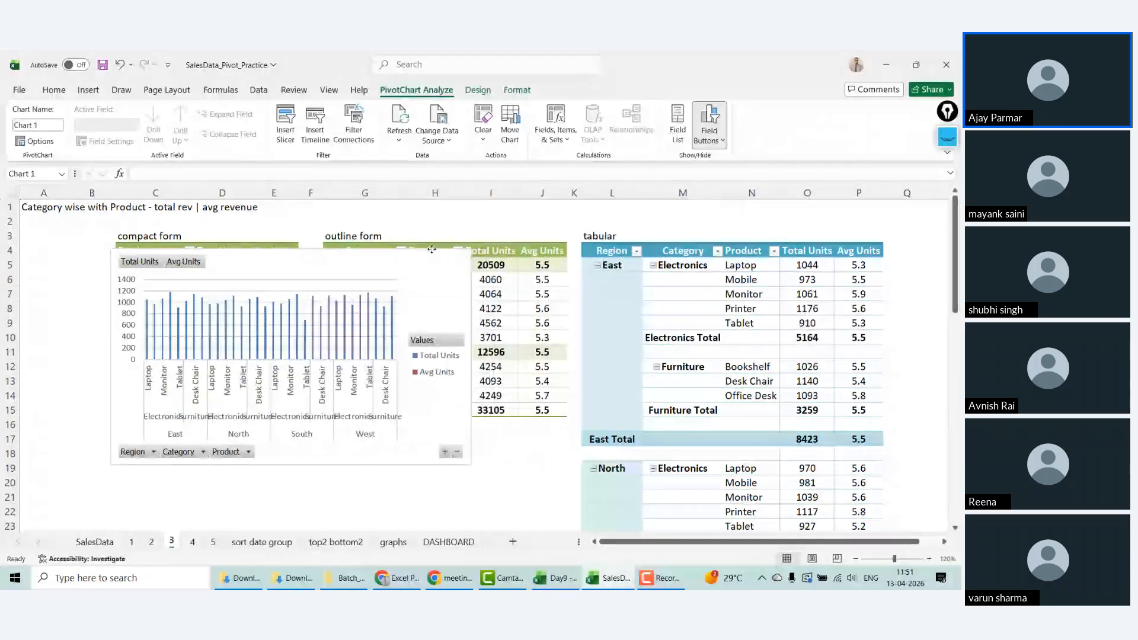
{"action": "left_click_drag", "start_coordinate": [477, 367], "coordinate": [574, 360]}
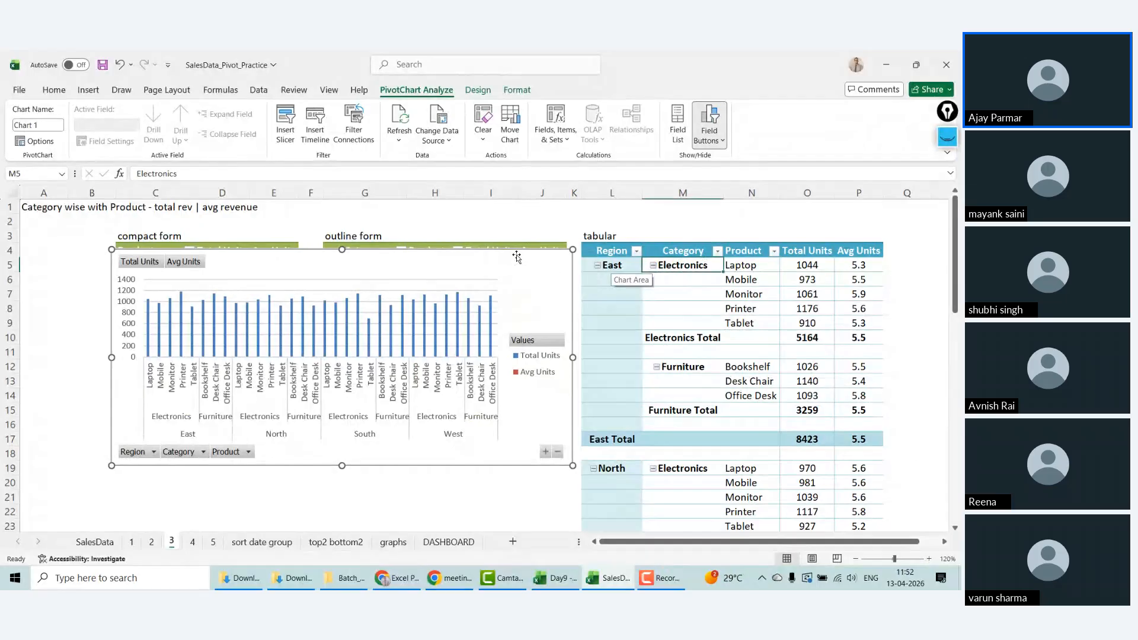
{"action": "key", "text": "Delete"}
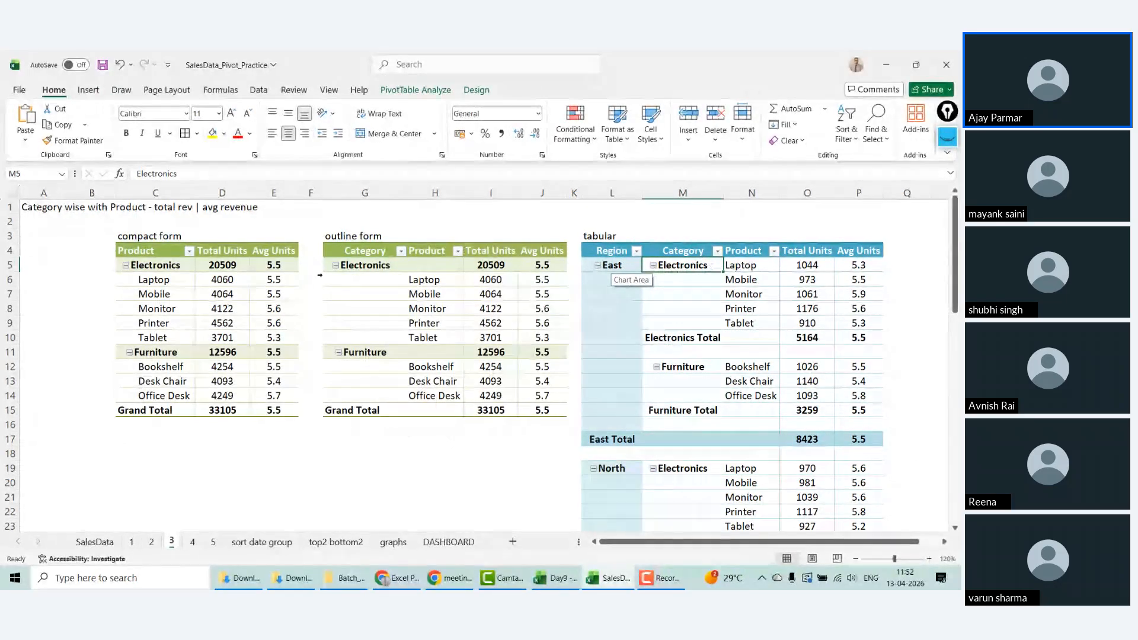
Step: Examine the top2 and bottom2 pivot tables on the top2 bottom2 sheet
{"action": "left_click", "coordinate": [449, 541]}
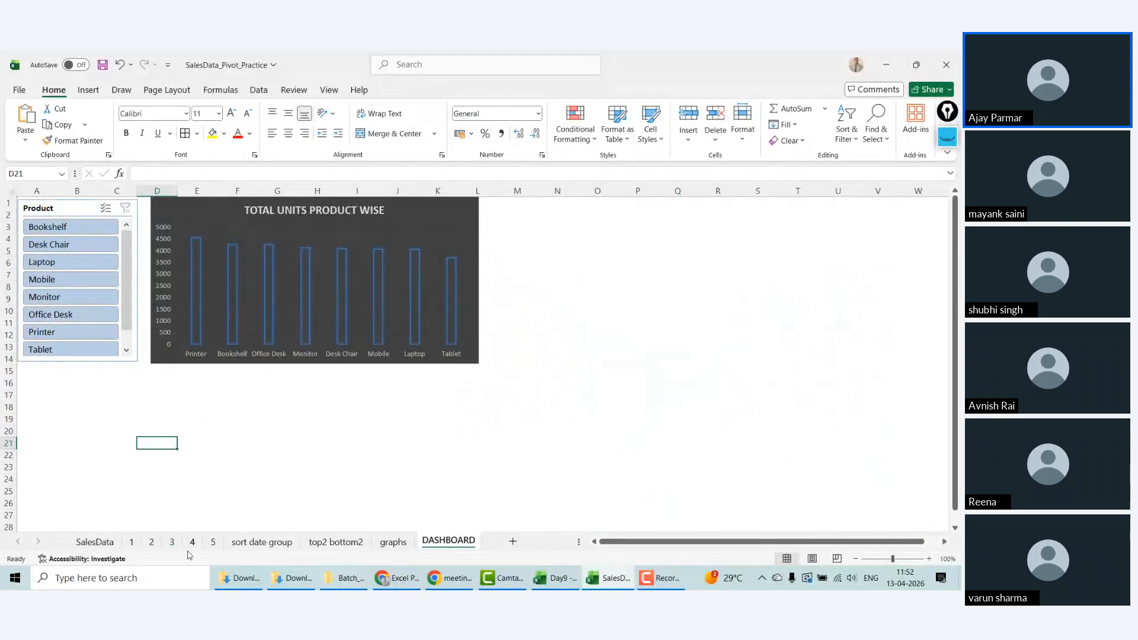
{"action": "left_click", "coordinate": [324, 542]}
{"action": "left_click_drag", "start_coordinate": [380, 246], "coordinate": [461, 295]}
{"action": "left_click", "coordinate": [609, 264]}
{"action": "left_click", "coordinate": [642, 266]}
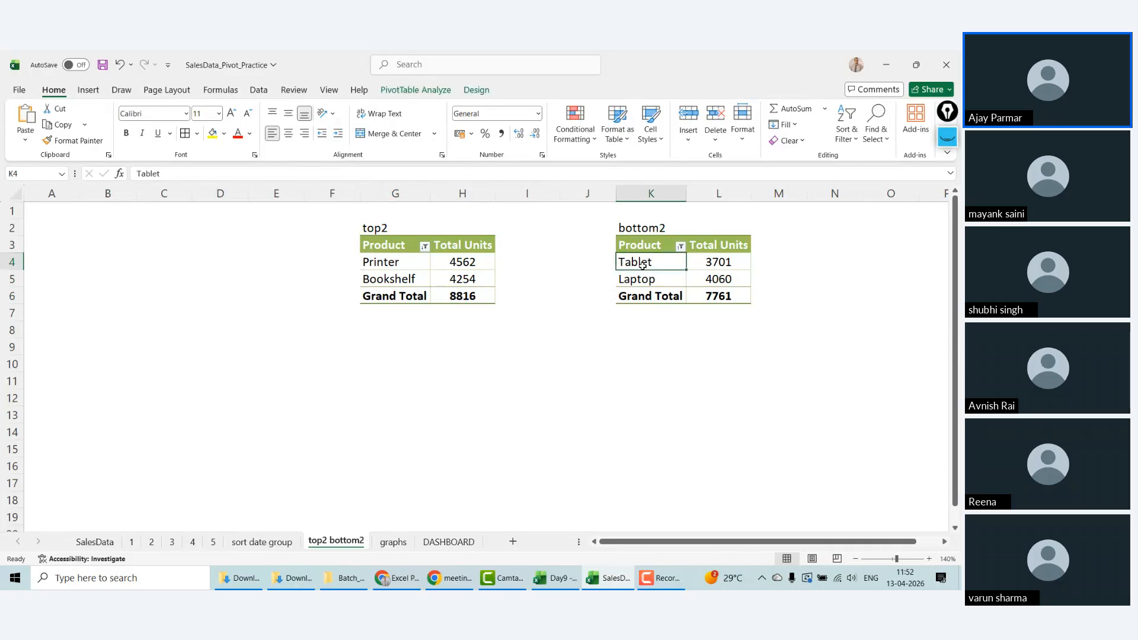
{"action": "left_click", "coordinate": [706, 293], "text": "shift"}
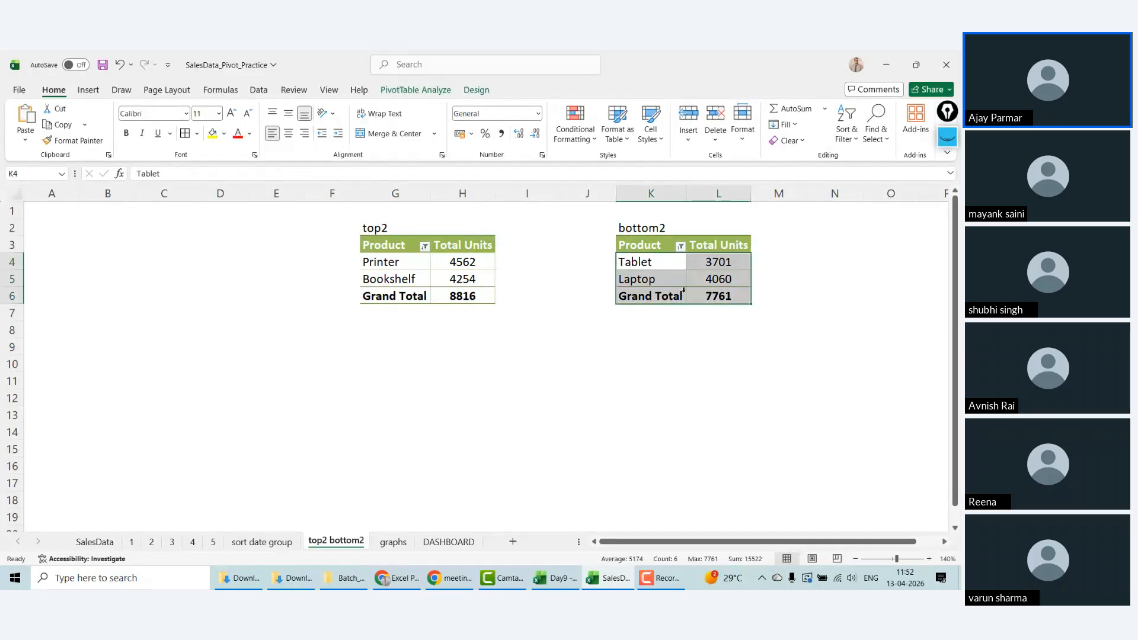
{"action": "left_click", "coordinate": [399, 262]}
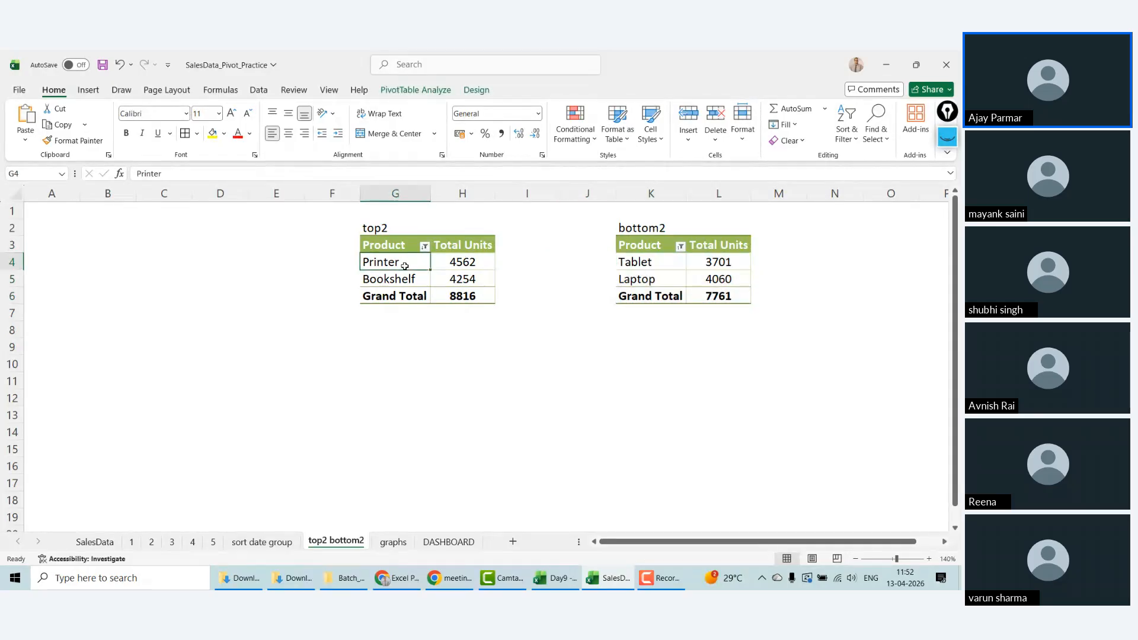
{"action": "left_click", "coordinate": [377, 298]}
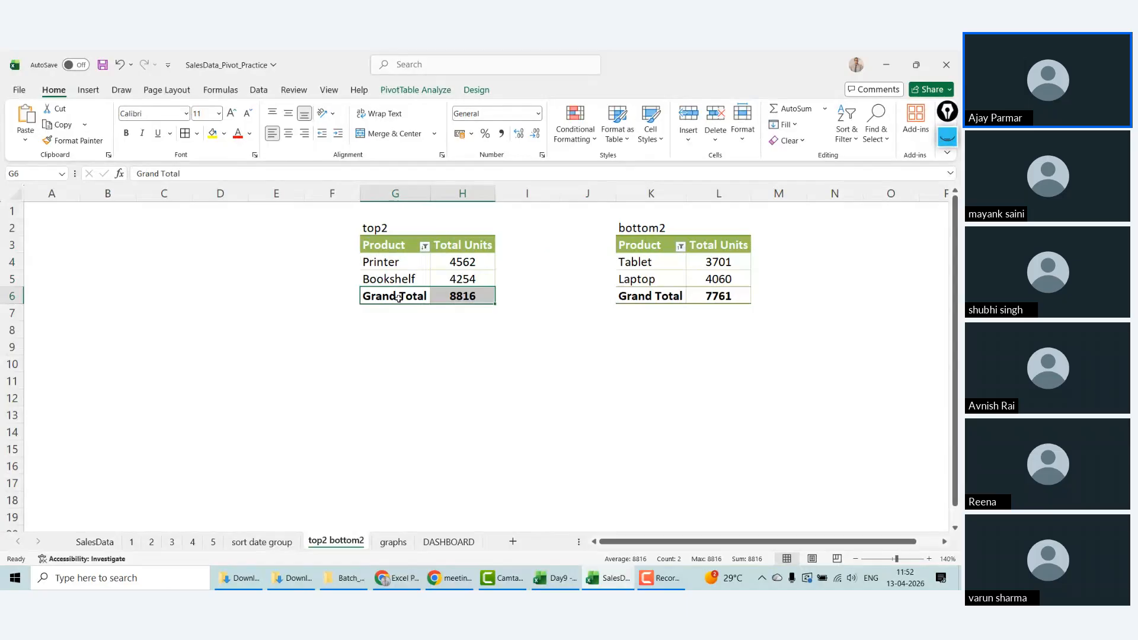
{"action": "left_click", "coordinate": [386, 245]}
{"action": "left_click", "coordinate": [469, 293], "text": "shift"}
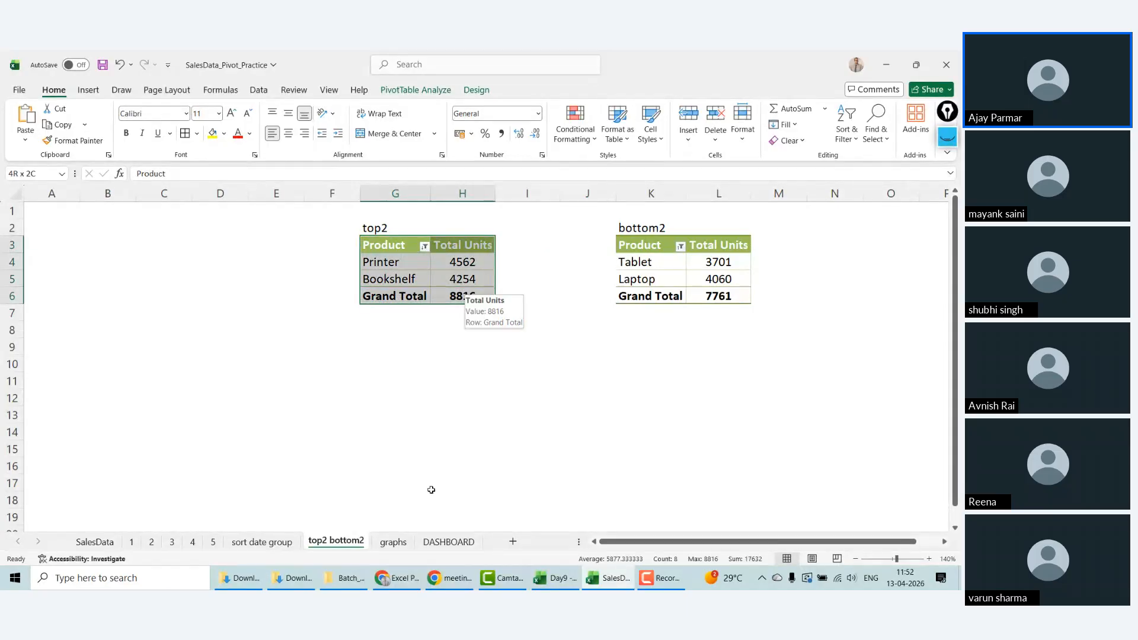
Step: Review the DASHBOARD and graphs sheets and return to the top2 bottom2 sheet
{"action": "left_click", "coordinate": [448, 541]}
{"action": "left_click", "coordinate": [595, 226]}
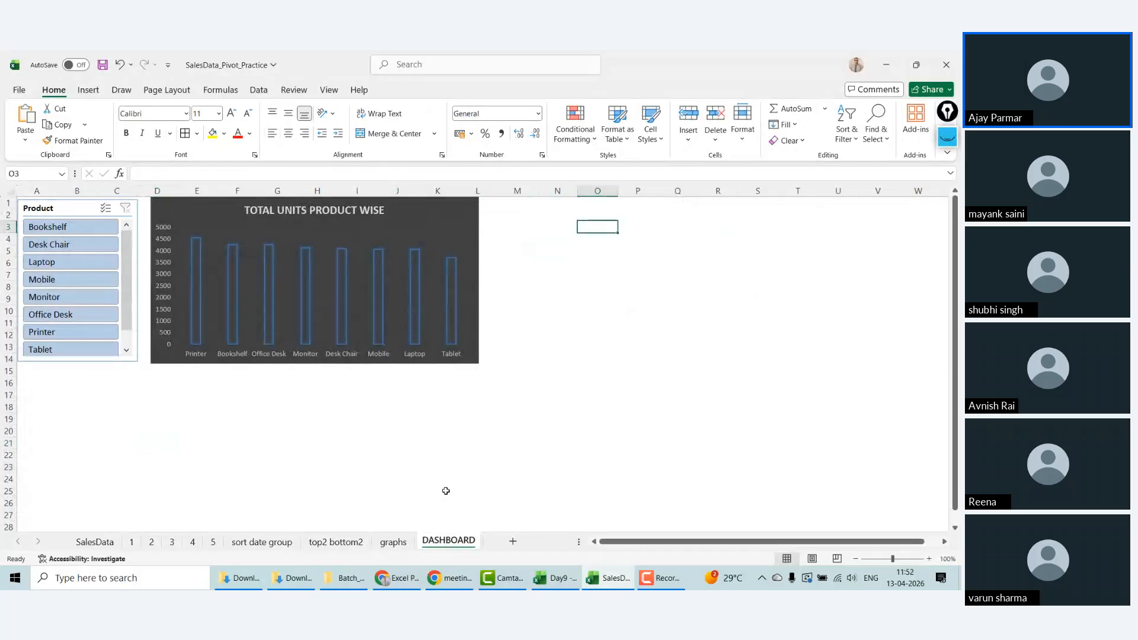
{"action": "left_click", "coordinate": [399, 541]}
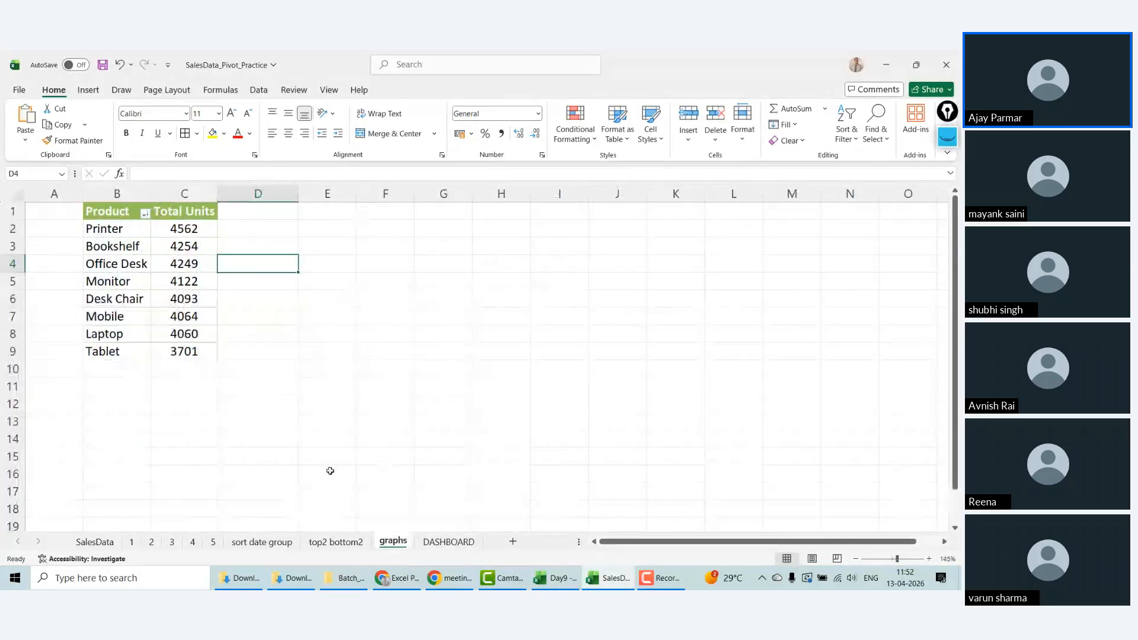
{"action": "left_click", "coordinate": [335, 540]}
{"action": "left_click", "coordinate": [393, 245]}
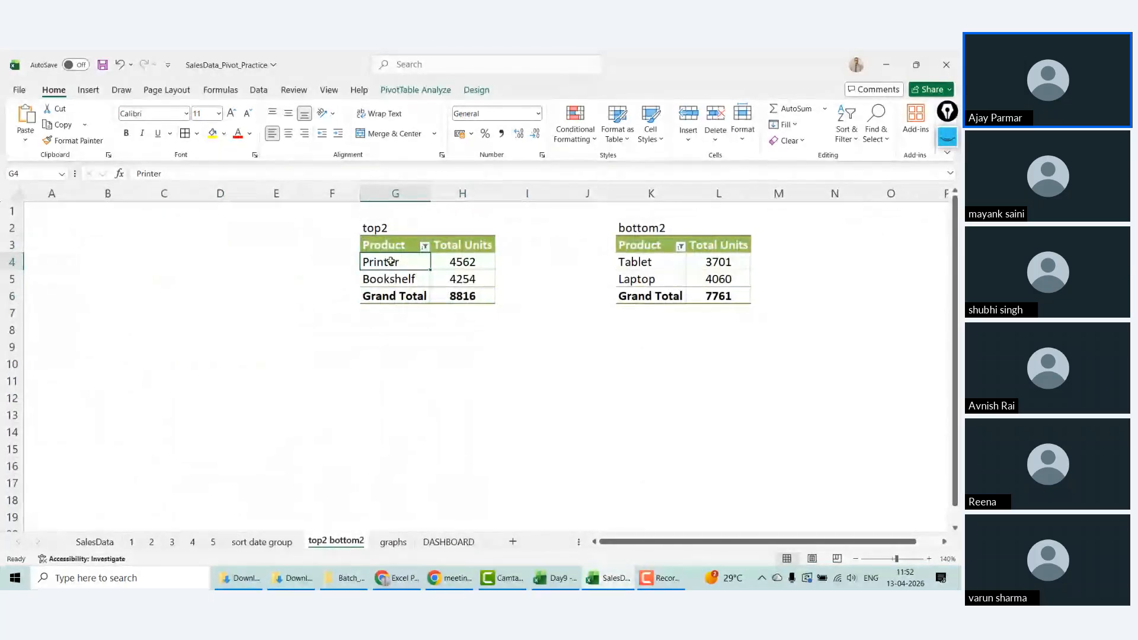
{"action": "right_click", "coordinate": [394, 247]}
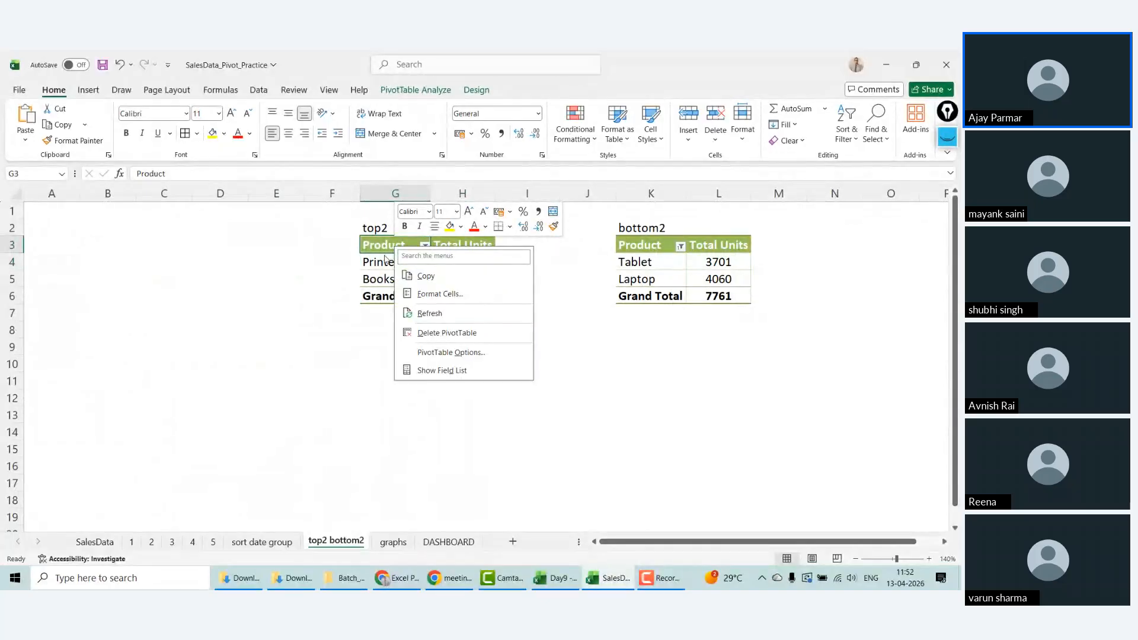
{"action": "left_click", "coordinate": [385, 259]}
{"action": "left_click", "coordinate": [386, 259]}
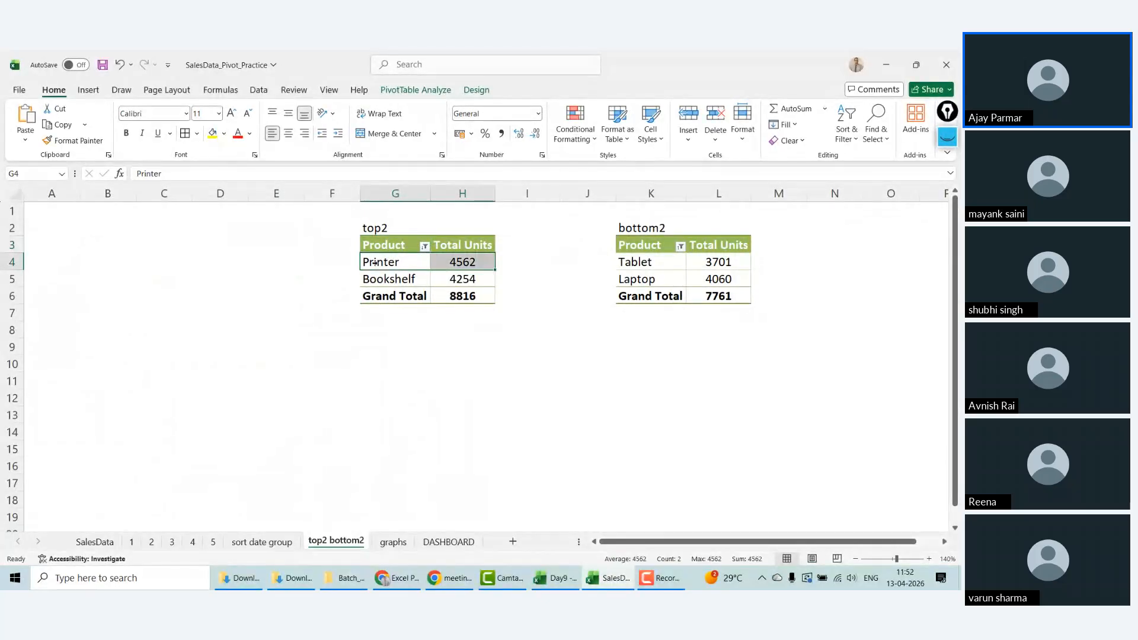
{"action": "right_click", "coordinate": [376, 263]}
{"action": "key", "text": "Escape"}
{"action": "double_click", "coordinate": [393, 261]}
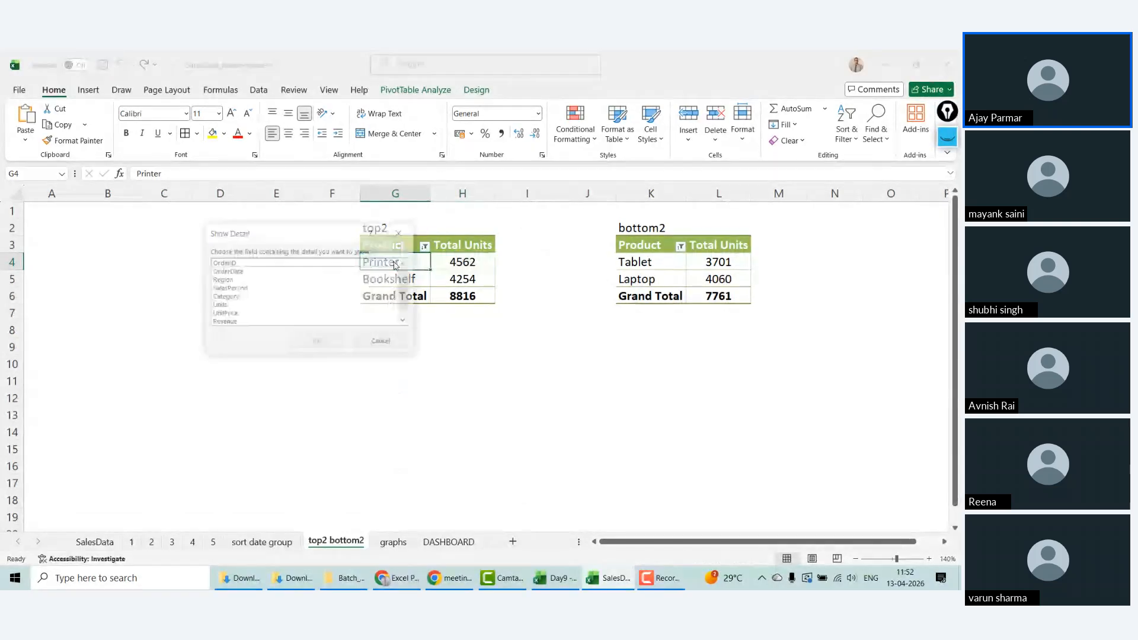
{"action": "key", "text": "Escape"}
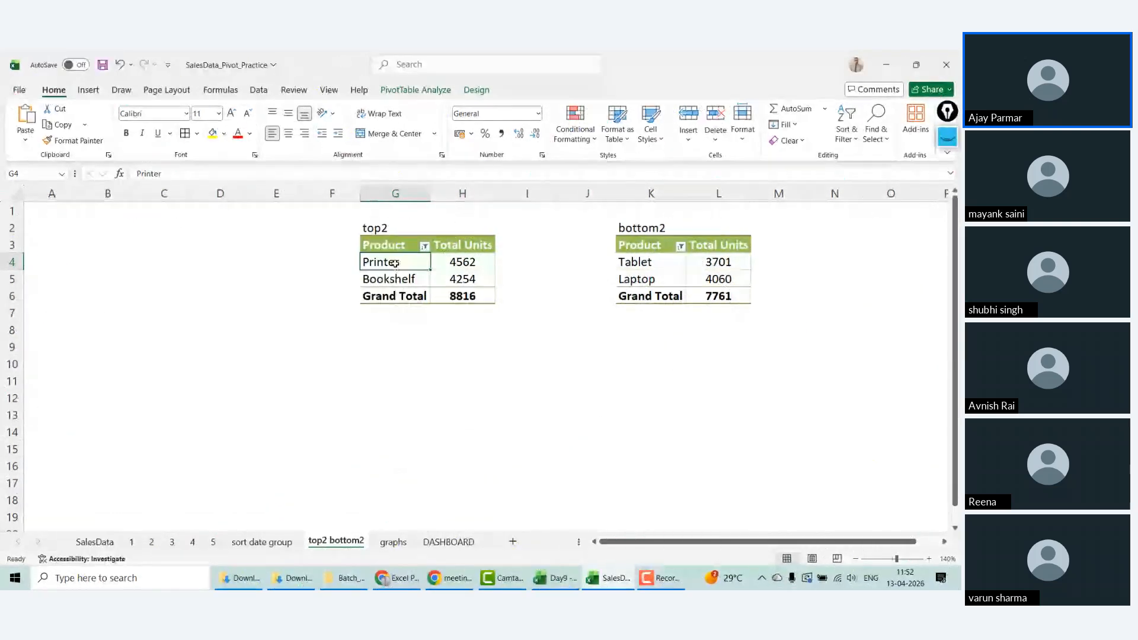
Step: Set the top2 pivot table's Product filter to the top 3 items by Total Units
{"action": "right_click", "coordinate": [396, 261]}
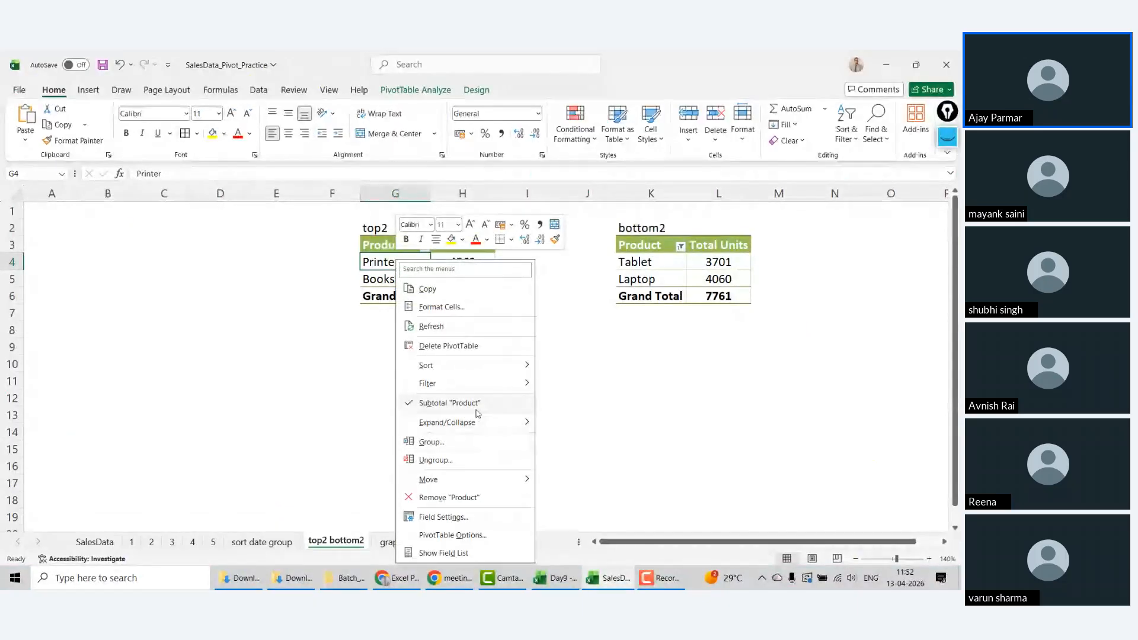
{"action": "mouse_move", "coordinate": [504, 383]}
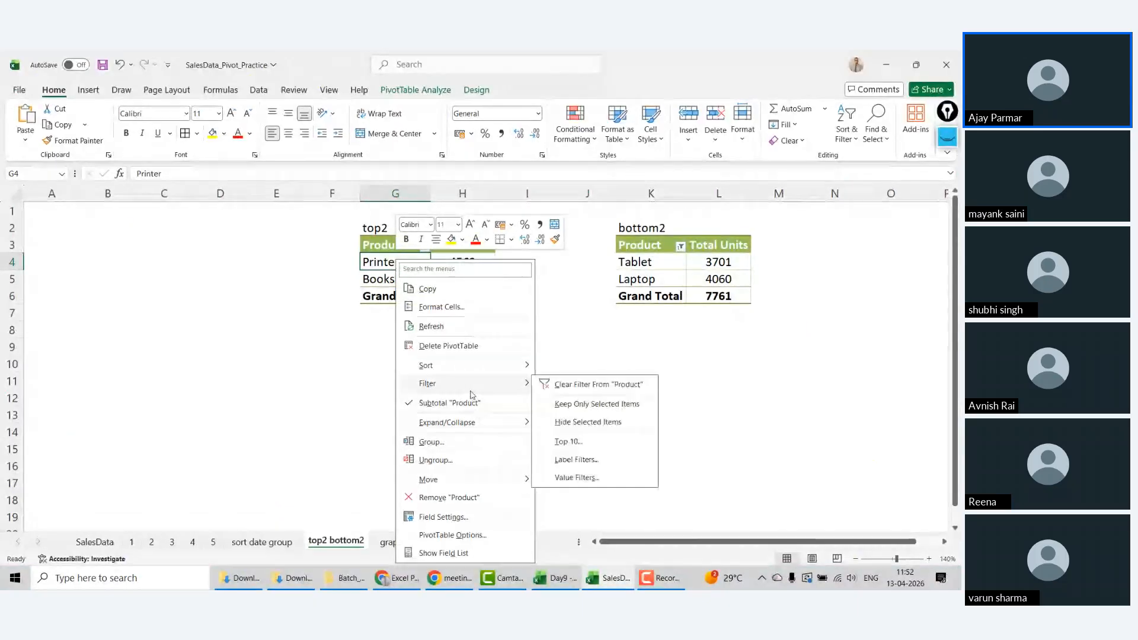
{"action": "left_click", "coordinate": [578, 442]}
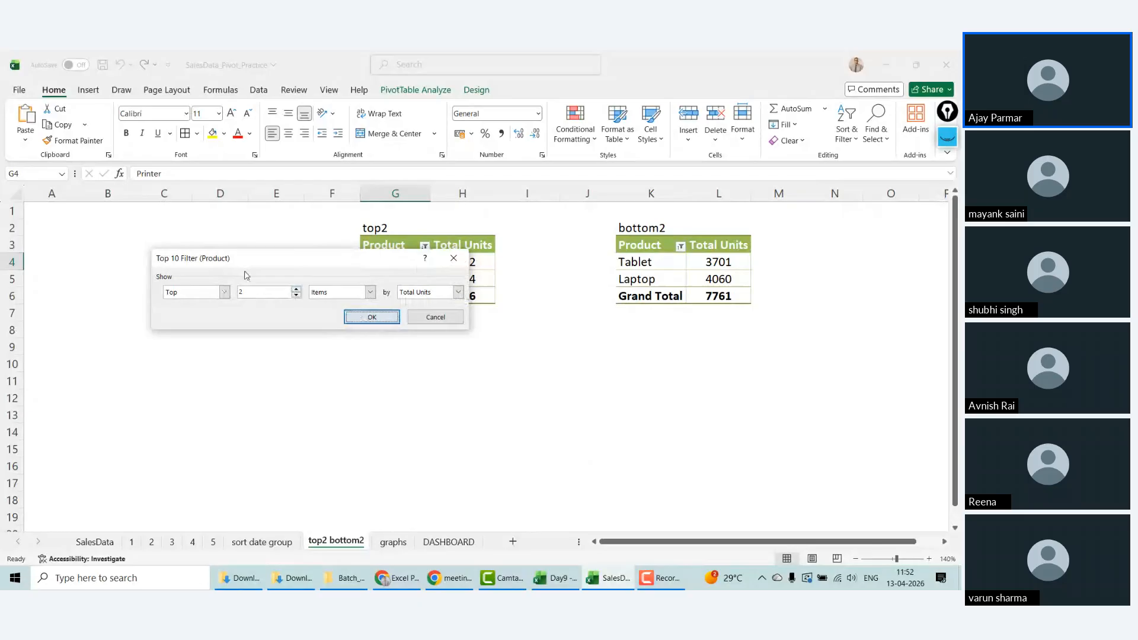
{"action": "left_click", "coordinate": [296, 289]}
{"action": "left_click", "coordinate": [371, 317]}
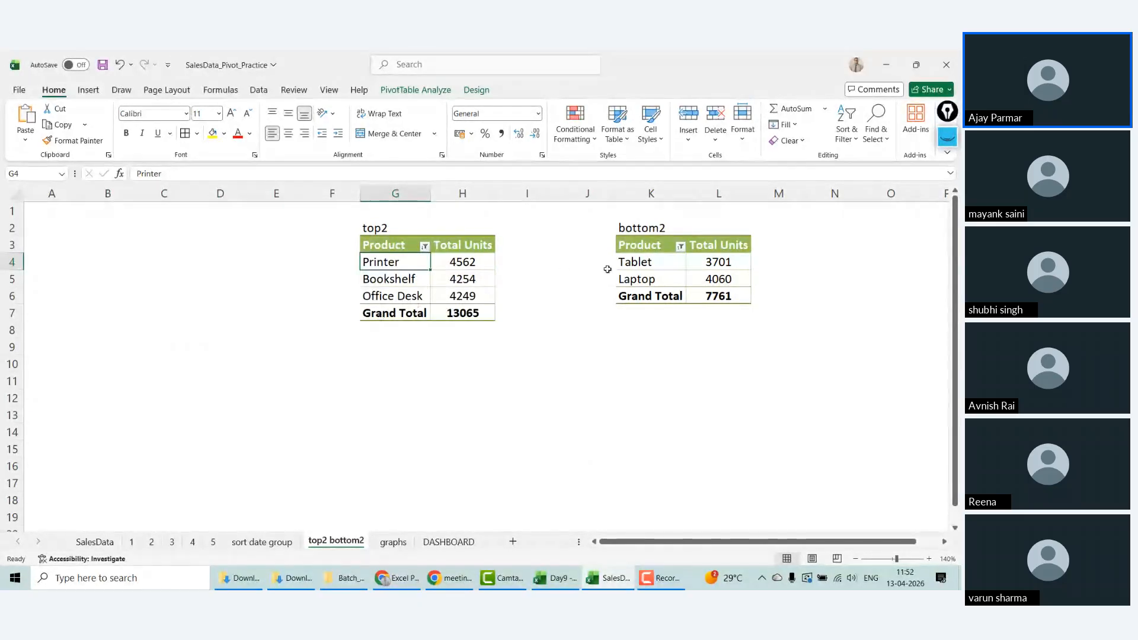
Step: Set the bottom2 pivot table's Product filter to the bottom 3 items by Total Units
{"action": "left_click", "coordinate": [647, 262]}
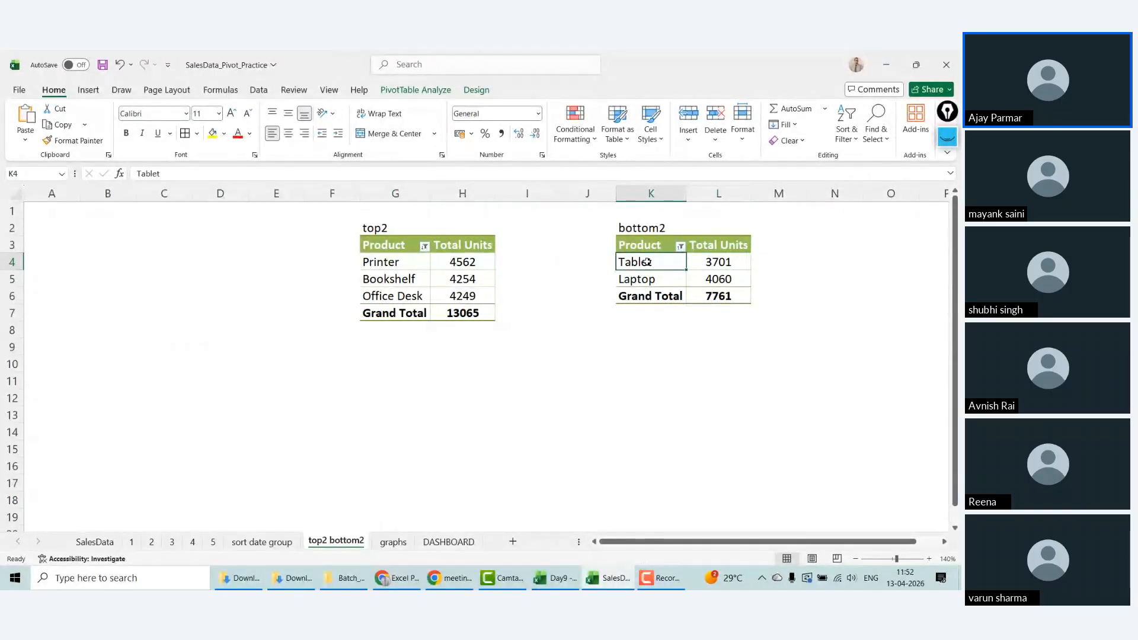
{"action": "right_click", "coordinate": [658, 262]}
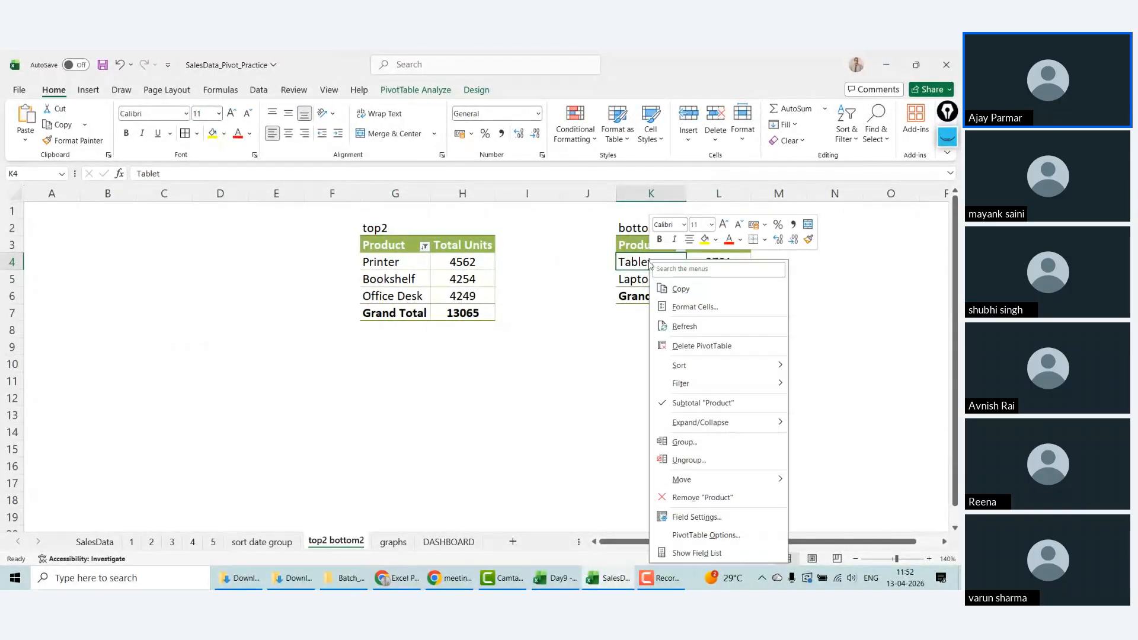
{"action": "mouse_move", "coordinate": [714, 384]}
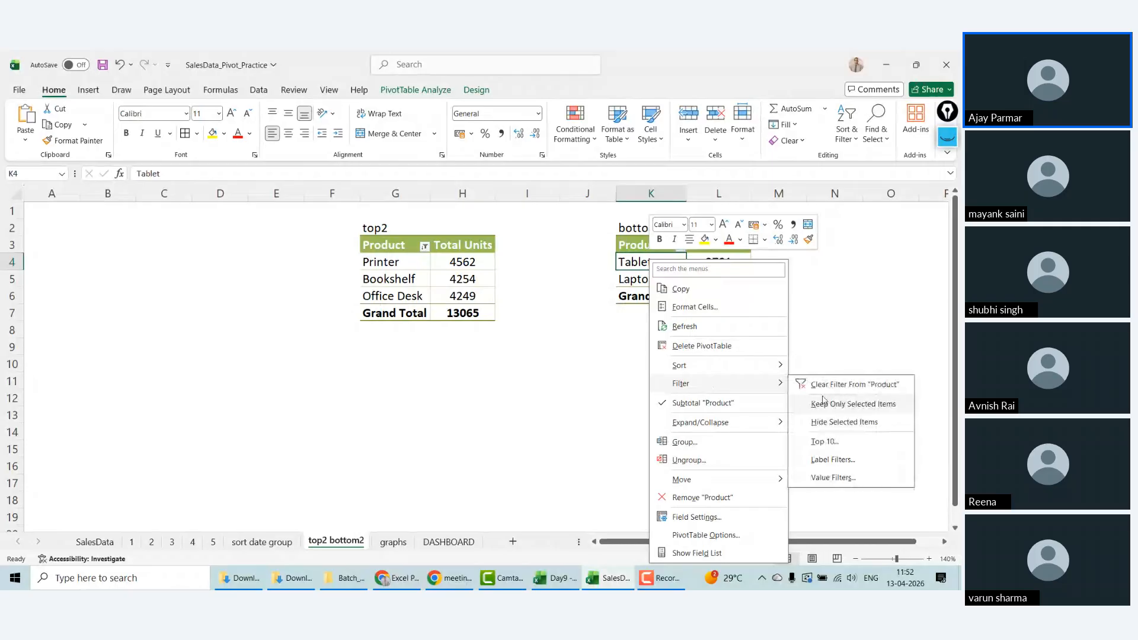
{"action": "left_click", "coordinate": [841, 441]}
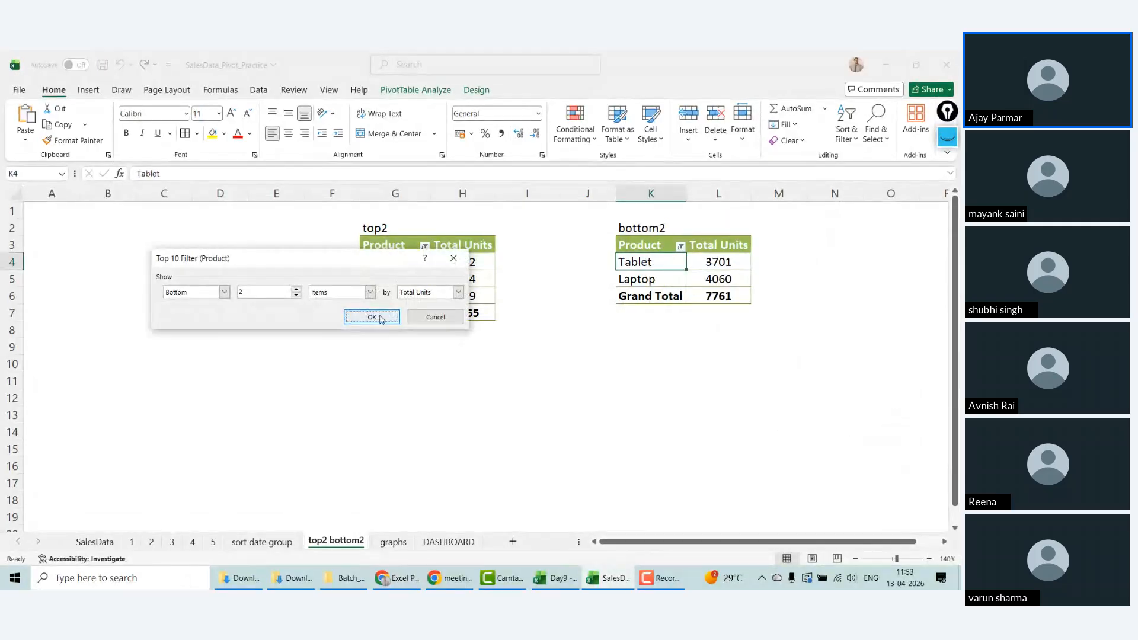
{"action": "left_click", "coordinate": [296, 290]}
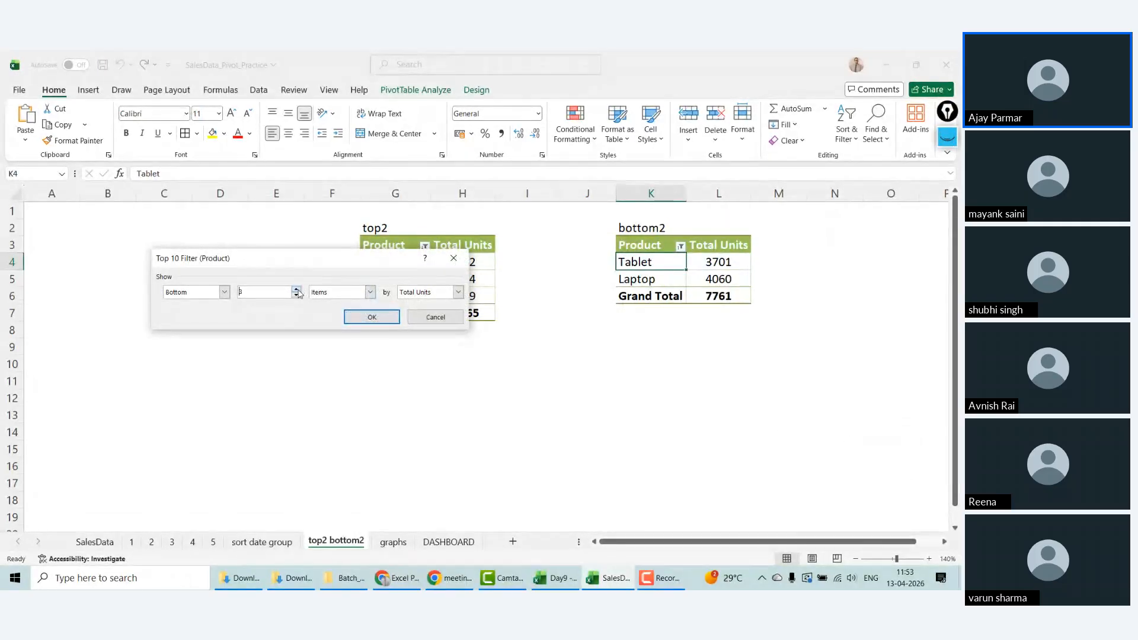
{"action": "left_click", "coordinate": [364, 315]}
Step: Insert a doughnut chart from the top2 pivot table and shrink it to about four-fifths of its width
{"action": "left_click", "coordinate": [393, 262]}
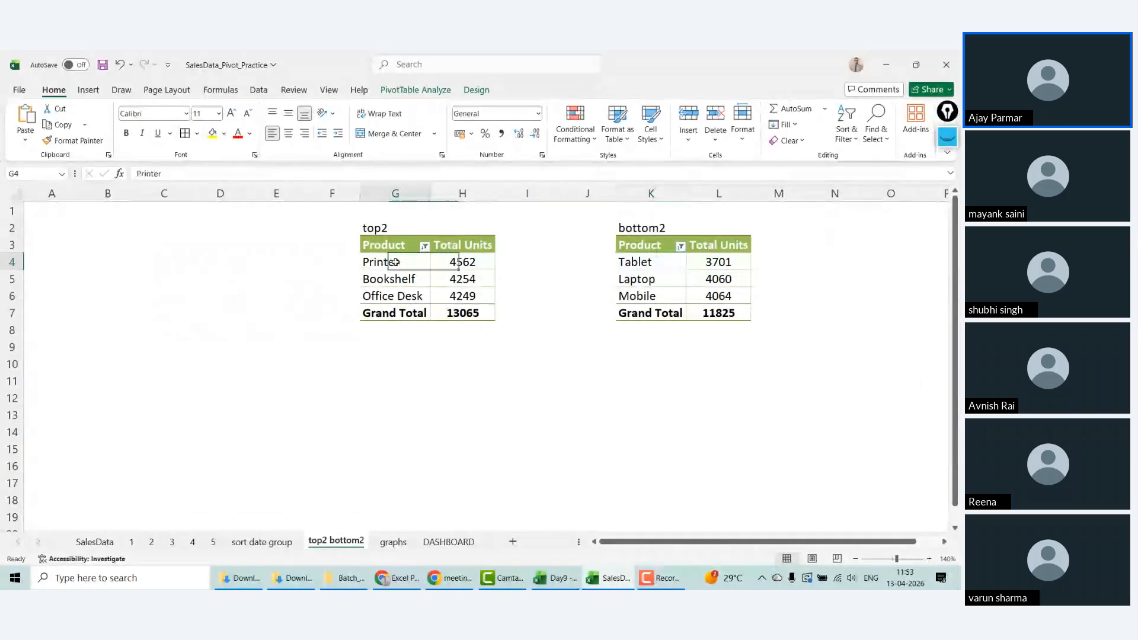
{"action": "left_click", "coordinate": [89, 90]}
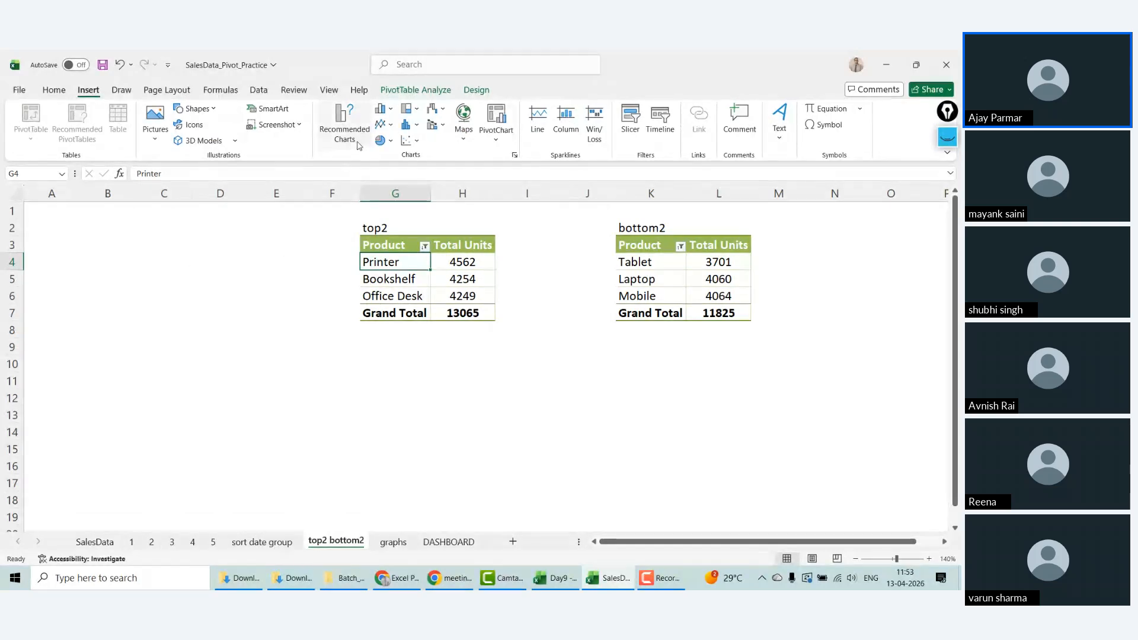
{"action": "left_click", "coordinate": [381, 140]}
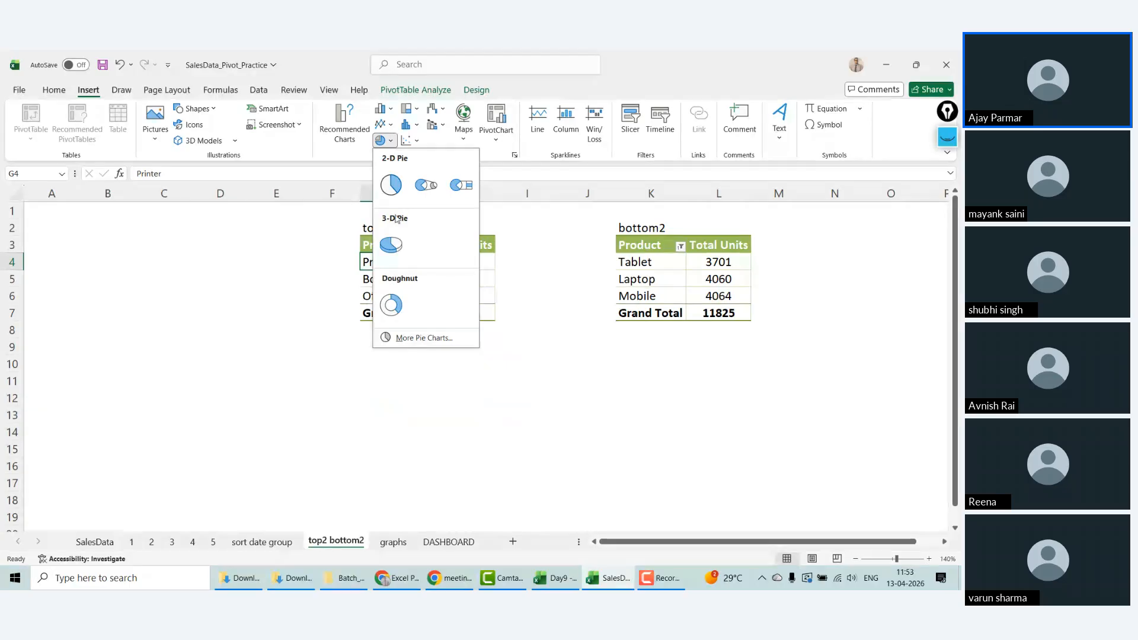
{"action": "left_click", "coordinate": [391, 305]}
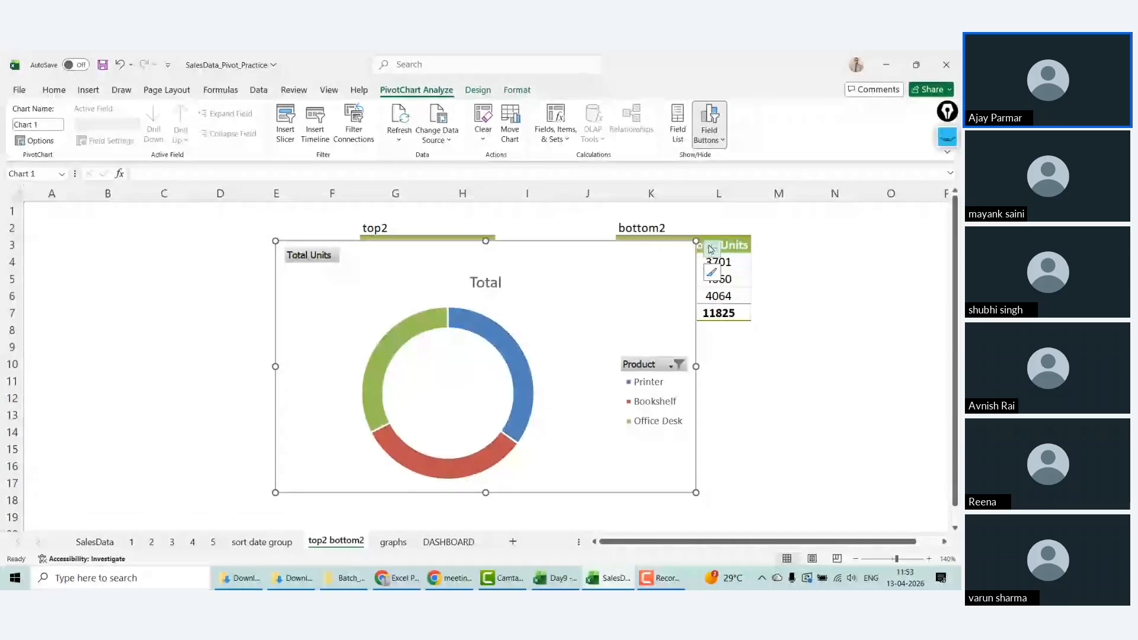
{"action": "left_click_drag", "start_coordinate": [696, 241], "coordinate": [614, 273]}
Step: Apply the grey gradient style with percentage labels to the doughnut chart and hide all its field buttons
{"action": "left_click", "coordinate": [478, 90]}
{"action": "left_click", "coordinate": [264, 125]}
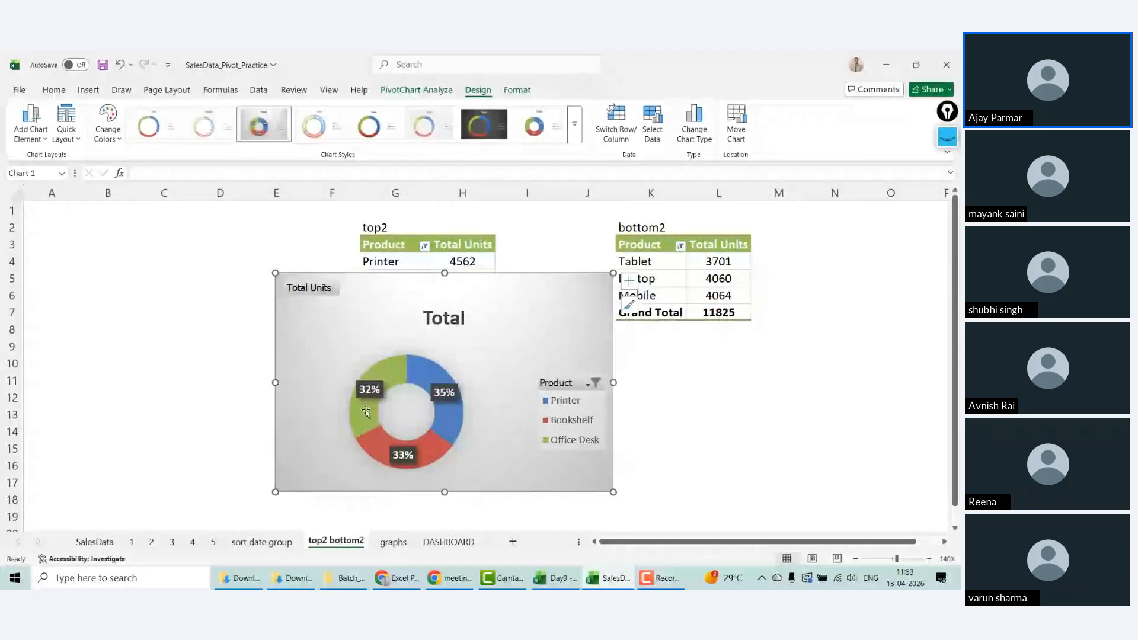
{"action": "right_click", "coordinate": [314, 296]}
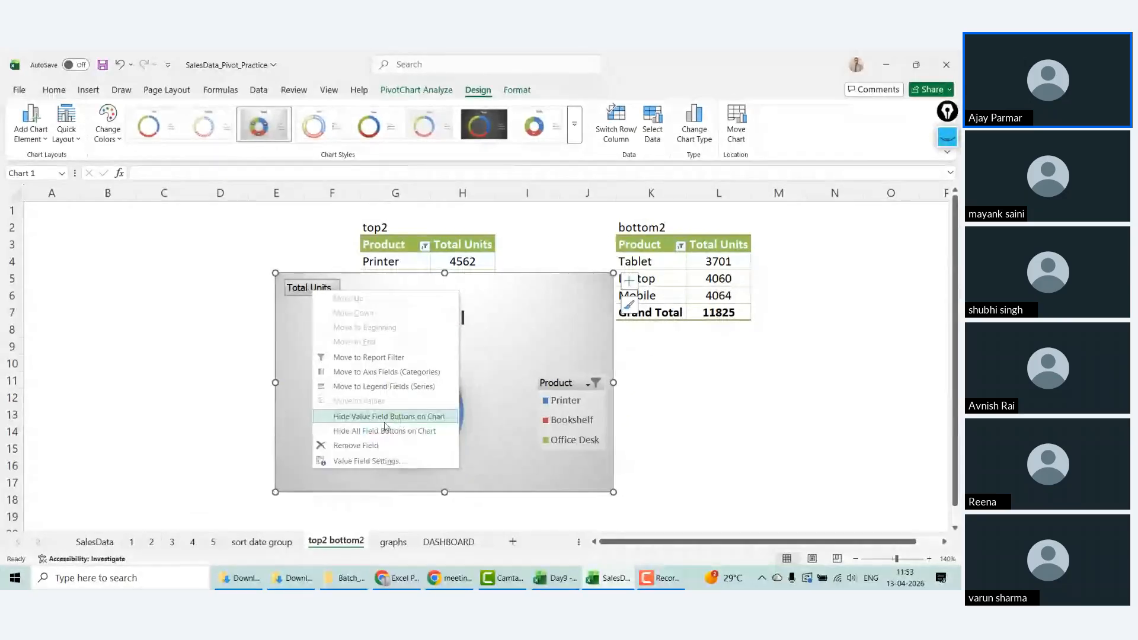
{"action": "left_click", "coordinate": [384, 431]}
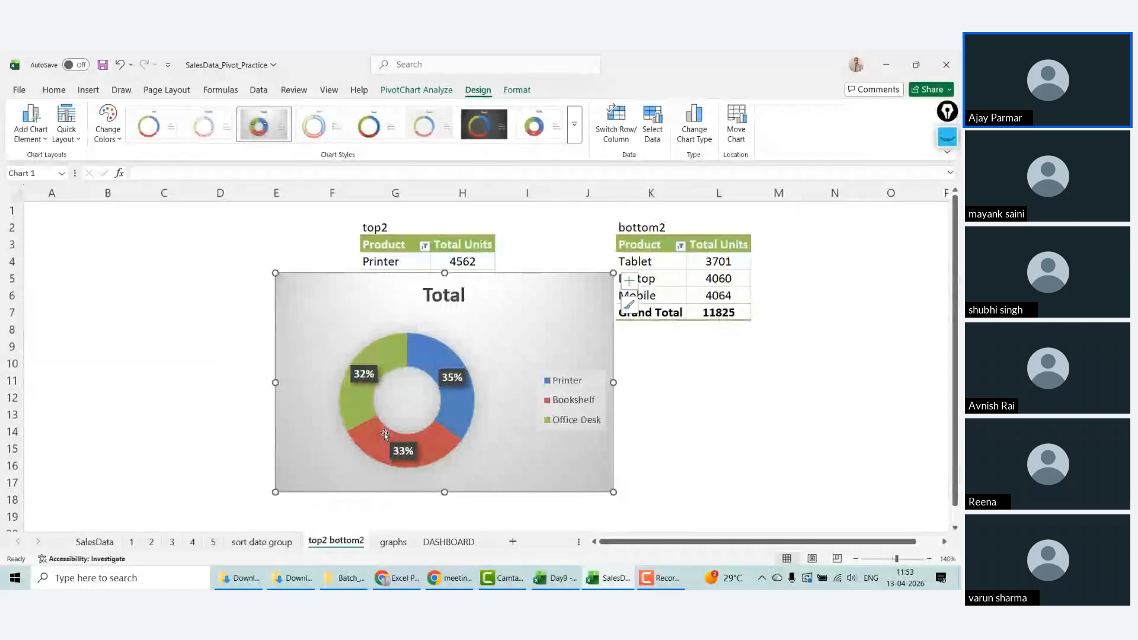
Step: Change the doughnut chart's title to TOP3 WITH CONTRIBUTION
{"action": "left_click", "coordinate": [452, 296]}
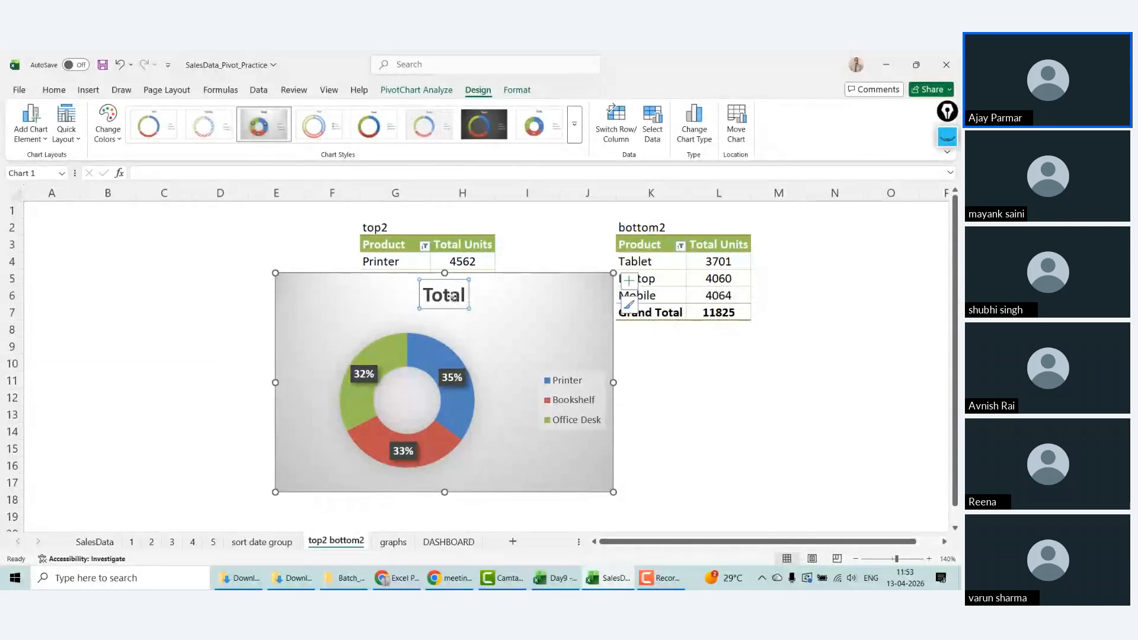
{"action": "double_click", "coordinate": [446, 296]}
{"action": "type", "text": "C"}
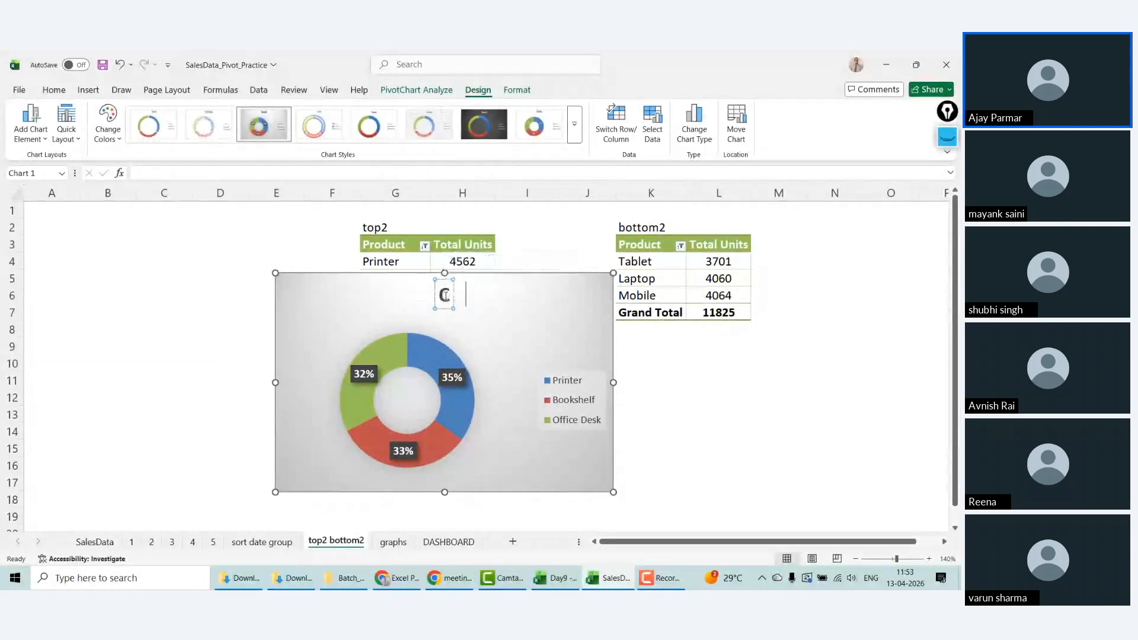
{"action": "type", "text": "ONTR"}
{"action": "key", "text": "BackSpace"}
{"action": "key", "text": "BackSpace"}
{"action": "key", "text": "BackSpace"}
{"action": "key", "text": "BackSpace"}
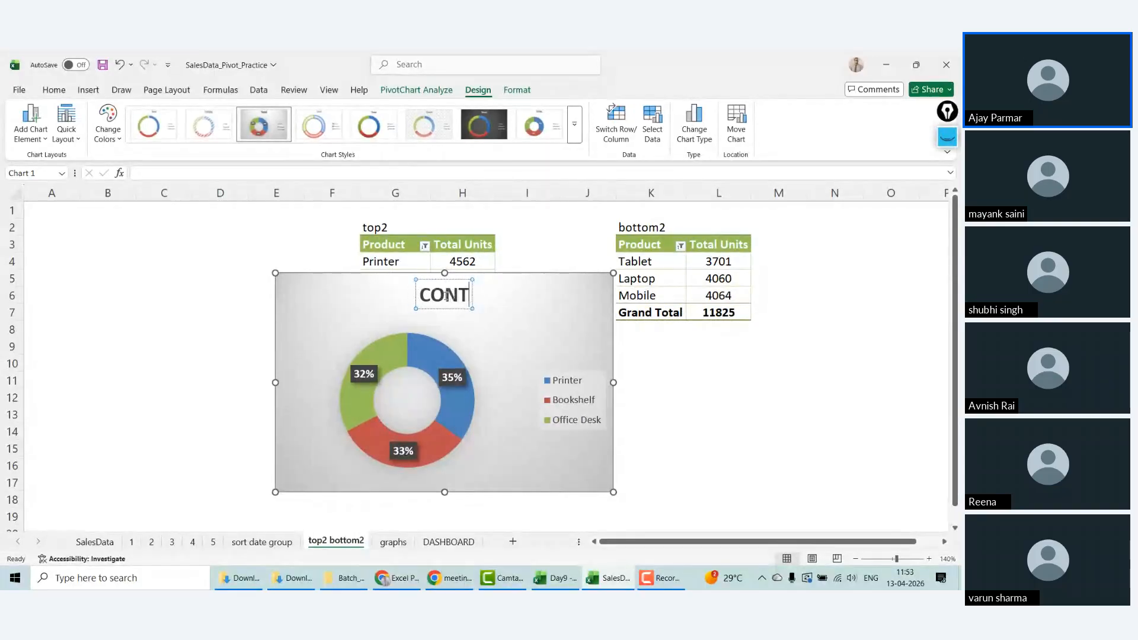
{"action": "key", "text": "BackSpace"}
{"action": "type", "text": "TOP3"}
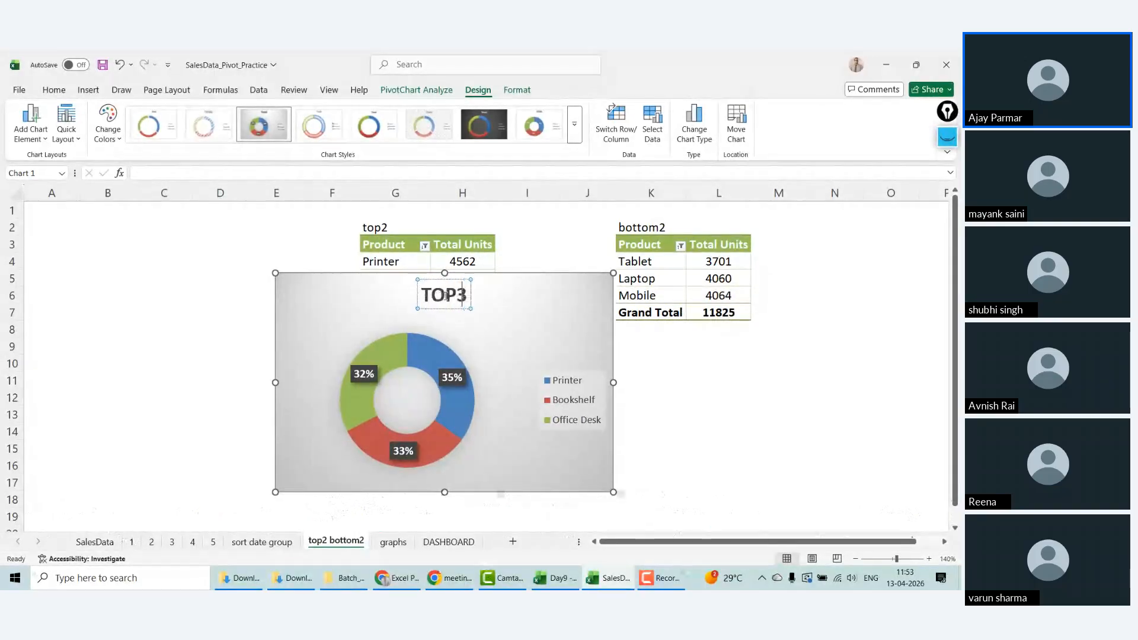
{"action": "type", "text": " WITH CONTR"}
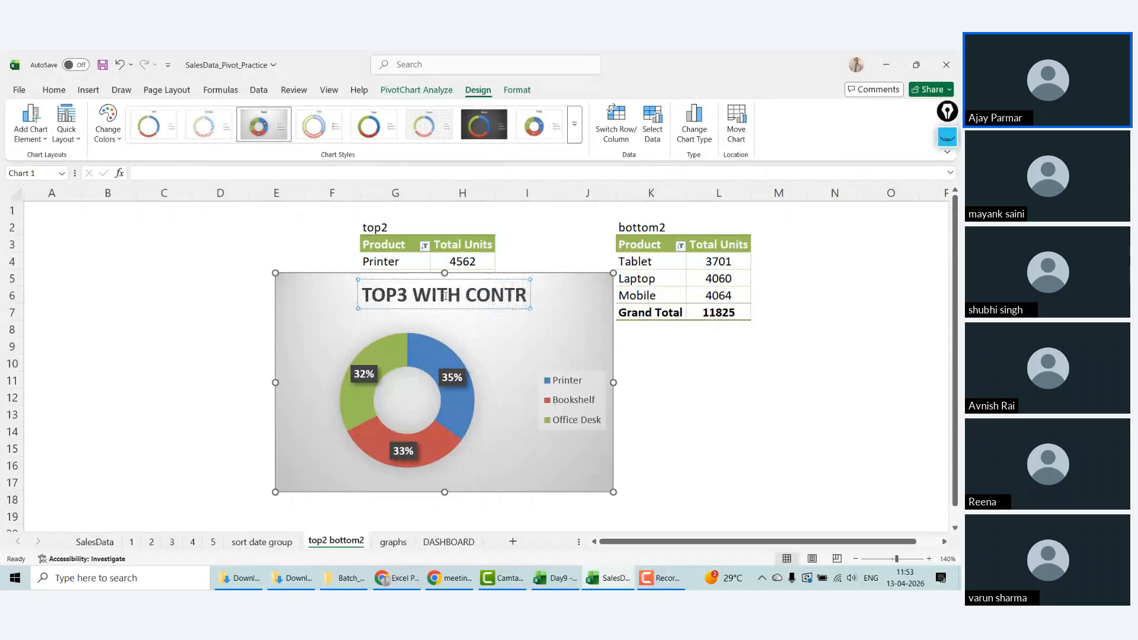
{"action": "type", "text": "IBUTION"}
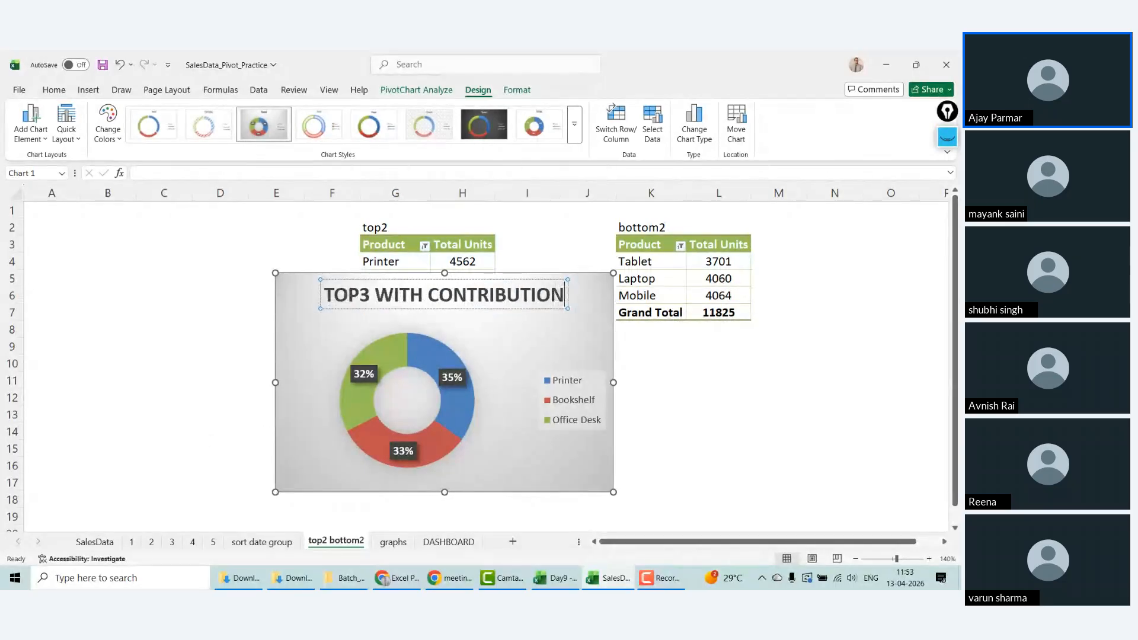
{"action": "left_click", "coordinate": [205, 442]}
Step: Move the doughnut chart beside the top2 pivot table, over columns A to F, and make it slightly smaller
{"action": "left_click", "coordinate": [582, 274]}
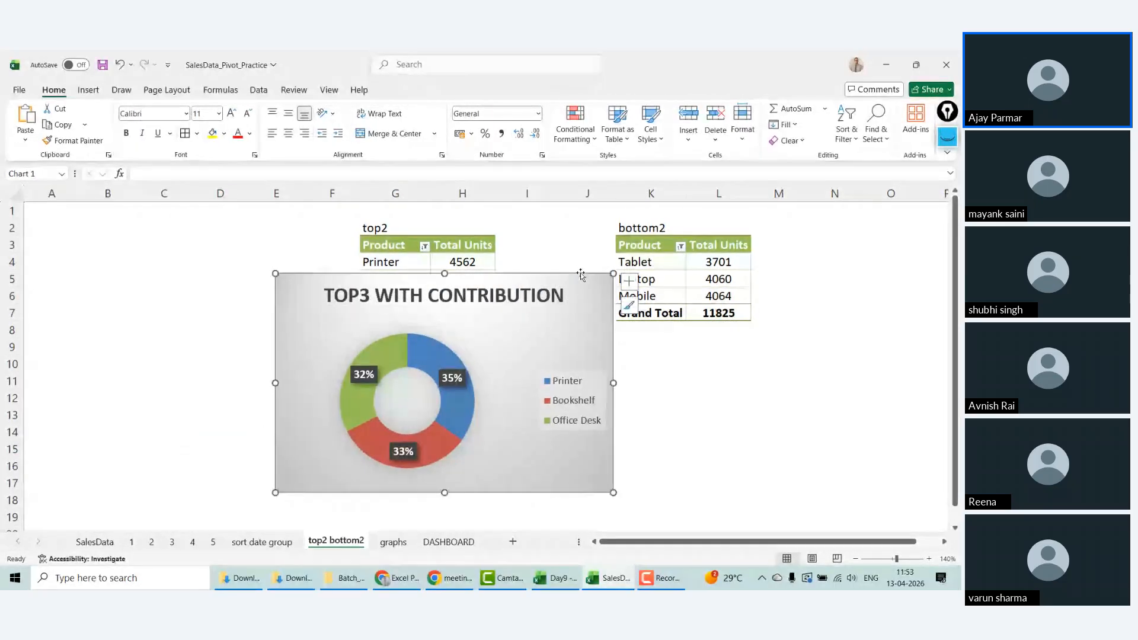
{"action": "left_click_drag", "start_coordinate": [519, 276], "coordinate": [268, 278]}
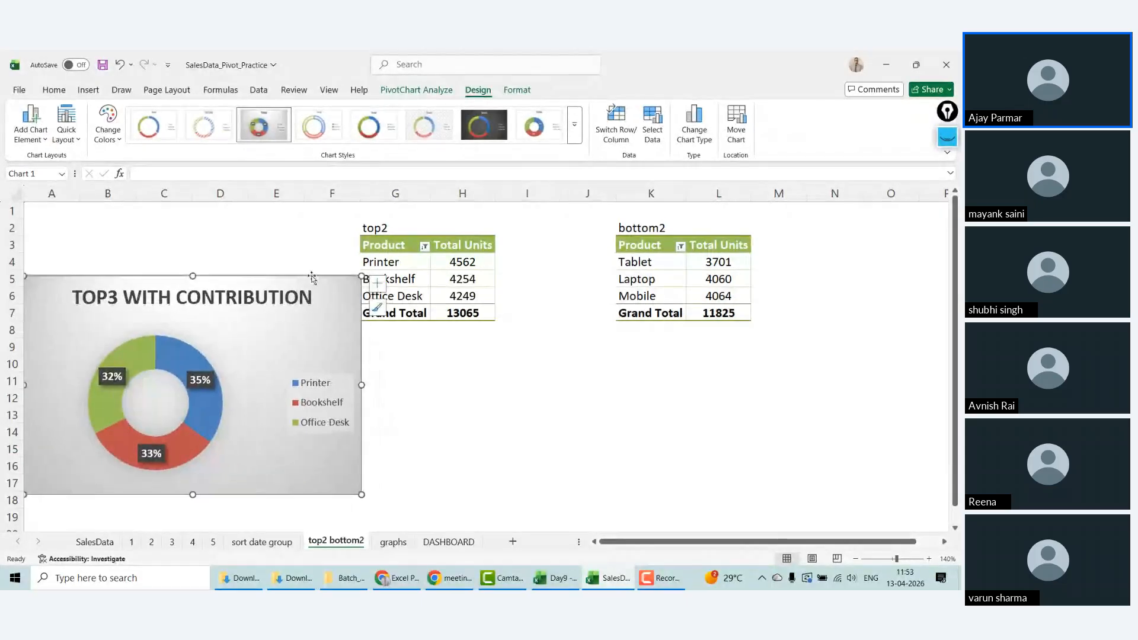
{"action": "left_click_drag", "start_coordinate": [363, 274], "coordinate": [309, 291]}
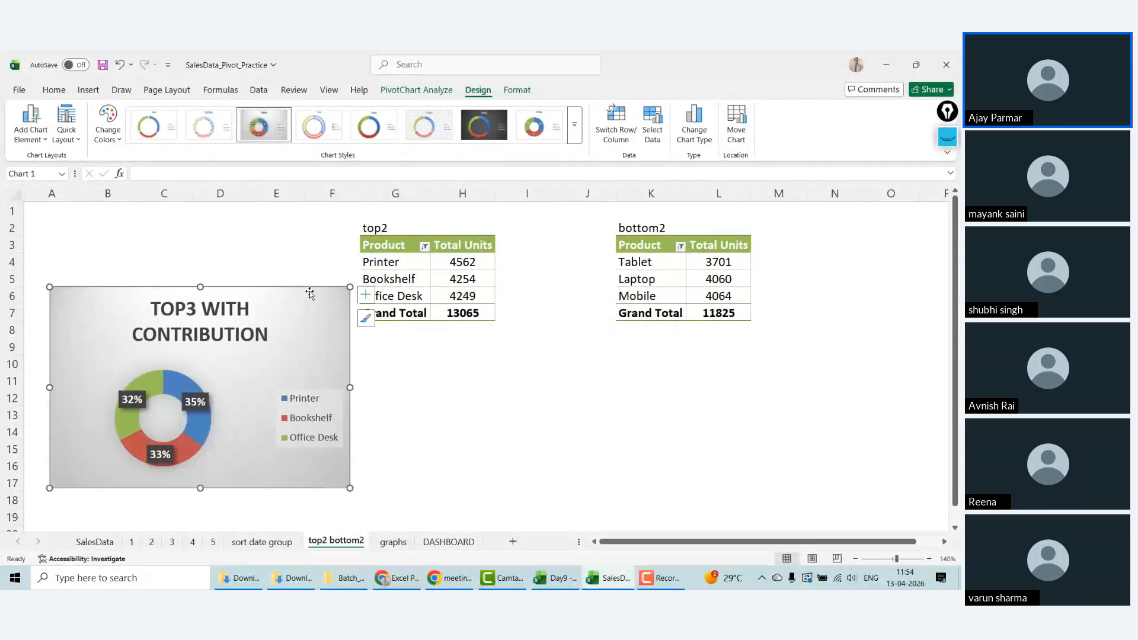
{"action": "key", "text": "Escape"}
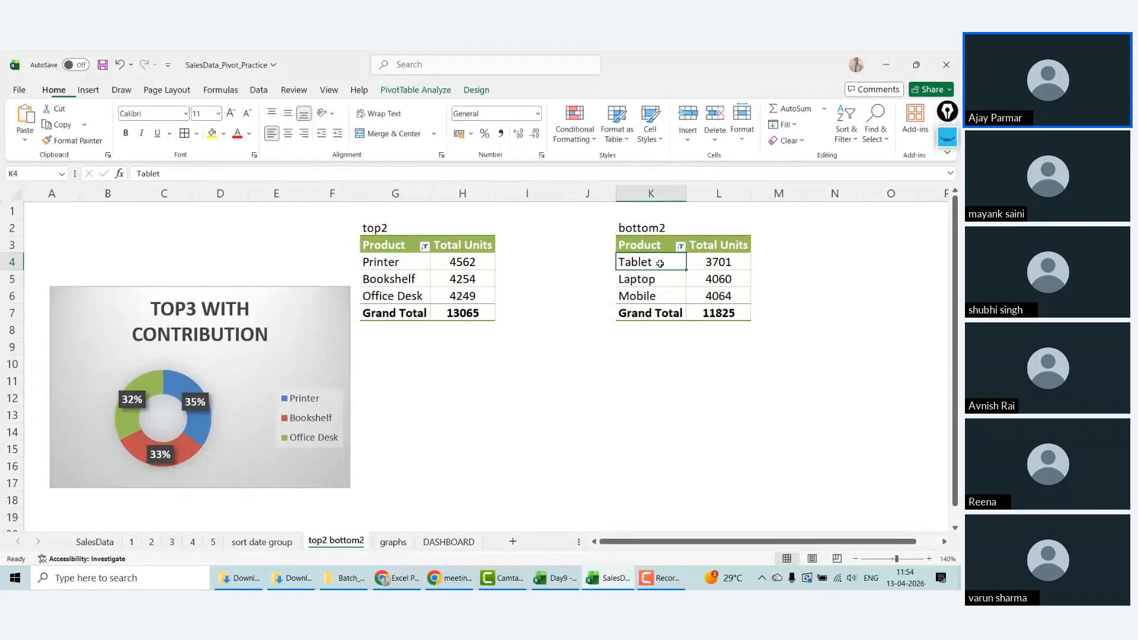
Step: Insert a 2-D pie chart from the bottom2 pivot table
{"action": "left_click", "coordinate": [89, 90]}
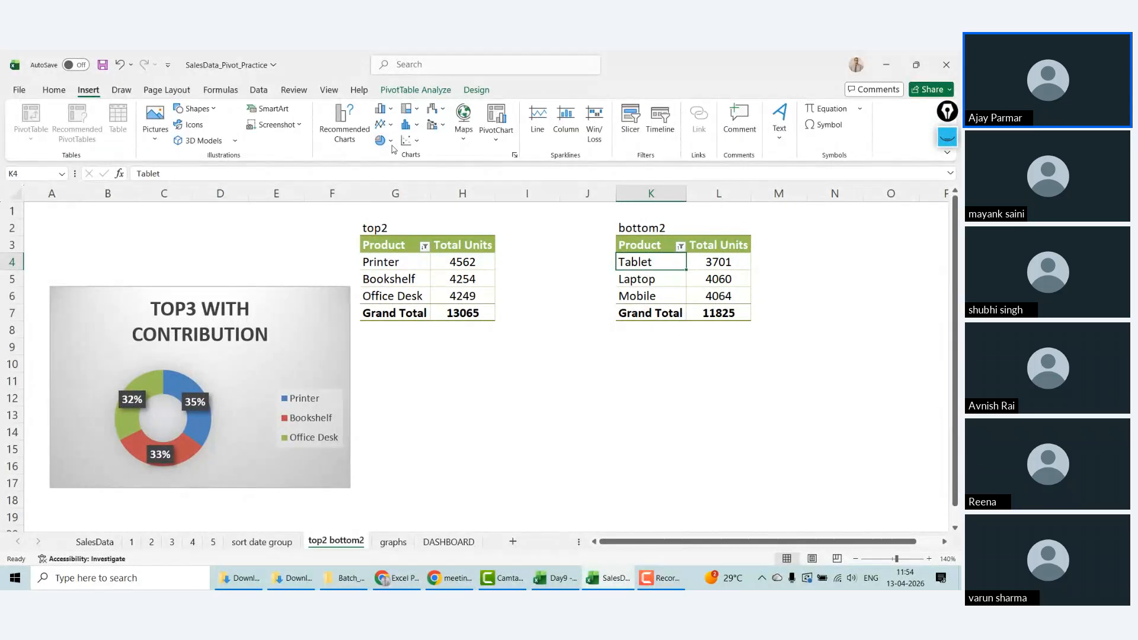
{"action": "left_click", "coordinate": [385, 140]}
{"action": "left_click", "coordinate": [394, 188]}
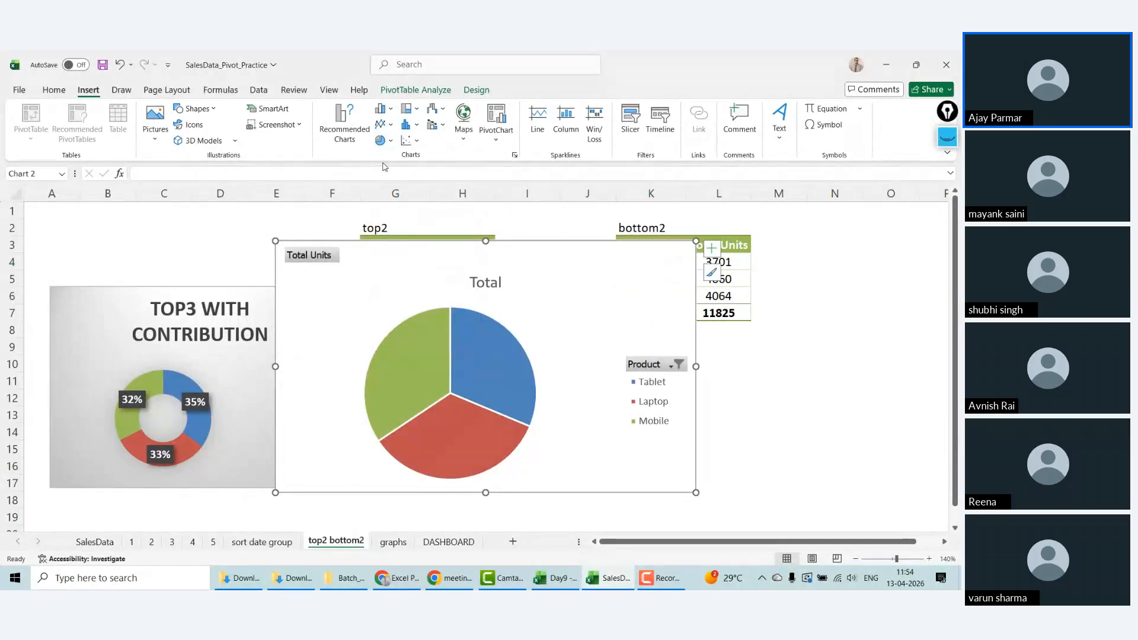
Step: Change the bottom2 pie chart to a doughnut chart with the grey gradient style and percentage labels
{"action": "left_click", "coordinate": [384, 140]}
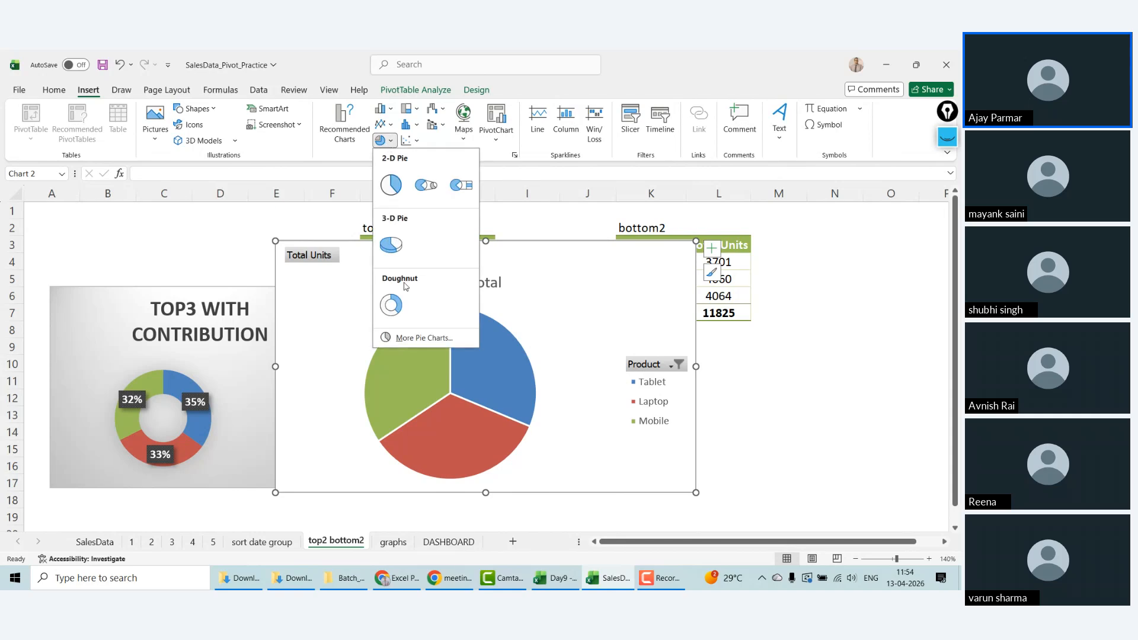
{"action": "left_click", "coordinate": [390, 306]}
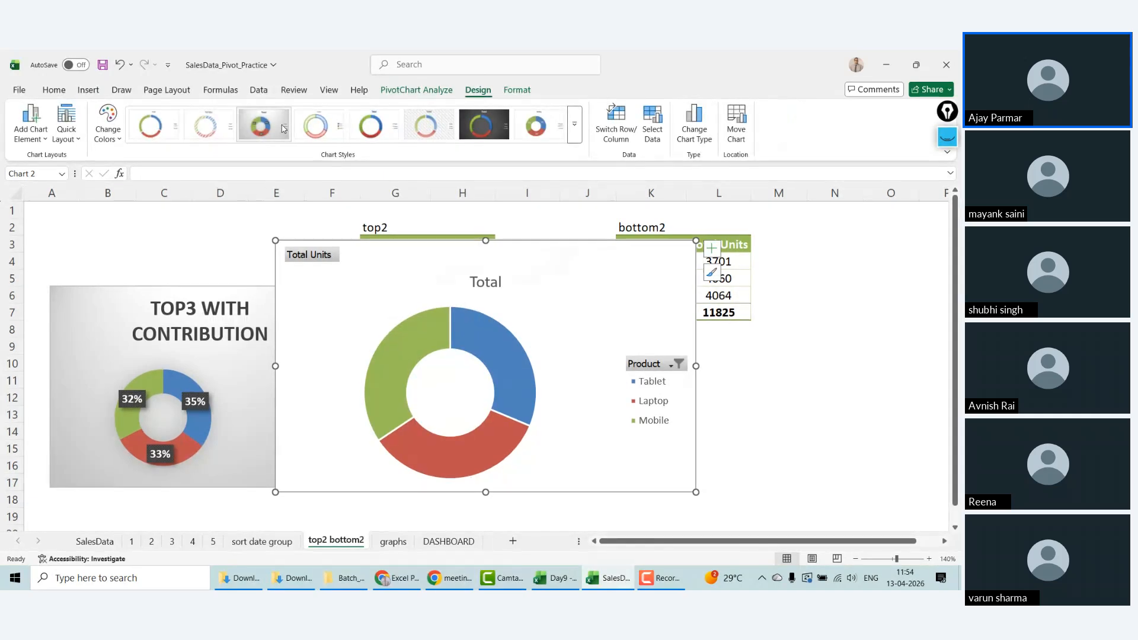
{"action": "left_click", "coordinate": [263, 125]}
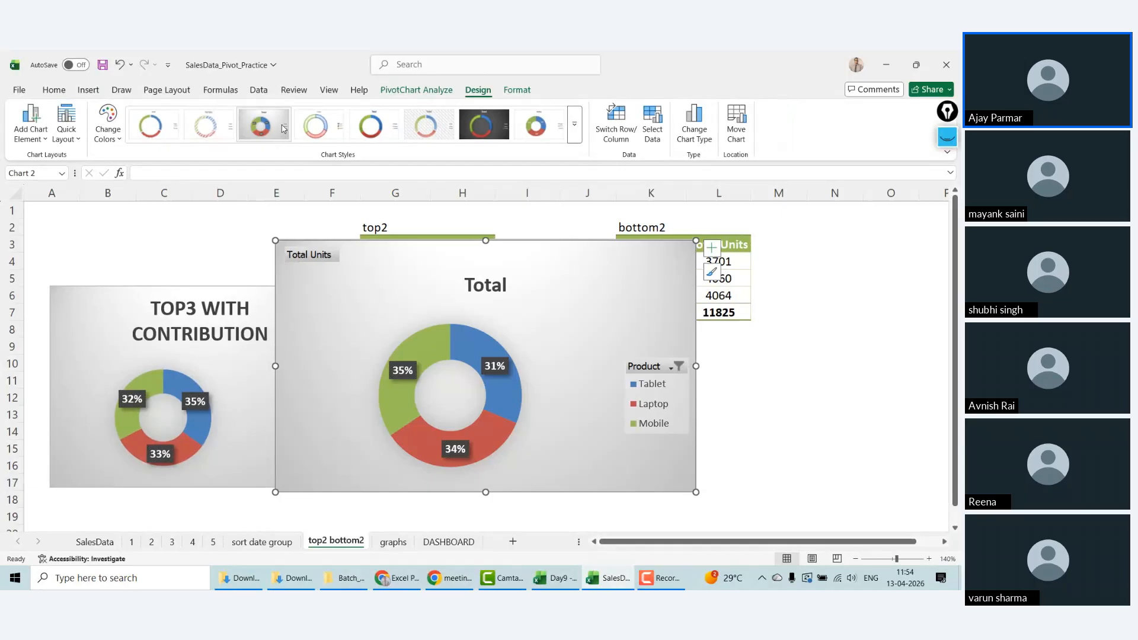
Step: Hide all field buttons on the bottom2 doughnut chart and change its title to BOTTOM3
{"action": "right_click", "coordinate": [307, 256]}
{"action": "left_click", "coordinate": [356, 395]}
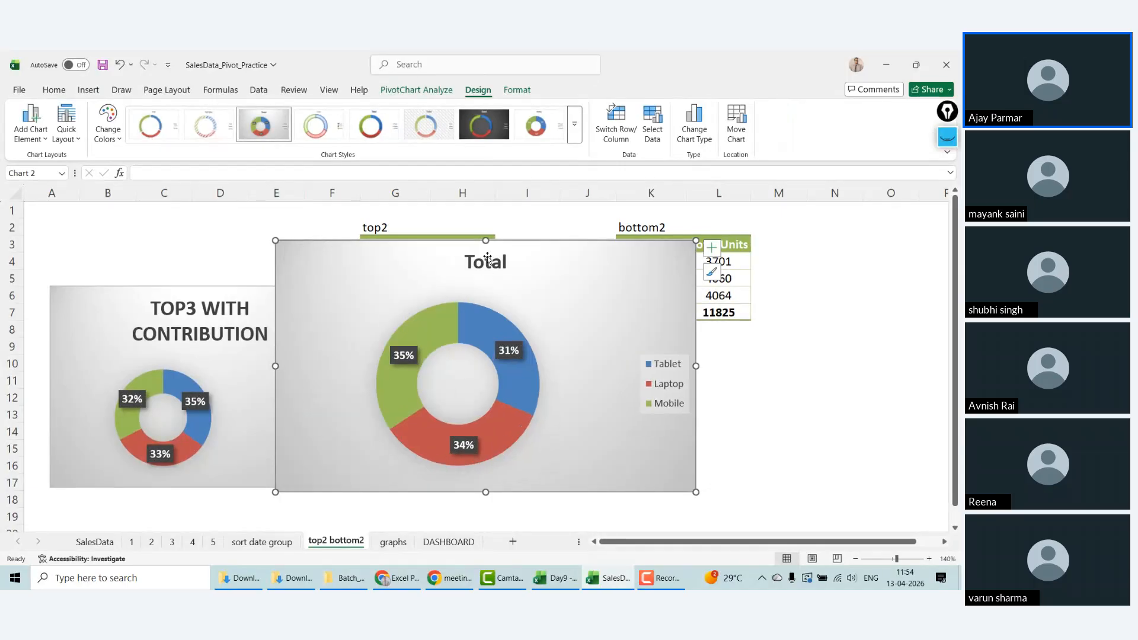
{"action": "left_click", "coordinate": [487, 259]}
{"action": "double_click", "coordinate": [486, 263]}
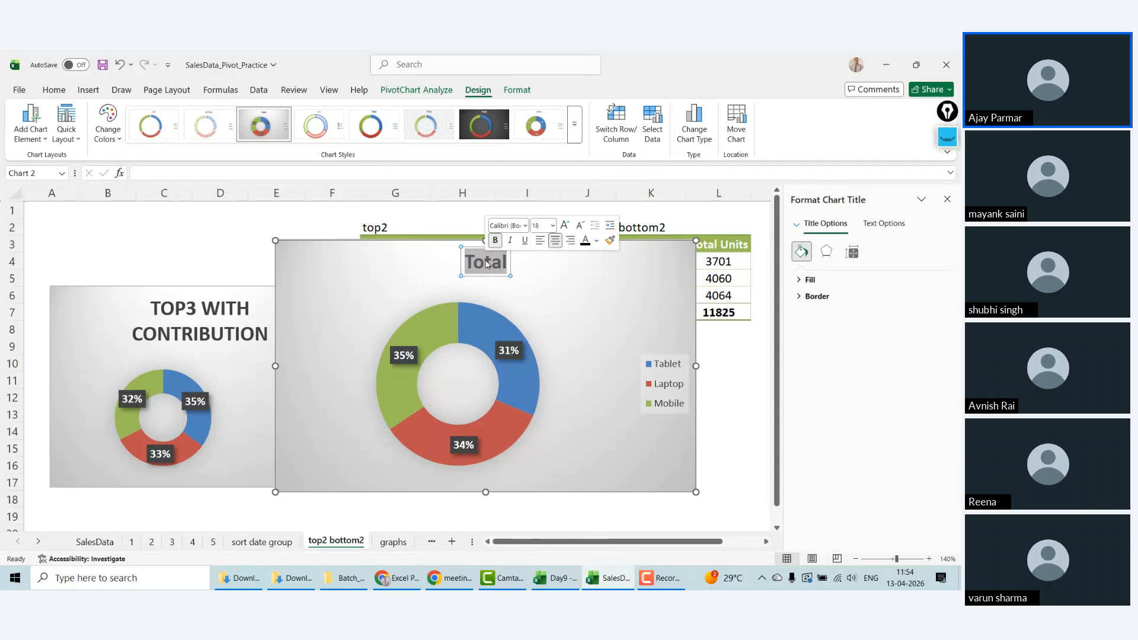
{"action": "type", "text": "BOTTOM3"}
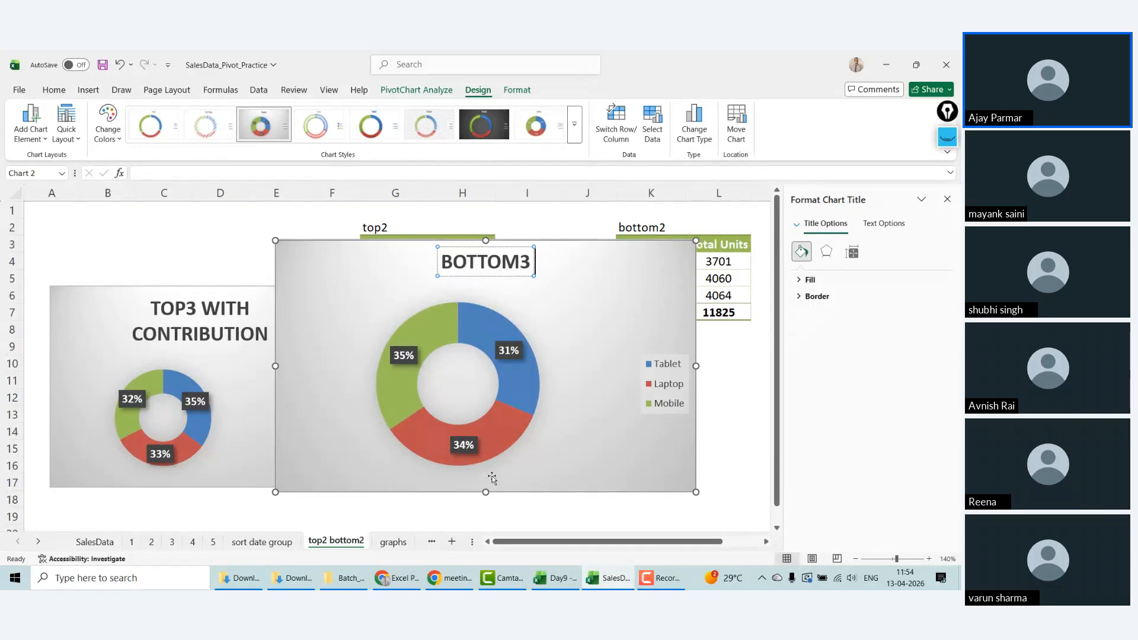
{"action": "left_click", "coordinate": [373, 515]}
Step: Shrink the BOTTOM3 chart and align it beside the TOP3 WITH CONTRIBUTION chart, matching that chart's height
{"action": "left_click", "coordinate": [279, 490]}
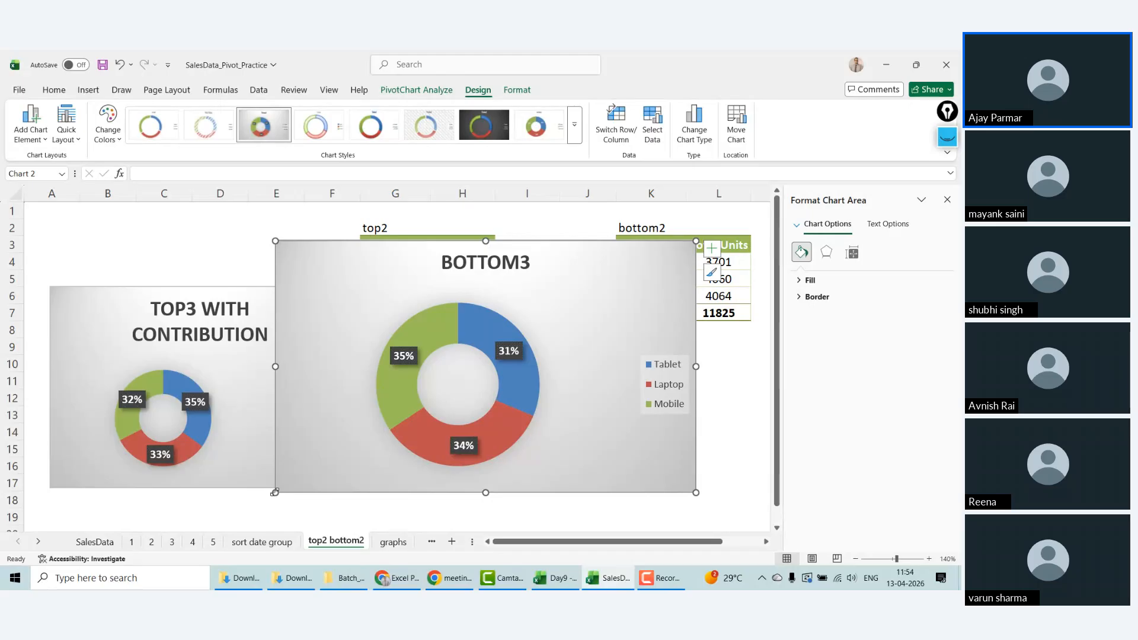
{"action": "left_click_drag", "start_coordinate": [275, 490], "coordinate": [365, 465]}
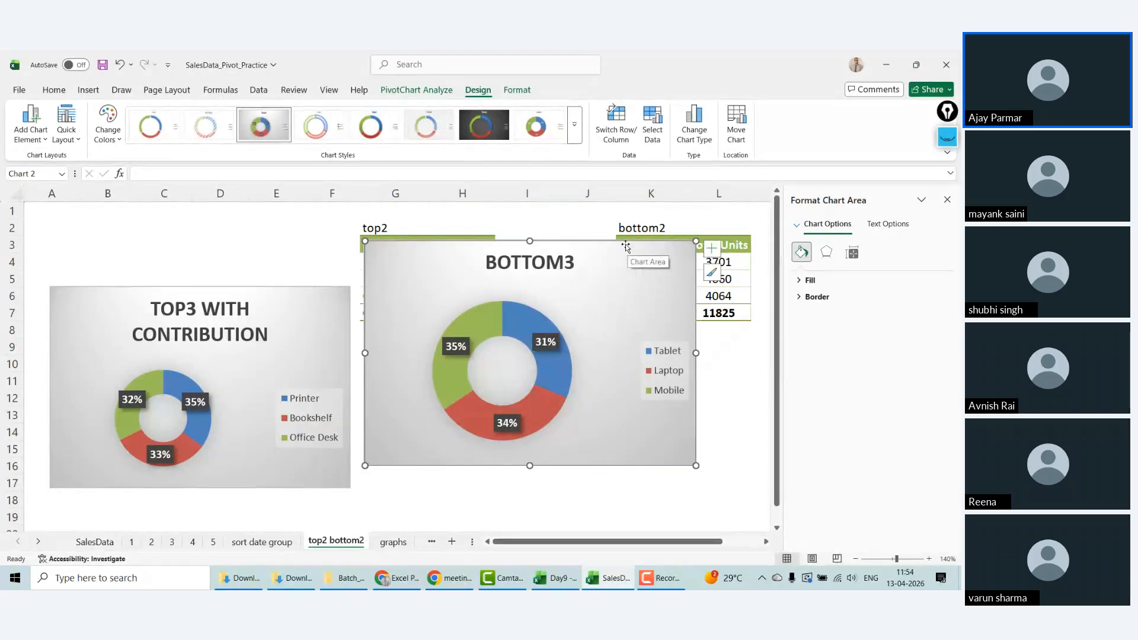
{"action": "left_click_drag", "start_coordinate": [625, 245], "coordinate": [624, 285]}
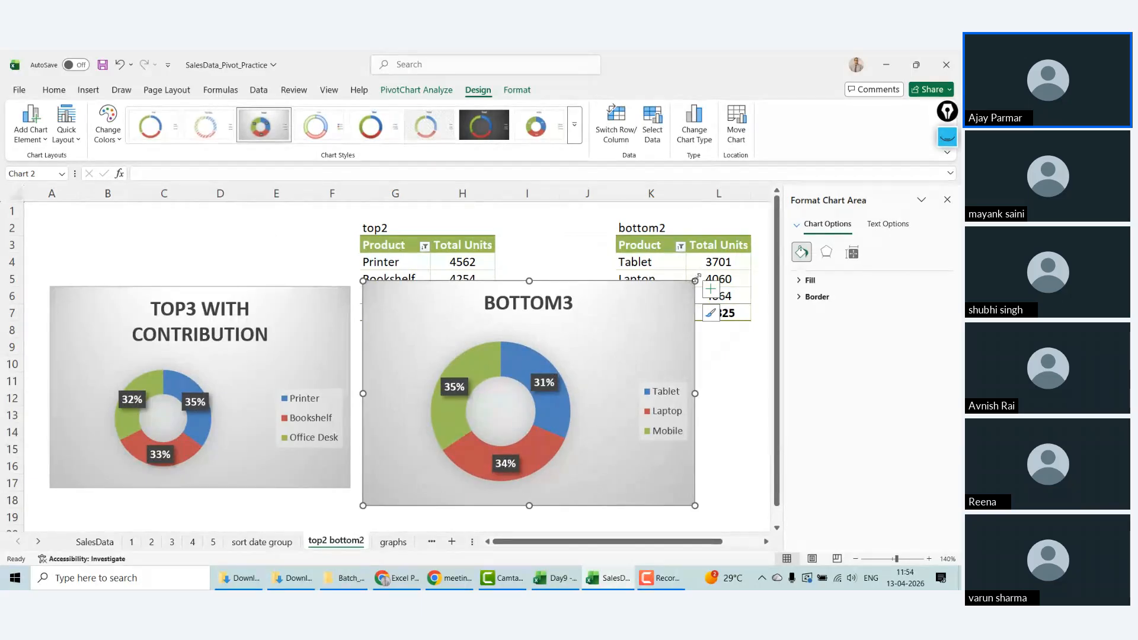
{"action": "left_click_drag", "start_coordinate": [696, 278], "coordinate": [671, 293]}
{"action": "left_click_drag", "start_coordinate": [595, 296], "coordinate": [589, 287]}
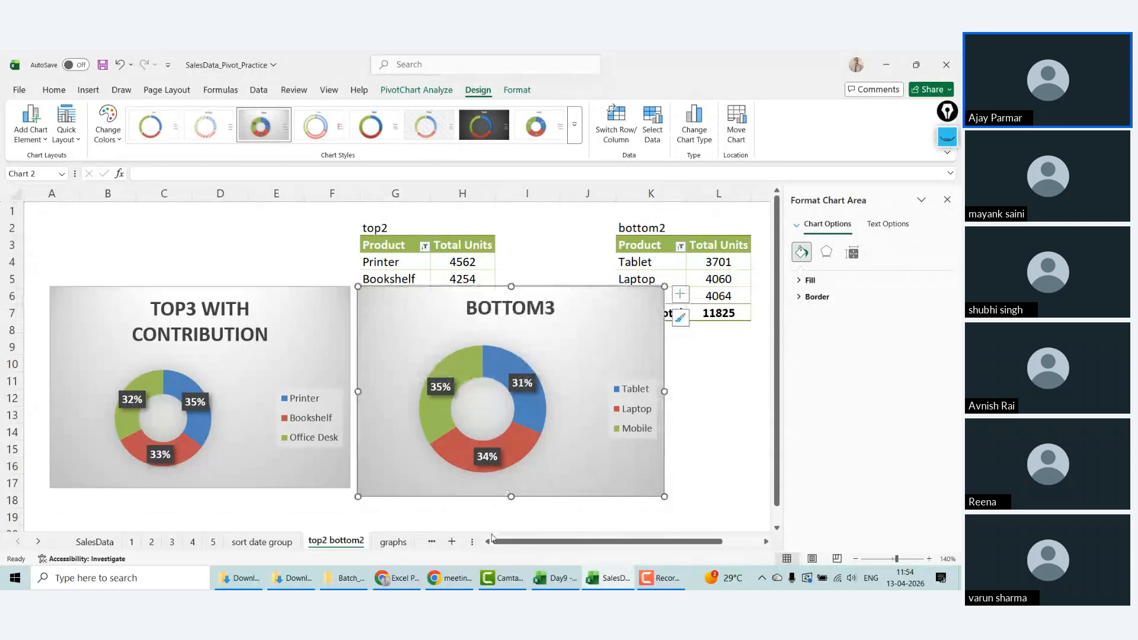
{"action": "left_click_drag", "start_coordinate": [511, 496], "coordinate": [511, 487]}
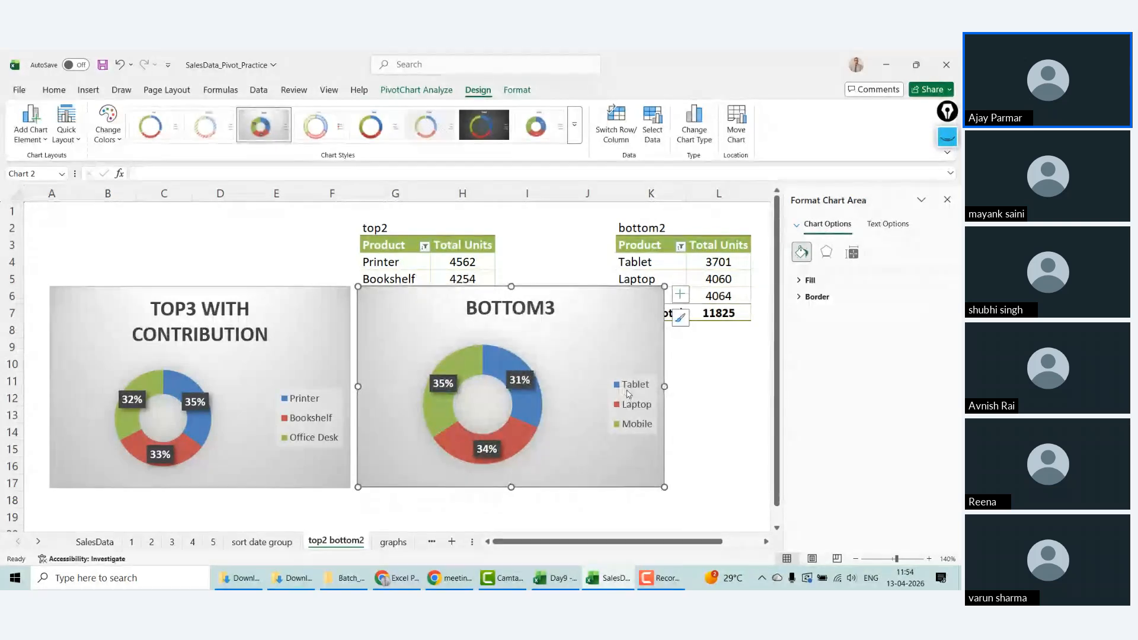
Step: Try showing category names alongside the percentages in the BOTTOM3 chart's data labels
{"action": "left_click", "coordinate": [521, 399]}
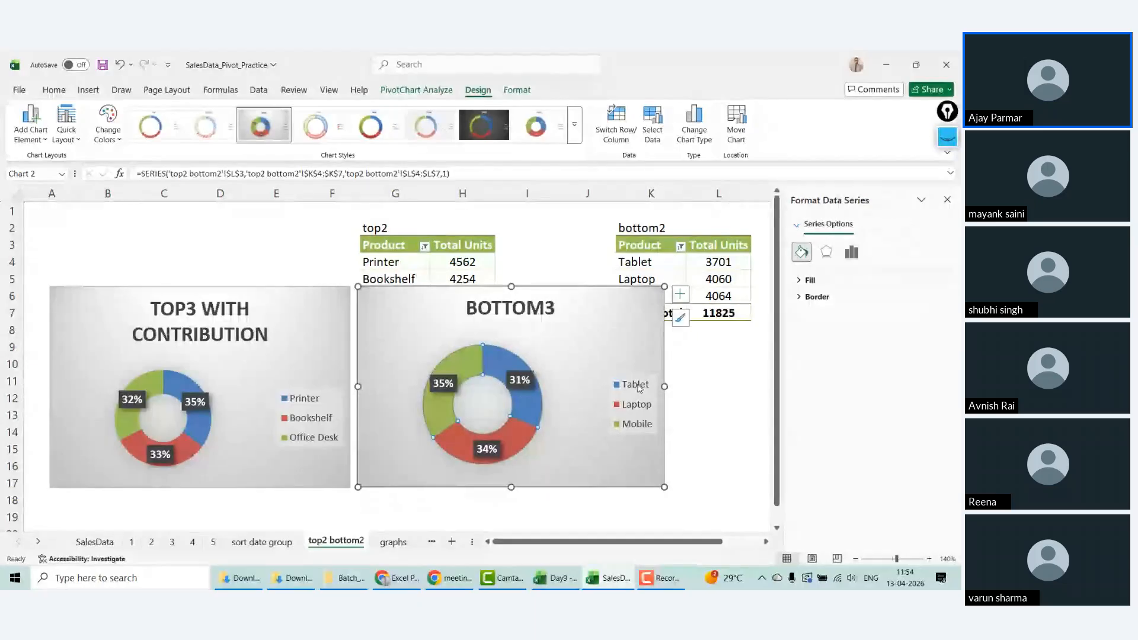
{"action": "left_click", "coordinate": [563, 332]}
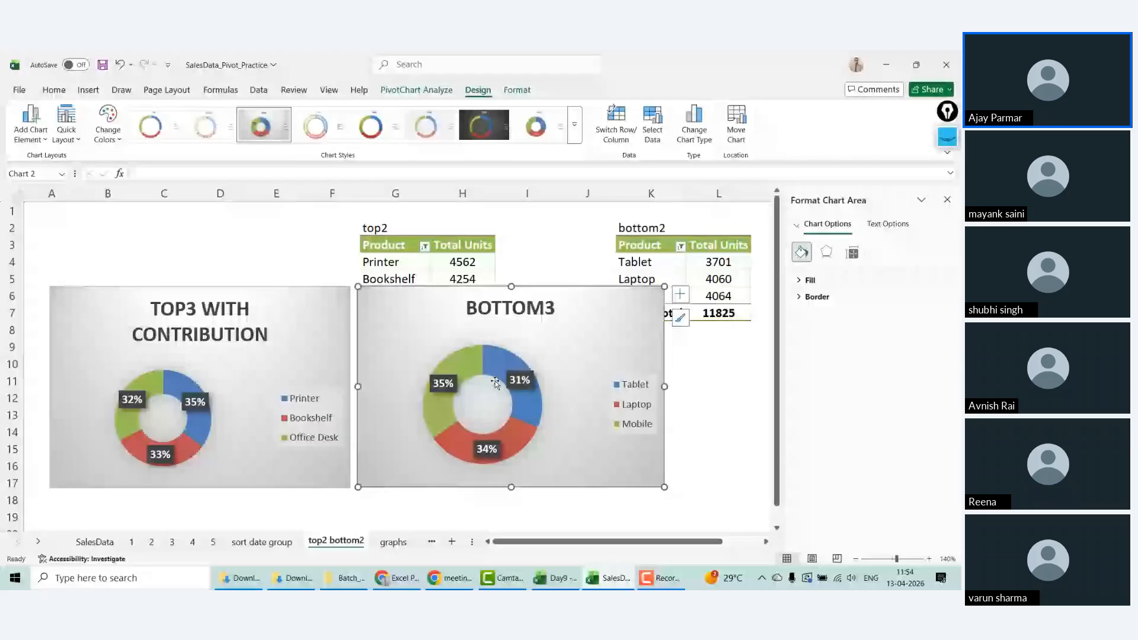
{"action": "left_click", "coordinate": [680, 294]}
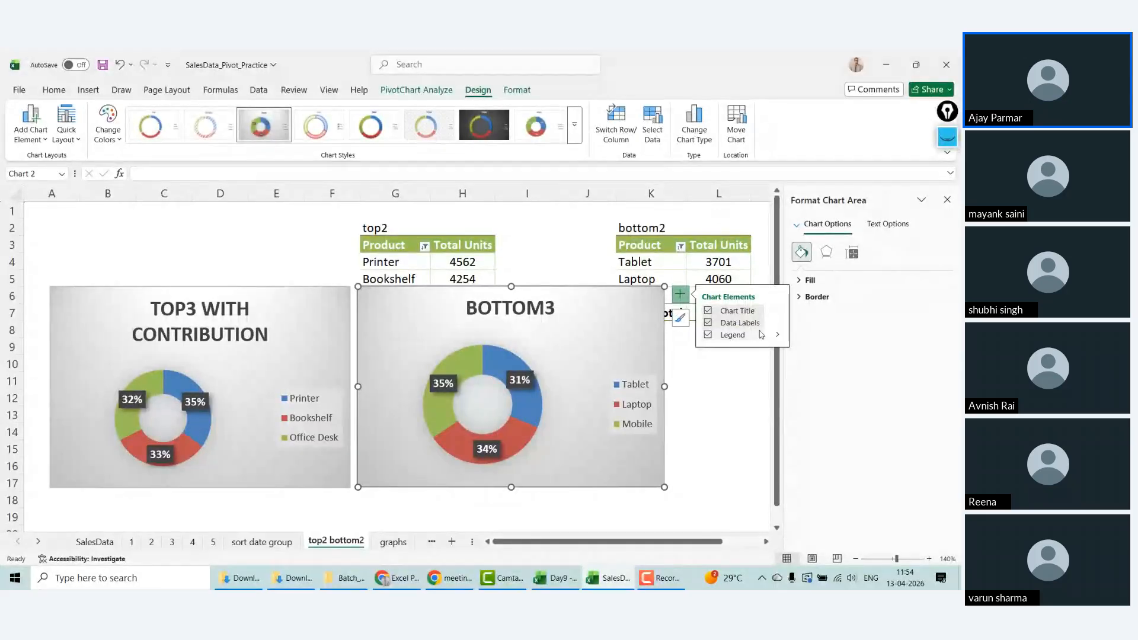
{"action": "mouse_move", "coordinate": [778, 327]}
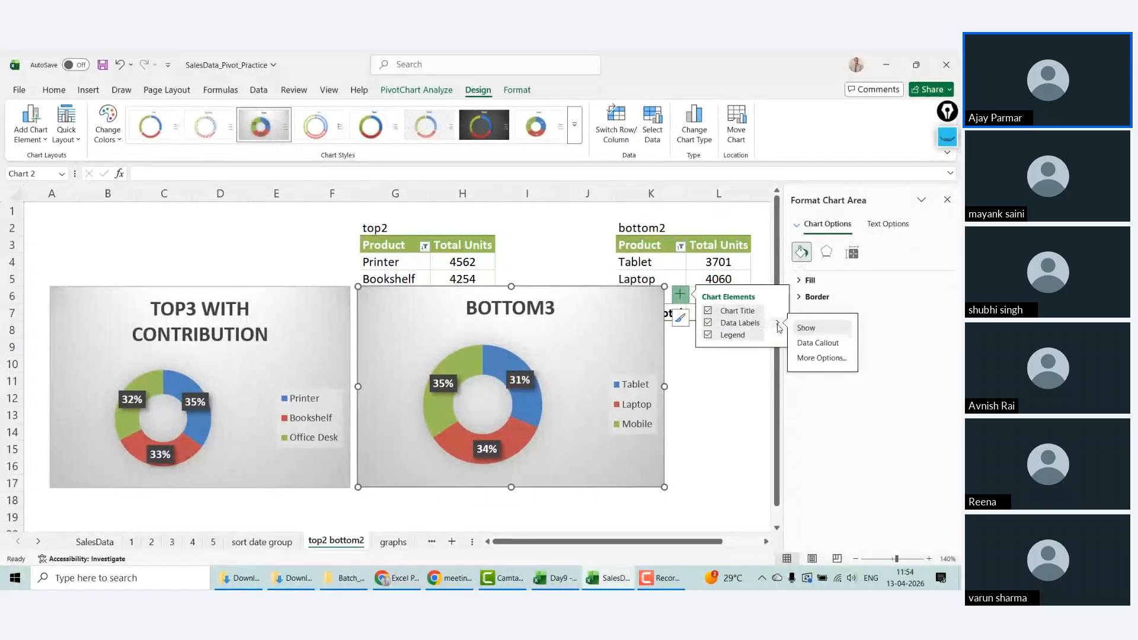
{"action": "left_click", "coordinate": [818, 359]}
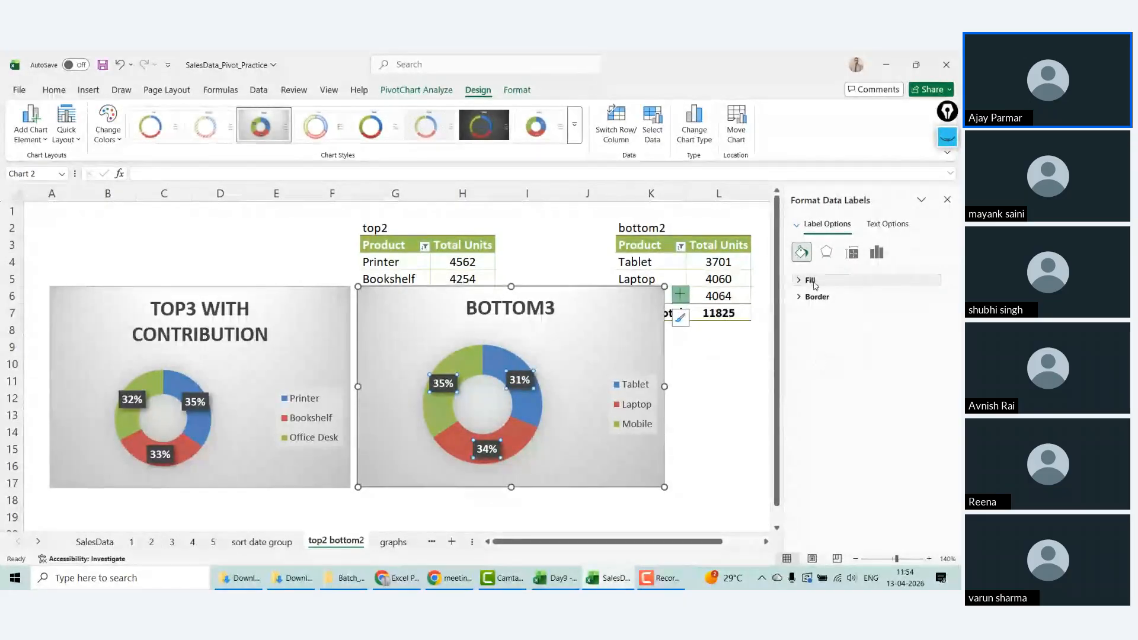
{"action": "left_click", "coordinate": [827, 254]}
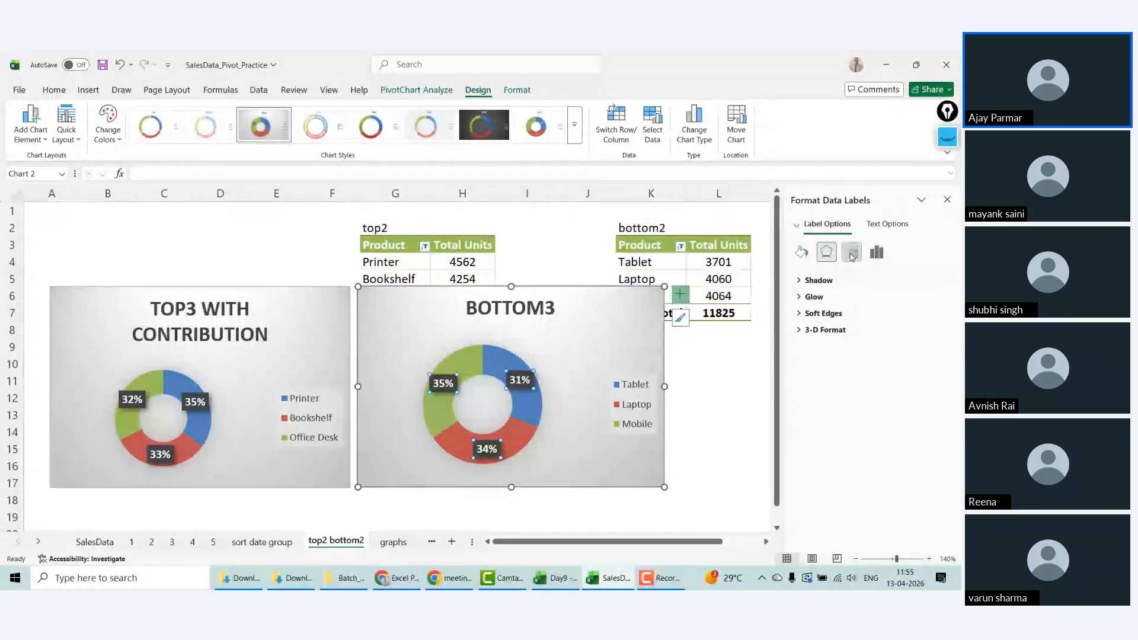
{"action": "left_click", "coordinate": [851, 252]}
{"action": "left_click", "coordinate": [877, 251]}
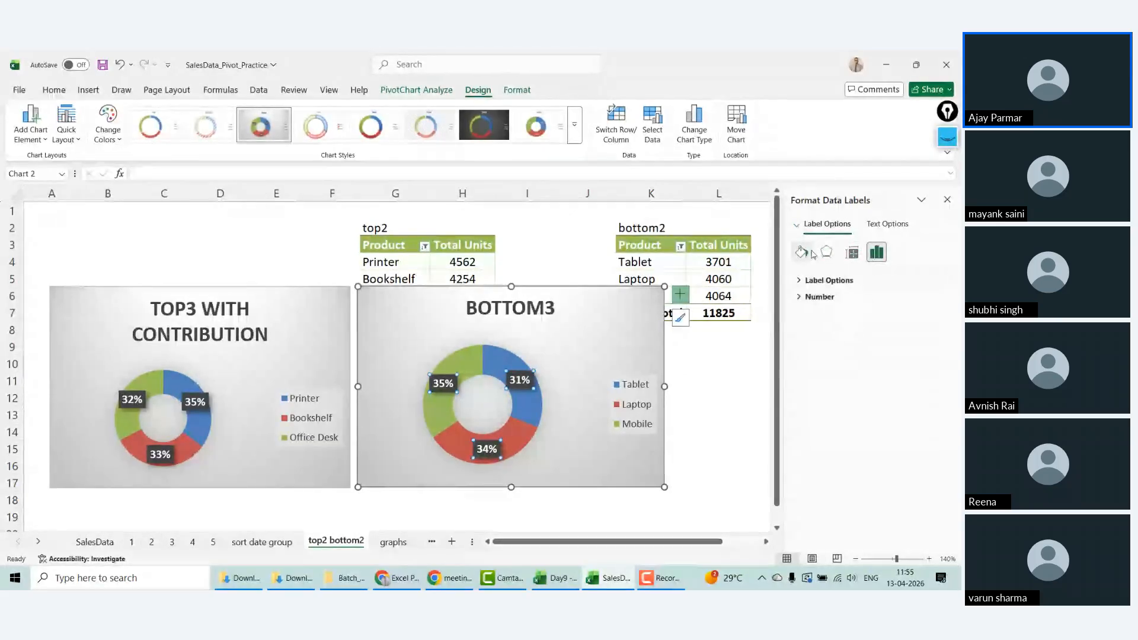
{"action": "left_click", "coordinate": [801, 283]}
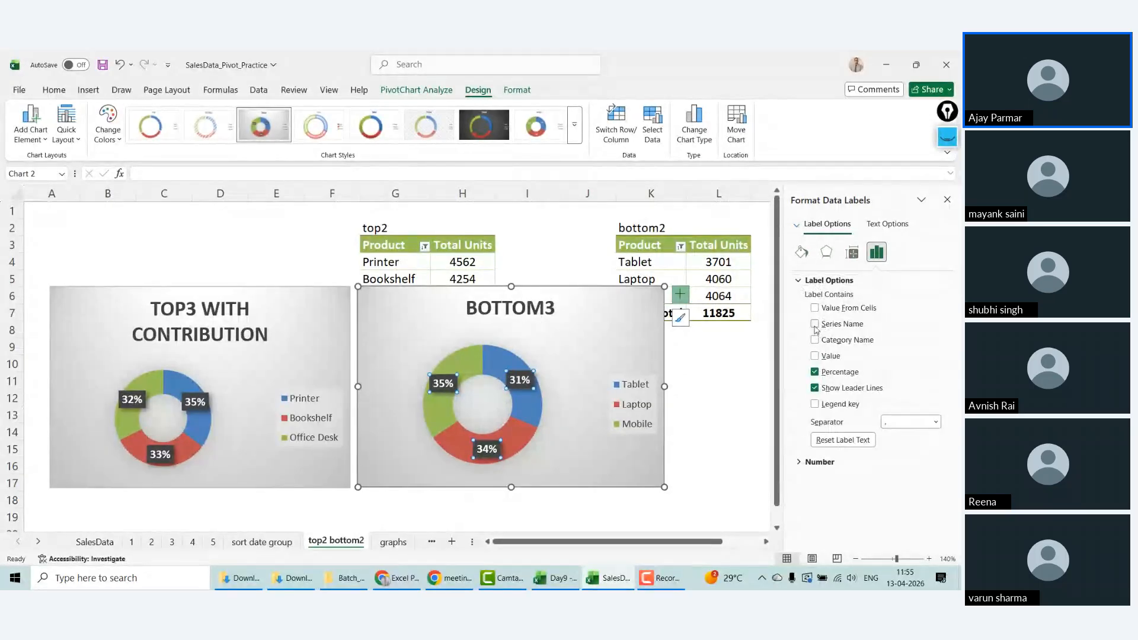
{"action": "left_click", "coordinate": [815, 340]}
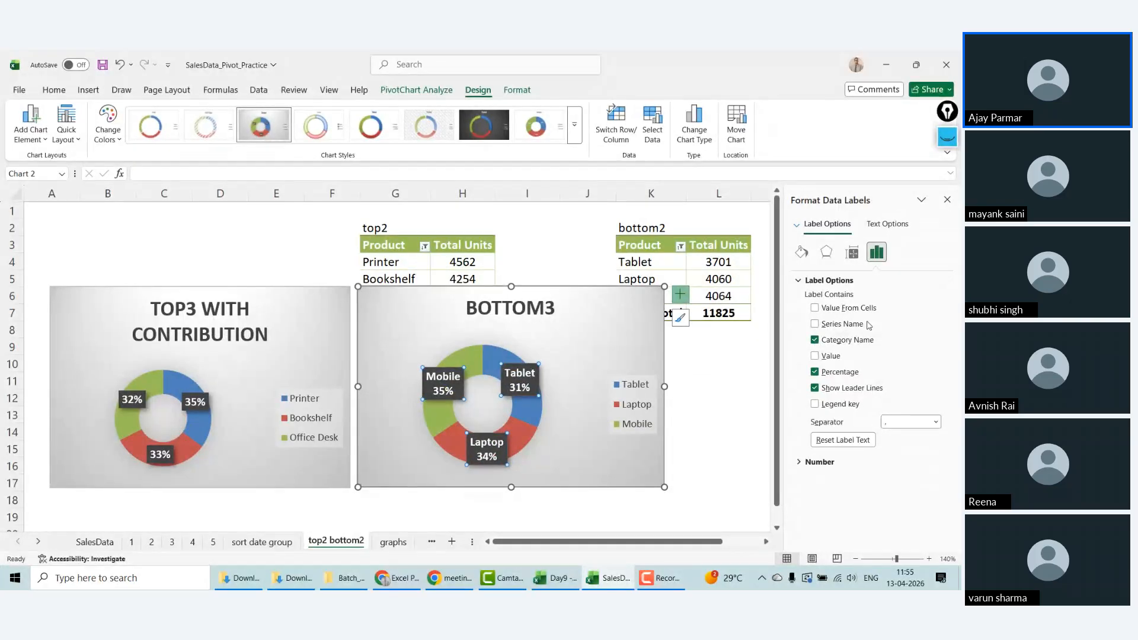
{"action": "left_click", "coordinate": [814, 343]}
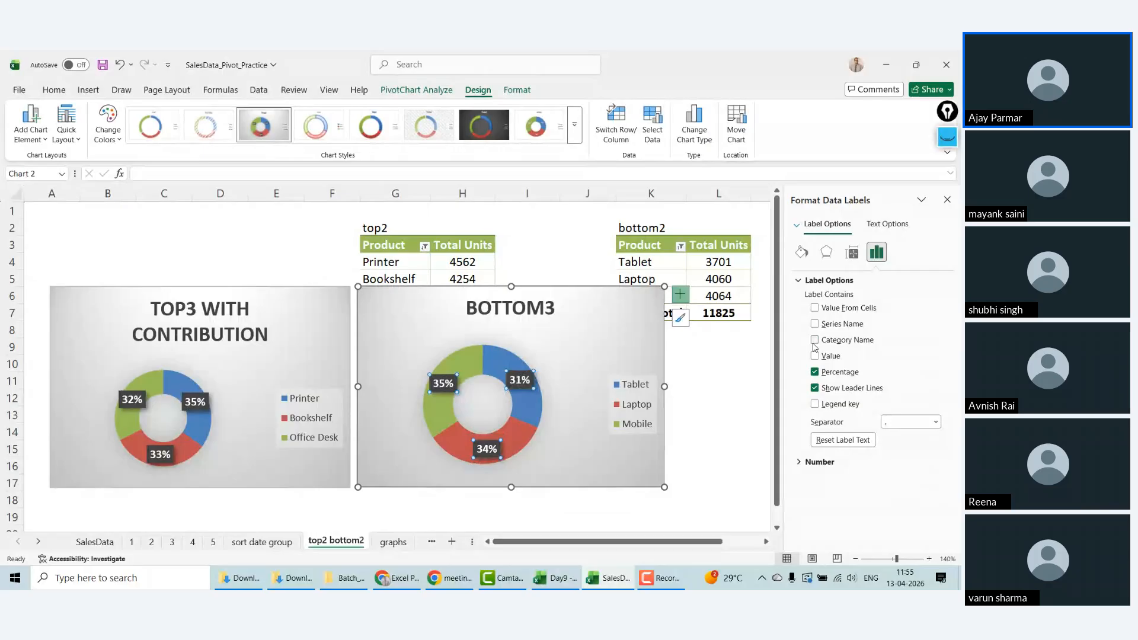
Step: Cut both doughnut charts from the top2 bottom2 sheet and paste them at cell N1 of the DASHBOARD sheet
{"action": "left_click", "coordinate": [314, 307]}
{"action": "left_click", "coordinate": [434, 298], "text": "ctrl"}
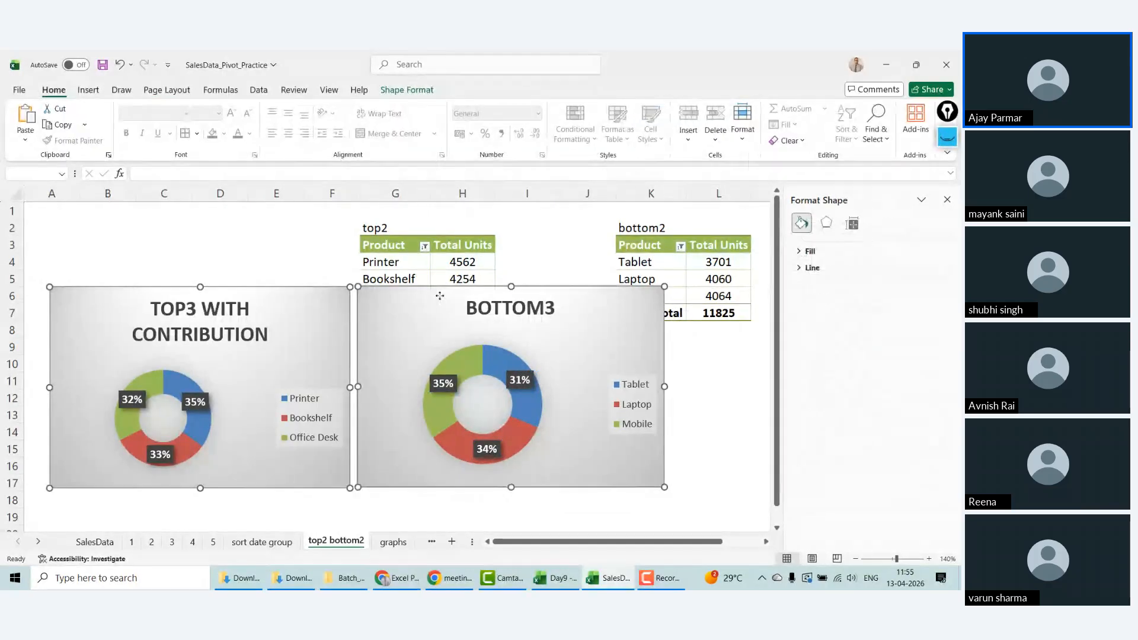
{"action": "key", "text": "Delete"}
{"action": "left_click", "coordinate": [393, 542]}
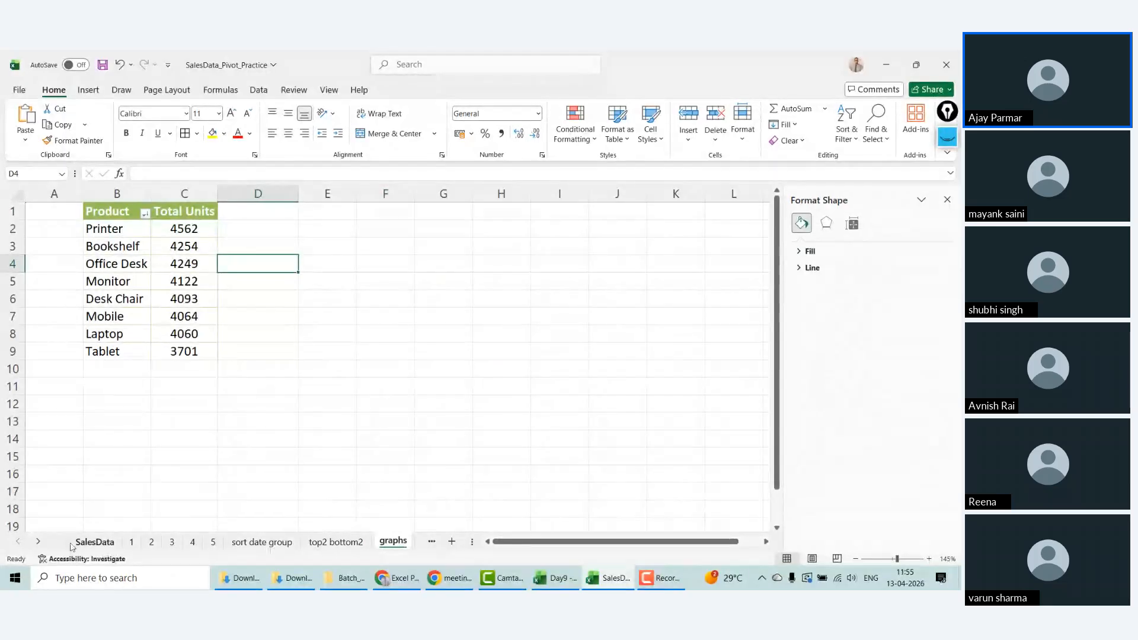
{"action": "left_click", "coordinate": [38, 542]}
{"action": "left_click", "coordinate": [38, 542]}
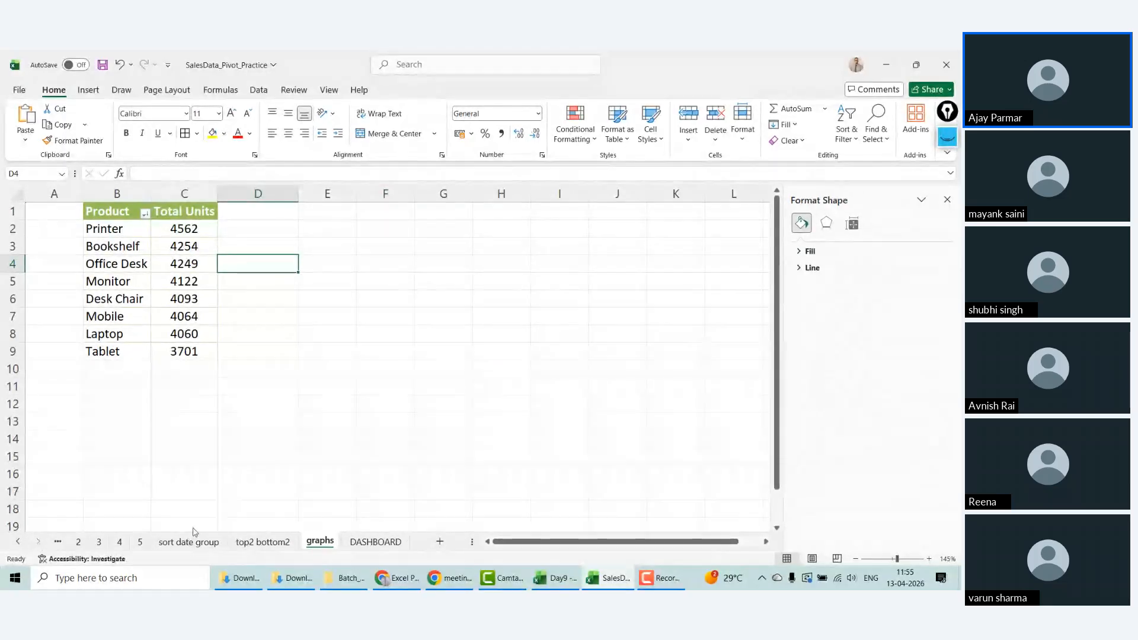
{"action": "left_click", "coordinate": [379, 542]}
{"action": "left_click", "coordinate": [562, 206]}
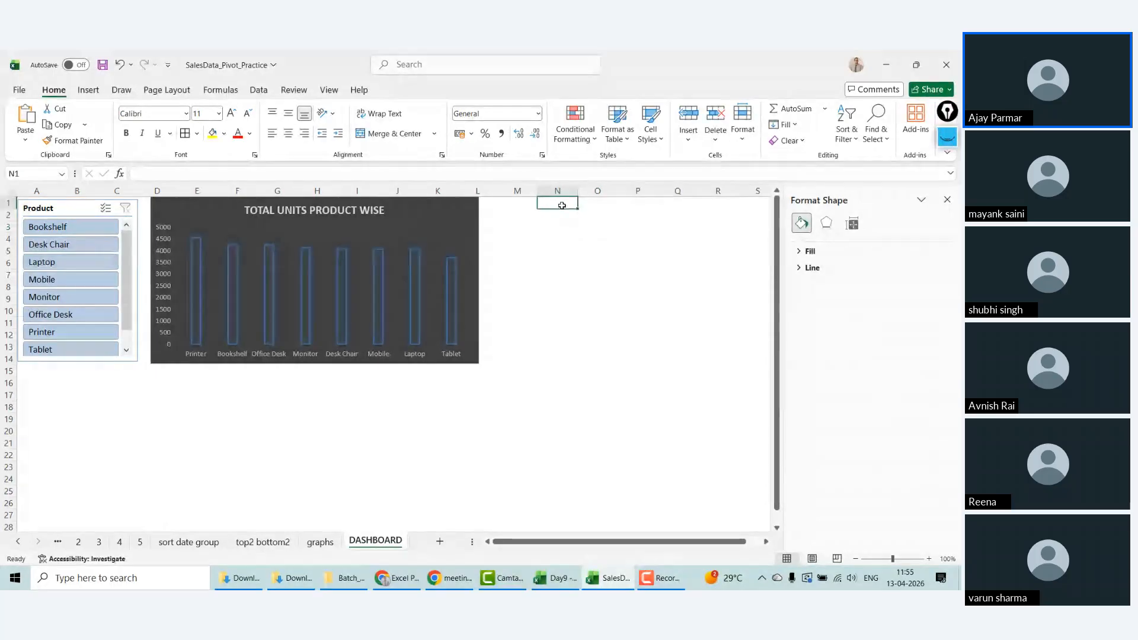
{"action": "key", "text": "ctrl+v"}
{"action": "left_click", "coordinate": [636, 407]}
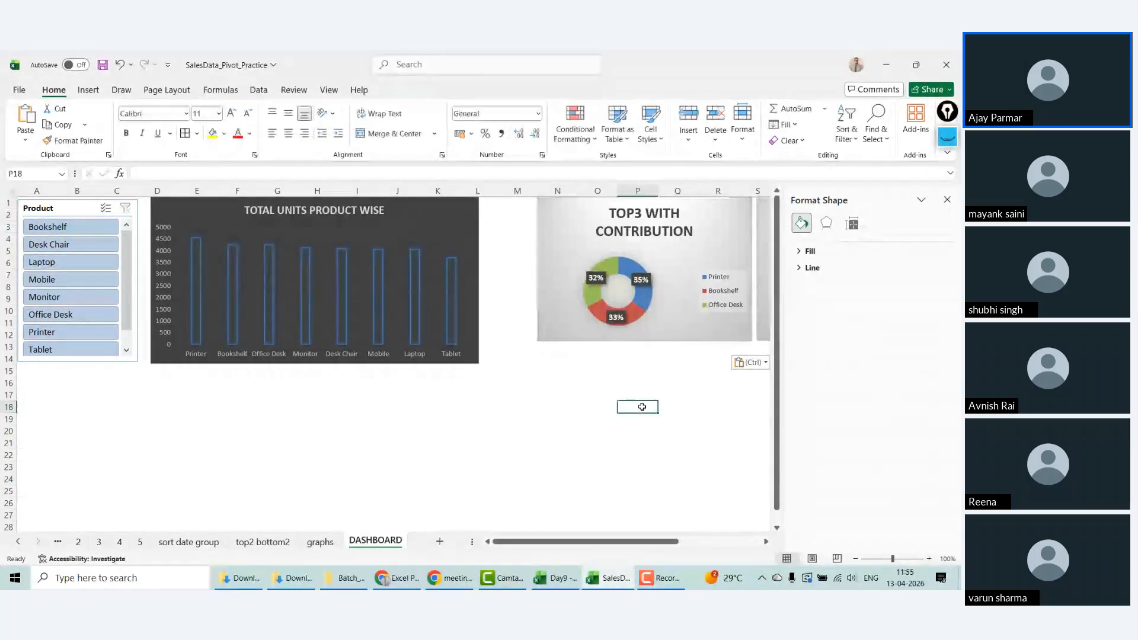
{"action": "left_click", "coordinate": [947, 200]}
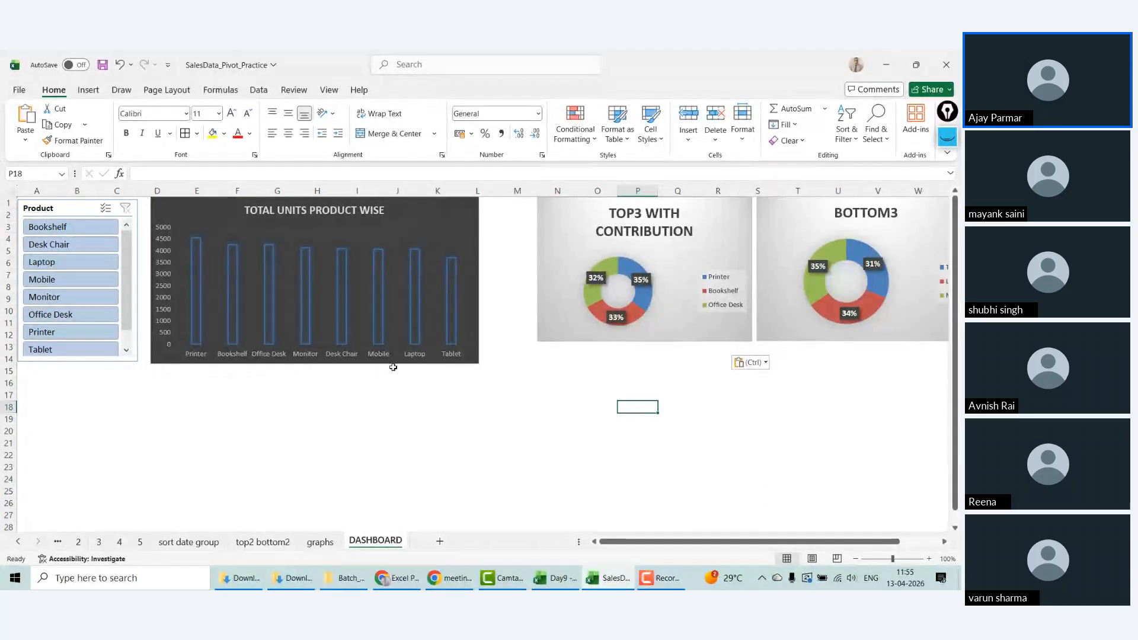
Step: Apply the grey gradient style with data labels inside the columns to the TOTAL UNITS PRODUCT WISE chart
{"action": "left_click", "coordinate": [366, 364]}
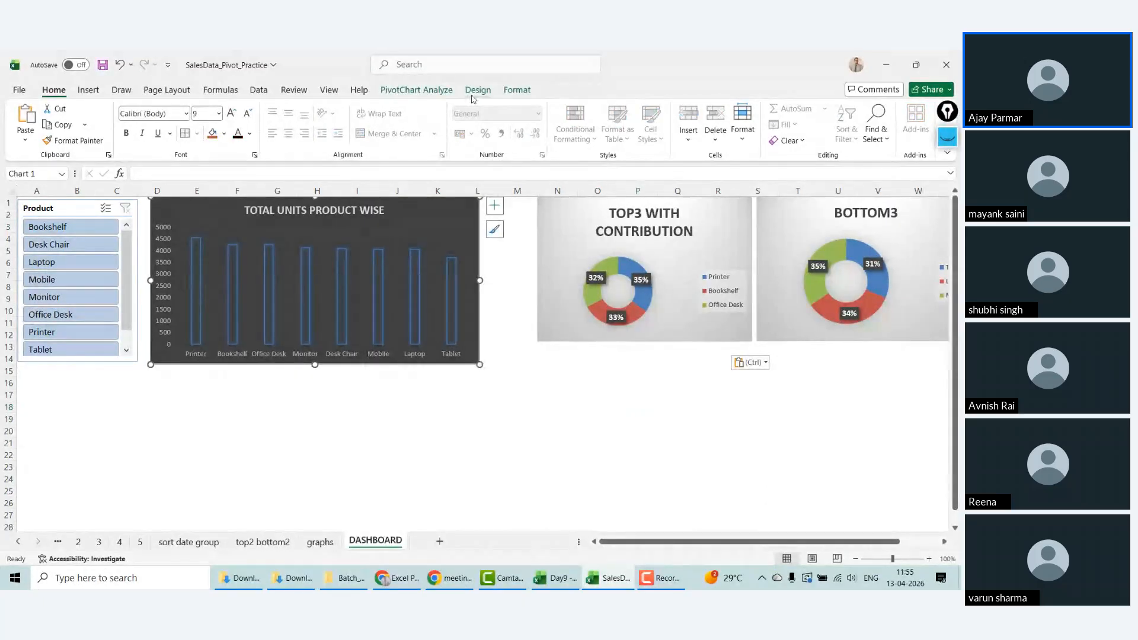
{"action": "left_click", "coordinate": [473, 95]}
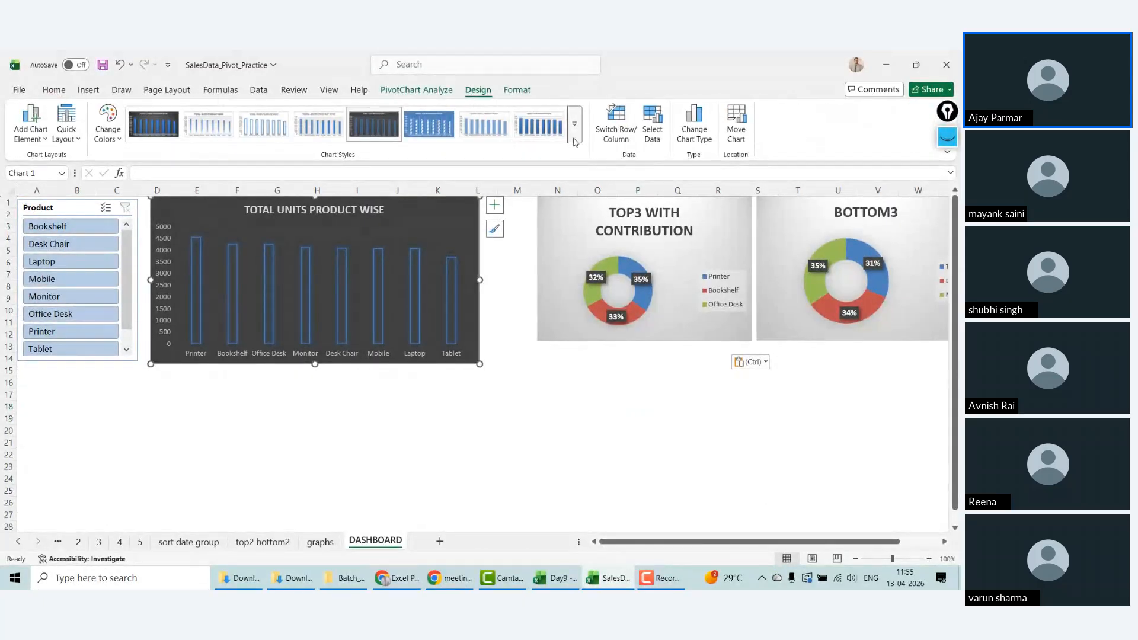
{"action": "left_click", "coordinate": [574, 124]}
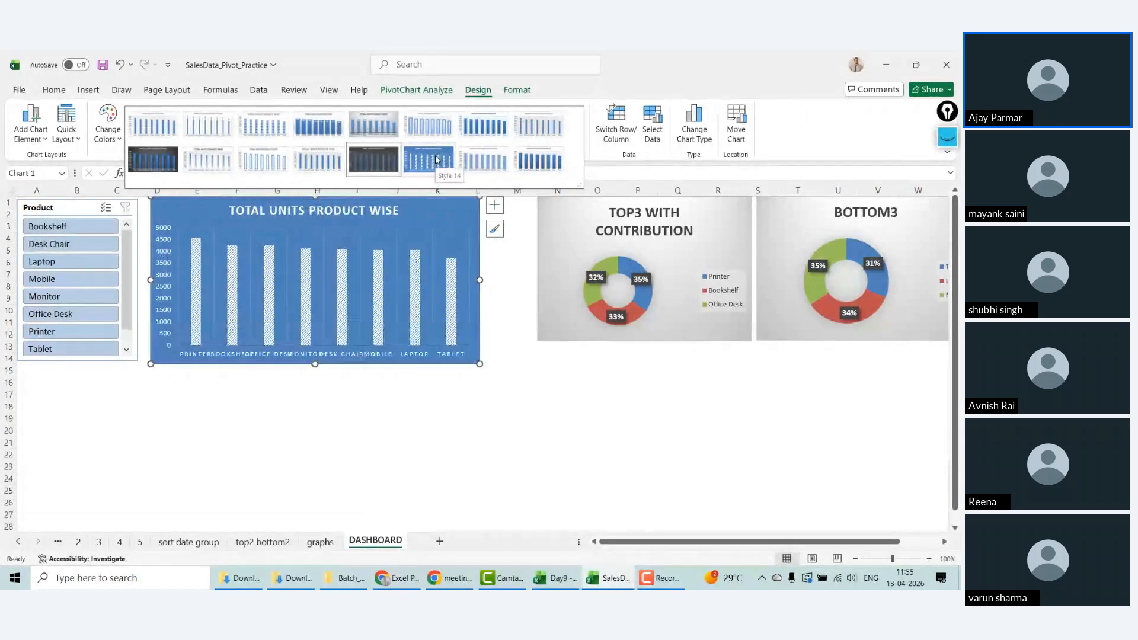
{"action": "left_click", "coordinate": [368, 128]}
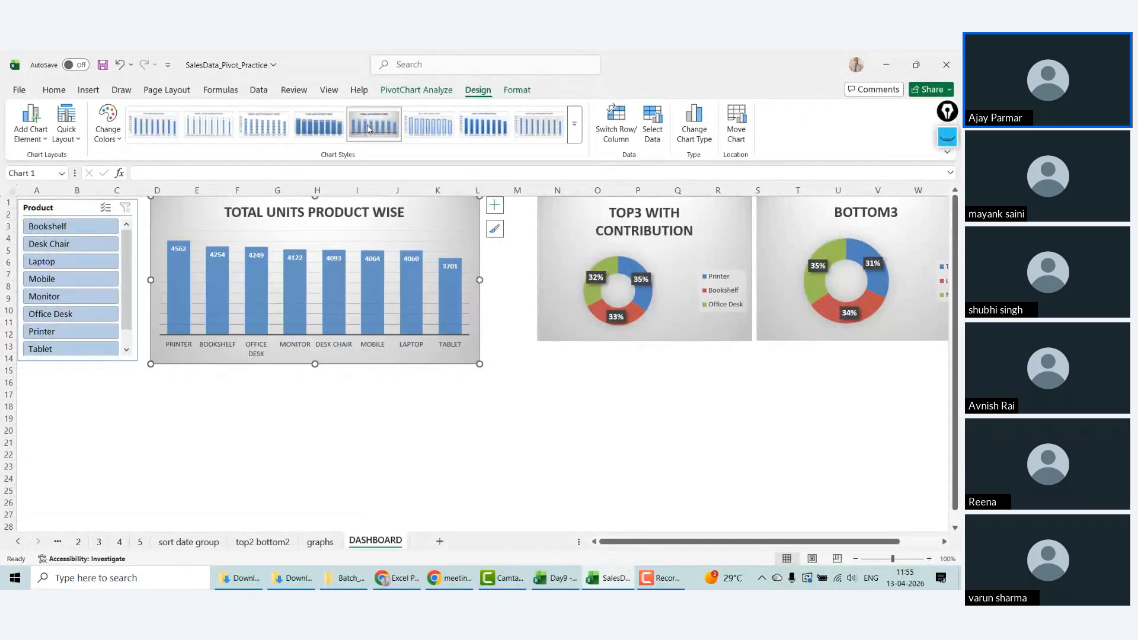
{"action": "left_click", "coordinate": [518, 383]}
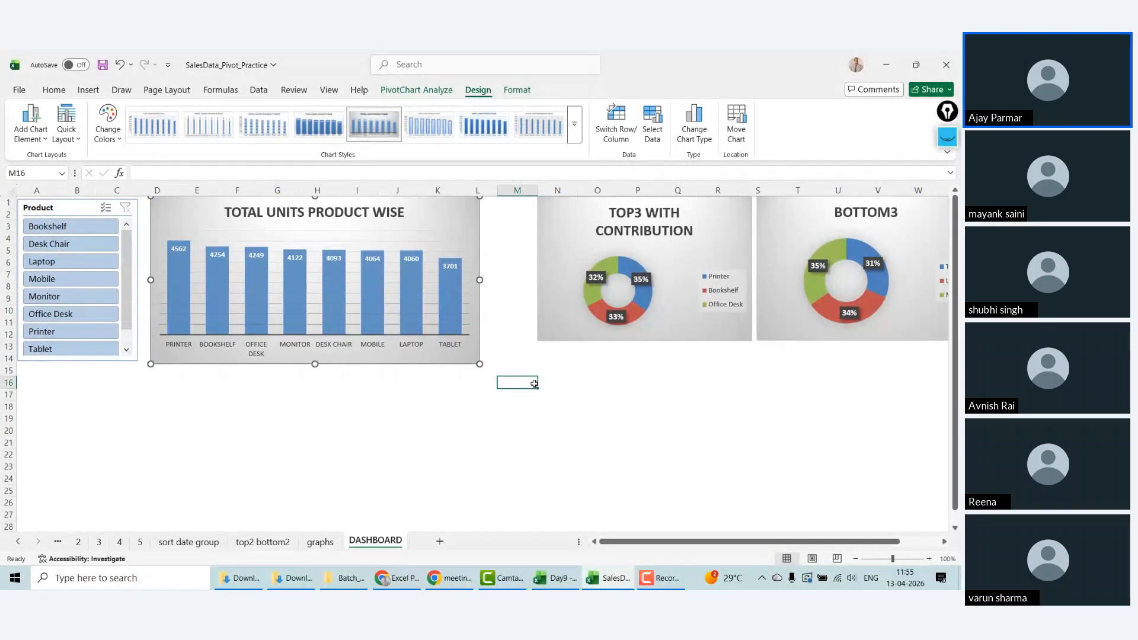
Step: Move the TOP3 WITH CONTRIBUTION and BOTTOM3 charts so they sit side by side directly next to the column chart
{"action": "left_click", "coordinate": [561, 336]}
{"action": "left_click_drag", "start_coordinate": [561, 335], "coordinate": [528, 336]}
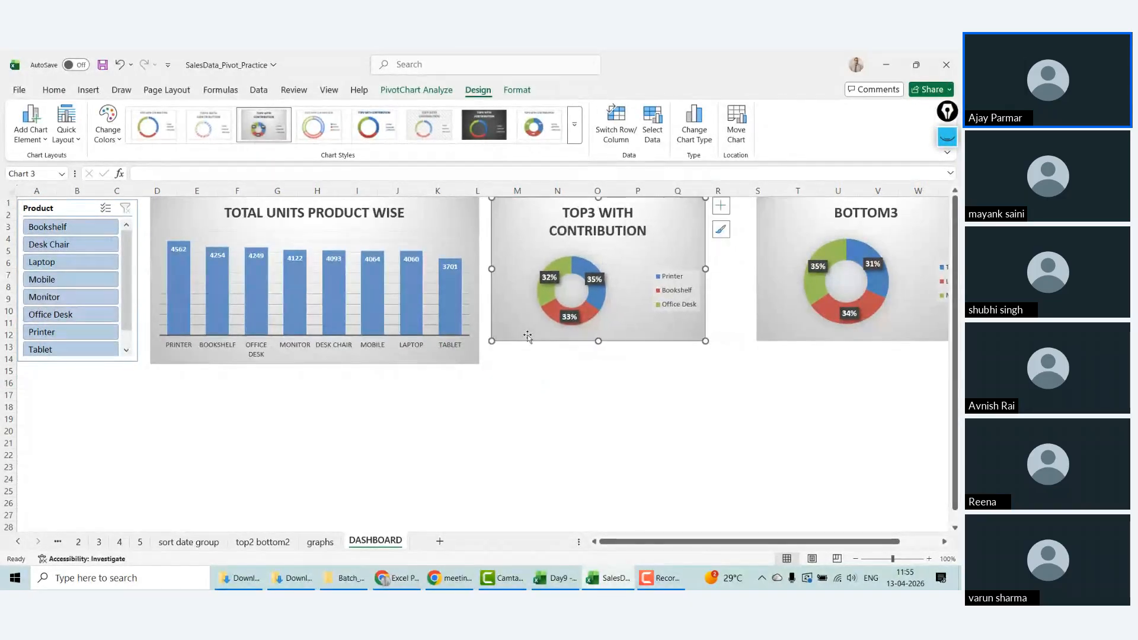
{"action": "left_click", "coordinate": [779, 335]}
{"action": "left_click_drag", "start_coordinate": [778, 335], "coordinate": [741, 335]}
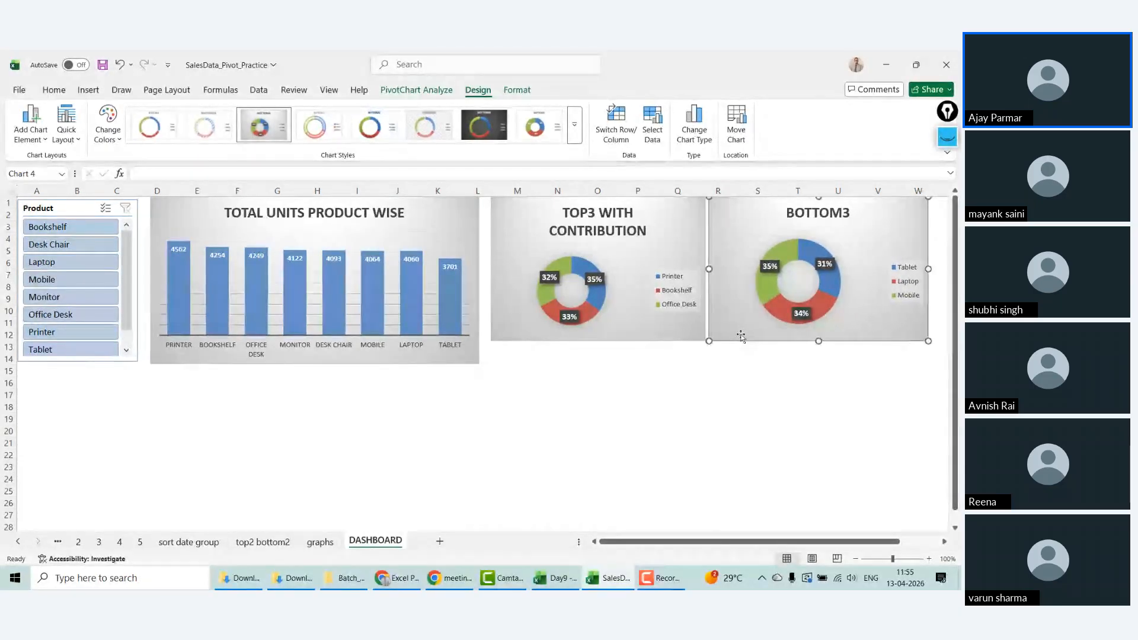
Step: Reduce the height of the TOTAL UNITS PRODUCT WISE chart to match the doughnut charts beside it
{"action": "left_click", "coordinate": [335, 358]}
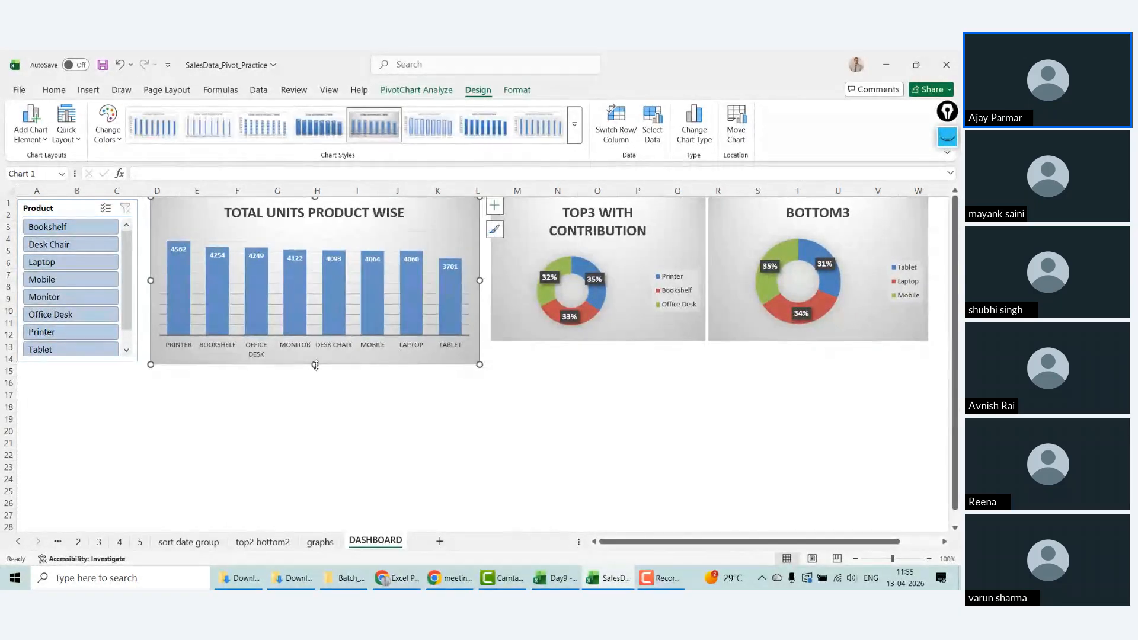
{"action": "left_click_drag", "start_coordinate": [317, 351], "coordinate": [317, 343]}
{"action": "left_click", "coordinate": [276, 407]}
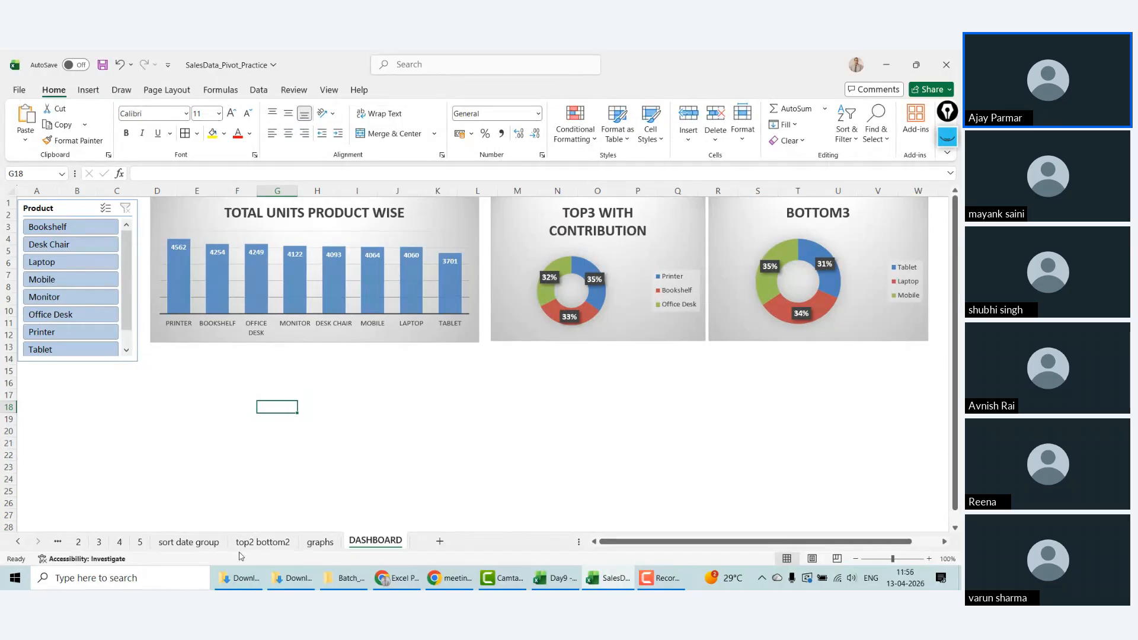
Step: Try adding a Product slicer for the top2 pivot table on the top2 bottom2 sheet, and delete it again
{"action": "left_click", "coordinate": [263, 542]}
{"action": "left_click", "coordinate": [391, 262]}
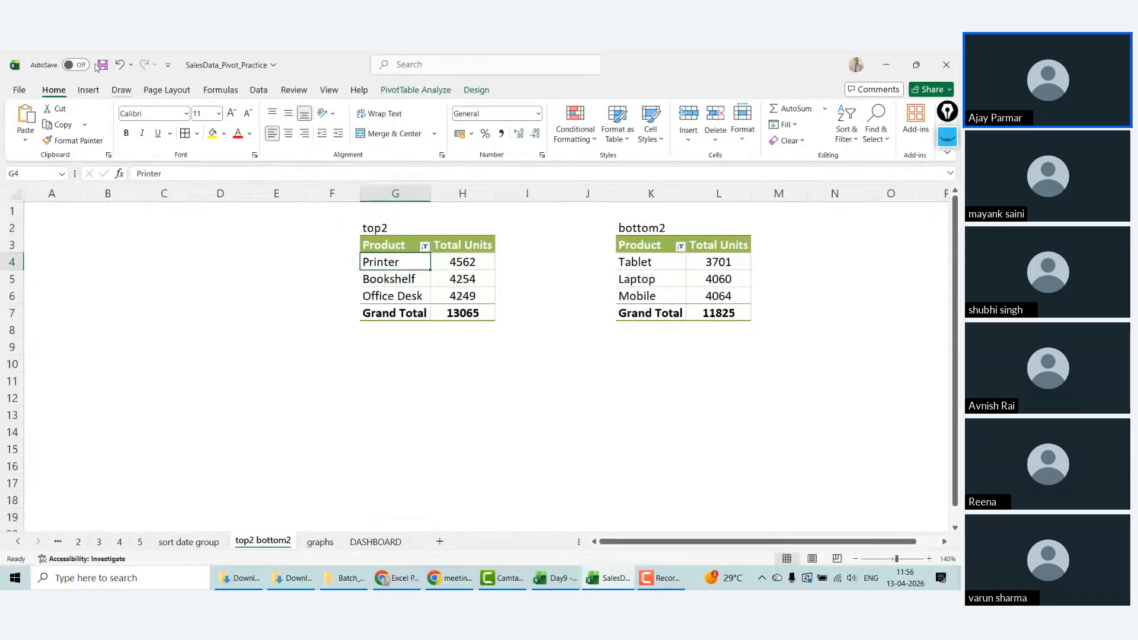
{"action": "left_click", "coordinate": [88, 92]}
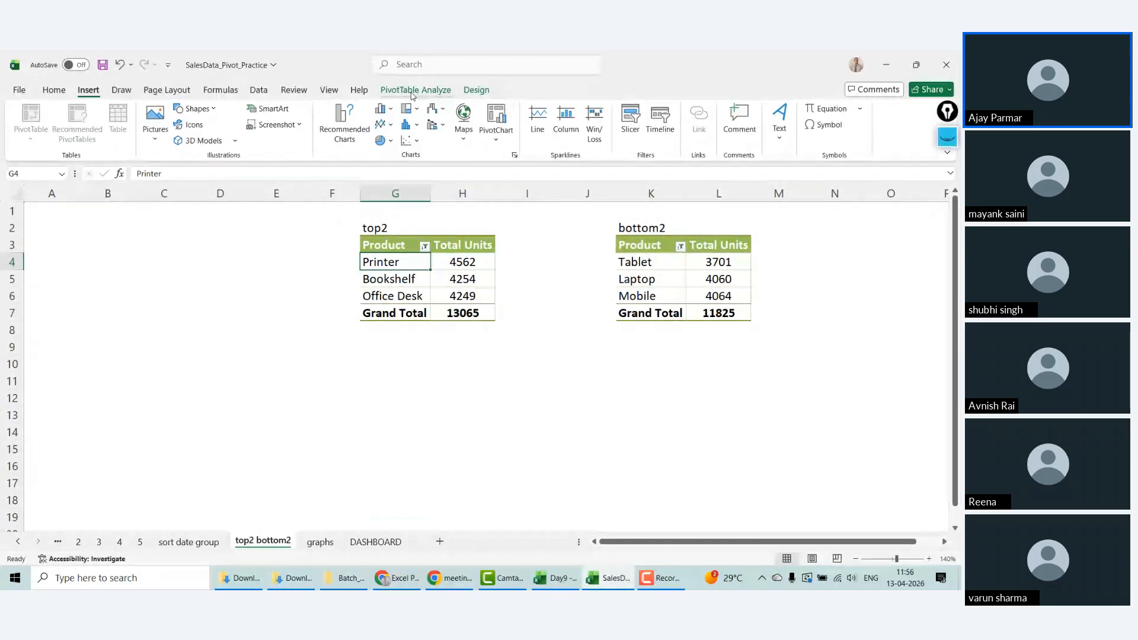
{"action": "left_click", "coordinate": [633, 115]}
{"action": "left_click_drag", "start_coordinate": [308, 188], "coordinate": [218, 201]}
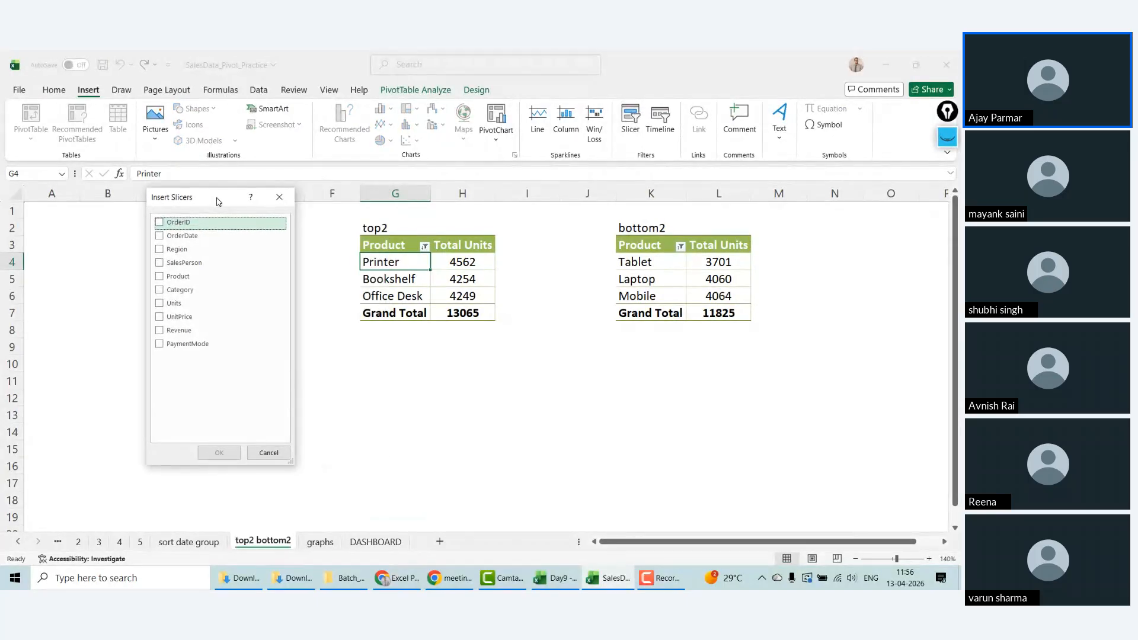
{"action": "left_click", "coordinate": [172, 279]}
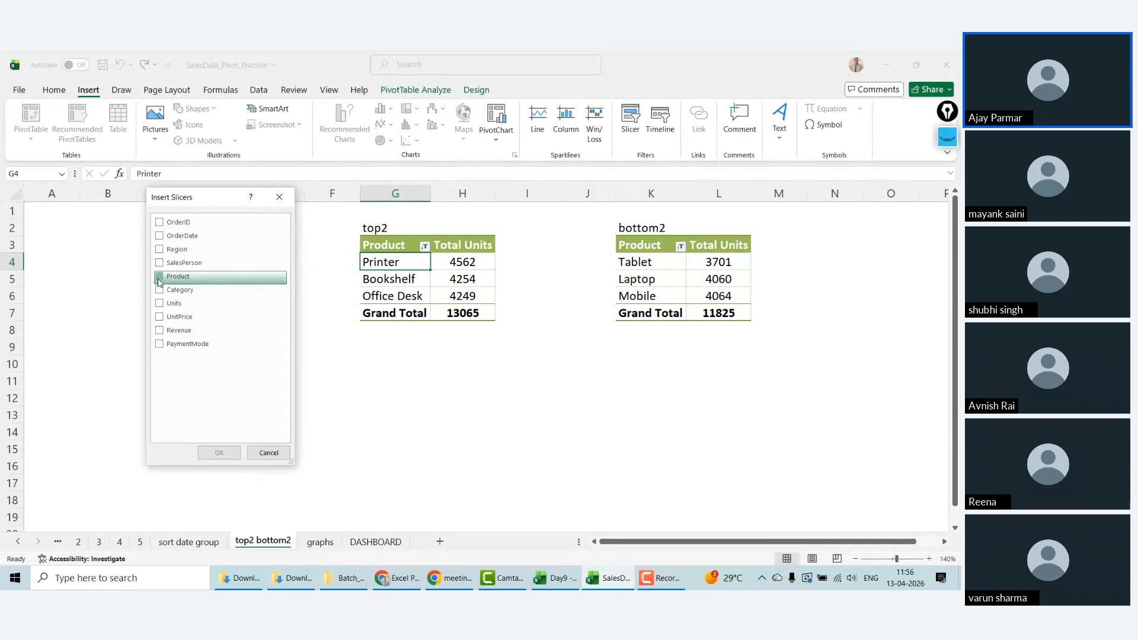
{"action": "left_click", "coordinate": [159, 277]}
{"action": "left_click", "coordinate": [212, 451]}
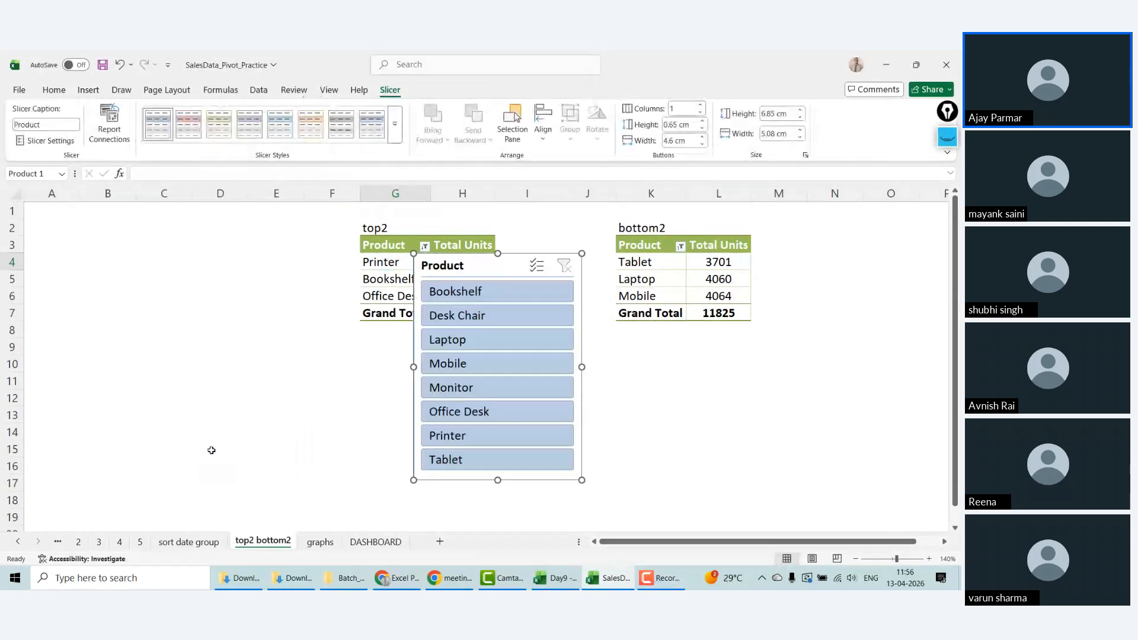
{"action": "left_click_drag", "start_coordinate": [484, 275], "coordinate": [226, 256]}
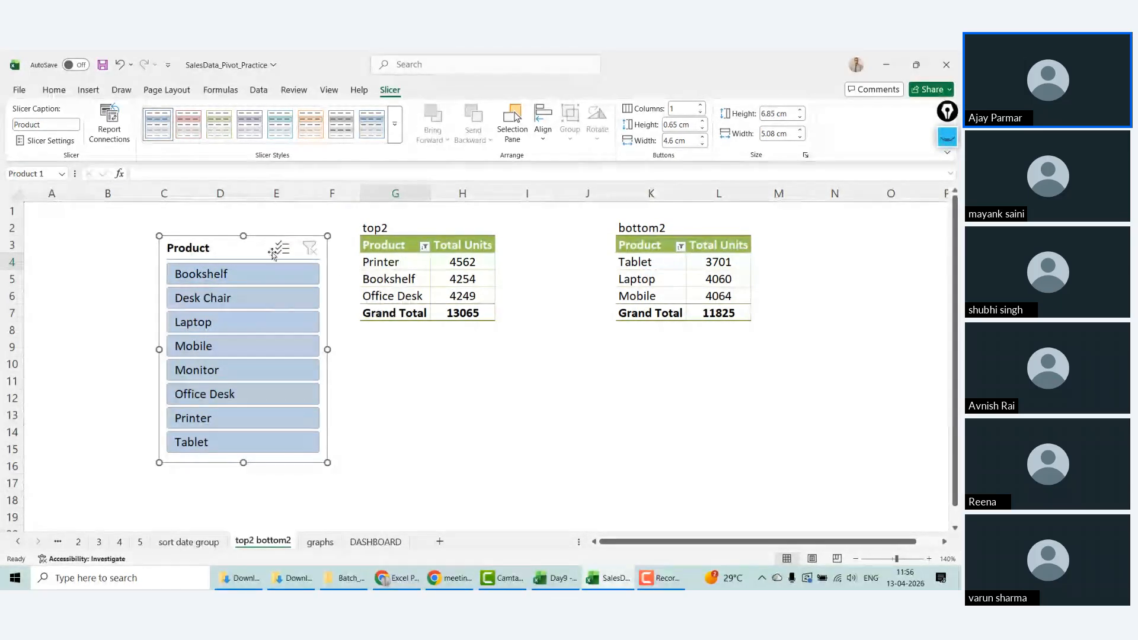
{"action": "key", "text": "Delete"}
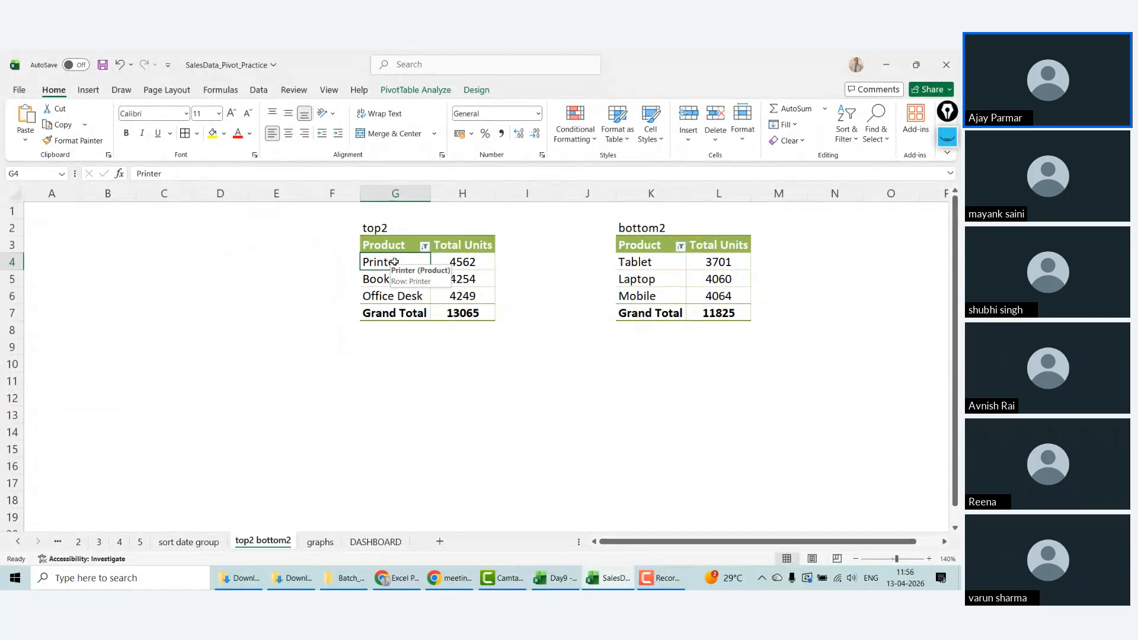
{"action": "left_click", "coordinate": [294, 259]}
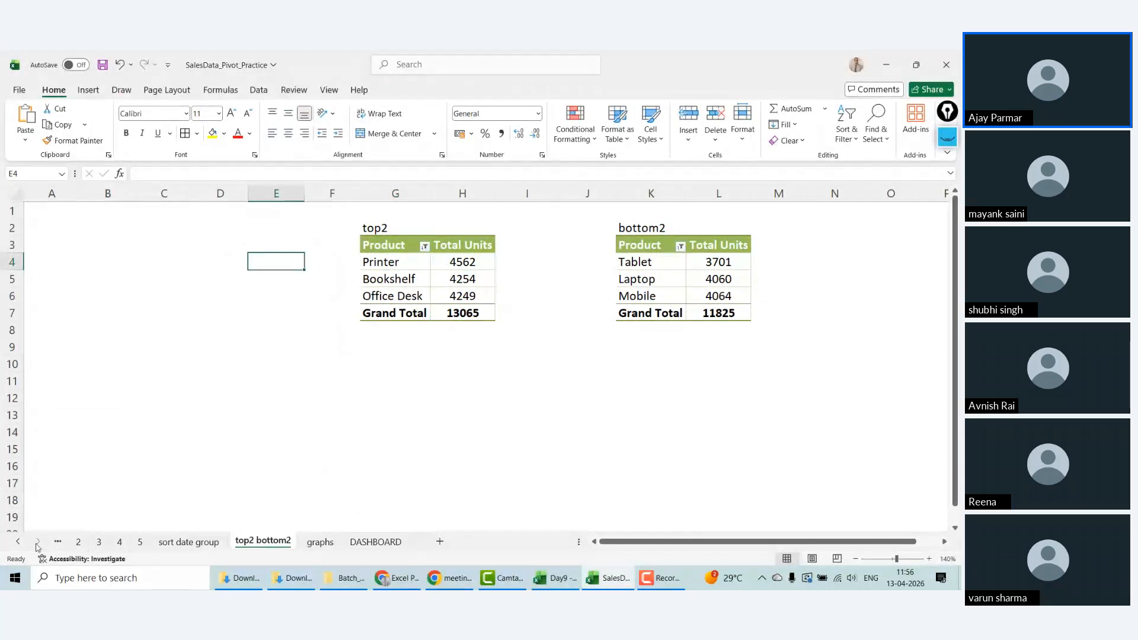
Step: Look over the order records and their columns in the SalesData sheet, and return to the DASHBOARD sheet
{"action": "left_click", "coordinate": [18, 541]}
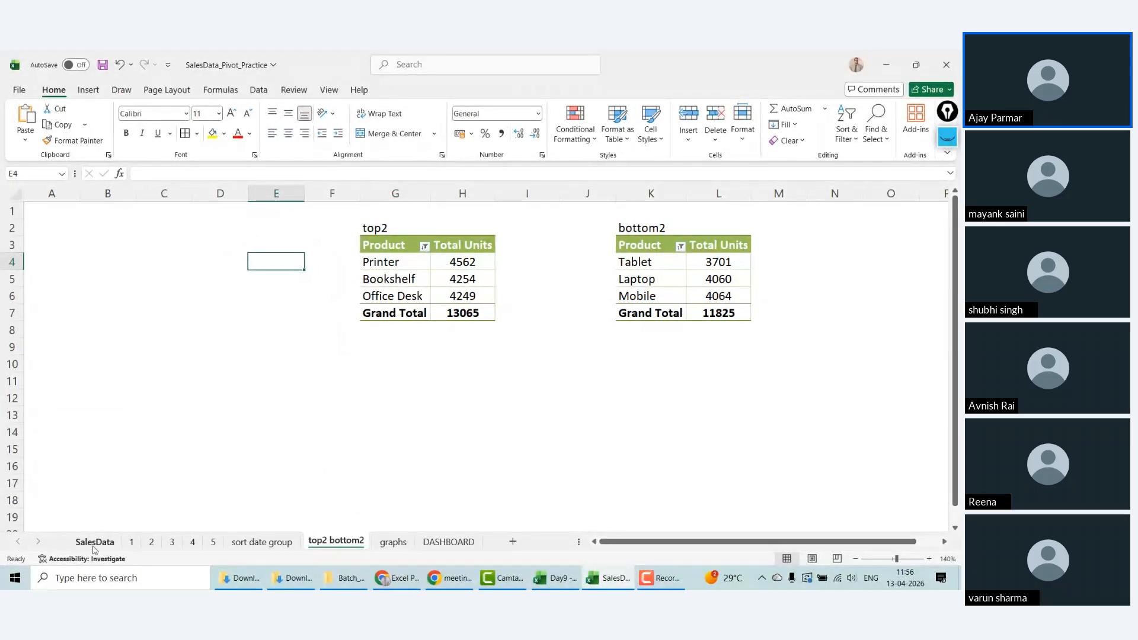
{"action": "left_click", "coordinate": [93, 541]}
{"action": "left_click", "coordinate": [129, 256]}
{"action": "key", "text": "ctrl+Up"}
{"action": "key", "text": "ctrl+shift+Down"}
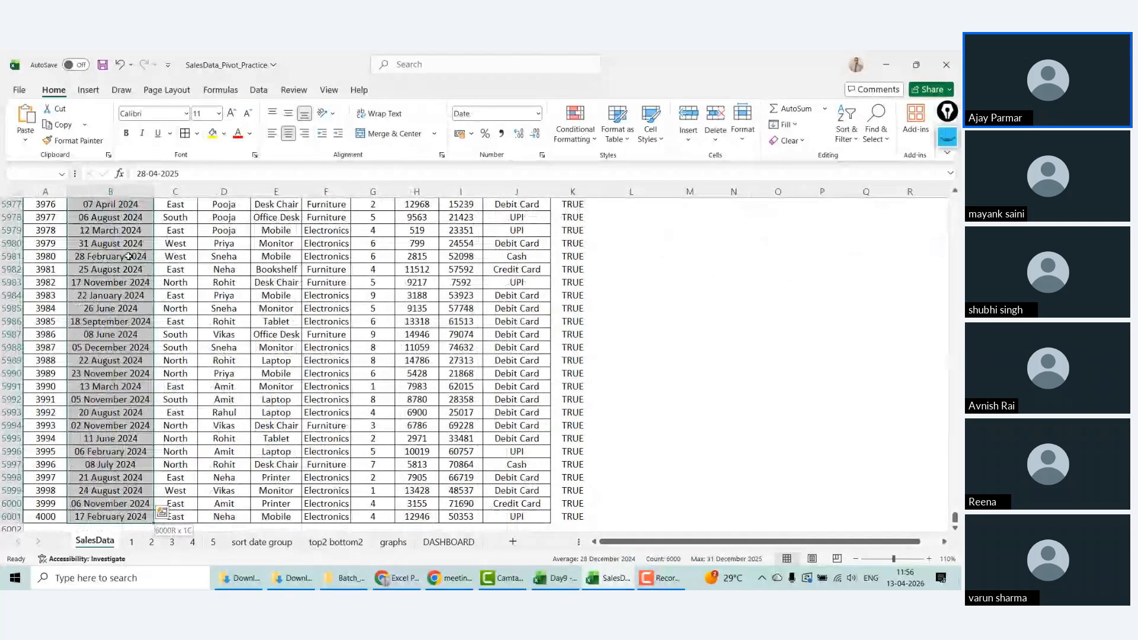
{"action": "key", "text": "ctrl+Up"}
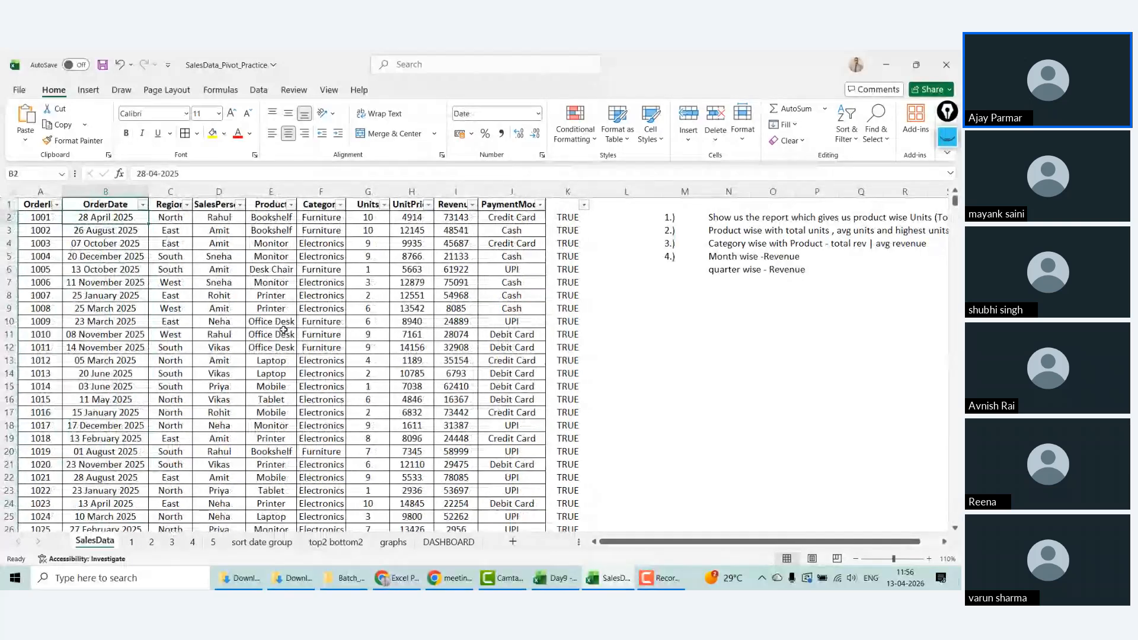
{"action": "left_click", "coordinate": [444, 542]}
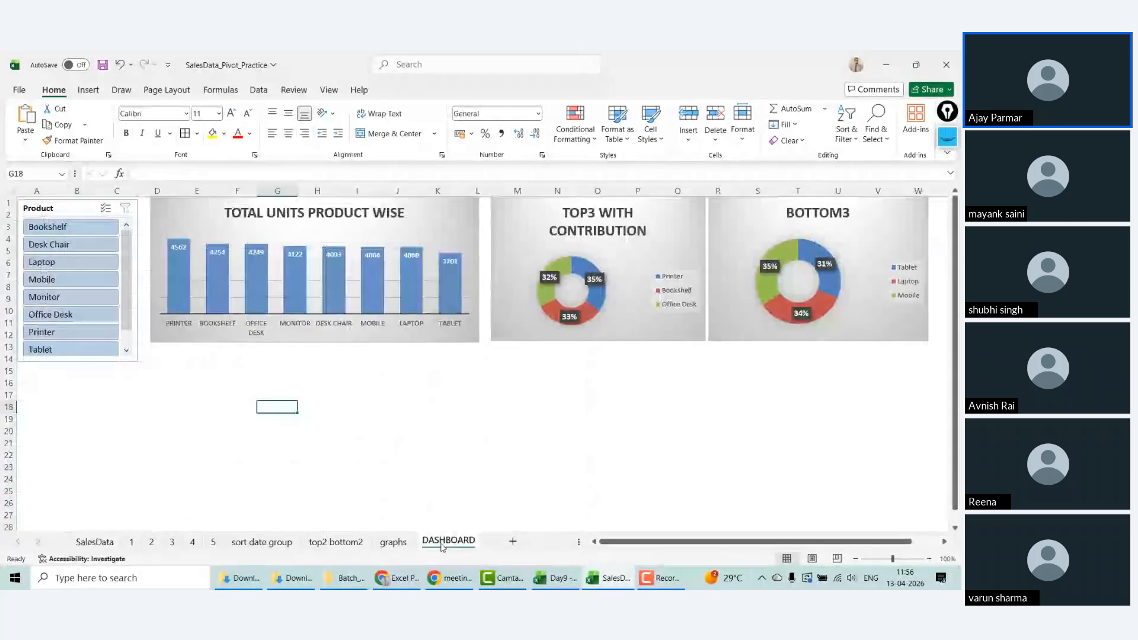
Step: Insert a Region slicer for the top2 pivot table on the top2 bottom2 sheet
{"action": "left_click", "coordinate": [393, 542]}
{"action": "left_click", "coordinate": [336, 541]}
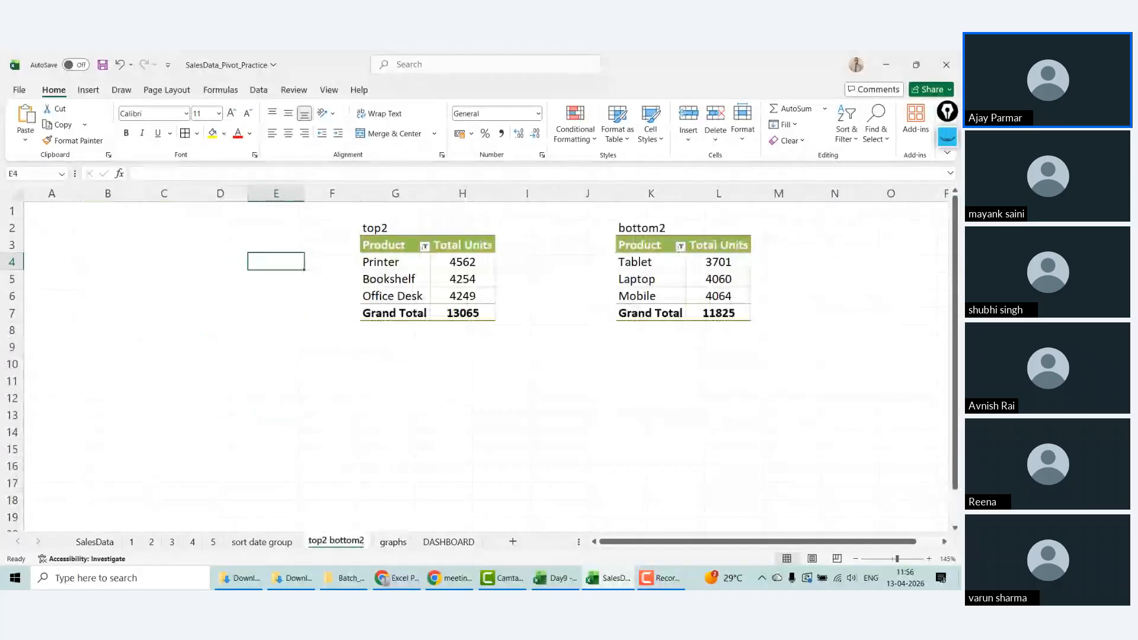
{"action": "left_click", "coordinate": [358, 262]}
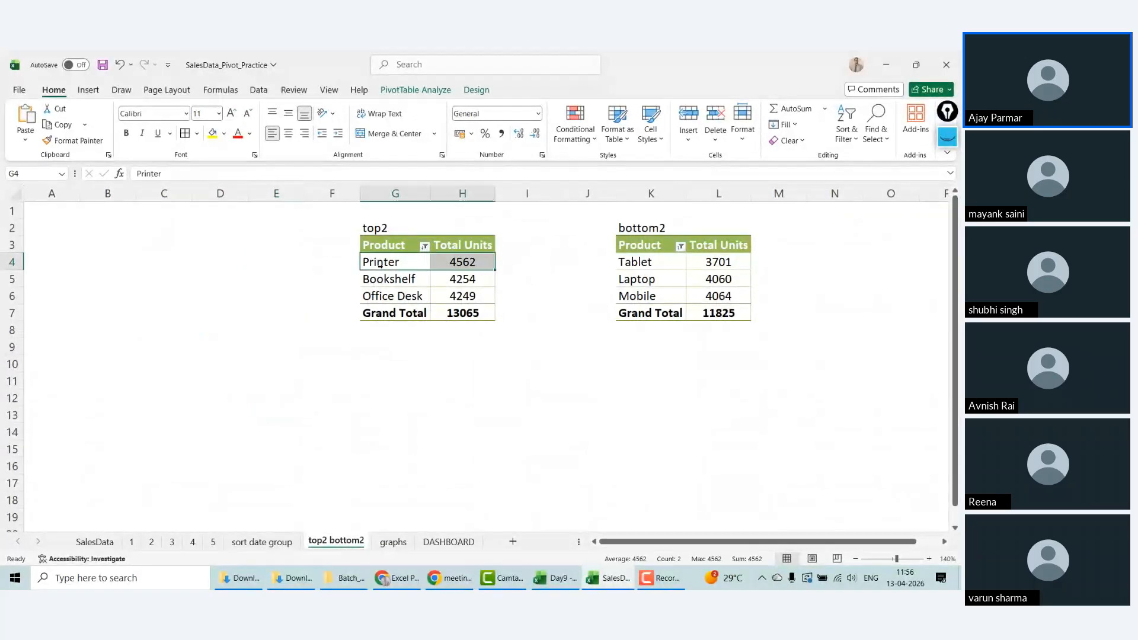
{"action": "left_click", "coordinate": [88, 90]}
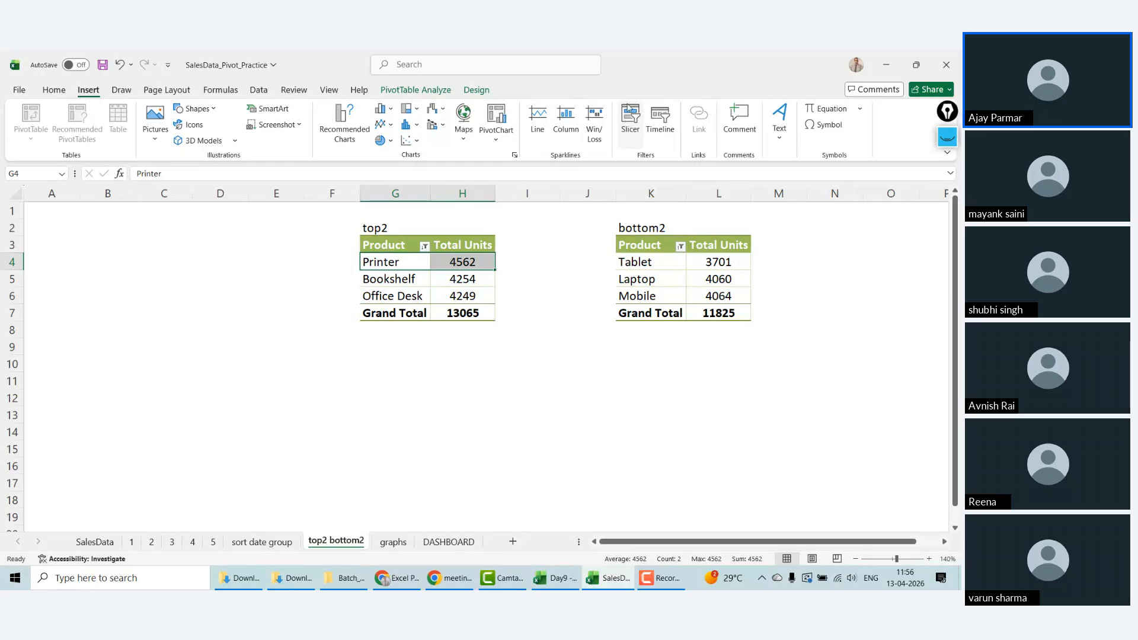
{"action": "left_click", "coordinate": [629, 121]}
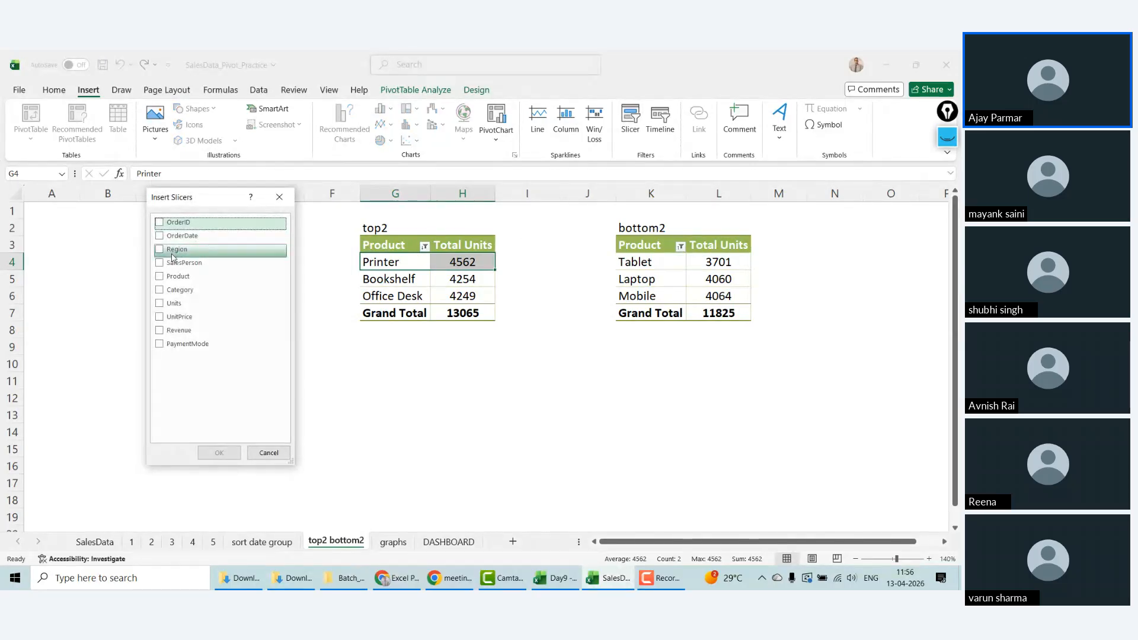
{"action": "left_click", "coordinate": [159, 252]}
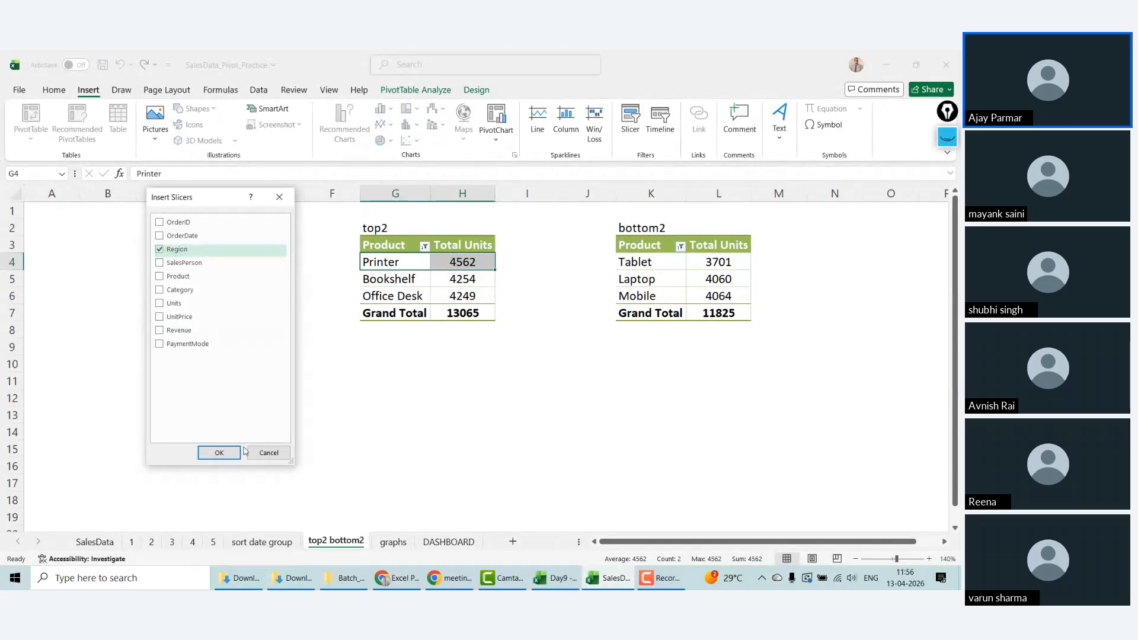
{"action": "left_click", "coordinate": [211, 453]}
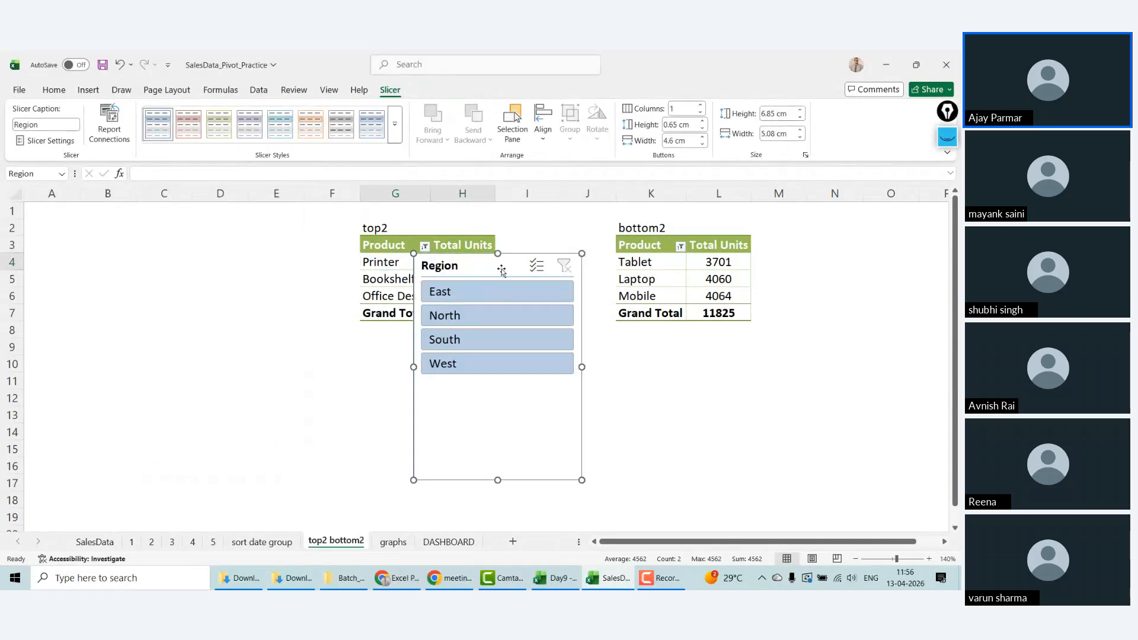
Step: Place the Region slicer beside the top2 table and shrink it to about 5.8 cm high and 3.68 cm wide
{"action": "left_click_drag", "start_coordinate": [509, 265], "coordinate": [220, 246]}
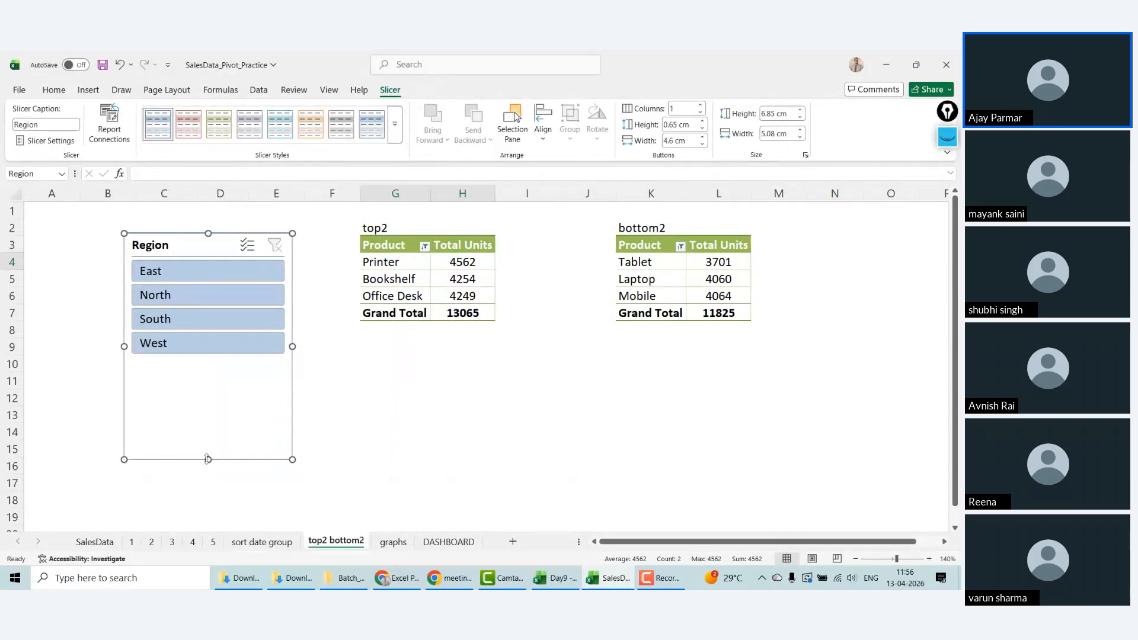
{"action": "left_click_drag", "start_coordinate": [208, 458], "coordinate": [207, 425]}
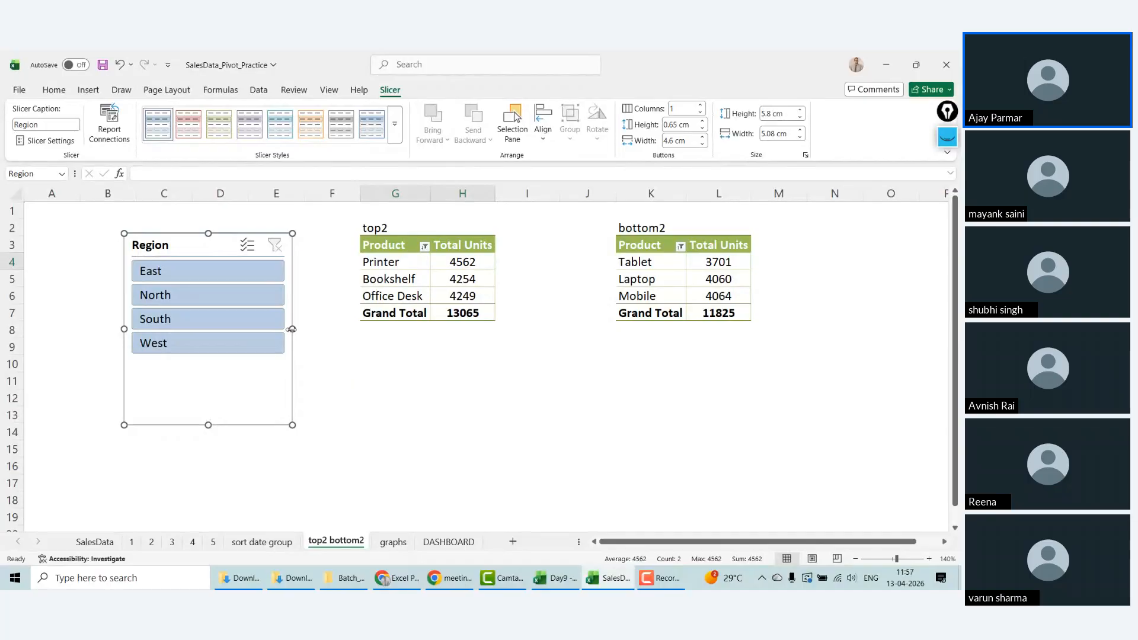
{"action": "left_click_drag", "start_coordinate": [292, 329], "coordinate": [246, 328]}
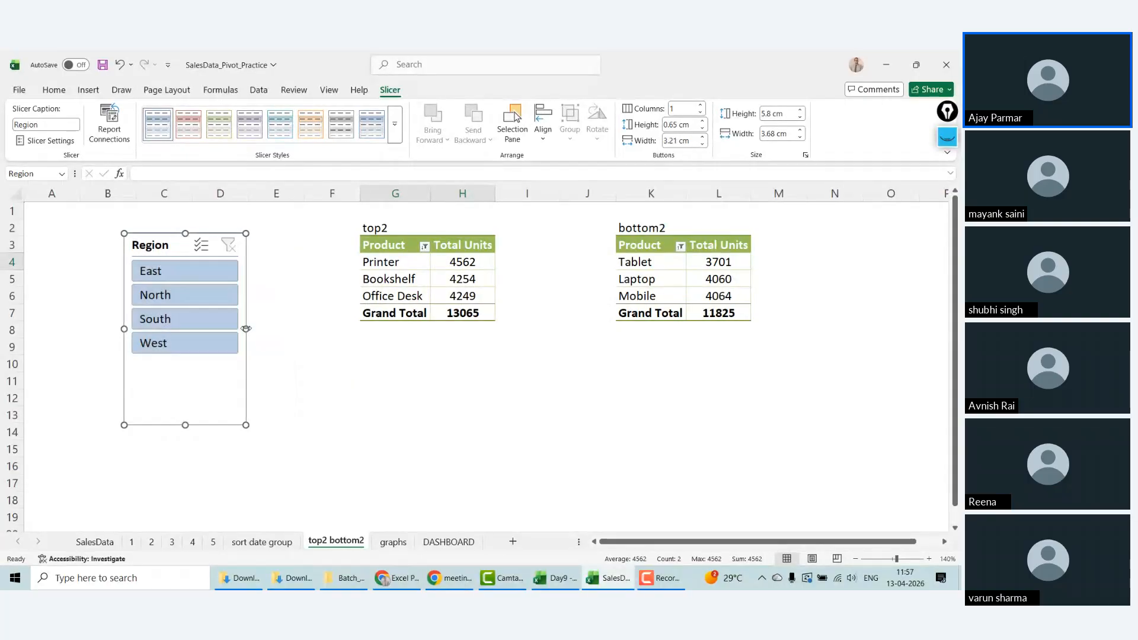
Step: Test the Region slicer with East, North and South, ending on East, and compare the top2 and bottom2 tables
{"action": "left_click", "coordinate": [205, 277]}
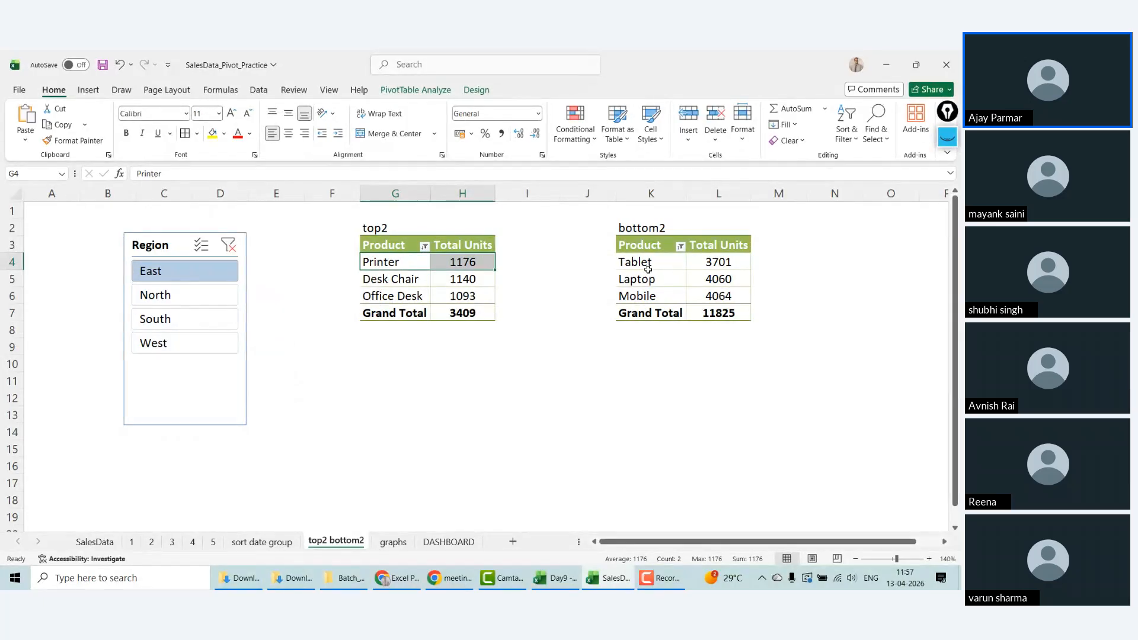
{"action": "left_click", "coordinate": [178, 300]}
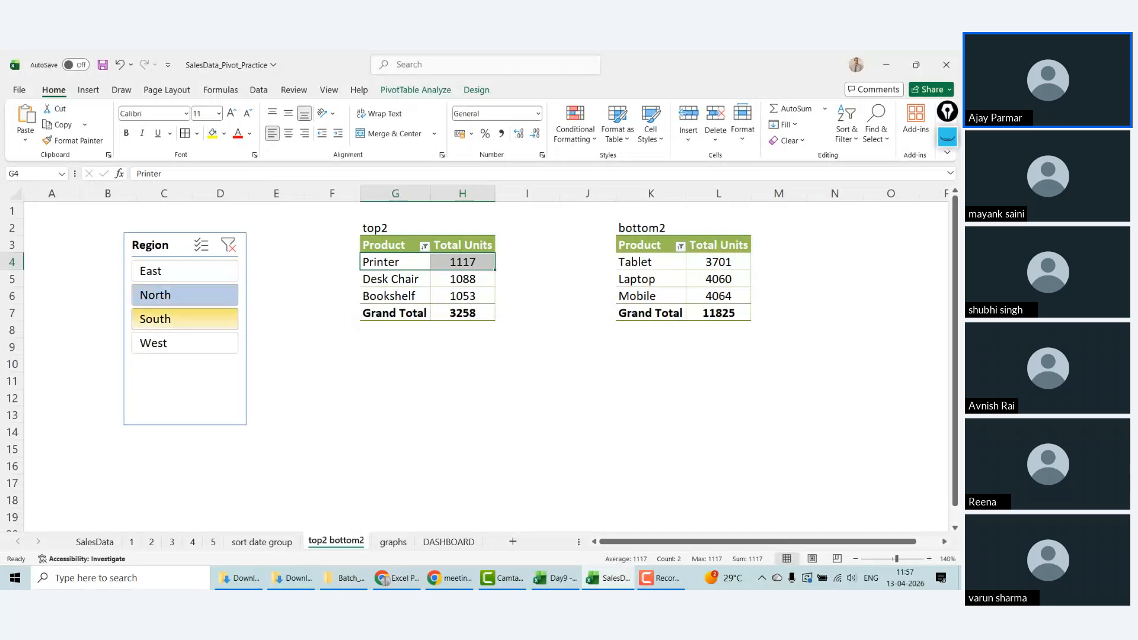
{"action": "left_click", "coordinate": [189, 323]}
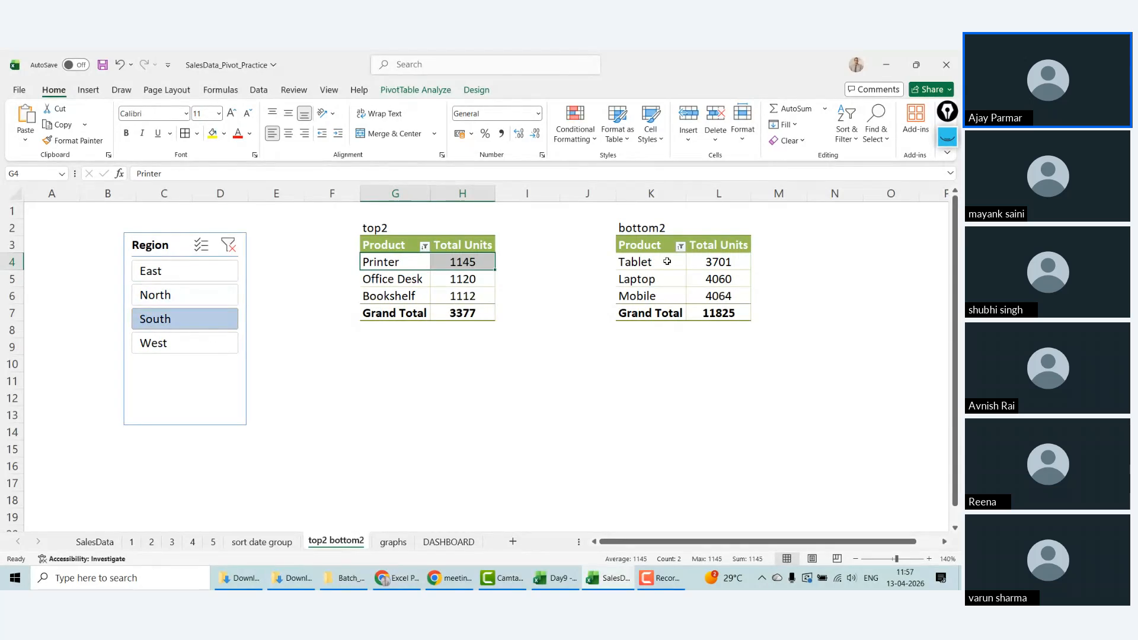
{"action": "left_click", "coordinate": [173, 295]}
{"action": "left_click", "coordinate": [177, 270]}
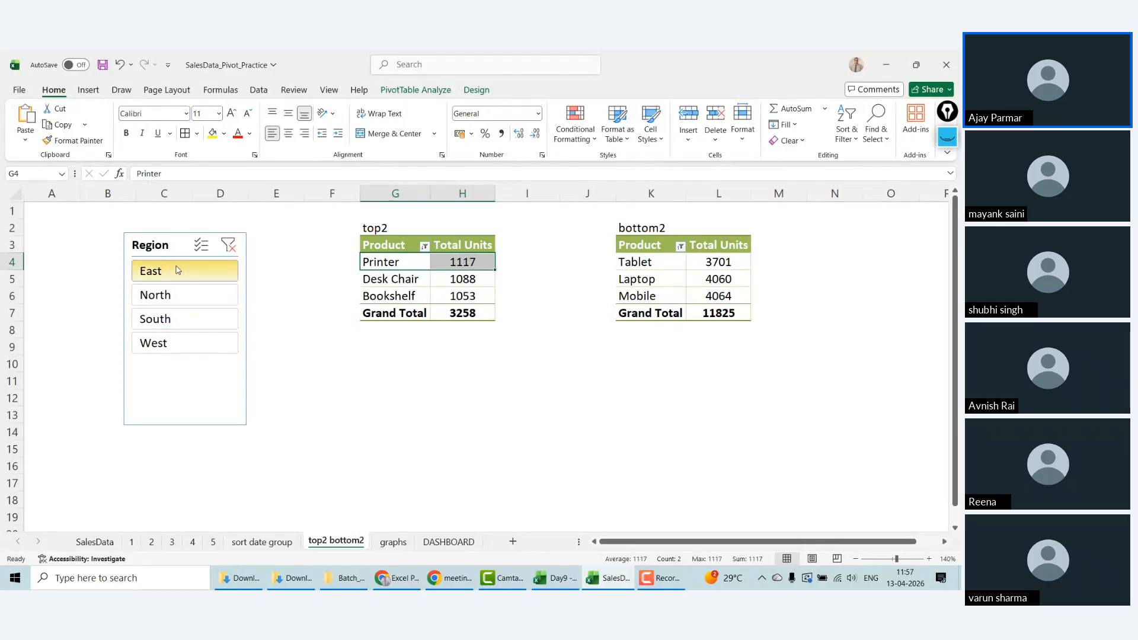
{"action": "left_click", "coordinate": [393, 247]}
{"action": "left_click_drag", "start_coordinate": [393, 247], "coordinate": [459, 312]}
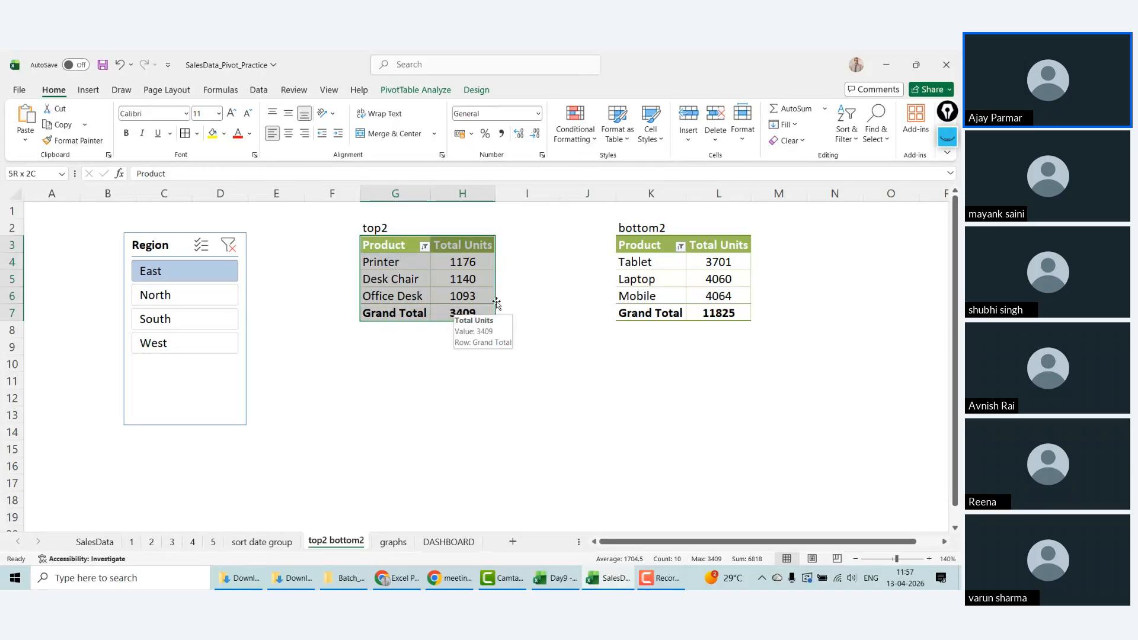
{"action": "left_click", "coordinate": [400, 262]}
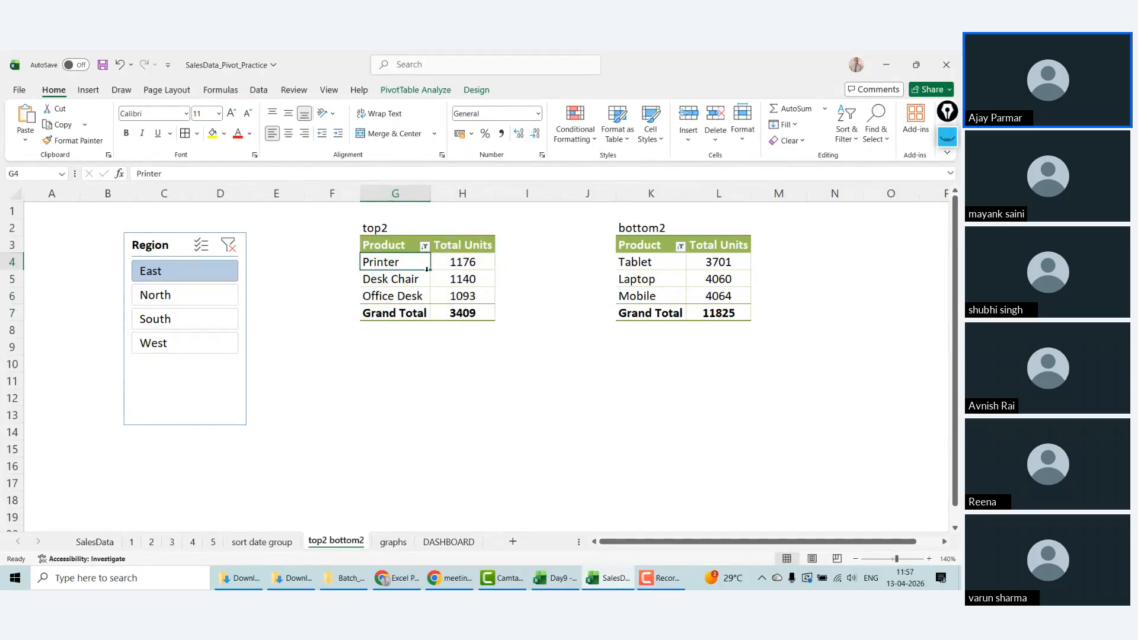
Step: Filter the top2 table by North and by East, checking the TOP3 WITH CONTRIBUTION chart on the DASHBOARD sheet each time
{"action": "left_click", "coordinate": [203, 306]}
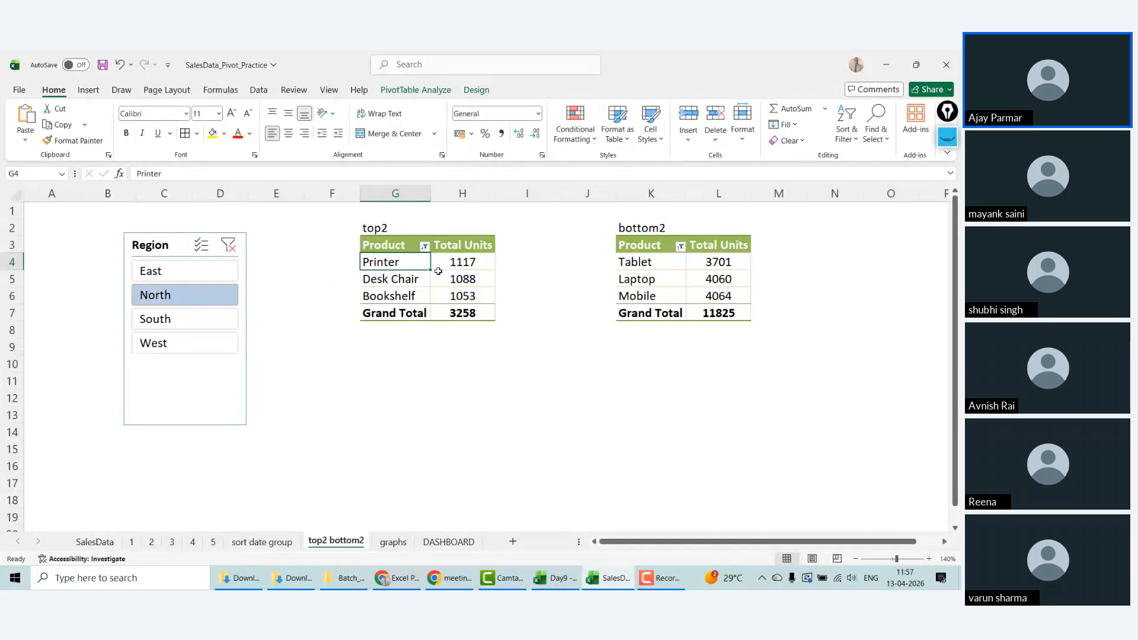
{"action": "left_click", "coordinate": [448, 541]}
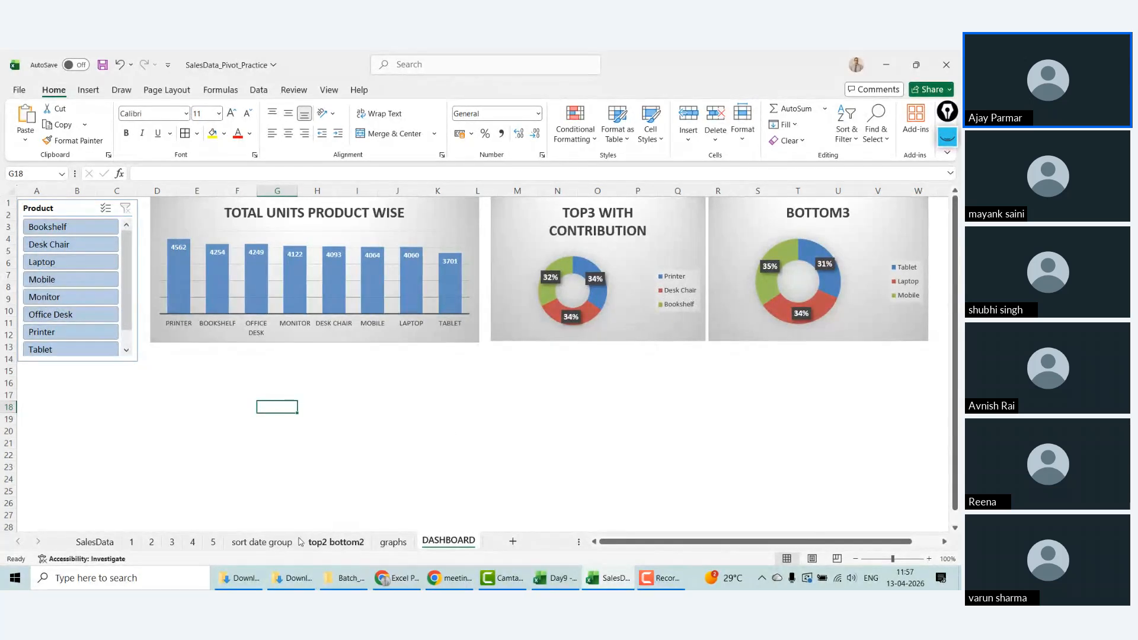
{"action": "left_click", "coordinate": [350, 541]}
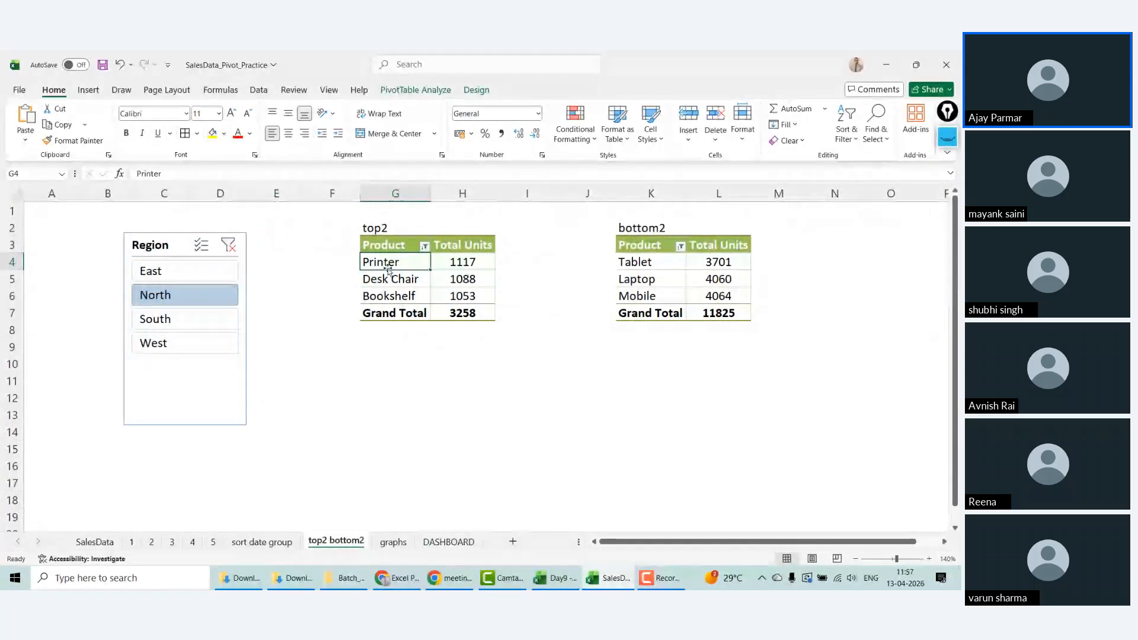
{"action": "left_click", "coordinate": [164, 276]}
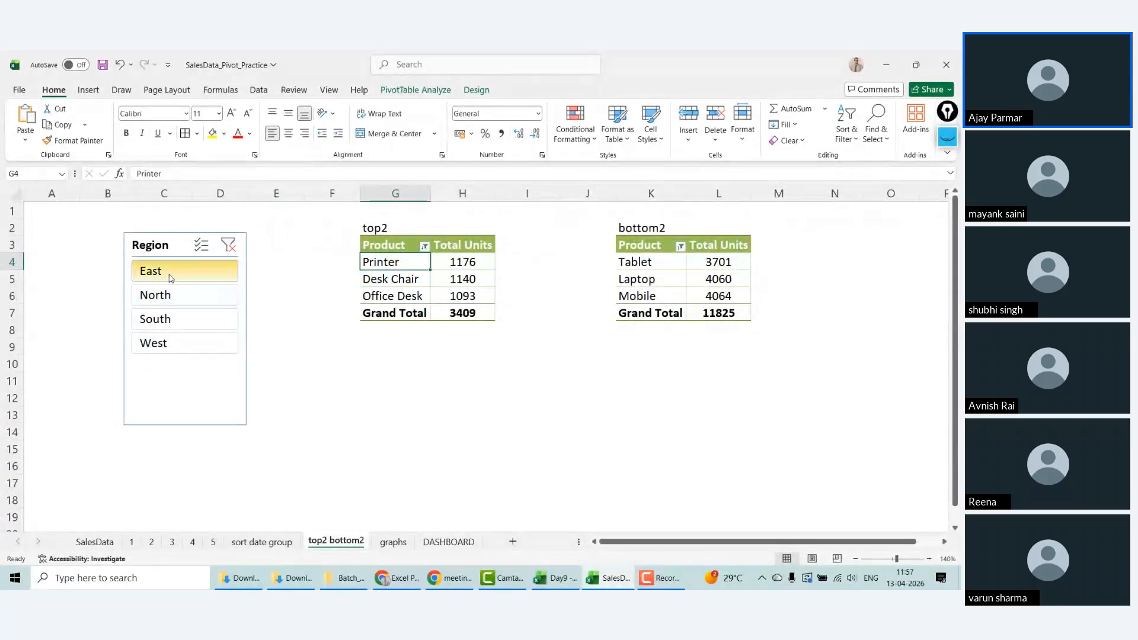
{"action": "left_click", "coordinate": [449, 542]}
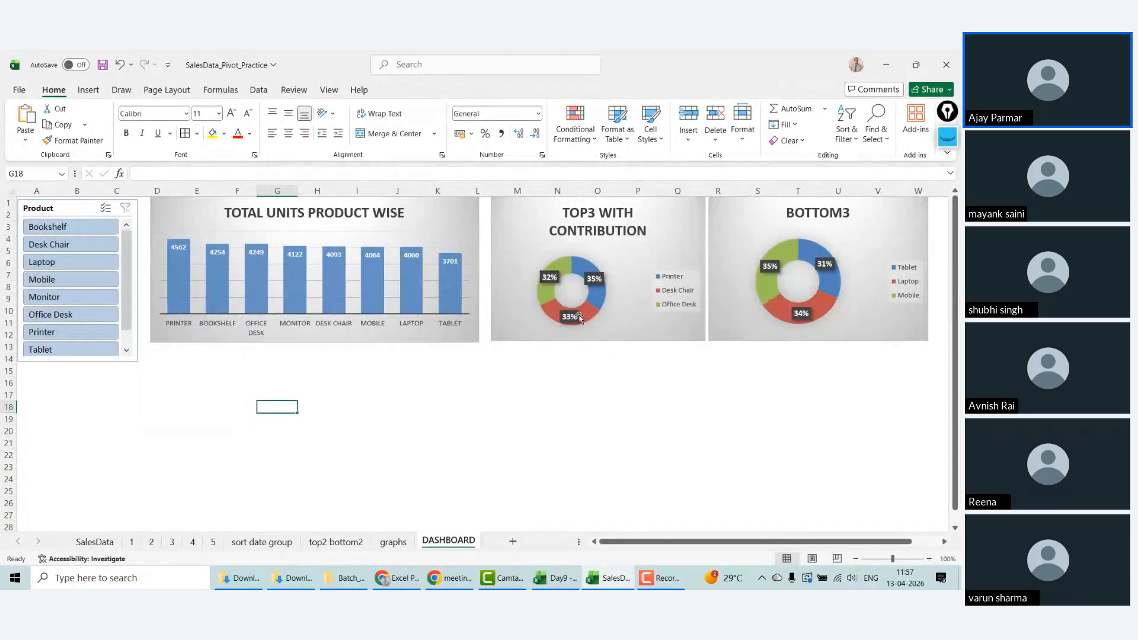
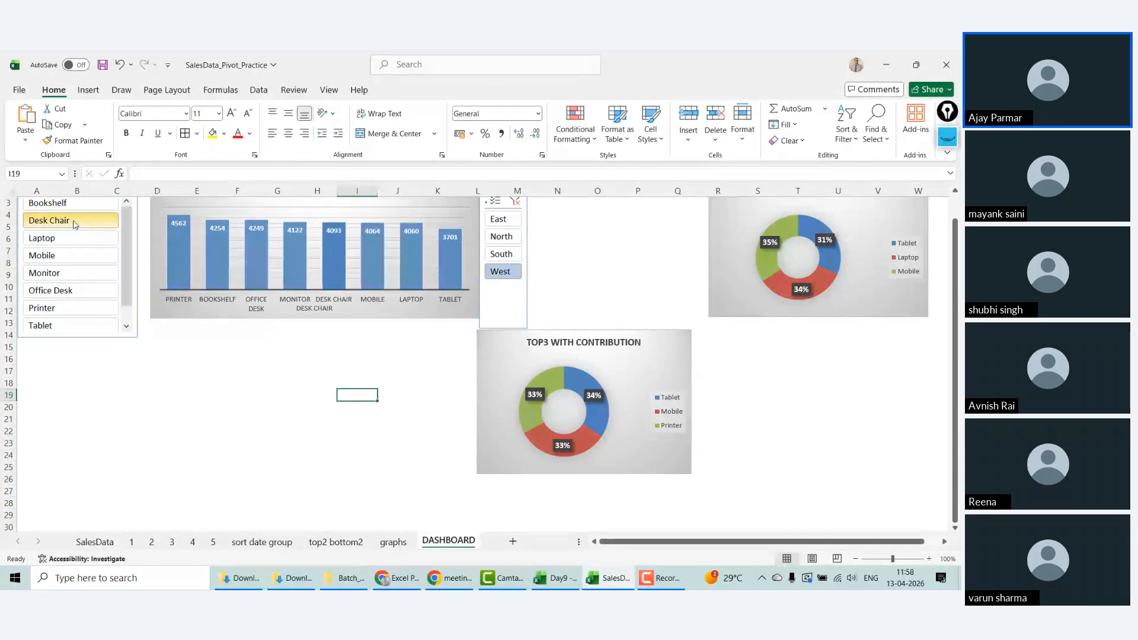
Step: Test the Product slicer on the DASHBOARD by filtering the TOTAL UNITS PRODUCT WISE chart to Desk Chair and Laptop
{"action": "left_click", "coordinate": [74, 222]}
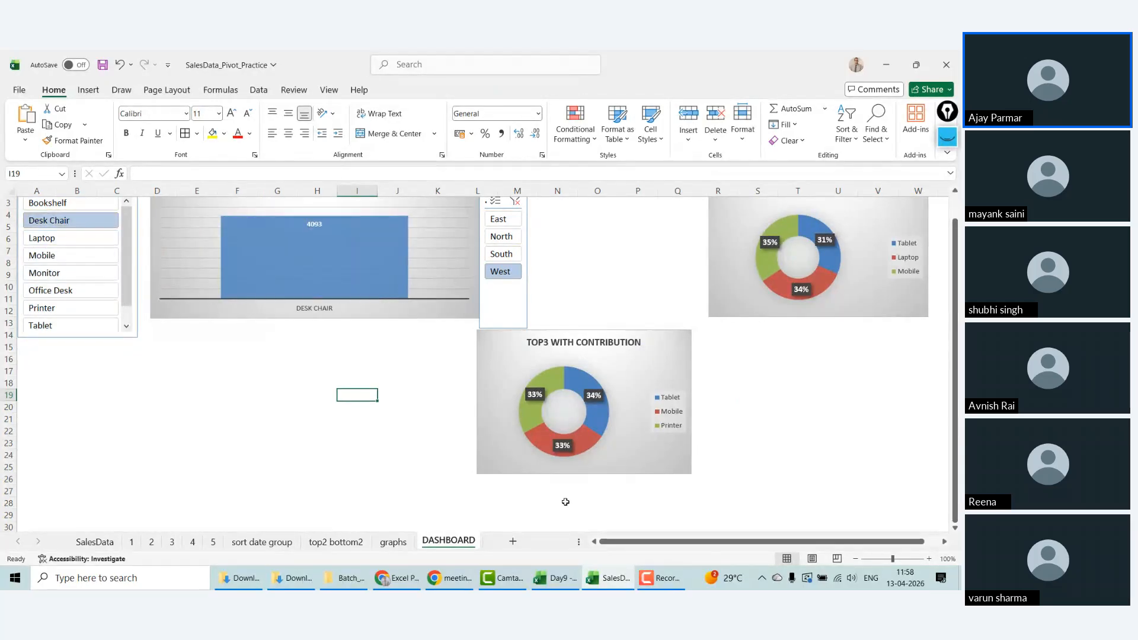
{"action": "left_click", "coordinate": [88, 238], "text": "ctrl"}
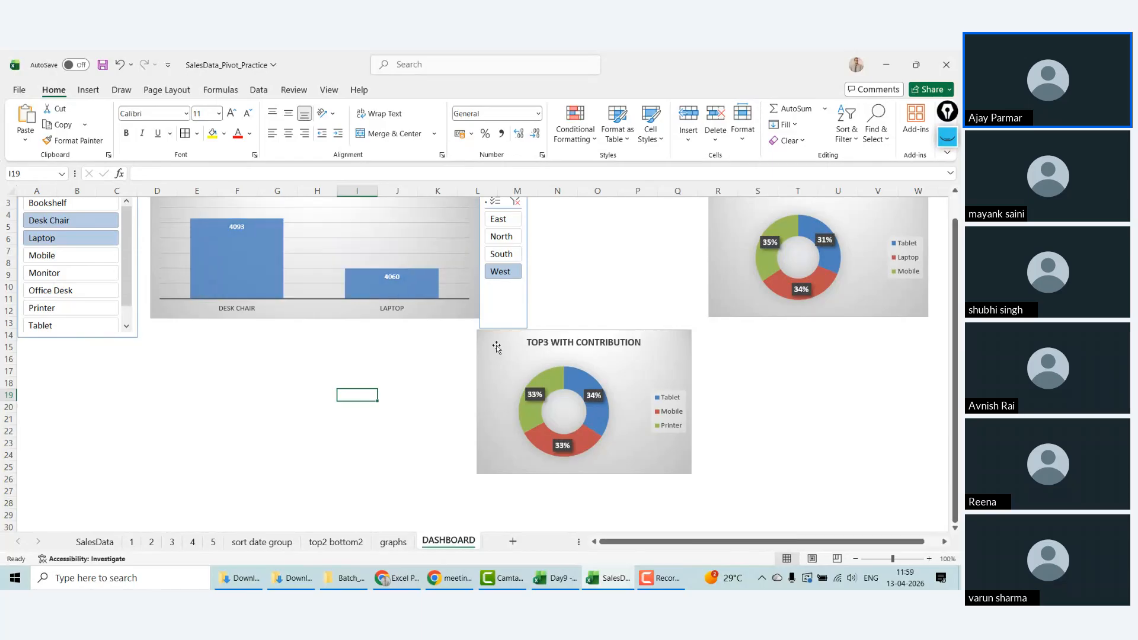
{"action": "left_click_drag", "start_coordinate": [954, 302], "coordinate": [955, 277]}
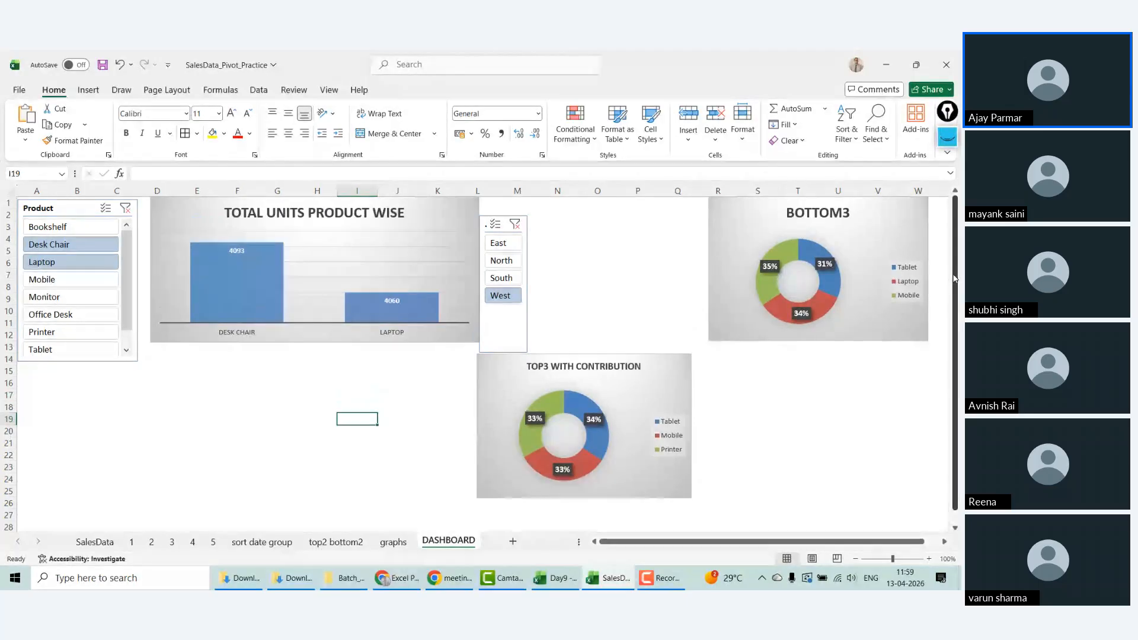
Step: Clear the Region slicer's filter on the DASHBOARD sheet and delete that slicer
{"action": "left_click", "coordinate": [514, 224]}
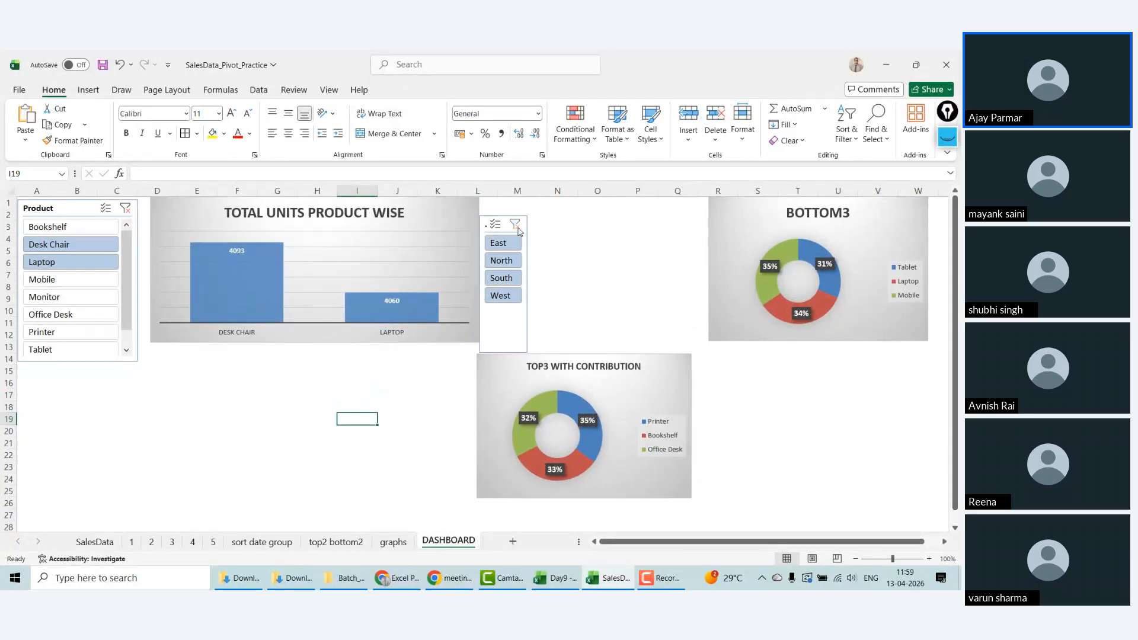
{"action": "left_click", "coordinate": [508, 342]}
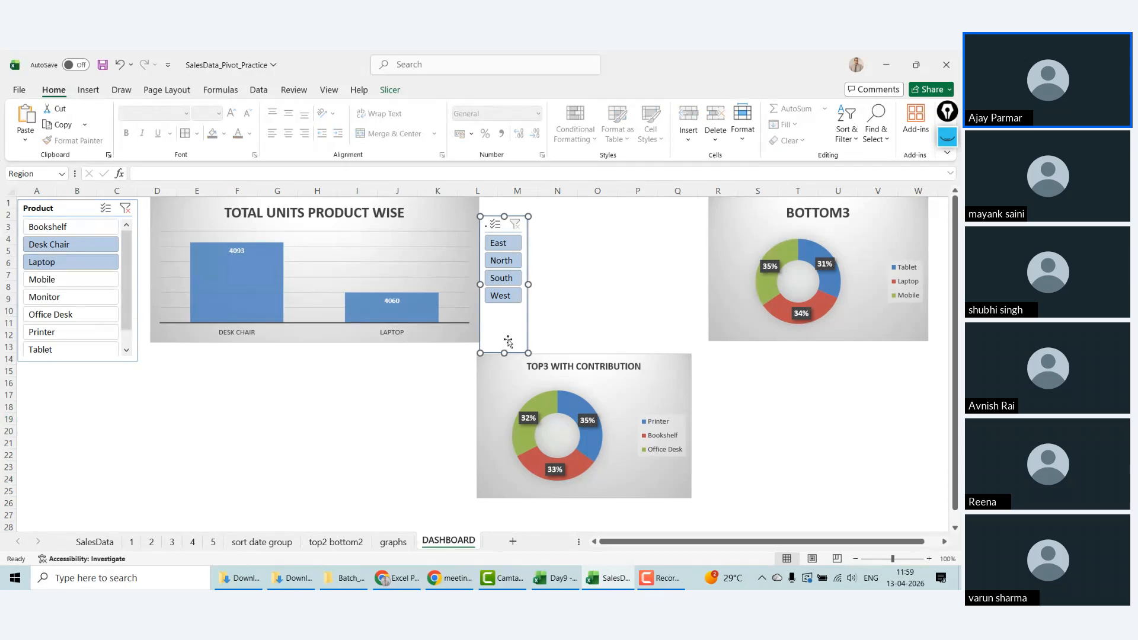
{"action": "key", "text": "Delete"}
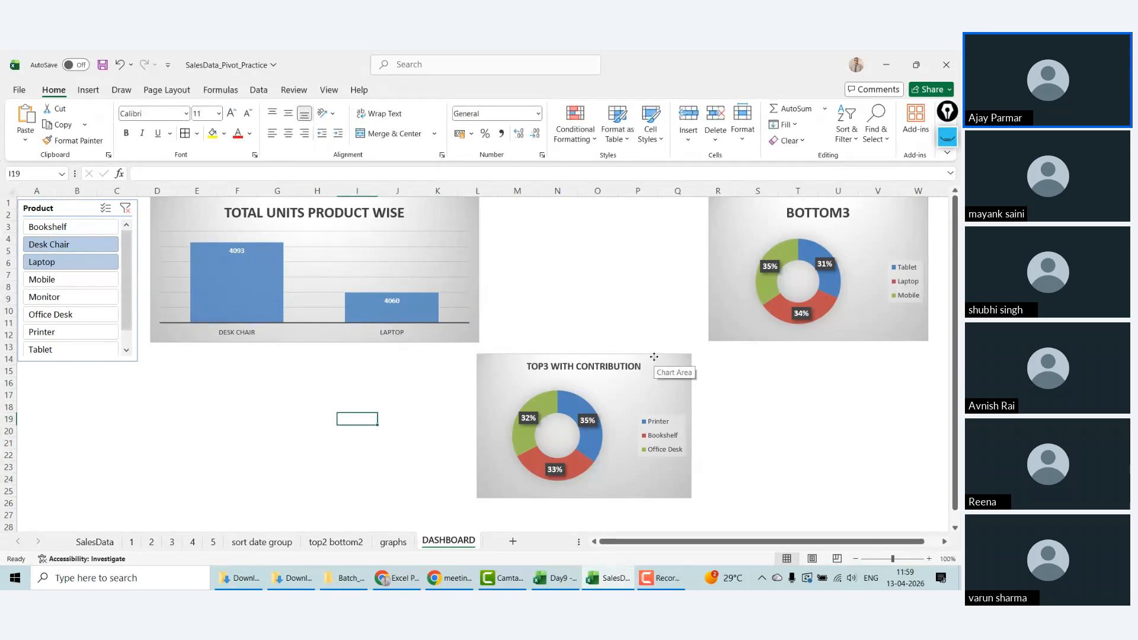
Step: Place the TOP3 WITH CONTRIBUTION chart between the units chart and BOTTOM3, and clear the Product slicer's filter
{"action": "left_click_drag", "start_coordinate": [654, 356], "coordinate": [669, 202]}
{"action": "left_click", "coordinate": [718, 394]}
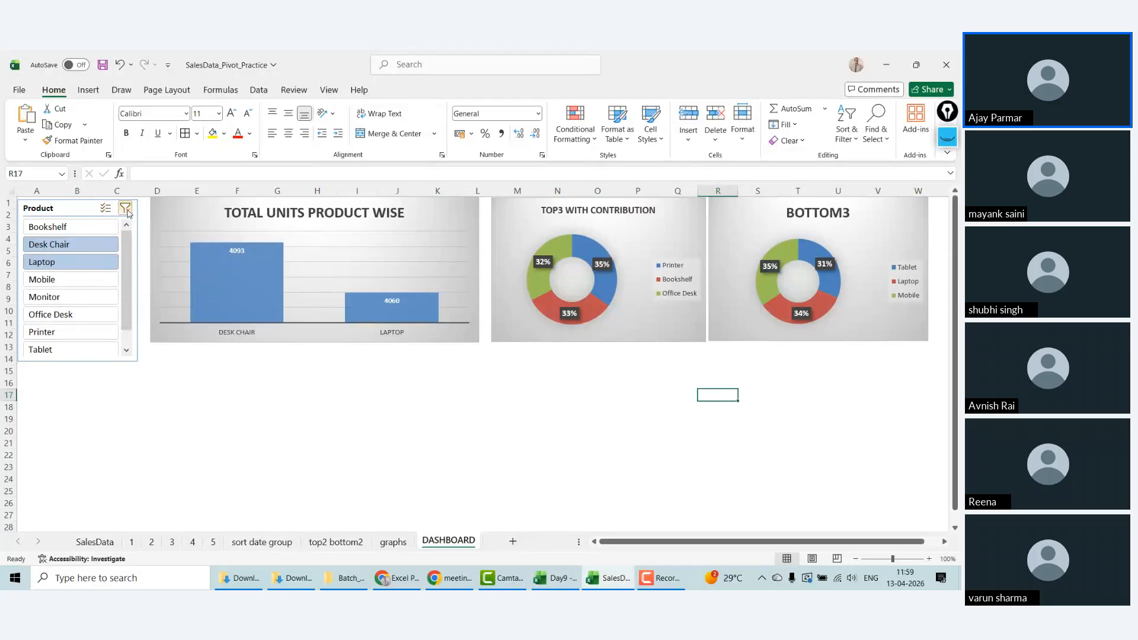
{"action": "left_click", "coordinate": [125, 209]}
{"action": "left_click", "coordinate": [199, 396]}
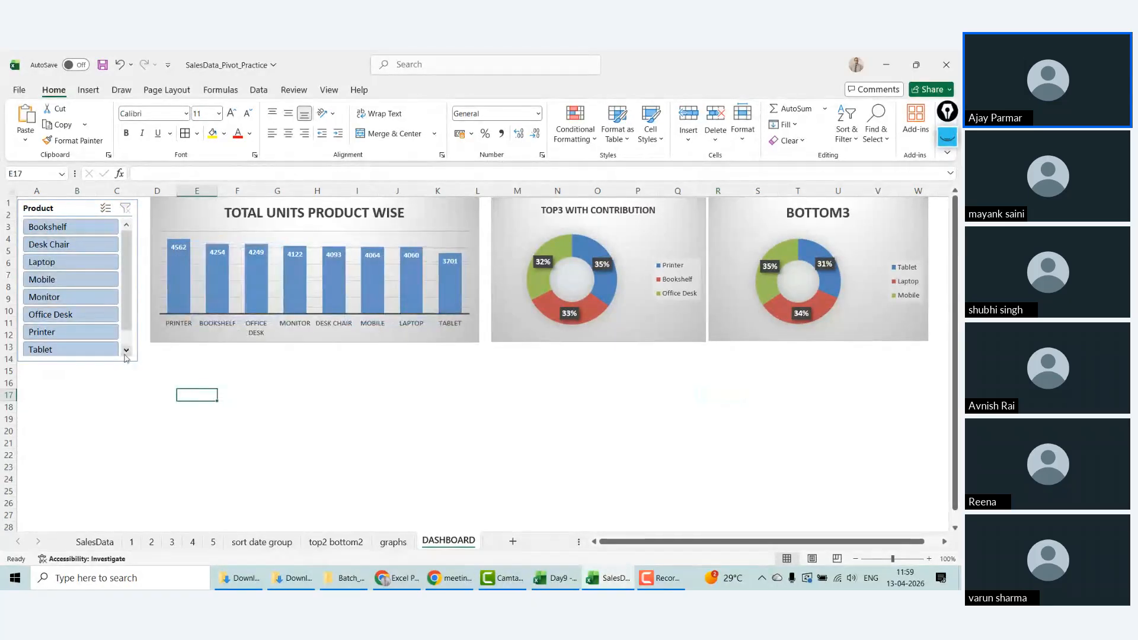
Step: Move the TOTAL UNITS PRODUCT WISE chart down to around row 16 and place the Product slicer above it, starting at column C
{"action": "left_click", "coordinate": [437, 204]}
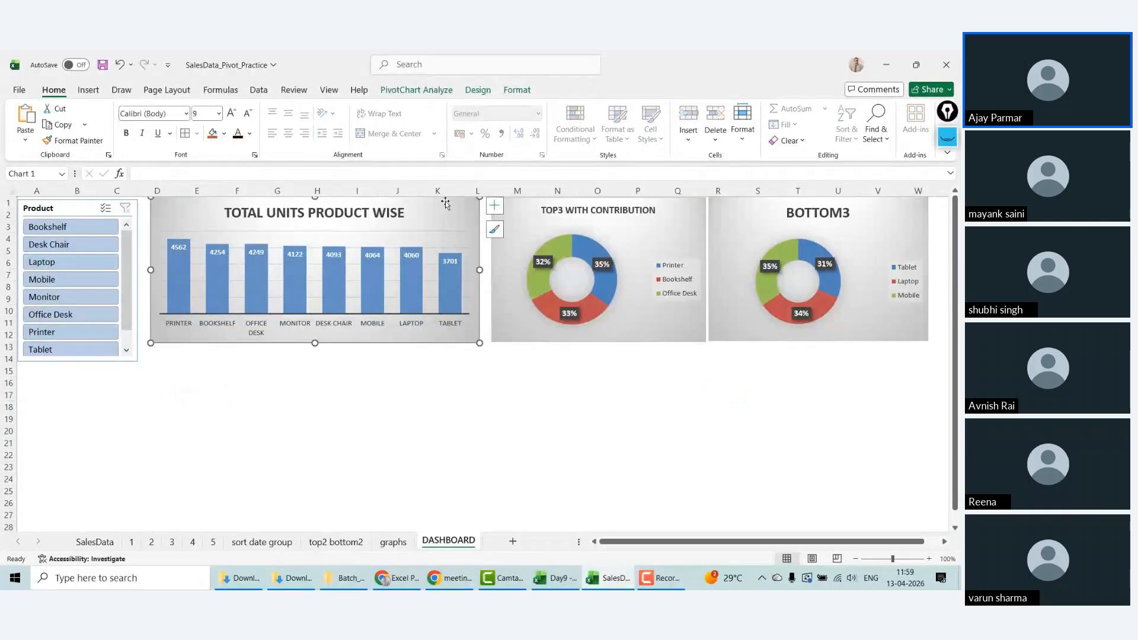
{"action": "left_click_drag", "start_coordinate": [445, 201], "coordinate": [403, 384]}
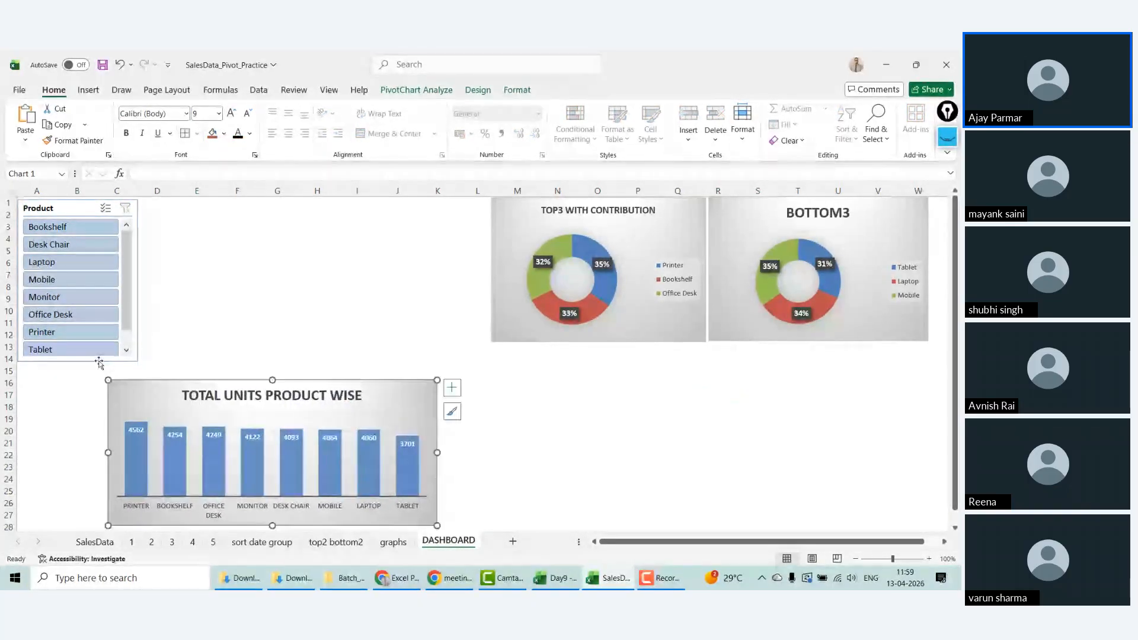
{"action": "left_click", "coordinate": [84, 207]}
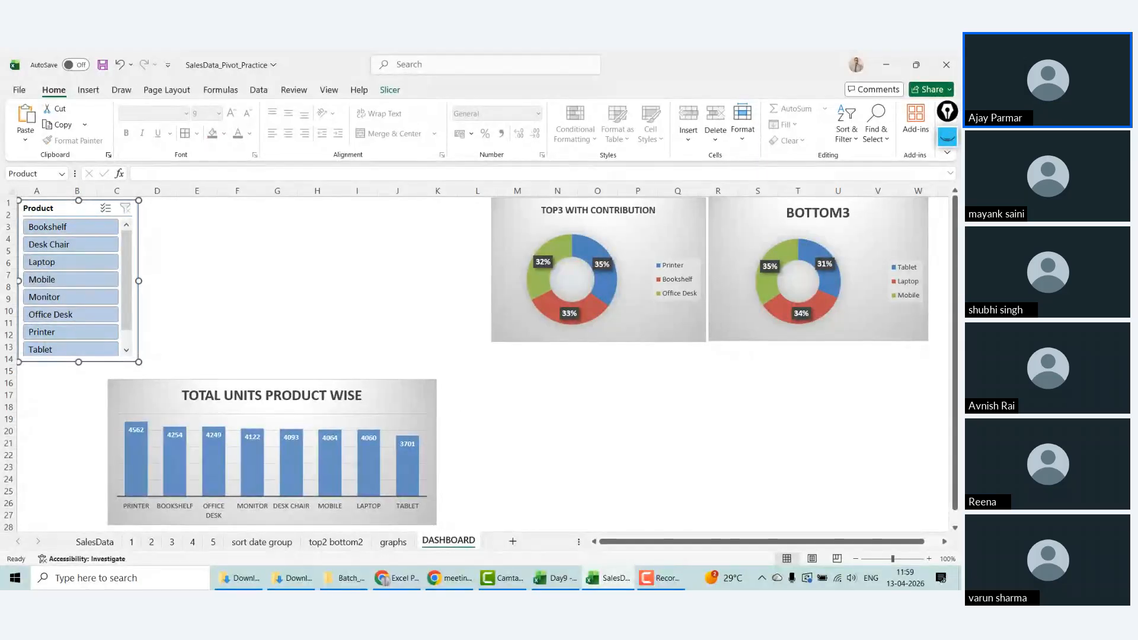
{"action": "left_click_drag", "start_coordinate": [83, 203], "coordinate": [181, 212]}
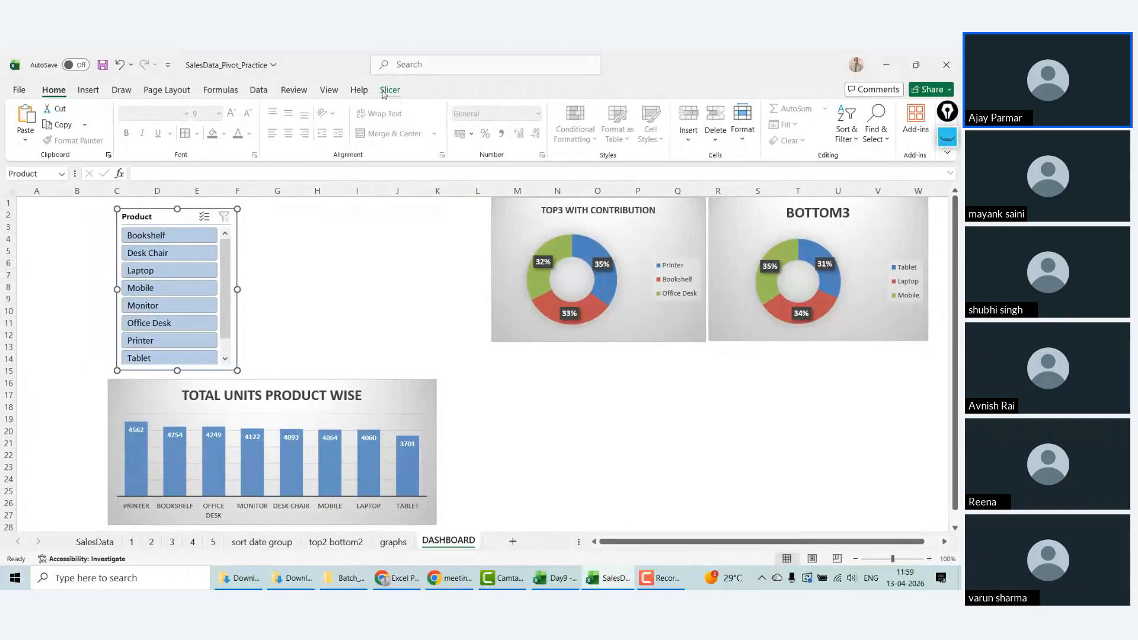
Step: Apply the dark blue slicer style to the Product slicer and arrange its buttons in 8 columns
{"action": "left_click", "coordinate": [386, 91]}
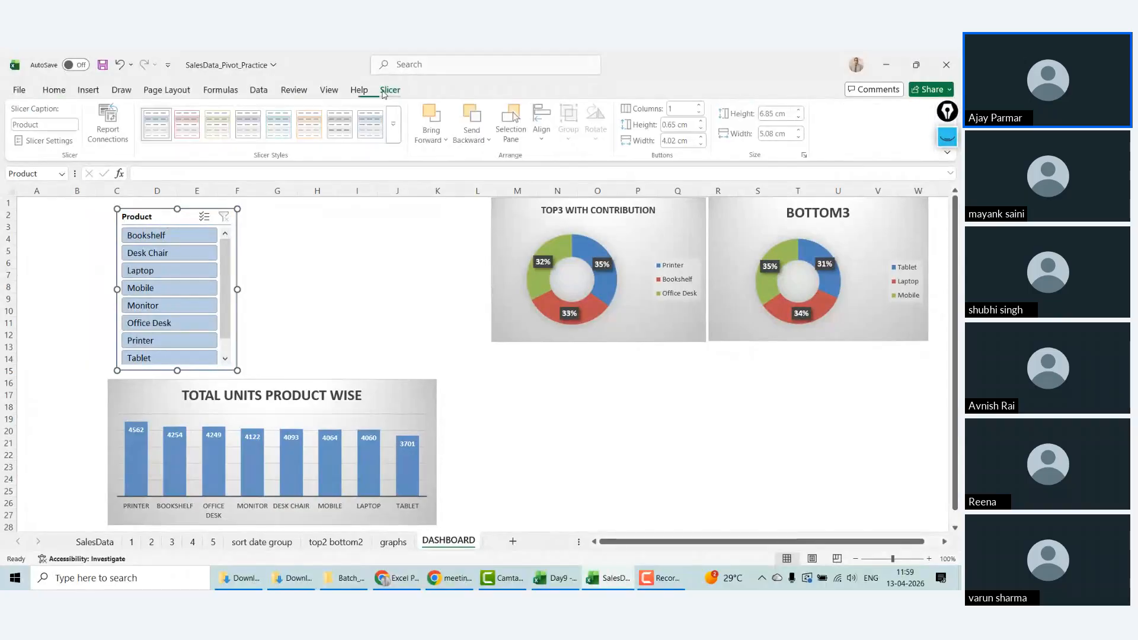
{"action": "left_click", "coordinate": [393, 132]}
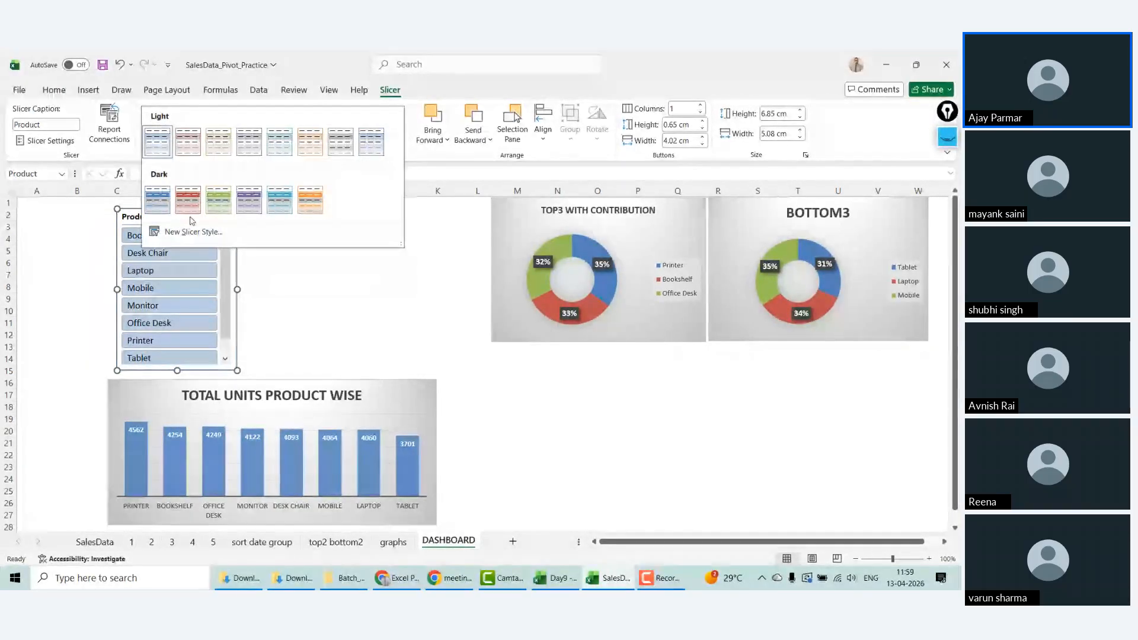
{"action": "left_click", "coordinate": [159, 202]}
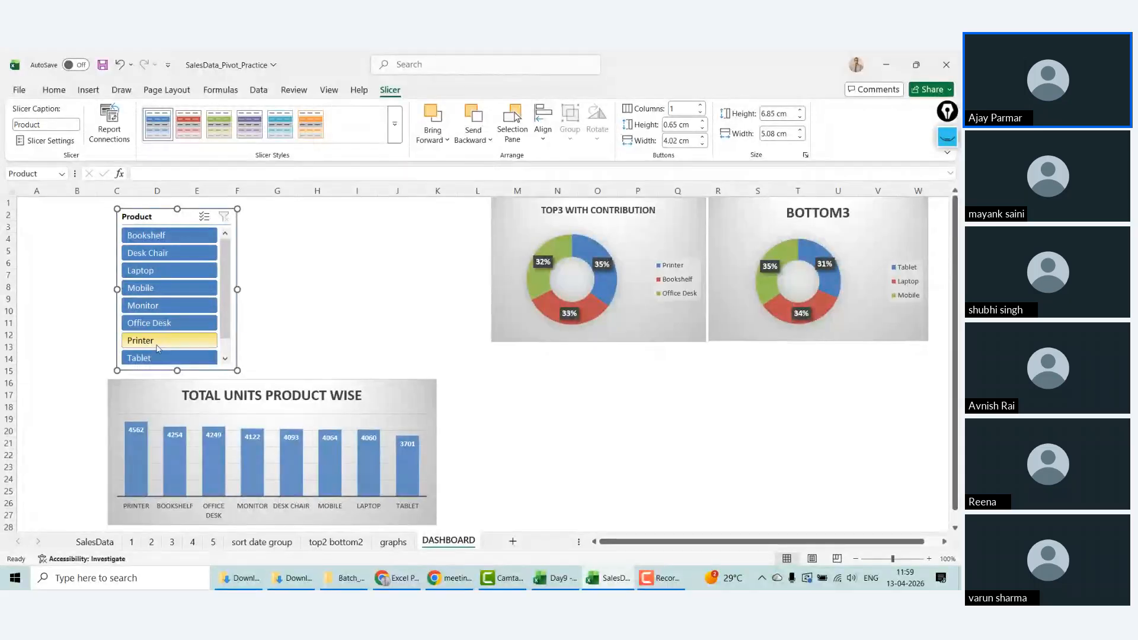
{"action": "left_click", "coordinate": [685, 108]}
{"action": "type", "text": "8"}
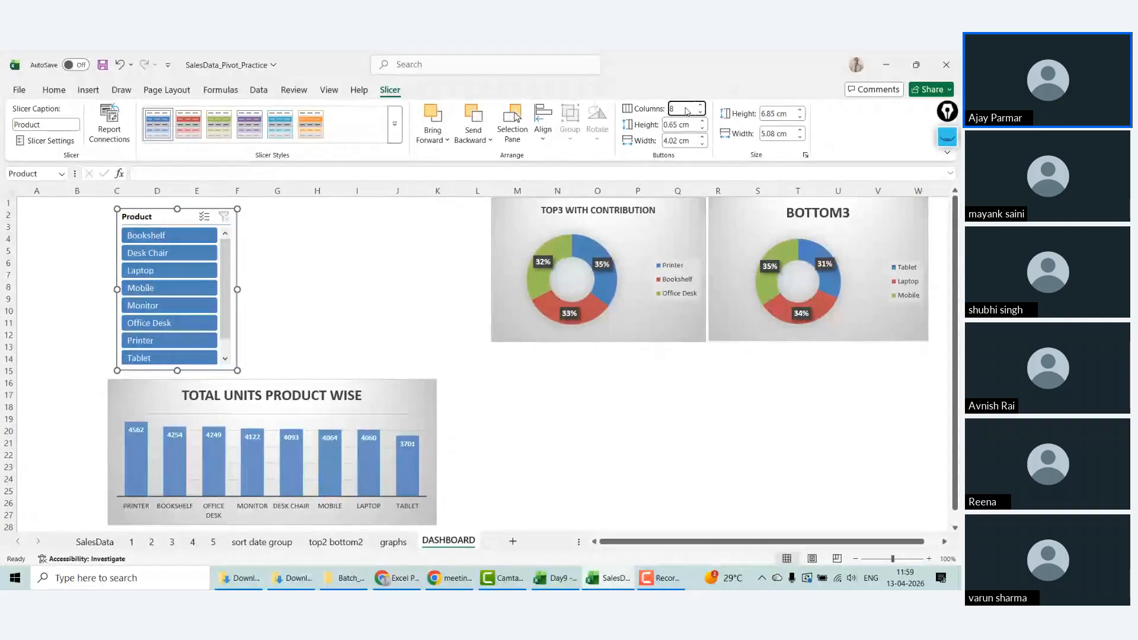
{"action": "key", "text": "Return"}
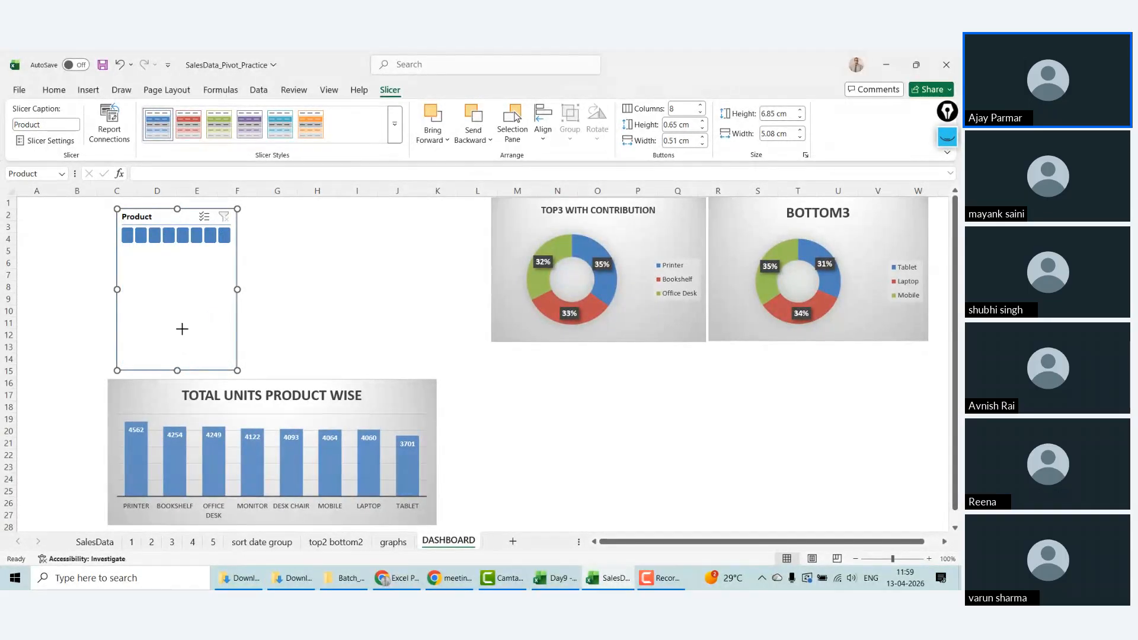
Step: Resize the Product slicer into a horizontal strip about 1.89 cm high and 14.76 cm wide
{"action": "left_click_drag", "start_coordinate": [182, 329], "coordinate": [182, 256]}
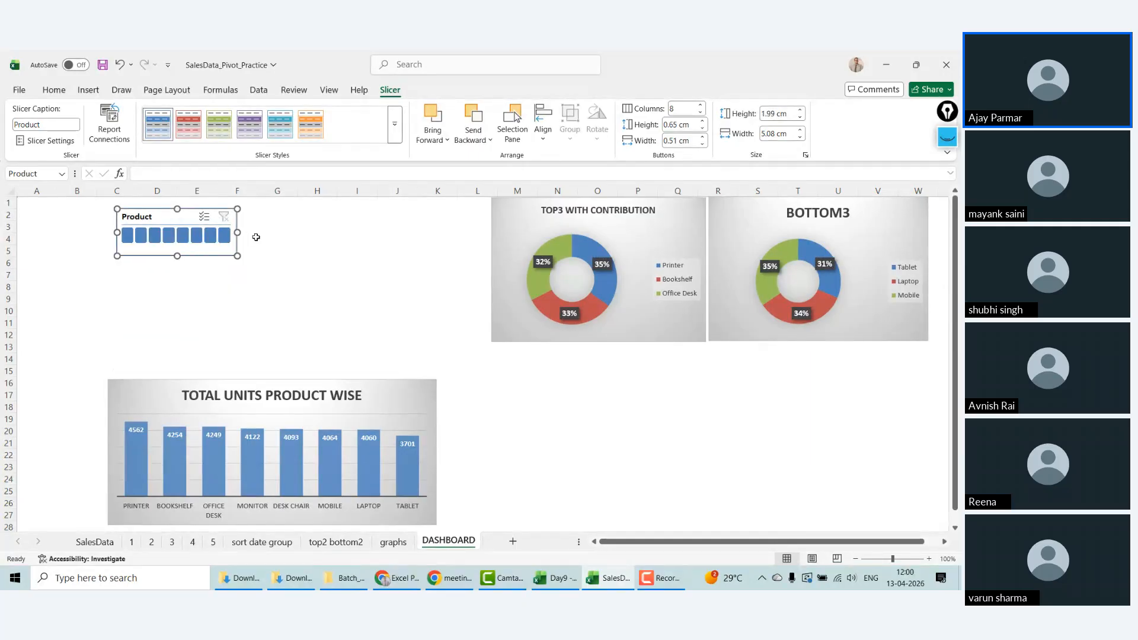
{"action": "left_click_drag", "start_coordinate": [238, 233], "coordinate": [410, 231]}
{"action": "scroll", "coordinate": [410, 231], "scroll_direction": "up", "scroll_amount": 1}
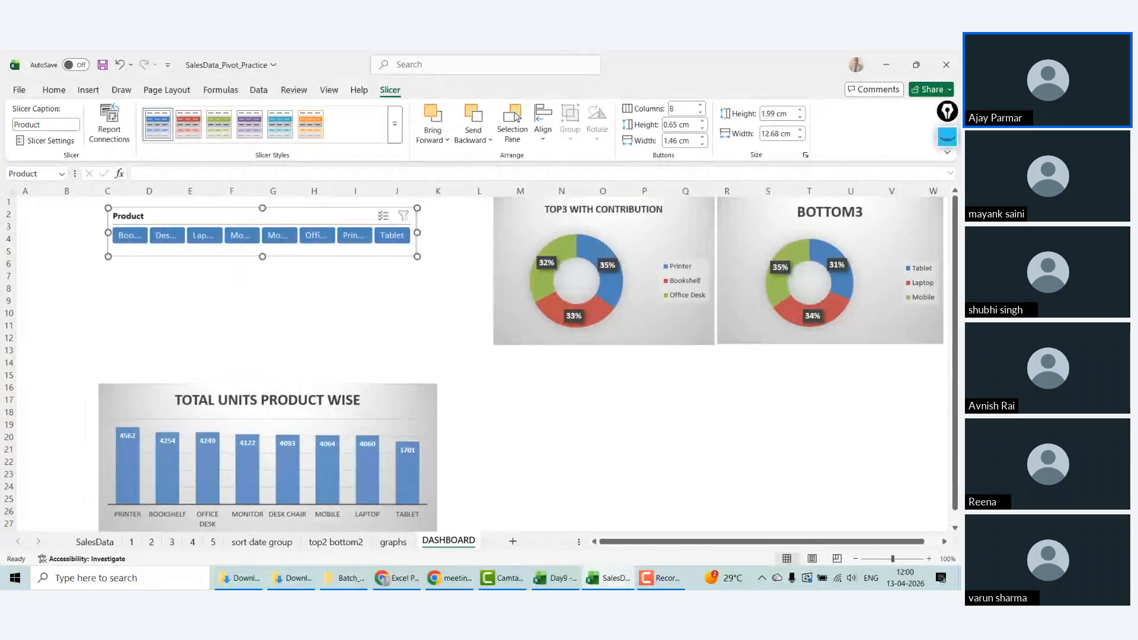
{"action": "scroll", "coordinate": [418, 233], "scroll_direction": "down", "scroll_amount": 1}
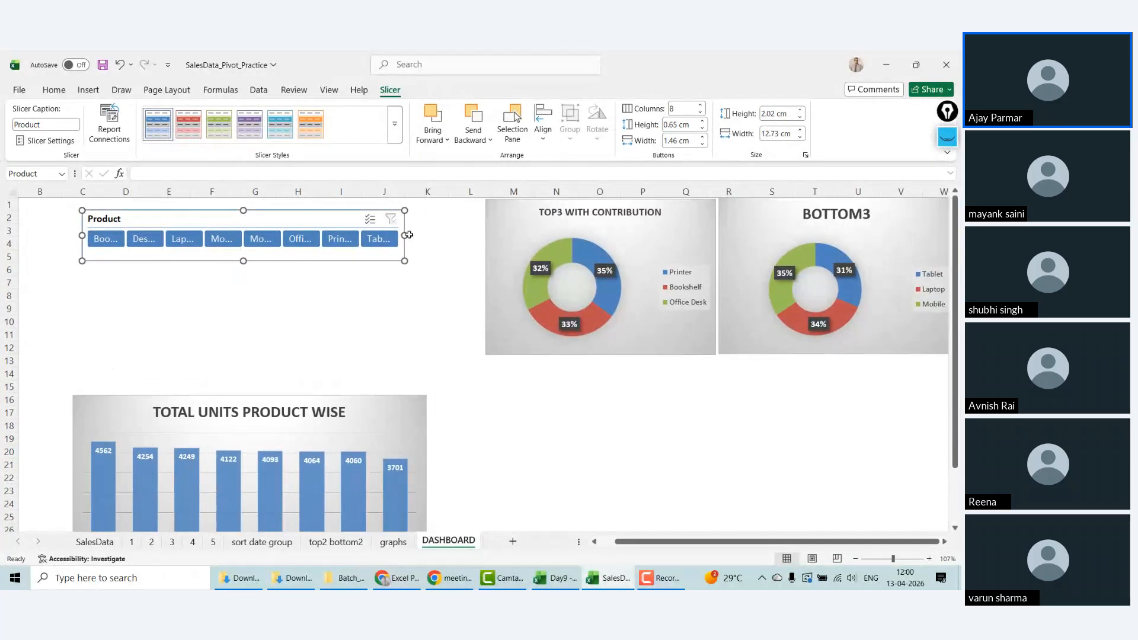
{"action": "left_click_drag", "start_coordinate": [405, 236], "coordinate": [455, 235]}
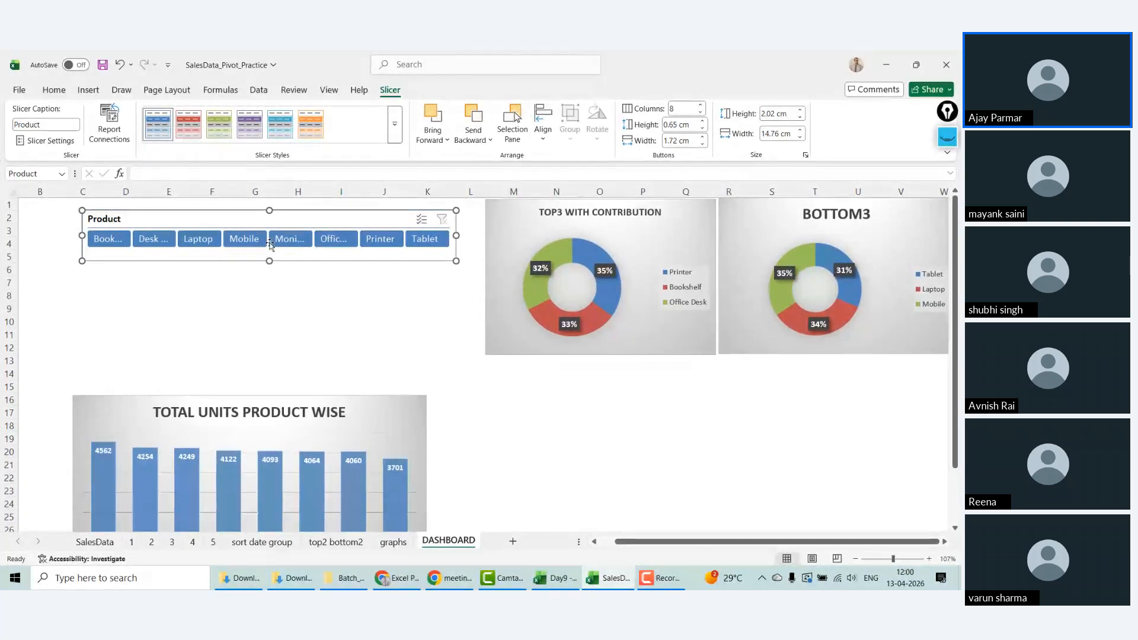
{"action": "left_click_drag", "start_coordinate": [269, 260], "coordinate": [268, 253]}
Step: Move the TOTAL UNITS PRODUCT WISE chart directly under the Product slicer, widen it to the slicer's width and leave a small gap between them
{"action": "left_click", "coordinate": [356, 406]}
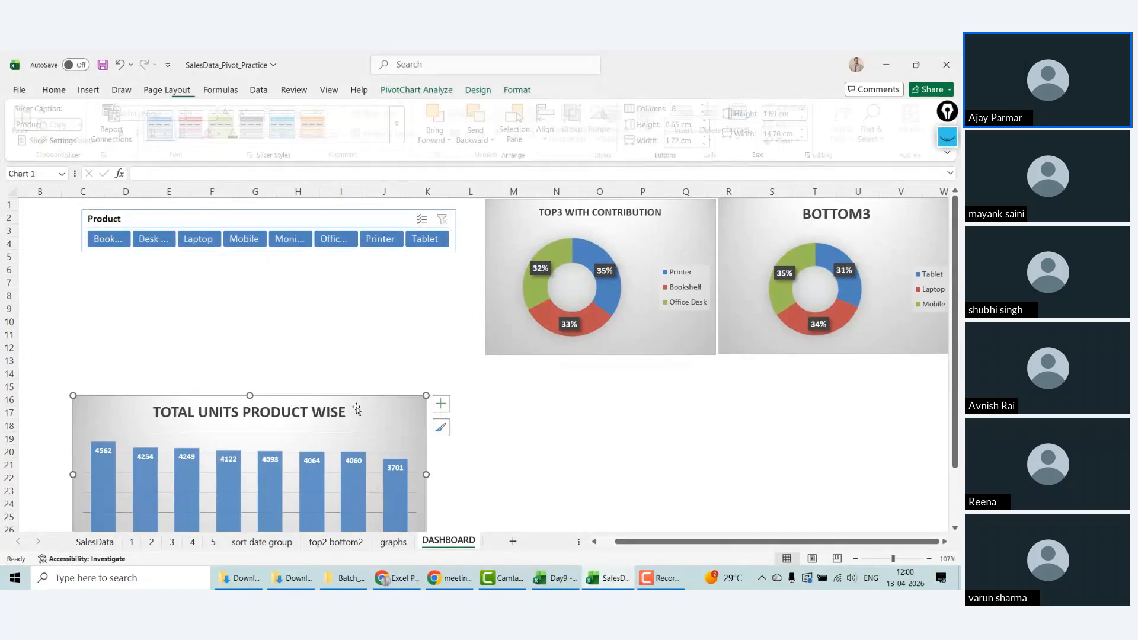
{"action": "left_click_drag", "start_coordinate": [356, 407], "coordinate": [383, 254]}
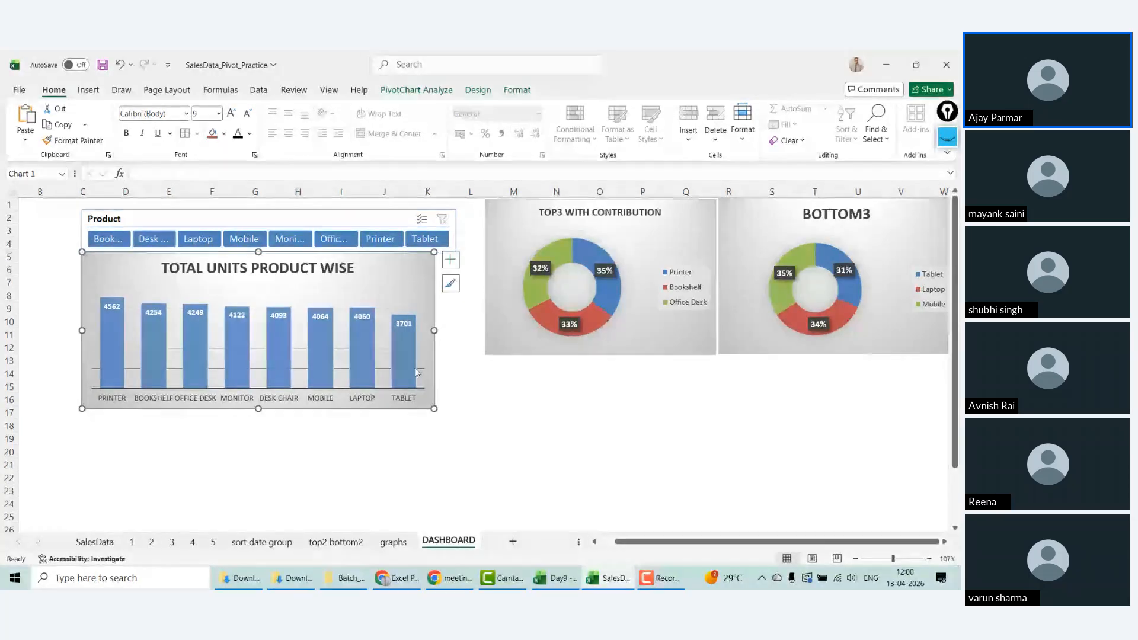
{"action": "left_click_drag", "start_coordinate": [449, 331], "coordinate": [455, 331]}
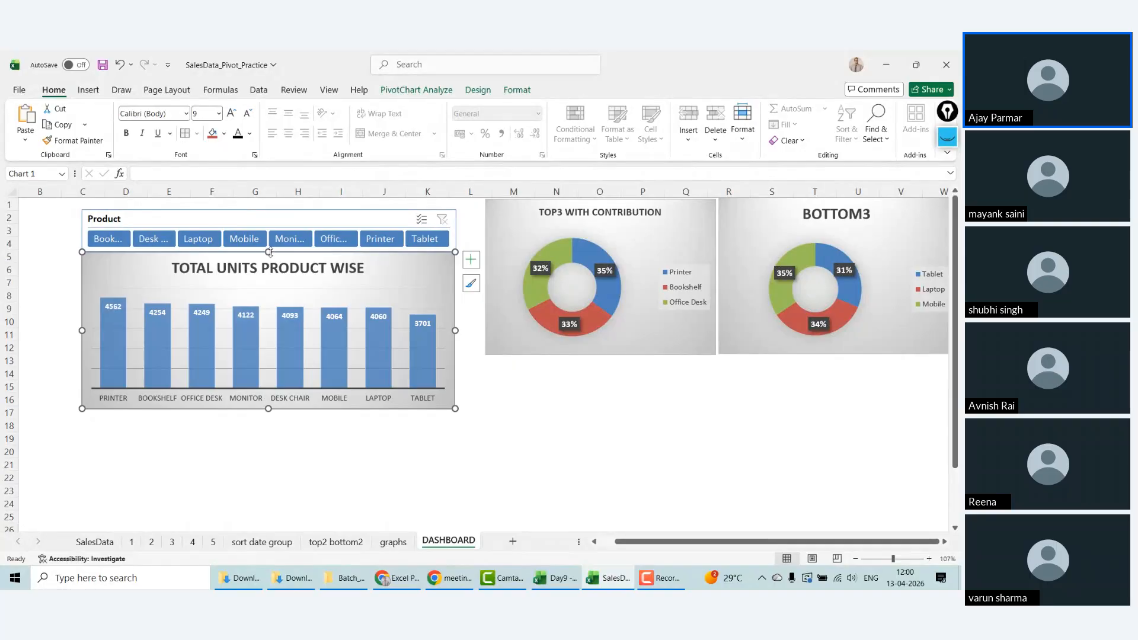
{"action": "left_click_drag", "start_coordinate": [275, 253], "coordinate": [274, 257]}
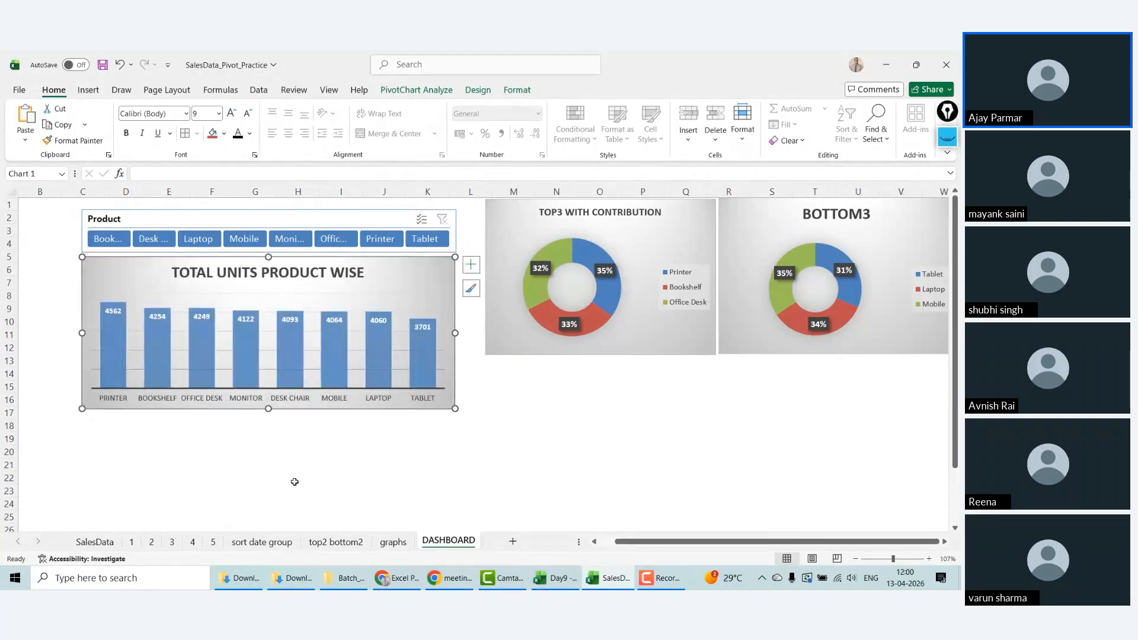
{"action": "left_click", "coordinate": [295, 482]}
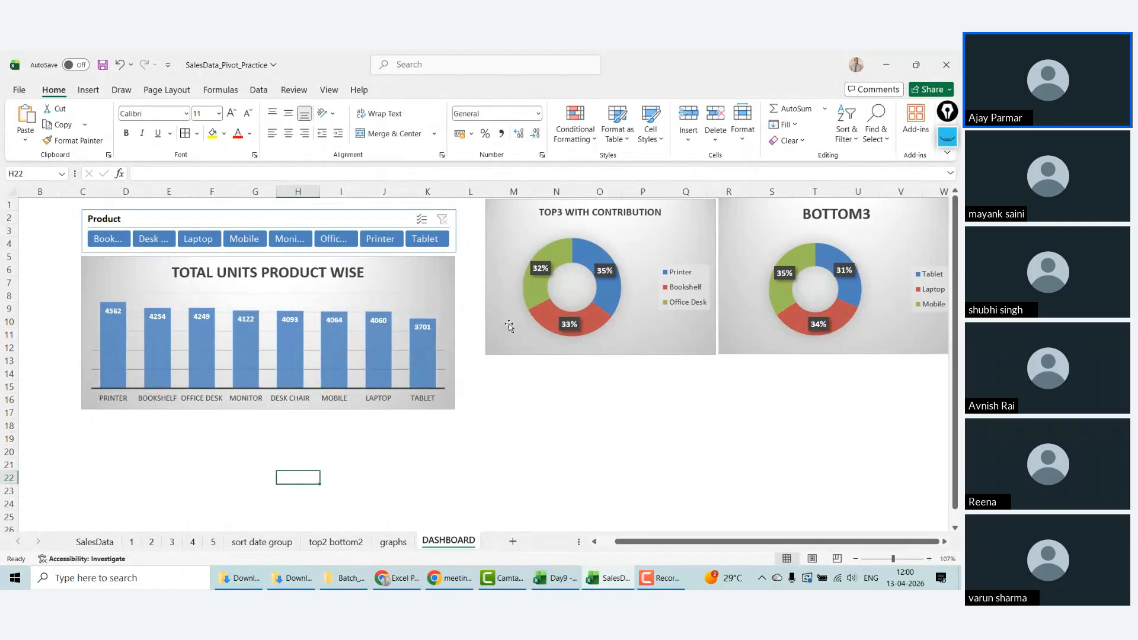
Step: Move the TOP3 WITH CONTRIBUTION and BOTTOM3 charts down side by side, in line with the TOTAL UNITS PRODUCT WISE chart
{"action": "left_click", "coordinate": [599, 353]}
{"action": "left_click_drag", "start_coordinate": [624, 353], "coordinate": [604, 406]}
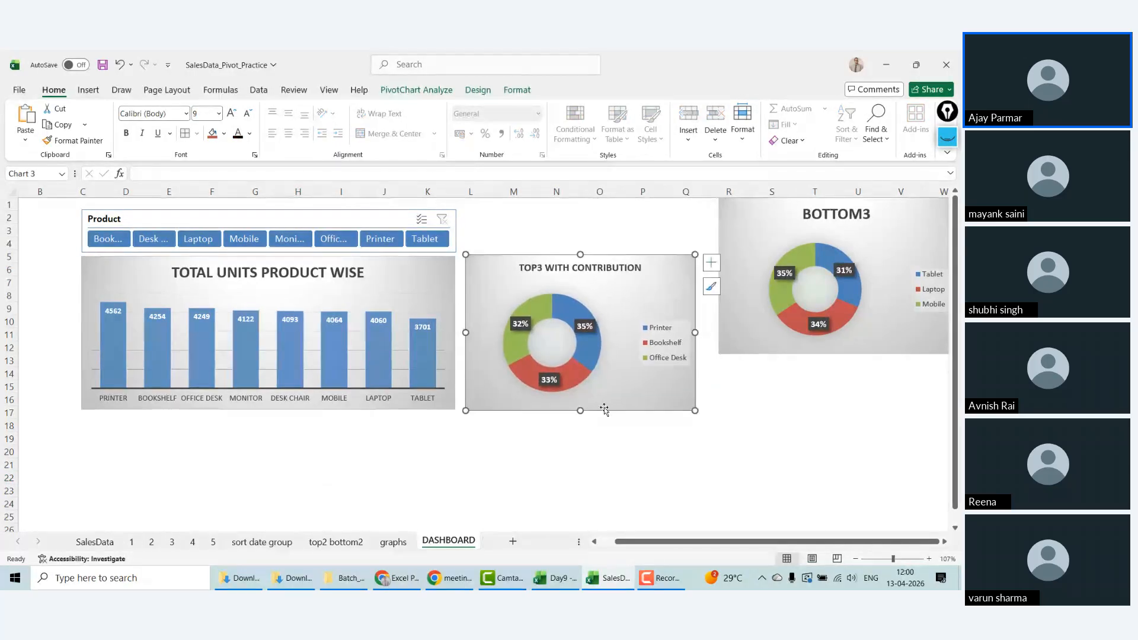
{"action": "left_click", "coordinate": [781, 350]}
{"action": "left_click_drag", "start_coordinate": [781, 350], "coordinate": [762, 405]}
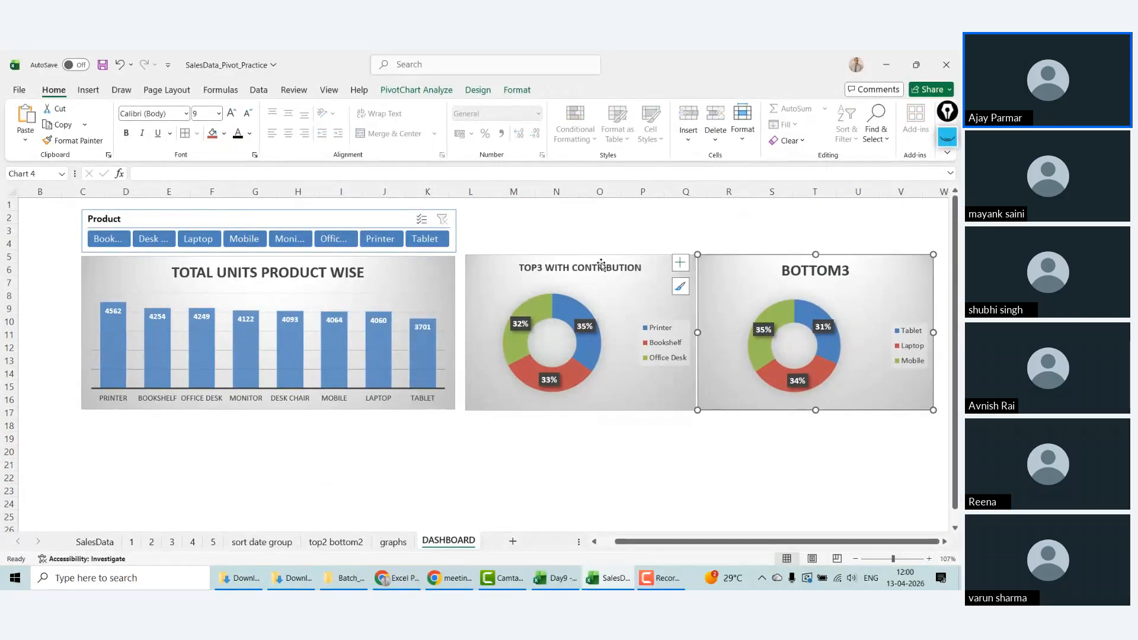
{"action": "left_click", "coordinate": [555, 214]}
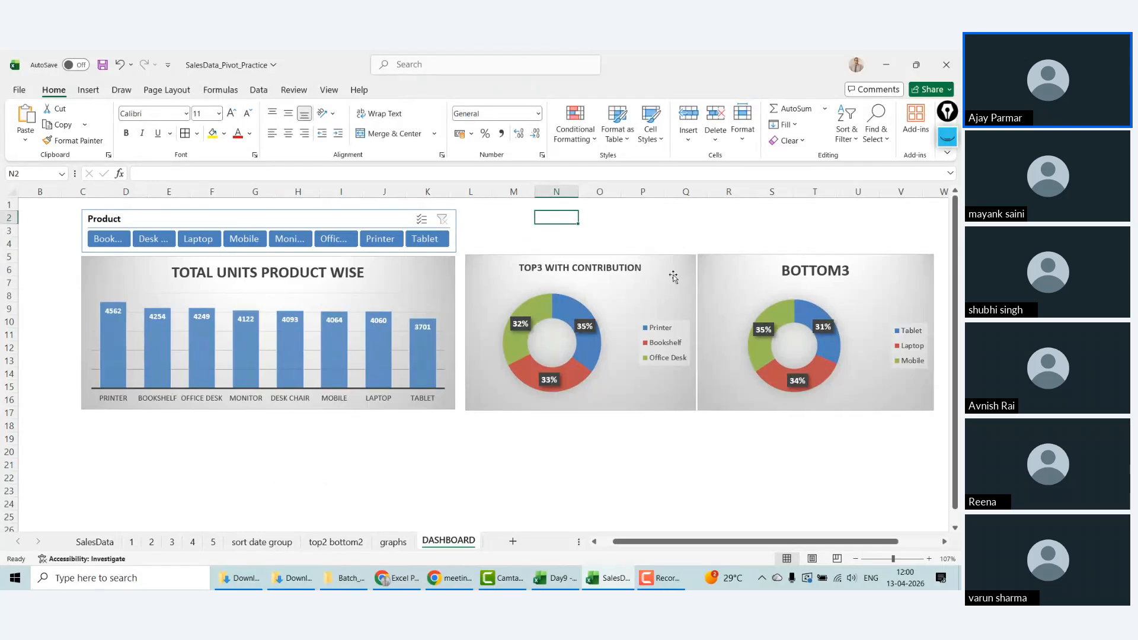
Step: Reduce the font size of the BOTTOM3 chart title by two steps
{"action": "left_click", "coordinate": [813, 278]}
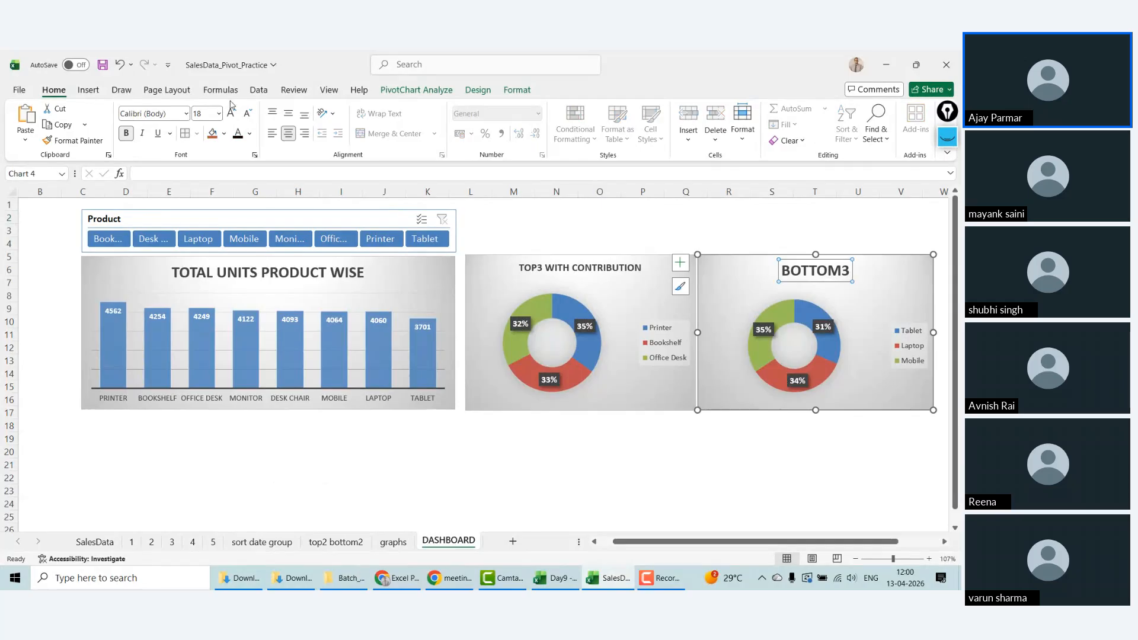
{"action": "left_click", "coordinate": [248, 116]}
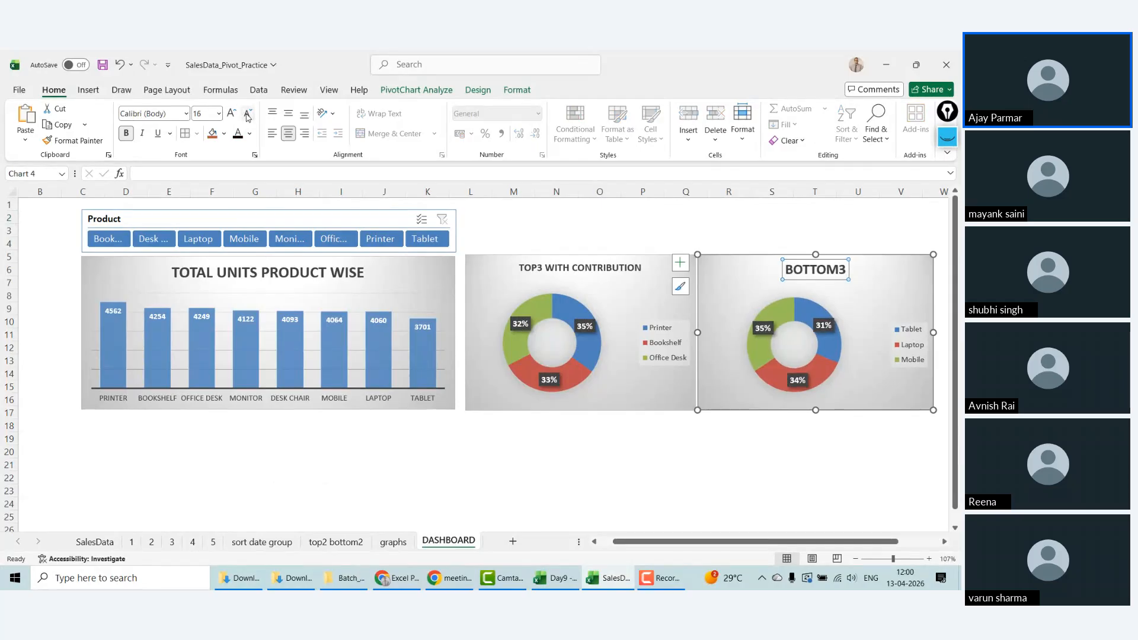
{"action": "left_click", "coordinate": [248, 116]}
Step: Insert a Region slicer for the top2 PivotTable on the top2 bottom2 sheet
{"action": "left_click", "coordinate": [316, 545]}
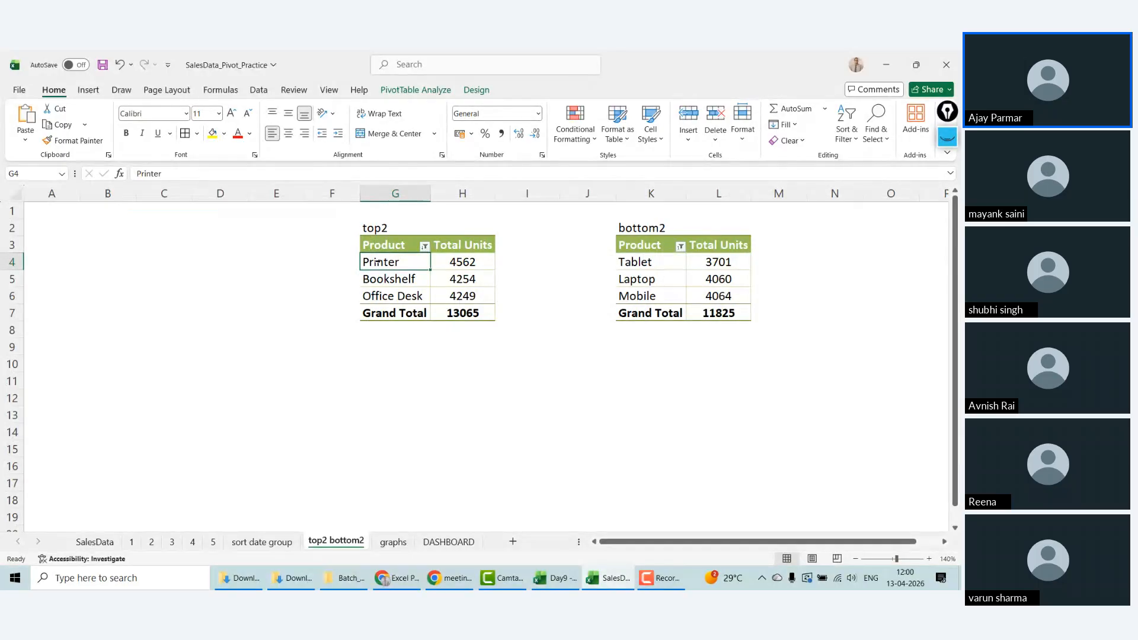
{"action": "key", "text": "shift+Right"}
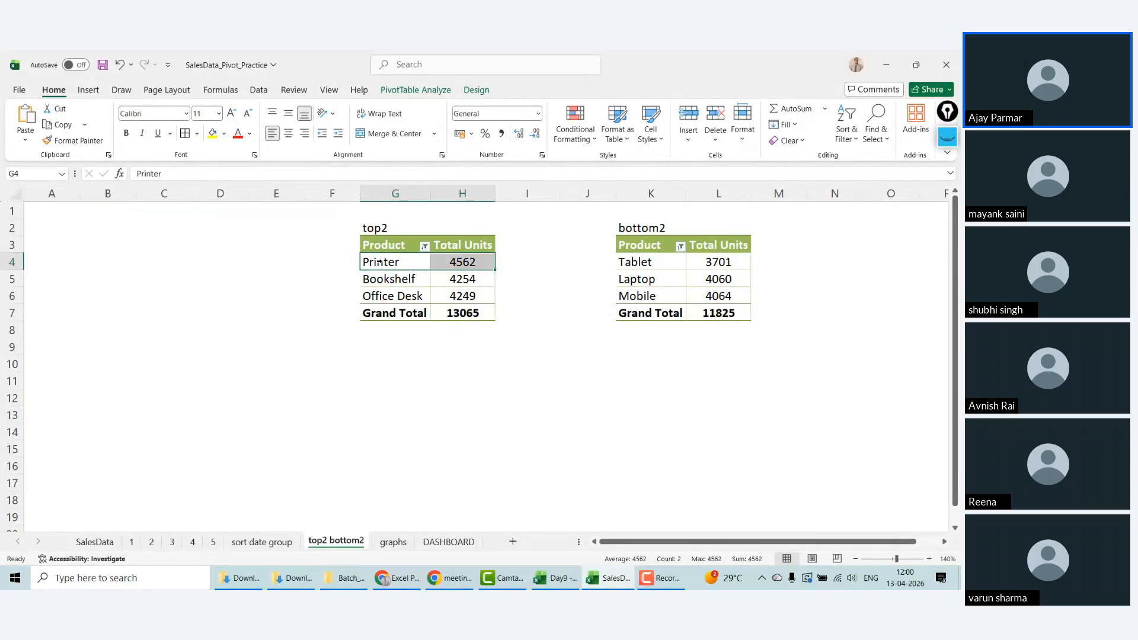
{"action": "left_click", "coordinate": [97, 93]}
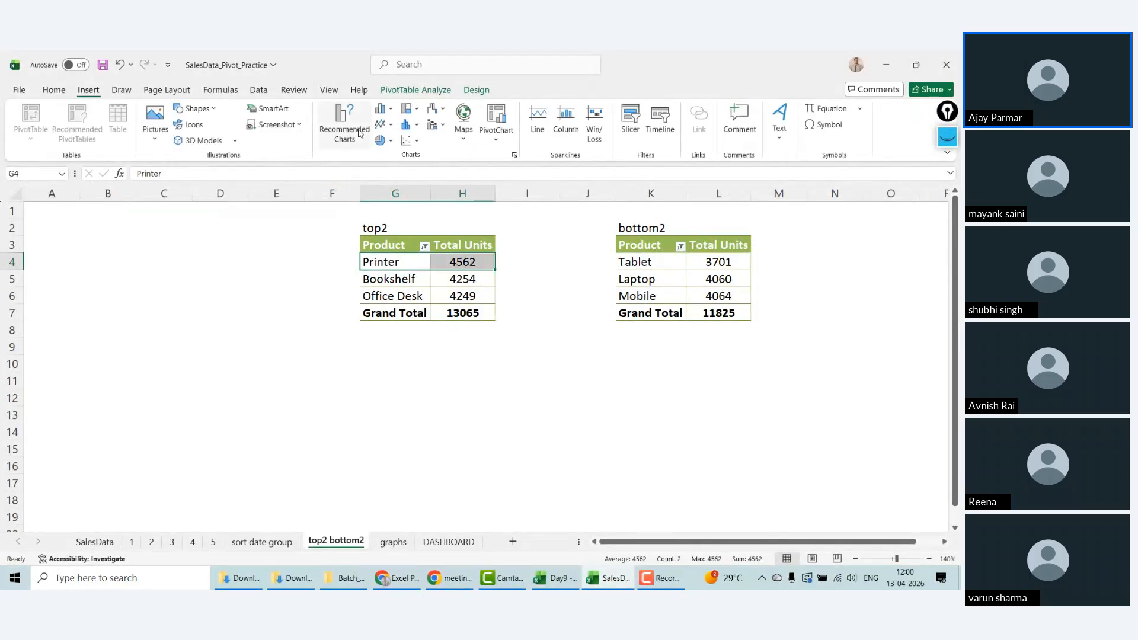
{"action": "left_click", "coordinate": [632, 119]}
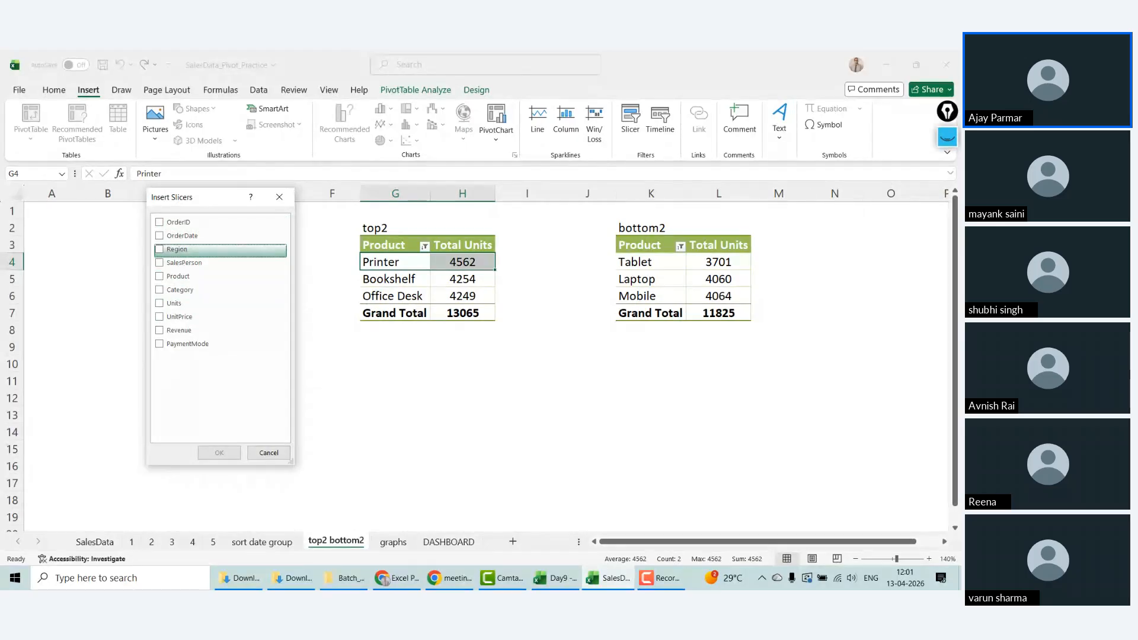
{"action": "left_click", "coordinate": [159, 249]}
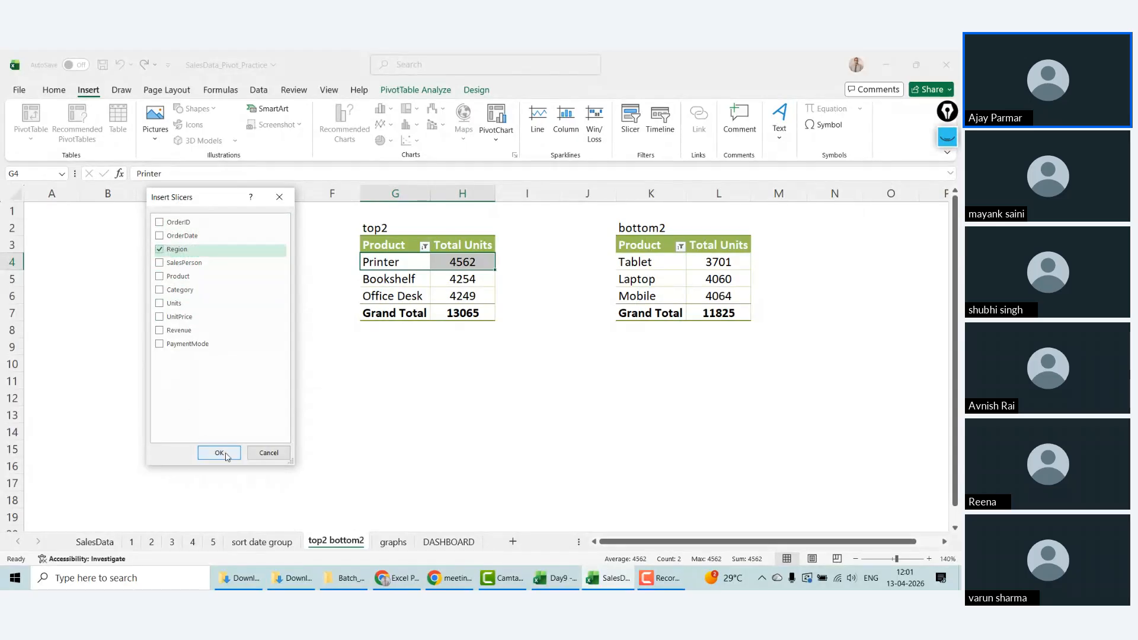
{"action": "left_click", "coordinate": [223, 452]}
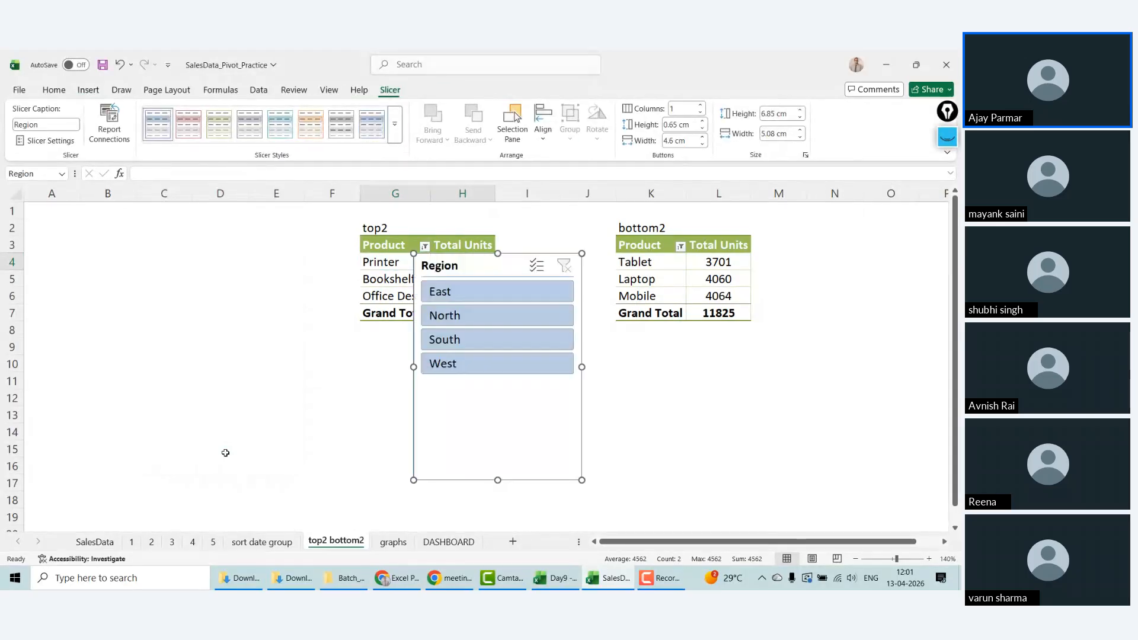
Step: Place the Region slicer beside the top2 table, apply the dark blue style and shrink it to about 4.44 cm high and 2.84 cm wide
{"action": "left_click_drag", "start_coordinate": [504, 265], "coordinate": [240, 246]}
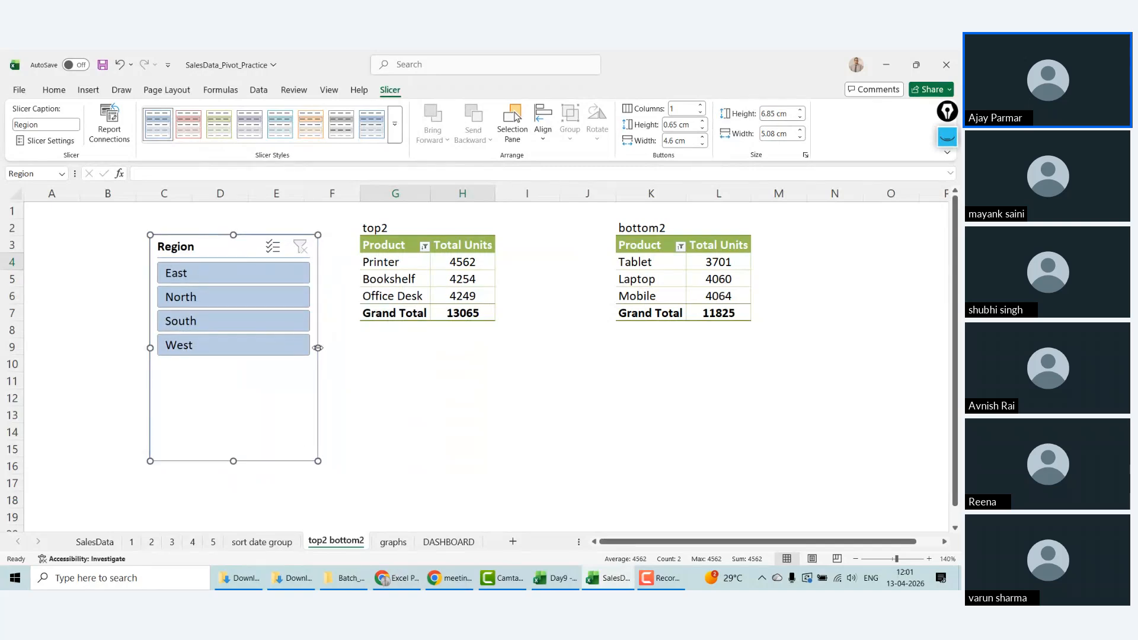
{"action": "left_click_drag", "start_coordinate": [318, 348], "coordinate": [285, 348]}
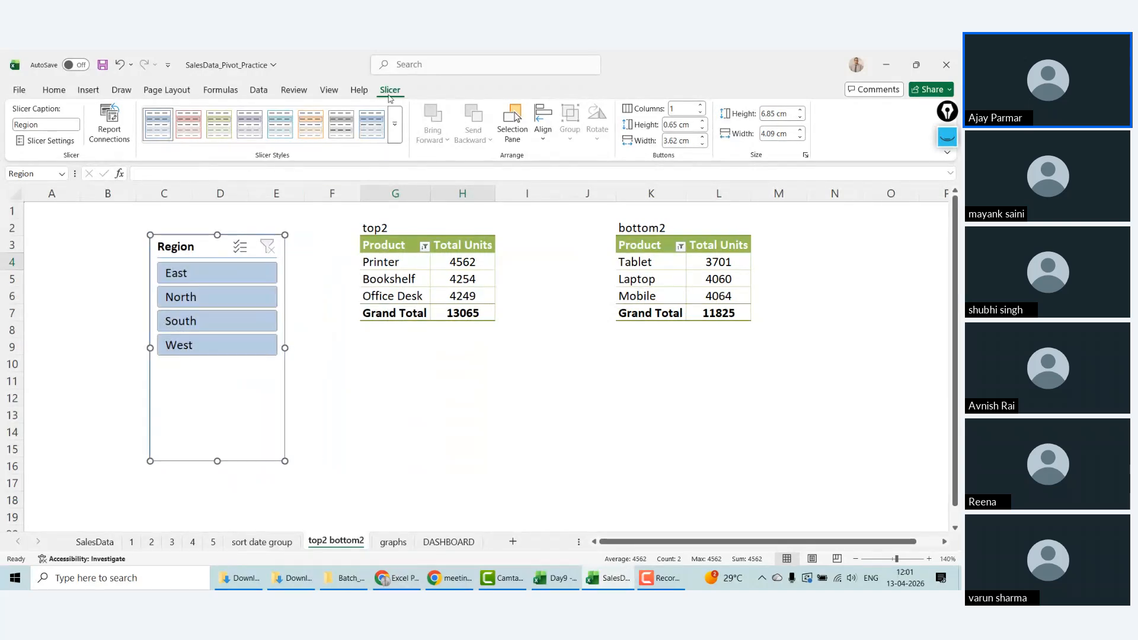
{"action": "left_click", "coordinate": [394, 126]}
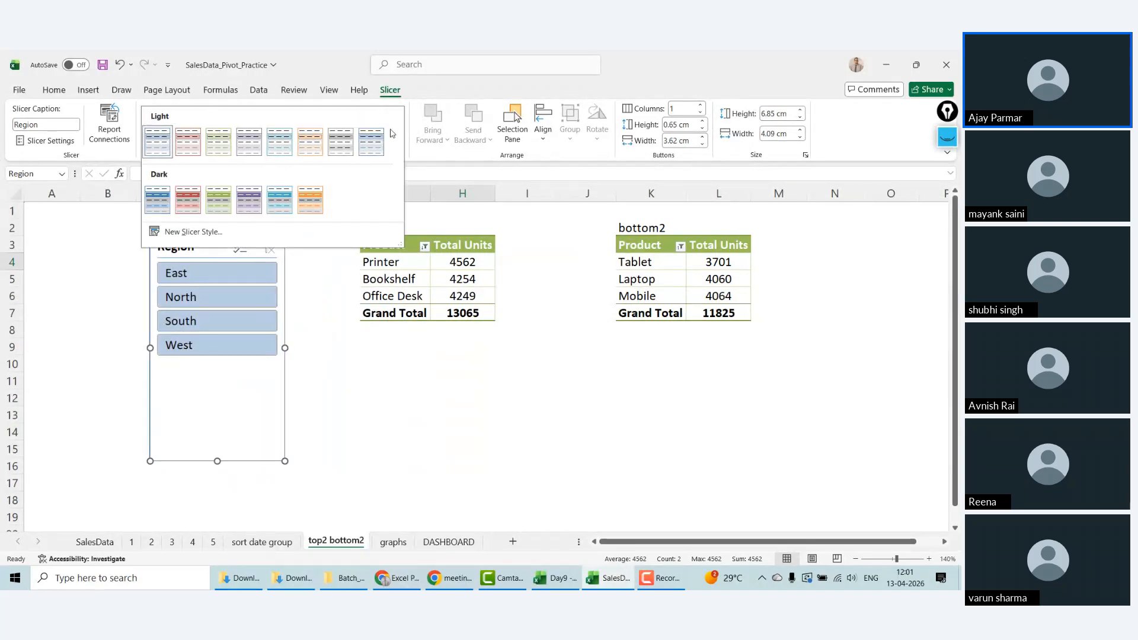
{"action": "left_click", "coordinate": [159, 205]}
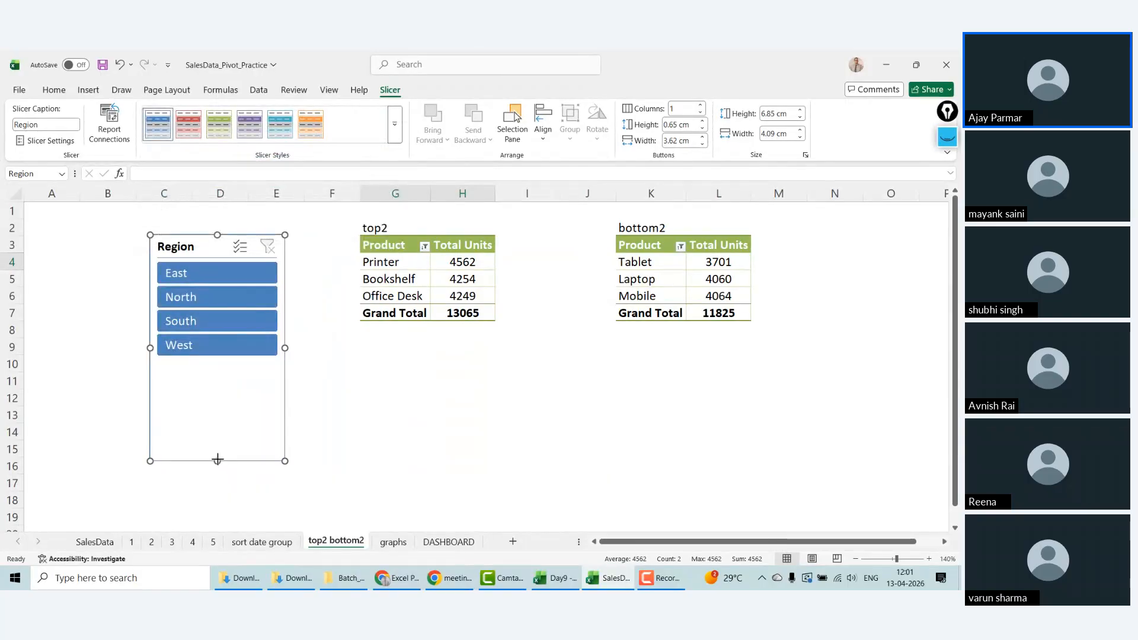
{"action": "left_click_drag", "start_coordinate": [217, 461], "coordinate": [219, 382]}
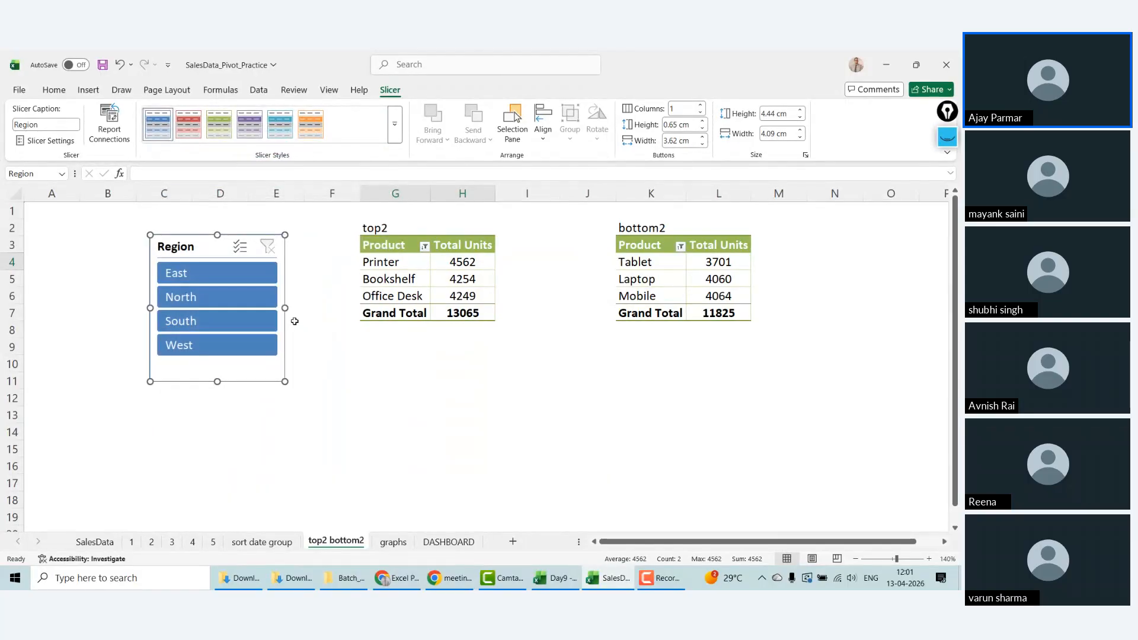
{"action": "left_click_drag", "start_coordinate": [285, 307], "coordinate": [243, 307]}
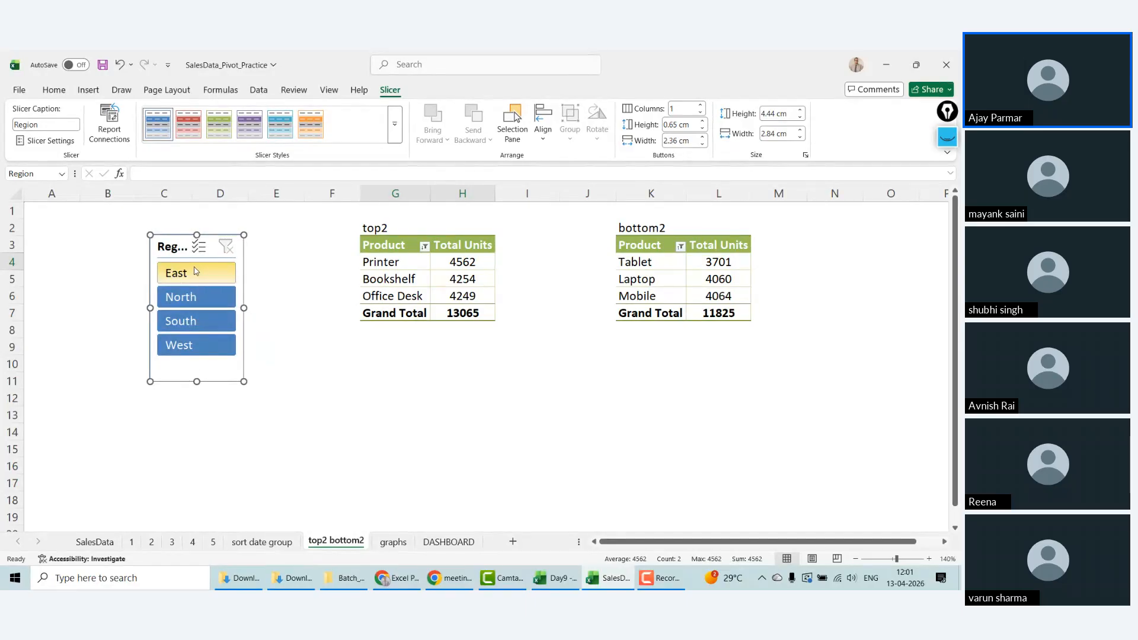
{"action": "left_click", "coordinate": [652, 252]}
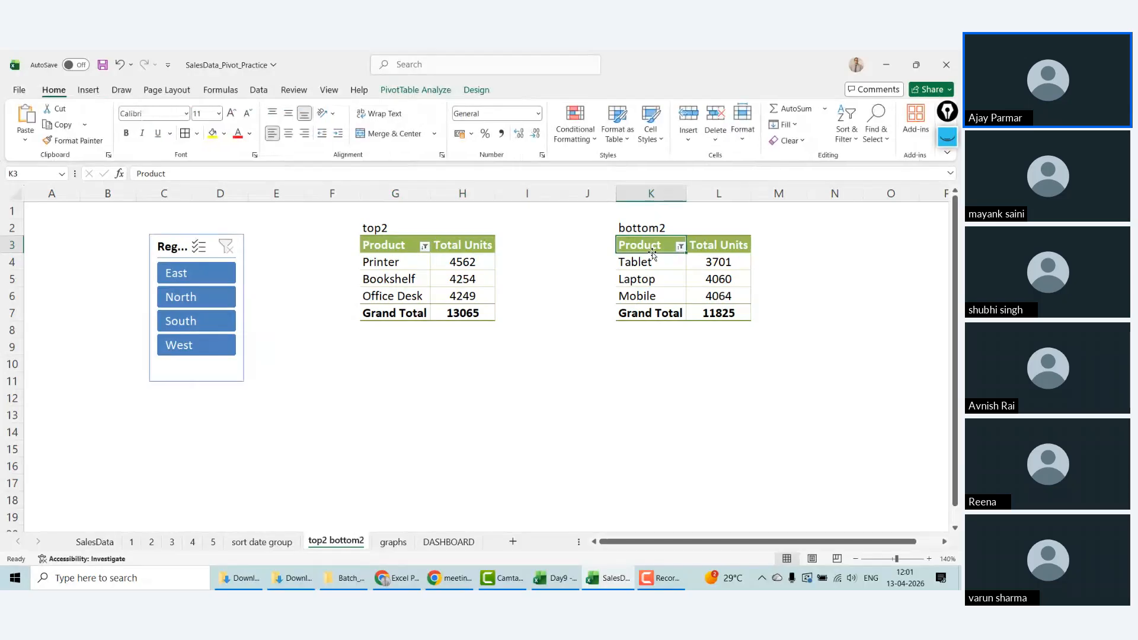
{"action": "left_click", "coordinate": [392, 245]}
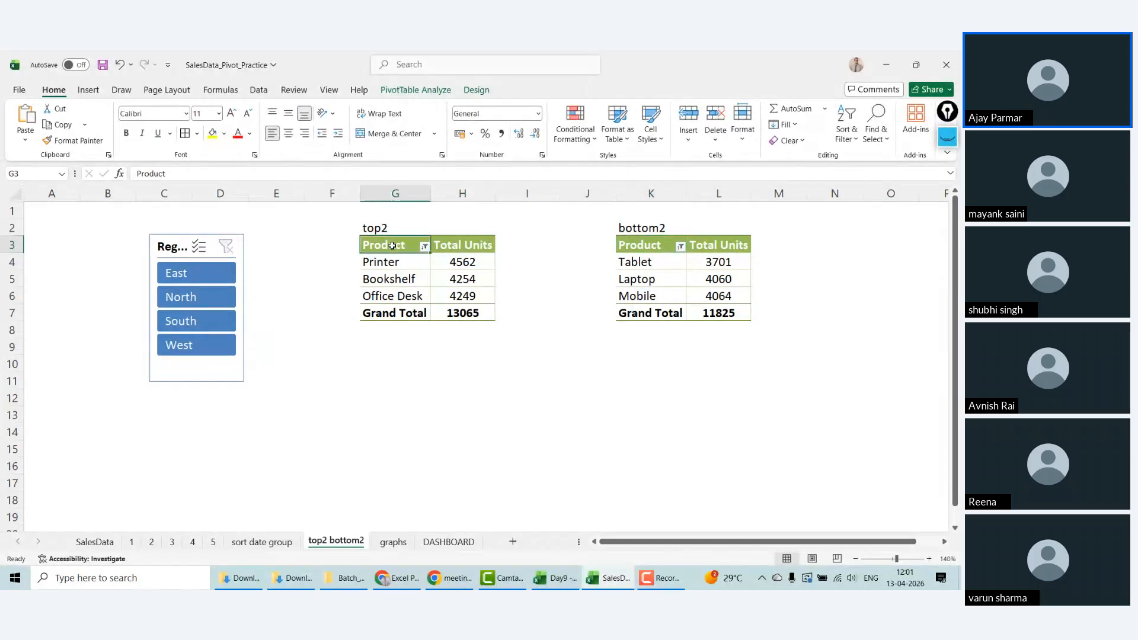
{"action": "left_click", "coordinate": [467, 312], "text": "shift"}
{"action": "left_click", "coordinate": [633, 242]}
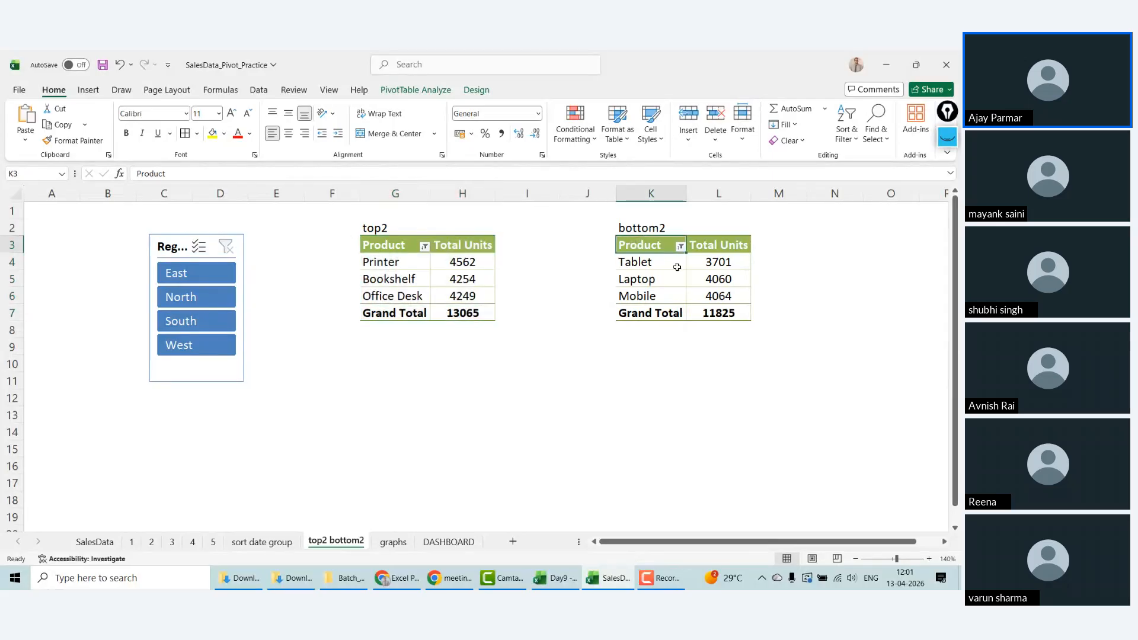
{"action": "left_click", "coordinate": [733, 312], "text": "shift"}
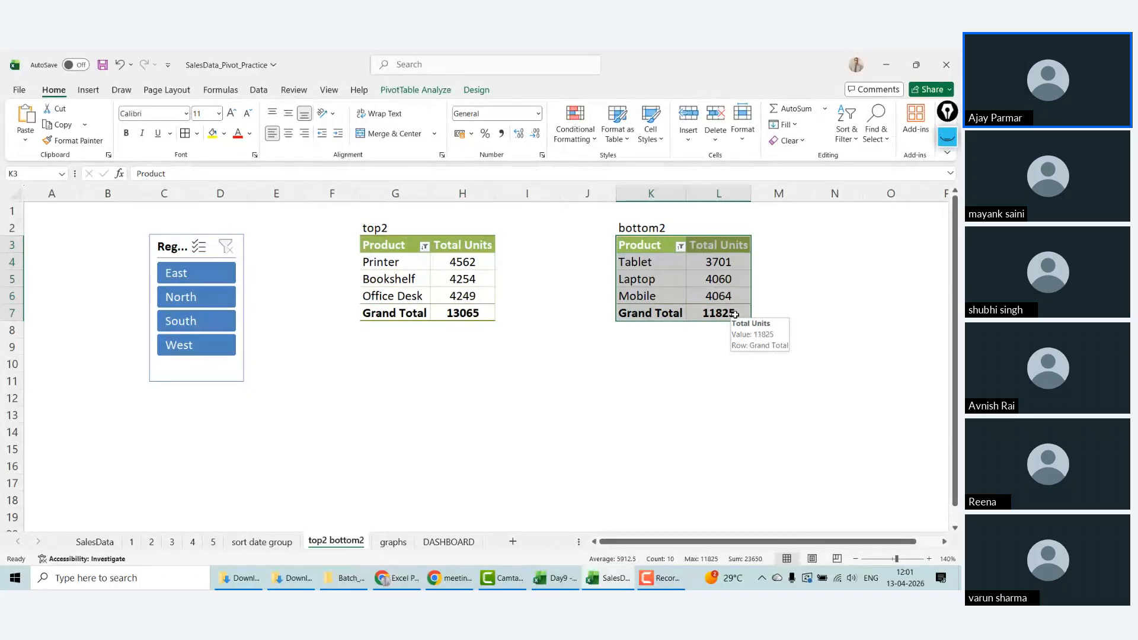
{"action": "left_click", "coordinate": [645, 262]}
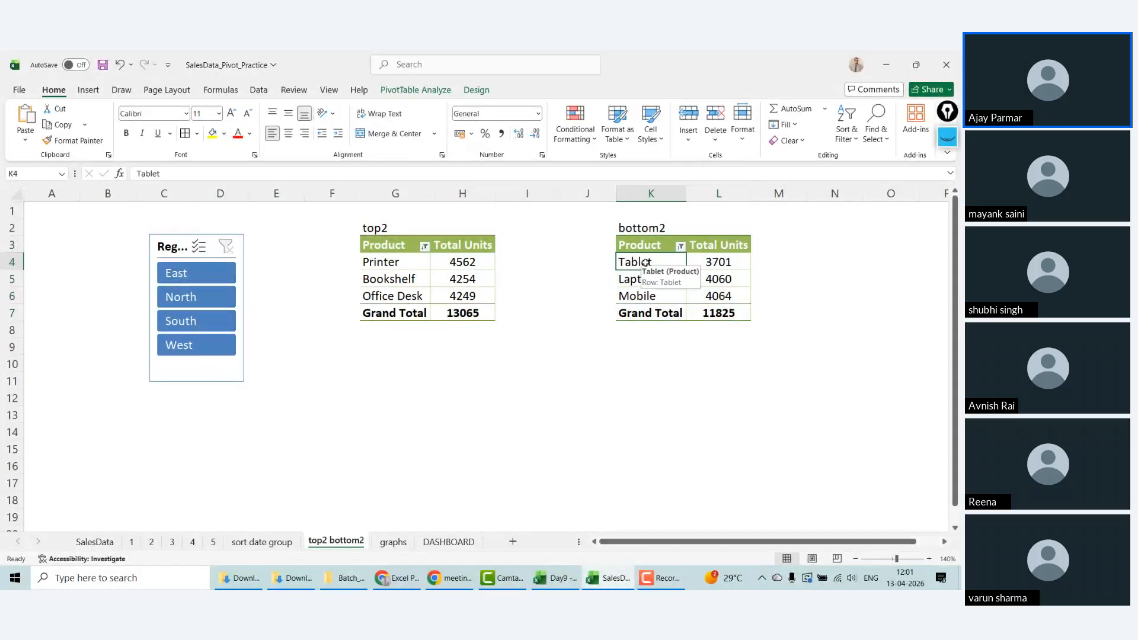
{"action": "left_click", "coordinate": [401, 266]}
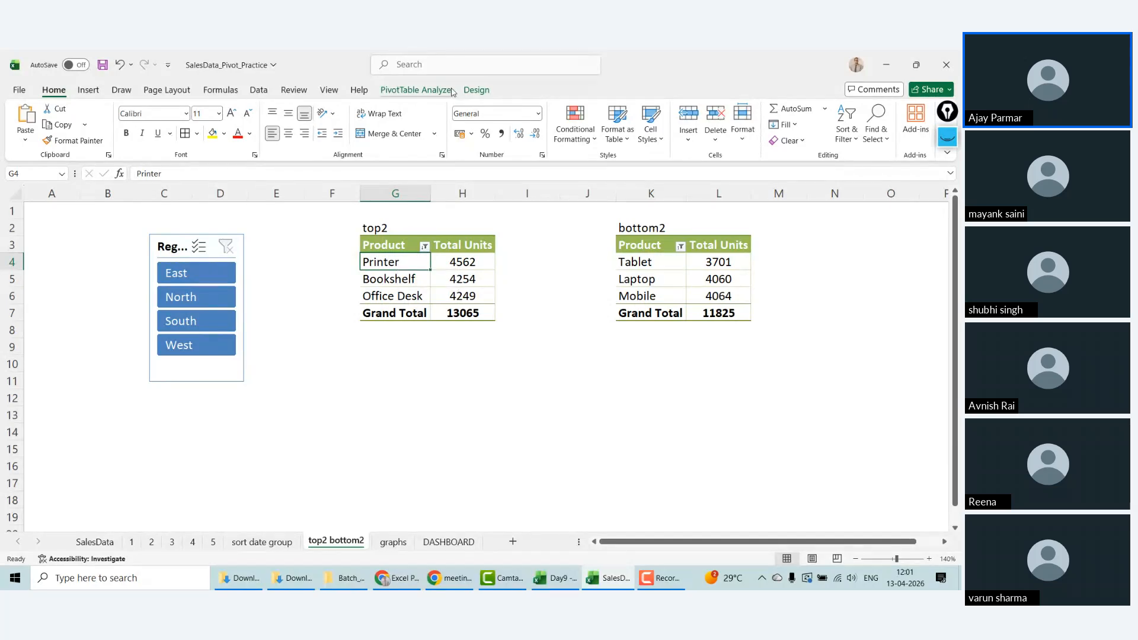
Step: Review the Region slicer's report connections in an enlarged list and close it without changes
{"action": "left_click", "coordinate": [176, 242]}
{"action": "right_click", "coordinate": [176, 242]}
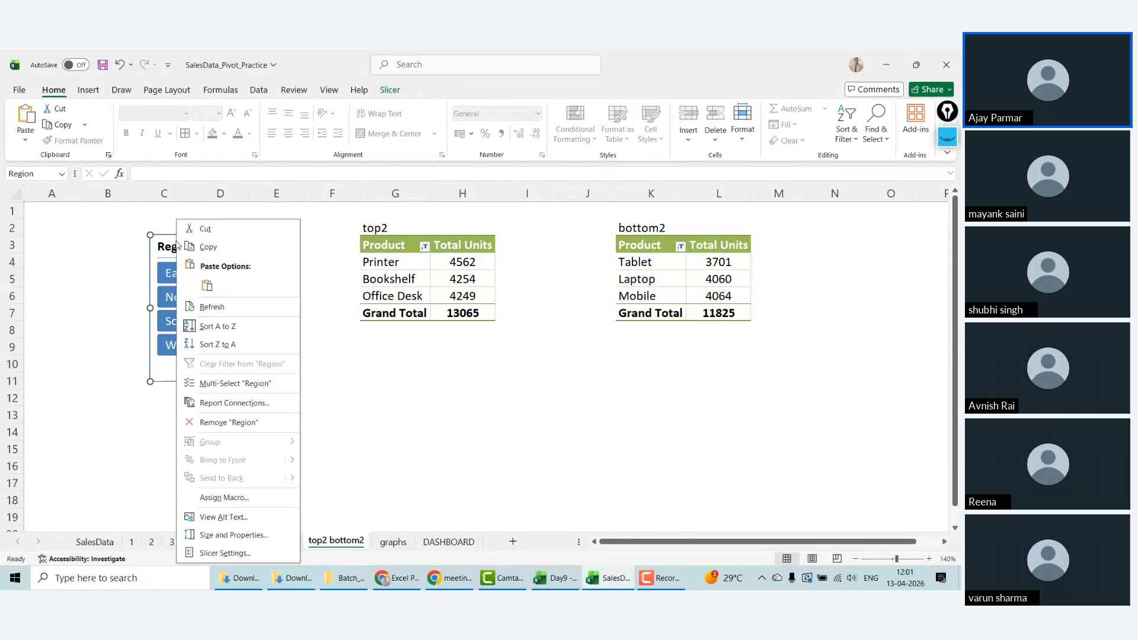
{"action": "left_click", "coordinate": [260, 403]}
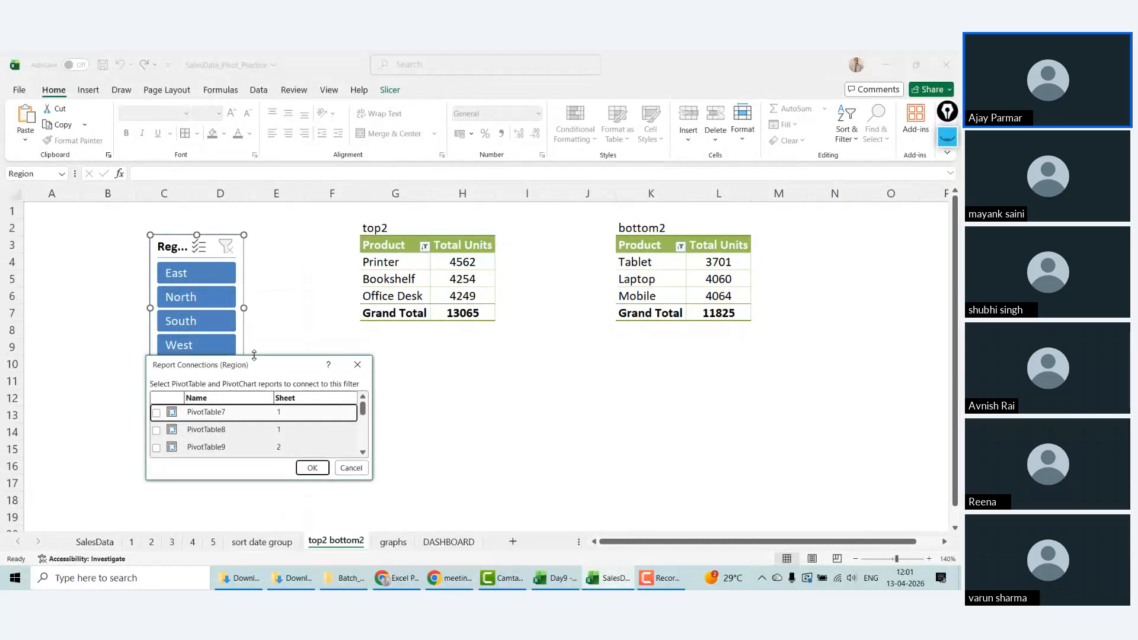
{"action": "left_click_drag", "start_coordinate": [255, 355], "coordinate": [382, 156]}
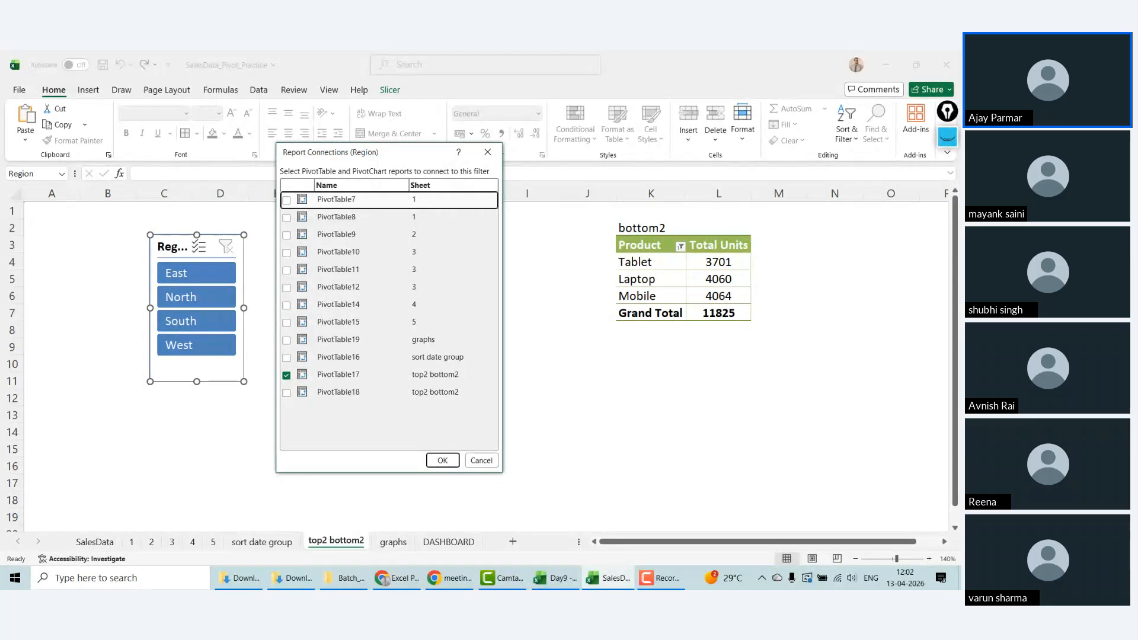
{"action": "left_click_drag", "start_coordinate": [396, 153], "coordinate": [233, 188]}
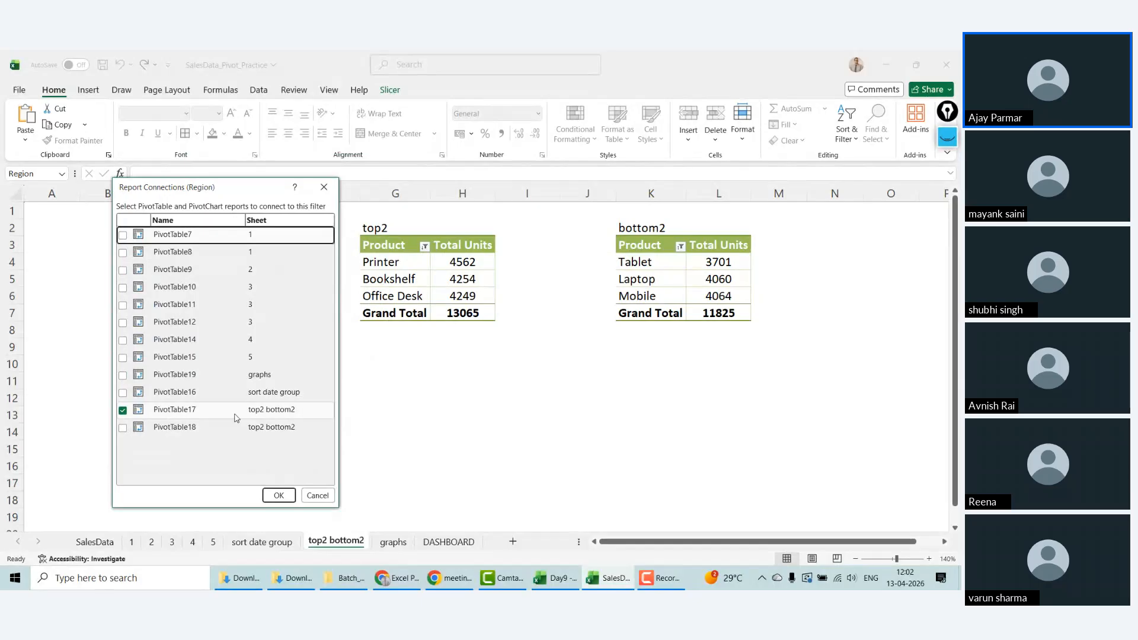
{"action": "left_click", "coordinate": [323, 499]}
Step: Check the PivotTable names of the bottom2 and top2 tables
{"action": "left_click", "coordinate": [675, 263]}
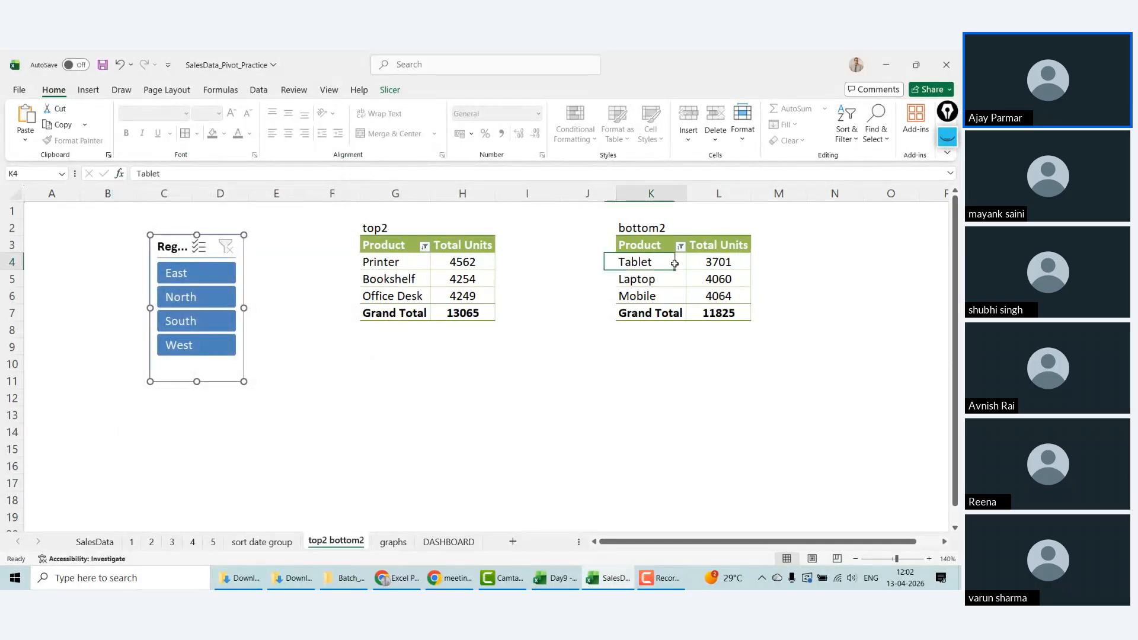
{"action": "left_click", "coordinate": [415, 90]}
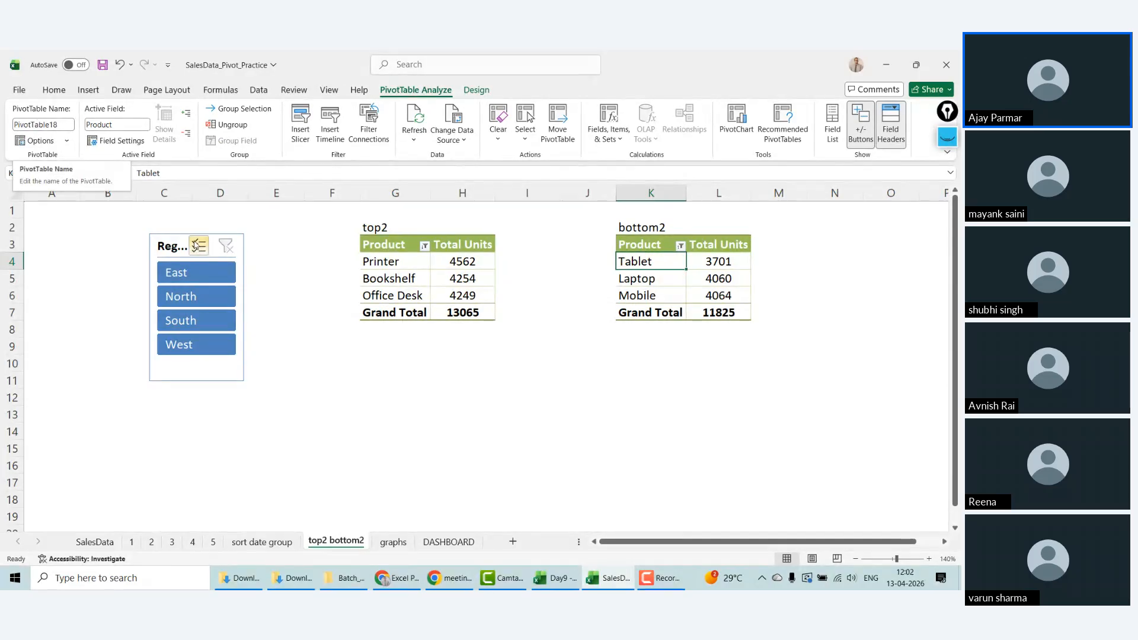
{"action": "left_click", "coordinate": [391, 266]}
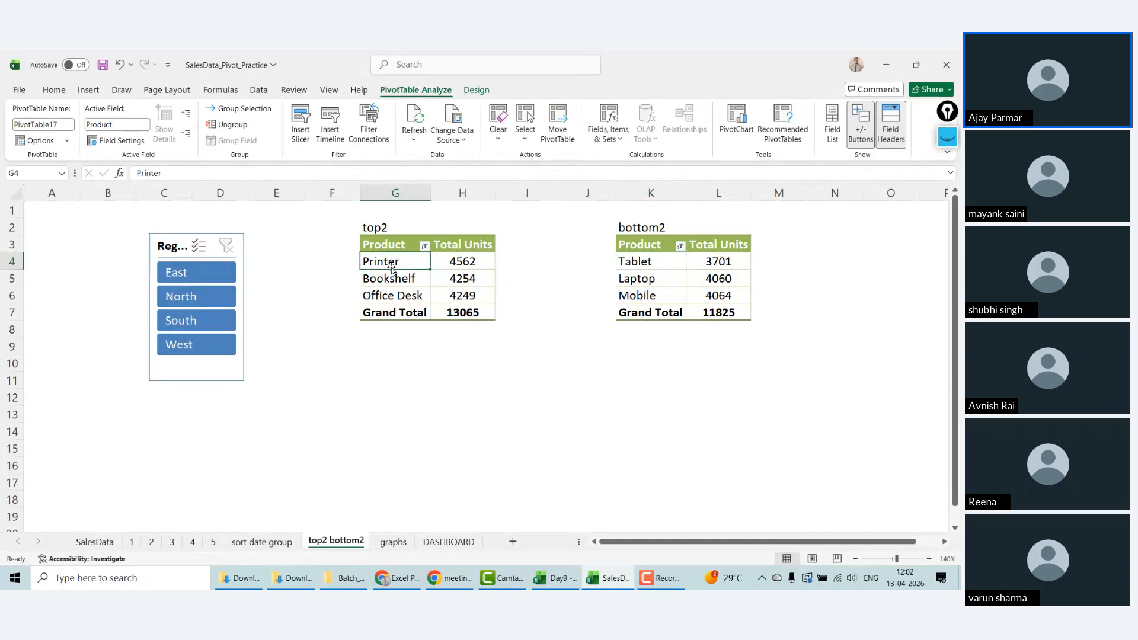
Step: Connect the Region slicer to PivotTable18 as well, keeping its PivotTable17 connection
{"action": "left_click", "coordinate": [180, 245]}
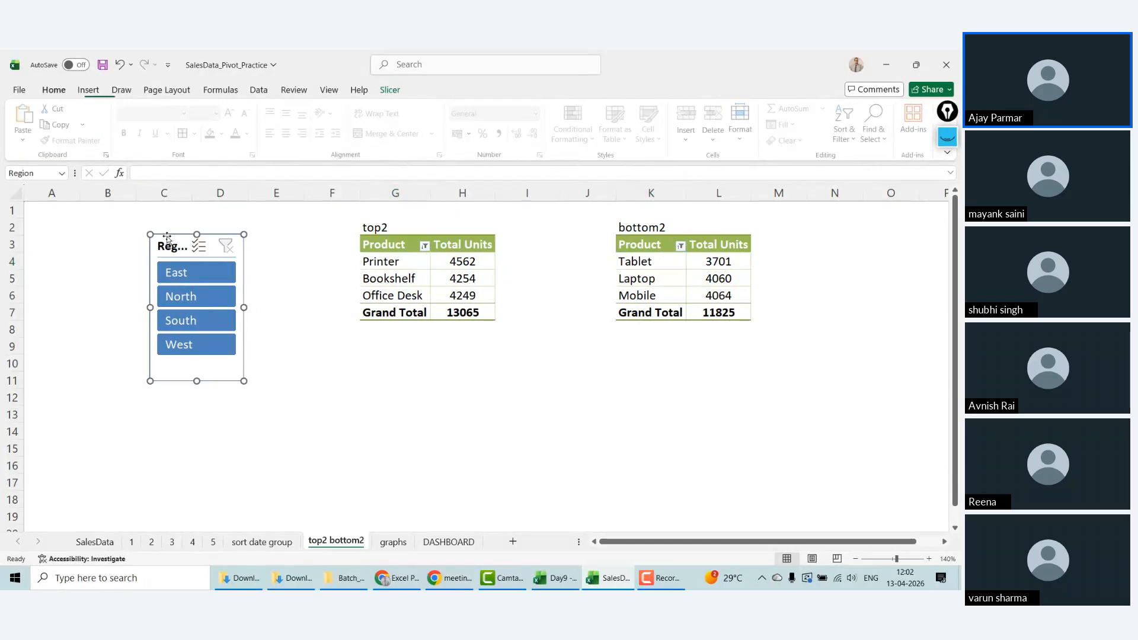
{"action": "right_click", "coordinate": [170, 245]}
{"action": "left_click", "coordinate": [226, 403]}
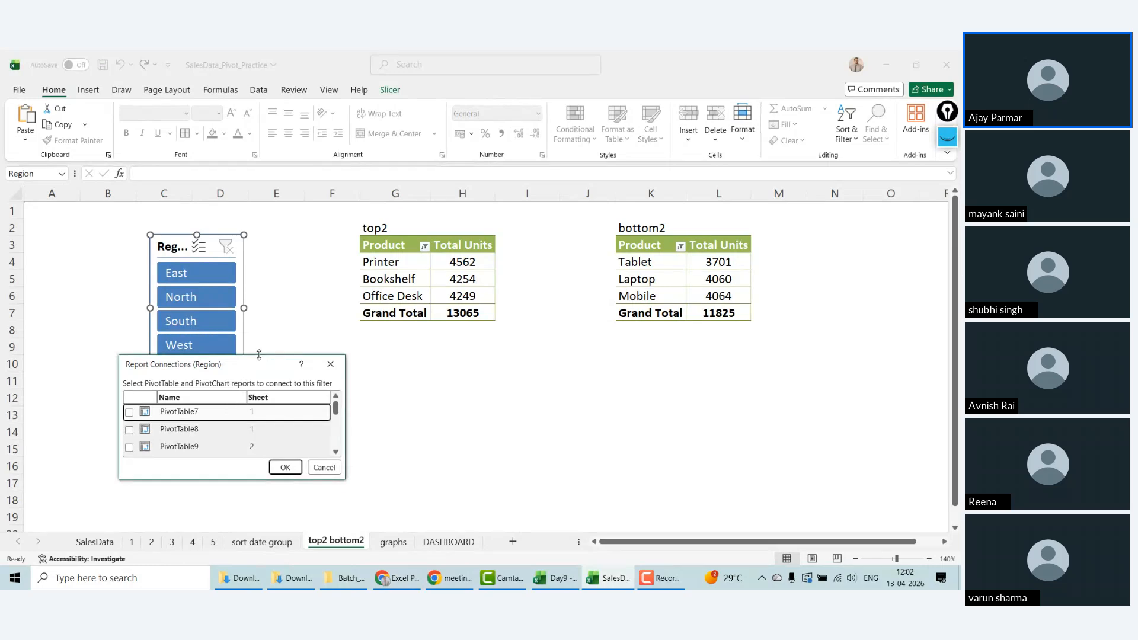
{"action": "left_click_drag", "start_coordinate": [262, 356], "coordinate": [290, 138]}
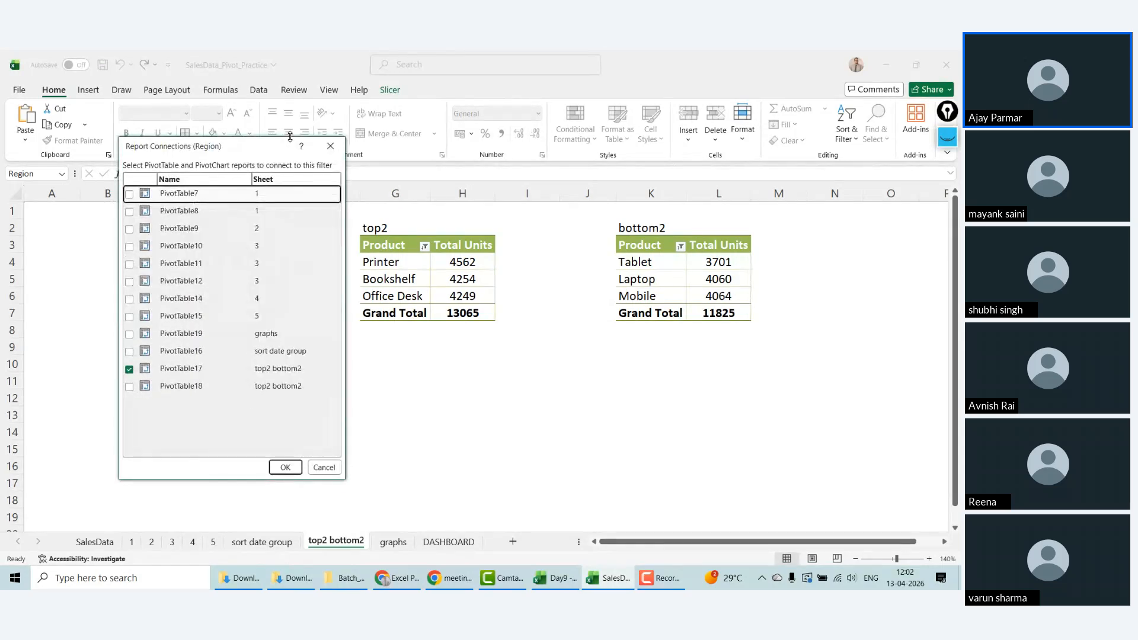
{"action": "left_click", "coordinate": [128, 387]}
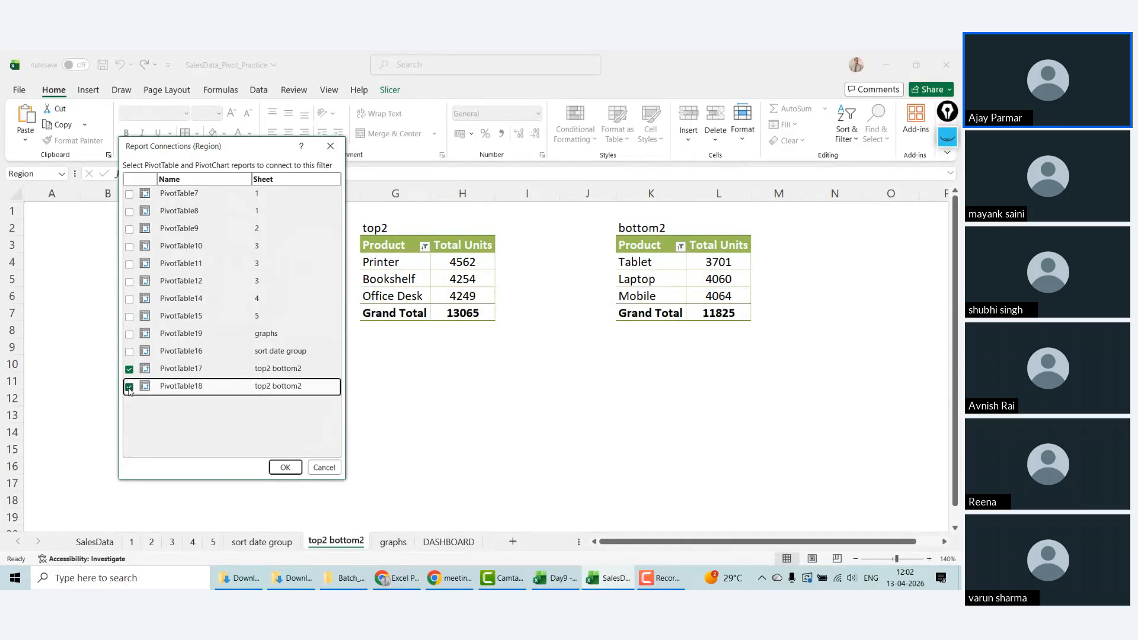
{"action": "left_click_drag", "start_coordinate": [233, 154], "coordinate": [437, 127]}
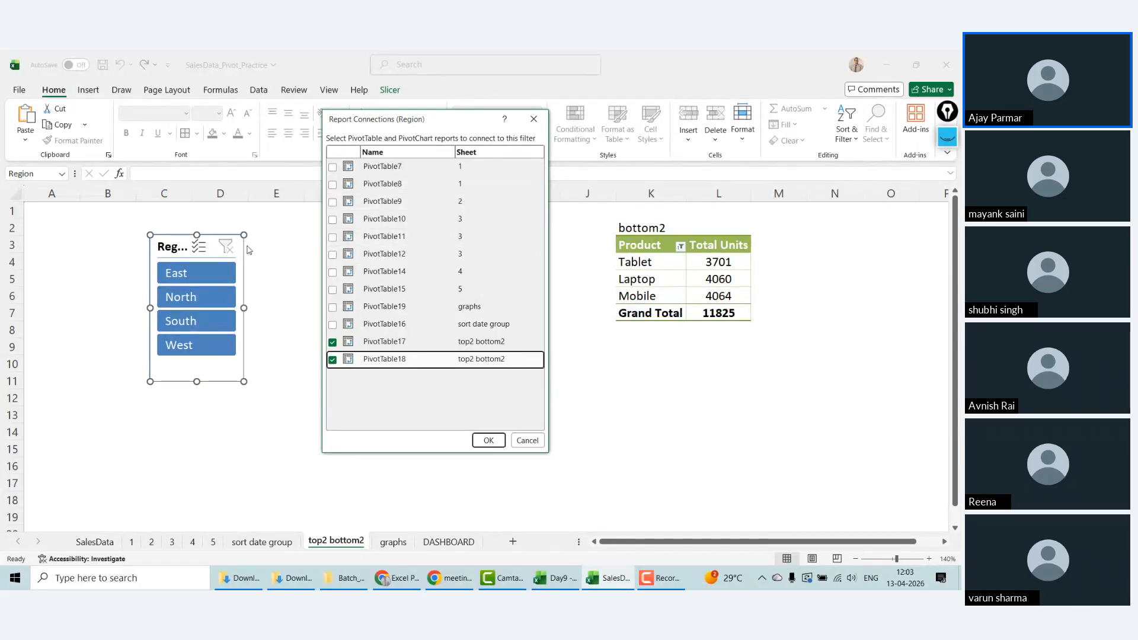
{"action": "left_click", "coordinate": [487, 441]}
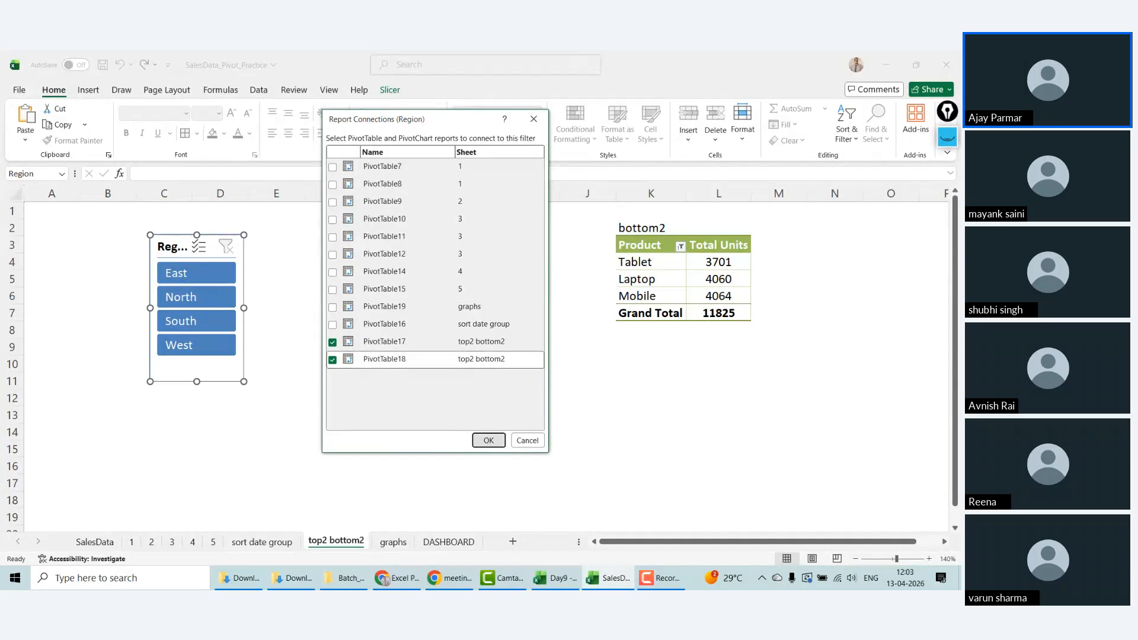
Step: Test the Region slicer on the top2 and bottom2 tables by filtering for East, North and West in turn
{"action": "left_click", "coordinate": [203, 275]}
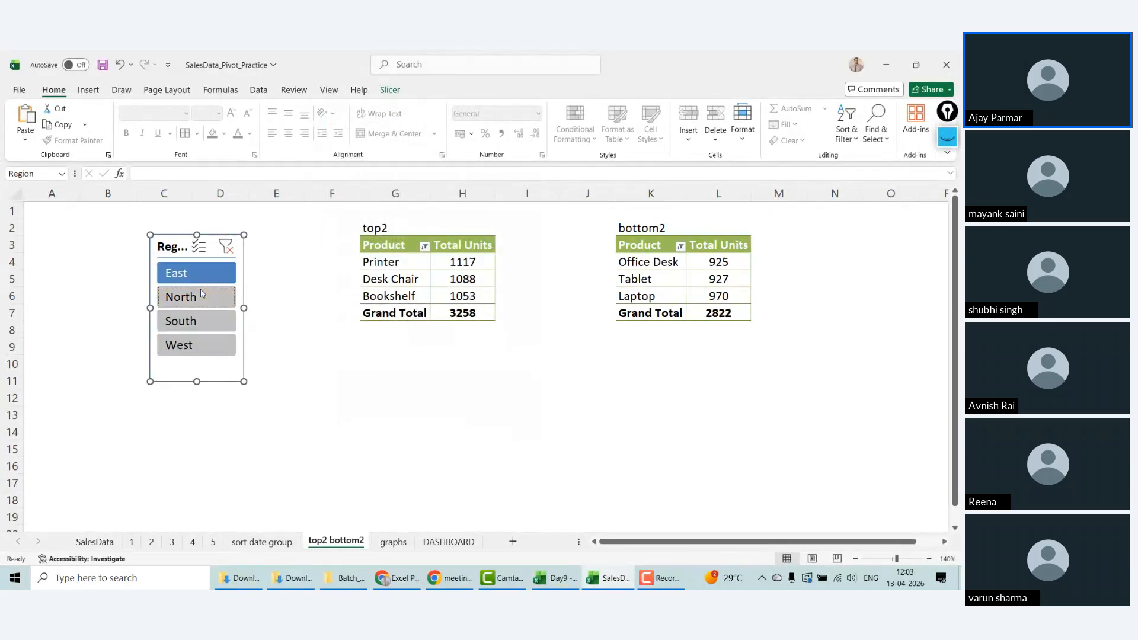
{"action": "left_click", "coordinate": [199, 296]}
{"action": "left_click", "coordinate": [204, 346]}
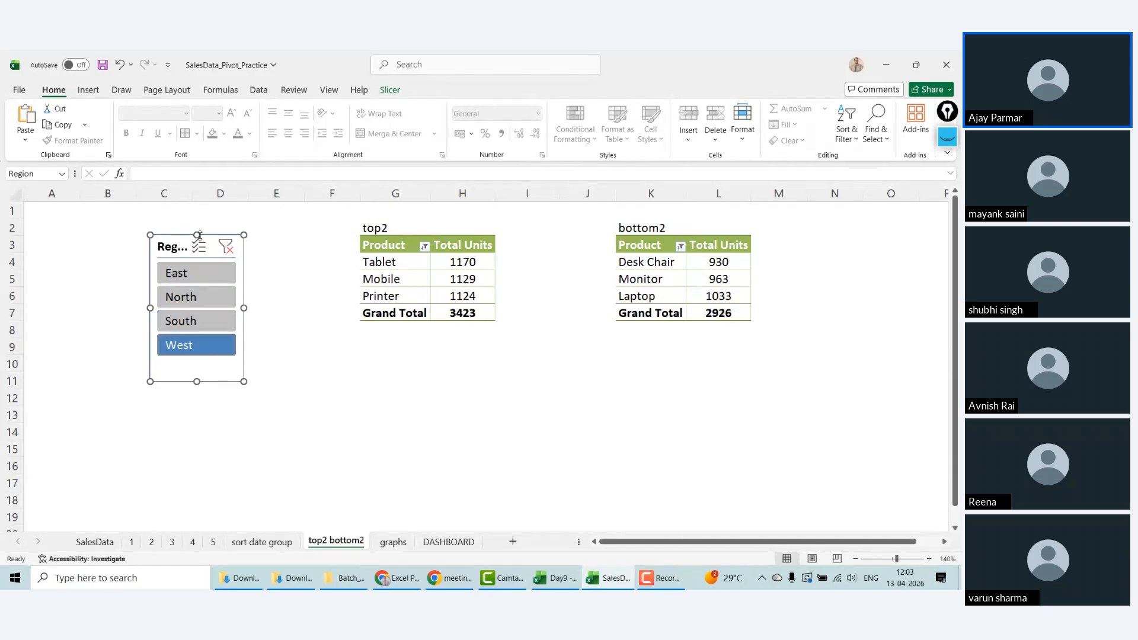
Step: Delete the Region slicer from the top2 bottom2 sheet and return to the DASHBOARD sheet
{"action": "key", "text": "Delete"}
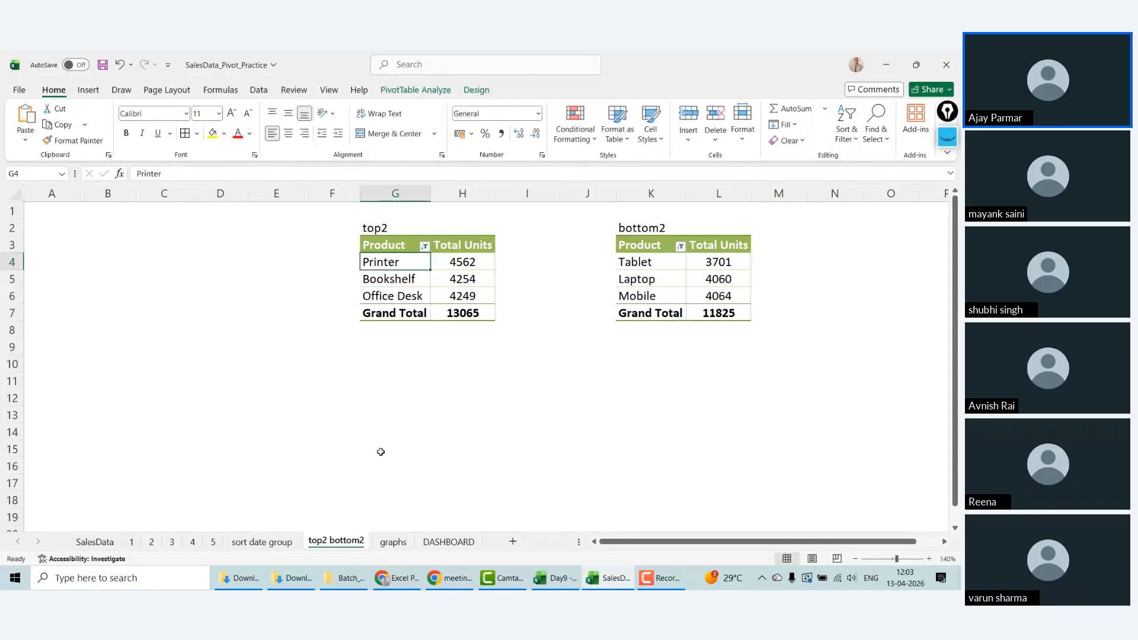
{"action": "left_click", "coordinate": [448, 541]}
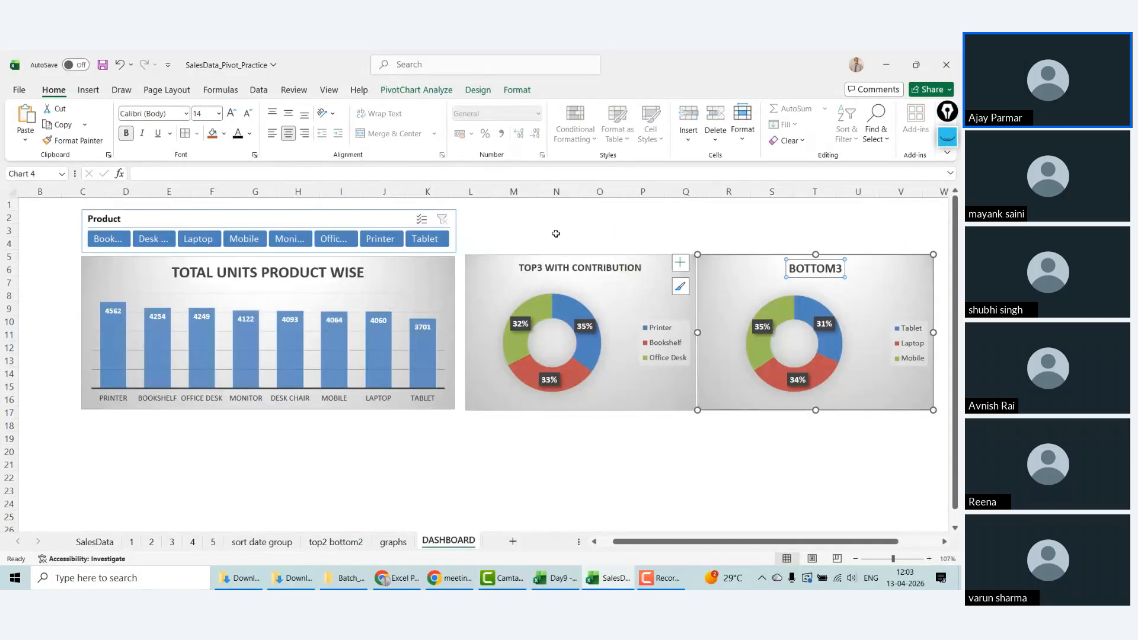
Step: Paste the Region slicer onto the DASHBOARD sheet above the TOP3 chart and arrange its buttons in 4 columns
{"action": "left_click", "coordinate": [556, 231]}
{"action": "key", "text": "ctrl+v"}
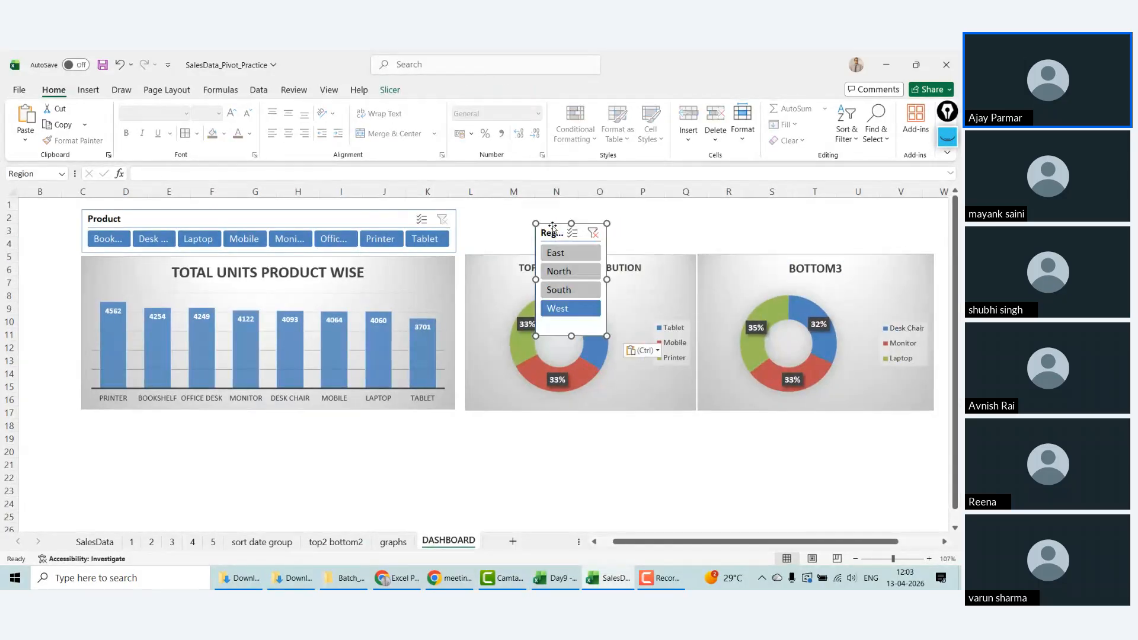
{"action": "left_click_drag", "start_coordinate": [558, 225], "coordinate": [531, 210]}
{"action": "left_click", "coordinate": [392, 92]}
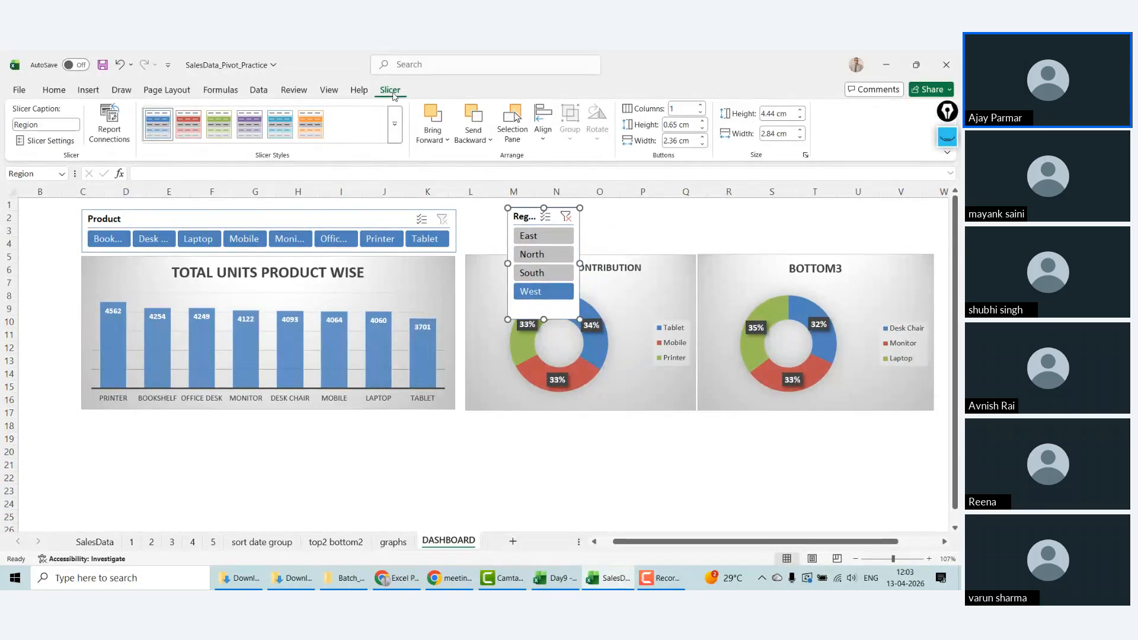
{"action": "left_click", "coordinate": [702, 106]}
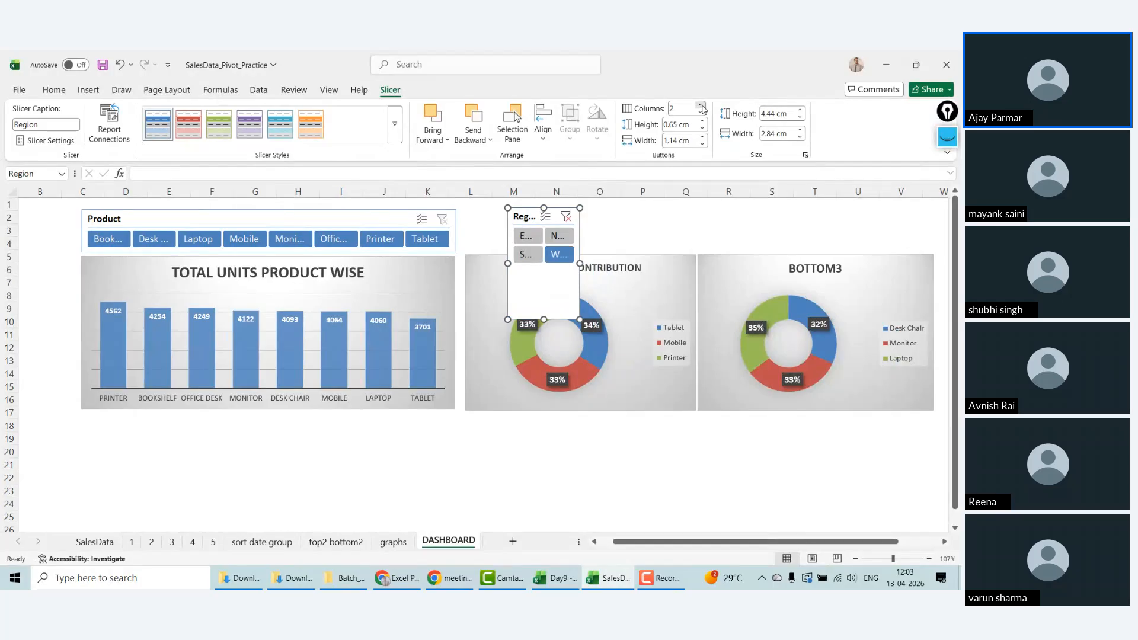
{"action": "left_click", "coordinate": [701, 105]}
{"action": "left_click", "coordinate": [701, 106]}
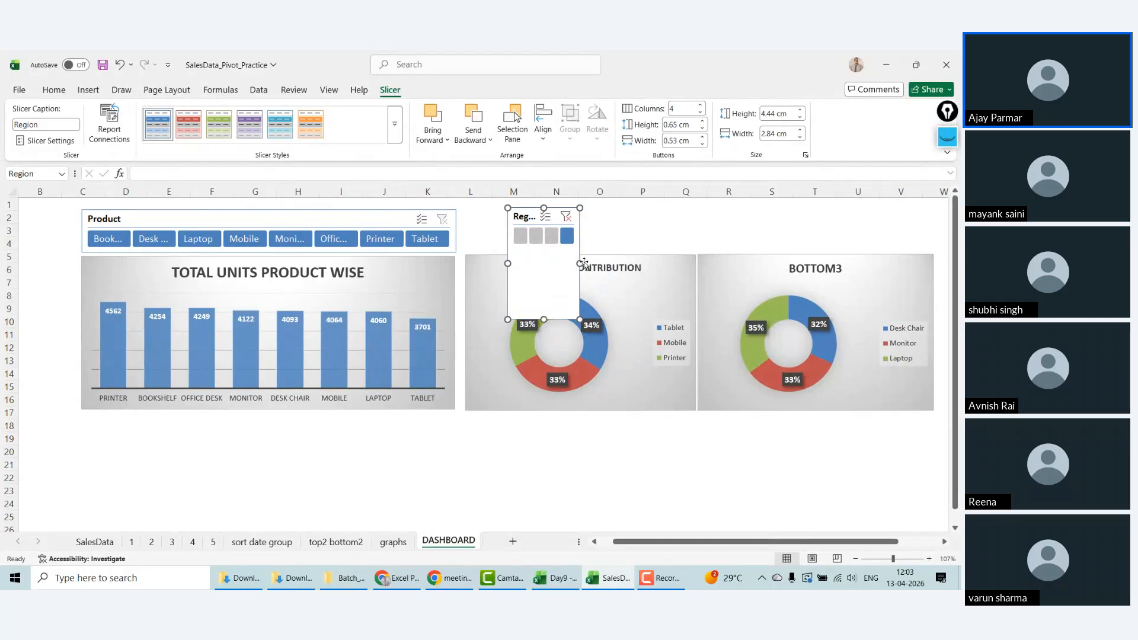
Step: Resize the Region slicer to about 1.7 cm high and 18.3 cm wide, spanning the space above the TOP3 and BOTTOM3 charts
{"action": "left_click_drag", "start_coordinate": [580, 263], "coordinate": [715, 247]}
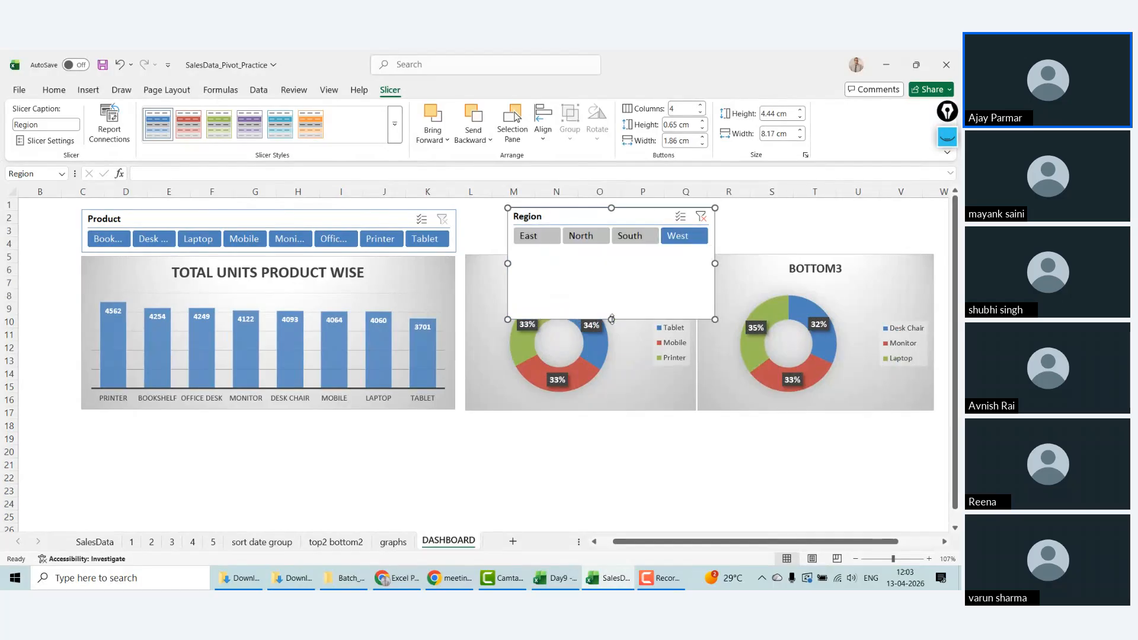
{"action": "left_click_drag", "start_coordinate": [611, 320], "coordinate": [601, 250]}
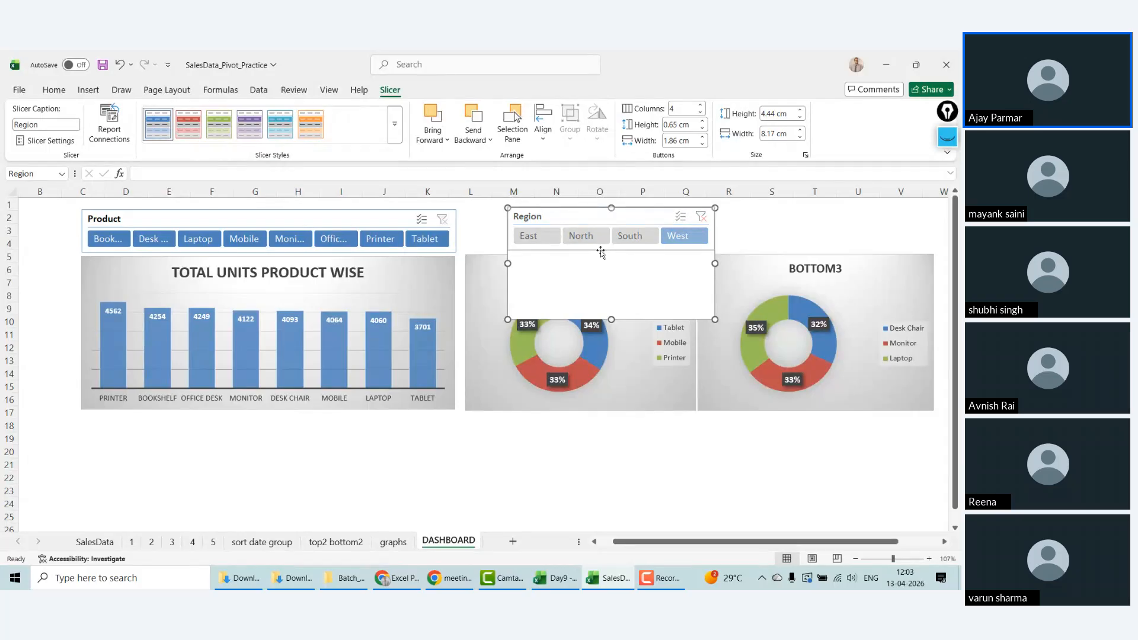
{"action": "left_click_drag", "start_coordinate": [651, 212], "coordinate": [609, 215]}
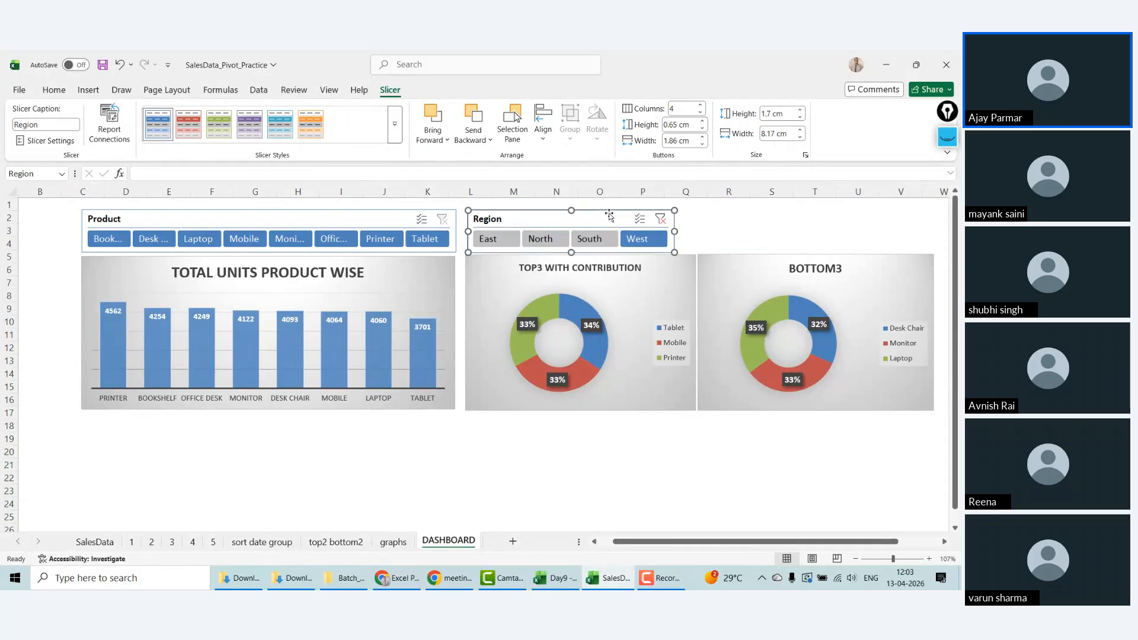
{"action": "left_click_drag", "start_coordinate": [675, 232], "coordinate": [931, 240]}
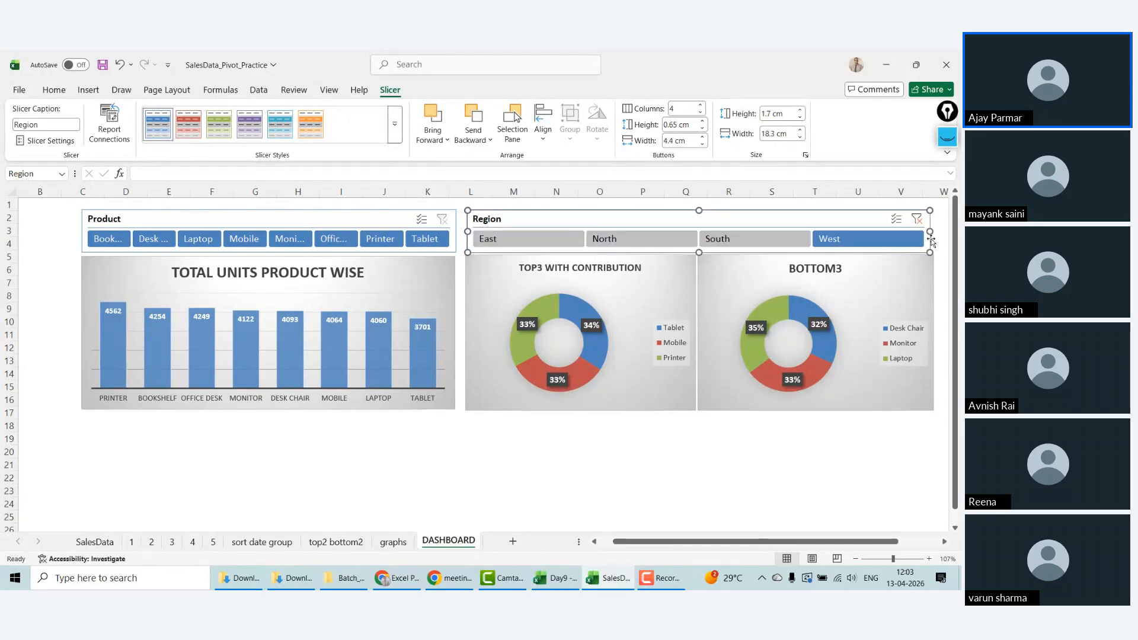
{"action": "left_click", "coordinate": [556, 490]}
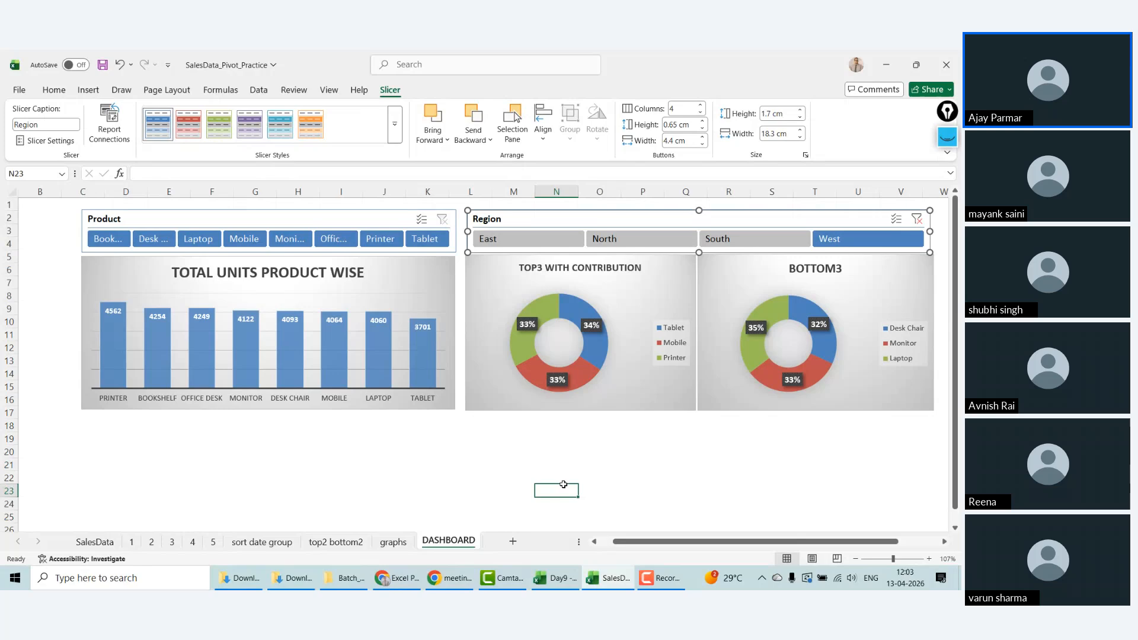
Step: Test the Region slicer on the TOP3 and BOTTOM3 charts by filtering through East, North, South and West, finishing on East
{"action": "left_click", "coordinate": [517, 239]}
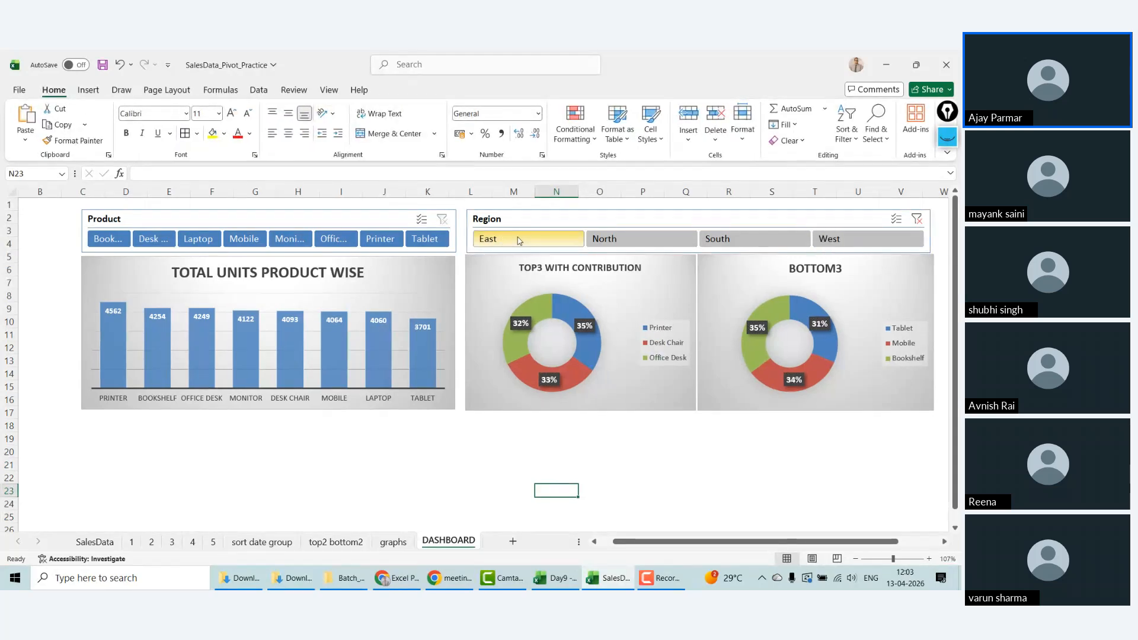
{"action": "left_click", "coordinate": [637, 239]}
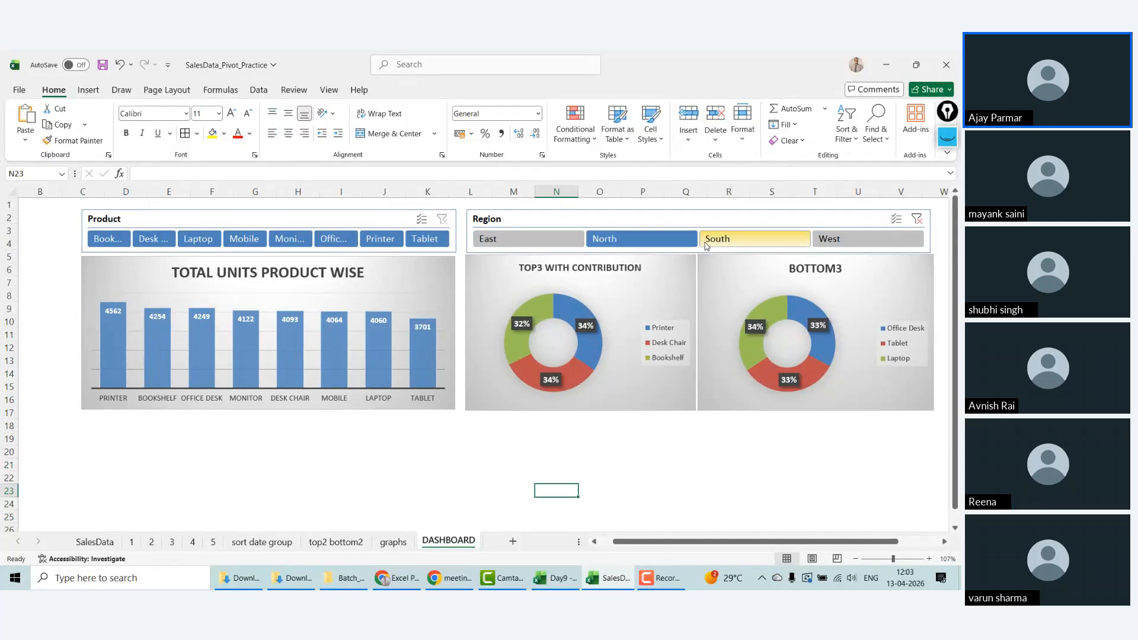
{"action": "left_click", "coordinate": [731, 240]}
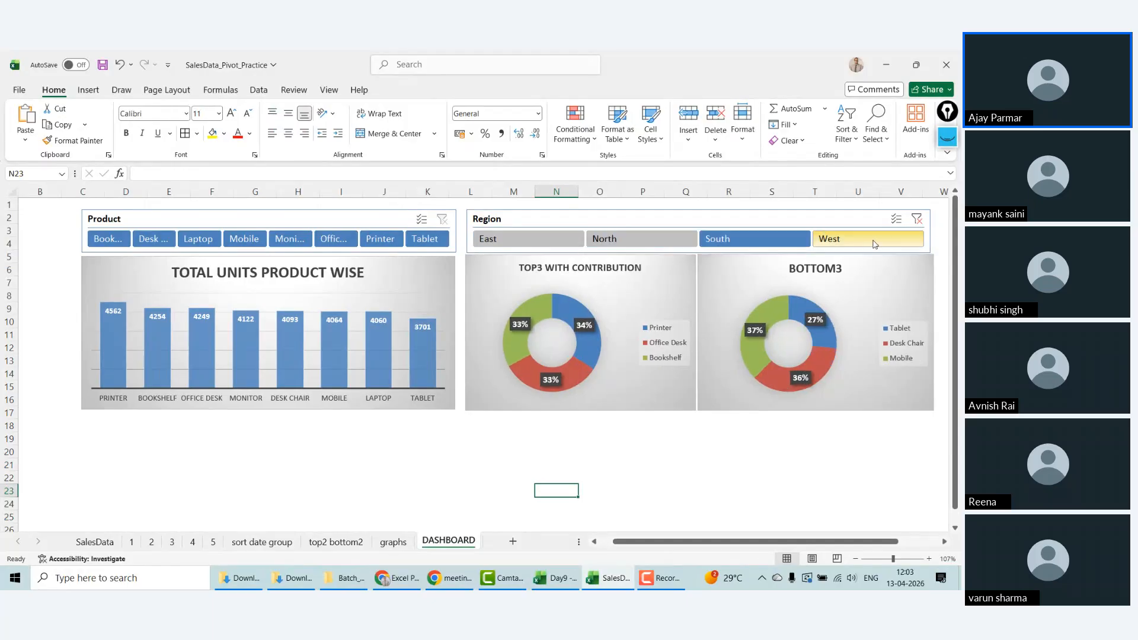
{"action": "left_click", "coordinate": [877, 242]}
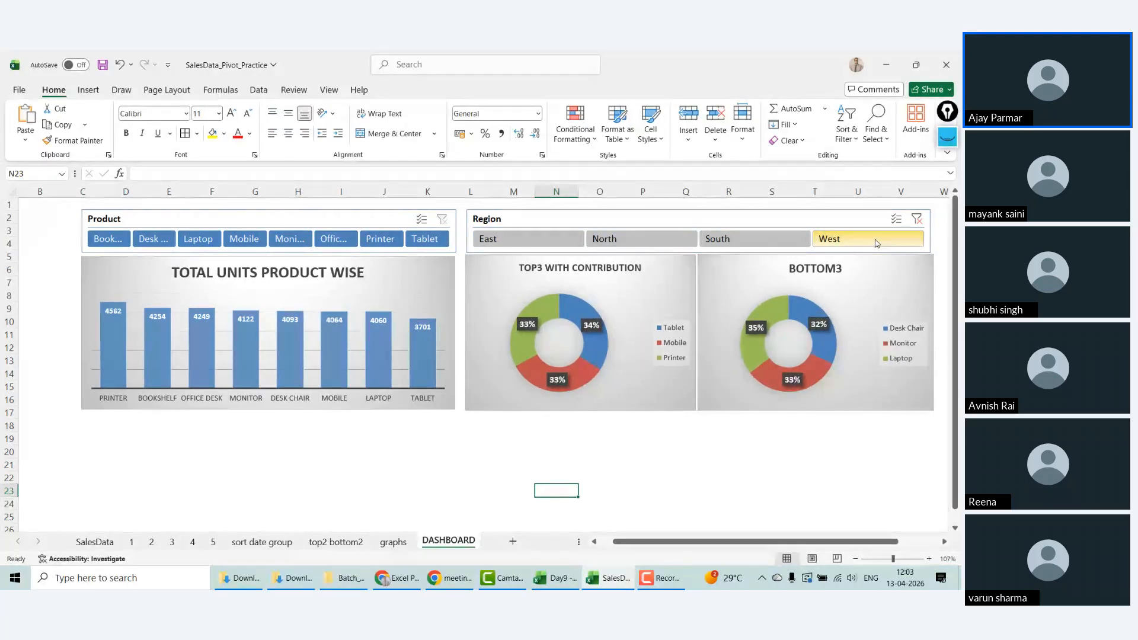
{"action": "left_click", "coordinate": [628, 237]}
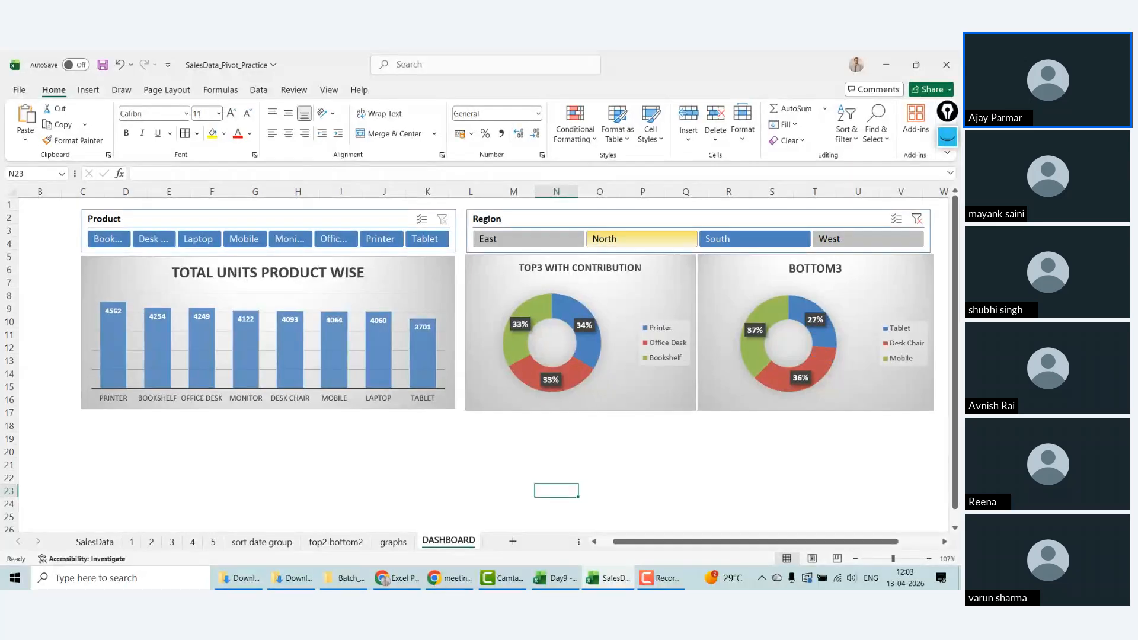
{"action": "left_click", "coordinate": [548, 241]}
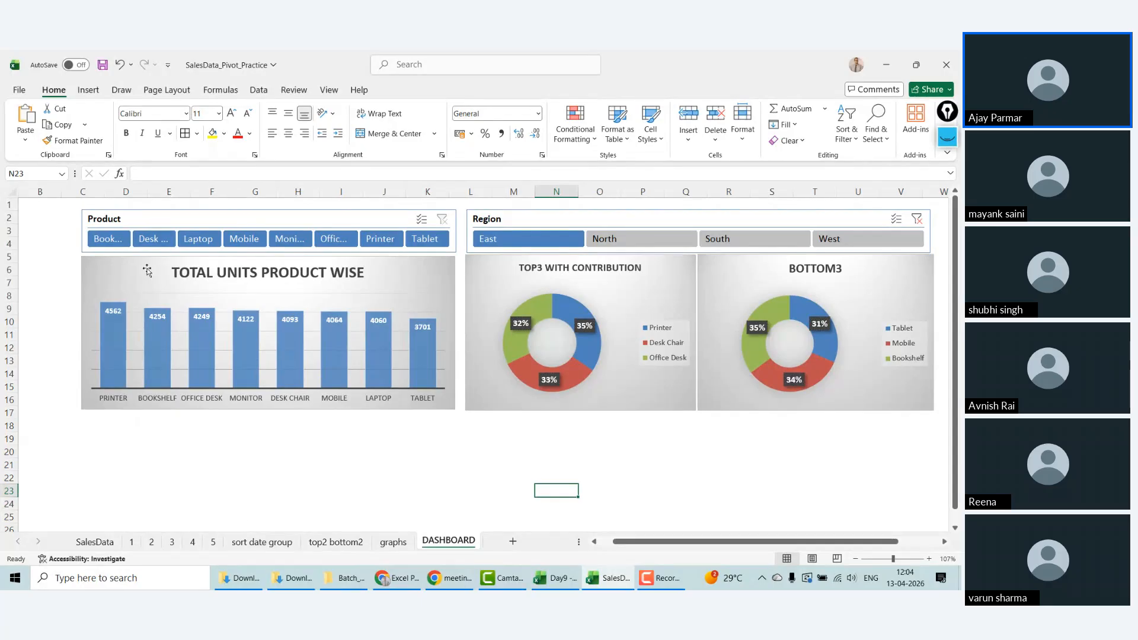
Step: Look through the workbook's pivot sheets for the table behind the TOTAL UNITS PRODUCT WISE chart, and return to DASHBOARD
{"action": "left_click", "coordinate": [178, 308]}
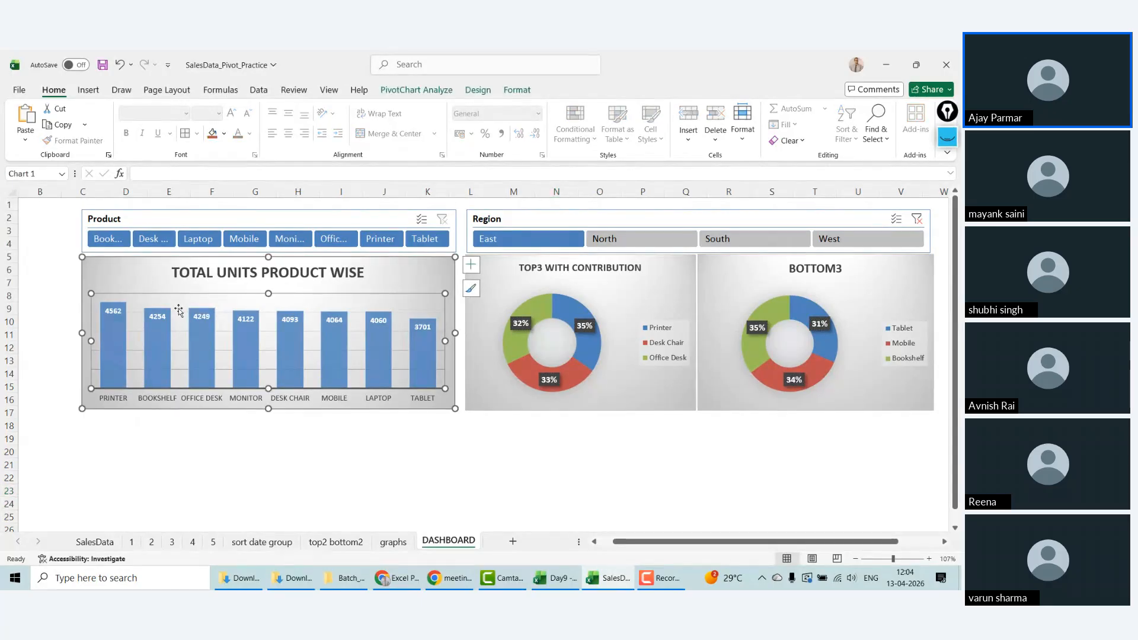
{"action": "left_click", "coordinate": [180, 315]}
{"action": "key", "text": "Escape"}
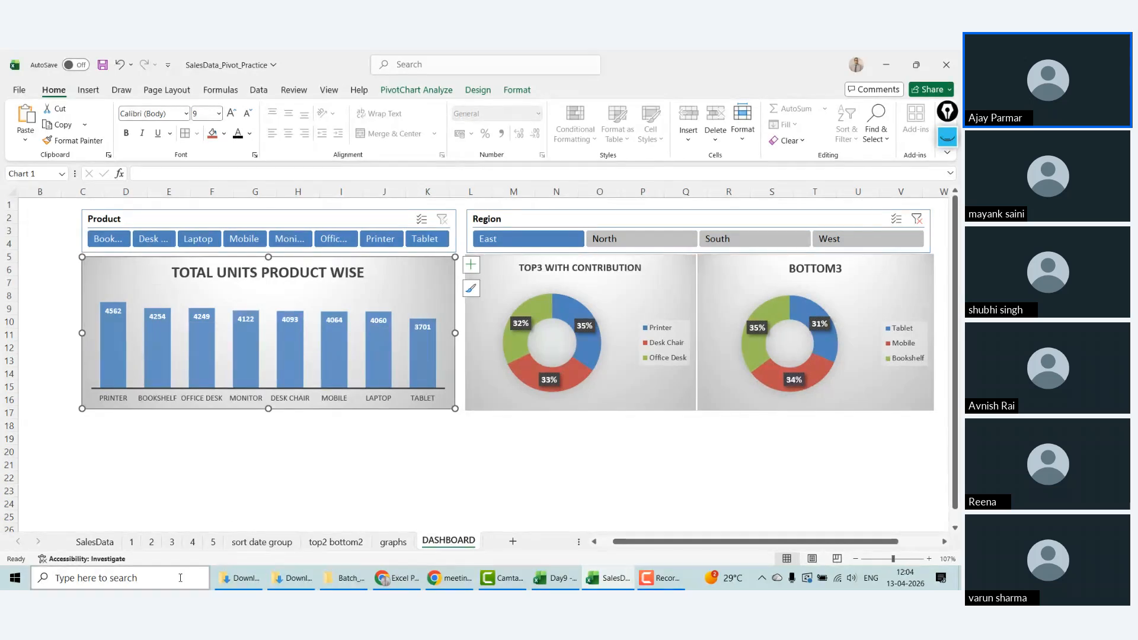
{"action": "left_click", "coordinate": [328, 544]}
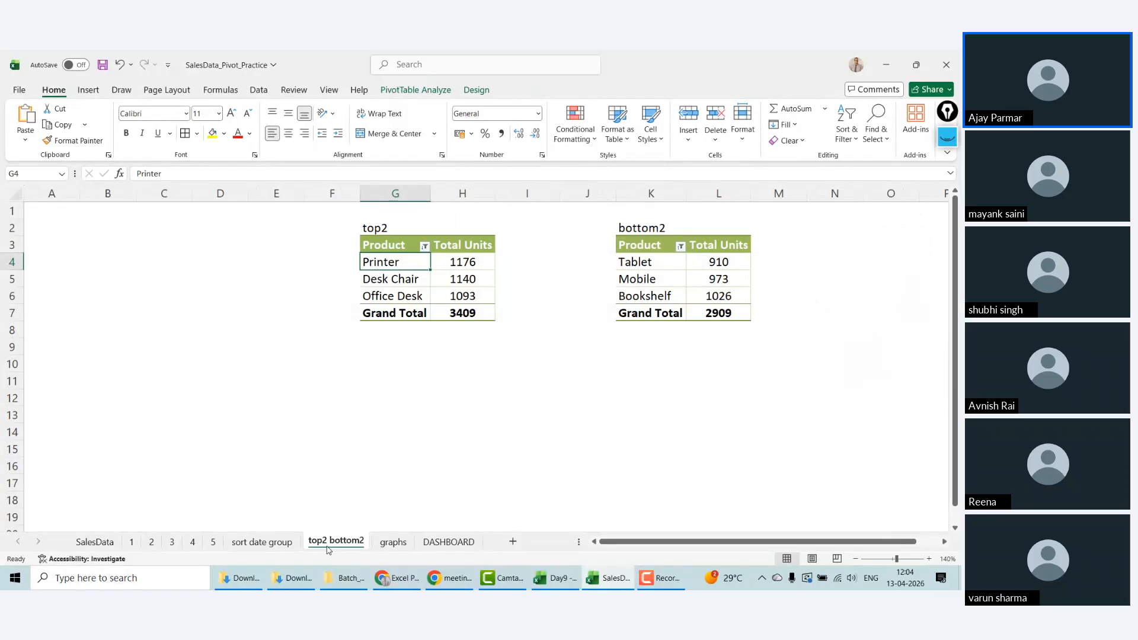
{"action": "left_click", "coordinate": [393, 542]}
{"action": "left_click", "coordinate": [262, 542]}
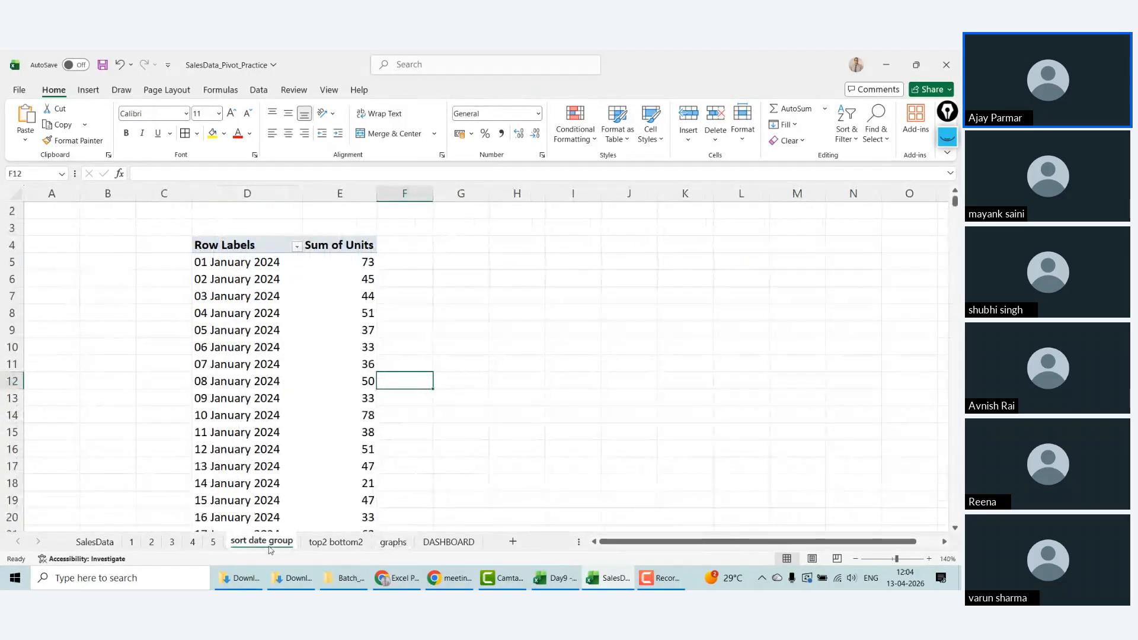
{"action": "left_click", "coordinate": [191, 543]}
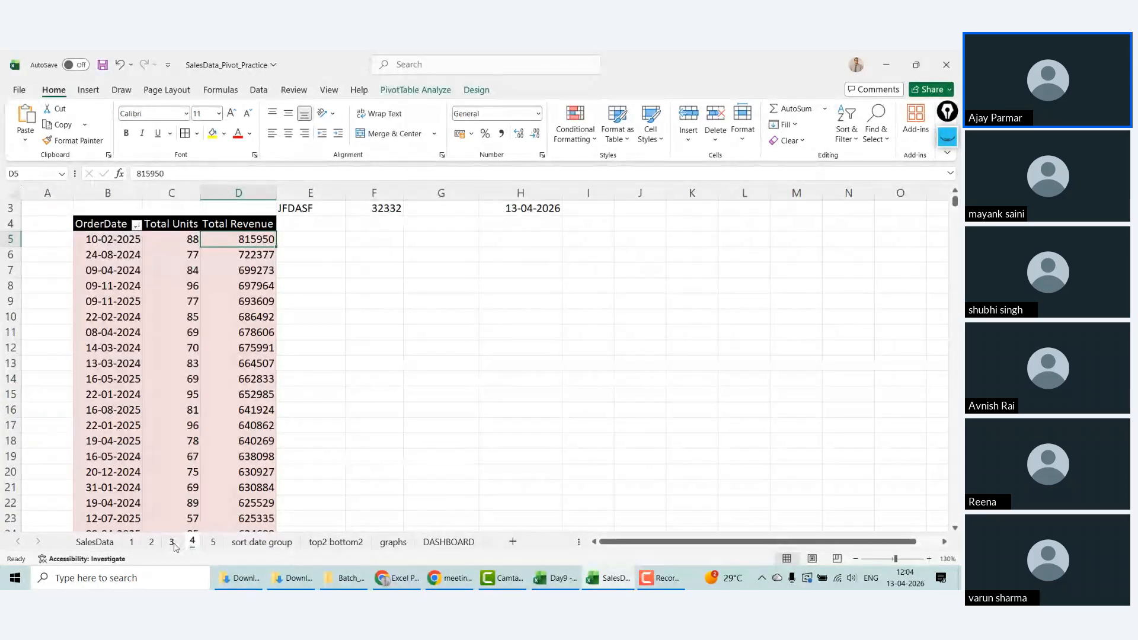
{"action": "left_click", "coordinate": [173, 543]}
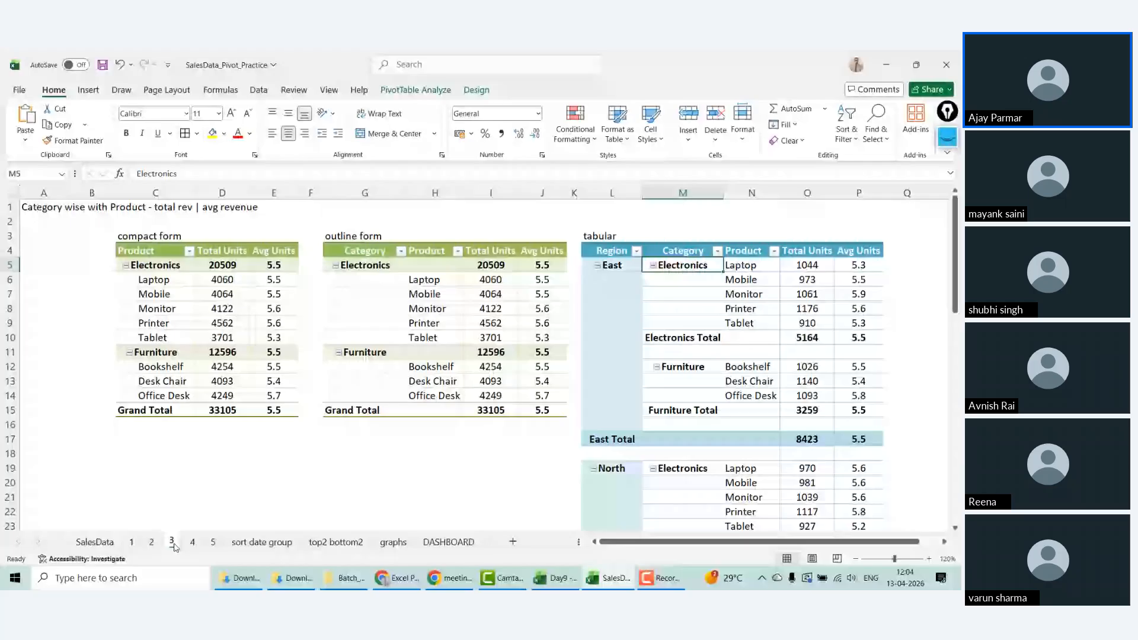
{"action": "left_click", "coordinate": [393, 543]}
{"action": "left_click", "coordinate": [448, 541]}
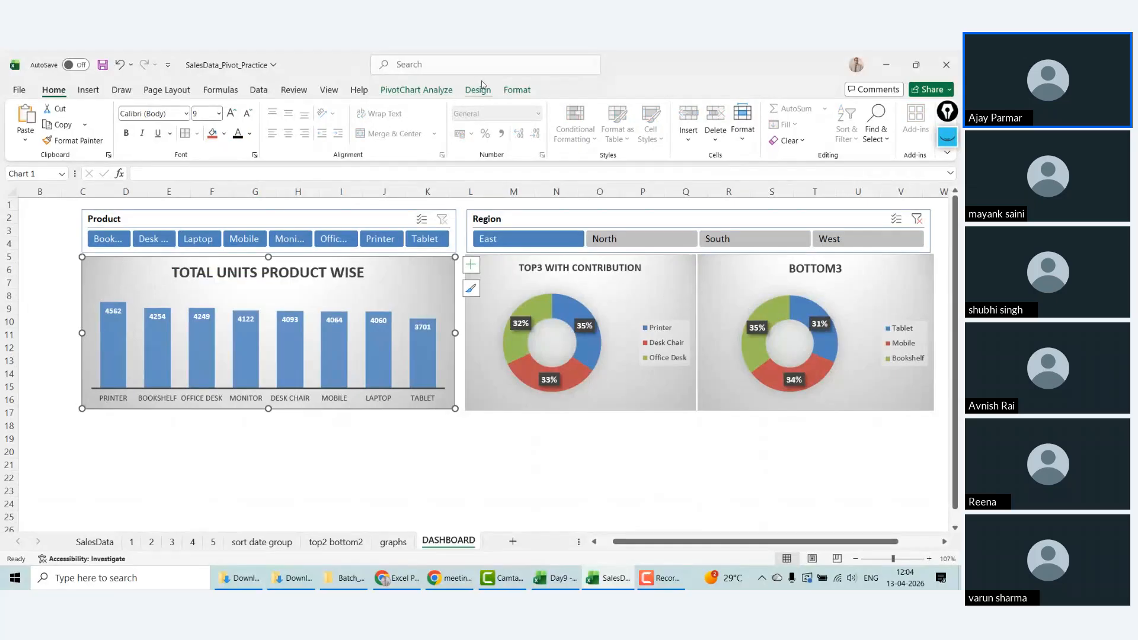
Step: Check the data source of the TOTAL UNITS PRODUCT WISE chart and the PivotTable name on the graphs sheet
{"action": "left_click", "coordinate": [478, 90]}
{"action": "left_click", "coordinate": [652, 127]}
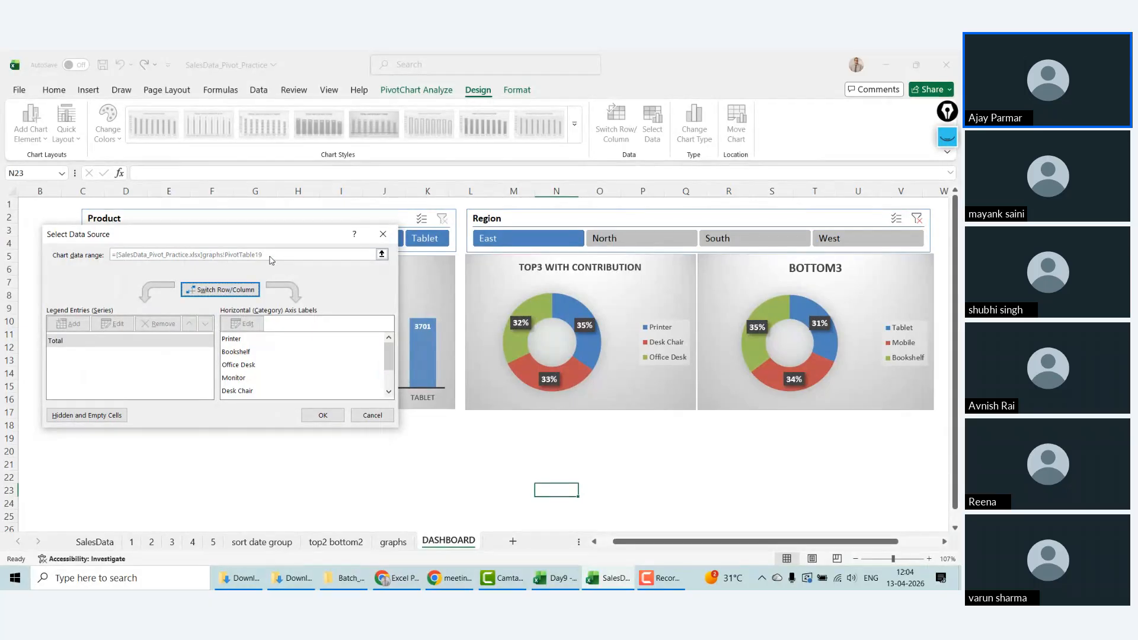
{"action": "left_click", "coordinate": [375, 416]}
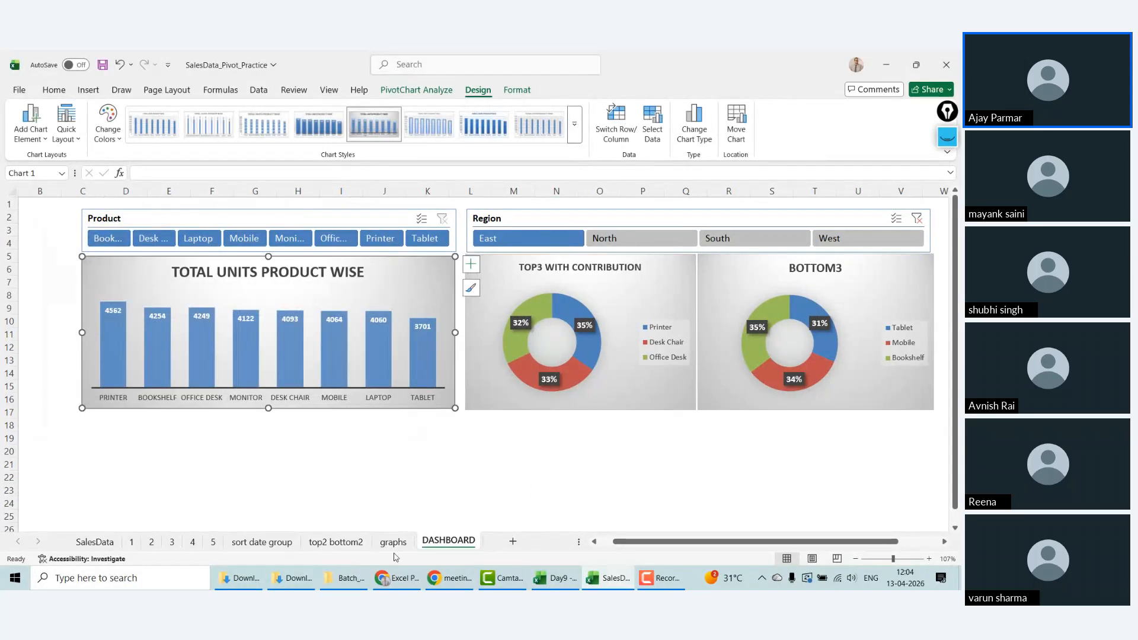
{"action": "left_click", "coordinate": [393, 543]}
{"action": "left_click", "coordinate": [127, 249]}
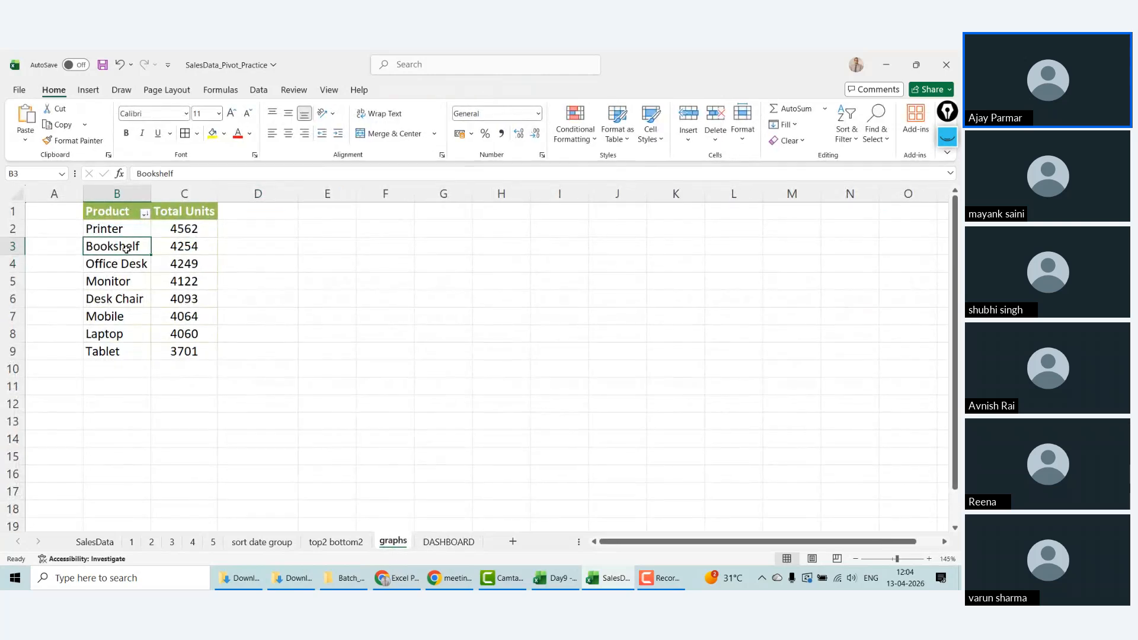
{"action": "left_click", "coordinate": [419, 89]}
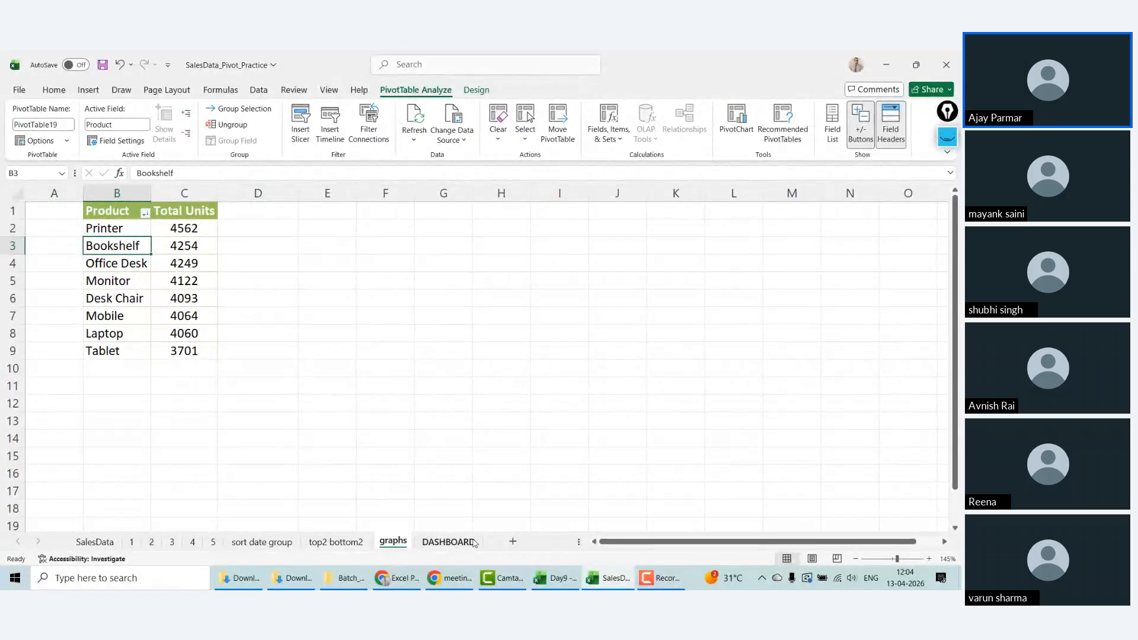
{"action": "left_click", "coordinate": [449, 542]}
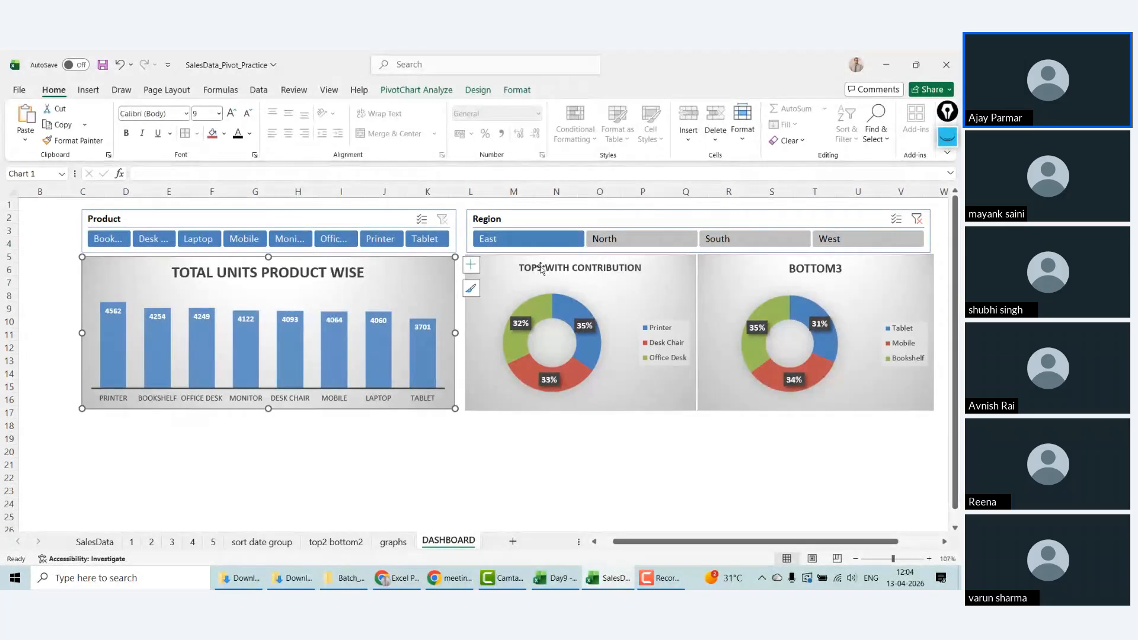
Step: Connect the Region slicer to PivotTable19 on the graphs sheet, keeping its PivotTable17 and PivotTable18 connections
{"action": "right_click", "coordinate": [528, 216]}
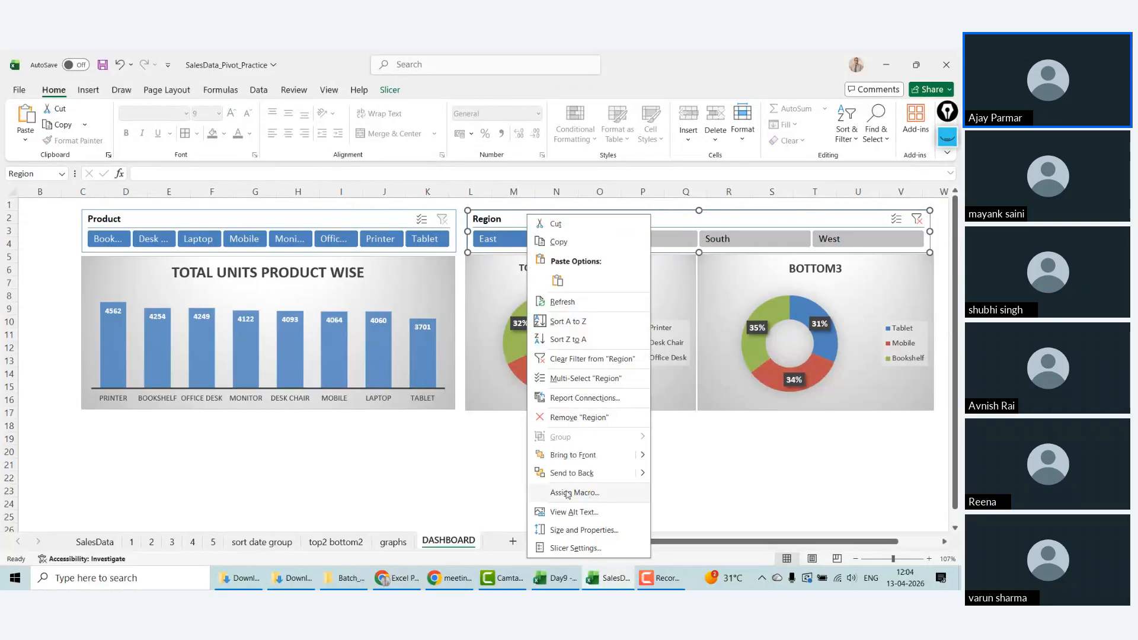
{"action": "left_click", "coordinate": [578, 400]}
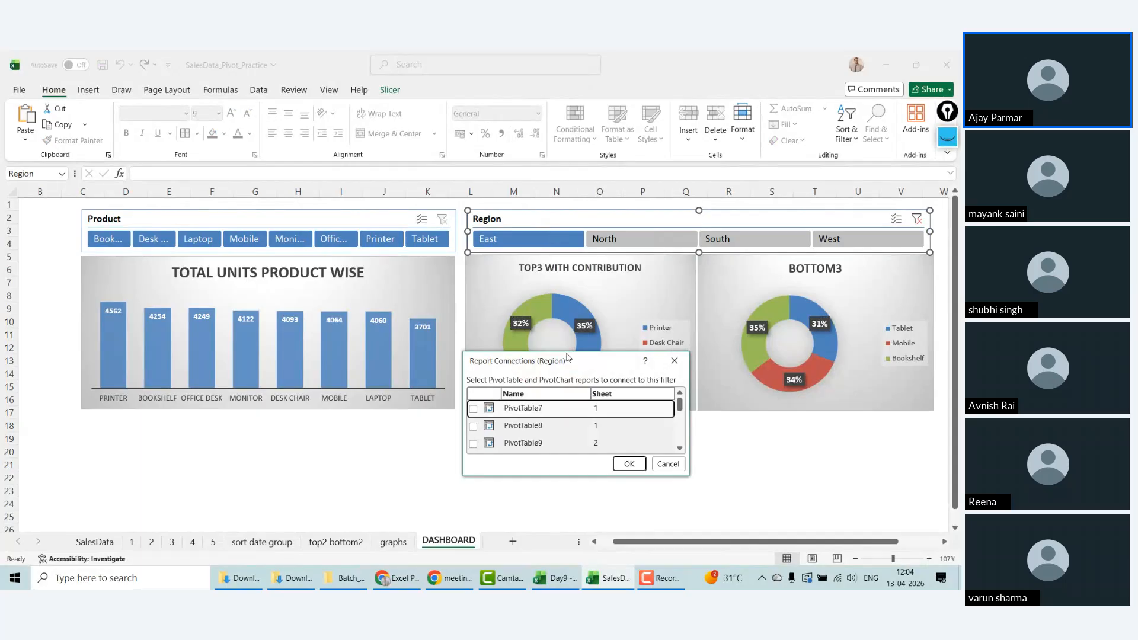
{"action": "left_click_drag", "start_coordinate": [567, 353], "coordinate": [554, 196]}
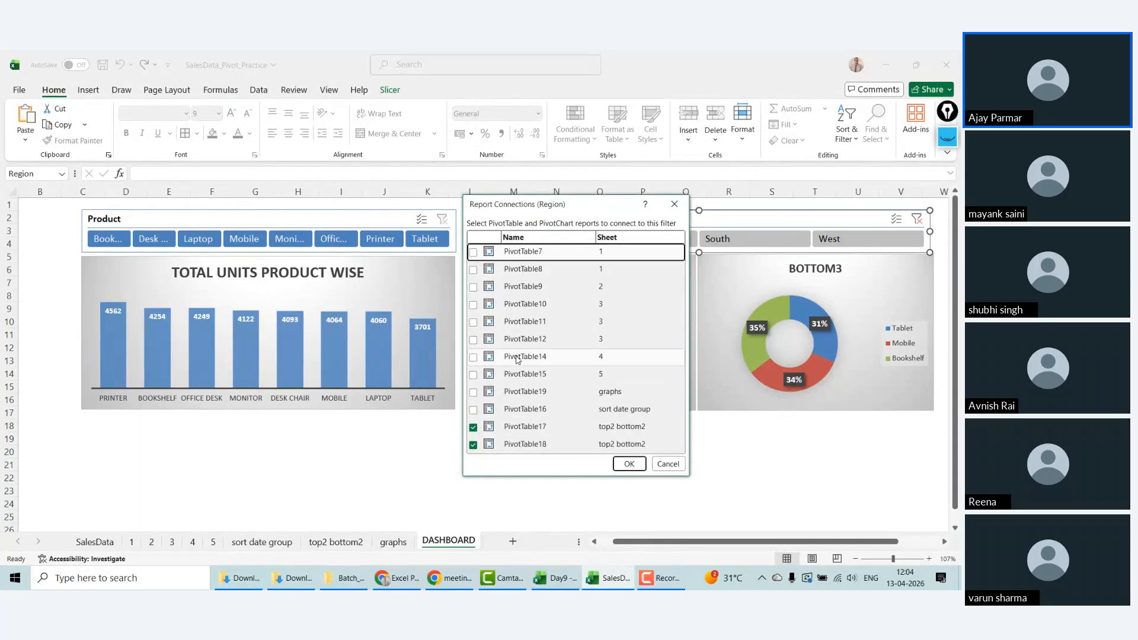
{"action": "left_click", "coordinate": [473, 392]}
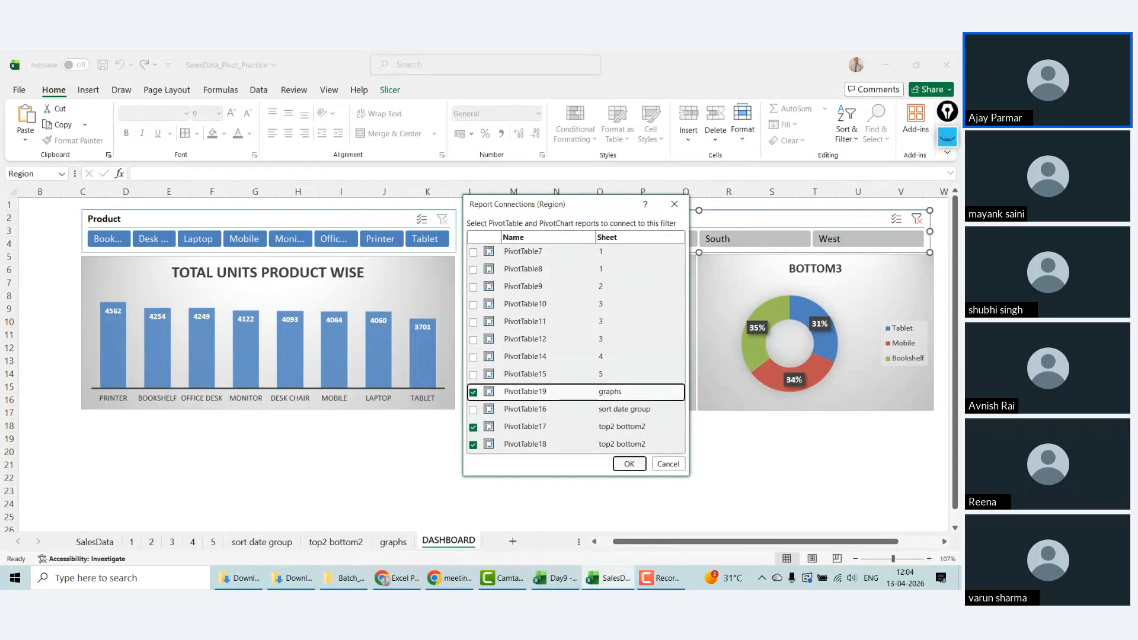
{"action": "left_click", "coordinate": [629, 463]}
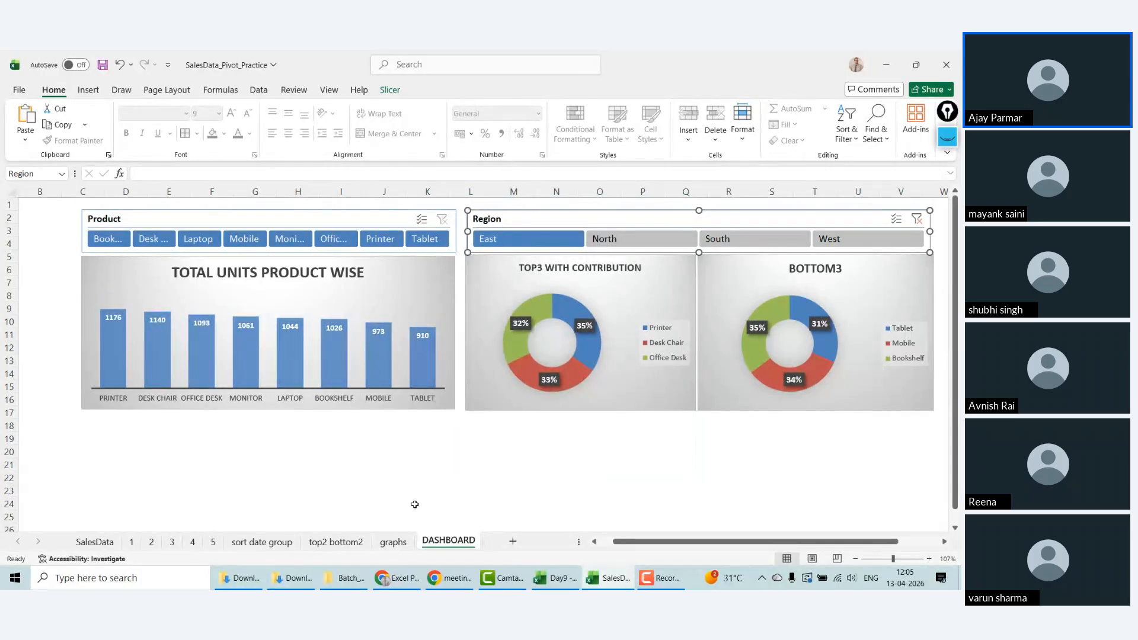
Step: Delete the Product slicer and move the Region slicer into its place above the TOTAL UNITS PRODUCT WISE chart
{"action": "left_click", "coordinate": [206, 210]}
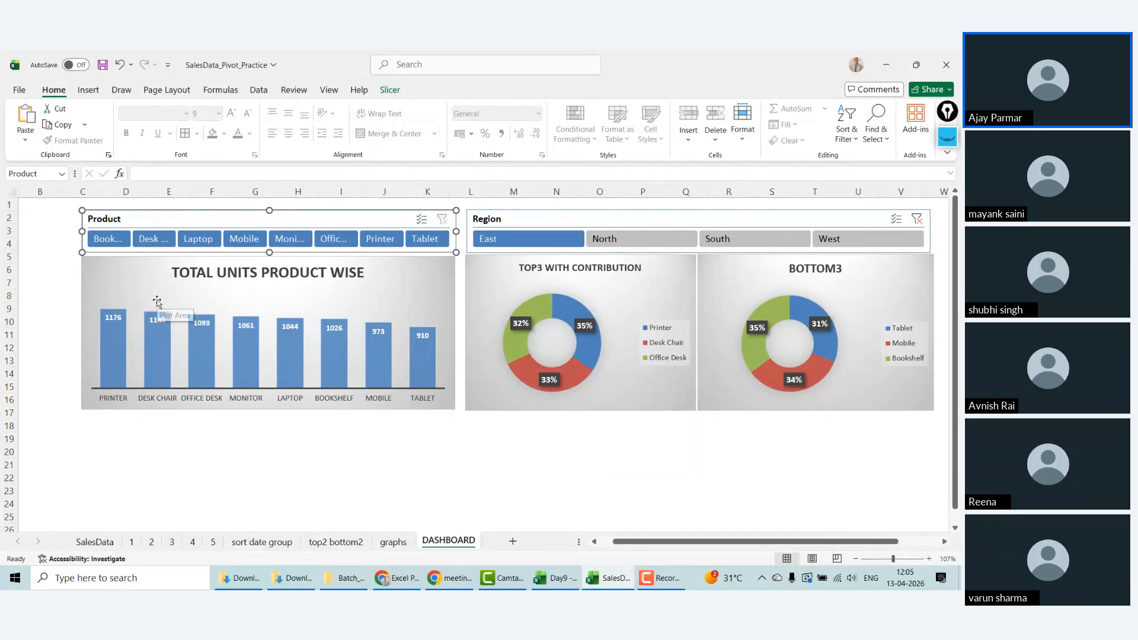
{"action": "key", "text": "Delete"}
{"action": "left_click", "coordinate": [572, 216]}
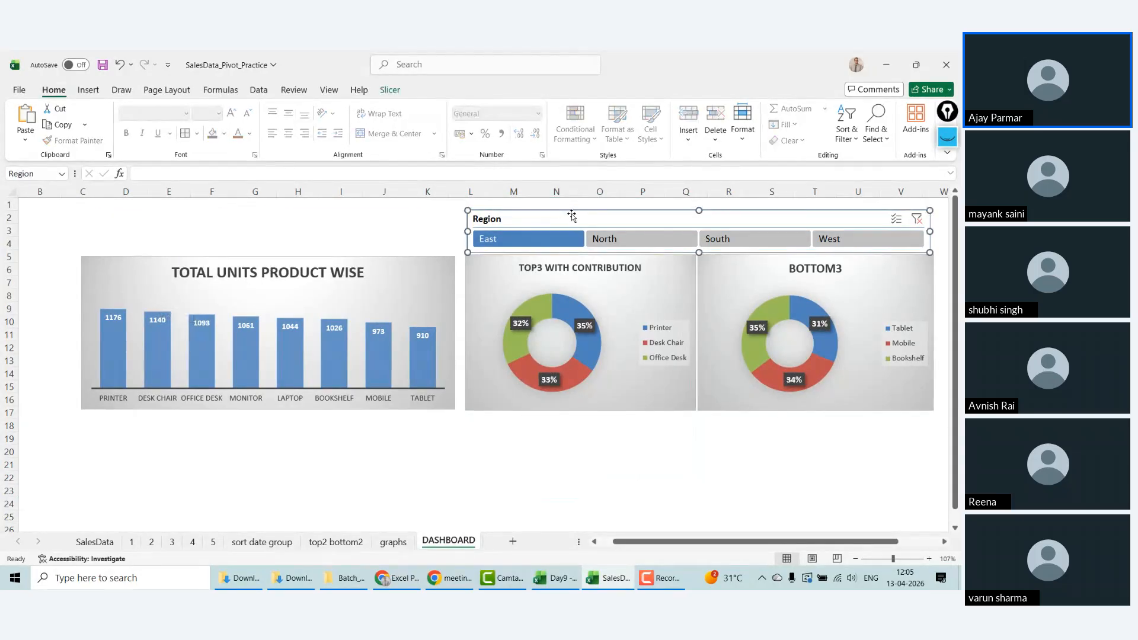
{"action": "left_click_drag", "start_coordinate": [617, 208], "coordinate": [235, 200]}
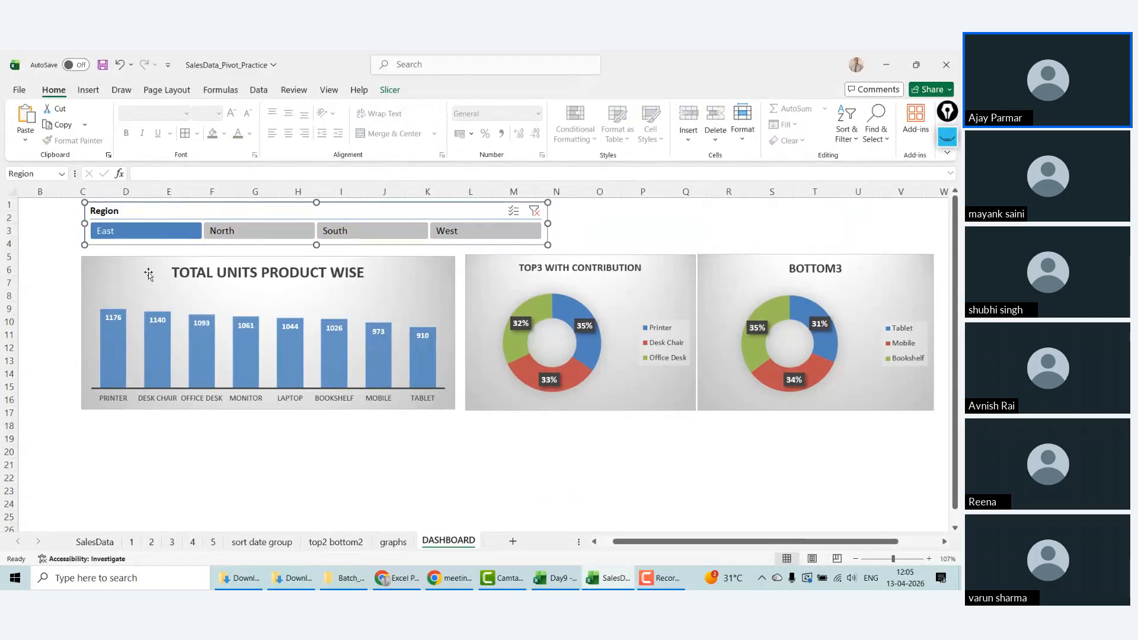
Step: Set the Region slicer to 1 column and resize it to about 3.94 cm high and 2.3 cm wide, showing all four regions
{"action": "left_click", "coordinate": [390, 89]}
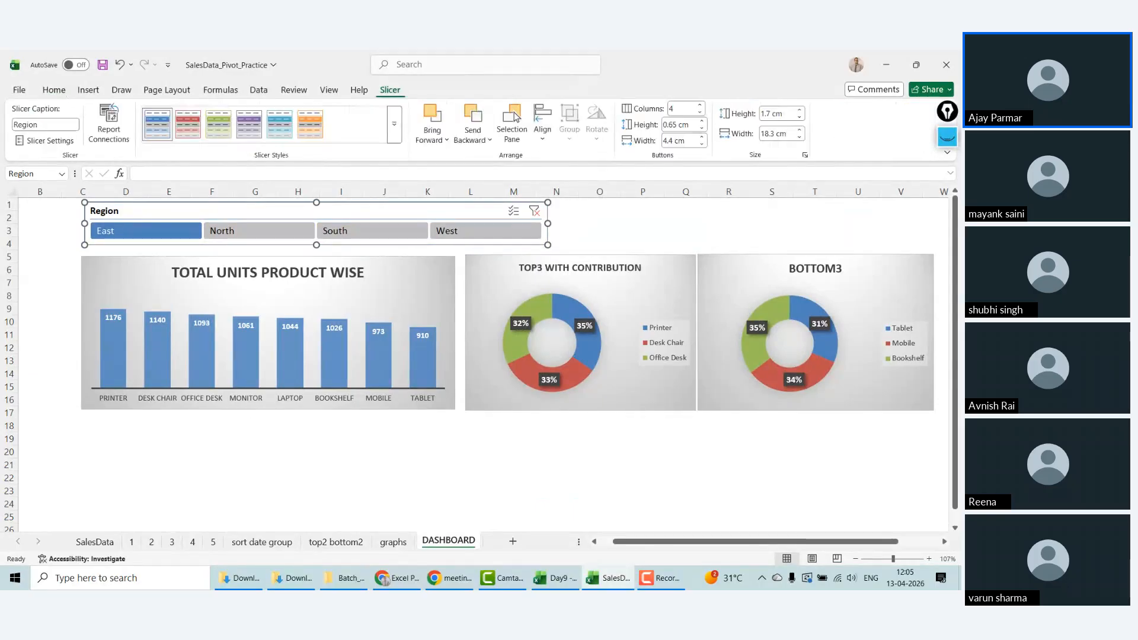
{"action": "left_click", "coordinate": [689, 107]}
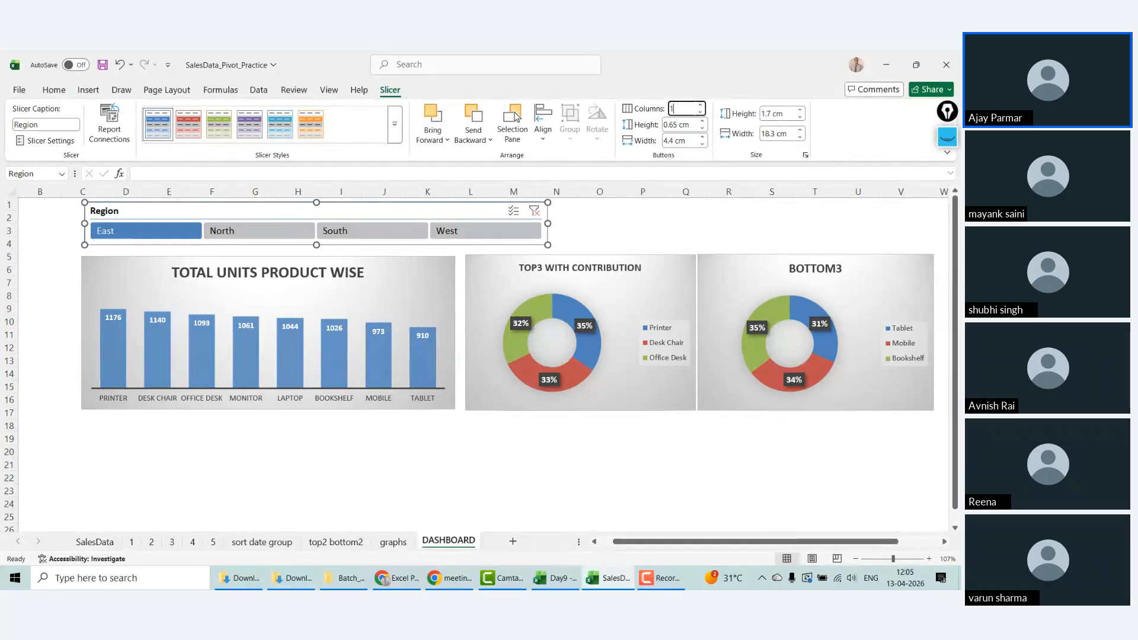
{"action": "key", "text": "Tab"}
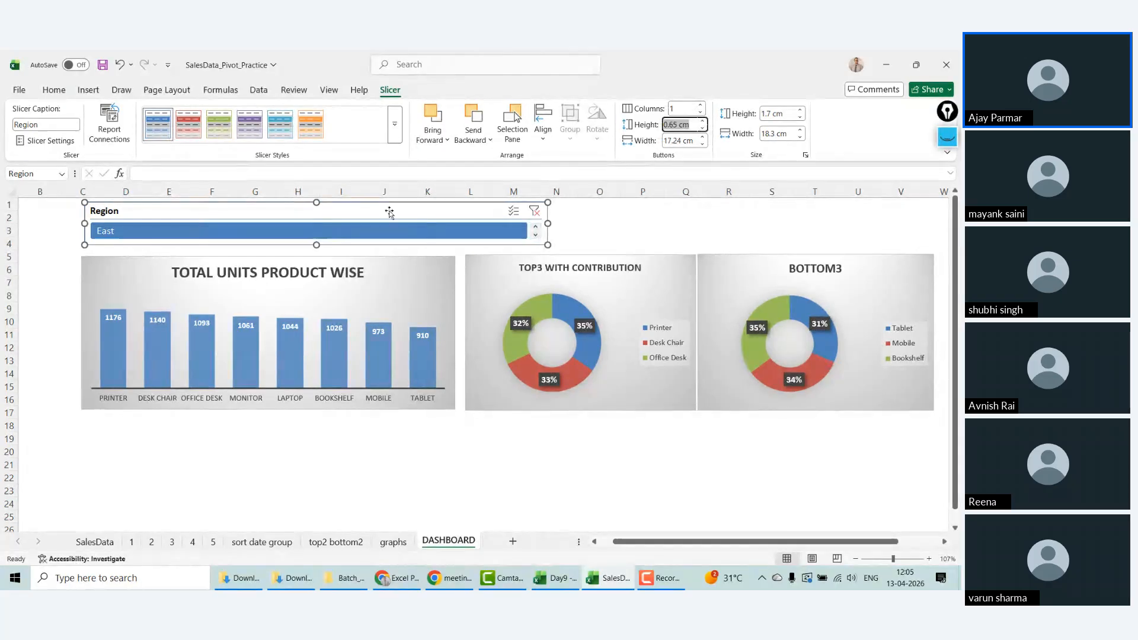
{"action": "left_click_drag", "start_coordinate": [317, 245], "coordinate": [317, 371]}
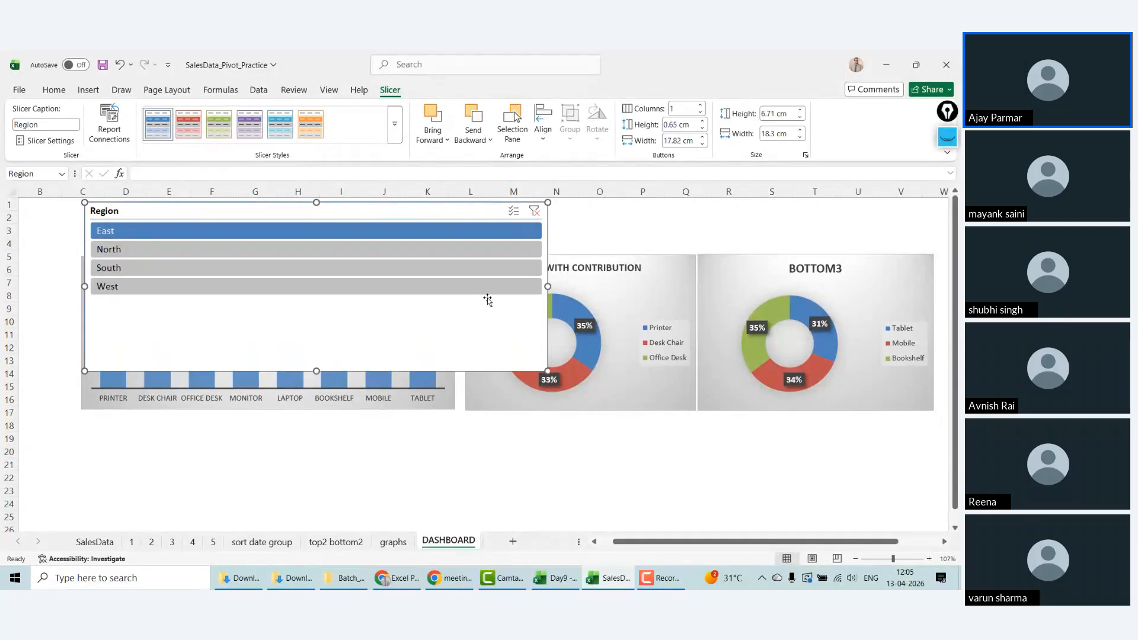
{"action": "left_click_drag", "start_coordinate": [549, 290], "coordinate": [143, 302]}
{"action": "left_click_drag", "start_coordinate": [114, 372], "coordinate": [114, 302]}
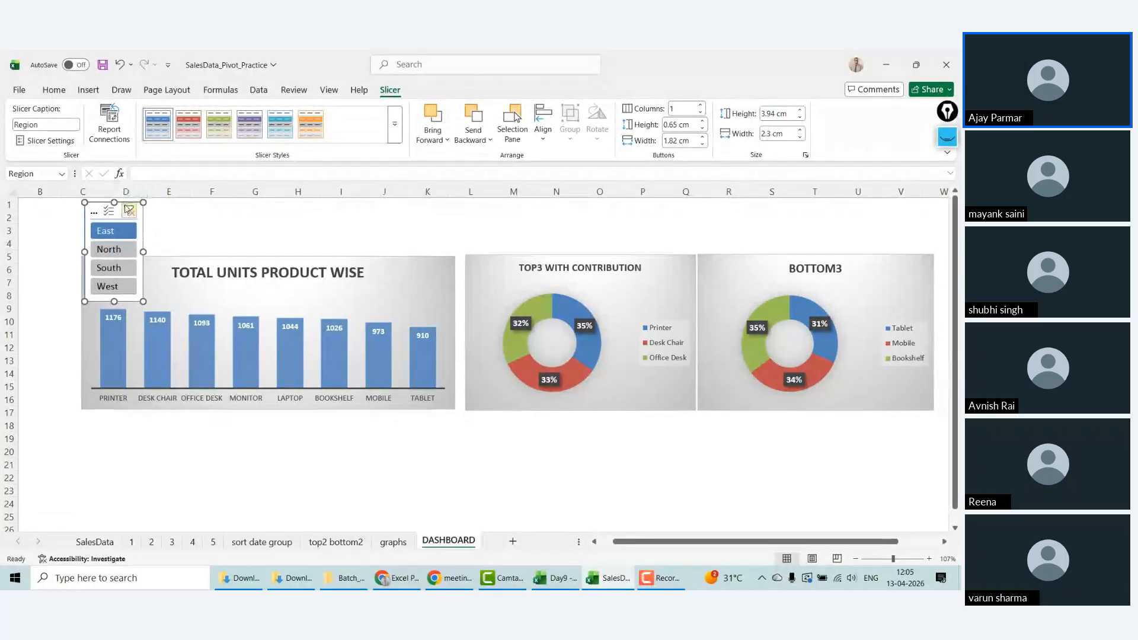
Step: Move the Region slicer to the upper-left corner of the sheet, over column A
{"action": "left_click_drag", "start_coordinate": [125, 207], "coordinate": [51, 192]}
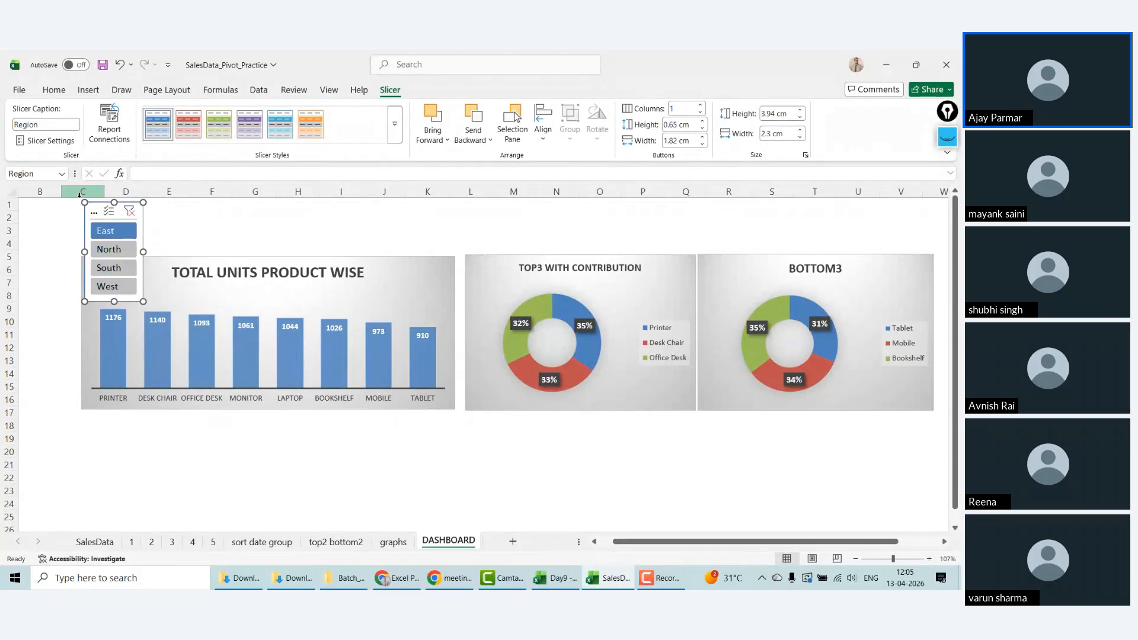
{"action": "scroll", "coordinate": [106, 205], "scroll_direction": "right", "scroll_amount": 1}
{"action": "scroll", "coordinate": [107, 204], "scroll_direction": "left", "scroll_amount": 1}
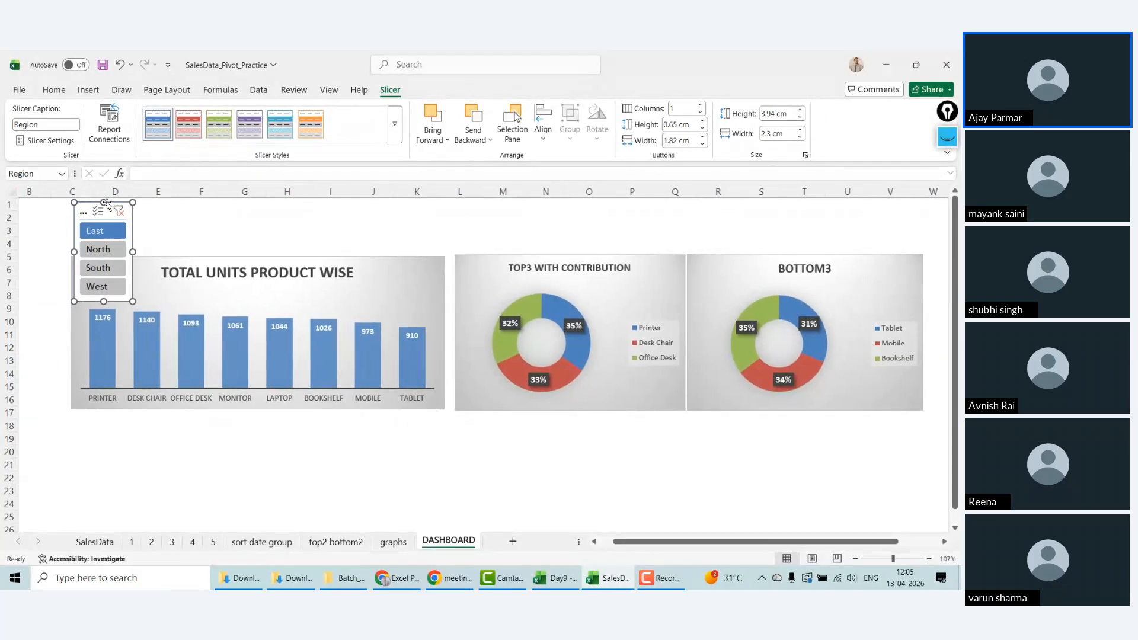
{"action": "left_click_drag", "start_coordinate": [93, 207], "coordinate": [38, 201]}
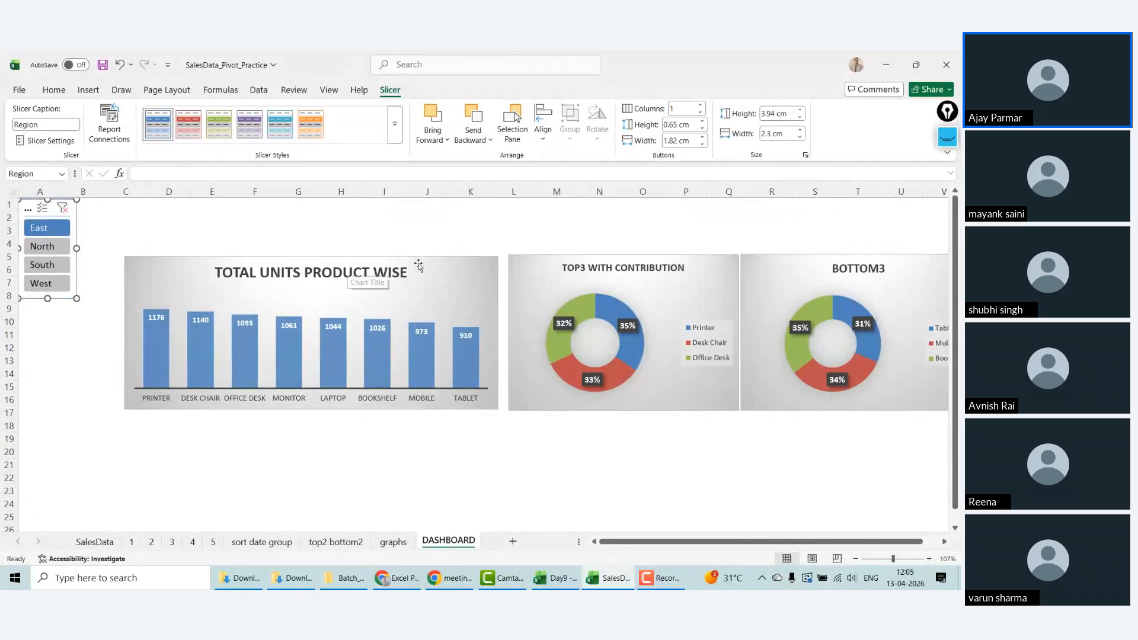
Step: Move all three charts together up to row 1 and over until they sit just beside the Region slicer
{"action": "left_click", "coordinate": [421, 266]}
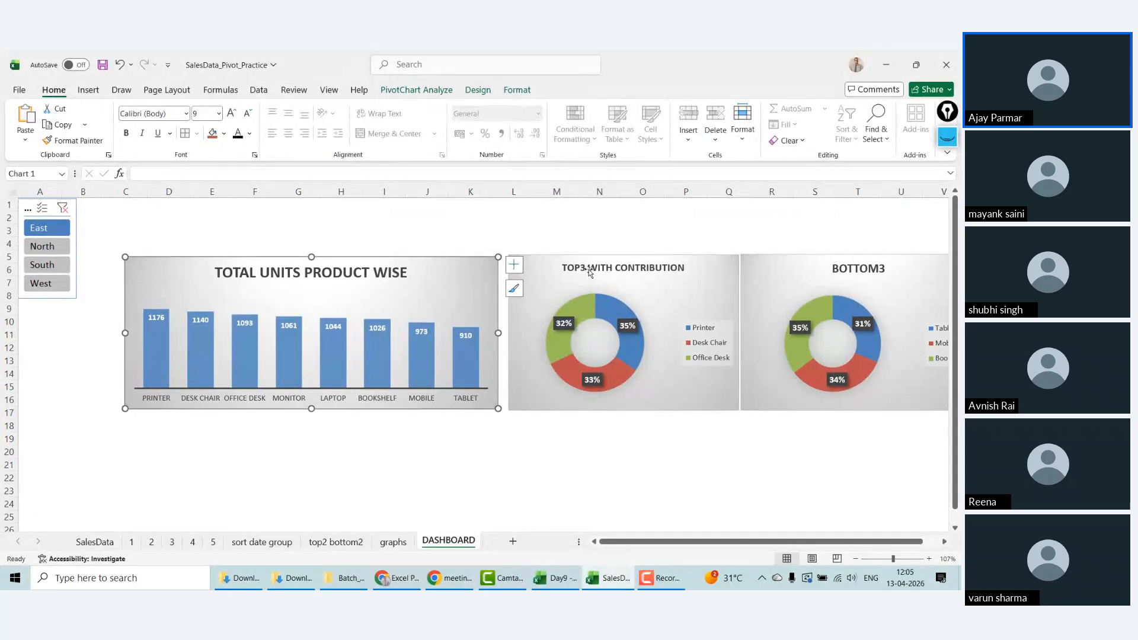
{"action": "left_click", "coordinate": [699, 258], "text": "ctrl"}
{"action": "left_click", "coordinate": [798, 258], "text": "ctrl"}
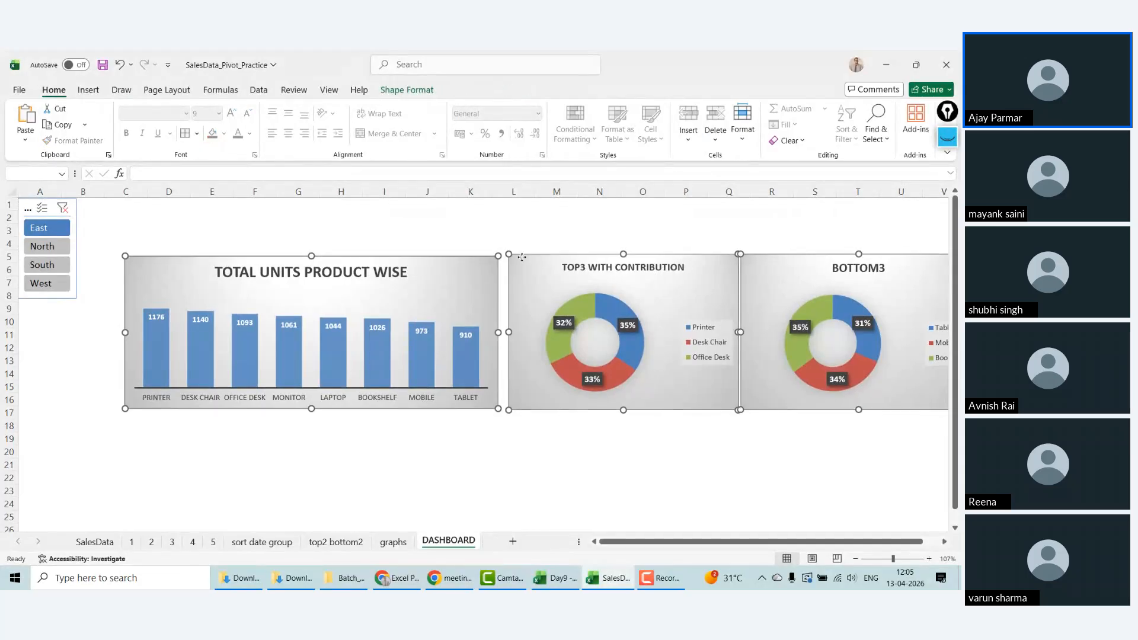
{"action": "left_click_drag", "start_coordinate": [522, 268], "coordinate": [522, 257]}
{"action": "key", "text": "Up"}
{"action": "key", "text": "Up"}
{"action": "key", "text": "Up"}
{"action": "key", "text": "Up"}
{"action": "key", "text": "Up"}
{"action": "key", "text": "Up"}
{"action": "key", "text": "Up"}
{"action": "key", "text": "Up"}
{"action": "key", "text": "Up"}
{"action": "key", "text": "Up"}
{"action": "key", "text": "Up"}
{"action": "key", "text": "Up"}
{"action": "key", "text": "Up"}
{"action": "key", "text": "Up"}
{"action": "key", "text": "Up"}
{"action": "key", "text": "Up"}
{"action": "key", "text": "Up"}
{"action": "key", "text": "Up"}
{"action": "key", "text": "Up"}
{"action": "key", "text": "Up"}
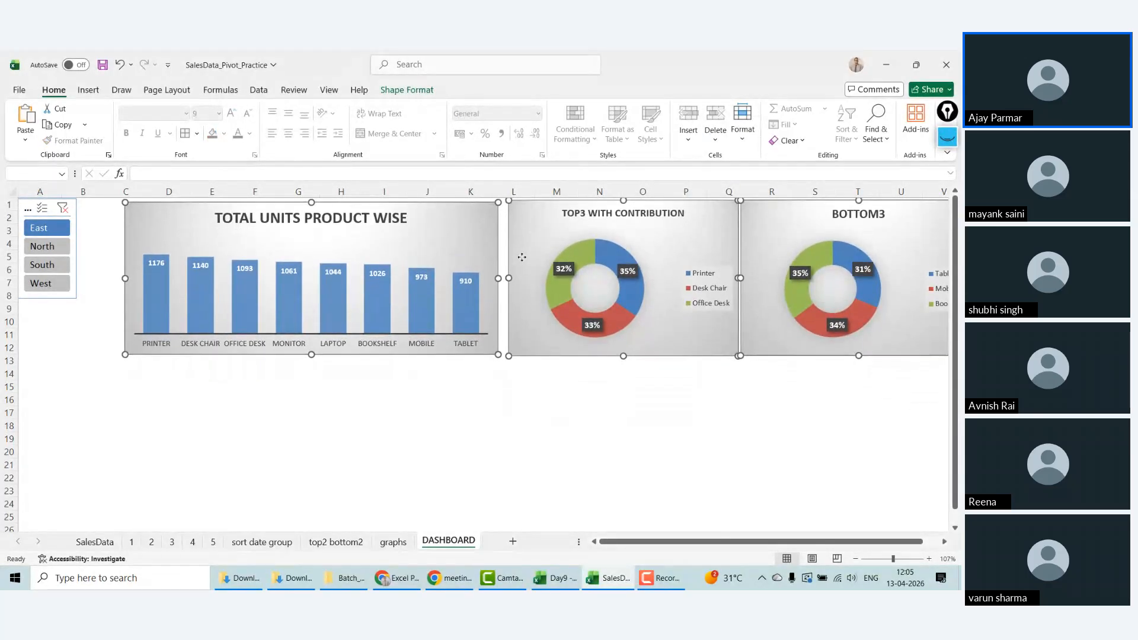
{"action": "key", "text": "Left"}
{"action": "key", "text": "Left"}
{"action": "key", "text": "Left"}
{"action": "key", "text": "Left"}
{"action": "key", "text": "Left"}
{"action": "key", "text": "Left"}
{"action": "key", "text": "Left"}
{"action": "key", "text": "Left"}
{"action": "key", "text": "Left"}
{"action": "key", "text": "Left"}
{"action": "key", "text": "Left"}
{"action": "key", "text": "Left"}
{"action": "key", "text": "Left"}
{"action": "key", "text": "Left"}
{"action": "key", "text": "Left"}
{"action": "key", "text": "Left"}
{"action": "key", "text": "Left"}
{"action": "key", "text": "Left"}
{"action": "key", "text": "Left"}
{"action": "key", "text": "Left"}
{"action": "key", "text": "Left"}
{"action": "key", "text": "Left"}
{"action": "key", "text": "Left"}
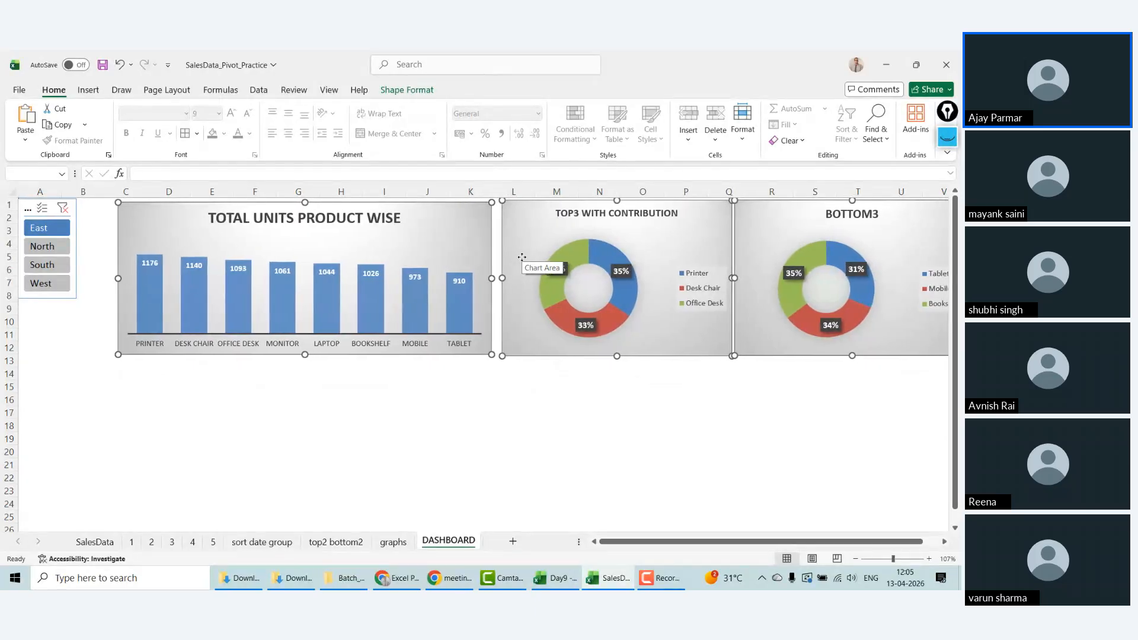
{"action": "key", "text": "Left"}
{"action": "key", "text": "Left"}
{"action": "key", "text": "Left"}
{"action": "key", "text": "Left"}
{"action": "key", "text": "Left"}
{"action": "key", "text": "Left"}
{"action": "key", "text": "Left"}
{"action": "key", "text": "Left"}
{"action": "key", "text": "Up"}
{"action": "key", "text": "Up"}
{"action": "key", "text": "Up"}
{"action": "key", "text": "Up"}
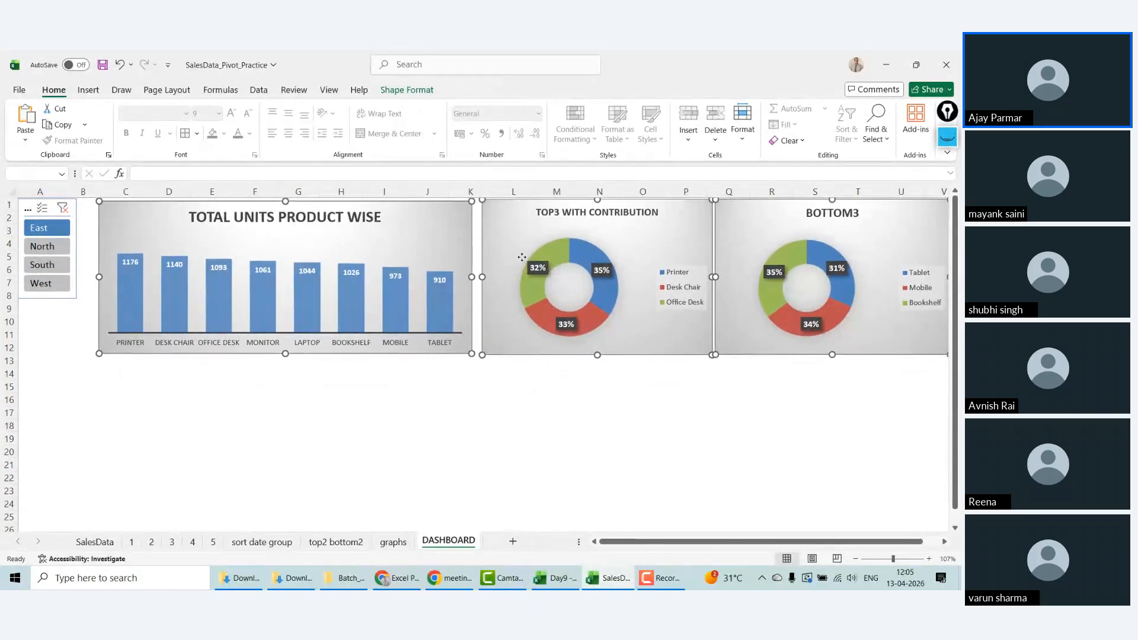
{"action": "key", "text": "Left"}
{"action": "key", "text": "Left"}
{"action": "key", "text": "Left"}
{"action": "key", "text": "Left"}
{"action": "key", "text": "Left"}
{"action": "key", "text": "Left"}
{"action": "key", "text": "Left"}
{"action": "key", "text": "Left"}
{"action": "key", "text": "Left"}
{"action": "key", "text": "Left"}
{"action": "key", "text": "Left"}
{"action": "key", "text": "Left"}
{"action": "key", "text": "Left"}
{"action": "key", "text": "Left"}
{"action": "key", "text": "Left"}
{"action": "key", "text": "Left"}
{"action": "key", "text": "Left"}
{"action": "key", "text": "Left"}
{"action": "key", "text": "Left"}
{"action": "key", "text": "Left"}
{"action": "key", "text": "Left"}
{"action": "key", "text": "Left"}
{"action": "key", "text": "Left"}
{"action": "key", "text": "Left"}
{"action": "key", "text": "Left"}
{"action": "key", "text": "Left"}
{"action": "key", "text": "Left"}
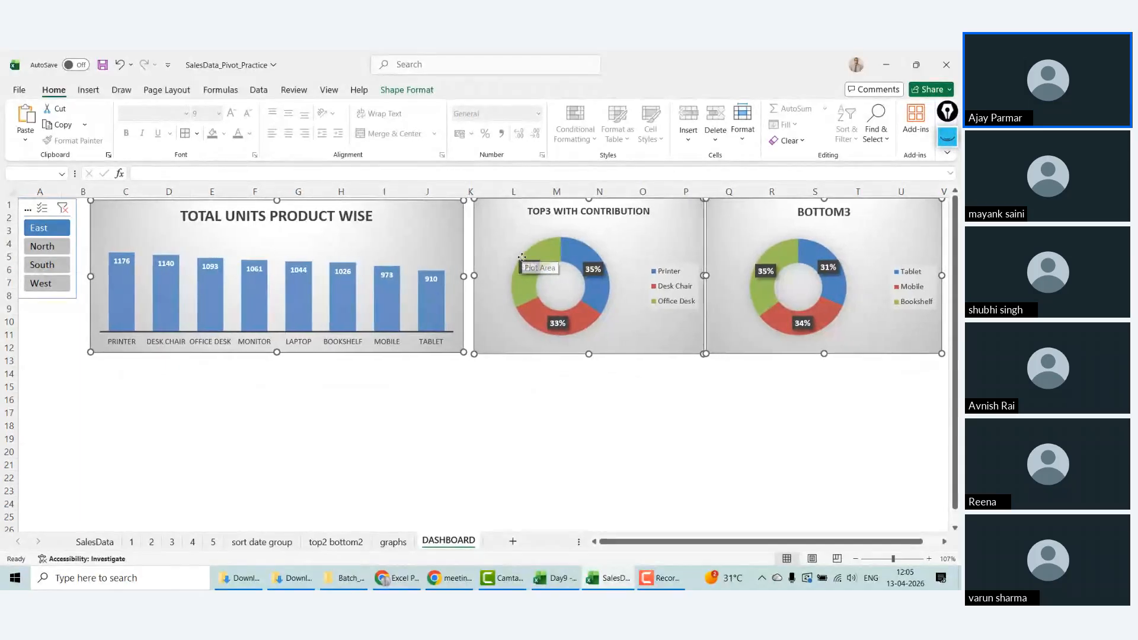
{"action": "key", "text": "Left"}
{"action": "key", "text": "Left"}
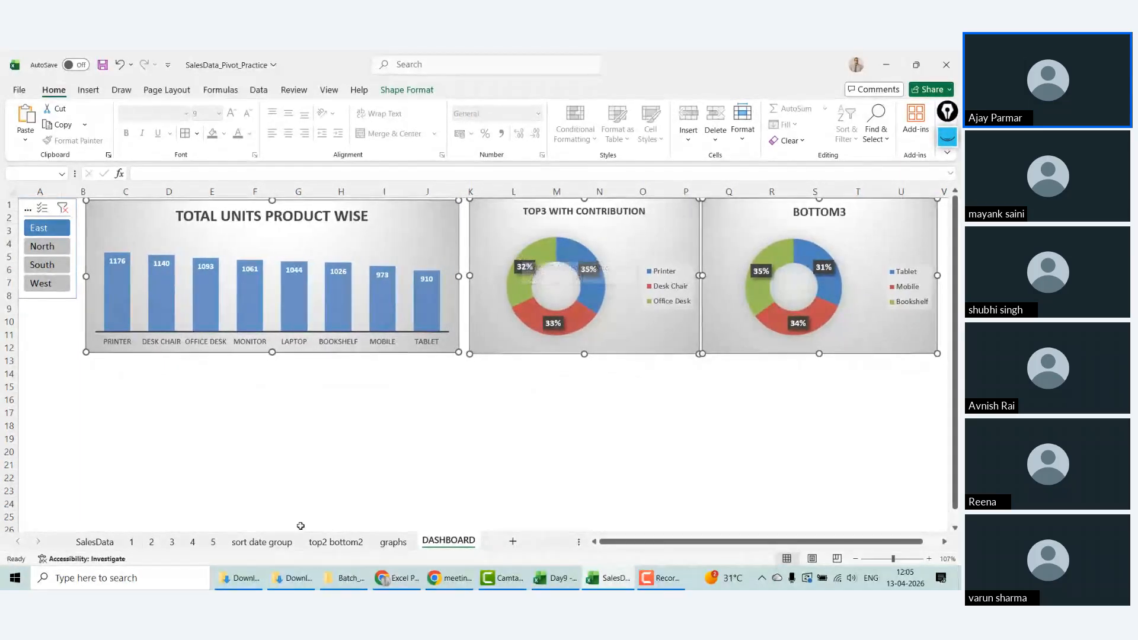
{"action": "key", "text": "Escape"}
Step: Test the Region slicer by filtering the charts by North, South, West, East and North in turn, and clear the filter
{"action": "left_click", "coordinate": [38, 244]}
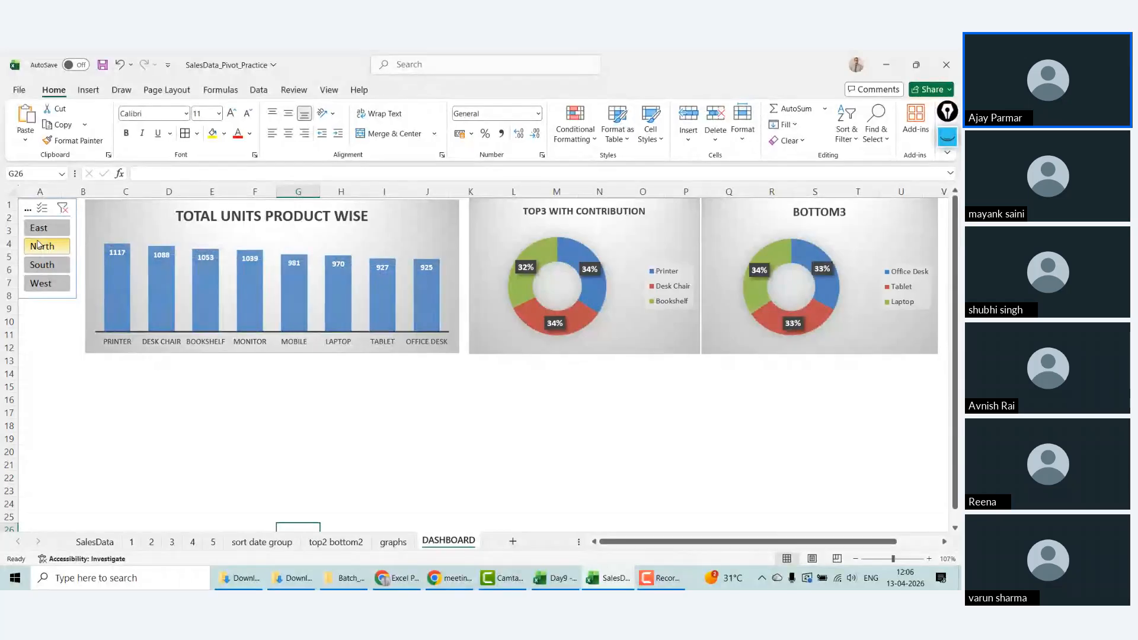
{"action": "left_click", "coordinate": [41, 265]}
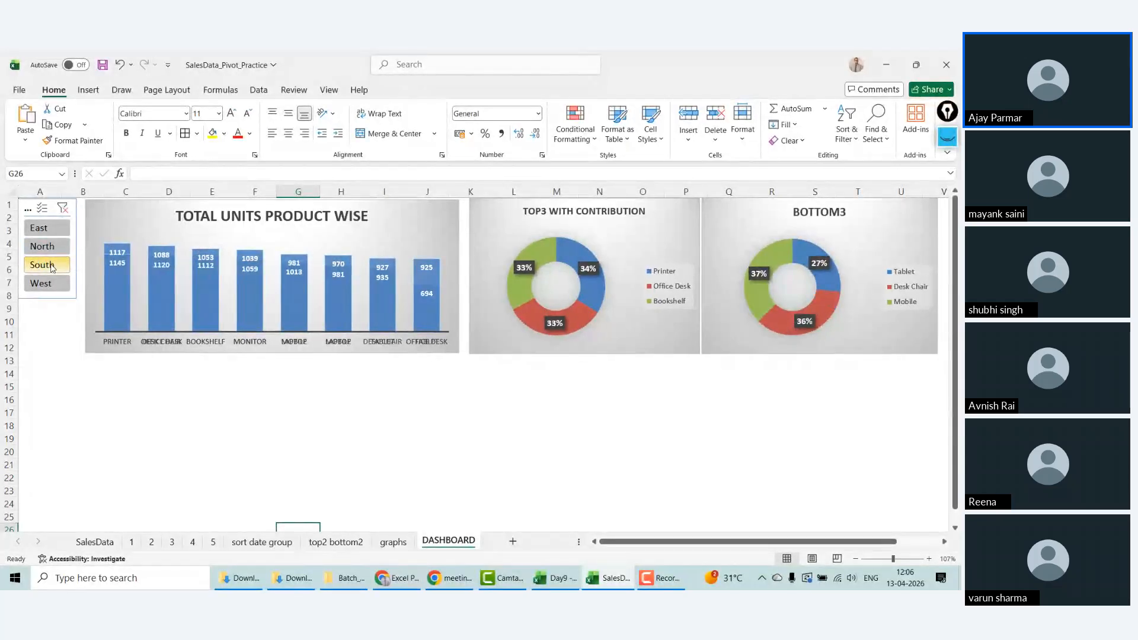
{"action": "left_click", "coordinate": [49, 284]}
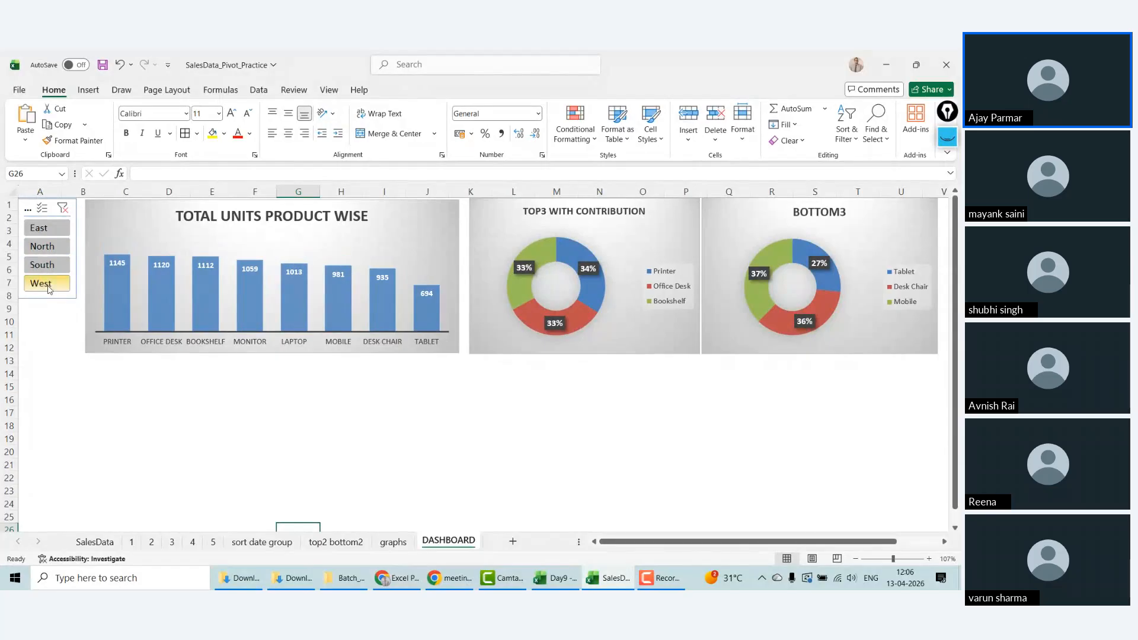
{"action": "left_click", "coordinate": [52, 230]}
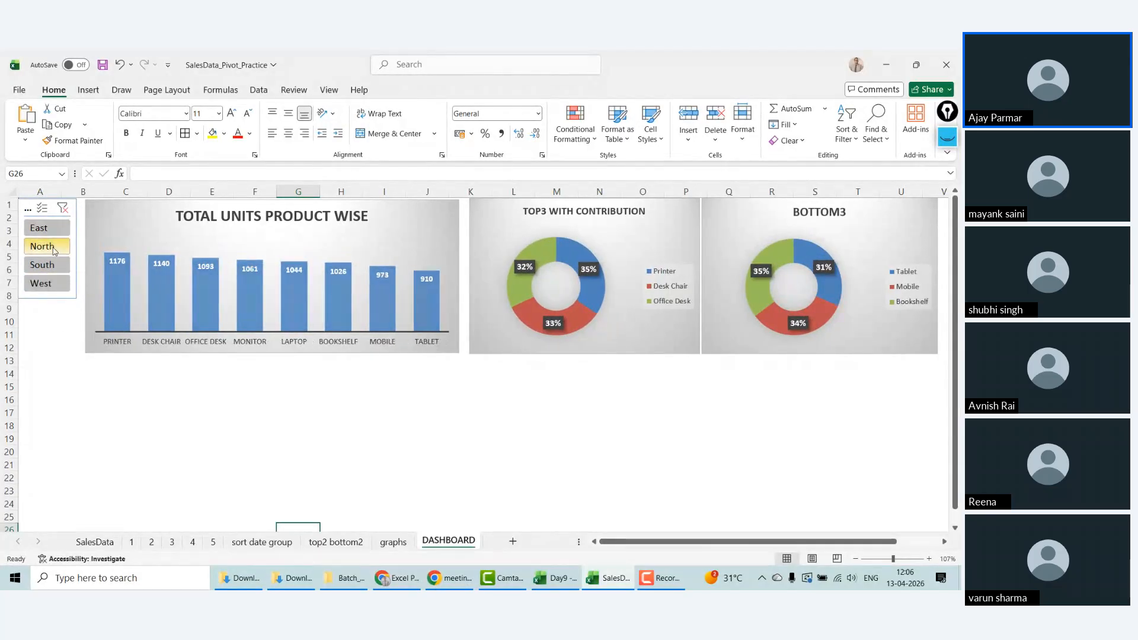
{"action": "left_click", "coordinate": [53, 246]}
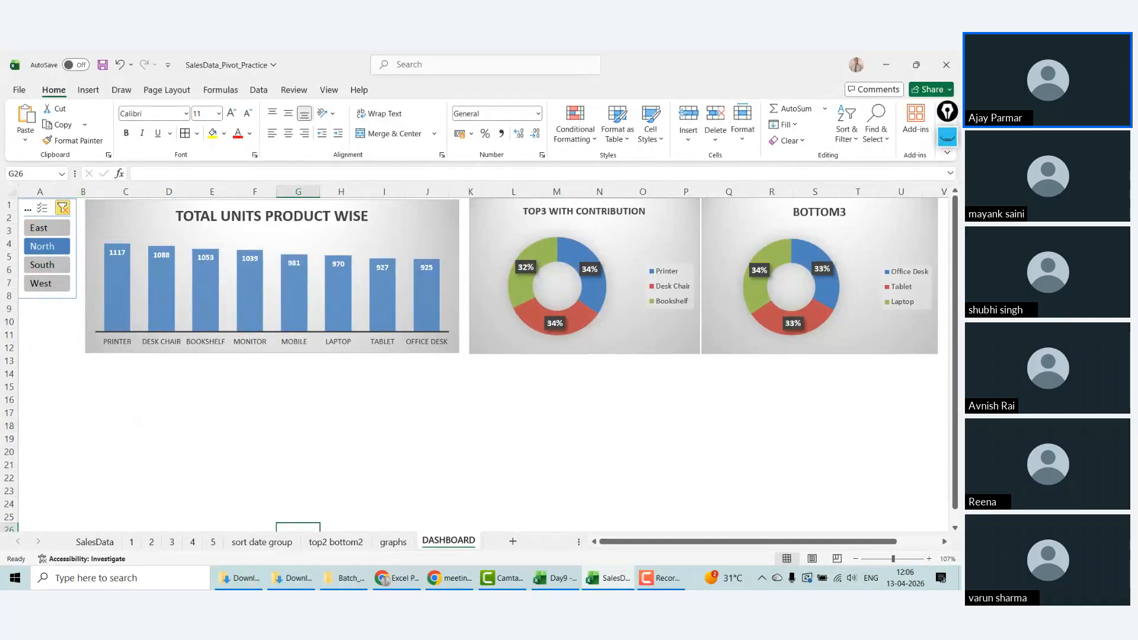
{"action": "left_click", "coordinate": [62, 208]}
{"action": "left_click", "coordinate": [117, 451]}
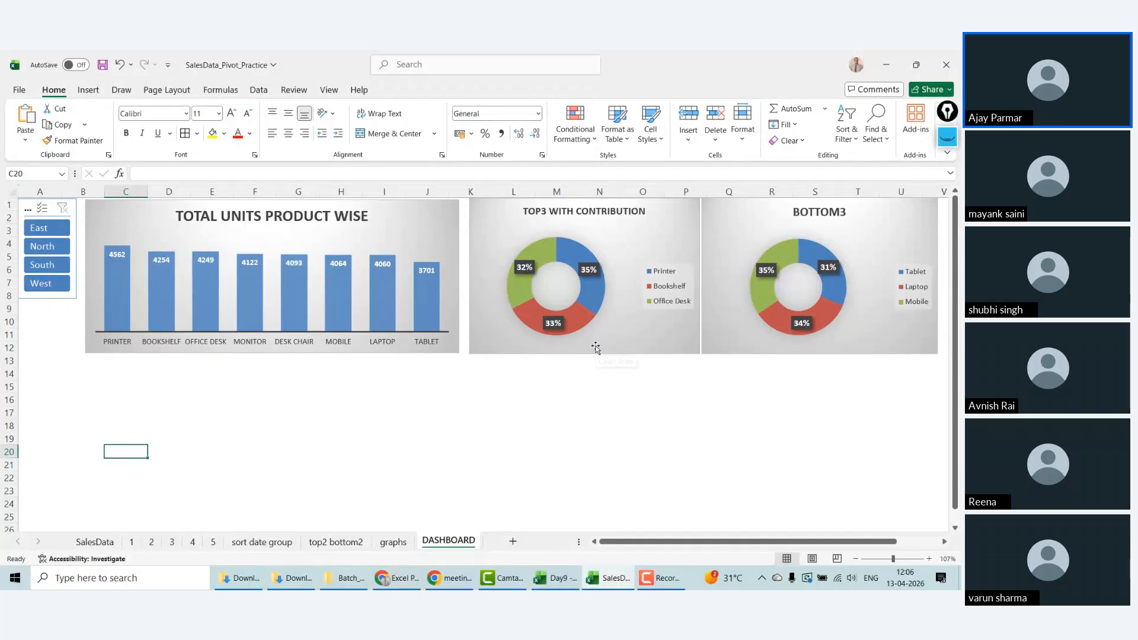
Step: Set the font size of the BOTTOM3 chart title to 12
{"action": "left_click", "coordinate": [825, 211]}
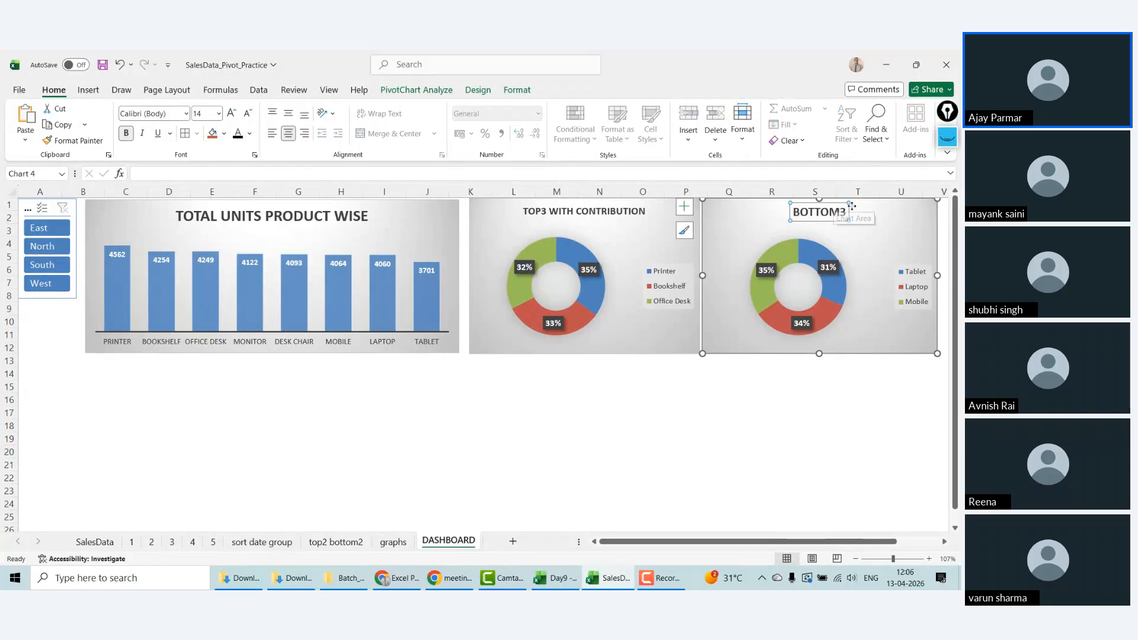
{"action": "left_click", "coordinate": [248, 121]}
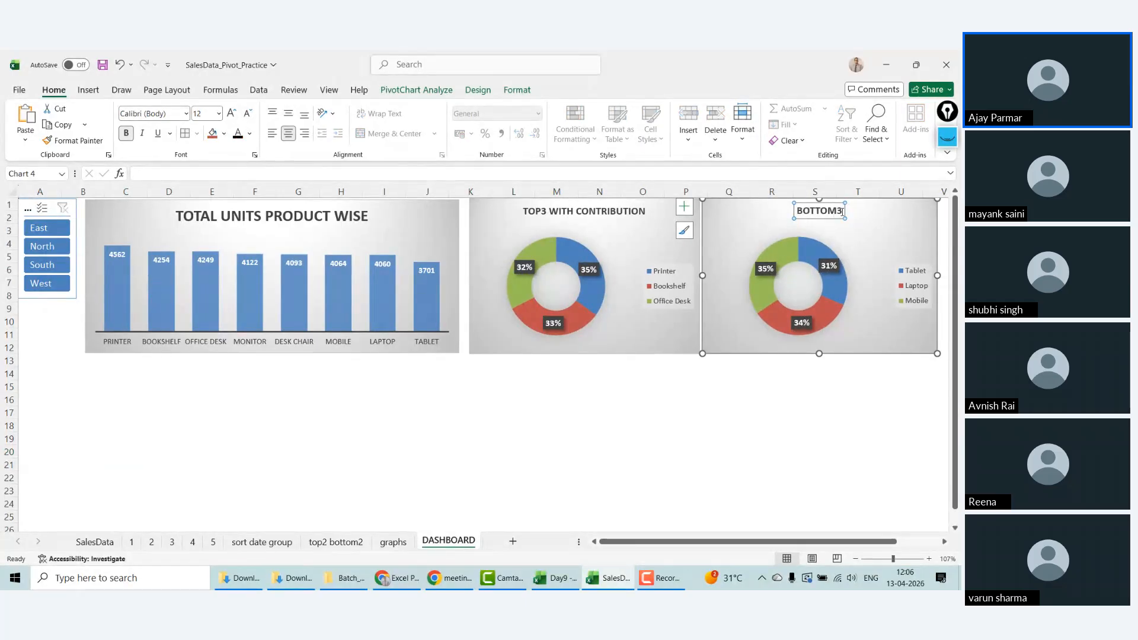
{"action": "left_click", "coordinate": [842, 211]}
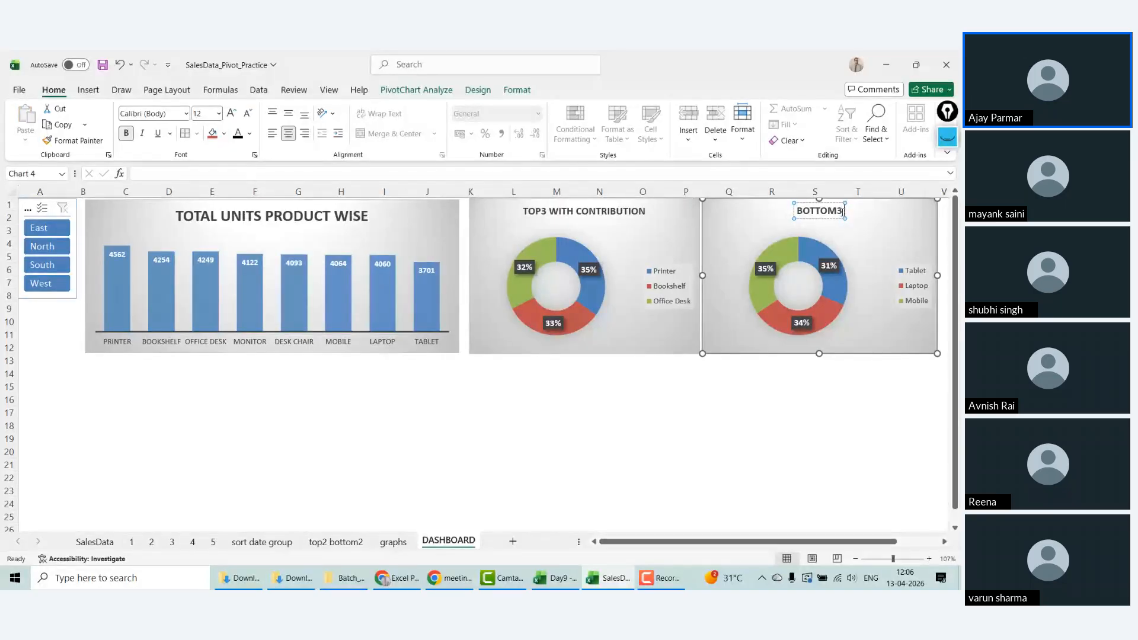
{"action": "type", "text": "c"}
{"action": "key", "text": "BackSpace"}
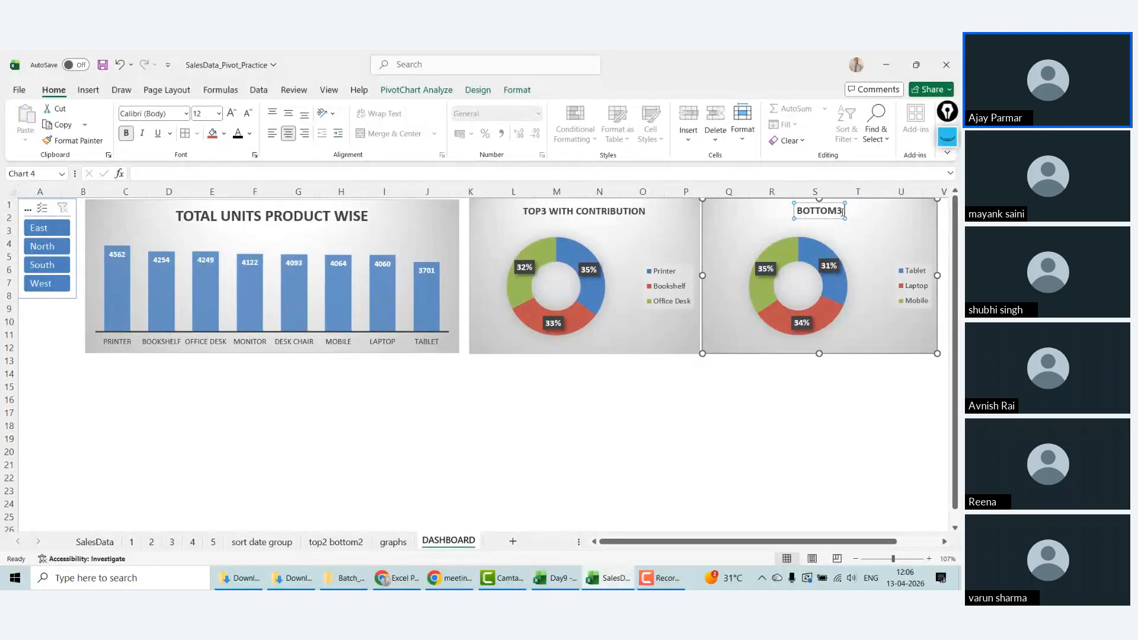
{"action": "type", "text": "CONT"}
{"action": "key", "text": "BackSpace"}
{"action": "key", "text": "BackSpace"}
{"action": "key", "text": "BackSpace"}
{"action": "key", "text": "BackSpace"}
{"action": "key", "text": "BackSpace"}
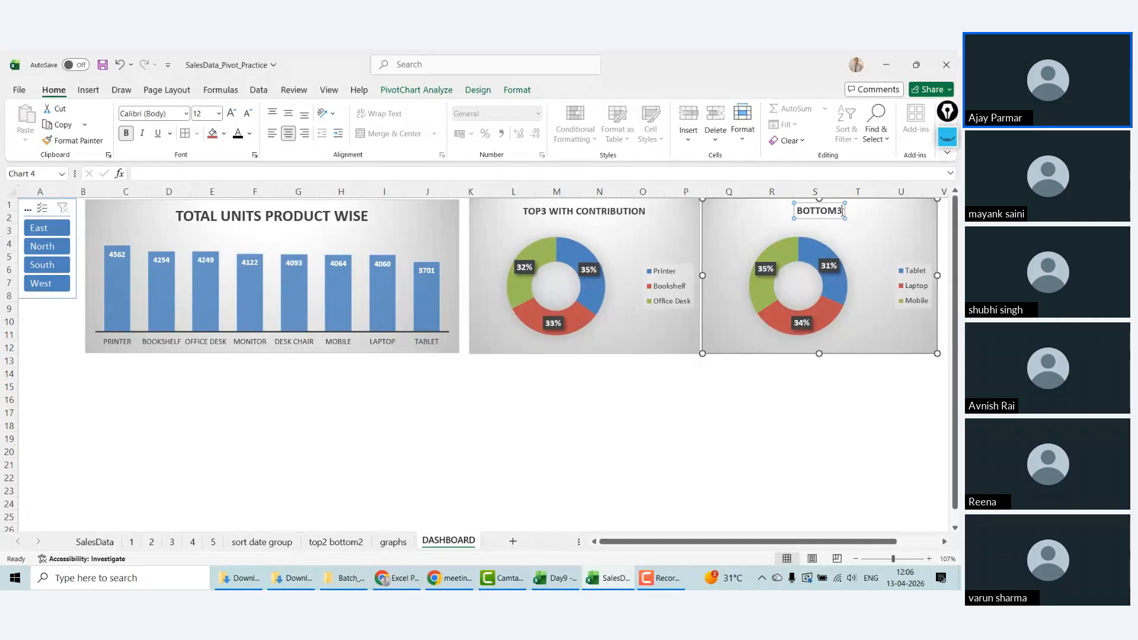
Step: Shorten the title of the TOP3 WITH CONTRIBUTION chart to TOP3
{"action": "left_click", "coordinate": [588, 213]}
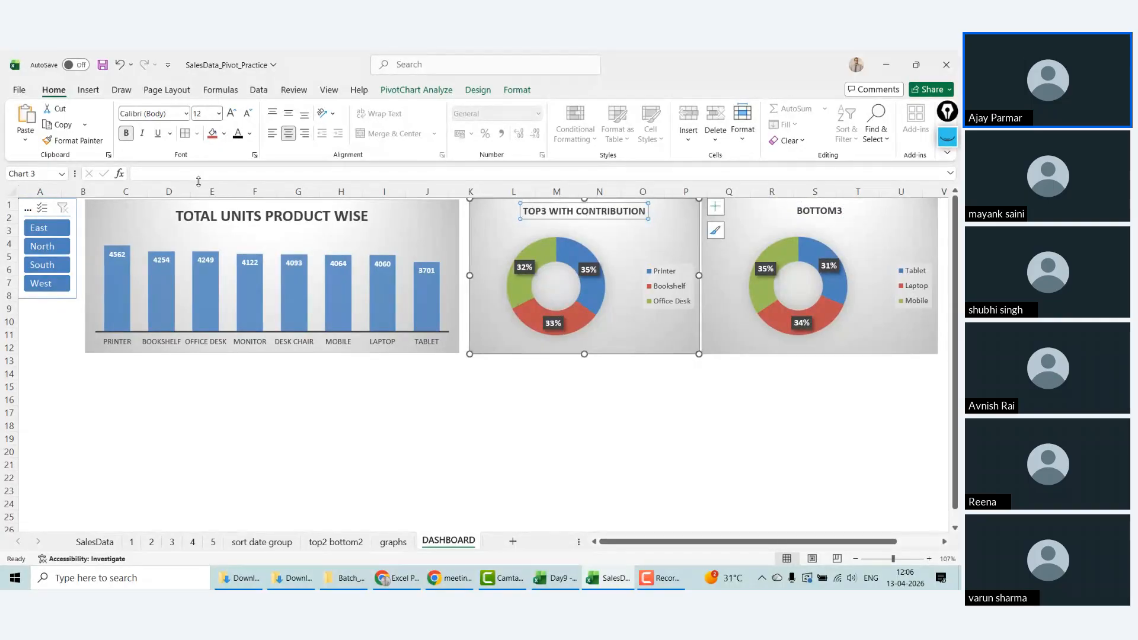
{"action": "left_click", "coordinate": [549, 211]}
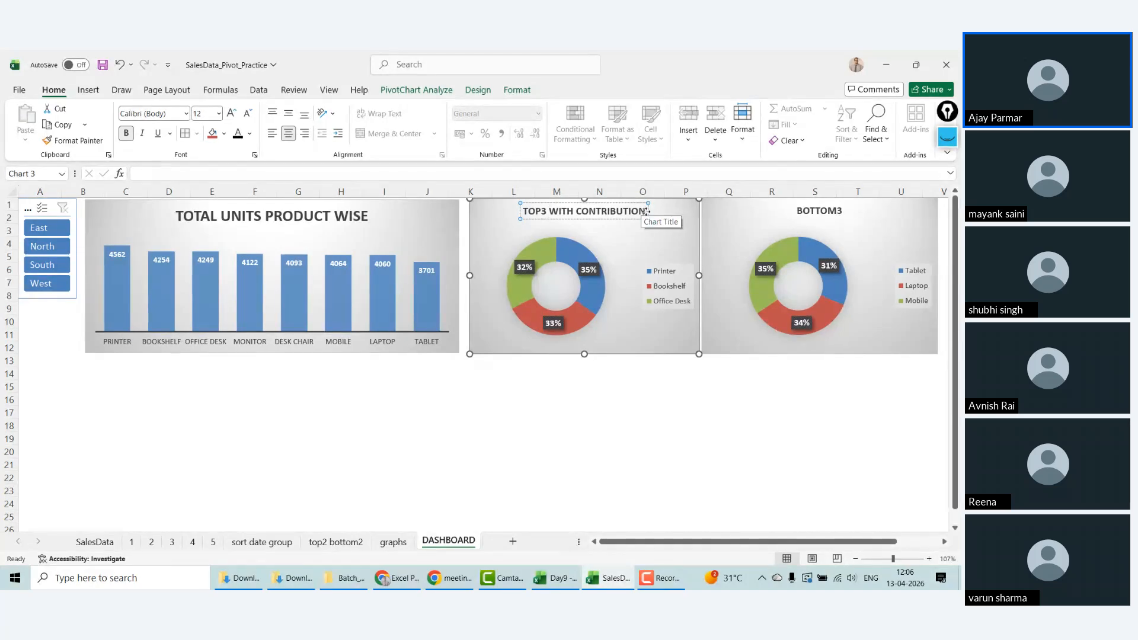
{"action": "left_click", "coordinate": [647, 212]}
{"action": "left_click", "coordinate": [560, 211]}
{"action": "double_click", "coordinate": [559, 211]}
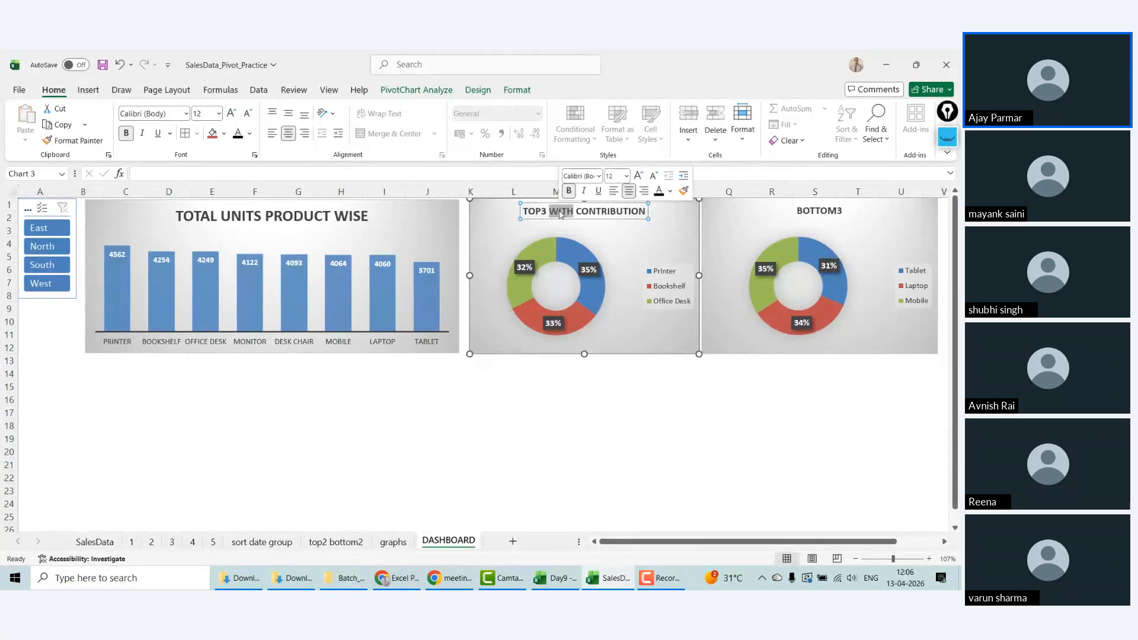
{"action": "key", "text": "BackSpace"}
{"action": "key", "text": "Delete"}
{"action": "key", "text": "Delete"}
{"action": "key", "text": "Delete"}
{"action": "key", "text": "Delete"}
{"action": "key", "text": "Delete"}
{"action": "key", "text": "Delete"}
{"action": "key", "text": "Delete"}
{"action": "key", "text": "Delete"}
{"action": "key", "text": "Delete"}
{"action": "key", "text": "Delete"}
{"action": "key", "text": "Delete"}
{"action": "key", "text": "Delete"}
{"action": "key", "text": "Delete"}
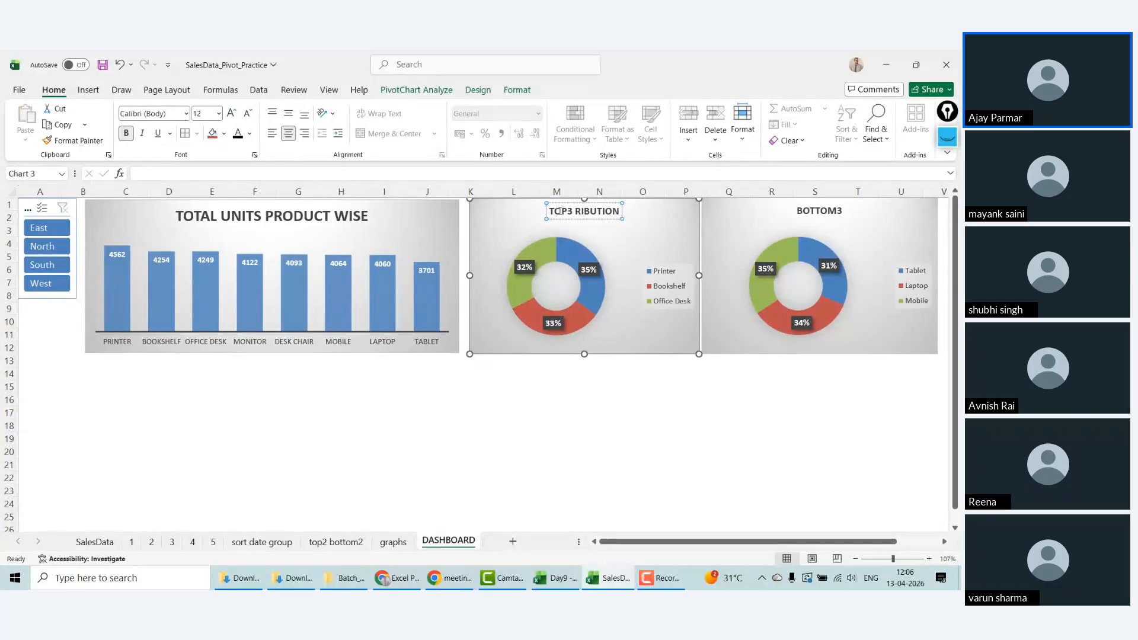
{"action": "left_click", "coordinate": [441, 465]}
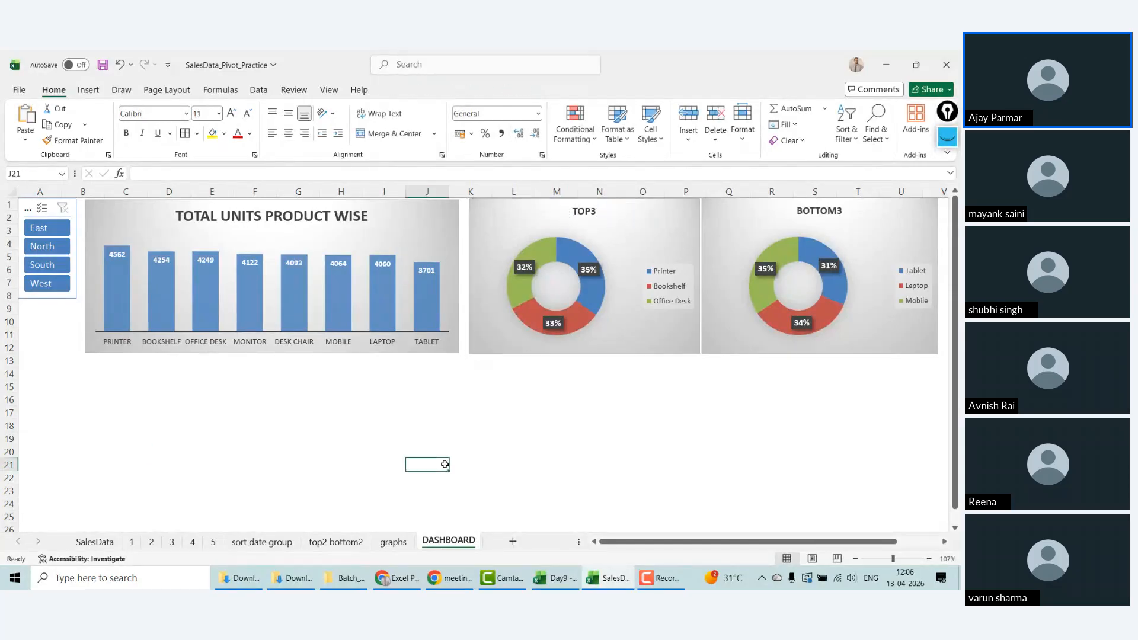
Step: Nudge the TOP3 chart closer to the TOTAL UNITS PRODUCT WISE chart to narrow the gap between them
{"action": "left_click", "coordinate": [483, 350]}
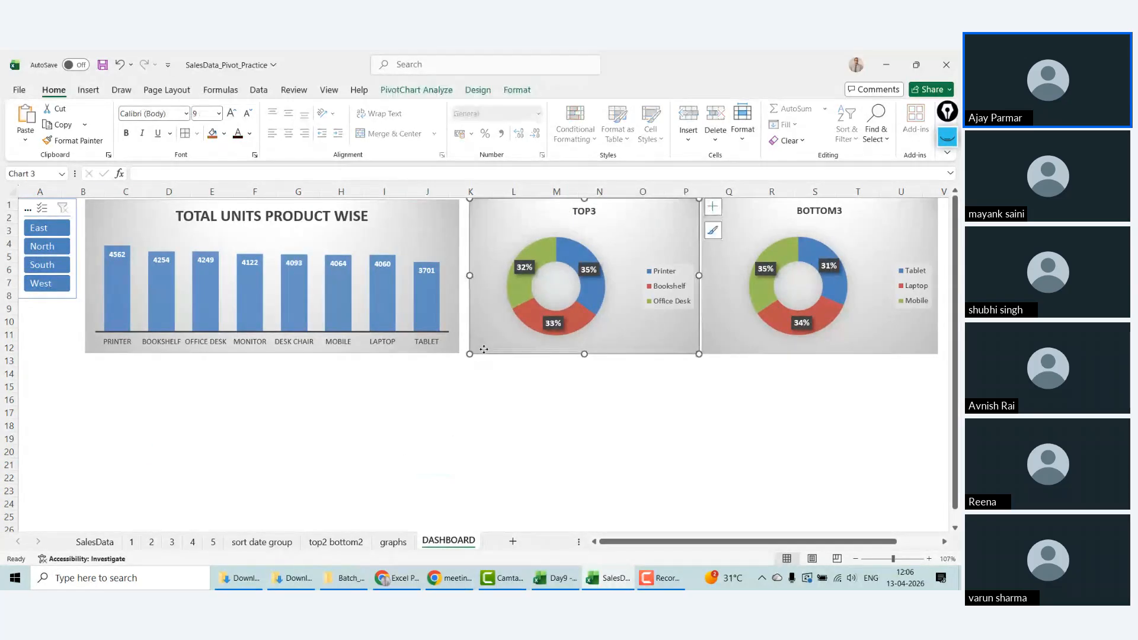
{"action": "key", "text": "Left"}
{"action": "key", "text": "Left"}
{"action": "key", "text": "Left"}
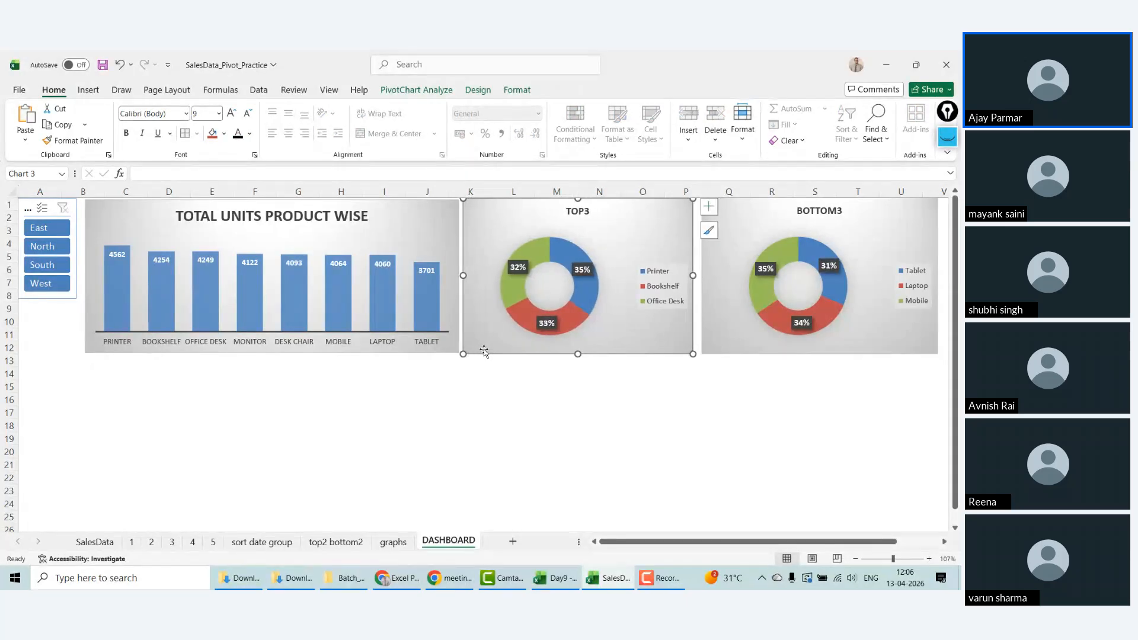
Step: Move the BOTTOM3 chart directly beneath the TOP3 chart, with its edge aligned at column K
{"action": "left_click", "coordinate": [724, 346]}
{"action": "key", "text": "Left"}
{"action": "key", "text": "Left"}
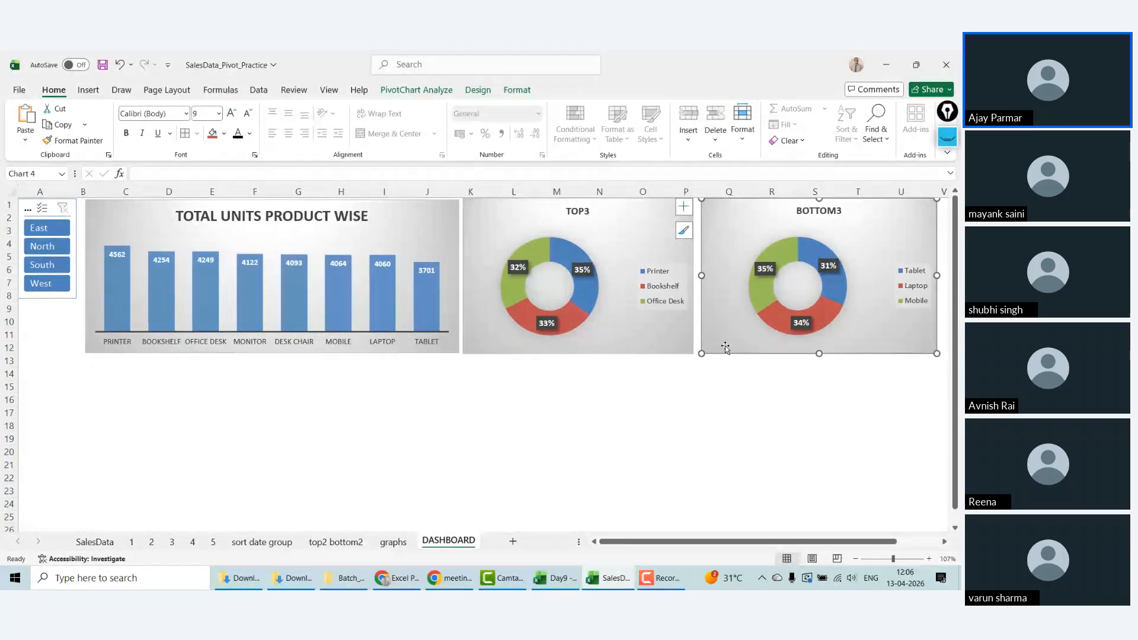
{"action": "left_click_drag", "start_coordinate": [748, 339], "coordinate": [514, 499]}
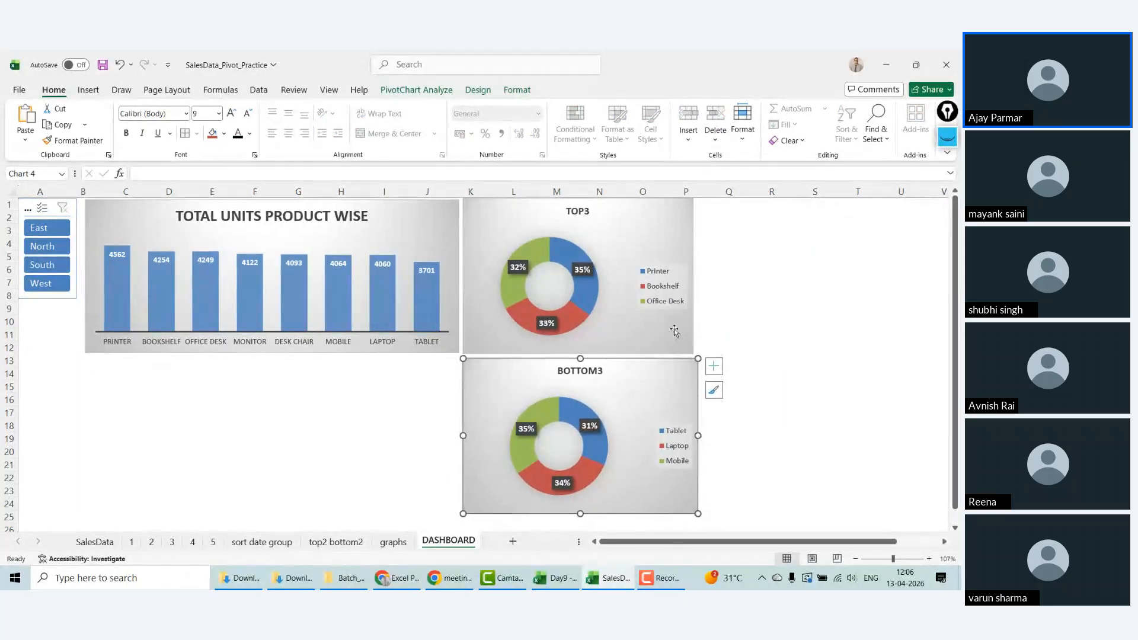
Step: Widen the TOP3 chart slightly so its outer edge sits closer to the BOTTOM3 chart's edge
{"action": "left_click", "coordinate": [818, 232]}
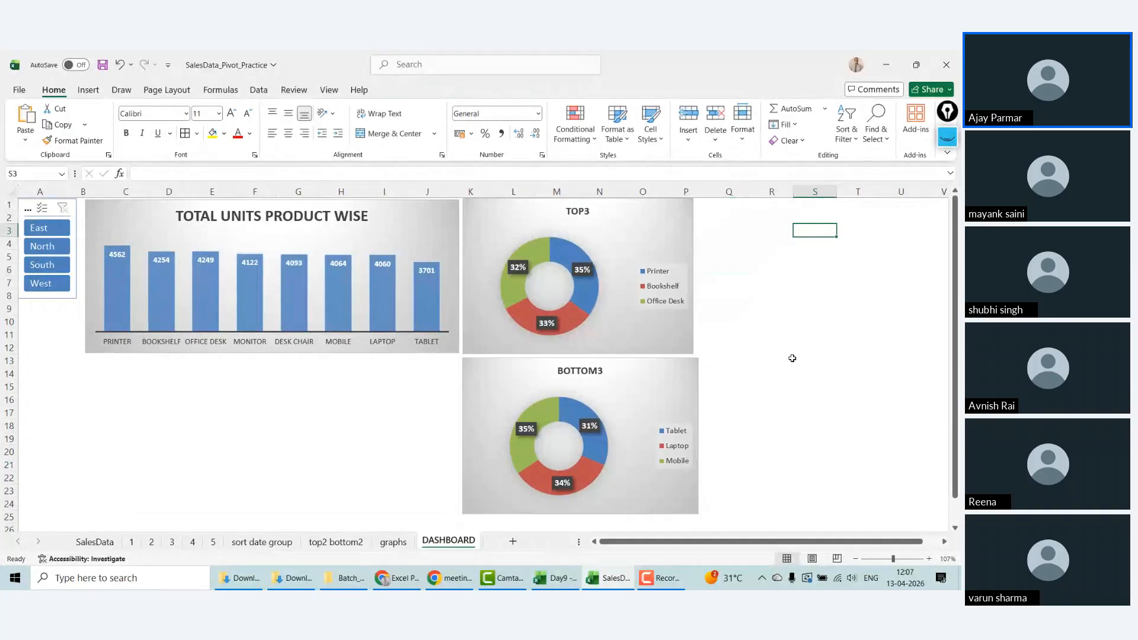
{"action": "left_click", "coordinate": [686, 348]}
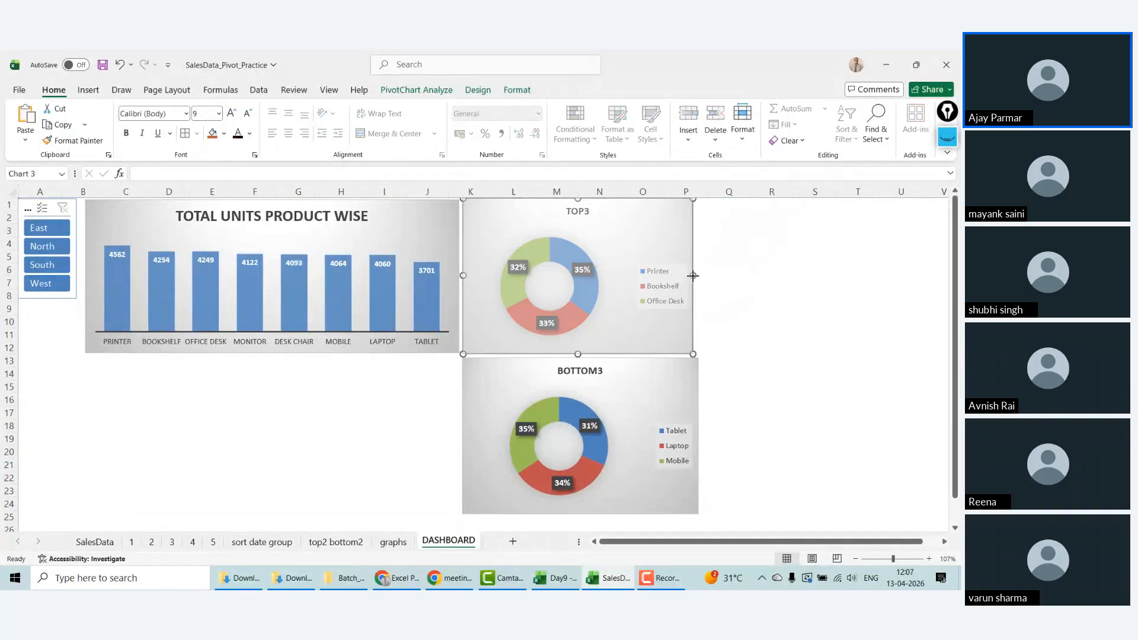
{"action": "left_click_drag", "start_coordinate": [693, 275], "coordinate": [694, 276]}
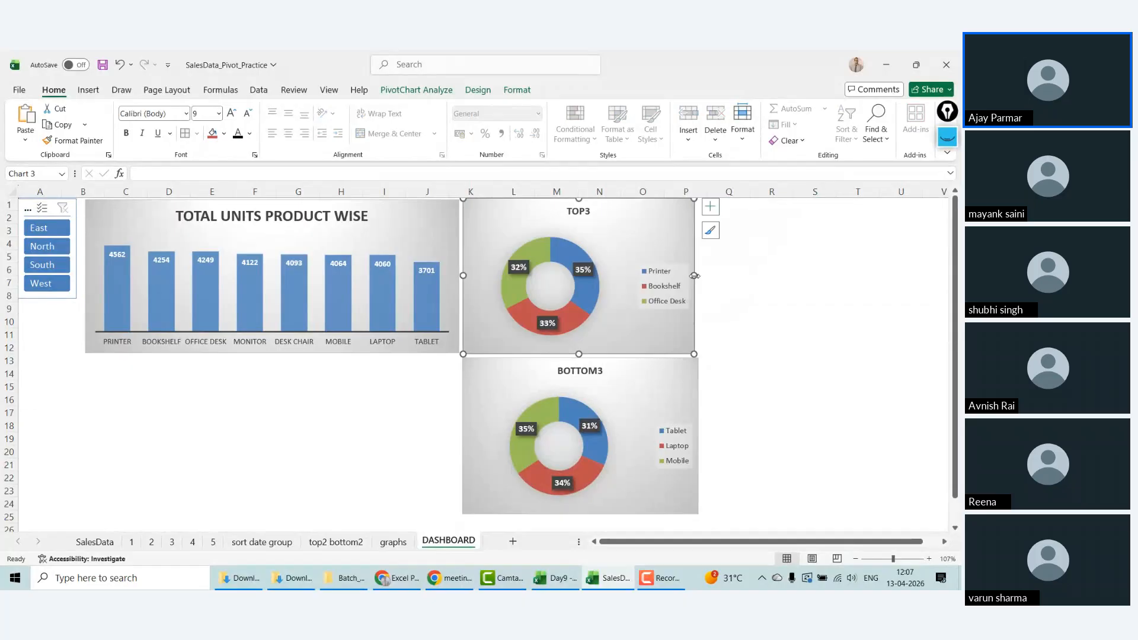
{"action": "left_click", "coordinate": [754, 280]}
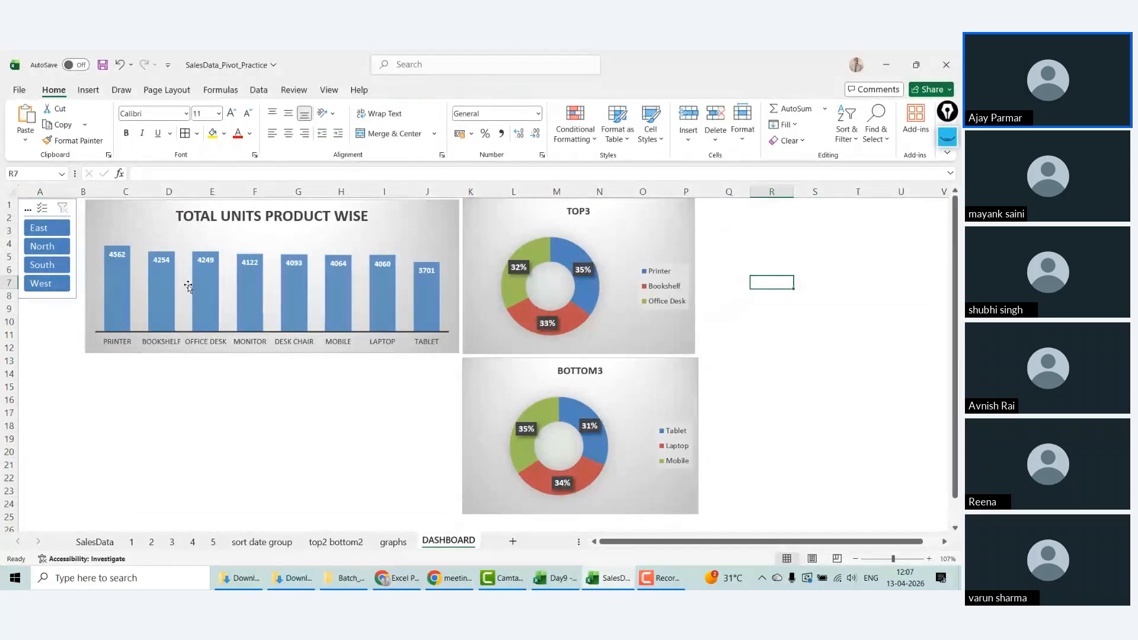
Step: Filter the dashboard charts by West and by South with the Region slicer, and save the workbook
{"action": "left_click", "coordinate": [79, 443]}
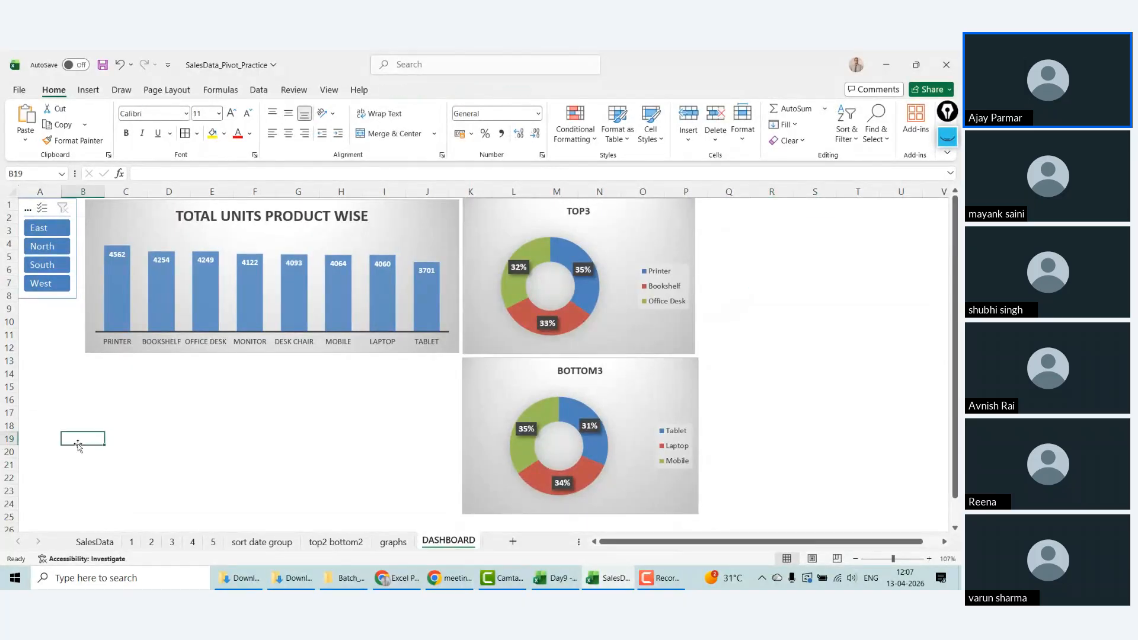
{"action": "left_click", "coordinate": [47, 283]}
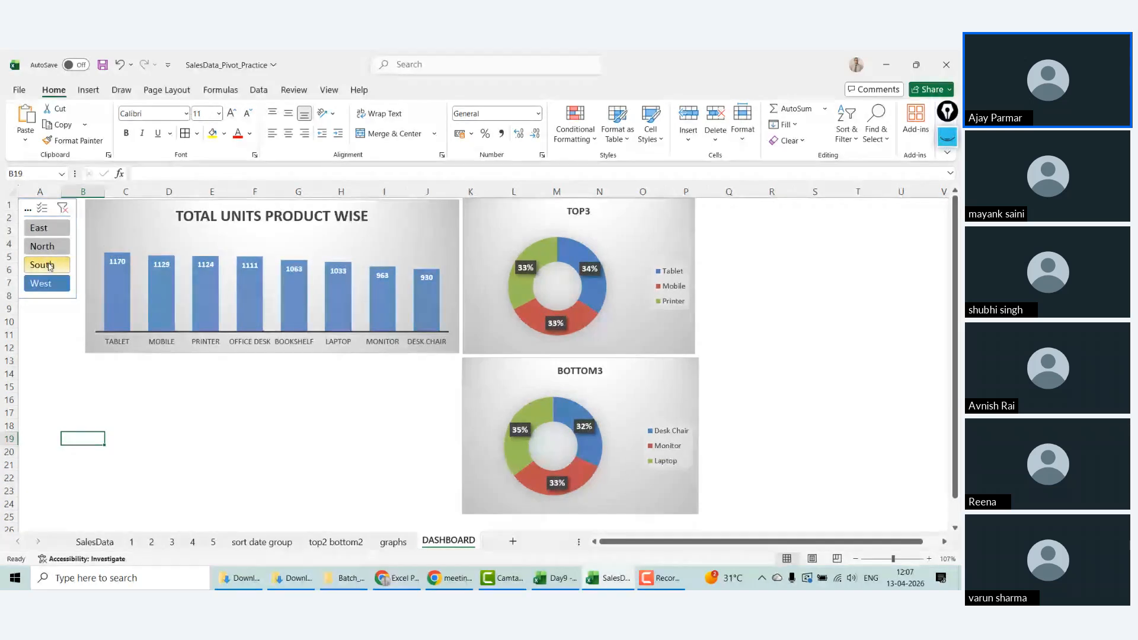
{"action": "left_click", "coordinate": [48, 264]}
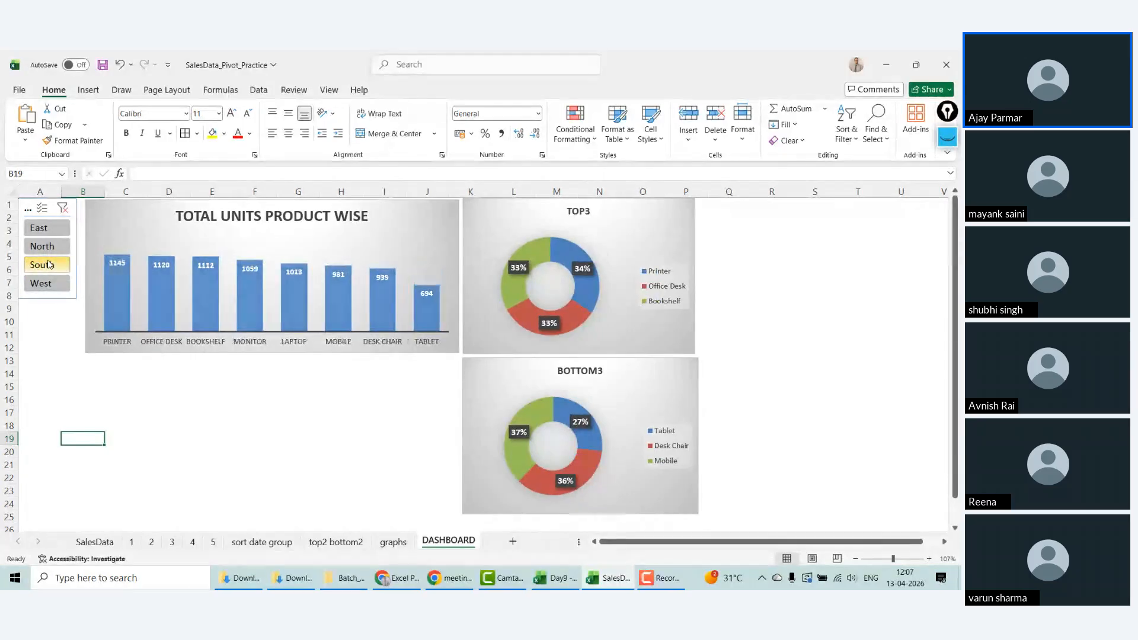
{"action": "left_click", "coordinate": [225, 405]}
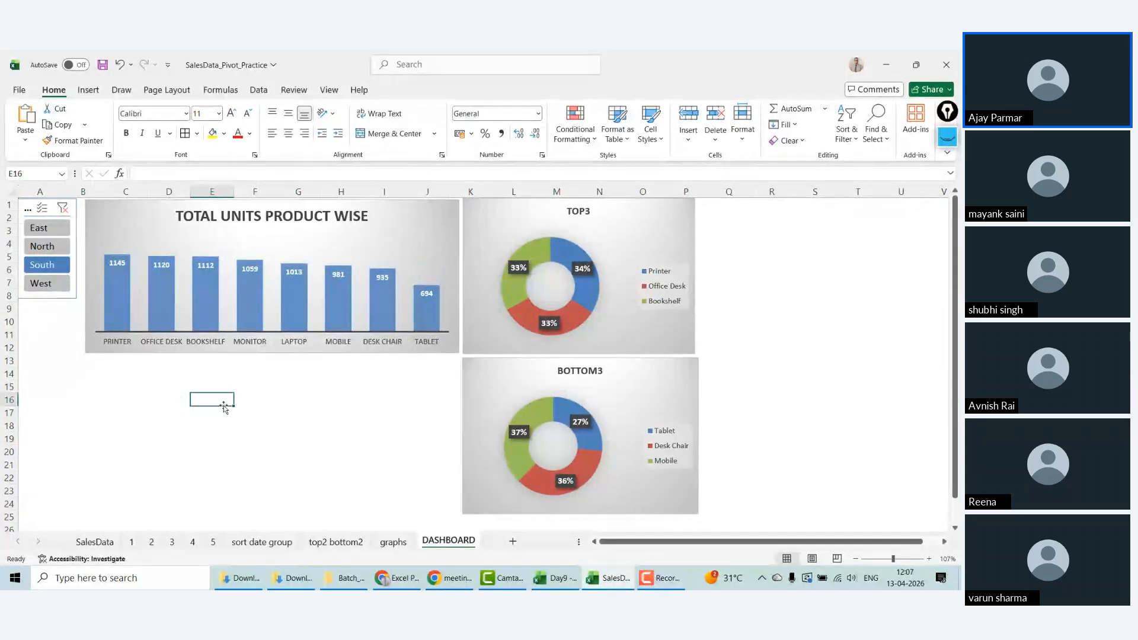
{"action": "key", "text": "ctrl+s"}
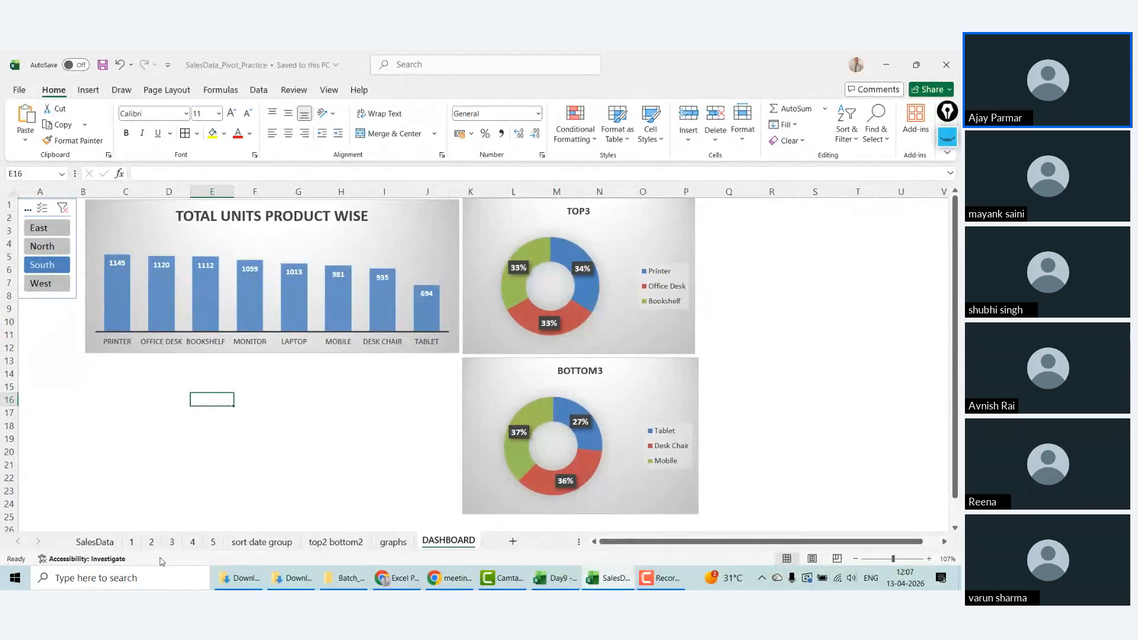
Step: Open the SalesData sheet to review the source order records
{"action": "left_click", "coordinate": [94, 541]}
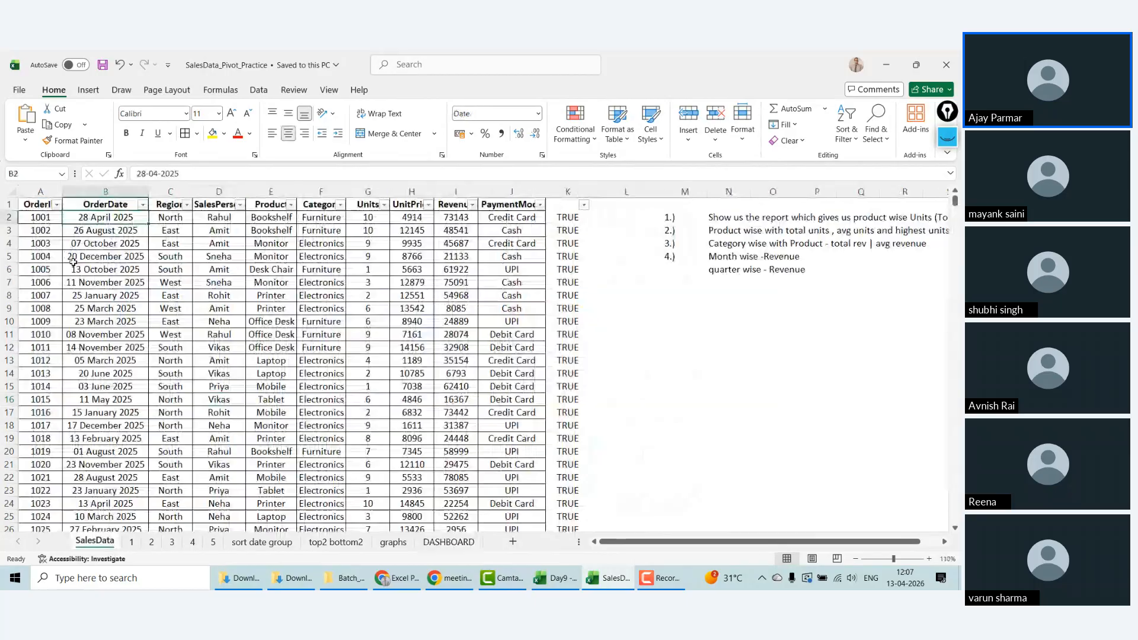
{"action": "left_click", "coordinate": [42, 205]}
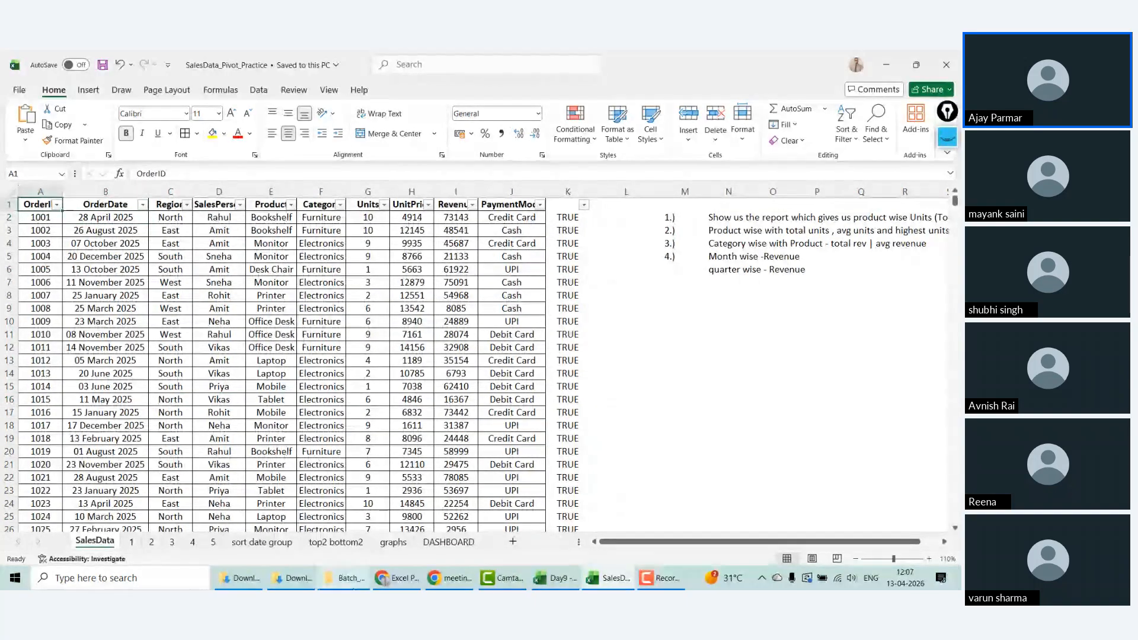
{"action": "mouse_move", "coordinate": [556, 579]}
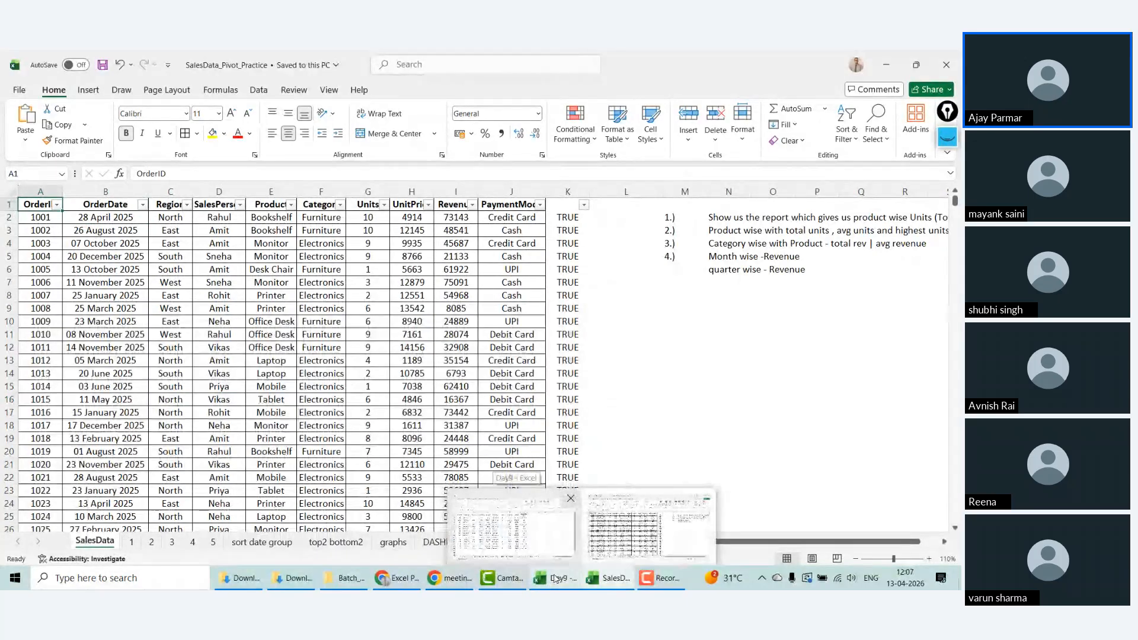
{"action": "left_click", "coordinate": [359, 280]}
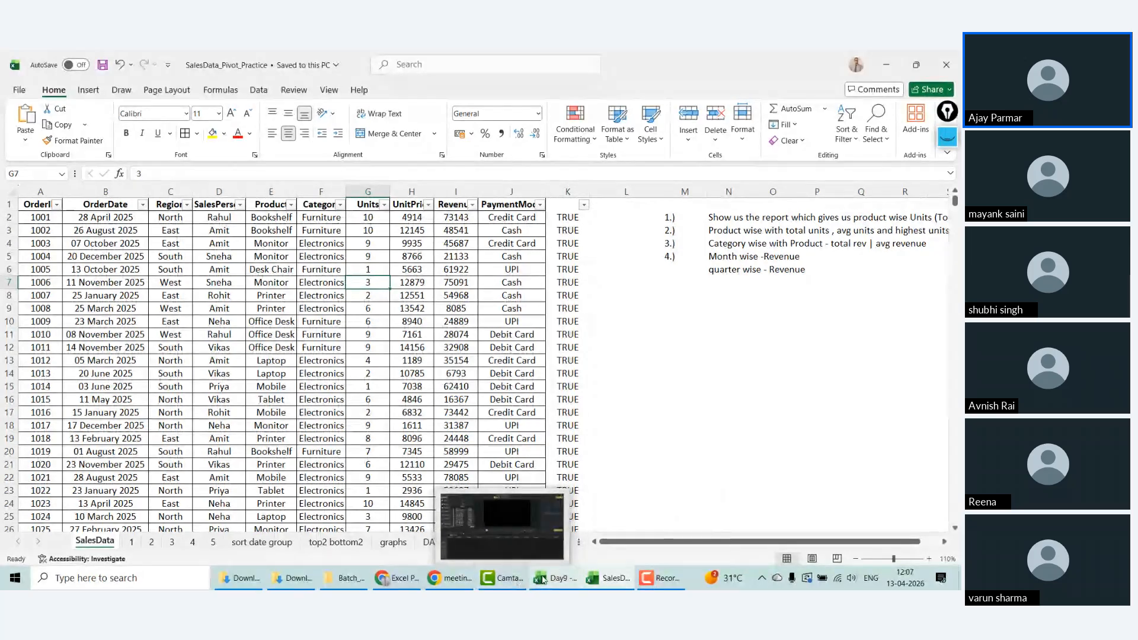
Step: Switch to the Zoho Meeting session in Chrome, accept the recording consent and open the meeting chat
{"action": "mouse_move", "coordinate": [548, 581]}
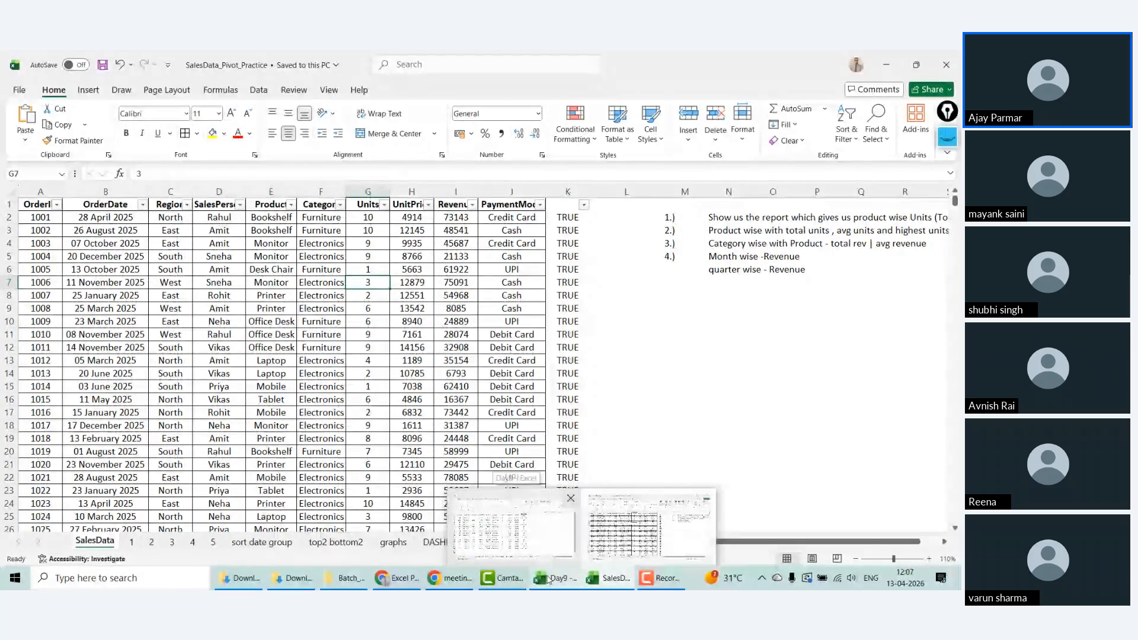
{"action": "mouse_move", "coordinate": [398, 580]}
{"action": "left_click", "coordinate": [381, 529]}
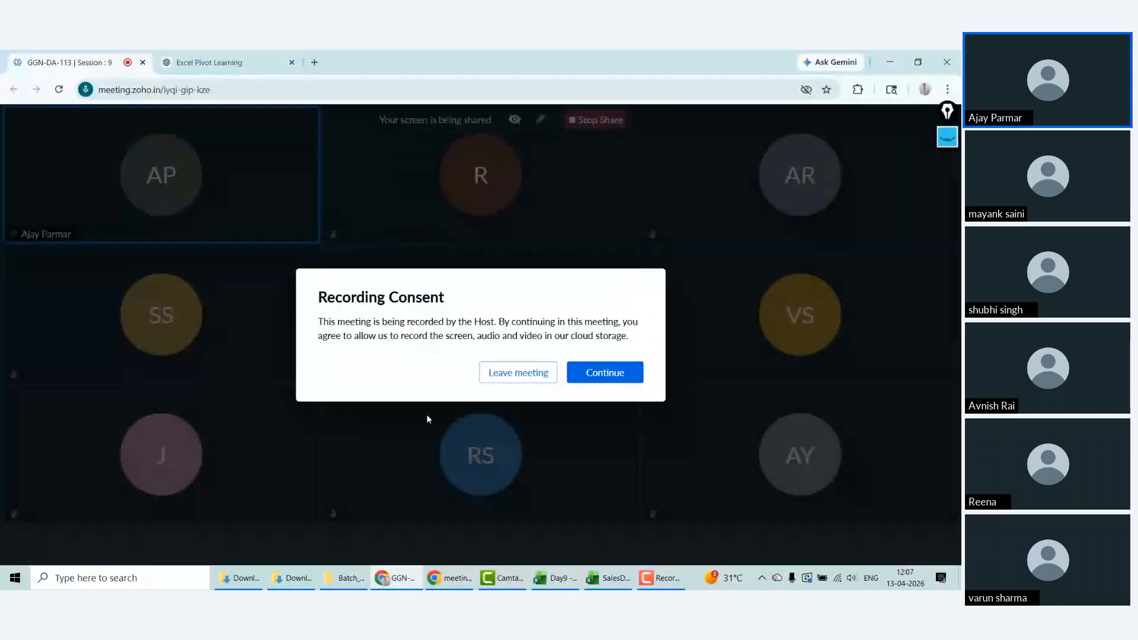
{"action": "left_click", "coordinate": [65, 63]}
{"action": "left_click", "coordinate": [619, 372]}
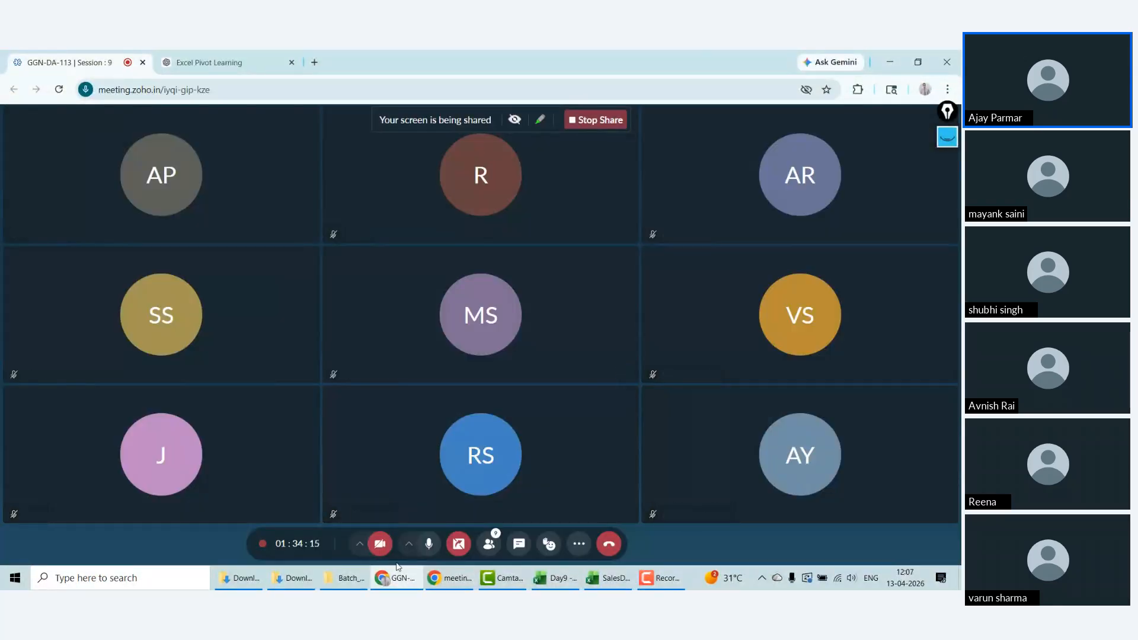
{"action": "left_click", "coordinate": [490, 545]}
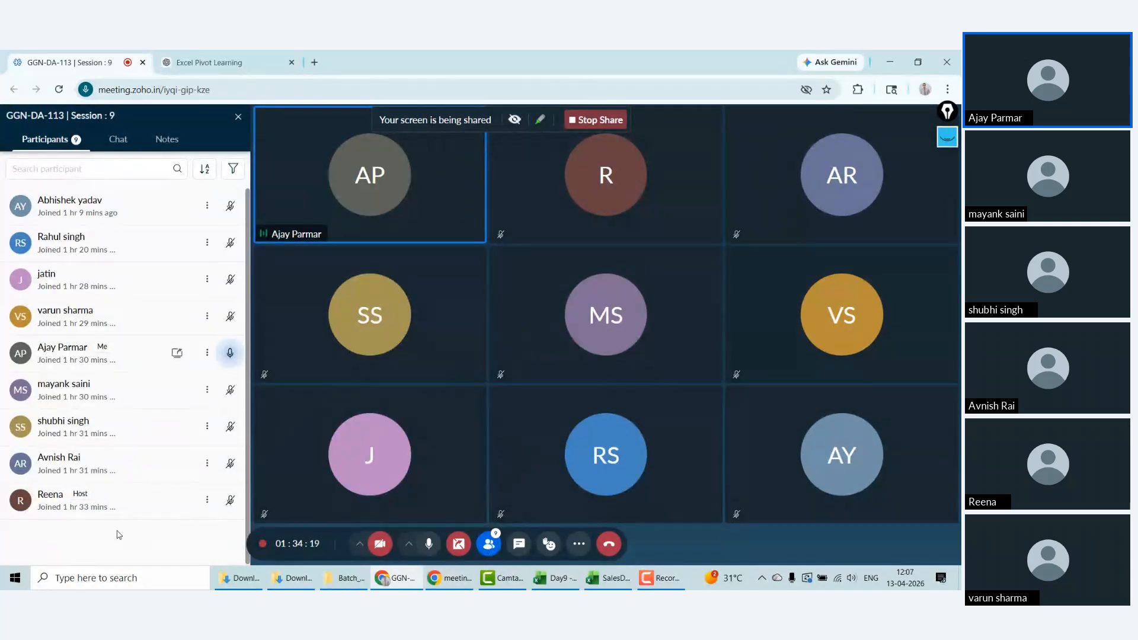
{"action": "left_click", "coordinate": [525, 546]}
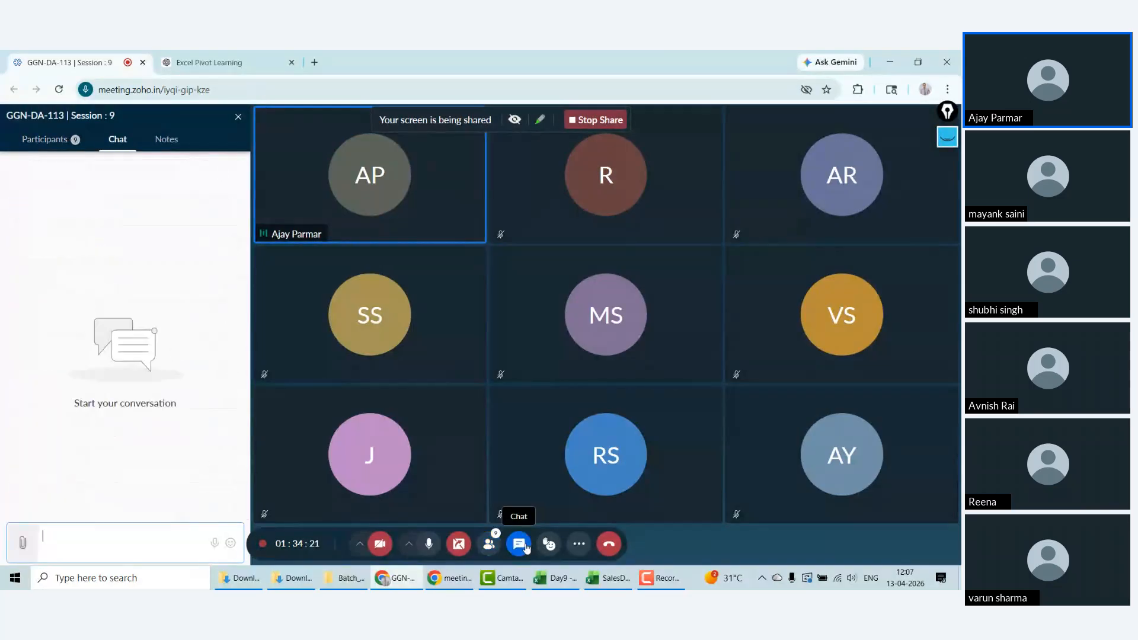
Step: Share the SalesData_Pivot_Practice workbook from the Downloads folder in the meeting chat
{"action": "left_click", "coordinate": [18, 545]}
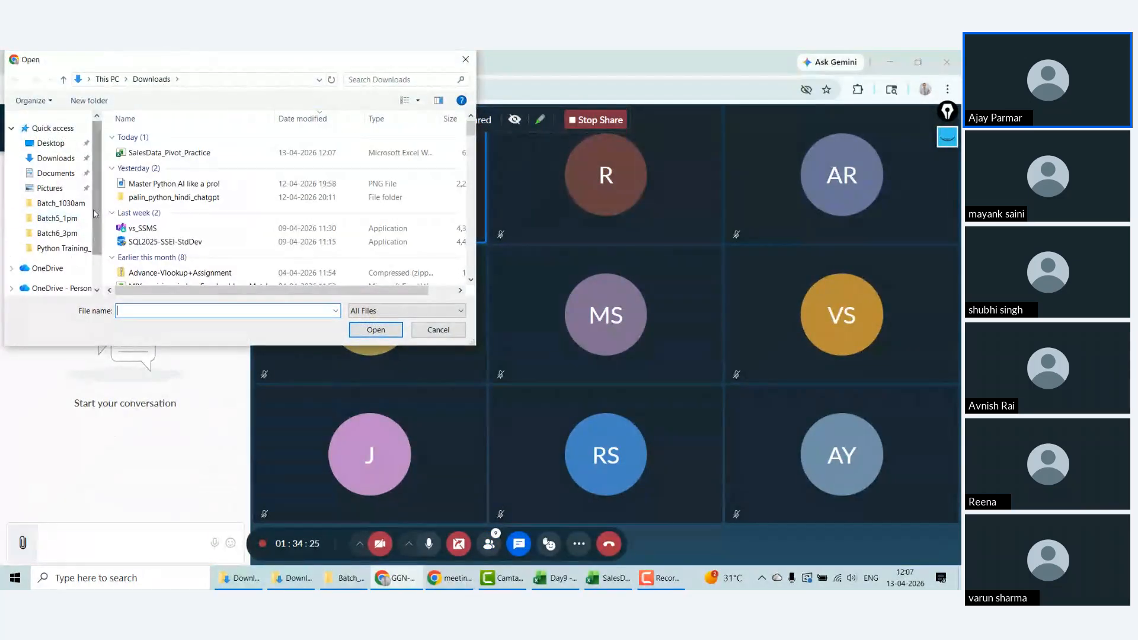
{"action": "left_click", "coordinate": [59, 147]}
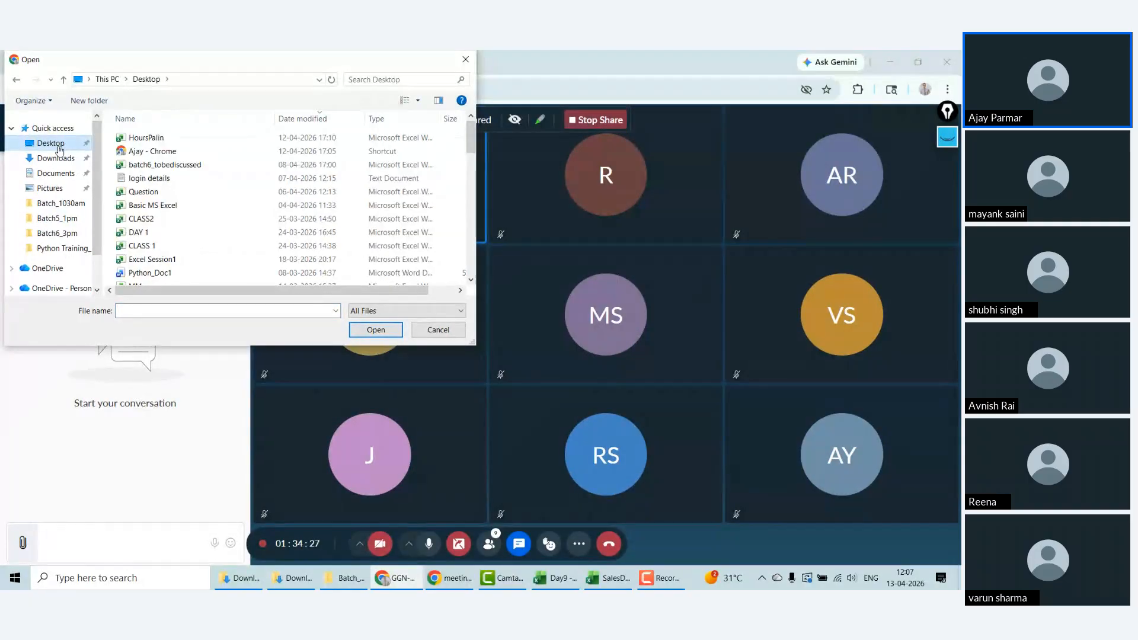
{"action": "left_click", "coordinate": [66, 159]}
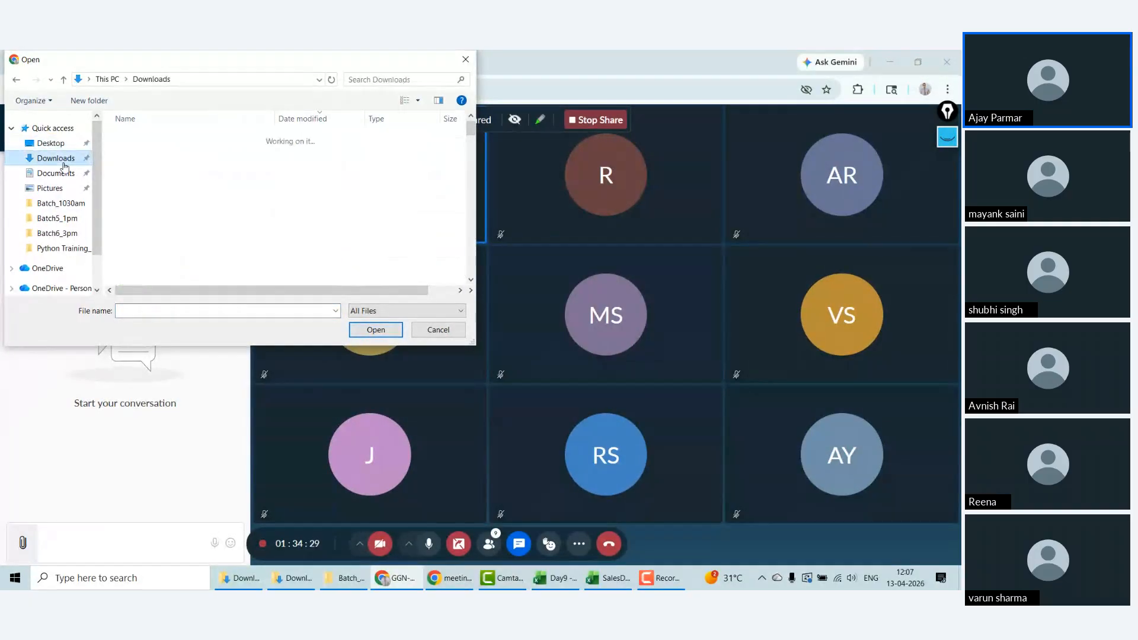
{"action": "left_click", "coordinate": [190, 153]}
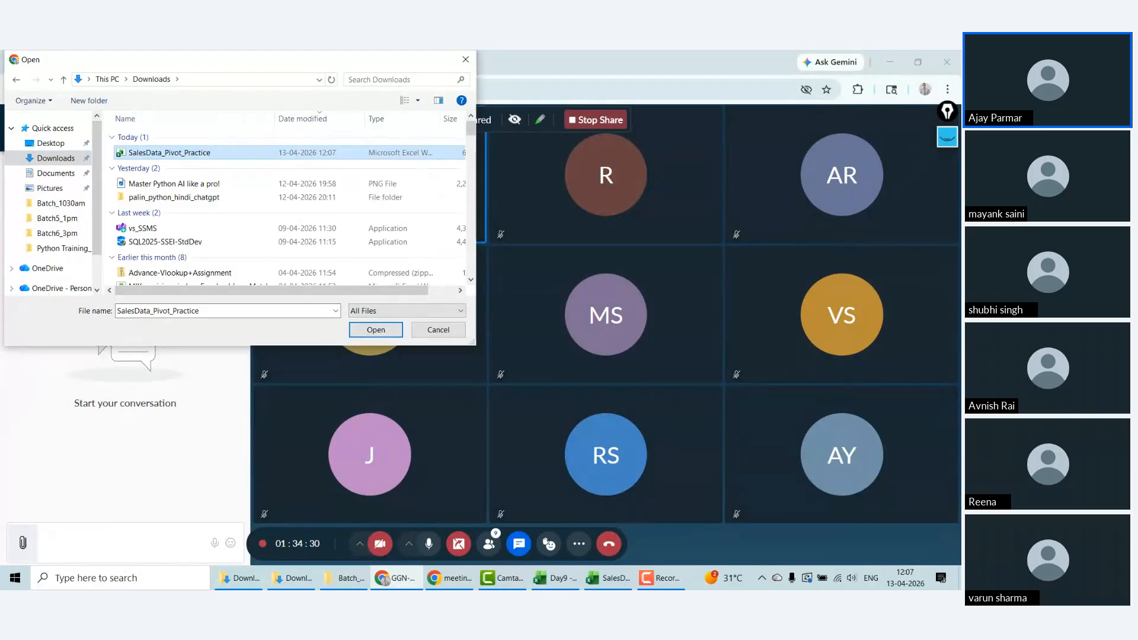
{"action": "left_click", "coordinate": [376, 330]}
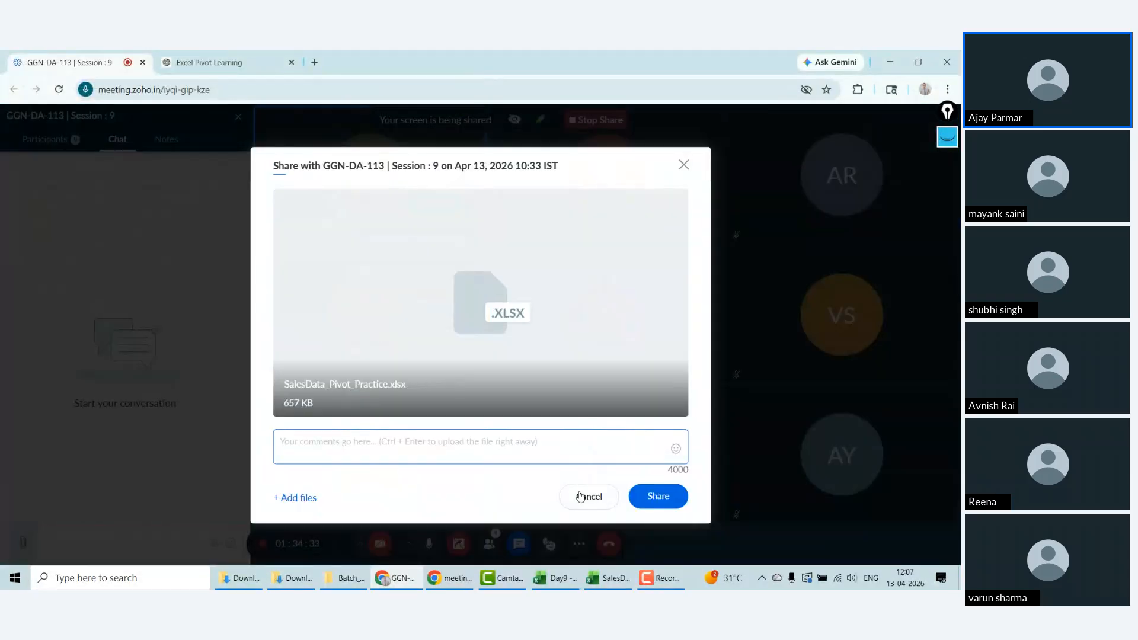
{"action": "left_click", "coordinate": [674, 495]}
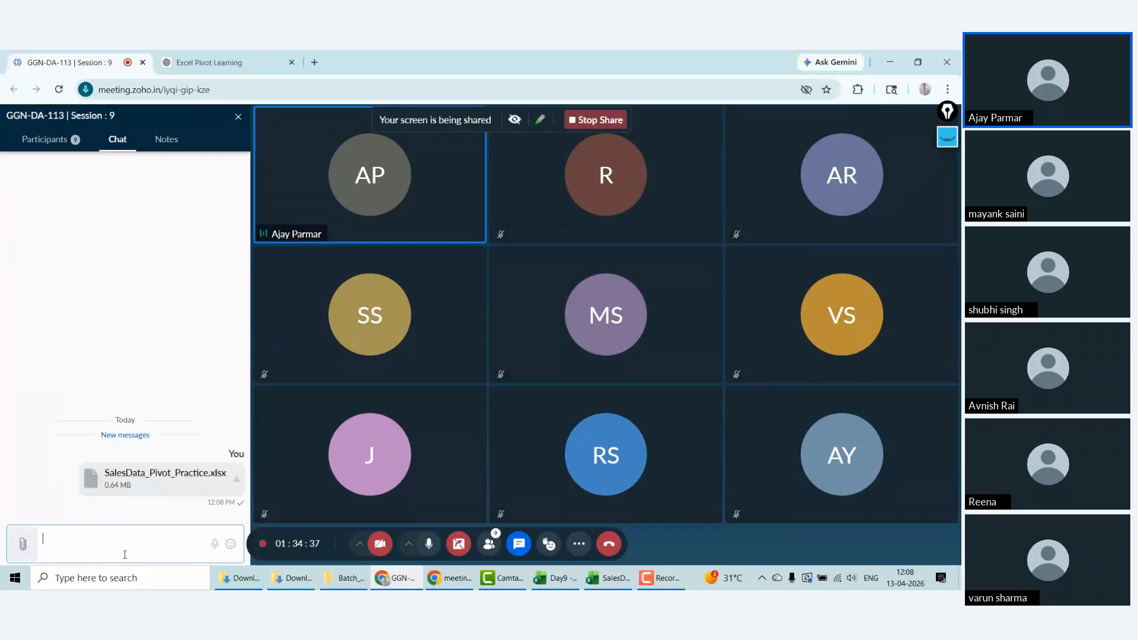
Step: Send the chat message "PRODUCT WISE TOTAL SALE. PRODUCT WISE AVG SALE"
{"action": "type", "text": "PRODUCT WISE TT"}
{"action": "key", "text": "BackSpace"}
{"action": "key", "text": "BackSpace"}
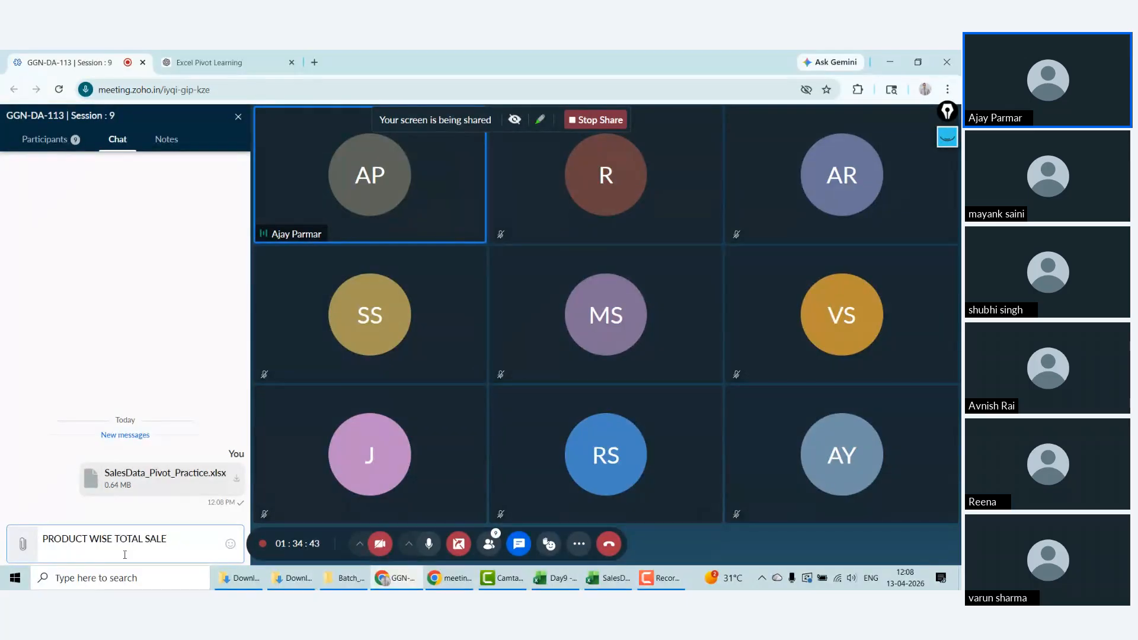
{"action": "type", "text": ". PRODUCT"}
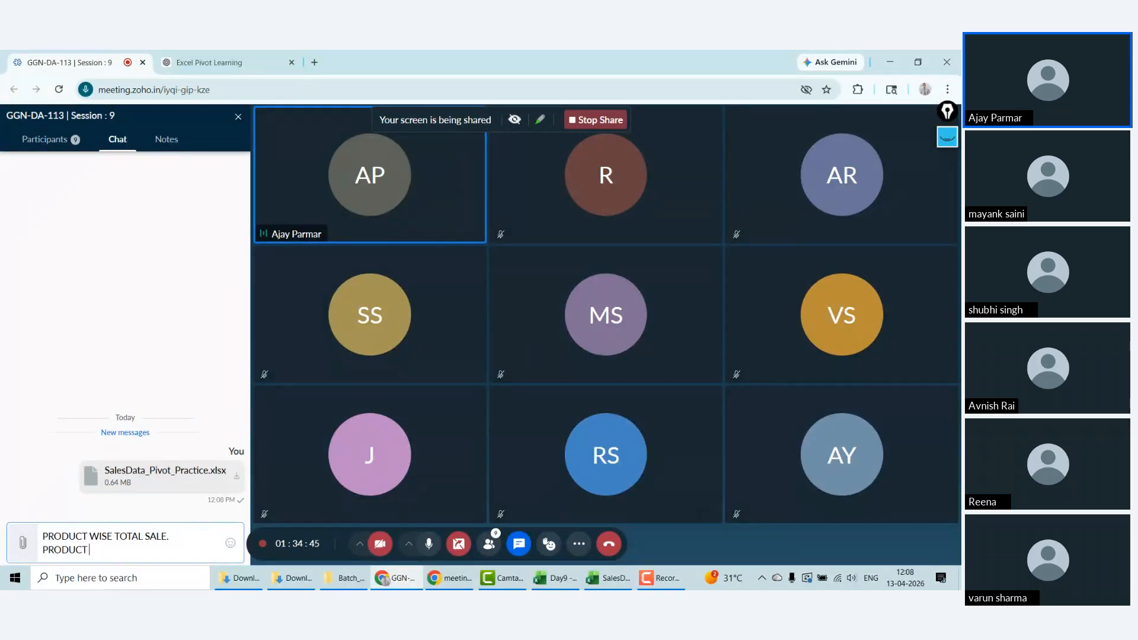
{"action": "type", "text": " WISE AVG SALE"}
{"action": "key", "text": "Return"}
Step: Send the chat message "PRODUCT WISE TOTAL SALE WITH AVG SALE ALSO IN THE SAME PIVOT"
{"action": "type", "text": "PRO"}
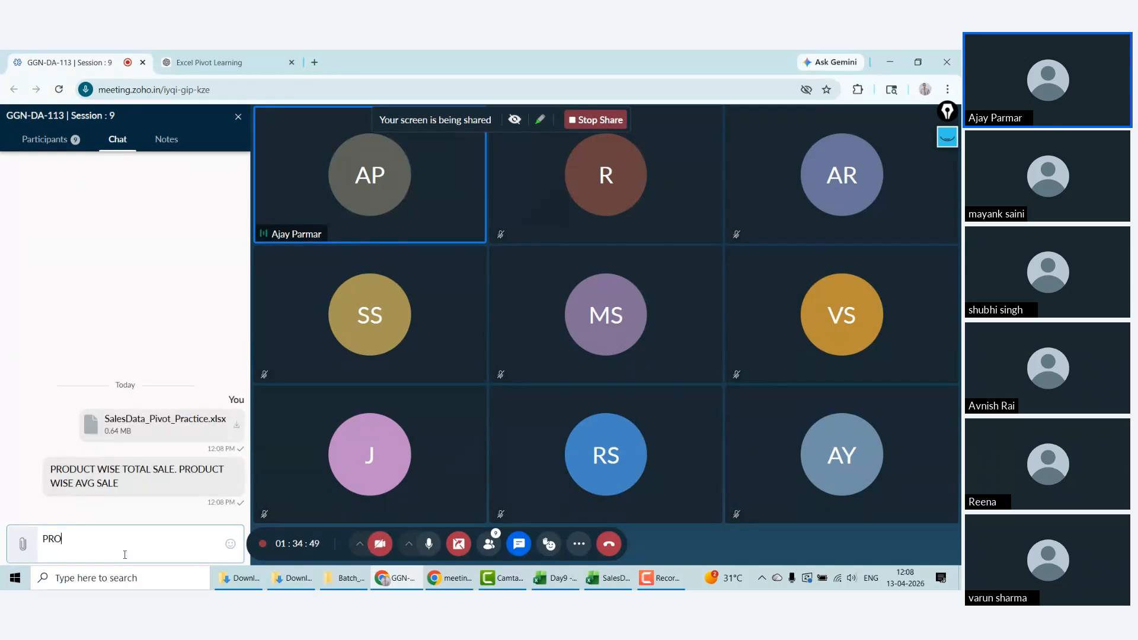
{"action": "type", "text": "DUCT WISE TOTAL SALE"}
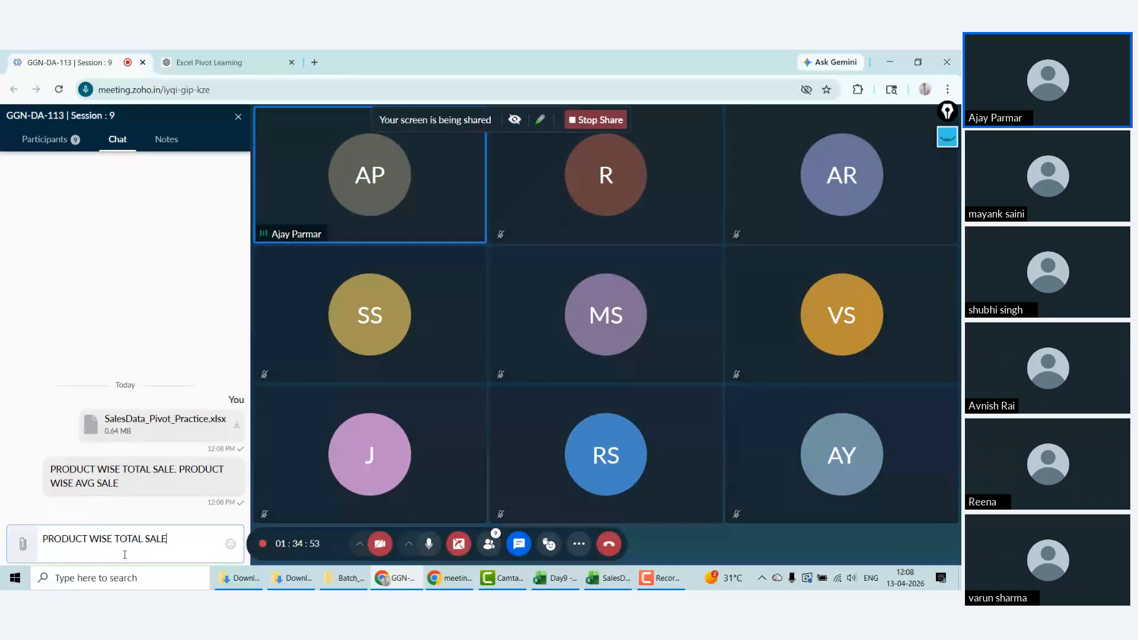
{"action": "type", "text": " WITH AVG SALE "}
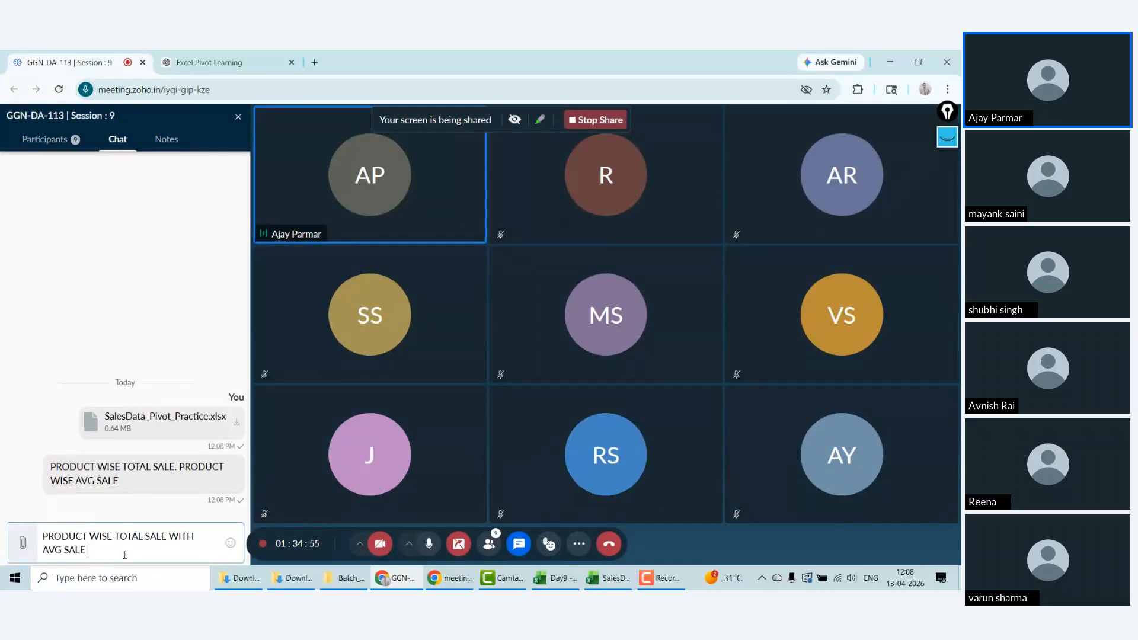
{"action": "type", "text": "ALSO IN T"}
{"action": "type", "text": "HE SAEM"}
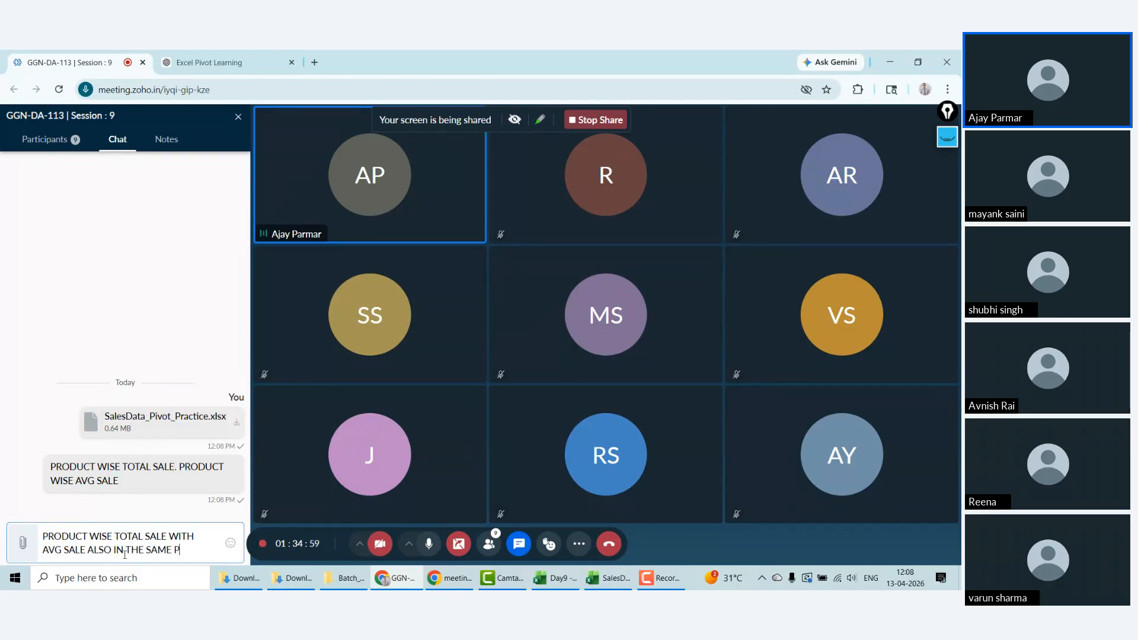
{"action": "type", "text": " PIVOT"}
{"action": "key", "text": "Return"}
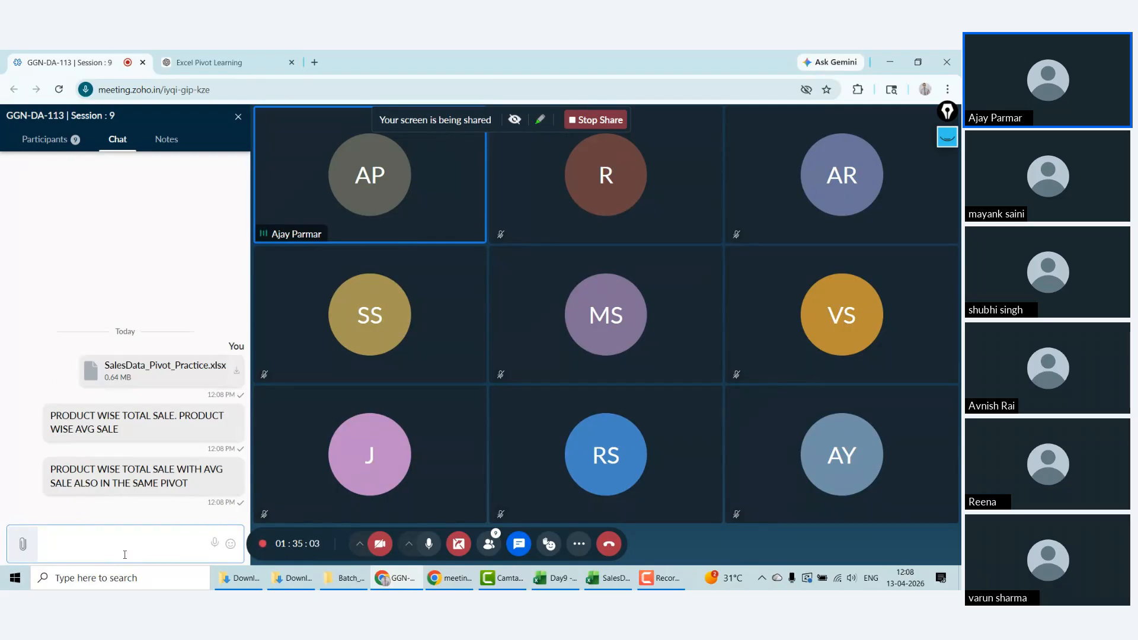
Step: Send the chat message "PRODUCT WISE SALE IN DESCENDING ORDER"
{"action": "type", "text": "PRODUCT WISE SALE"}
{"action": "key", "text": "BackSpace"}
{"action": "type", "text": "LE IN DES"}
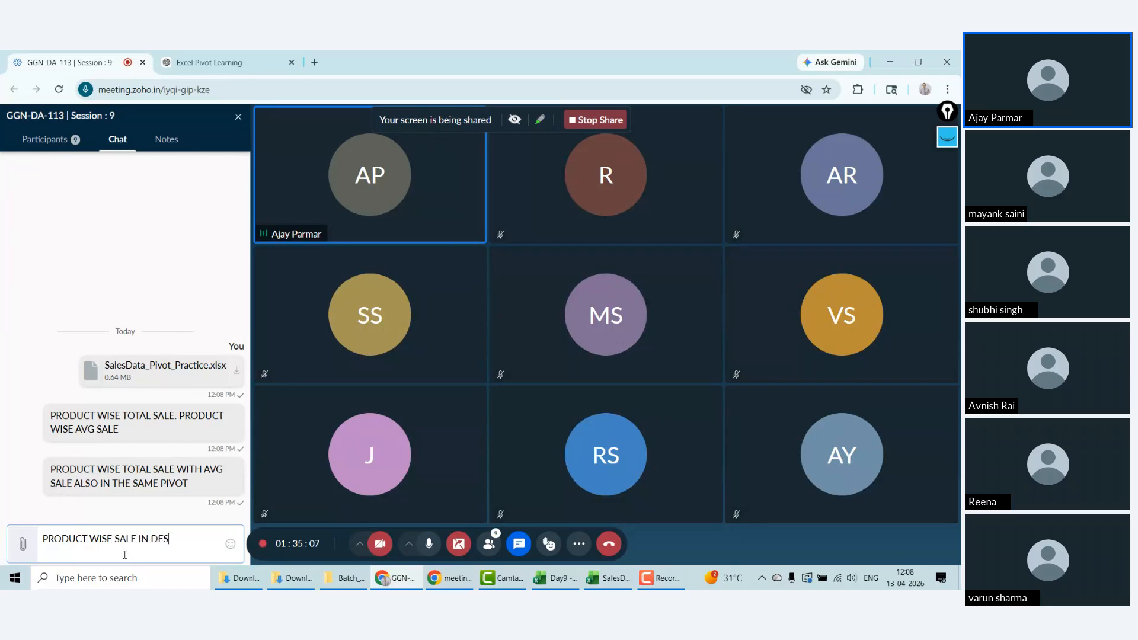
{"action": "type", "text": "CENDING ORDE"}
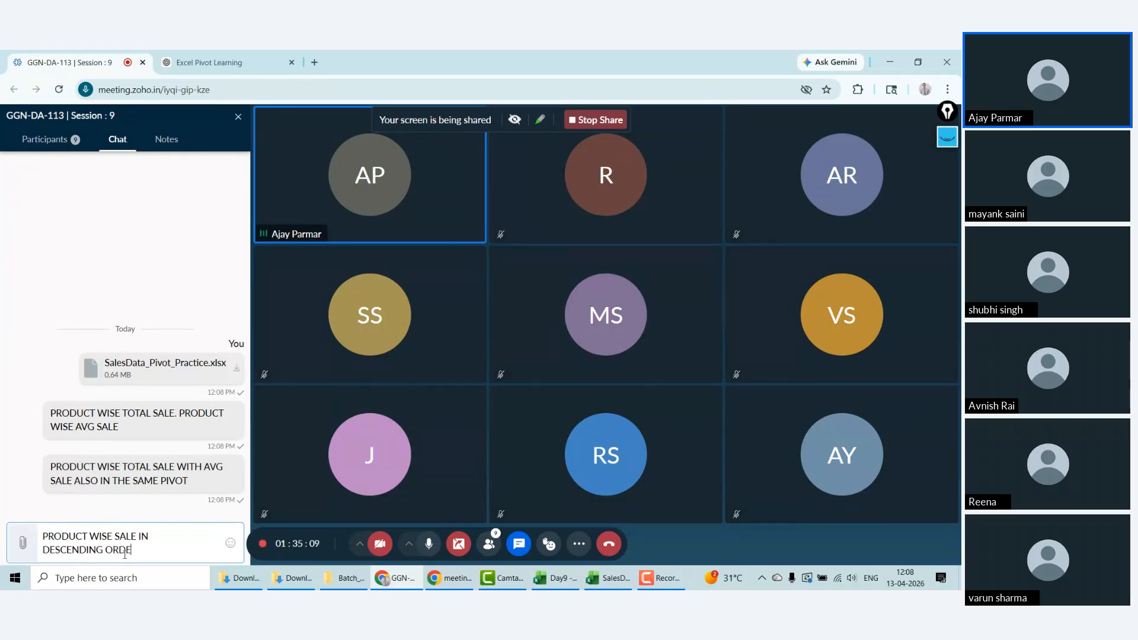
{"action": "type", "text": "R"}
{"action": "key", "text": "Return"}
Step: Send the chat message "TOP4 AND BOTTOM4 PRODUCTS SALE."
{"action": "type", "text": "TOP4"}
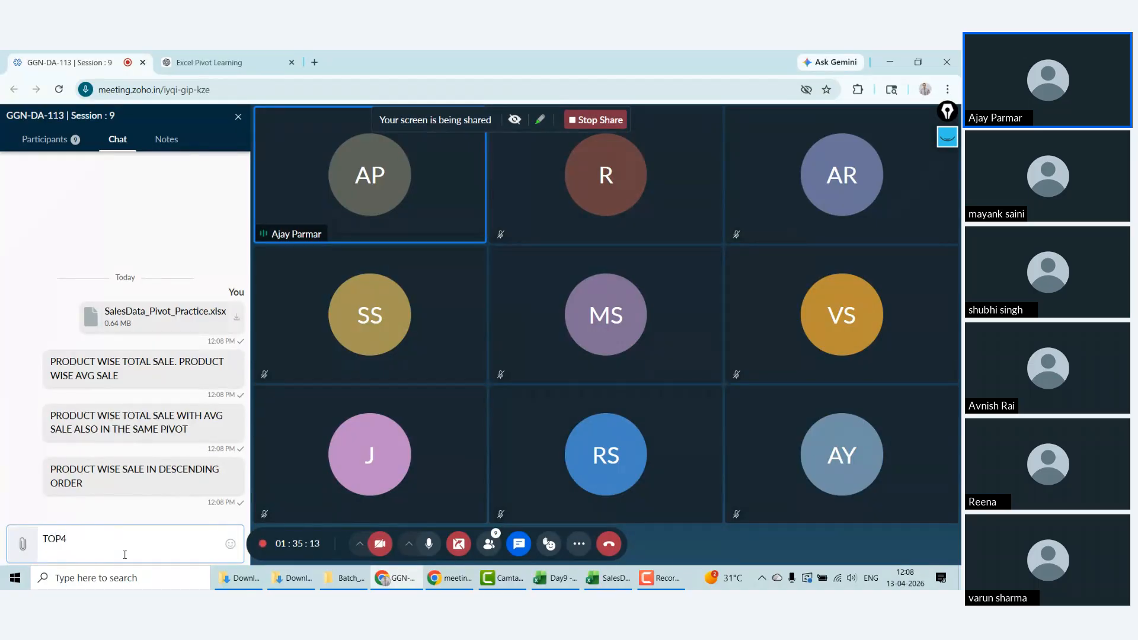
{"action": "type", "text": " AND BOTTOM"}
{"action": "type", "text": "4 PRODUCTS SAL"}
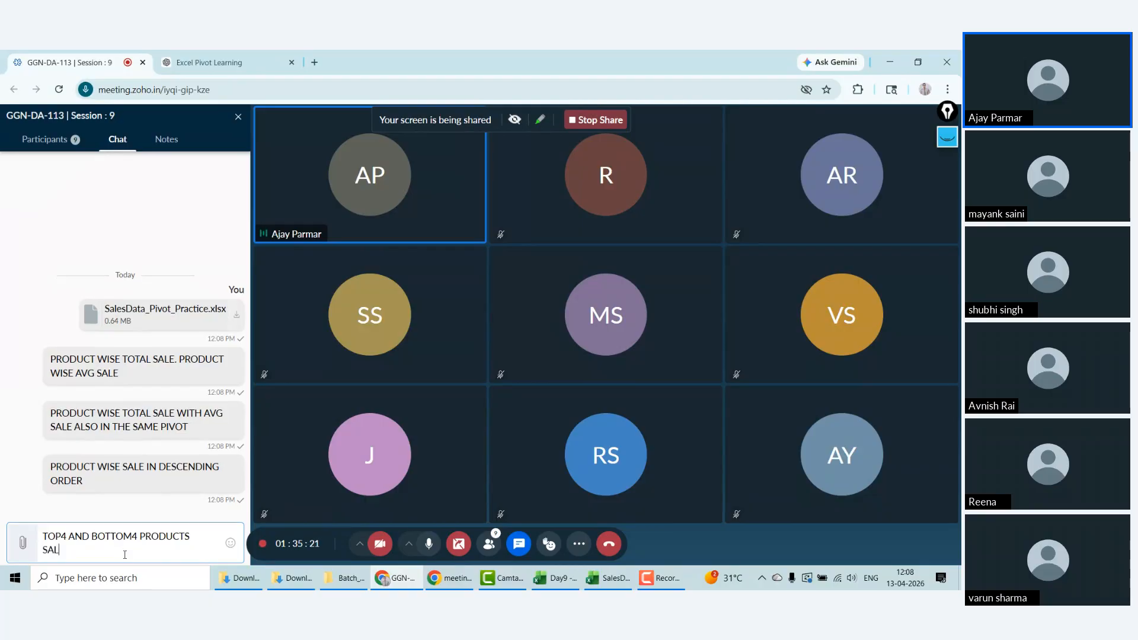
{"action": "type", "text": "E."}
{"action": "key", "text": "Return"}
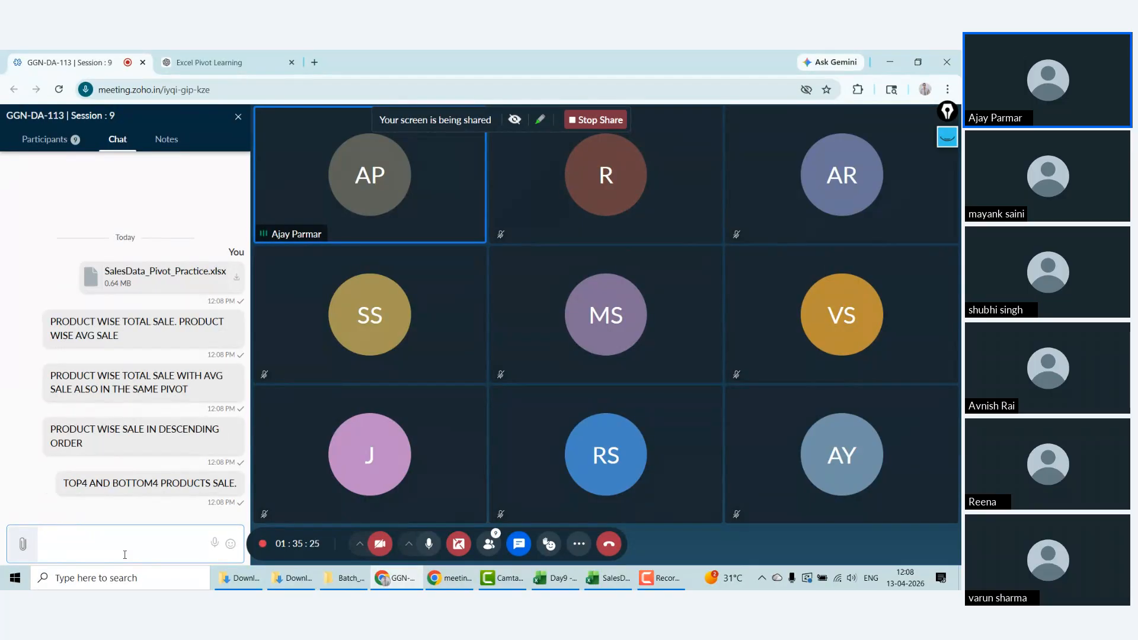
Step: Switch to the SalesData_Pivot_Practice workbook in Excel, remove the header filters on the SalesData sheet and go to cell A1
{"action": "key", "text": "alt+Tab"}
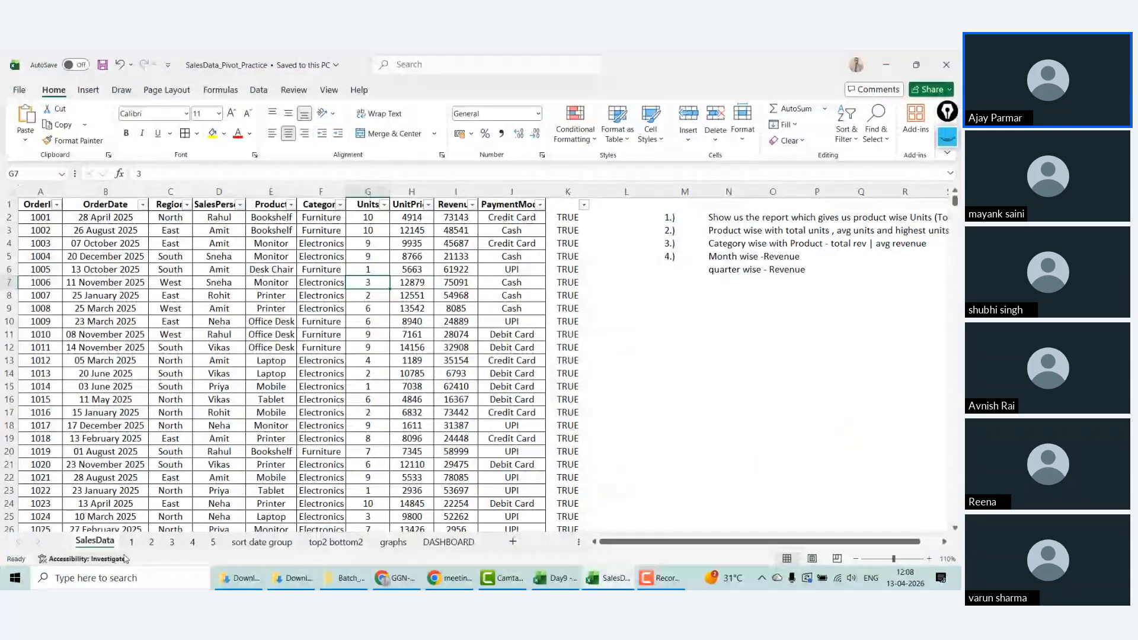
{"action": "left_click", "coordinate": [339, 318]}
{"action": "key", "text": "ctrl+Up"}
{"action": "key", "text": "Right"}
{"action": "key", "text": "ctrl+Left"}
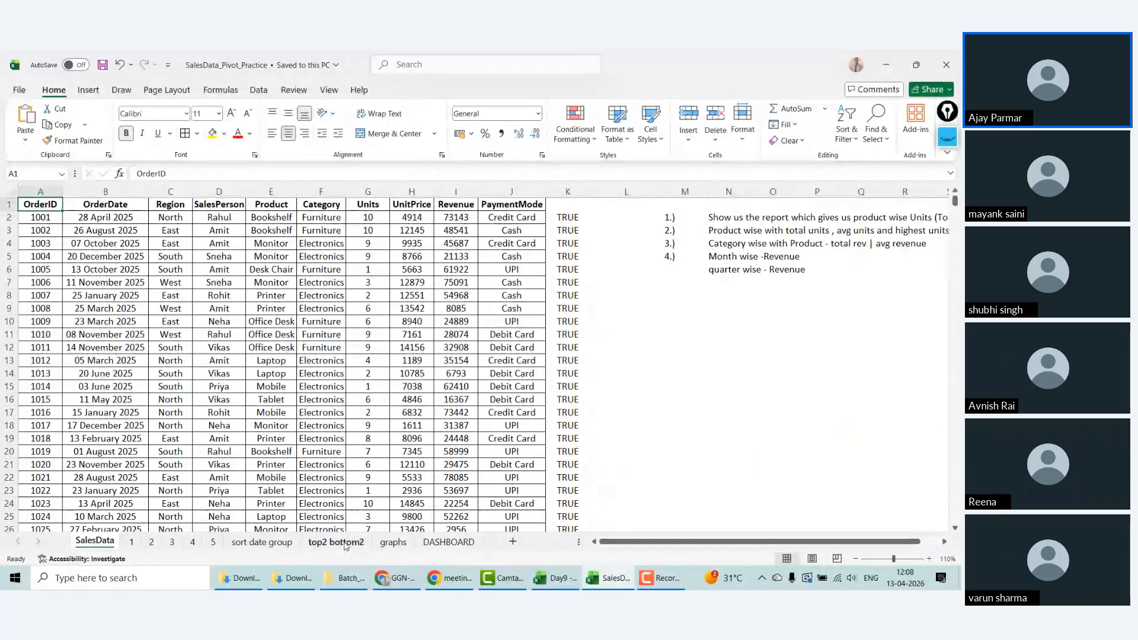
Step: Clear the Region slicer's filter on the DASHBOARD sheet to include all regions in the charts
{"action": "left_click", "coordinate": [449, 541]}
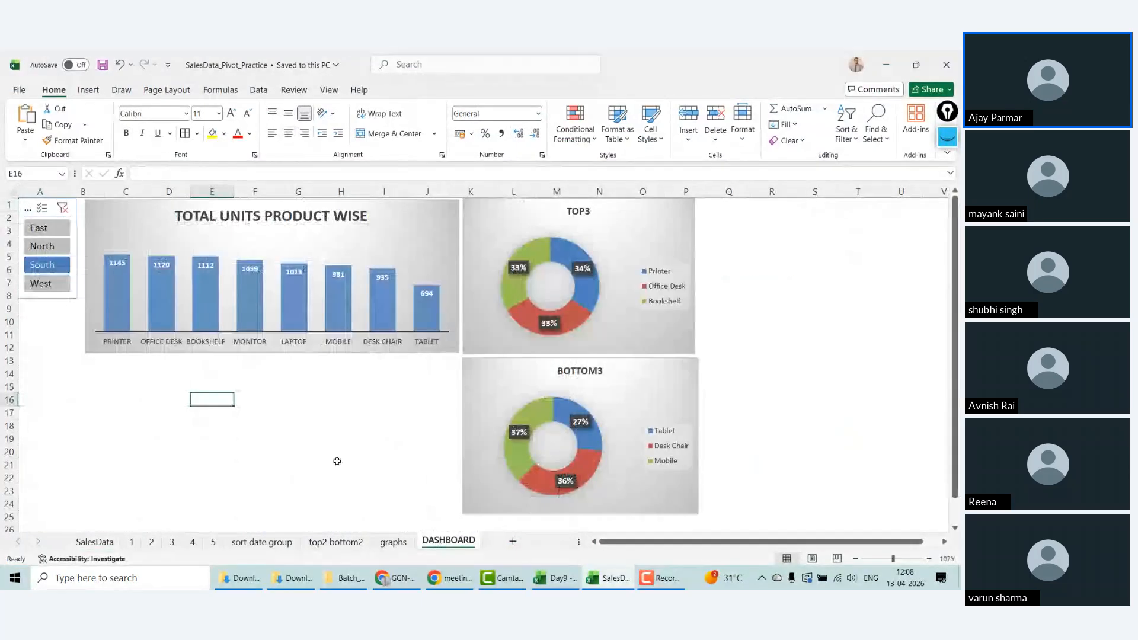
{"action": "left_click", "coordinate": [340, 465]}
{"action": "left_click", "coordinate": [864, 272]}
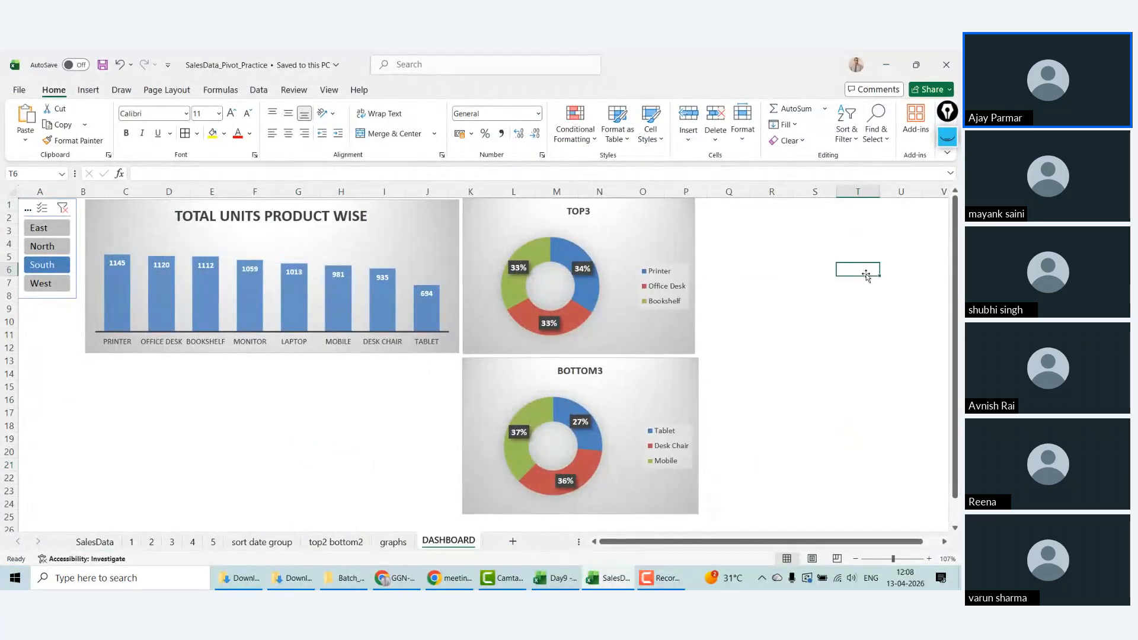
{"action": "left_click", "coordinate": [222, 352]}
{"action": "left_click", "coordinate": [140, 450]}
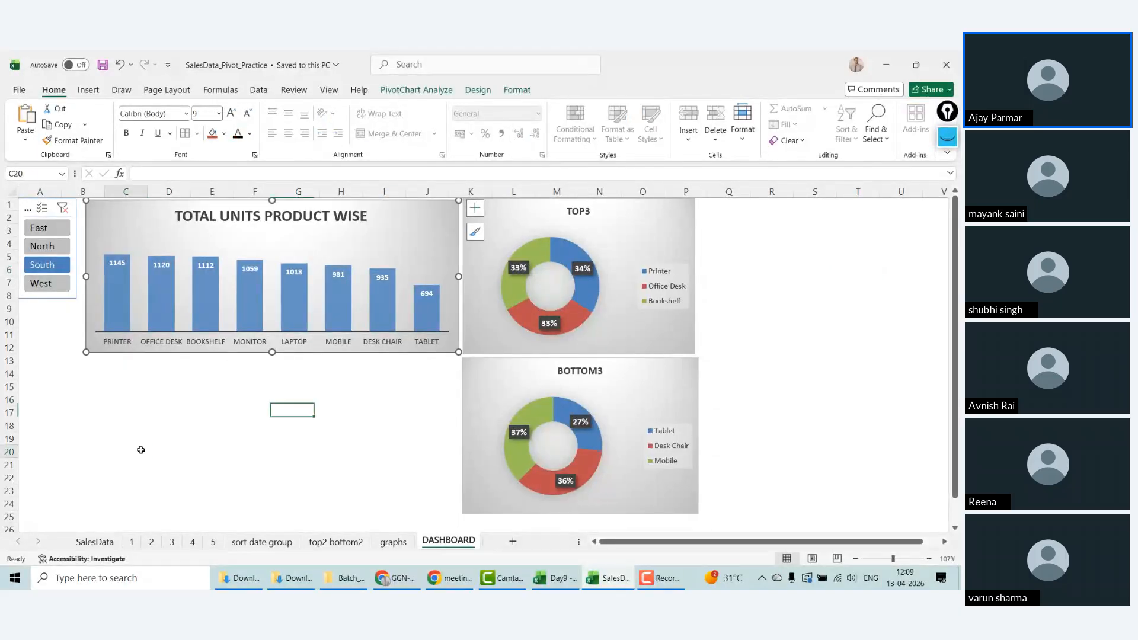
{"action": "left_click", "coordinate": [62, 216]}
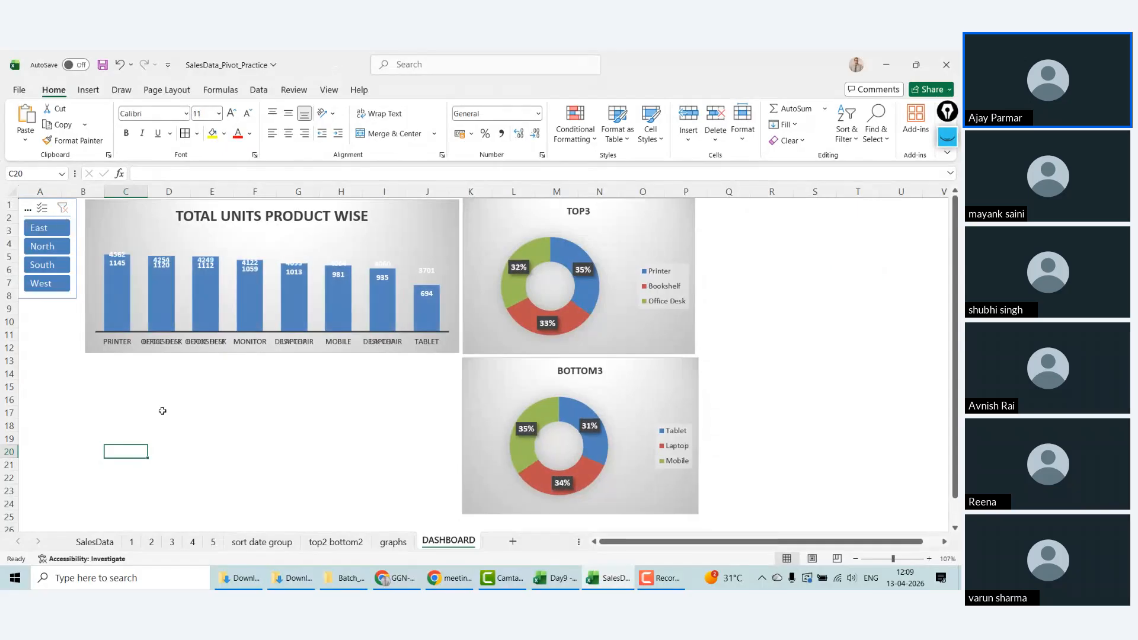
{"action": "left_click", "coordinate": [298, 467]}
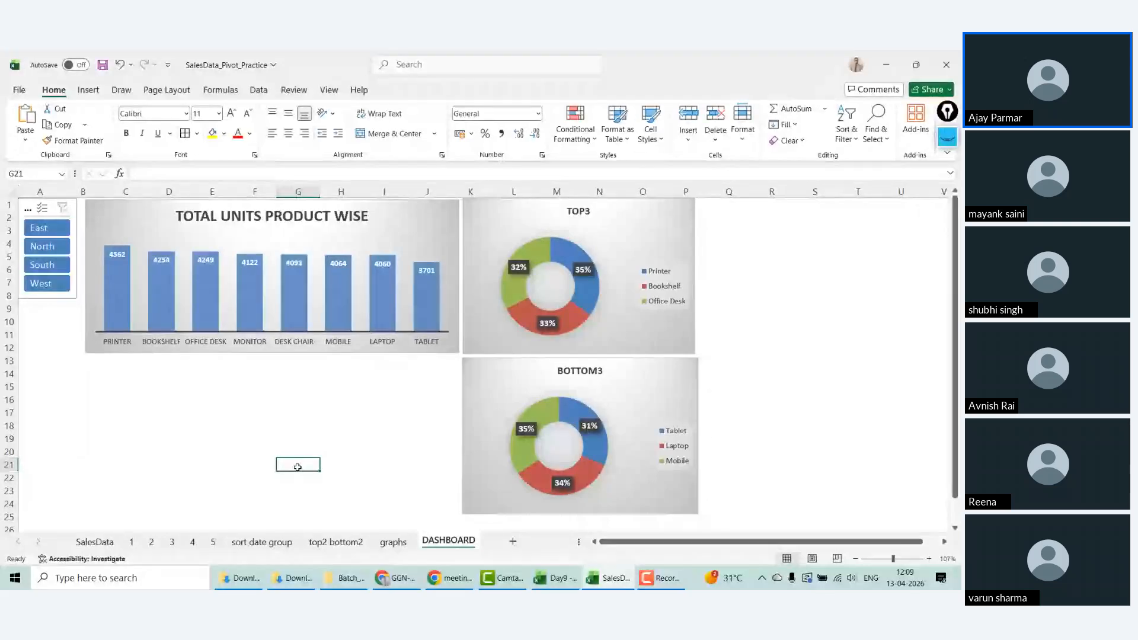
{"action": "left_click", "coordinate": [239, 399]}
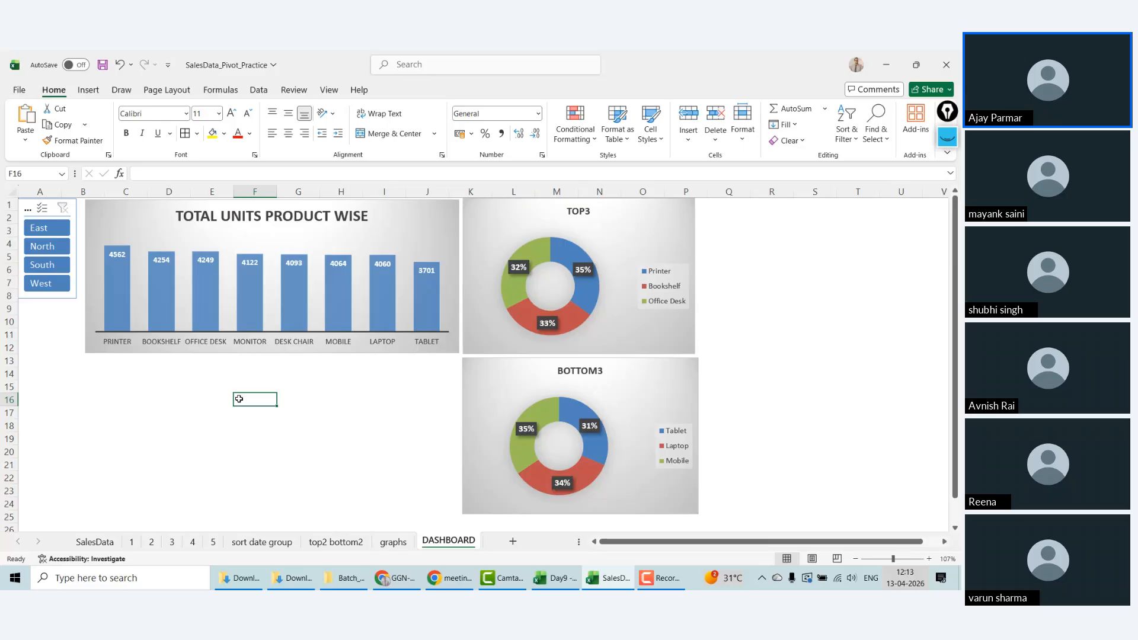
Step: Switch to the Zoho Meeting session in Chrome and leave the meeting
{"action": "left_click", "coordinate": [398, 578]}
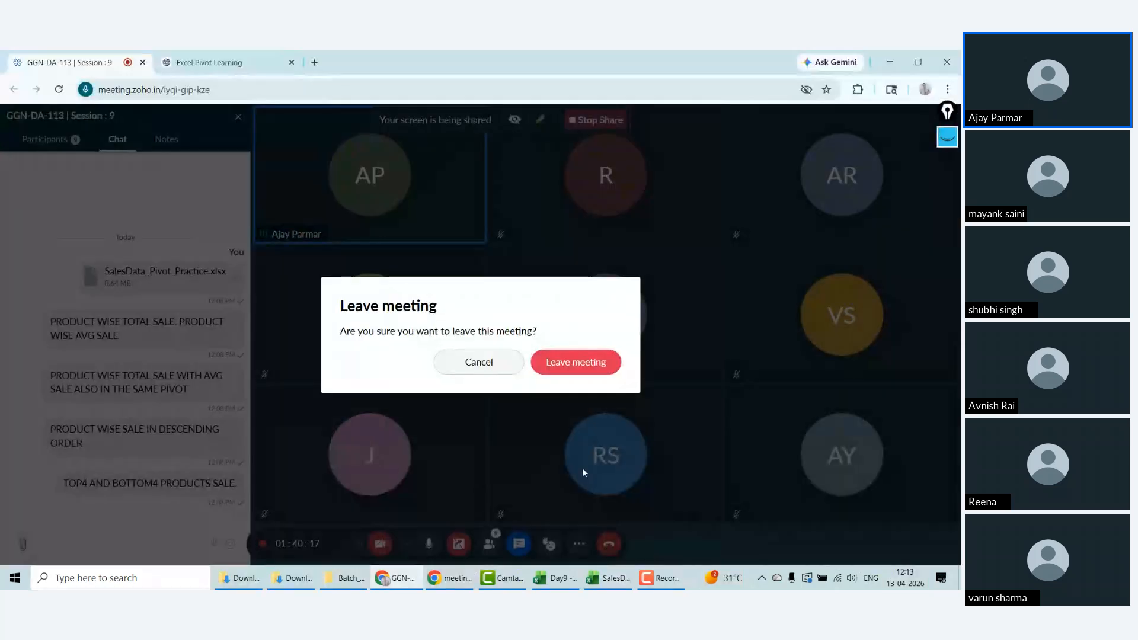
{"action": "left_click", "coordinate": [573, 372]}
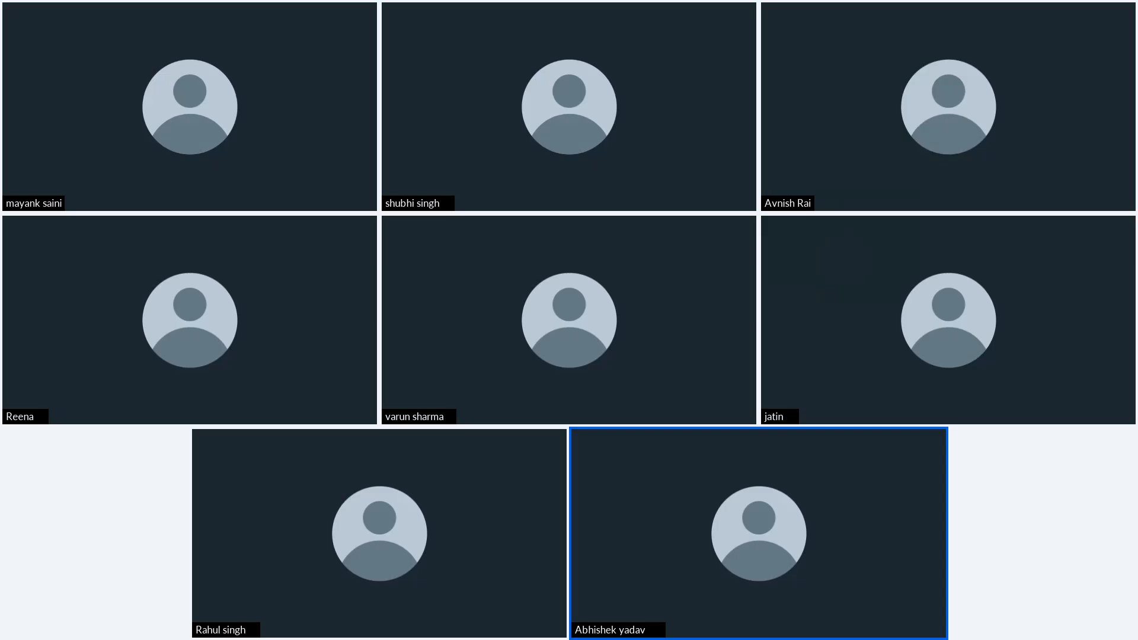